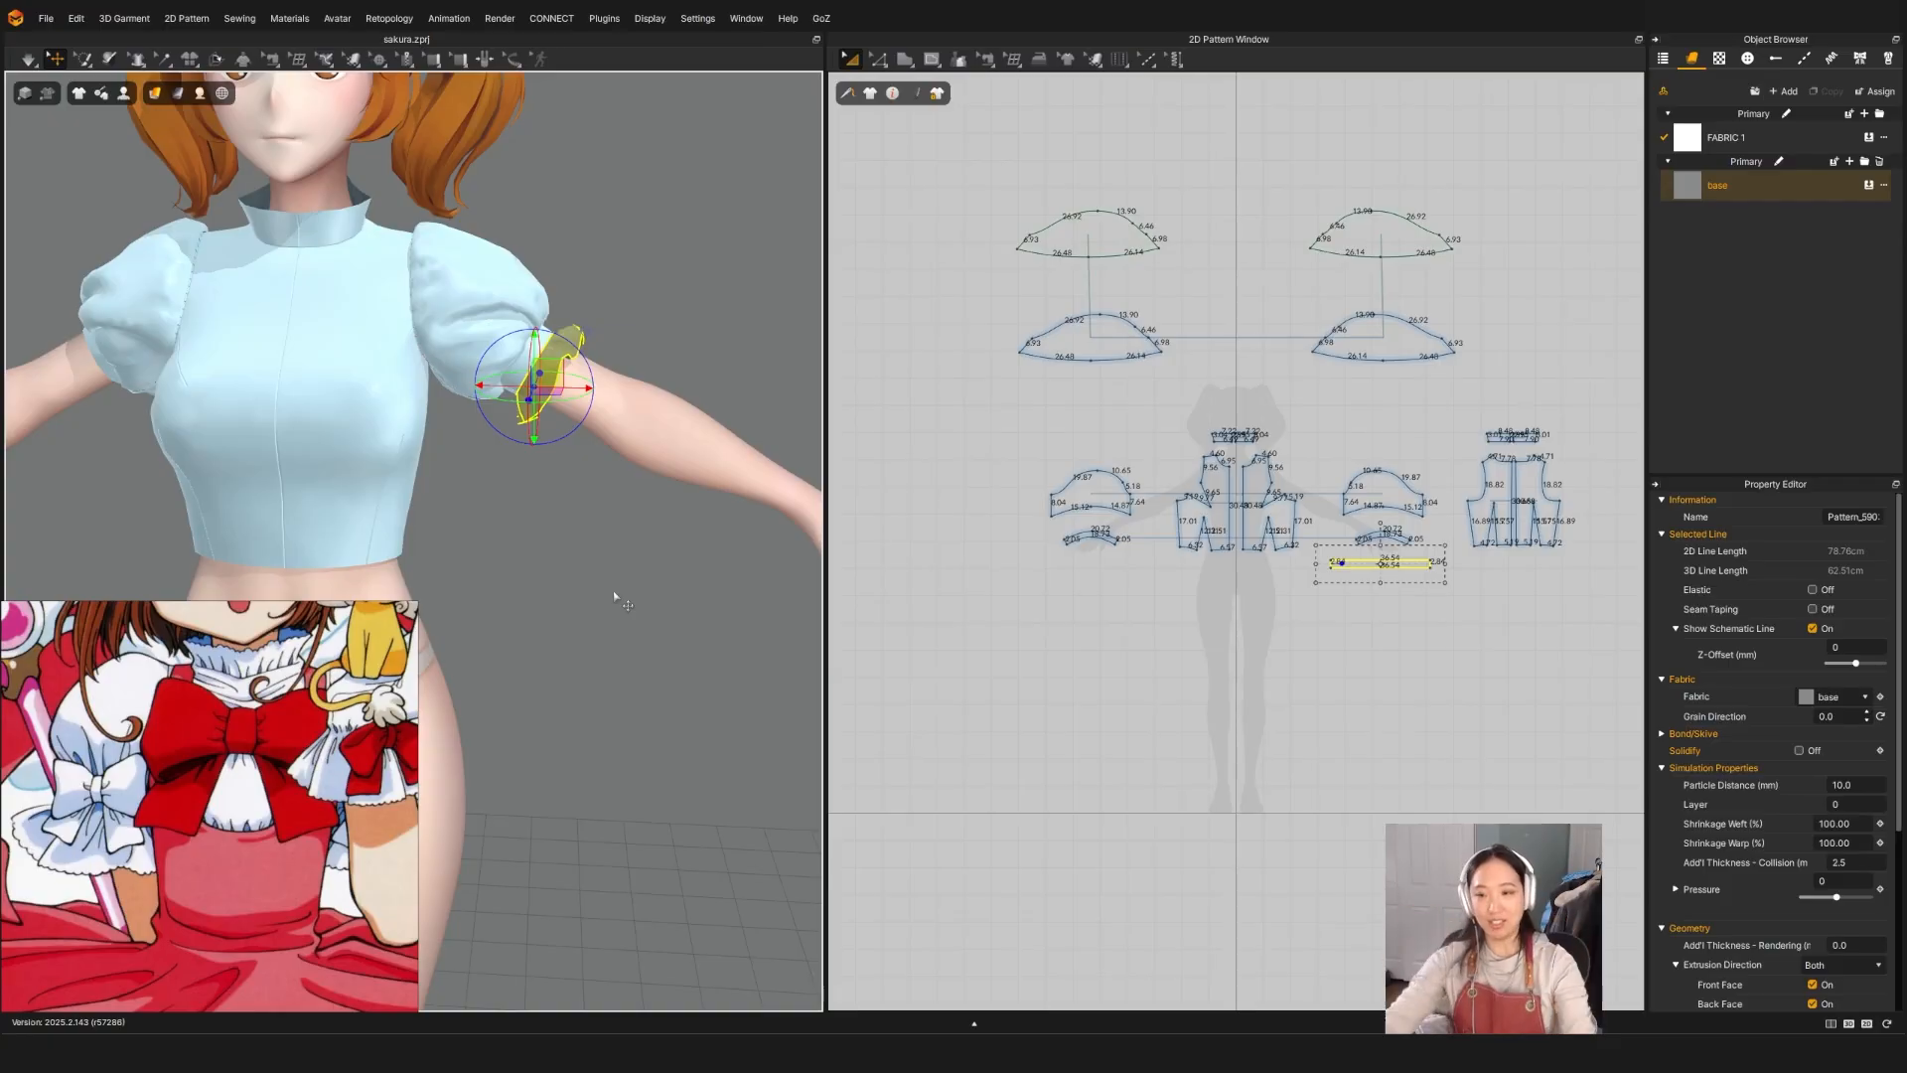
Step: Set the mesh style of the selected arm ruffle to Quad (Optimized) and deselect it
scroll(627, 390, up, 10)
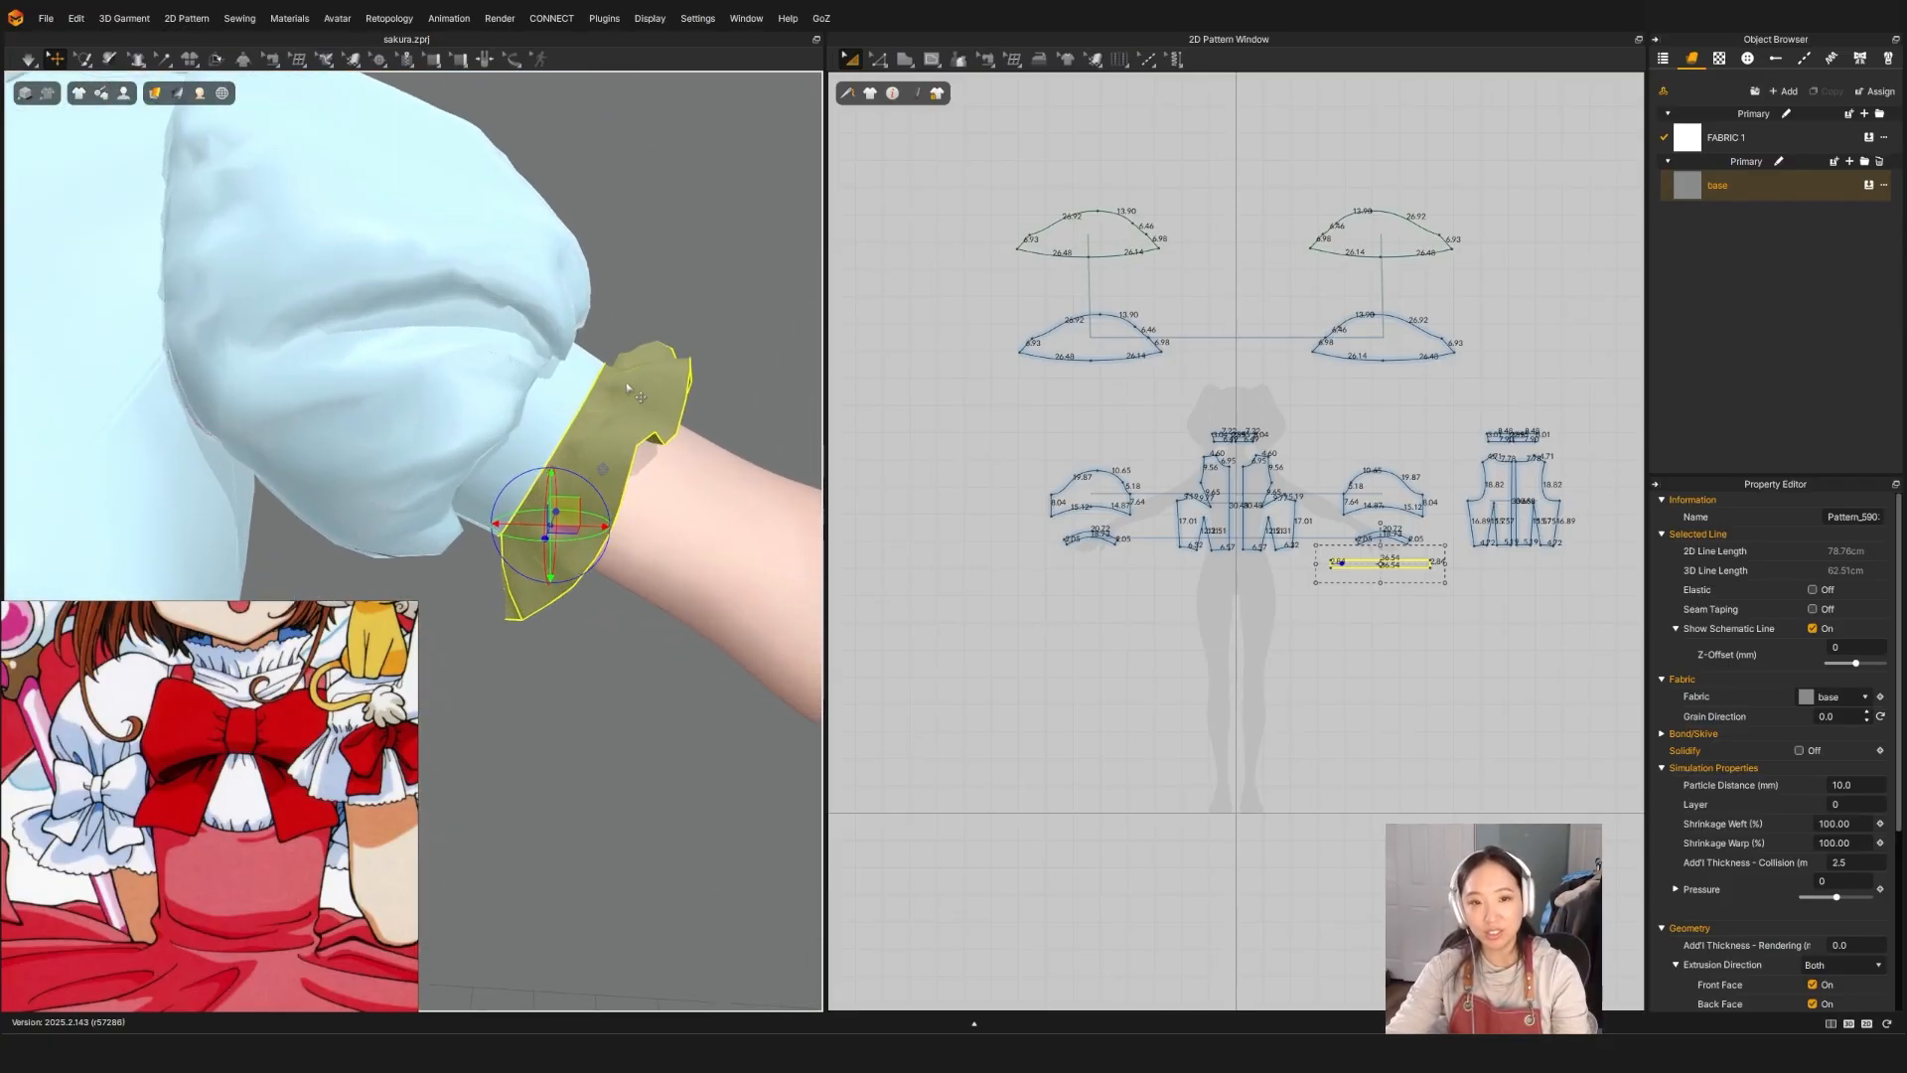
scroll(628, 388, up, 3)
right_click(628, 388)
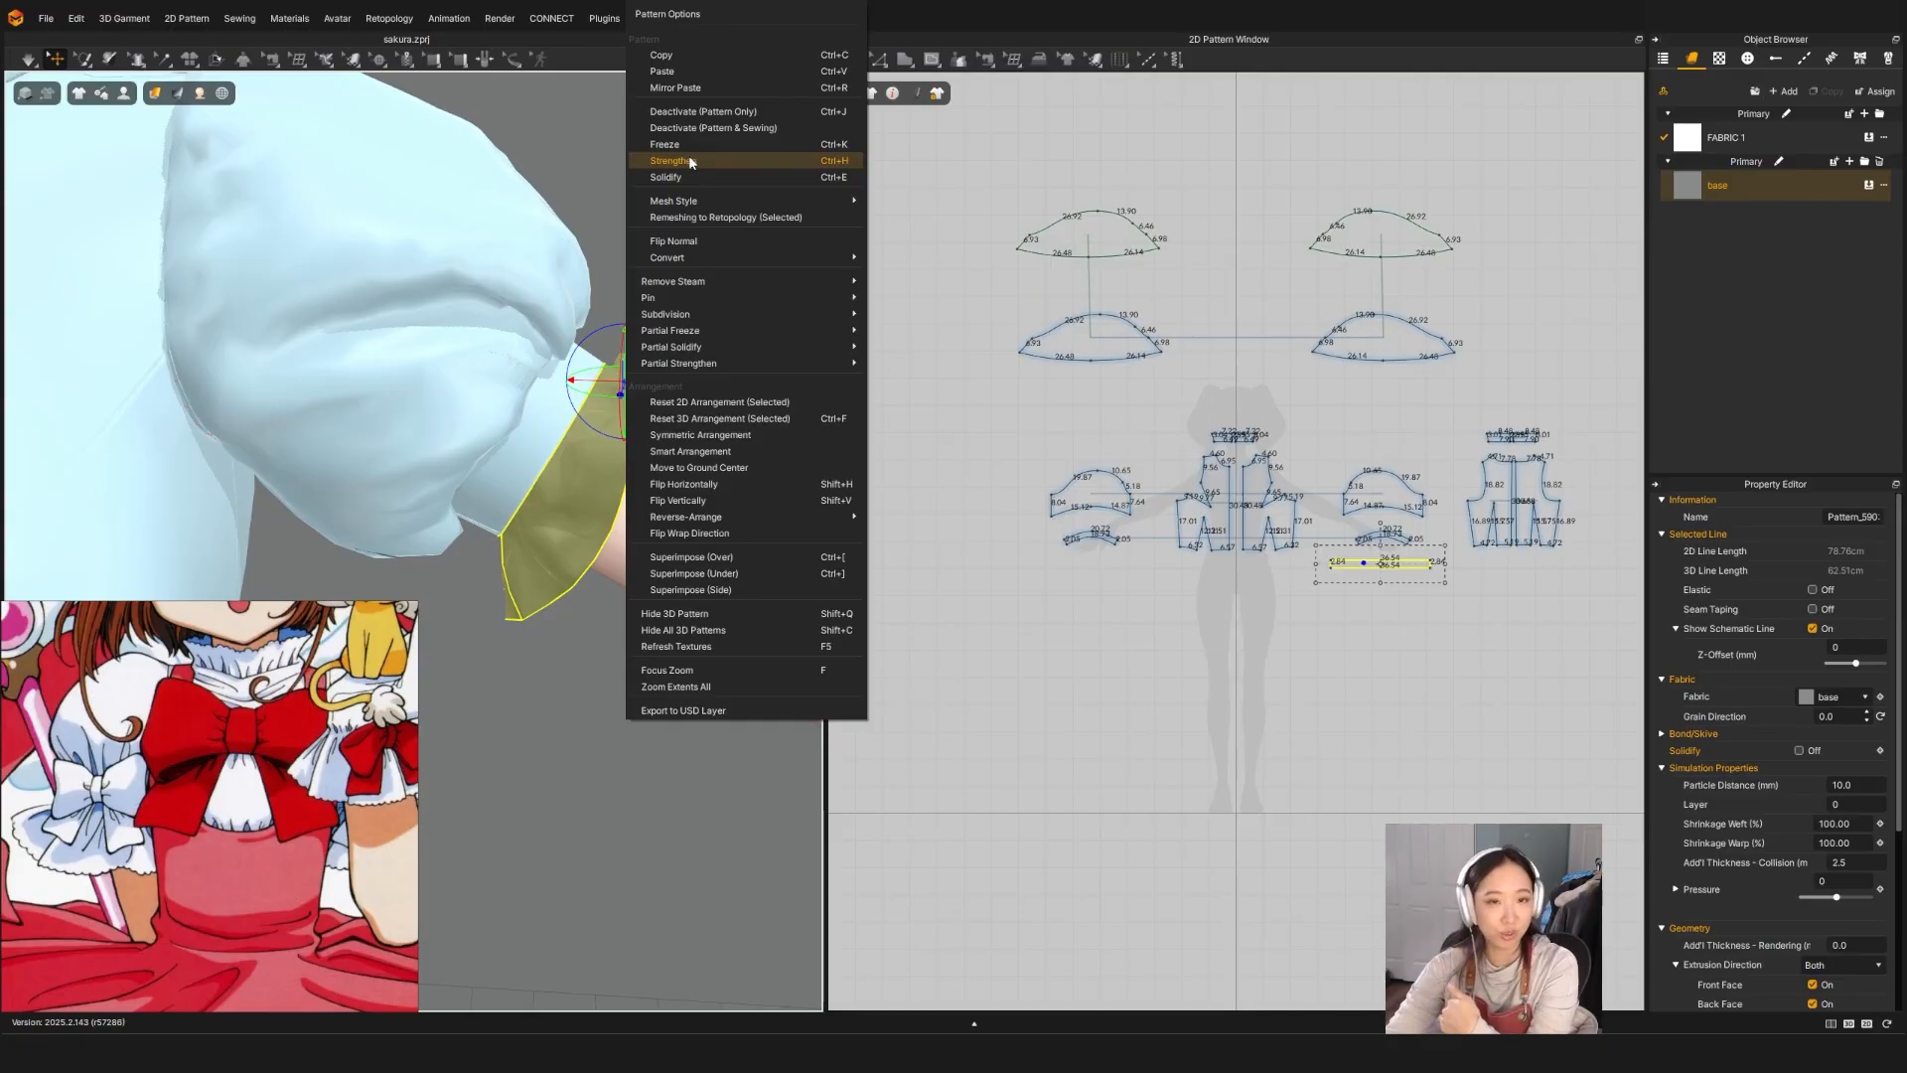
mouse_move(699, 200)
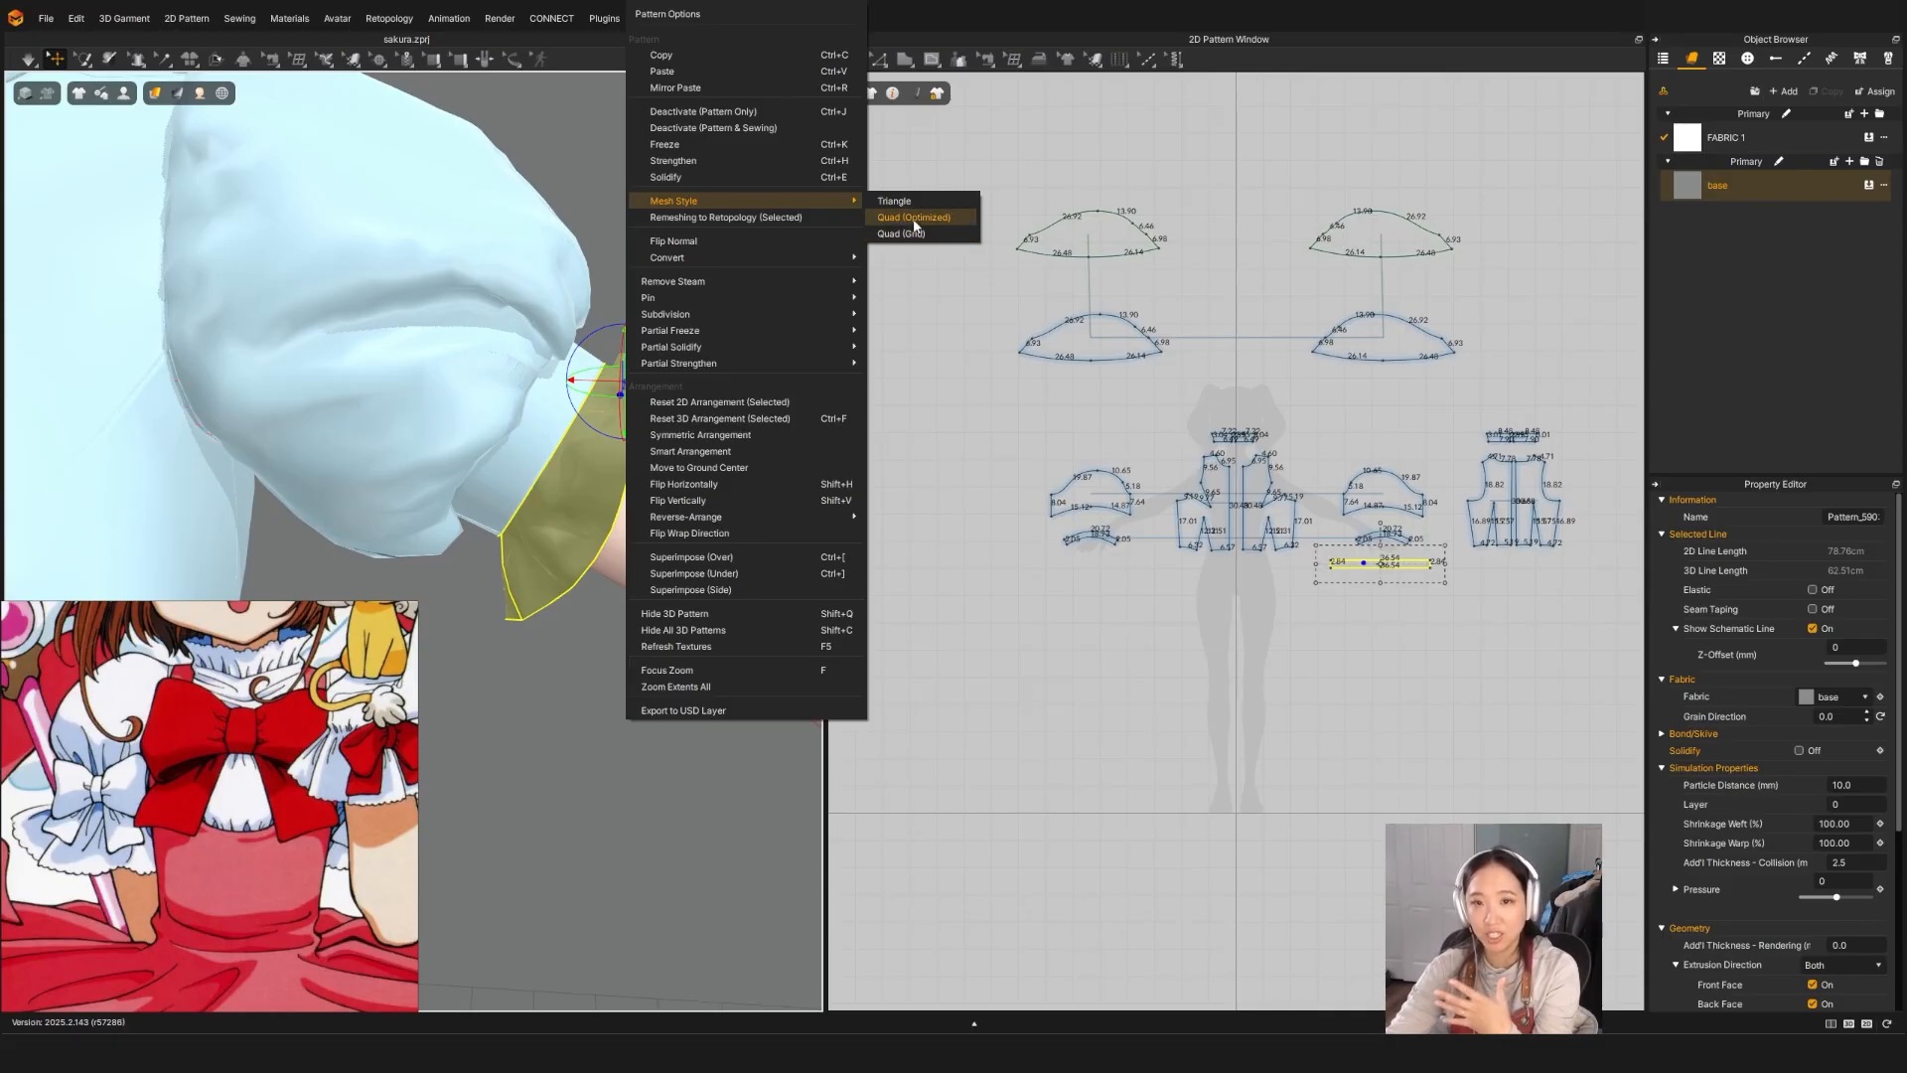
click(913, 217)
click(738, 403)
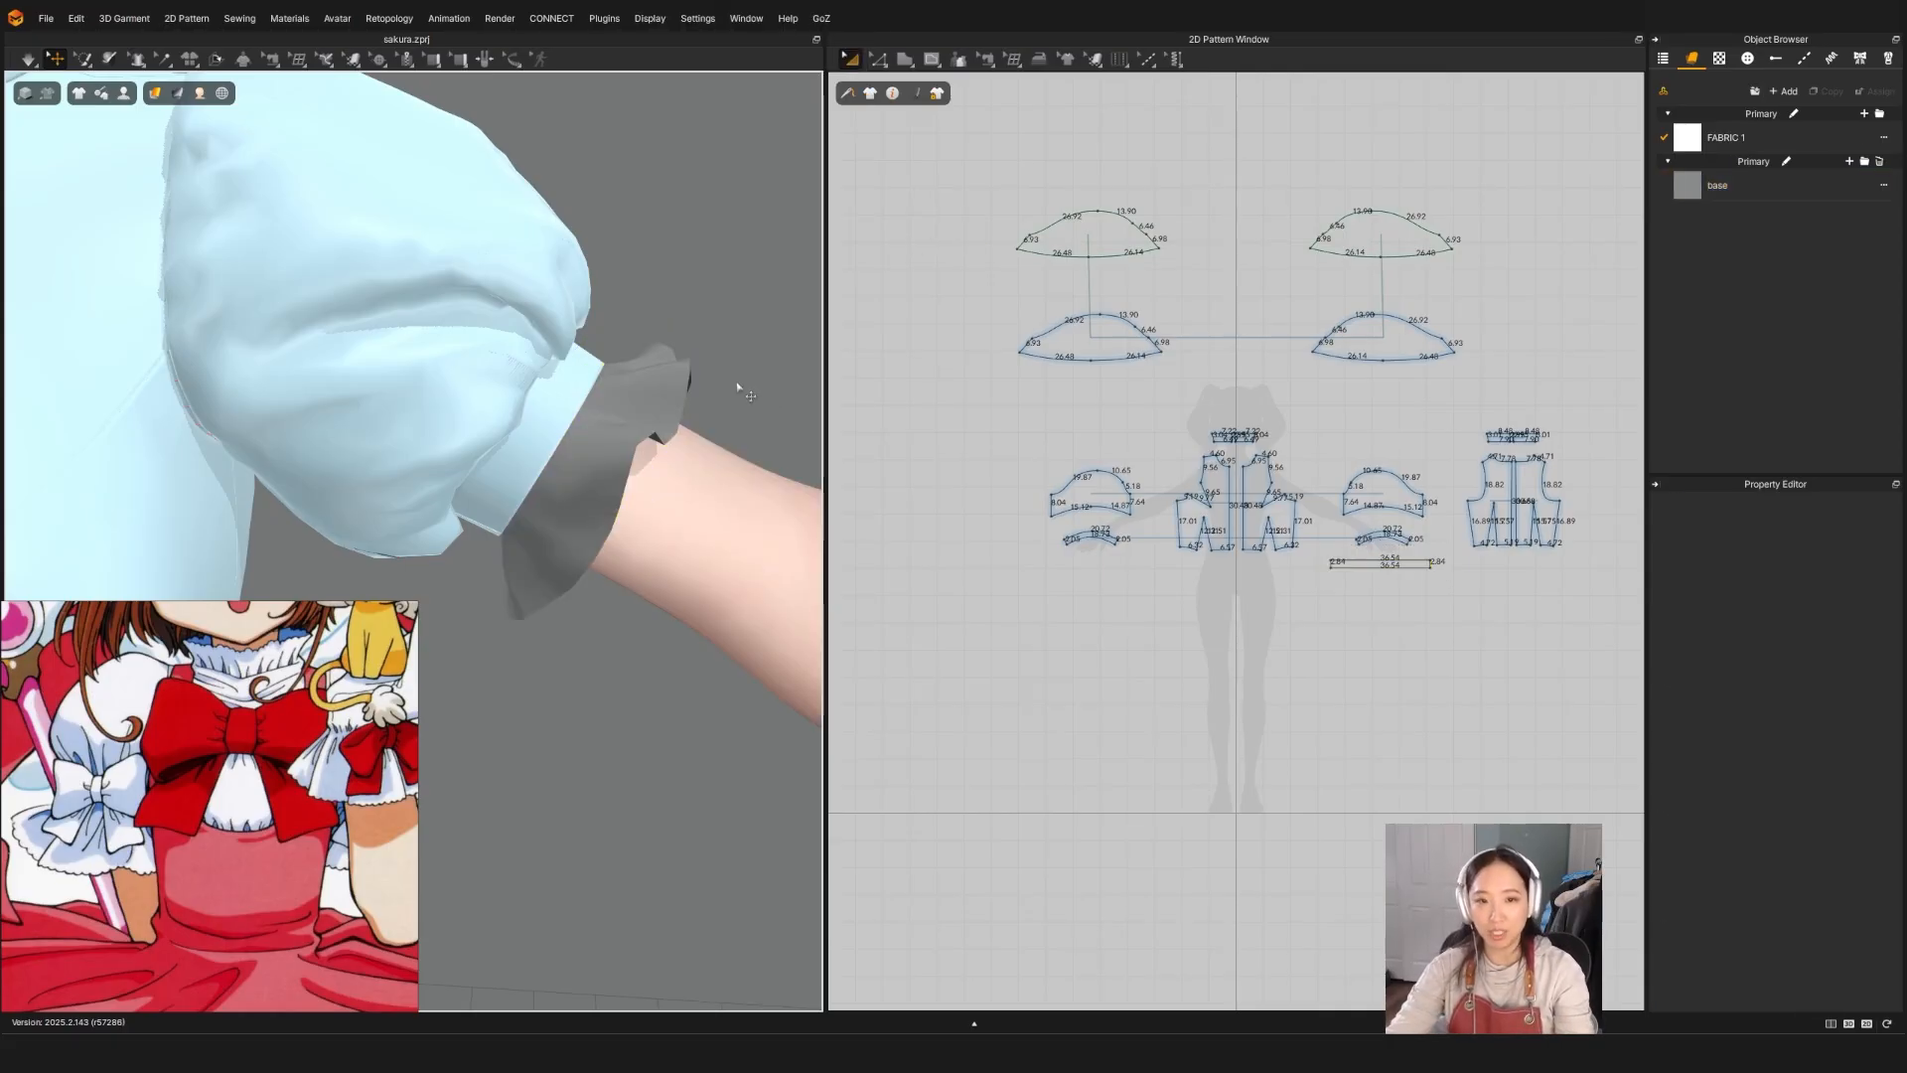
Step: Simulate the arm ruffle and lengthen its rectangular 2D pattern evenly on both sides to about 53 cm
click(689, 402)
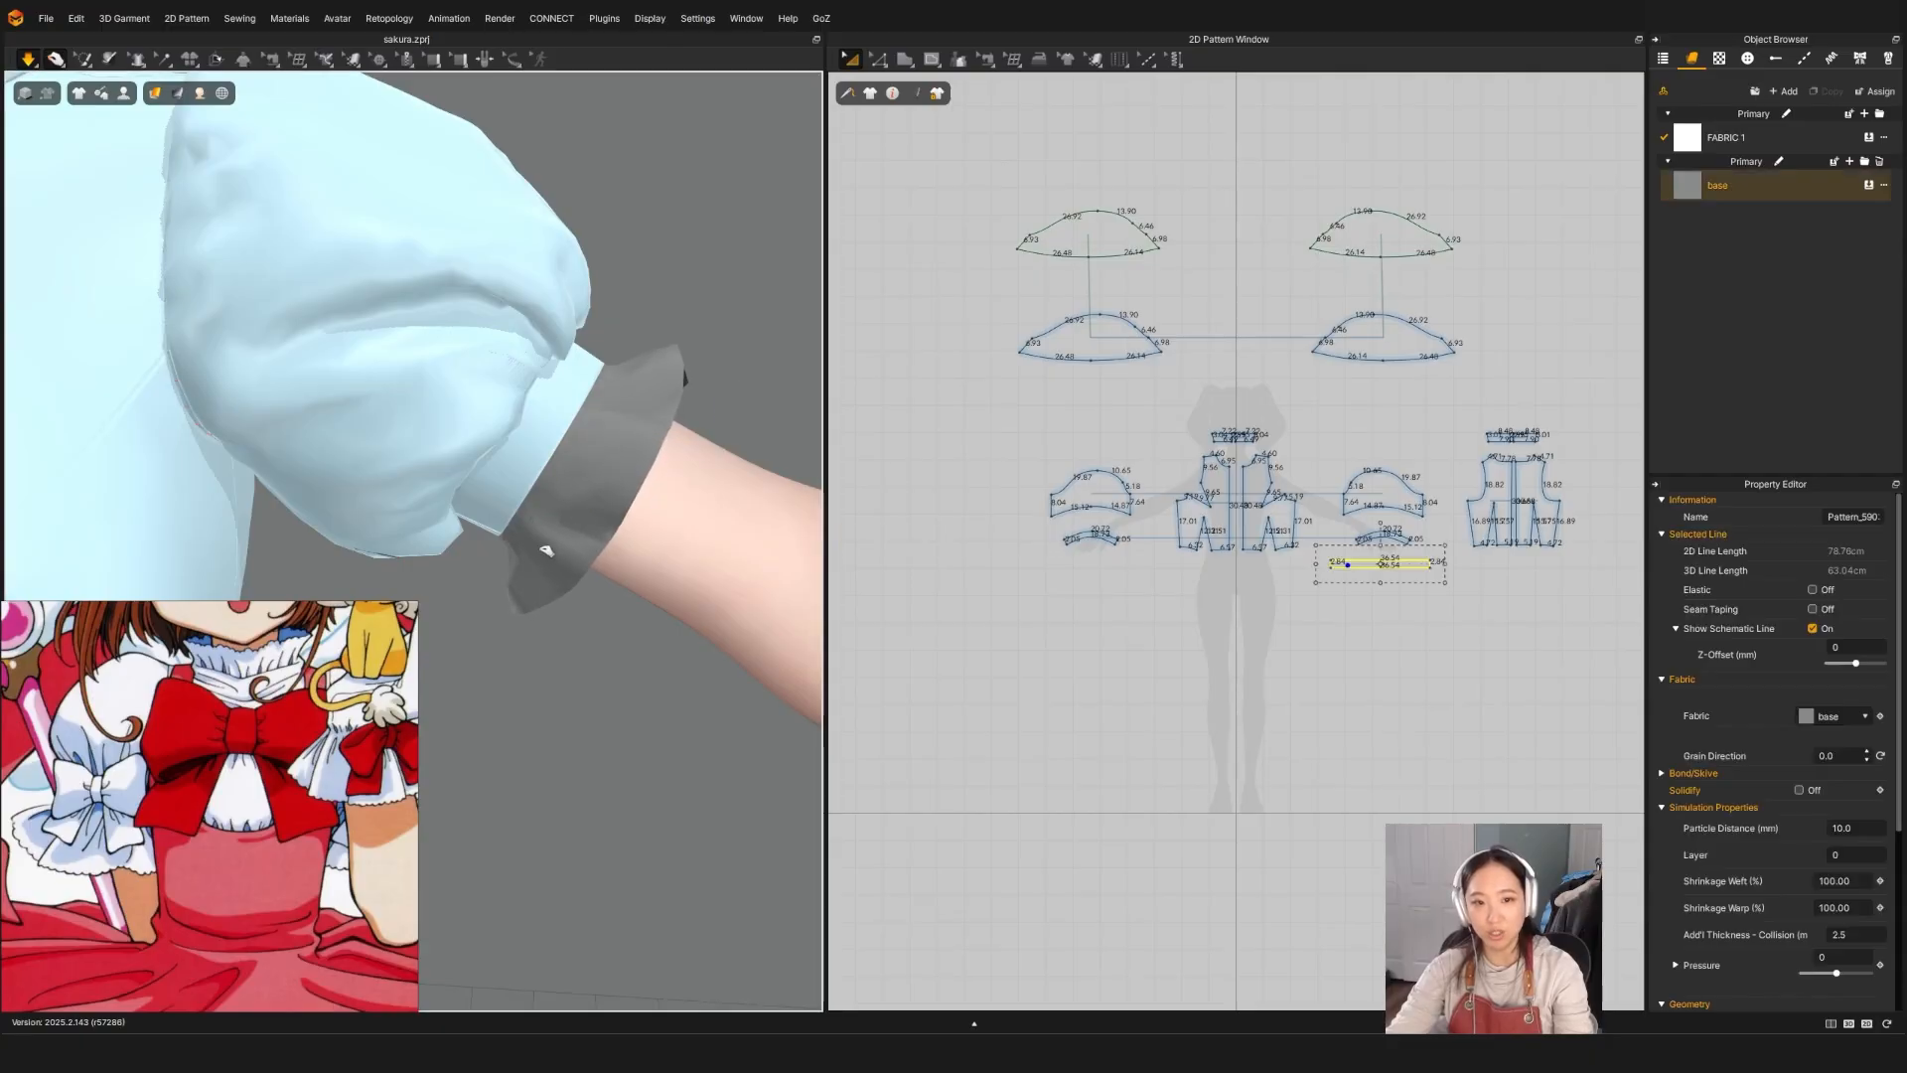
key(space)
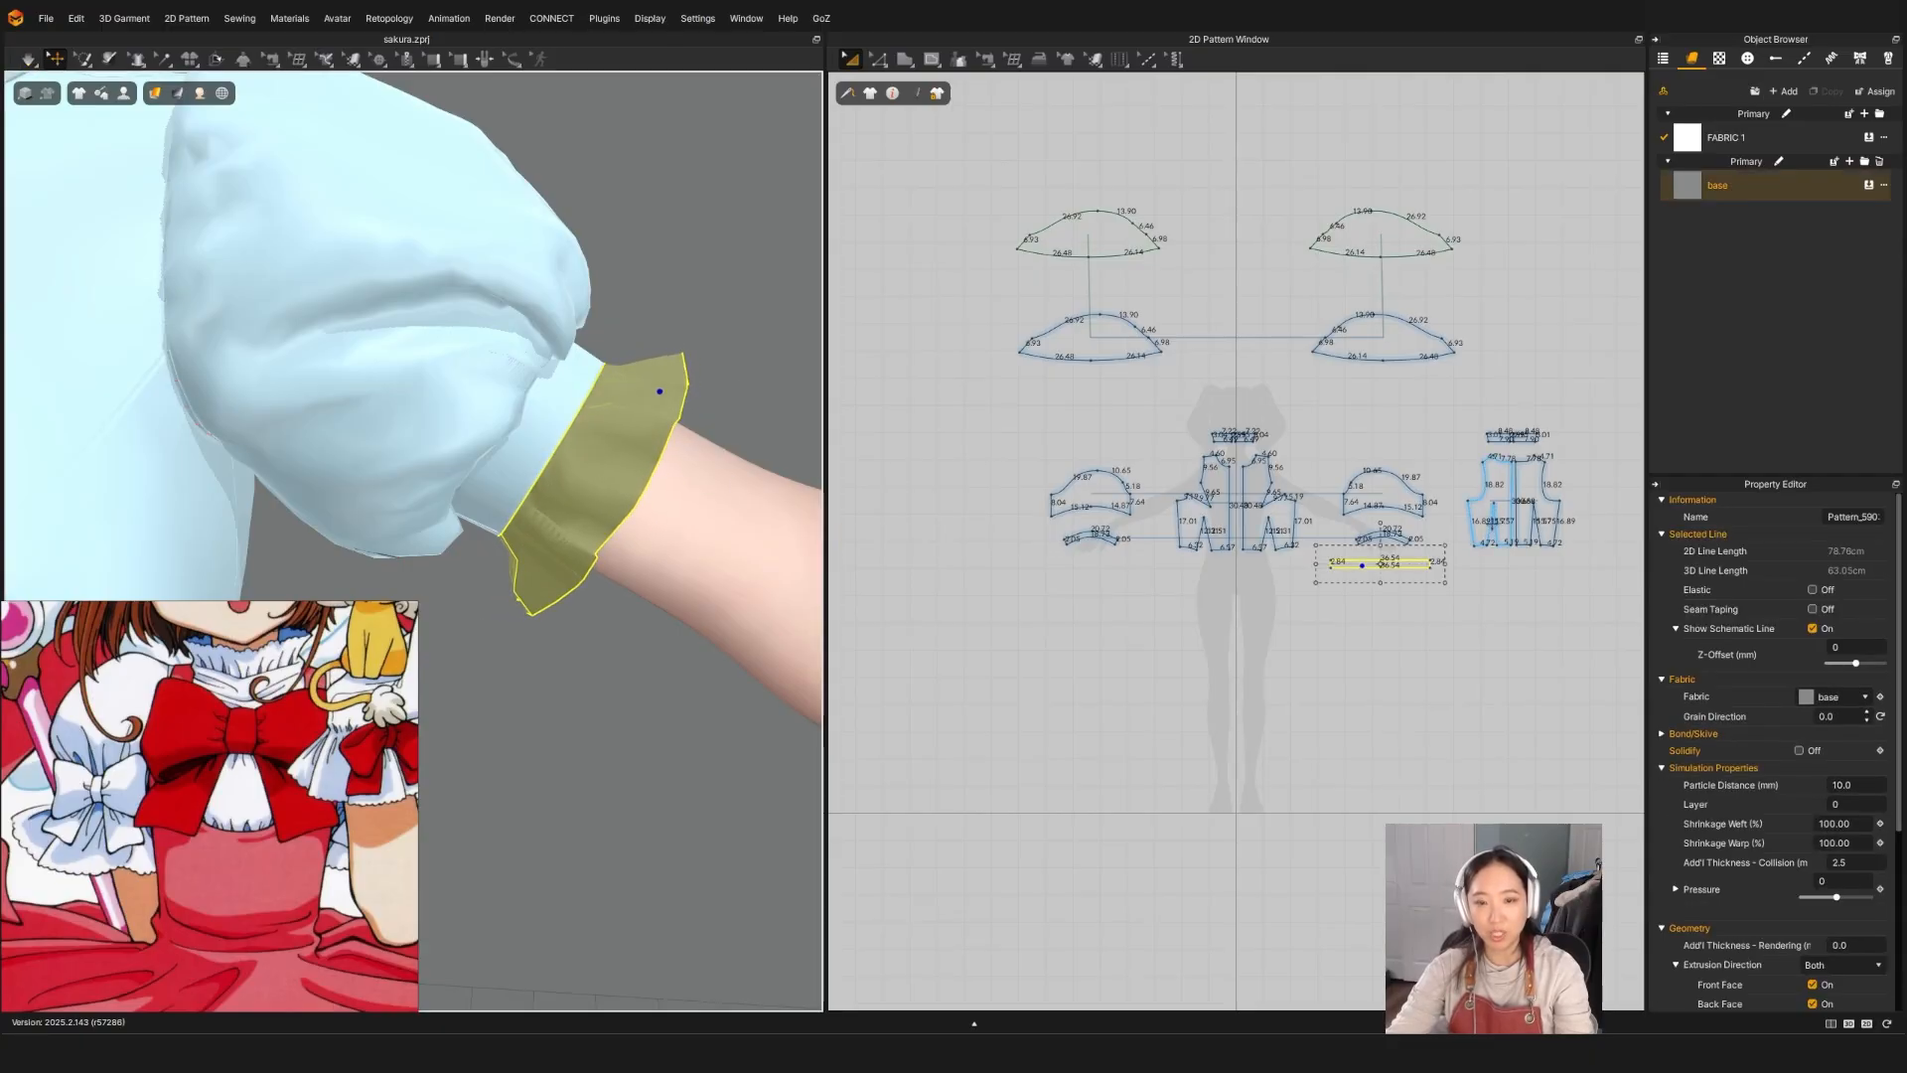
scroll(1482, 559, up, 5)
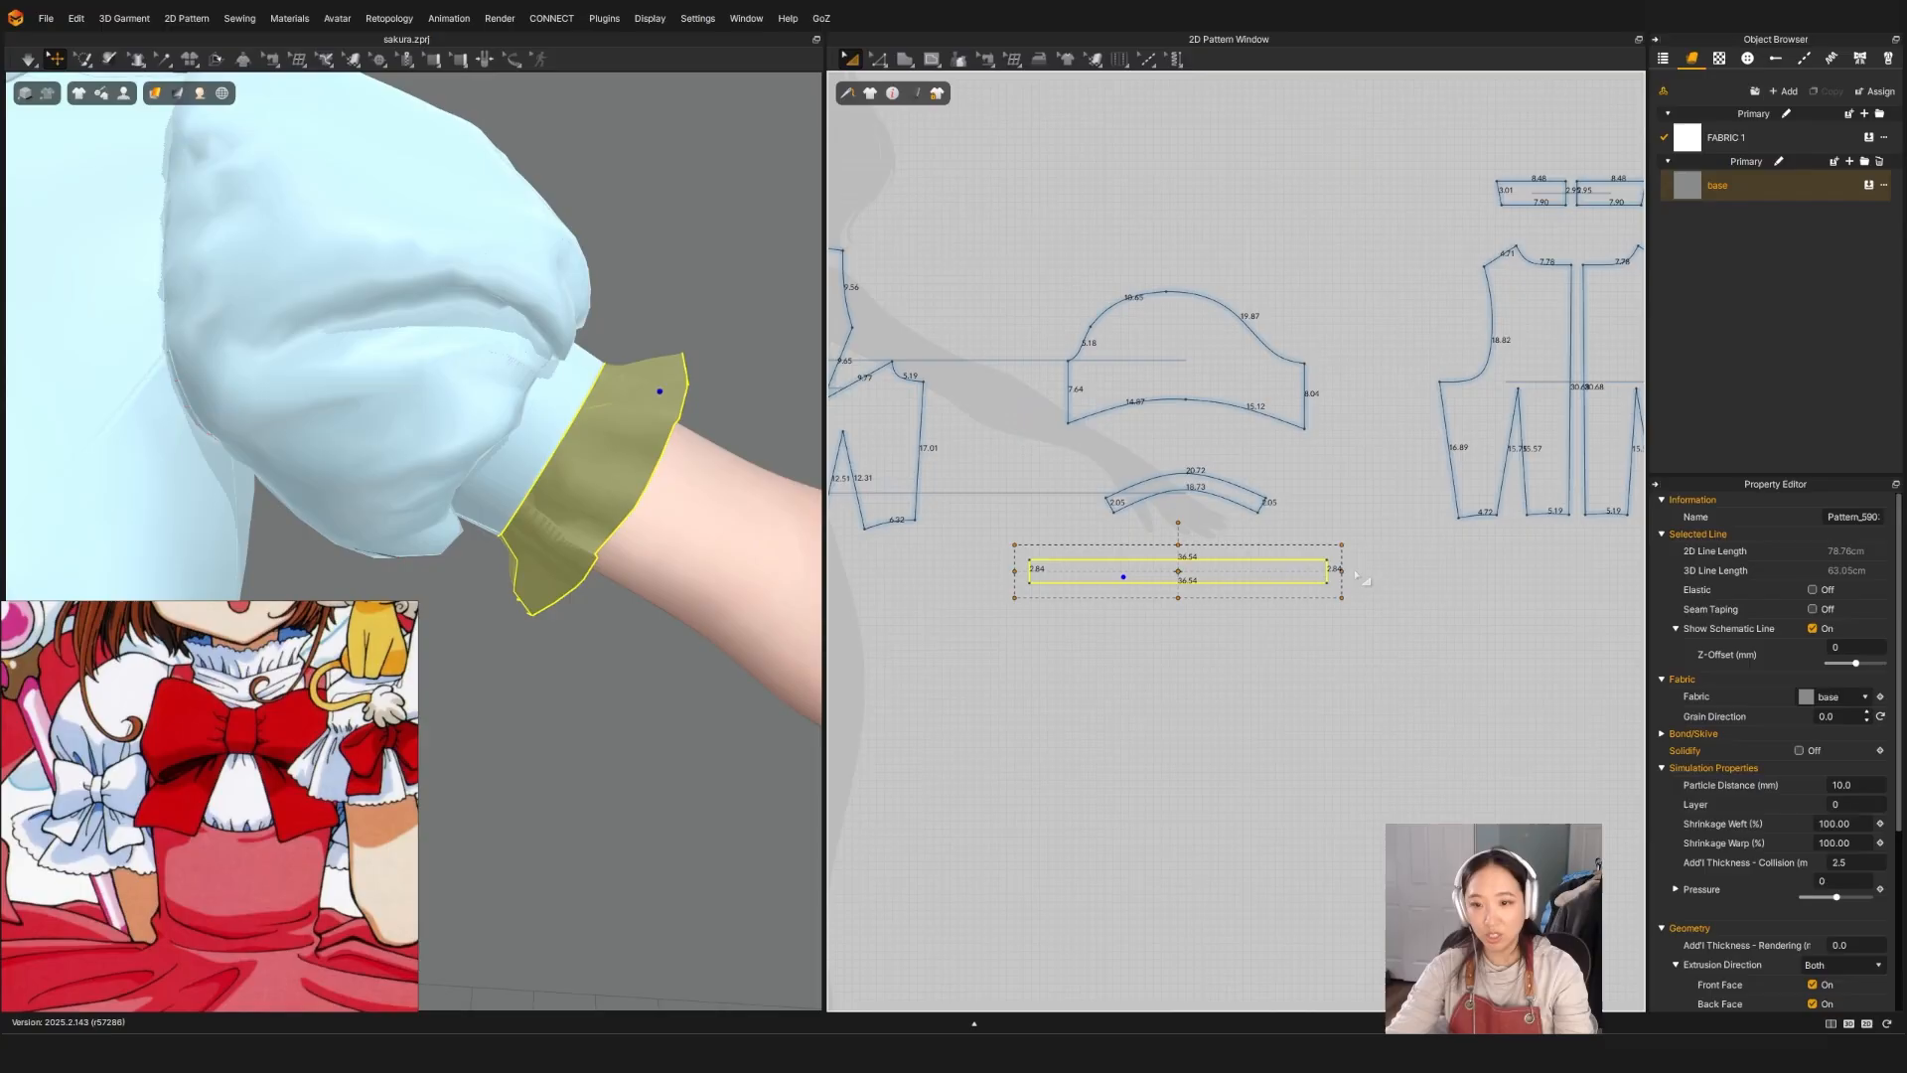
drag(1340, 570, 1406, 571)
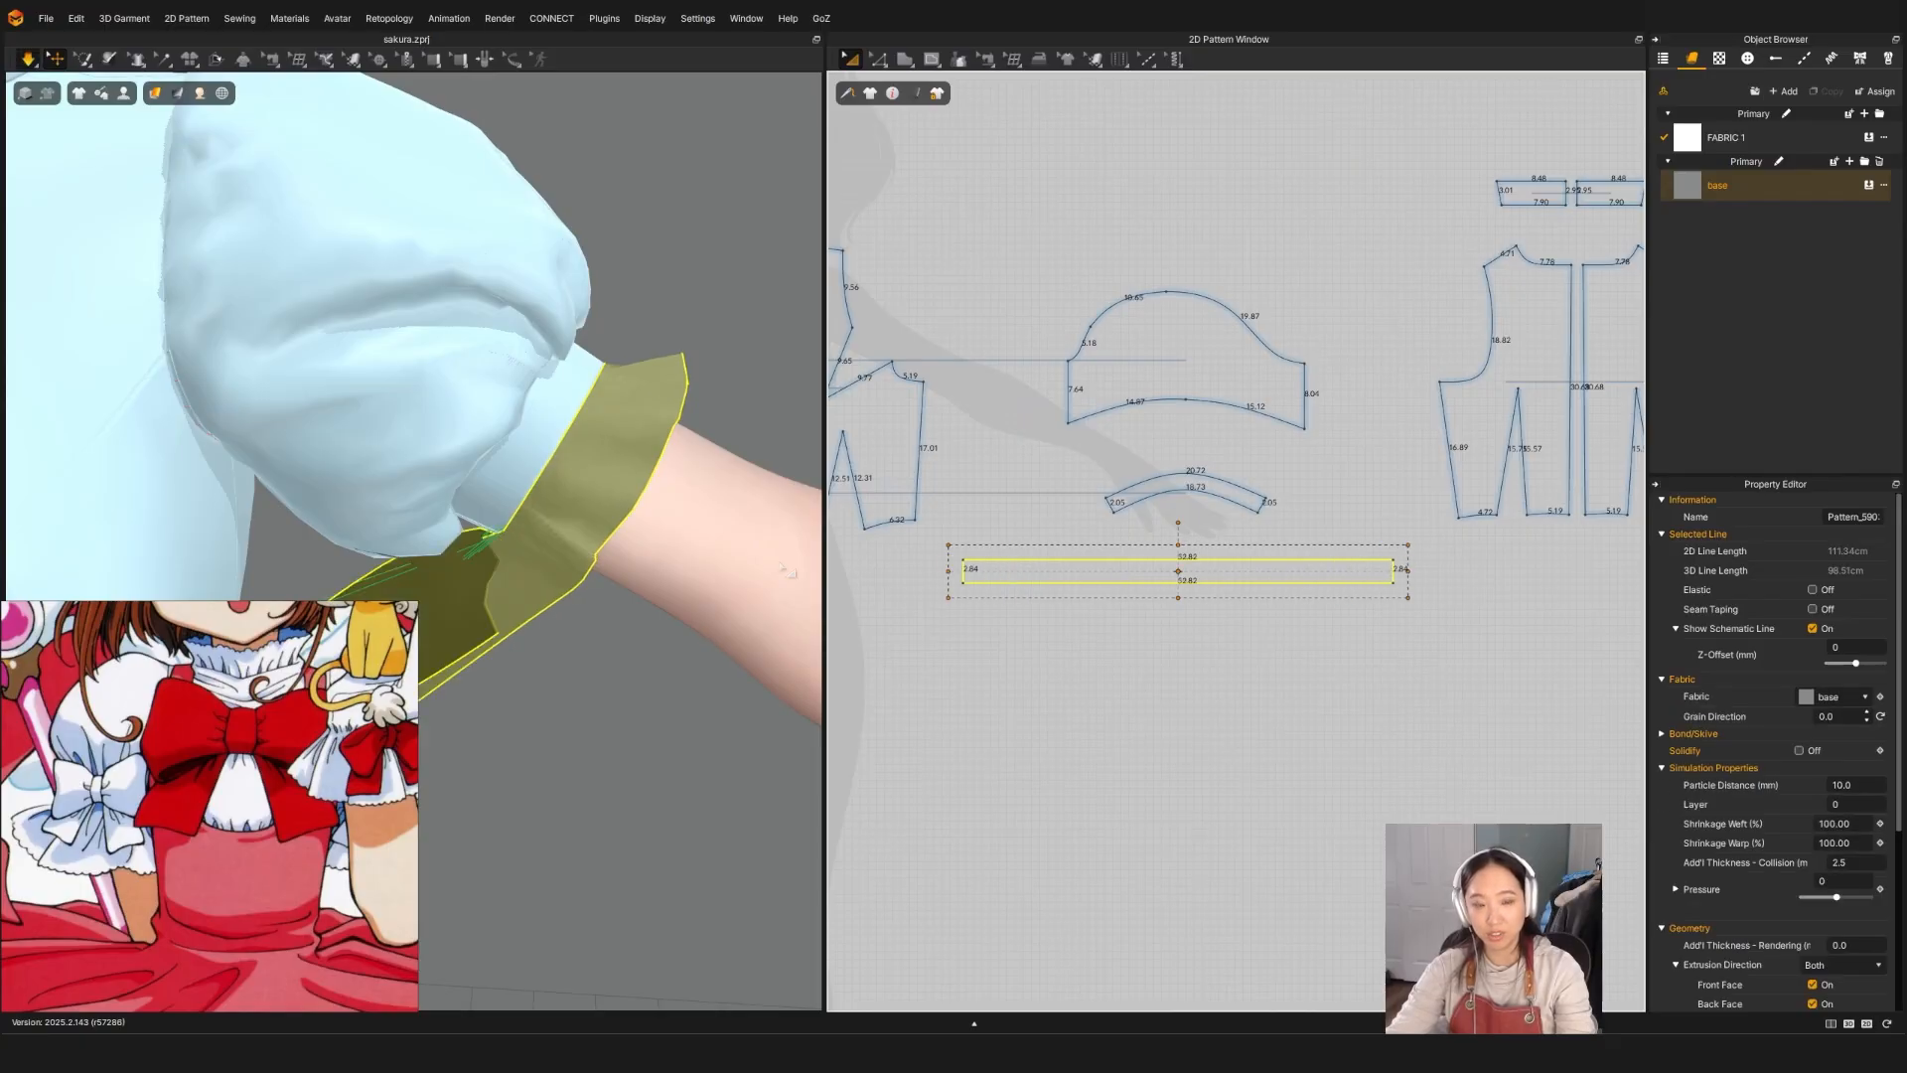
click(536, 589)
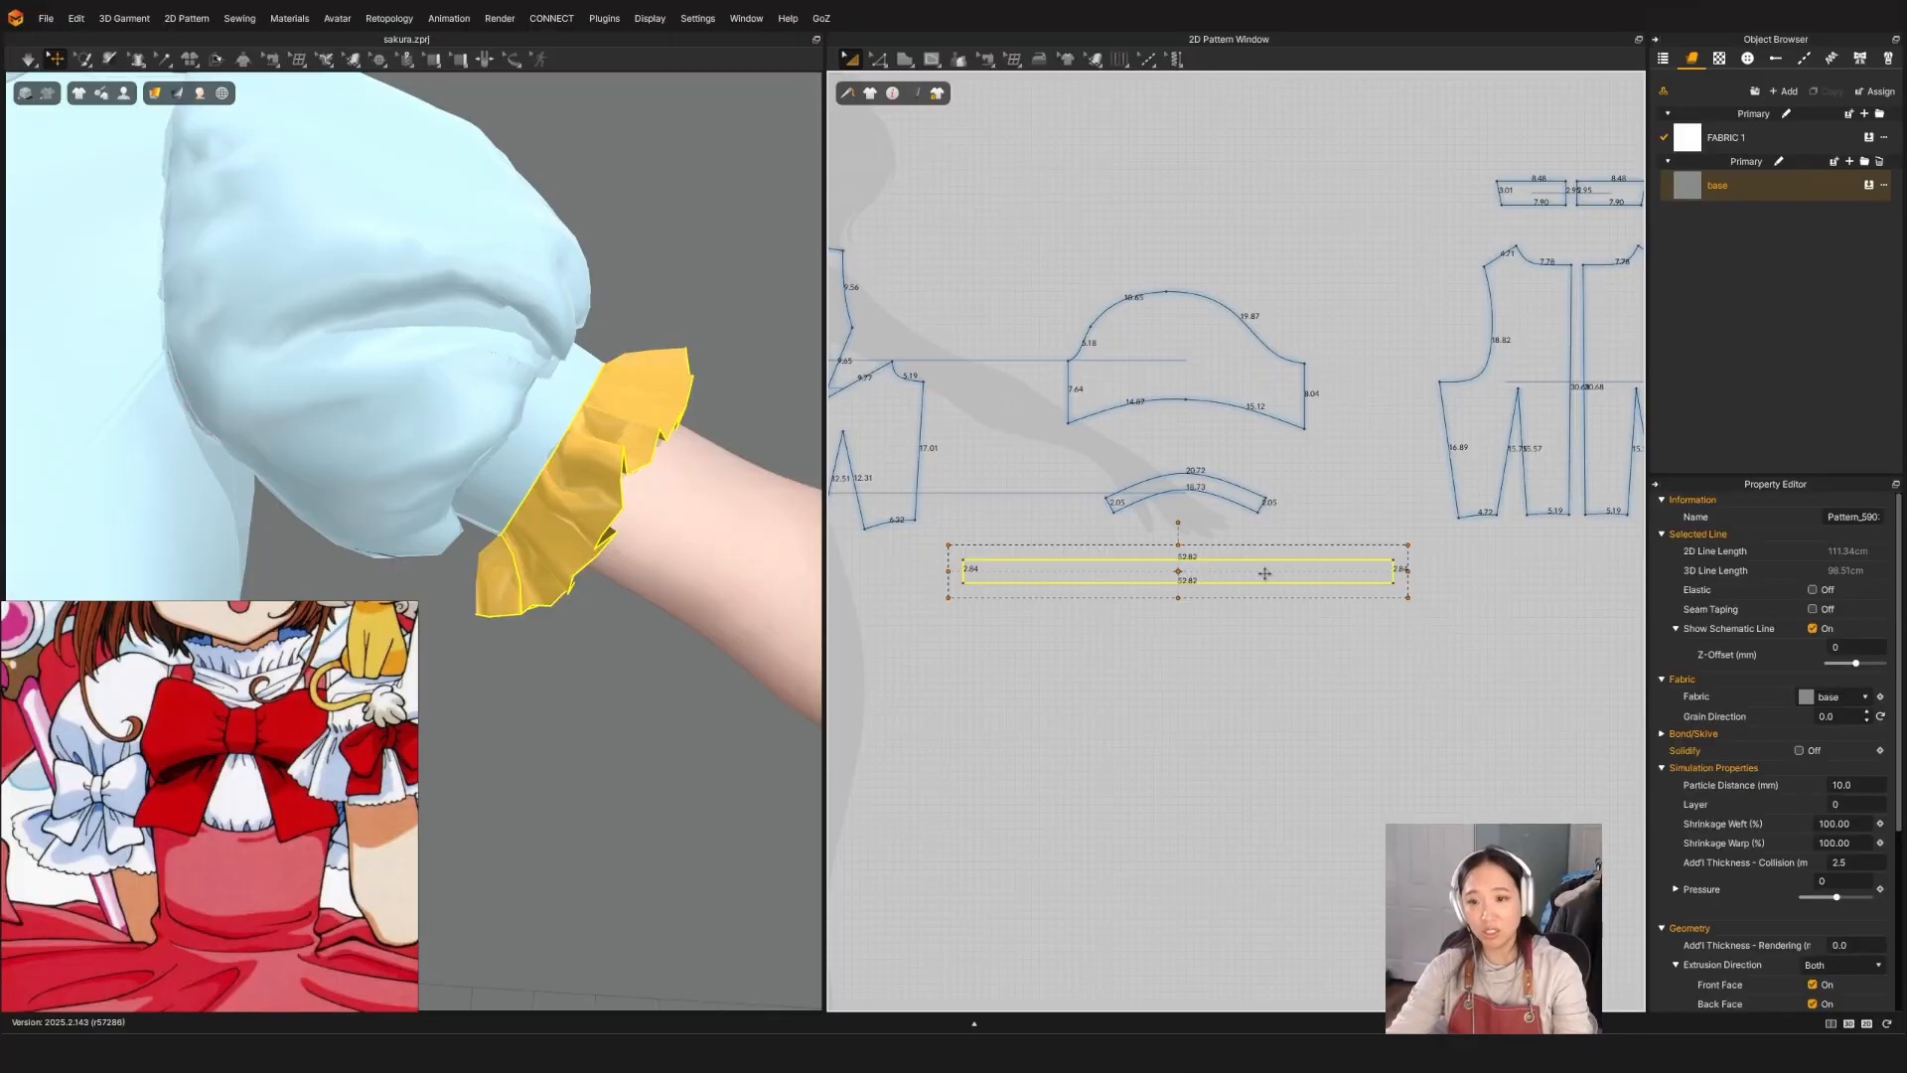
Step: Lengthen the ruffle pattern strip to about 57.8 cm and simulate it, pulling the cloth into shape around the arm
drag(1406, 570, 1427, 570)
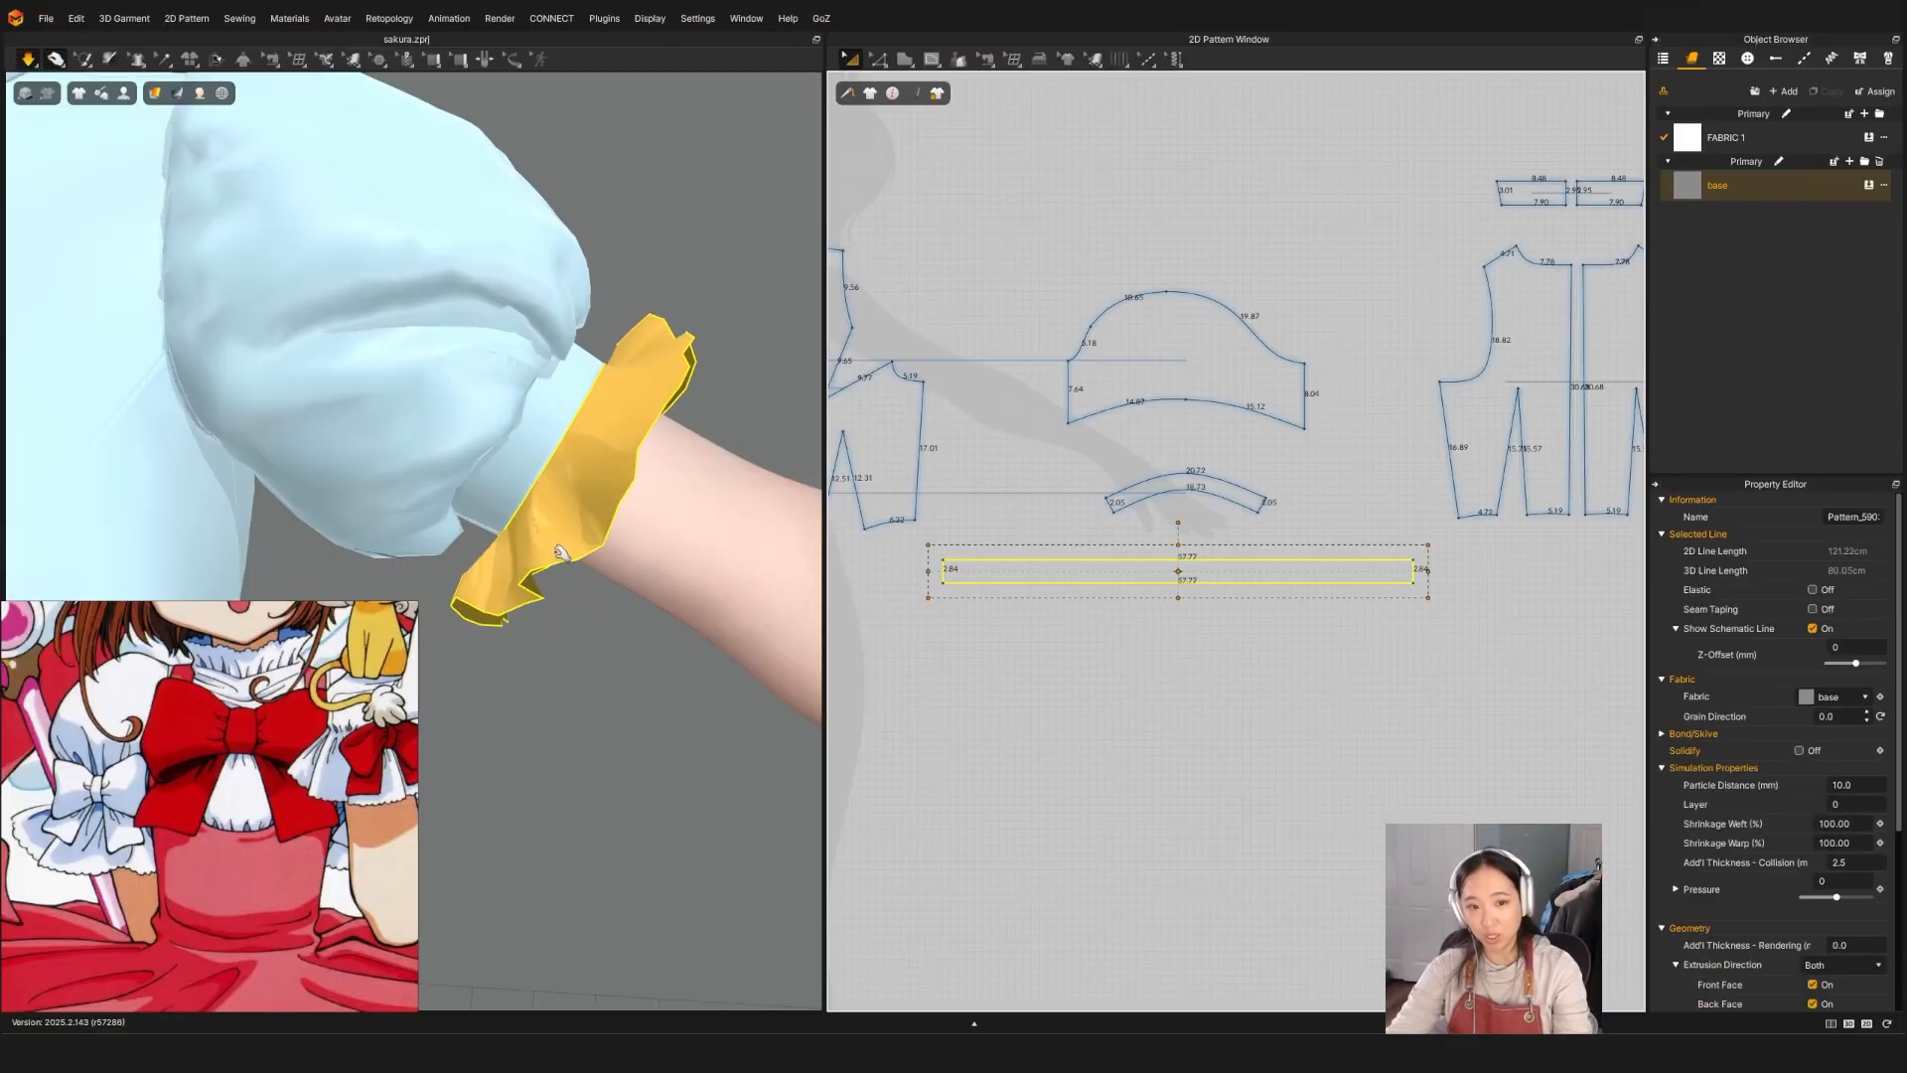
drag(624, 447, 631, 437)
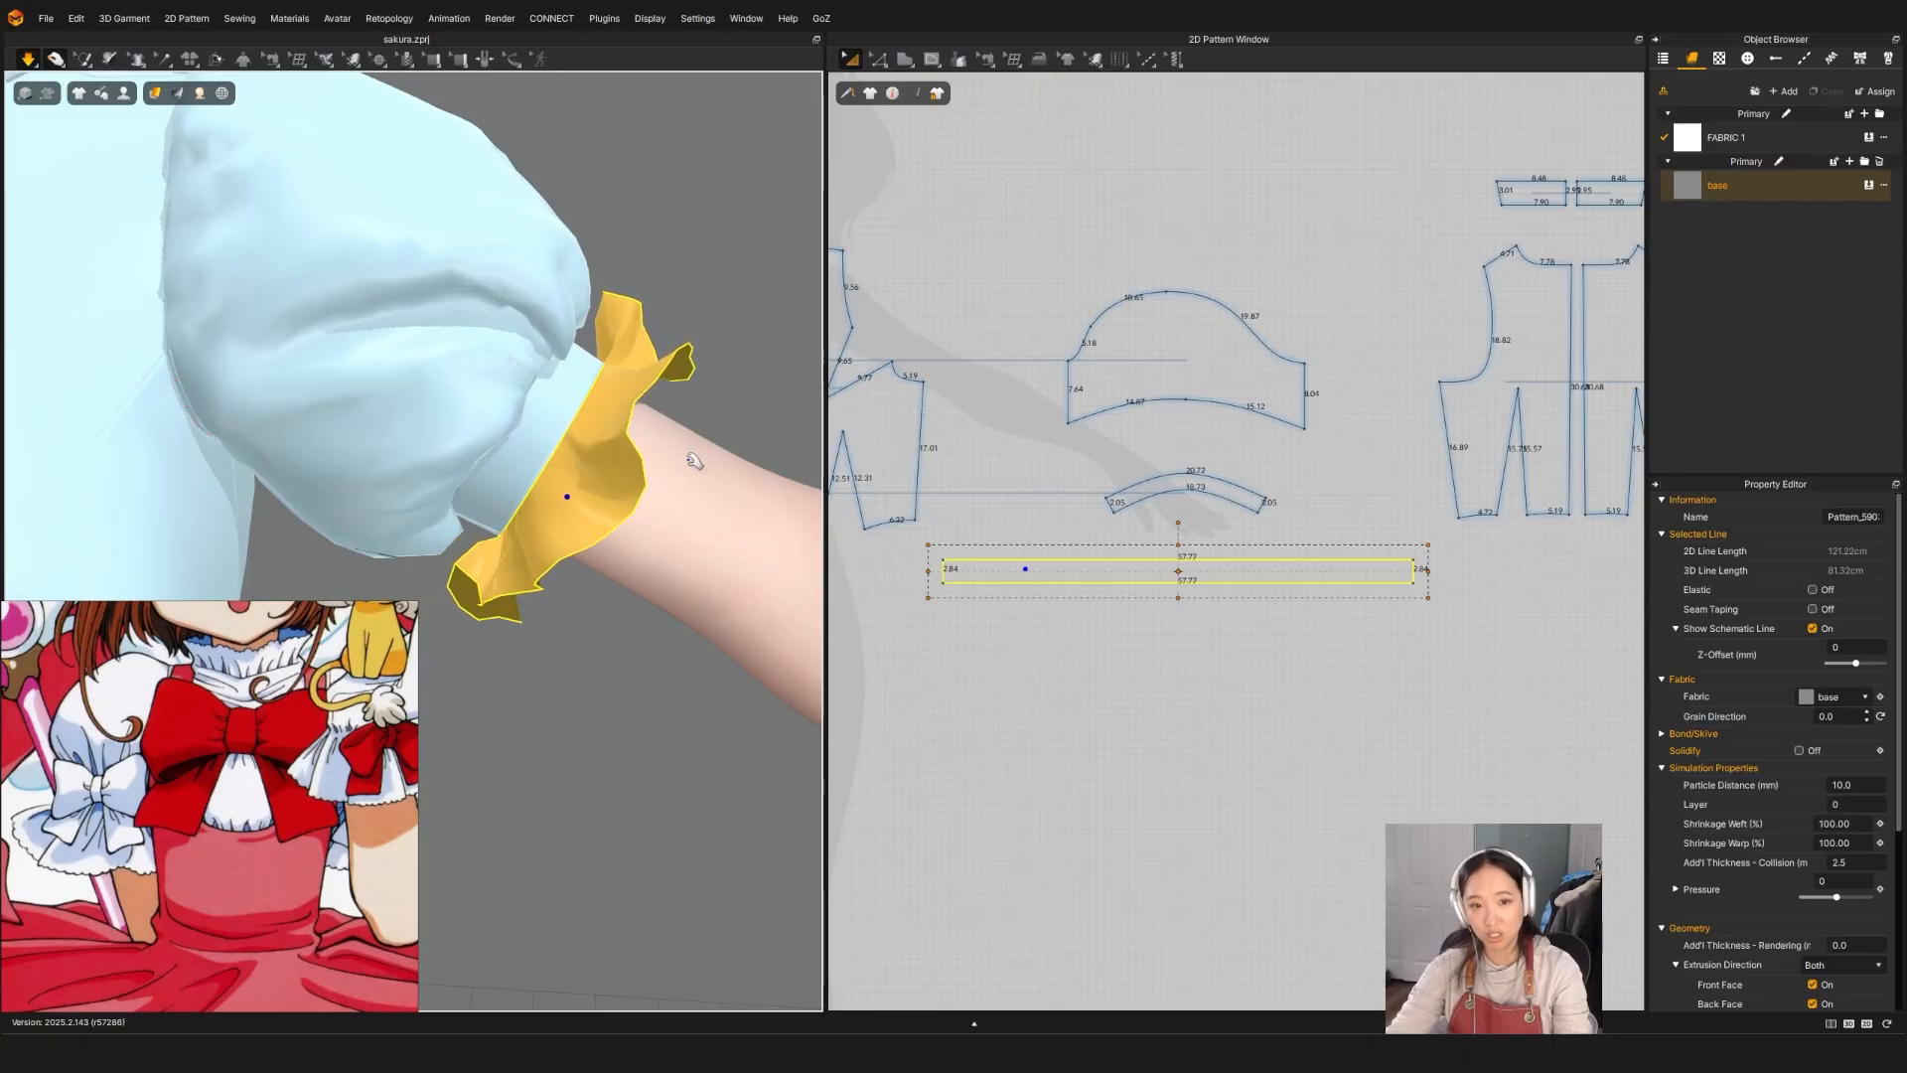
right_drag(631, 437, 576, 496)
click(537, 566)
key(space)
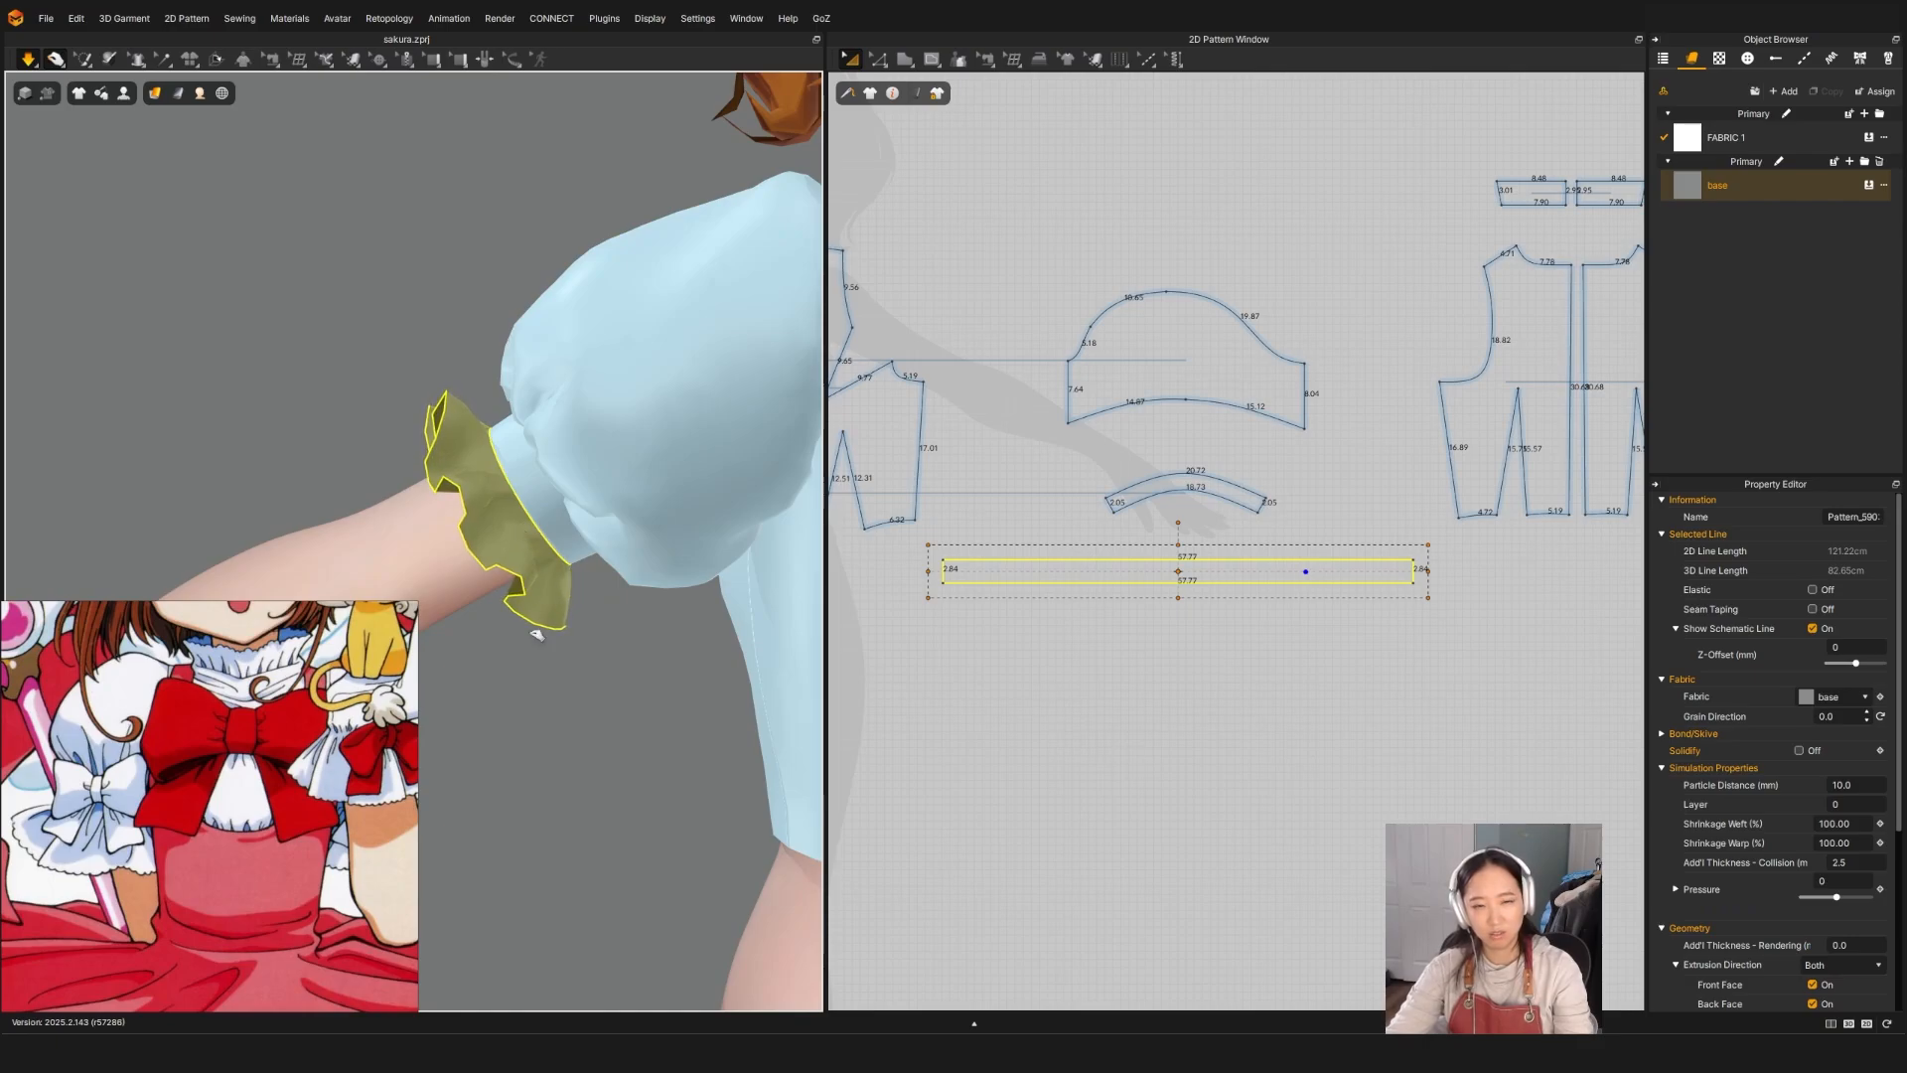
key(space)
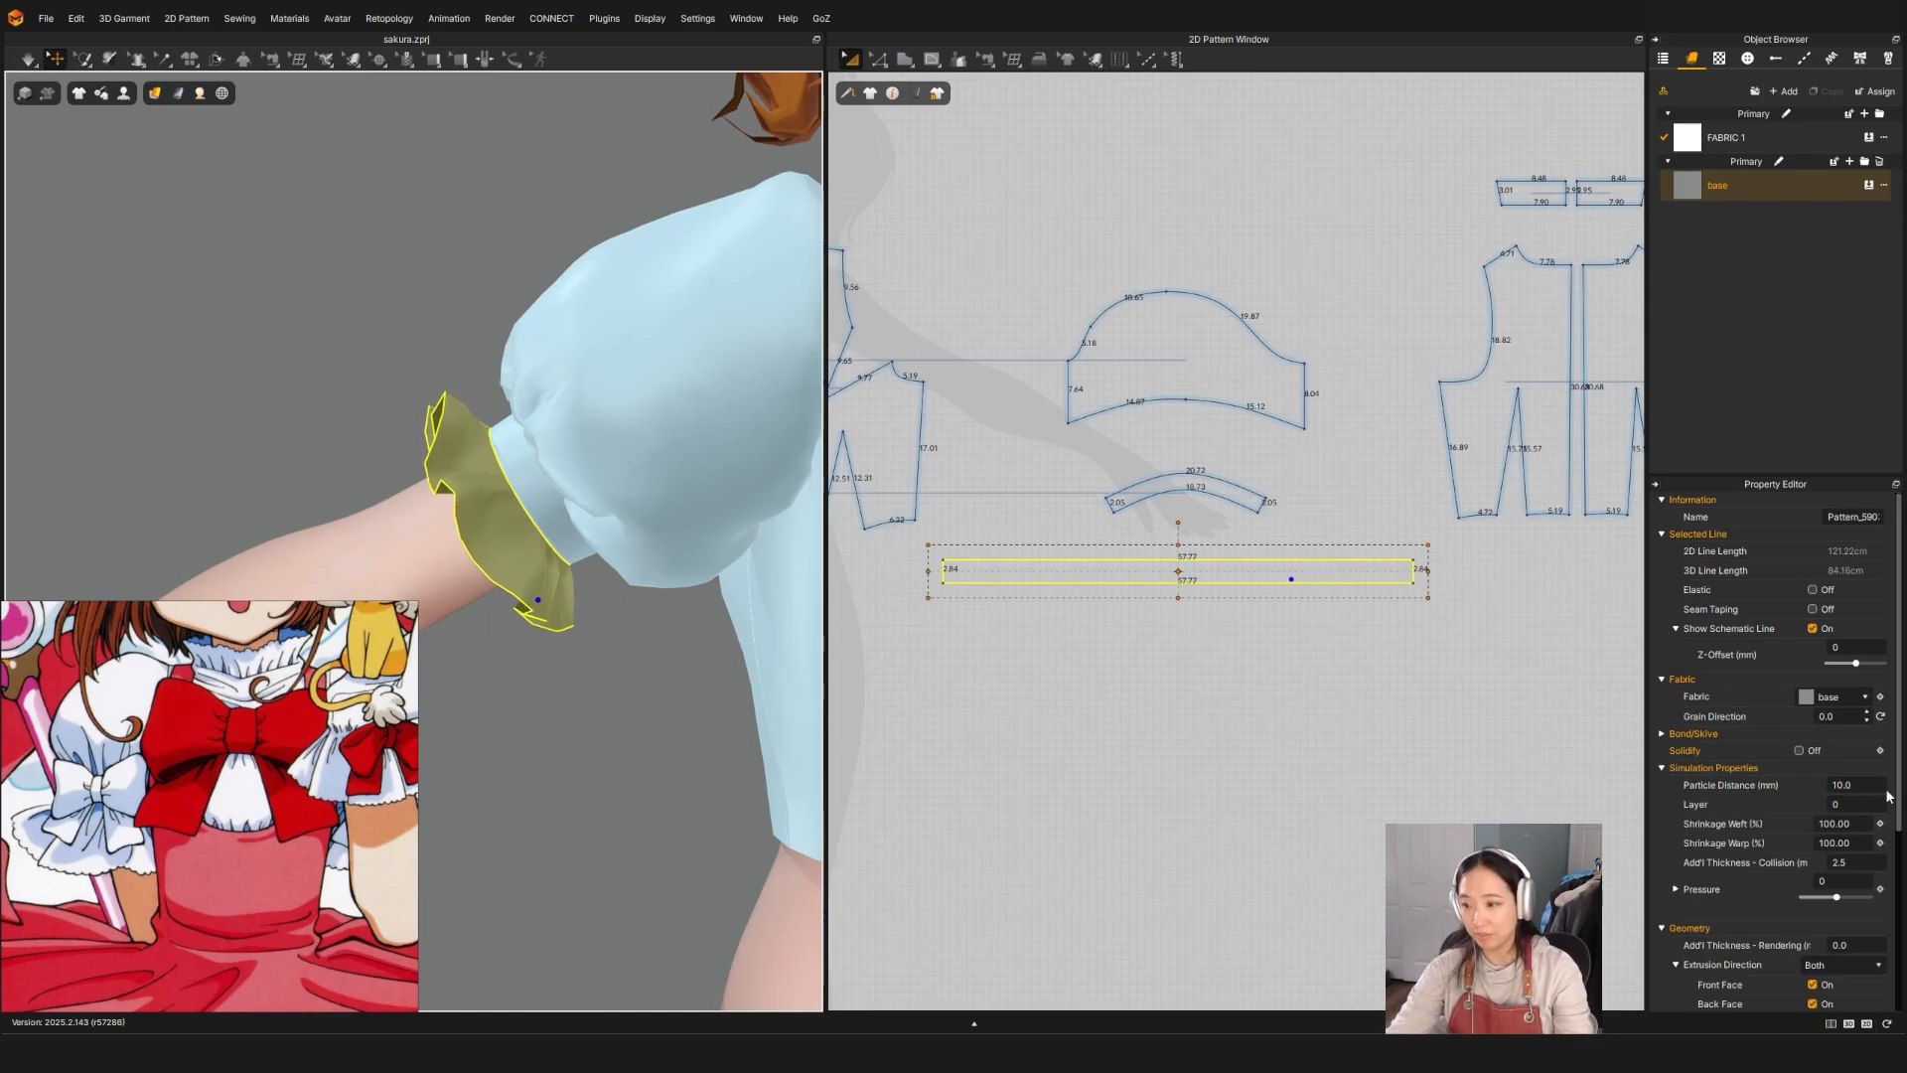
Step: Set the ruffle's particle distance to 5 mm and simulate it, adjusting its folds from the back and front of the arm
double_click(1866, 784)
text(5)
key(Return)
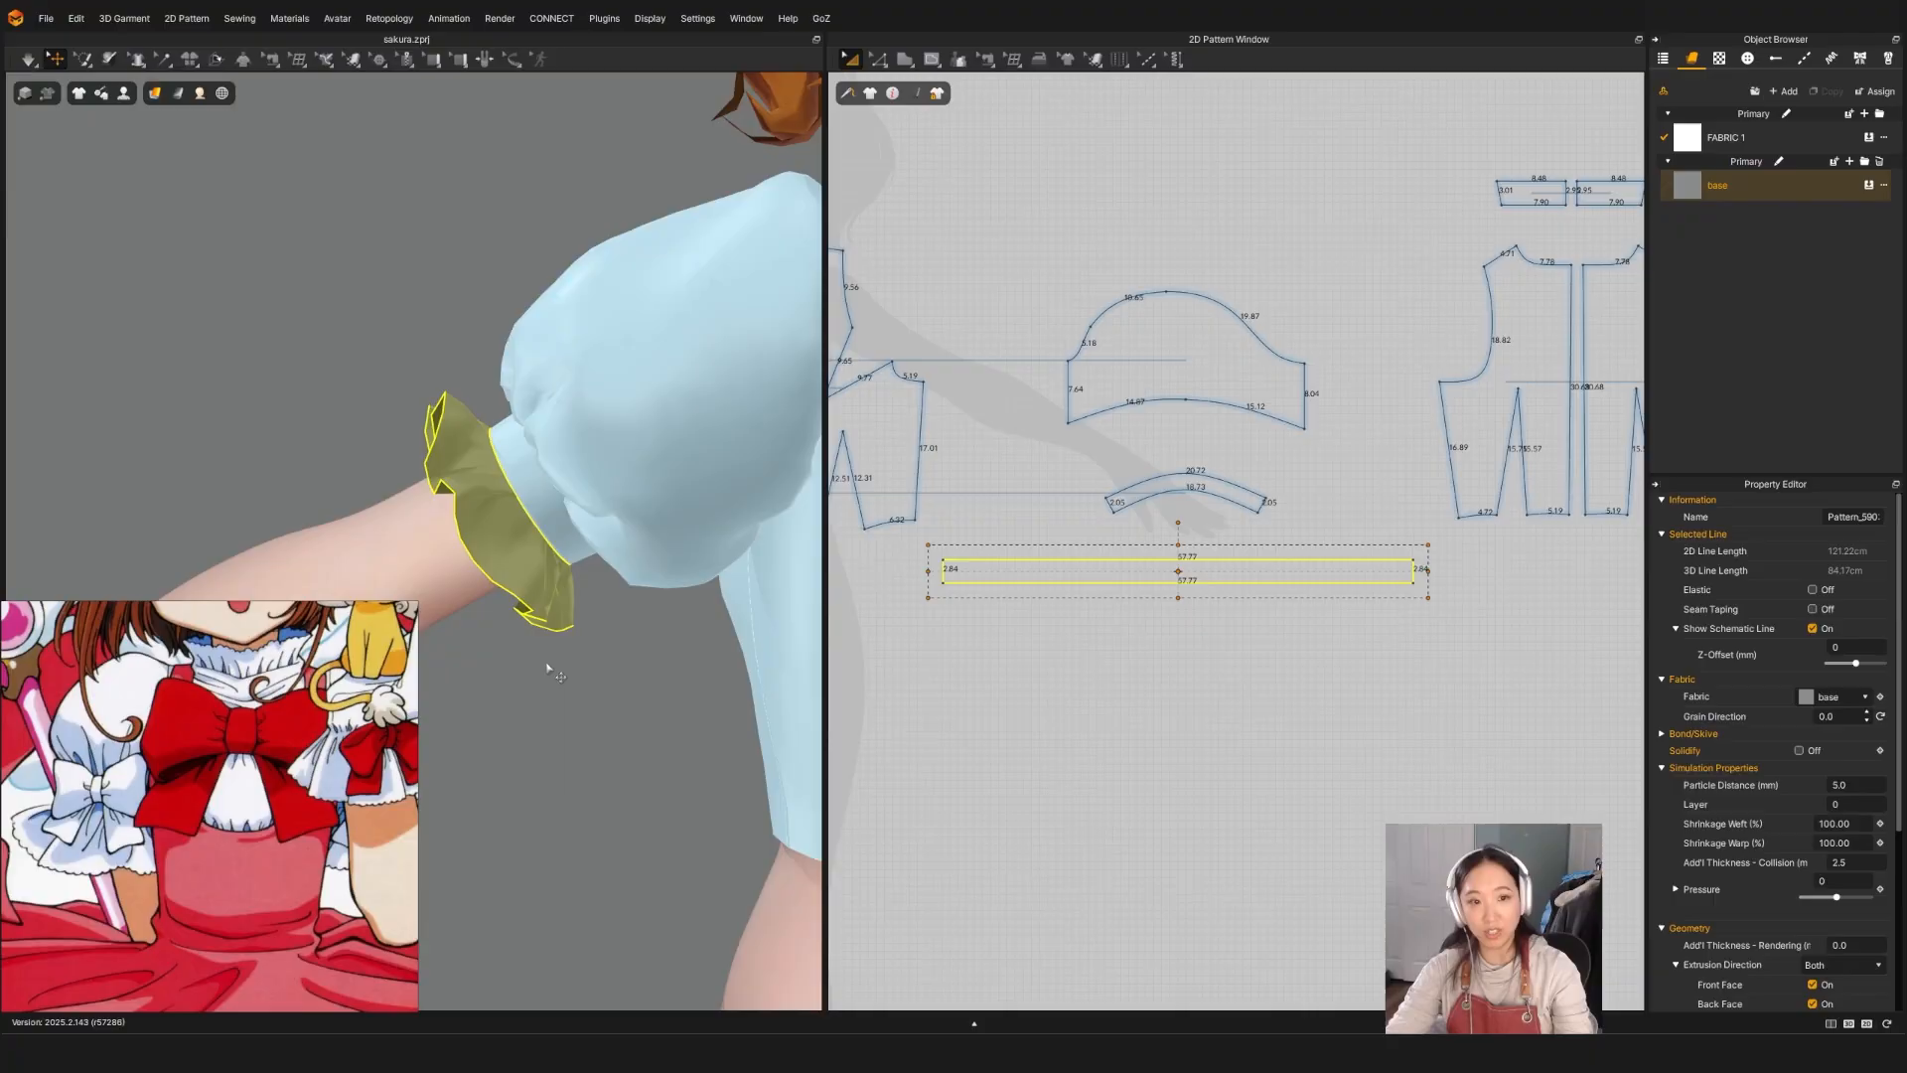
key(space)
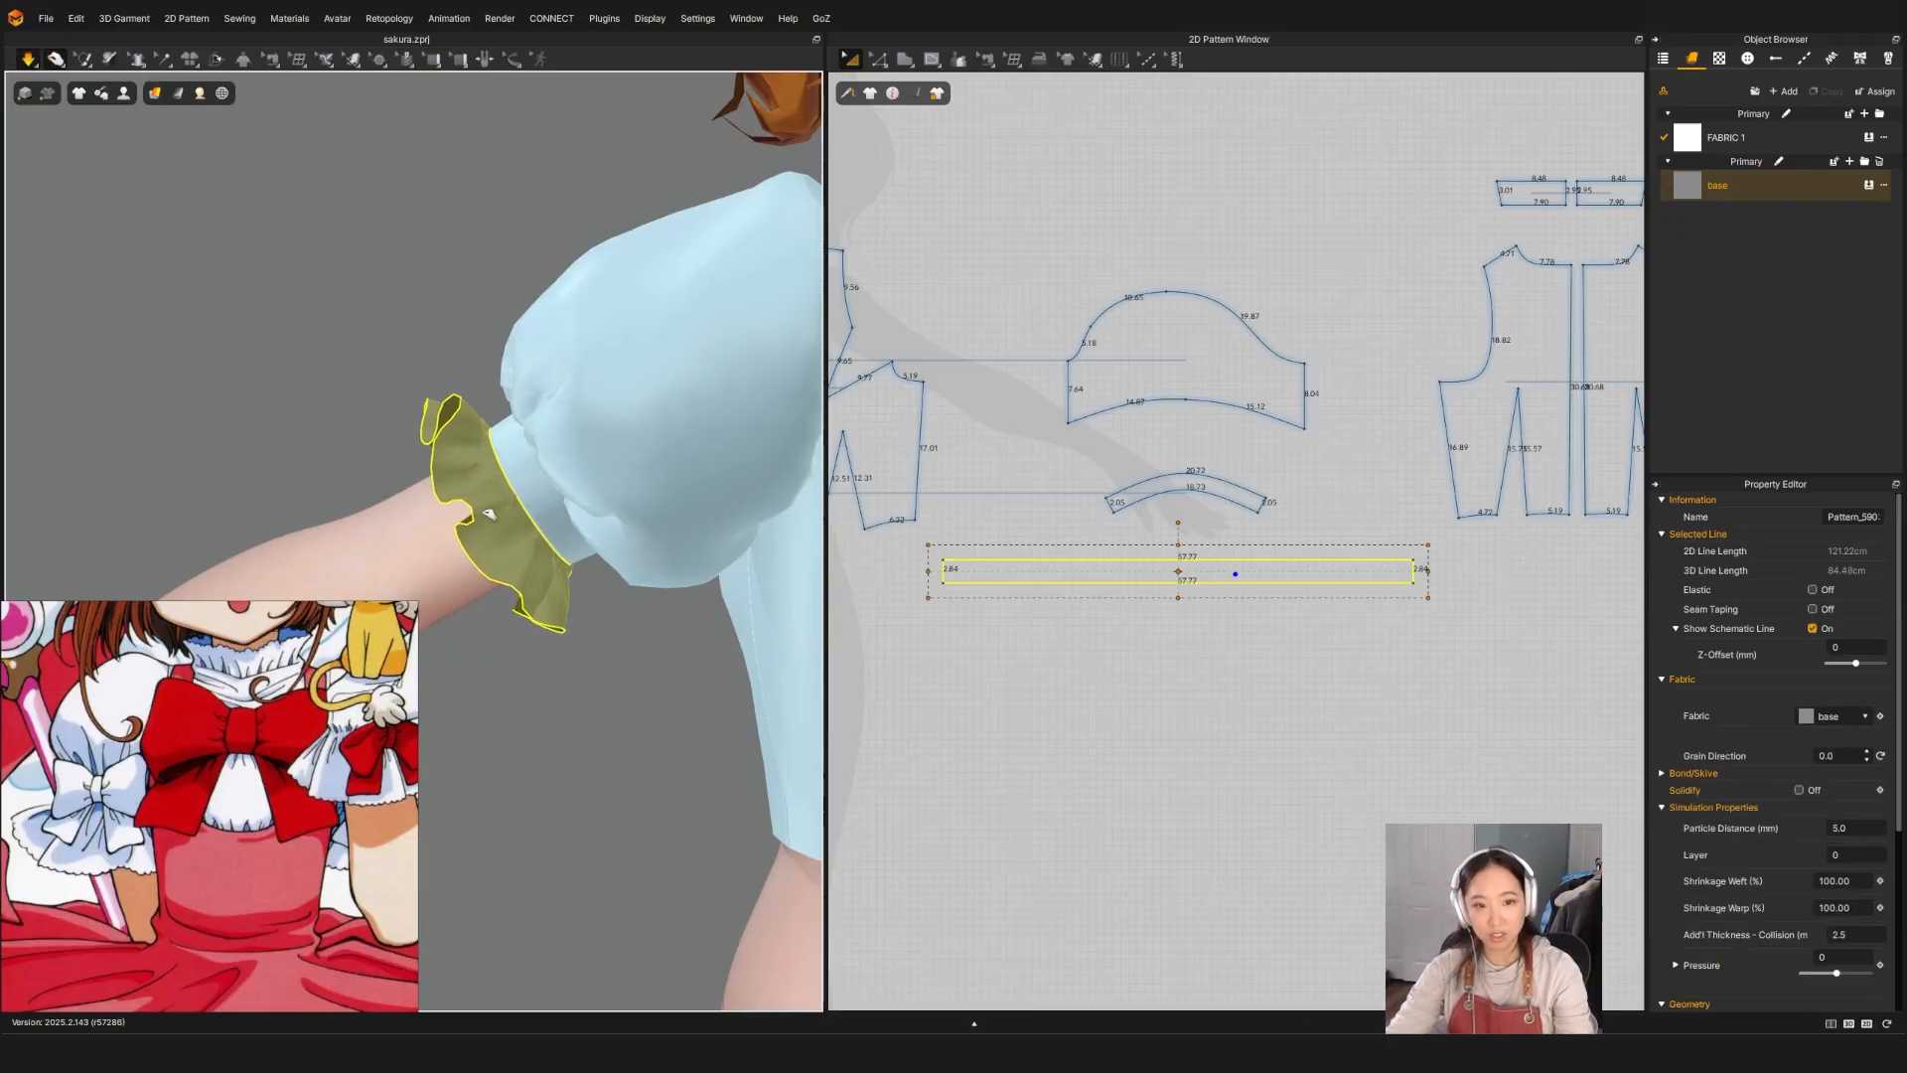
key(space)
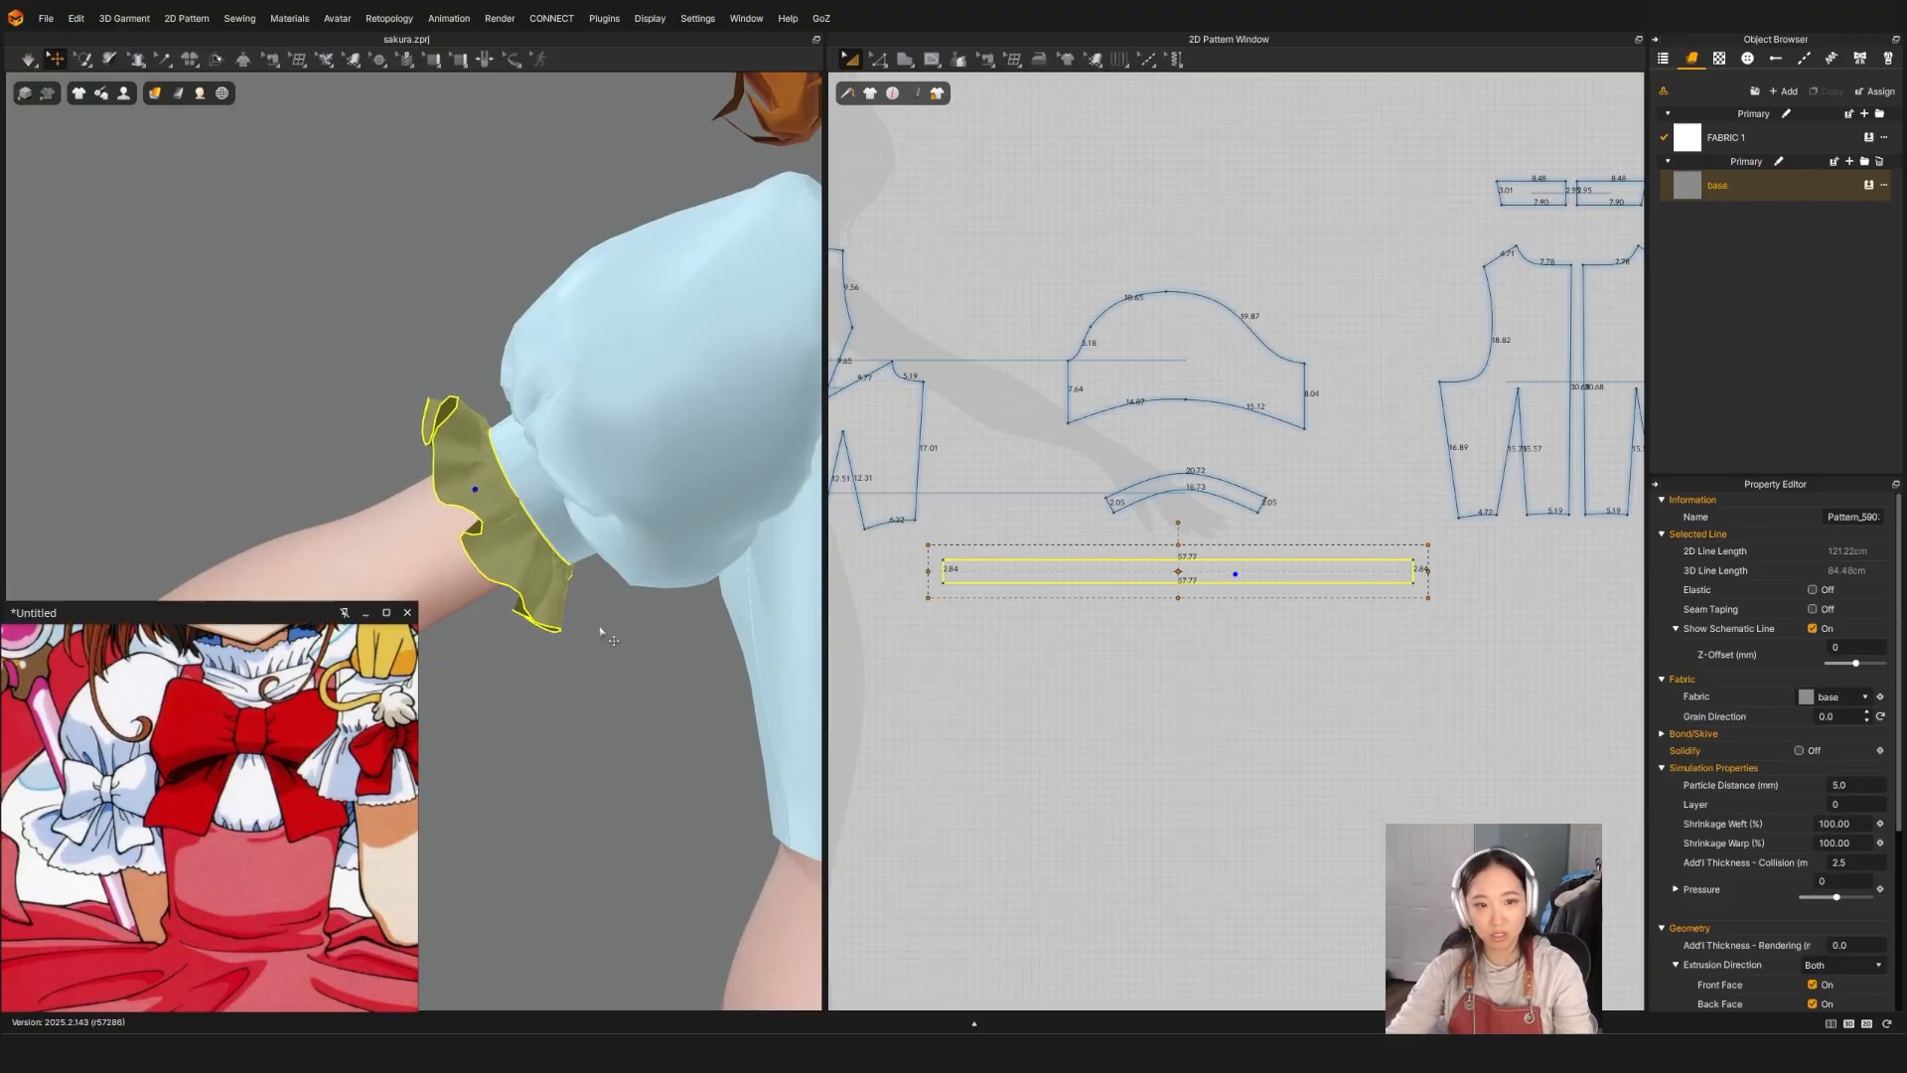
right_drag(600, 630, 503, 555)
key(space)
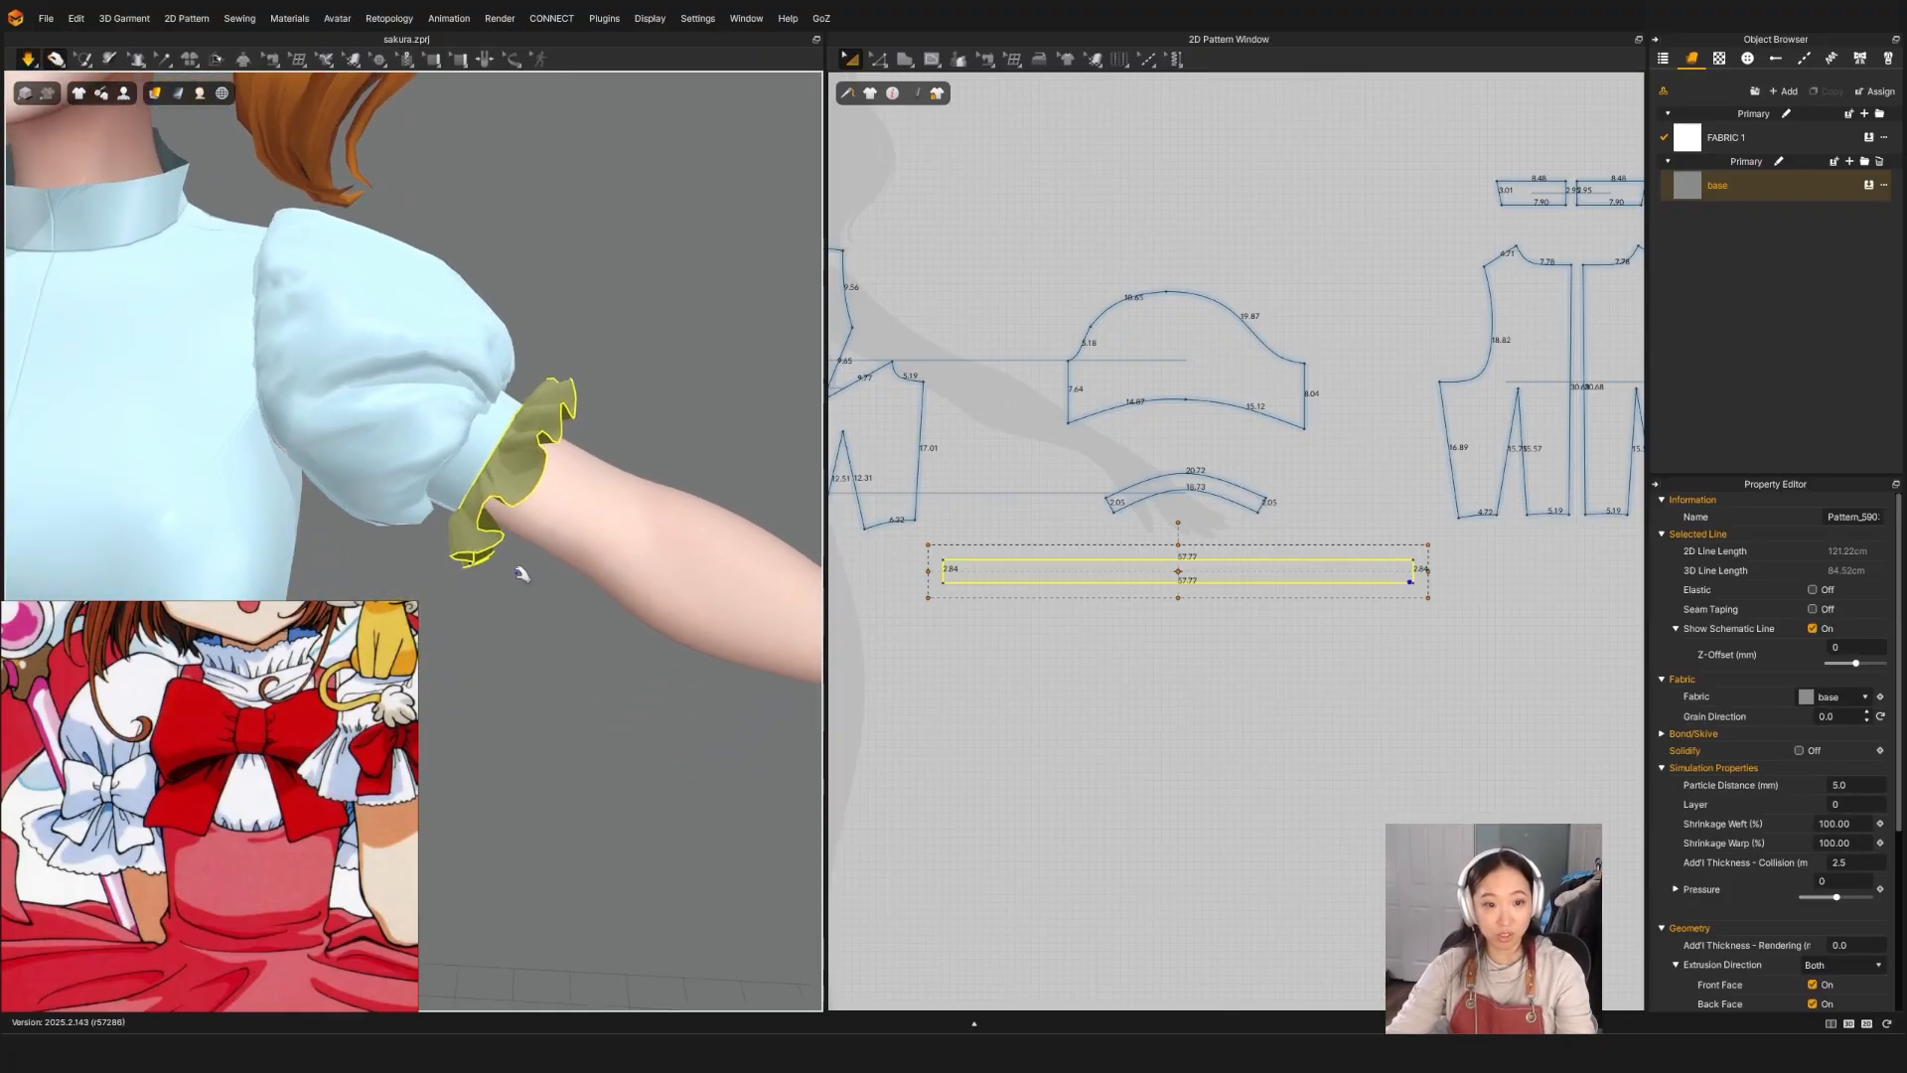
key(space)
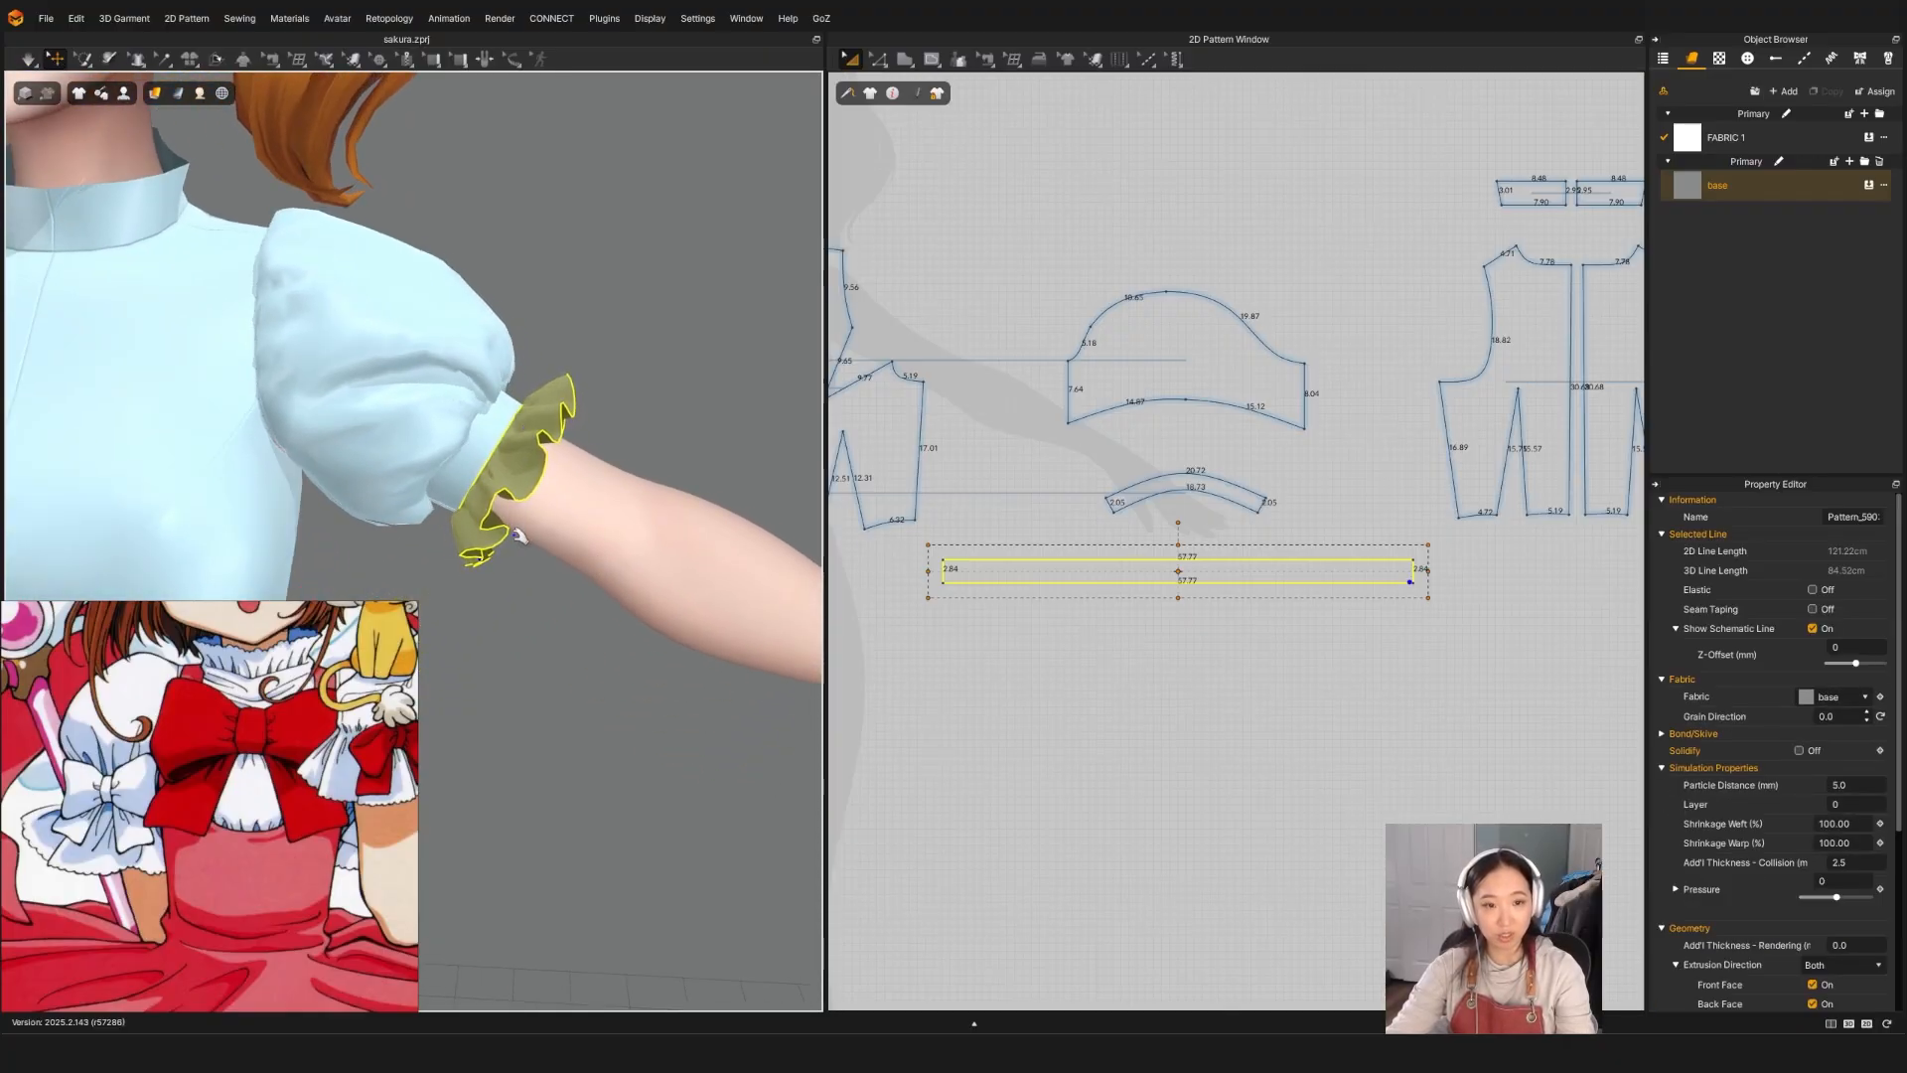
Step: Extend the ruffle pattern's lower edge downward to a height of about 7.15 cm and simulate the drape
key(z)
click(1160, 615)
drag(1149, 587, 1150, 623)
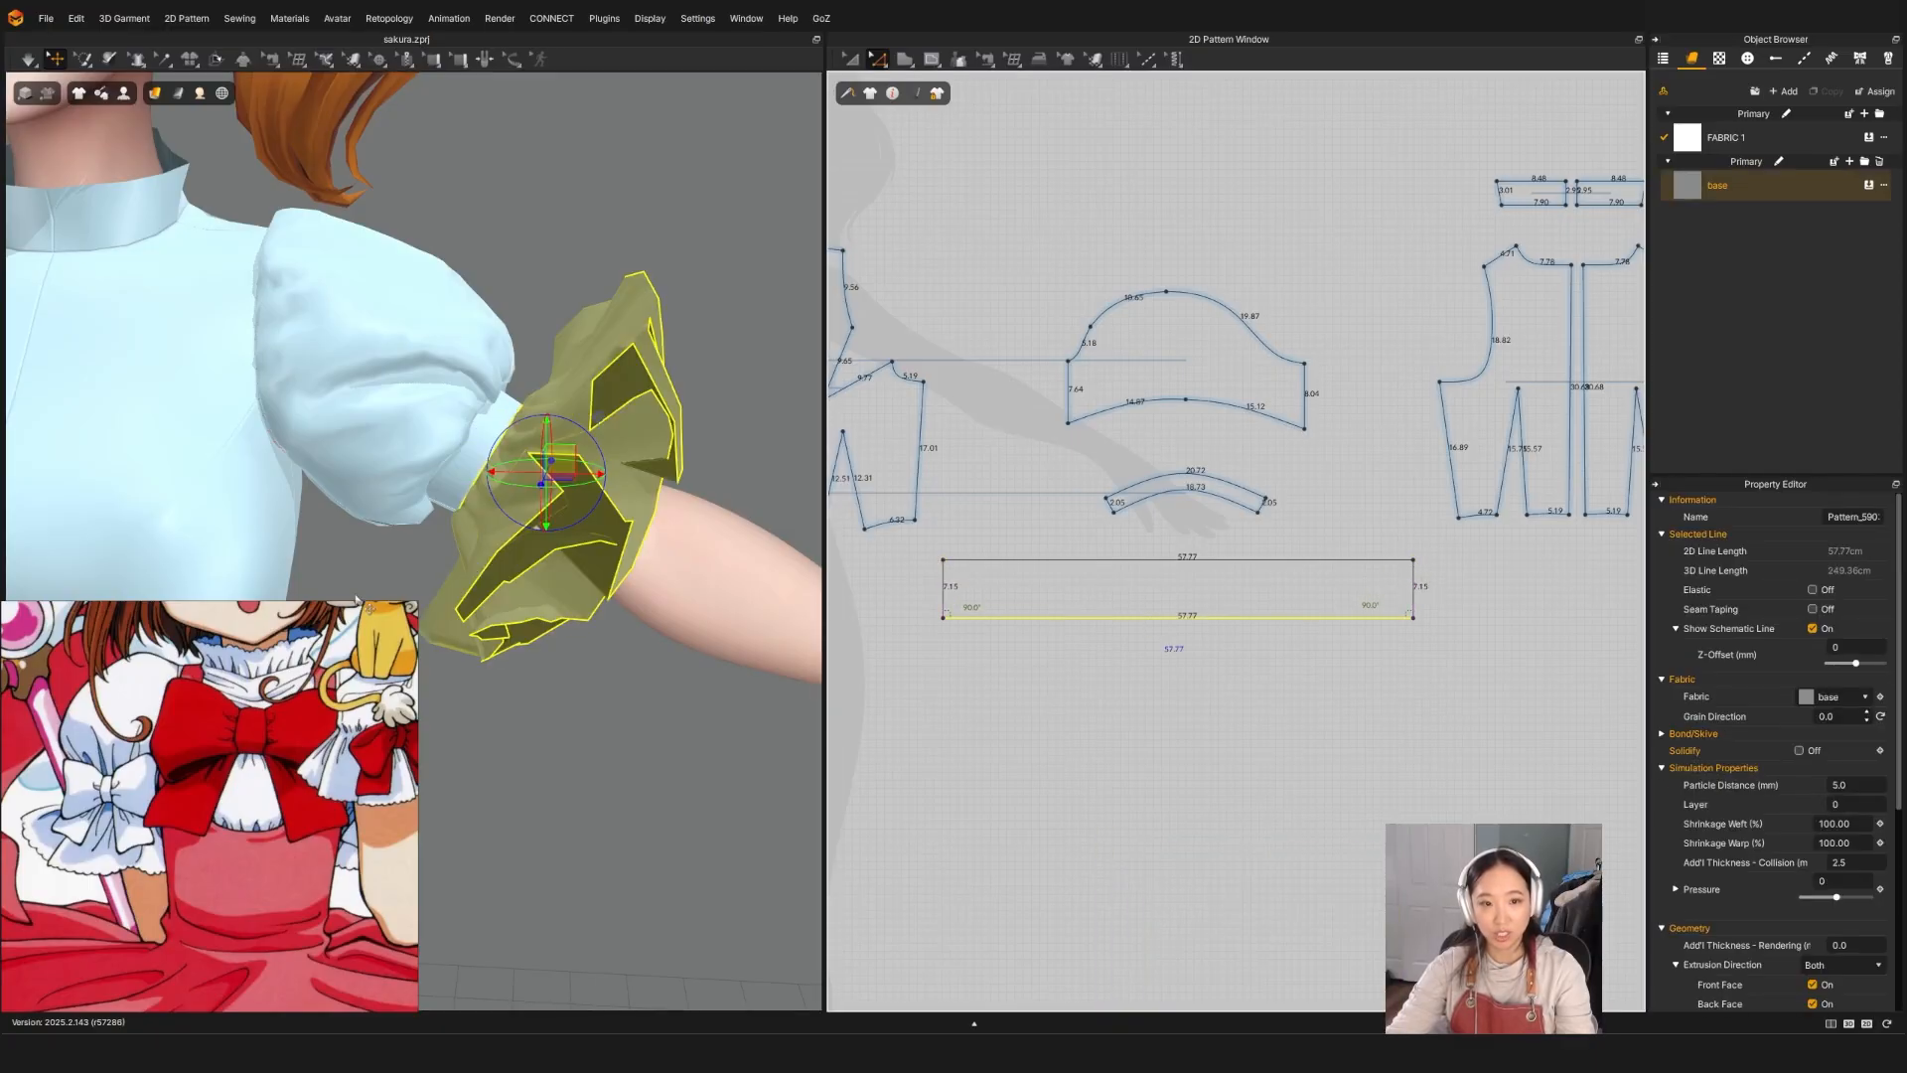
key(a)
key(space)
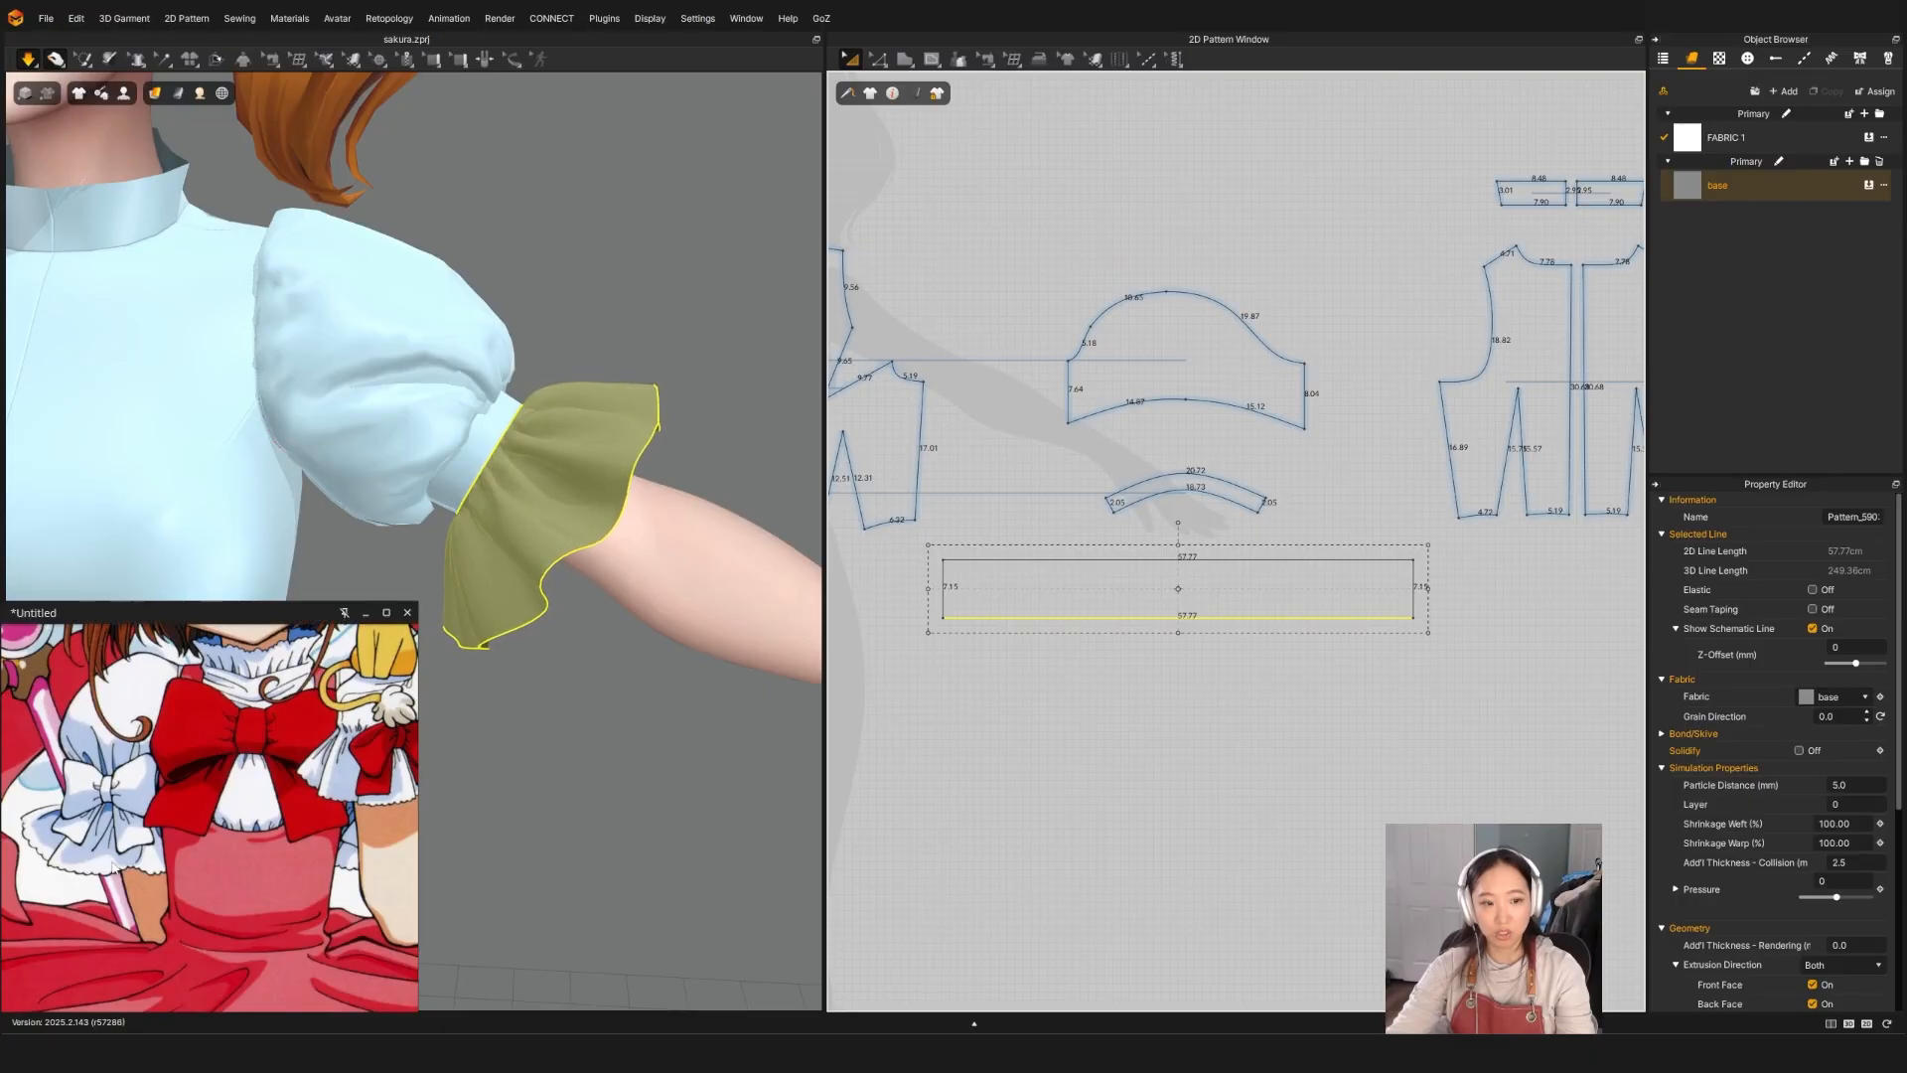
key(space)
Step: Examine the character reference images for the length and shape of the sleeve ruffle
scroll(93, 829, down, 5)
scroll(292, 832, up, 2)
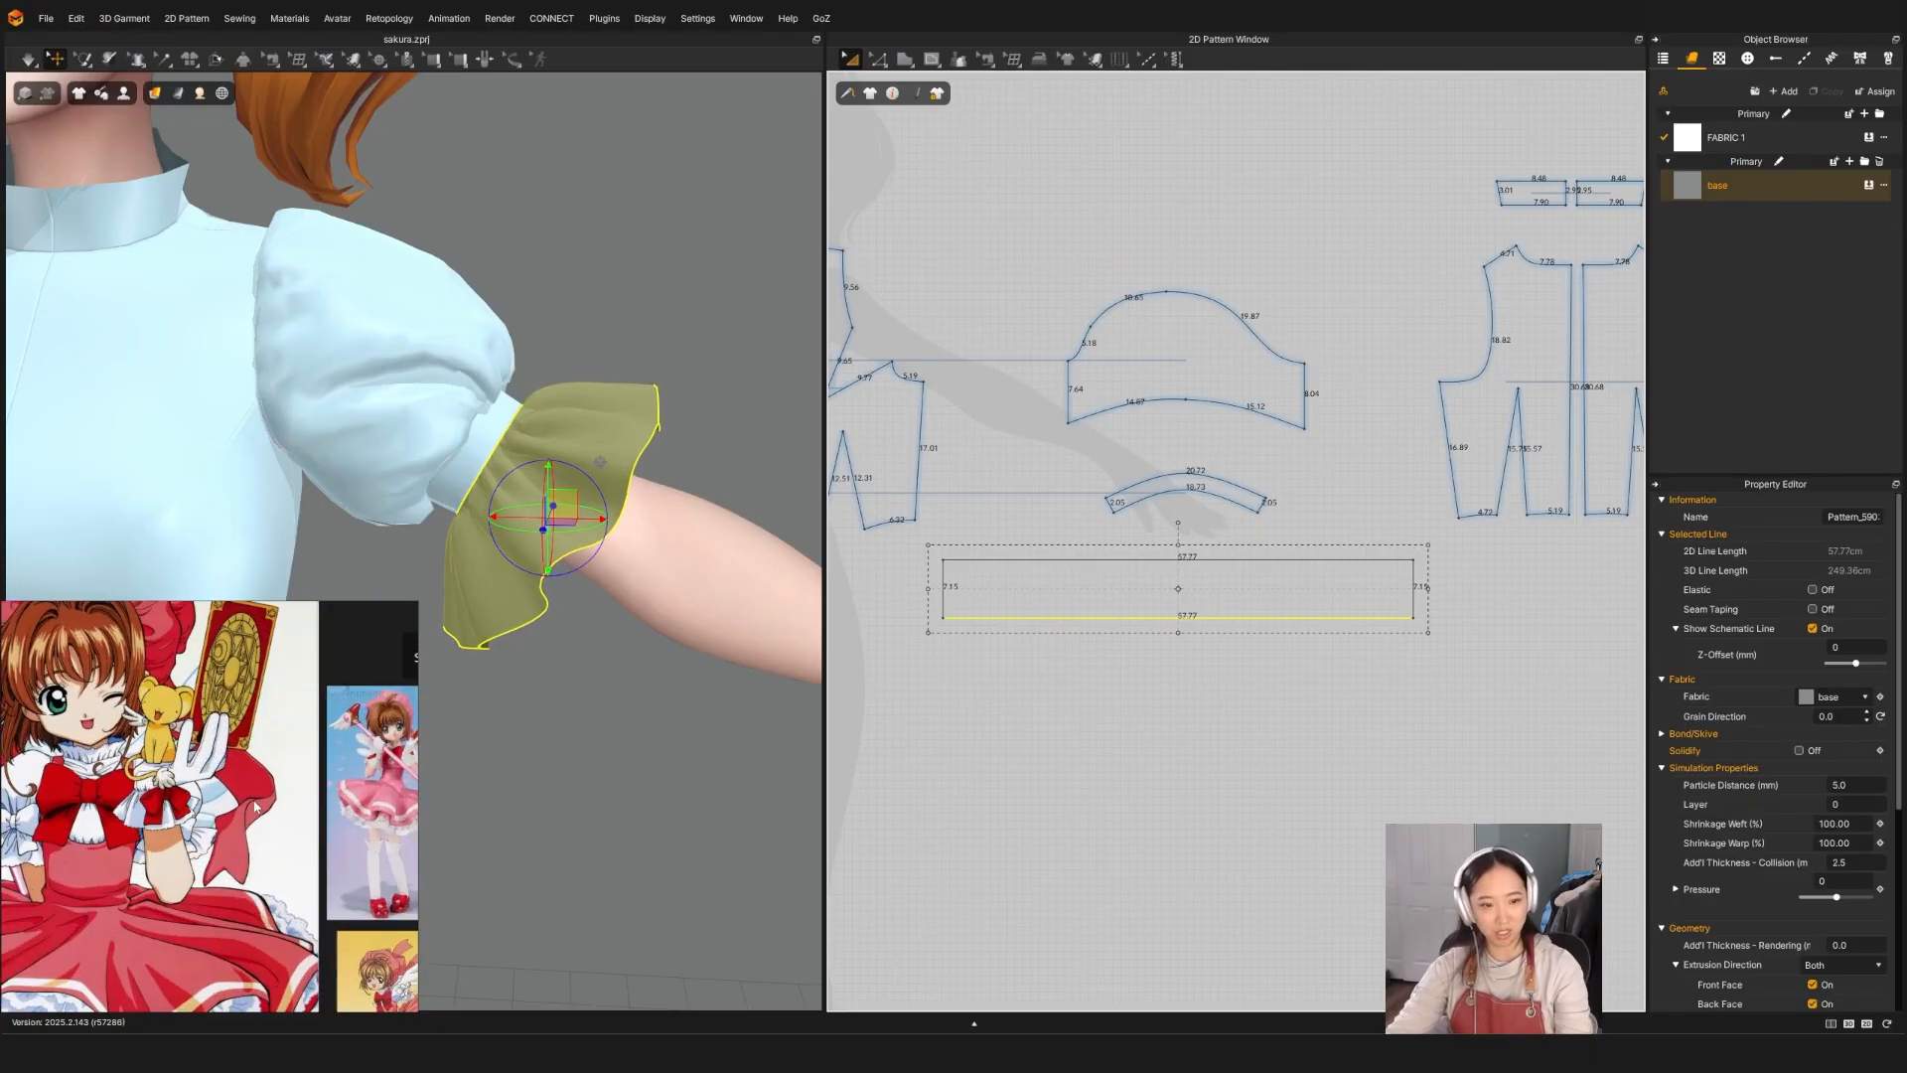
middle_drag(290, 832, 5, 809)
scroll(233, 803, up, 4)
scroll(236, 803, down, 6)
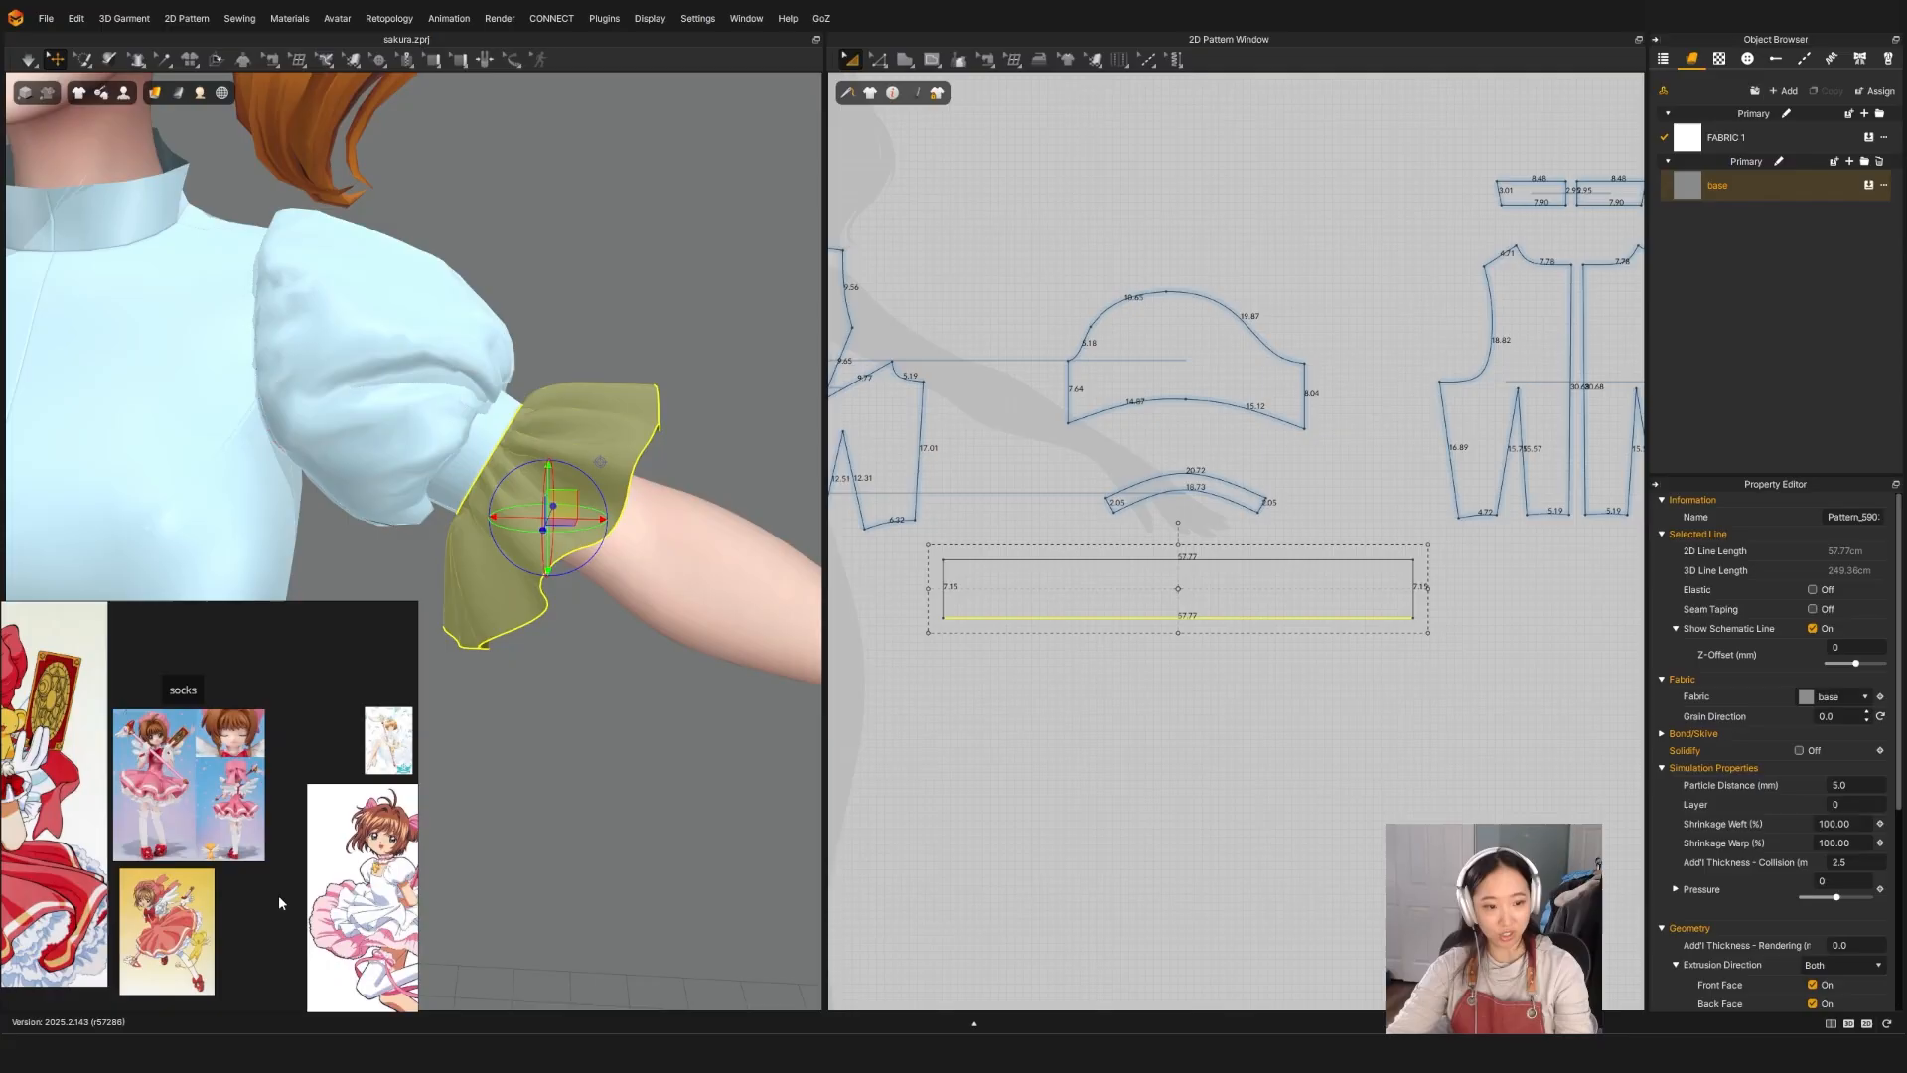
middle_drag(243, 923, 329, 755)
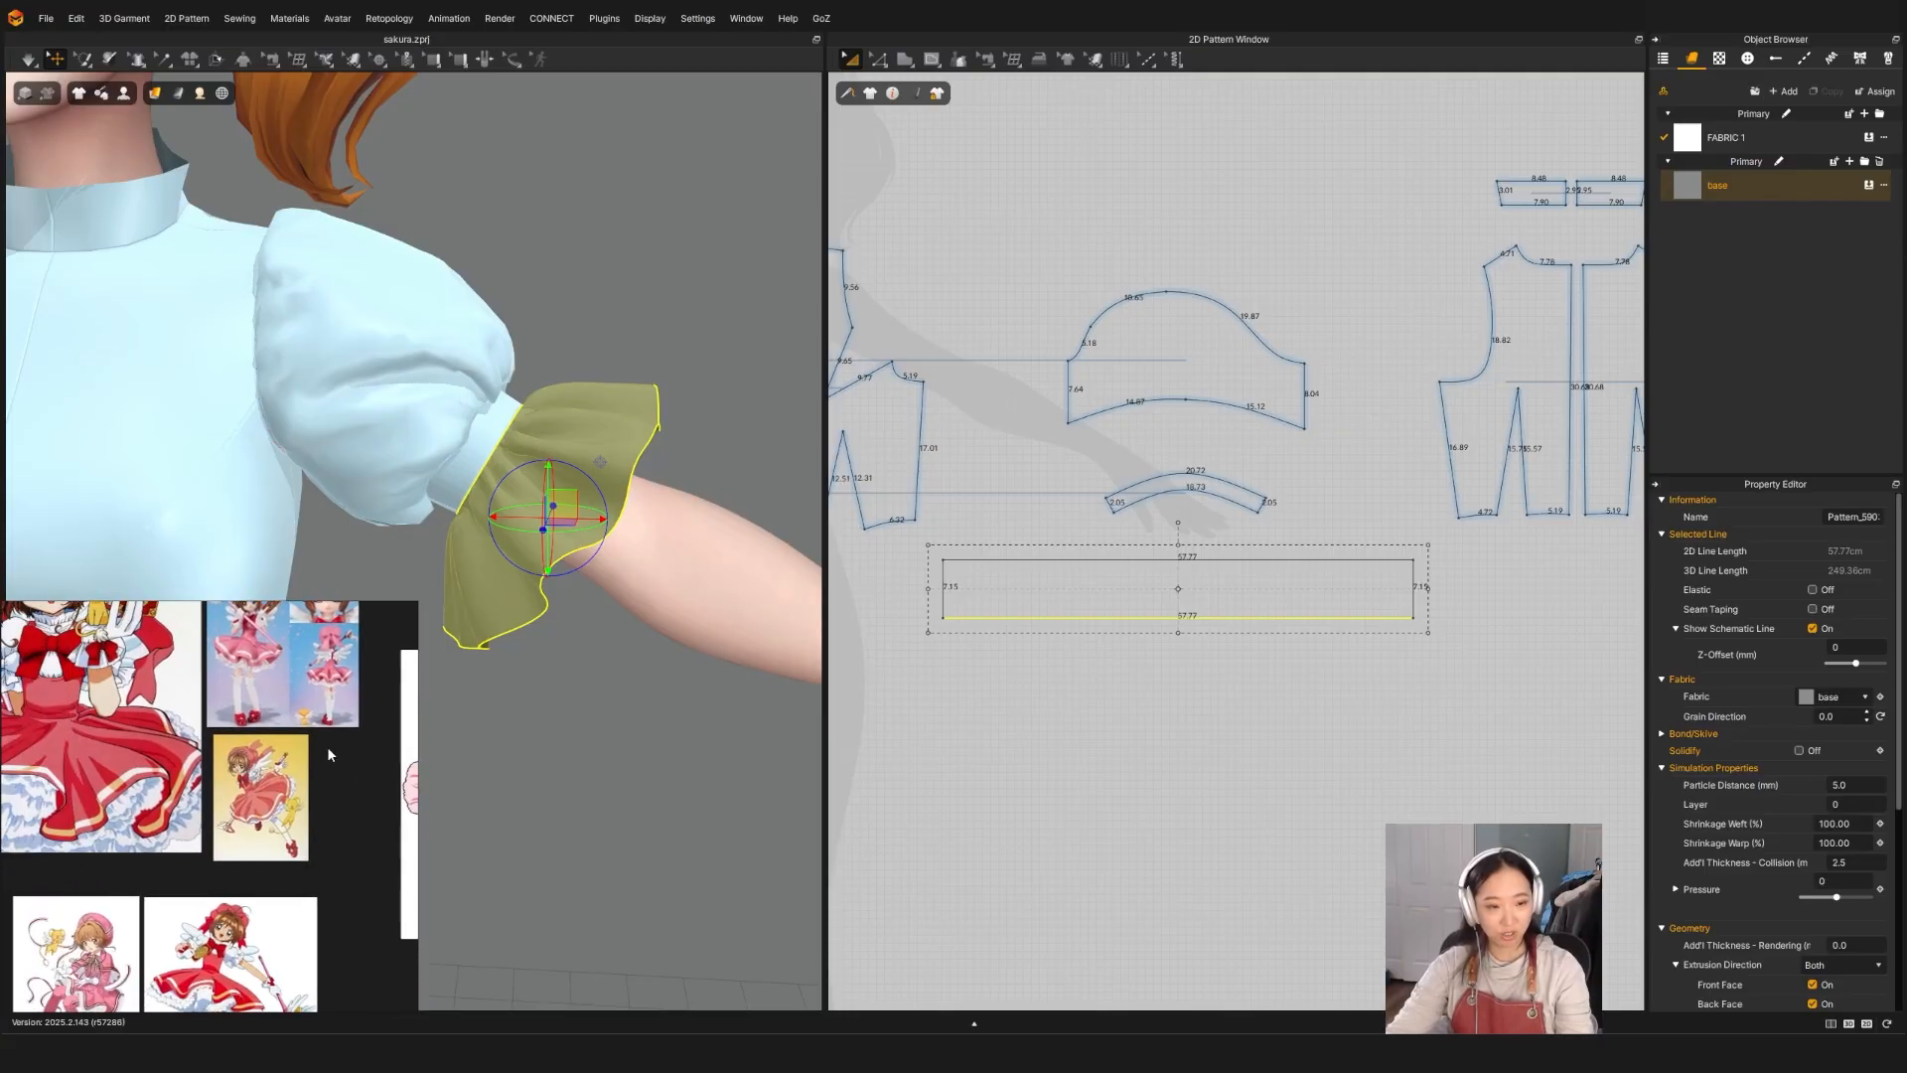
scroll(220, 954, up, 5)
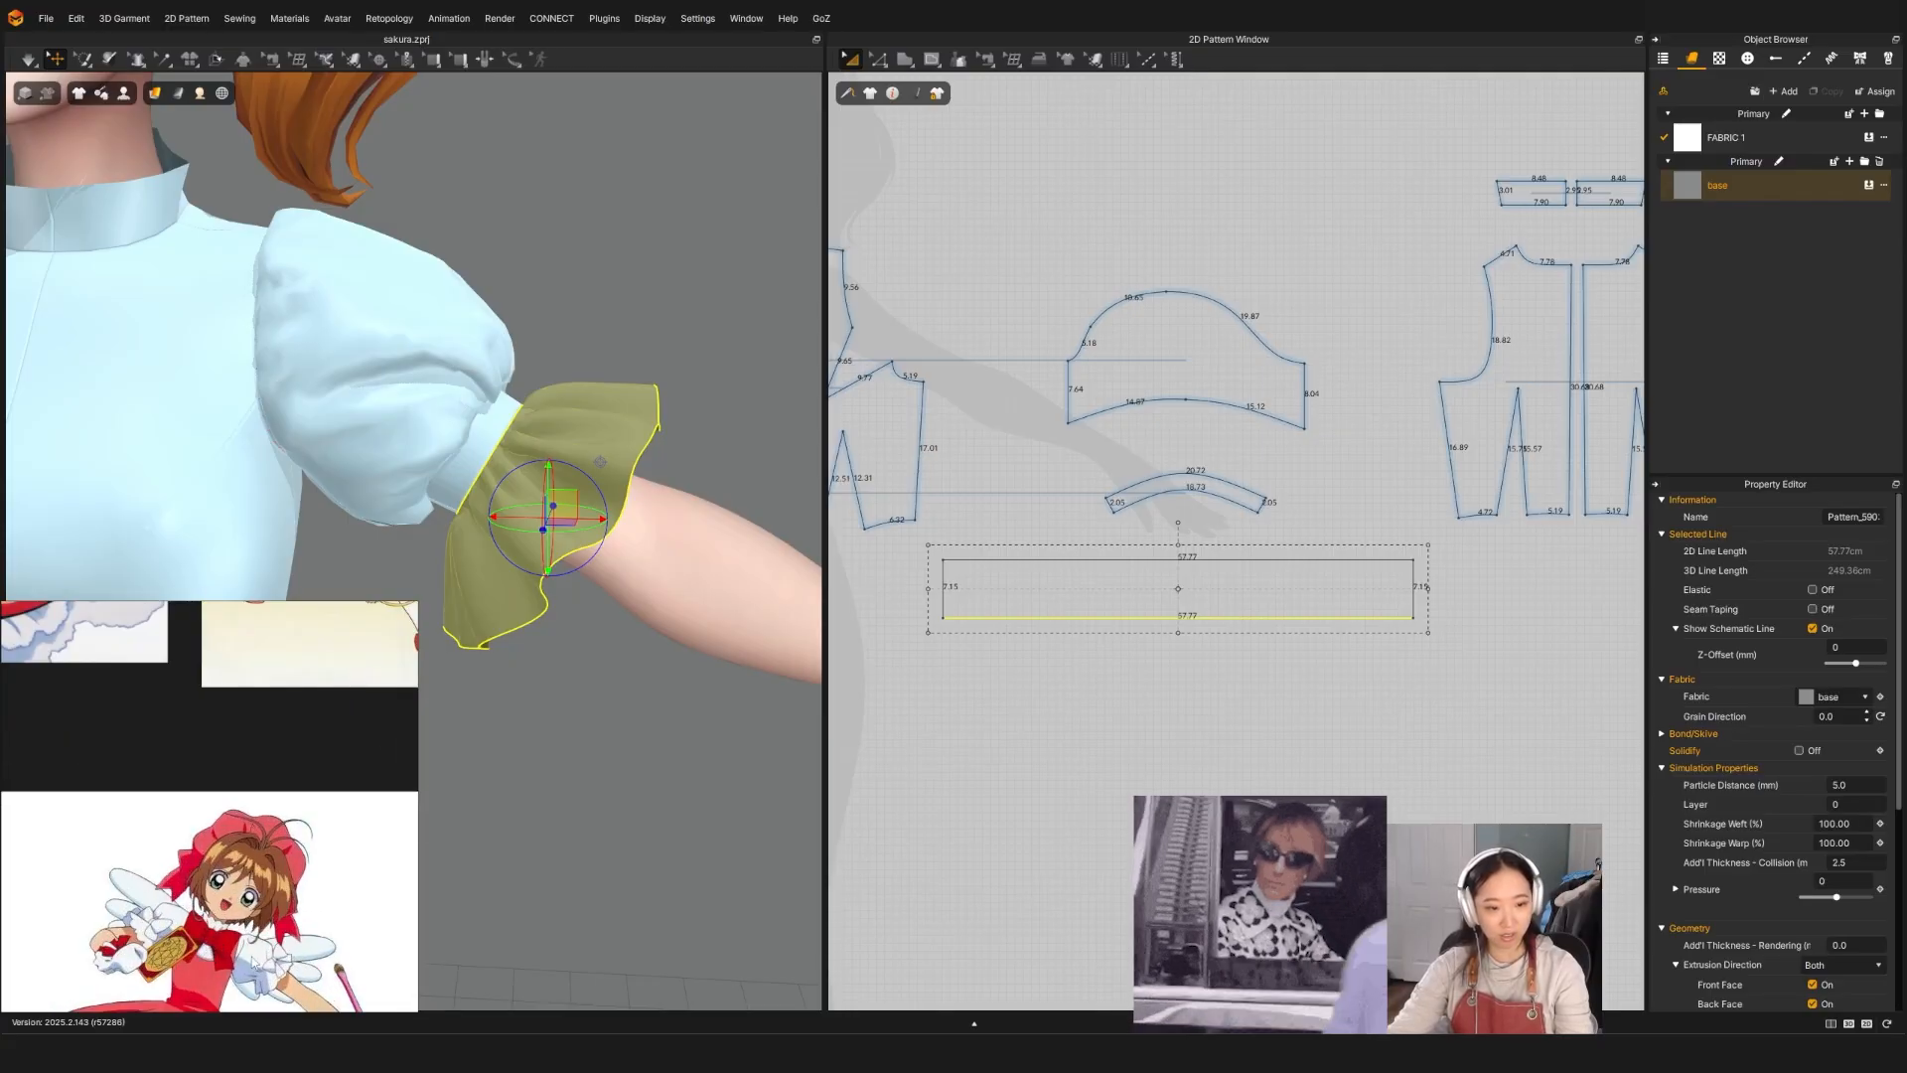
scroll(272, 974, up, 1)
scroll(272, 978, up, 1)
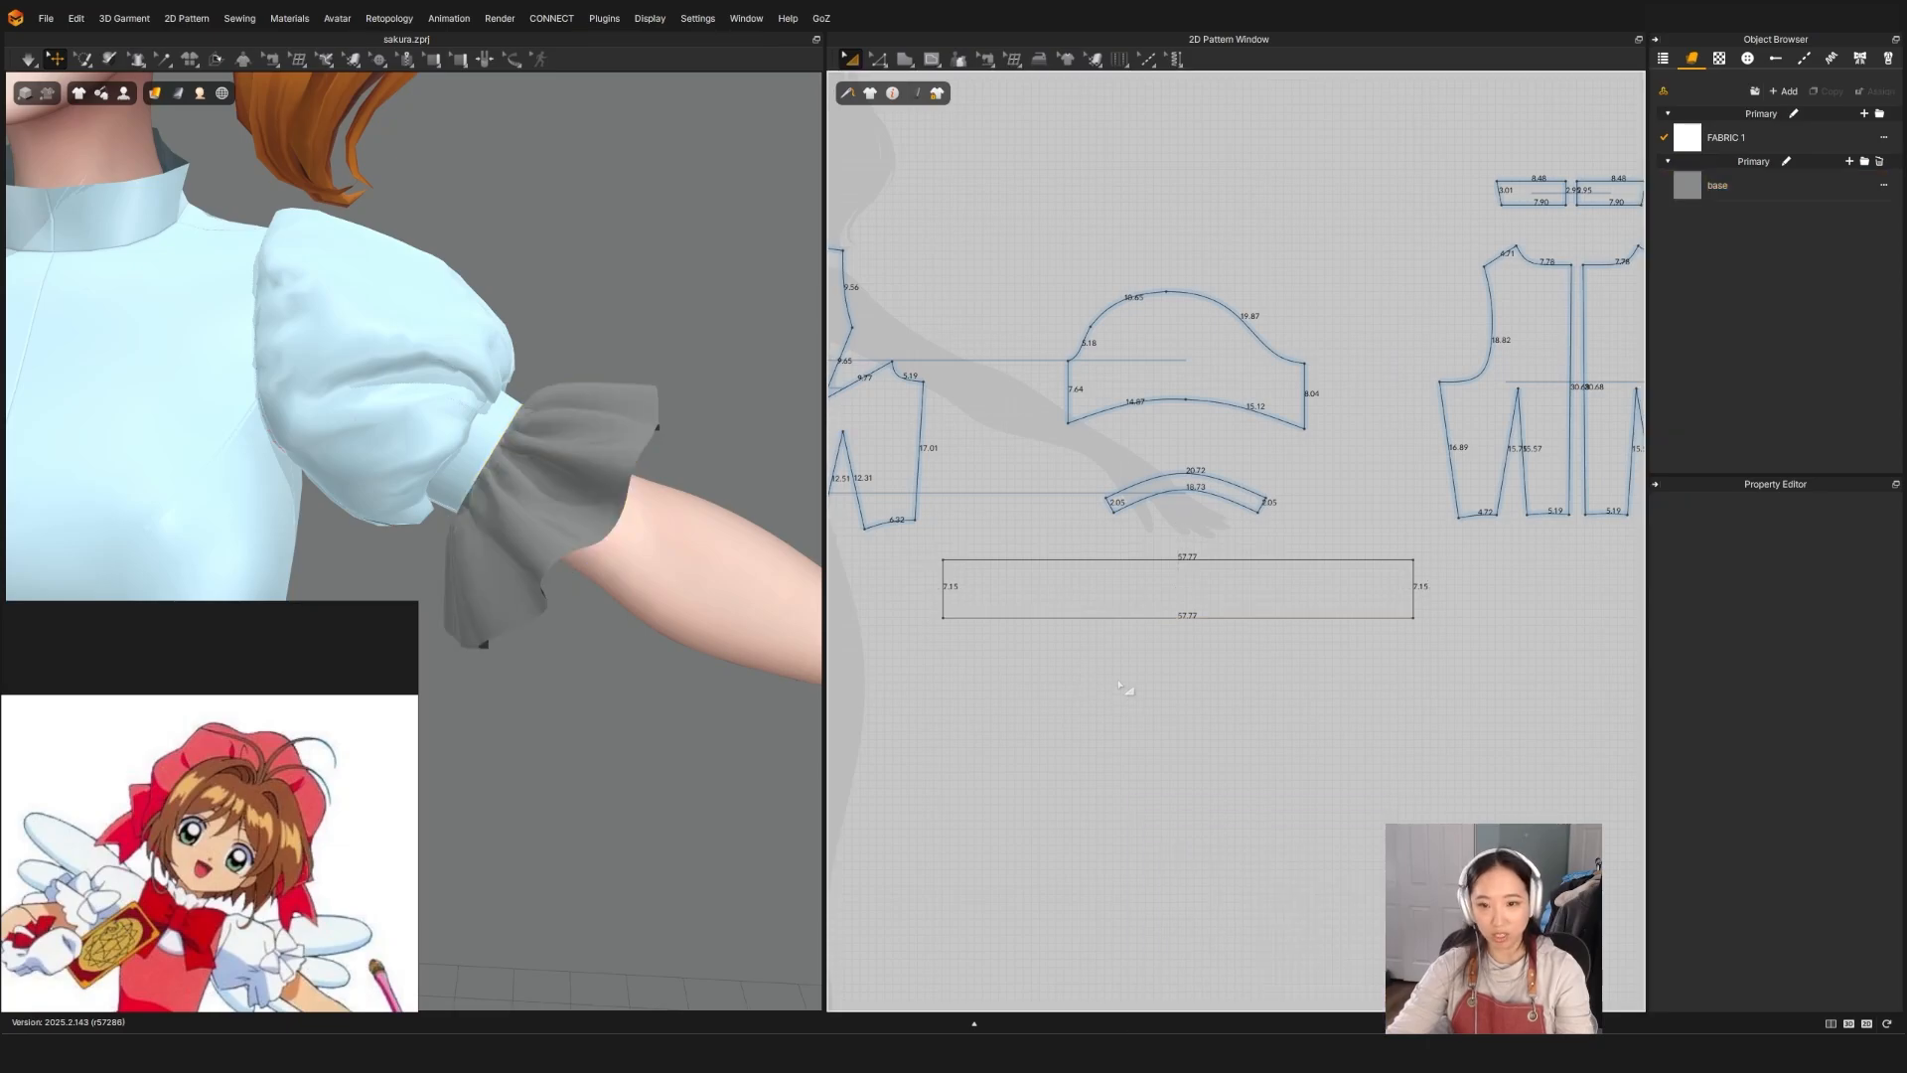
Step: Raise the ruffle pattern's lower edge to reduce its height to about 5.7 cm, and simulate the drape
click(1084, 646)
key(z)
click(1090, 620)
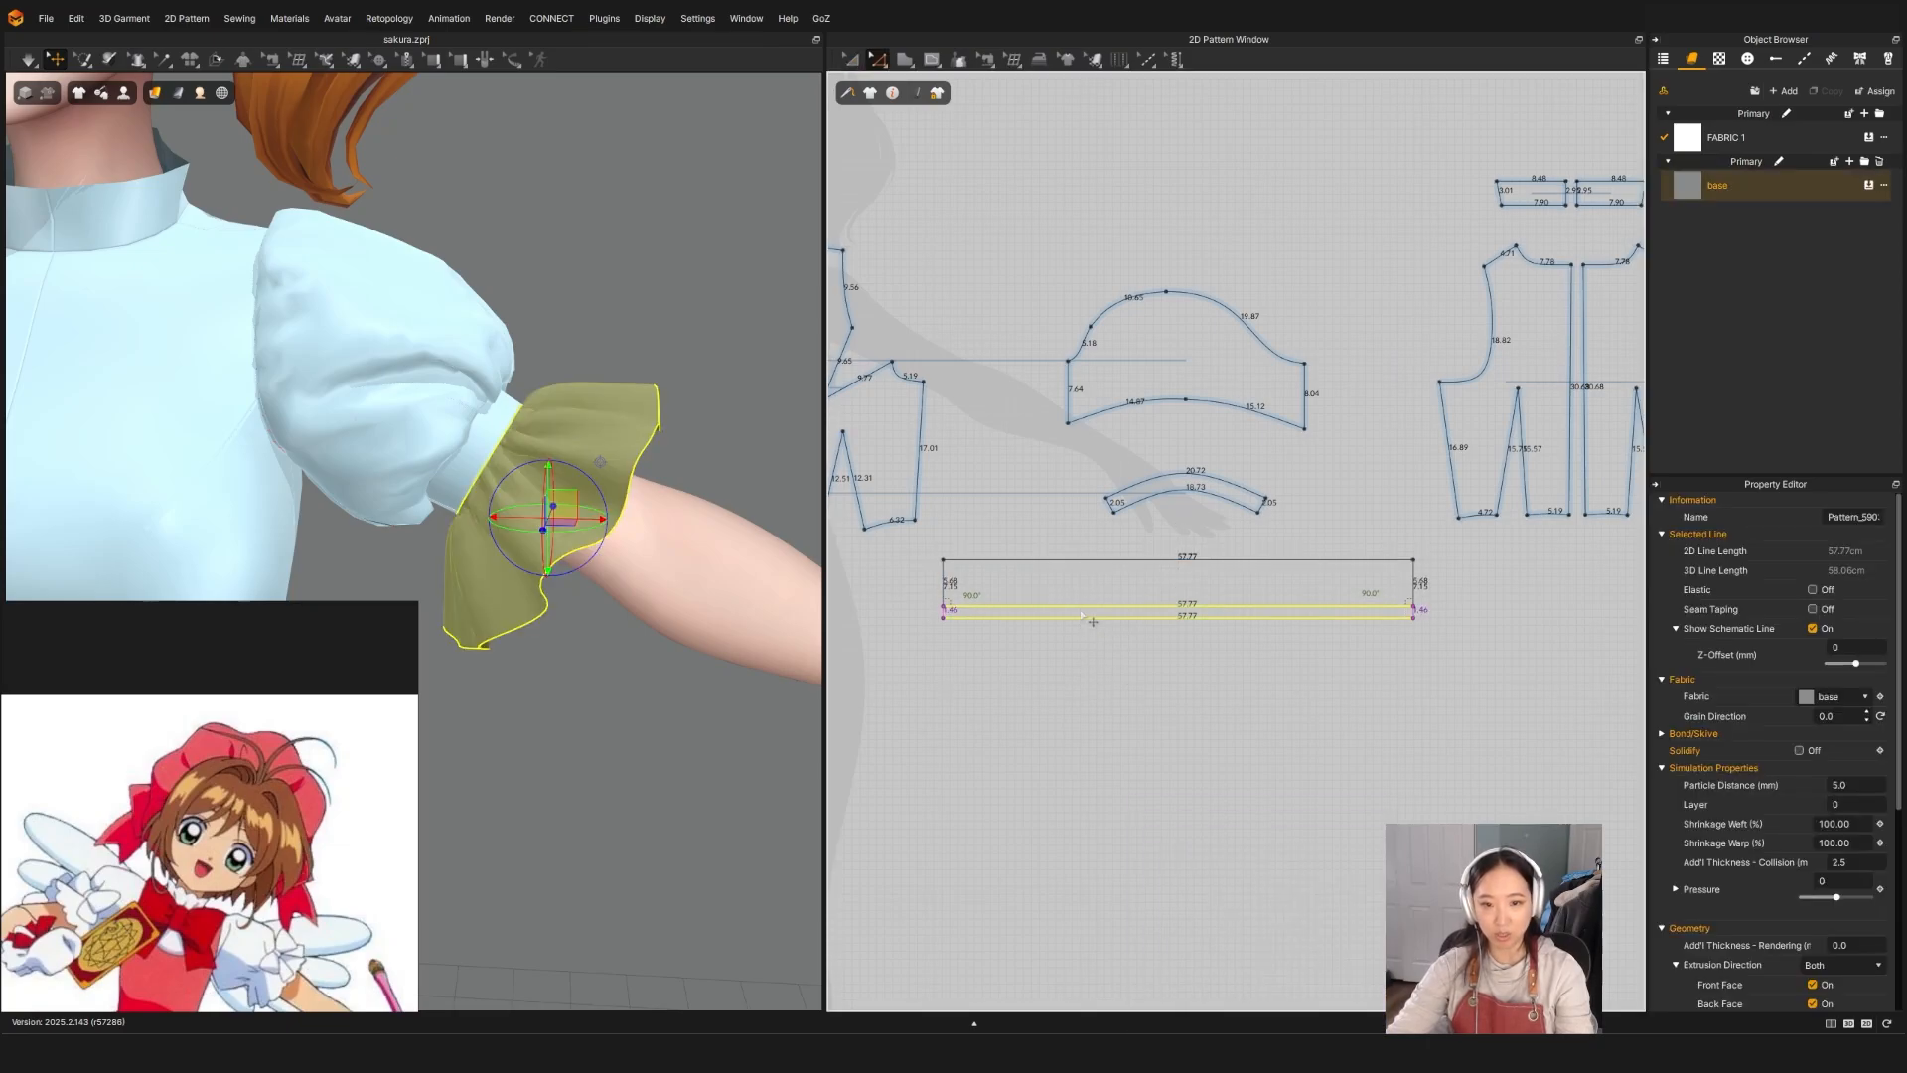
drag(1081, 611, 1080, 612)
key(a)
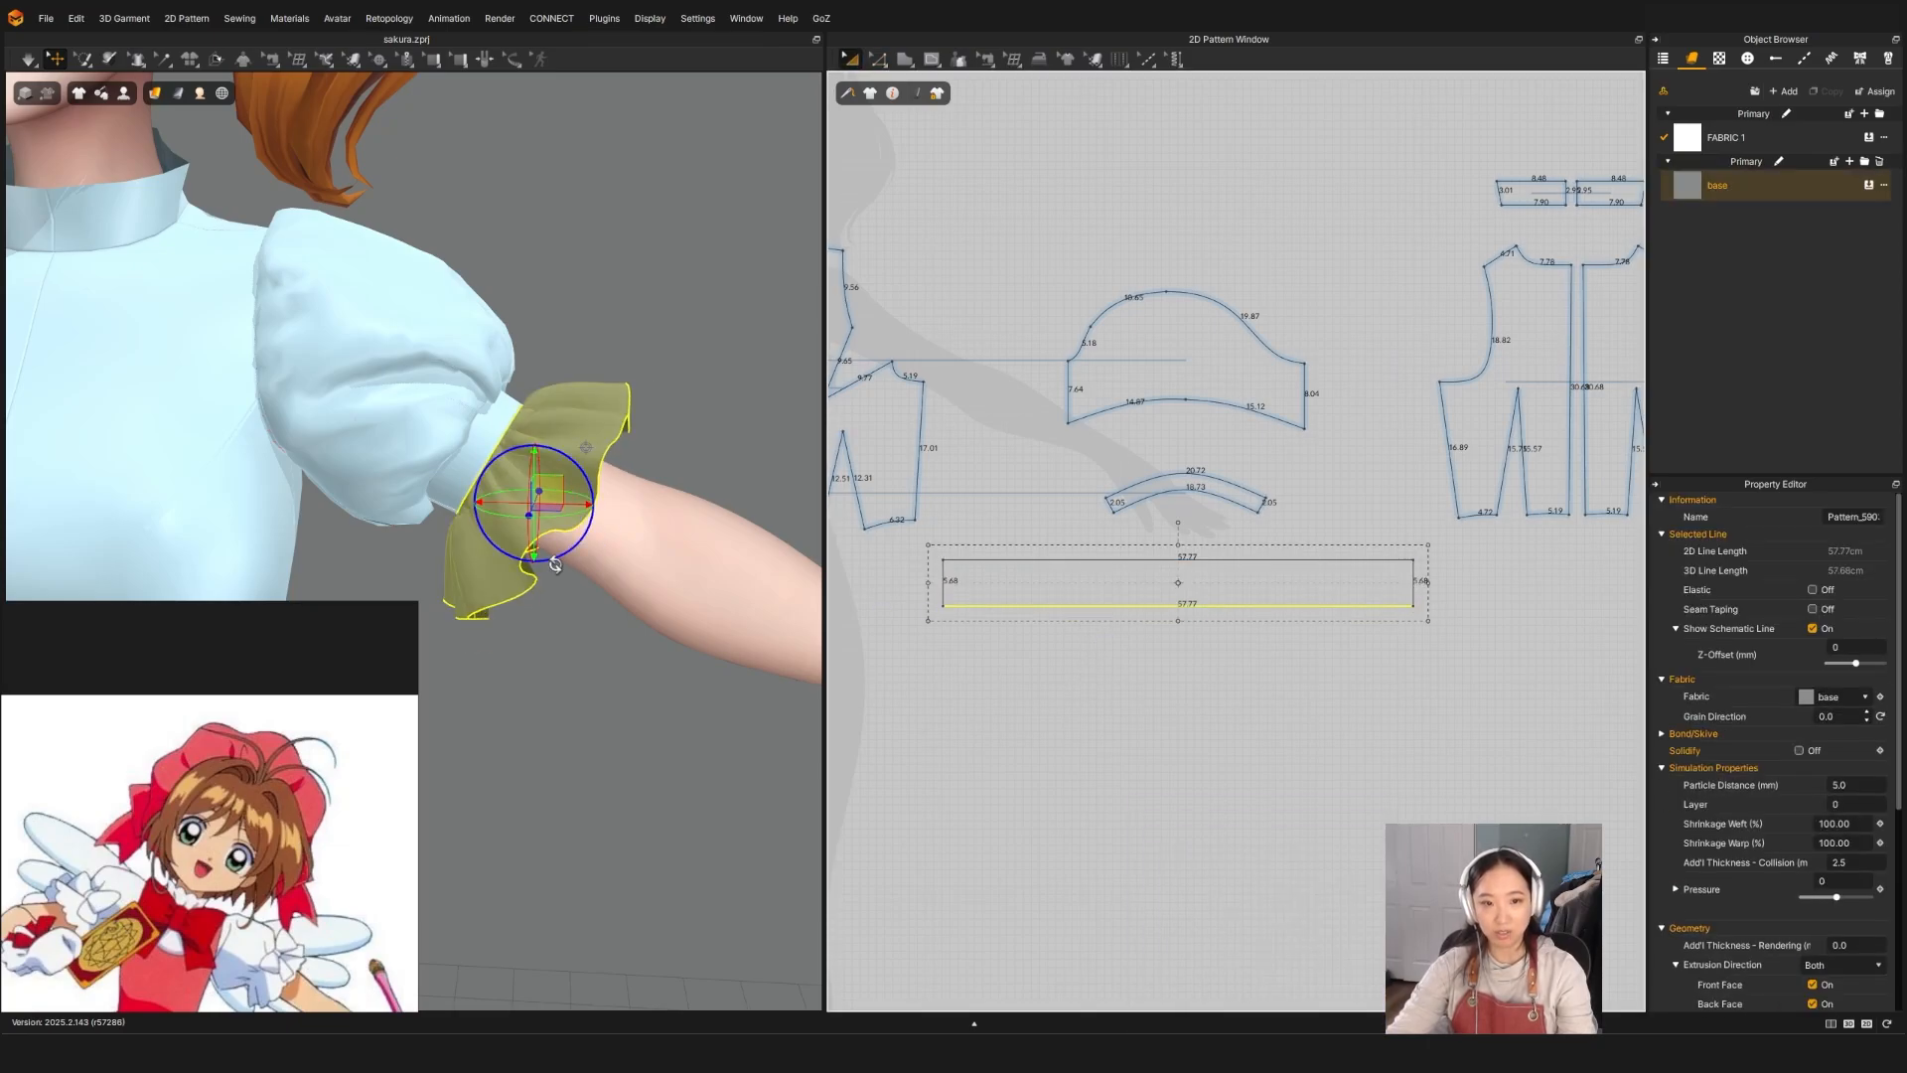
key(space)
key(space)
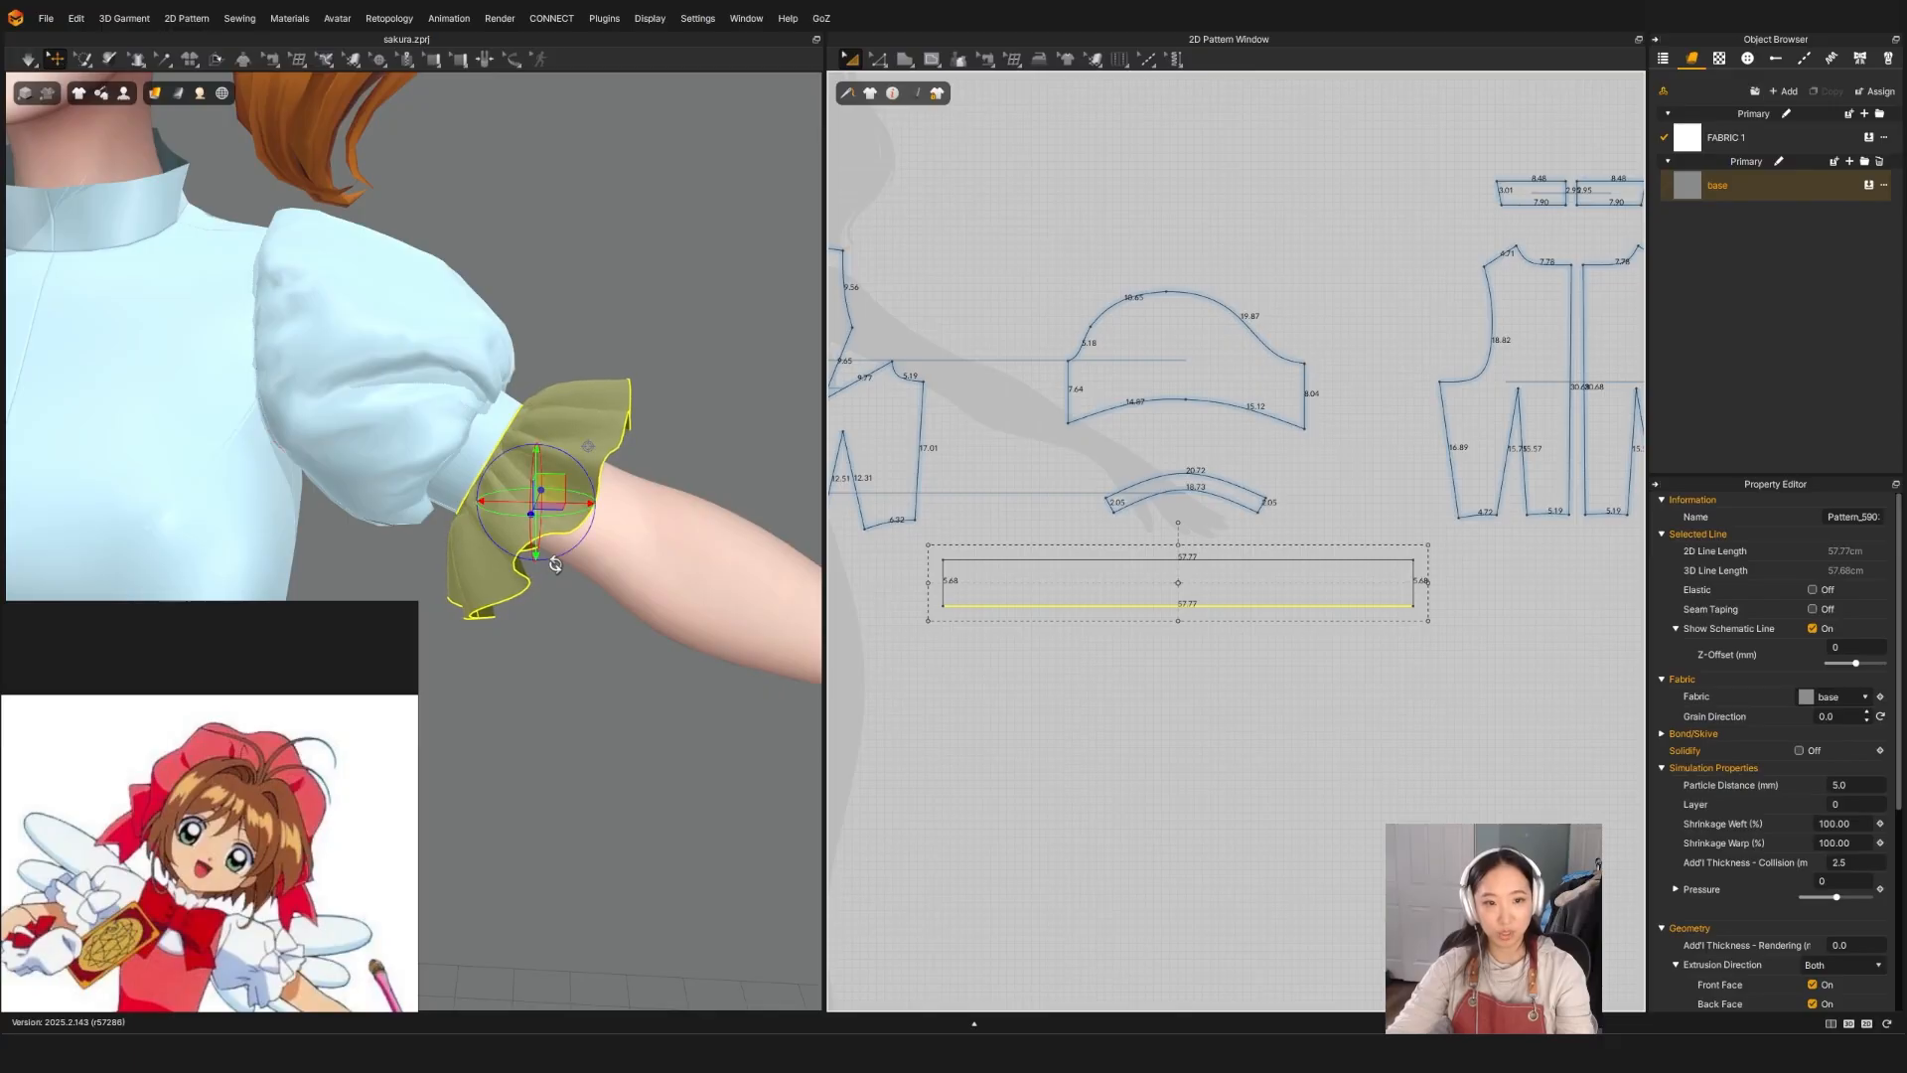
Step: Set the ruffle's particle distance to 15 mm and simulate it again
scroll(709, 553, down, 1)
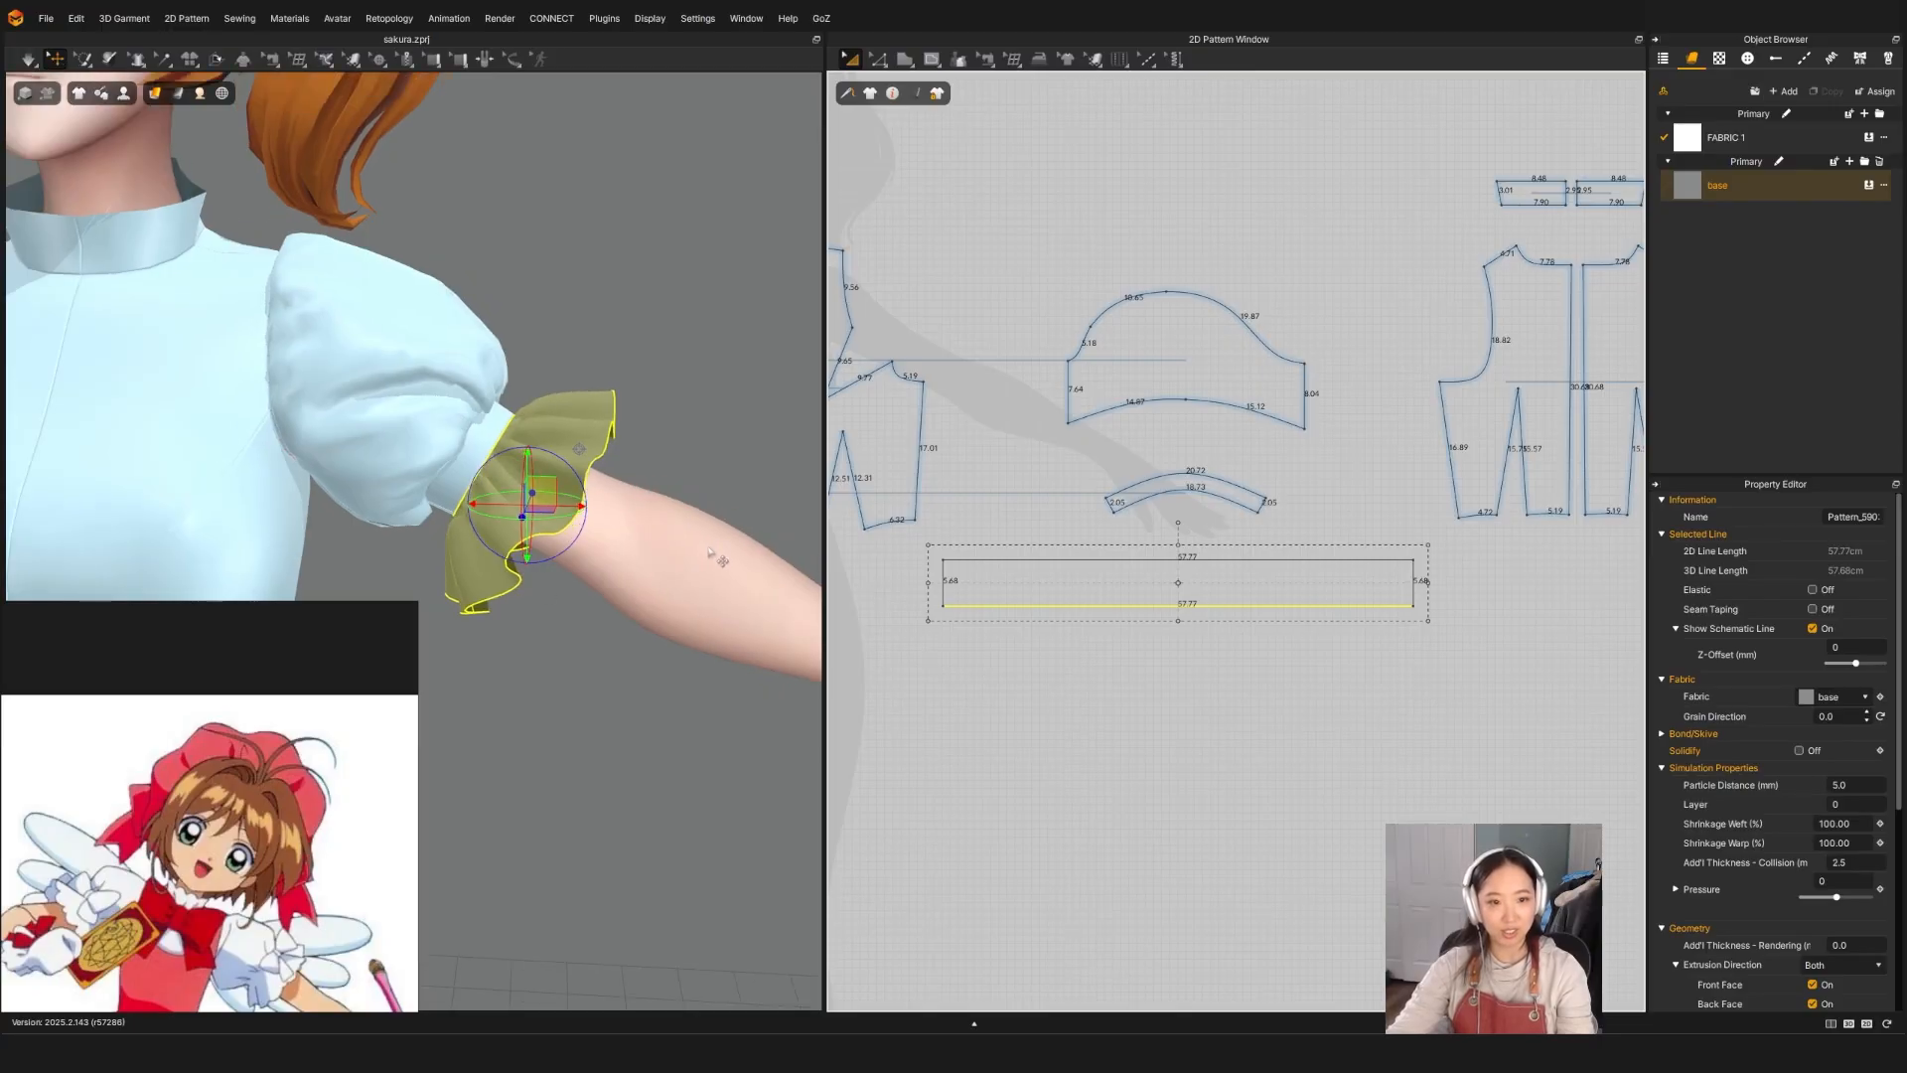
click(1855, 785)
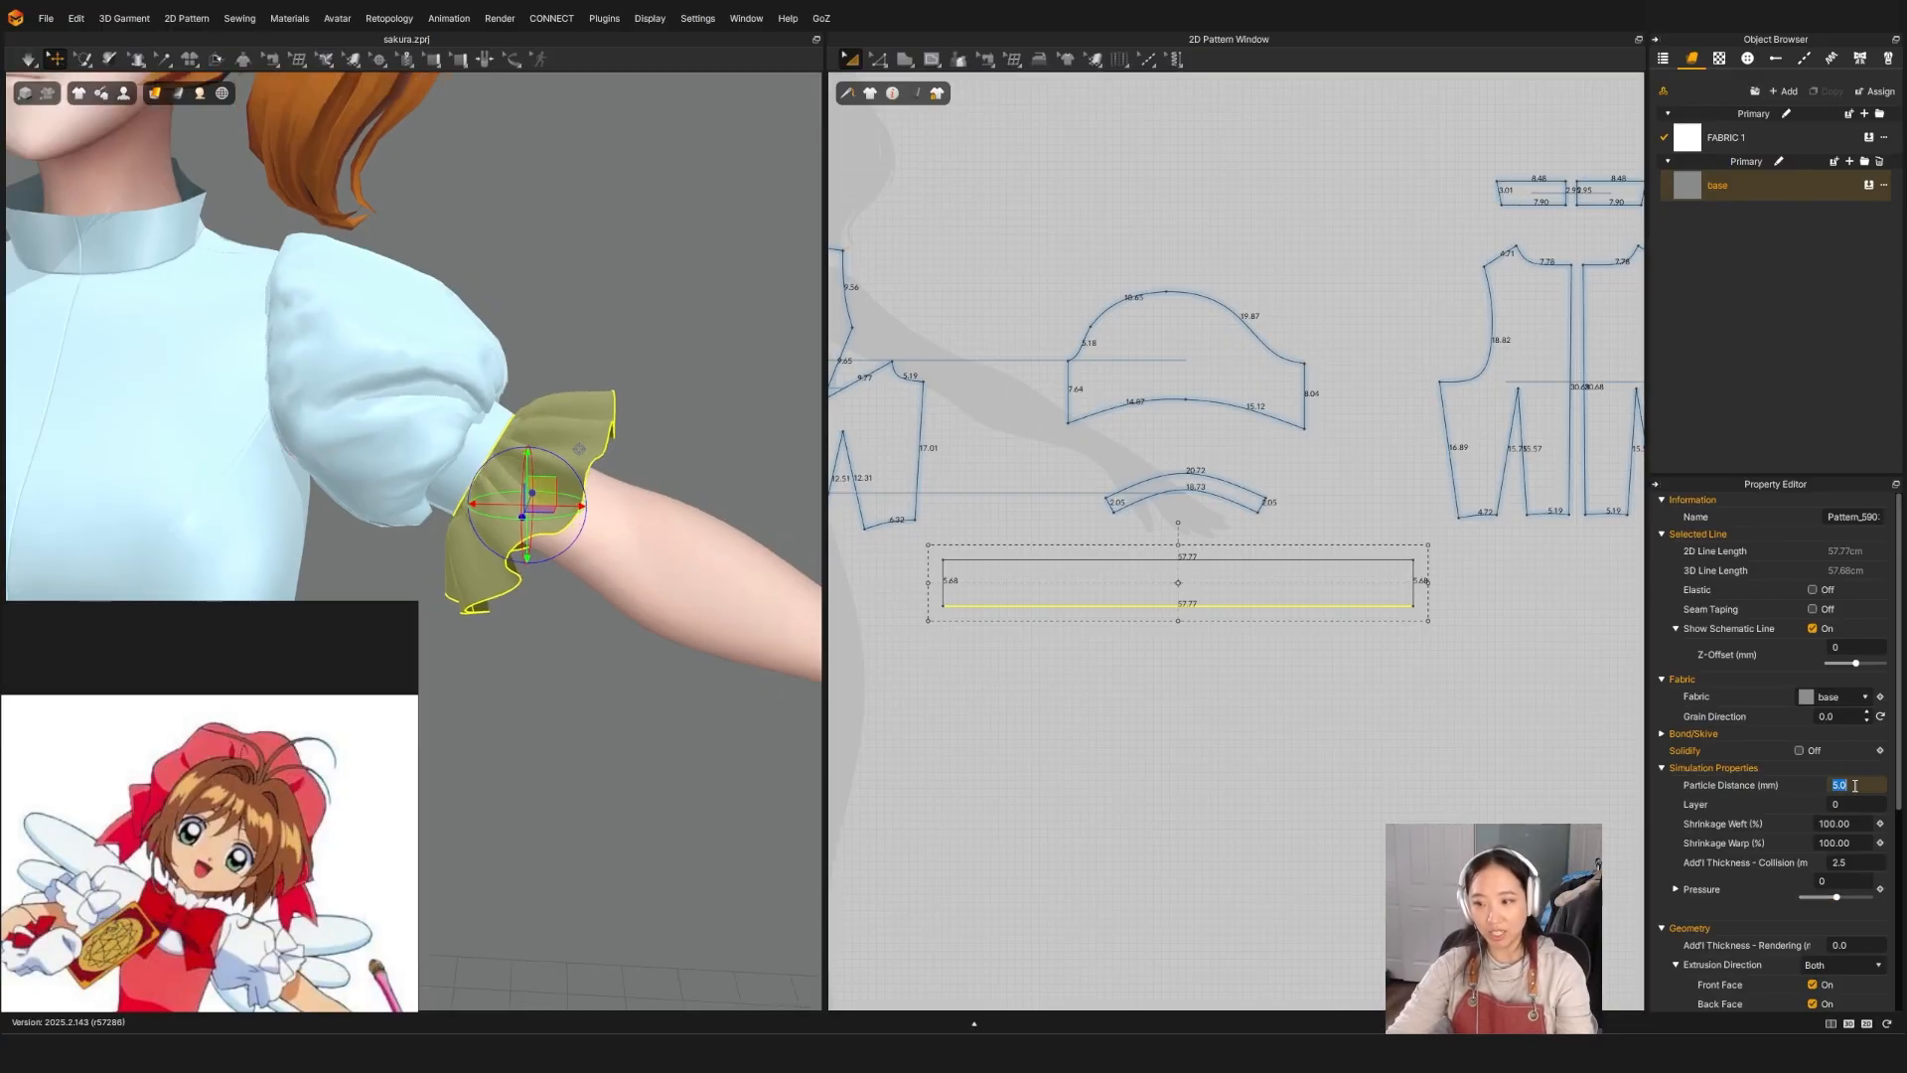
key(Return)
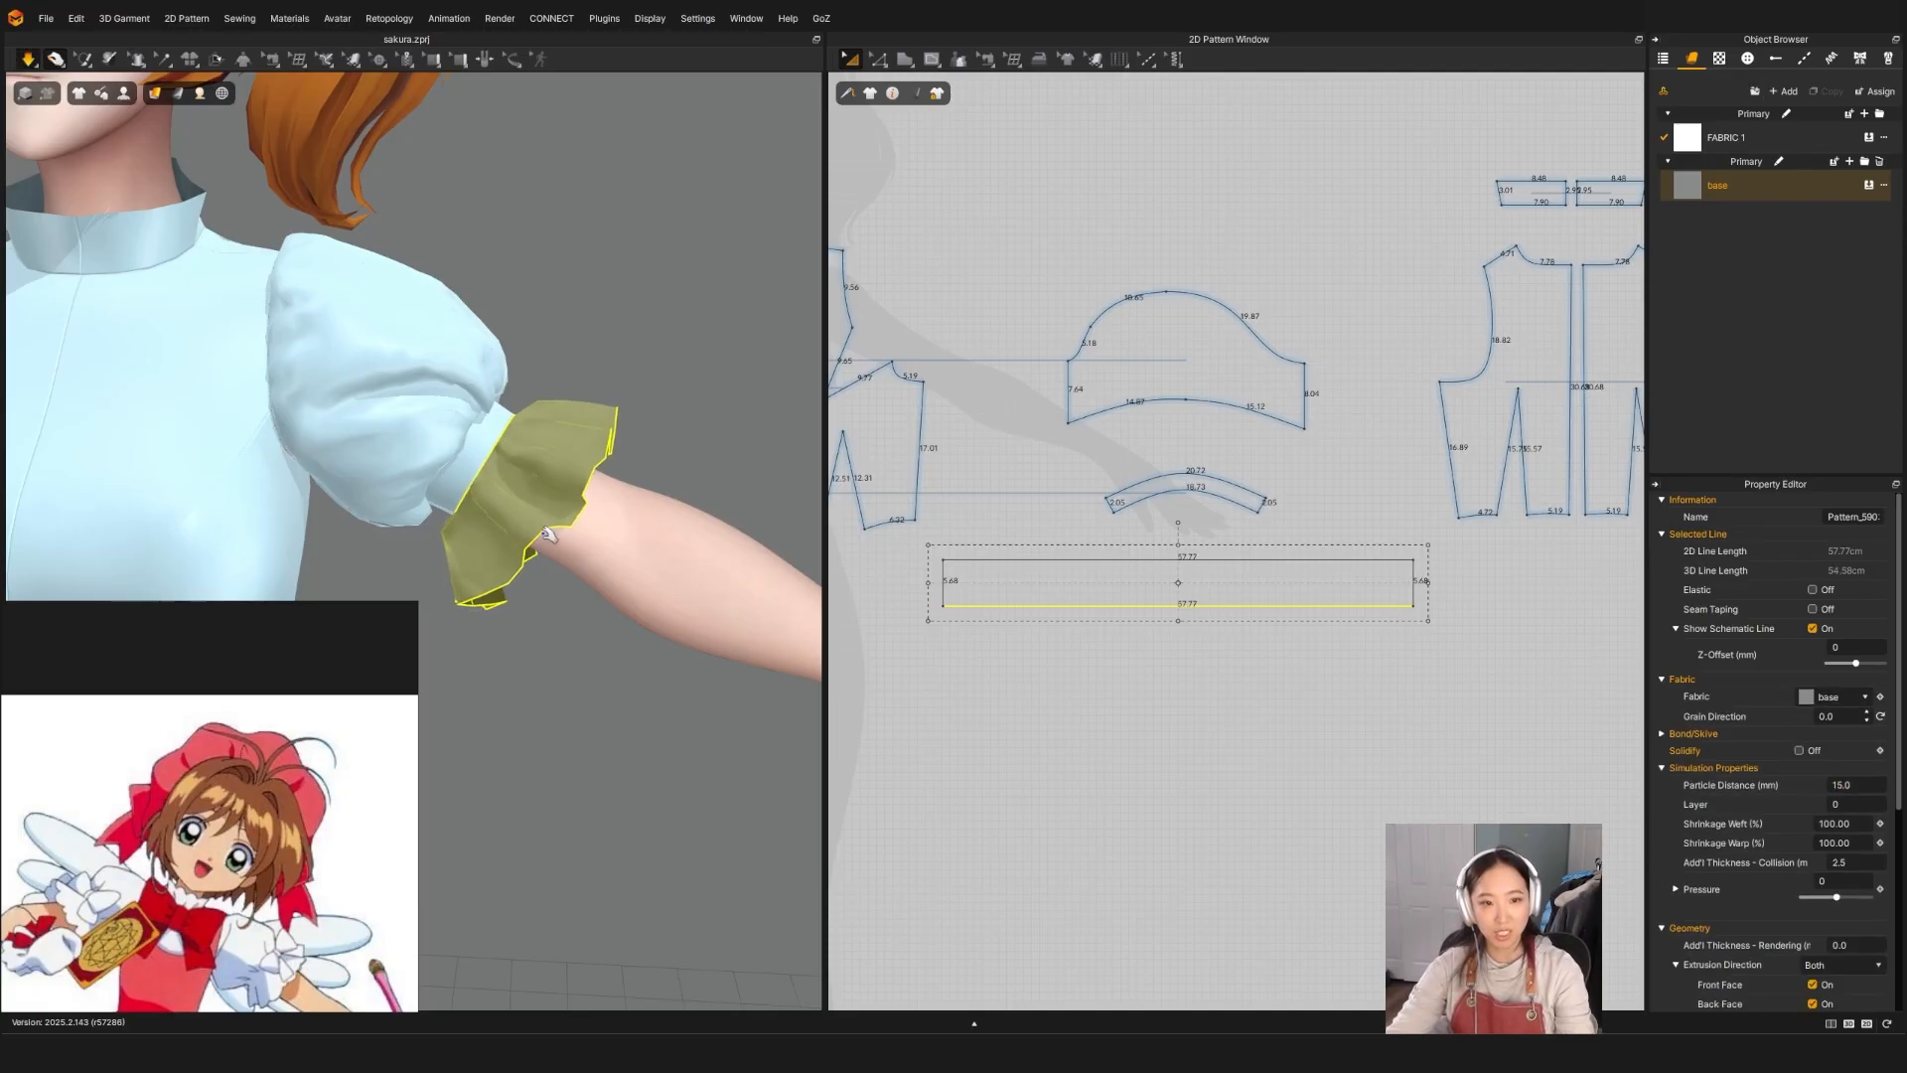
Step: Examine the sleeve ruffle's size and drape against the whole avatar from several angles
scroll(661, 560, down, 2)
scroll(650, 564, down, 4)
middle_drag(597, 535, 670, 443)
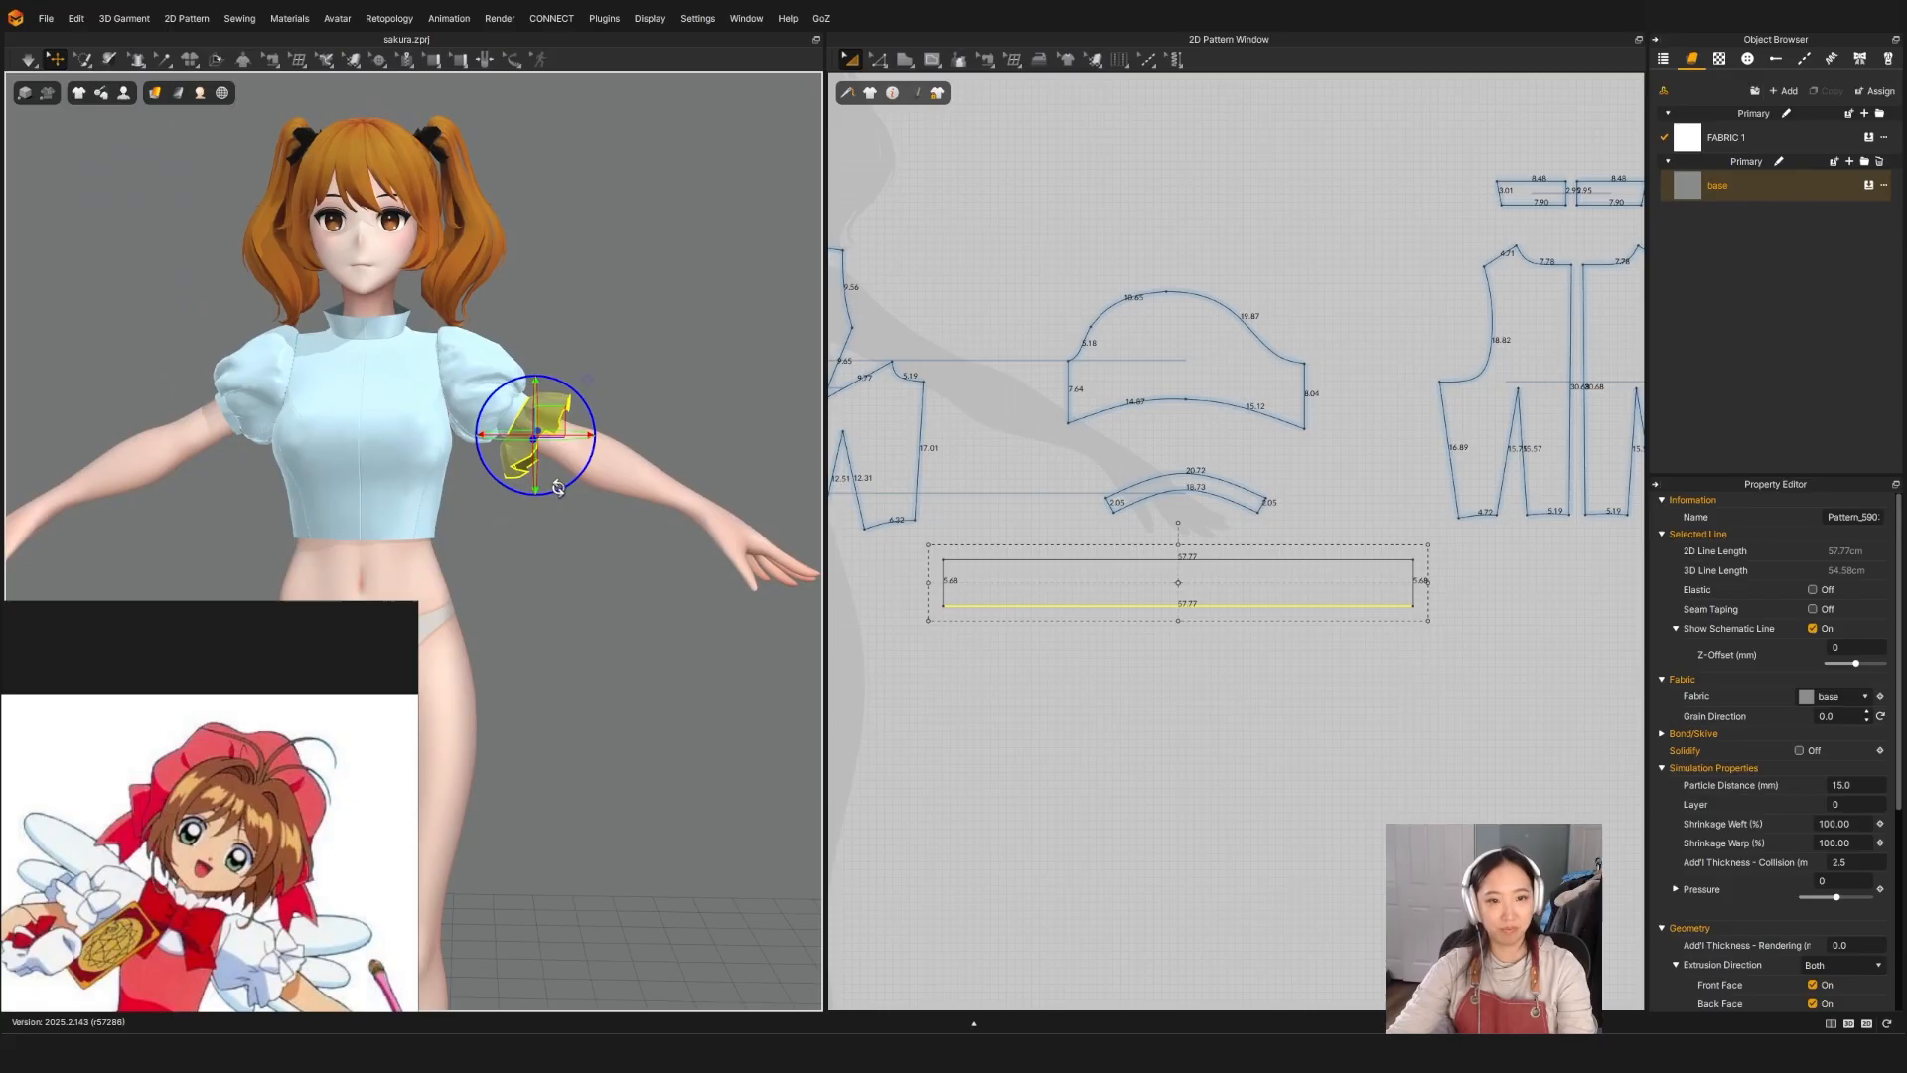
right_drag(568, 537, 562, 644)
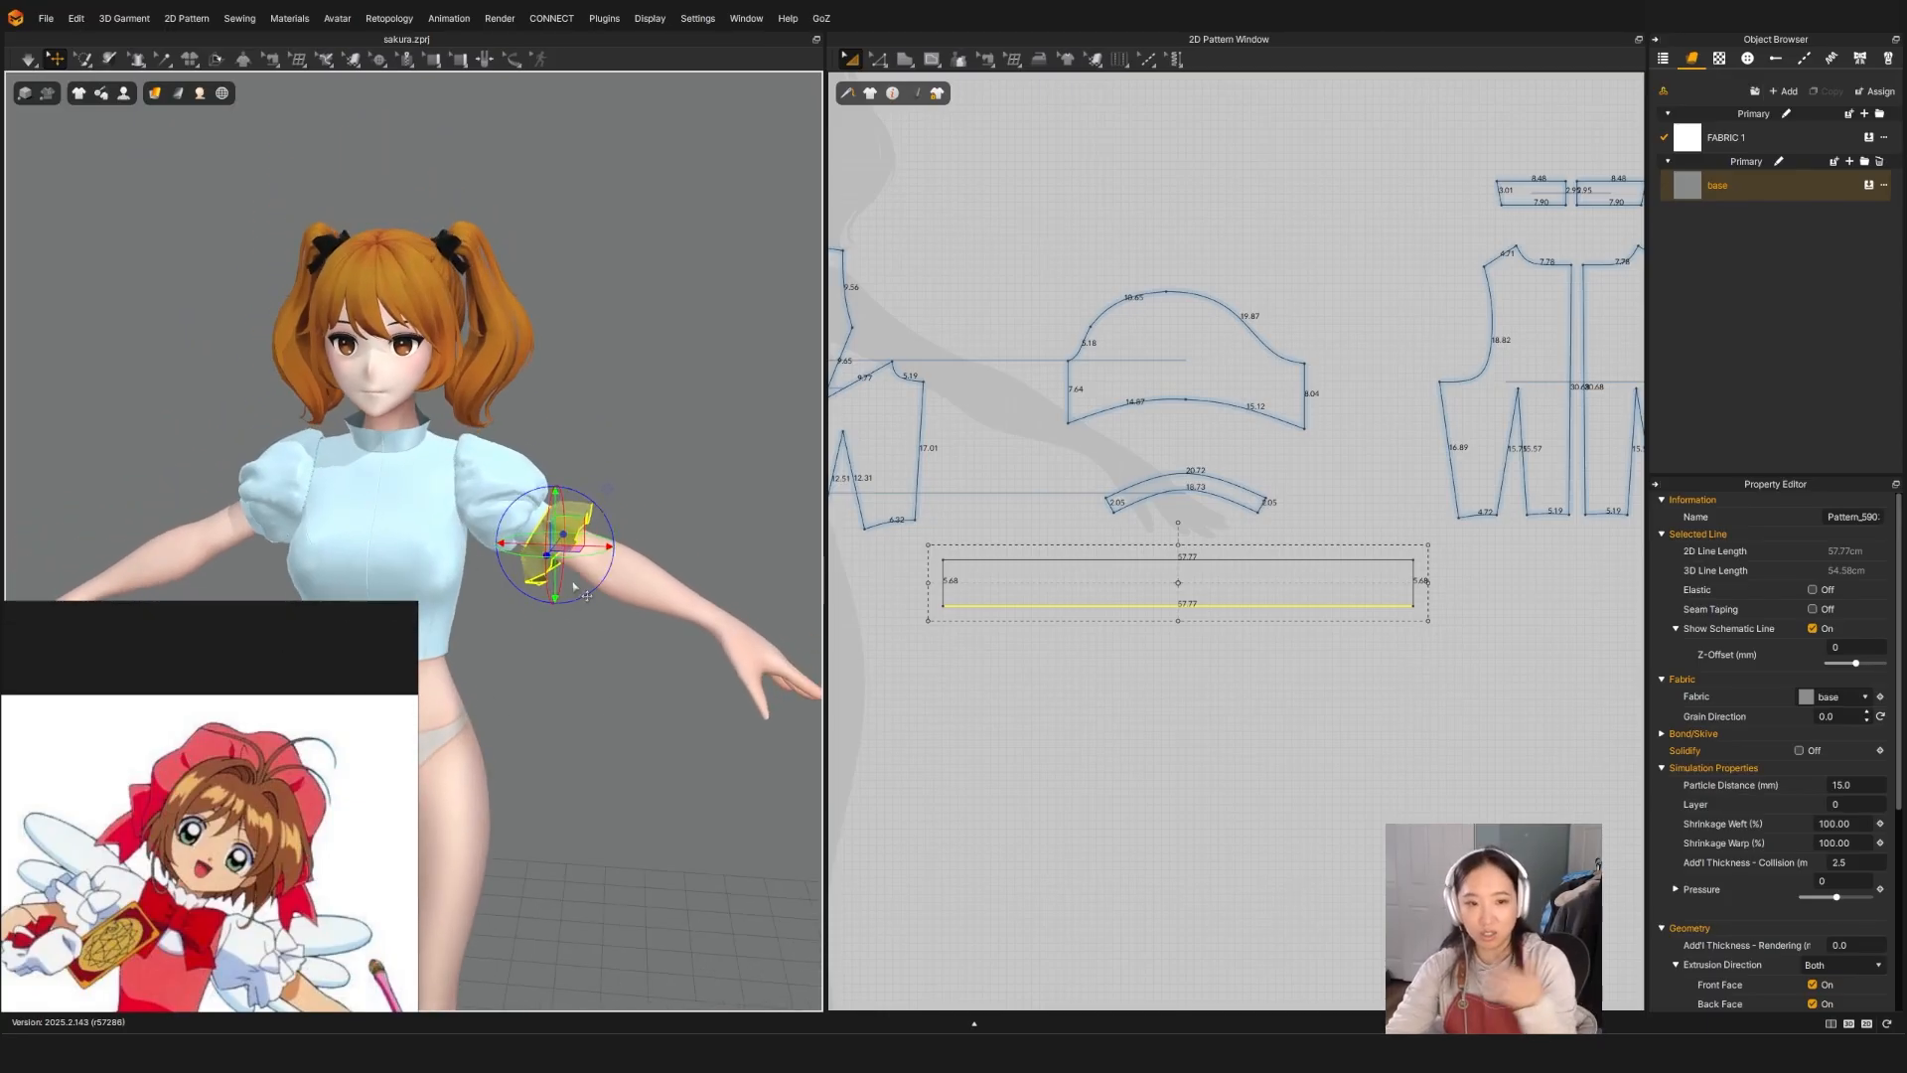
scroll(581, 557, up, 5)
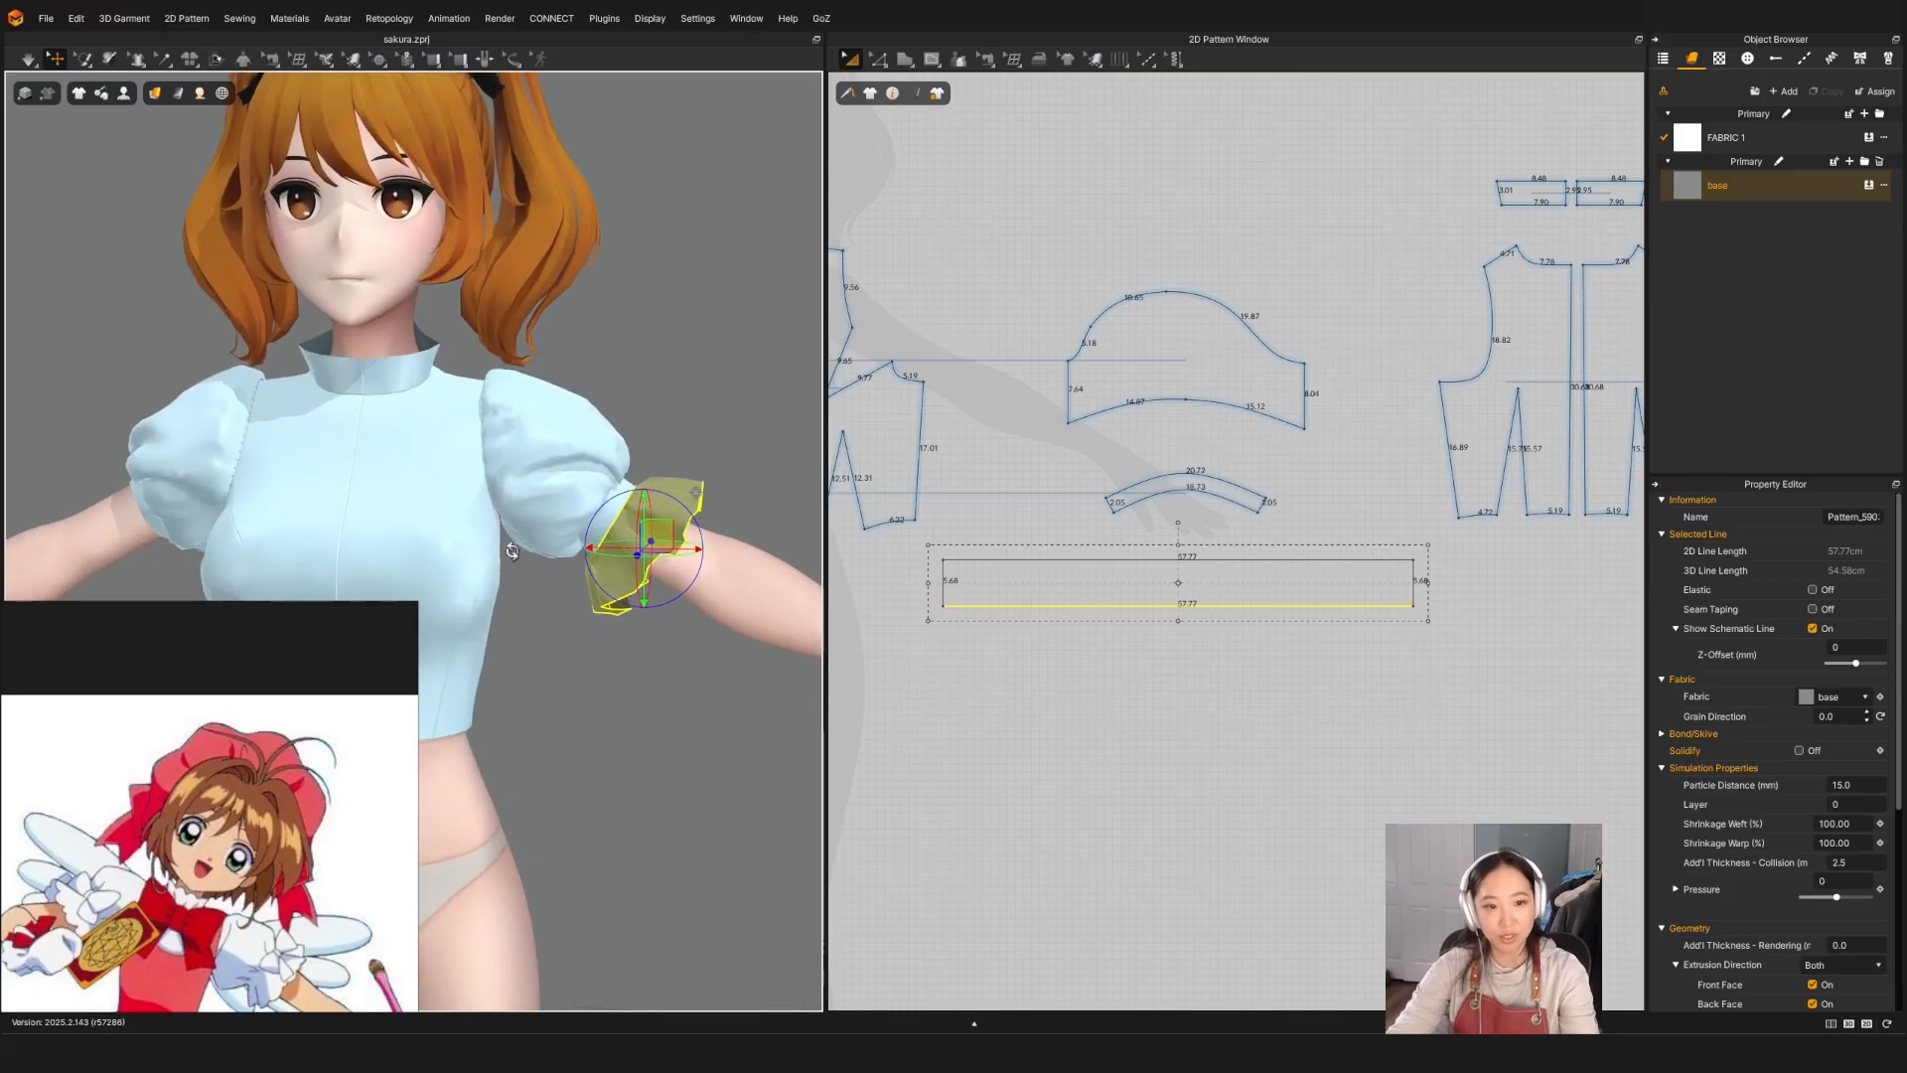
right_drag(584, 539, 602, 554)
middle_drag(665, 584, 575, 553)
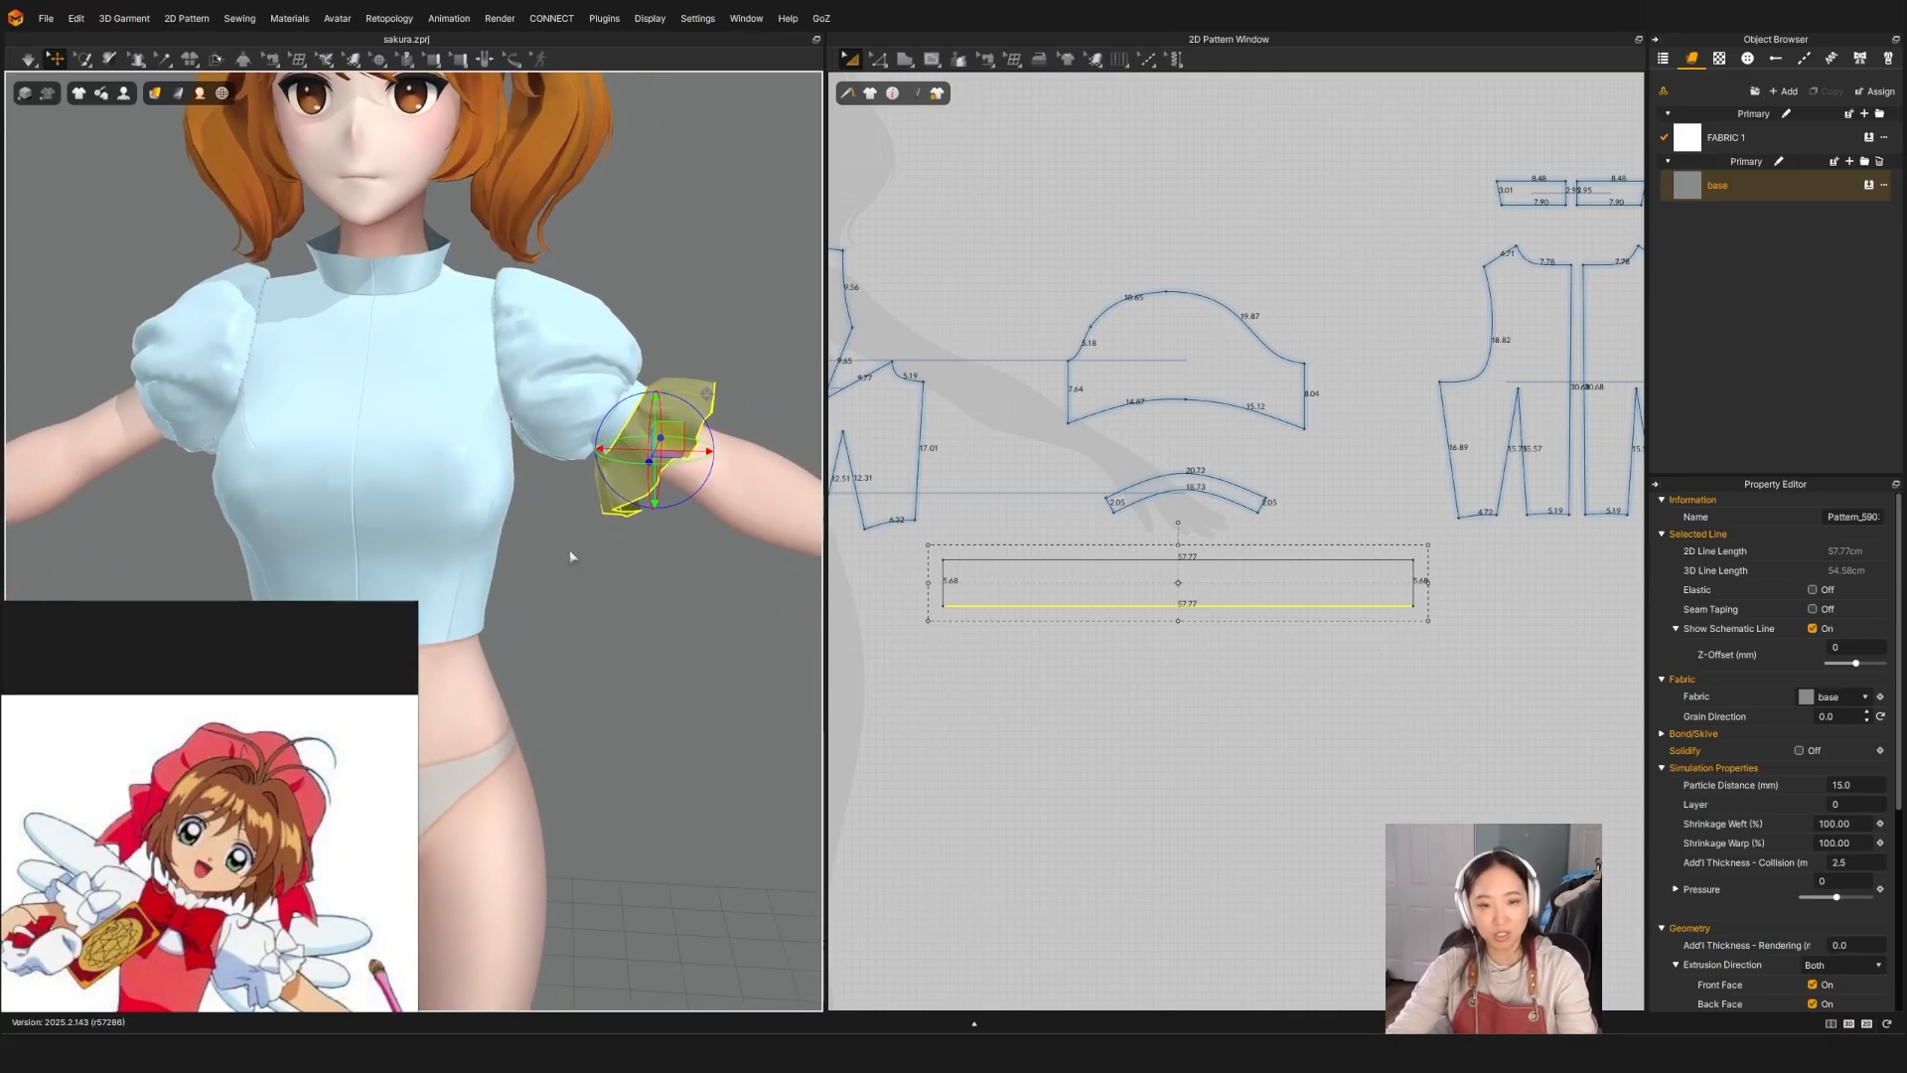
scroll(323, 860, down, 7)
scroll(133, 743, up, 6)
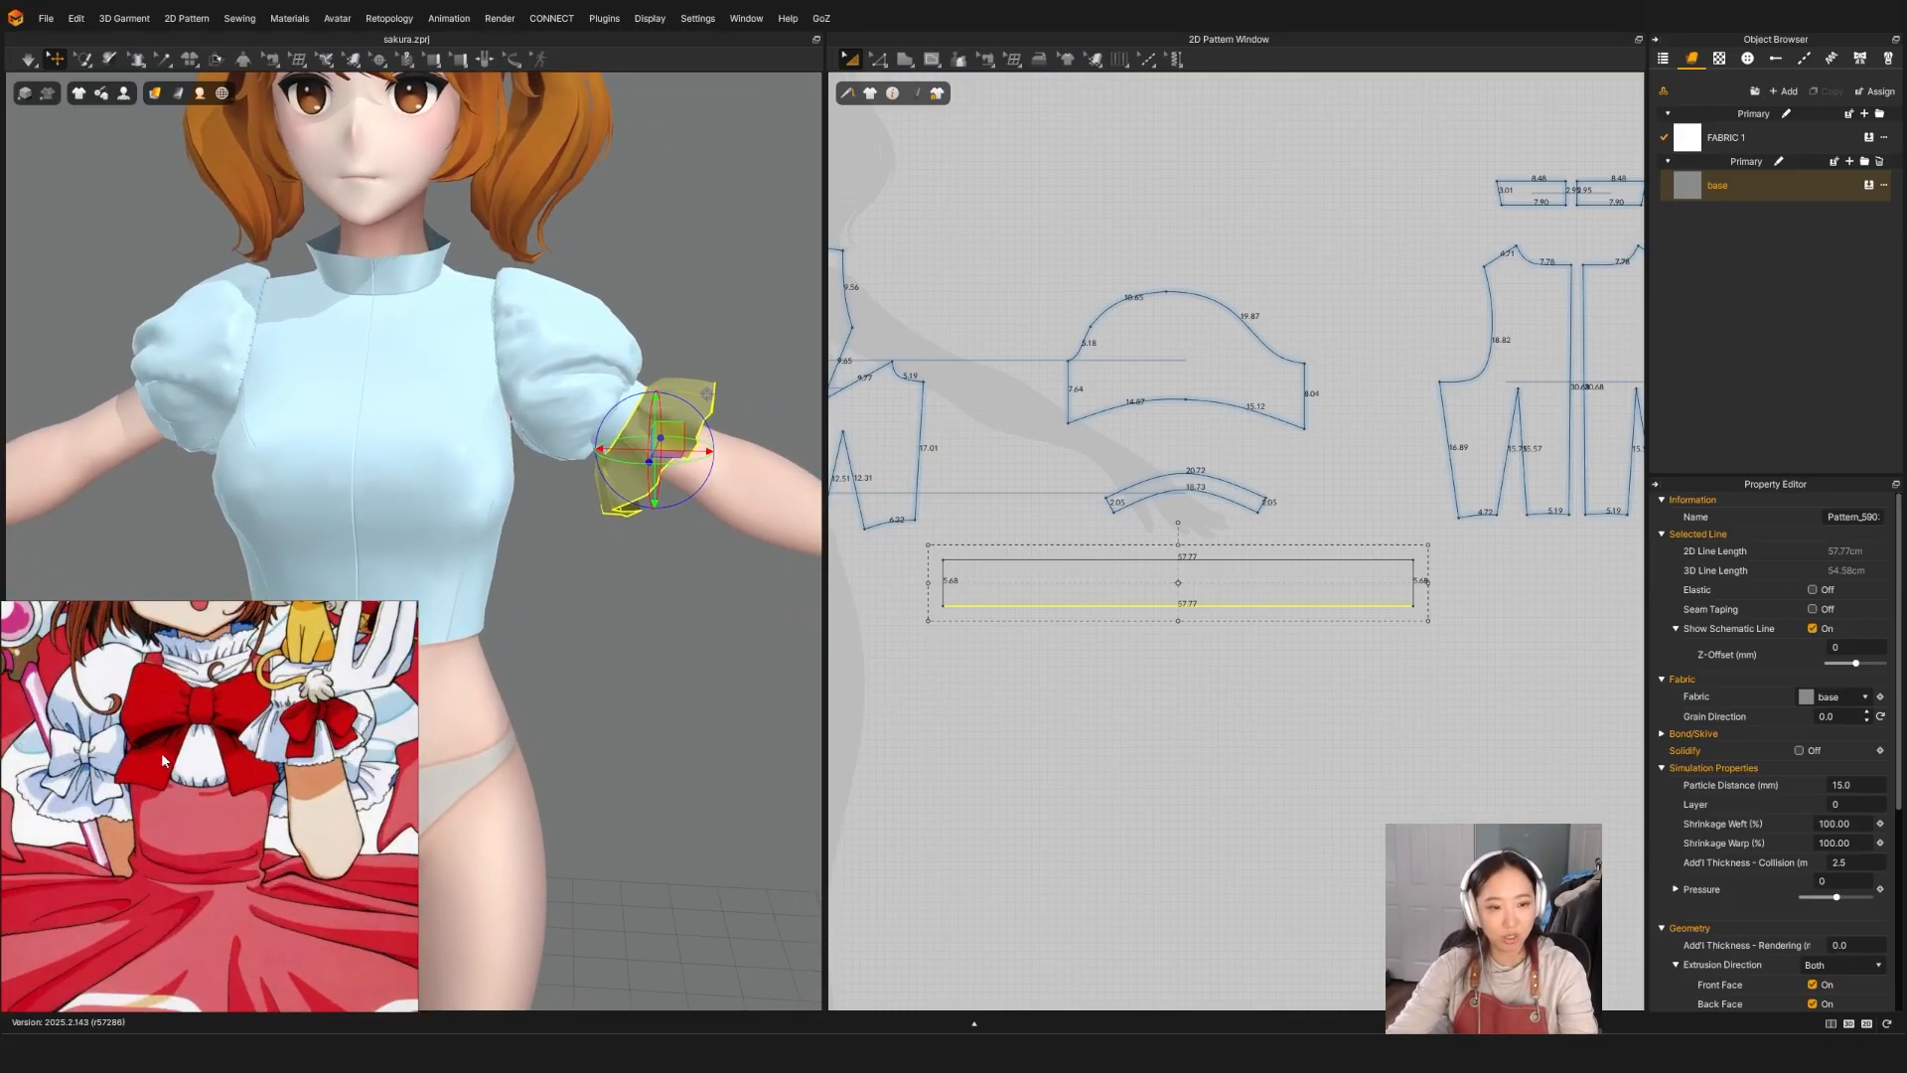
key(ctrl+n)
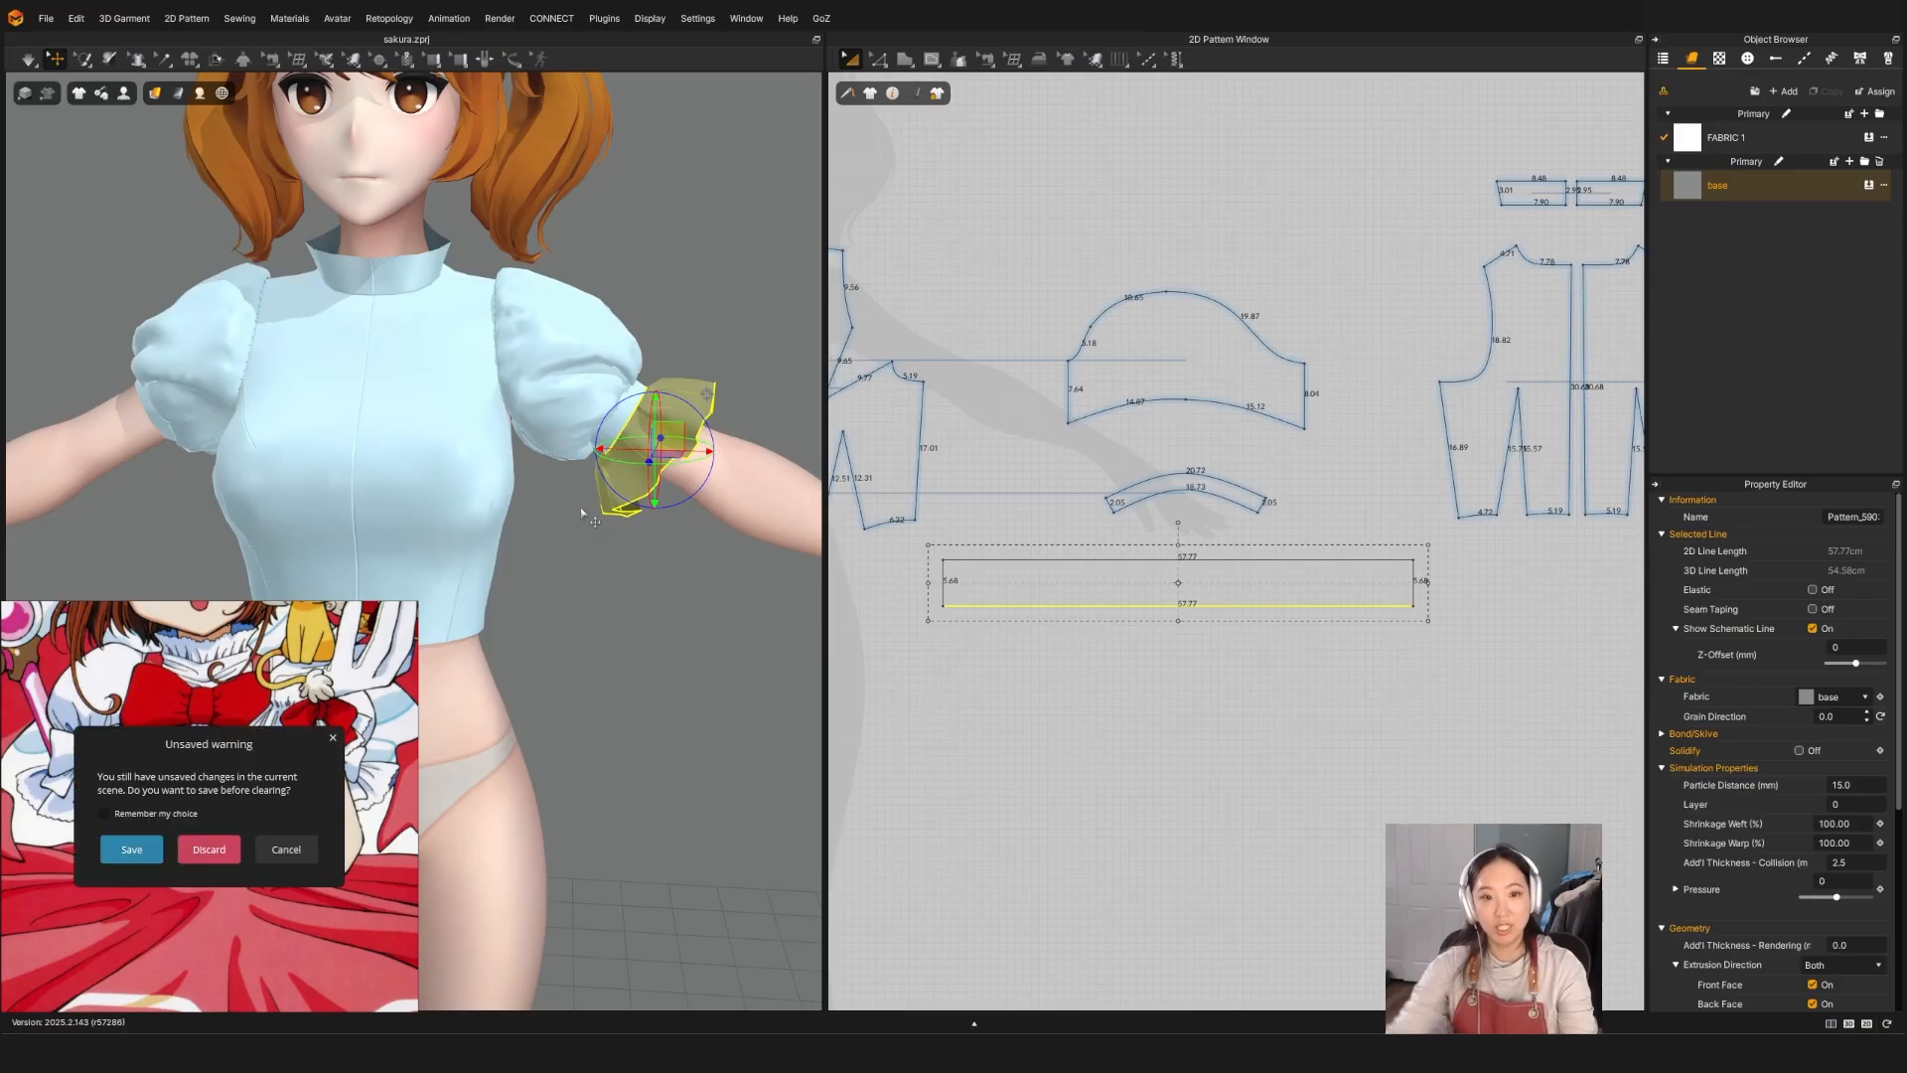
click(282, 850)
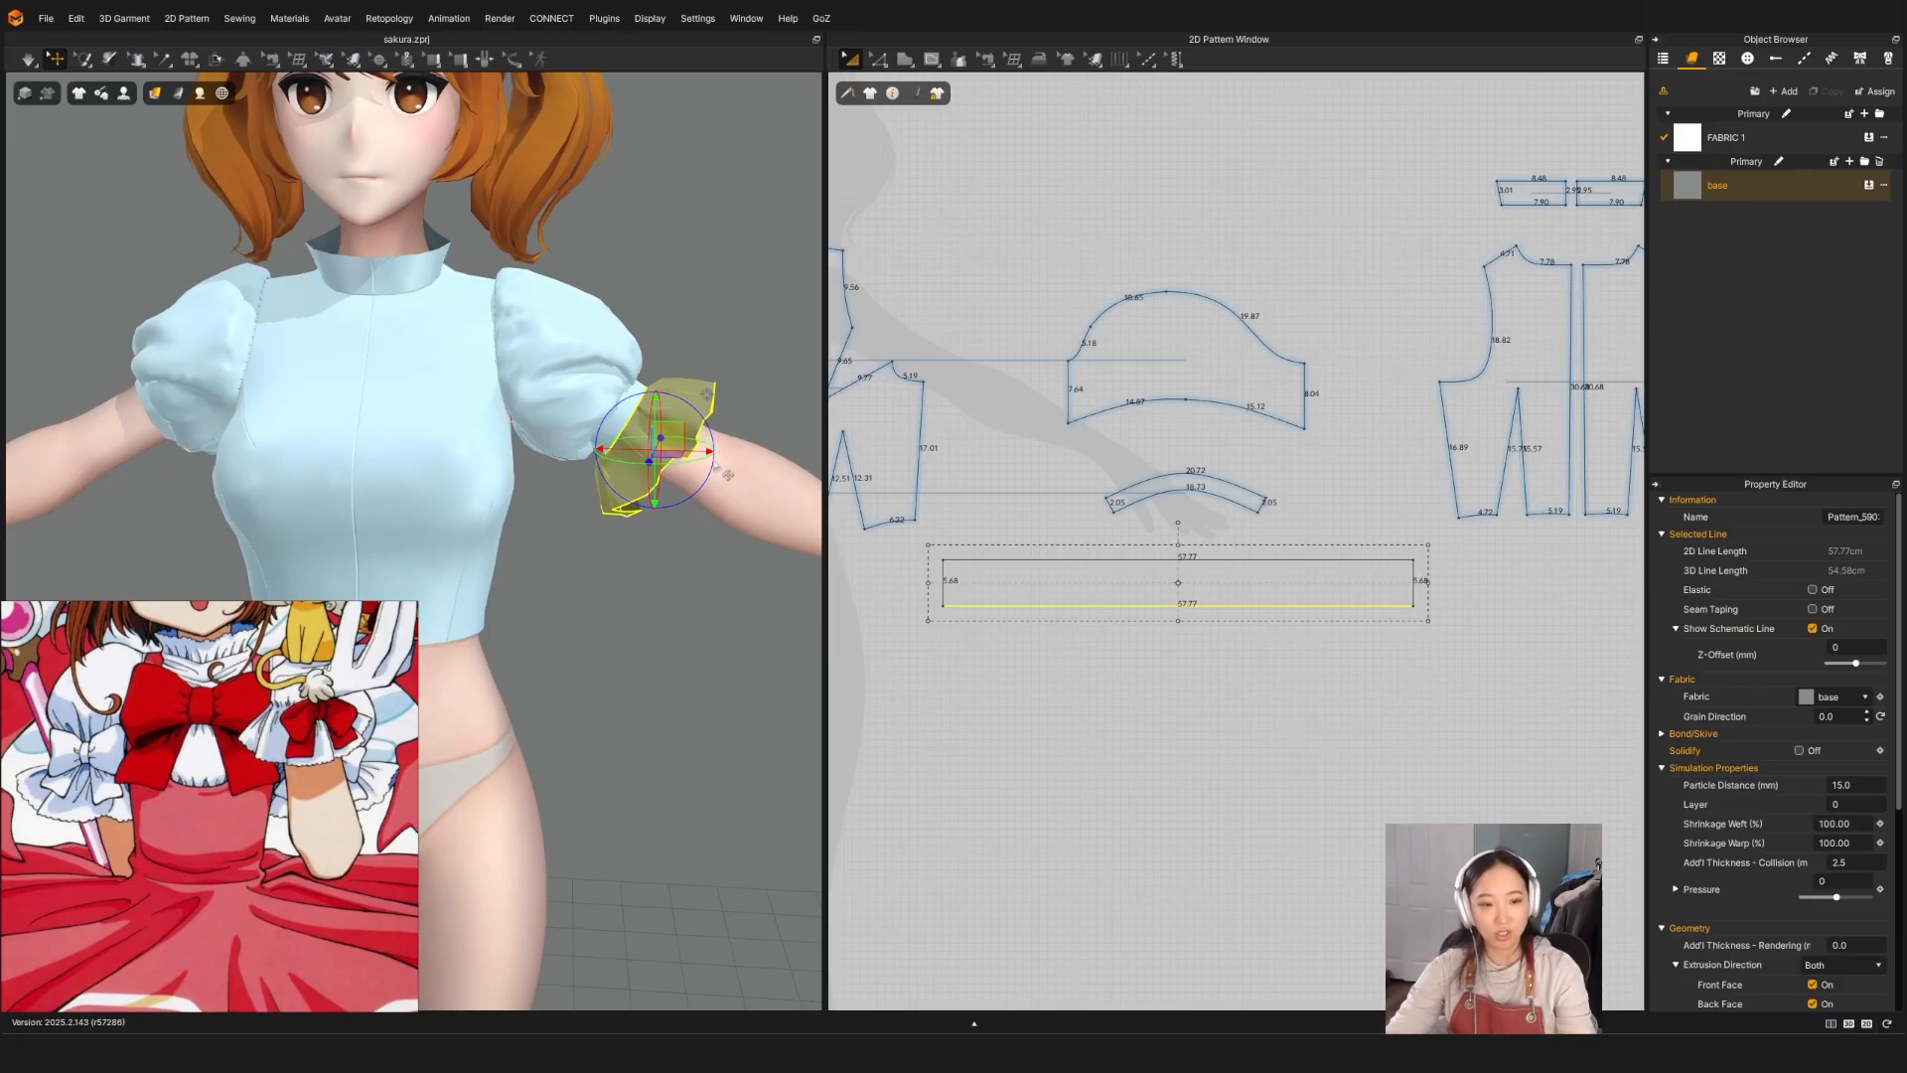
key(ctrl+n)
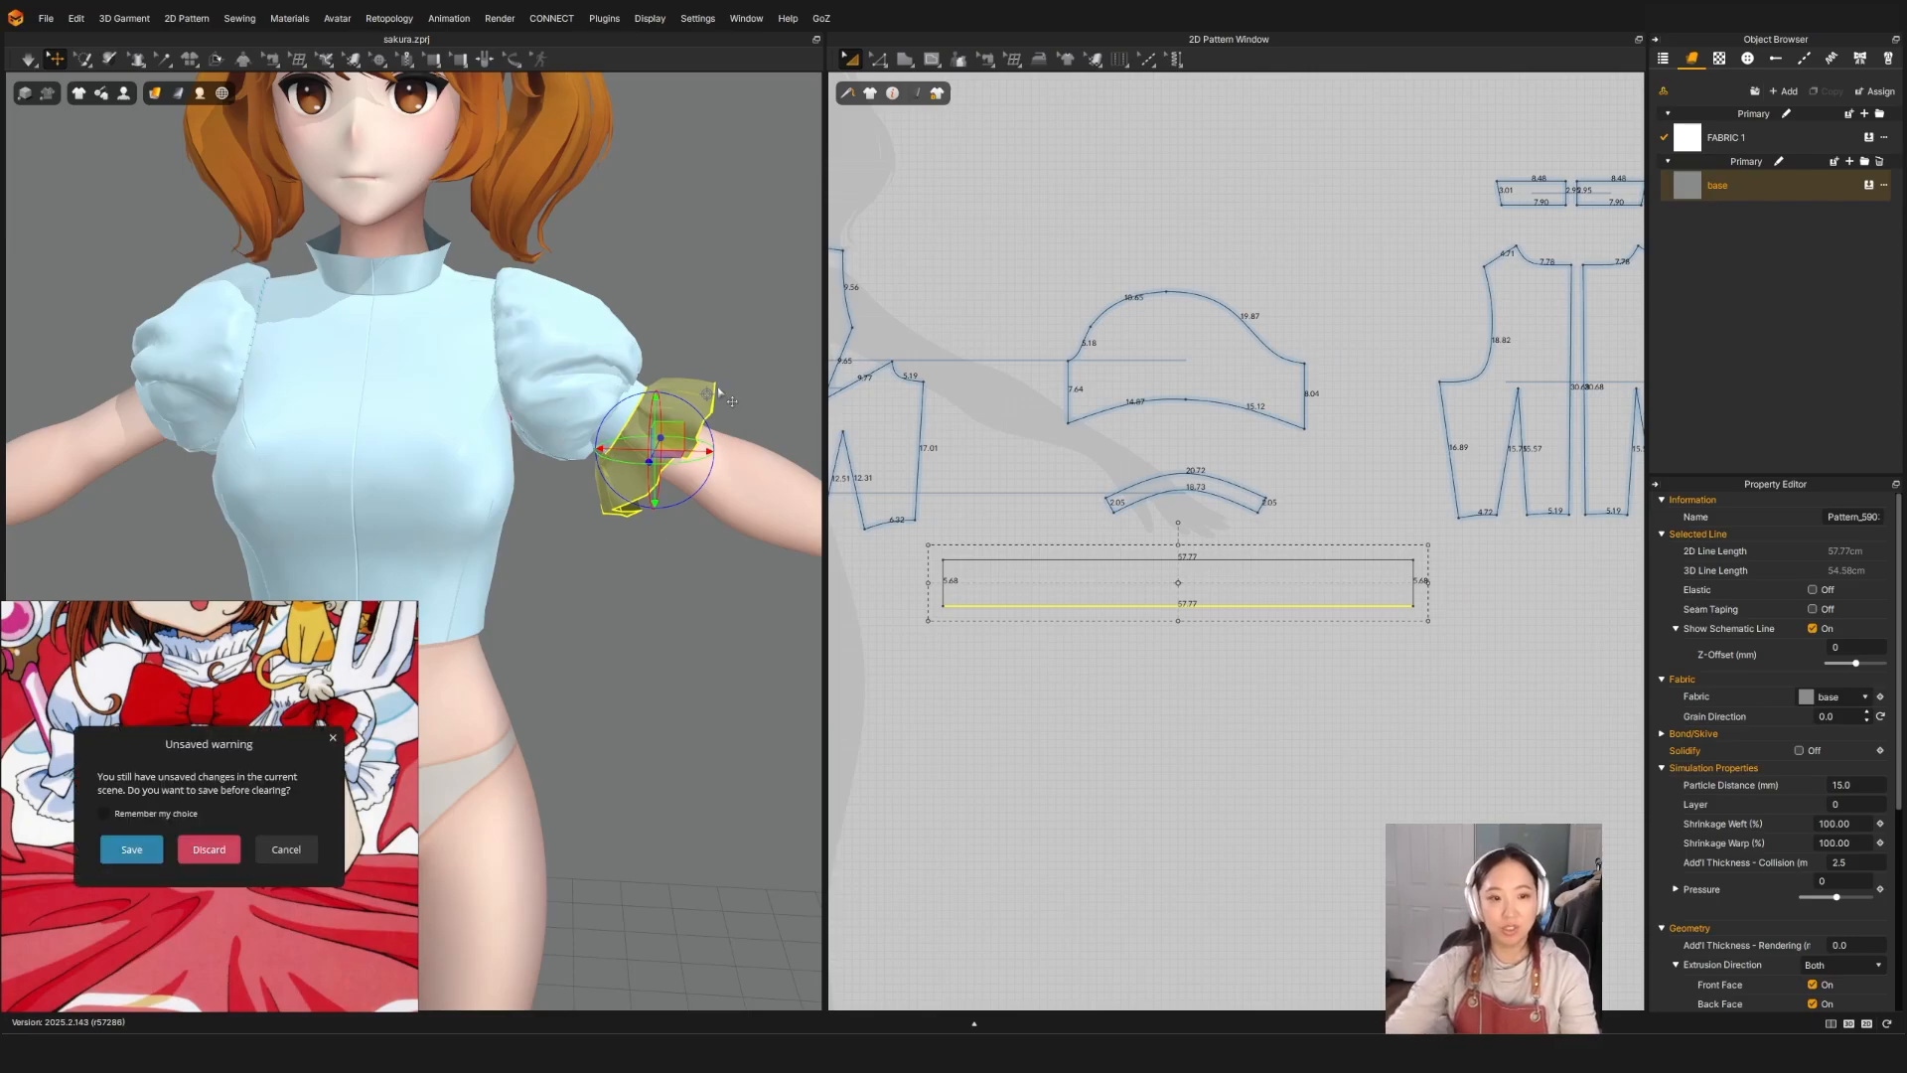
click(286, 849)
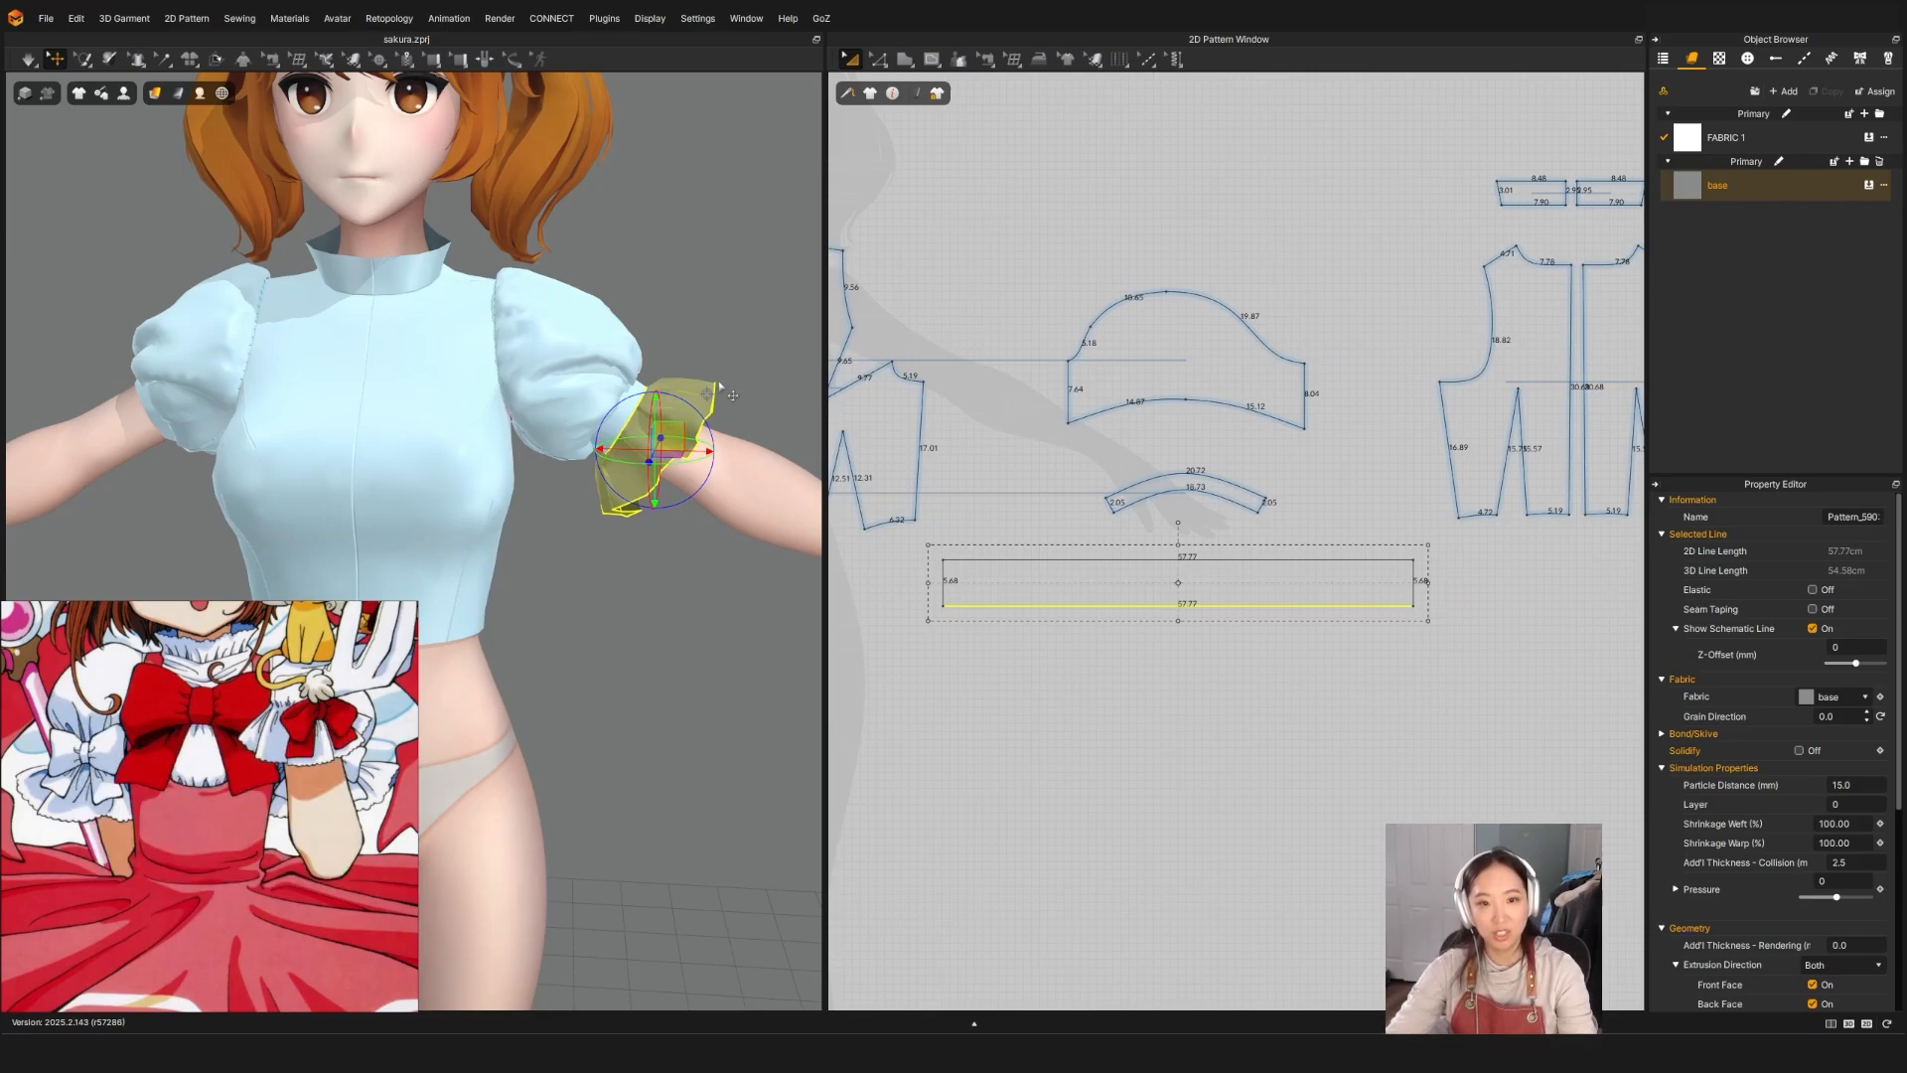
Step: Create a symmetric copy of the sleeve ruffle pattern, including its sewing, and place it below the opposite sleeve's patterns
click(689, 389)
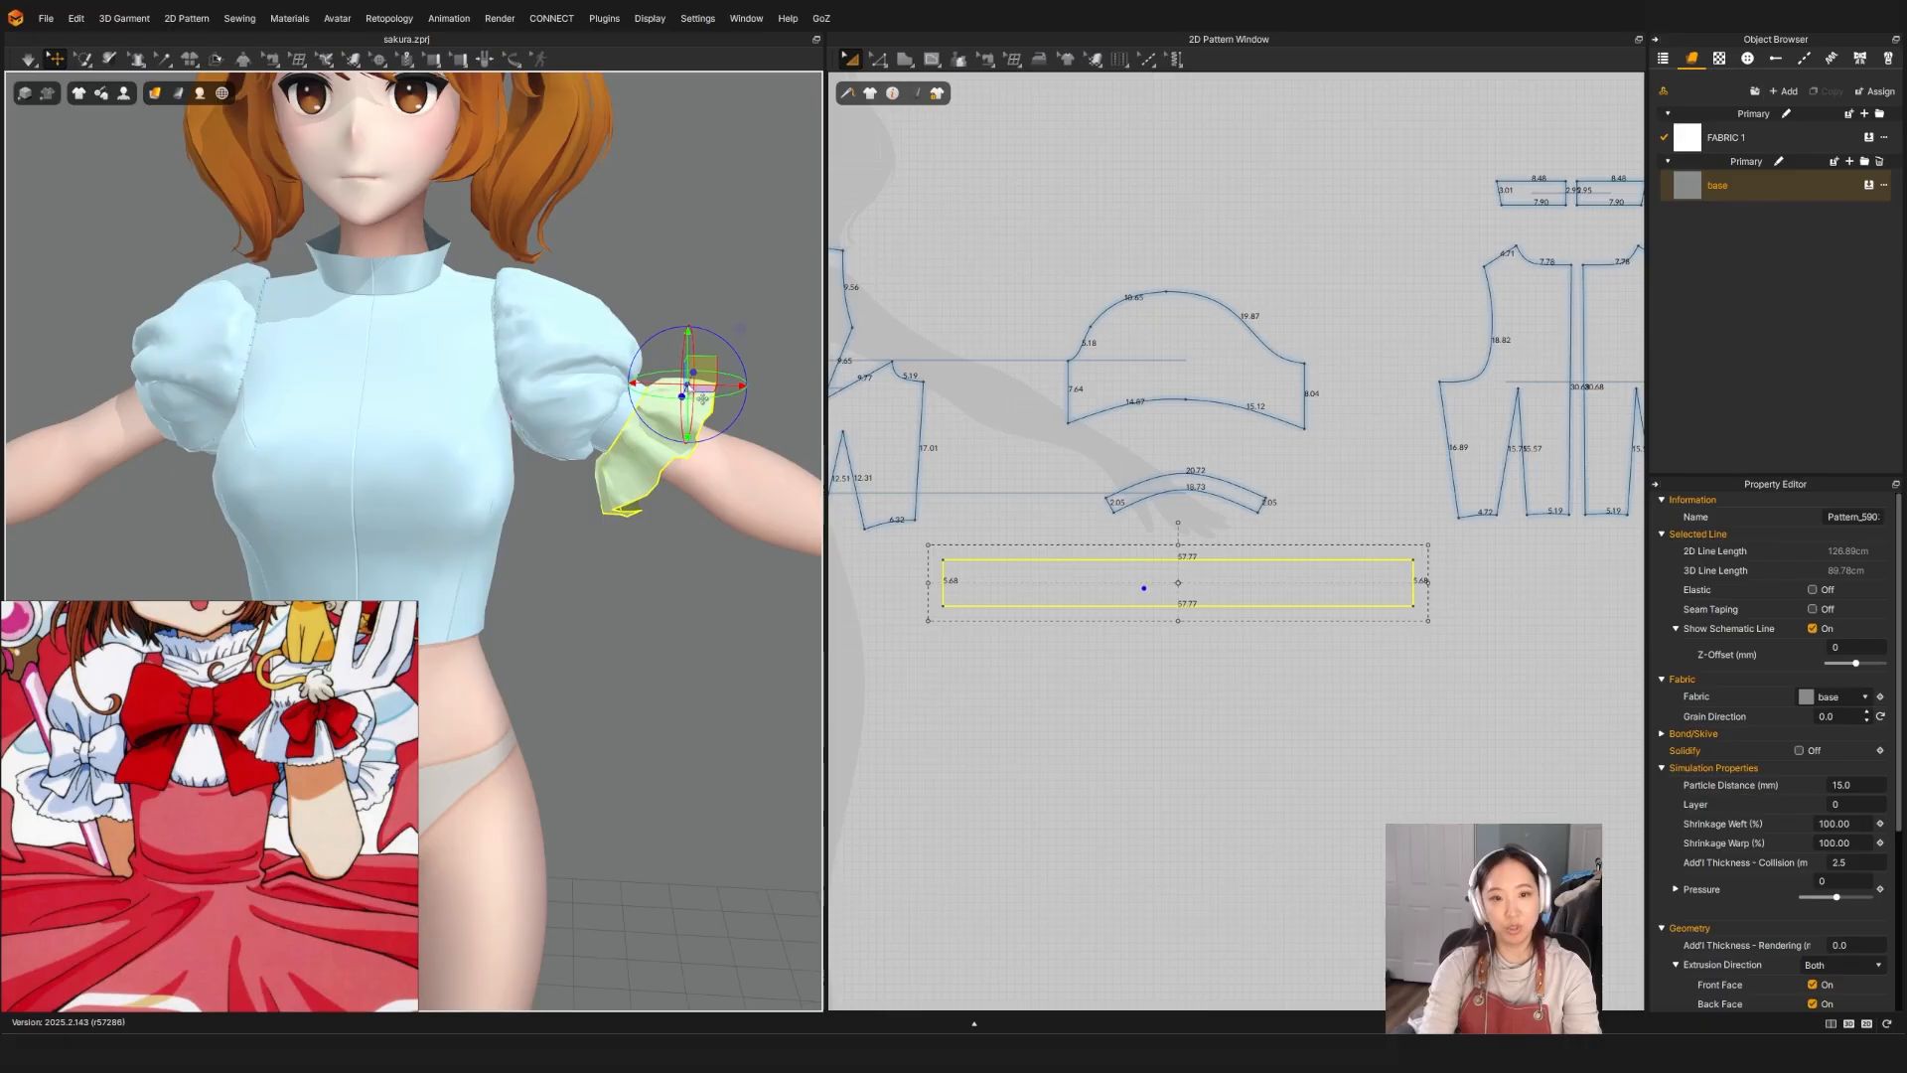
scroll(1208, 608, down, 10)
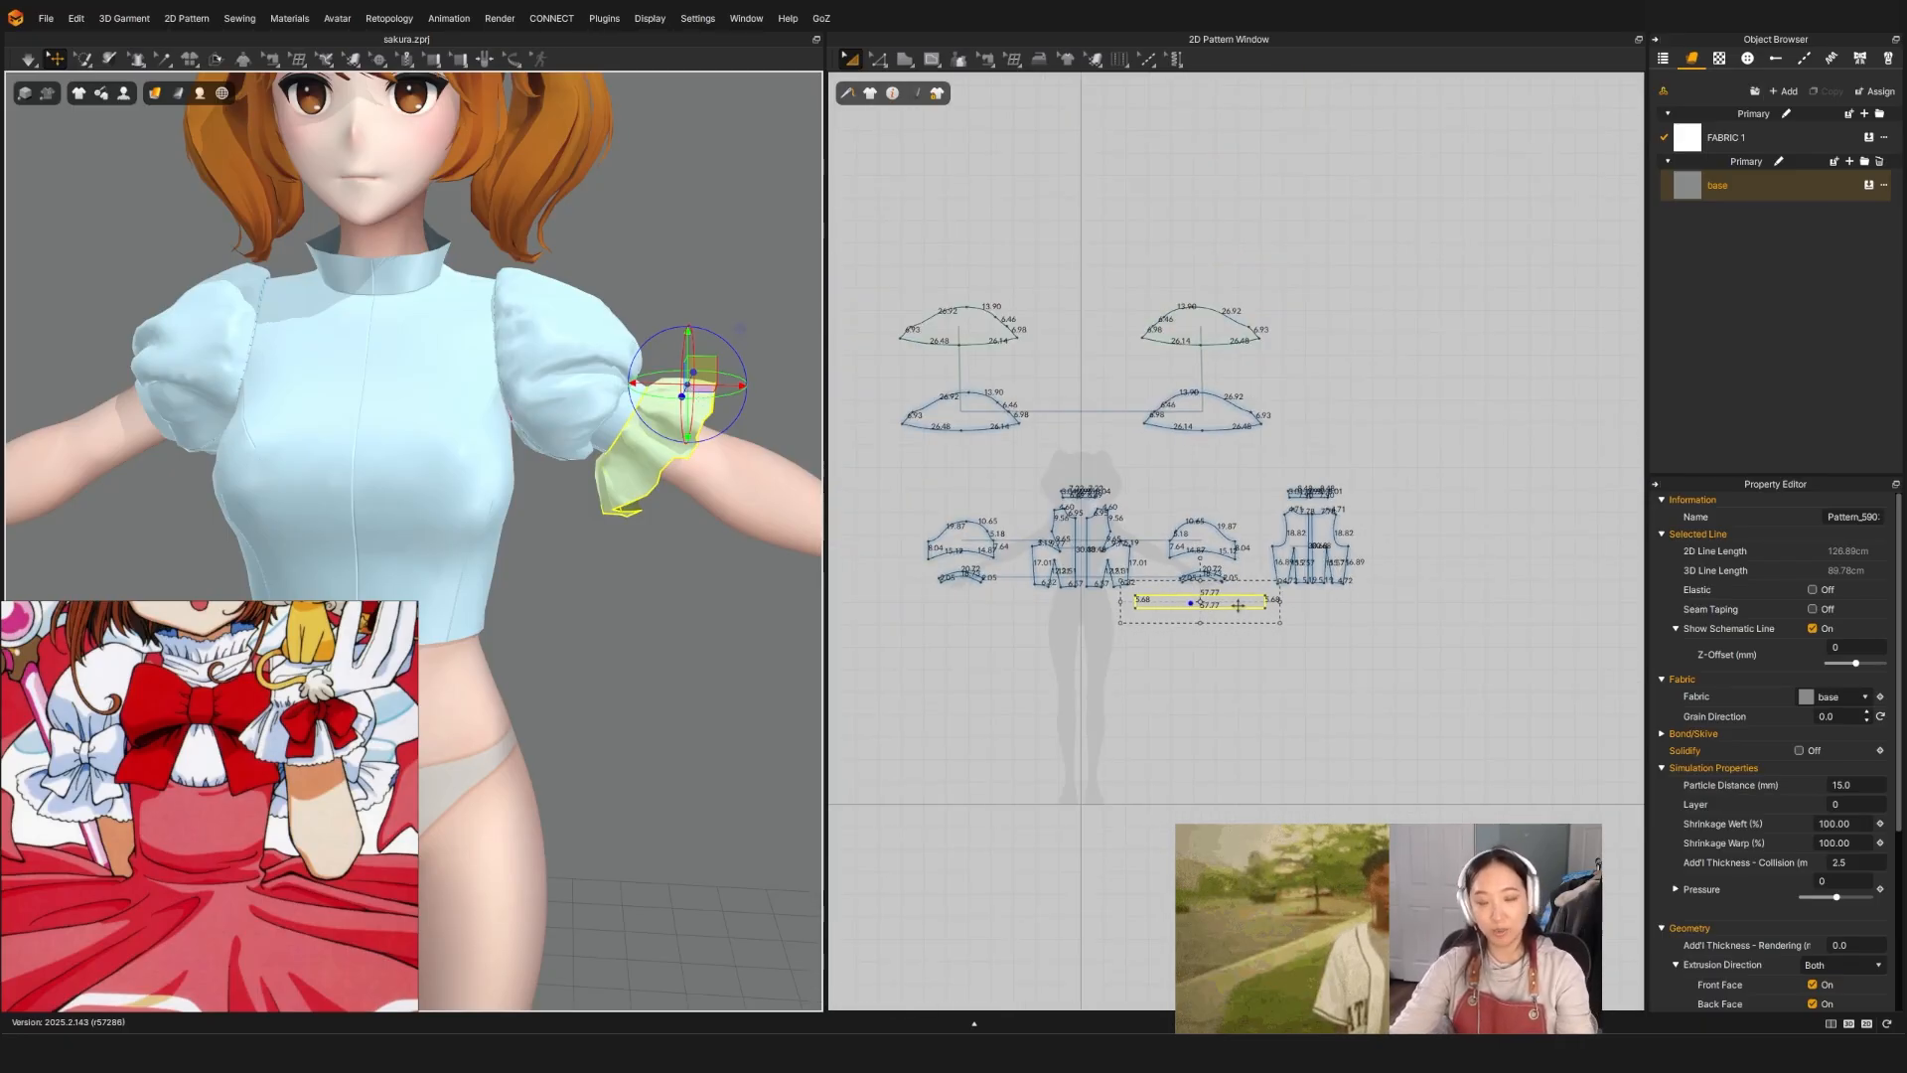
key(ctrl+d)
click(961, 603)
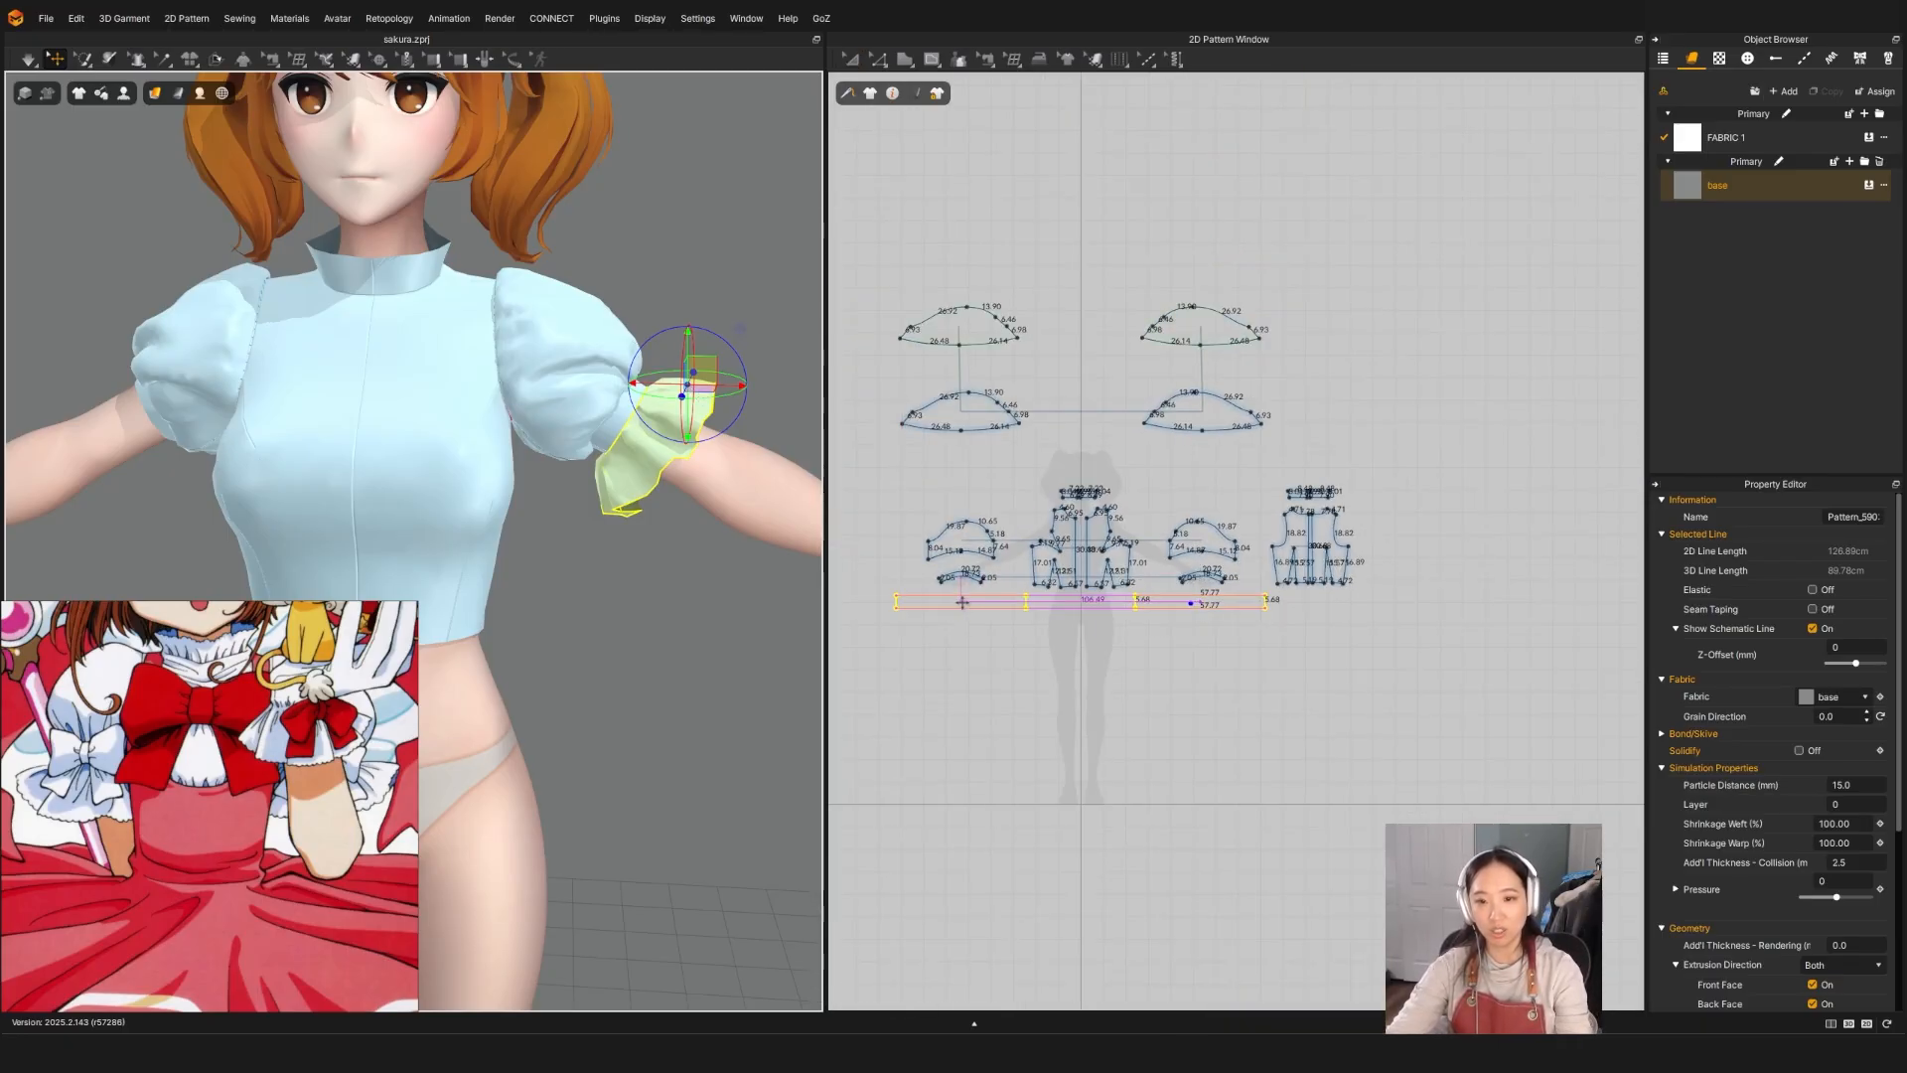
click(963, 607)
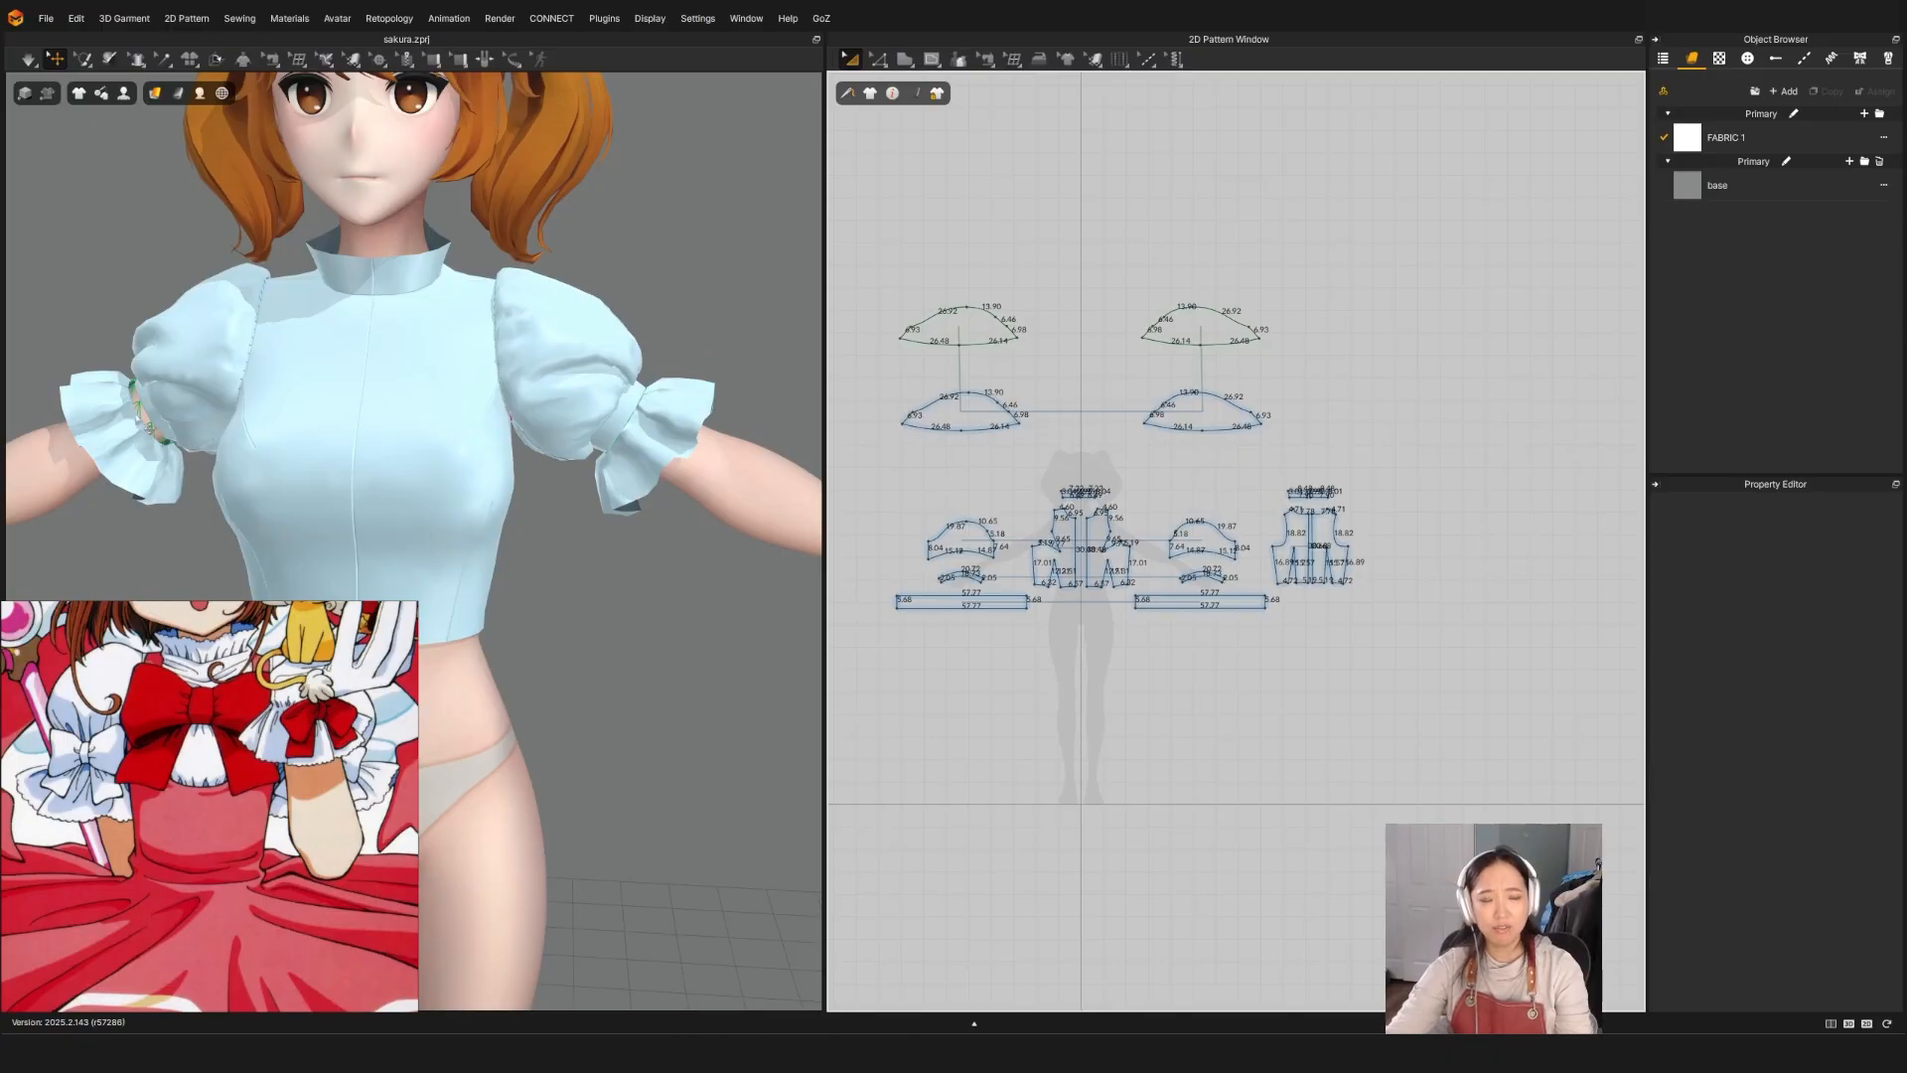
Step: Simulate the drape of the mirrored ruffle and inspect both sleeves on the avatar
click(147, 450)
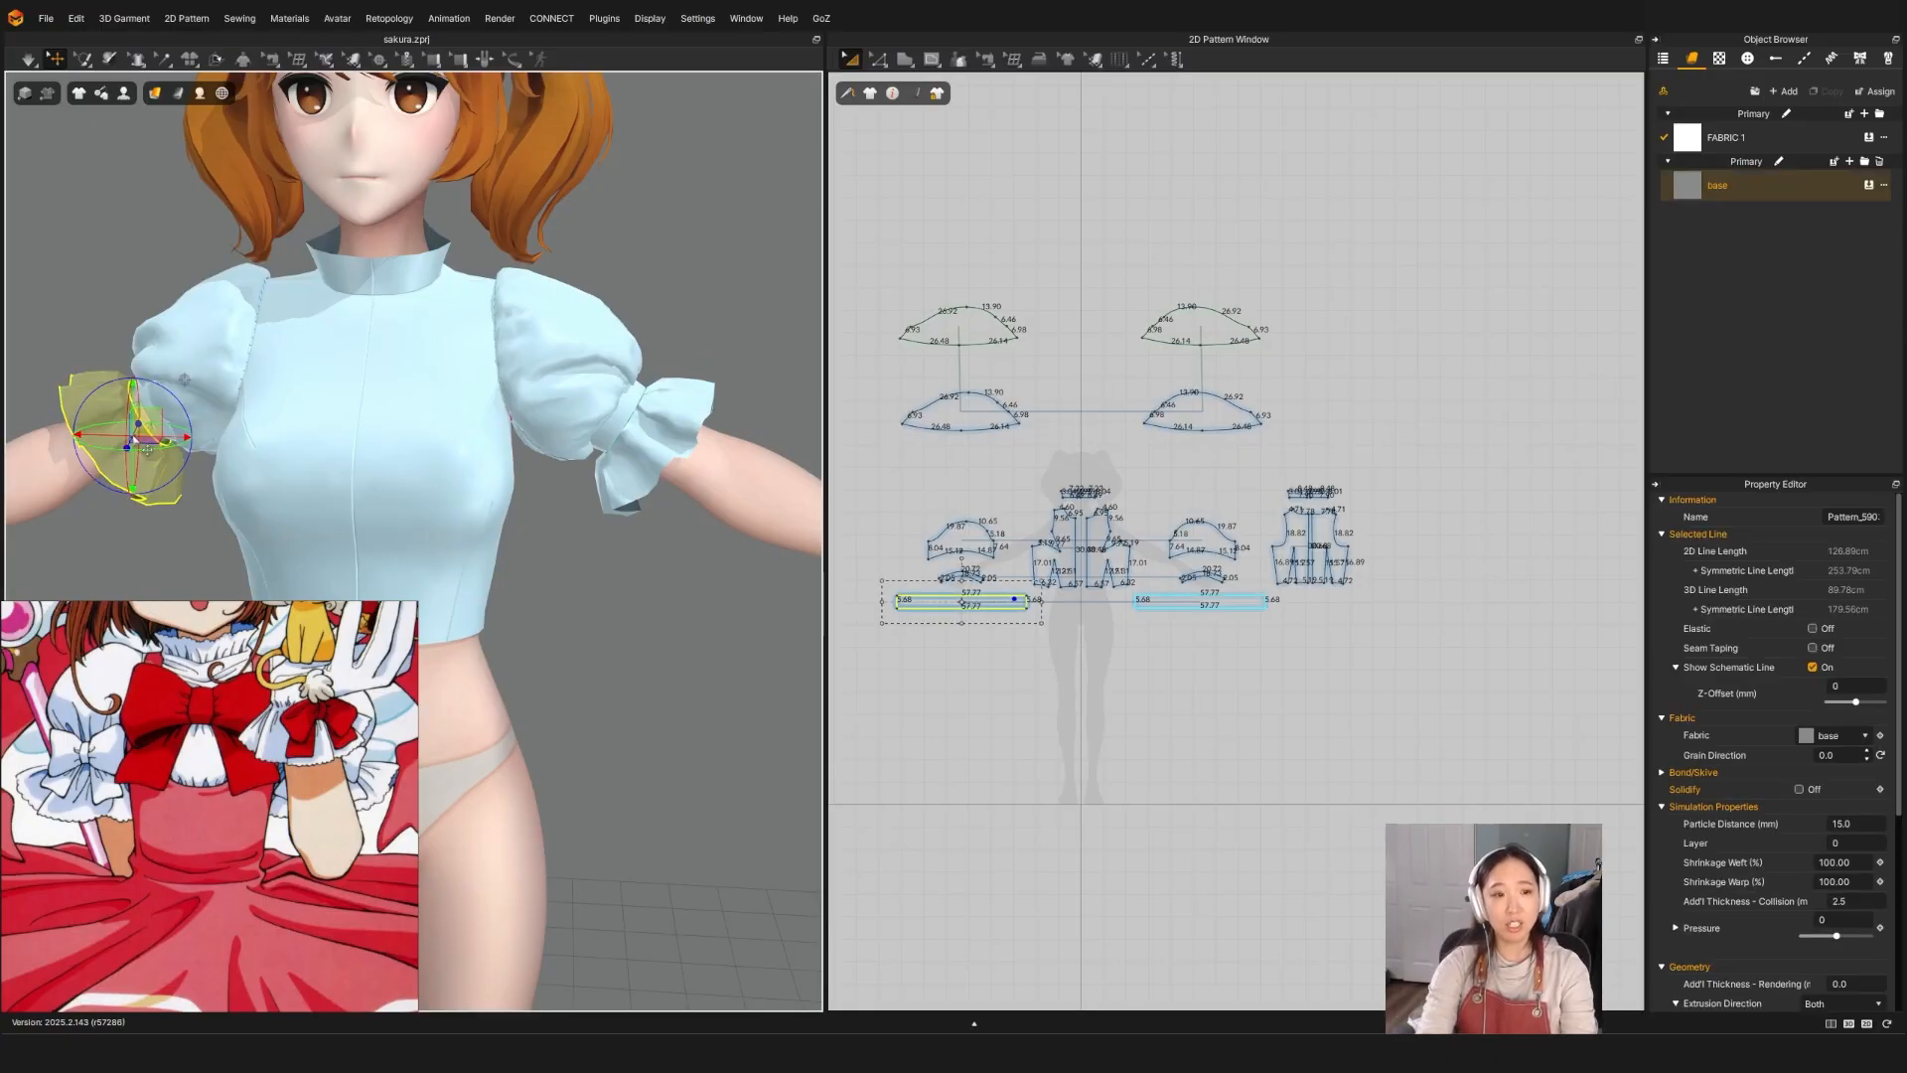
key(space)
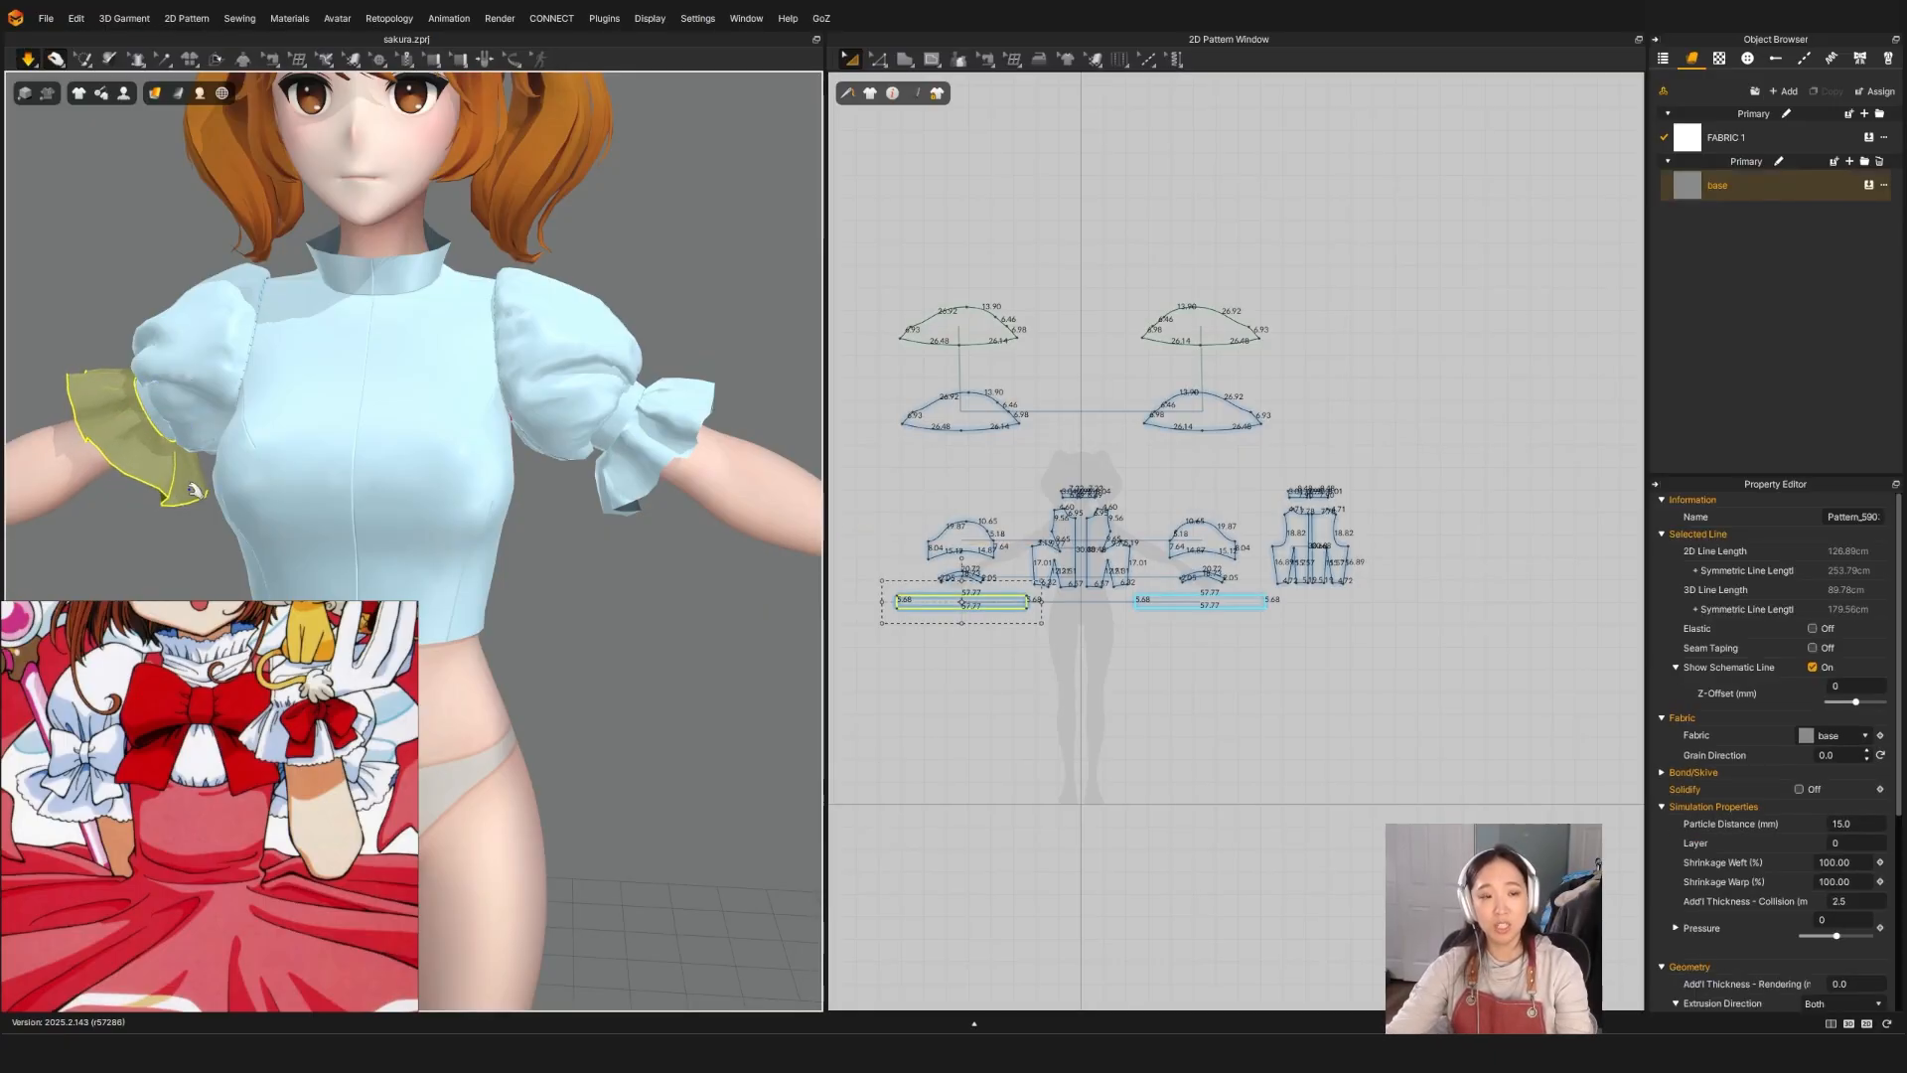
key(space)
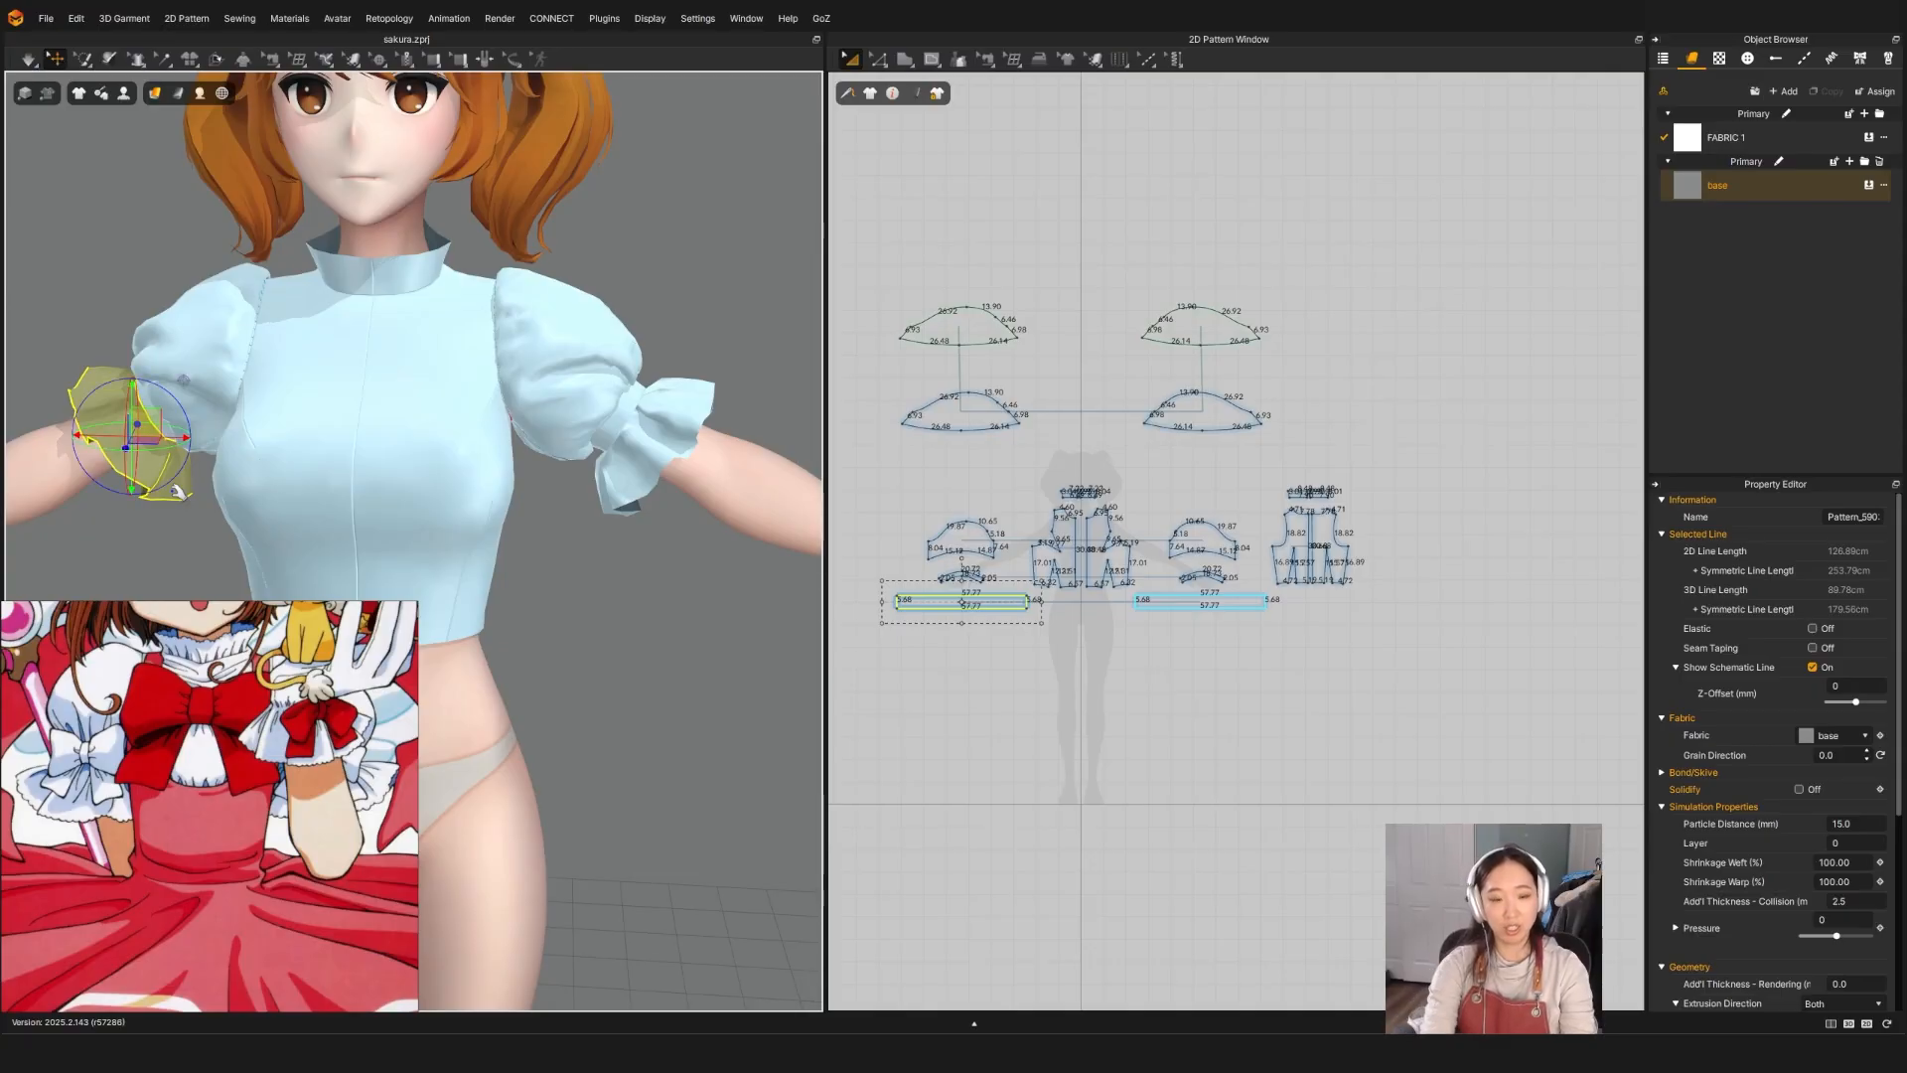
scroll(724, 592, down, 3)
middle_drag(723, 592, 638, 392)
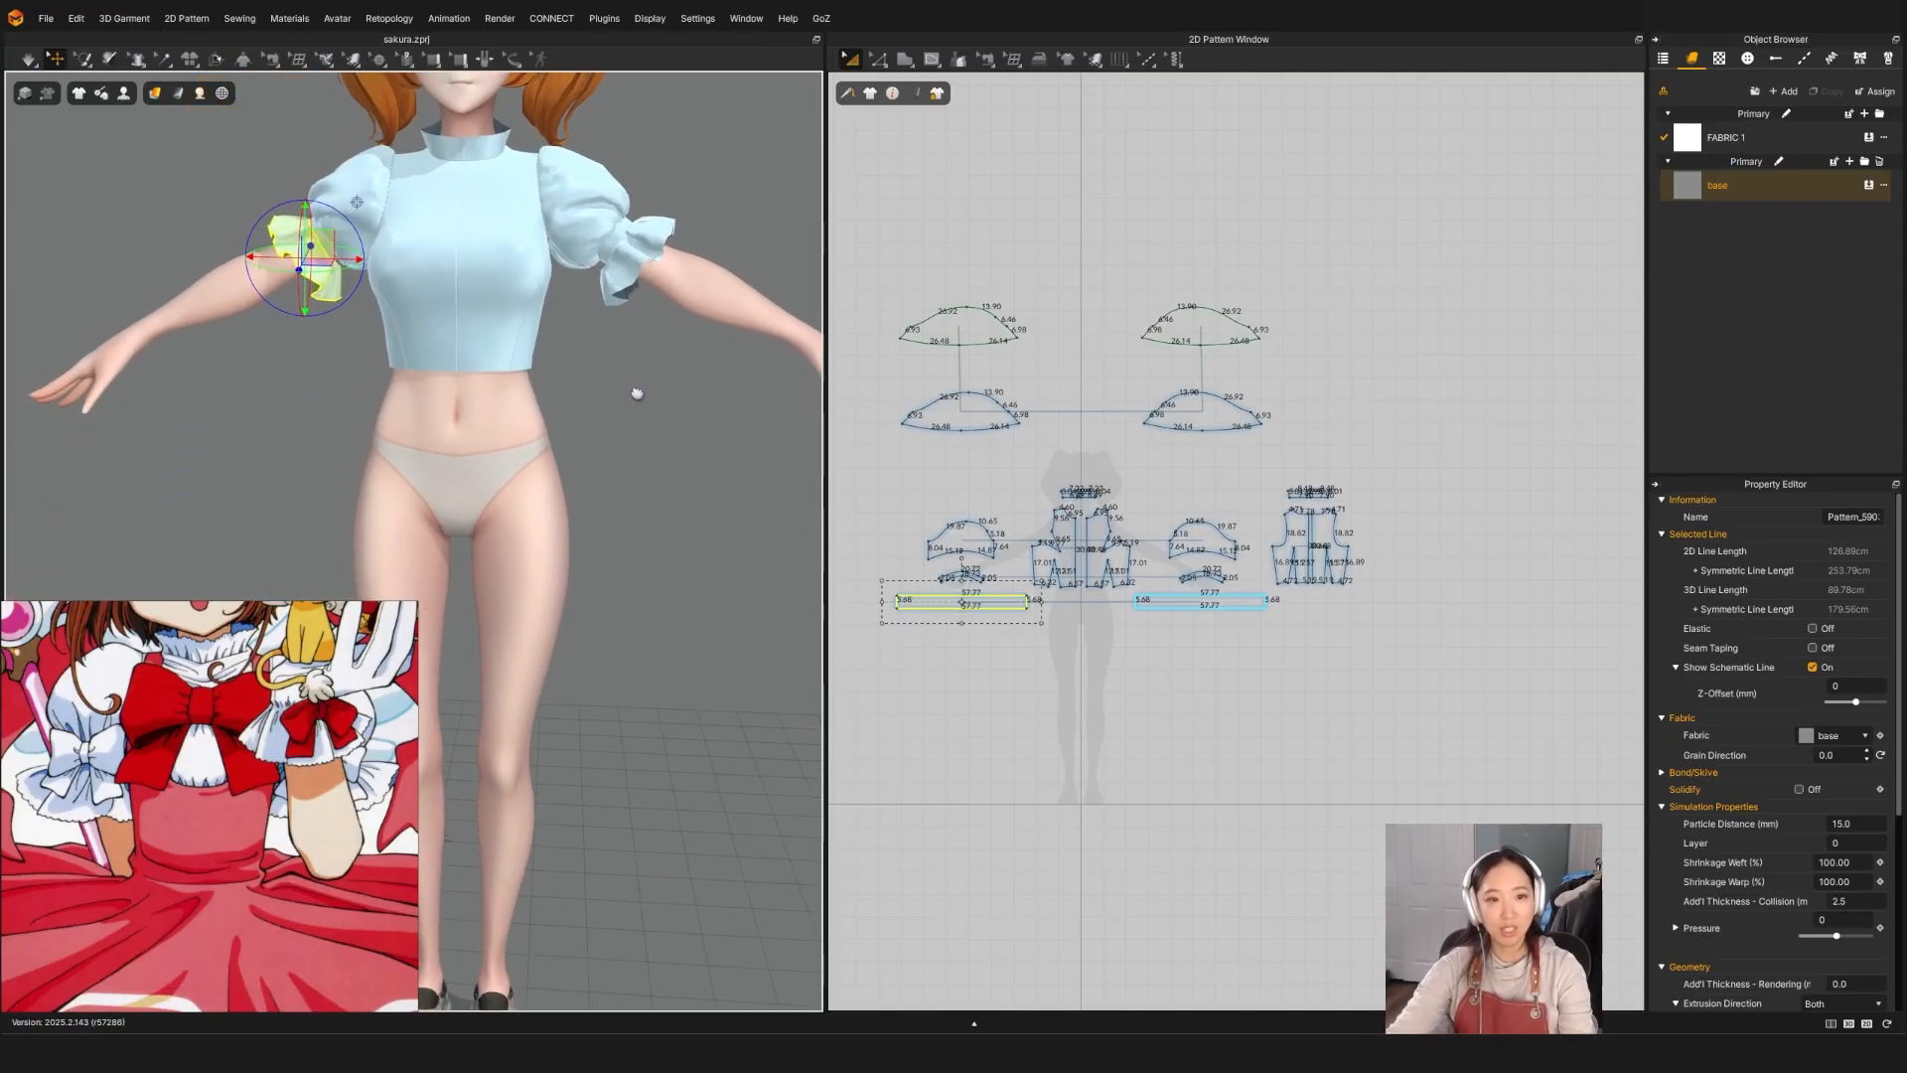
middle_drag(551, 300, 566, 467)
scroll(530, 388, up, 3)
middle_drag(584, 535, 600, 483)
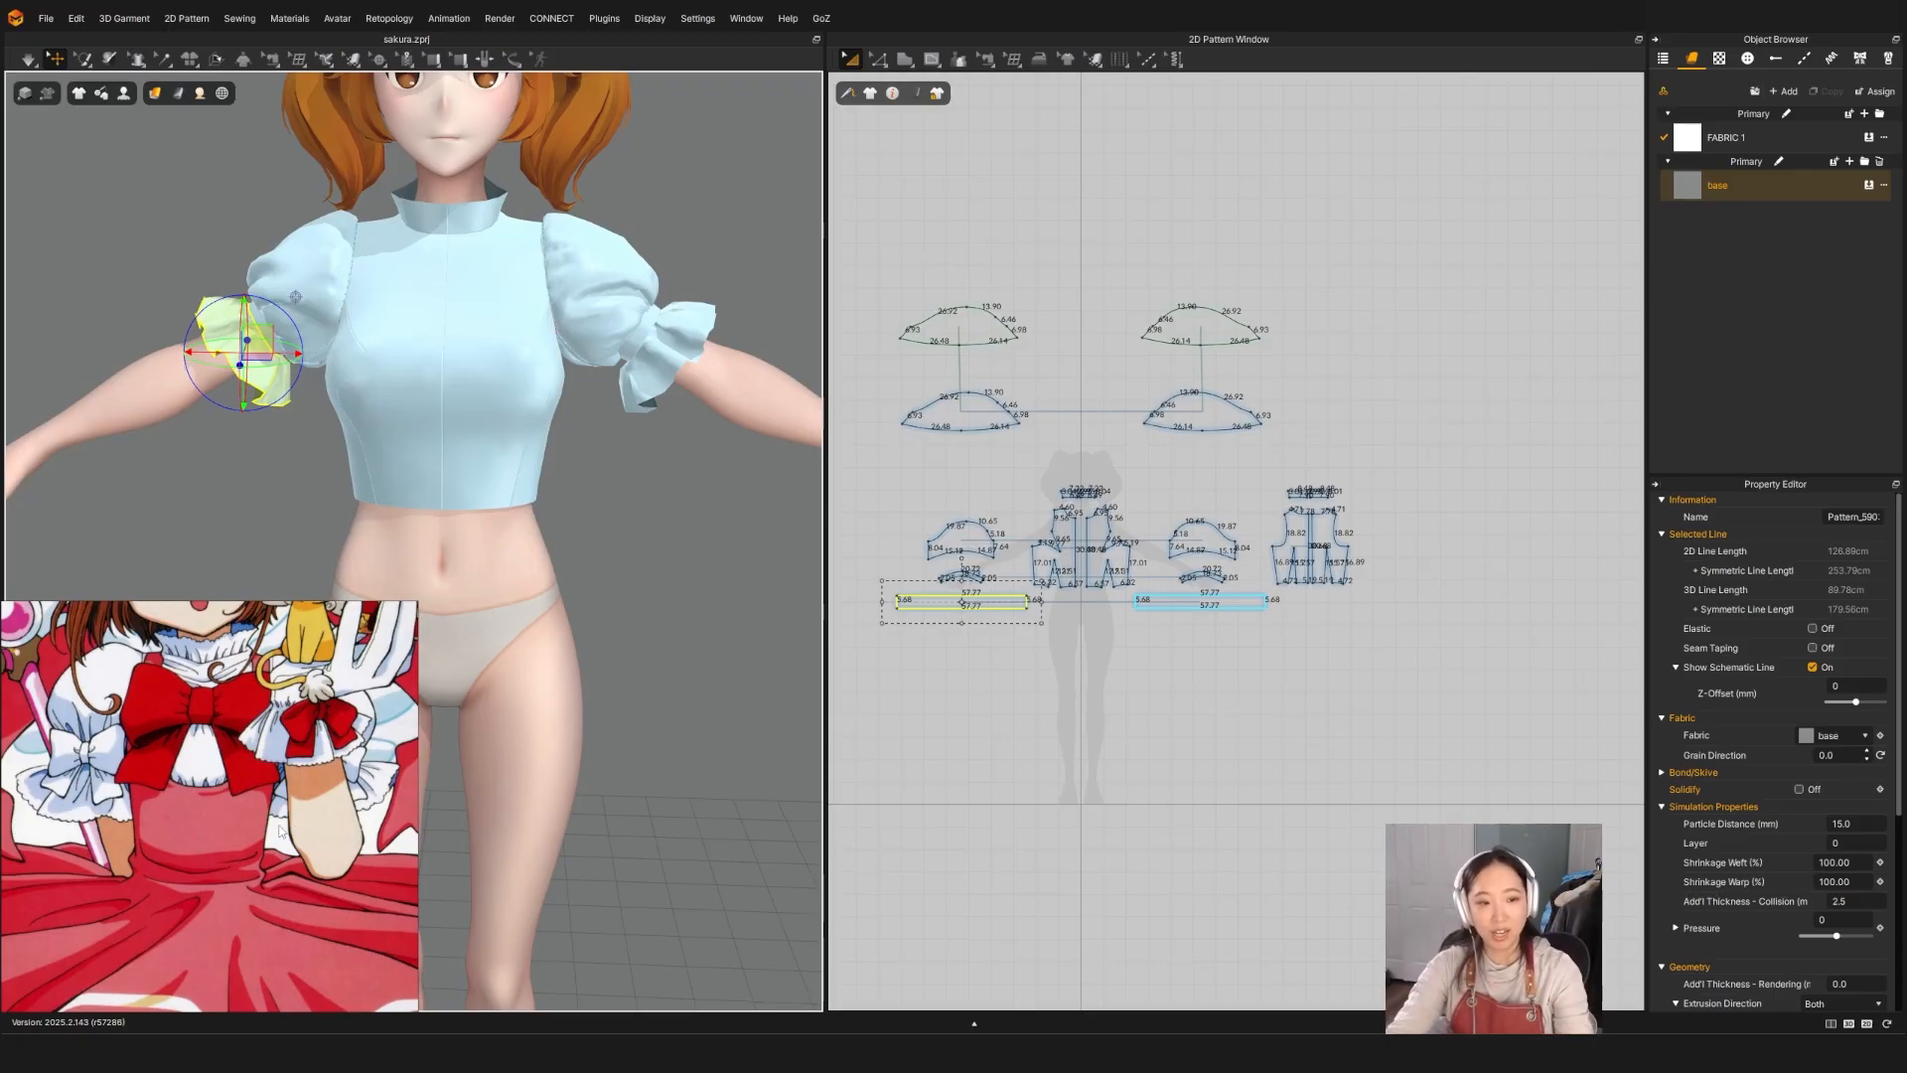
Step: Examine the character reference images for the waist, skirt shape and layered ruffled hem
scroll(281, 832, down, 7)
scroll(259, 859, up, 4)
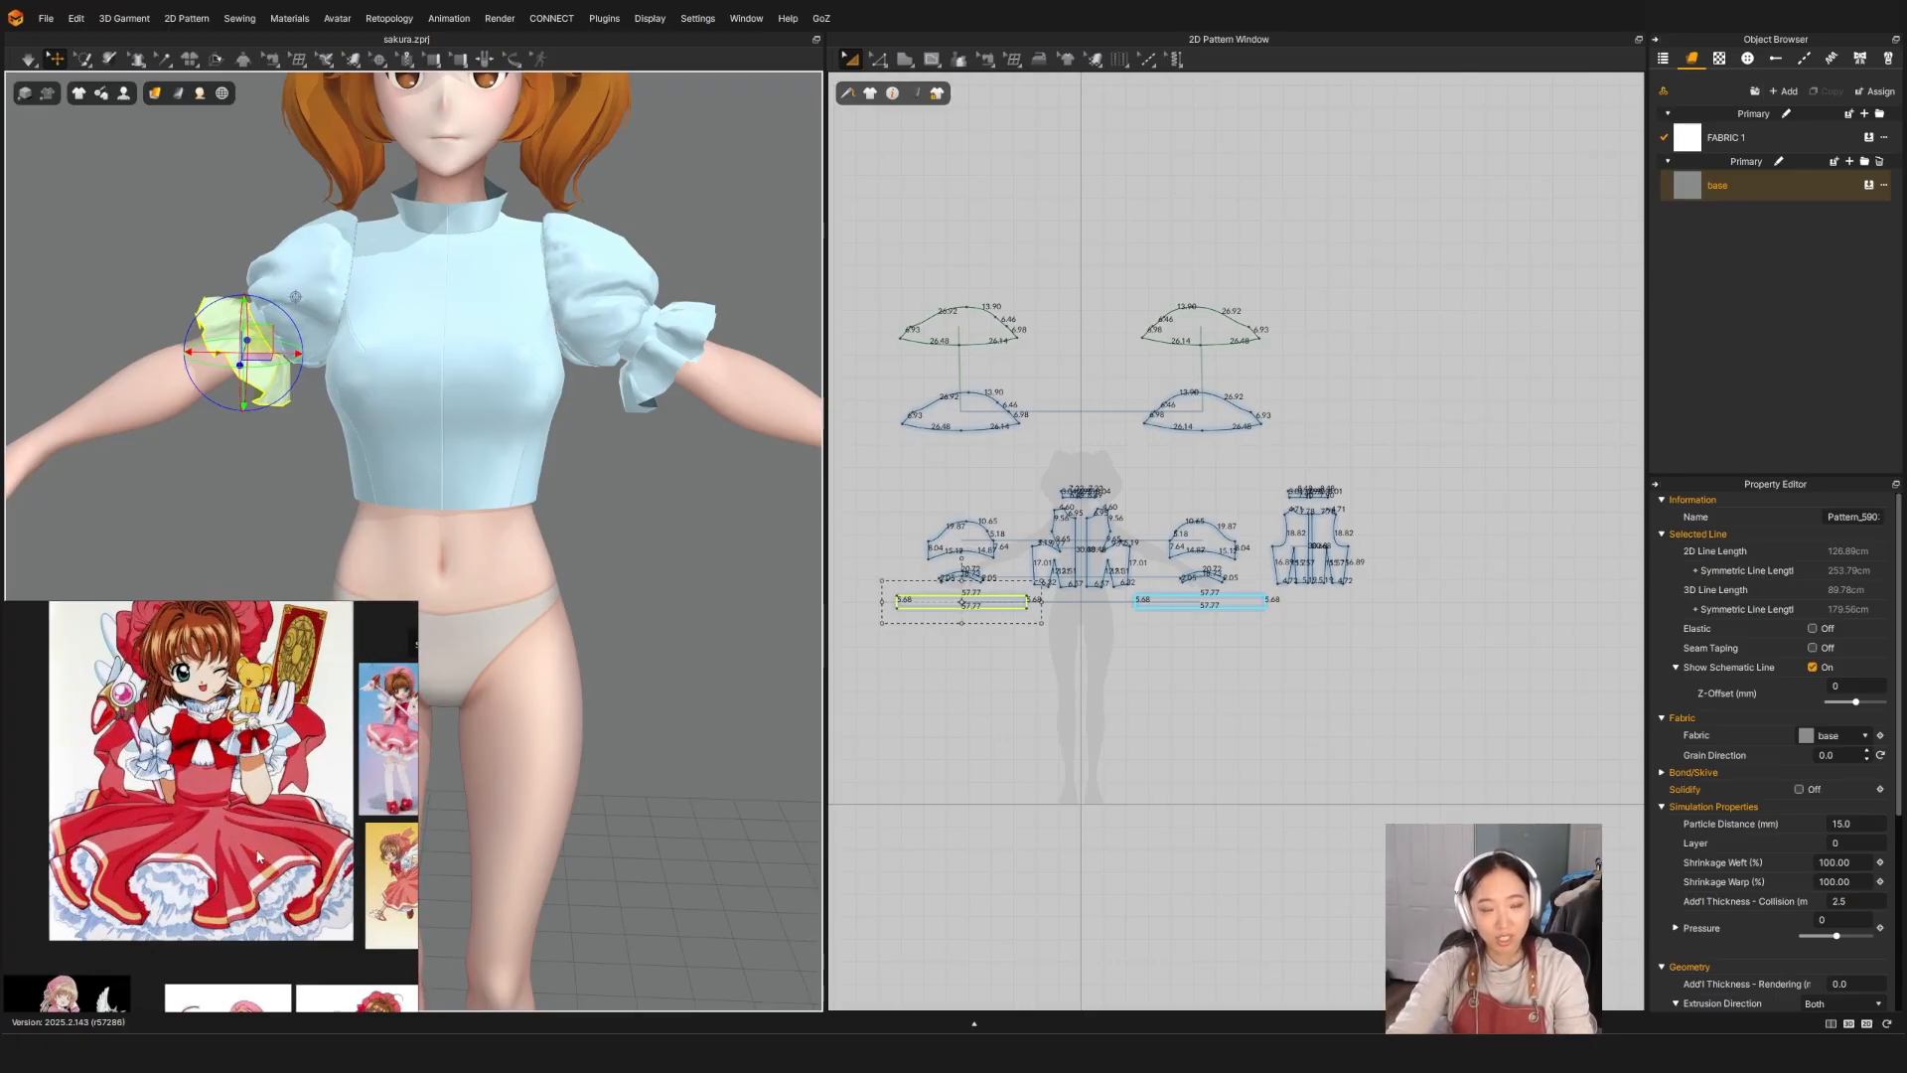
middle_drag(531, 584, 542, 452)
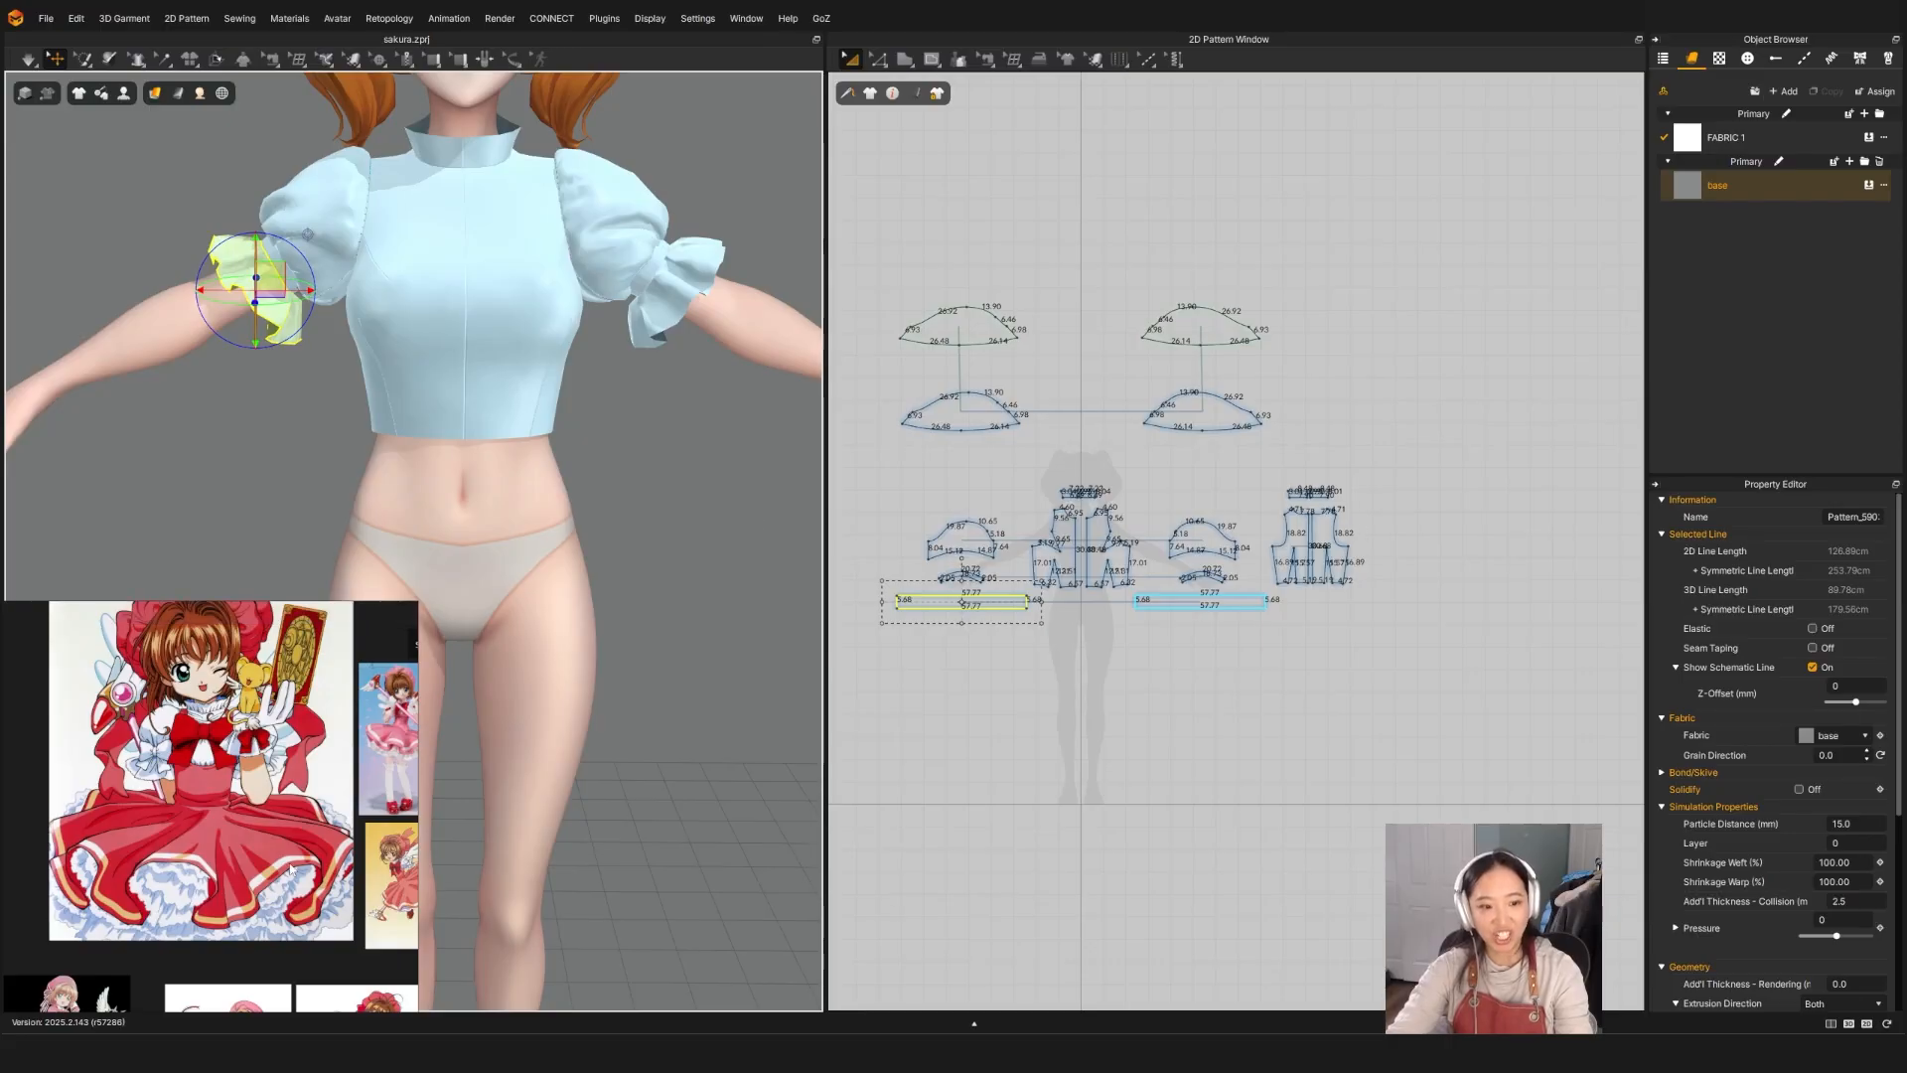
scroll(291, 869, down, 4)
scroll(241, 875, up, 5)
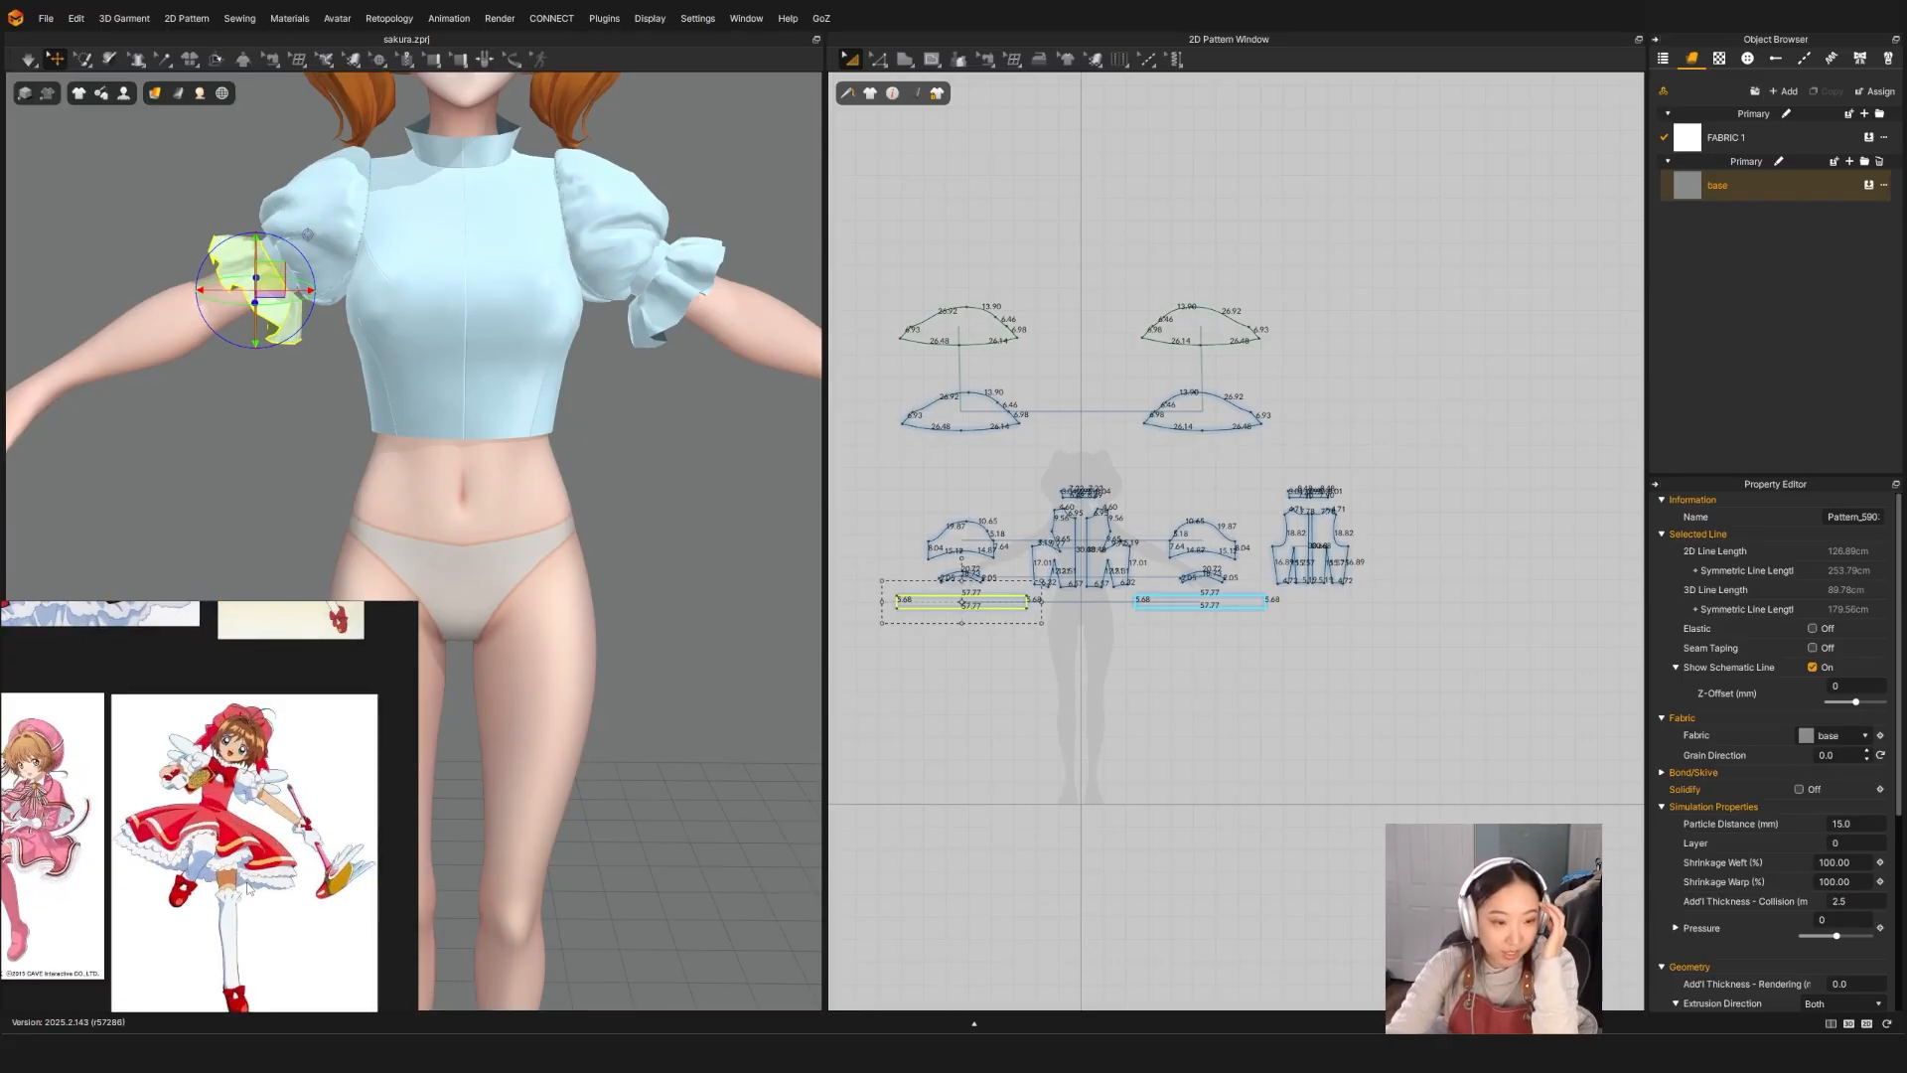
scroll(239, 868, down, 5)
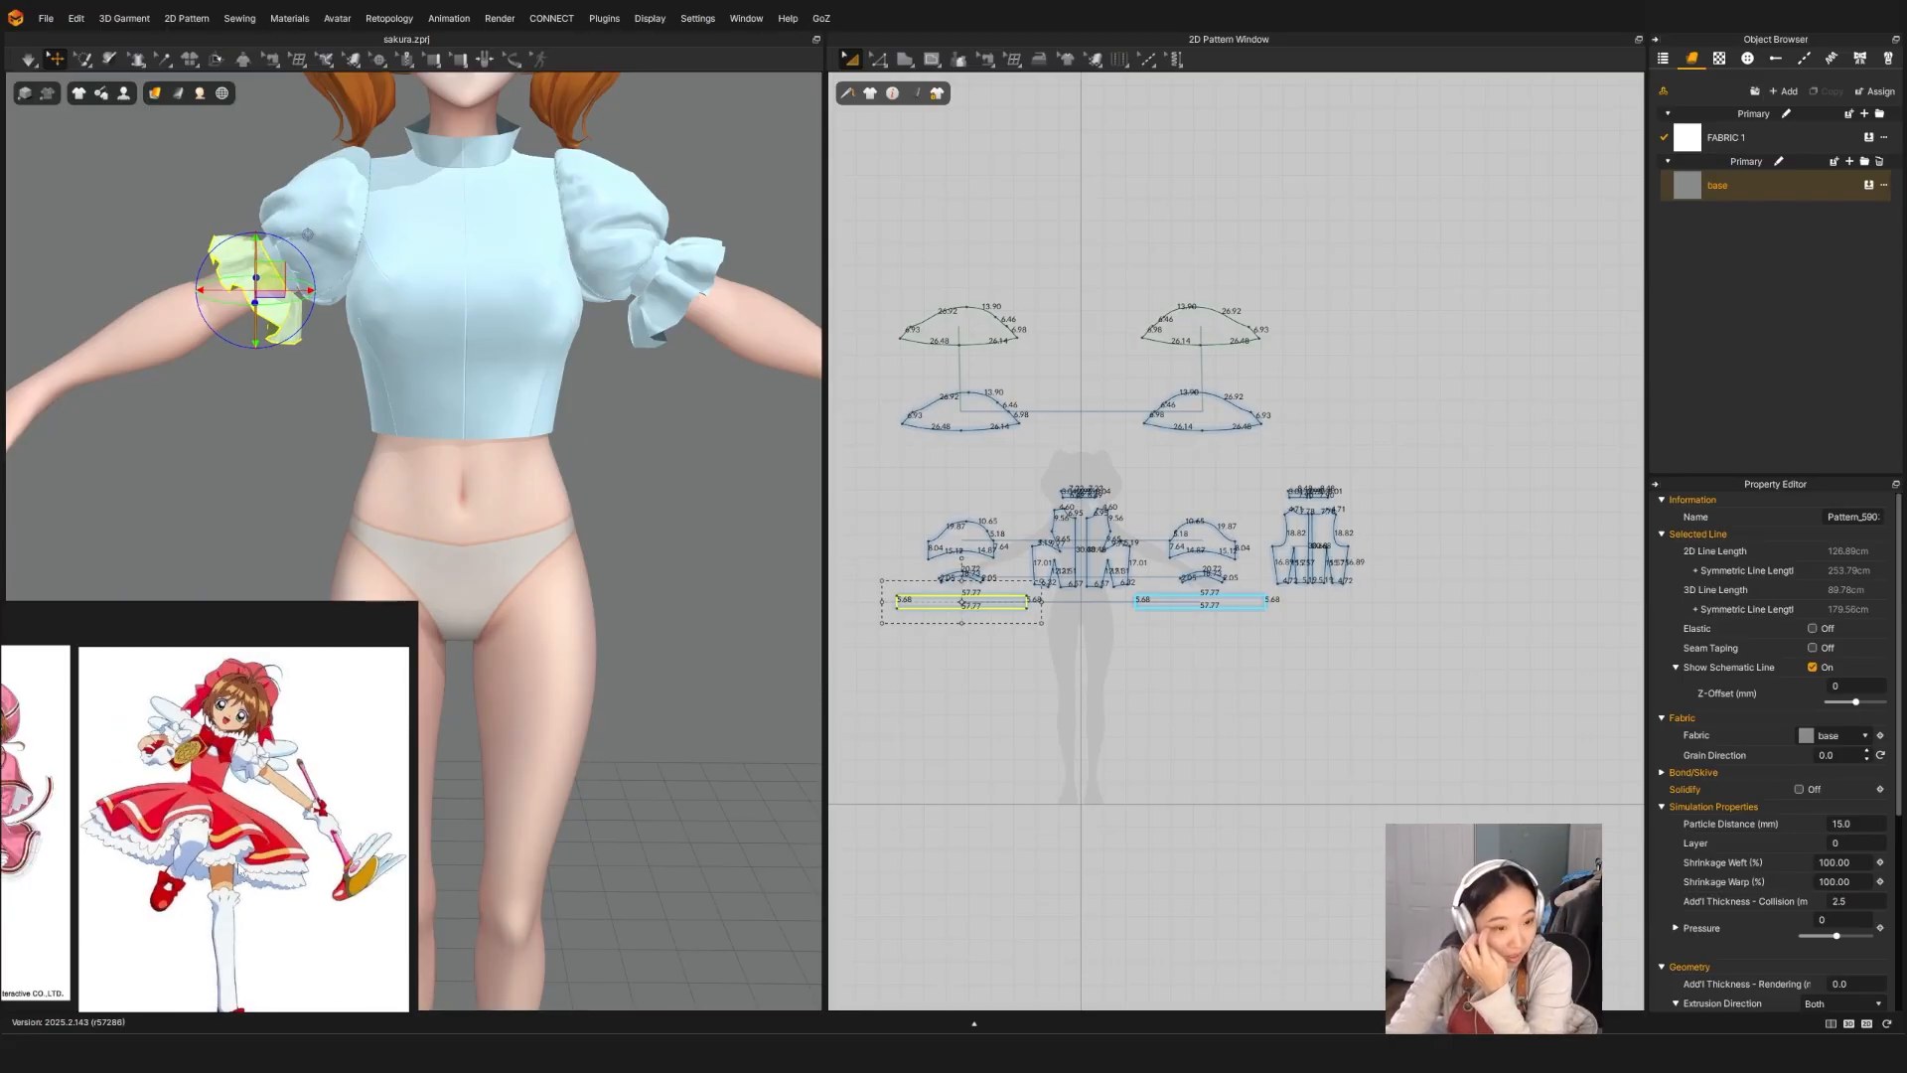
middle_drag(164, 770, 166, 829)
scroll(136, 791, up, 4)
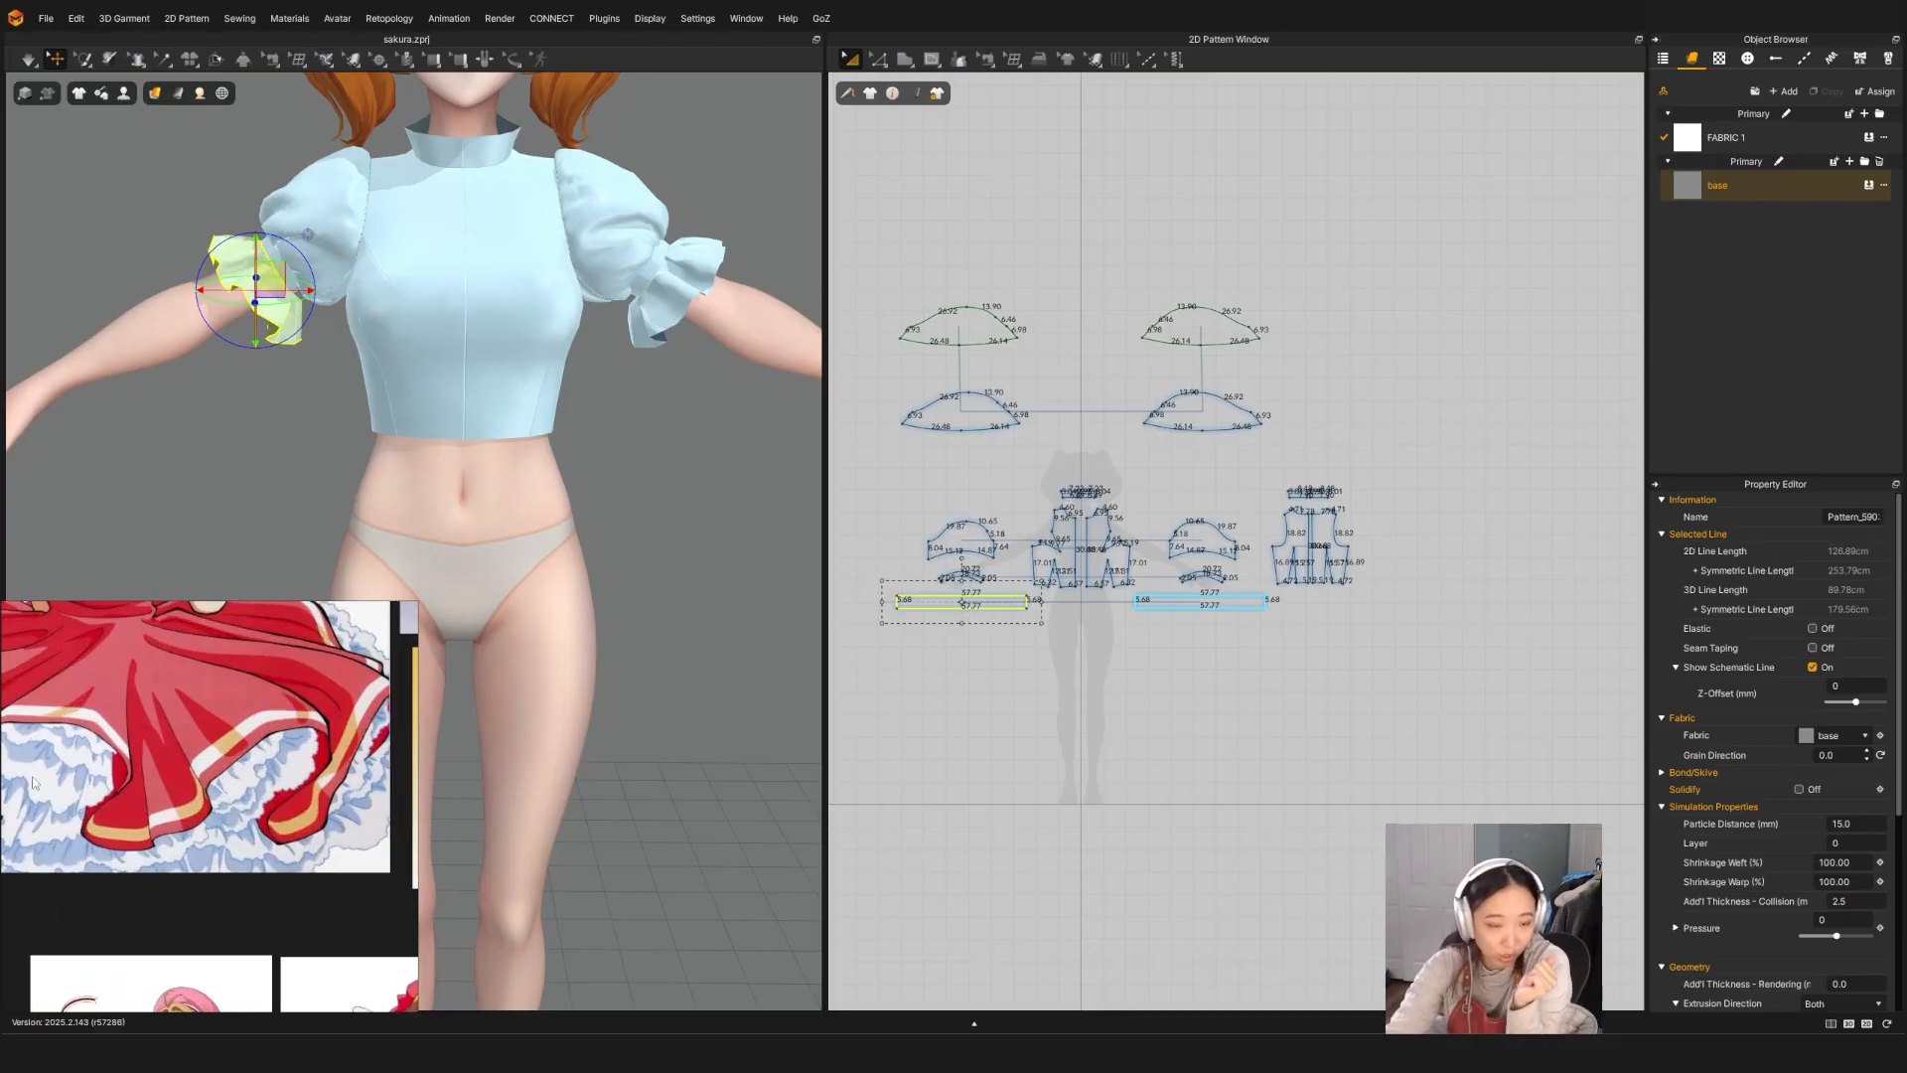
scroll(276, 801, down, 5)
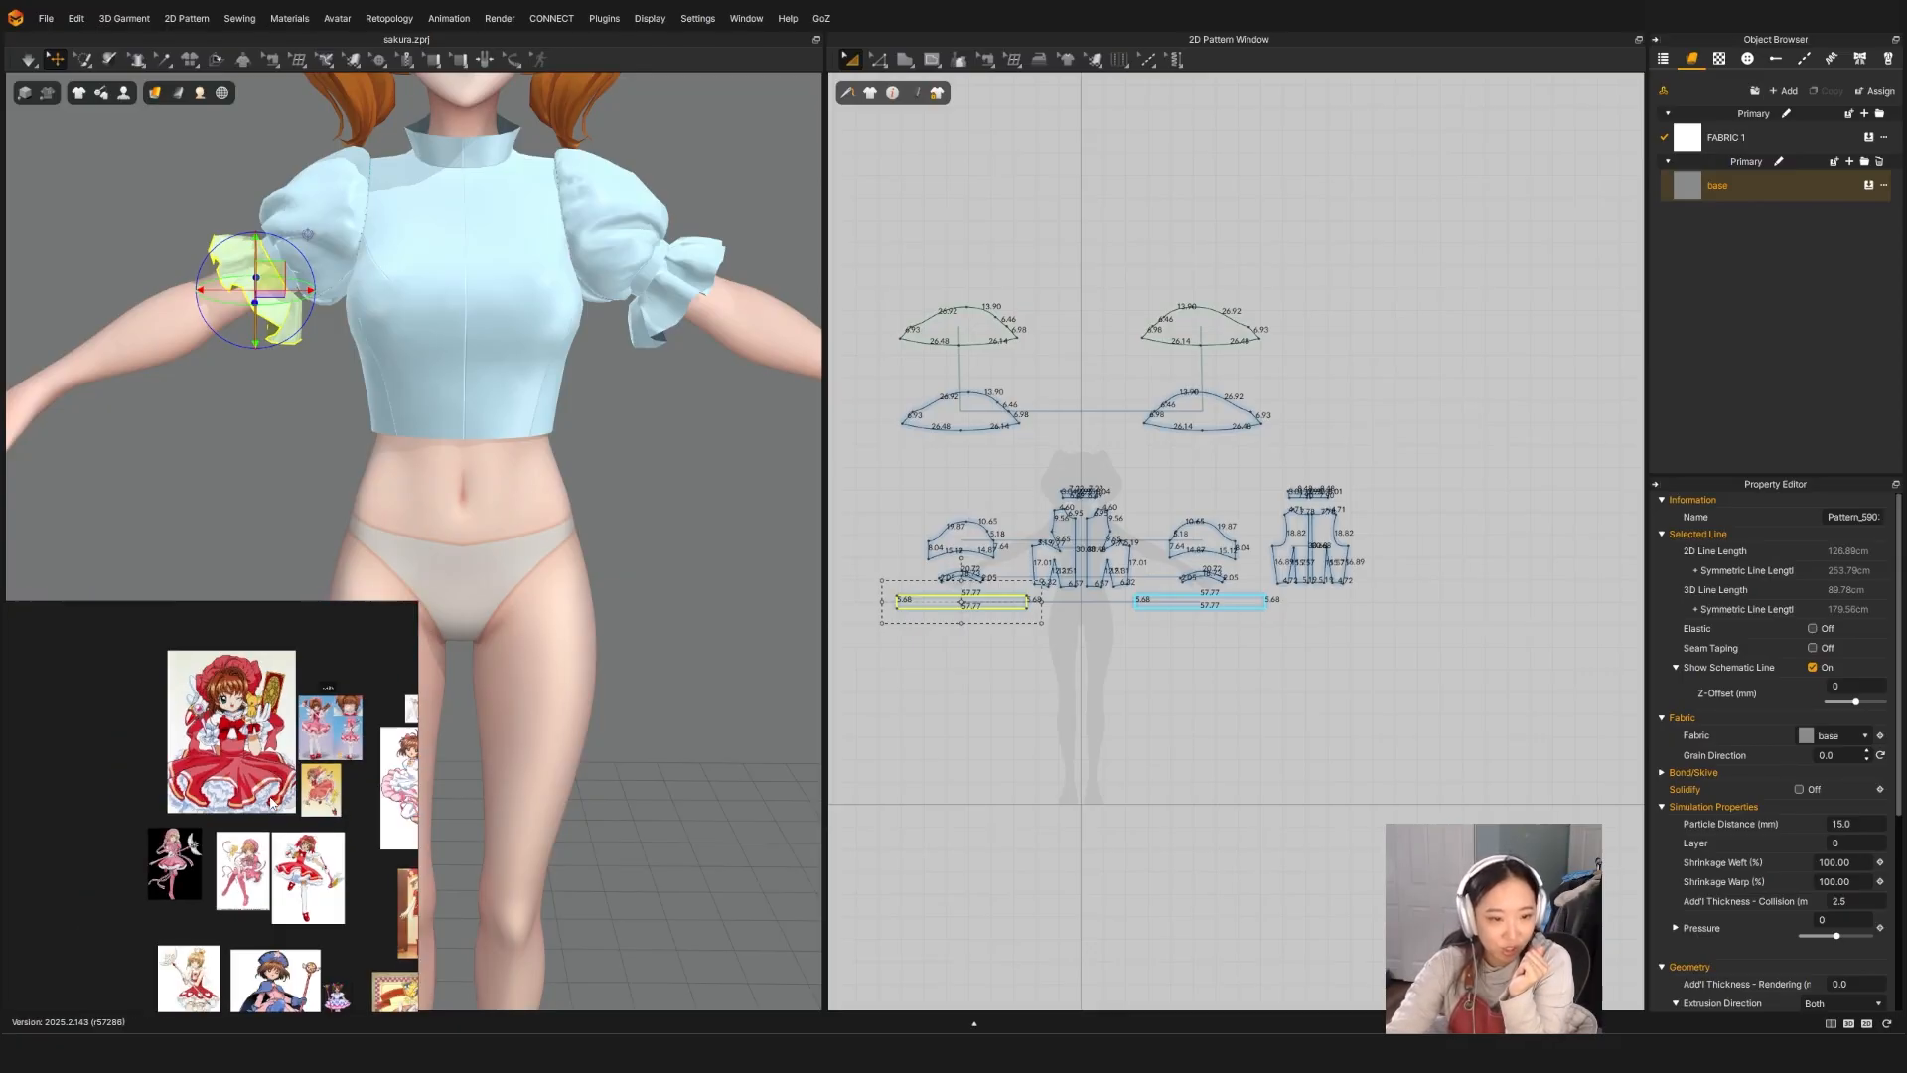
middle_drag(386, 806, 32, 780)
scroll(437, 874, up, 1)
scroll(323, 881, up, 4)
scroll(323, 881, up, 1)
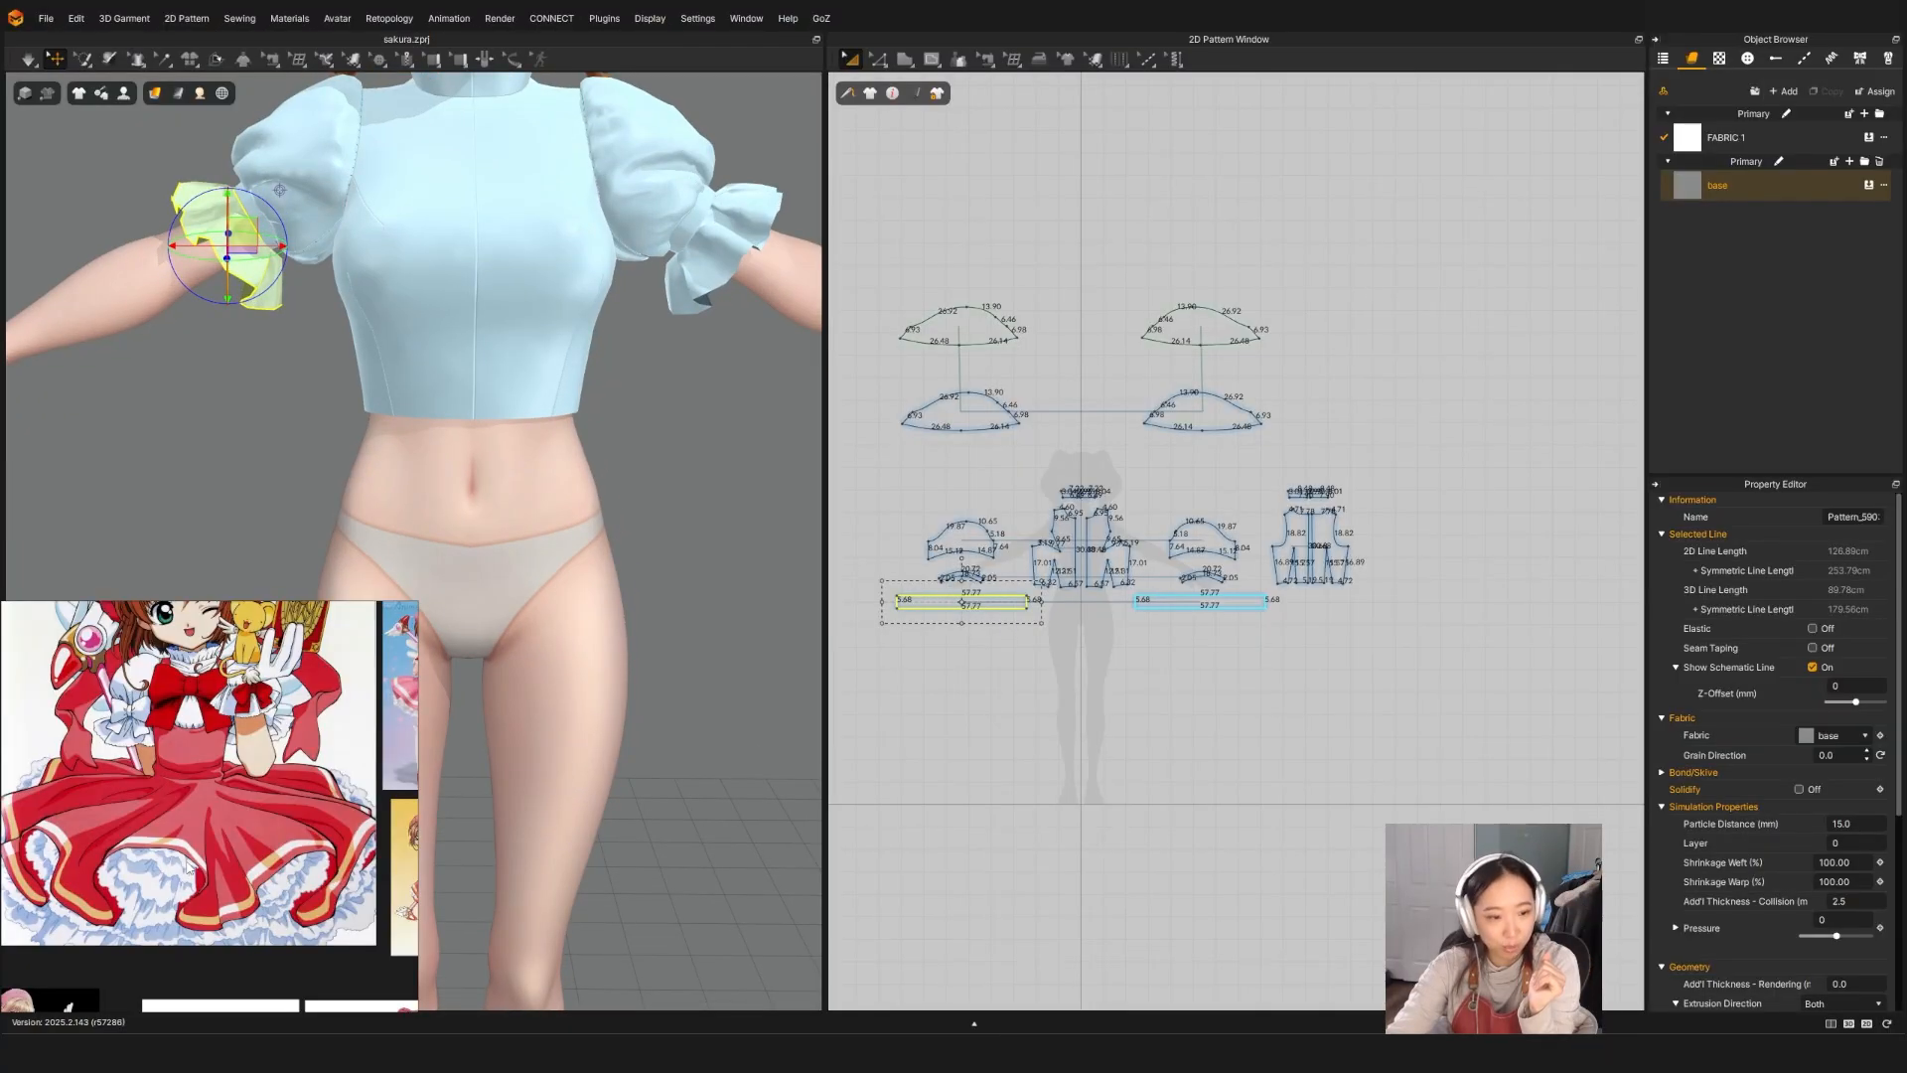
scroll(185, 863, up, 2)
middle_drag(56, 959, 71, 903)
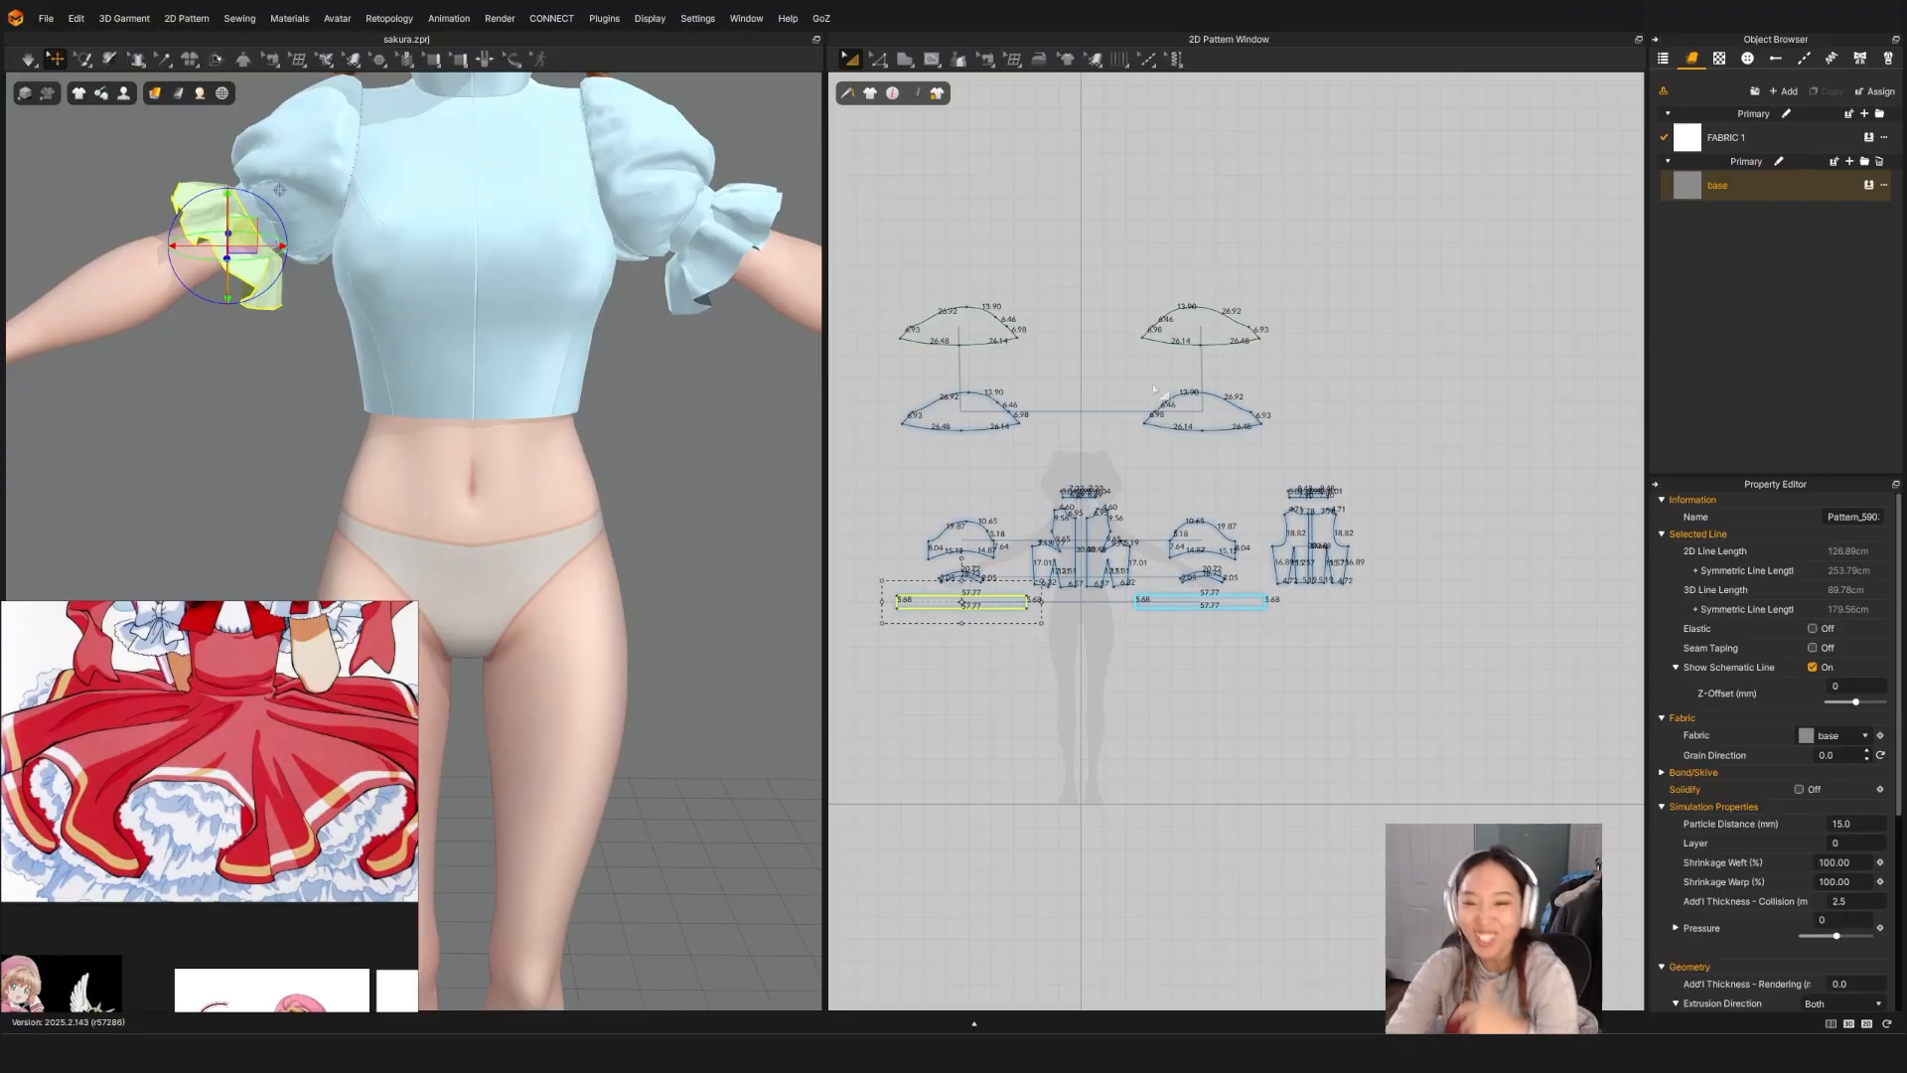
scroll(331, 695, down, 3)
scroll(279, 781, up, 1)
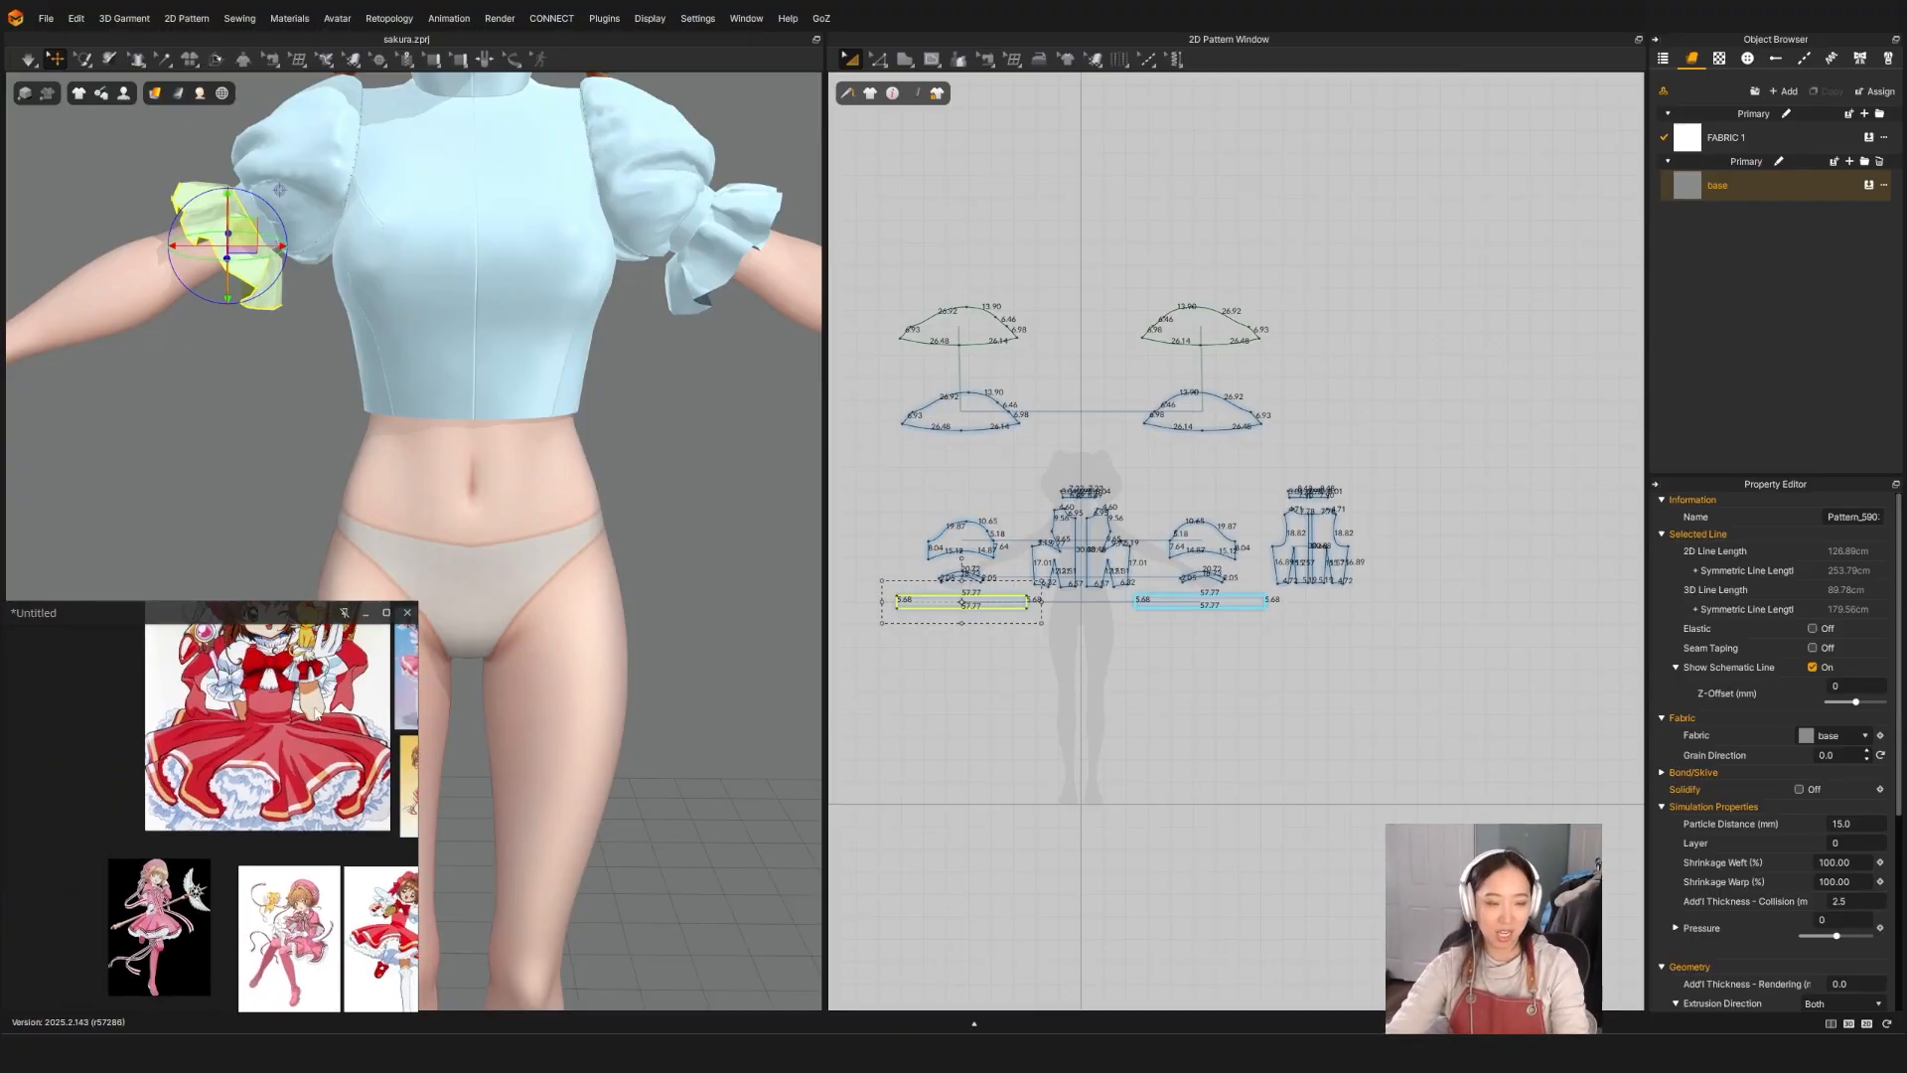
scroll(279, 781, up, 4)
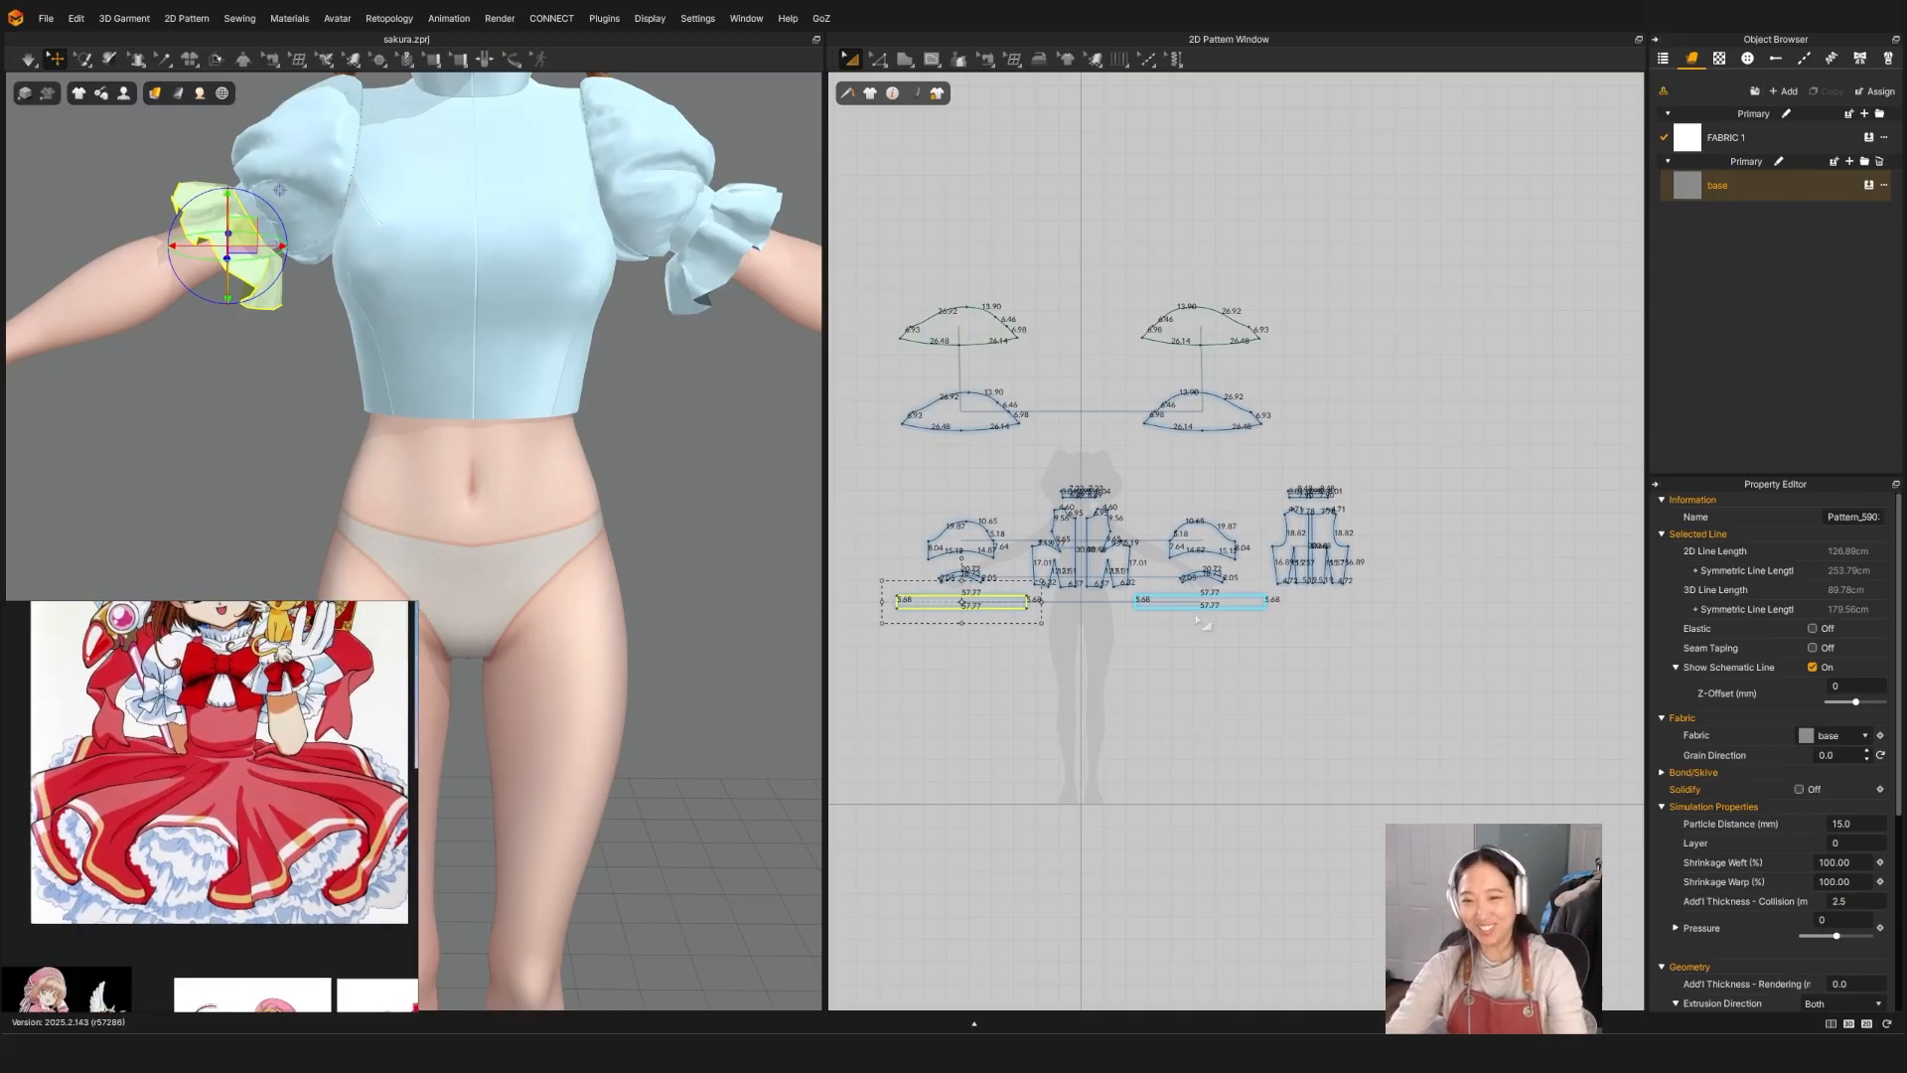
Step: Draw a rectangular pattern about 42.2 cm wide and 14.6 cm high below the front bodice patterns
scroll(1202, 621, up, 3)
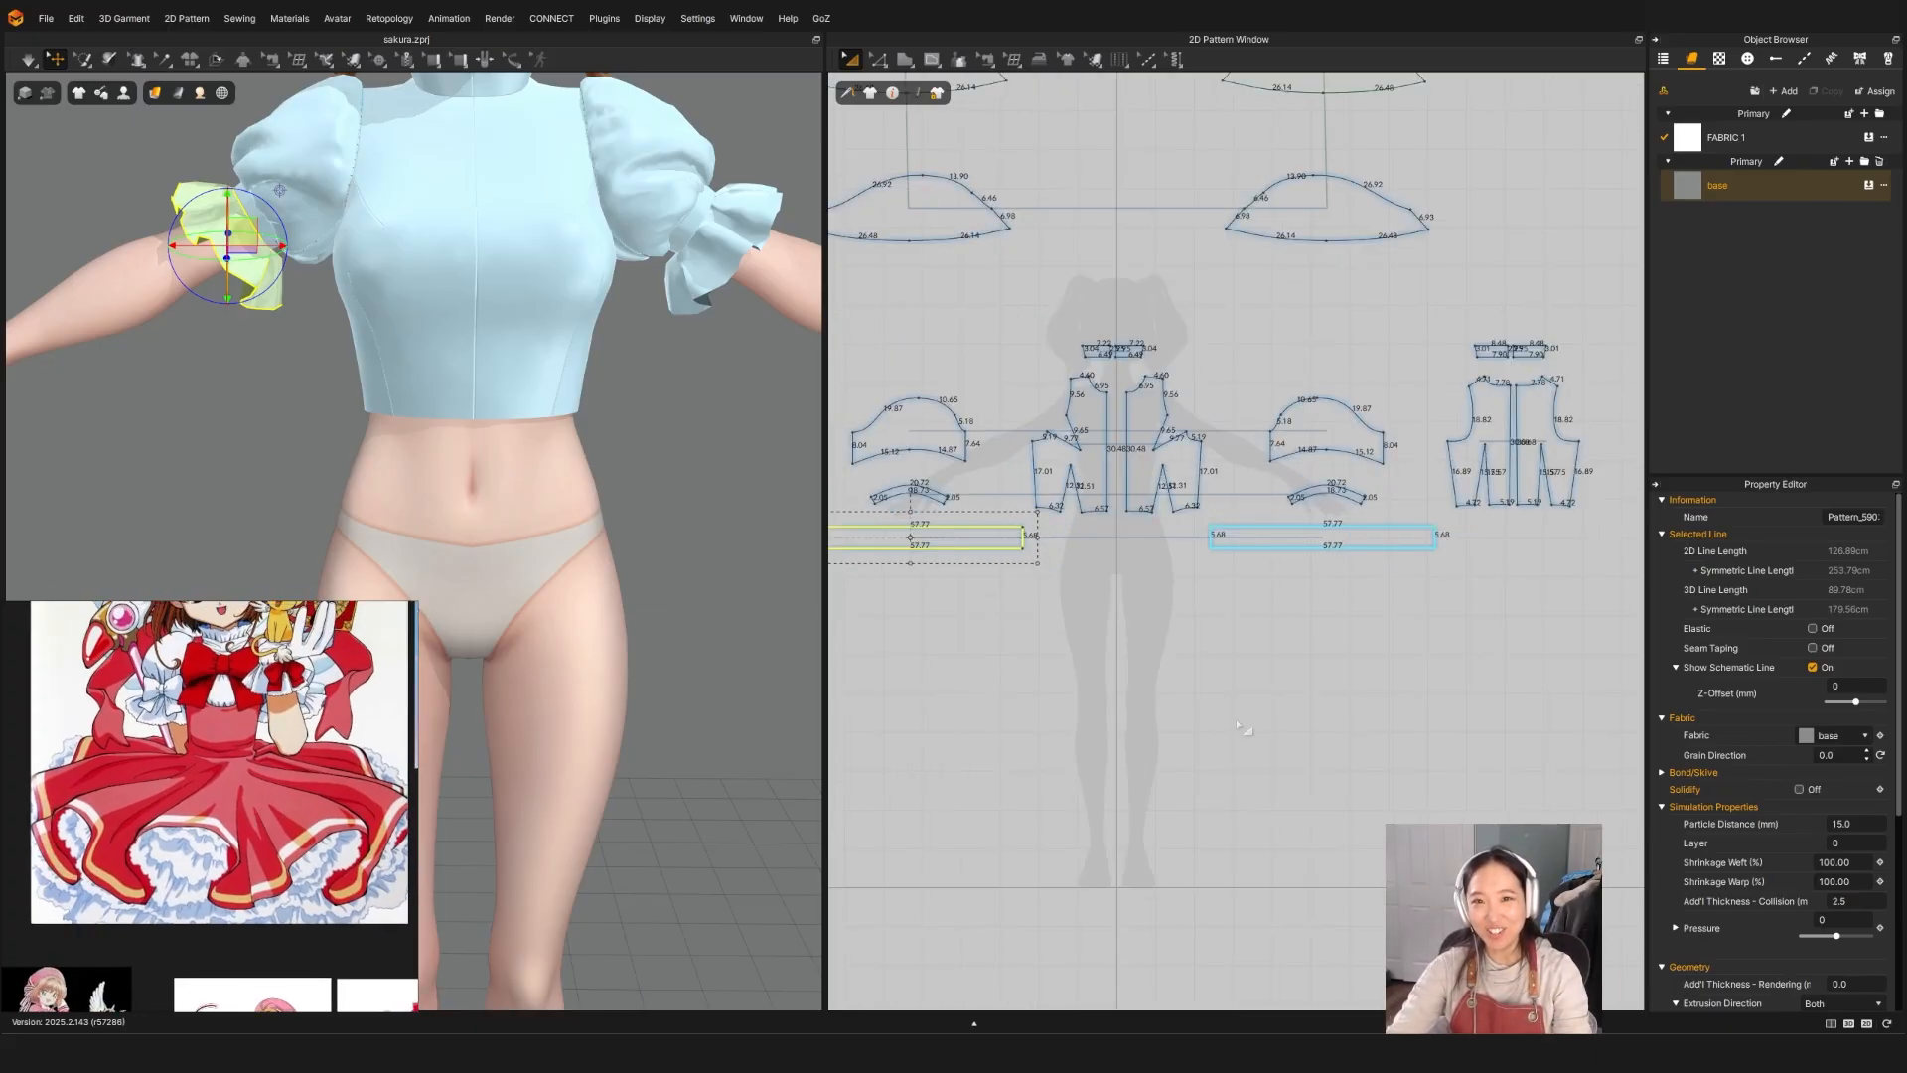
middle_drag(1237, 725, 1194, 621)
mouse_move(905, 60)
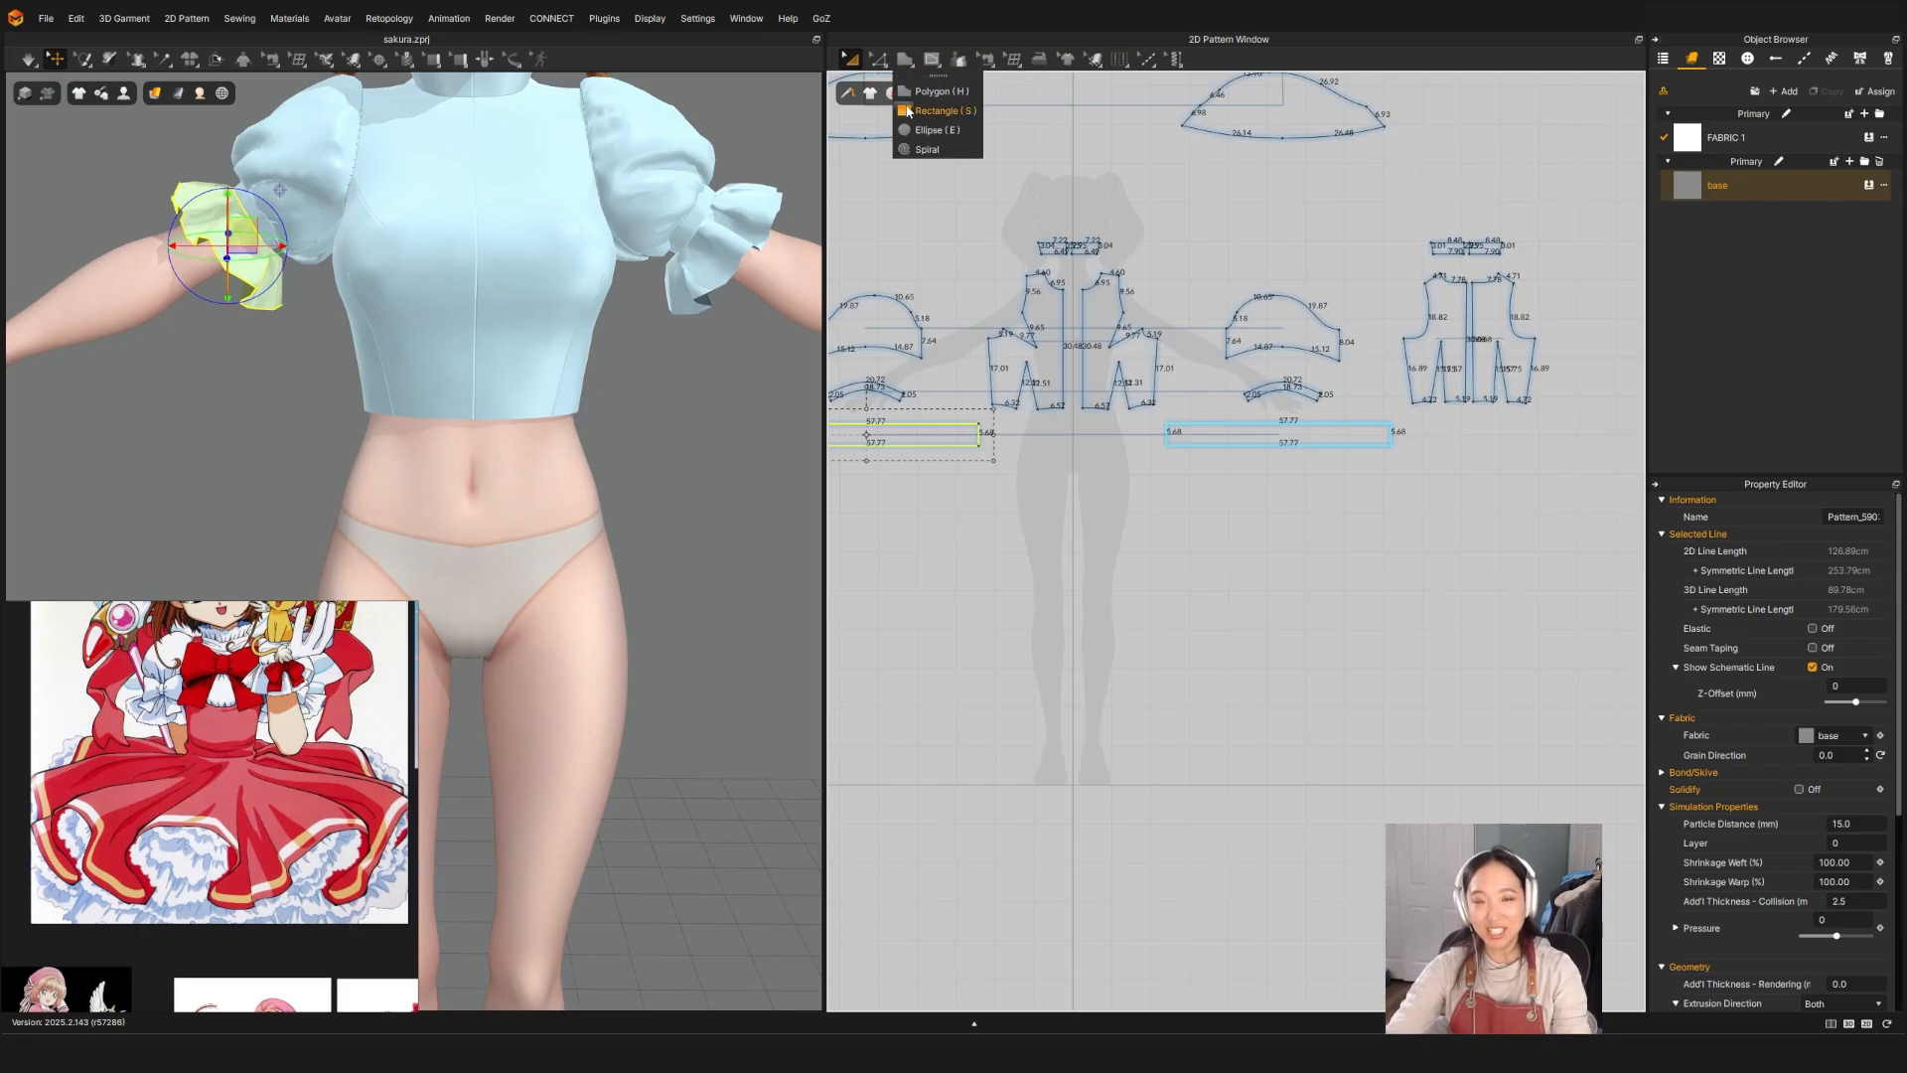
click(908, 112)
drag(993, 479, 1157, 534)
scroll(1157, 536, up, 3)
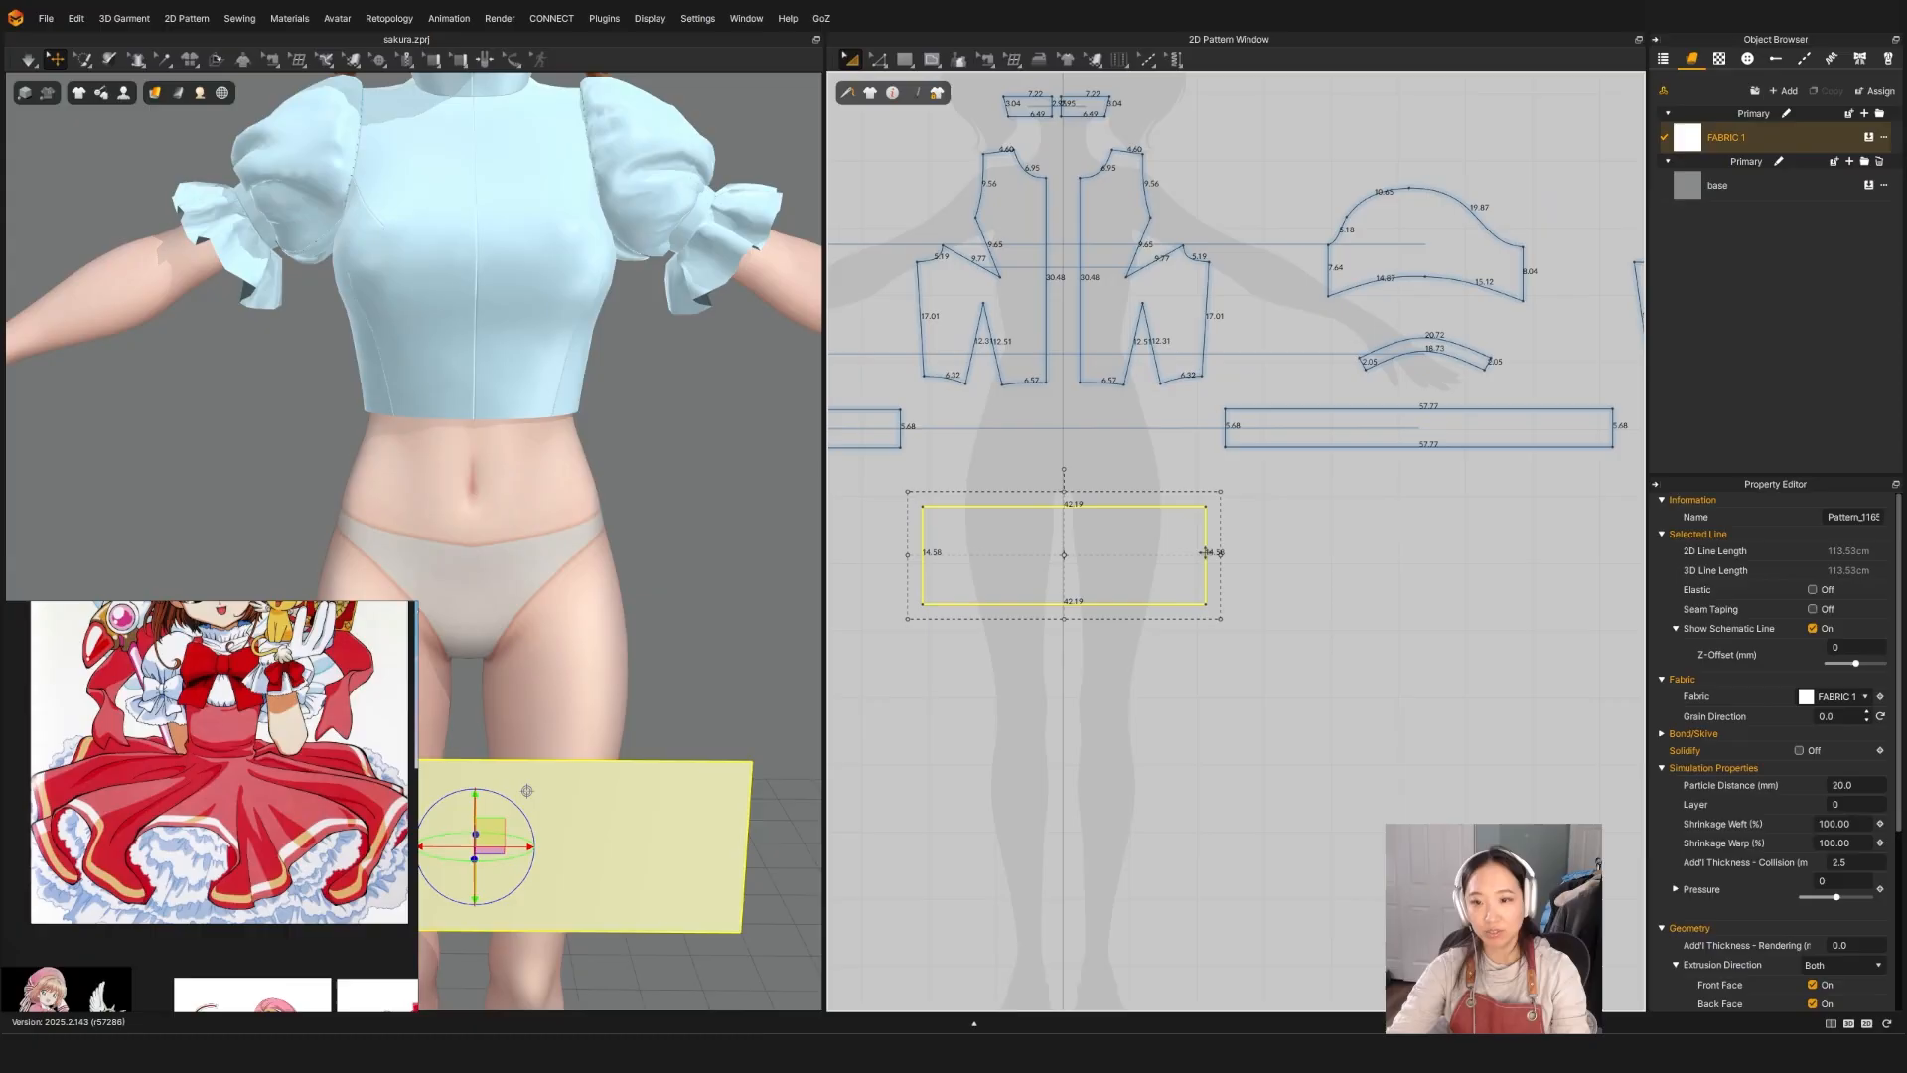
Step: Move the new rectangle's side and lower edges inward to reduce it to about 30.3 by 6.0 cm
key(Escape)
drag(1216, 564, 1136, 564)
drag(1032, 611, 1032, 552)
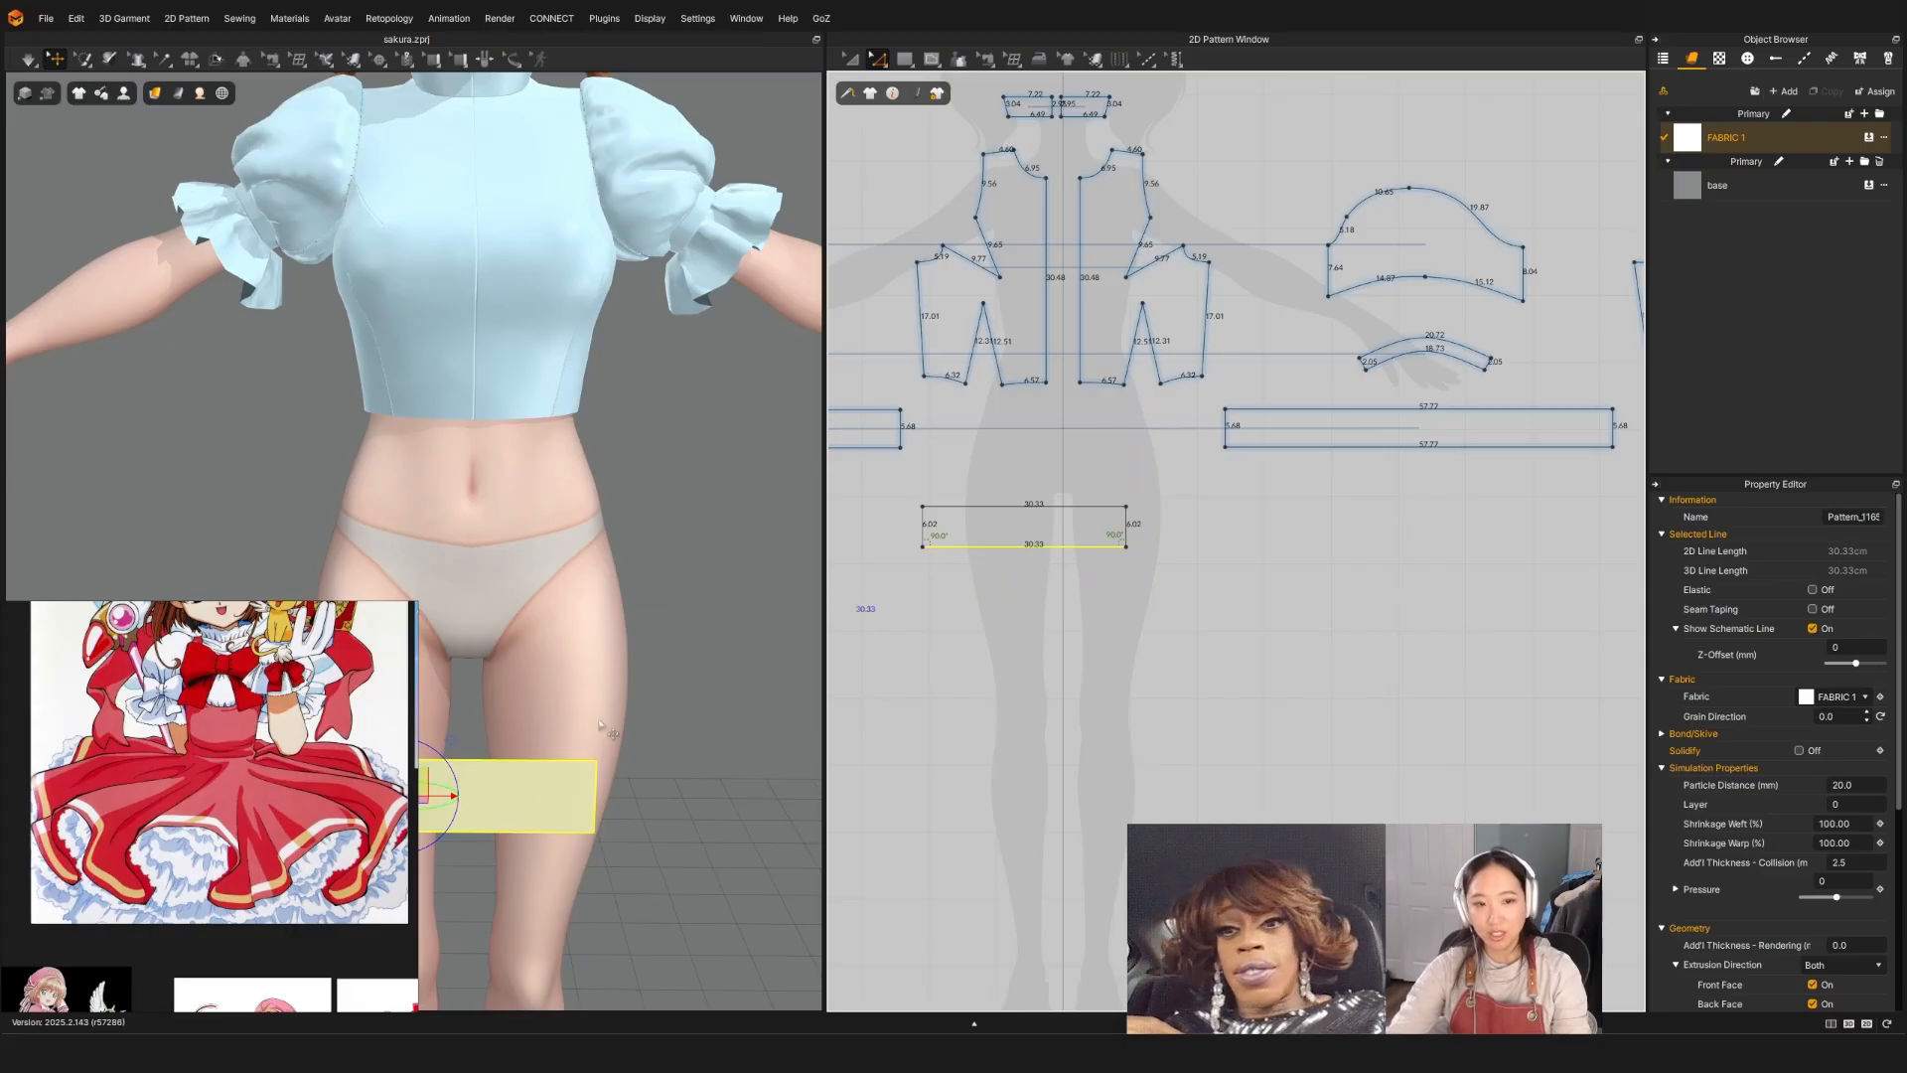
Step: Position the rectangle in front of the avatar's waist in 3D and centre it on the body's midline in the 2D layout
scroll(496, 675, down, 3)
drag(510, 707, 511, 604)
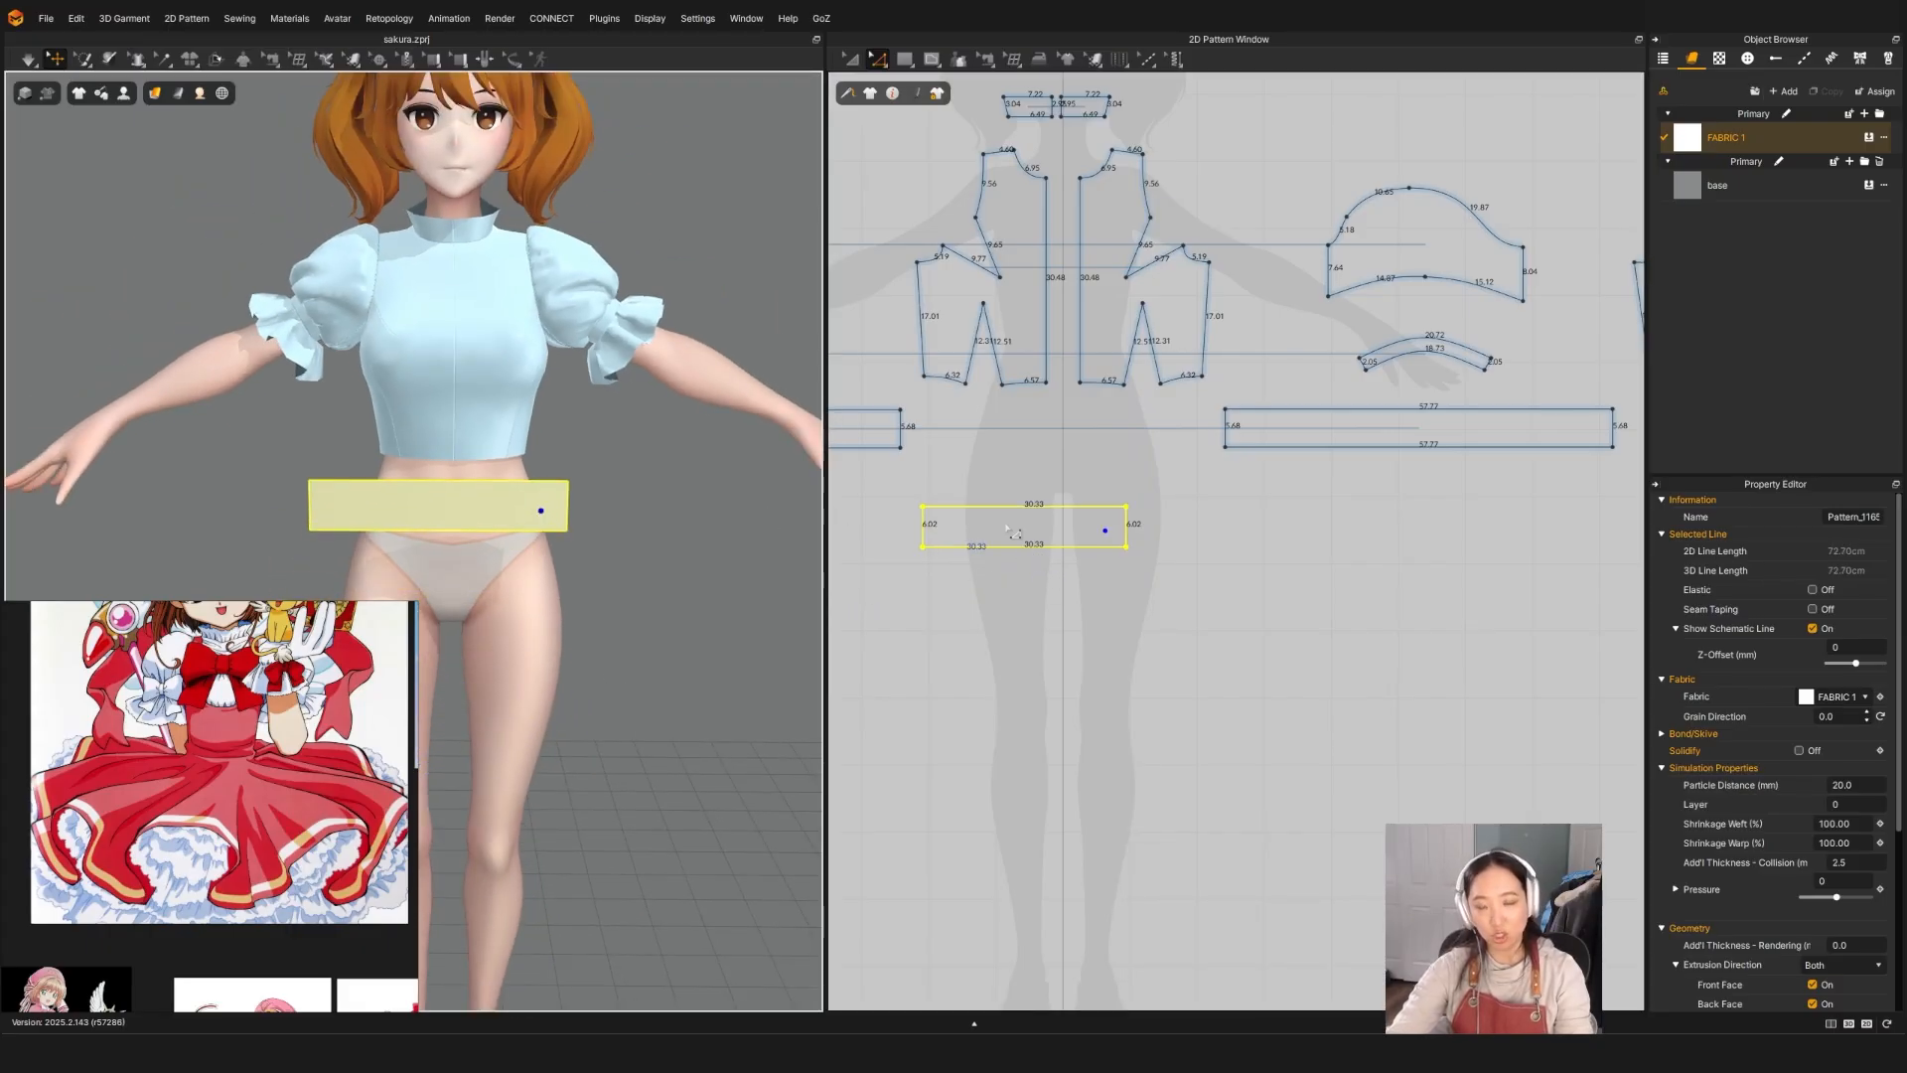
key(a)
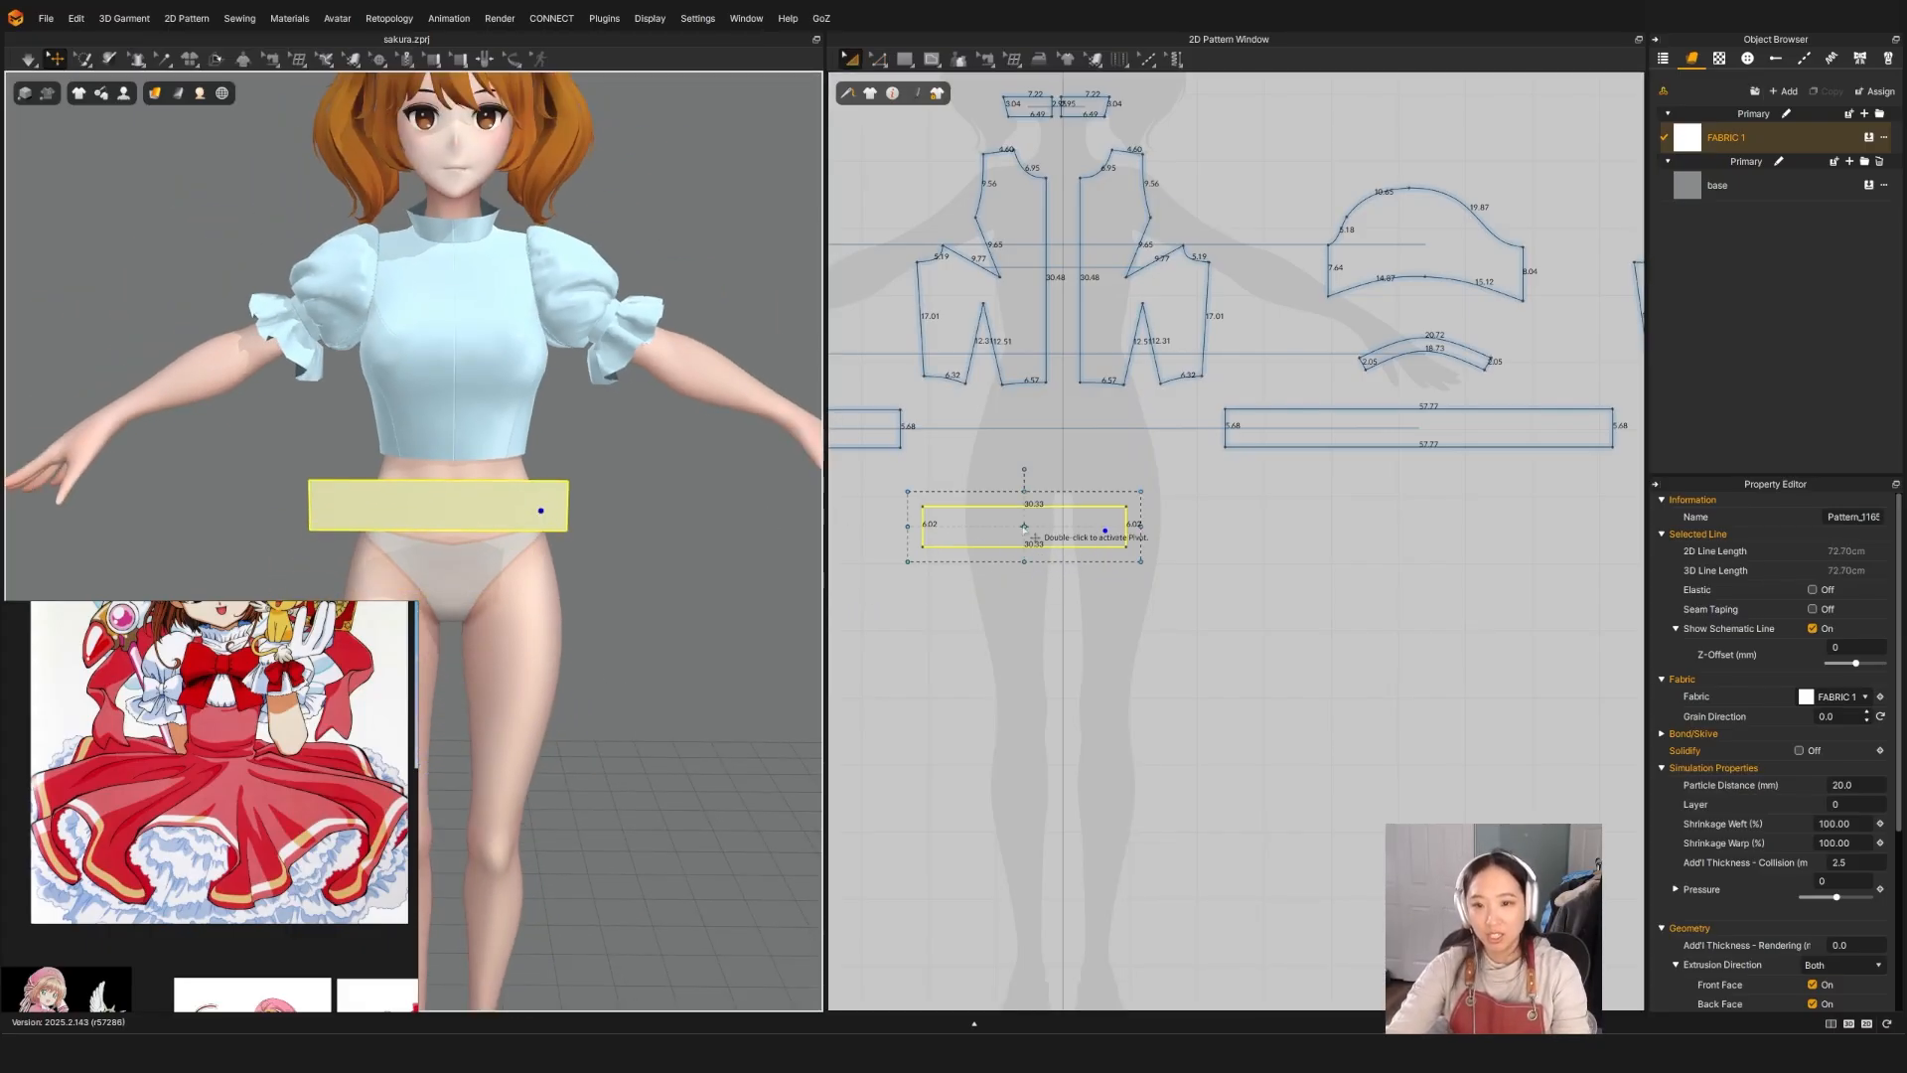
drag(1071, 516, 1134, 517)
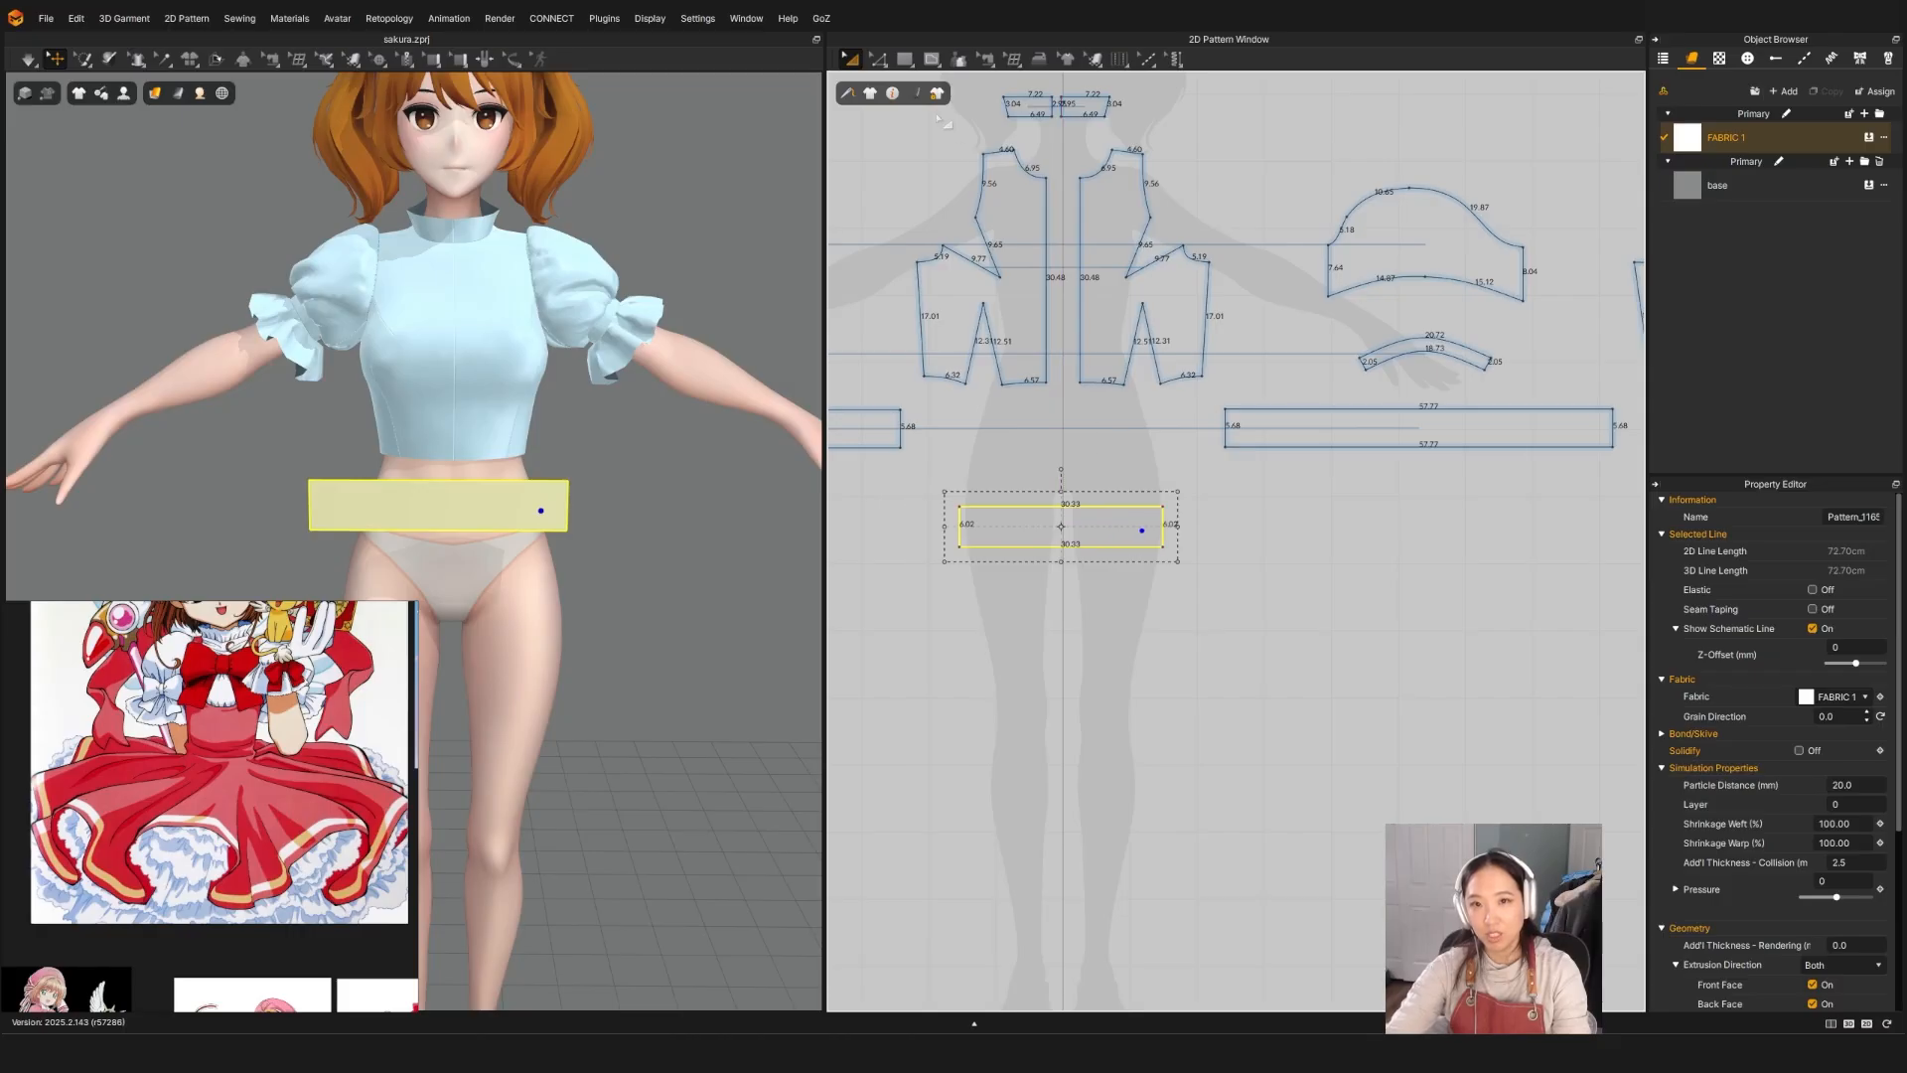
Step: Add points at the middle of the rectangle's upper and lower edges, splitting each into two equal segments
click(878, 58)
click(896, 188)
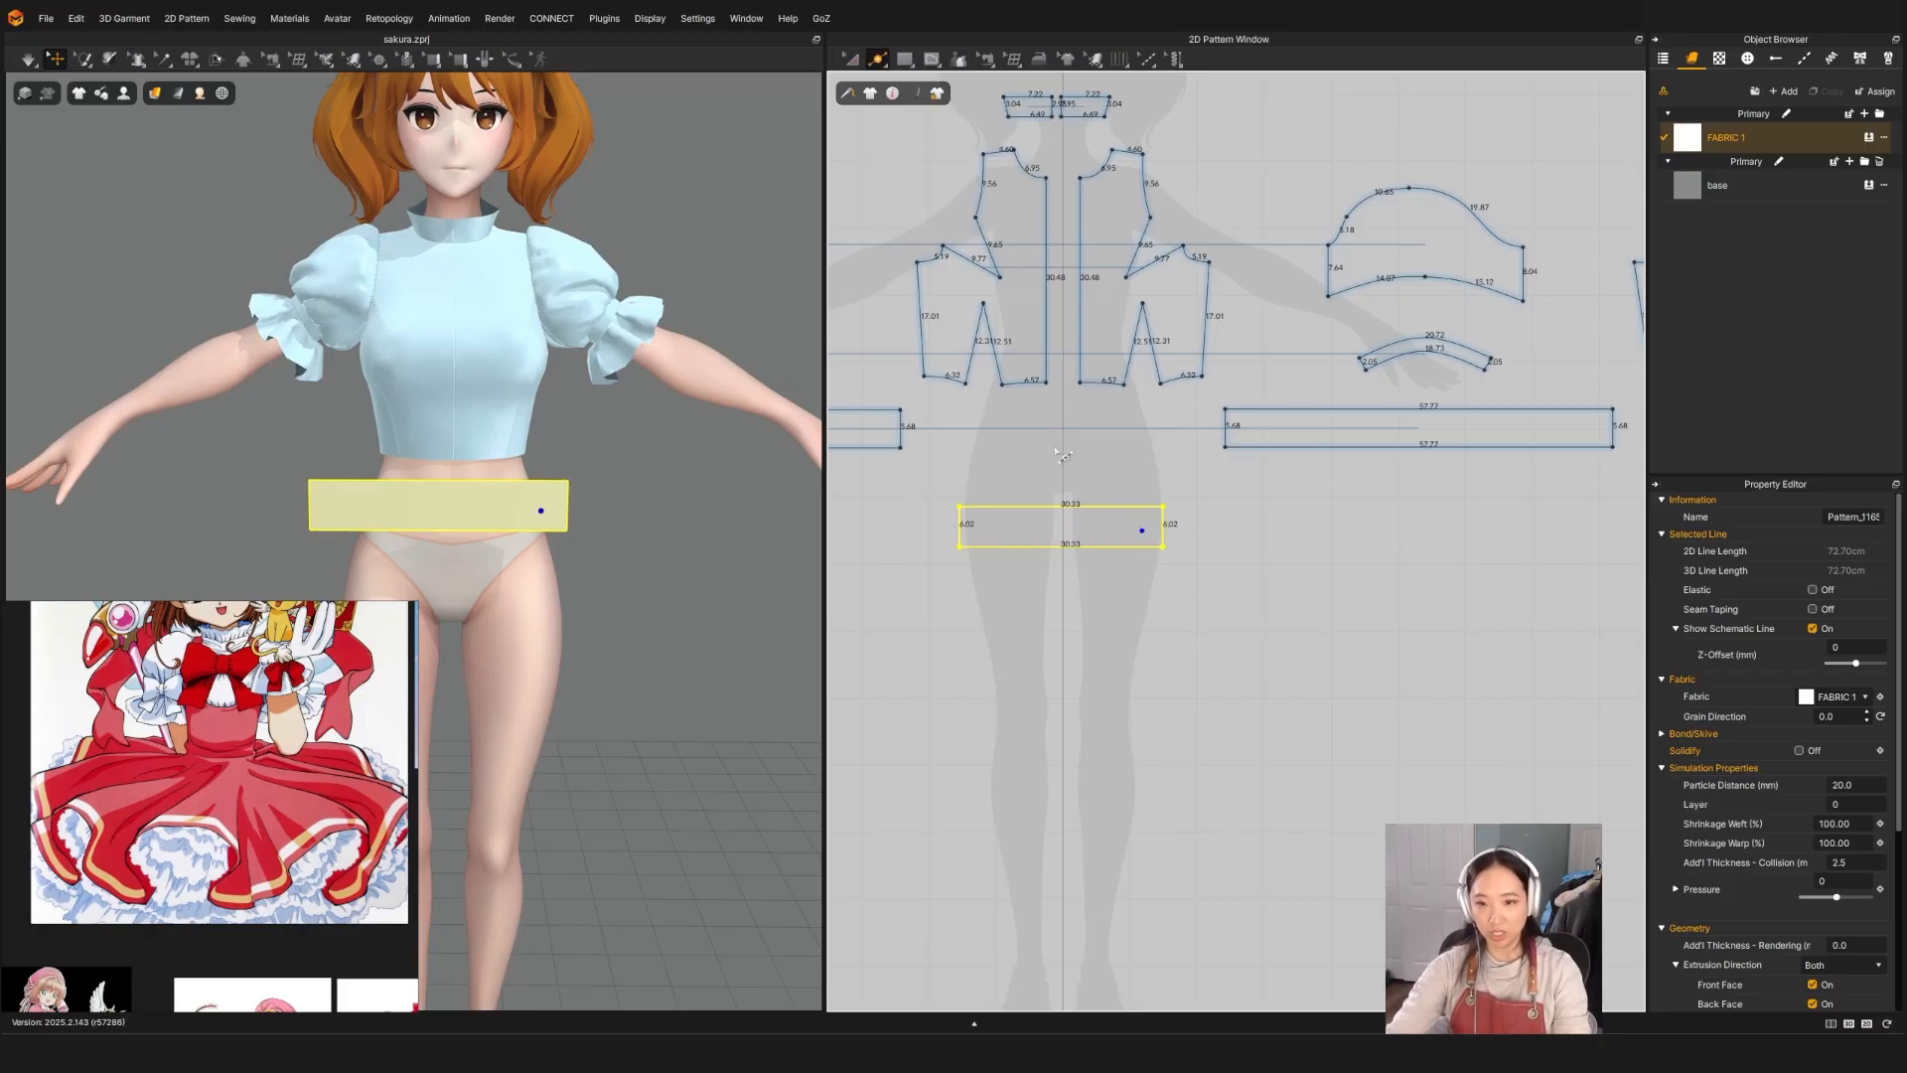
click(1071, 512)
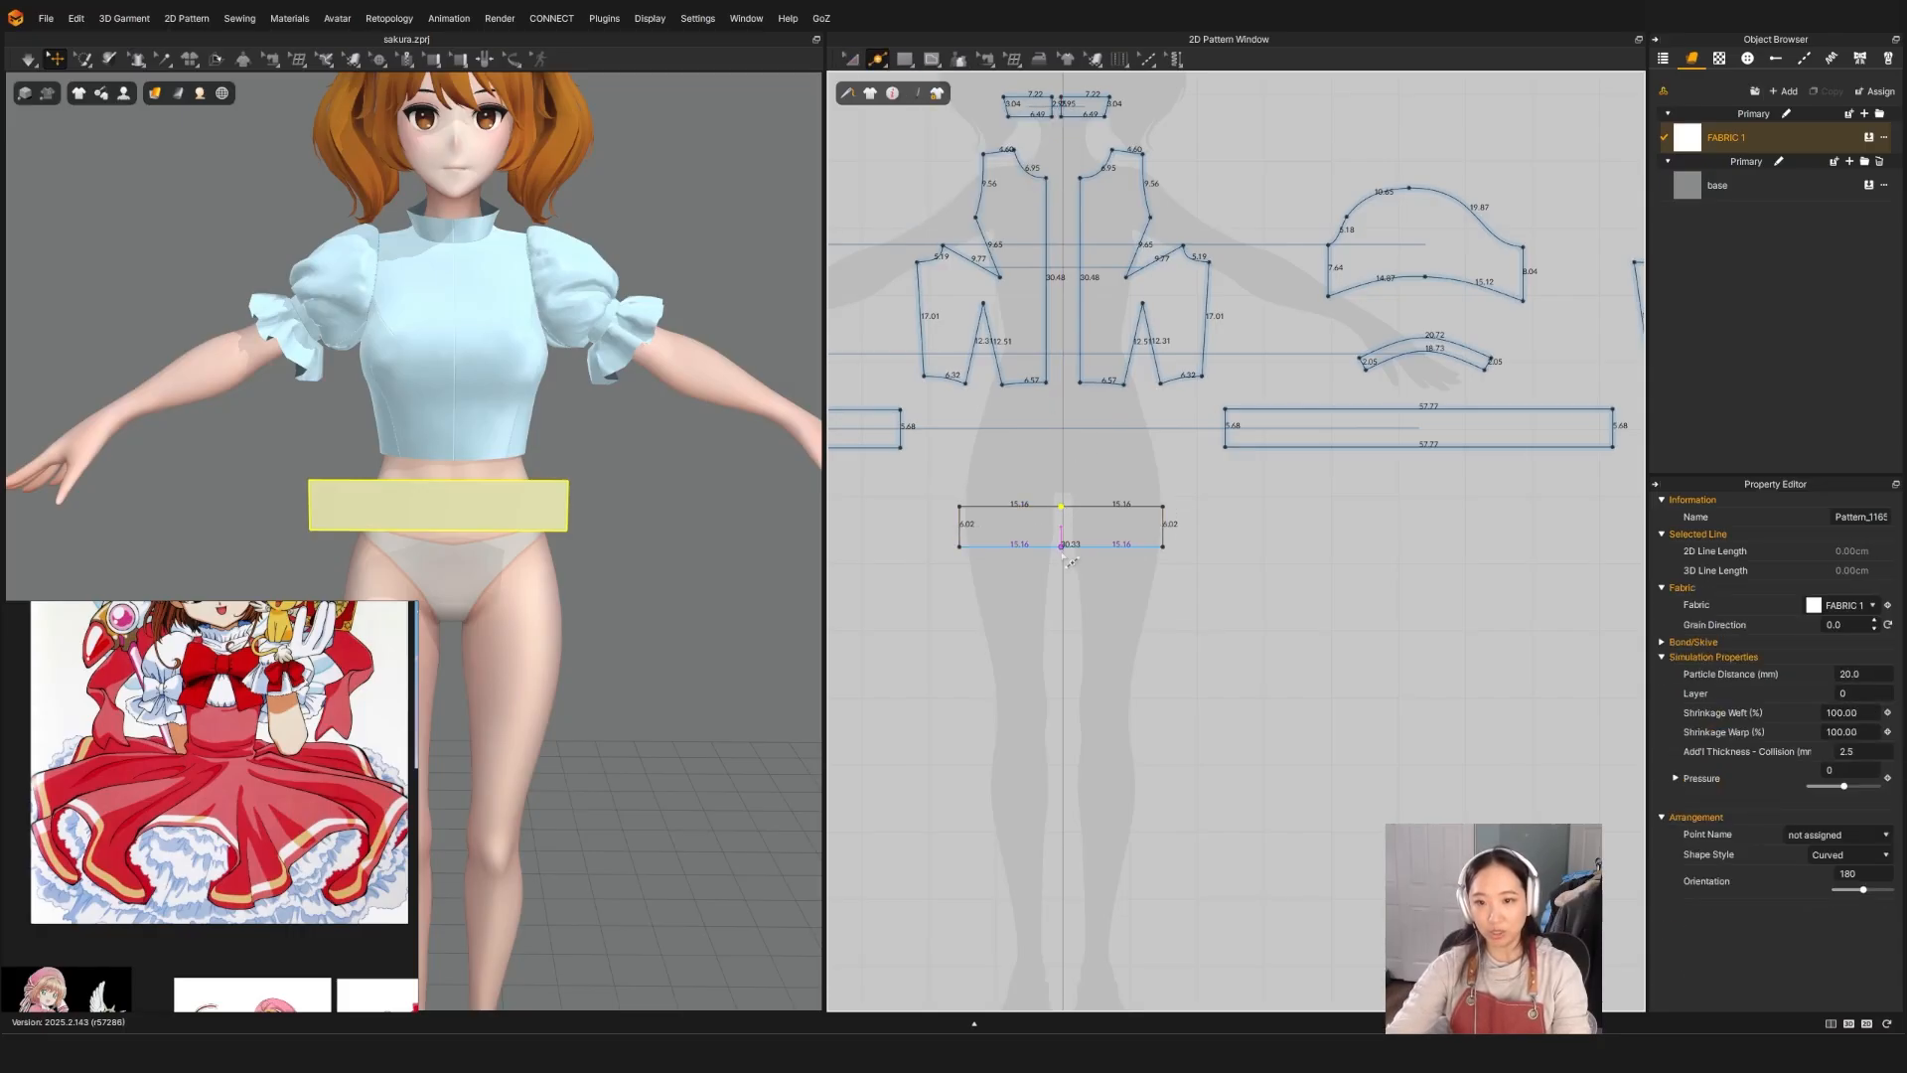
scroll(1134, 486, up, 3)
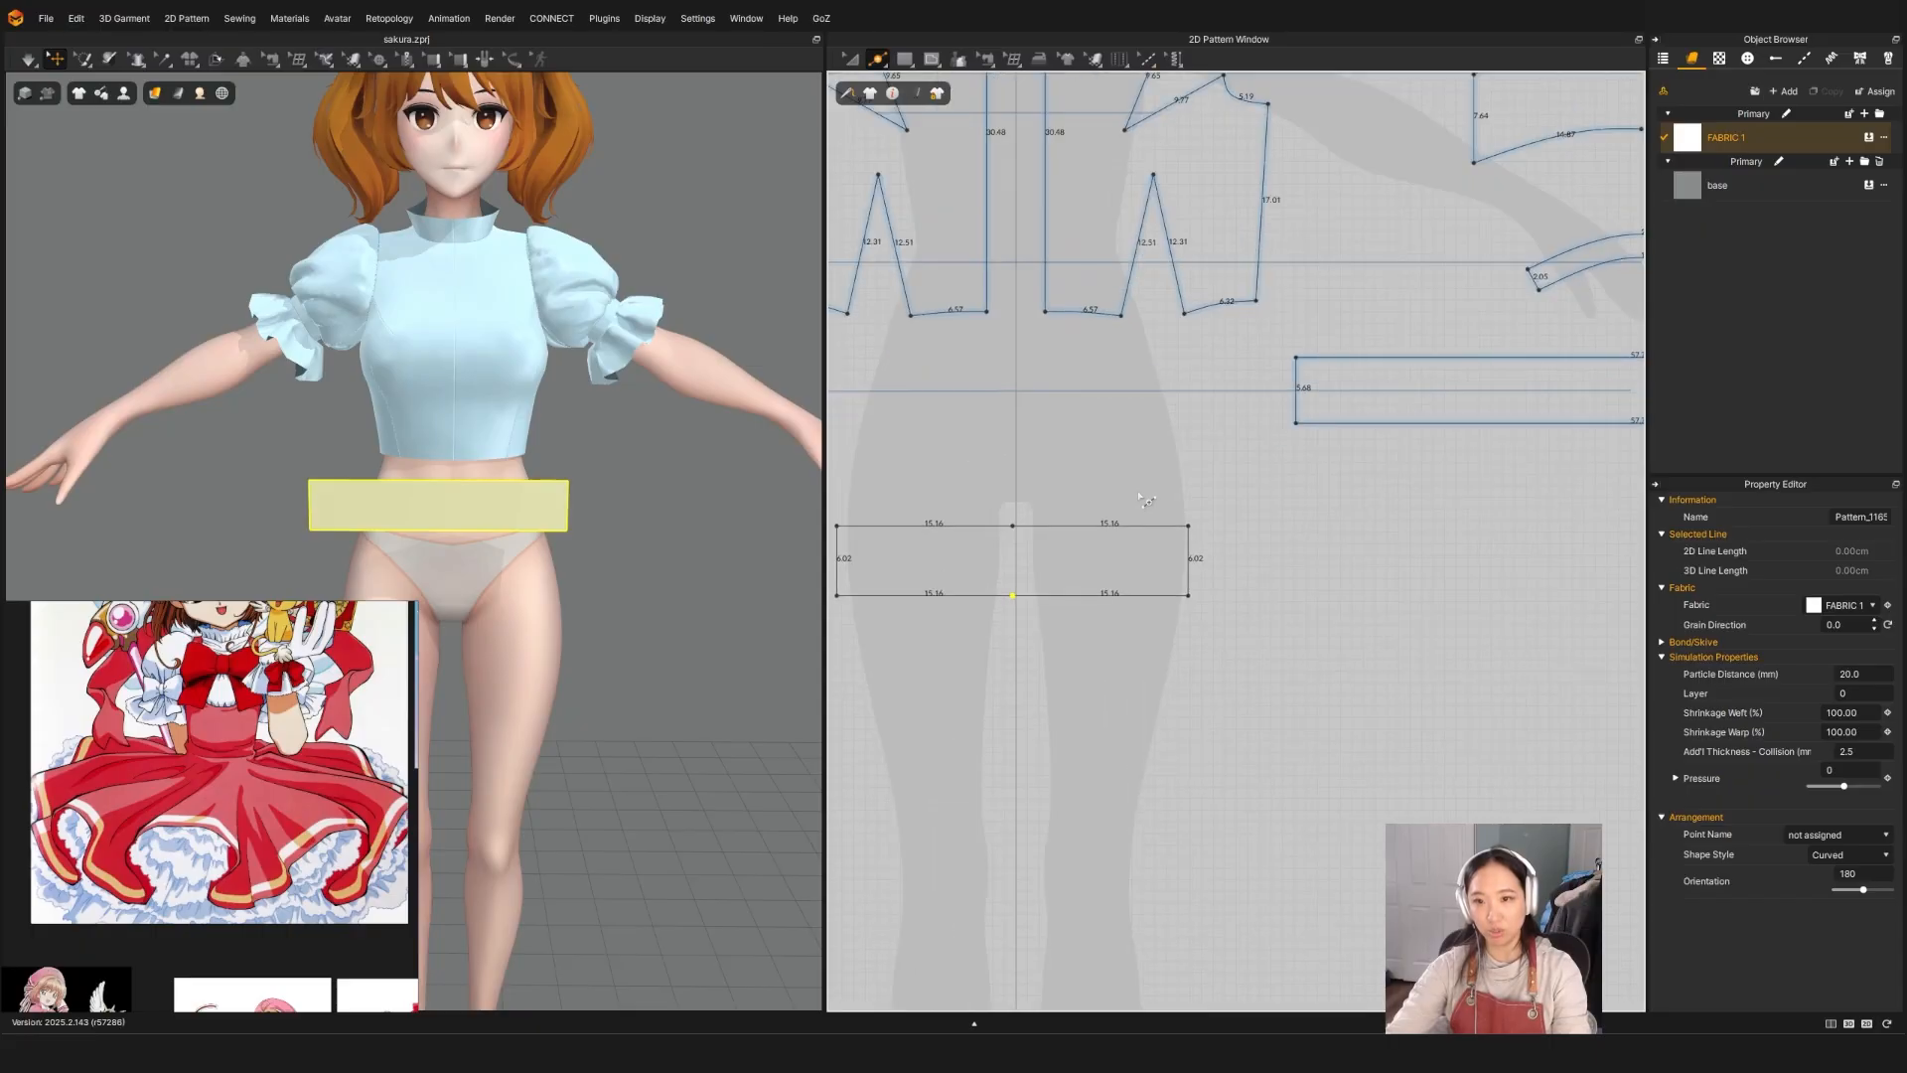
scroll(1145, 500, down, 3)
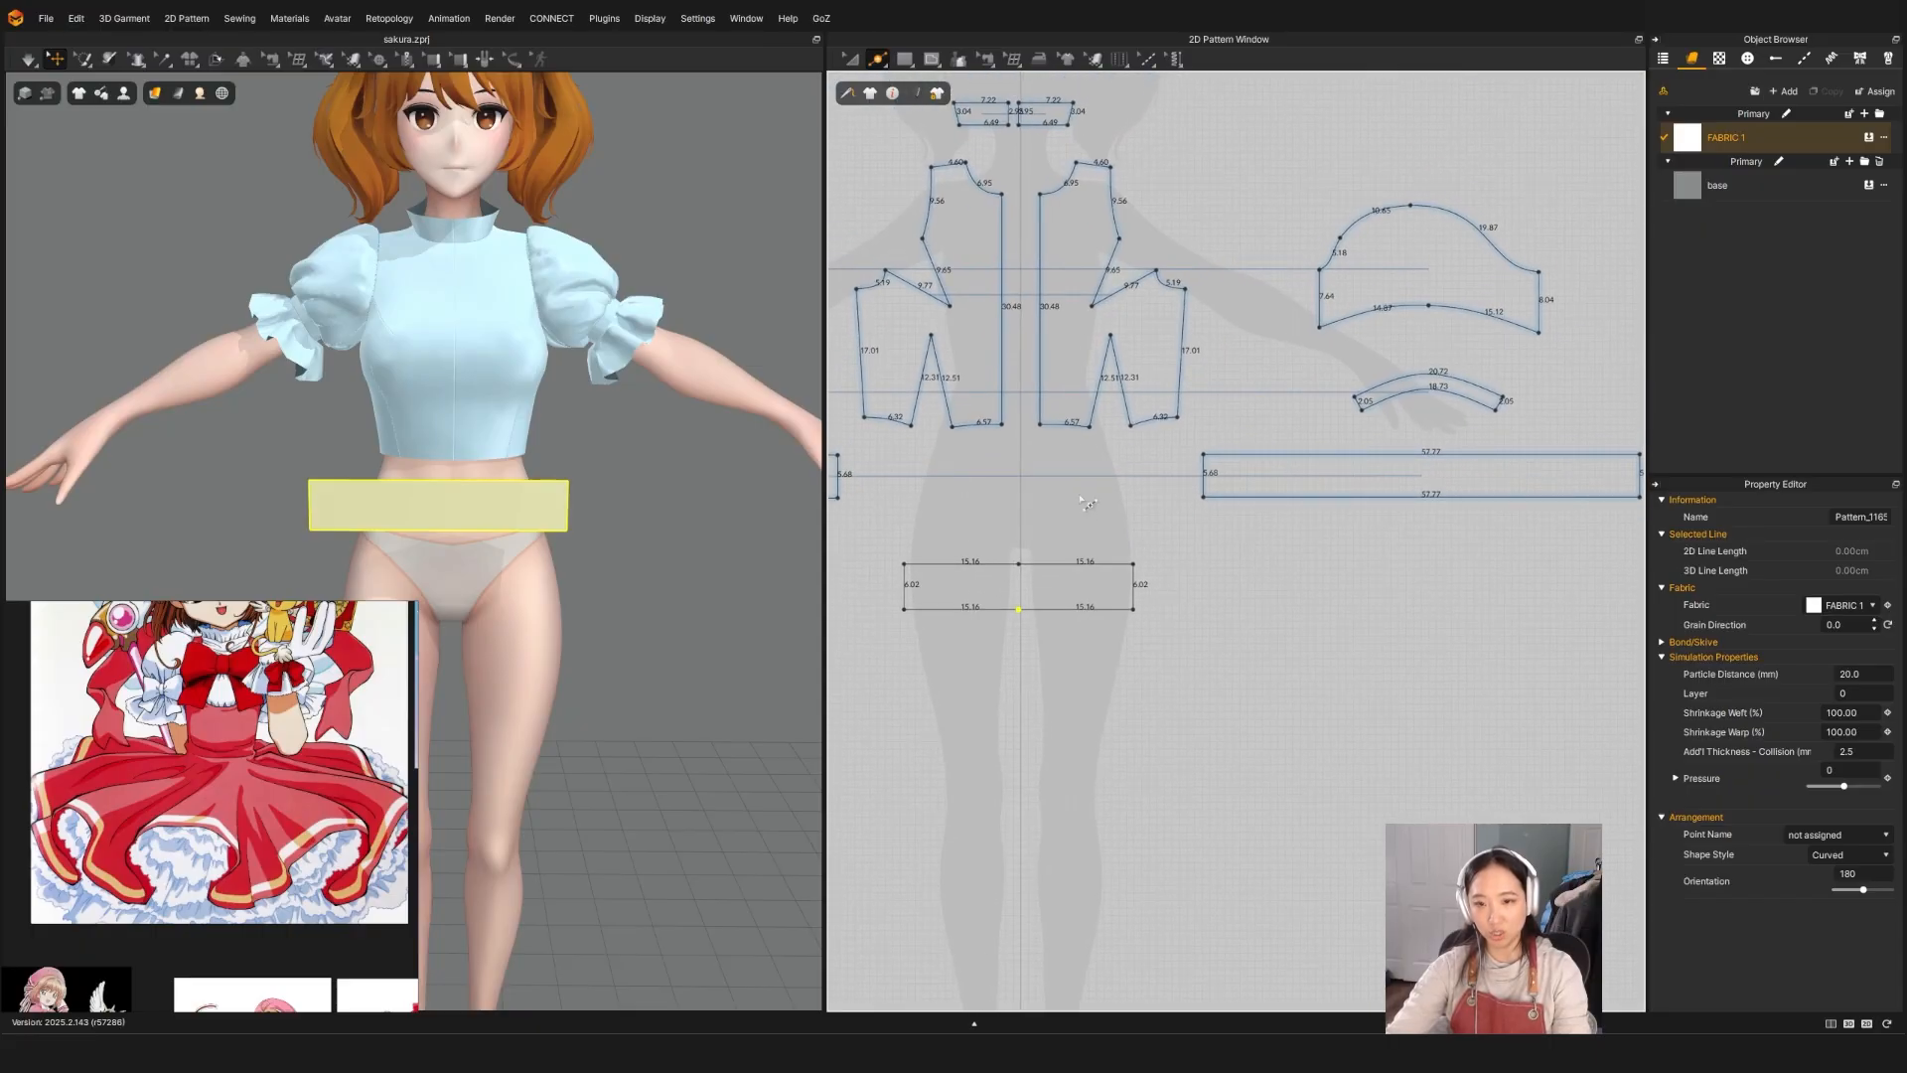
Step: Sew the right-hand front bodice pattern's two lower edges to the right half of the waist rectangle's upper edge with M:N Segment Sewing
click(987, 58)
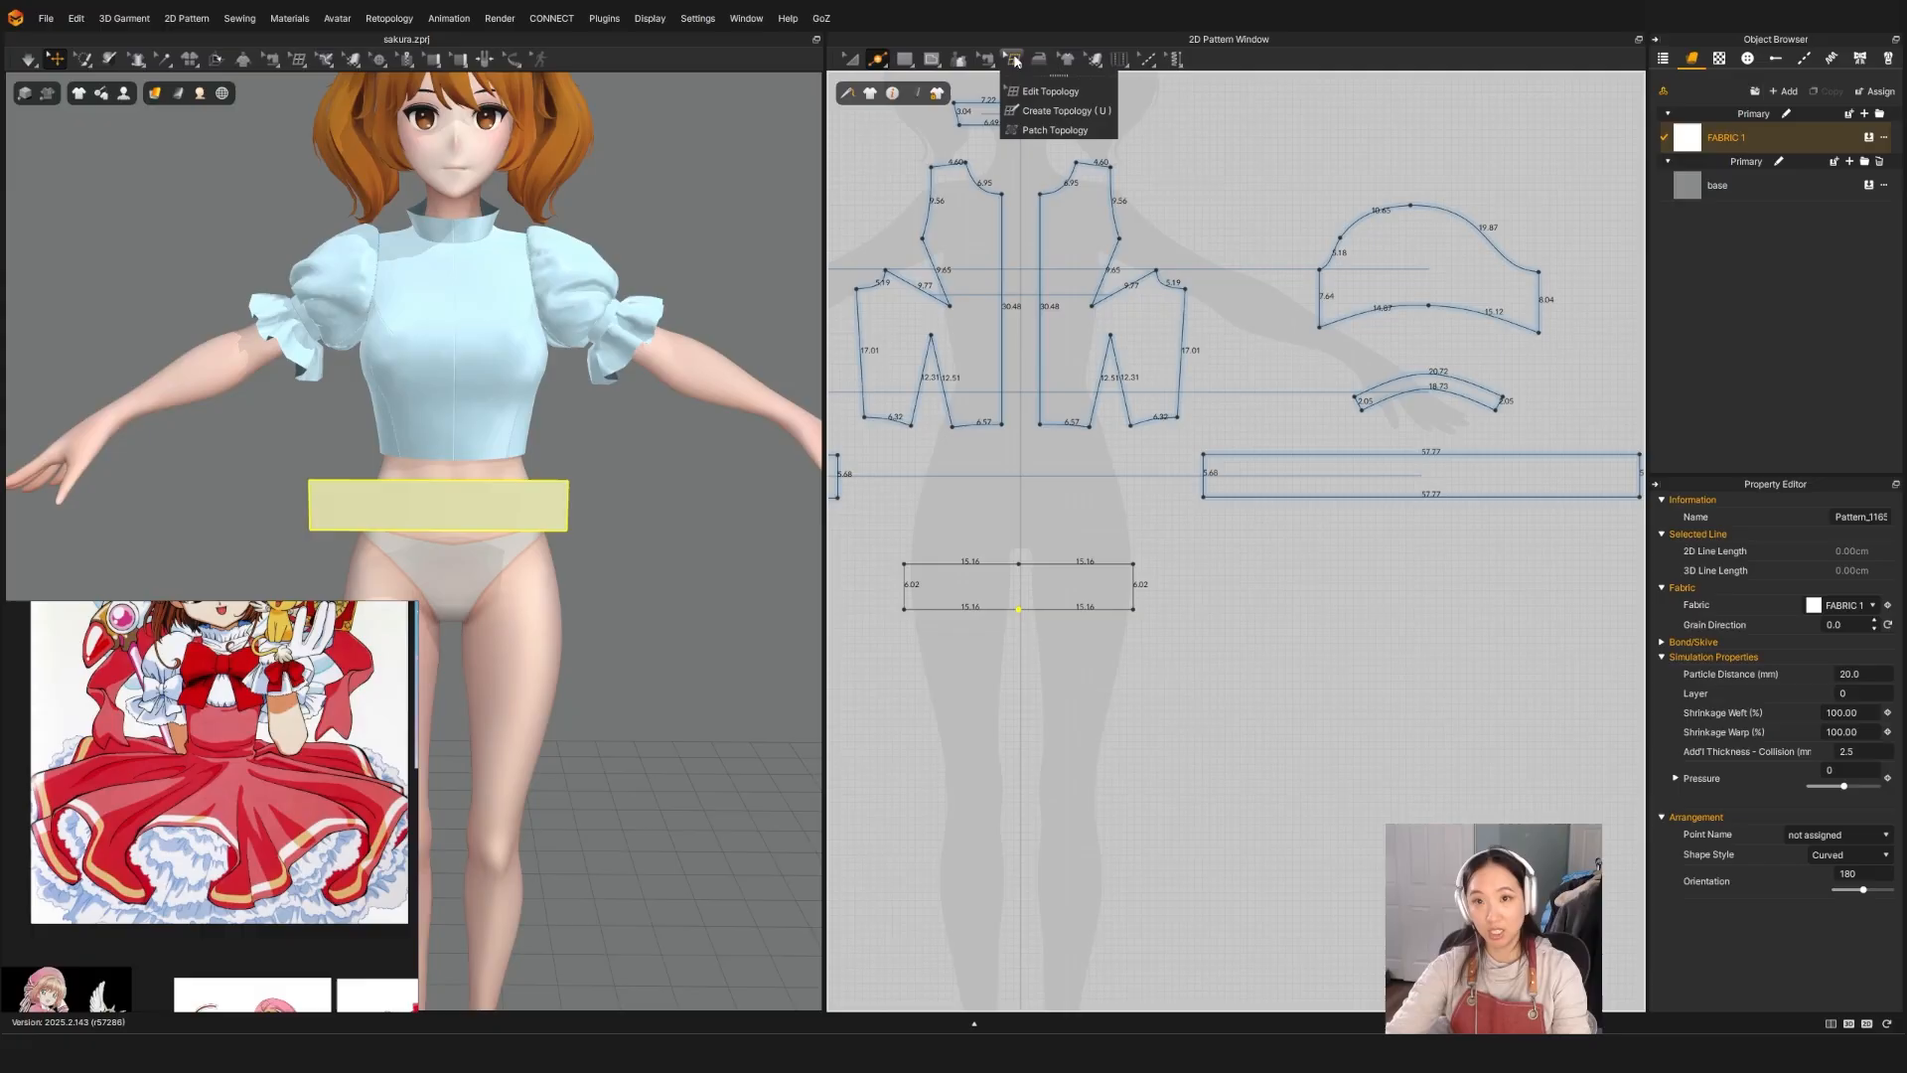
click(1007, 133)
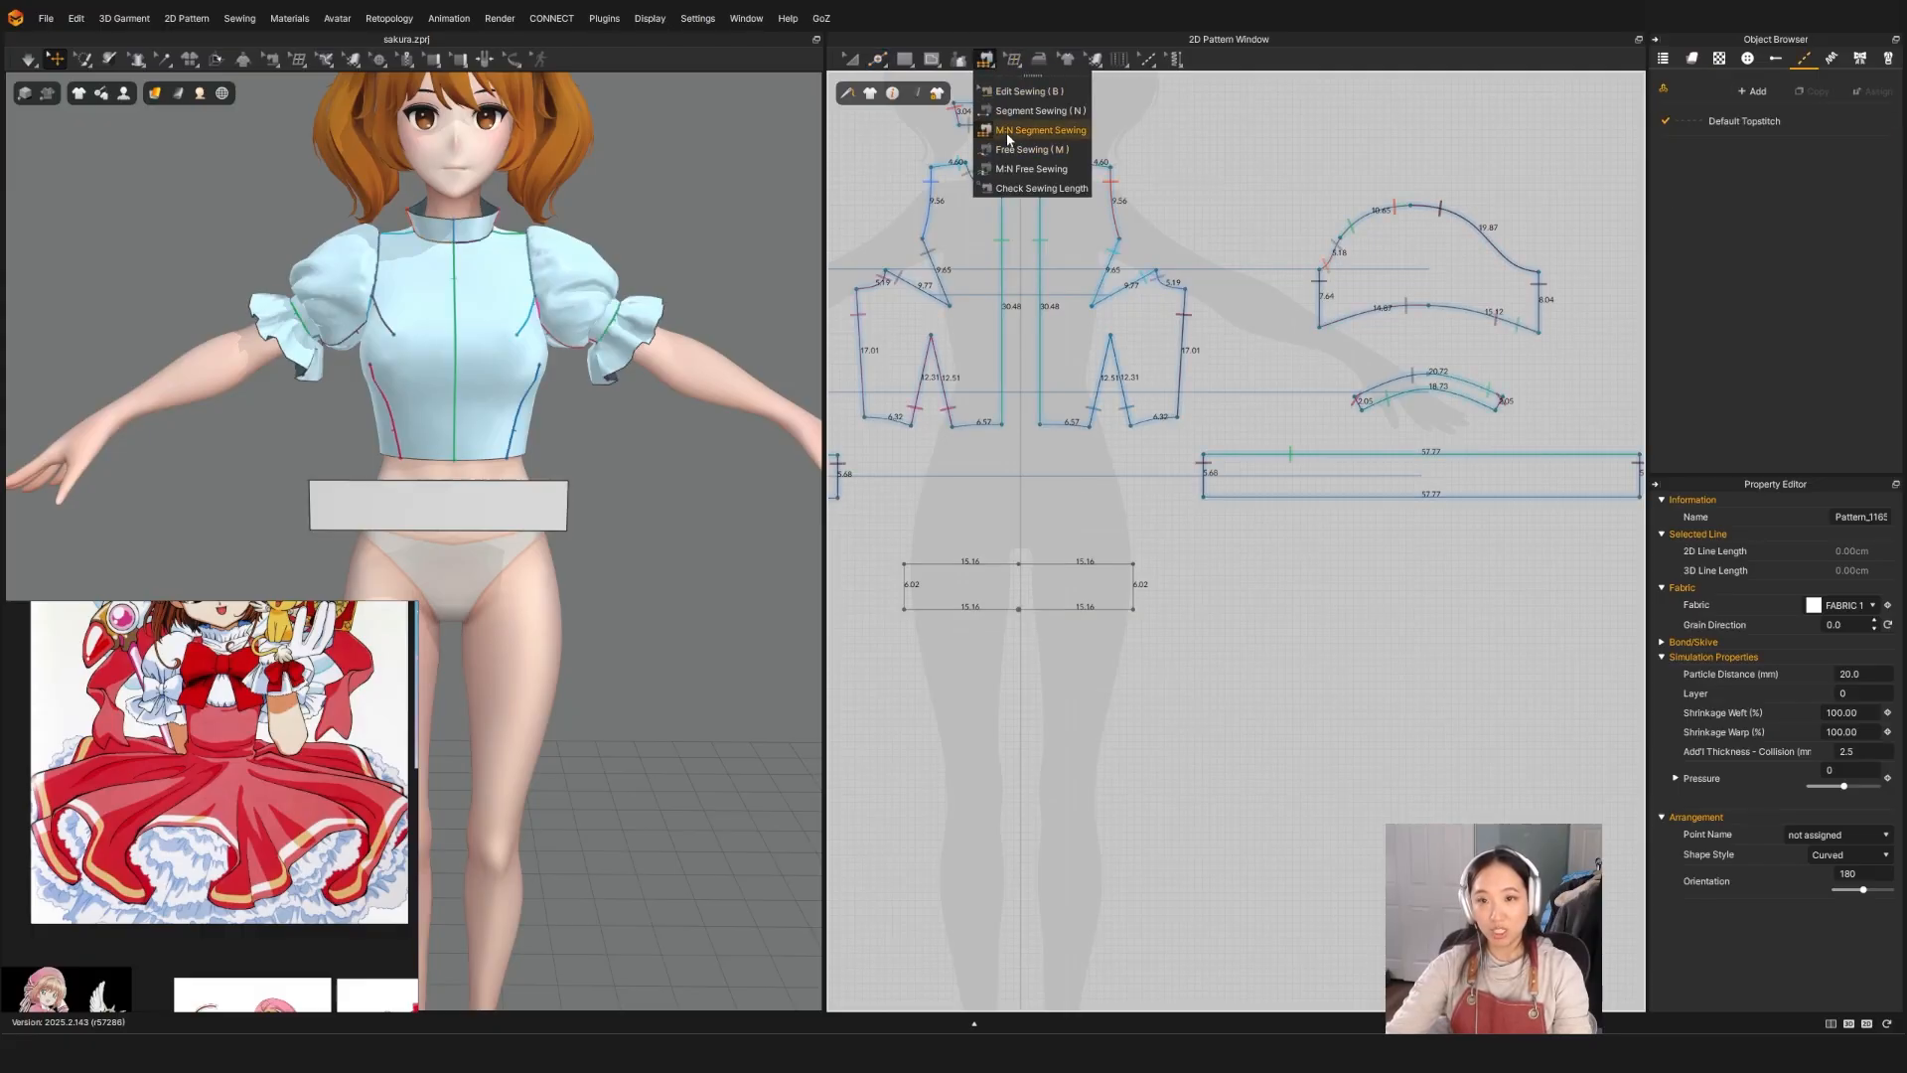
click(1069, 425)
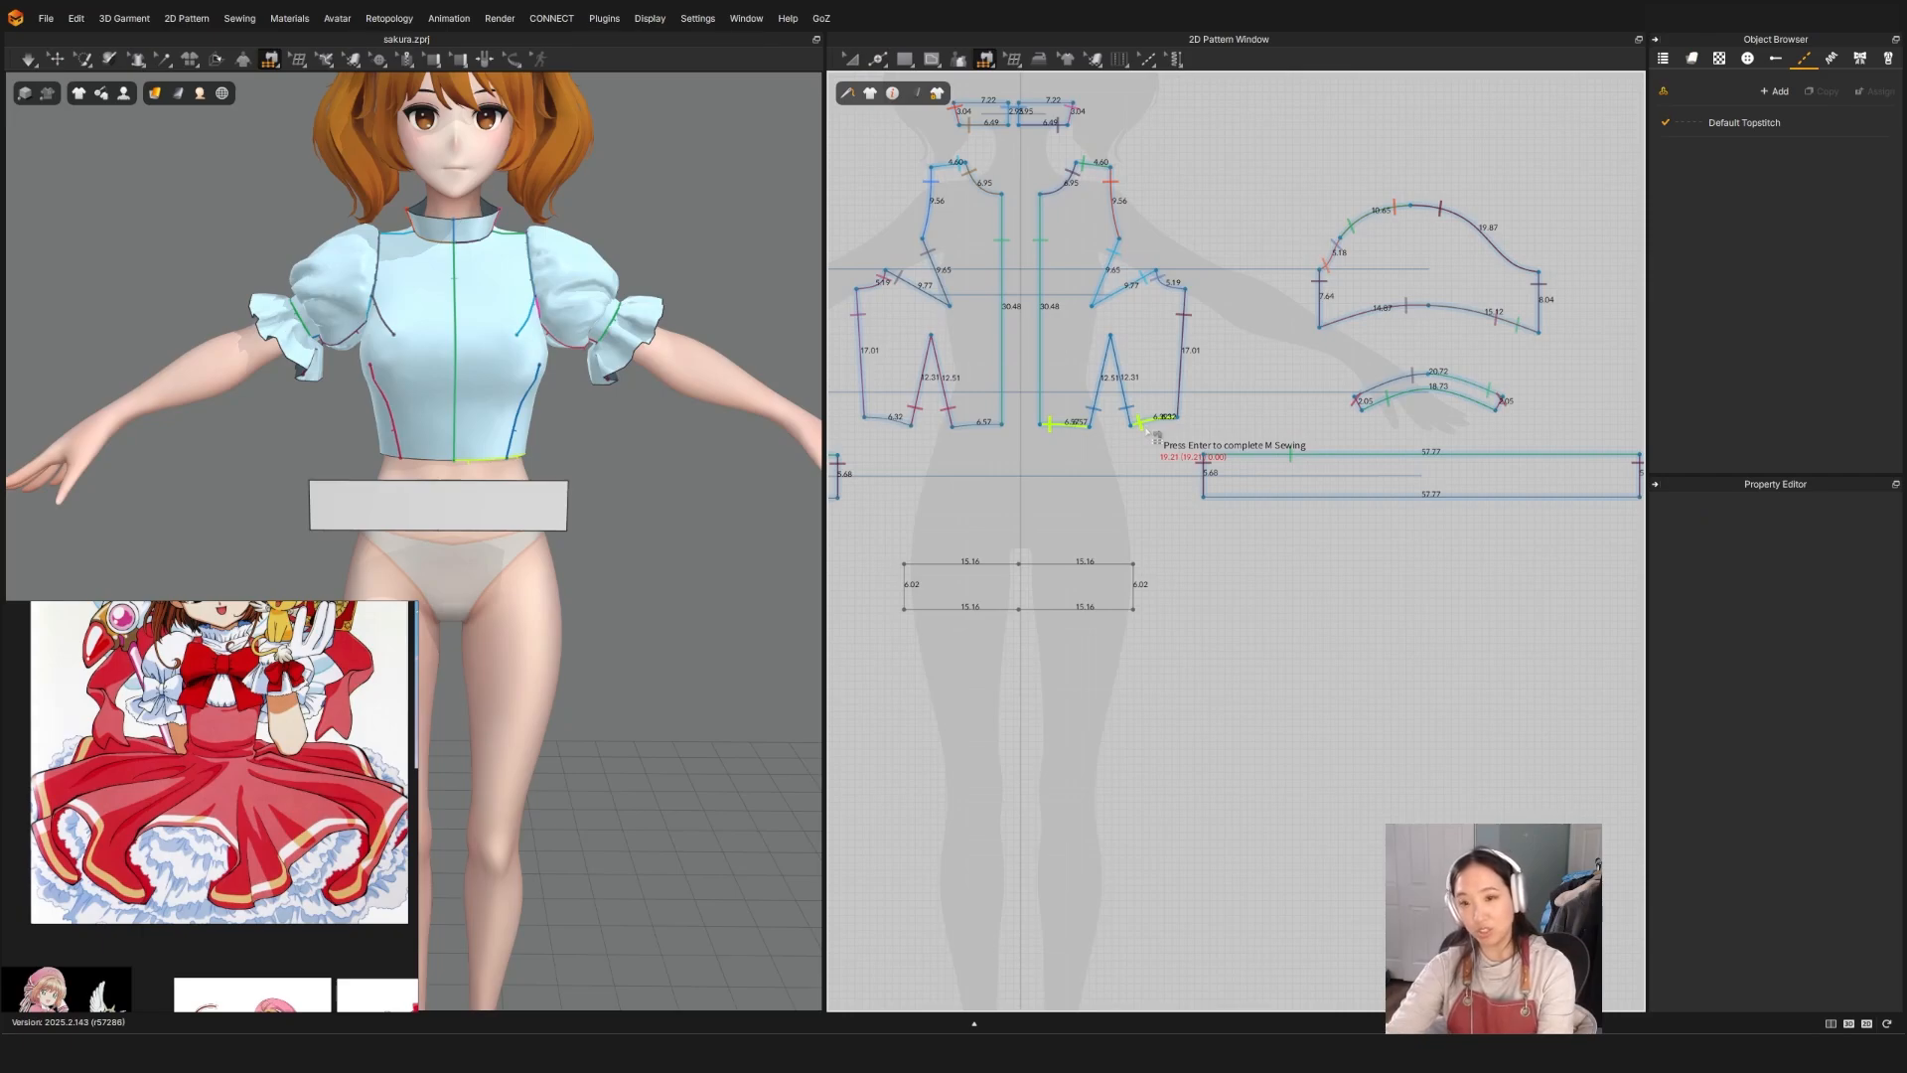
click(985, 60)
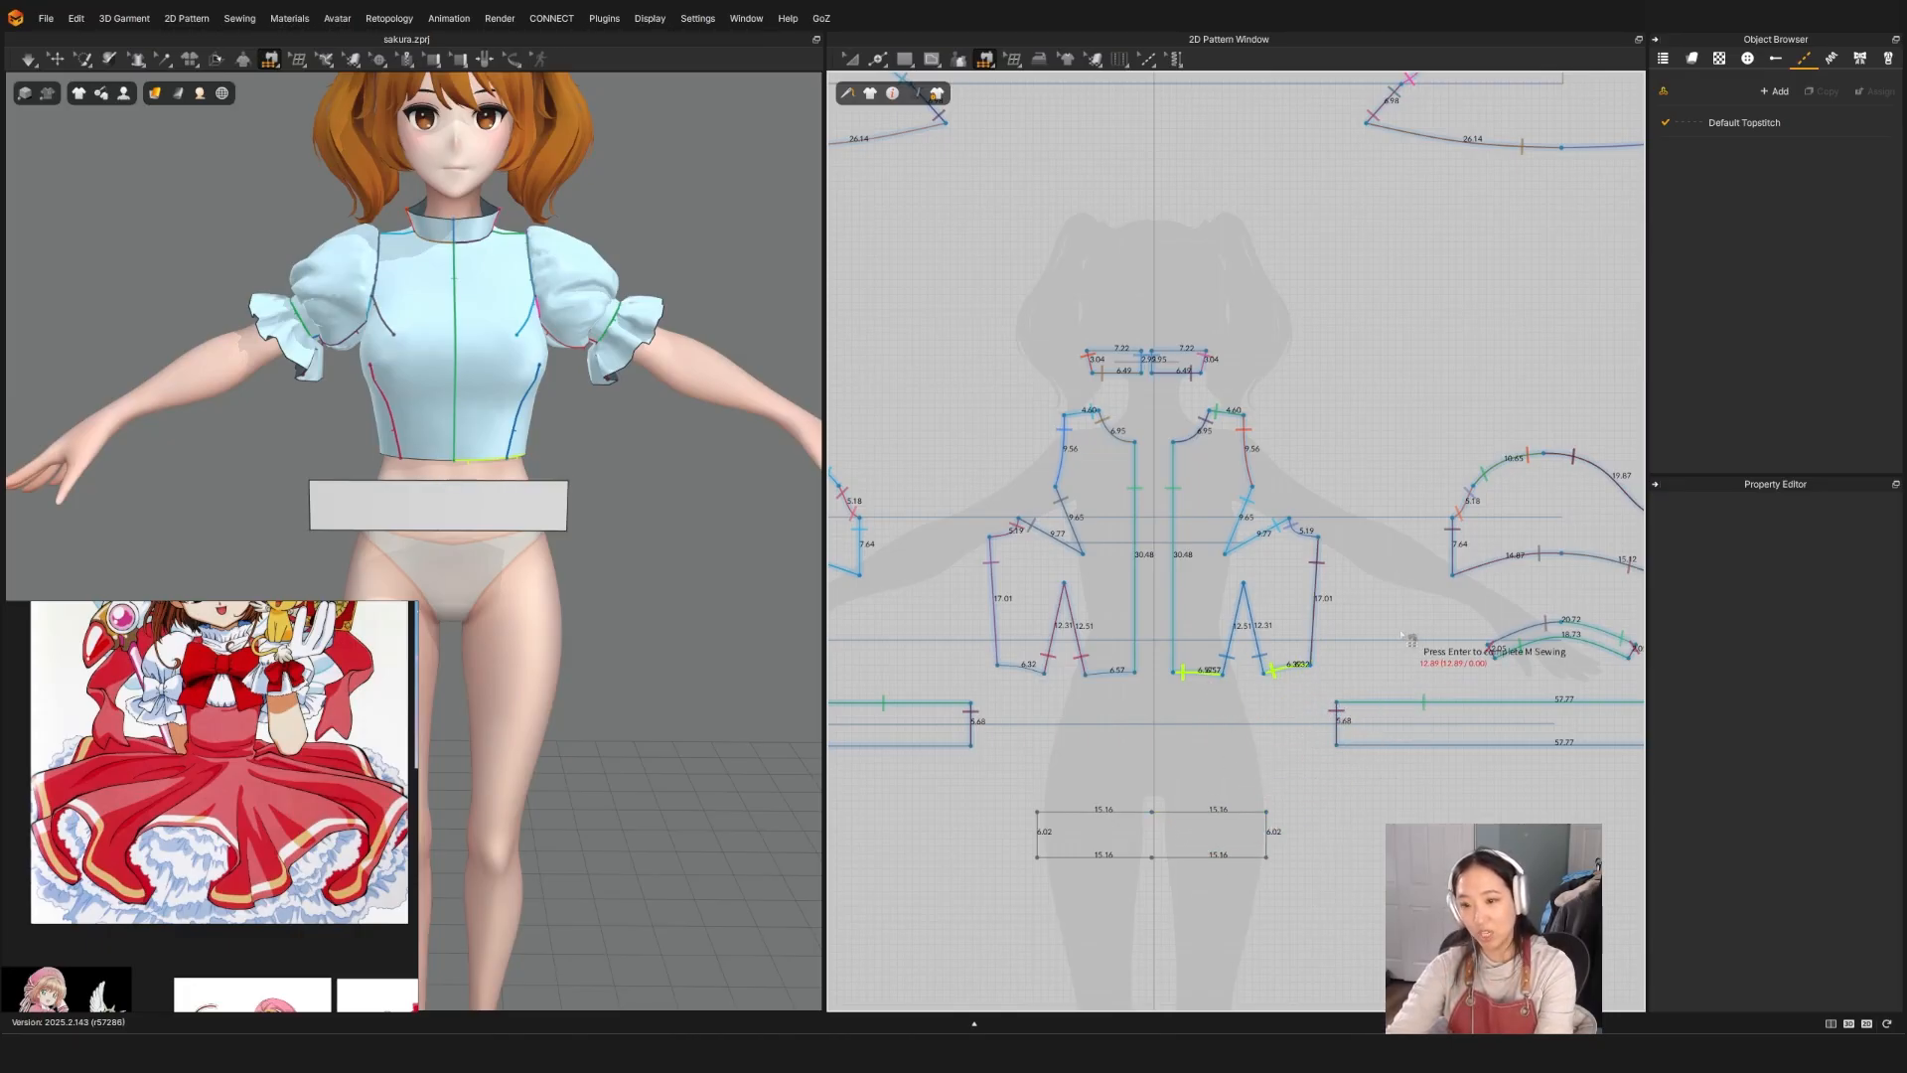
key(Return)
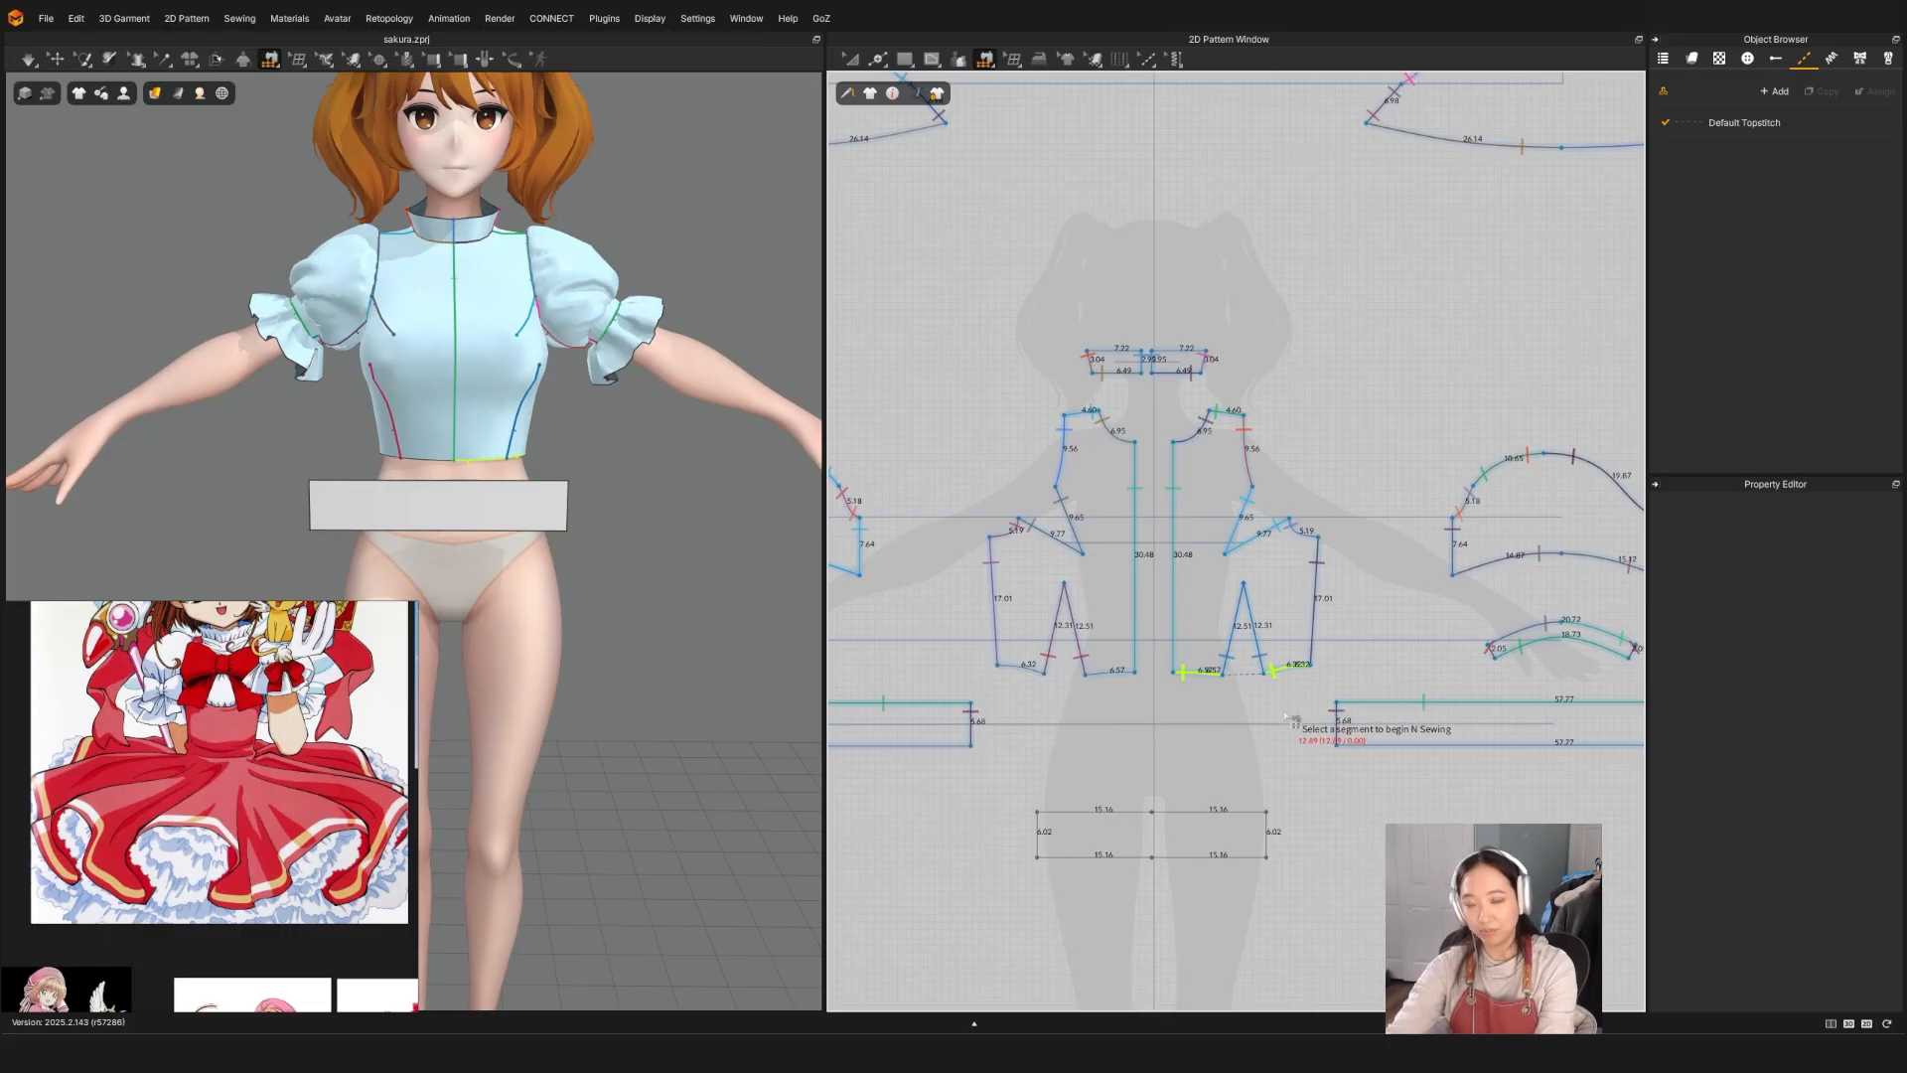
click(1214, 821)
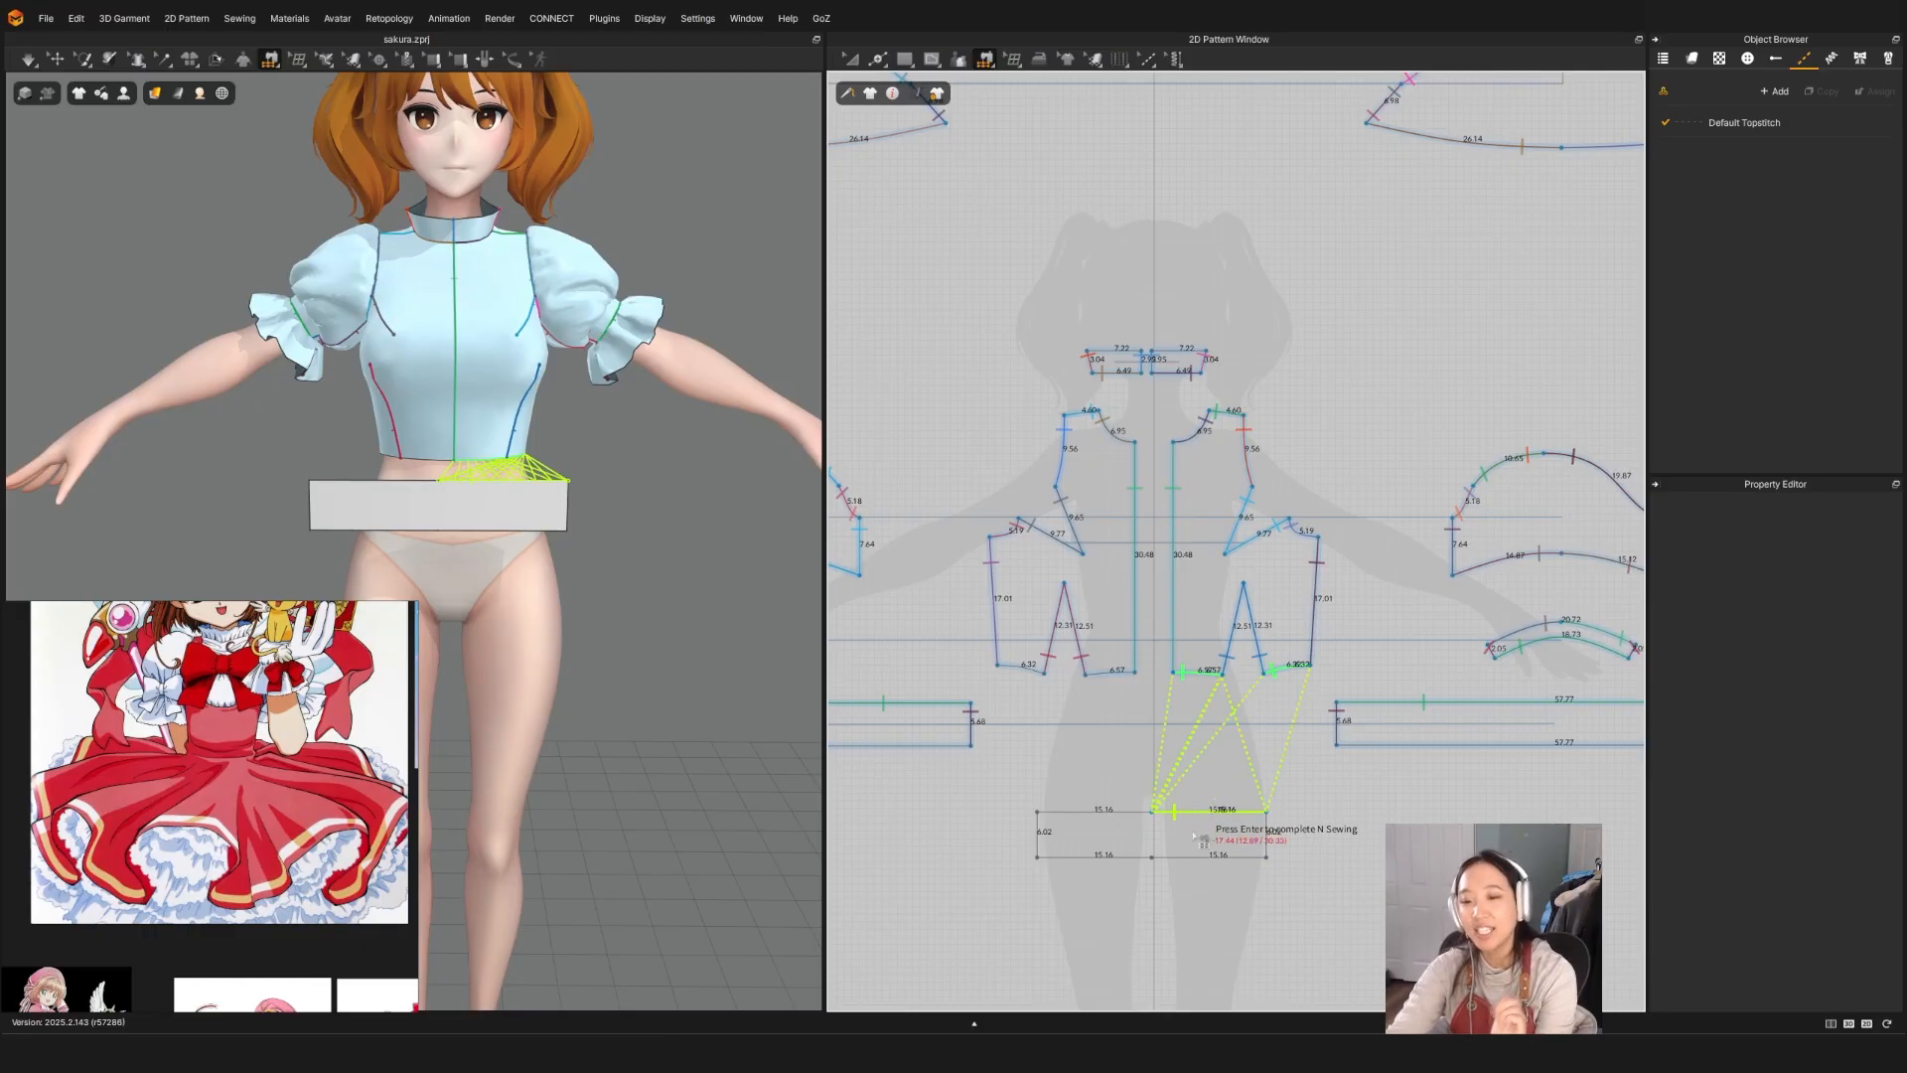
key(Return)
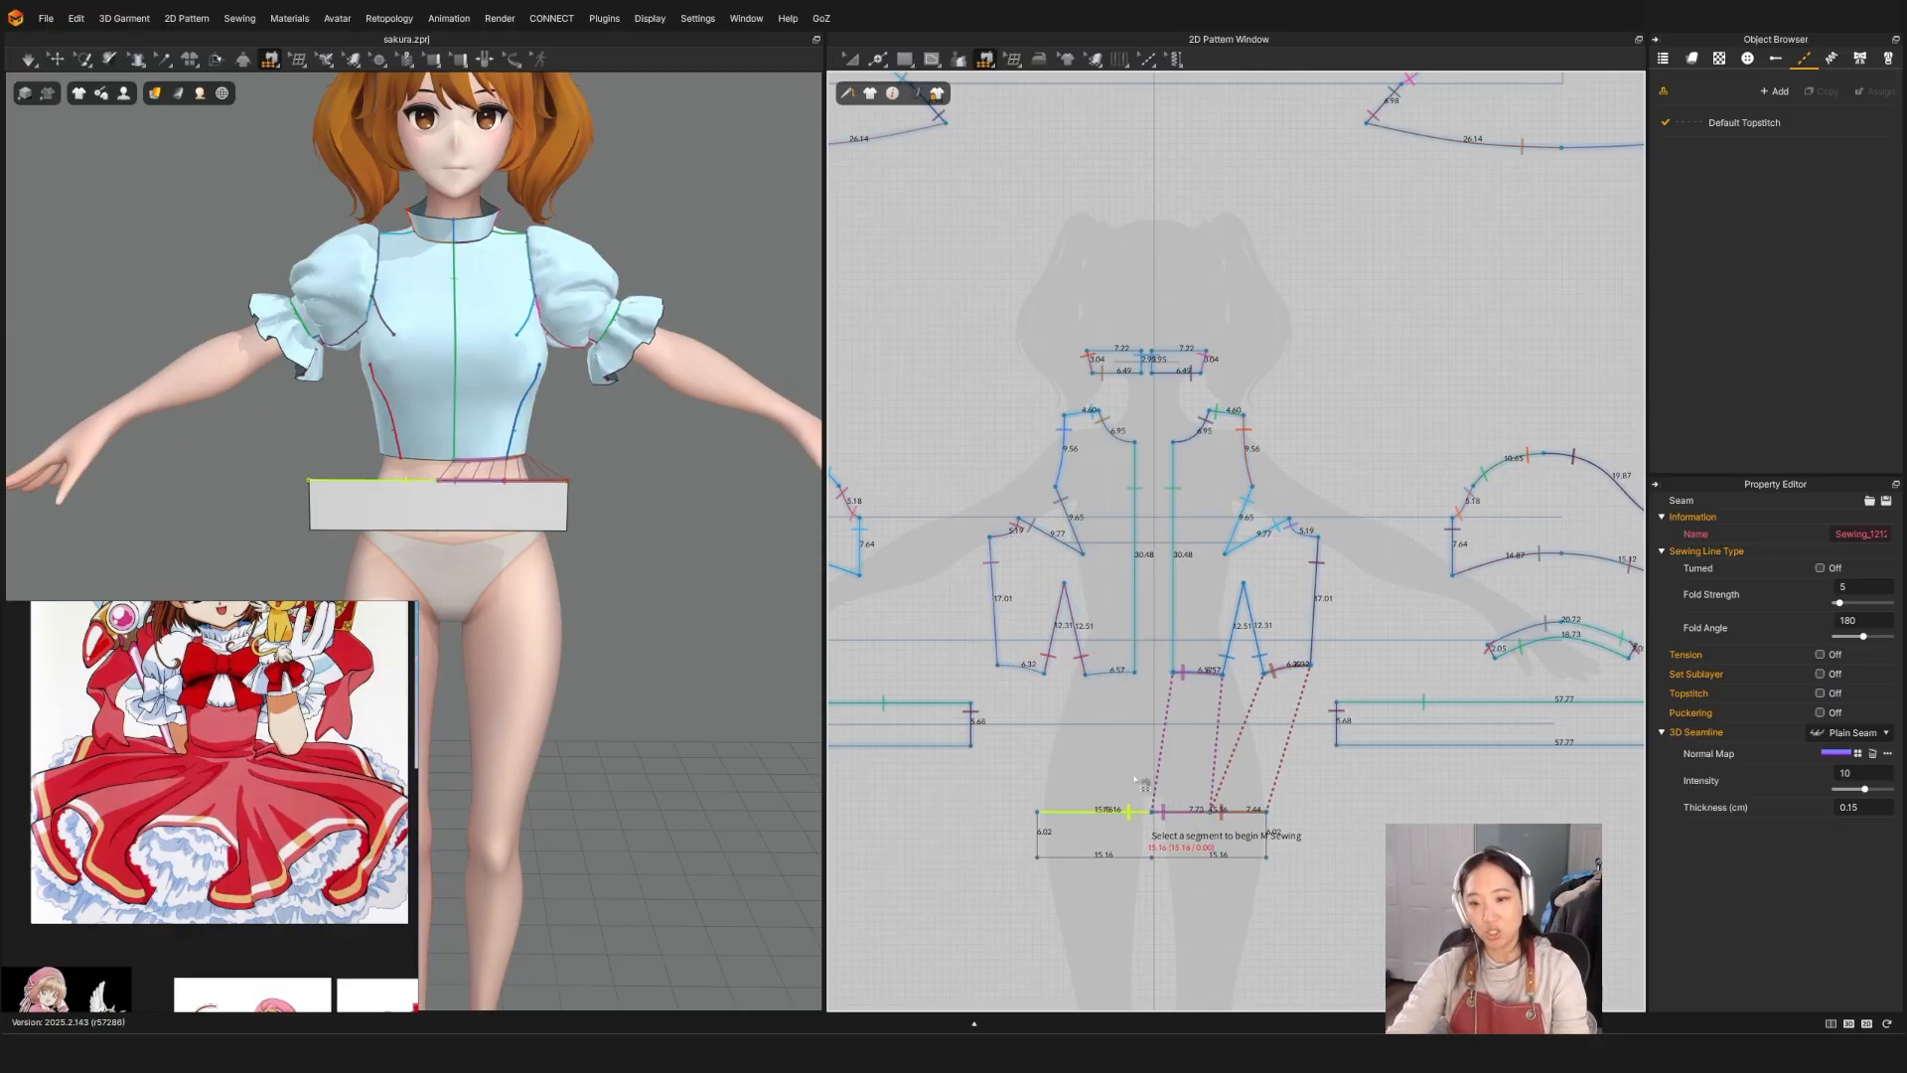
Step: Sew the left-hand front bodice pattern's two lower edges to the left half of the waist rectangle's upper edge
click(1123, 676)
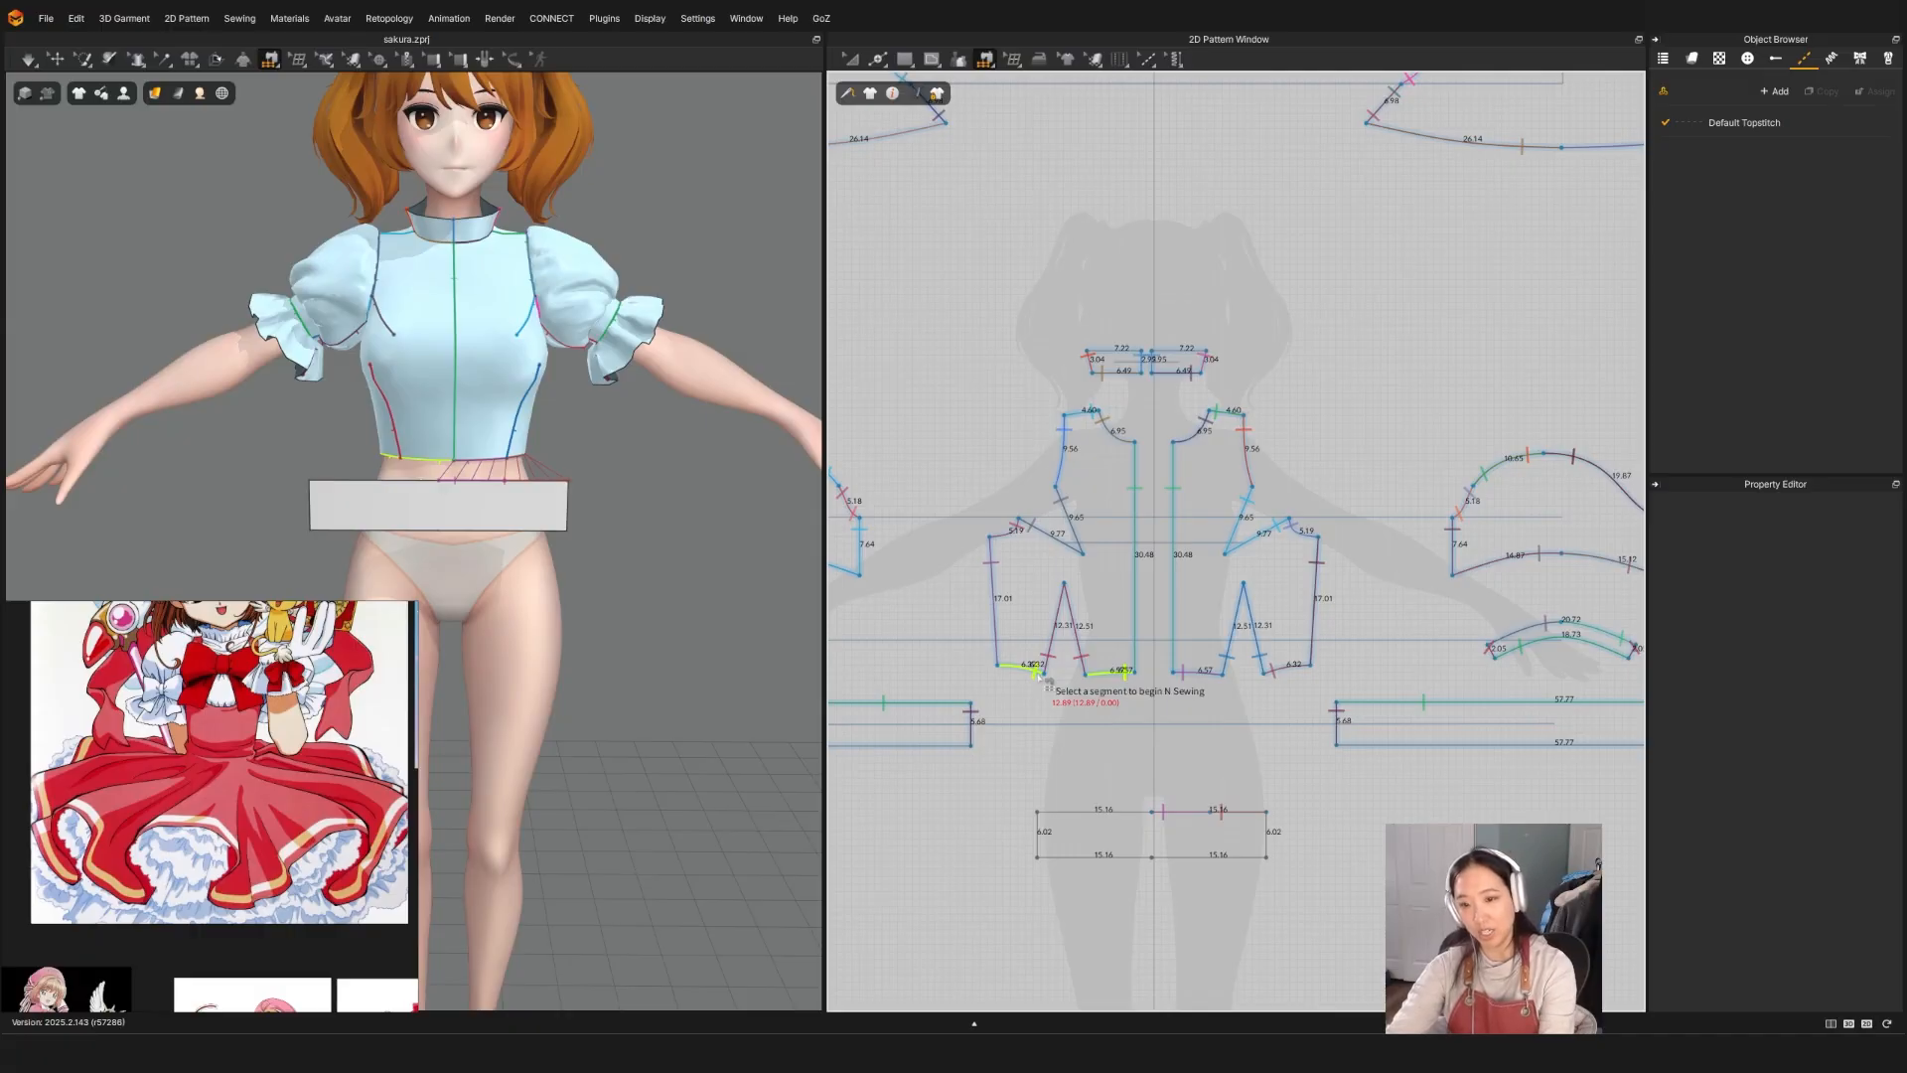
click(1112, 812)
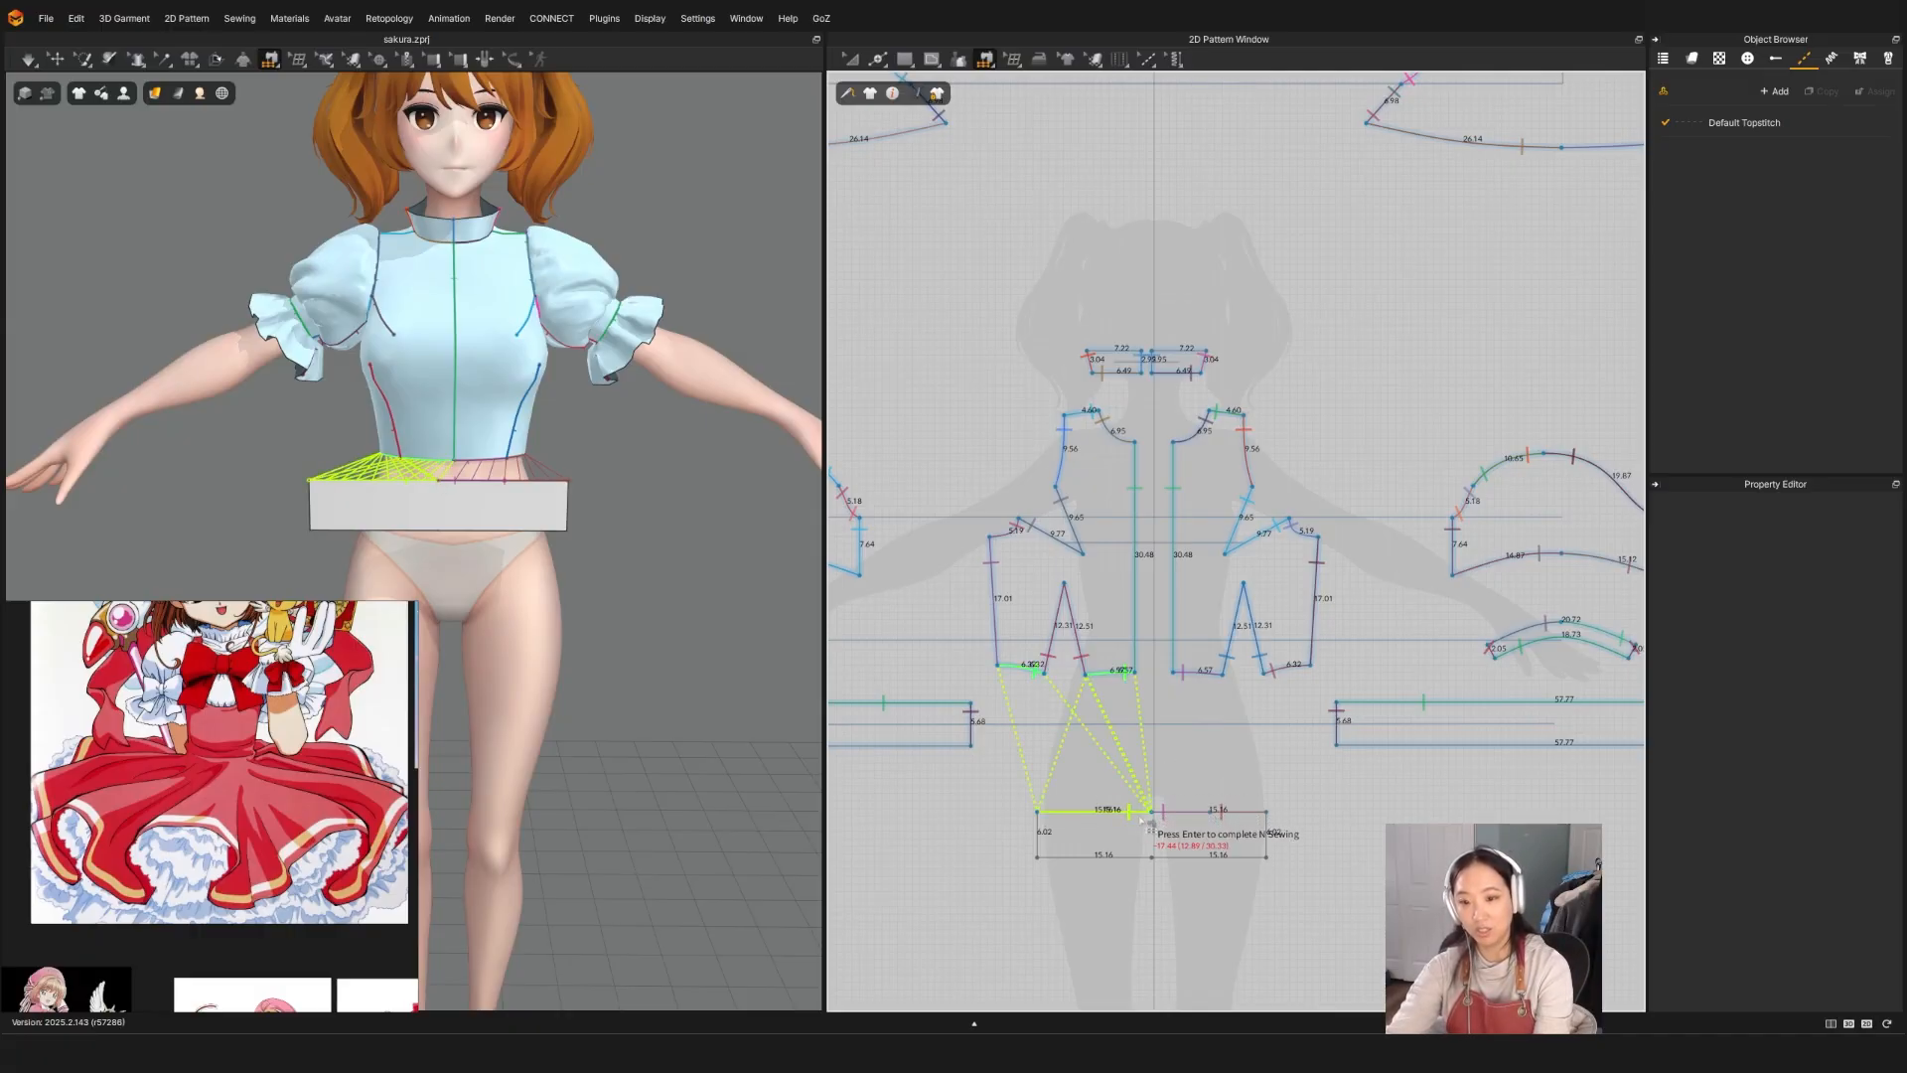
key(Return)
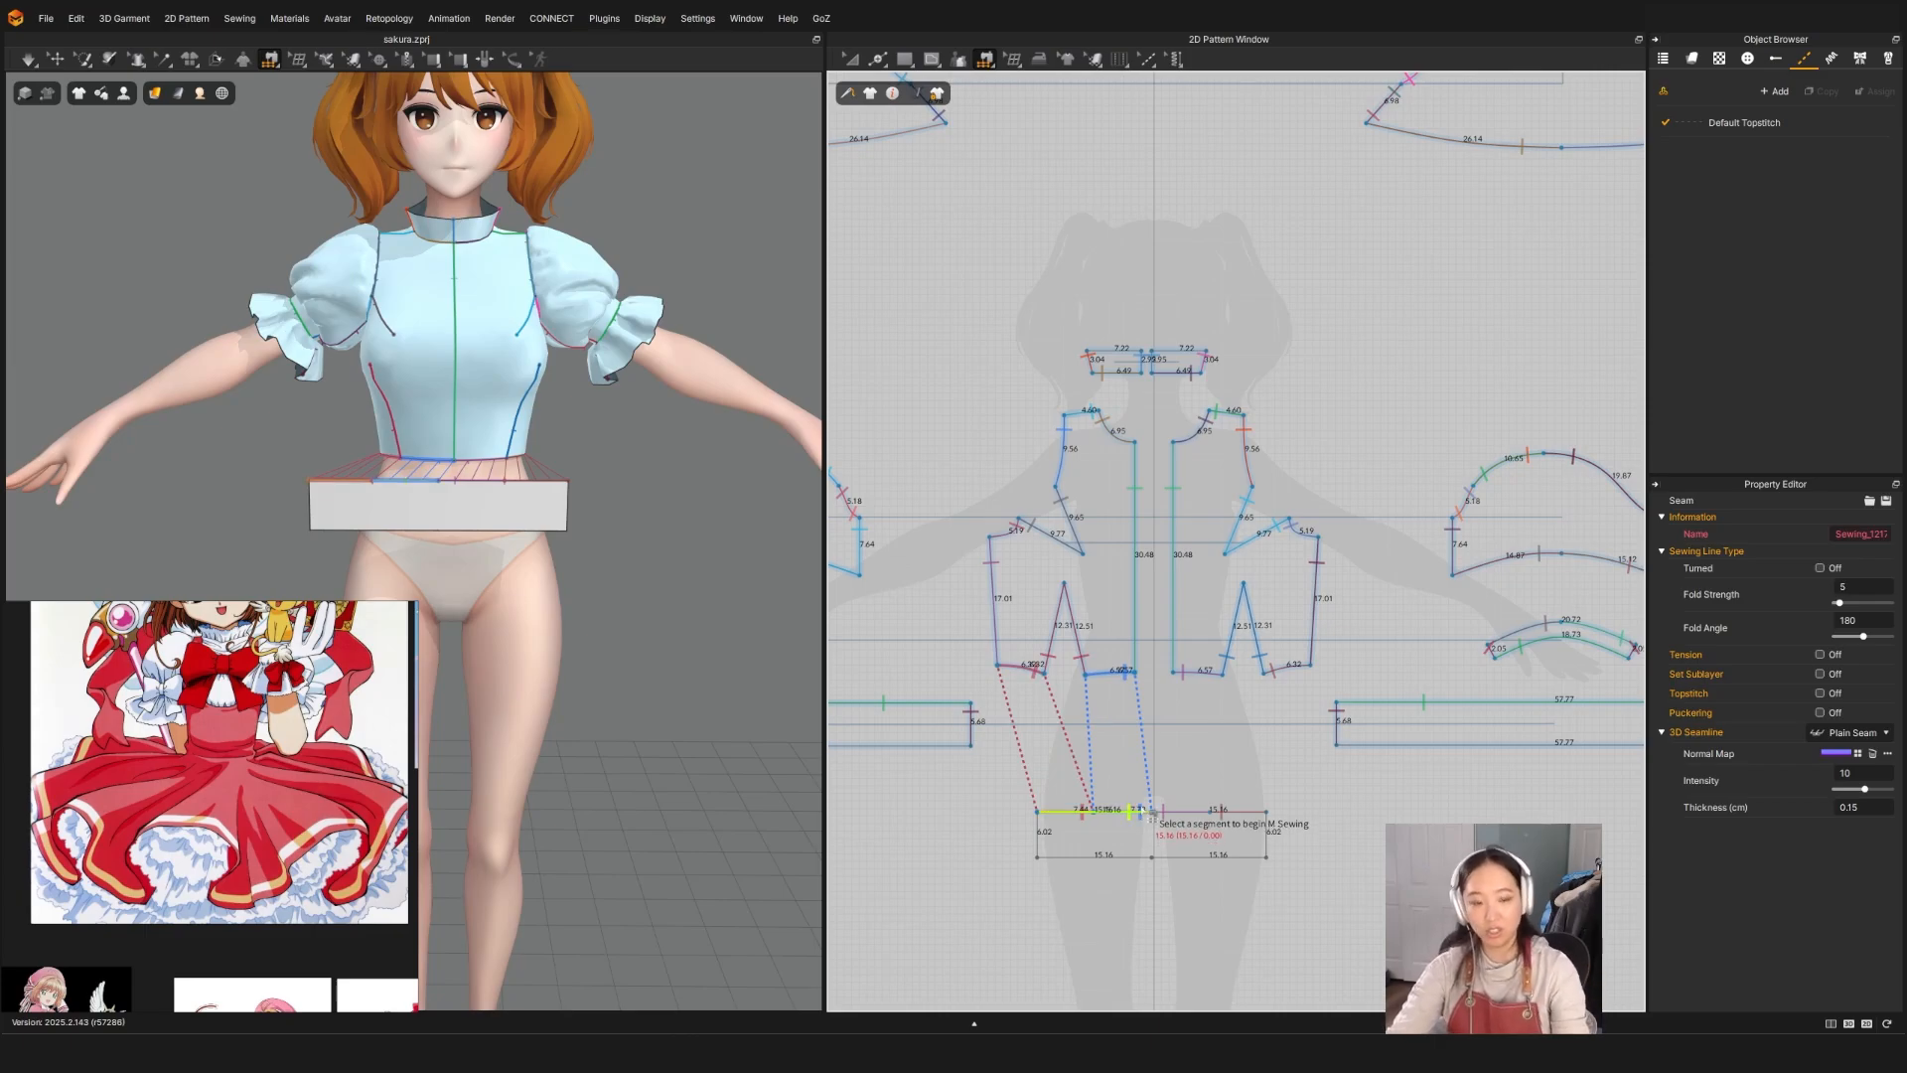
Step: Superimpose the front waist rectangle onto the bodice hem in 3D using the Side option
key(a)
scroll(1151, 813, down, 3)
middle_drag(1148, 763, 1130, 736)
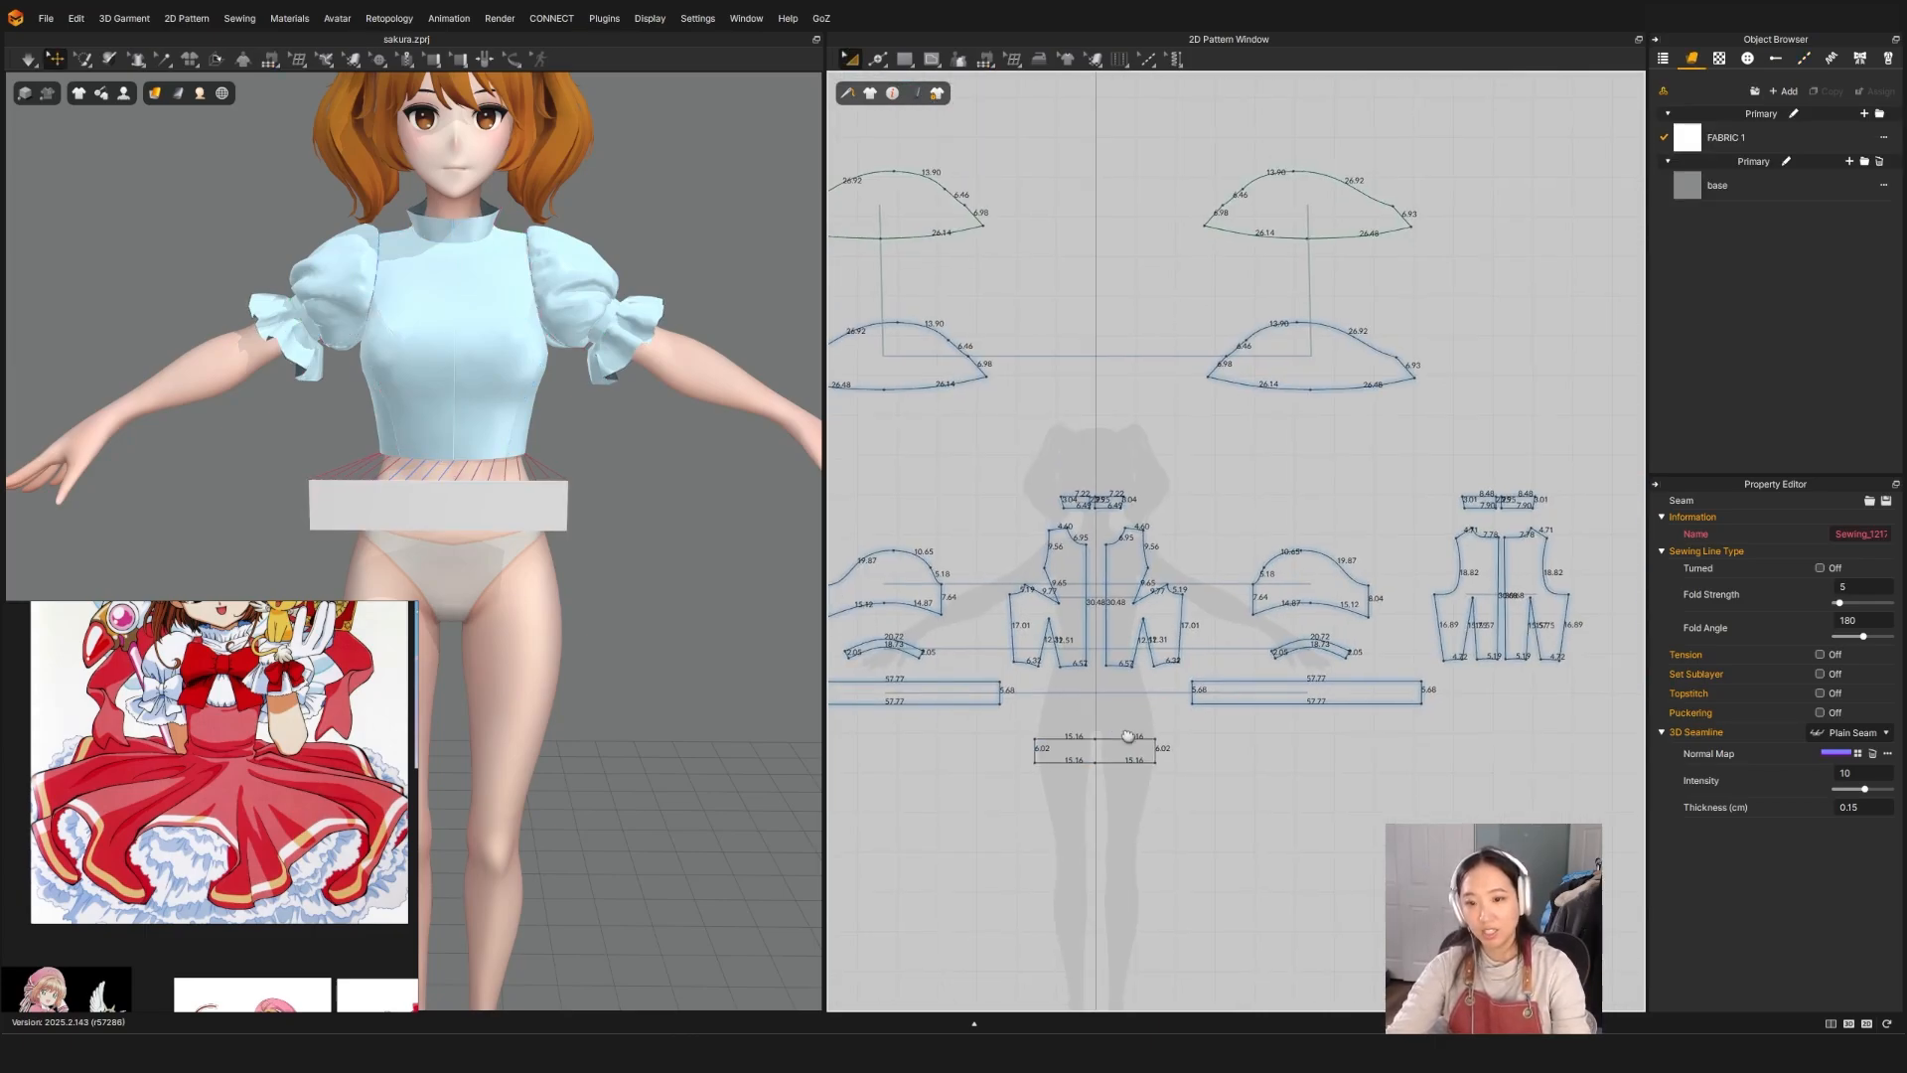
right_click(473, 504)
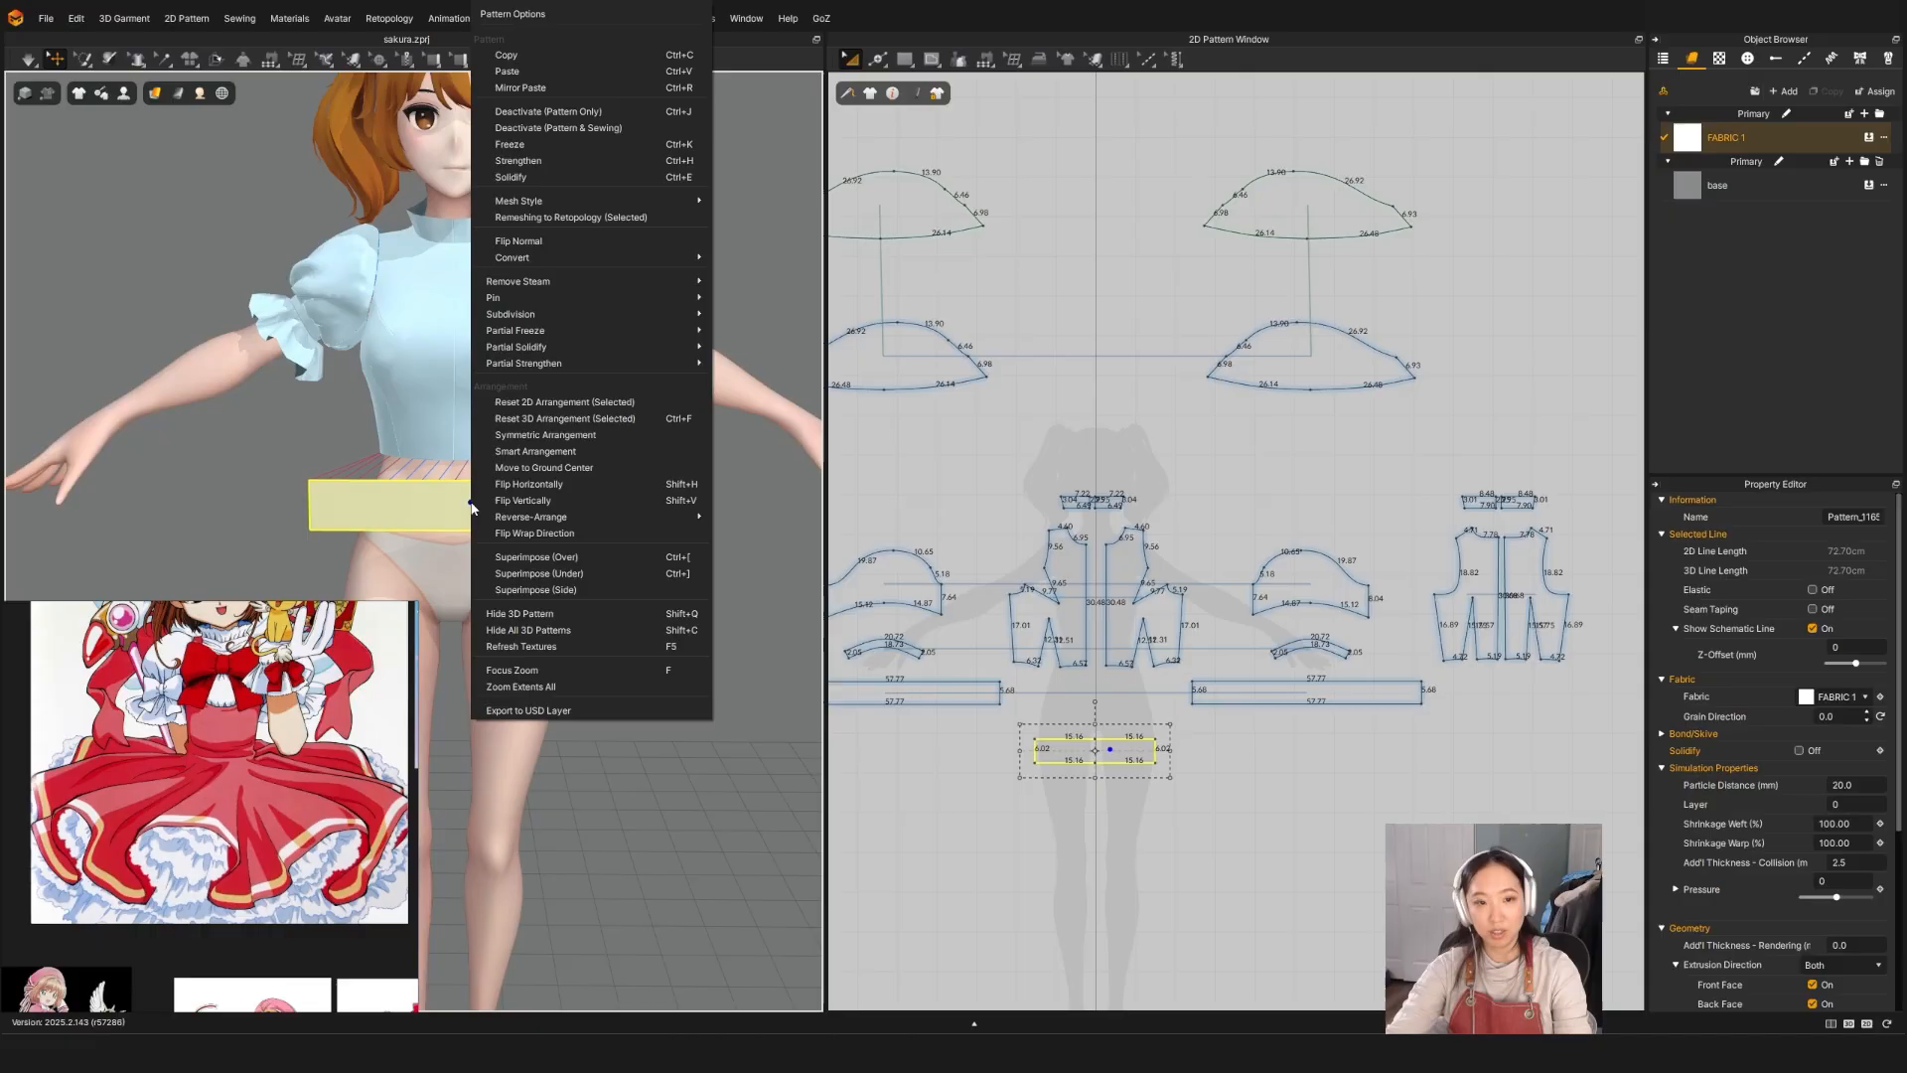
click(558, 590)
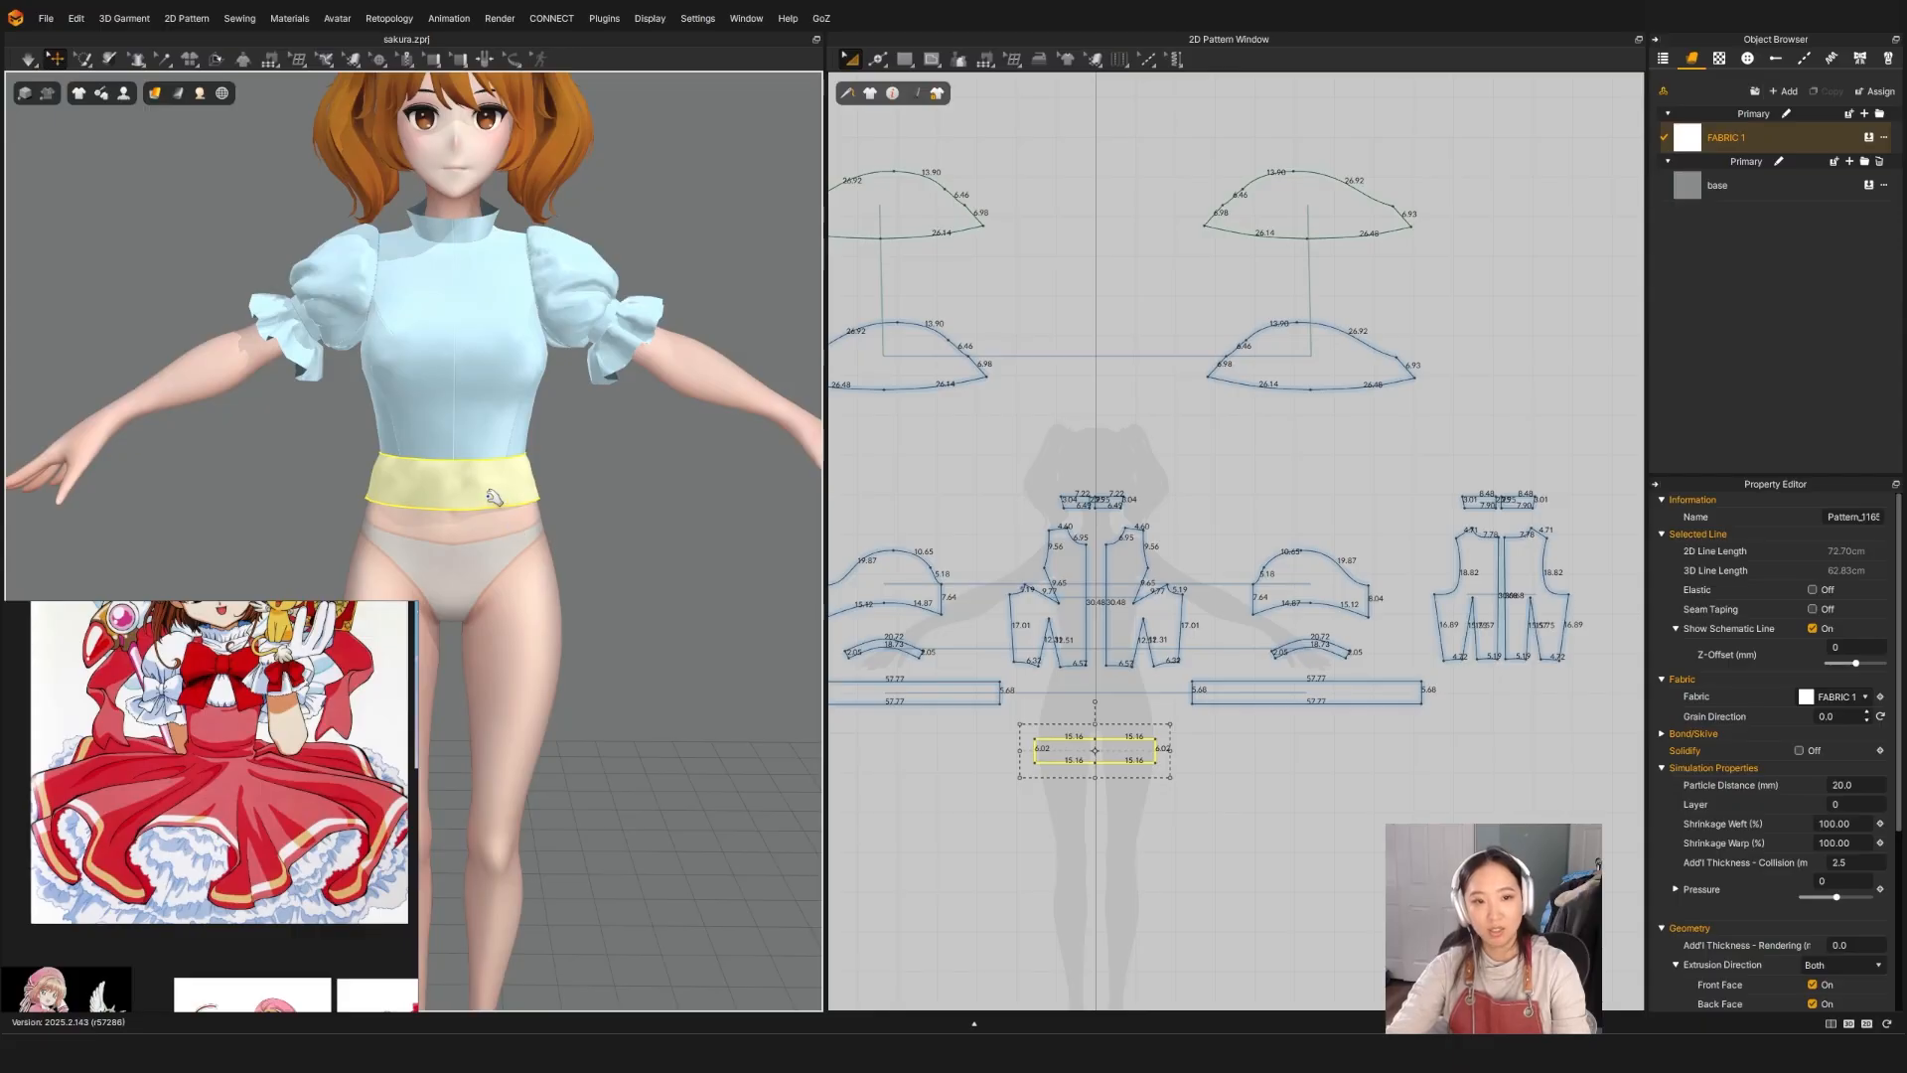
Step: Place a copy of the waist rectangle below the back bodice patterns in the 2D layout
scroll(1480, 728, up, 3)
middle_drag(1480, 727, 1358, 683)
scroll(1331, 679, down, 4)
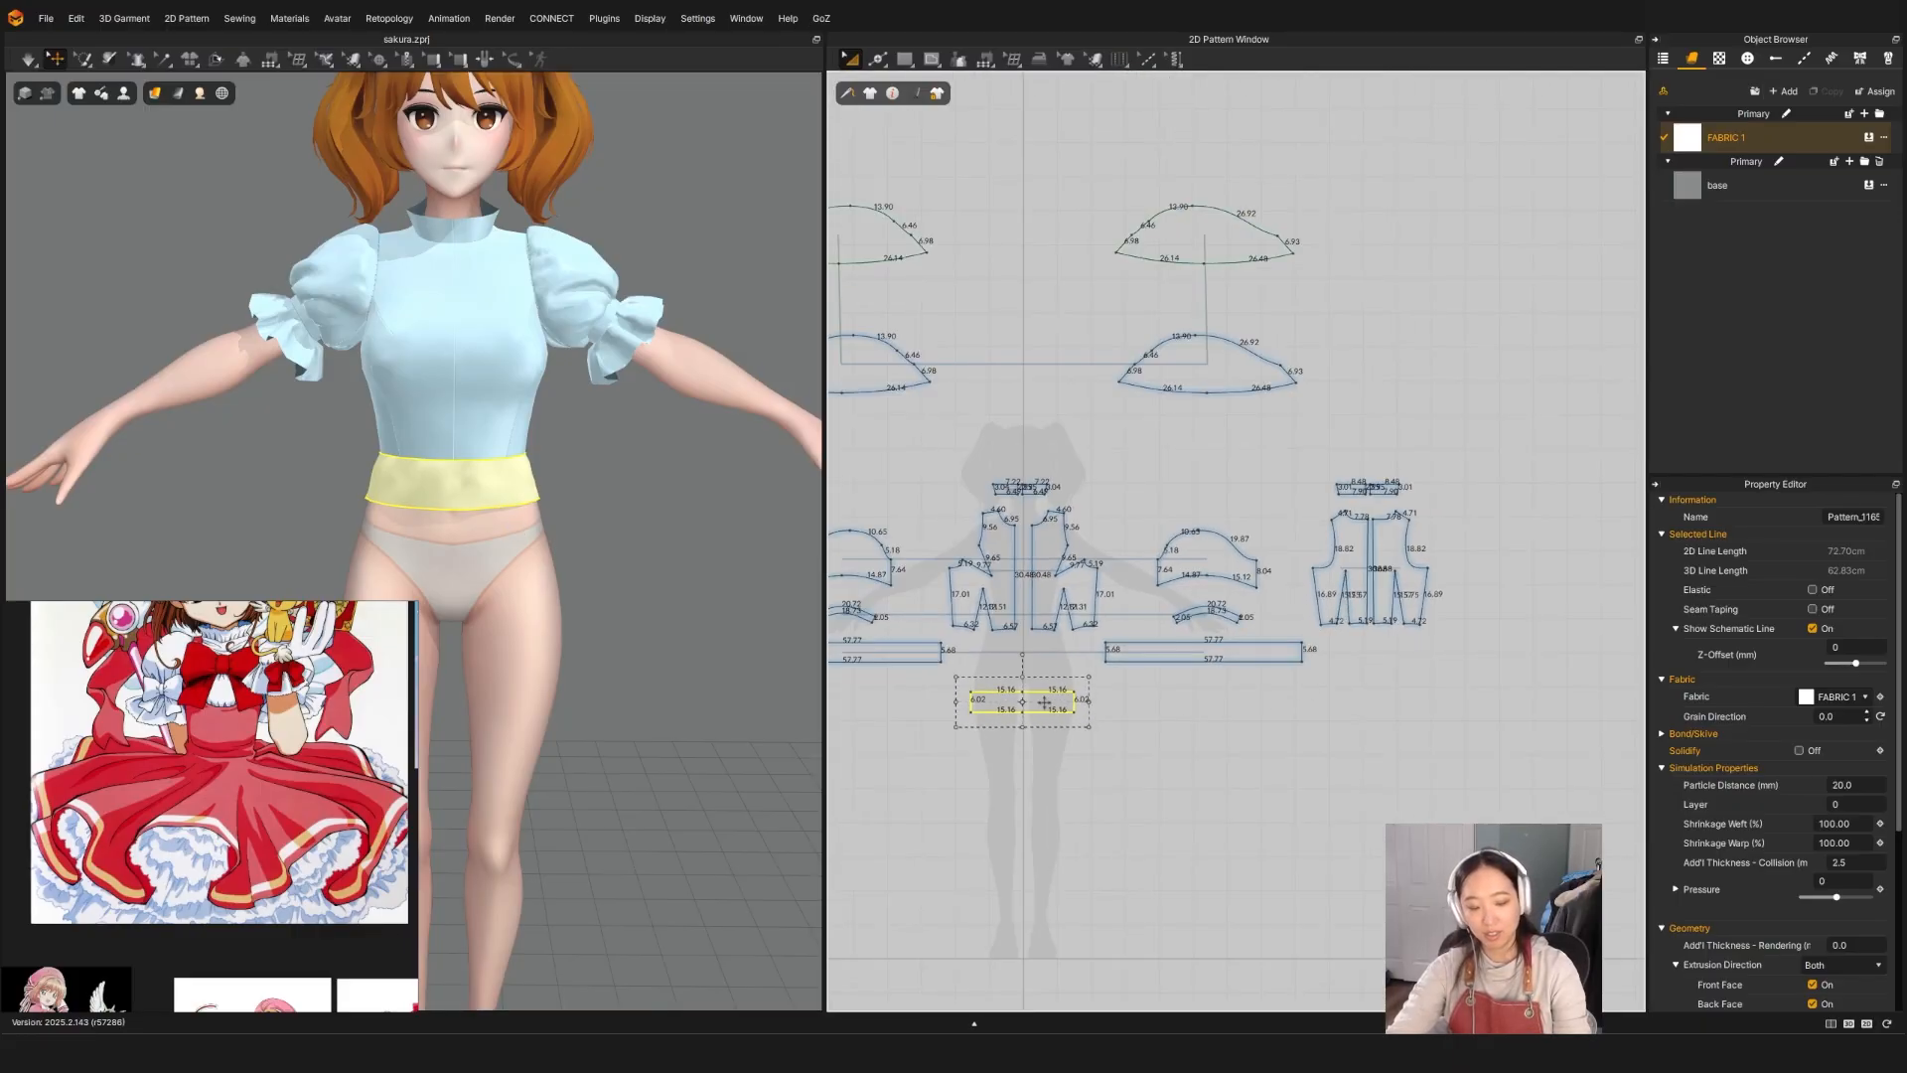
drag(1075, 701, 1379, 714)
scroll(1375, 700, up, 5)
click(1347, 630)
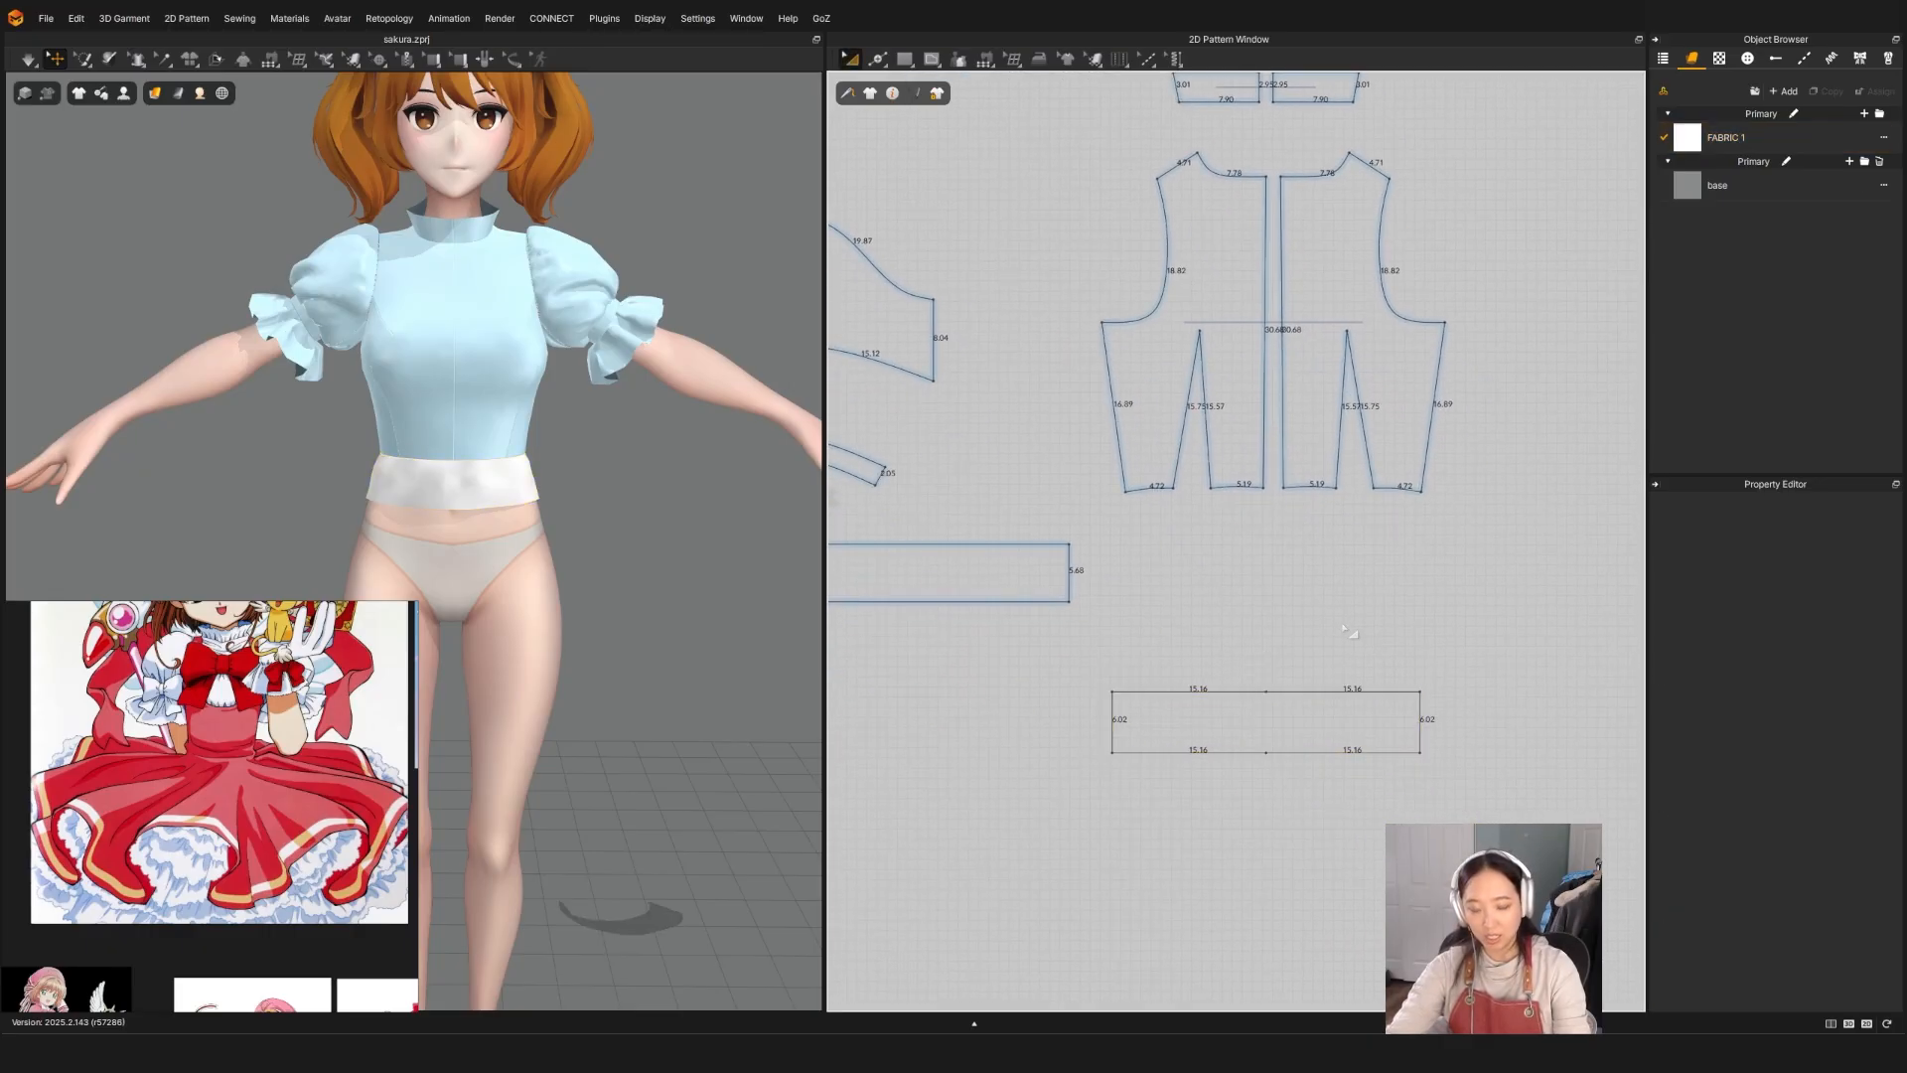
Step: Sew the right-hand back bodice pattern's two lower edges to the right half of the copied rectangle's upper edge with M:N Segment Sewing
click(973, 63)
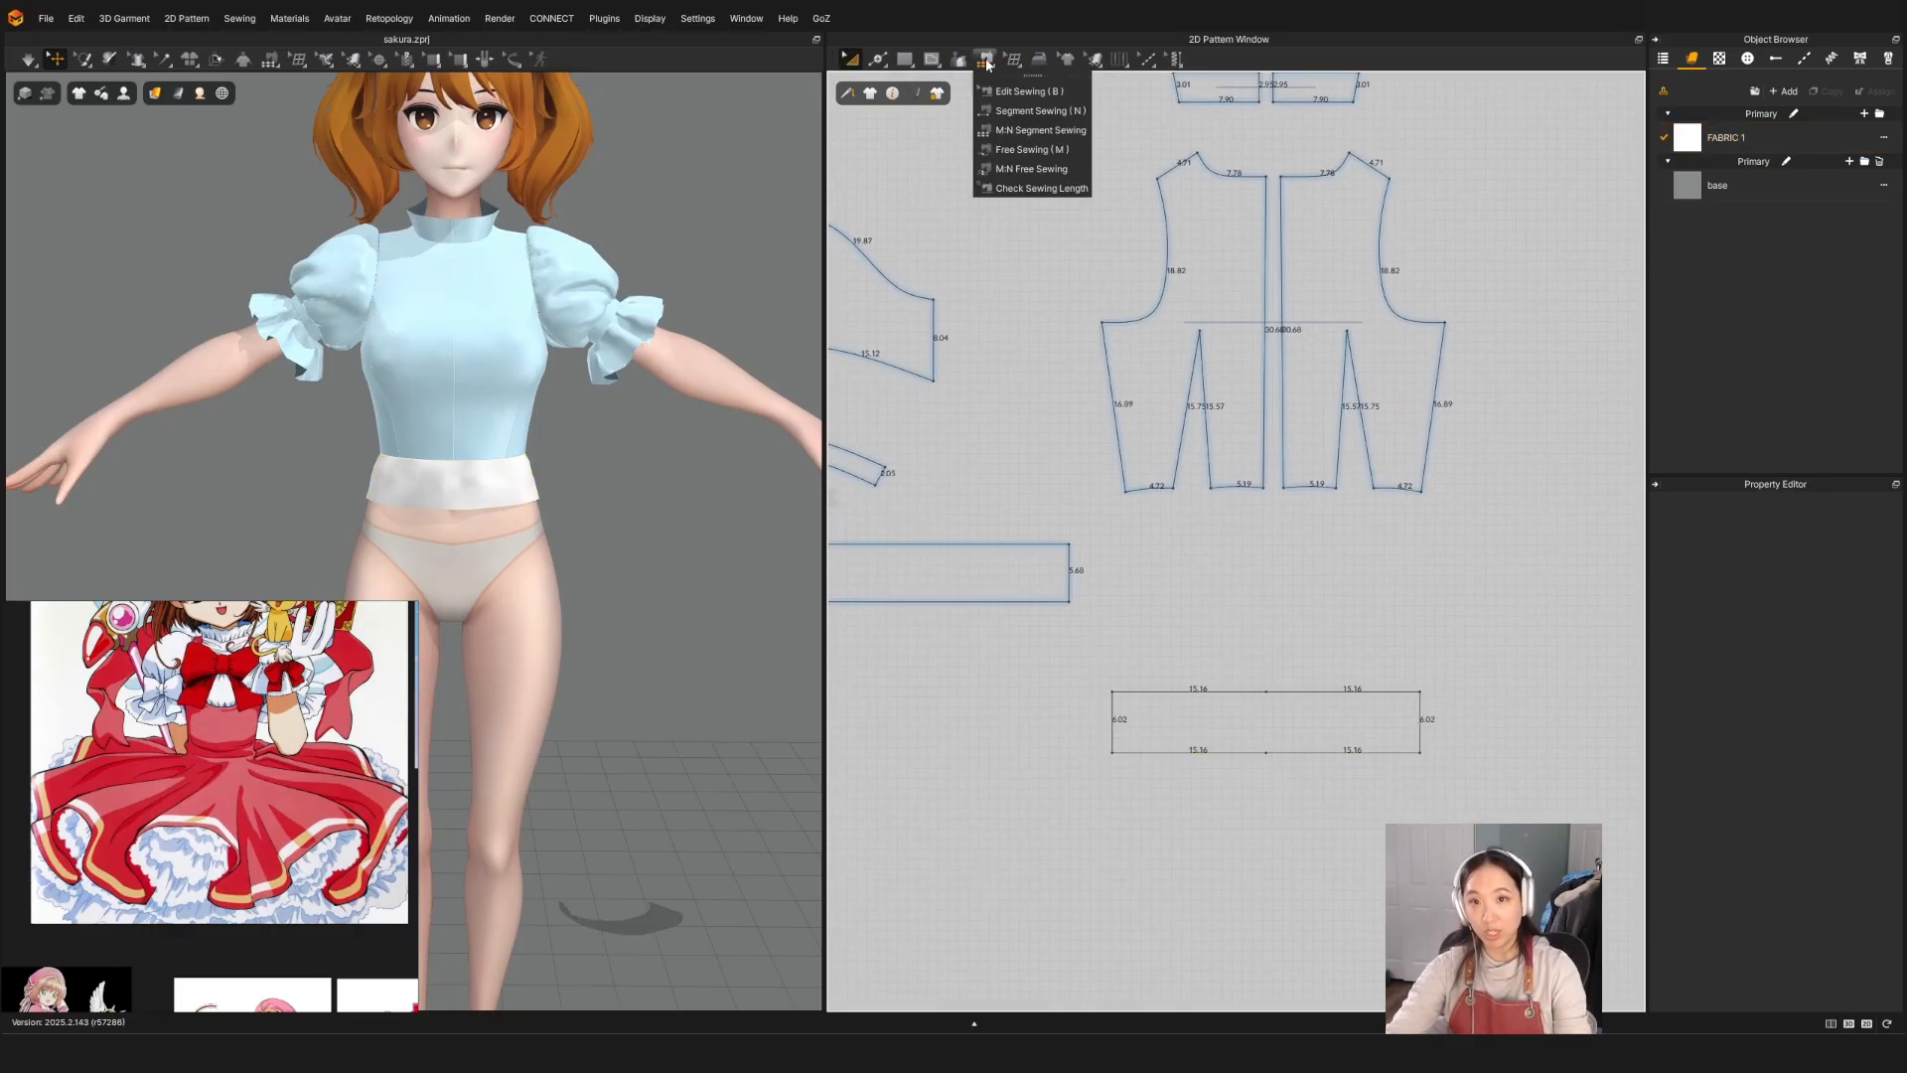
click(1009, 134)
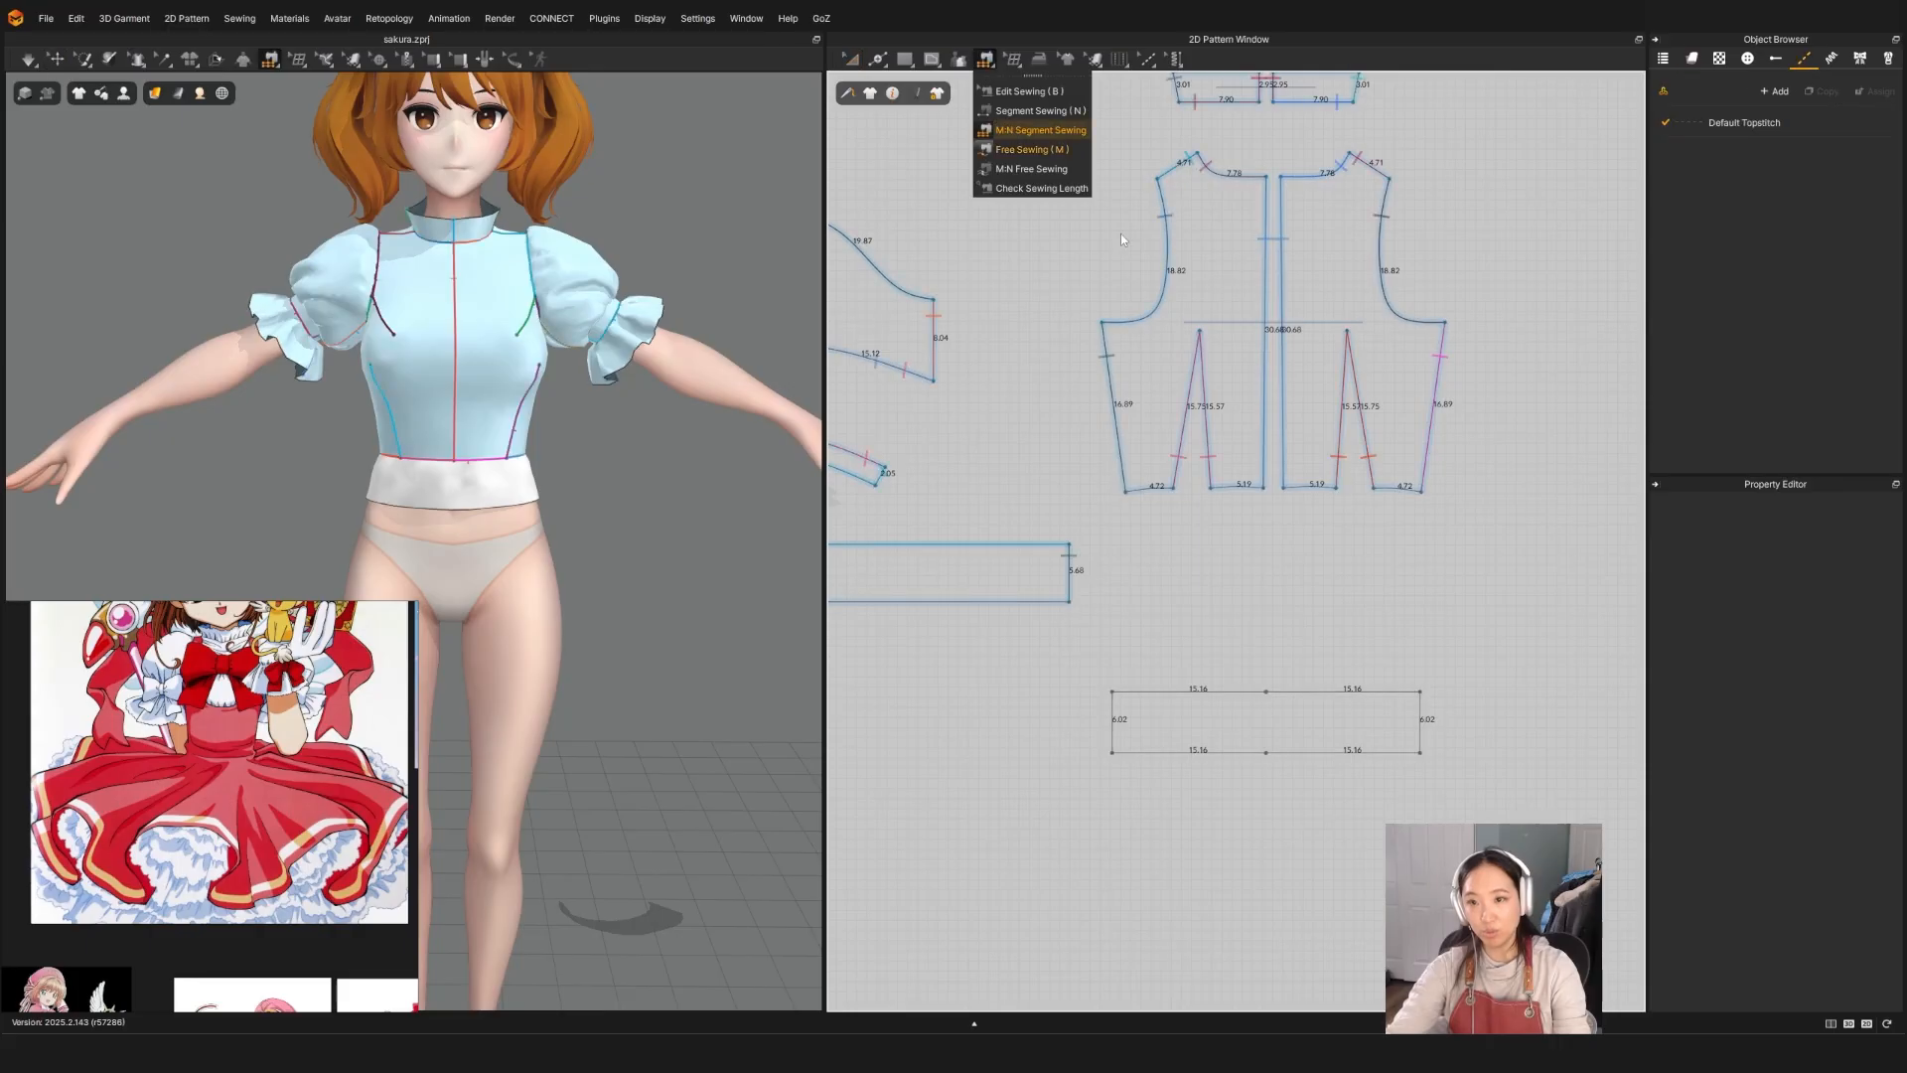
click(1317, 487)
click(1395, 487)
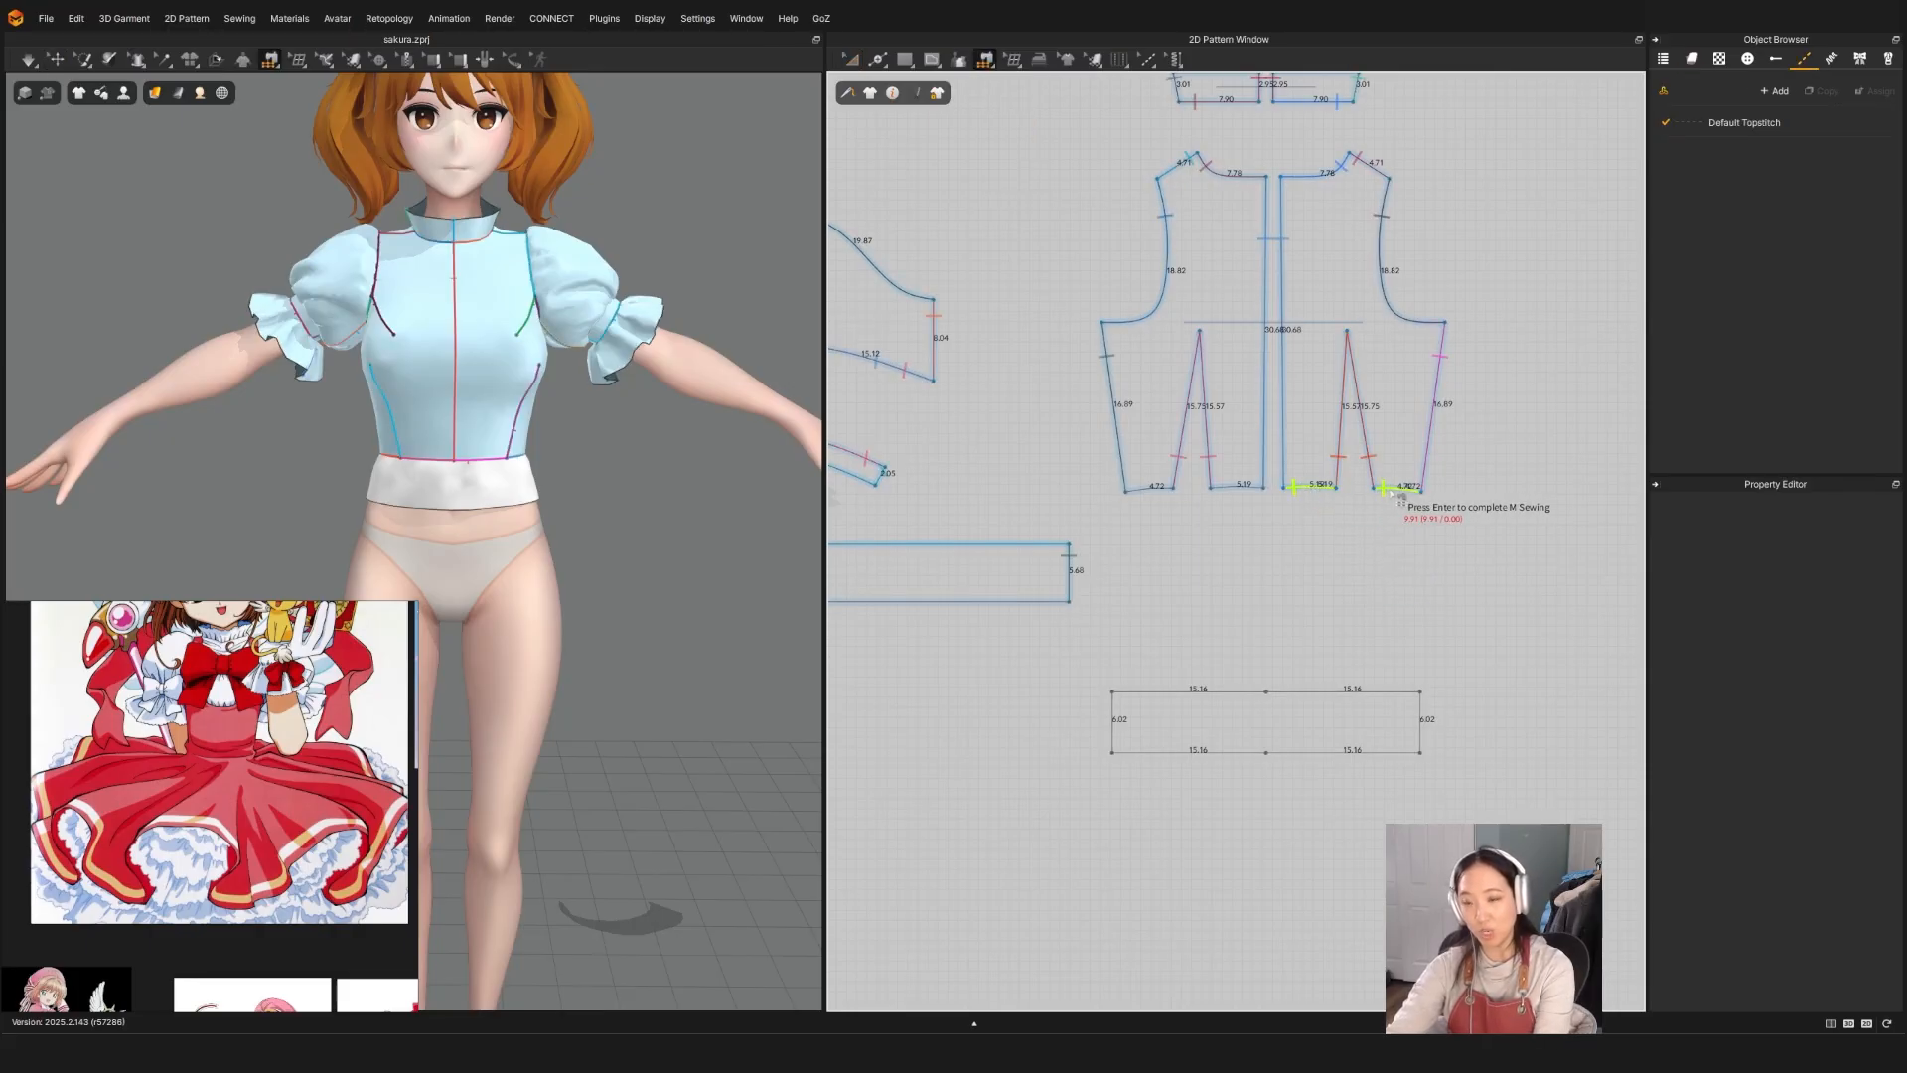
key(Return)
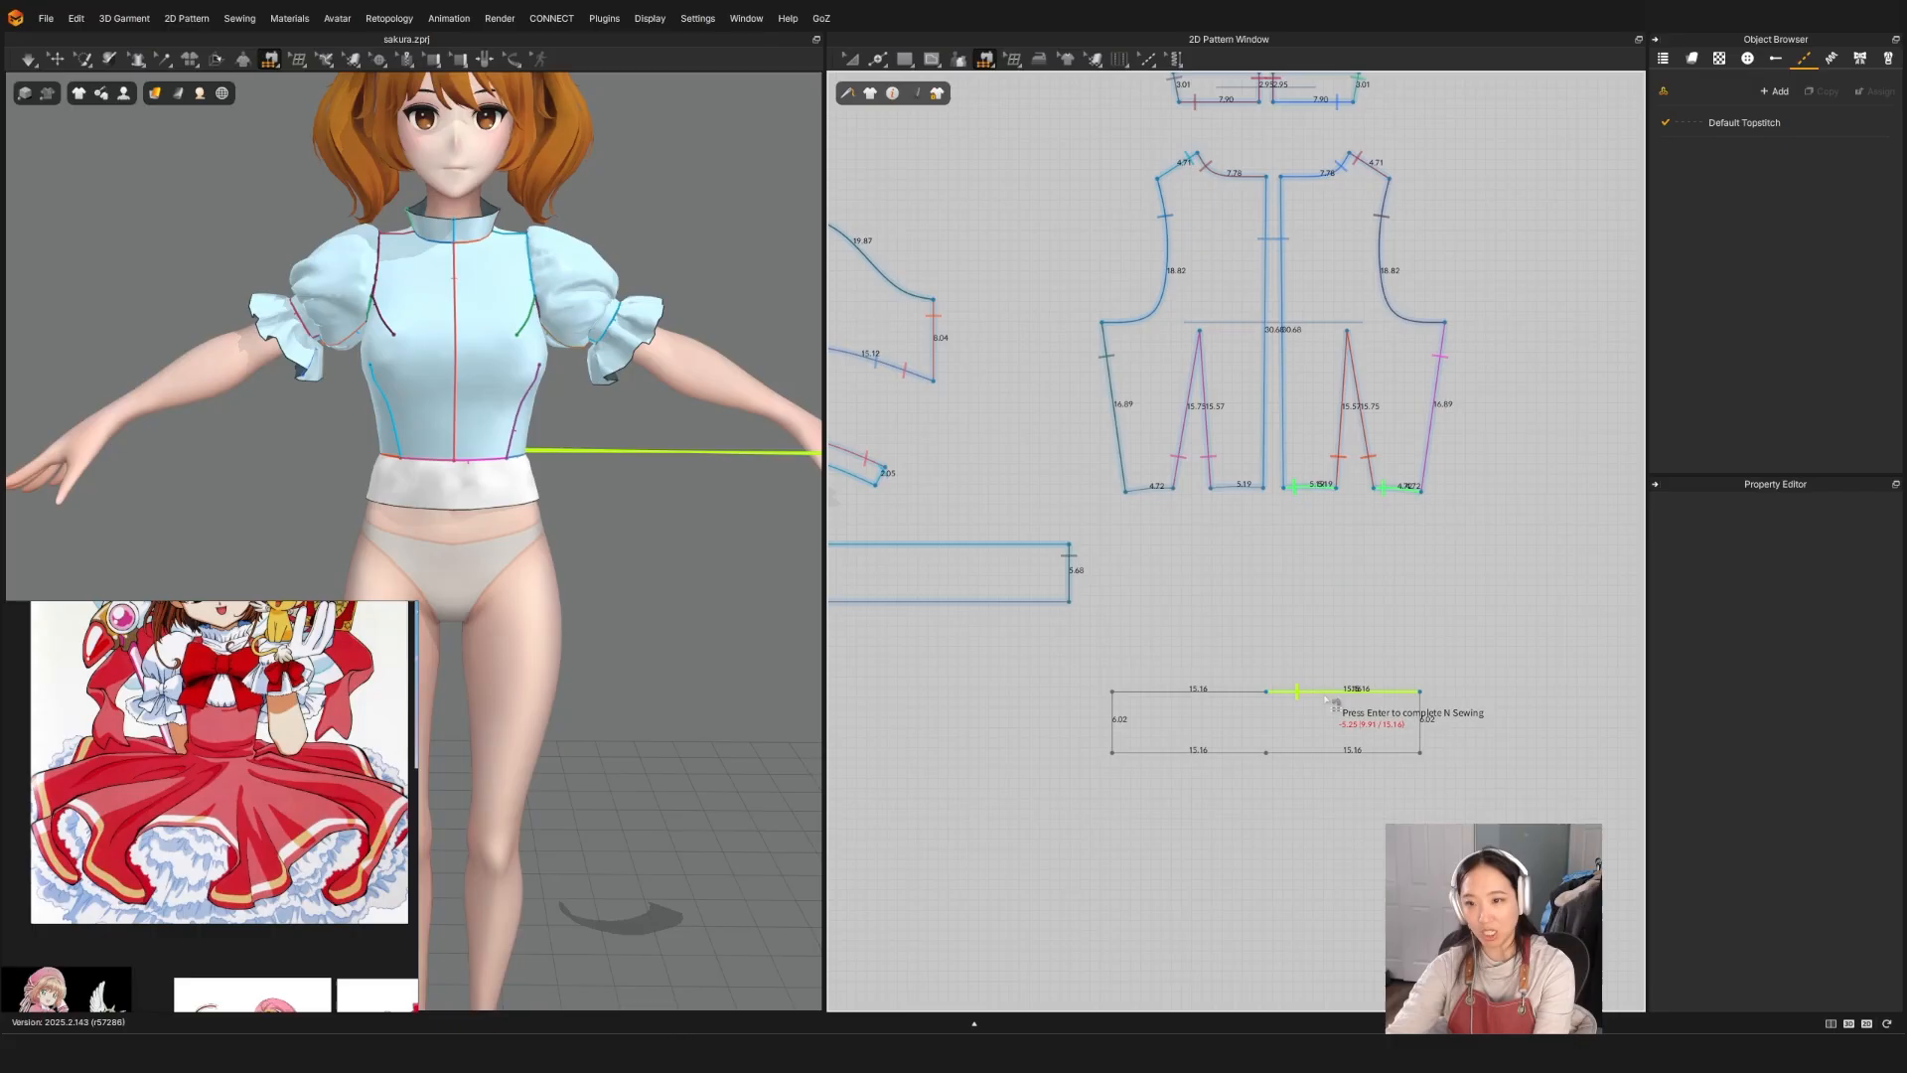
key(Return)
Step: Sew the left-hand back bodice pattern's two lower edges to the left half of the copied rectangle's upper edge
click(1241, 485)
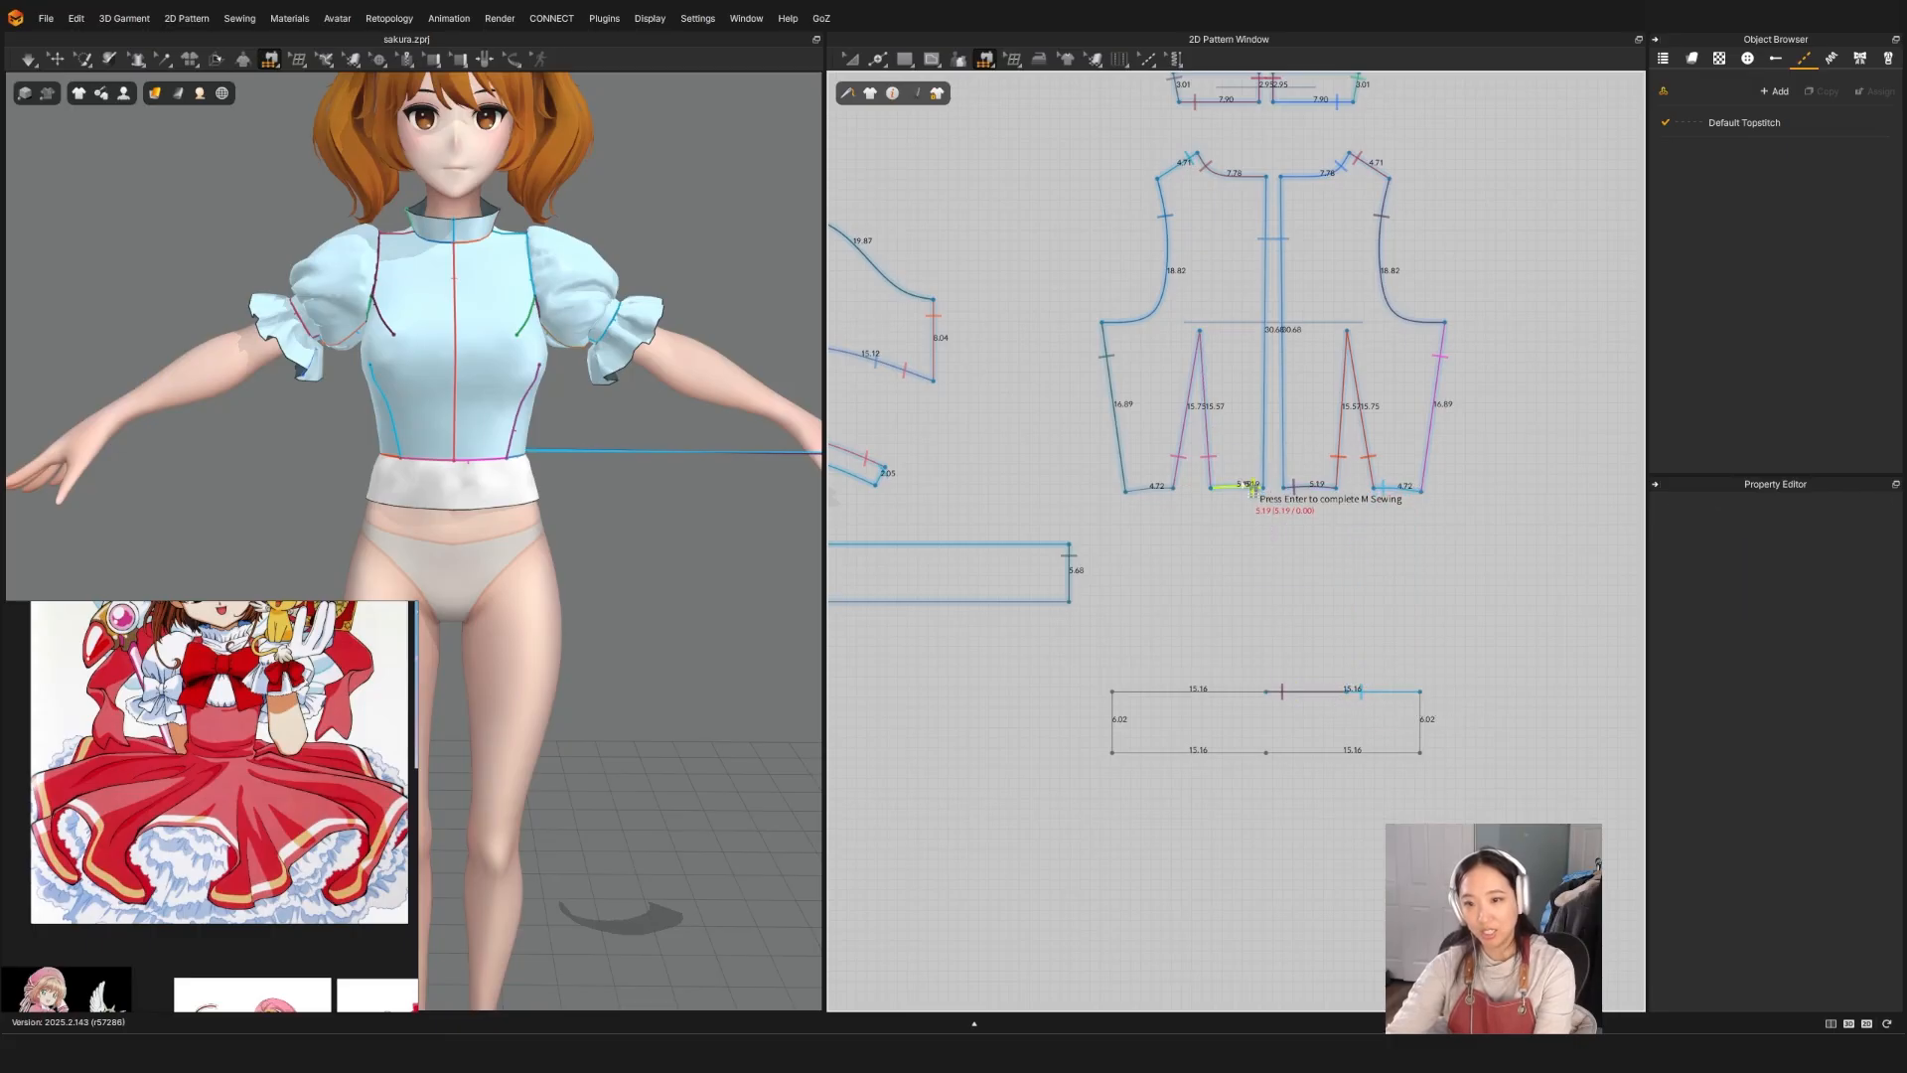
click(1164, 488)
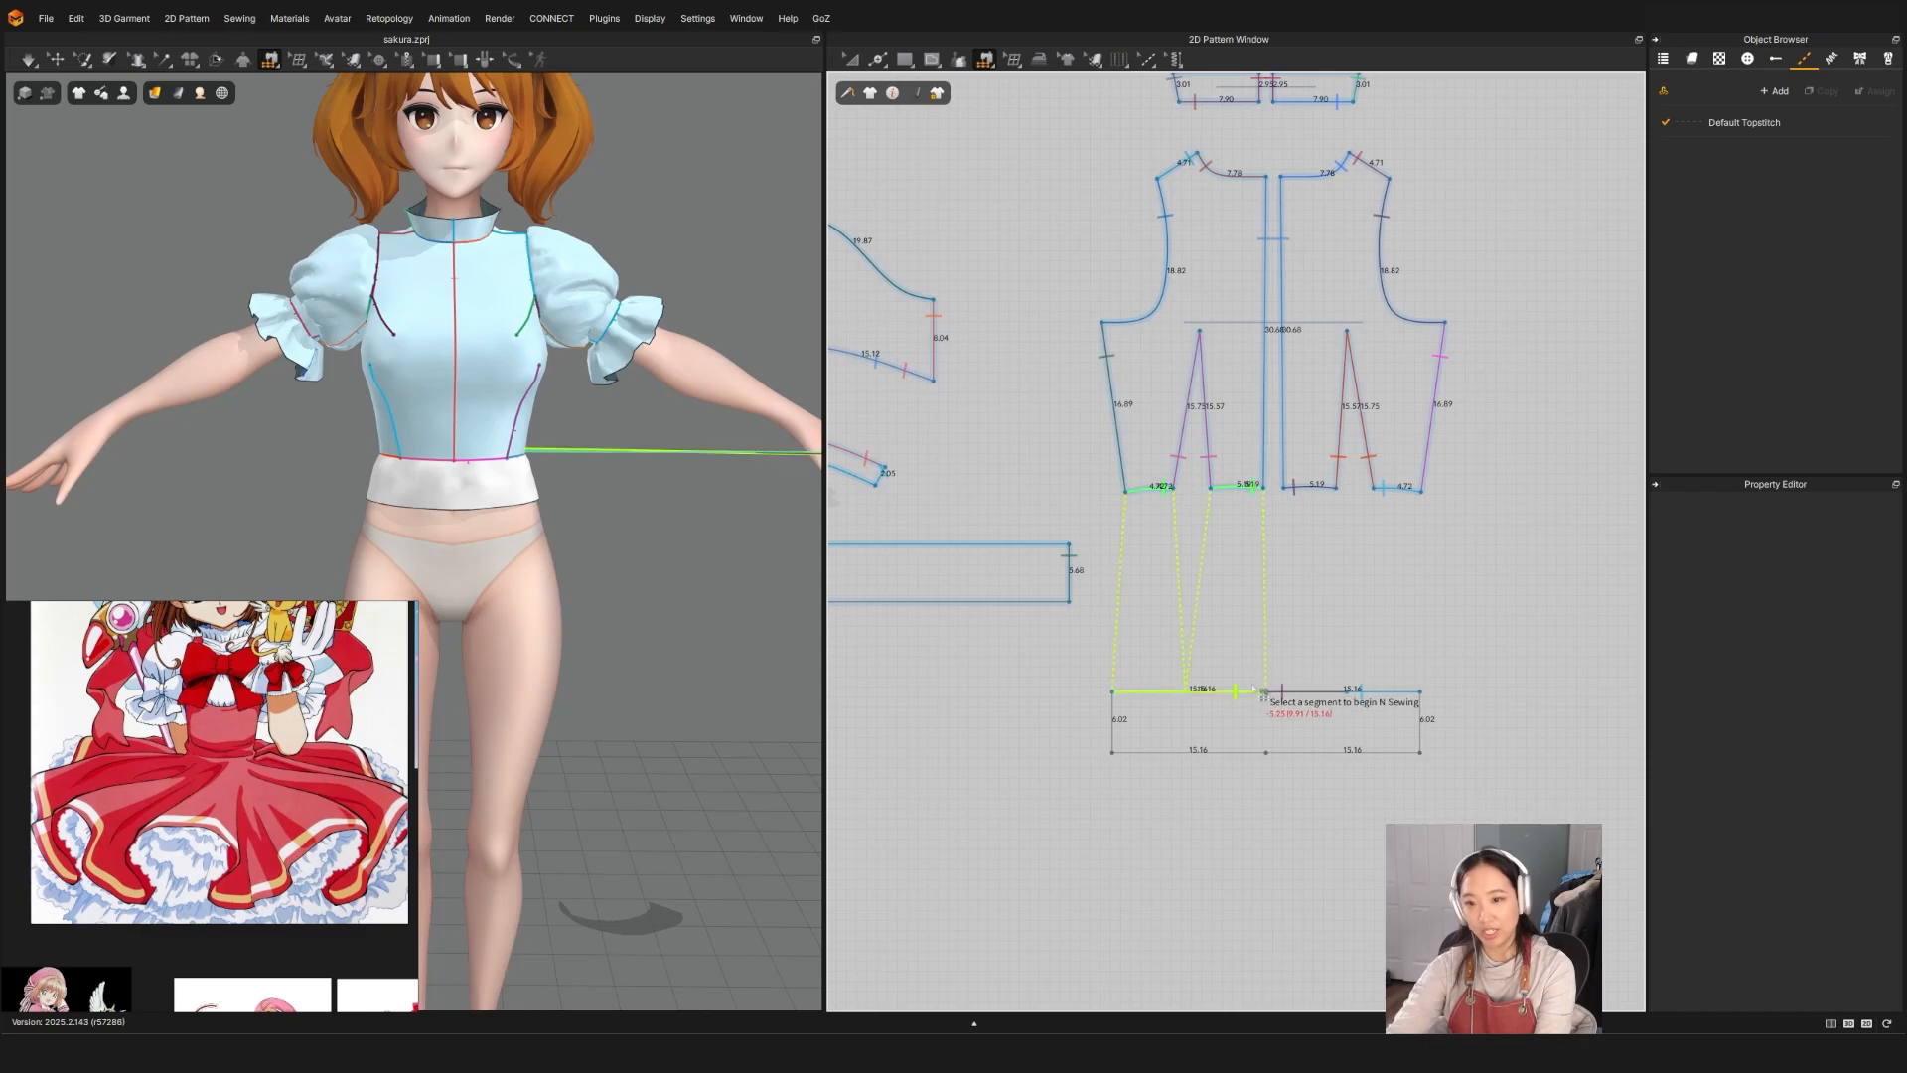
key(Return)
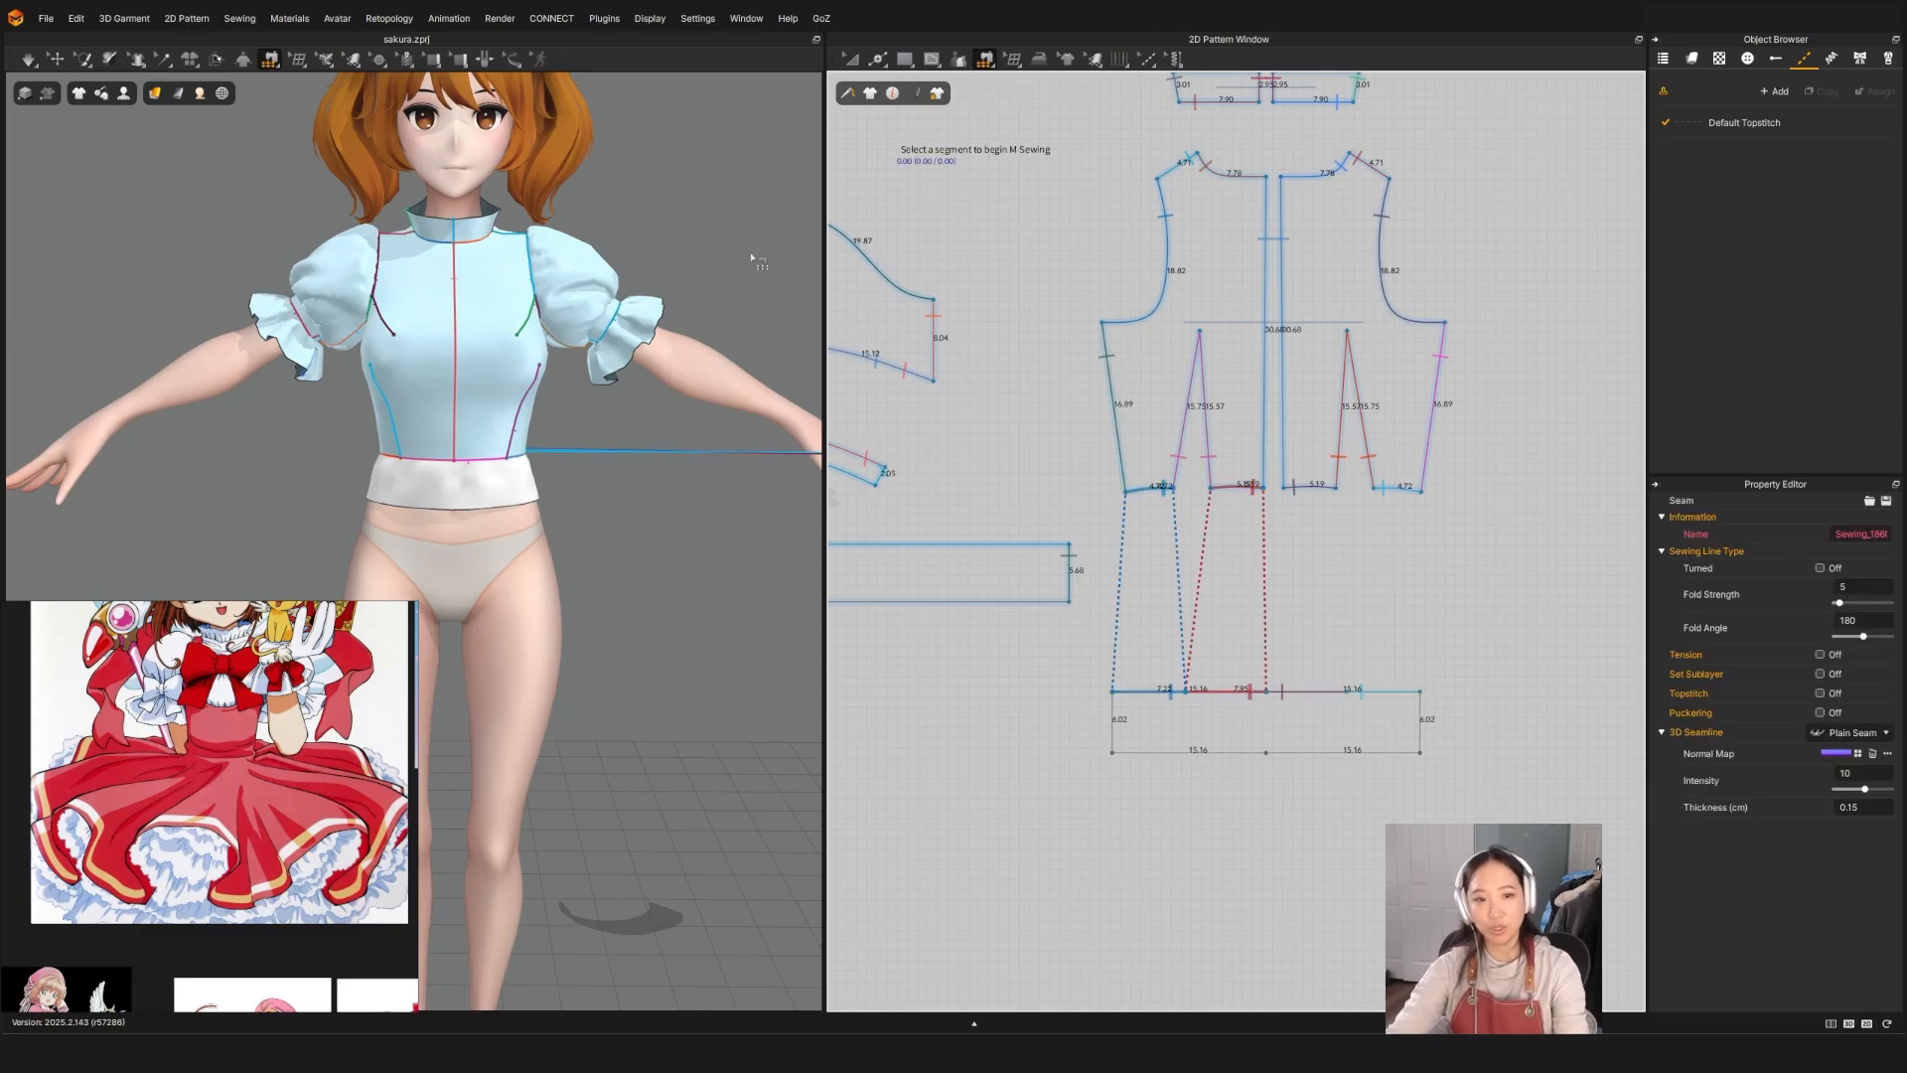
Step: Superimpose the back waist rectangle onto the back bodice hem in 3D using the Side option
key(a)
scroll(650, 390, down, 5)
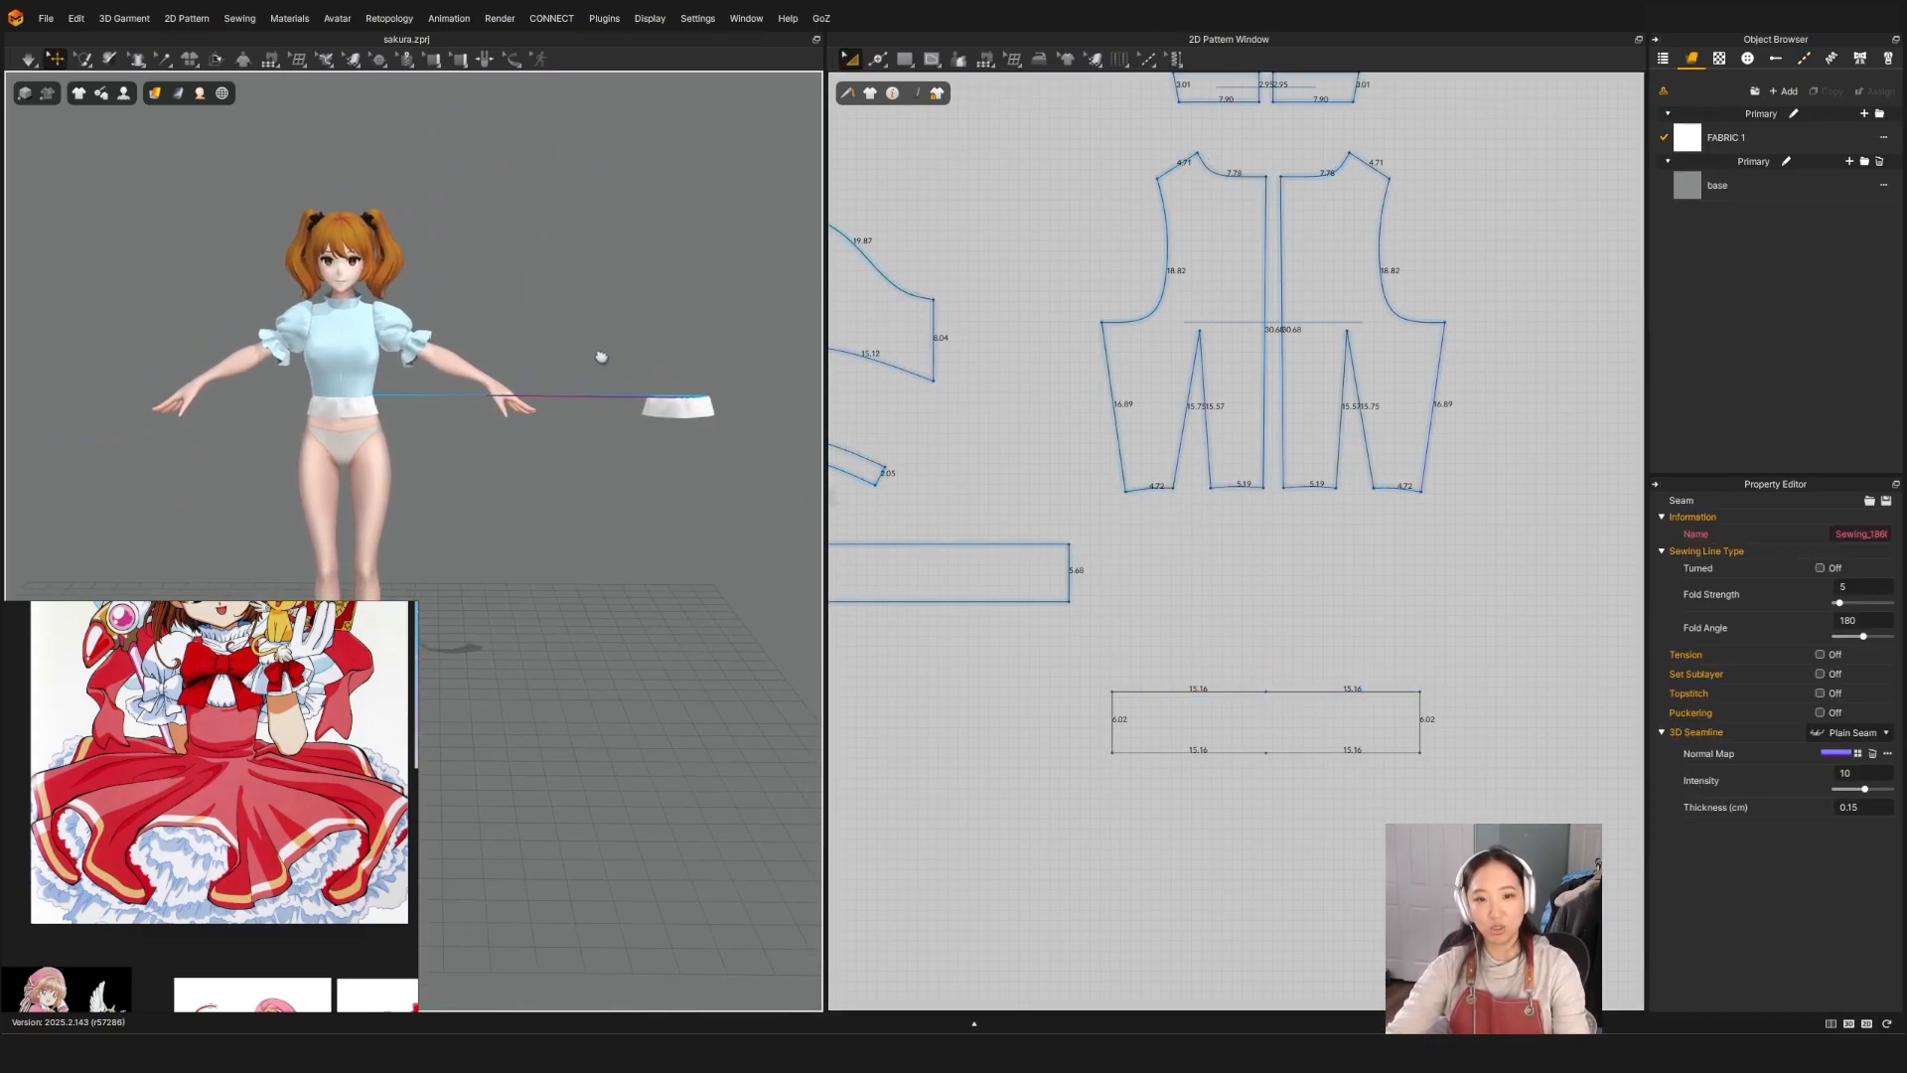
right_click(706, 427)
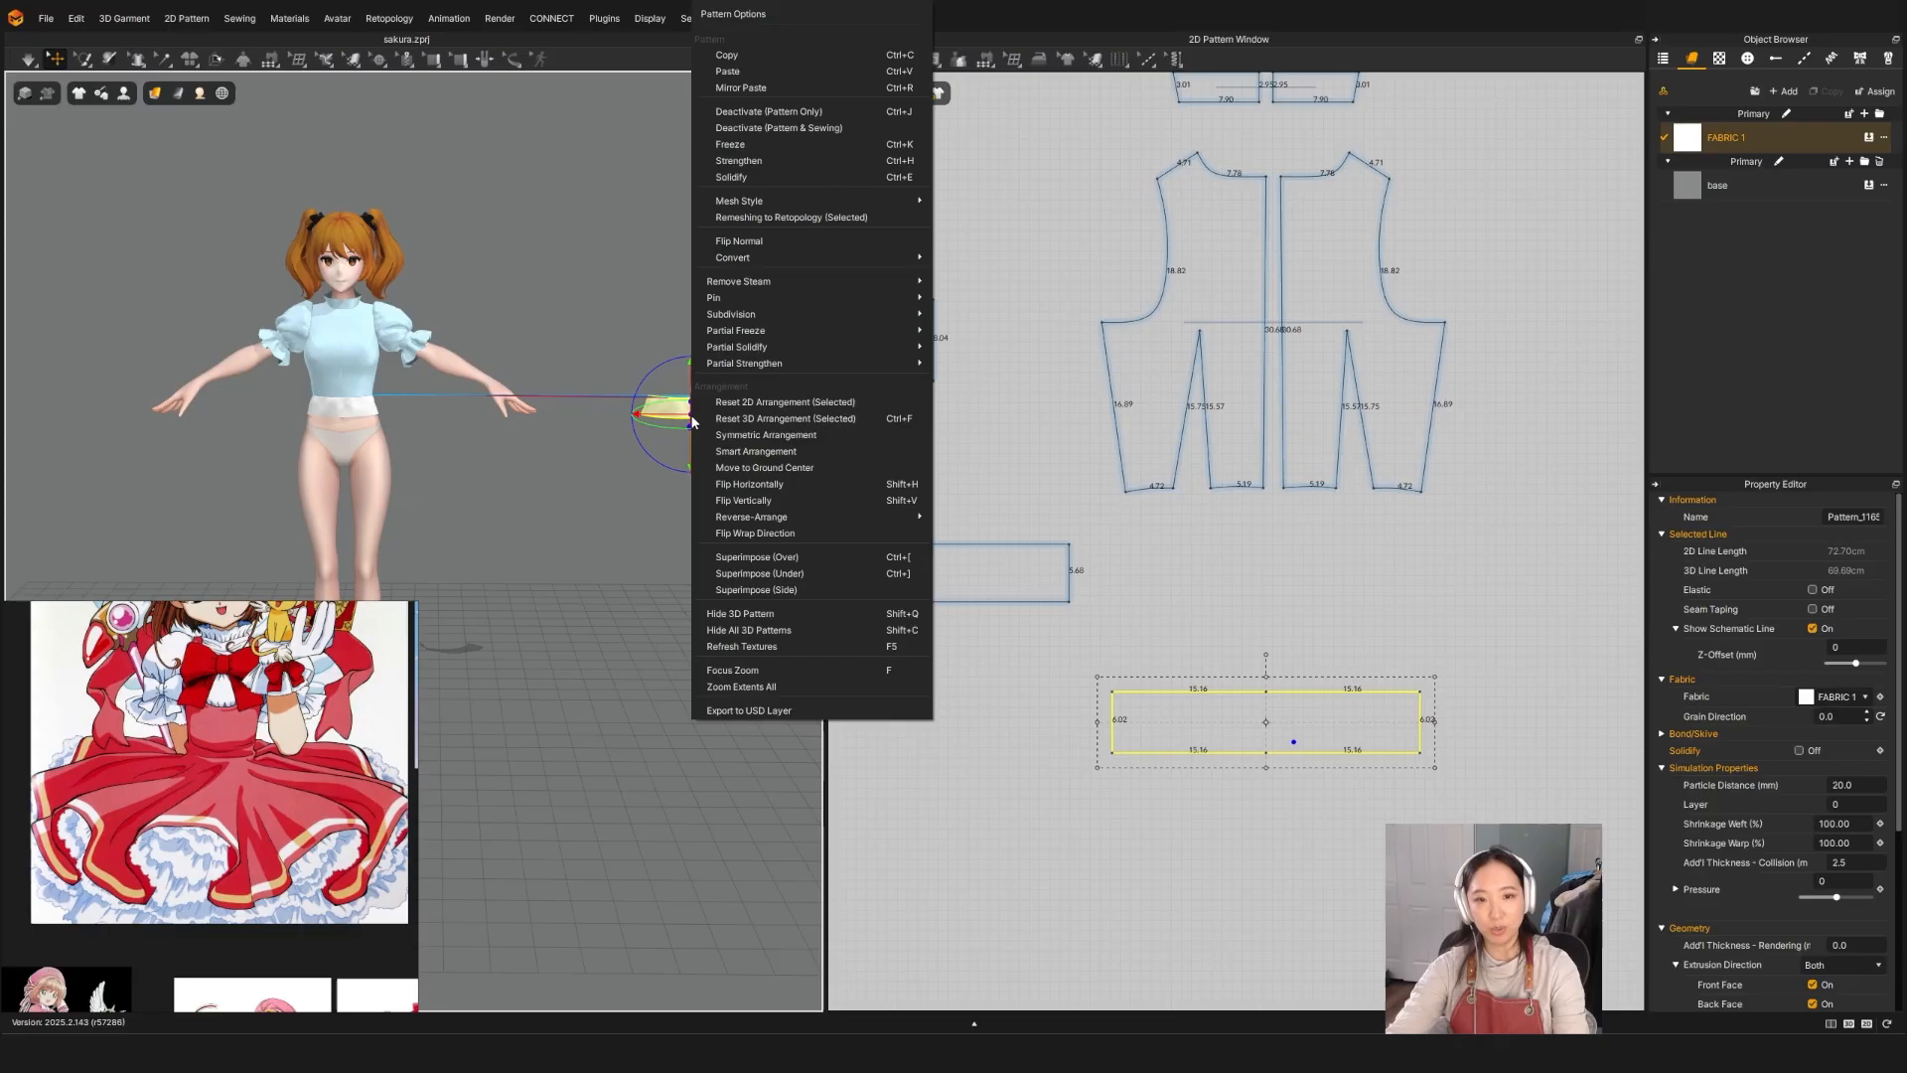
click(771, 593)
right_drag(678, 322, 716, 436)
Step: Simulate the garment and pull the back waist piece's fabric into place around the avatar's lower back
key(space)
key(w)
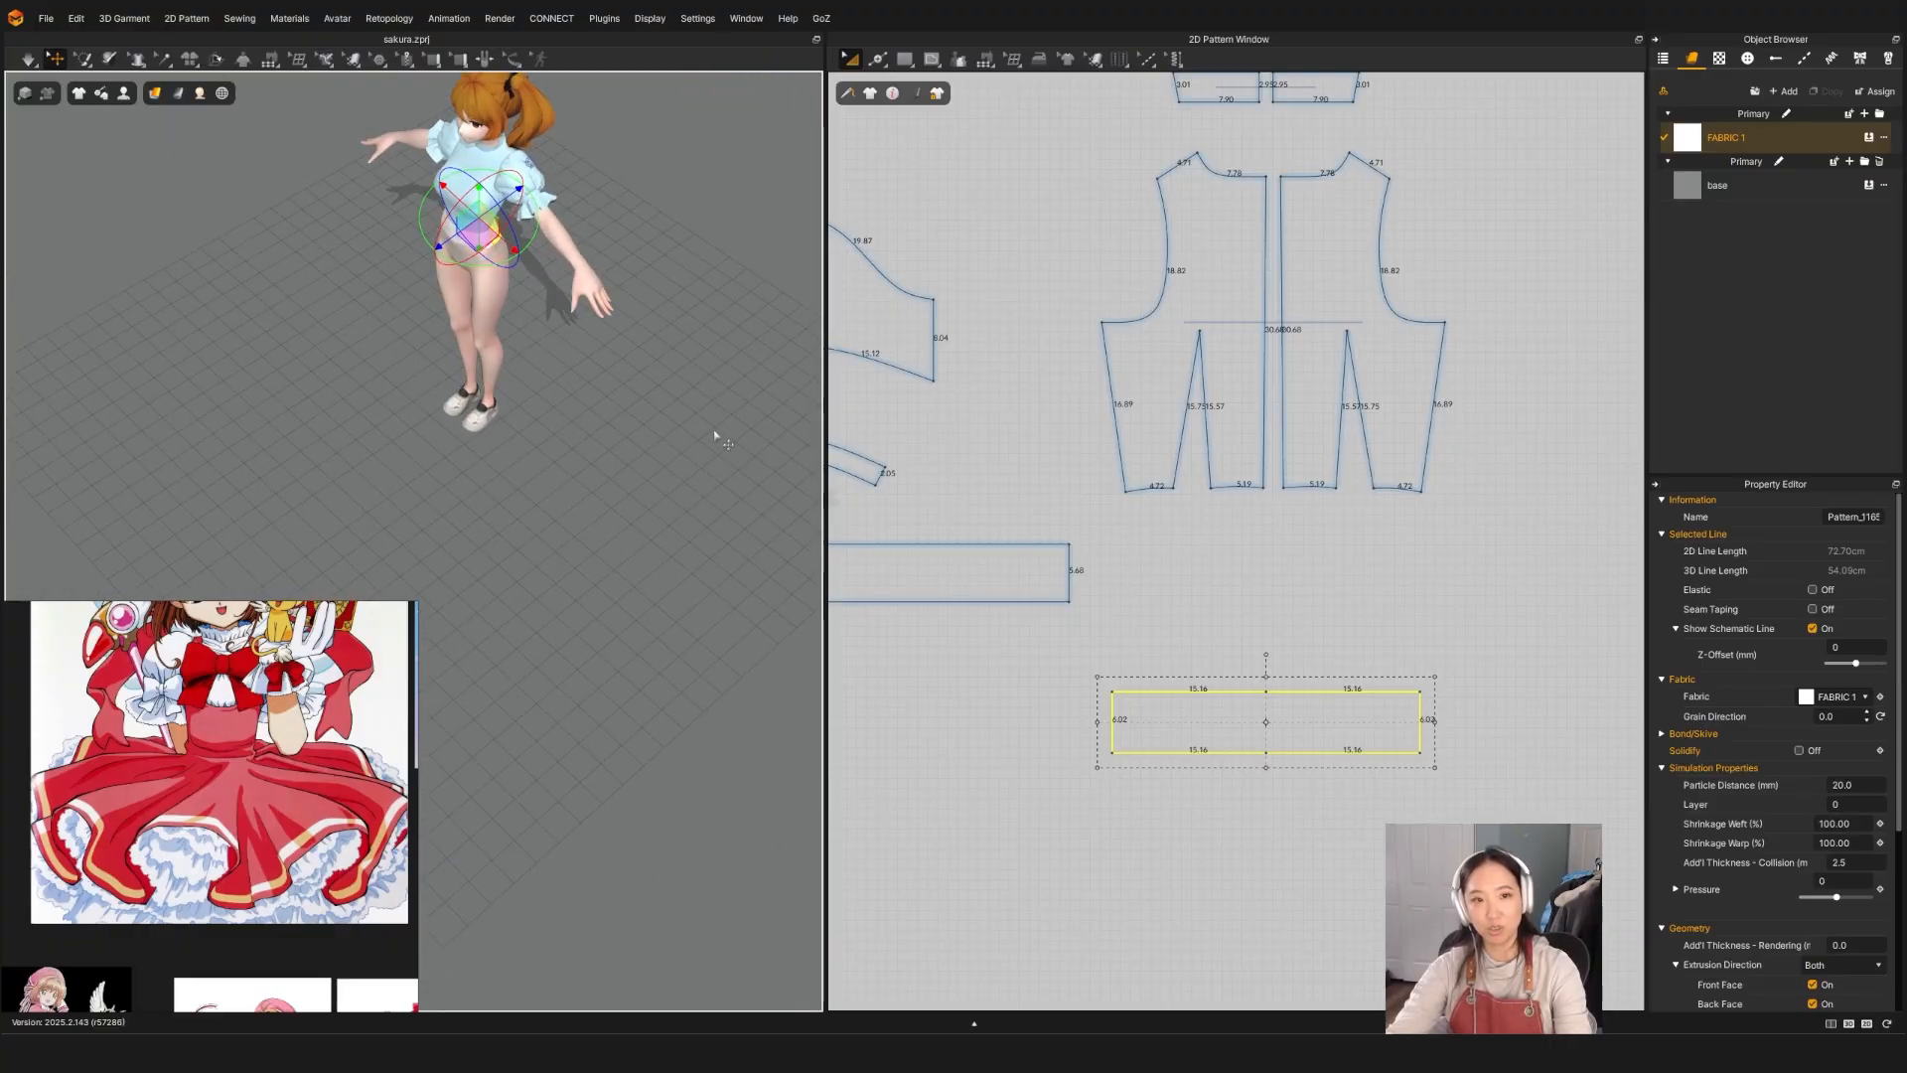
key(1)
right_drag(602, 452, 495, 463)
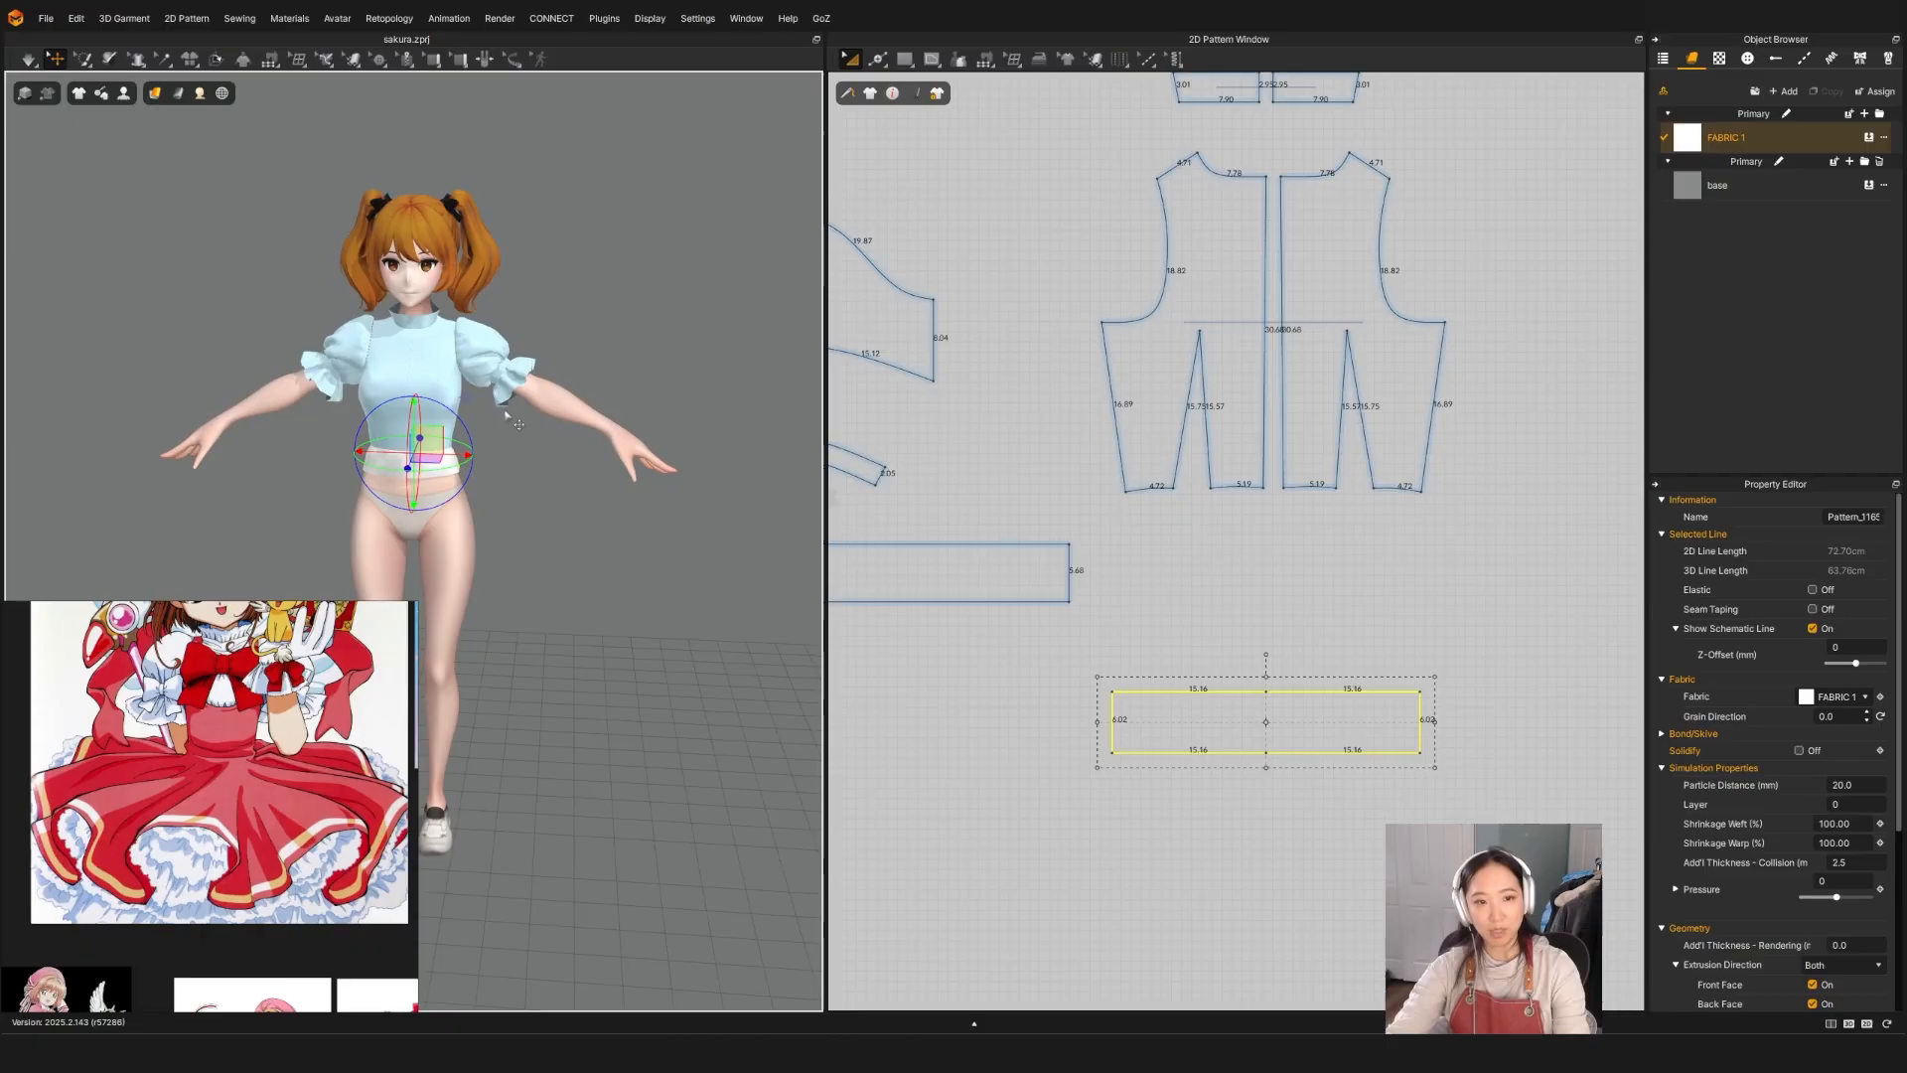
scroll(600, 396, up, 5)
right_drag(600, 396, 381, 450)
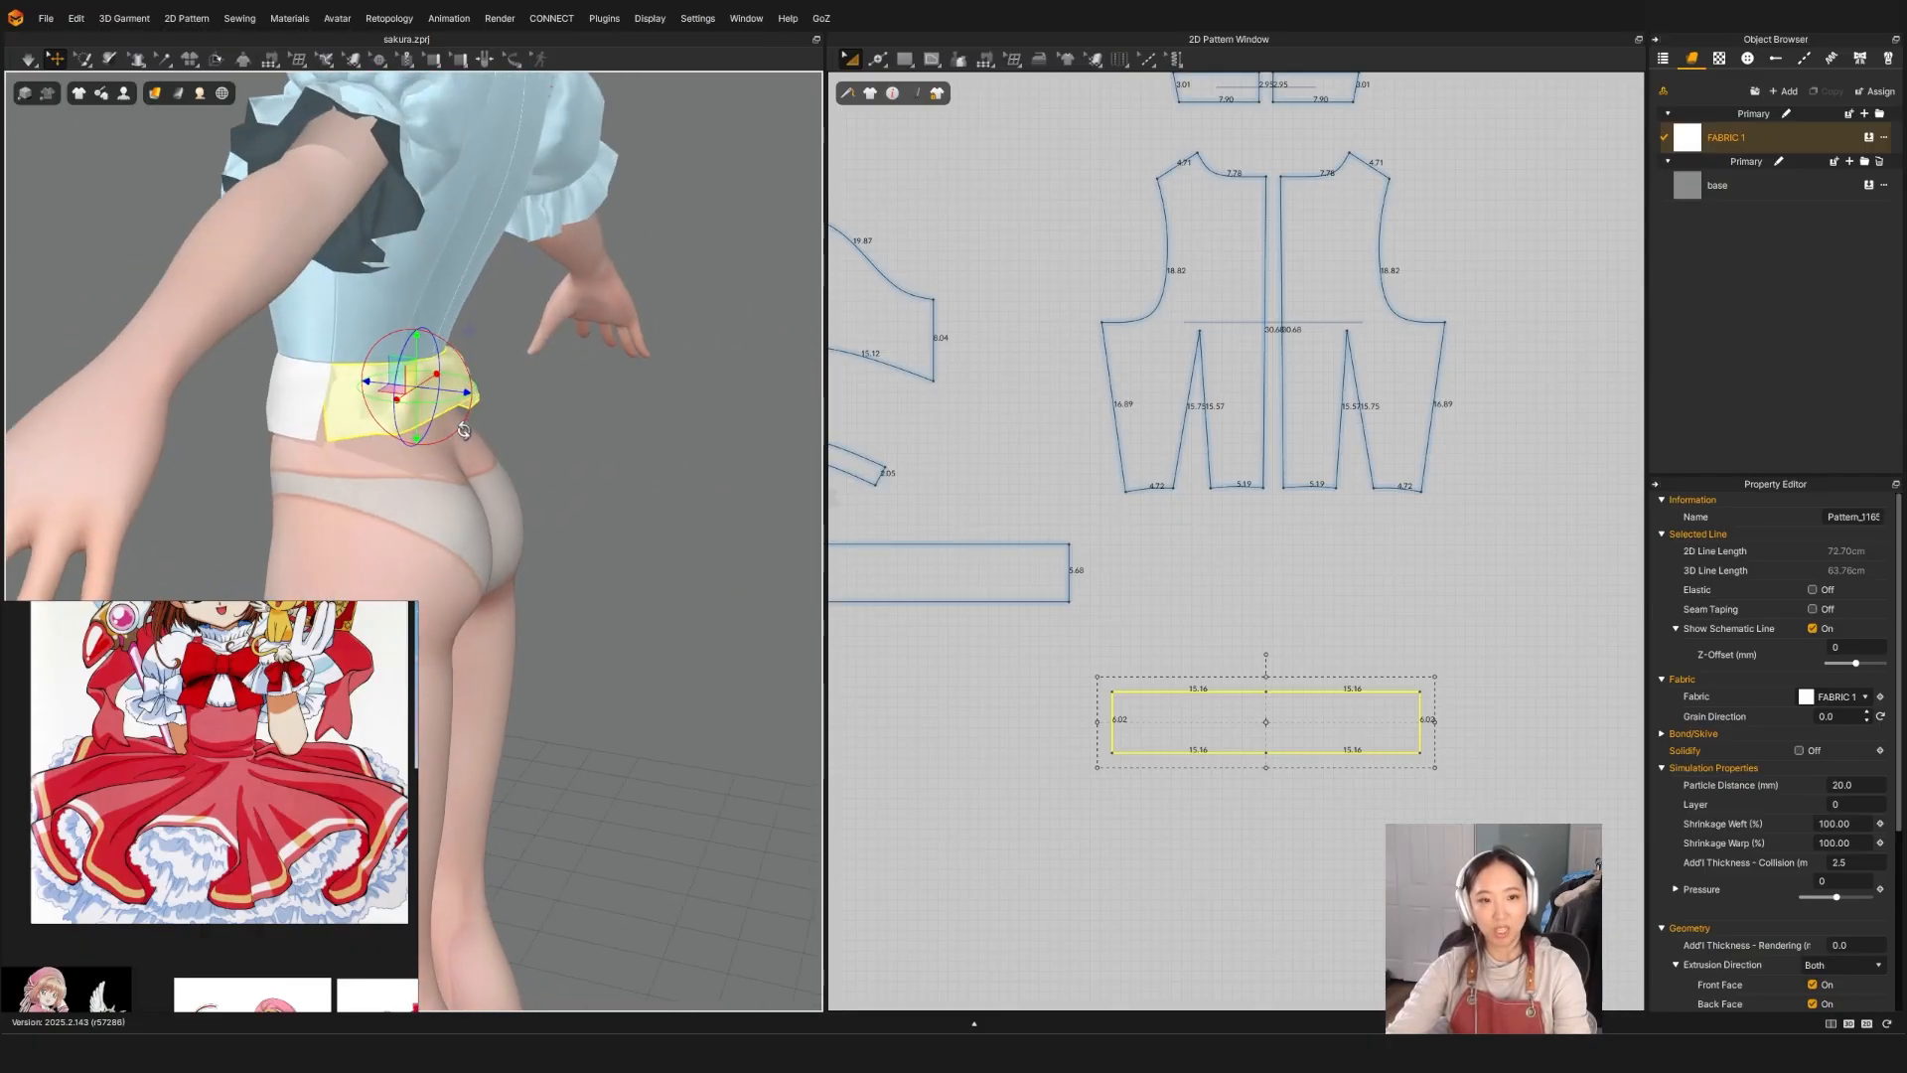
scroll(381, 450, up, 2)
key(space)
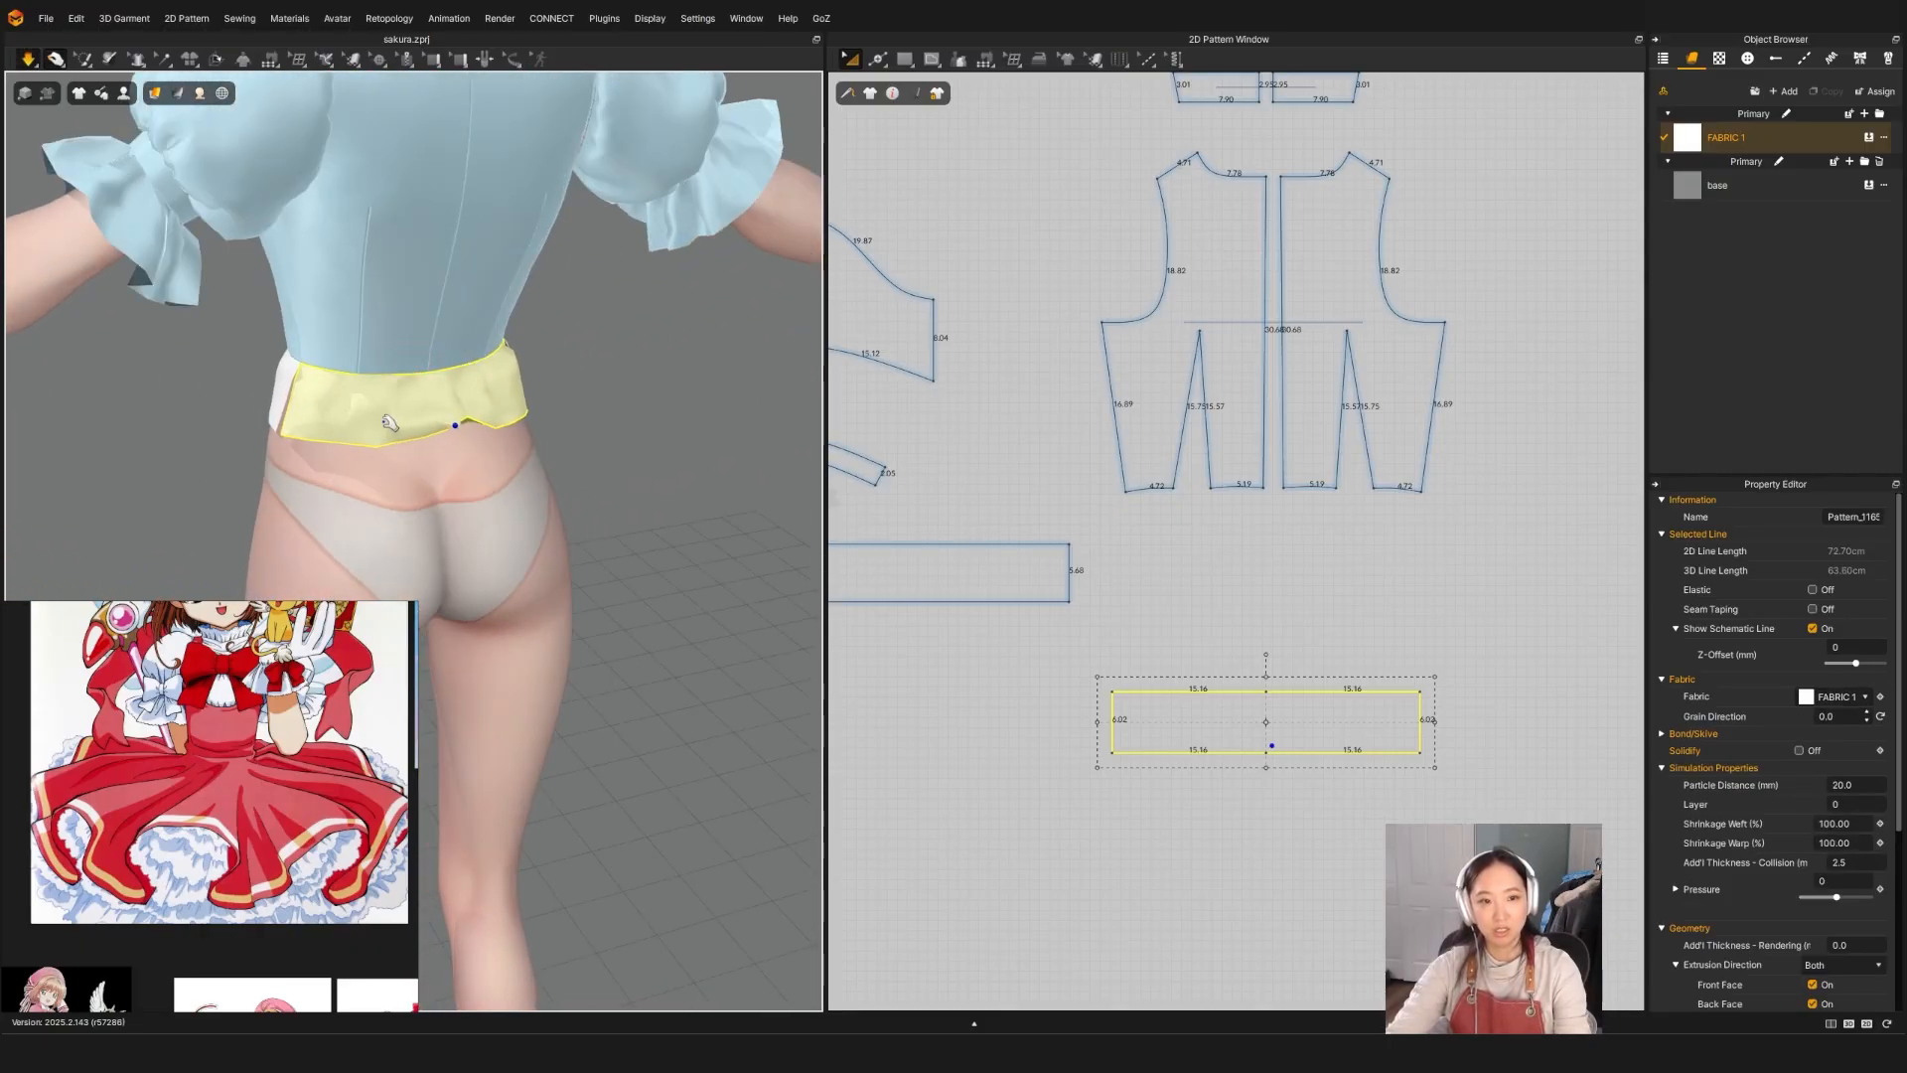
drag(380, 422, 561, 544)
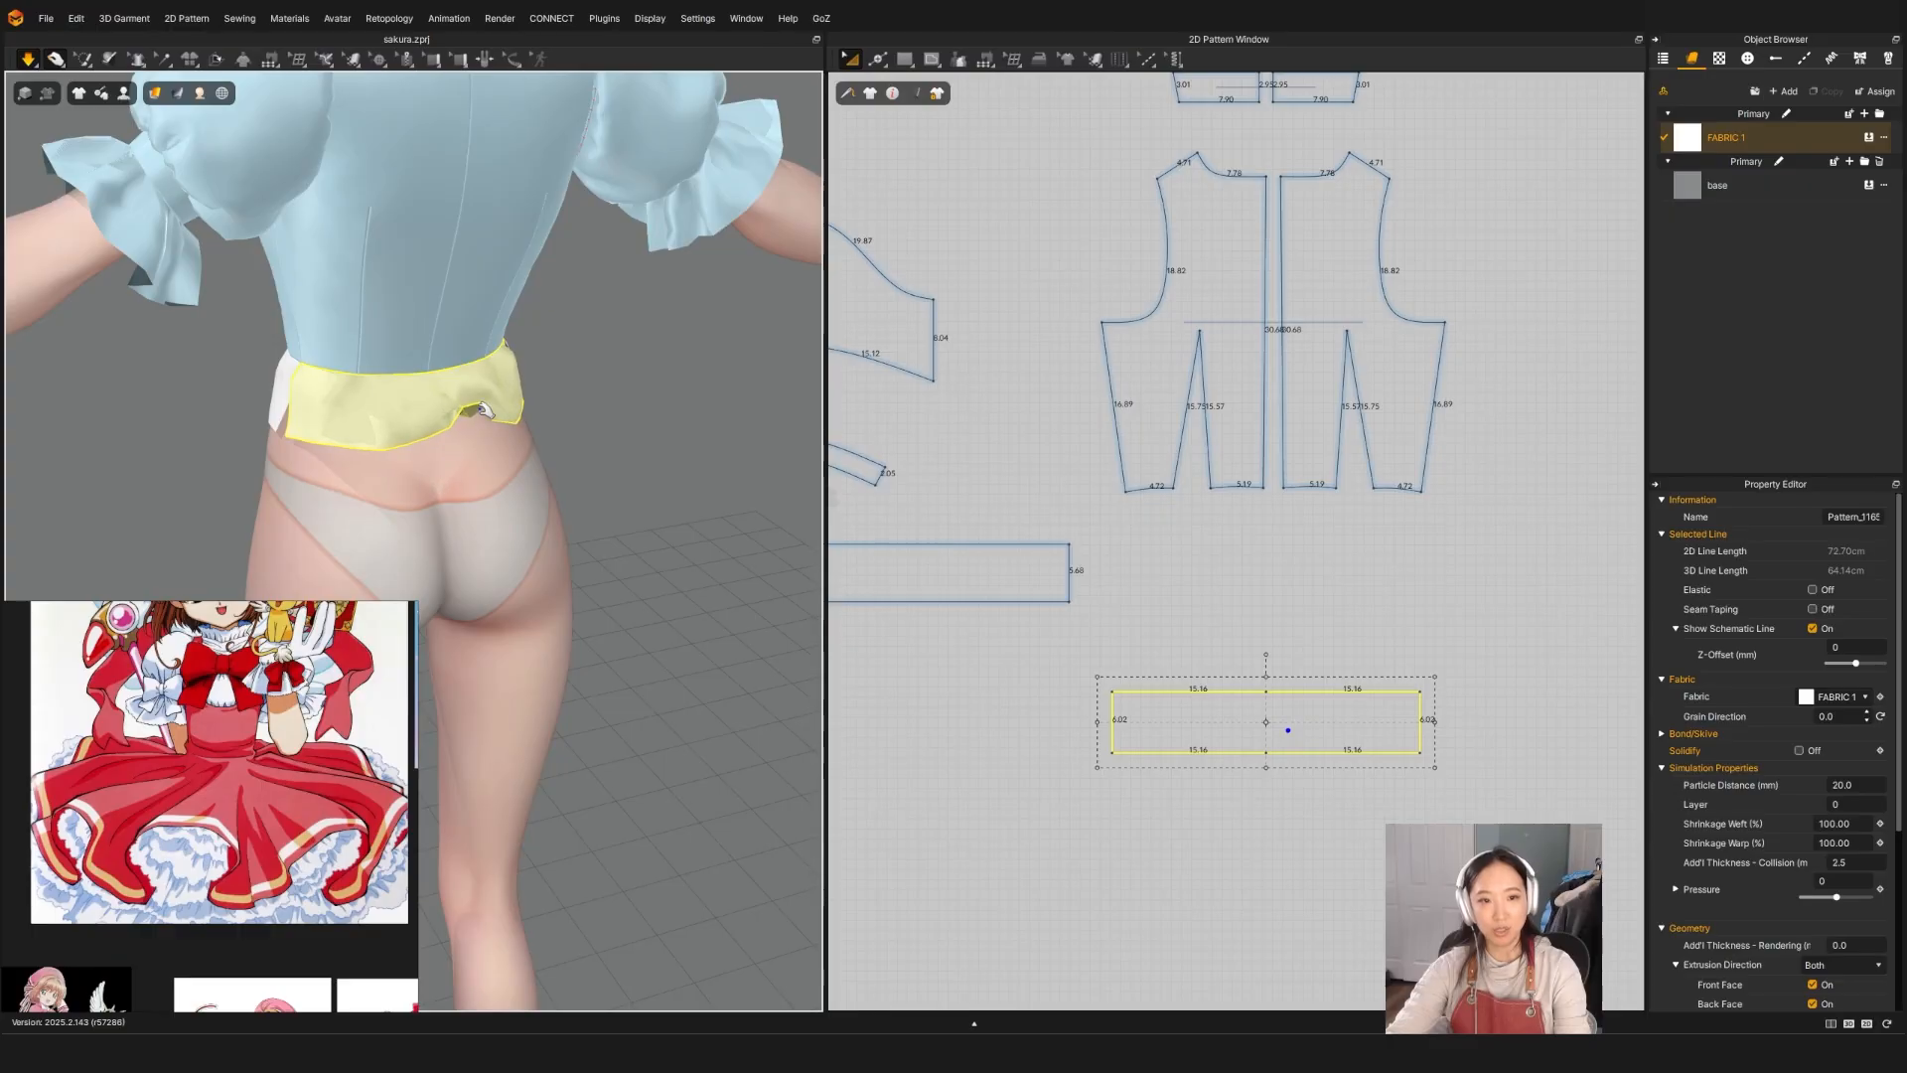
key(space)
Step: Sew the side edges of the front waist rectangle to the matching side edges of the back waist rectangle
key(b)
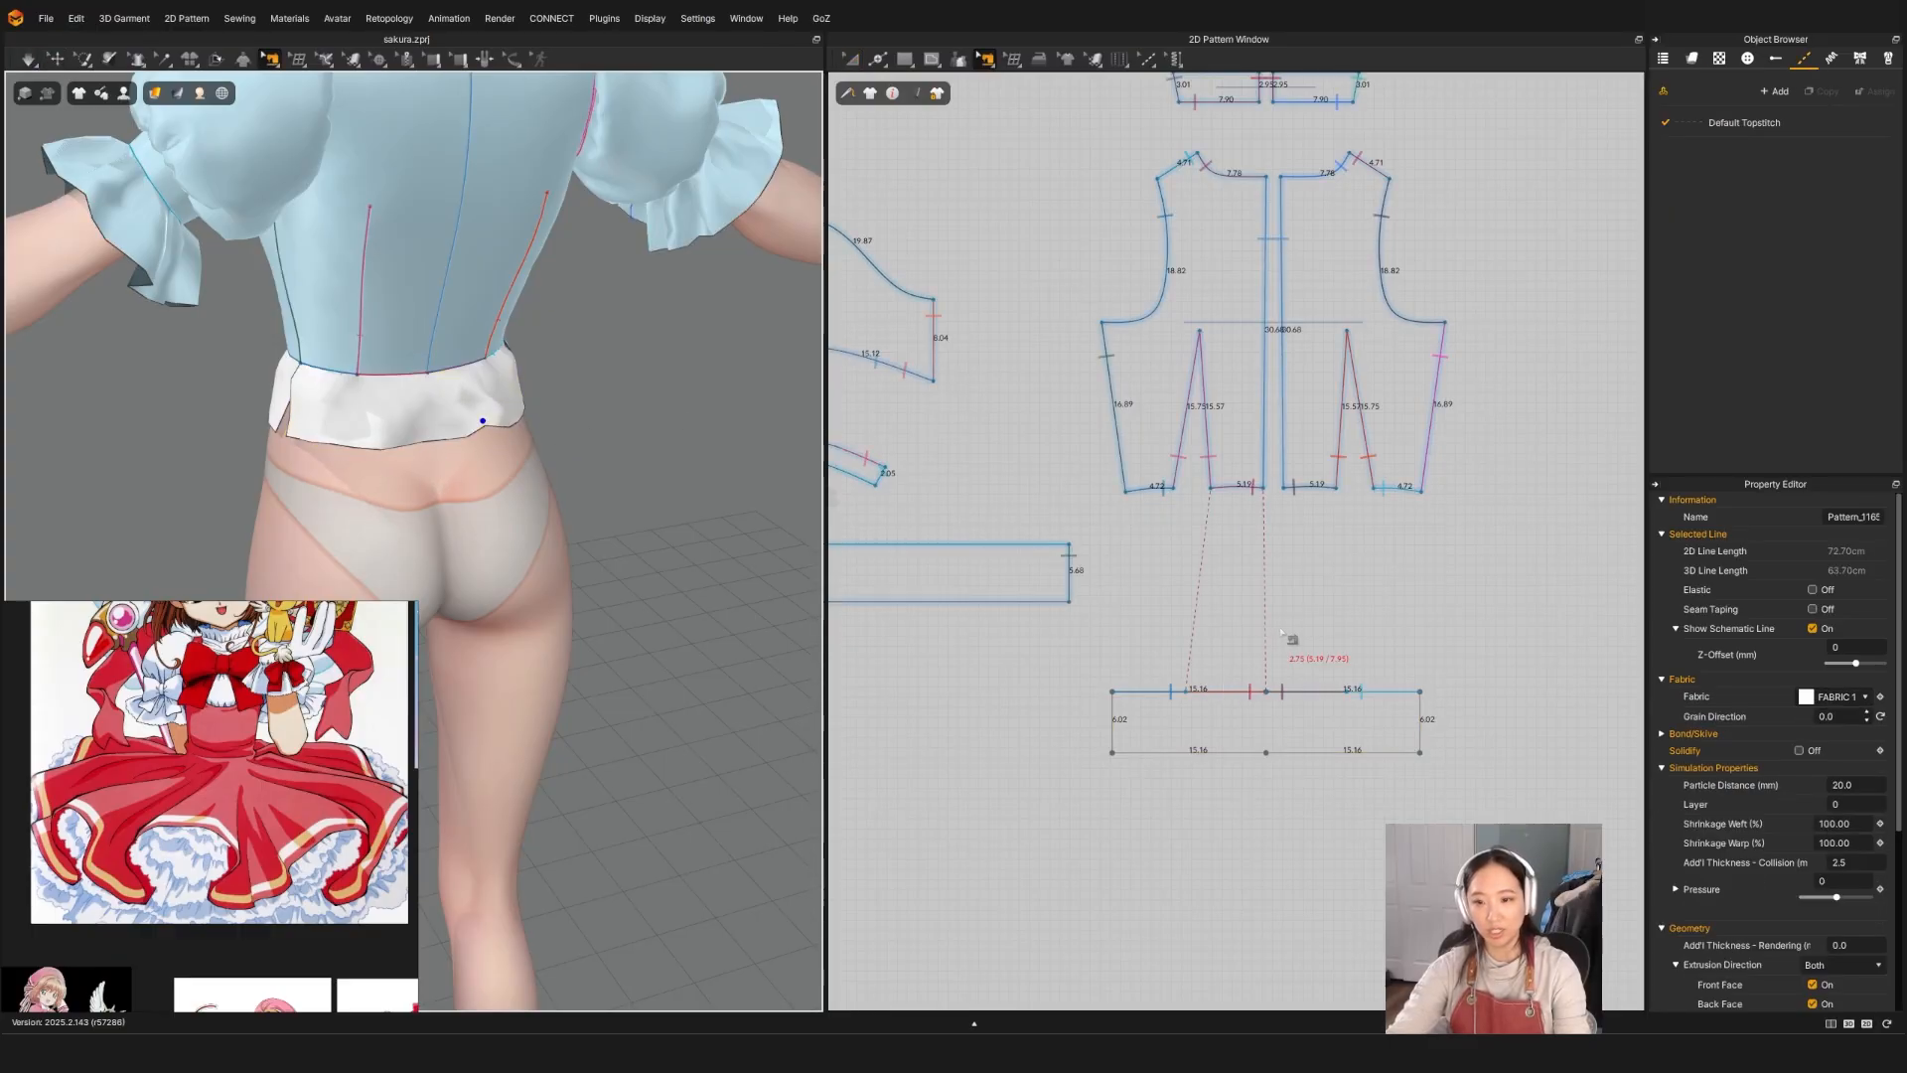
scroll(1281, 630, down, 4)
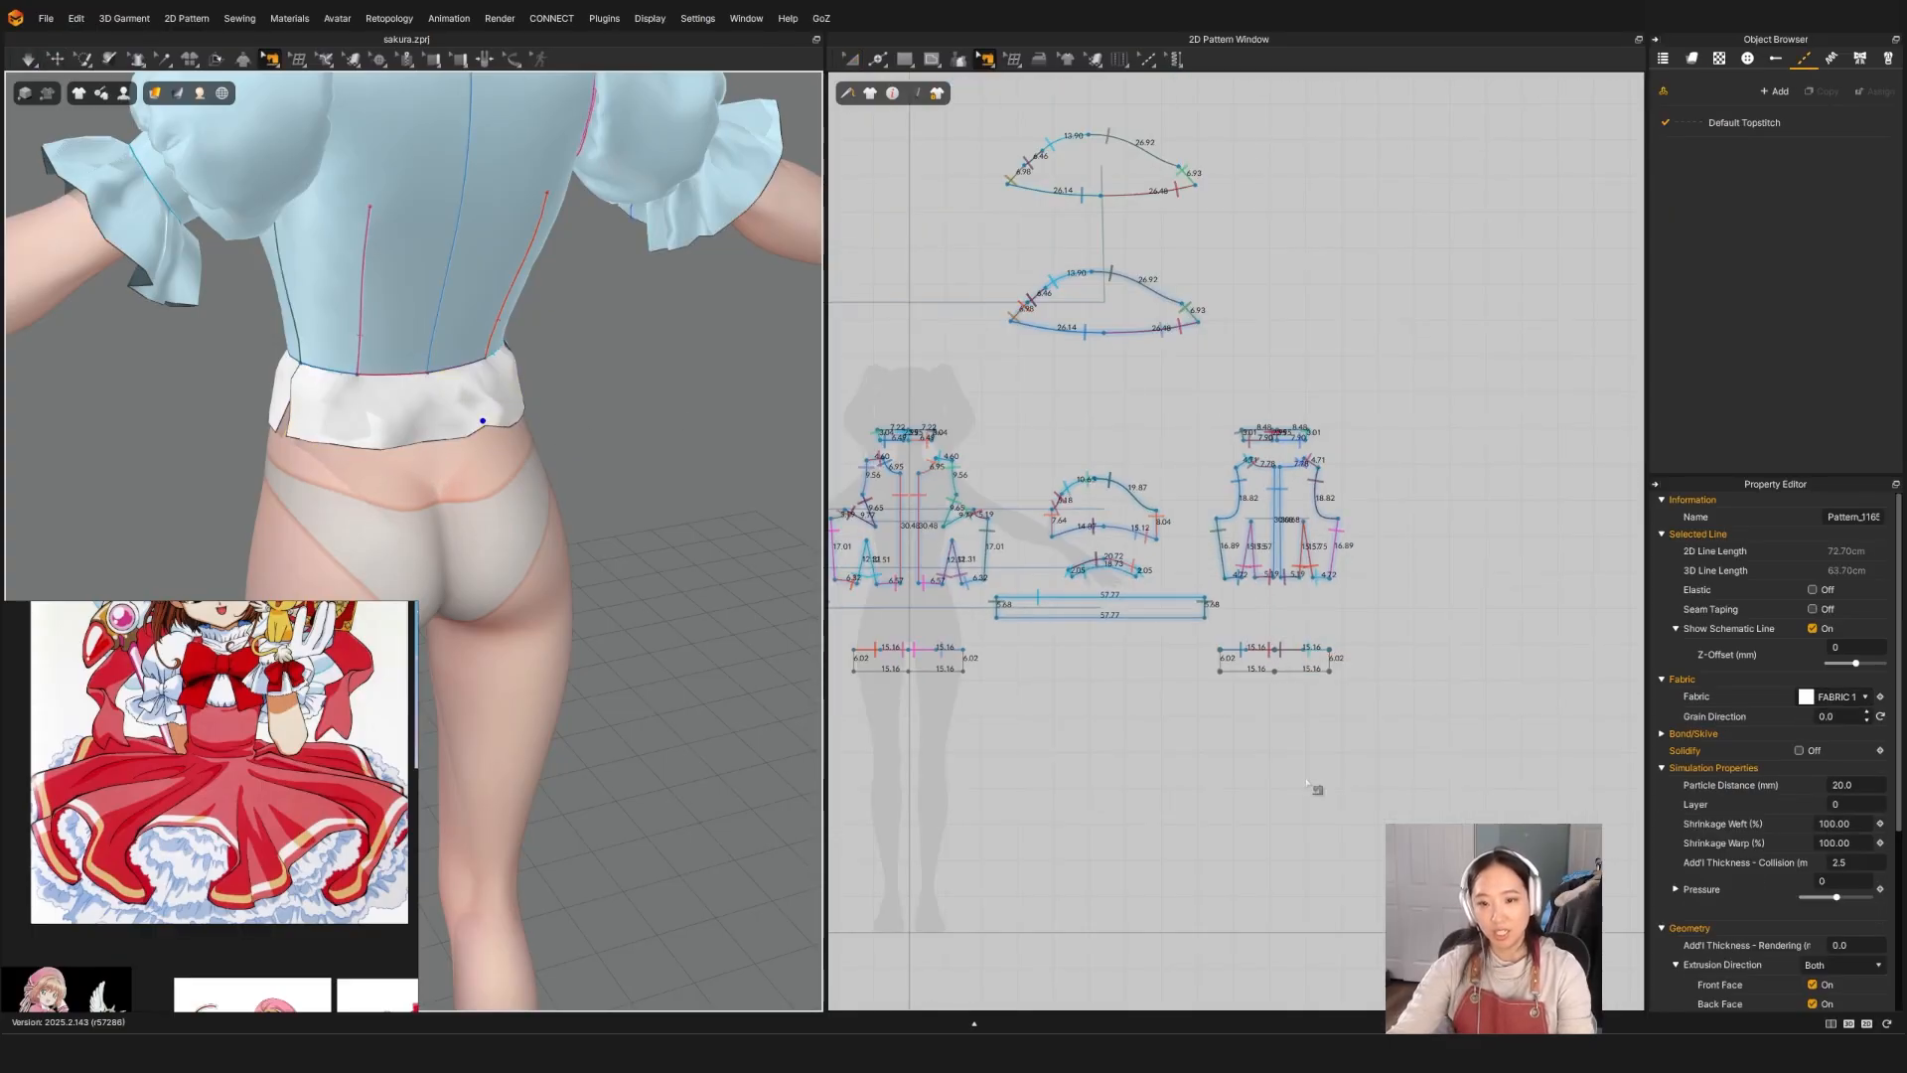
click(963, 660)
click(1220, 660)
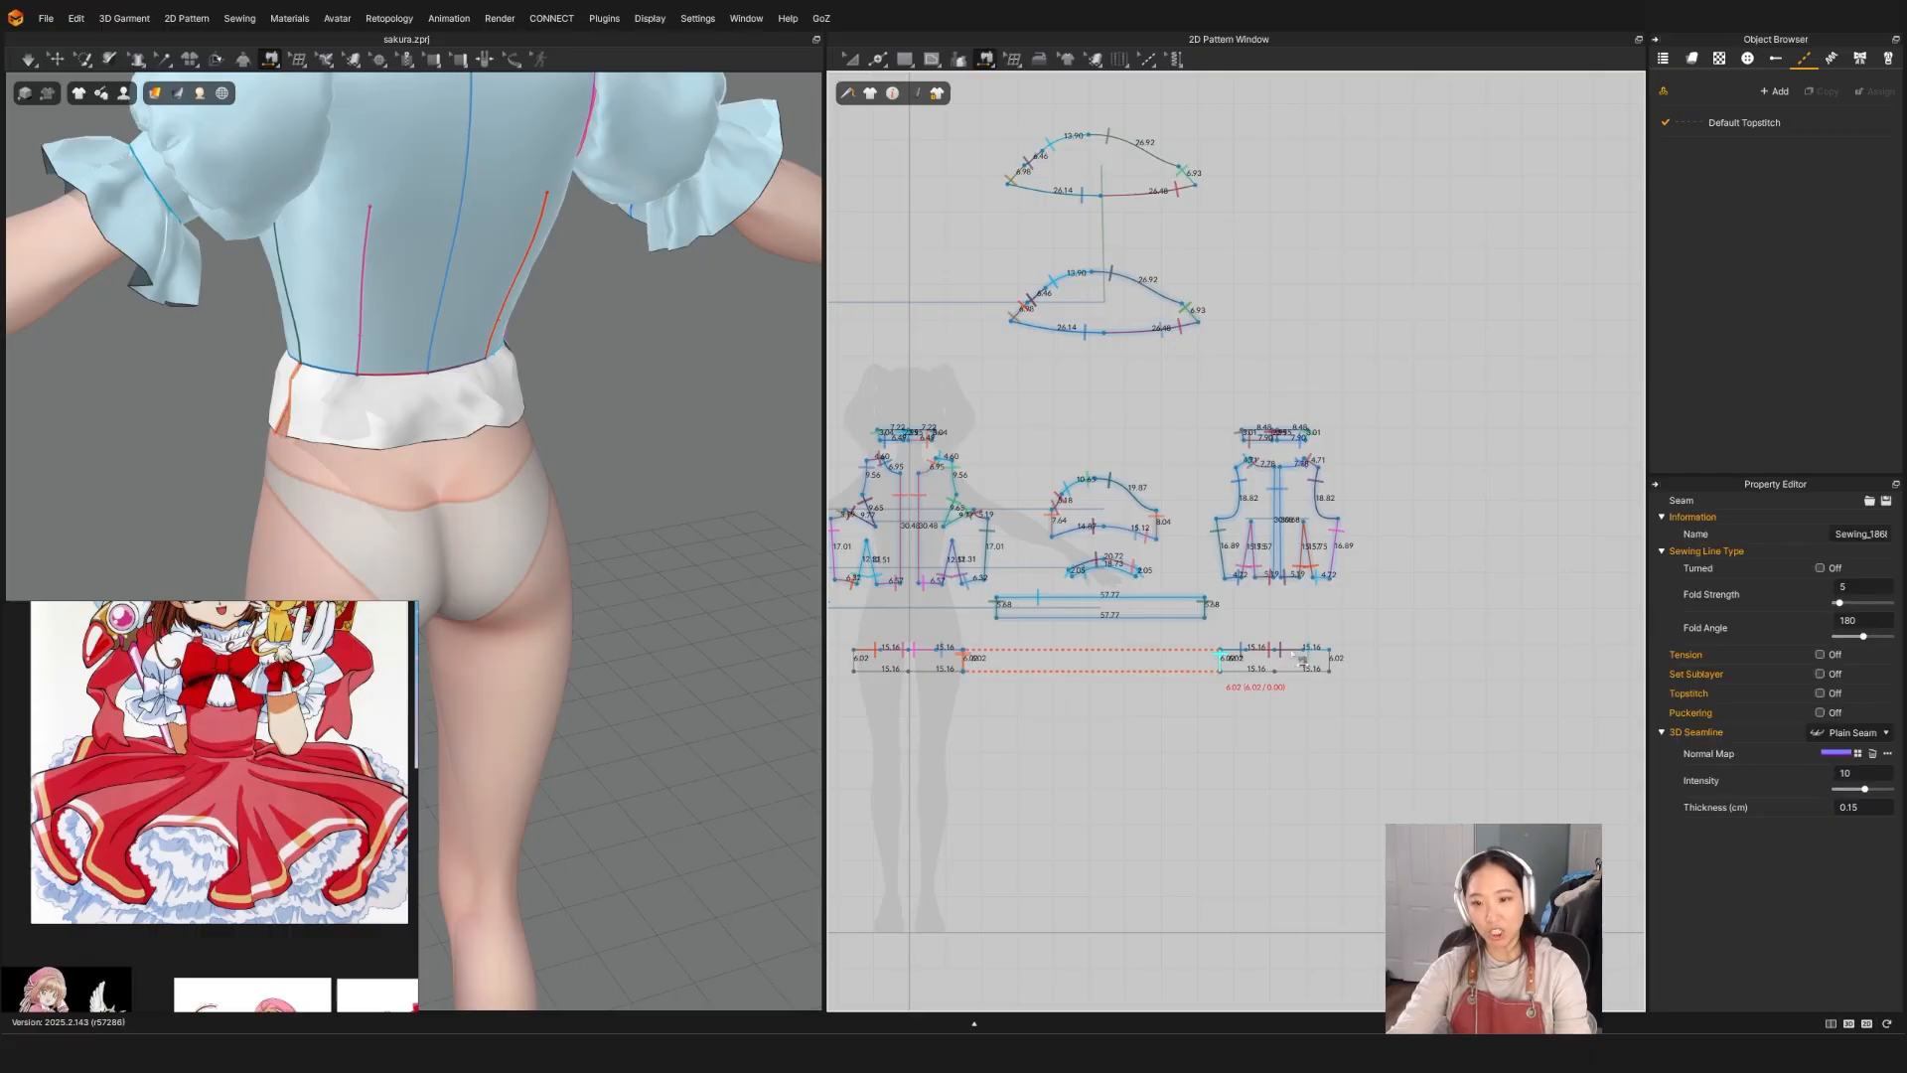
click(1331, 660)
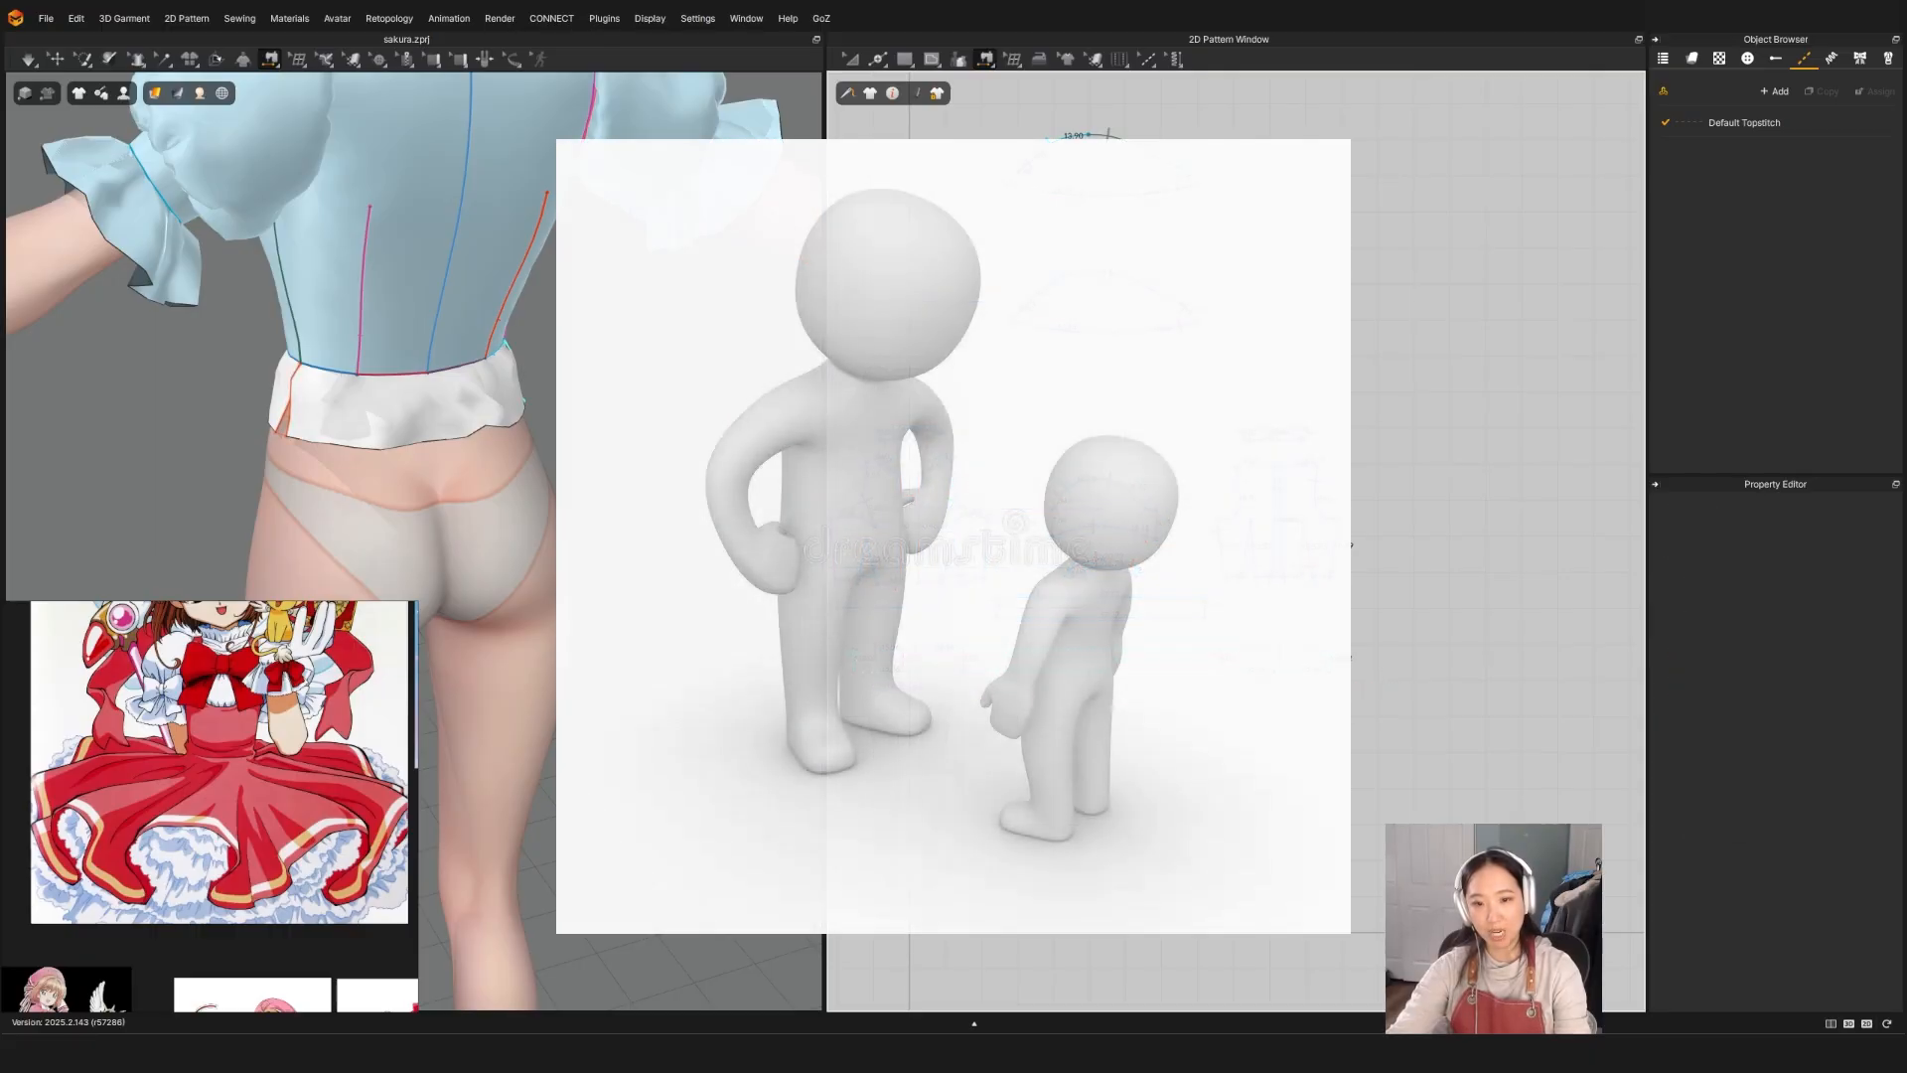
click(854, 661)
Step: Simulate the garment to close the waistband's side seams and inspect its fit from the front
key(q)
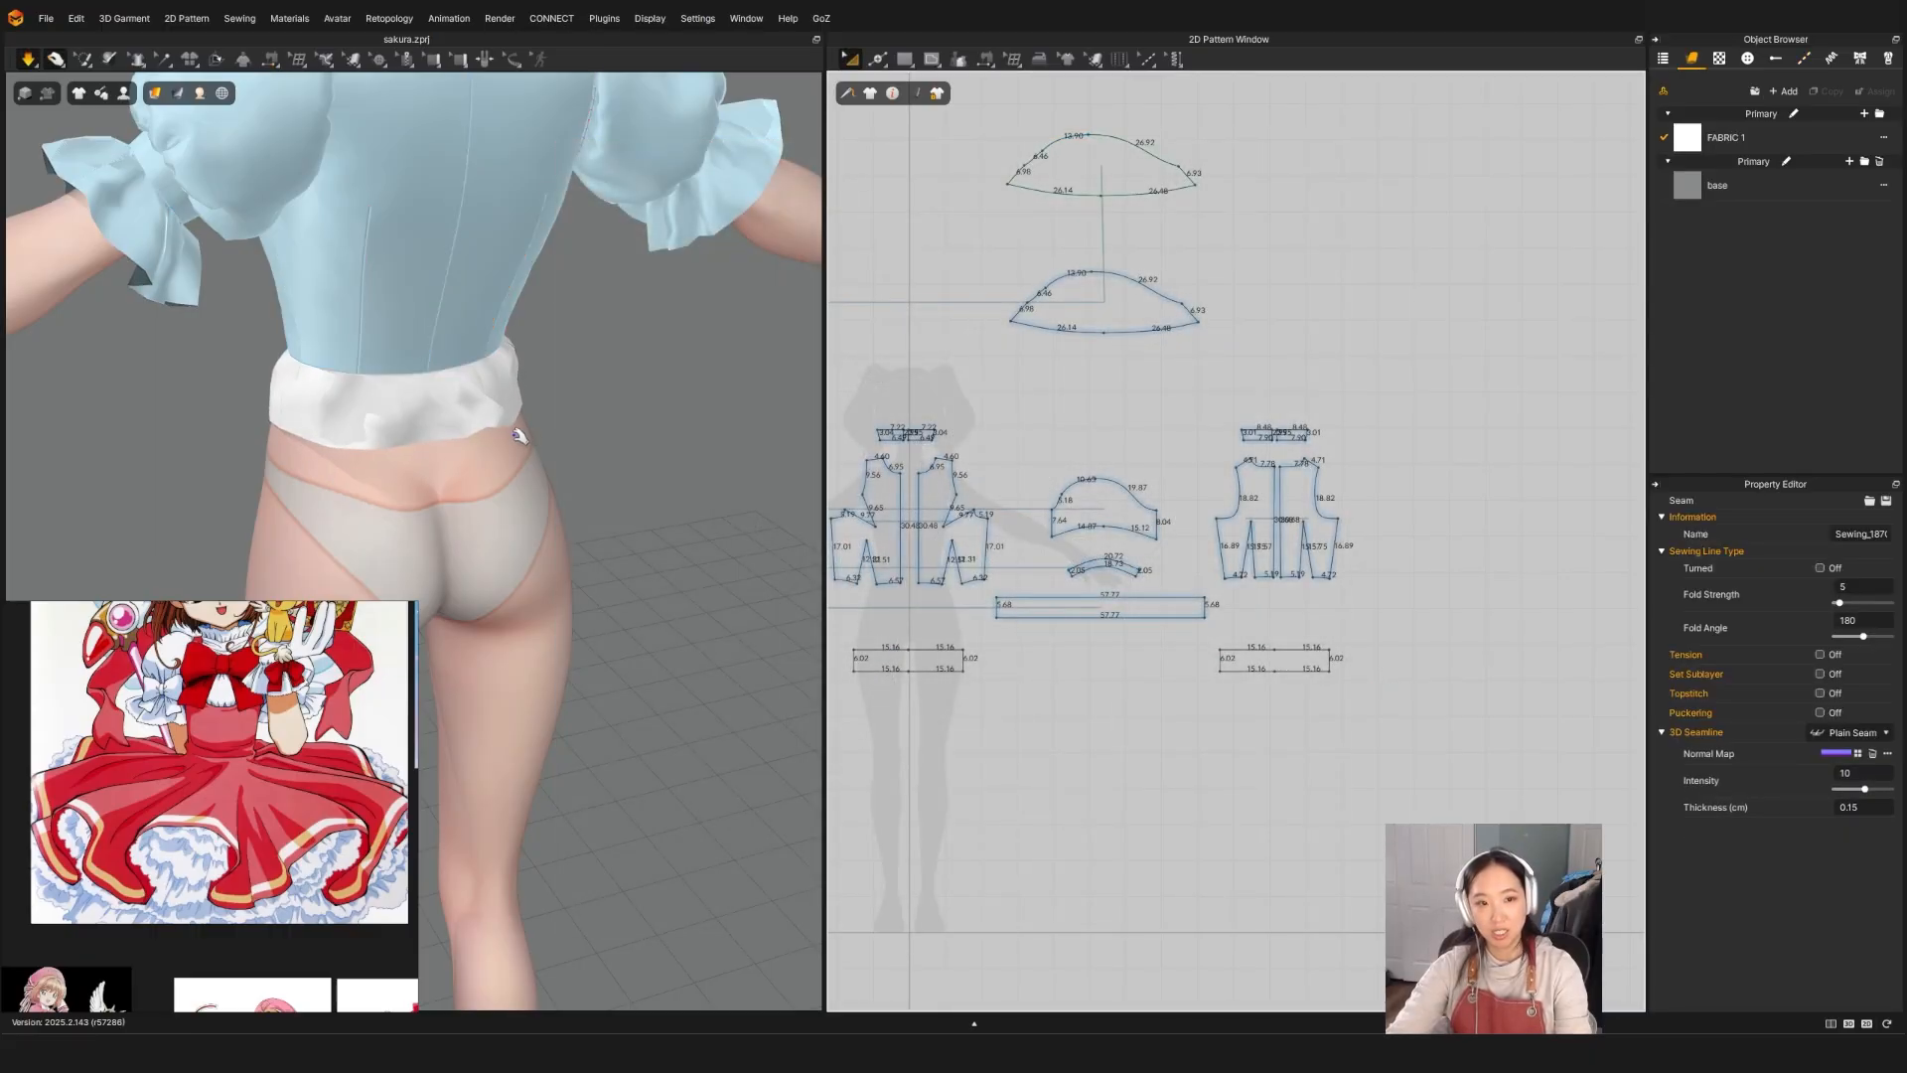
key(space)
right_drag(374, 455, 638, 440)
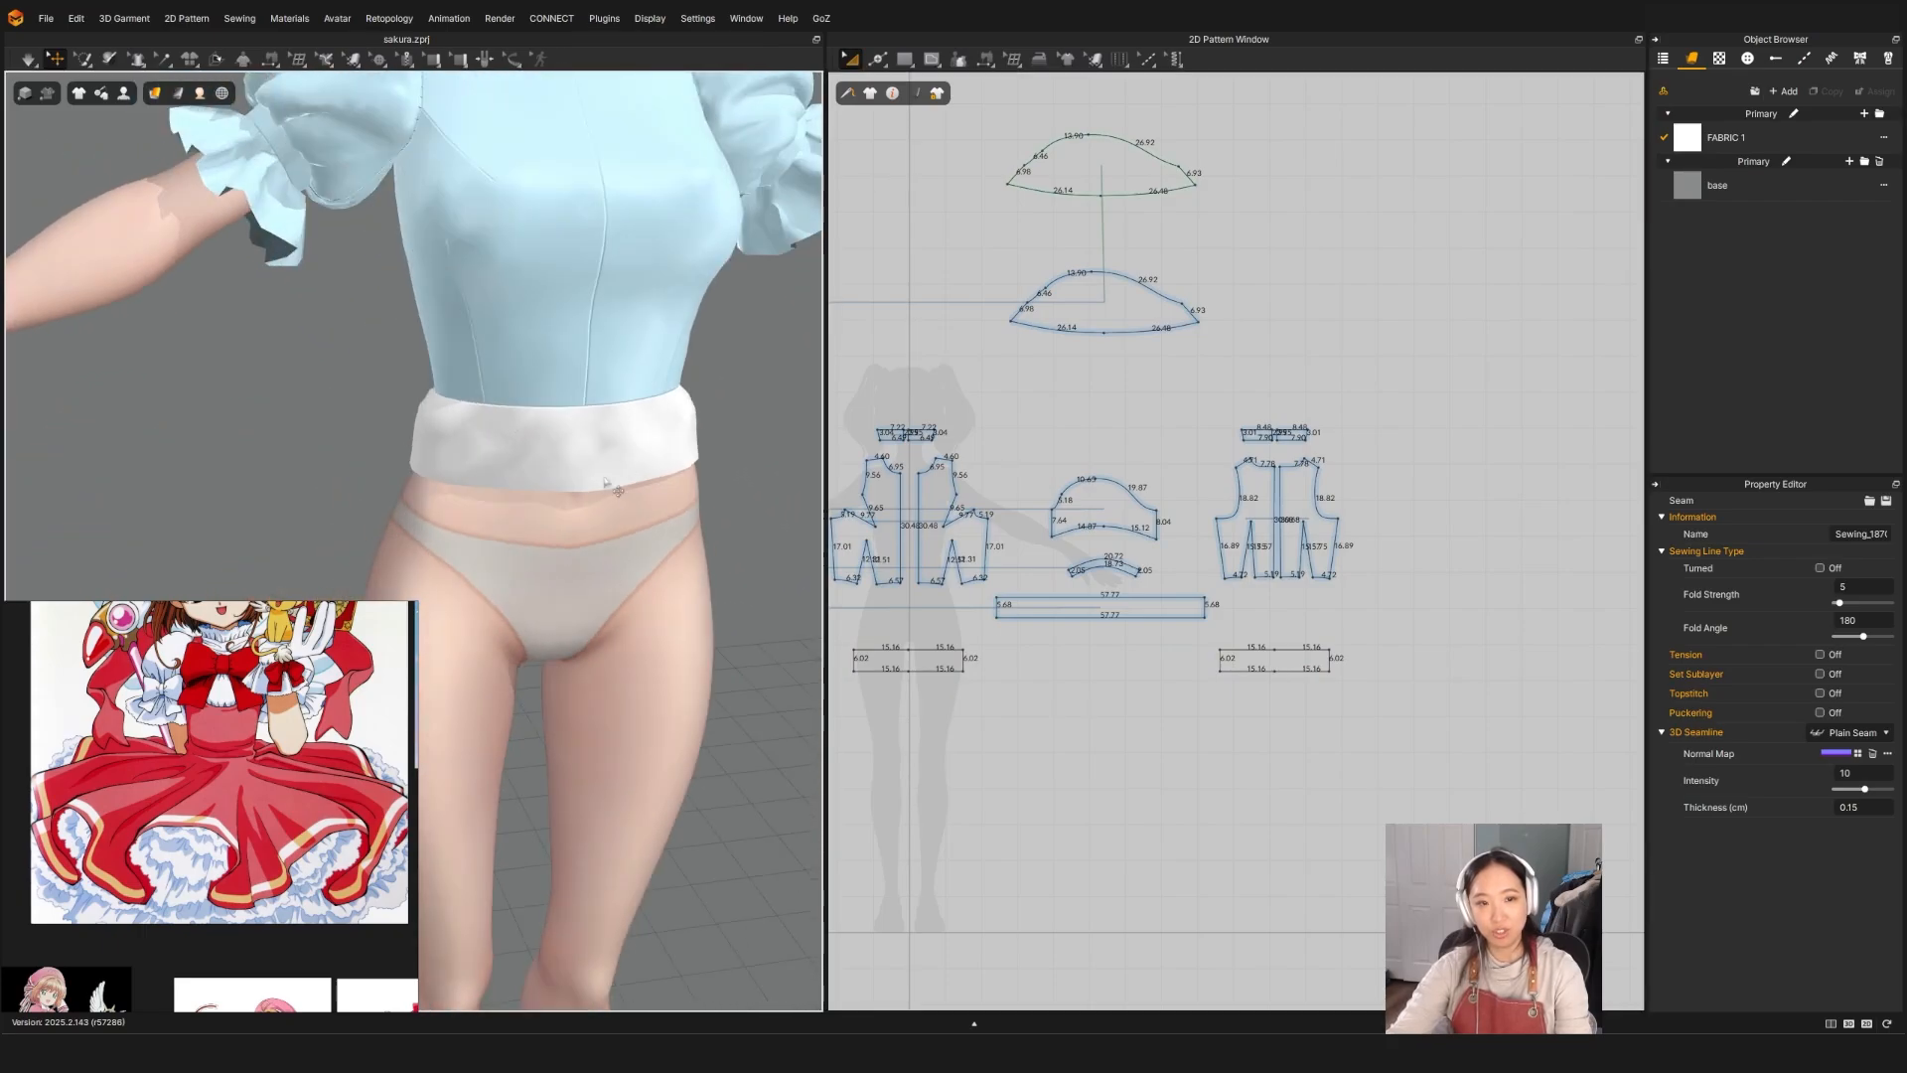
Step: Check the sewing between the back bodice hem and the back waist rectangle
middle_drag(605, 481, 525, 376)
key(b)
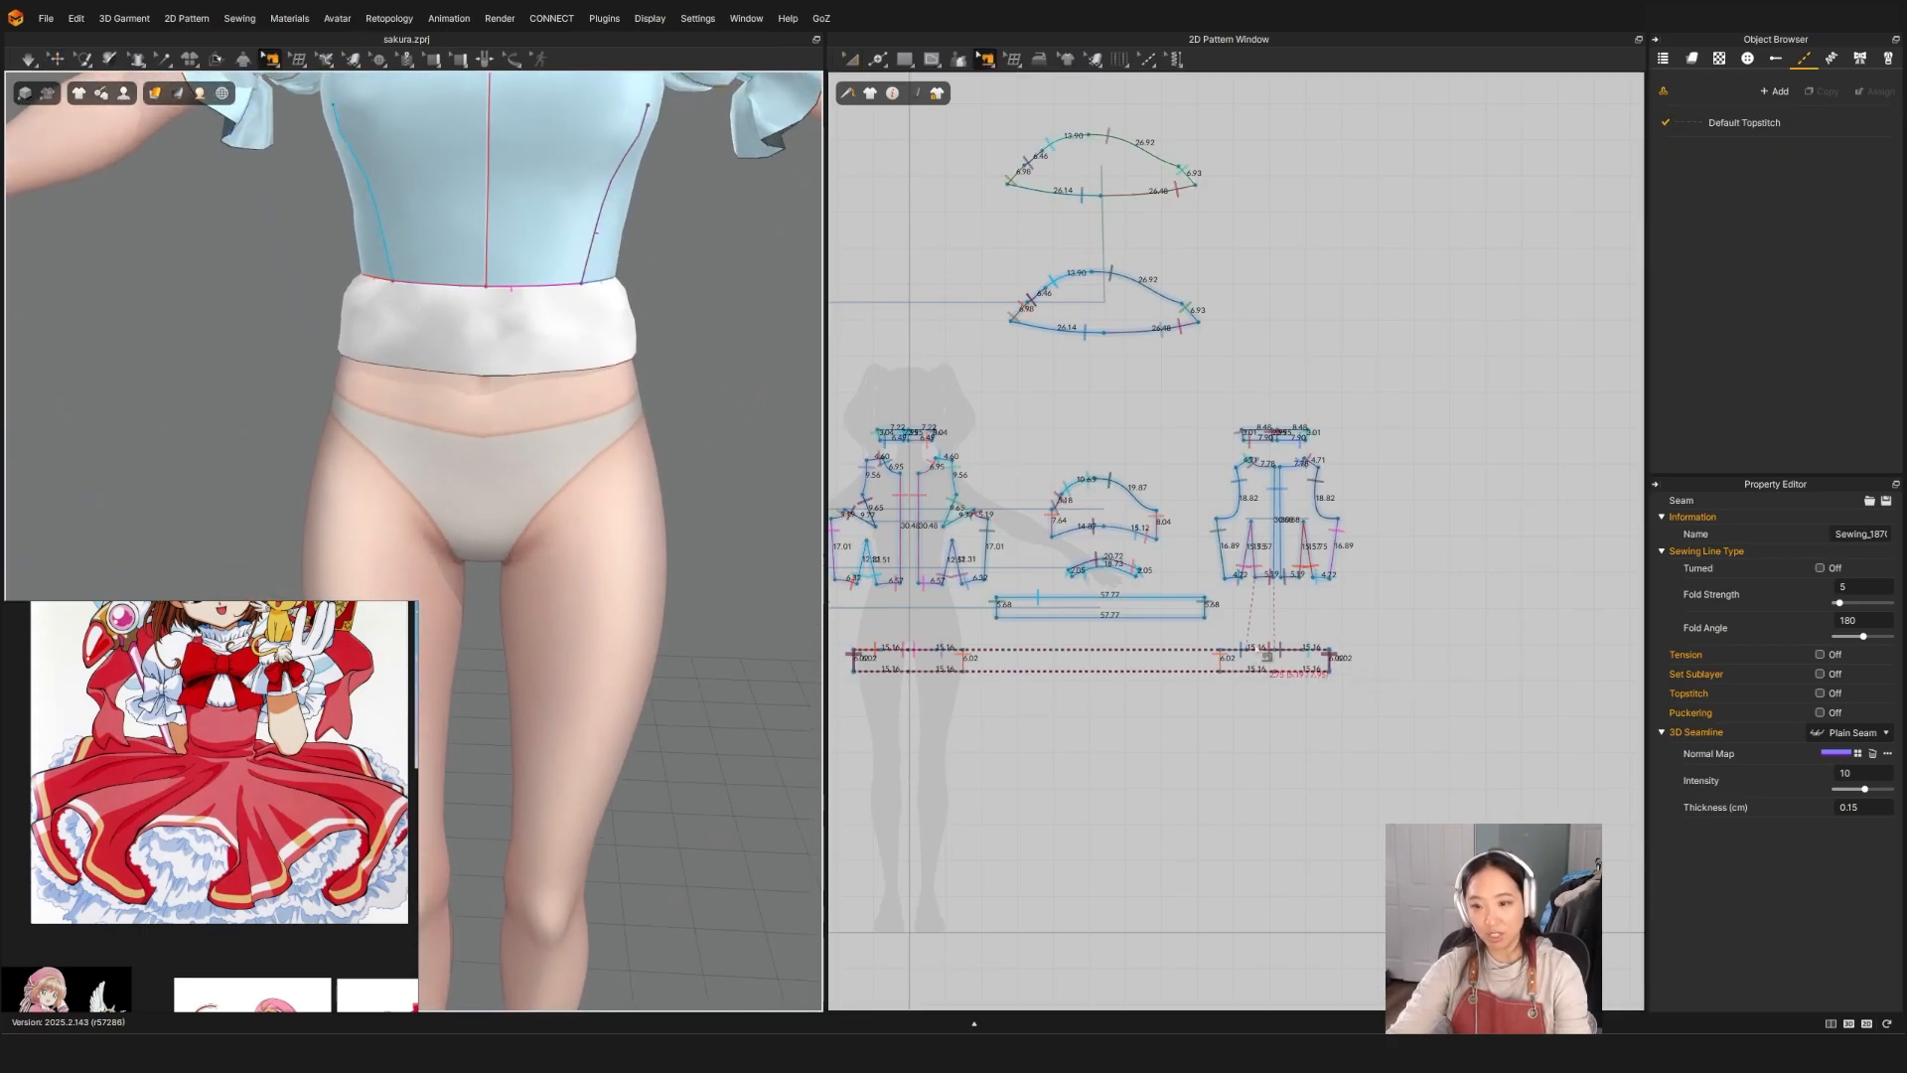
scroll(1255, 585, up, 6)
click(1276, 564)
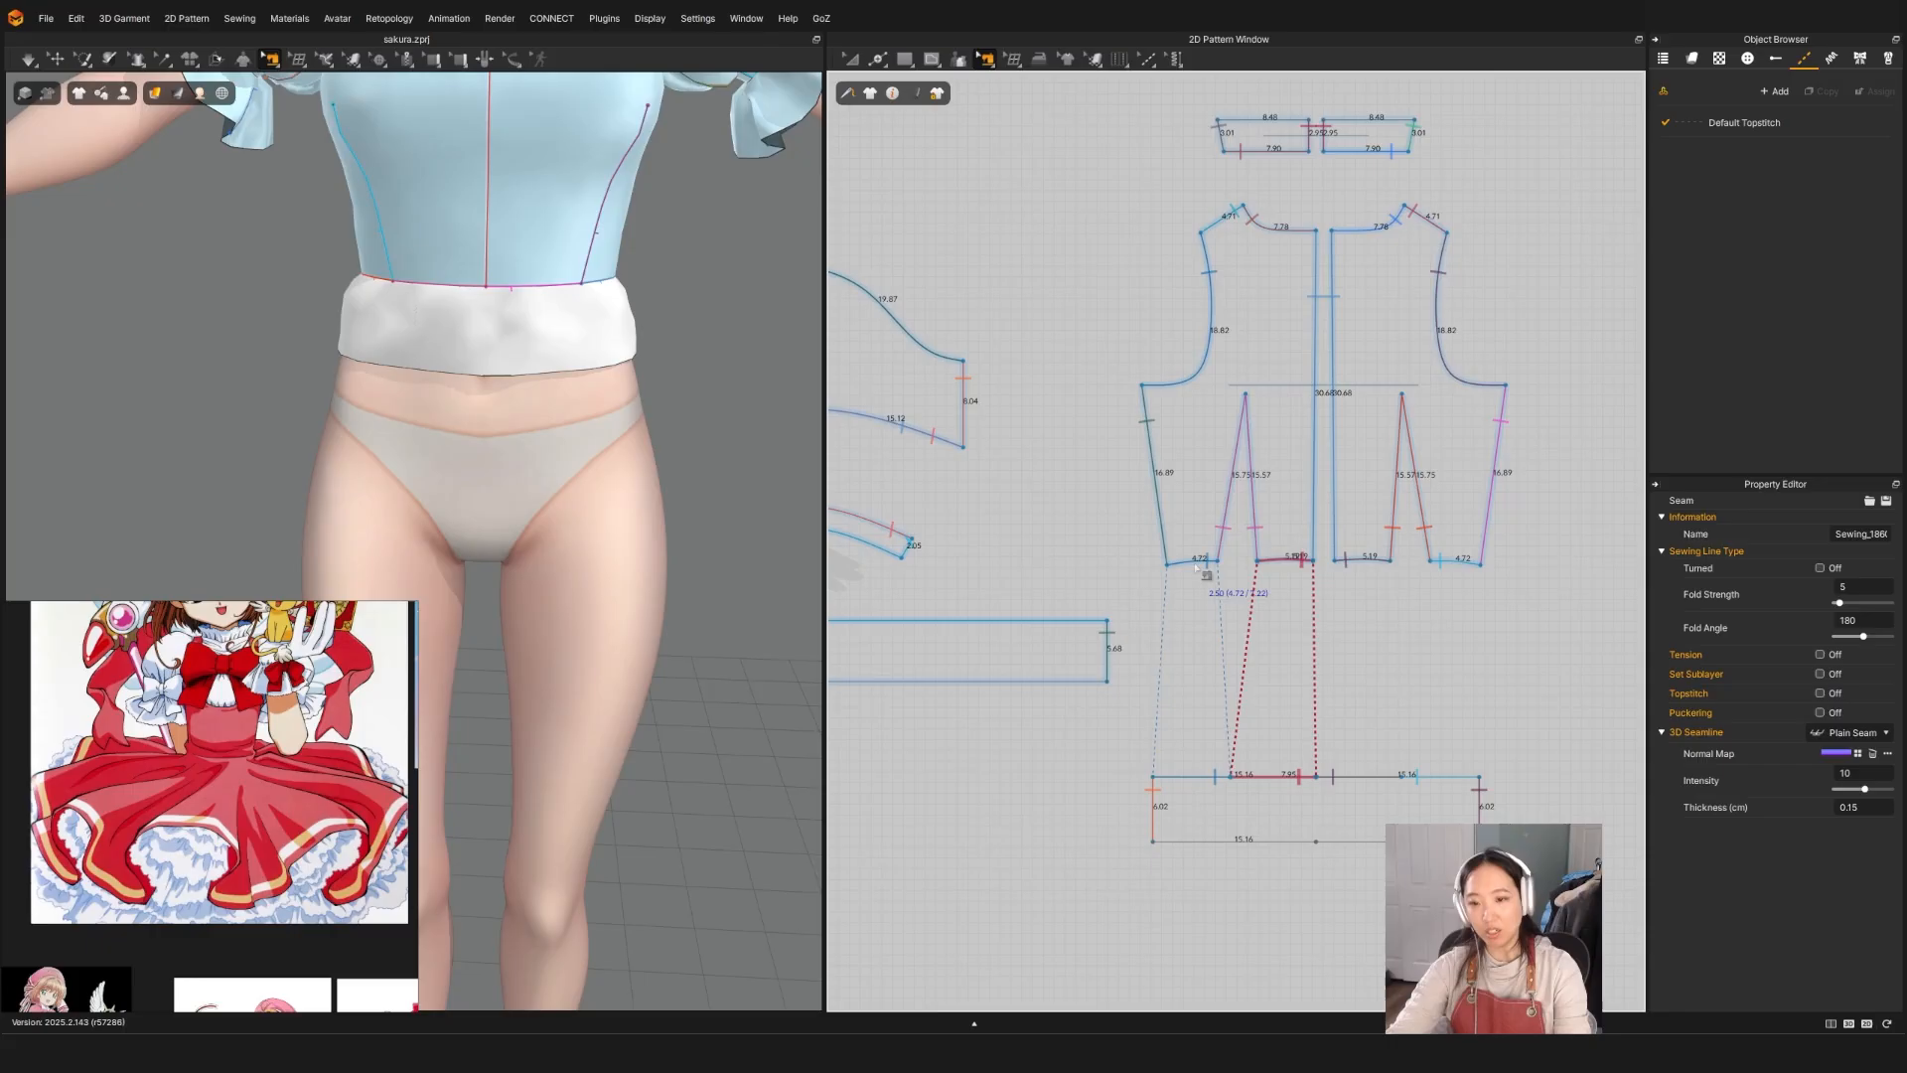
click(1195, 565)
scroll(532, 382, down, 3)
Step: Assign the base fabric to both waist pieces and simulate the garment
key(q)
right_drag(630, 446, 625, 372)
click(372, 369)
click(272, 425)
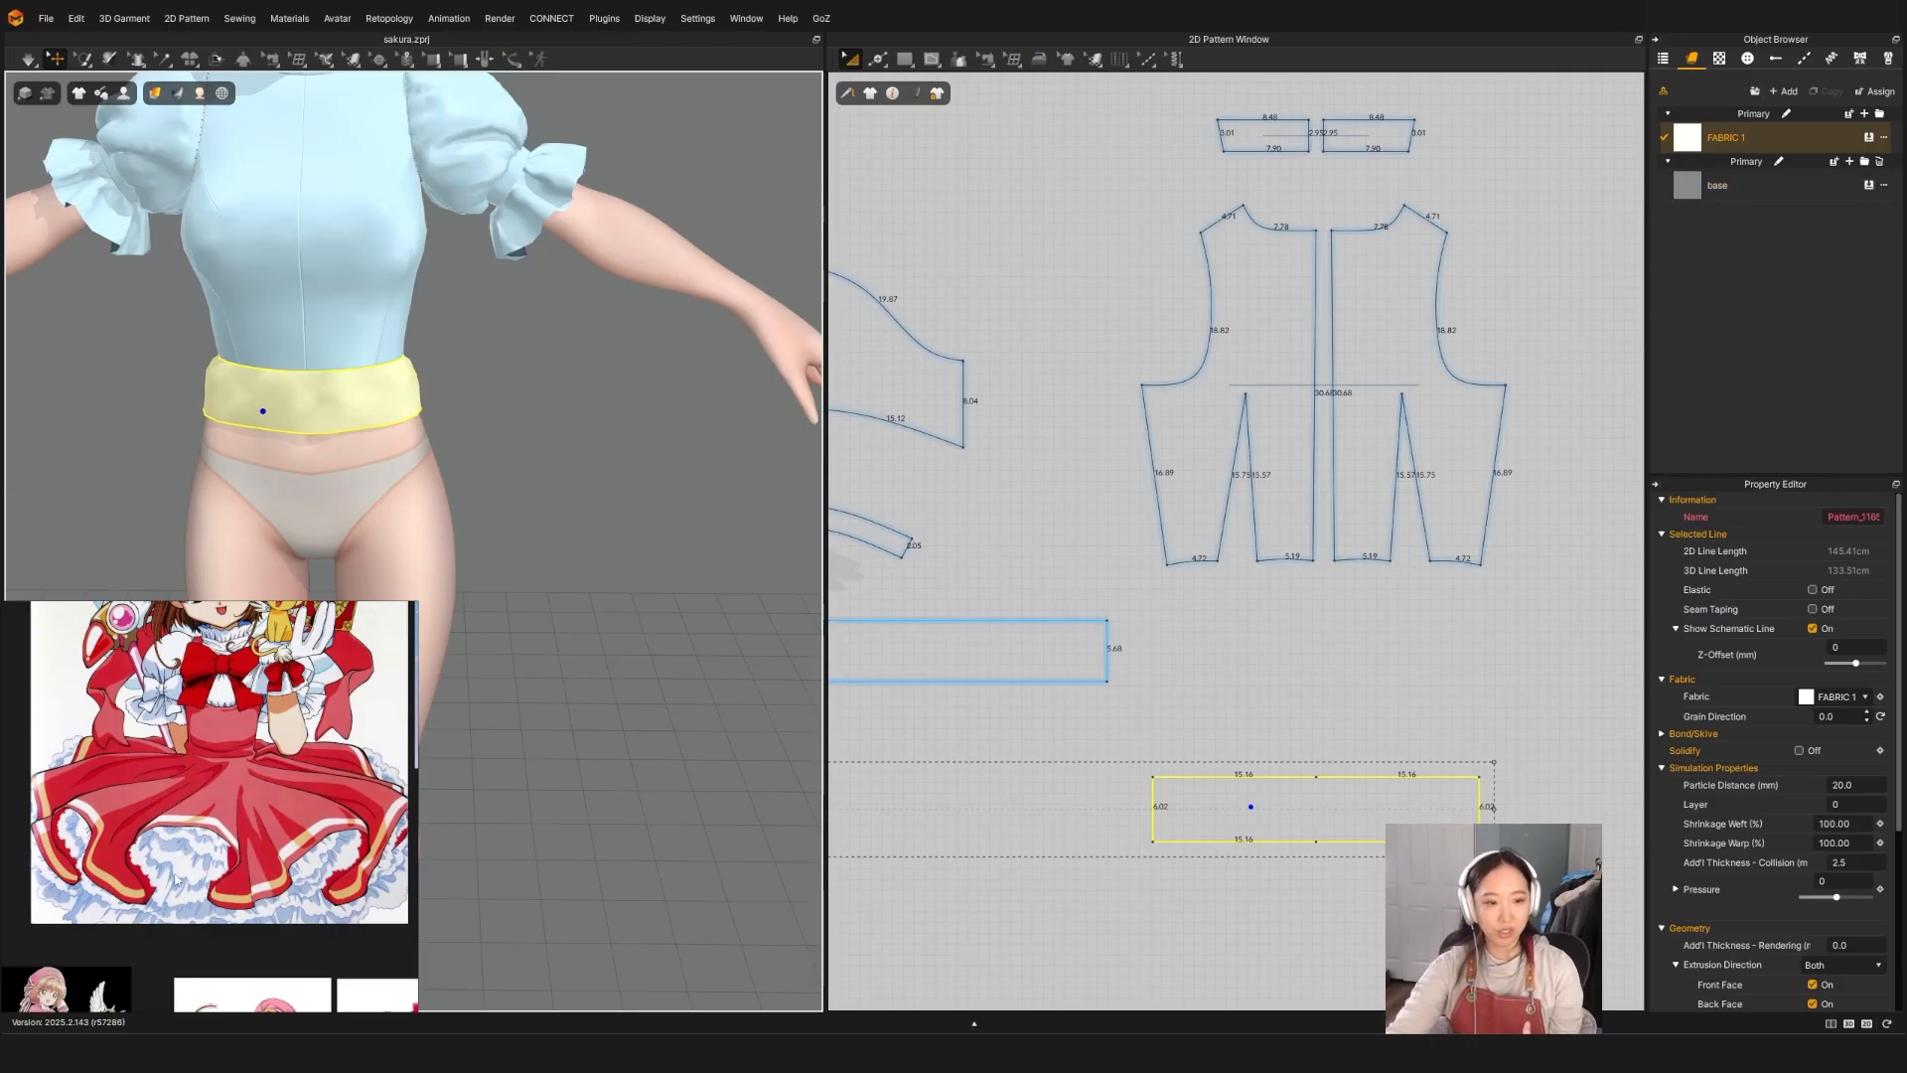
click(1867, 188)
click(547, 452)
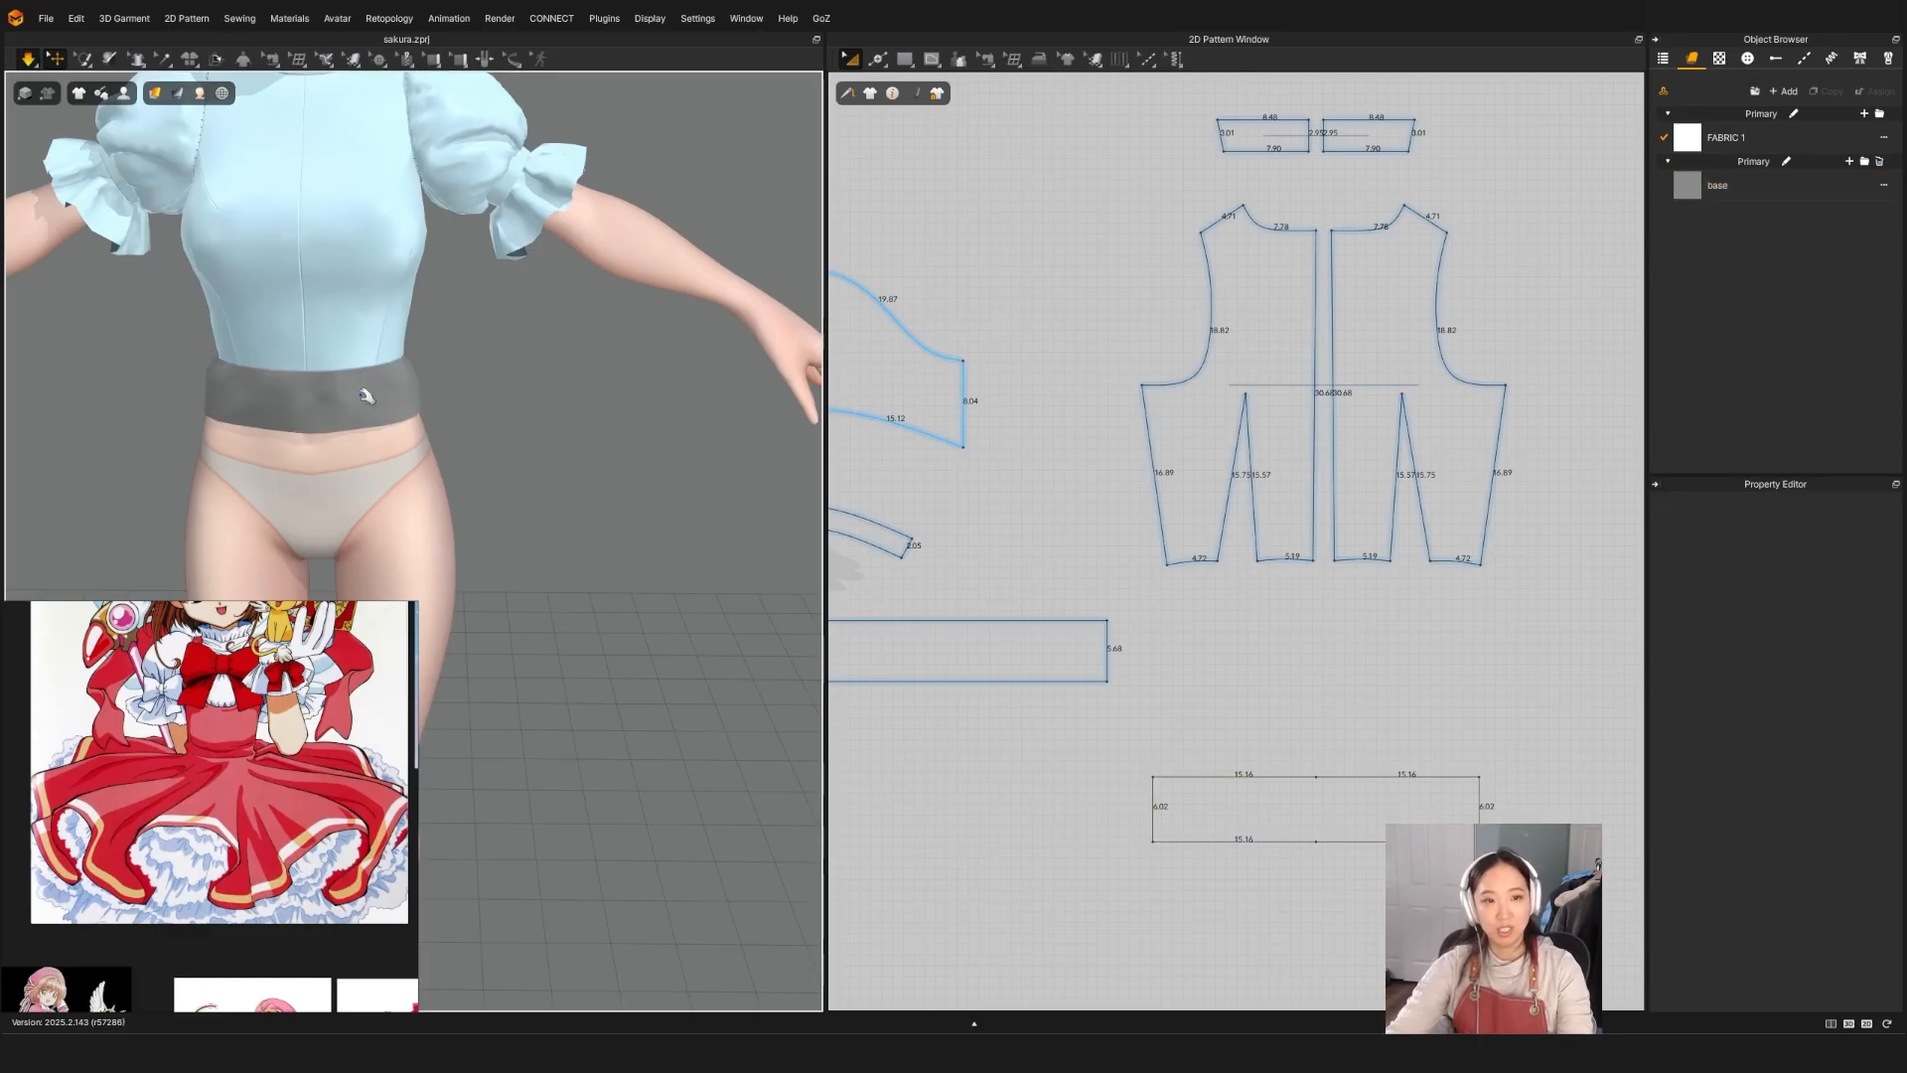
key(space)
Step: Examine the avatar's full outfit, then compare its waistline with the skirts in the reference images
scroll(505, 479, down, 4)
middle_drag(506, 480, 553, 357)
mouse_move(554, 358)
right_down()
mouse_move(531, 339)
mouse_move(570, 358)
right_up()
key(z)
scroll(1390, 638, down, 5)
middle_drag(1423, 723, 1332, 674)
middle_drag(450, 238, 487, 473)
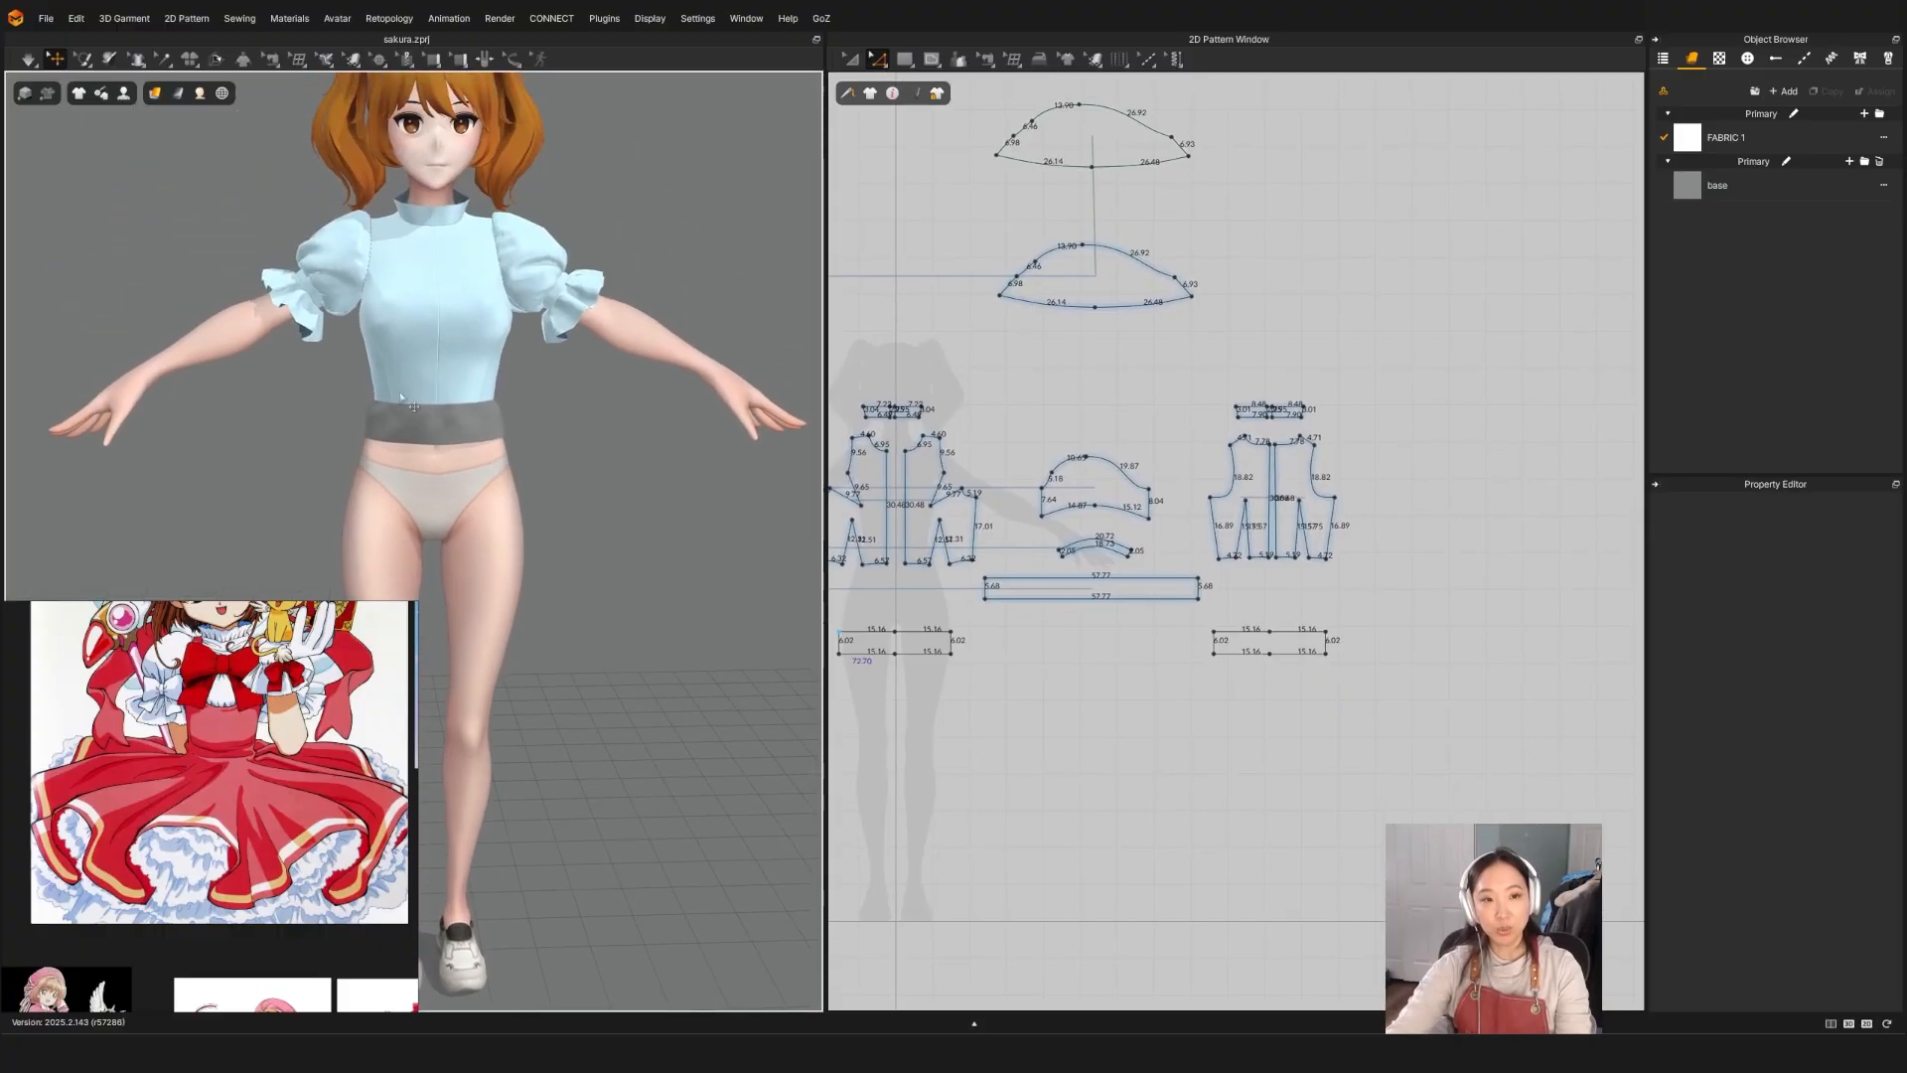
scroll(564, 377, up, 3)
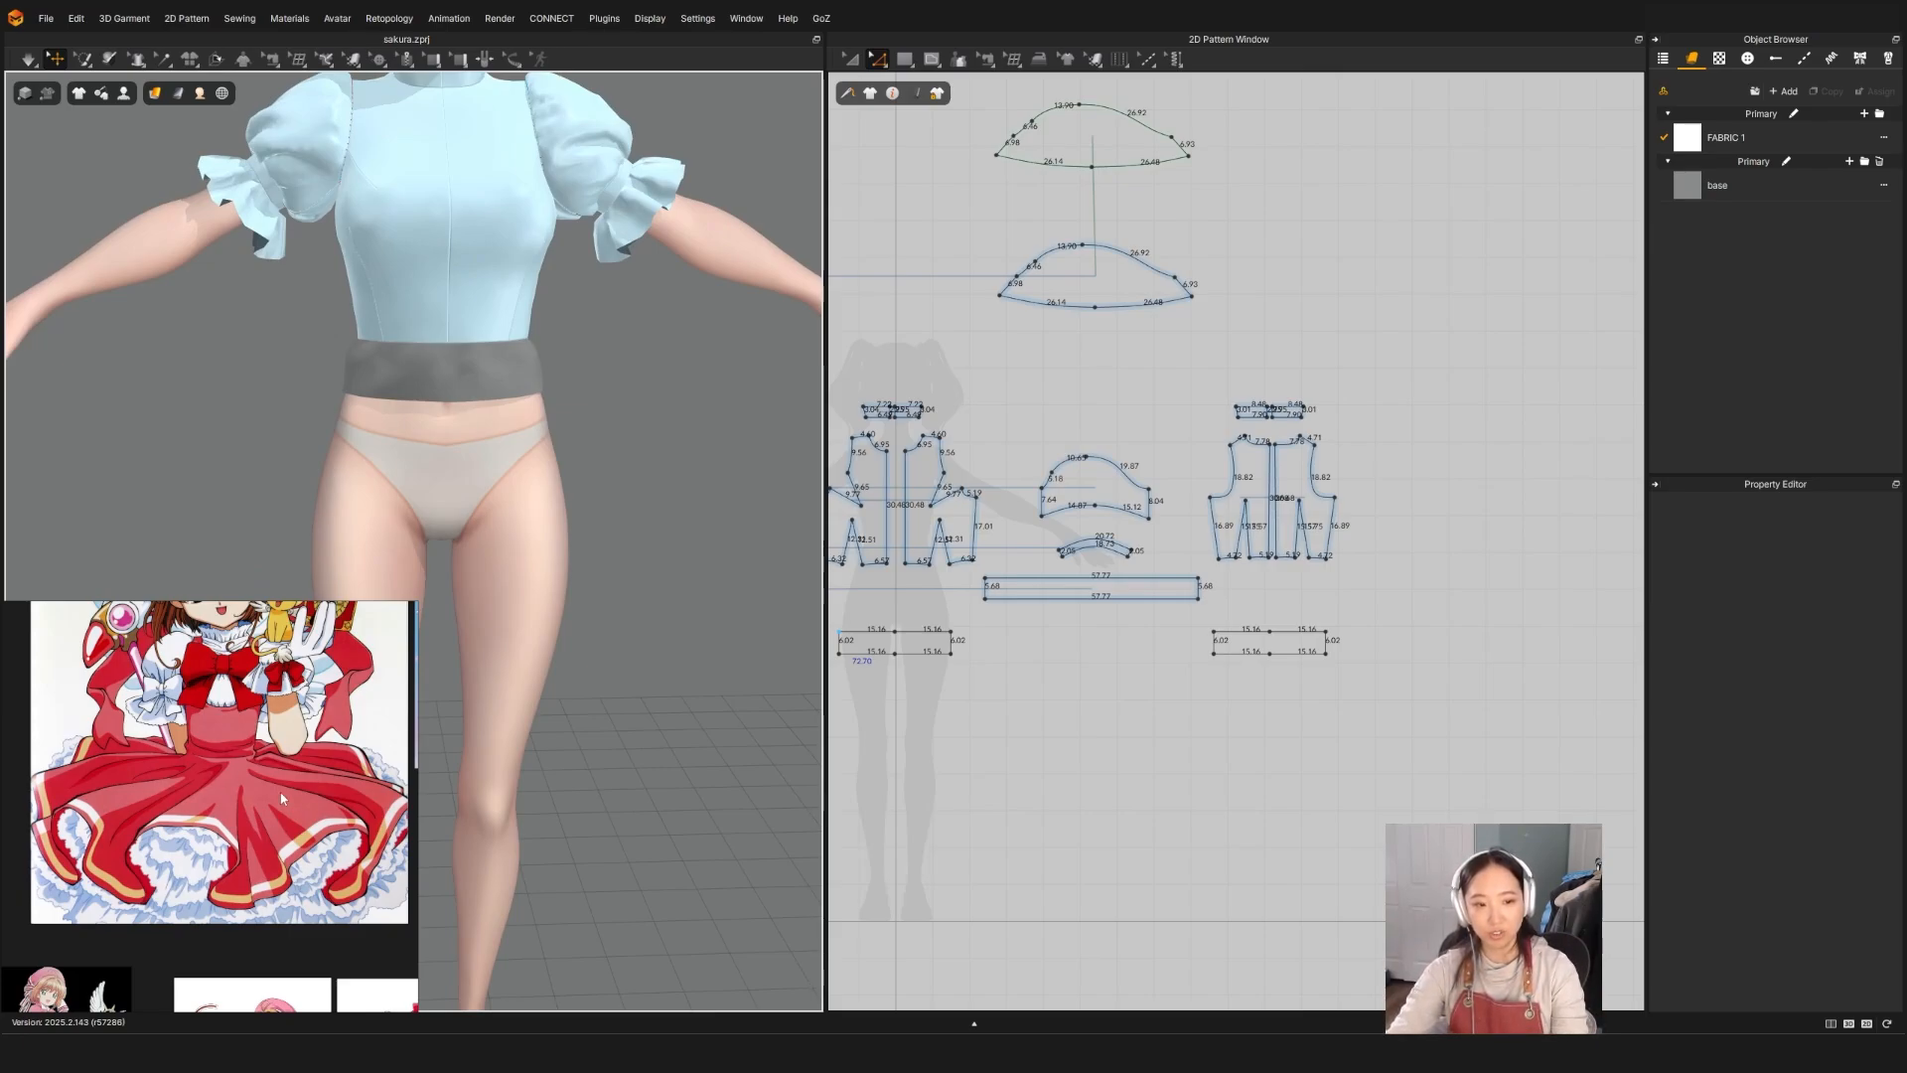
scroll(281, 797, down, 5)
scroll(266, 722, up, 5)
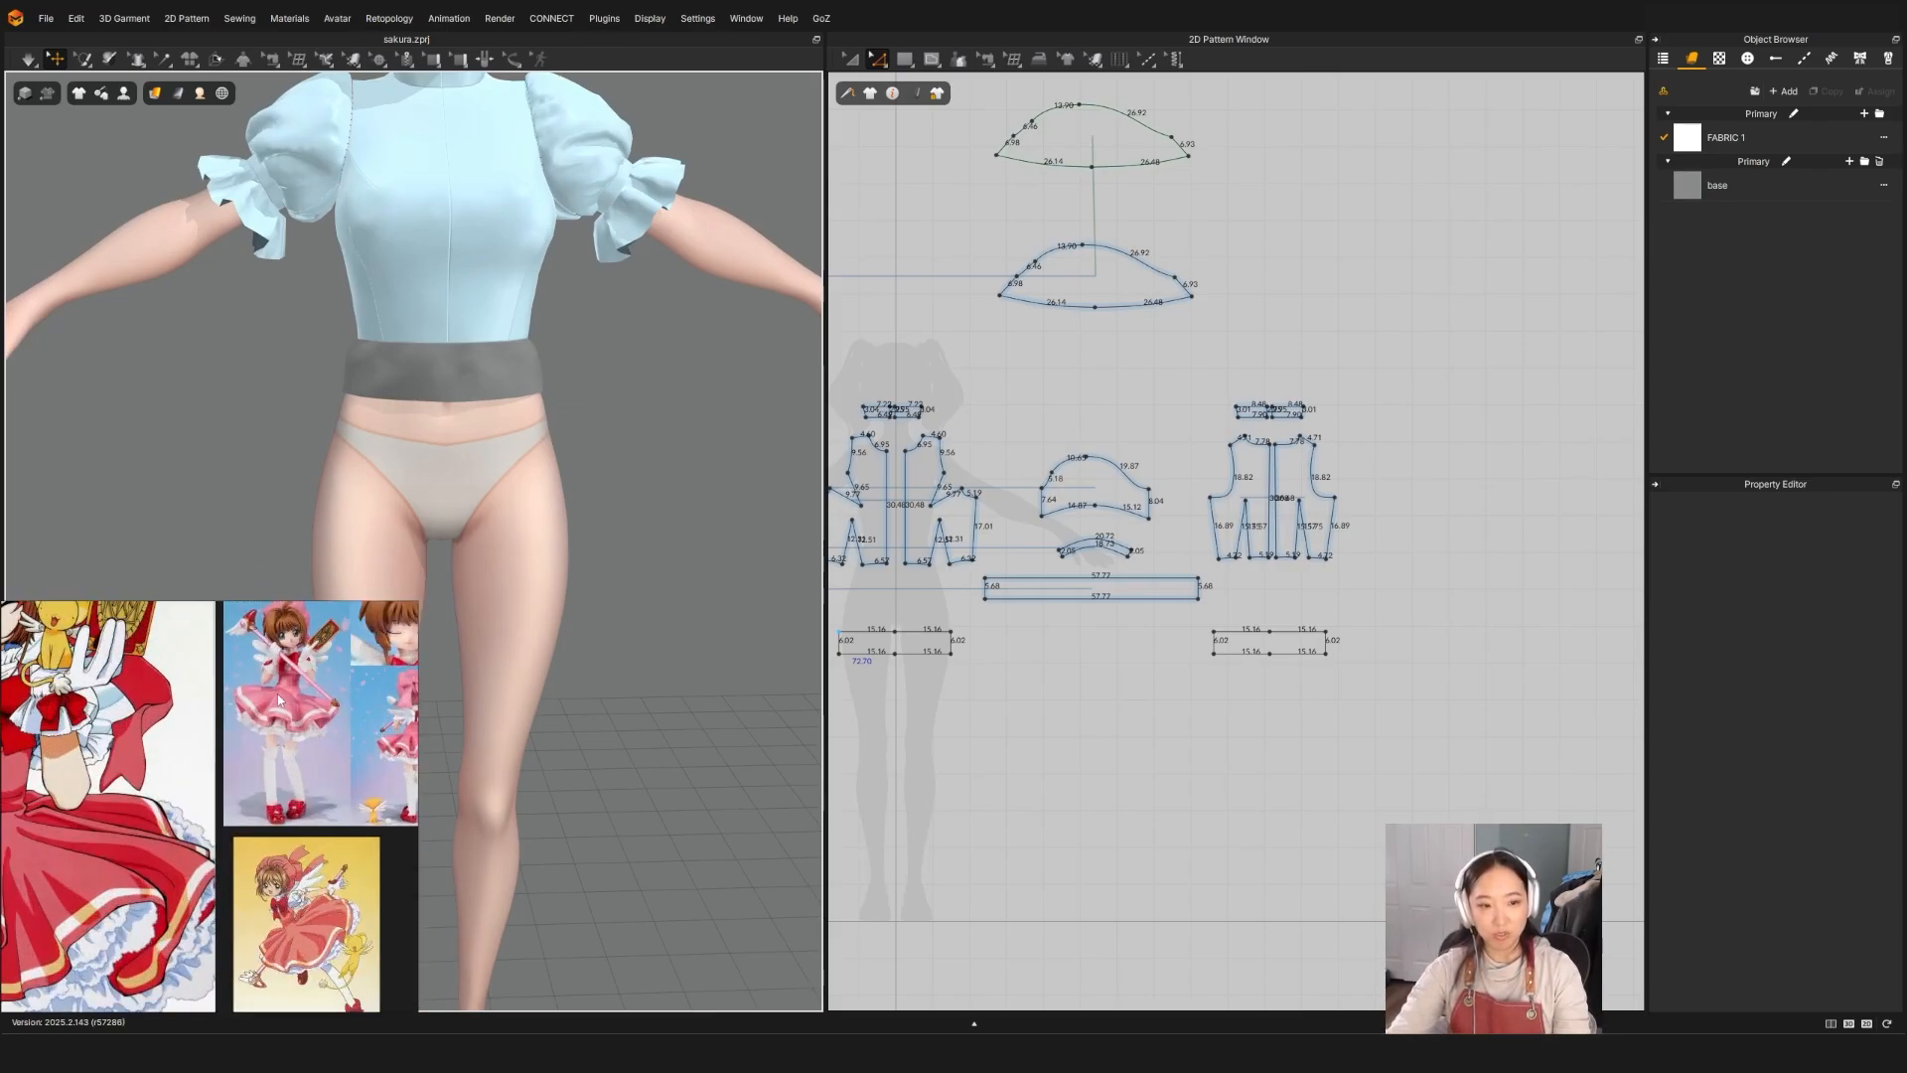
scroll(282, 693, up, 2)
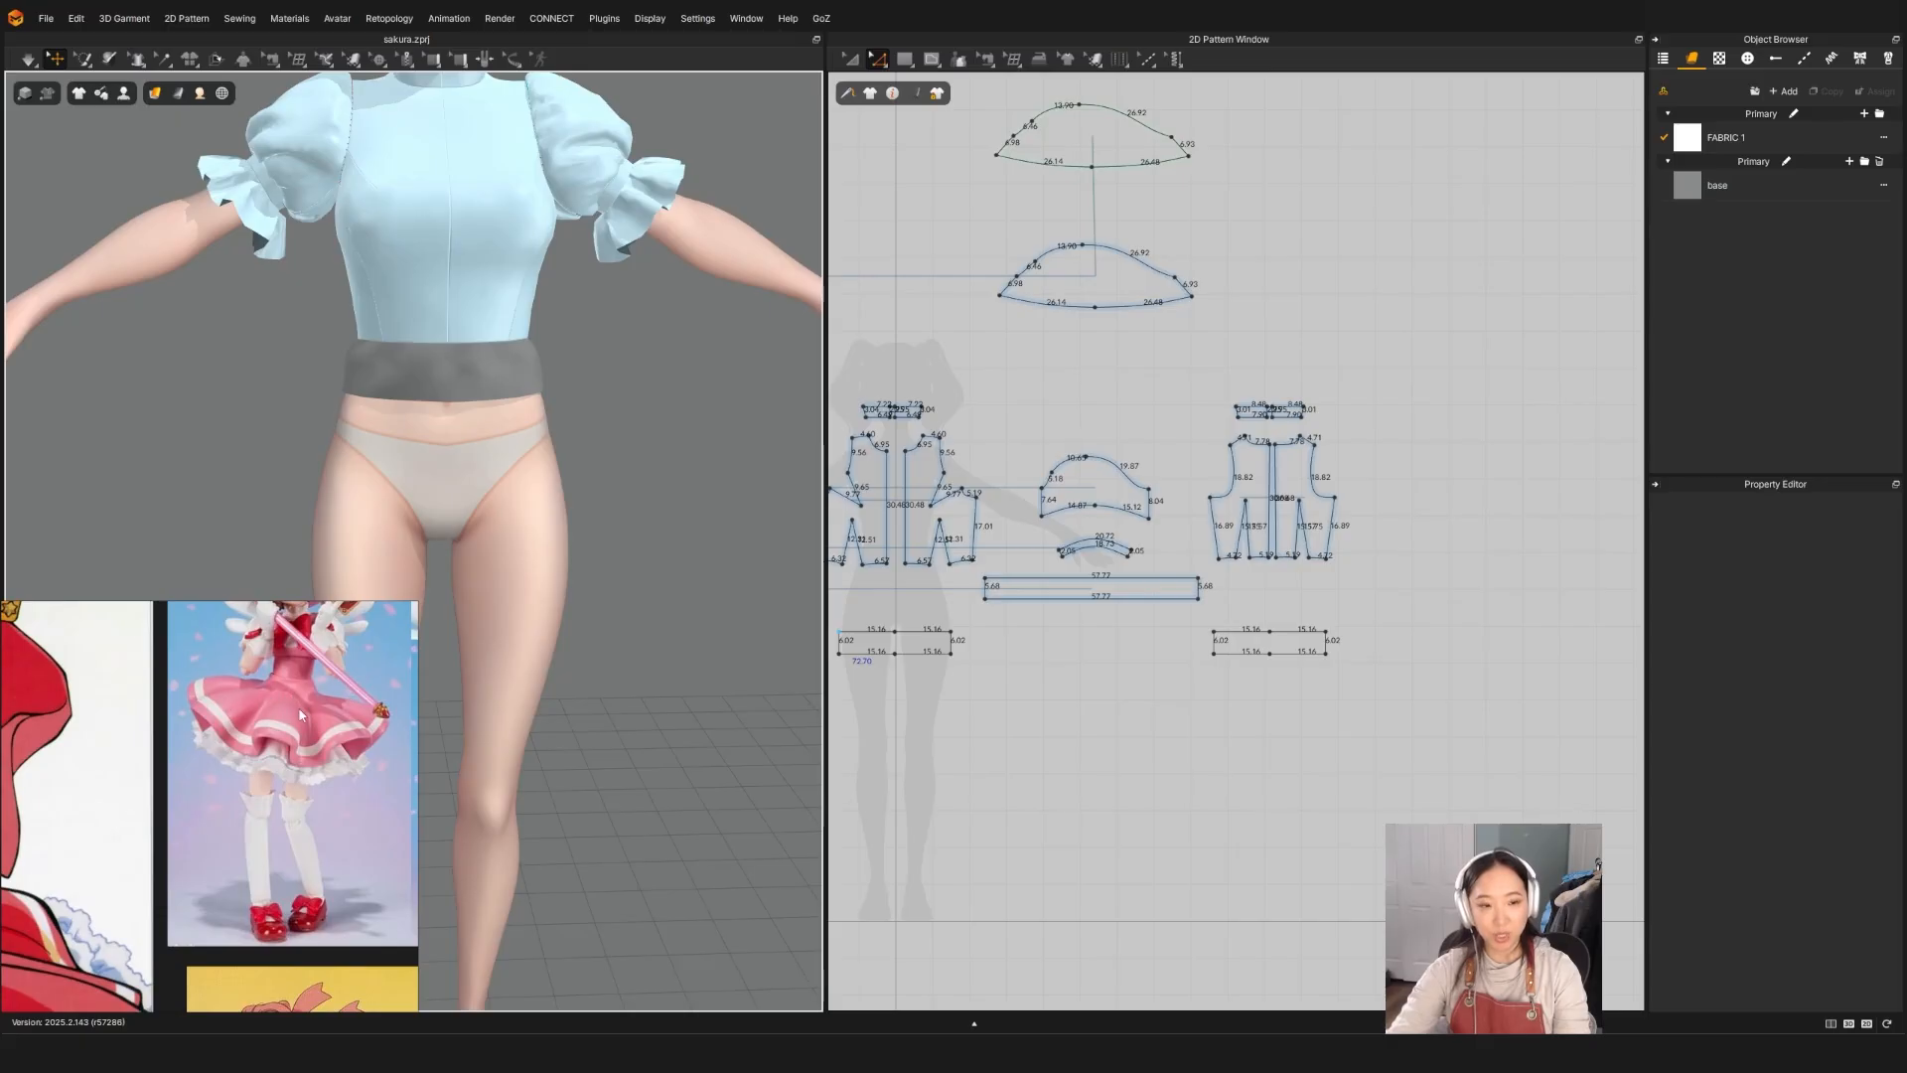
scroll(301, 713, down, 3)
scroll(256, 750, up, 3)
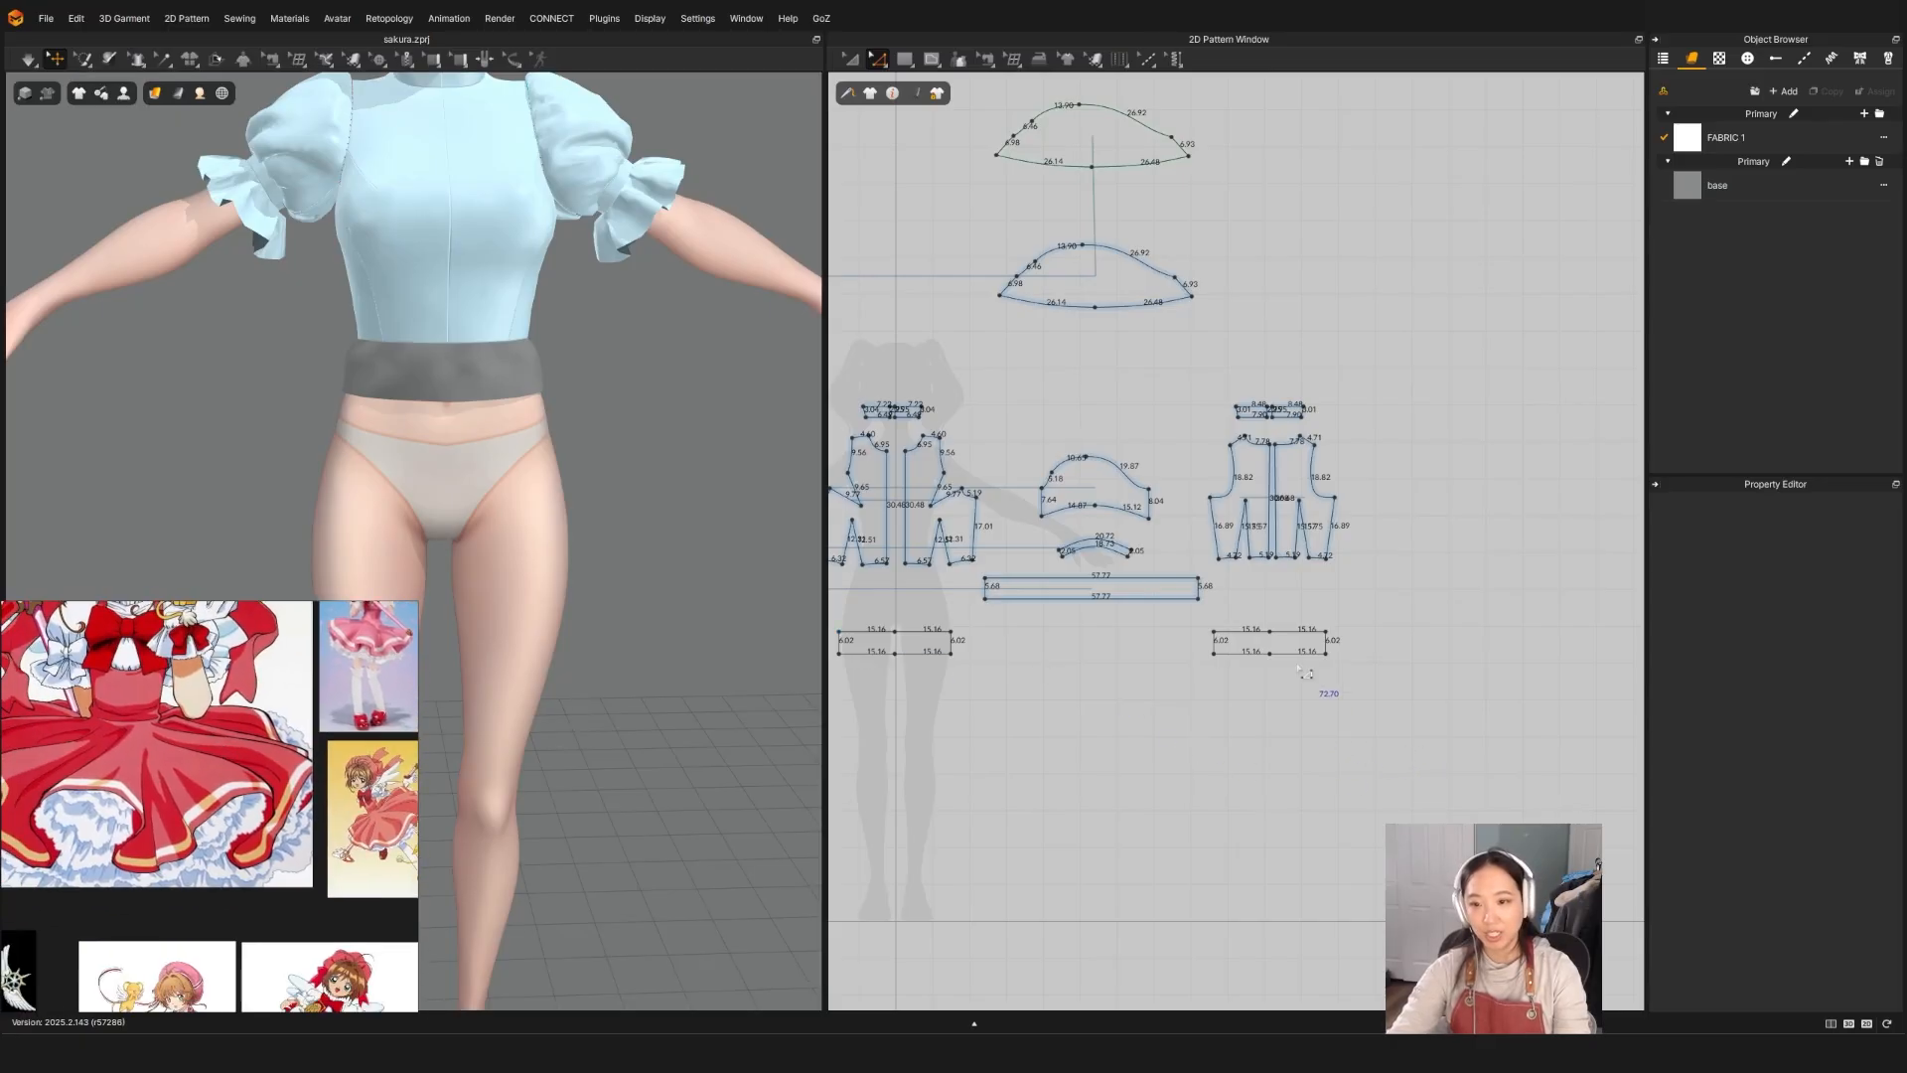
Step: Widen the front waist rectangle evenly about its centre to about 34 cm and the back rectangle to about 36 cm
scroll(1020, 709, up, 4)
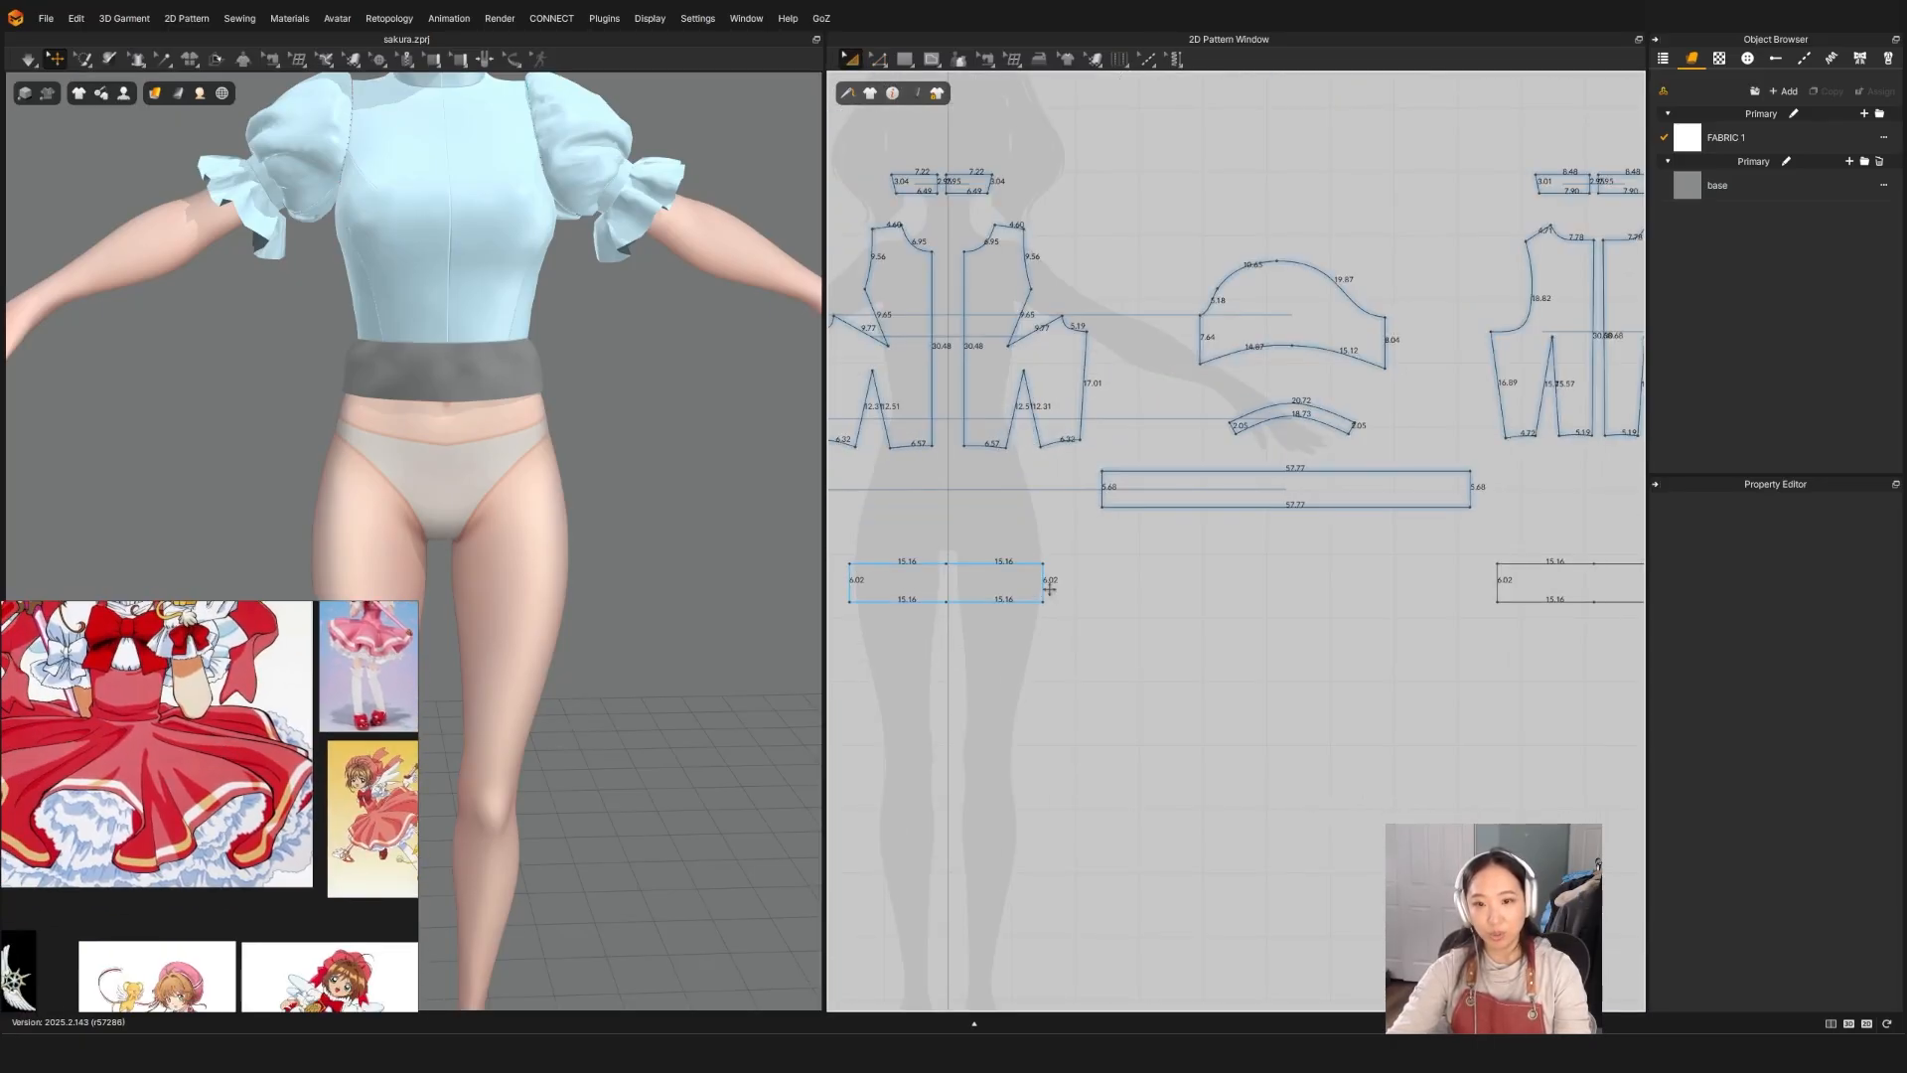
key(a)
click(981, 586)
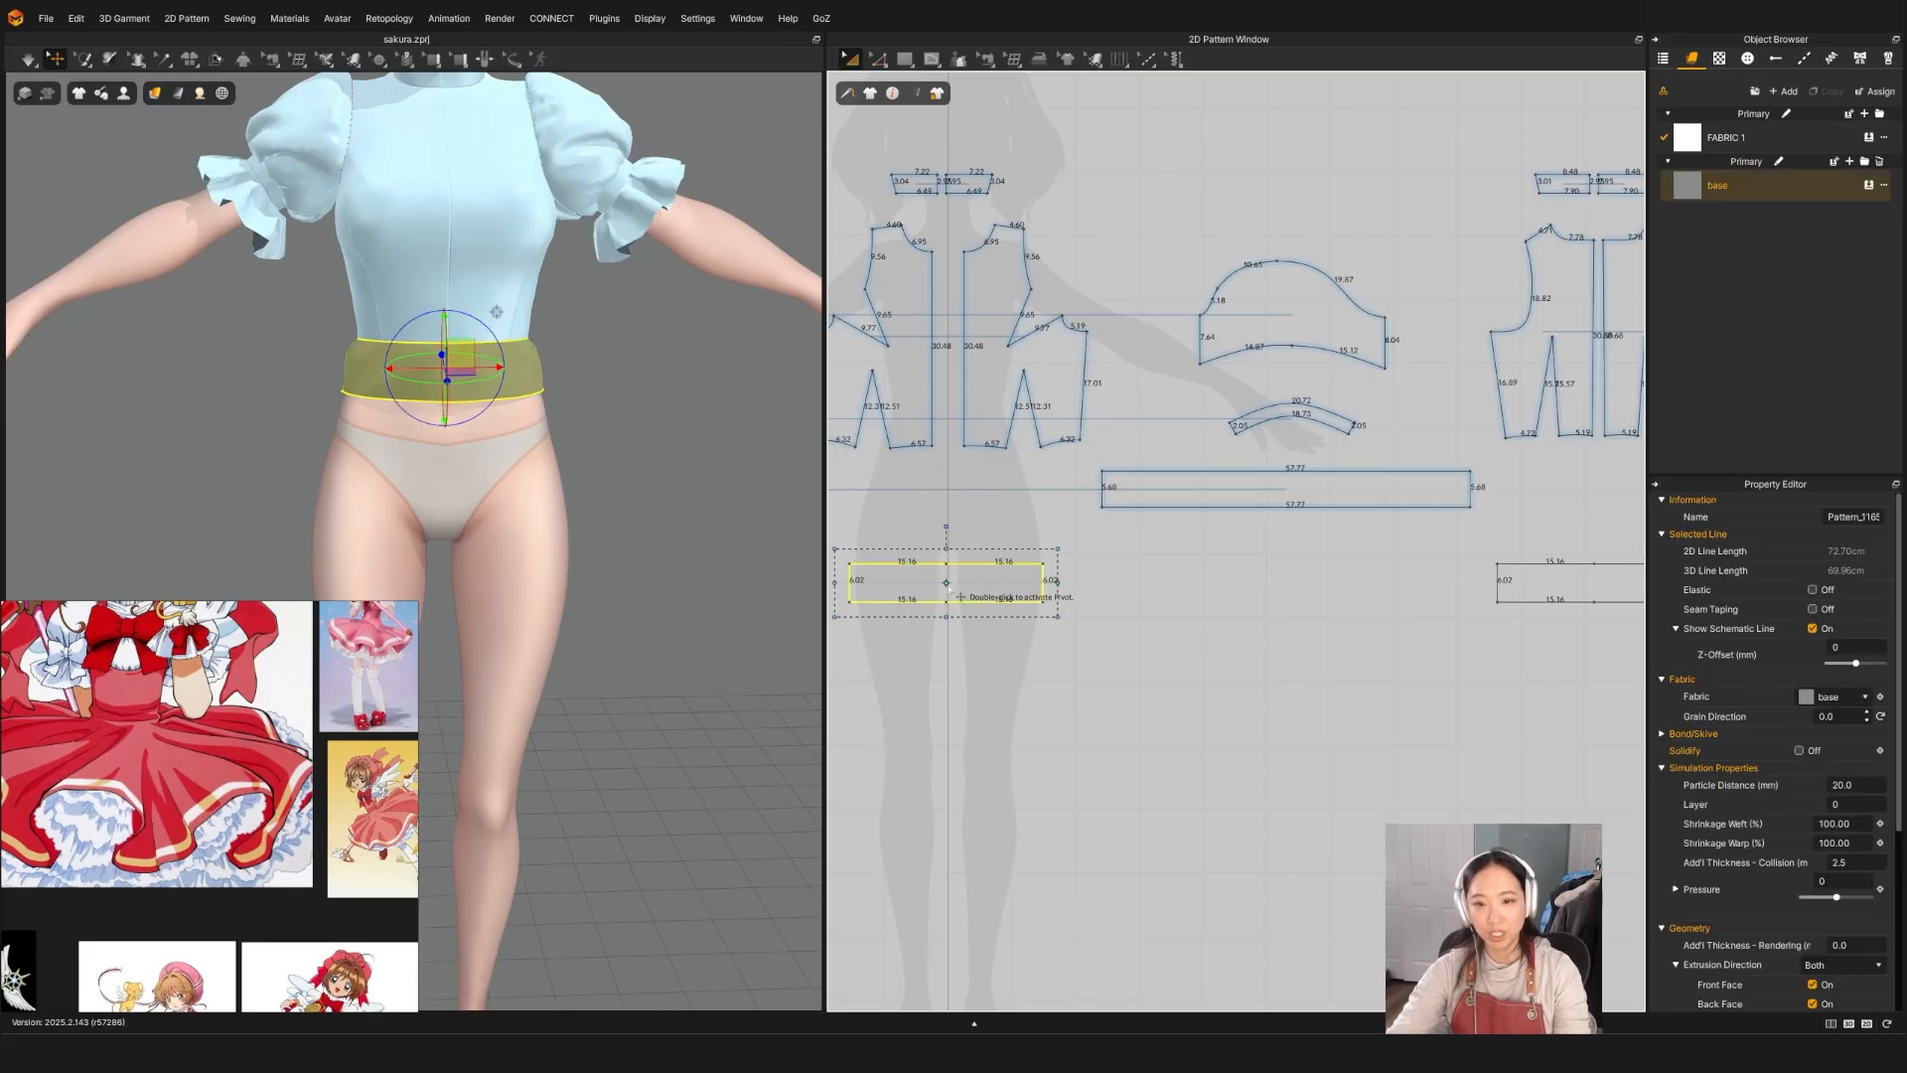
drag(1059, 583, 1083, 582)
scroll(1281, 630, down, 3)
click(1391, 560)
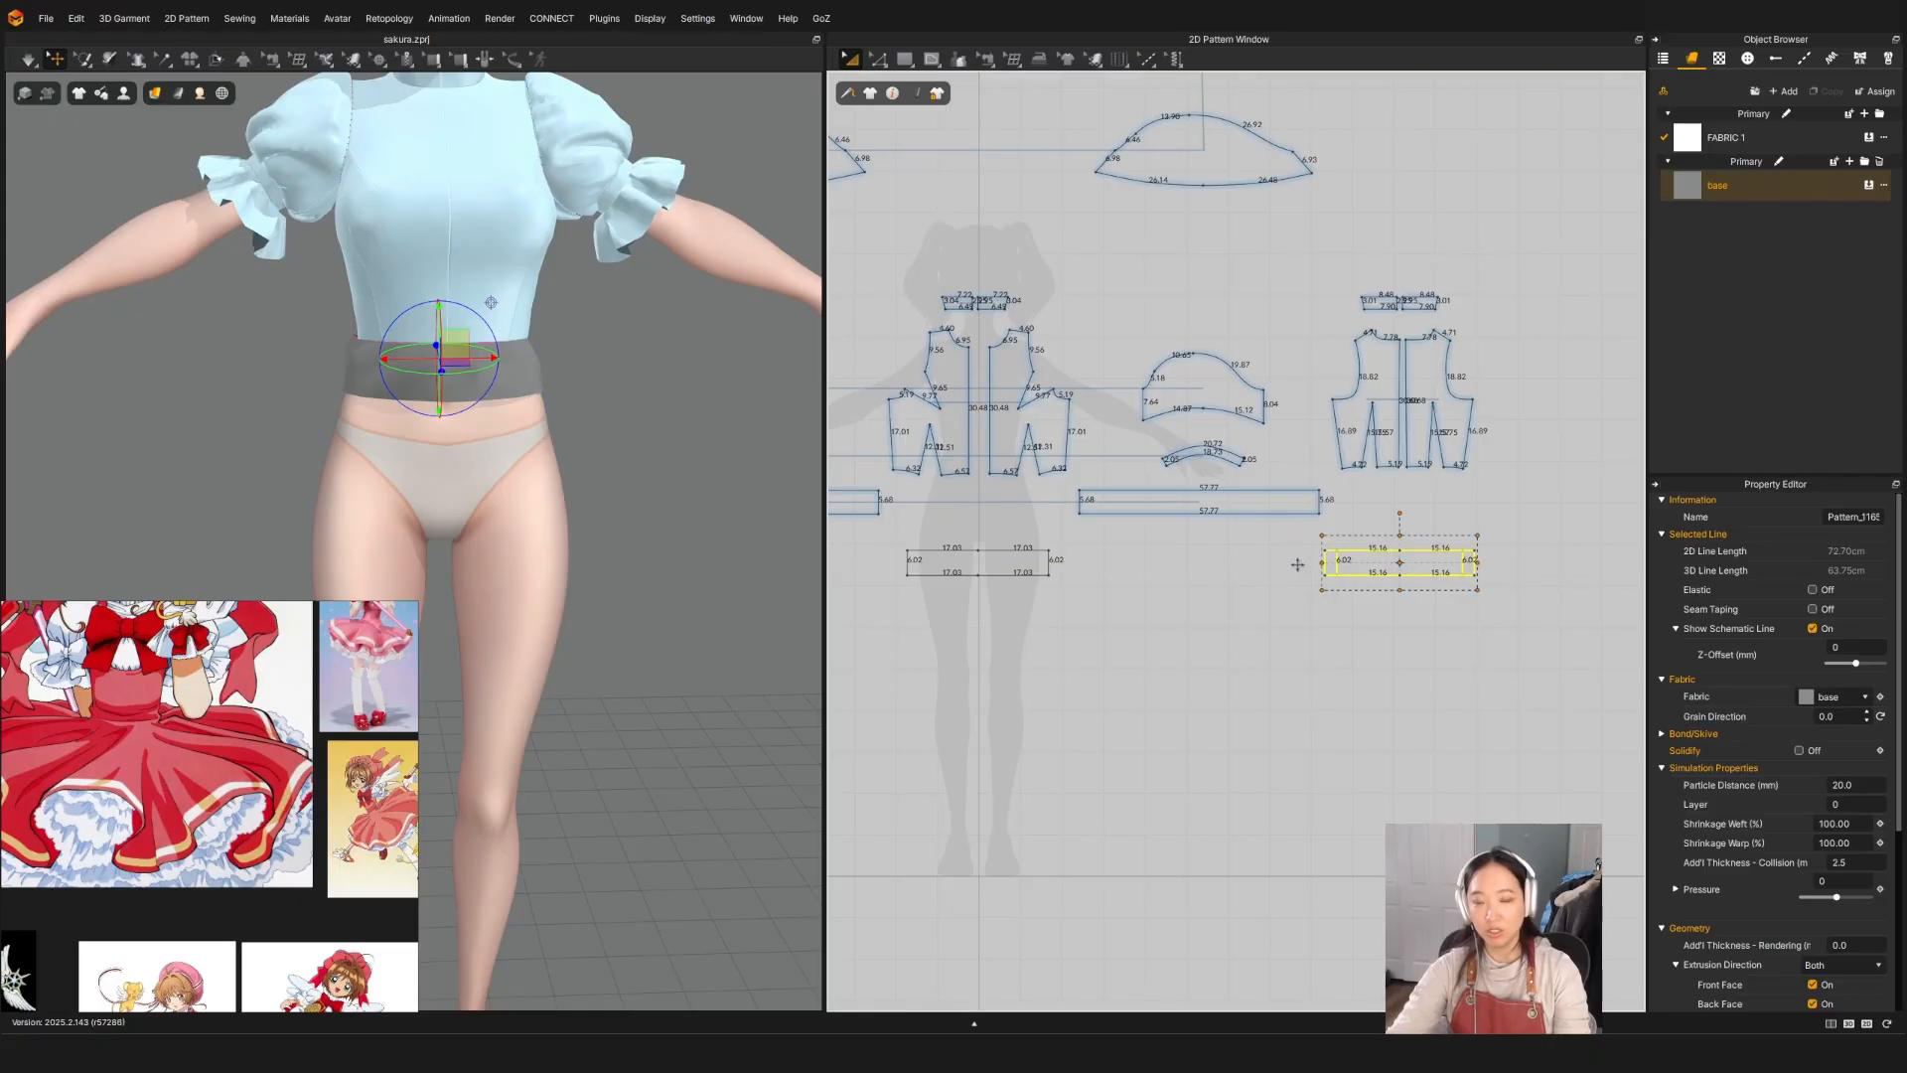
drag(1297, 564, 1297, 565)
Step: Simulate the garment, pull the widened waist pieces into shape at the sides, and study the skirt in the reference image
key(space)
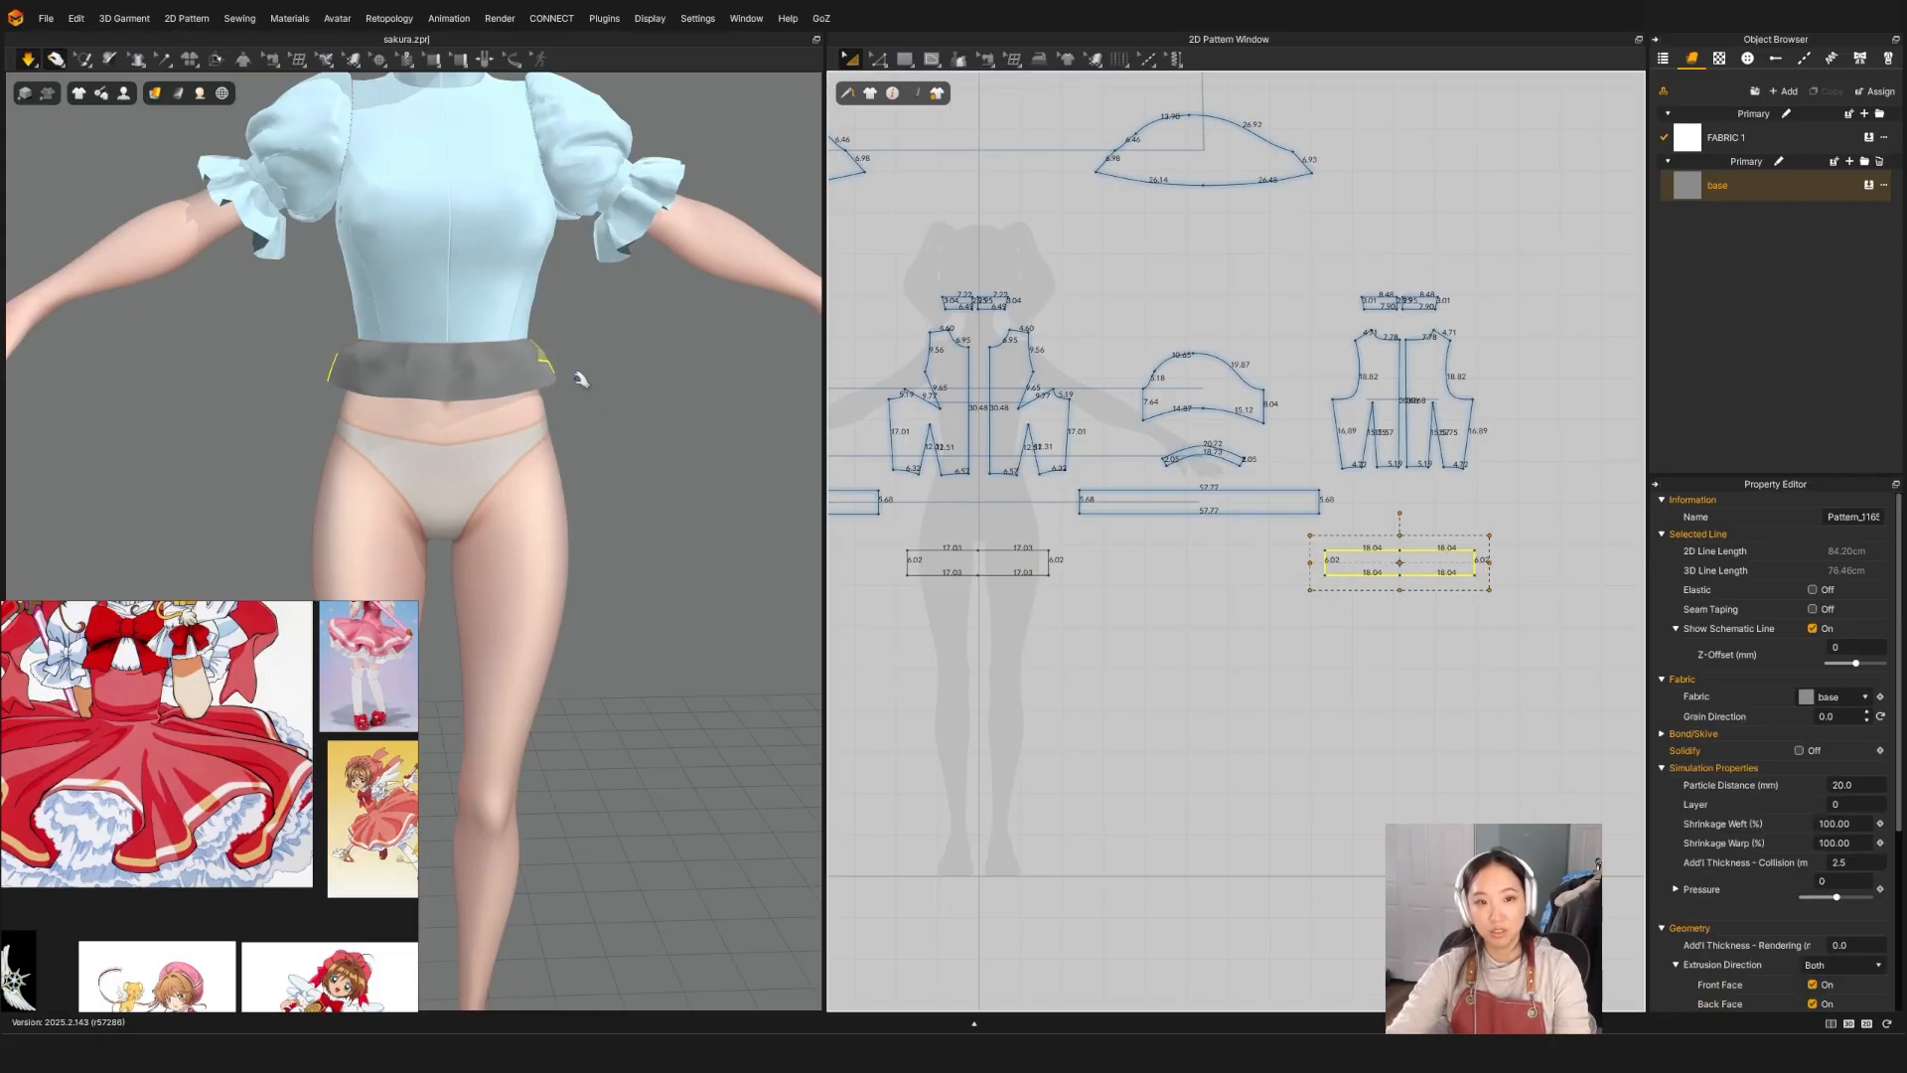
drag(552, 372, 592, 397)
key(space)
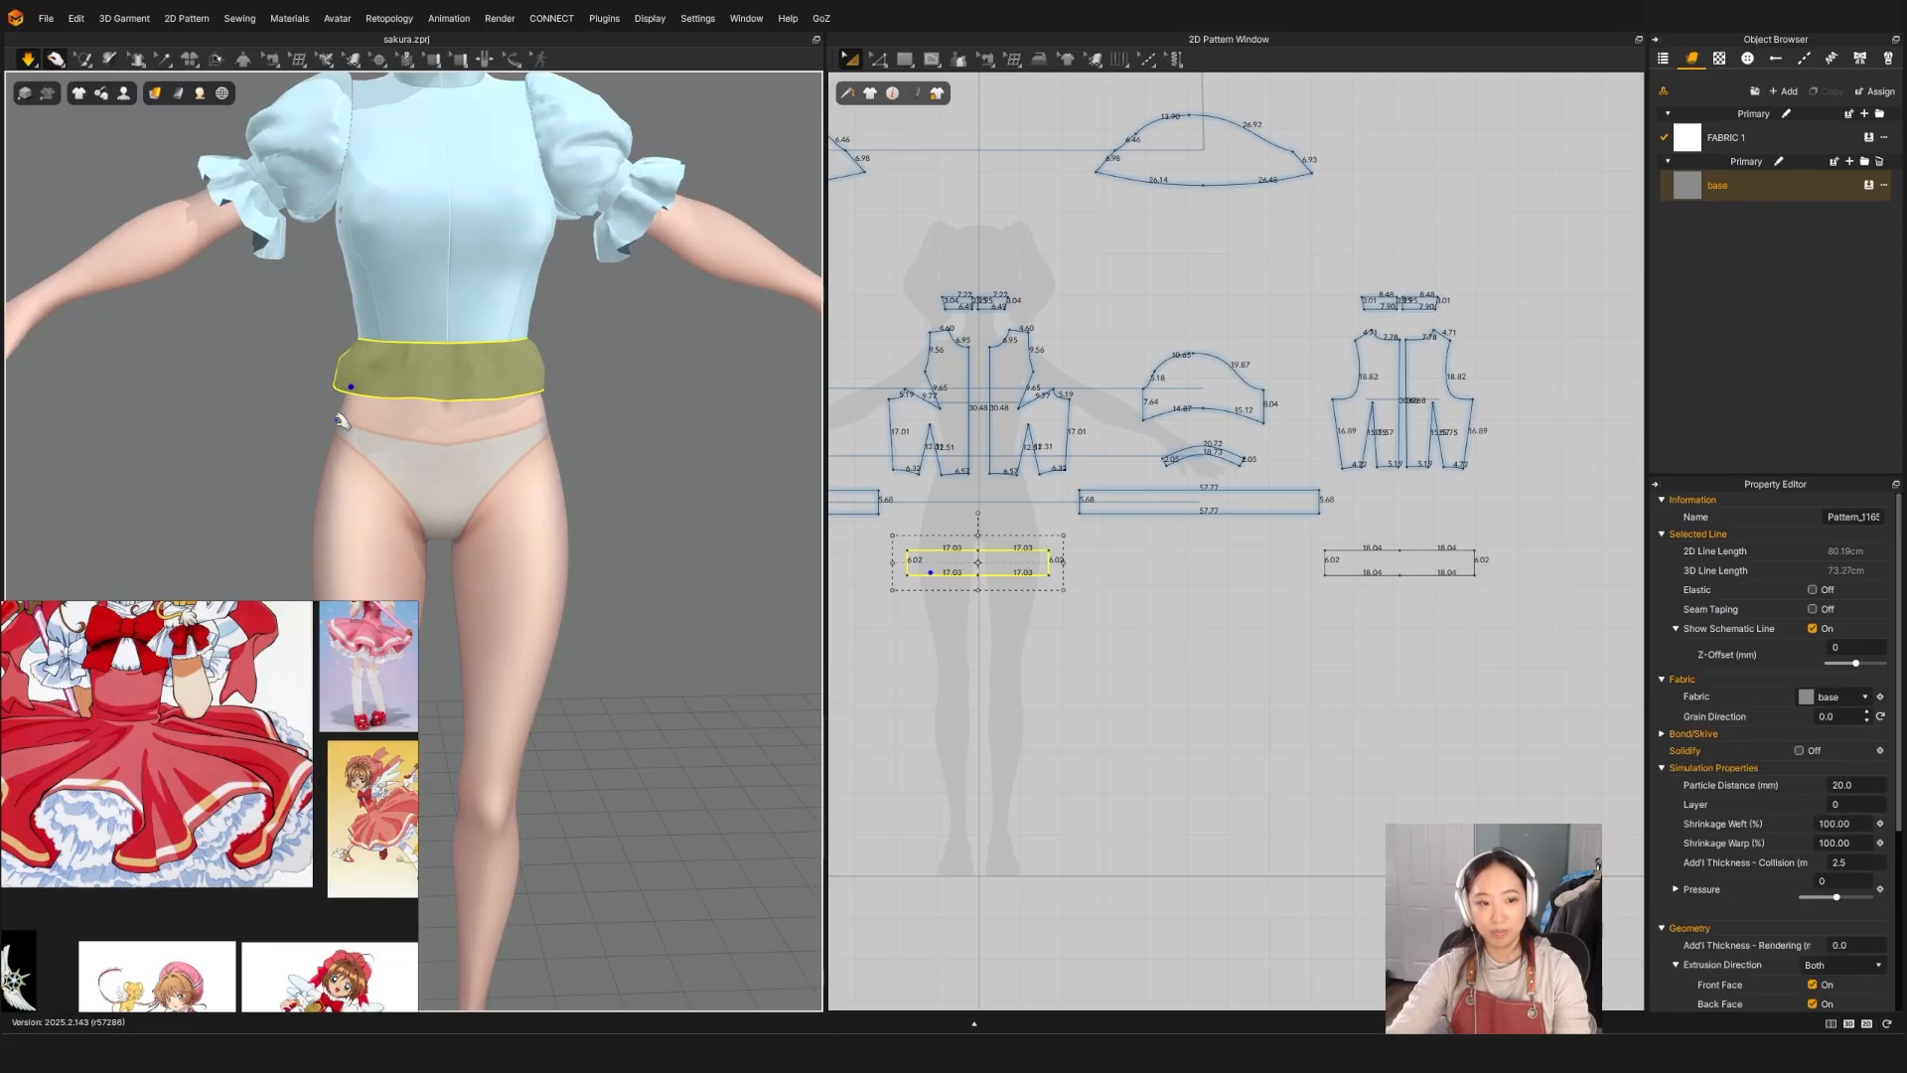
middle_drag(303, 836, 265, 929)
scroll(326, 783, up, 6)
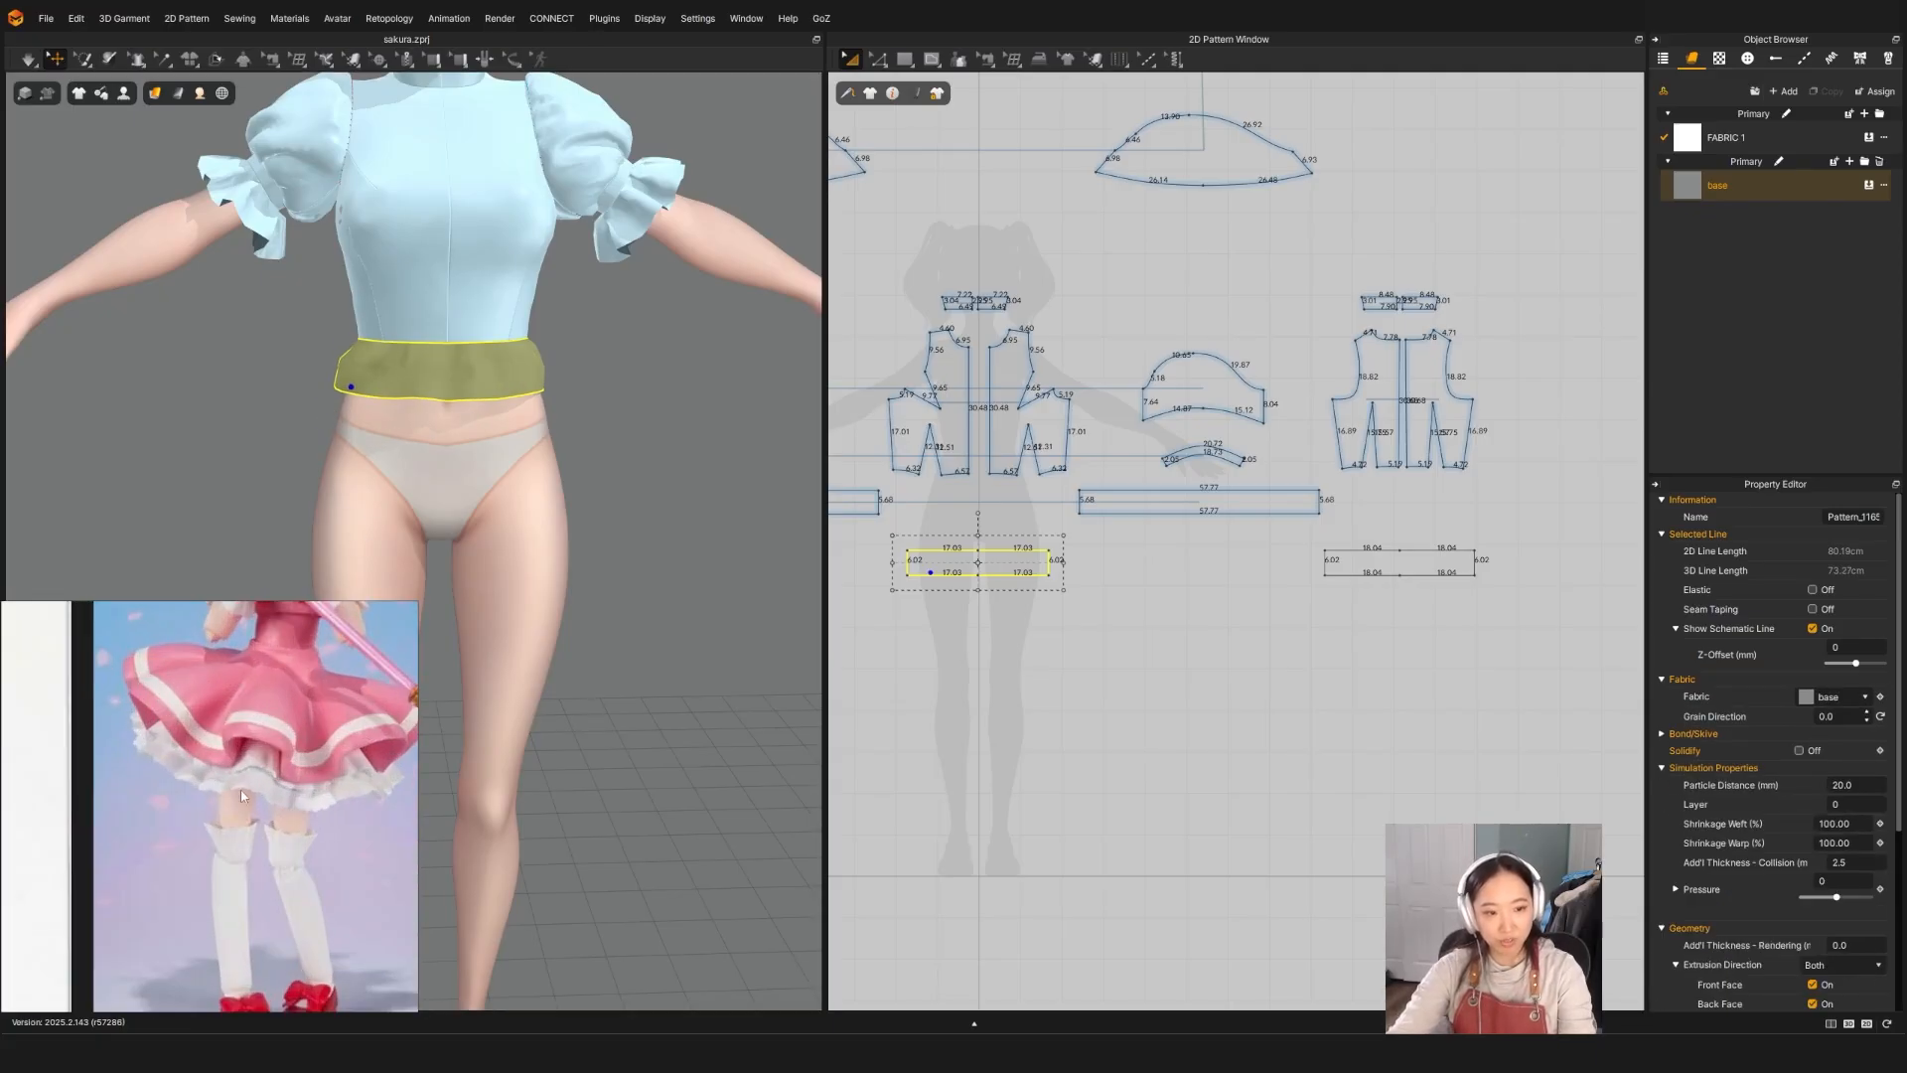
scroll(681, 579, down, 3)
middle_drag(564, 645, 587, 524)
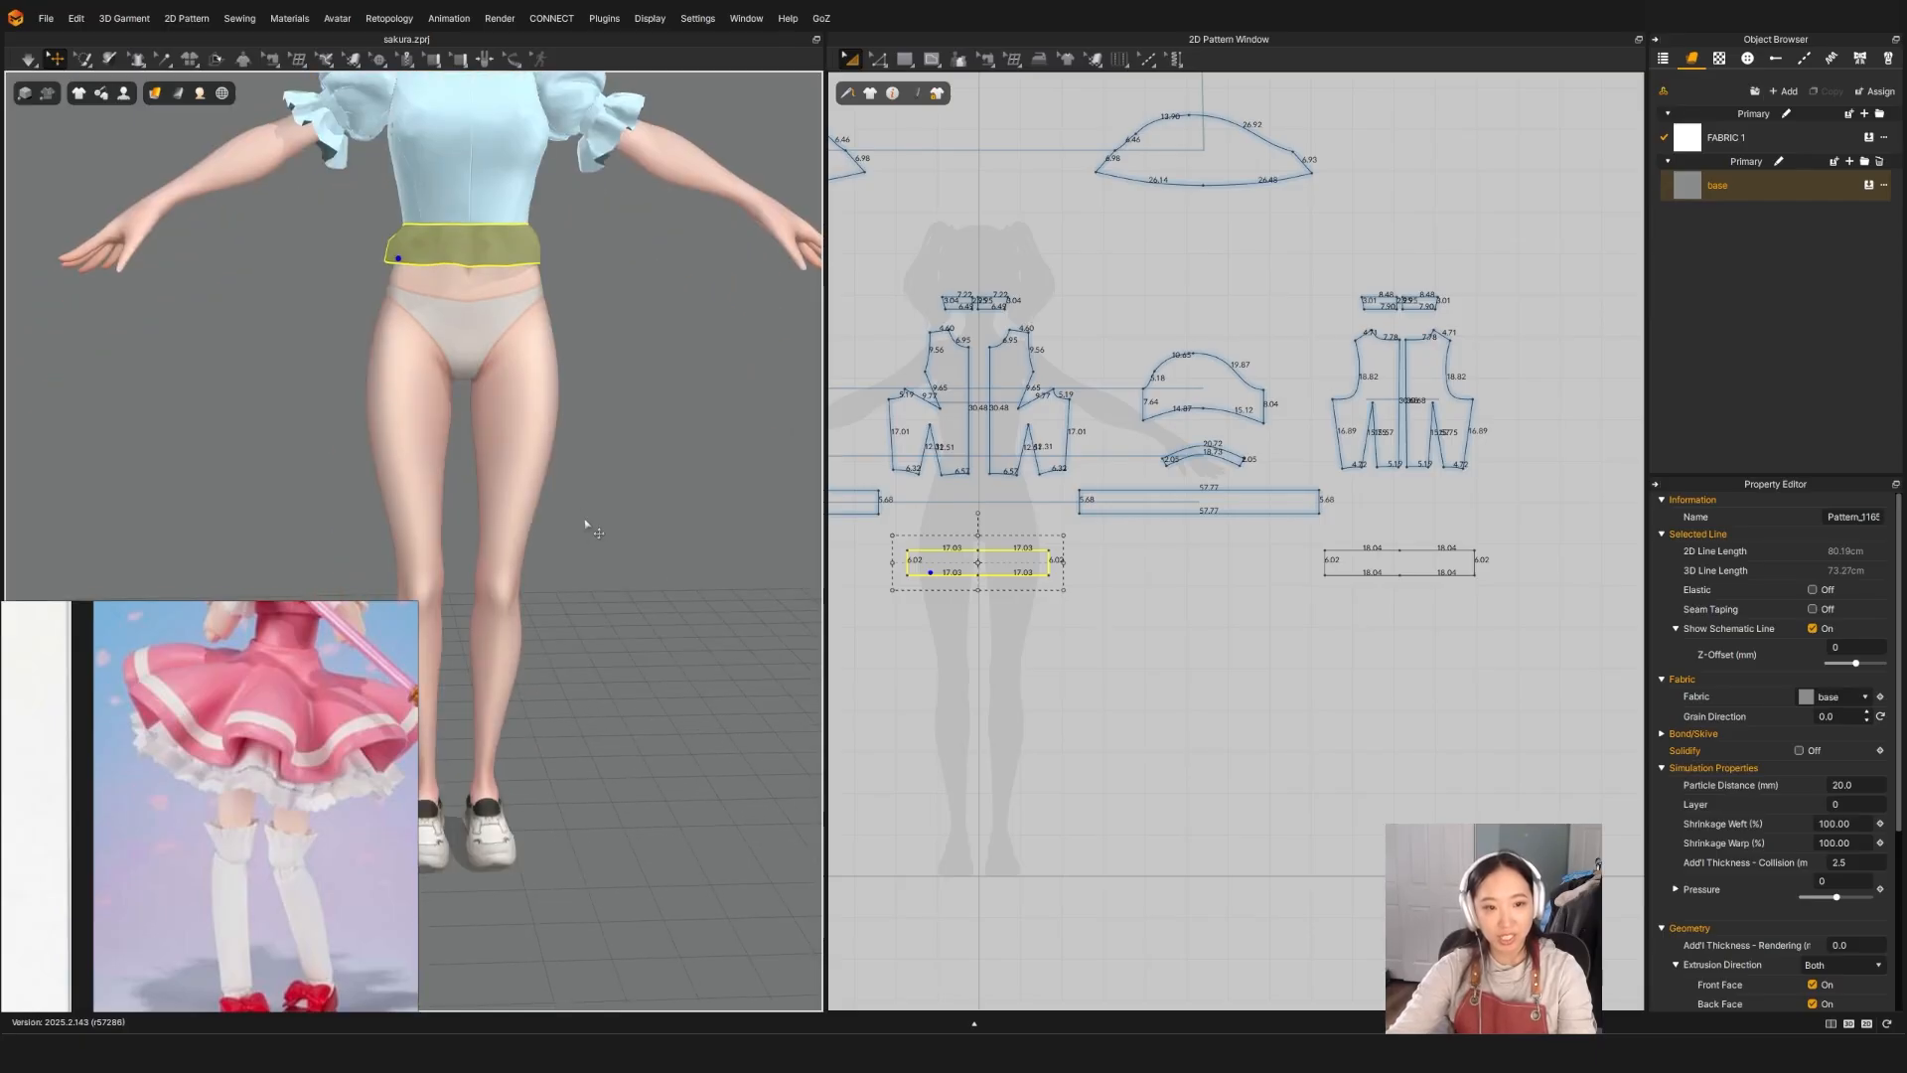
right_drag(587, 524, 581, 538)
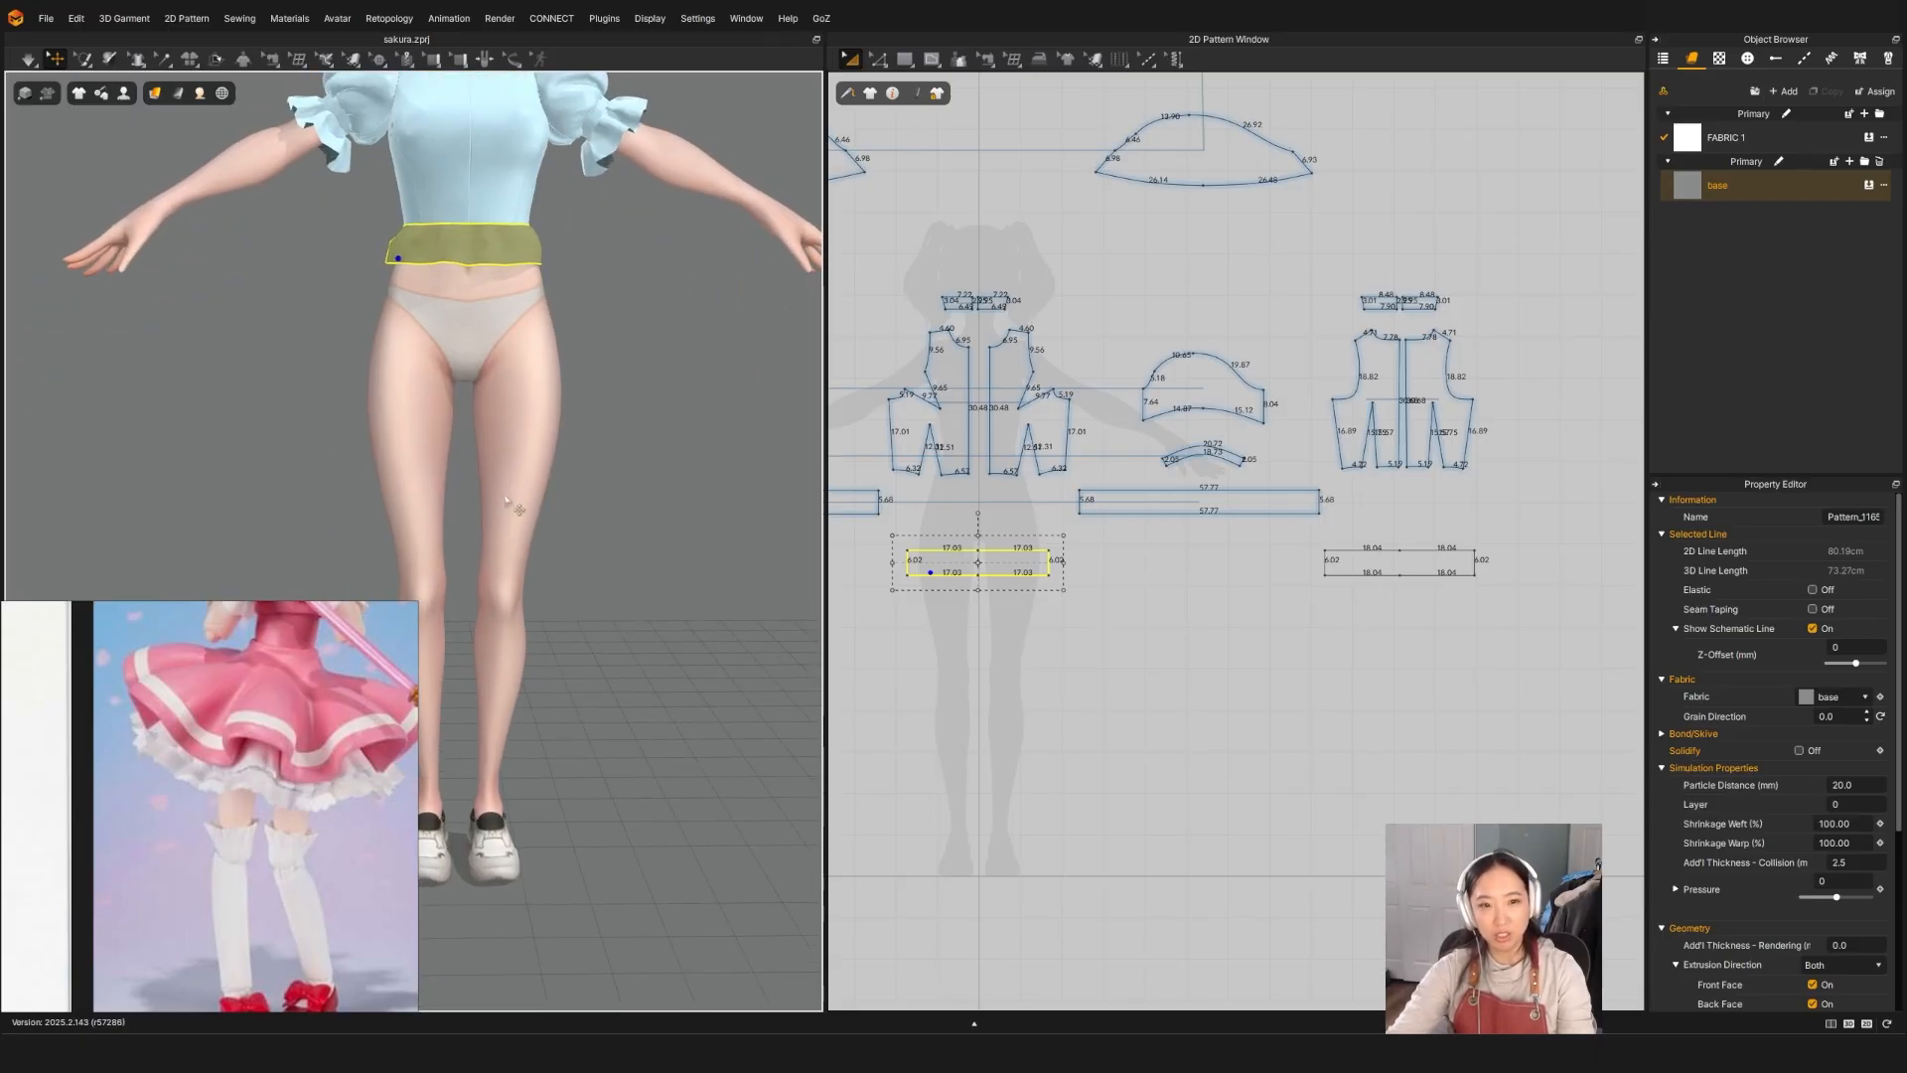
Step: Lower the bottom edges of the front and back waist pieces together to lengthen both to about 11 cm, and simulate
key(z)
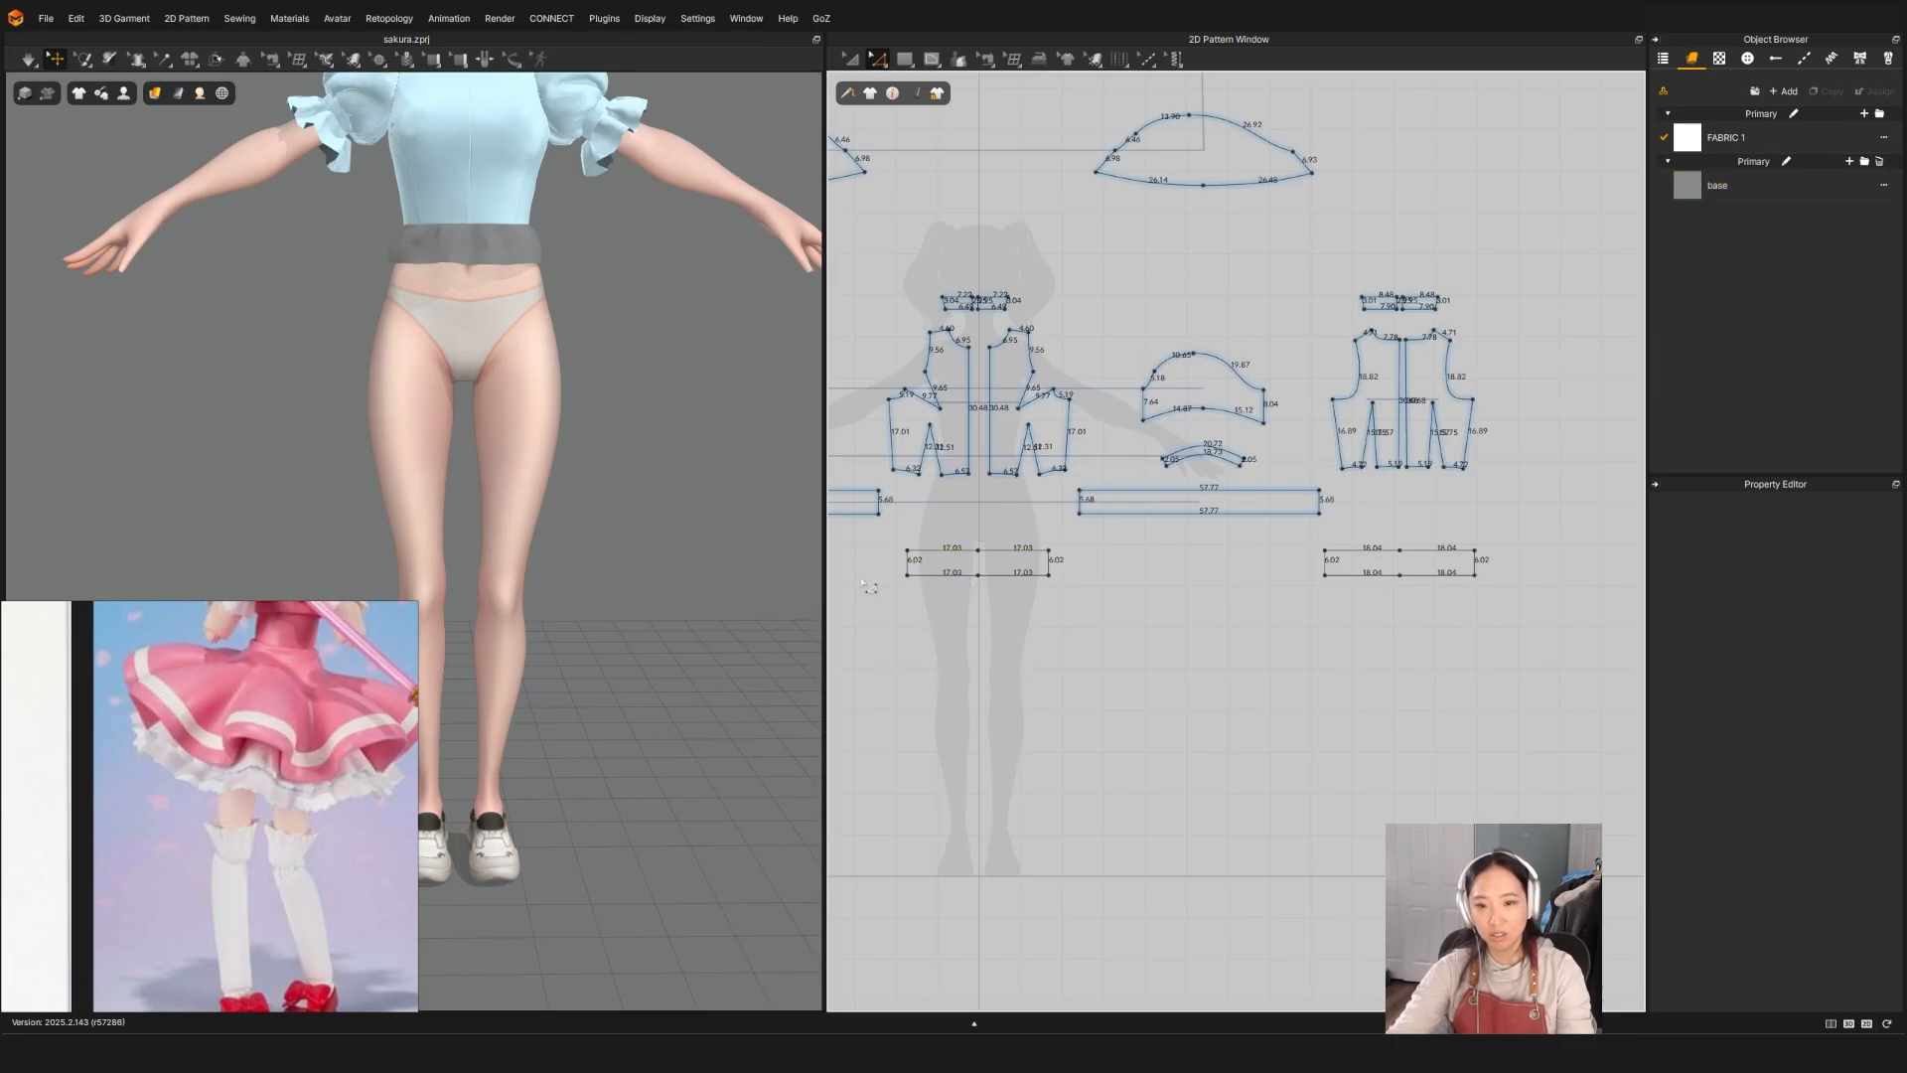
drag(865, 557, 1145, 648)
shift+drag(1220, 559, 1525, 651)
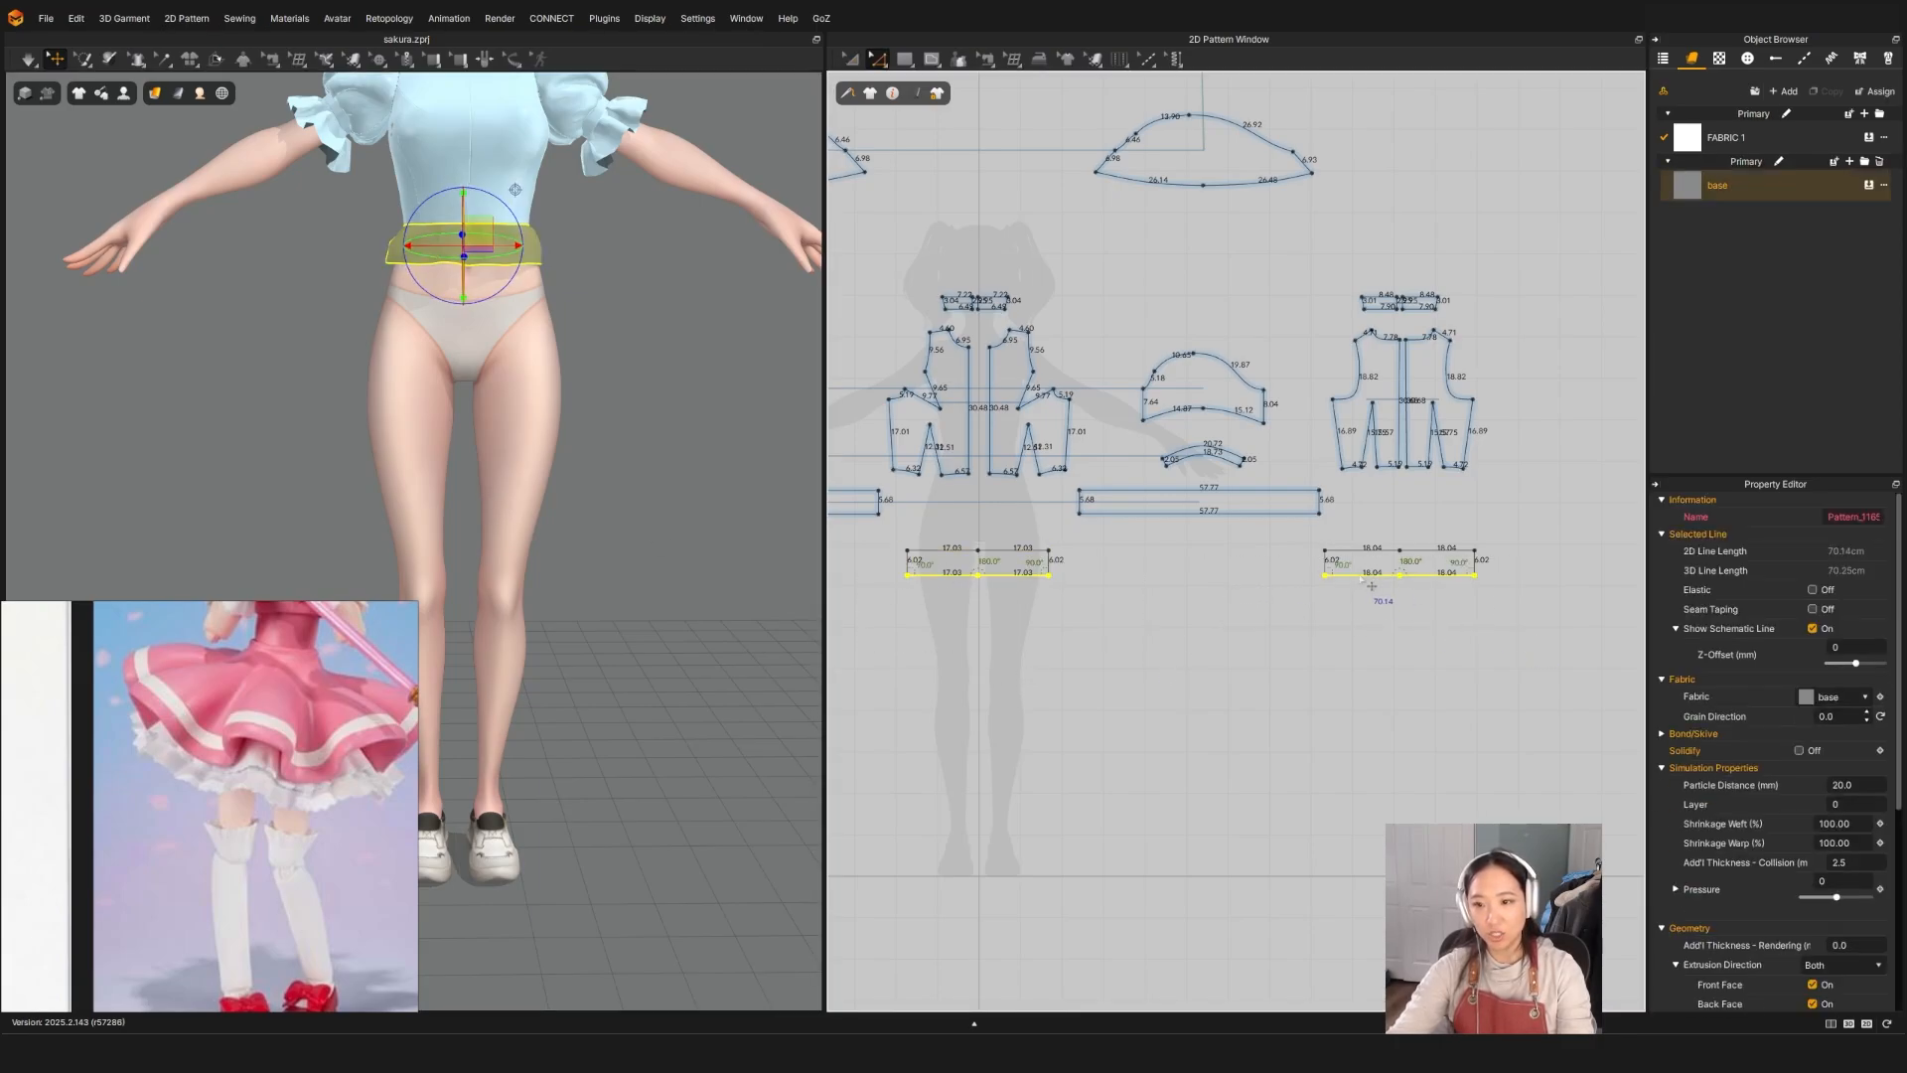
drag(1372, 586, 1371, 605)
key(a)
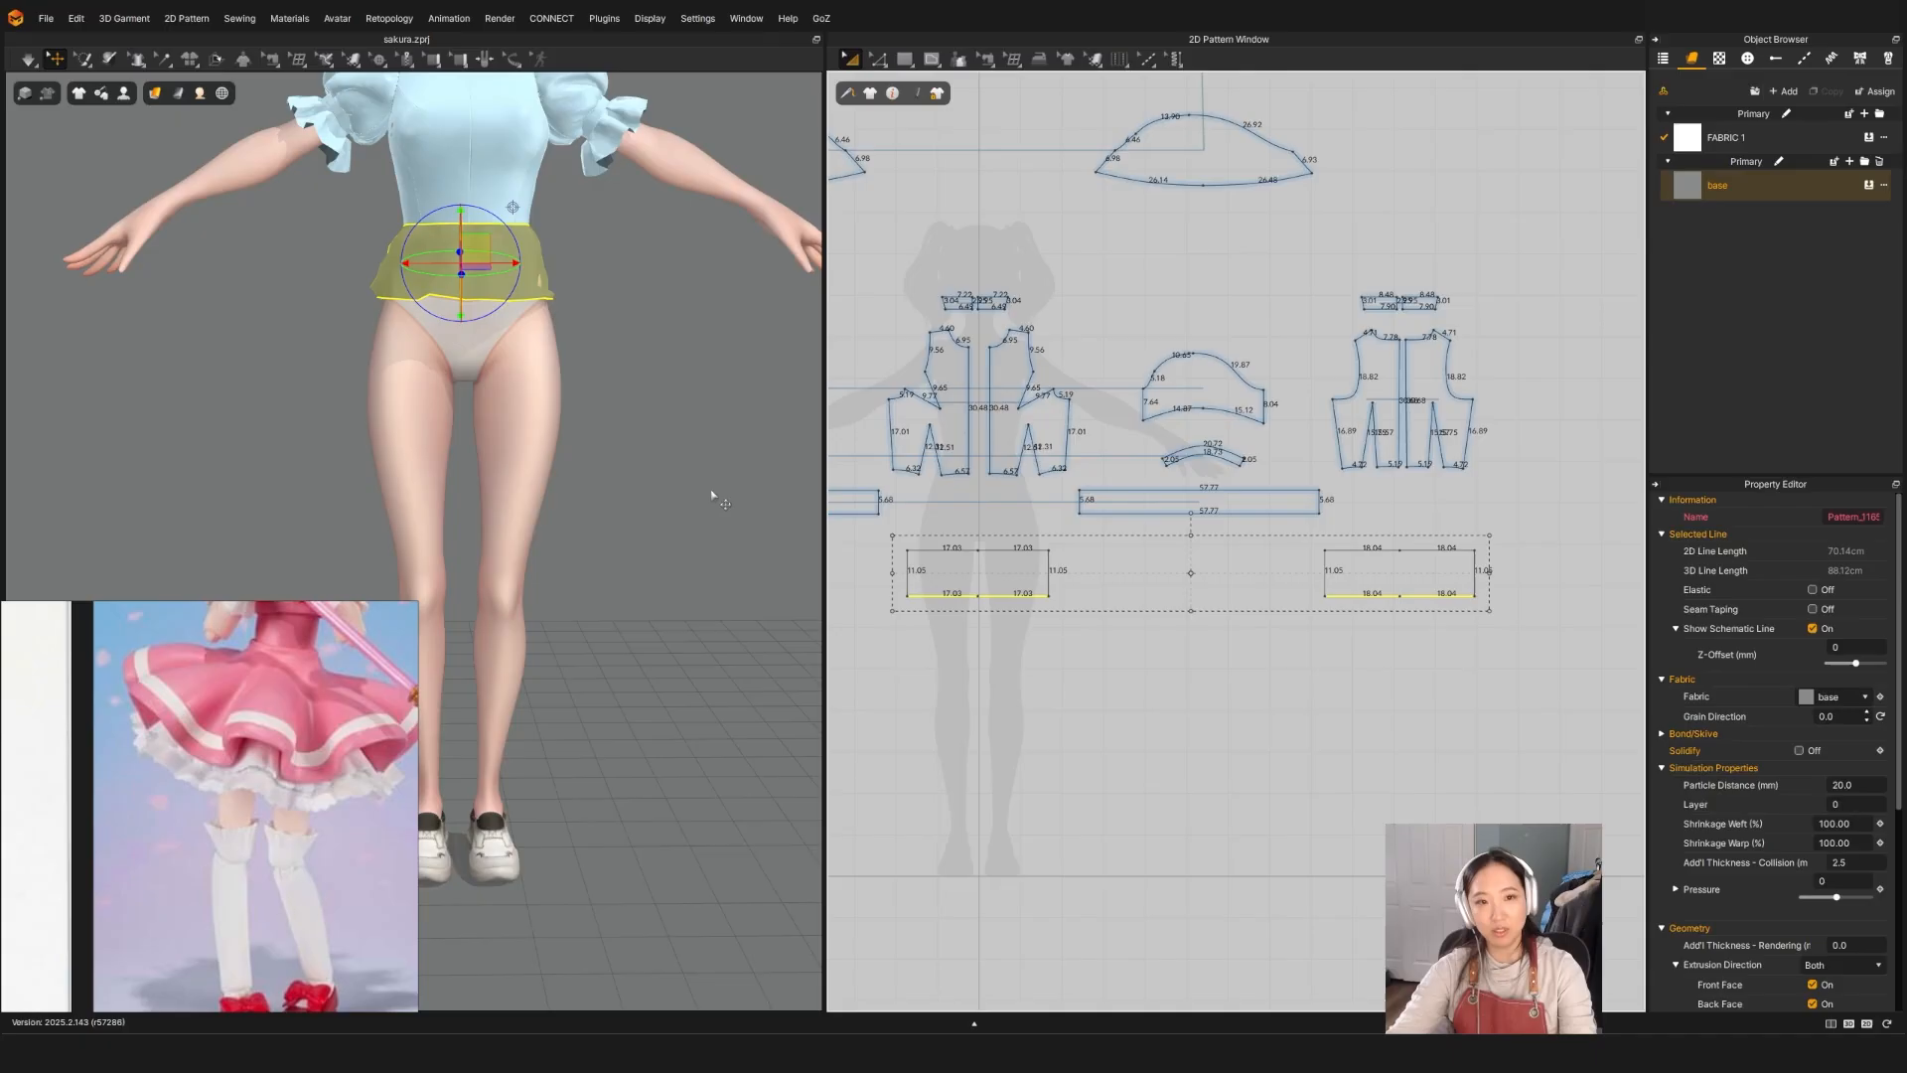
key(space)
Step: Lower both bottom edges straight down so the front and back pieces form a short skirt about 25.4 cm long
key(z)
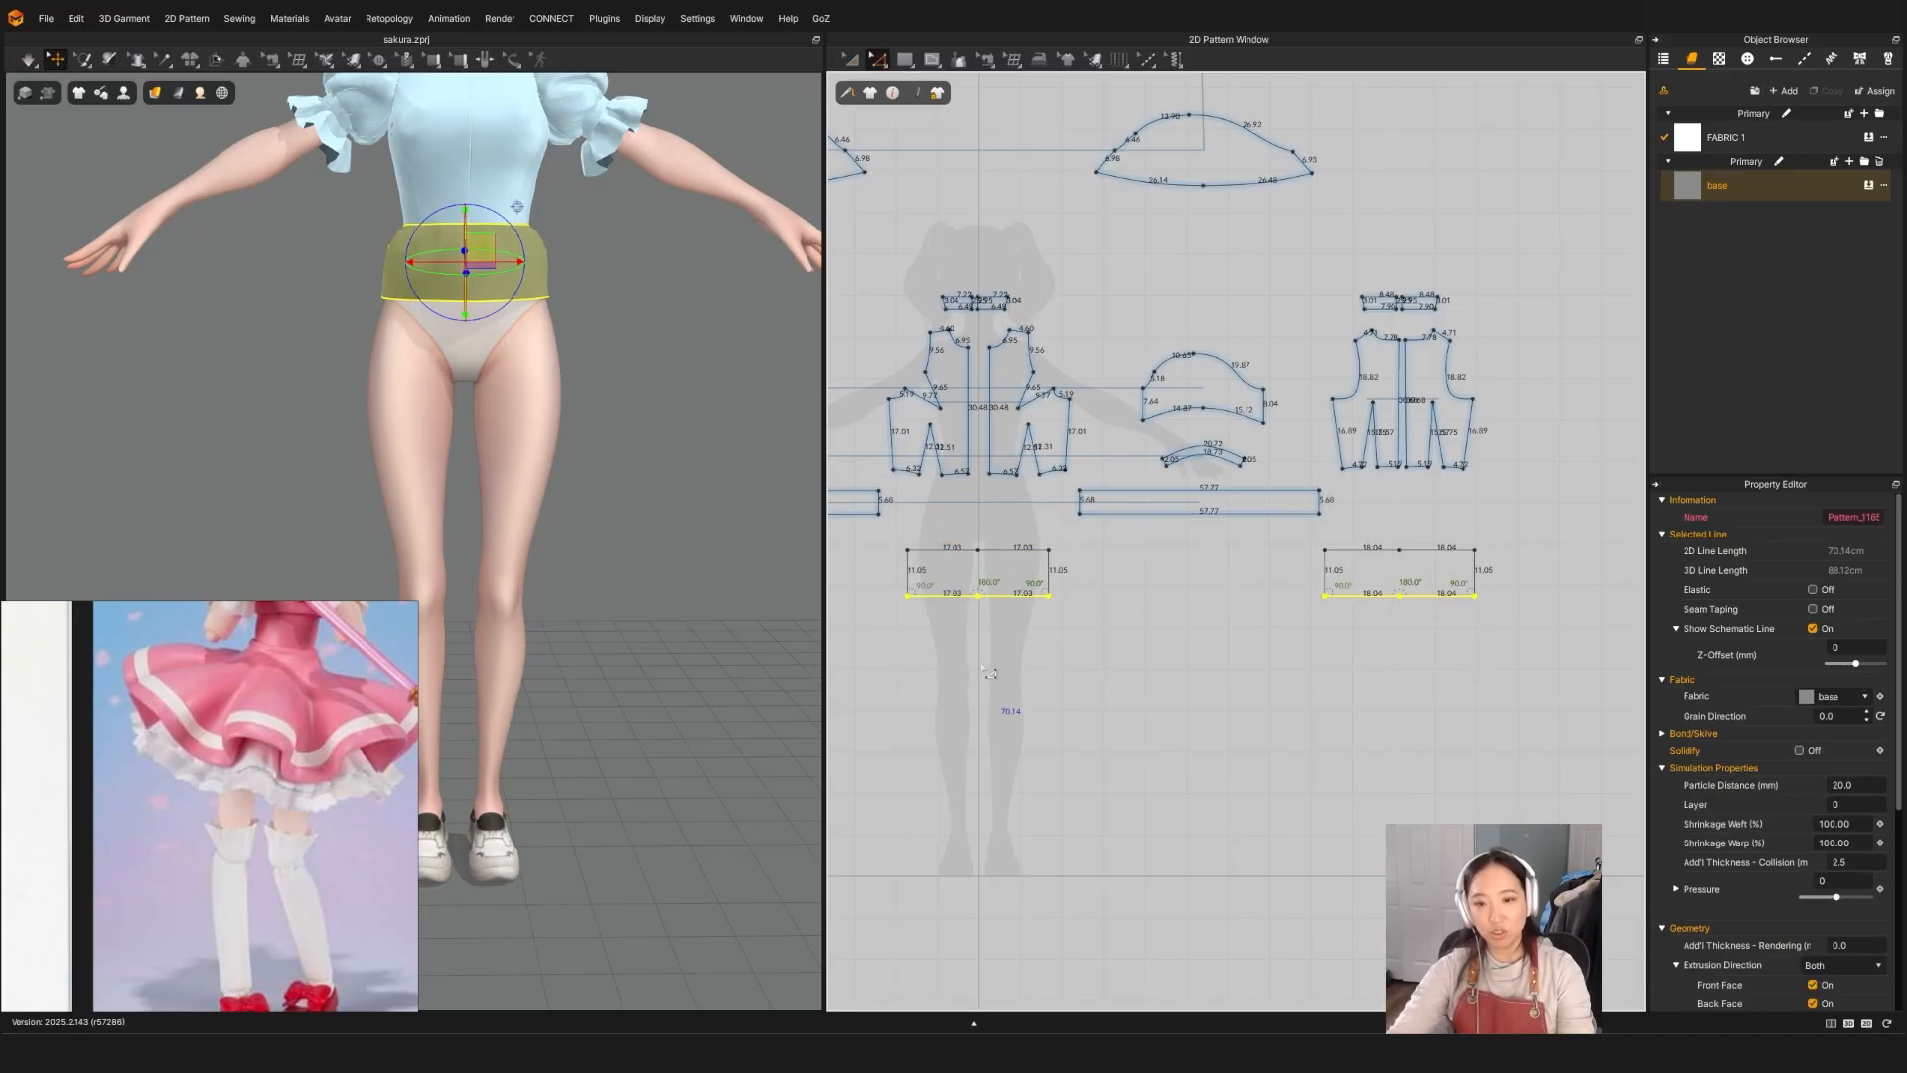
drag(1030, 605, 1041, 819)
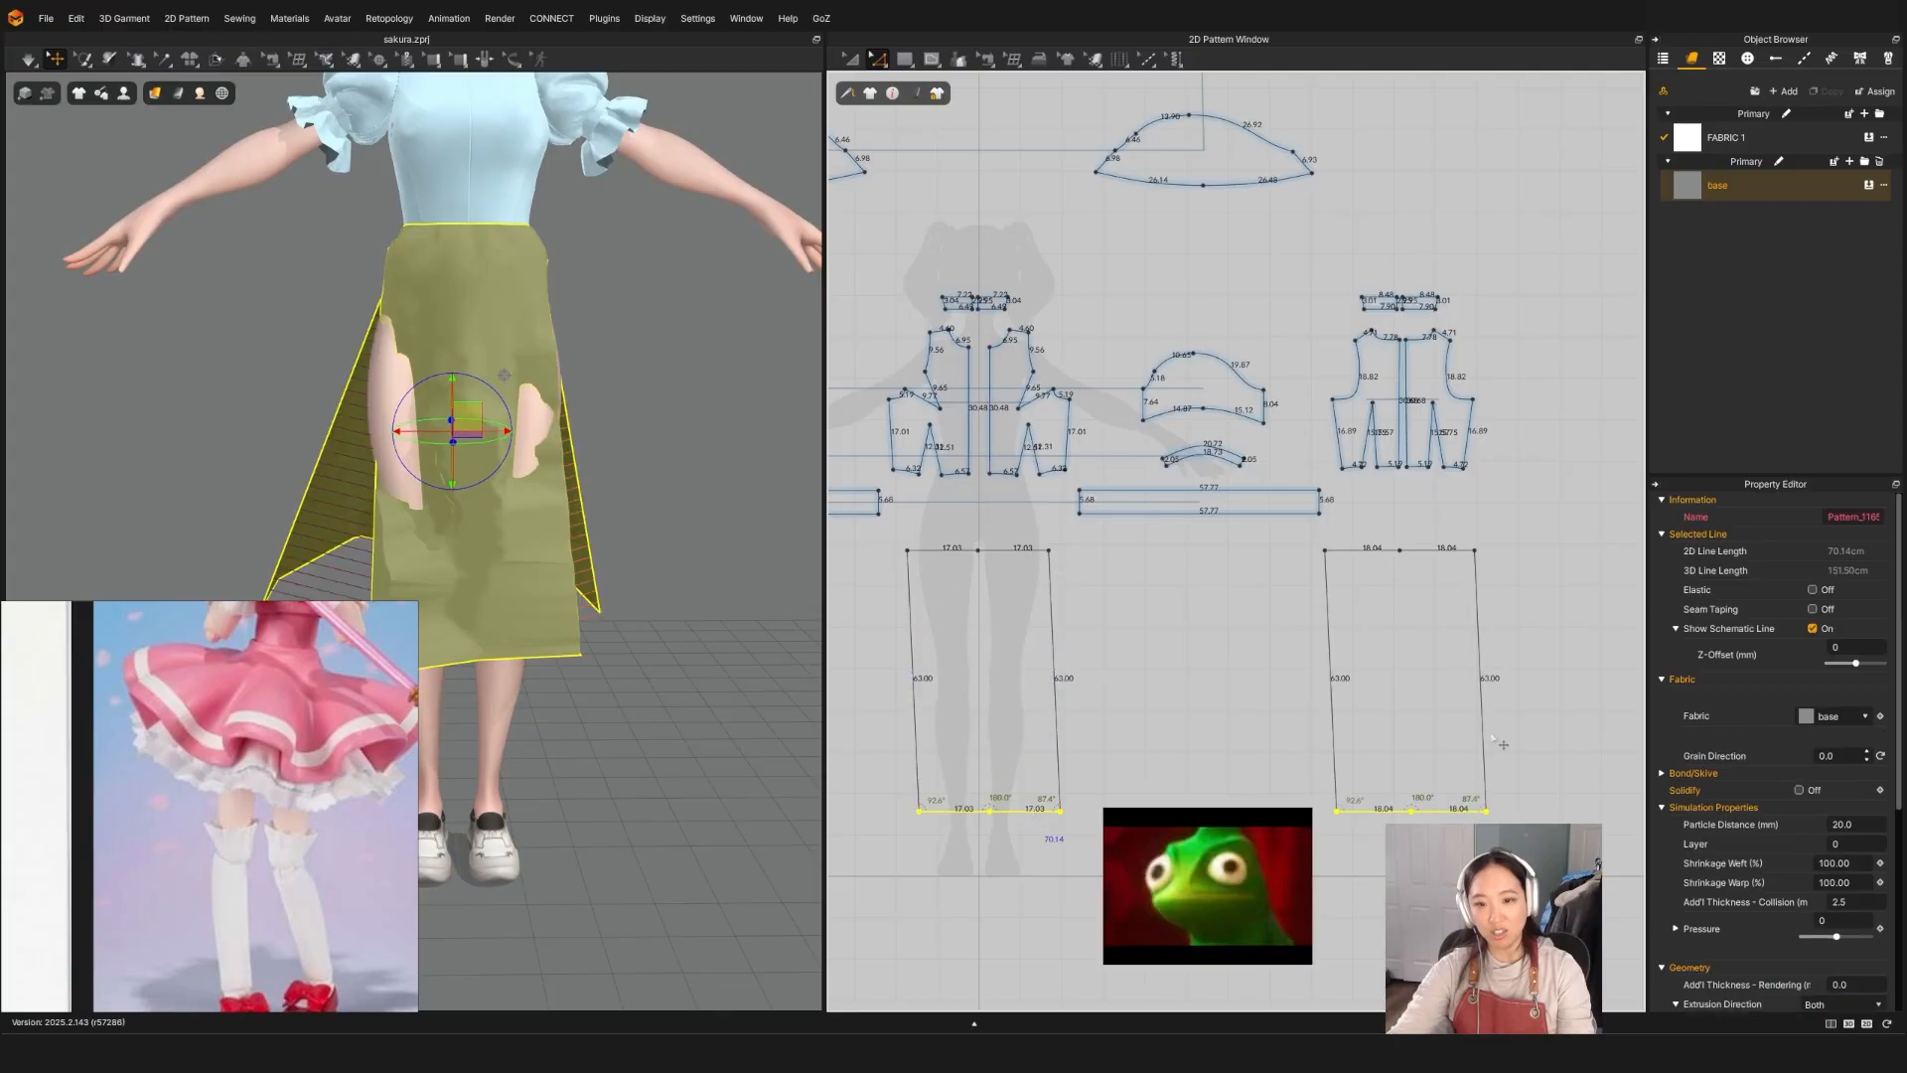
key(ctrl+z)
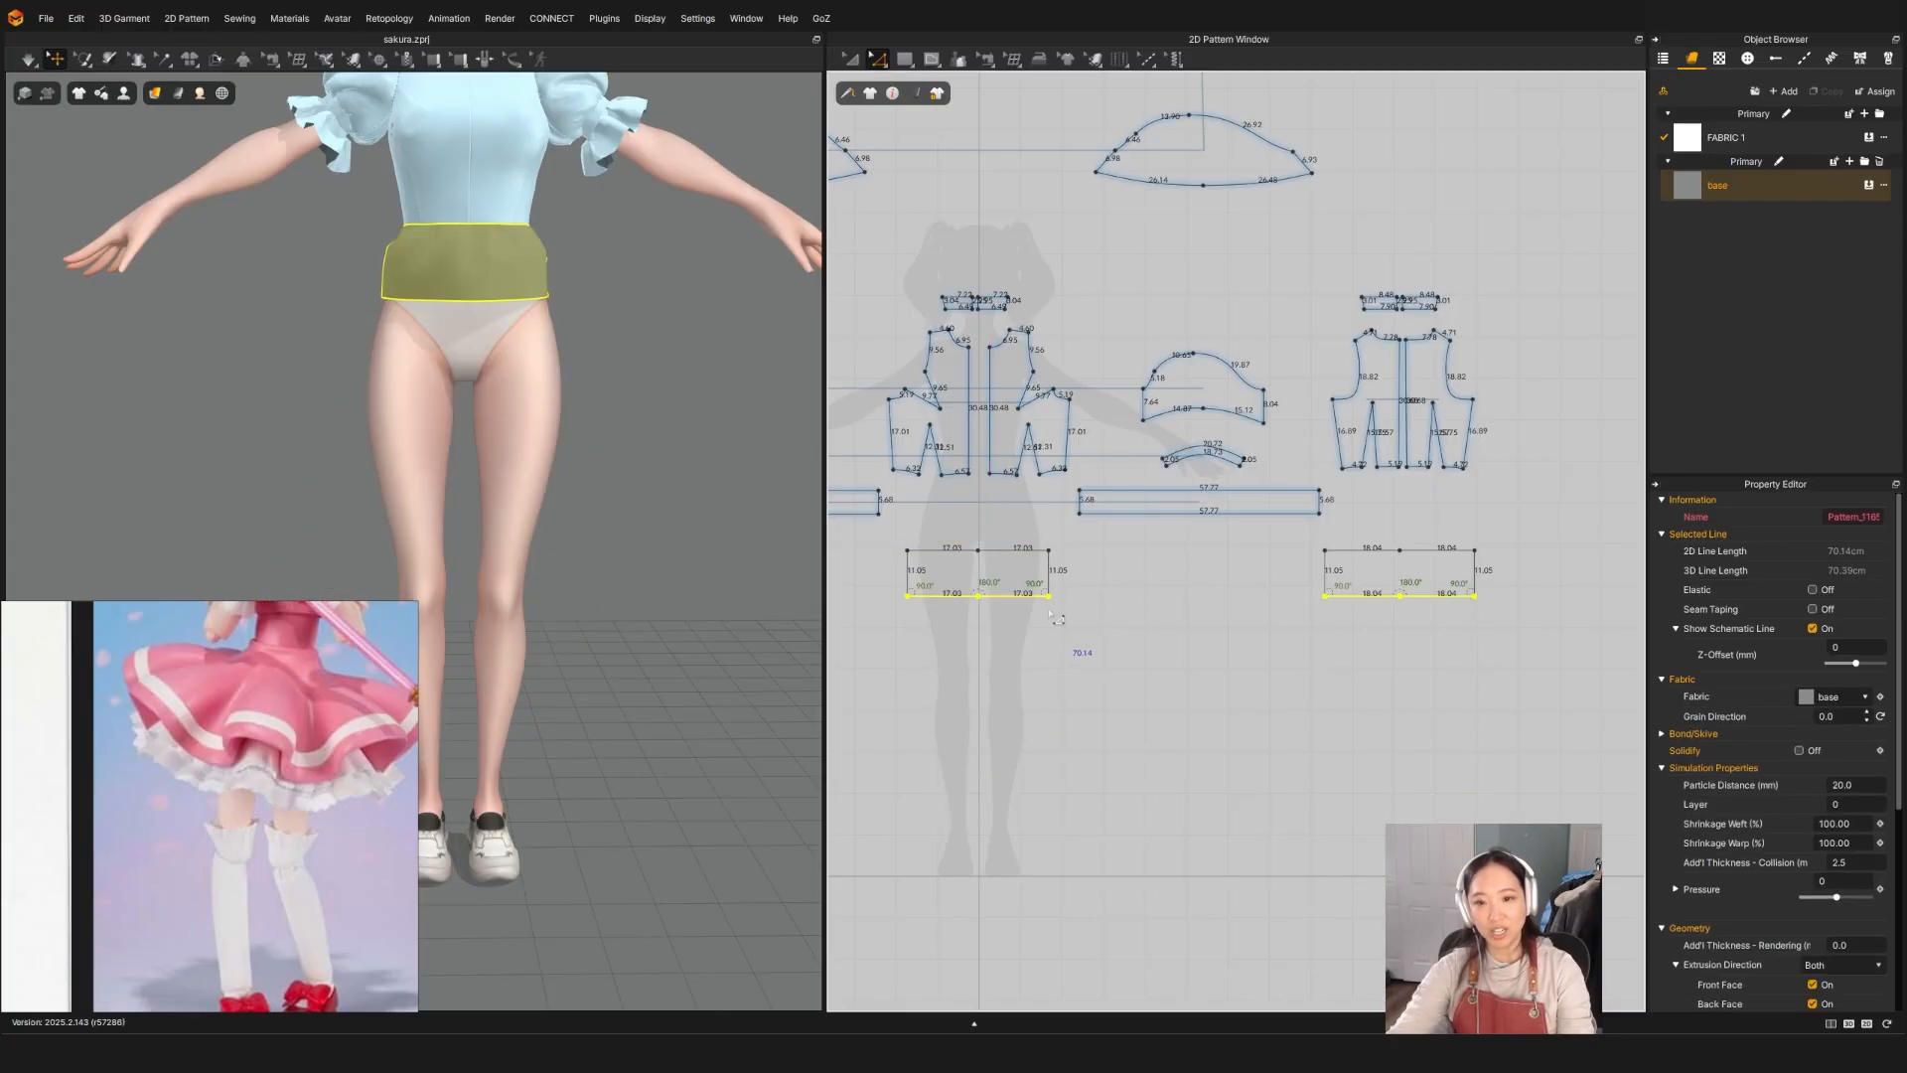
drag(1037, 605, 1041, 656)
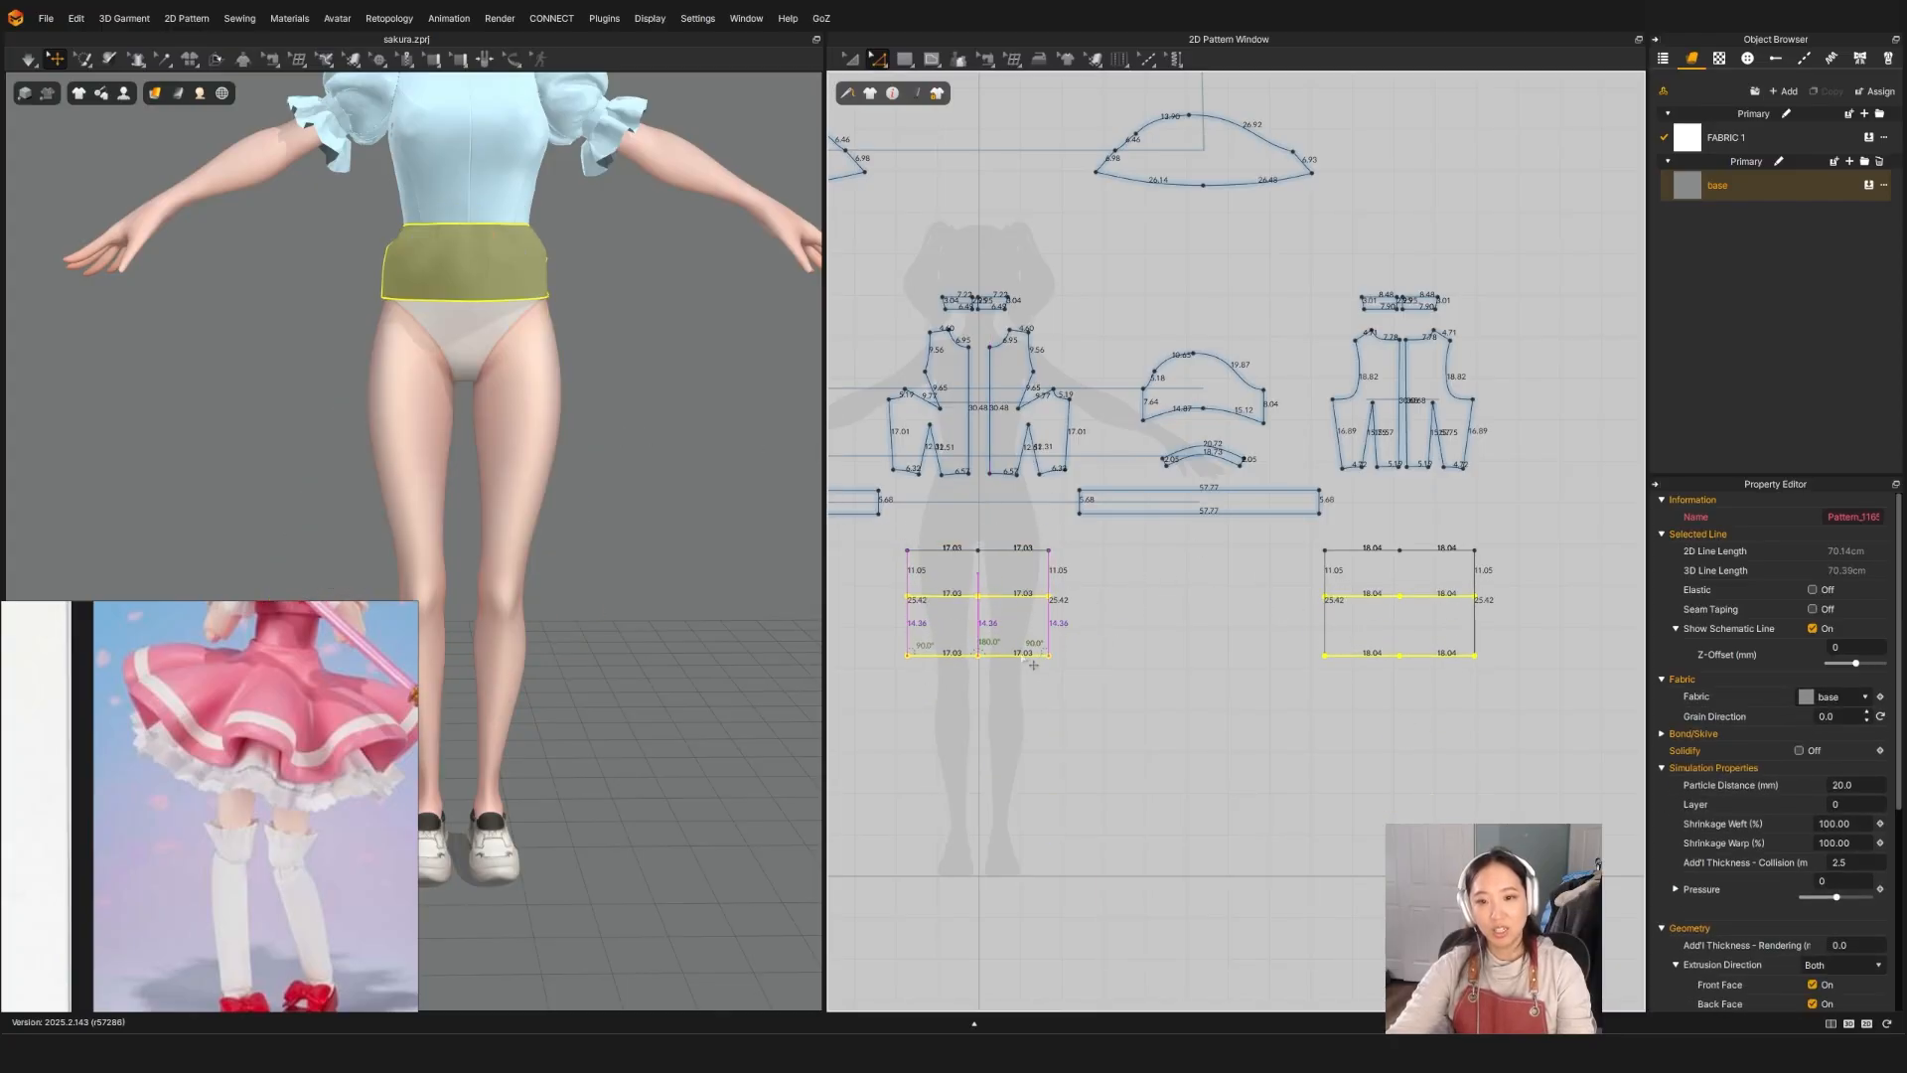
drag(1033, 665, 1033, 665)
Step: Simulate the lengthened skirt and pull the front piece's hem corner down and outward at the avatar's side
key(space)
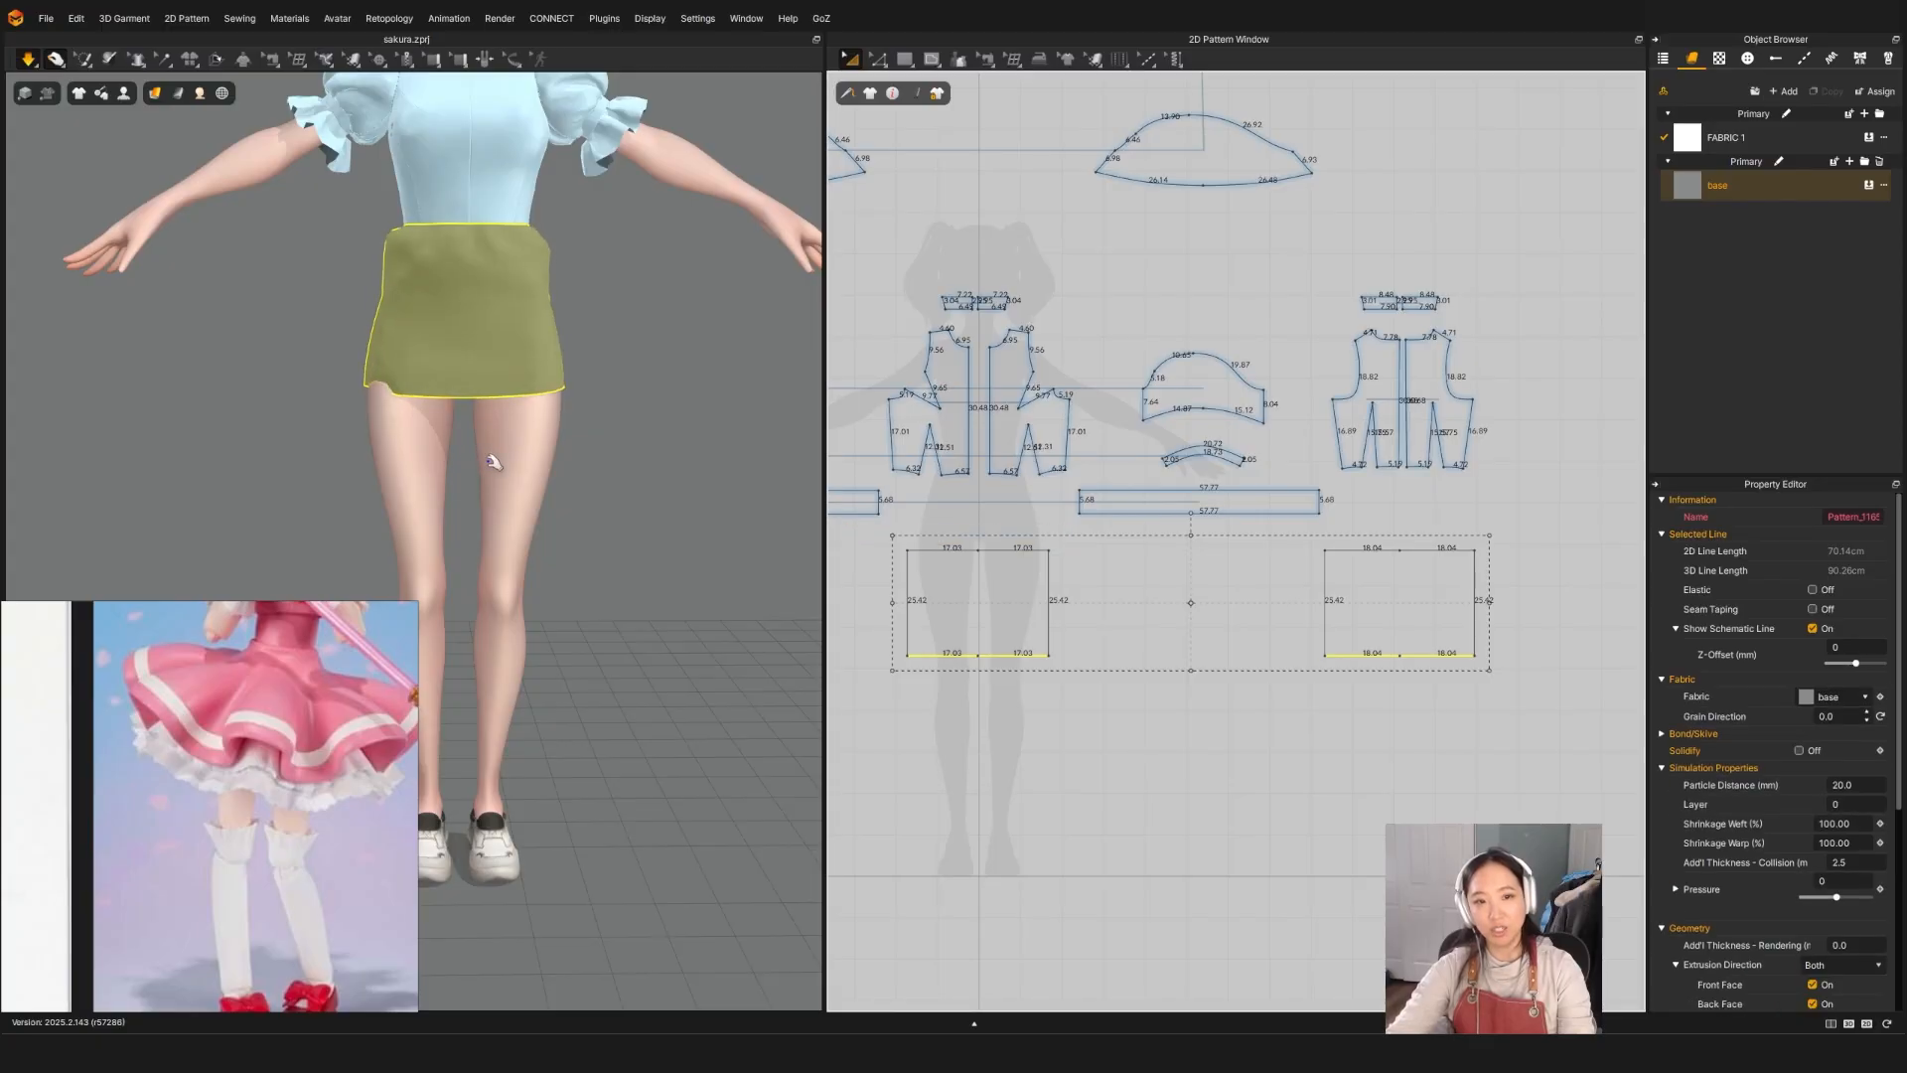
drag(381, 387, 343, 545)
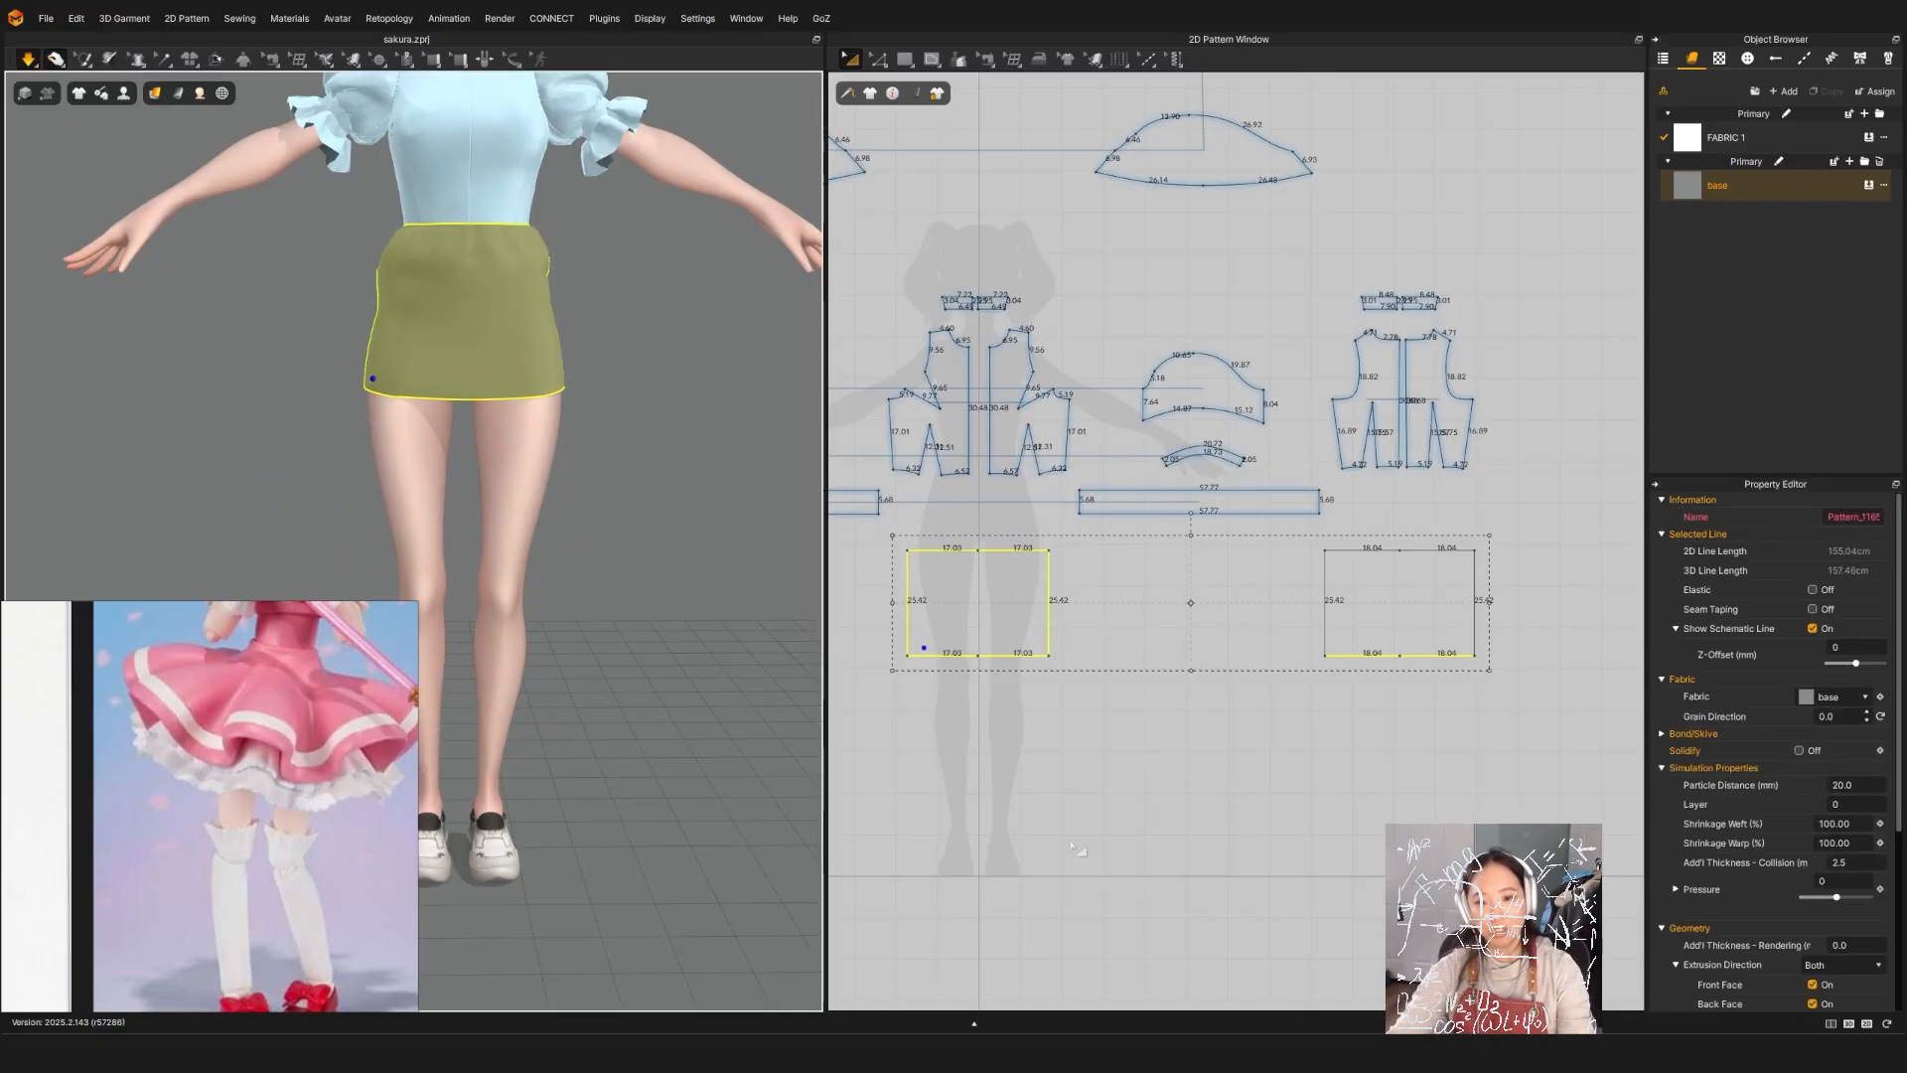
key(space)
key(z)
click(1080, 748)
click(1048, 656)
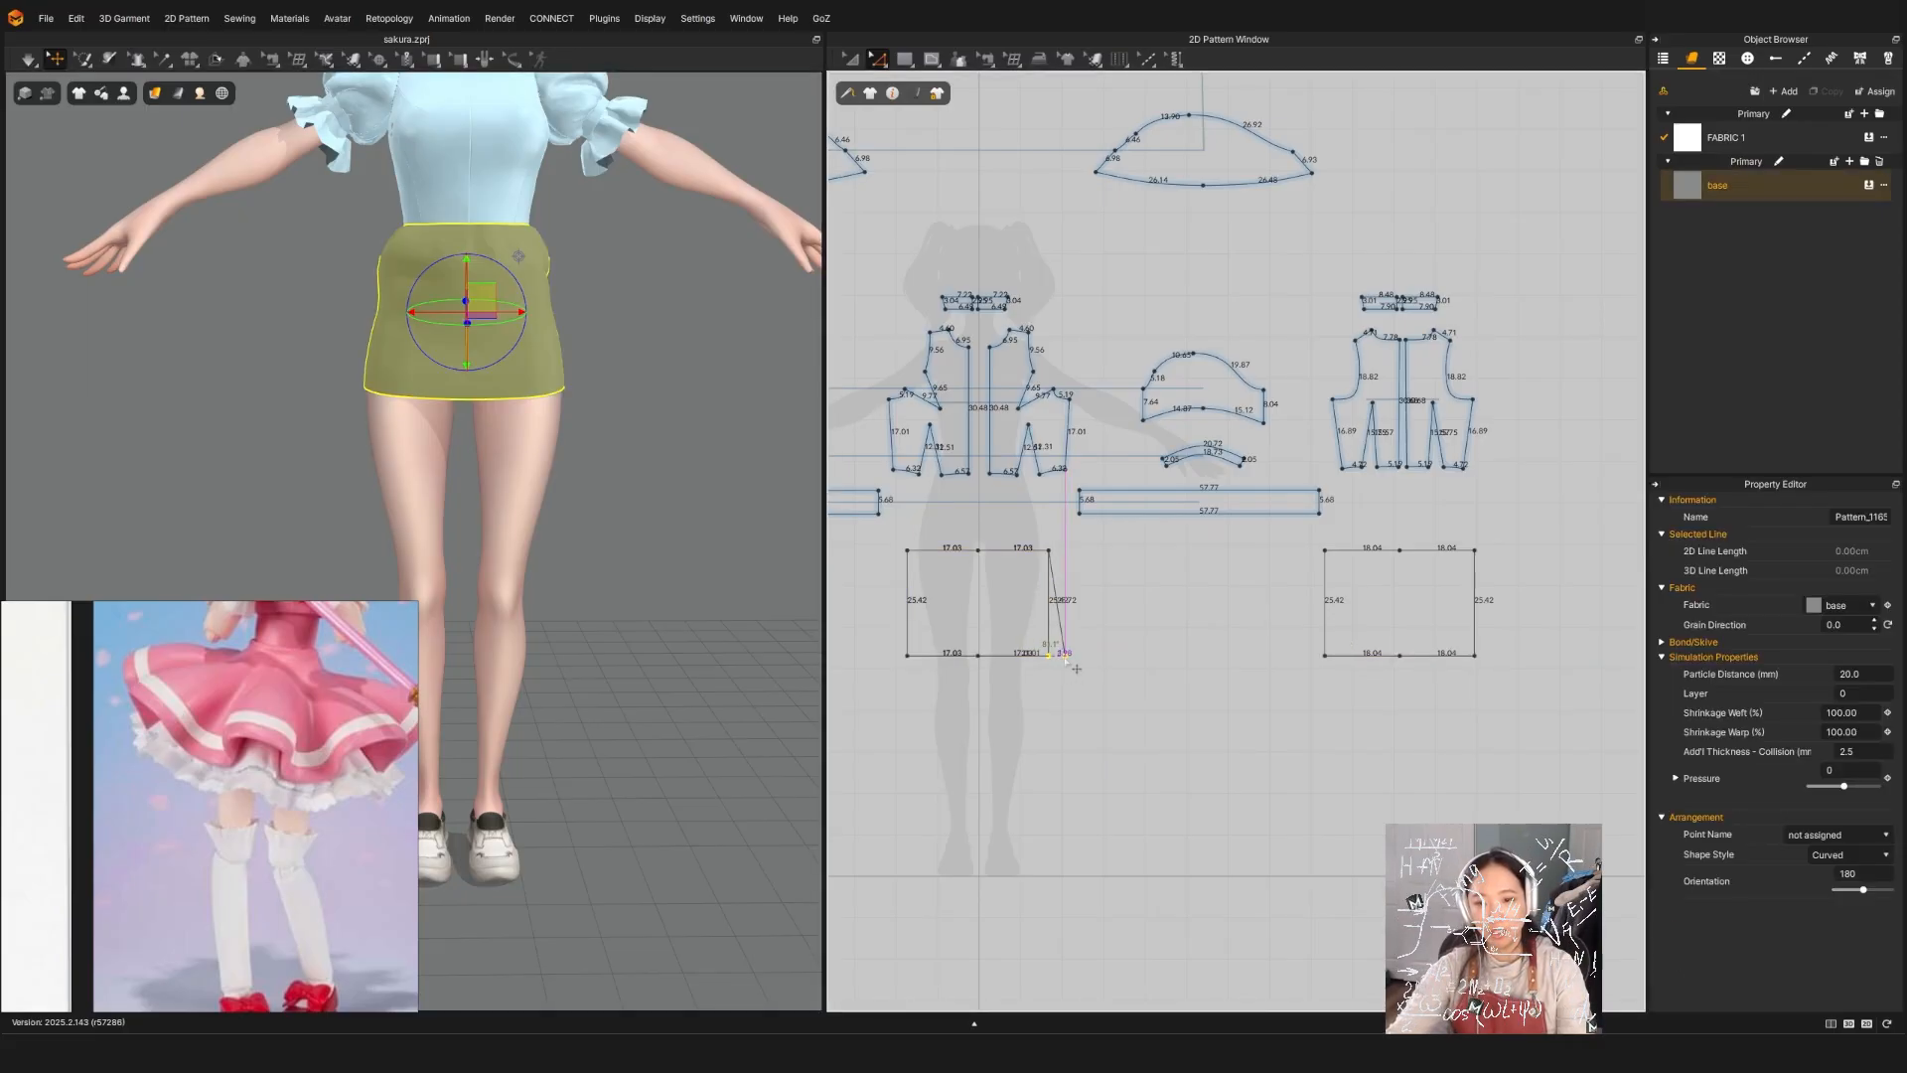
Step: Draw a vertical internal line from waist to hem through the centre of the front and back skirt pieces
click(931, 58)
click(993, 90)
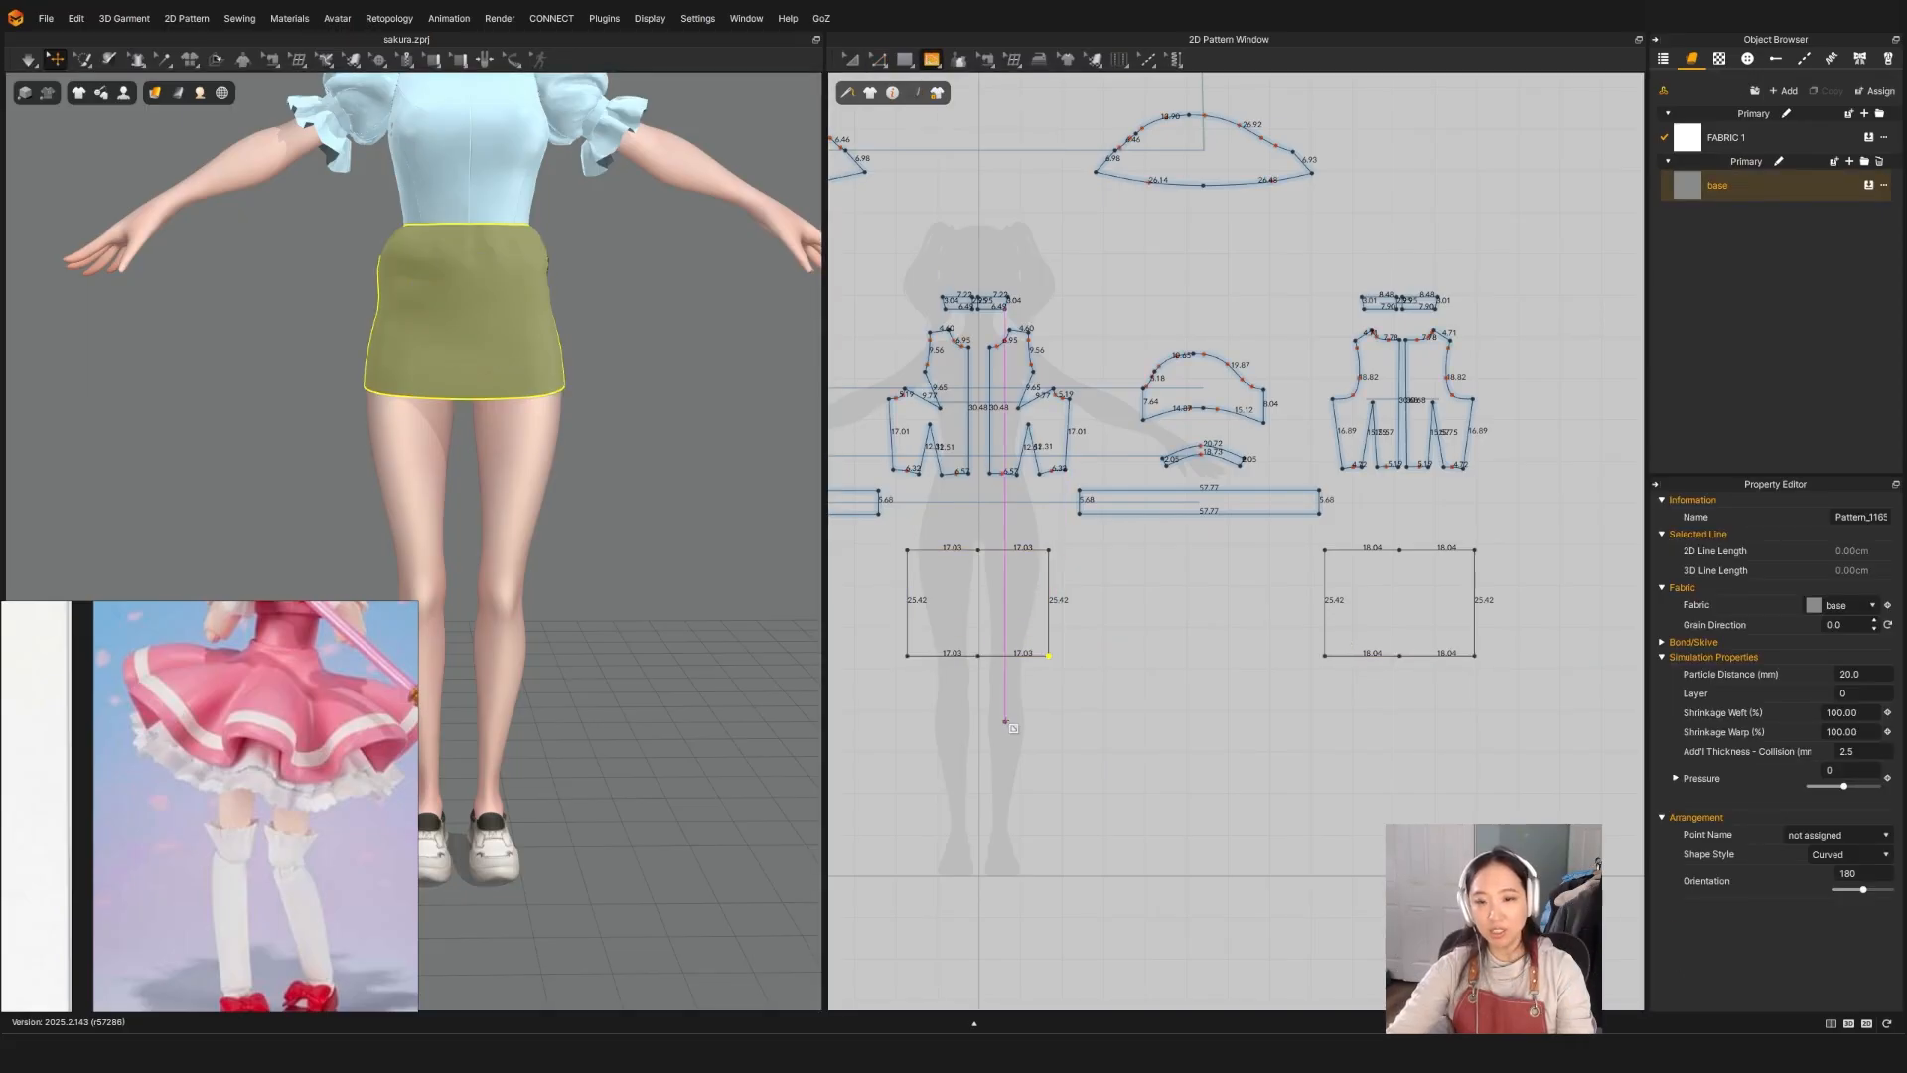
click(978, 549)
double_click(978, 654)
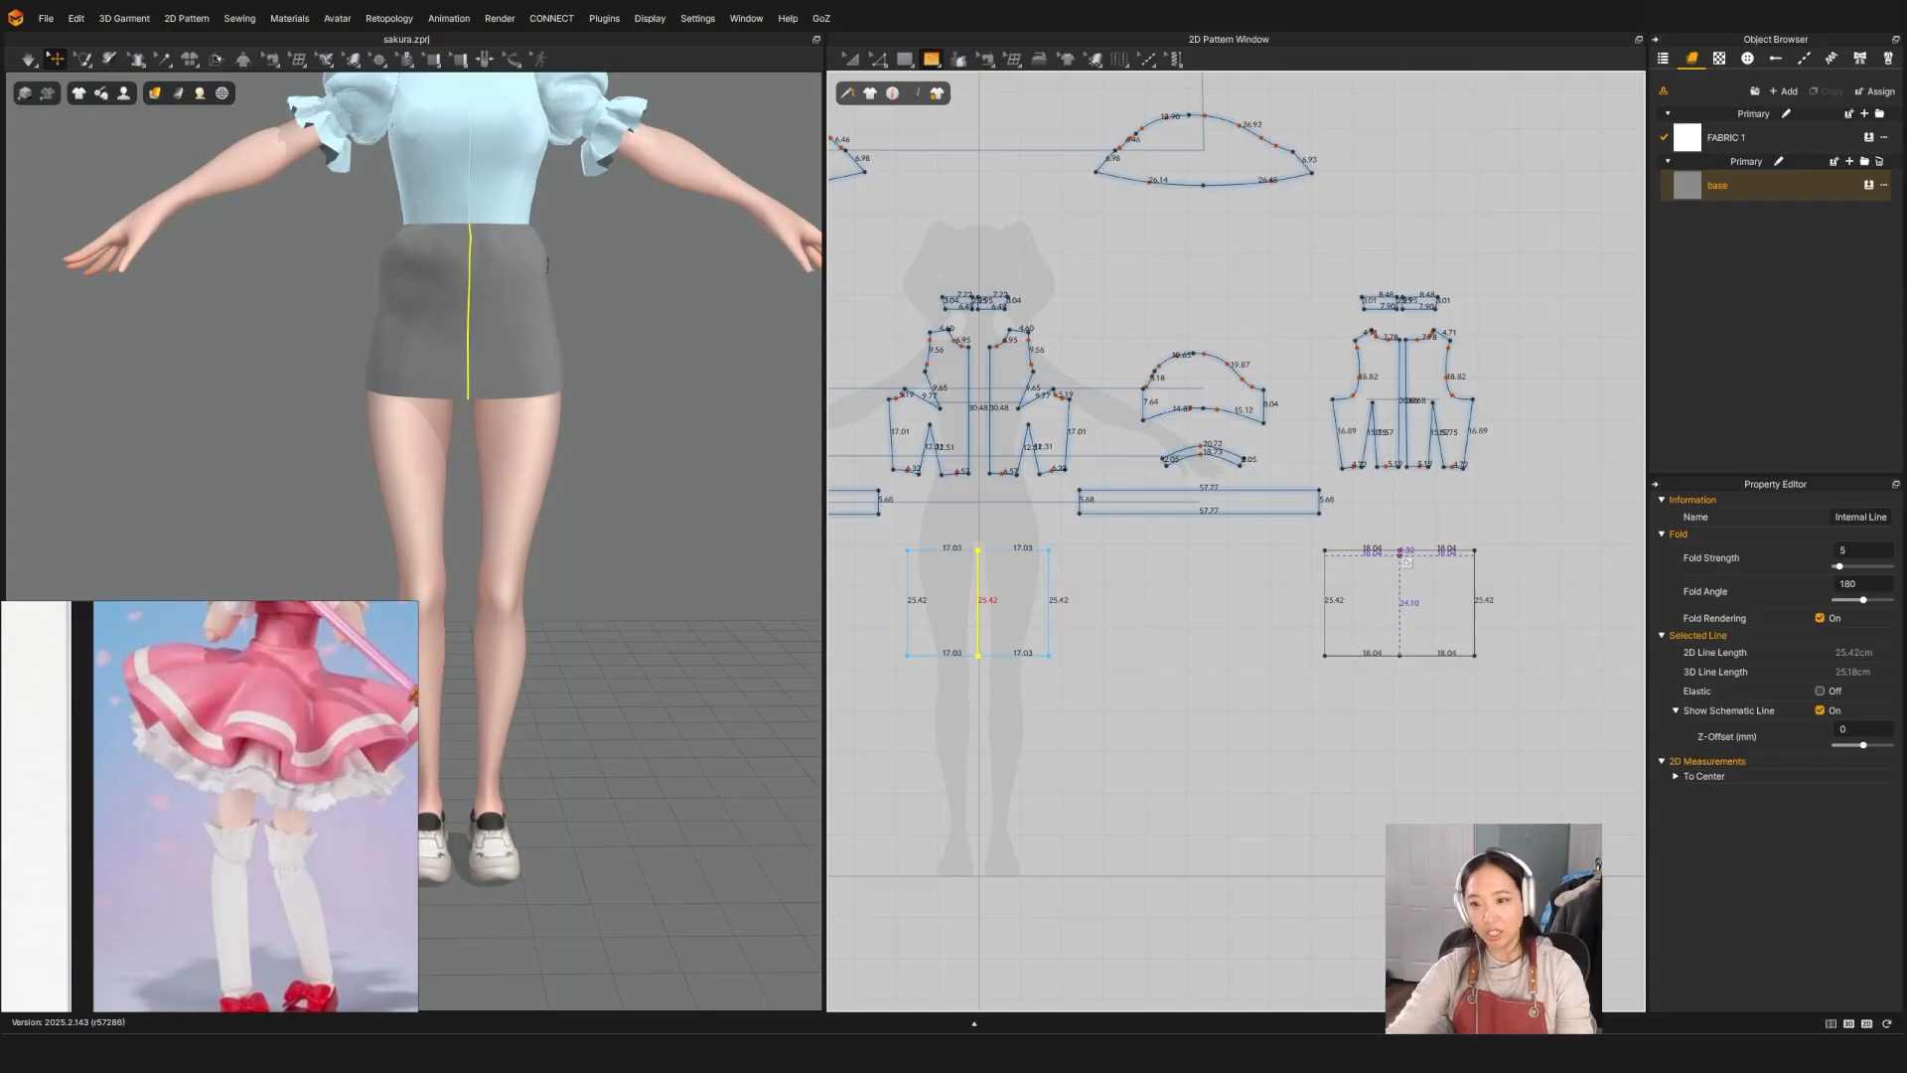
double_click(1399, 654)
Step: Cut the front and back skirt pieces in half along their centre internal lines
key(z)
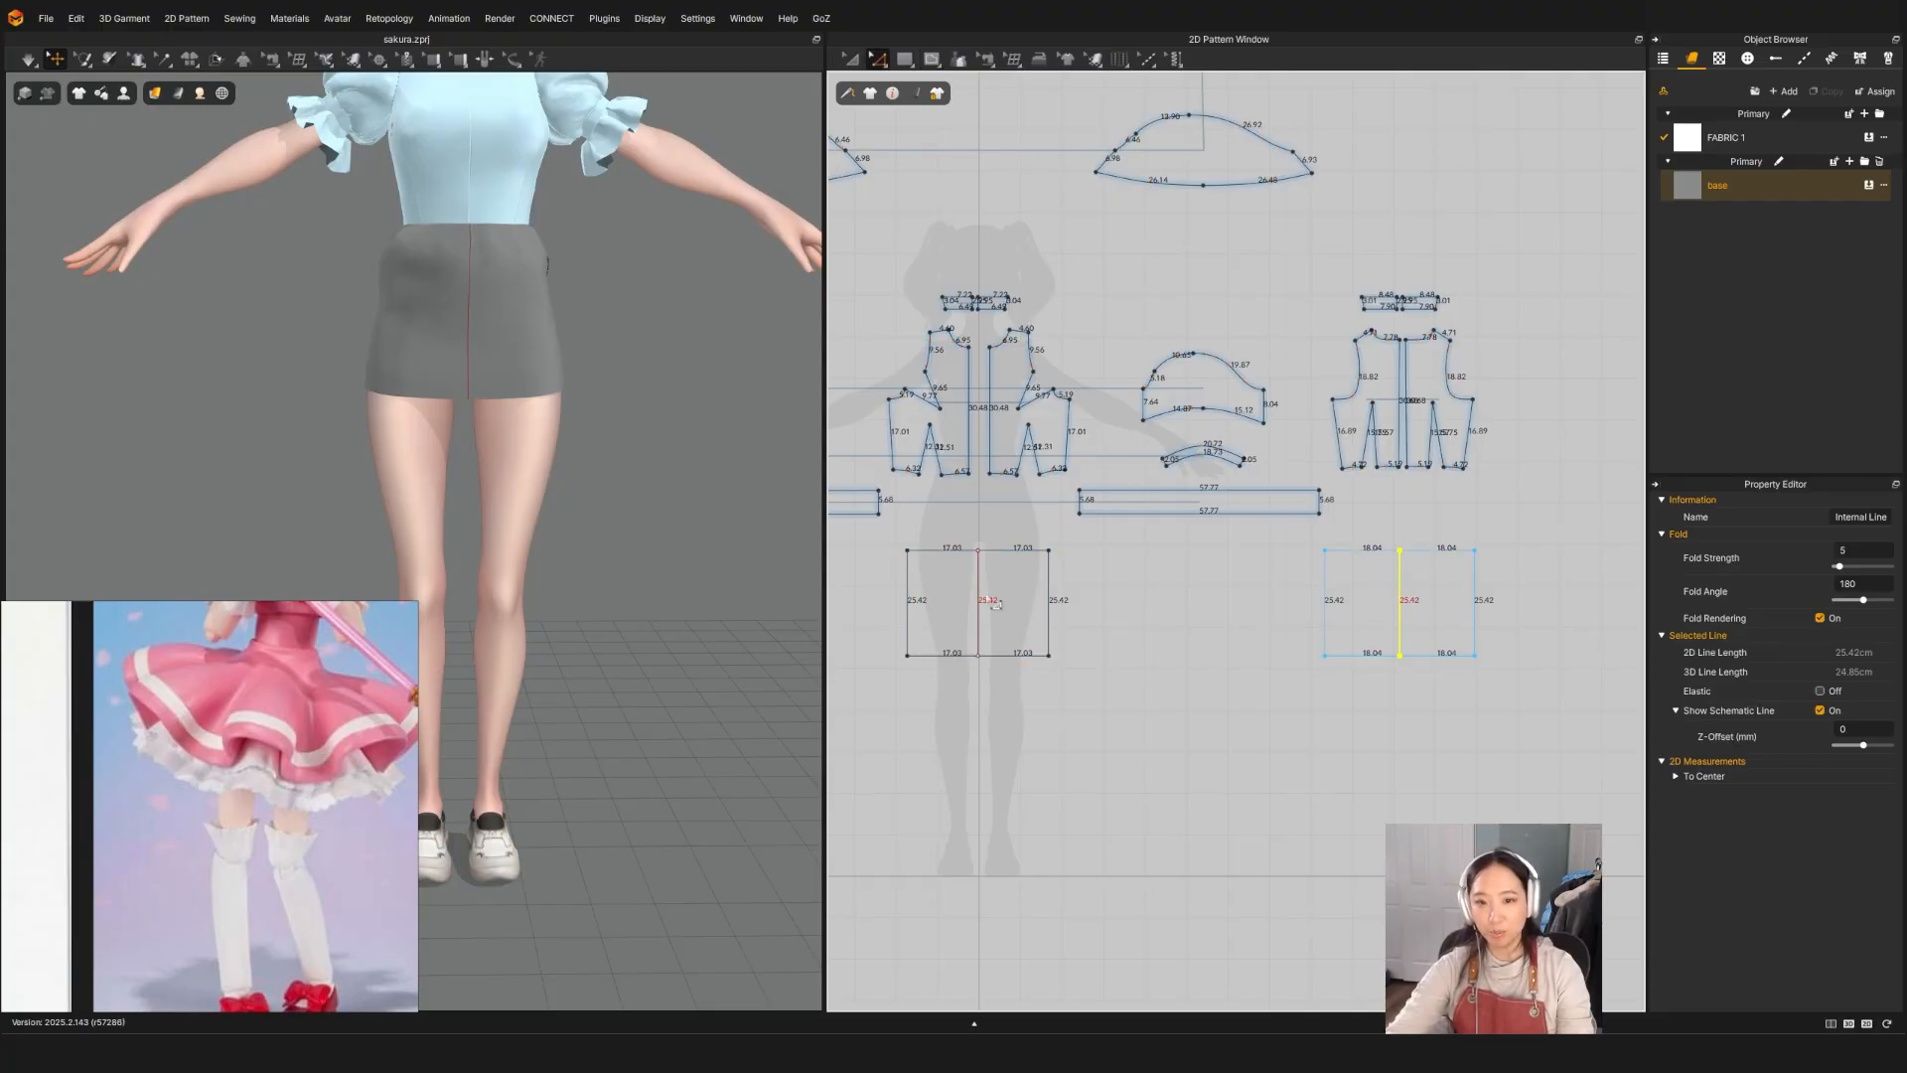
right_click(979, 591)
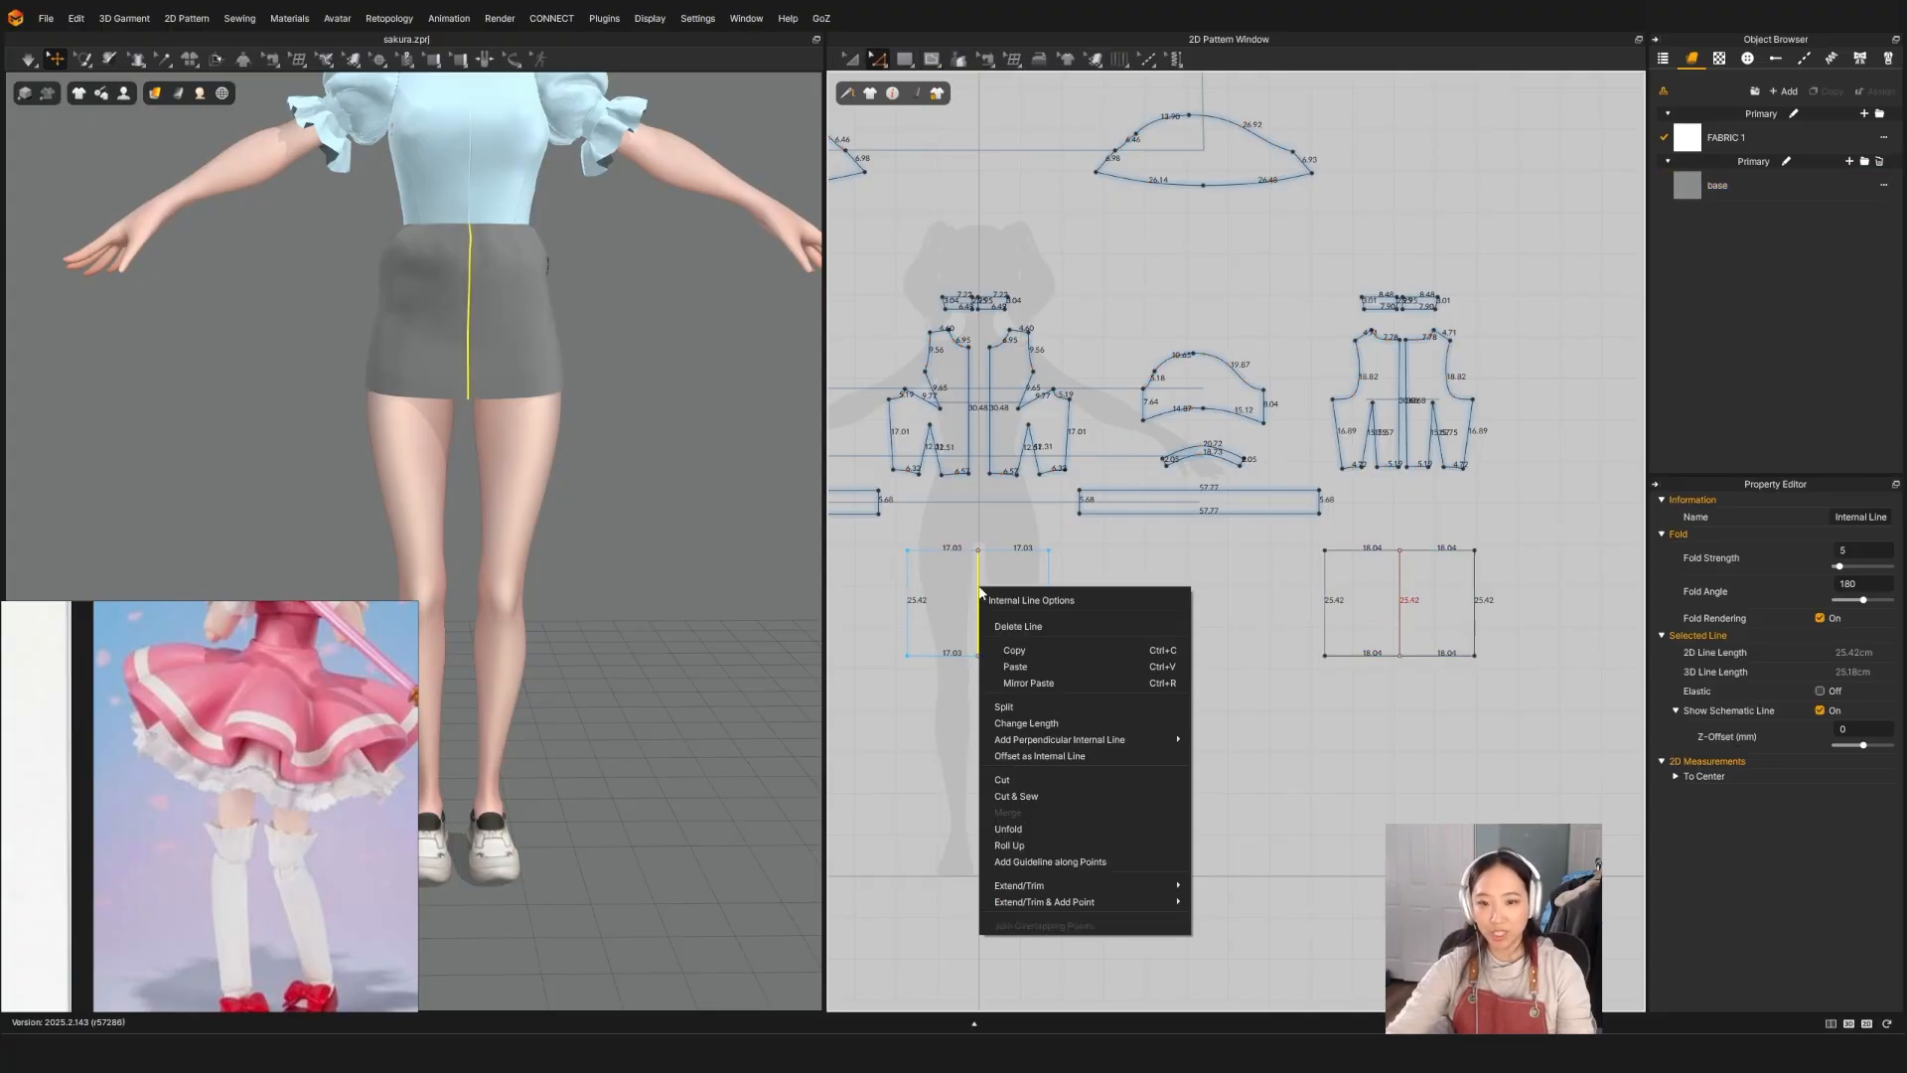
click(1004, 779)
click(1402, 616)
right_click(1402, 616)
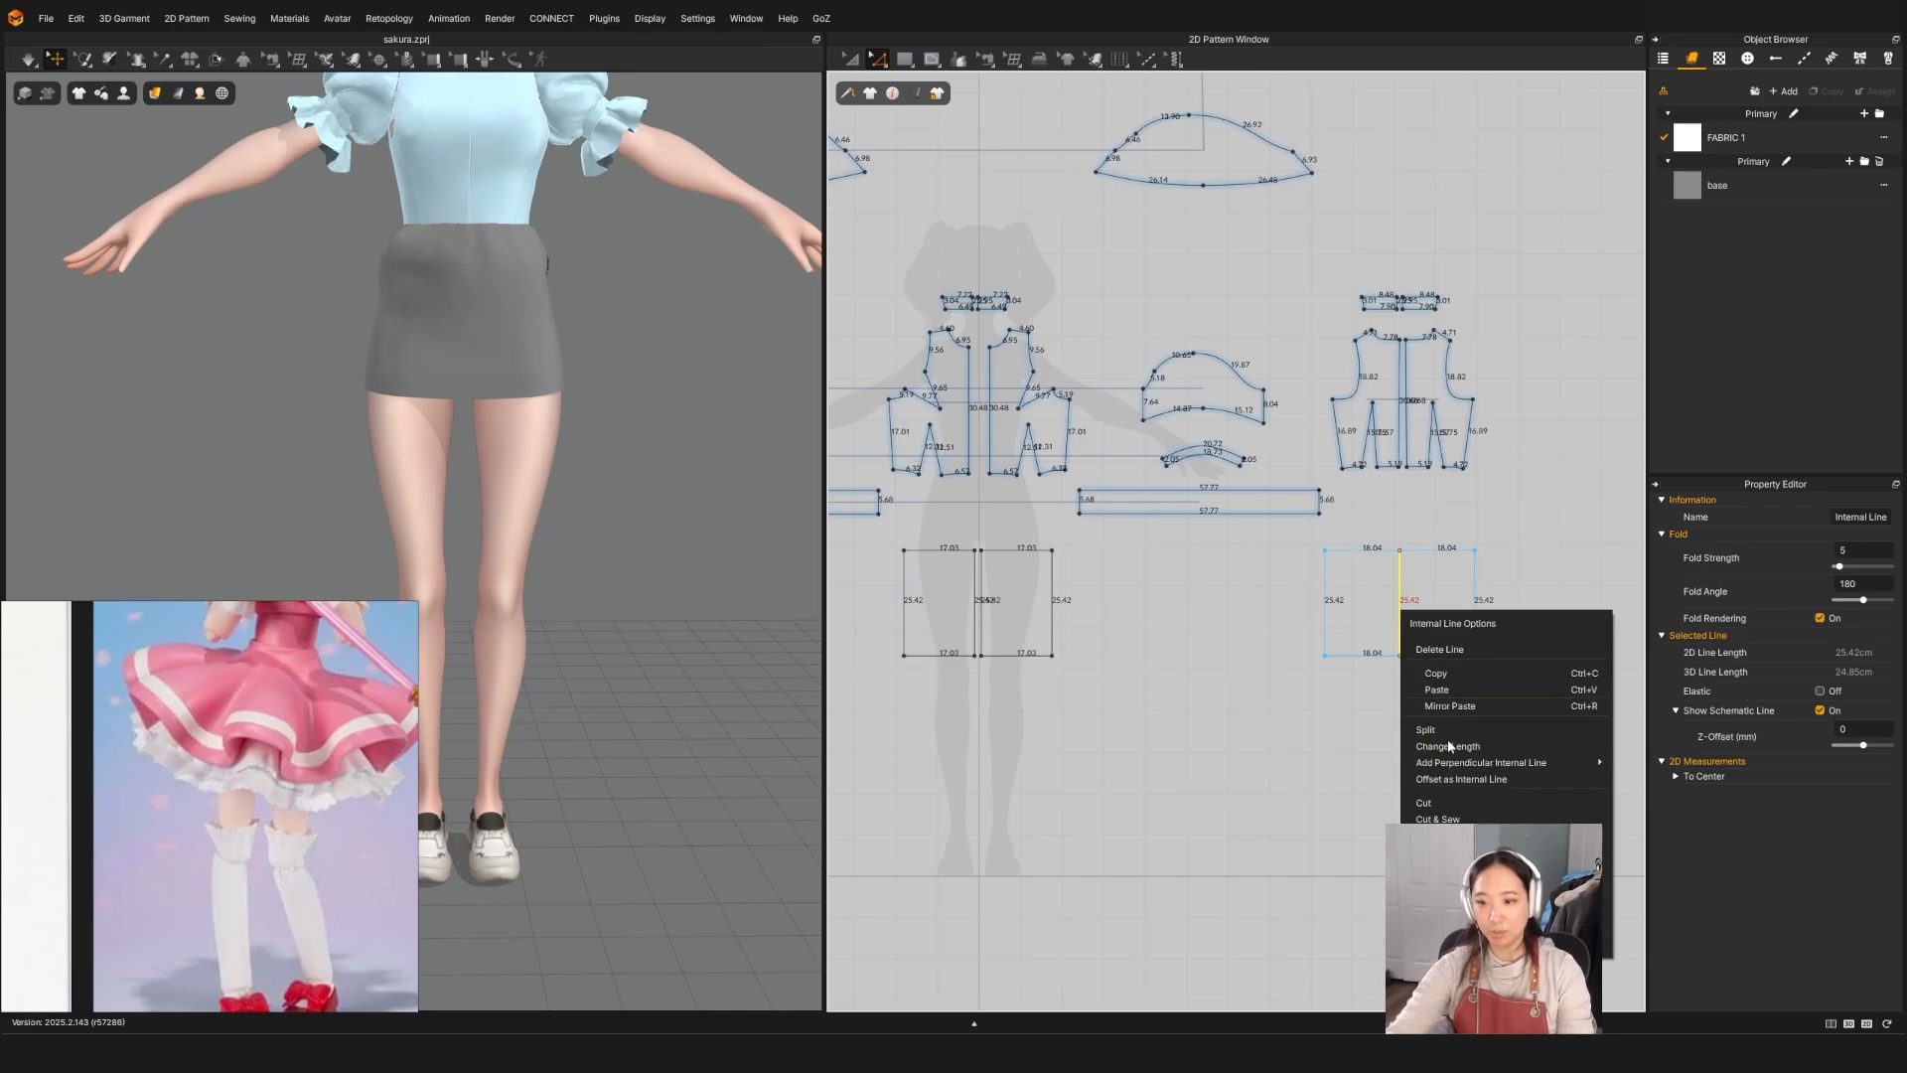
click(1439, 800)
Step: Delete one half each of the front and back skirt, keeping the halves on the avatar's right side
click(1440, 611)
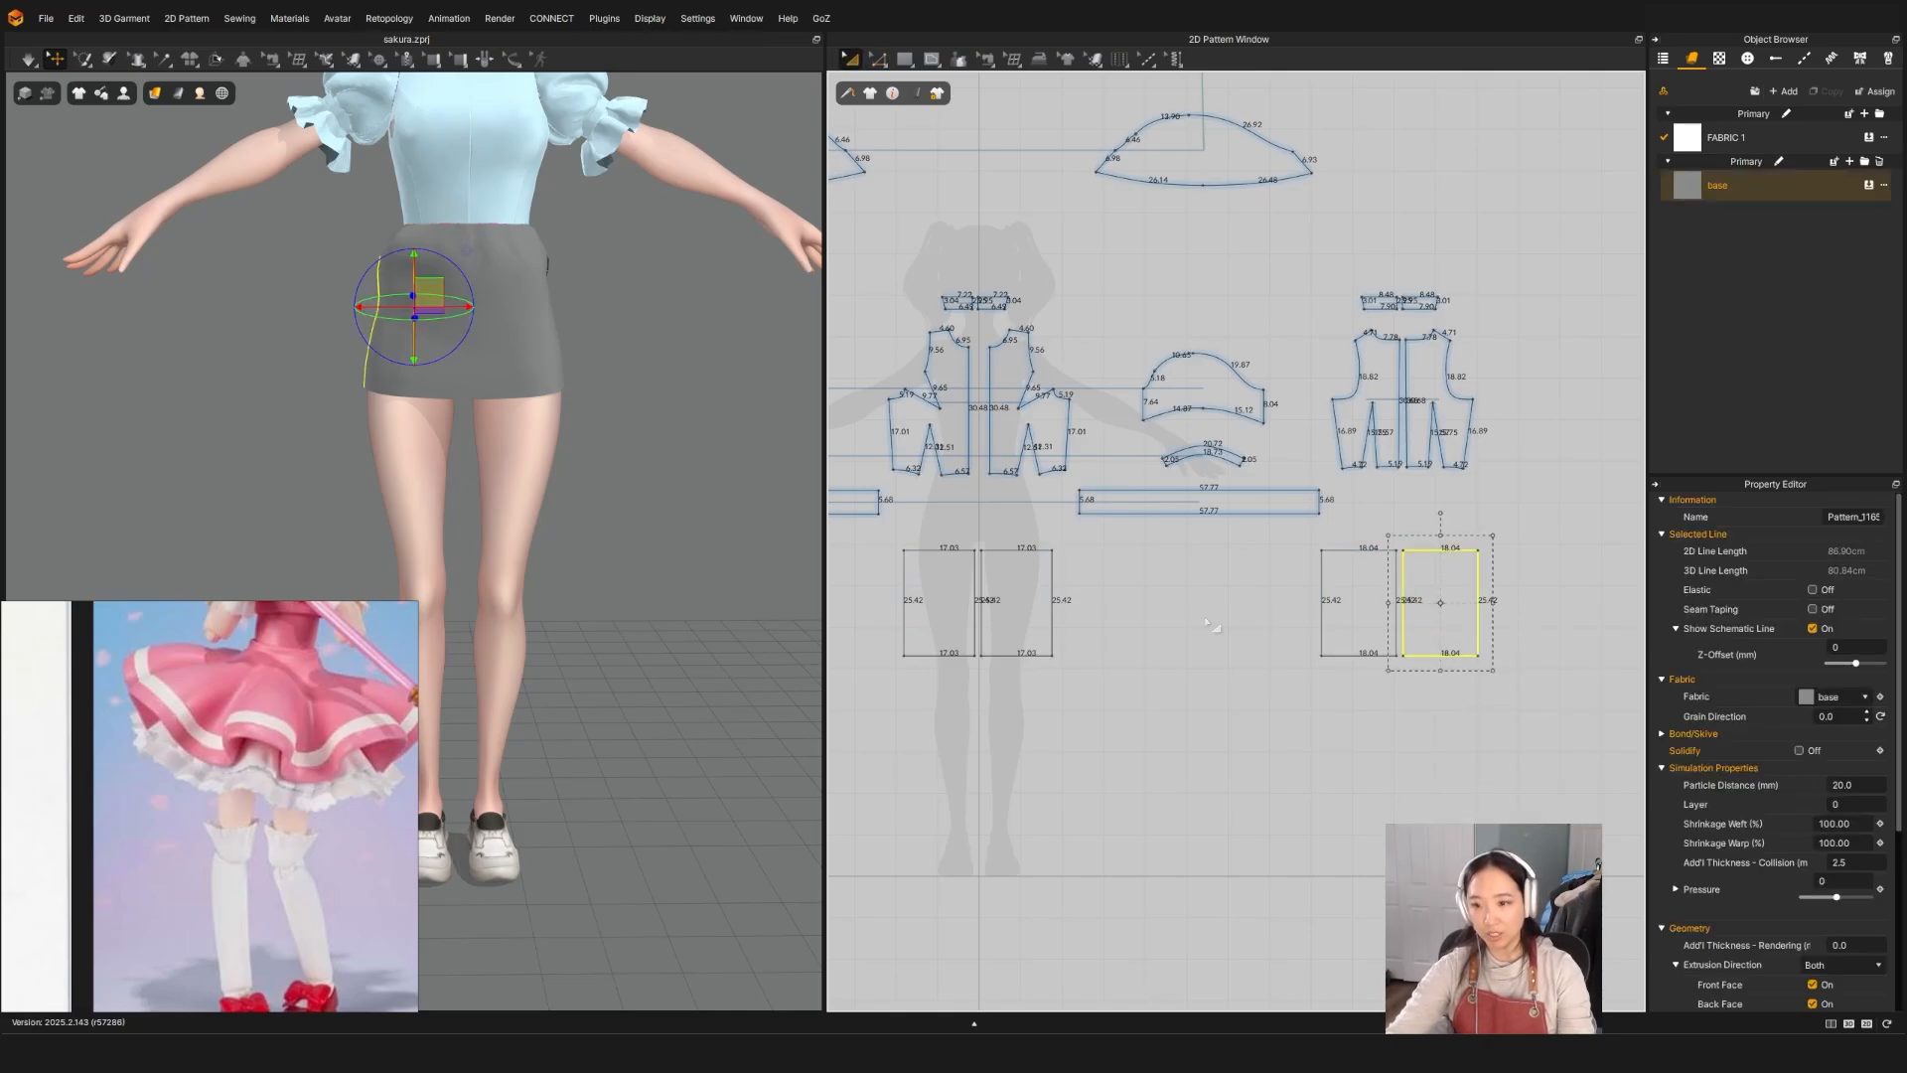
shift+click(1033, 603)
key(Delete)
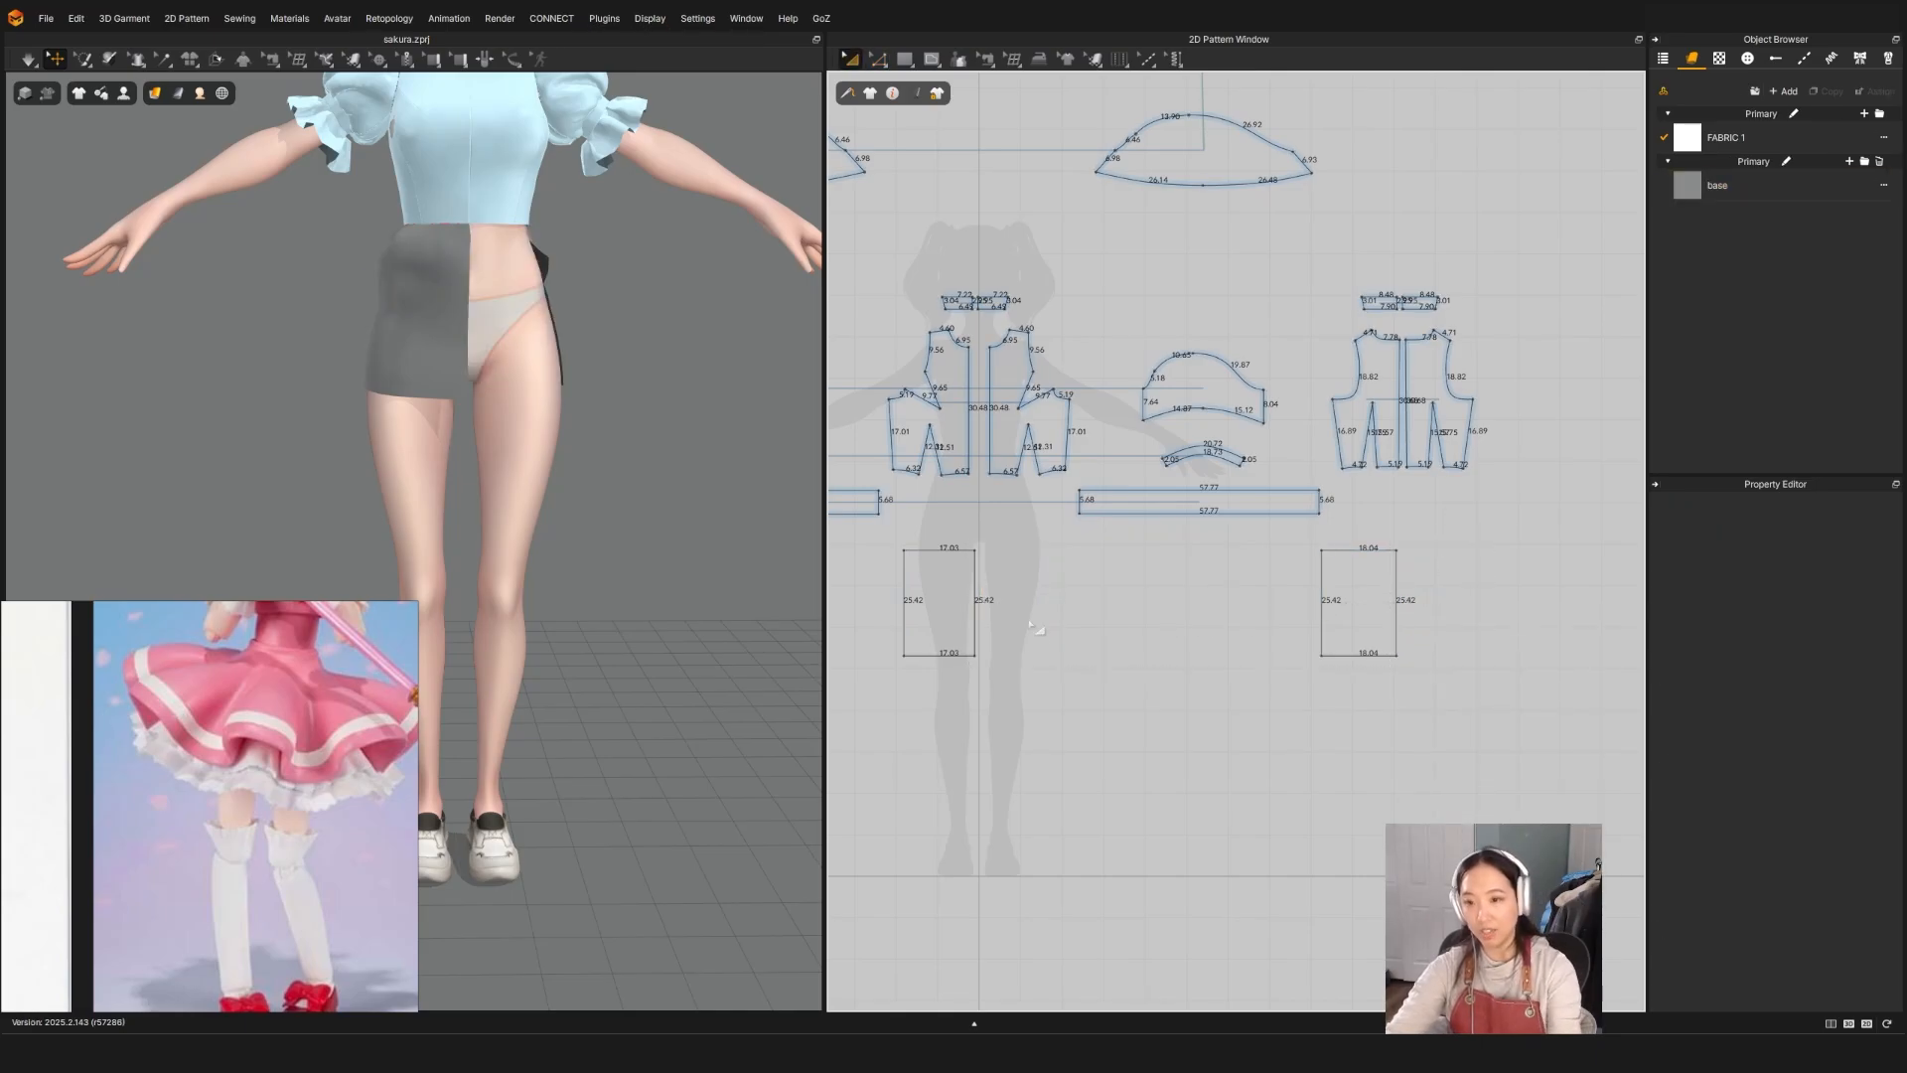
Step: Unfold the front and back skirt halves along their centre edges with symmetric editing and sewing
key(z)
click(975, 621)
right_click(978, 619)
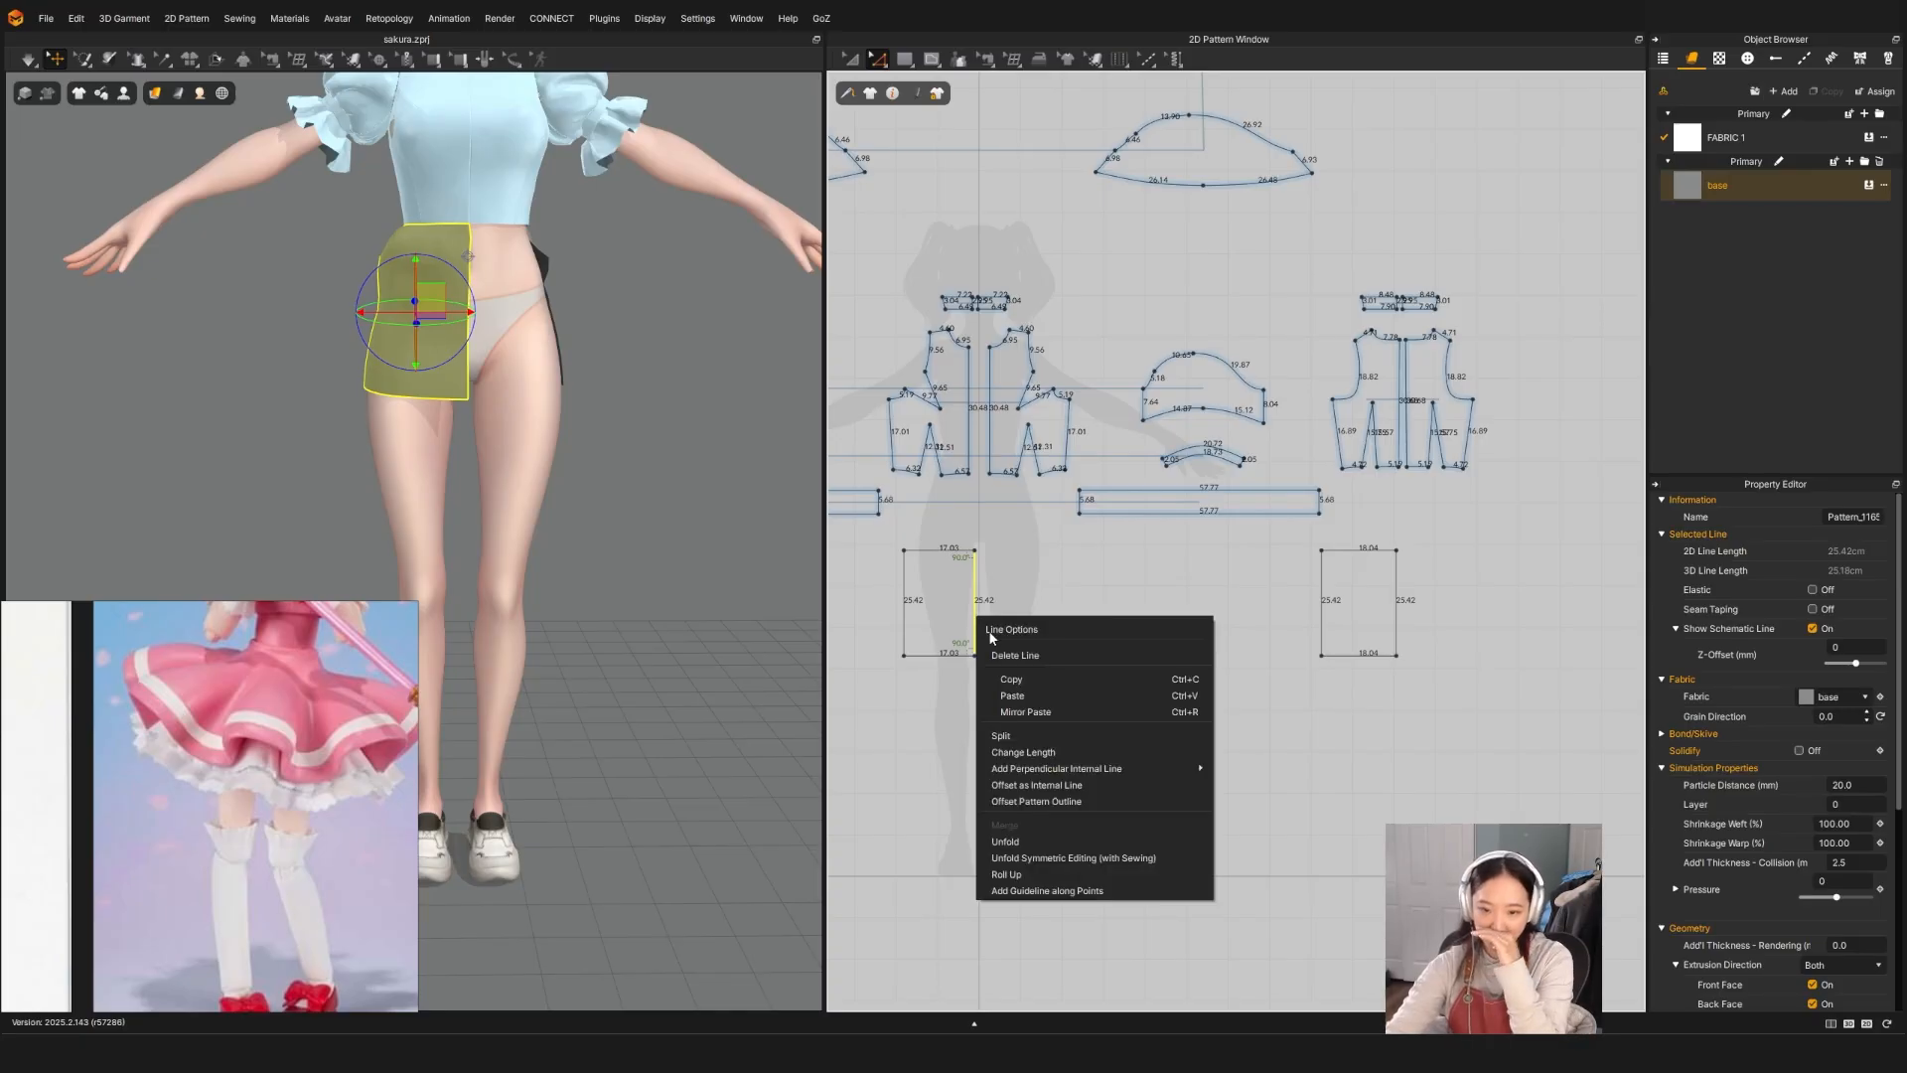
click(1110, 861)
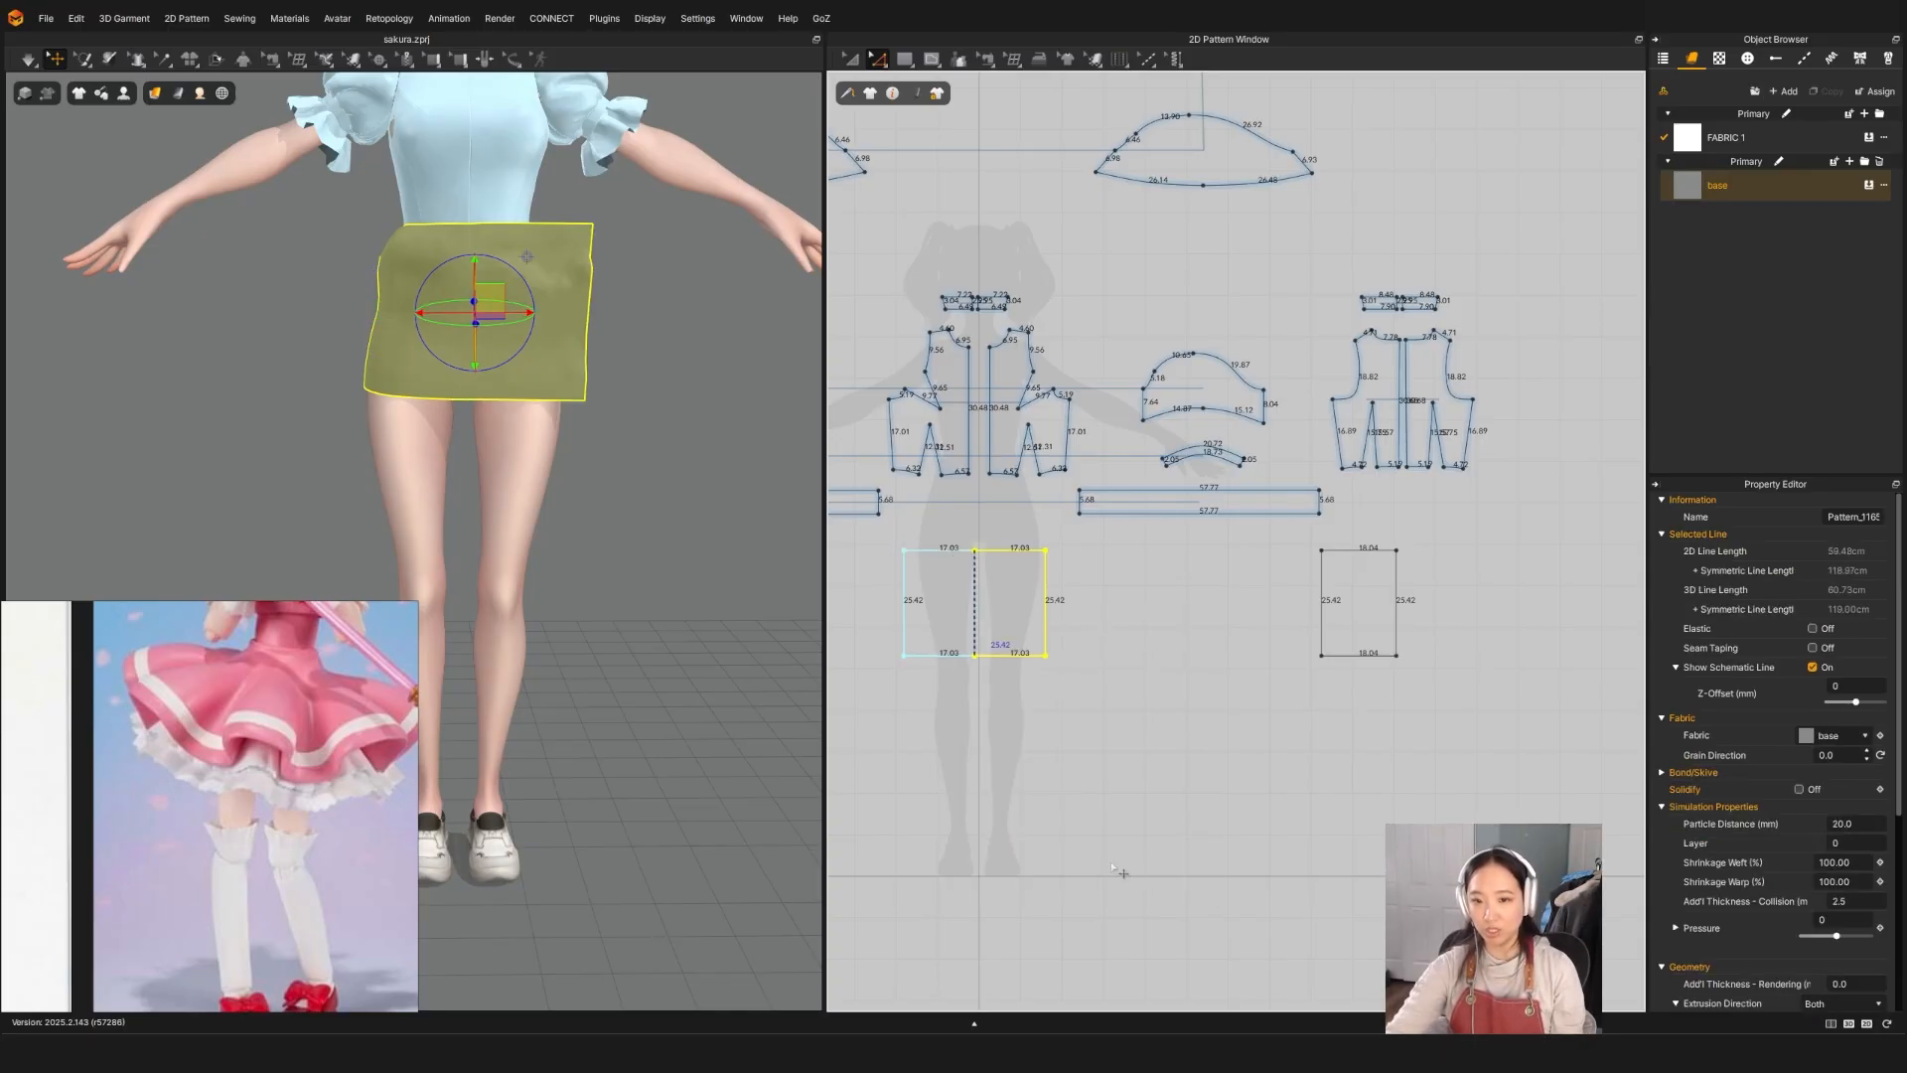
click(1402, 624)
right_click(1397, 617)
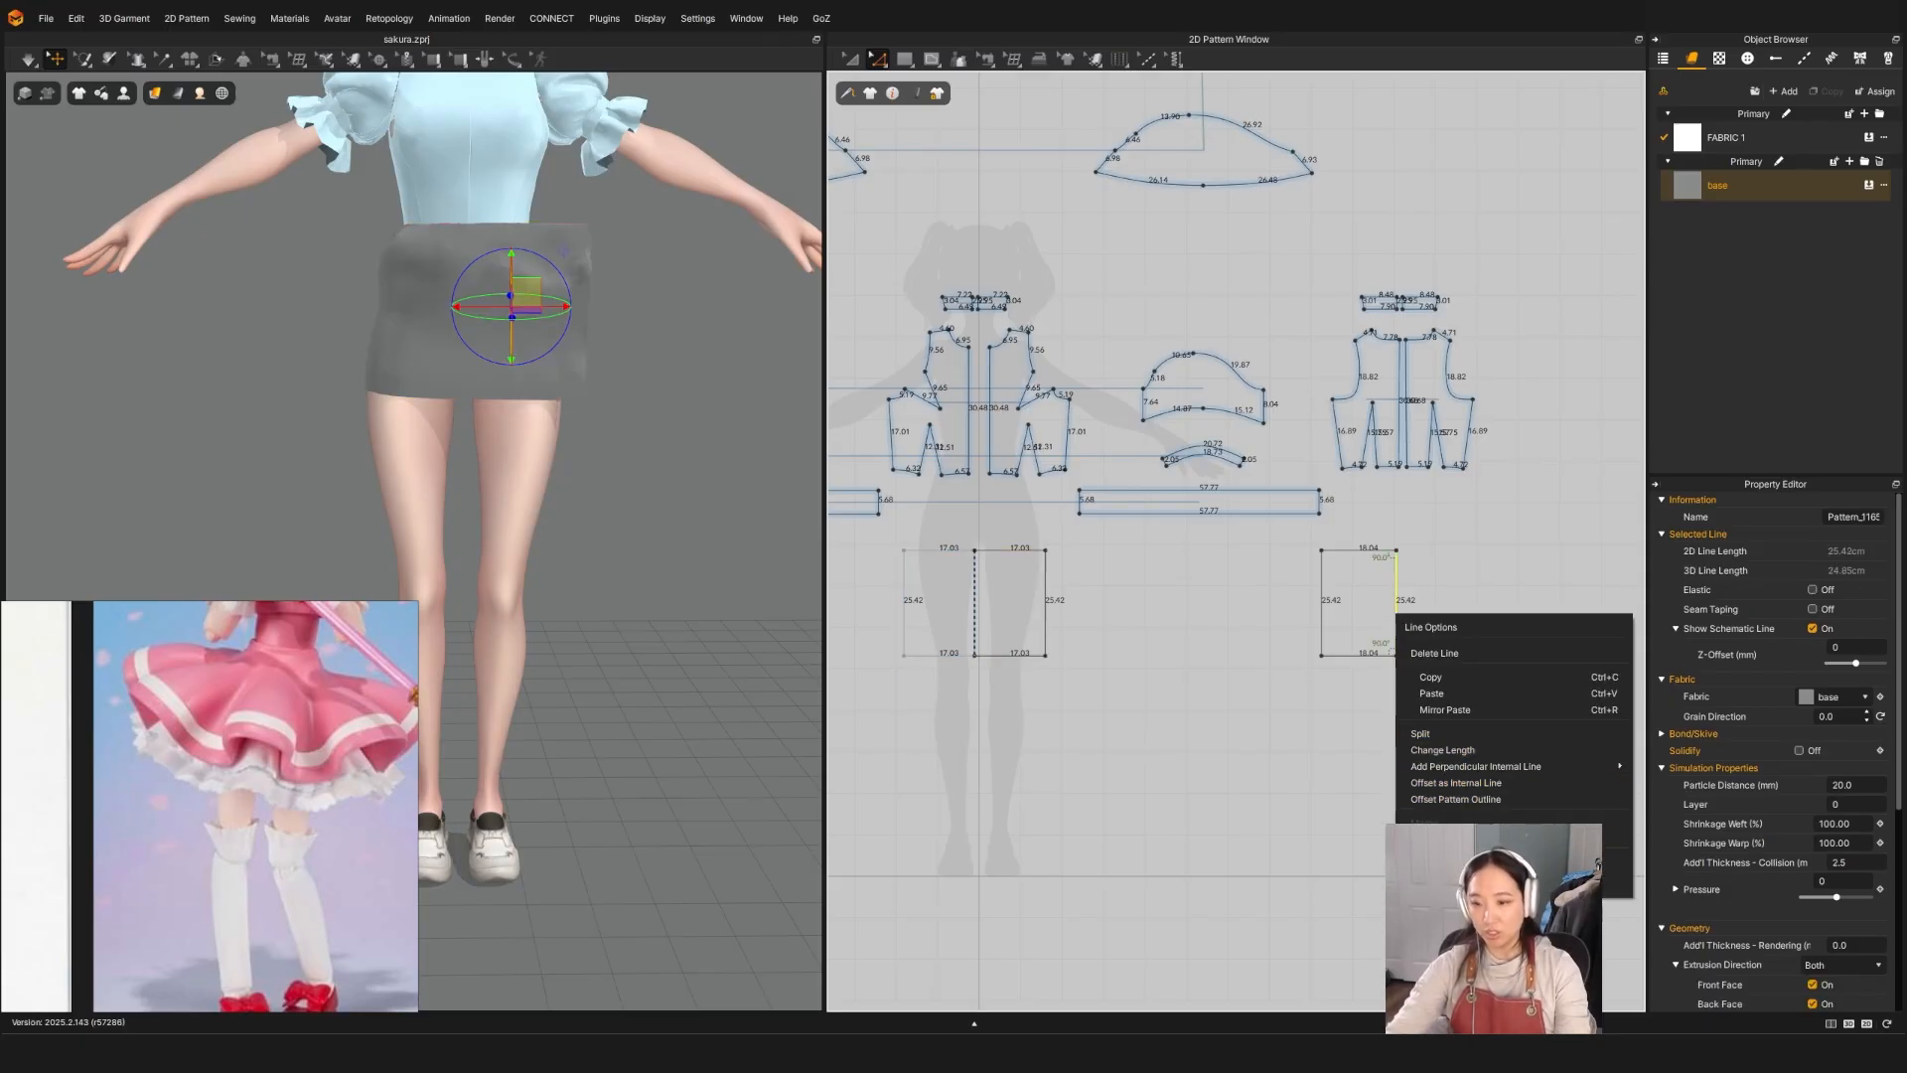
click(1473, 783)
Step: Try to sew the front and back skirt pieces together at the side edge, and simulate the unfolded skirt
key(n)
click(1322, 635)
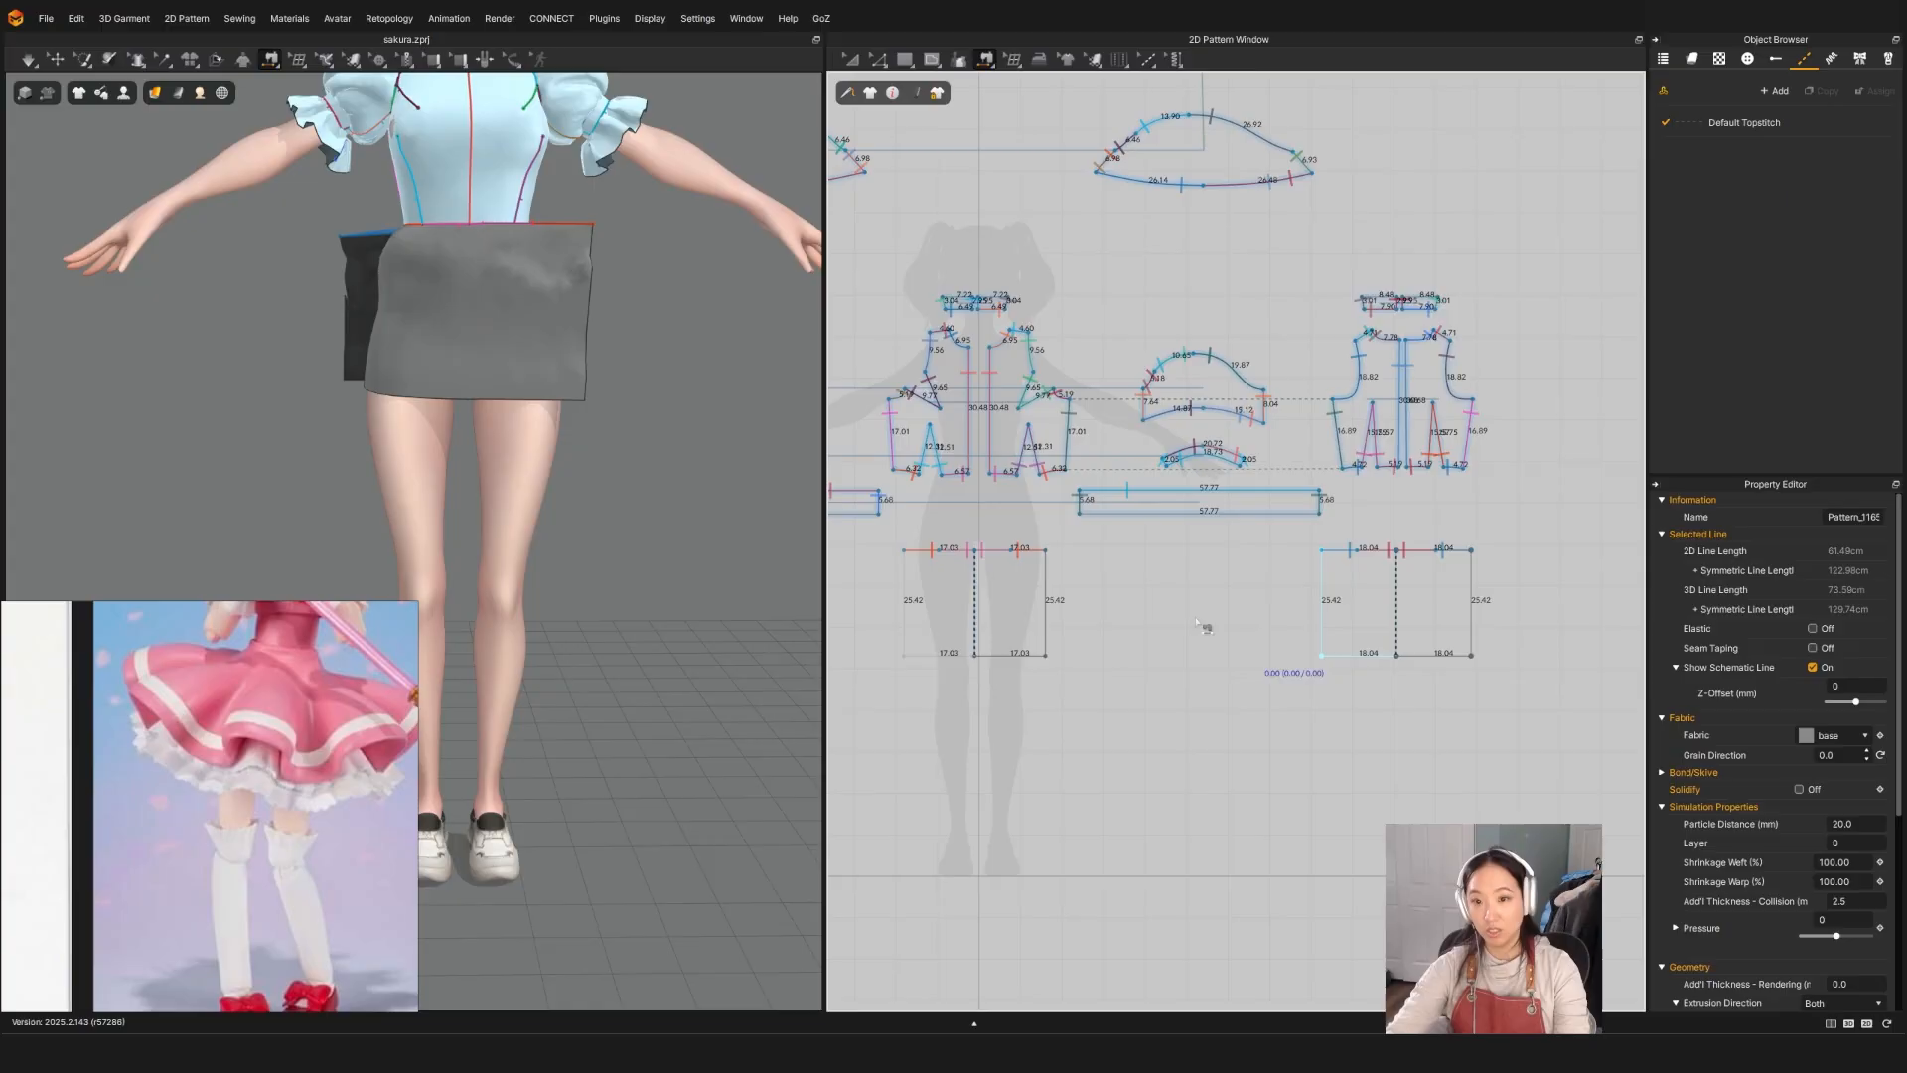
click(1057, 600)
key(space)
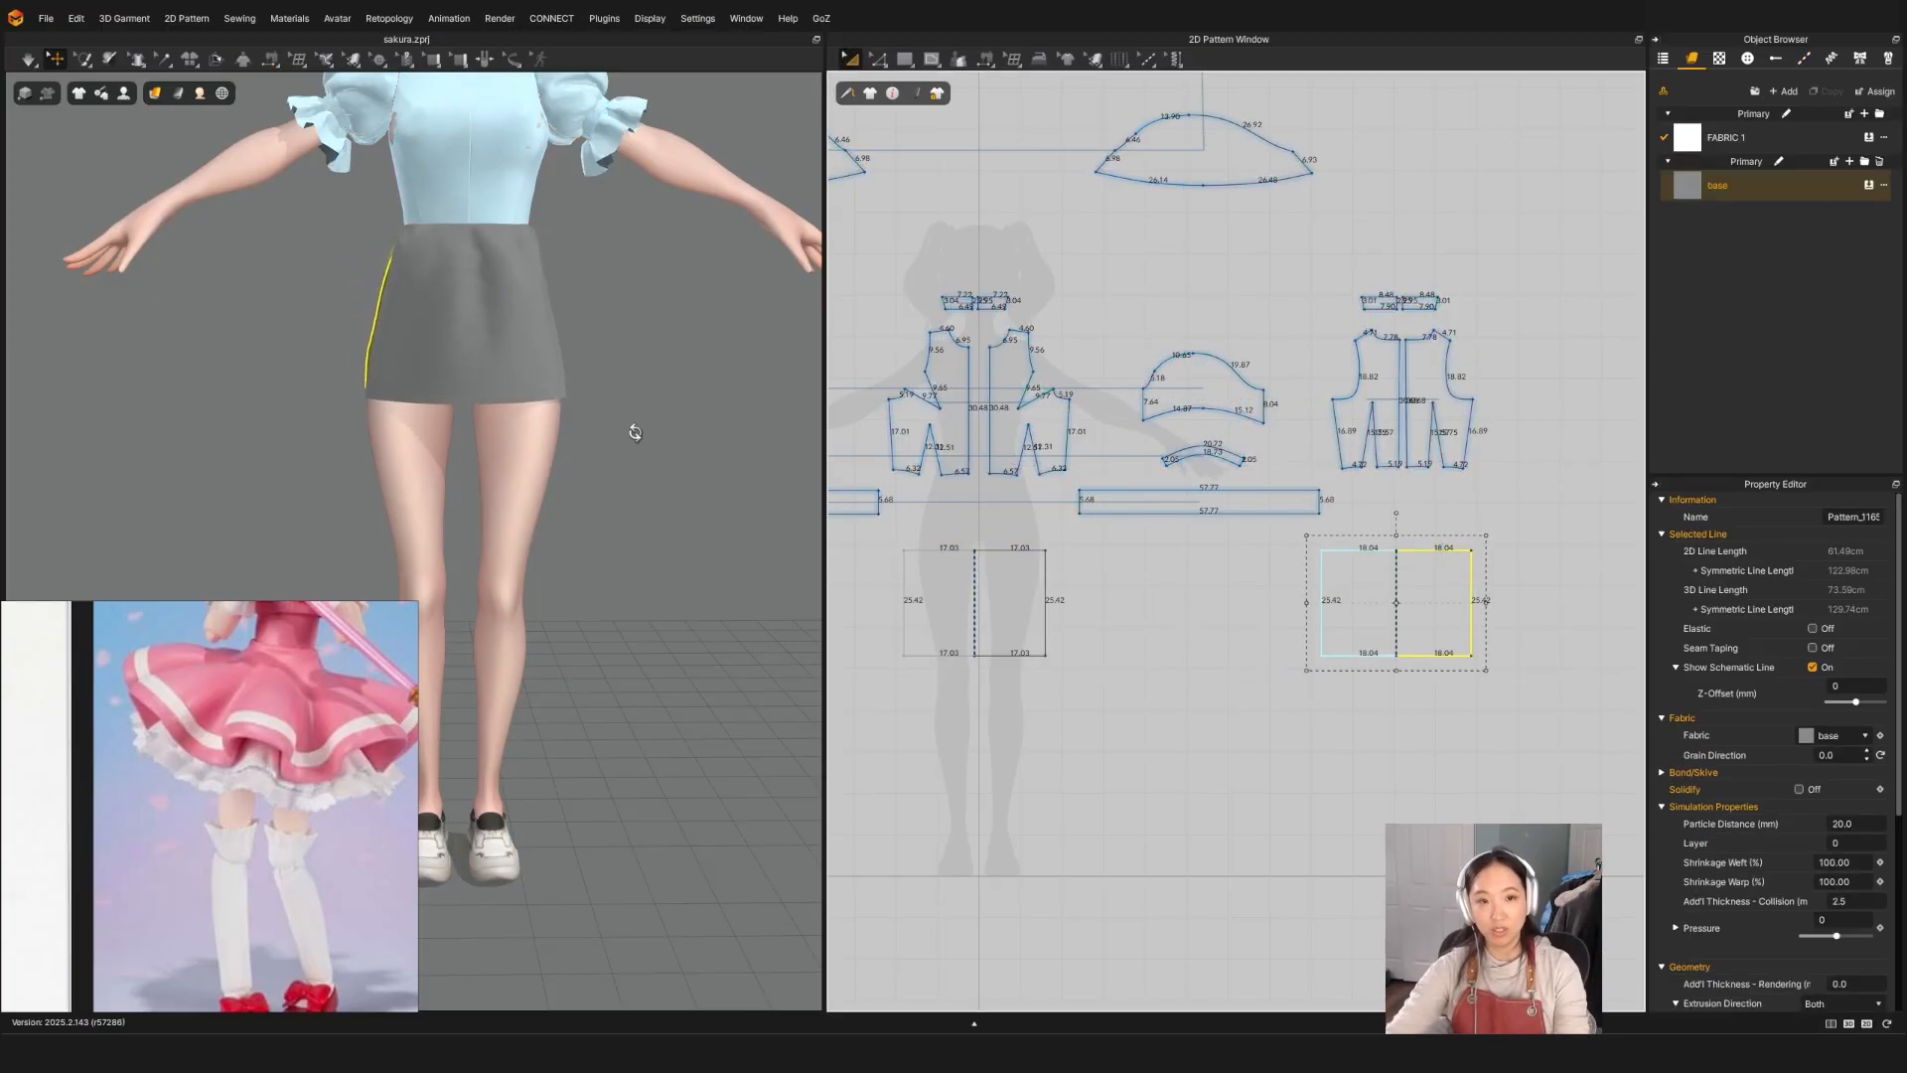
right_drag(635, 433, 542, 439)
middle_drag(545, 387, 608, 656)
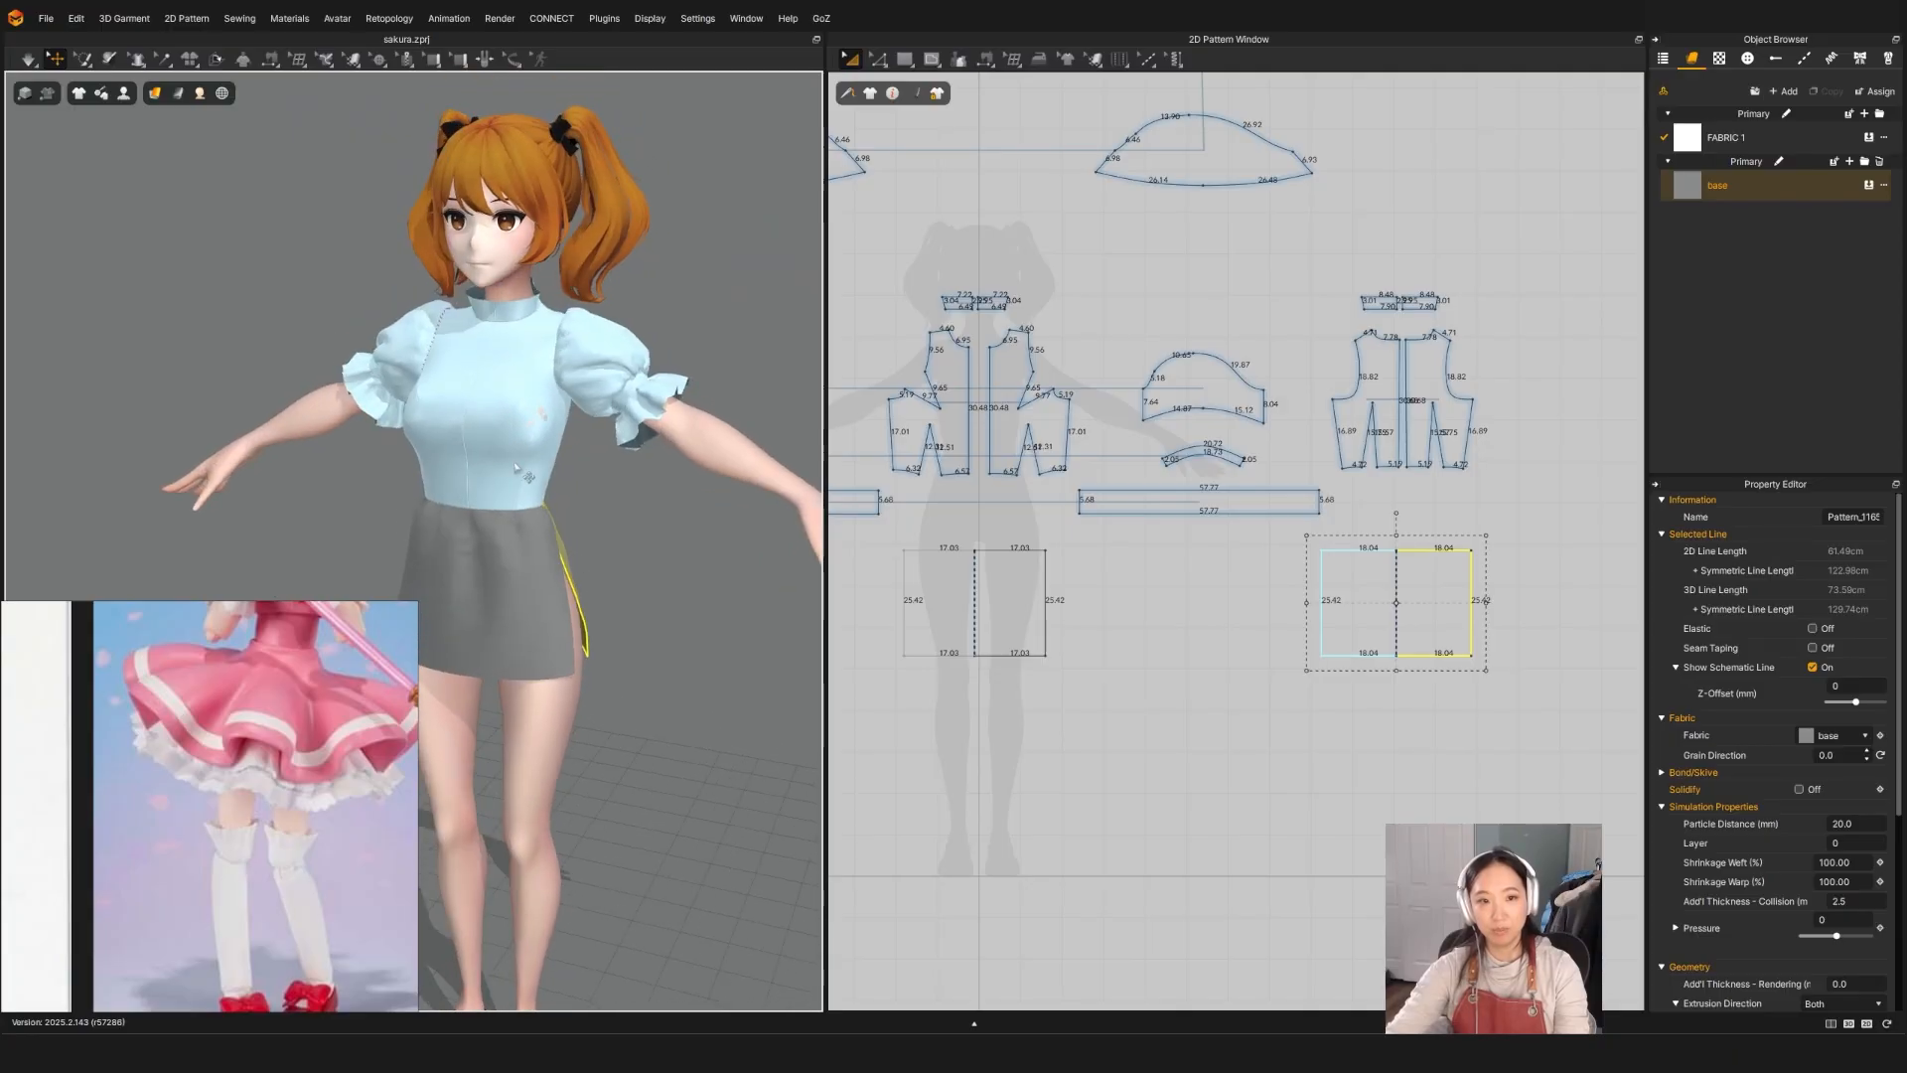
Step: Deactivate both the pattern and the sewing of the front and back skirt pieces
click(516, 469)
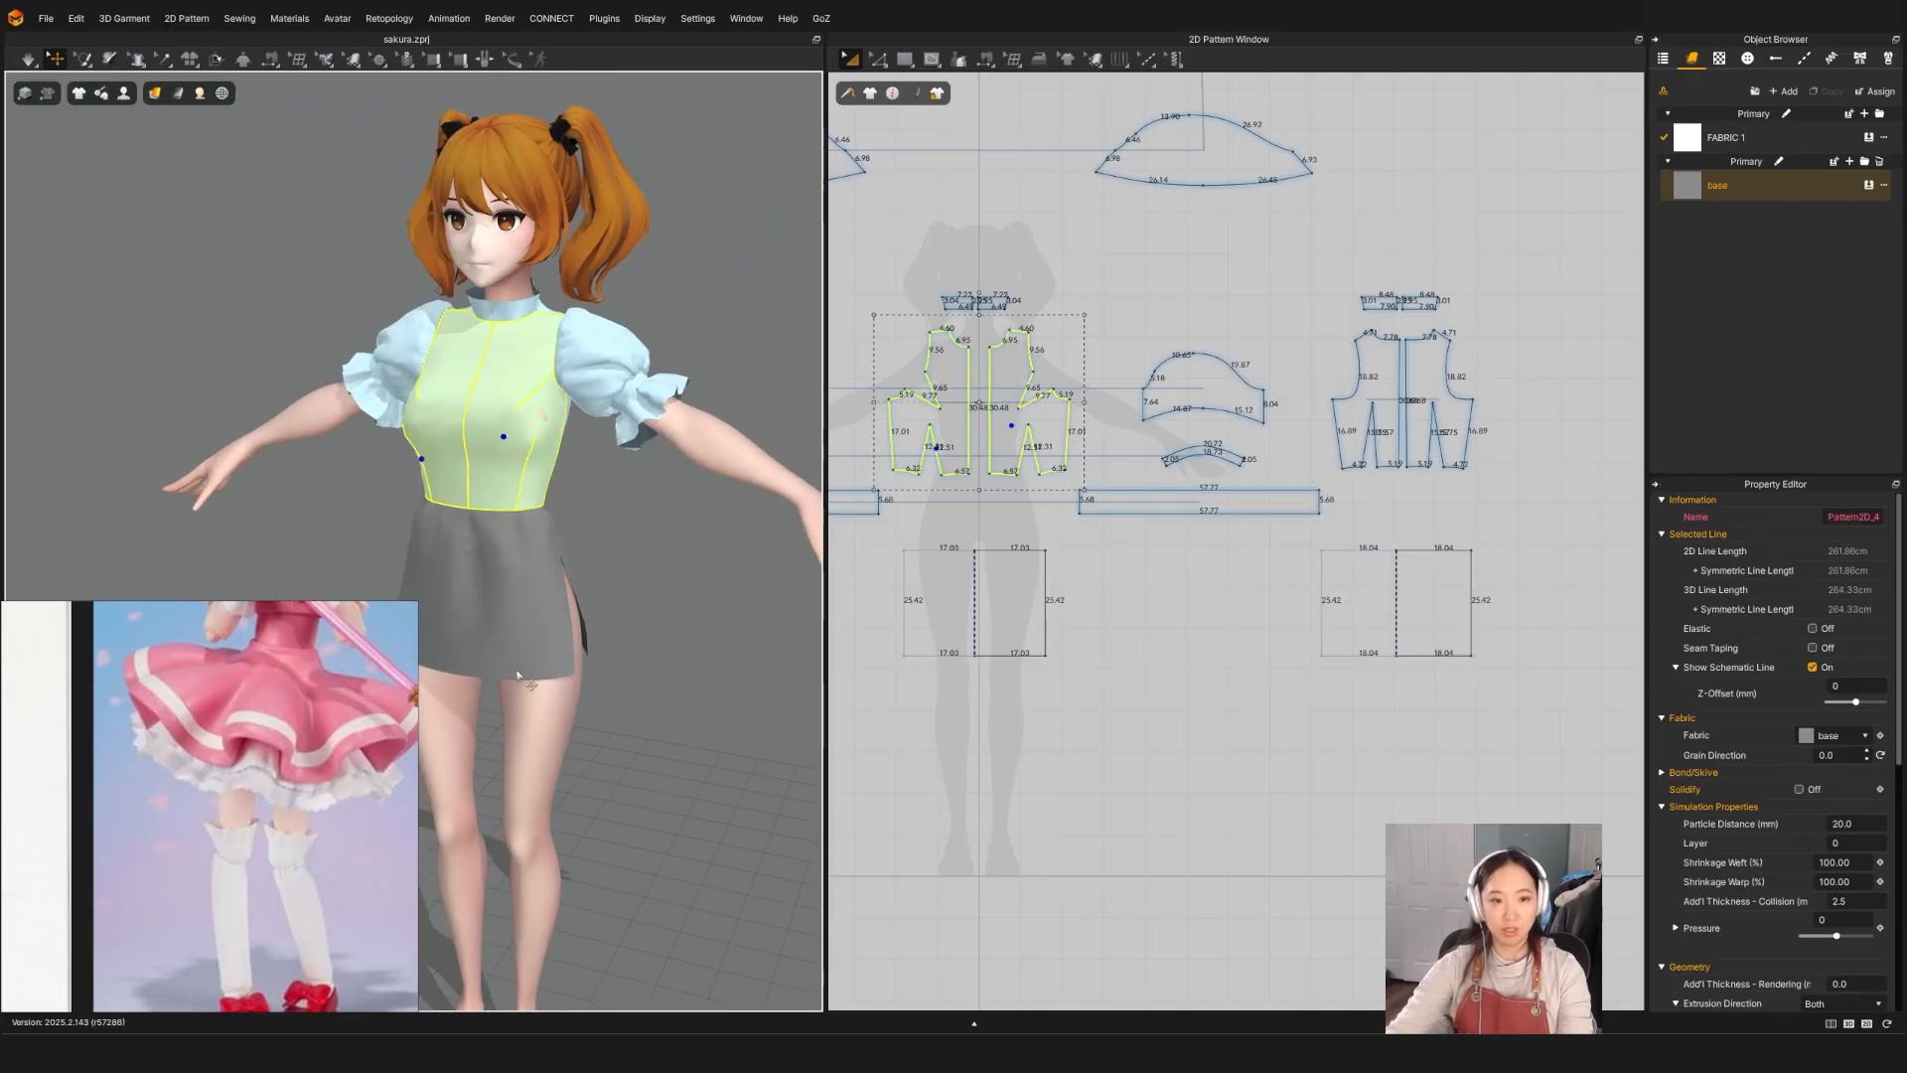
click(507, 616)
click(680, 702)
right_drag(705, 705, 596, 707)
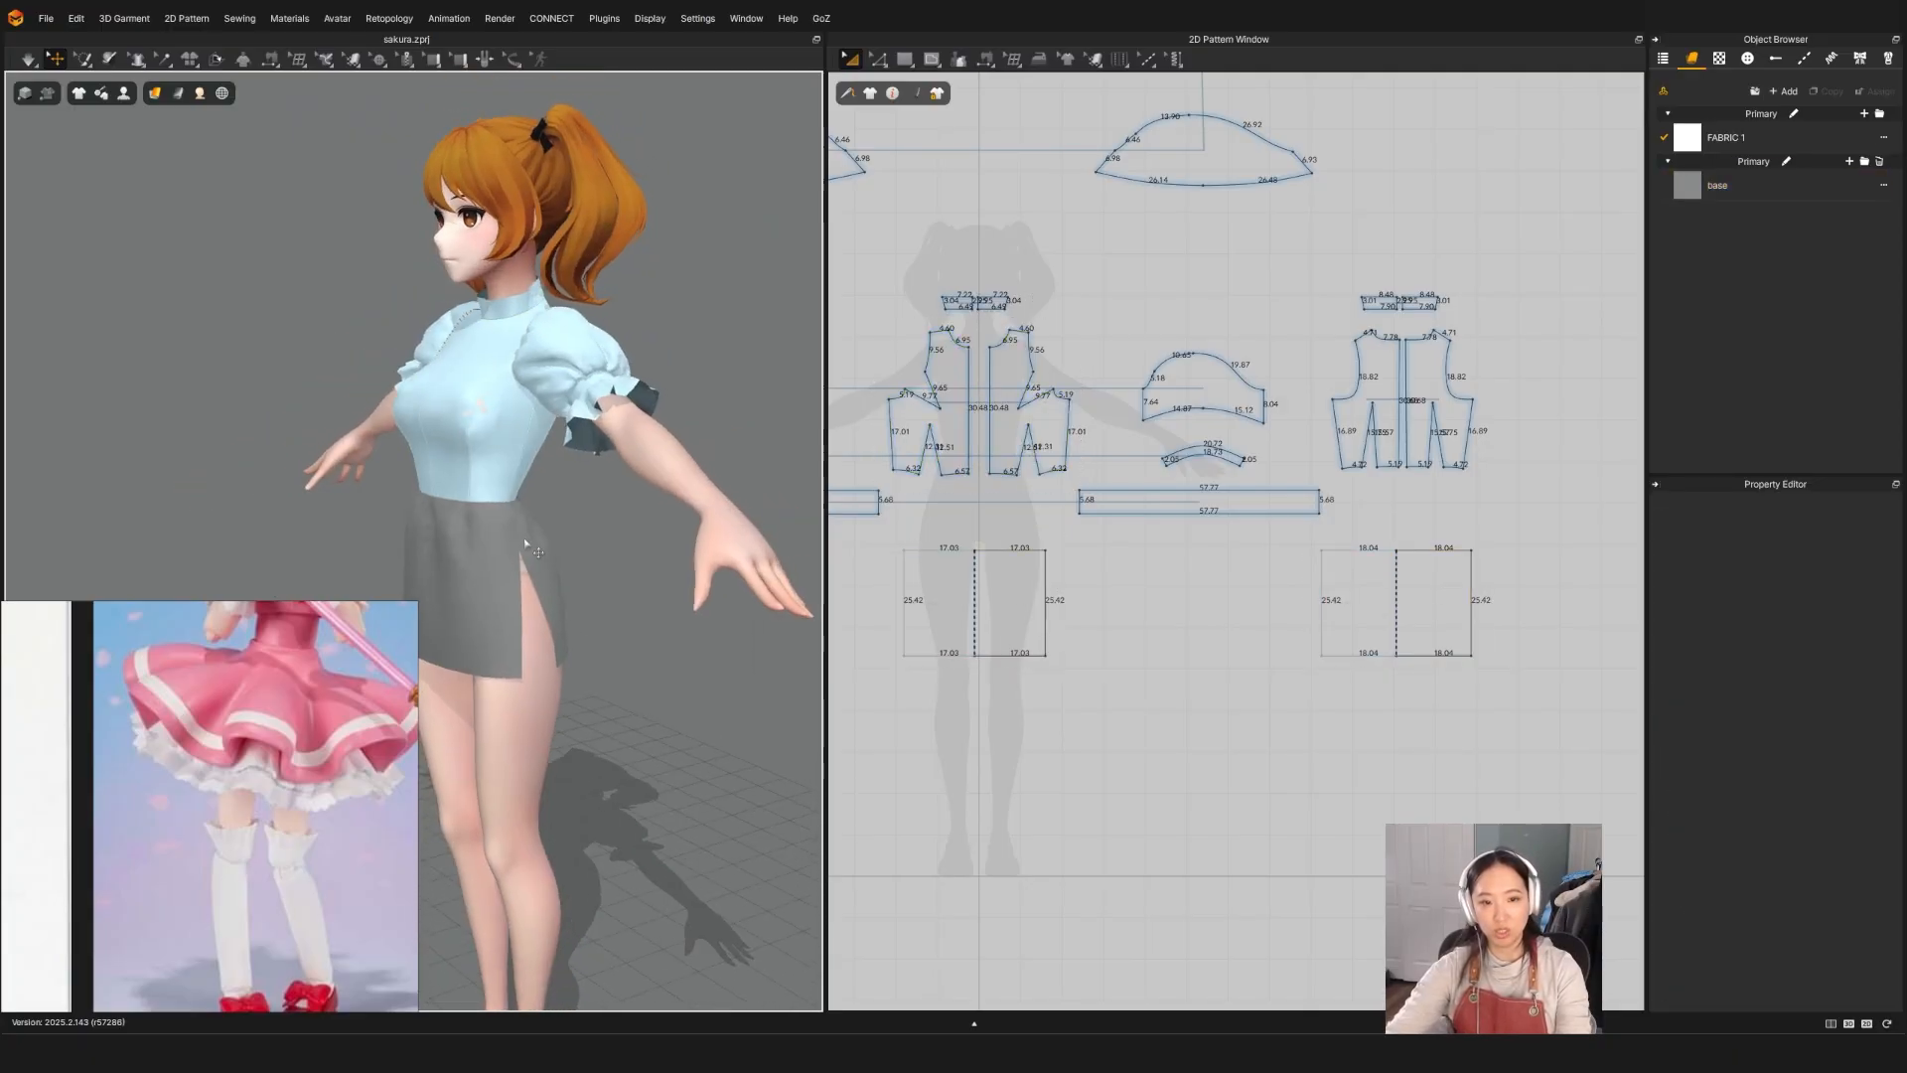
click(520, 533)
shift+click(490, 567)
right_click(491, 566)
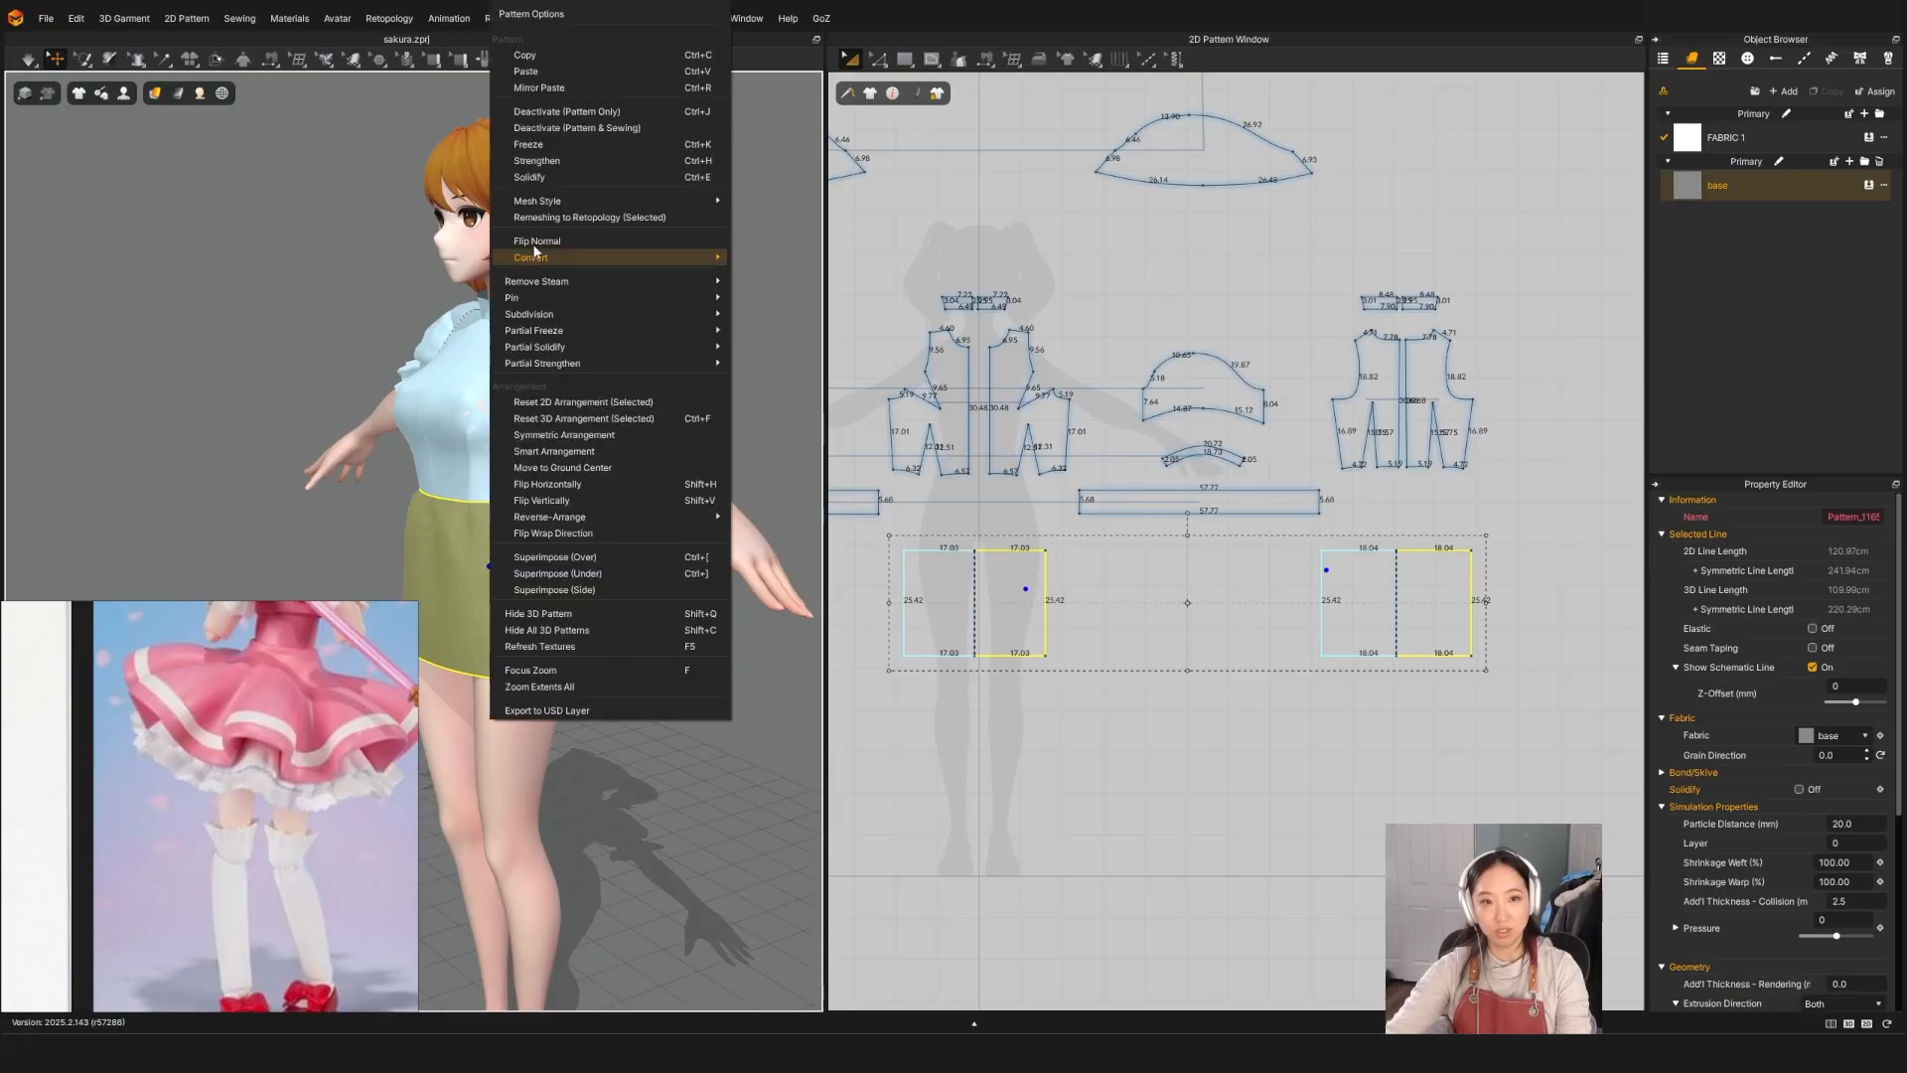
click(546, 127)
Step: Select both front bodice panels and simulate the bodice without the skirt
right_drag(462, 481, 437, 467)
click(454, 442)
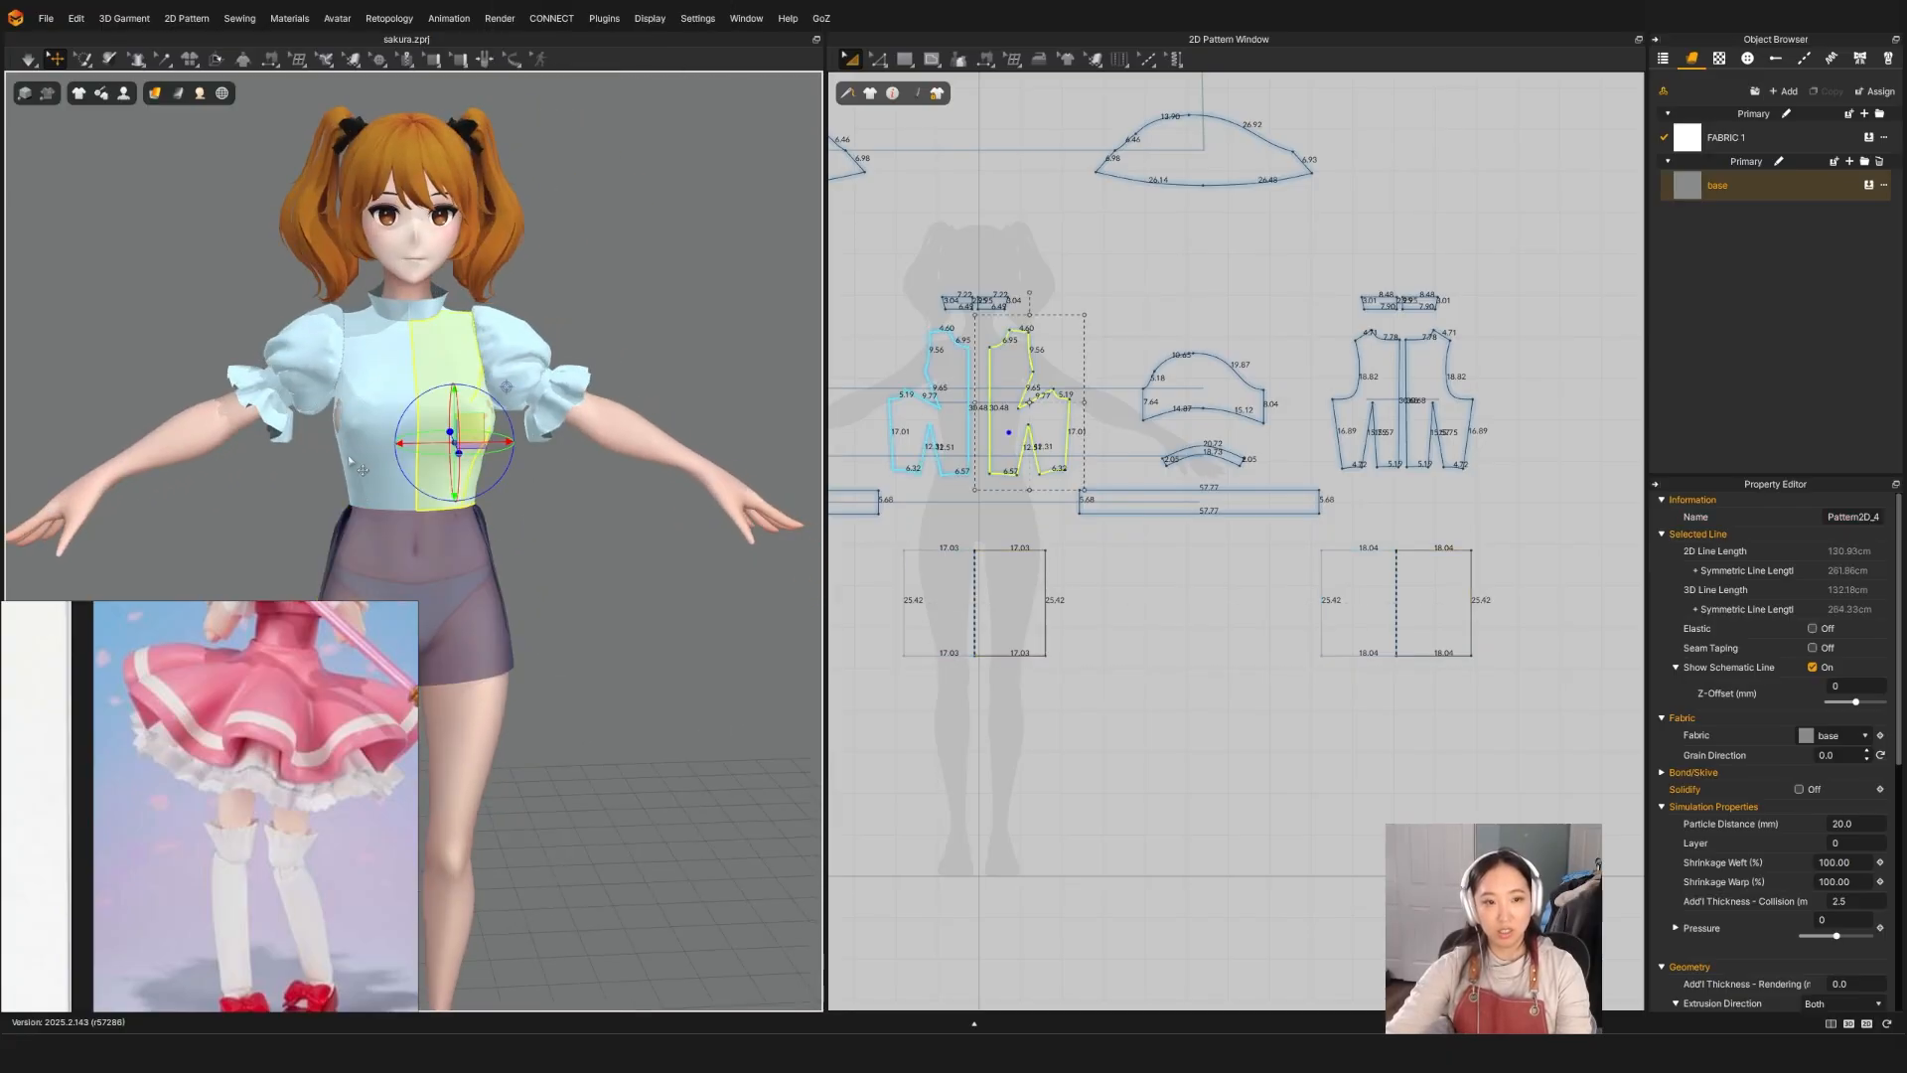
shift+click(346, 456)
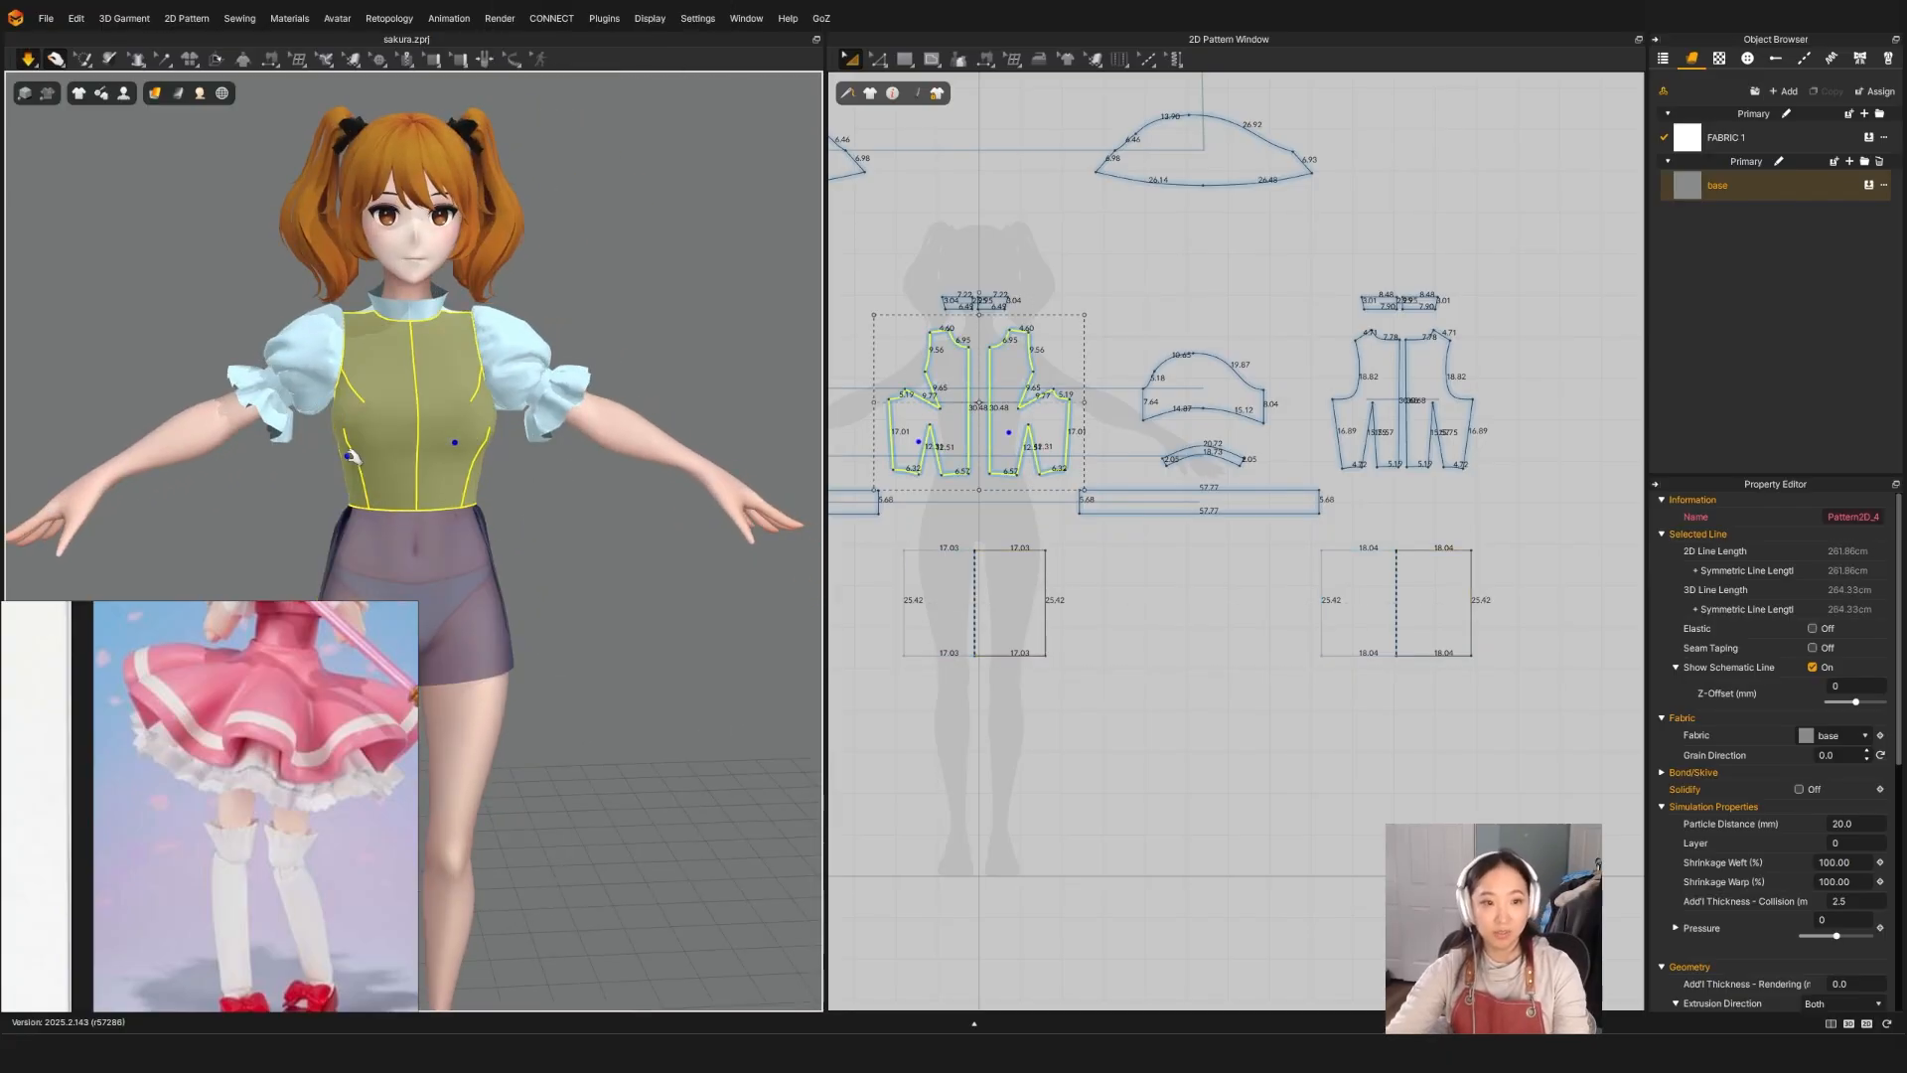
mouse_move(467, 596)
right_down()
mouse_move(490, 603)
mouse_move(460, 601)
right_up()
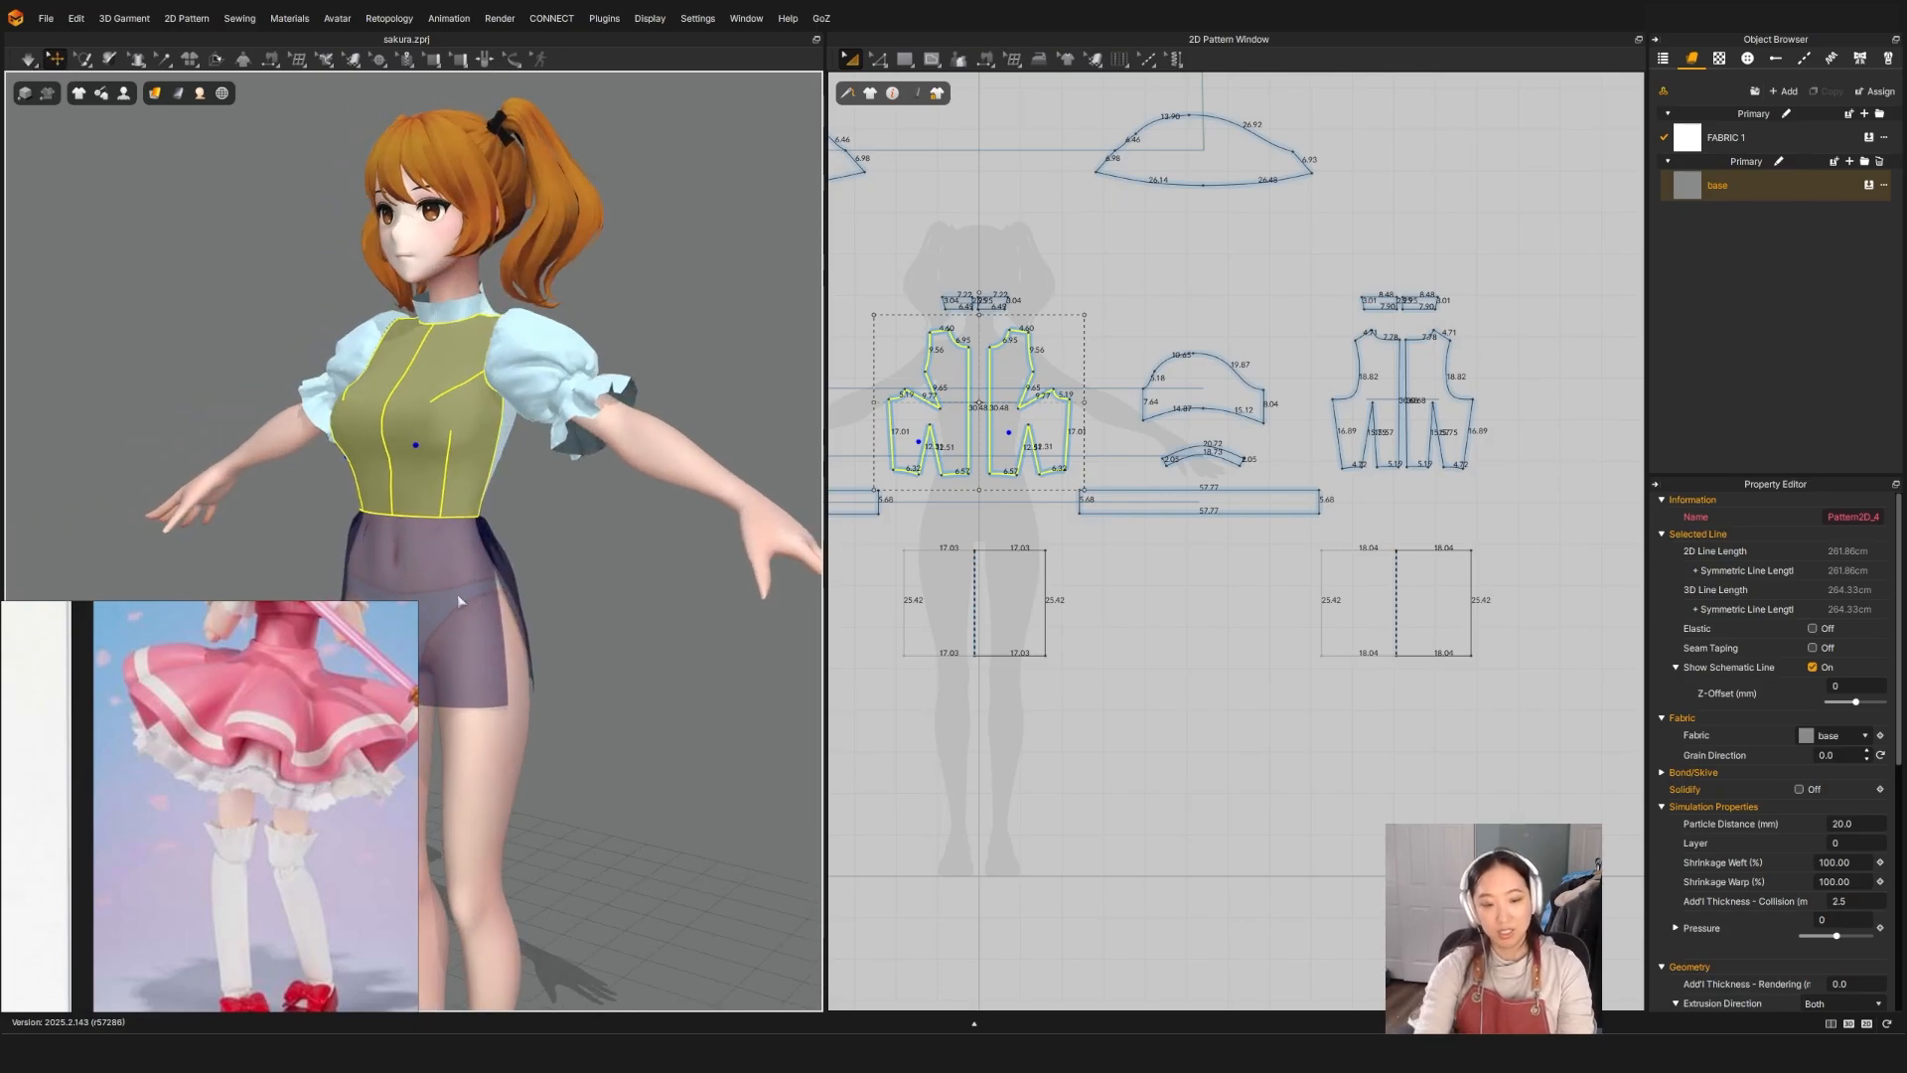
Step: Select the front and back skirt pieces on the avatar and reactivate them
middle_drag(458, 596, 477, 467)
click(471, 437)
right_drag(591, 656, 518, 652)
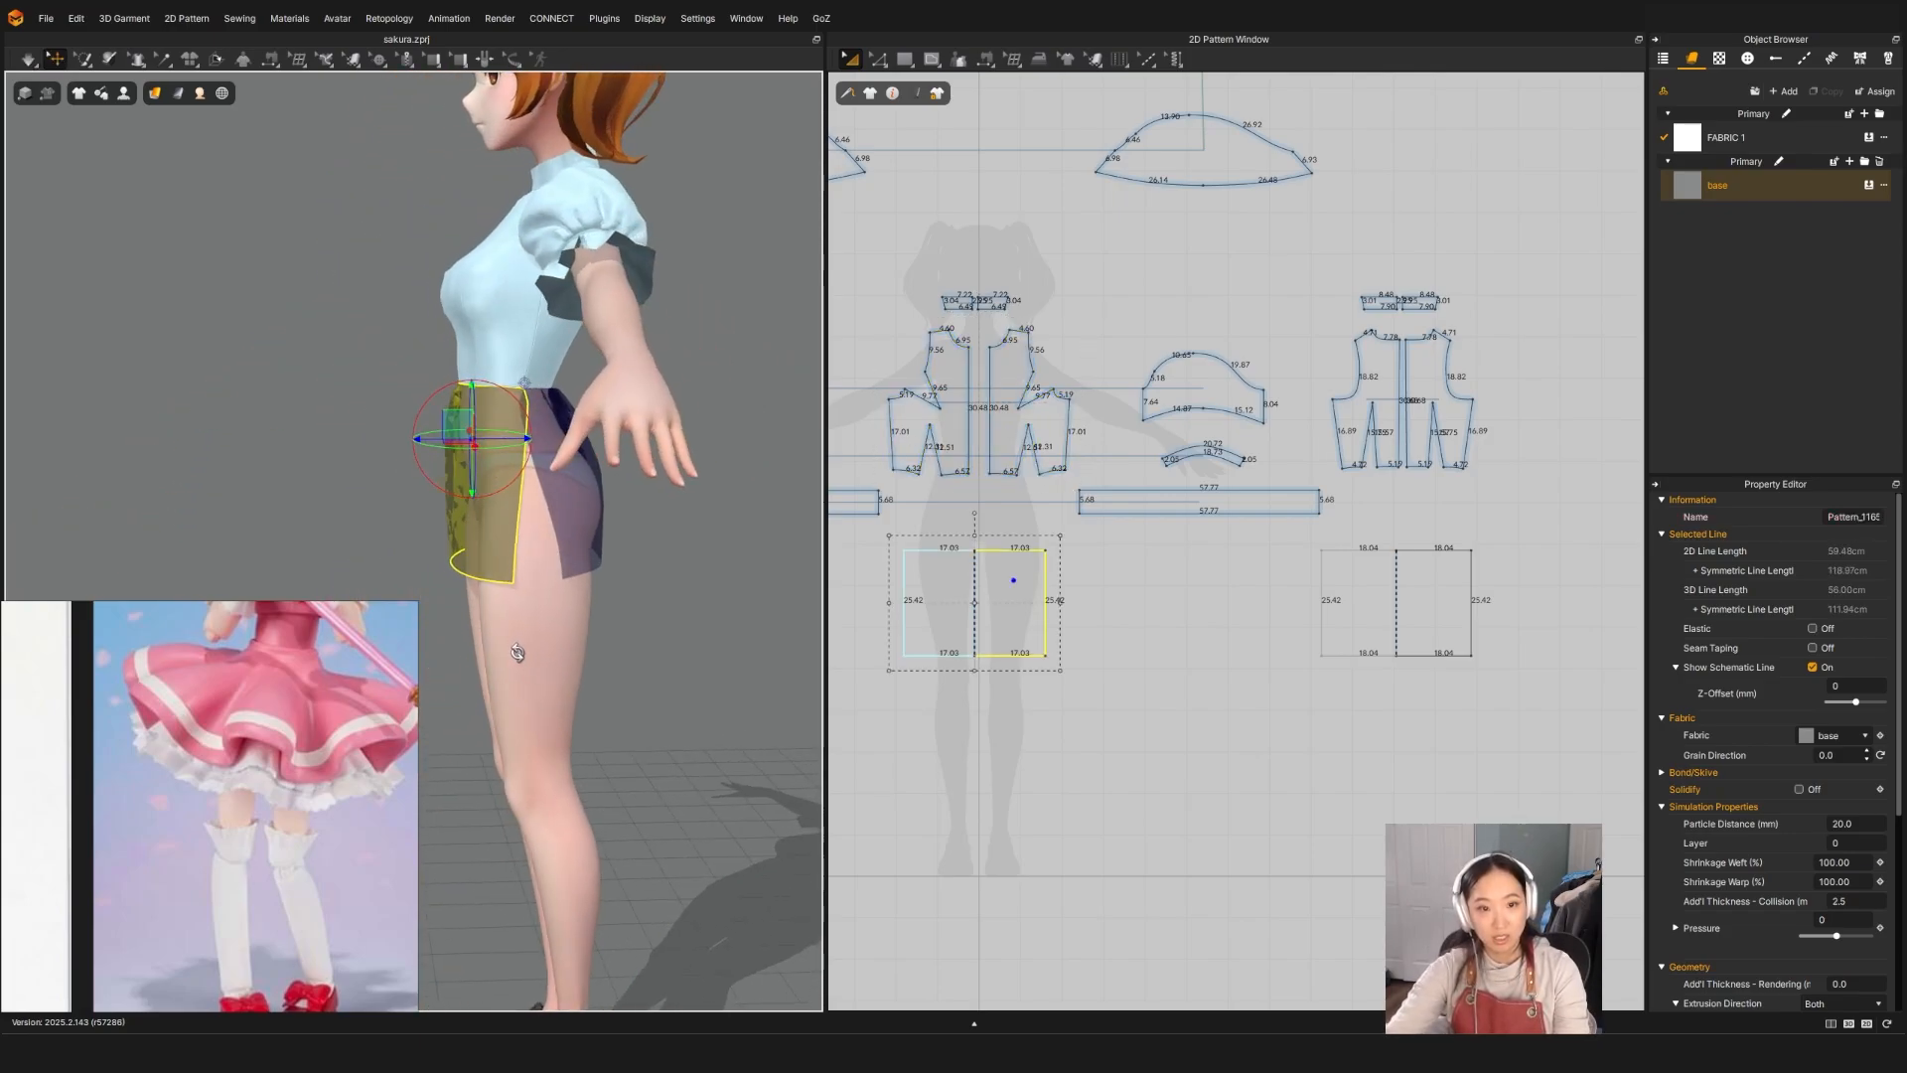
shift+click(604, 526)
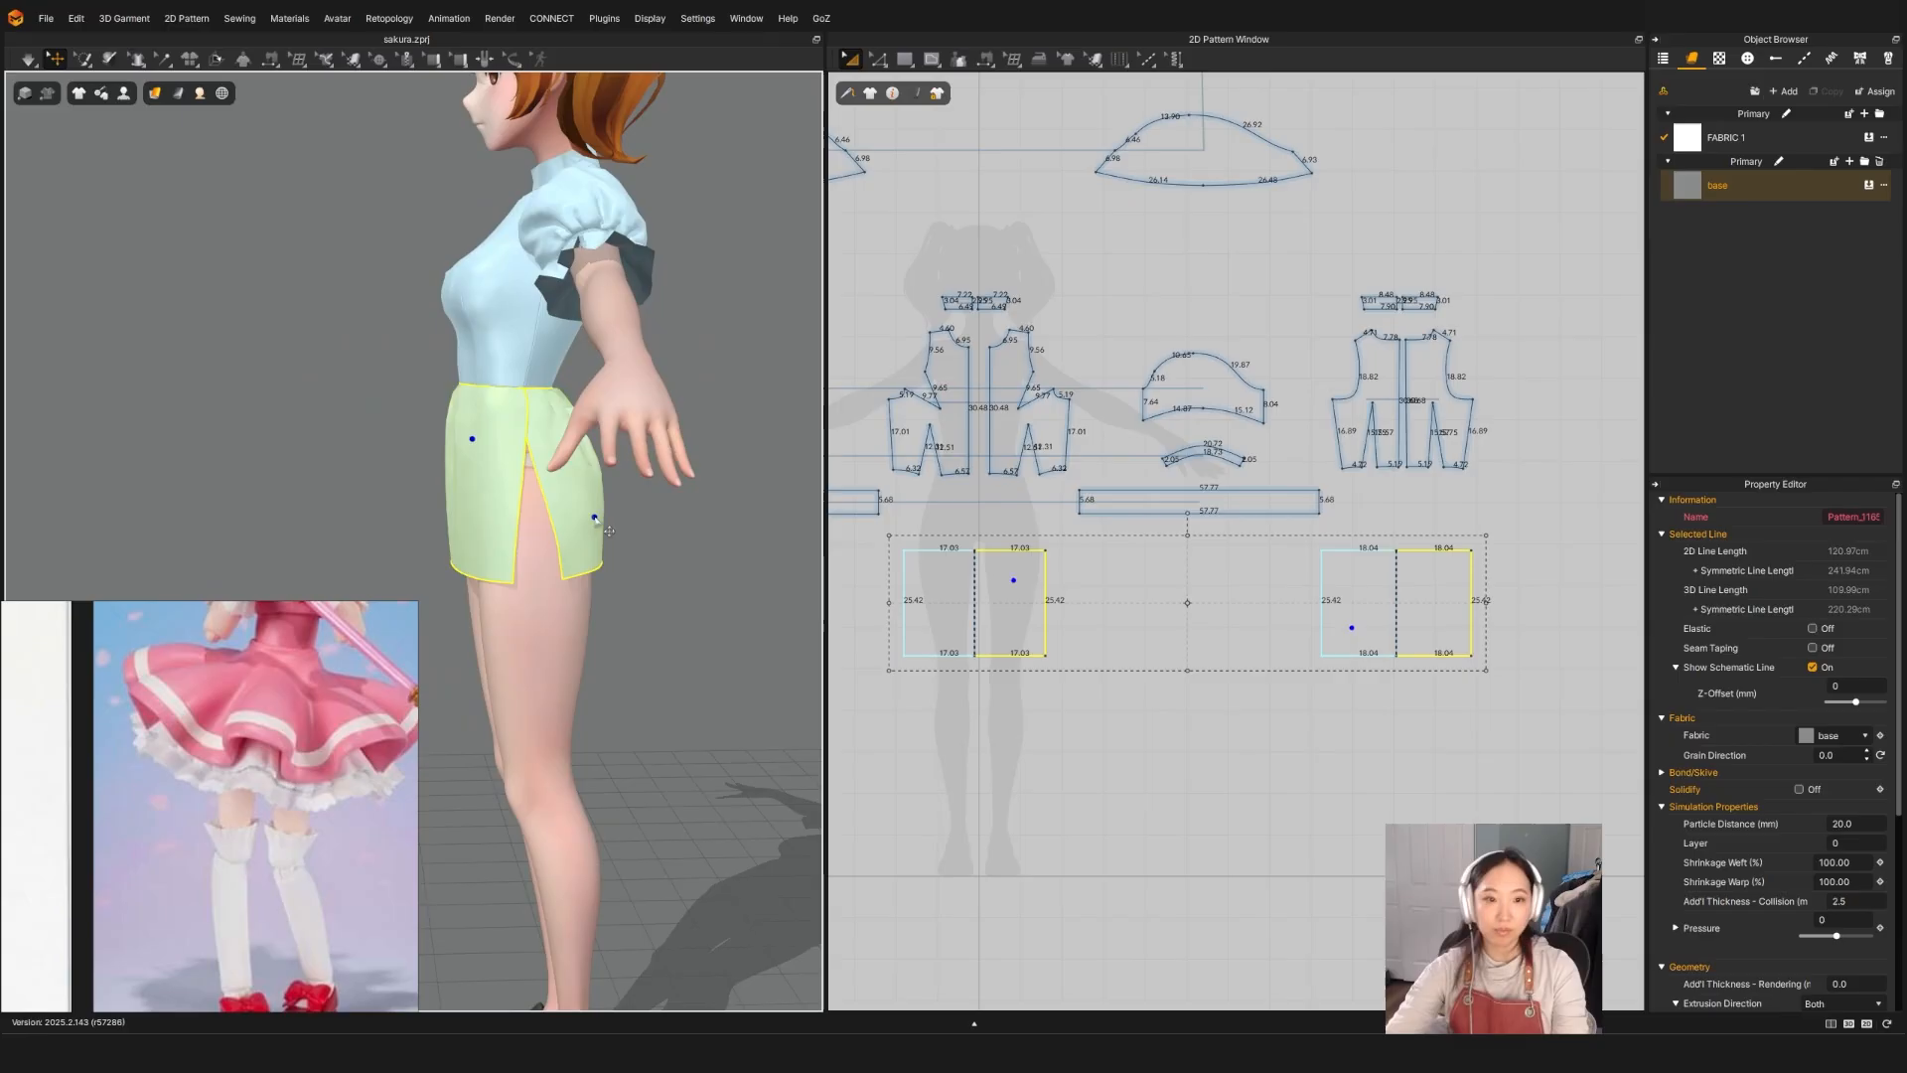
key(ctrl+k)
right_drag(623, 556, 718, 551)
middle_drag(454, 581, 554, 516)
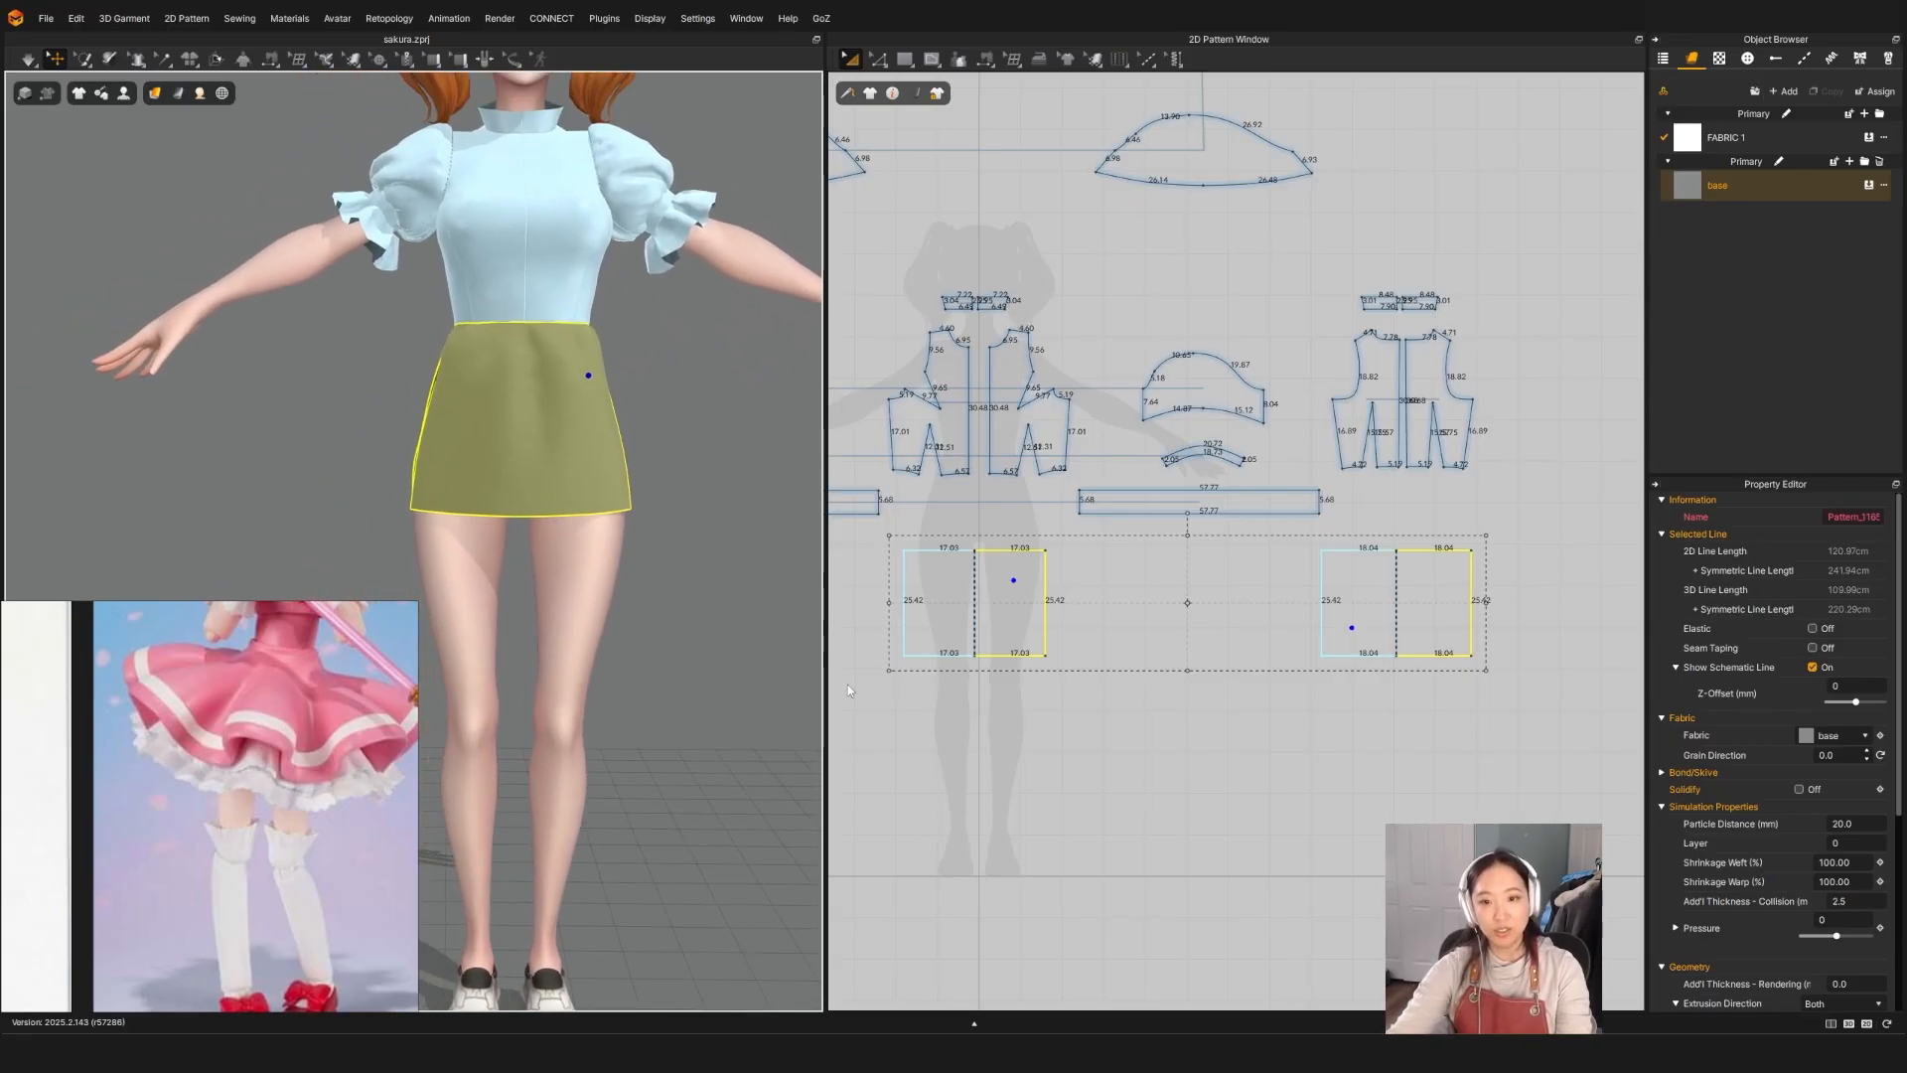
Step: Examine the skirt's side openings and overall drape from both sides and the front of the avatar
click(1110, 644)
right_drag(437, 467, 506, 471)
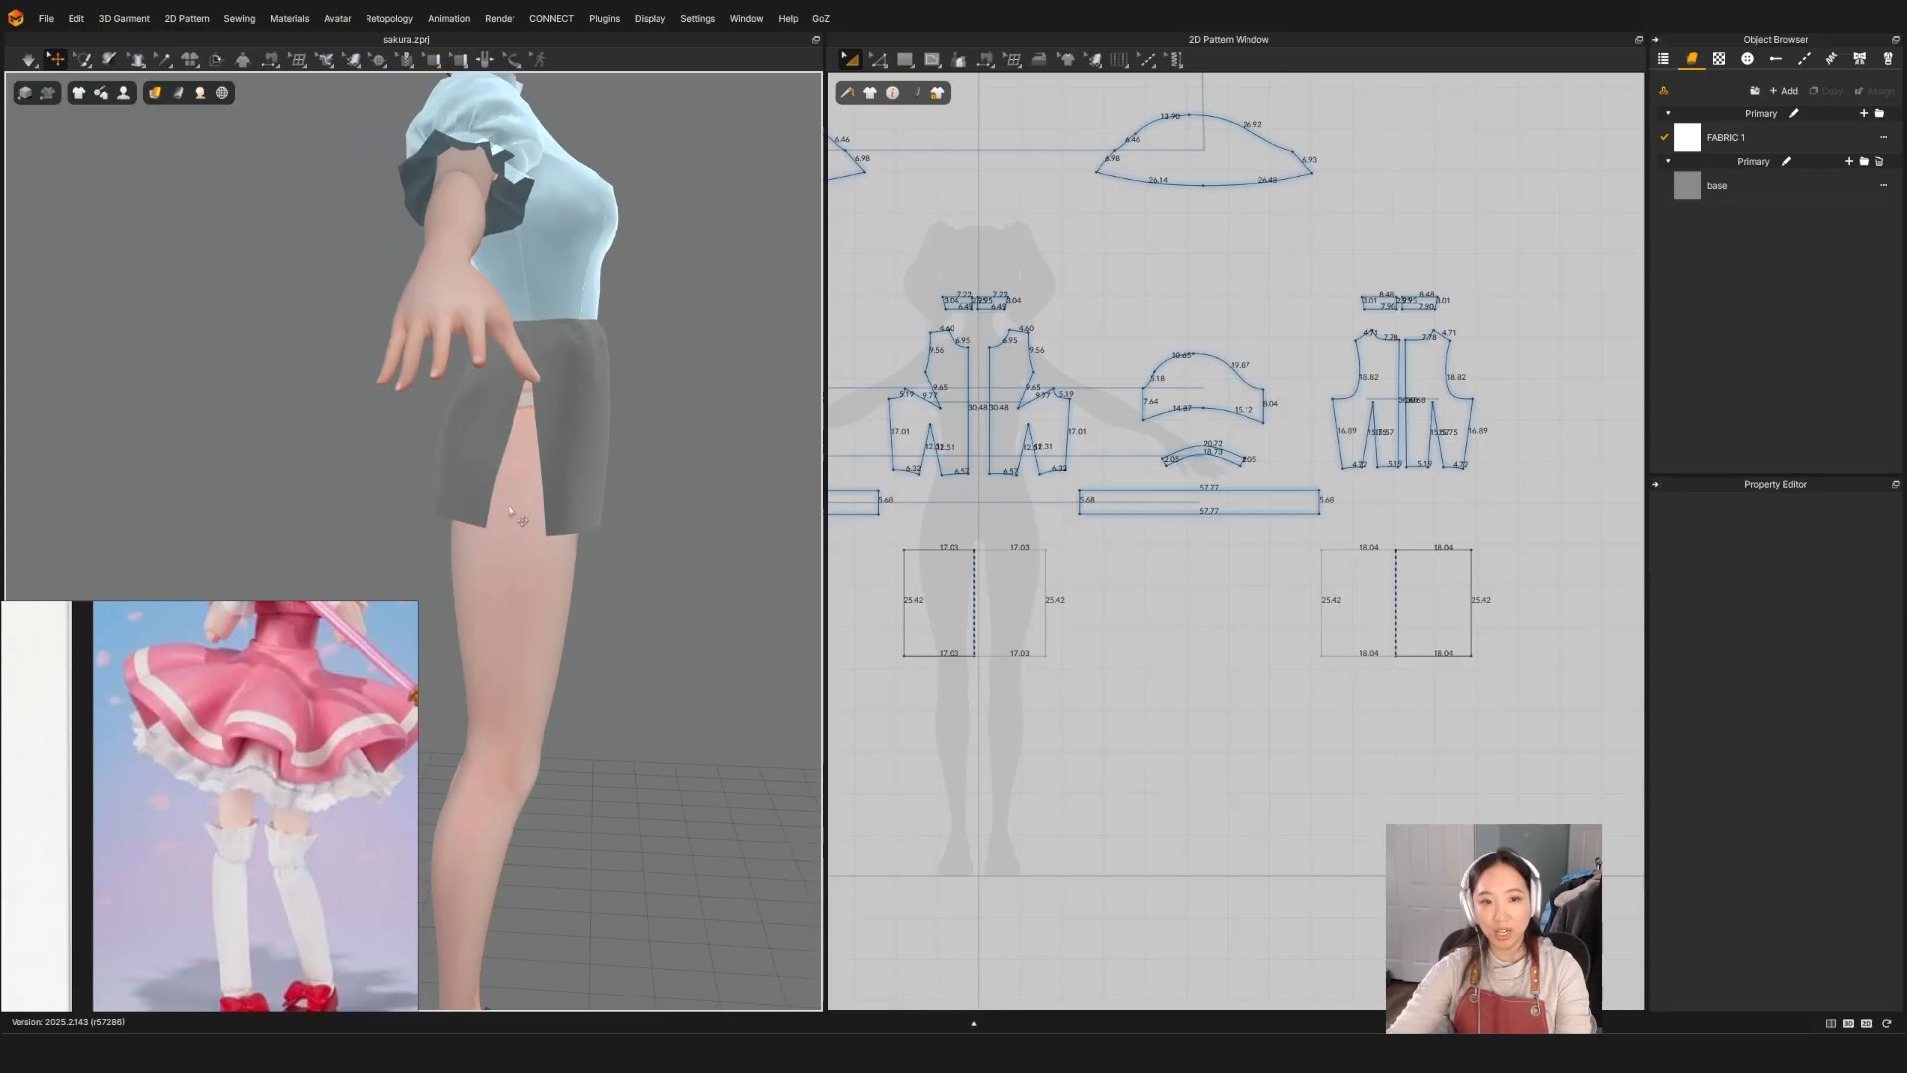
right_drag(596, 581, 546, 416)
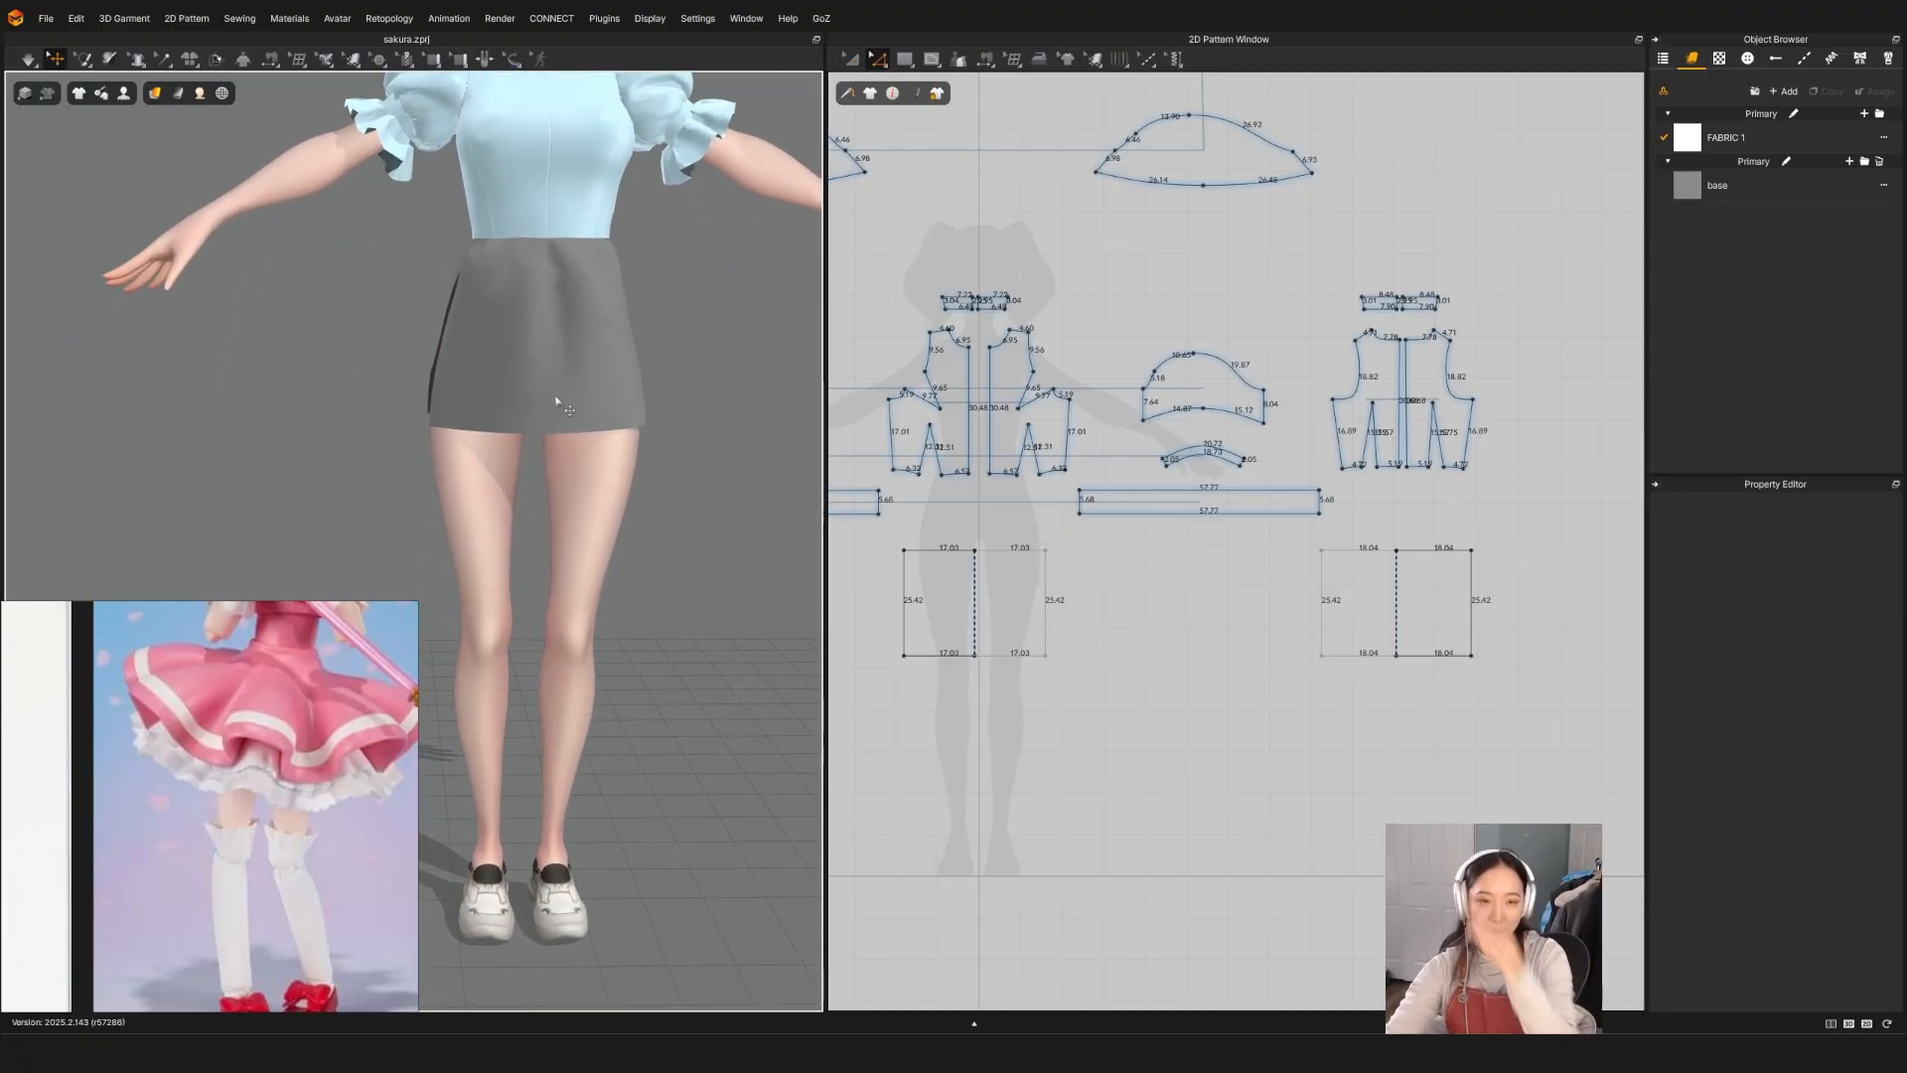
right_drag(653, 330, 452, 549)
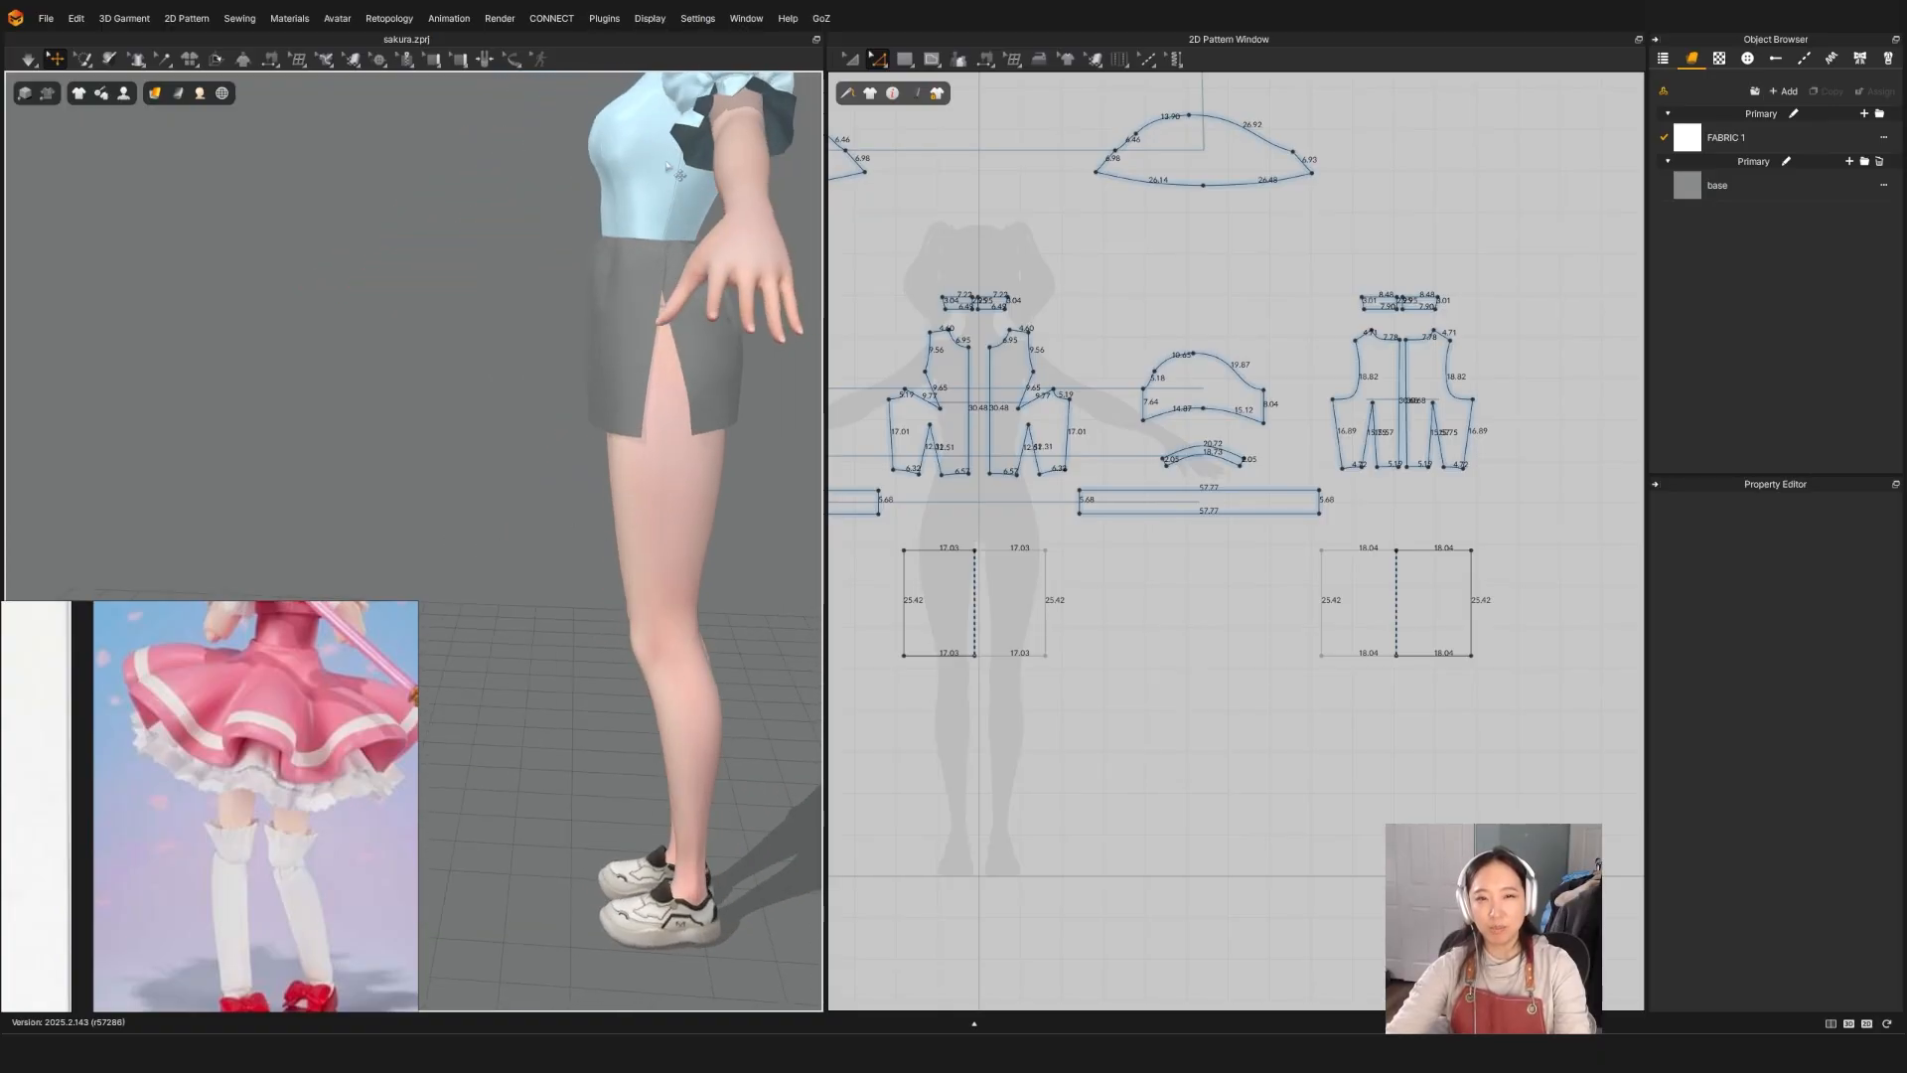
click(1047, 660)
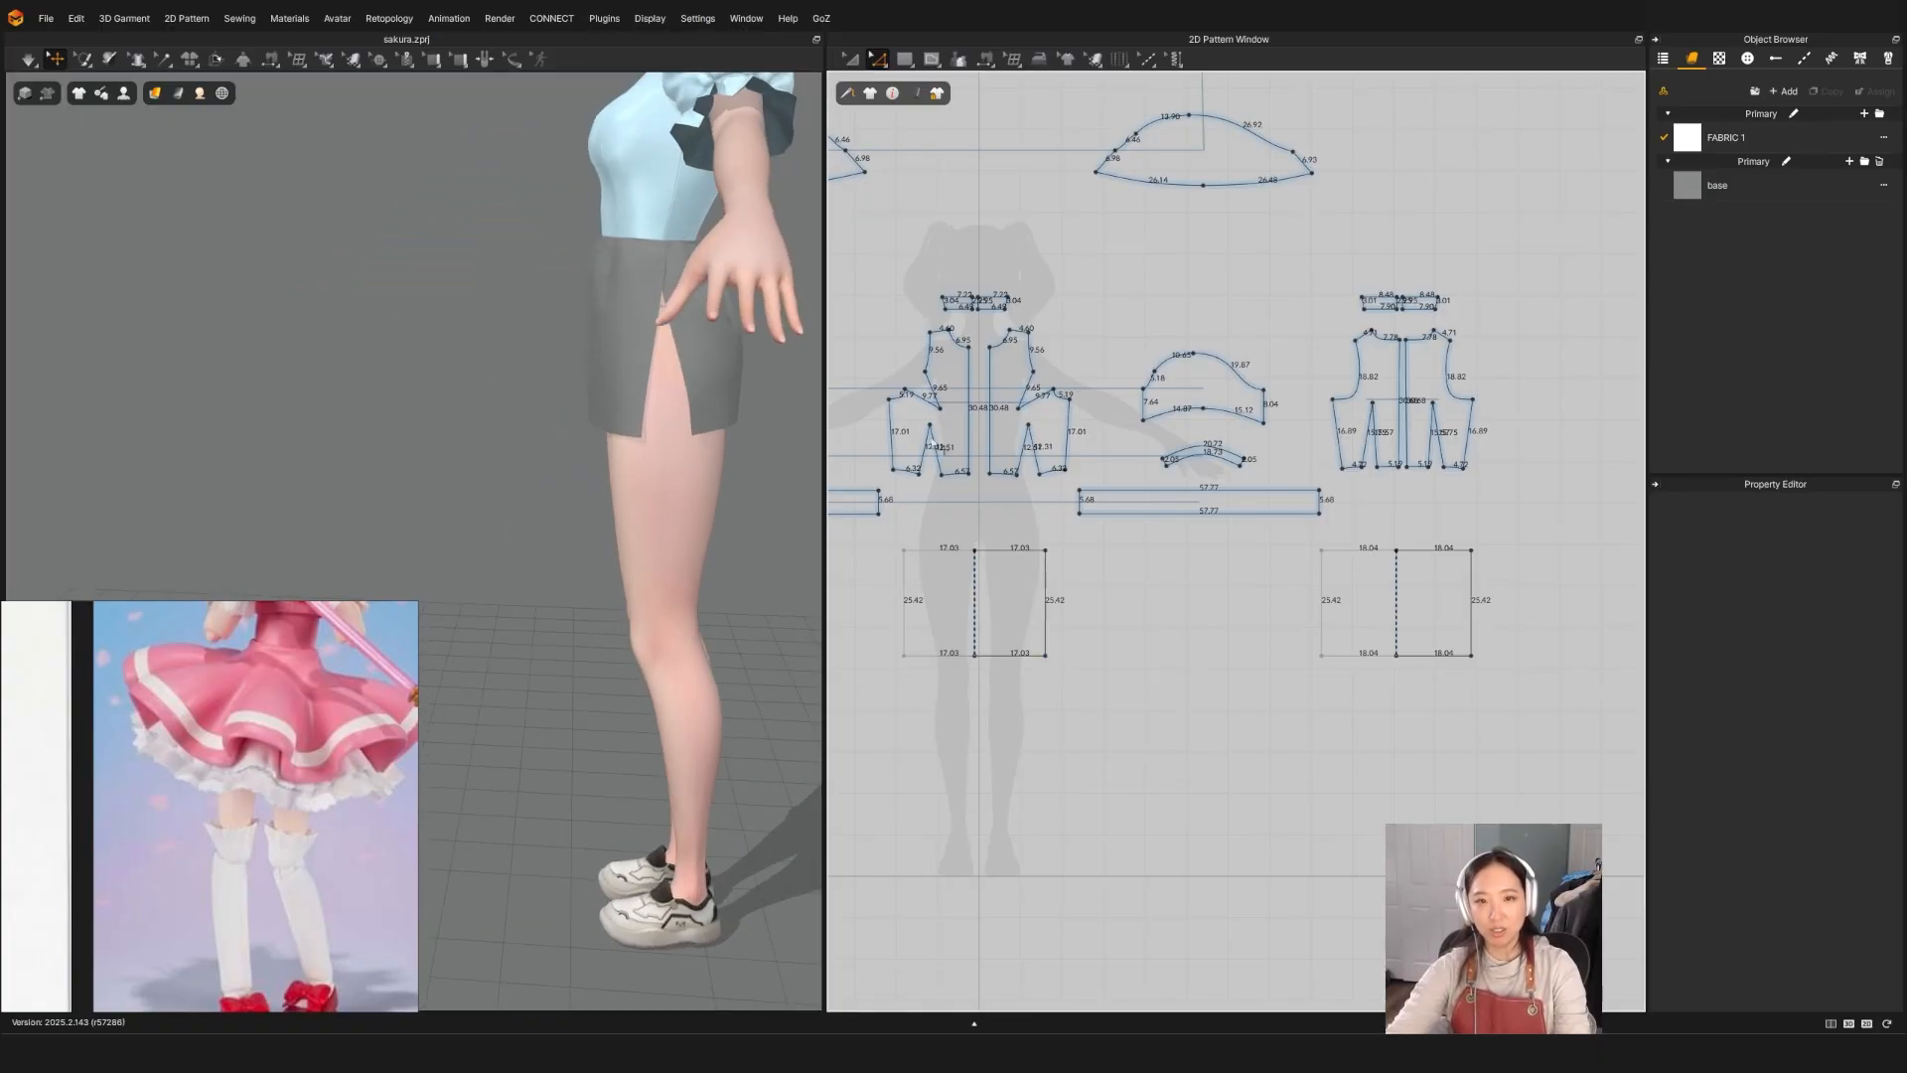
right_drag(557, 383, 685, 399)
middle_drag(685, 399, 654, 504)
right_drag(703, 527, 623, 494)
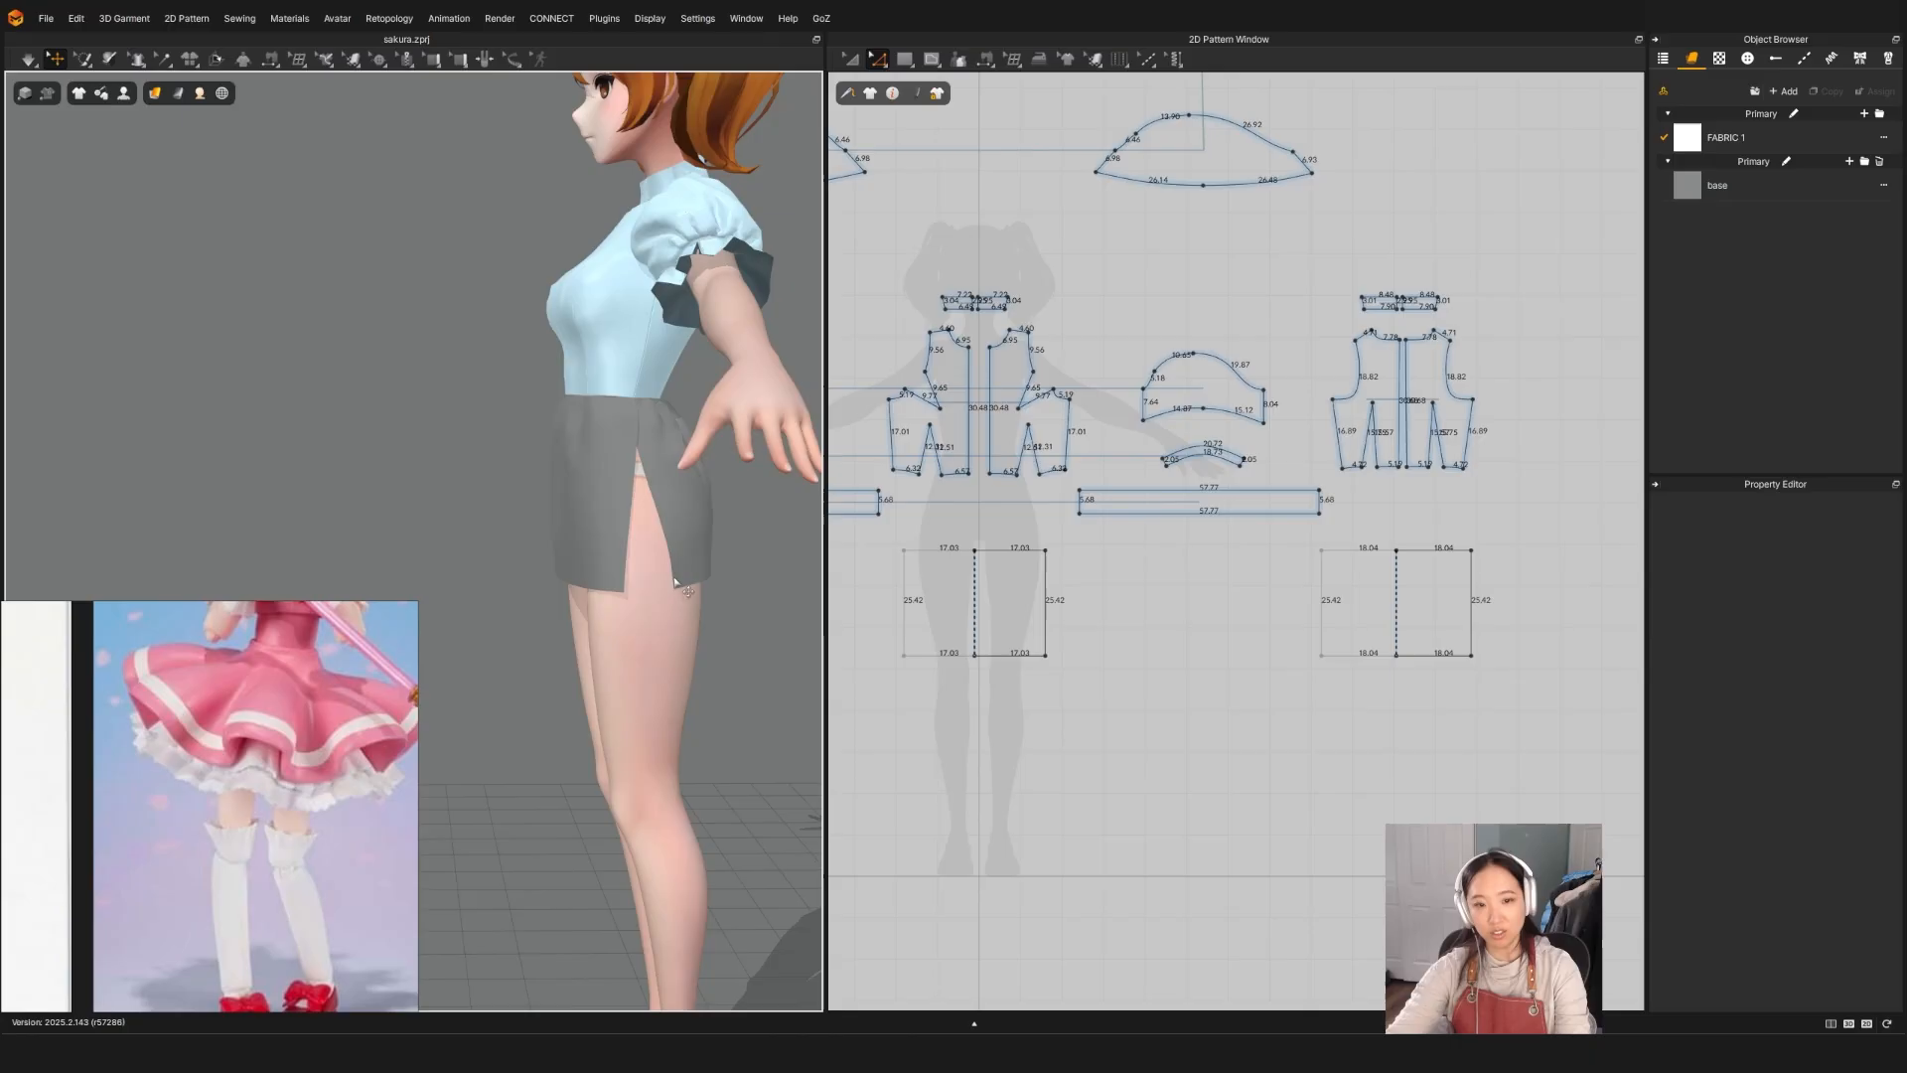
Step: Flare both skirt pieces symmetrically to half-hems of about 21.8 cm in front and 21.2 cm in back, and simulate while pulling the hem
click(1047, 656)
drag(1048, 655, 1067, 657)
drag(1321, 656, 1308, 656)
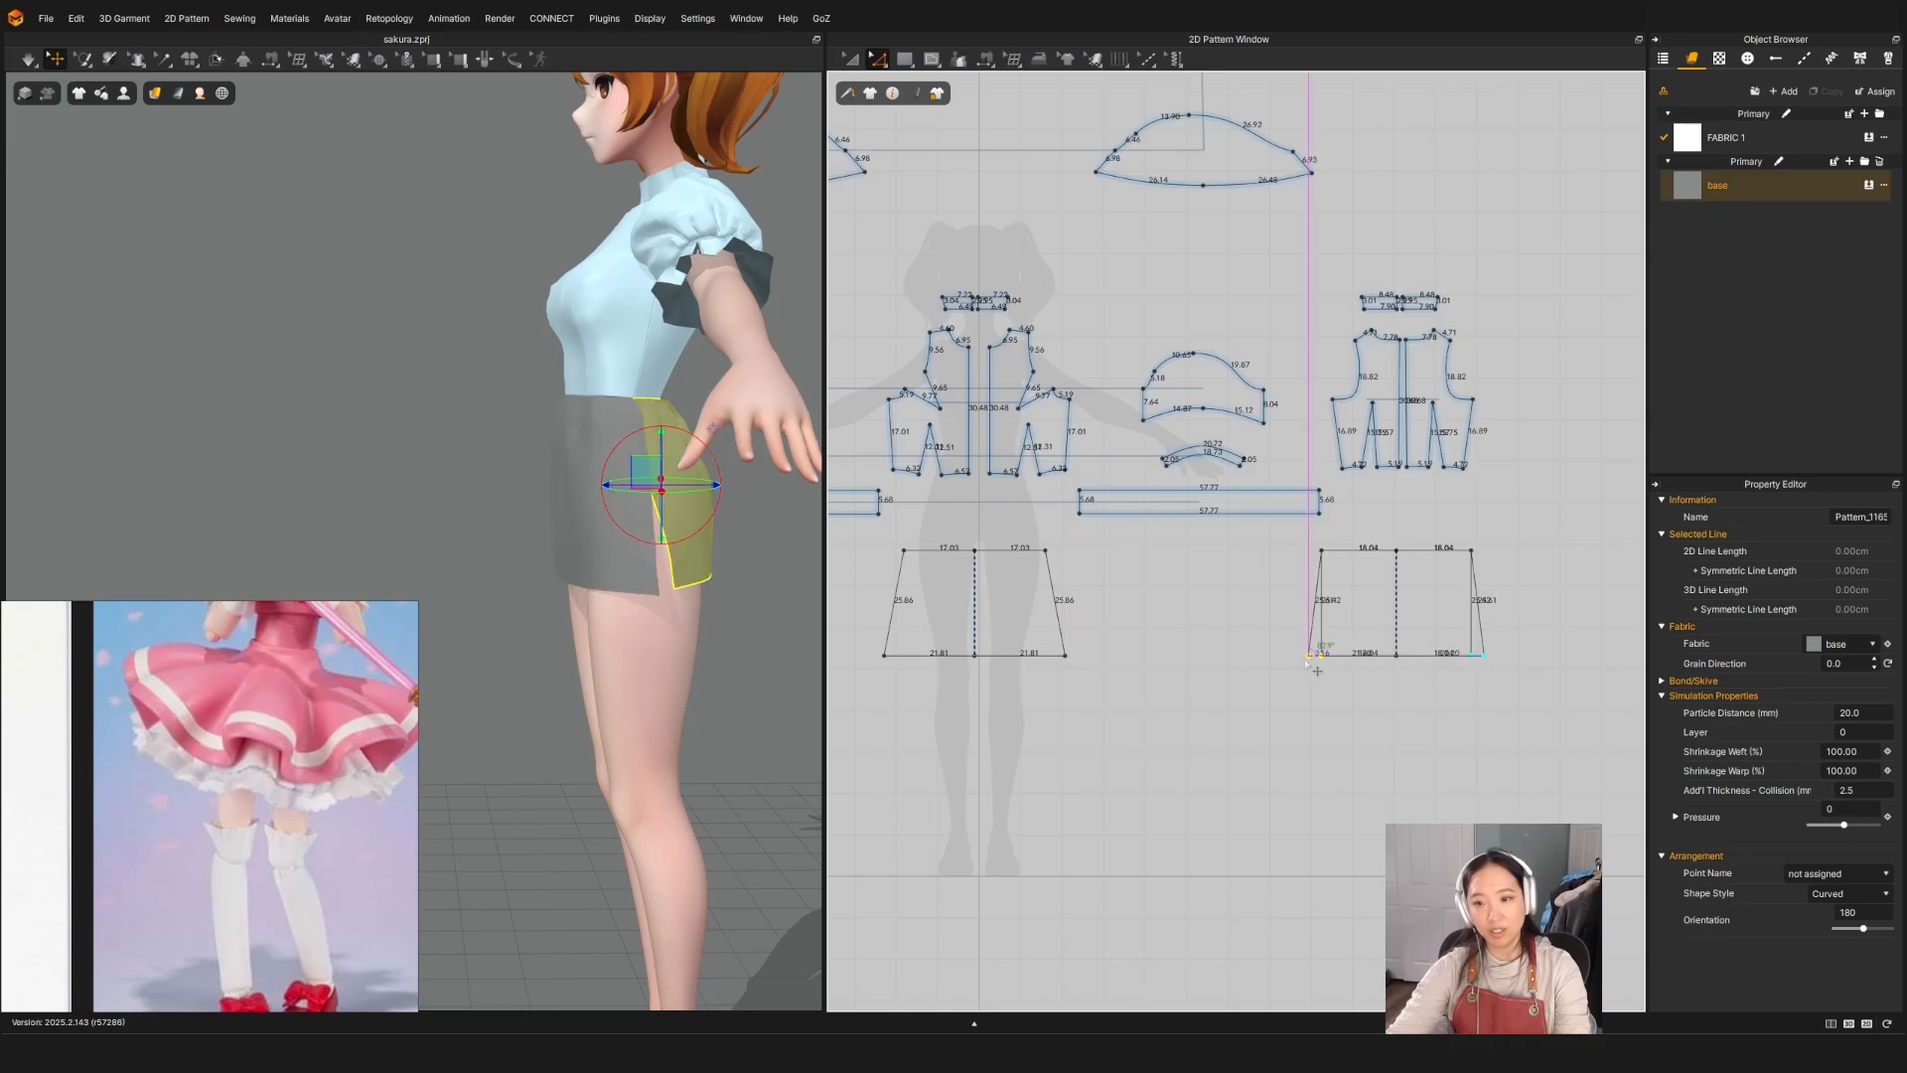
key(q)
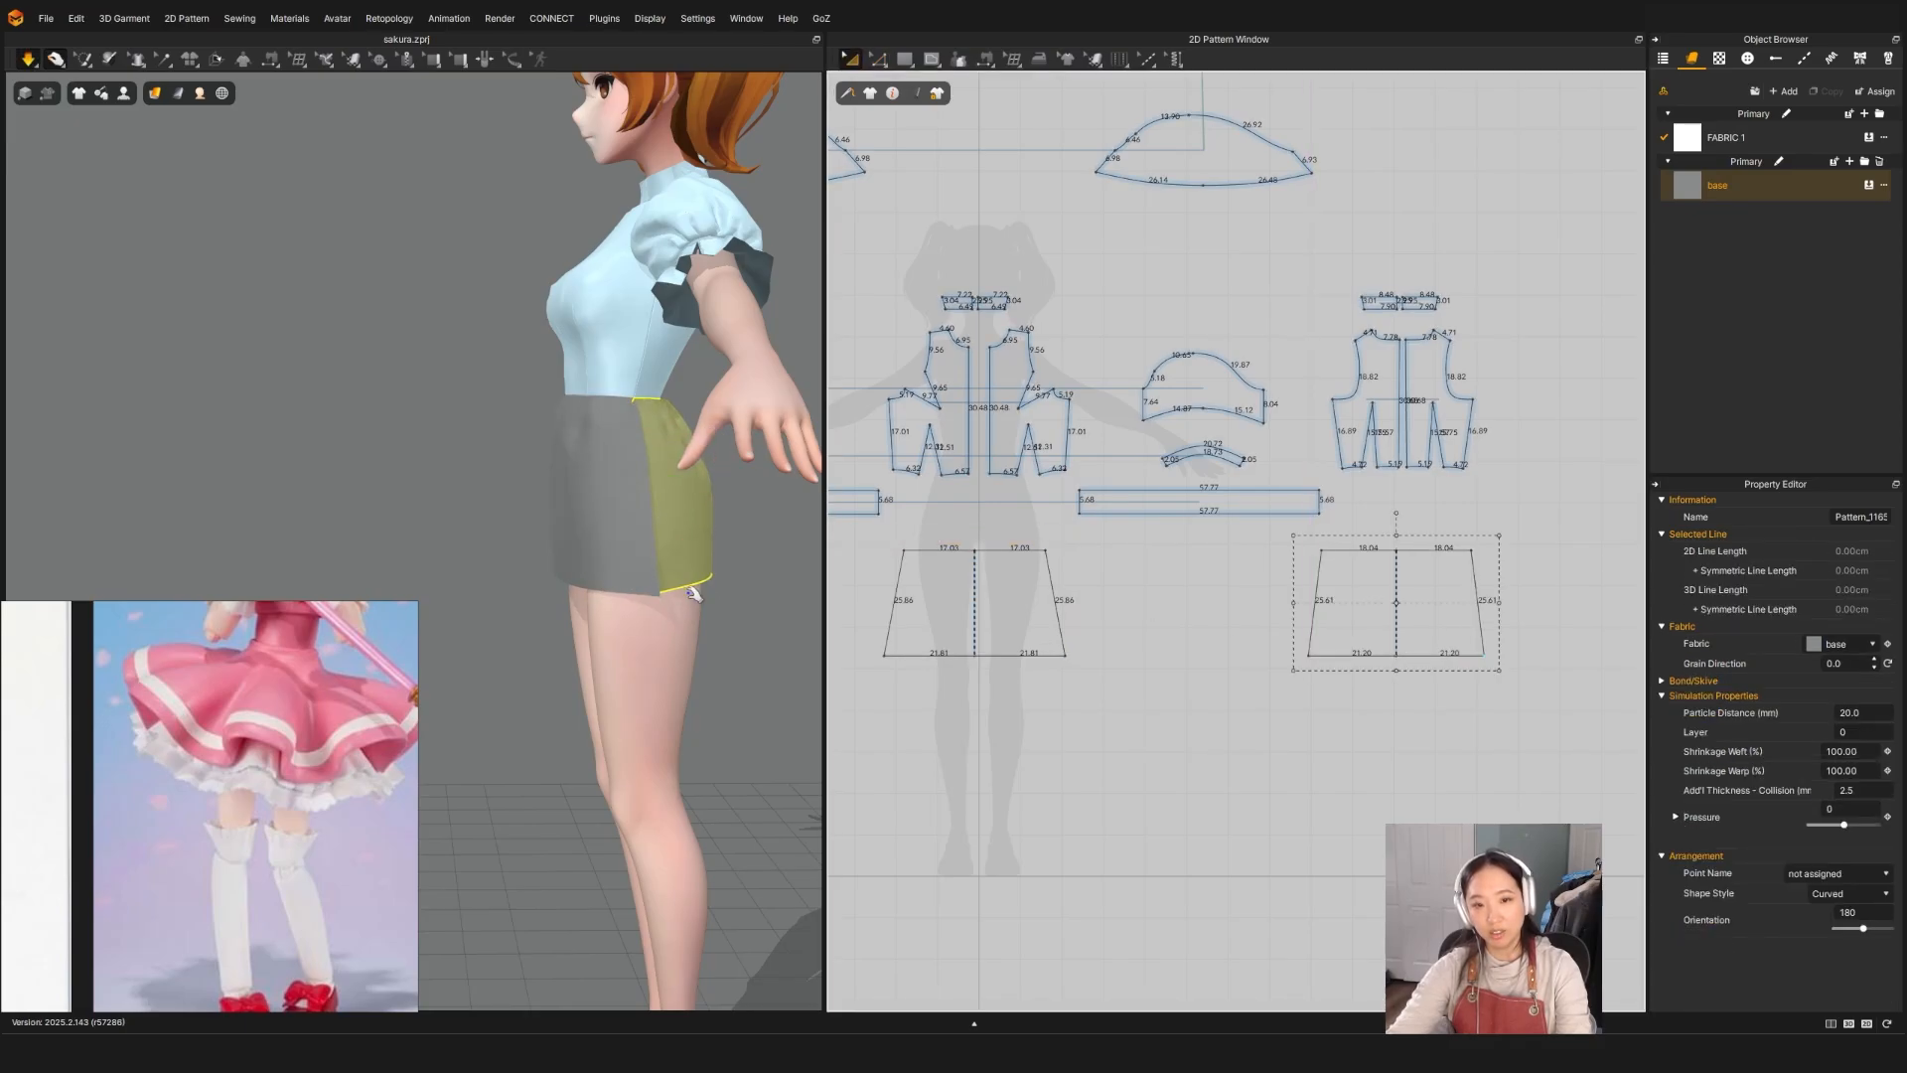
drag(683, 563, 586, 594)
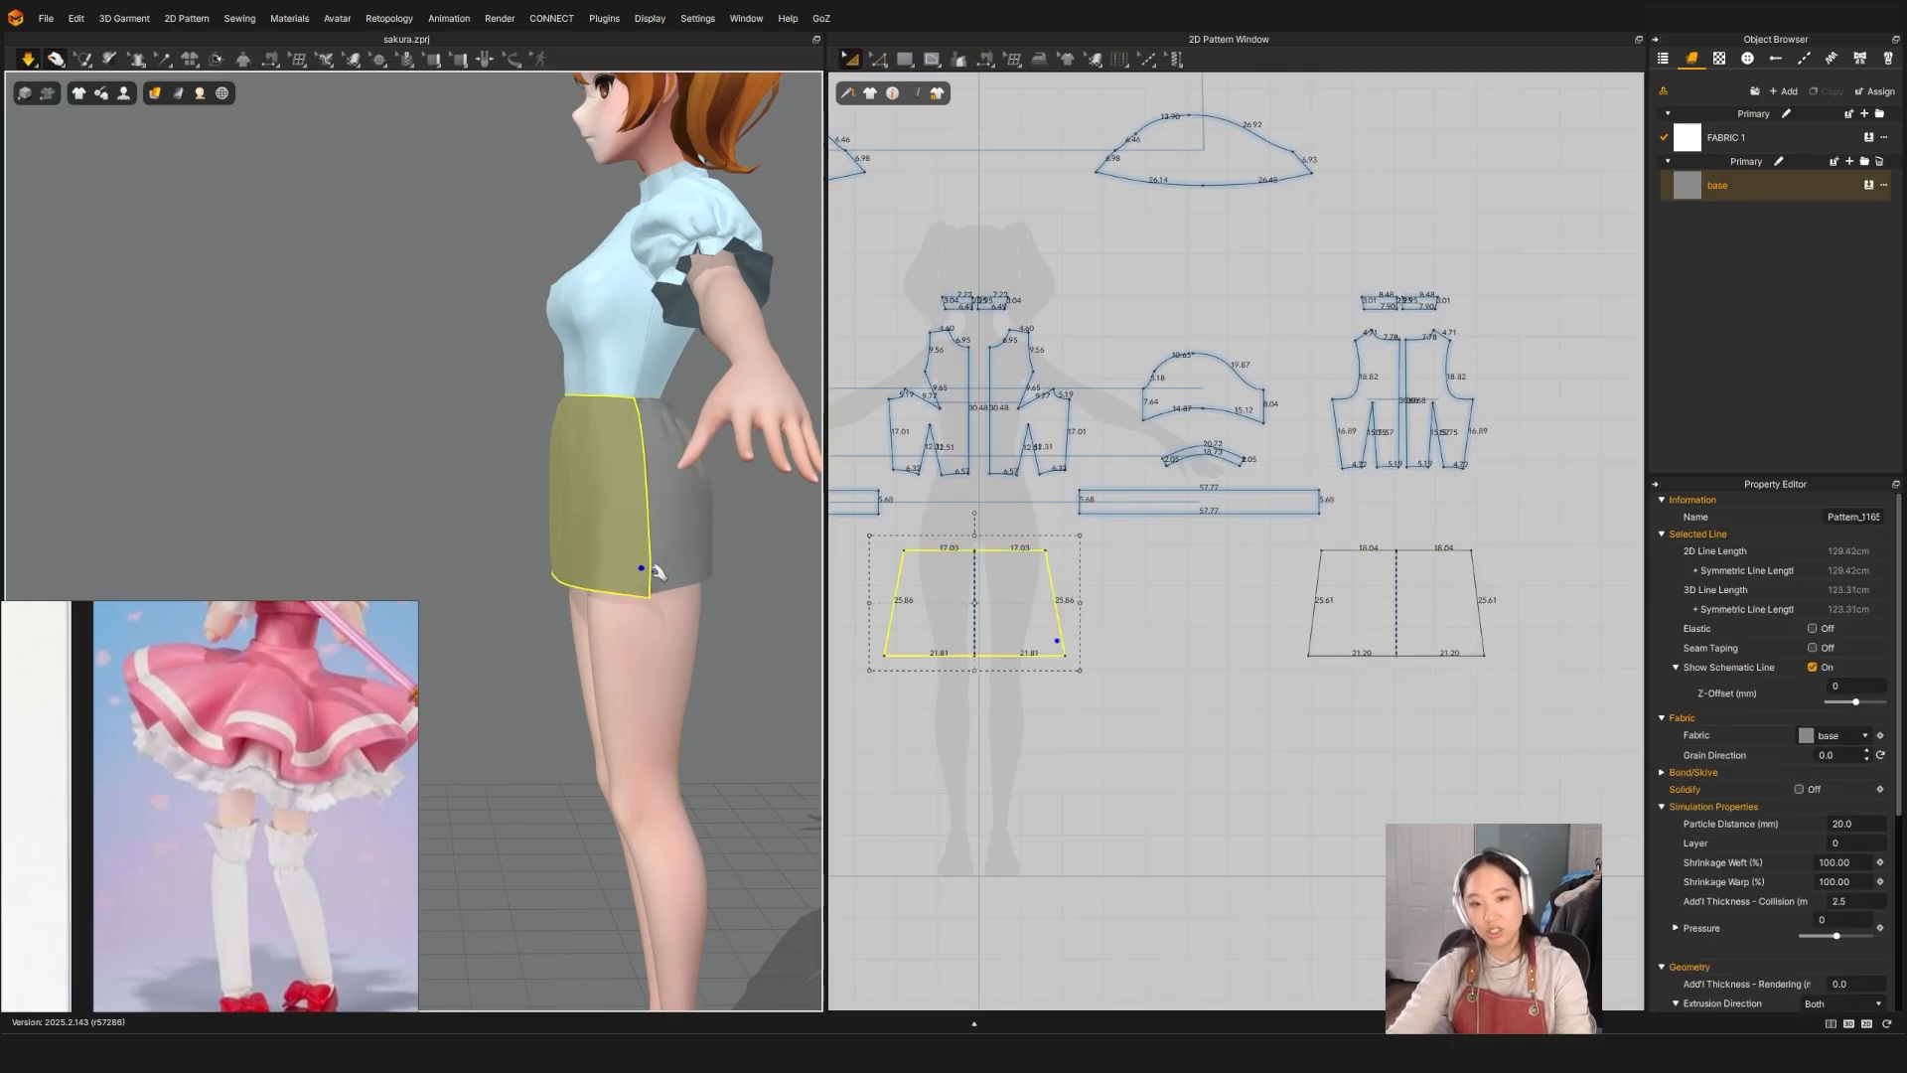
Step: Lower the front and back hem edges together to side lengths of about 32.6 cm and 32.4 cm, and simulate the skirt
key(z)
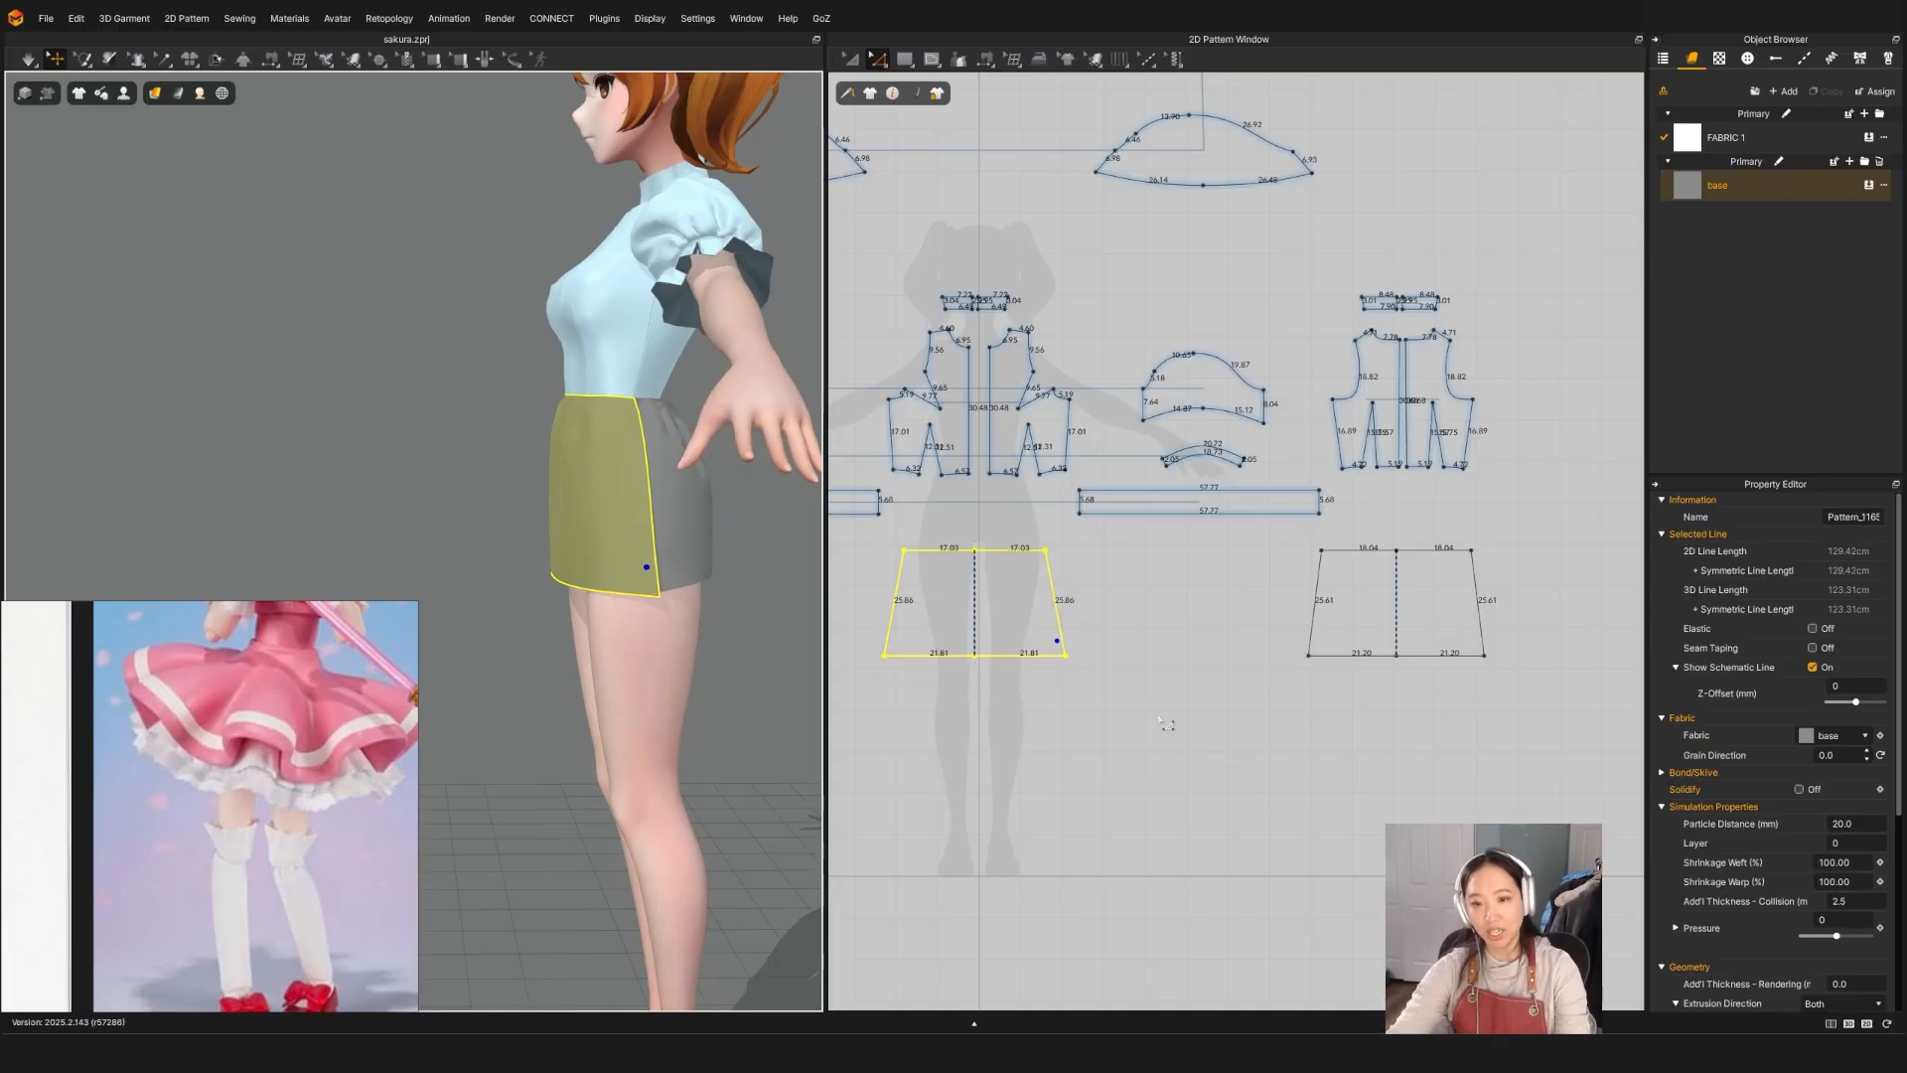
click(1115, 743)
click(1027, 656)
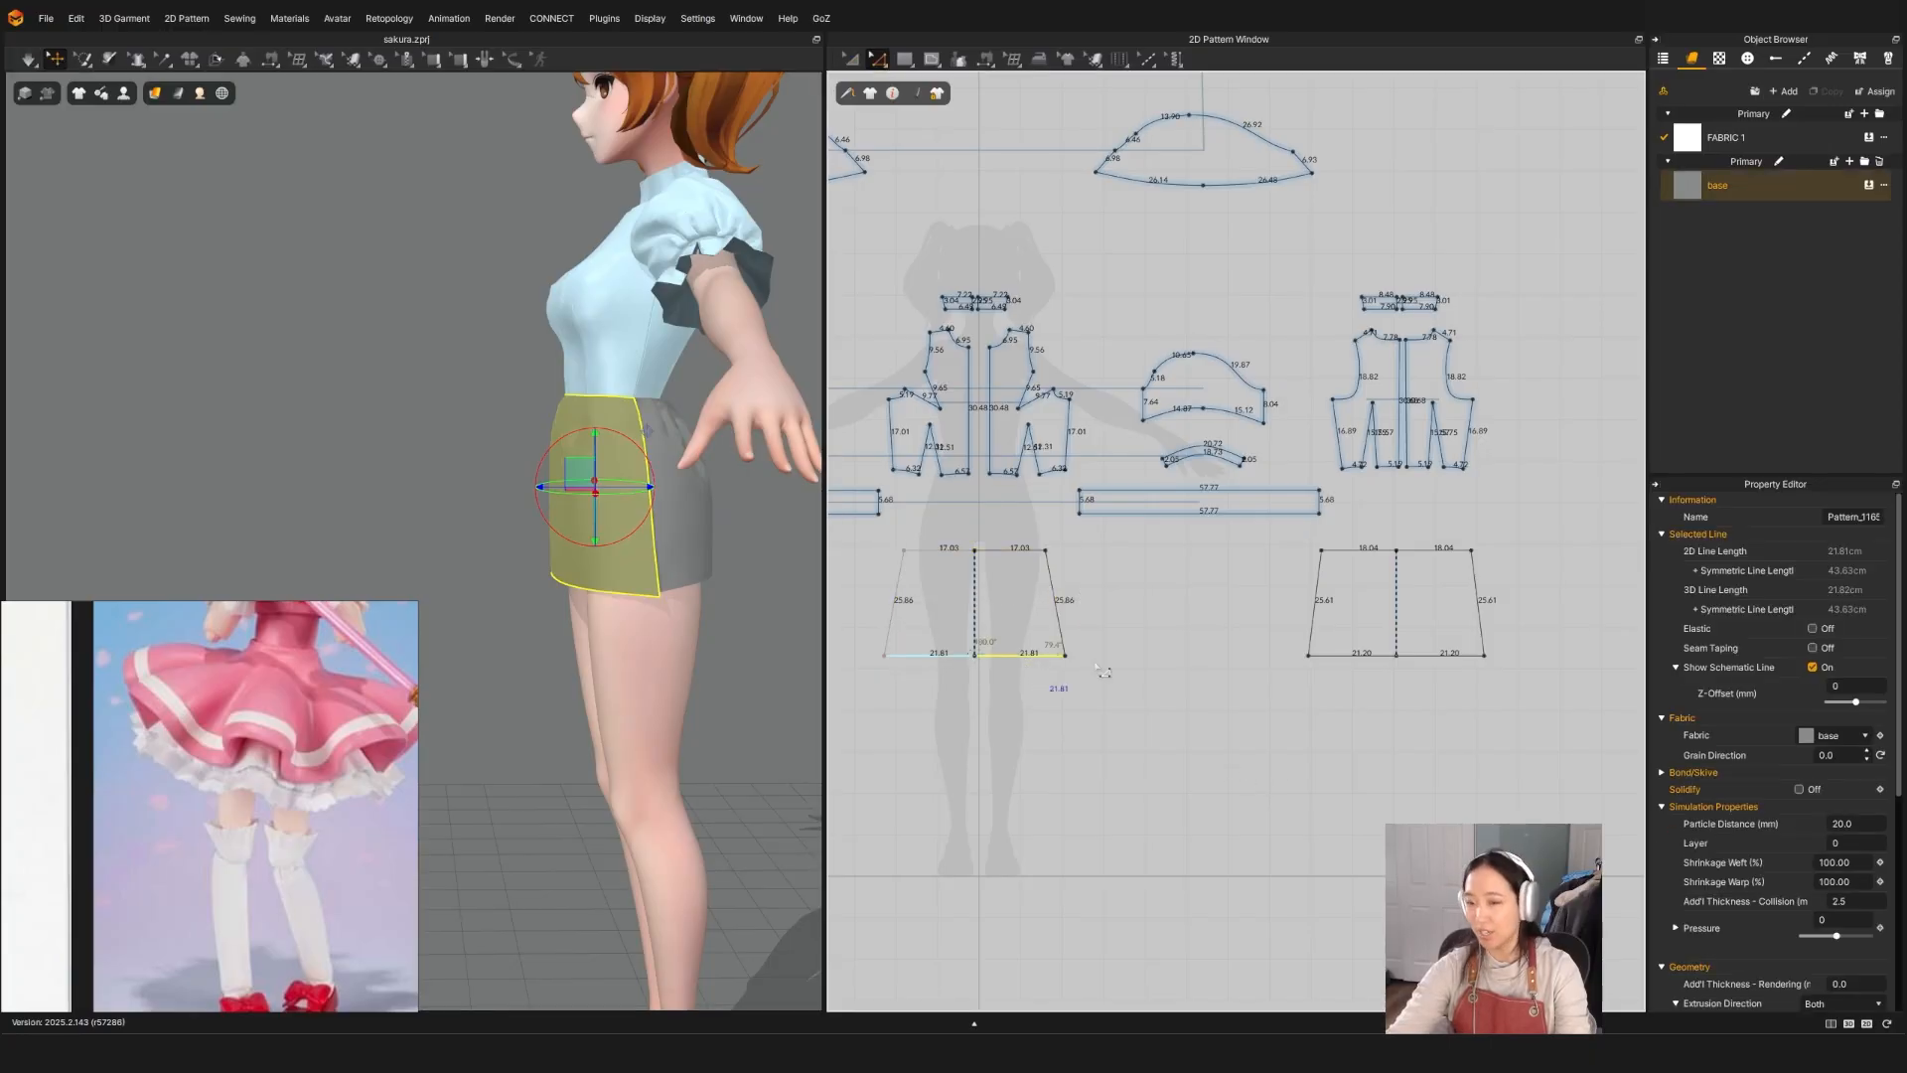
shift+click(1366, 671)
drag(1366, 671, 1367, 698)
right_drag(549, 707, 592, 744)
key(a)
key(space)
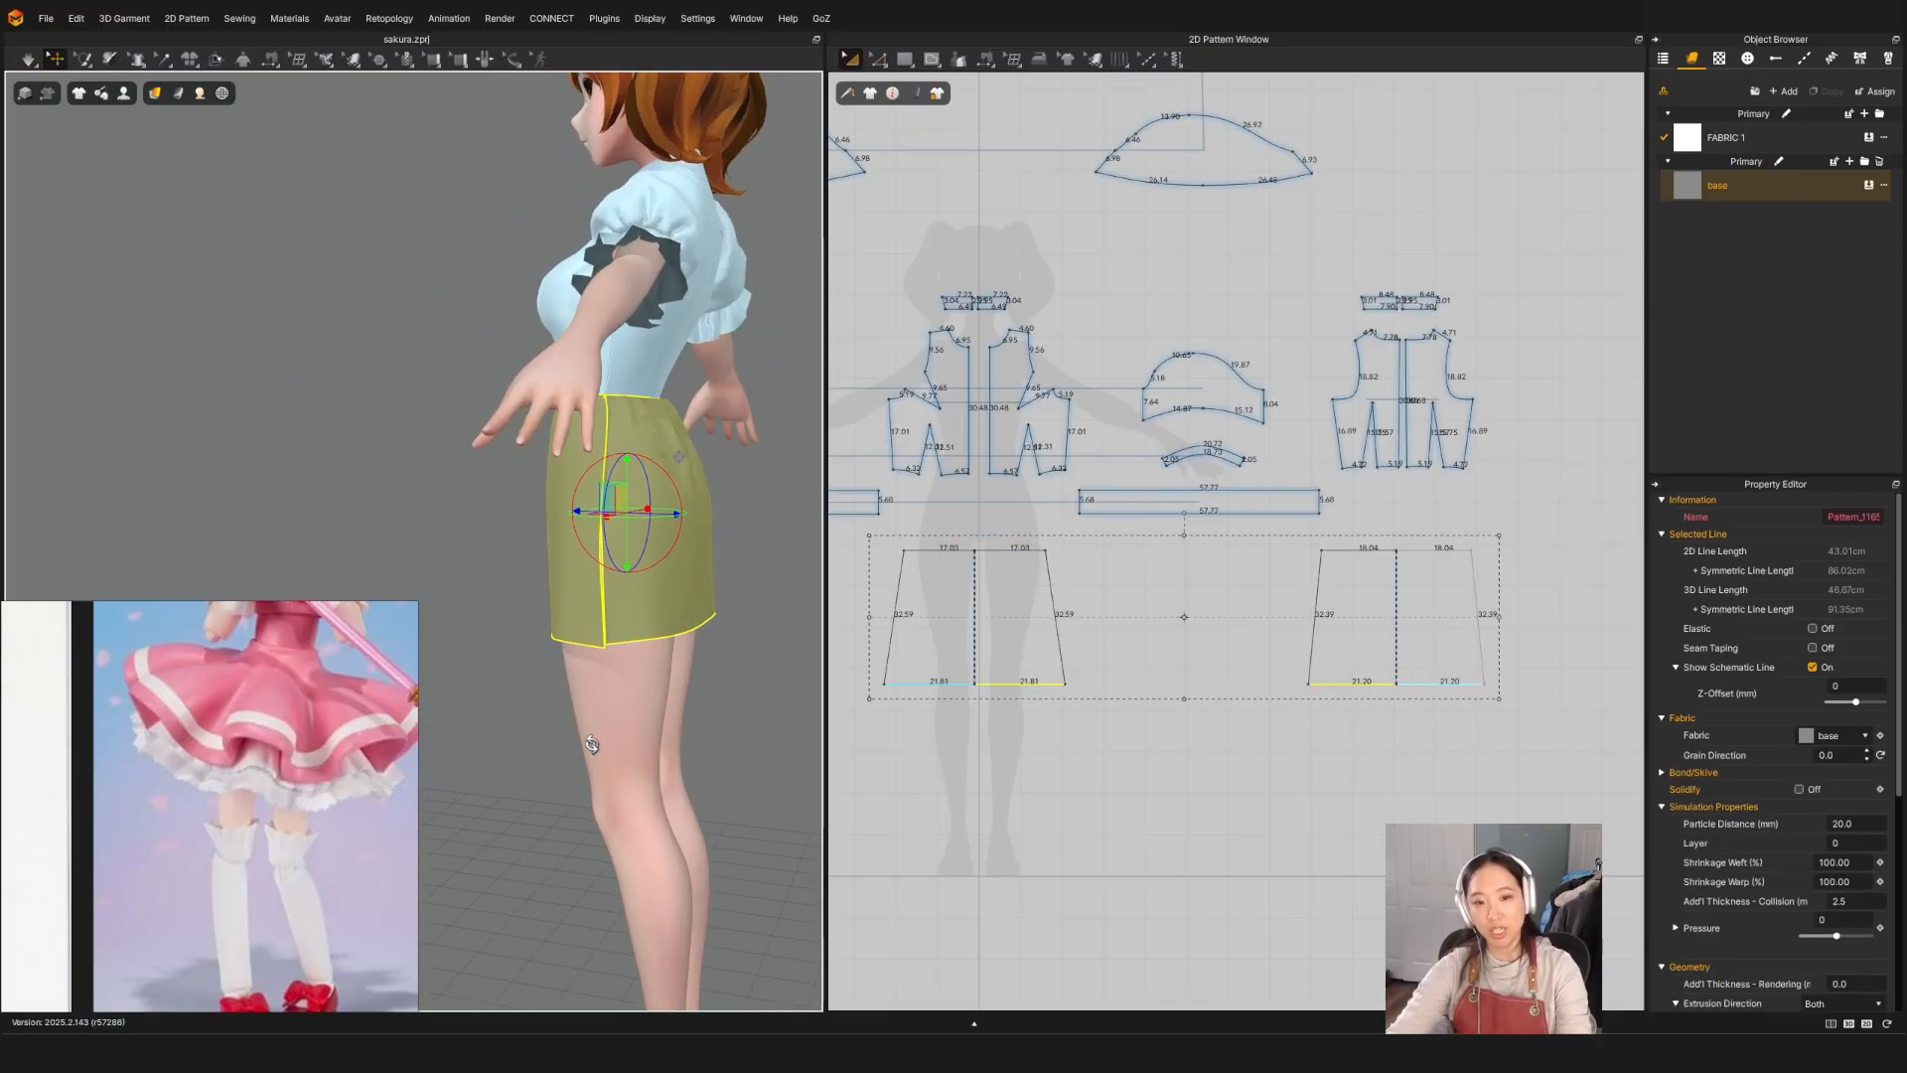
Step: Lengthen both skirt pieces further to side edges of about 36.9 cm in front and 36.7 cm in back, and simulate
key(z)
drag(1030, 686, 1033, 704)
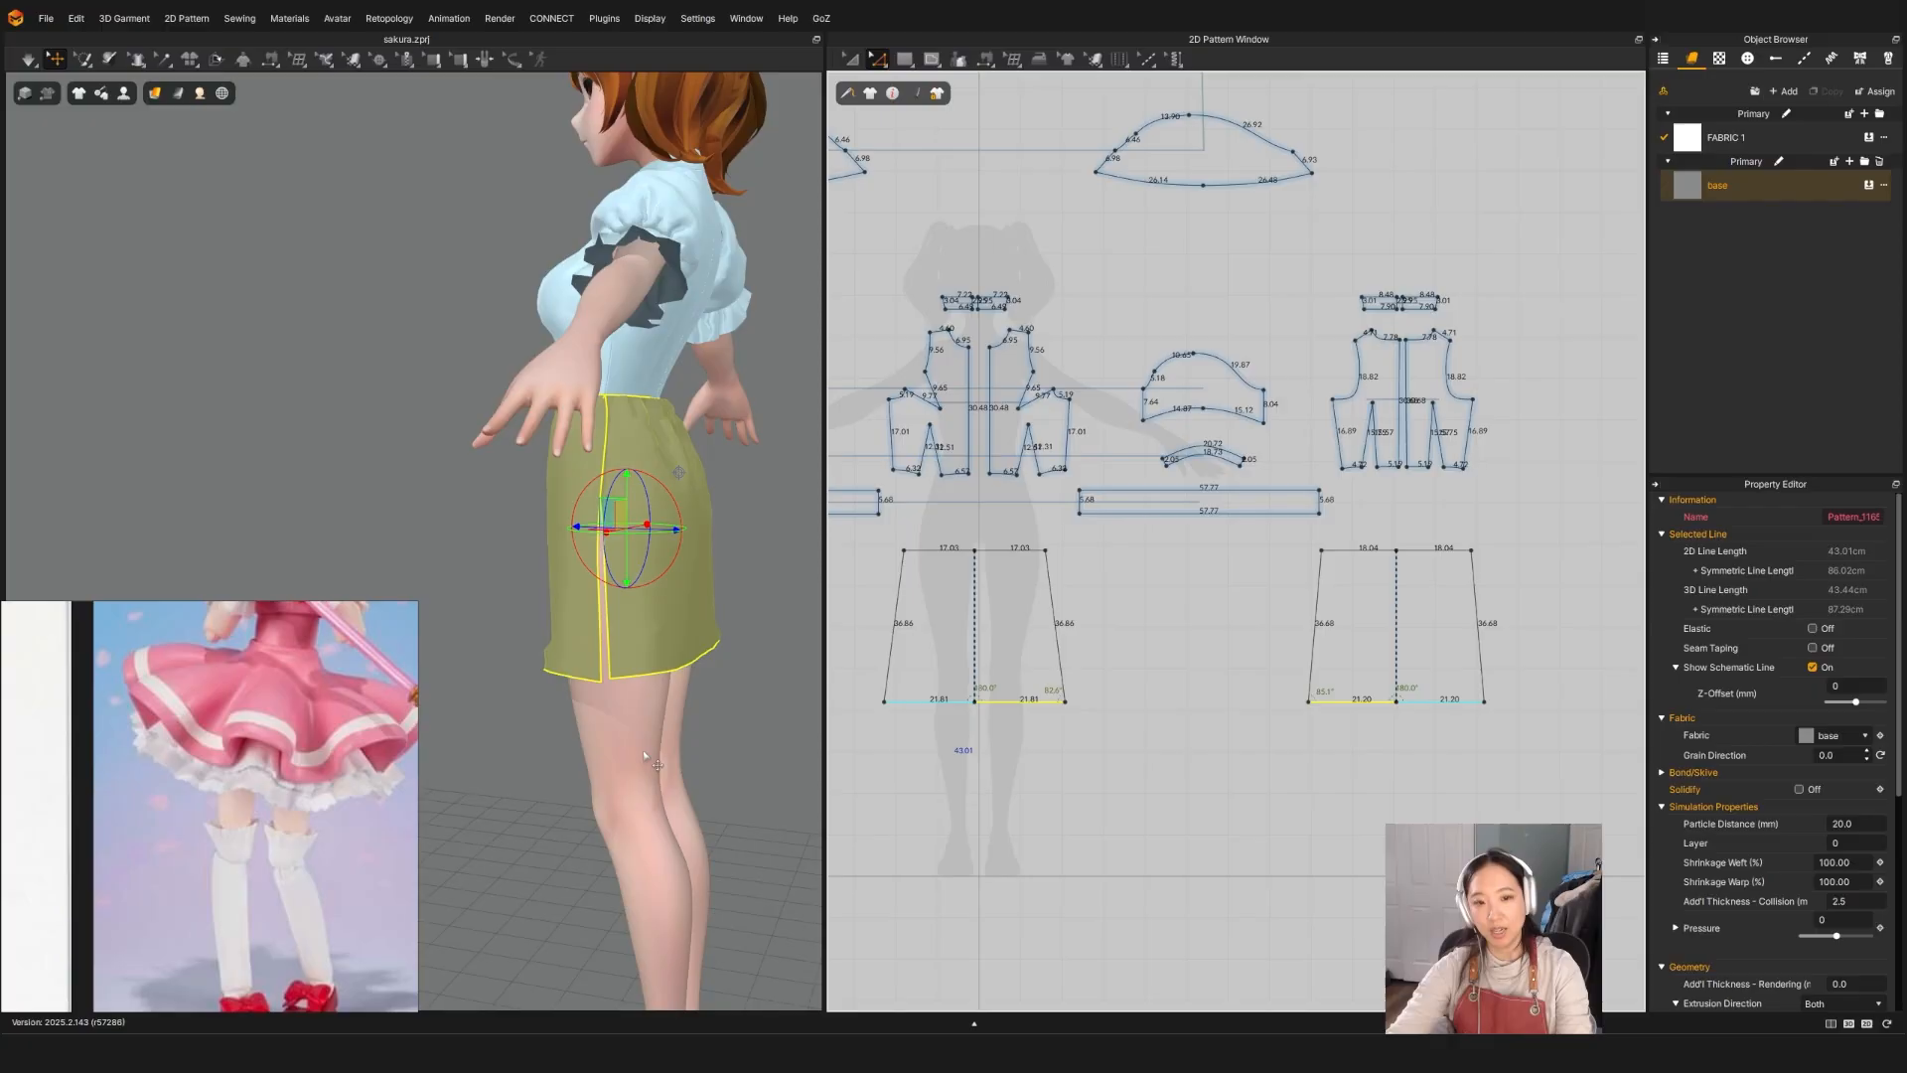
right_drag(606, 733, 775, 731)
key(a)
key(space)
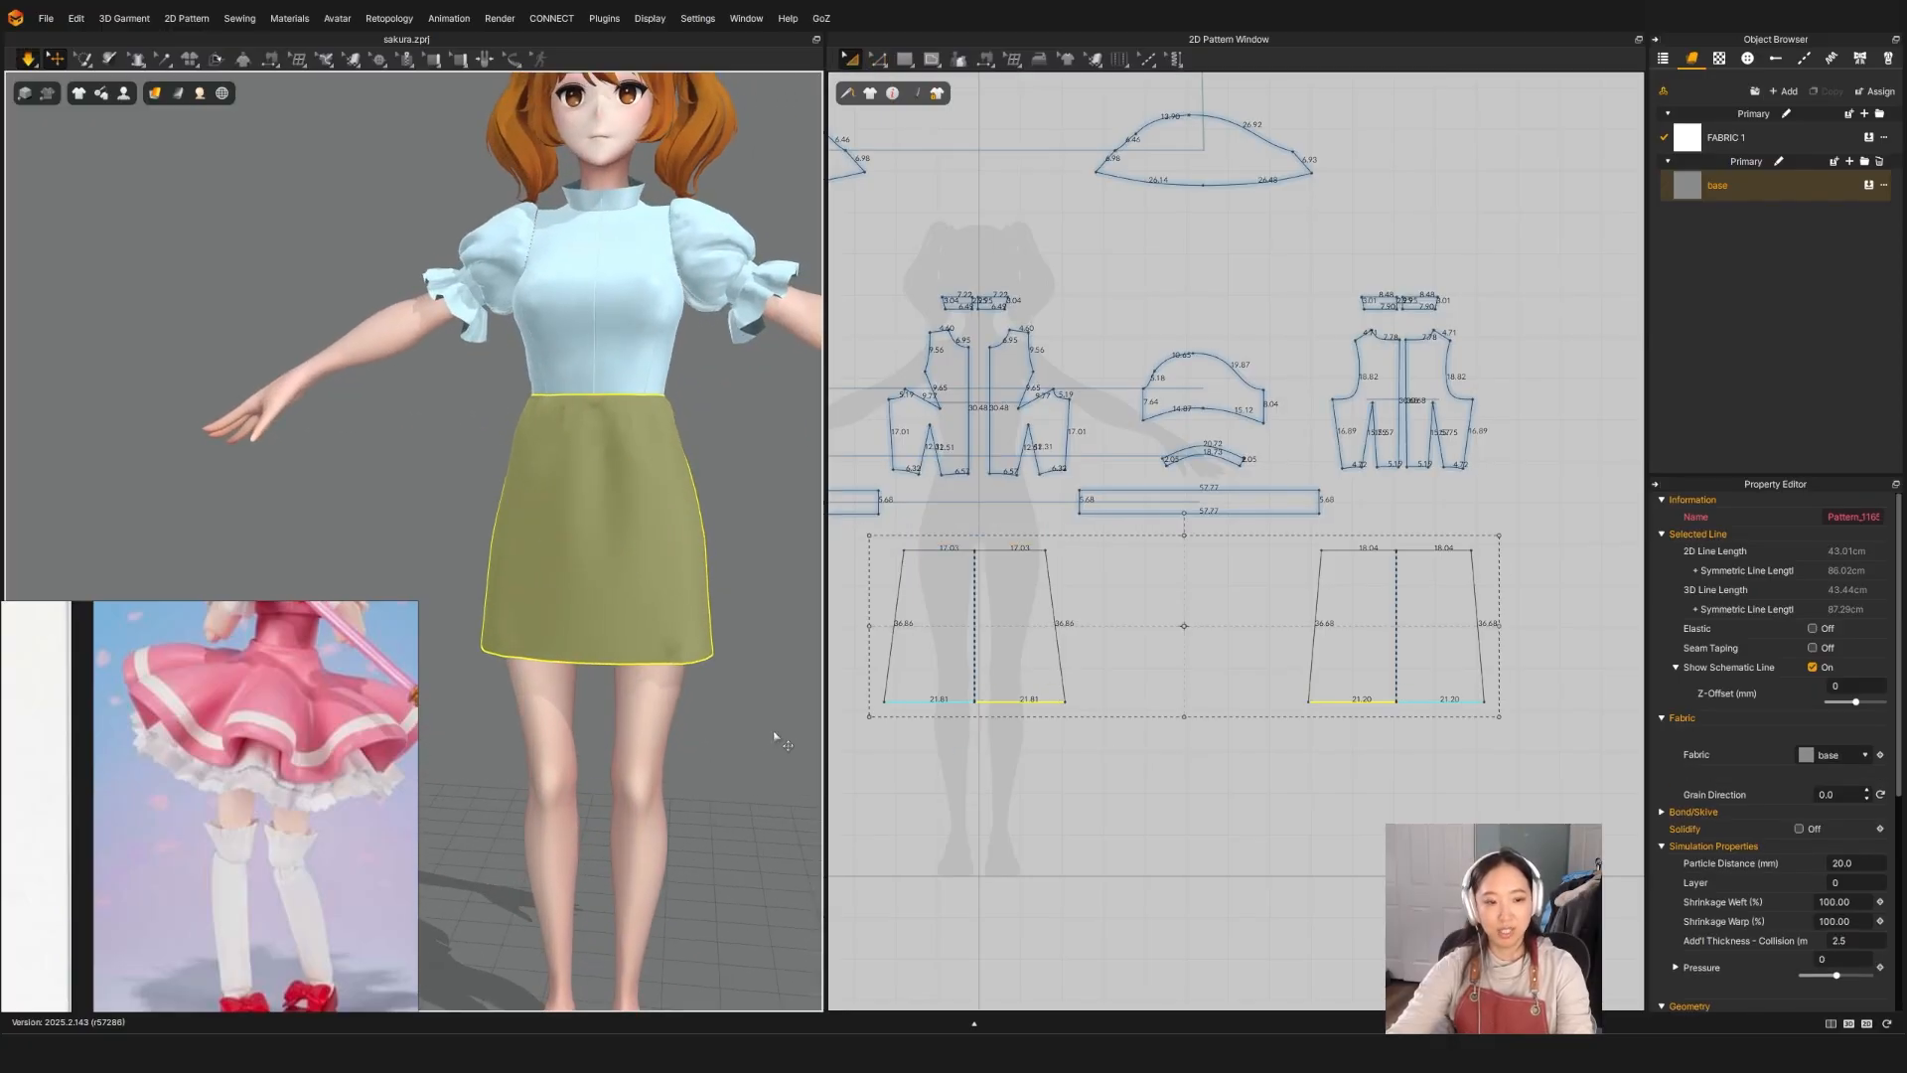
key(space)
Step: Sew the front skirt's side edge to the back skirt's side edge and simulate to close the seam
right_drag(637, 673, 660, 675)
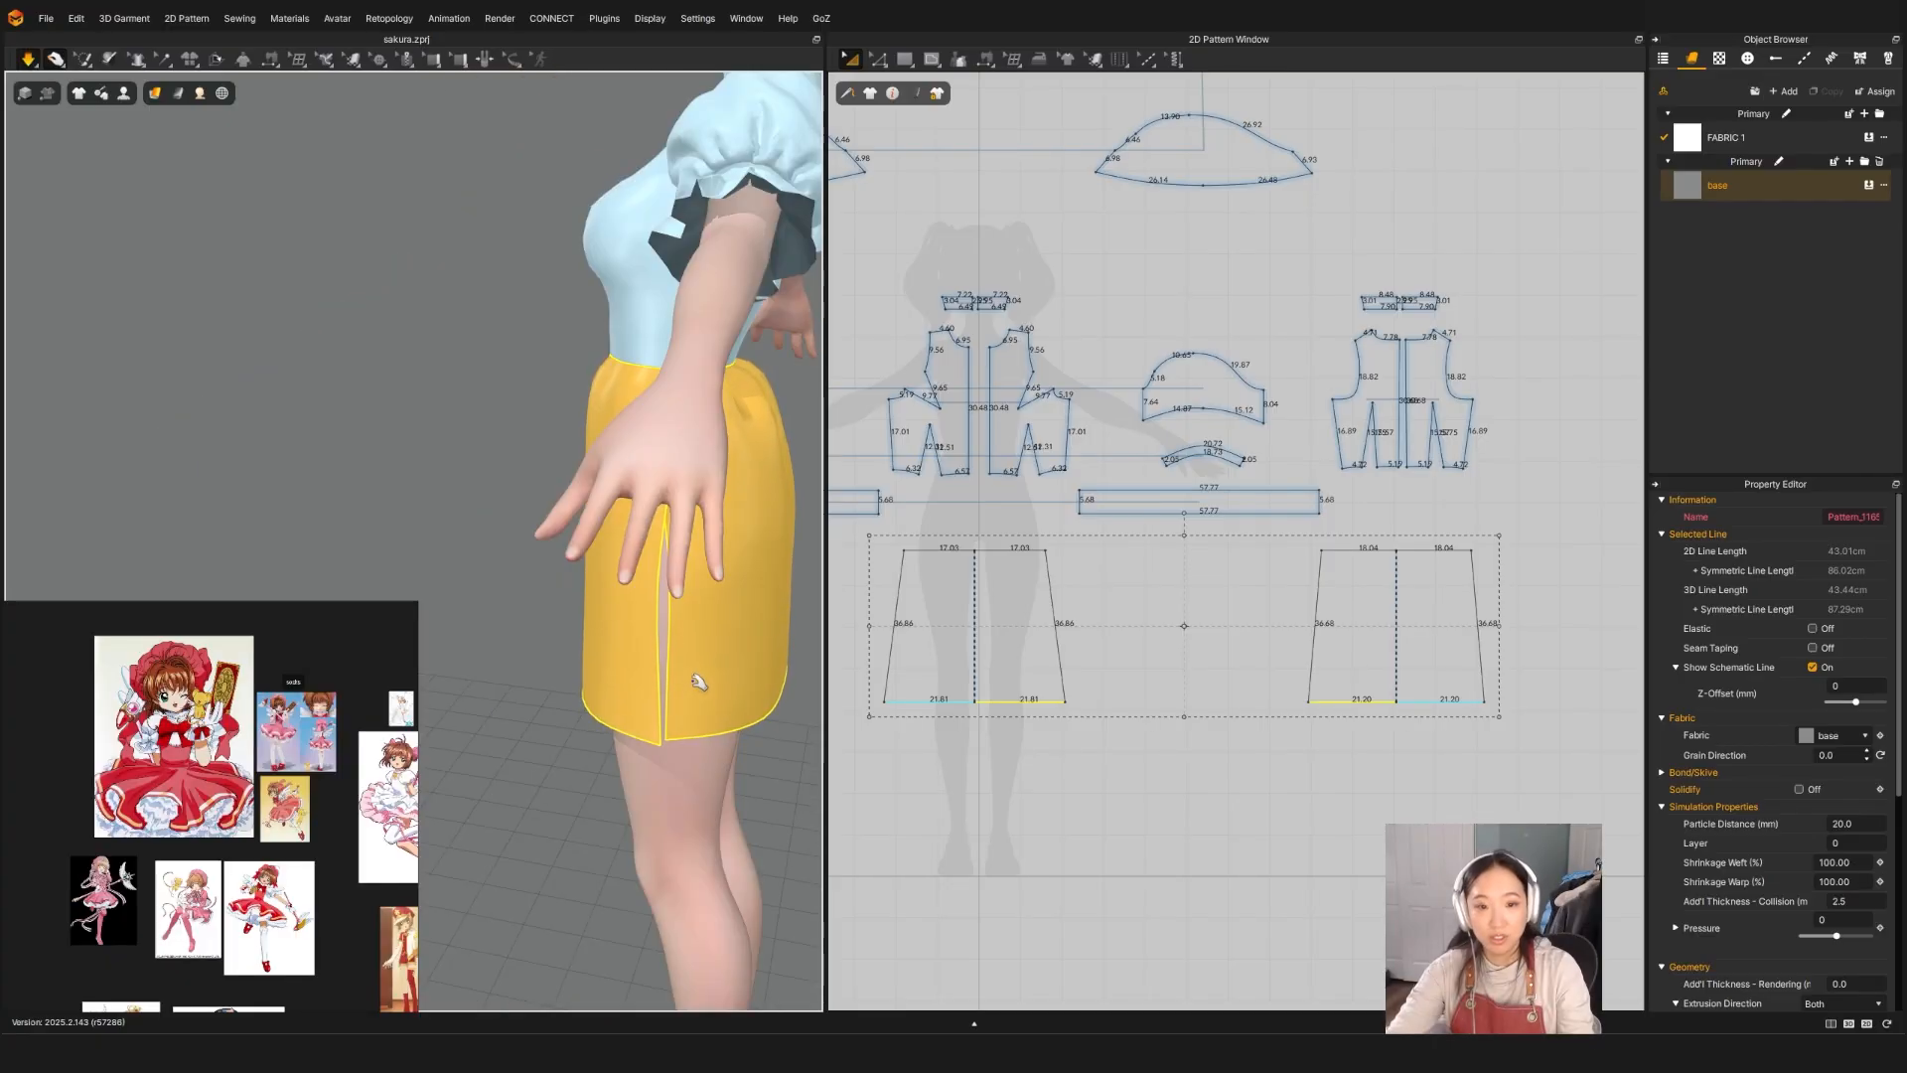
key(n)
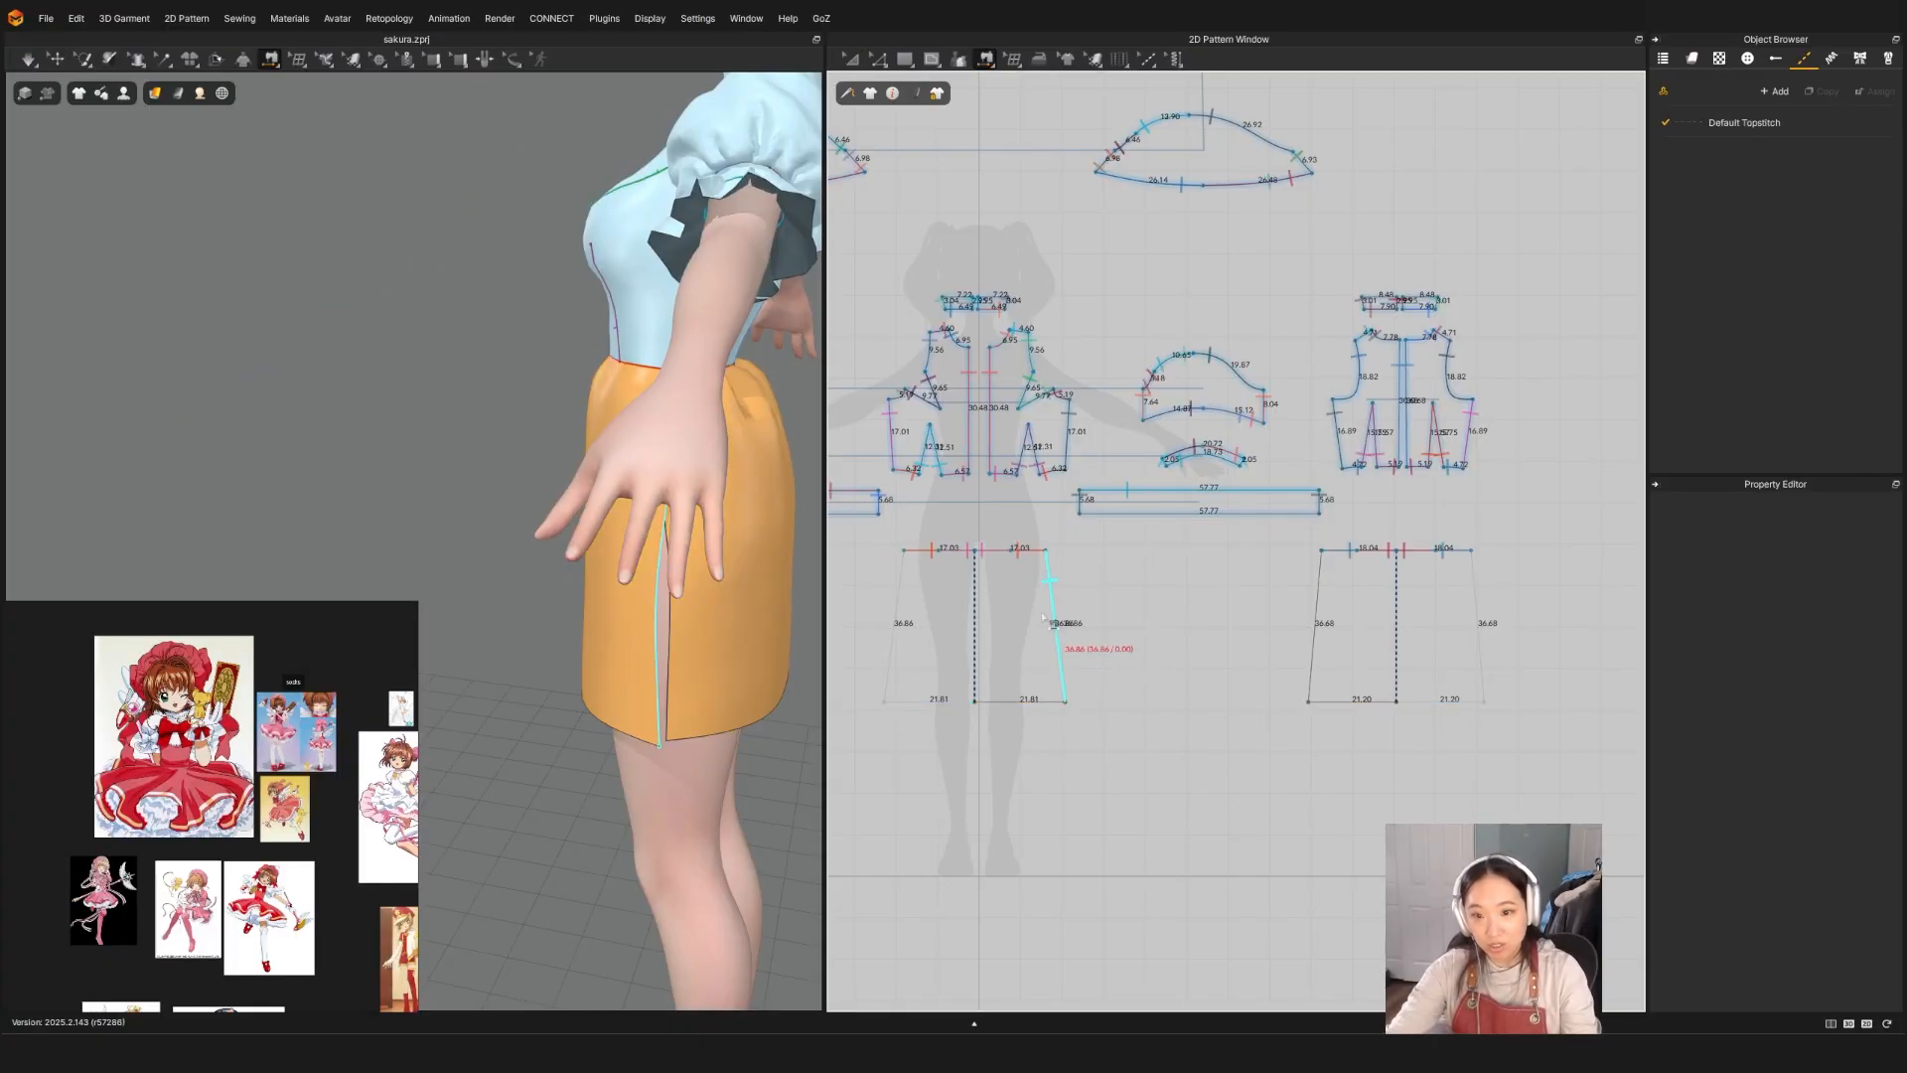
click(1308, 603)
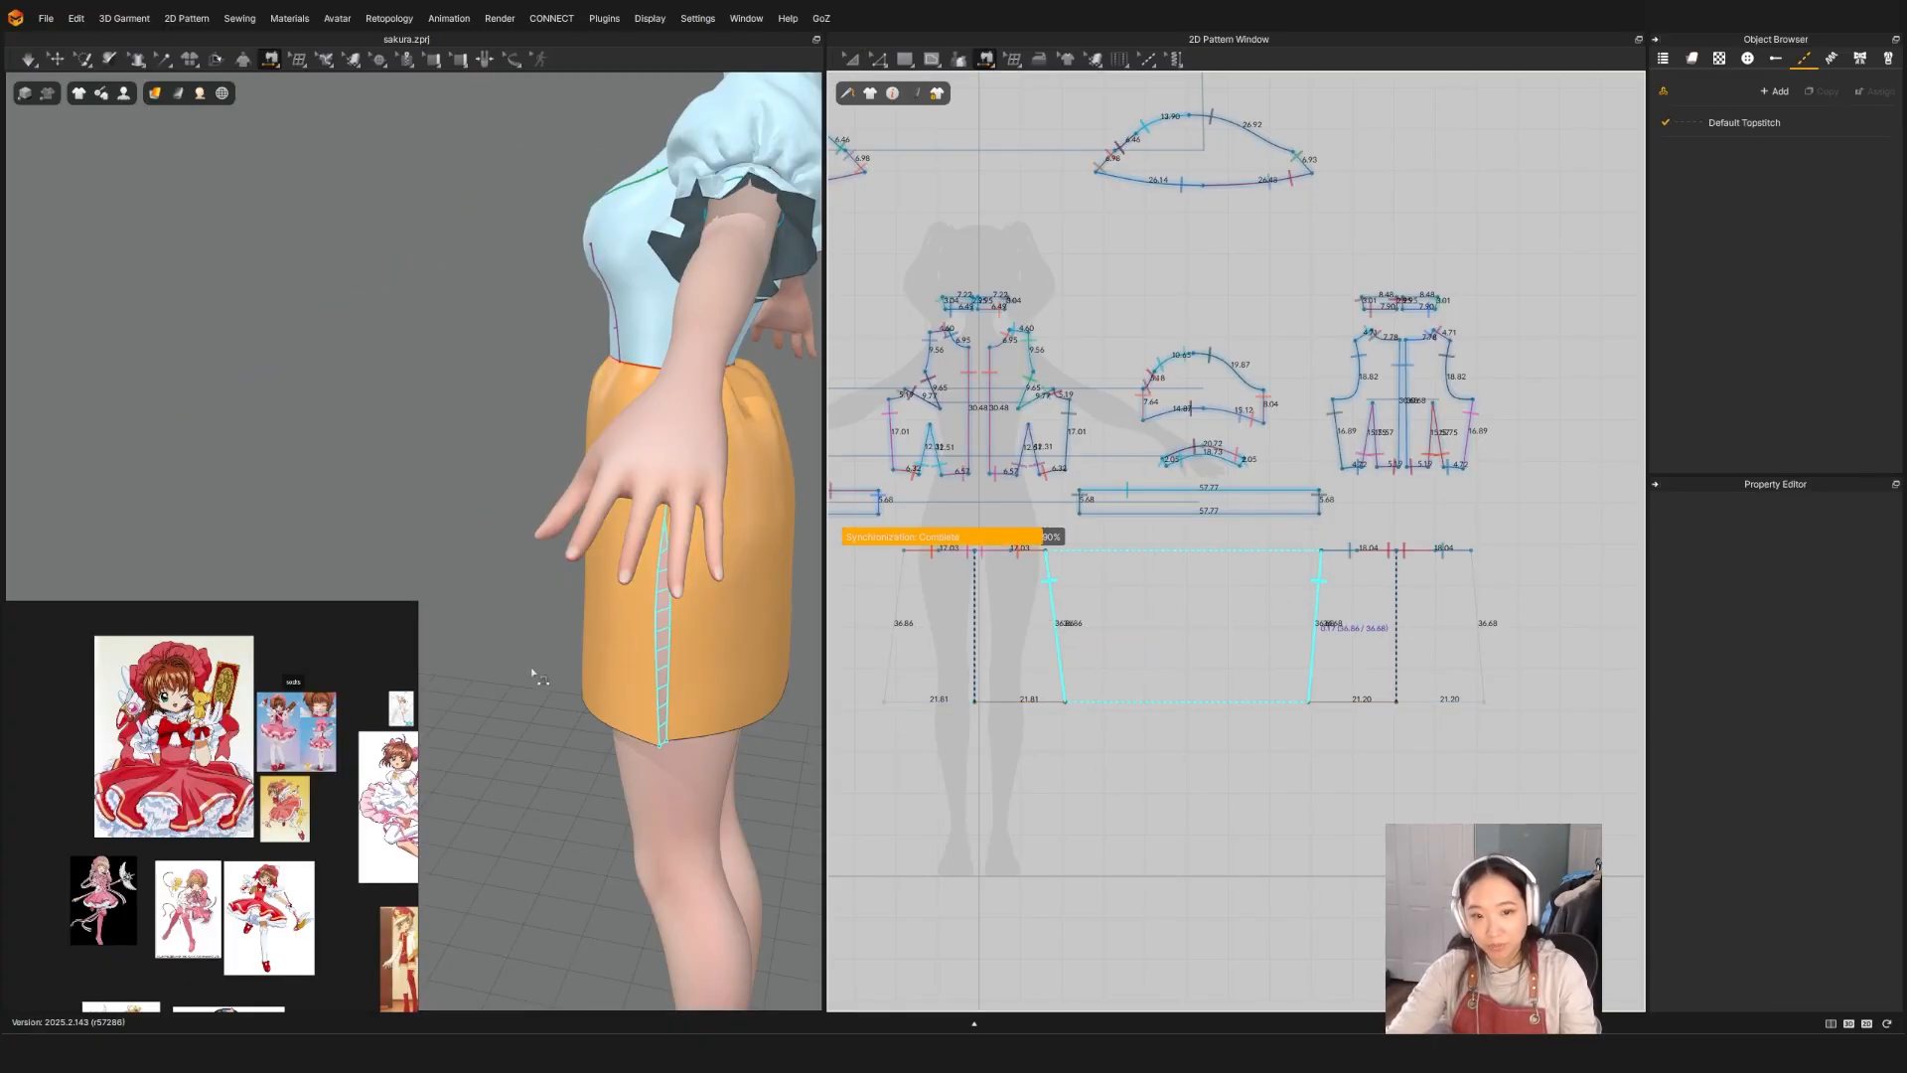
key(space)
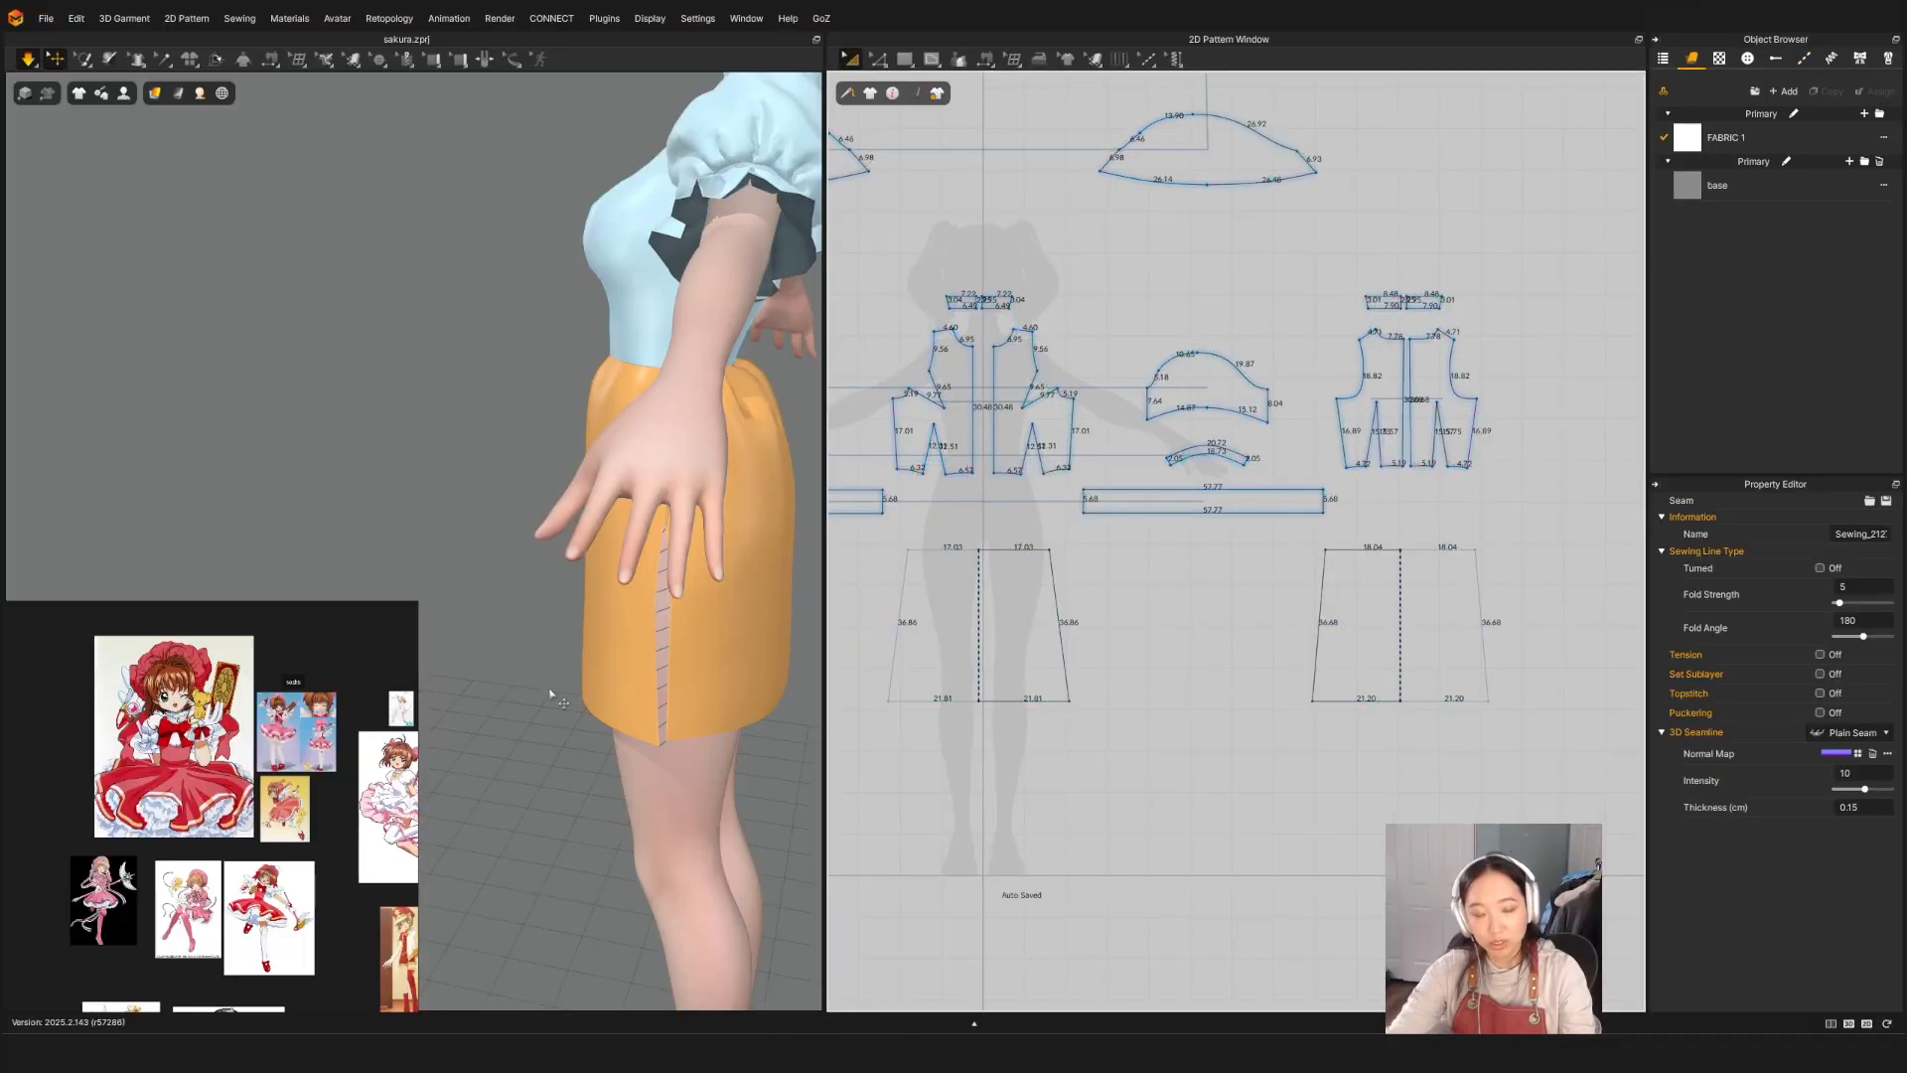
Step: Compare the skirt's shape and length from the front with the costume reference images
right_drag(497, 728, 626, 676)
scroll(145, 823, down, 3)
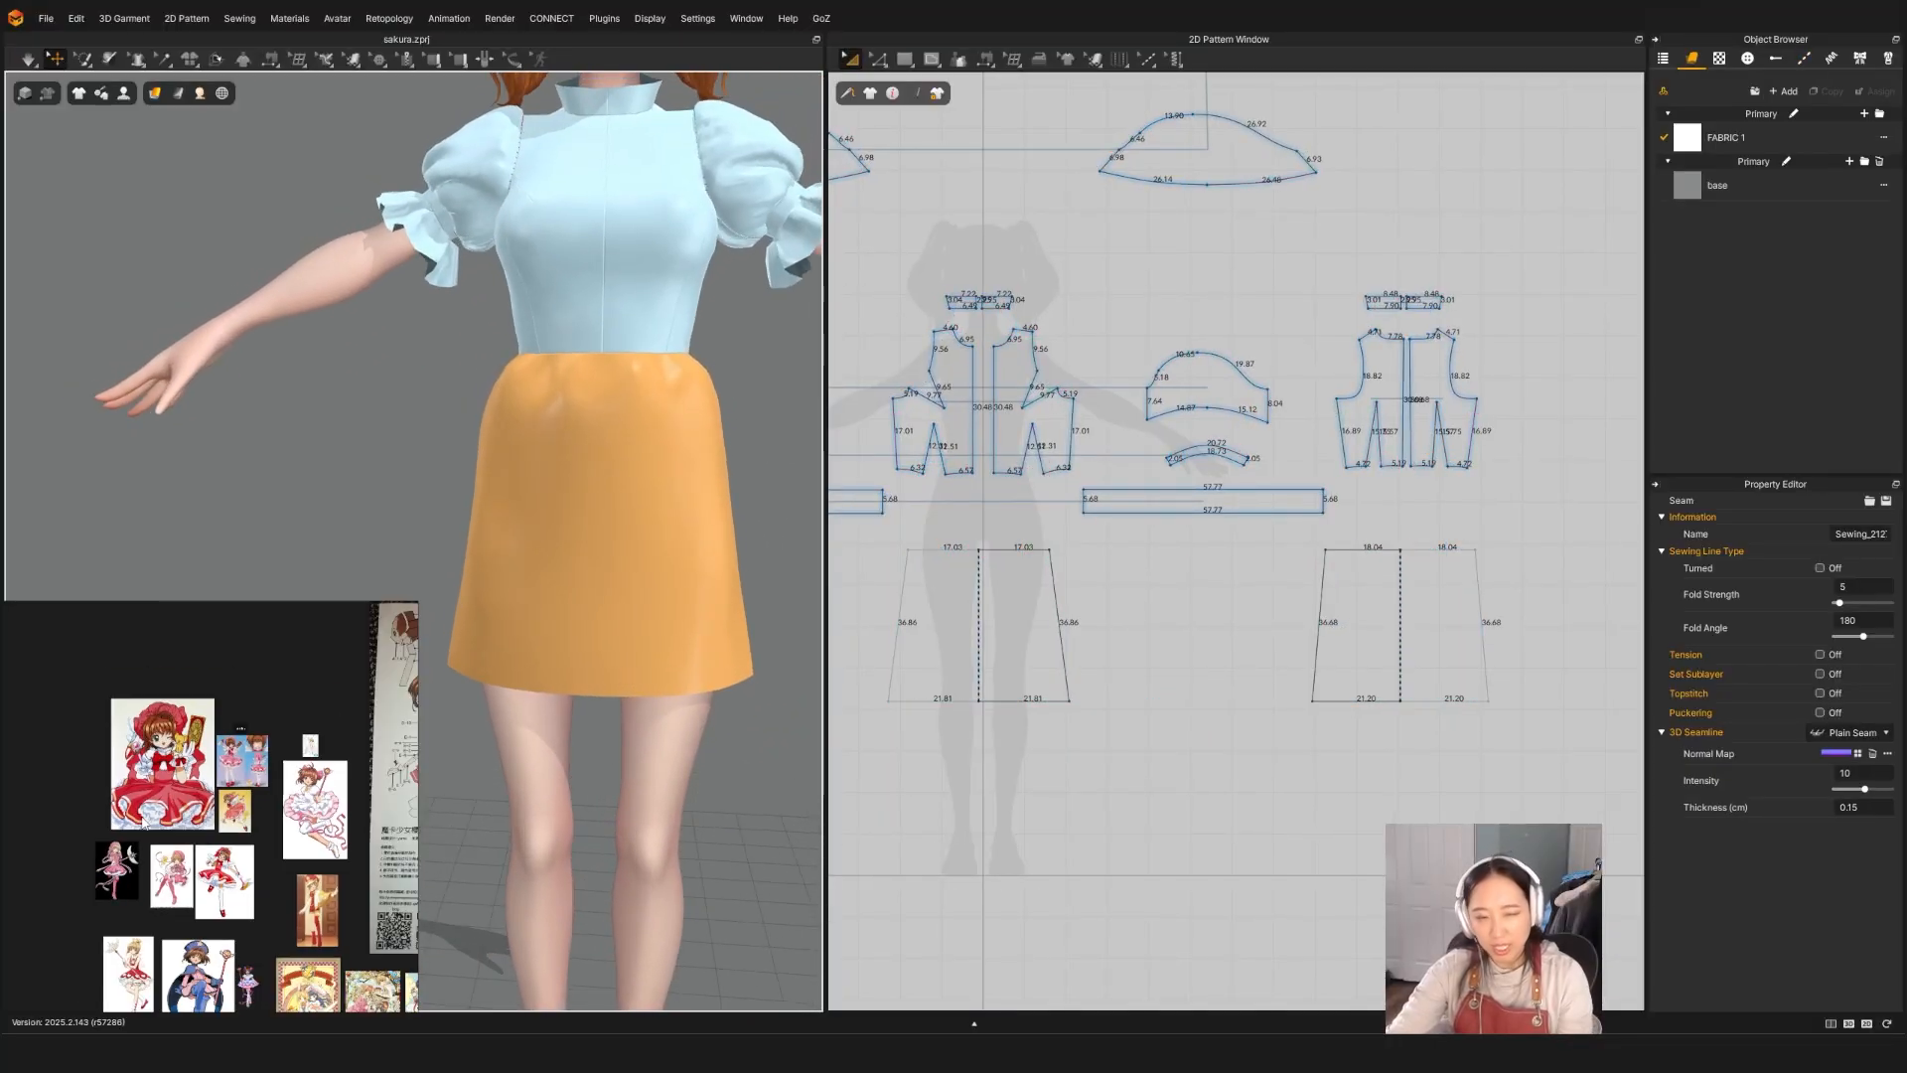
scroll(145, 822, up, 3)
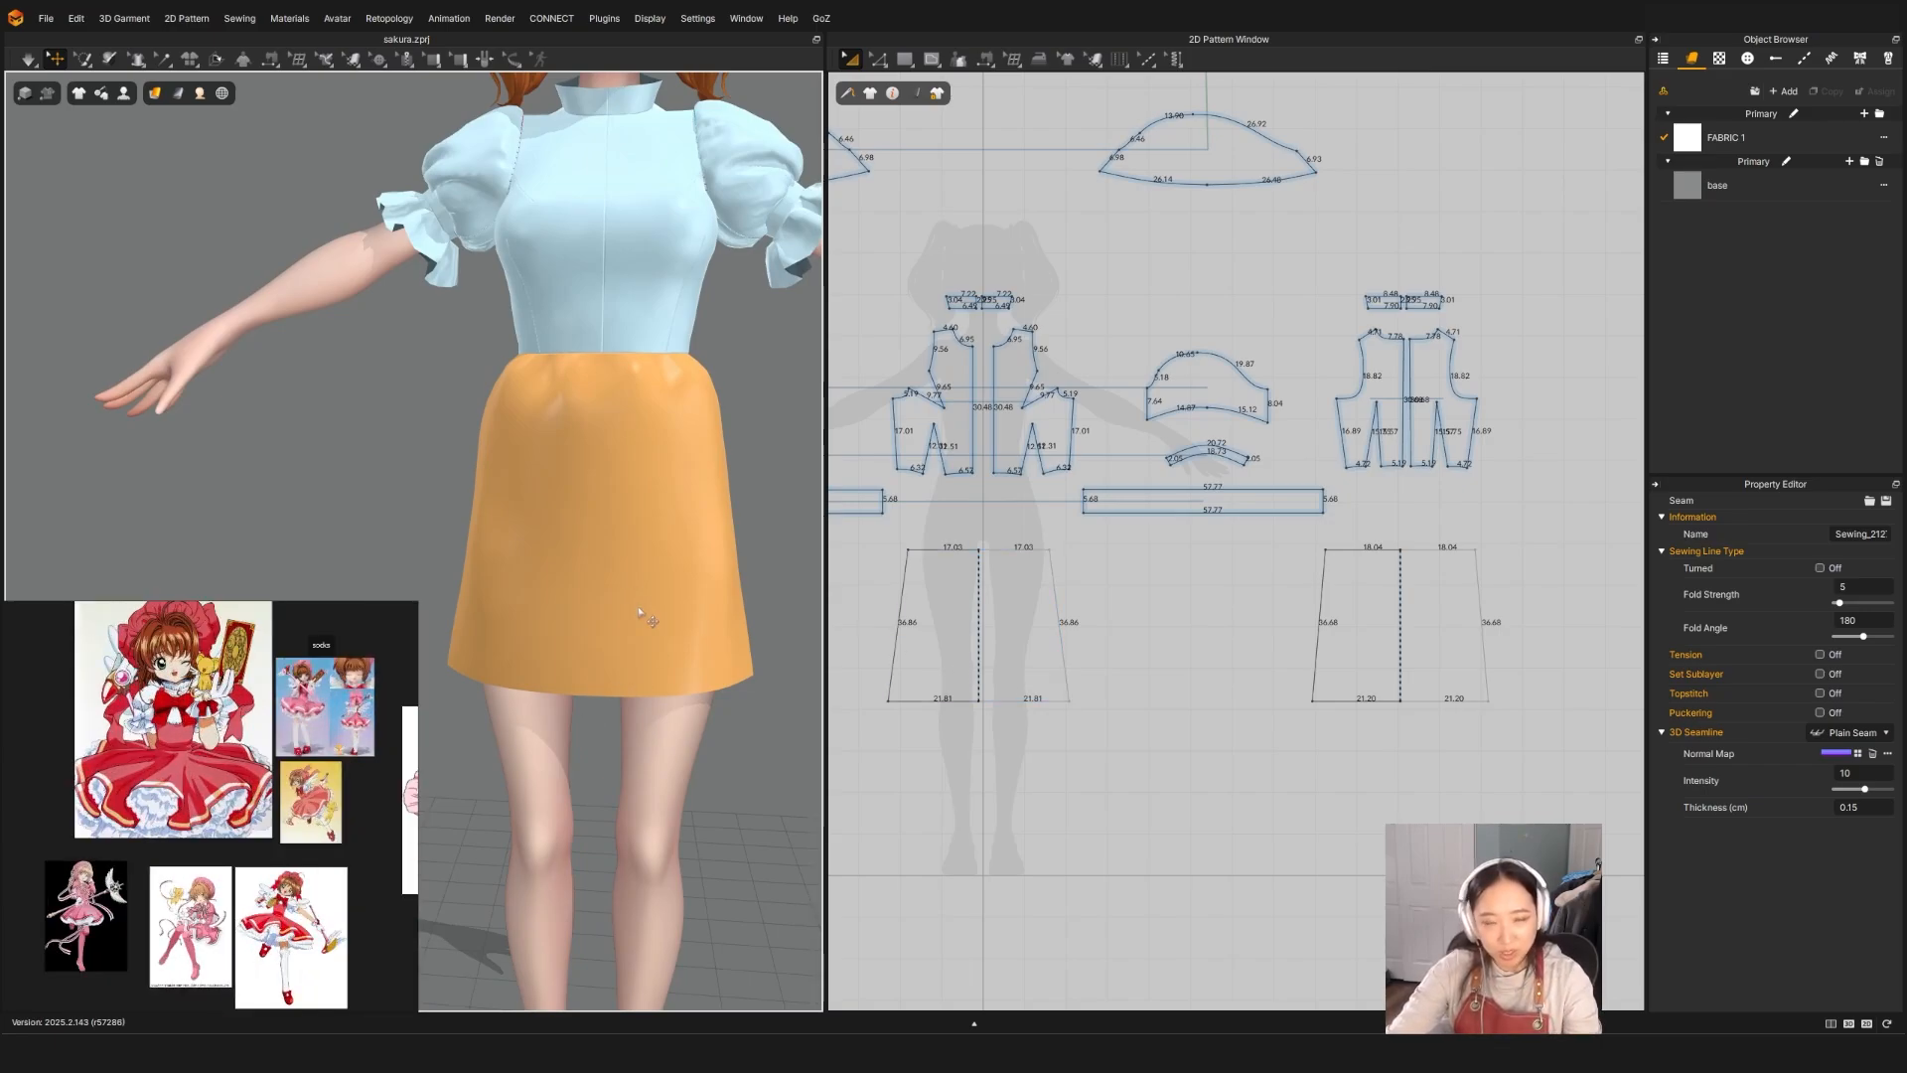
scroll(638, 612, down, 3)
right_drag(639, 612, 641, 608)
middle_drag(641, 609, 619, 650)
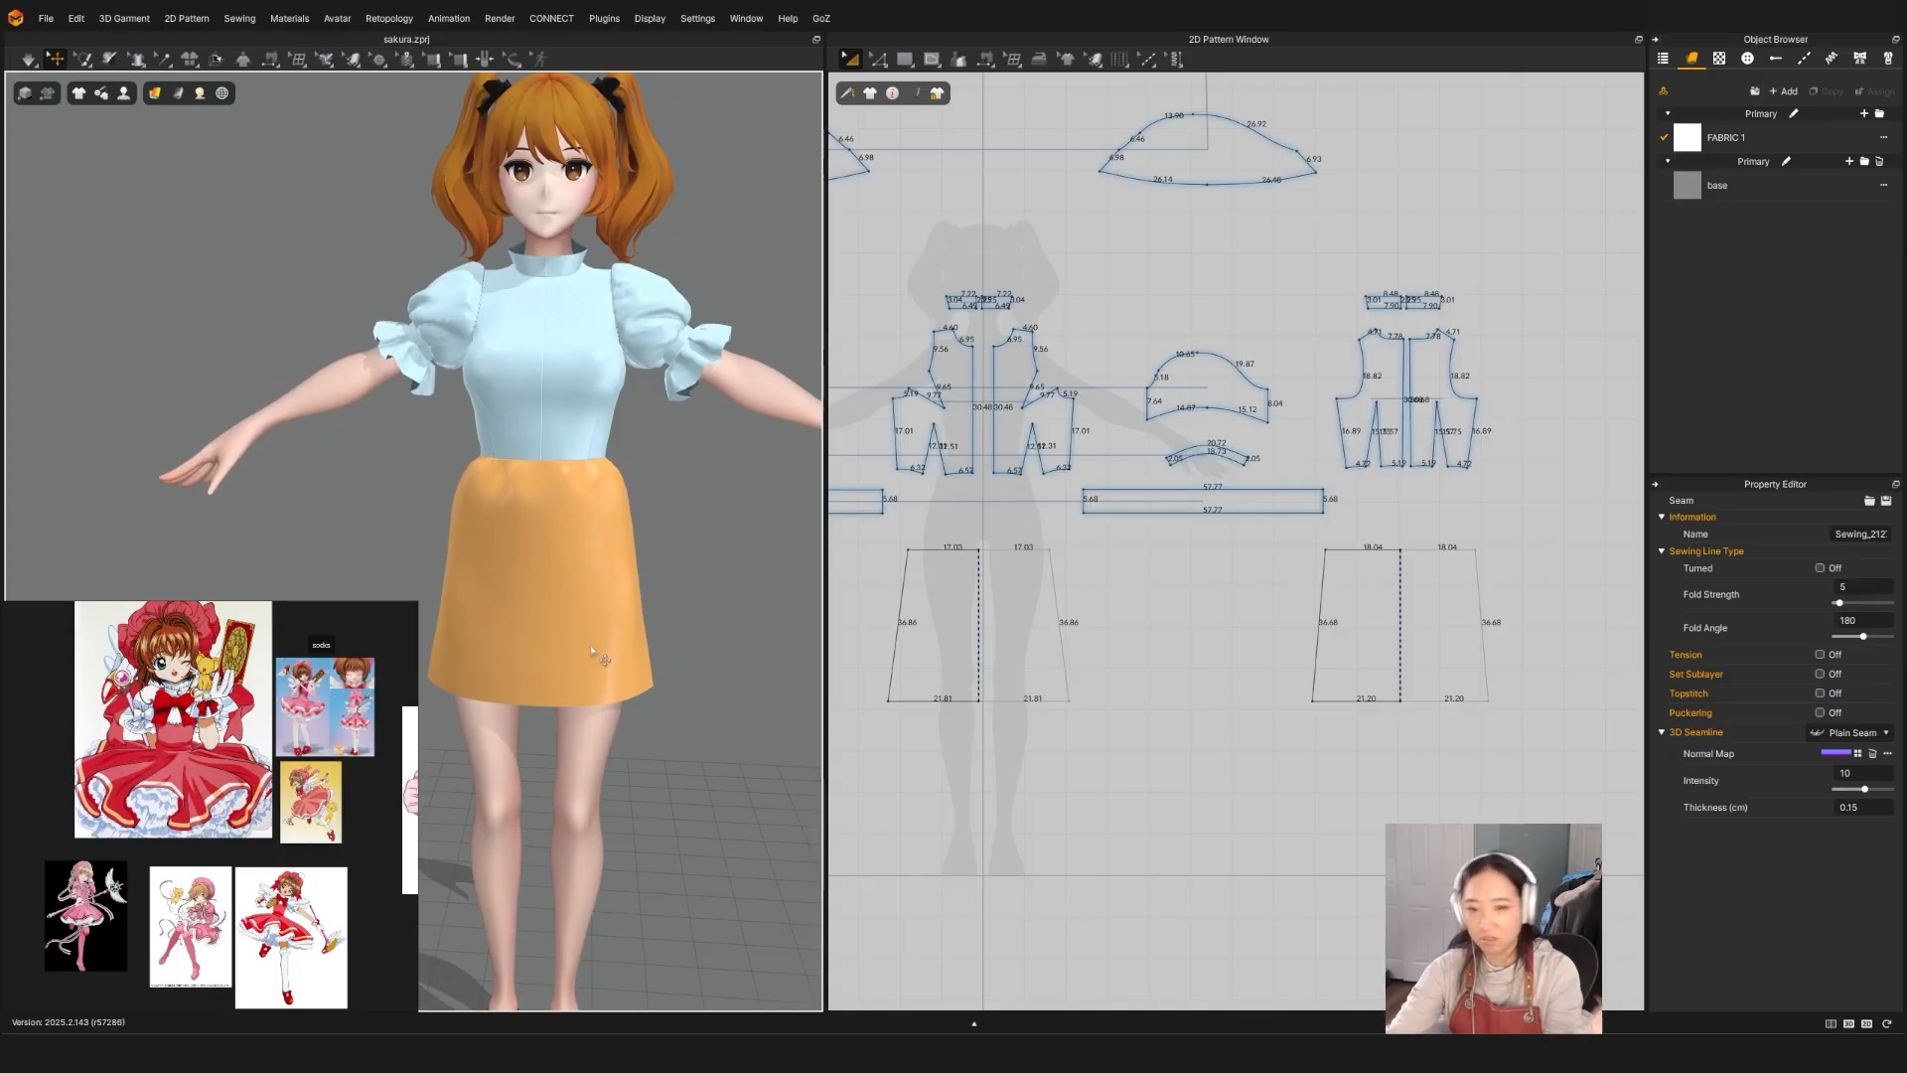
Step: Widen the skirt hems symmetrically to about 29 cm per half in front and 32 cm in back, and simulate the flare
click(1098, 745)
drag(1073, 708, 1102, 703)
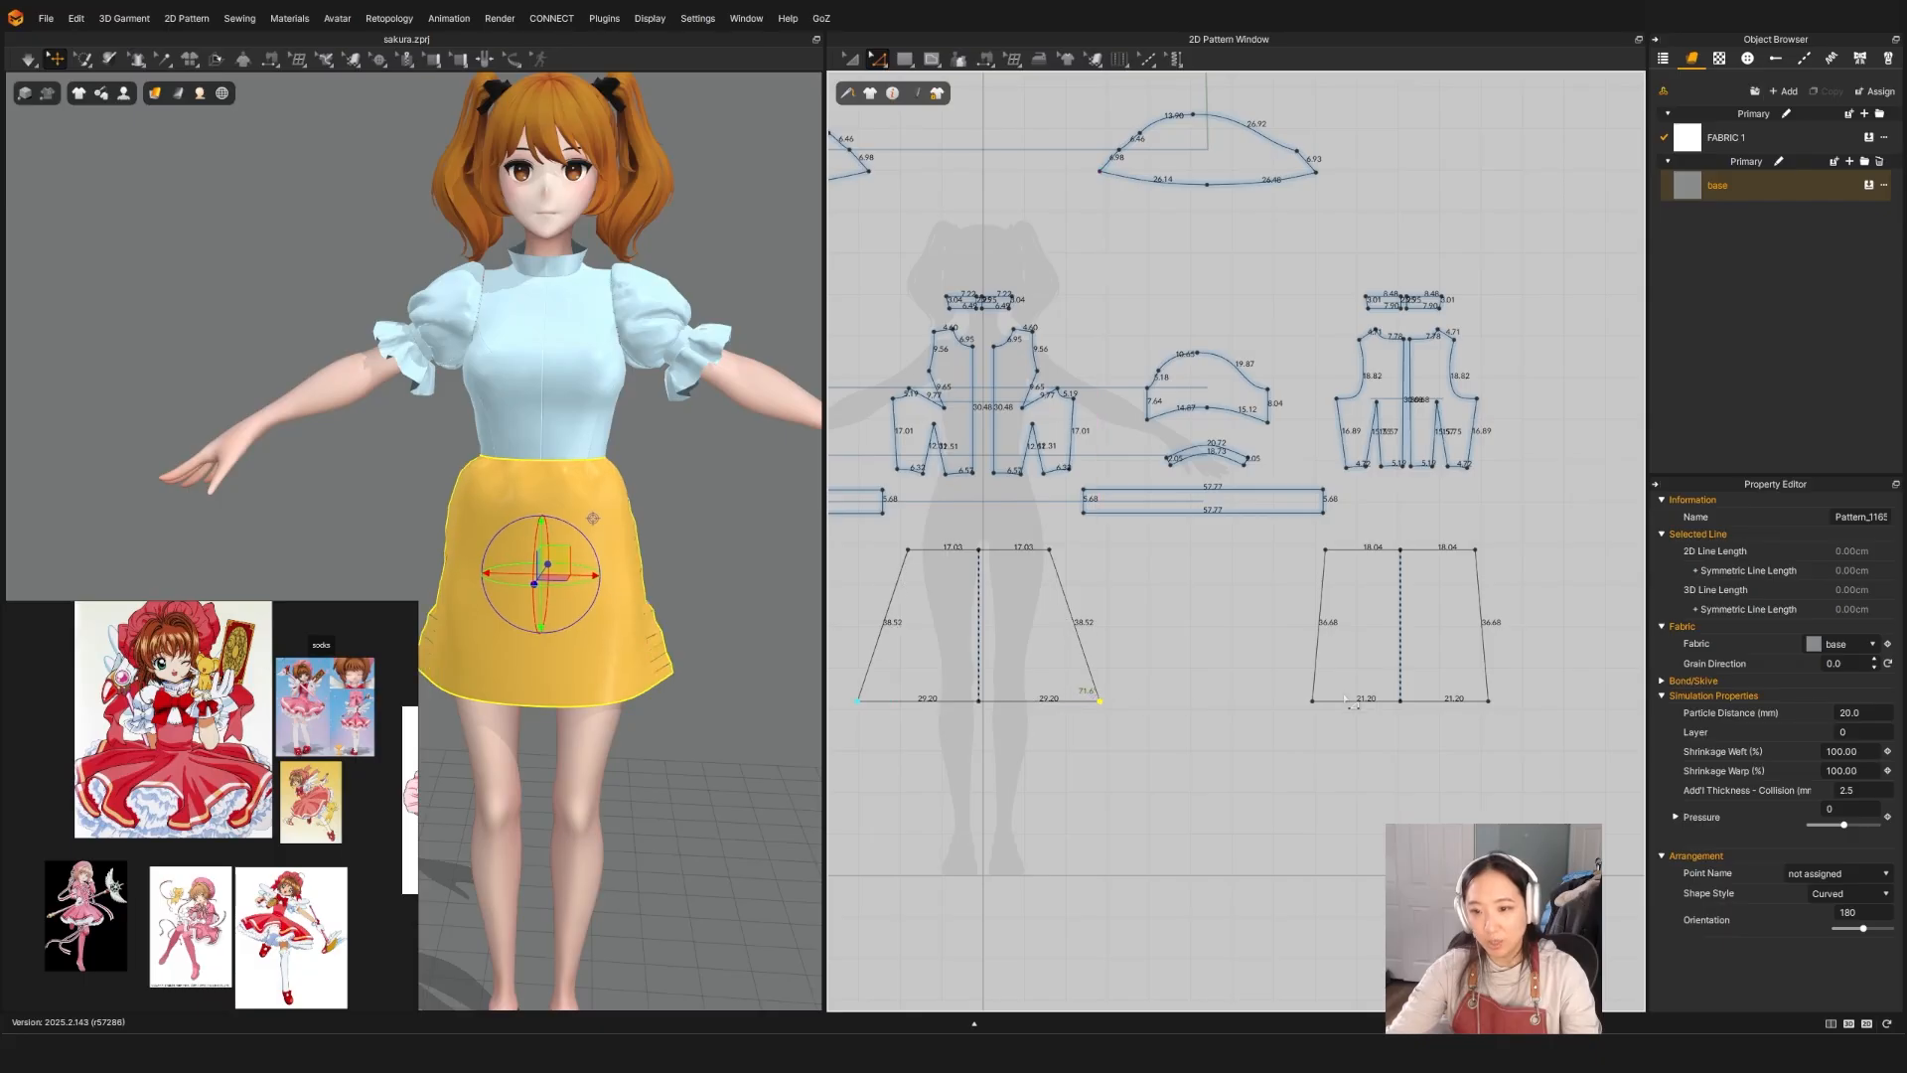
drag(1314, 701, 1268, 701)
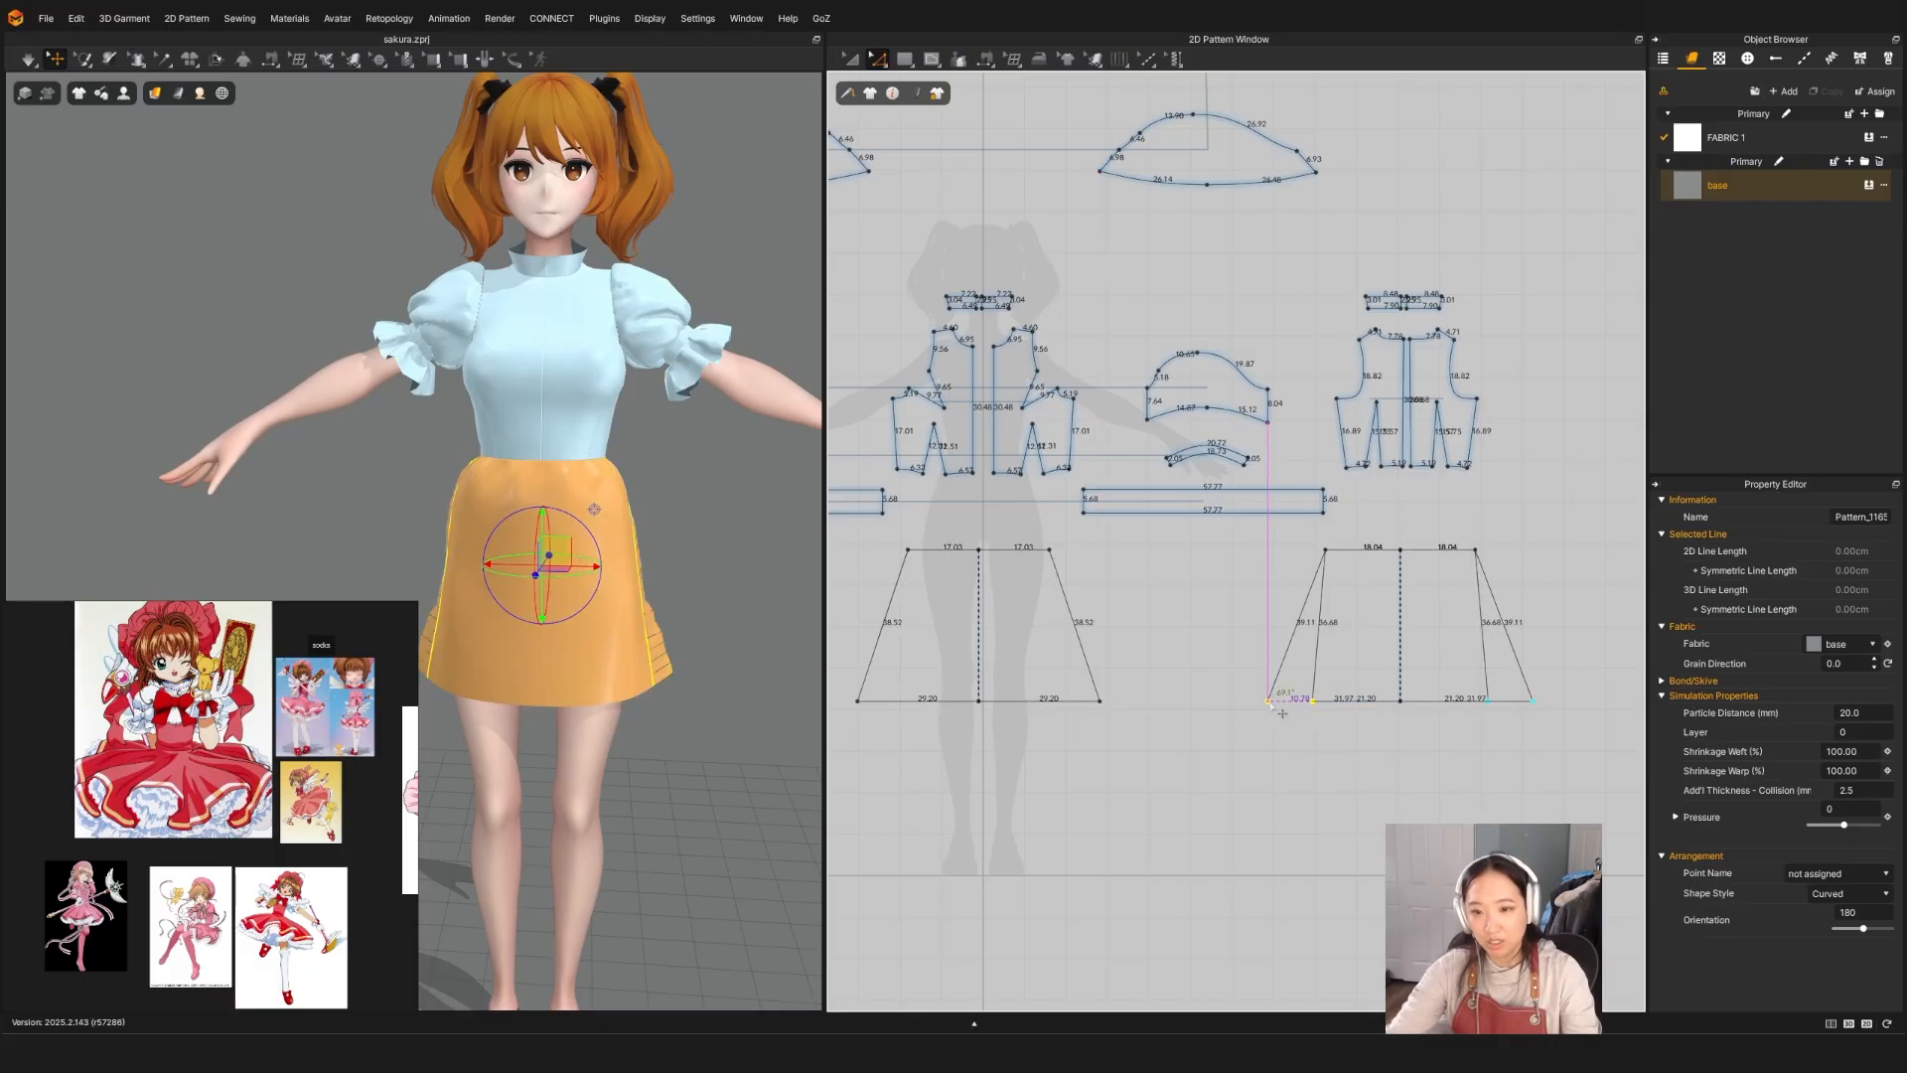
key(space)
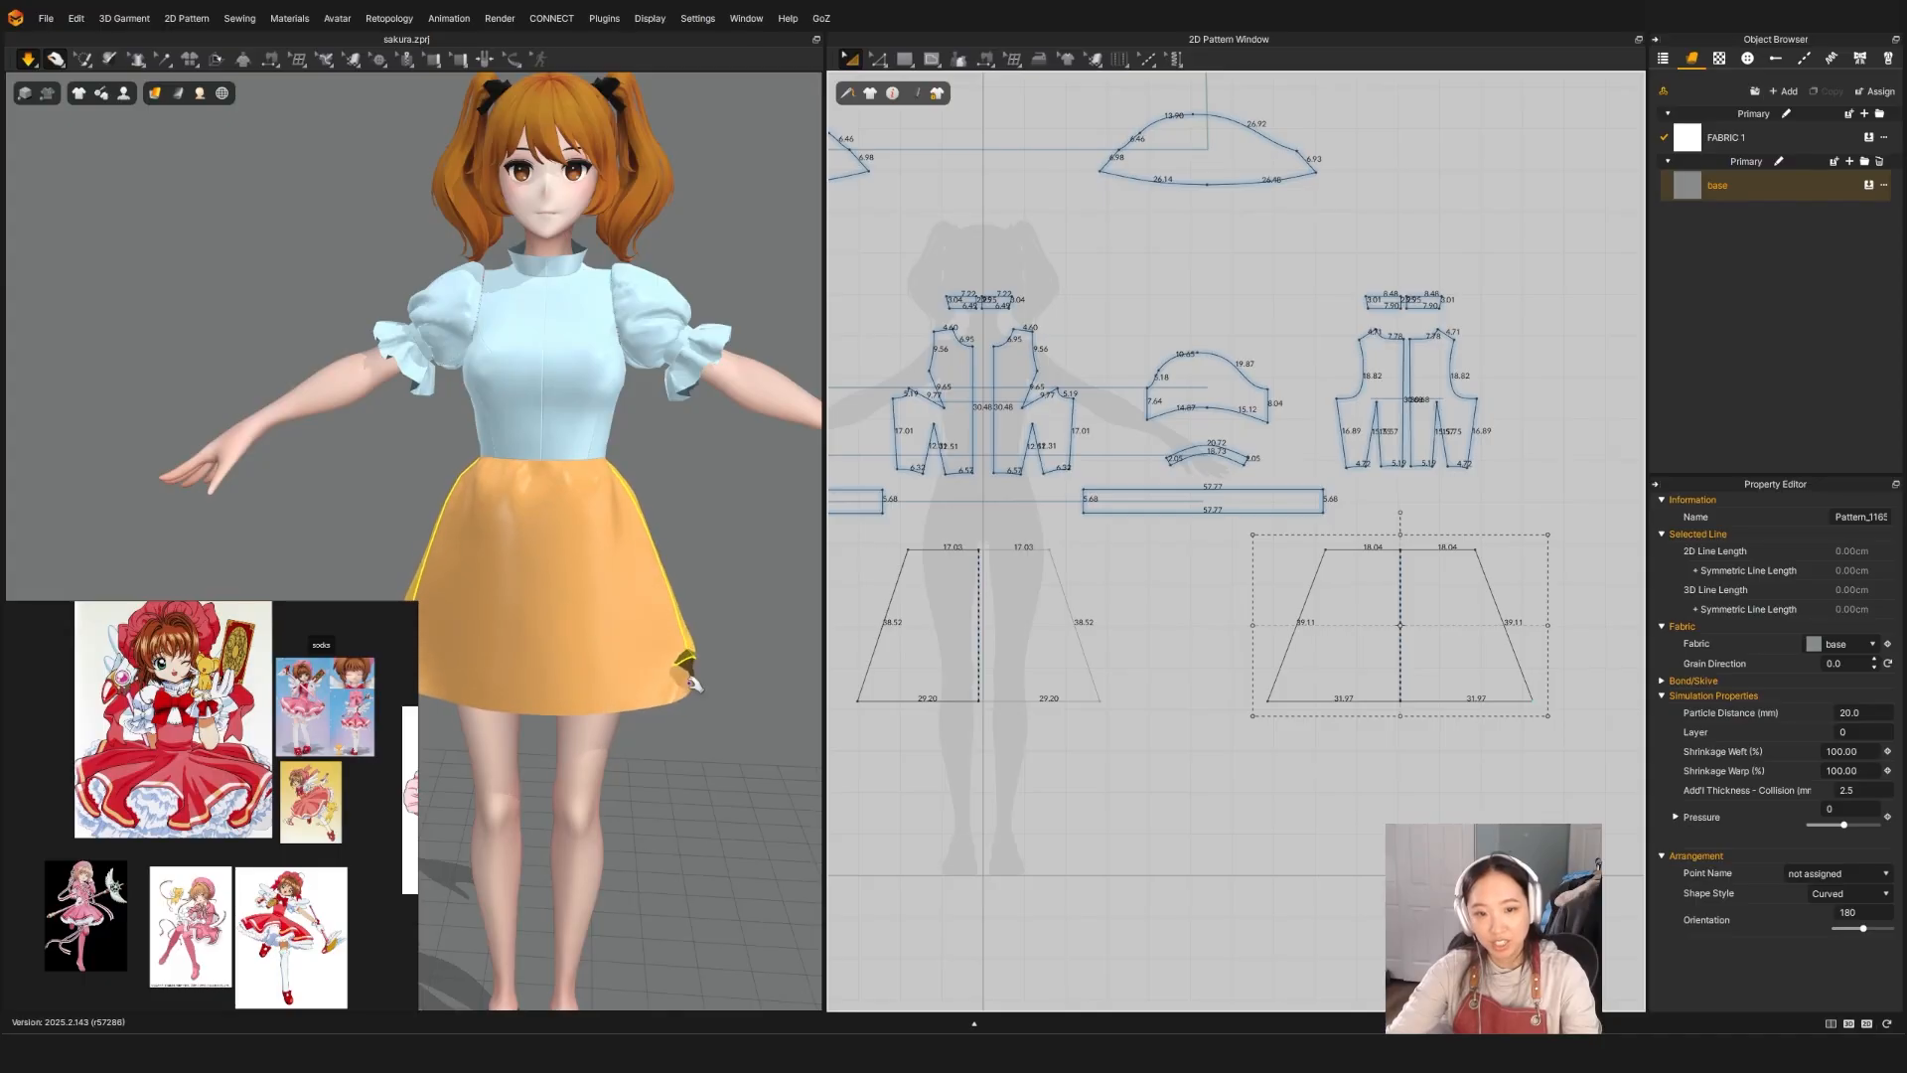
key(space)
Step: Raise the skirt's side corners to side edges of about 34 cm in front and 33 cm in back, and curve the front hem
scroll(774, 668, down, 3)
middle_drag(626, 663, 675, 595)
mouse_move(675, 595)
right_down()
mouse_move(668, 574)
mouse_move(696, 586)
right_up()
key(z)
click(1051, 701)
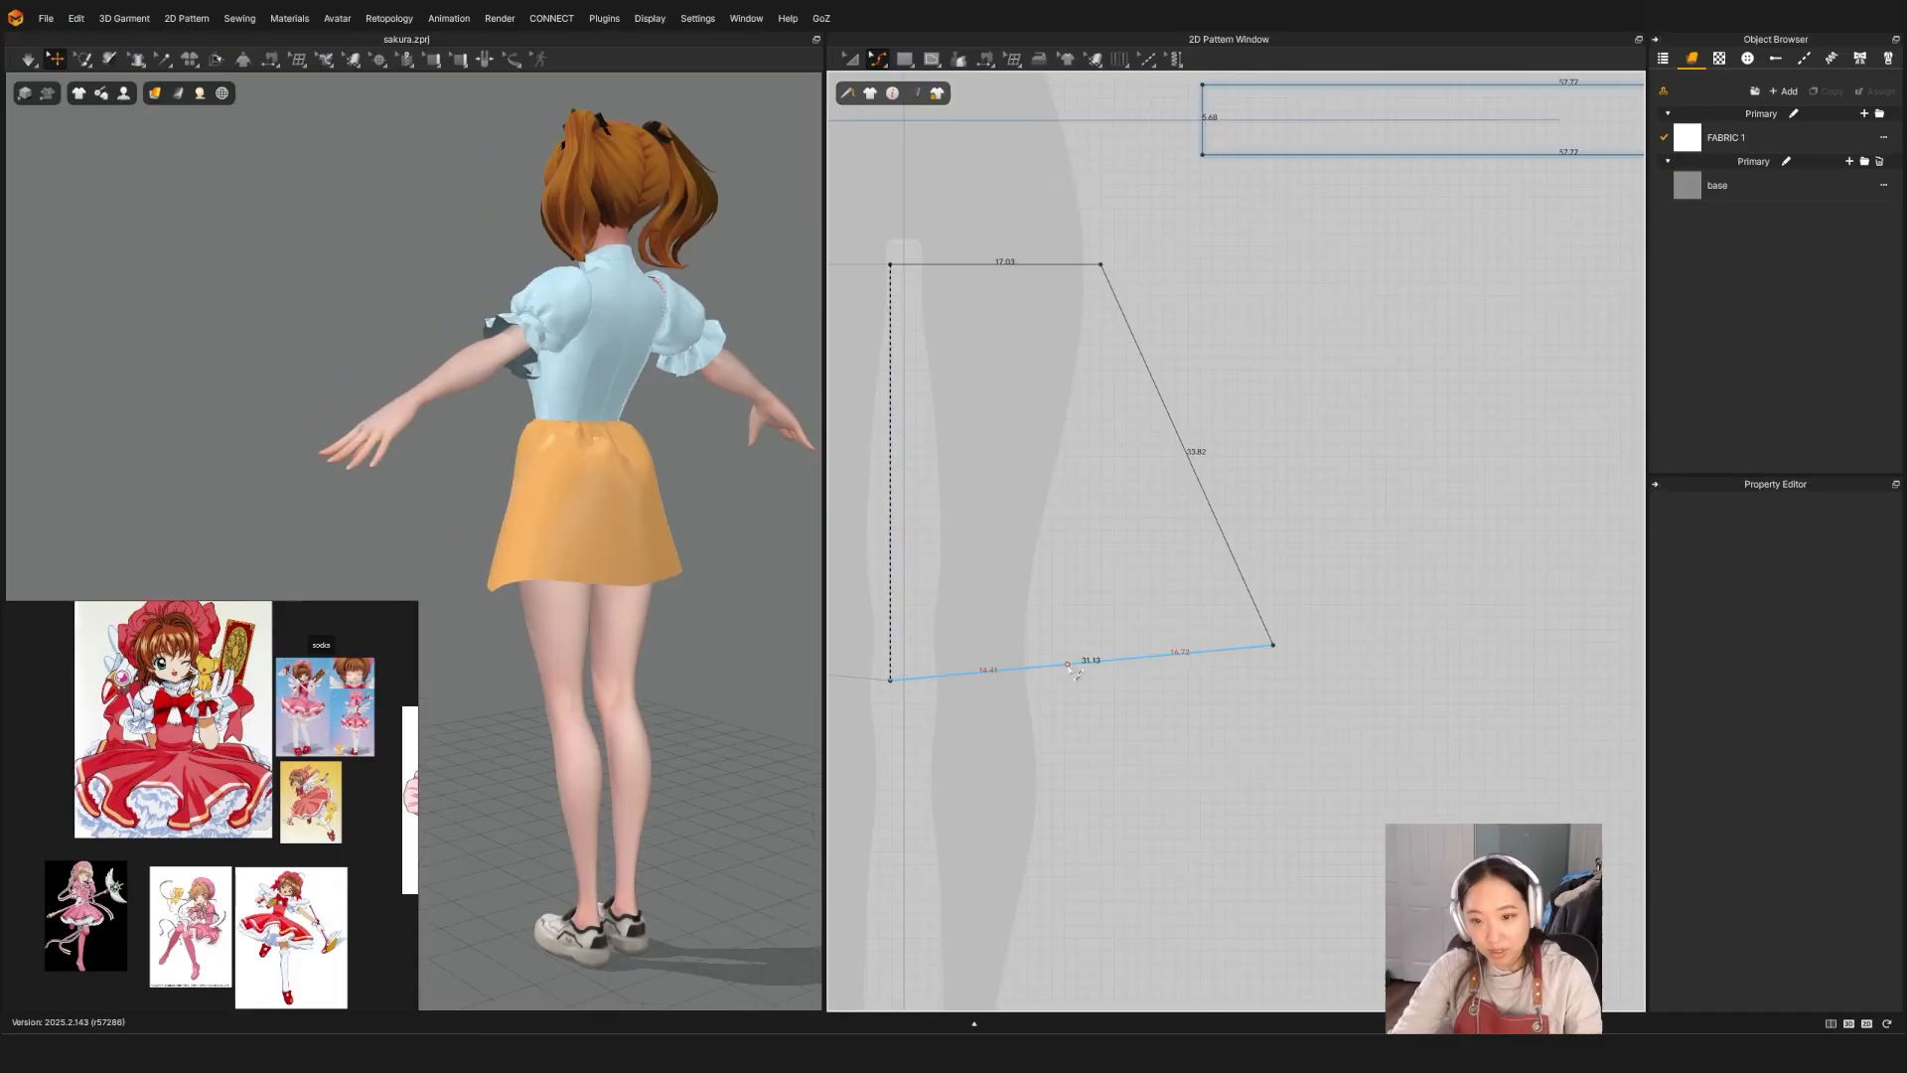
click(1075, 679)
click(1070, 676)
scroll(1076, 682, down, 5)
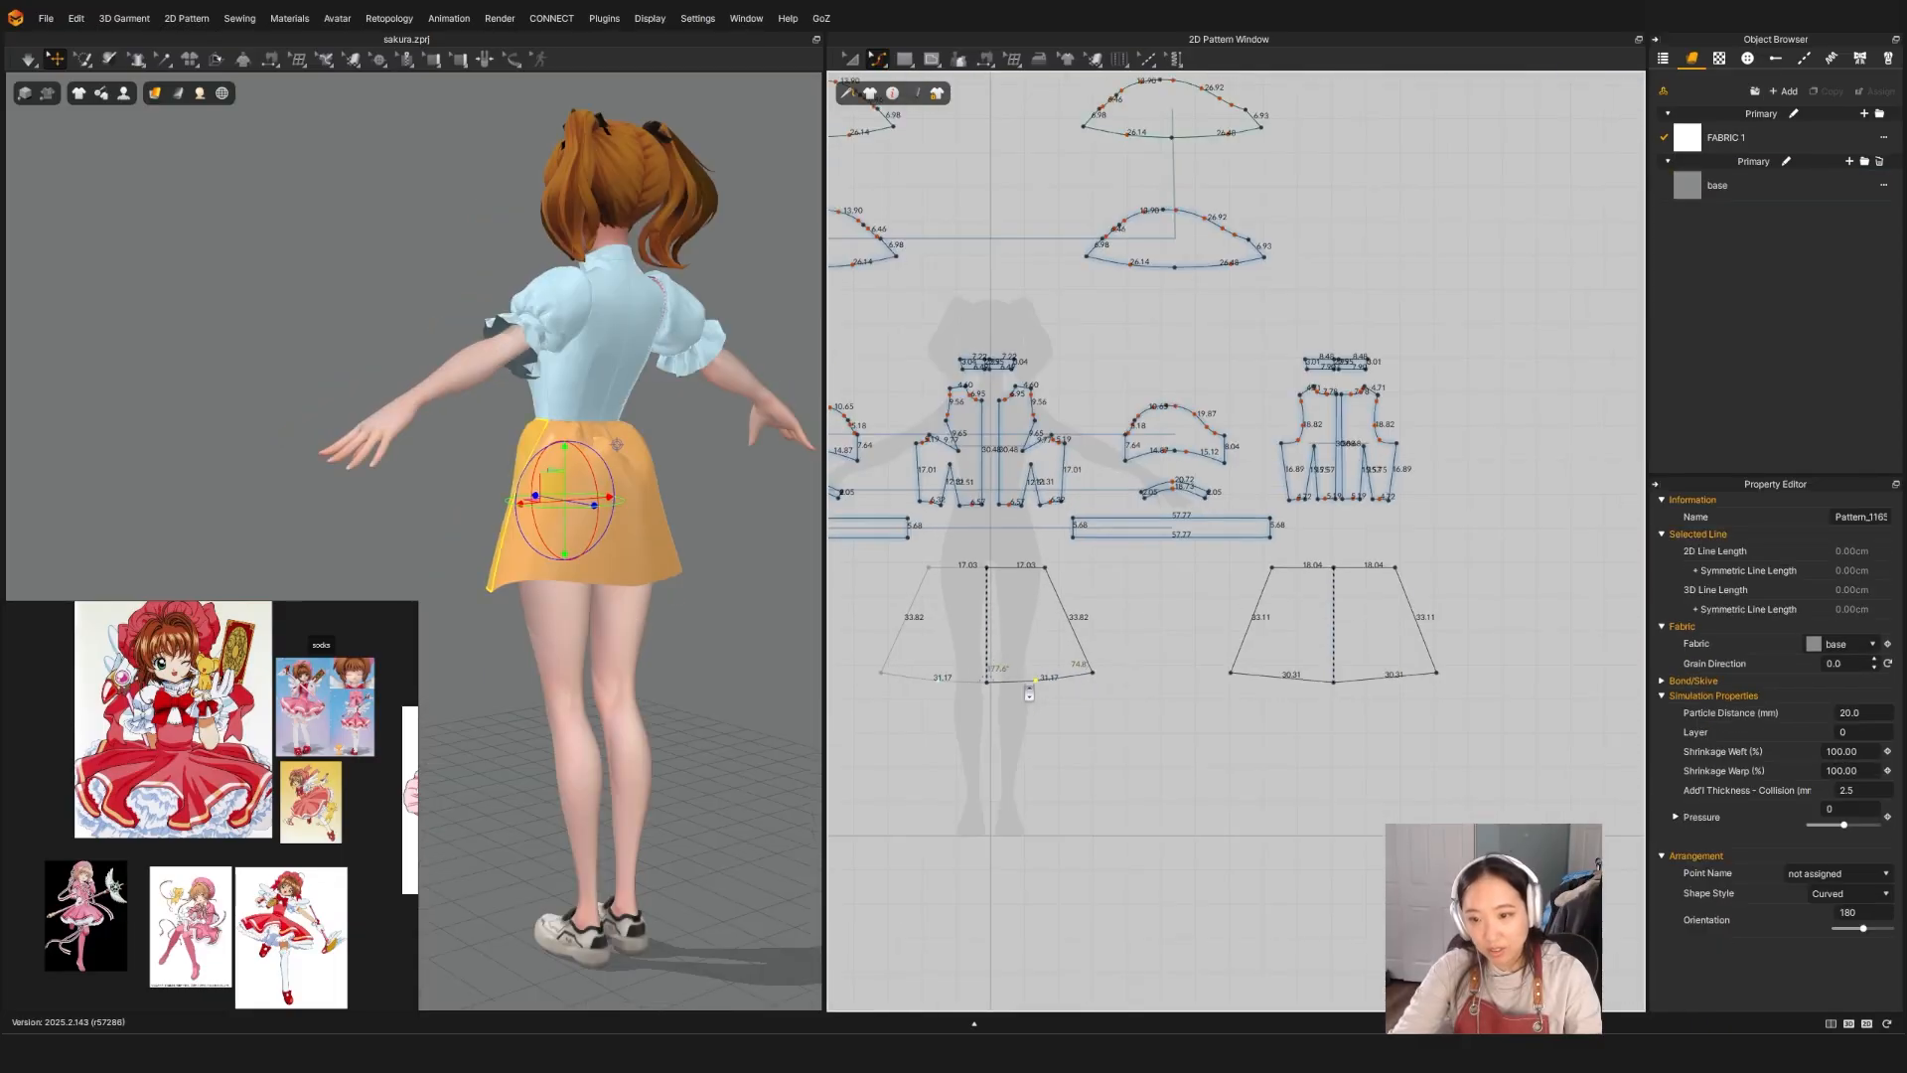
Step: Curve the back skirt hem downward to about 30.4 cm per half and simulate the skirt
scroll(1291, 676, up, 6)
drag(1092, 603, 1071, 608)
key(a)
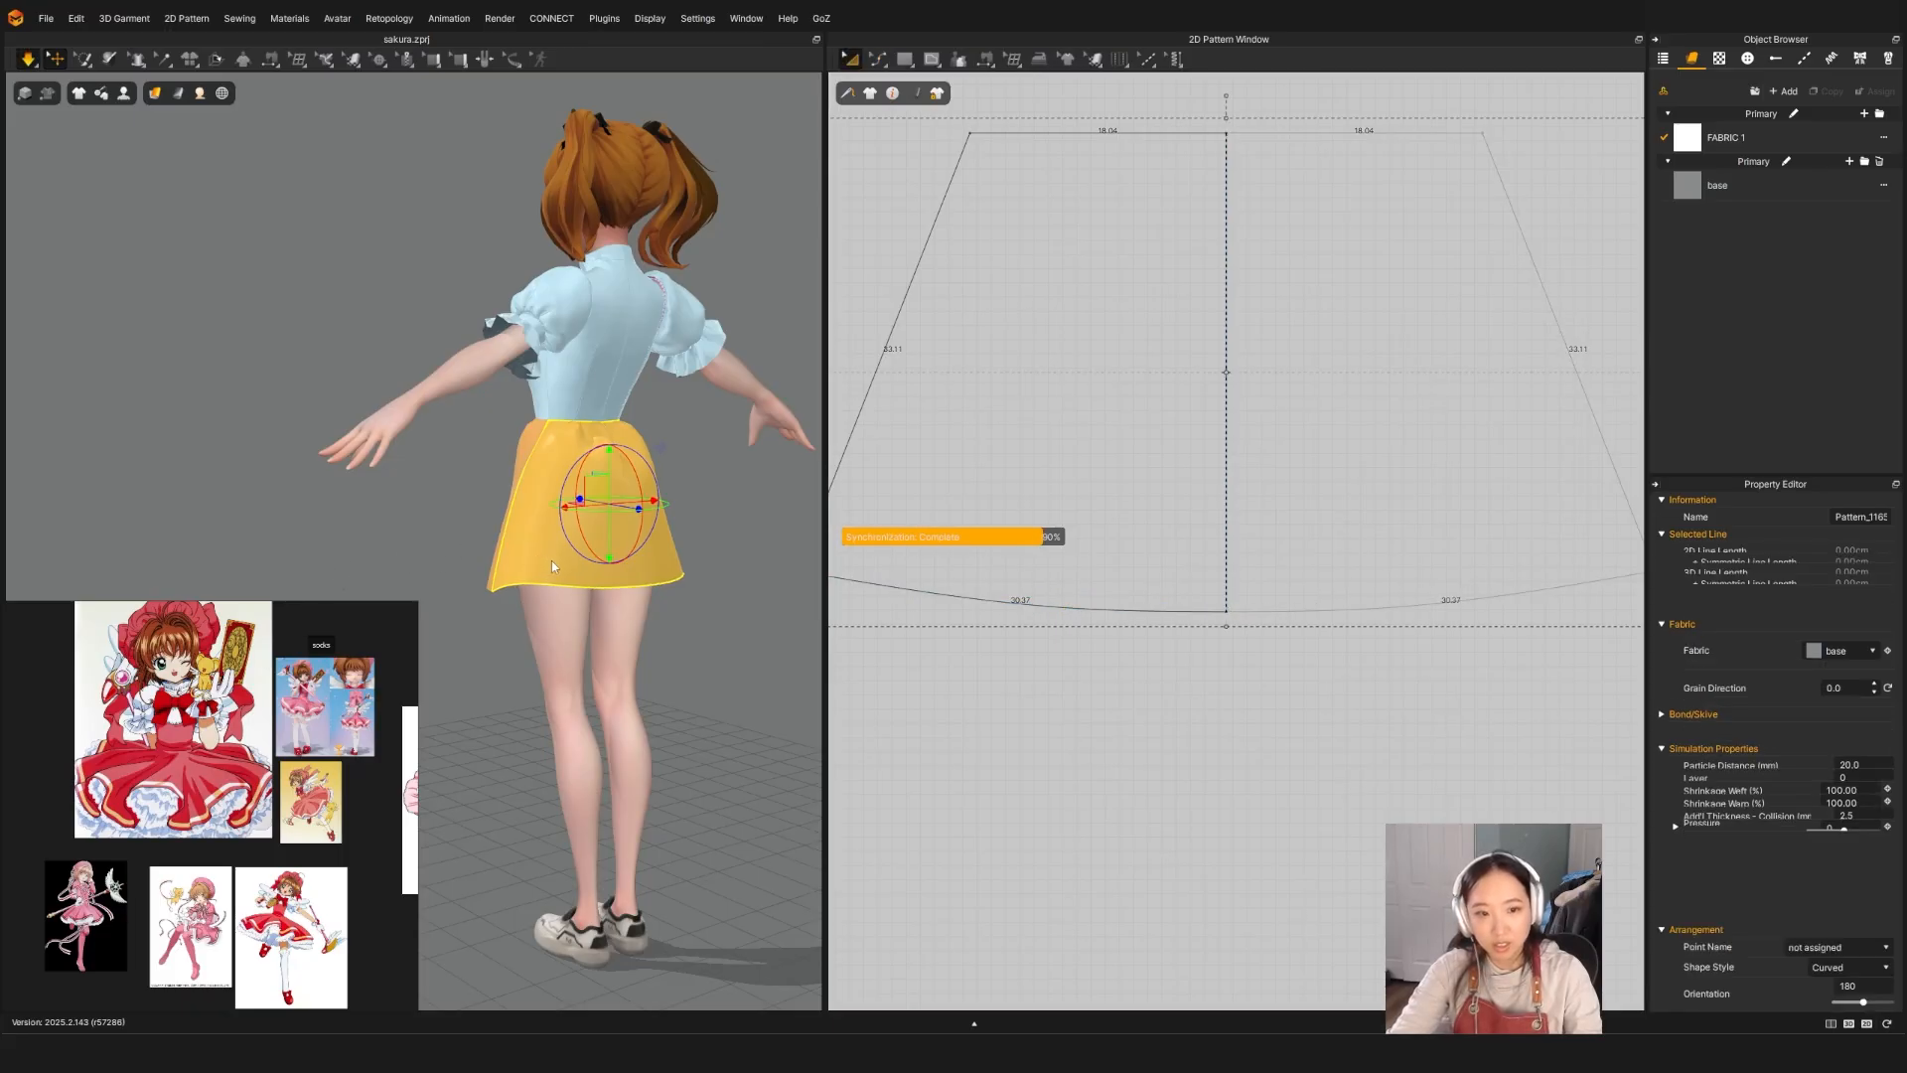
scroll(1013, 650, down, 5)
right_drag(751, 618, 608, 628)
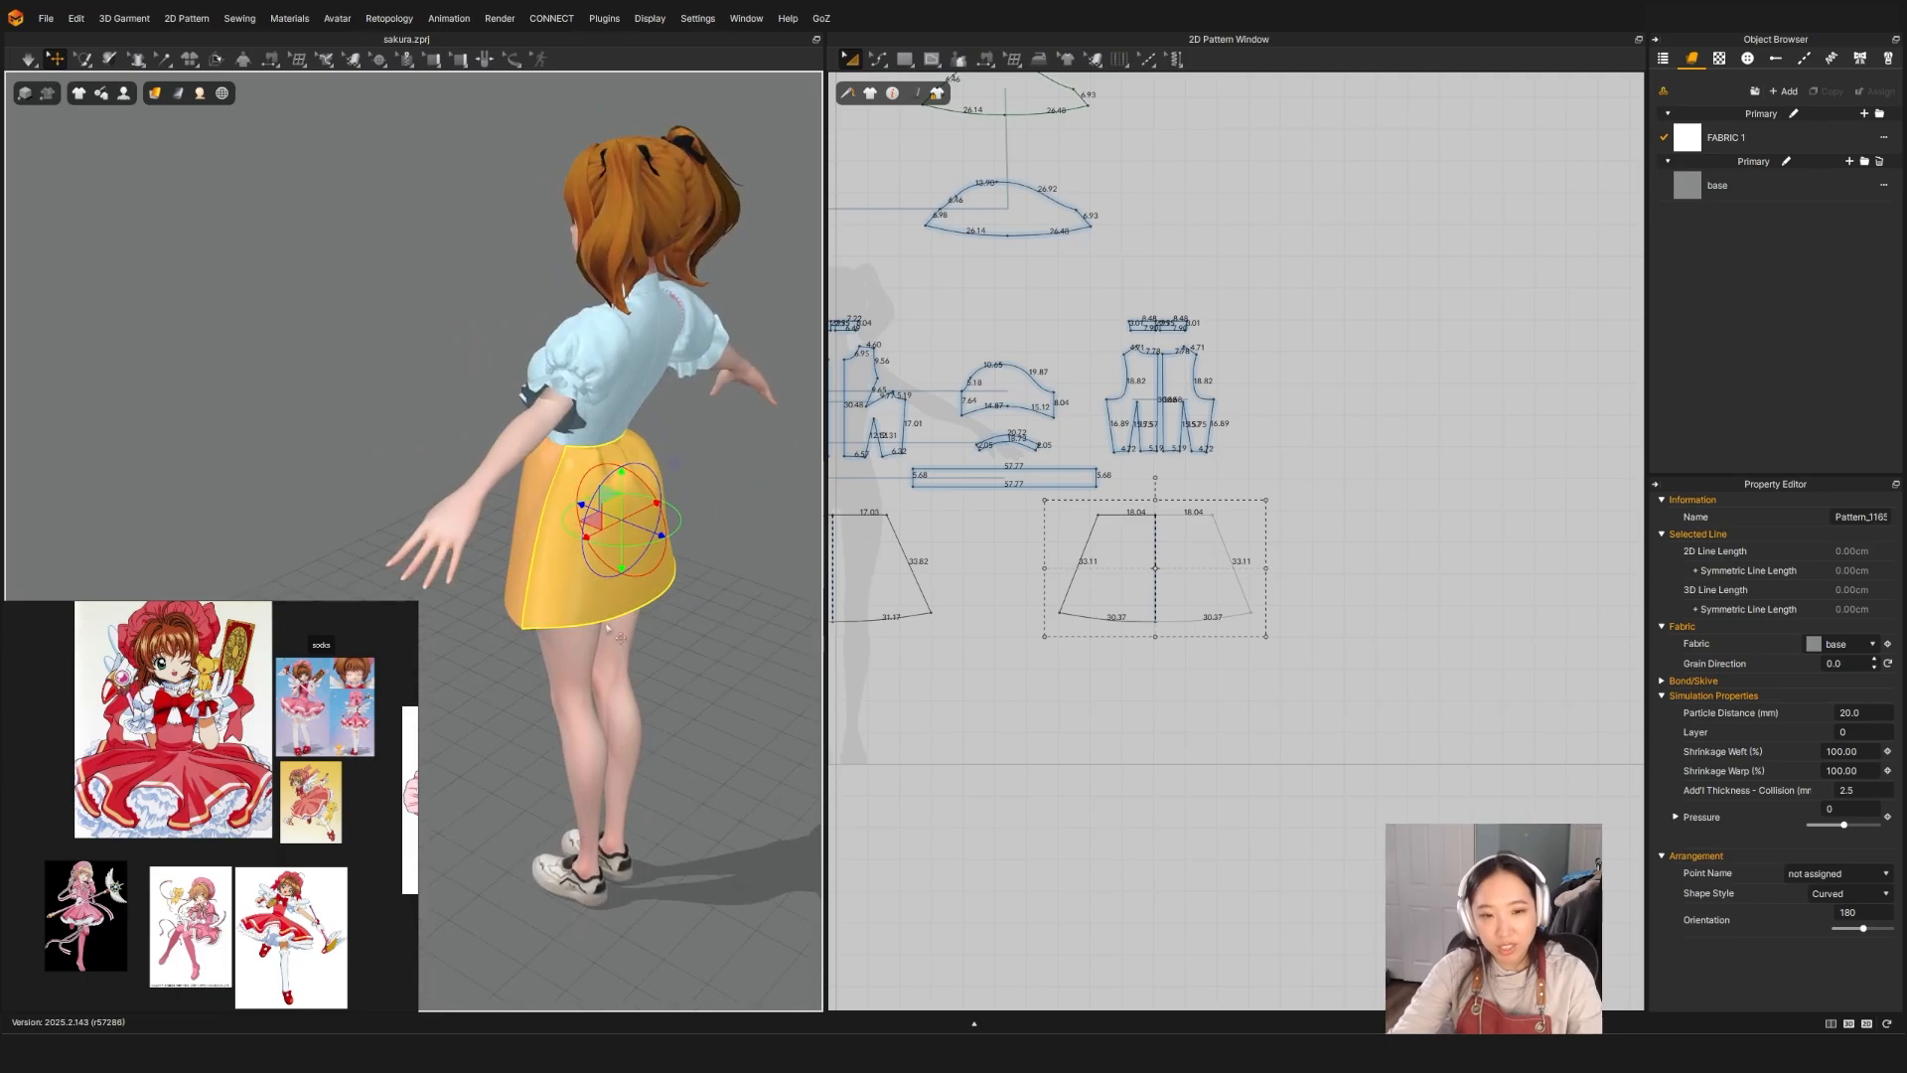
Step: Add a curve point near the side corner of the back skirt hem, rounding it to about 30.5 cm per half
click(549, 627)
scroll(1079, 675, up, 6)
click(1098, 626)
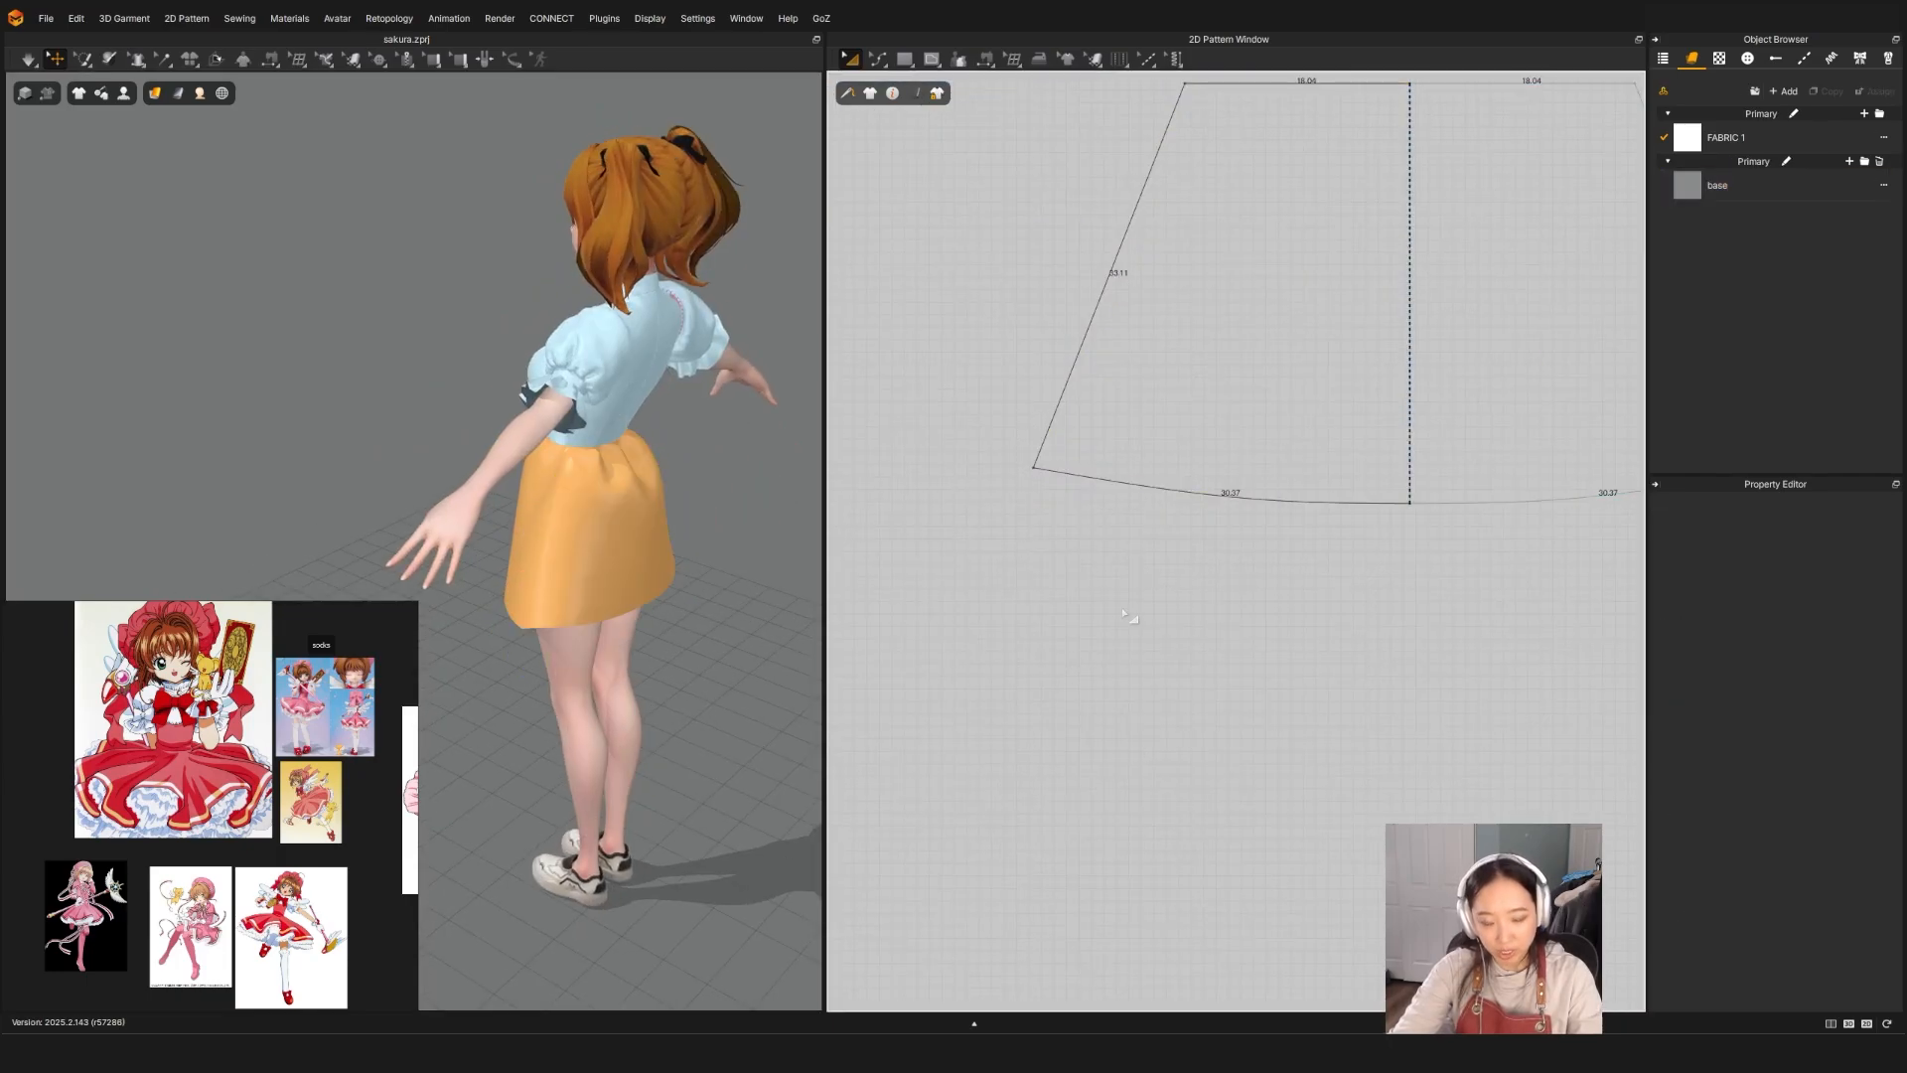
key(z)
scroll(1109, 535, up, 3)
scroll(1109, 537, up, 1)
click(1108, 424)
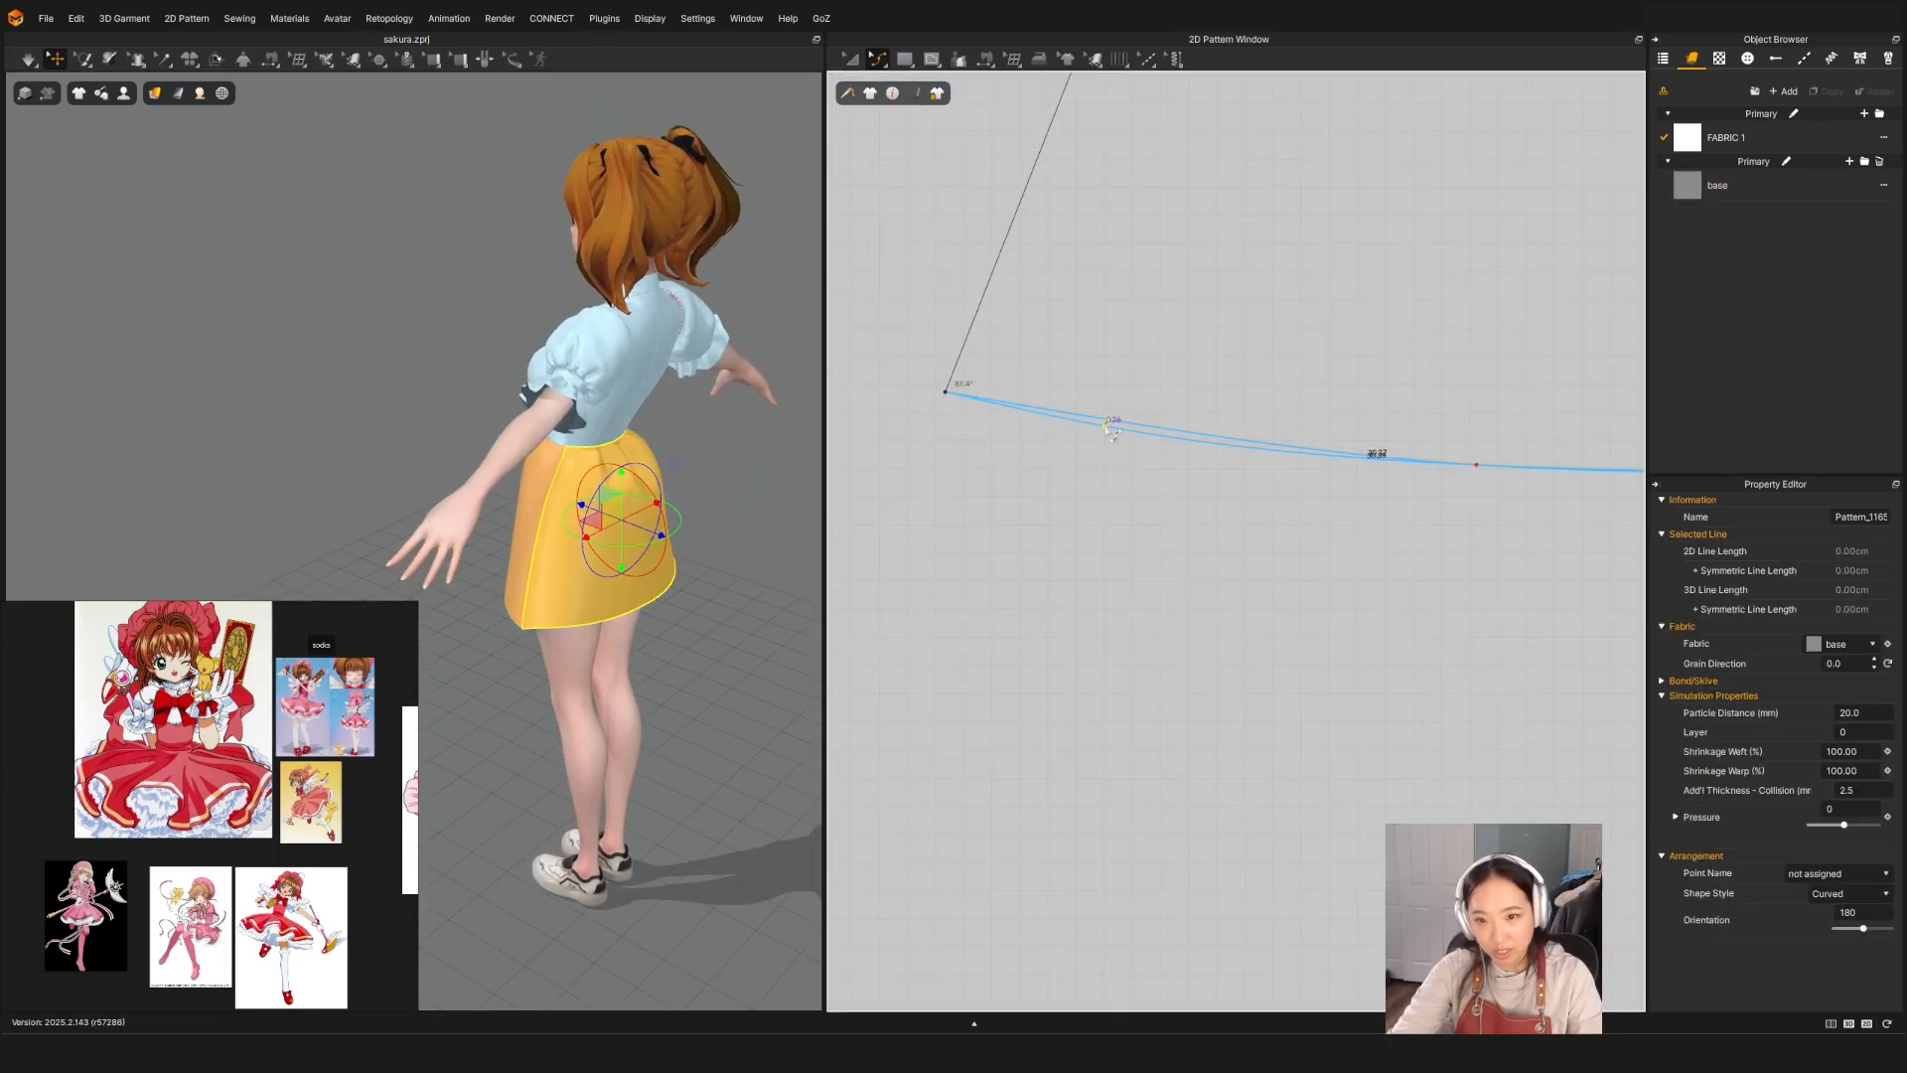
drag(1107, 430, 1101, 440)
scroll(1101, 441, down, 3)
scroll(1272, 456, up, 3)
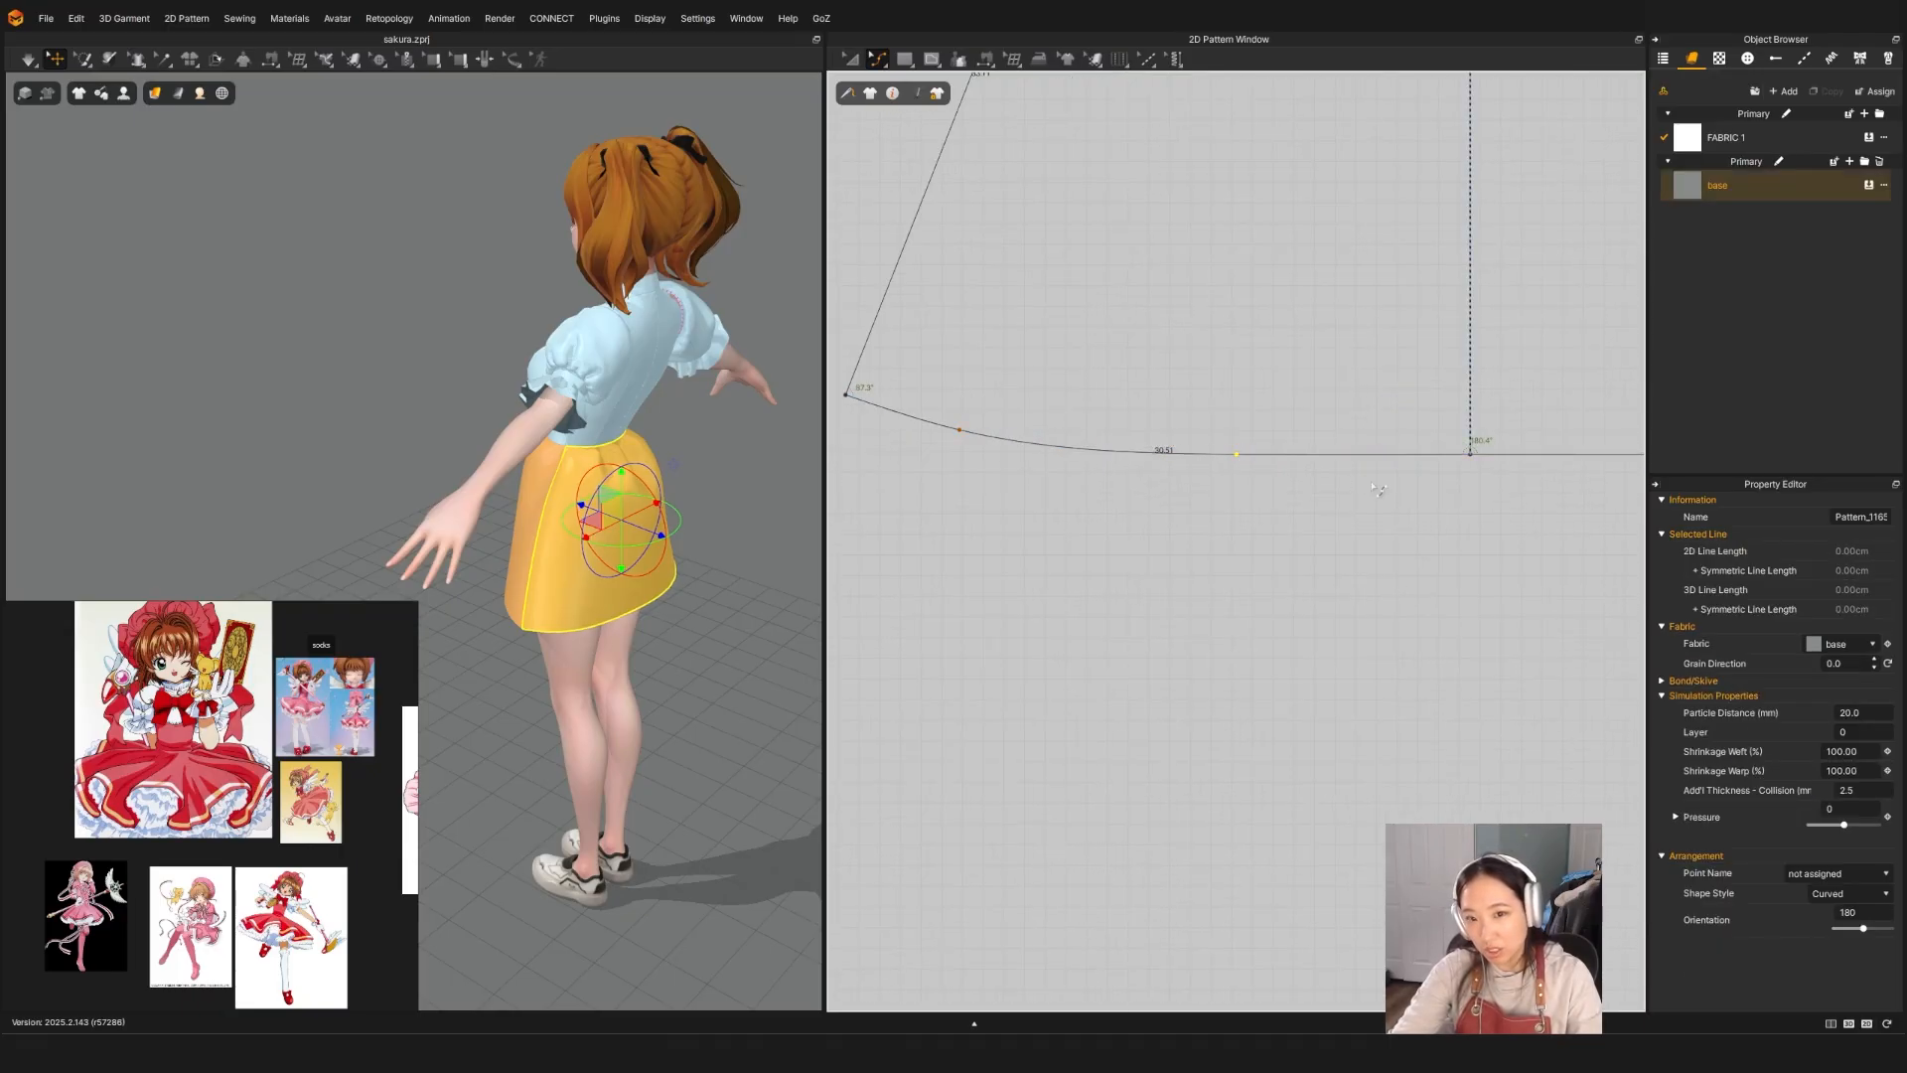
Step: Add a curve point near the side corner of the front skirt hem, rounding it to about 31.4 cm per half
scroll(1236, 452, down, 5)
scroll(1069, 477, up, 5)
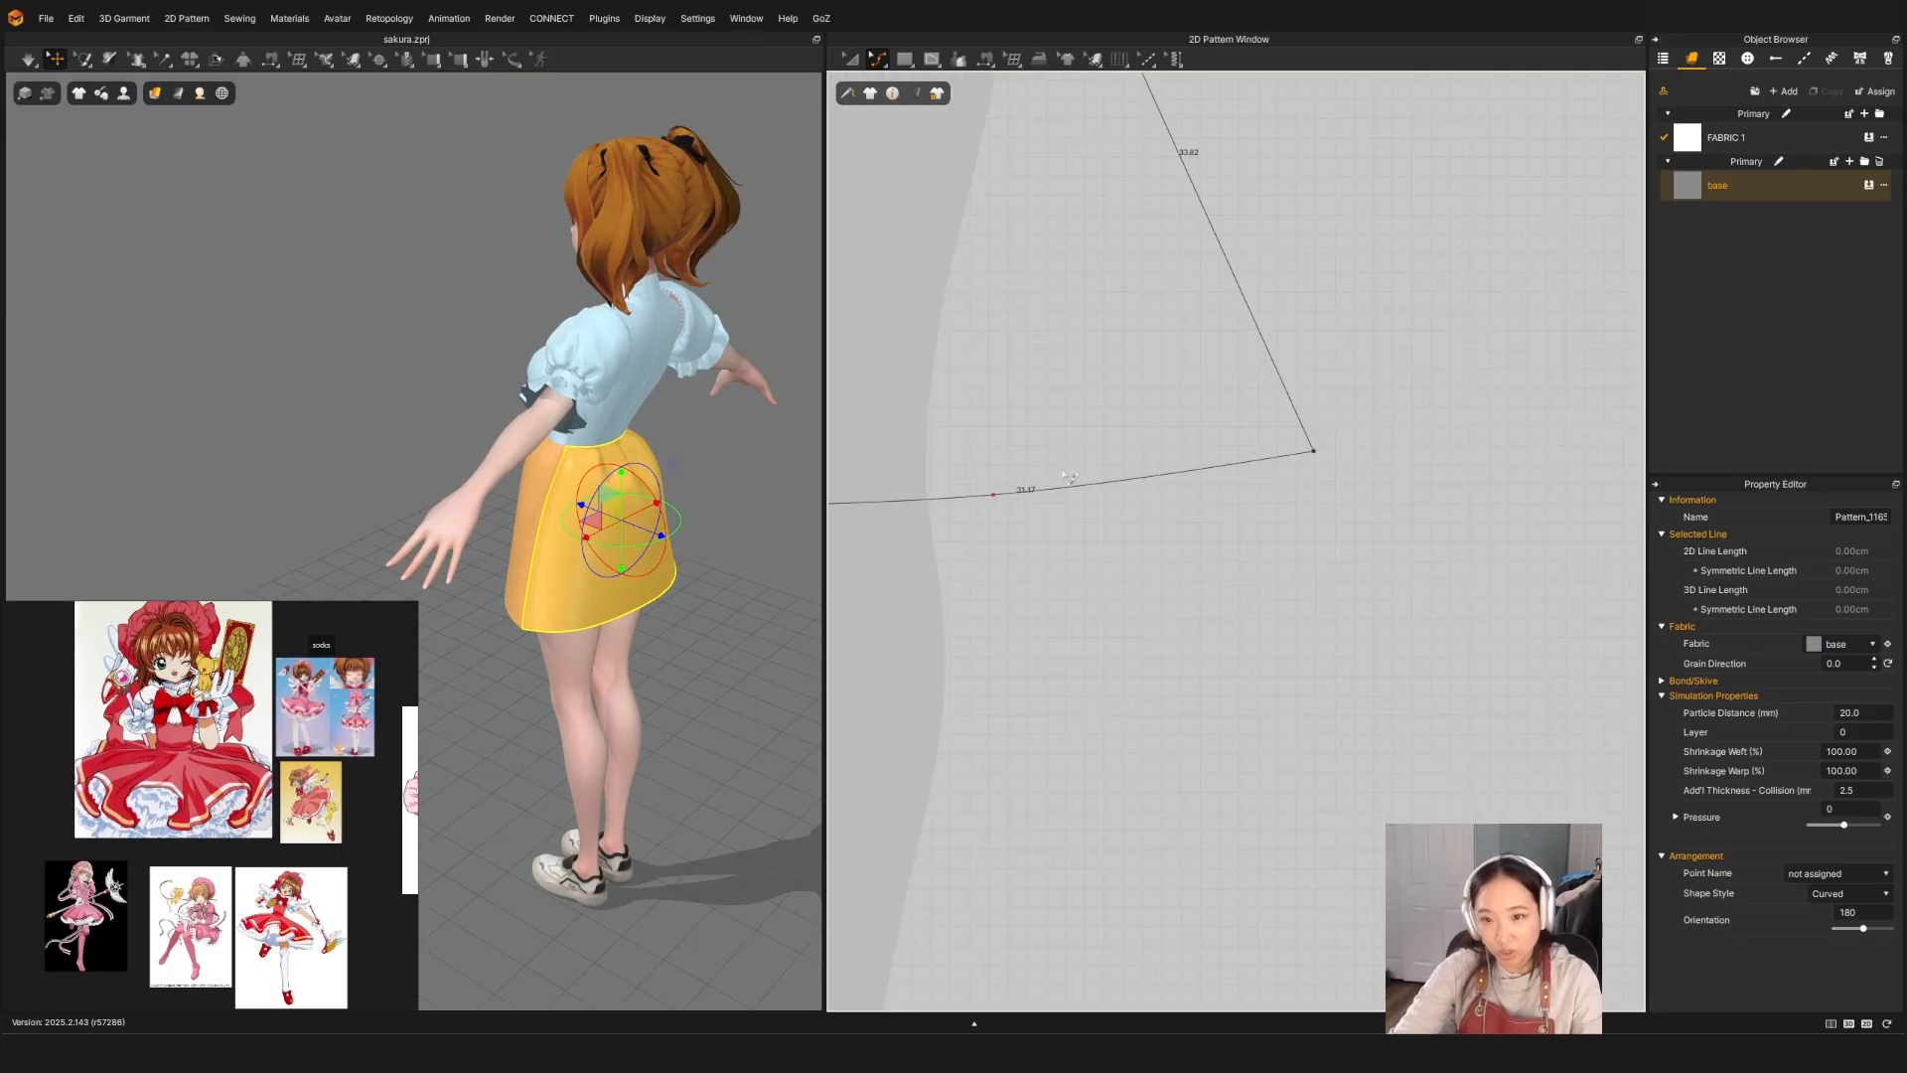
click(1220, 467)
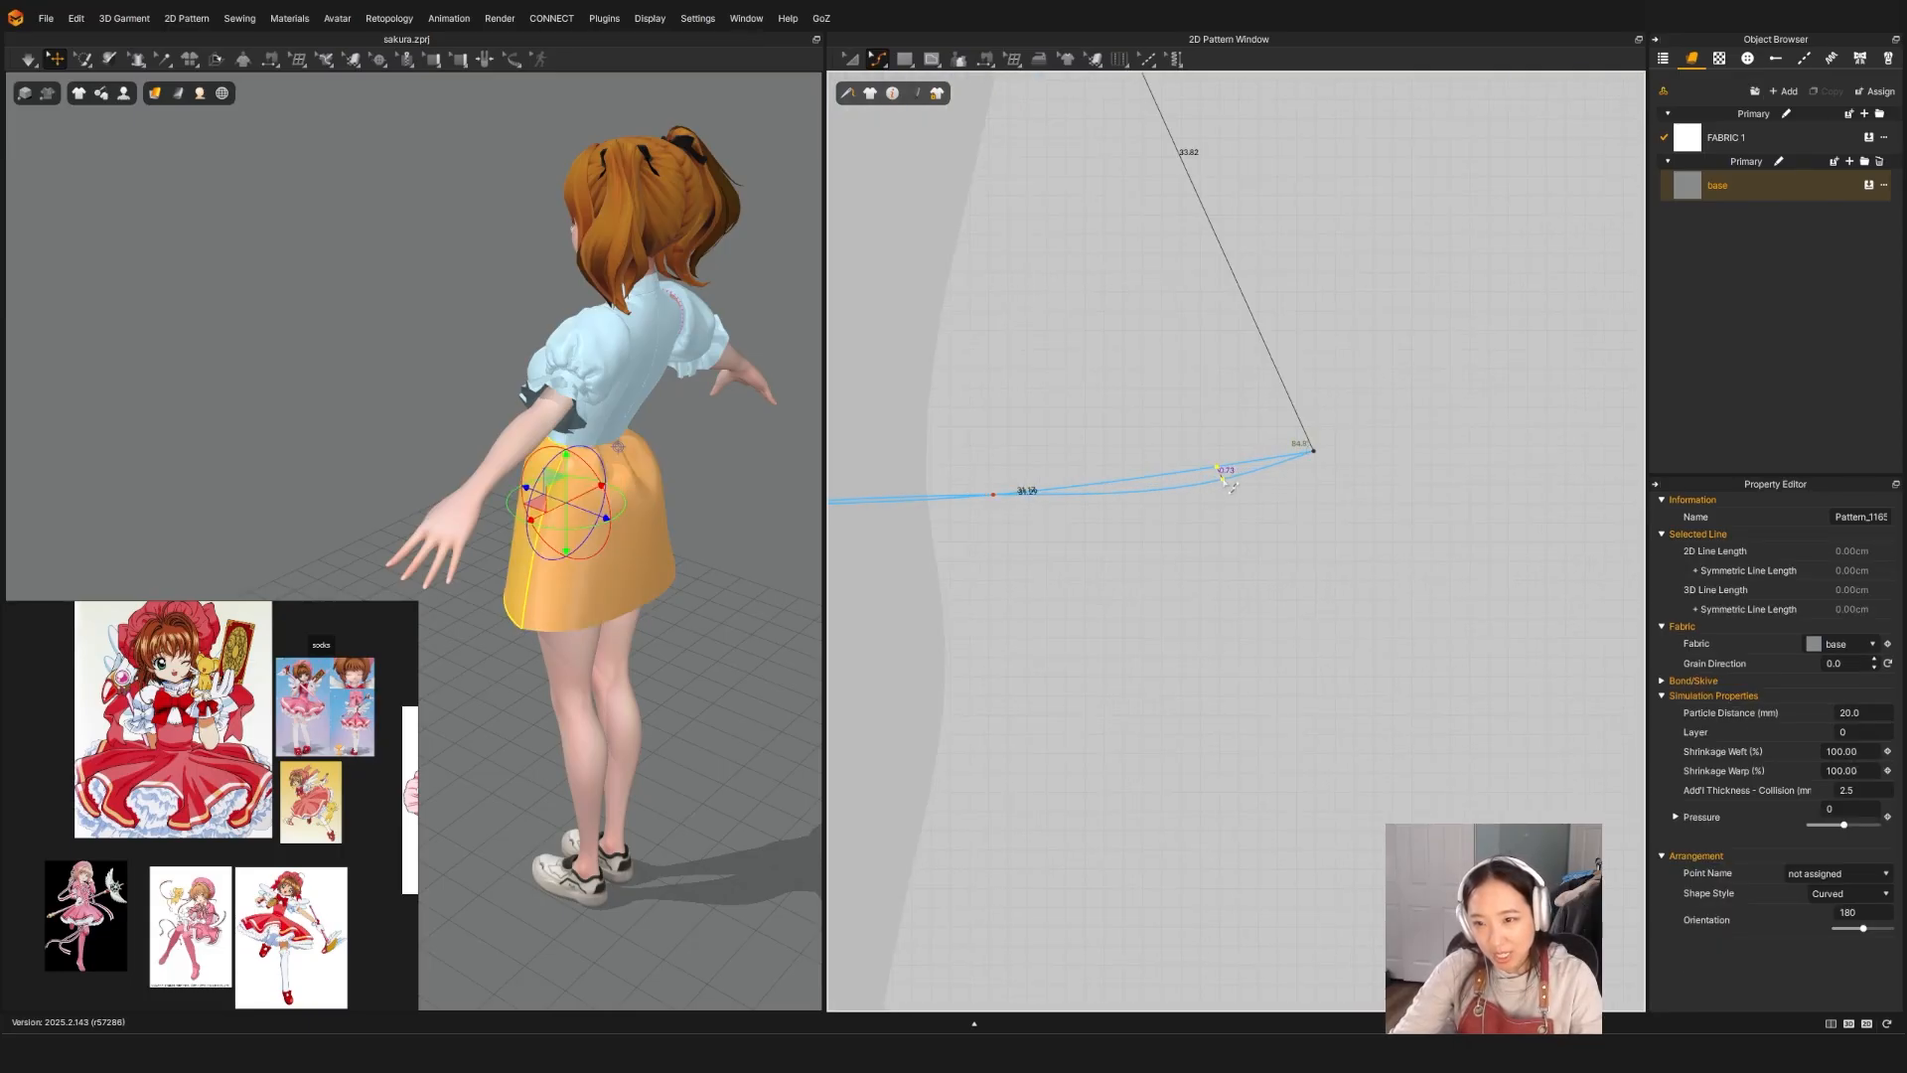
scroll(1237, 483, down, 4)
mouse_move(1225, 485)
mouse_down()
mouse_move(1177, 503)
mouse_move(1226, 497)
mouse_up()
scroll(1172, 505, up, 3)
key(a)
Step: Examine the skirt's flare and rounded hem from the sides and front, and check the hem curves on the flat pattern pieces
right_drag(429, 640, 348, 559)
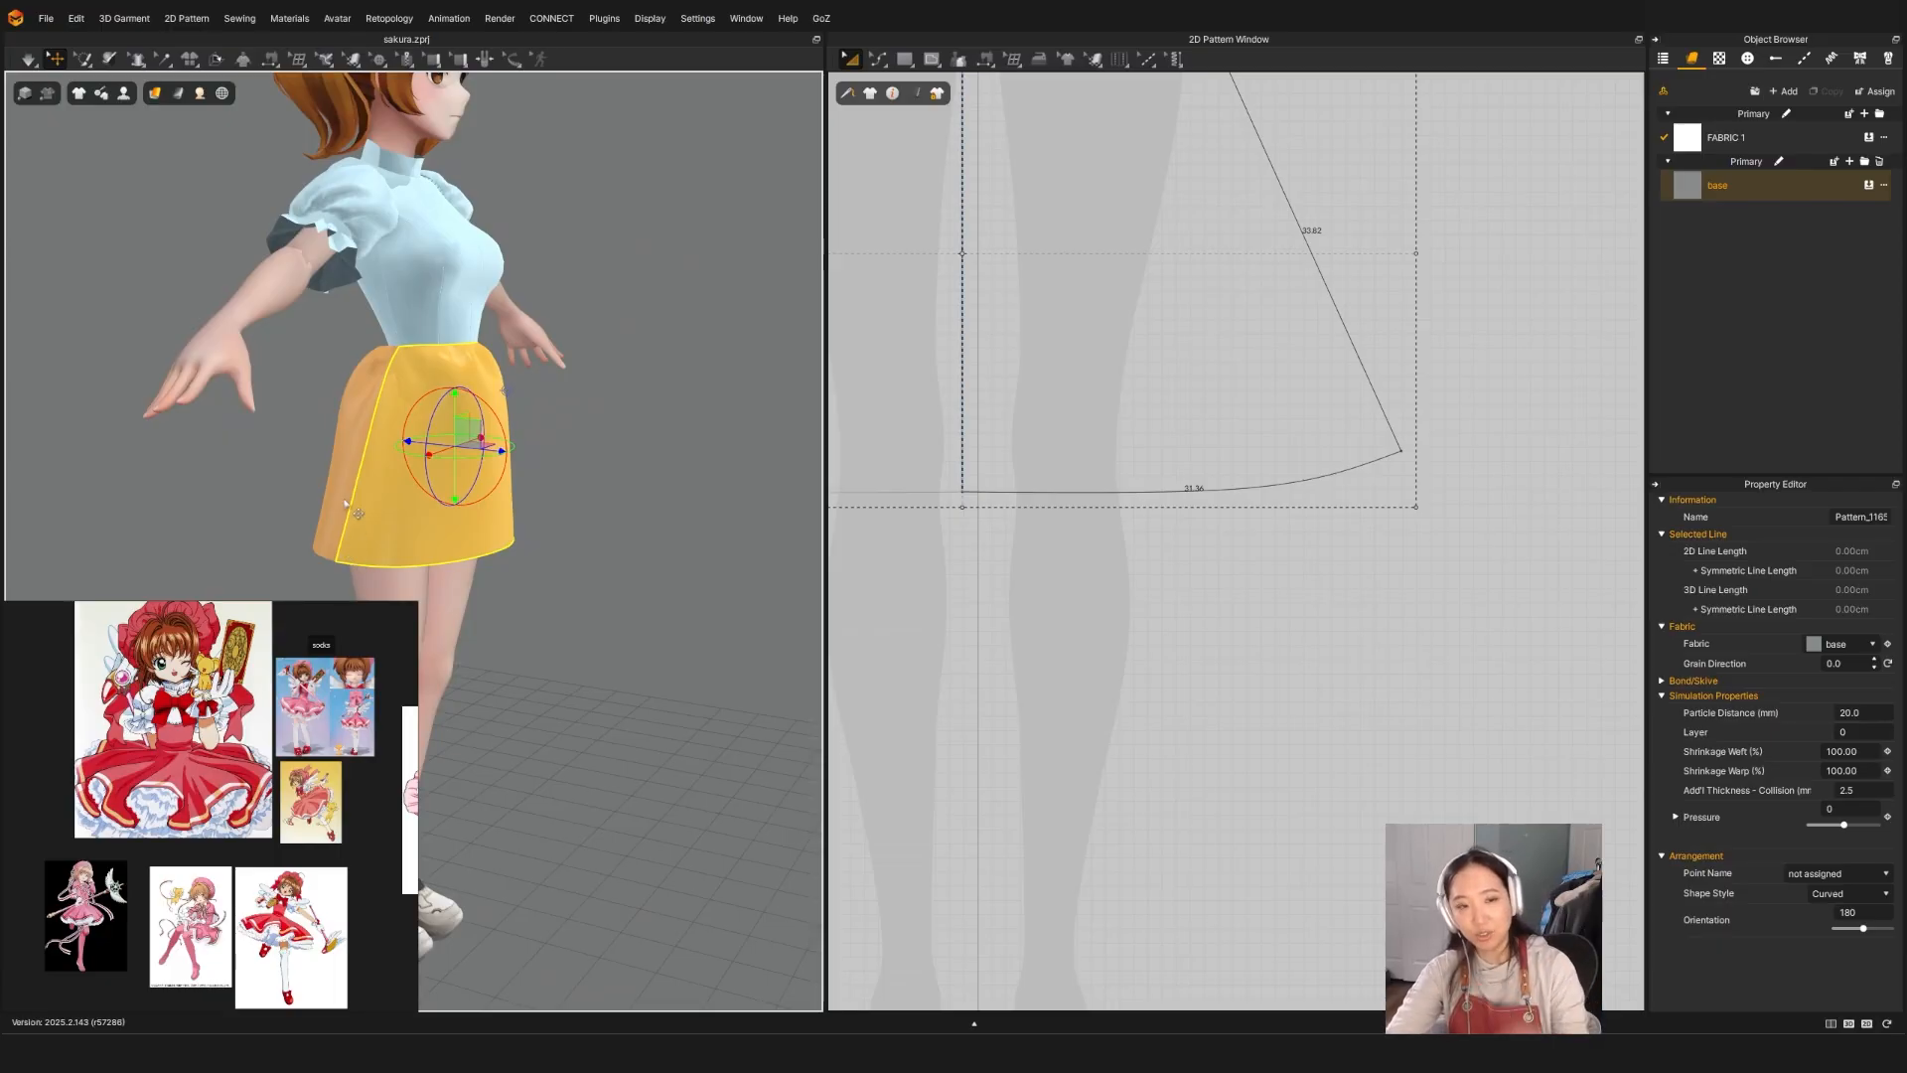
click(337, 511)
scroll(211, 781, up, 1)
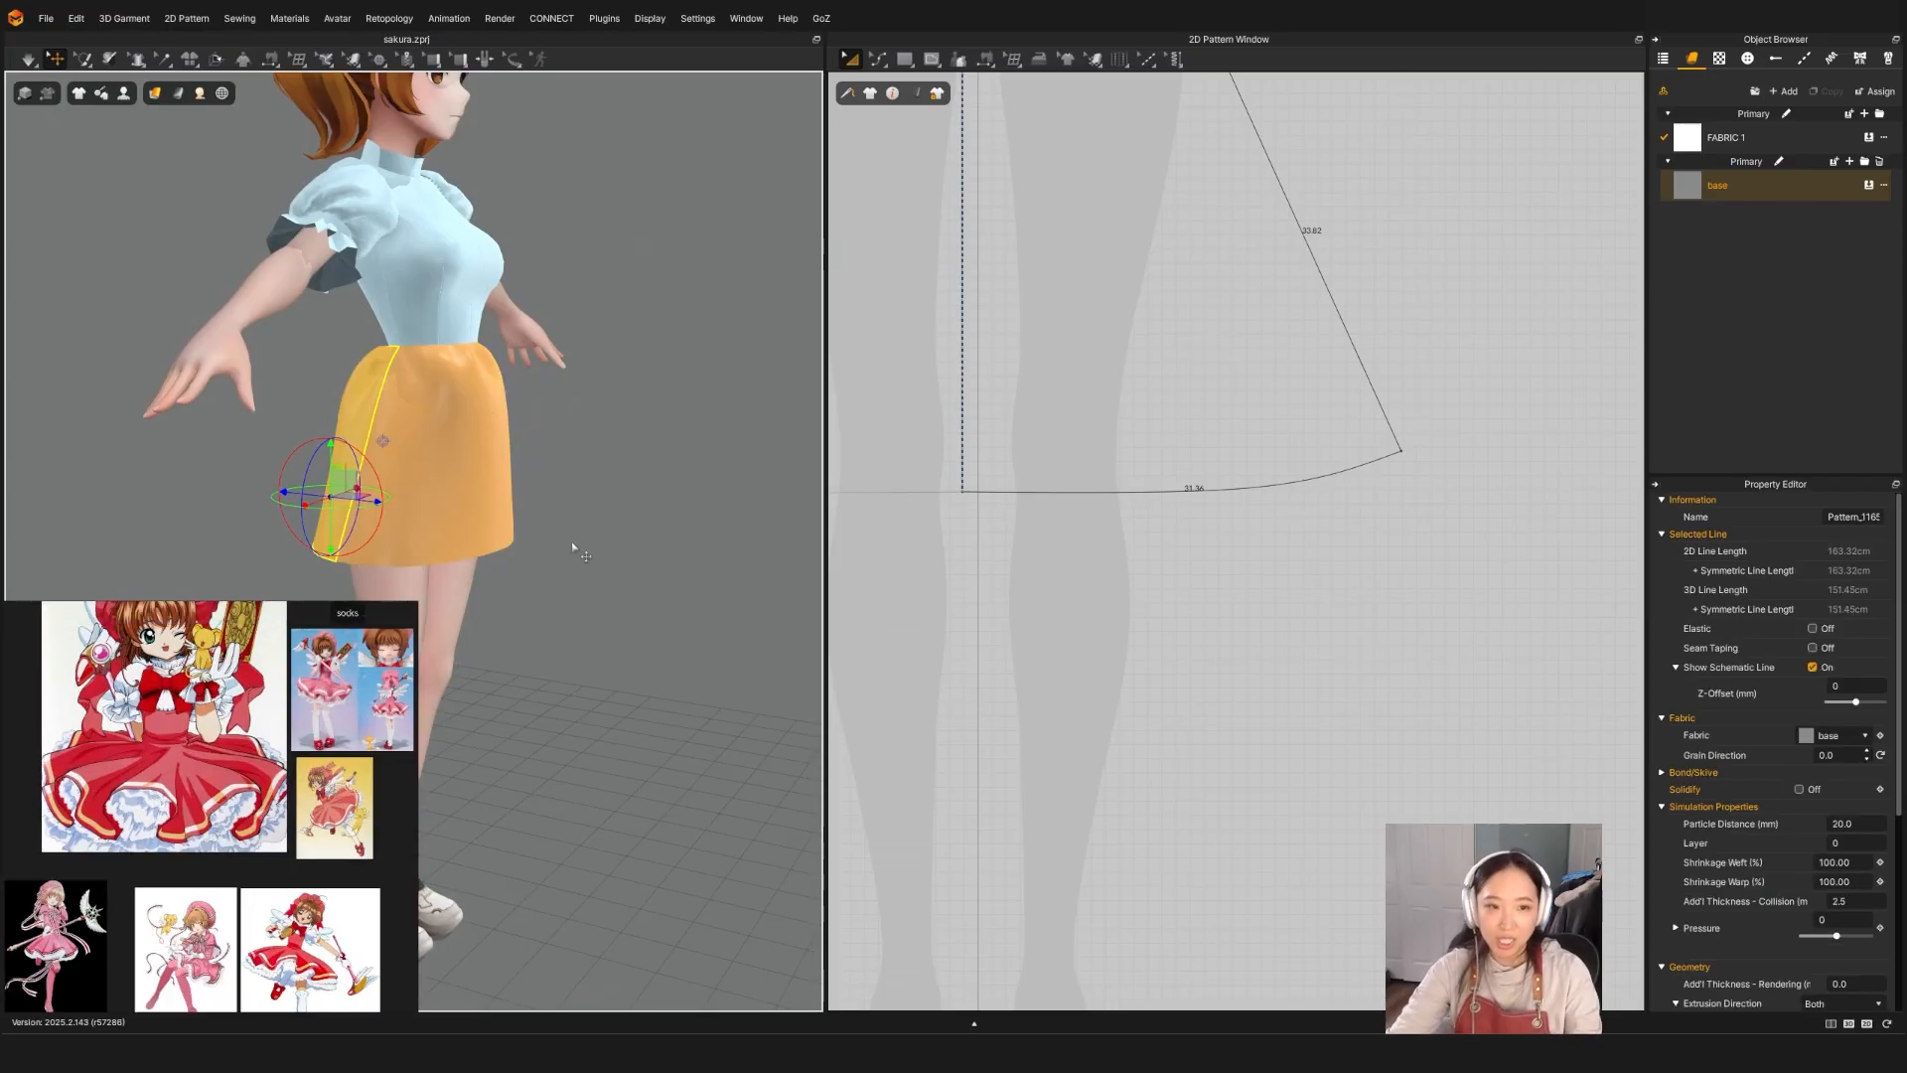
right_drag(572, 547, 507, 502)
click(503, 500)
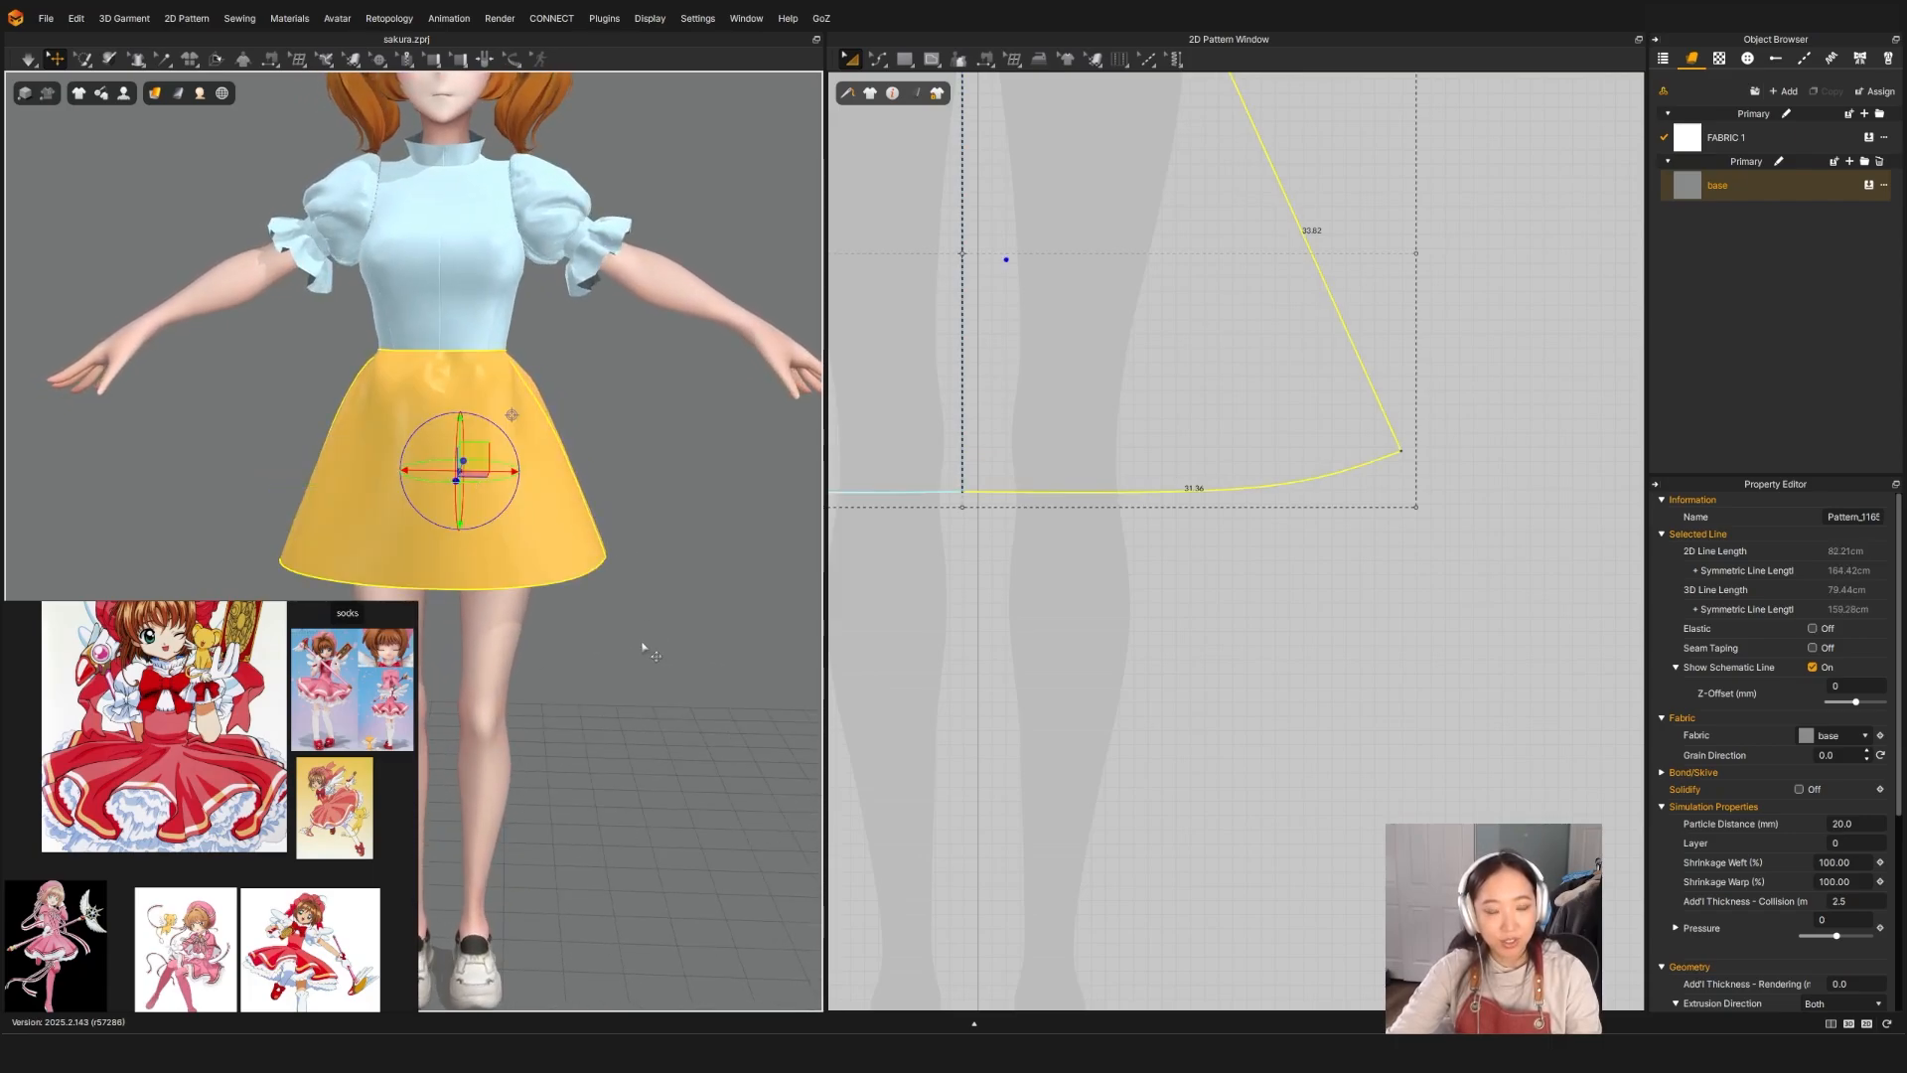
right_drag(644, 648, 531, 608)
click(625, 498)
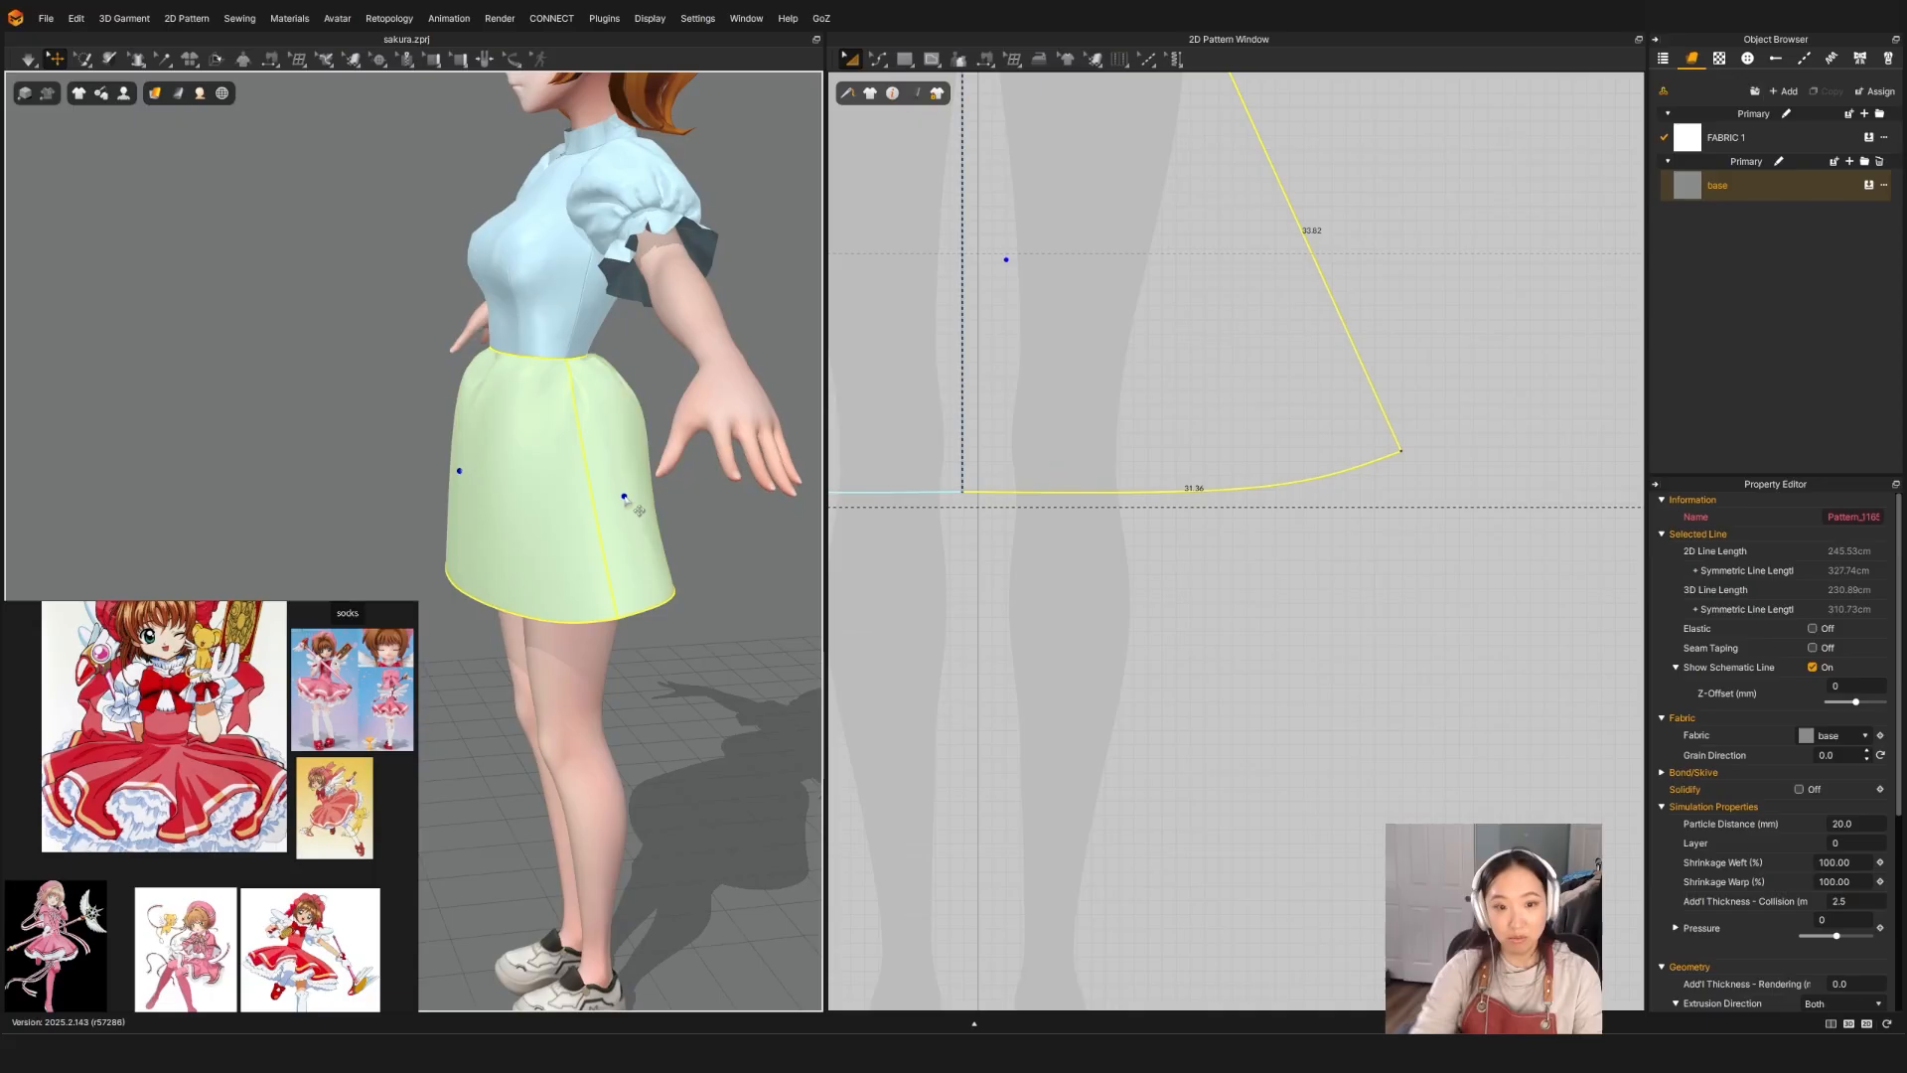
right_drag(628, 505, 319, 479)
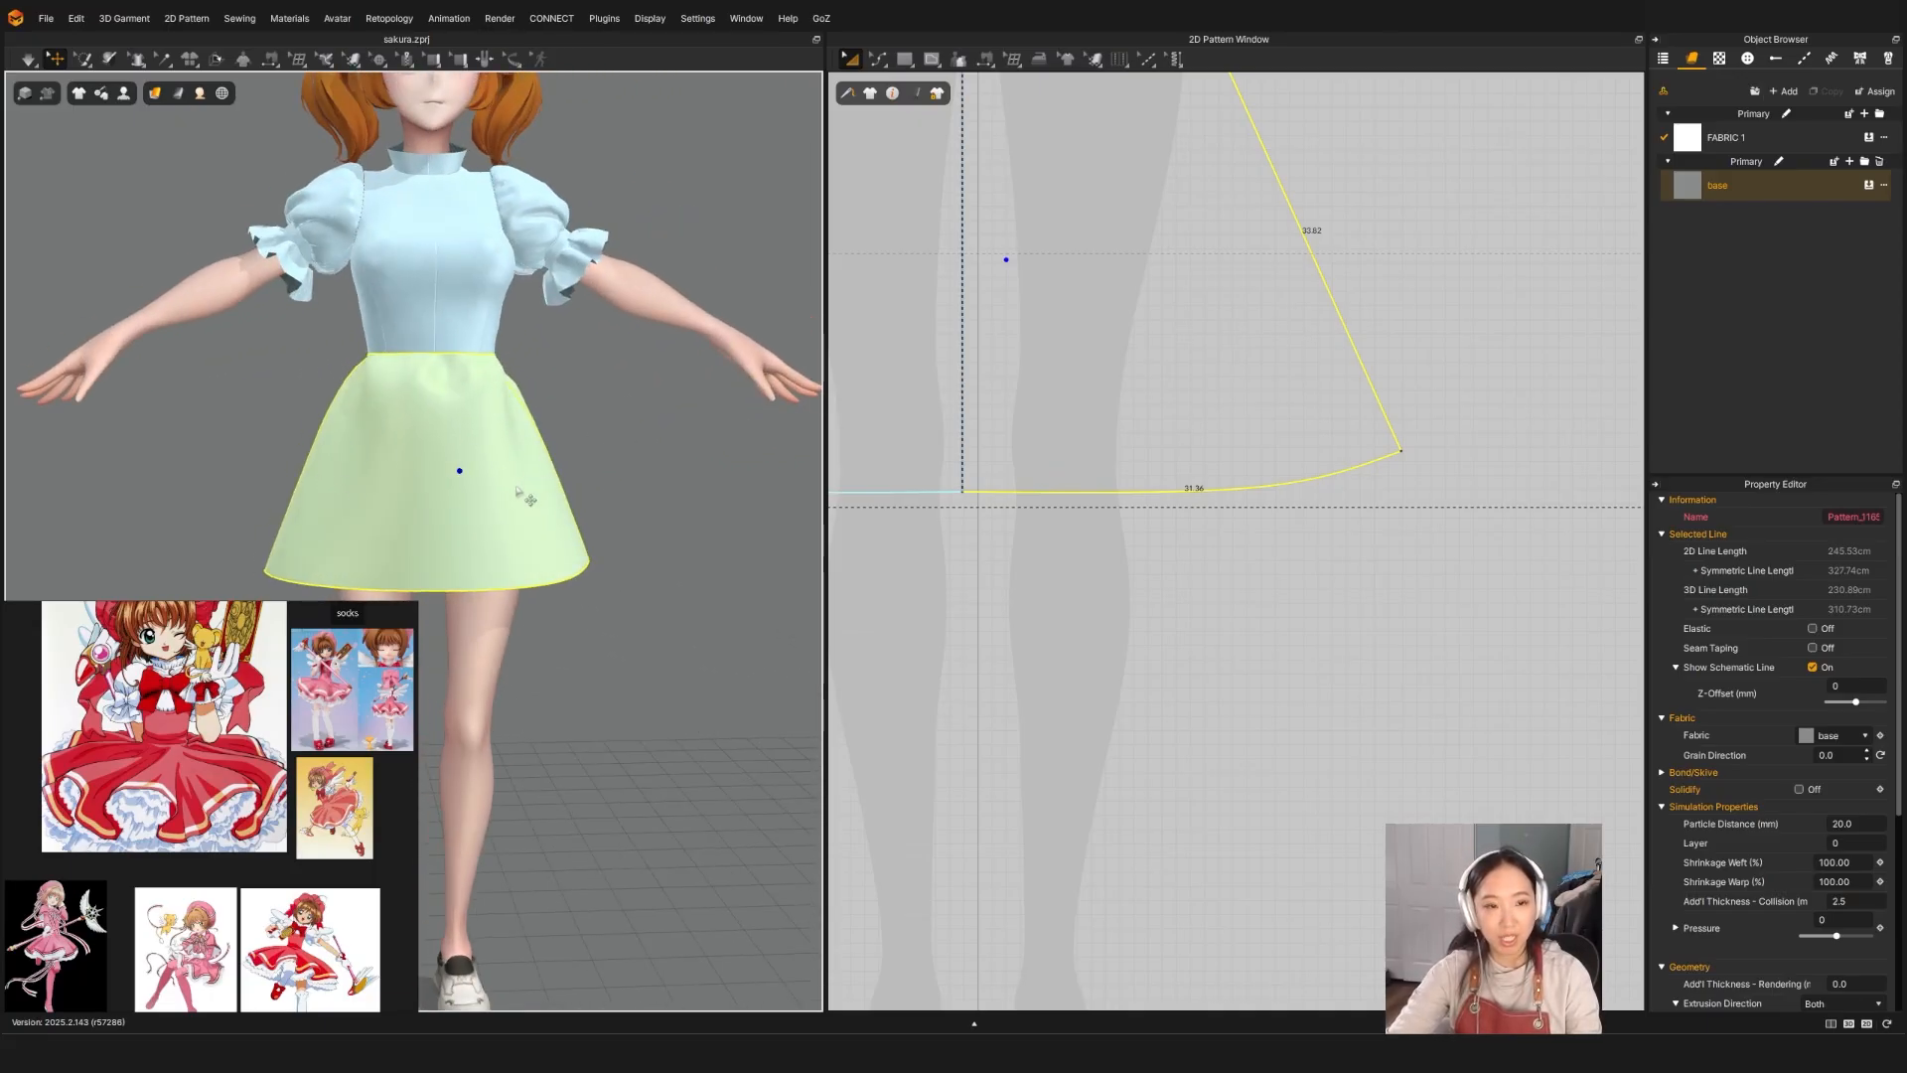
scroll(1167, 515, down, 6)
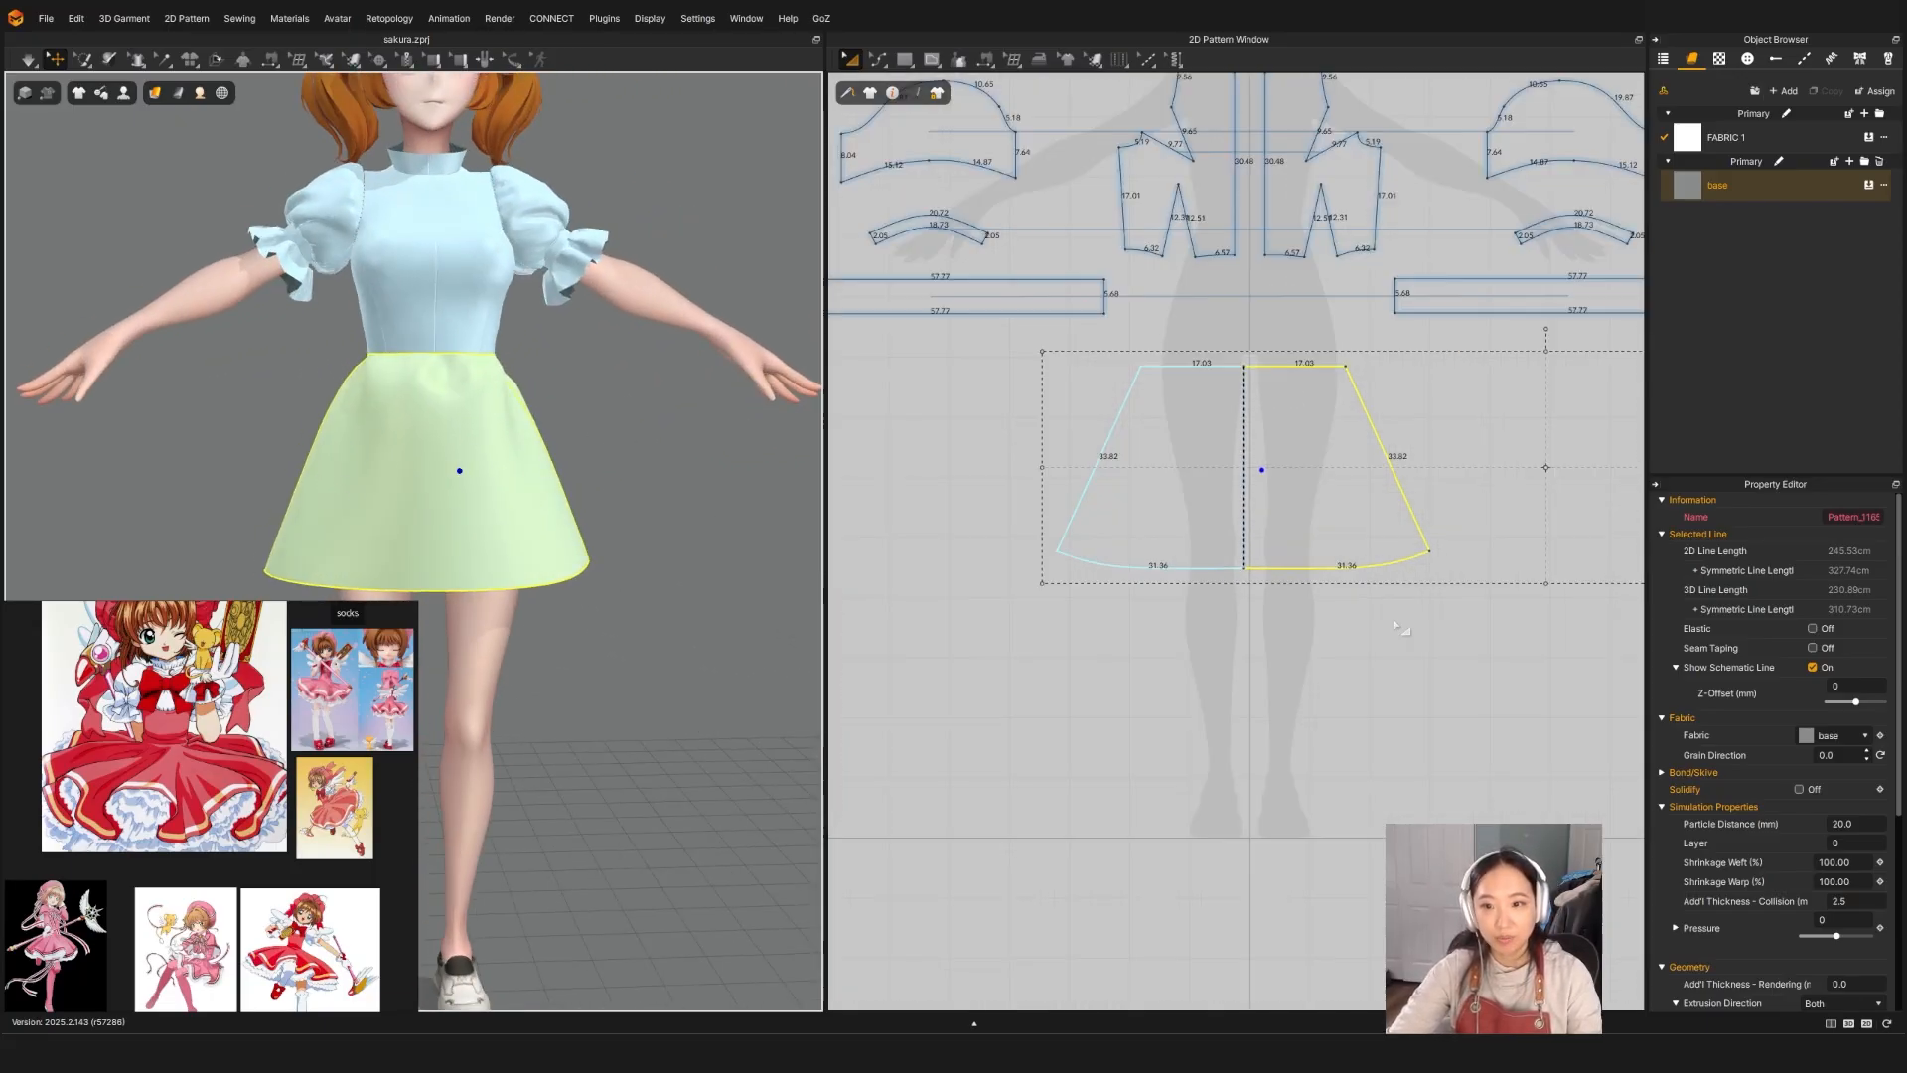
scroll(1167, 514, up, 2)
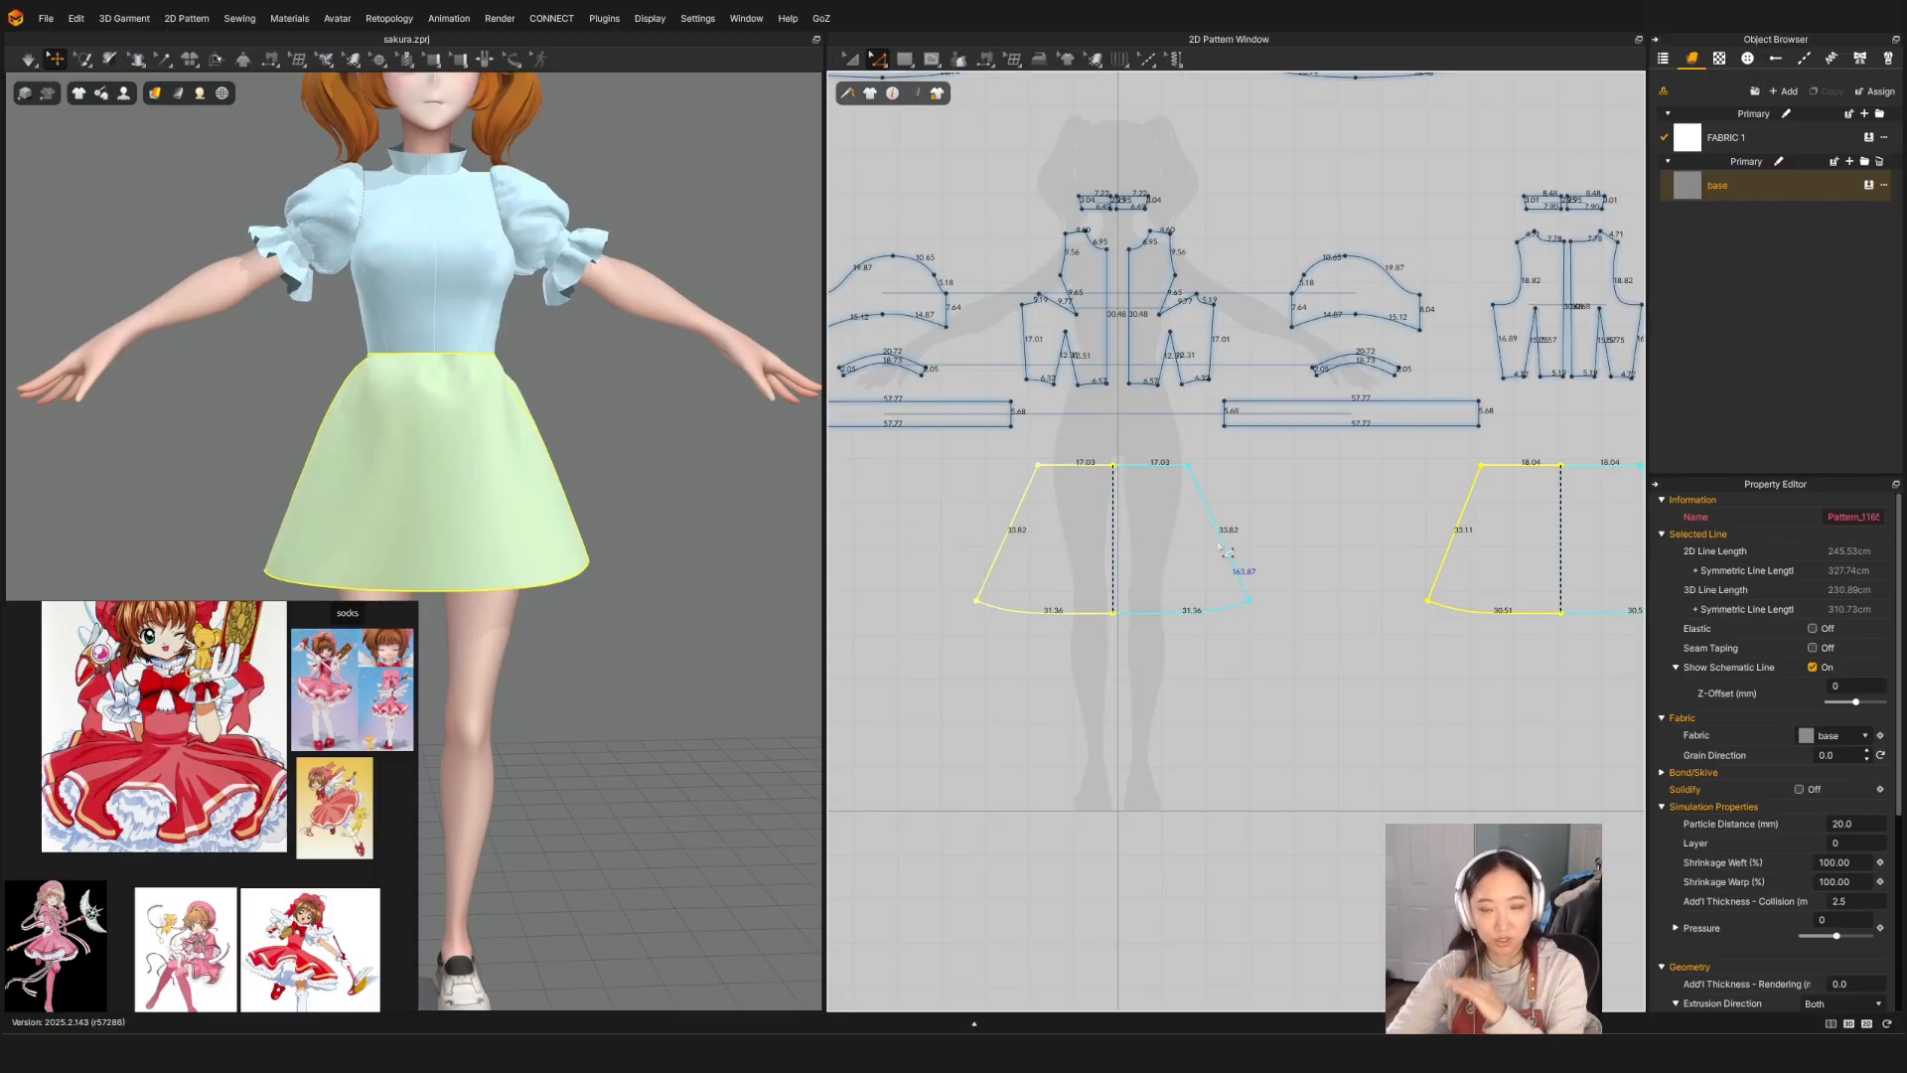
scroll(1192, 641, up, 2)
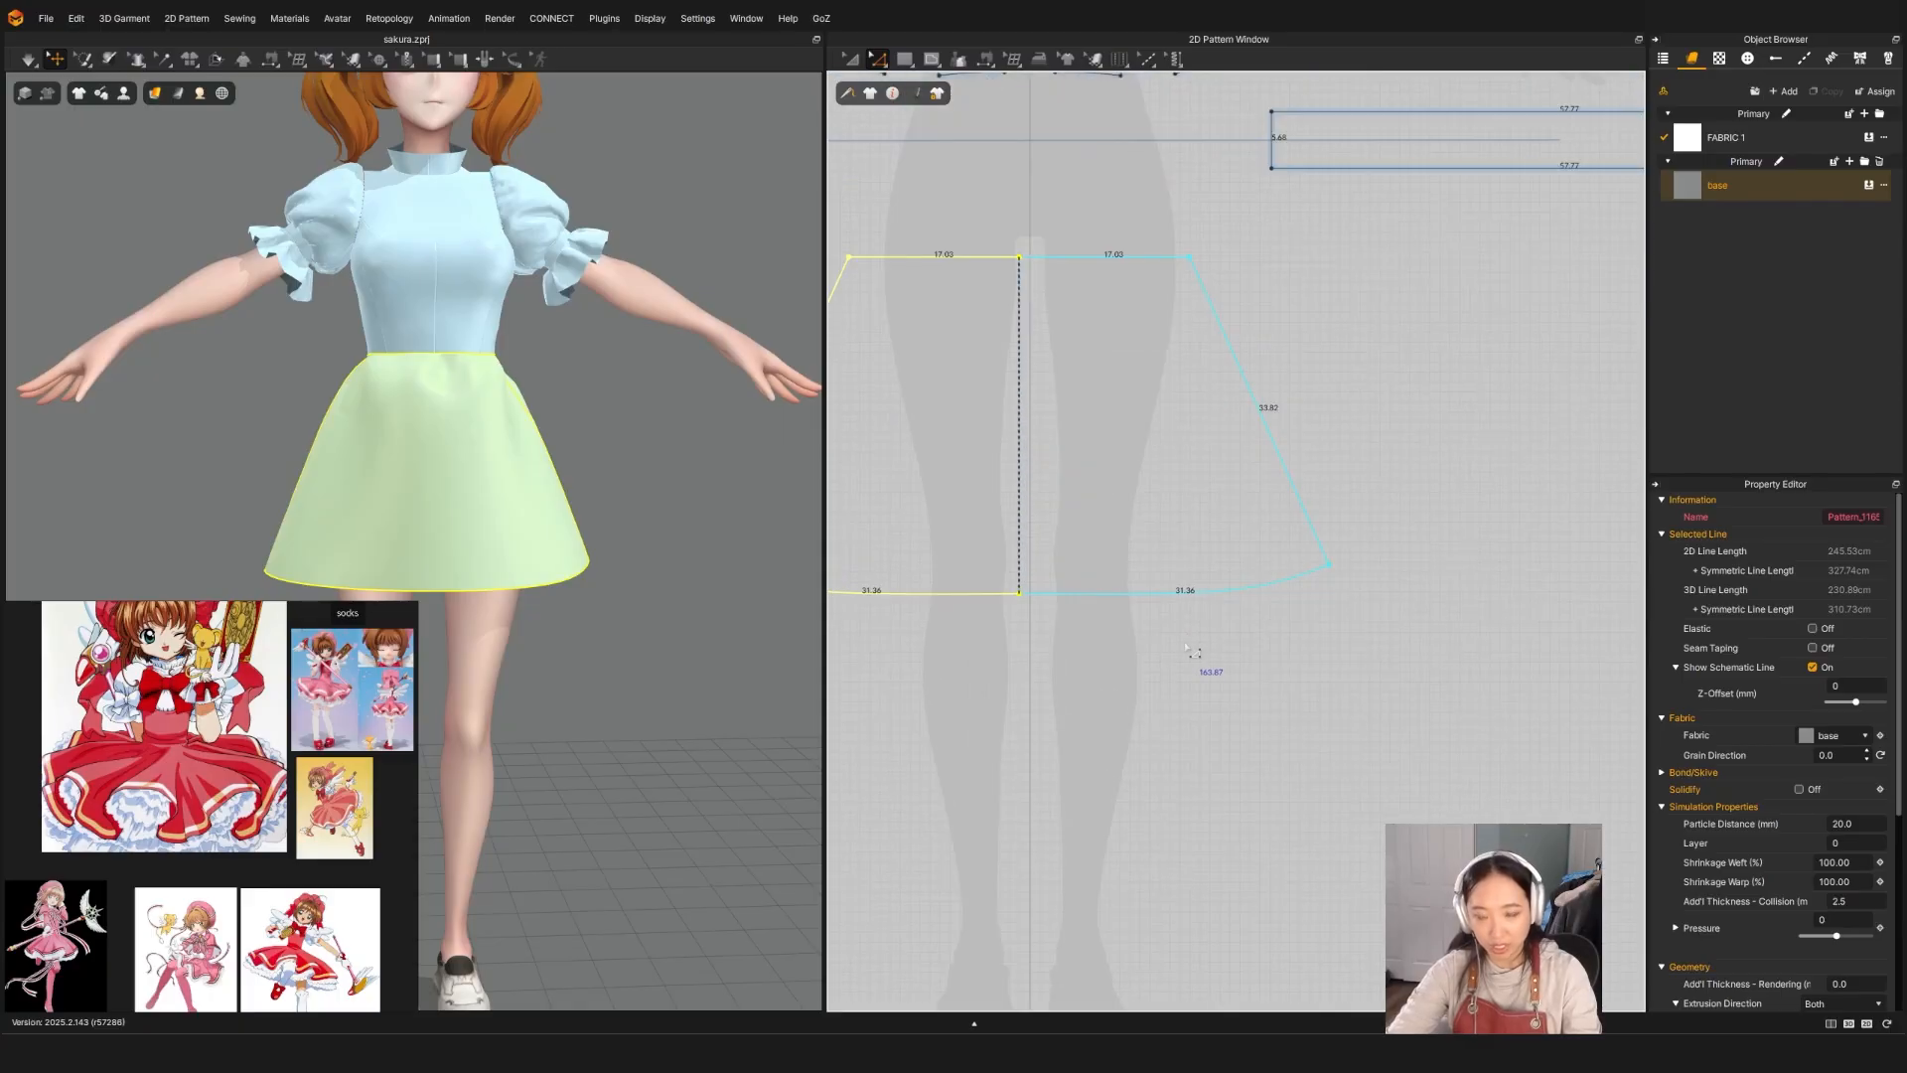
key(v)
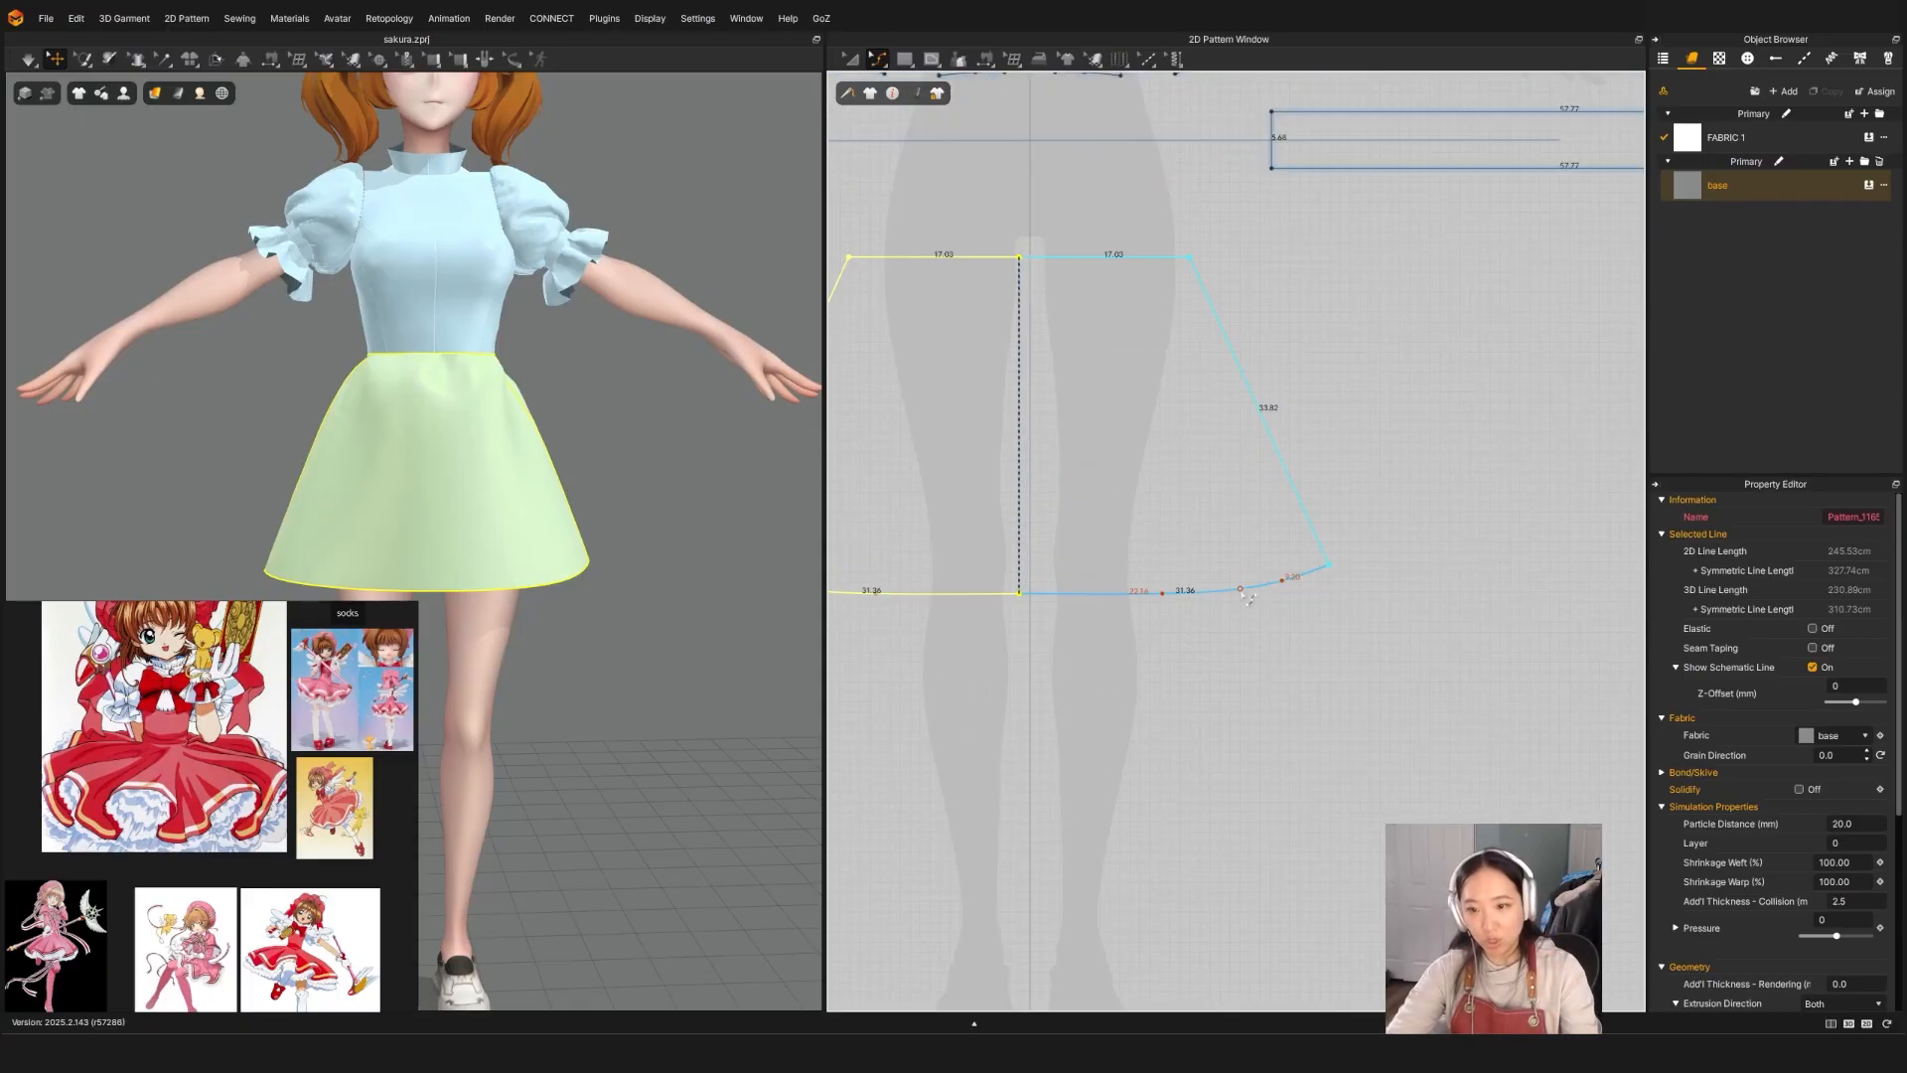
scroll(1158, 594, up, 2)
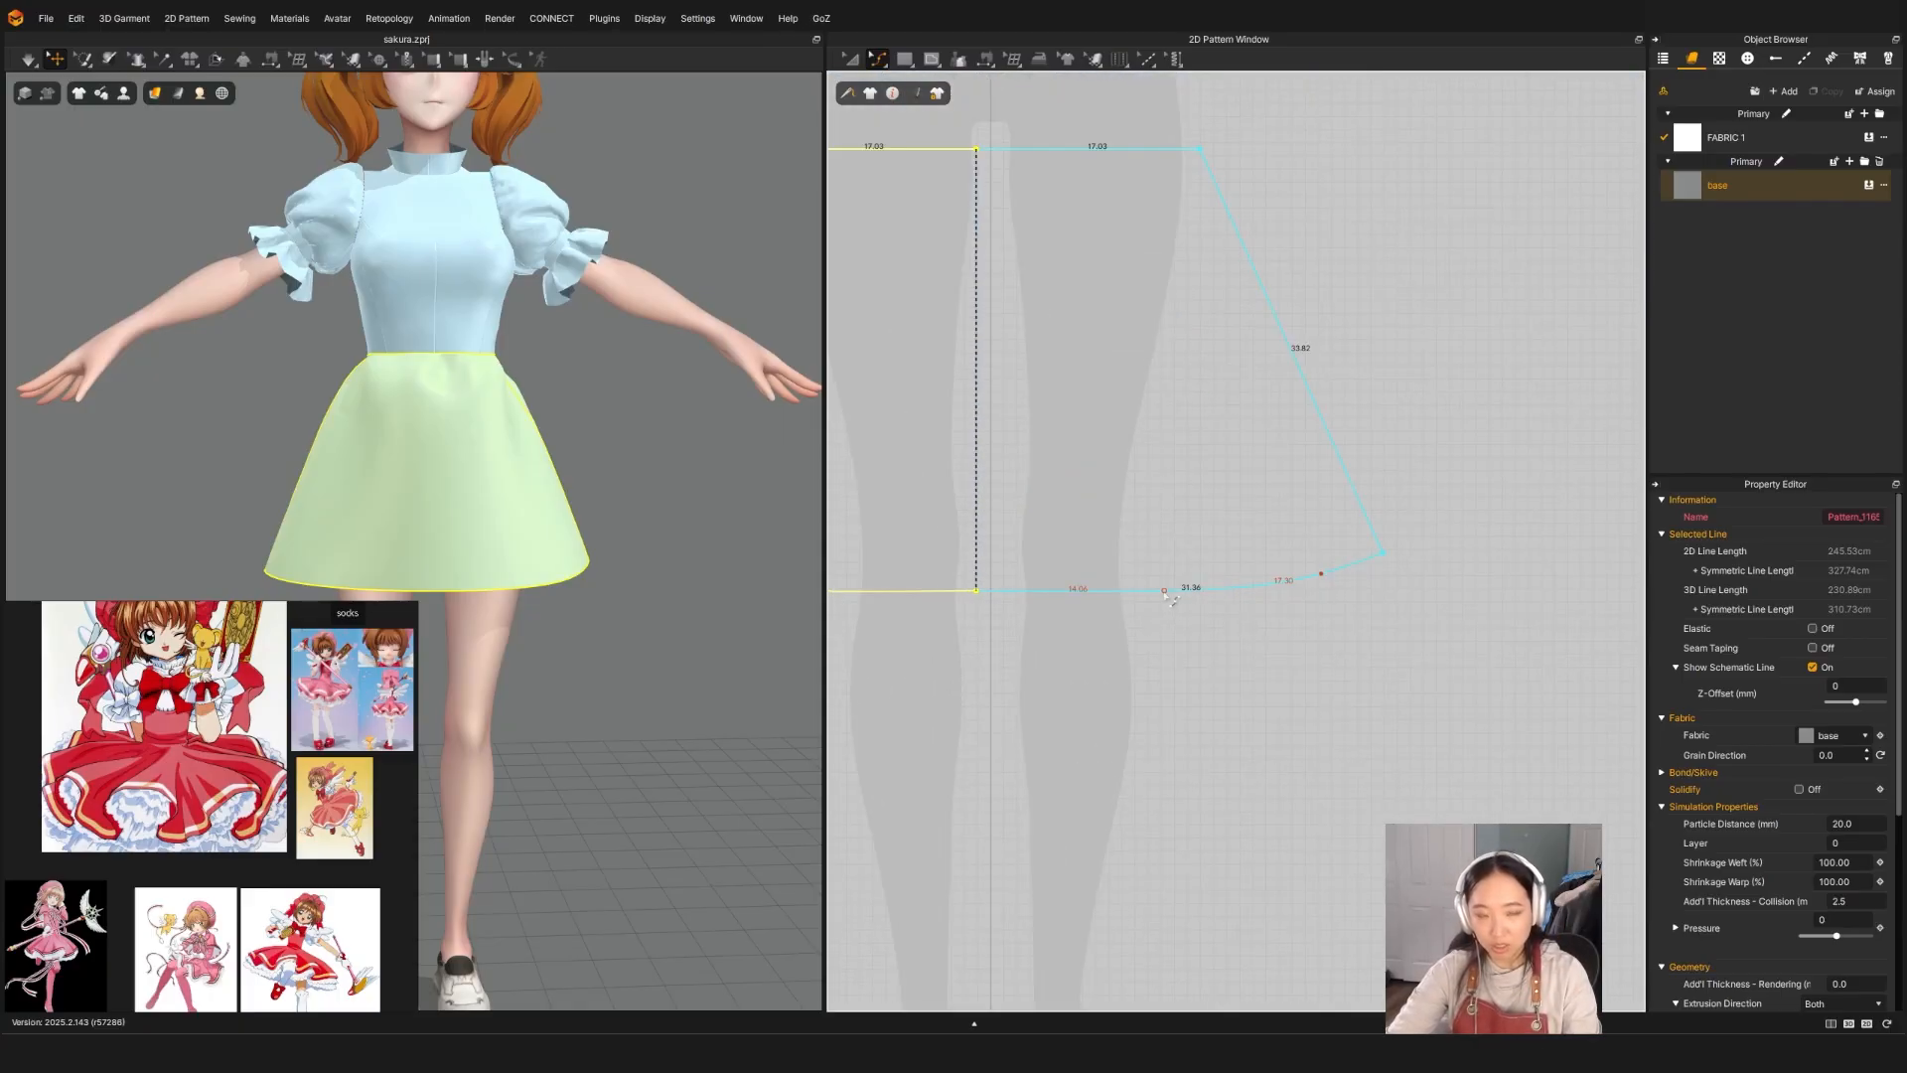
scroll(1167, 594, down, 5)
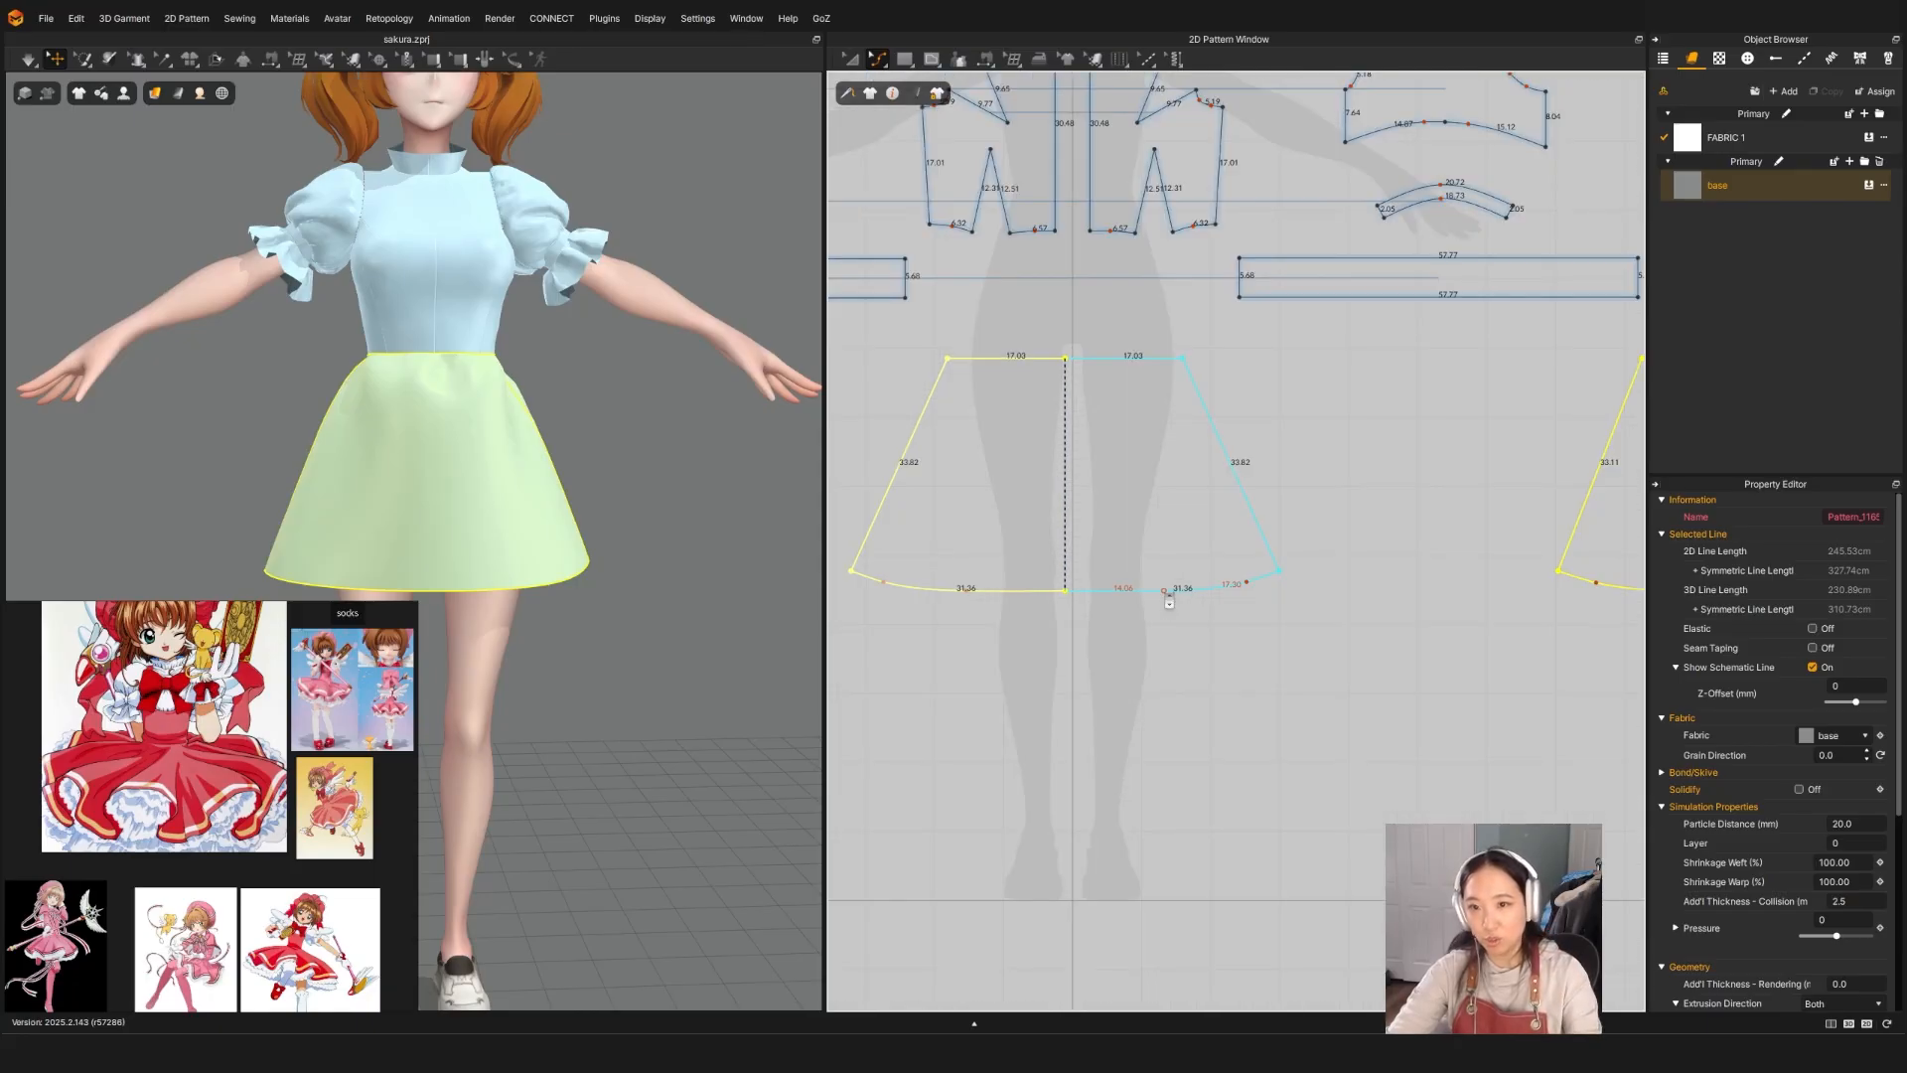
right_drag(1296, 724, 1248, 726)
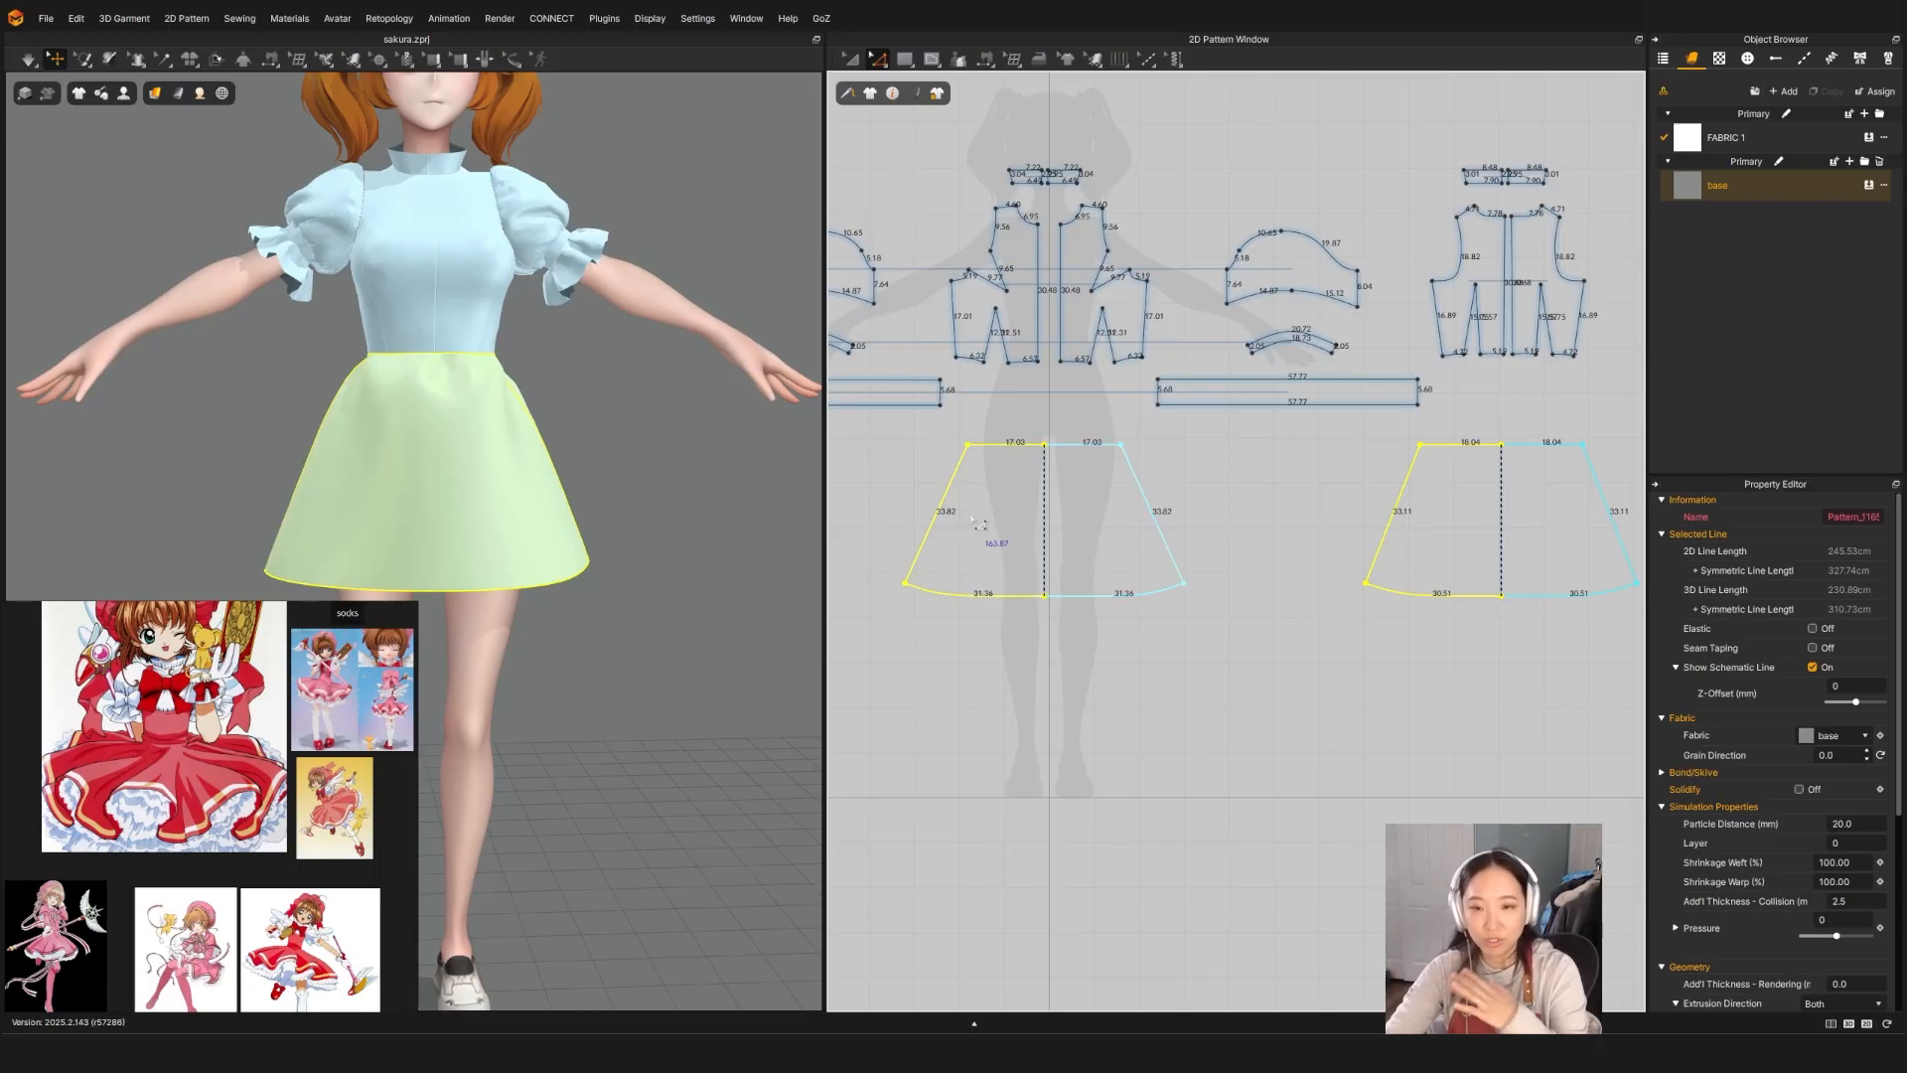
Step: Start offsetting the front and back skirt hem edges together as internal lines, consulting the reference image's ruffled hem
click(979, 594)
right_click(979, 596)
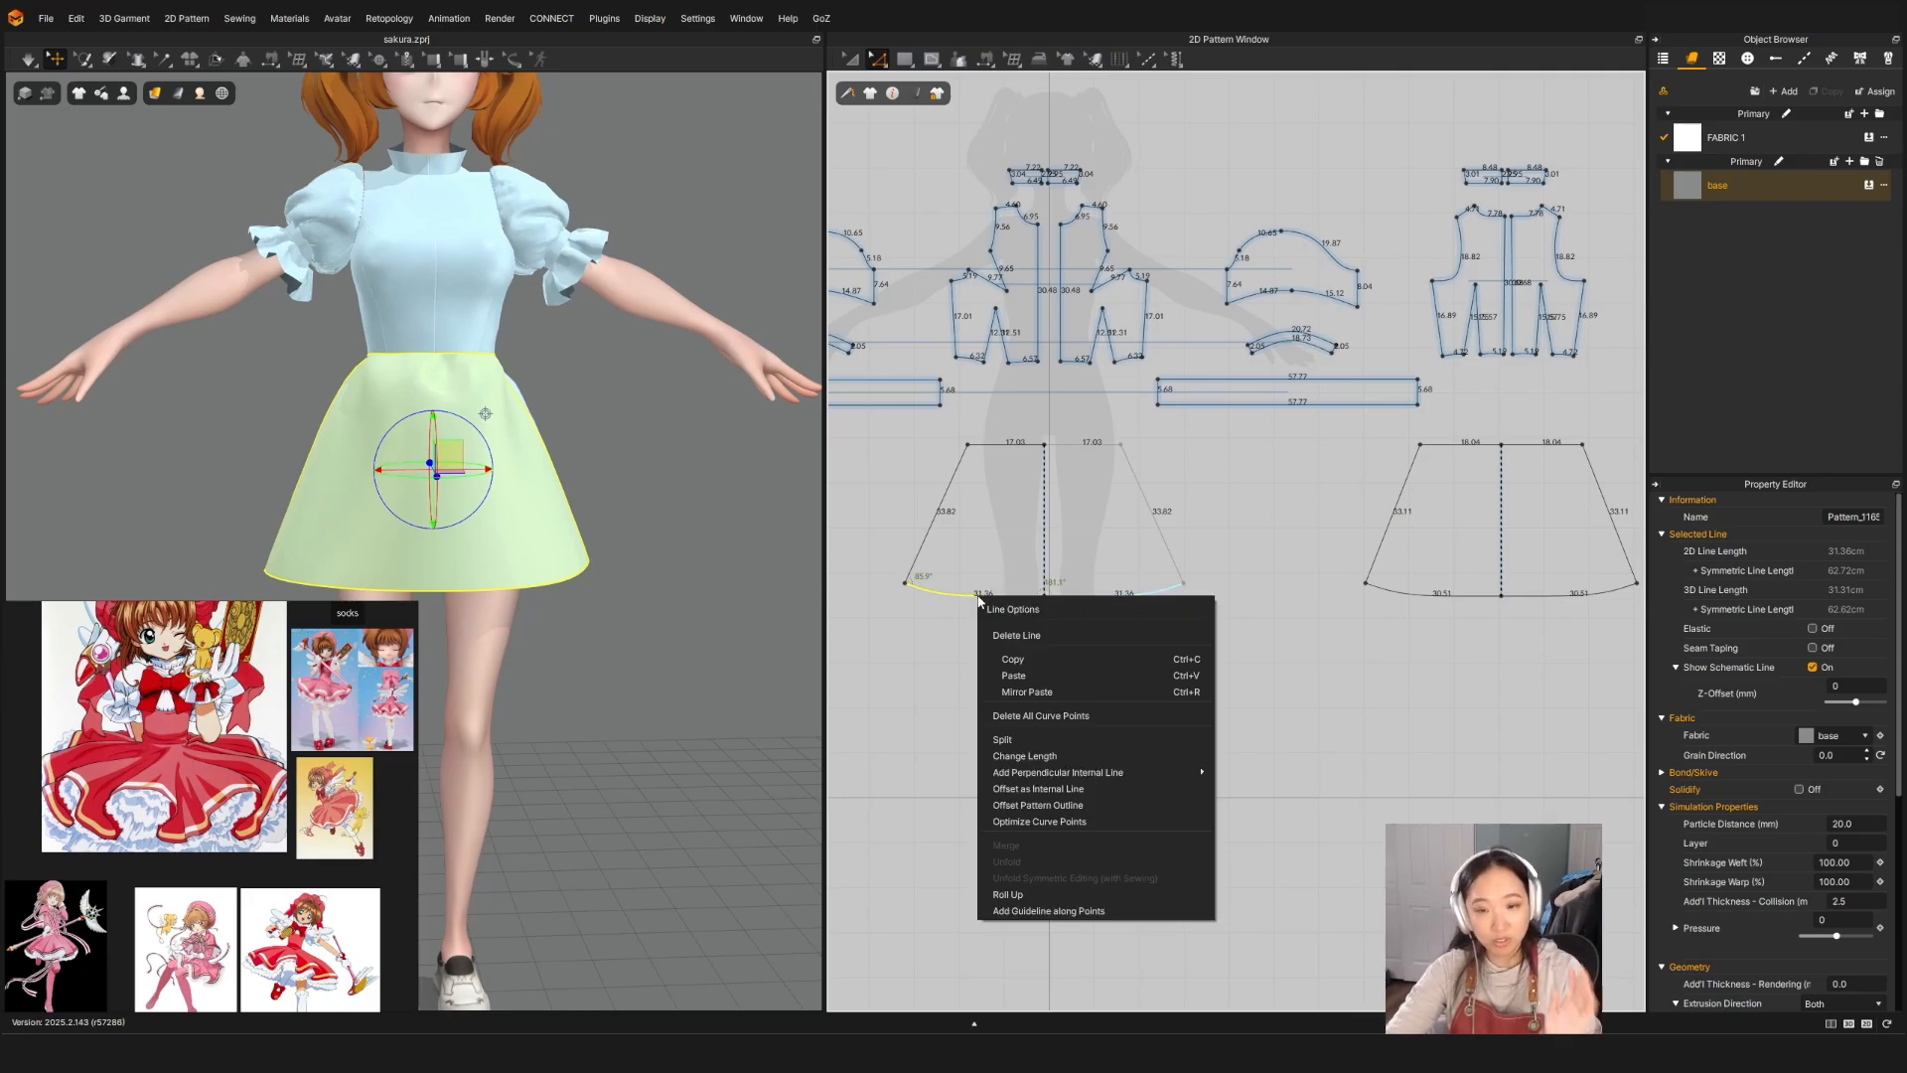
click(1450, 619)
shift+click(1433, 596)
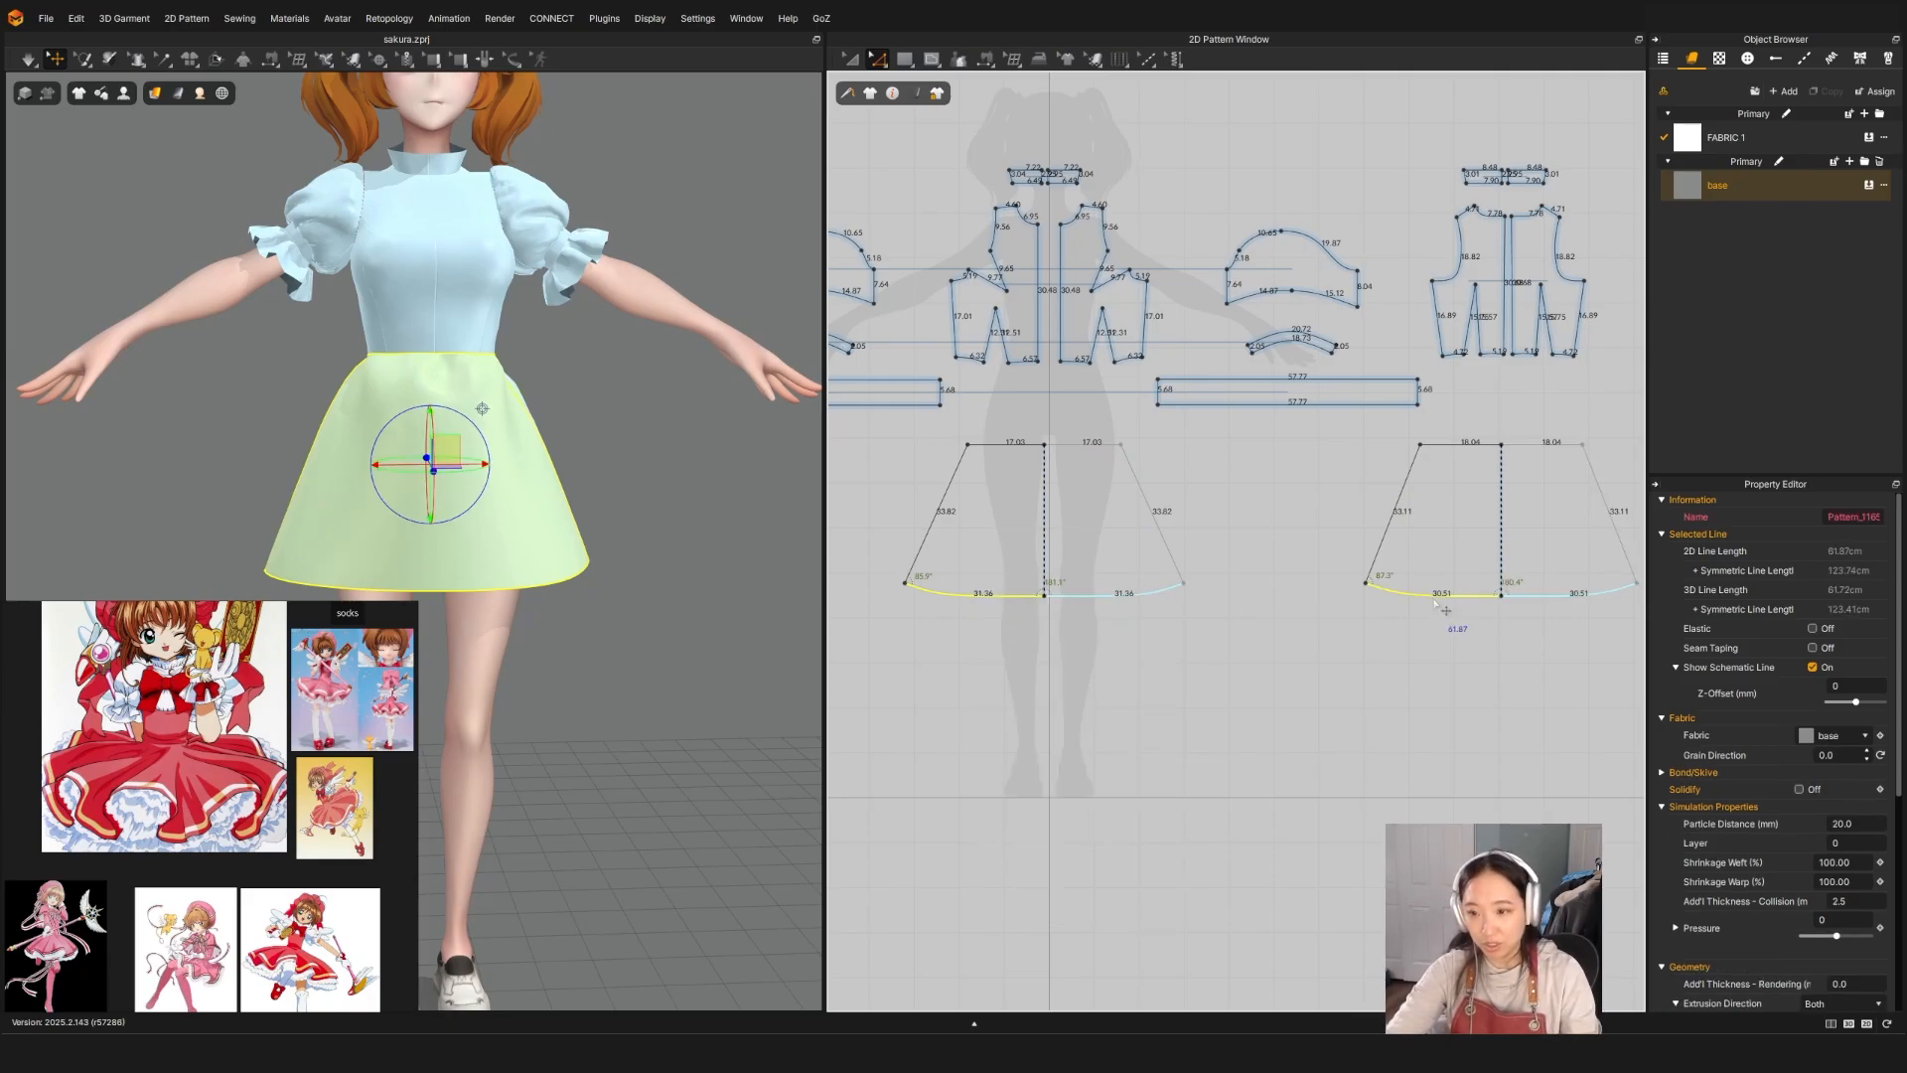
right_click(1435, 598)
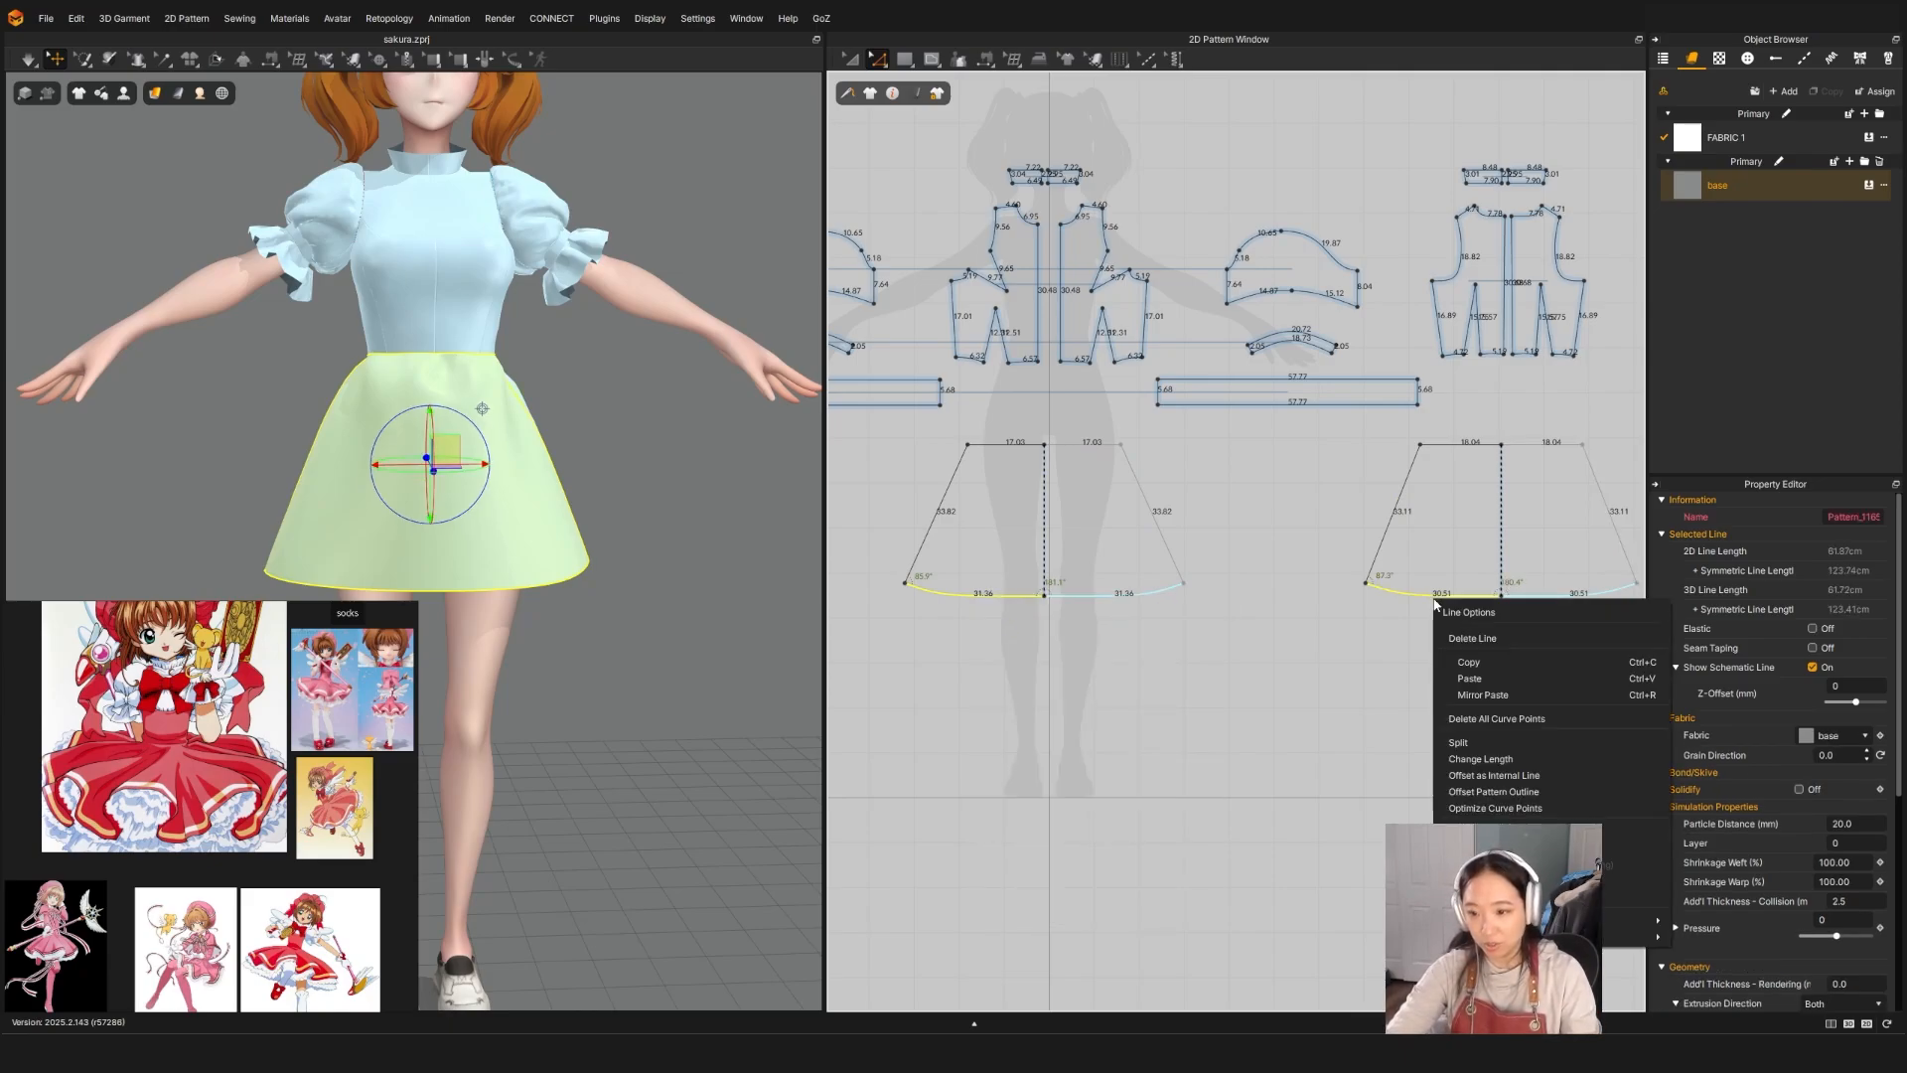
click(1480, 776)
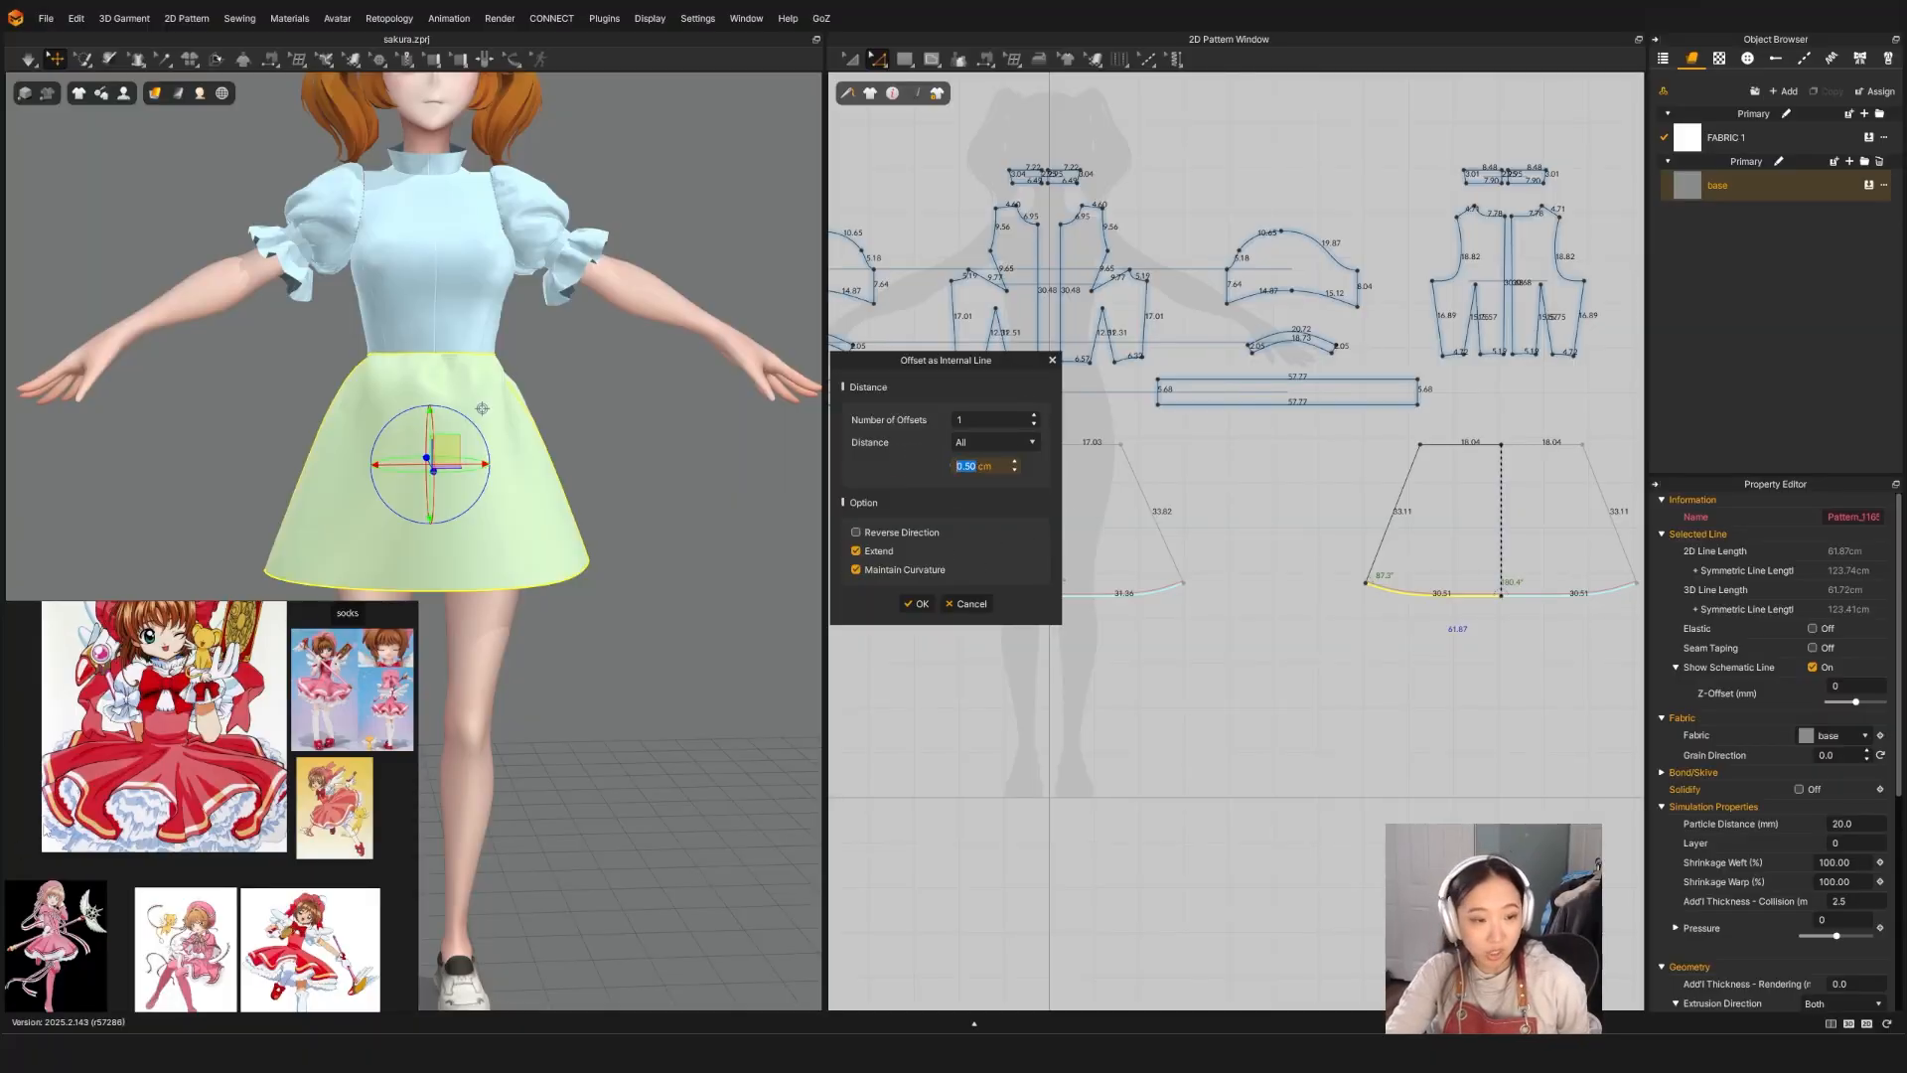
scroll(176, 837, up, 5)
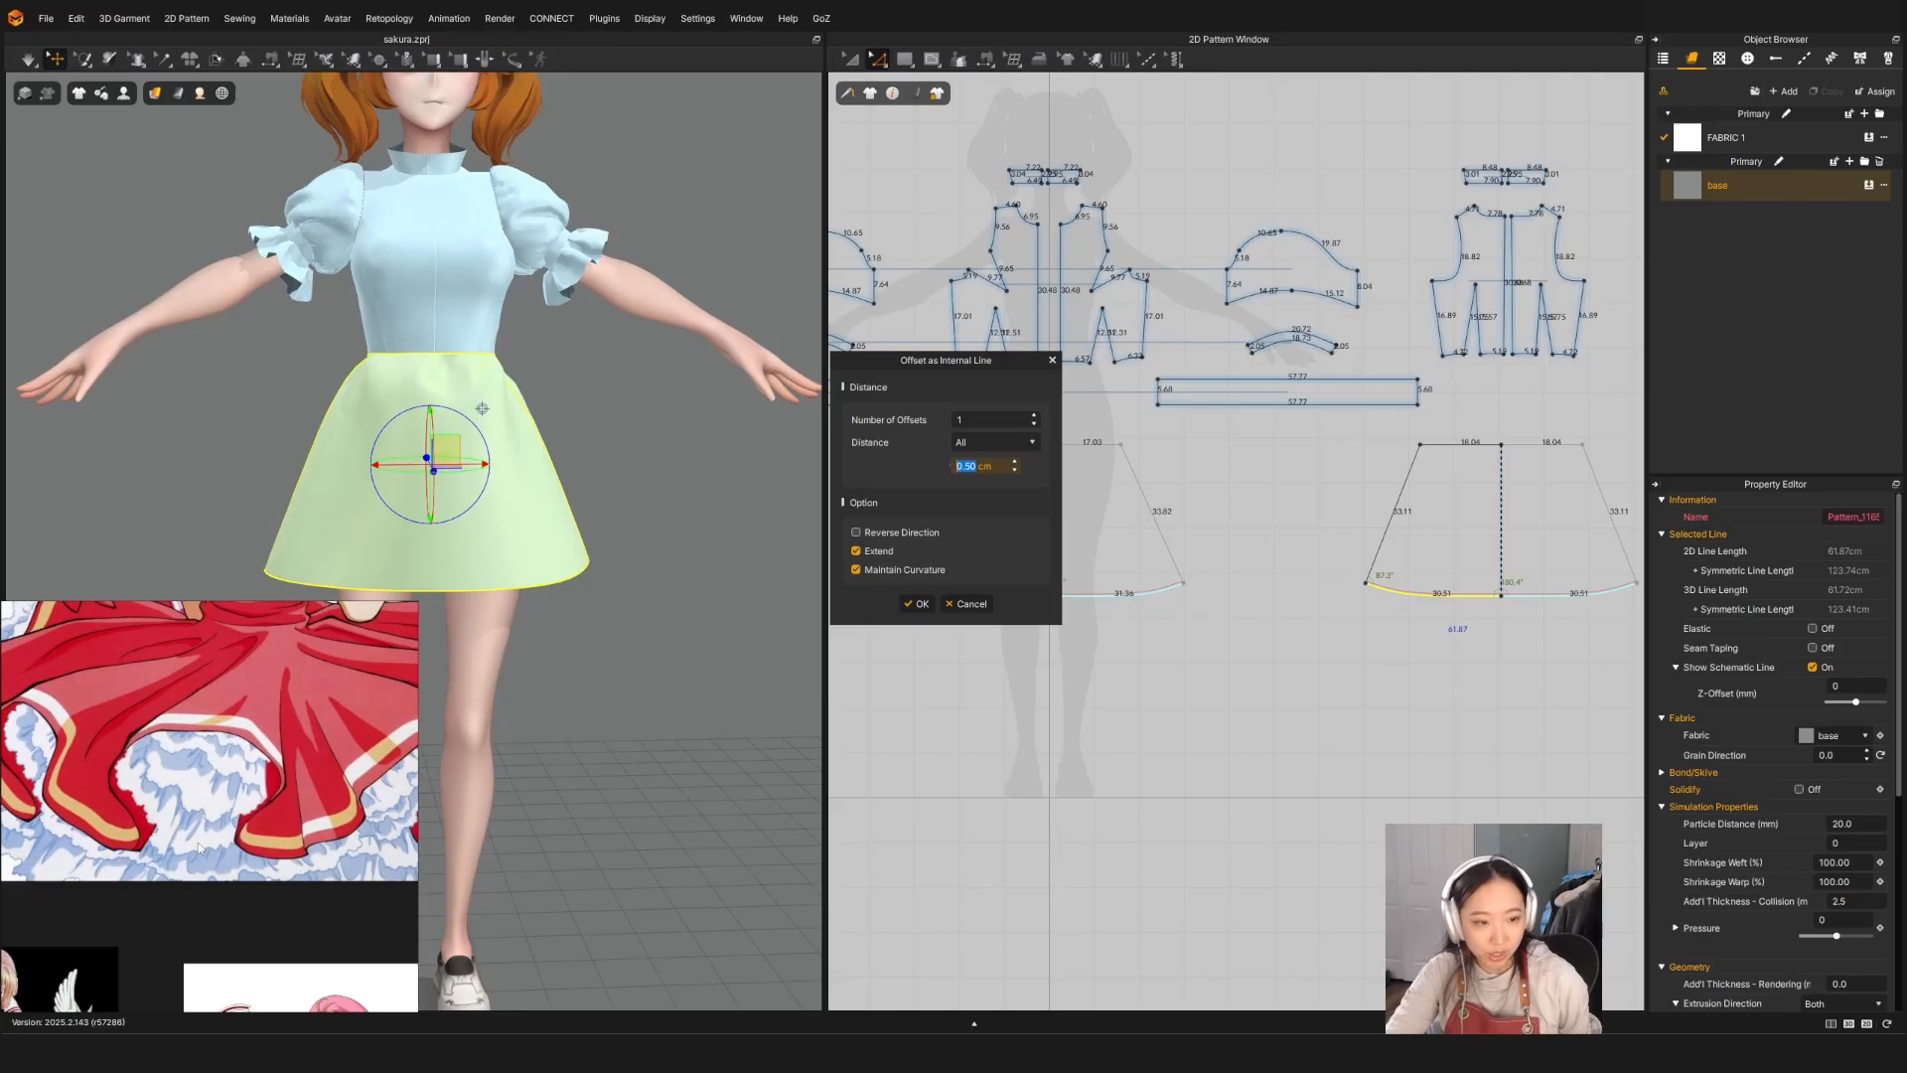
Step: Offset the front and back skirt hem edges as 6 internal lines spaced 4 cm apart, with Extend and Maintain Curvature on
click(965, 417)
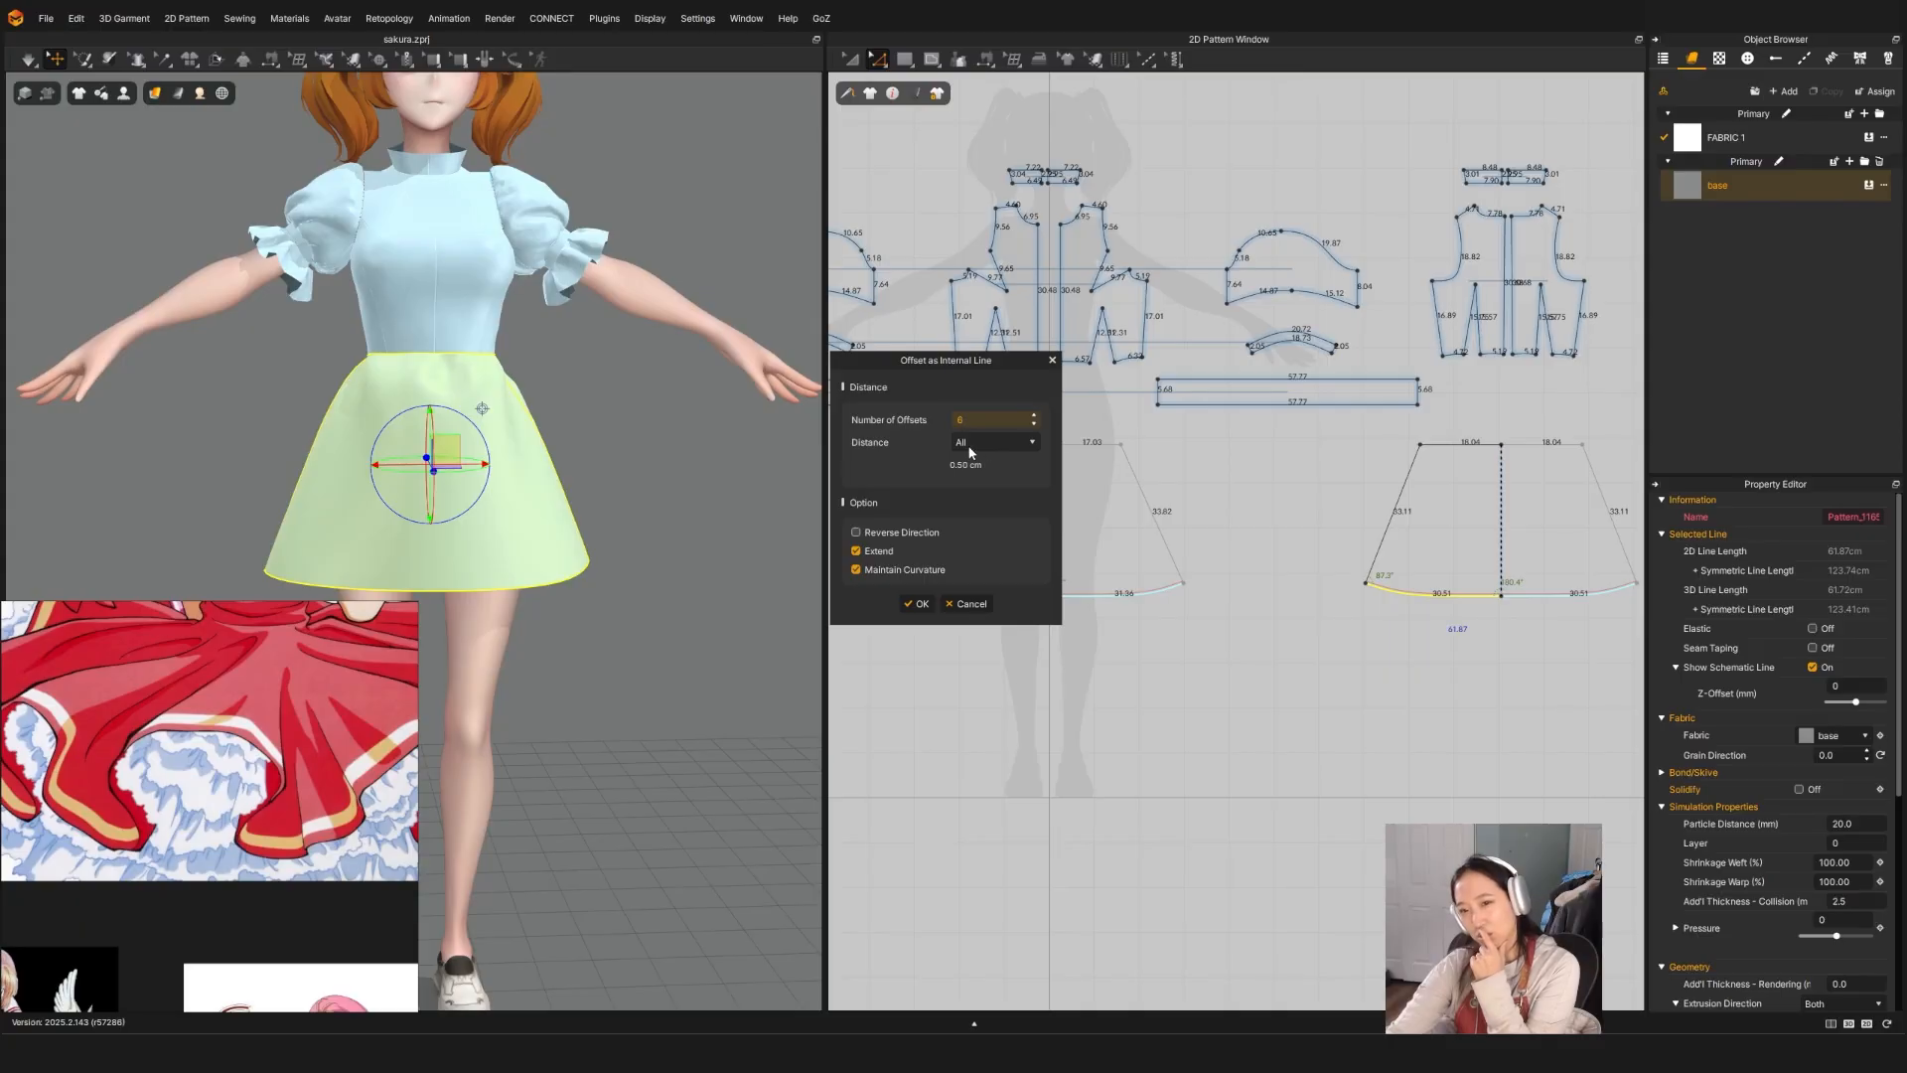
click(968, 465)
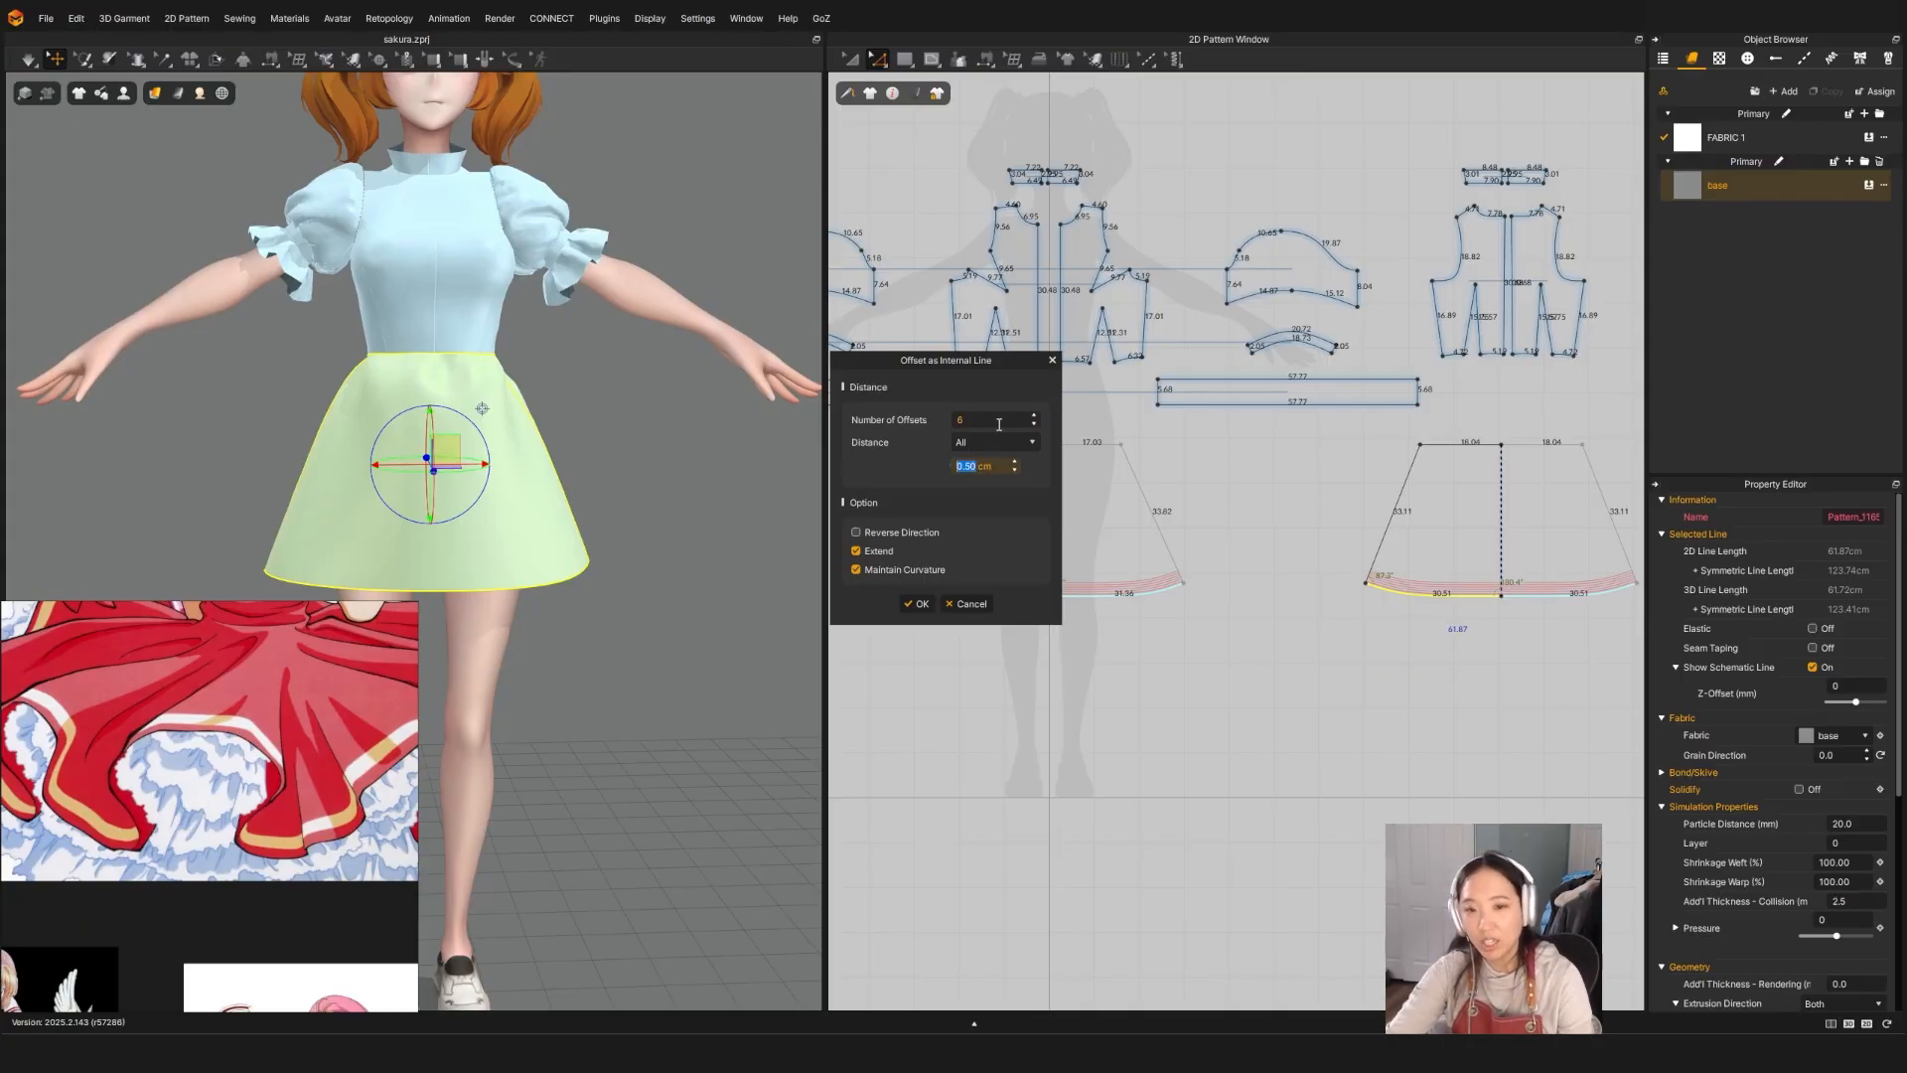
click(987, 440)
click(959, 505)
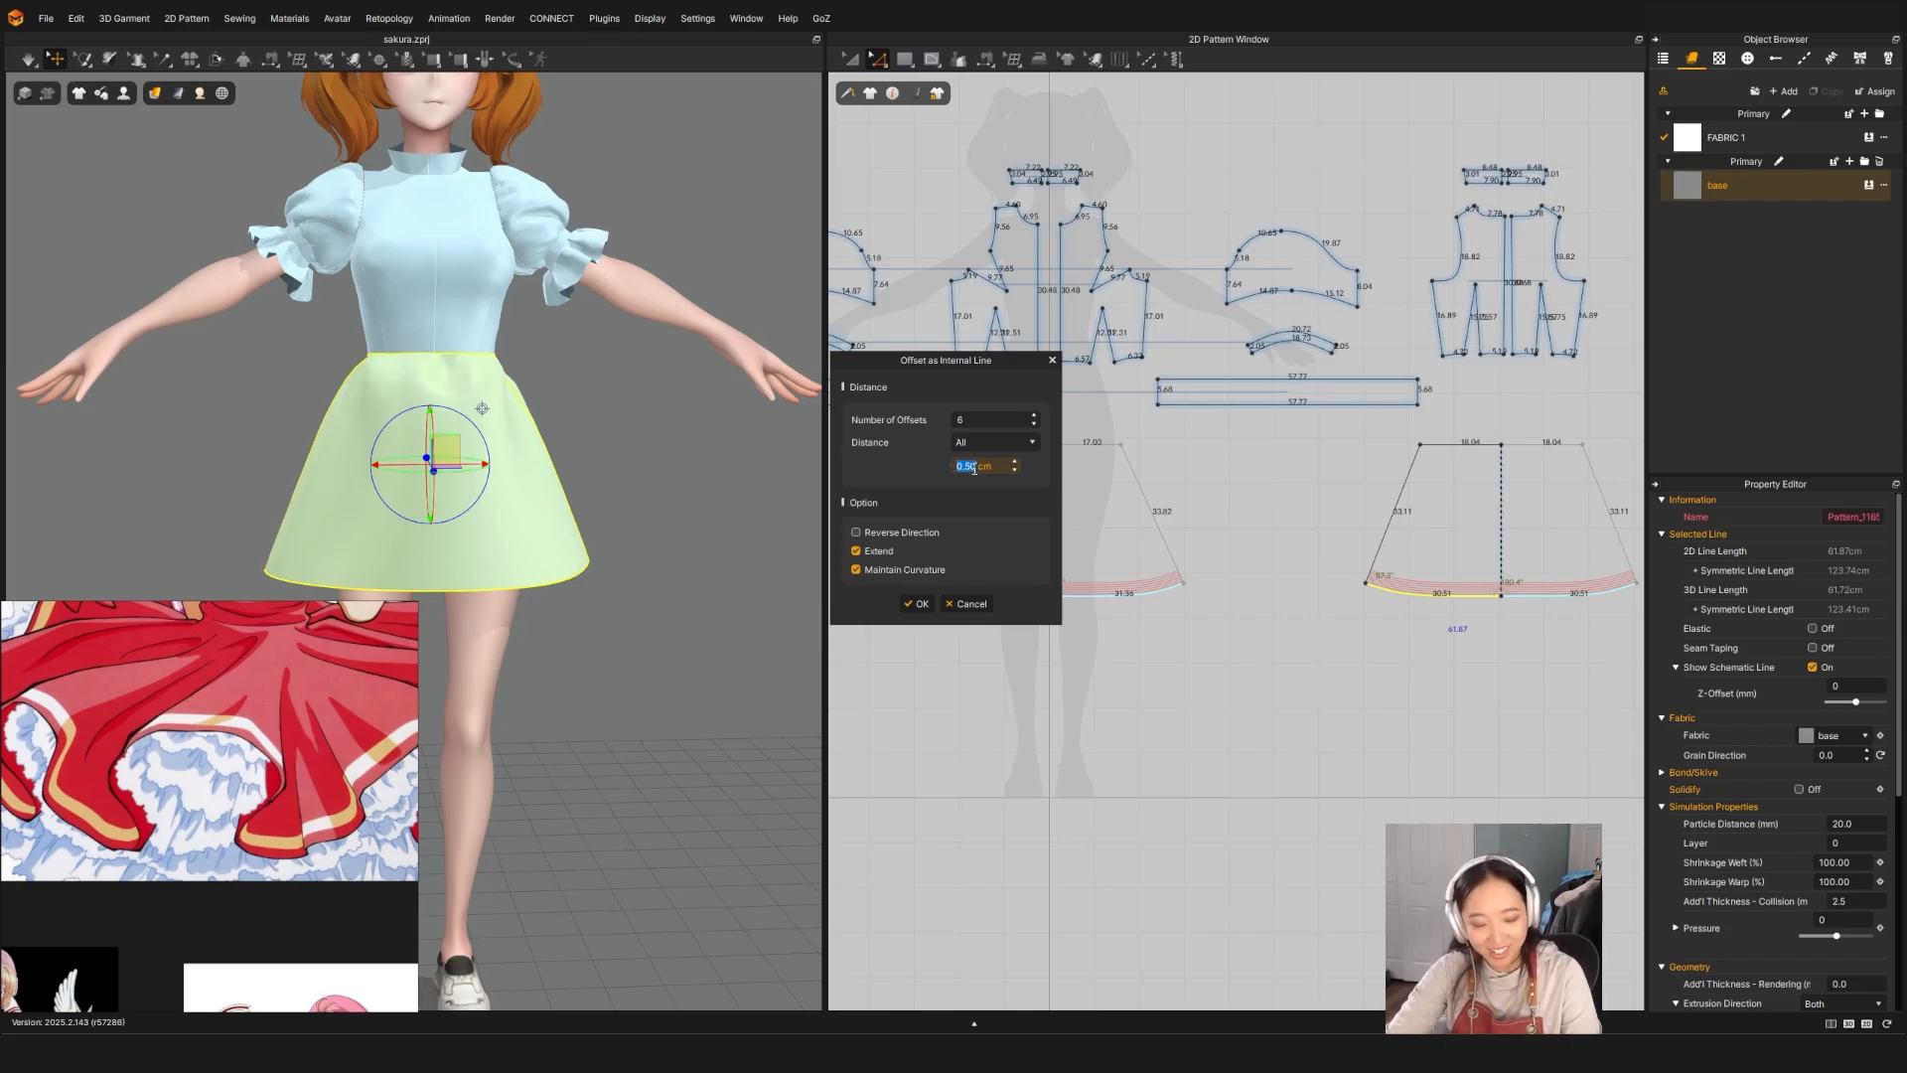
text(2)
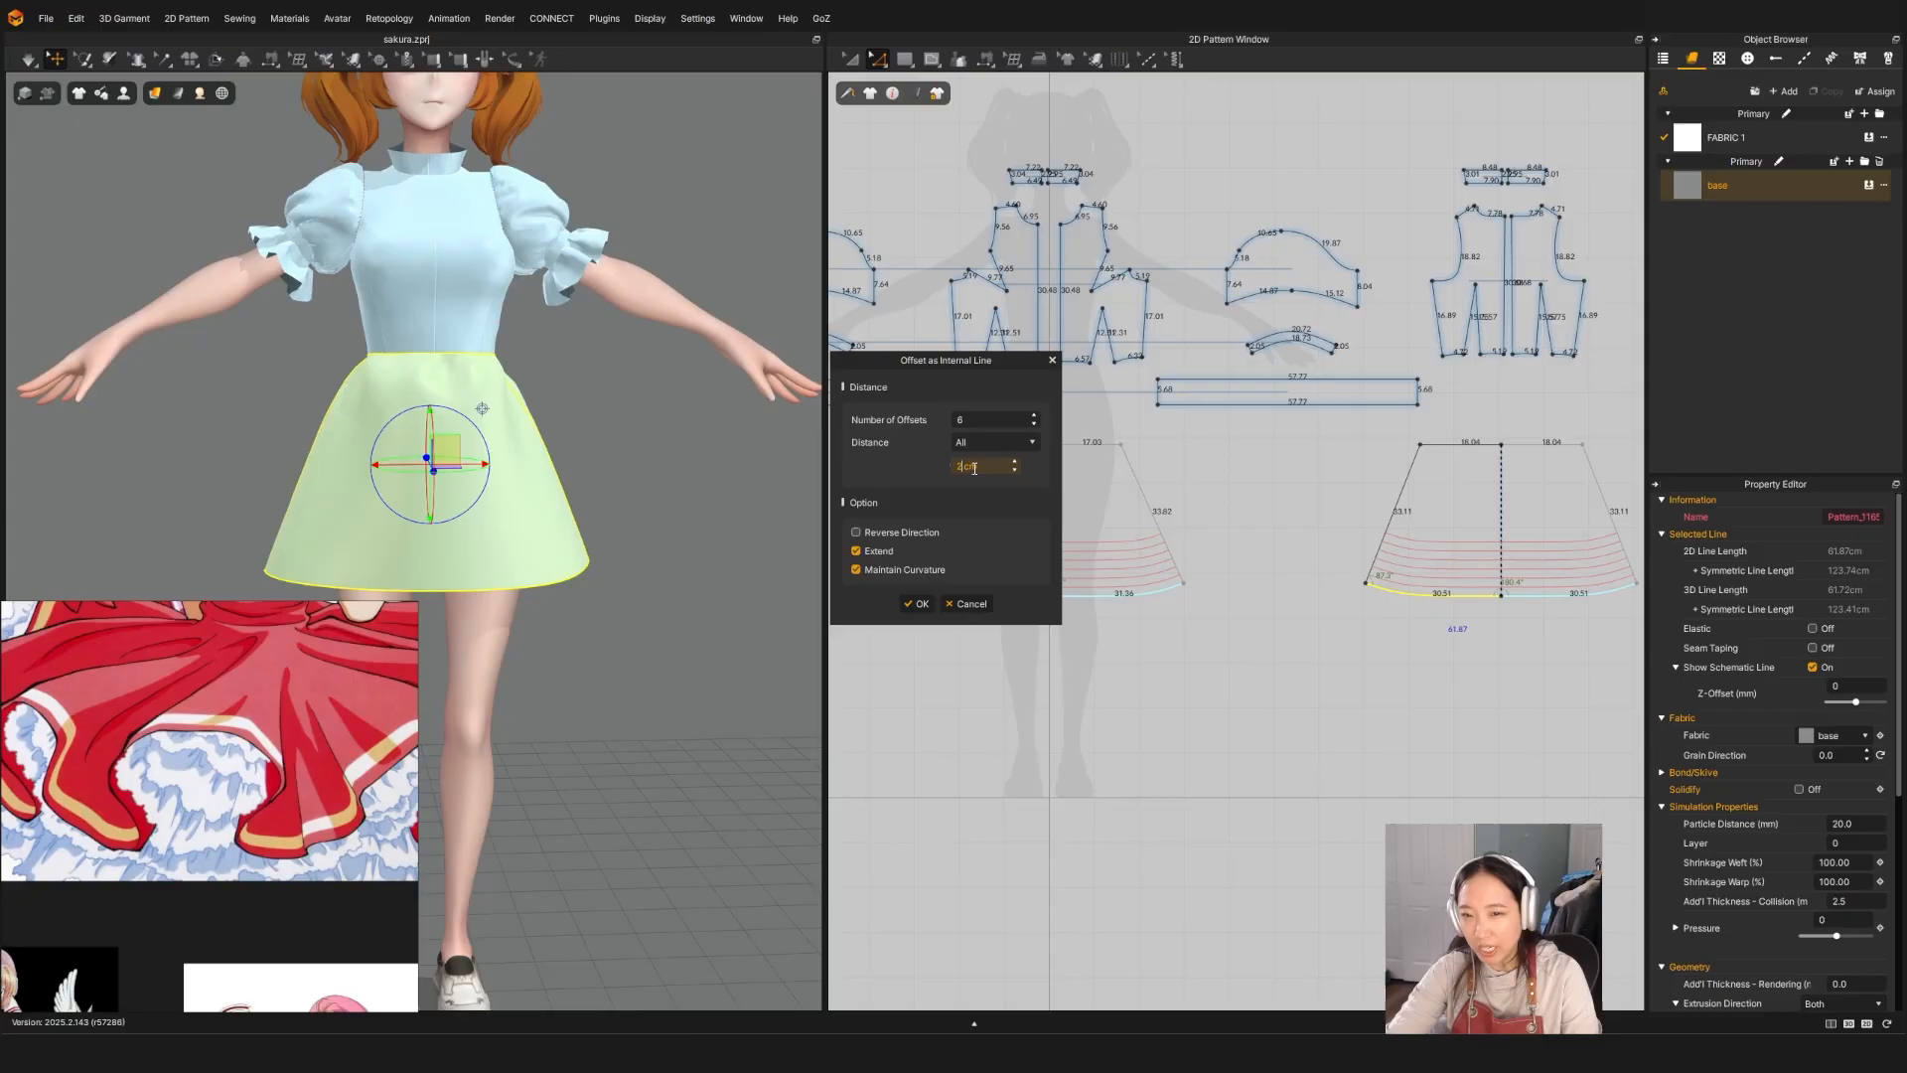
text(4)
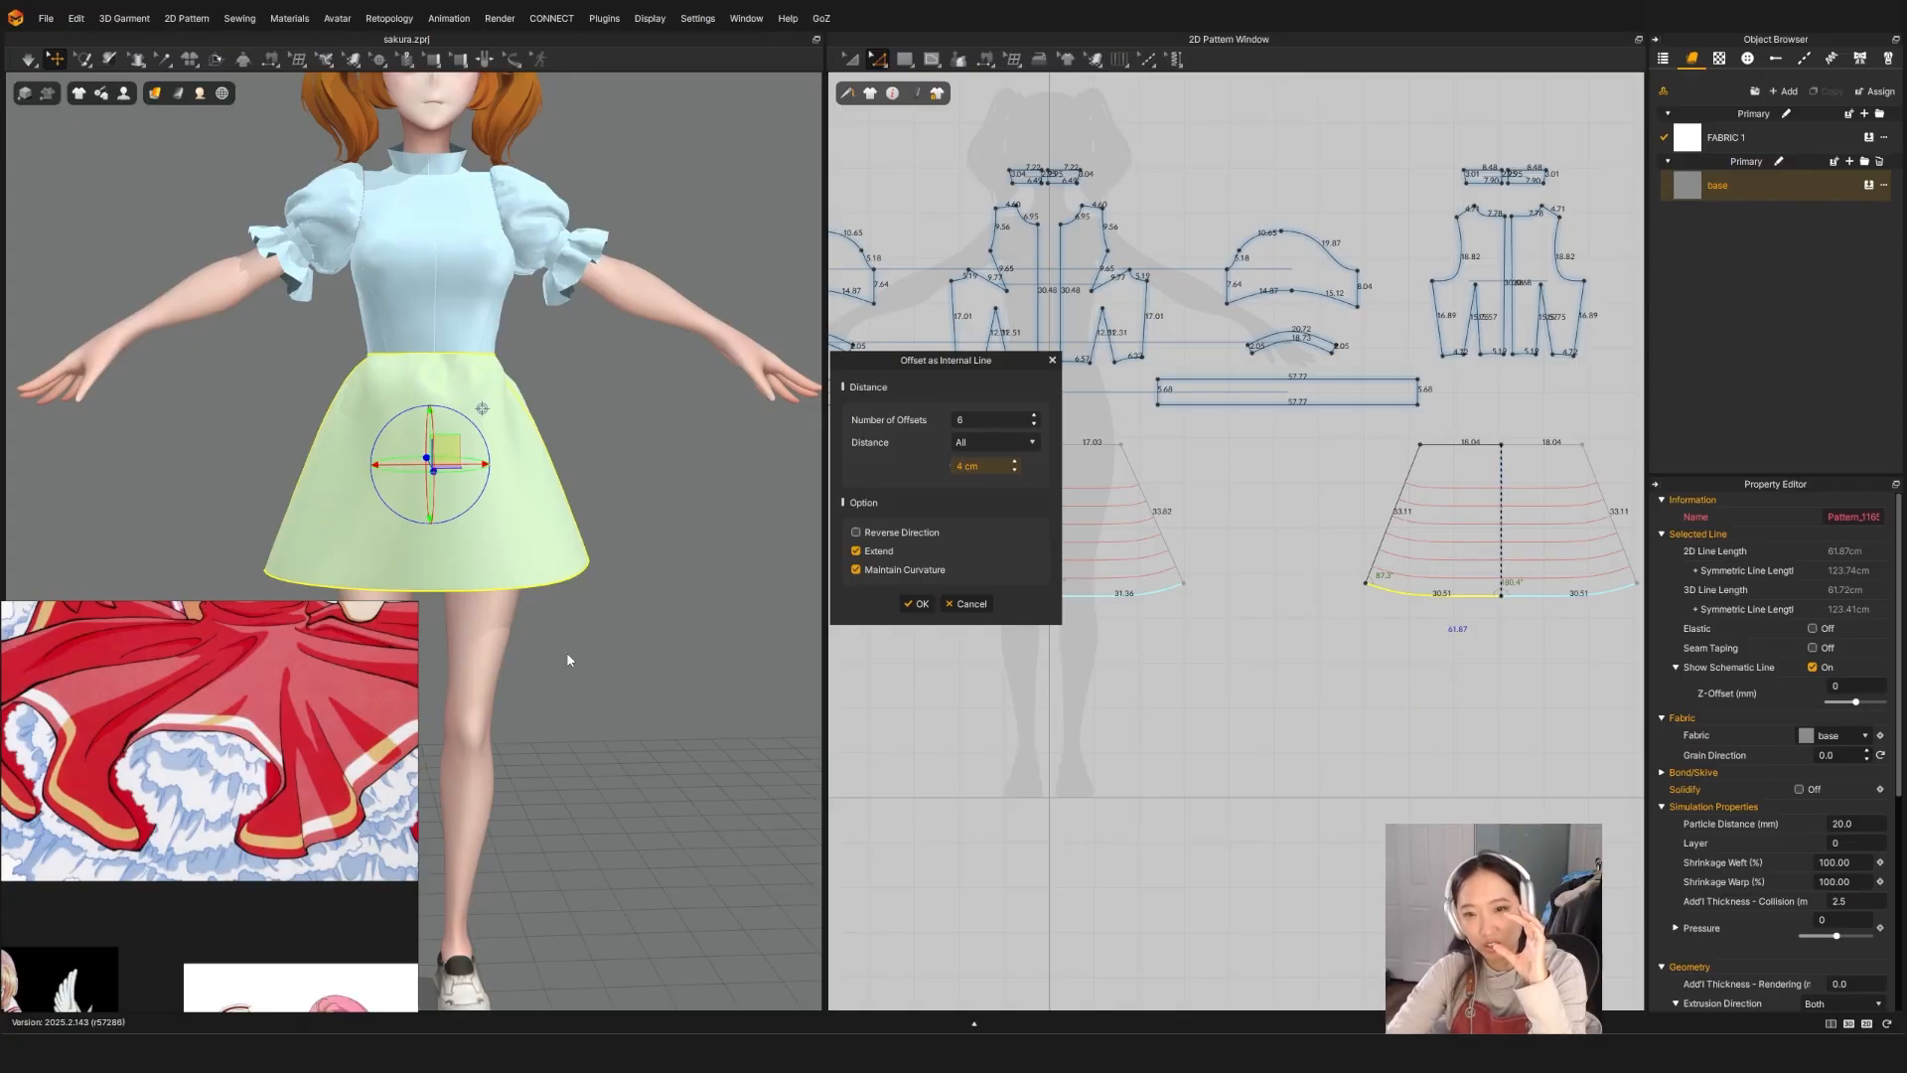
text(3)
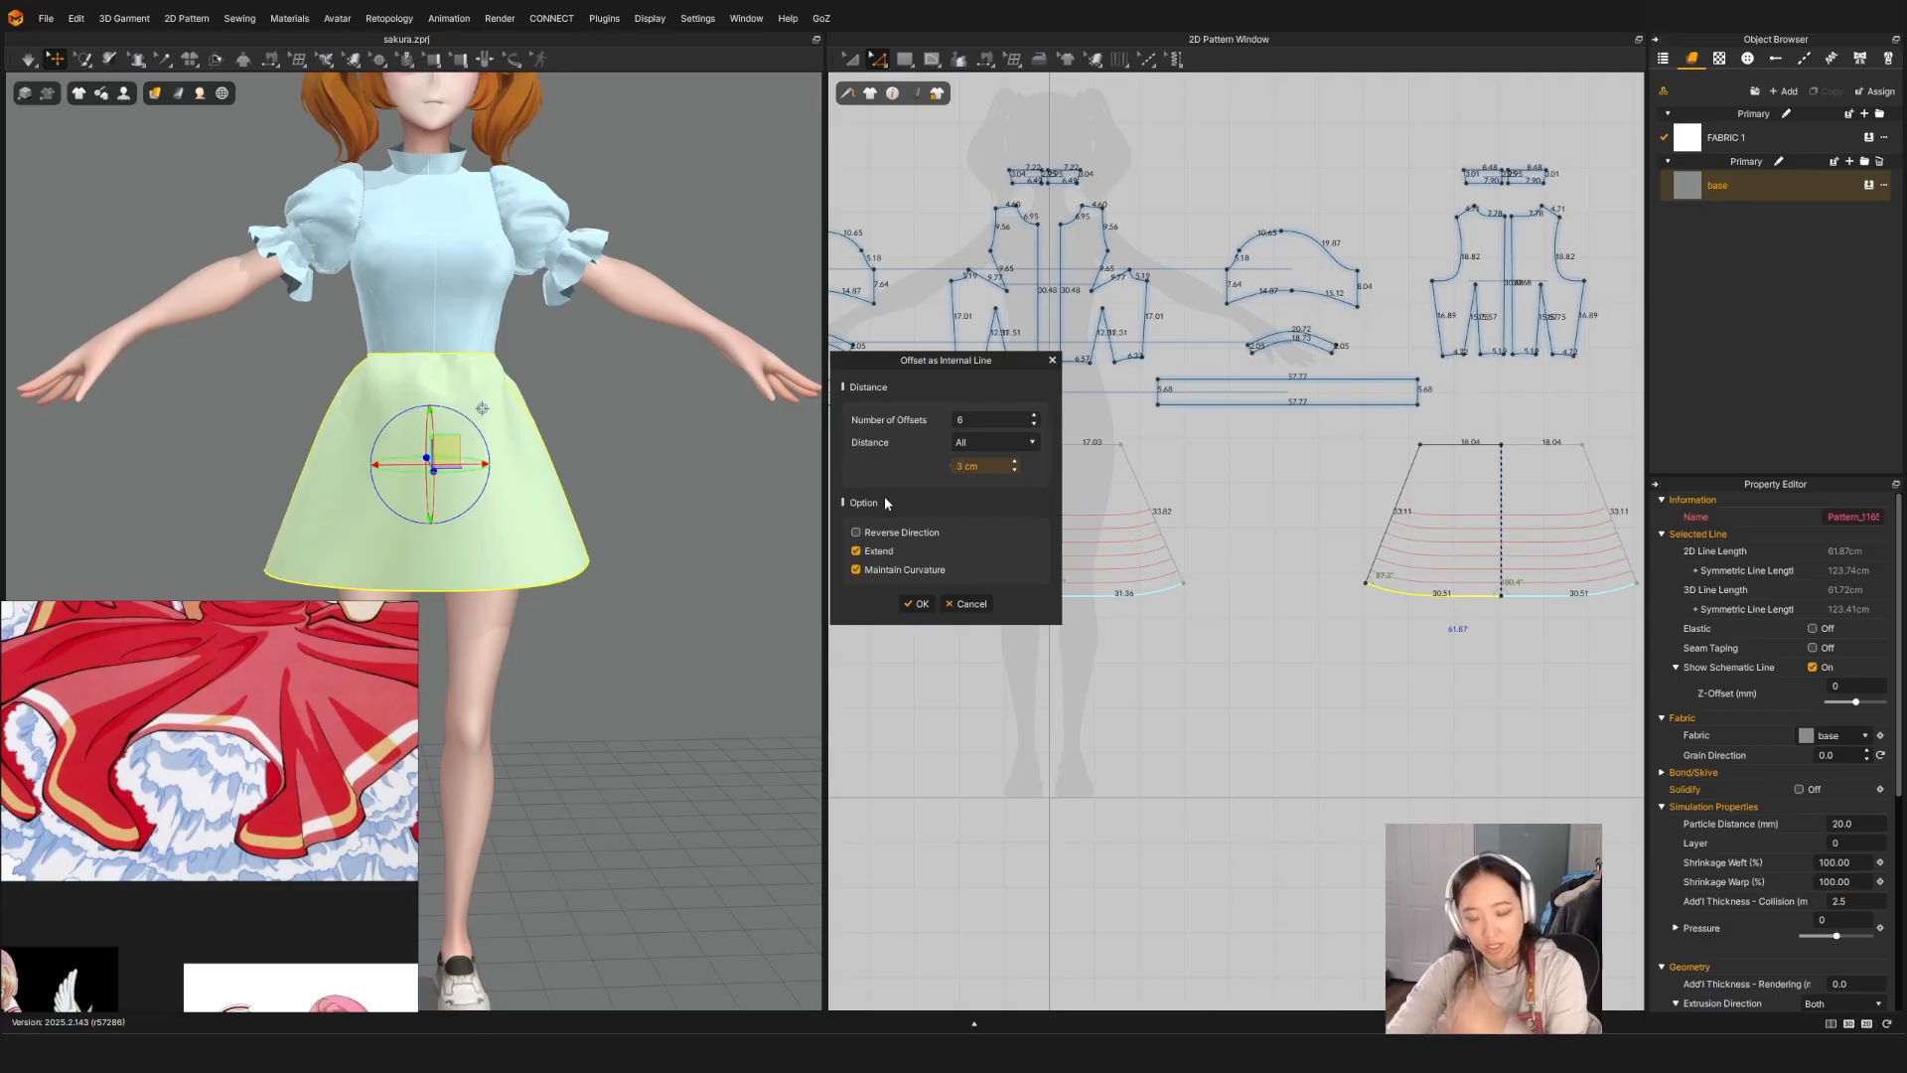
key(BackSpace)
text(4)
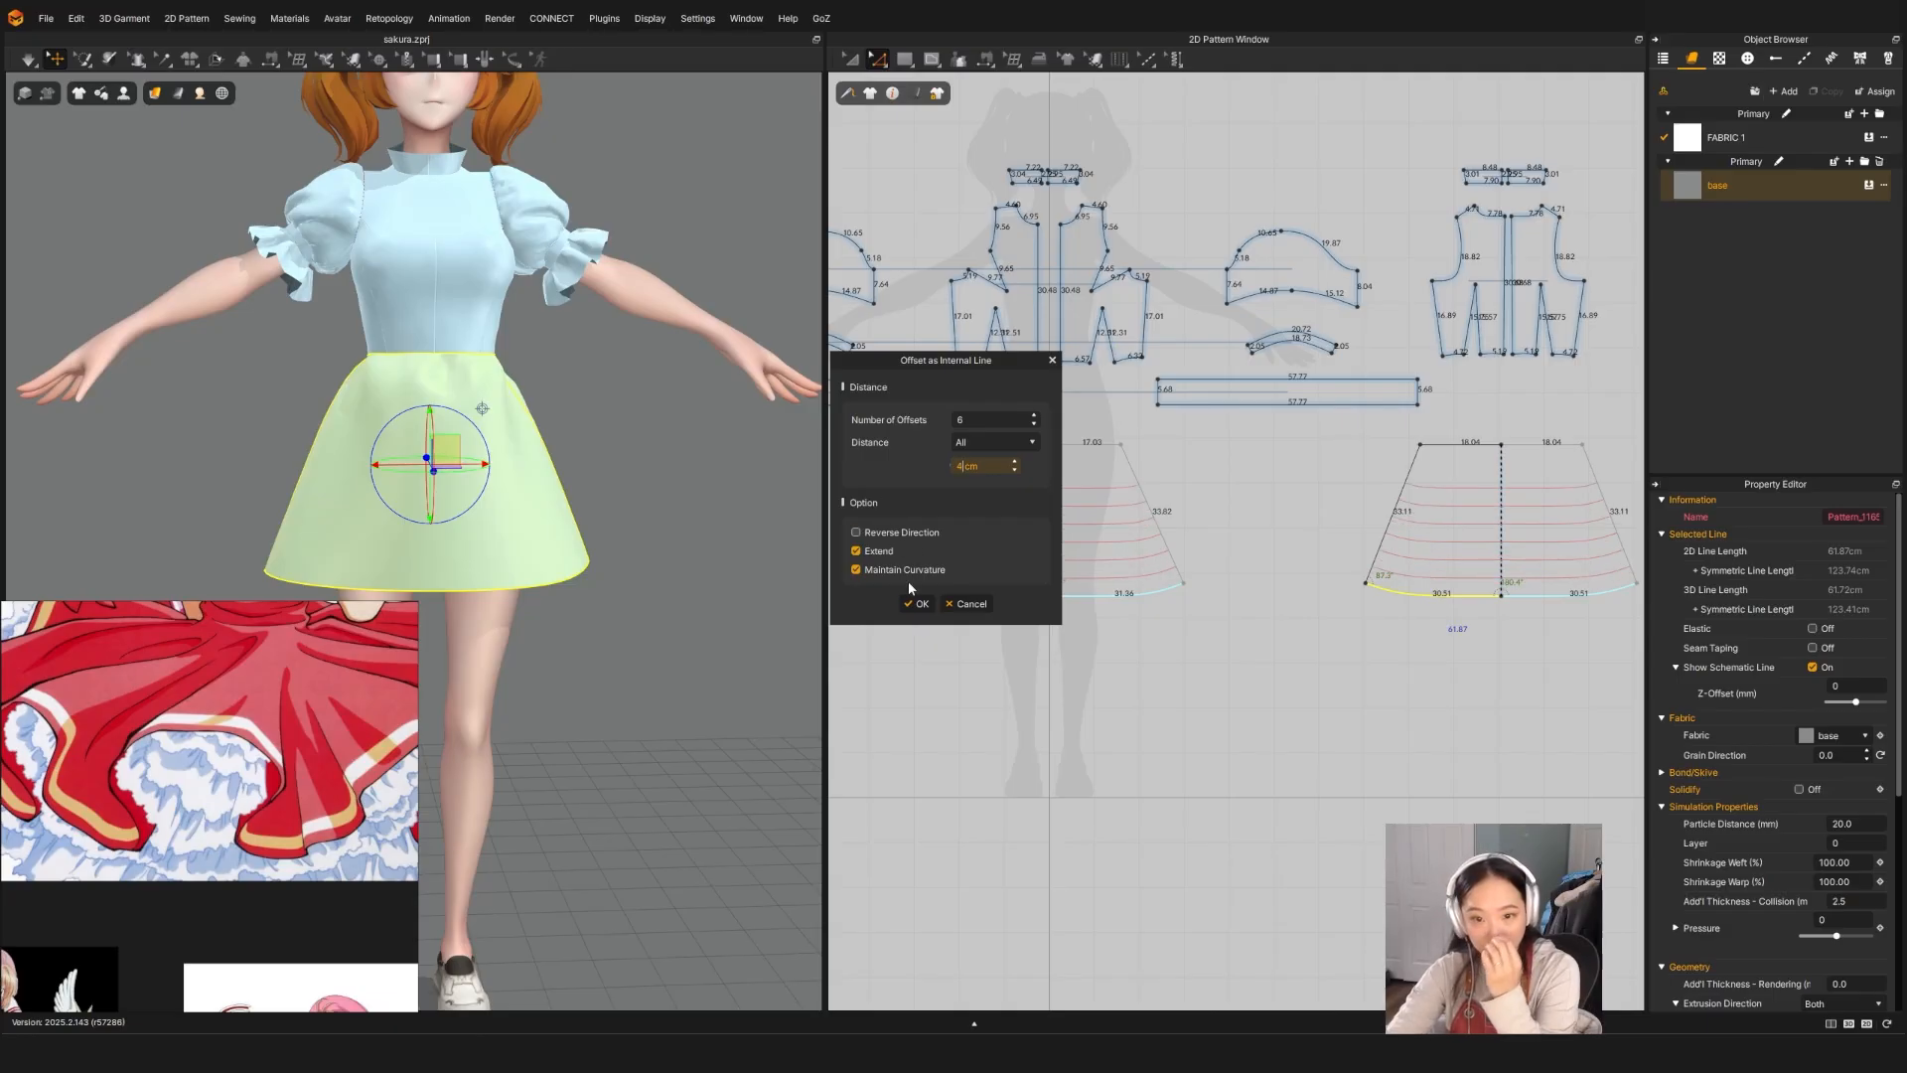
click(916, 603)
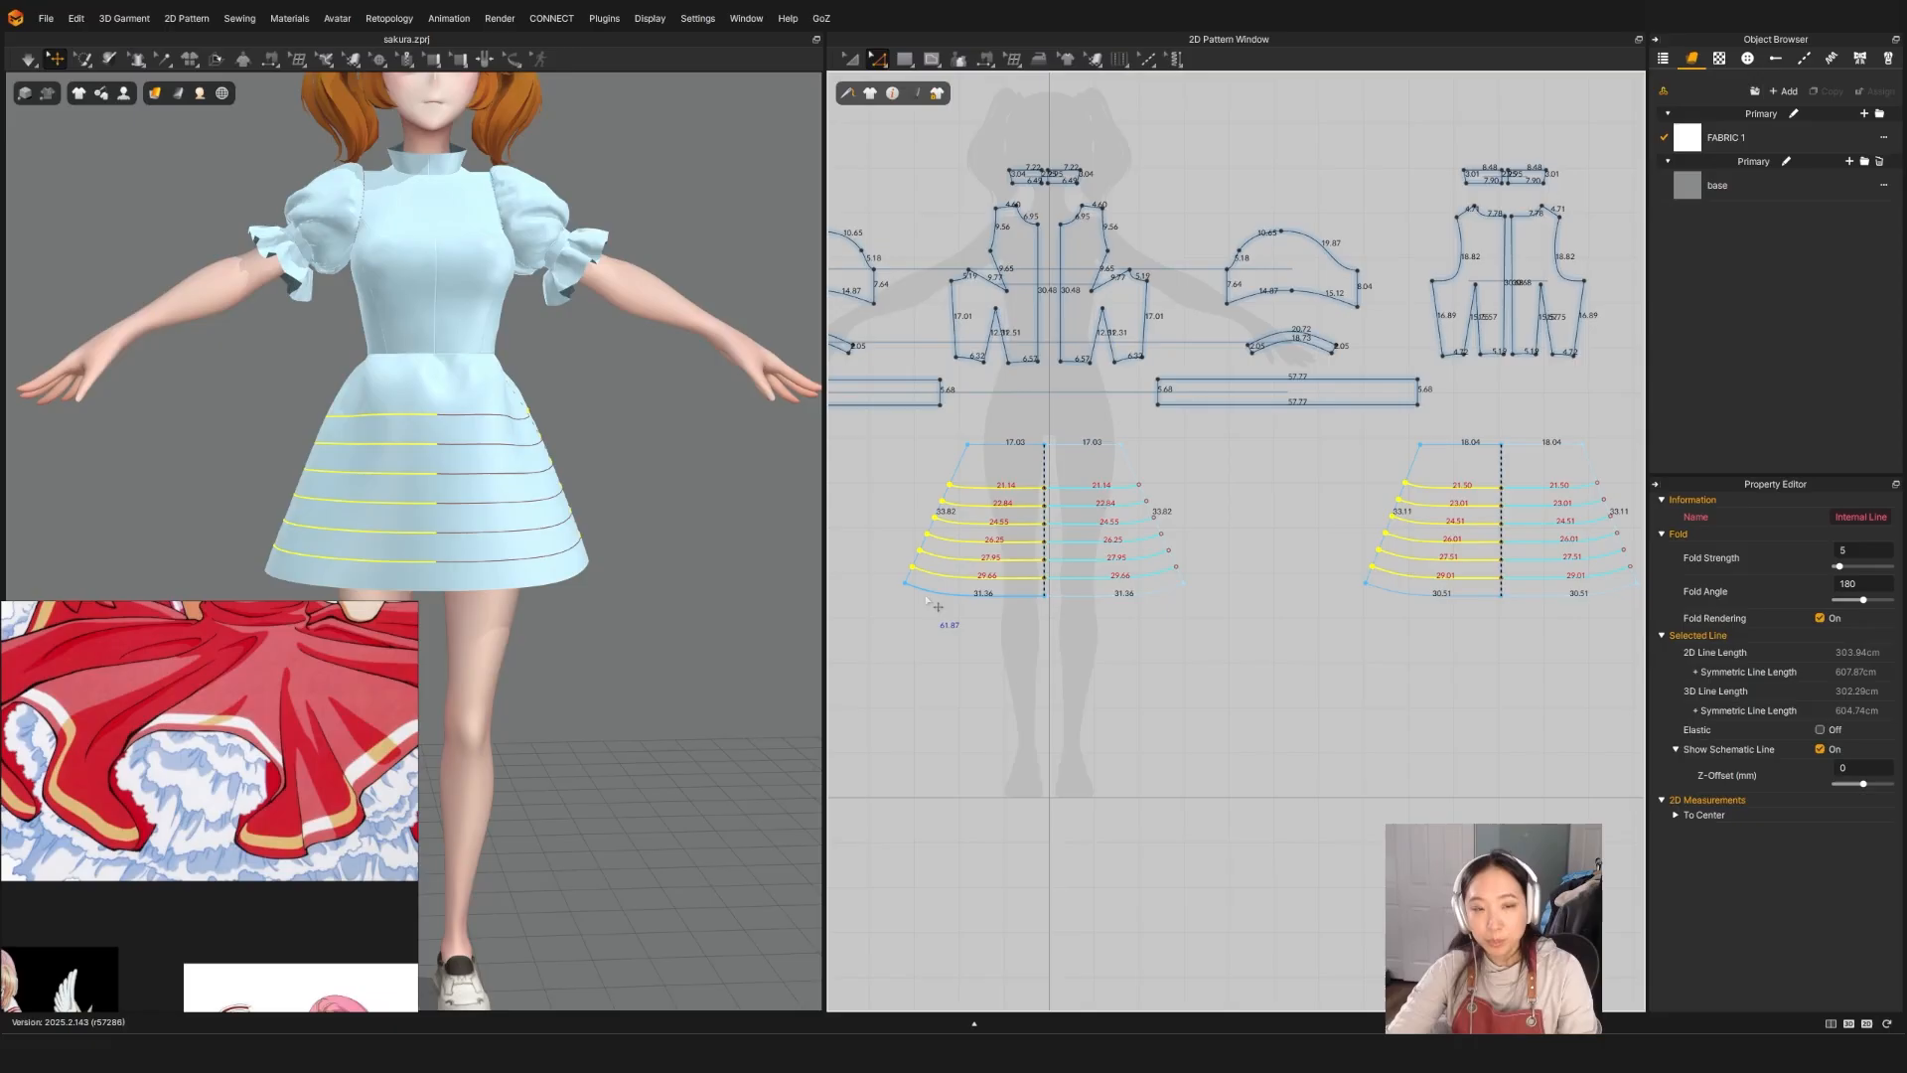
Step: Move the front and back skirt pieces together lower in the 2D layout, leaving room between them and the bodice pieces
scroll(1242, 522, down, 4)
key(a)
middle_drag(1242, 522, 1203, 447)
scroll(1132, 417, up, 5)
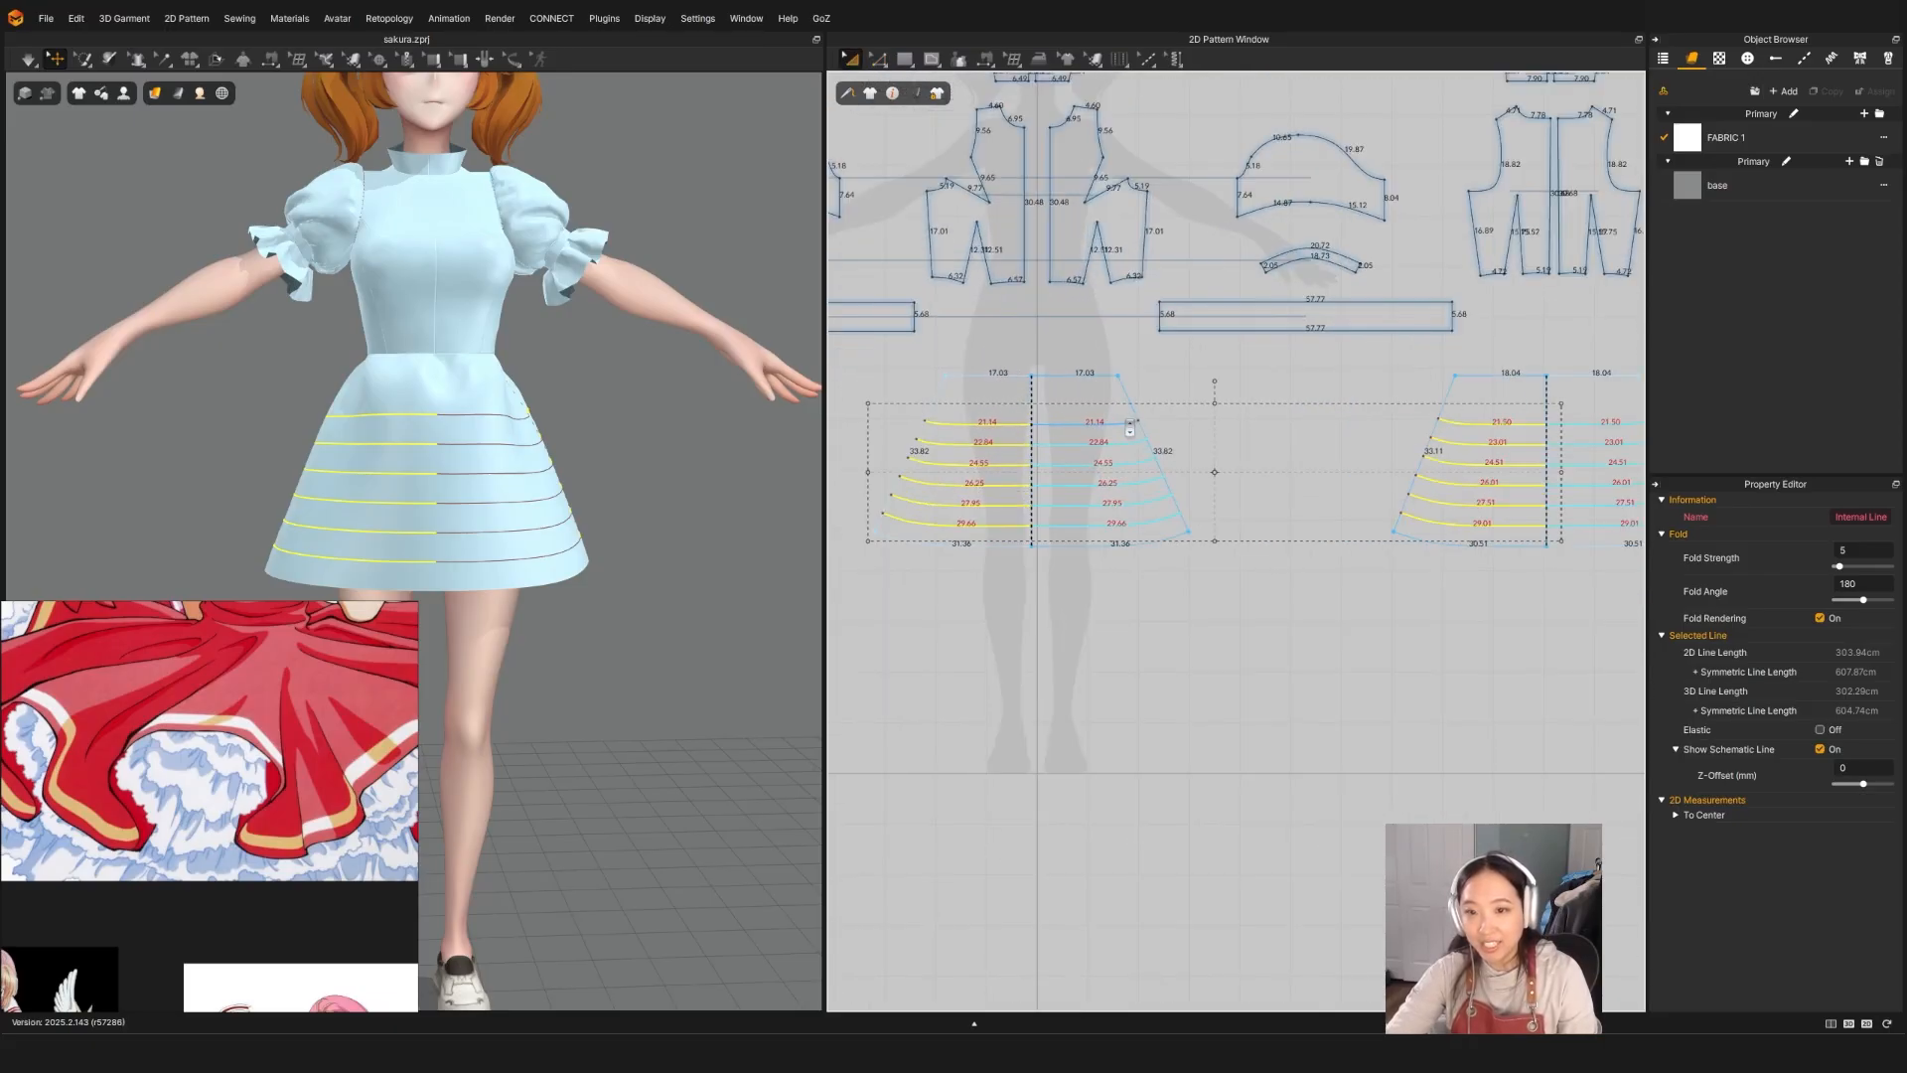
click(1130, 428)
scroll(1331, 538, down, 4)
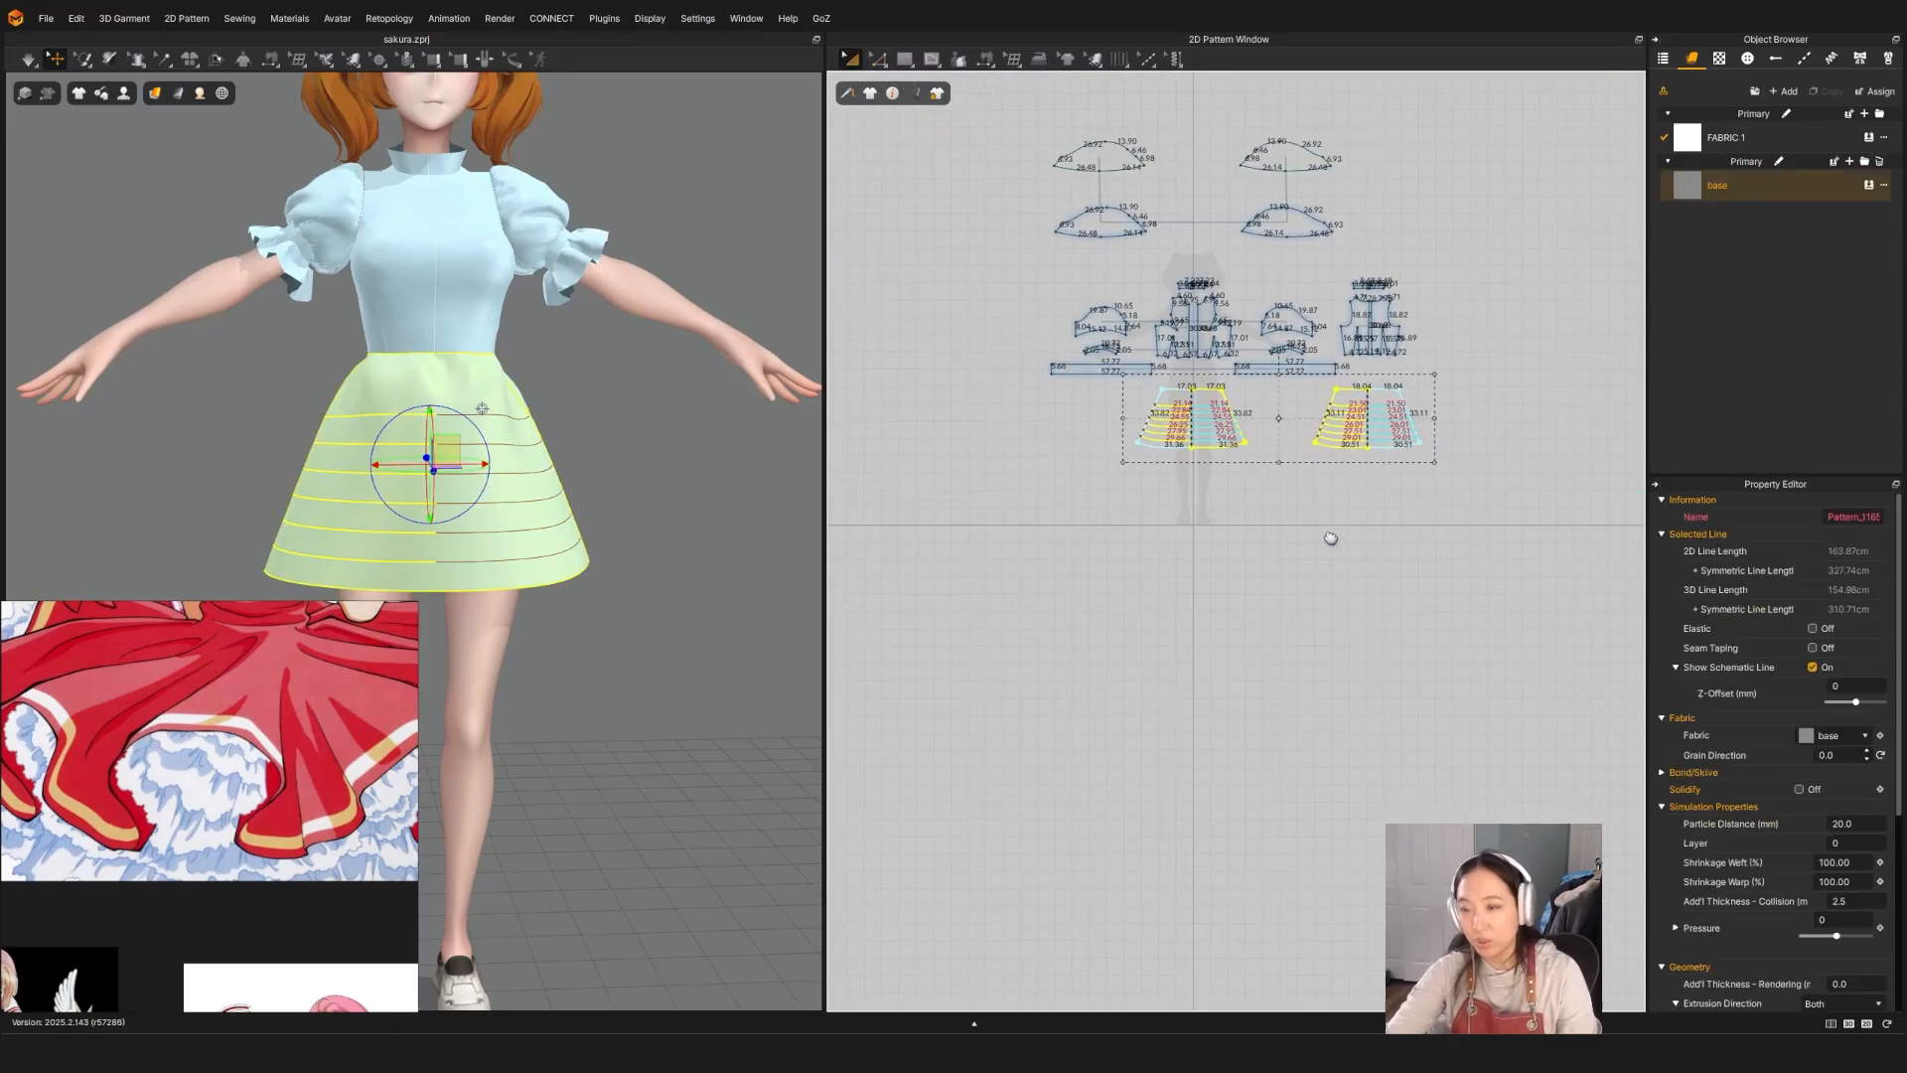
middle_drag(1331, 538, 1316, 553)
drag(1333, 407, 1323, 509)
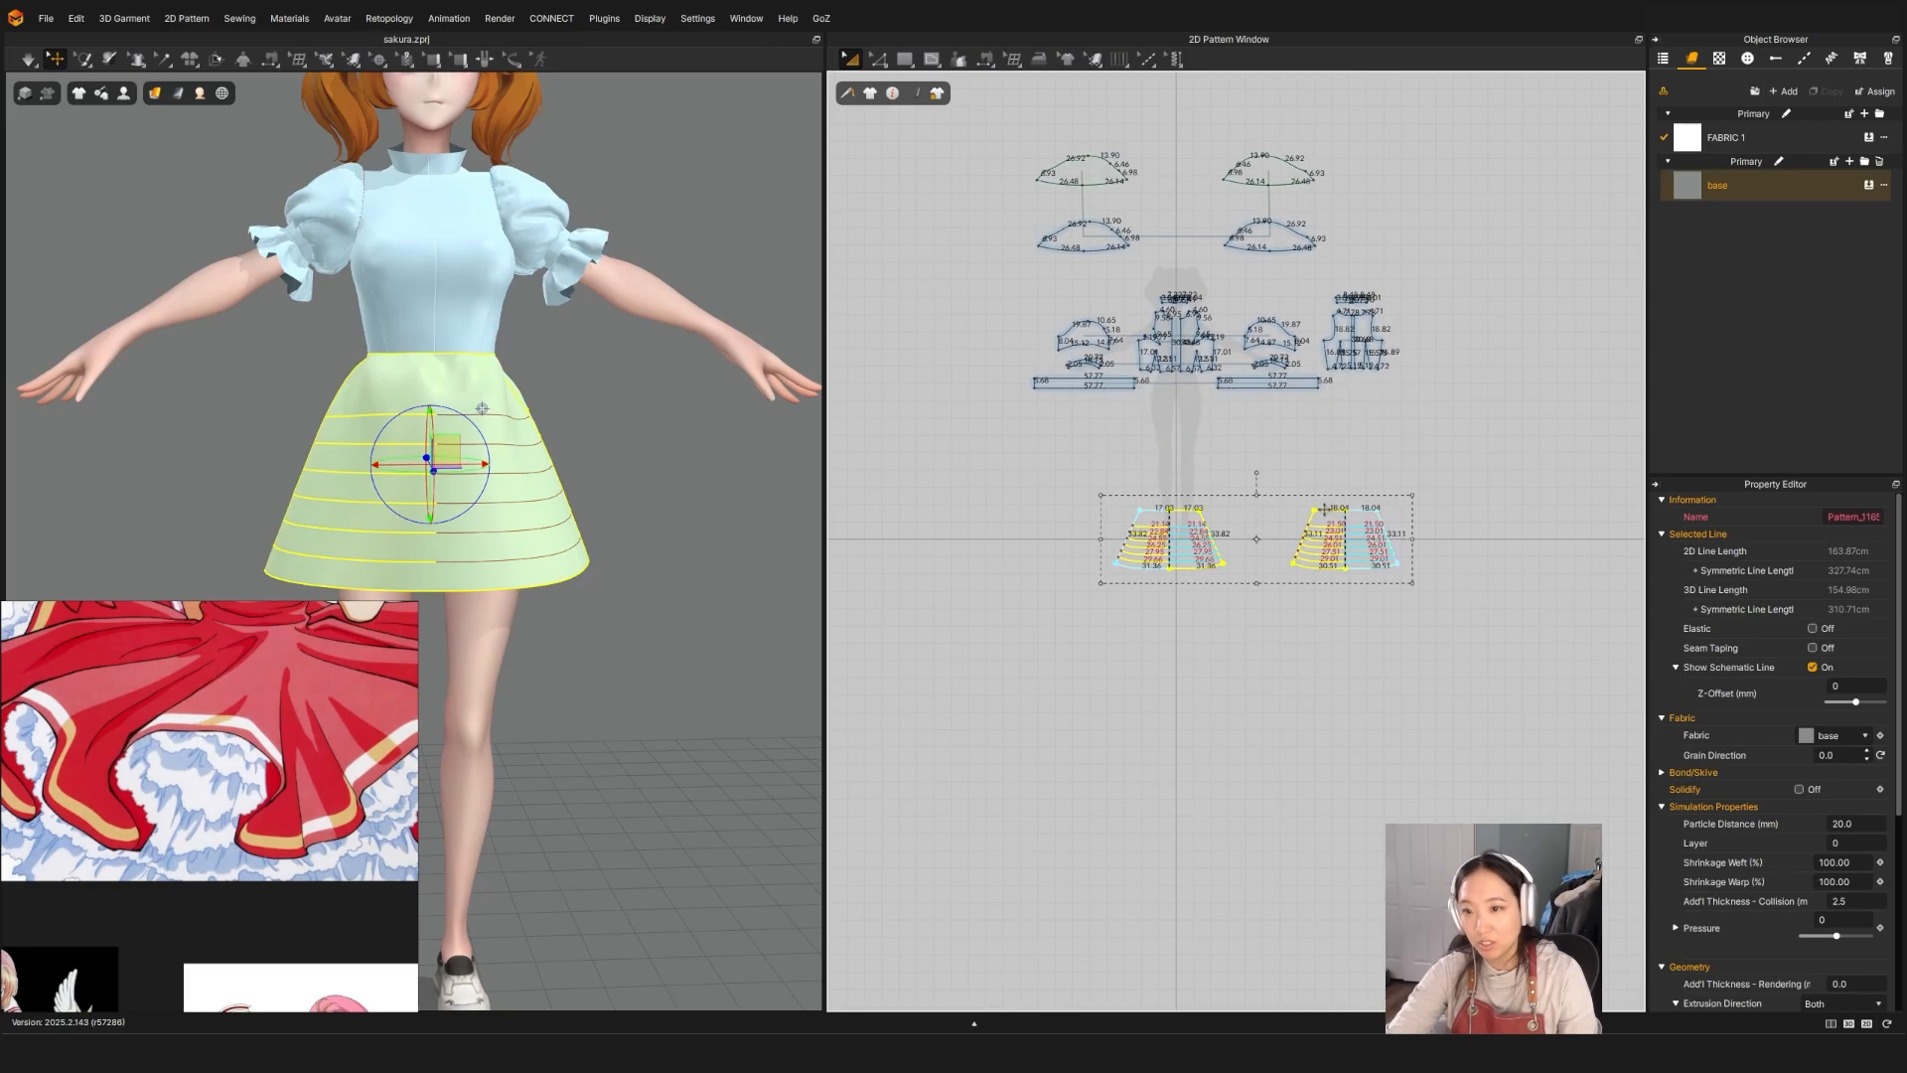
Step: Create a Layer Clone (Over) of both skirt pieces and place the copies directly above the originals
right_click(1323, 508)
click(1356, 418)
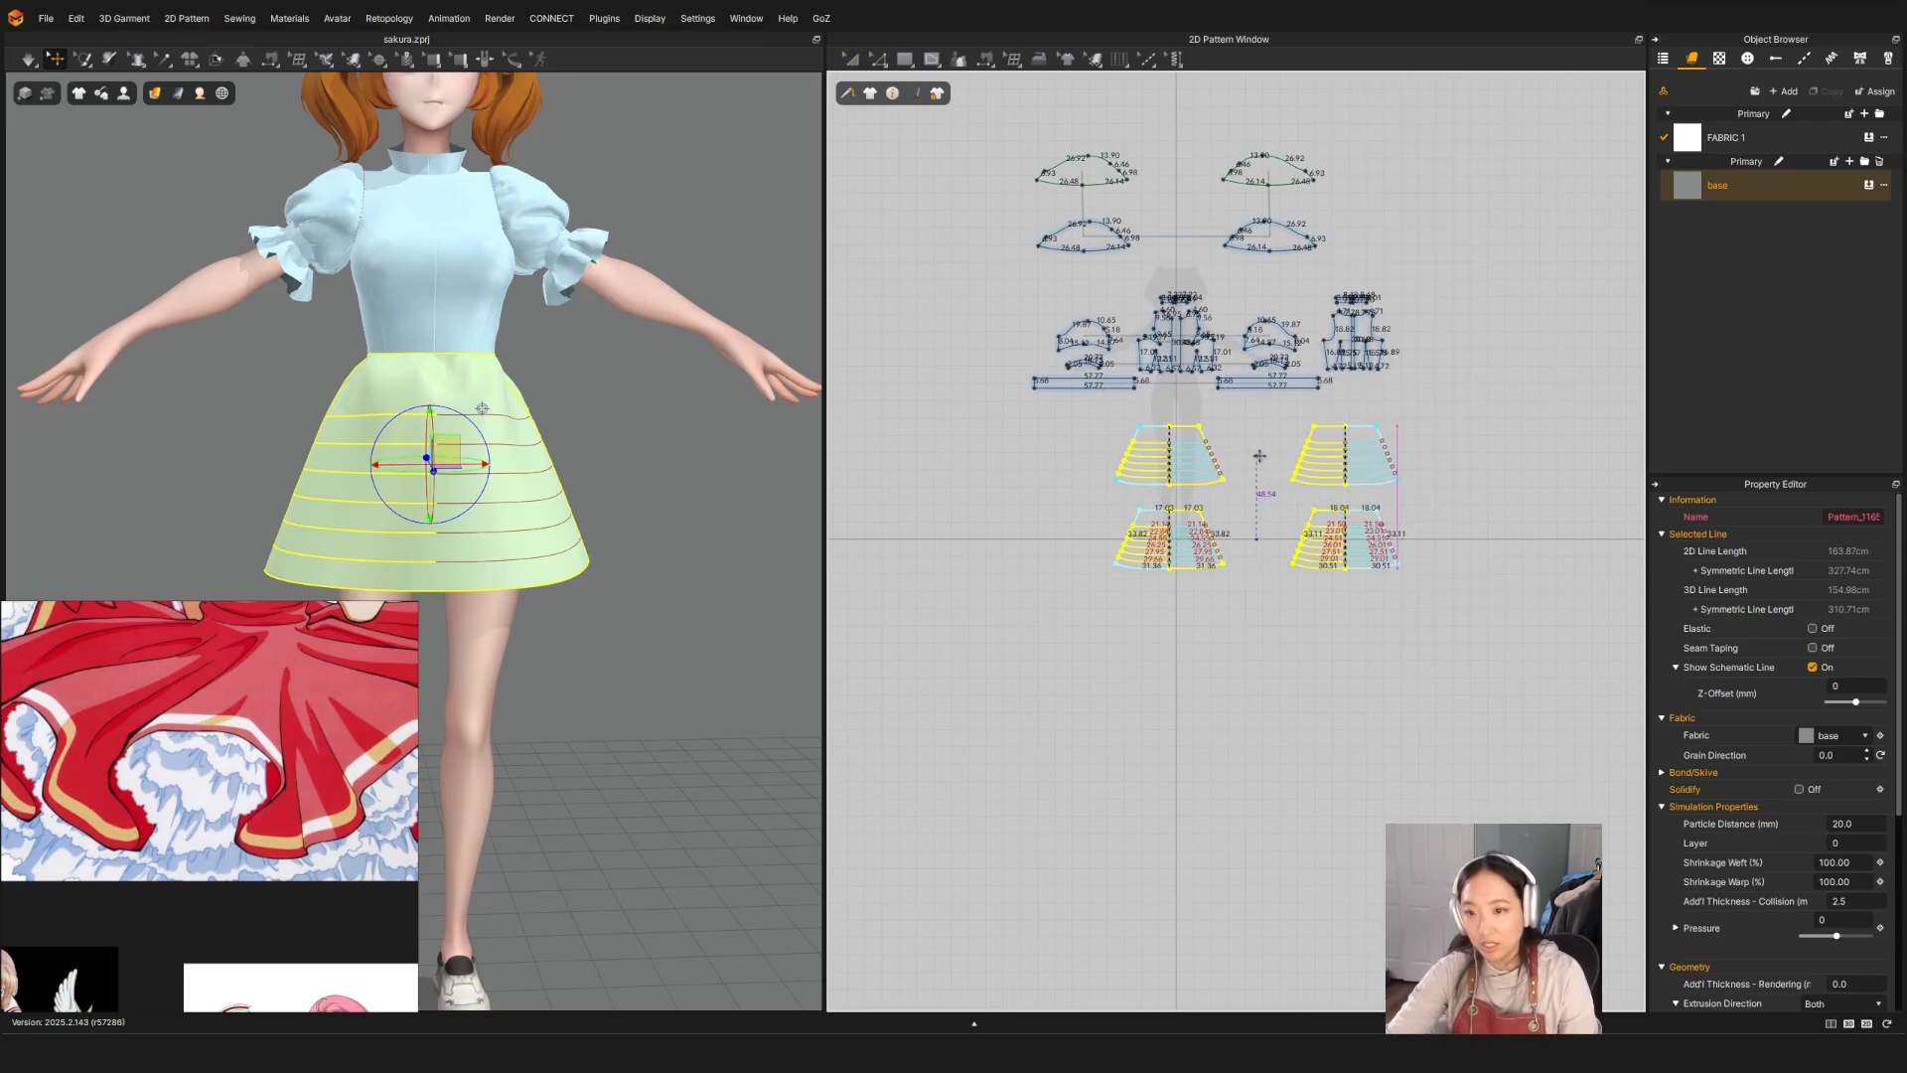
click(1260, 456)
Step: Remove linked editing from the cloned front and back skirt pieces
click(1215, 429)
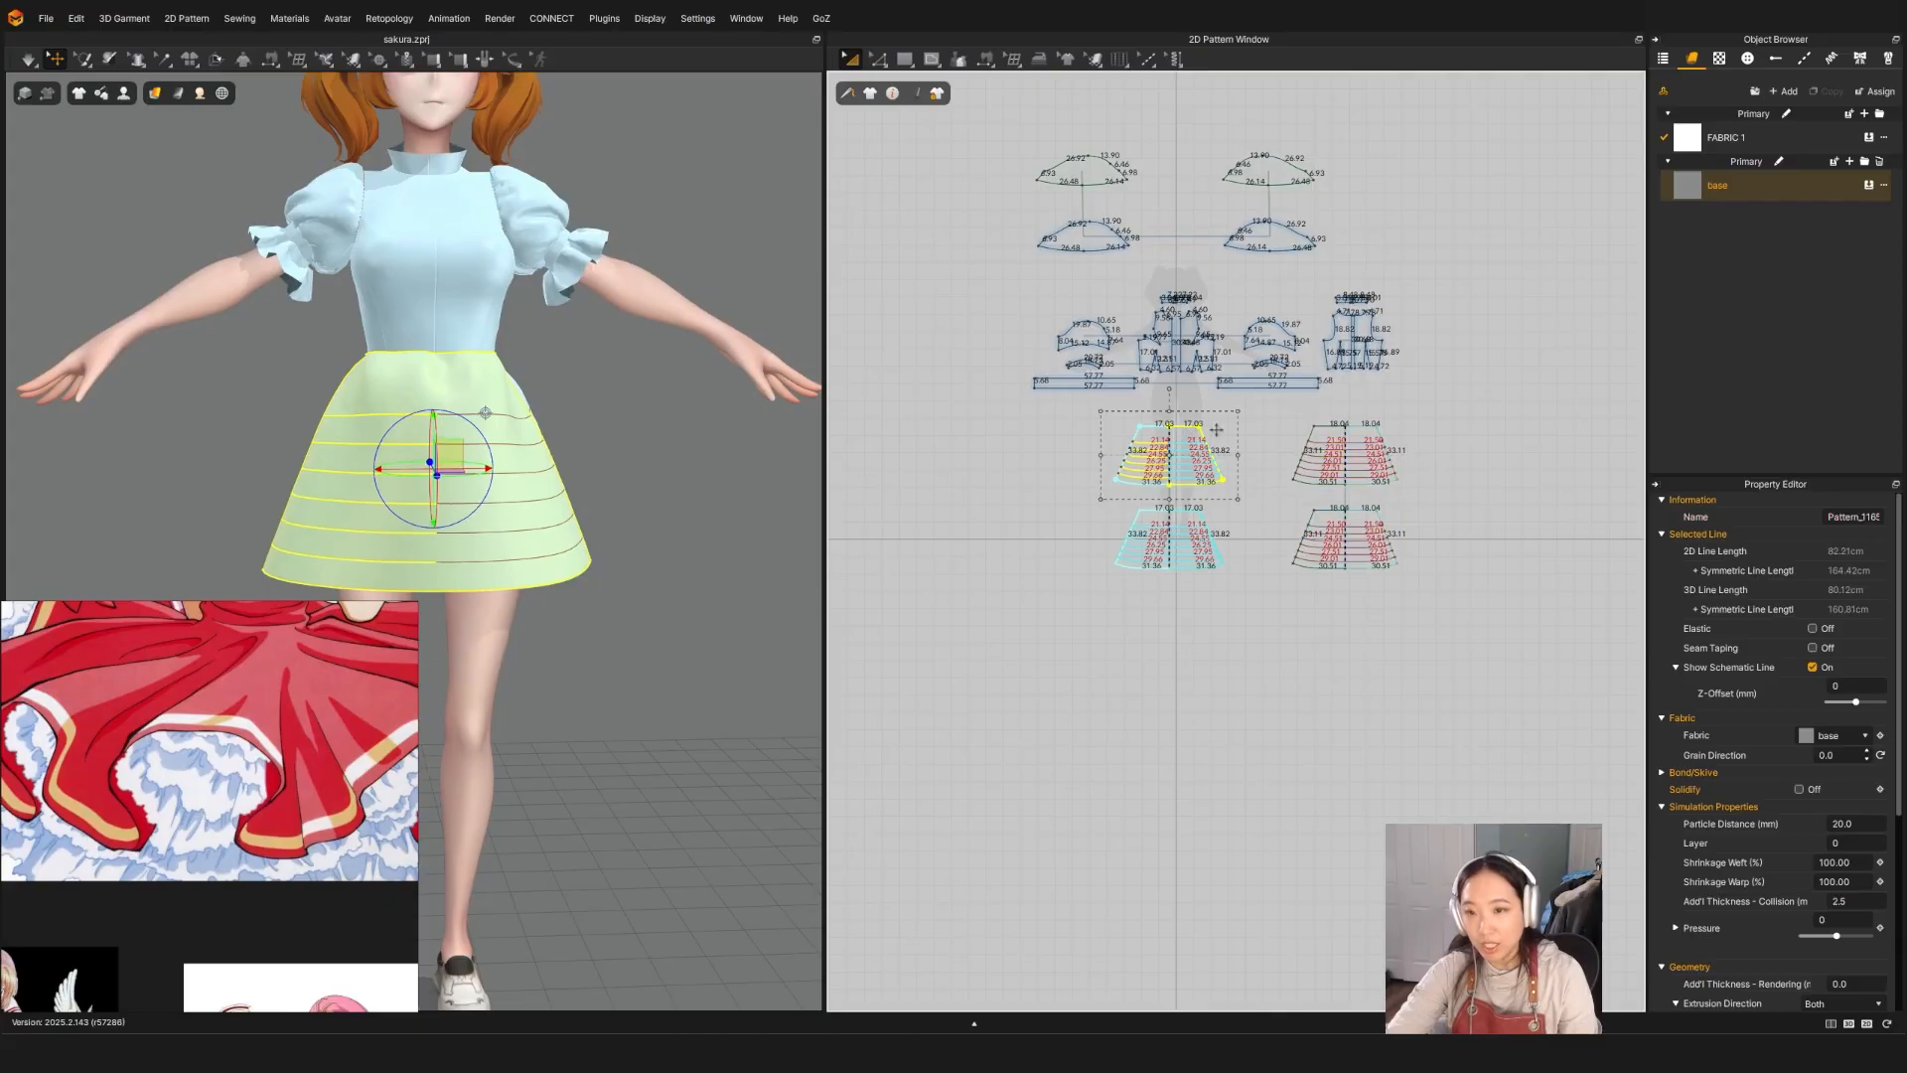
shift+click(1343, 427)
right_click(1336, 437)
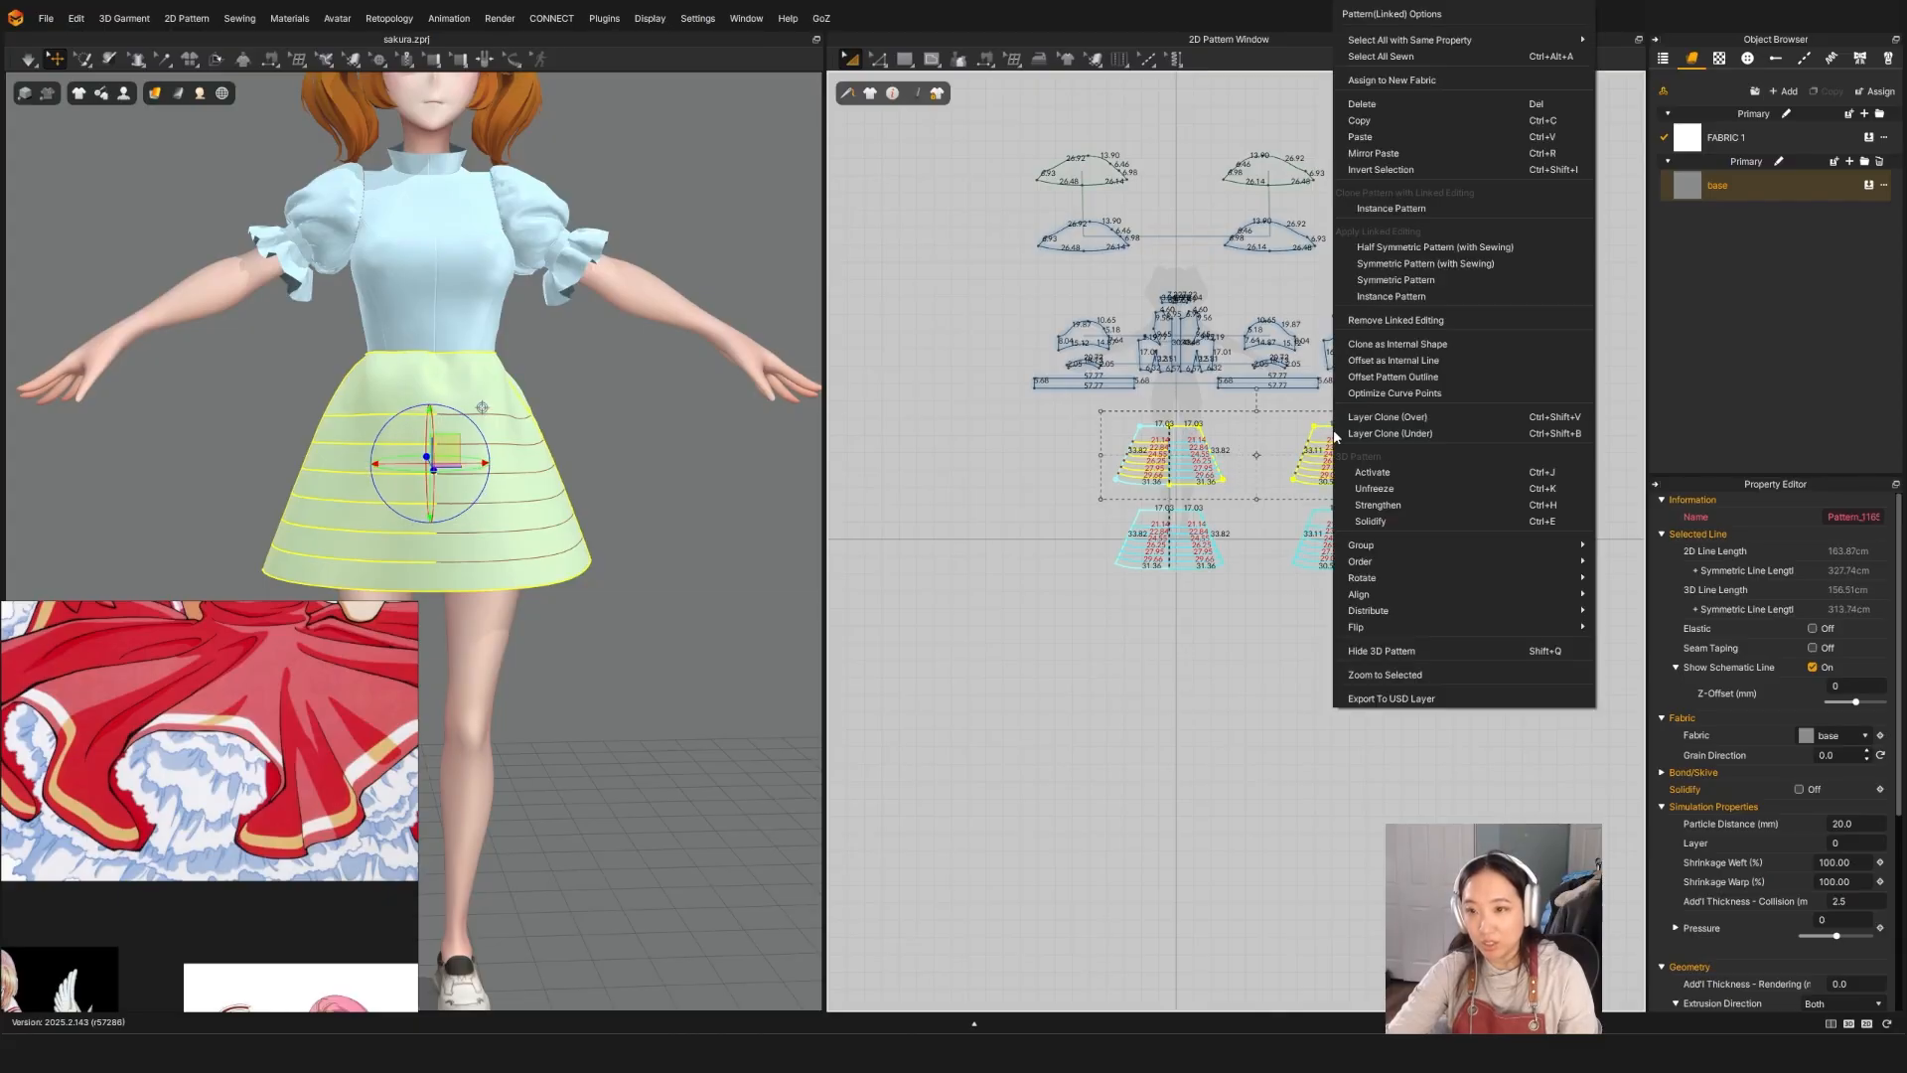
click(1397, 323)
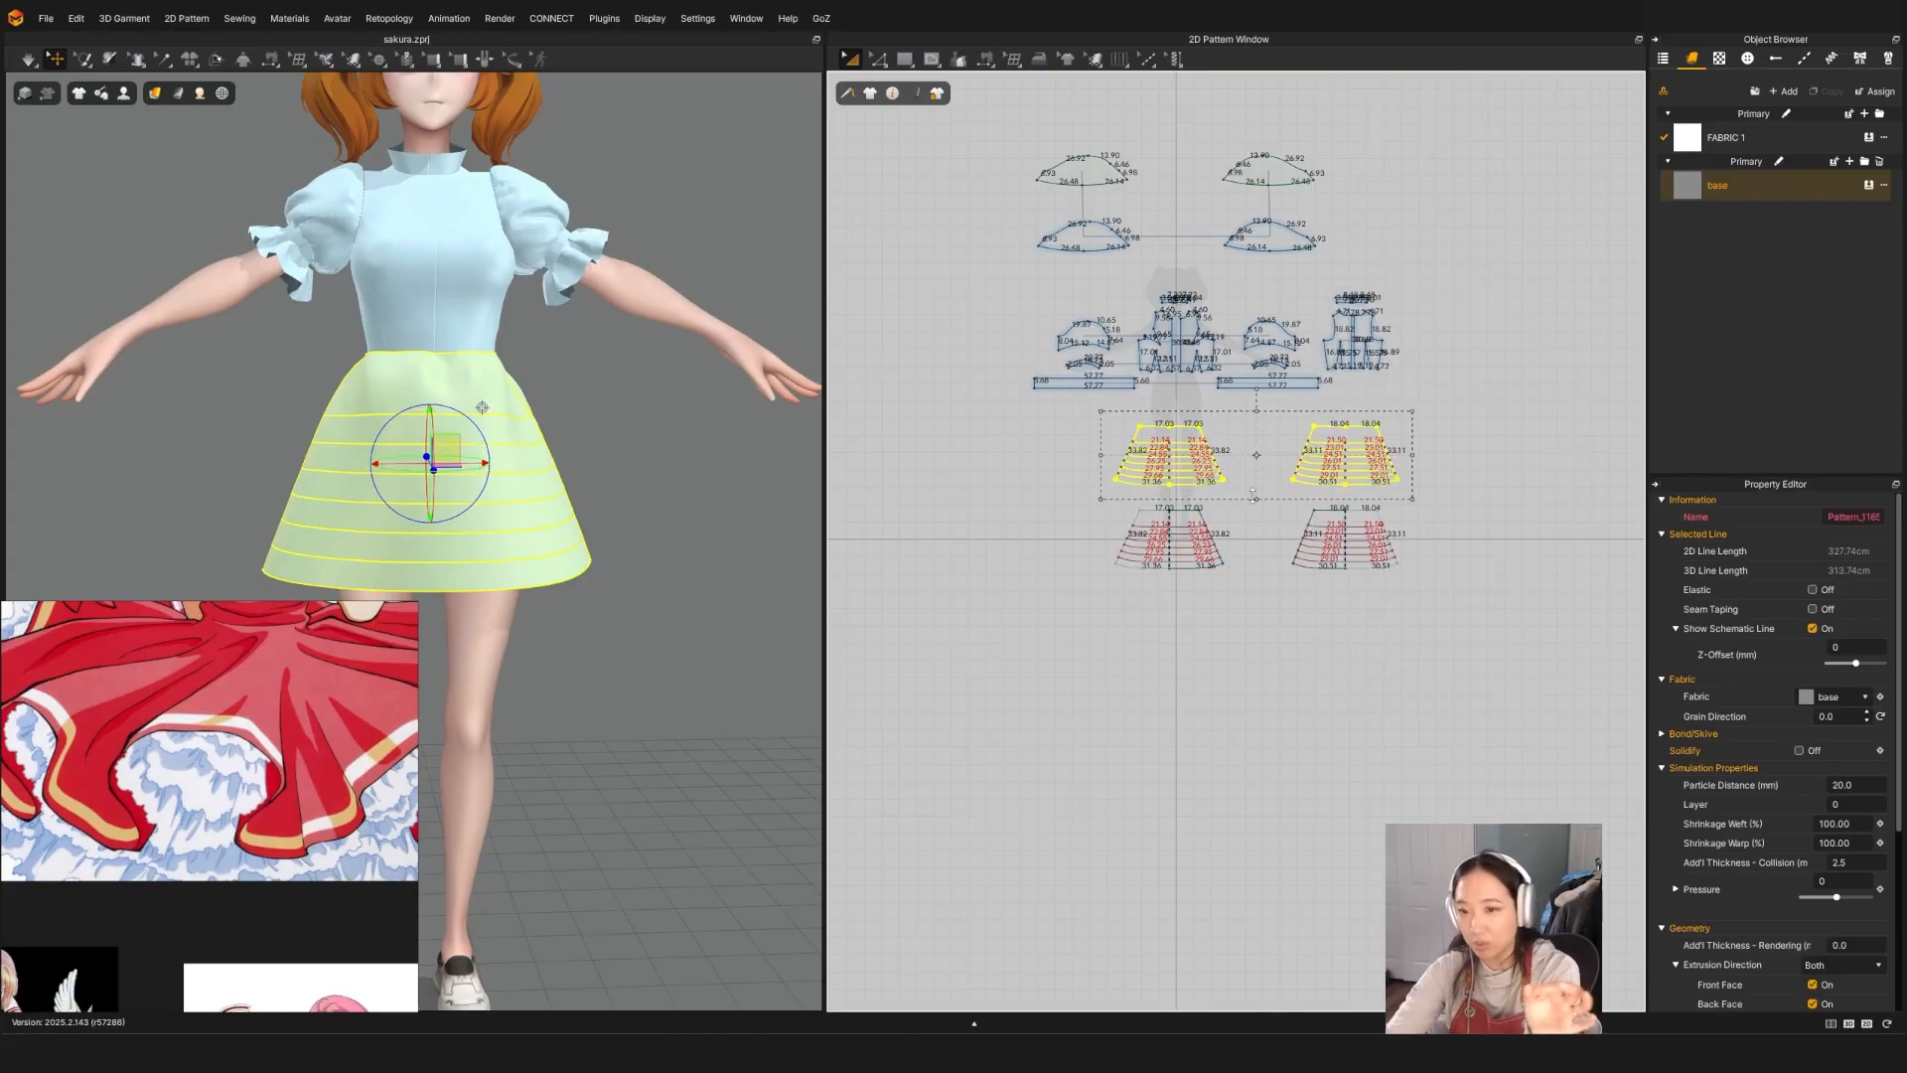
Step: Apply Symmetric Pattern (with Sewing) linked editing between the cloned front and back skirt pieces
scroll(1254, 494, up, 2)
right_click(1152, 418)
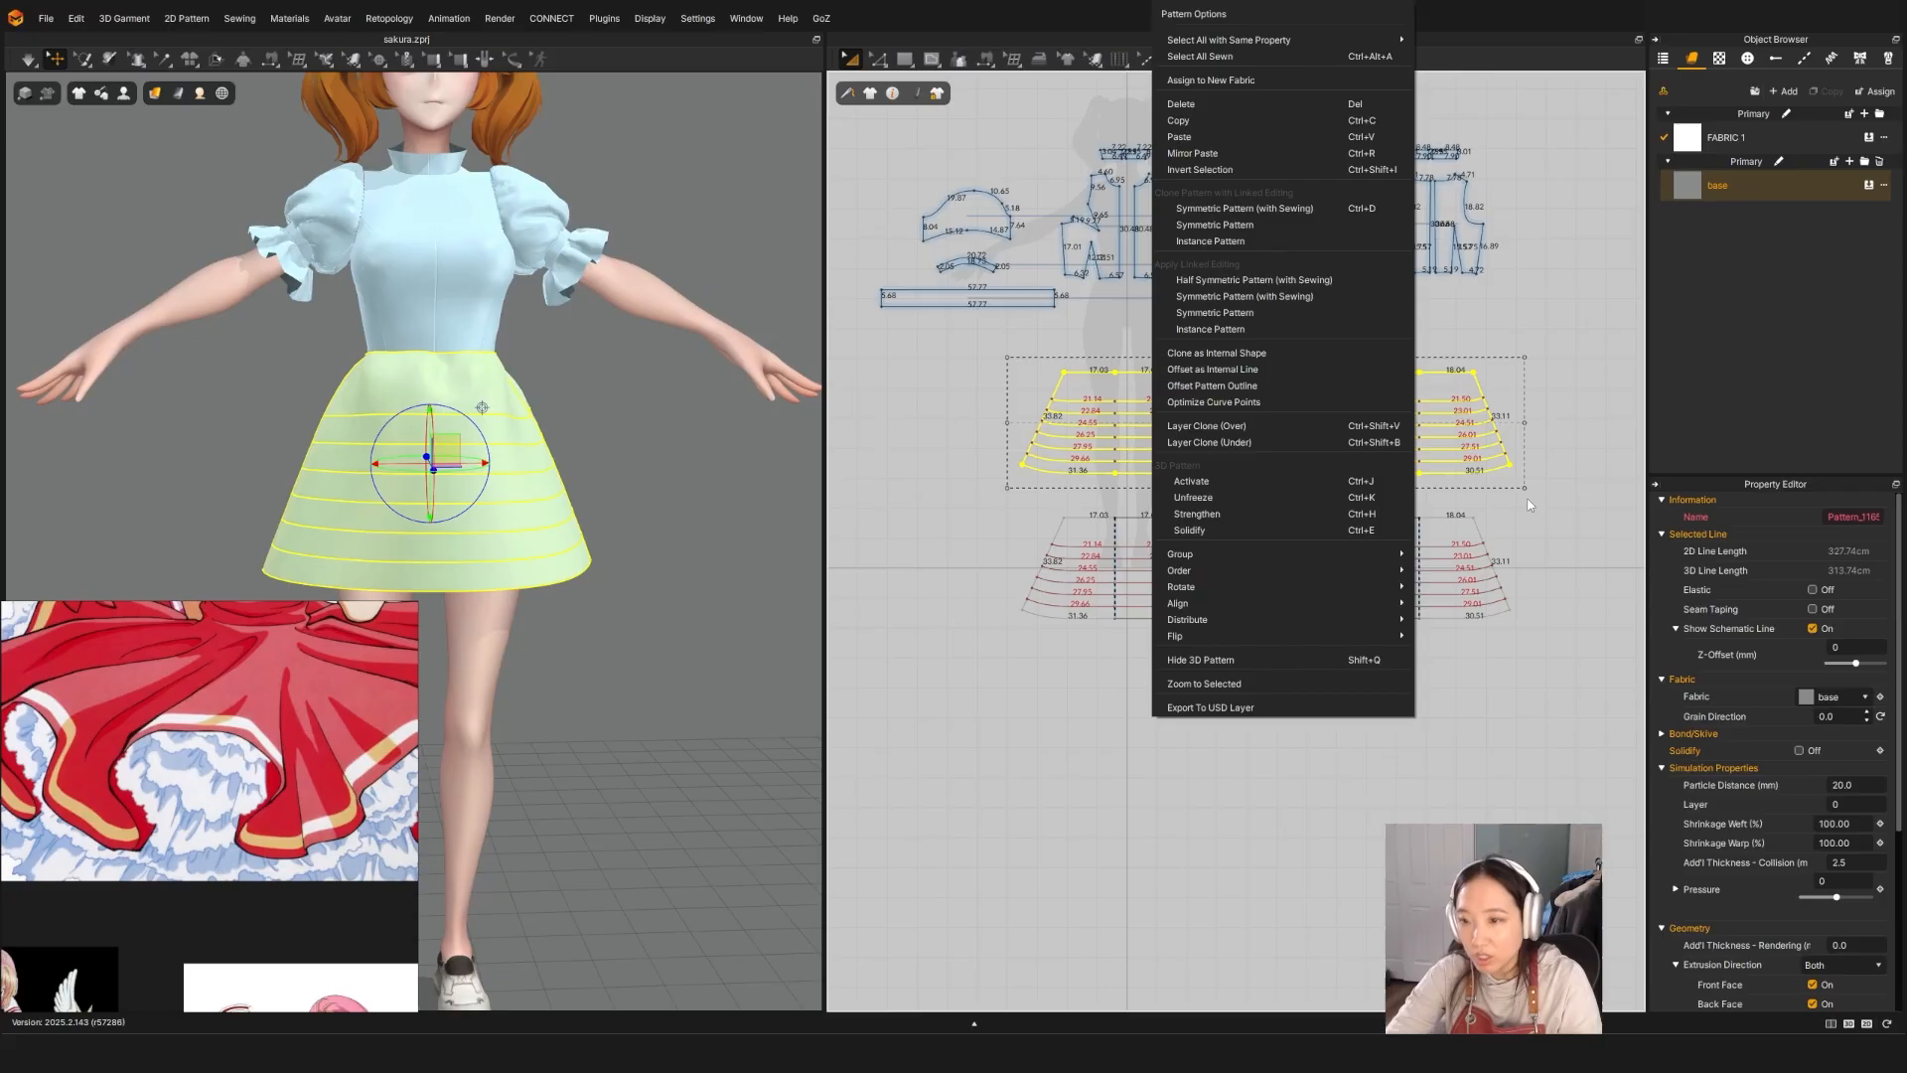
click(1231, 295)
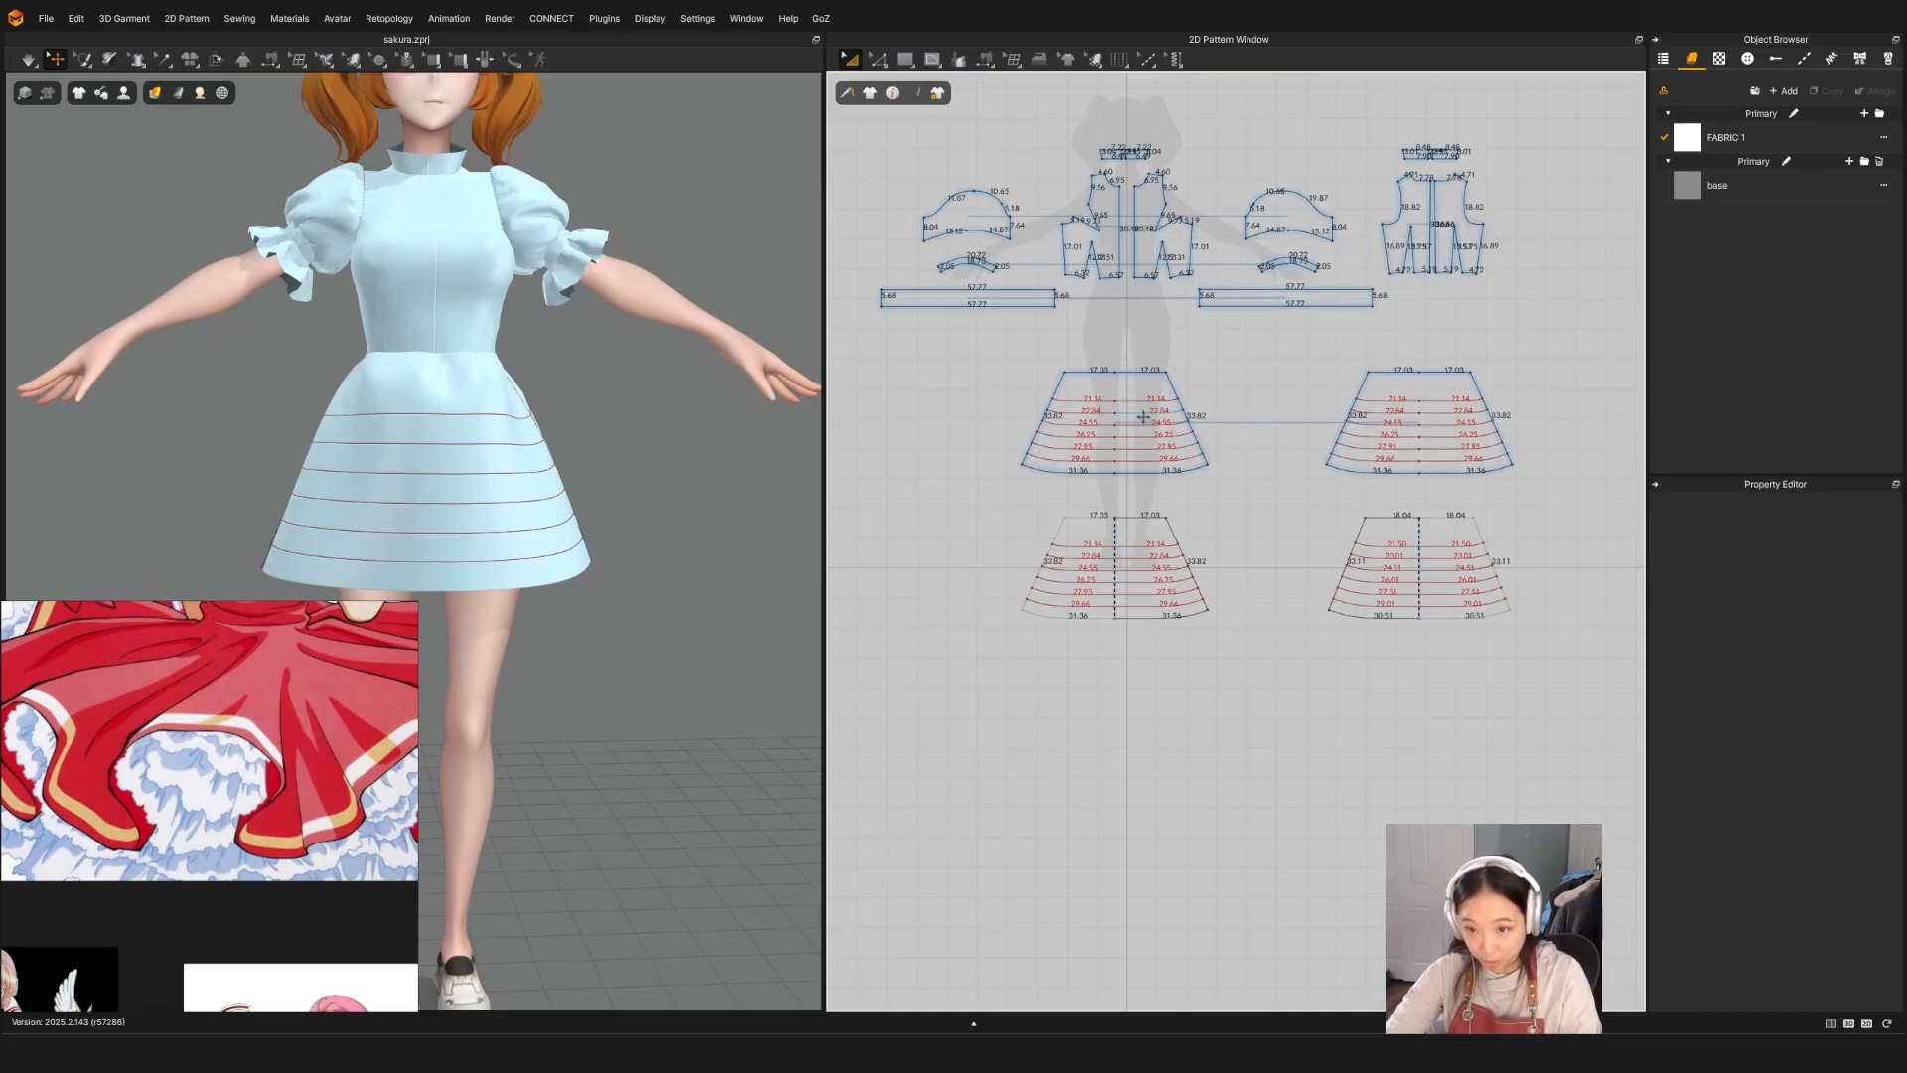
Step: Draw an internal line down the cloned front skirt's center from waist to hem, and cut the pattern along it
scroll(1247, 452, up, 3)
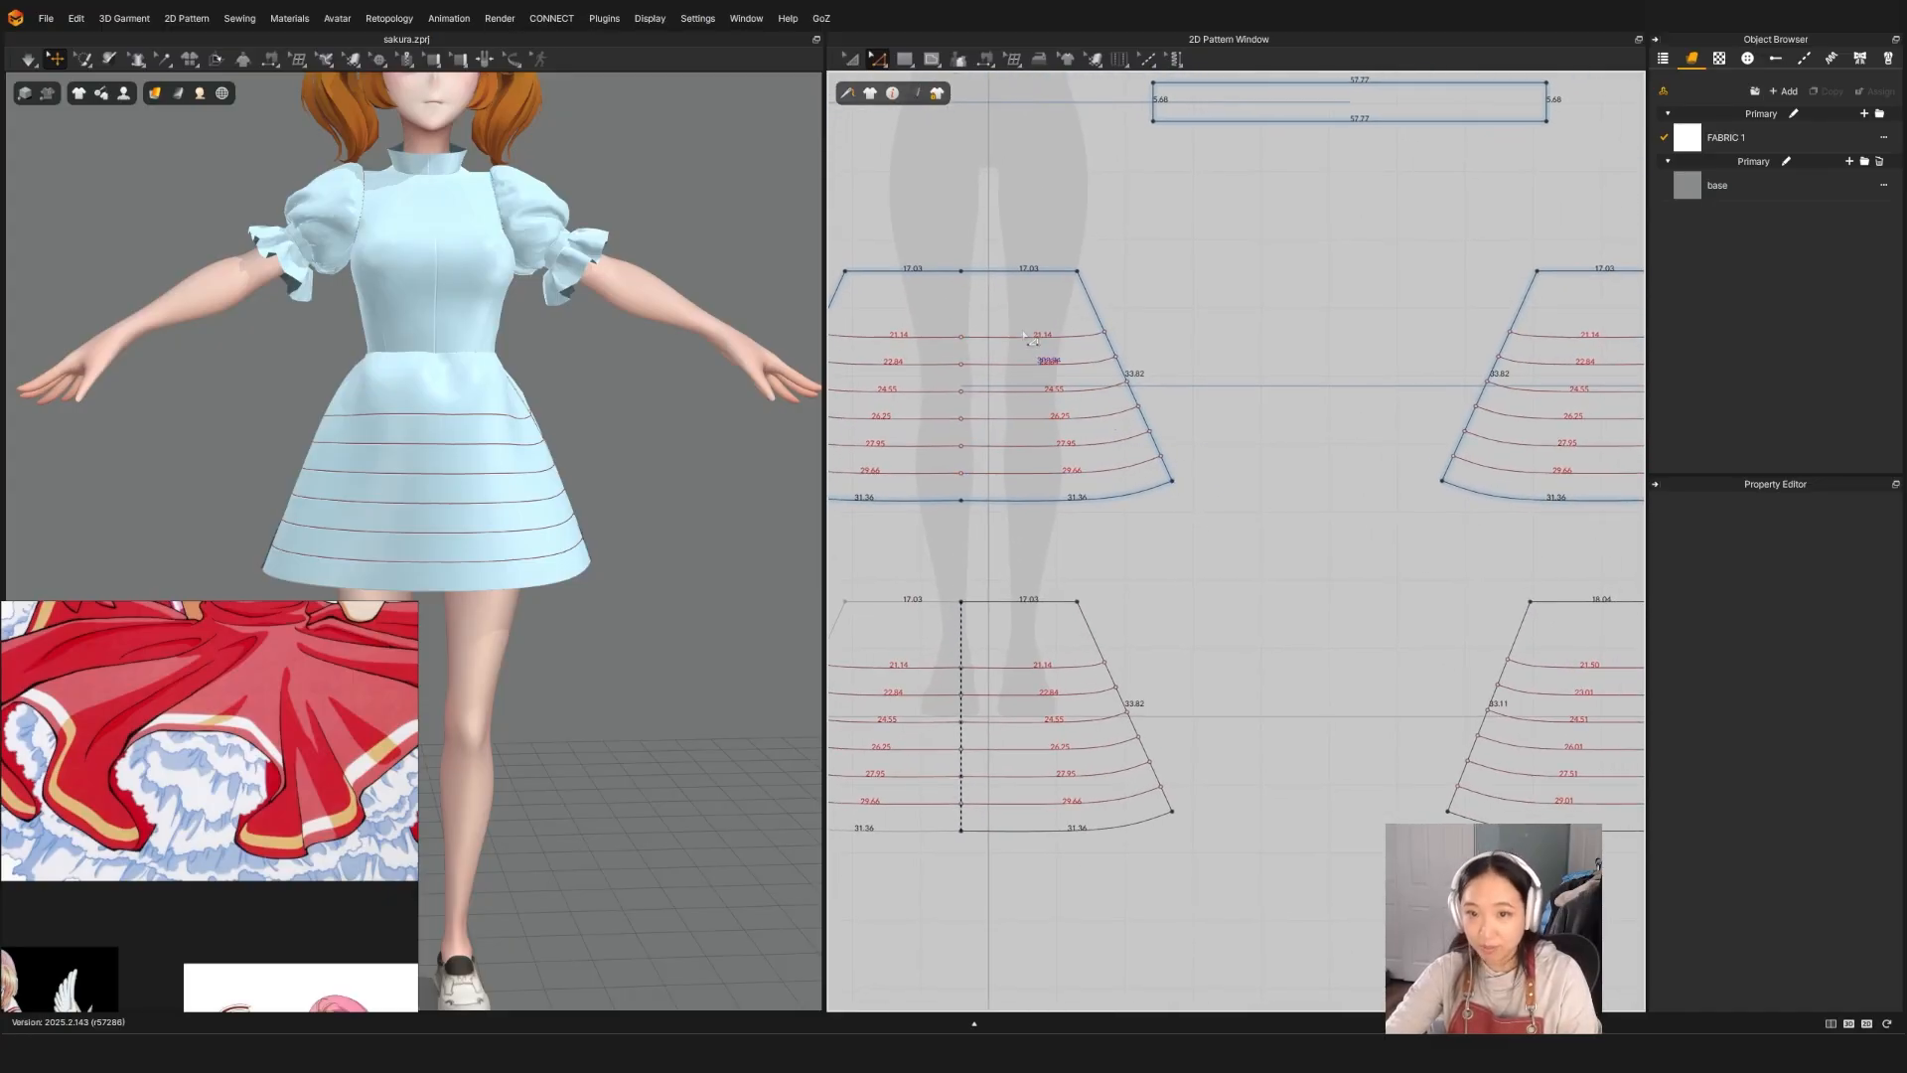
click(1031, 337)
scroll(1015, 372, down, 3)
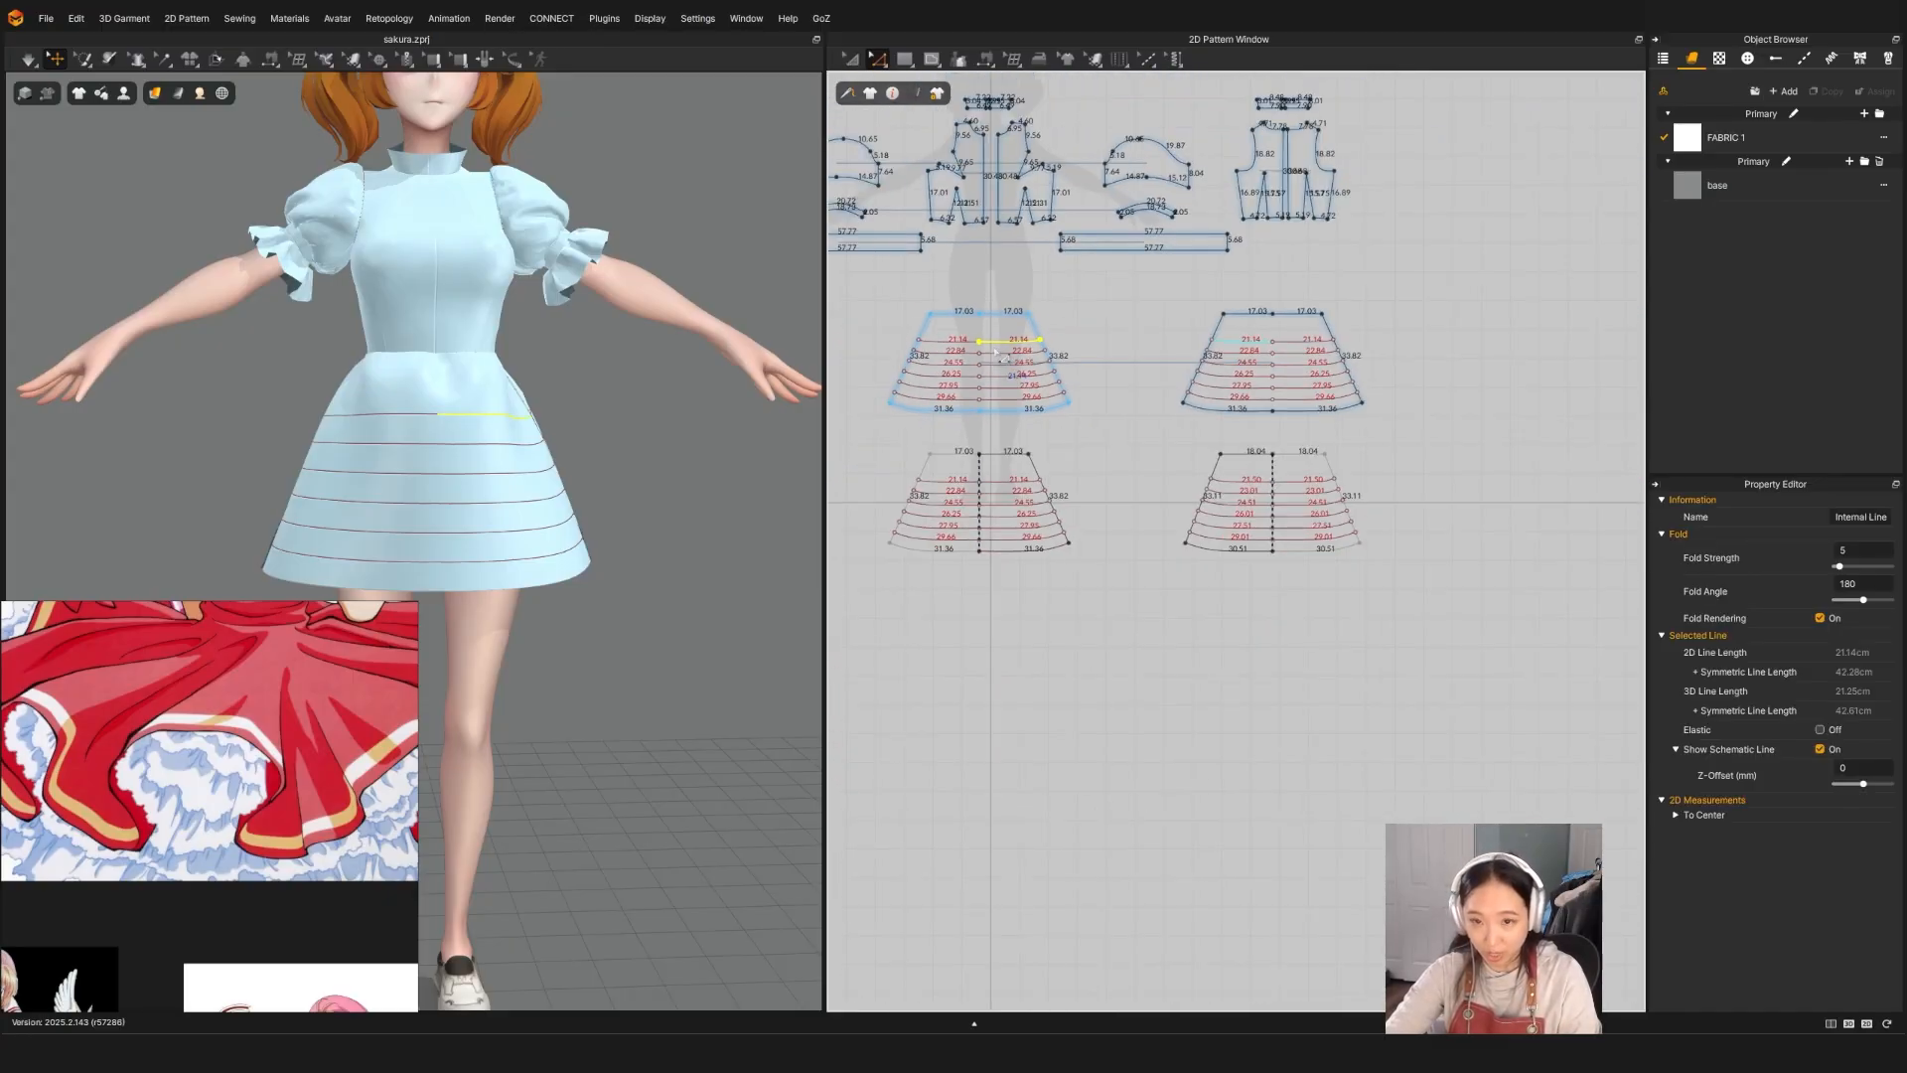
scroll(1003, 358, up, 2)
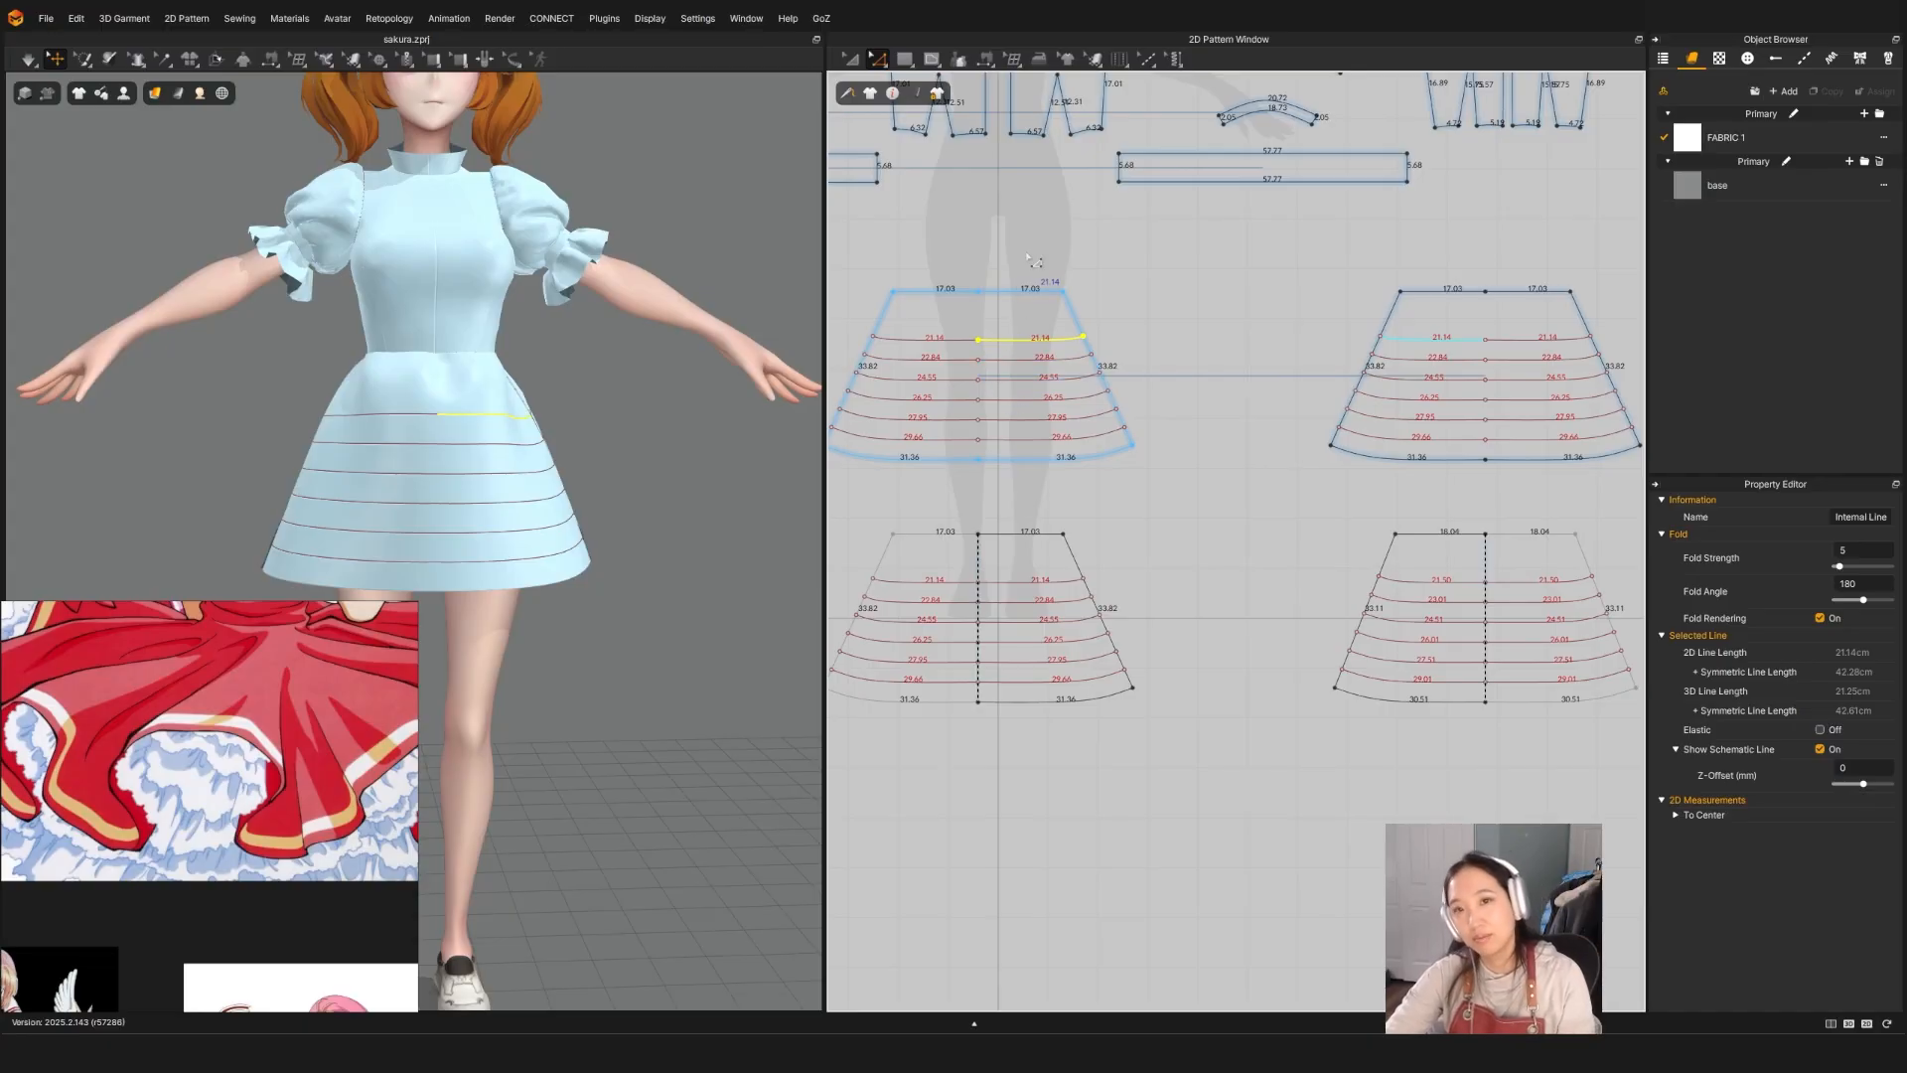
mouse_move(932, 59)
click(960, 88)
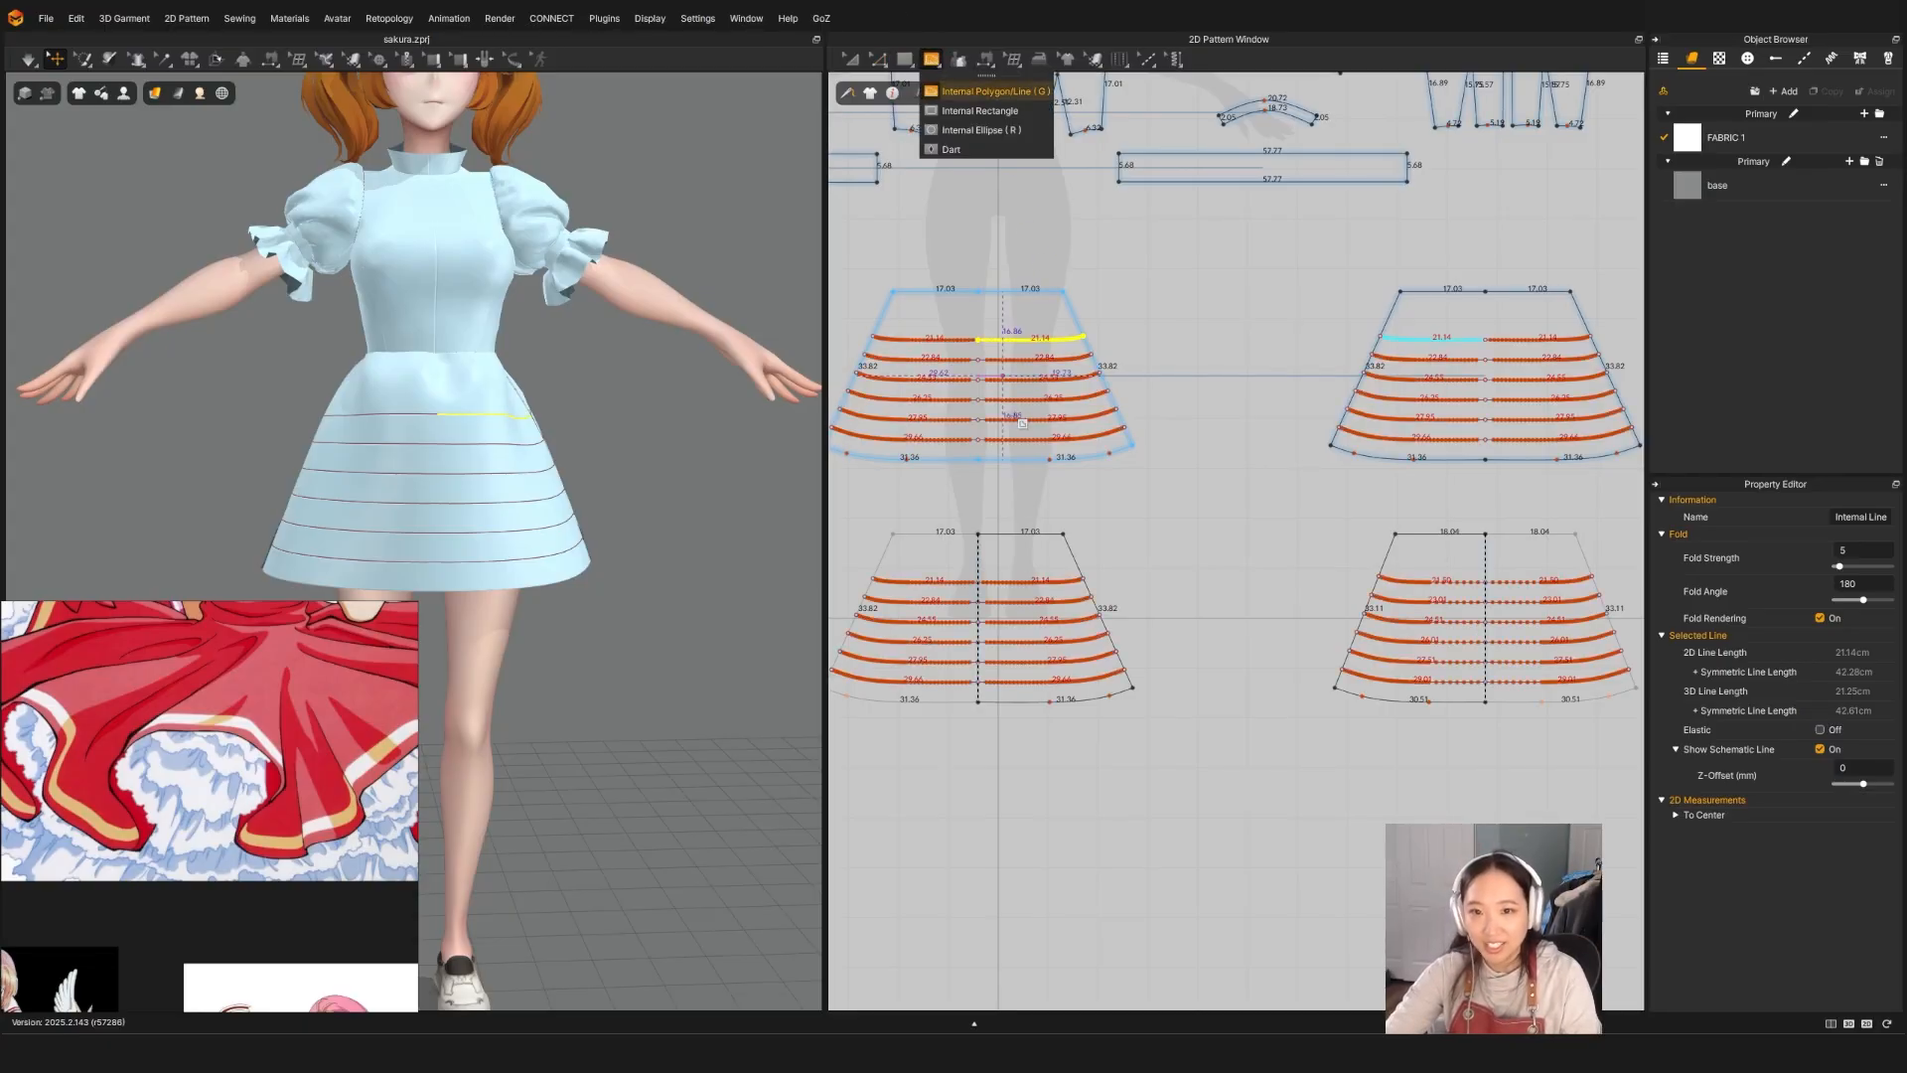
click(978, 292)
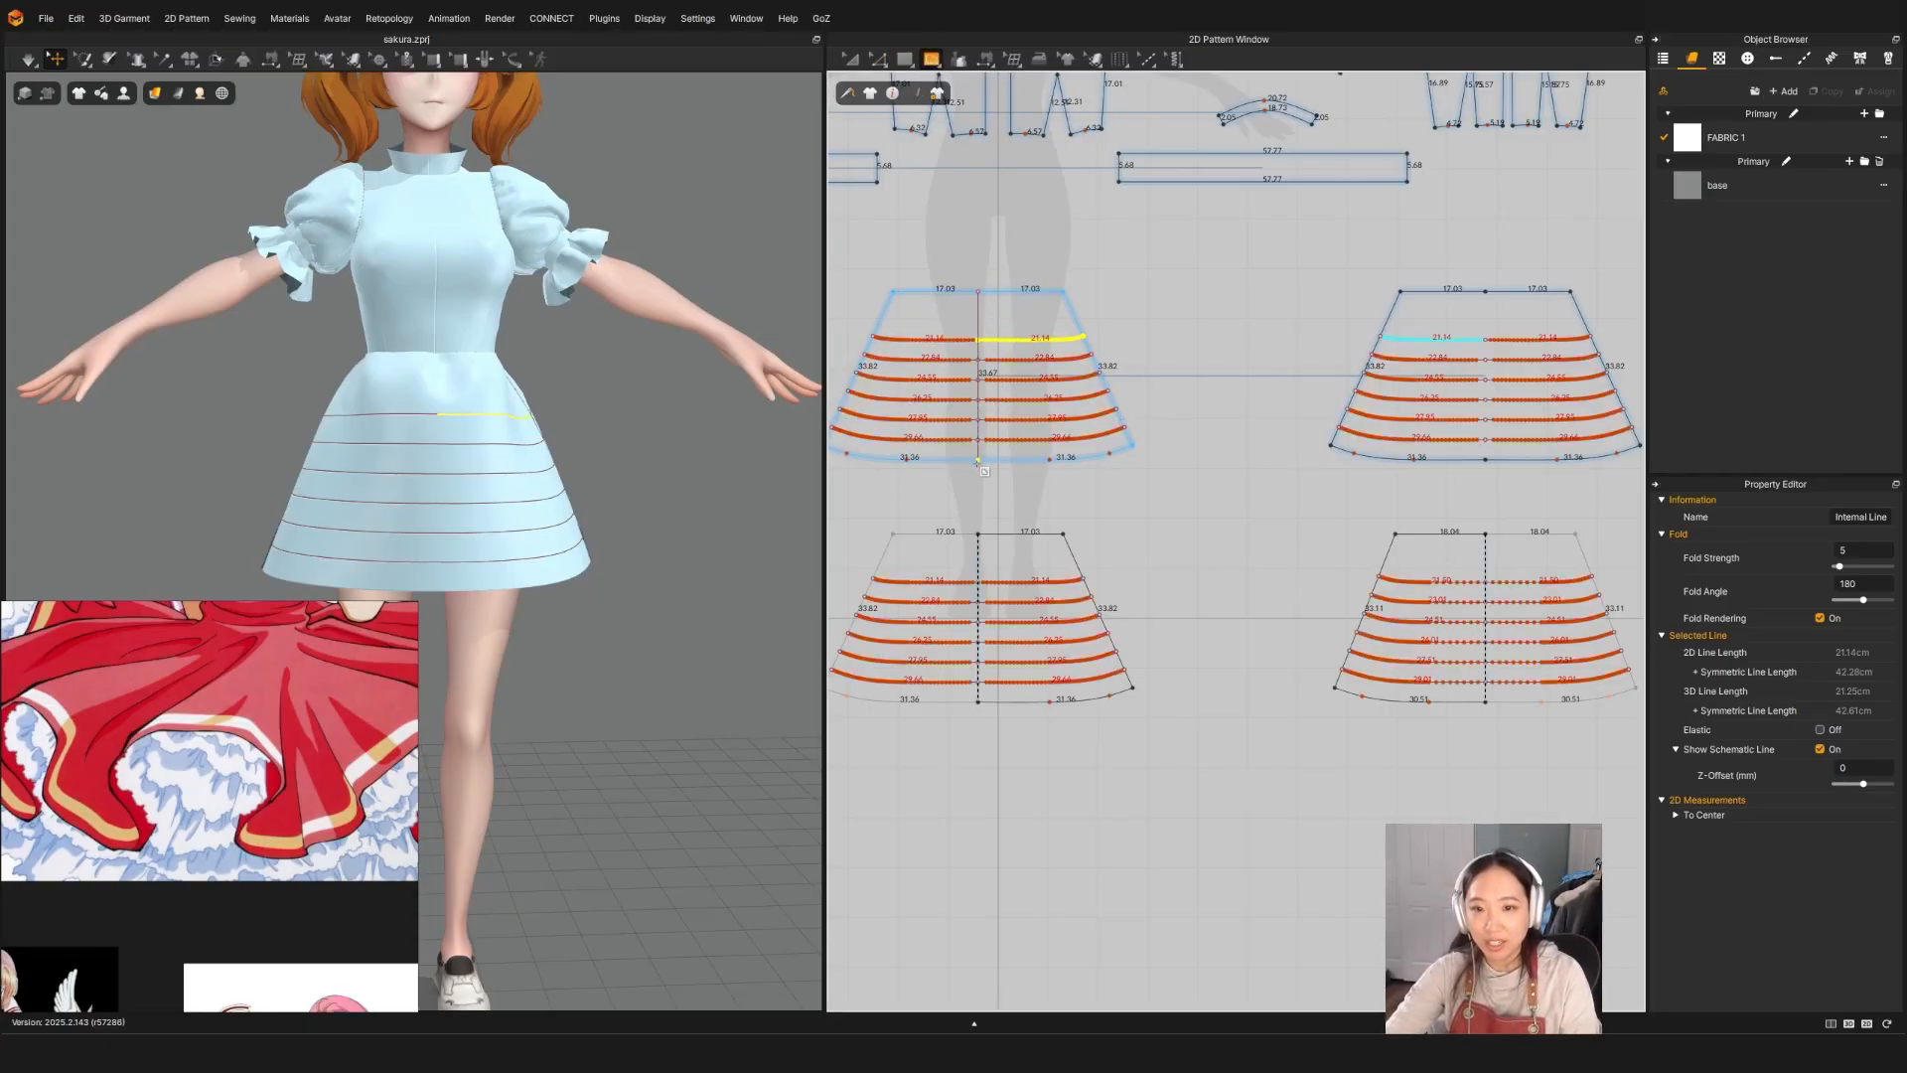
double_click(978, 460)
key(z)
right_click(988, 313)
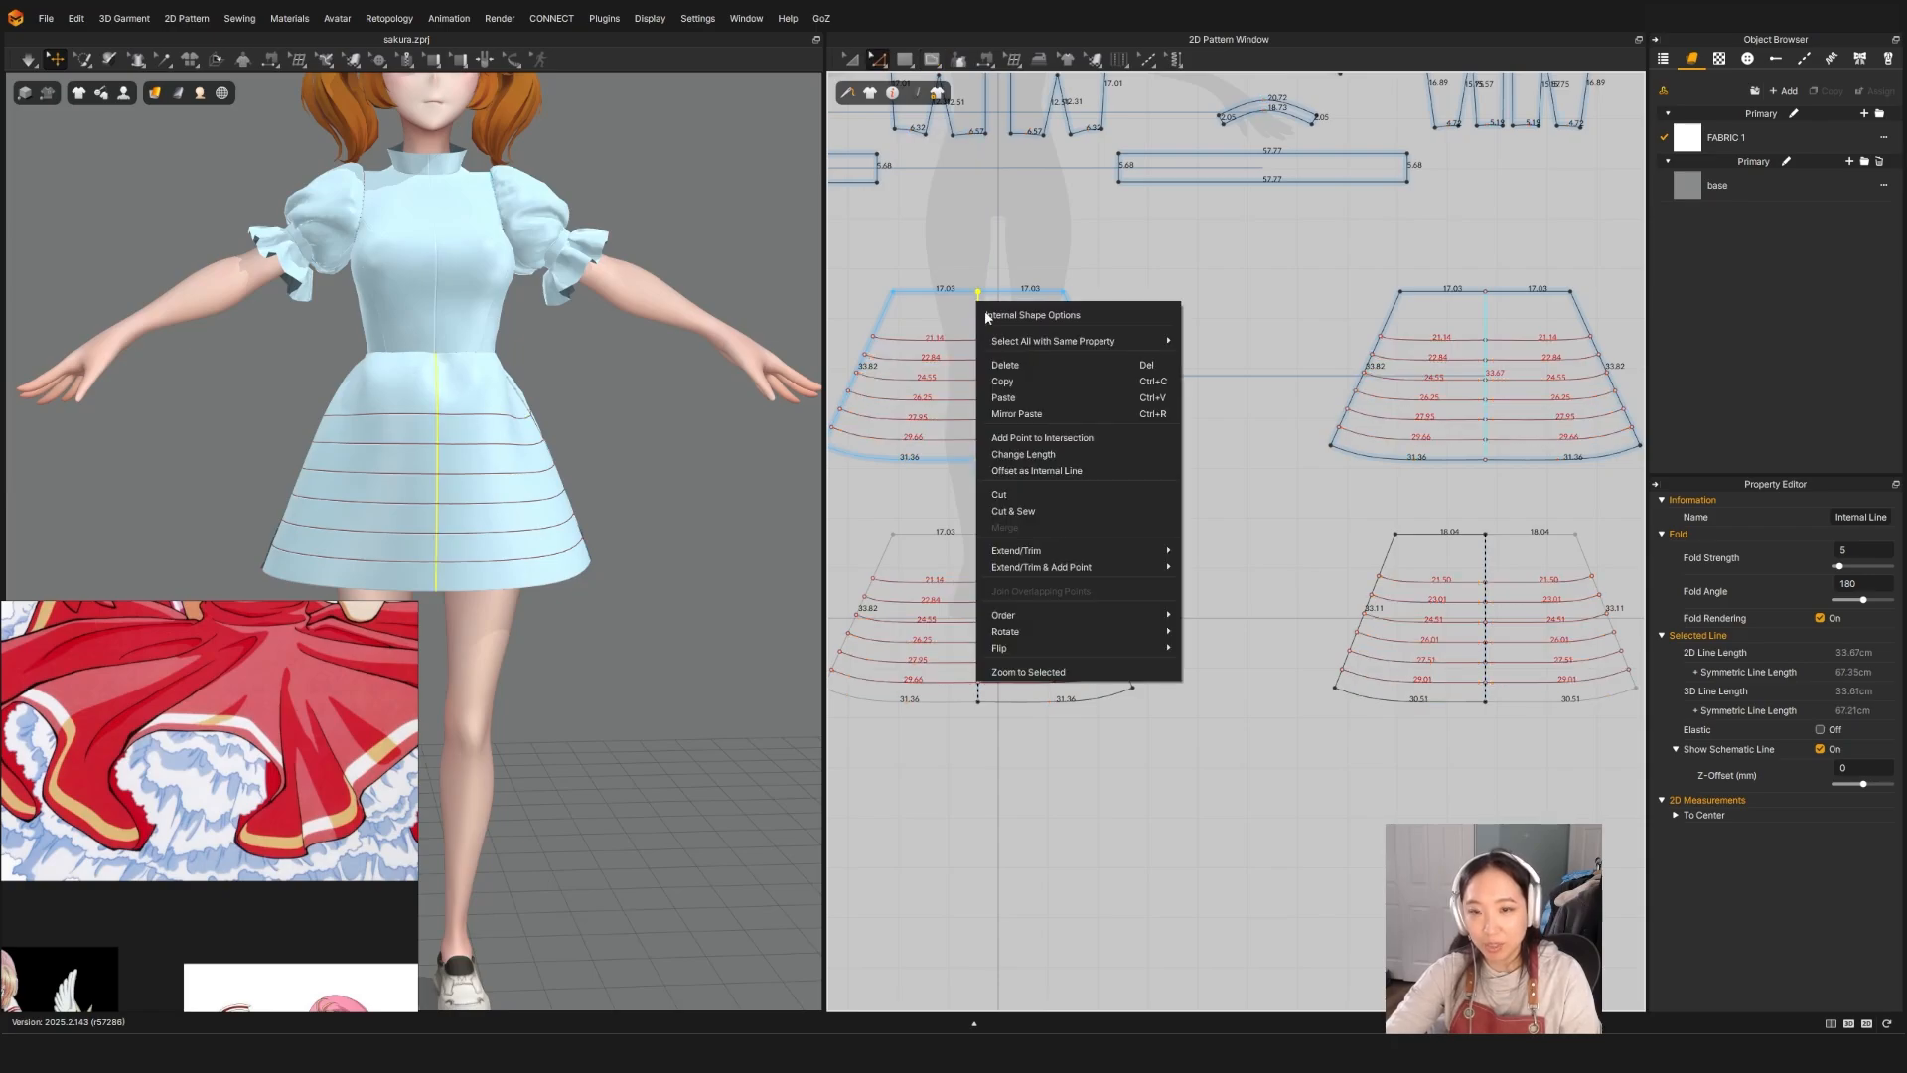
click(1000, 495)
Step: Delete one half of each cloned skirt piece, keeping the halves with their straight edge at the center
scroll(1082, 341, down, 2)
click(1061, 329)
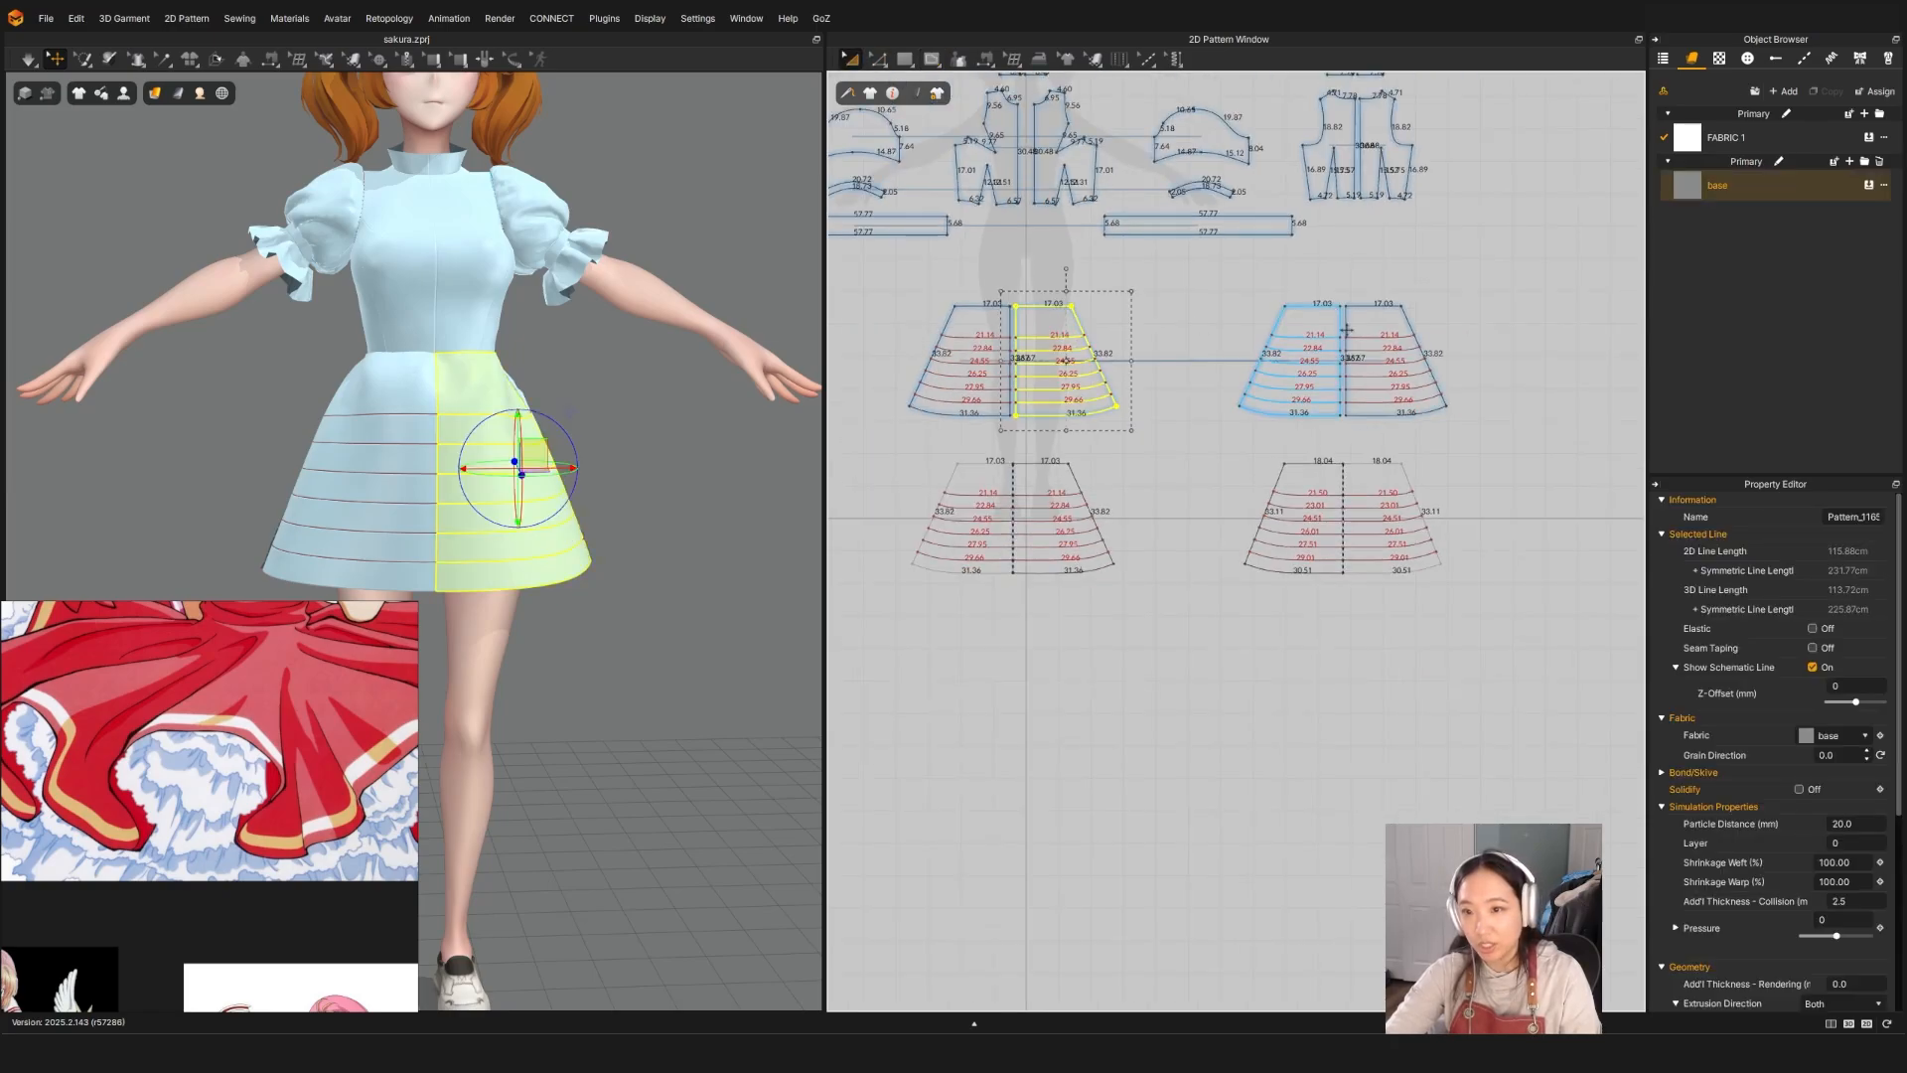
shift+click(1394, 325)
key(Delete)
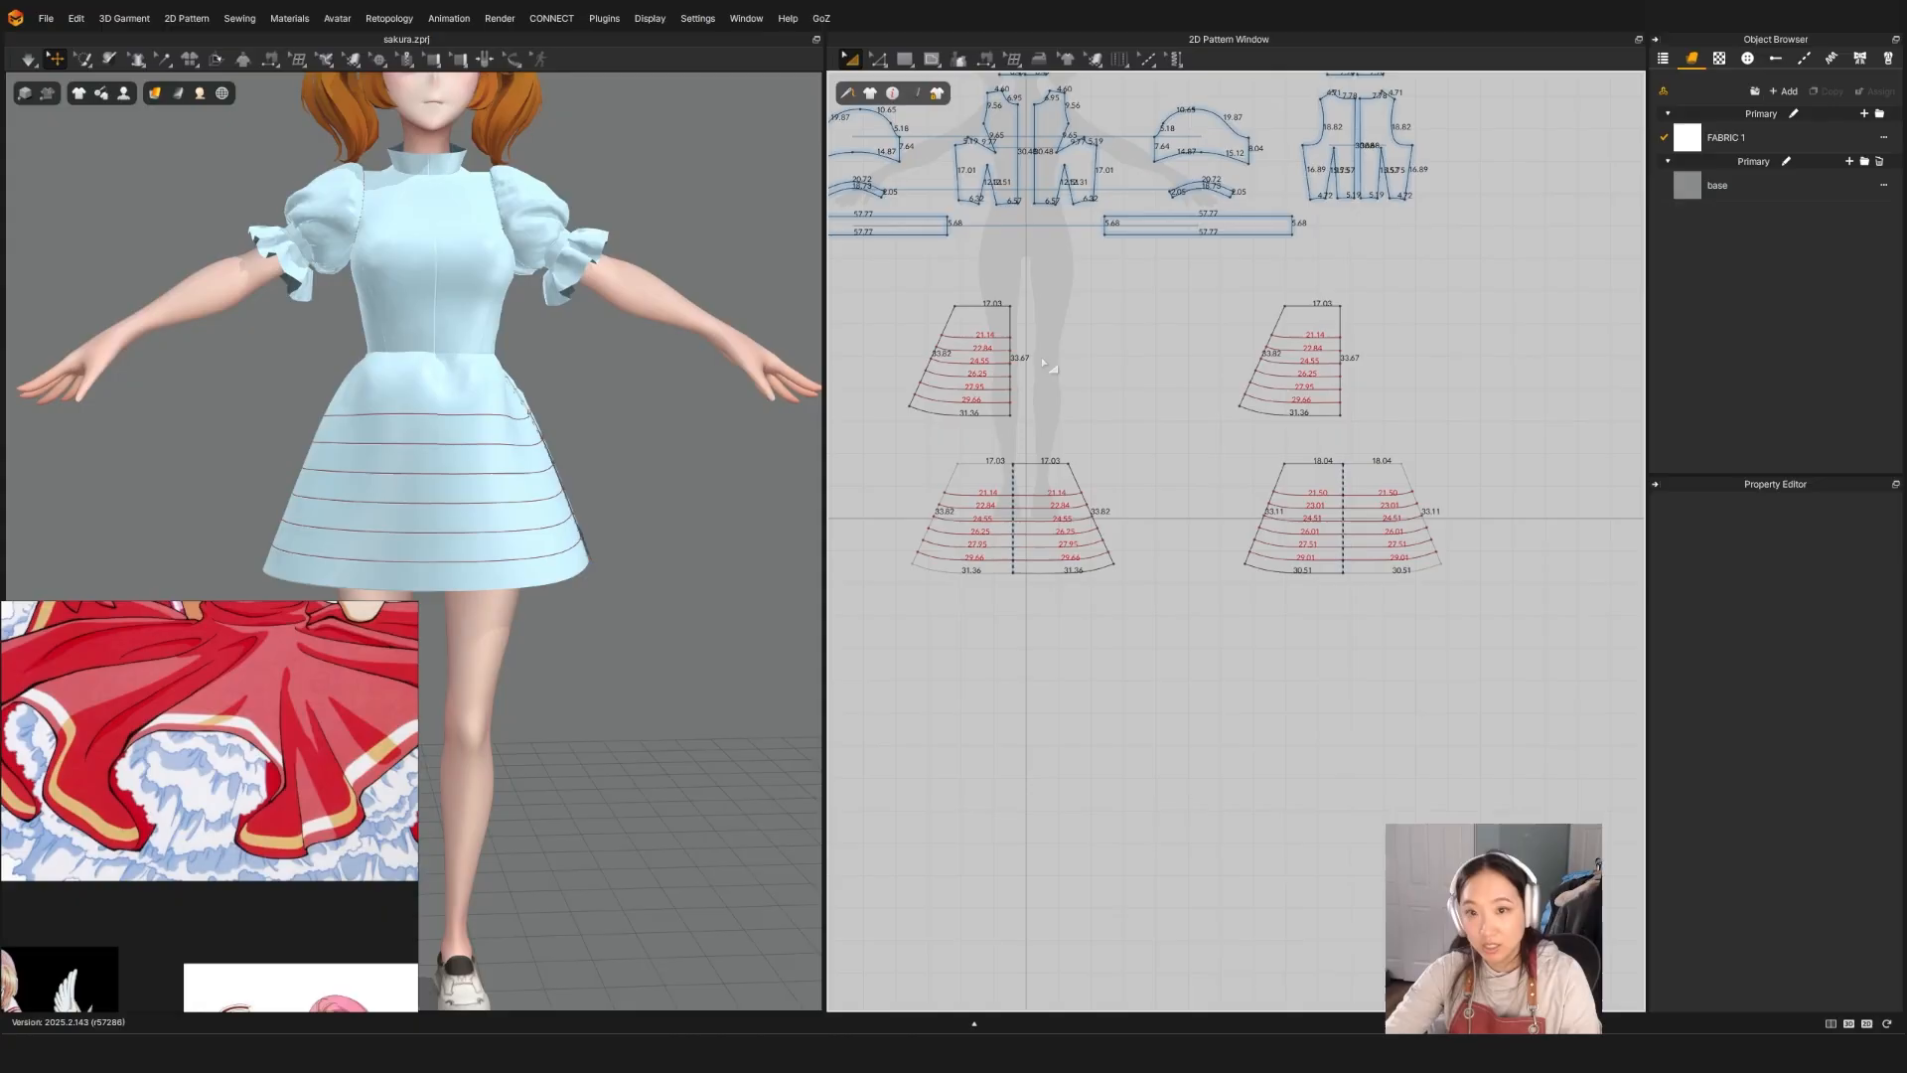
Step: Unfold both cloned skirt halves along their center edges using Unfold Symmetric Editing (with Sewing)
key(z)
click(1019, 339)
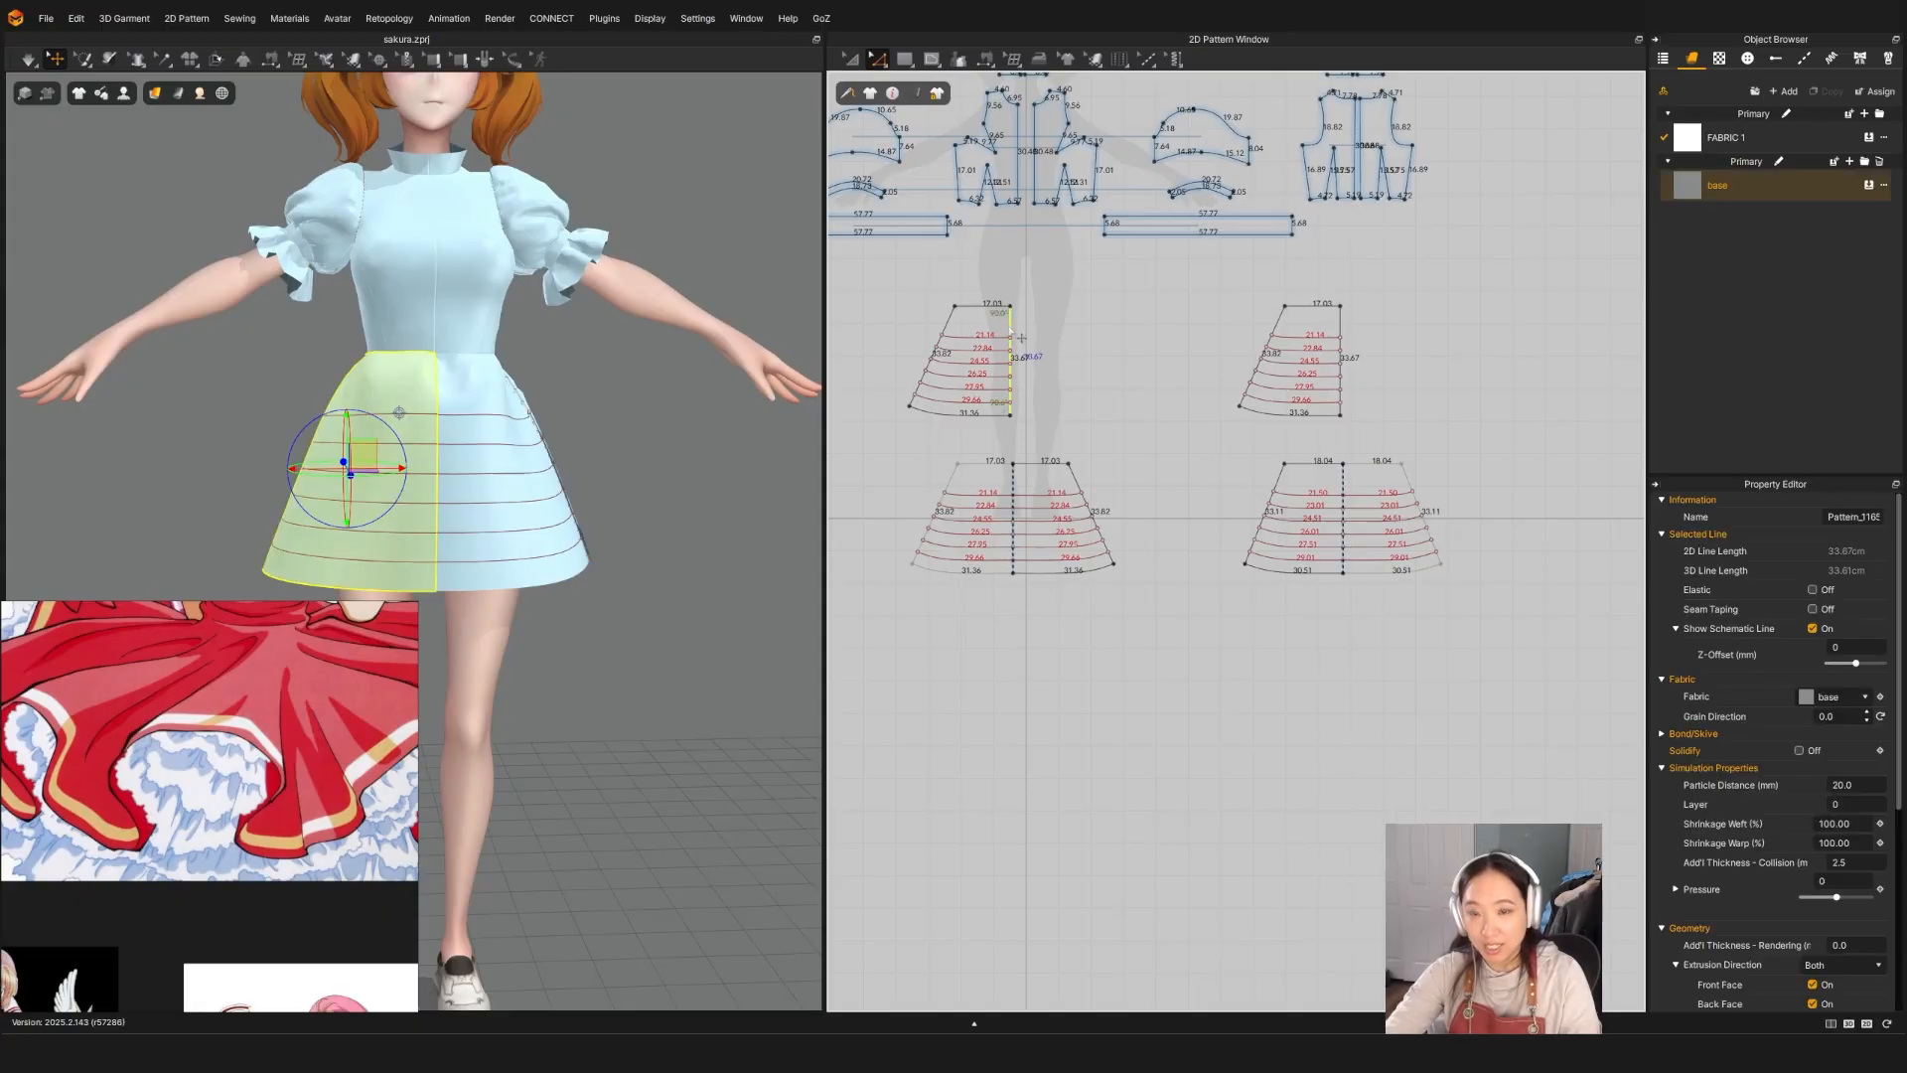
shift+click(1339, 330)
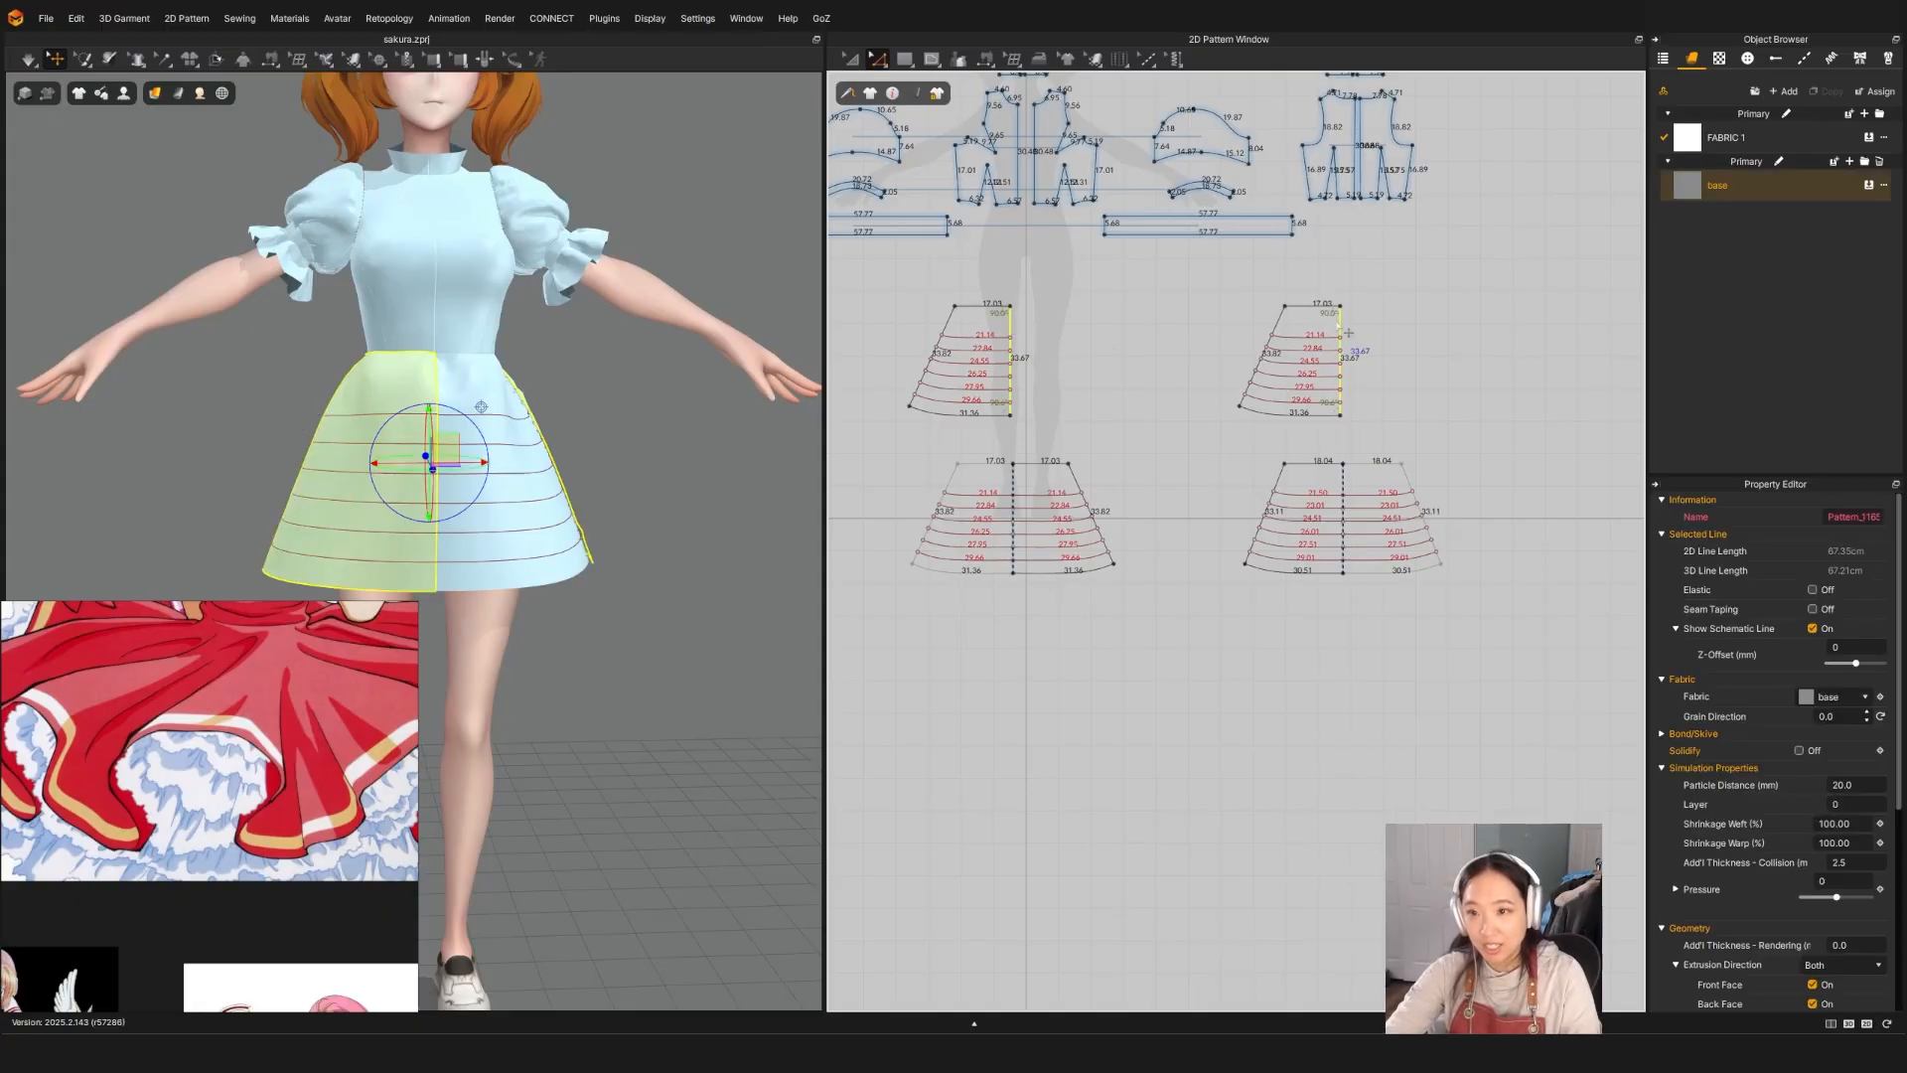
right_click(1337, 325)
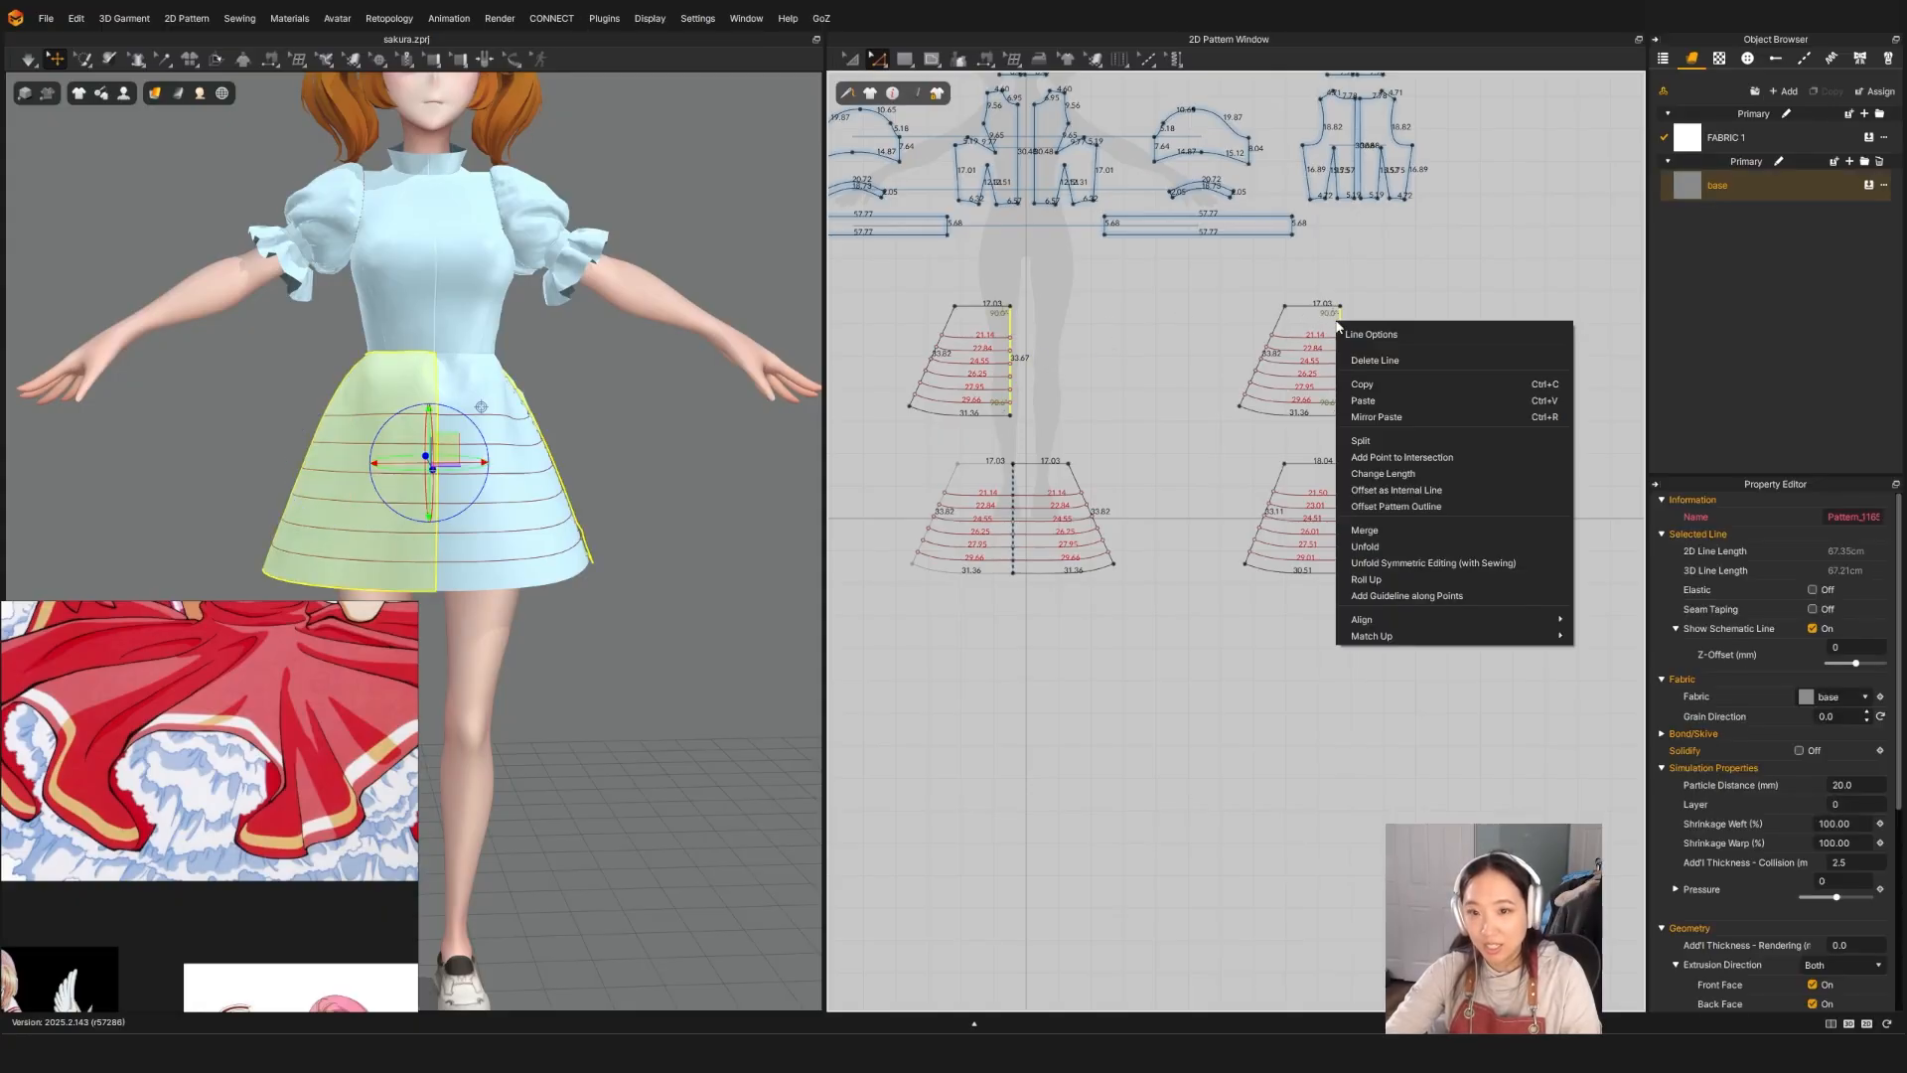
click(1404, 565)
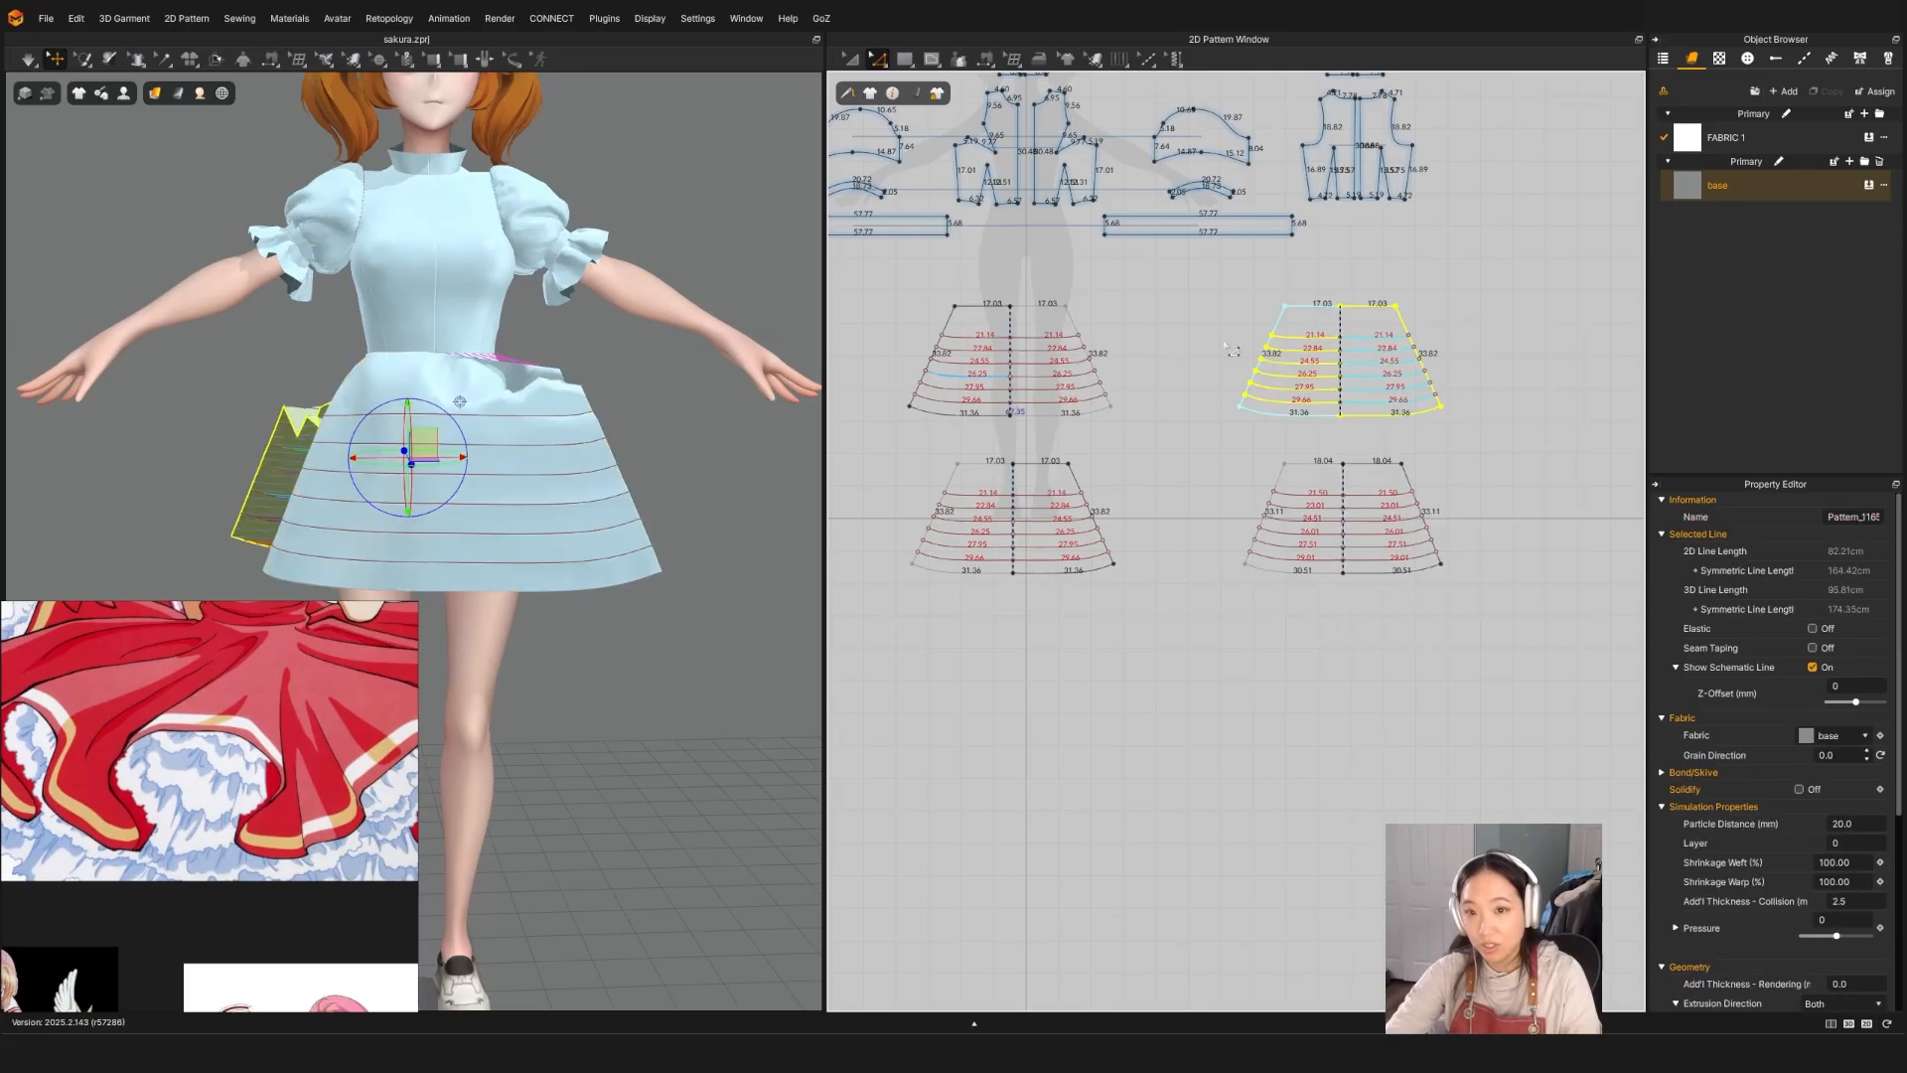
Step: Try simulating the cloned front and back skirt pieces over the base skirt, check the side, and undo the simulation
click(593, 533)
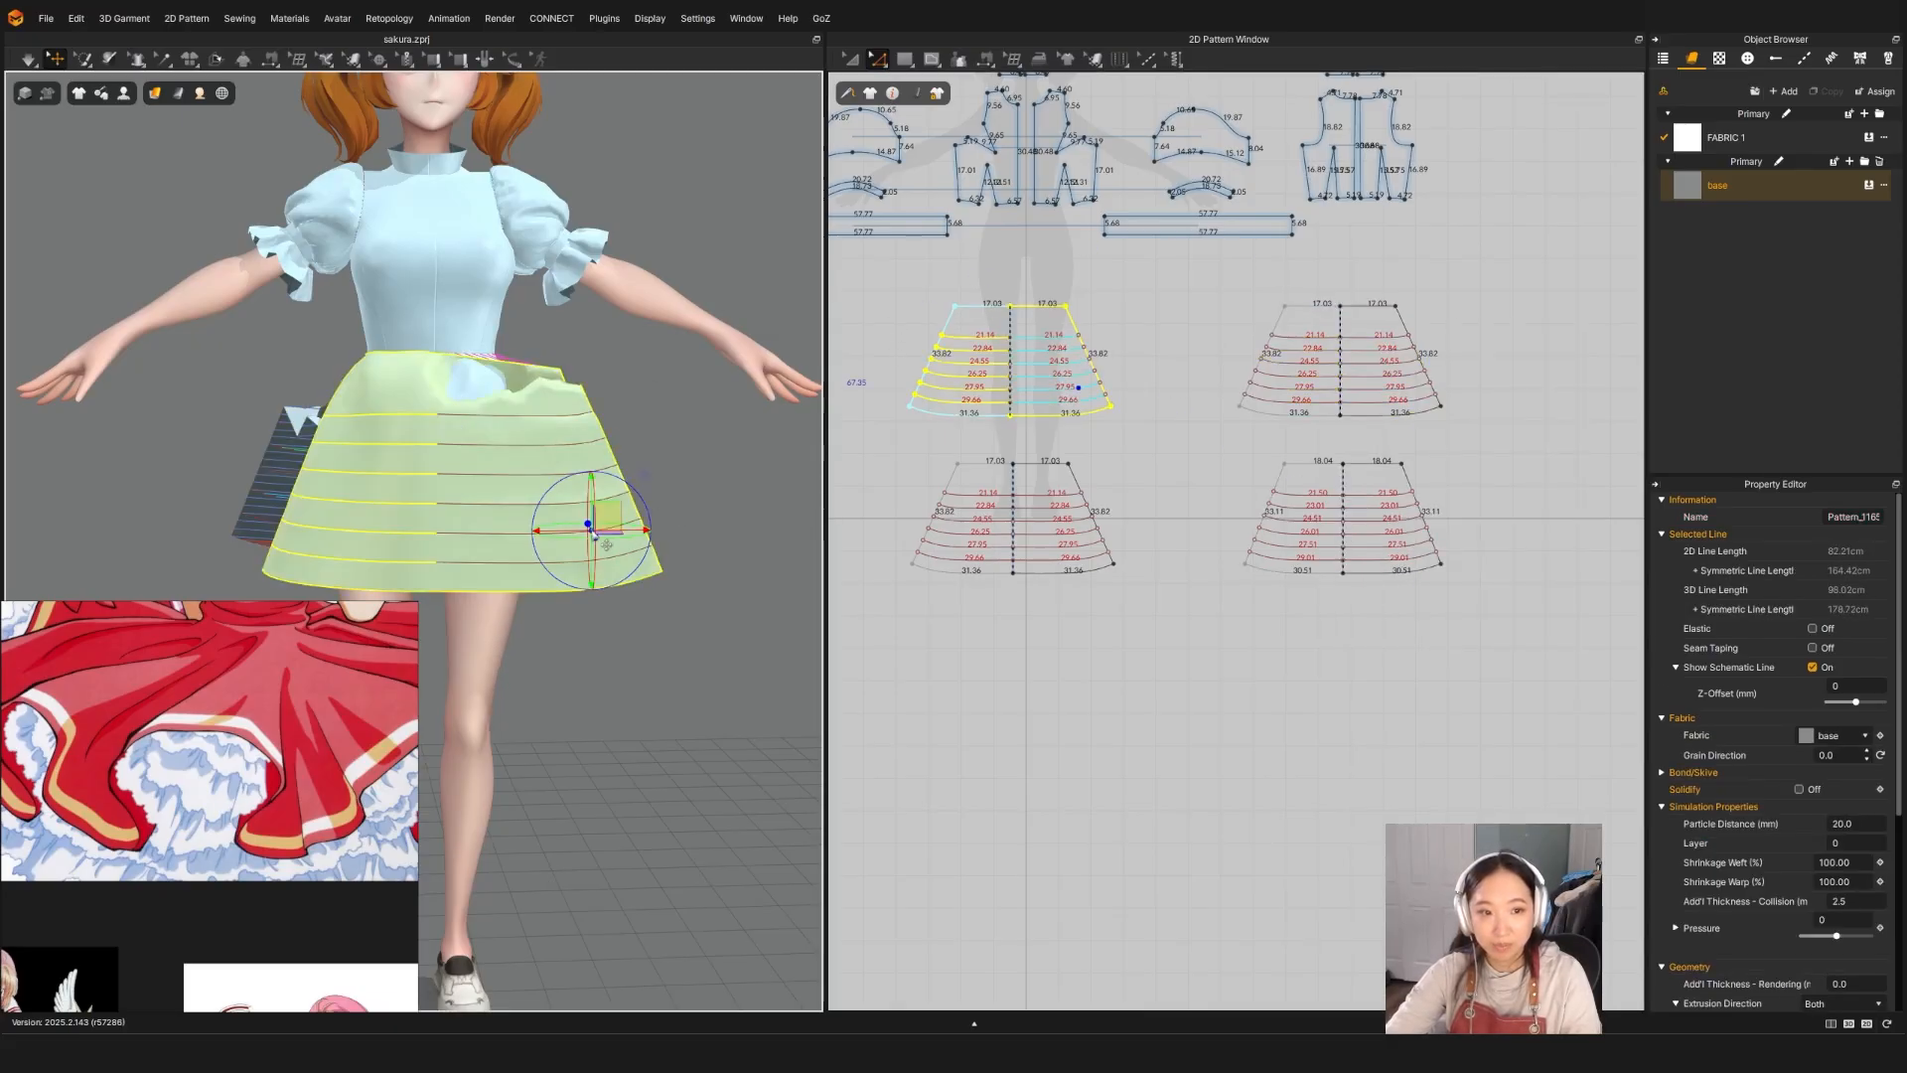
shift+click(266, 472)
key(space)
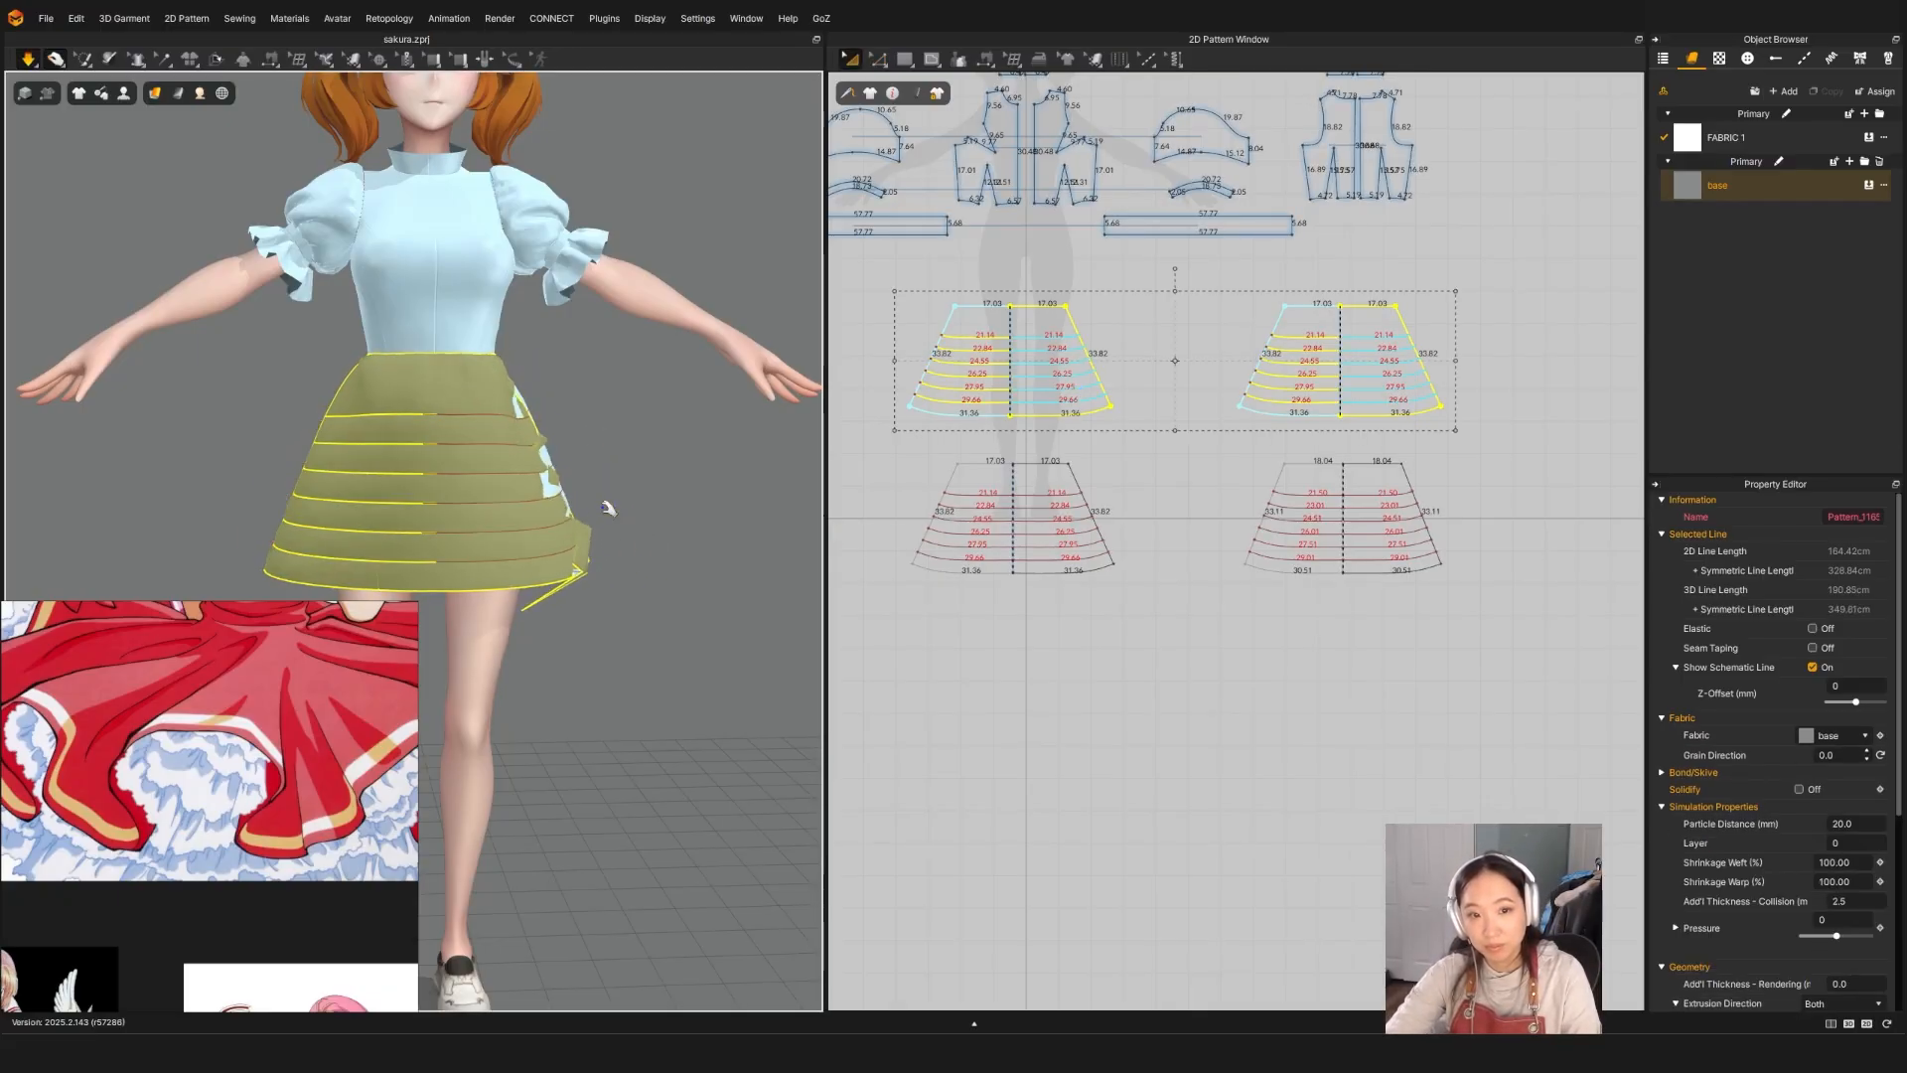
key(space)
click(469, 542)
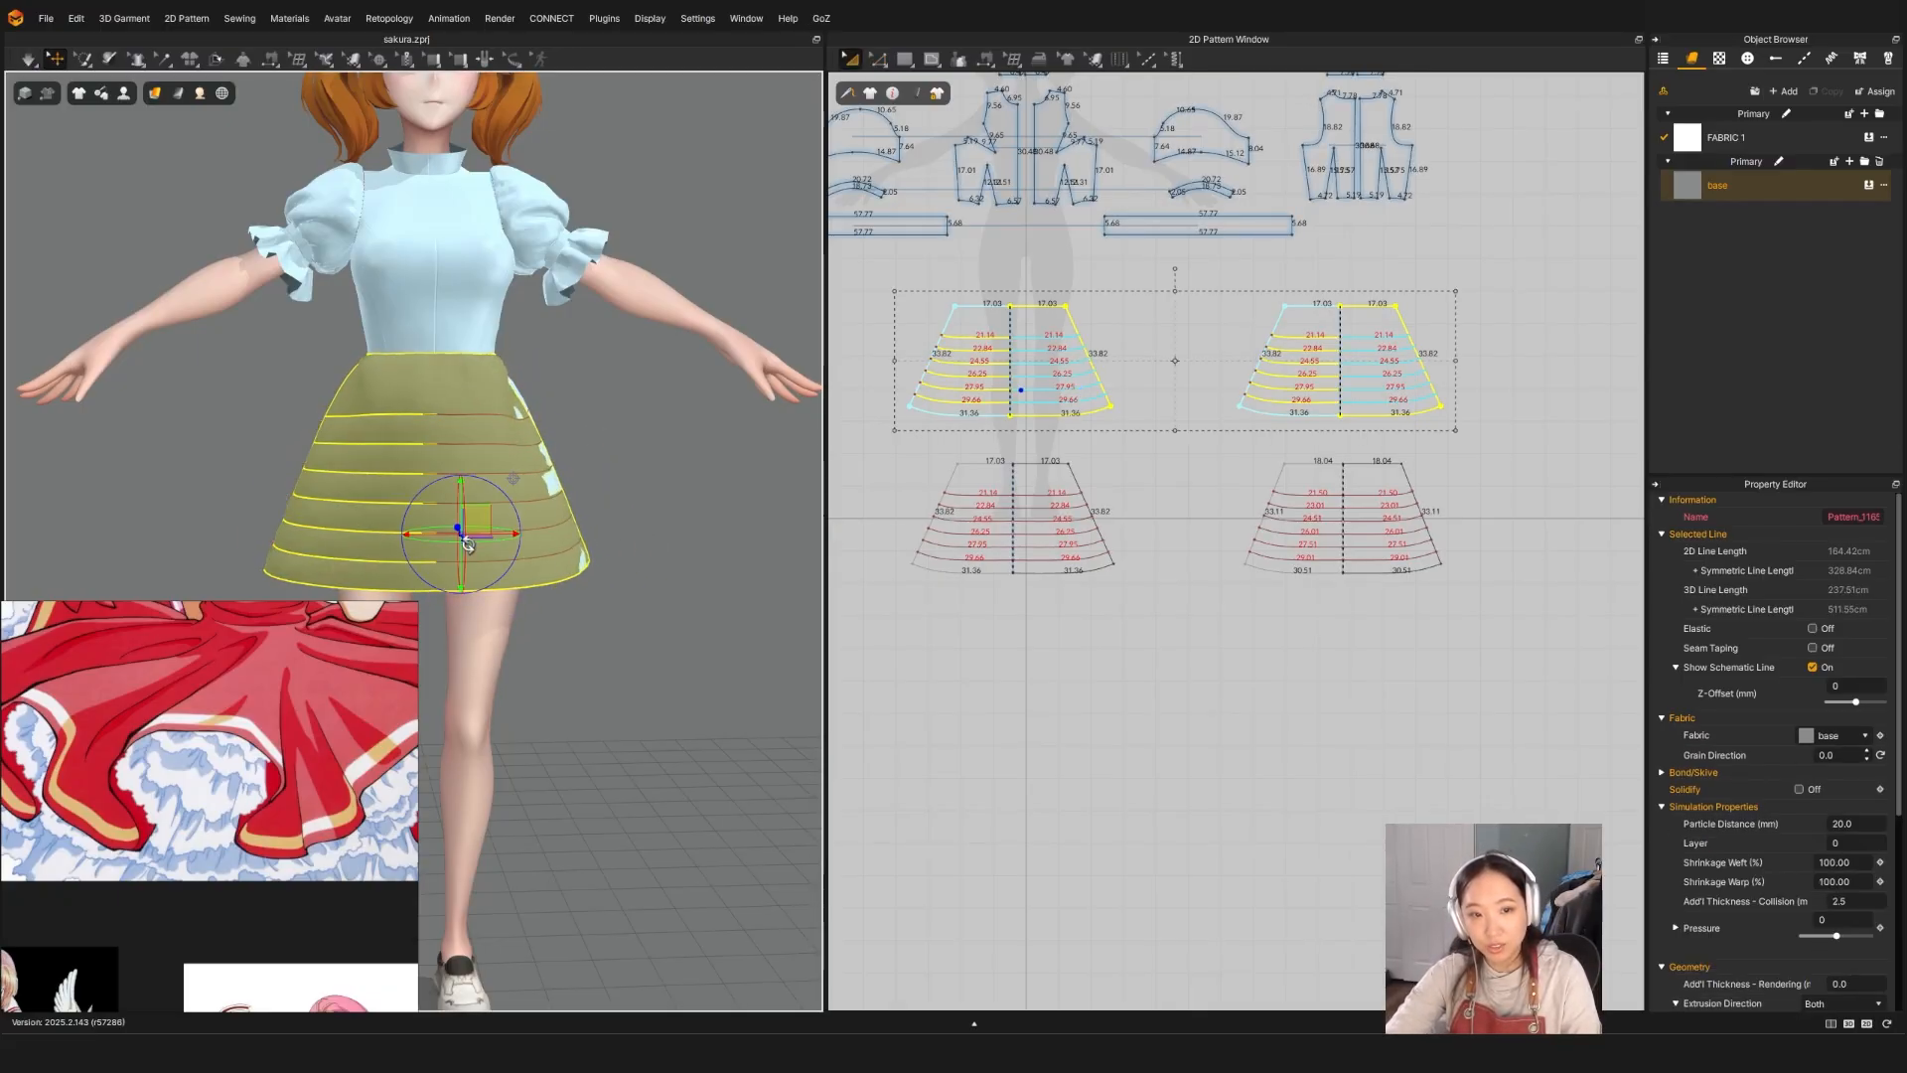
right_drag(477, 546, 613, 588)
key(ctrl+z)
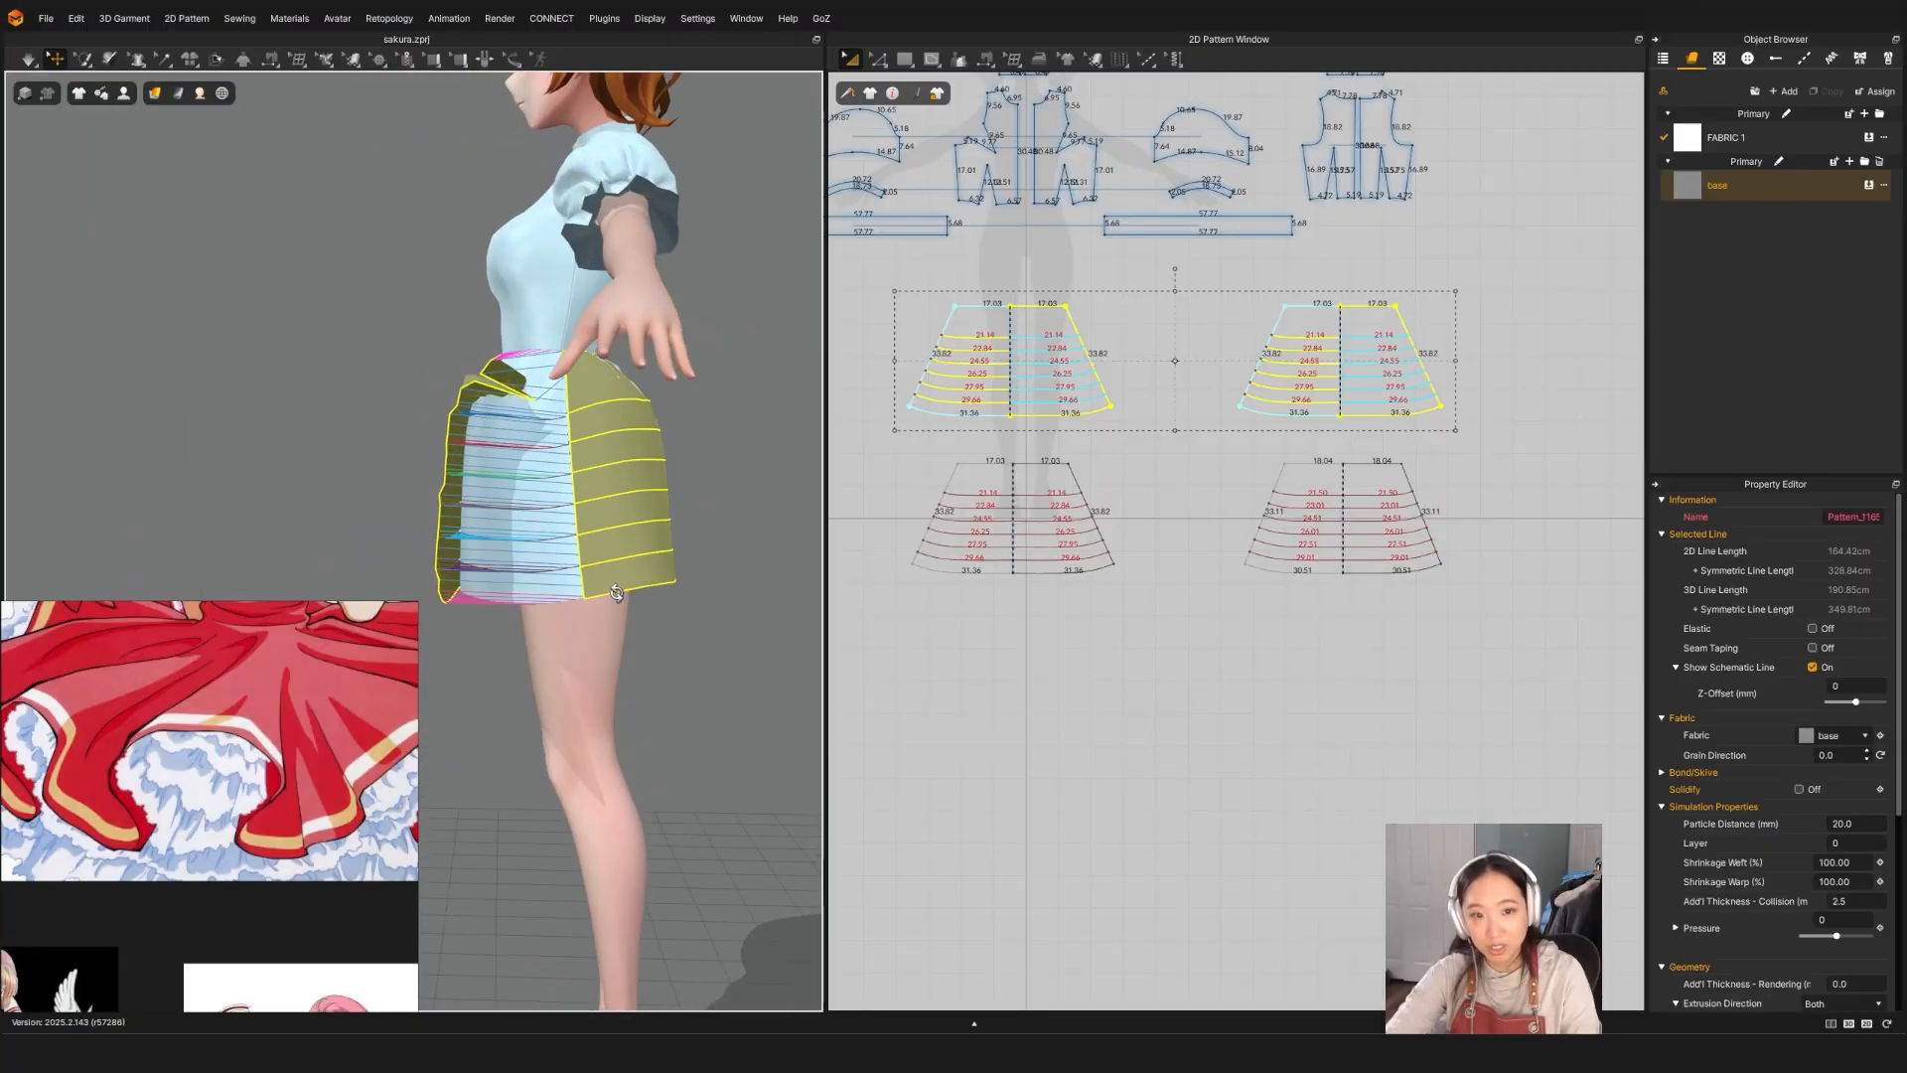
Step: Examine which lines the internal seams join between the cloned skirts and the base skirt
key(b)
click(1065, 339)
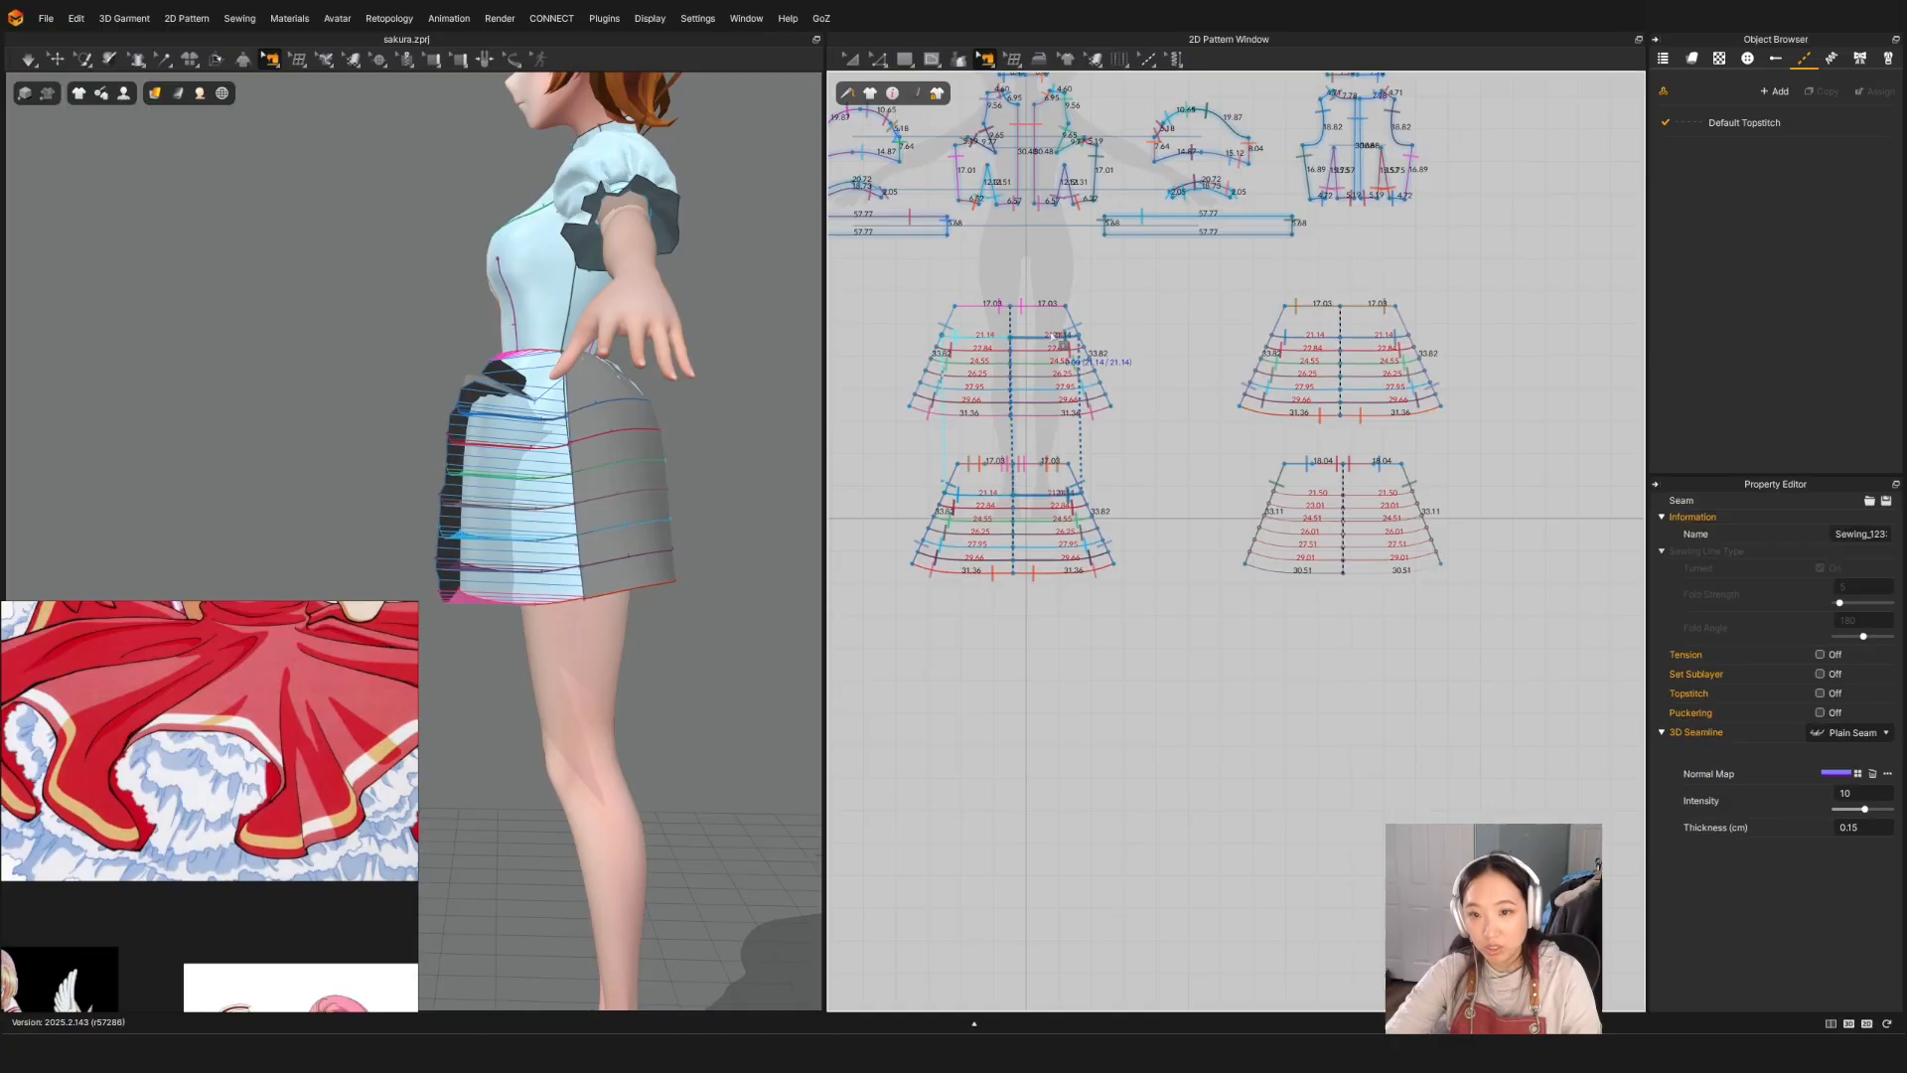
click(1043, 522)
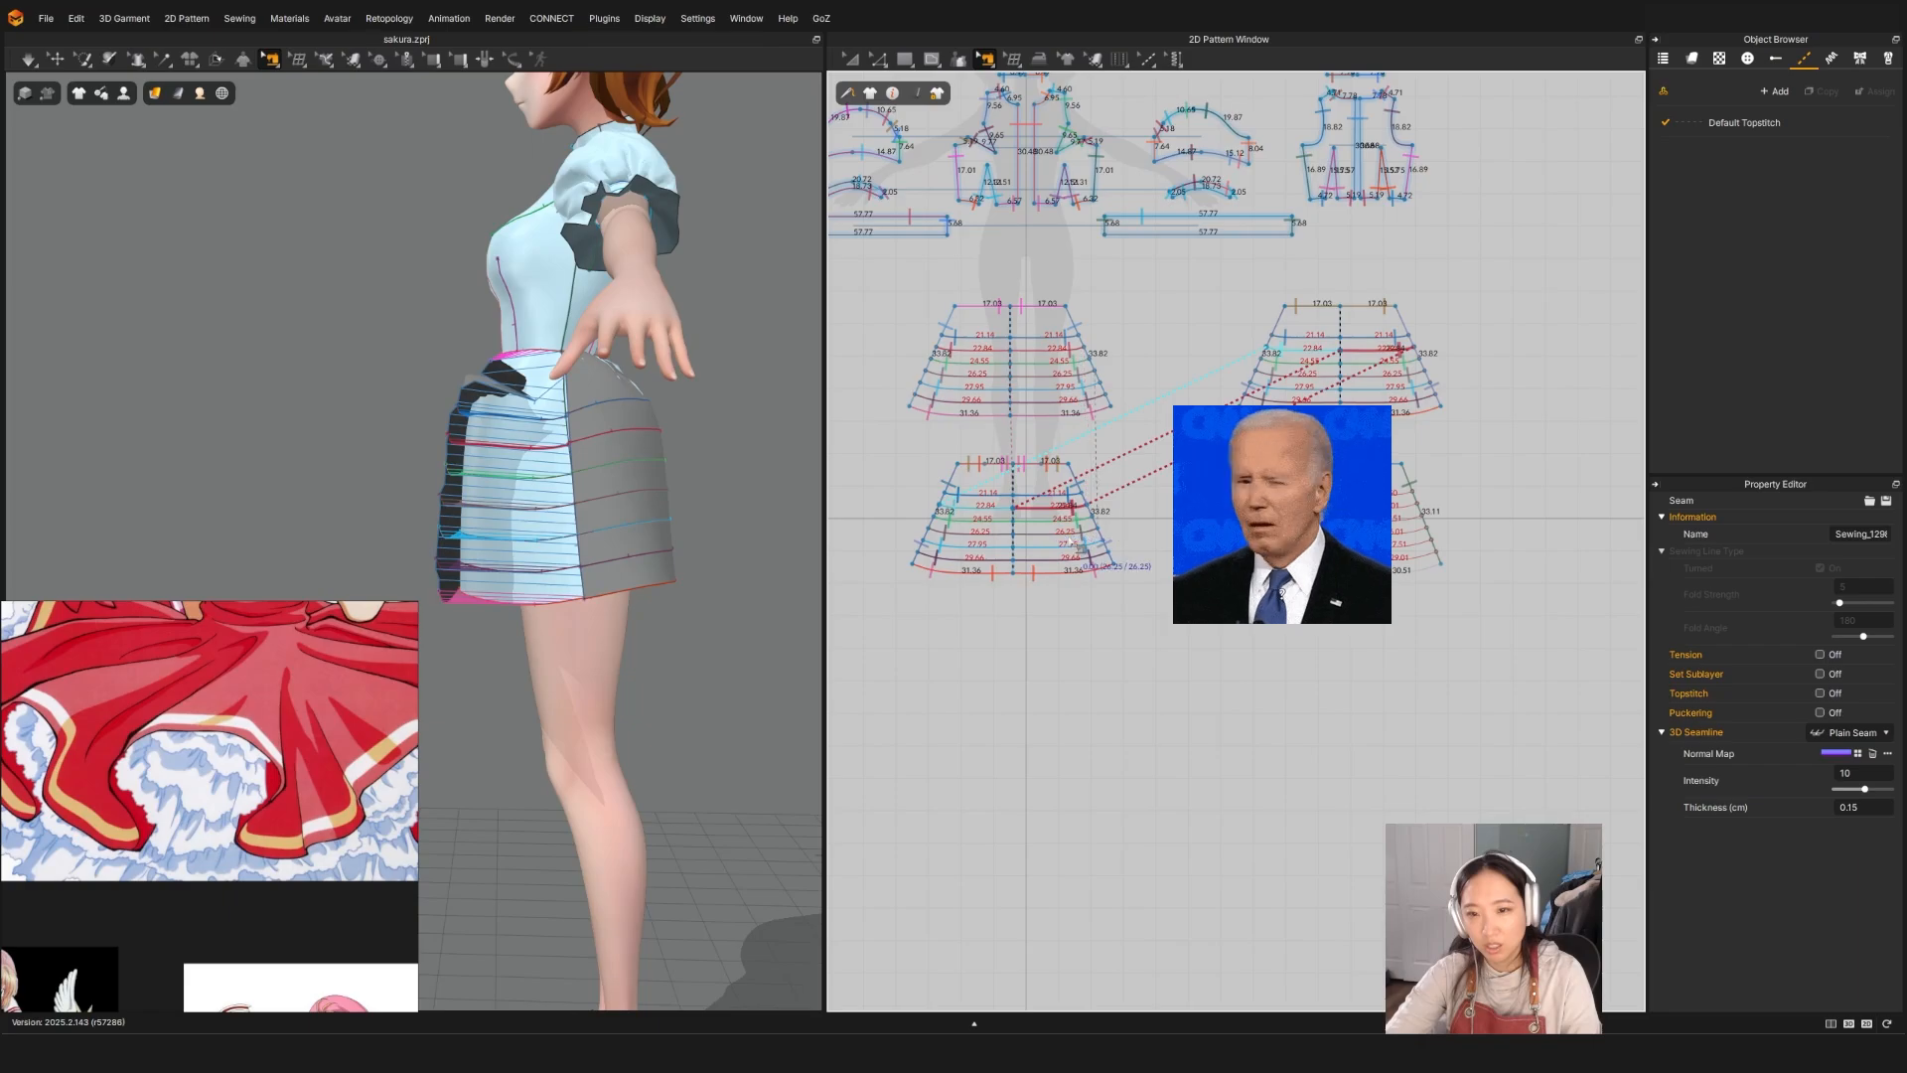
click(1121, 533)
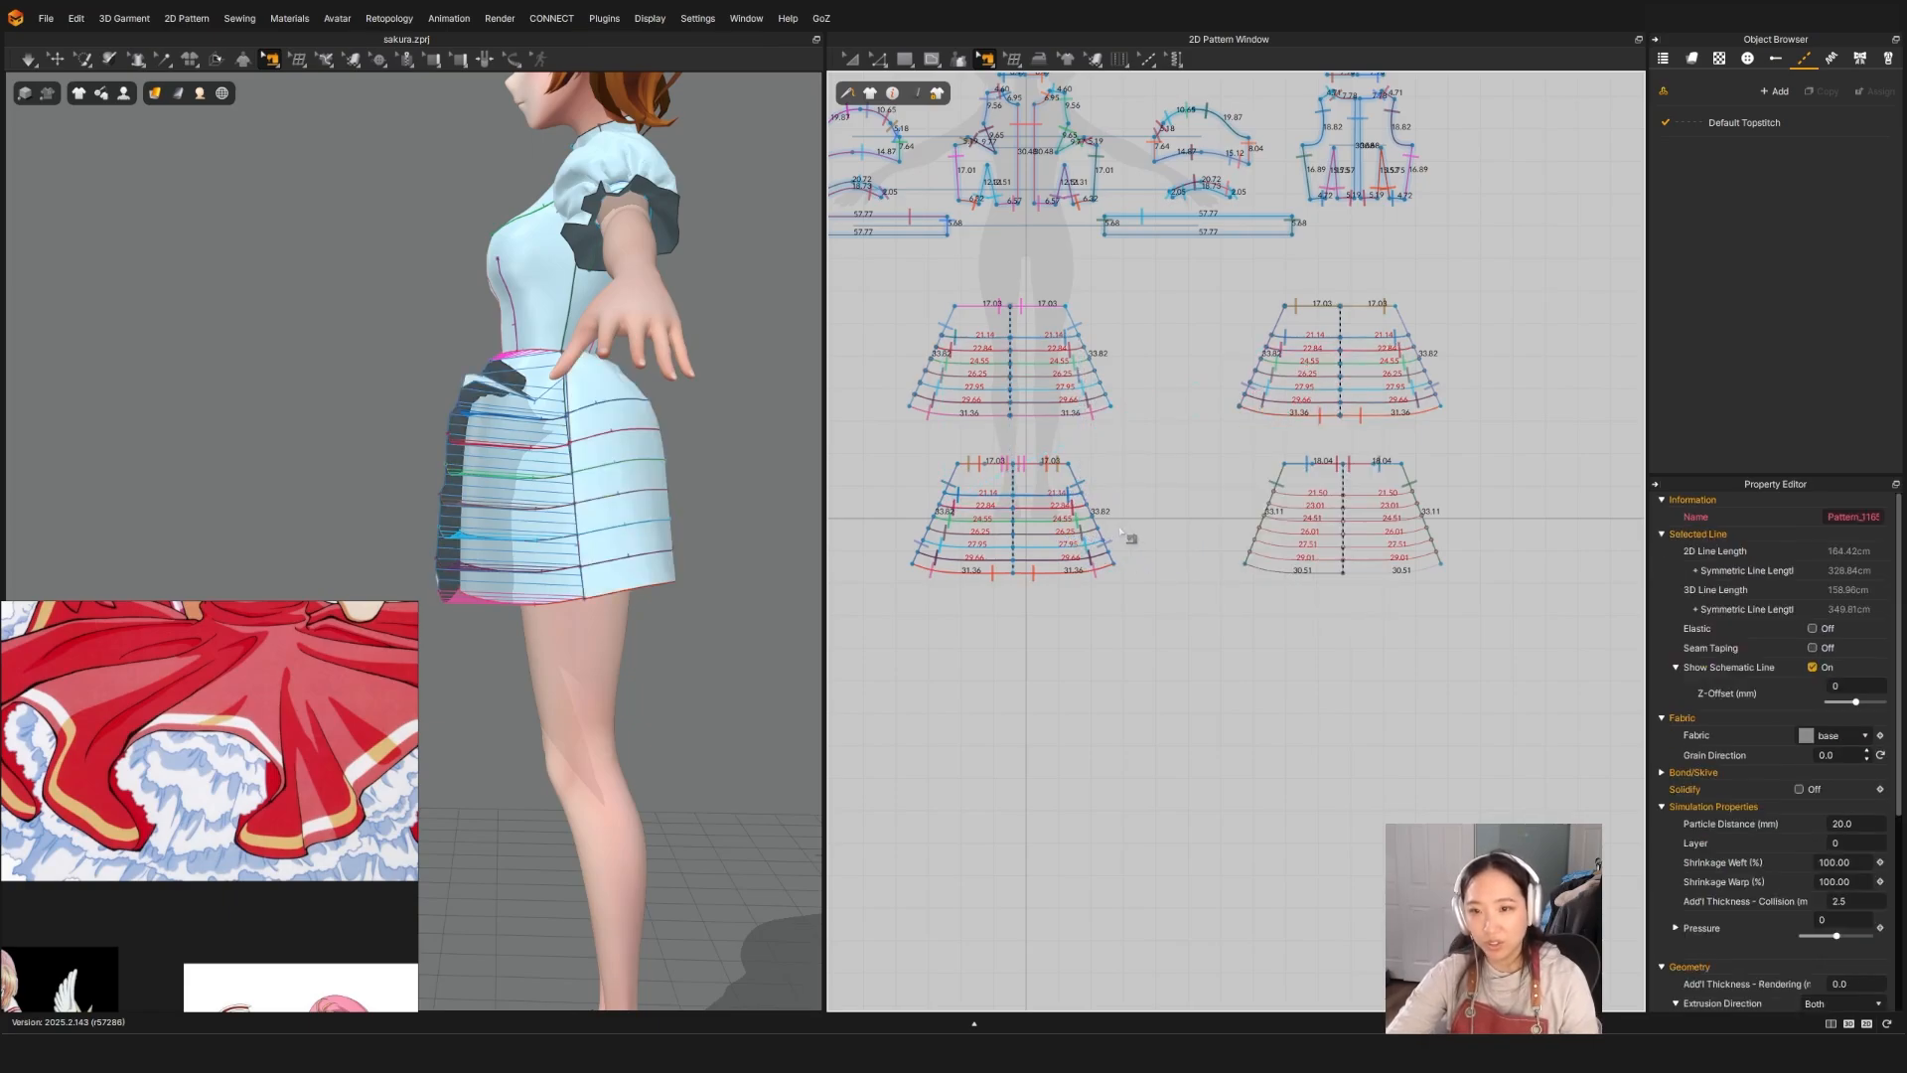
Step: Undo the symmetric unfolding, half deletion and center cuts of the cloned skirt pieces
key(ctrl+z)
key(ctrl+z)
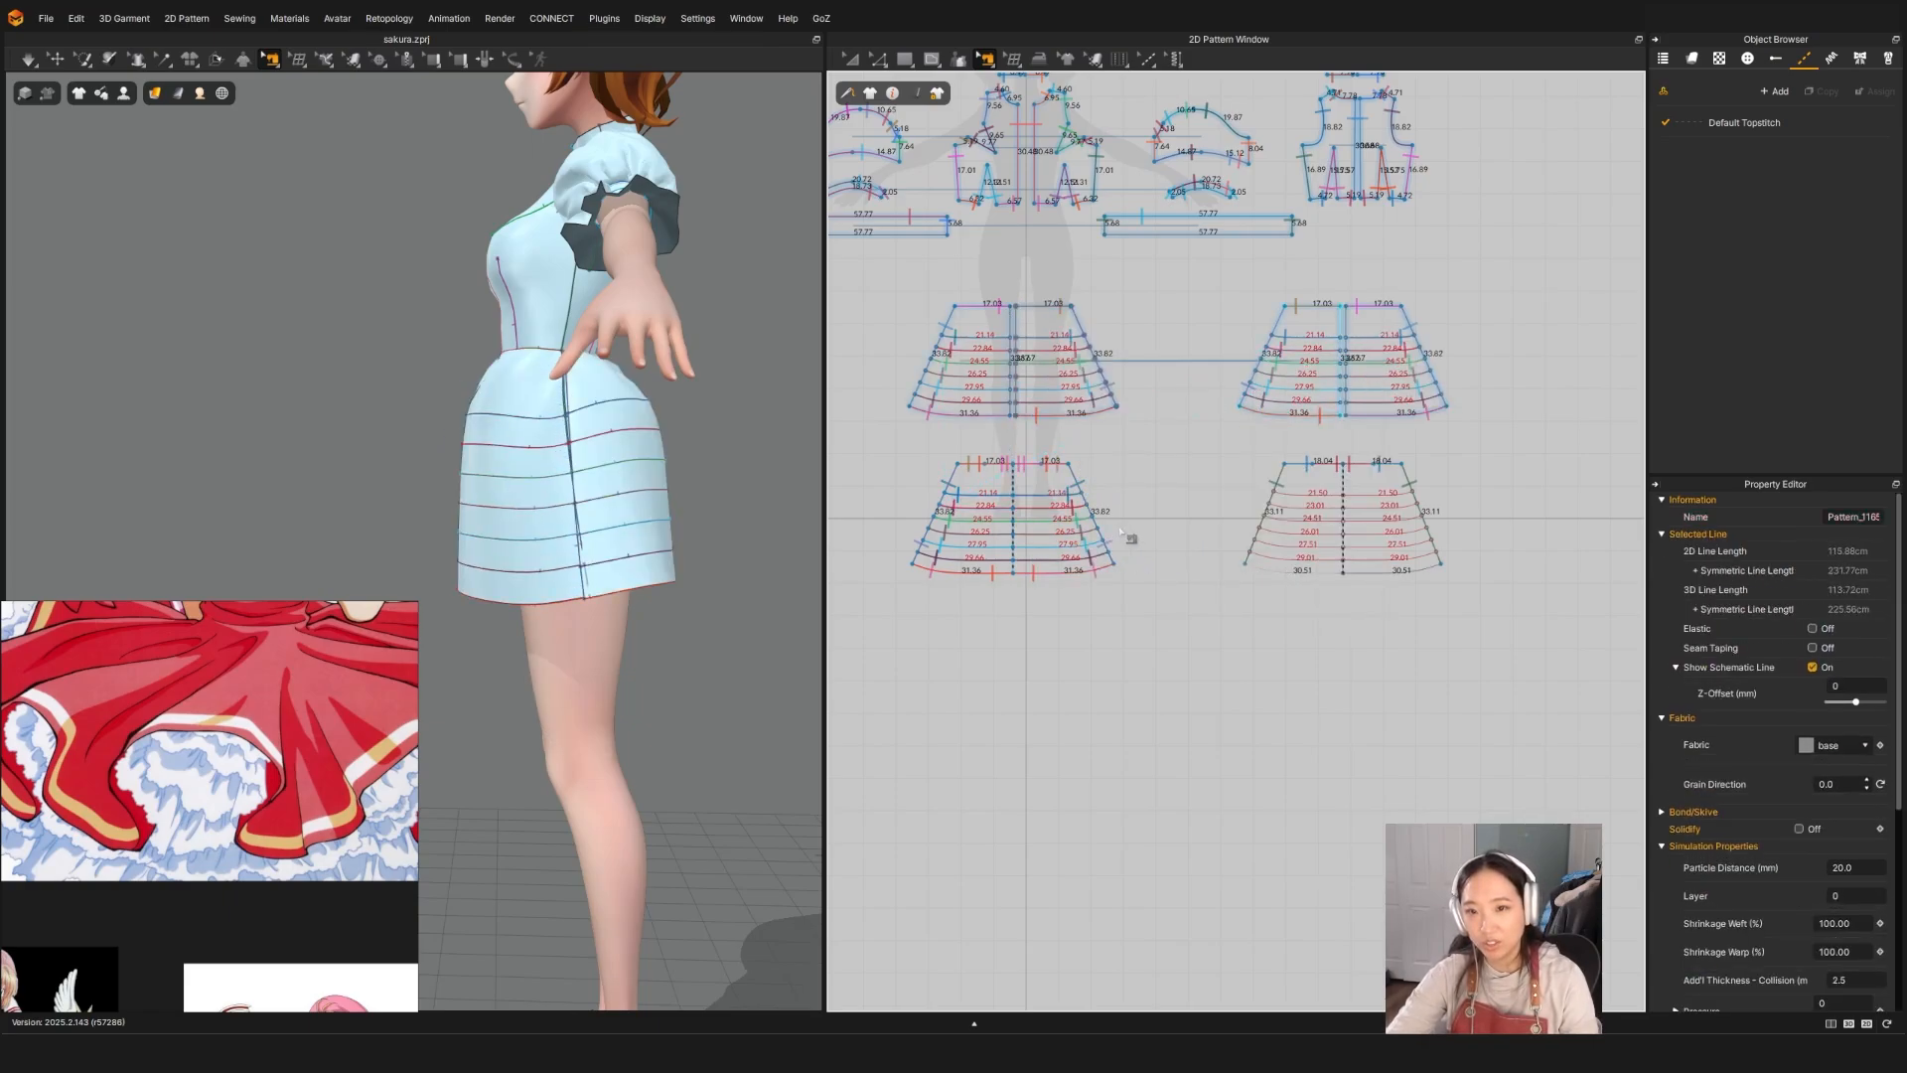
key(ctrl+z)
key(ctrl+z)
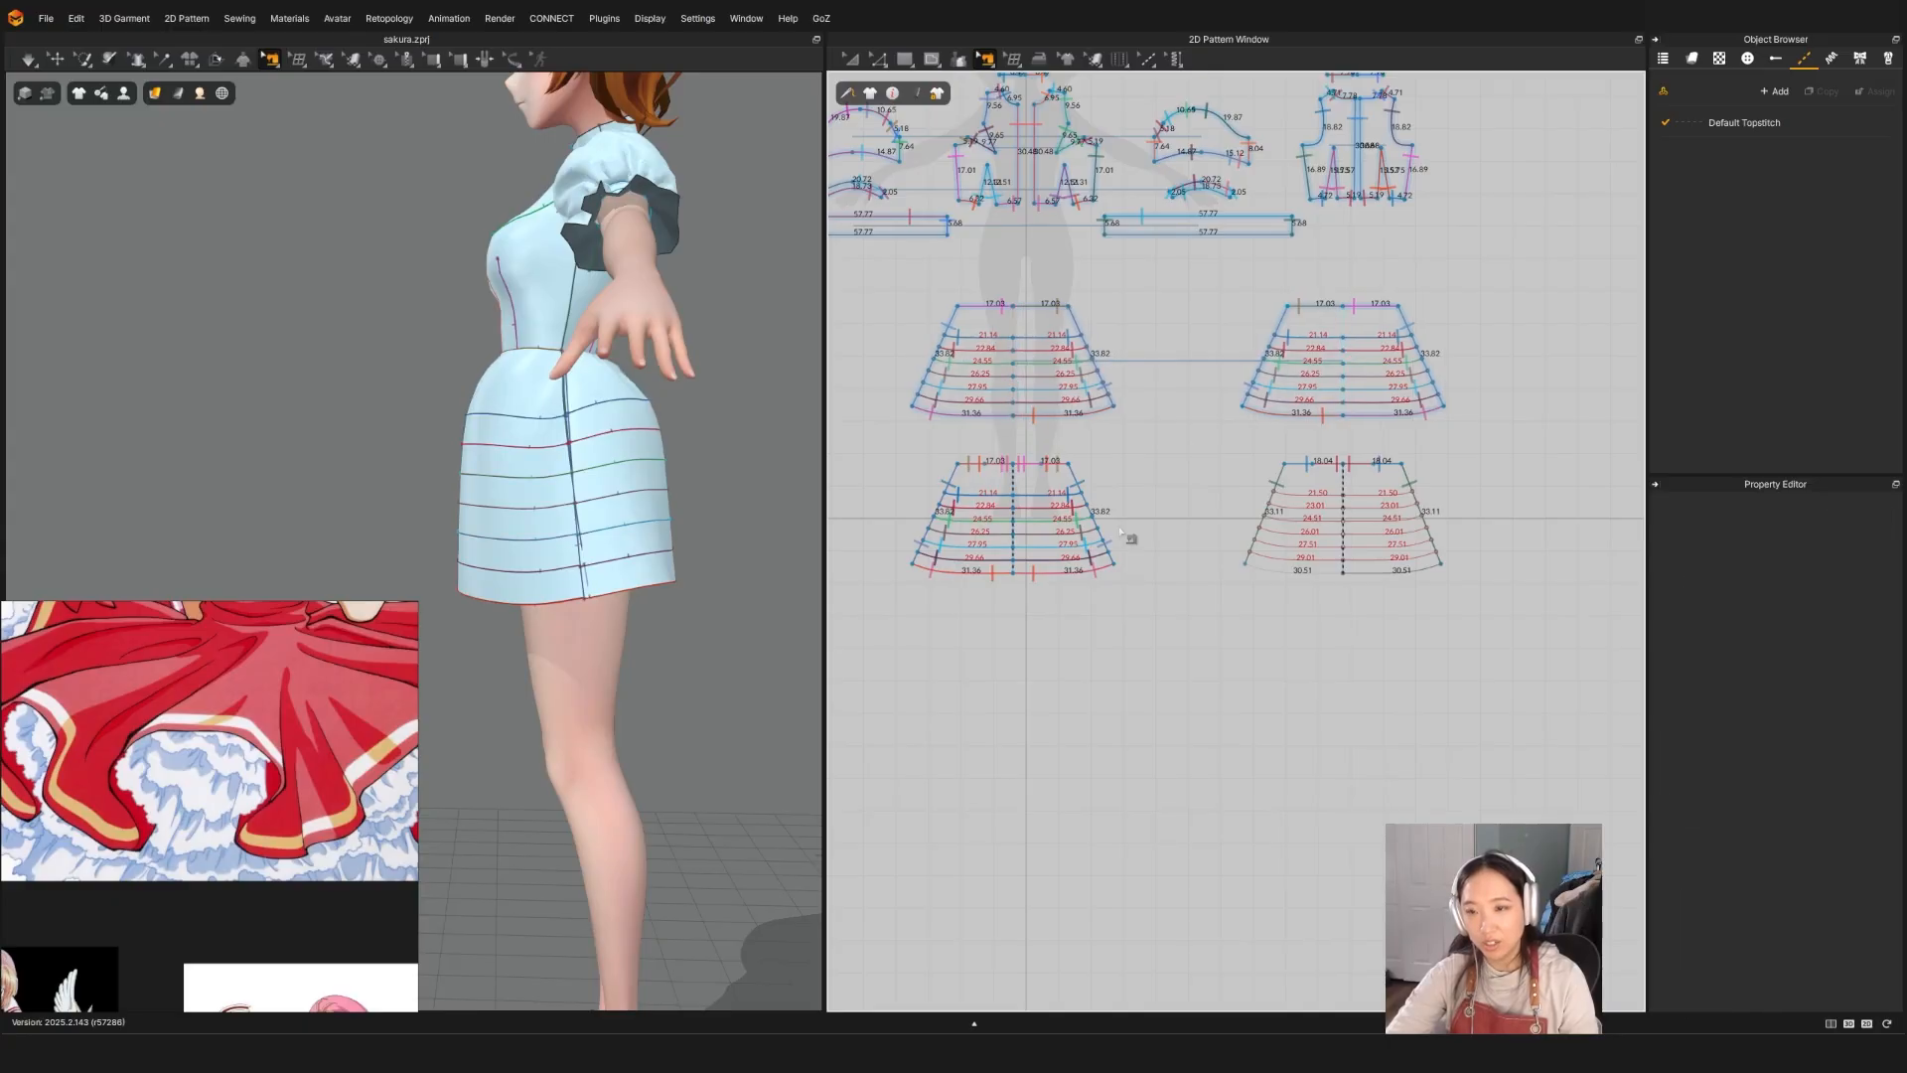
Step: Inspect how the restored whole clones' internal lines are sewn to the front base skirt
click(1045, 337)
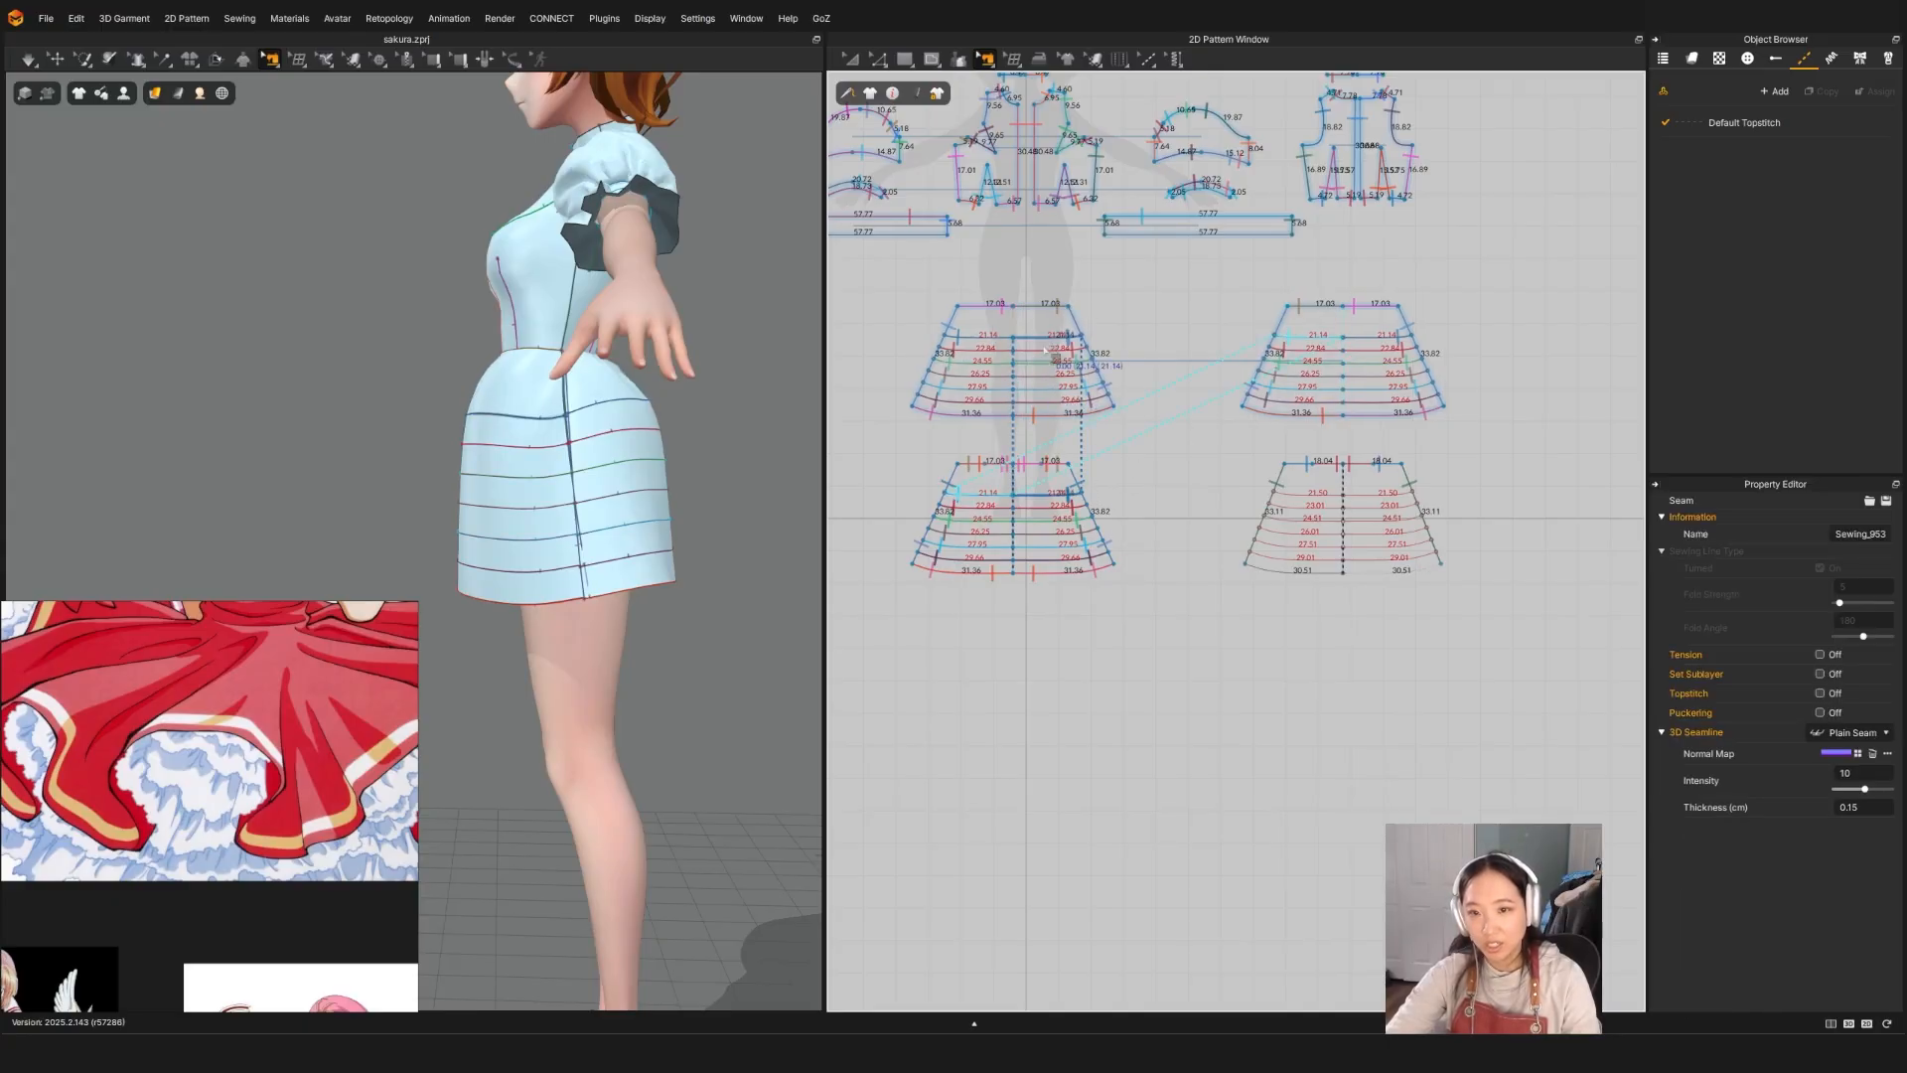
click(627, 443)
key(q)
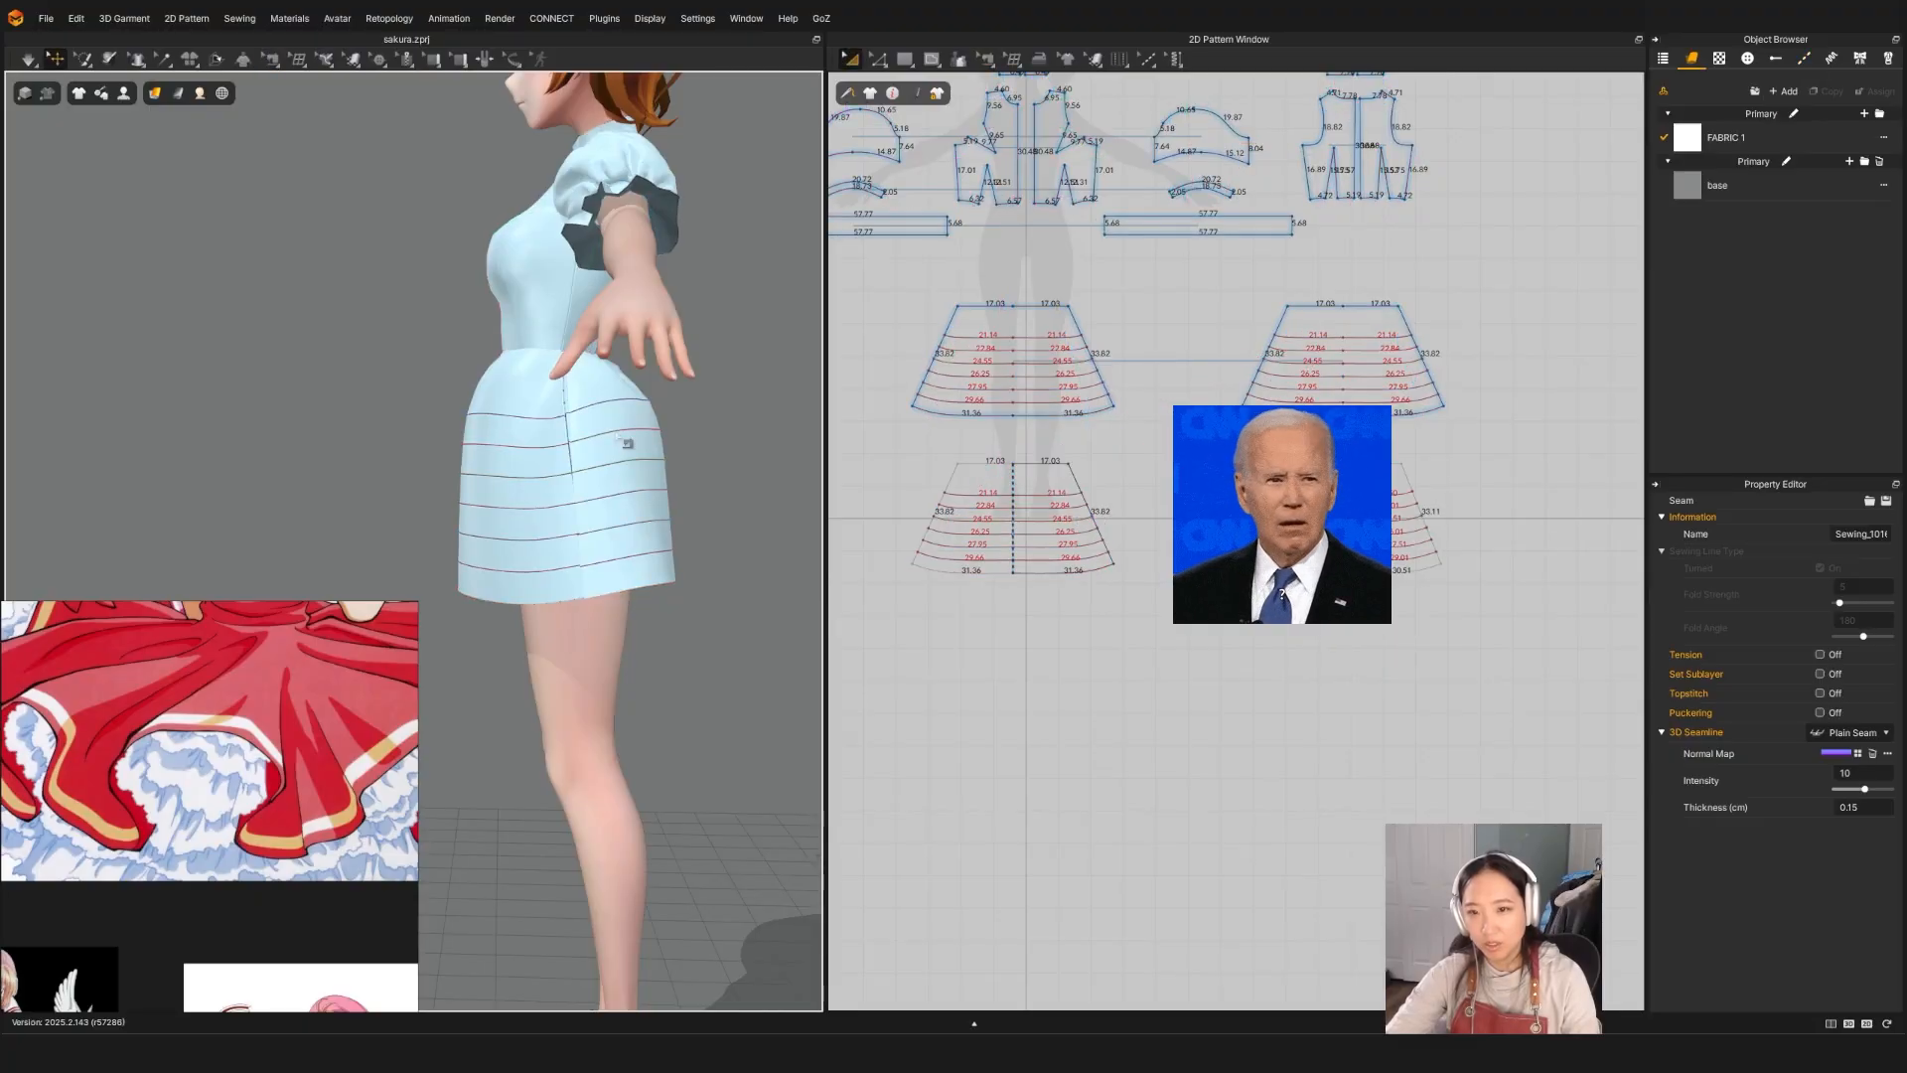
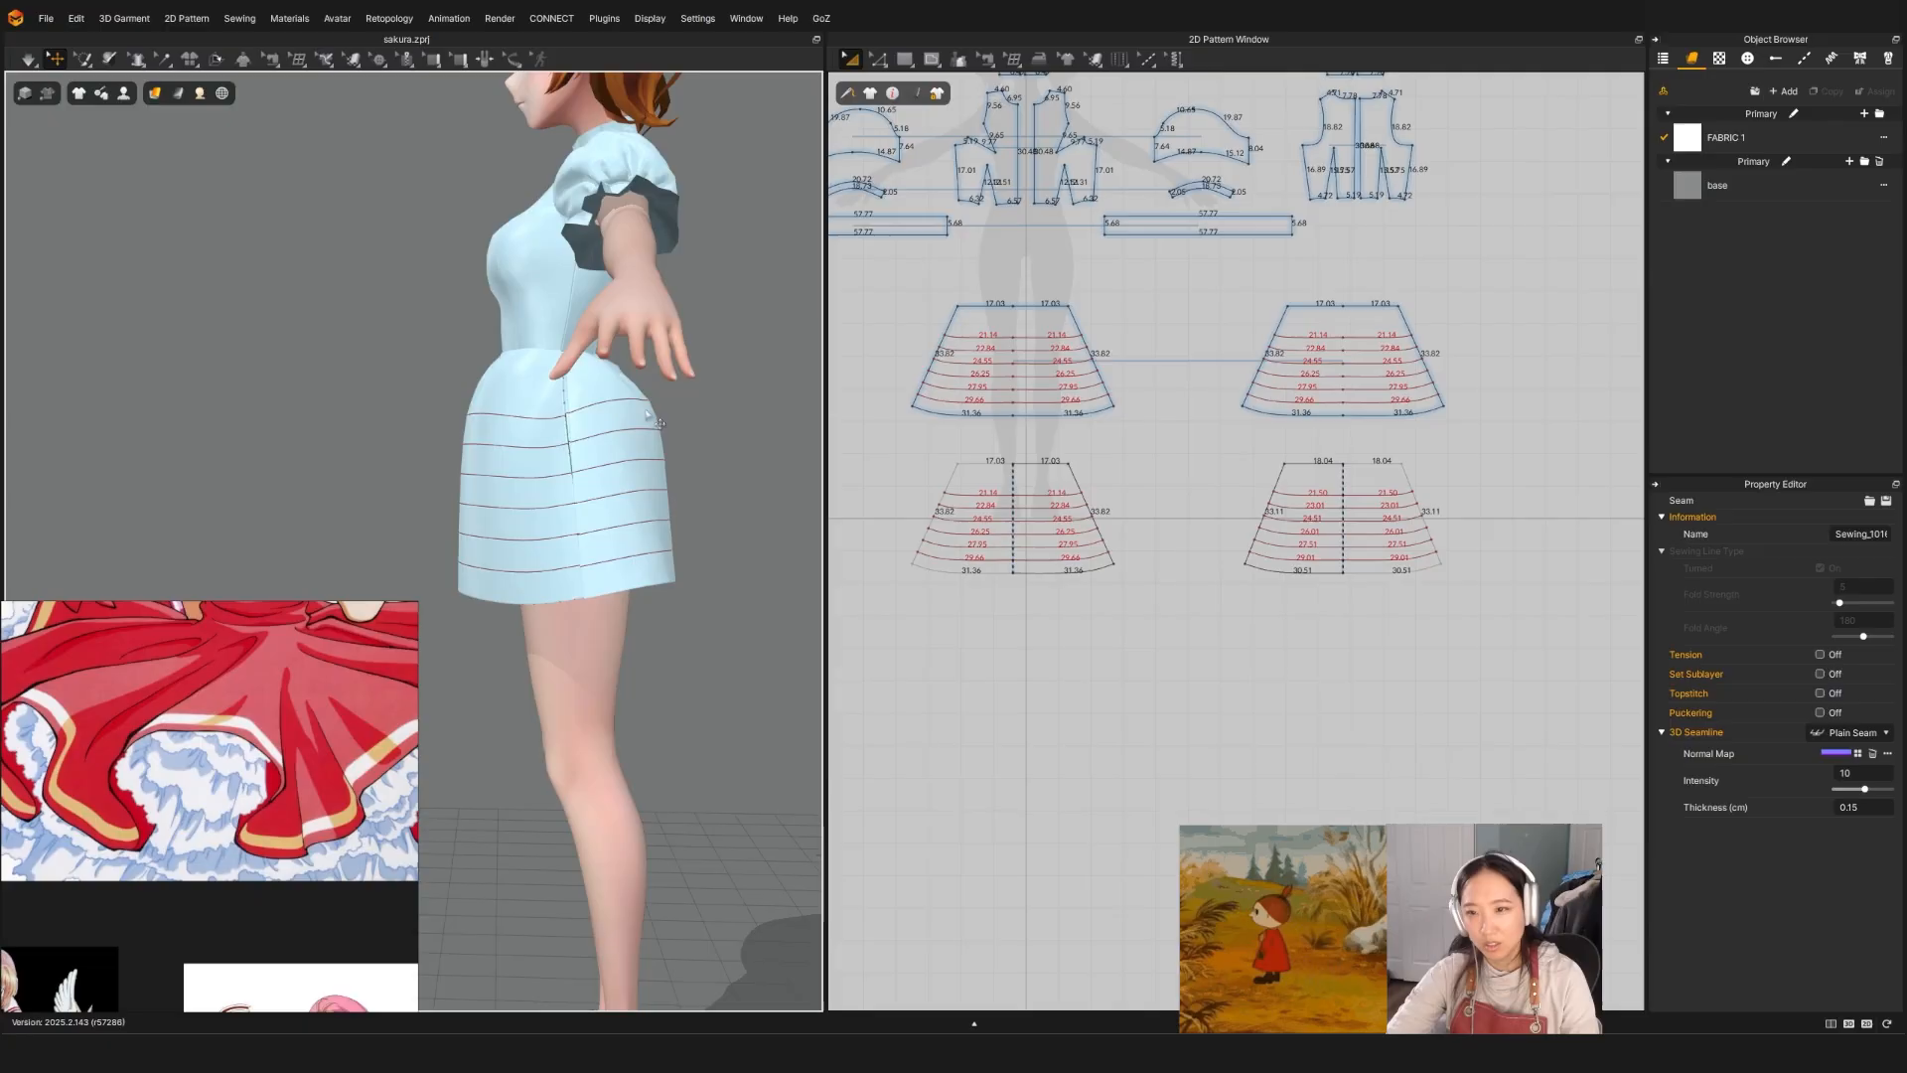
key(b)
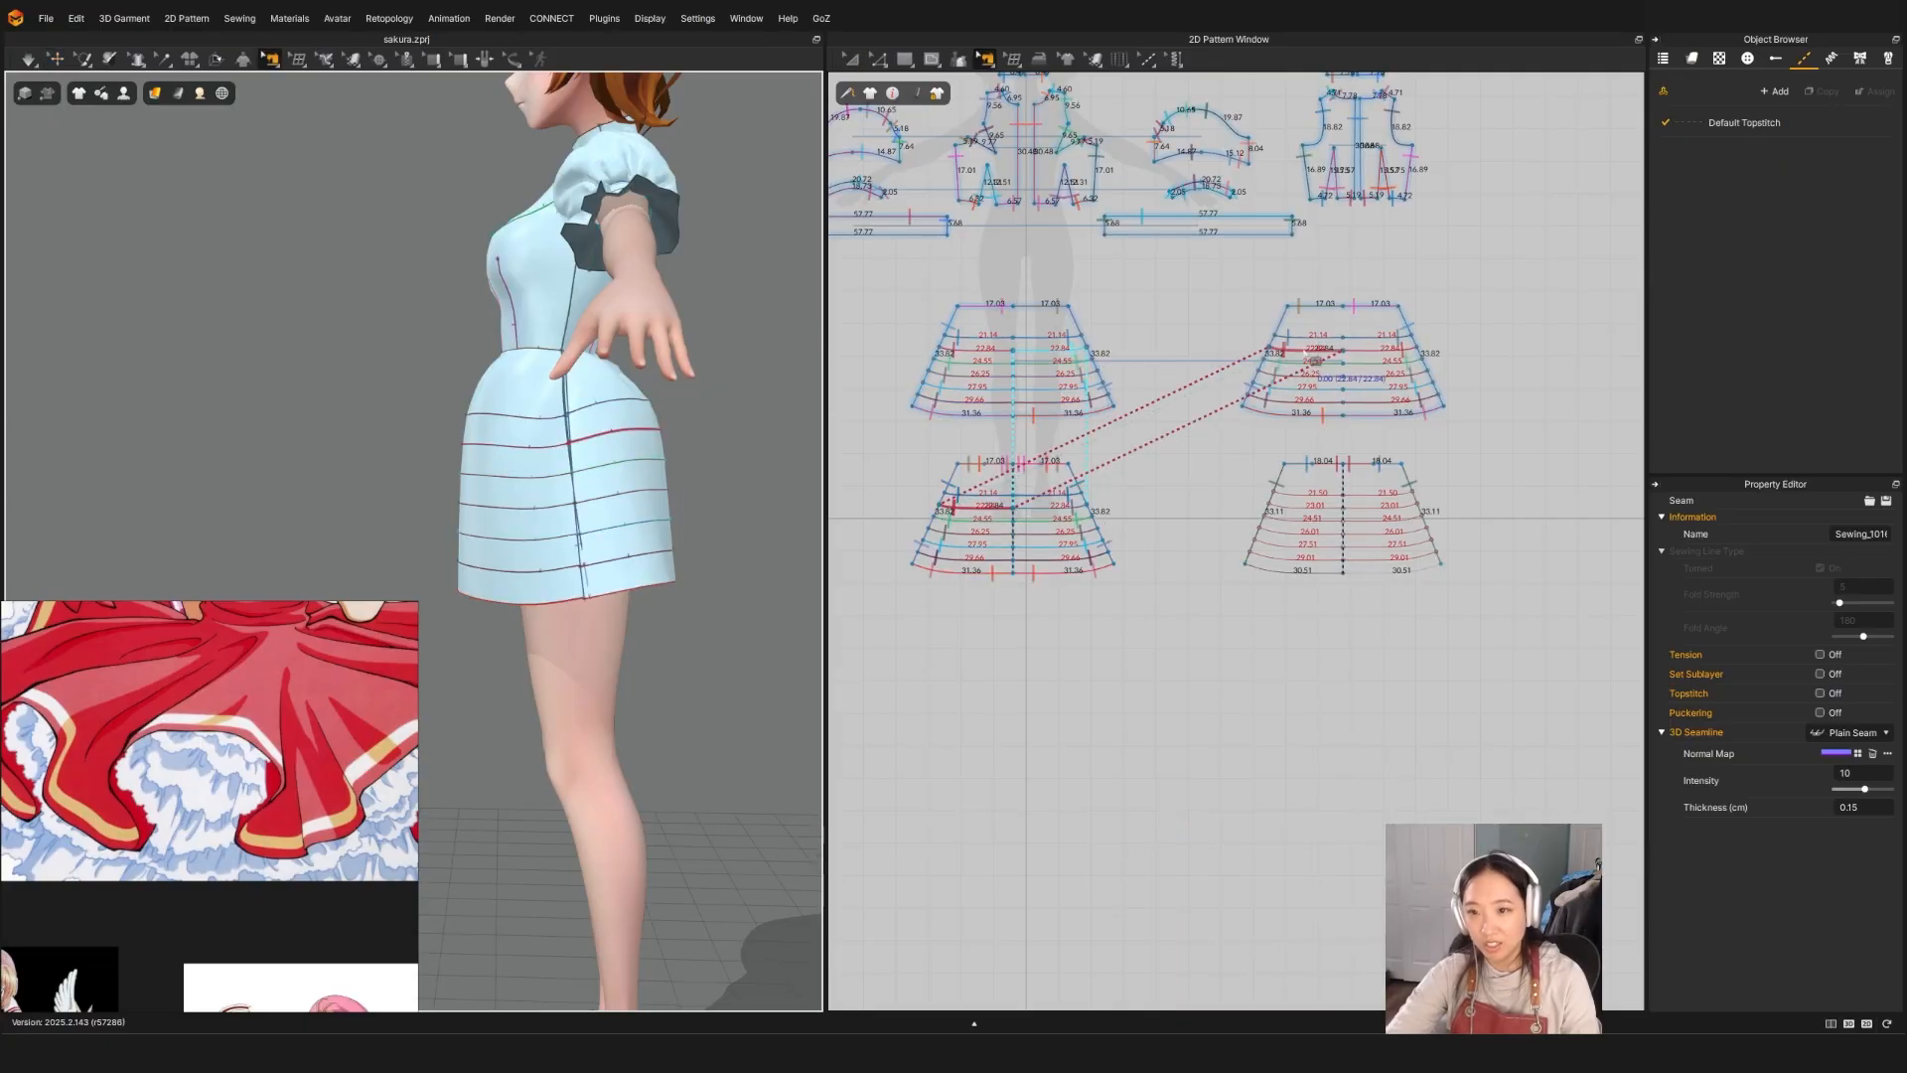
Step: Delete the cloned front and back skirt pieces, keeping only the base skirt
key(a)
click(1049, 322)
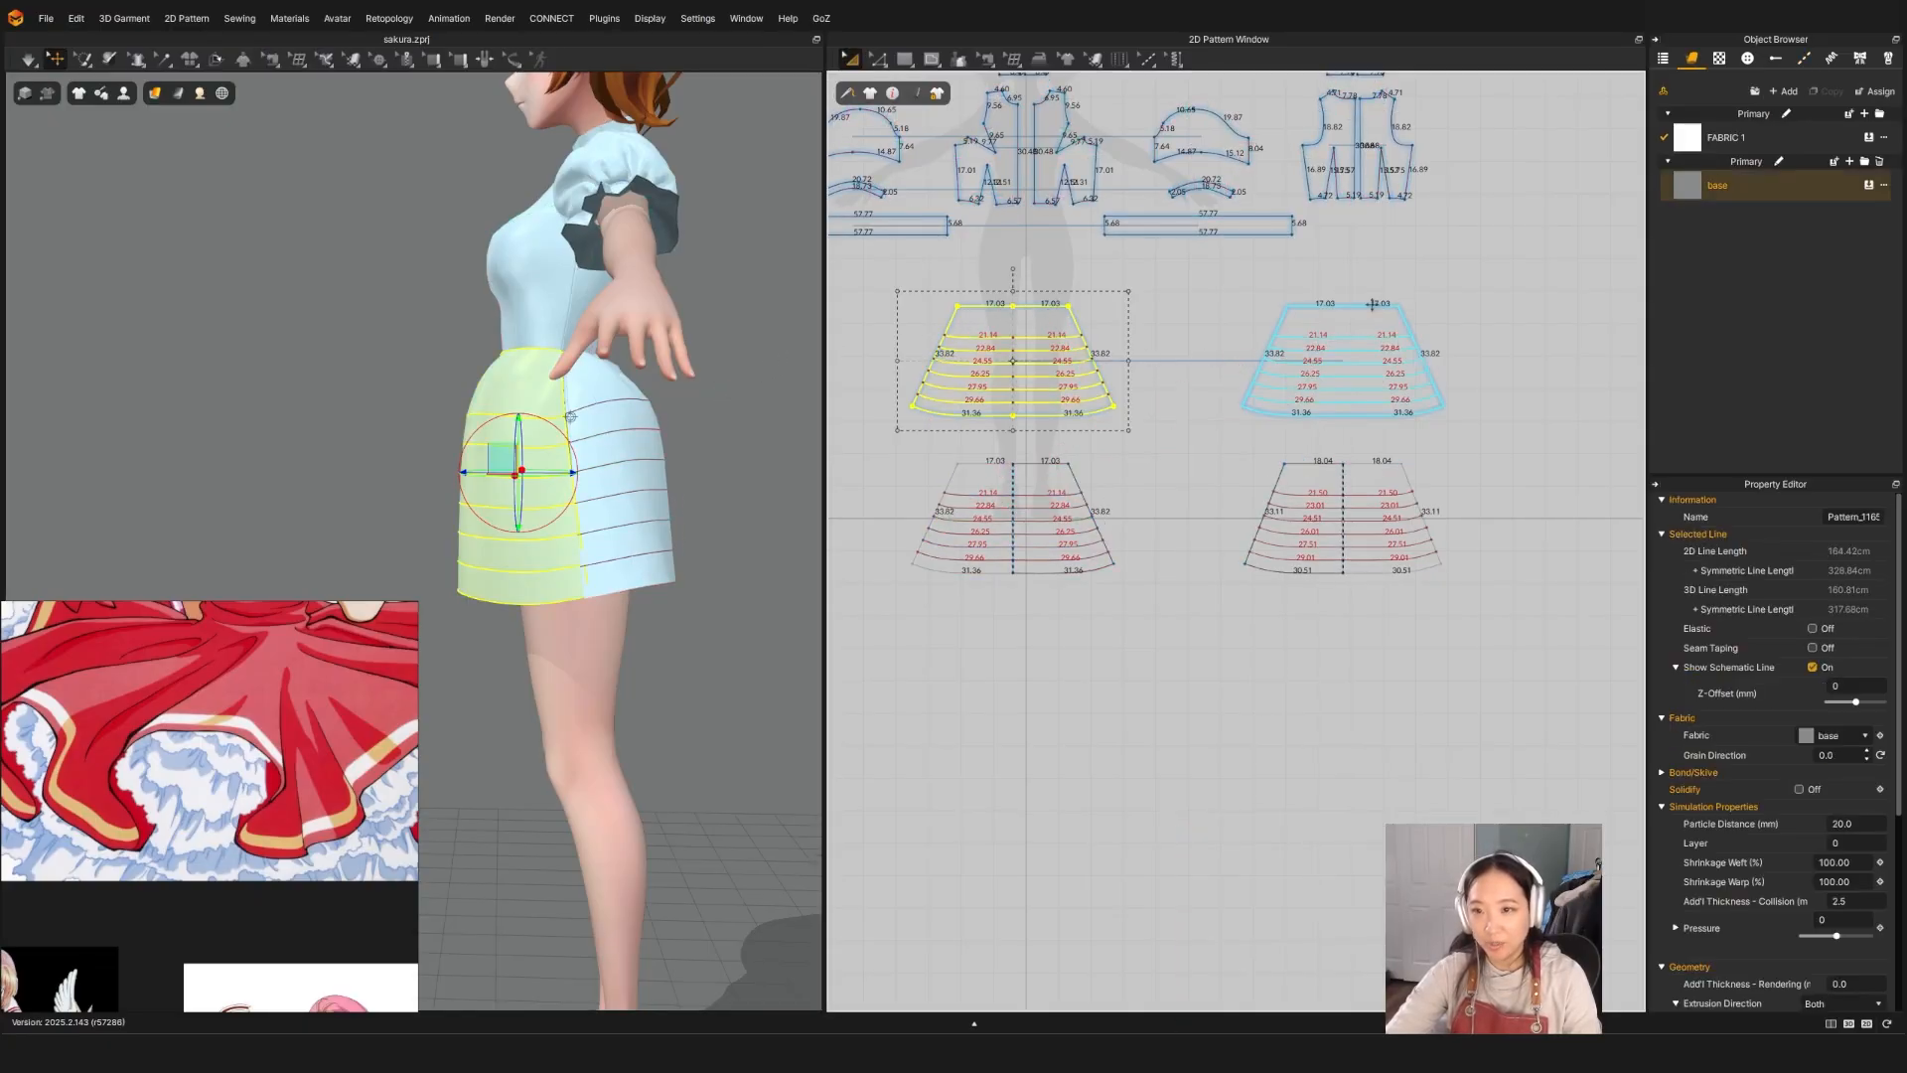
shift+click(1360, 310)
key(Delete)
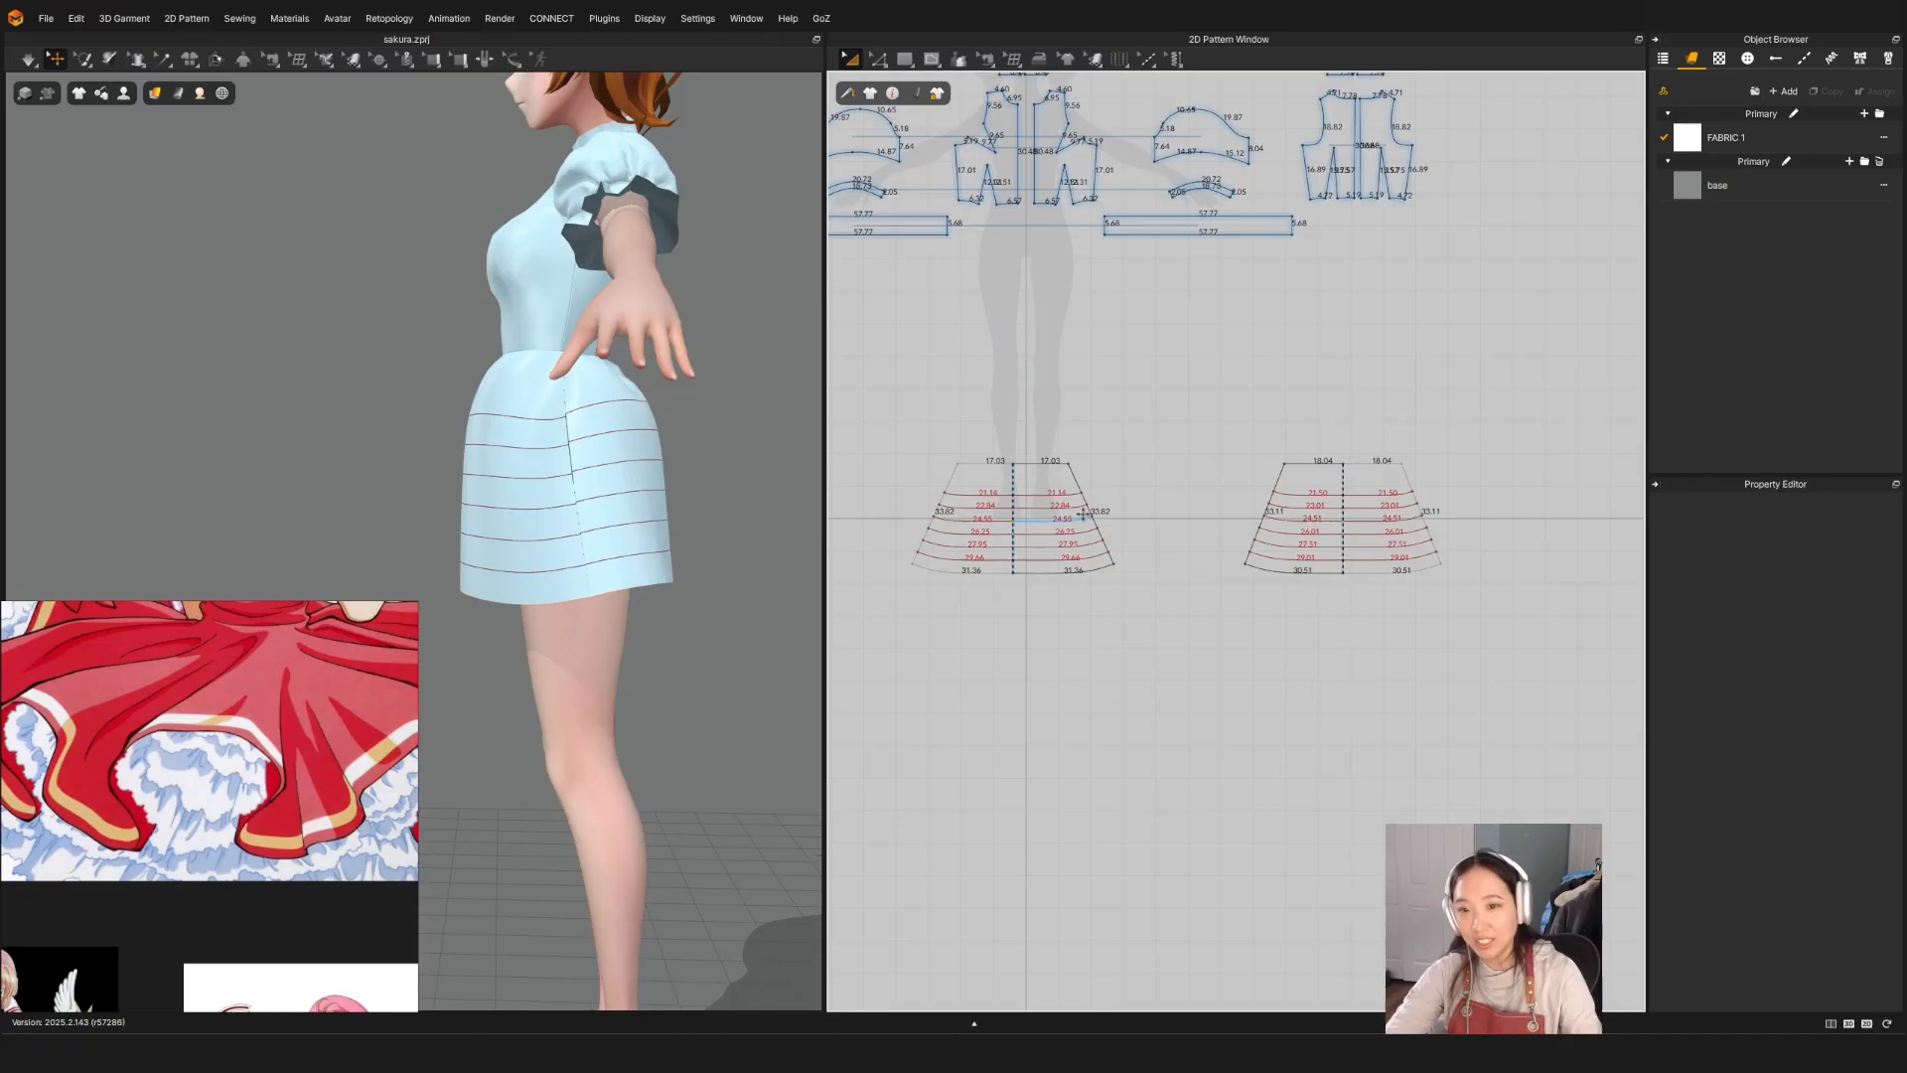
Step: Remove Linked Editing from the front and back base skirt patterns
click(1051, 464)
shift+click(1298, 470)
right_click(1298, 470)
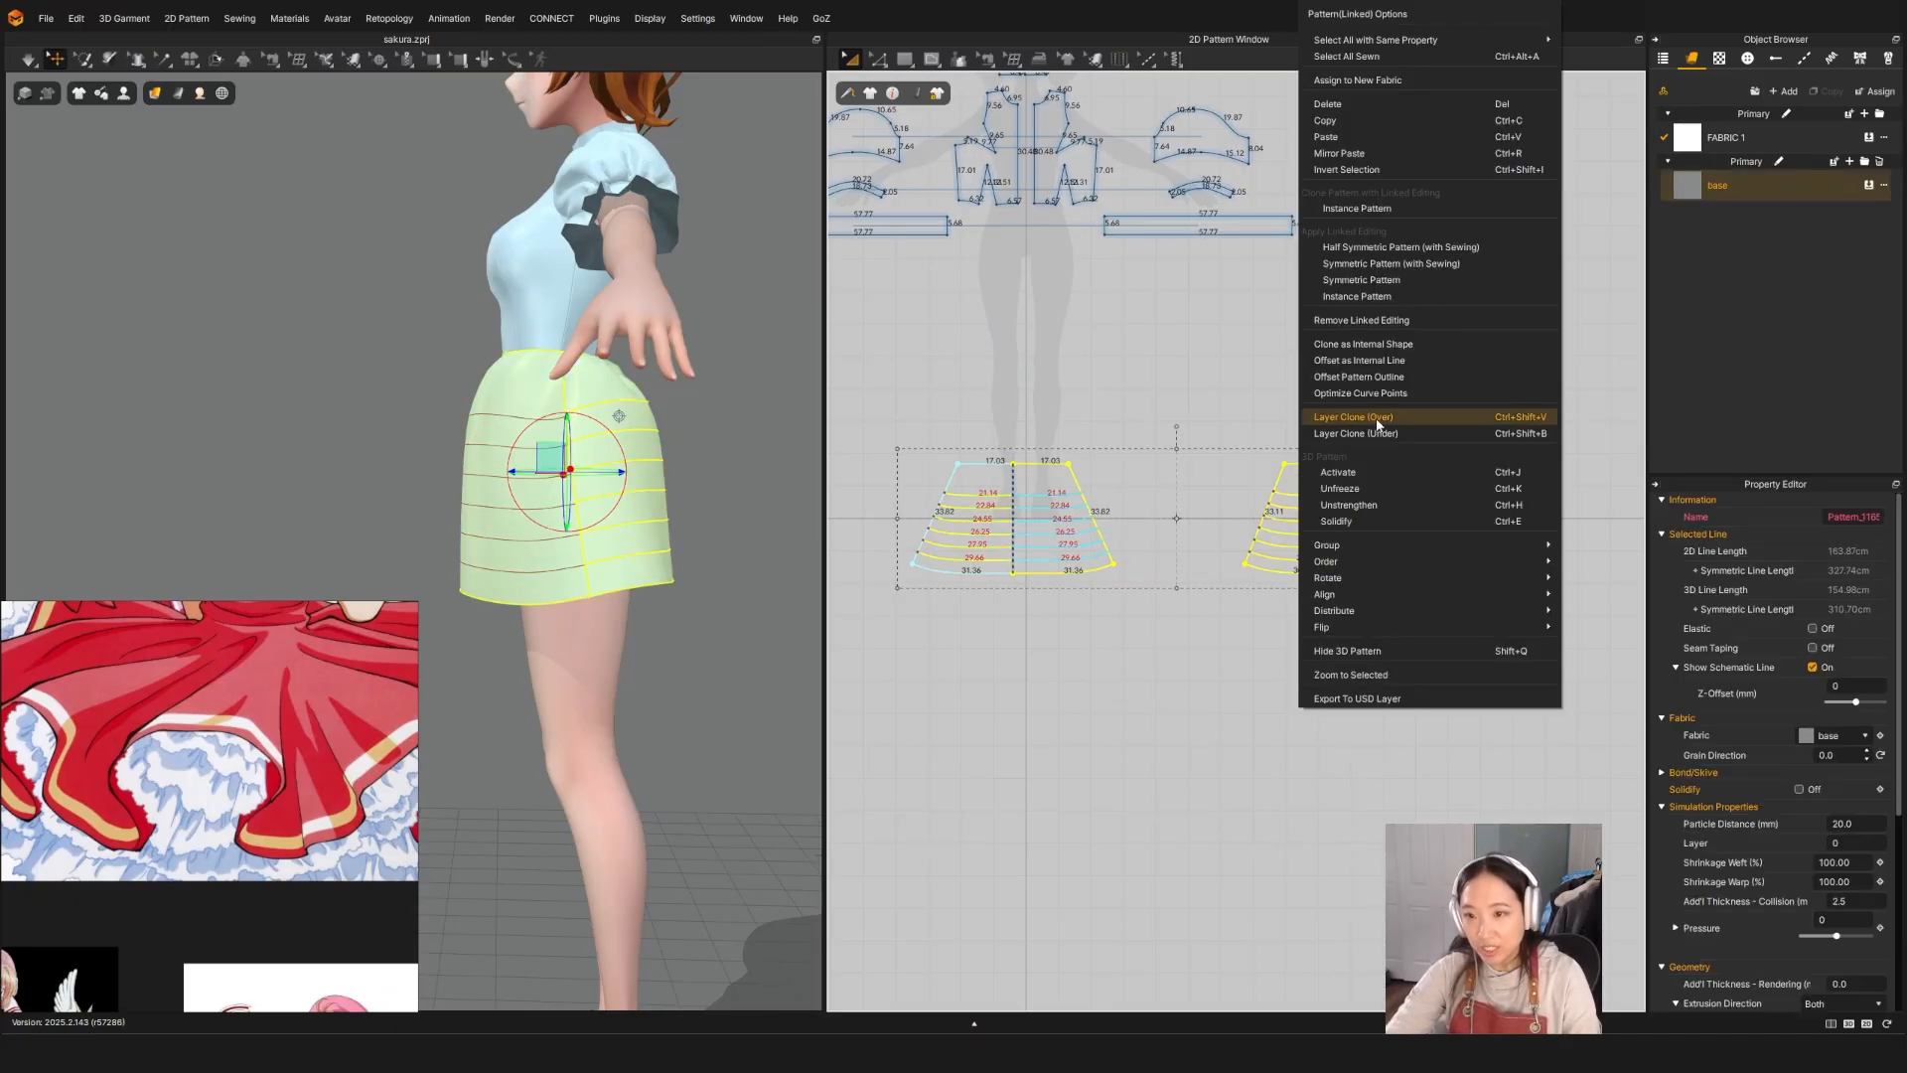
click(1361, 319)
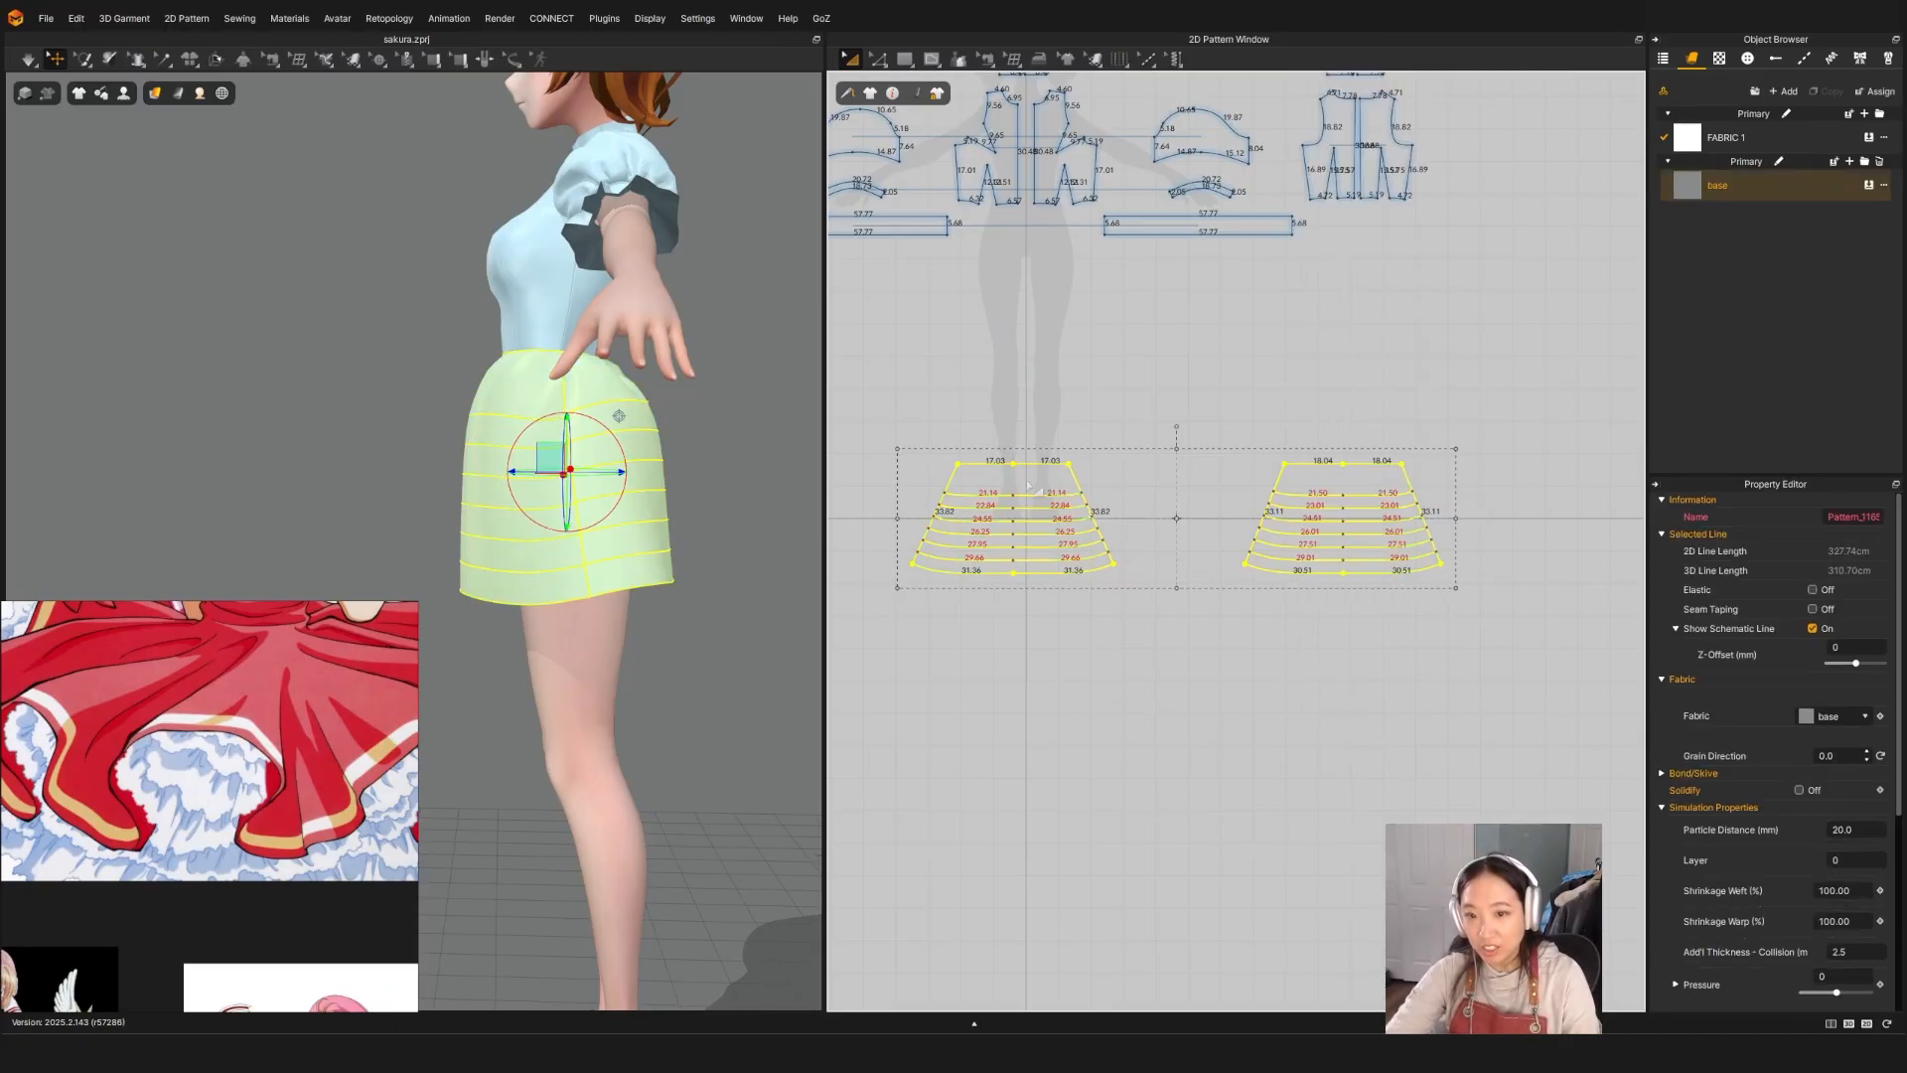
Step: Layer Clone (Over) both base skirt patterns, place the copies above the originals, and remove the copies' linked editing
right_click(1301, 493)
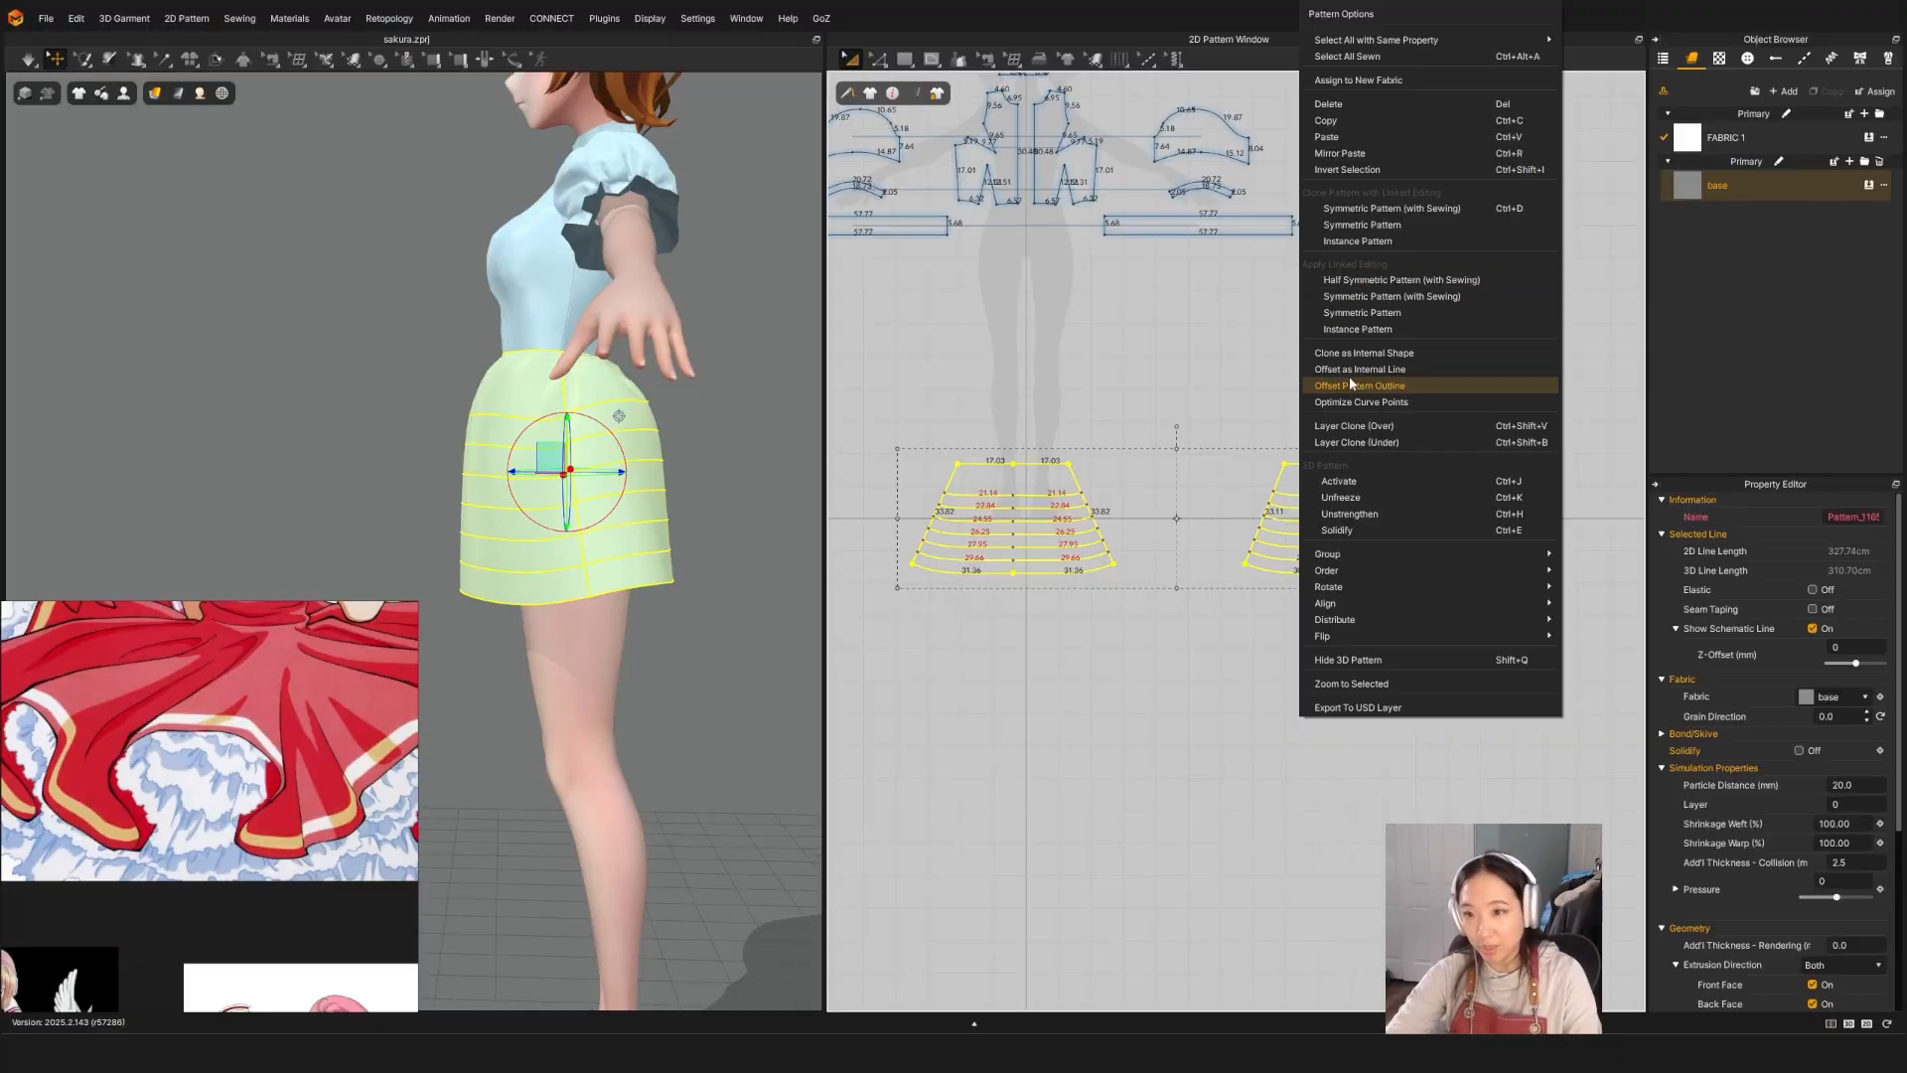
click(1342, 424)
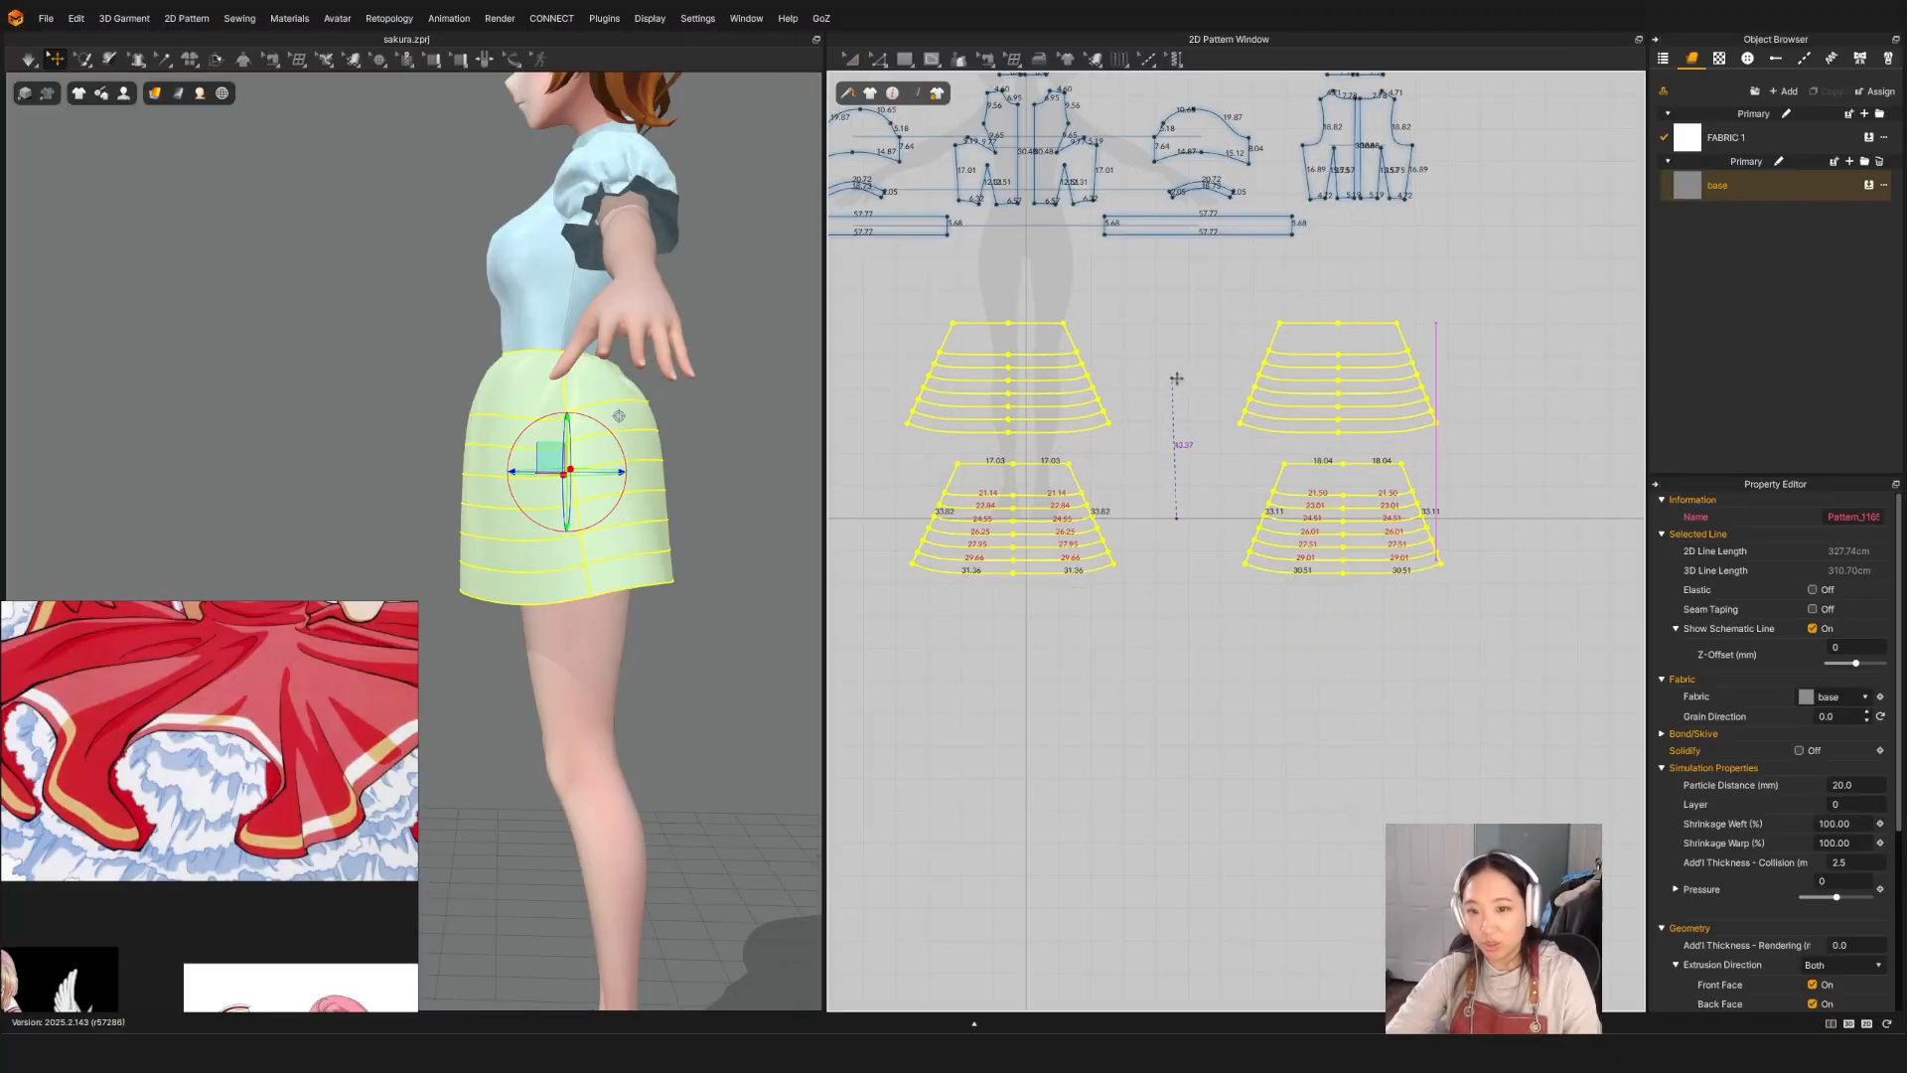
click(1182, 377)
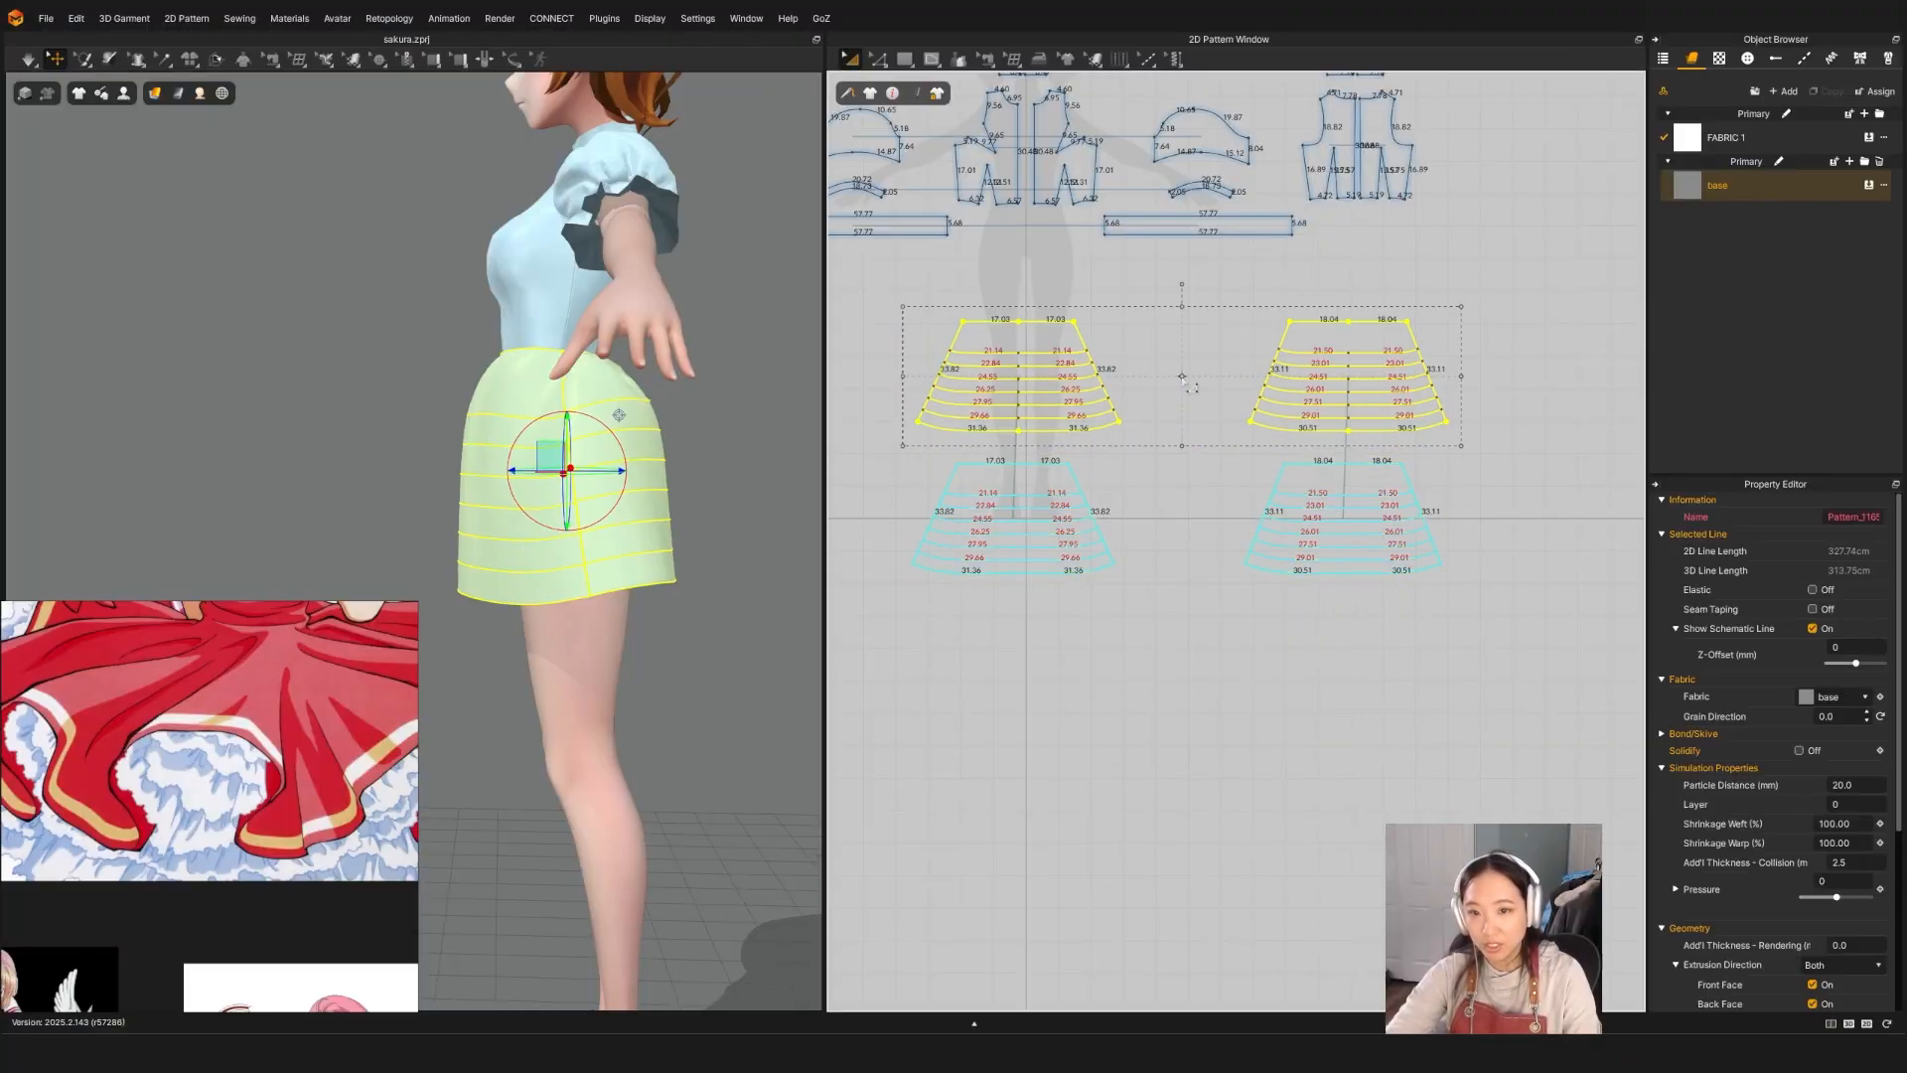
right_click(1069, 355)
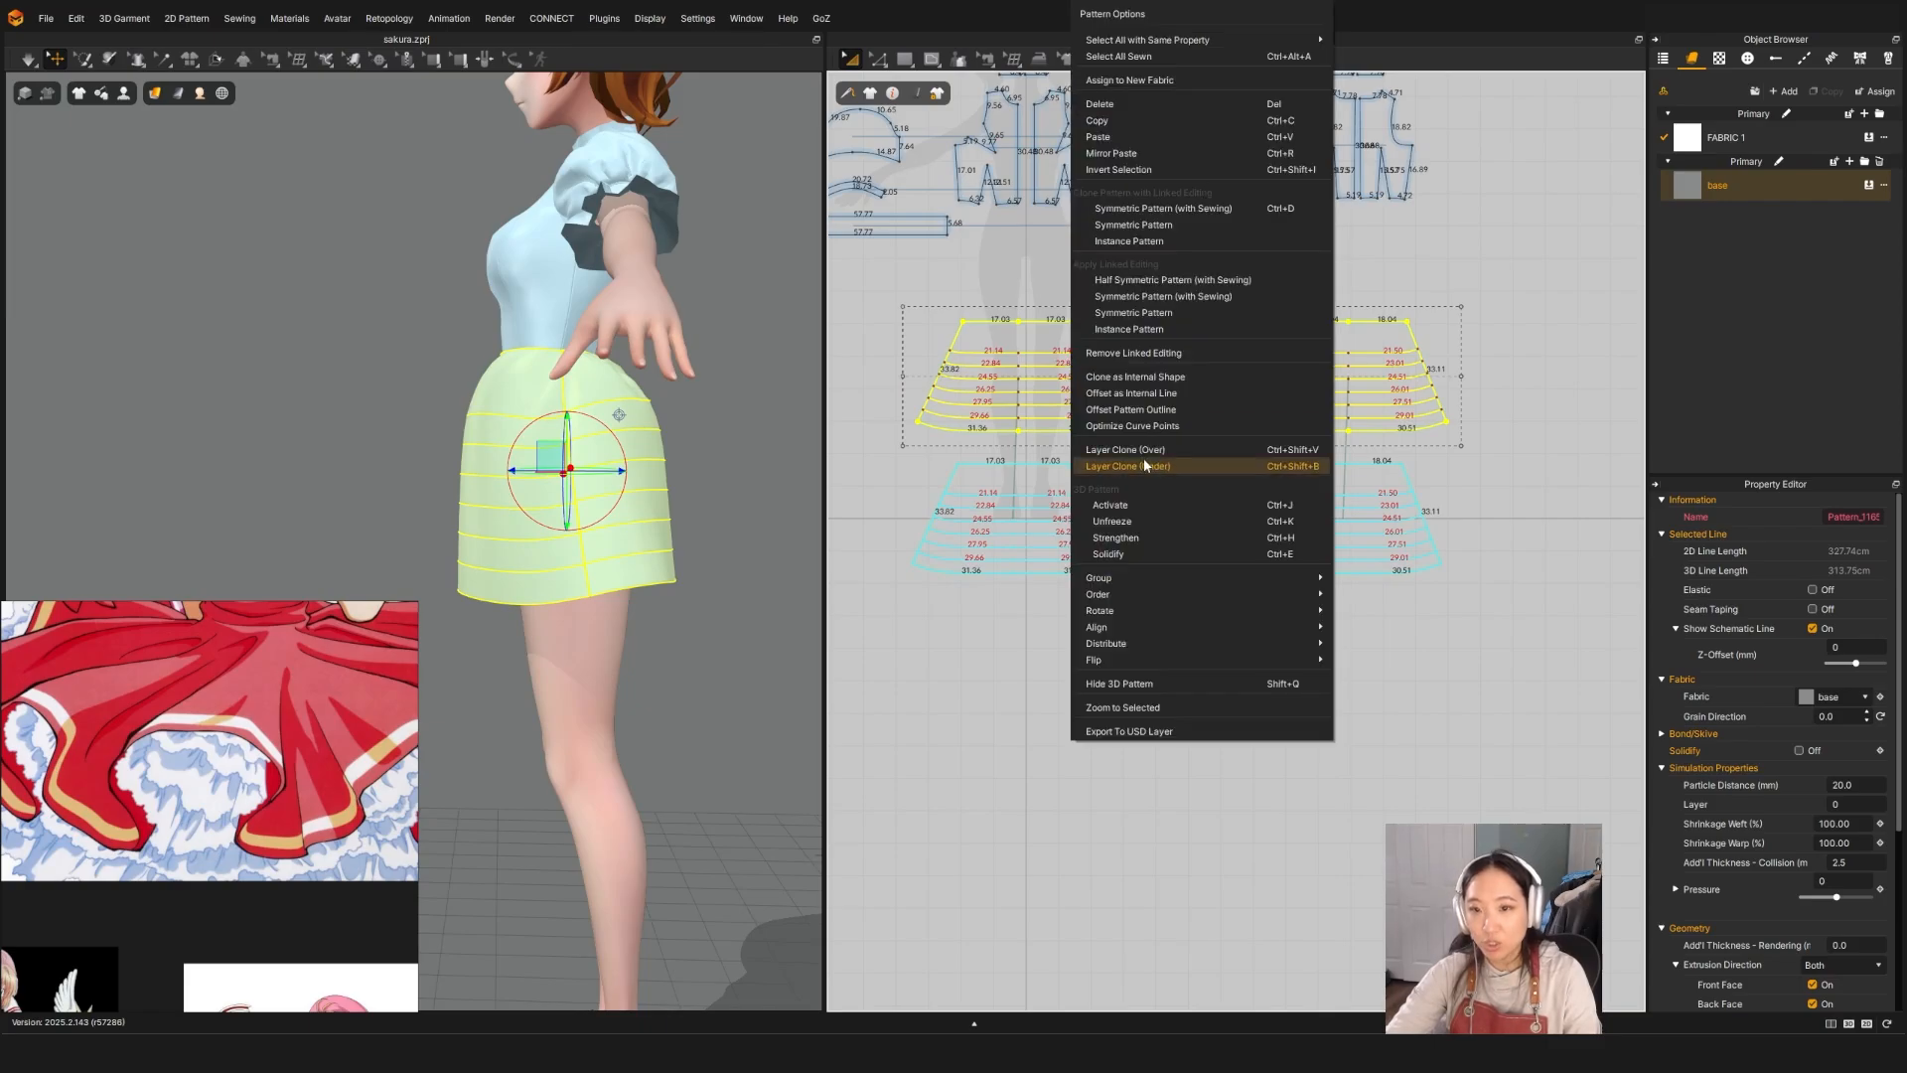
click(1108, 353)
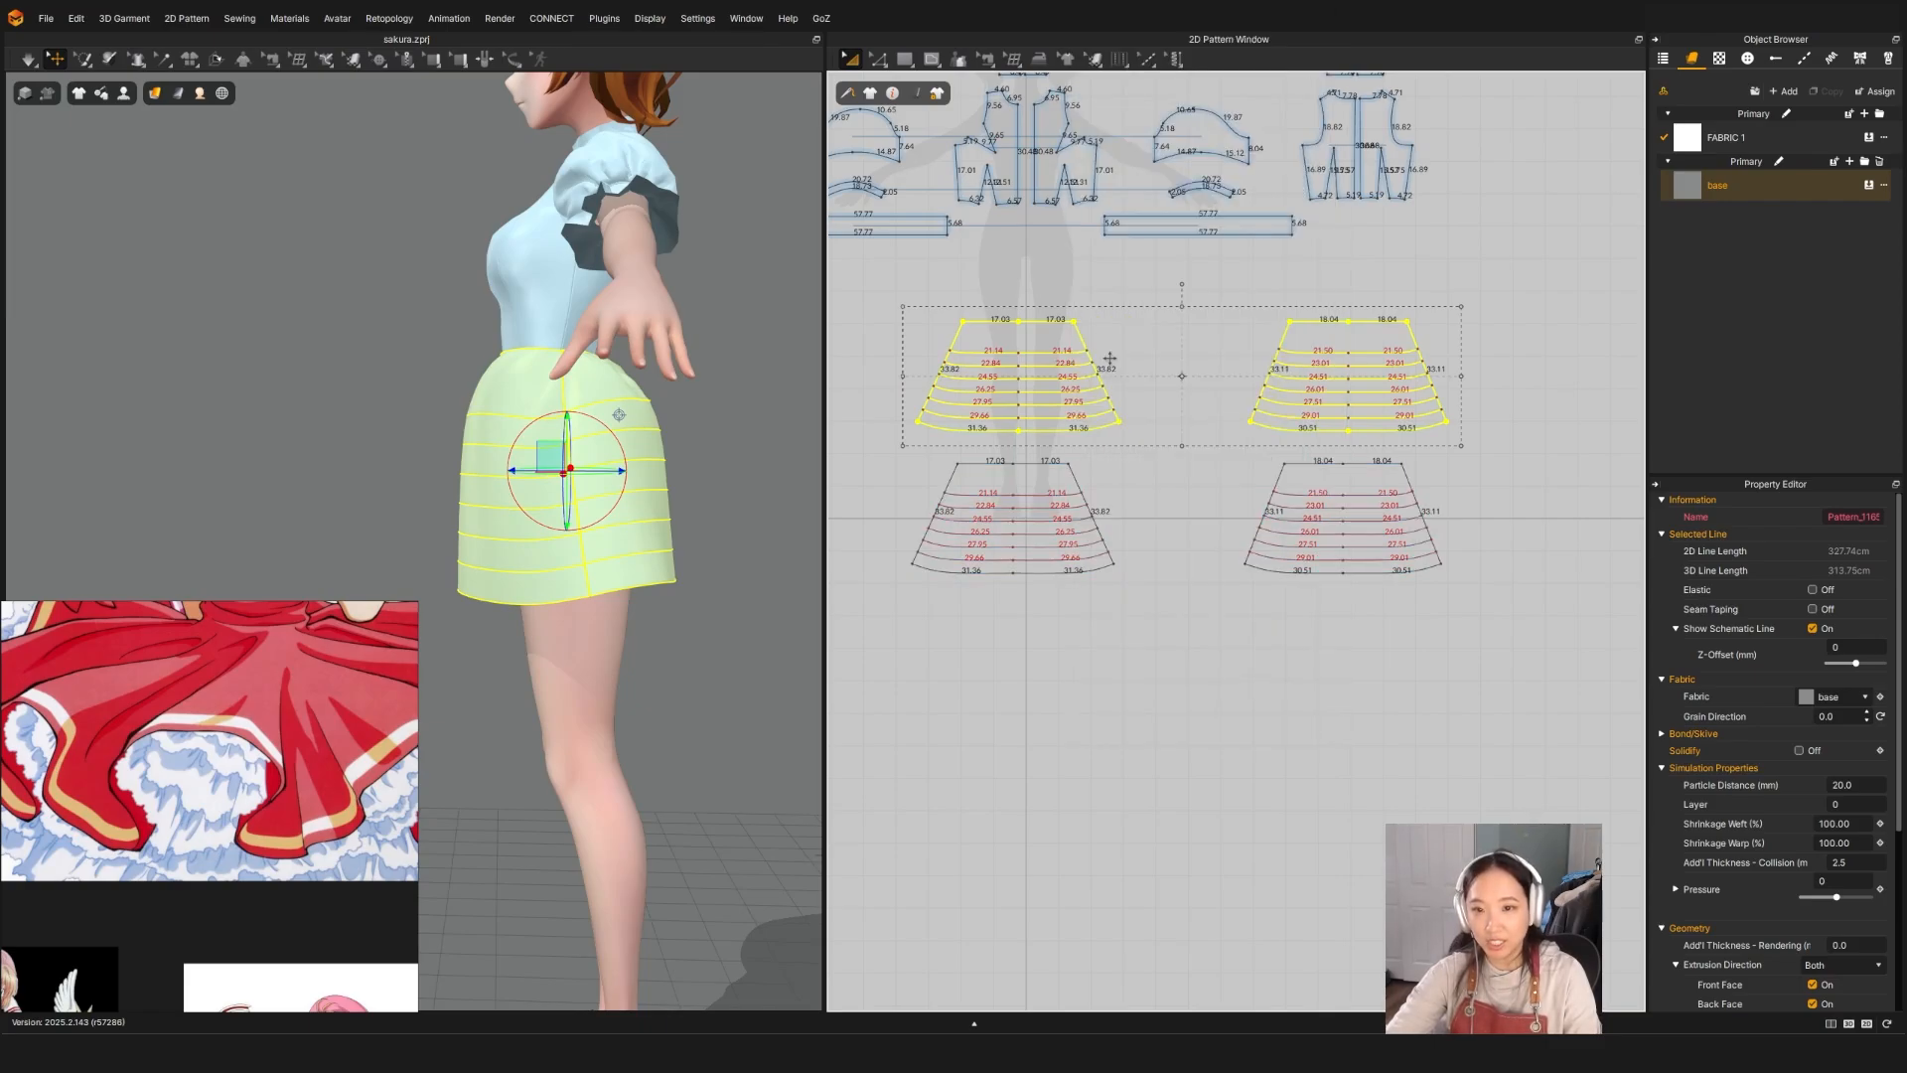
Step: Cut the cloned front and back skirts along each piece's uppermost internal line
key(z)
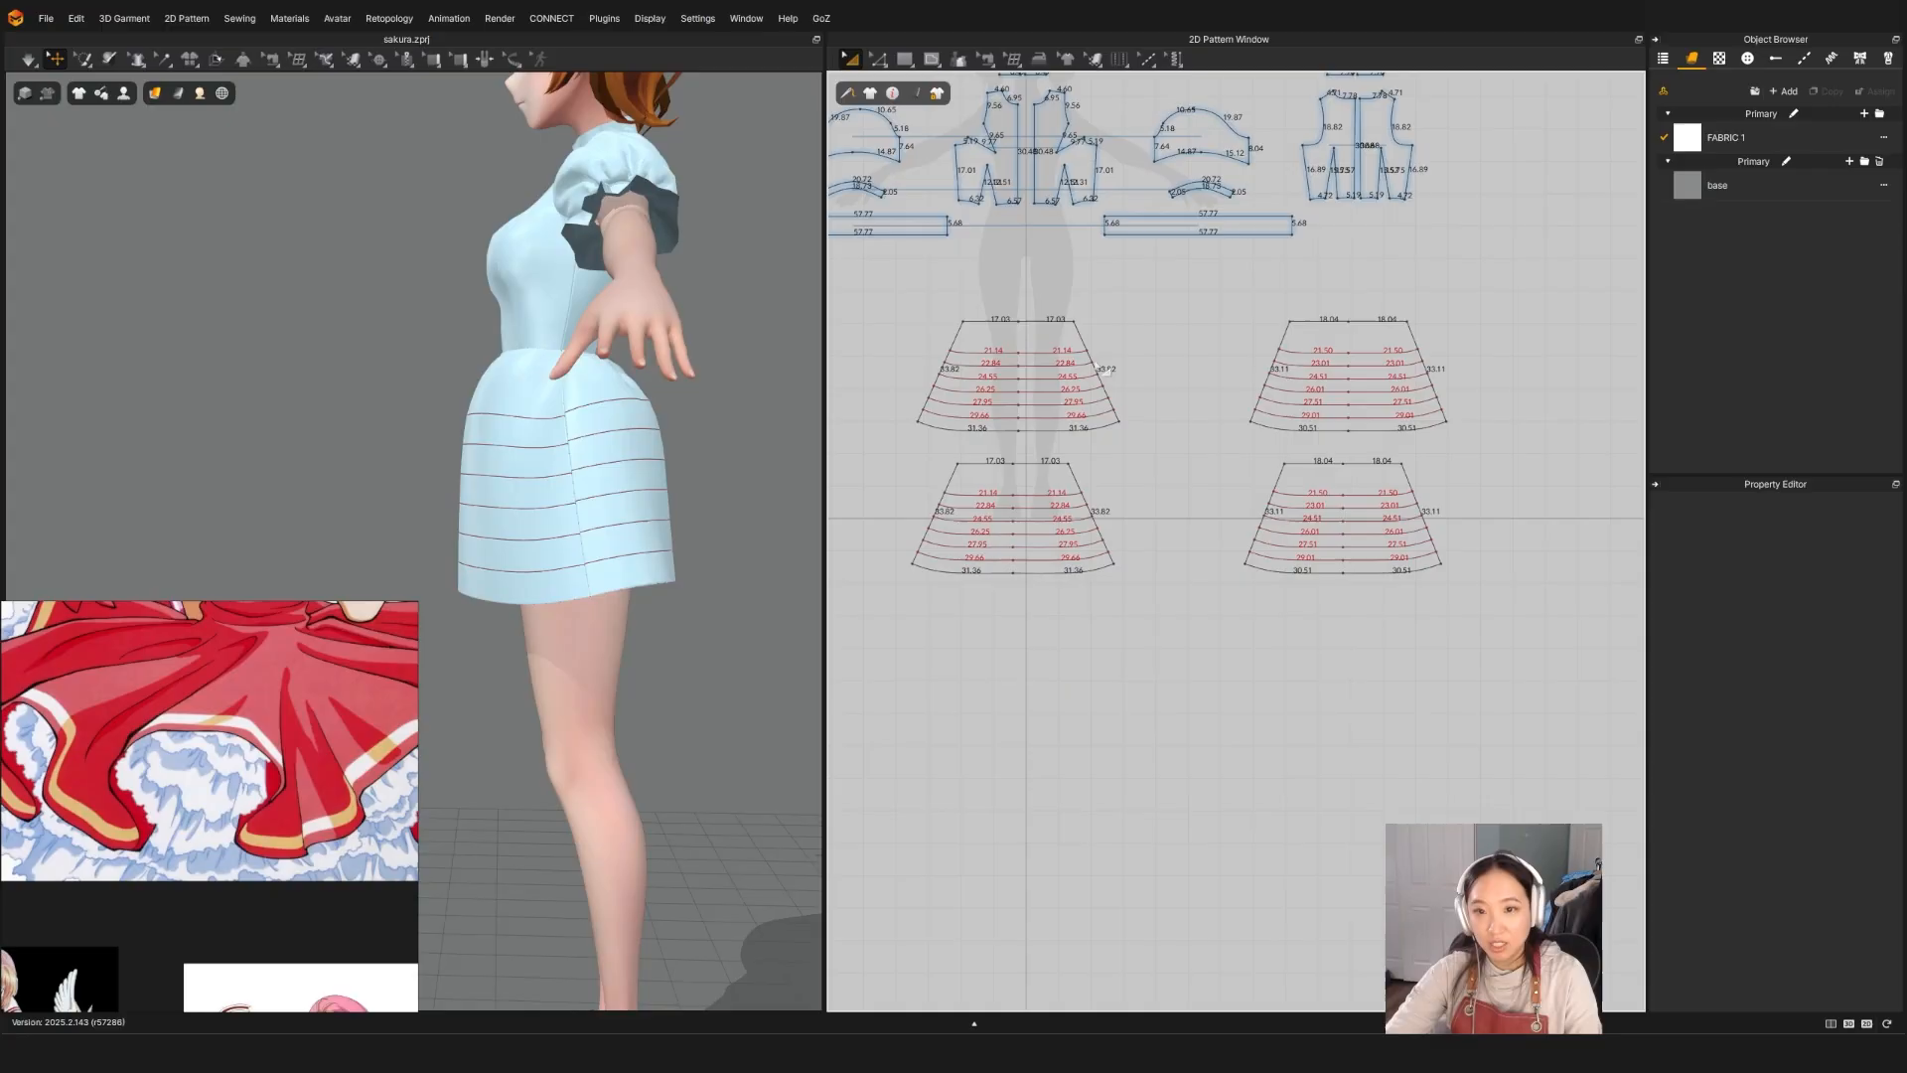
click(1047, 354)
shift+click(1010, 353)
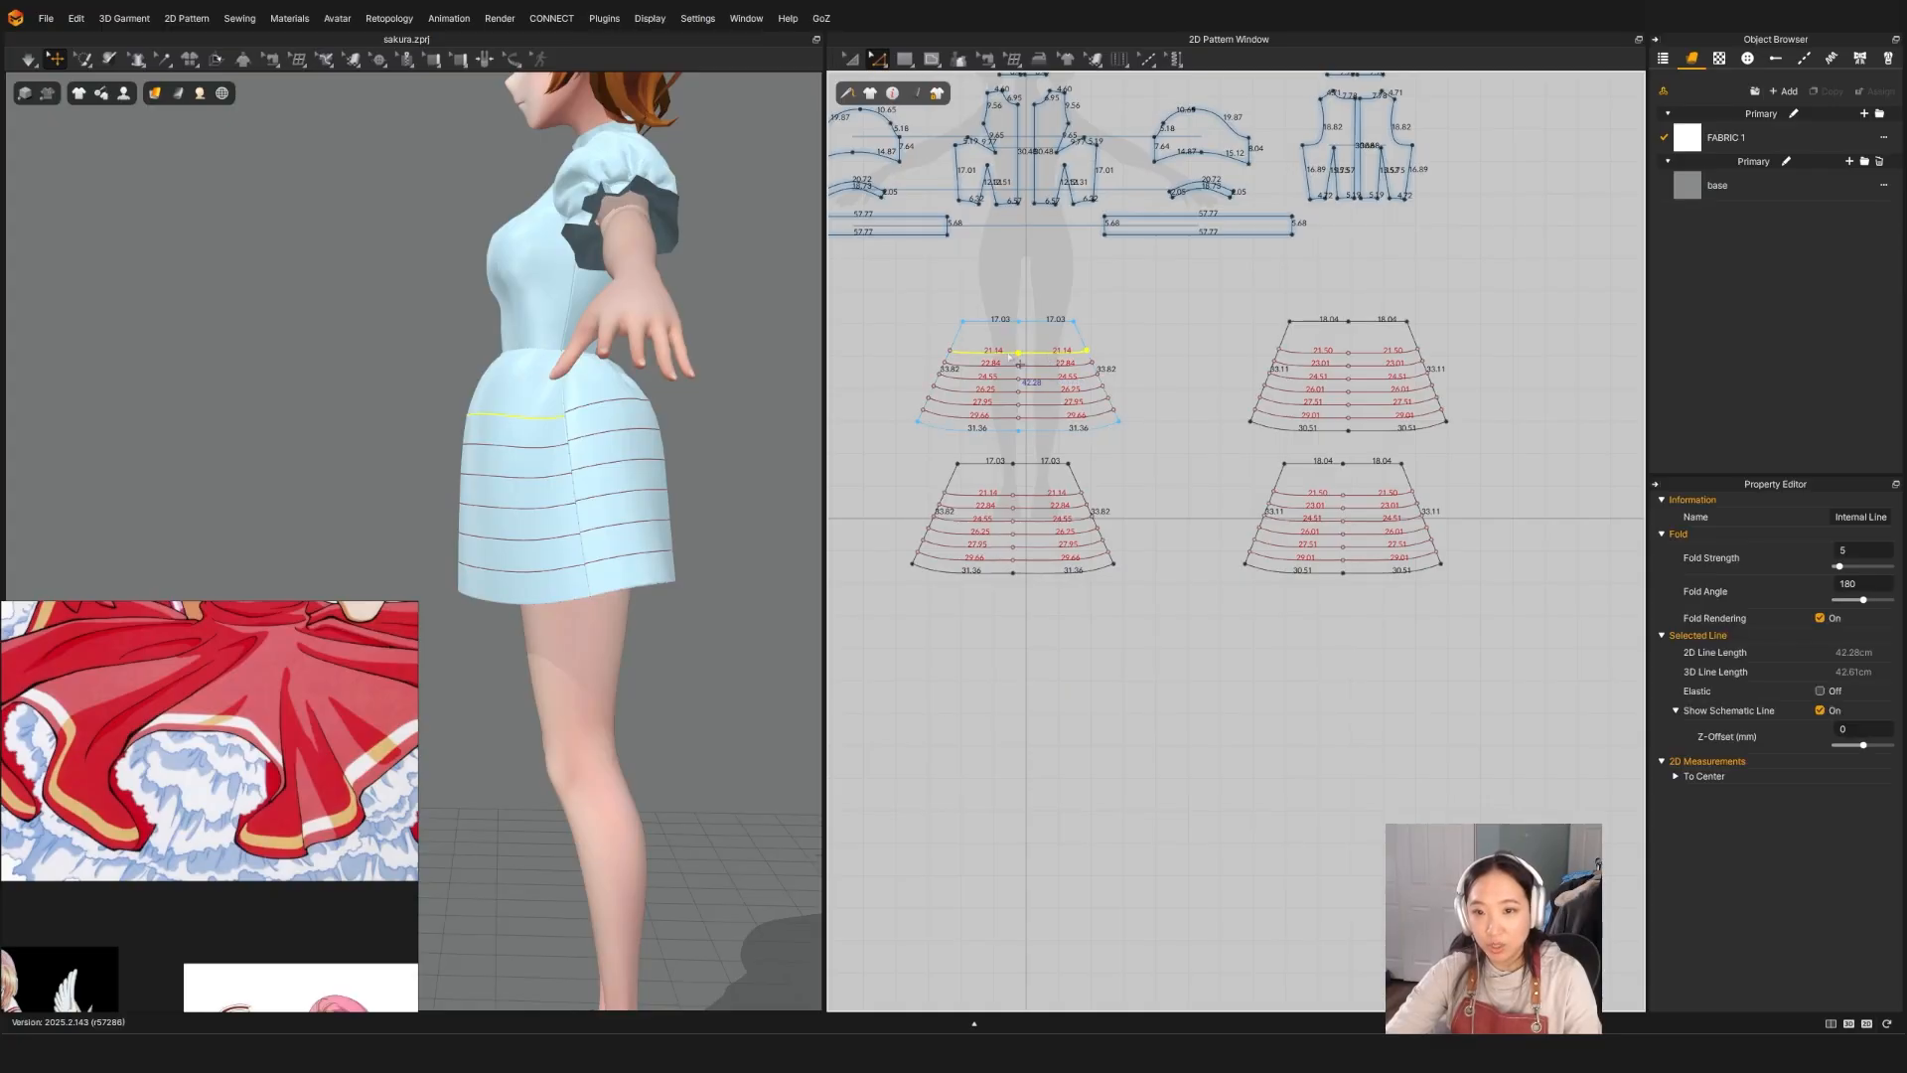
right_click(981, 355)
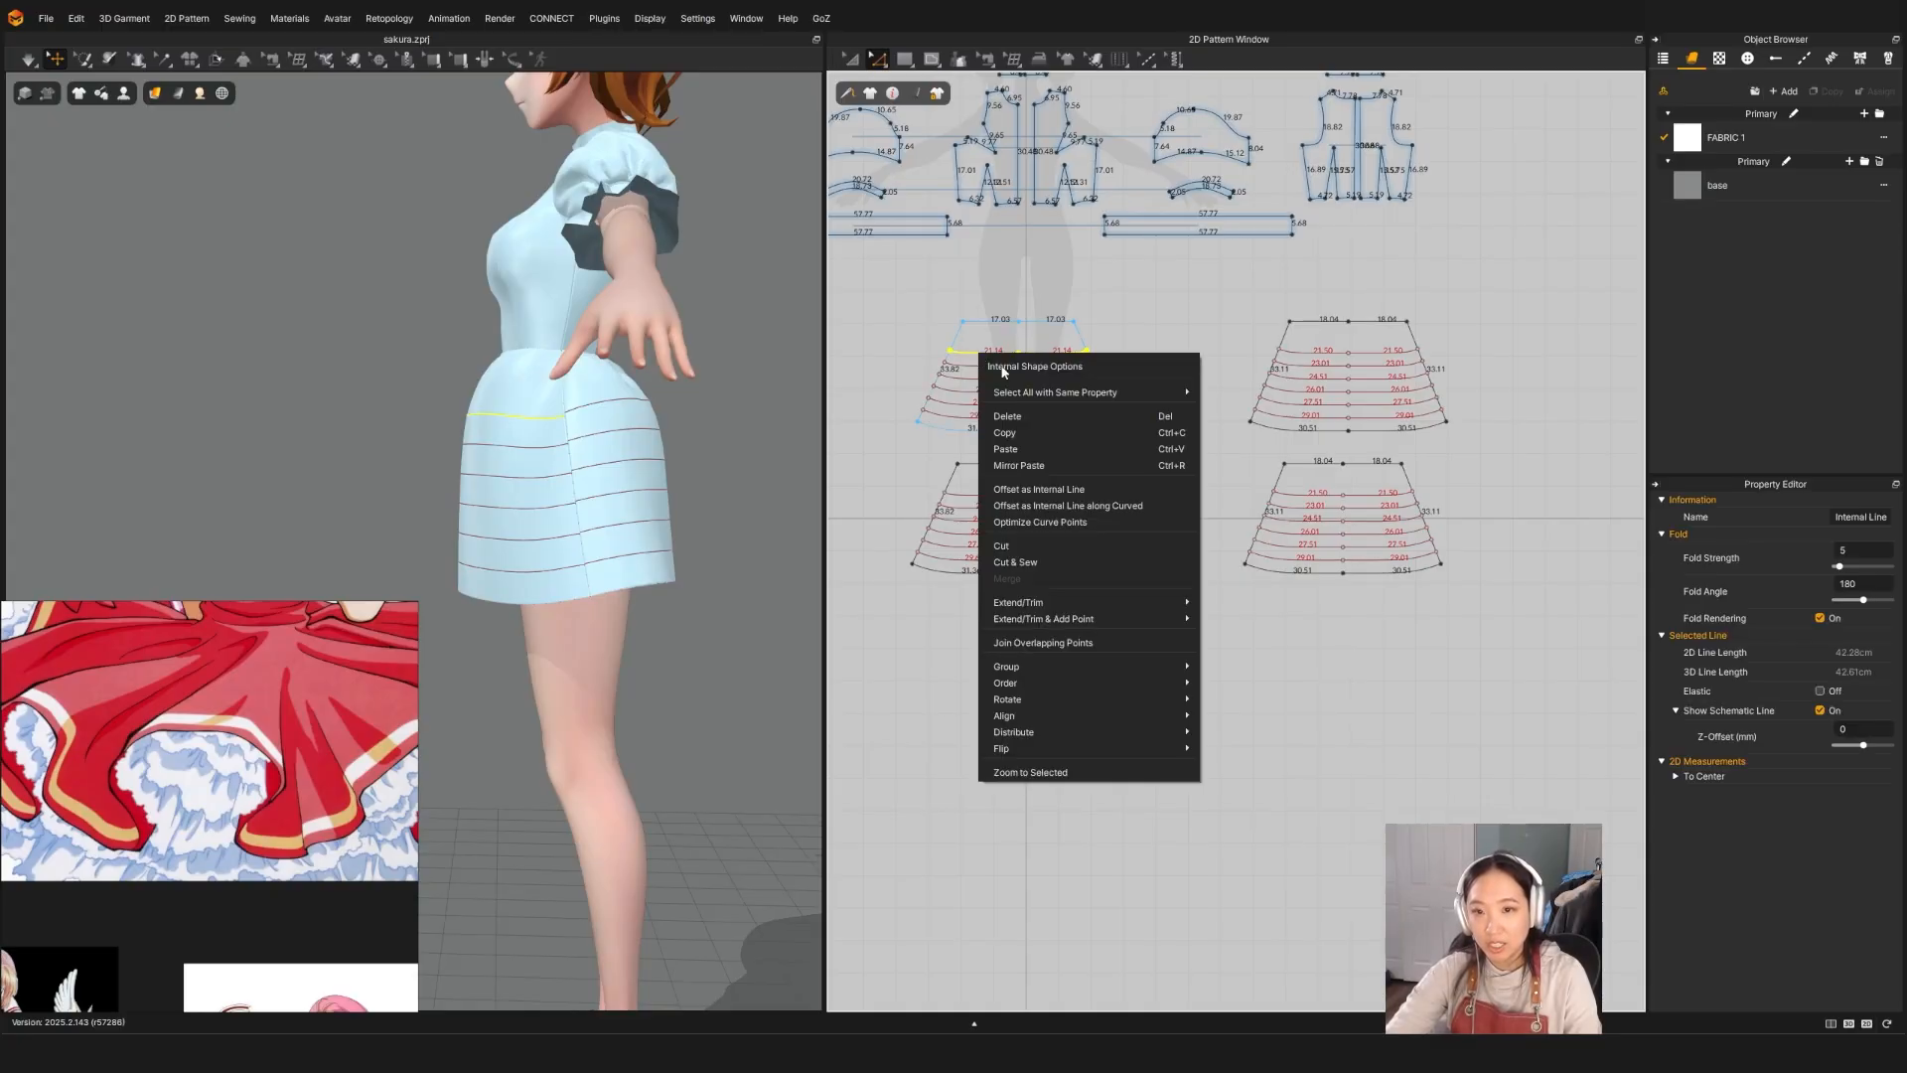
click(1003, 545)
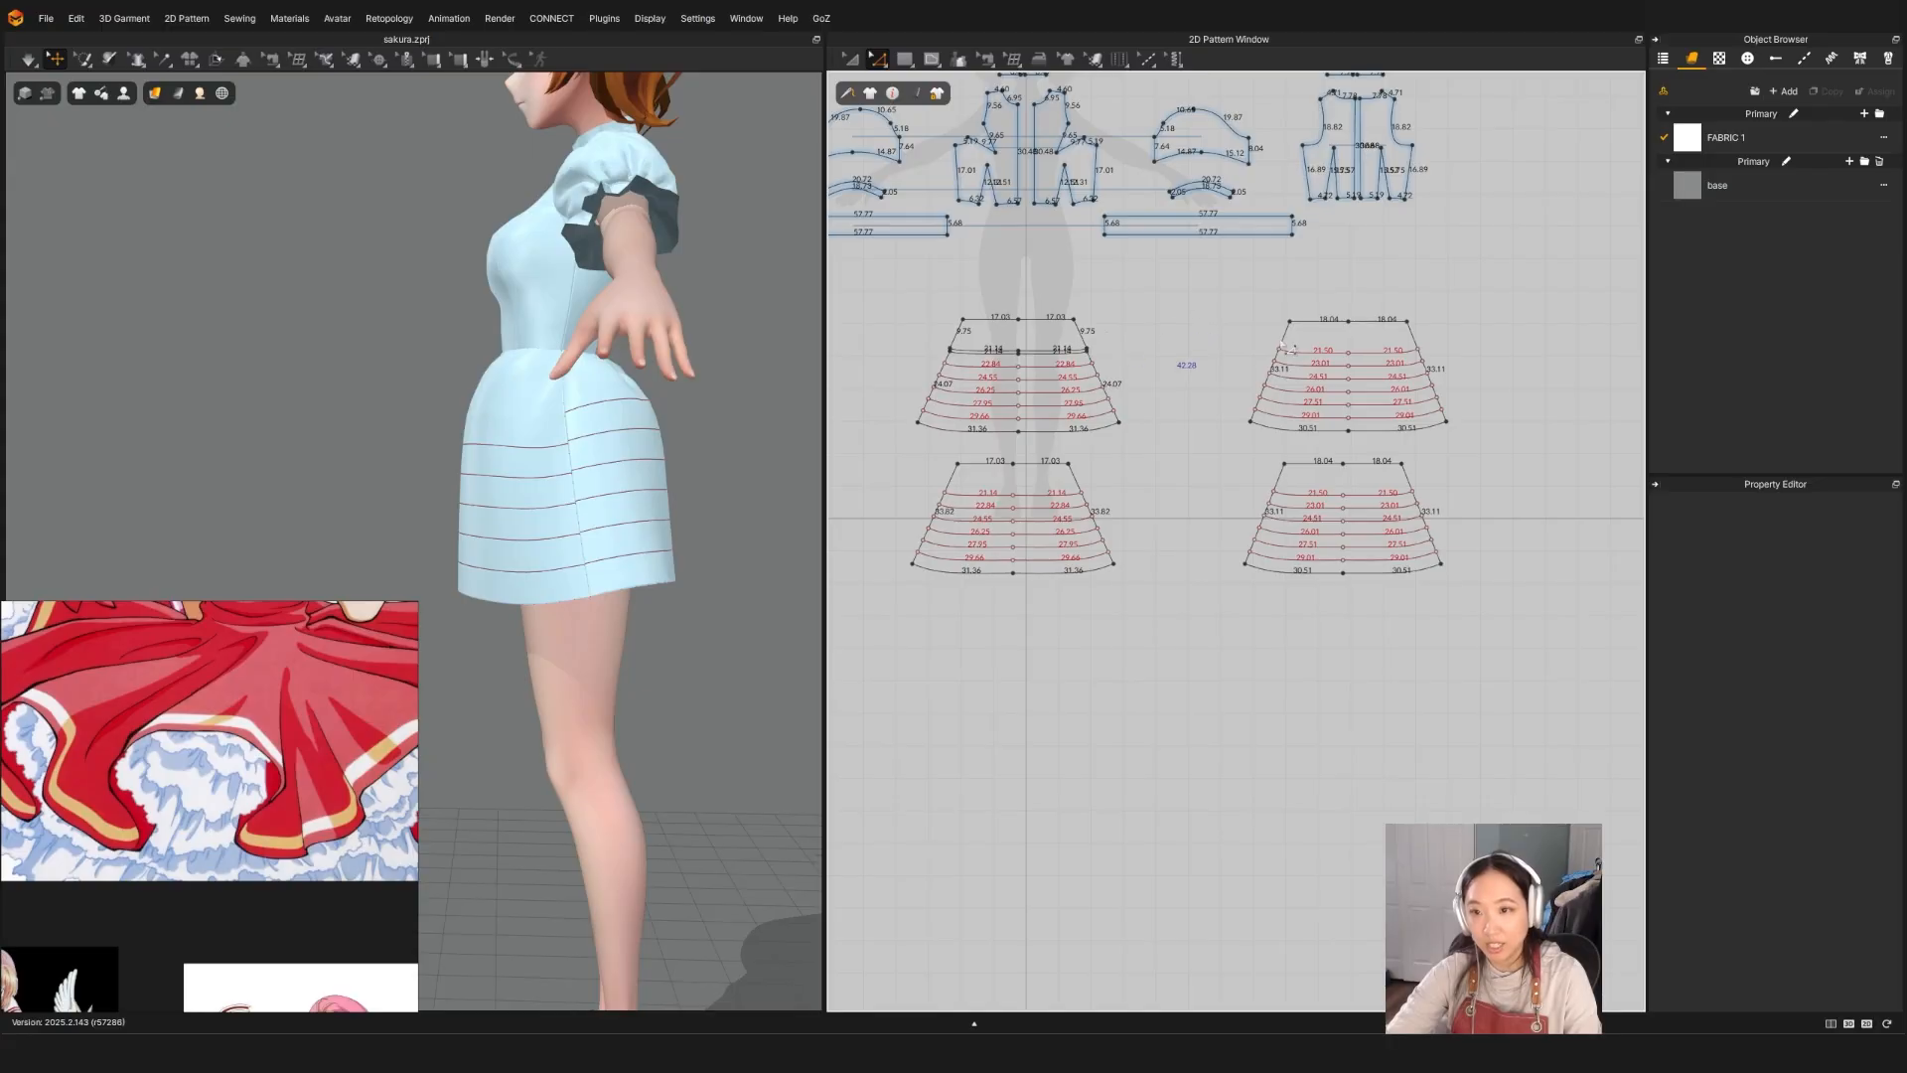
click(1324, 354)
shift+click(1370, 352)
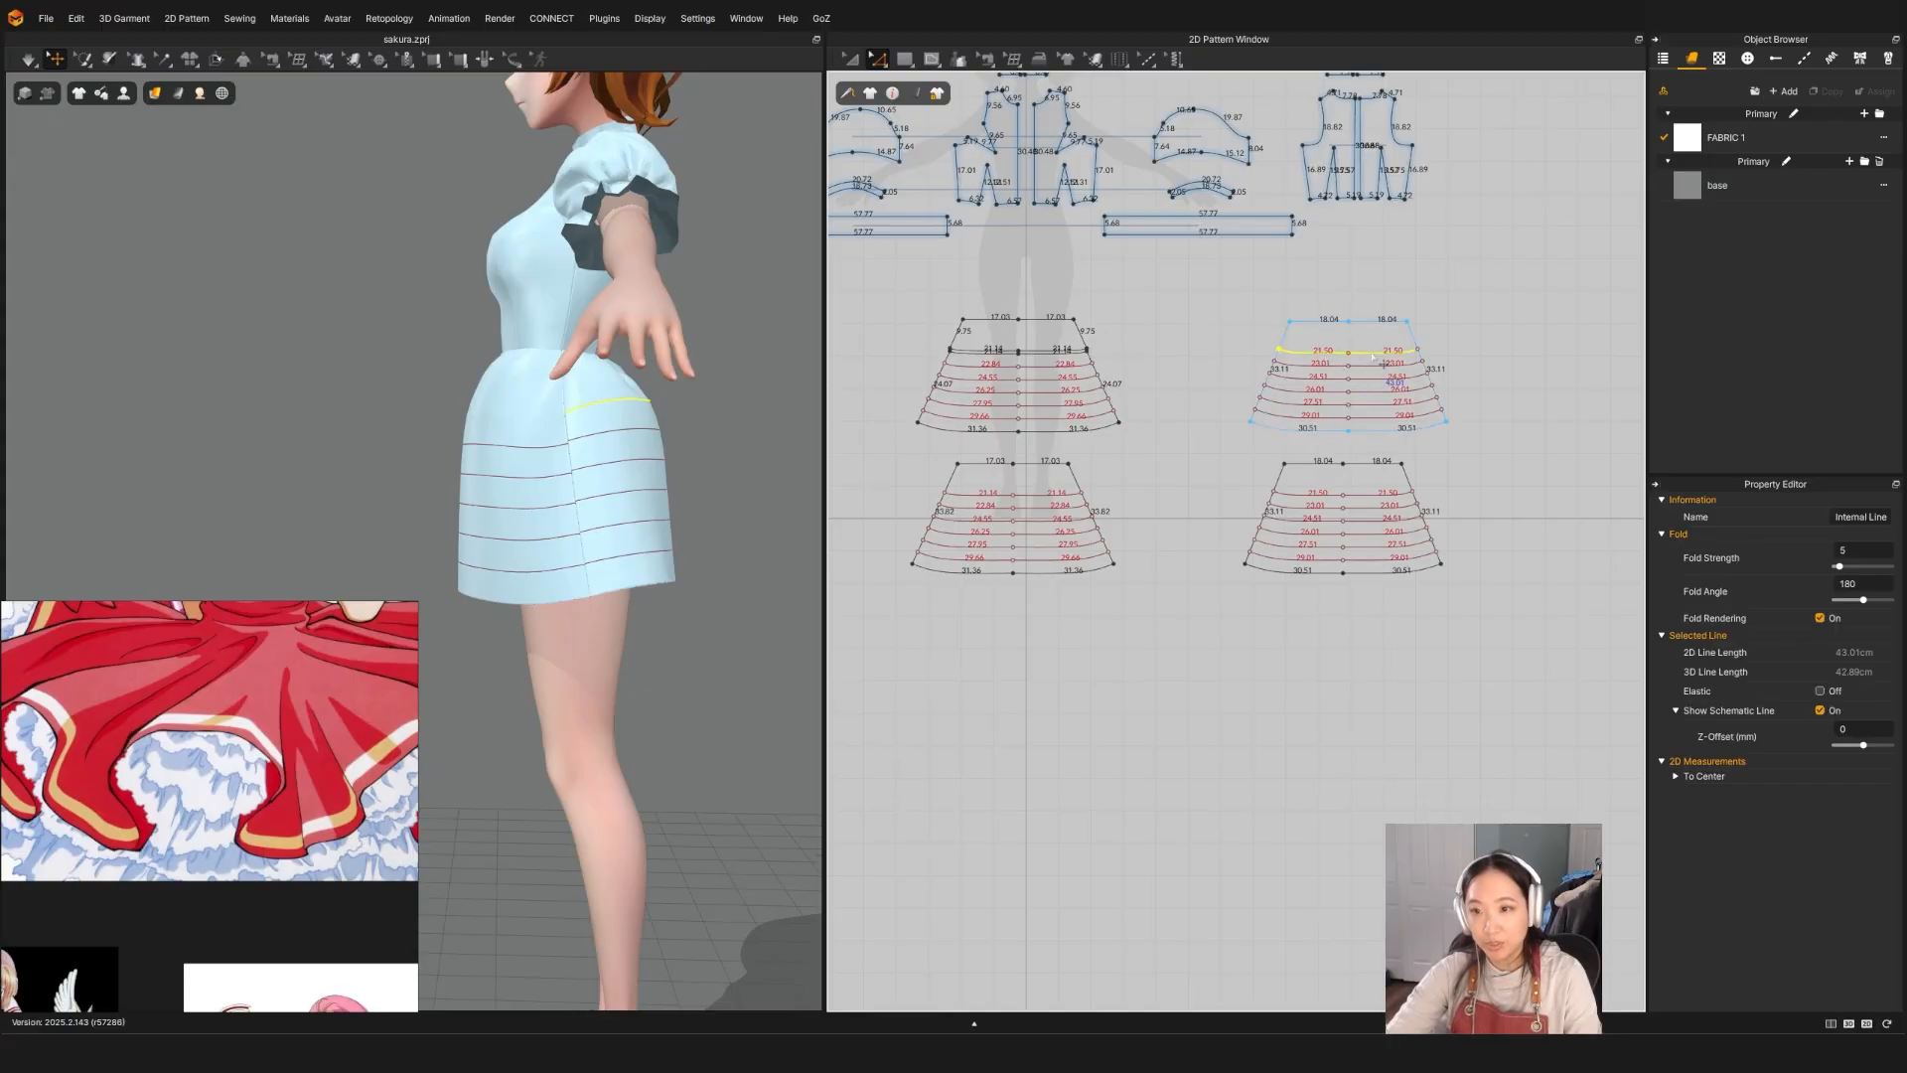
right_click(1371, 352)
click(1397, 568)
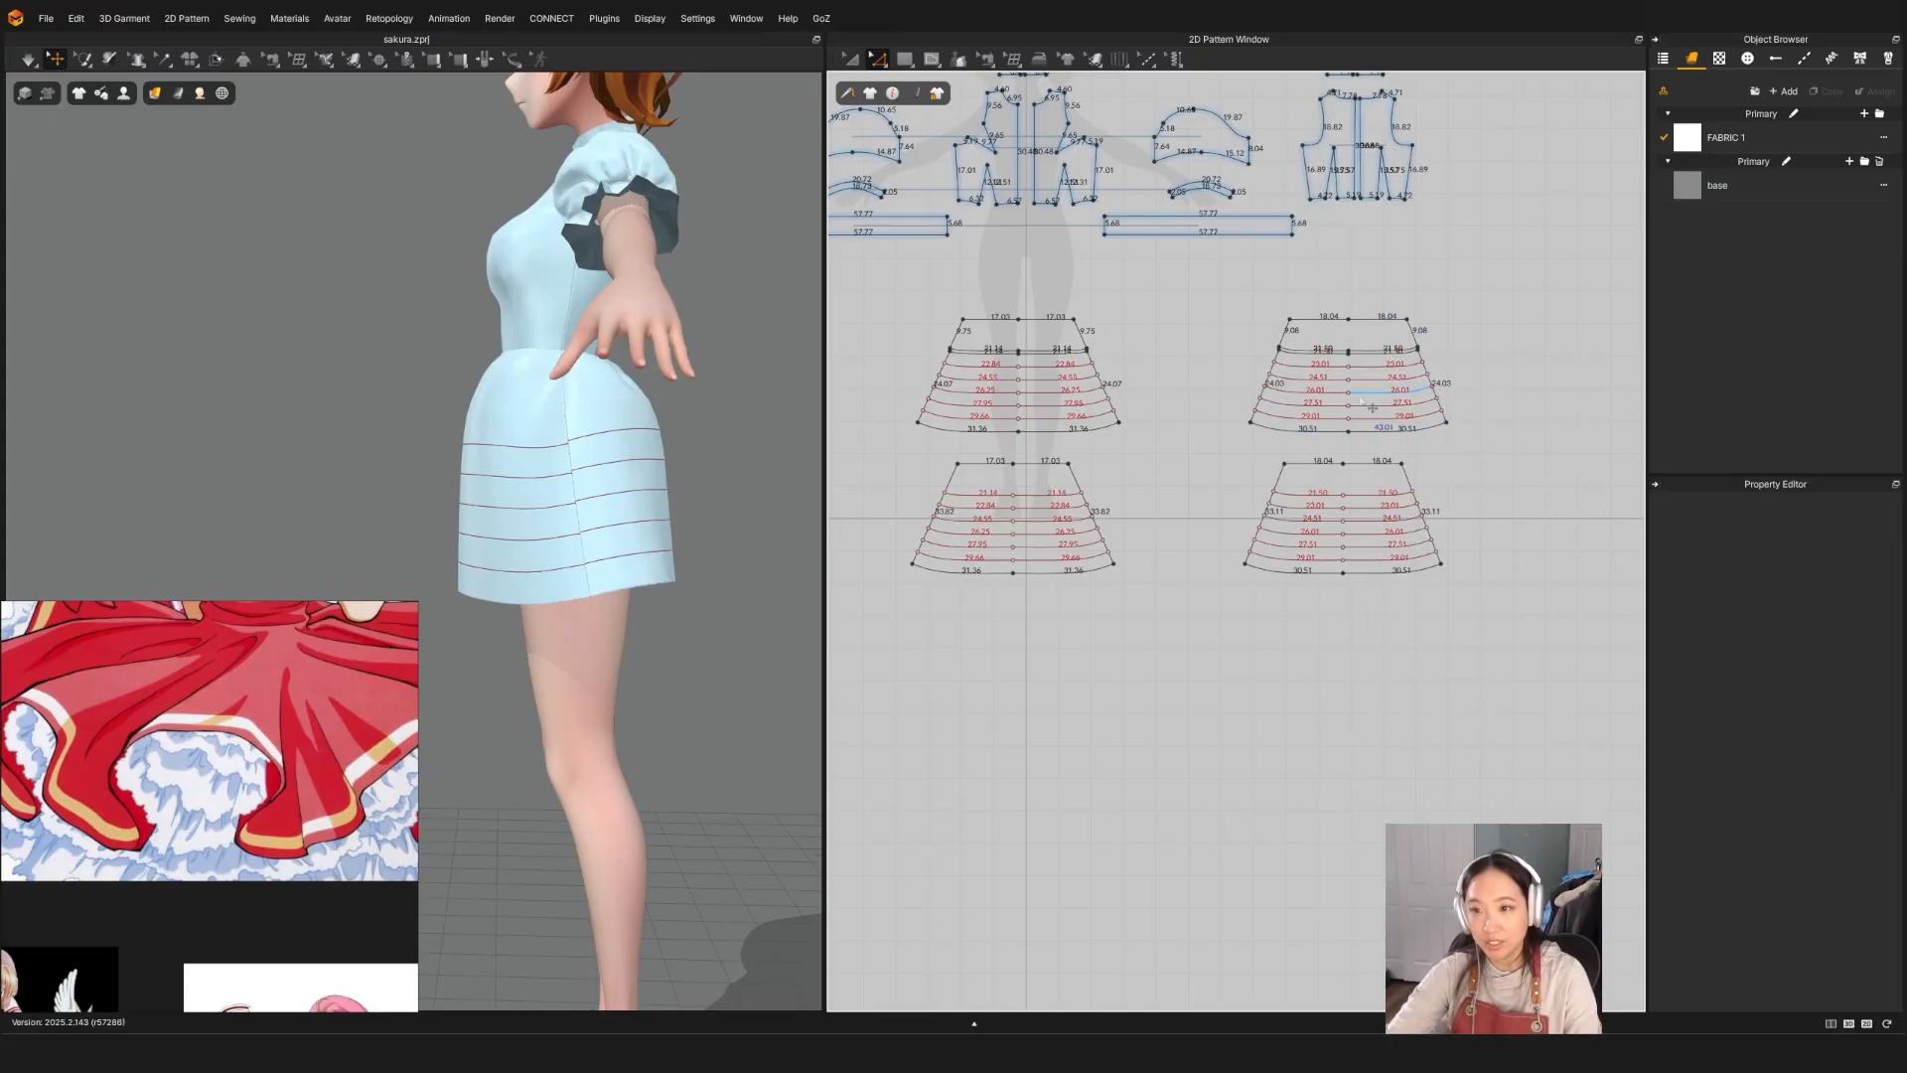
Step: Delete the waist sections cut from the cloned front and back skirts
click(1346, 326)
shift+click(1033, 343)
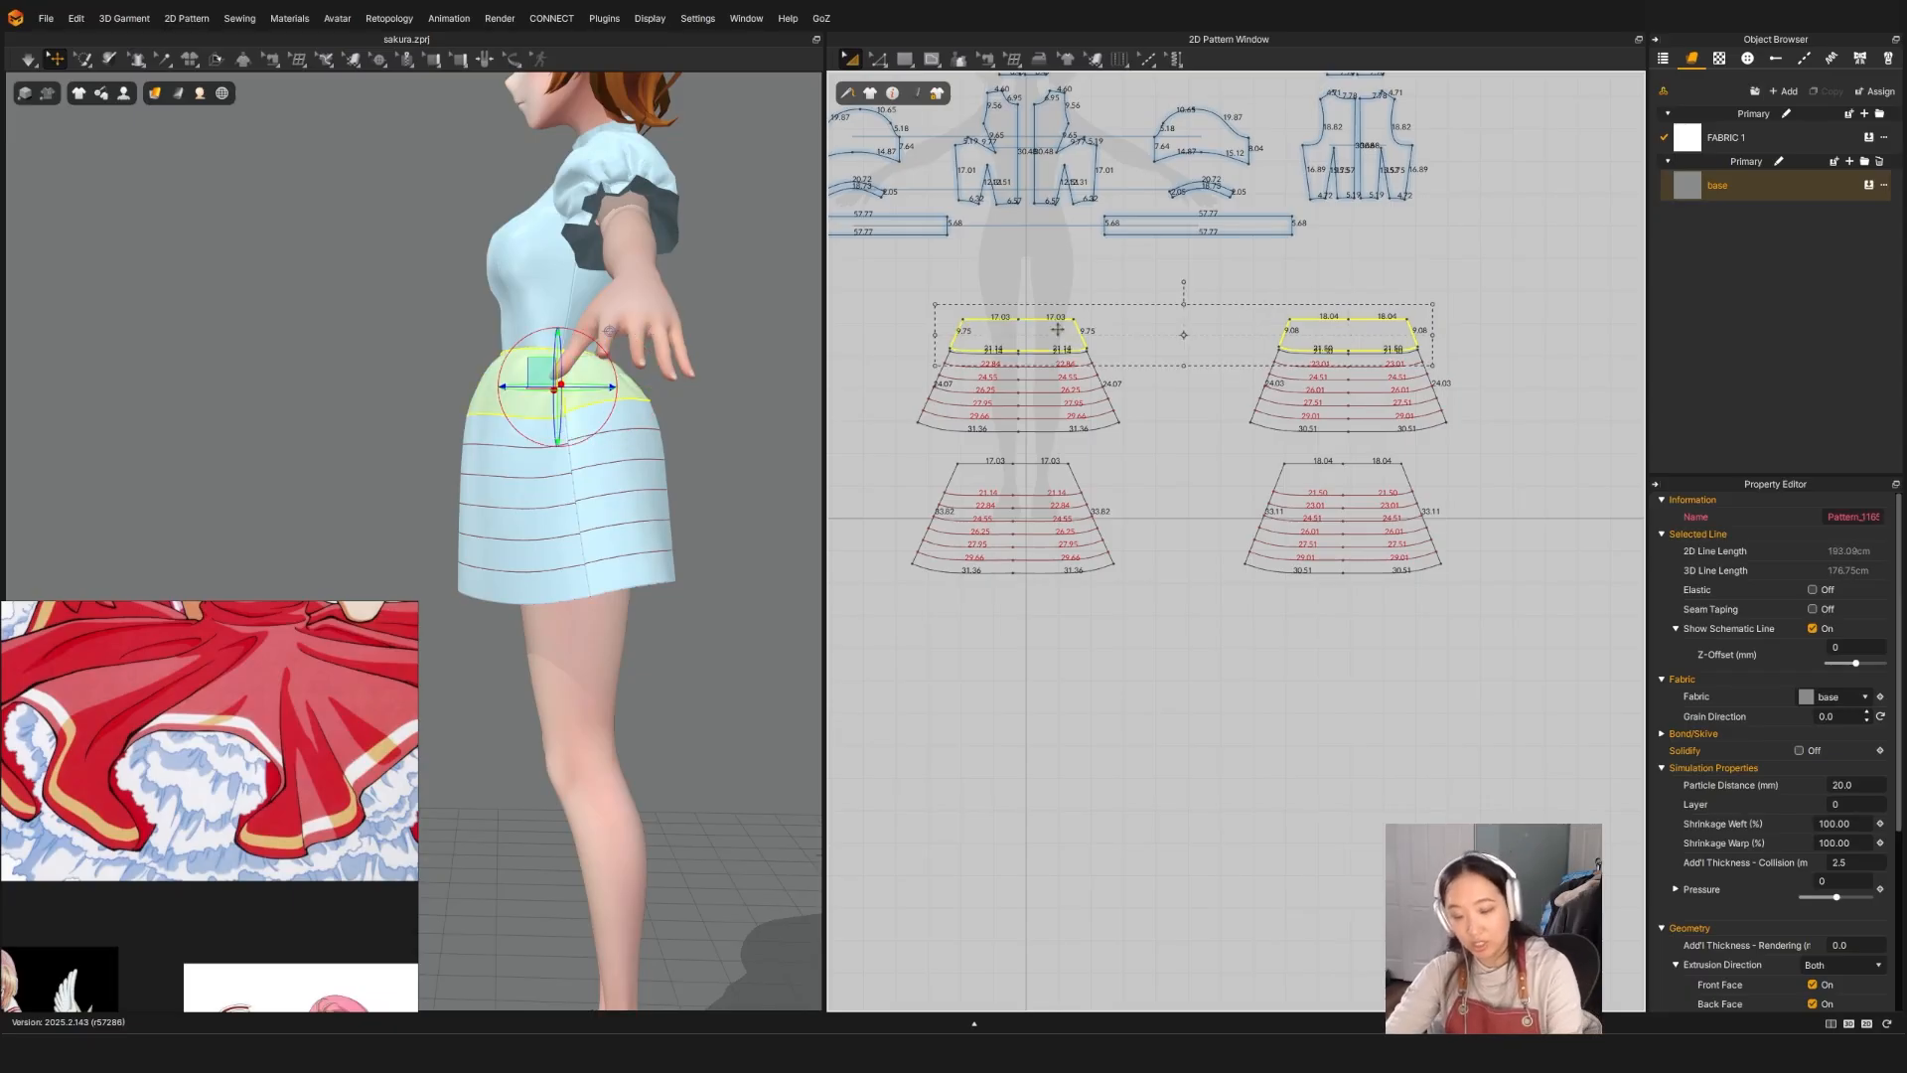
key(Delete)
Step: Sew both halves of the front clone's new upper edge to the matching halves of the front base skirt's uppermost internal line
right_drag(655, 507, 462, 446)
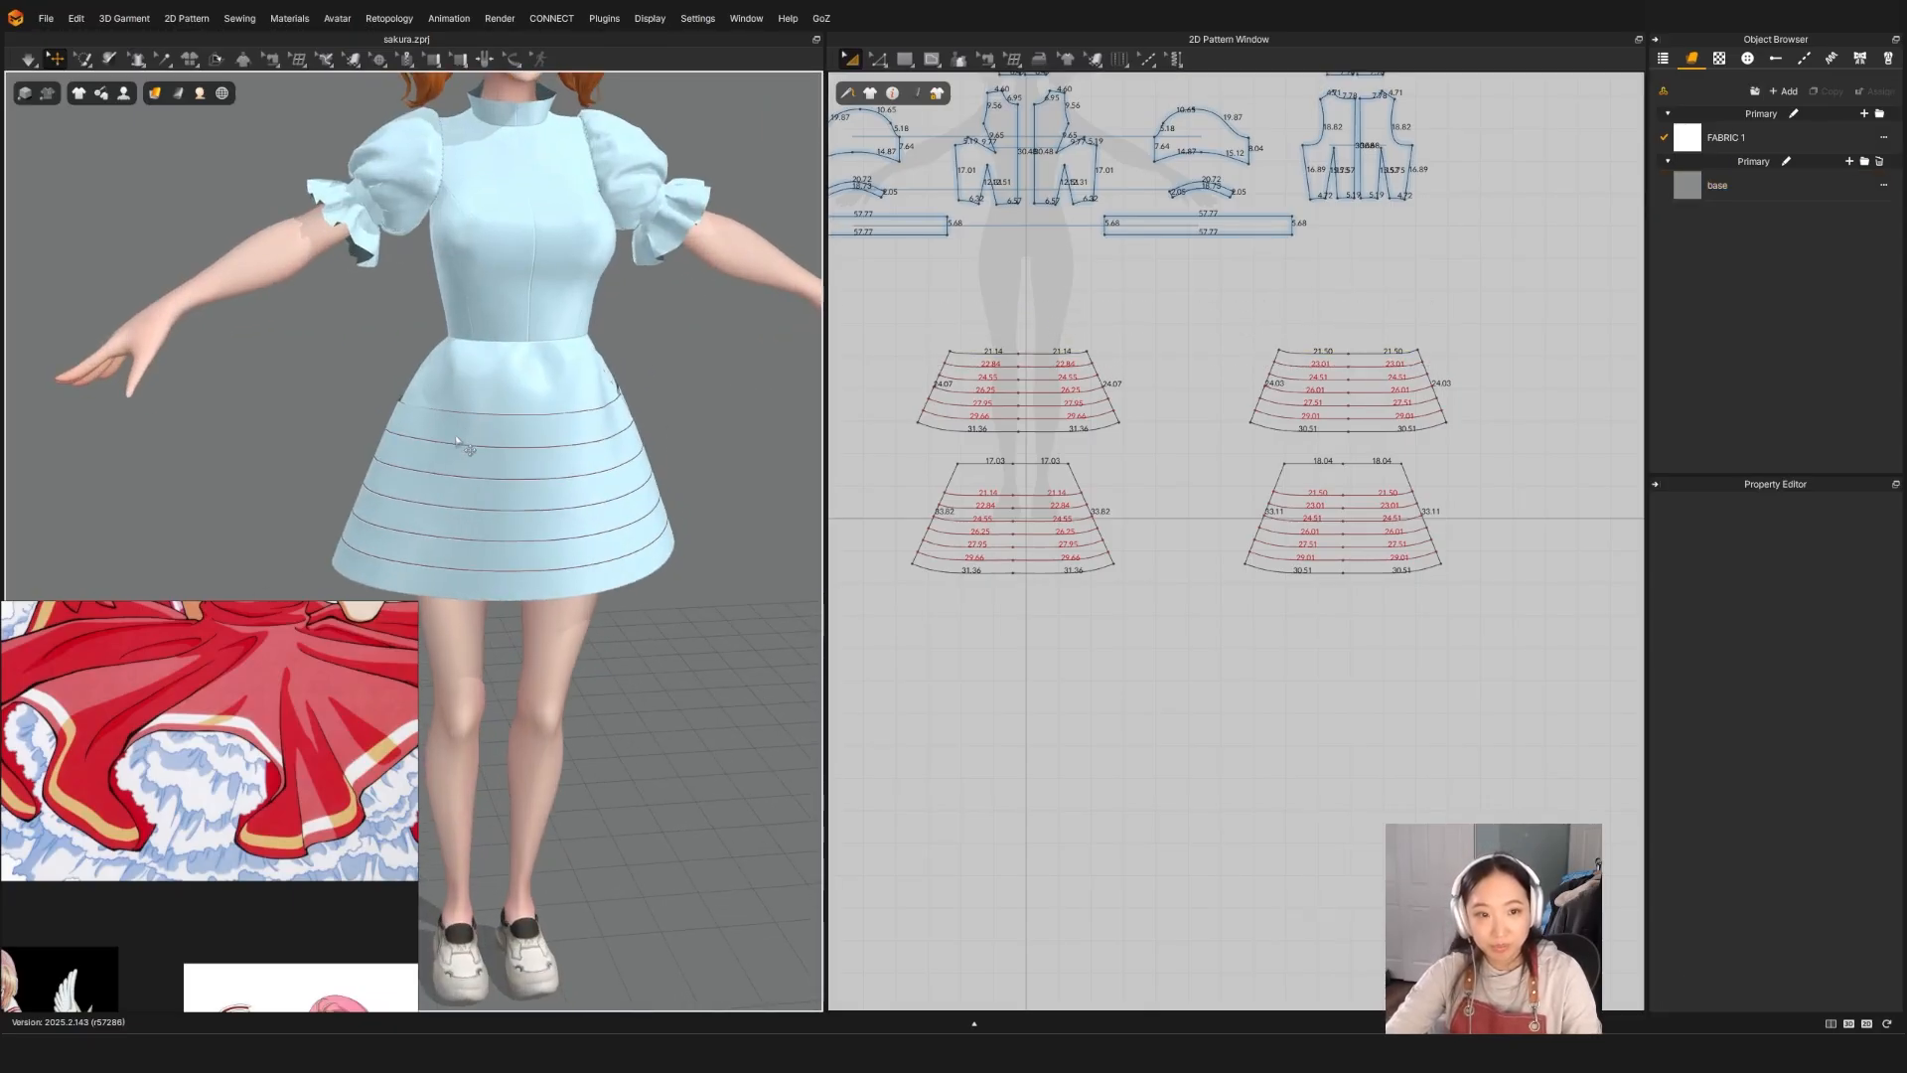
scroll(463, 446, up, 3)
key(n)
scroll(1059, 364, up, 3)
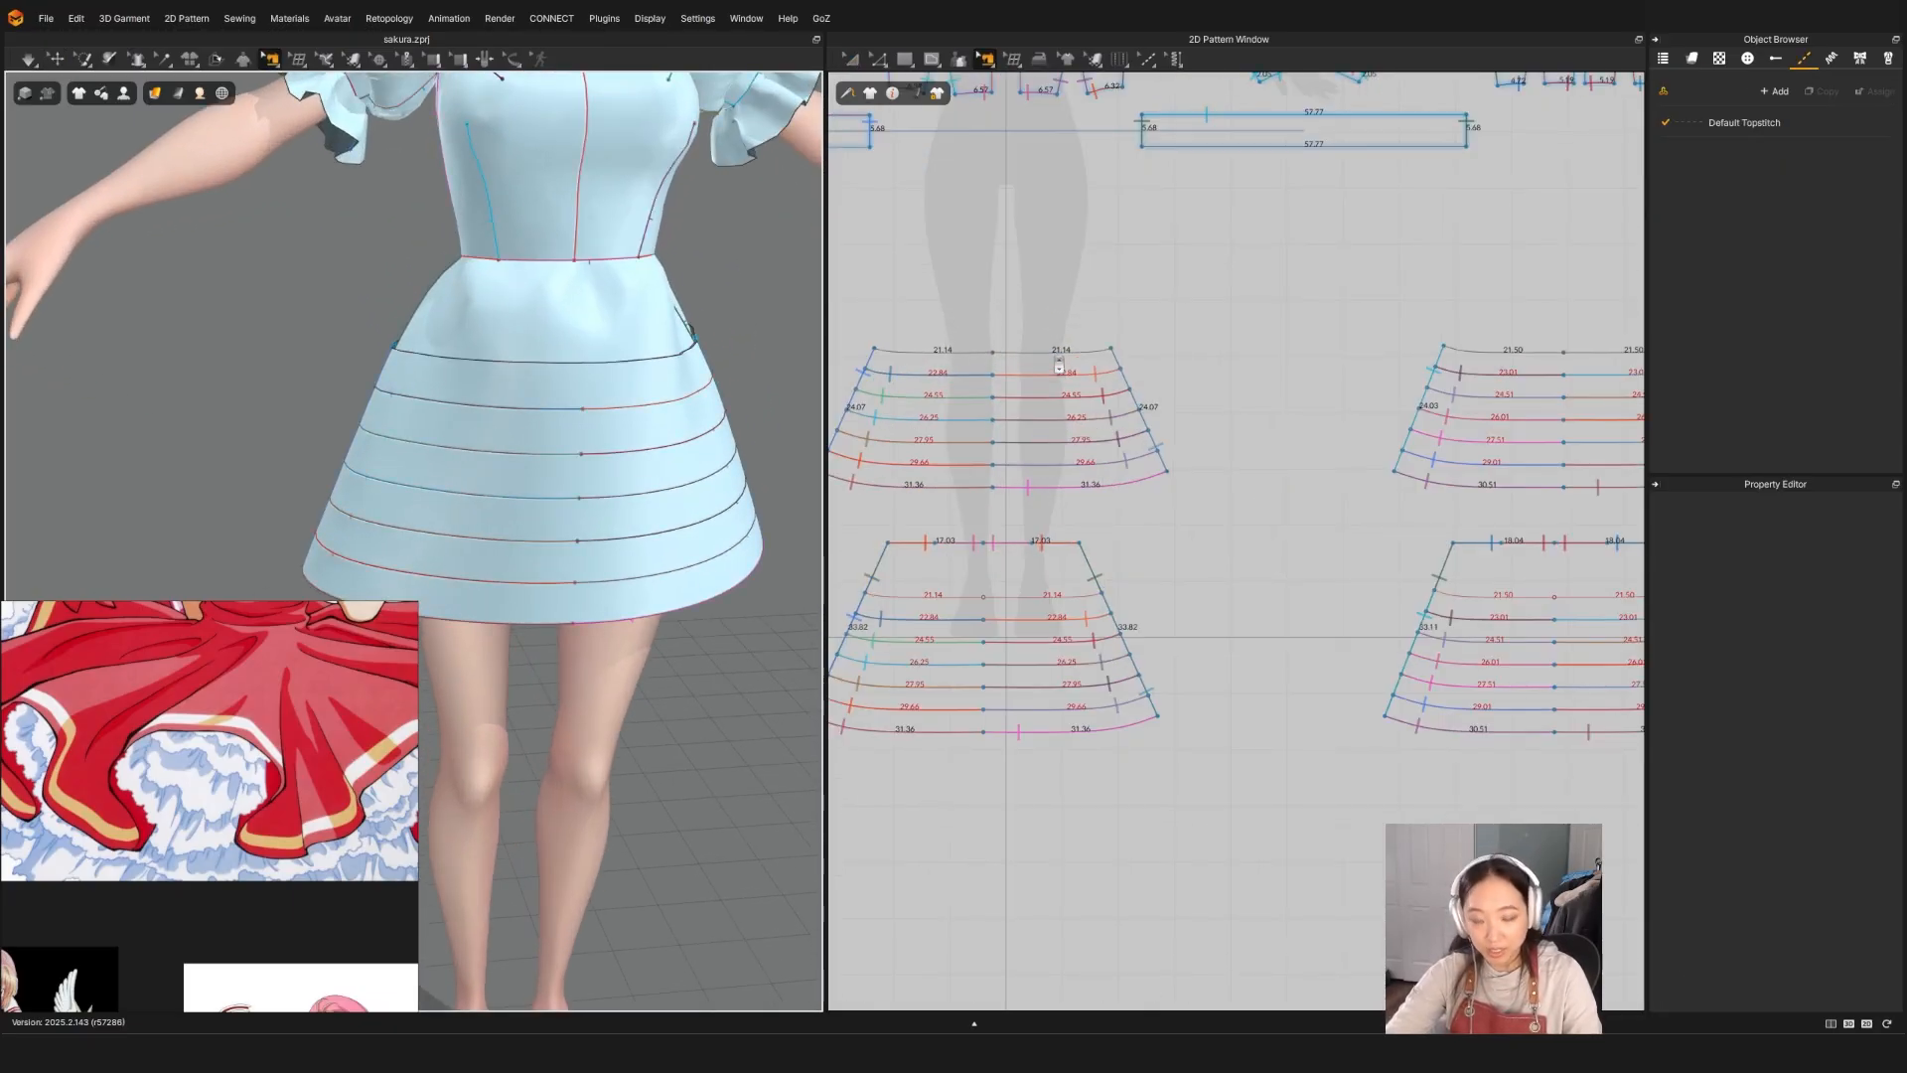
click(1108, 355)
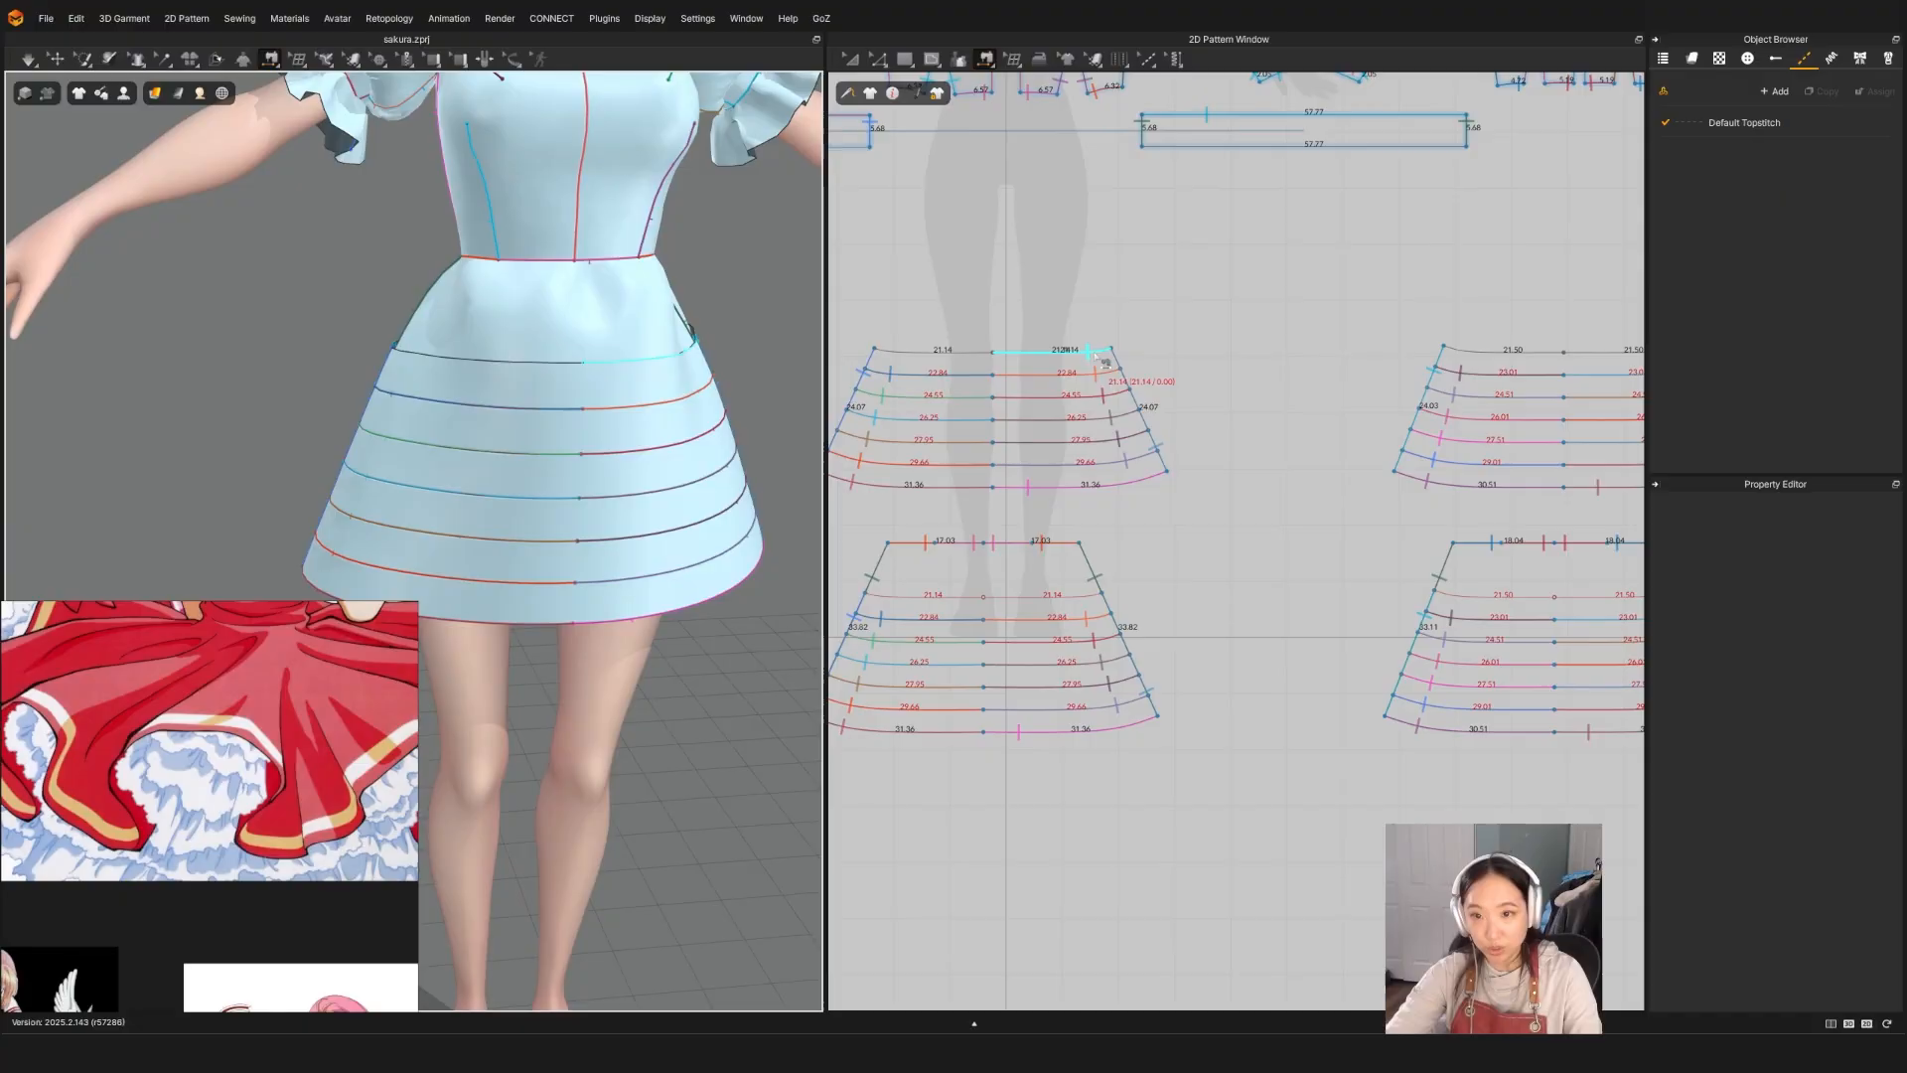
click(1073, 597)
click(942, 353)
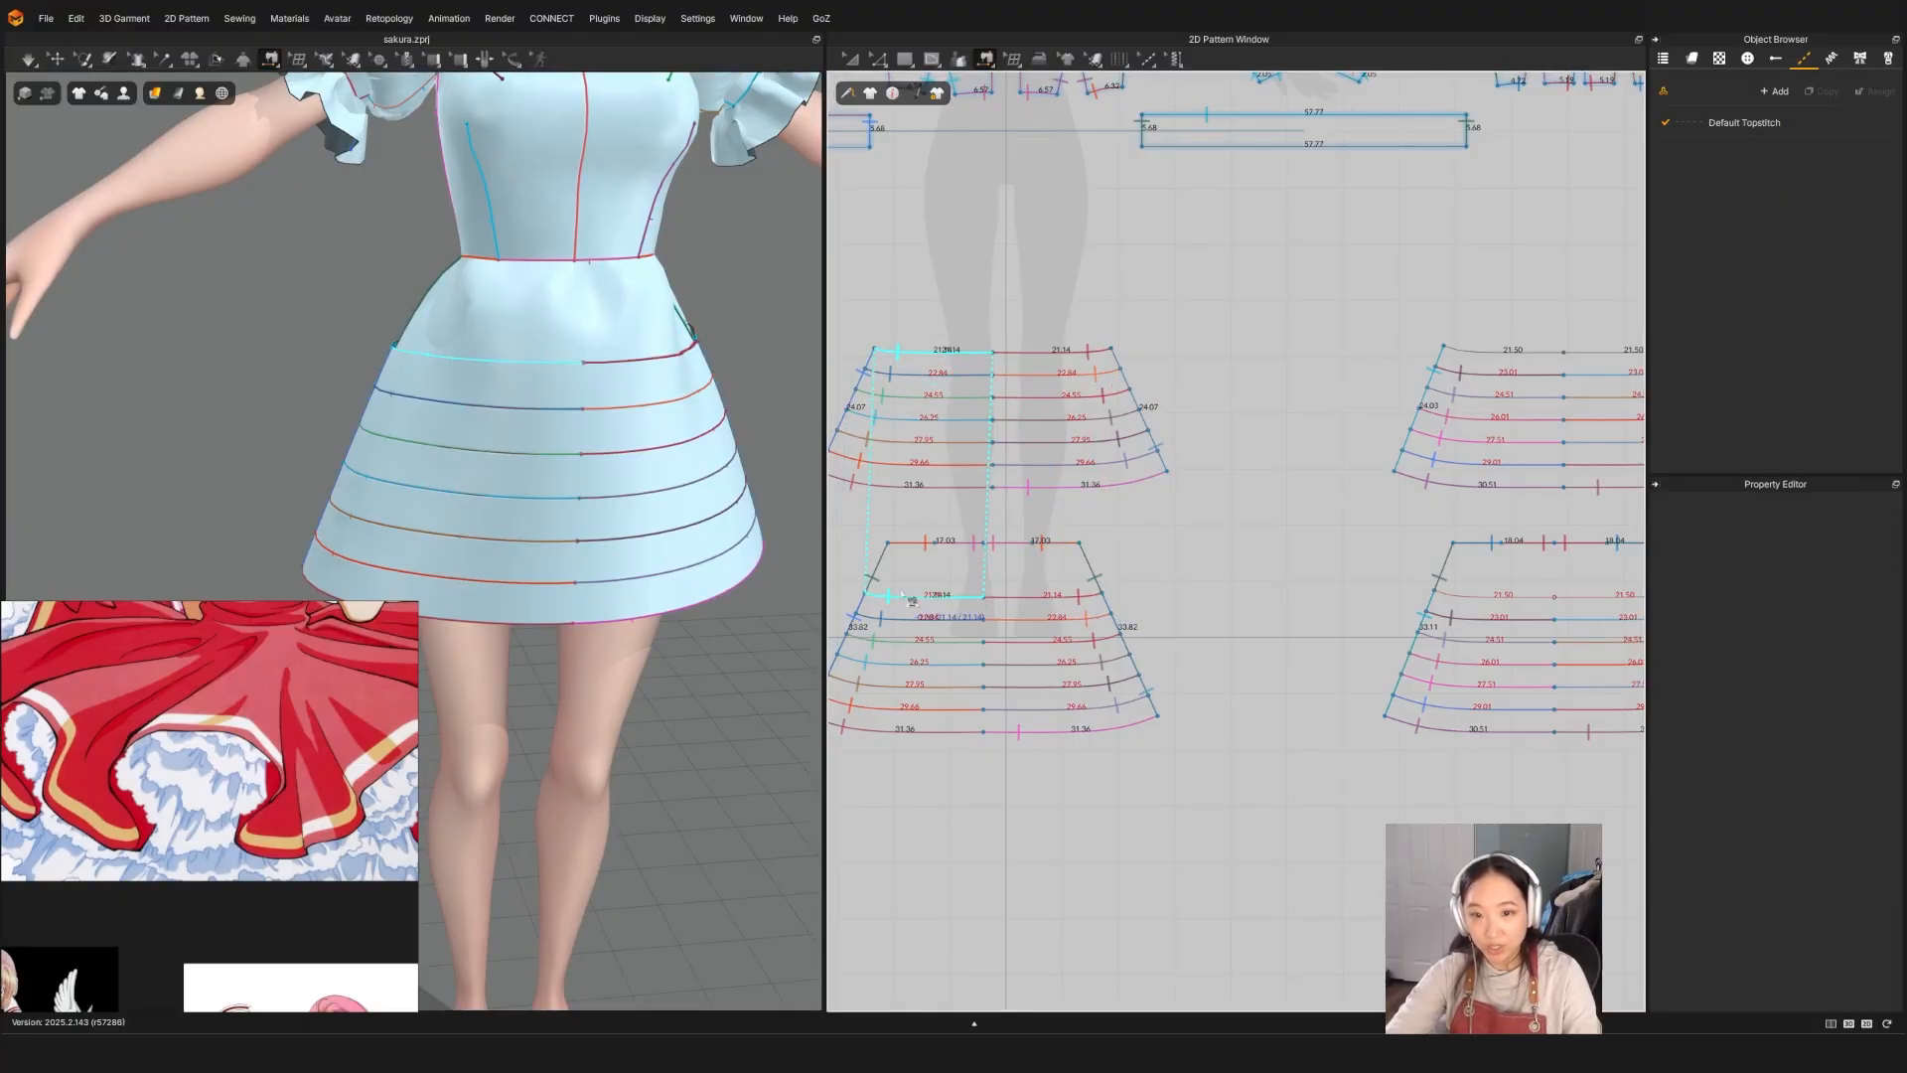
click(897, 598)
Step: Sew both halves of the back clone's new upper edge to the back base skirt's uppermost internal line
middle_drag(1252, 539, 1013, 561)
click(1240, 619)
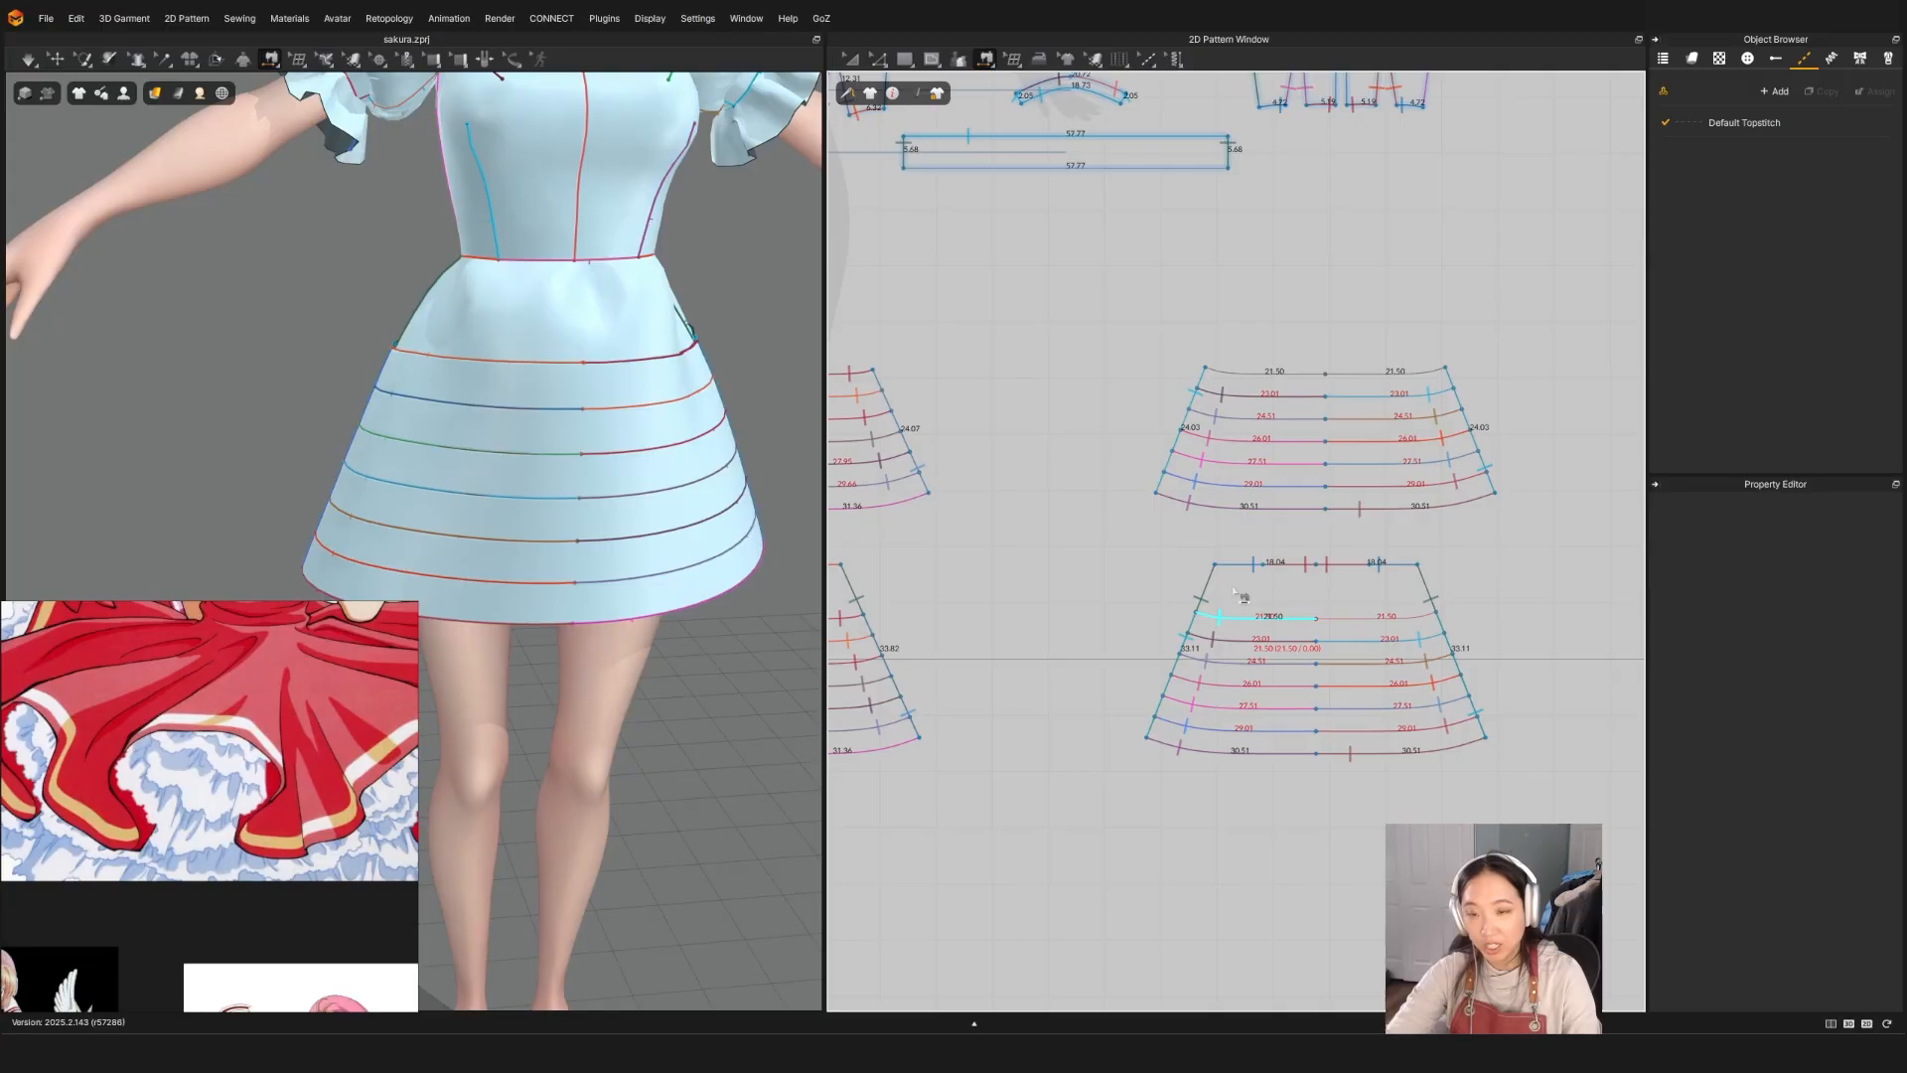
click(1237, 386)
click(1410, 373)
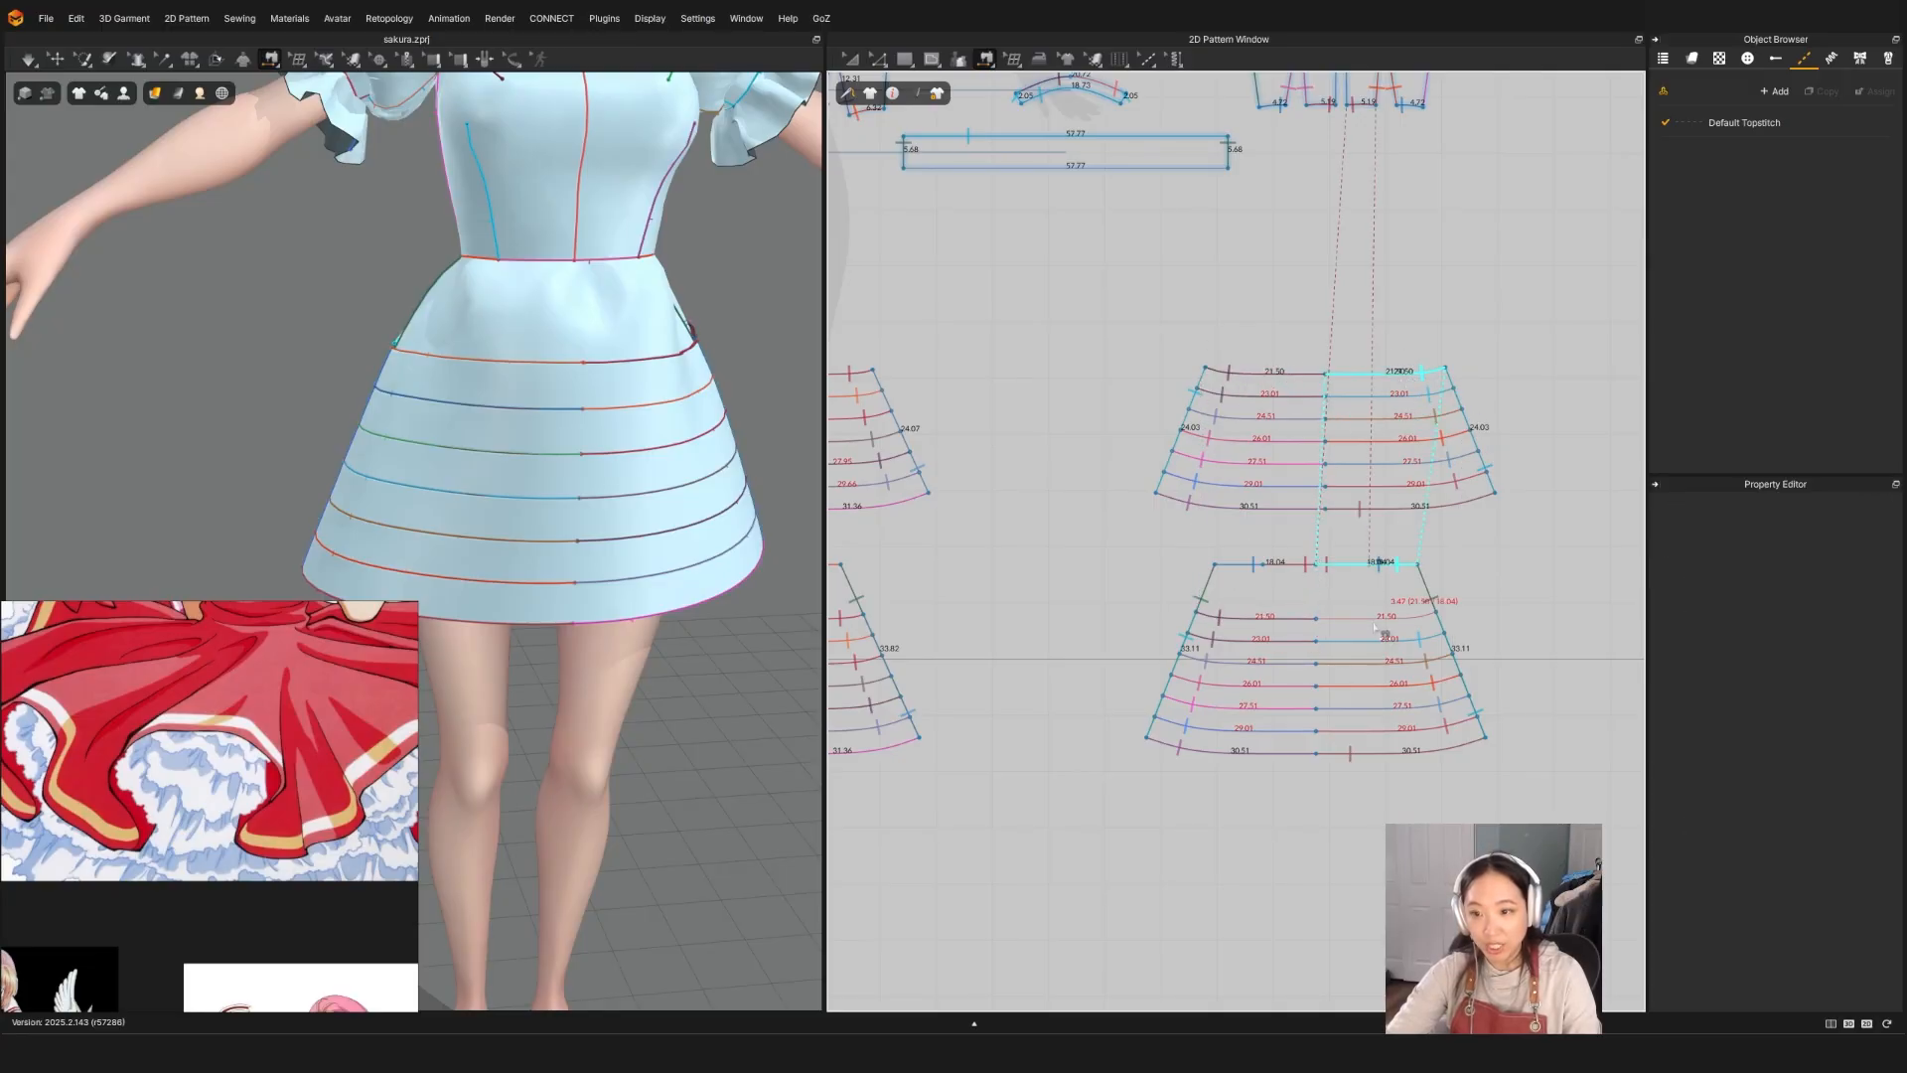
click(1387, 620)
Step: Cut the cloned front and back skirts apart along all five remaining internal lines on each piece
key(z)
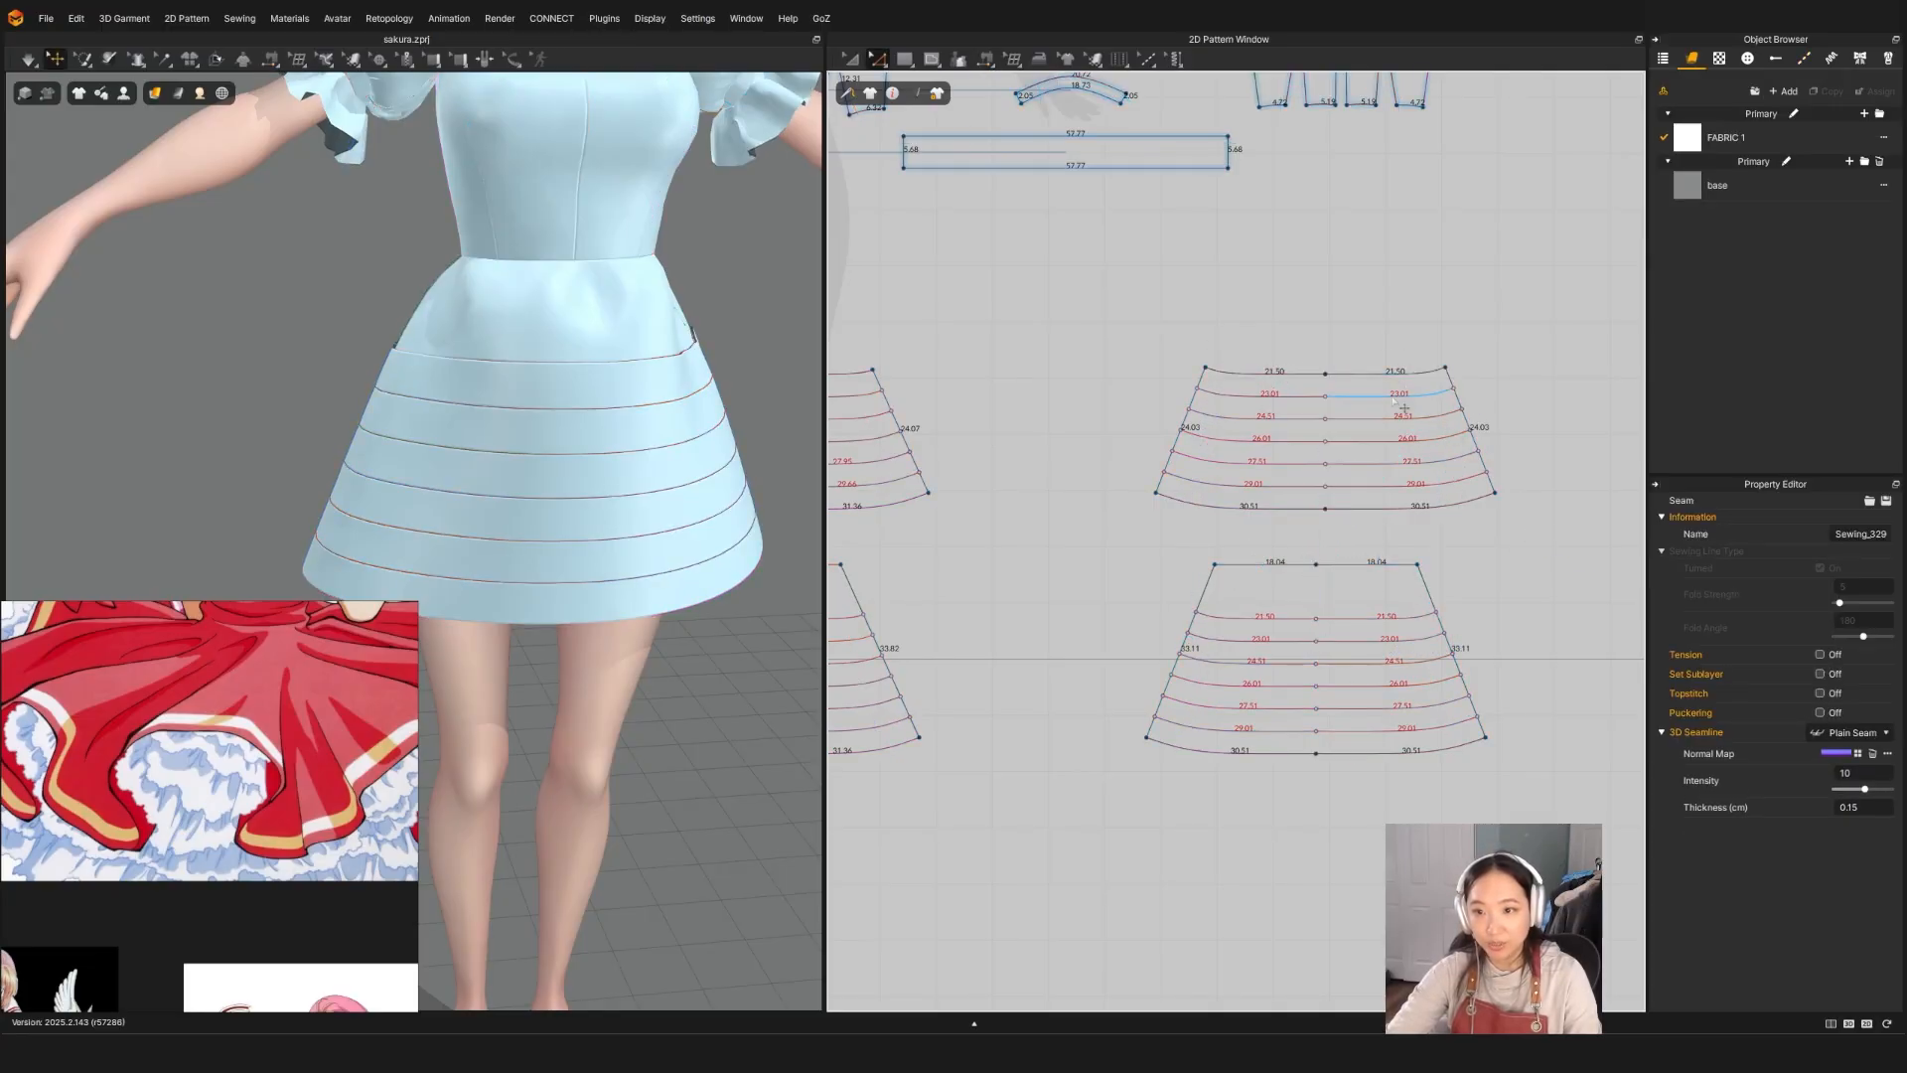
click(1373, 397)
shift+click(1298, 400)
middle_drag(1299, 402, 1601, 324)
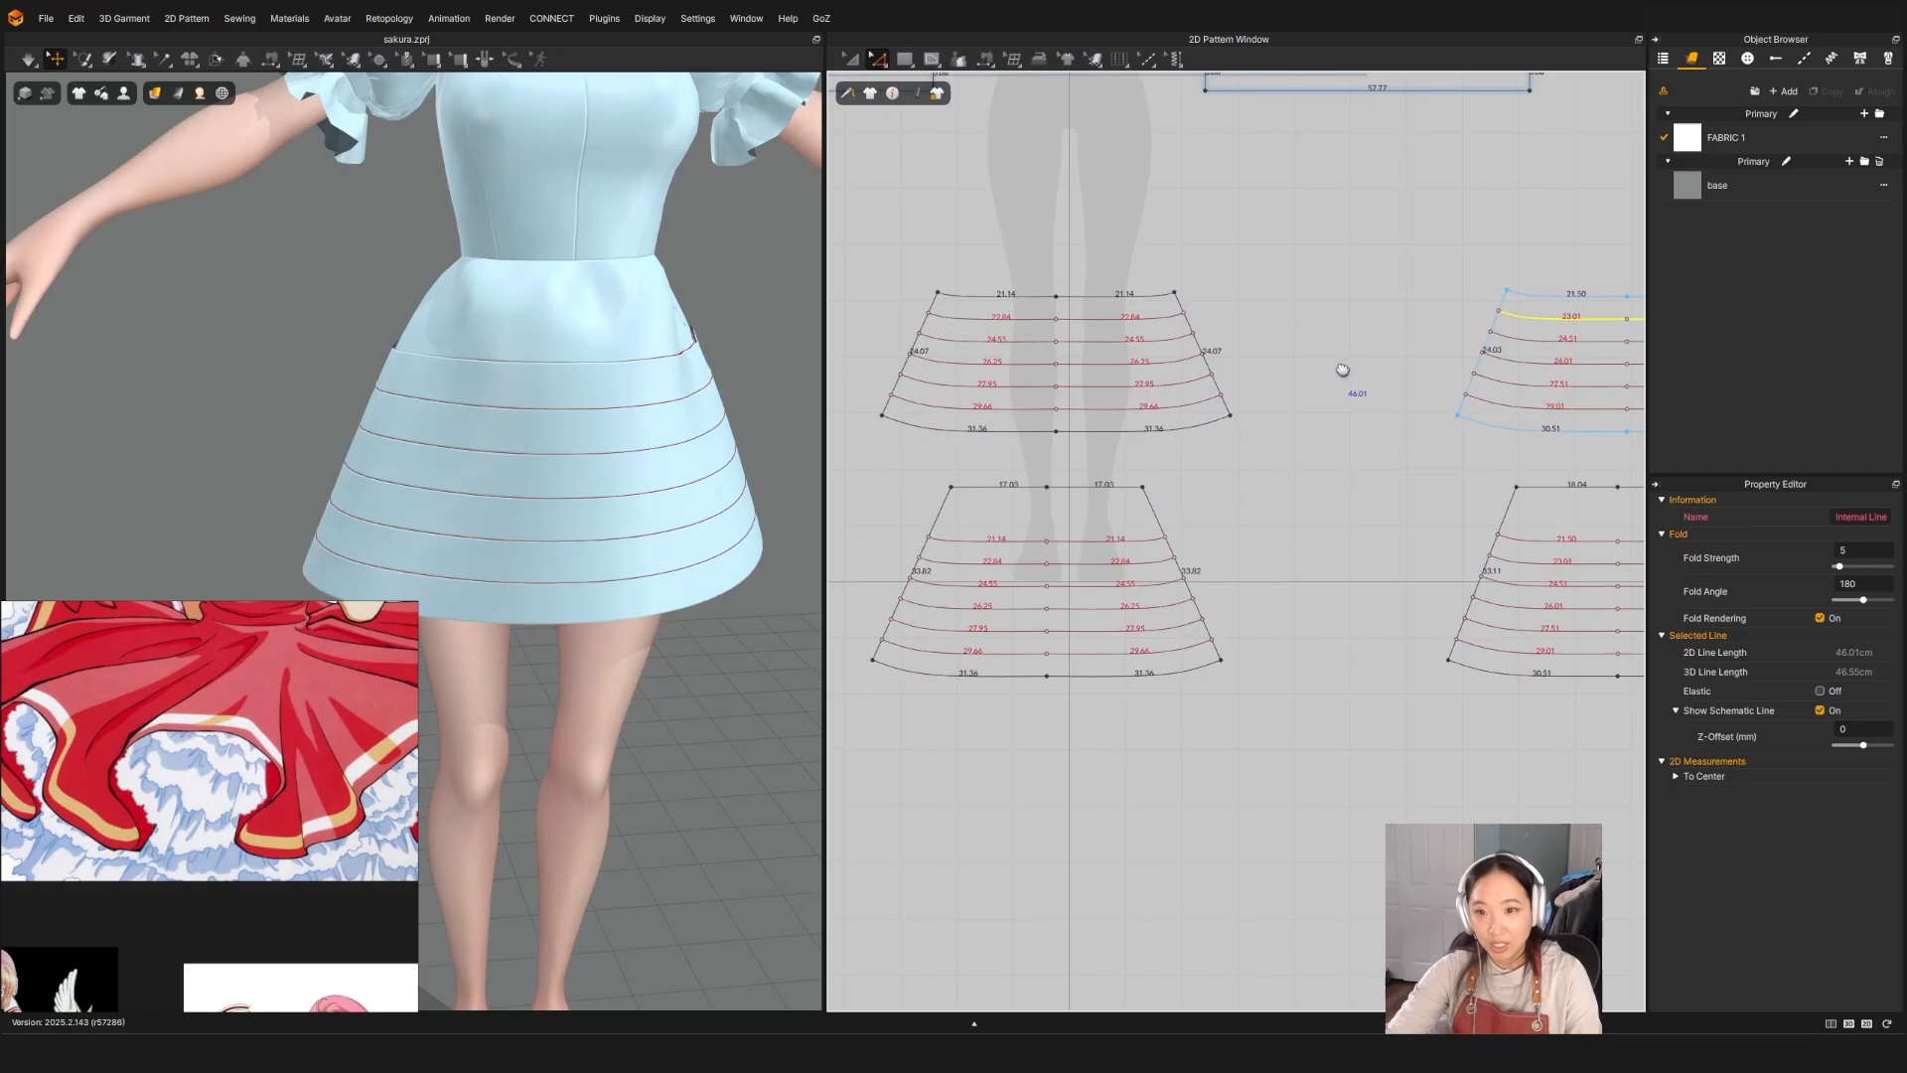
shift+click(1087, 320)
shift+click(1028, 343)
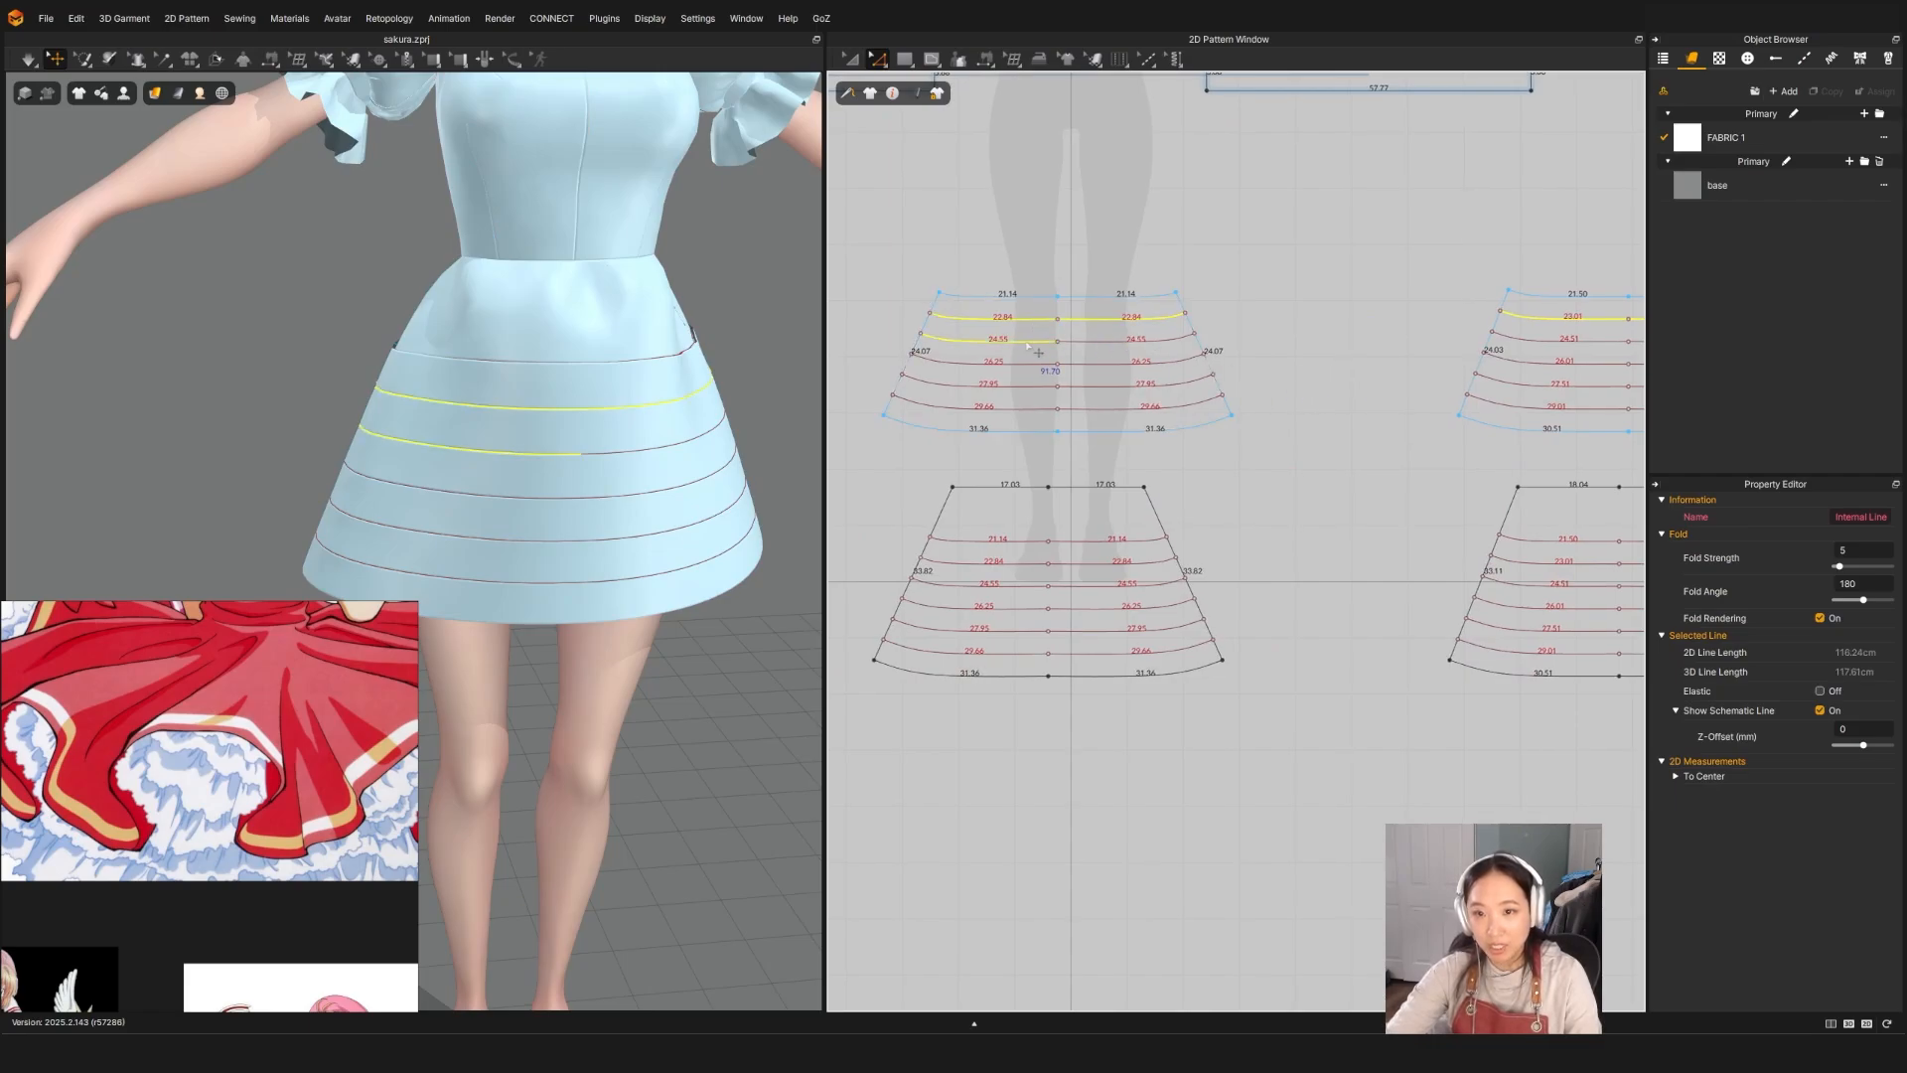
shift+click(1097, 365)
shift+click(1021, 387)
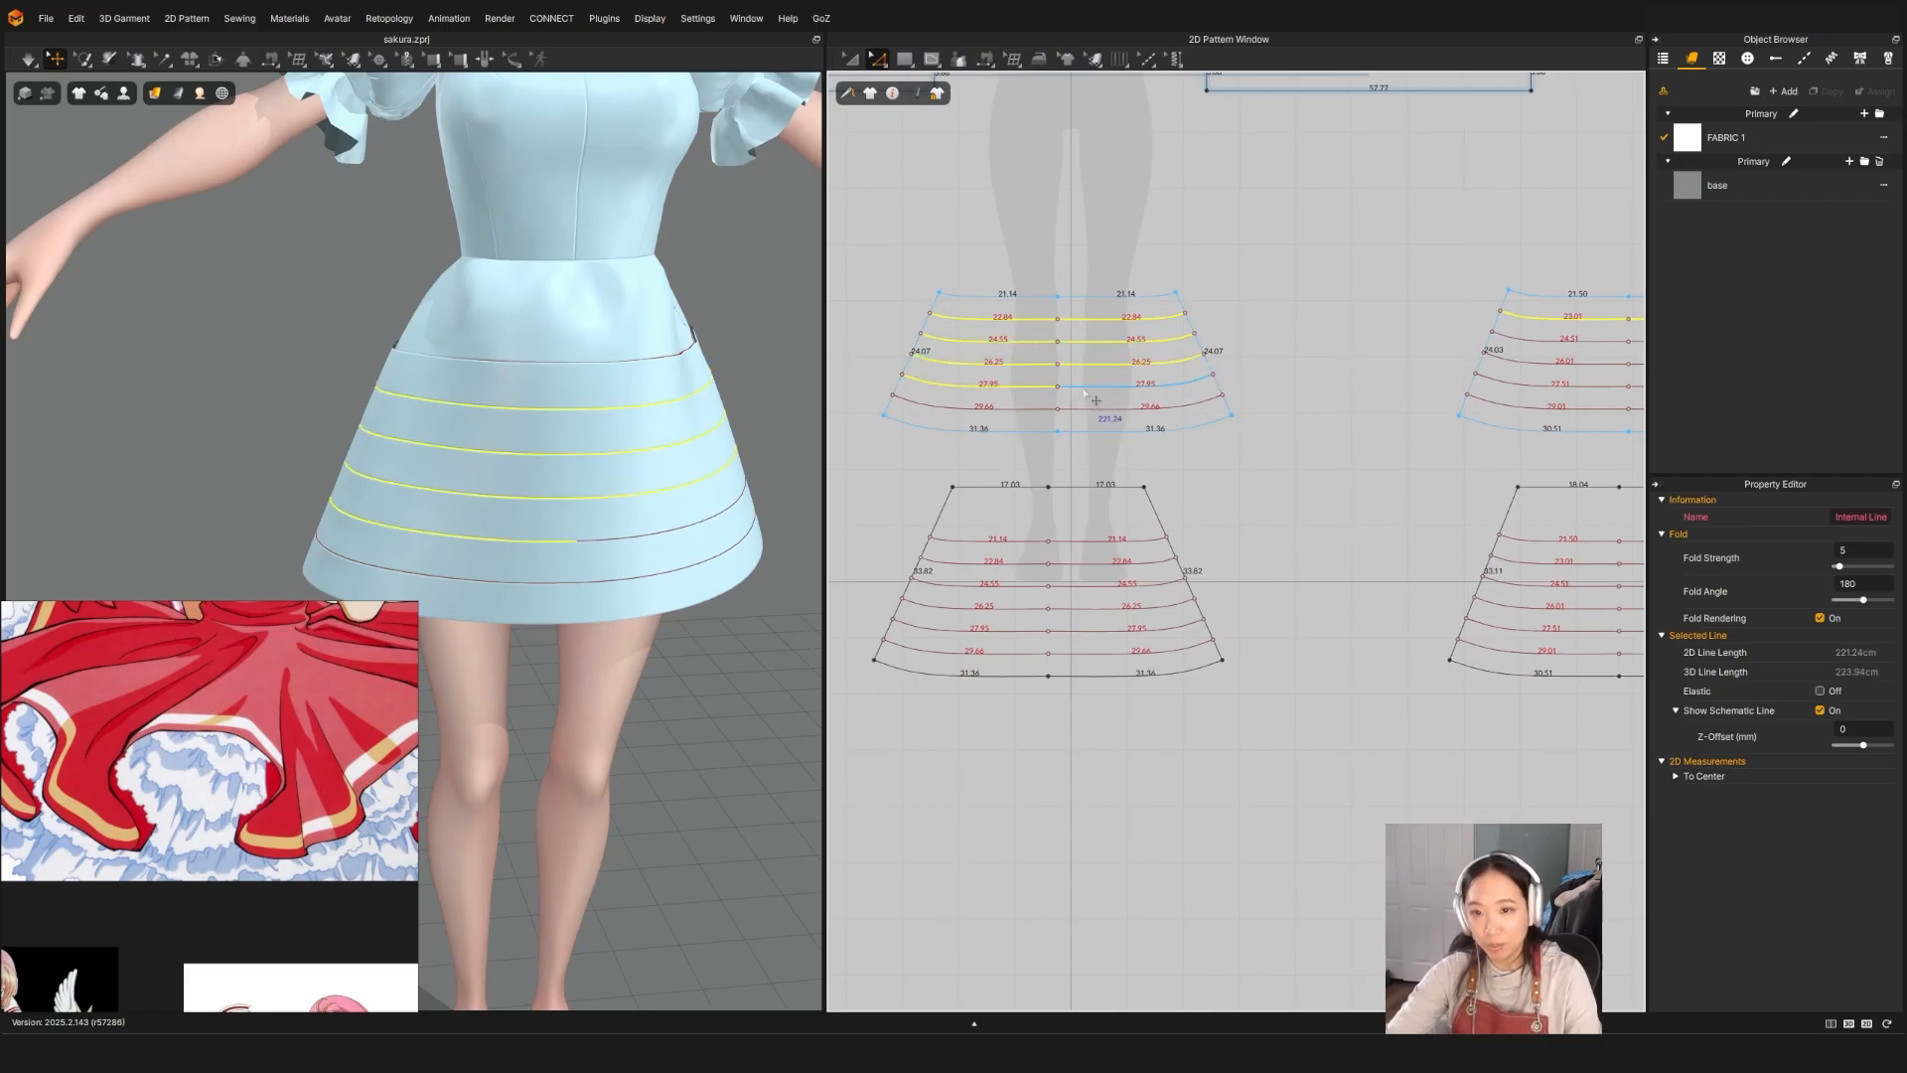
shift+click(1102, 386)
shift+click(1050, 412)
right_drag(1530, 349, 1313, 366)
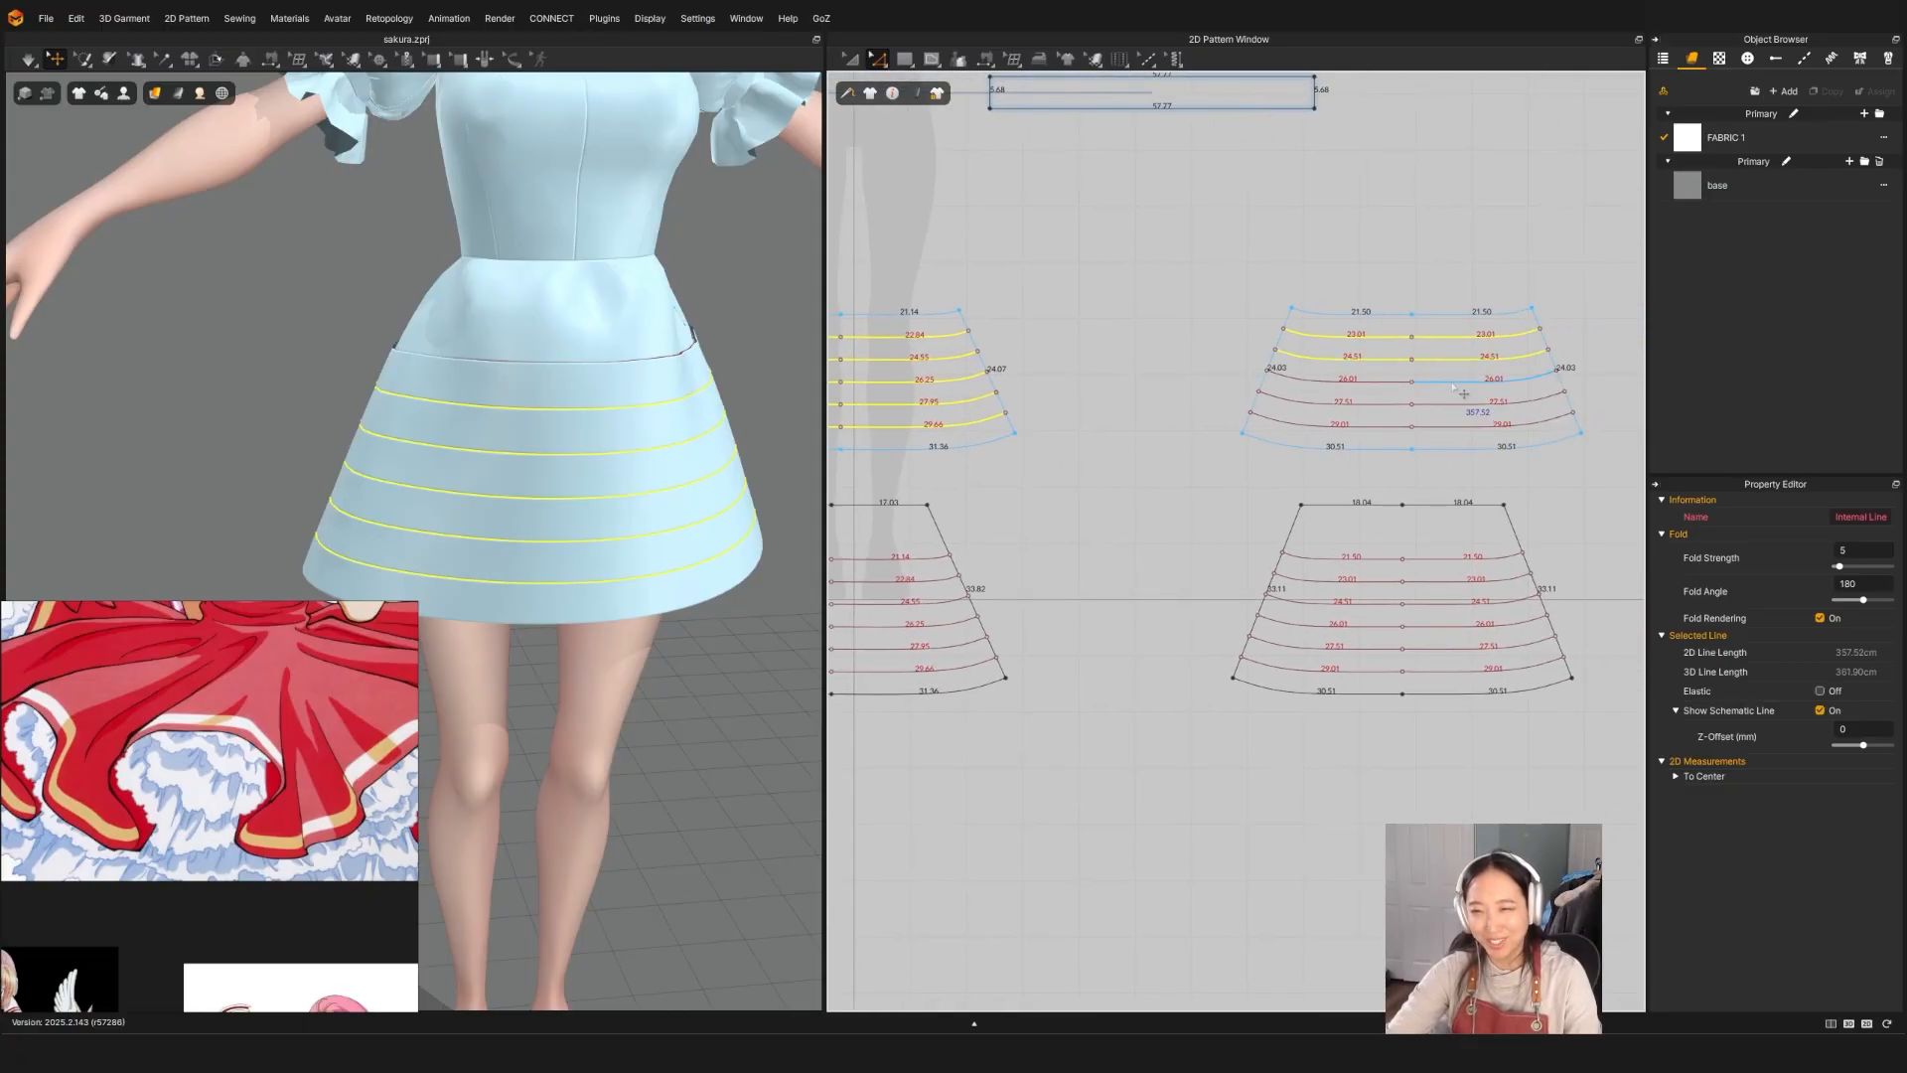
shift+click(1431, 403)
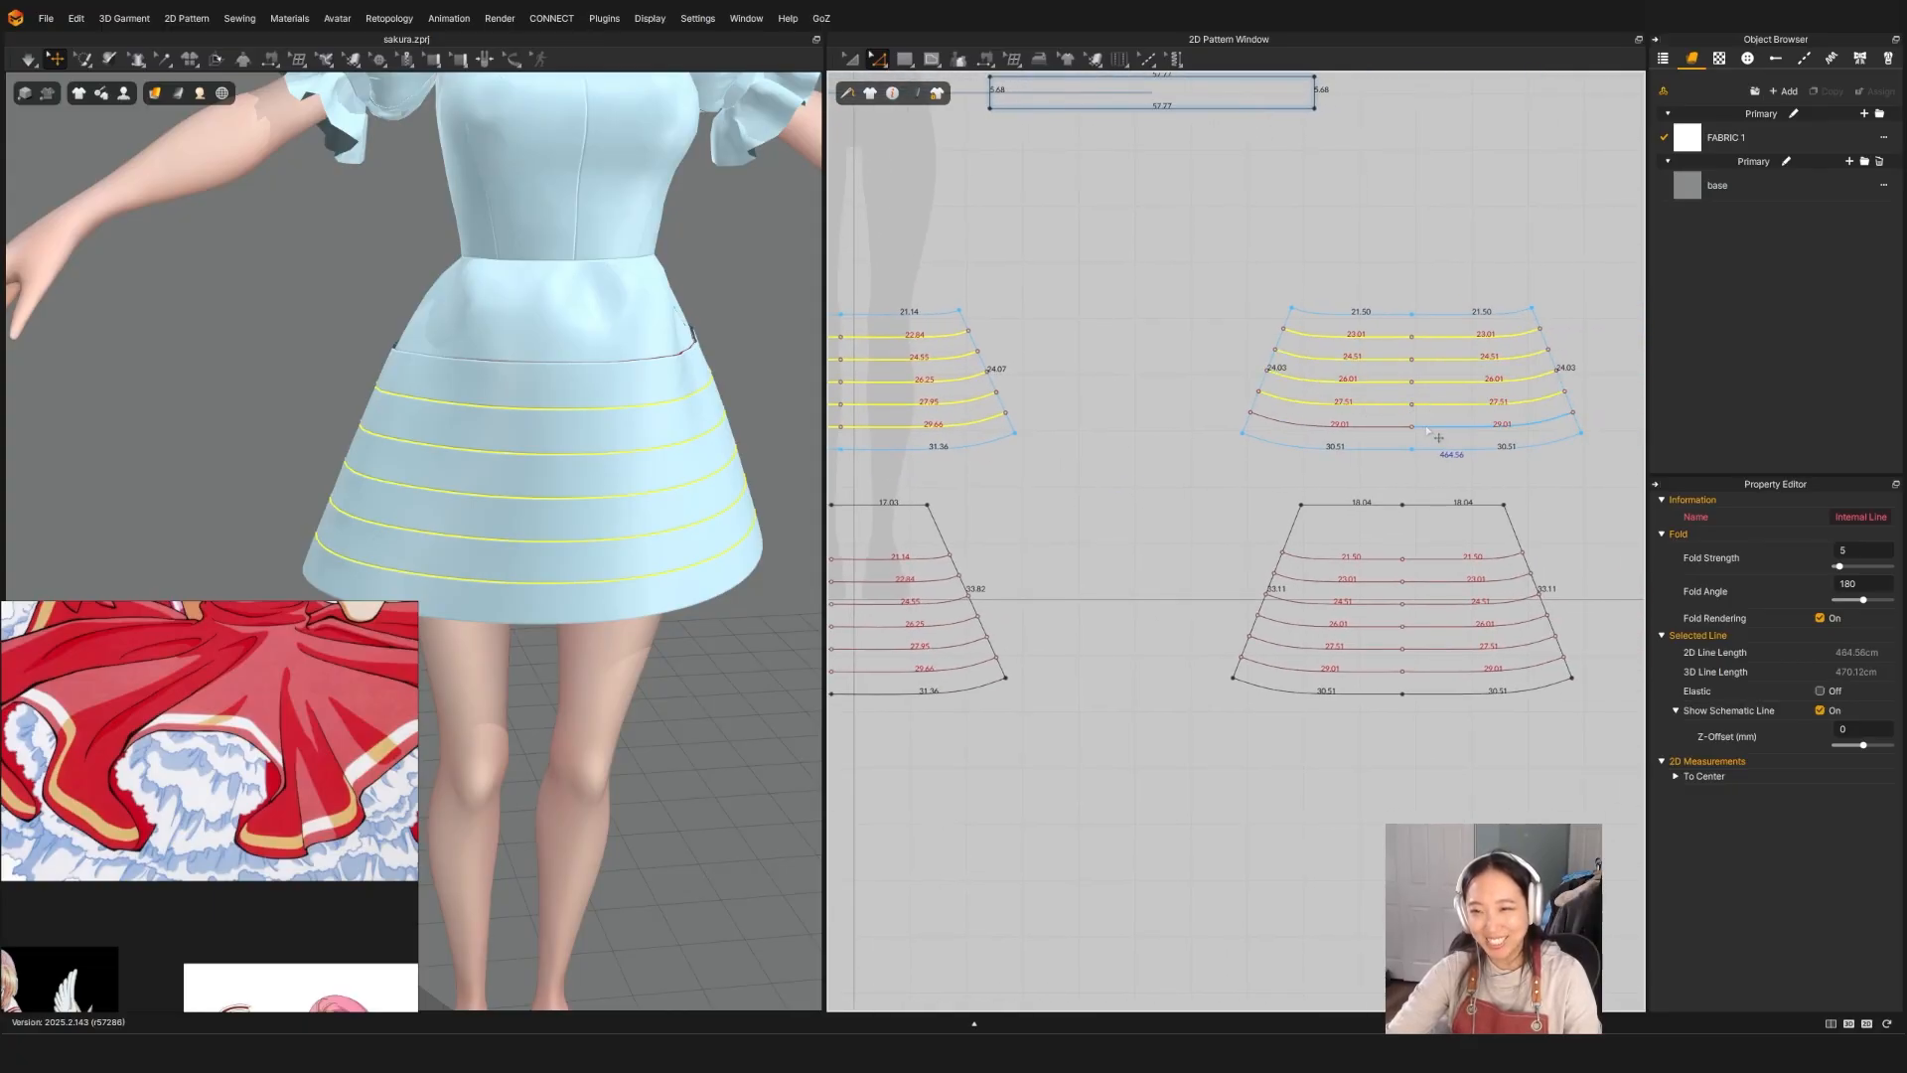
shift+click(1426, 426)
right_click(1392, 432)
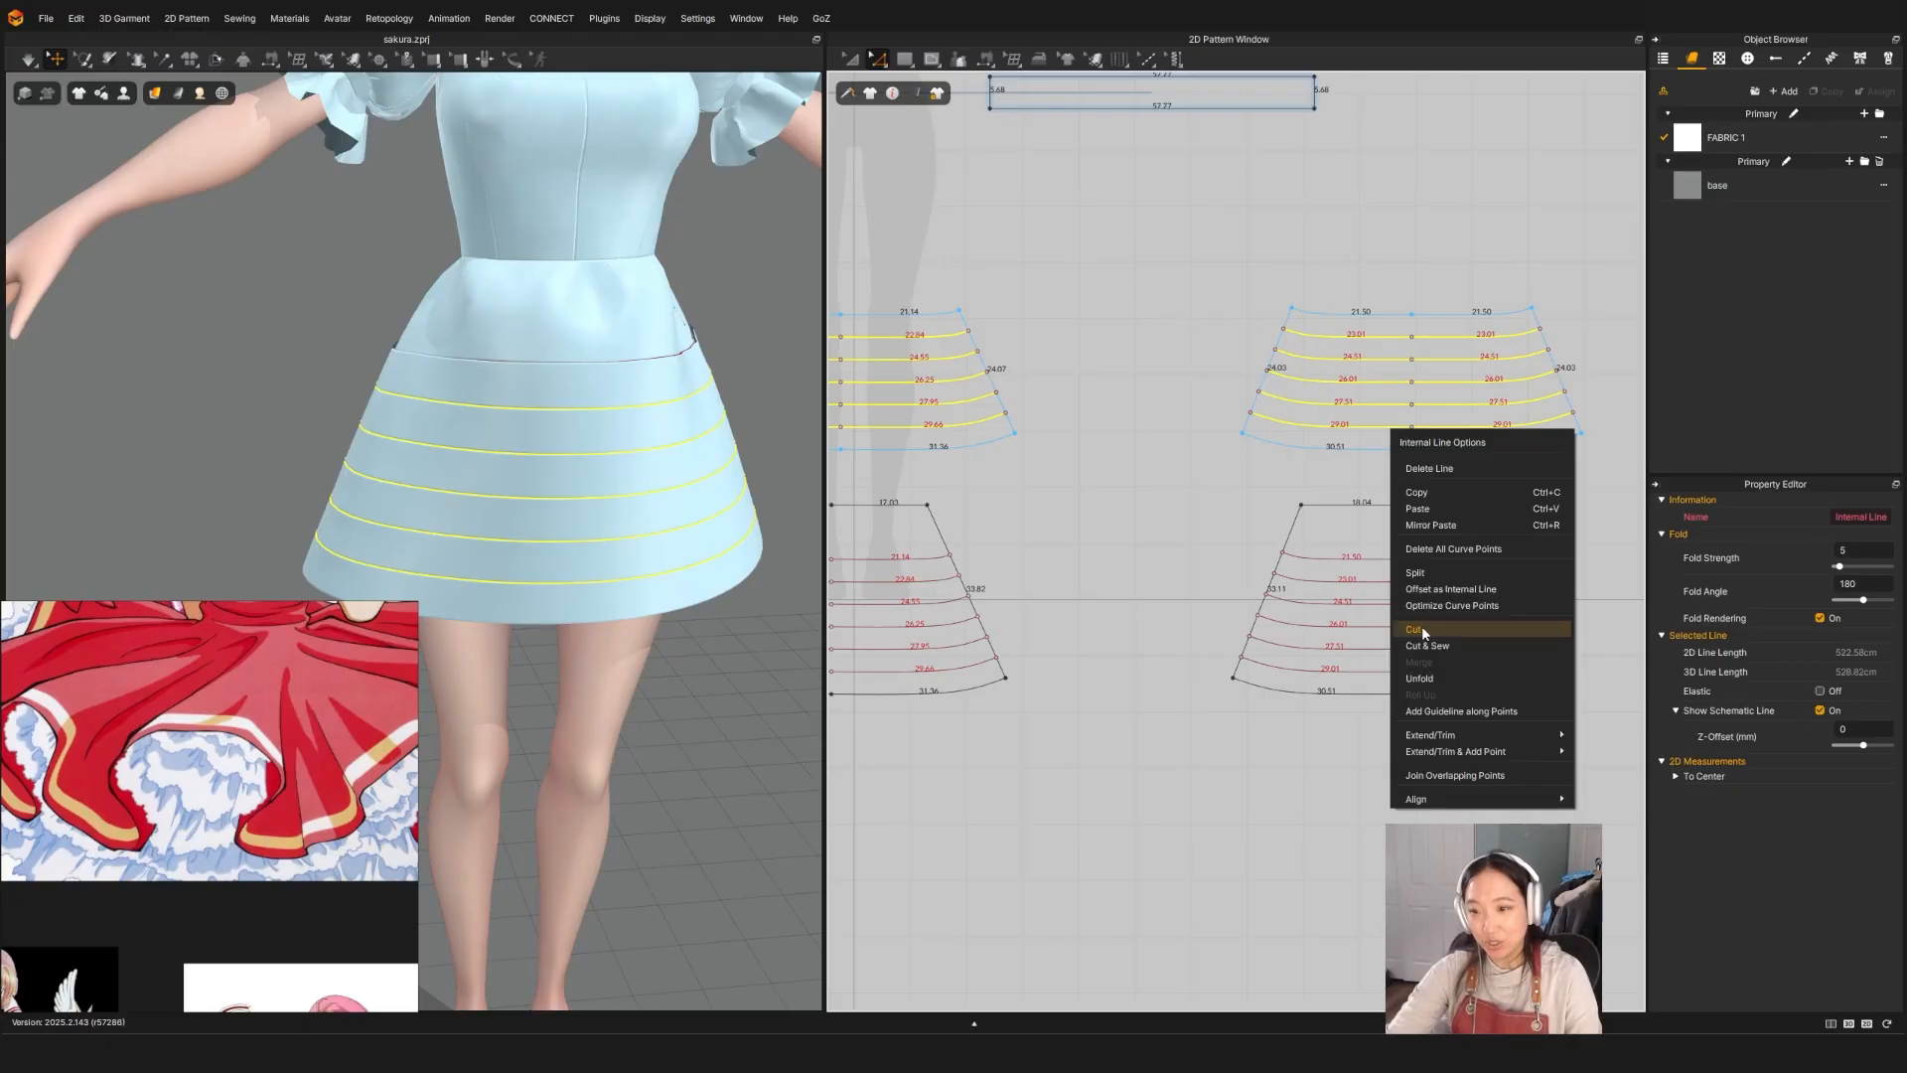
click(1423, 630)
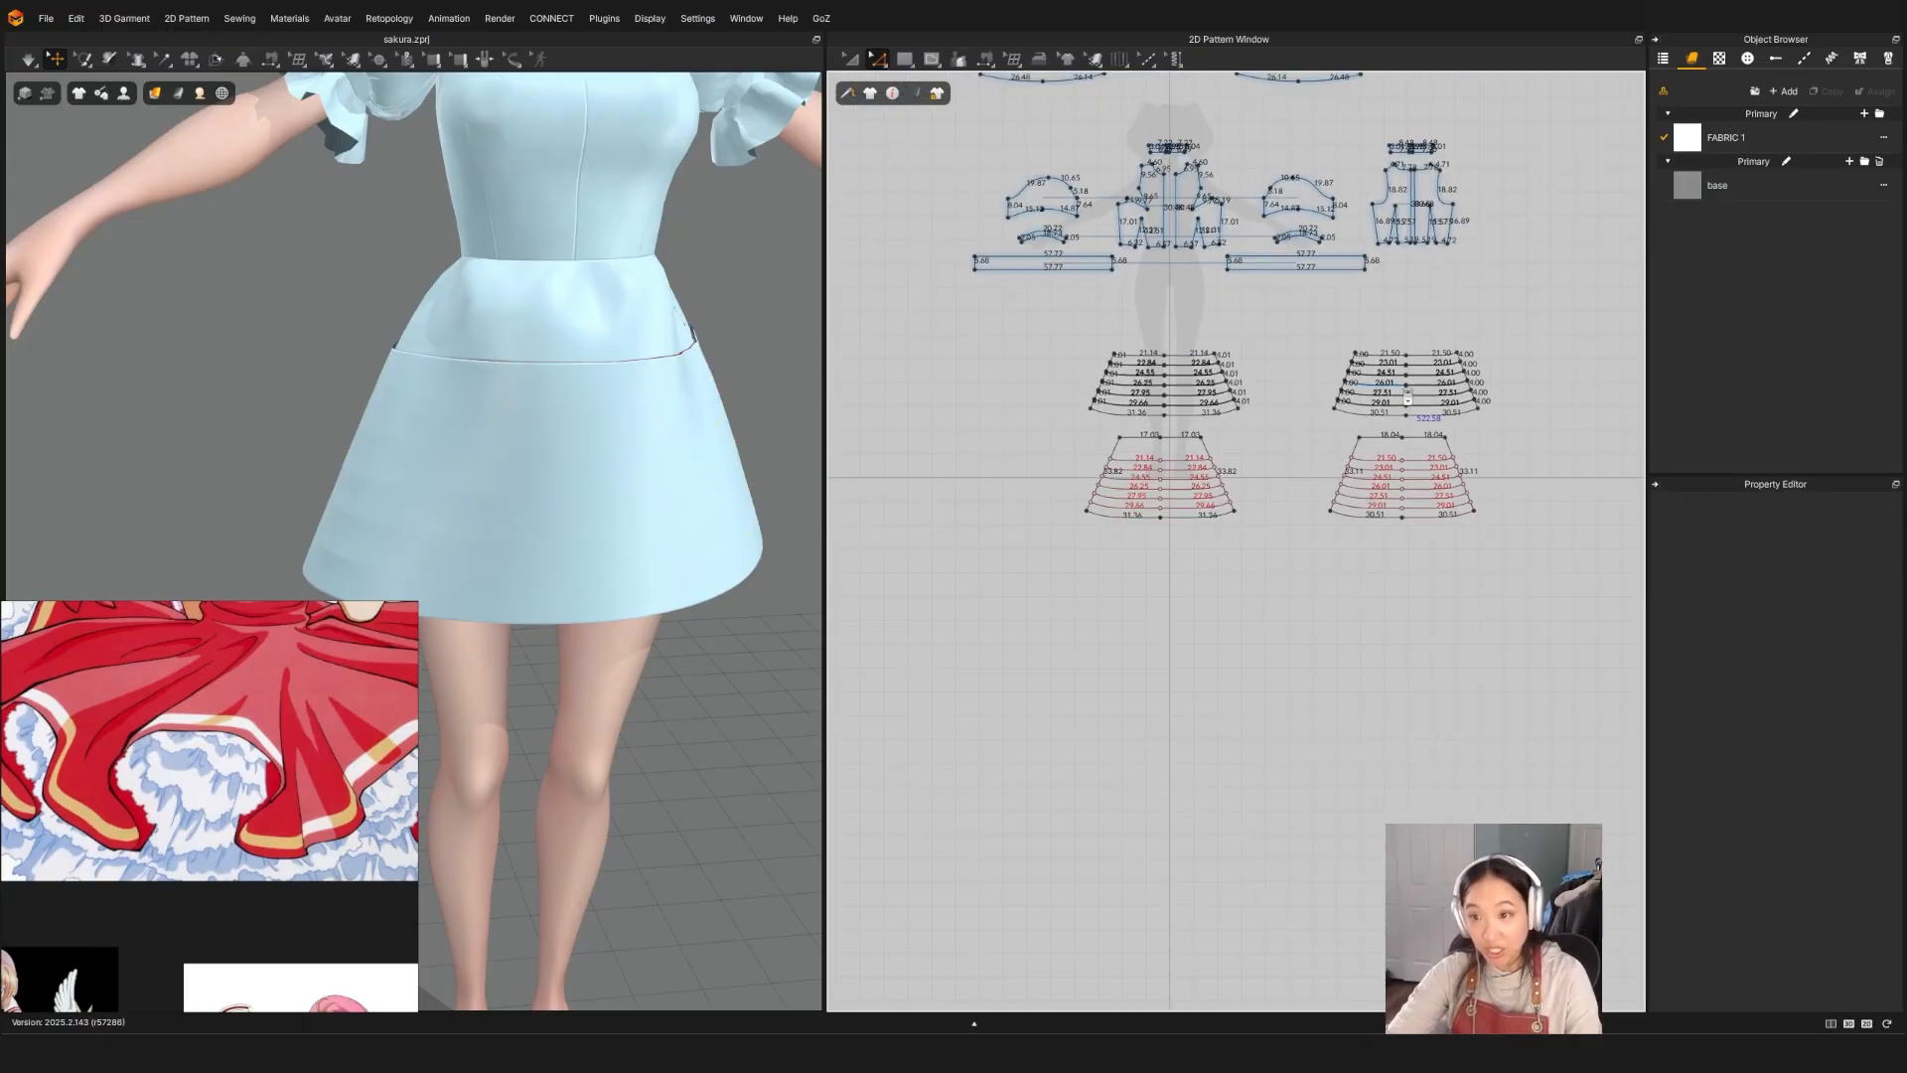
Step: Move the two uppermost strips of the front and back clones upward, leaving a gap between tiers
scroll(1410, 391, down, 3)
click(608, 363)
shift+click(1383, 354)
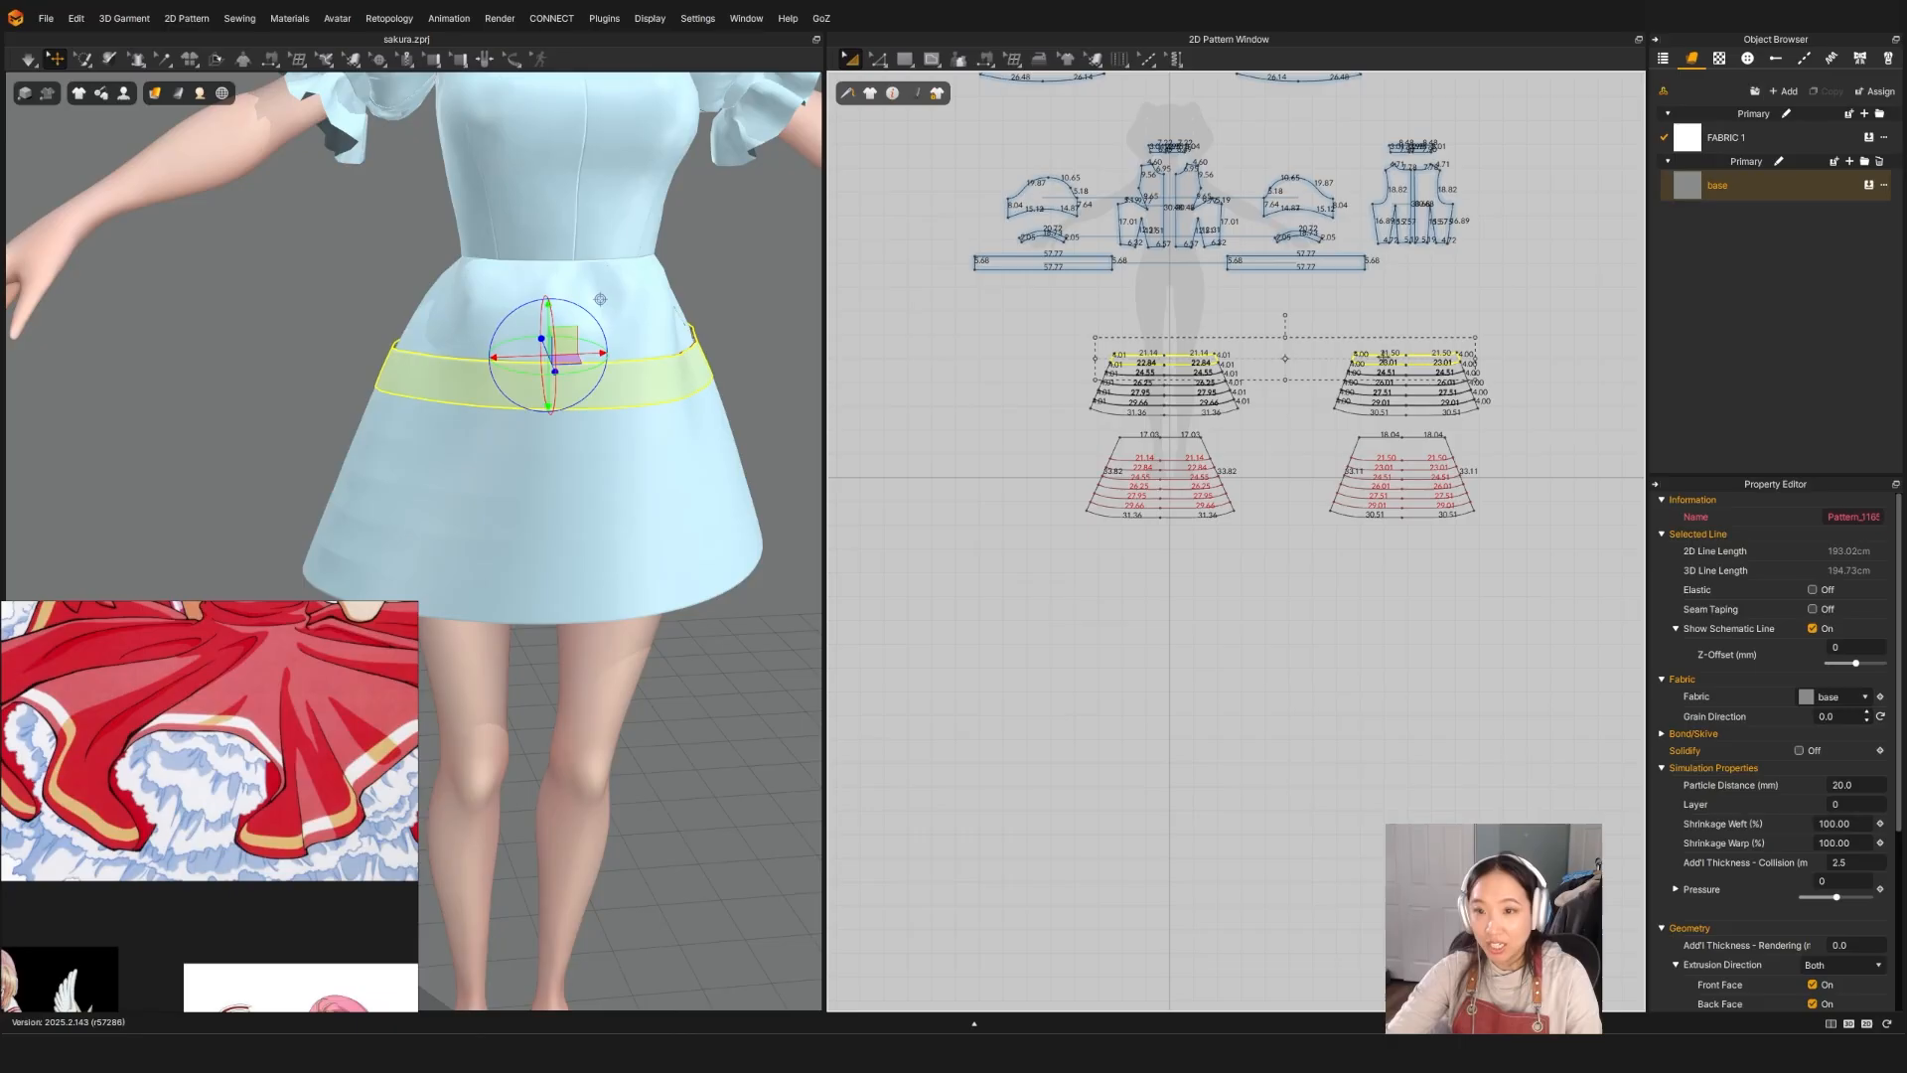
drag(1383, 355, 1384, 327)
scroll(1167, 367, up, 5)
click(1199, 371)
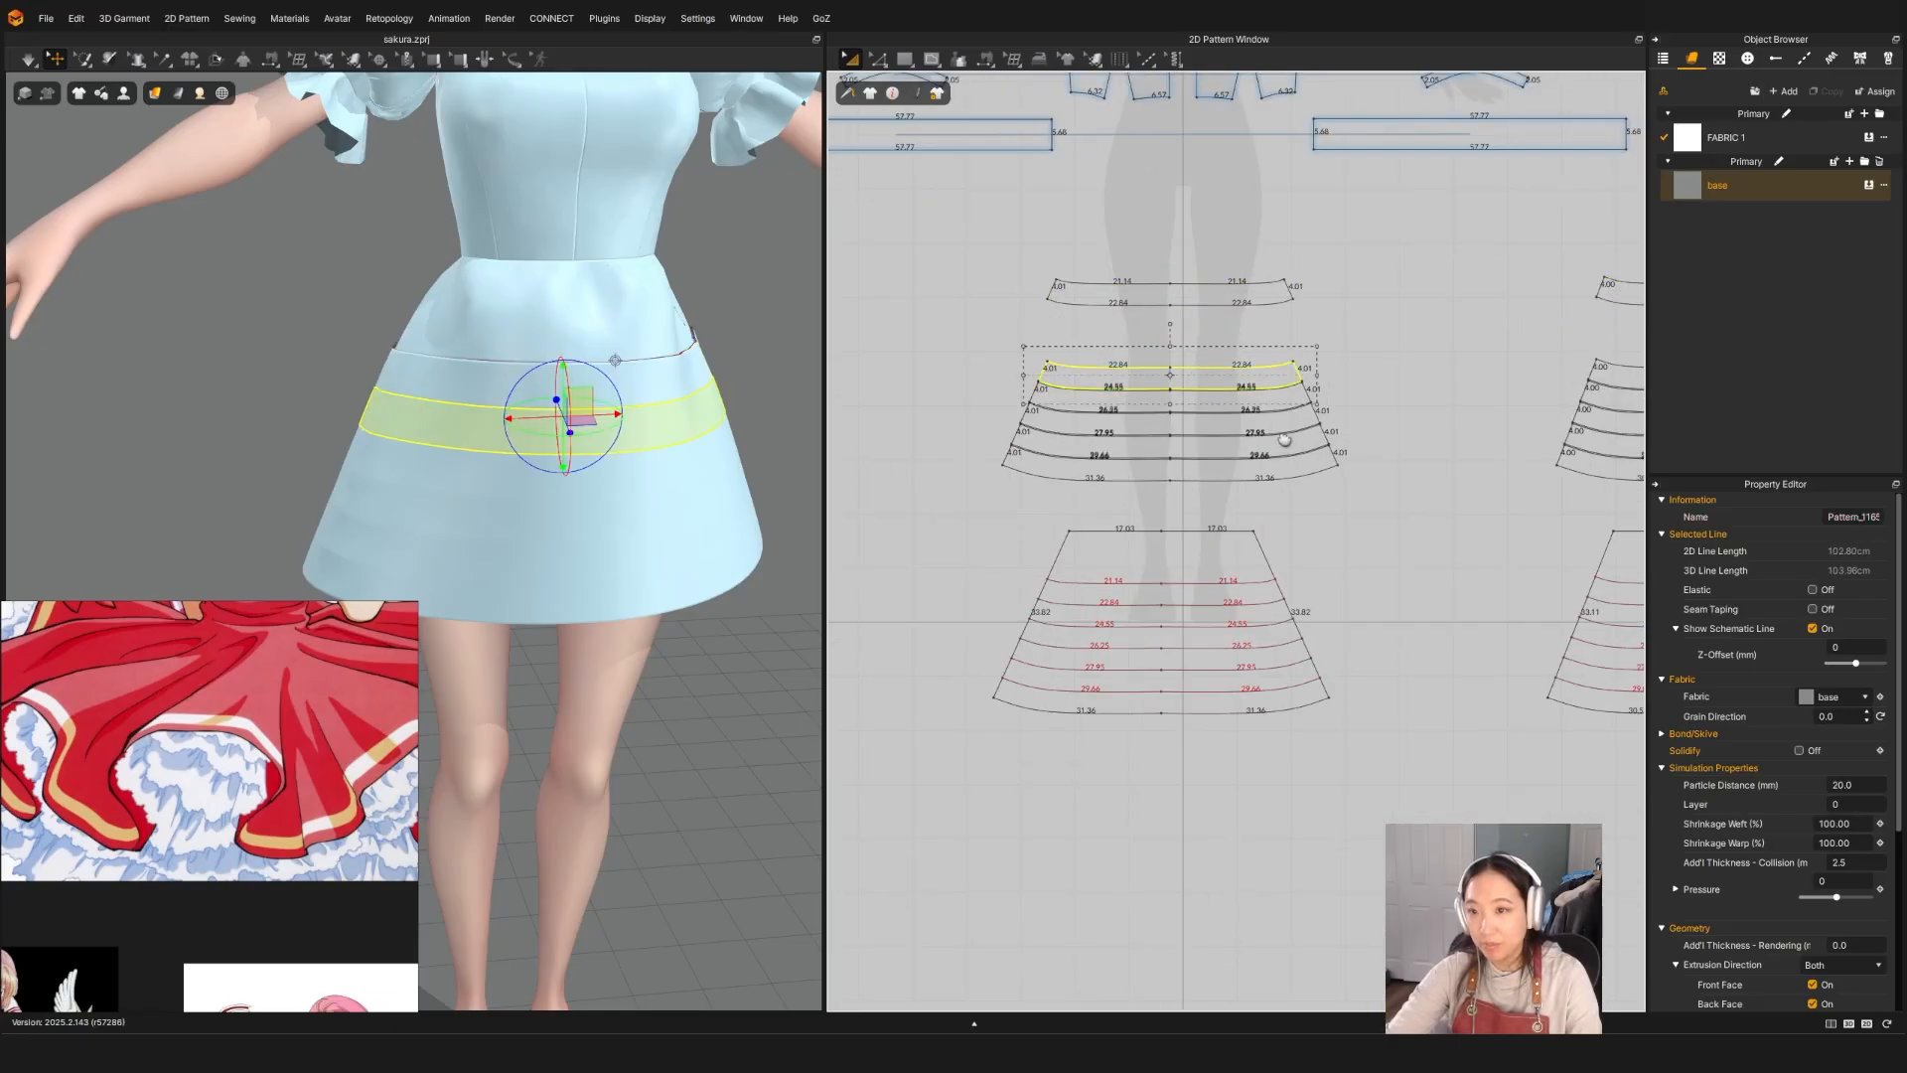
middle_drag(1198, 372, 1056, 393)
shift+click(1534, 381)
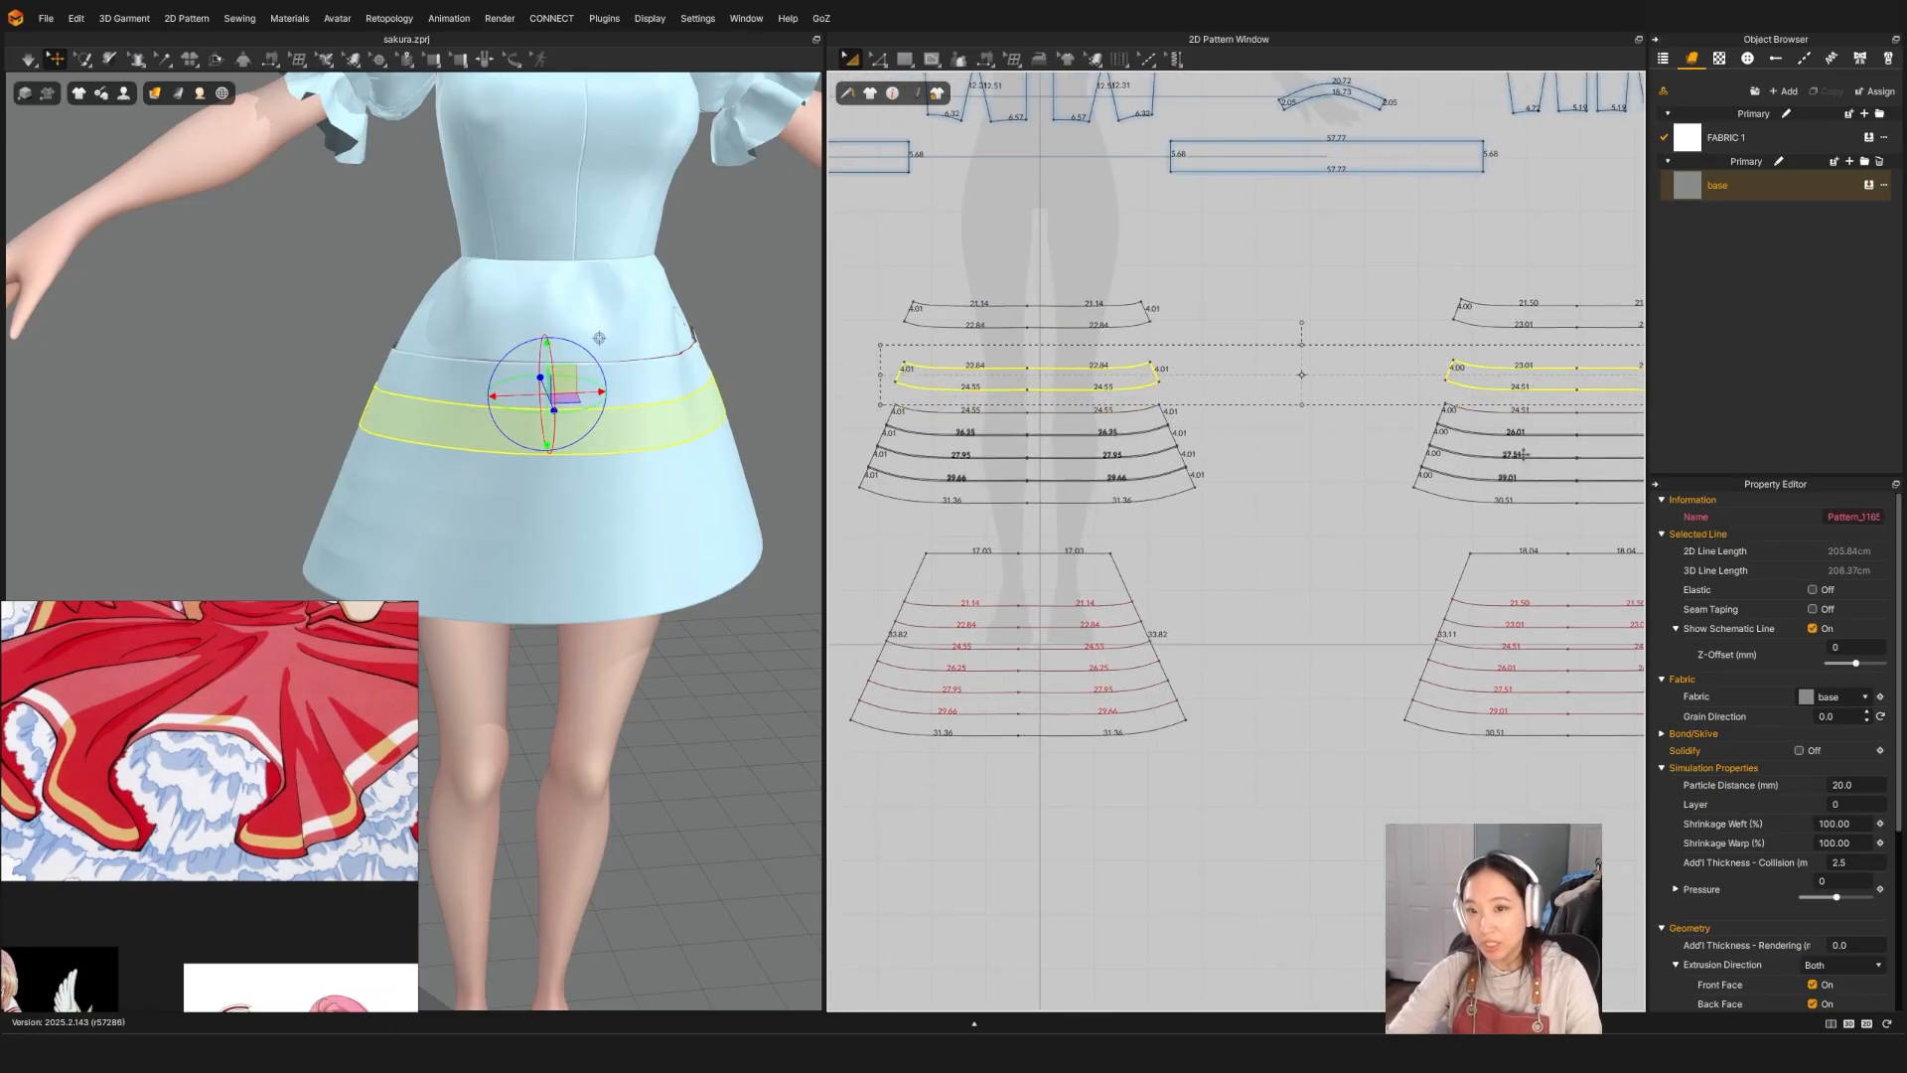
Step: Move the front and back base skirts down, clear of the cut strips
scroll(1490, 387, down, 4)
click(1430, 406)
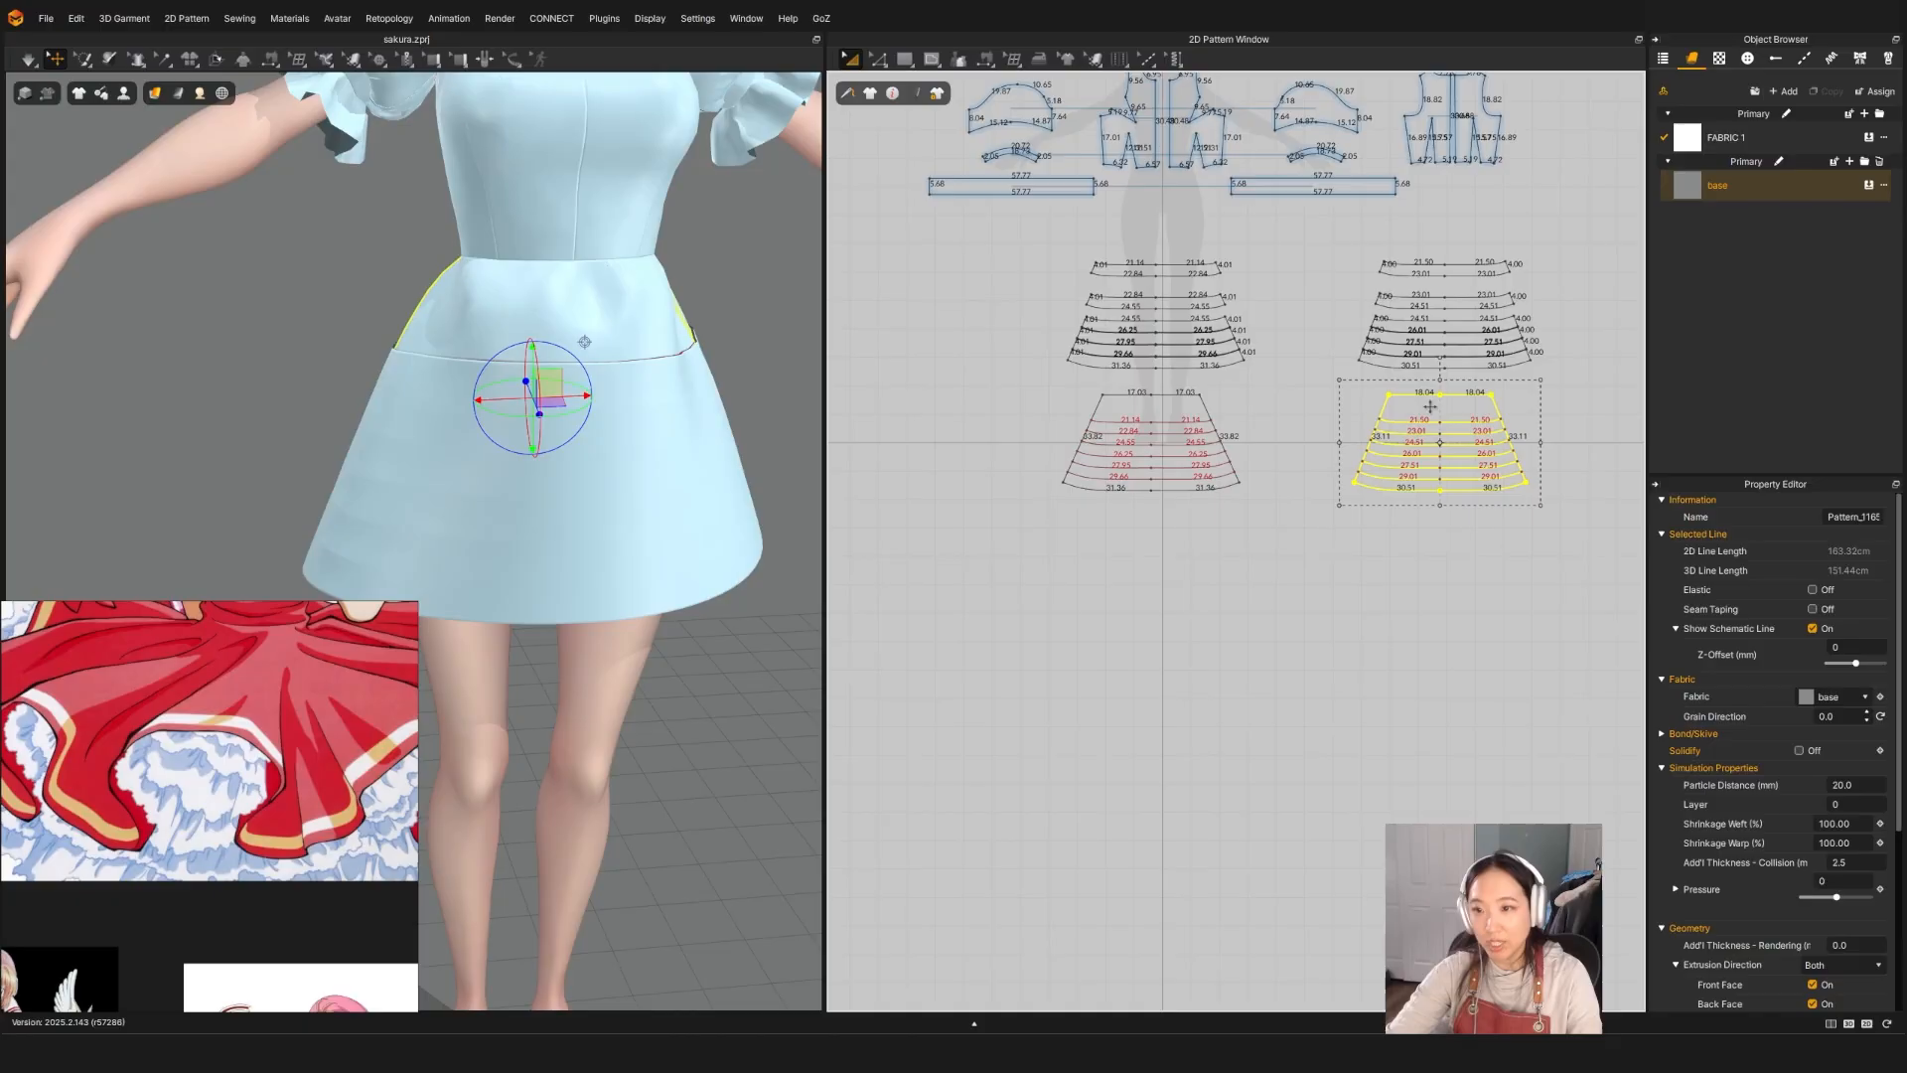
shift+click(1186, 412)
drag(1186, 412, 1186, 471)
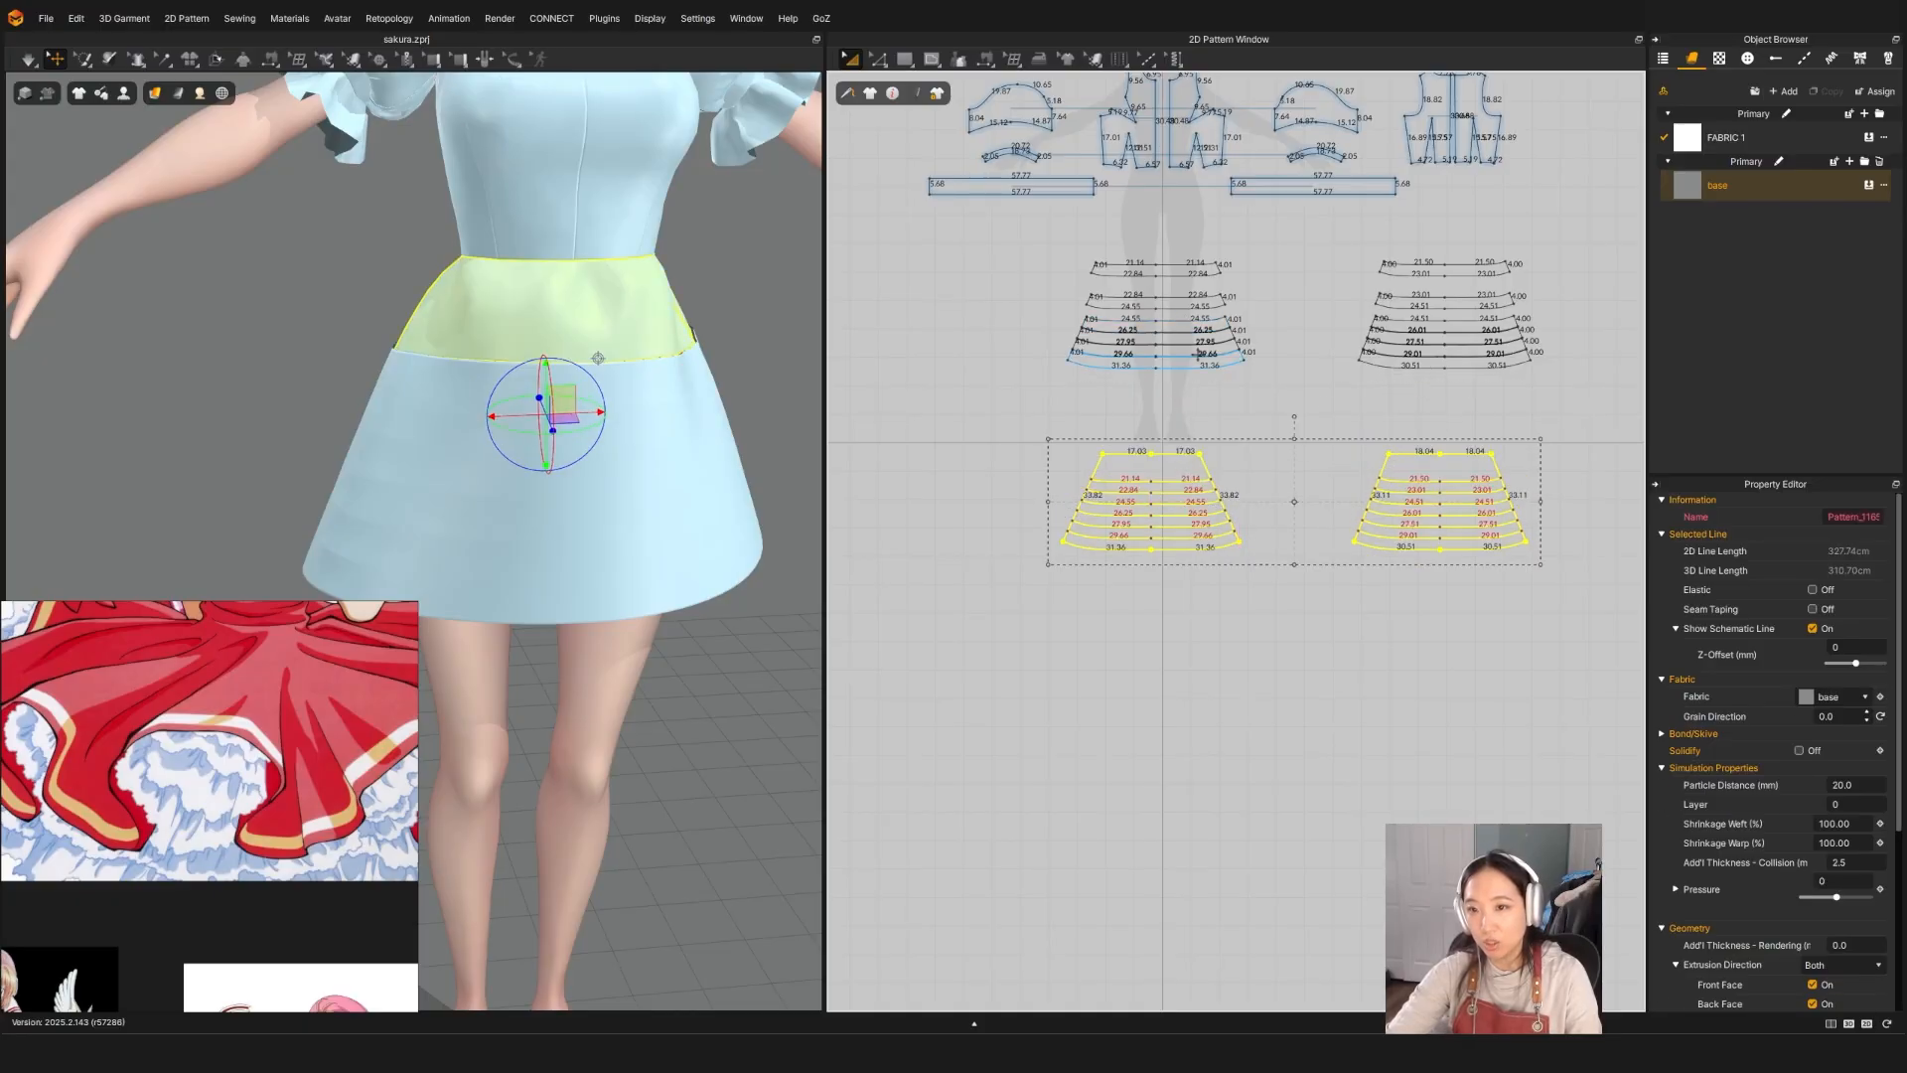
Step: Move the lowest two strips of the front and back clones downward, separating them from each other and the tiers above
click(1198, 359)
shift+click(1401, 366)
drag(1400, 365, 1401, 397)
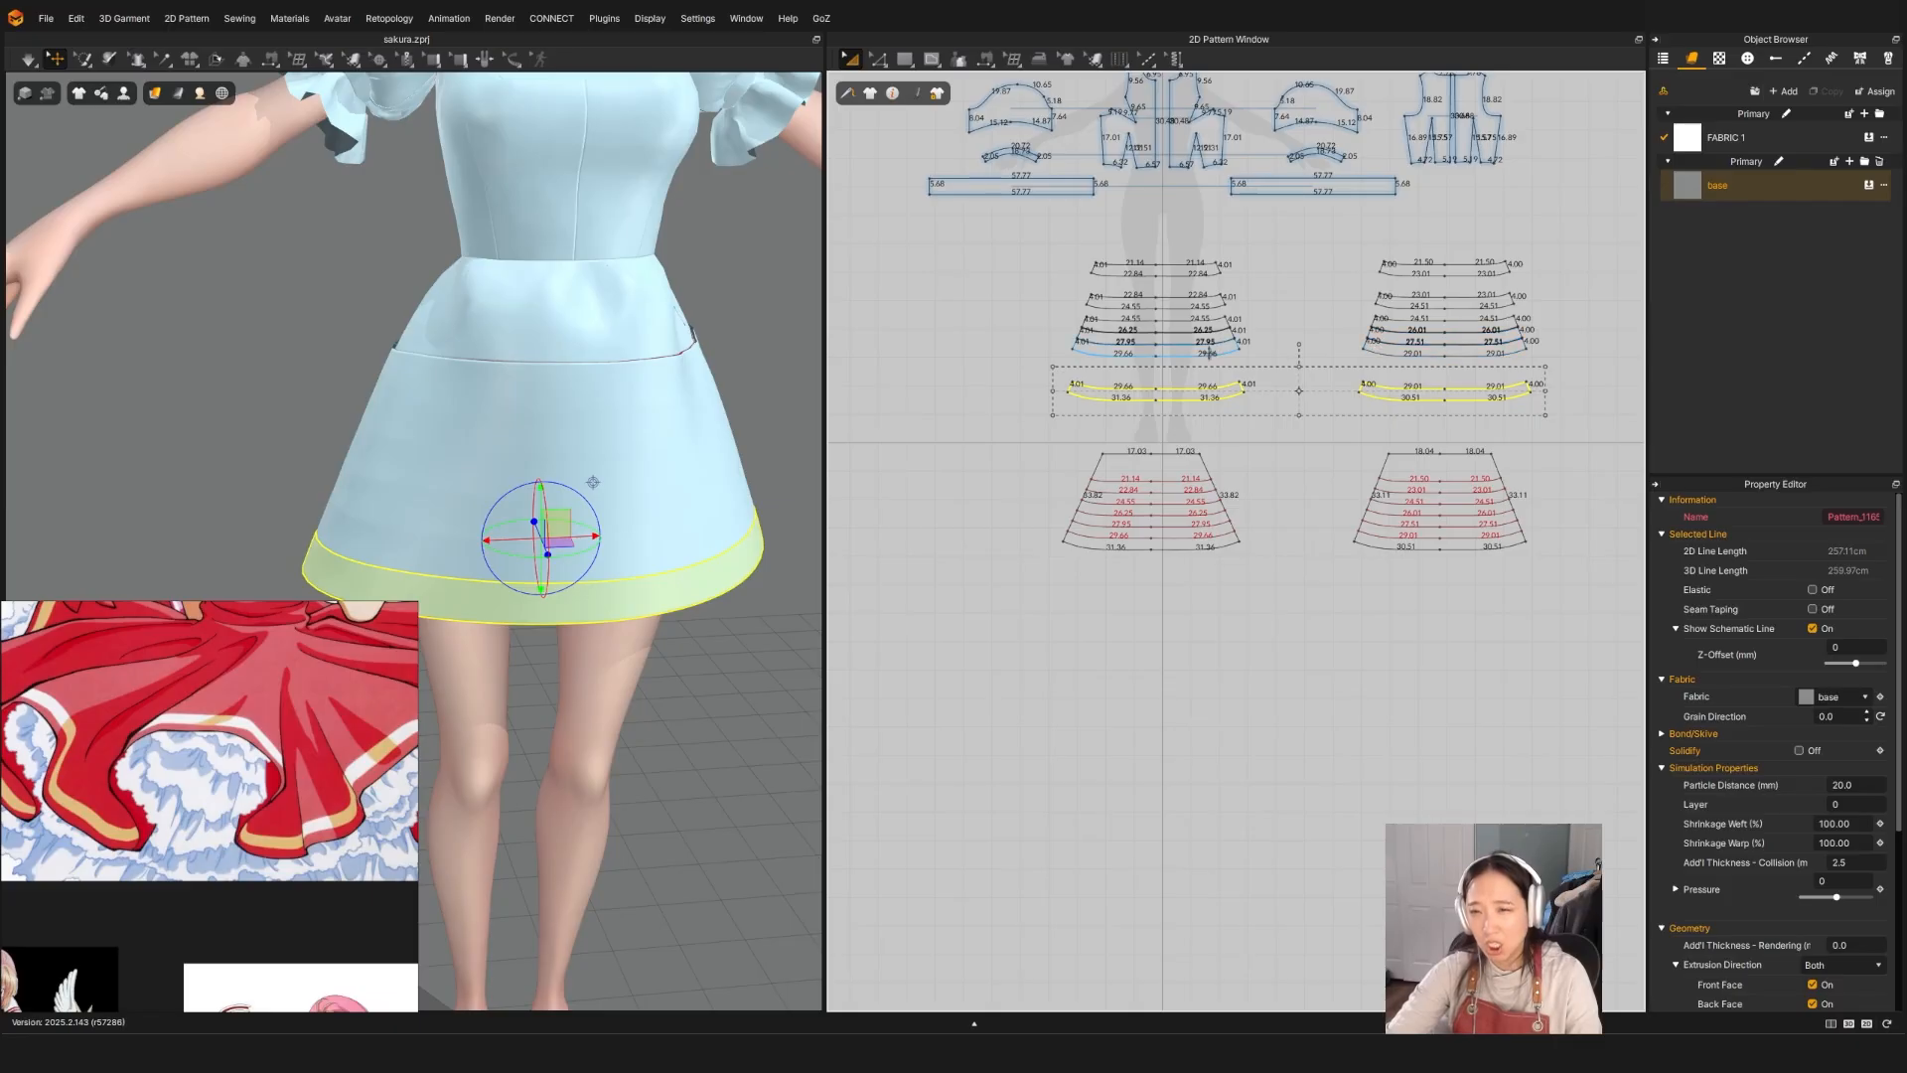
shift+click(1212, 350)
shift+click(1374, 344)
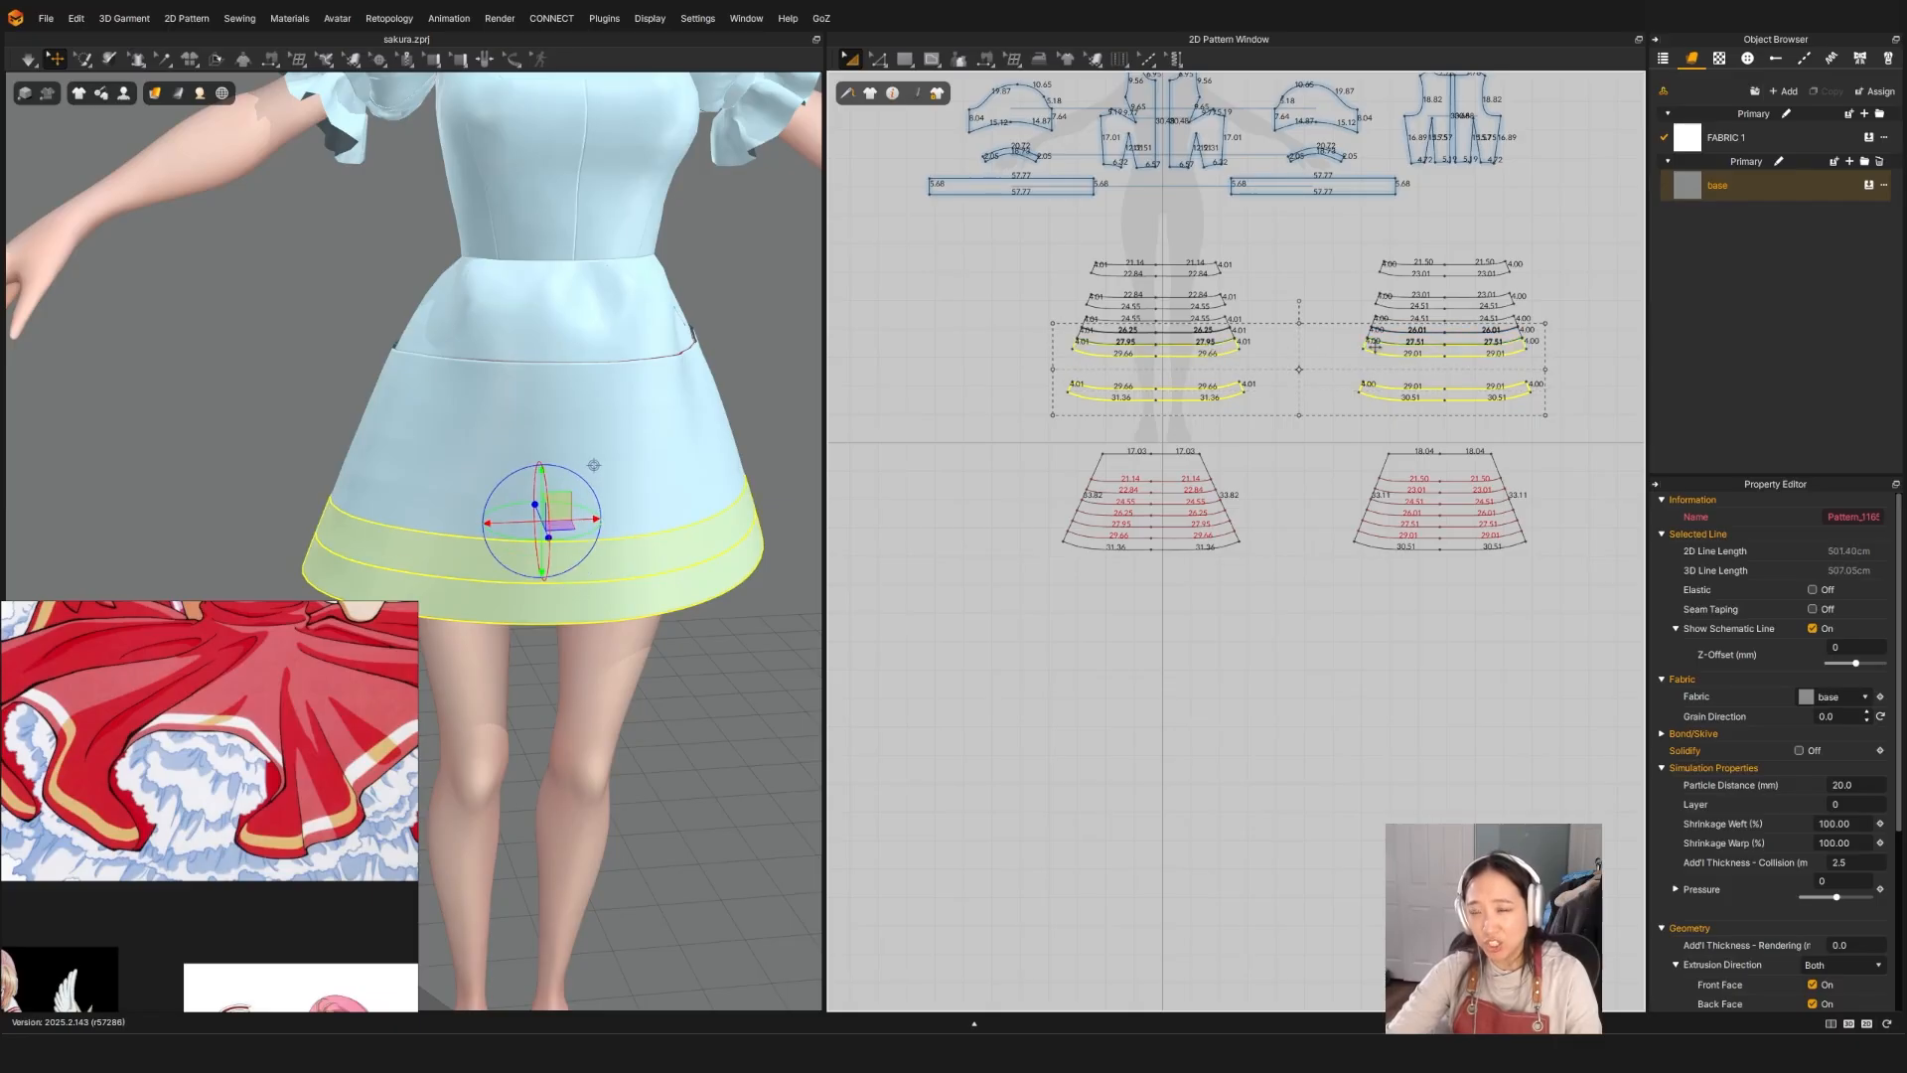
drag(1374, 348, 1374, 399)
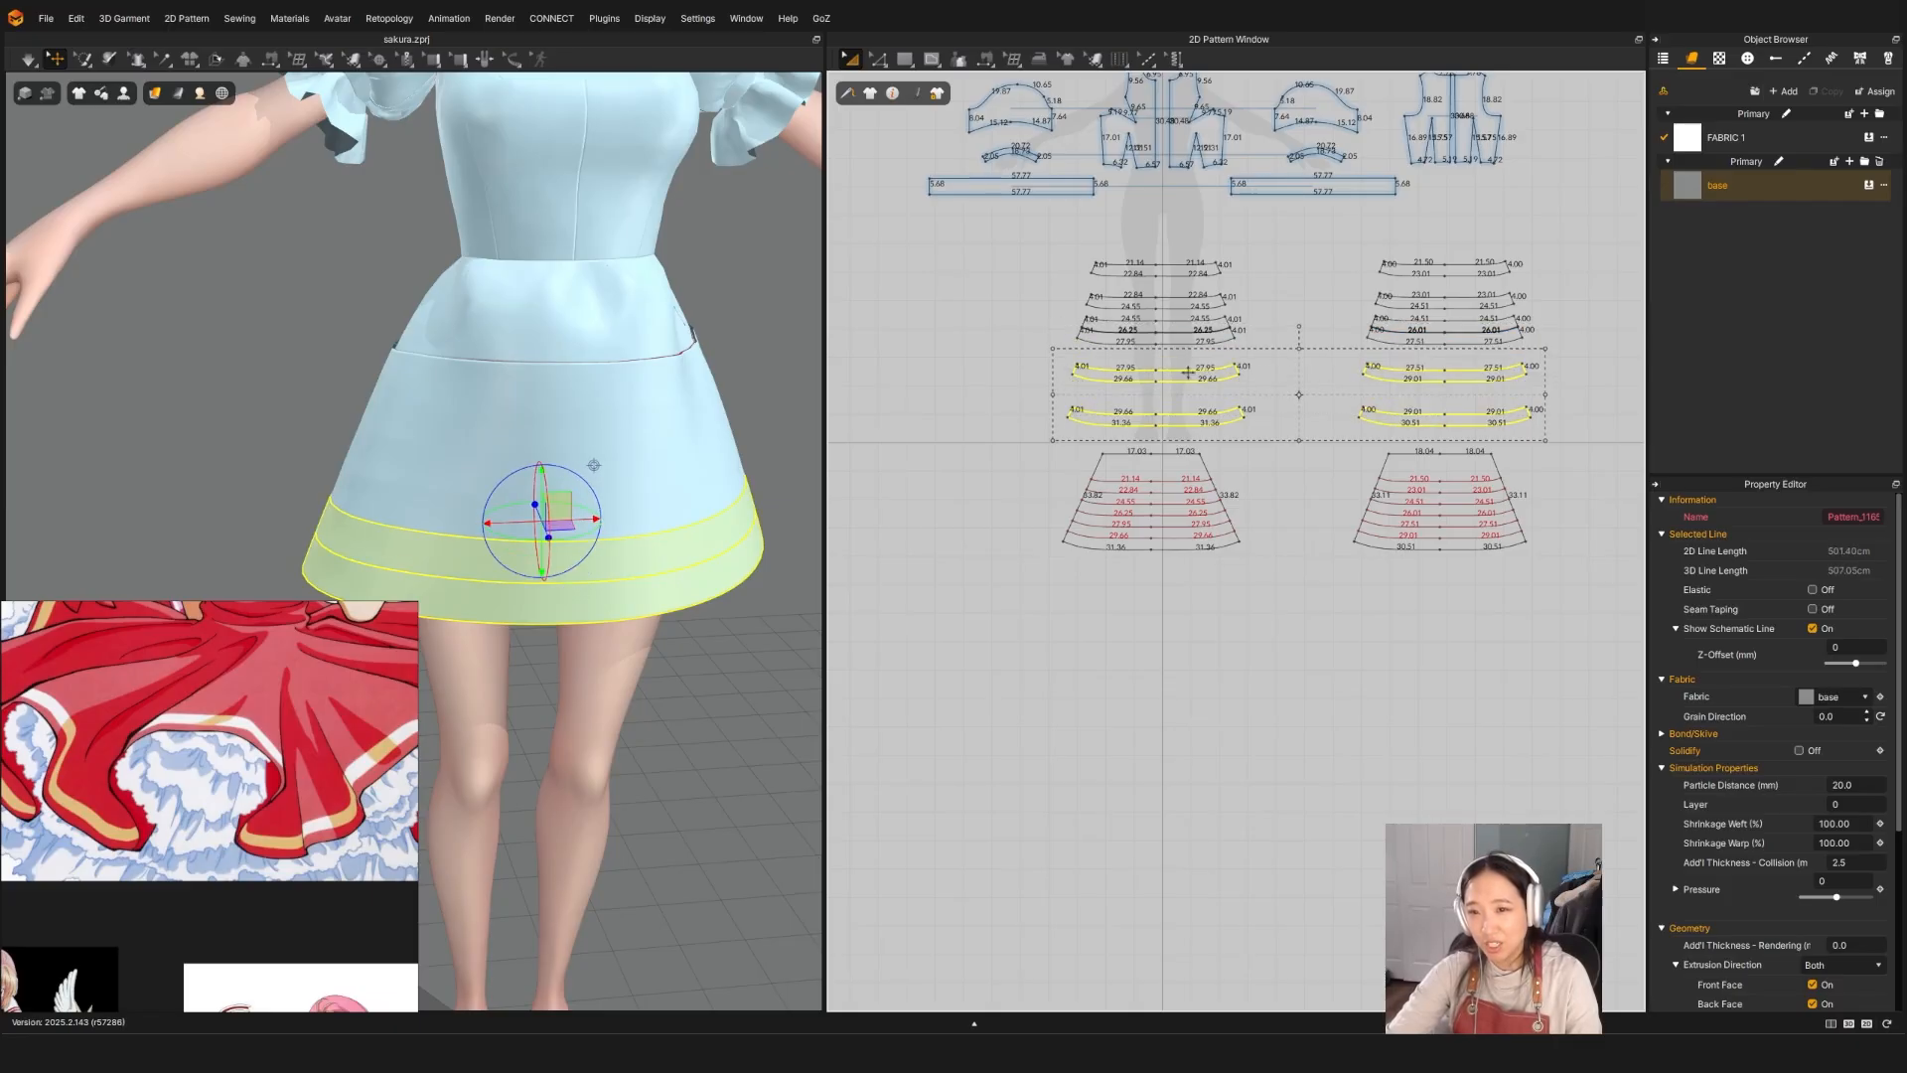
Step: Reposition the third, fourth and fifth front and back strips so a gap separates every tier
click(1208, 378)
shift+click(1401, 383)
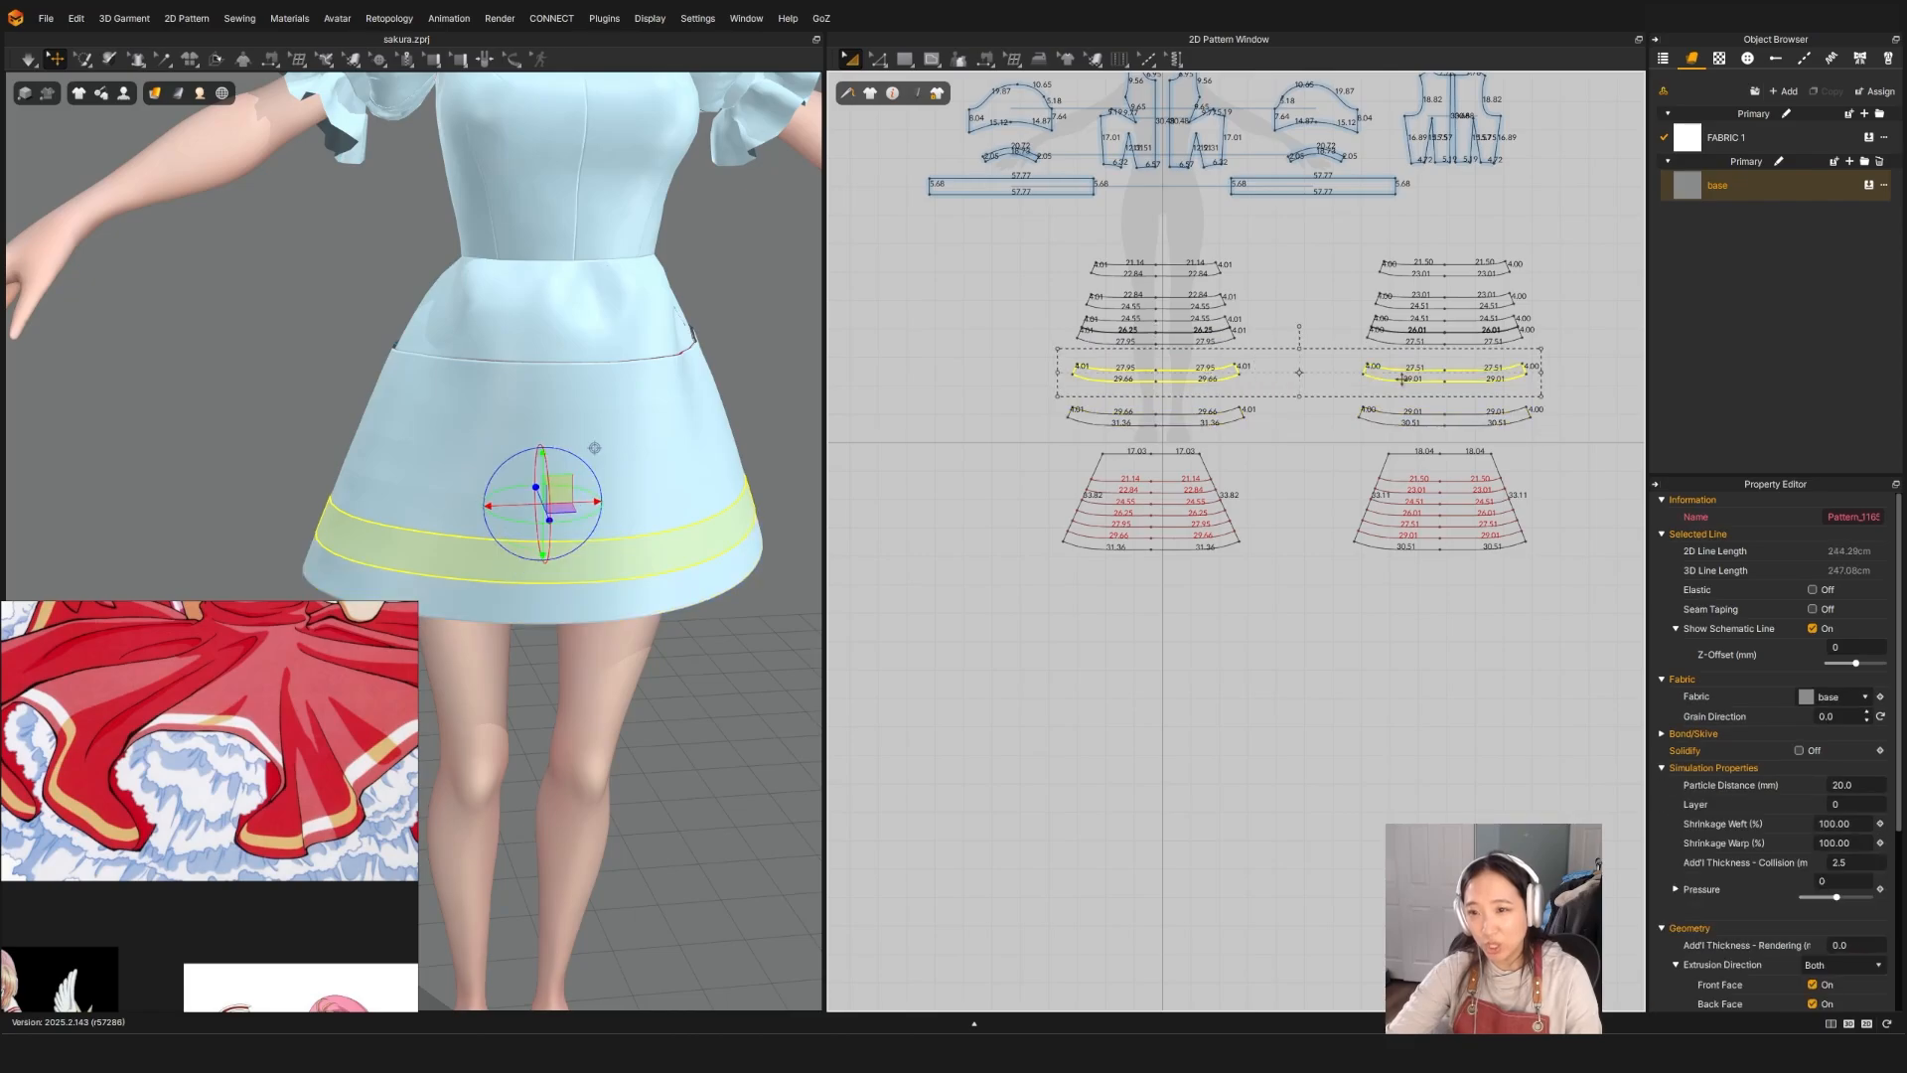
mouse_move(1401, 383)
mouse_down()
mouse_move(1400, 401)
mouse_move(1423, 352)
mouse_move(1424, 368)
mouse_up()
click(1224, 344)
shift+click(1422, 344)
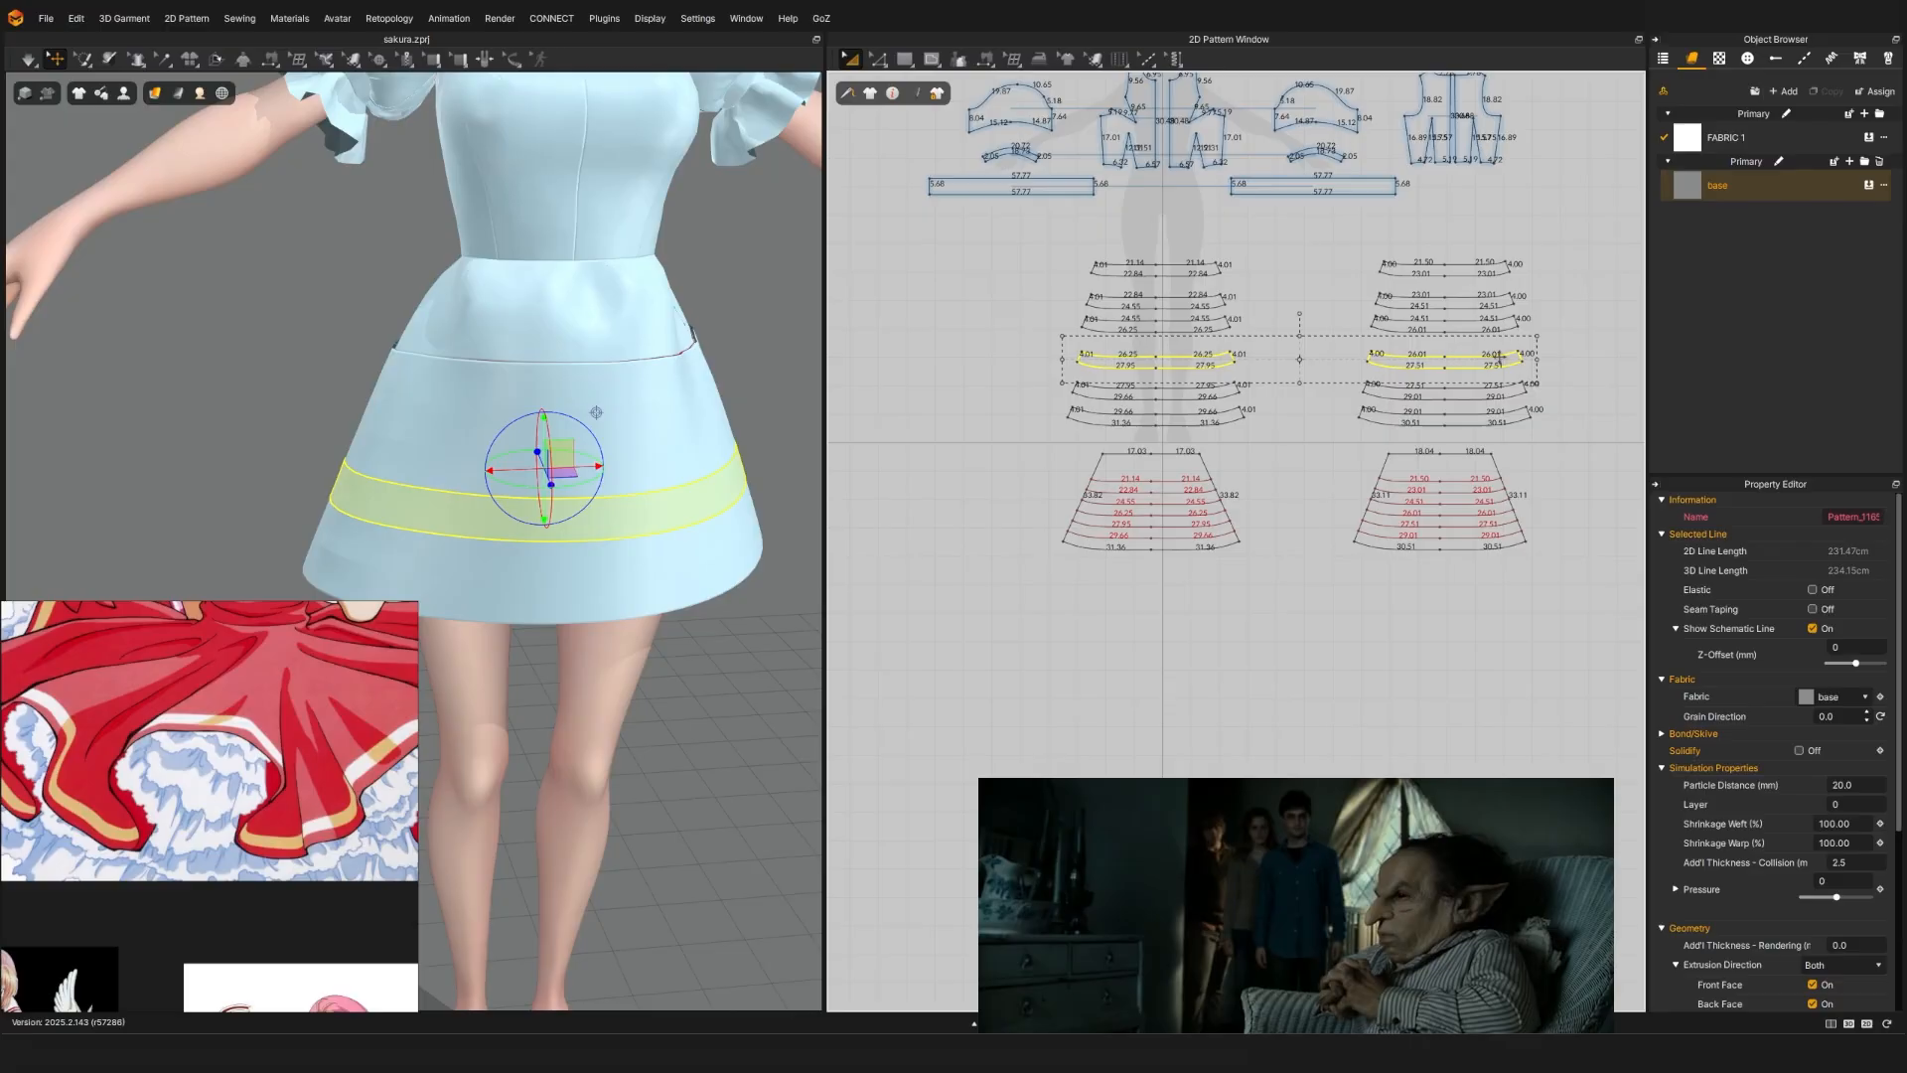
middle_drag(1220, 317, 1165, 395)
scroll(1165, 394, up, 3)
click(1165, 403)
shift+click(1460, 411)
drag(1459, 411, 1459, 417)
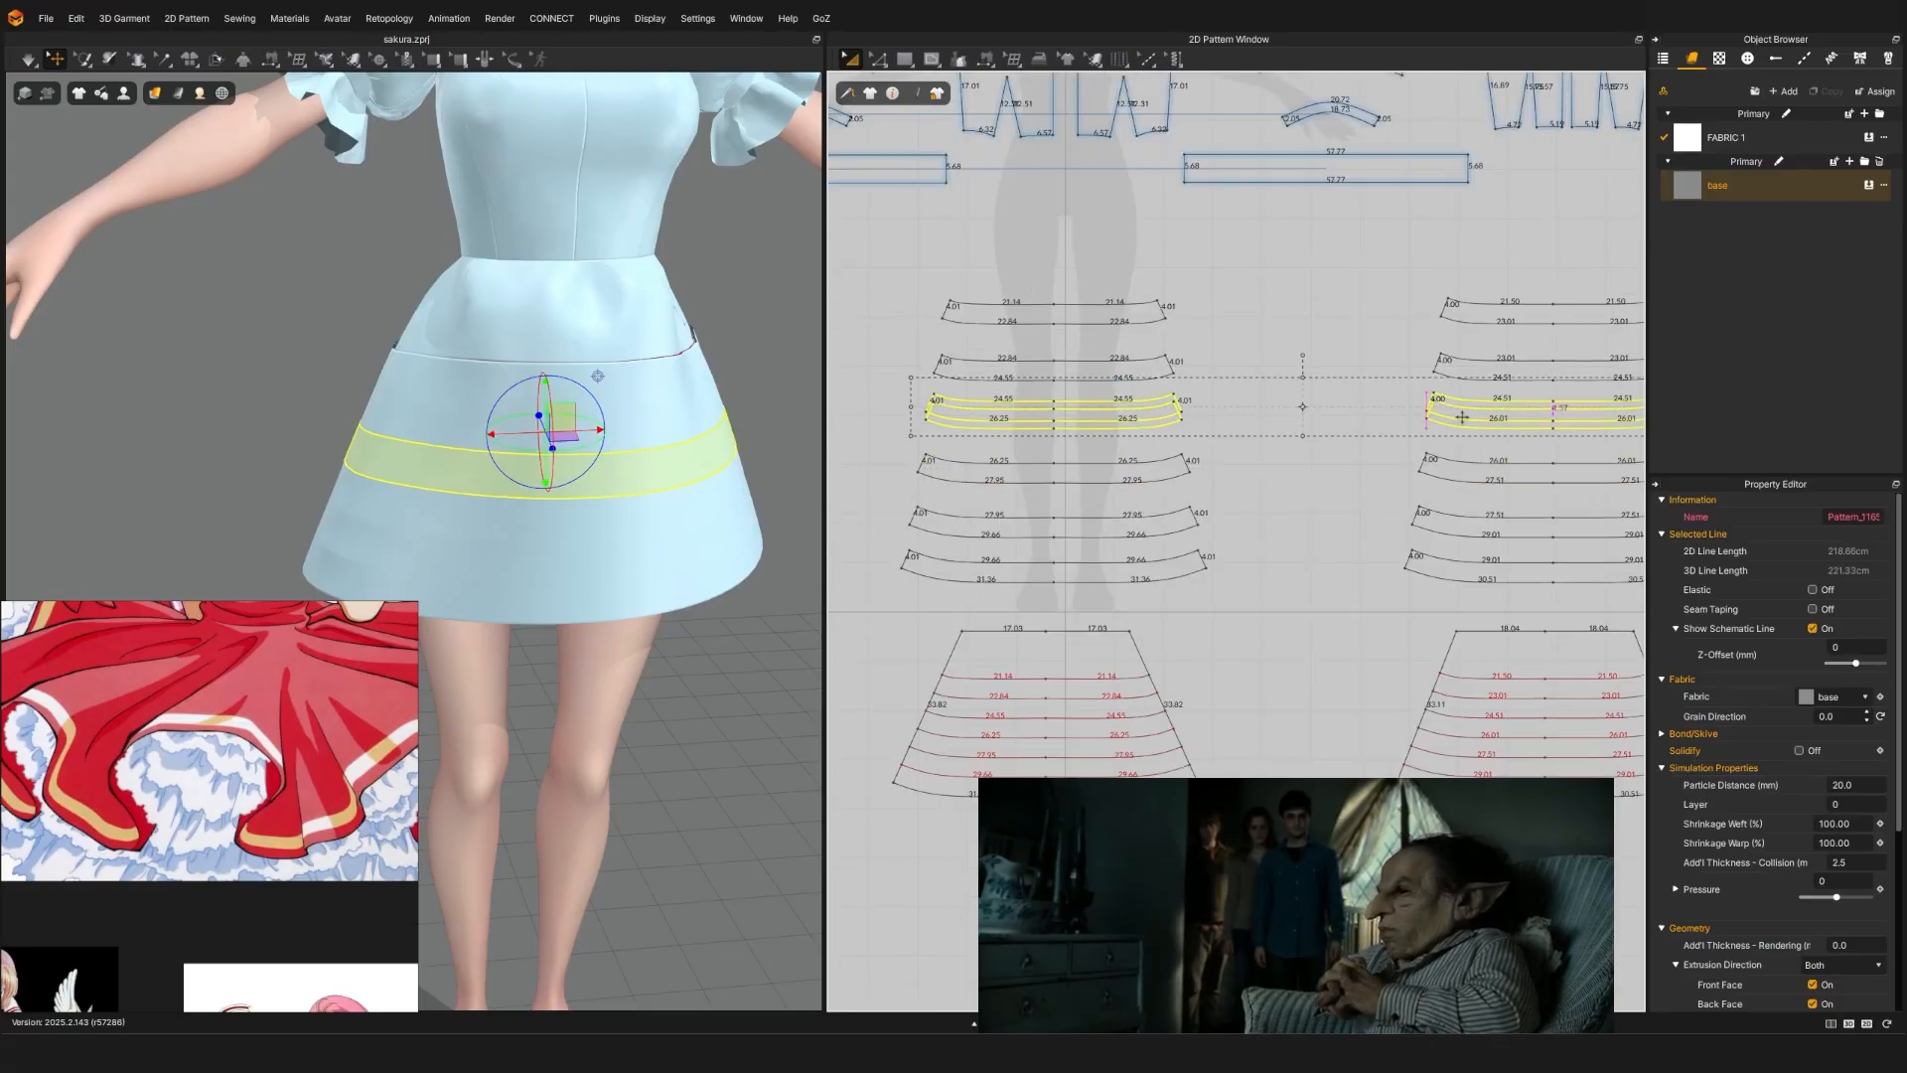
Step: Sew both halves of the second front strip's upper edge to the front base skirt's second internal line
scroll(1460, 417, down, 3)
middle_drag(1465, 437, 1387, 368)
key(n)
click(1158, 314)
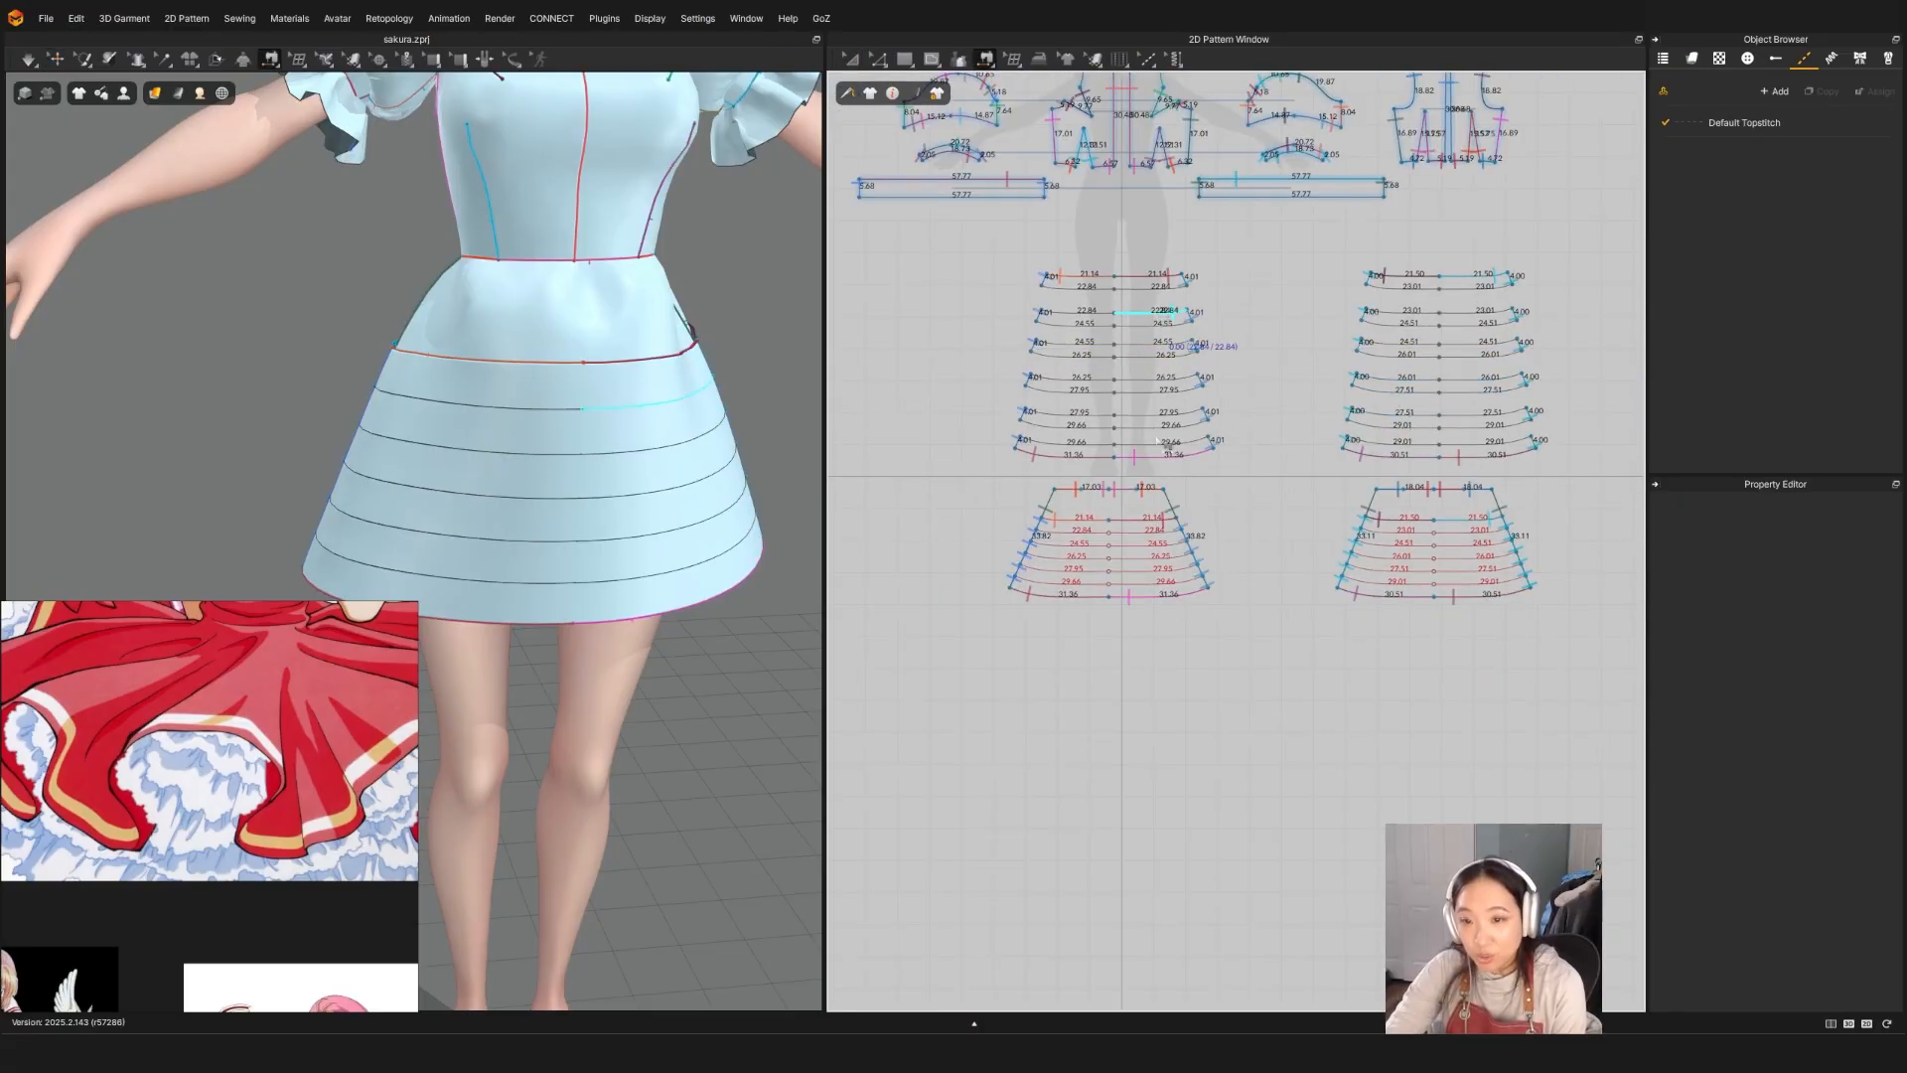
click(1151, 532)
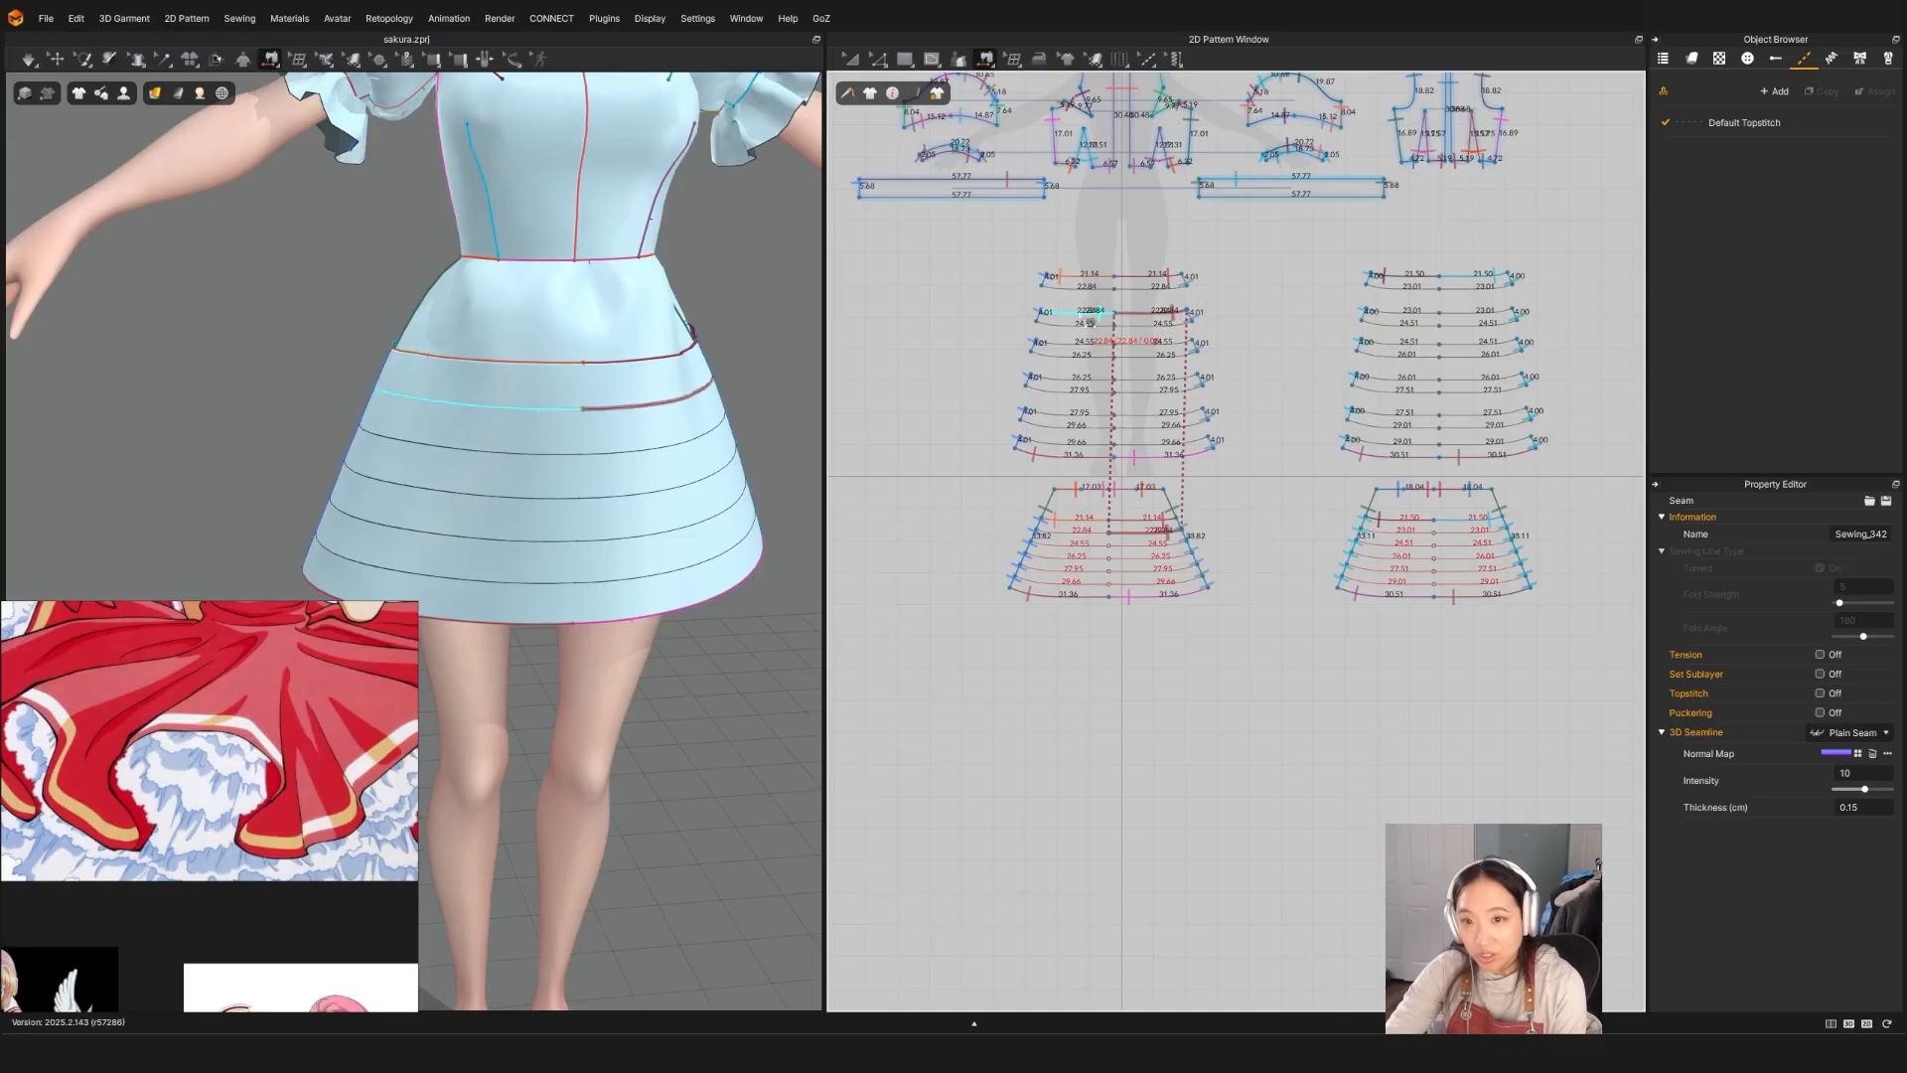
click(1068, 316)
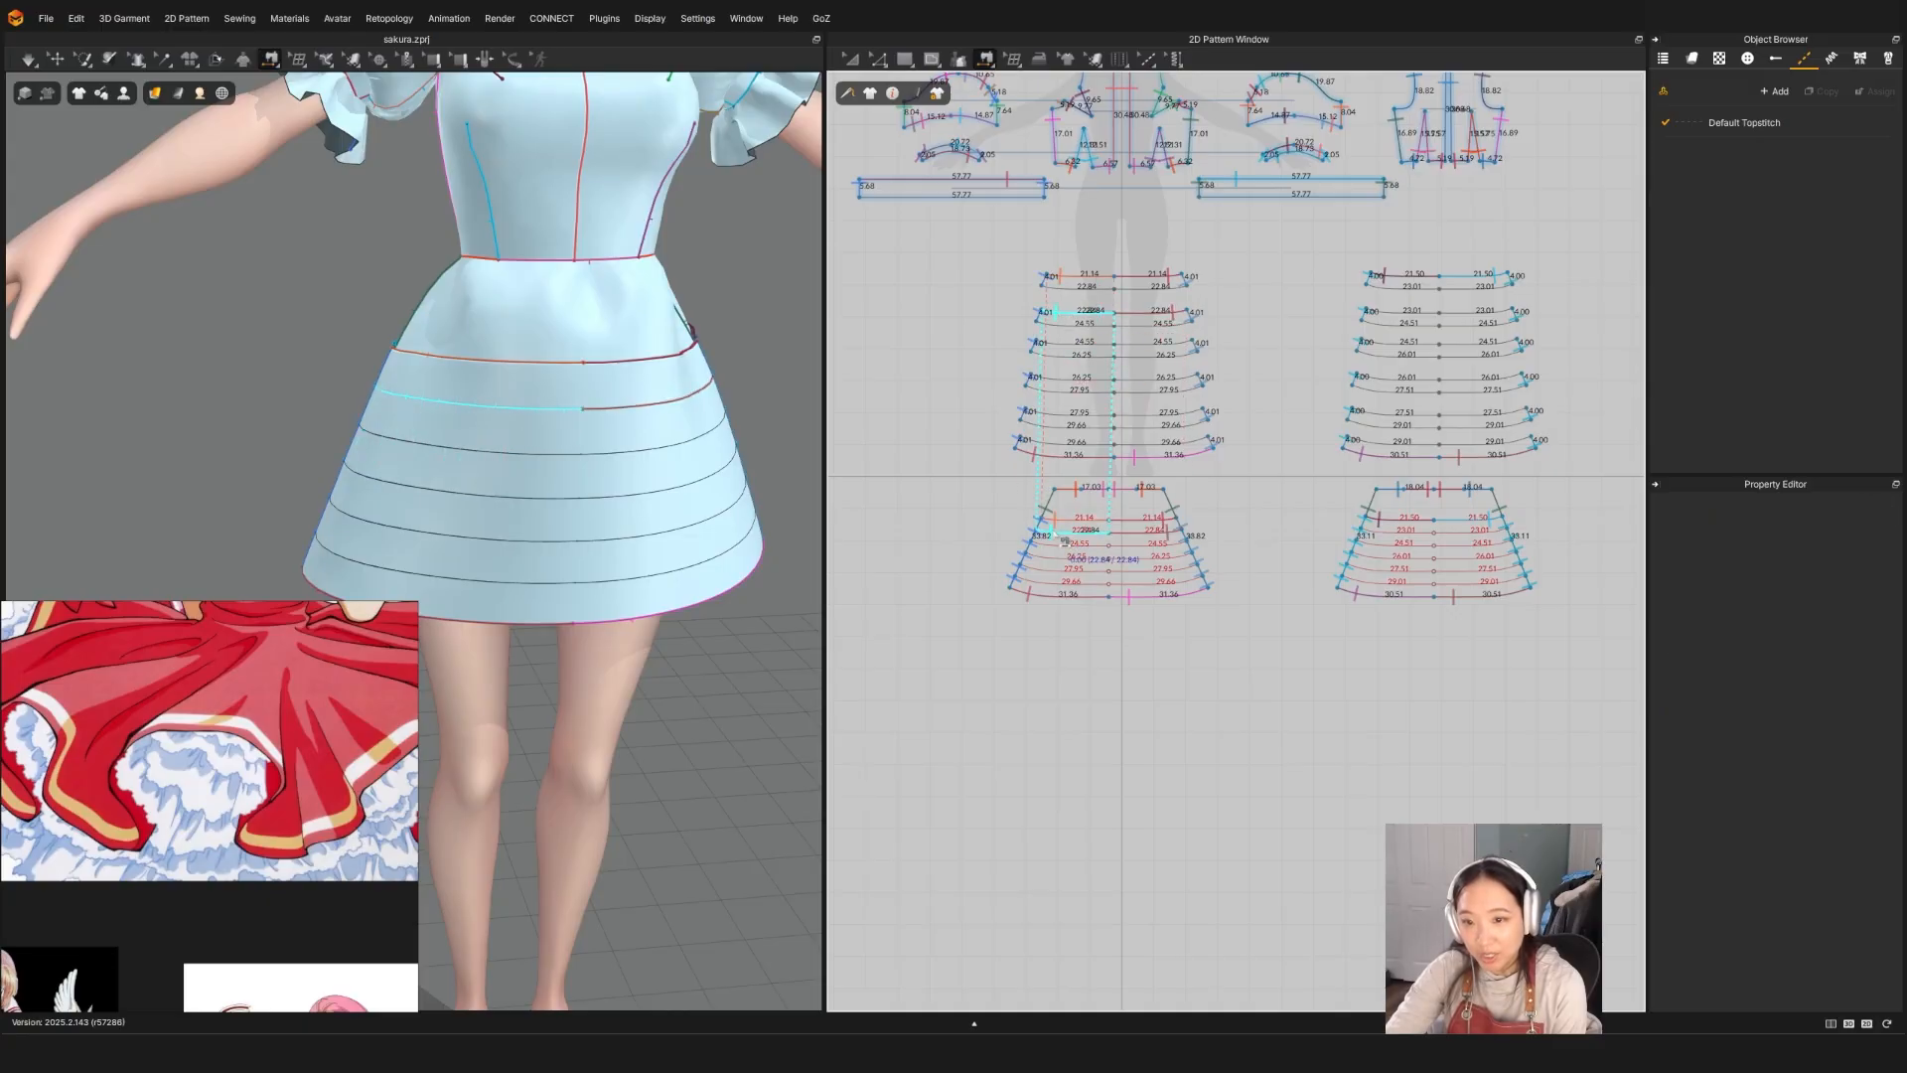
click(1065, 537)
Step: Sew both halves of the third and fourth front strips' upper edges to the front base skirt's third and fourth internal lines
click(1068, 546)
click(1073, 348)
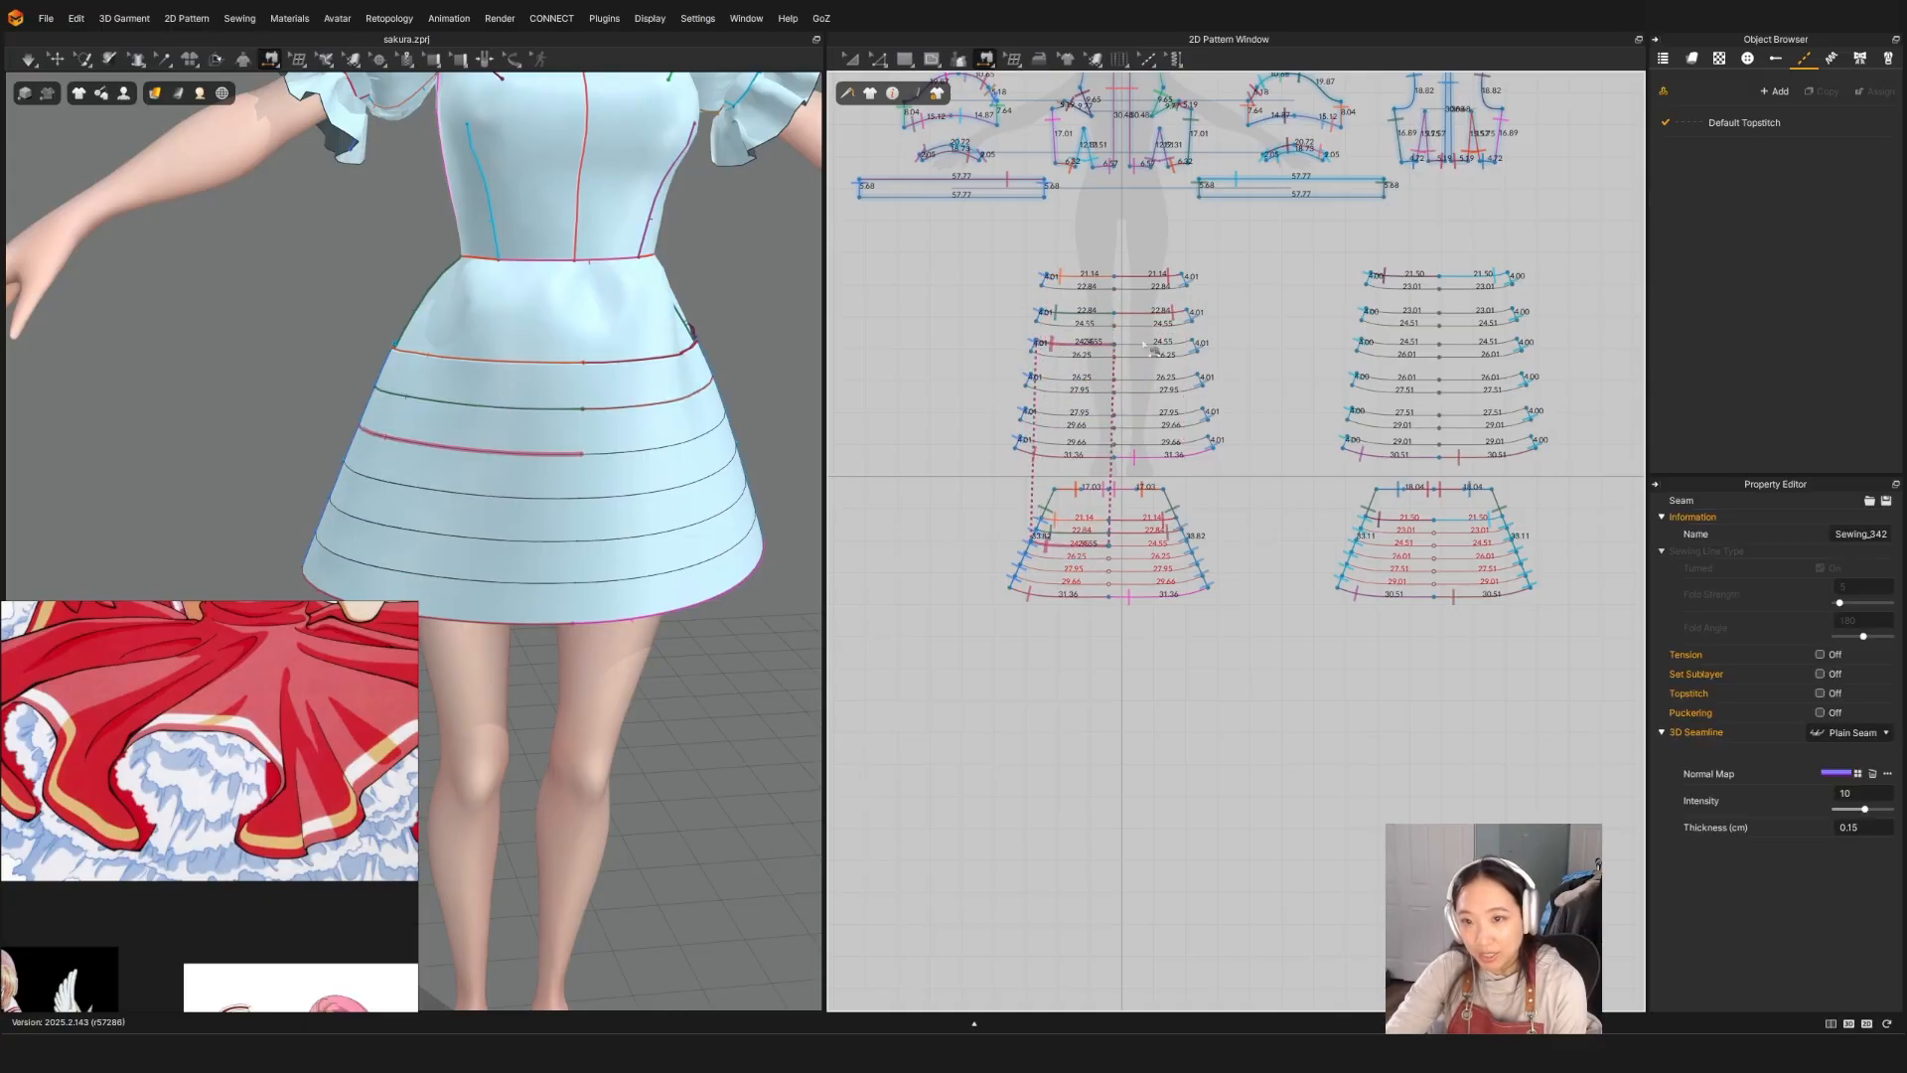
click(1162, 343)
click(1173, 547)
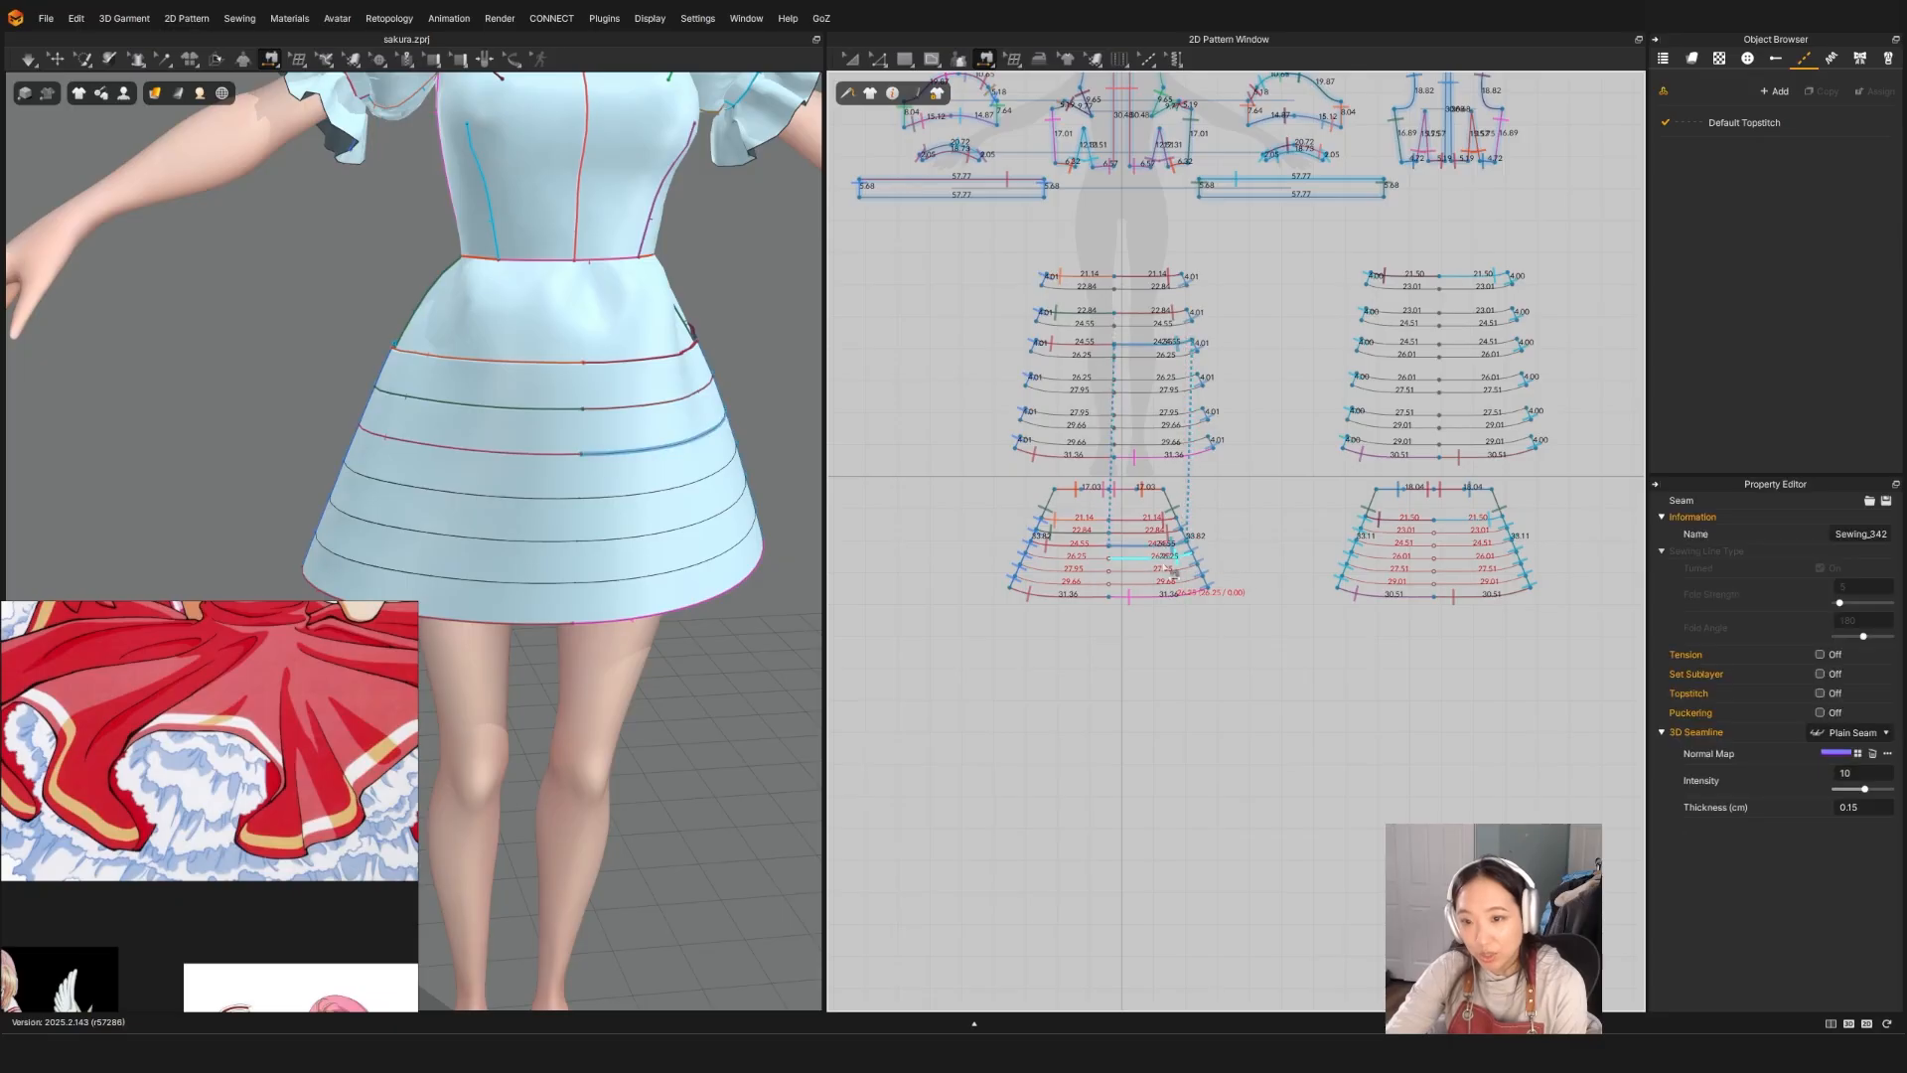
click(1168, 557)
click(1178, 388)
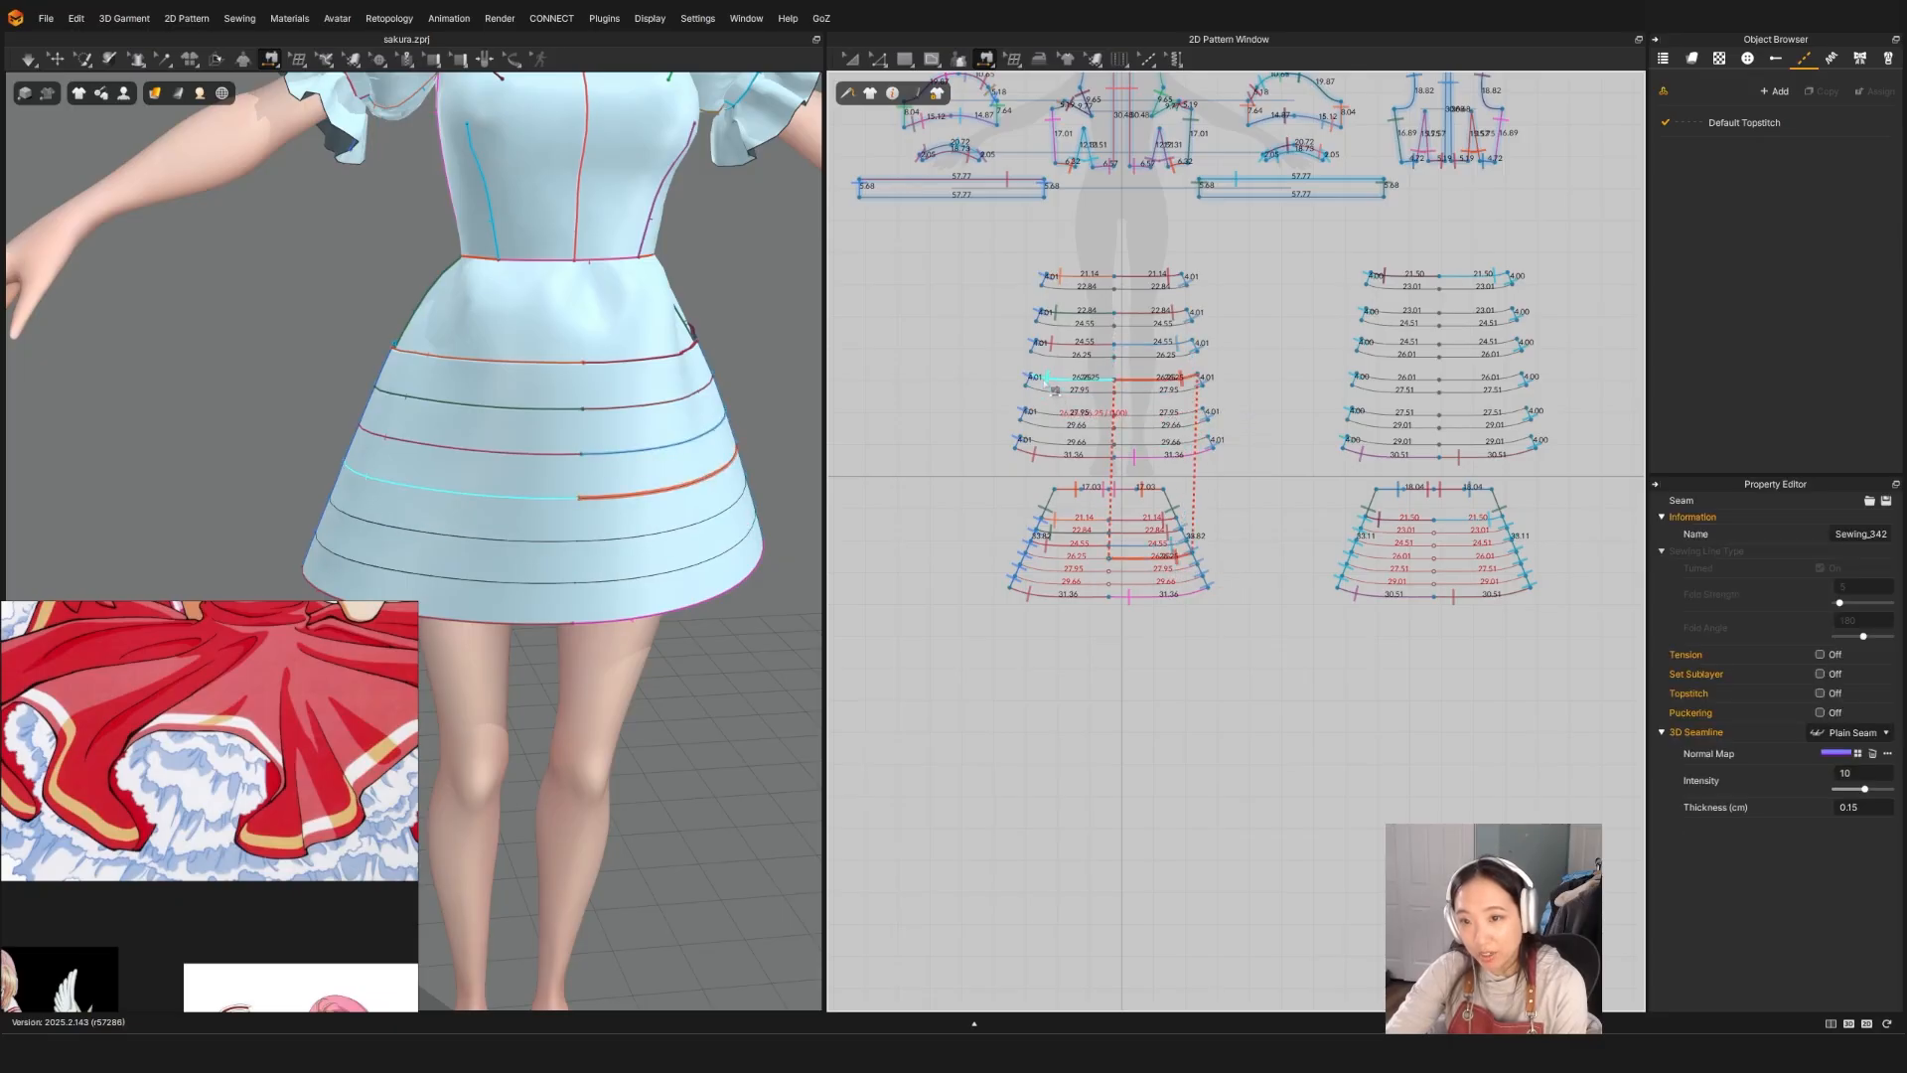
click(1043, 378)
click(1045, 561)
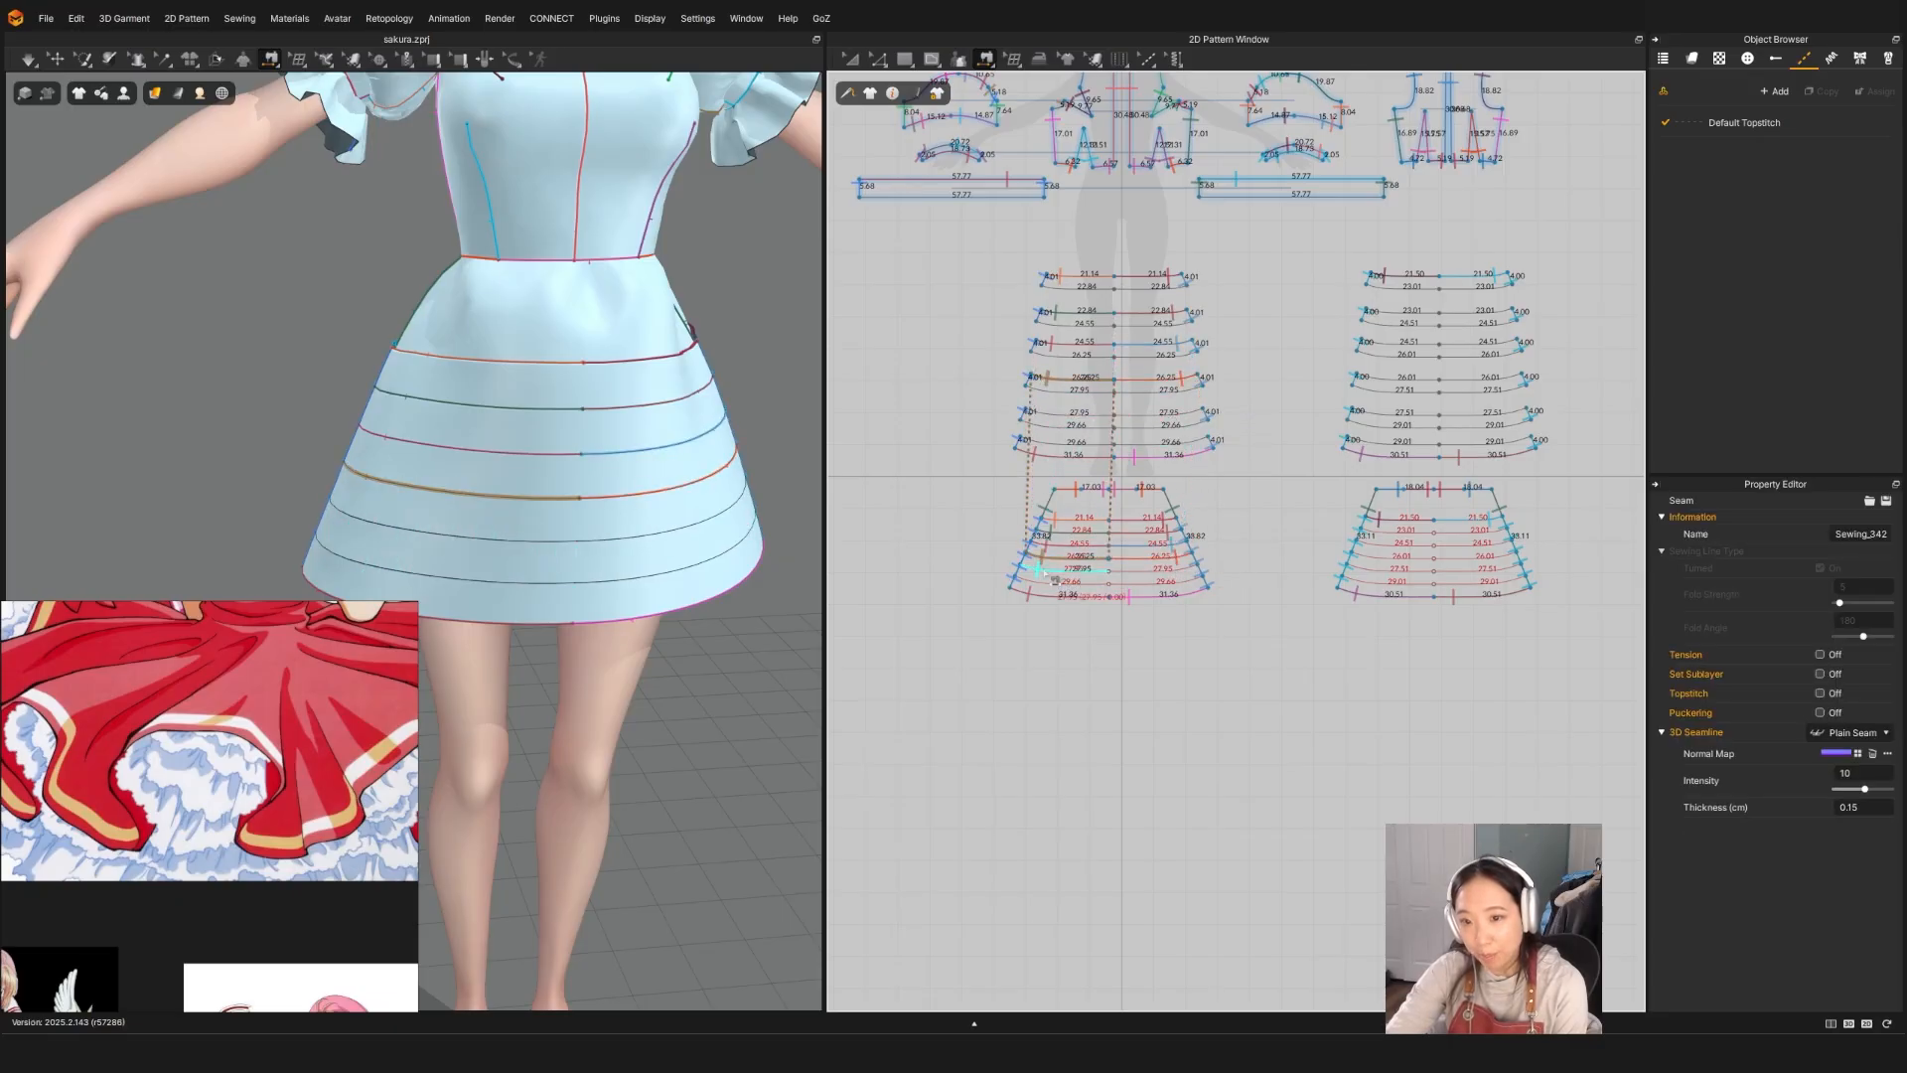
Step: Sew both halves of the fifth and sixth front strips' upper edges to the front base skirt's fifth and sixth internal lines
click(1040, 571)
click(1044, 413)
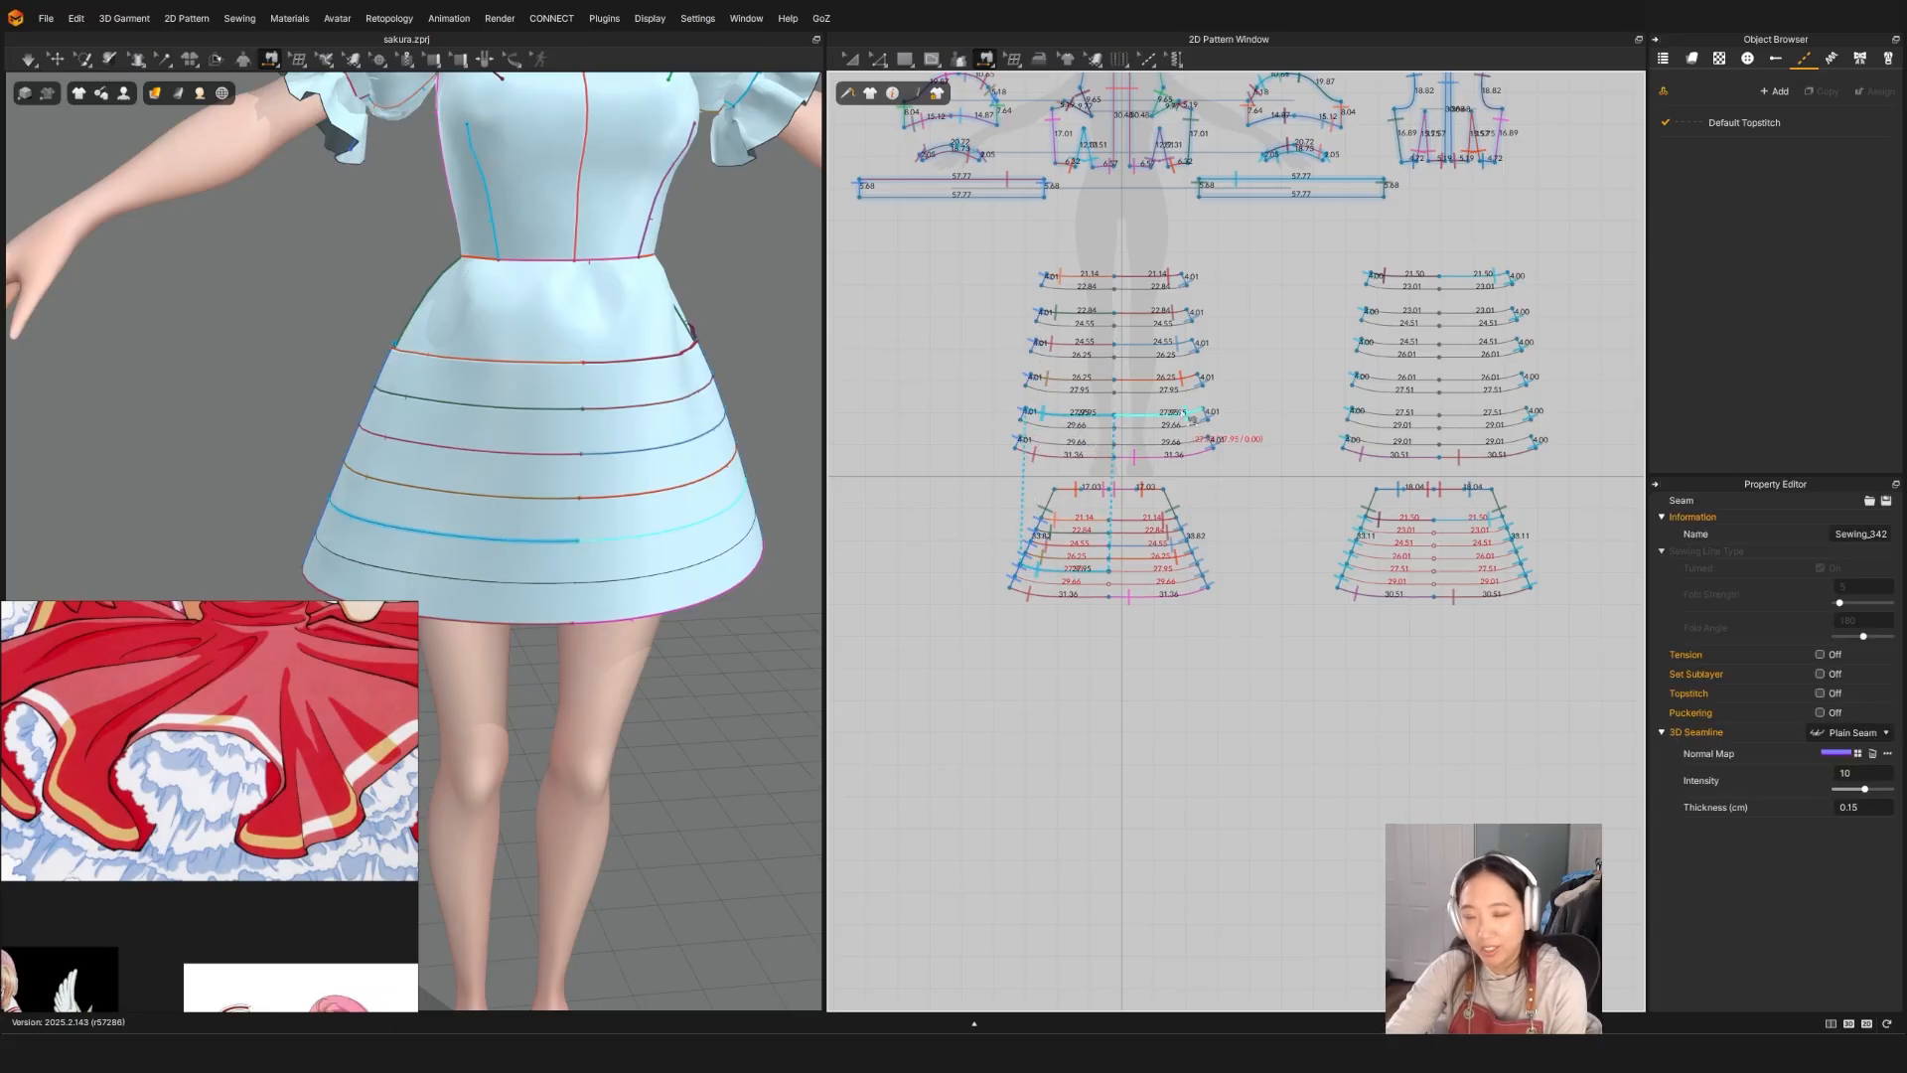
click(1189, 413)
click(1184, 569)
click(1184, 582)
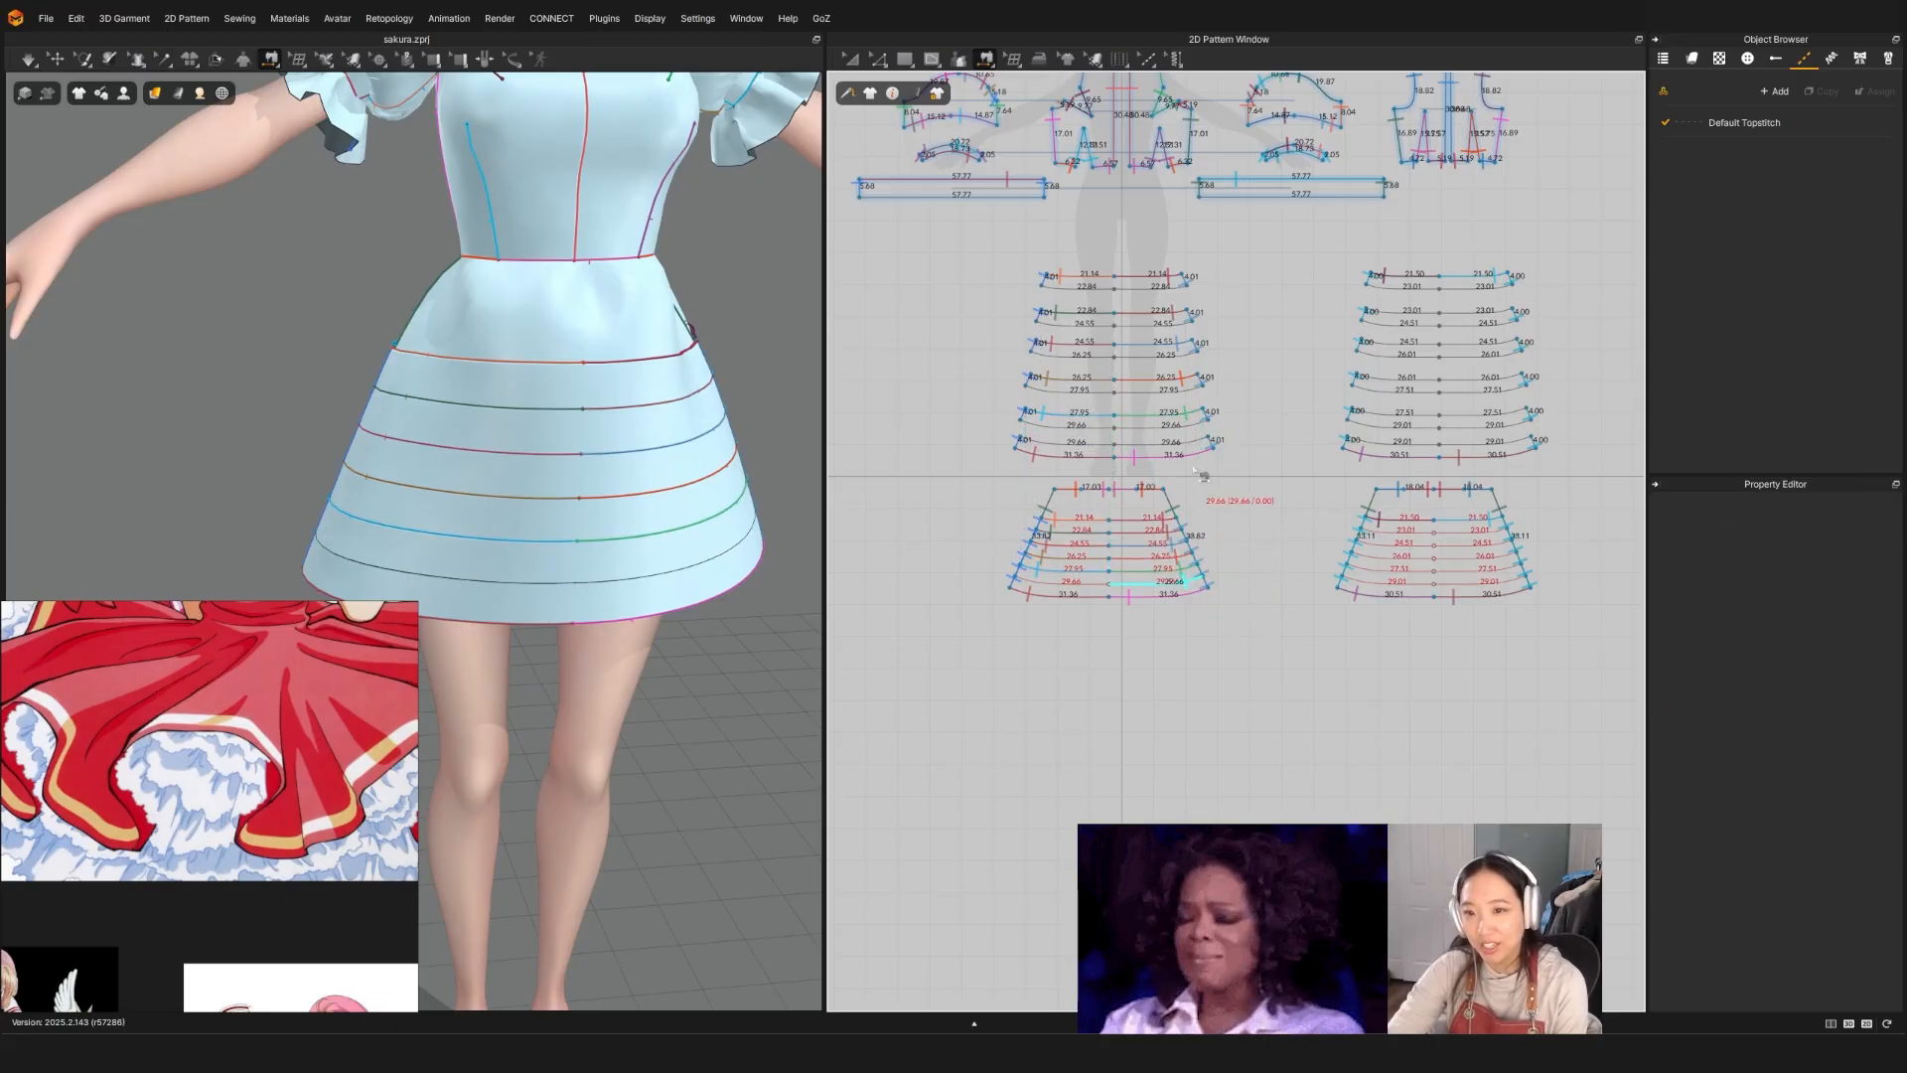
click(1187, 442)
click(1048, 442)
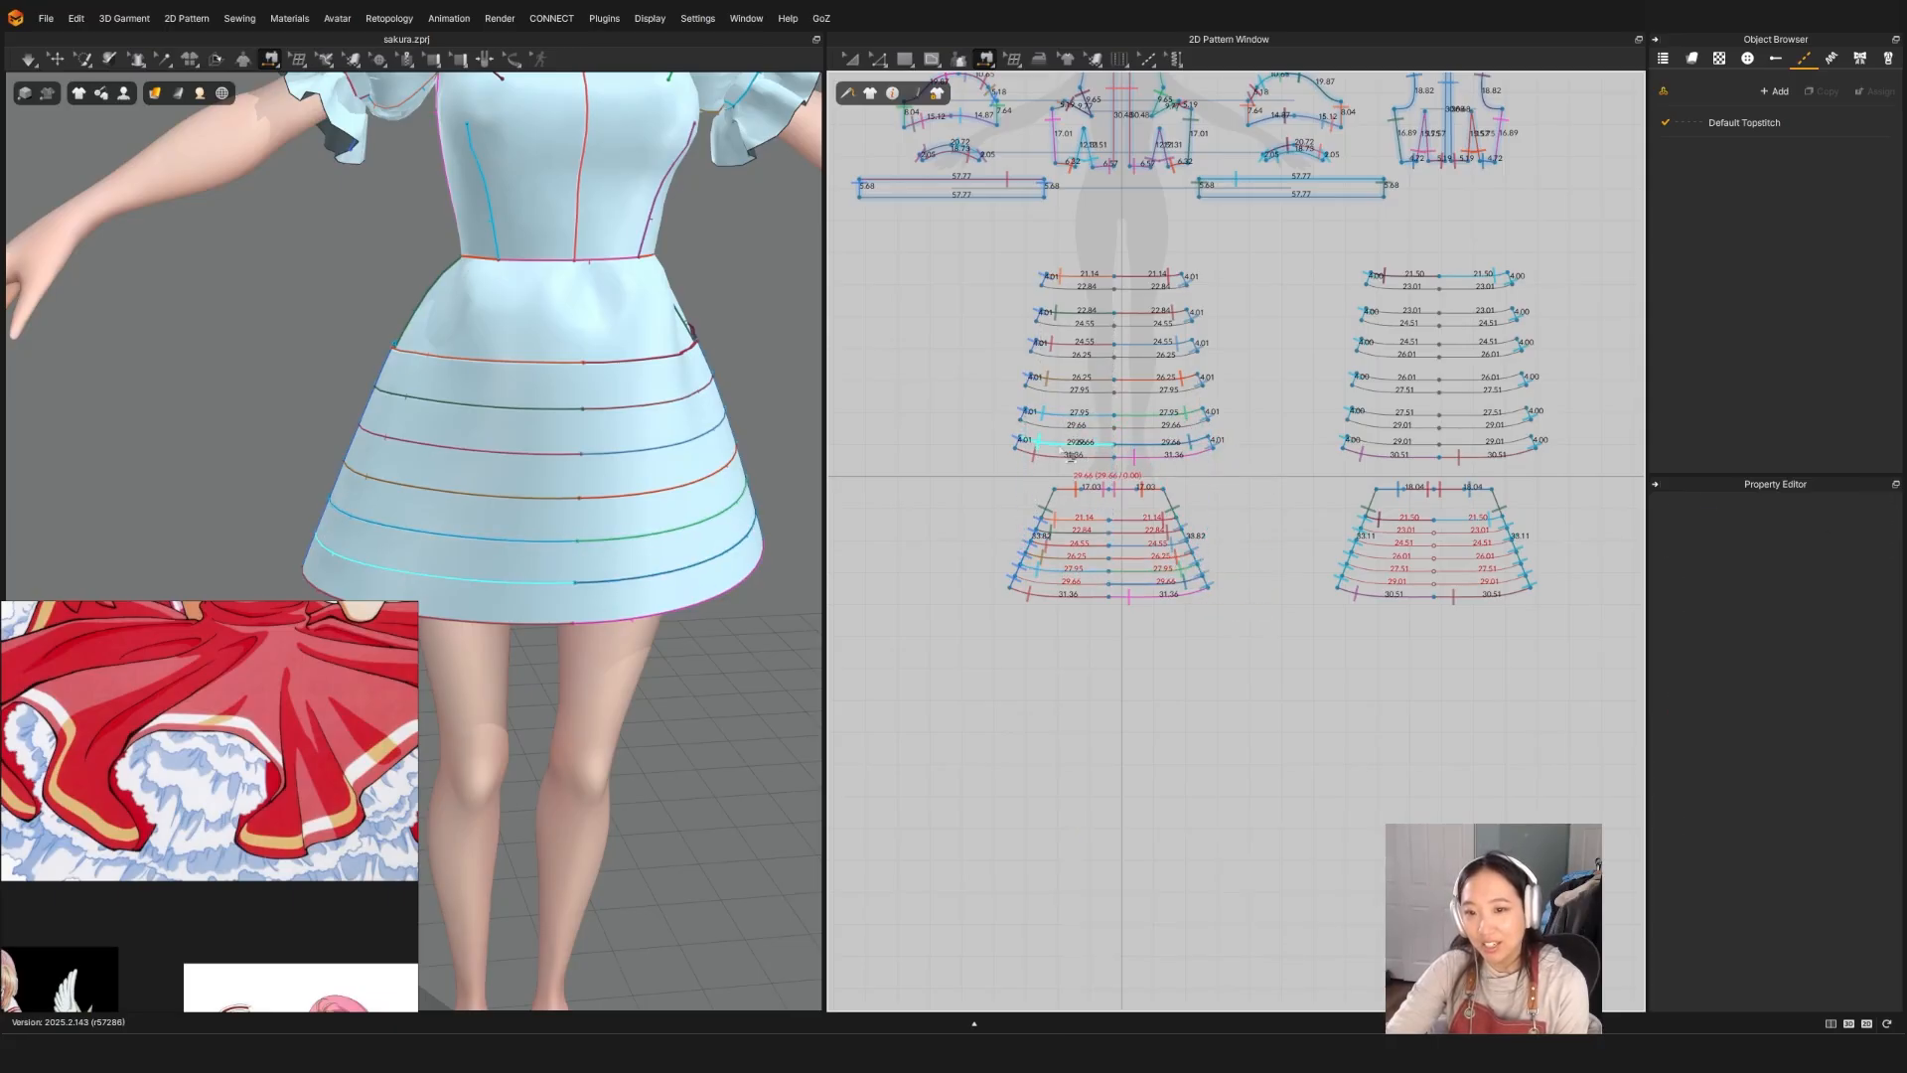
click(1053, 583)
Step: Sew the left halves of the back's lower four strips, from the sixth up to the third, to the matching back base skirt lines
click(1381, 452)
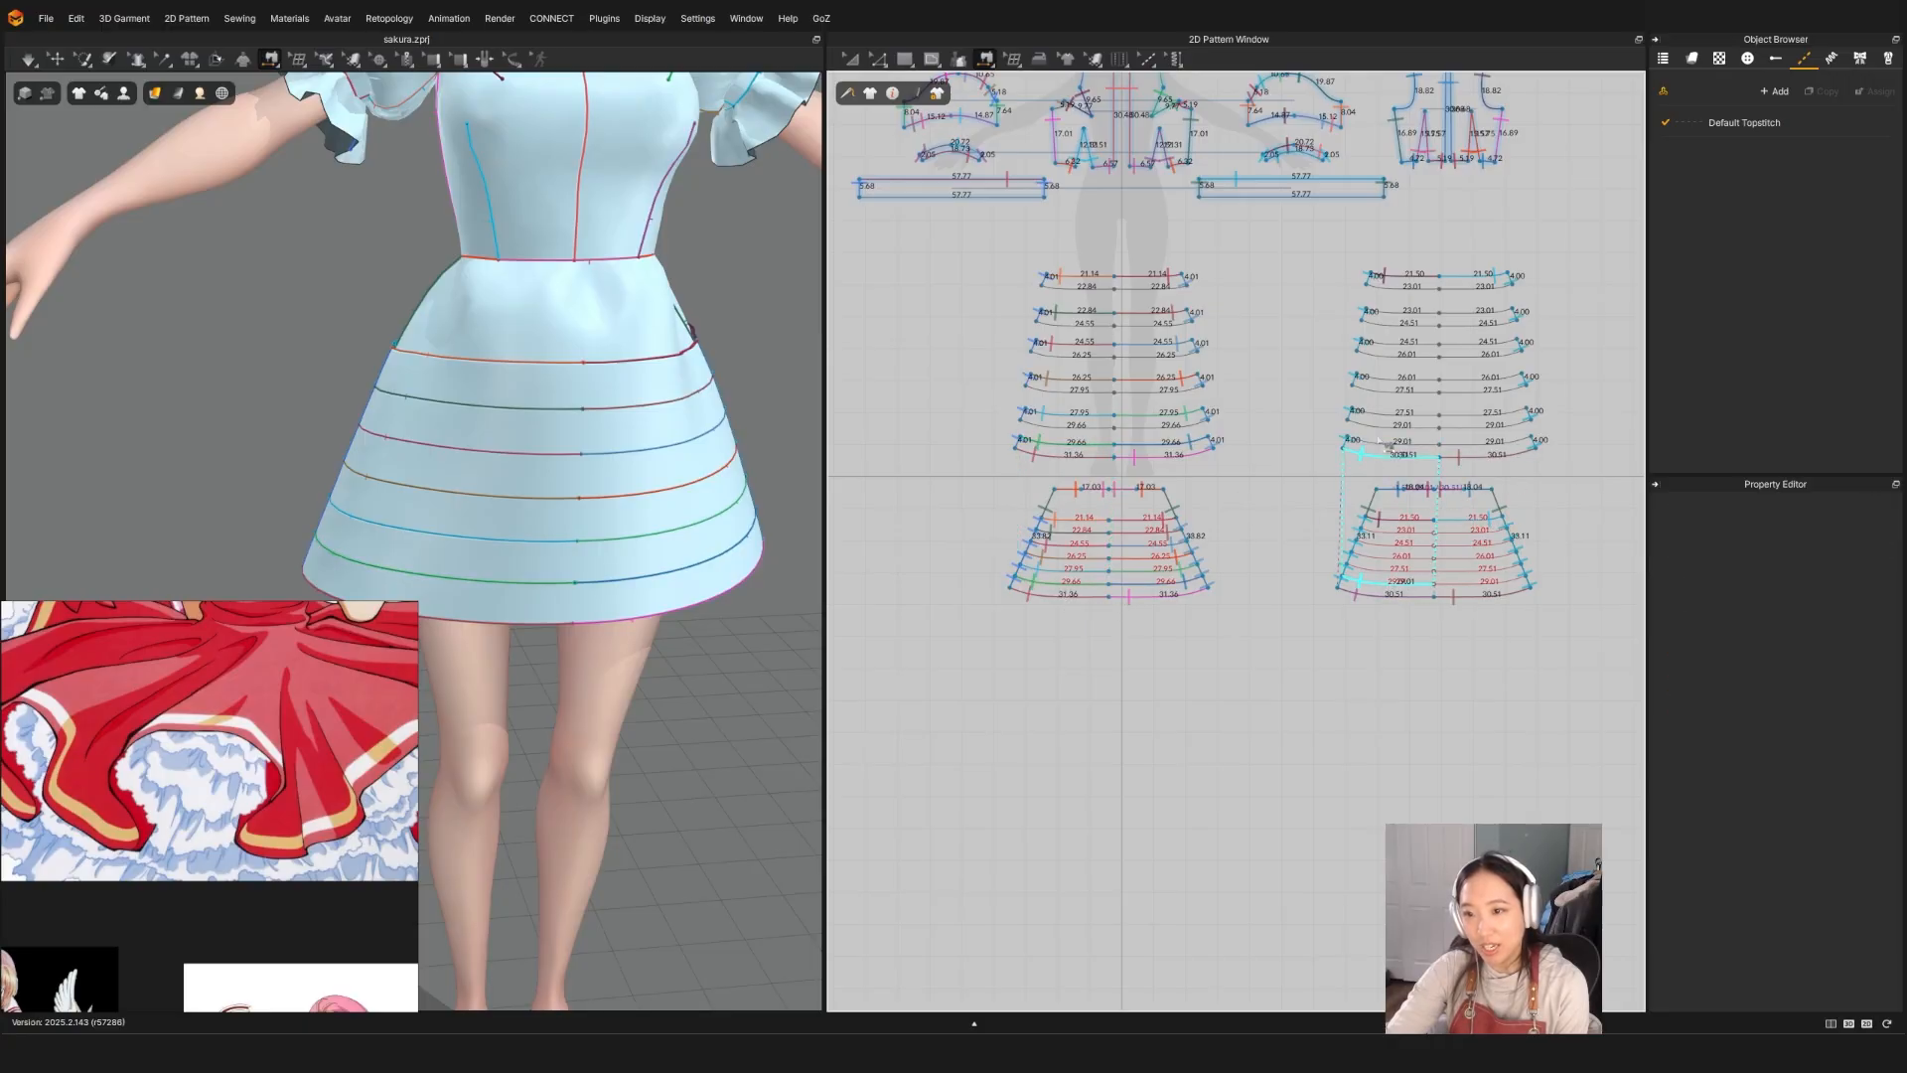
click(1382, 582)
click(1386, 415)
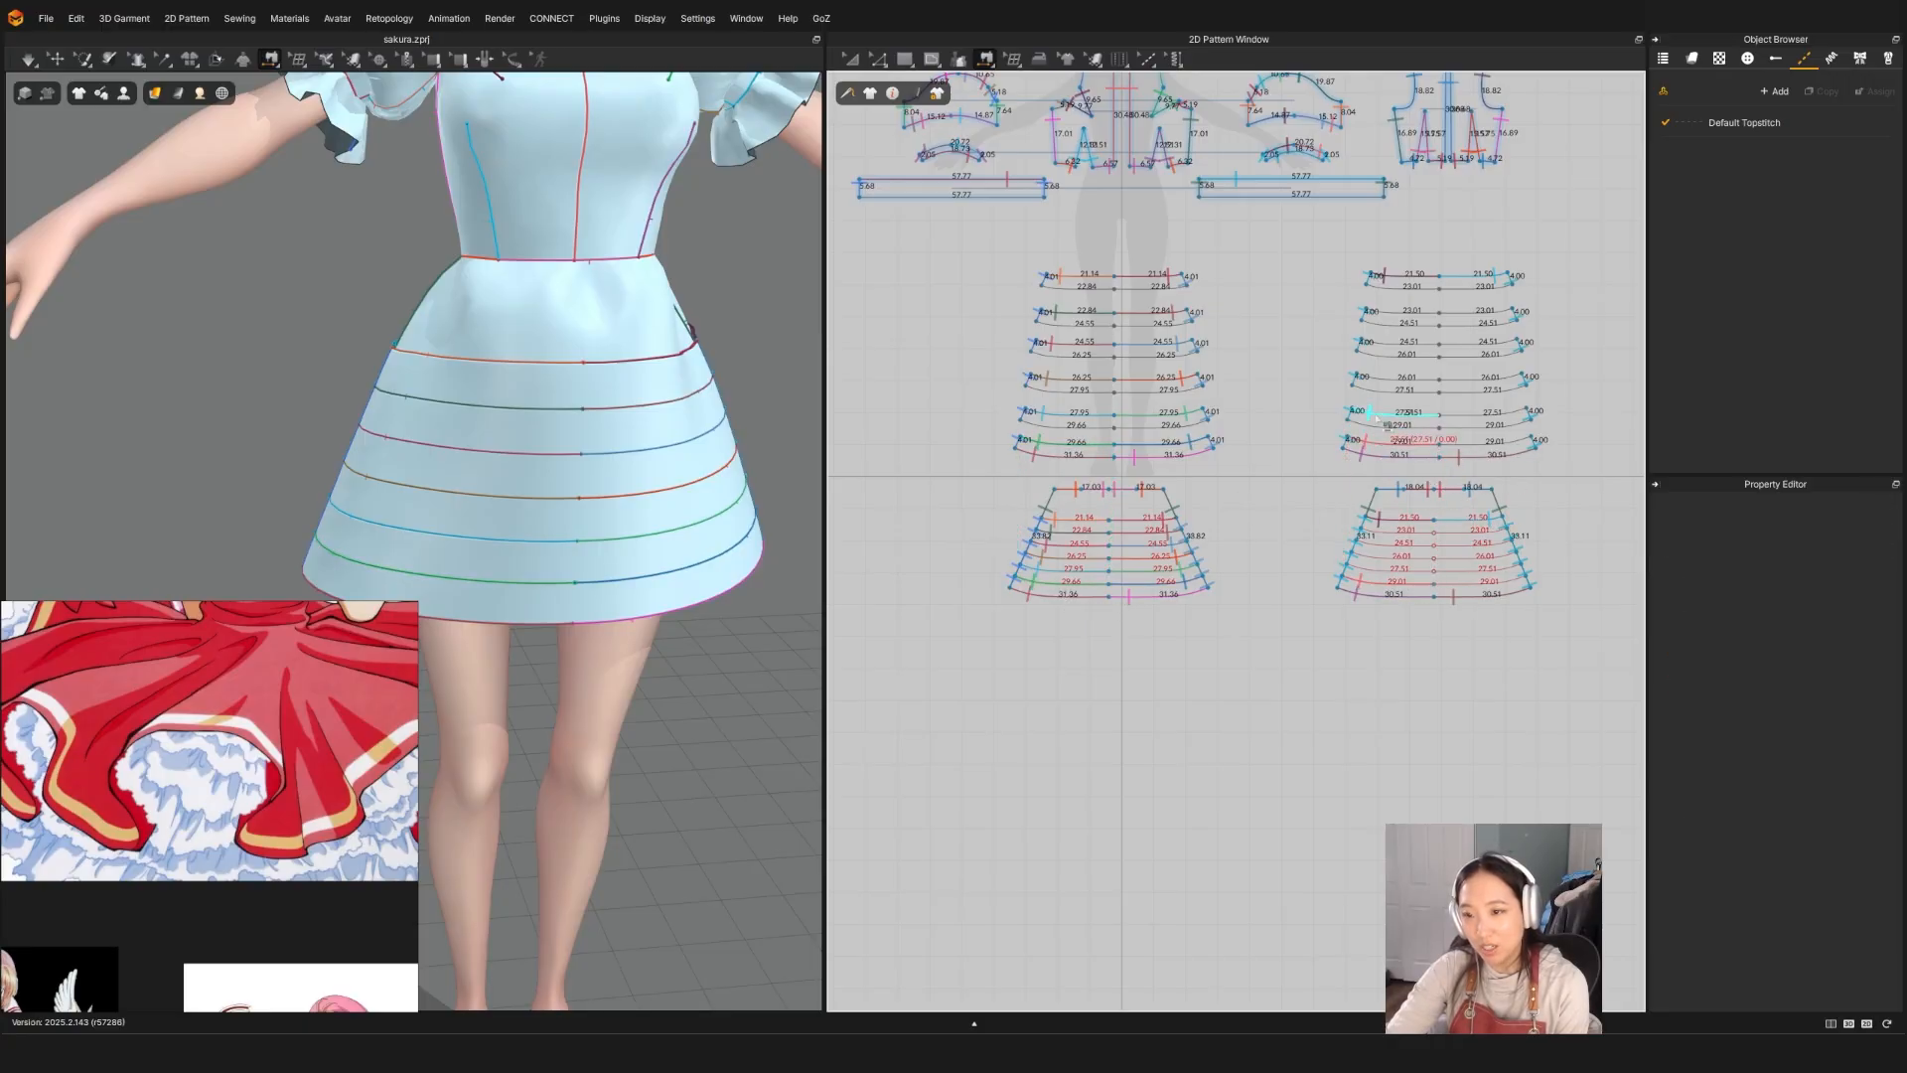
click(1384, 564)
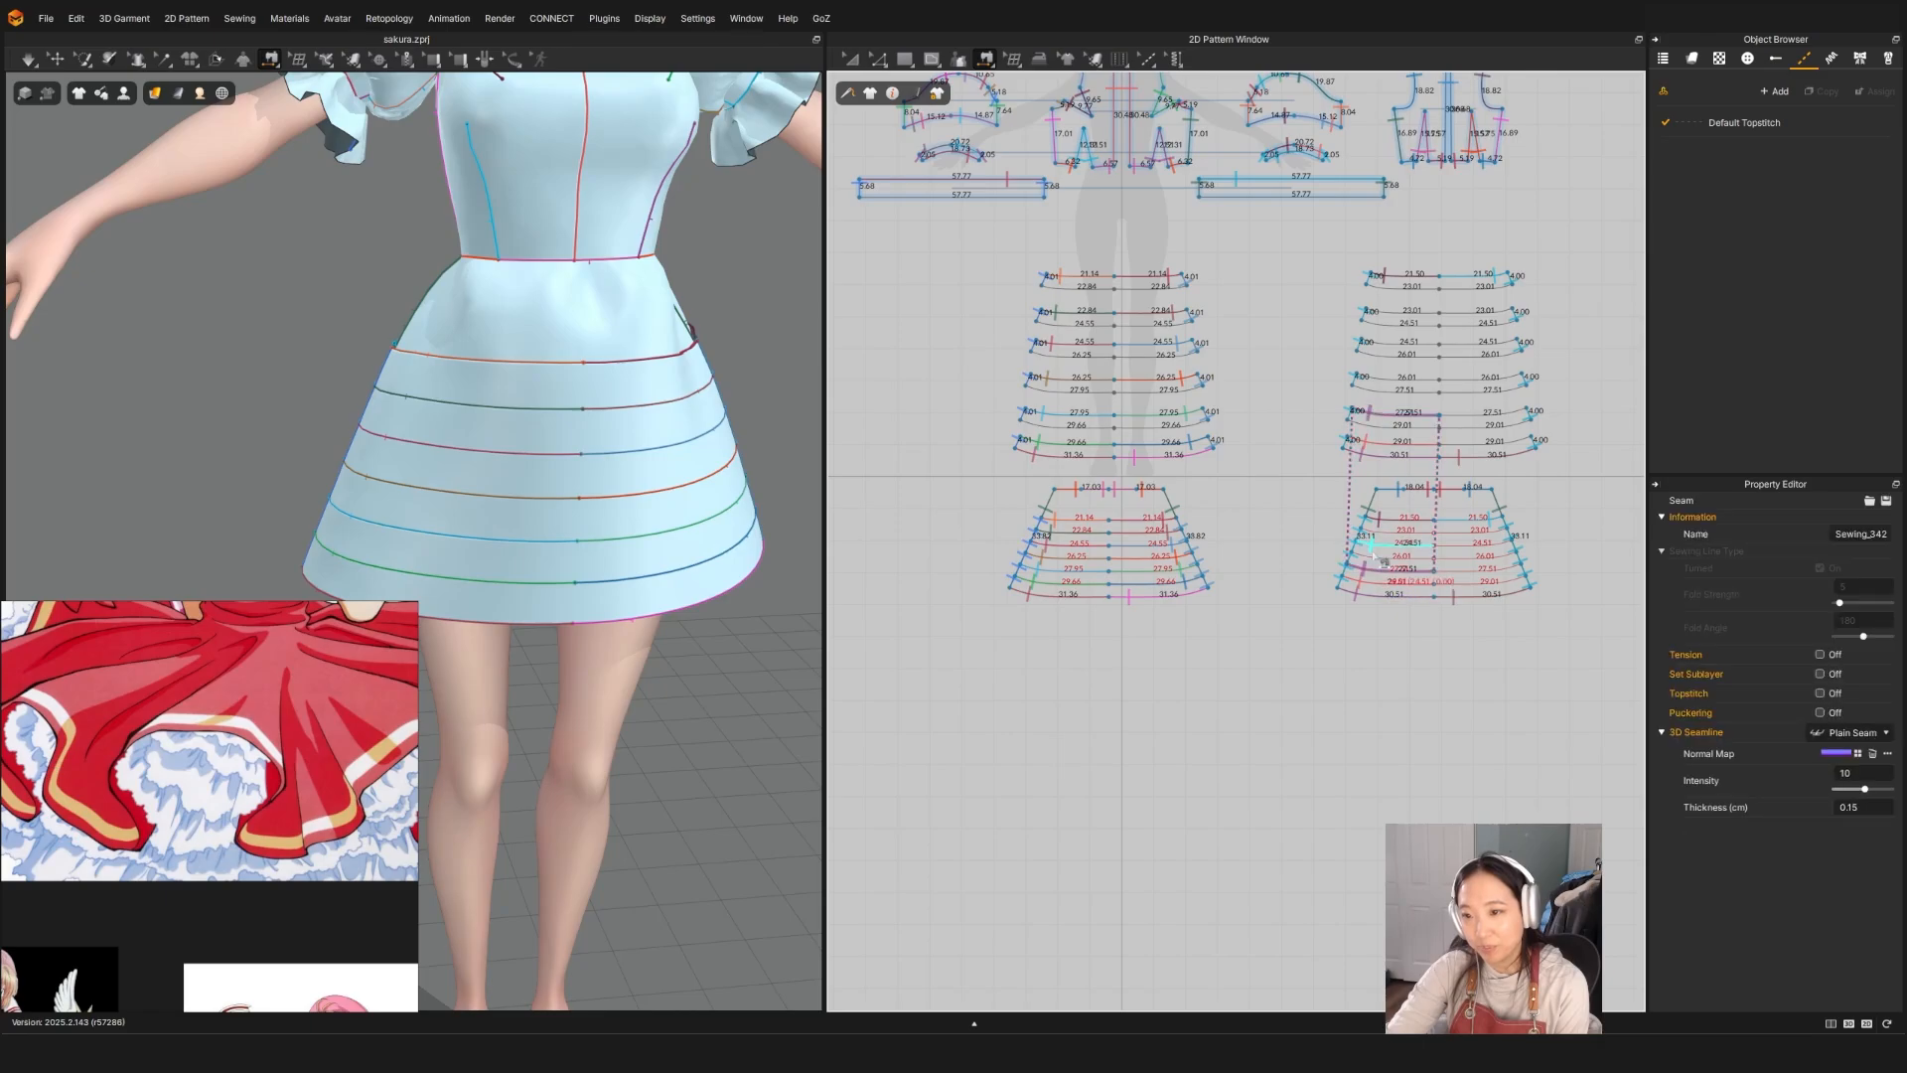
click(1391, 378)
click(1405, 557)
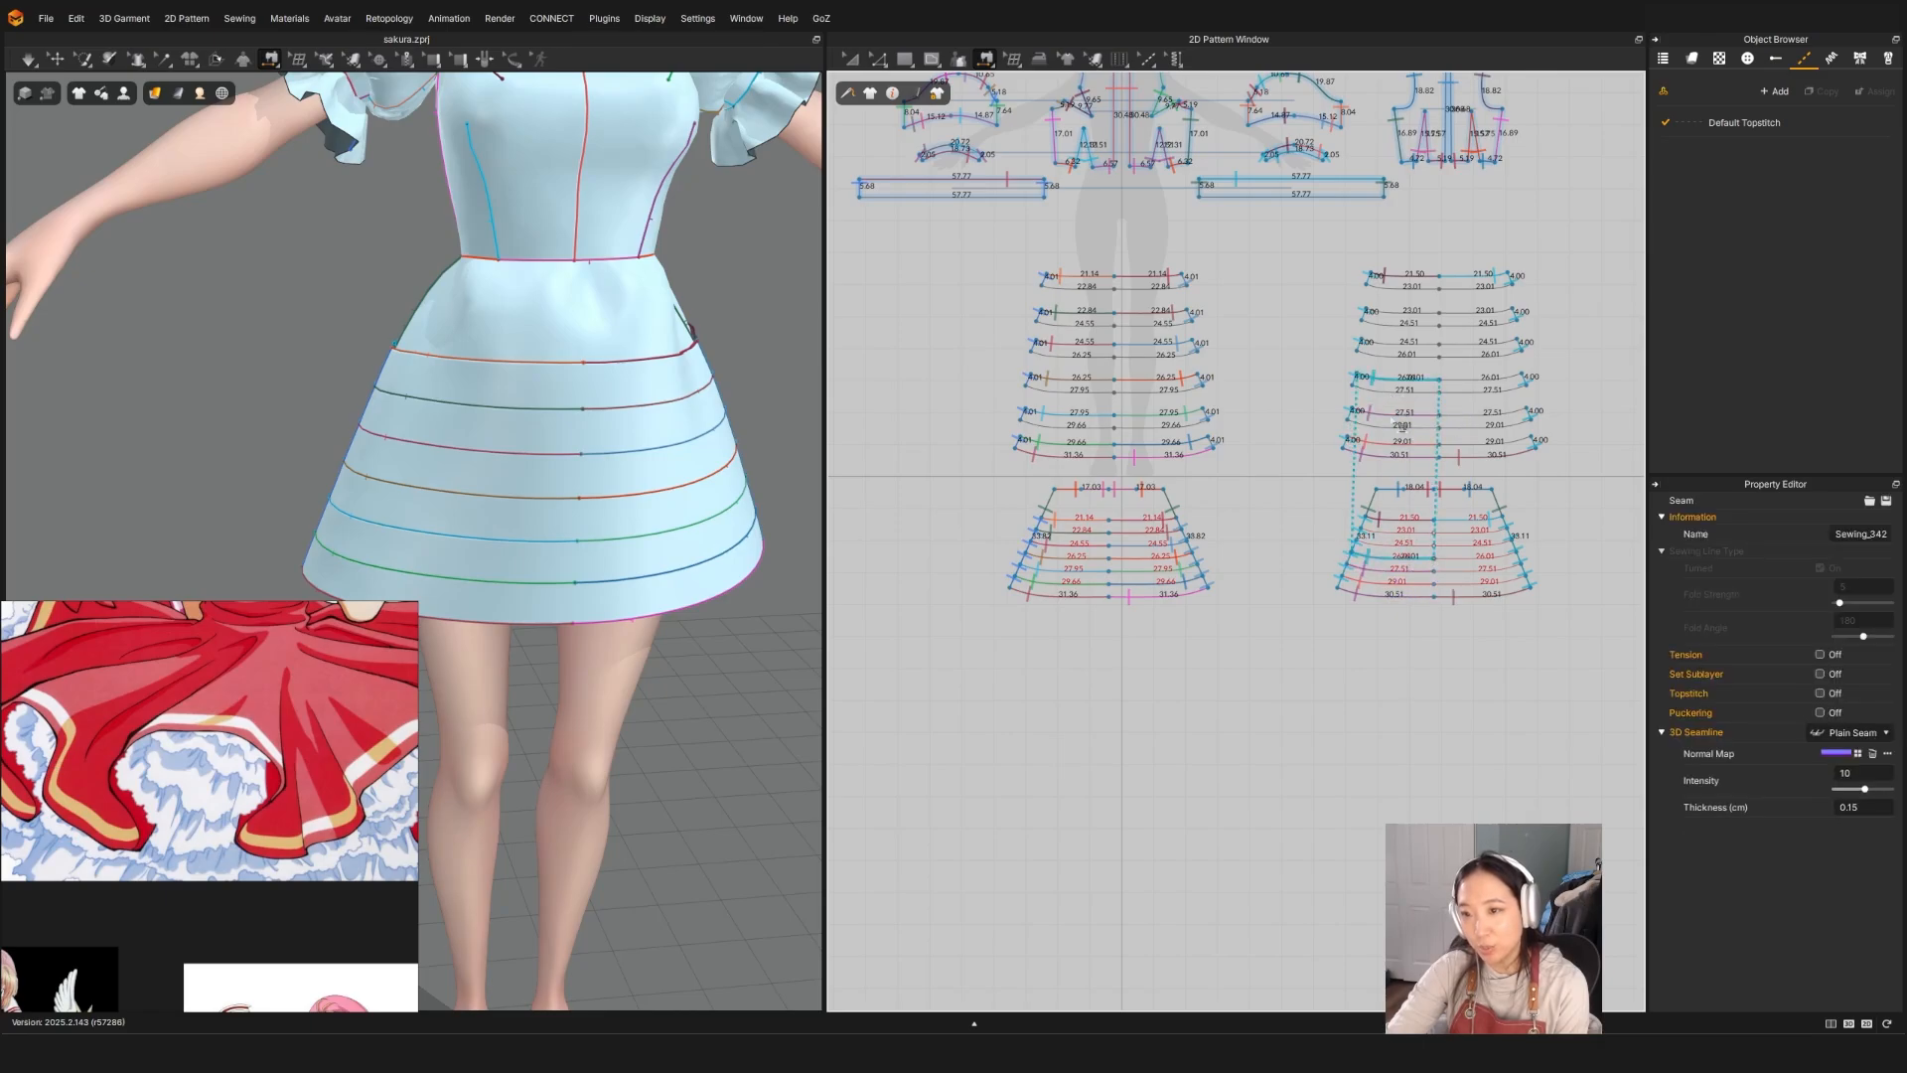
click(1400, 344)
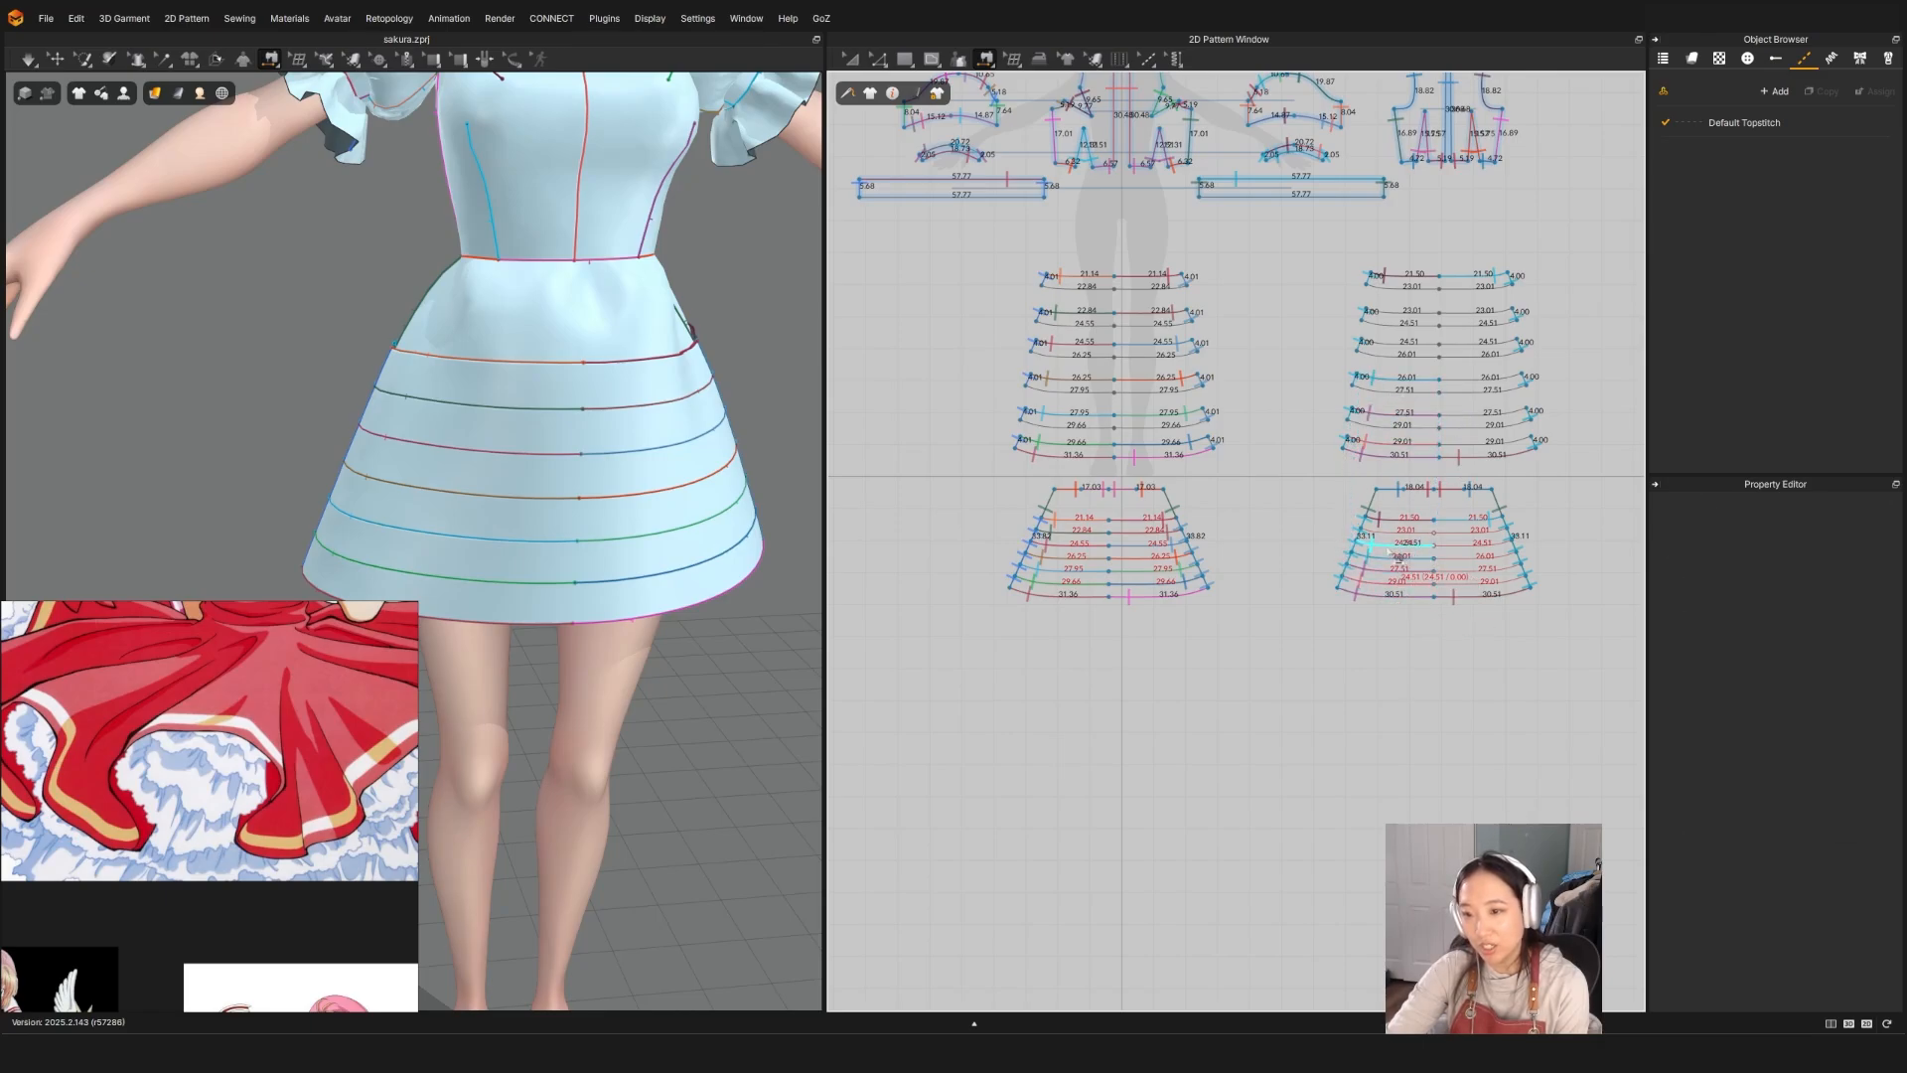
click(1390, 345)
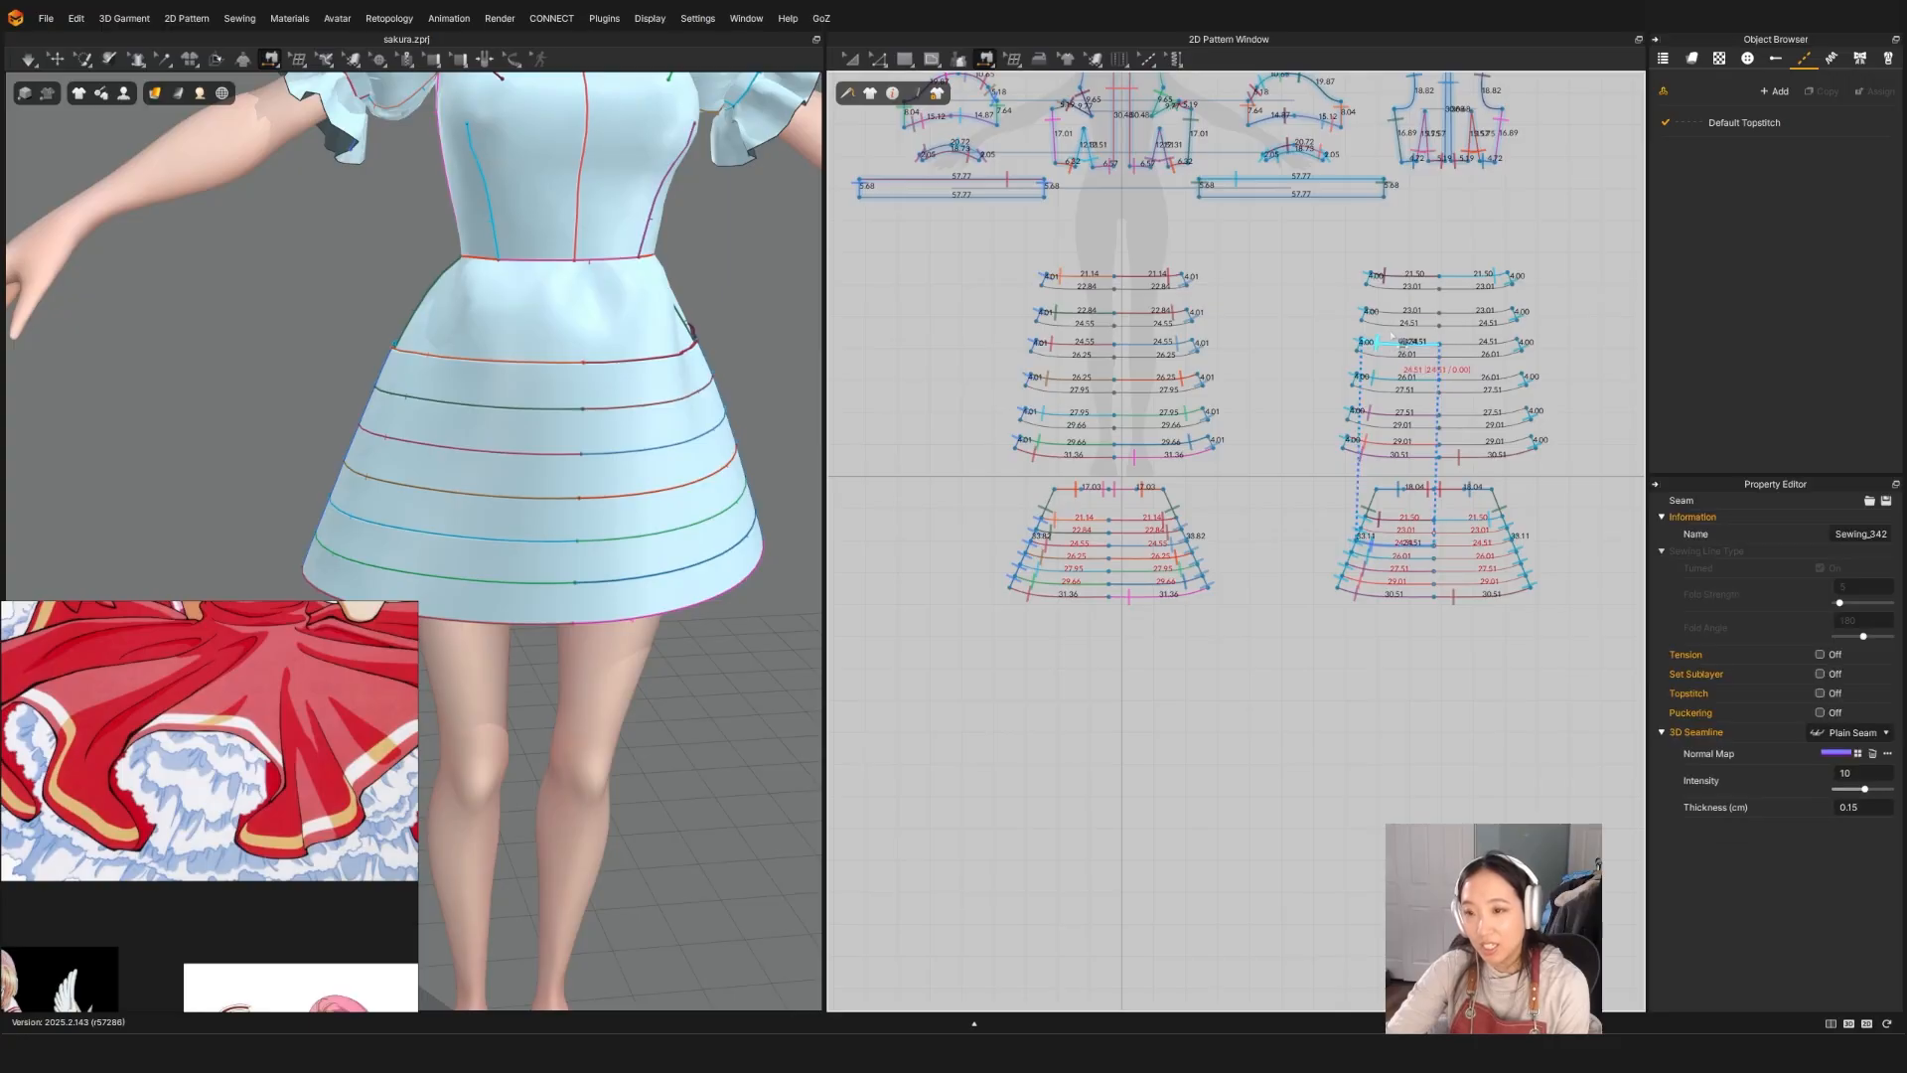
Step: Sew the left half of the second back strip and the right halves of the second and third to the matching back base skirt lines
click(1397, 531)
click(1442, 318)
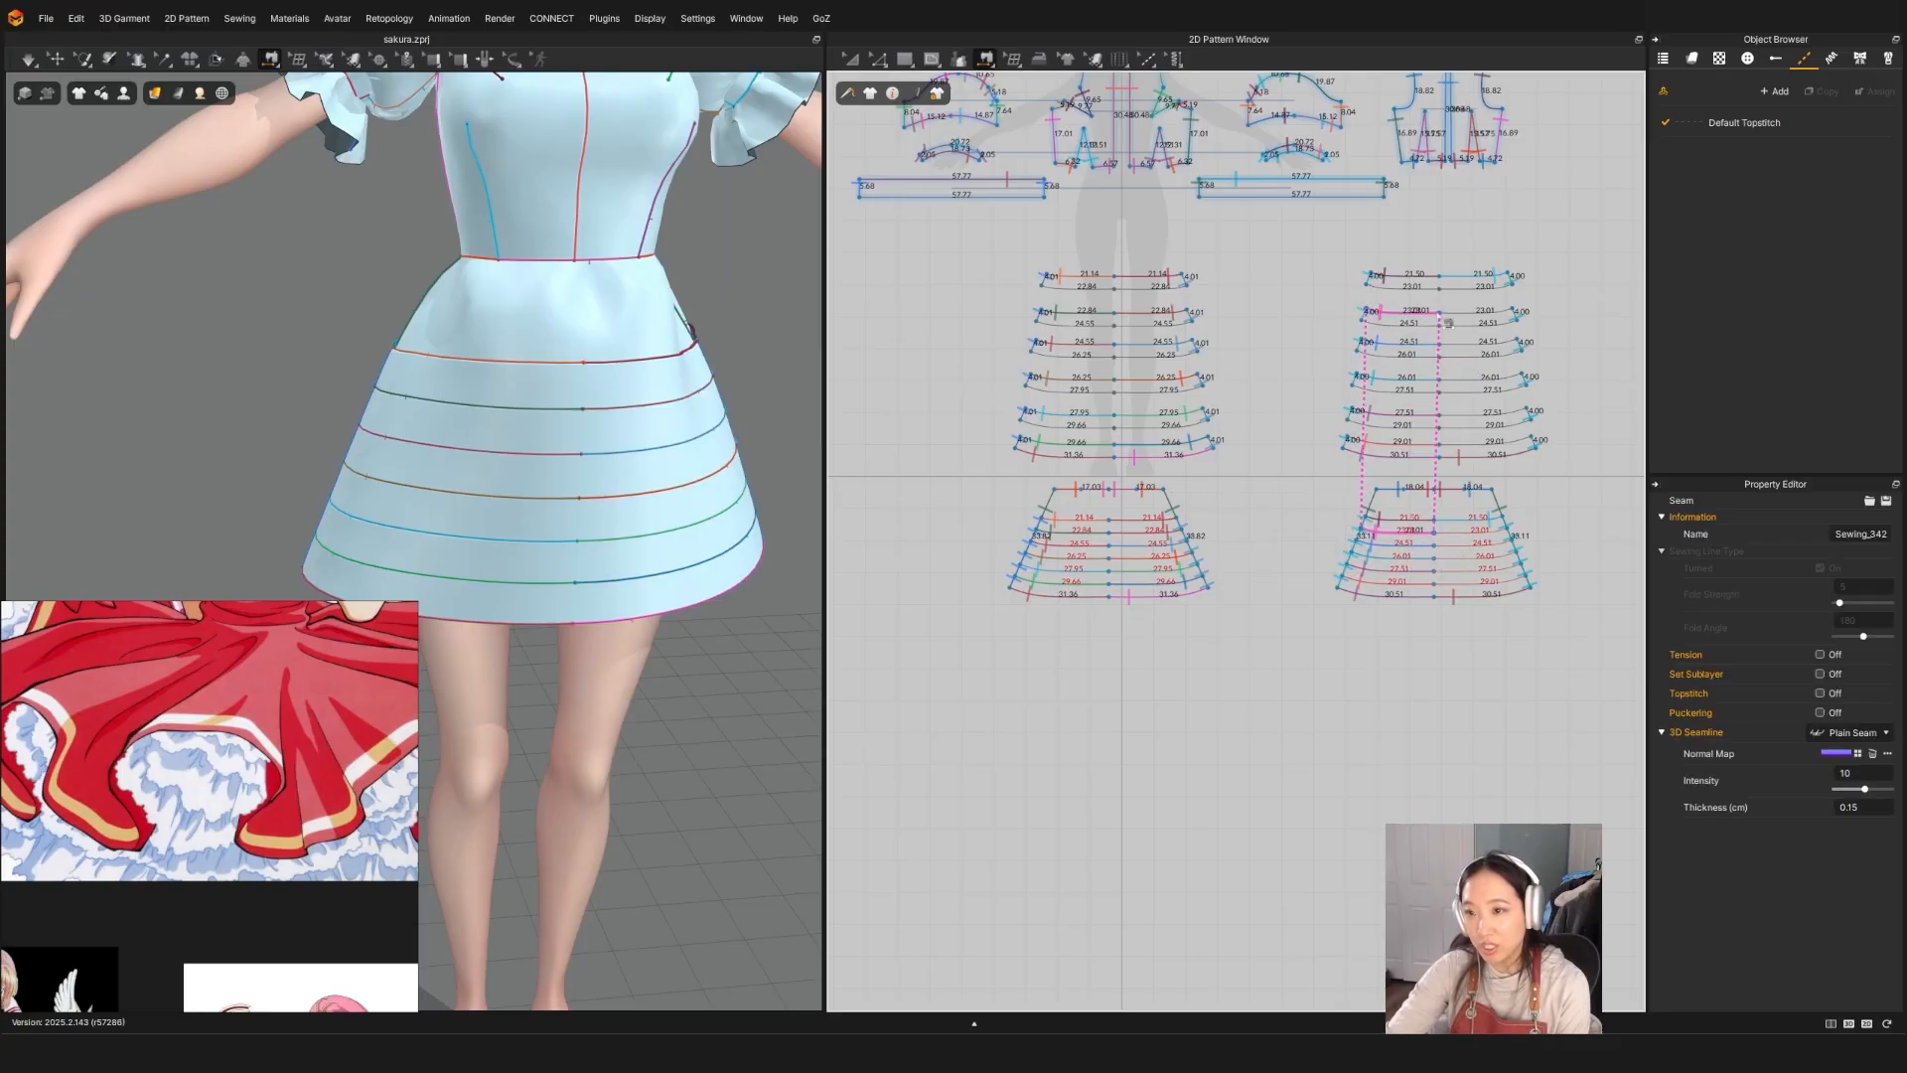
click(1507, 318)
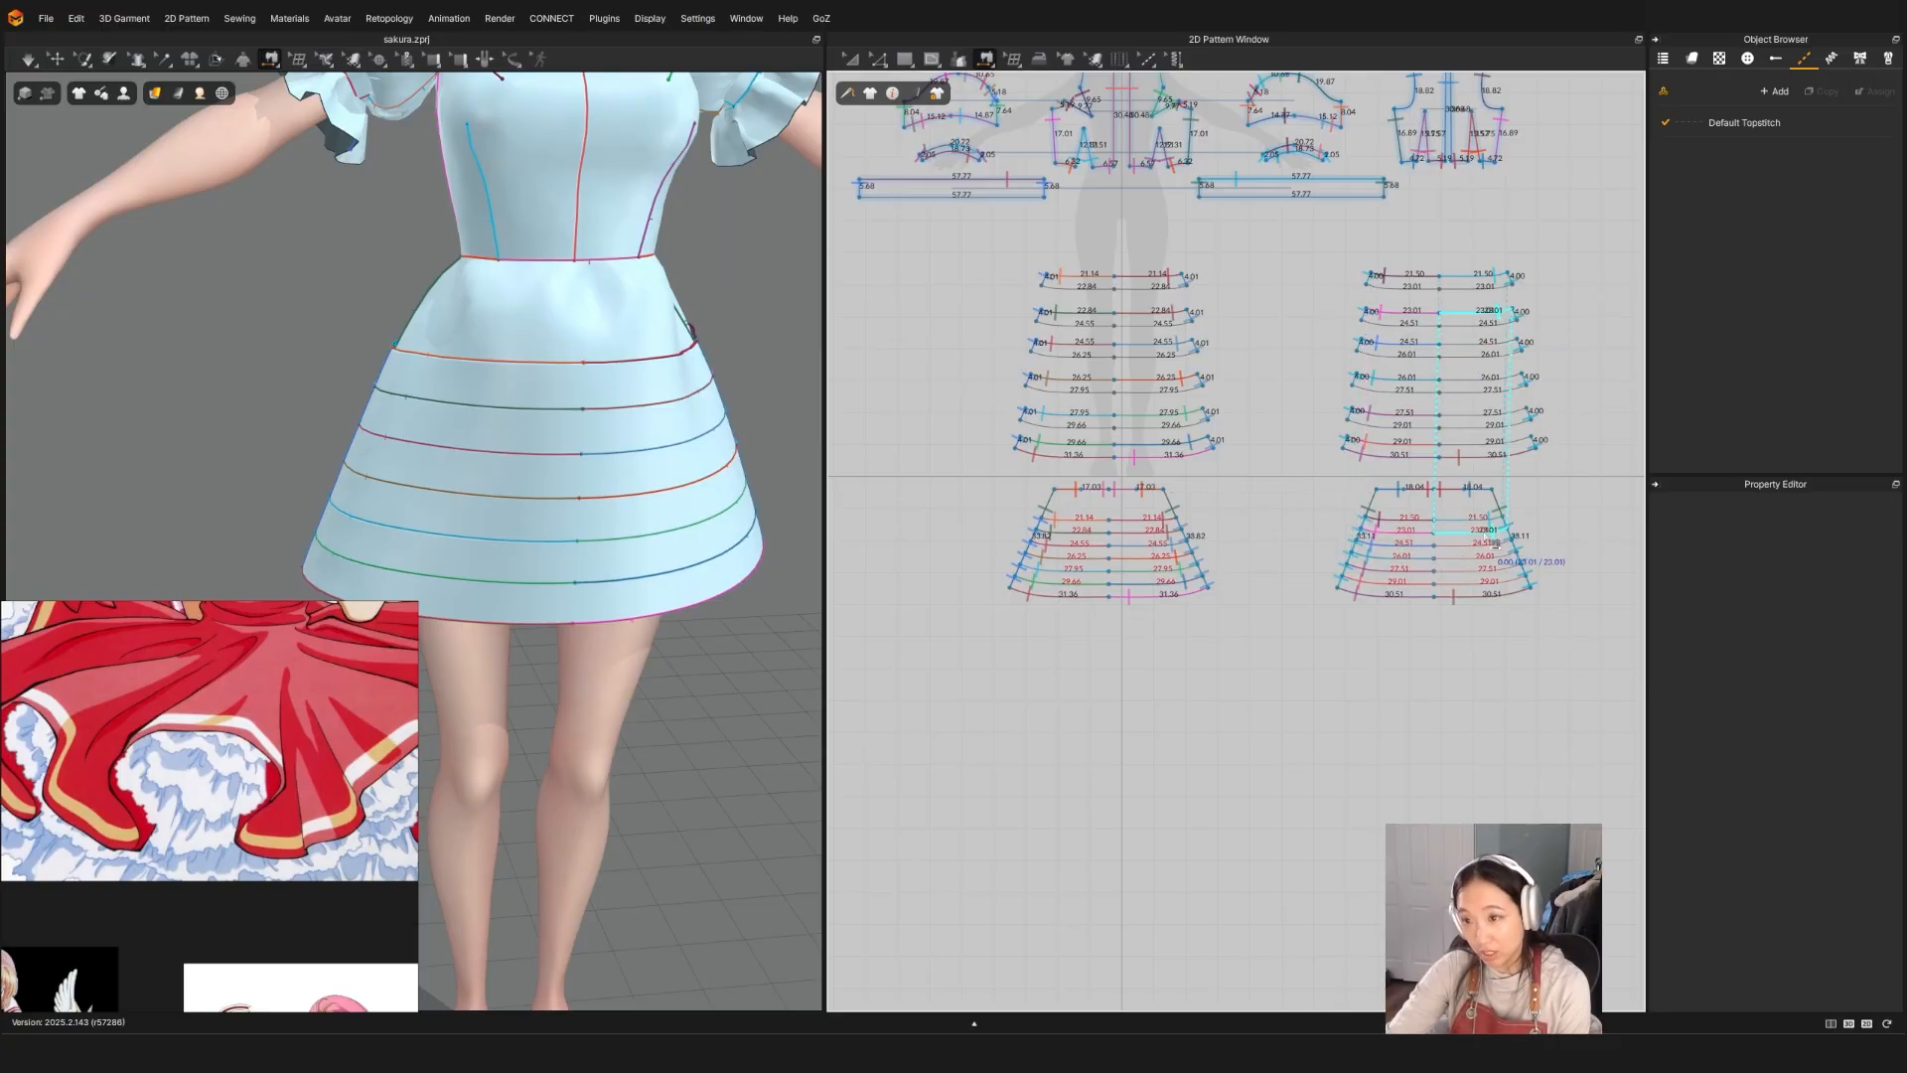
click(1495, 545)
click(1512, 342)
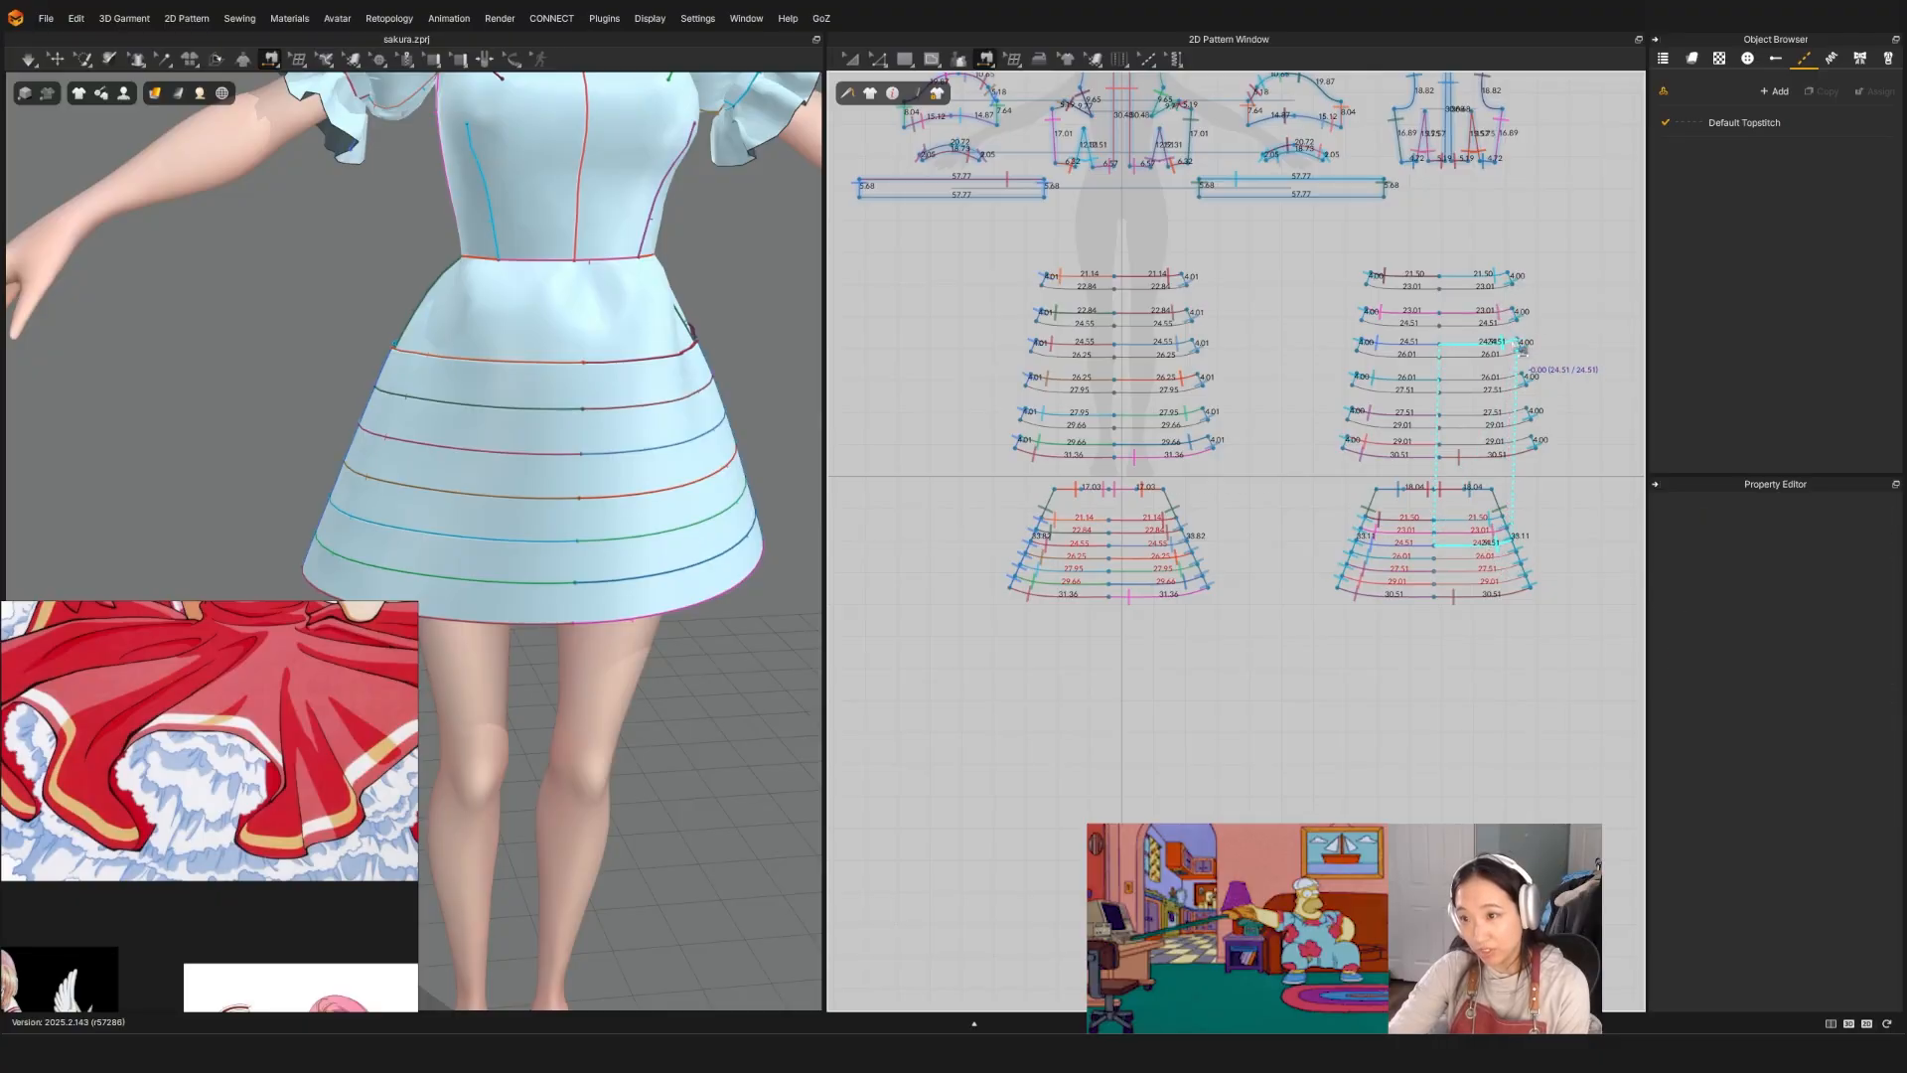
click(1495, 544)
Step: Sew the right halves of the fourth, fifth and sixth back strips' upper edges to the matching back base skirt lines
click(1490, 564)
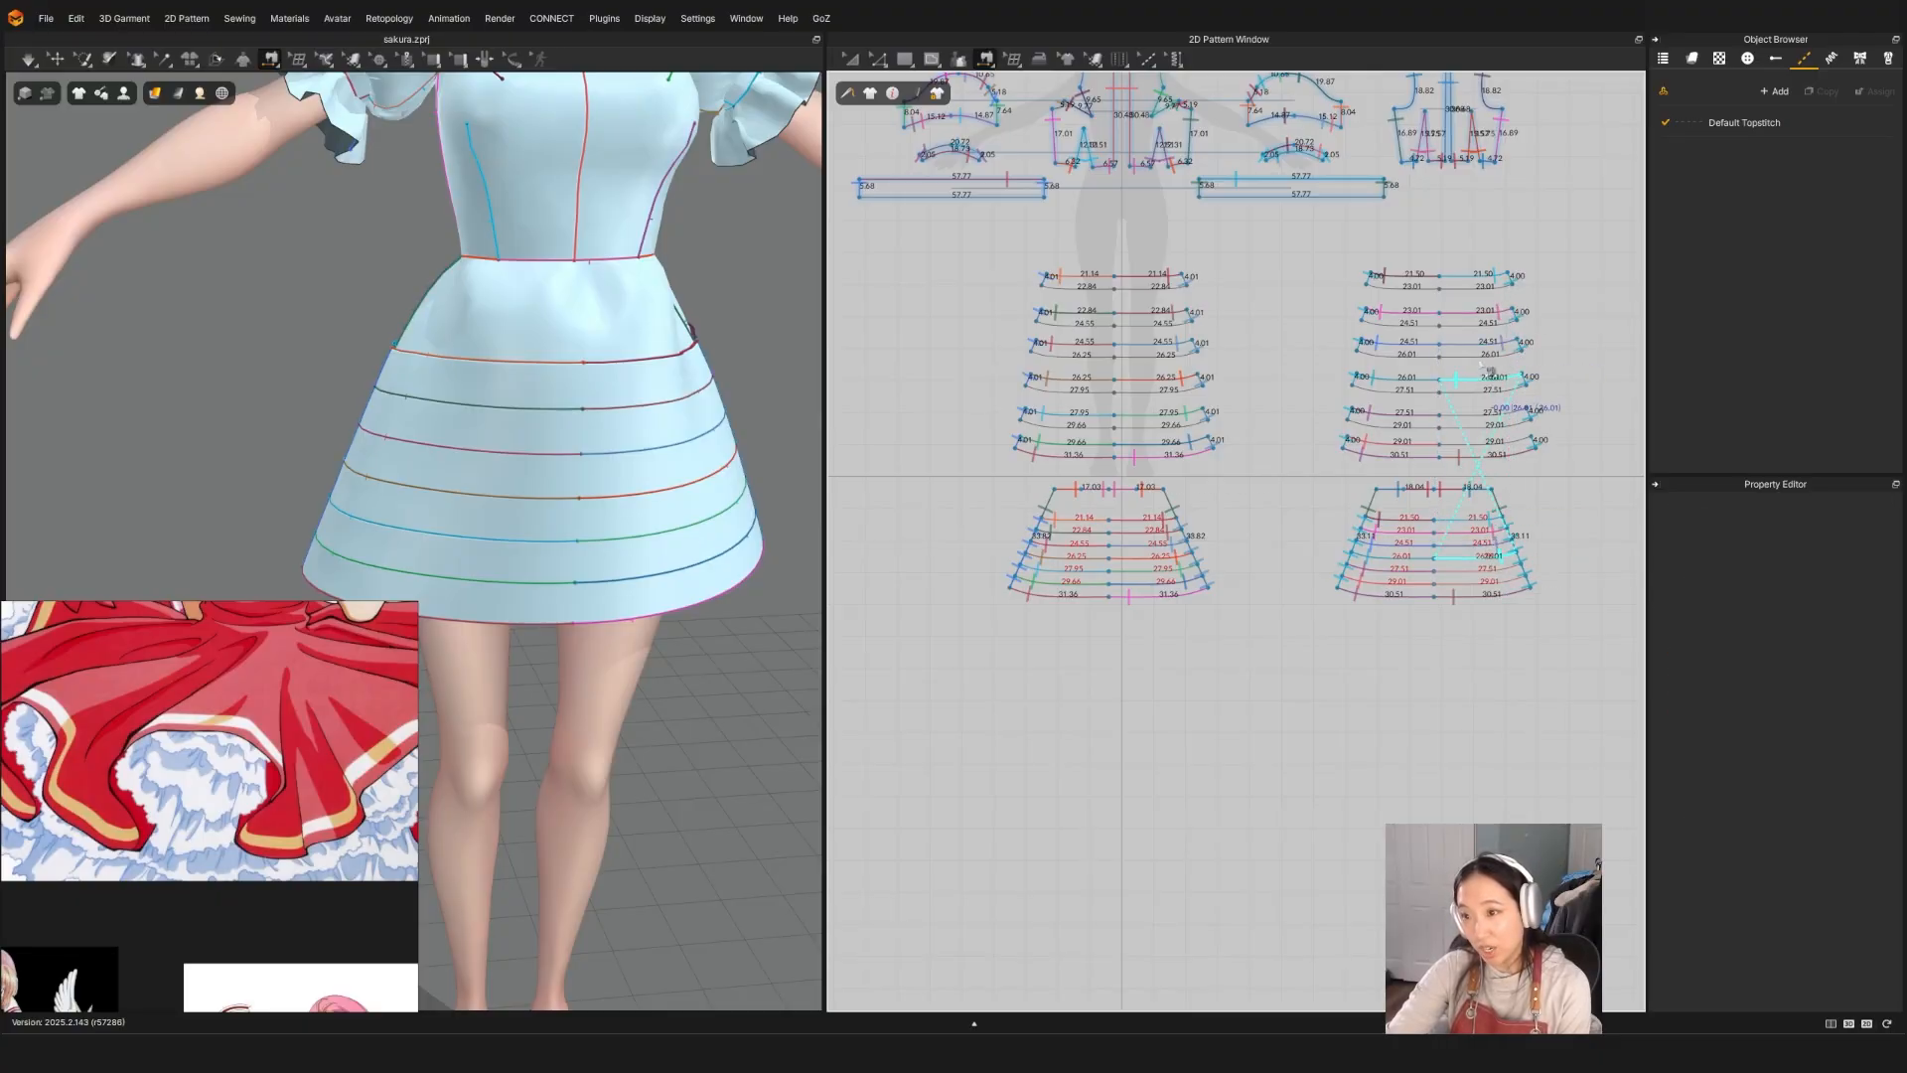
click(1489, 384)
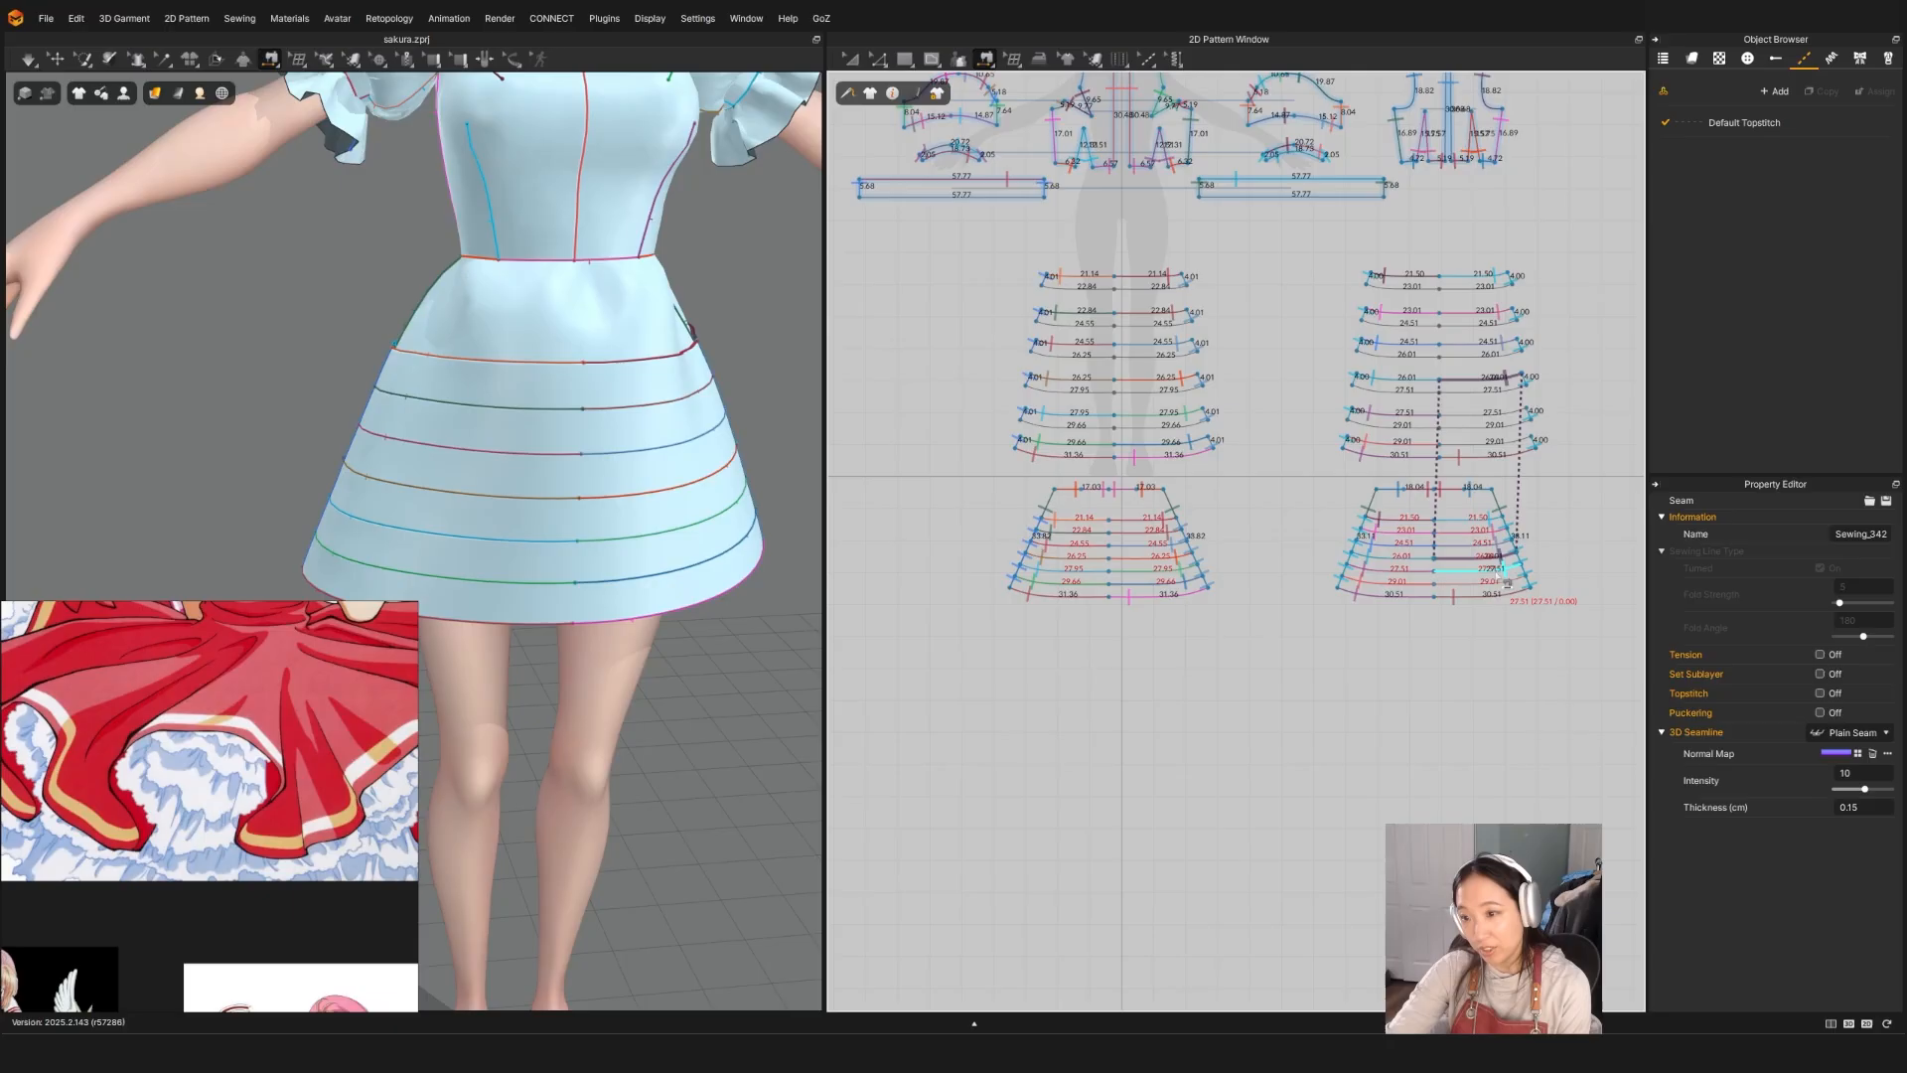
click(1490, 568)
click(1520, 422)
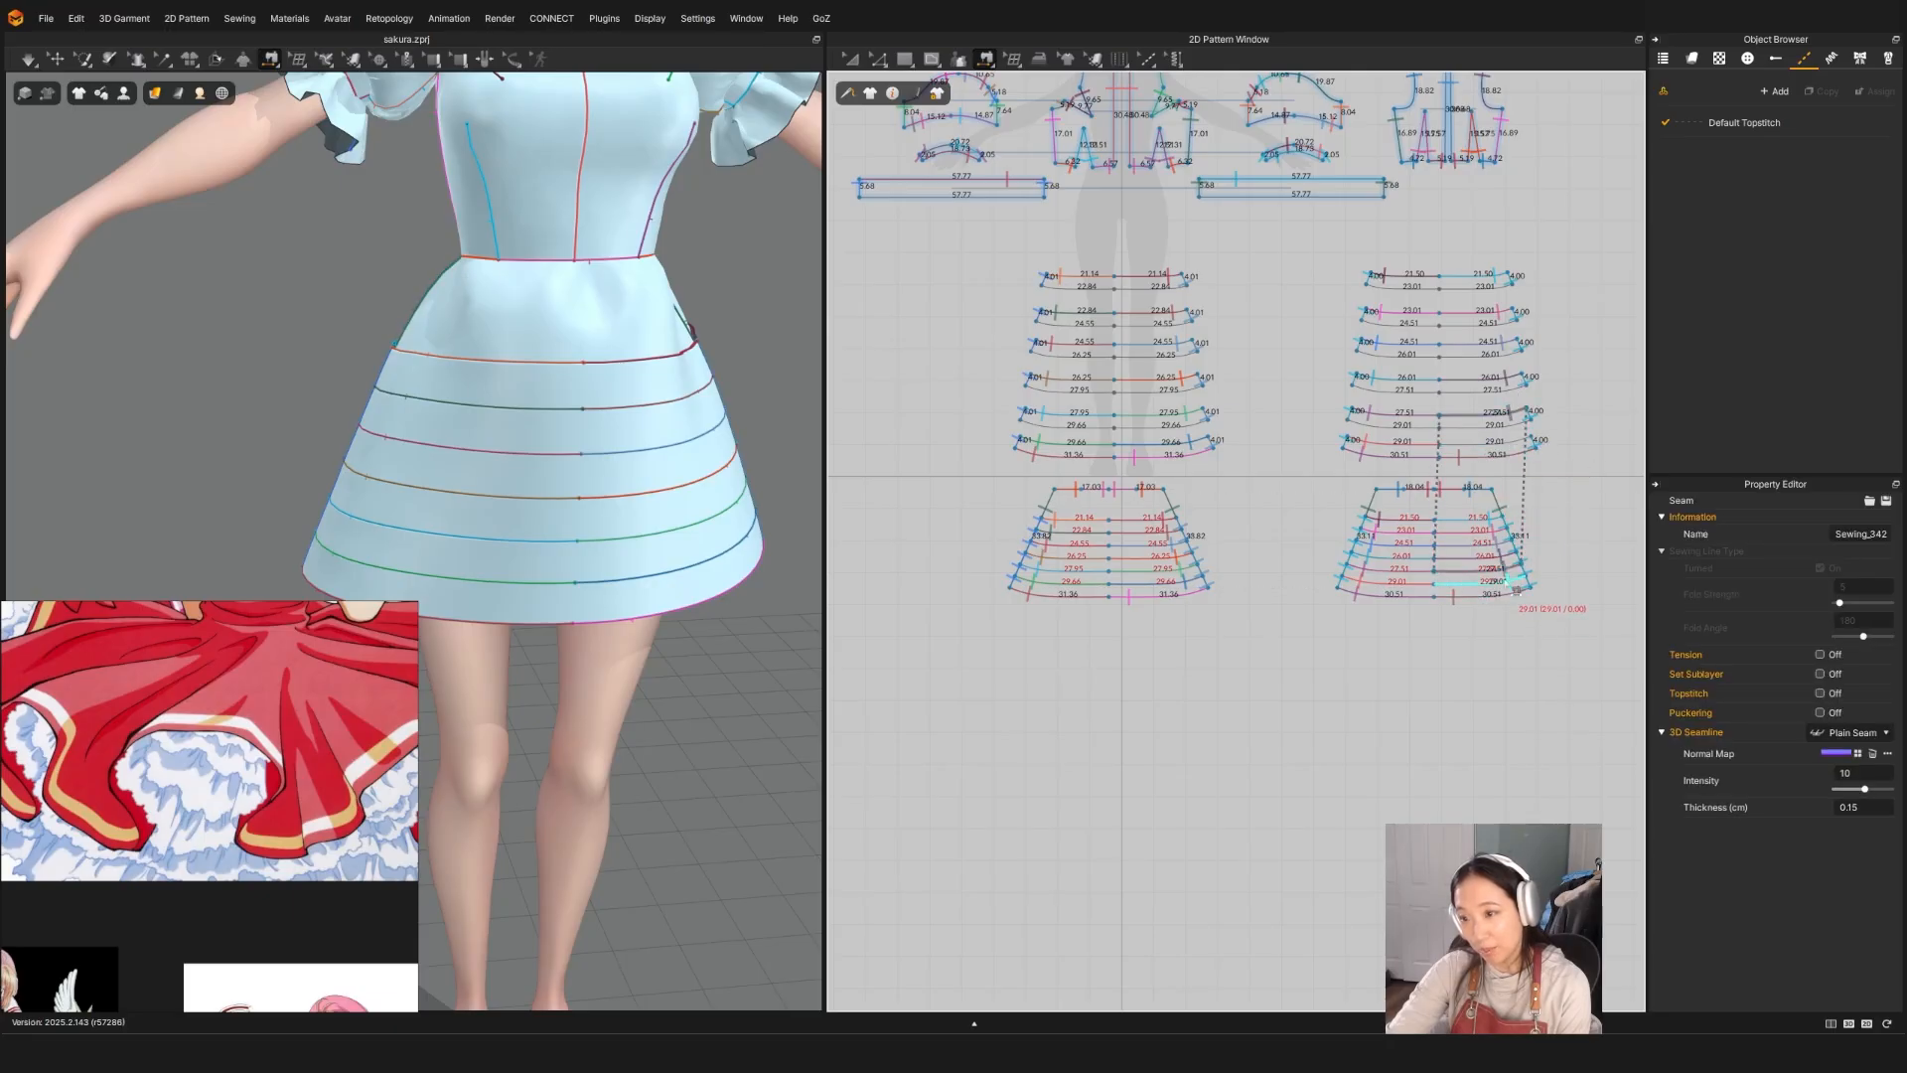
click(1500, 582)
click(1509, 453)
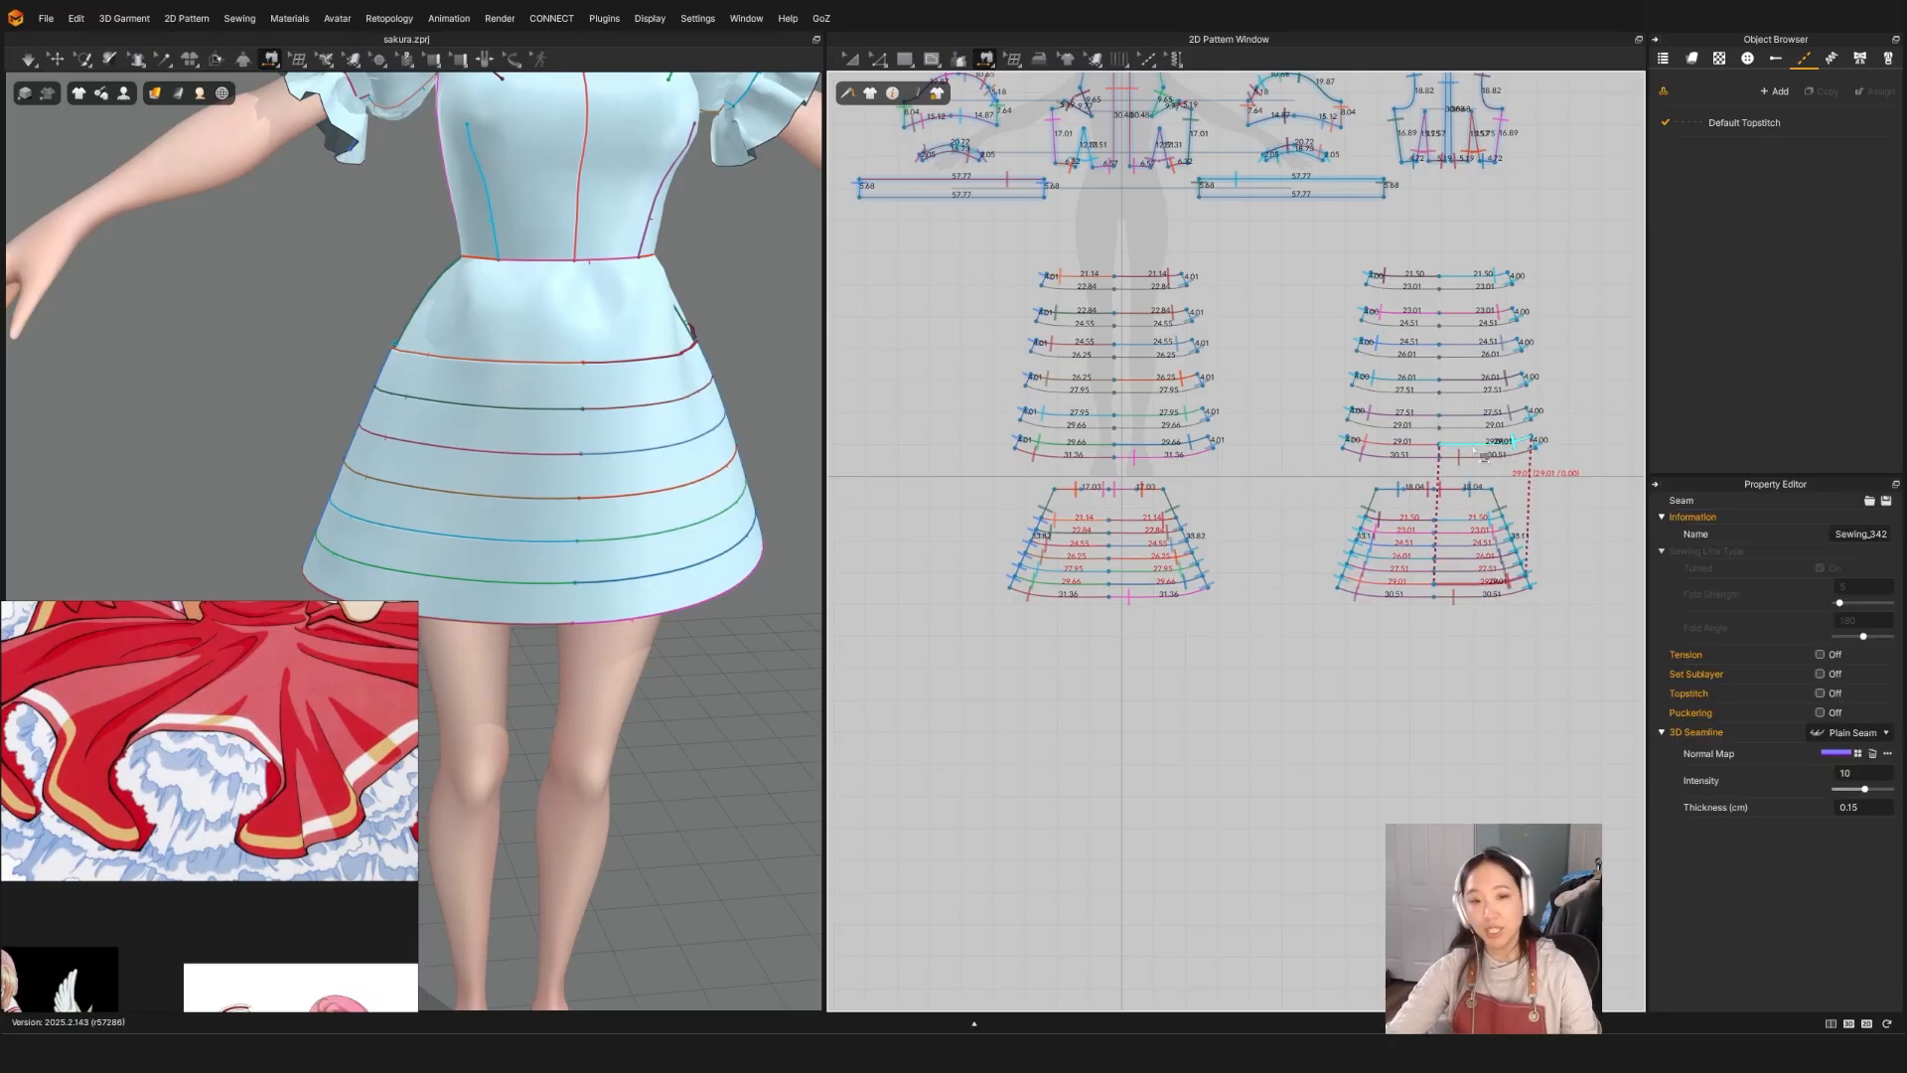
Step: Unfreeze all the front and back ruffle strips together
key(a)
drag(975, 248, 1581, 478)
scroll(483, 396, down, 2)
right_drag(650, 473, 523, 477)
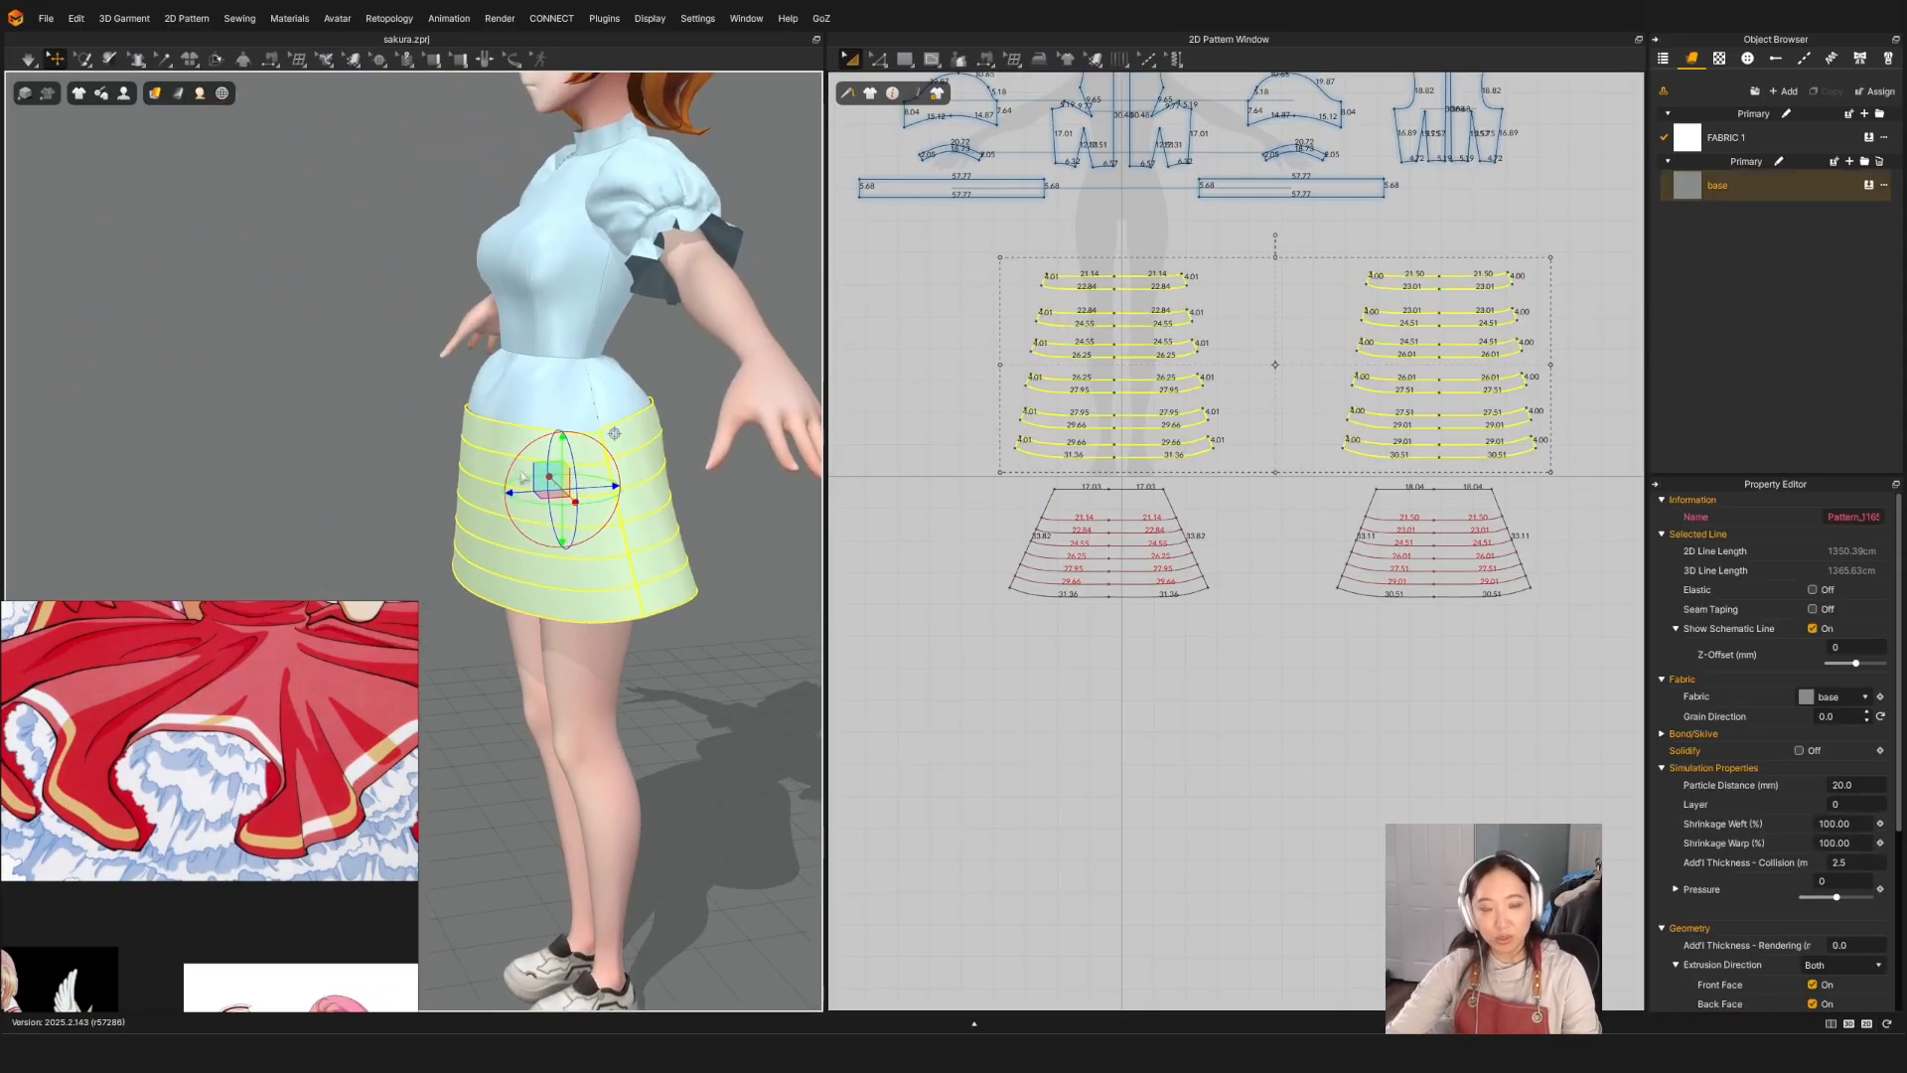
key(ctrl+k)
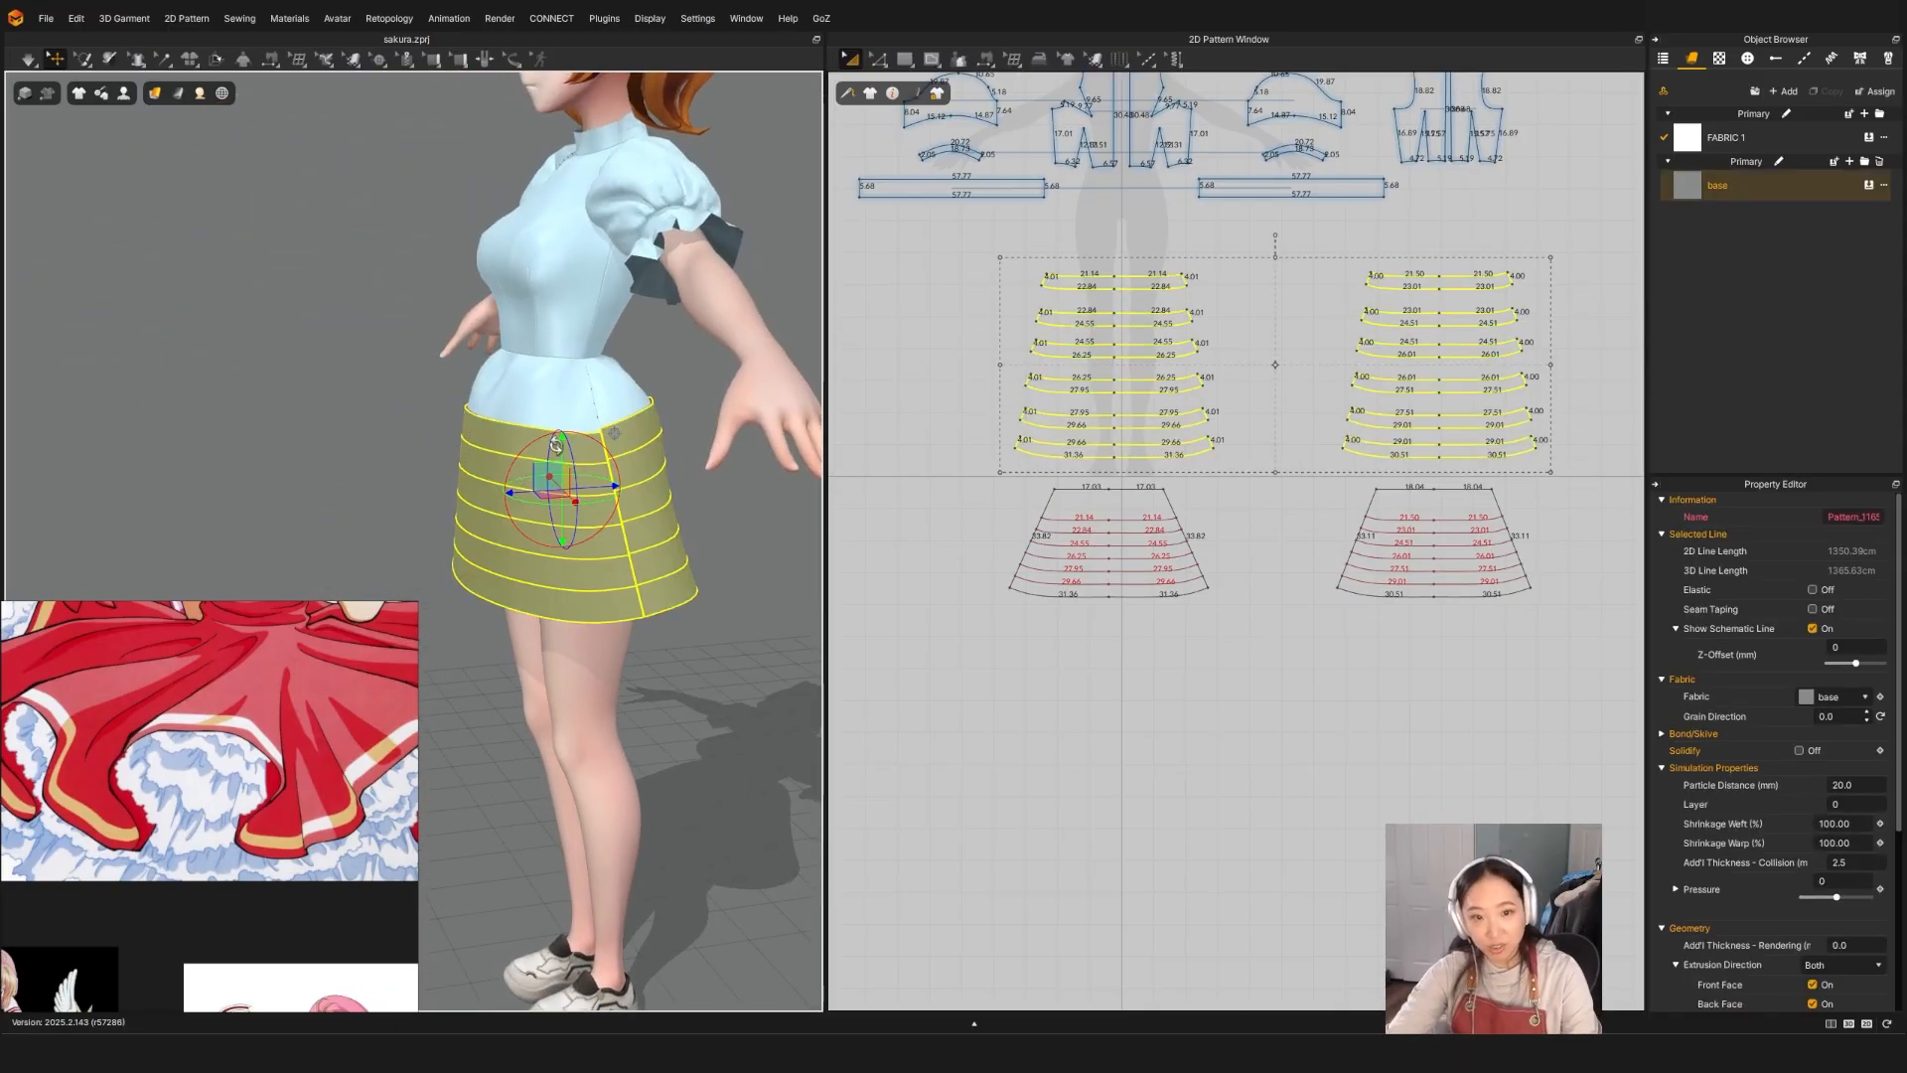
Step: Delete the seams that join the short side edges of all front and back strips to the base skirt's side edges
scroll(556, 445, up, 2)
right_drag(704, 474, 622, 531)
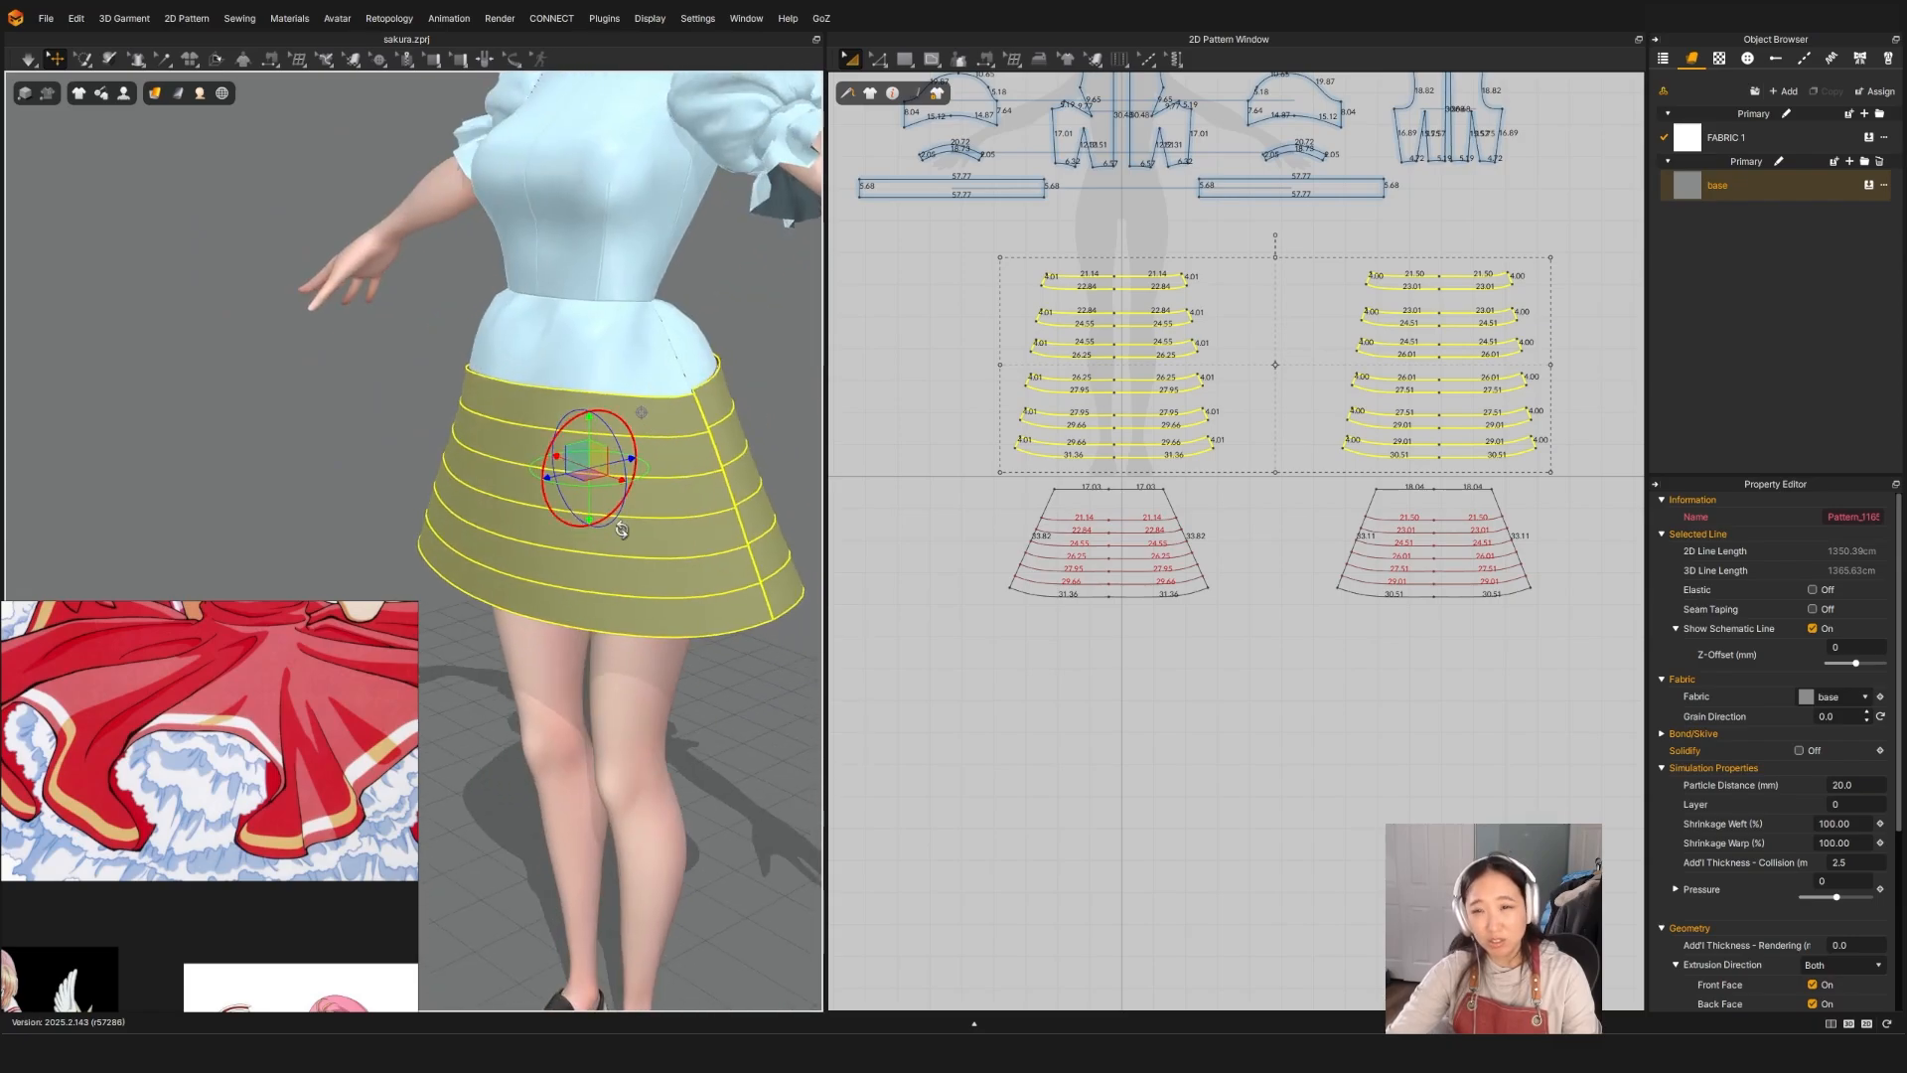
key(b)
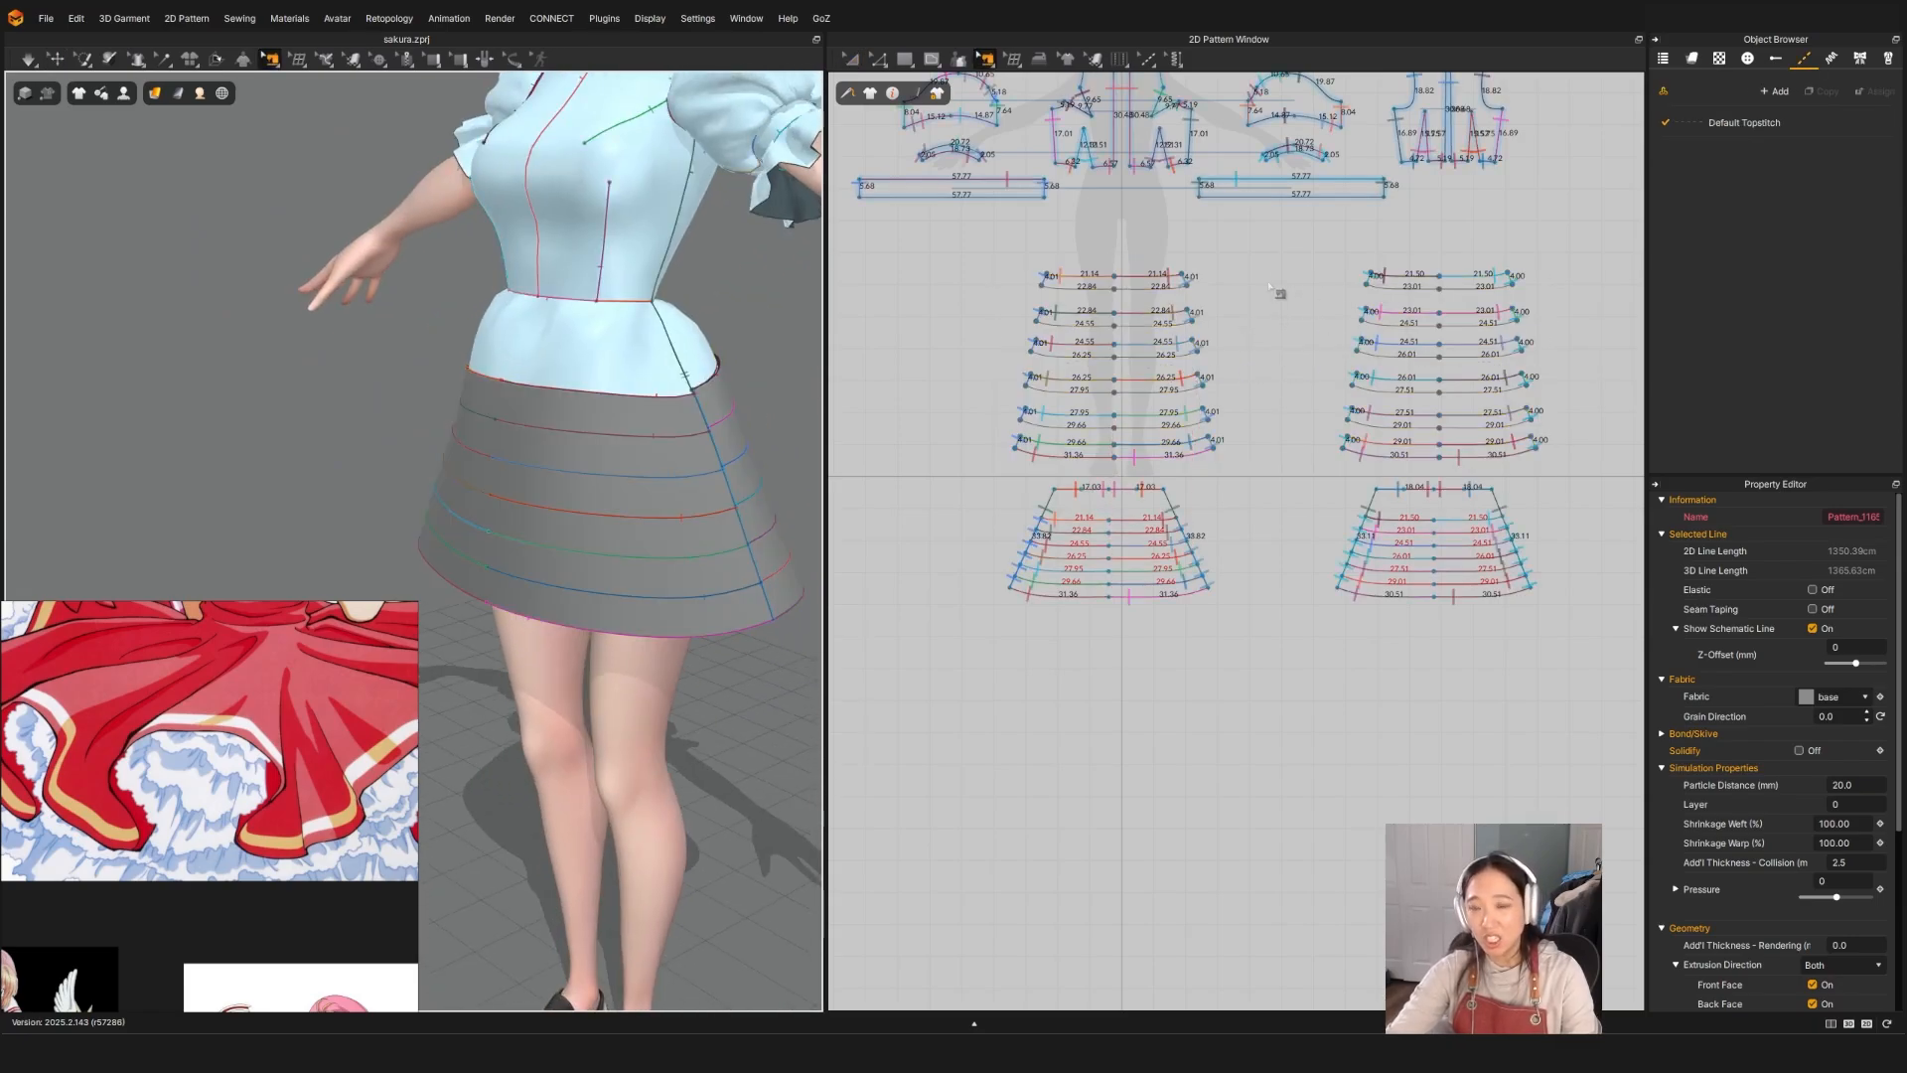
click(1186, 282)
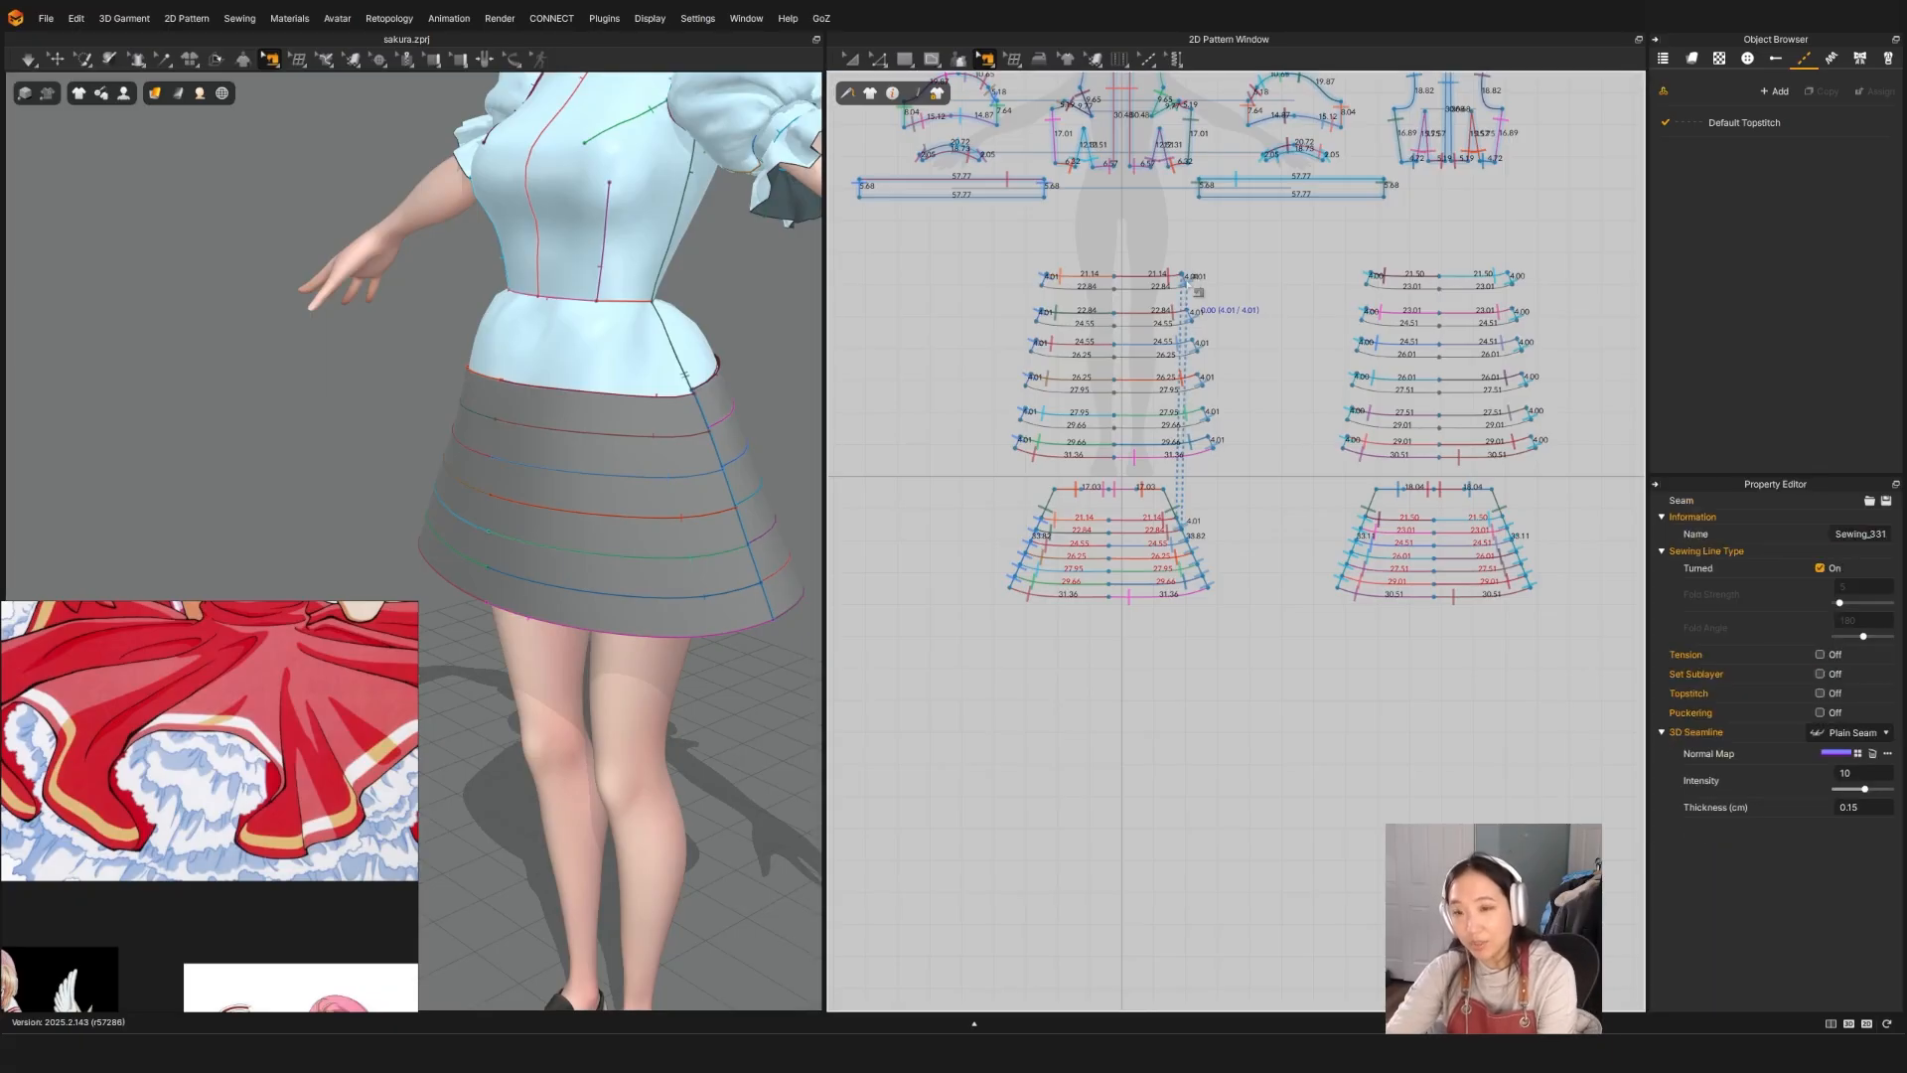
drag(1269, 475, 1176, 254)
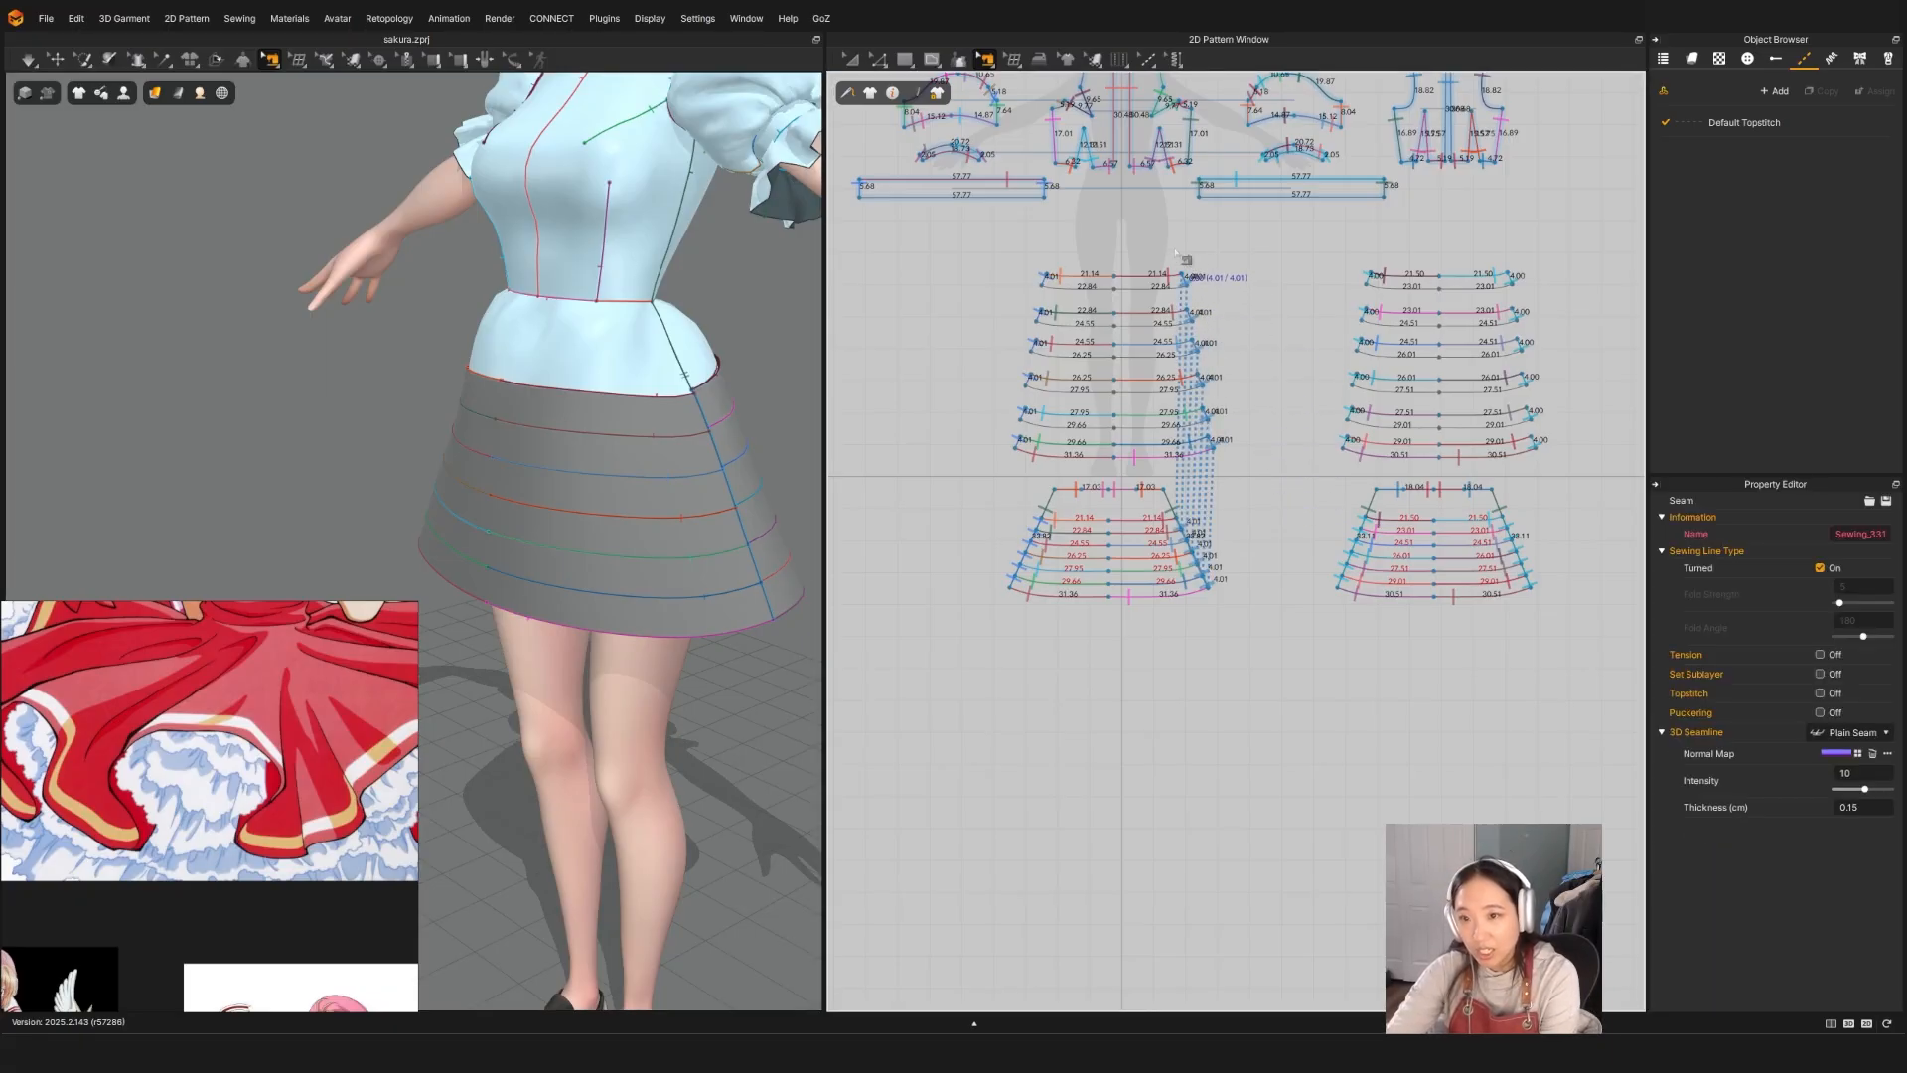
drag(953, 217, 1063, 601)
click(1317, 400)
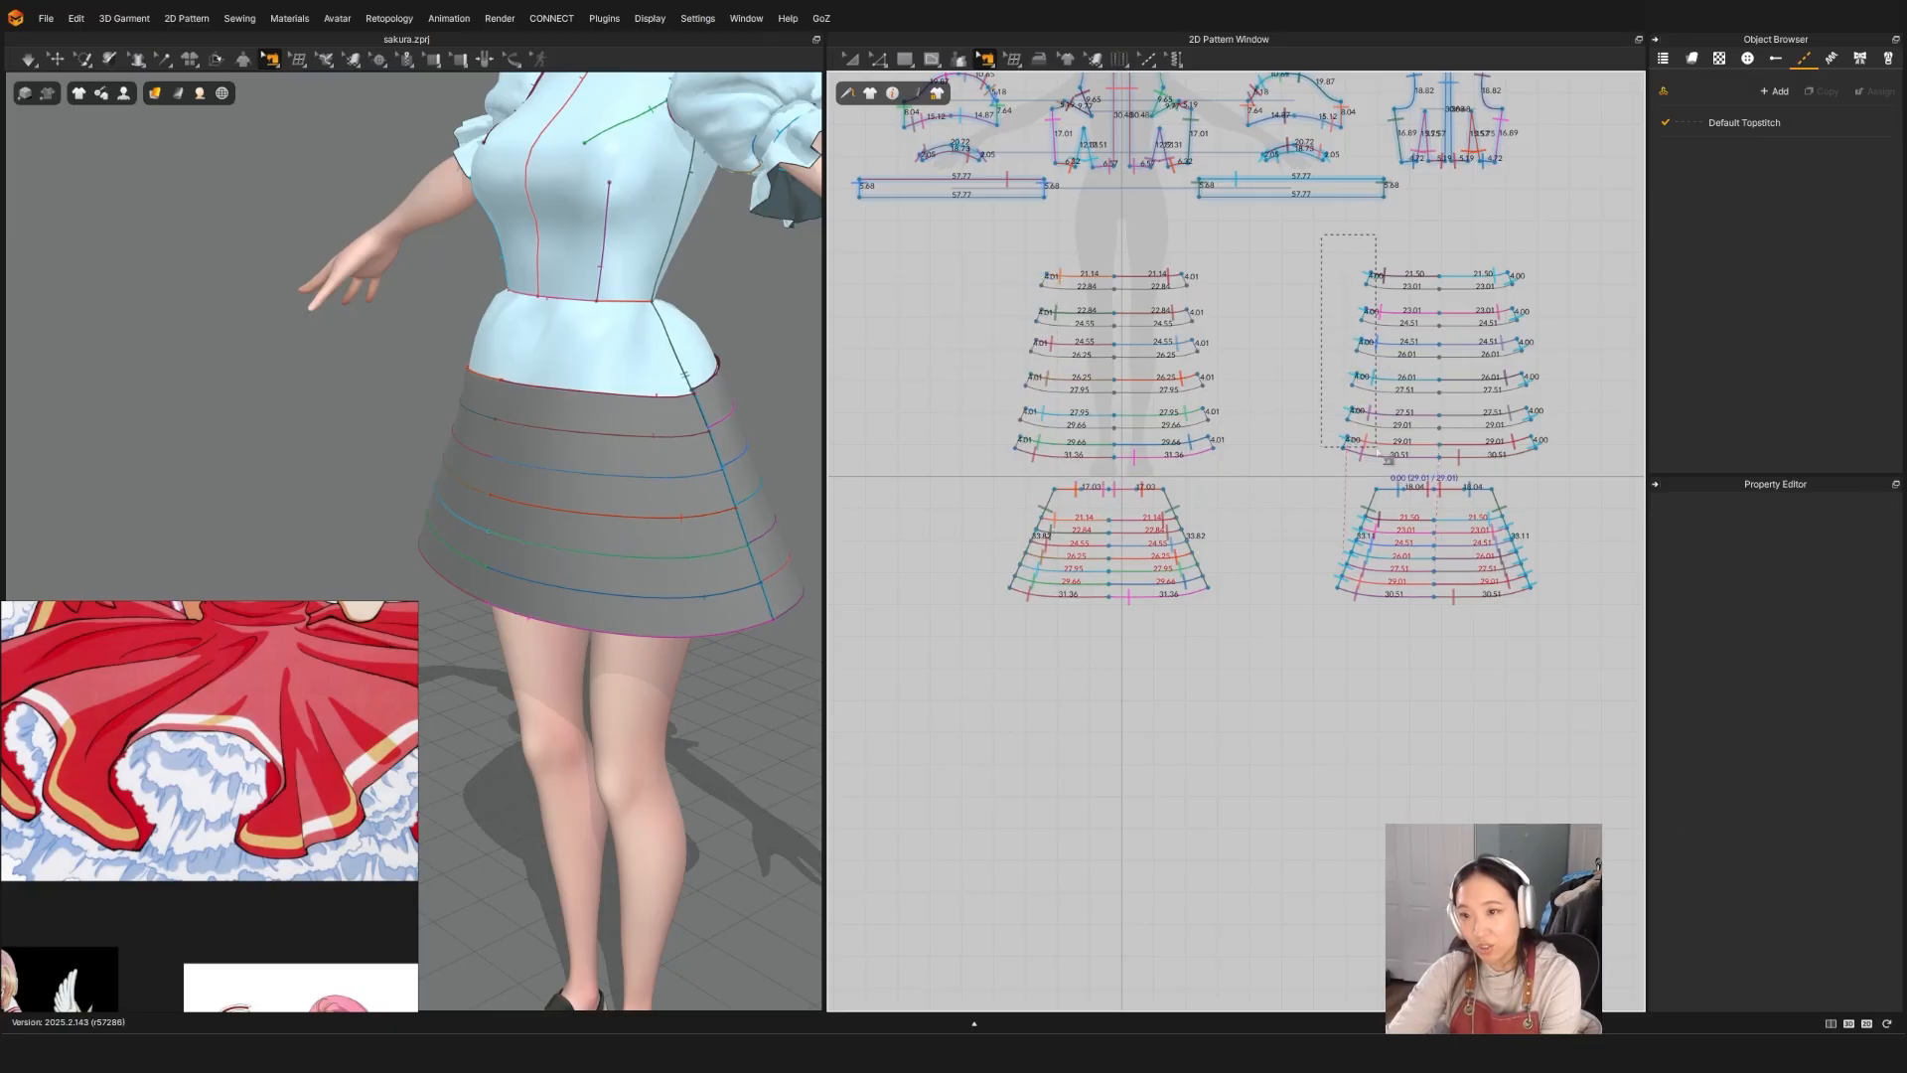
drag(1505, 249, 1505, 252)
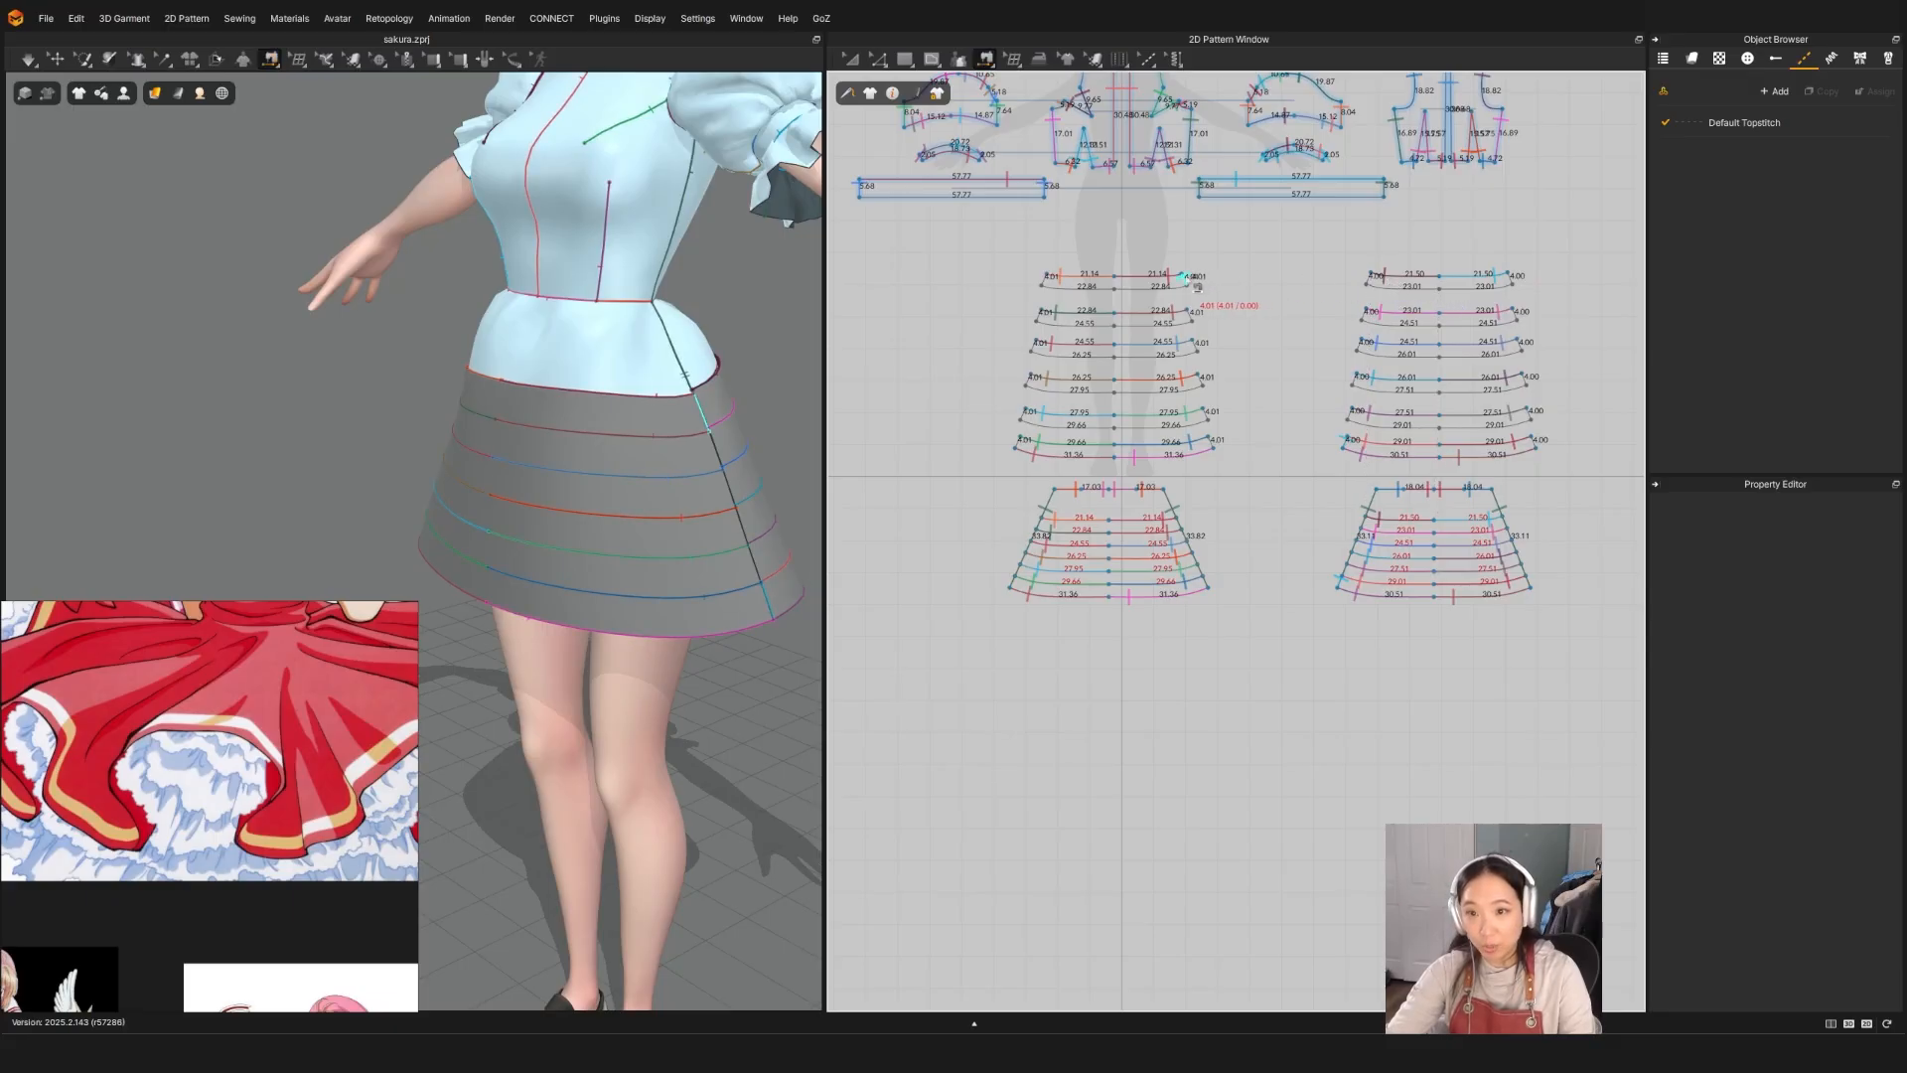
Step: Try sewing the top front strip's side edge to the top back strip's adjoining side edge, and undo that seam
click(1373, 279)
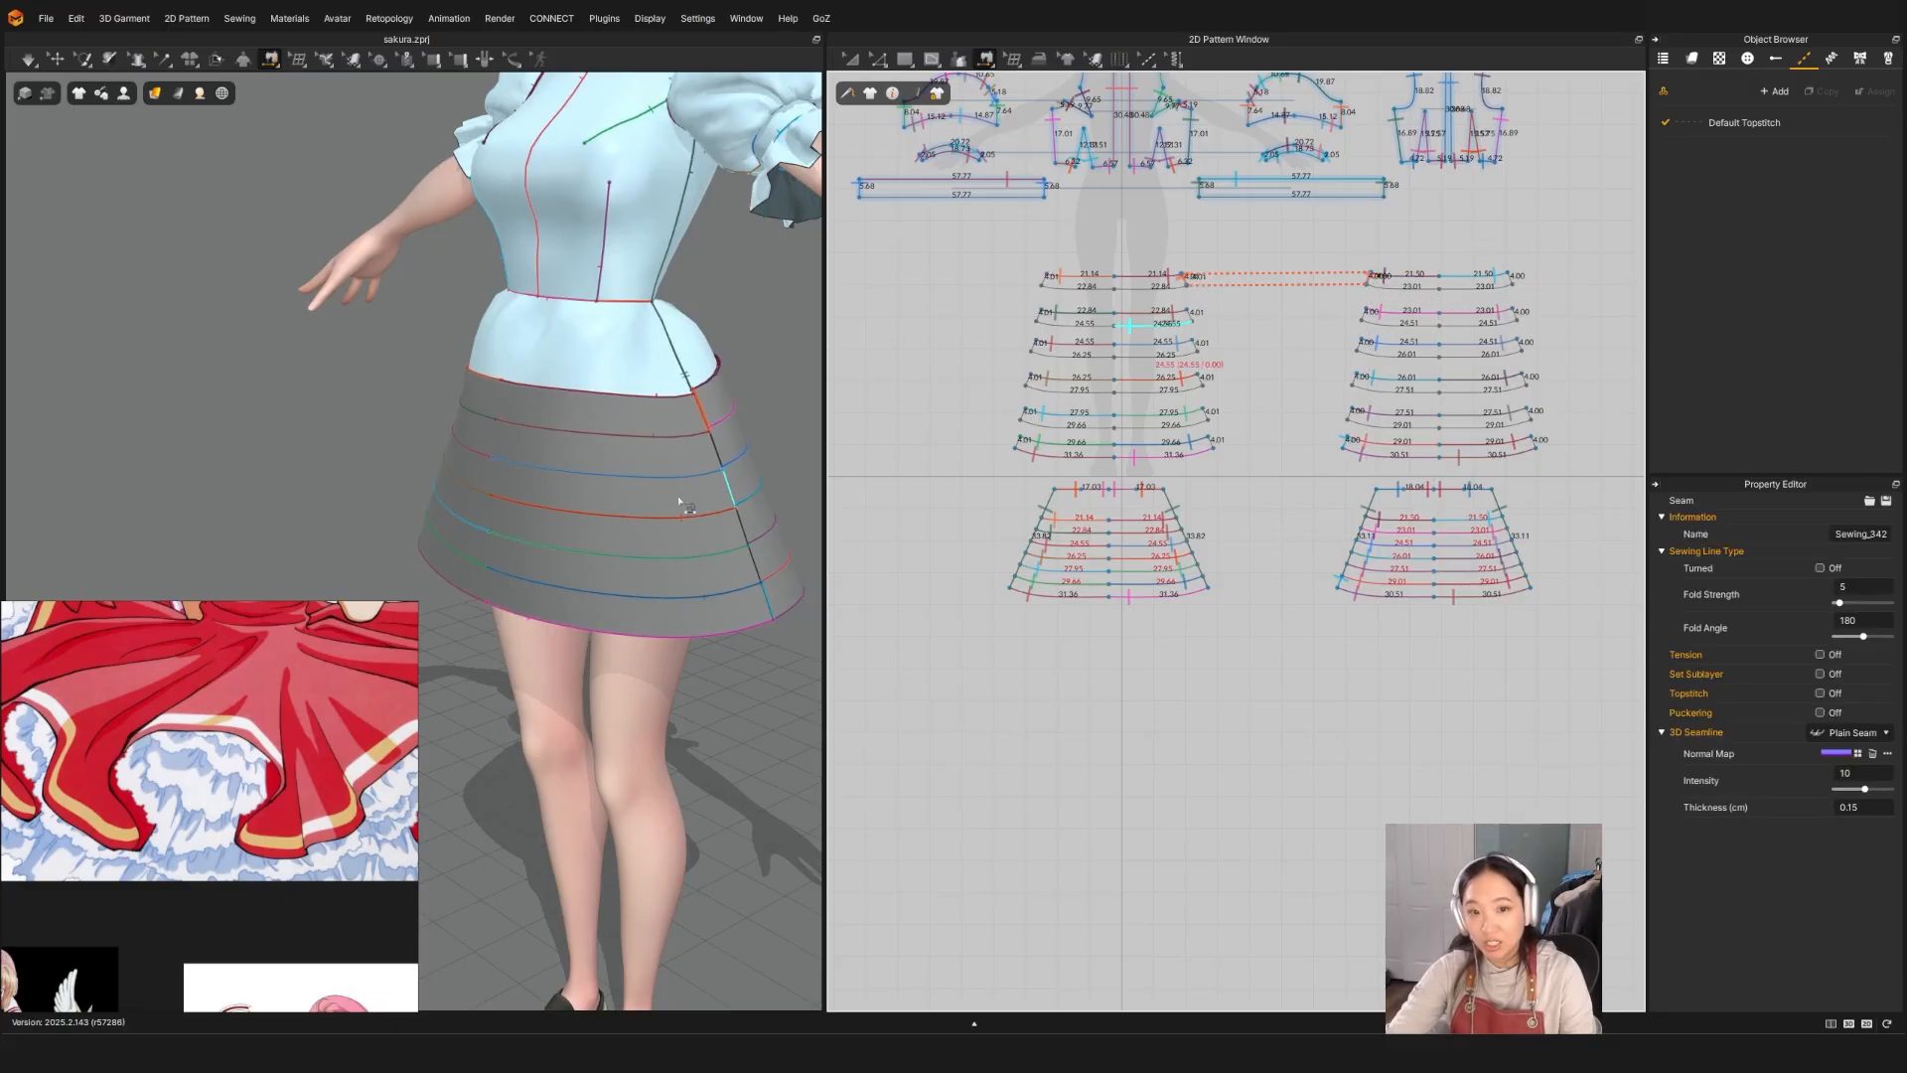
right_drag(720, 507, 646, 535)
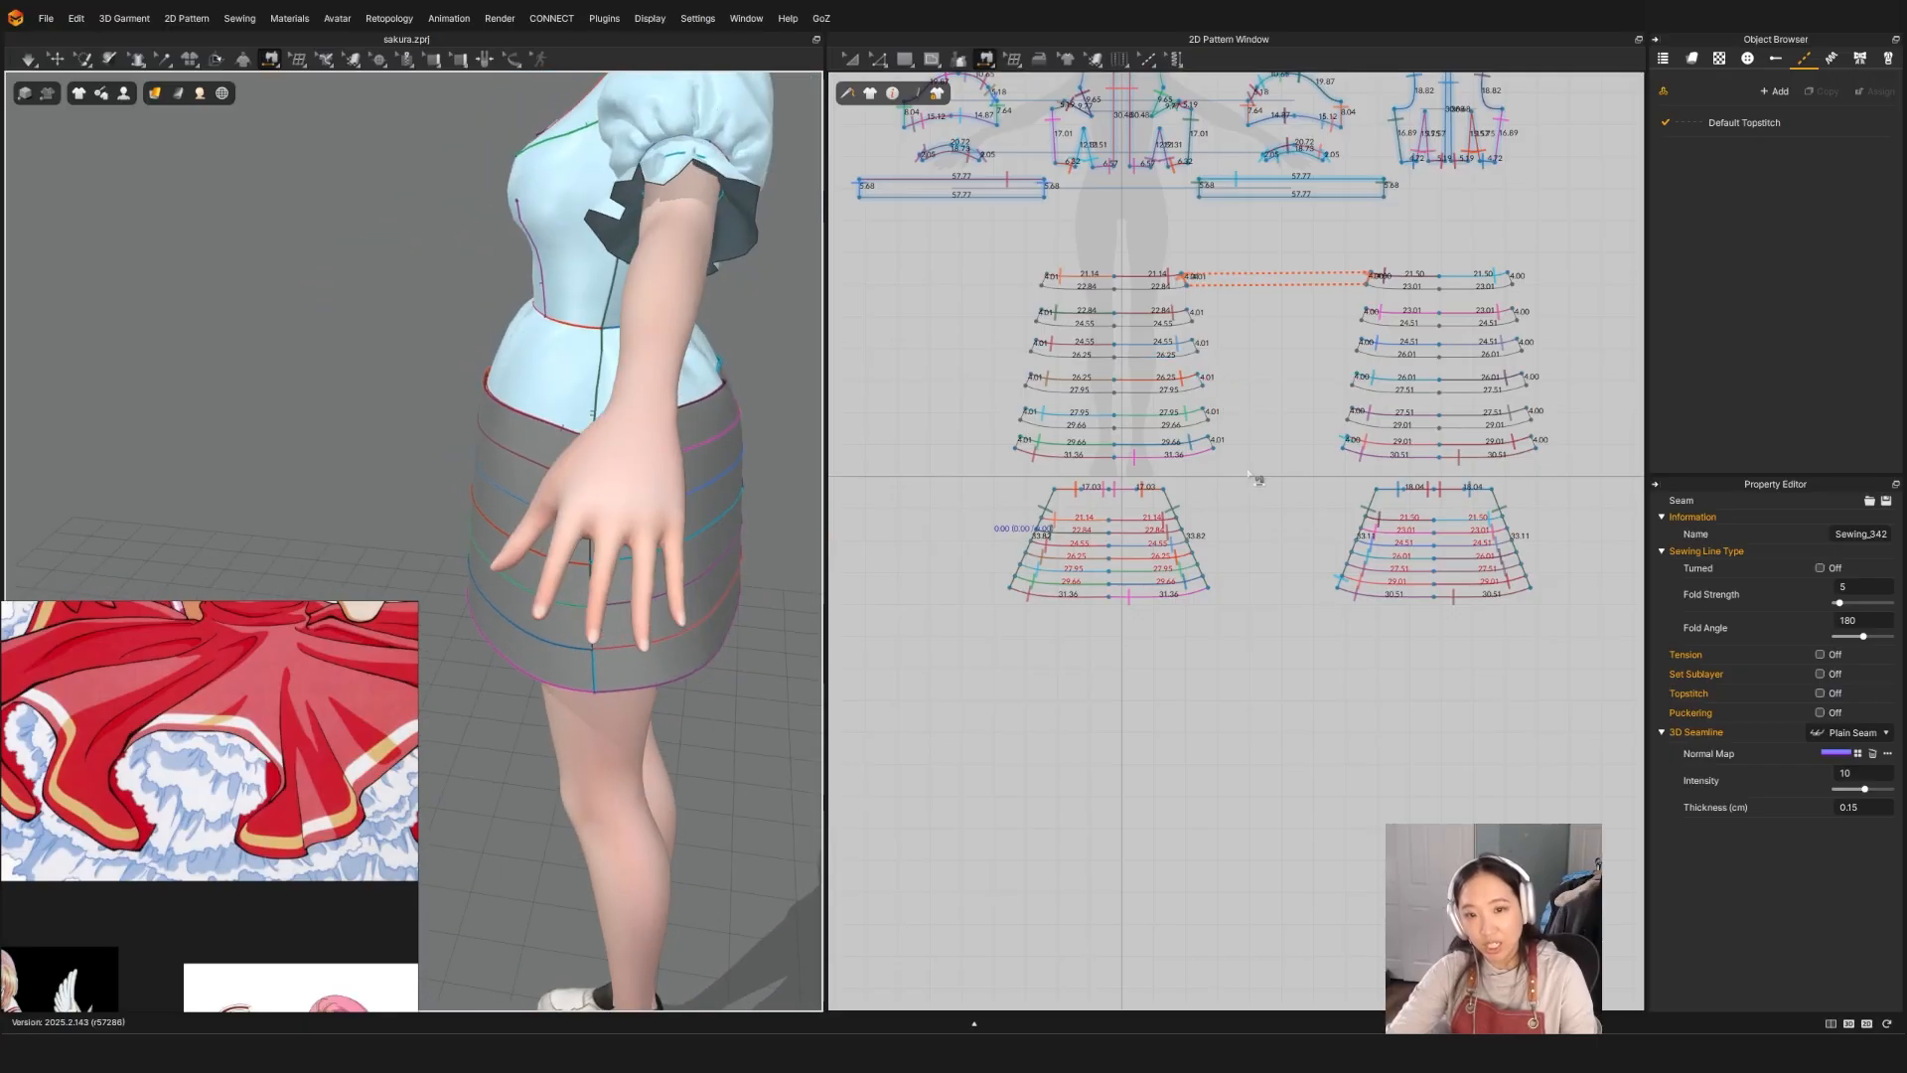
key(ctrl+z)
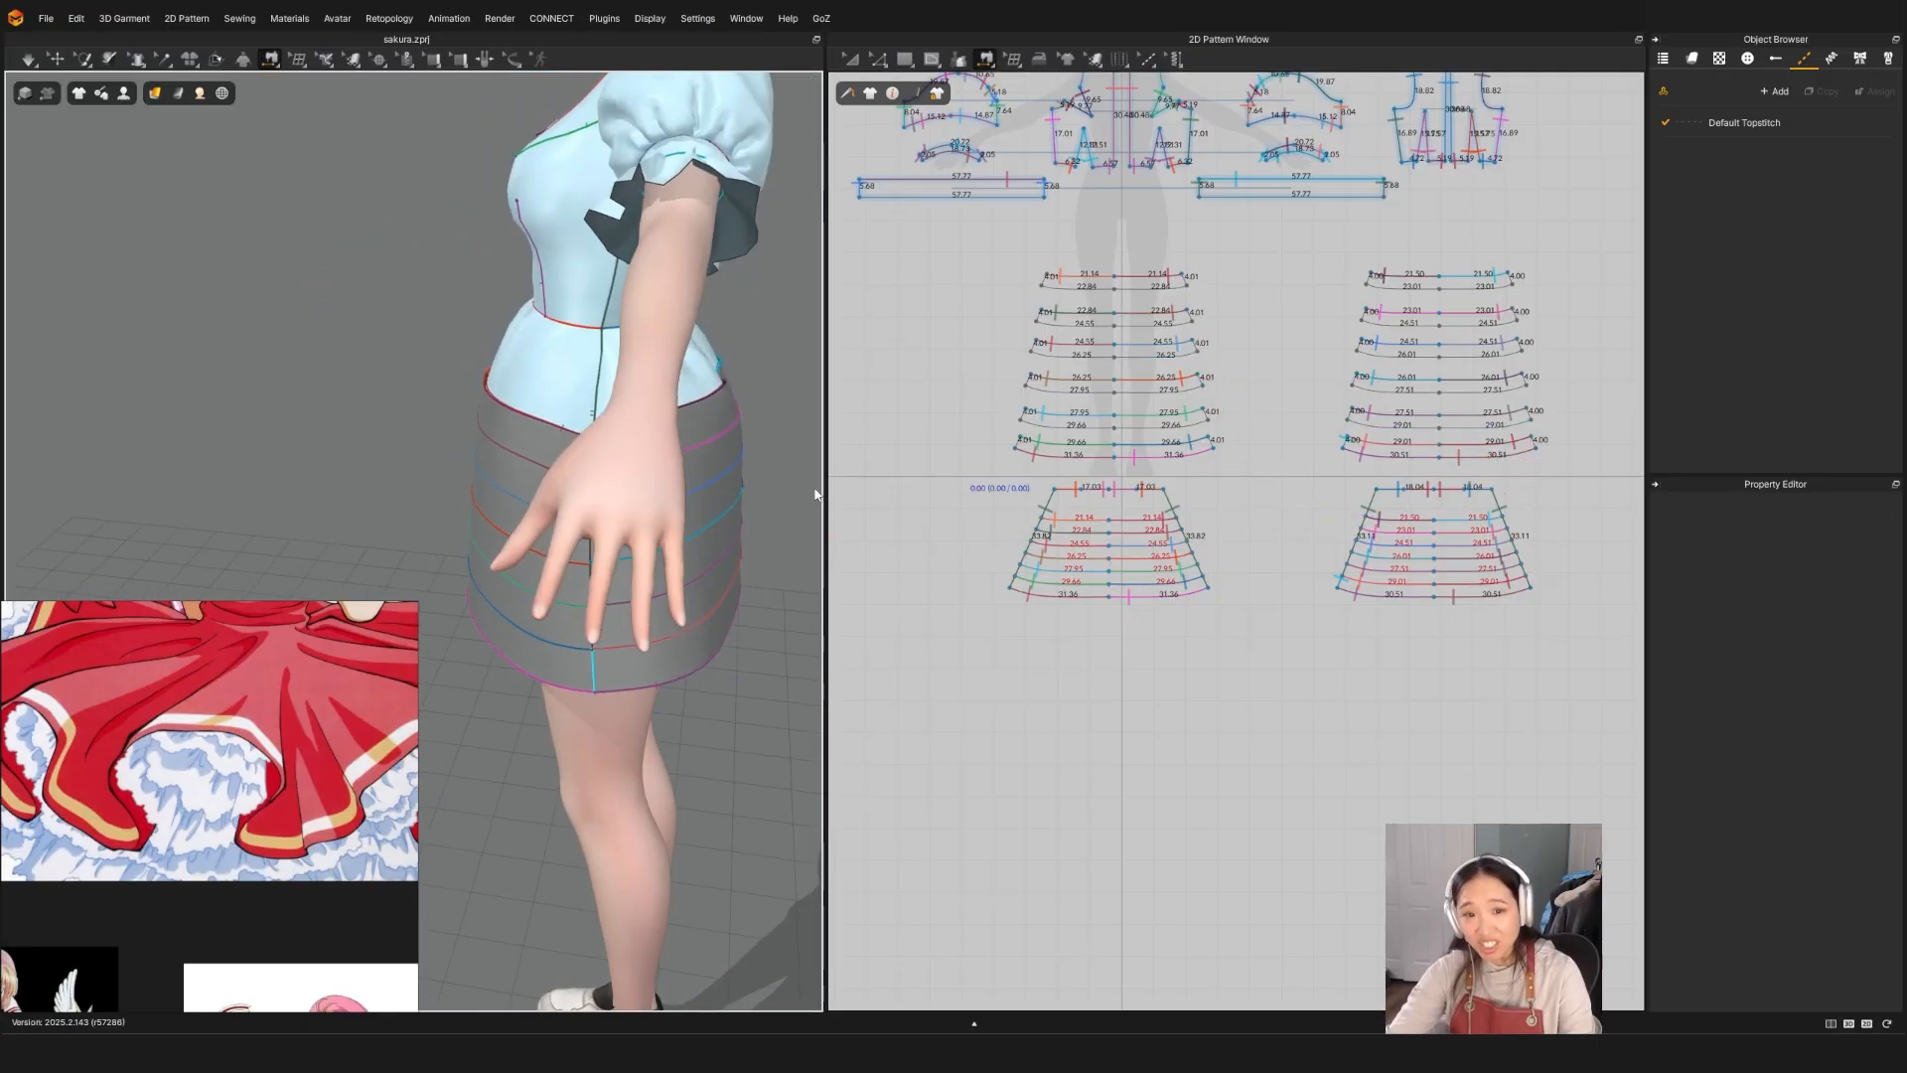
Step: Delete all six back ruffle strips
key(a)
drag(1290, 241, 1501, 340)
drag(1387, 287, 1608, 468)
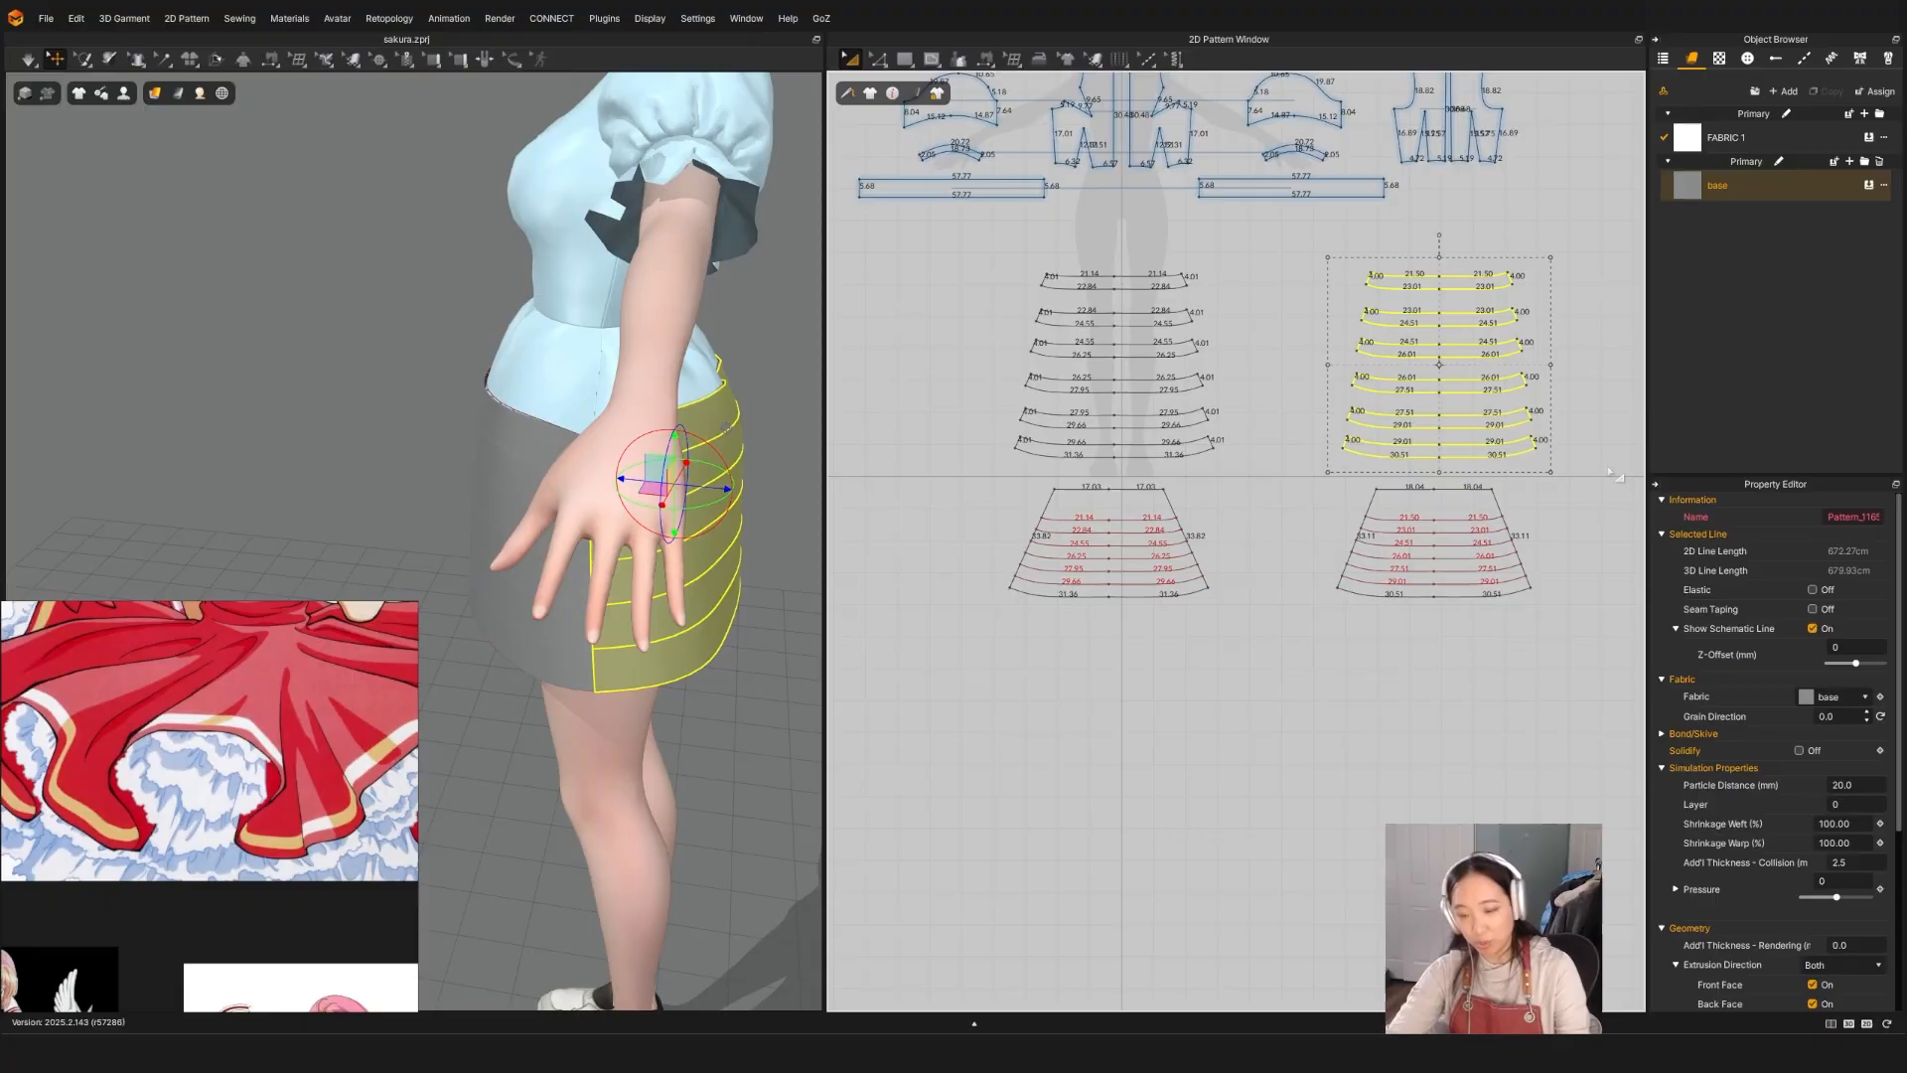
key(Delete)
Step: Deactivate the pattern and sewing of the six front strips and hide them on the avatar
scroll(687, 537, up, 2)
right_drag(687, 537, 753, 473)
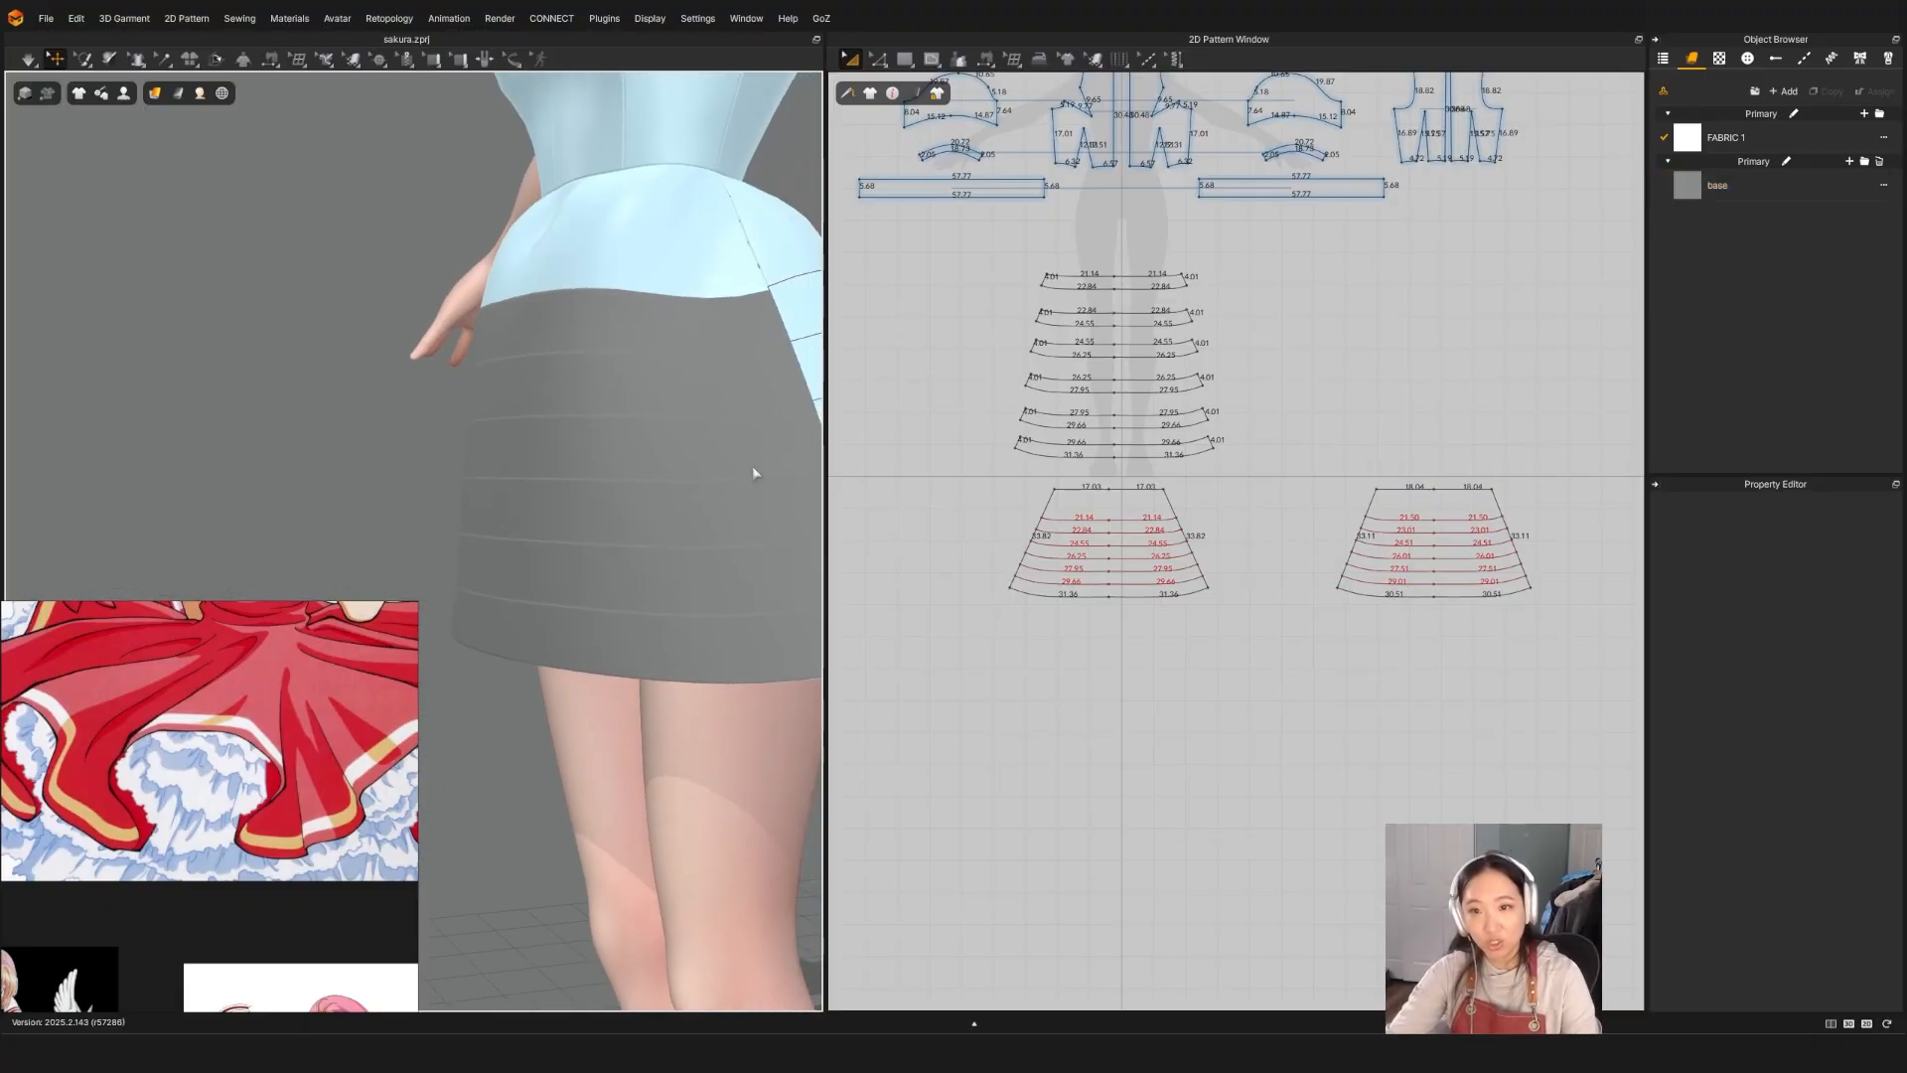
drag(994, 238, 1272, 467)
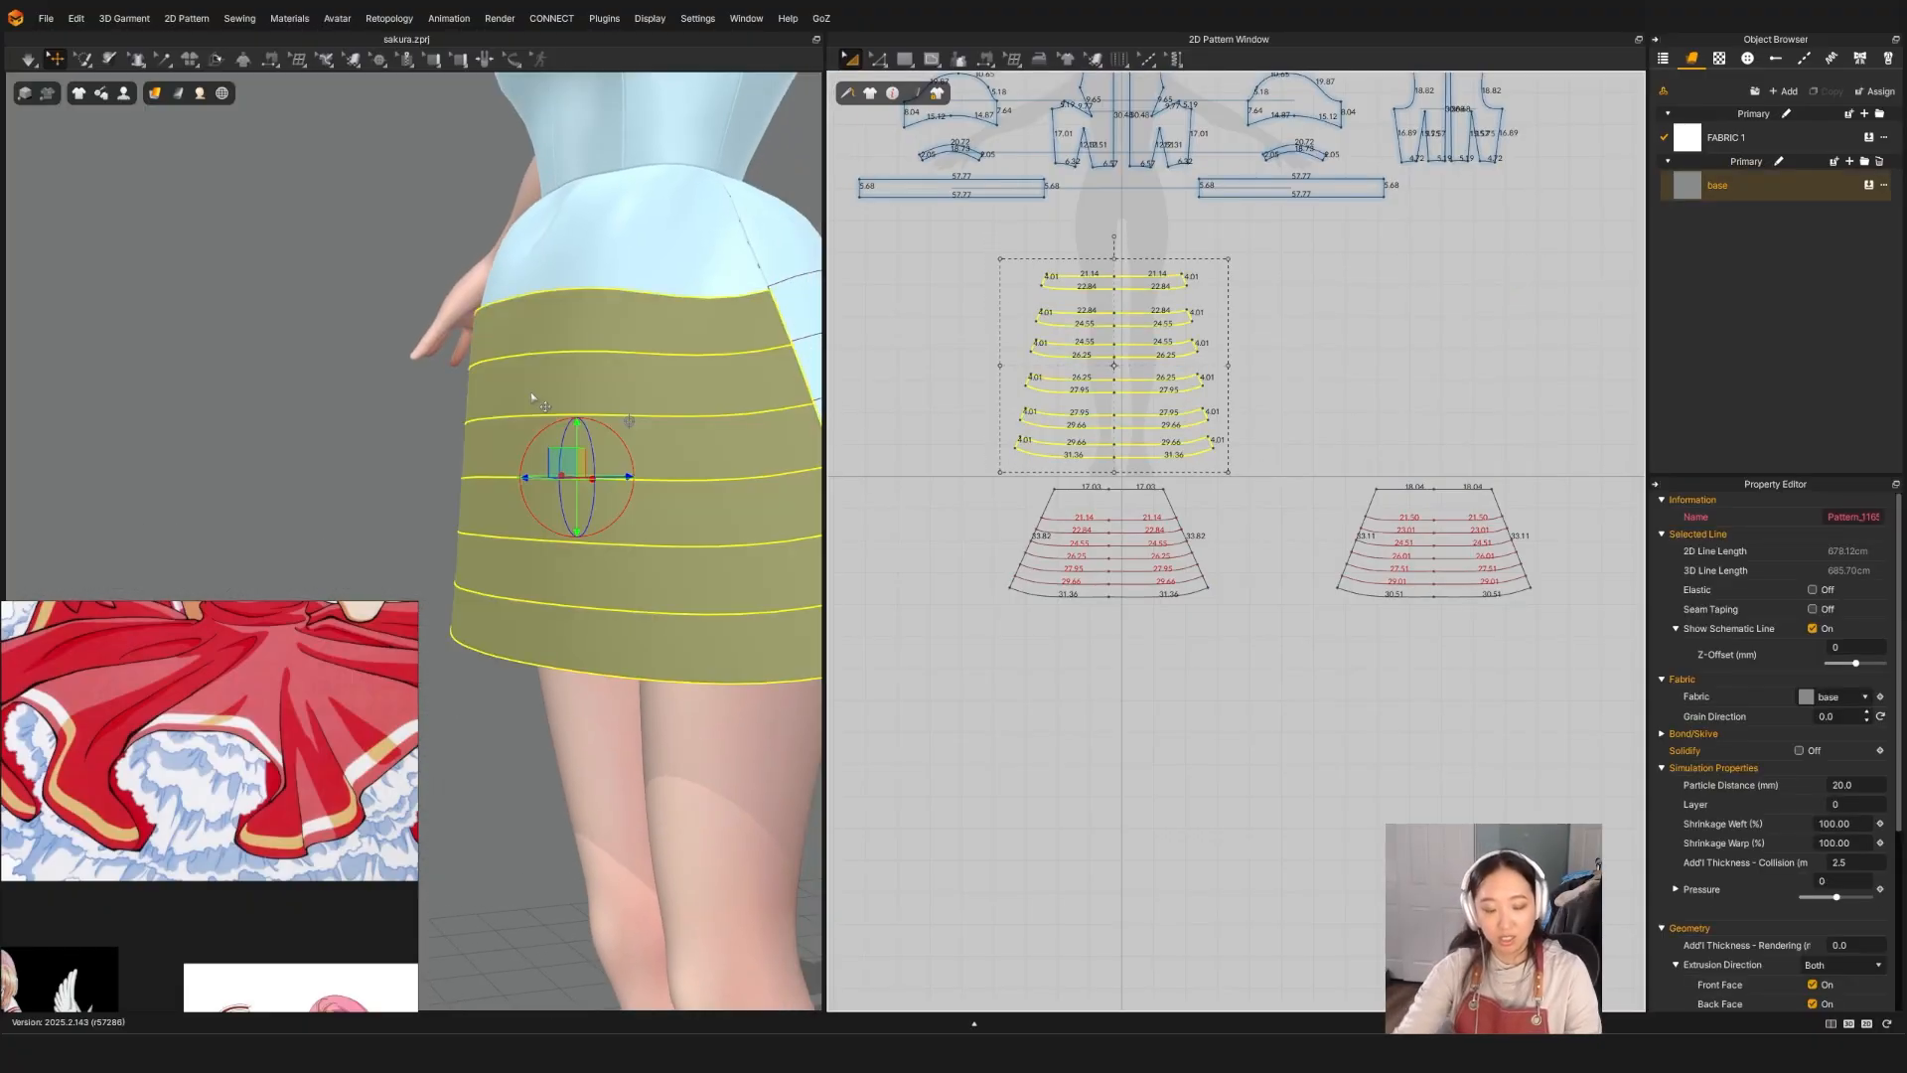
right_click(547, 398)
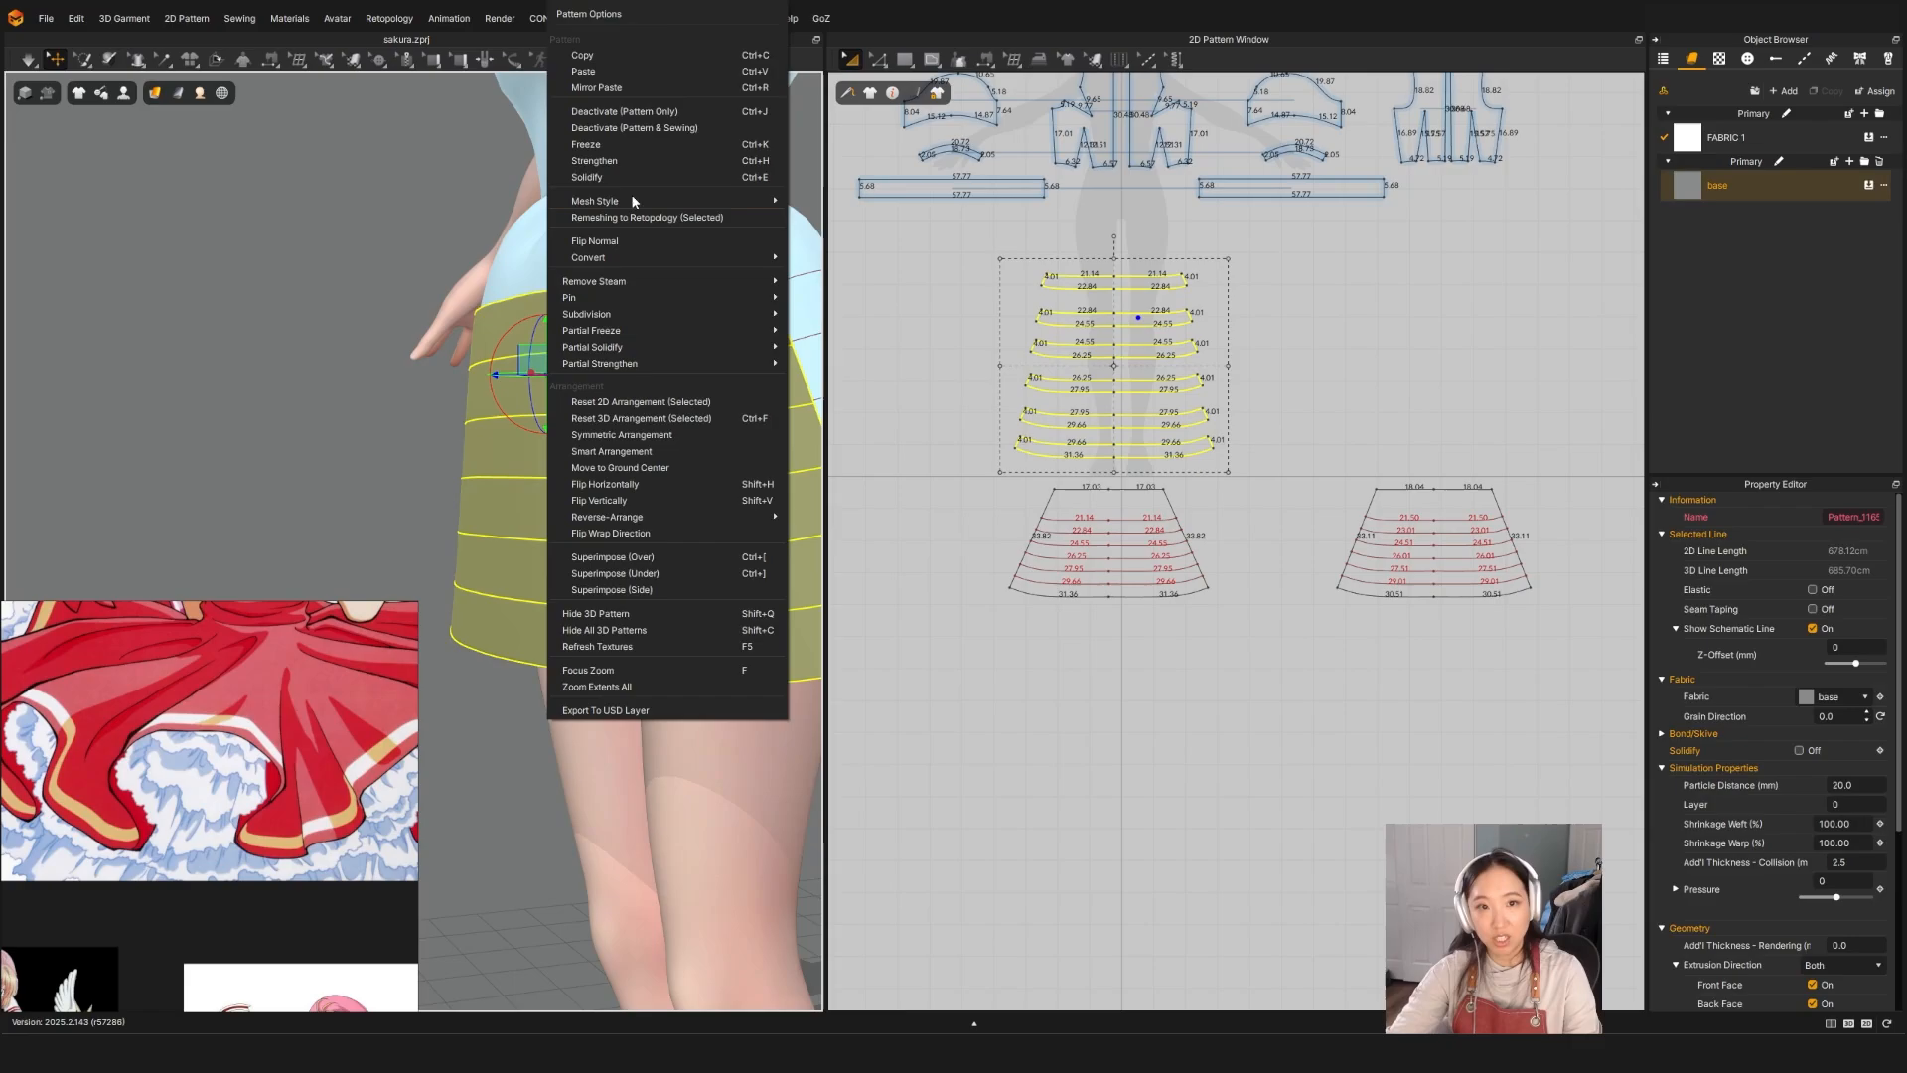
click(625, 132)
key(shift+q)
Step: Move the left end of the back base skirt's first internal line slightly down the side edge to meet the front's line
right_drag(614, 432, 596, 390)
scroll(1436, 677, up, 6)
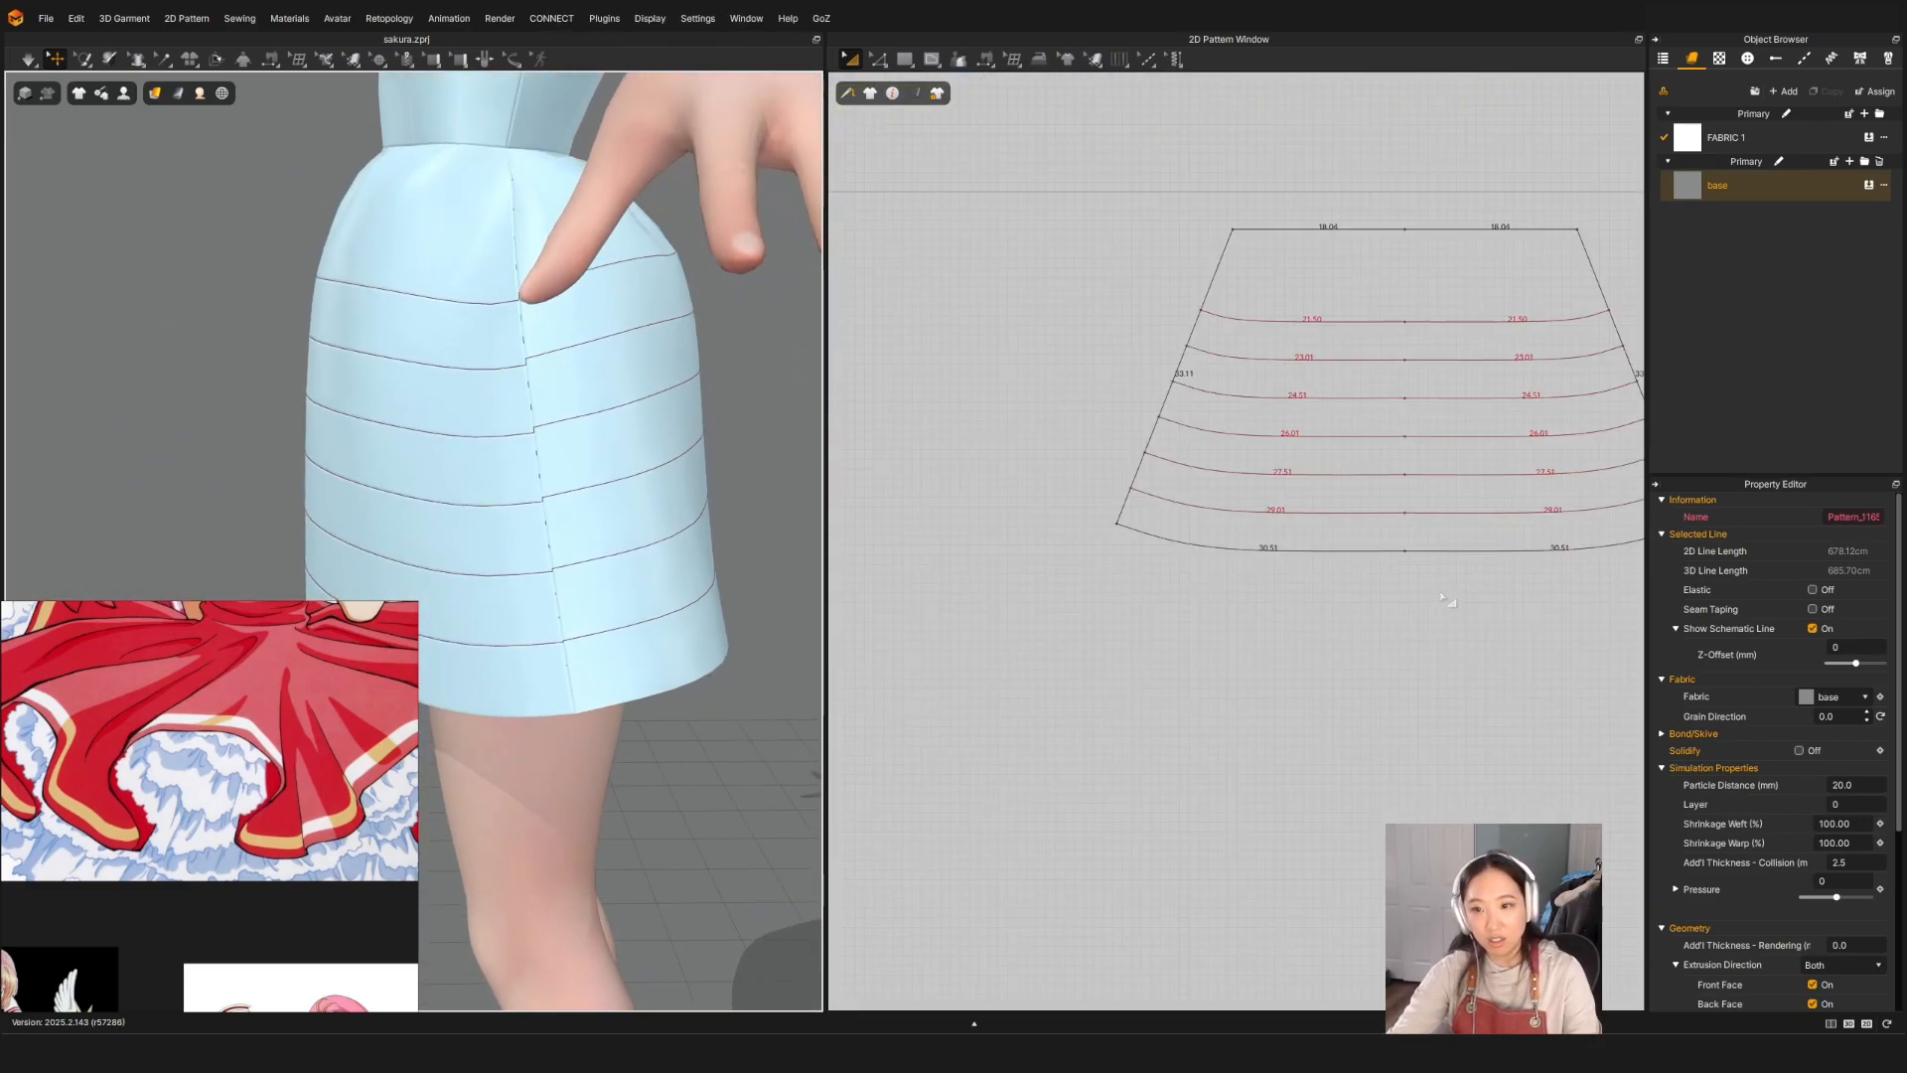
key(z)
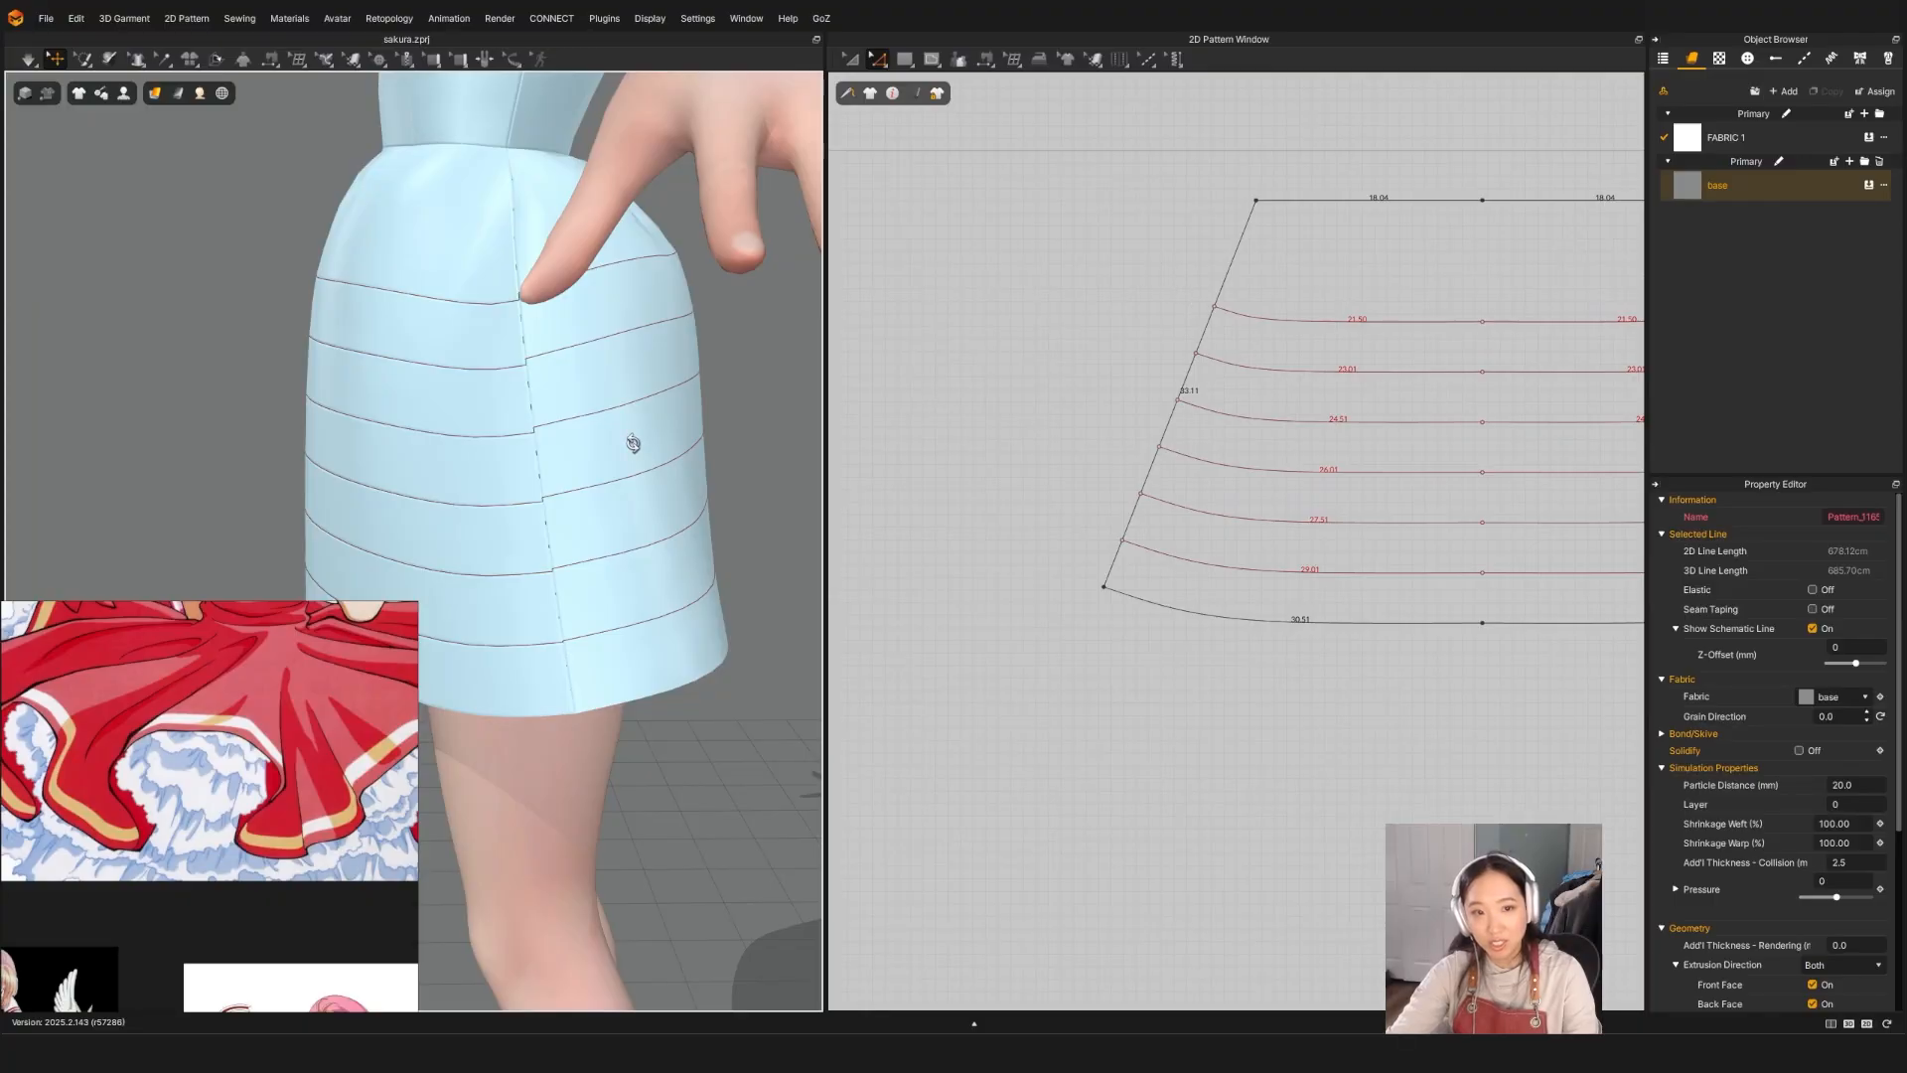
right_drag(633, 443, 630, 435)
scroll(1185, 464, up, 2)
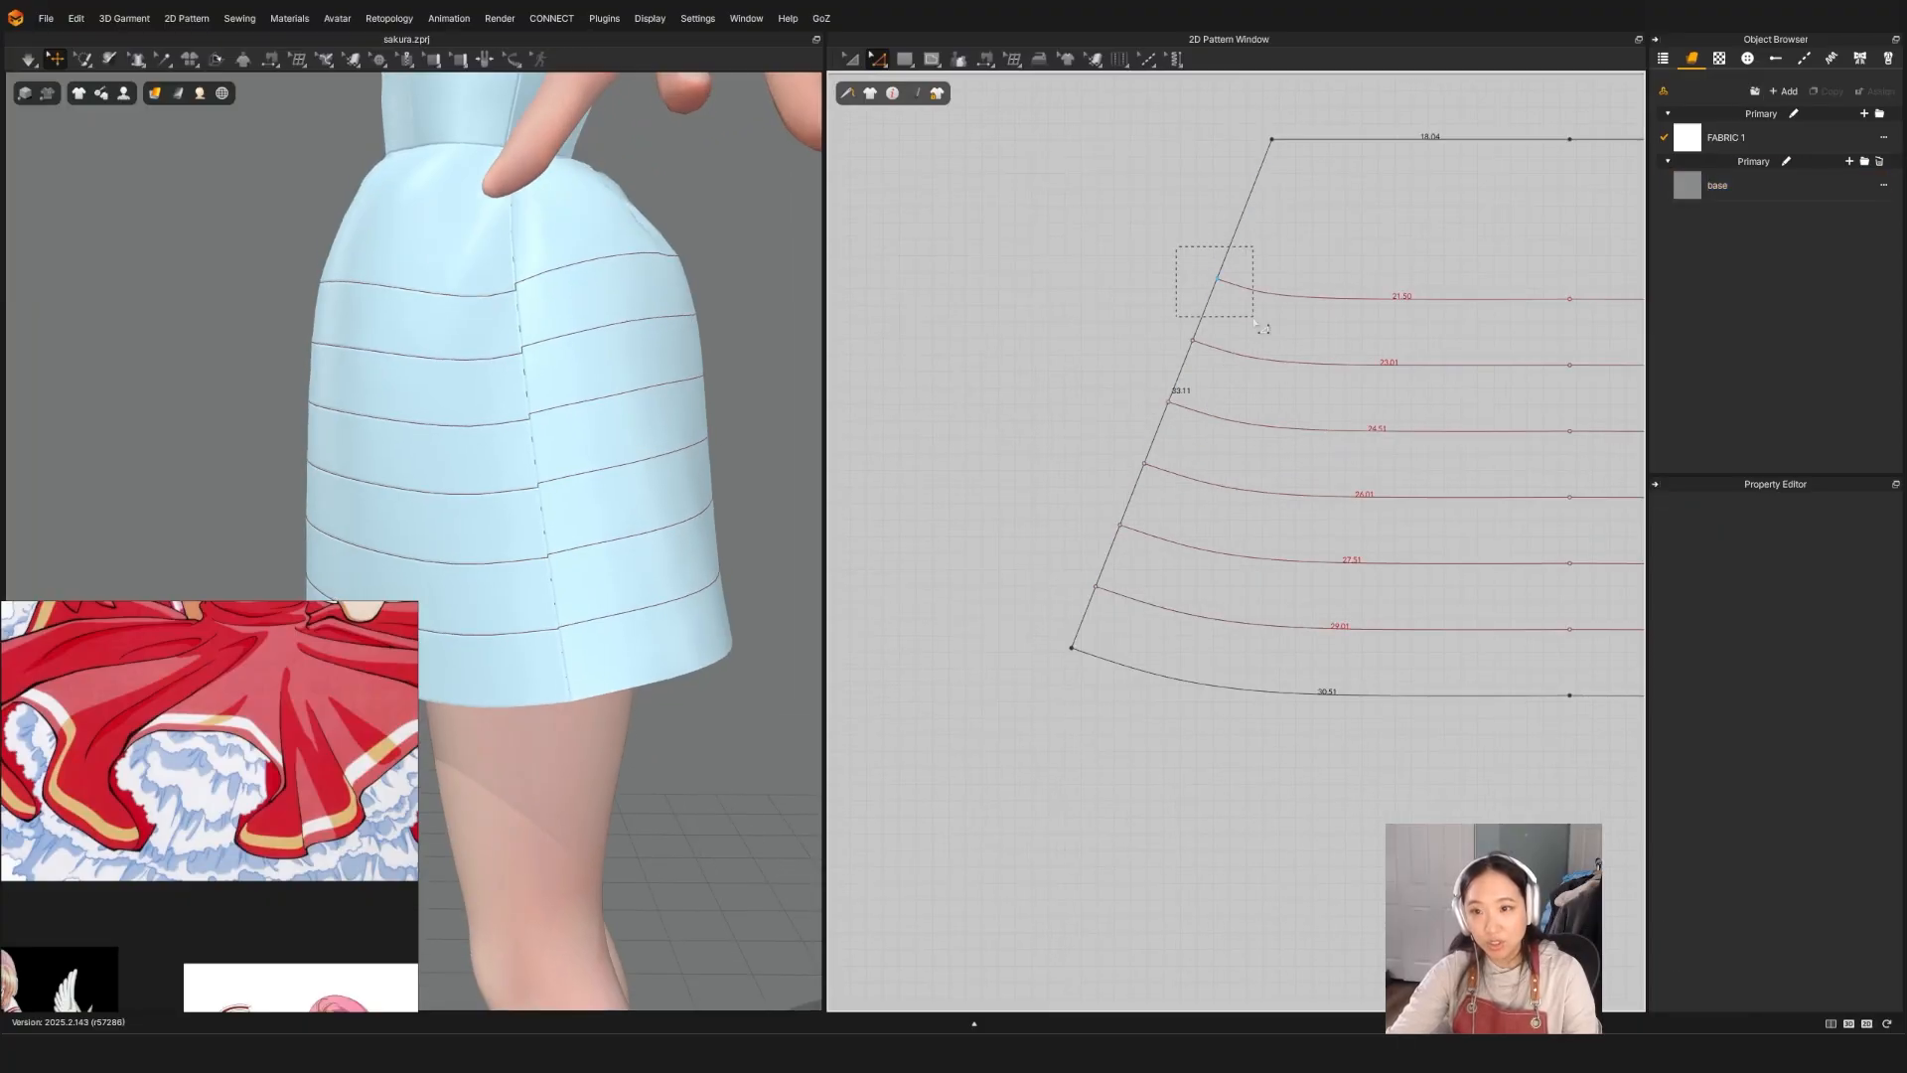
click(1218, 281)
drag(1229, 290, 1224, 296)
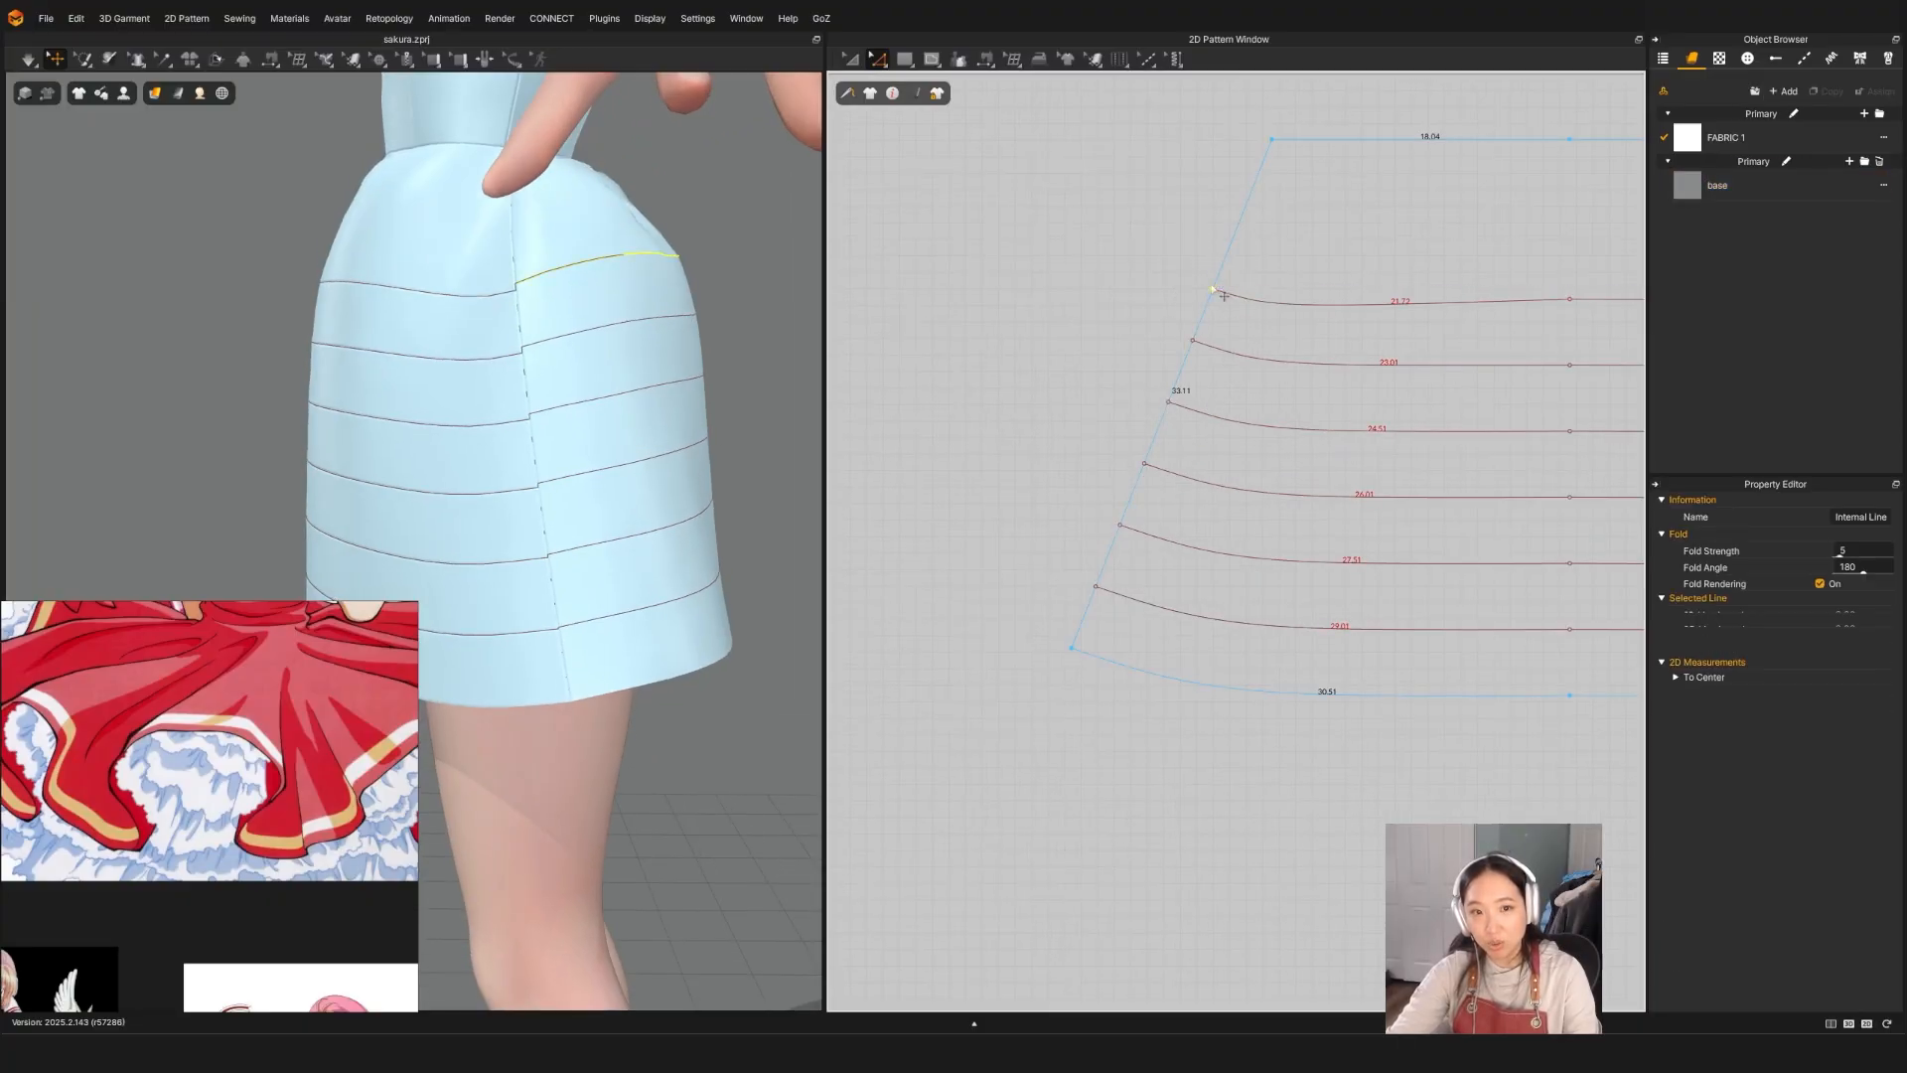
click(1224, 296)
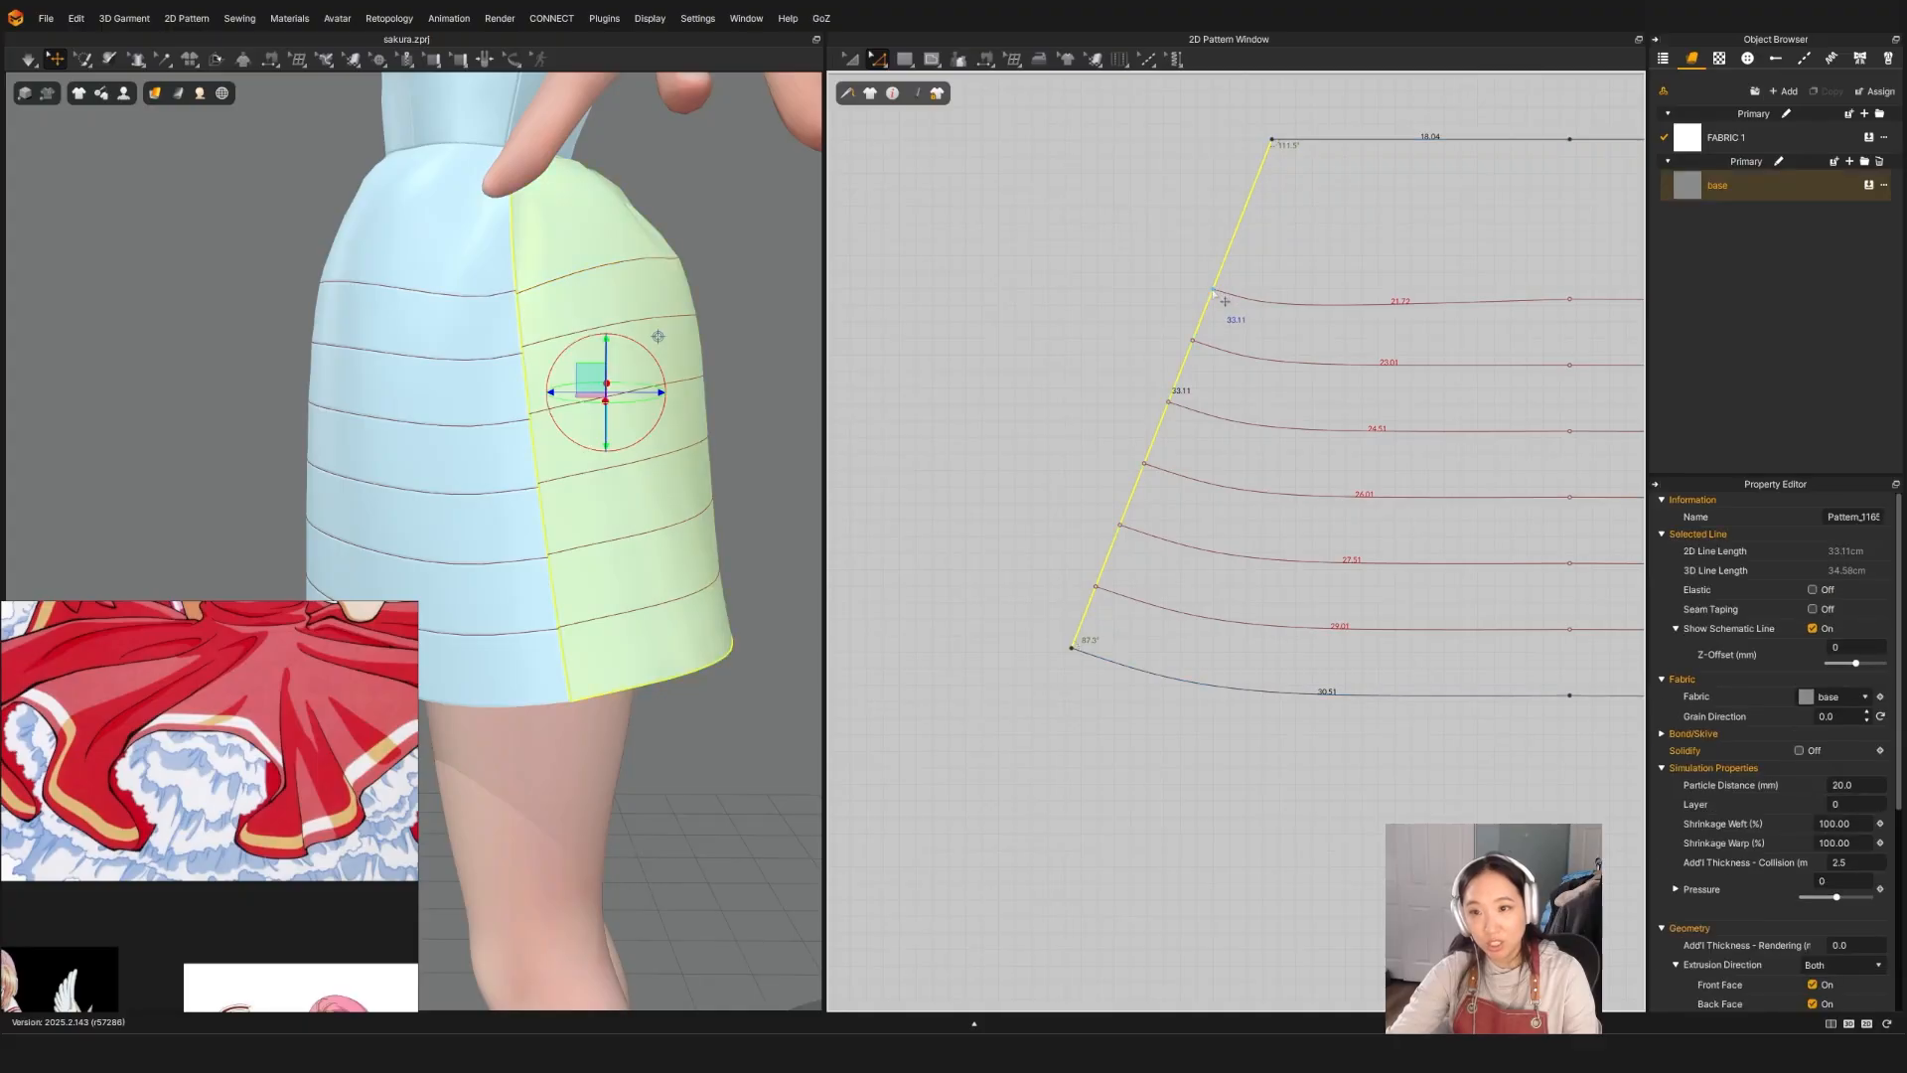
click(1214, 289)
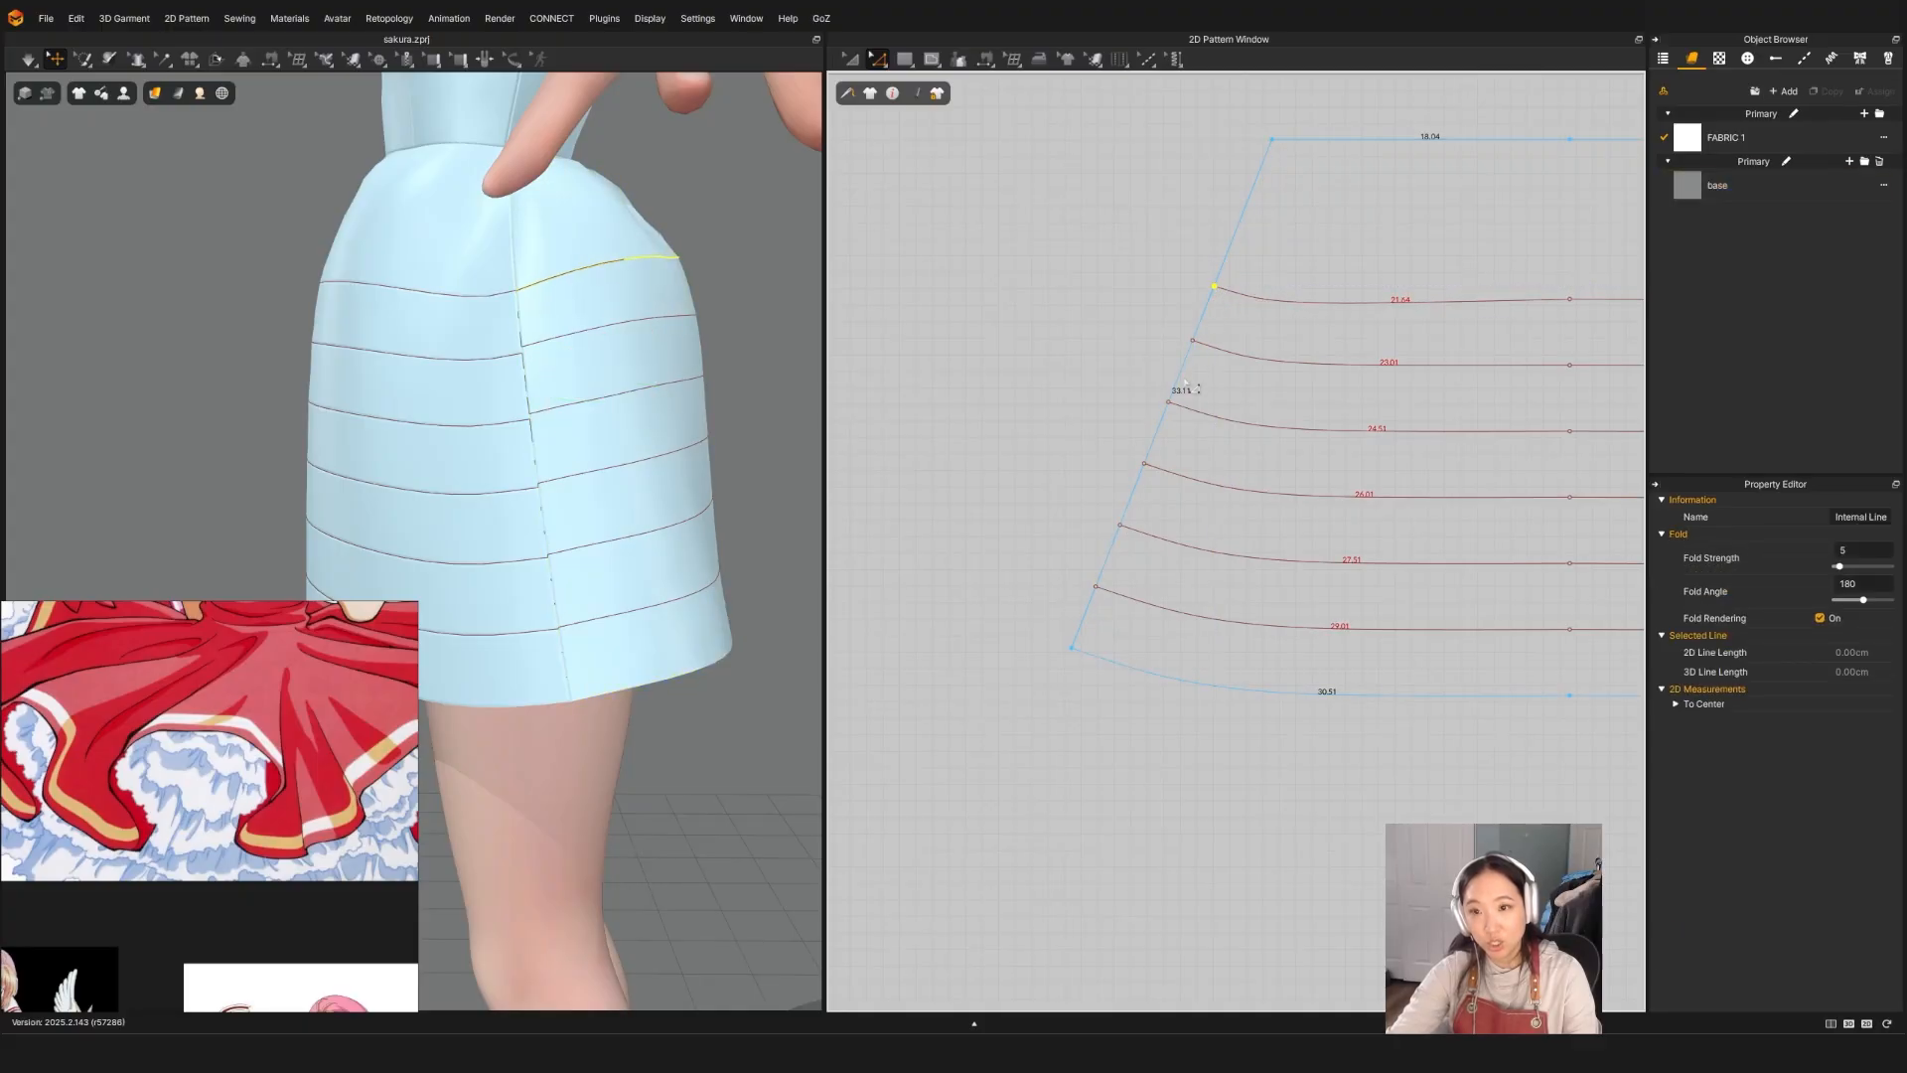
Step: Lower the left ends of the back base skirt's second to fifth internal lines along the side edge to match the front's lines
drag(1192, 341, 1167, 407)
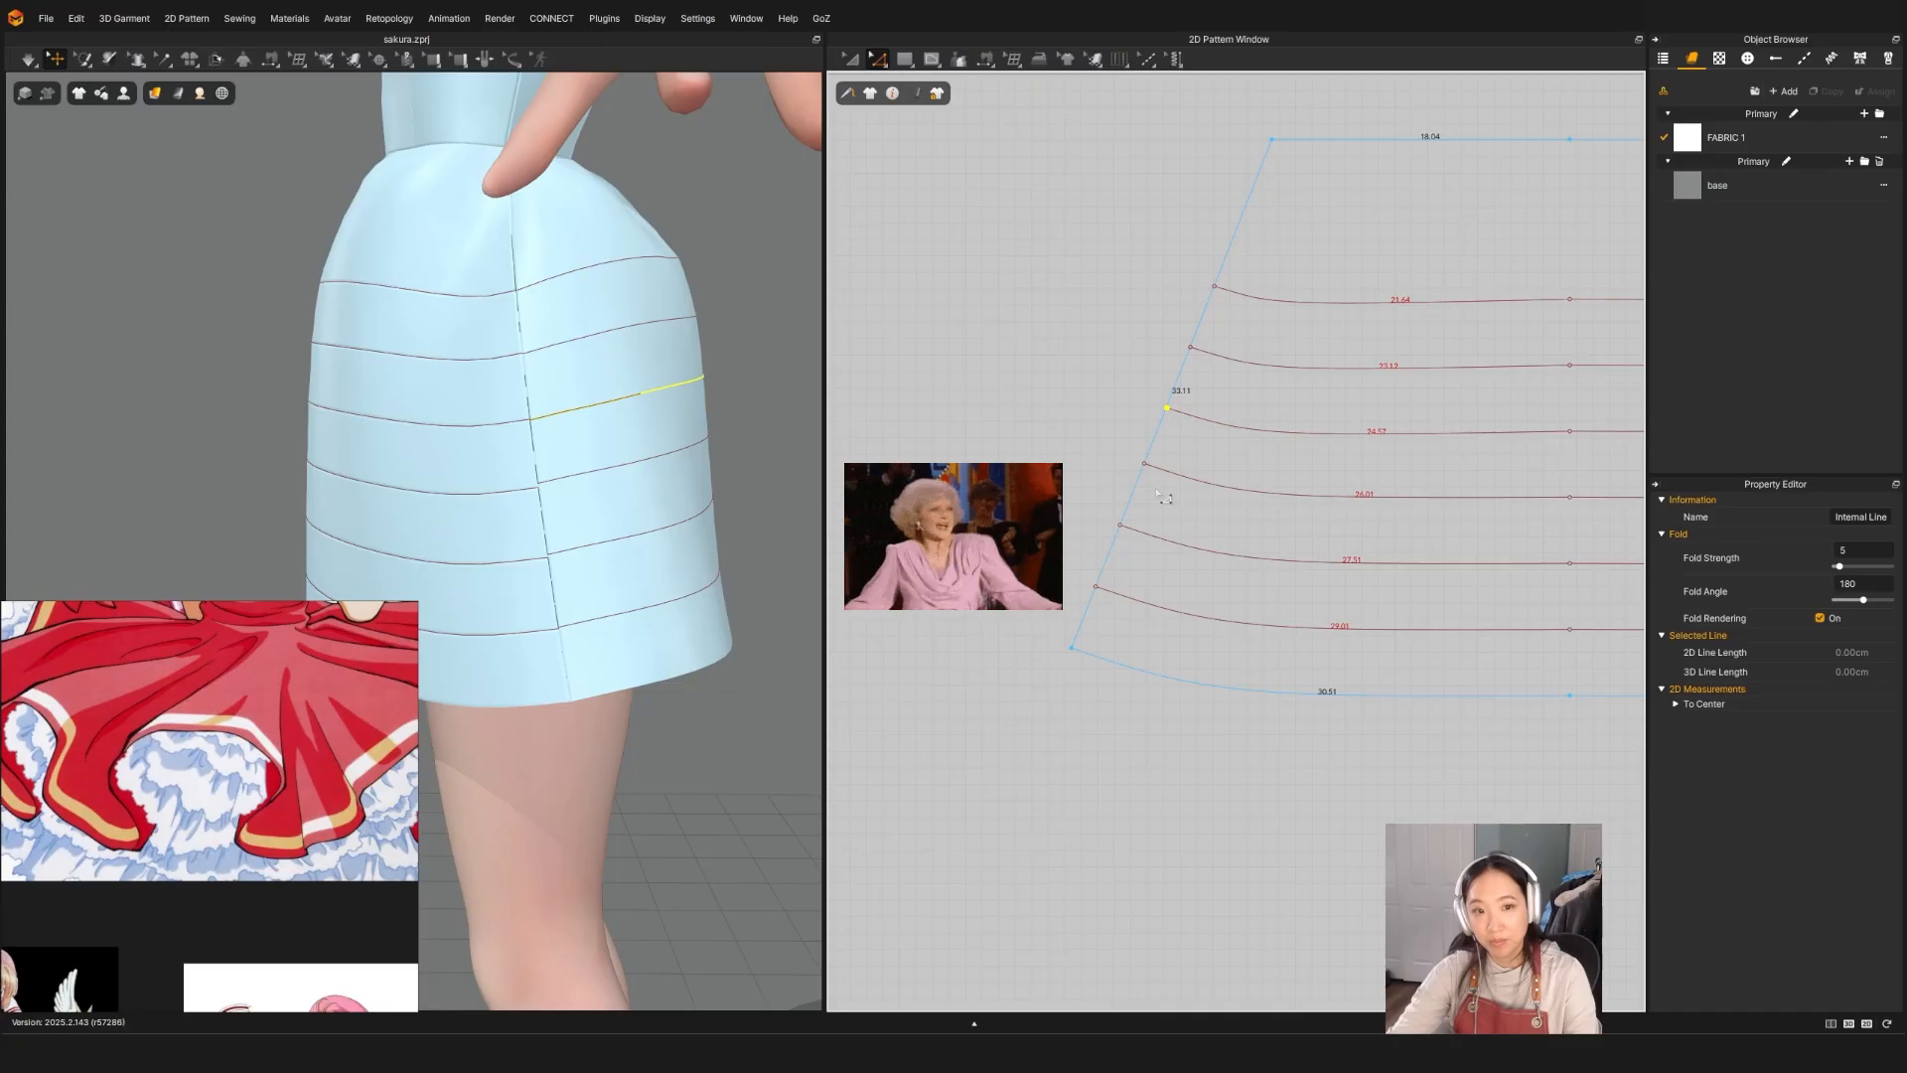
drag(1147, 471, 1148, 475)
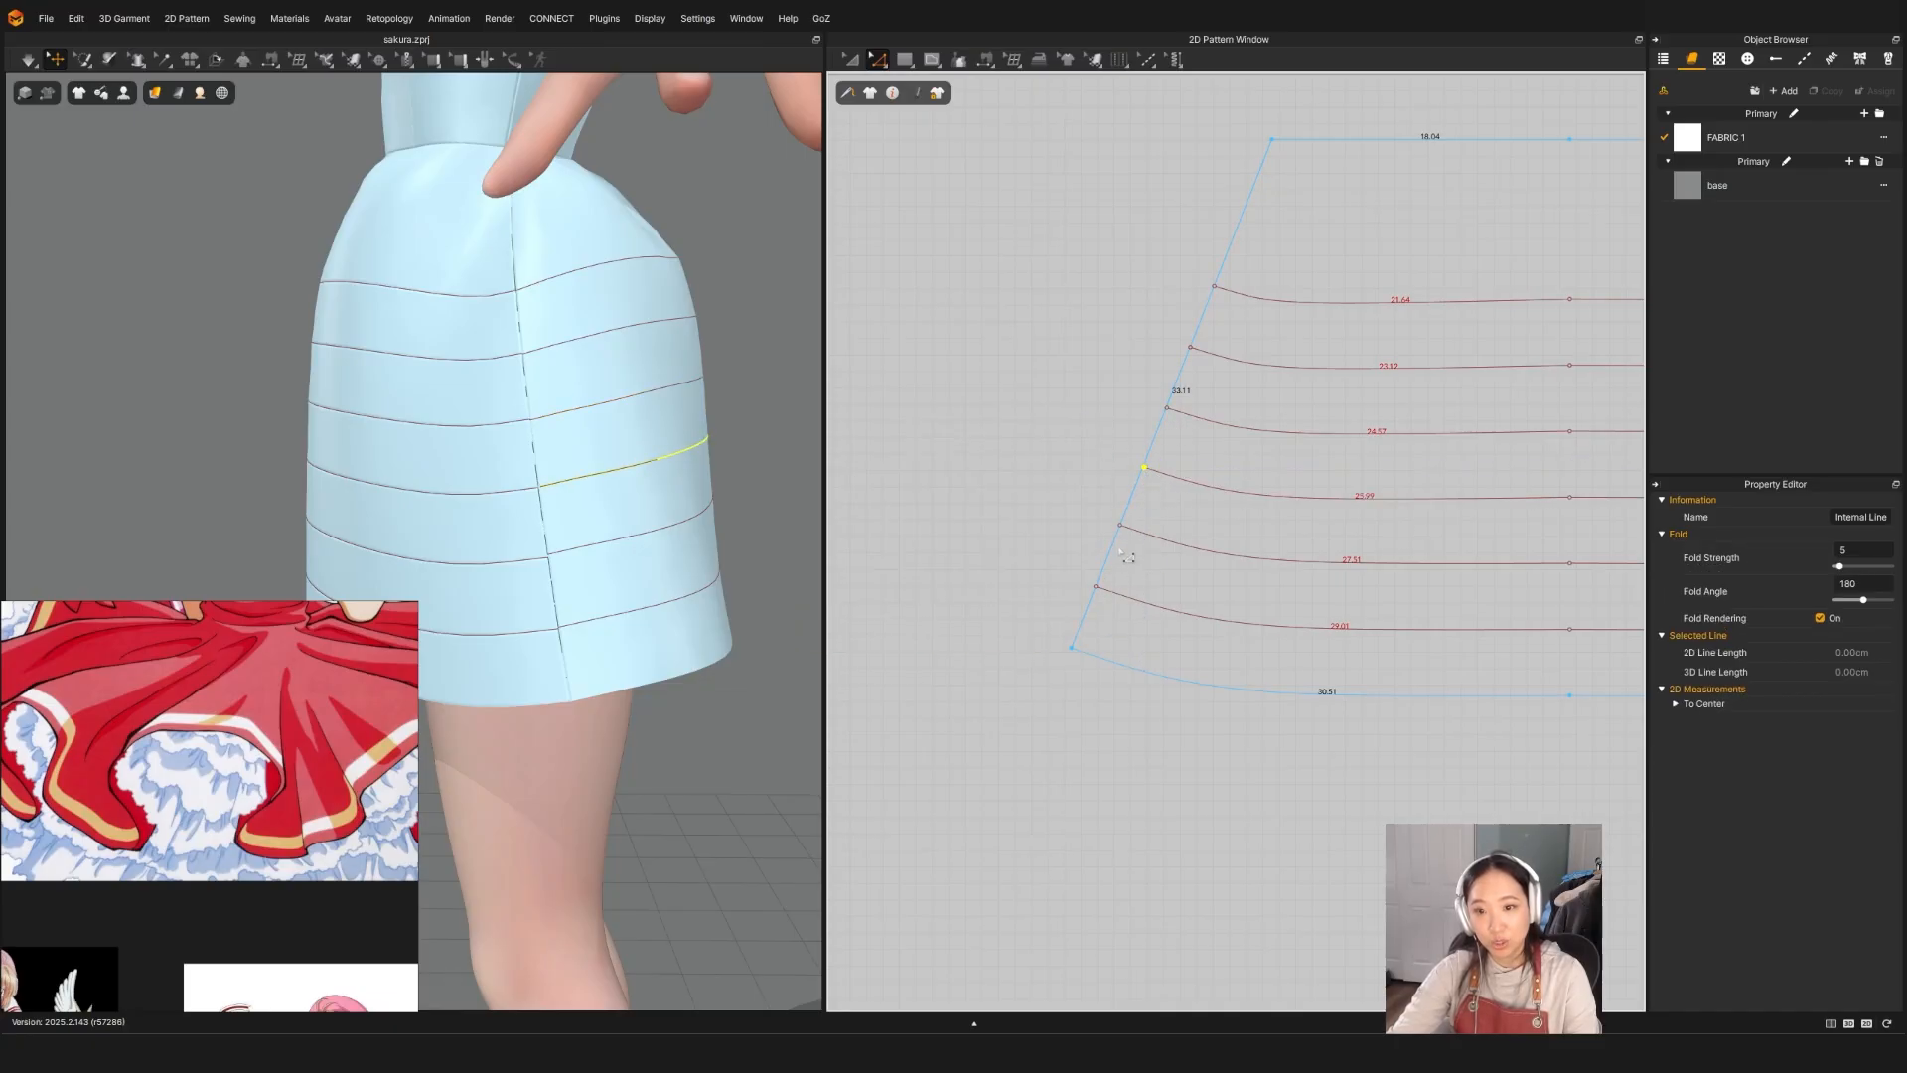
drag(1120, 526, 1121, 529)
Step: Unfreeze the front and back base skirt pieces
click(609, 555)
shift+click(475, 600)
key(ctrl+k)
Step: Move the right end of the back base skirt's first internal line slightly down the side edge to align with the front's line
scroll(562, 508, down, 3)
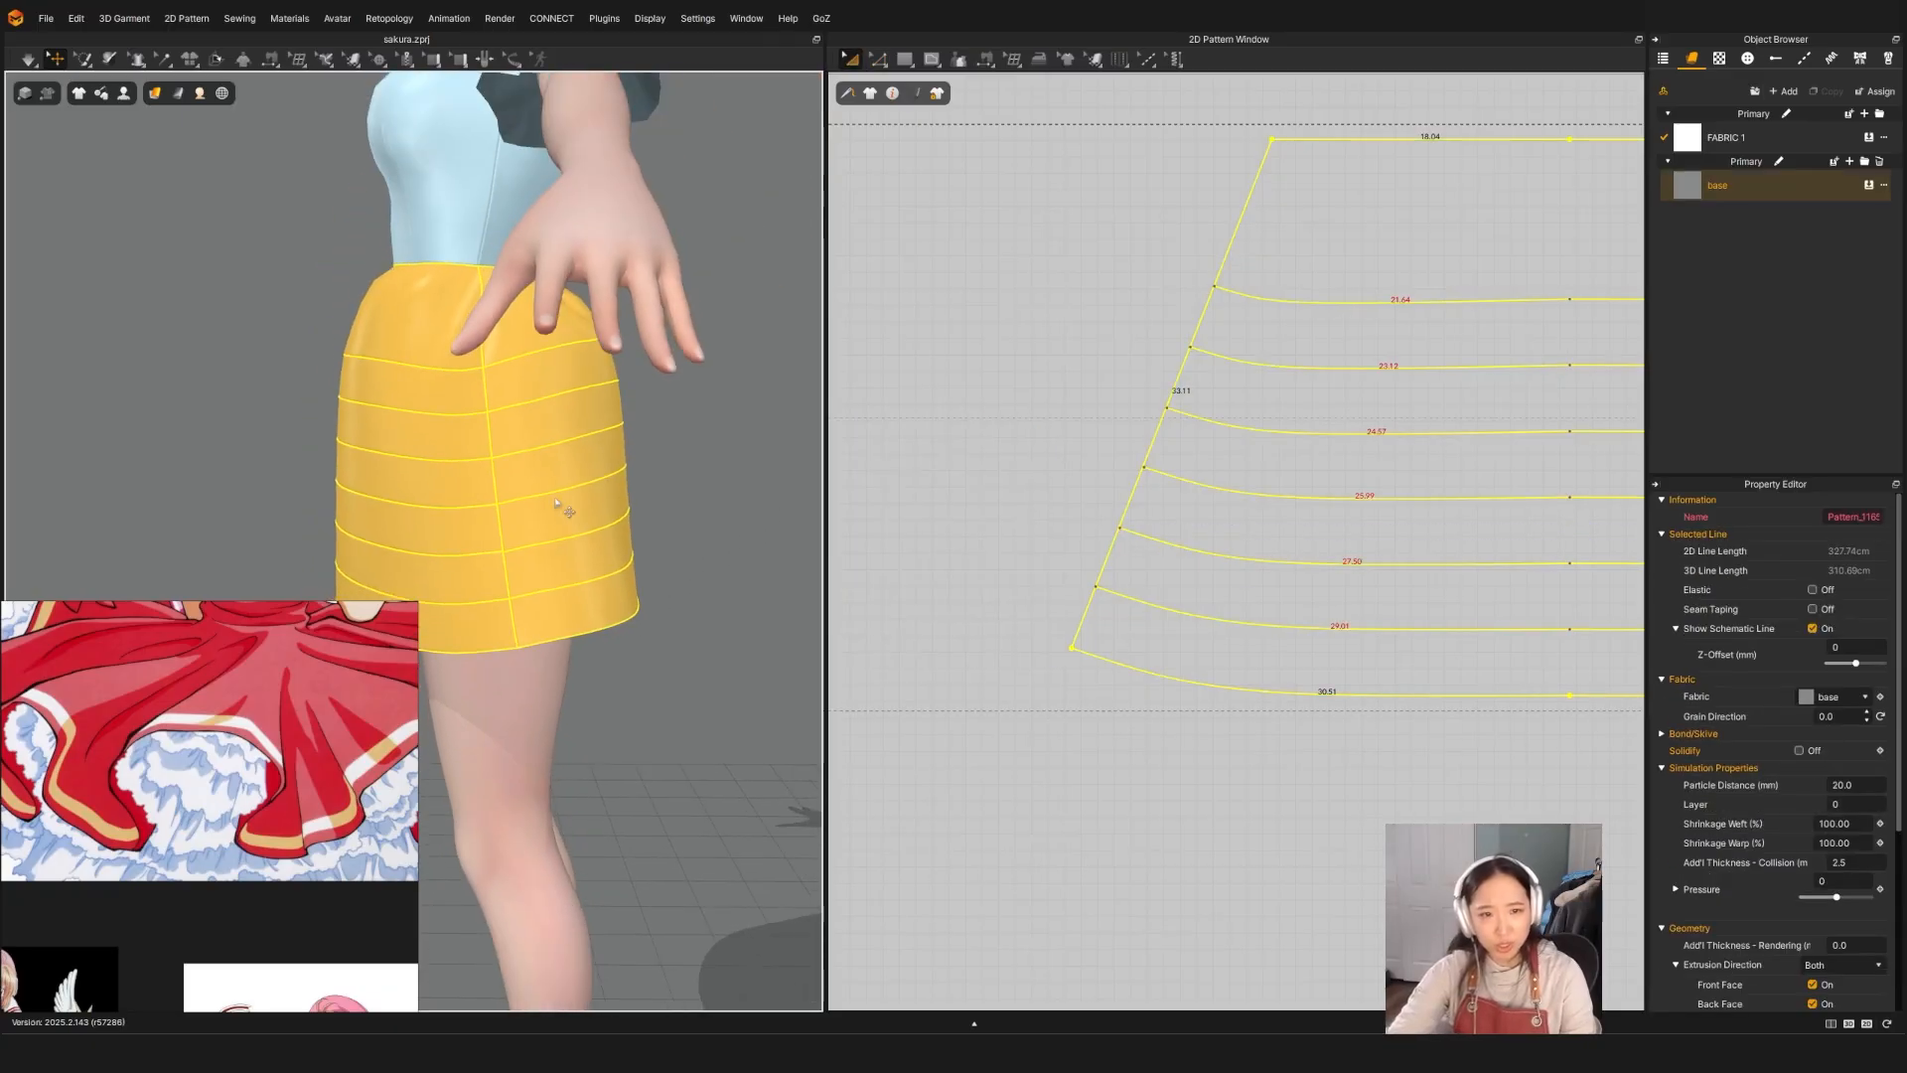
right_drag(563, 508, 553, 311)
scroll(1407, 624, down, 2)
scroll(1406, 623, down, 6)
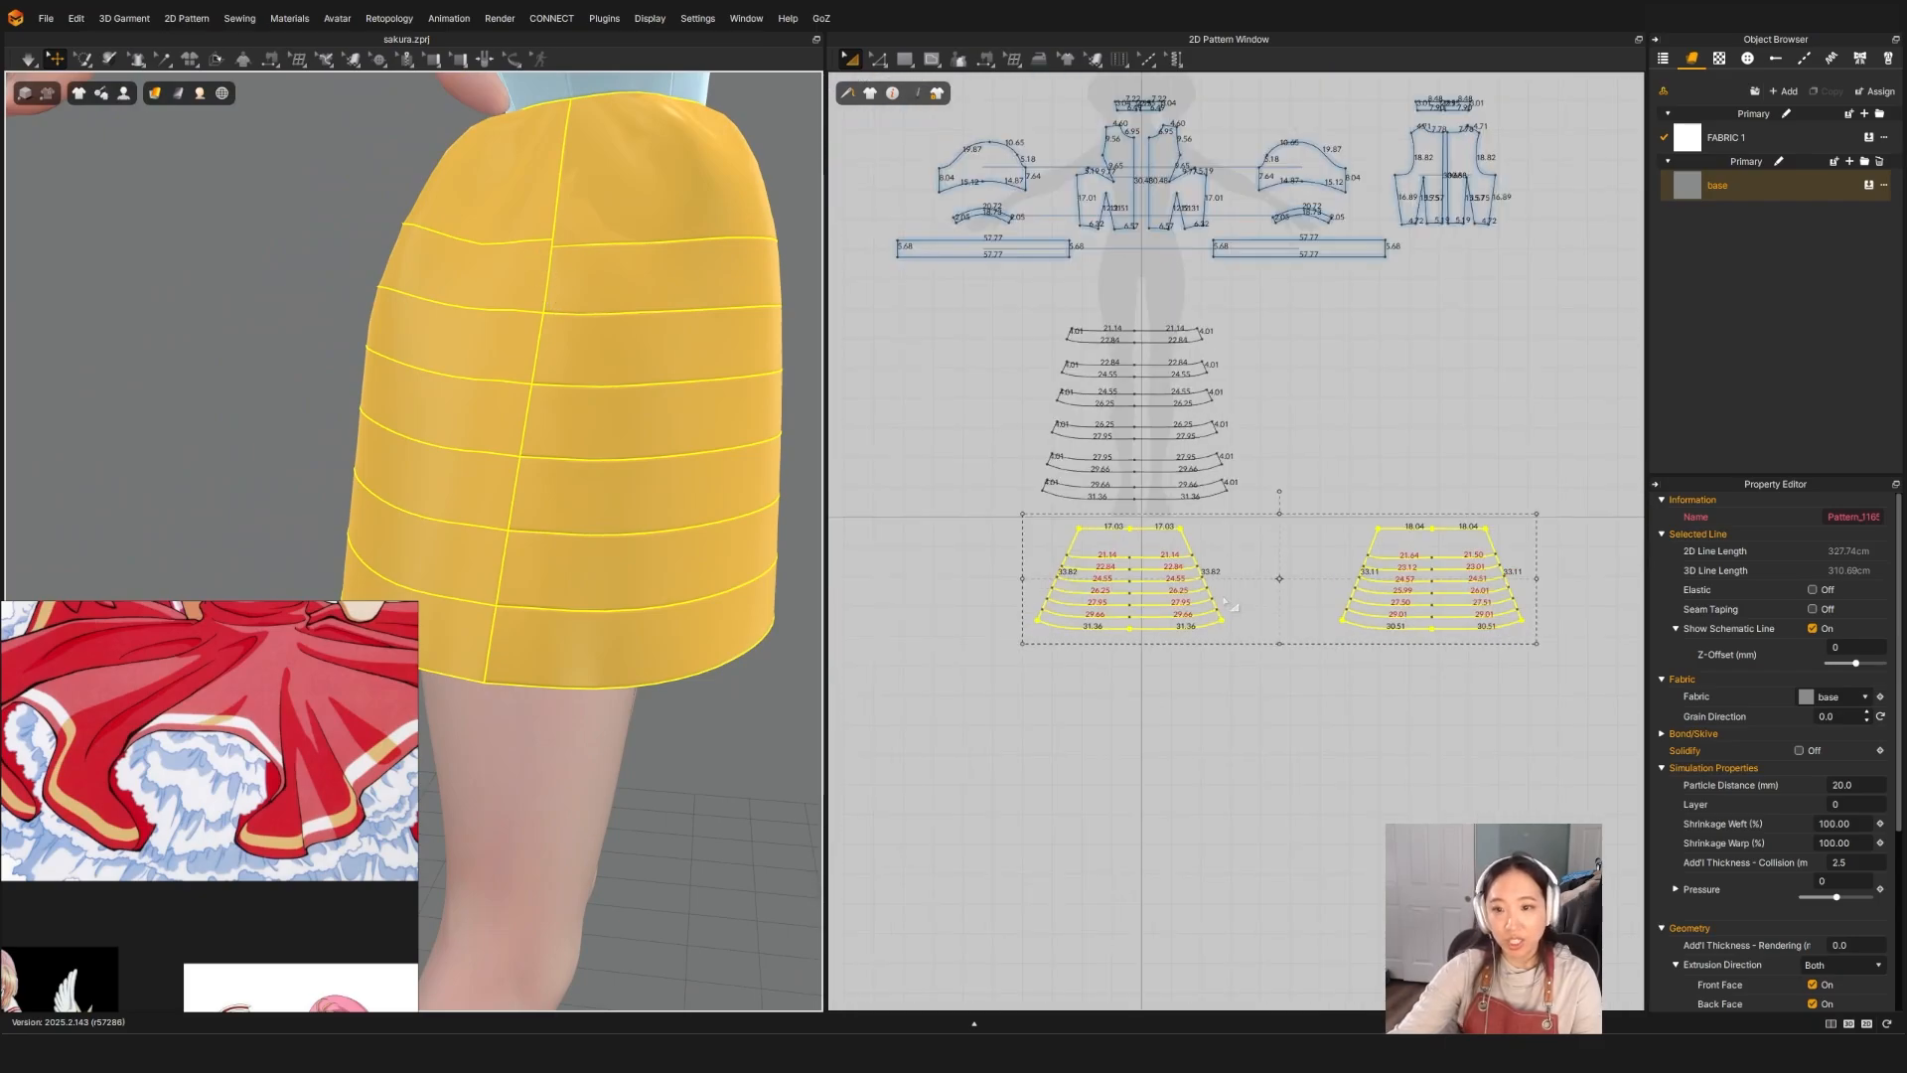
scroll(1164, 577, up, 4)
middle_drag(1469, 545, 662, 475)
scroll(1255, 444, up, 3)
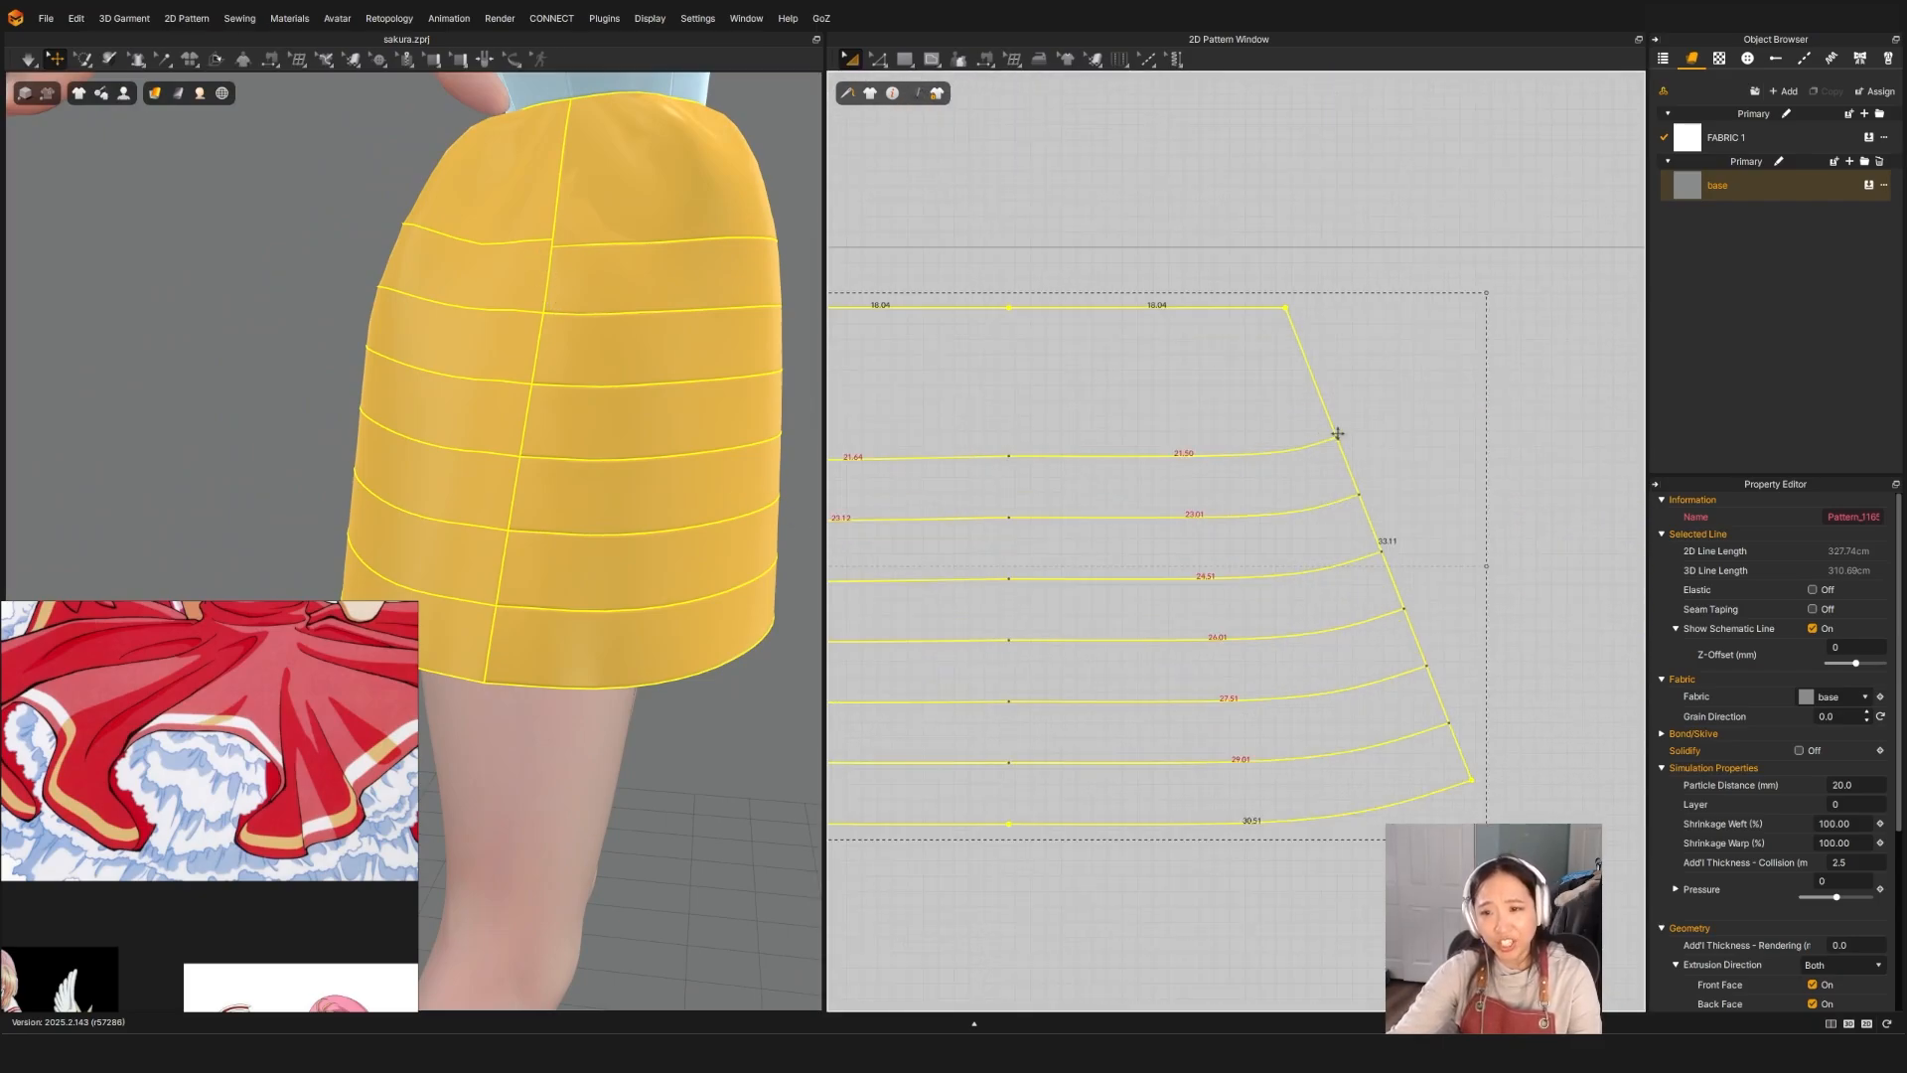
key(z)
click(1353, 450)
click(1352, 448)
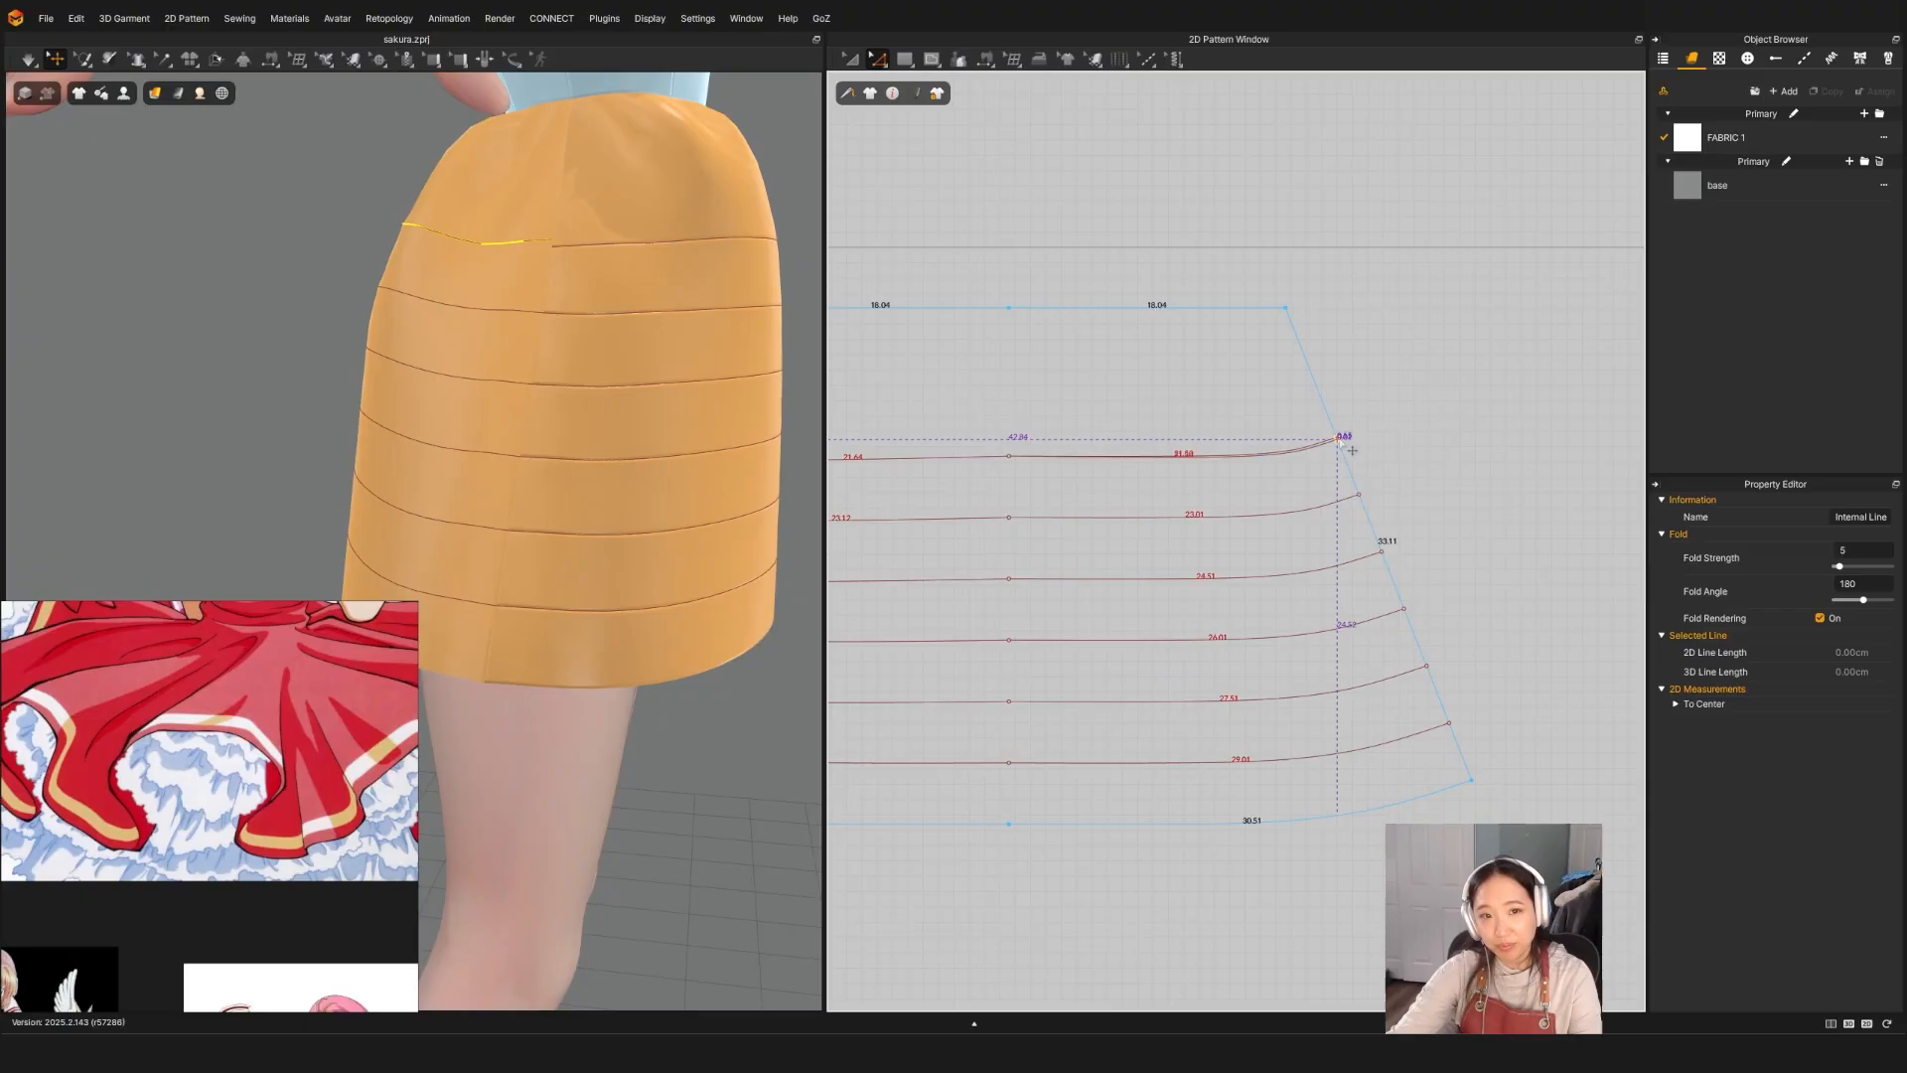
drag(1352, 450, 1351, 455)
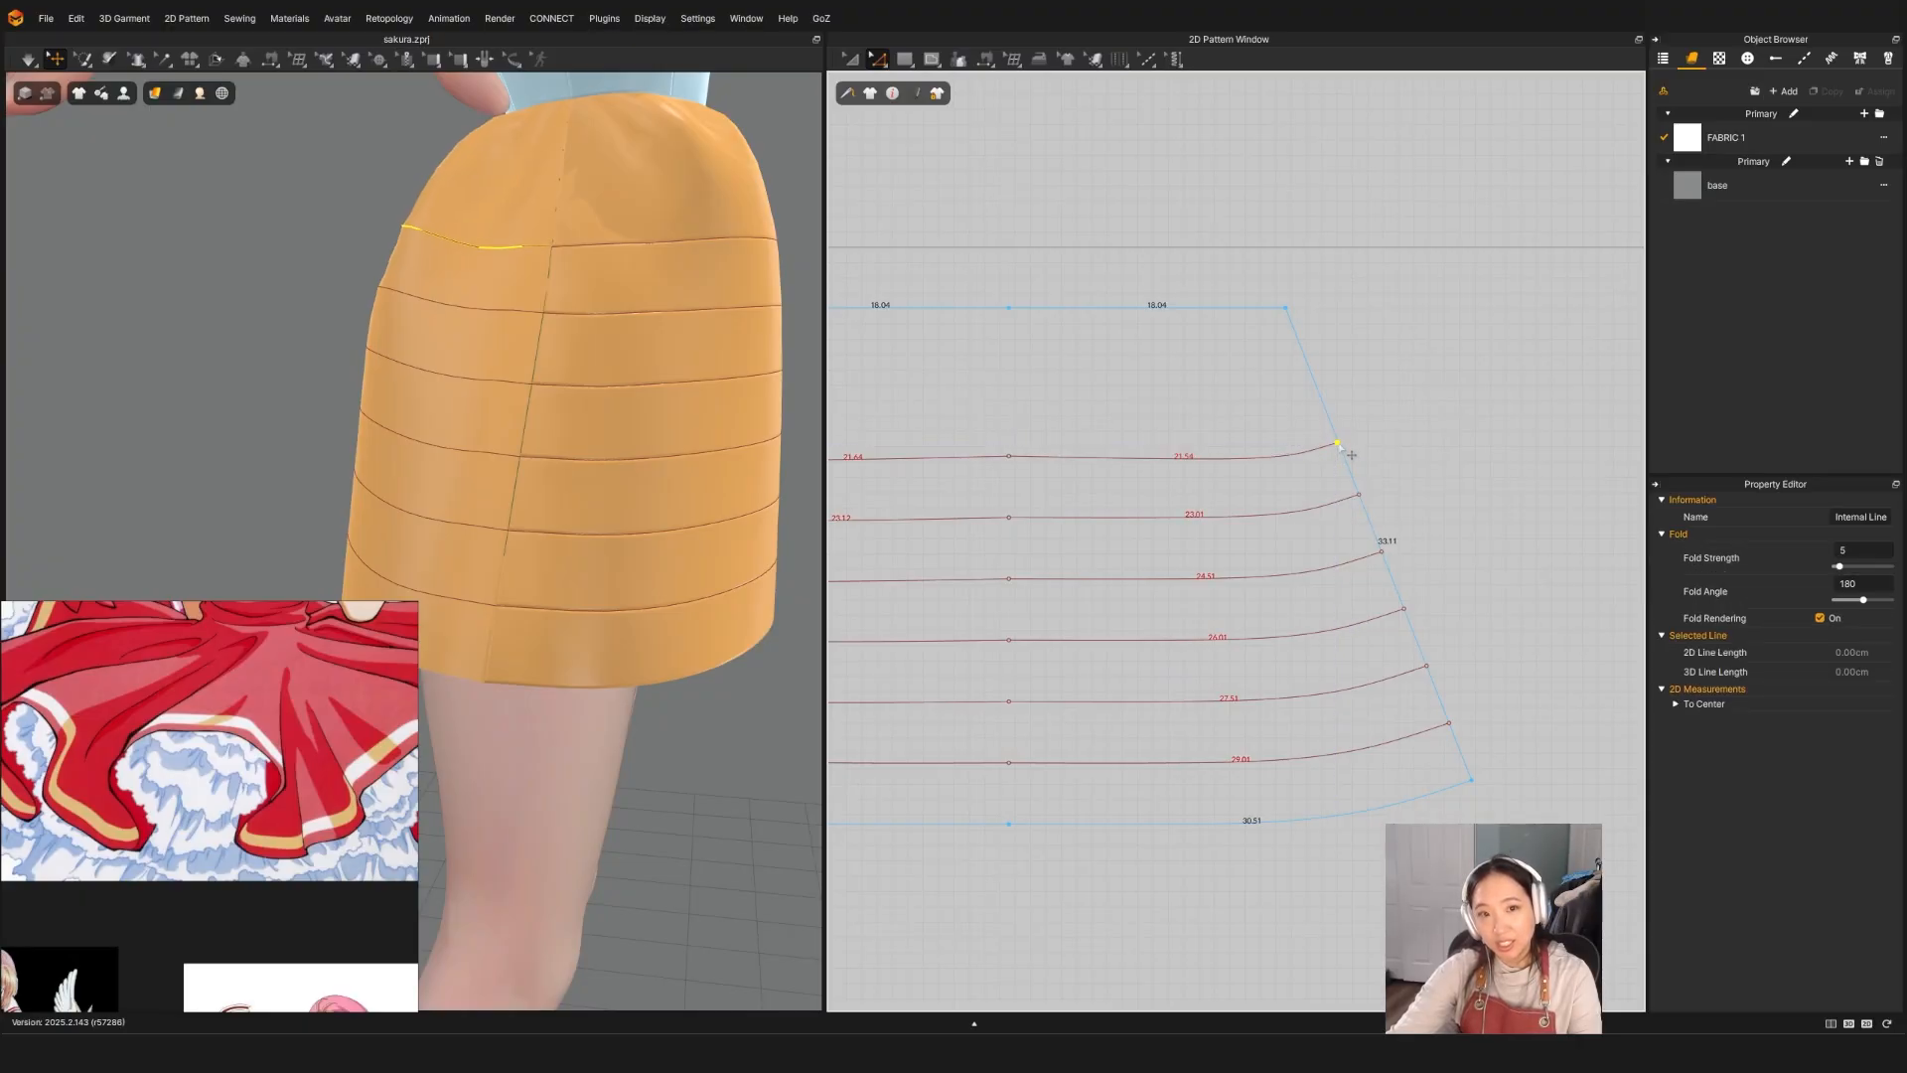
Step: Simulate the garment to settle the base skirt with its adjusted internal lines
key(a)
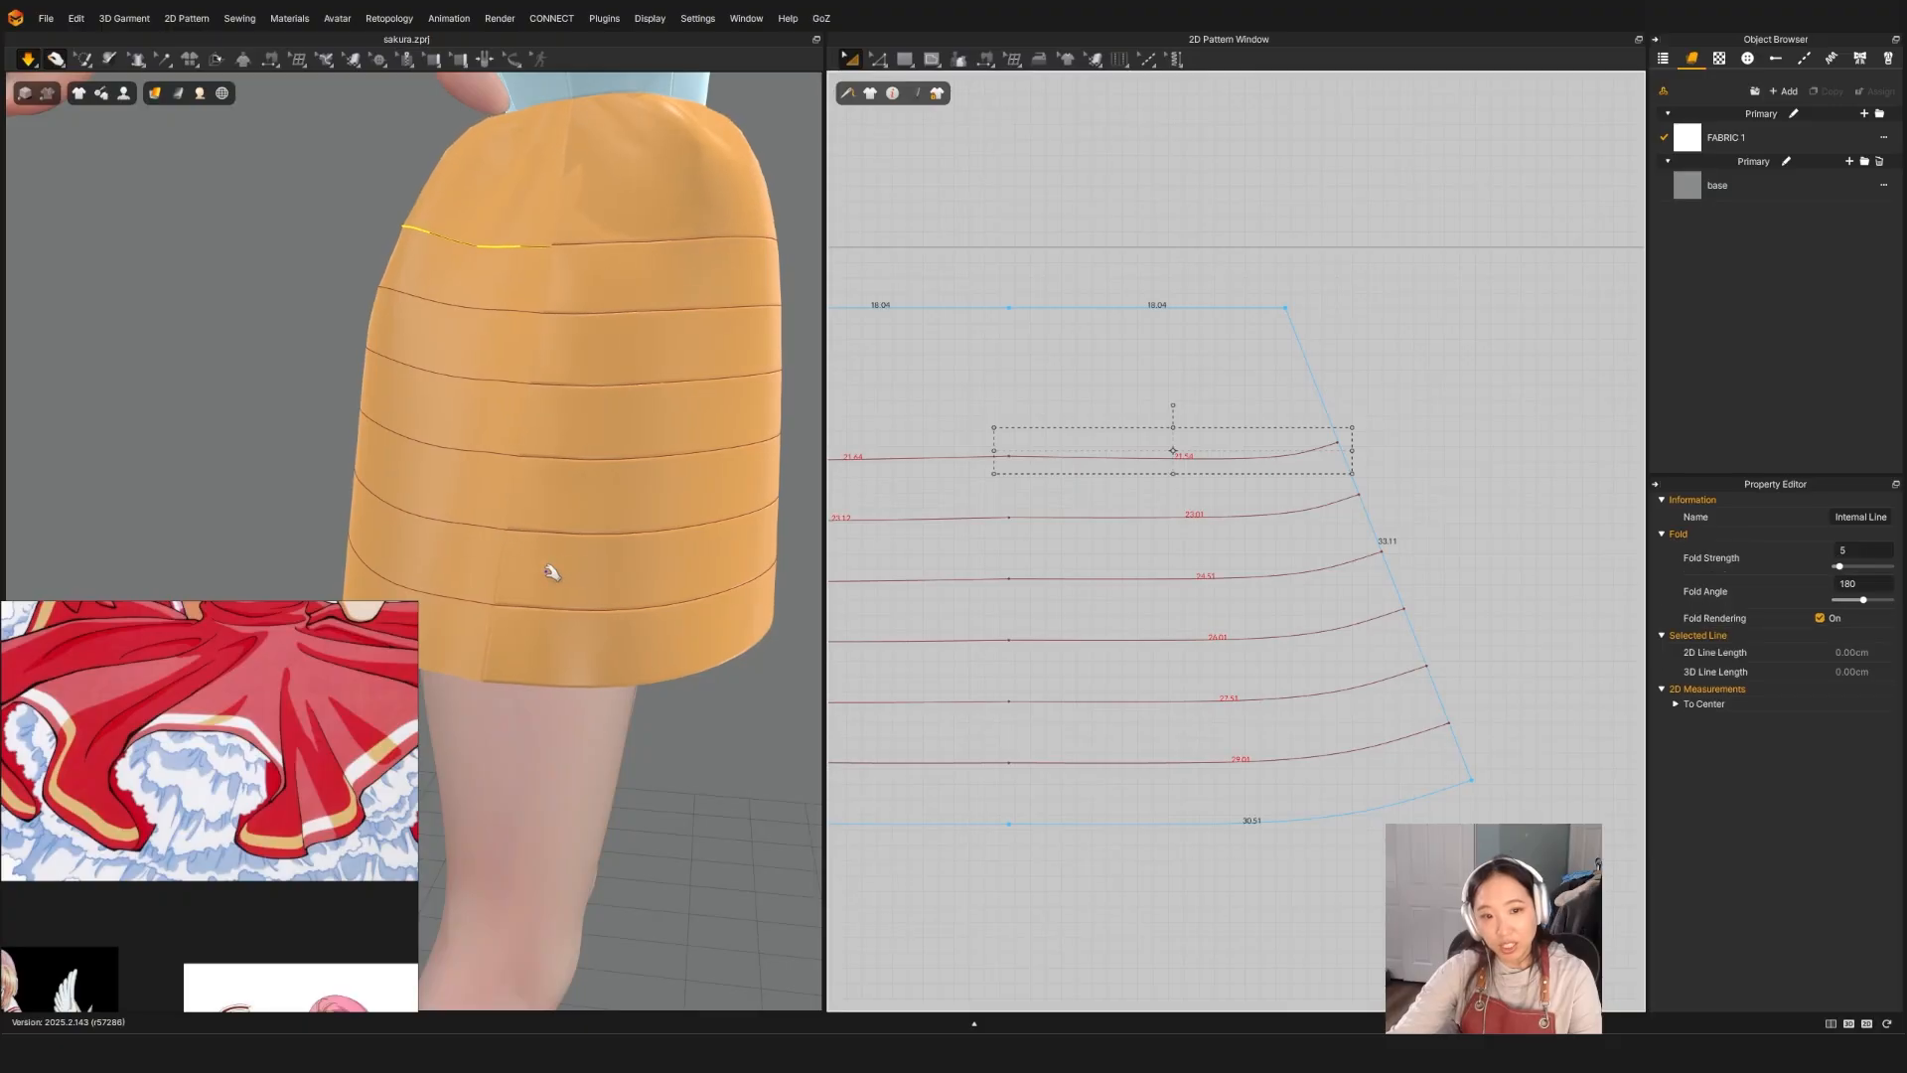
key(space)
right_drag(549, 568, 431, 571)
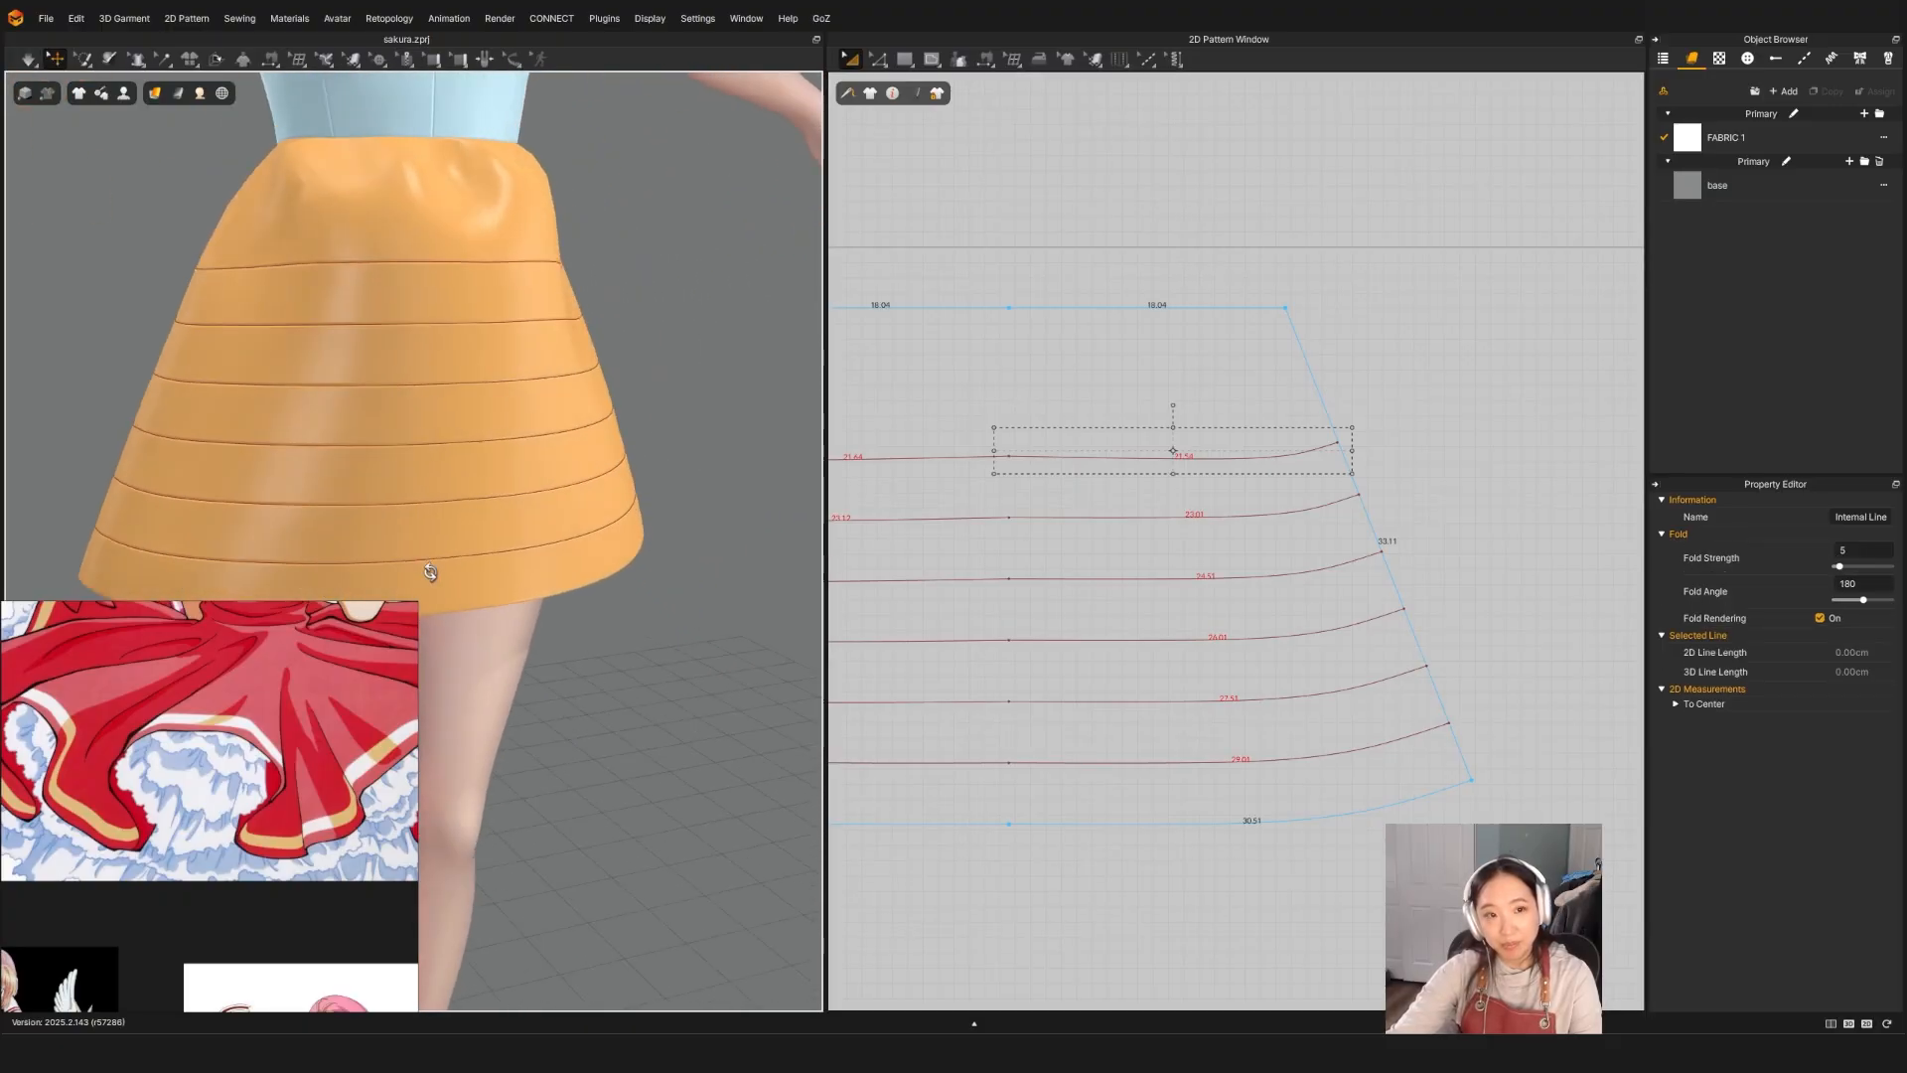
Step: Freeze both the front and back base skirt pieces again
click(406, 432)
scroll(1351, 432, down, 5)
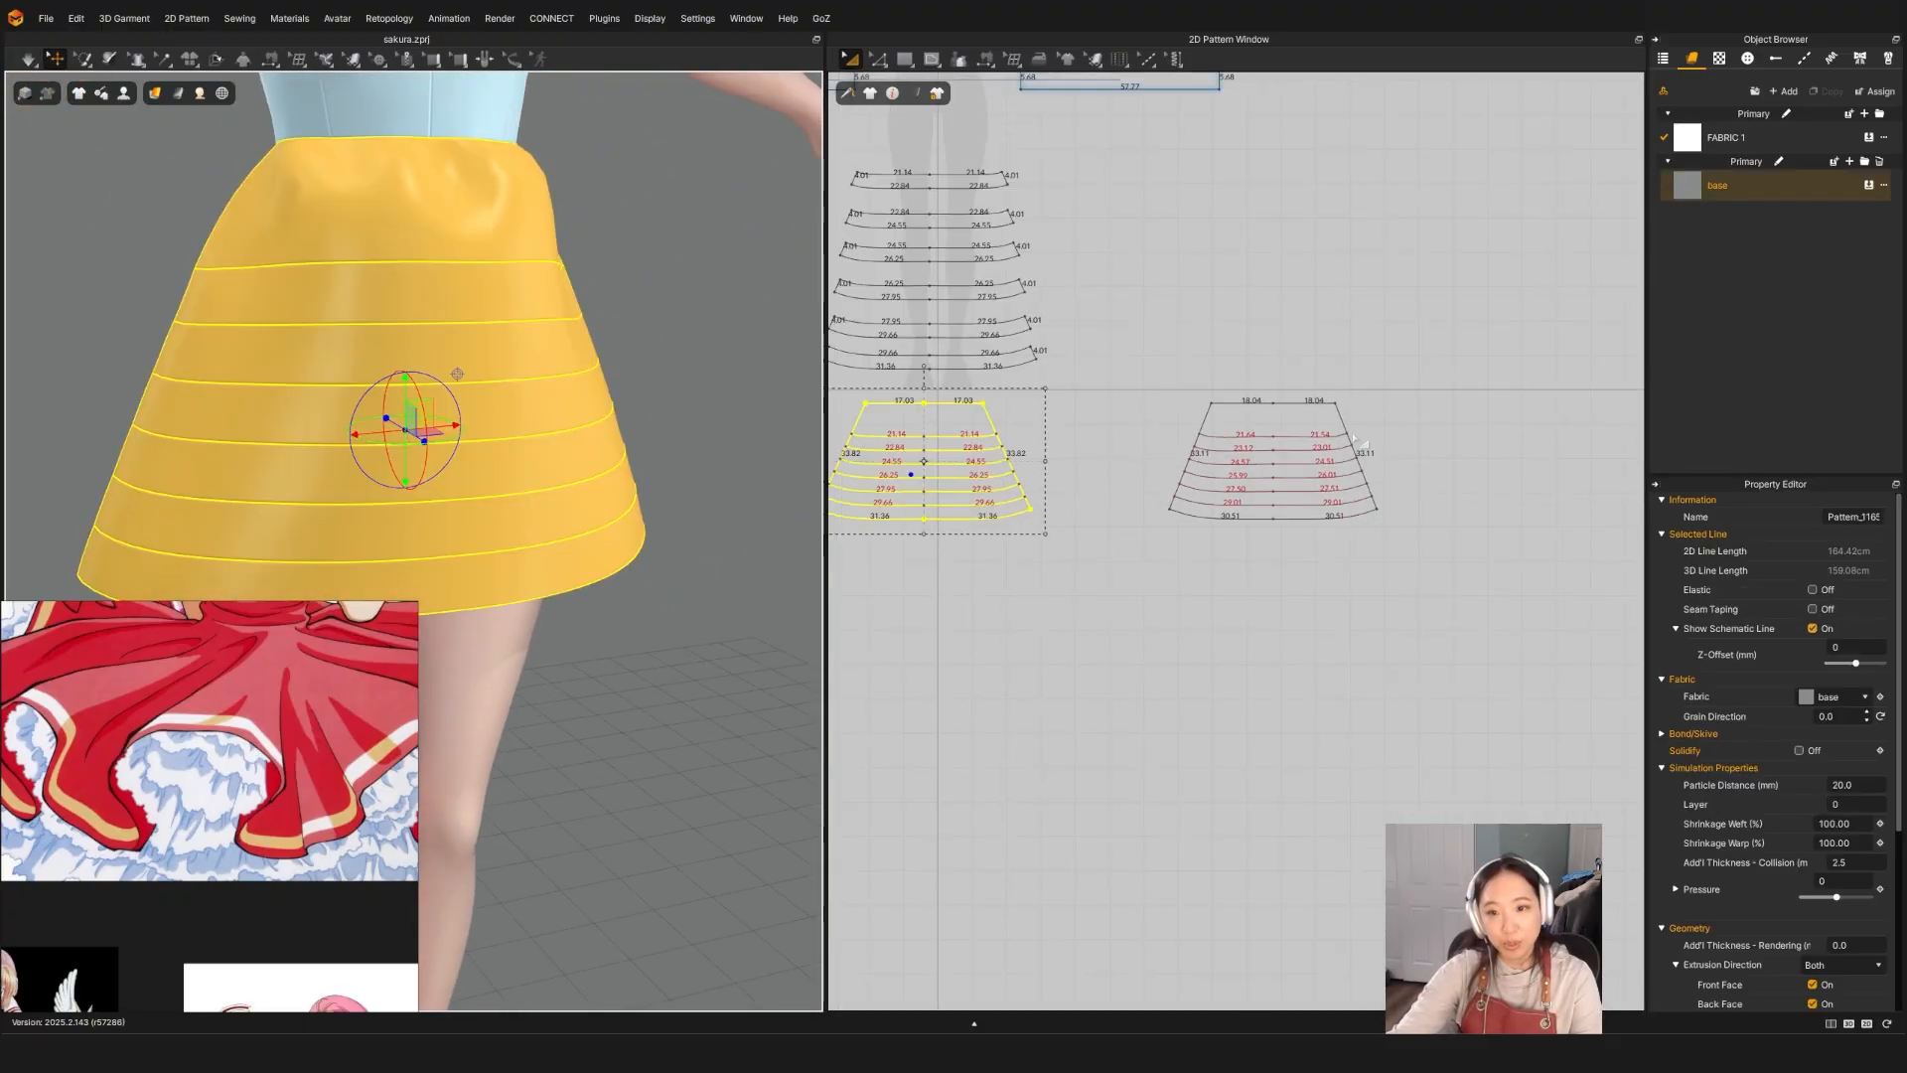
shift+click(1281, 427)
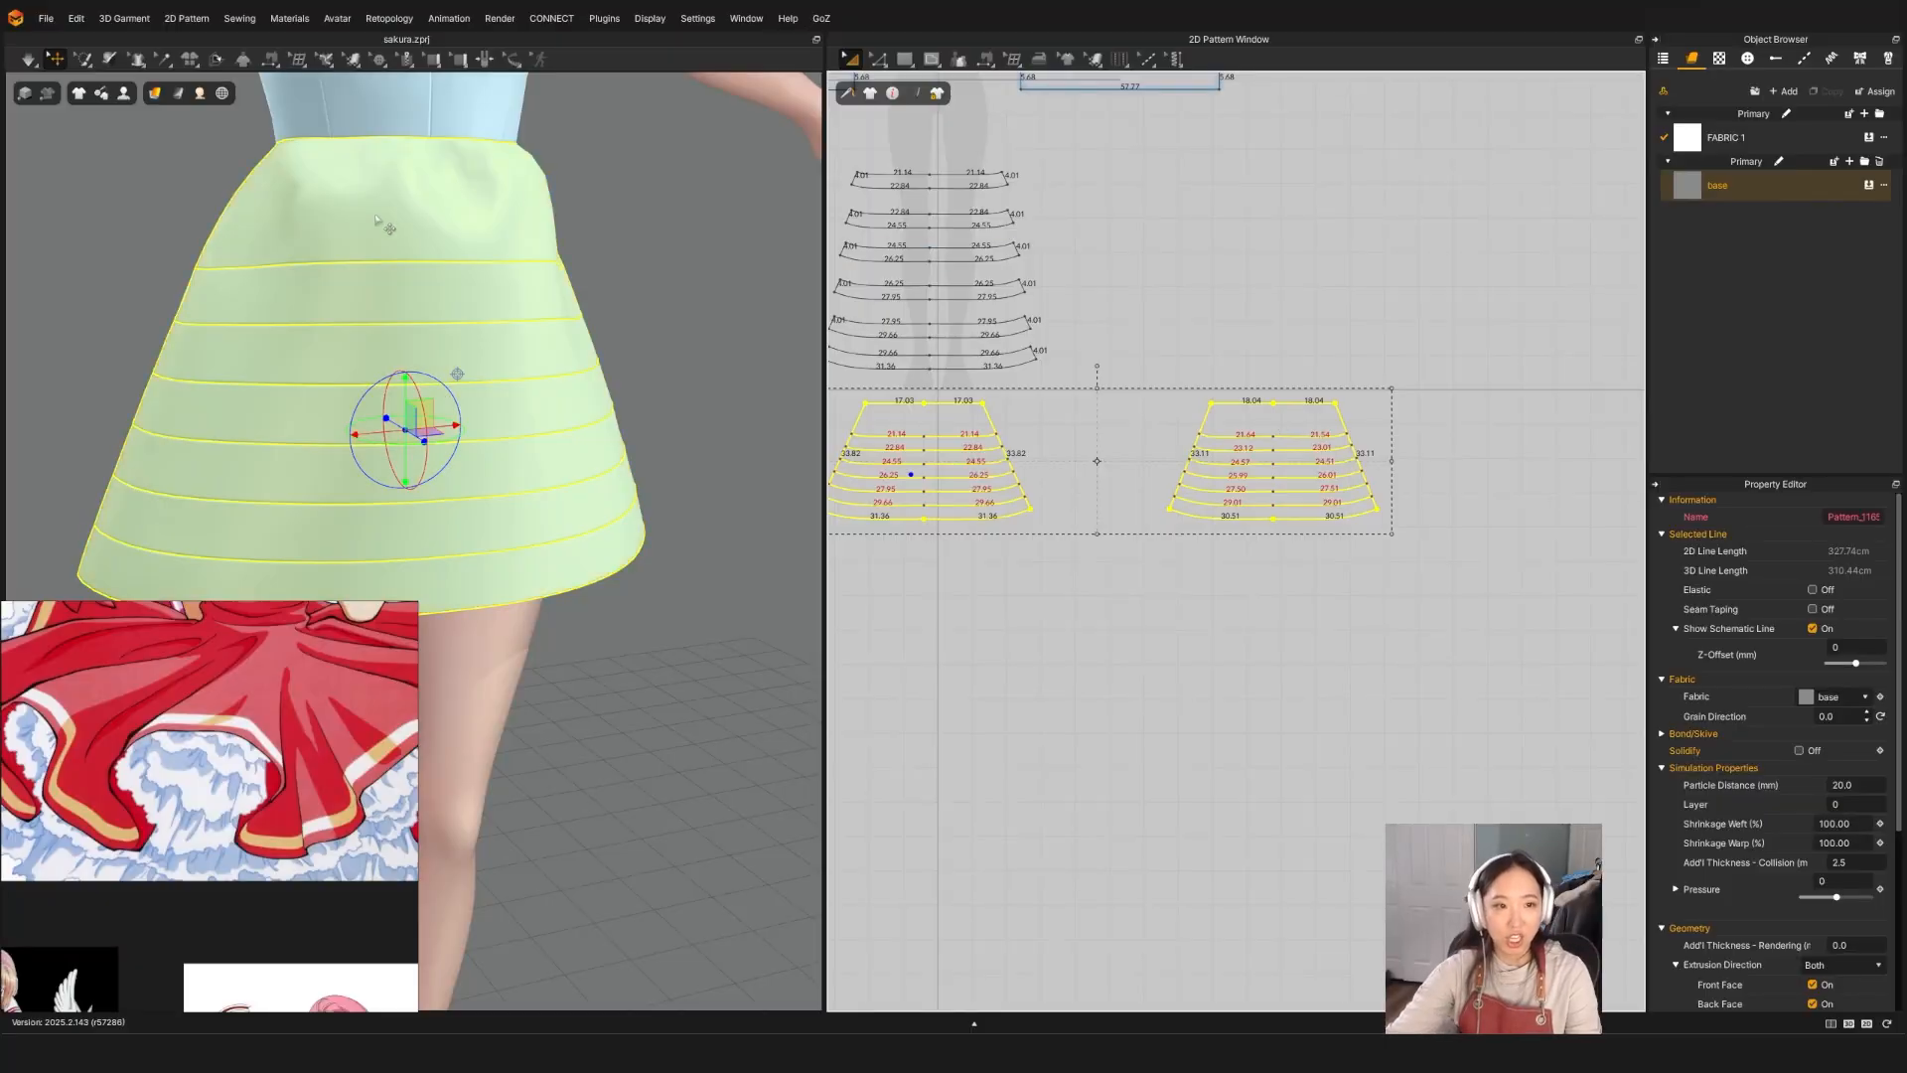
Step: Layer-clone the back skirt pattern and place the copy directly above the original
scroll(575, 351, down, 5)
right_drag(460, 425, 413, 441)
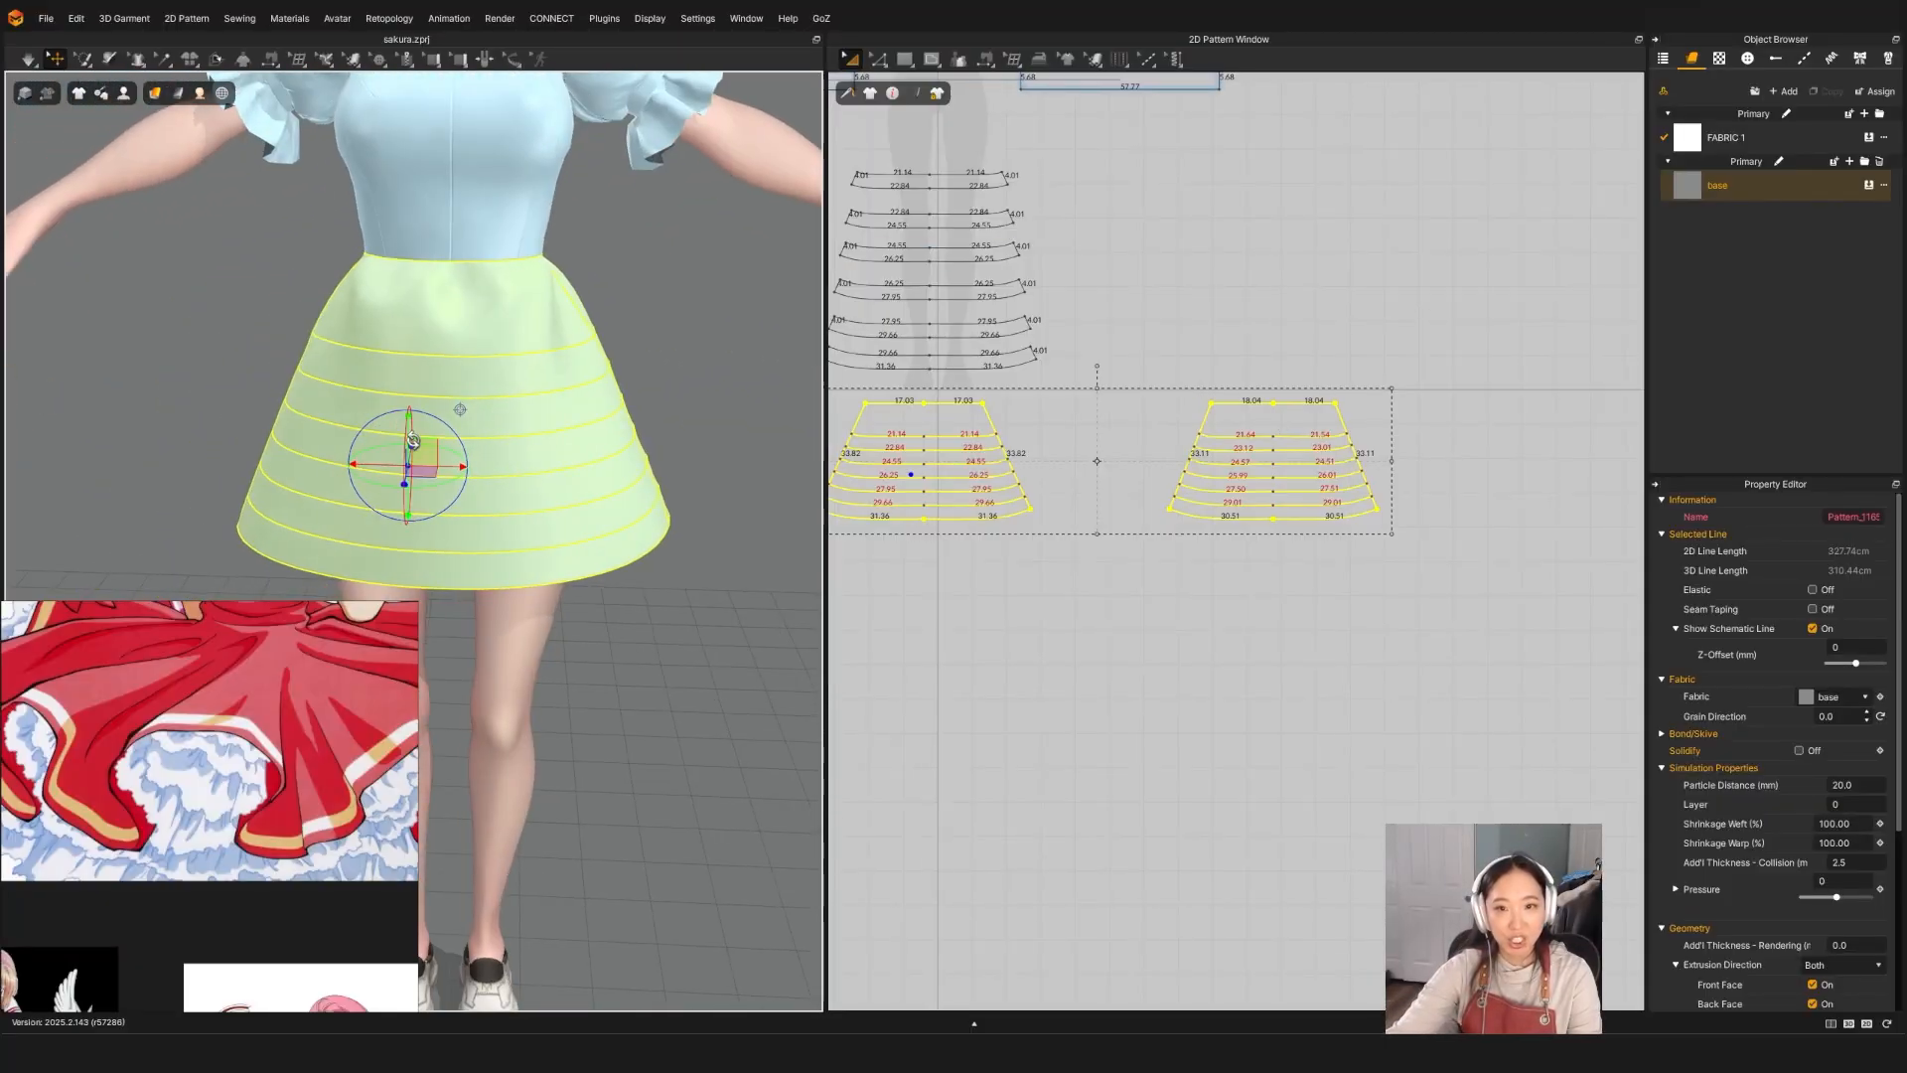
middle_drag(1051, 318, 1077, 325)
key(n)
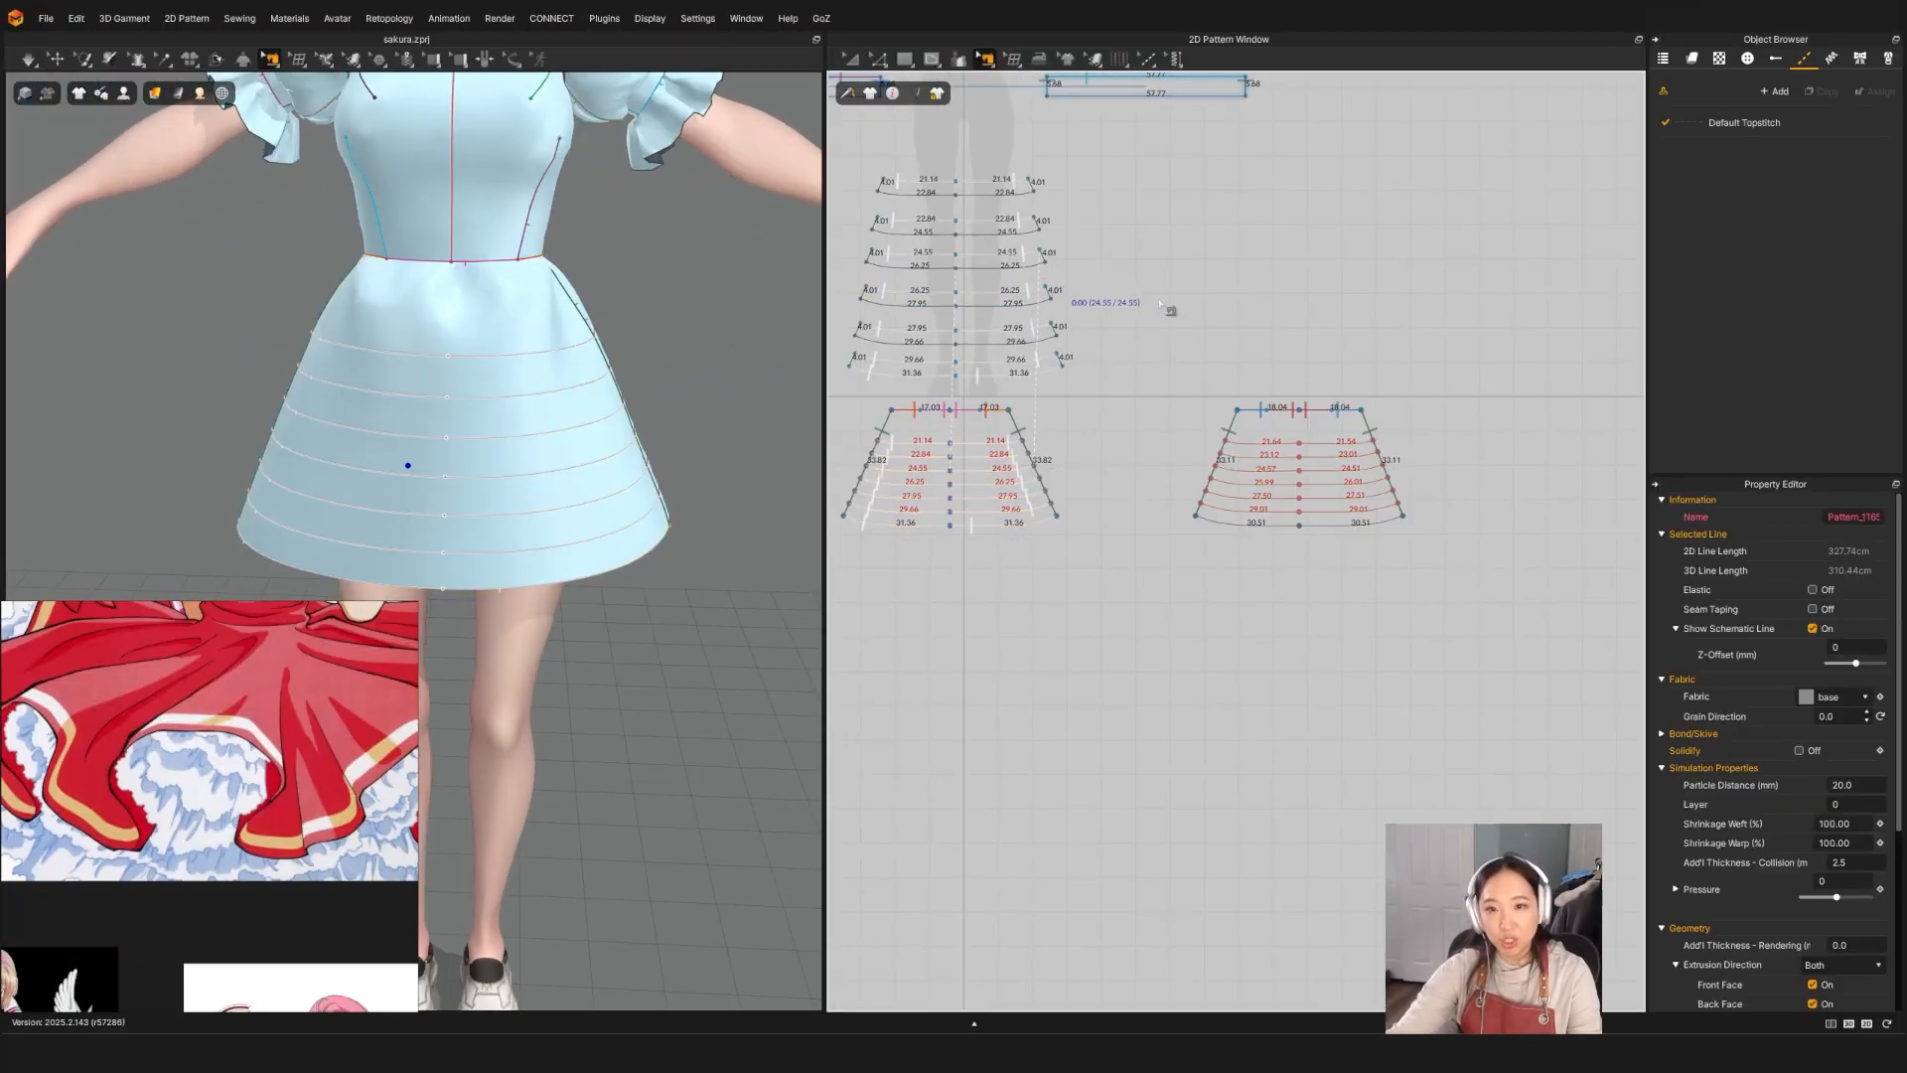
middle_drag(1131, 324, 1158, 315)
key(a)
right_click(1325, 434)
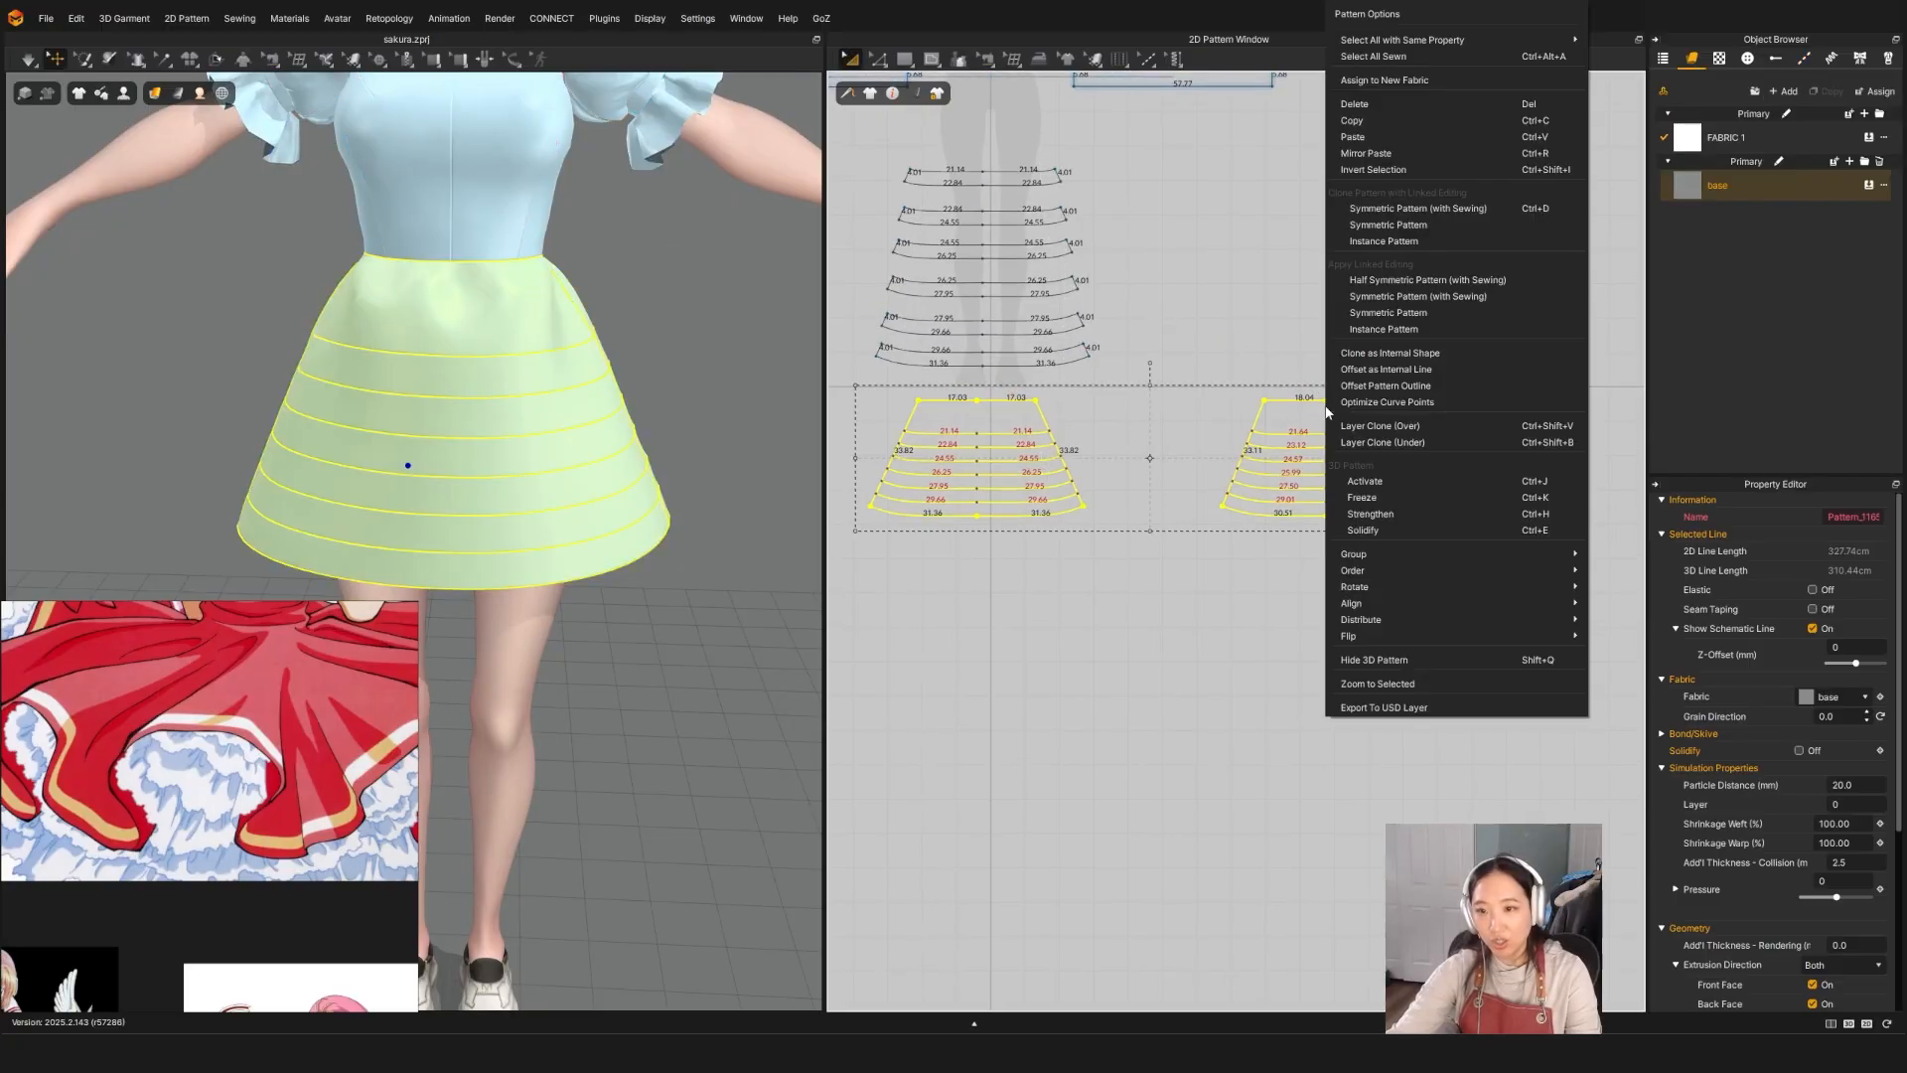
click(1357, 508)
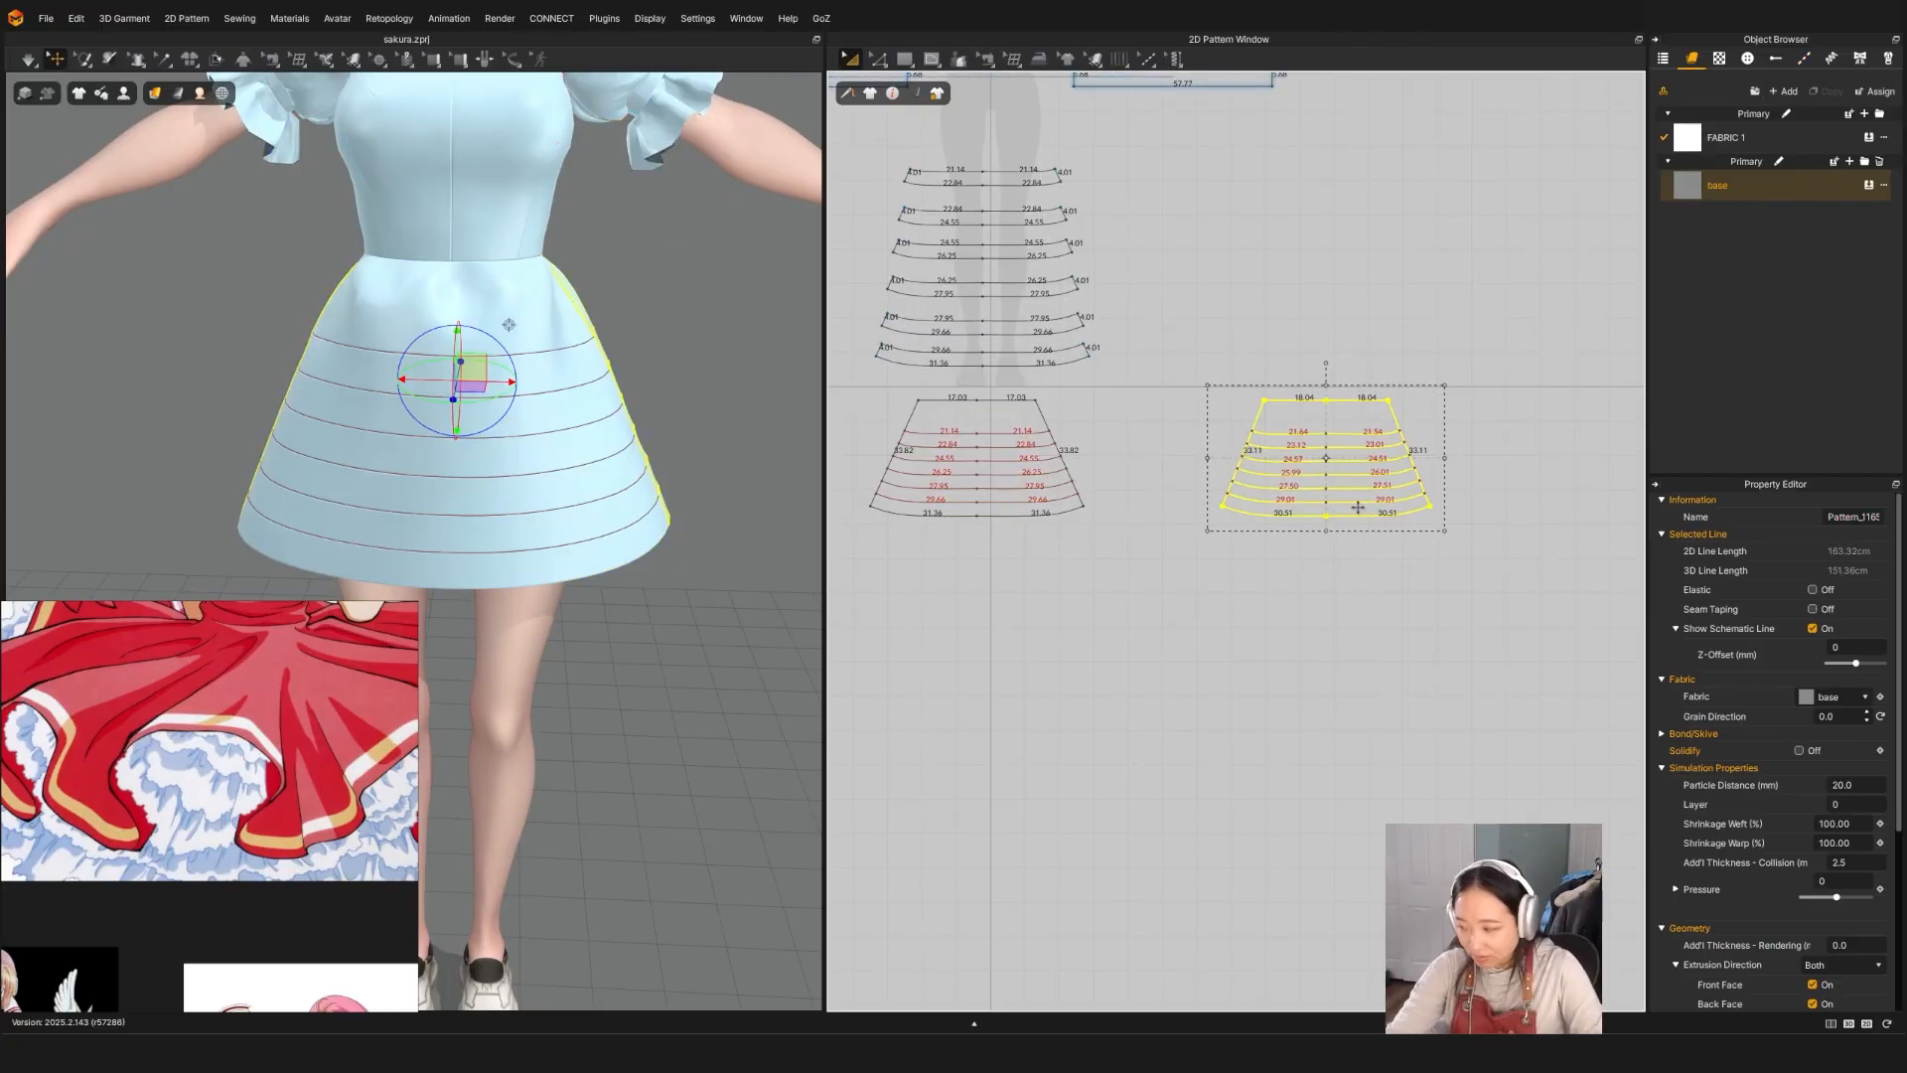
right_click(1349, 408)
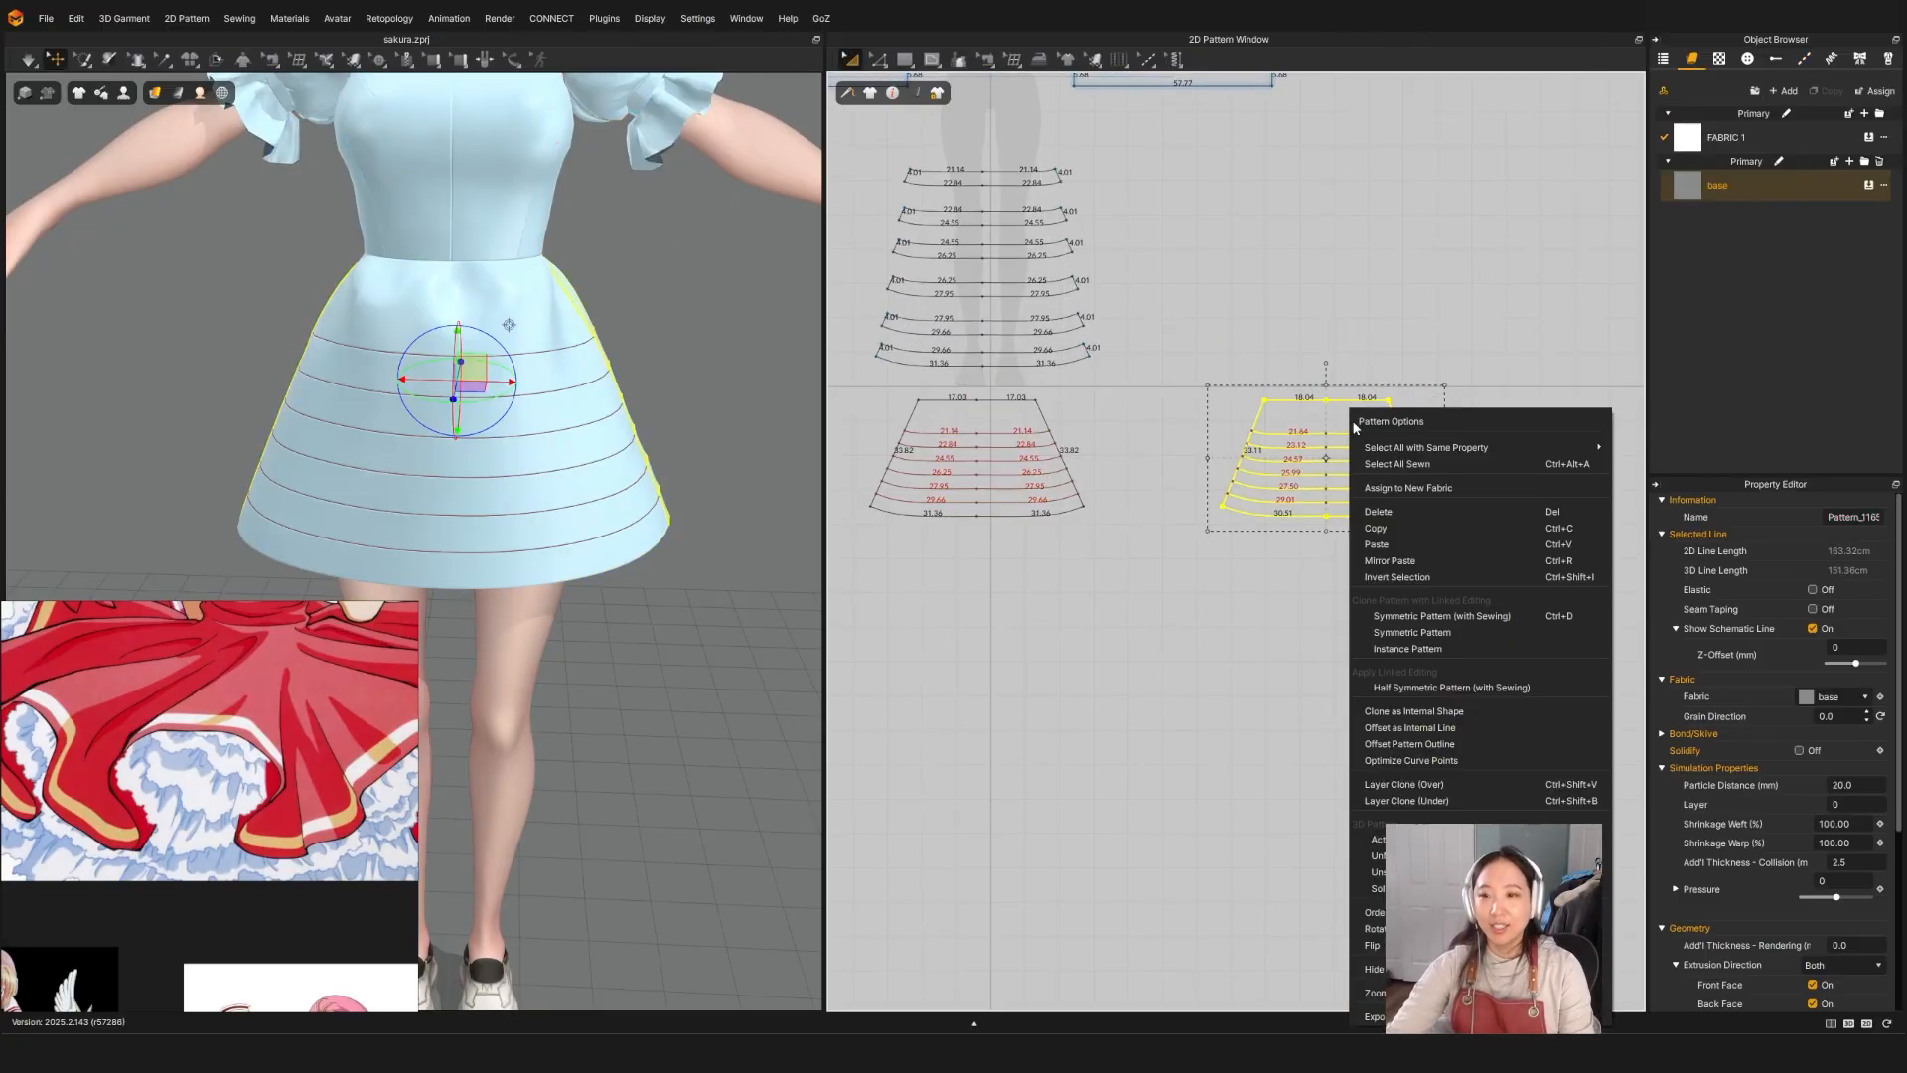
click(1385, 791)
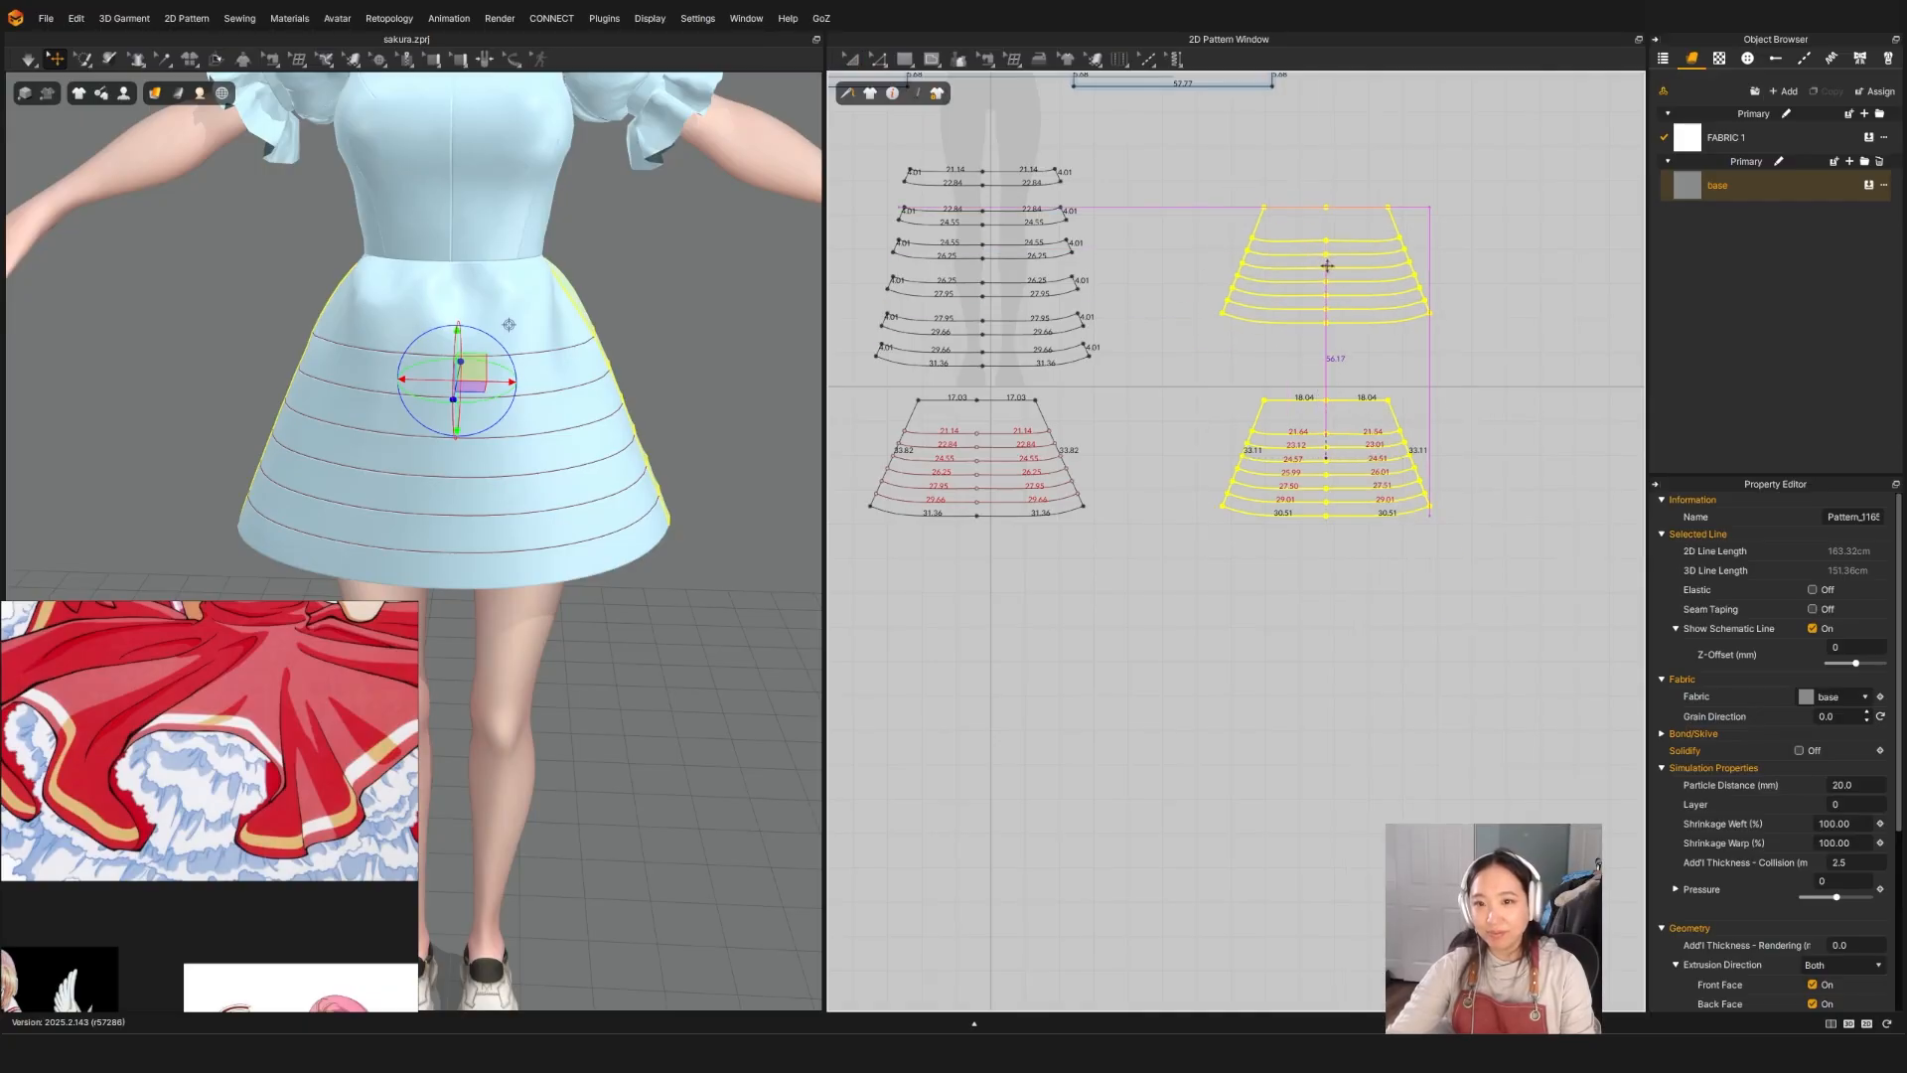
click(1327, 267)
Step: Remove the linked editing between the cloned back skirt pattern and its original
right_click(1352, 233)
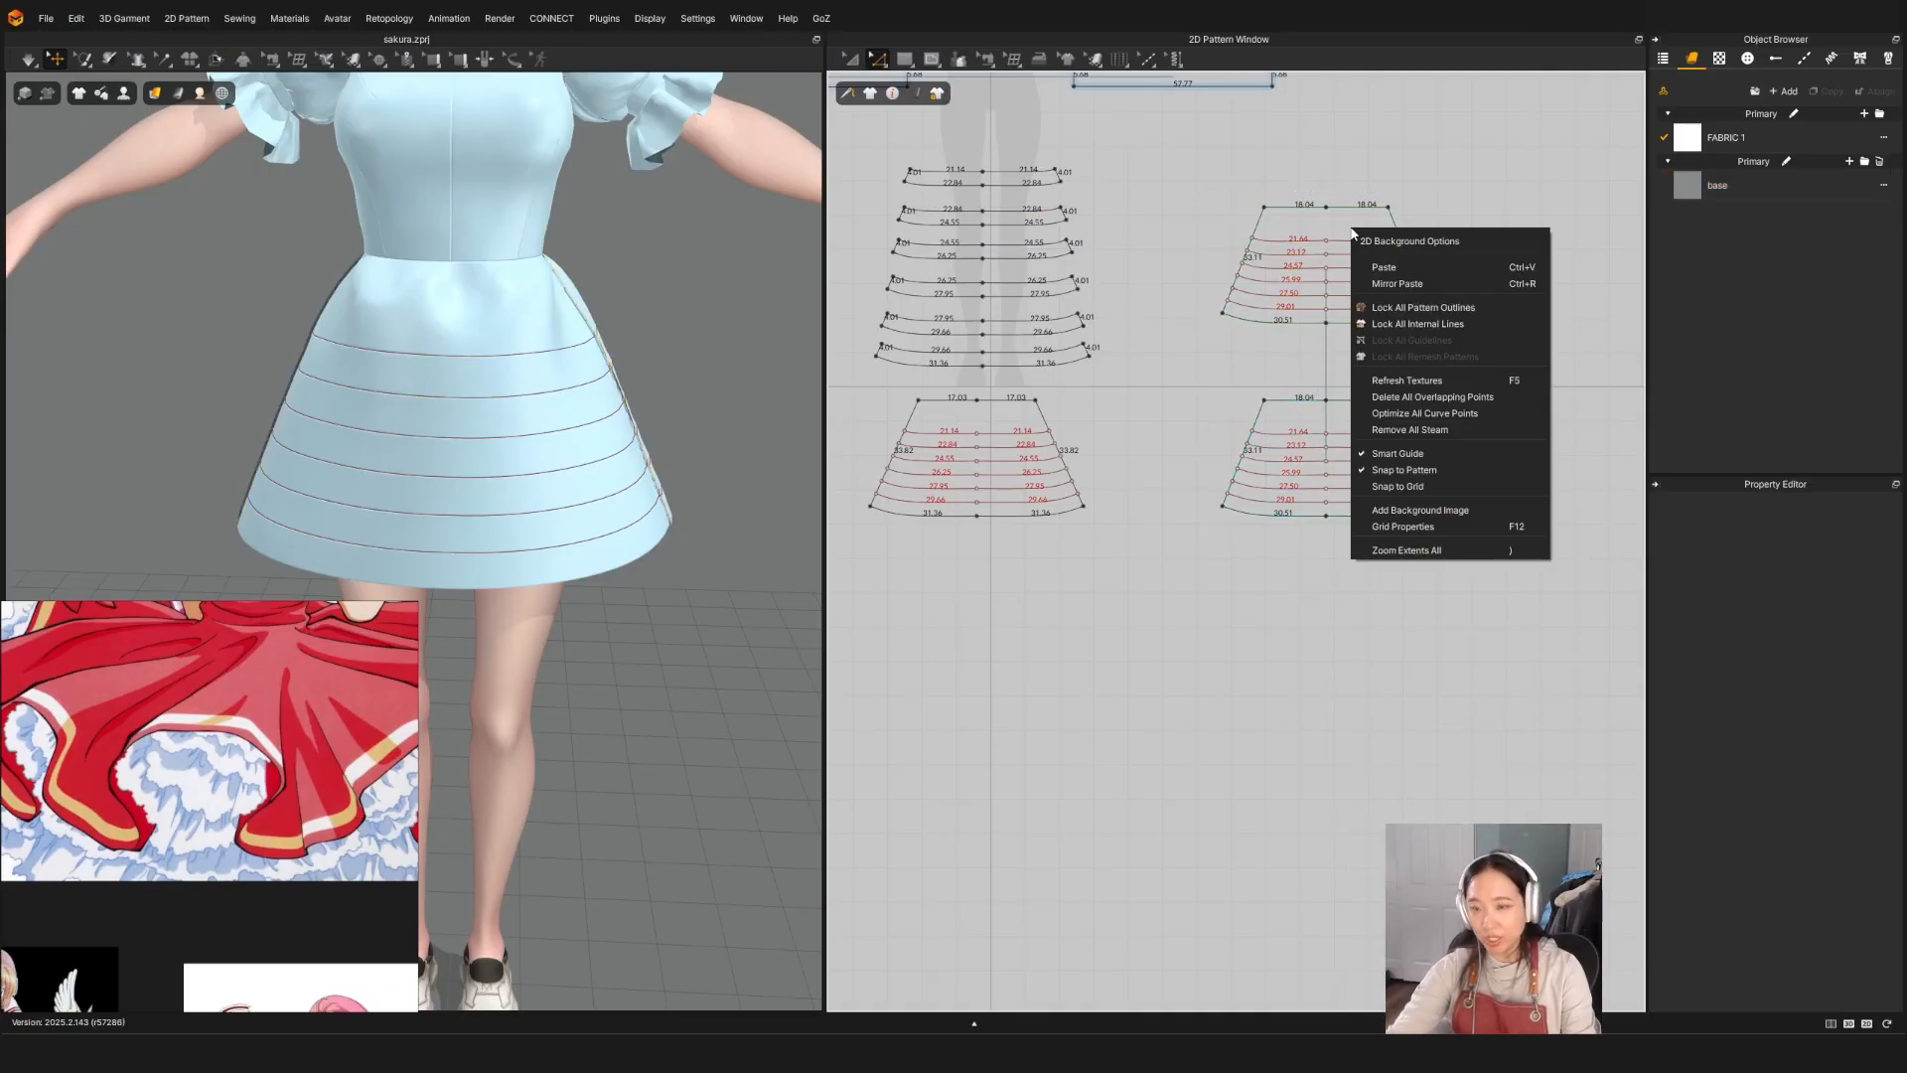
key(Escape)
right_click(1262, 236)
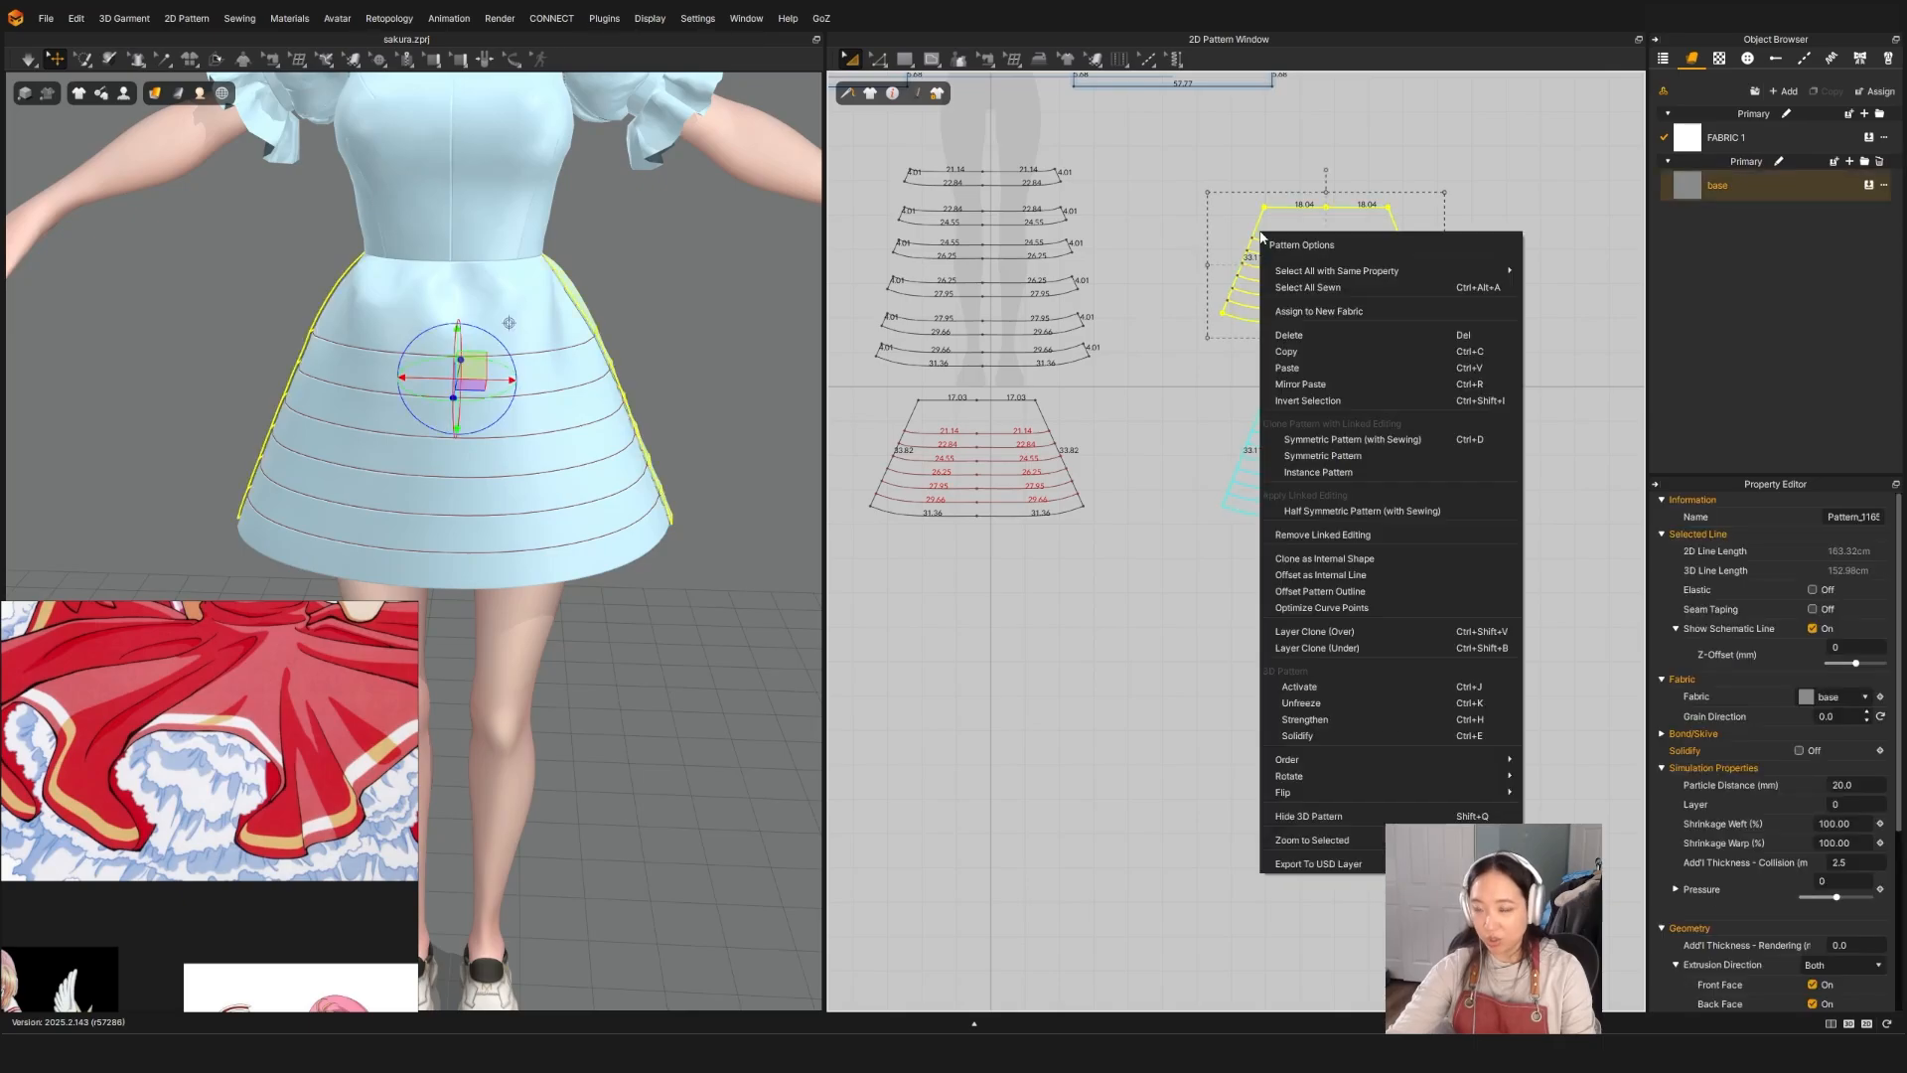
click(1331, 535)
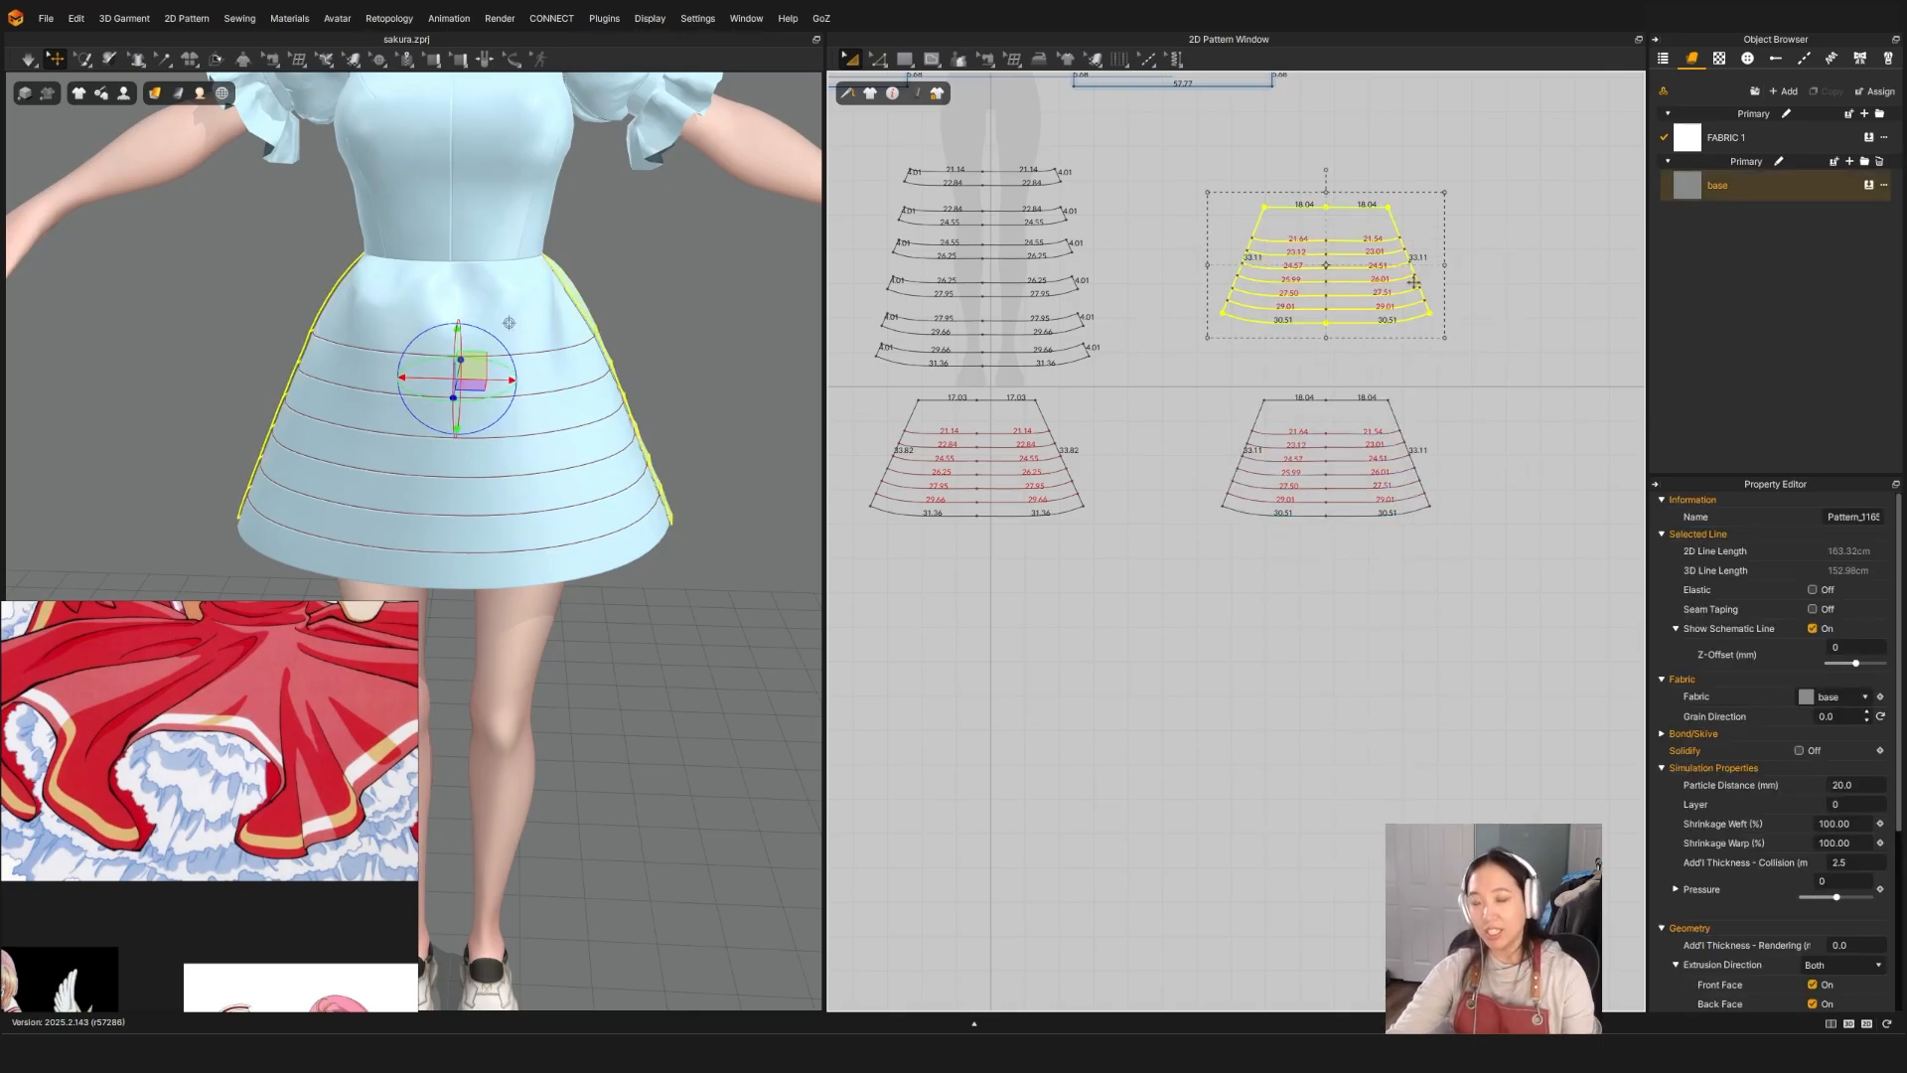
Step: Try to cut the cloned back skirt pattern along all six of its internal lines
scroll(1415, 282, up, 3)
click(1338, 227)
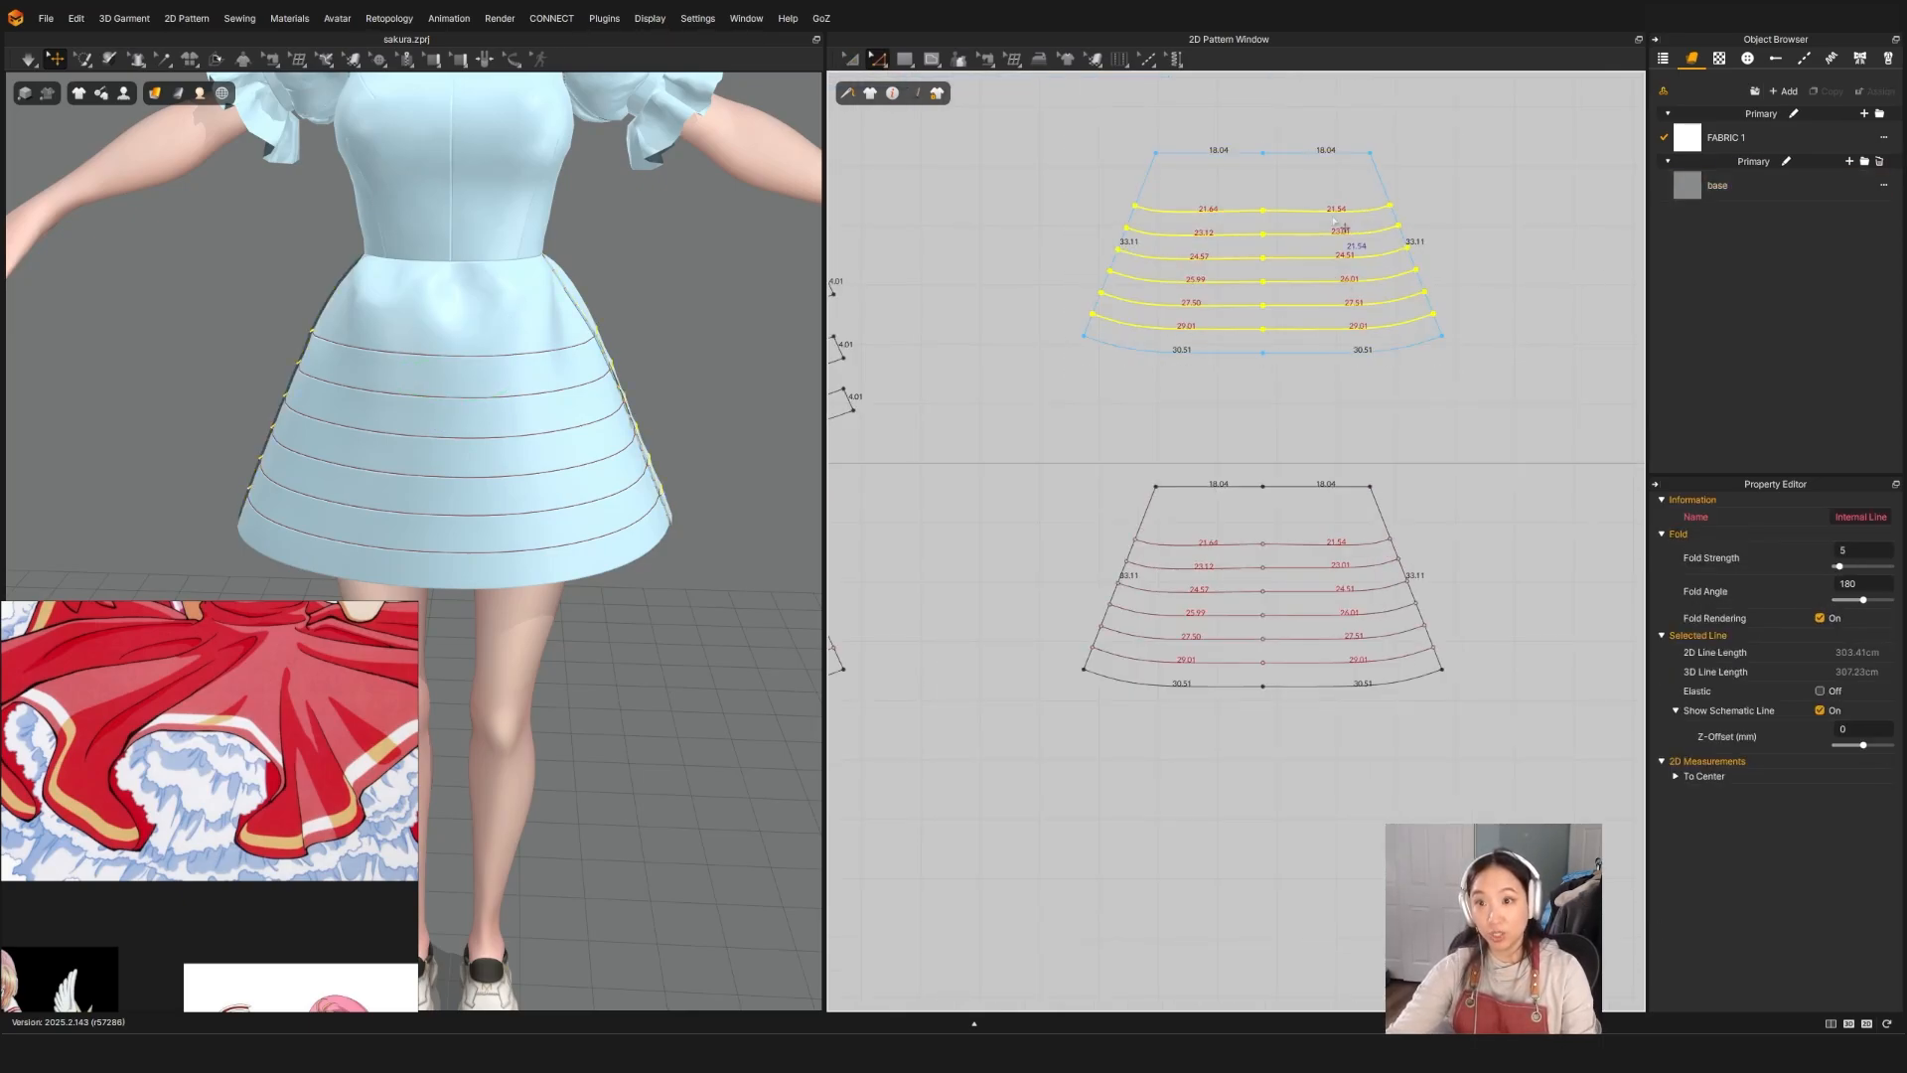
right_click(1335, 222)
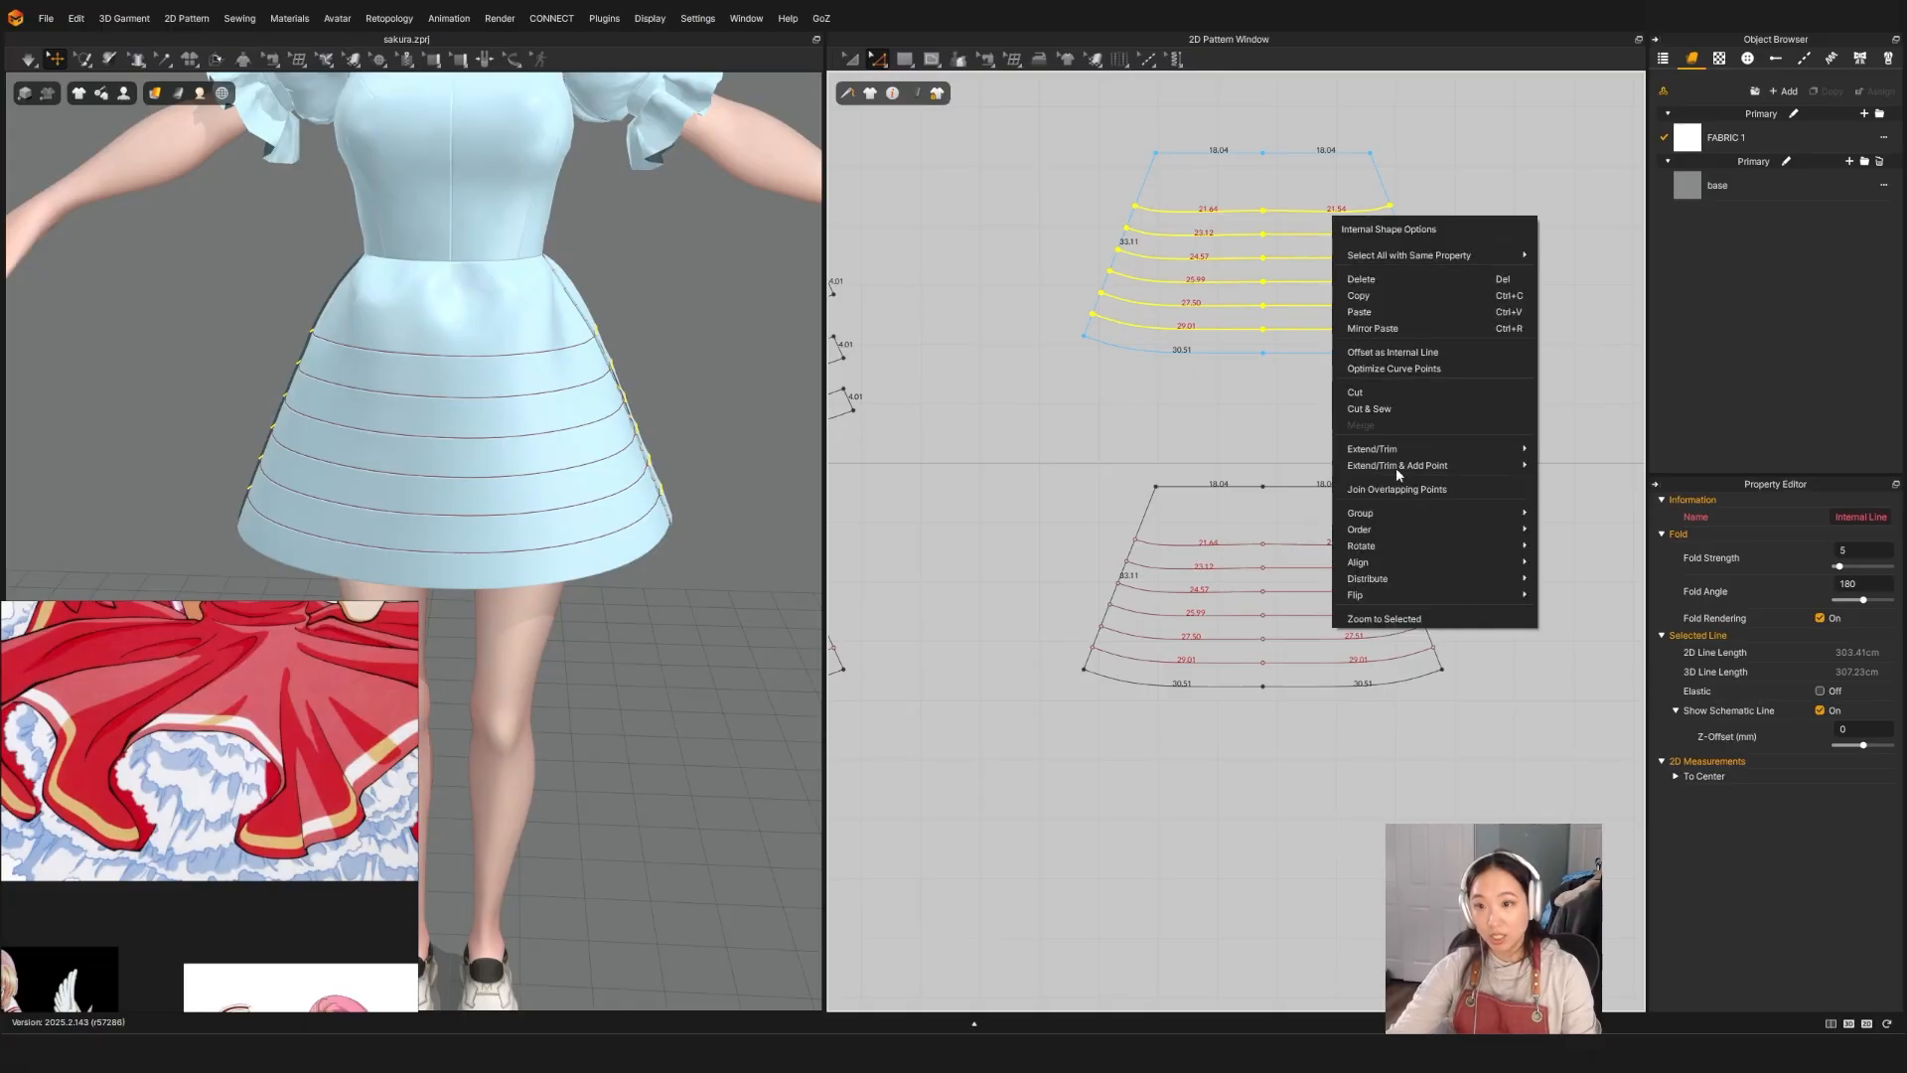
click(1358, 395)
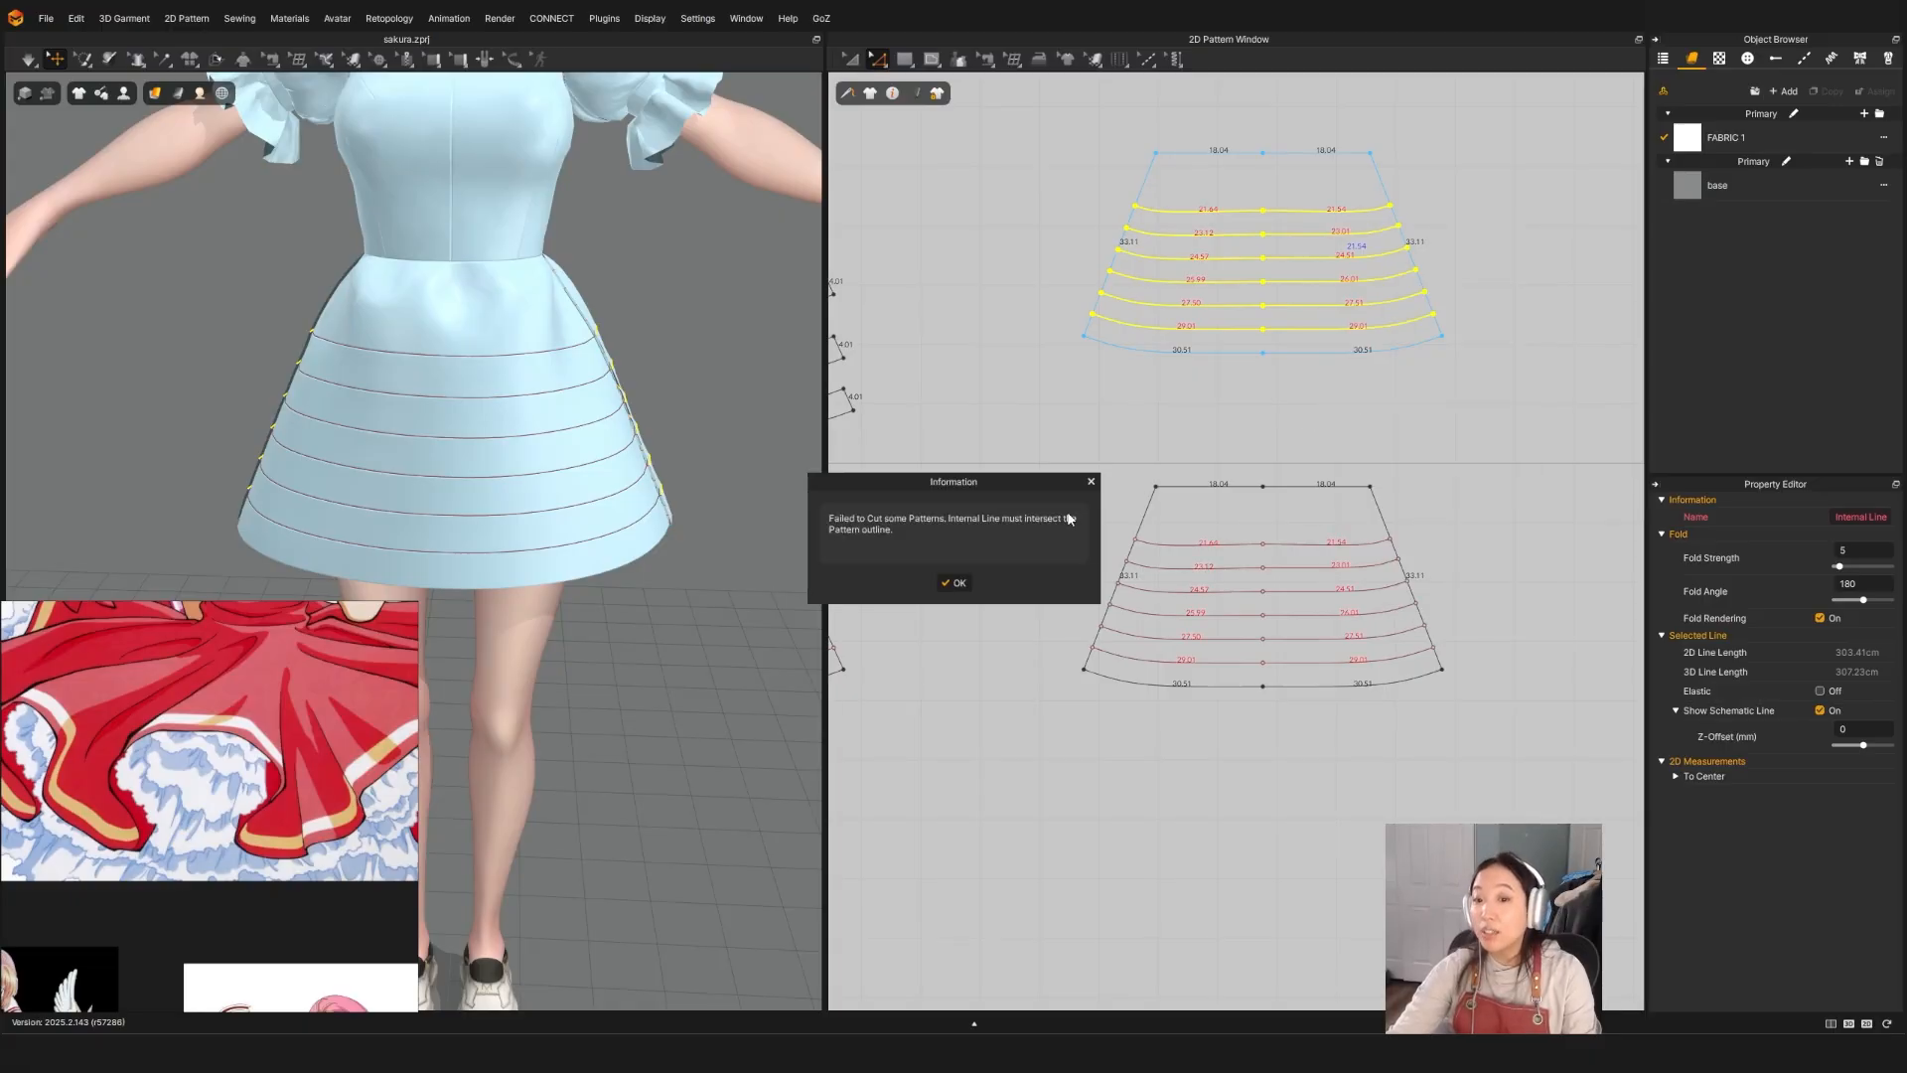
click(951, 584)
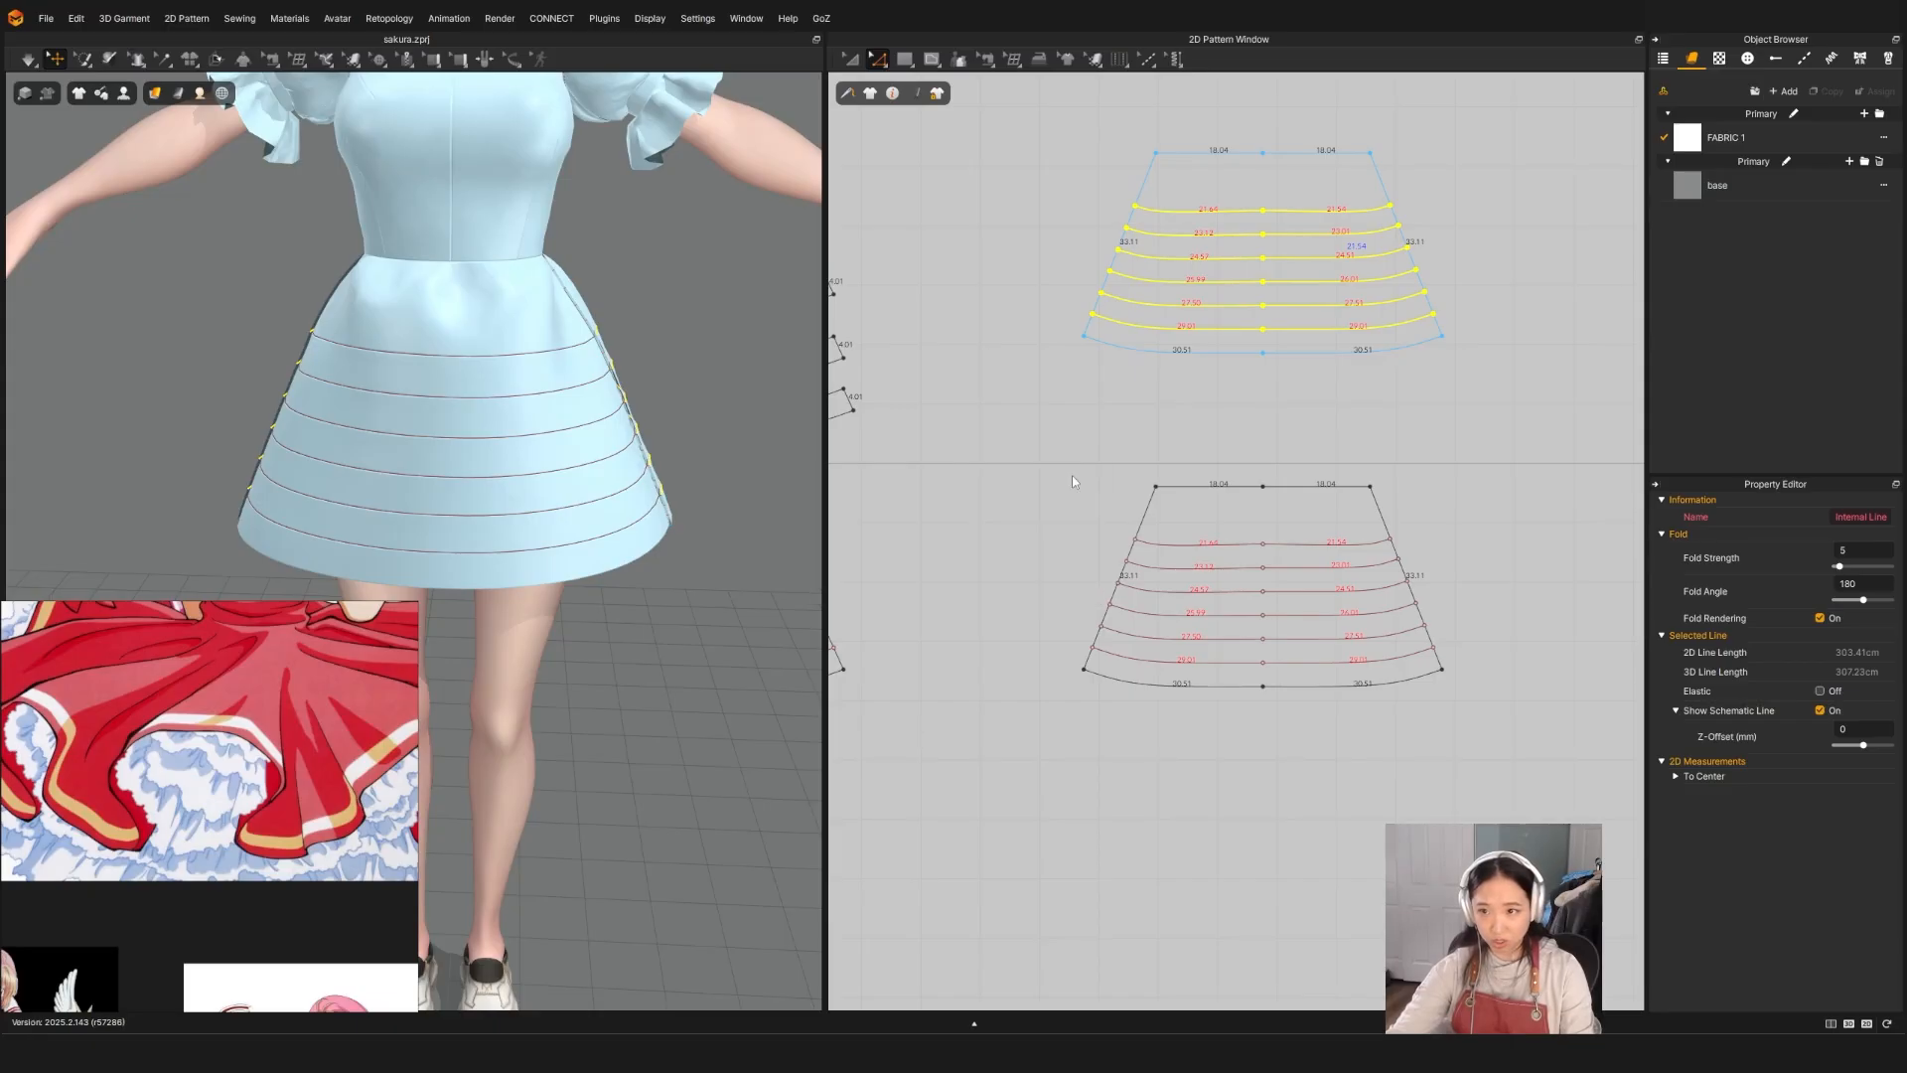
Step: Extend the left endpoints of the clone's six internal lines to the pattern outline
scroll(1406, 149, up, 3)
click(900, 235)
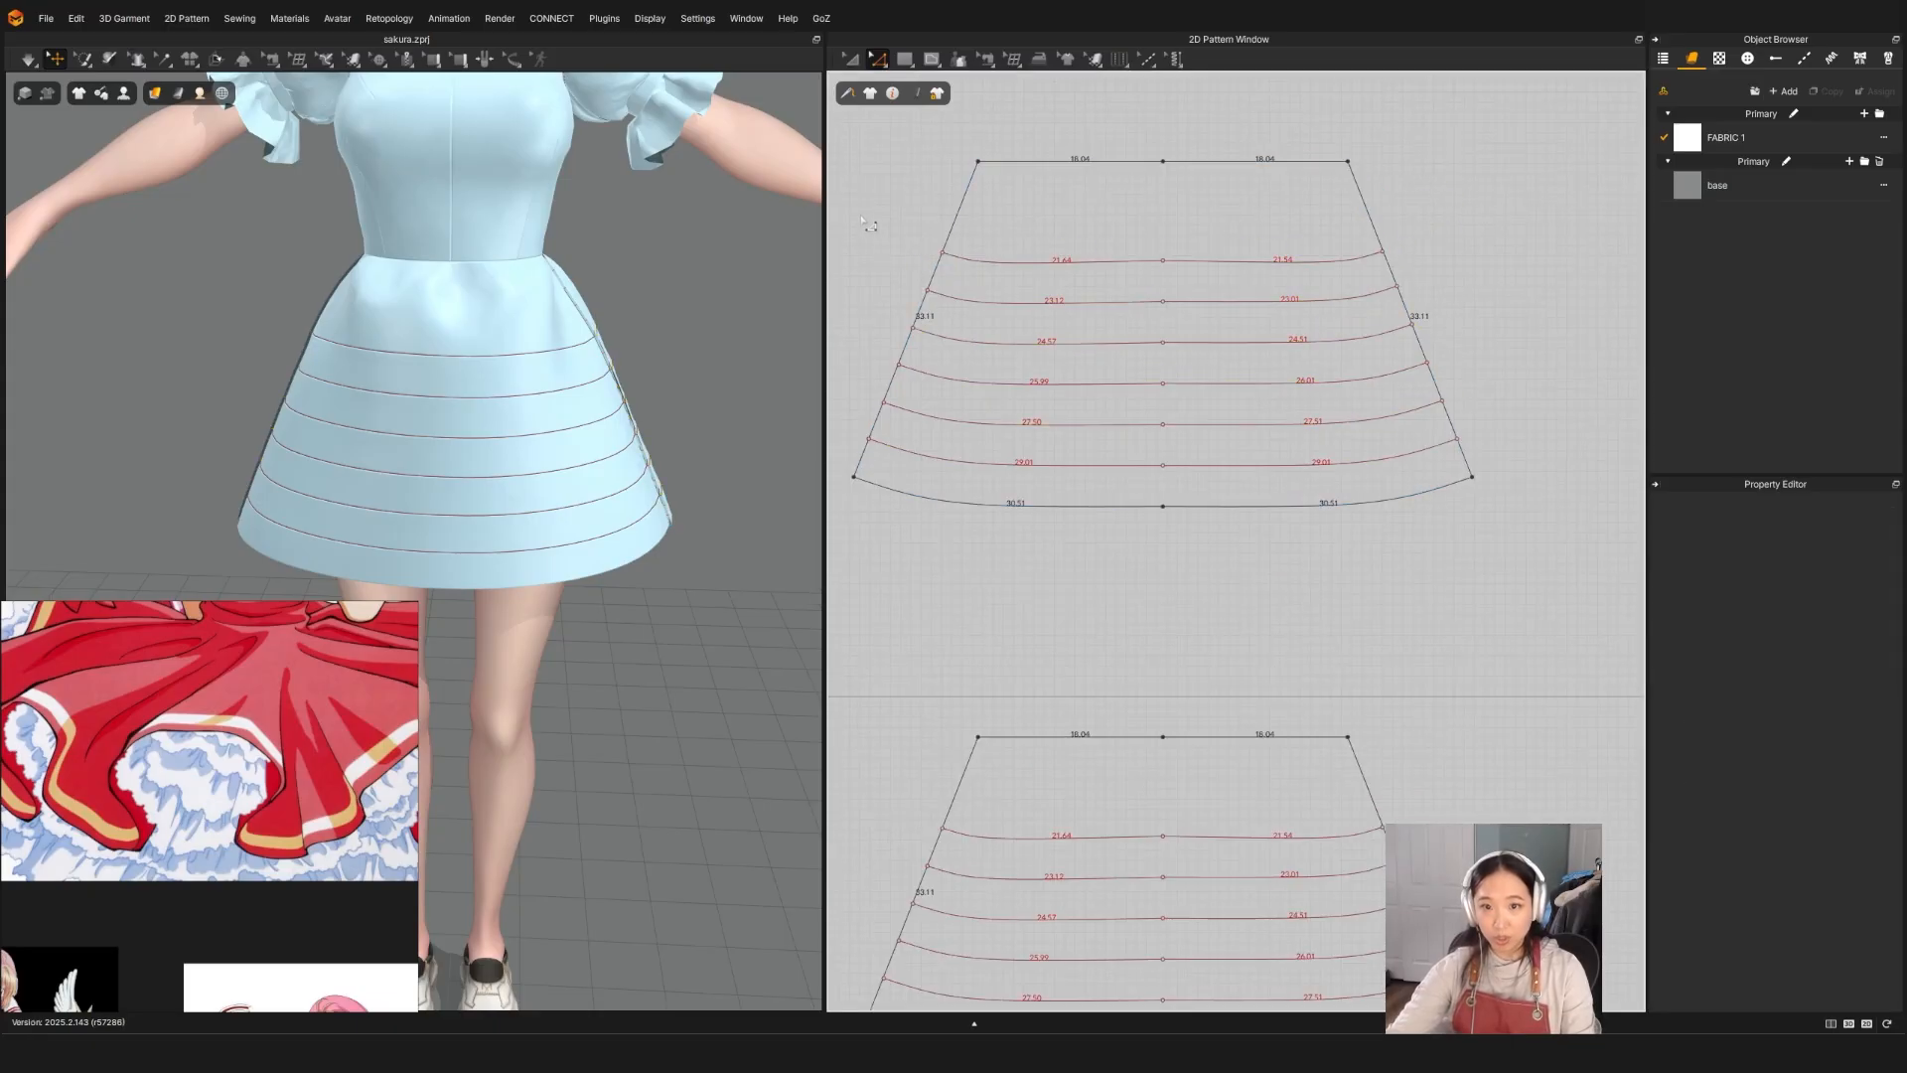
drag(973, 462, 970, 457)
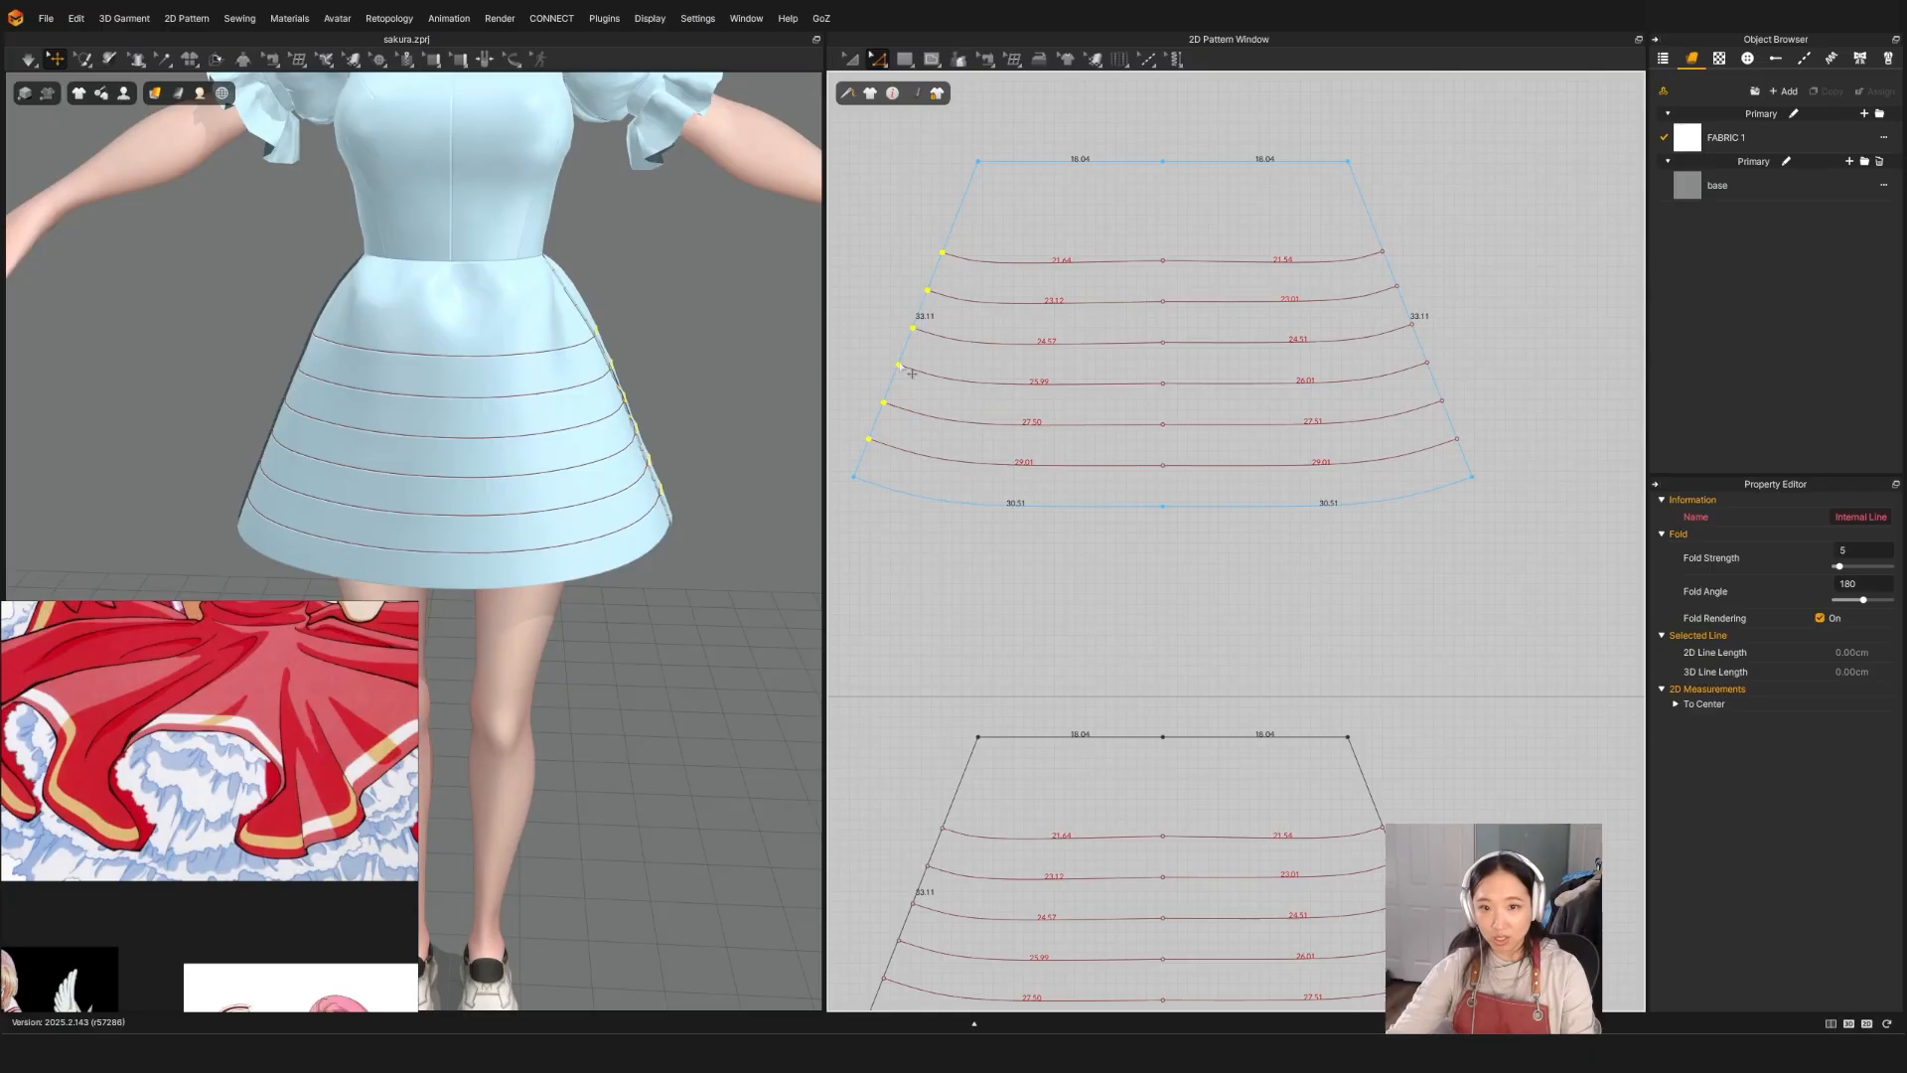
right_click(900, 368)
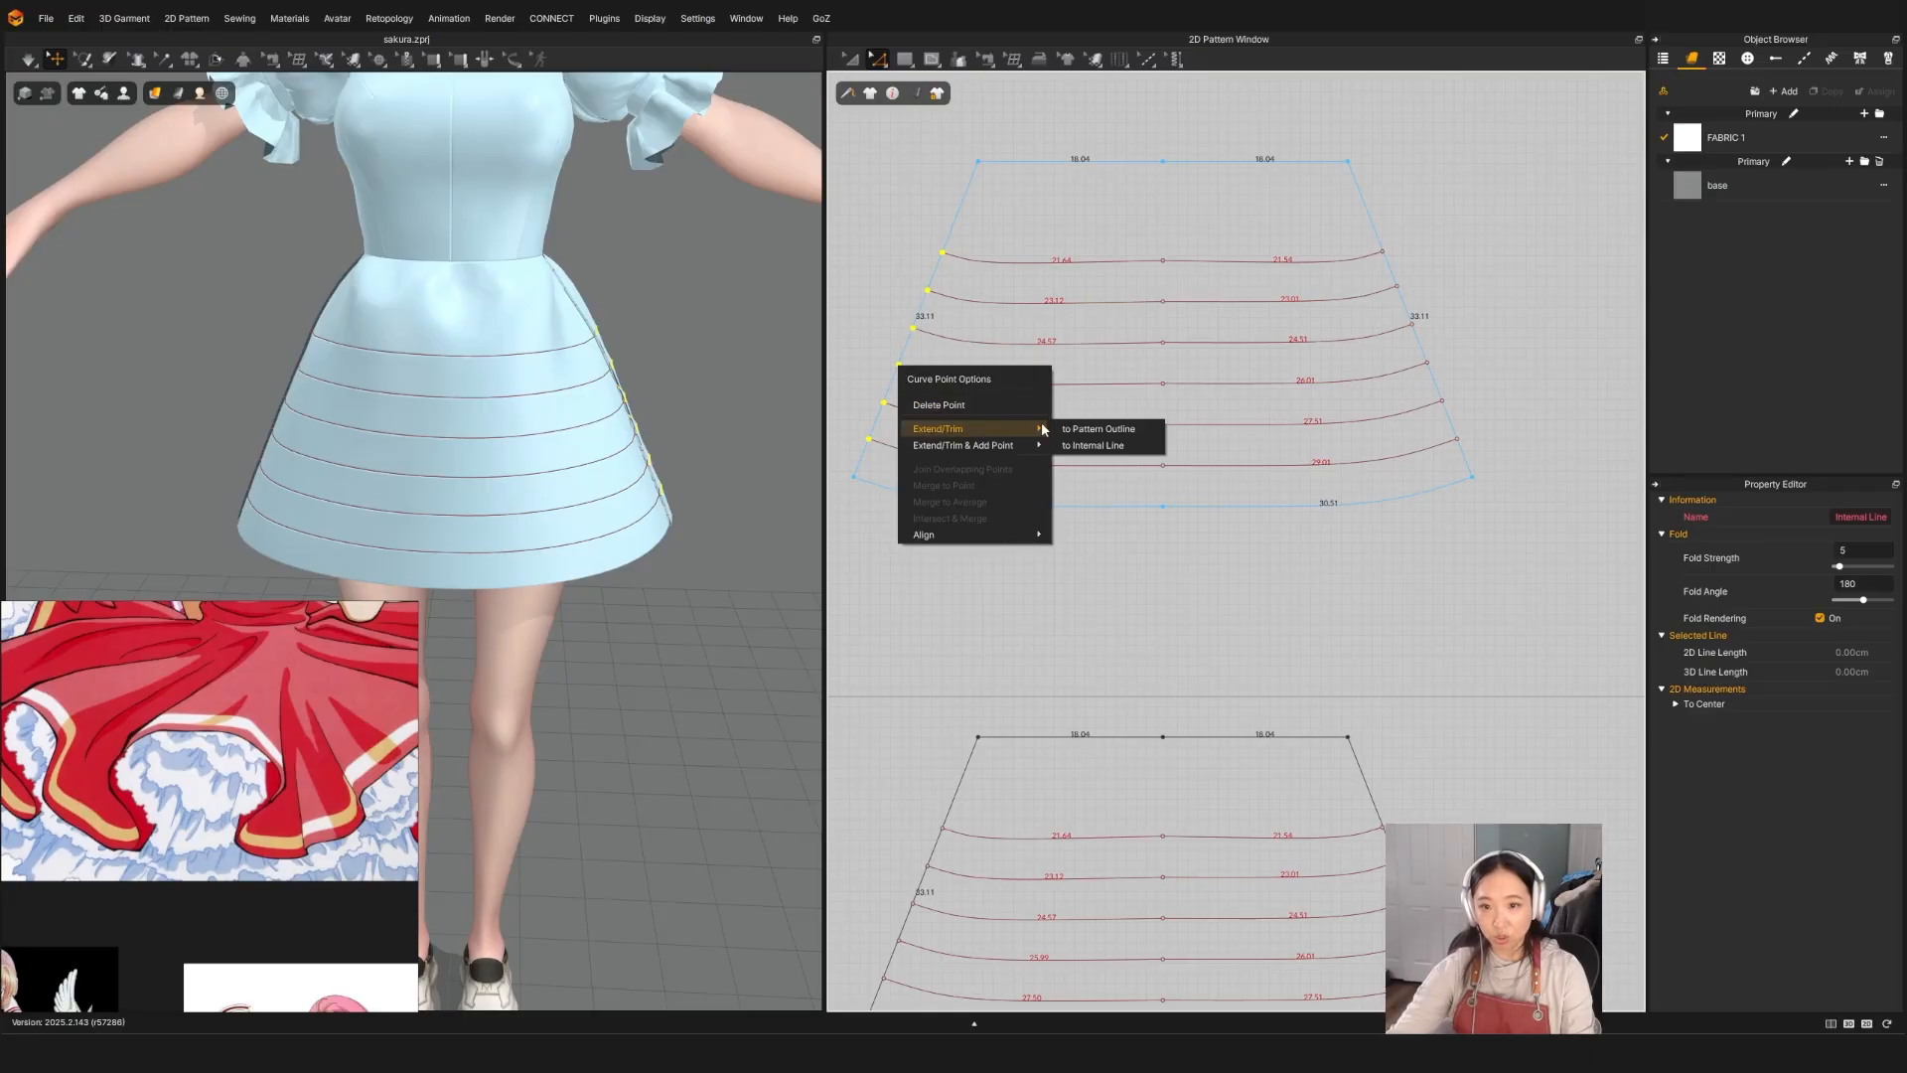
click(1087, 429)
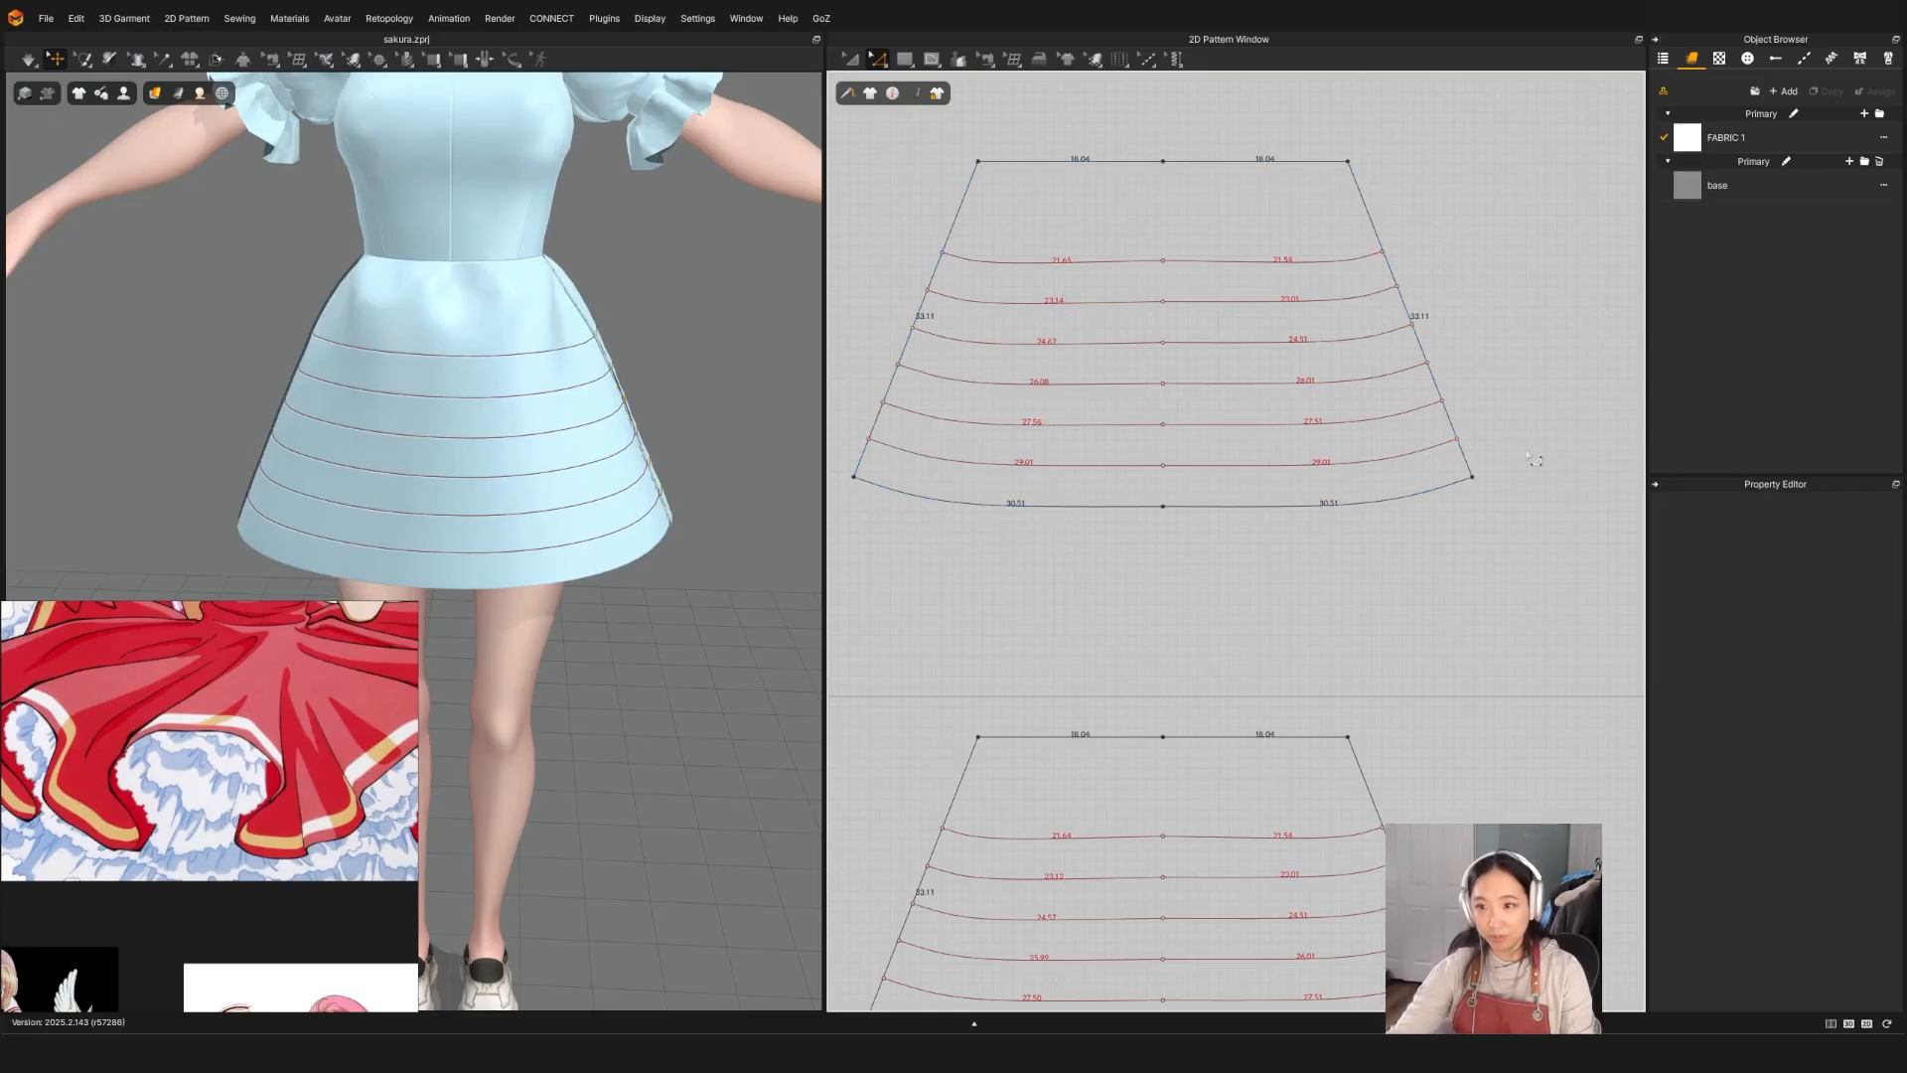
Step: Extend the right endpoints of the clone's six internal lines to the pattern outline
drag(1499, 453, 1390, 224)
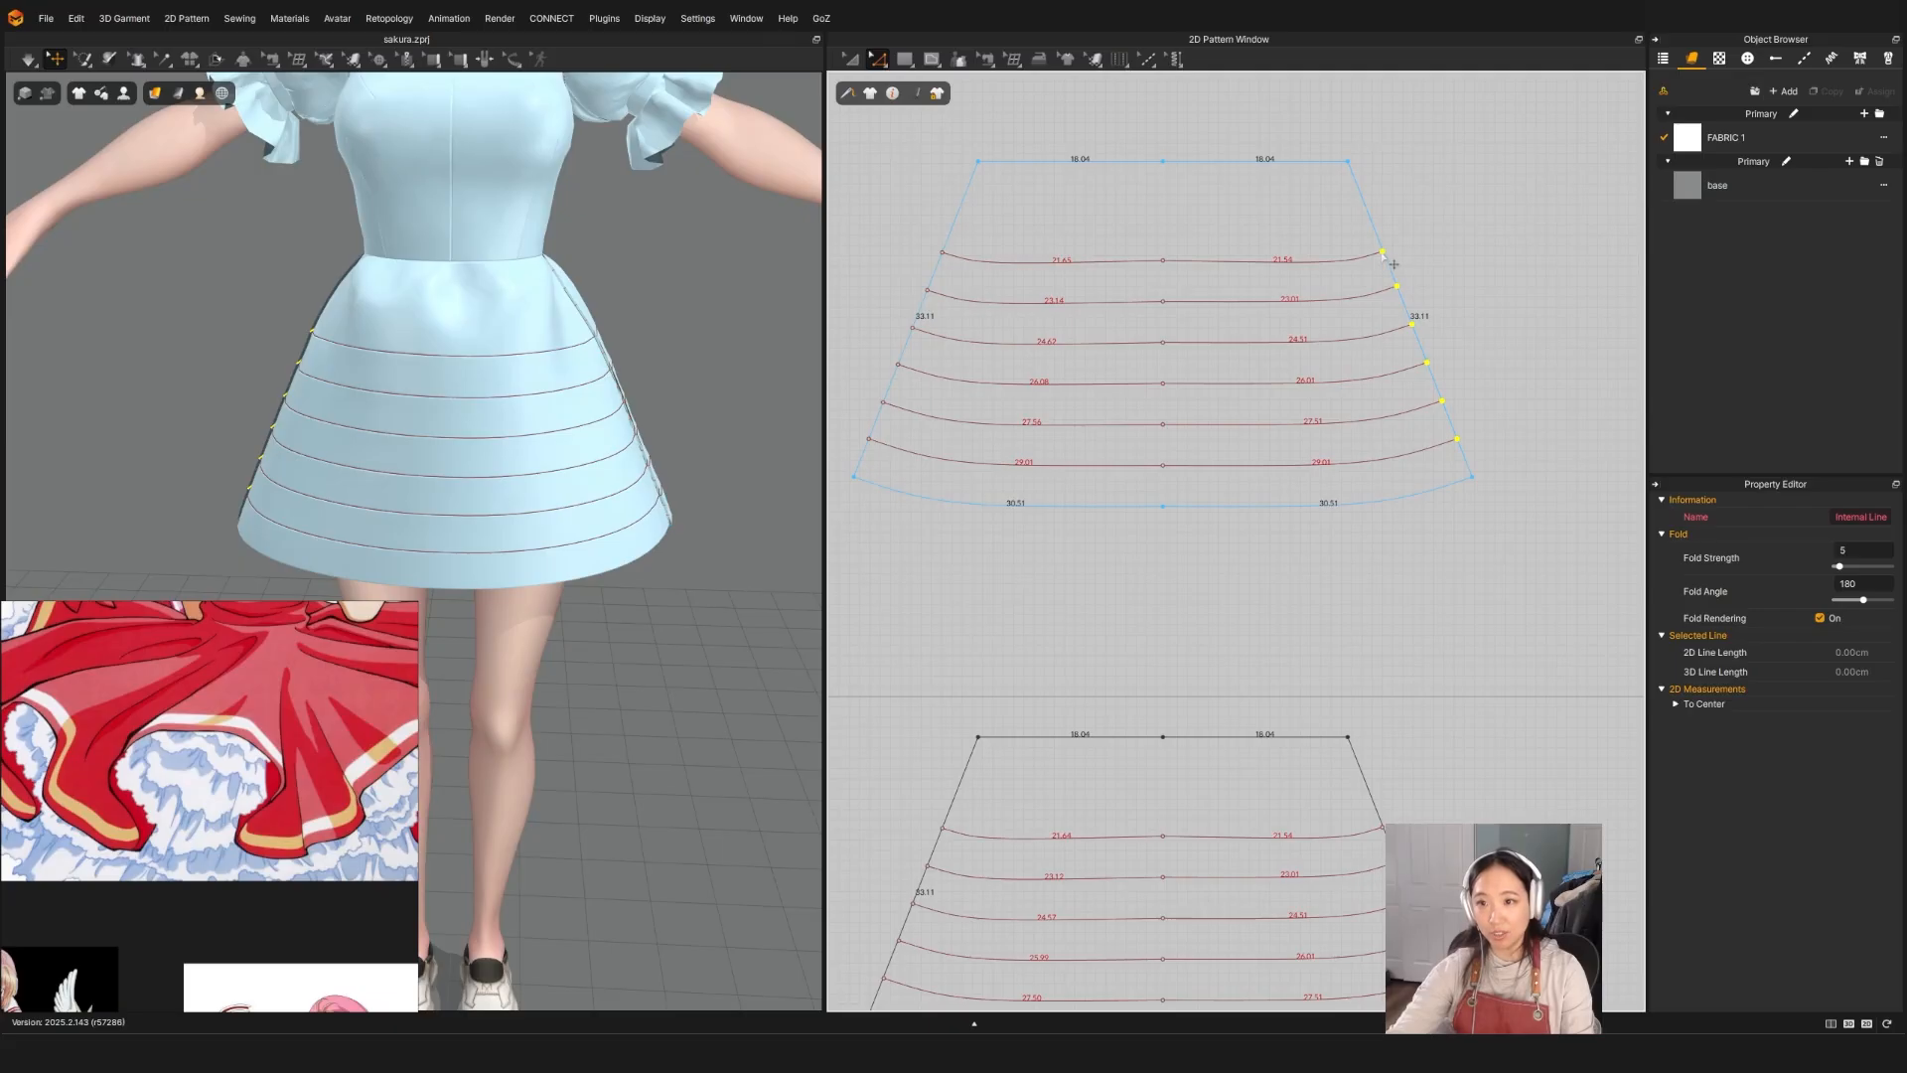
right_click(1383, 255)
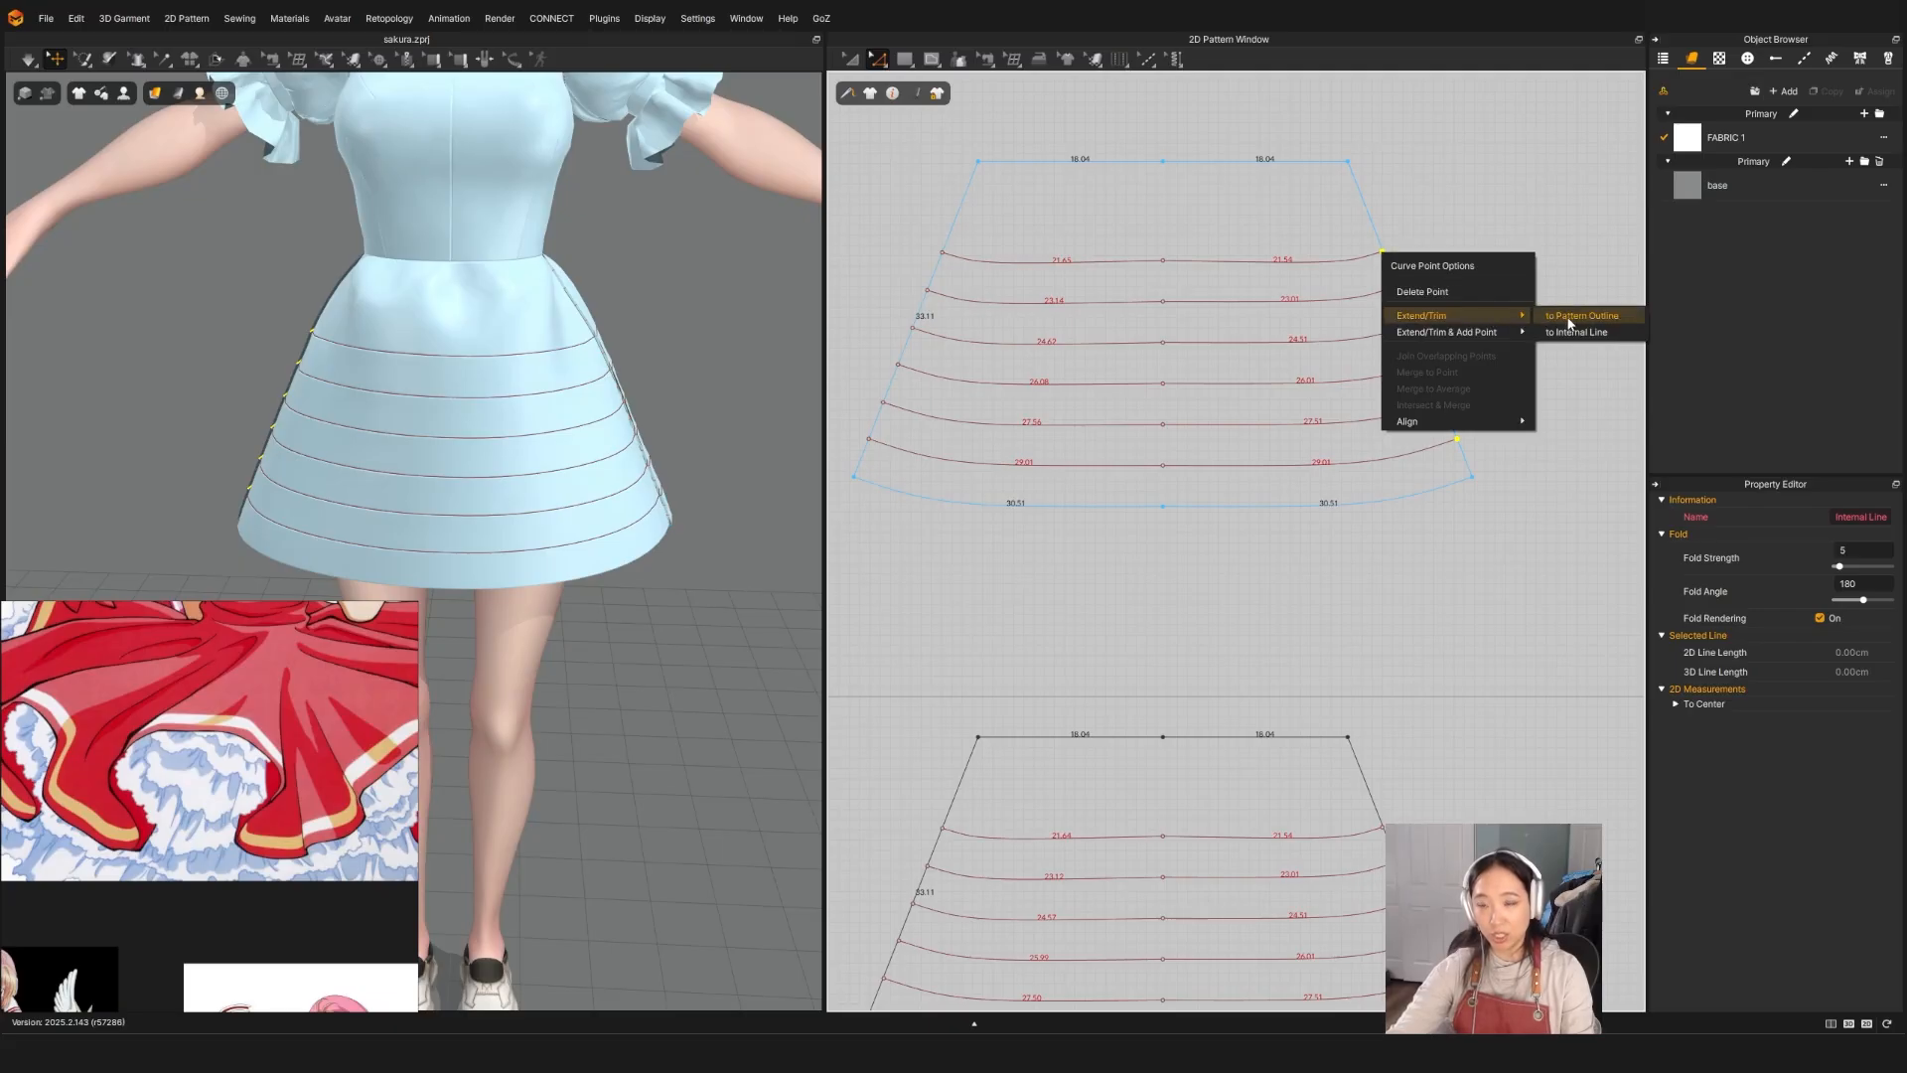
click(1569, 317)
Step: Cut the cloned back skirt pattern into separate pieces along both halves of all six internal lines
click(1210, 263)
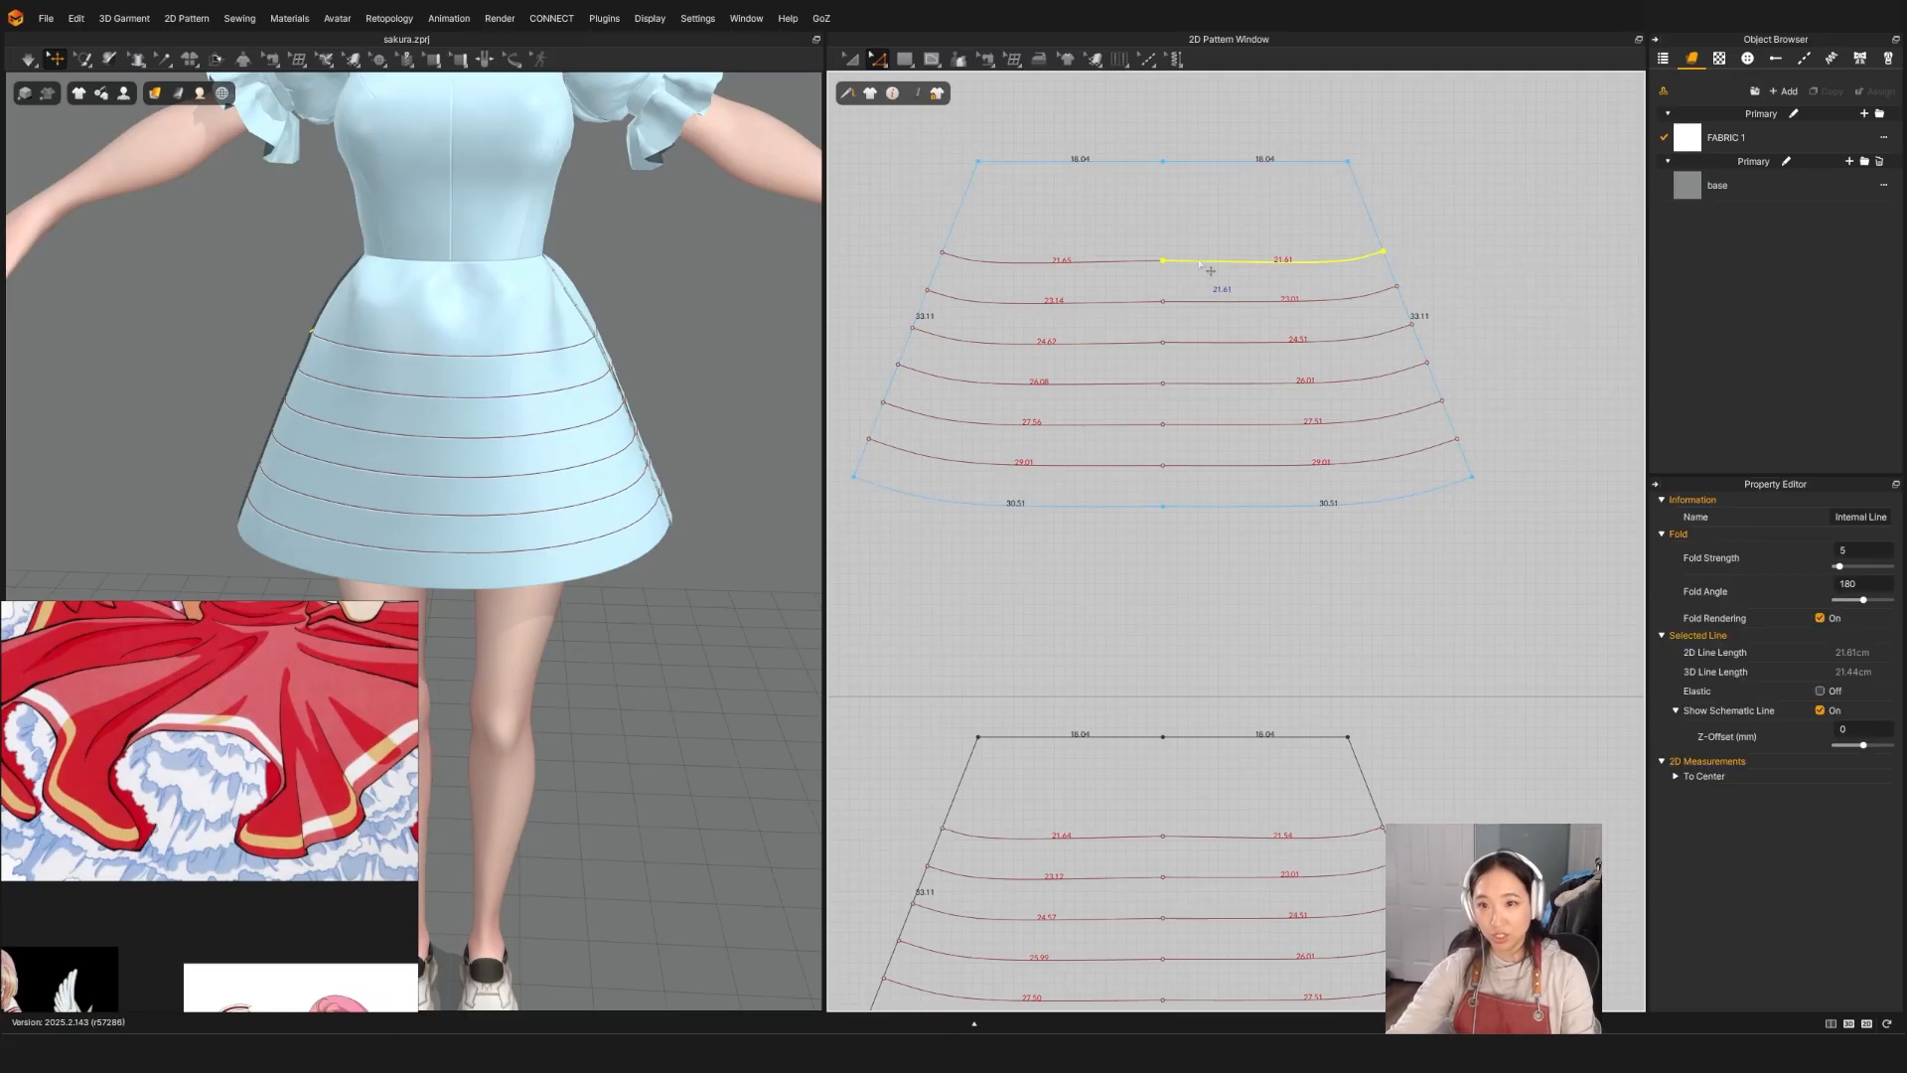
shift+click(1115, 263)
shift+click(1129, 316)
shift+click(1192, 308)
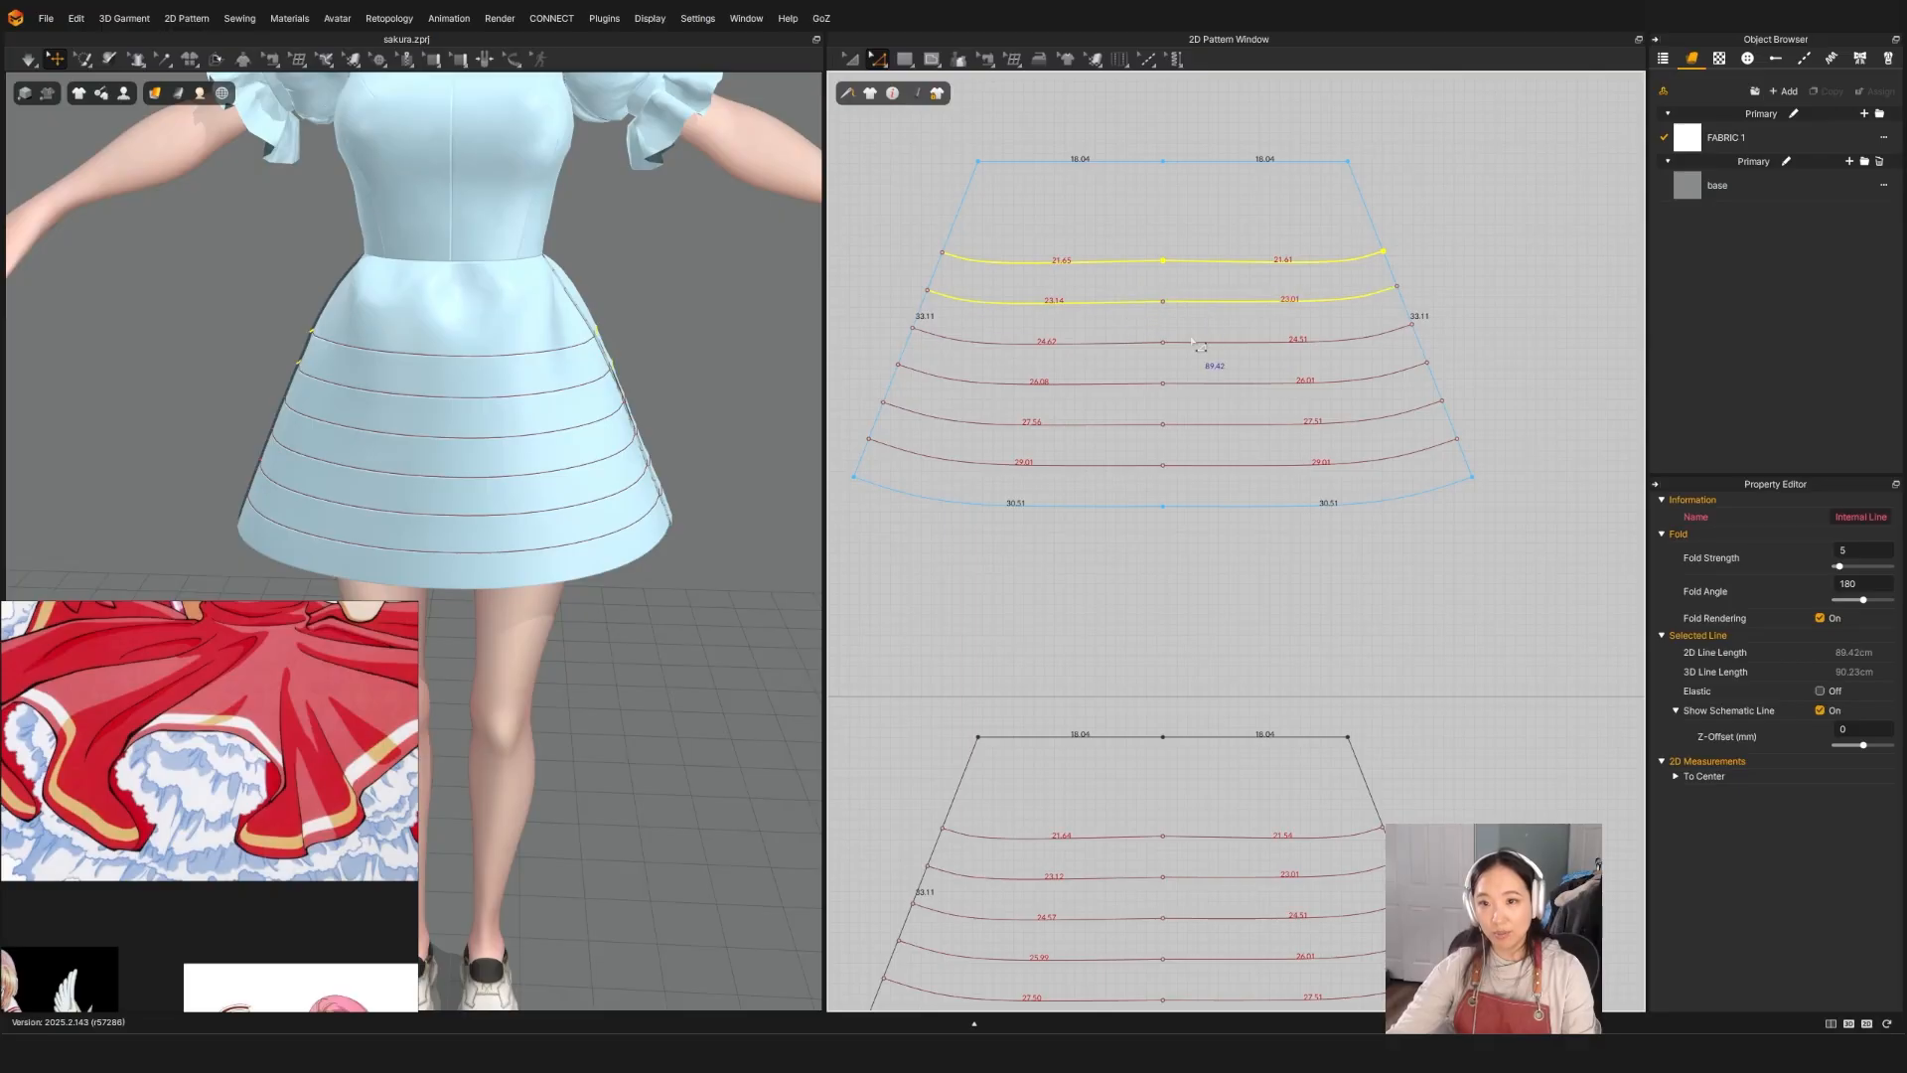
shift+click(1193, 343)
shift+click(1123, 342)
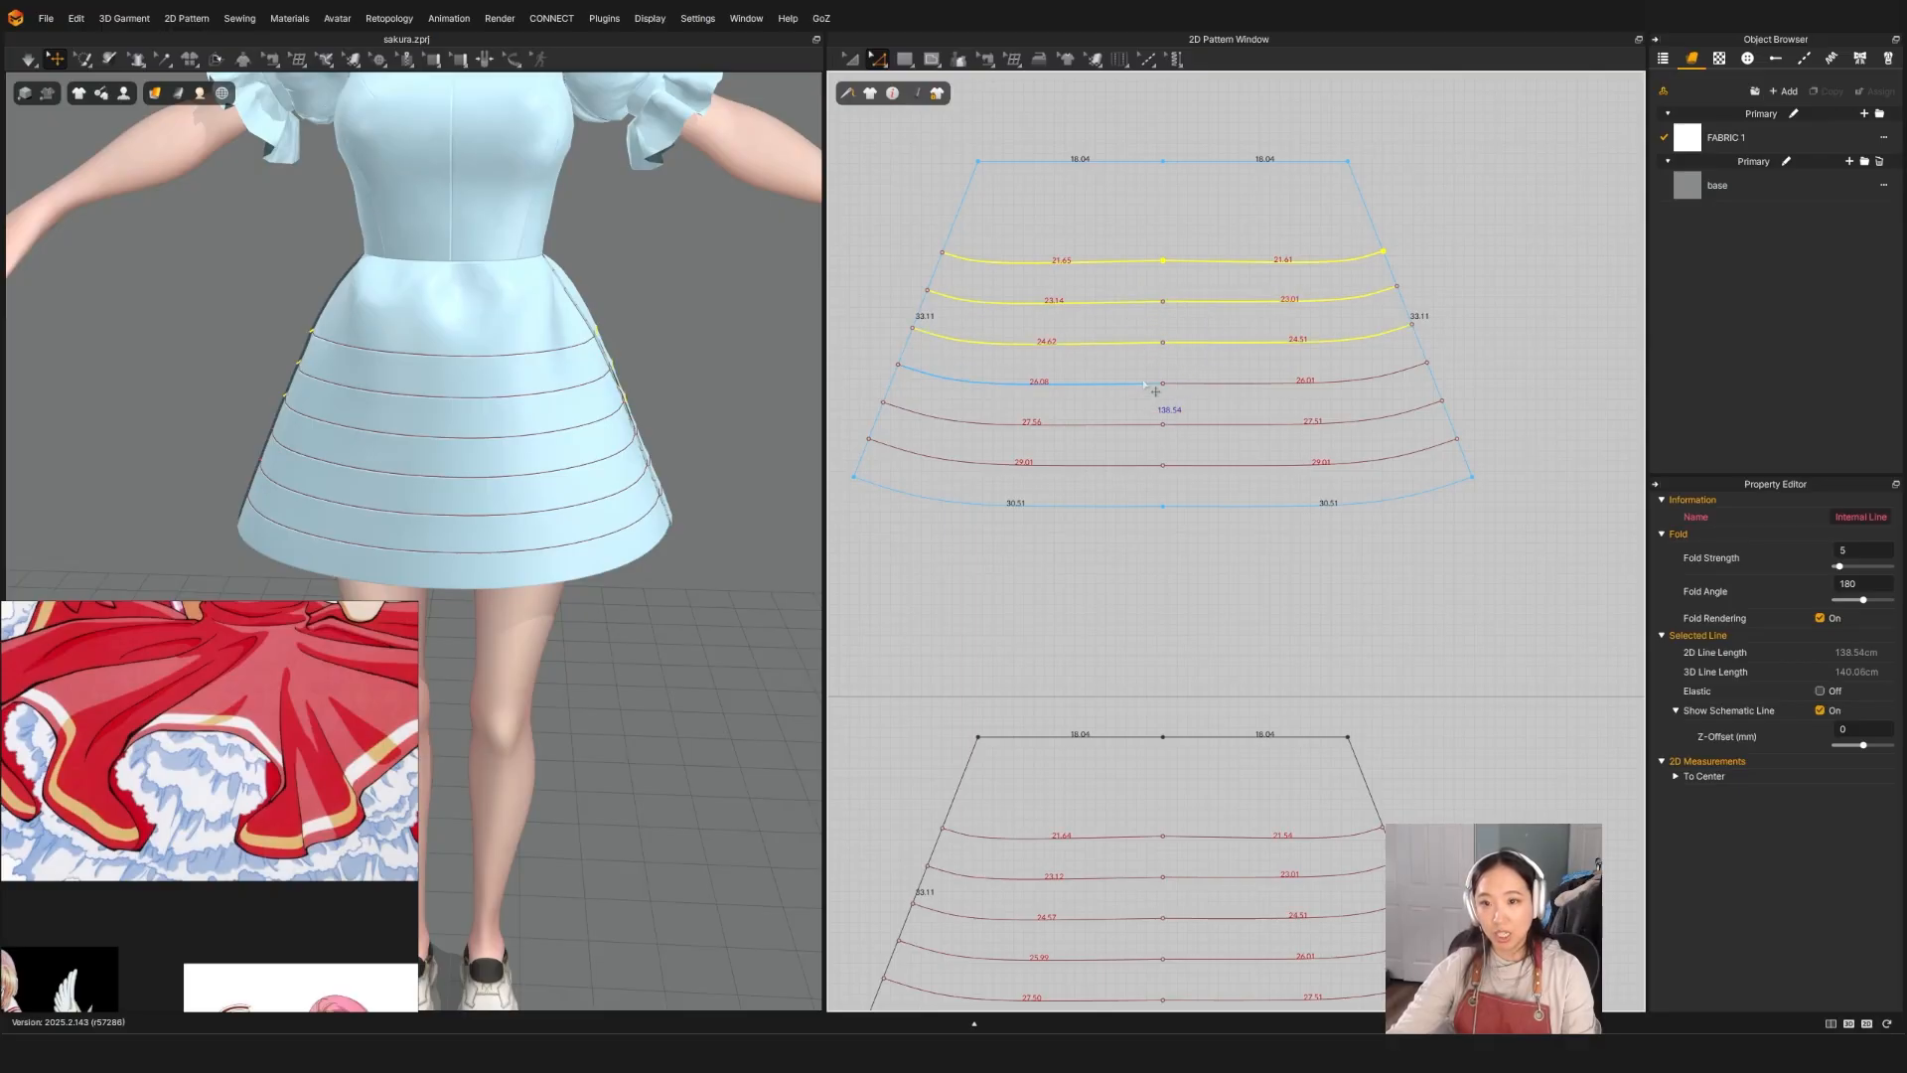
shift+click(1147, 384)
shift+click(1204, 385)
shift+click(1202, 425)
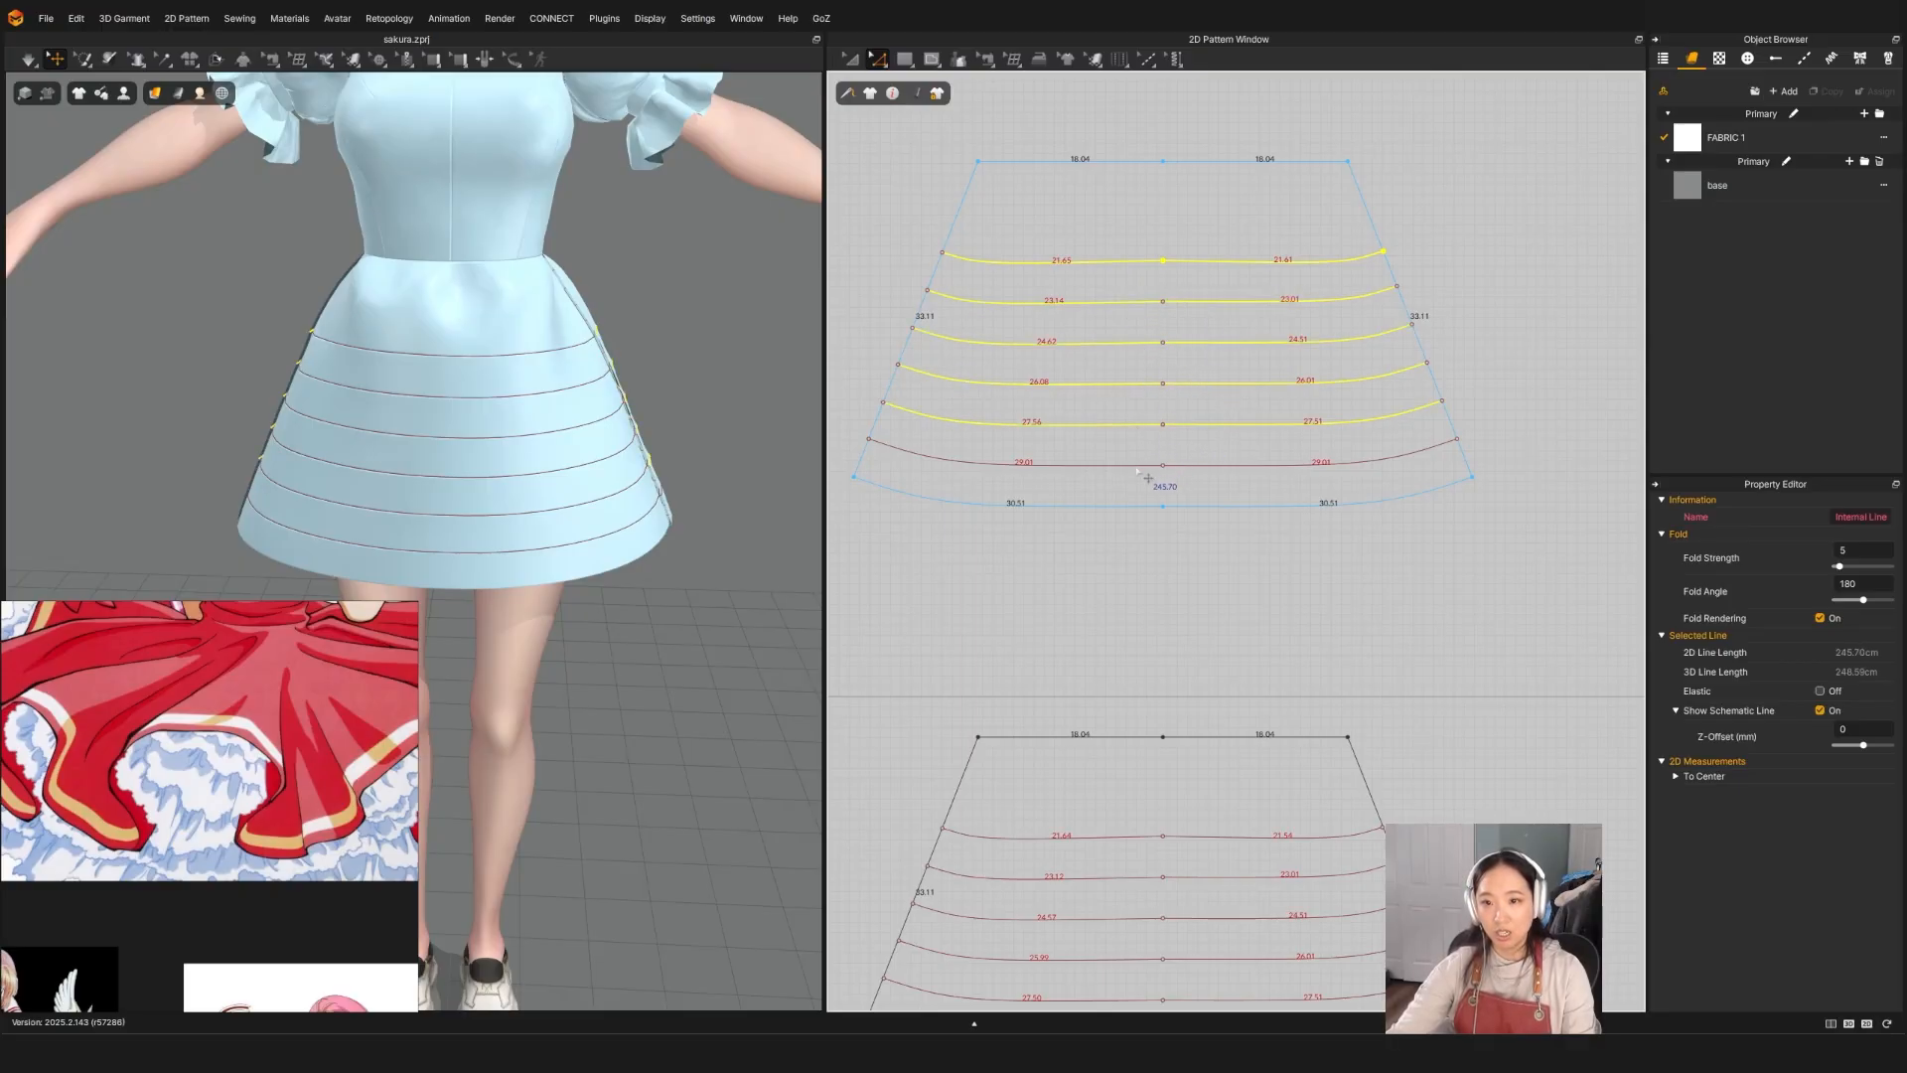
shift+click(1138, 471)
shift+click(1212, 471)
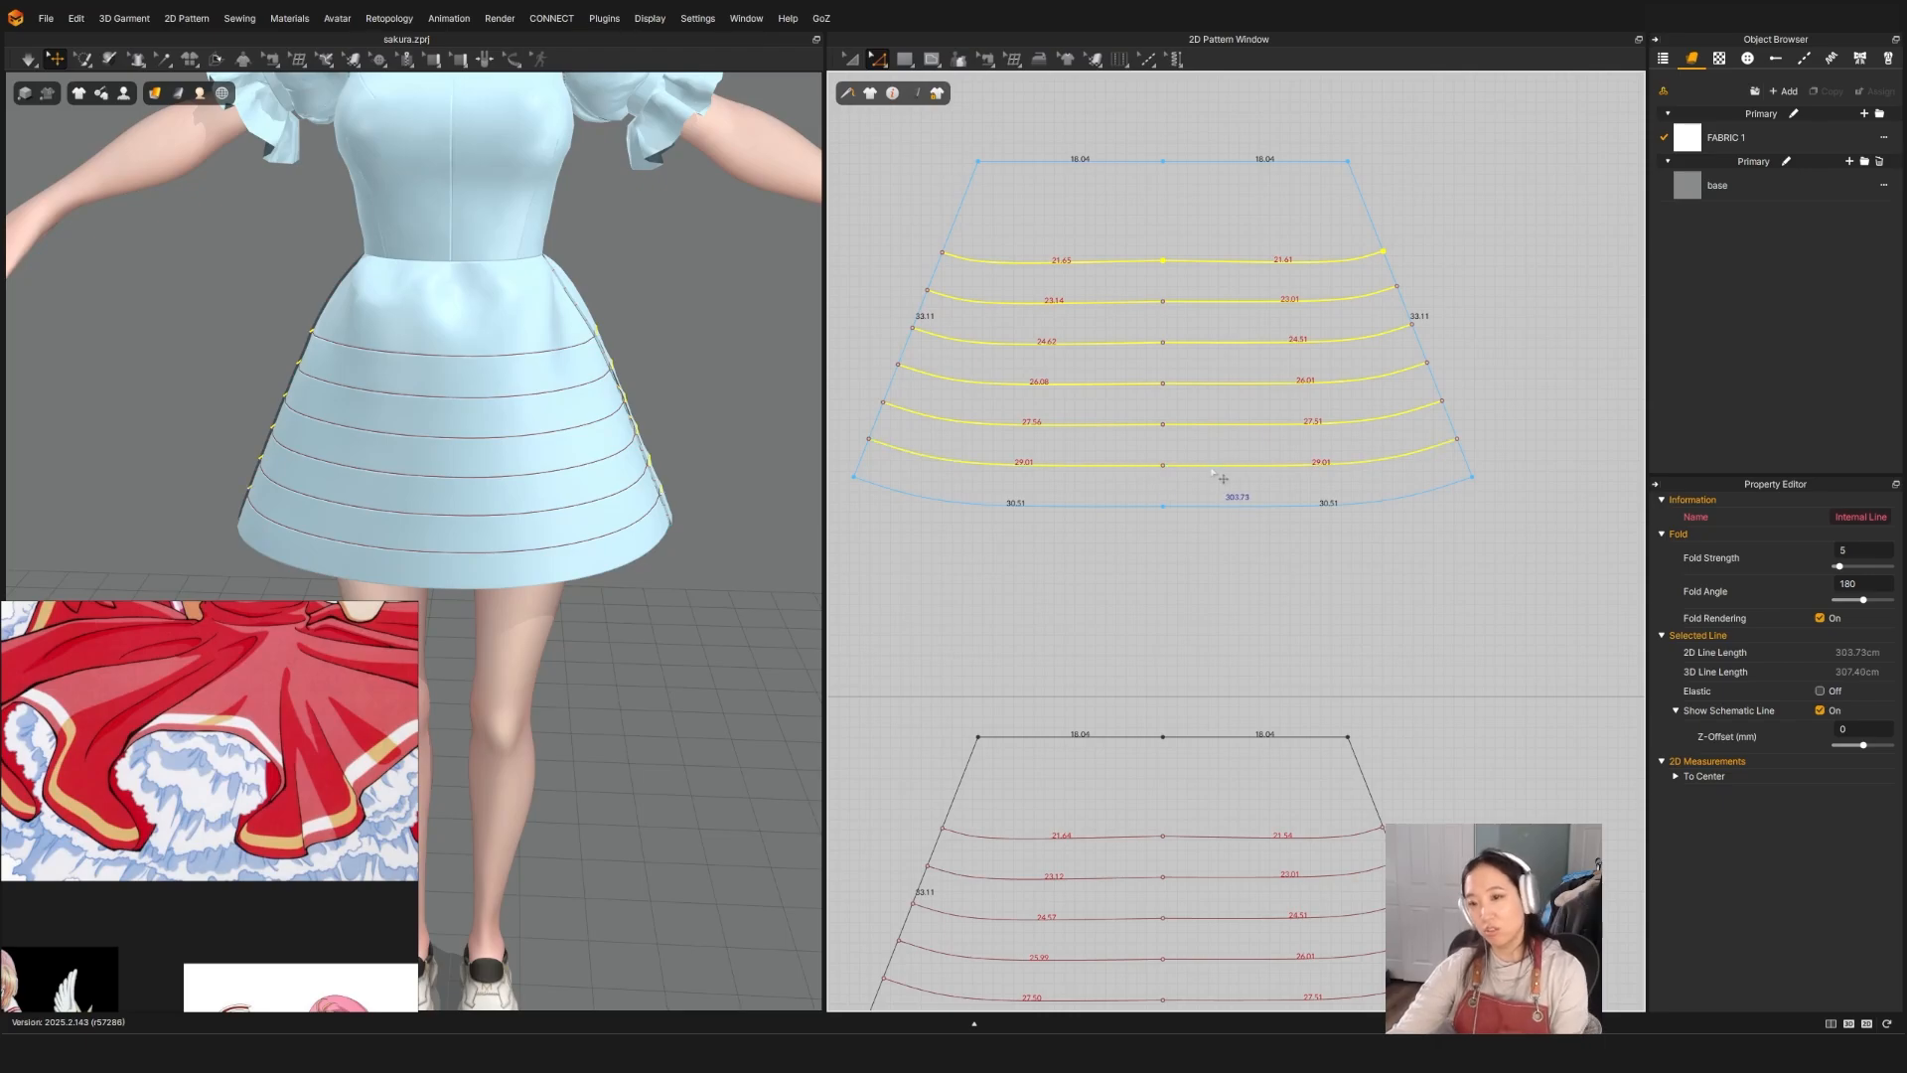
right_click(1212, 472)
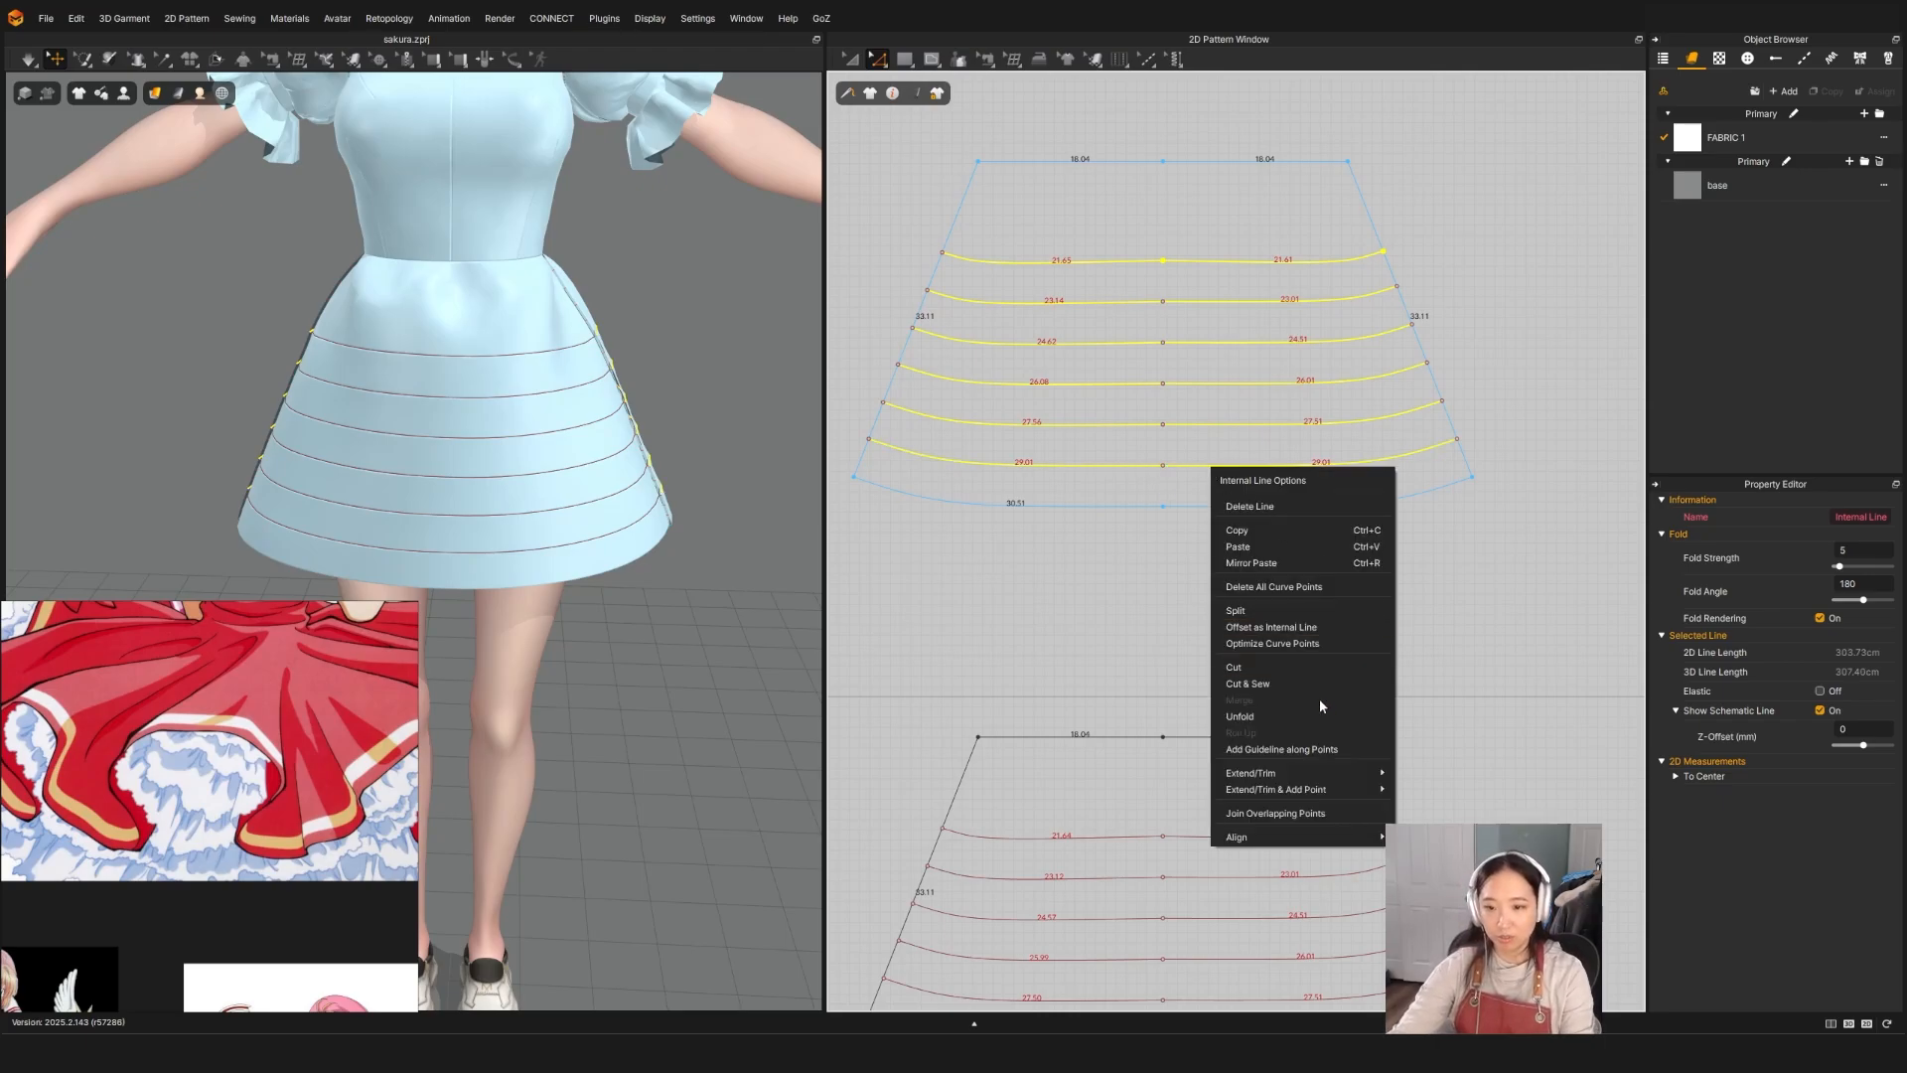
click(1236, 667)
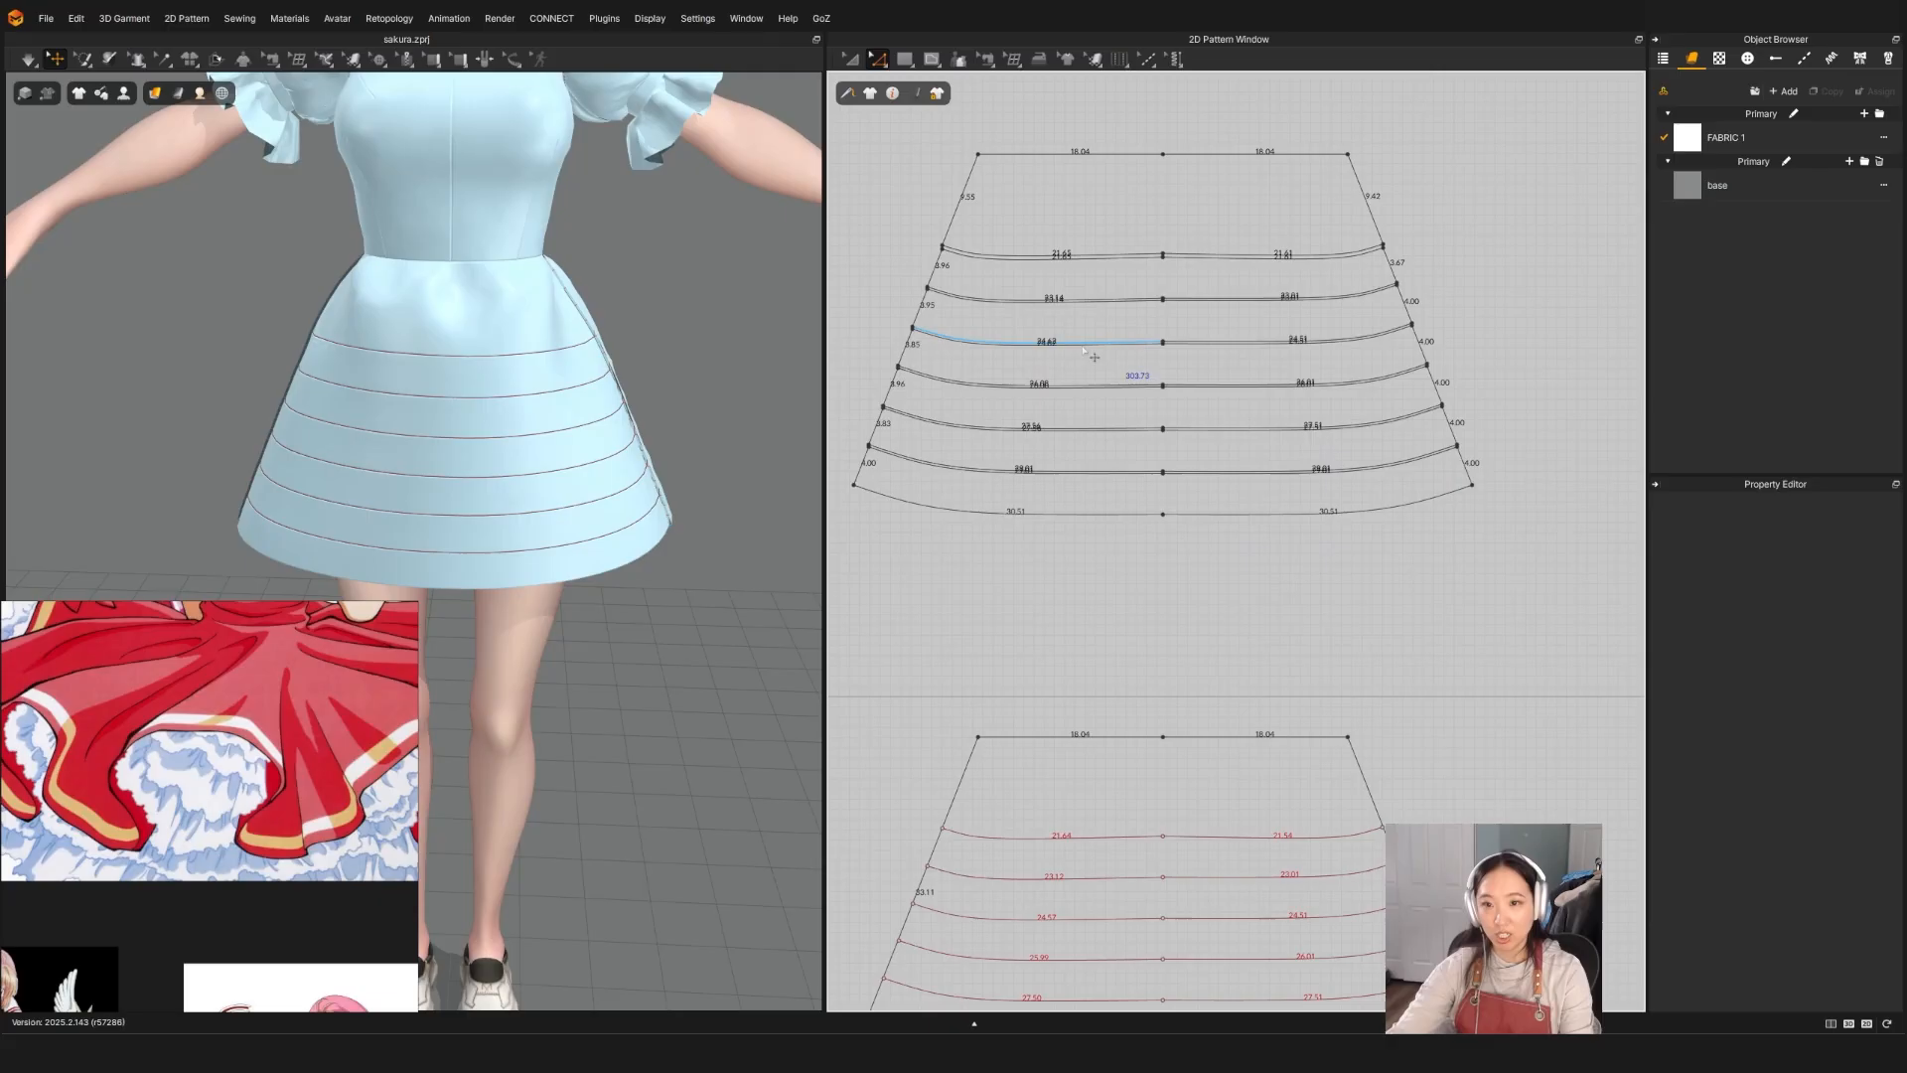
Step: Delete the waist piece above the first cut of the cloned back skirt pattern
scroll(1146, 341, down, 3)
key(a)
click(1110, 294)
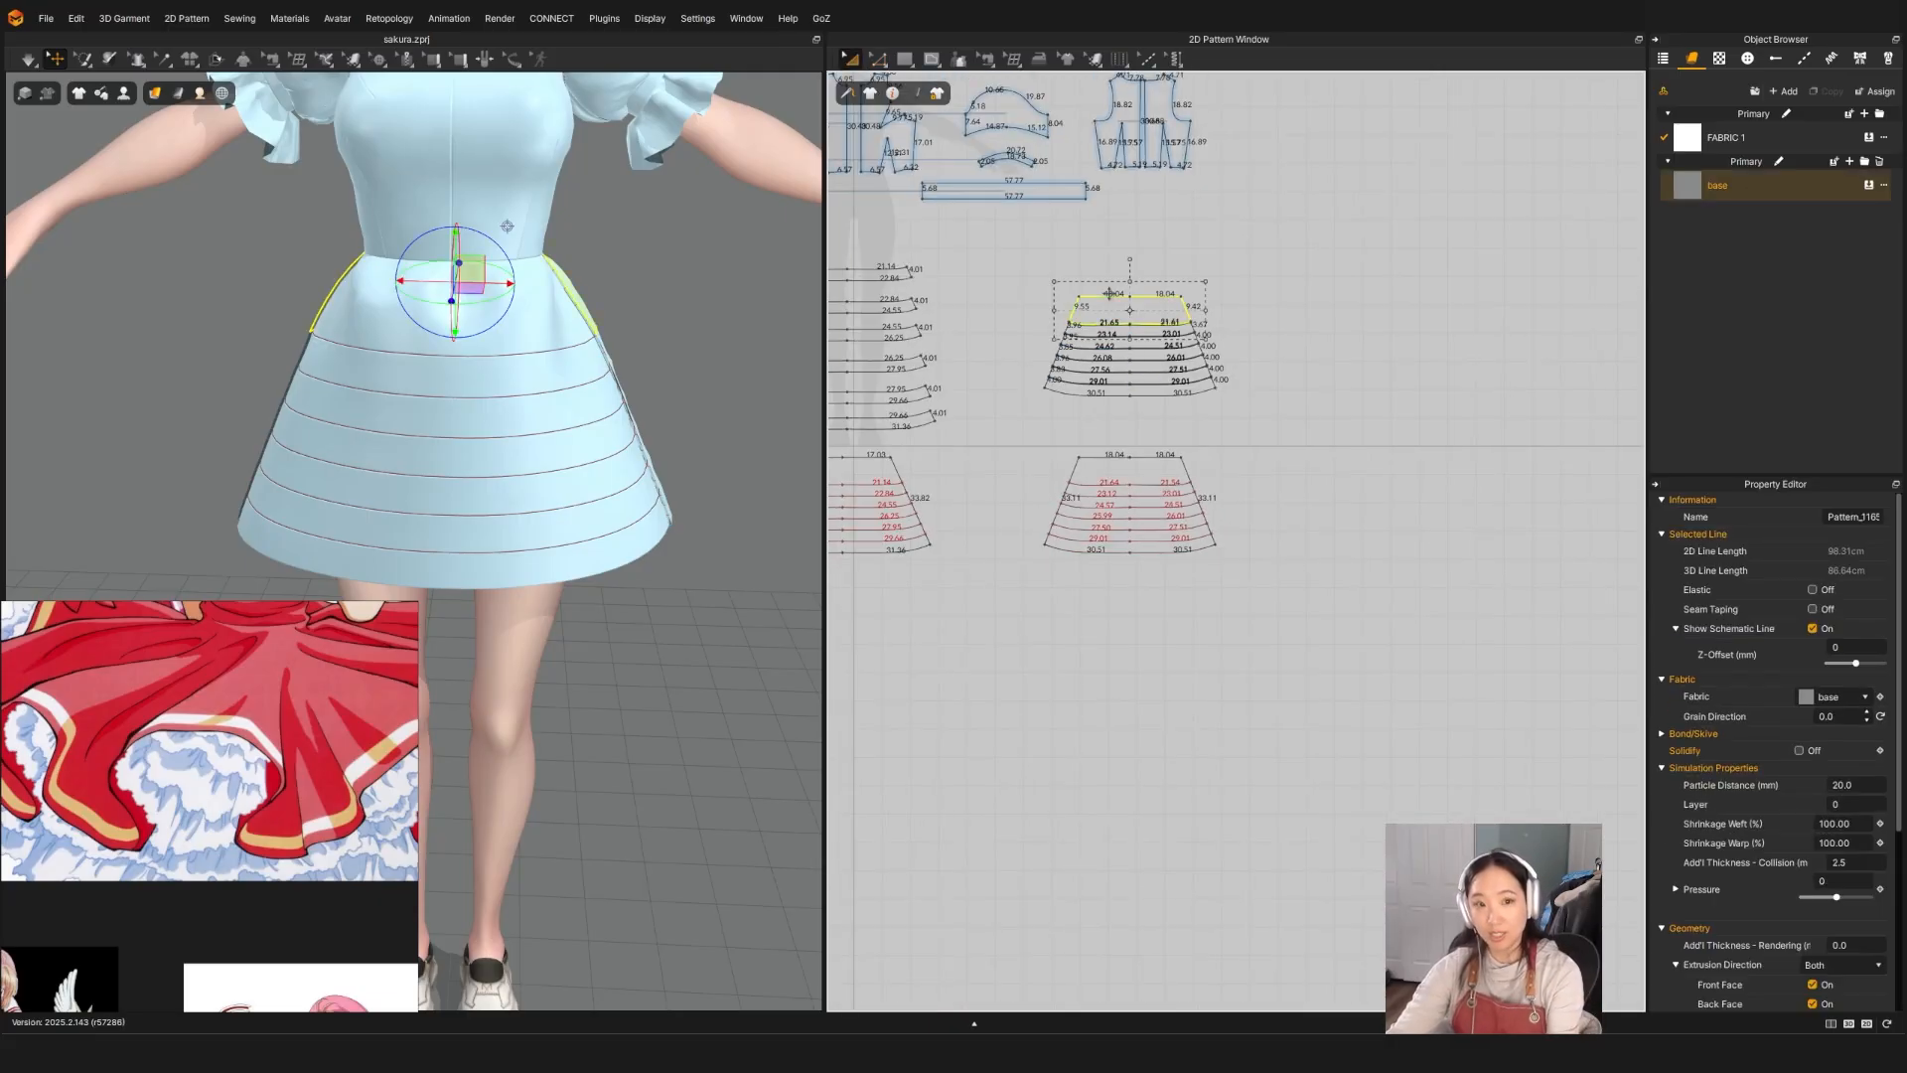
key(Delete)
Step: Space the six cut back skirt strips apart vertically so they line up with the rows of front strips
right_drag(559, 374, 760, 410)
scroll(1093, 398, up, 3)
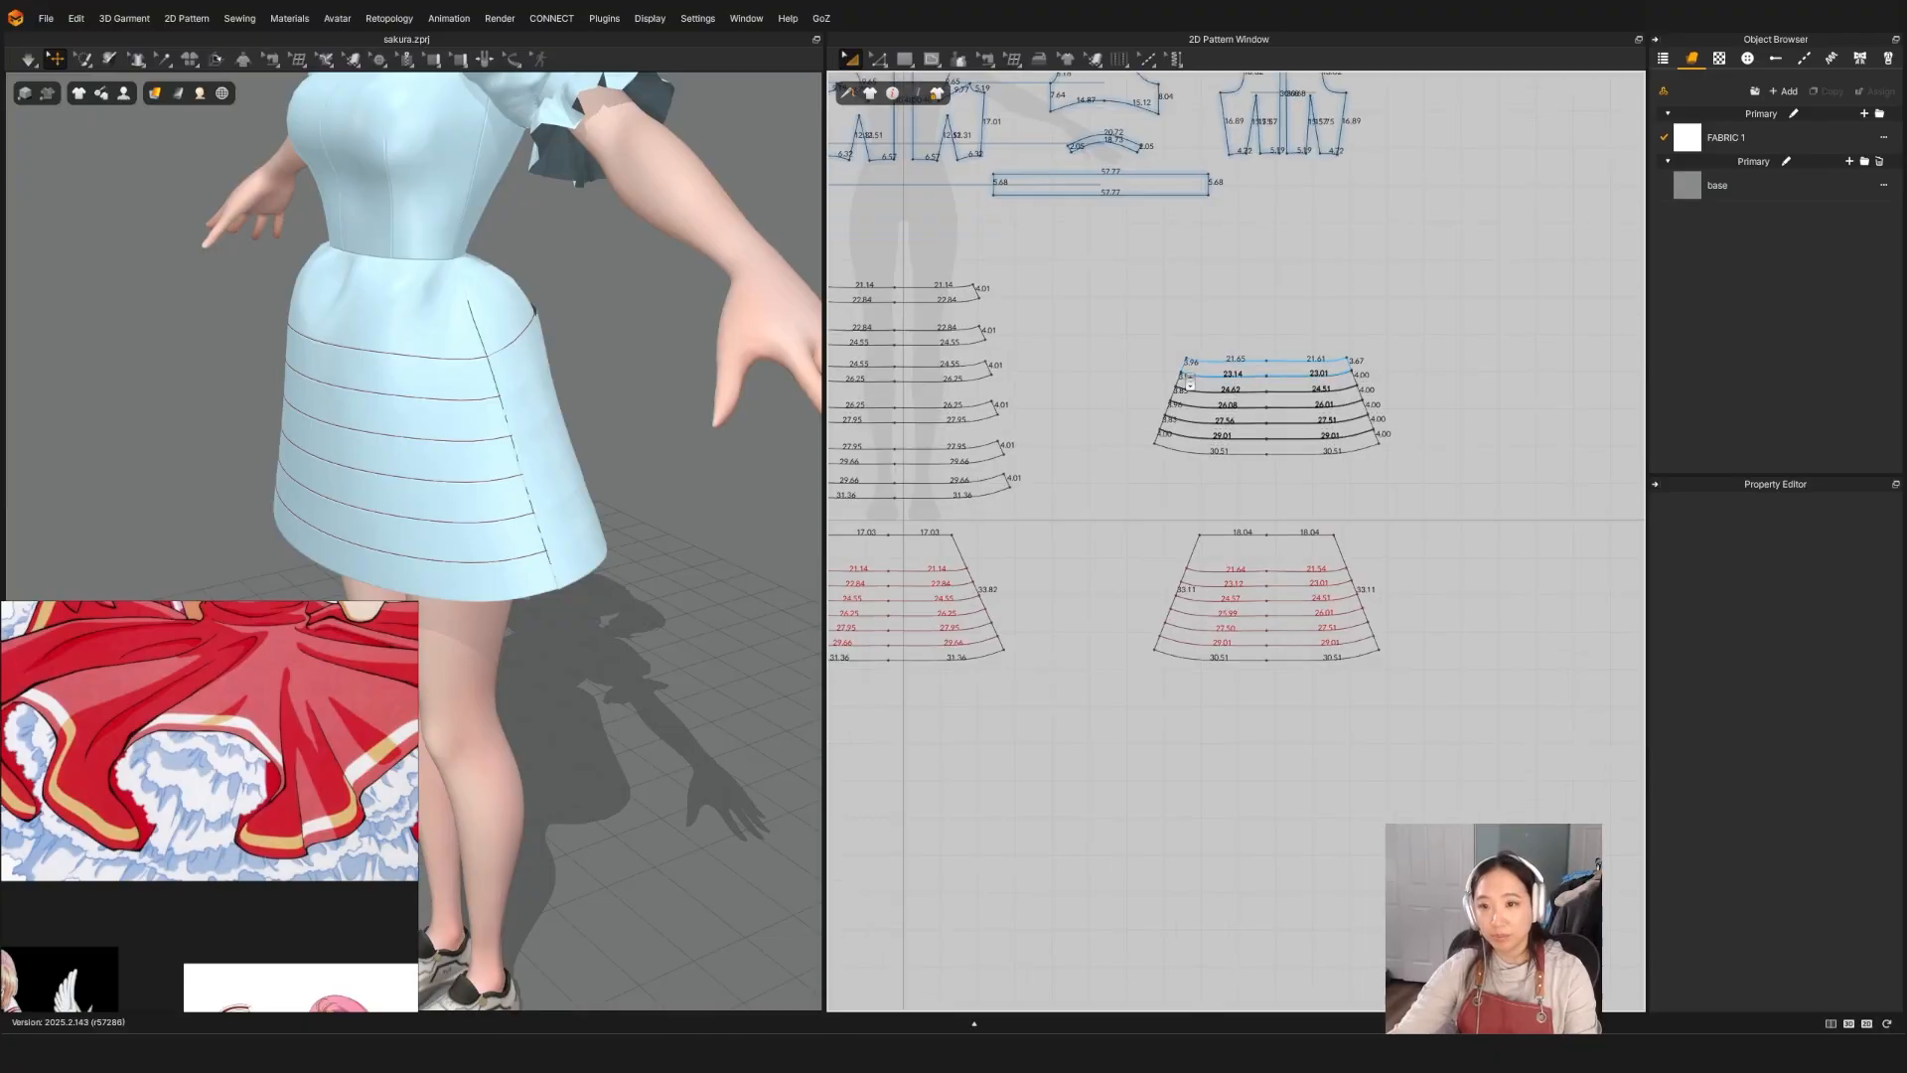
click(1204, 365)
mouse_move(1204, 364)
mouse_down()
mouse_move(1204, 271)
mouse_move(1214, 334)
mouse_up()
drag(1224, 398, 1224, 373)
drag(1226, 447, 1226, 504)
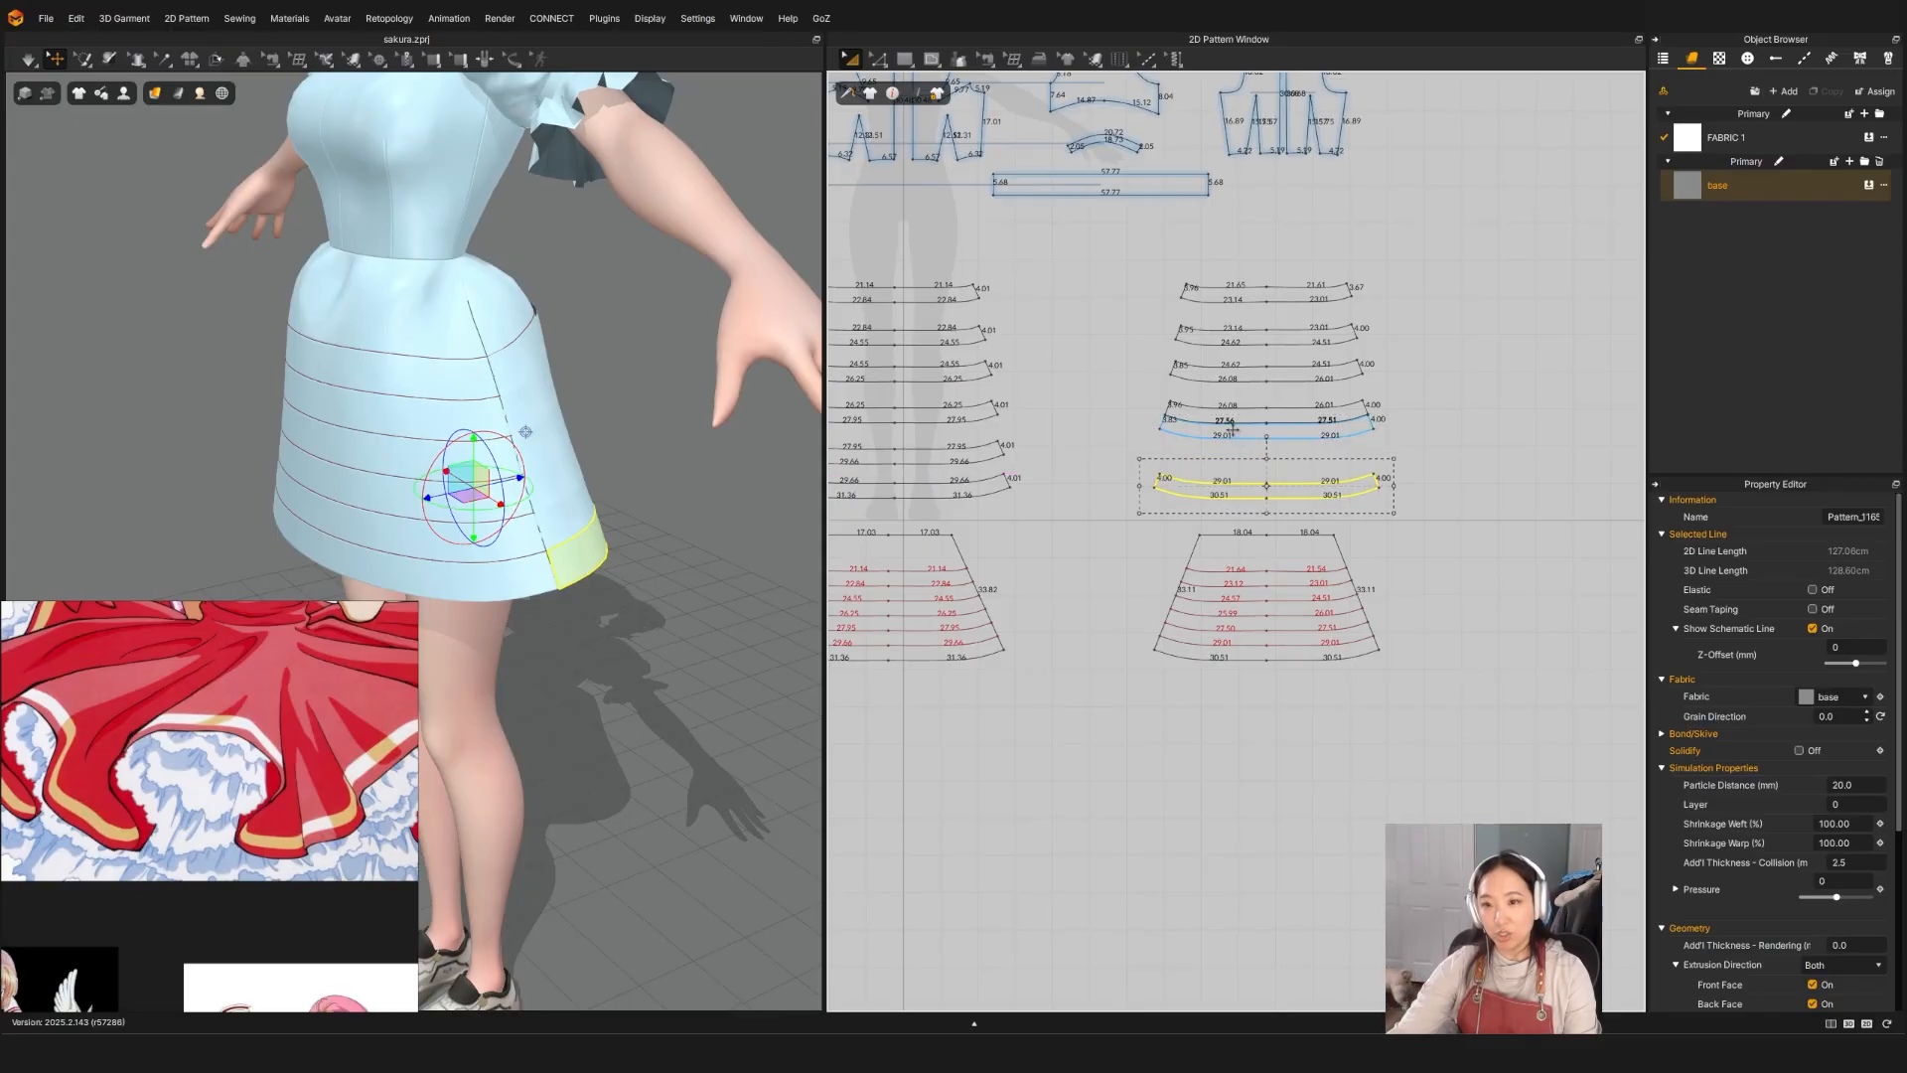
mouse_move(1233, 432)
mouse_down()
mouse_move(1232, 457)
mouse_move(1255, 453)
mouse_up()
Step: Delete both seams joining the lowest back strip's bottom edge to the back skirt's hem
right_drag(566, 439, 386, 438)
key(n)
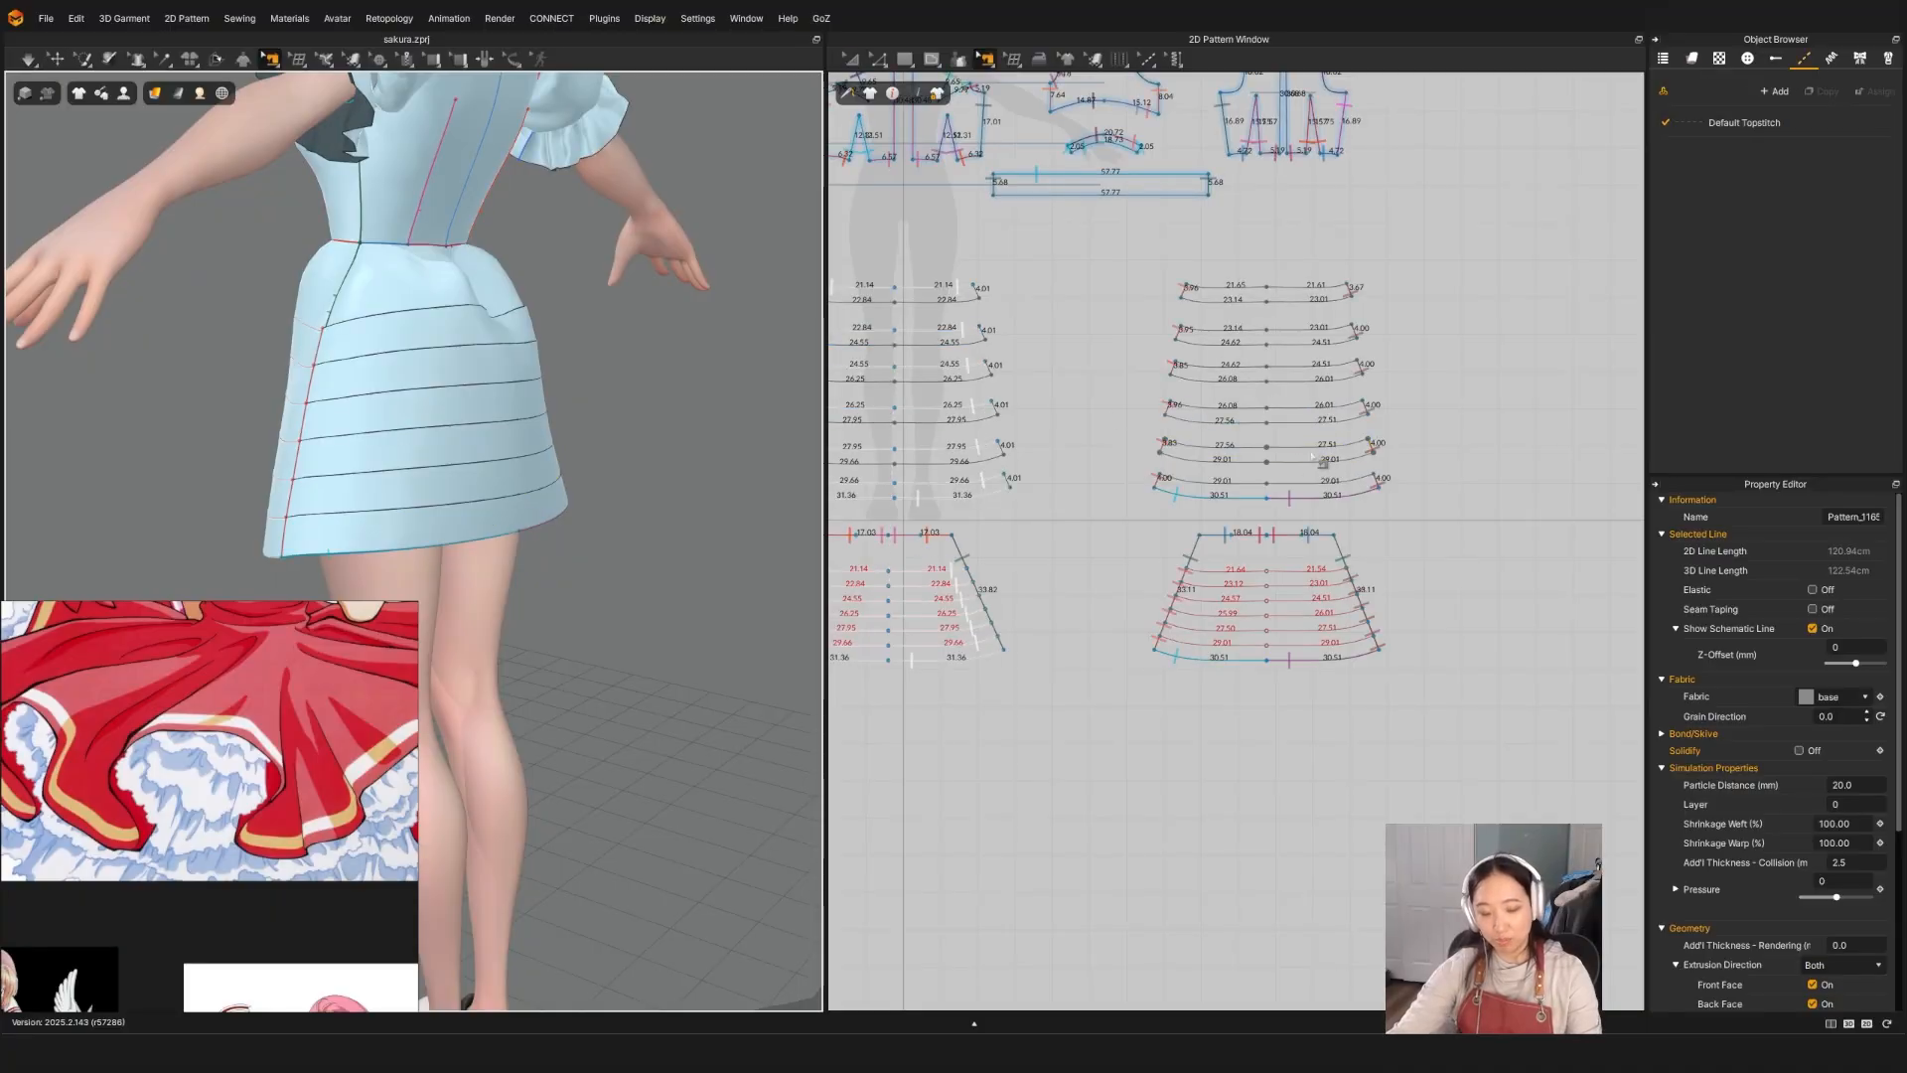
click(1228, 499)
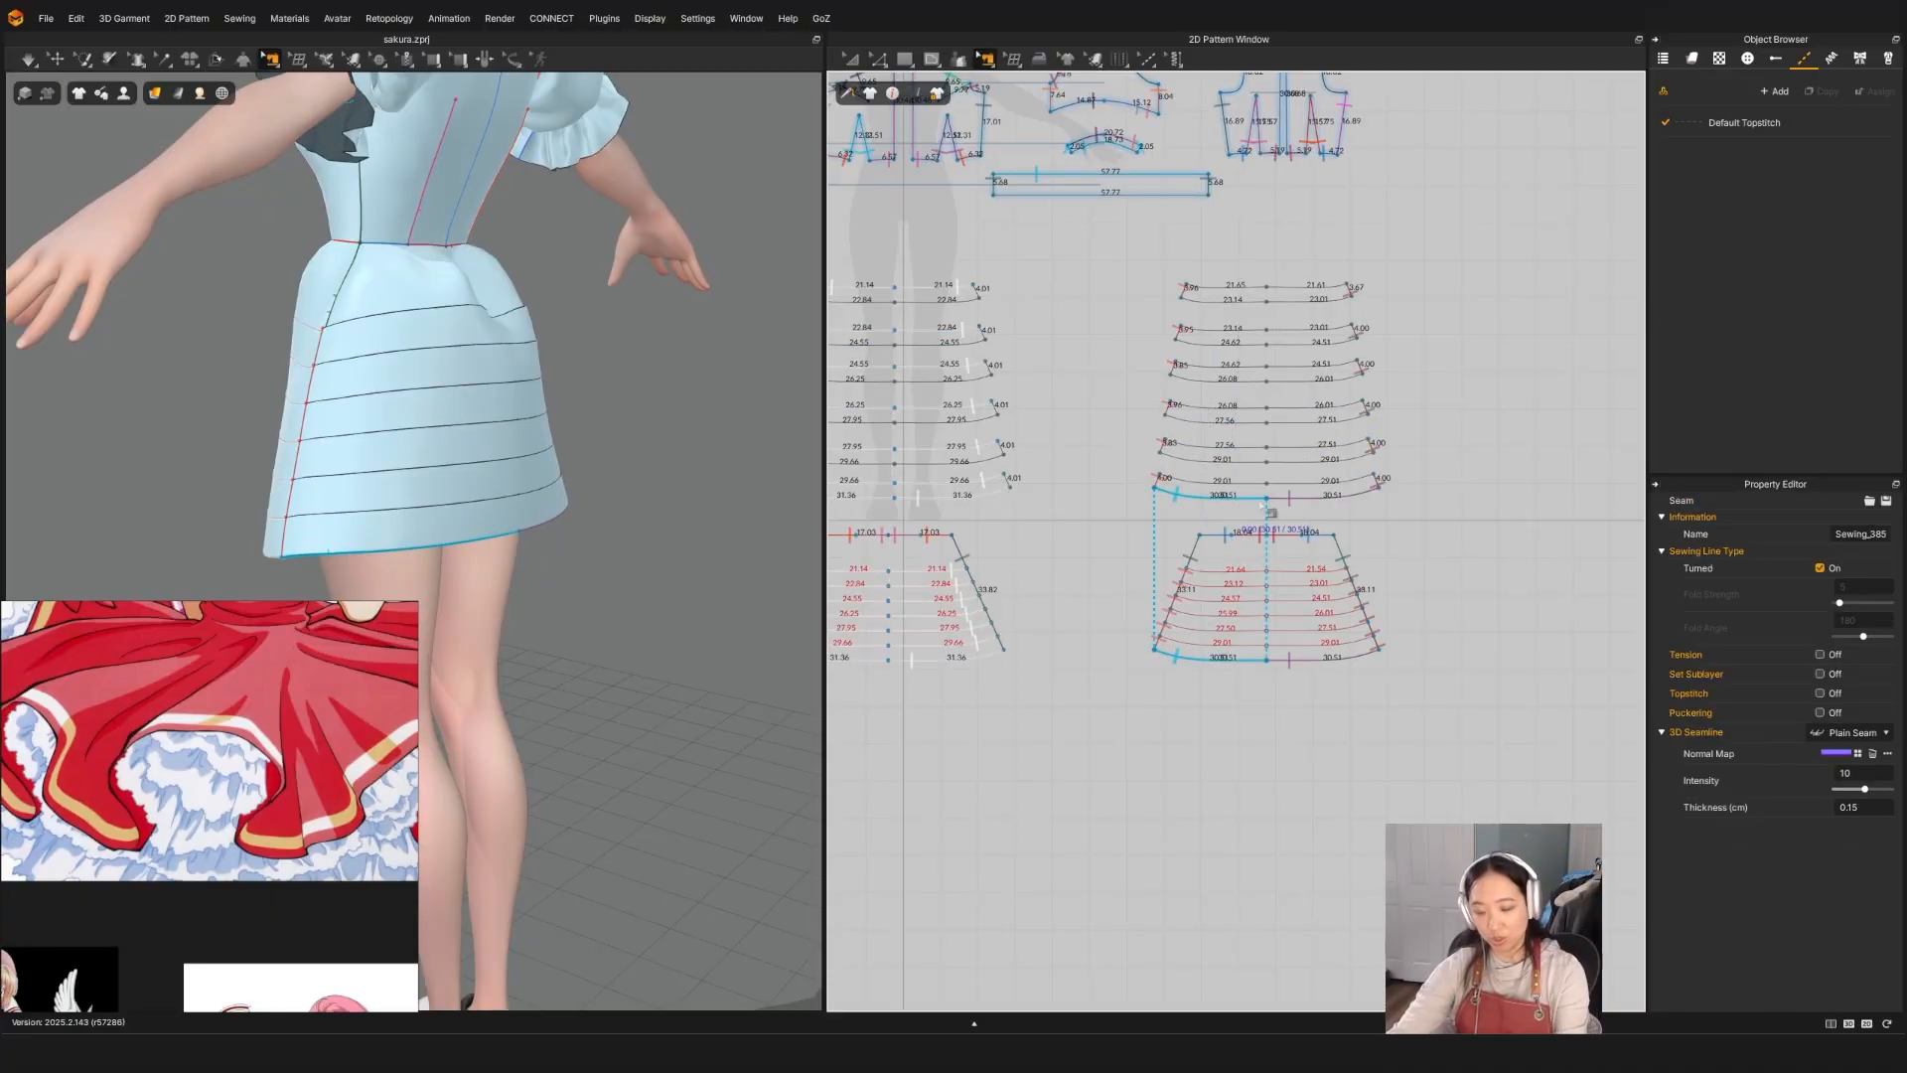
key(Delete)
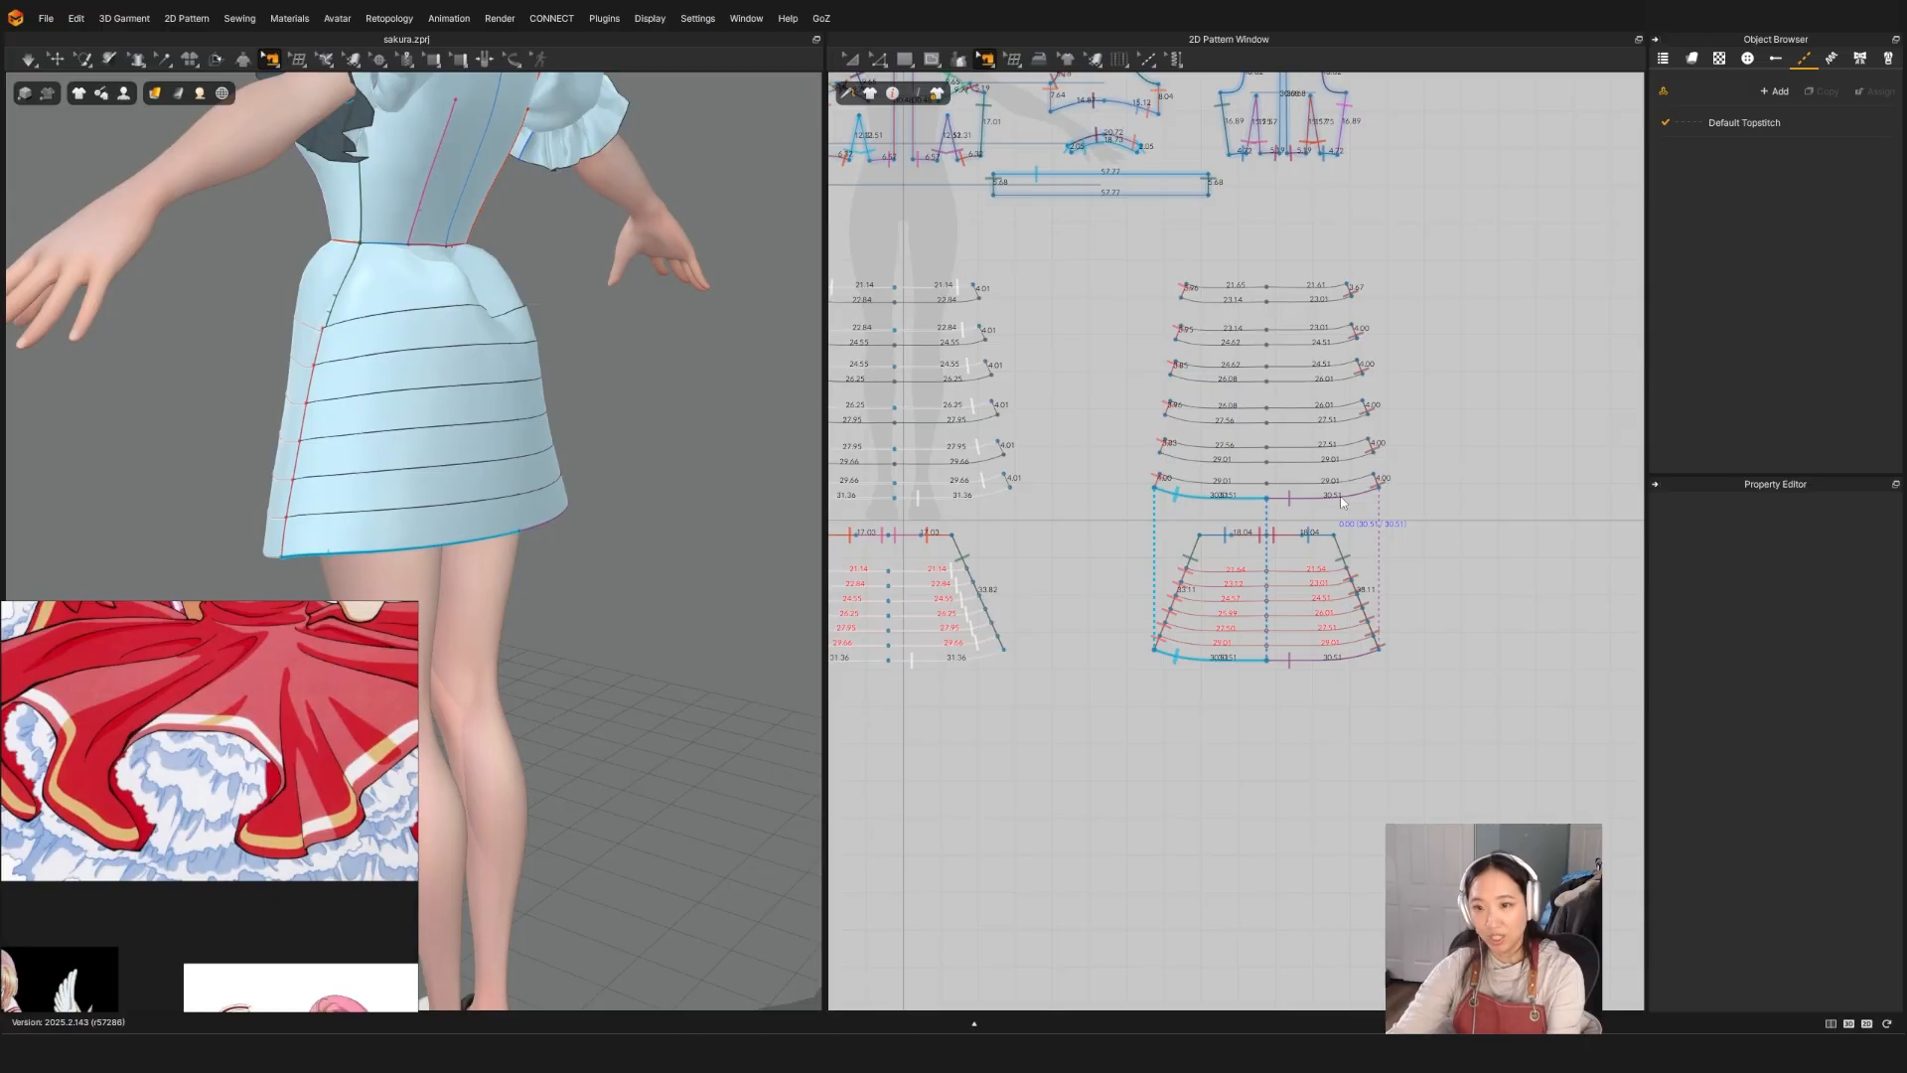
click(1341, 501)
key(Delete)
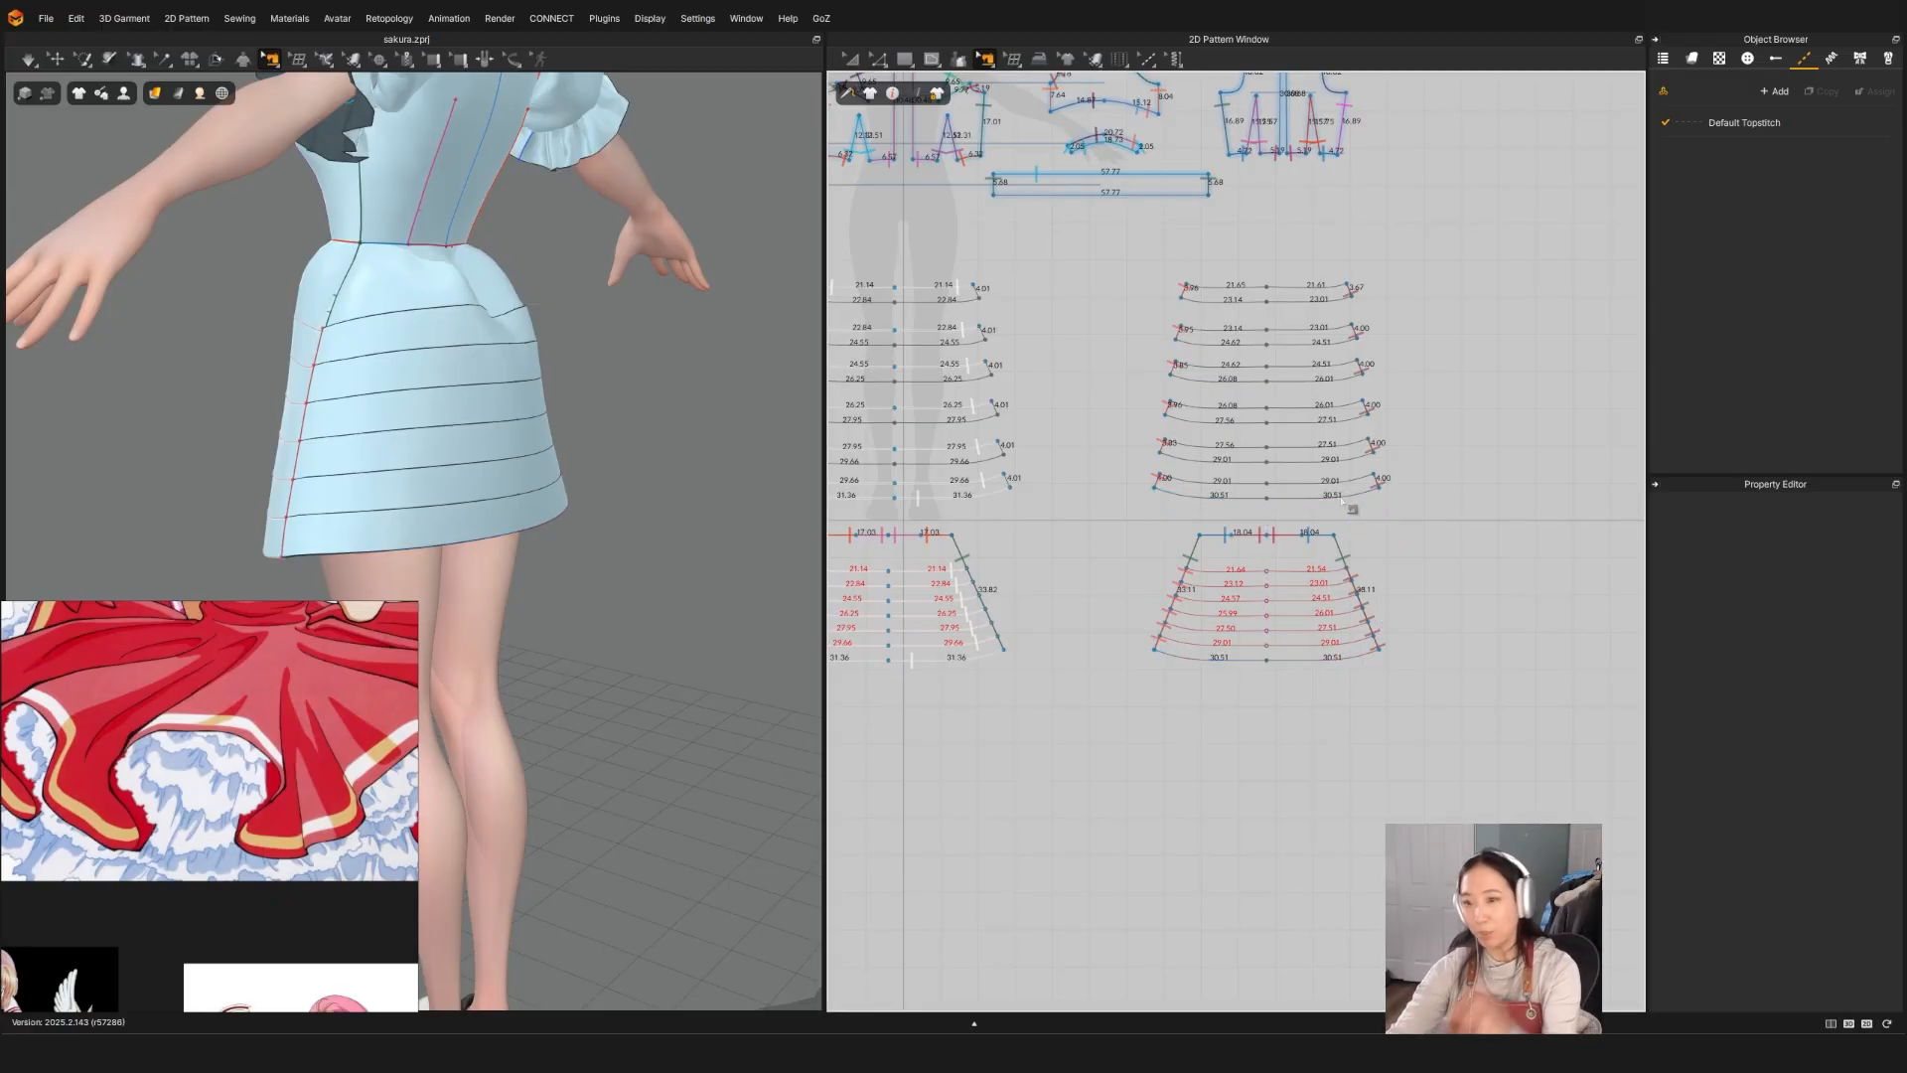
Step: Sew both halves of the top edges of the lowest and fifth back strips to the matching internal lines on the back skirt
click(1248, 484)
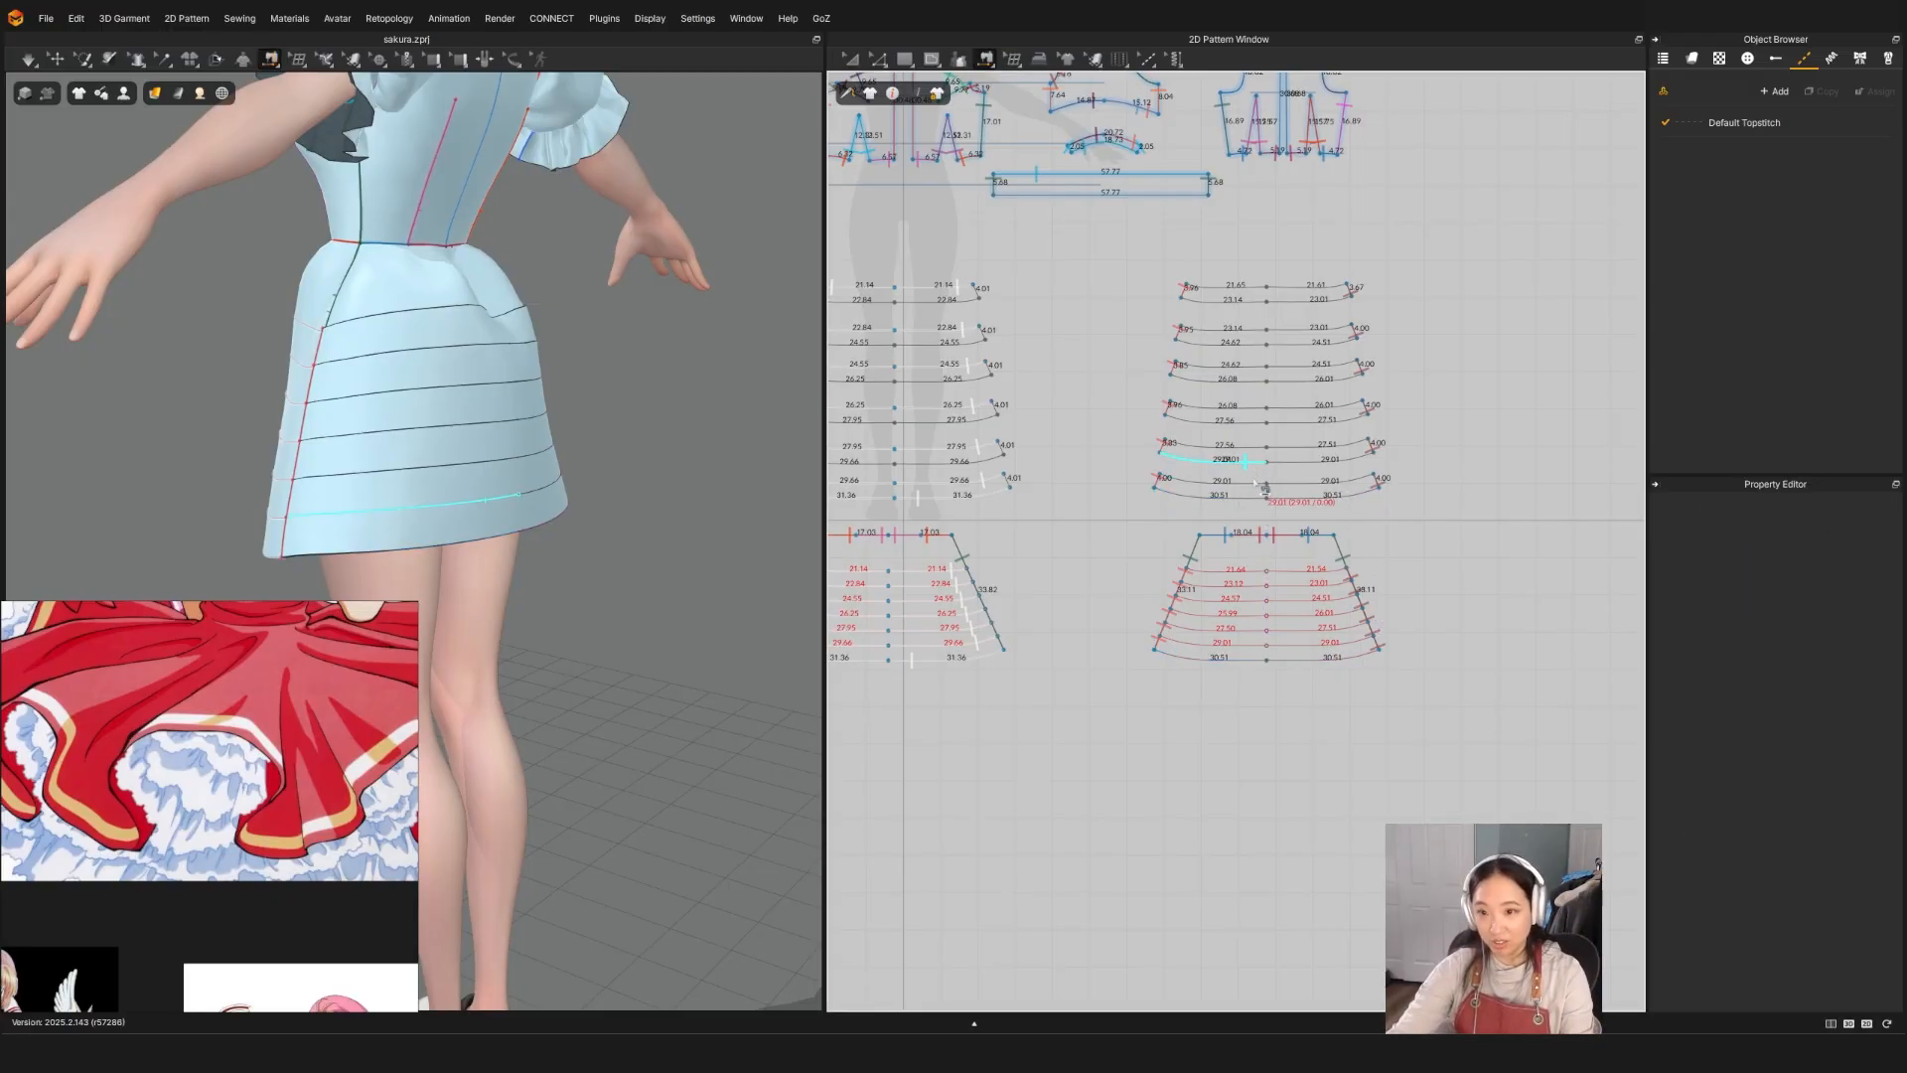
click(1252, 647)
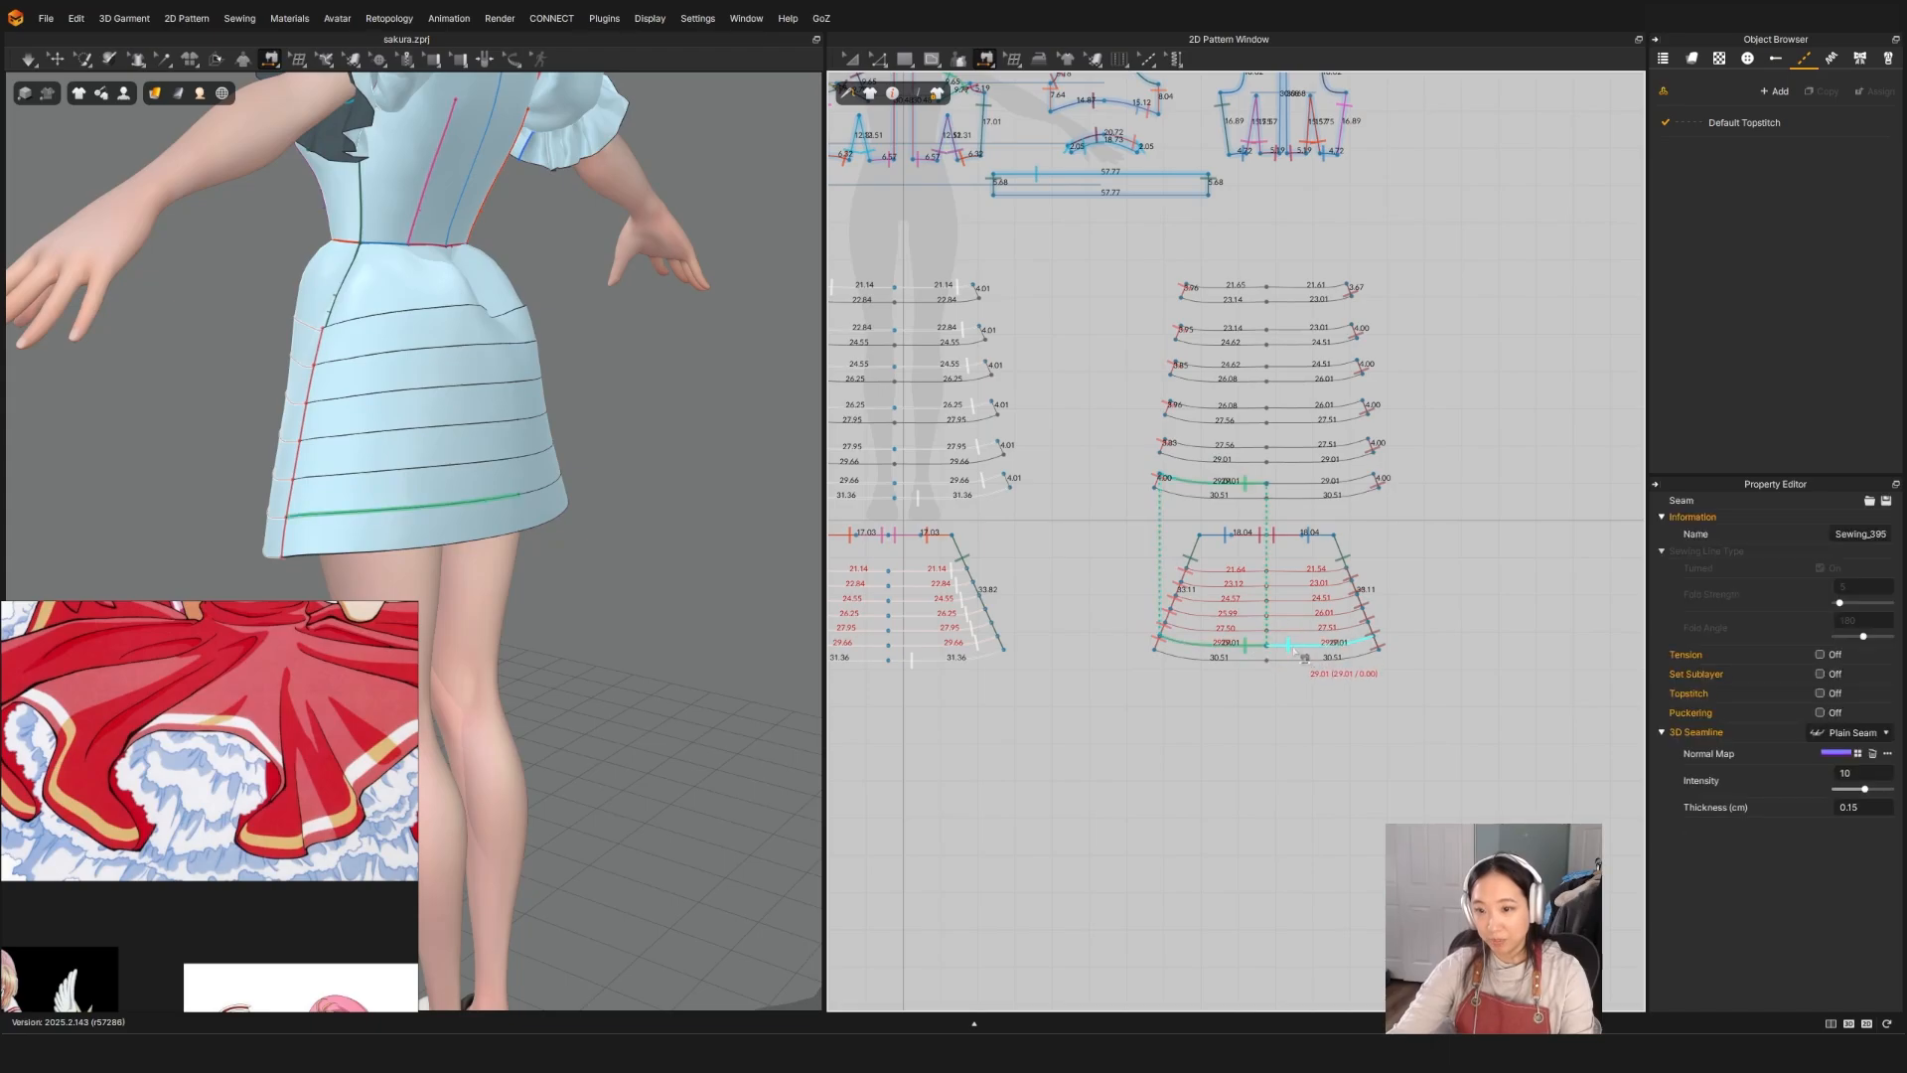
click(1292, 648)
click(1294, 482)
click(1295, 447)
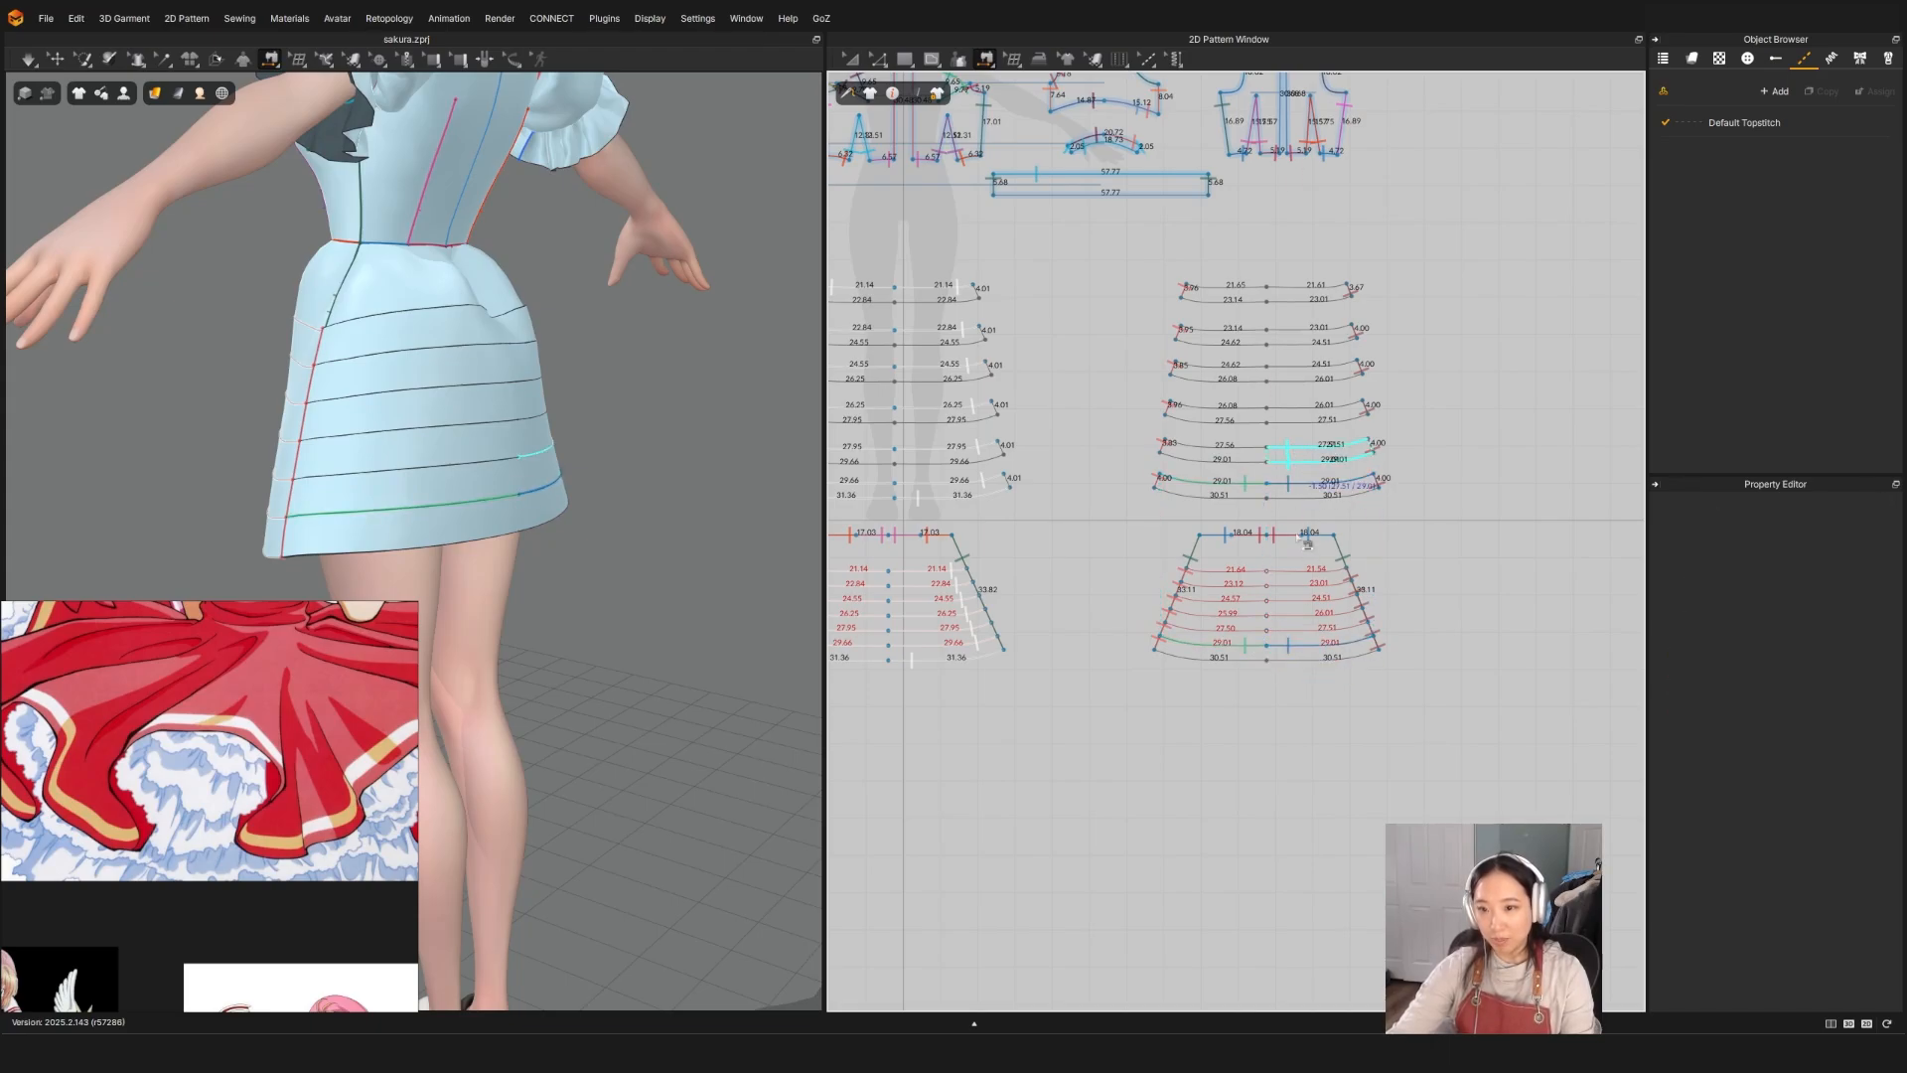
click(1292, 630)
click(1247, 632)
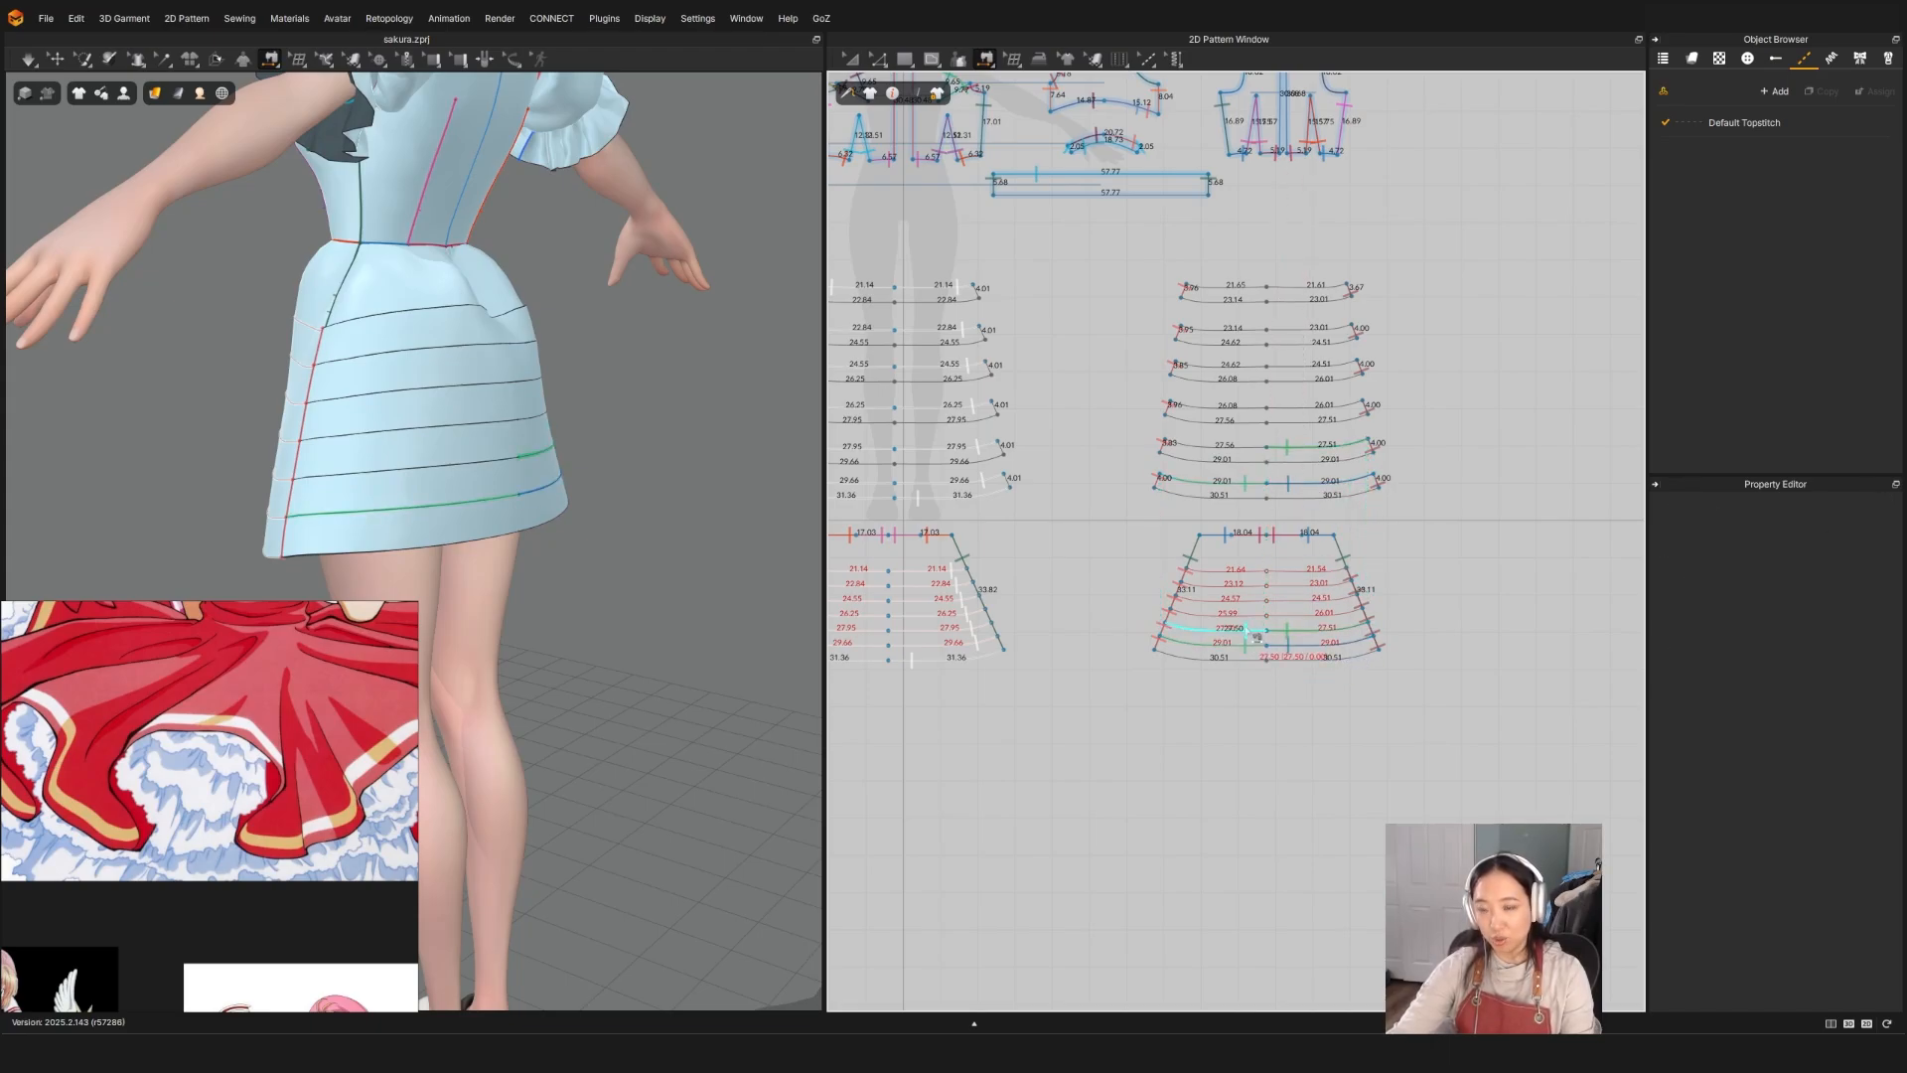
click(1231, 448)
Step: Sew both halves of the fourth and third back strips' top edges to their matching back skirt internal lines
click(1255, 413)
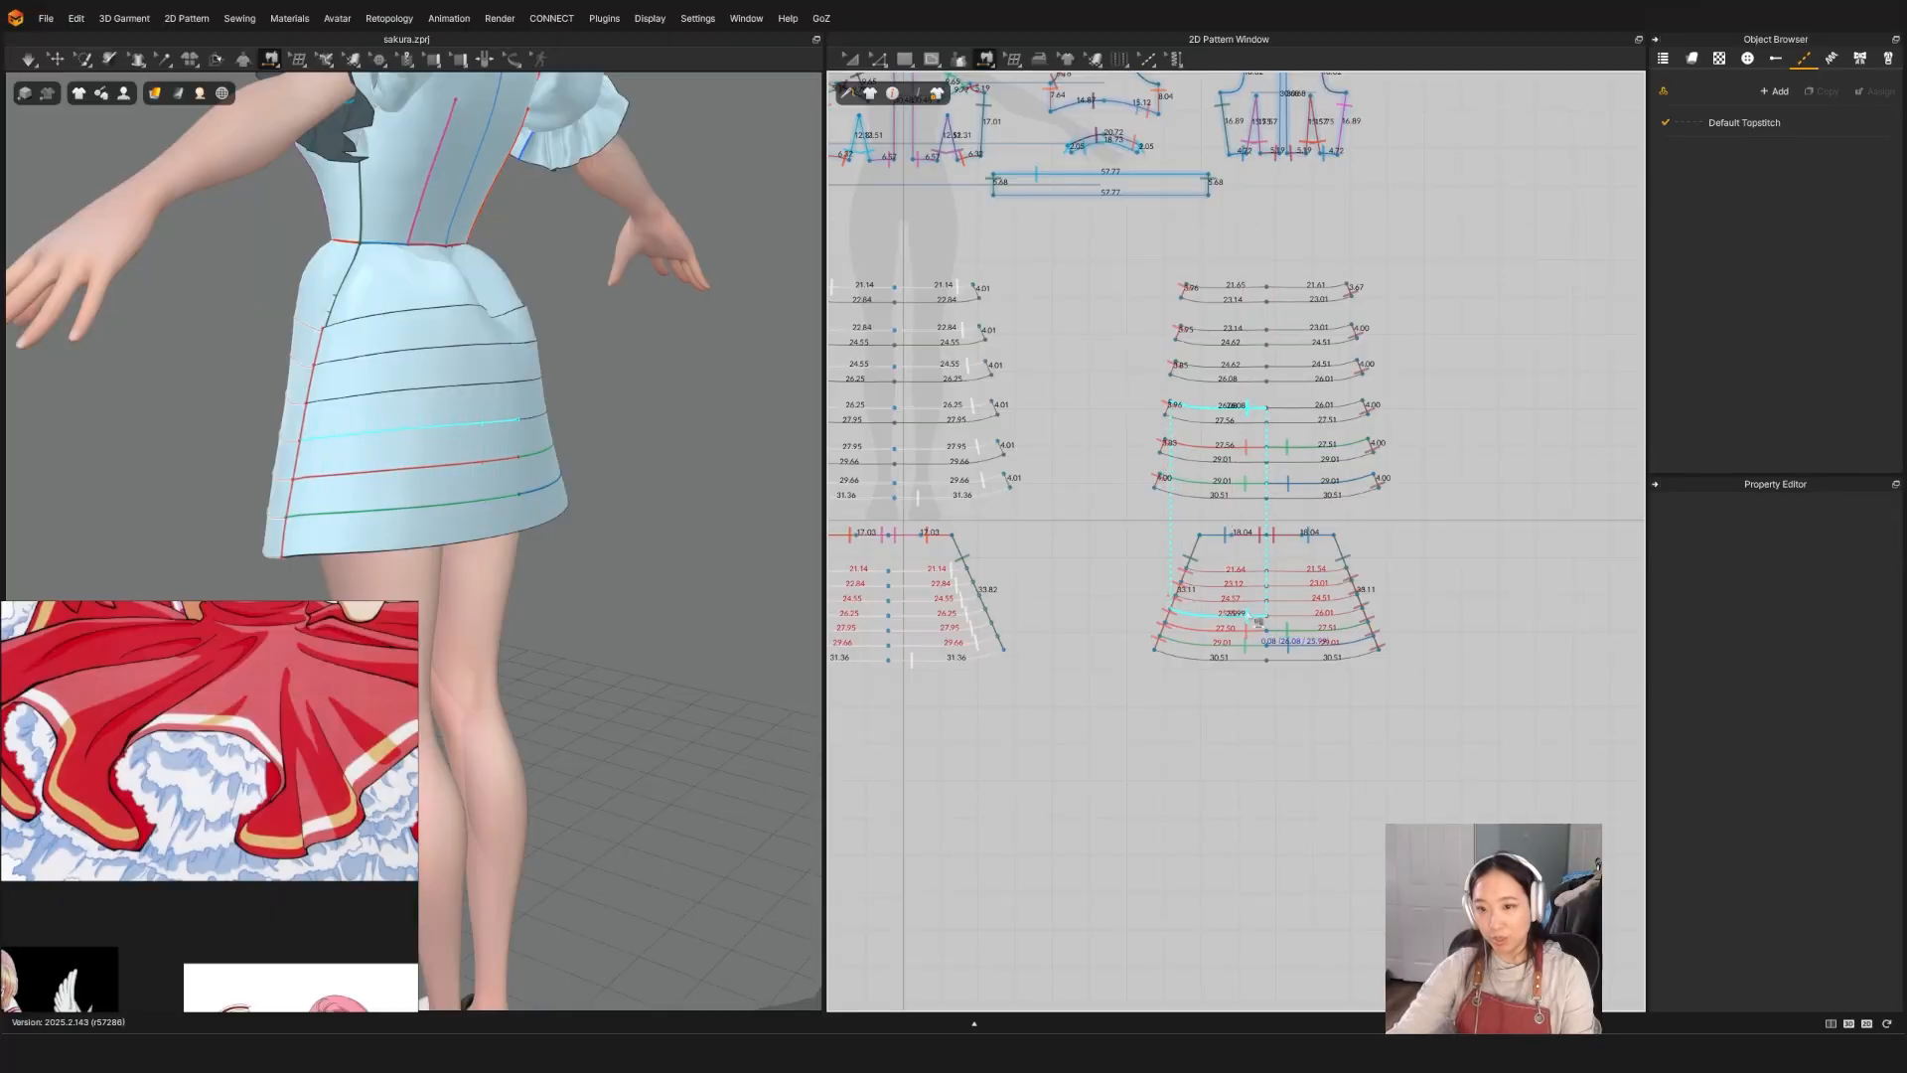
click(1250, 615)
click(1291, 616)
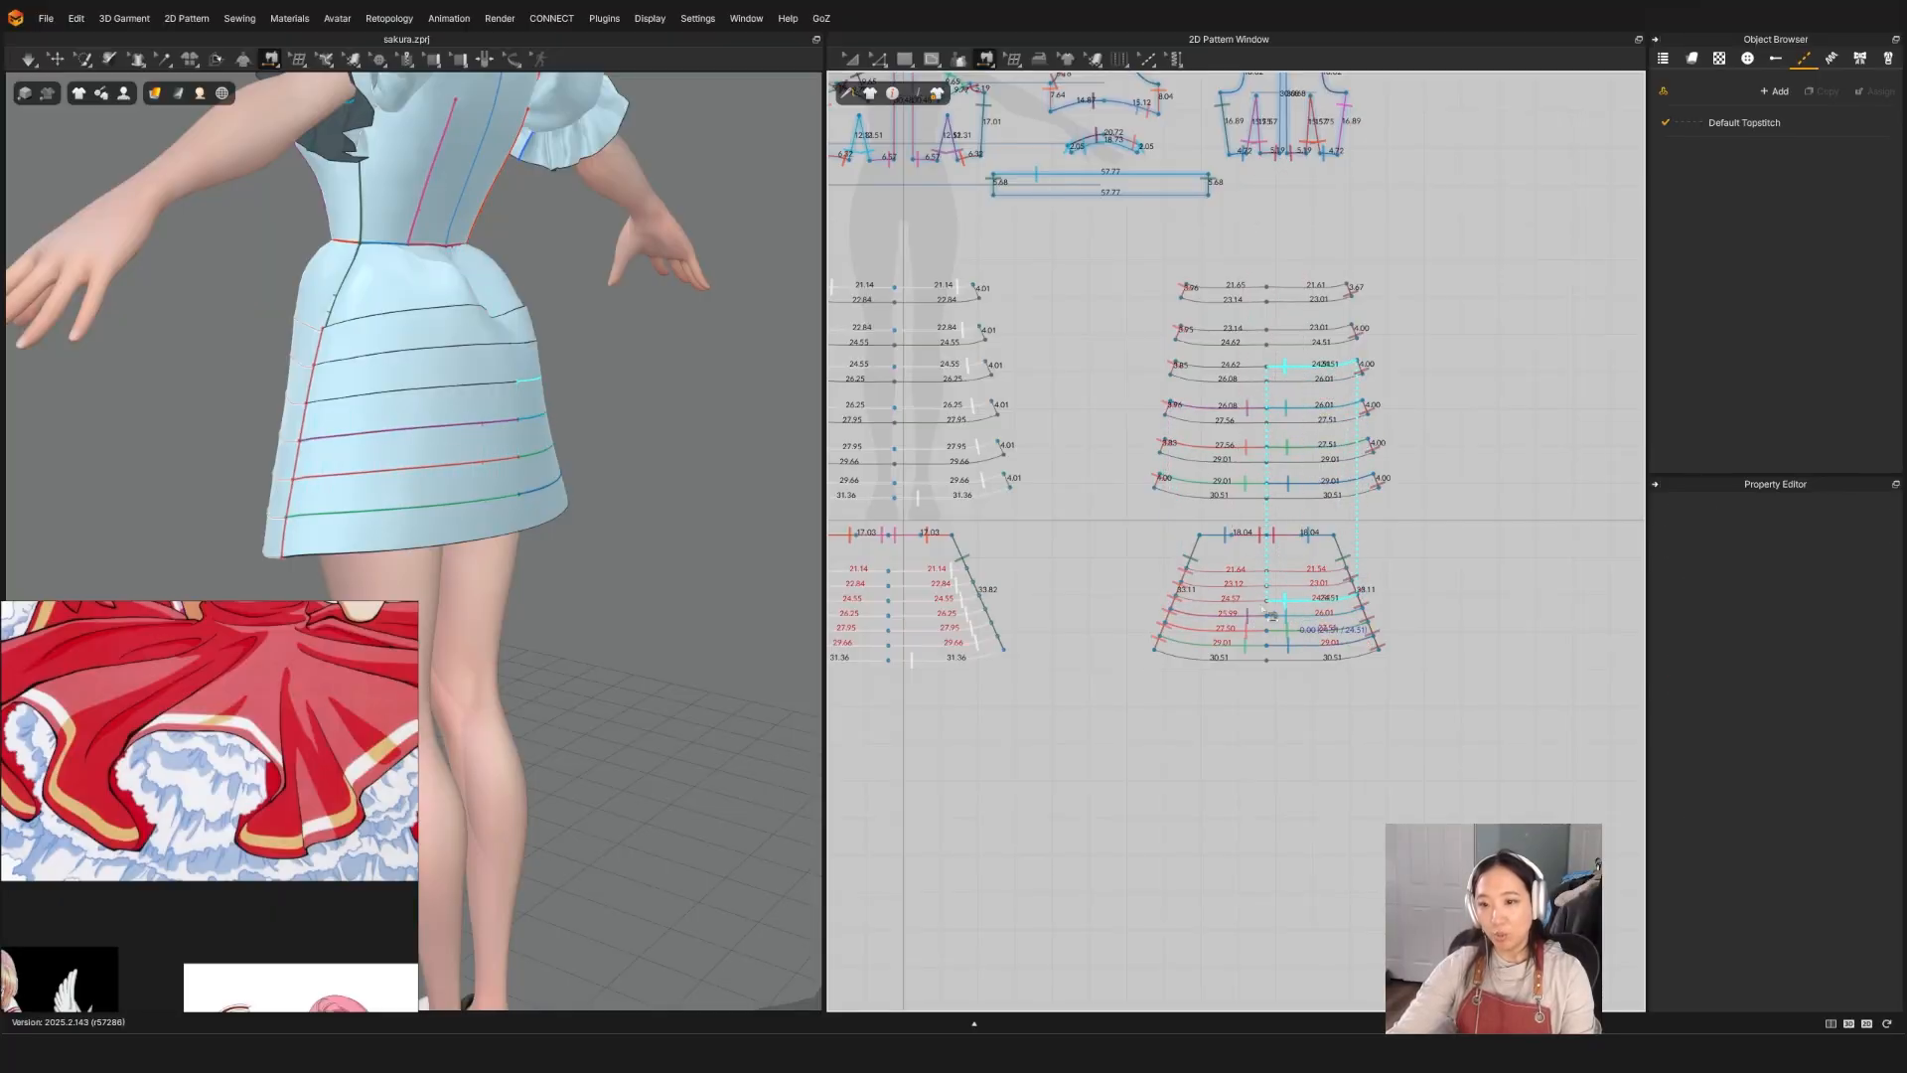
click(1282, 602)
click(1256, 604)
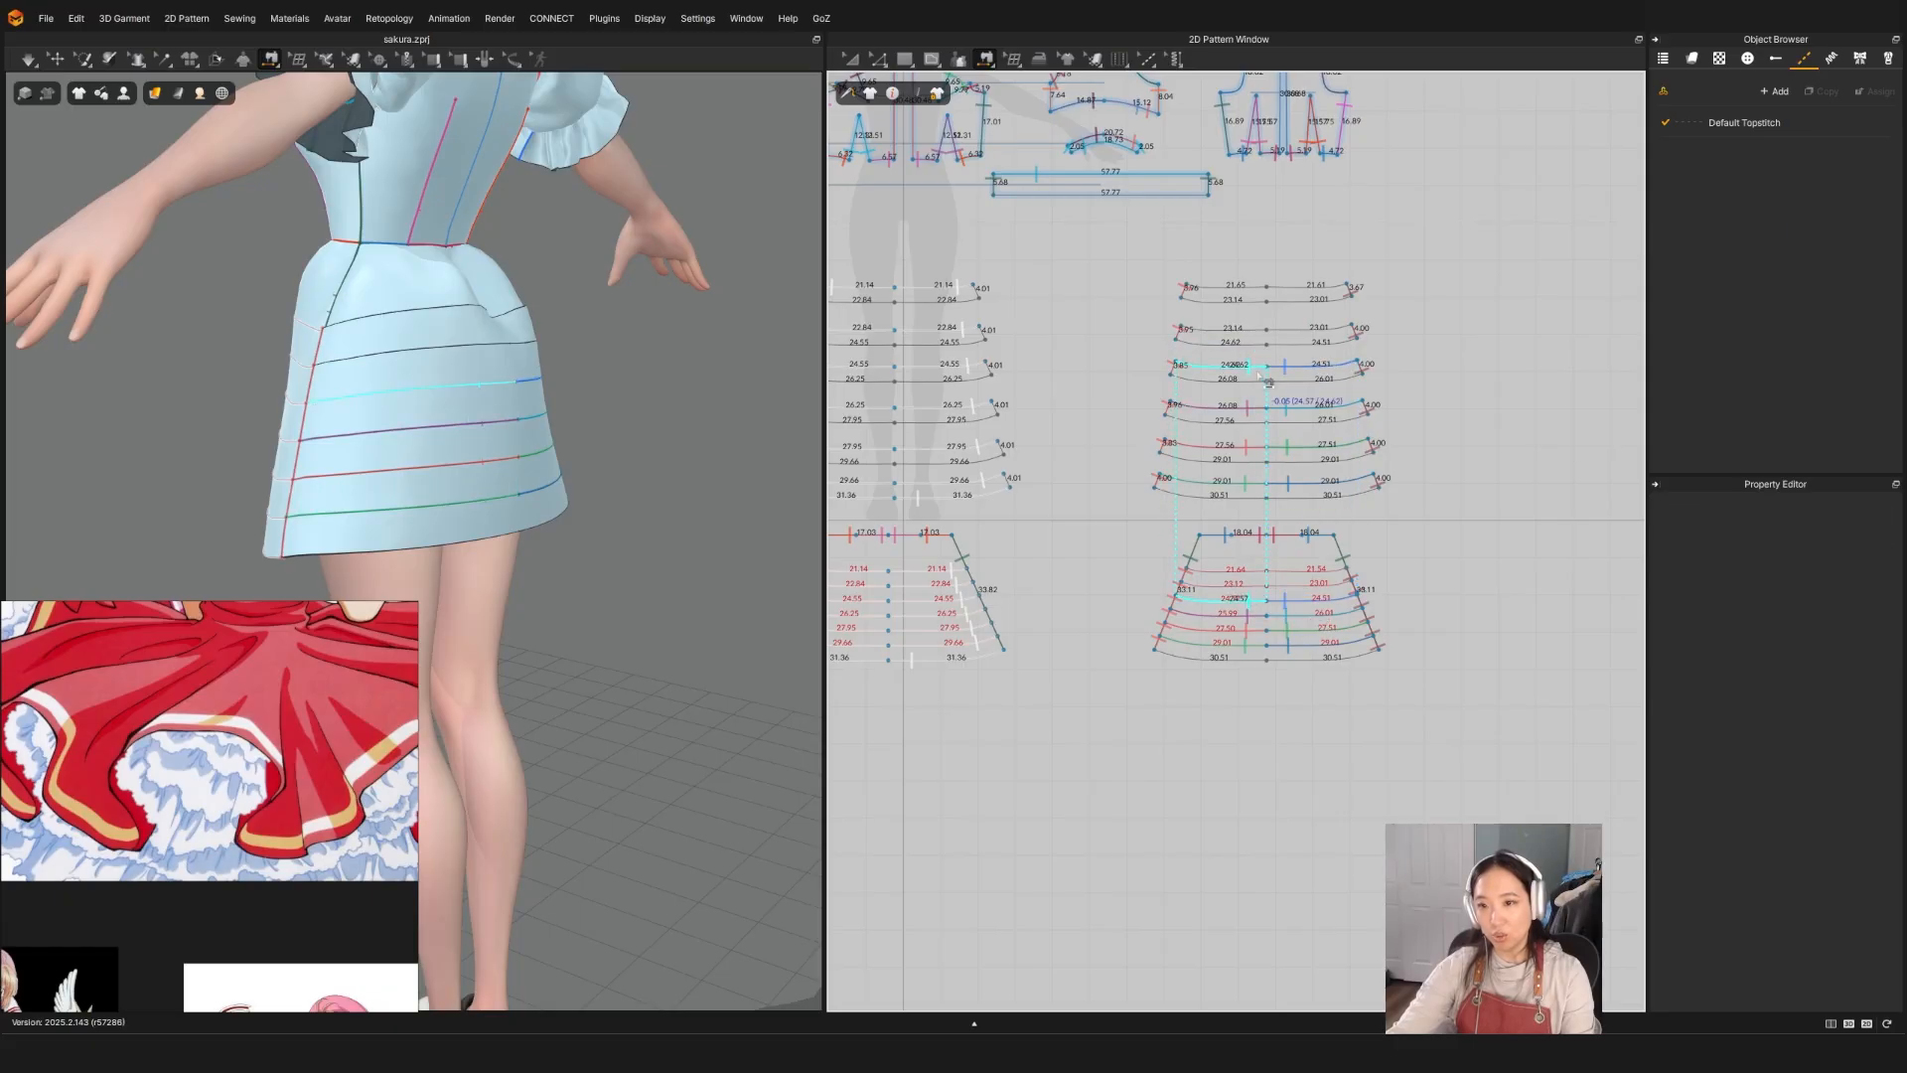
click(1236, 366)
Step: Sew both halves of the second and topmost back strips' top edges to the two uppermost back skirt internal lines
click(1263, 331)
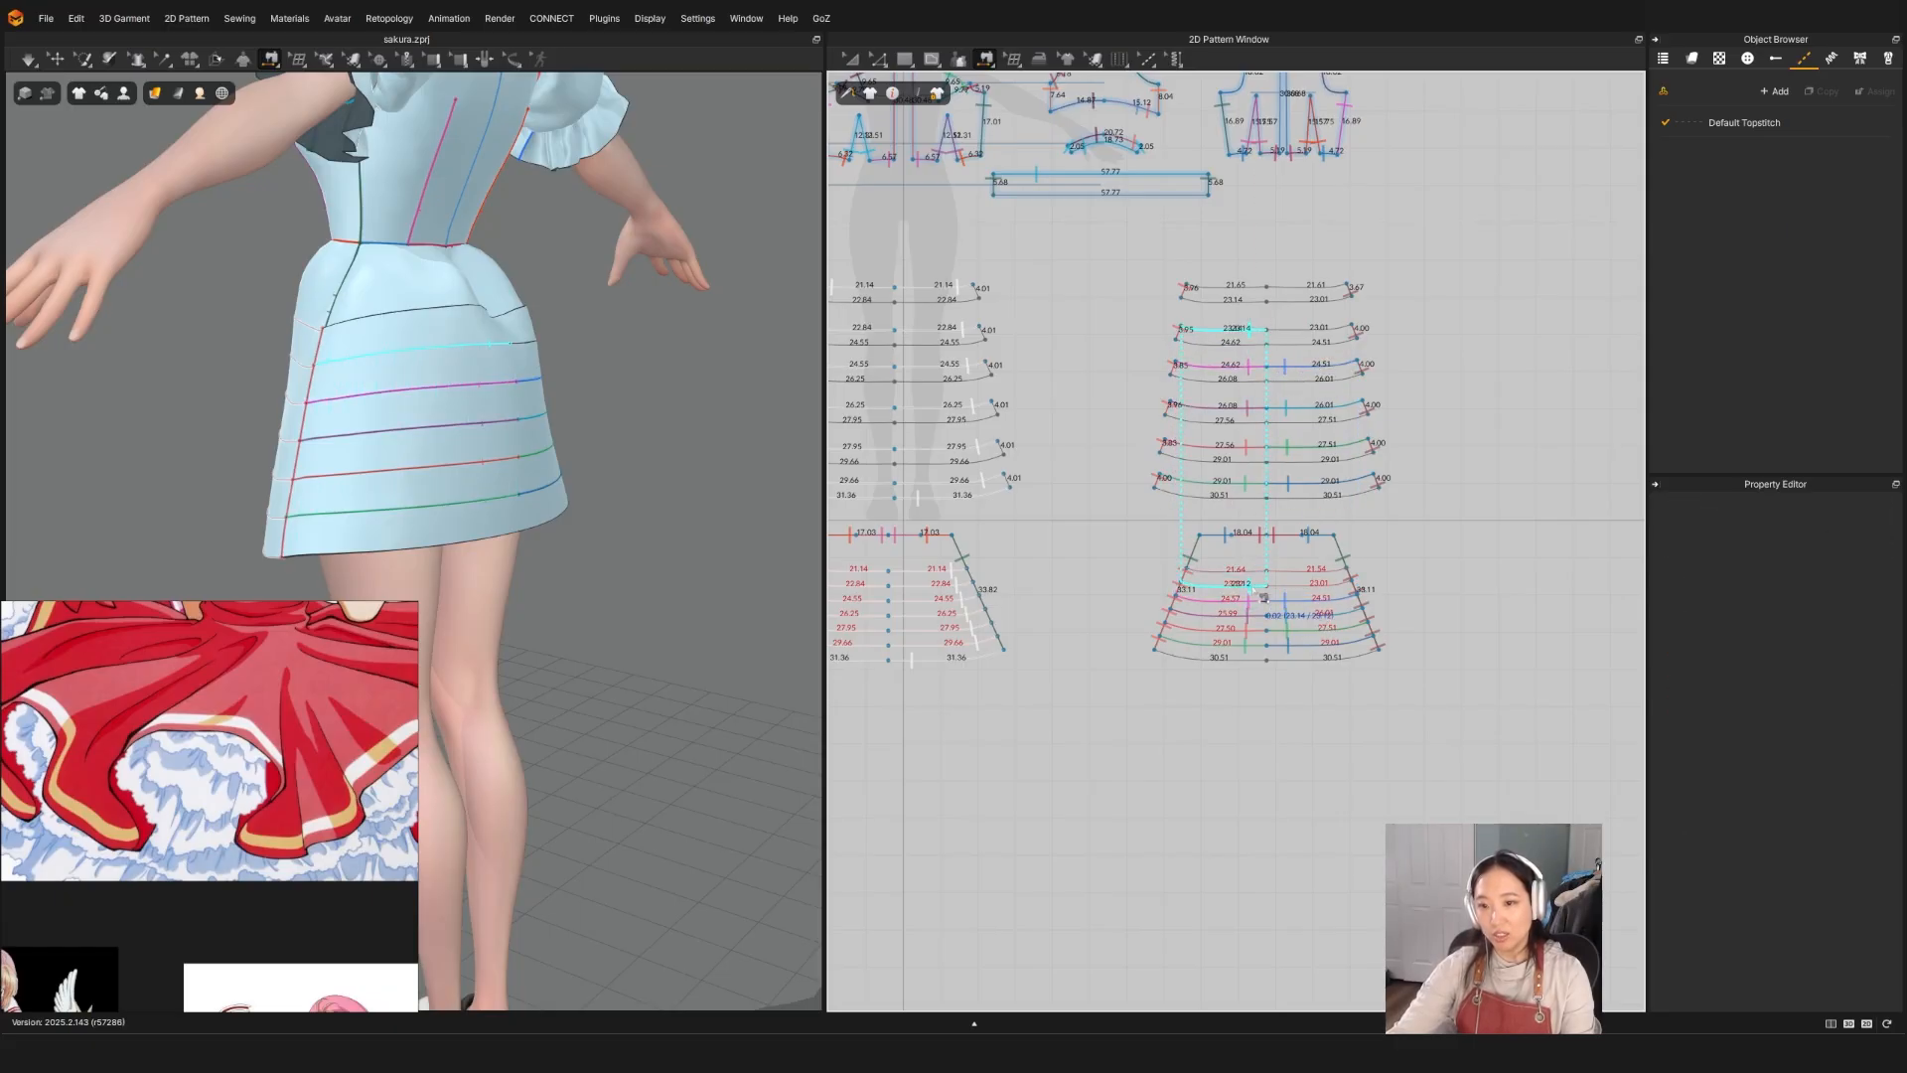
click(1291, 590)
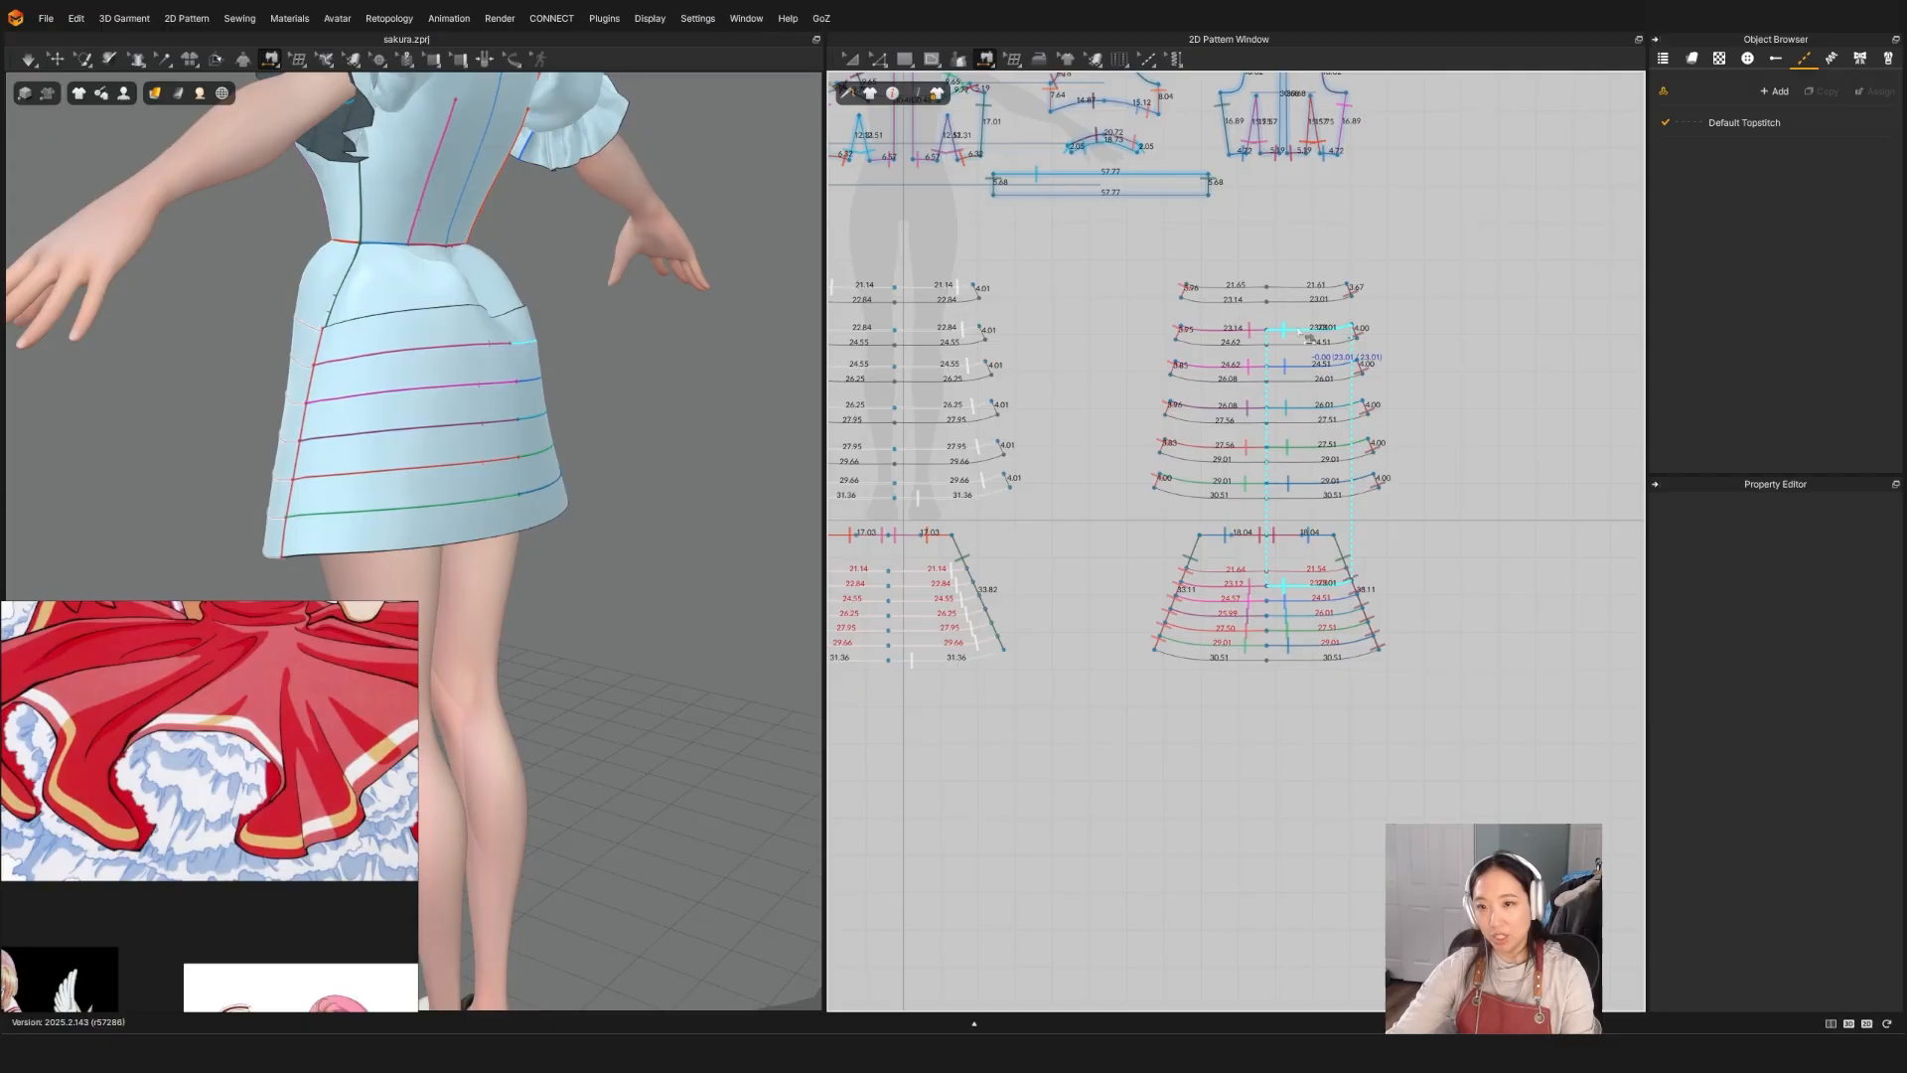
click(1283, 330)
click(1282, 289)
click(1291, 574)
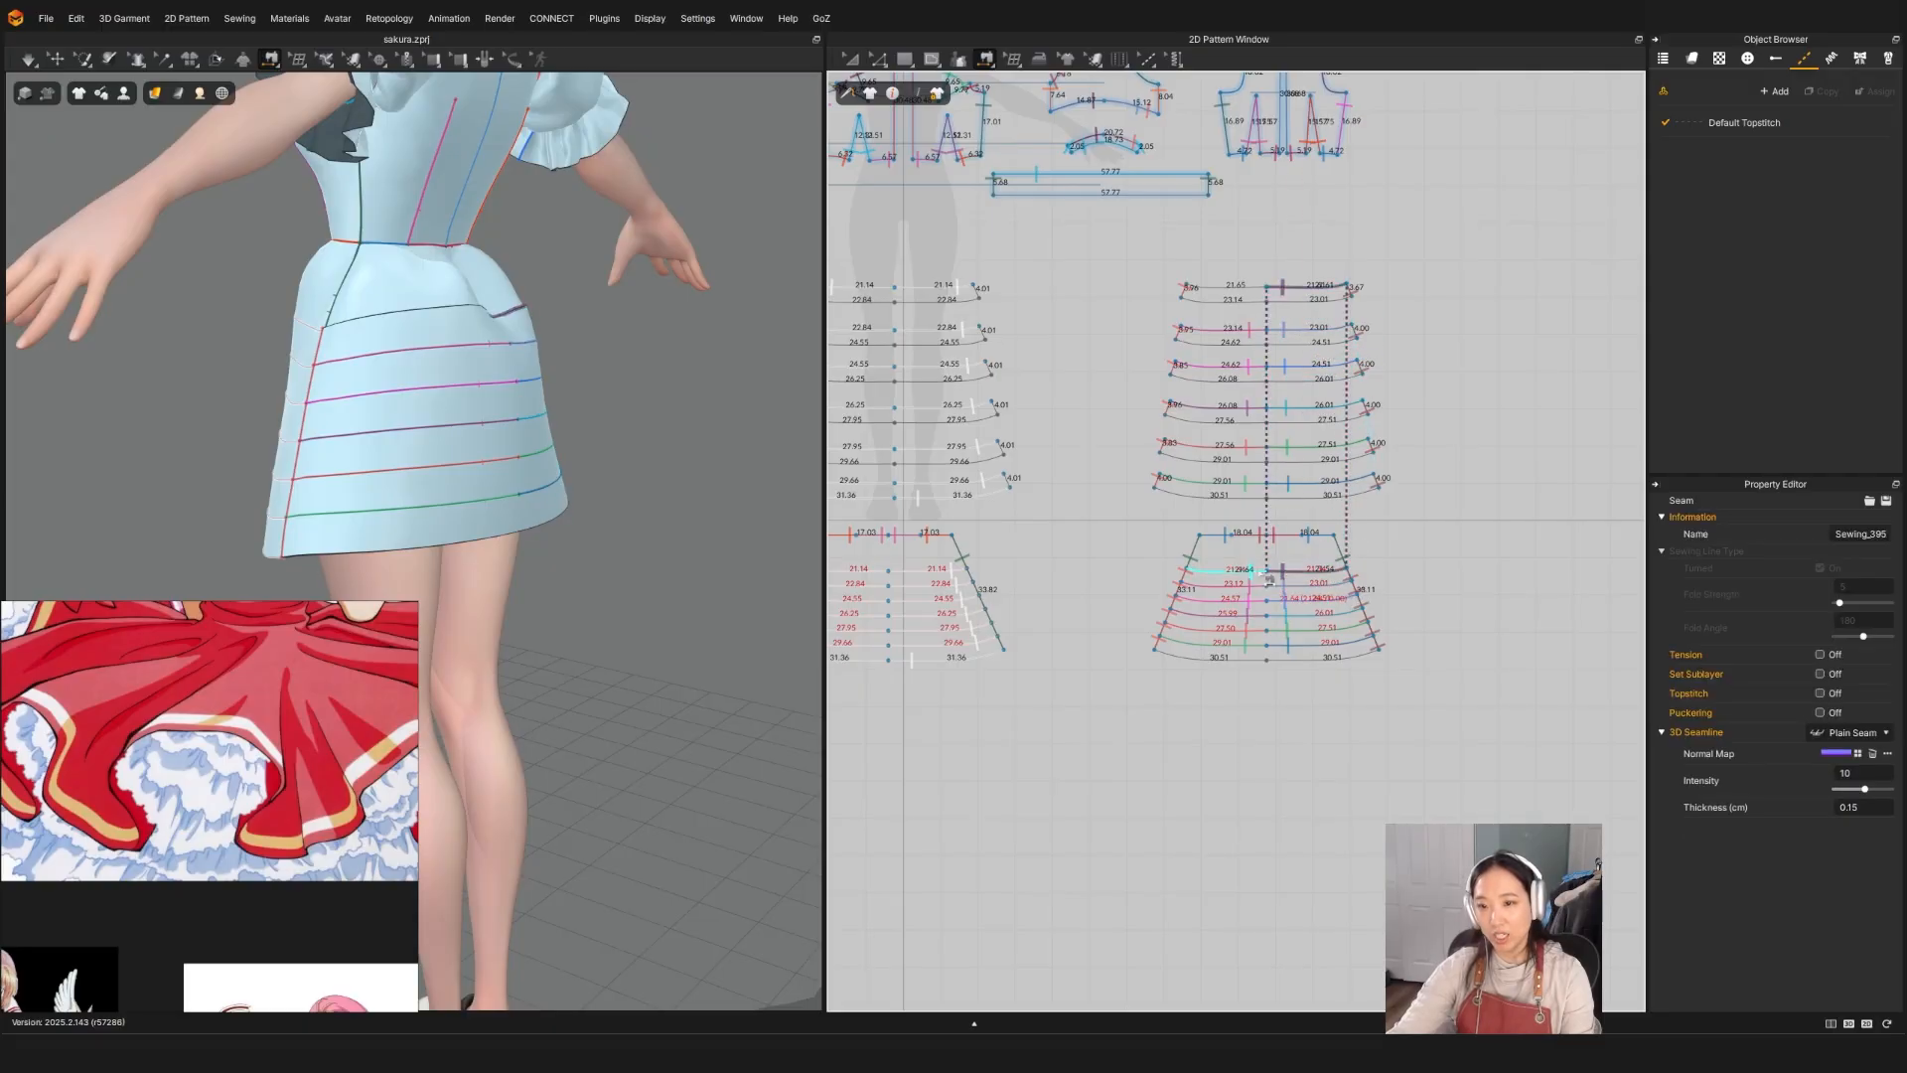
click(1257, 574)
click(1262, 301)
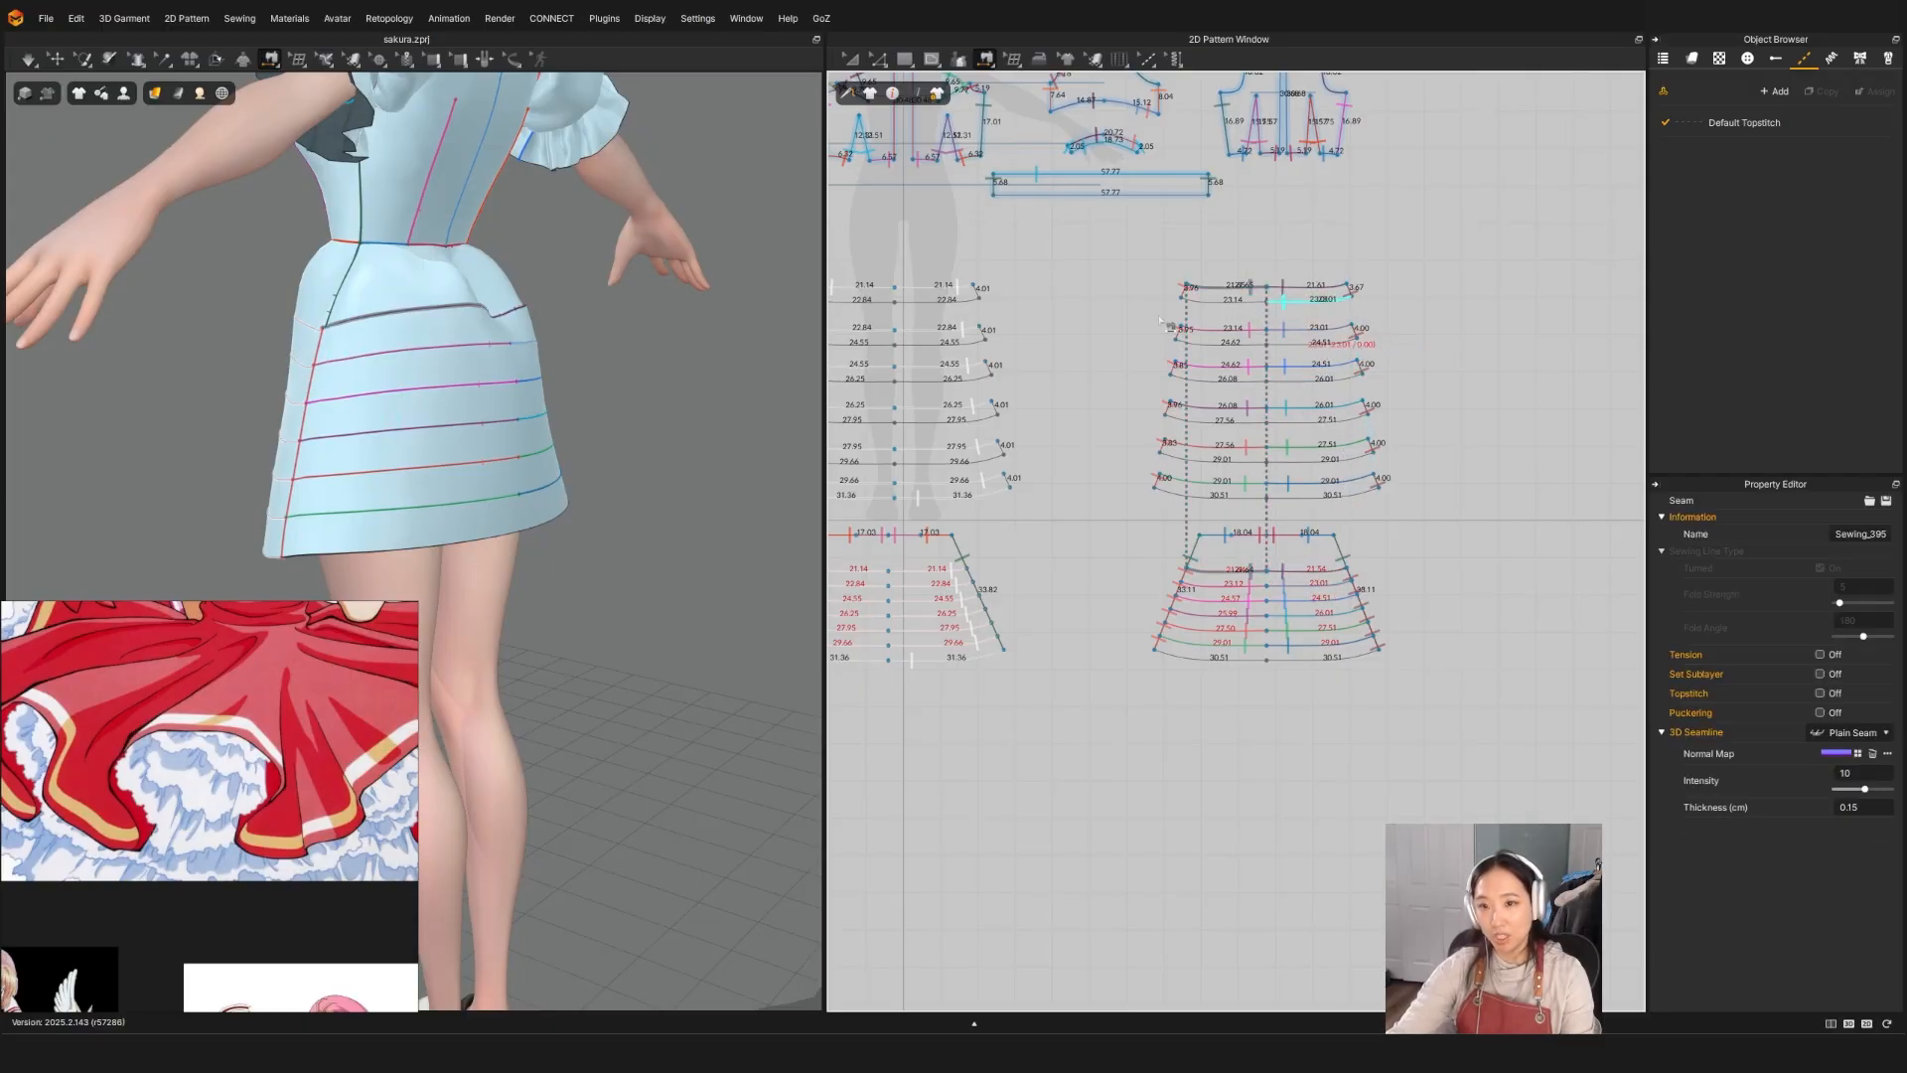
Step: Delete the leftover seams on the short side ends of all six back strips, on both sides
drag(1115, 256, 1195, 508)
key(Delete)
drag(1463, 491, 1336, 250)
key(Delete)
Step: Sew the topmost front strip's right end to the left end of the topmost back strip
right_drag(454, 428, 520, 398)
key(a)
key(n)
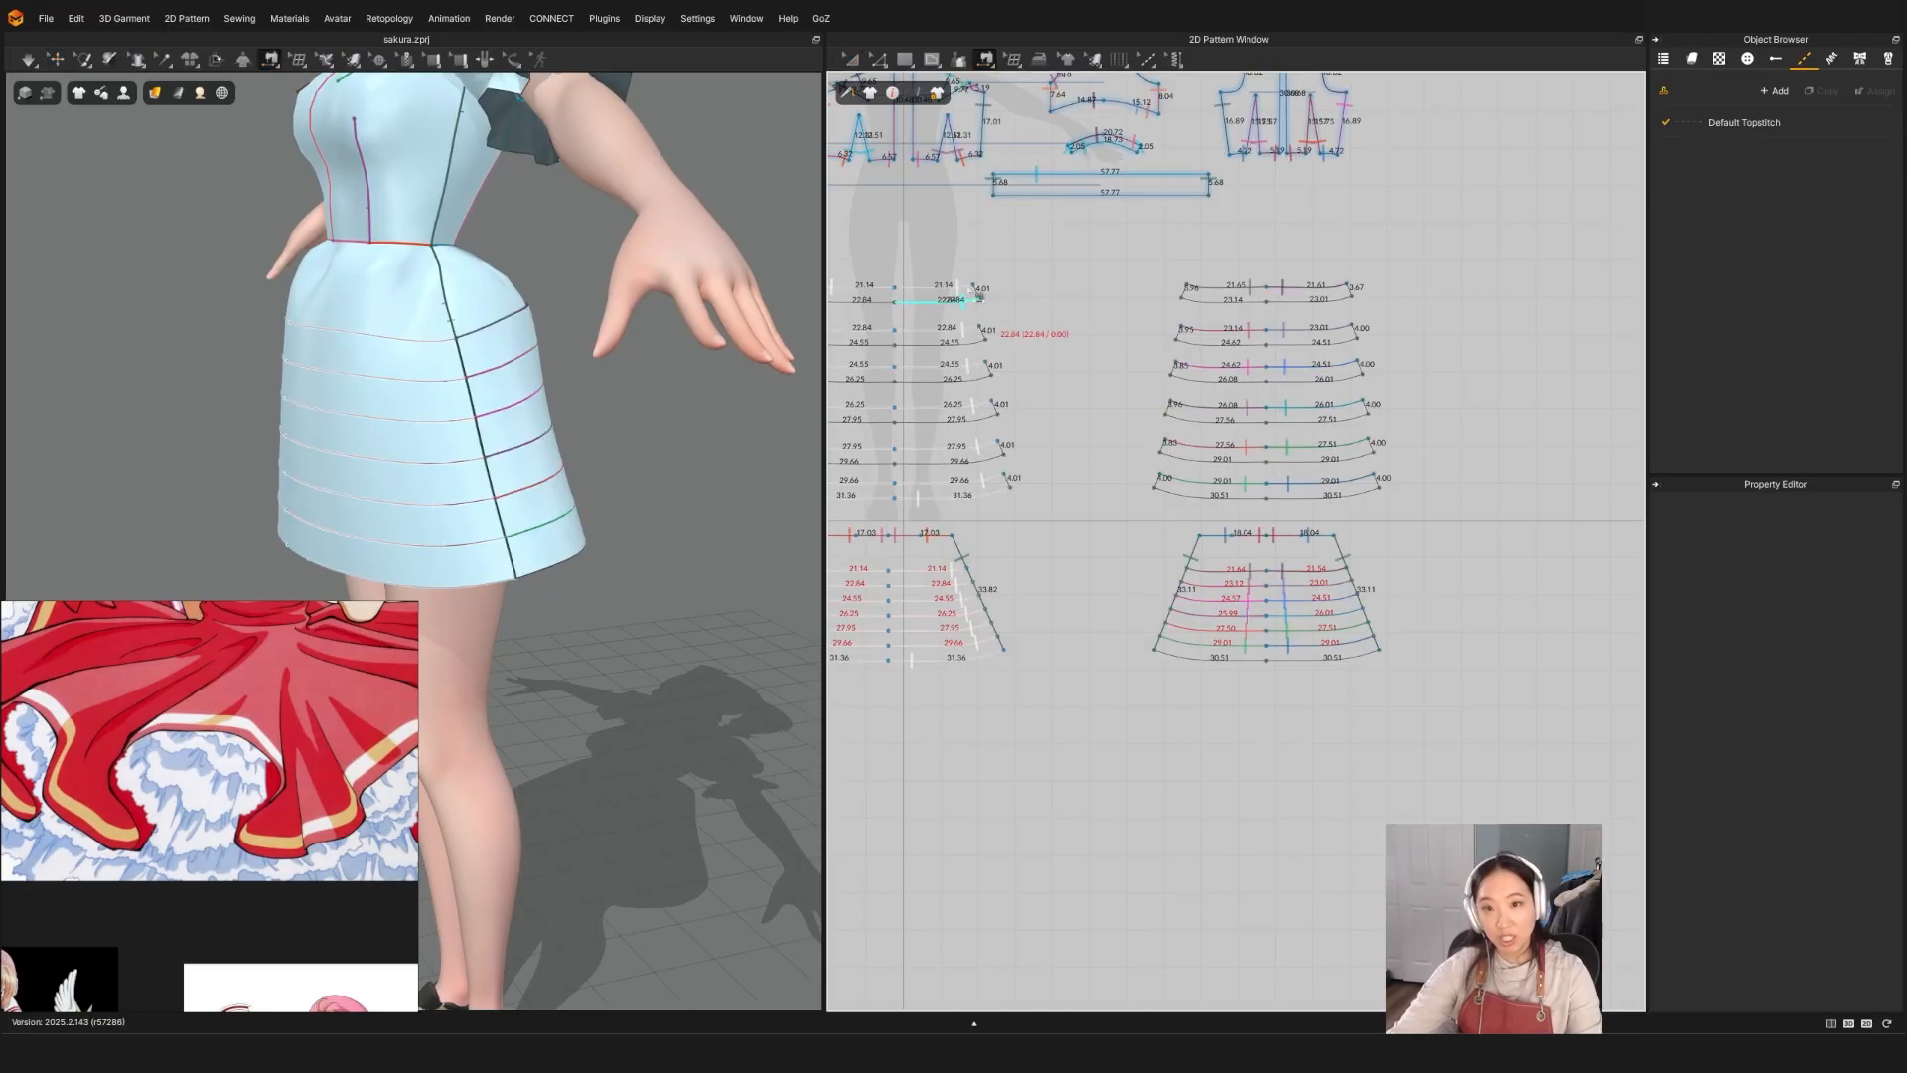
click(986, 291)
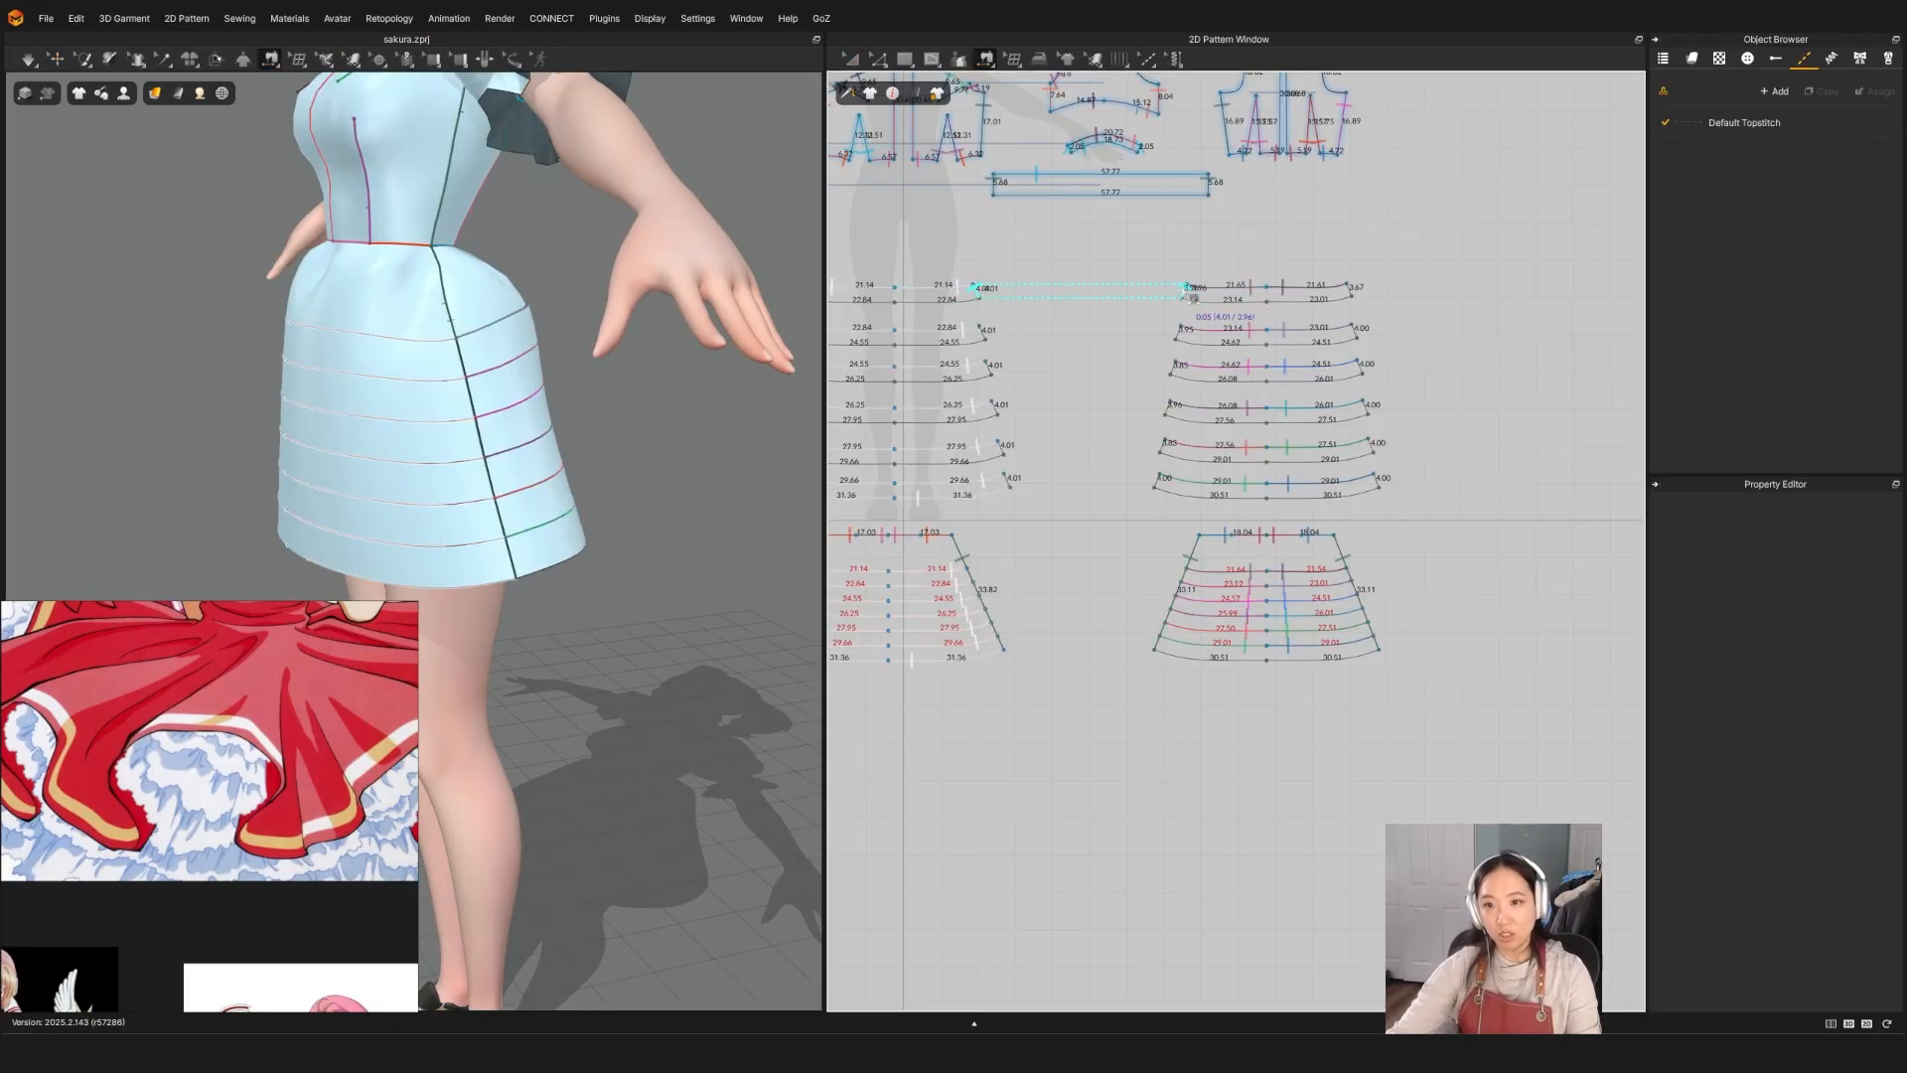
click(1185, 289)
scroll(510, 326, down, 3)
scroll(510, 326, down, 2)
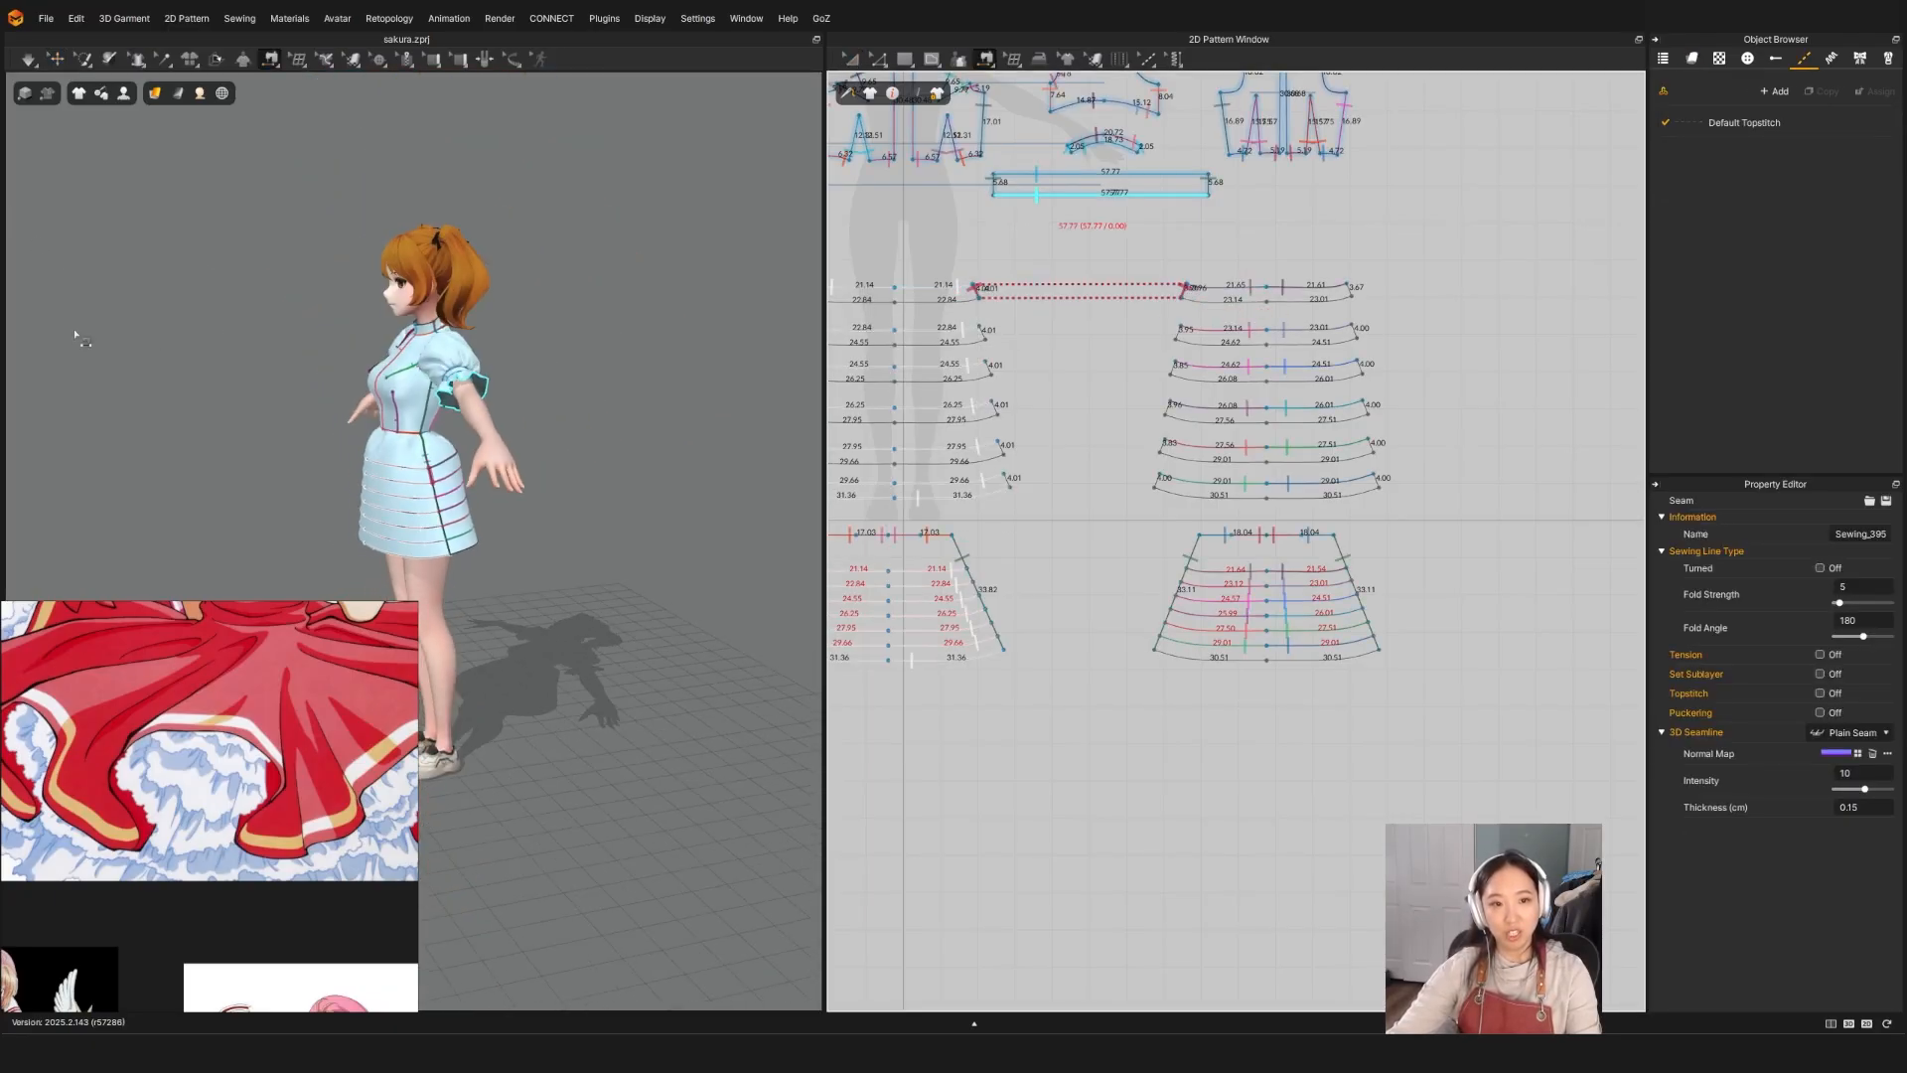
key(q)
scroll(515, 427, up, 5)
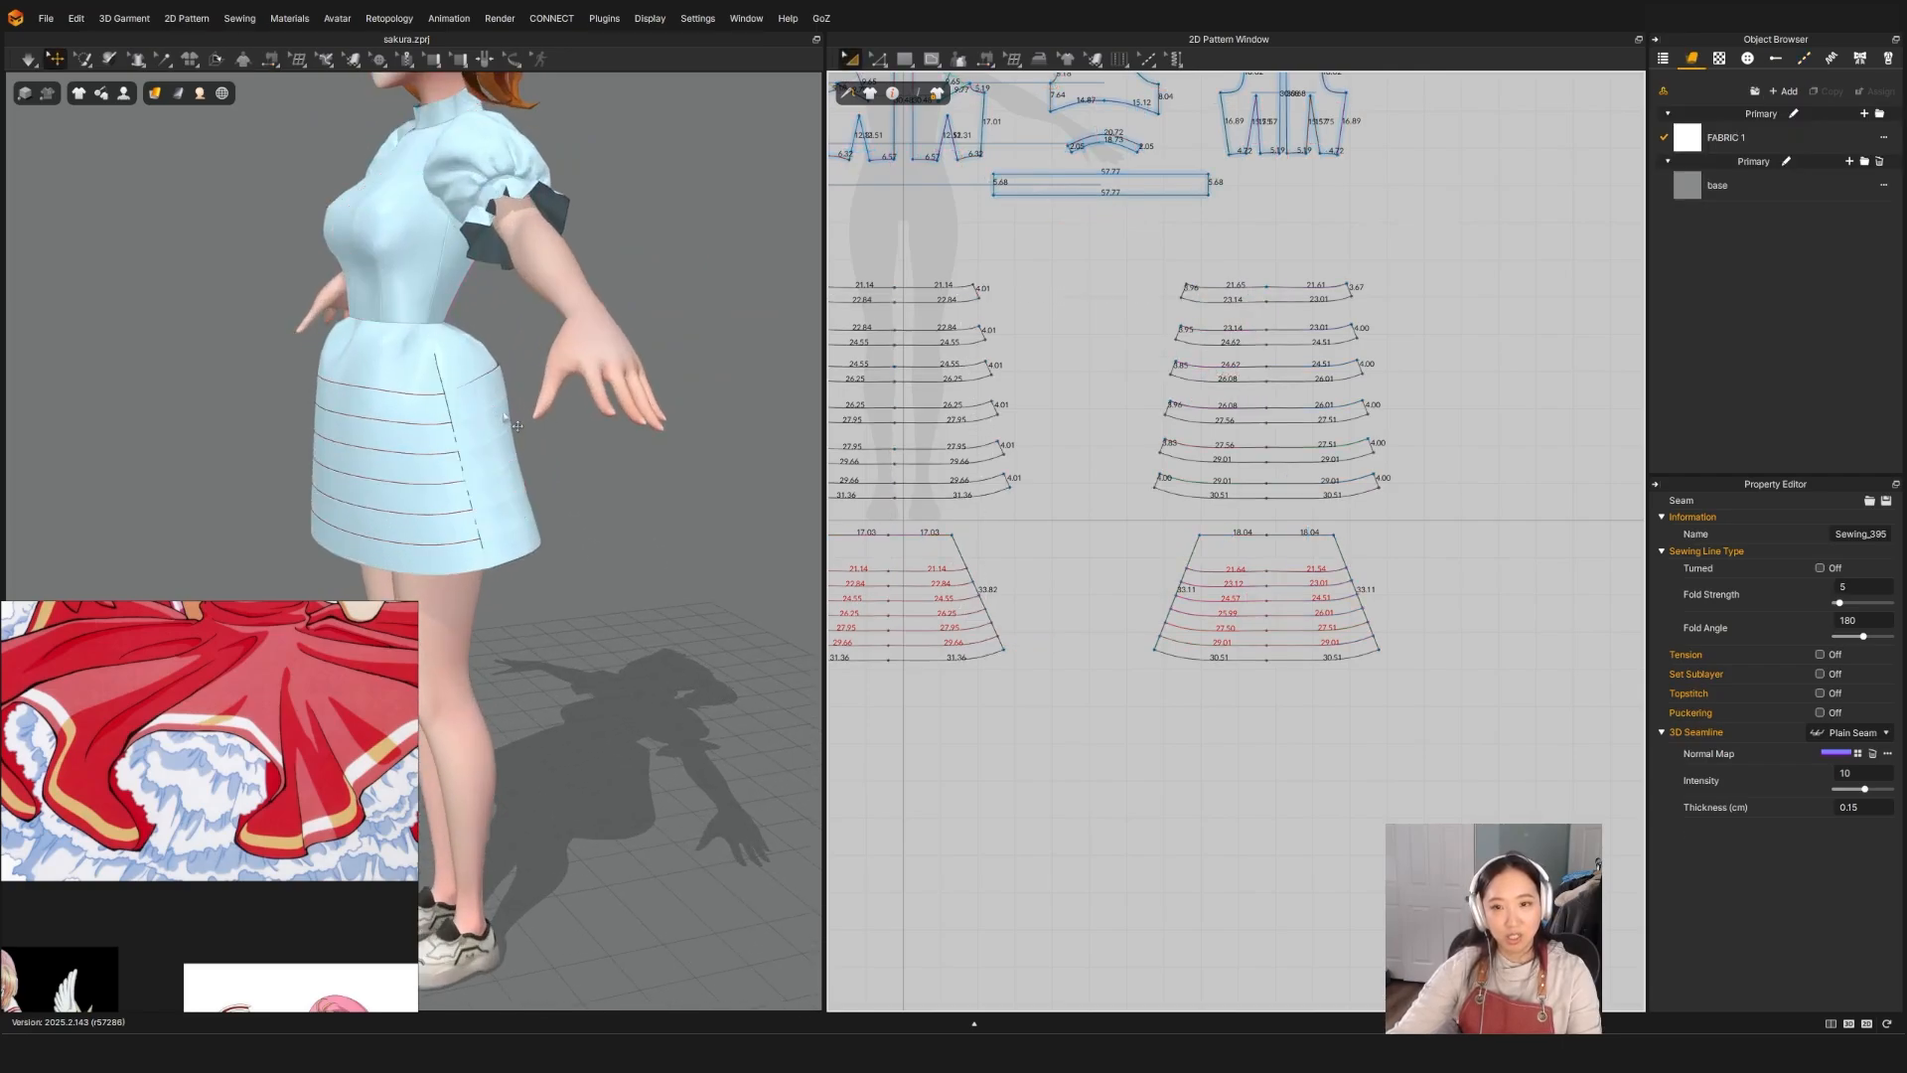
Step: Sew the right ends of the five remaining front strips to the left ends of the back strips in the same rows
key(n)
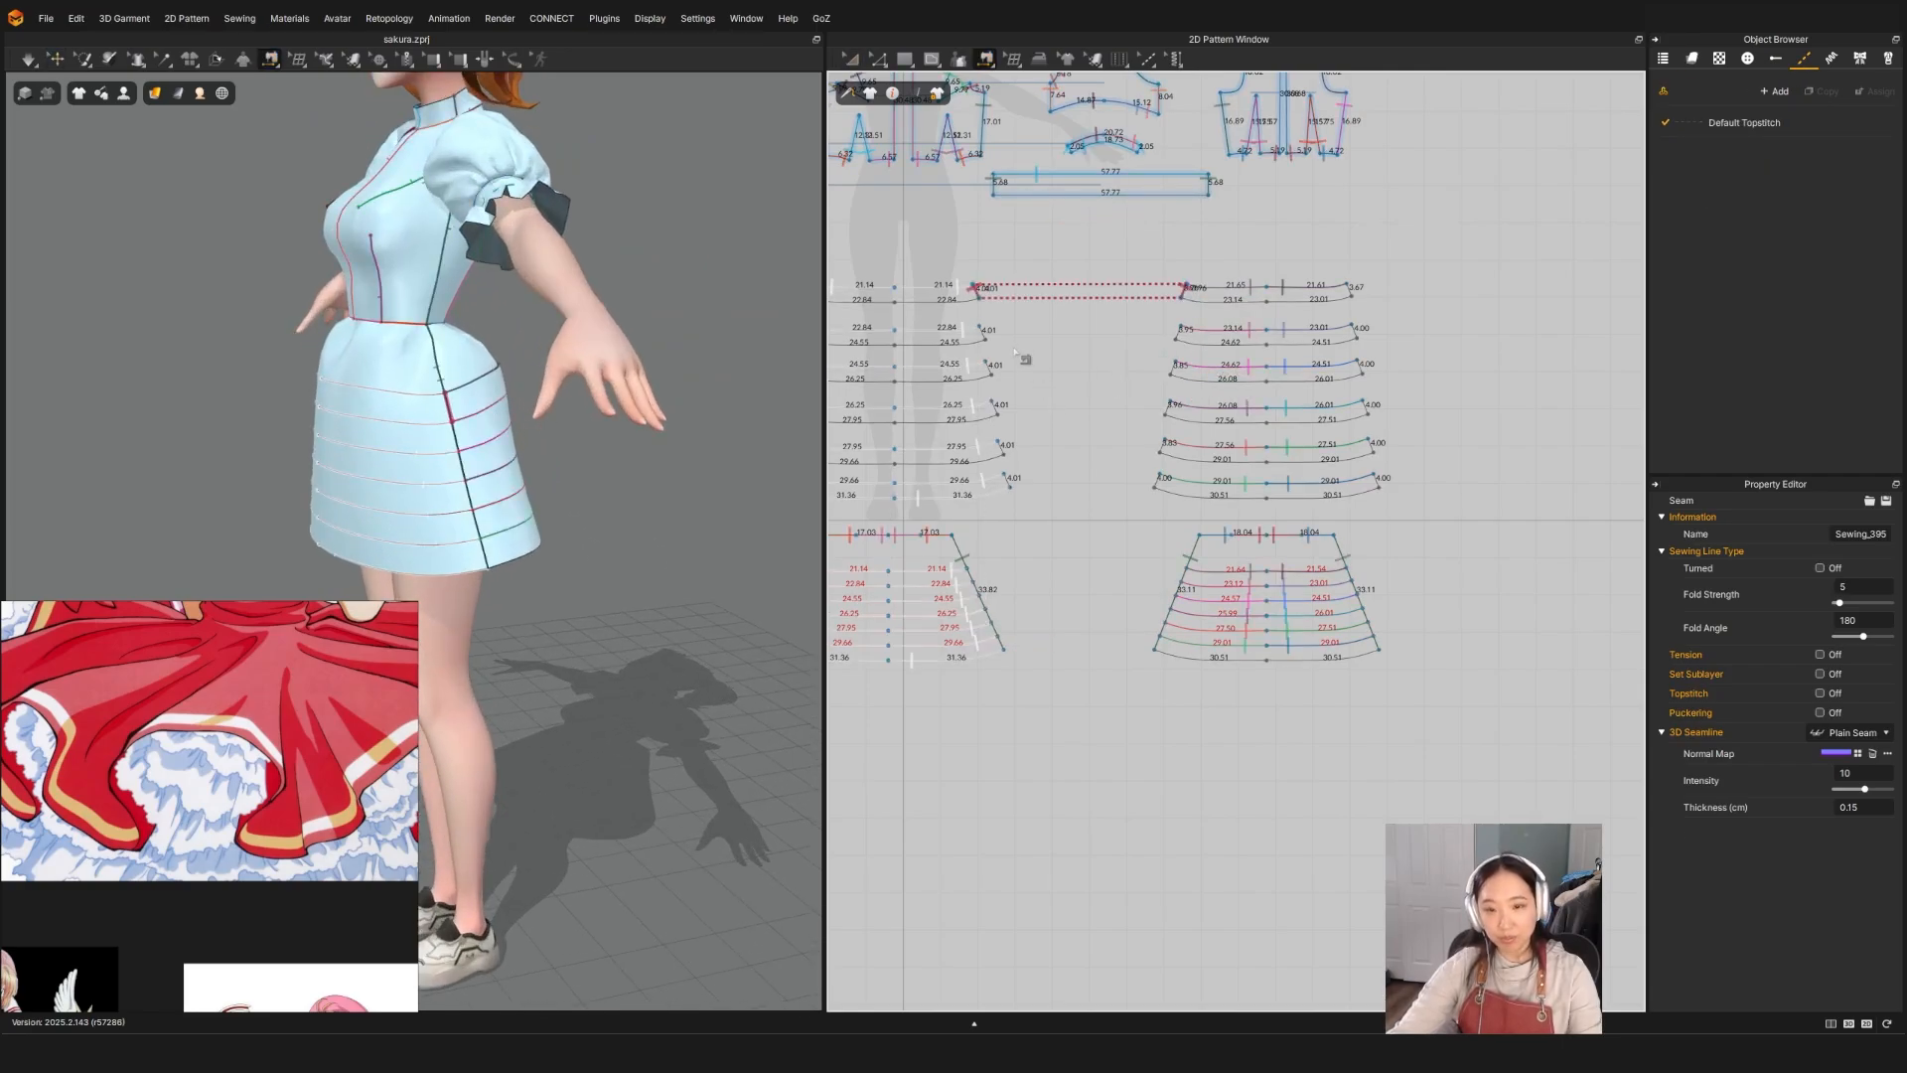
click(981, 330)
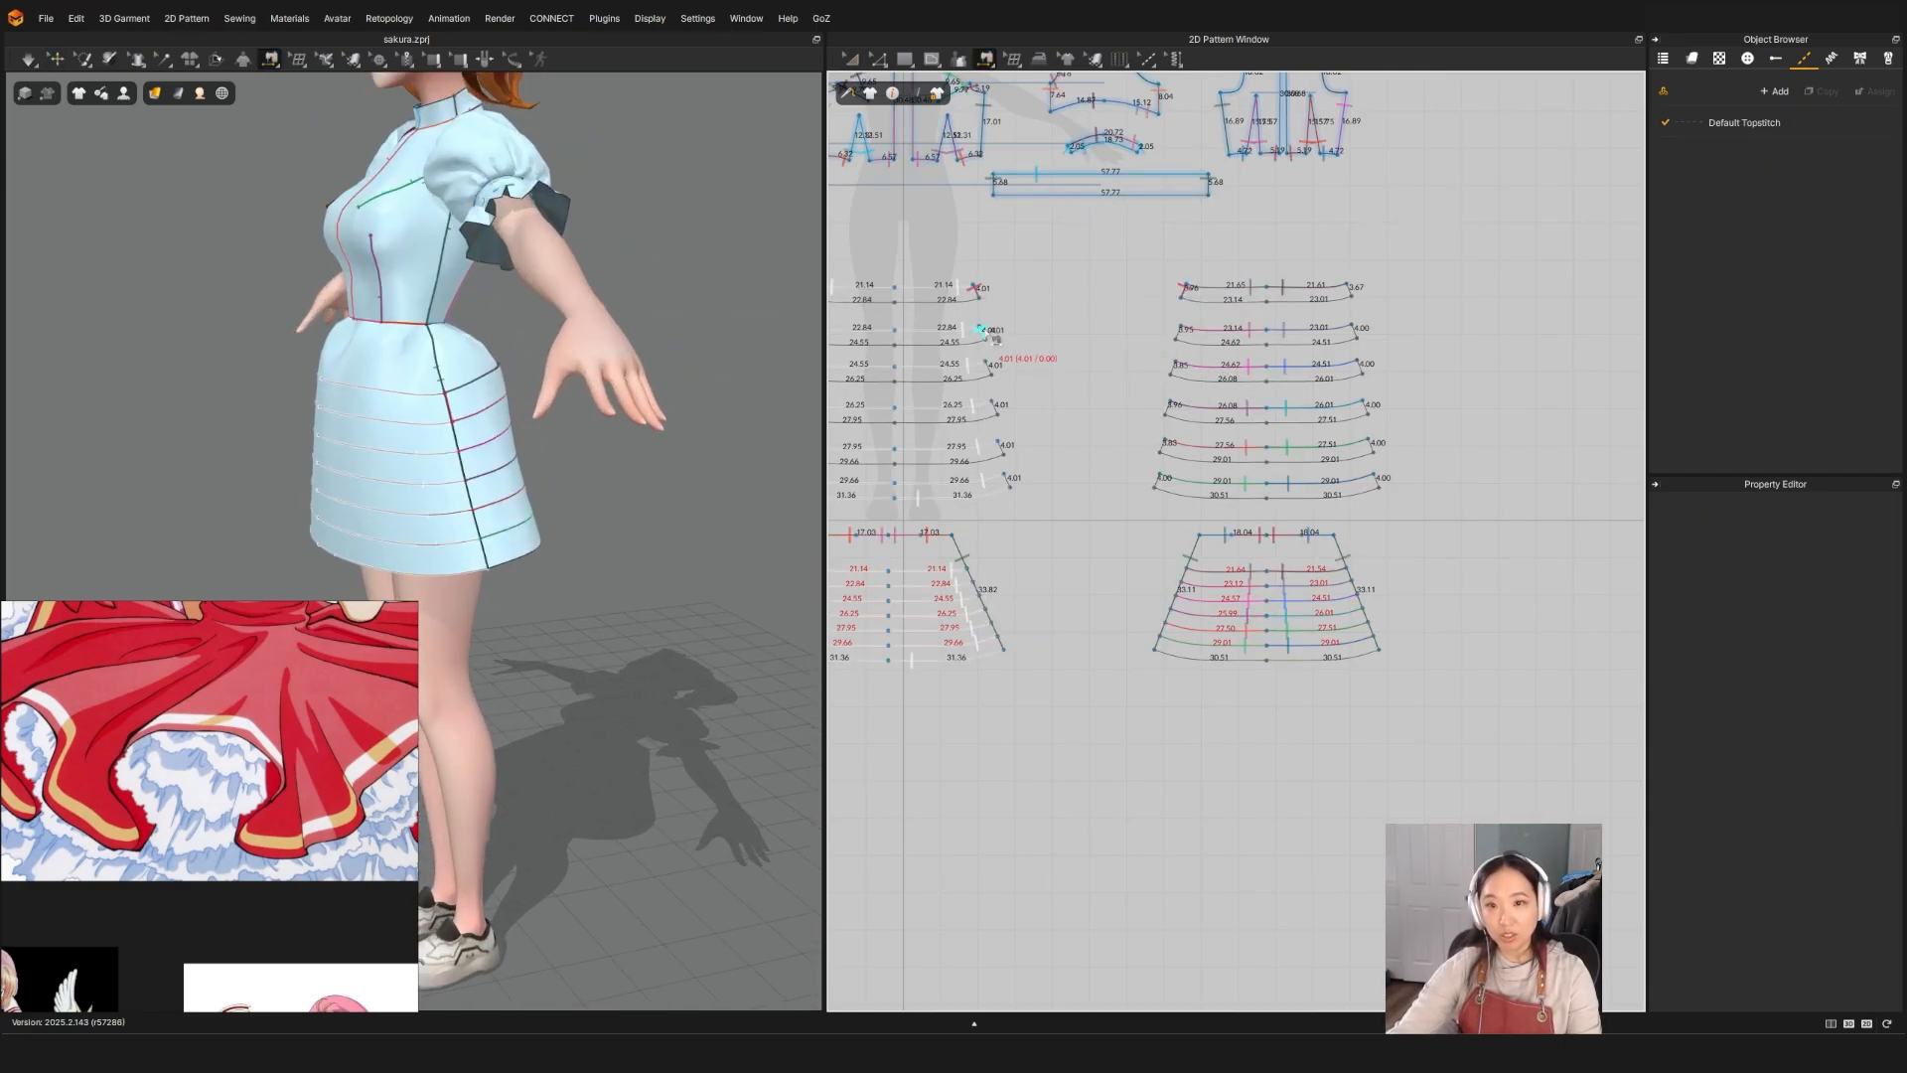
click(1174, 333)
click(1175, 365)
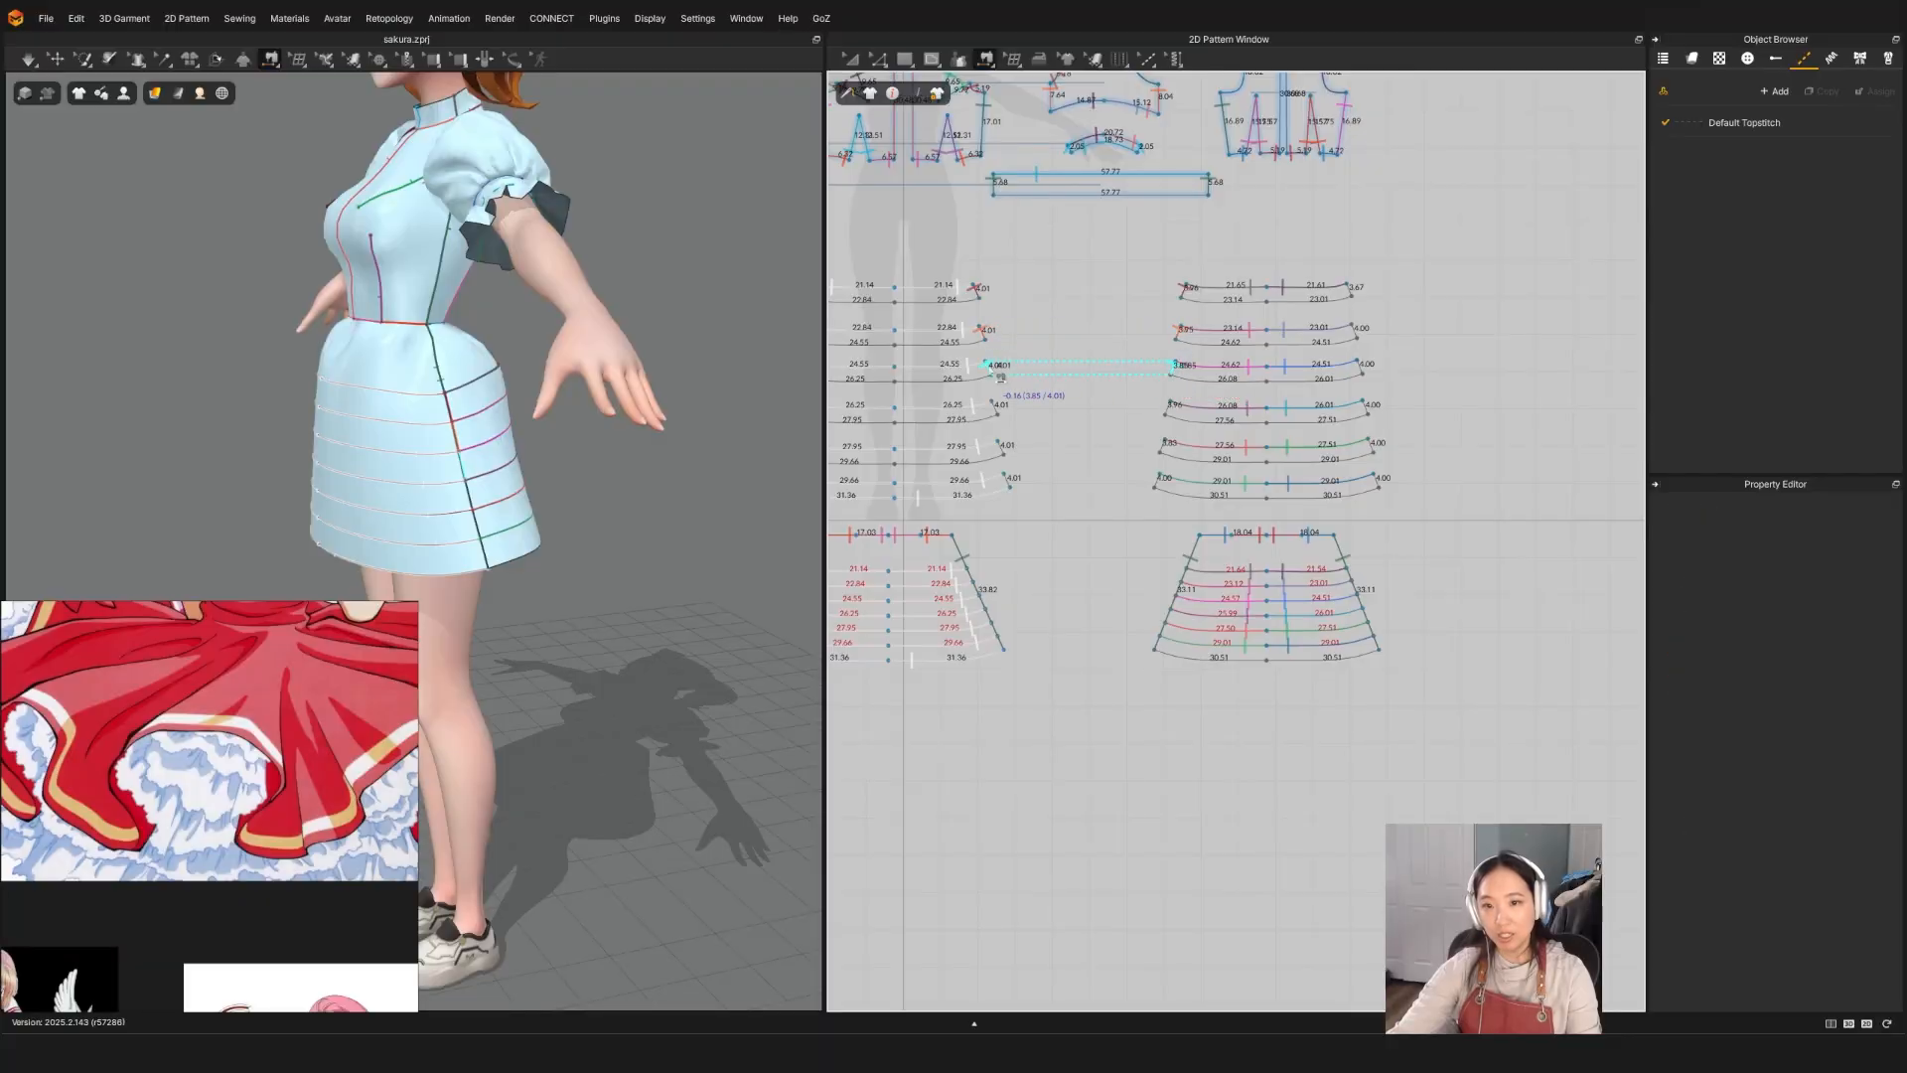
click(990, 365)
click(994, 405)
click(1170, 407)
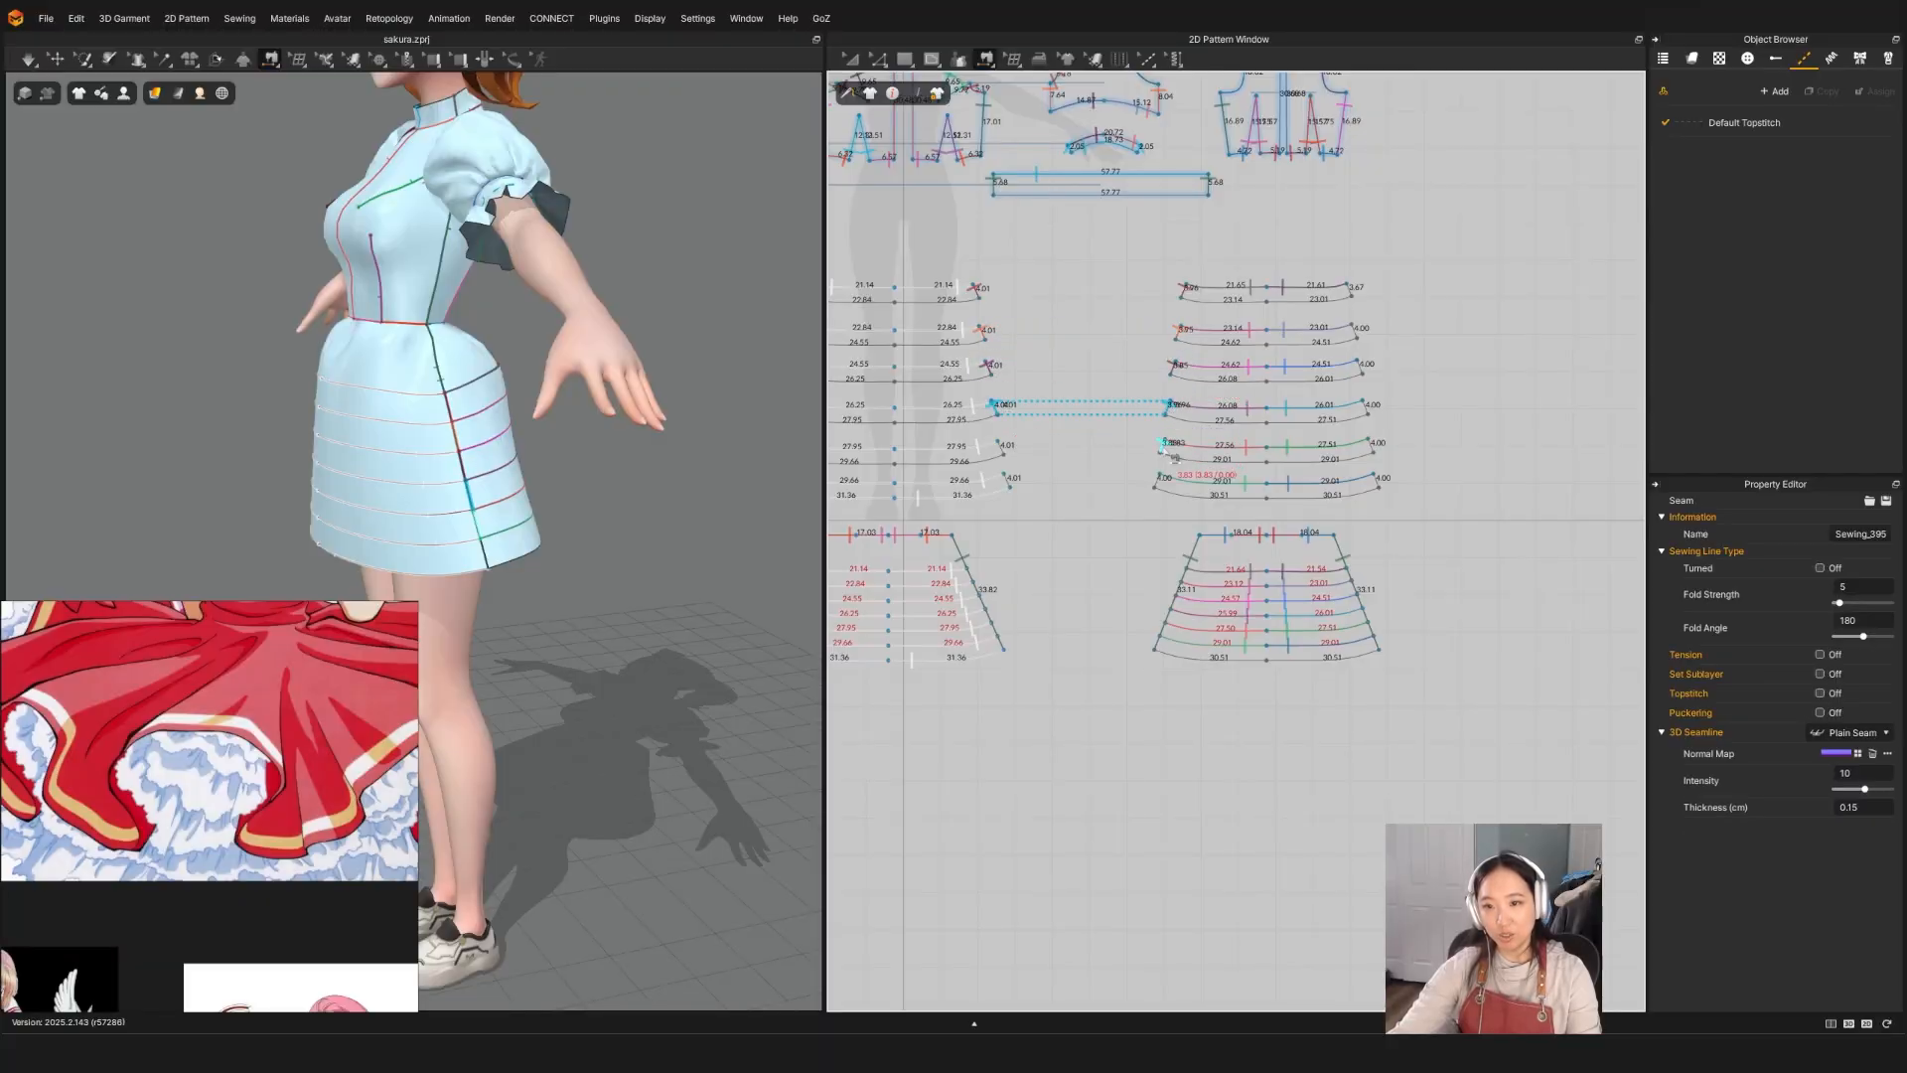
click(1168, 447)
click(1003, 449)
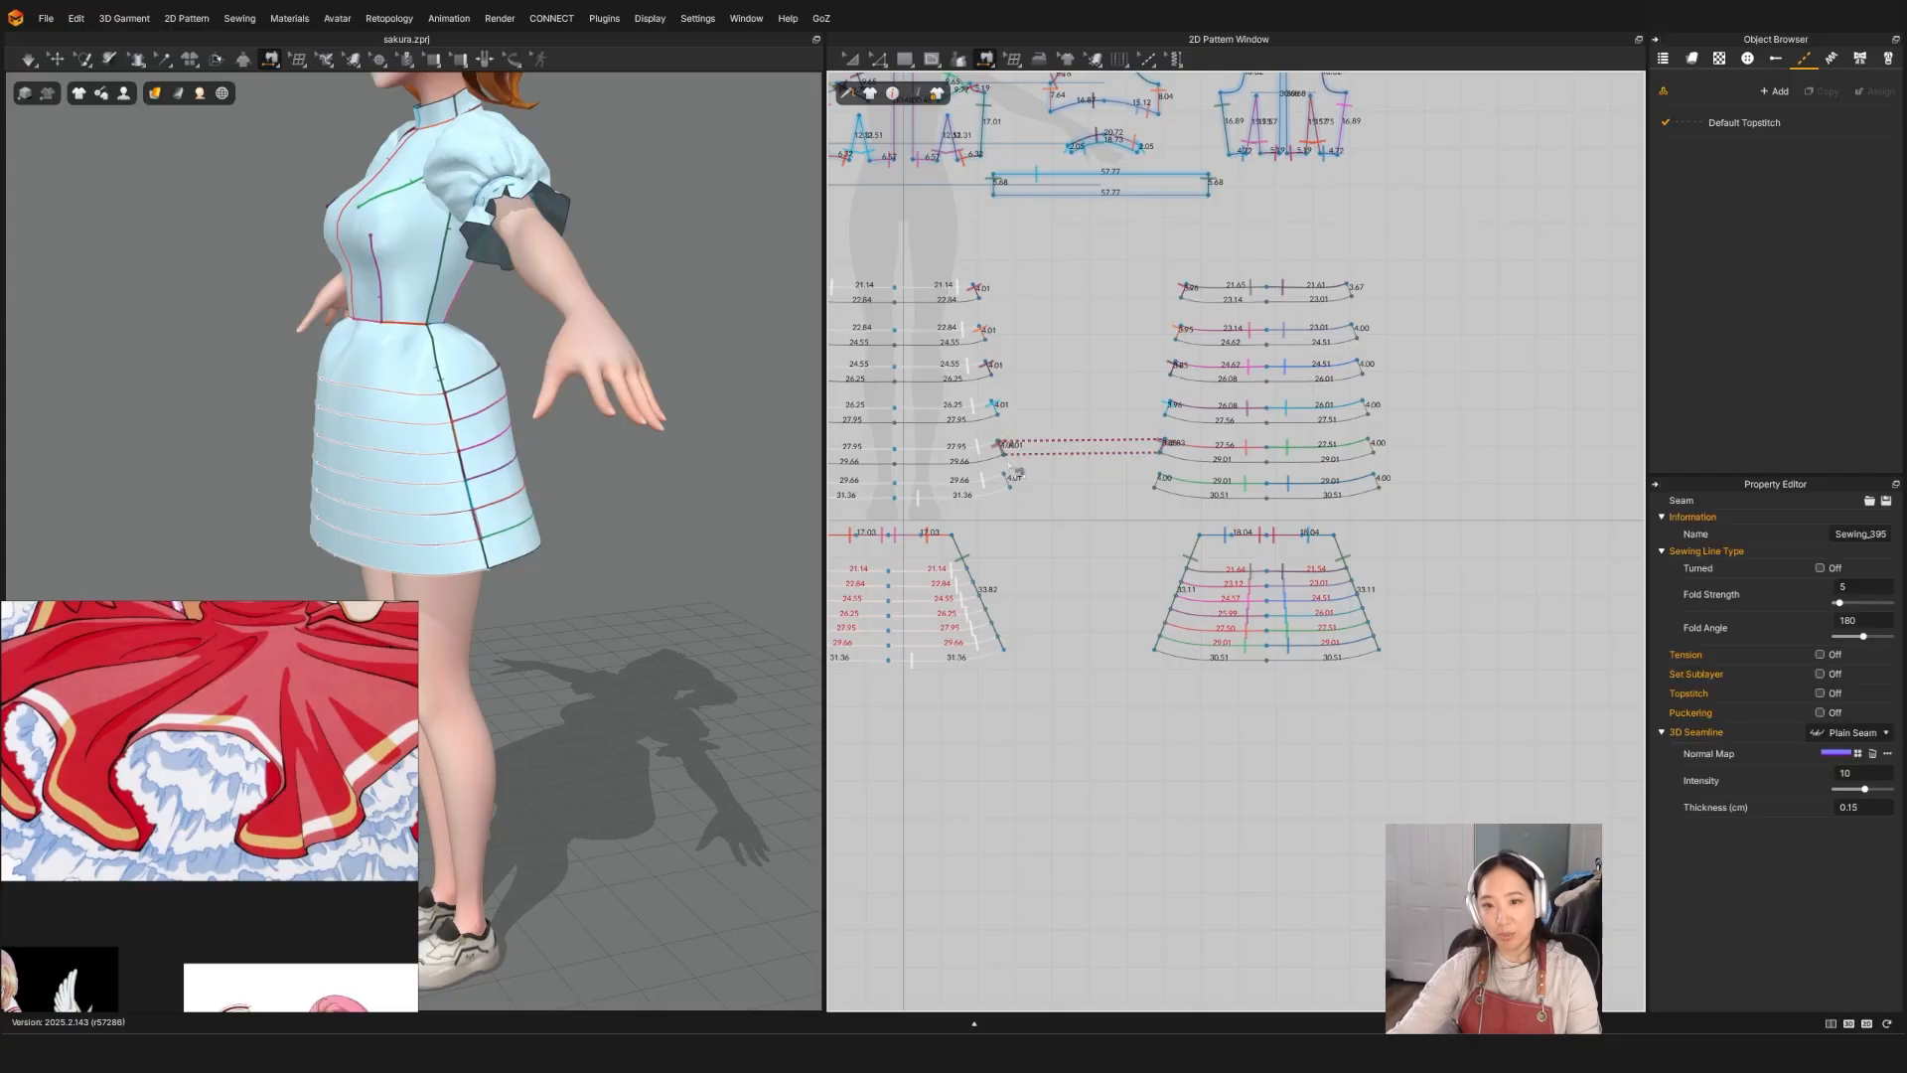
click(1019, 483)
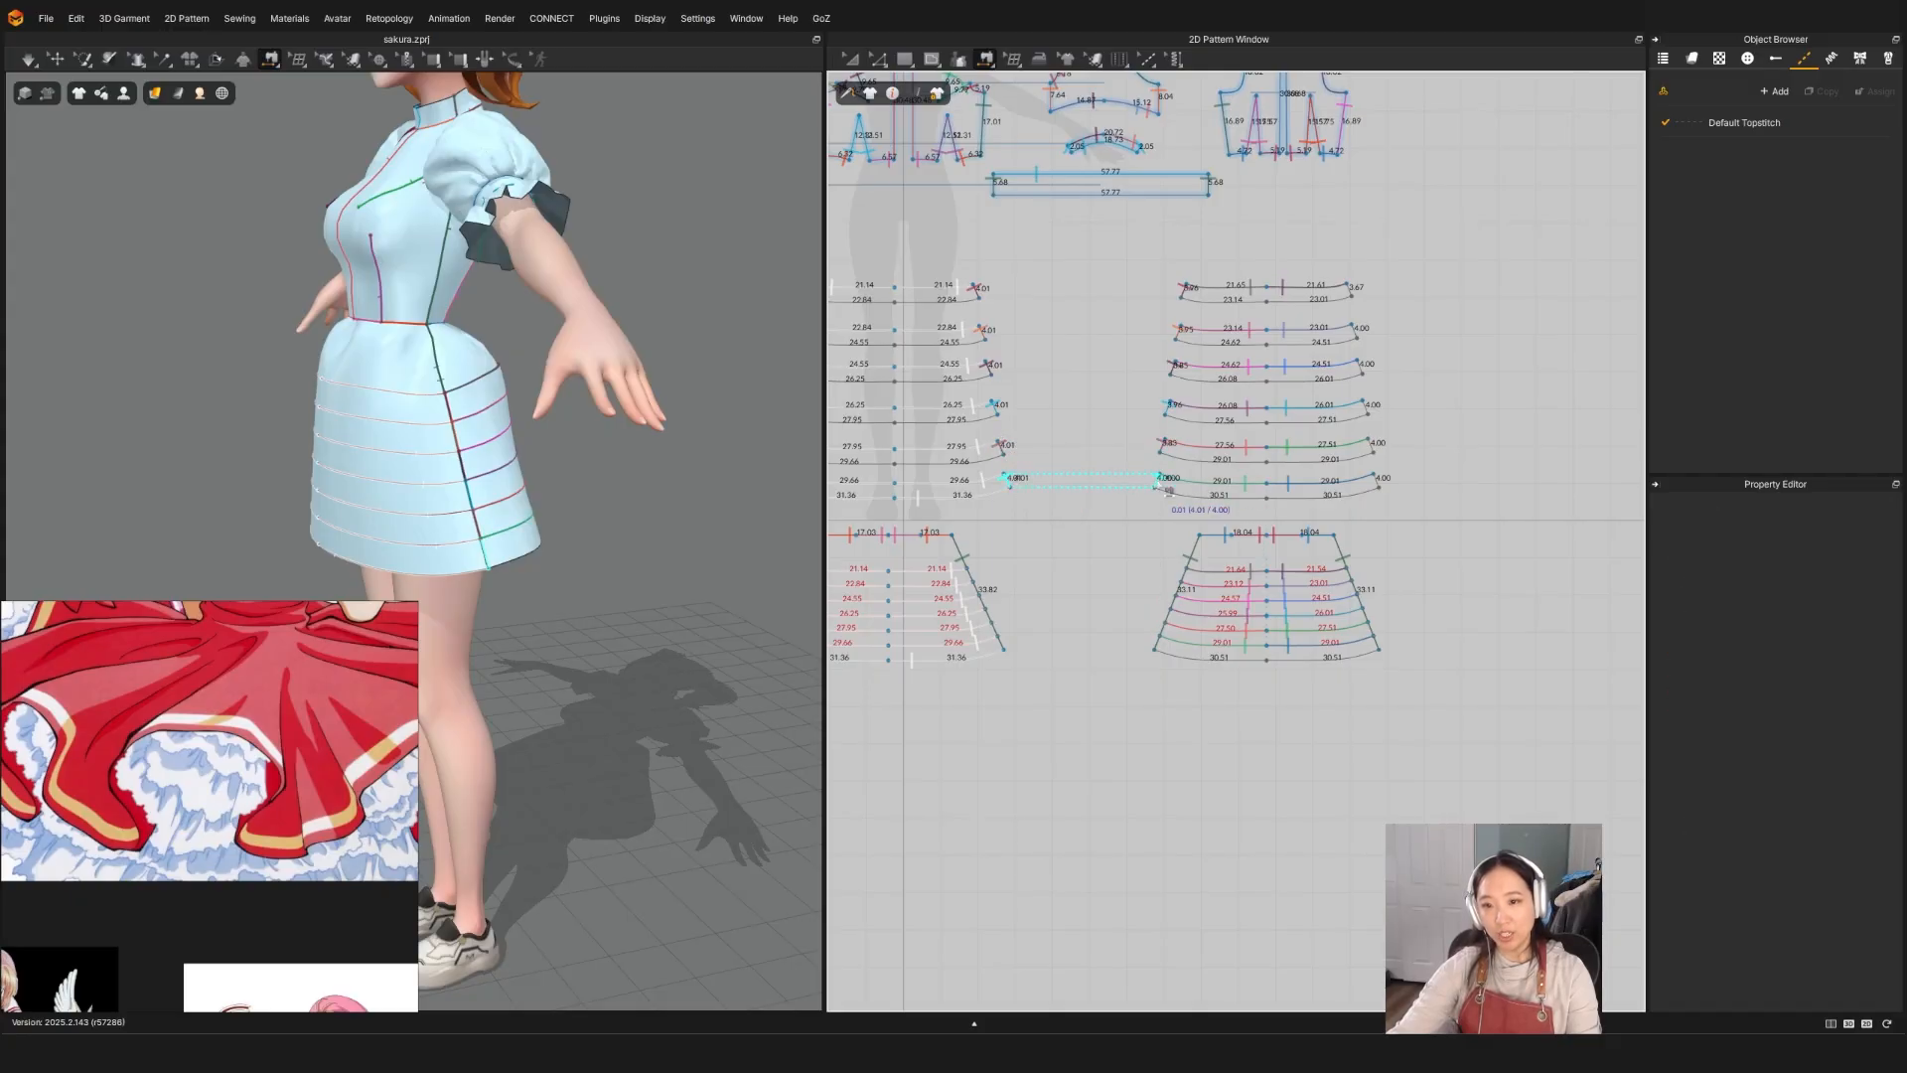
click(1162, 480)
Step: Sew the left ends of the upper three front strips to the right ends of the matching back strips
scroll(1384, 348, down, 3)
click(1381, 347)
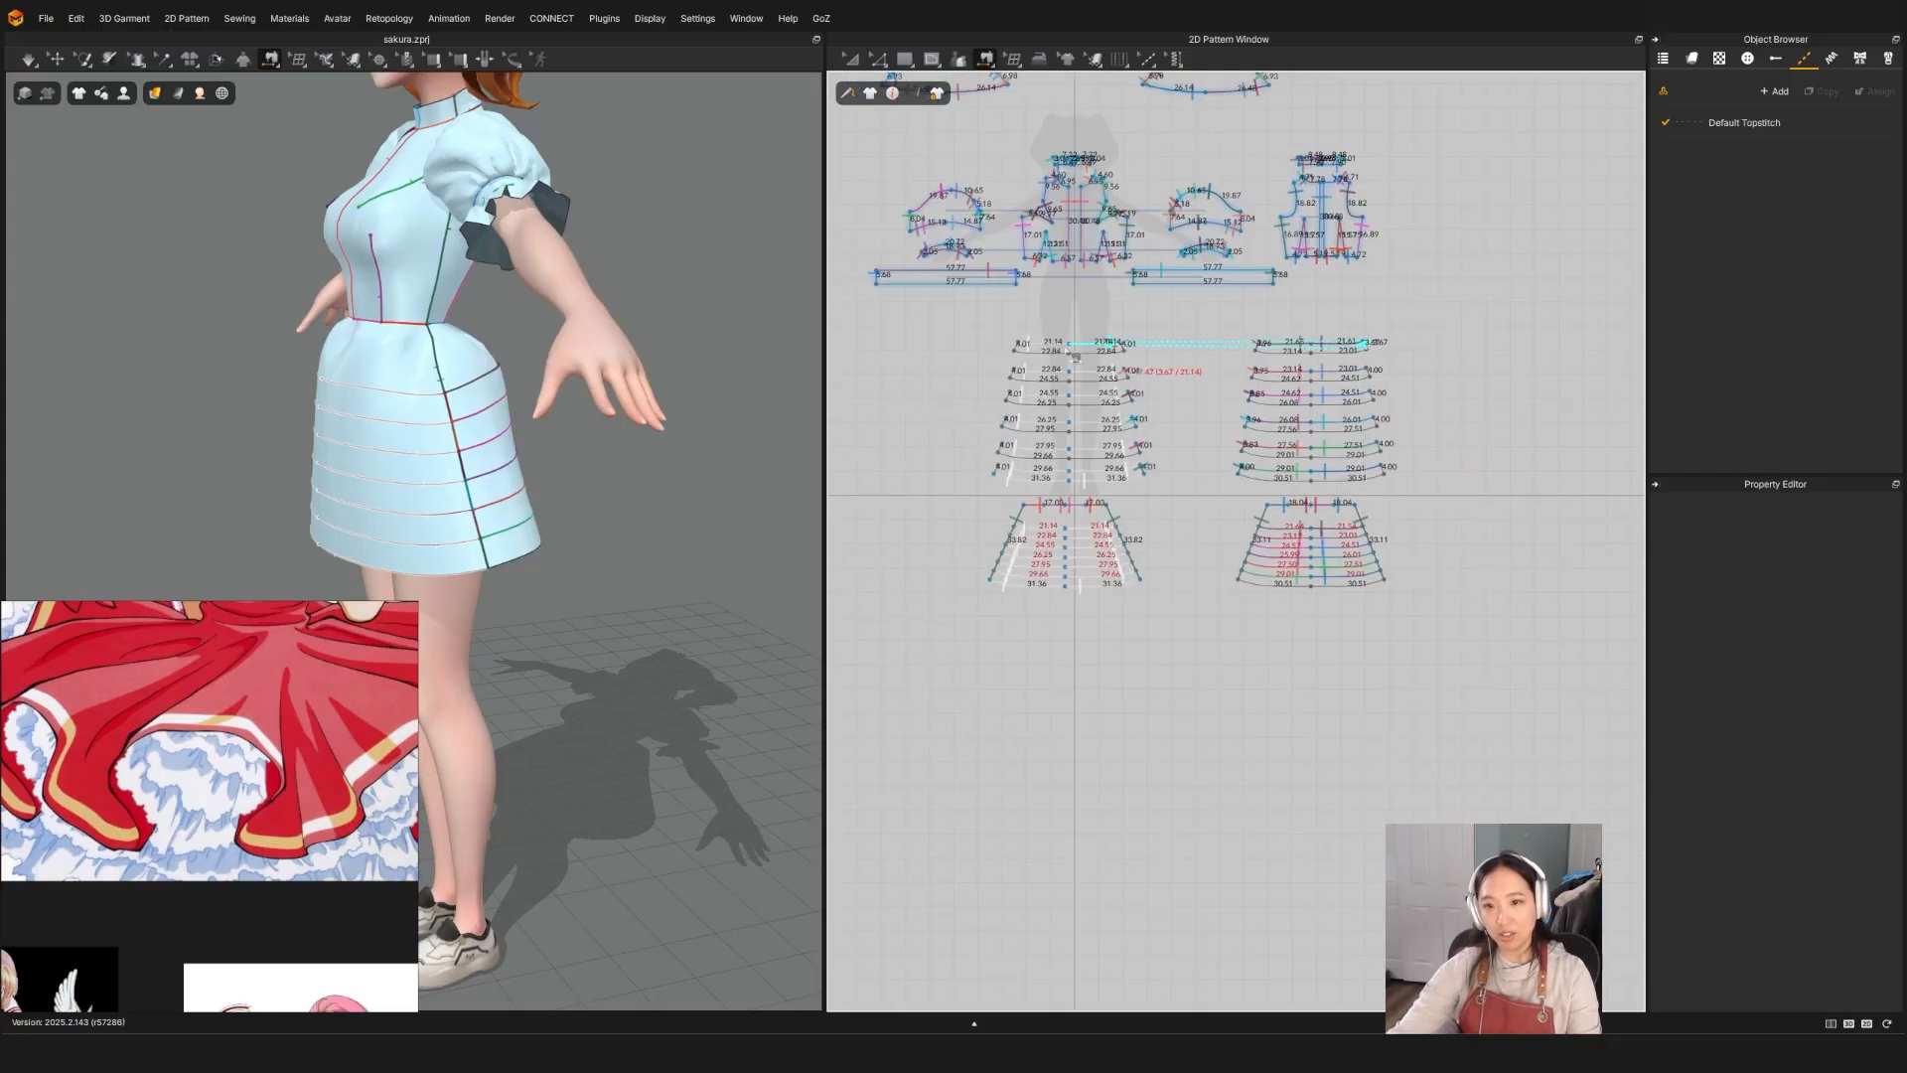
click(1028, 348)
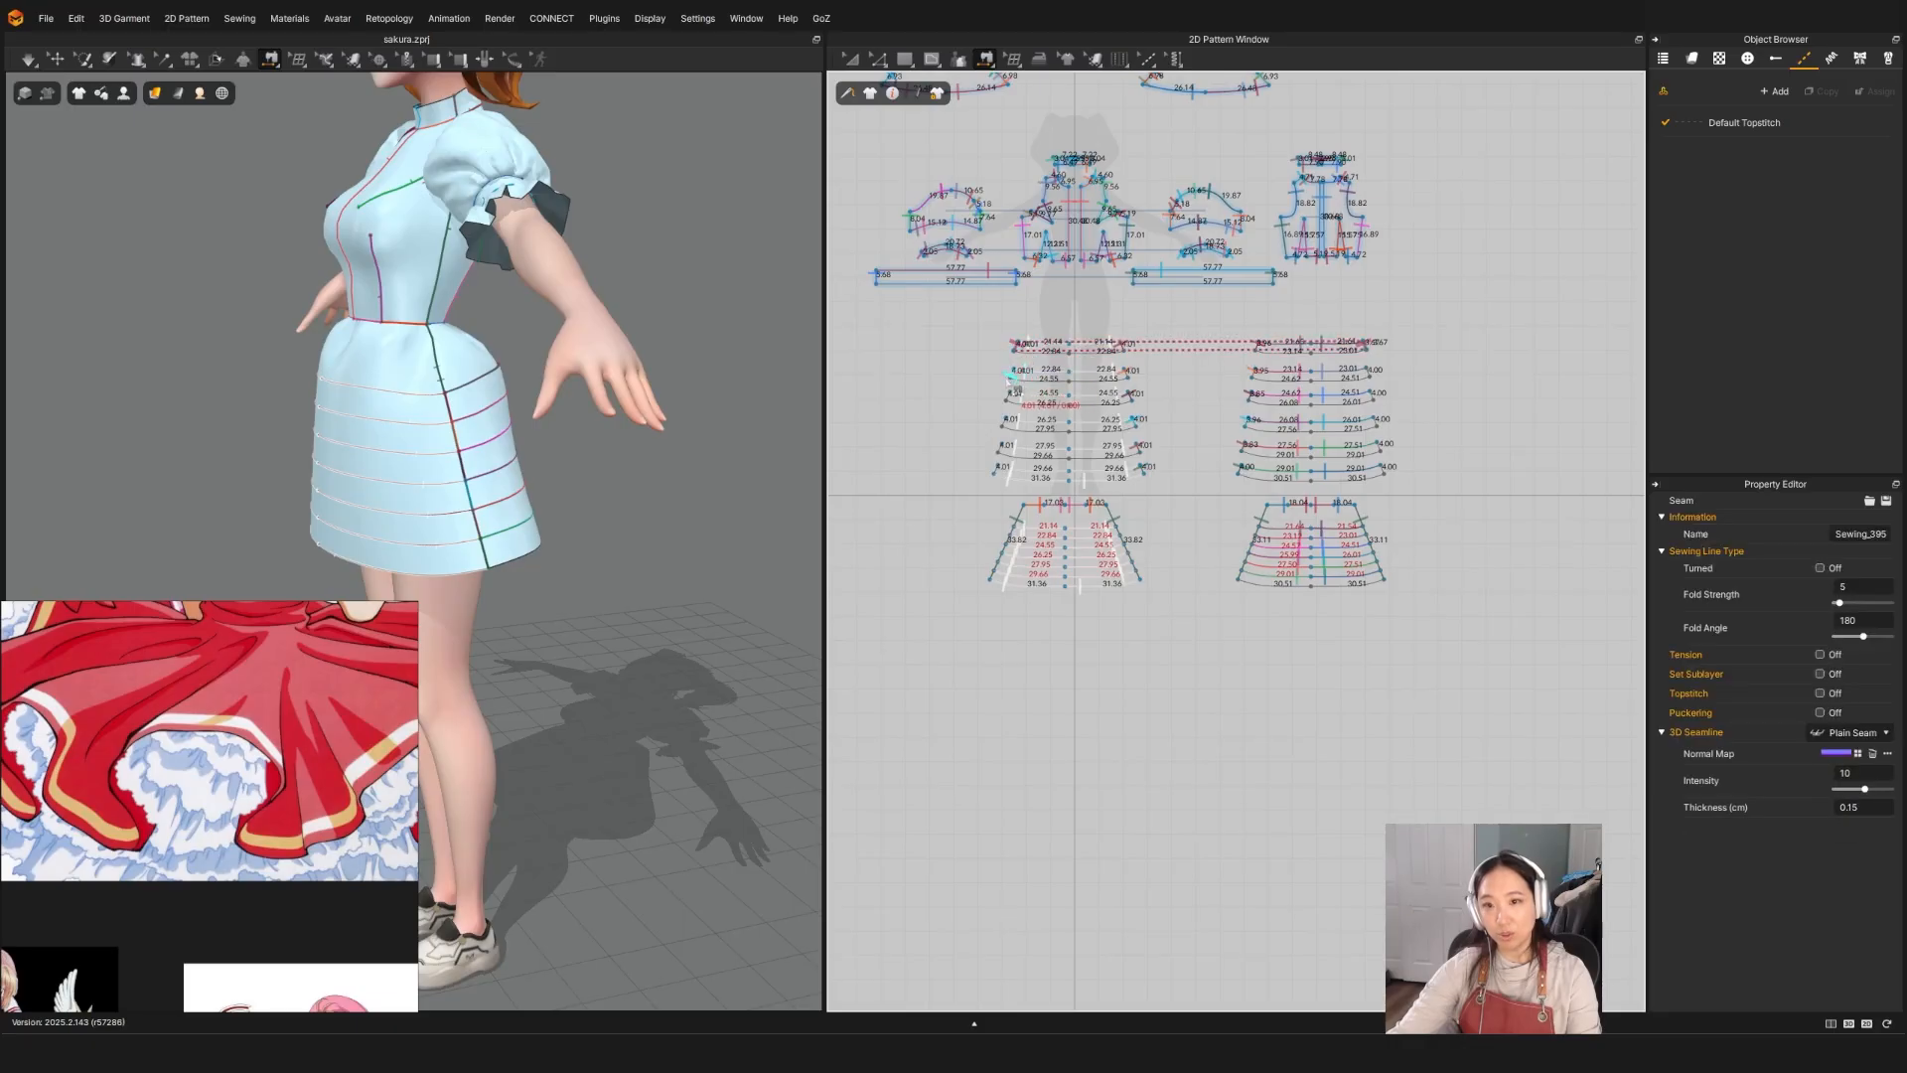
click(1023, 375)
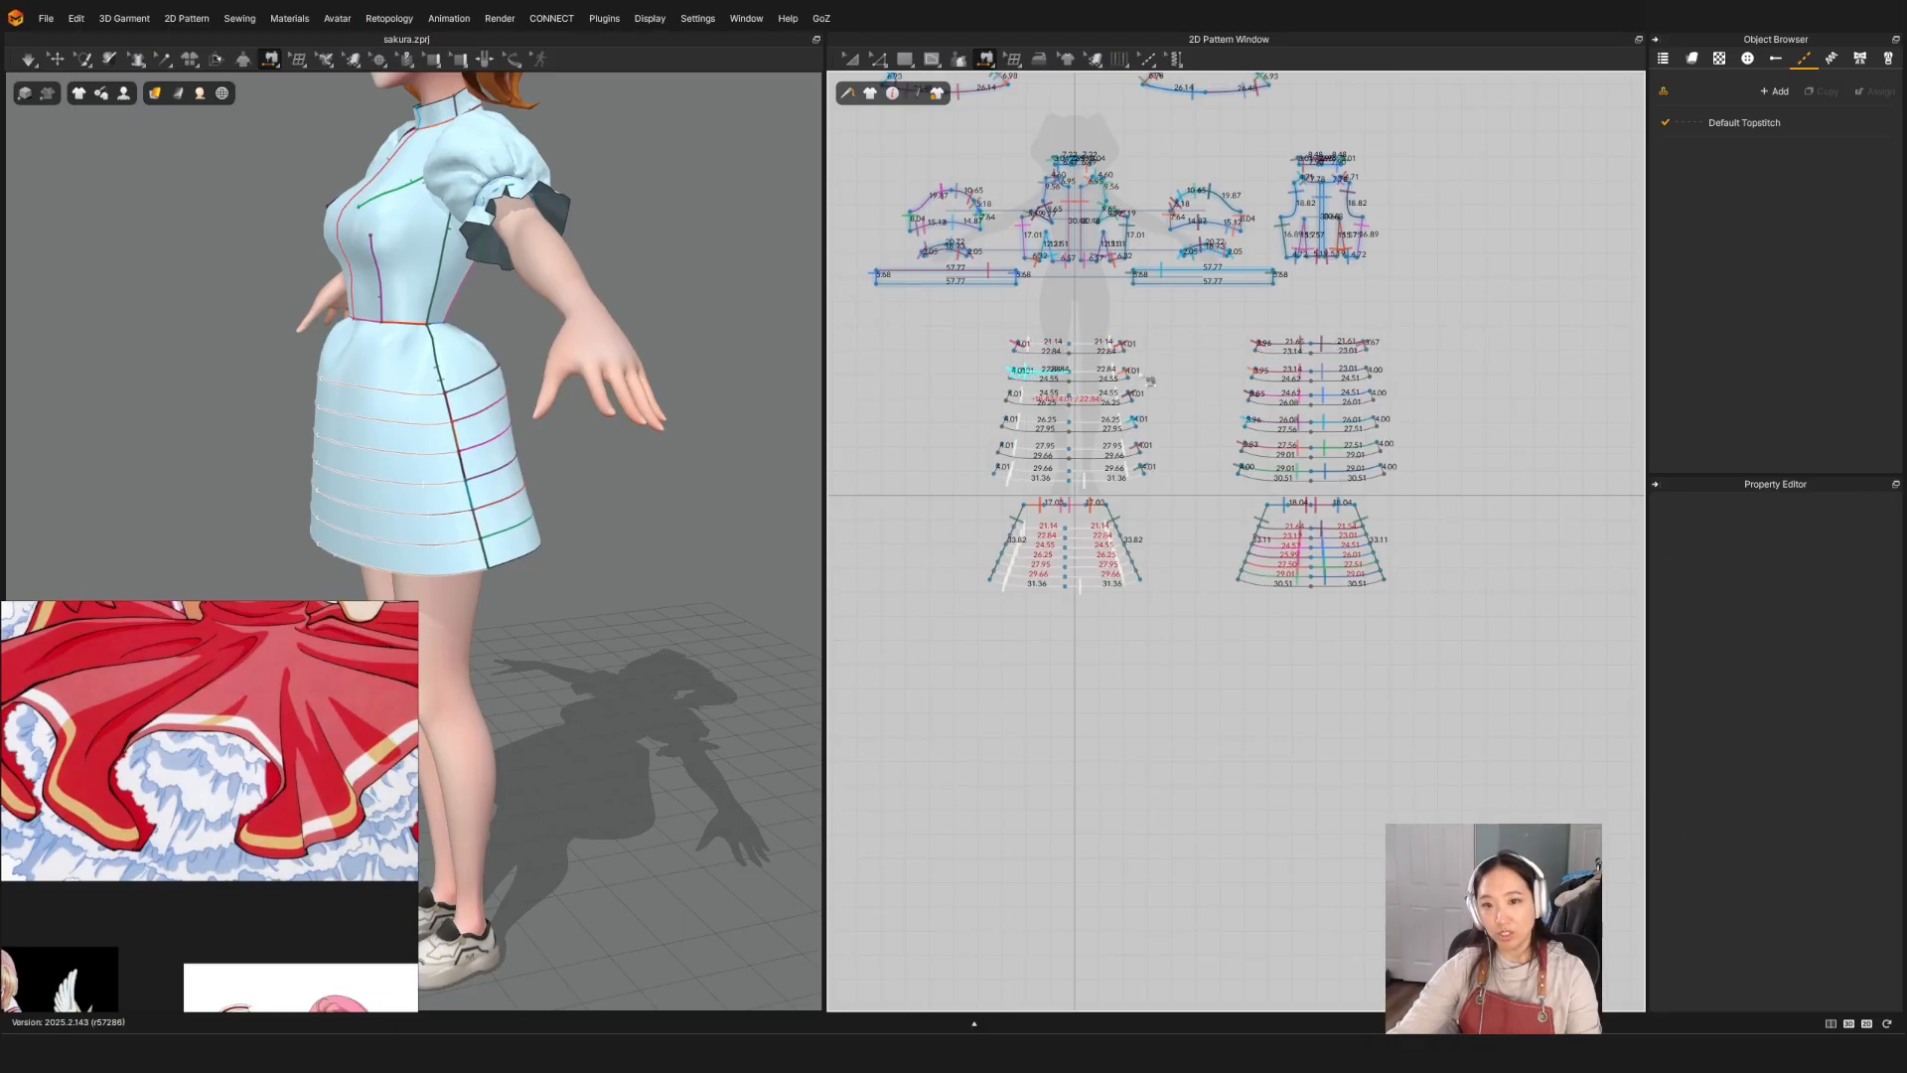
click(1373, 374)
click(1376, 394)
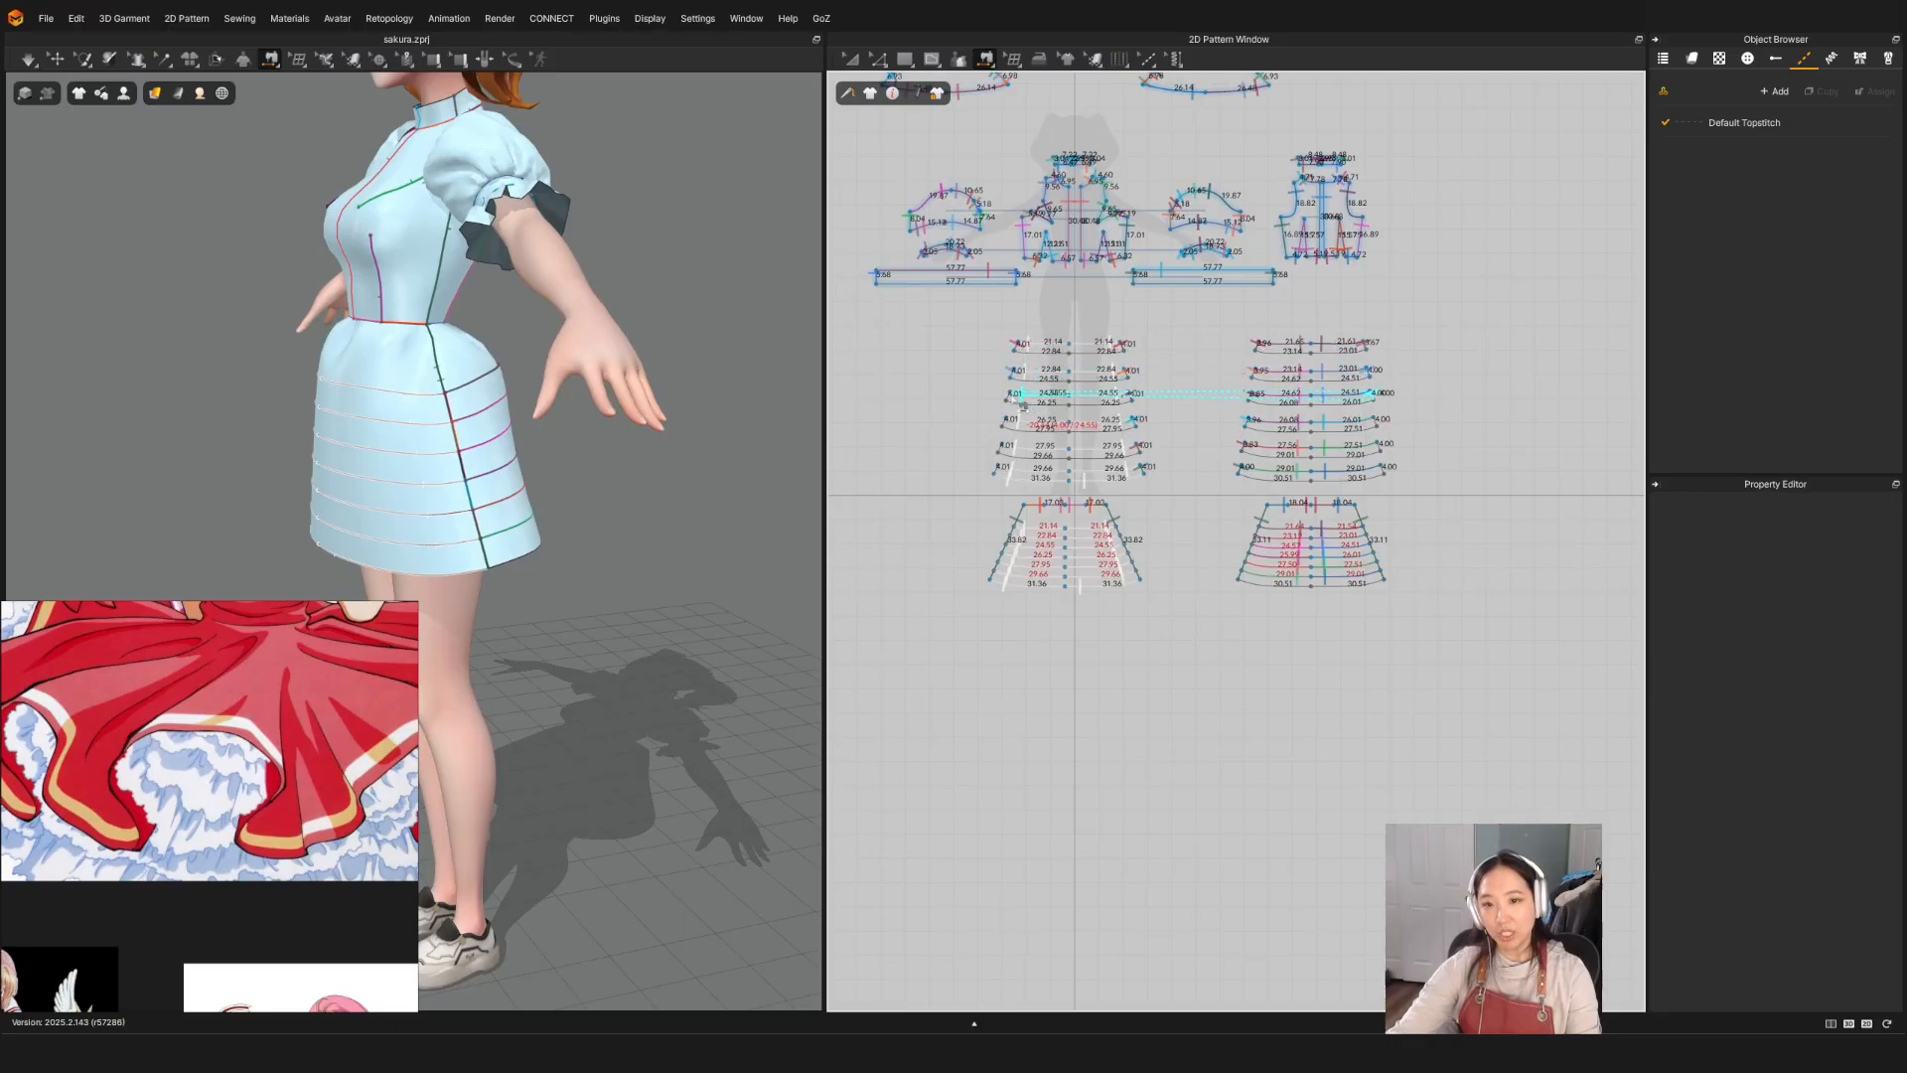
click(1020, 400)
Step: Sew the left ends of the lower three front strips to the right ends of the matching back strips
click(1008, 420)
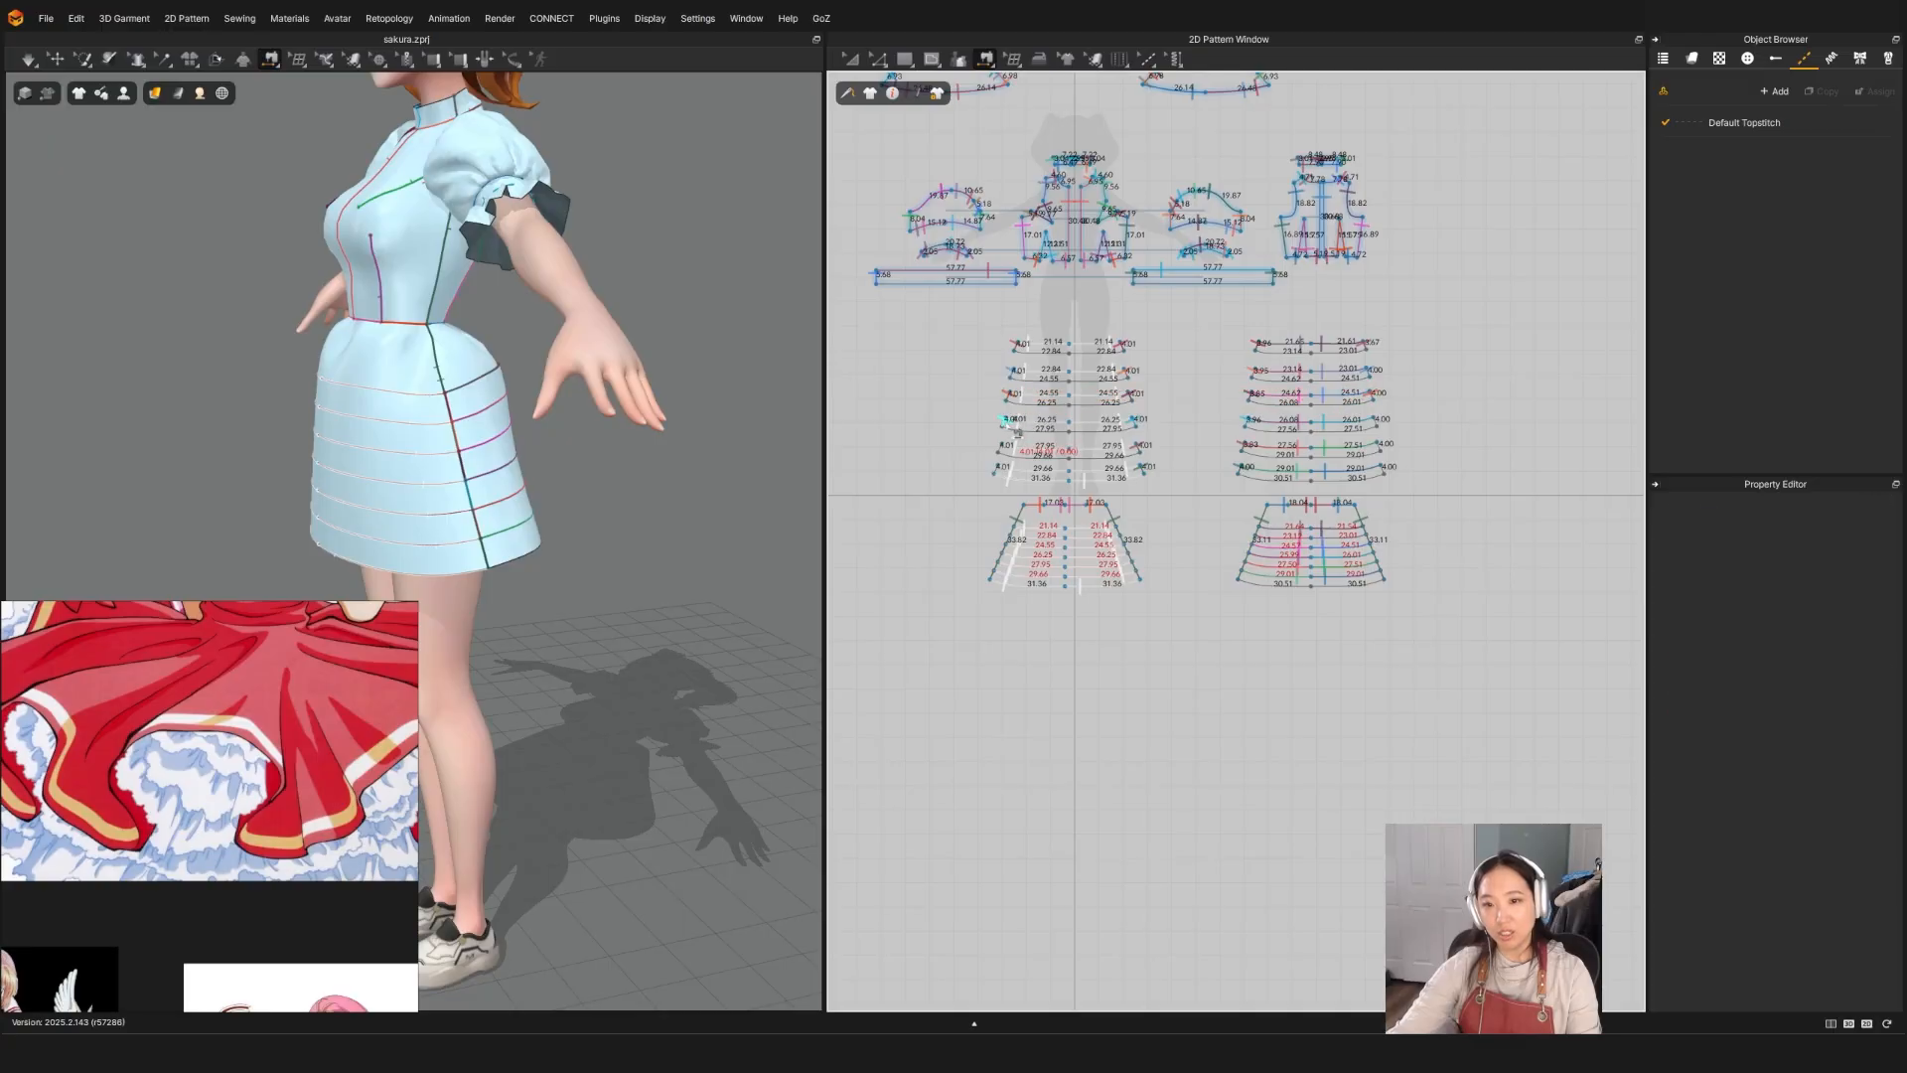
click(1390, 428)
click(1387, 445)
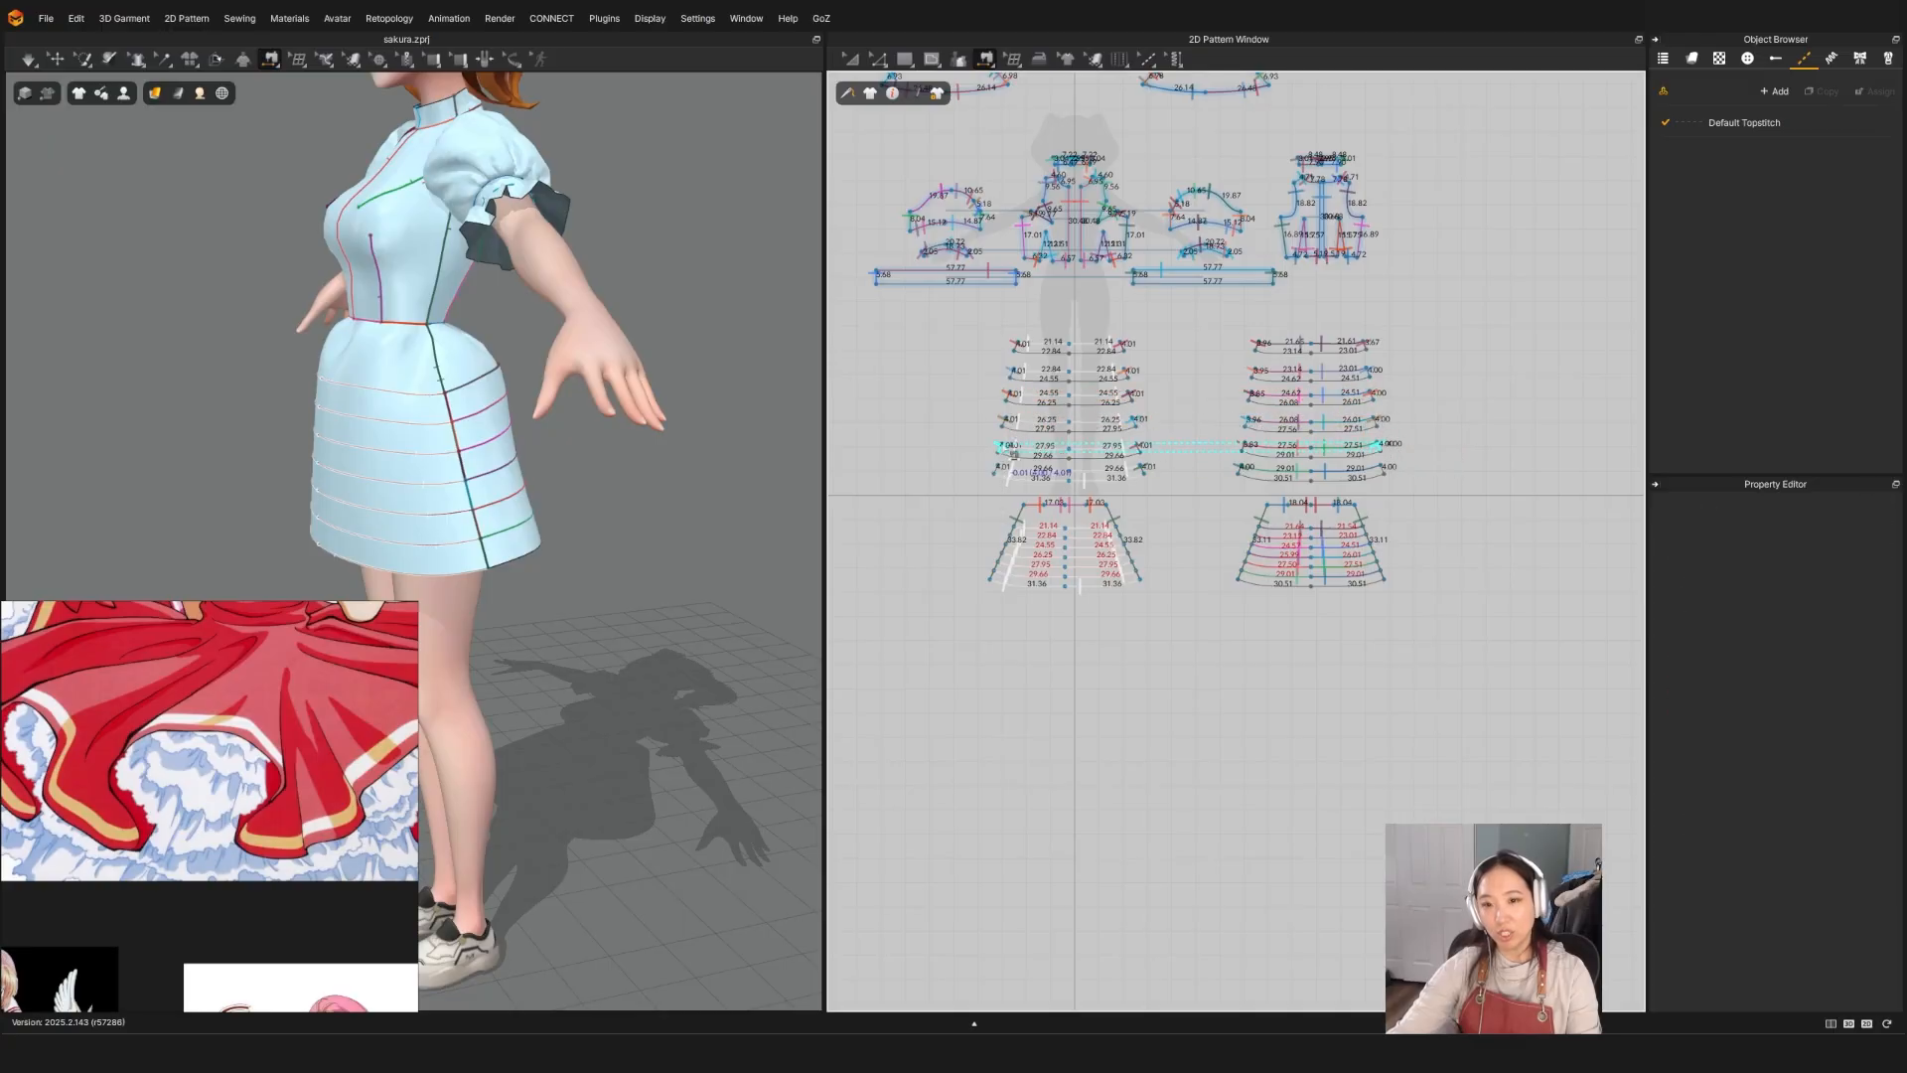
click(1009, 447)
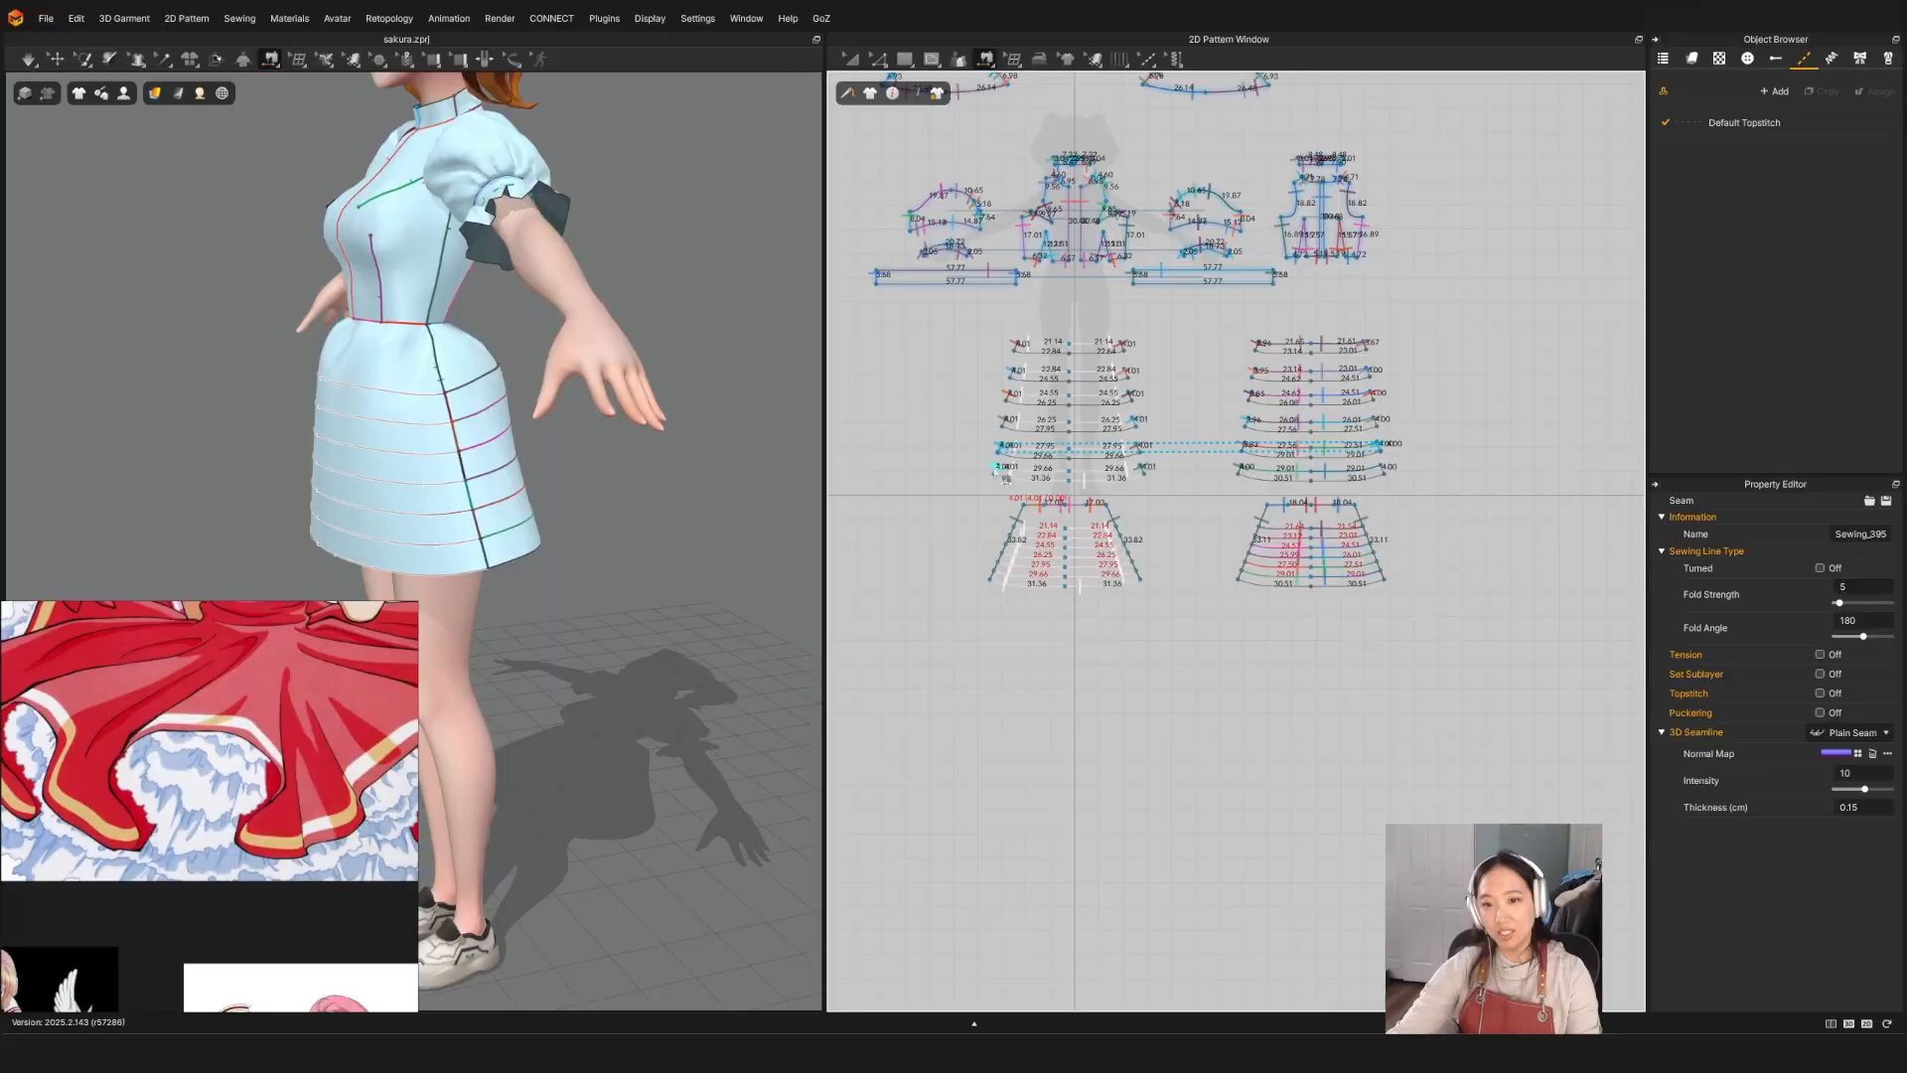
click(1004, 472)
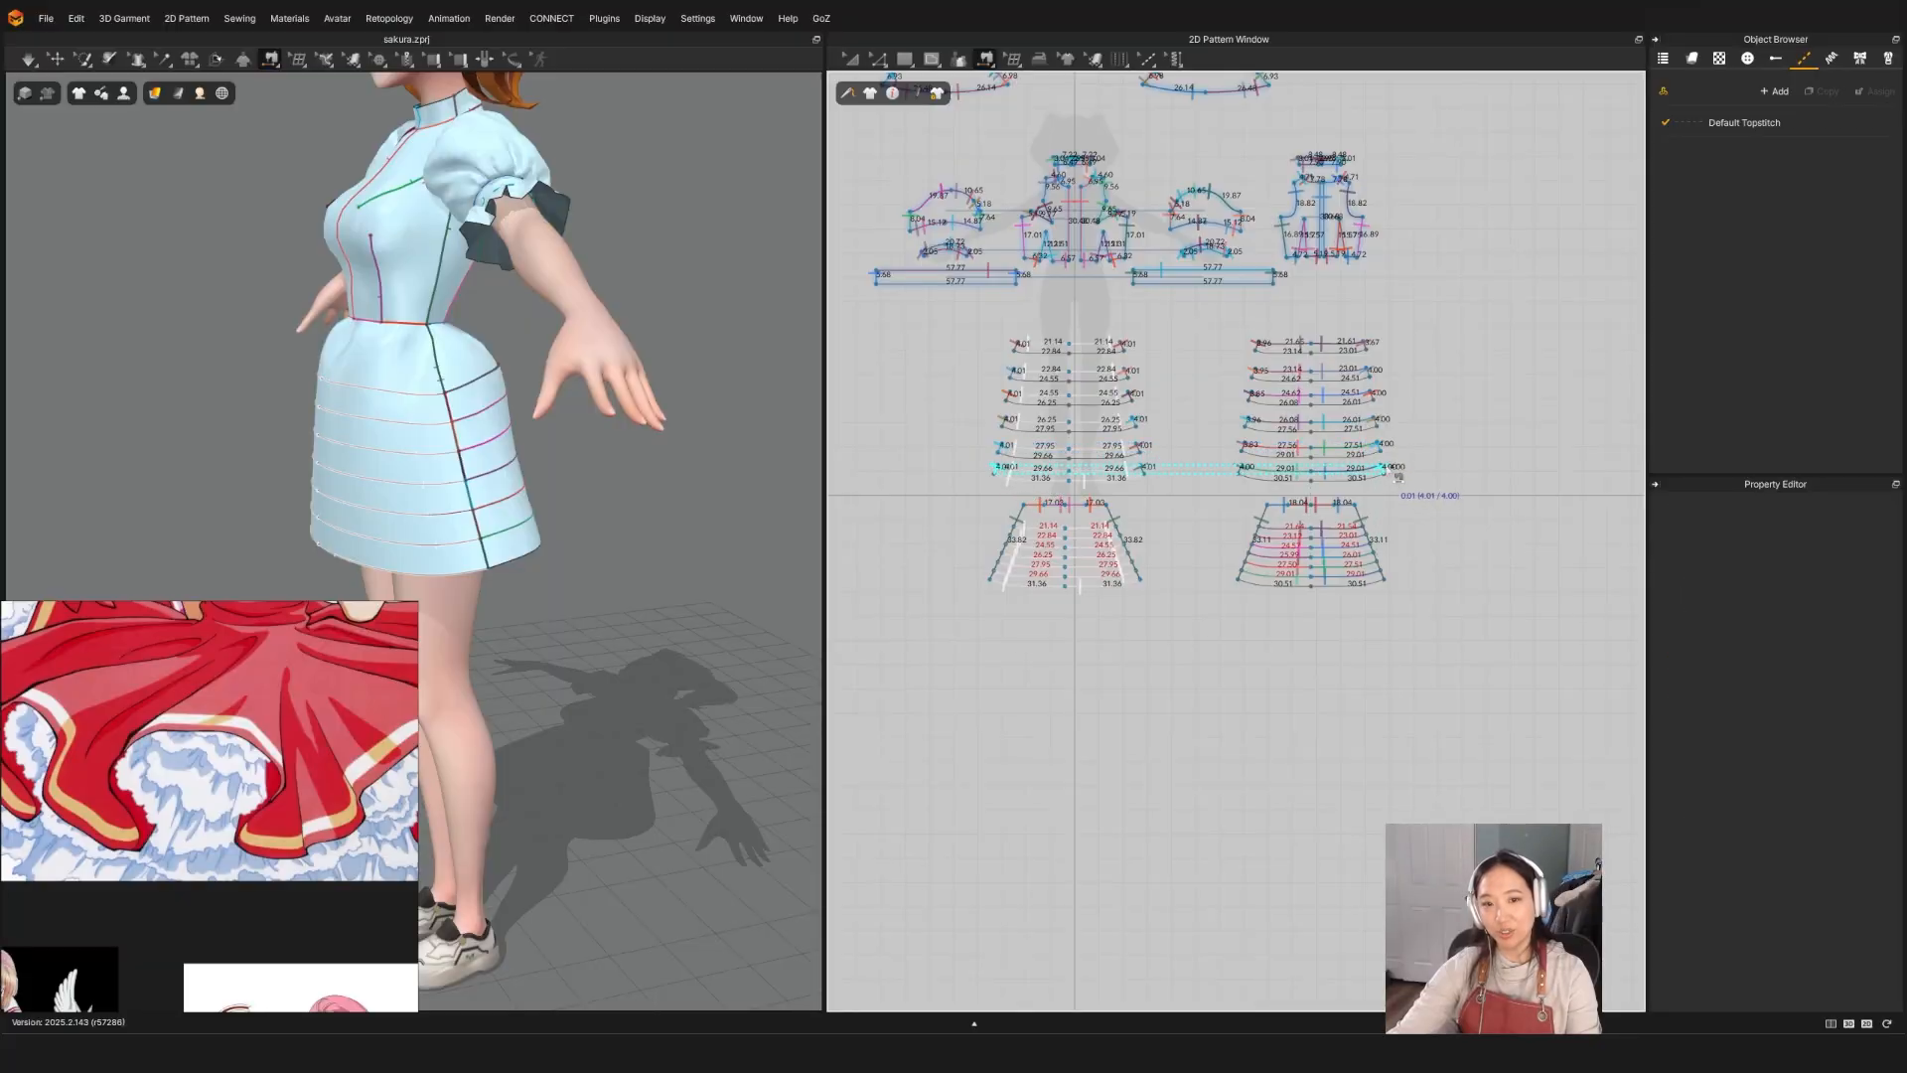
click(1390, 469)
Step: Superimpose all six front strips over the front skirt in the 3D view
key(a)
drag(941, 313, 1230, 516)
right_drag(643, 481, 714, 477)
middle_drag(714, 477, 722, 533)
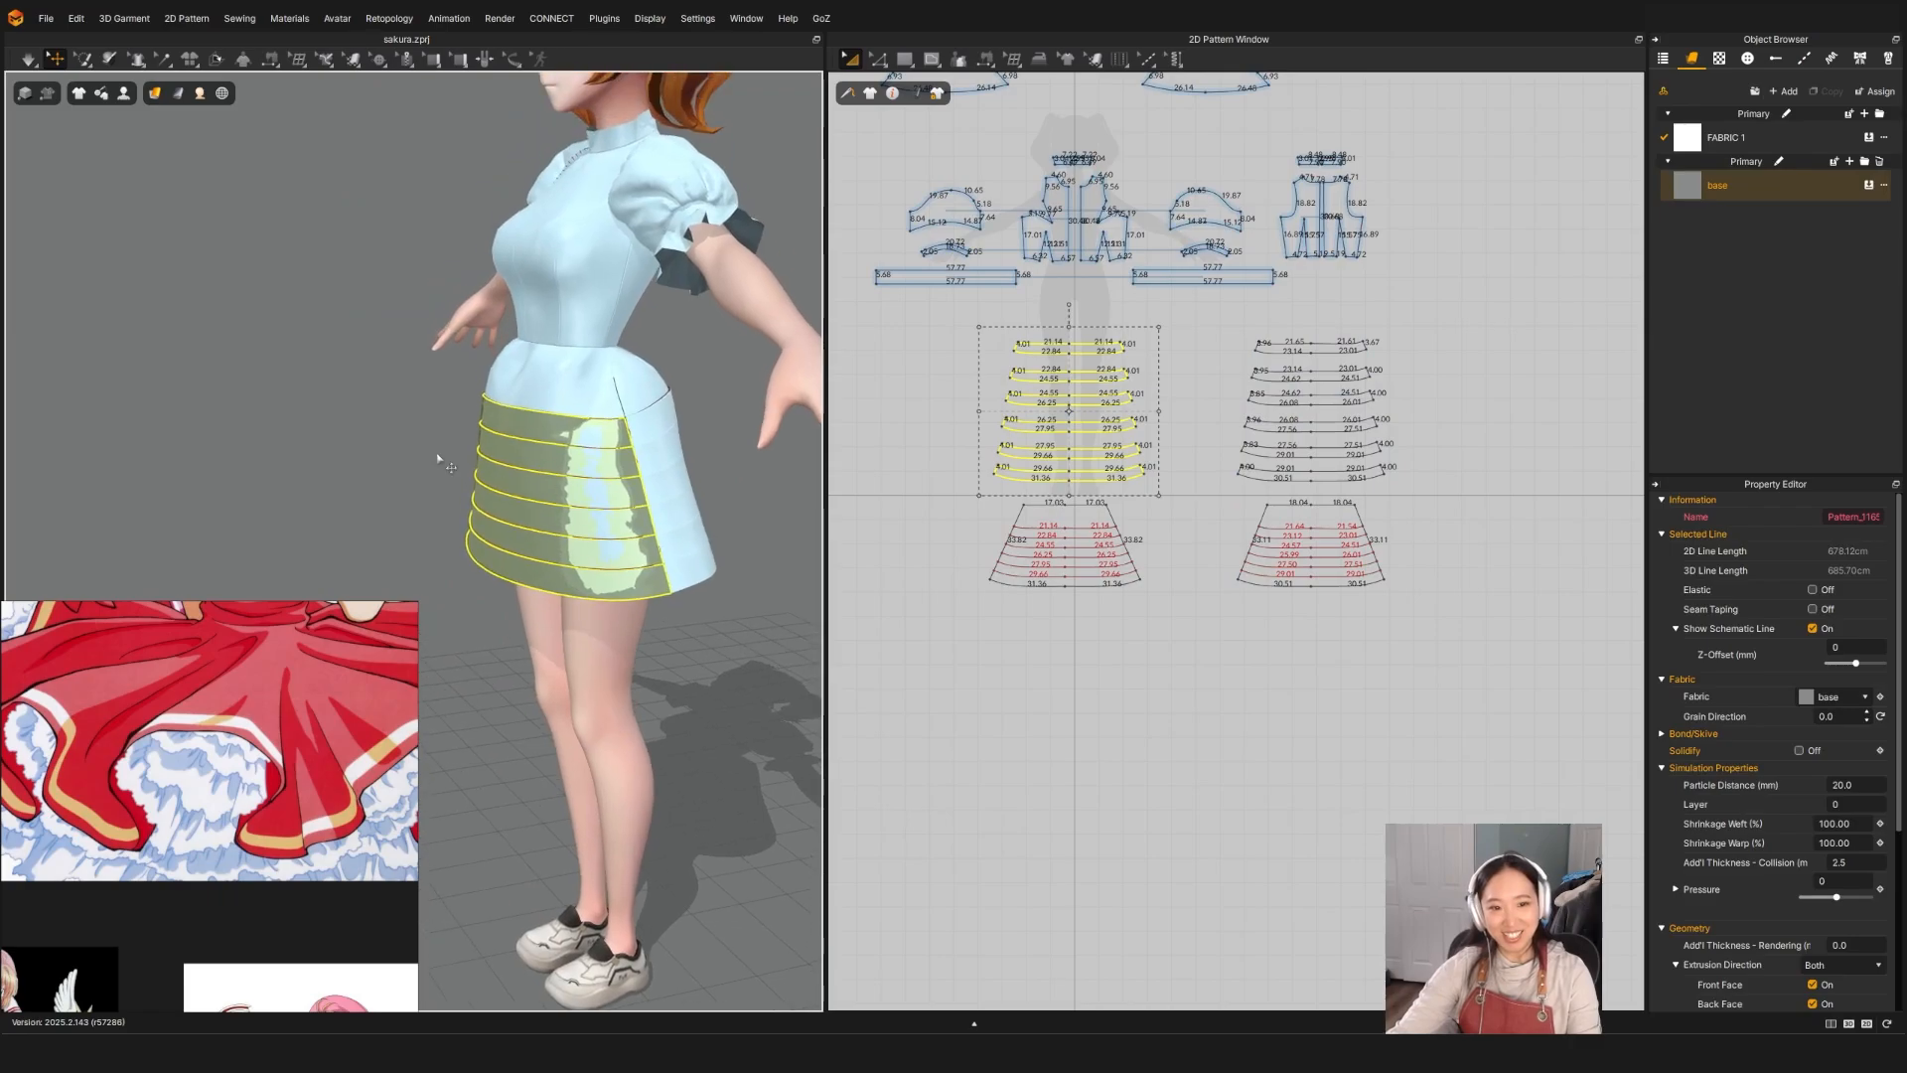
right_click(496, 427)
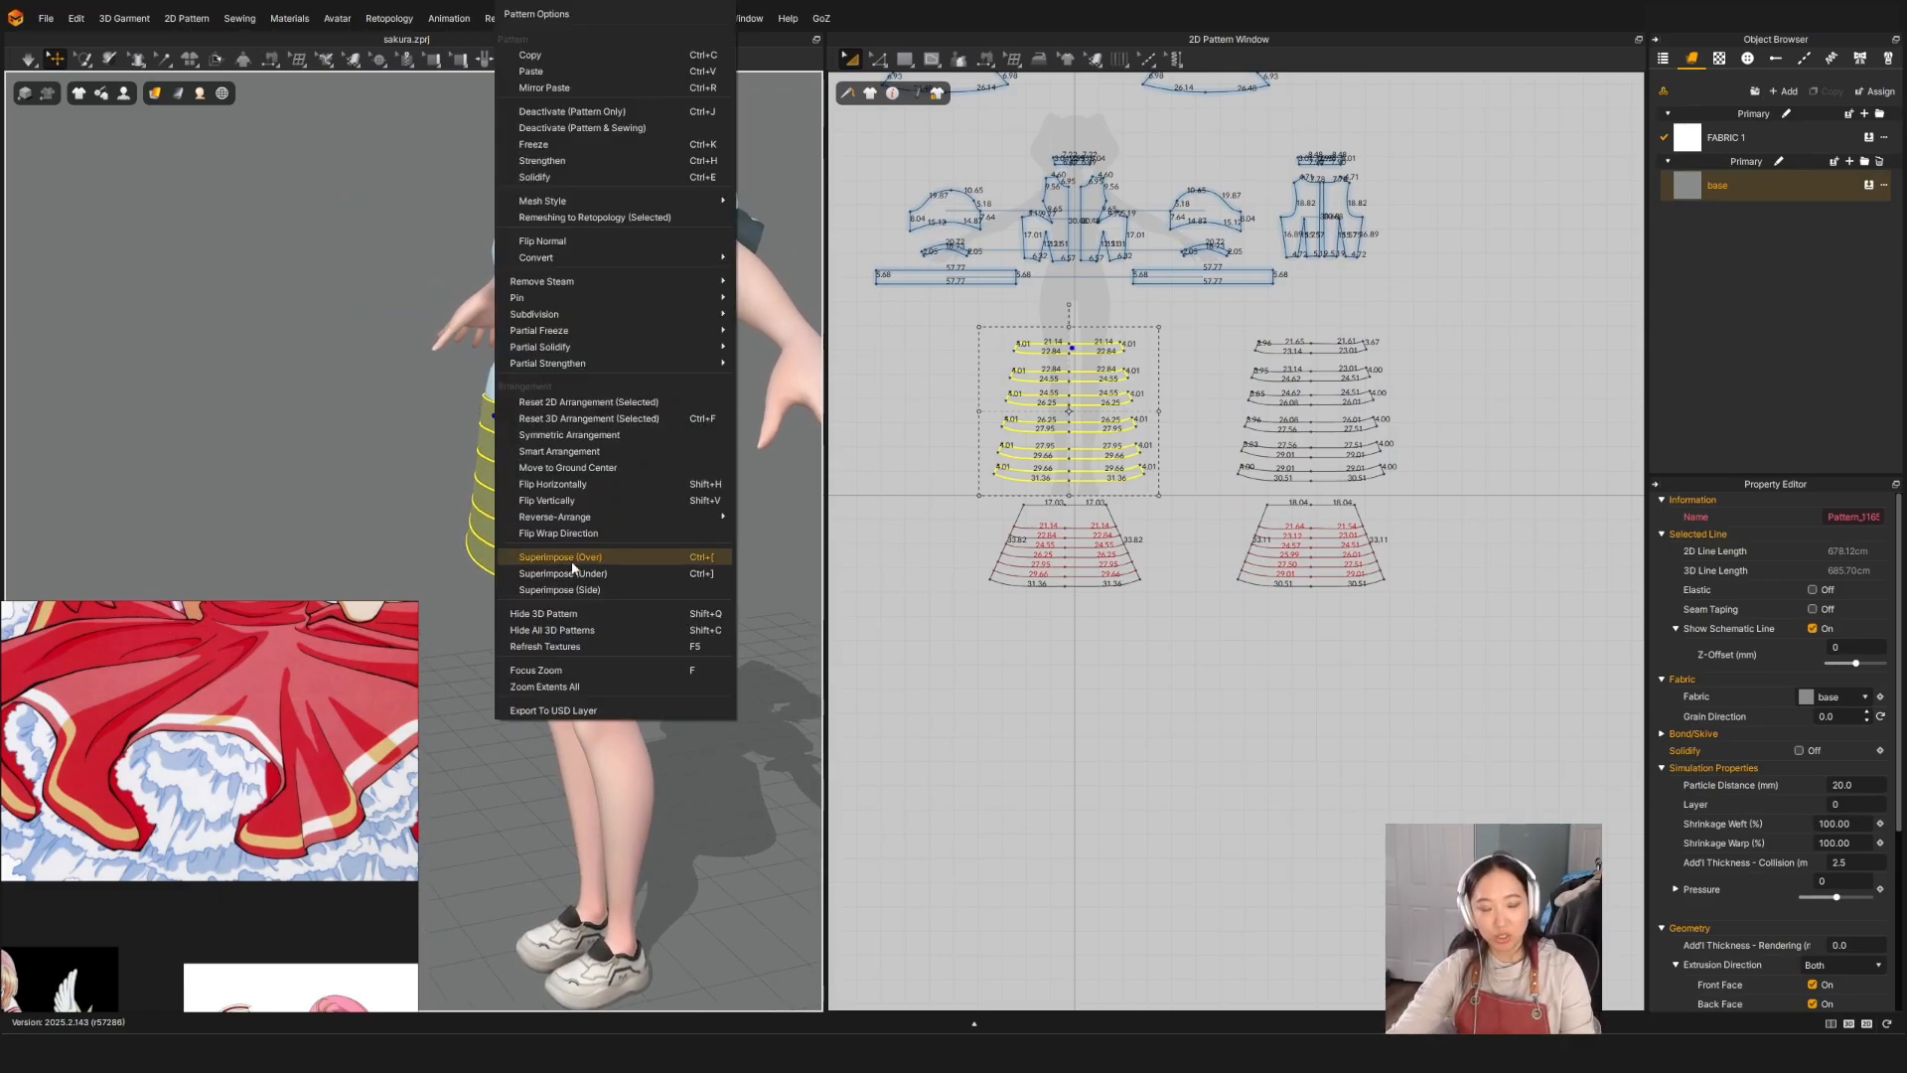
click(596, 557)
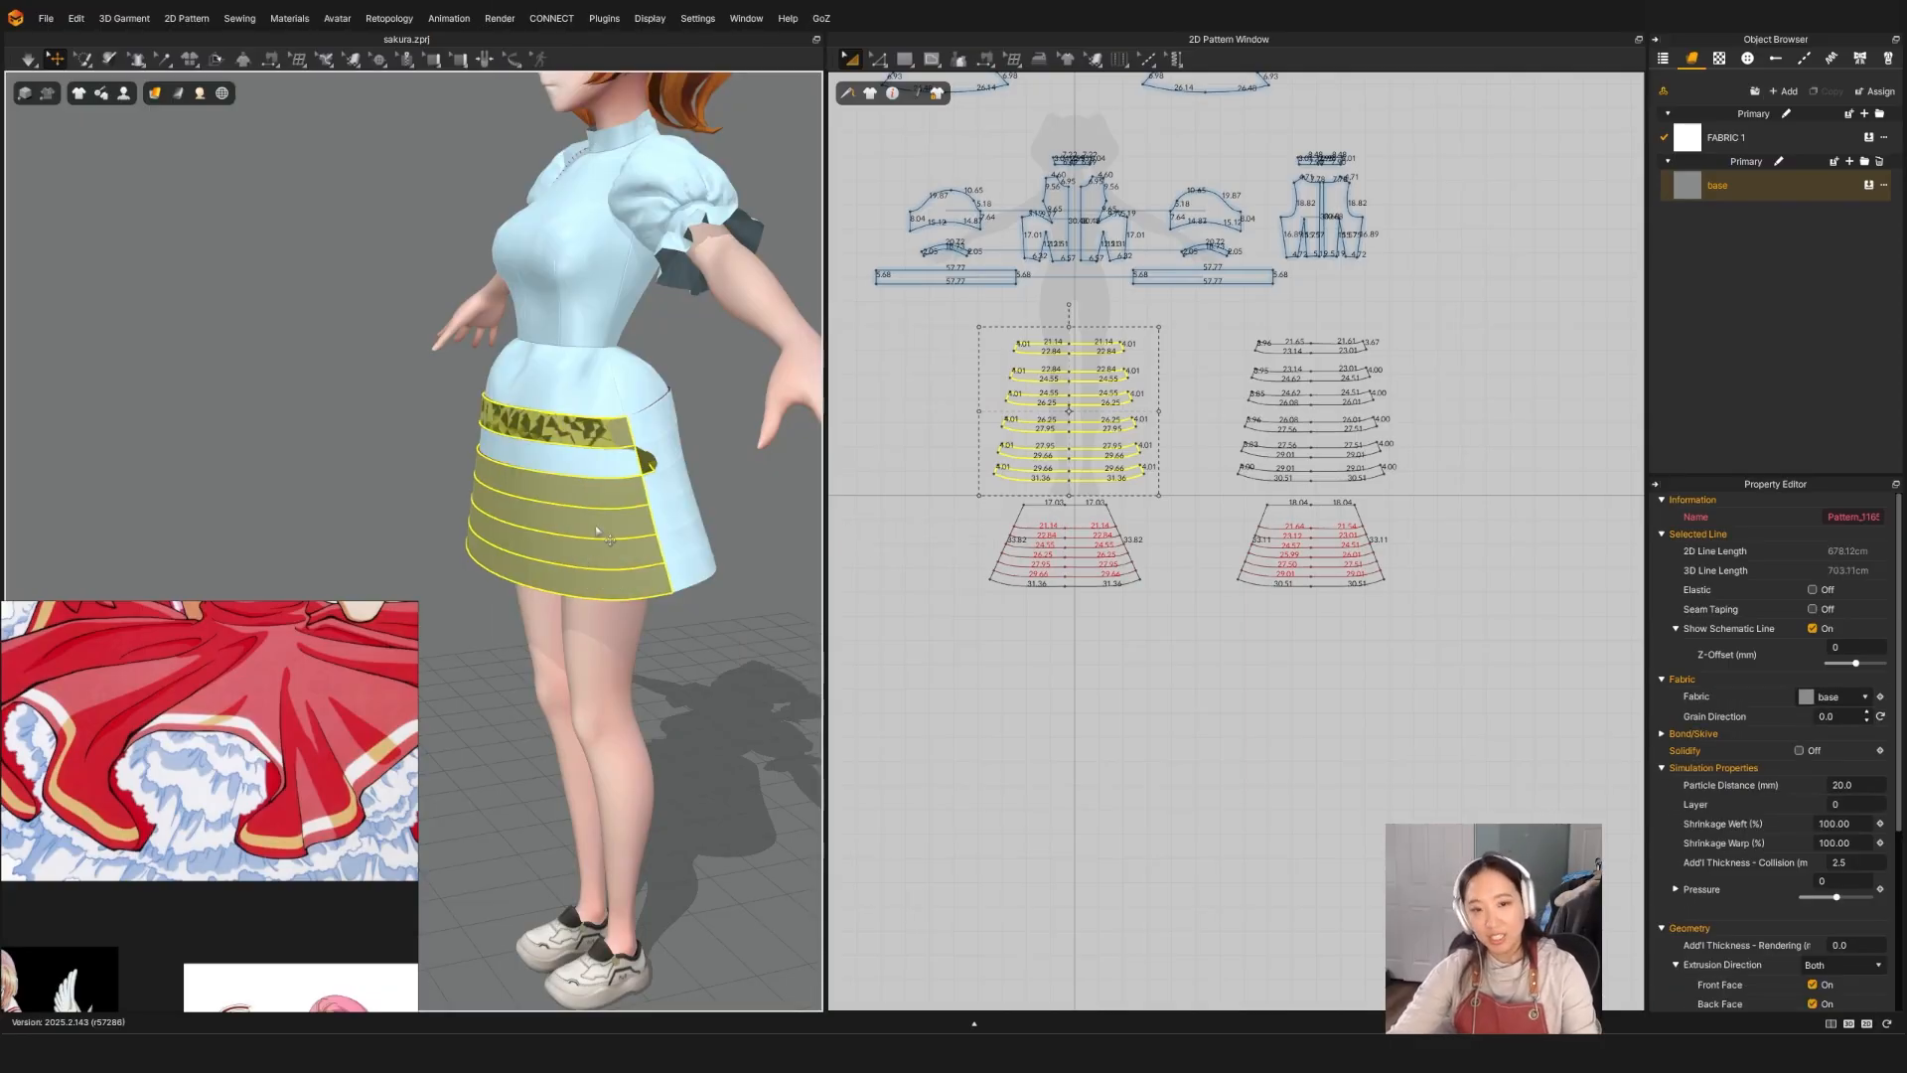
Step: Superimpose all six back strips over the back skirt in the 3D view and briefly simulate the garment
right_drag(599, 533, 318, 501)
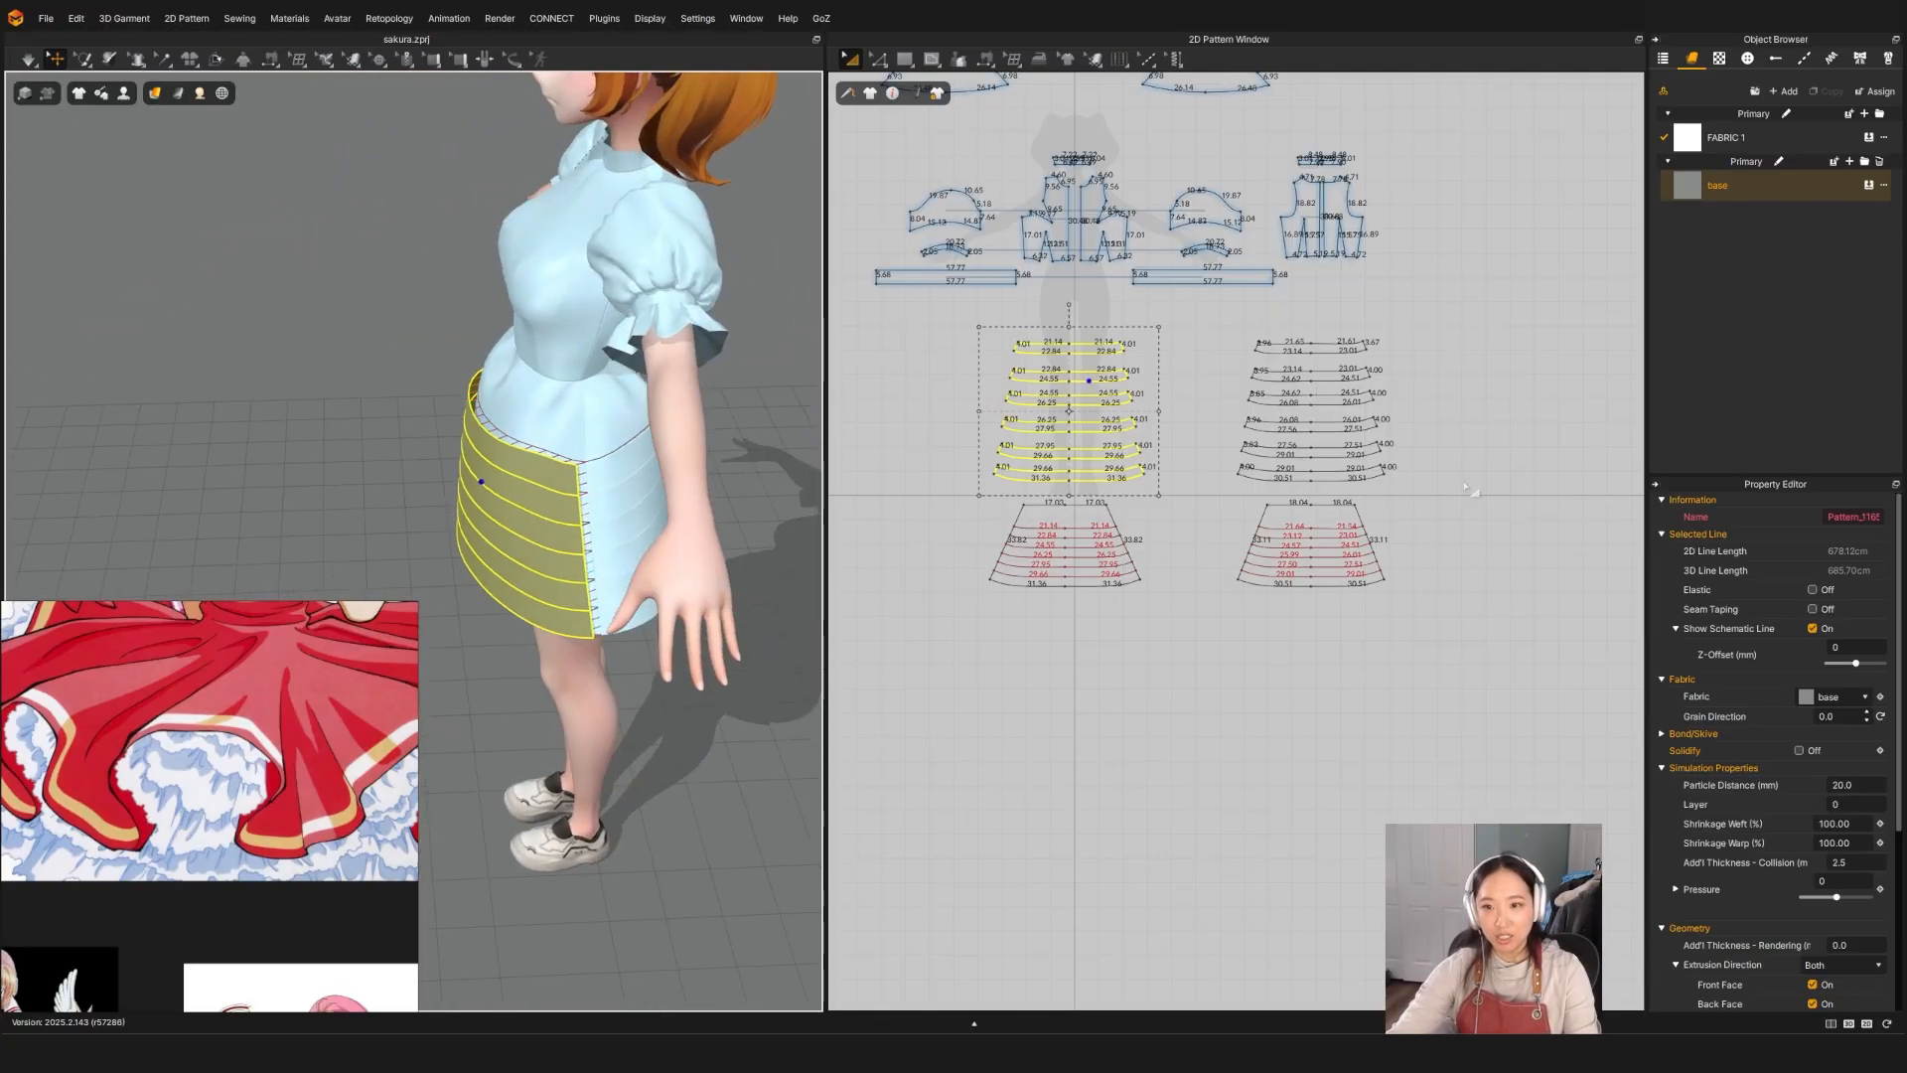
drag(1468, 486, 1232, 337)
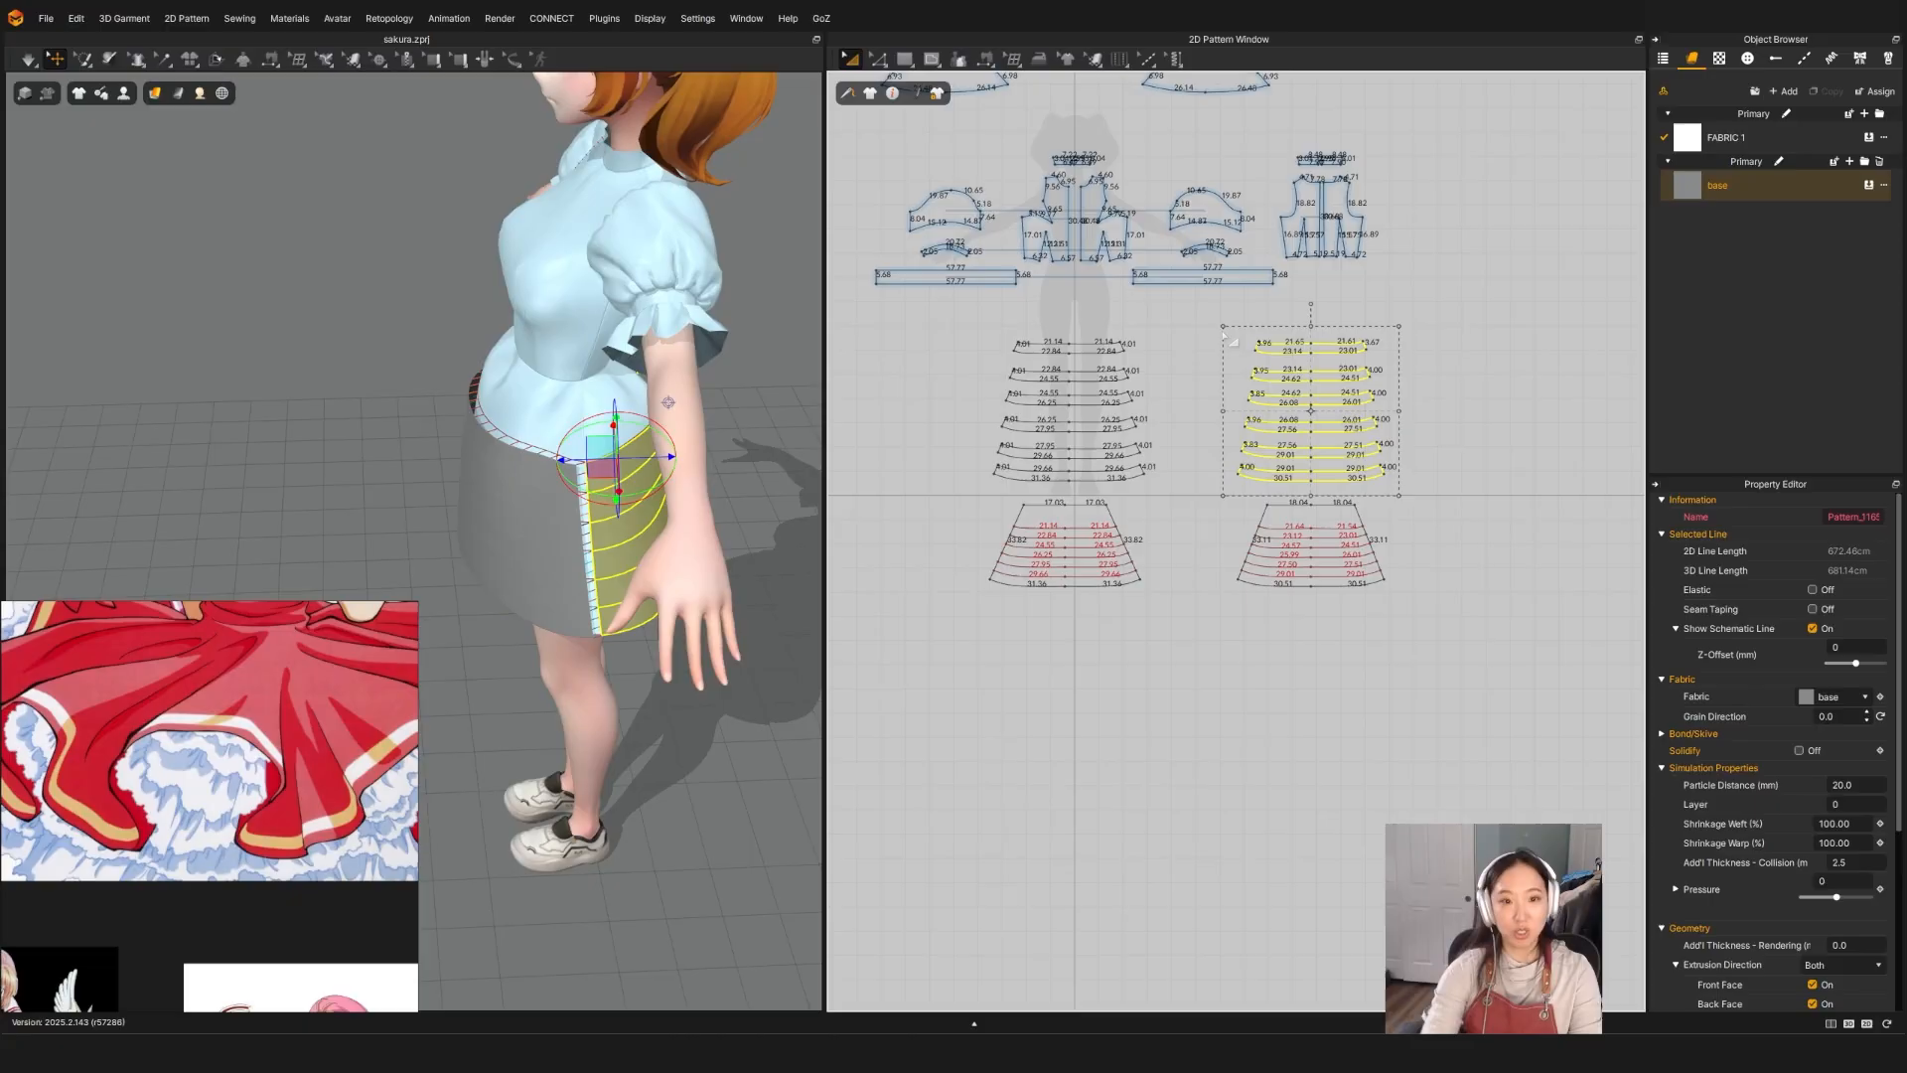
right_drag(625, 465, 611, 500)
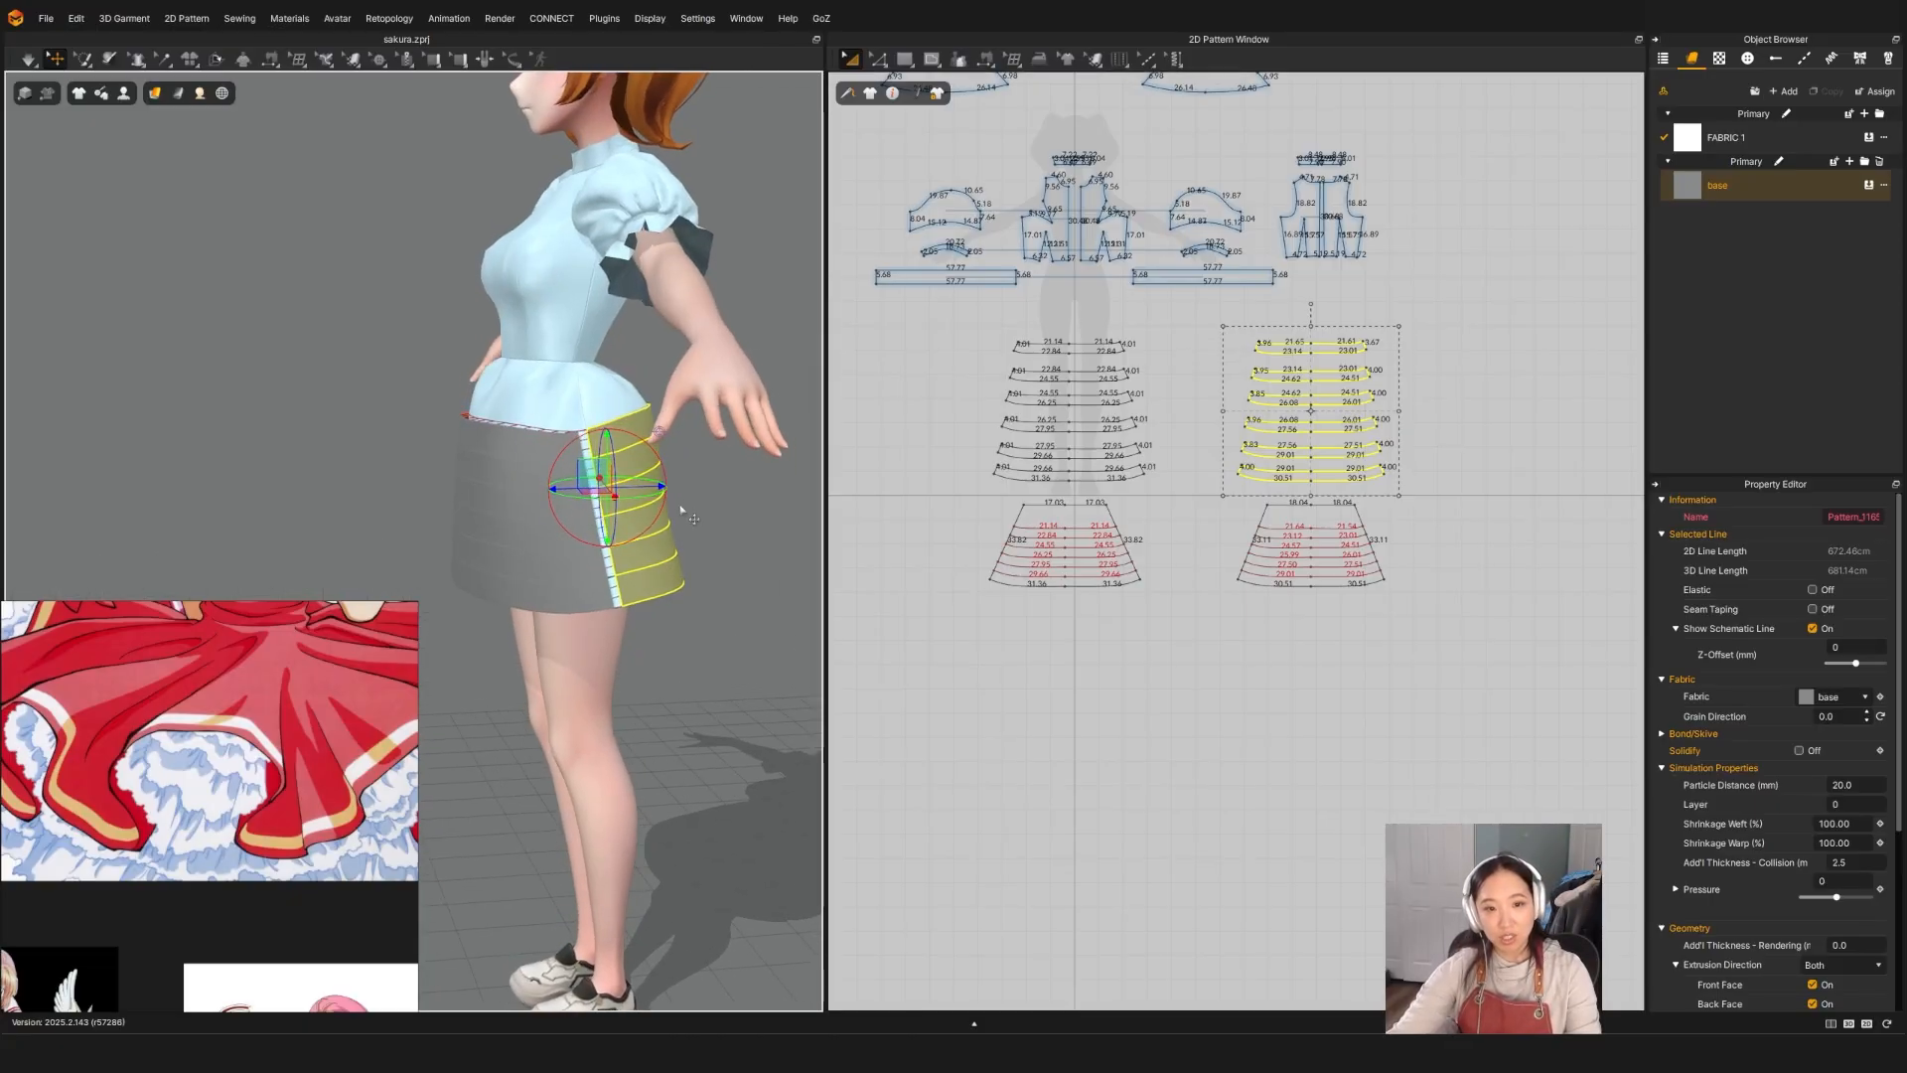
key(space)
key(space)
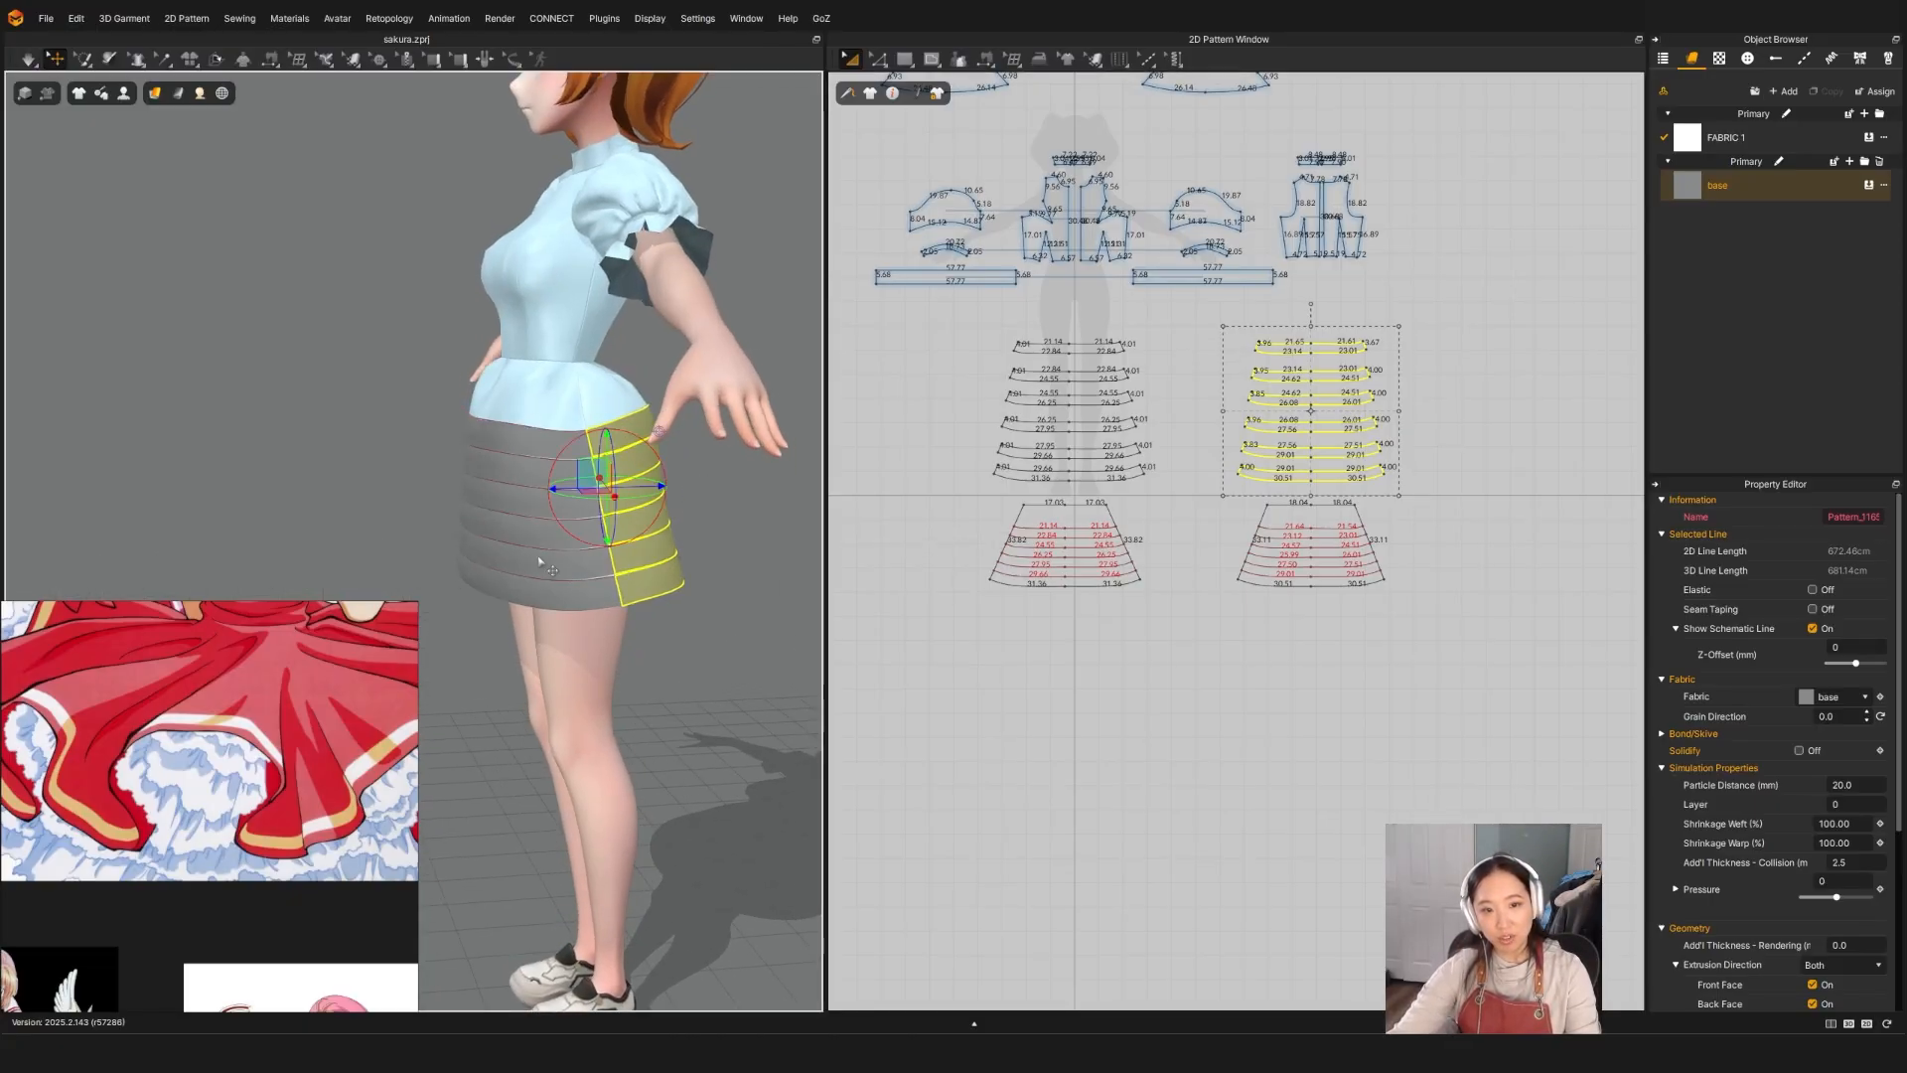
Step: Simulate the garment while tugging the top front strip near its side seam in the 3D view
right_drag(692, 493, 407, 395)
scroll(545, 451, up, 4)
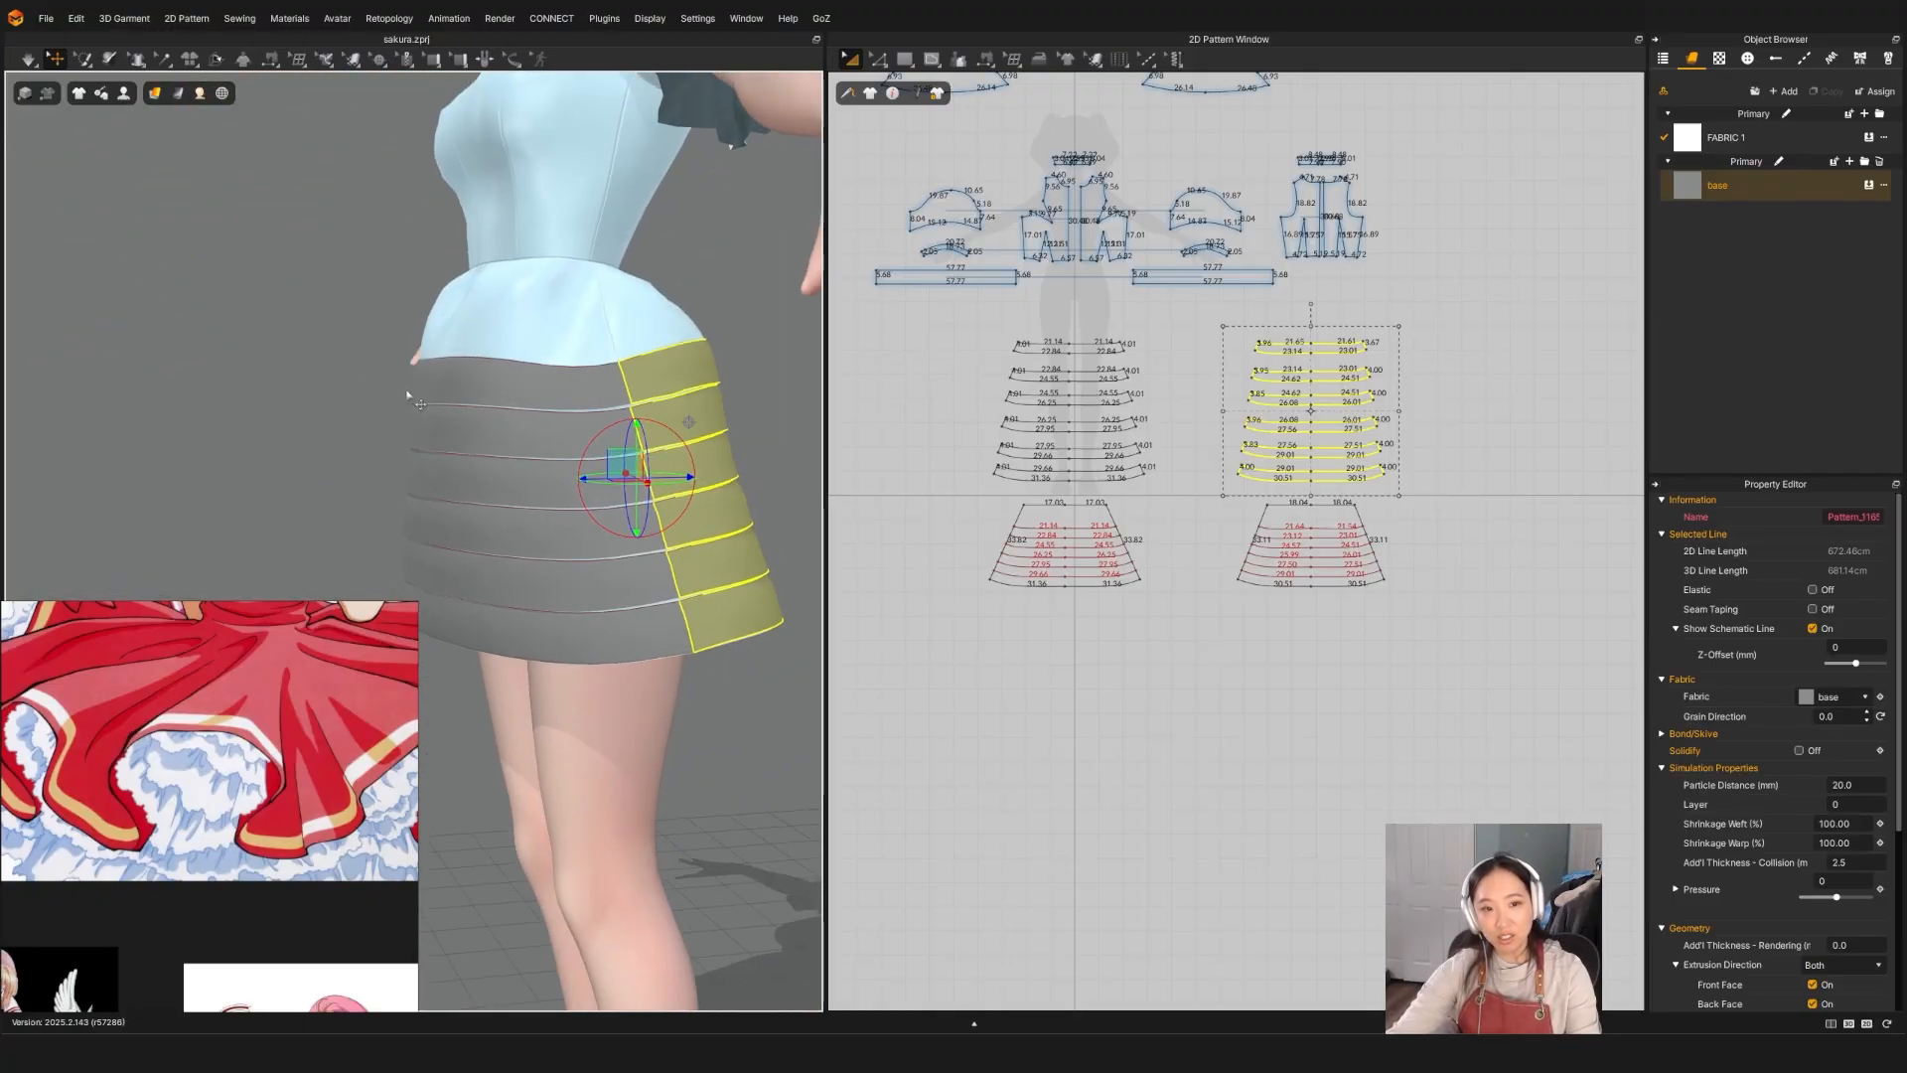
click(623, 398)
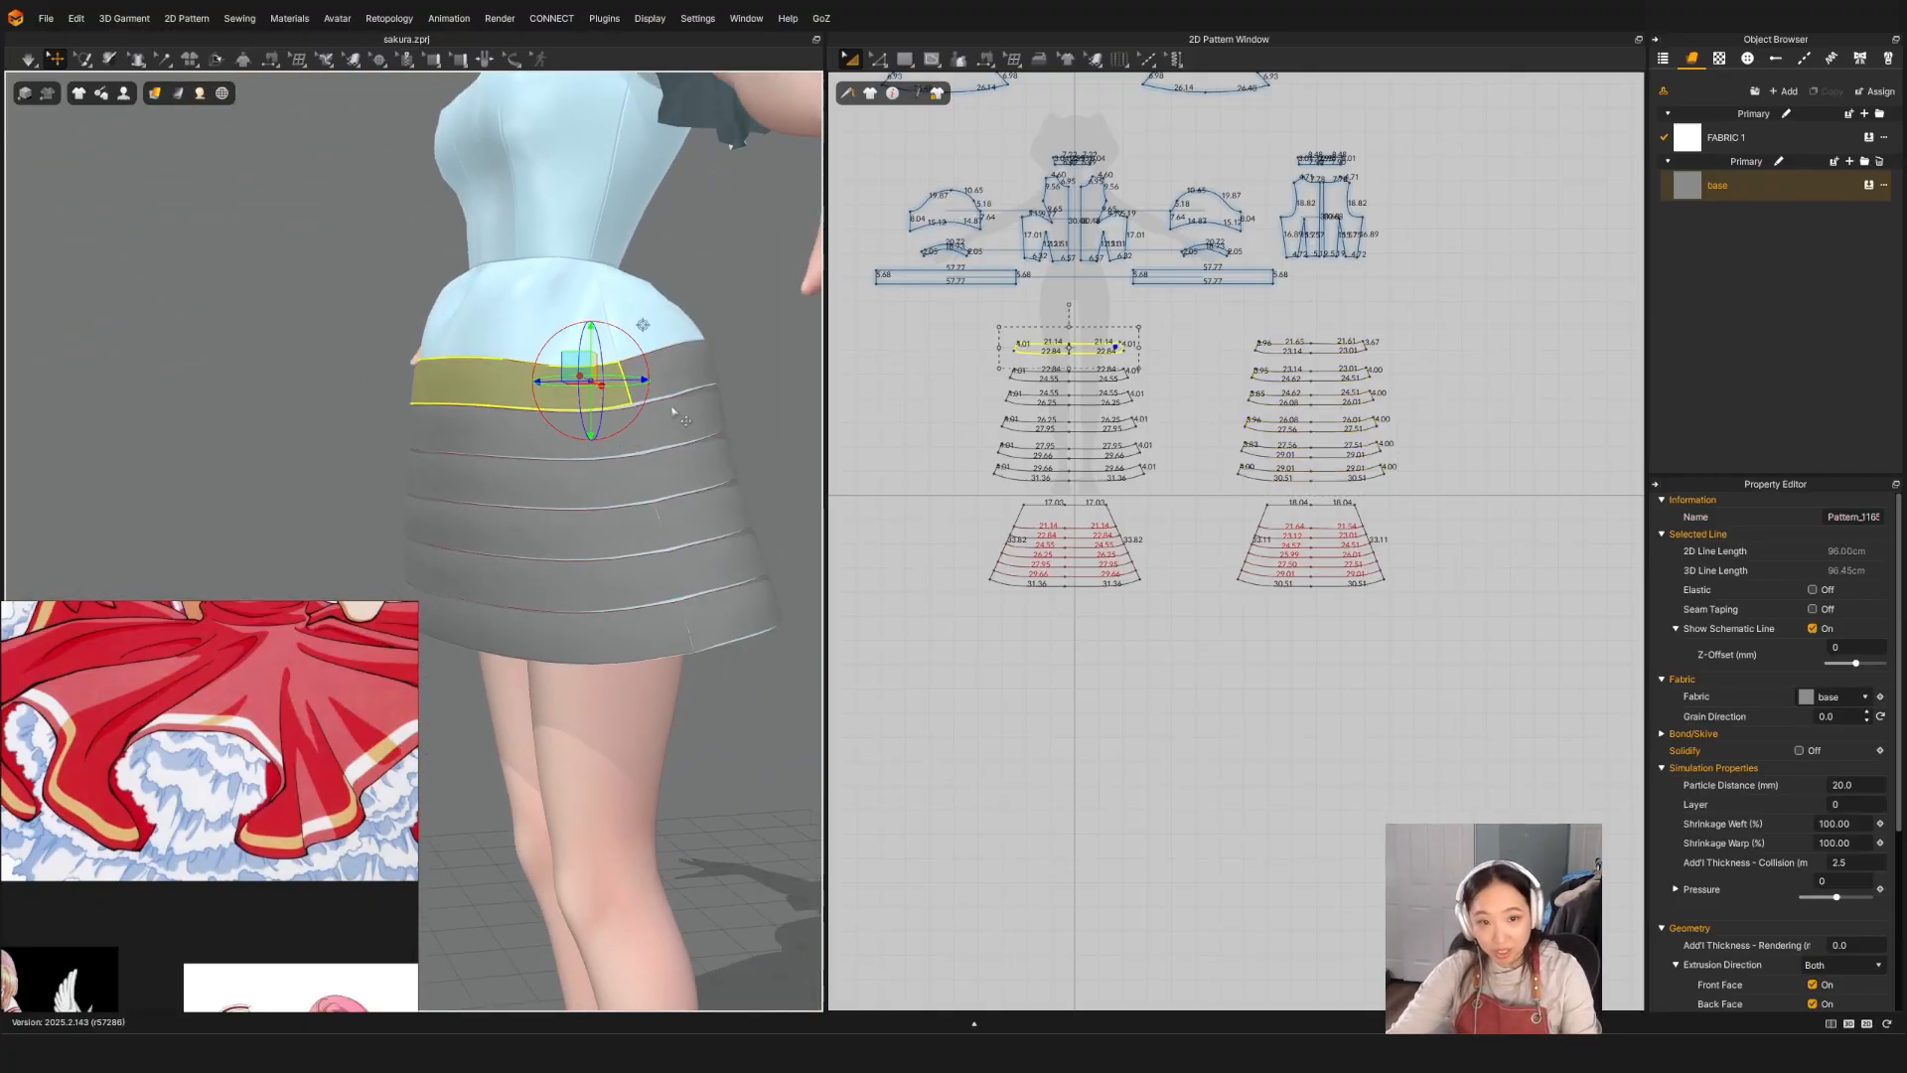
key(space)
right_drag(663, 422, 608, 385)
drag(617, 392, 664, 382)
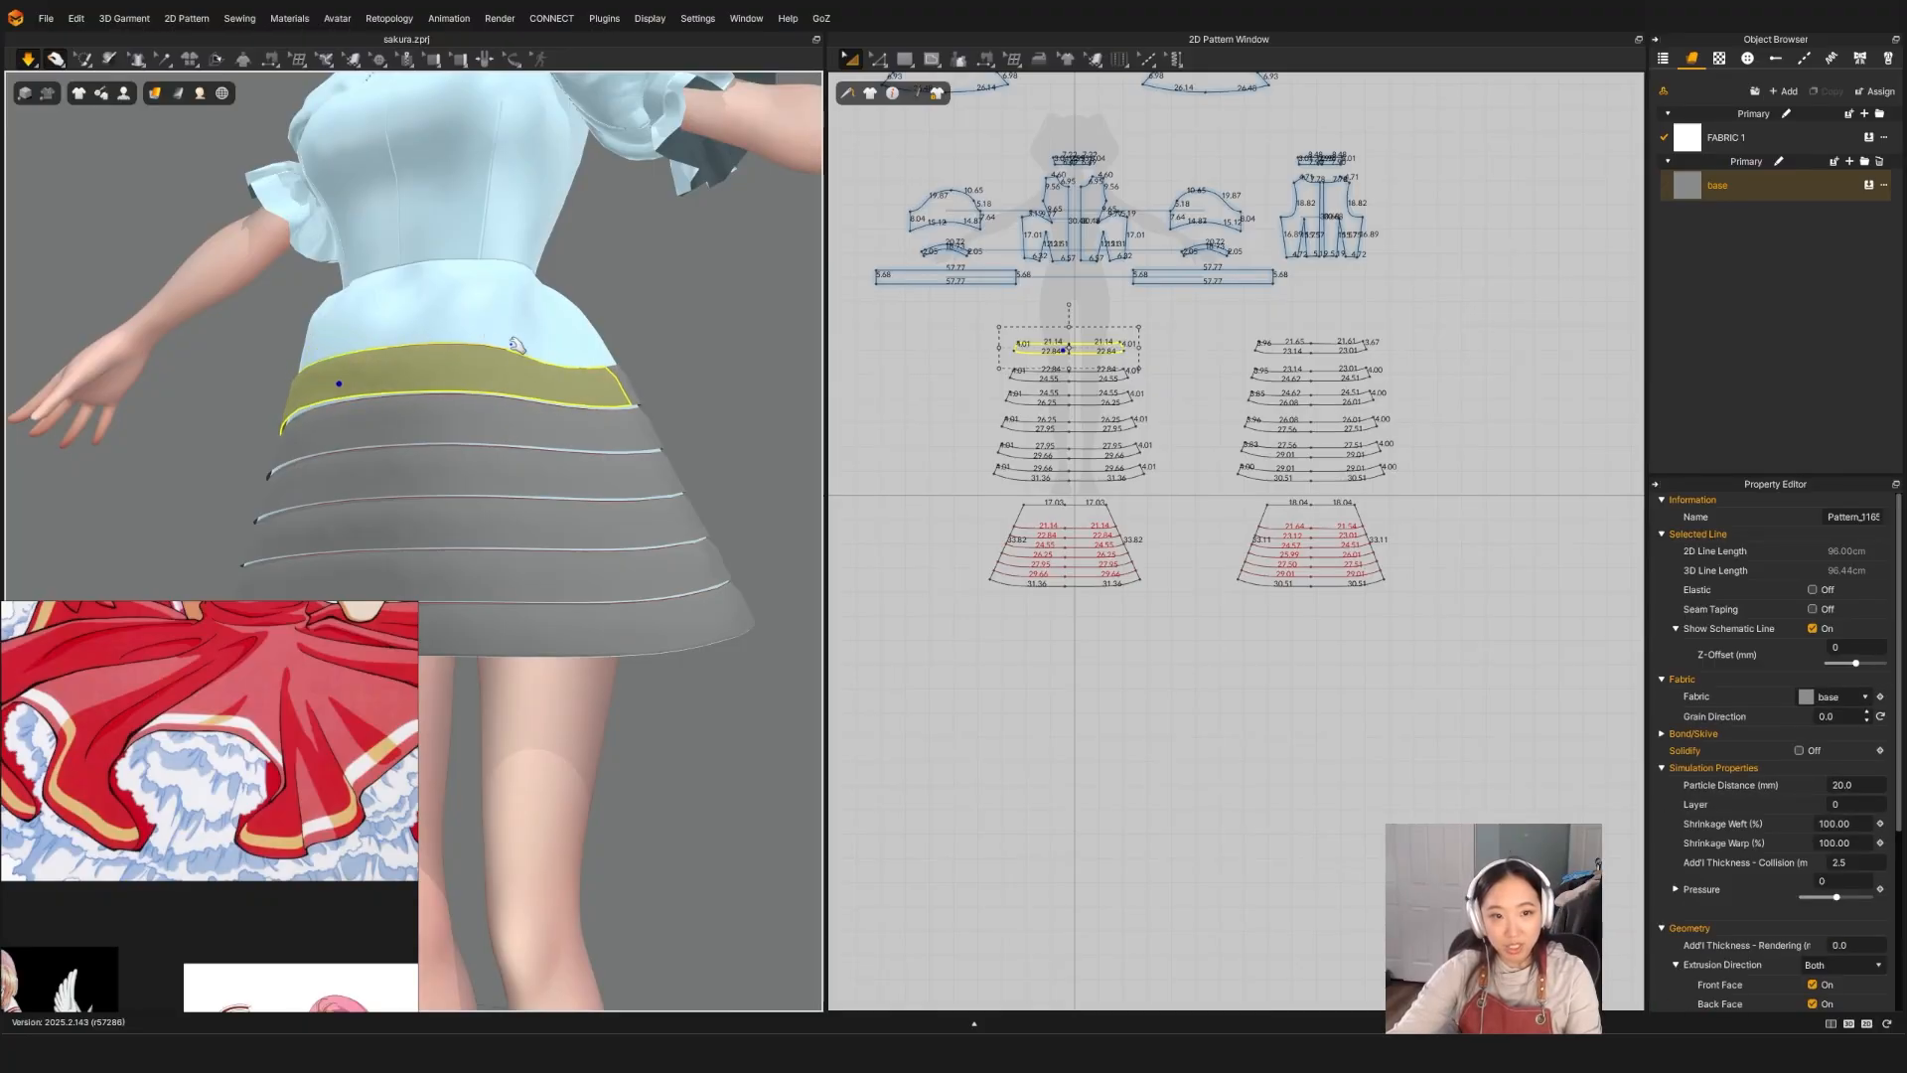
key(space)
right_drag(570, 359, 700, 490)
Step: Extend the lower edges of the top front and top back strips downward together, and simulate the longer tier
scroll(1187, 383, up, 4)
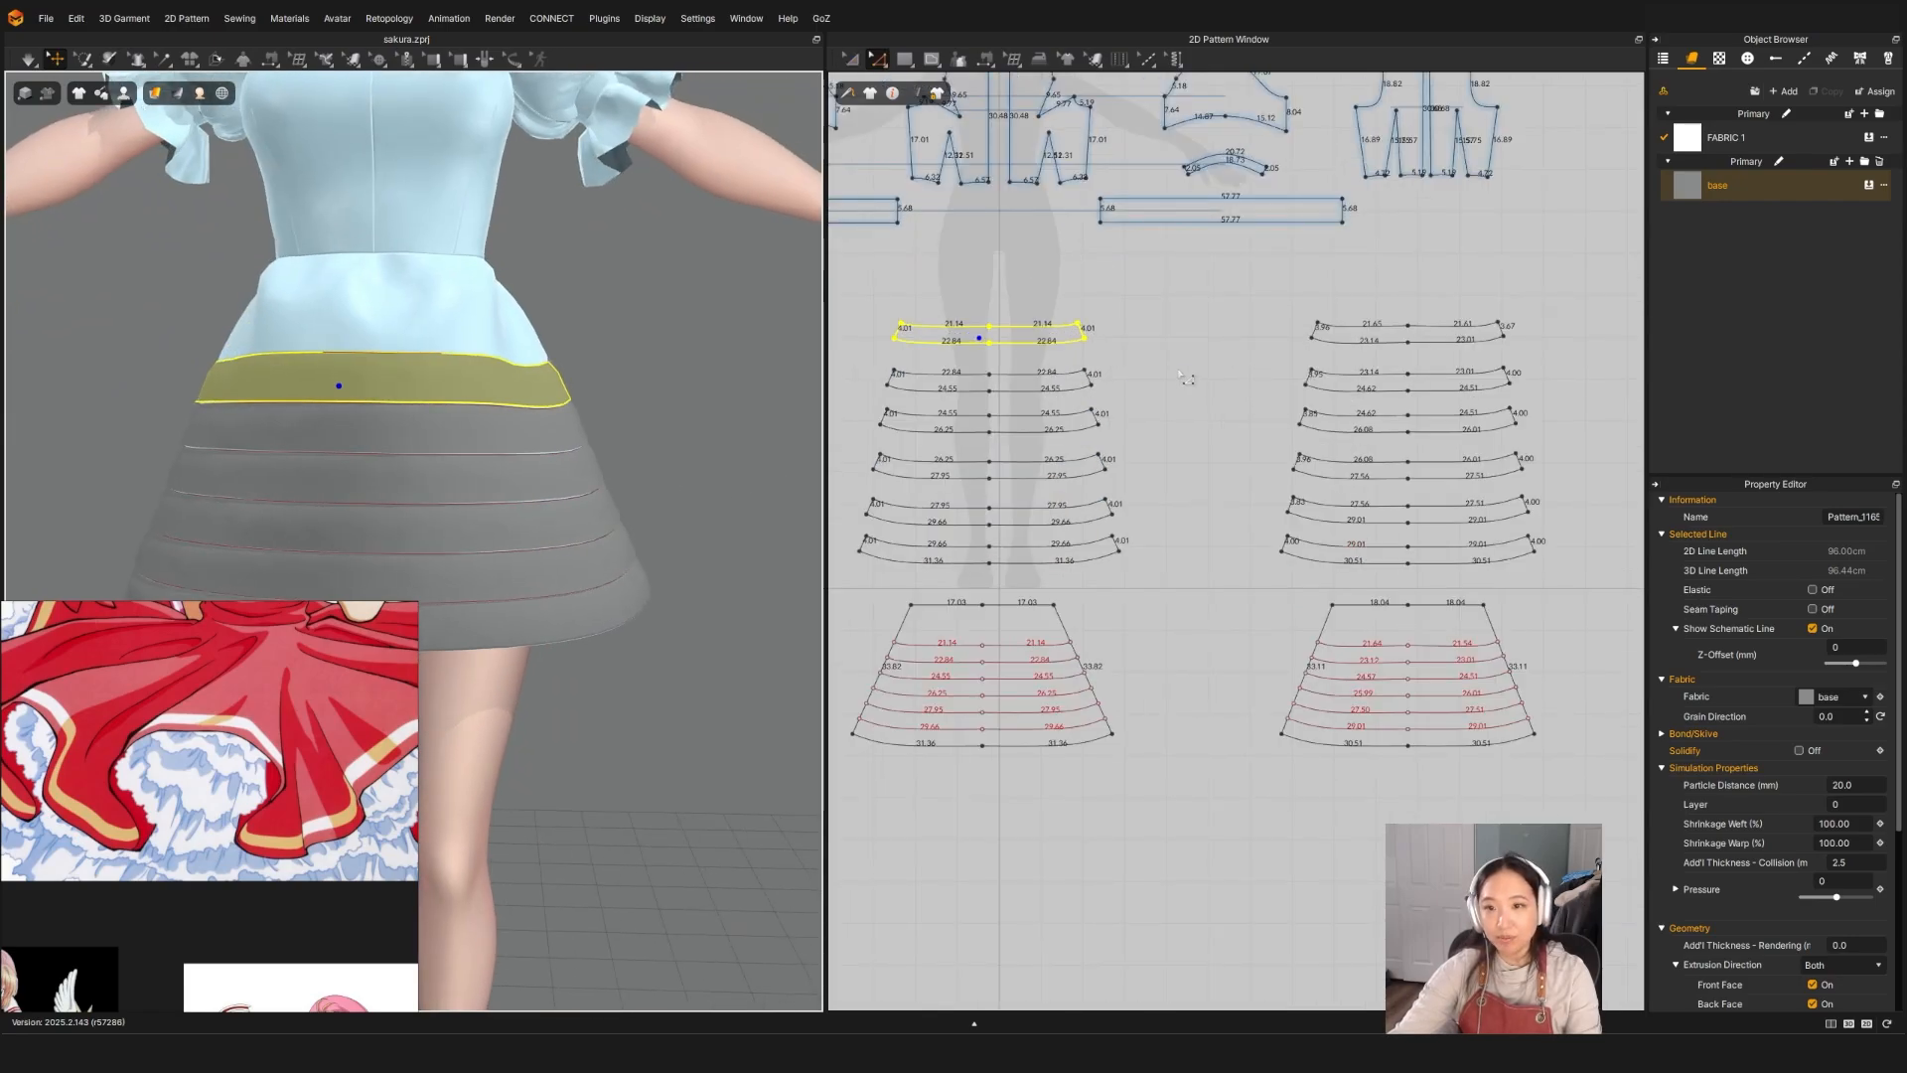
scroll(1232, 286, up, 2)
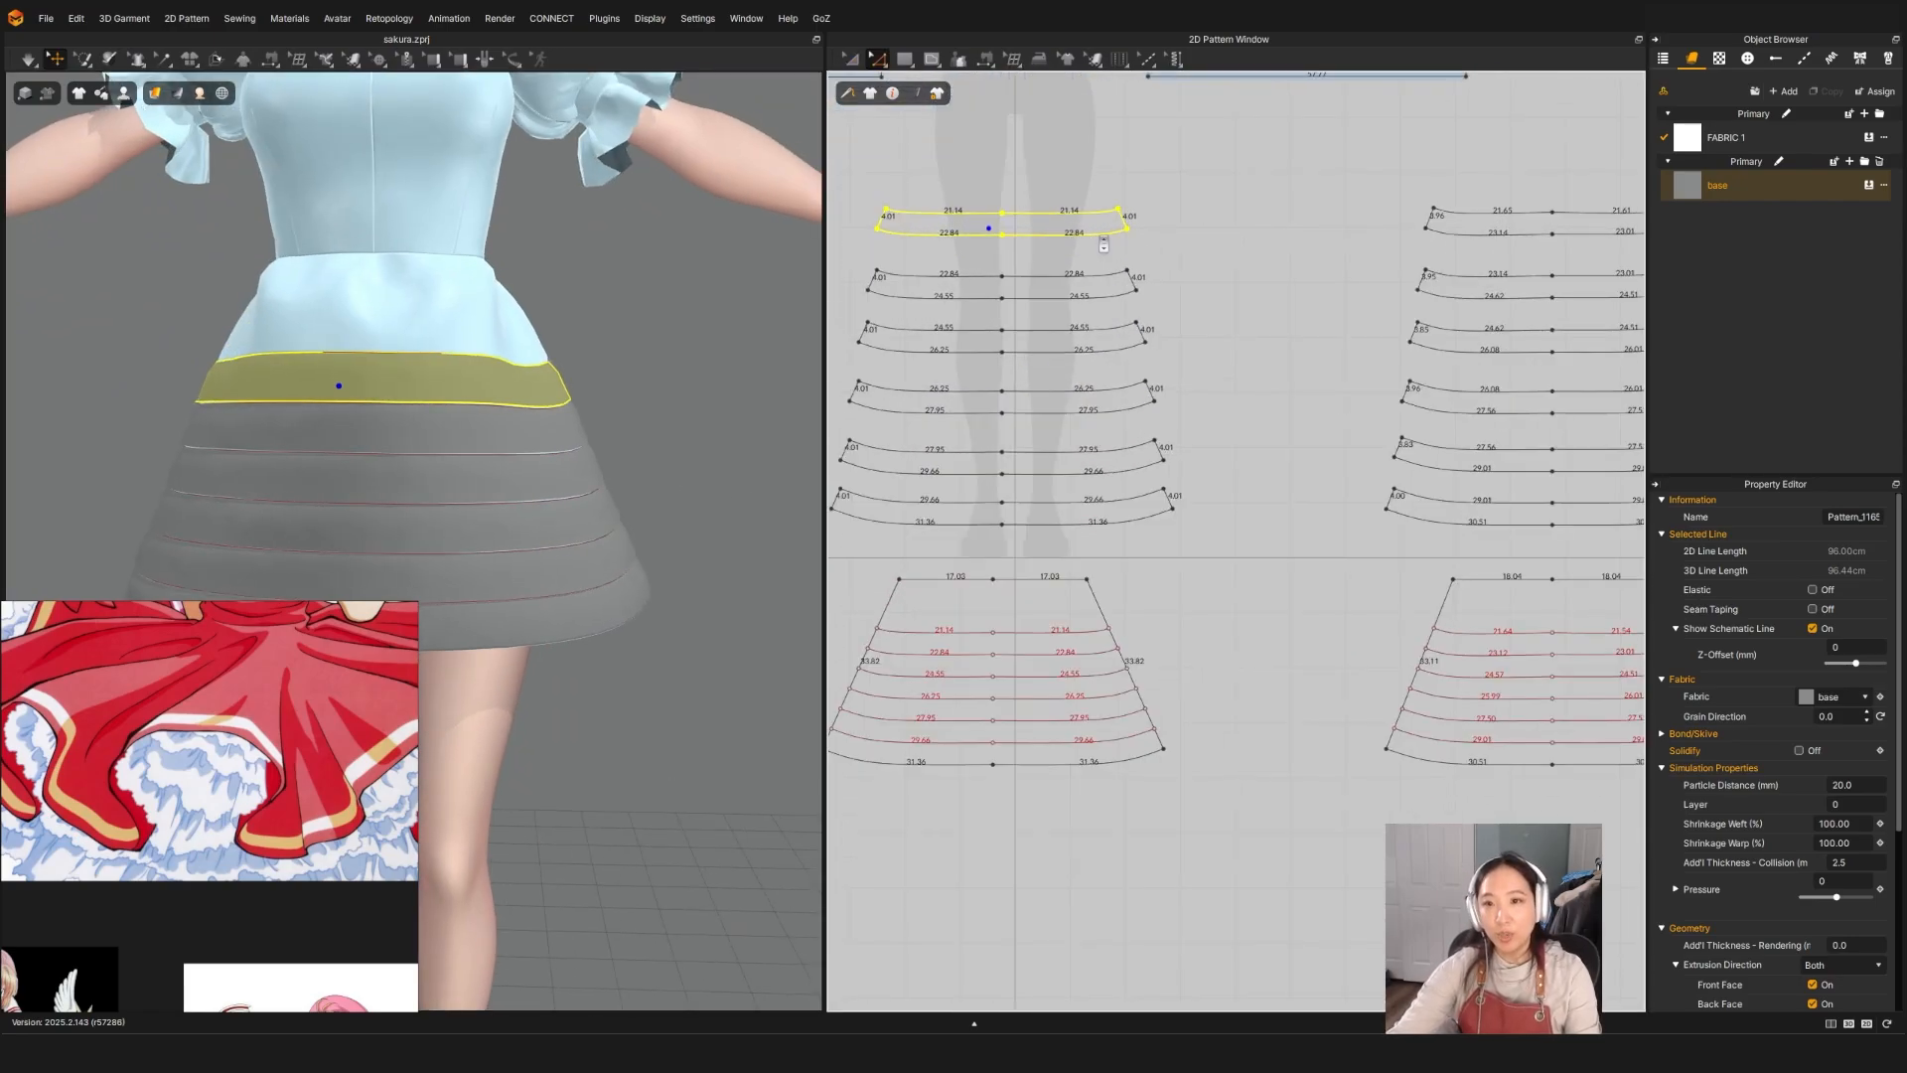
click(1096, 236)
double_click(1090, 236)
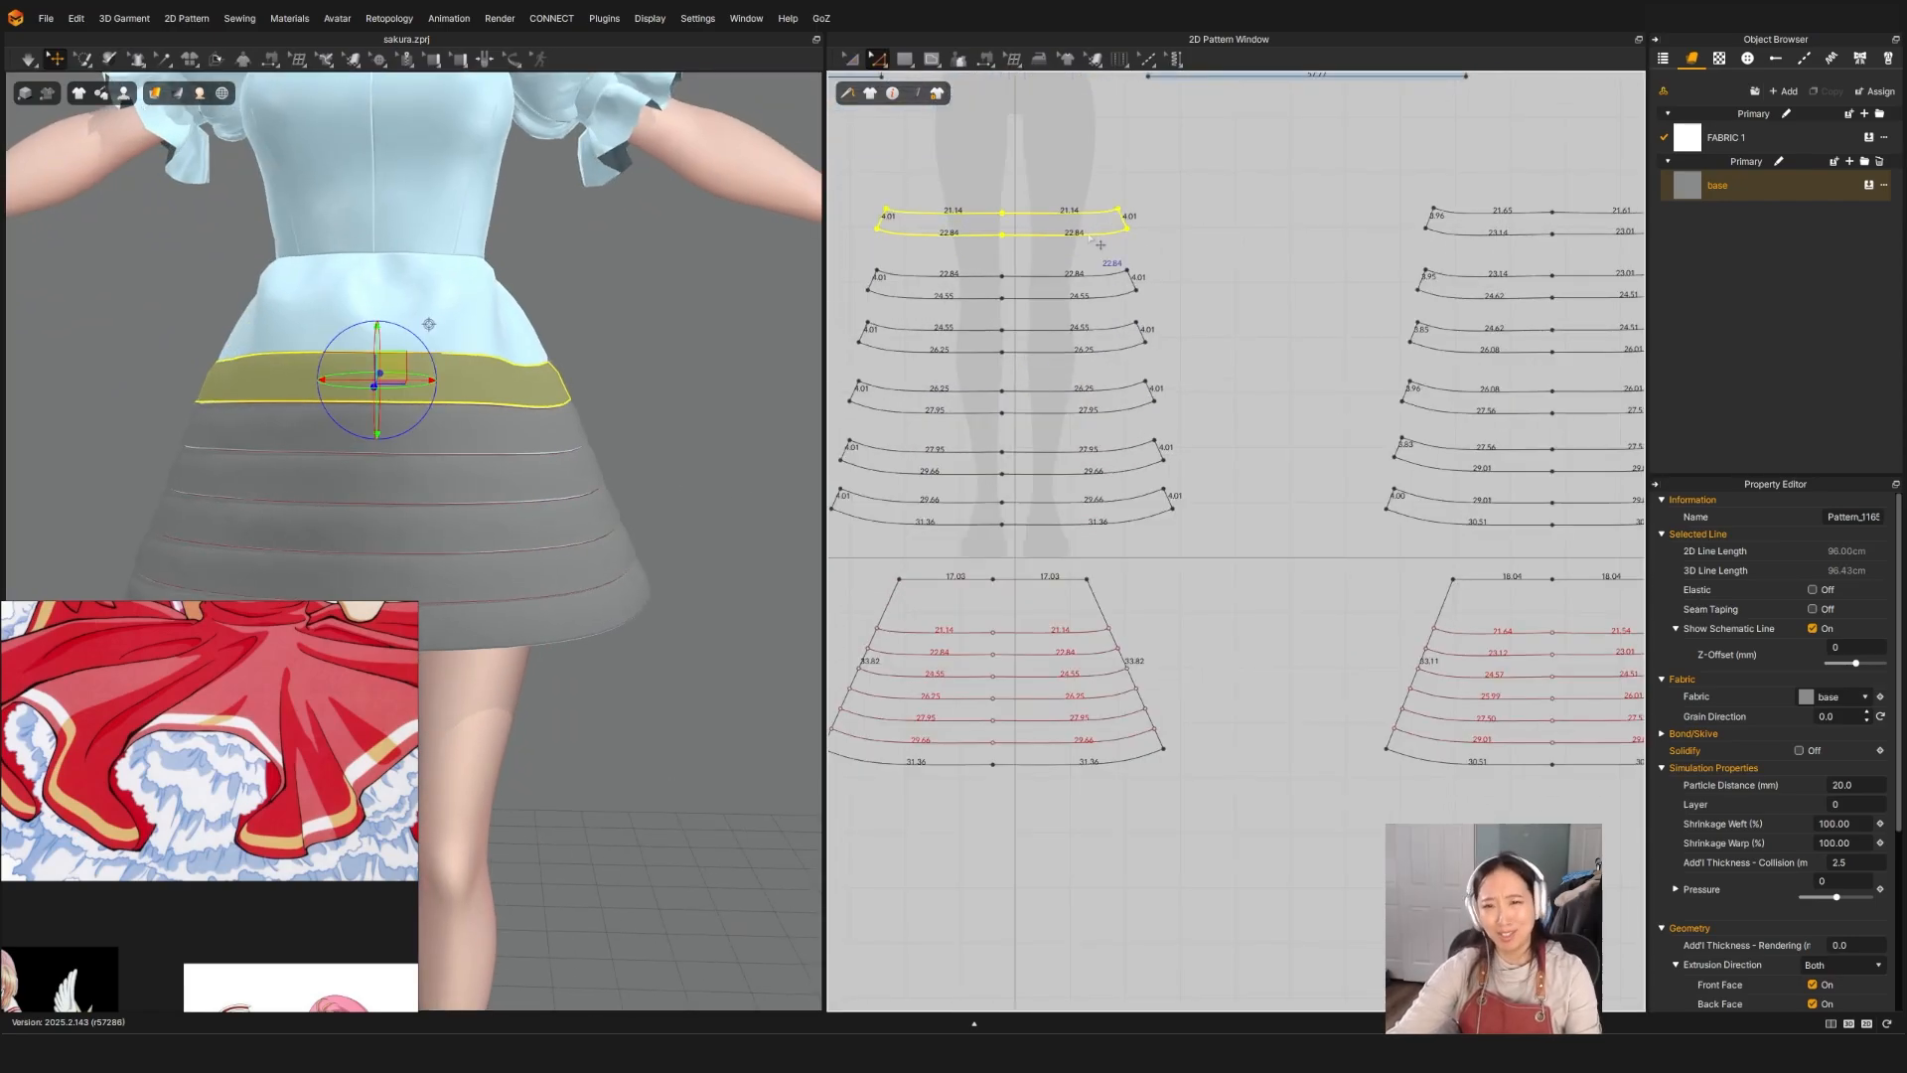
click(978, 236)
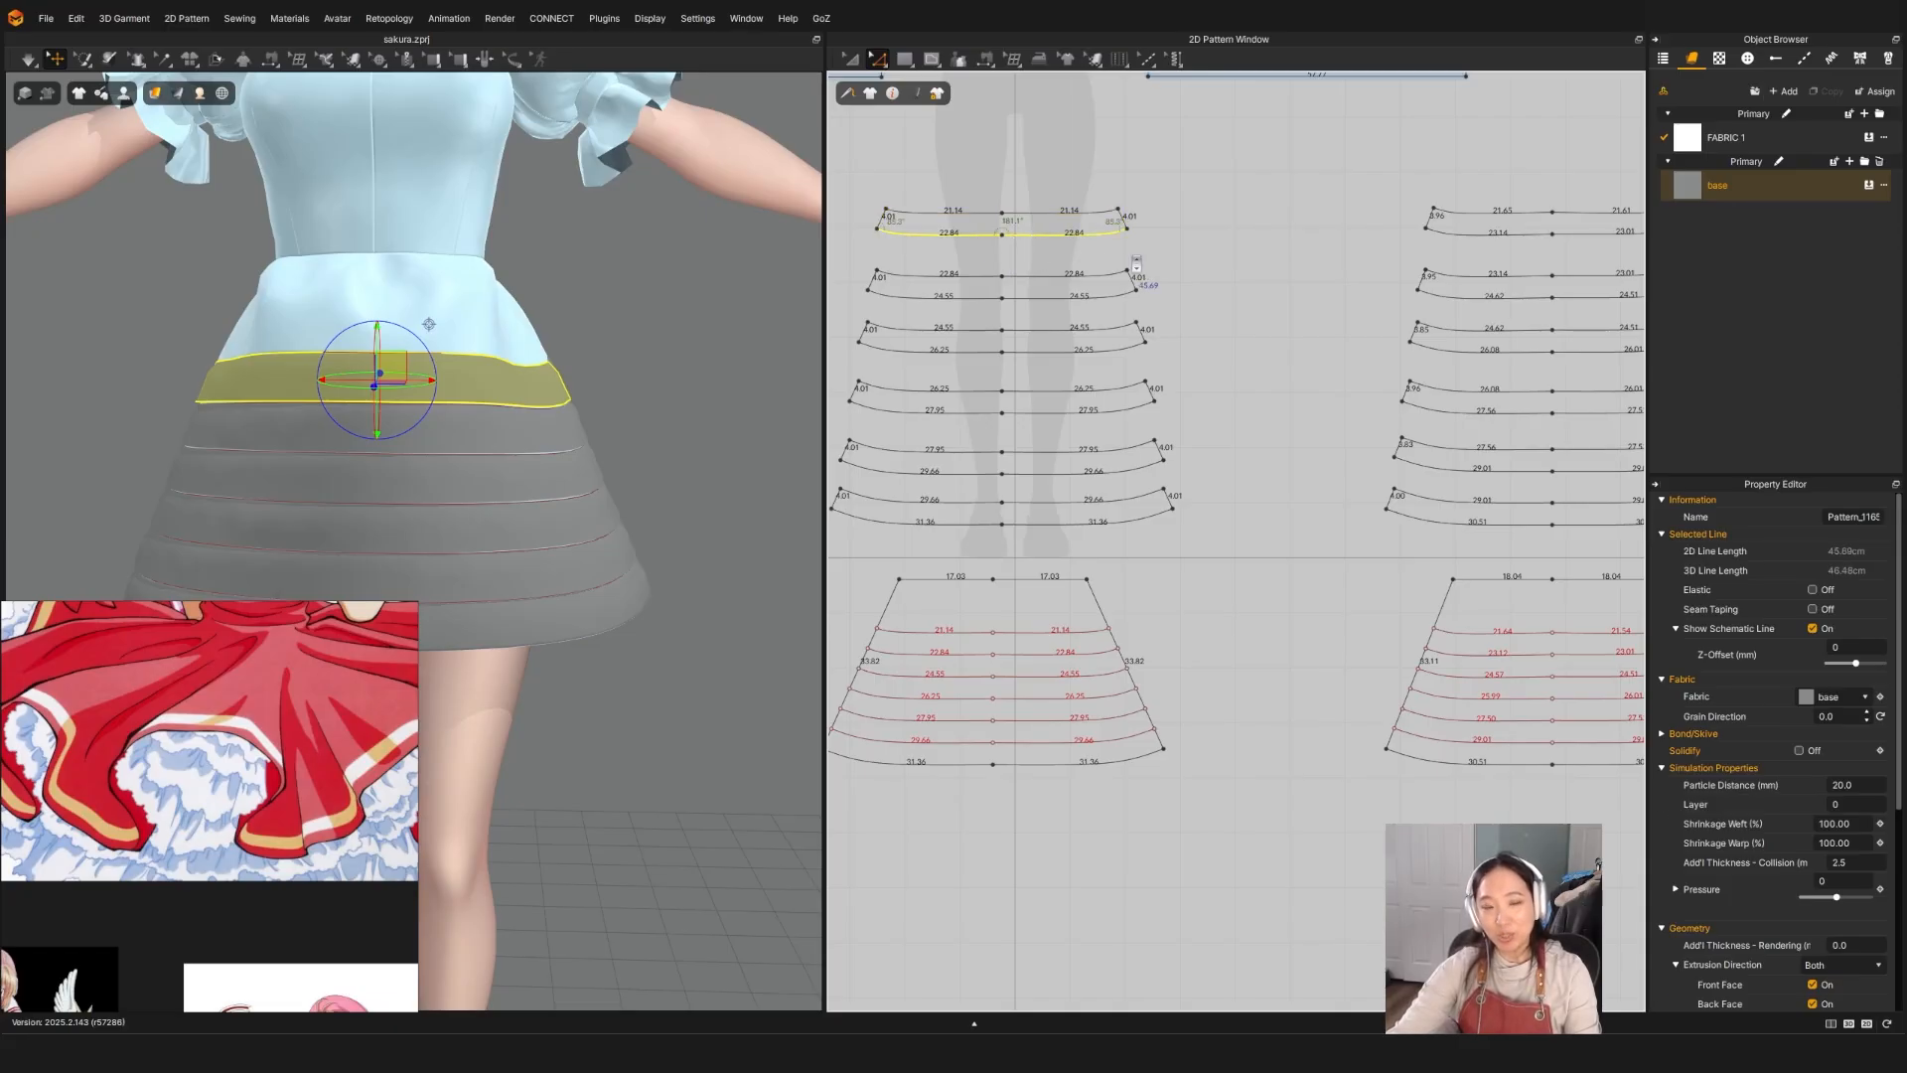
scroll(1136, 263, down, 2)
shift+click(1363, 180)
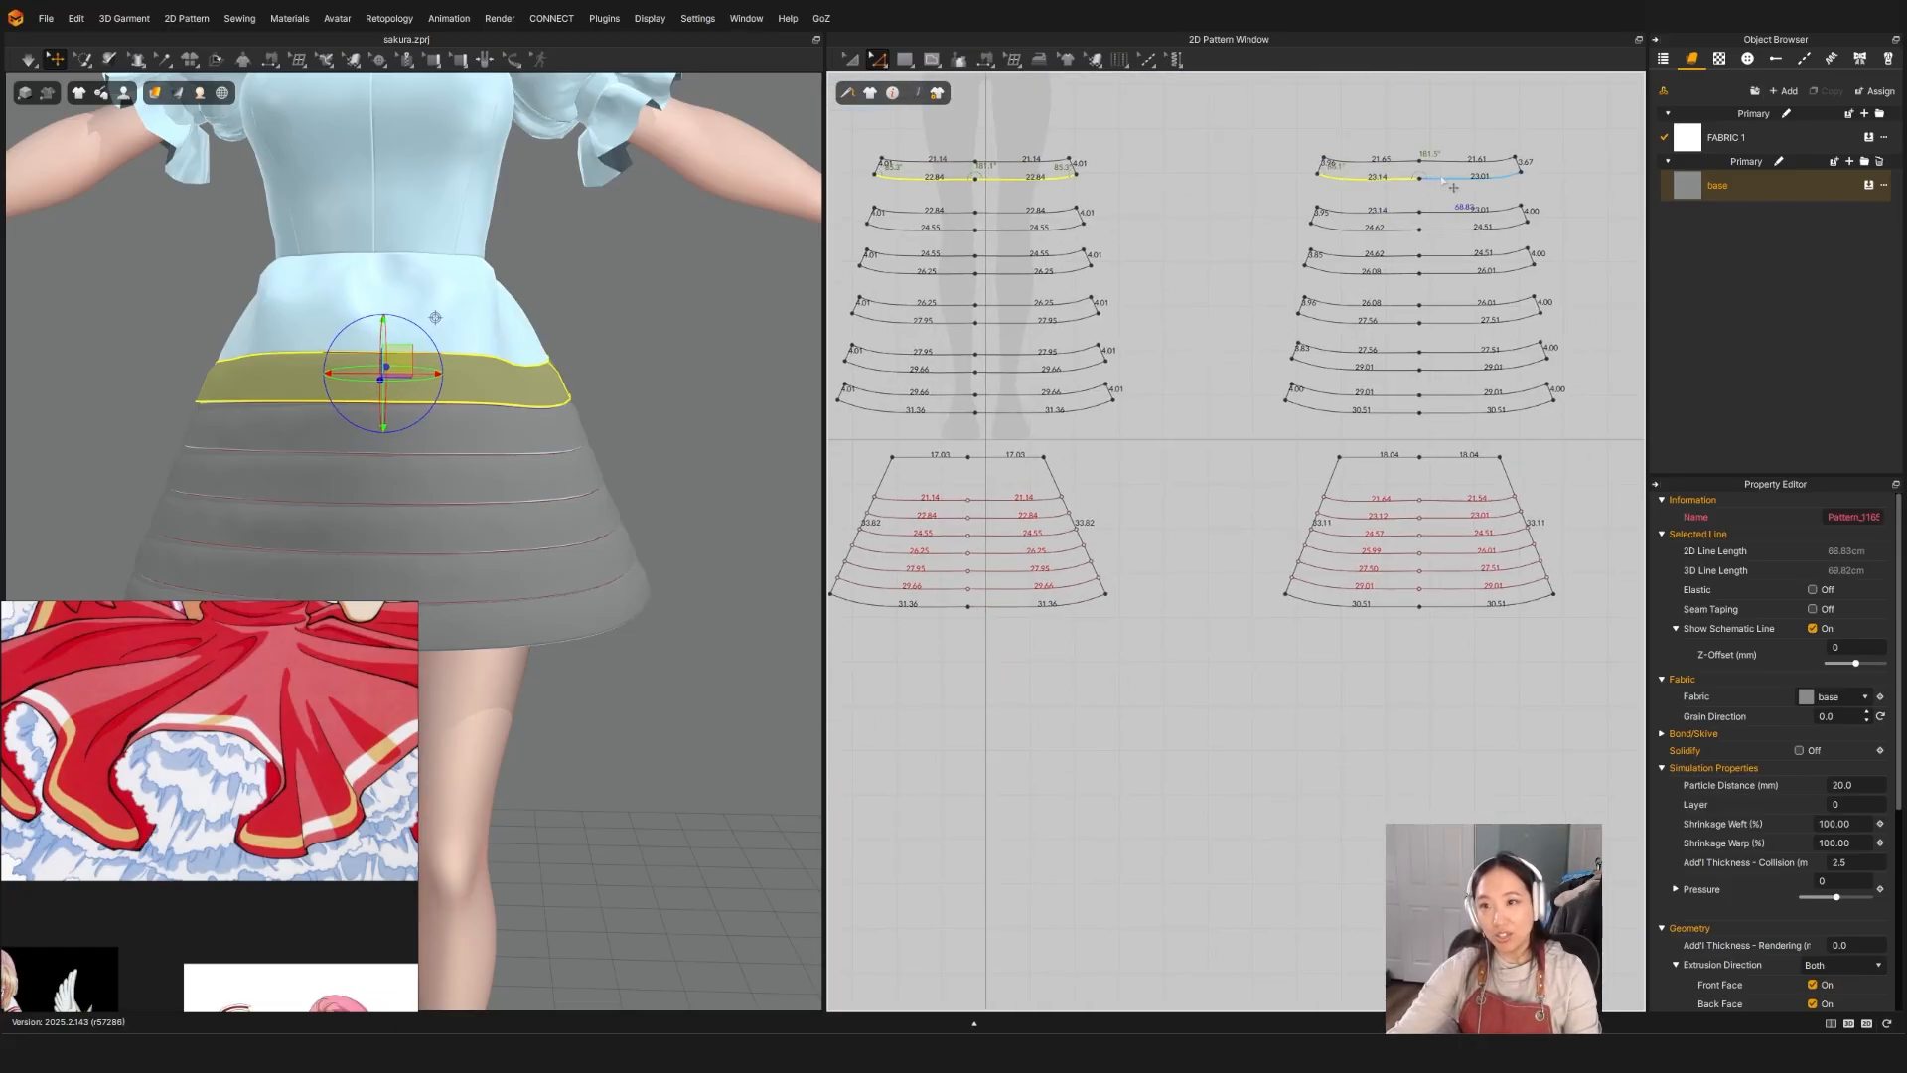
drag(1441, 185, 1441, 196)
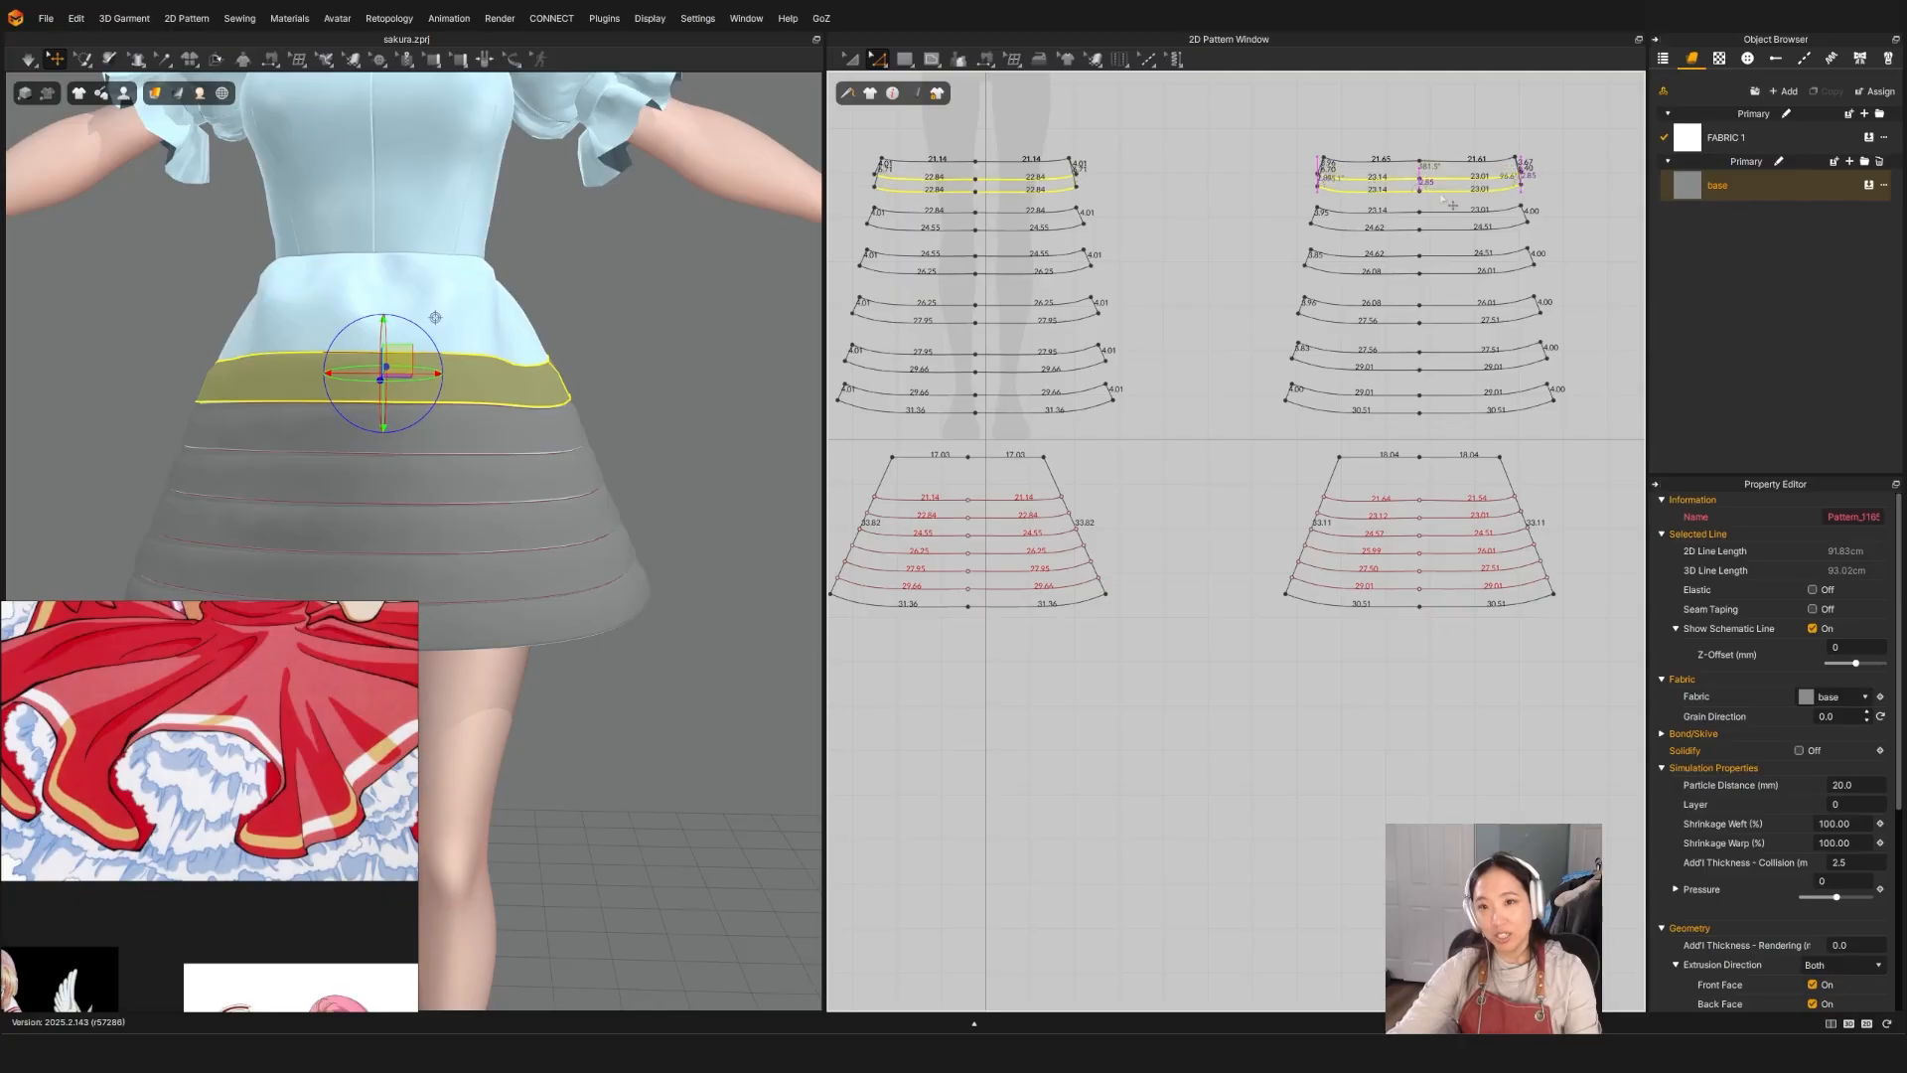
key(space)
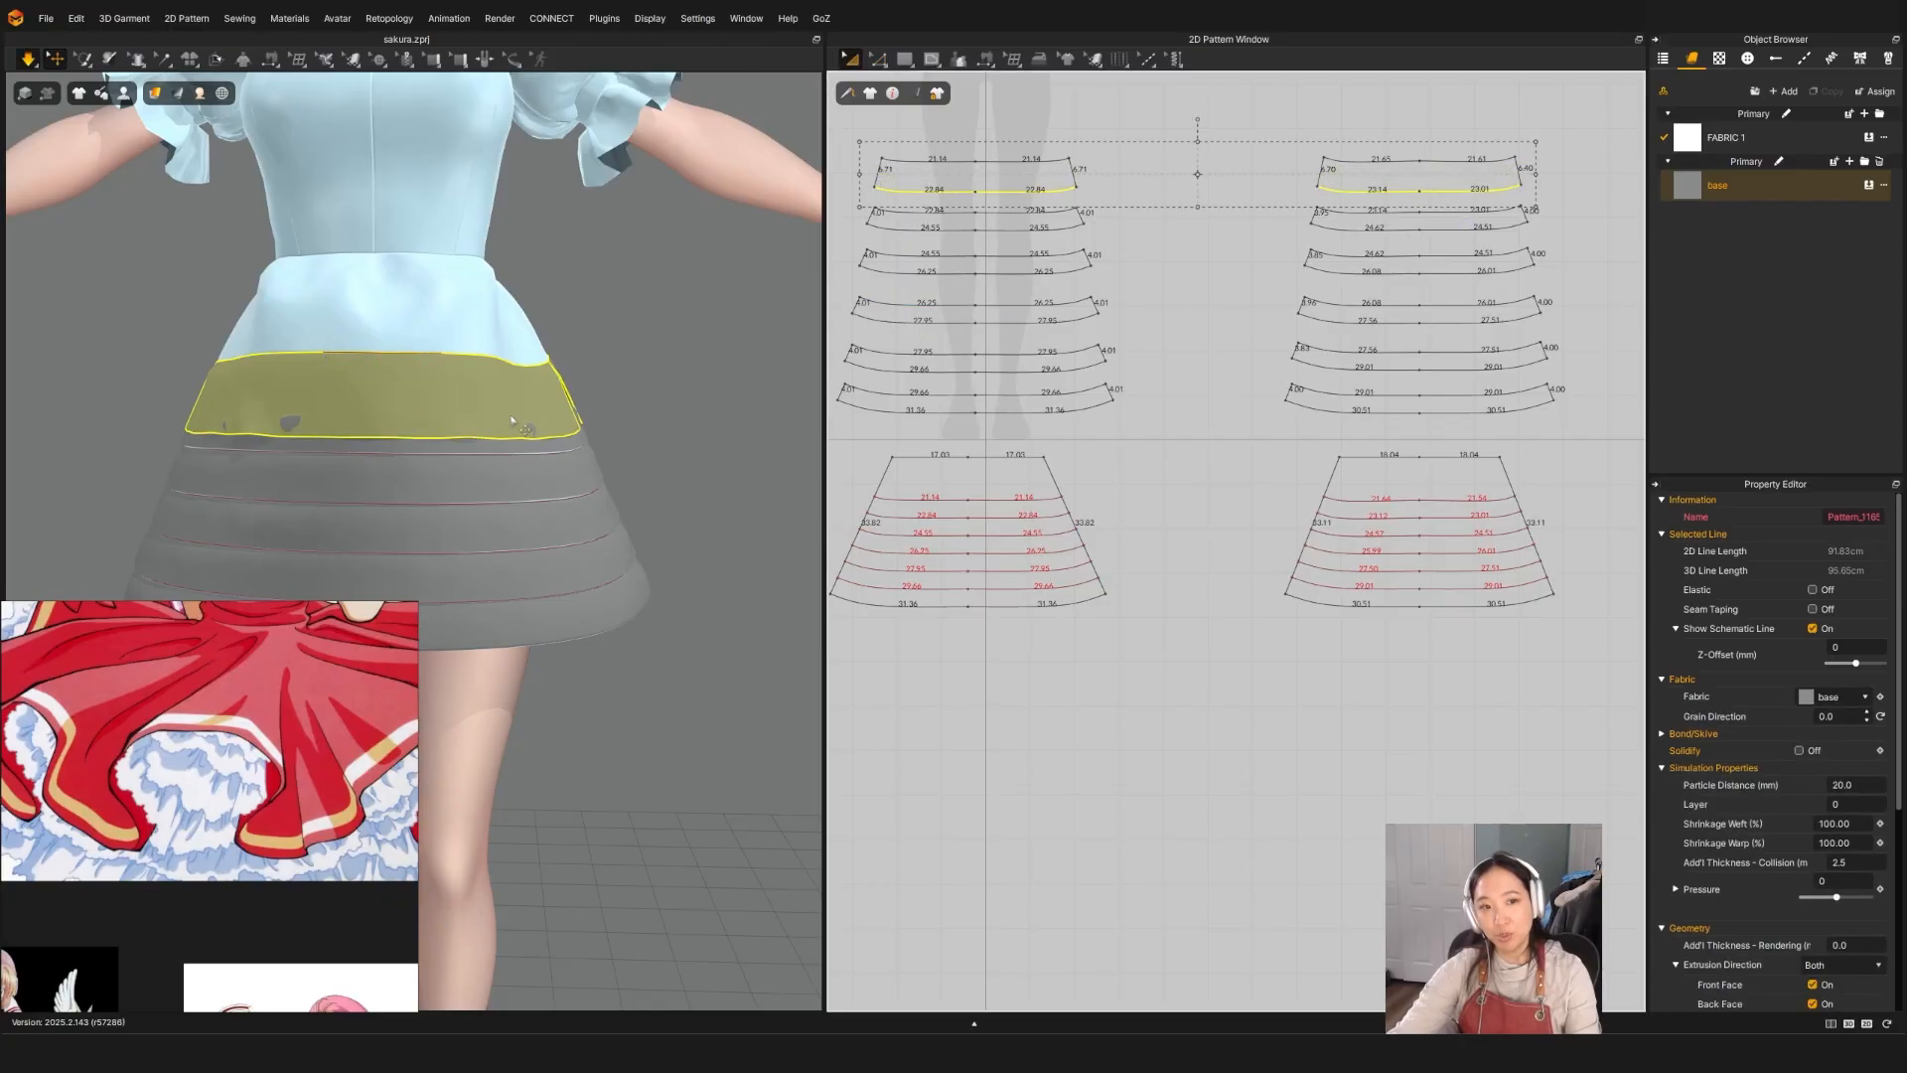
key(space)
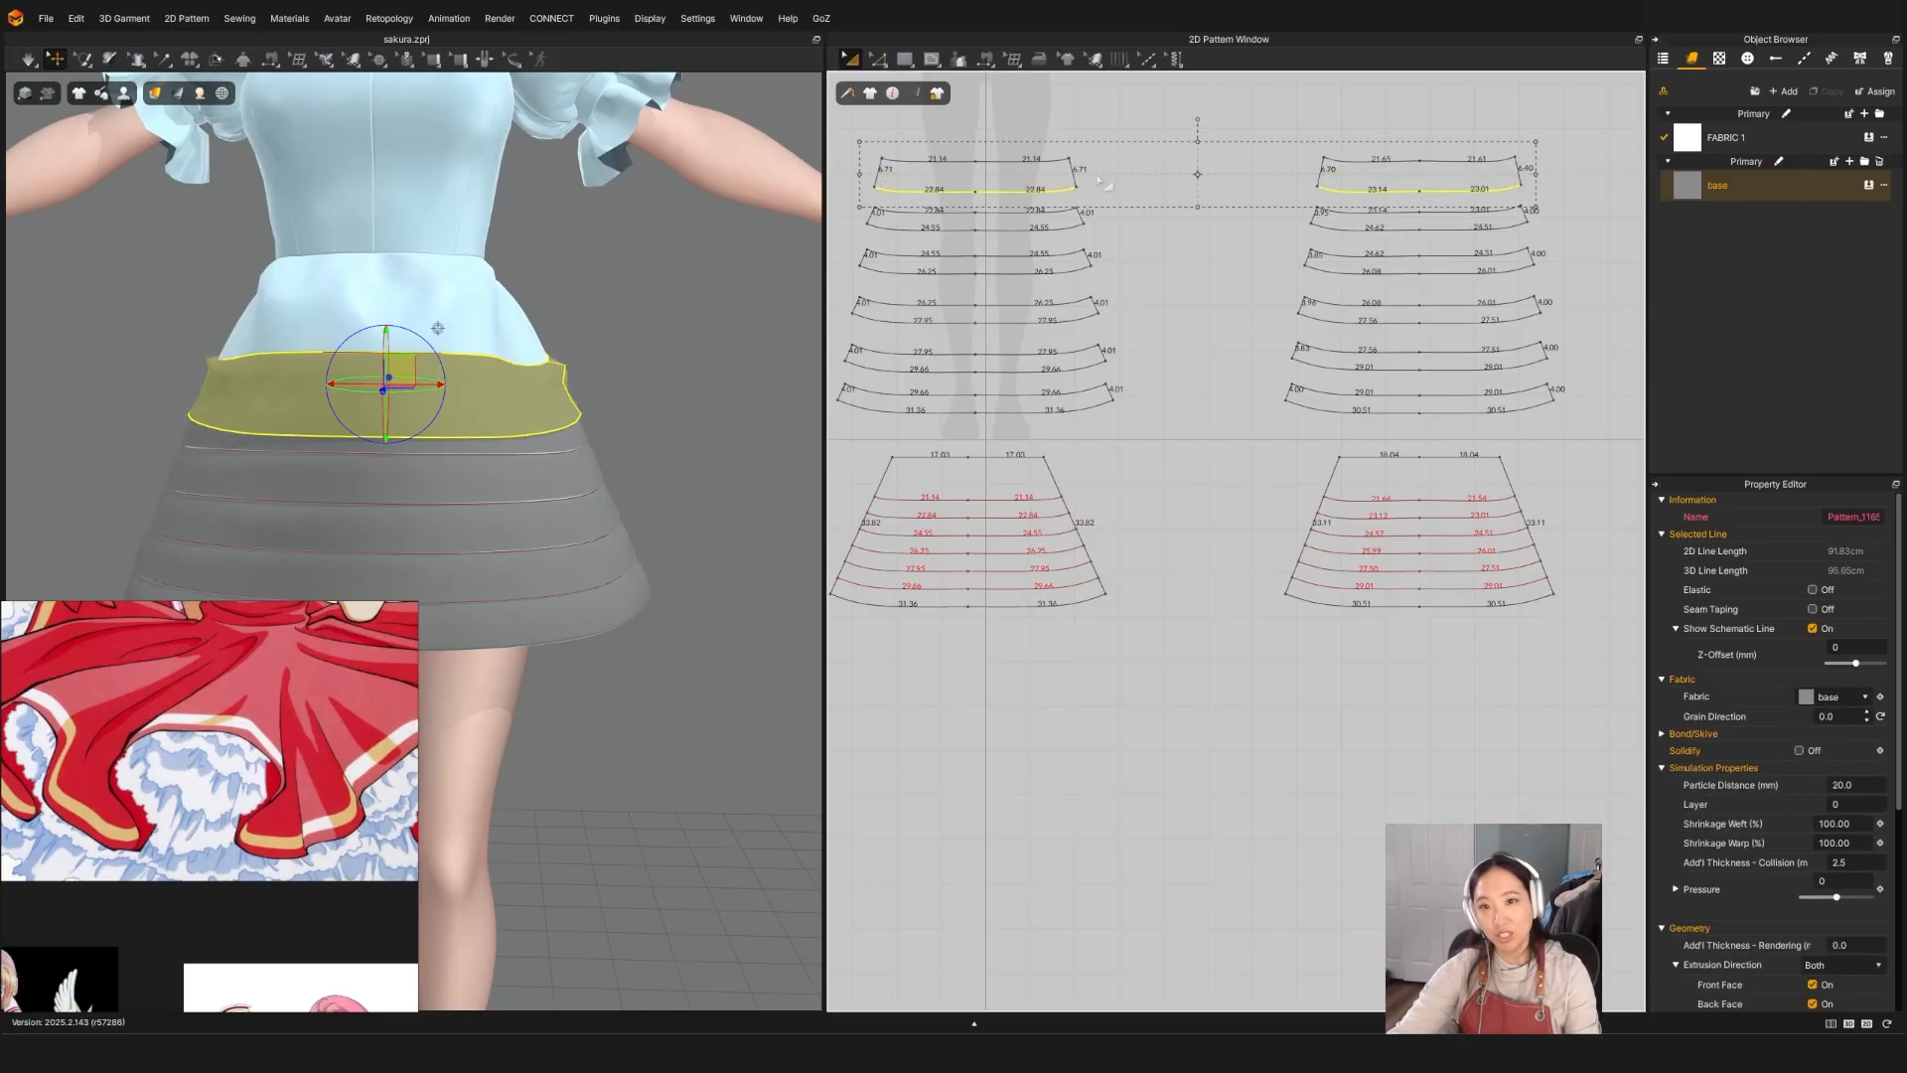
Step: Flare the facing lower corners of the top front and top back strips outward, and simulate the result
scroll(1072, 211, up, 3)
drag(1069, 200, 1093, 212)
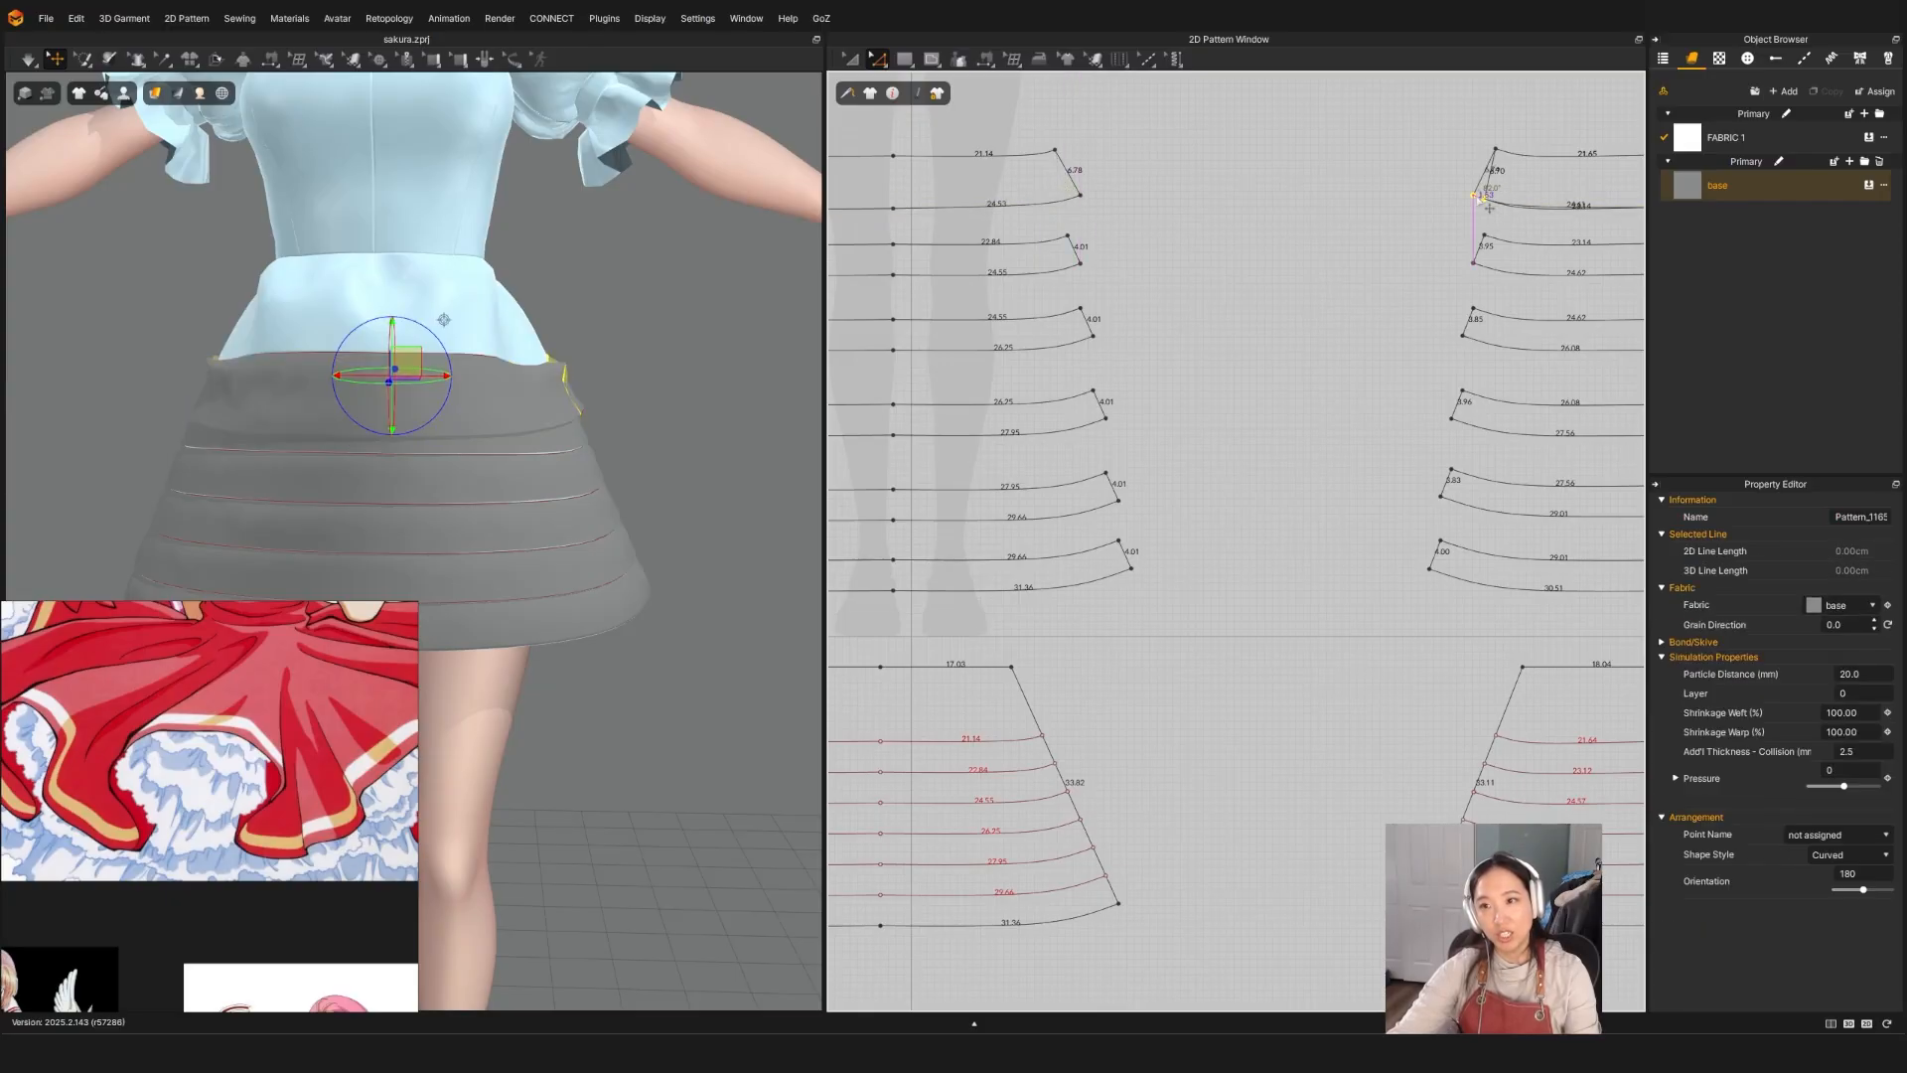
key(q)
key(space)
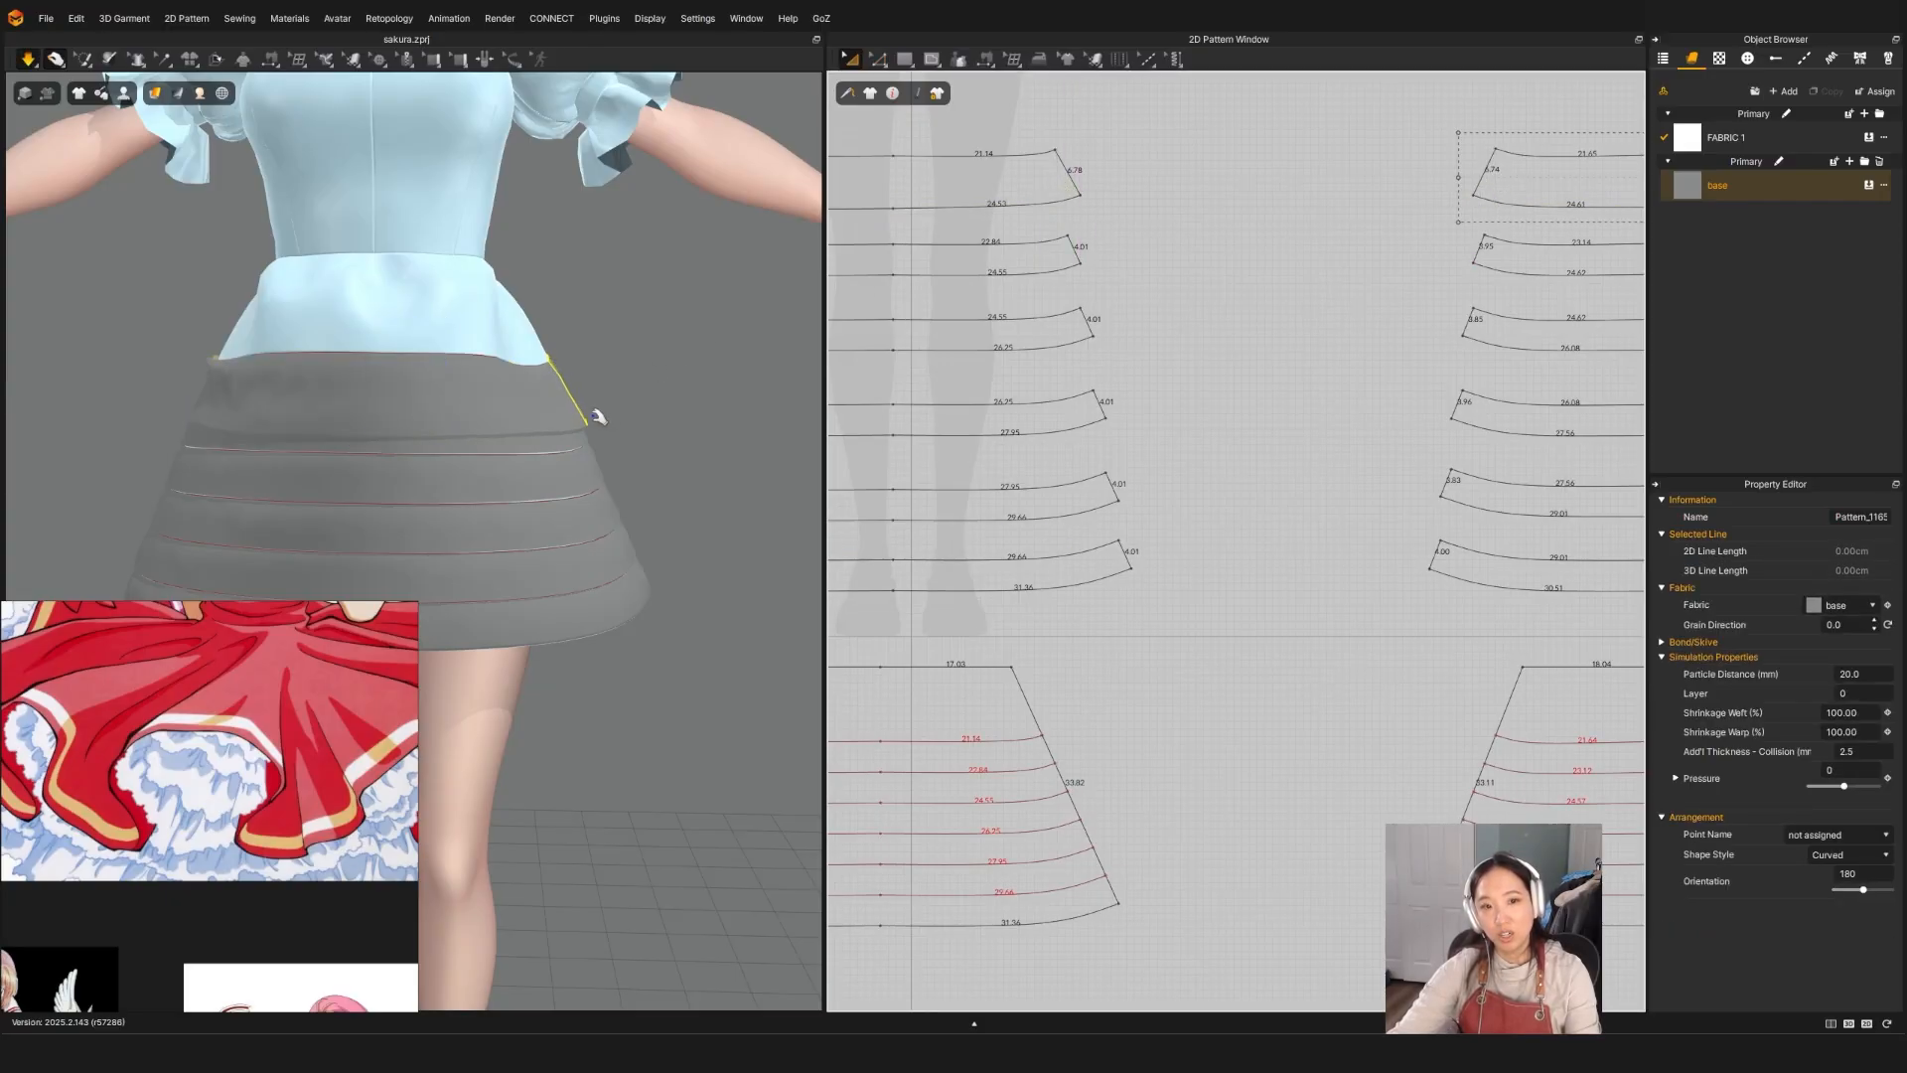
click(206, 433)
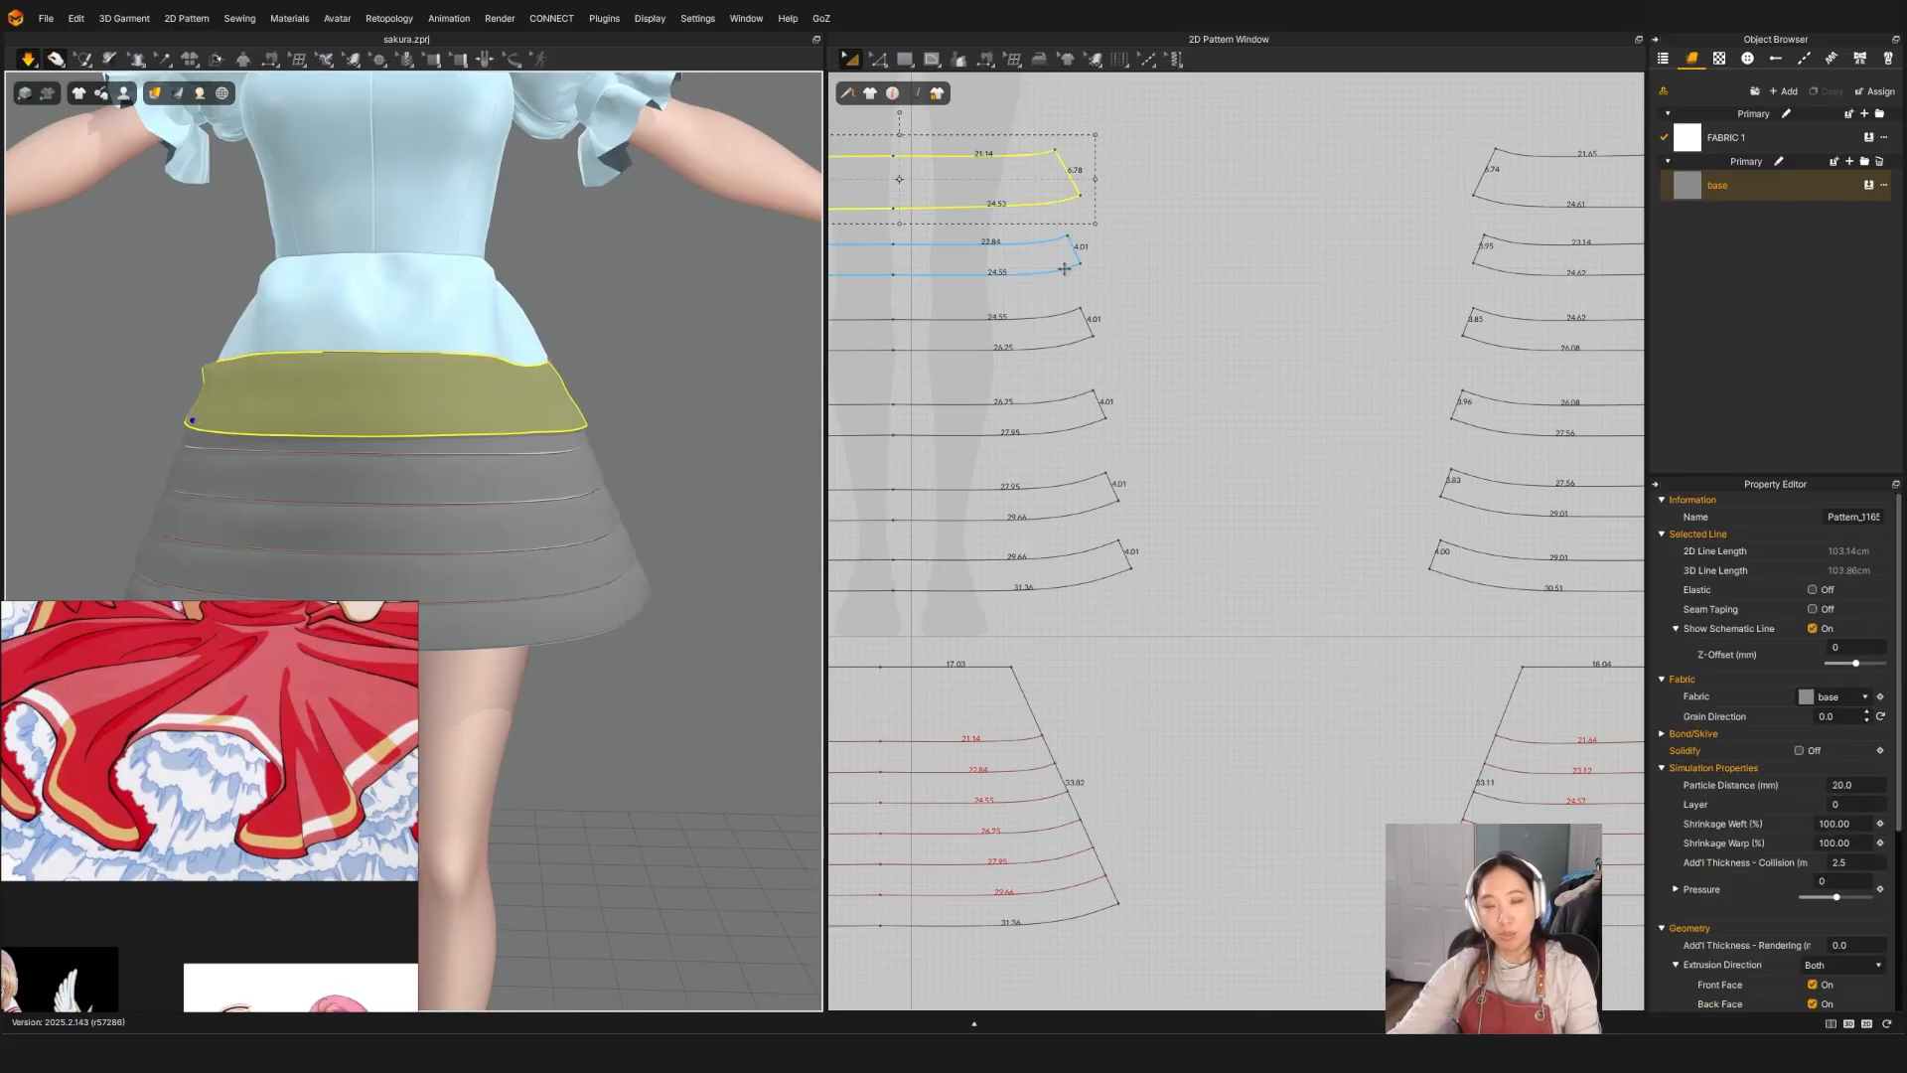
Step: Flare the lower left corner of the top front strip outward to match its other side, and simulate the result
scroll(978, 302, down, 5)
key(z)
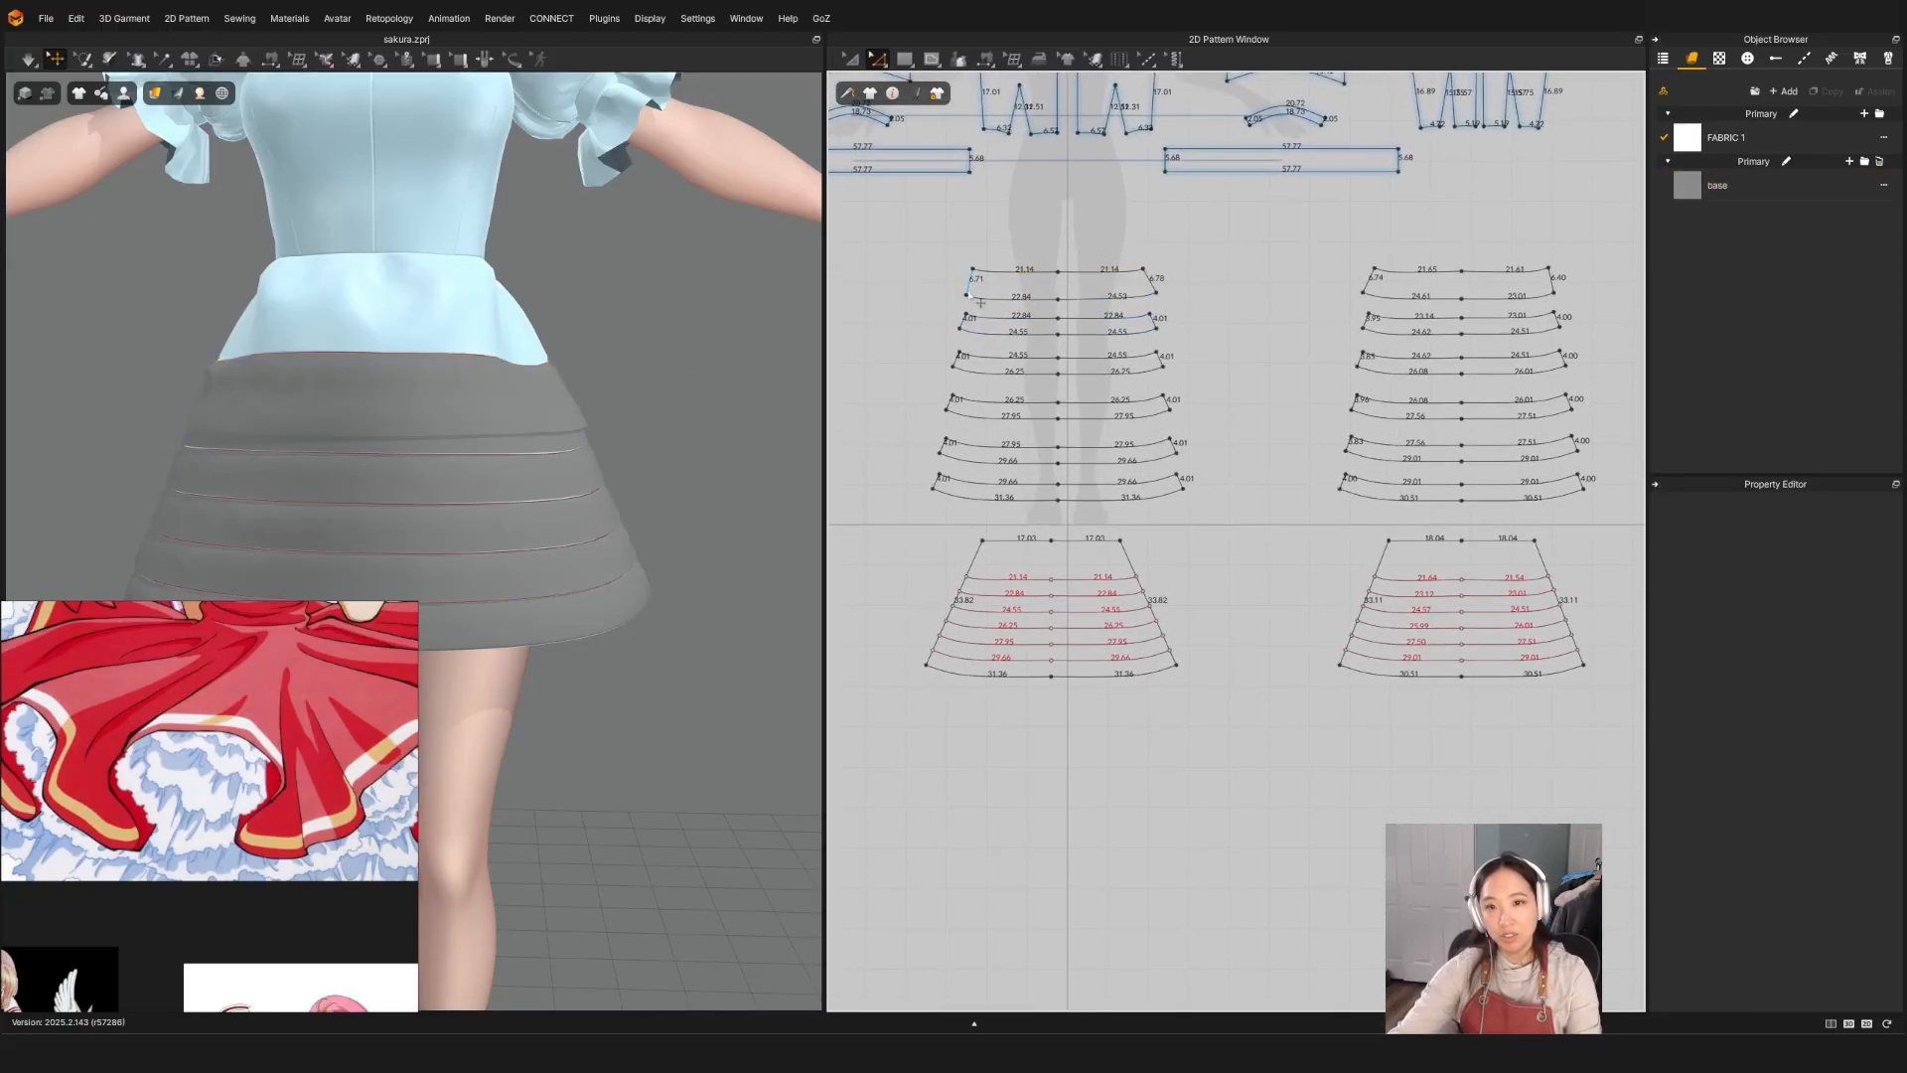
click(977, 308)
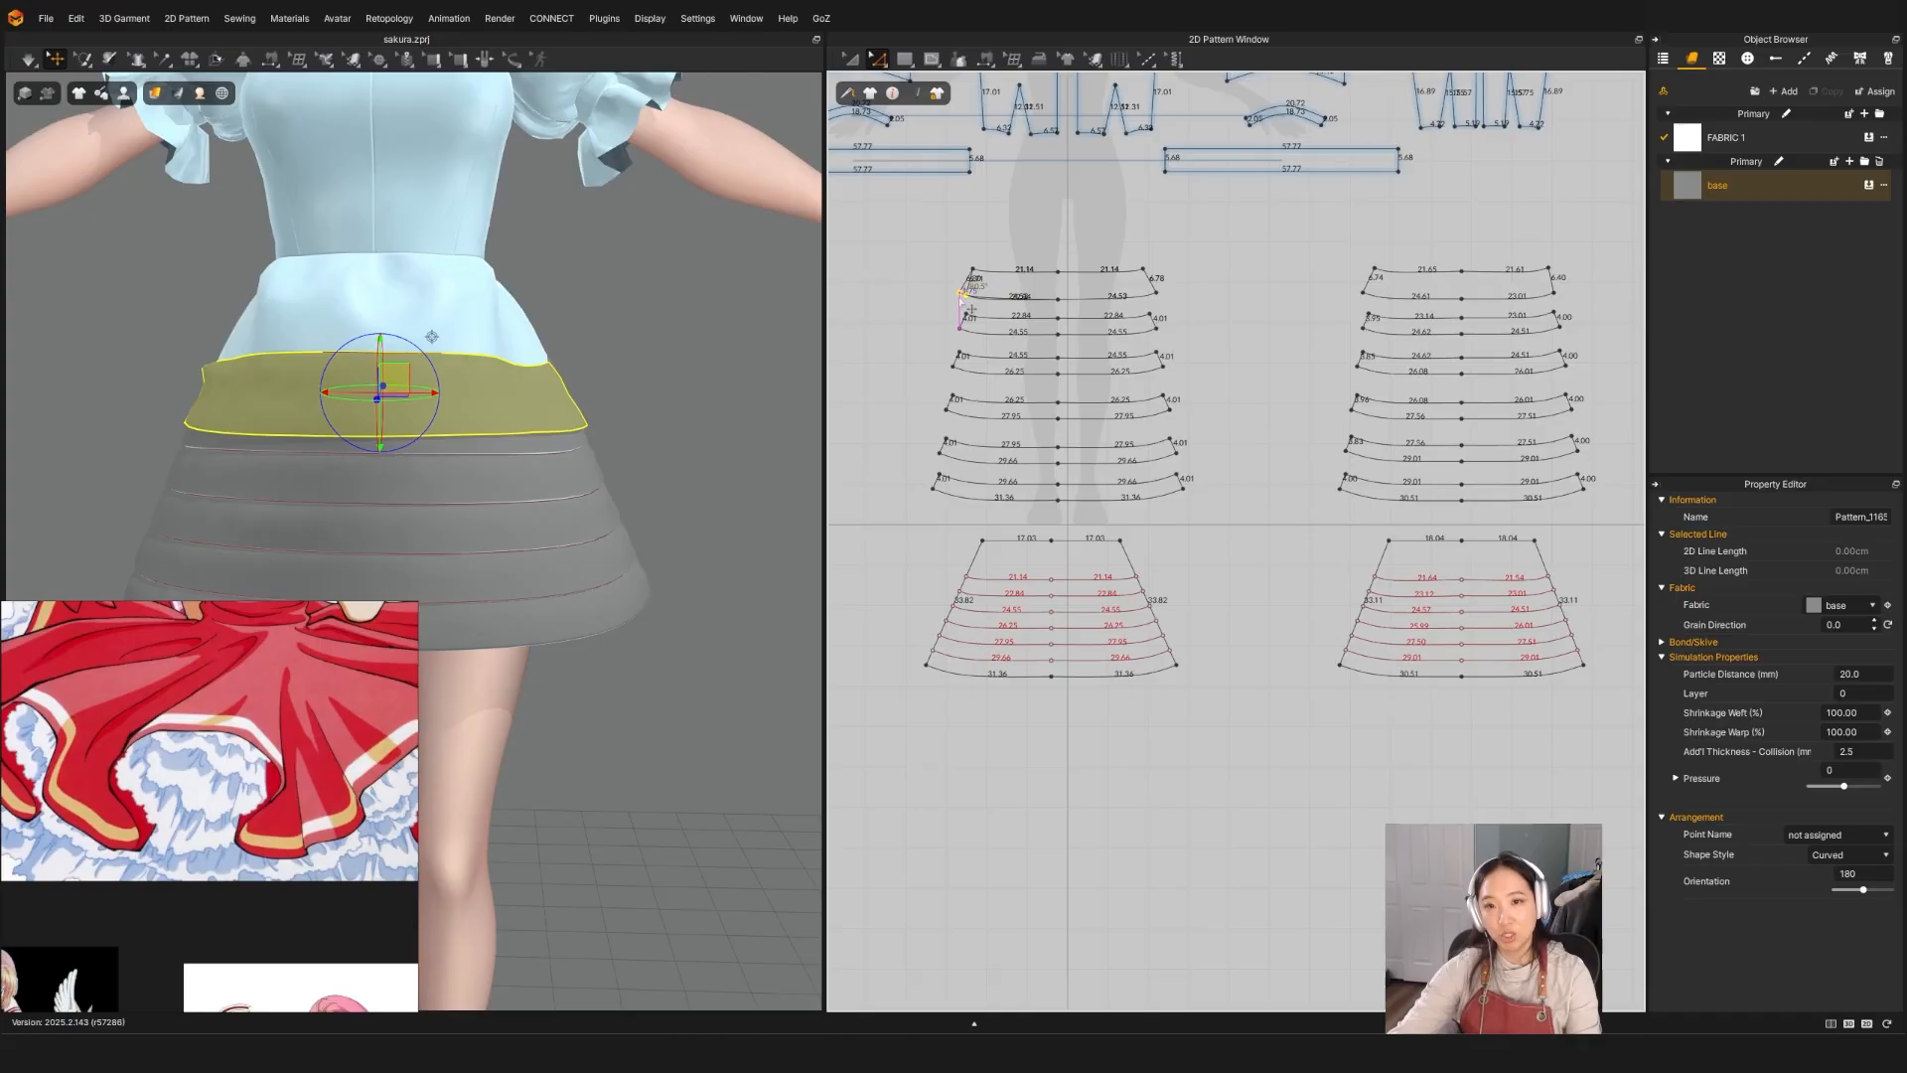
key(a)
key(space)
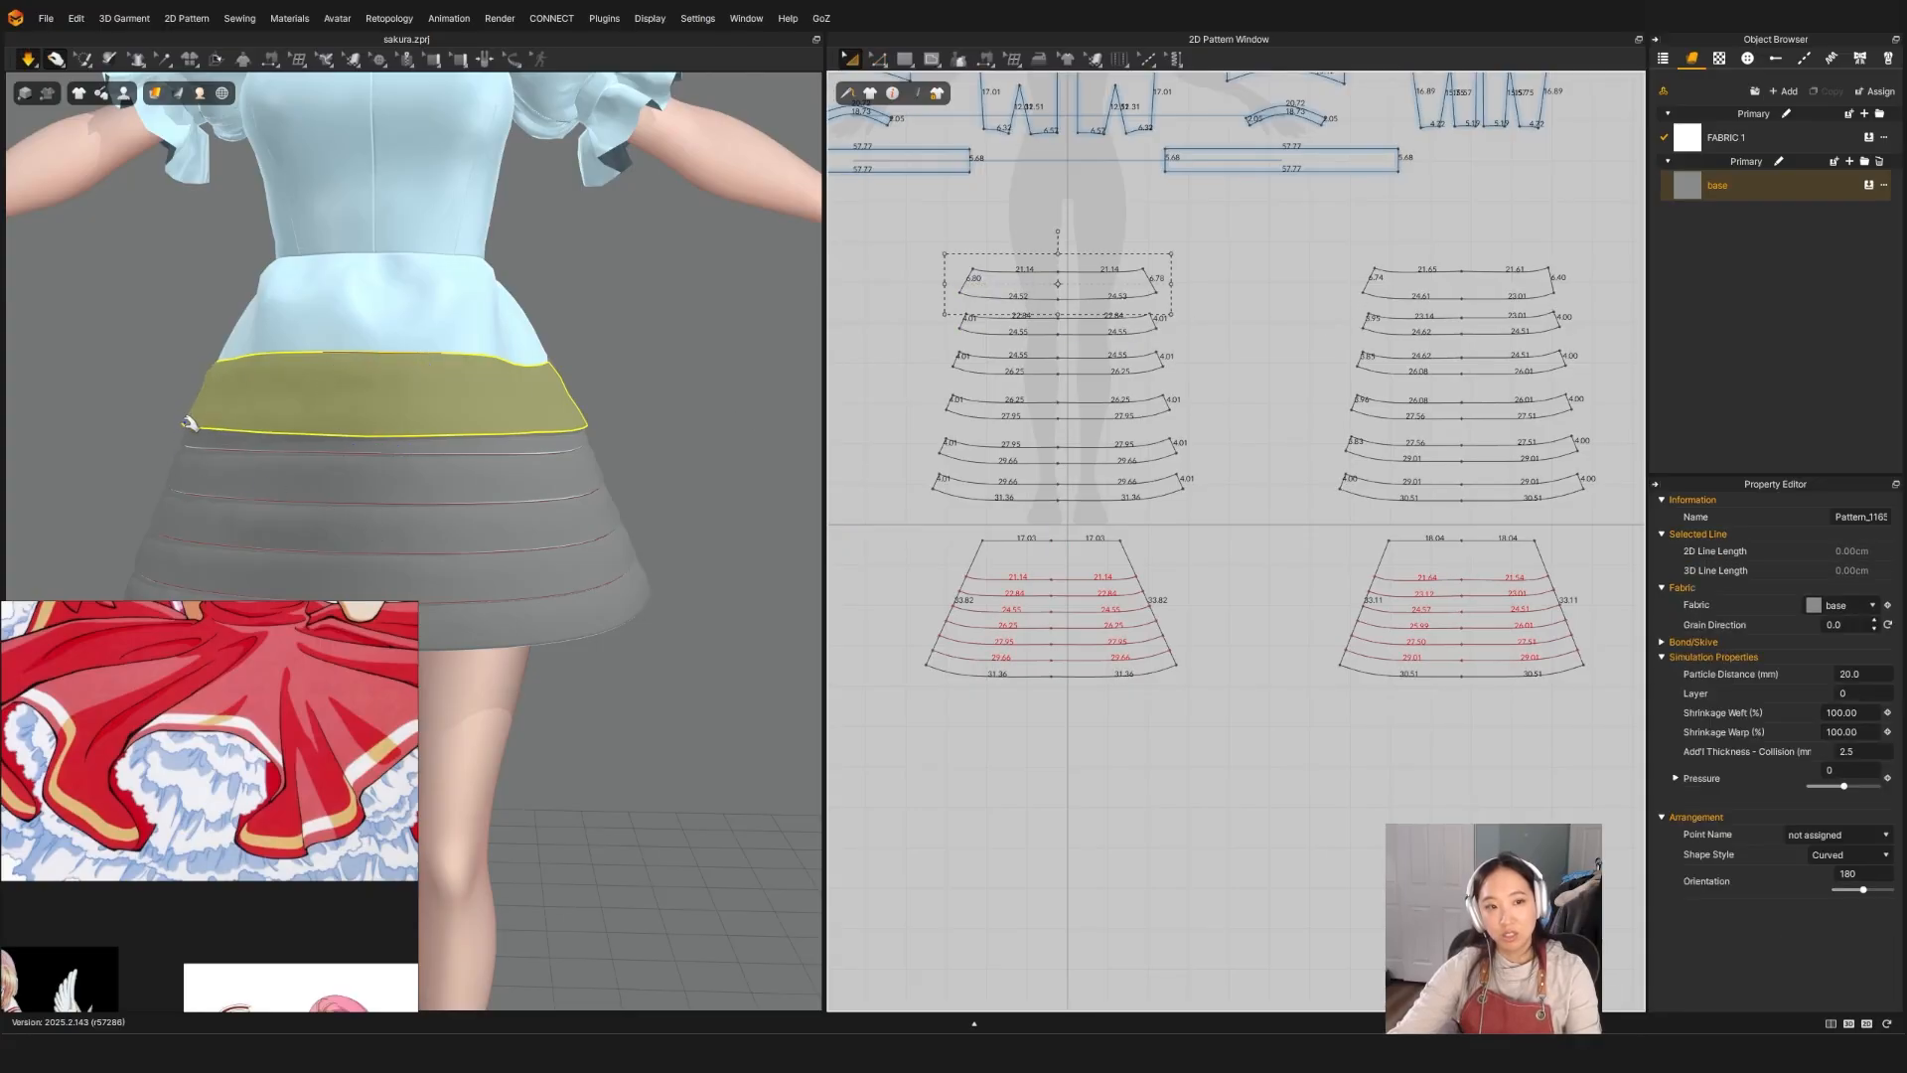
key(space)
Step: Extend the lower edges of the five lower front strips and five lower back strips downward together
scroll(1103, 342, up, 2)
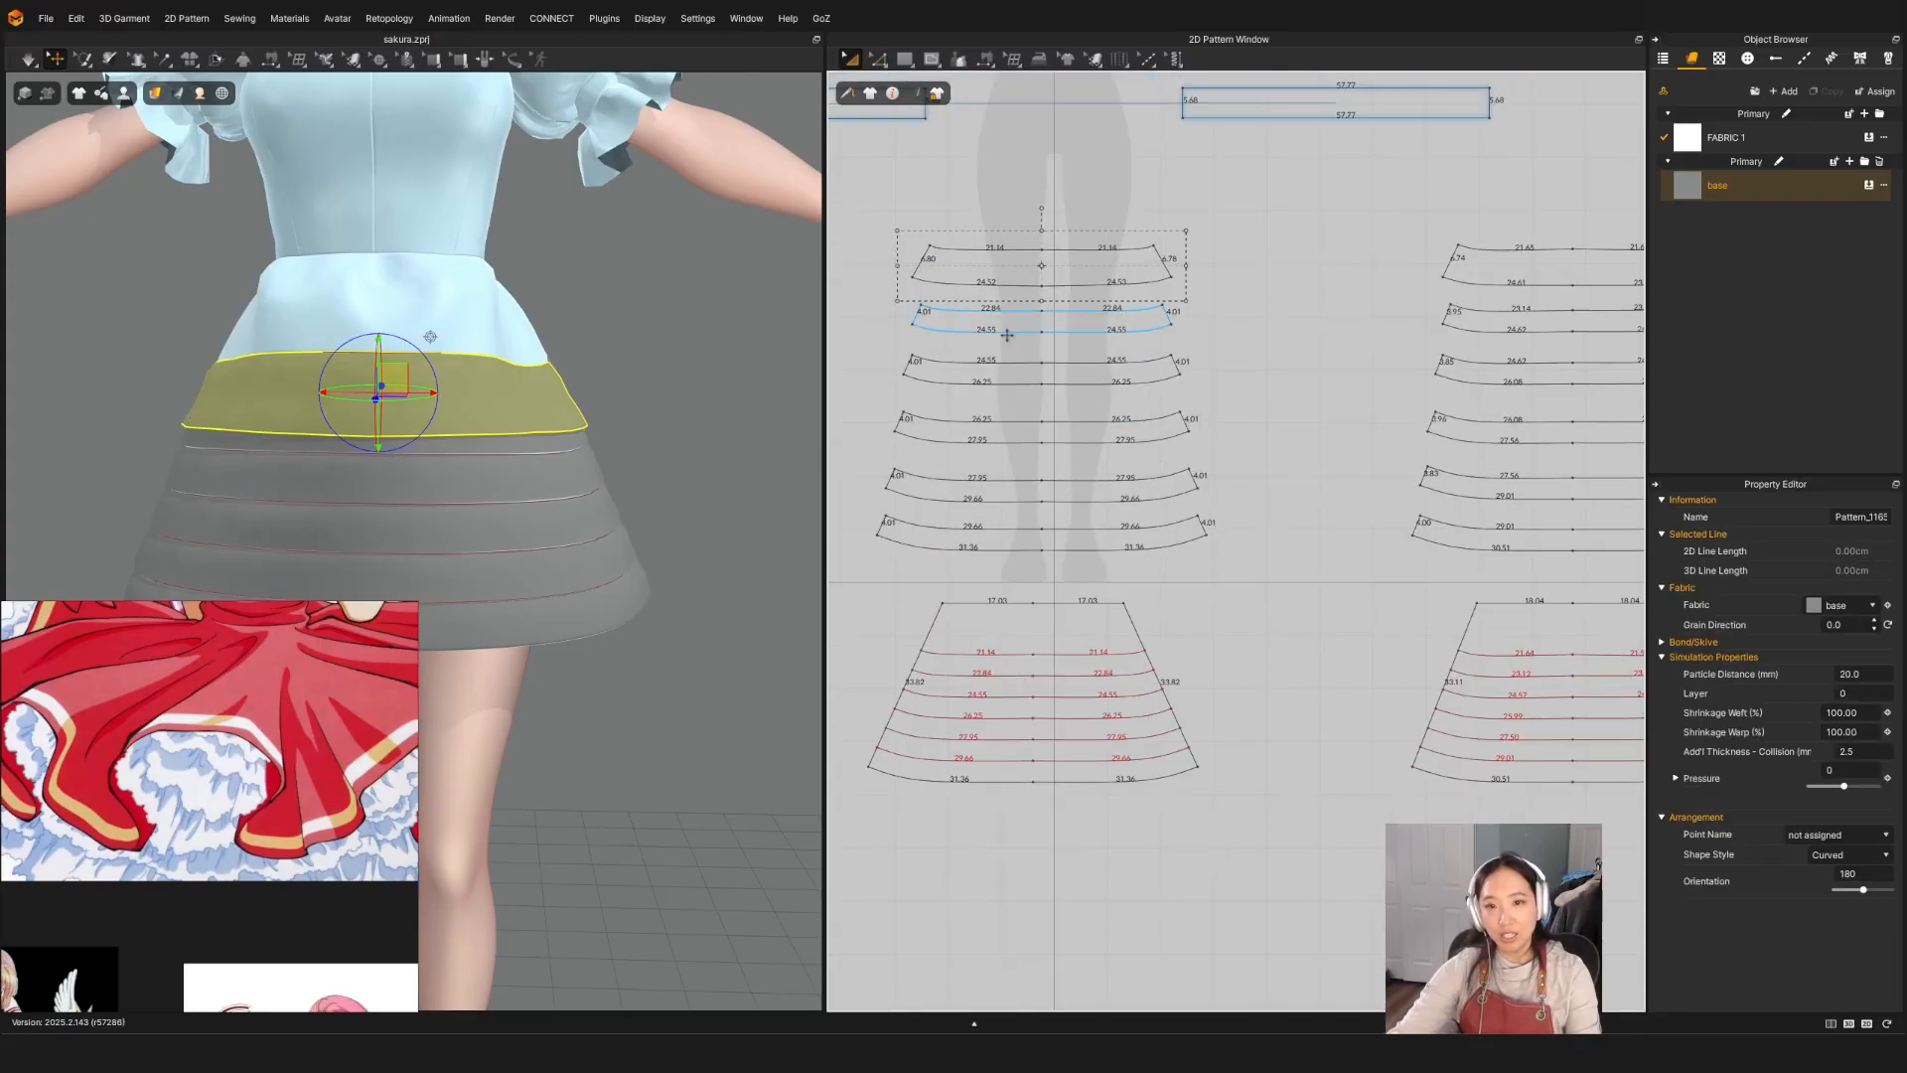
click(980, 325)
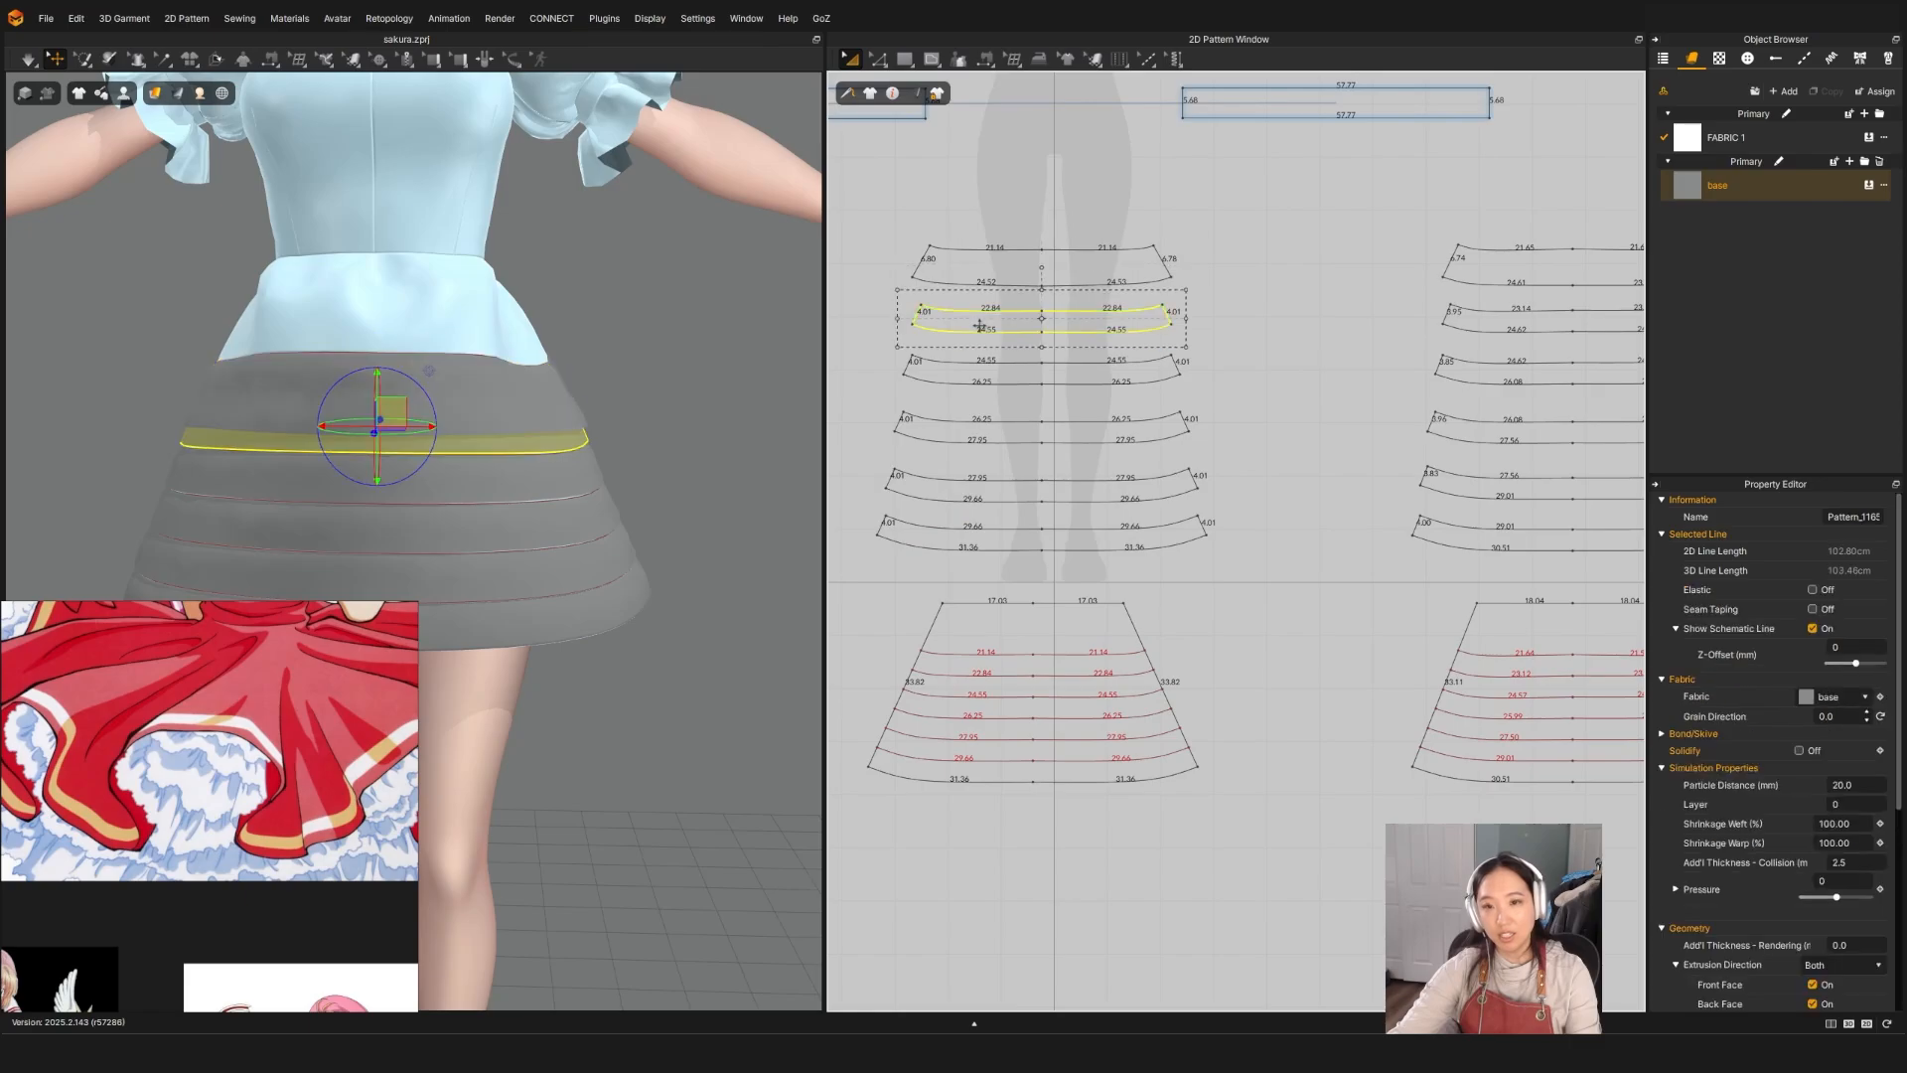
scroll(999, 342, down, 2)
key(z)
scroll(1043, 342, up, 3)
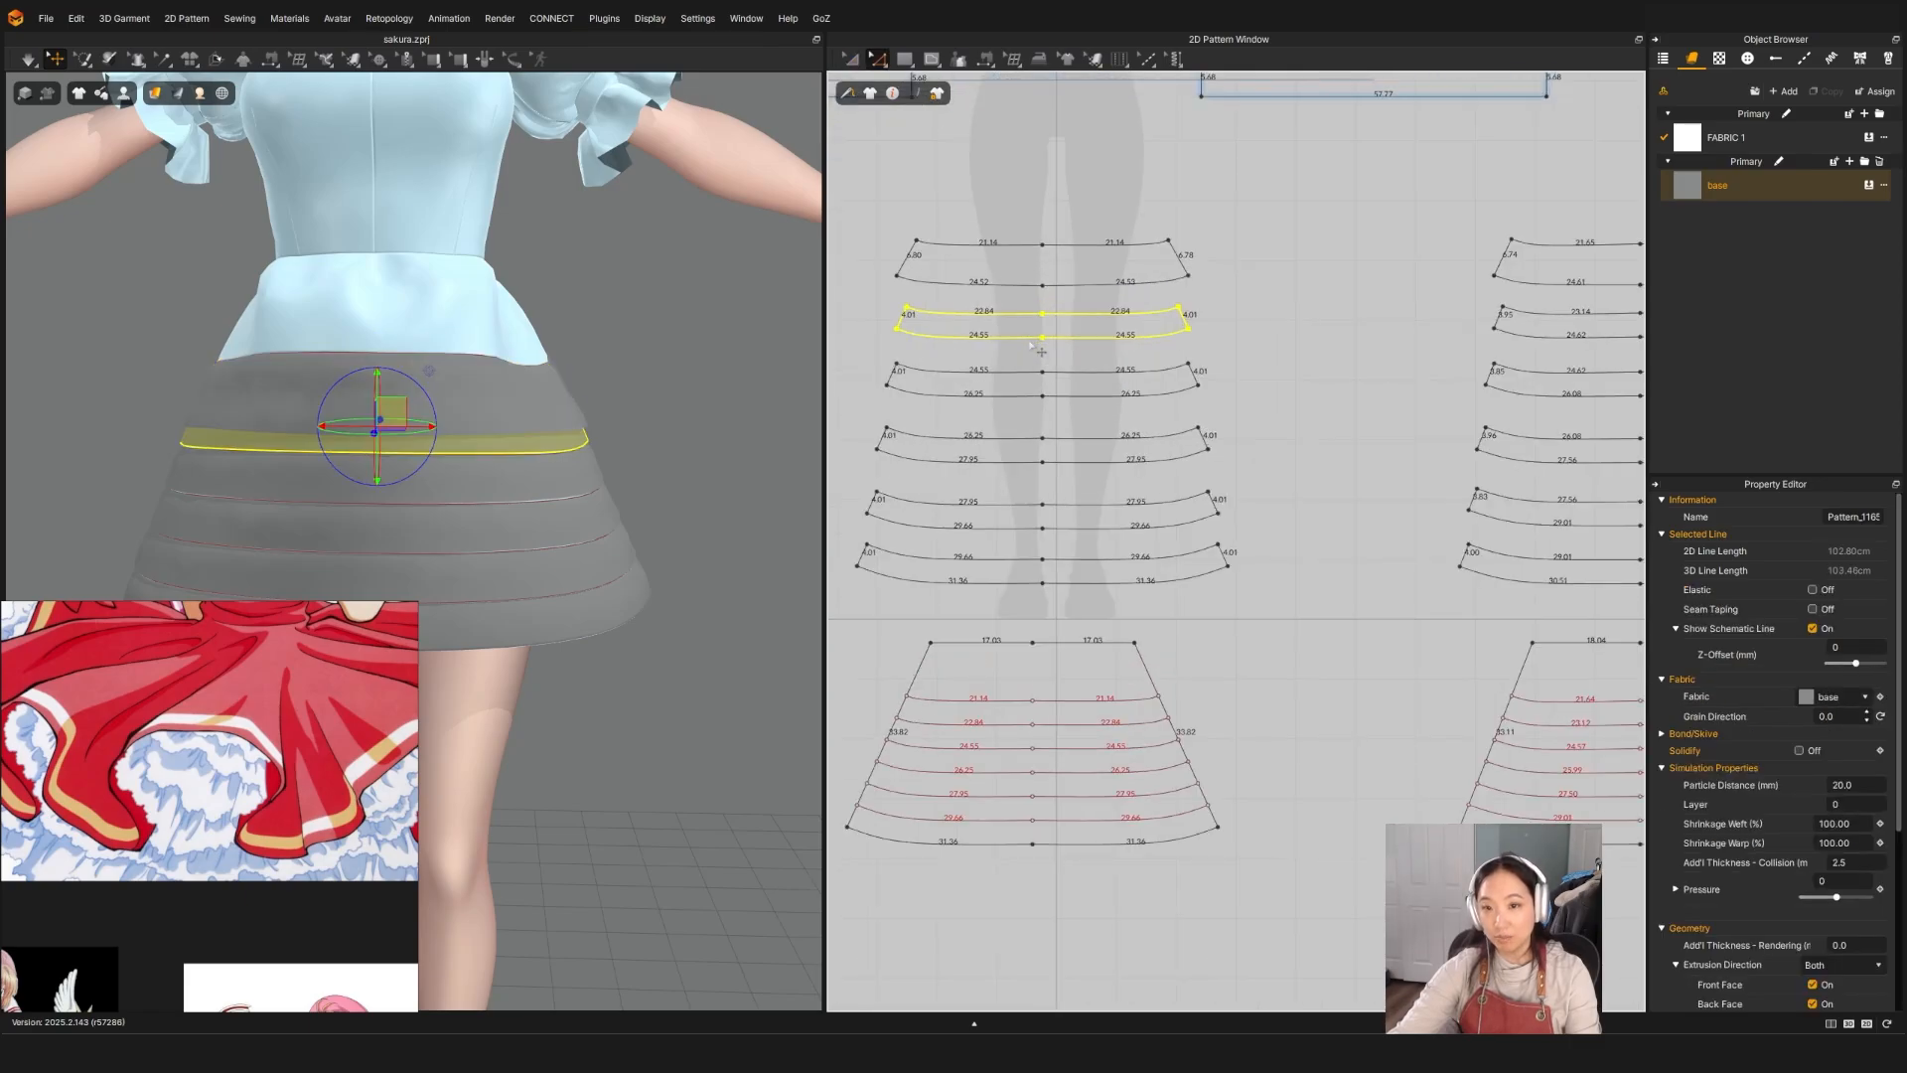
click(973, 336)
shift+click(1084, 344)
middle_drag(1292, 390, 1226, 330)
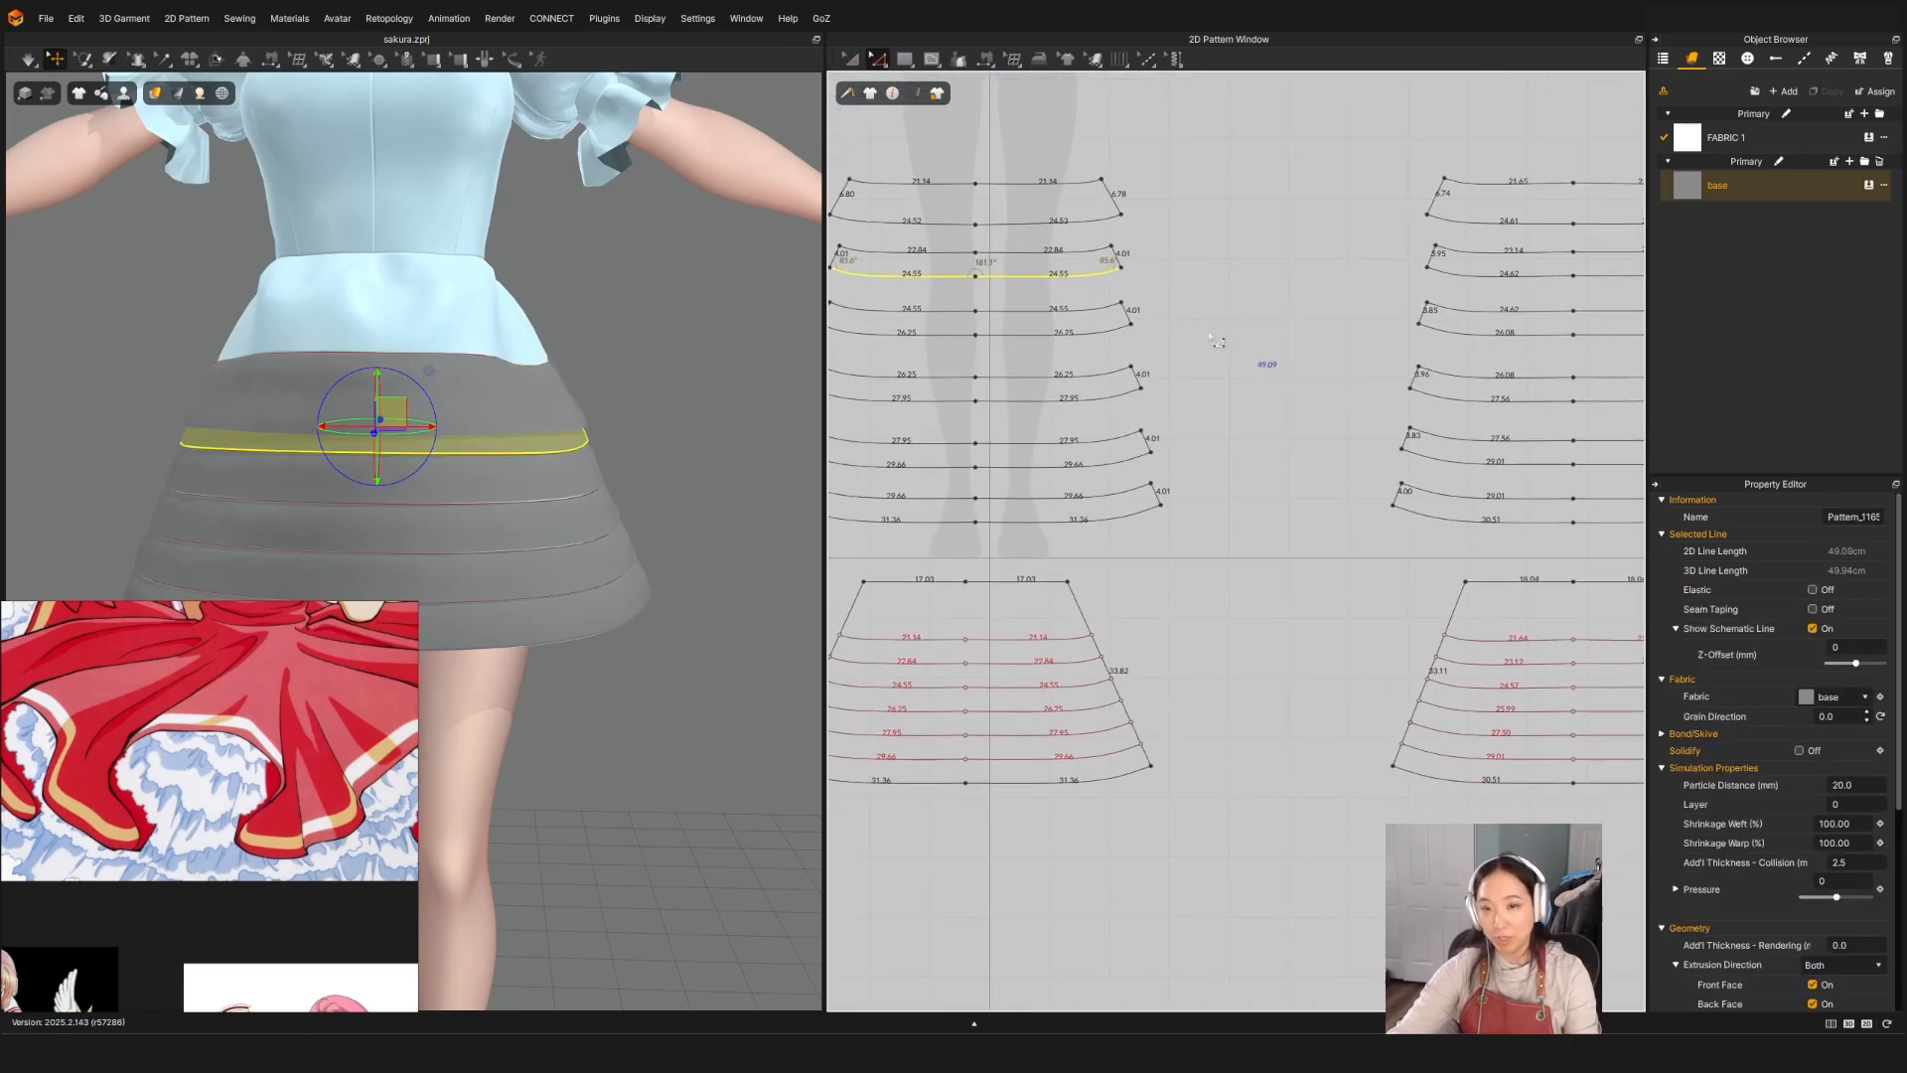
shift+click(1086, 337)
shift+click(933, 337)
shift+click(939, 399)
shift+click(1033, 399)
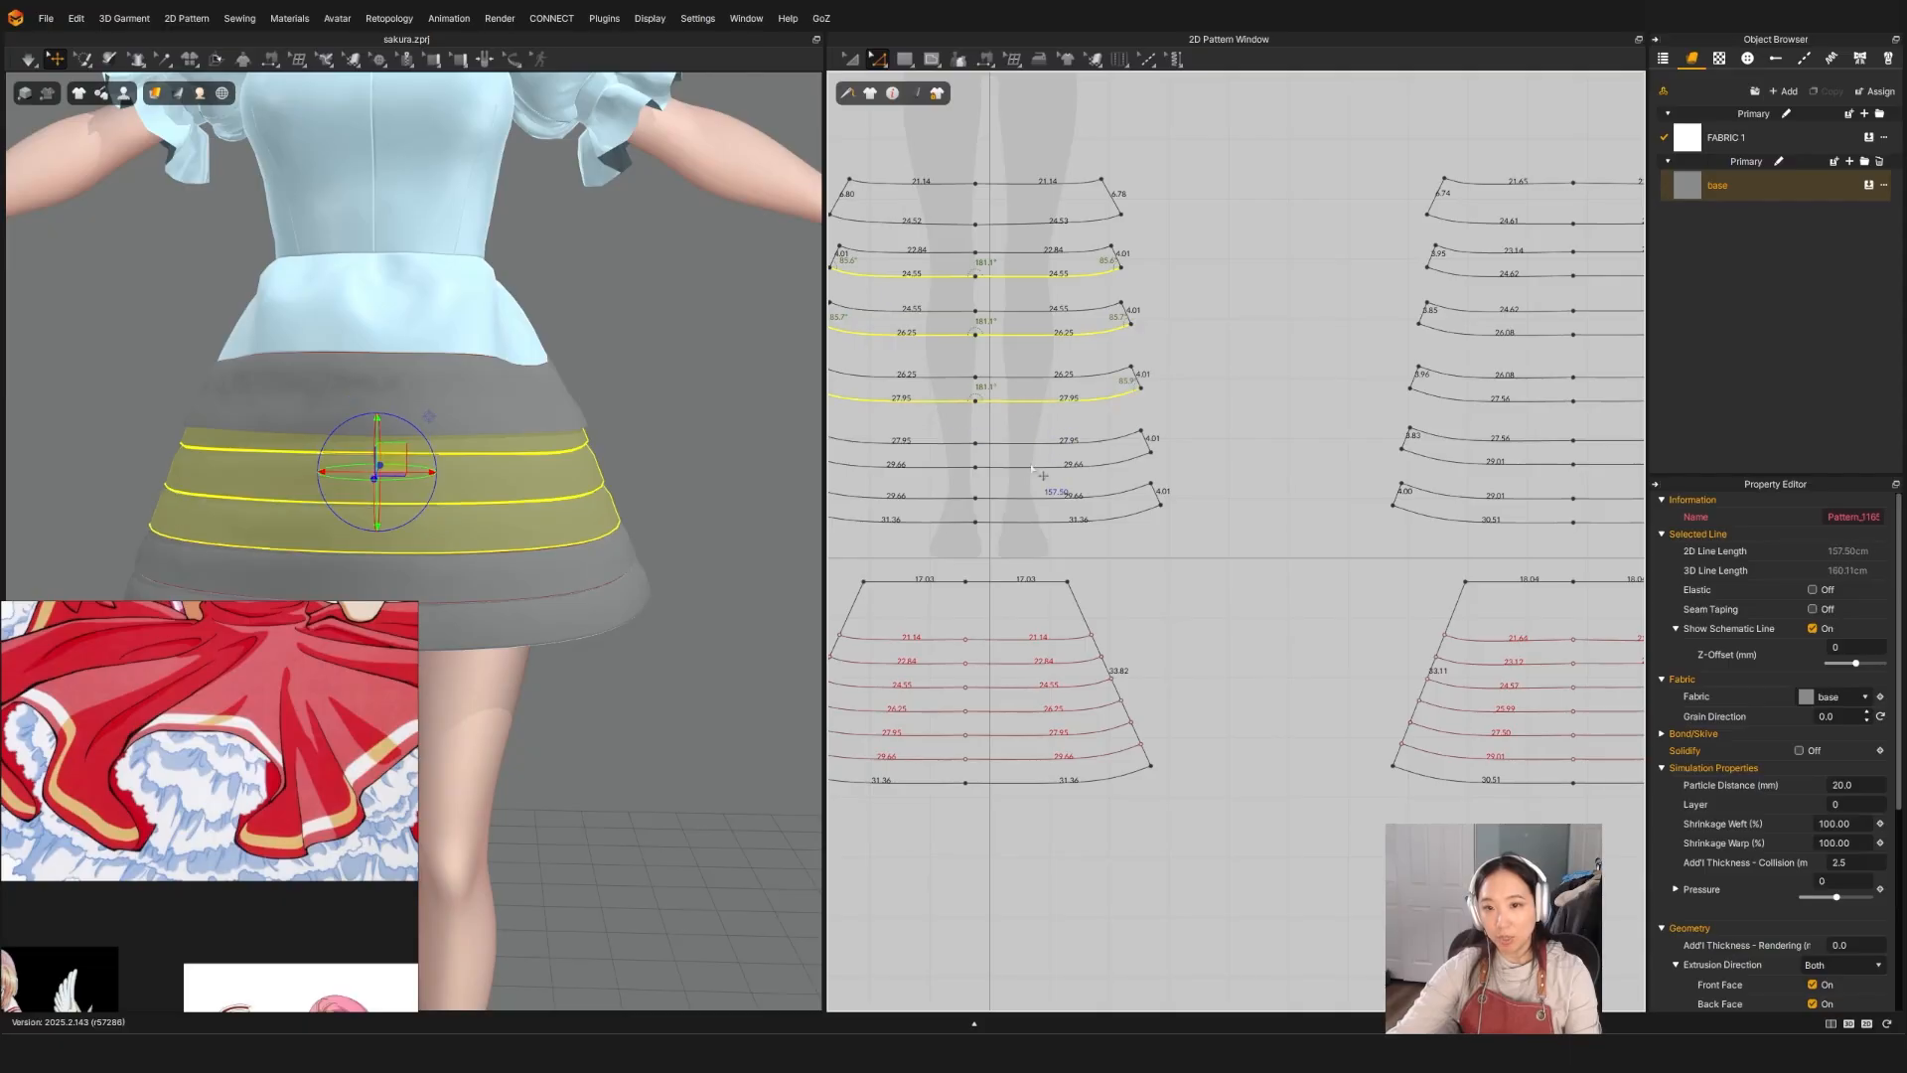
shift+click(1025, 466)
shift+click(914, 463)
shift+click(924, 517)
shift+click(1092, 517)
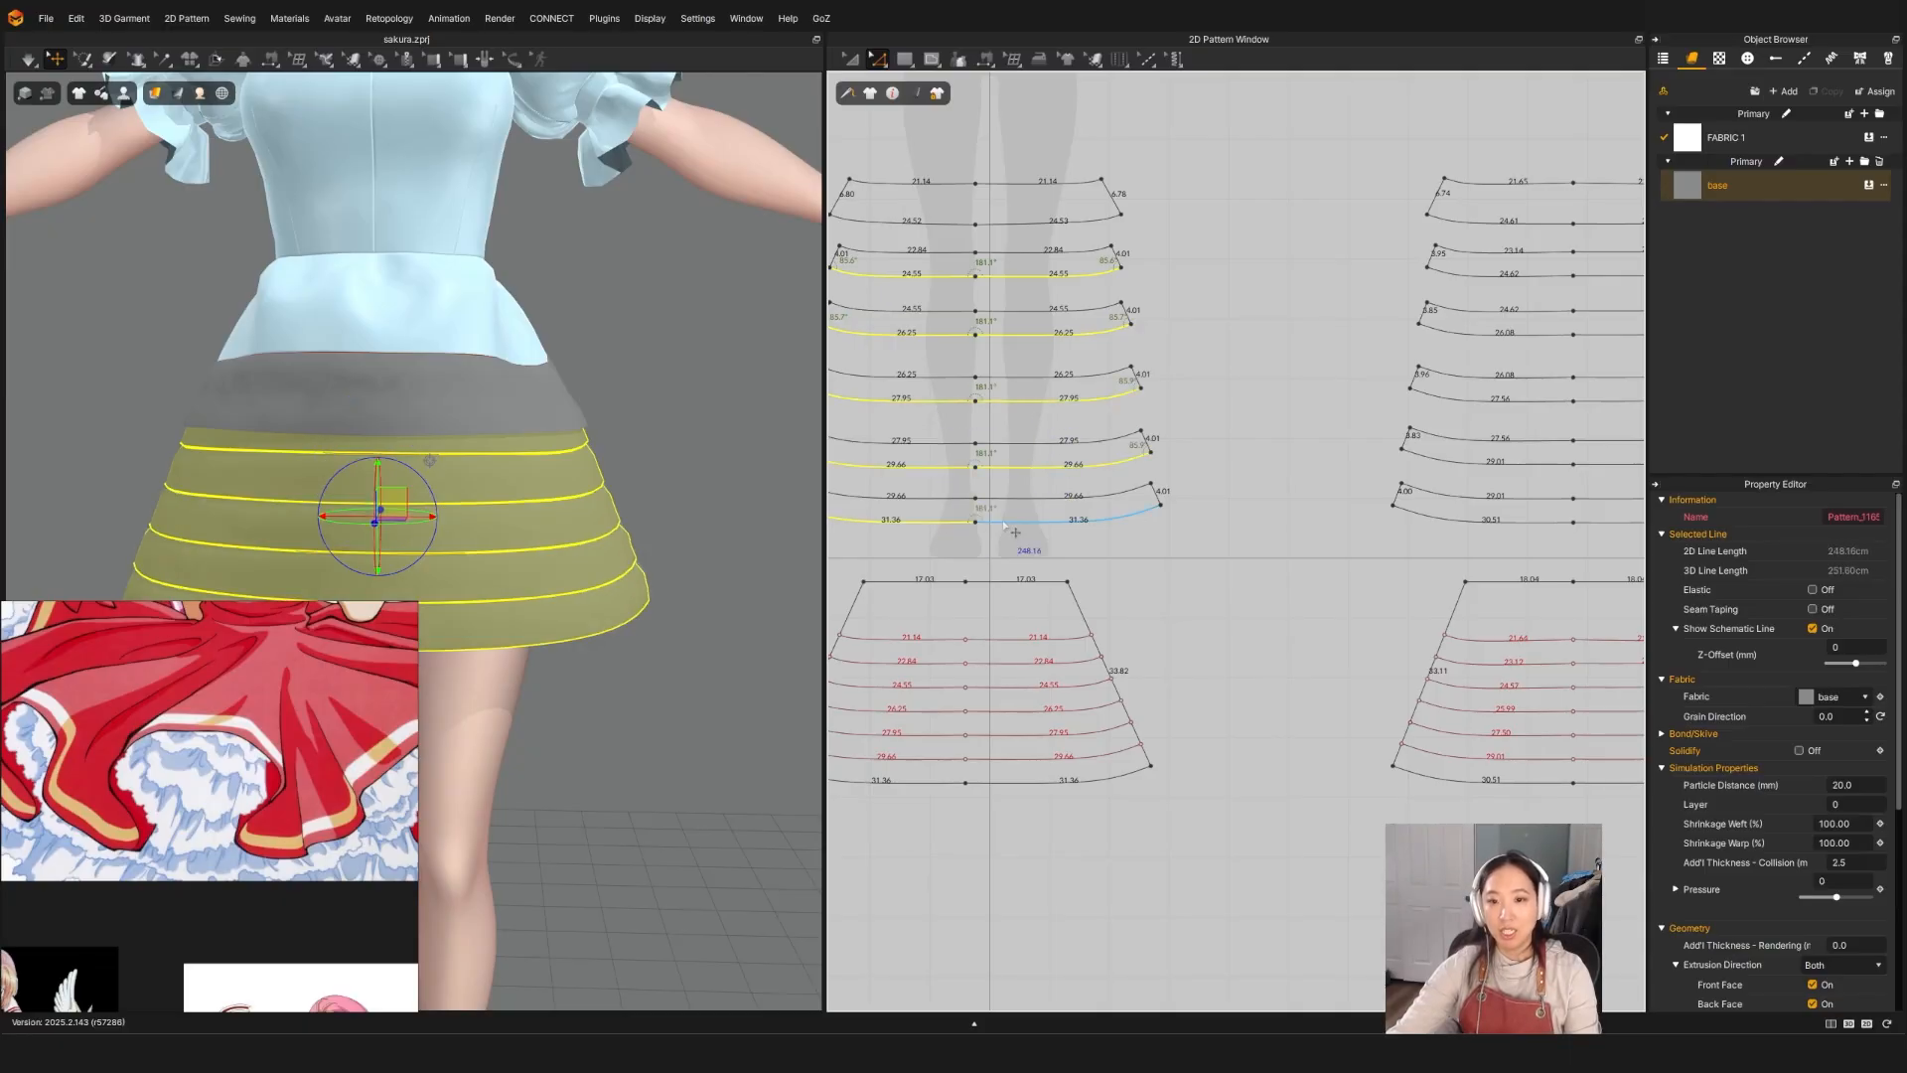
middle_drag(1415, 542, 1069, 645)
shift+click(1141, 626)
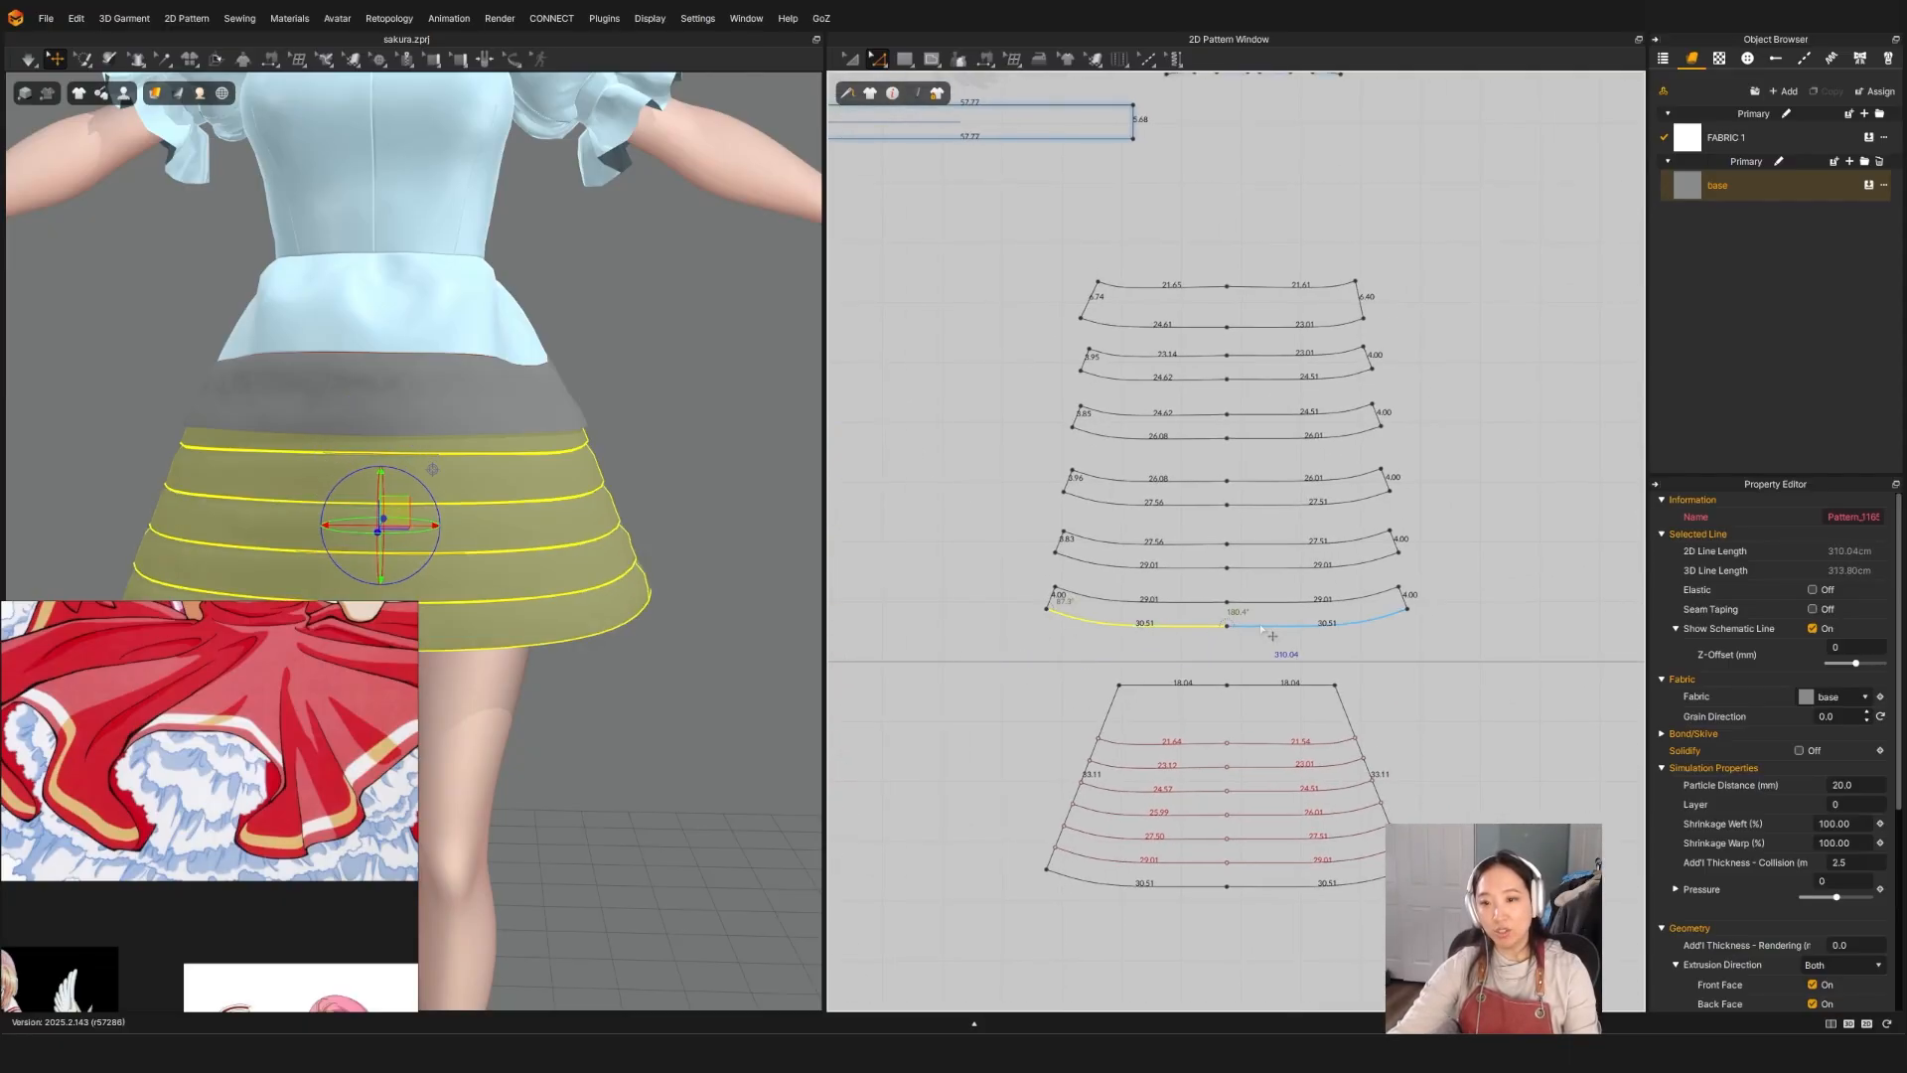
shift+click(1267, 628)
shift+click(1197, 569)
shift+click(1276, 568)
shift+click(1197, 503)
shift+click(1270, 504)
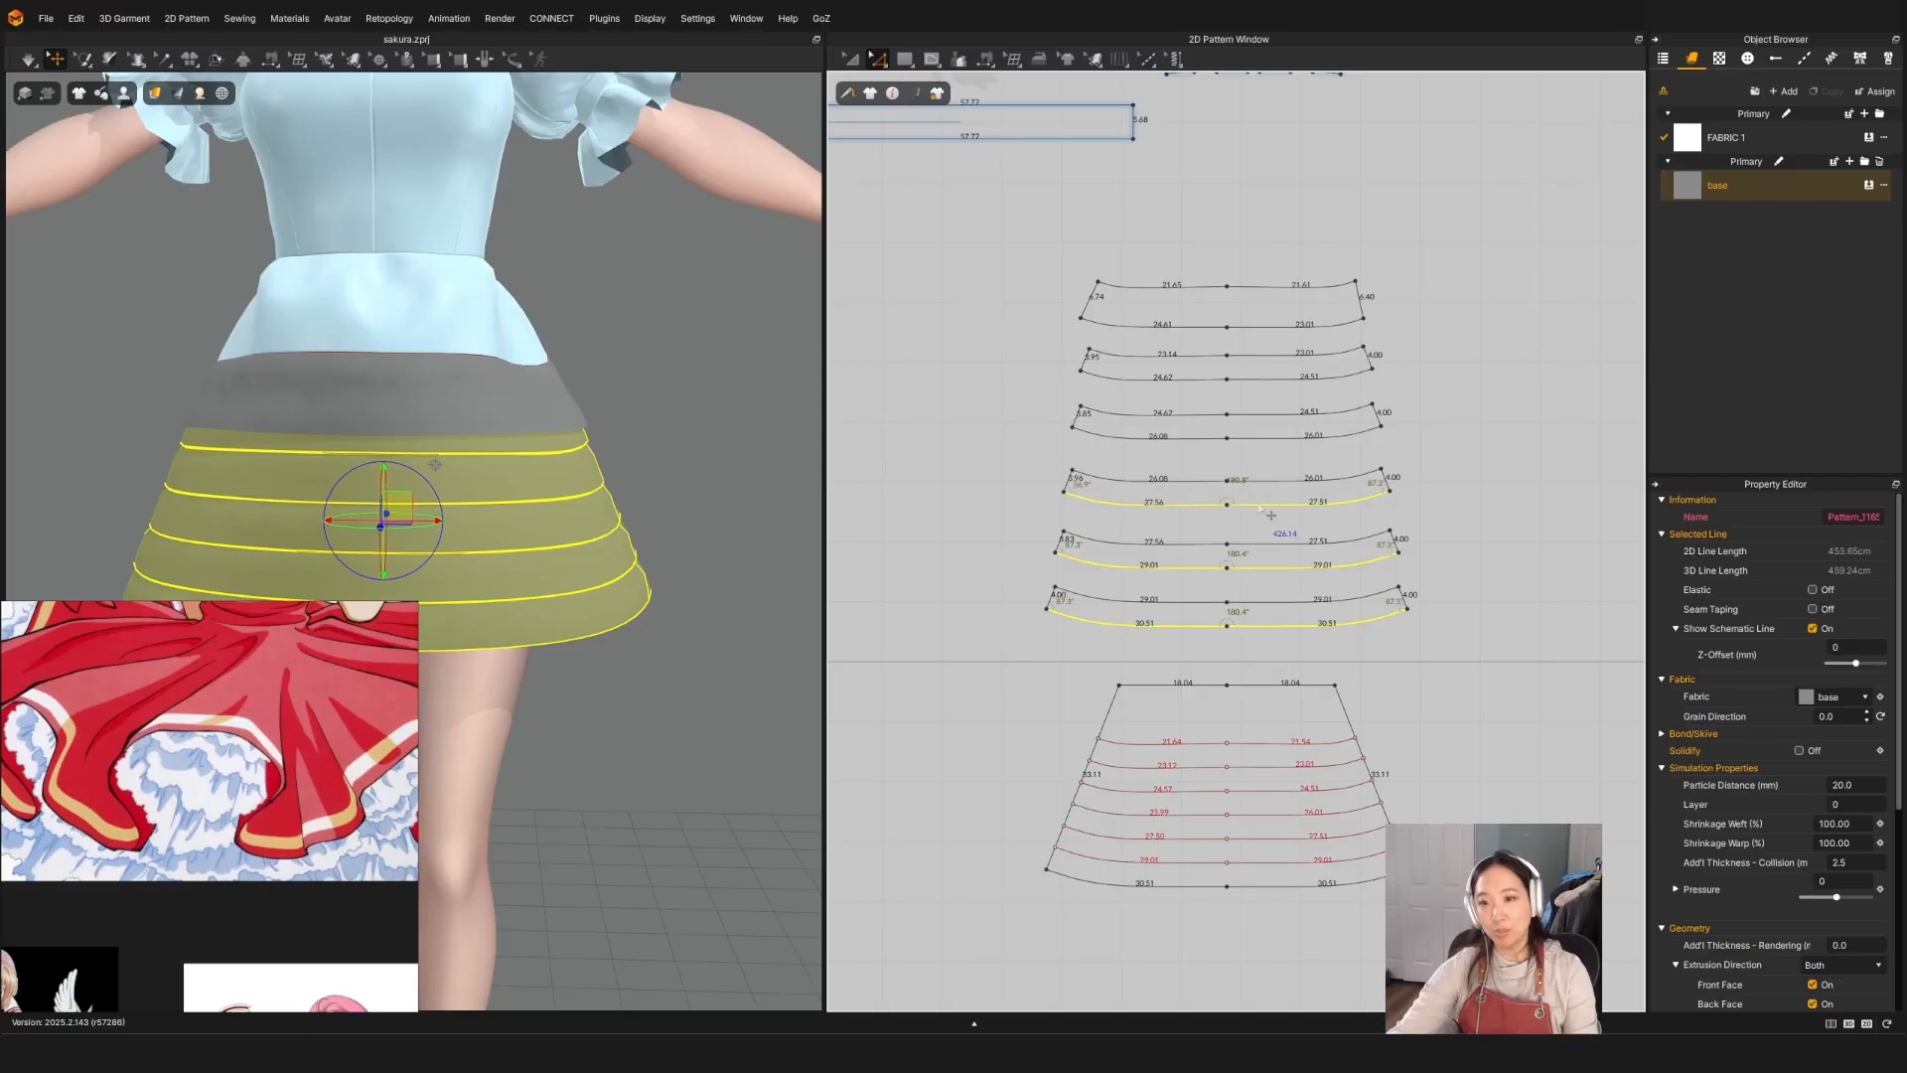
shift+click(1145, 437)
shift+click(1281, 437)
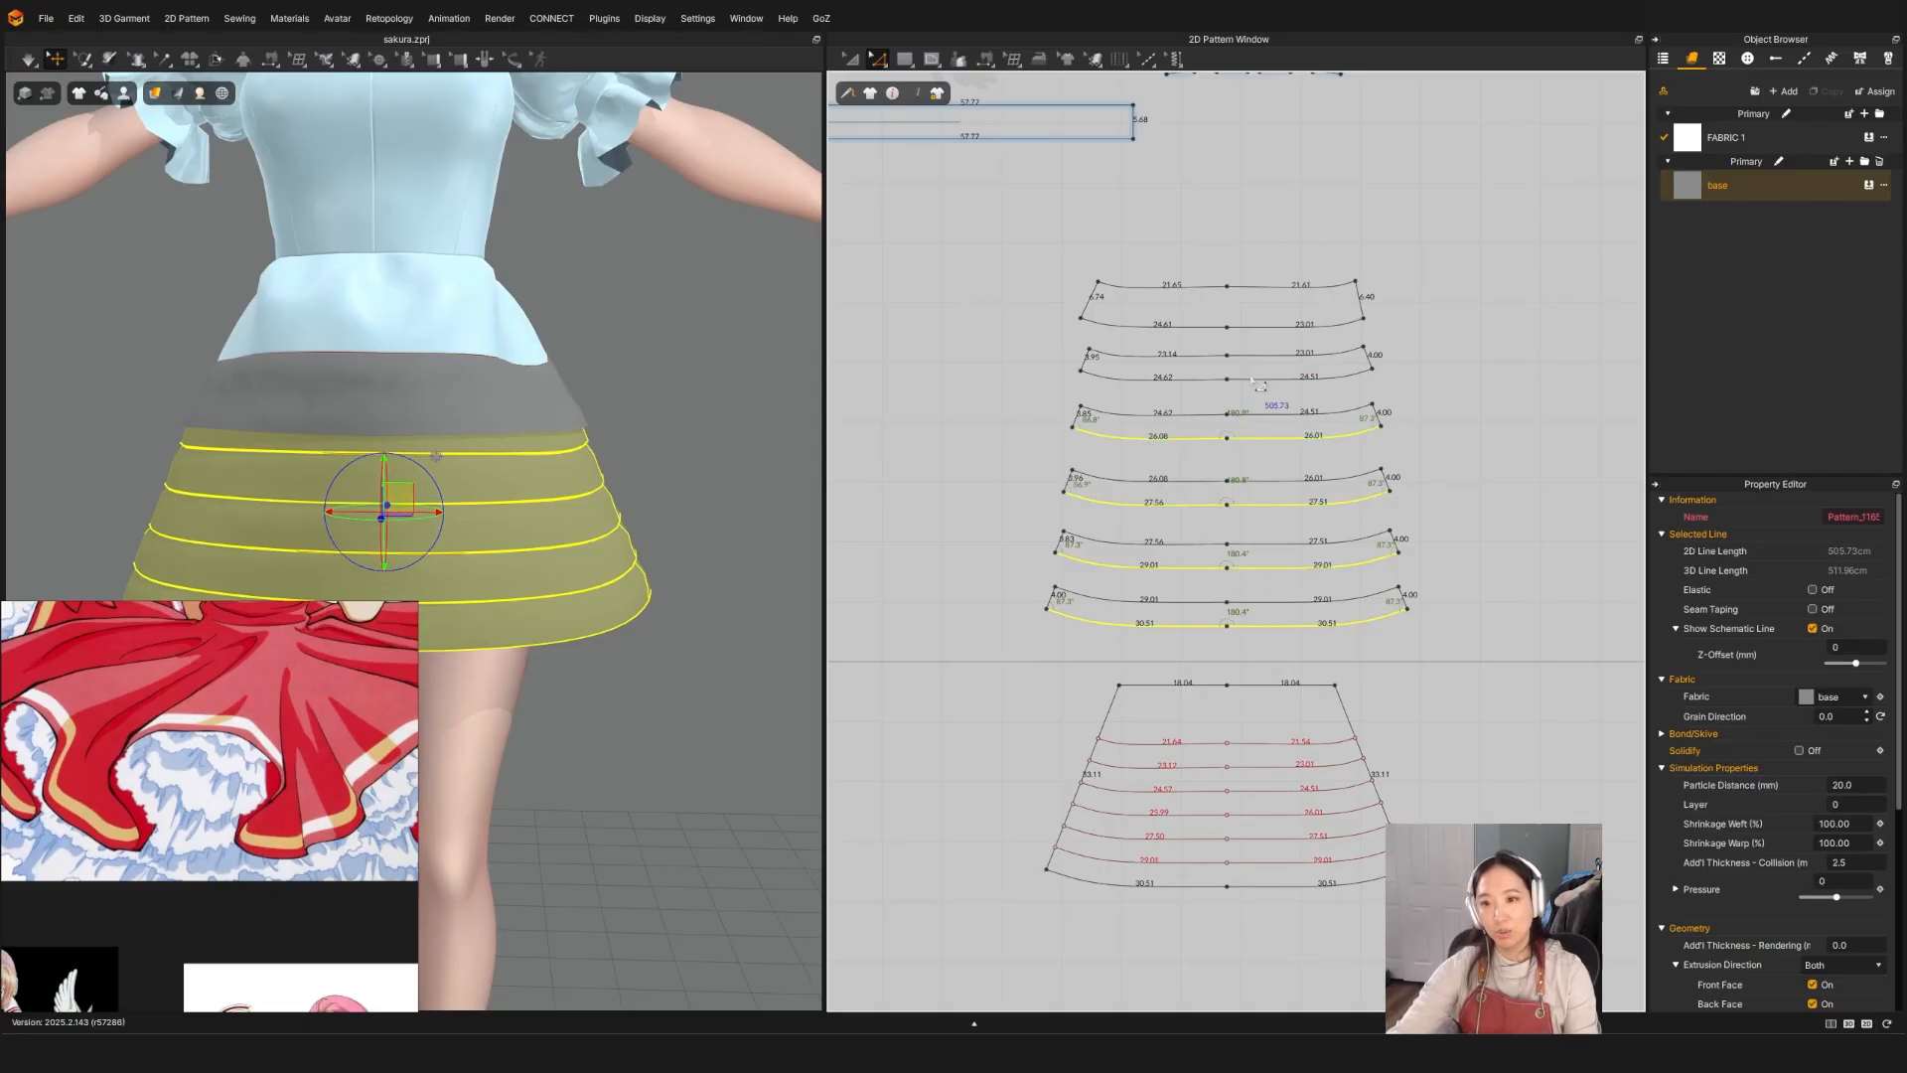
shift+click(1207, 378)
shift+click(1282, 375)
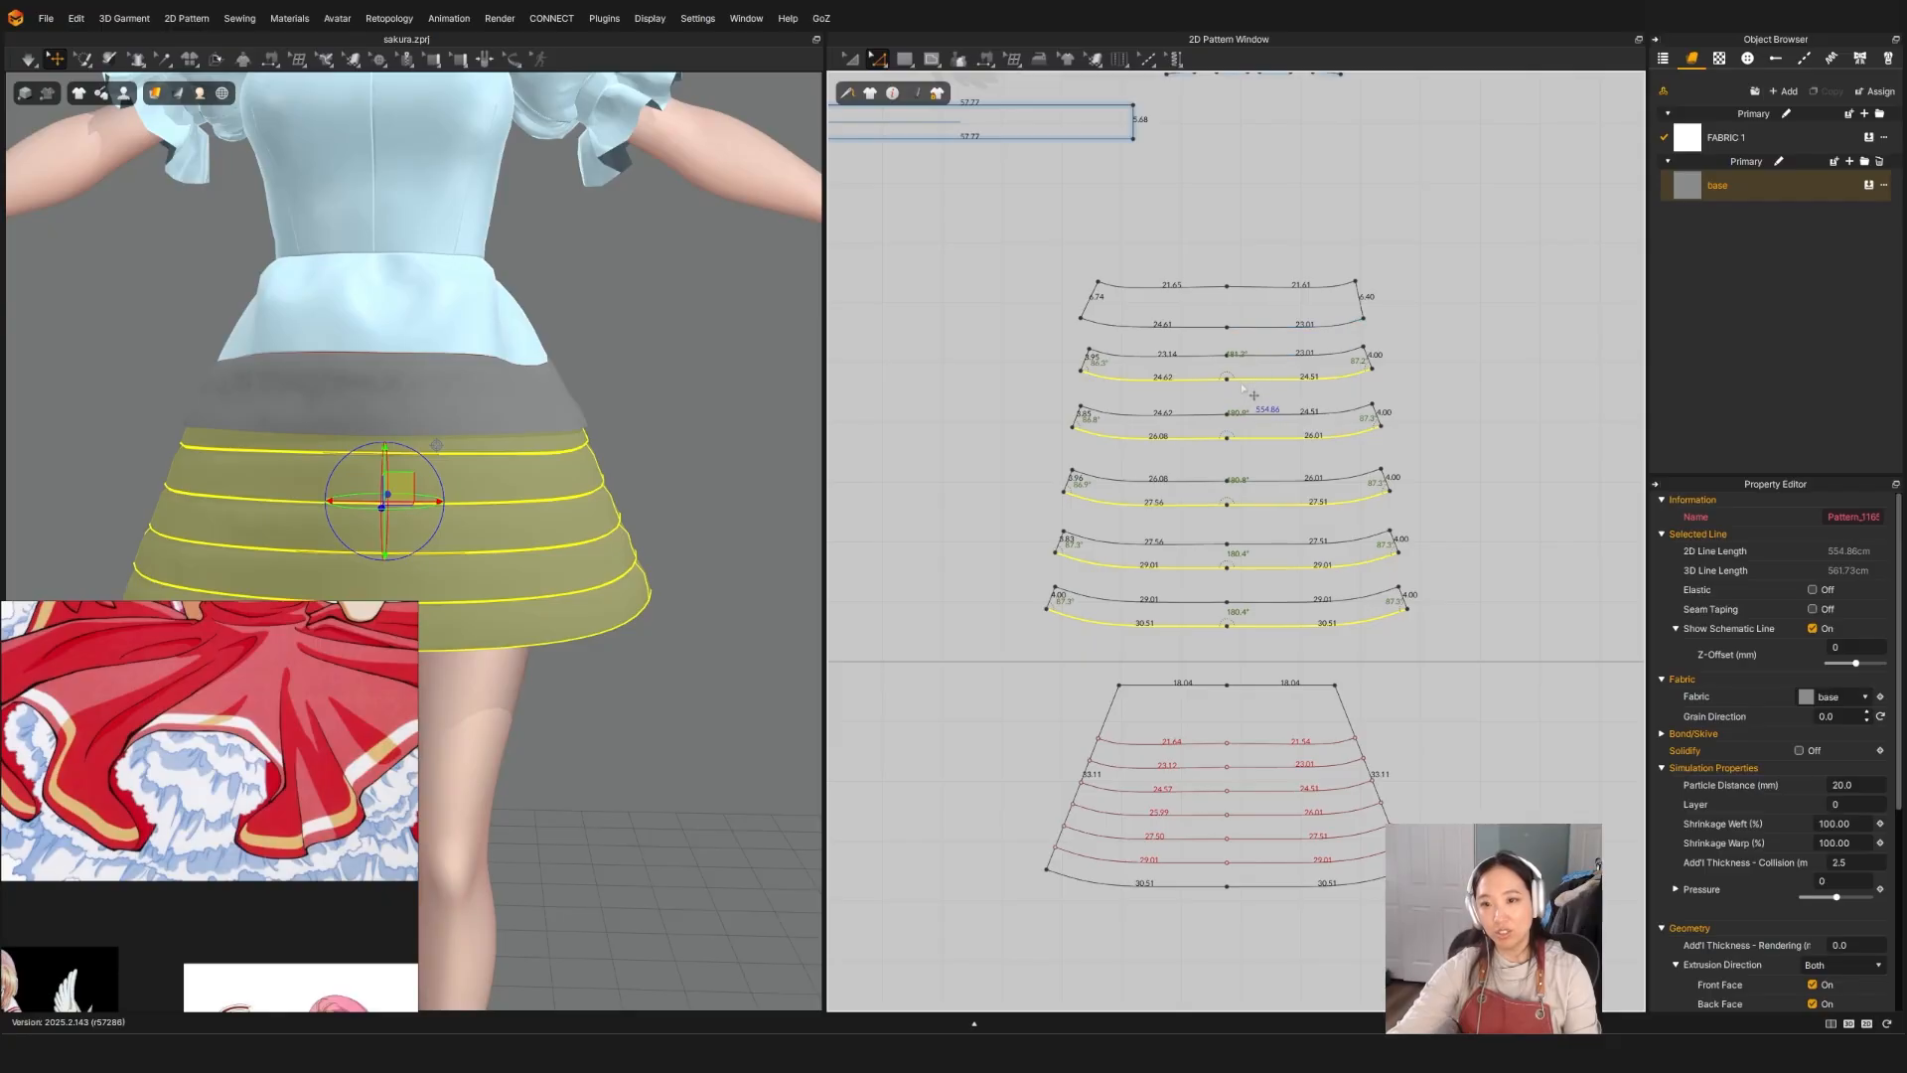
click(1055, 400)
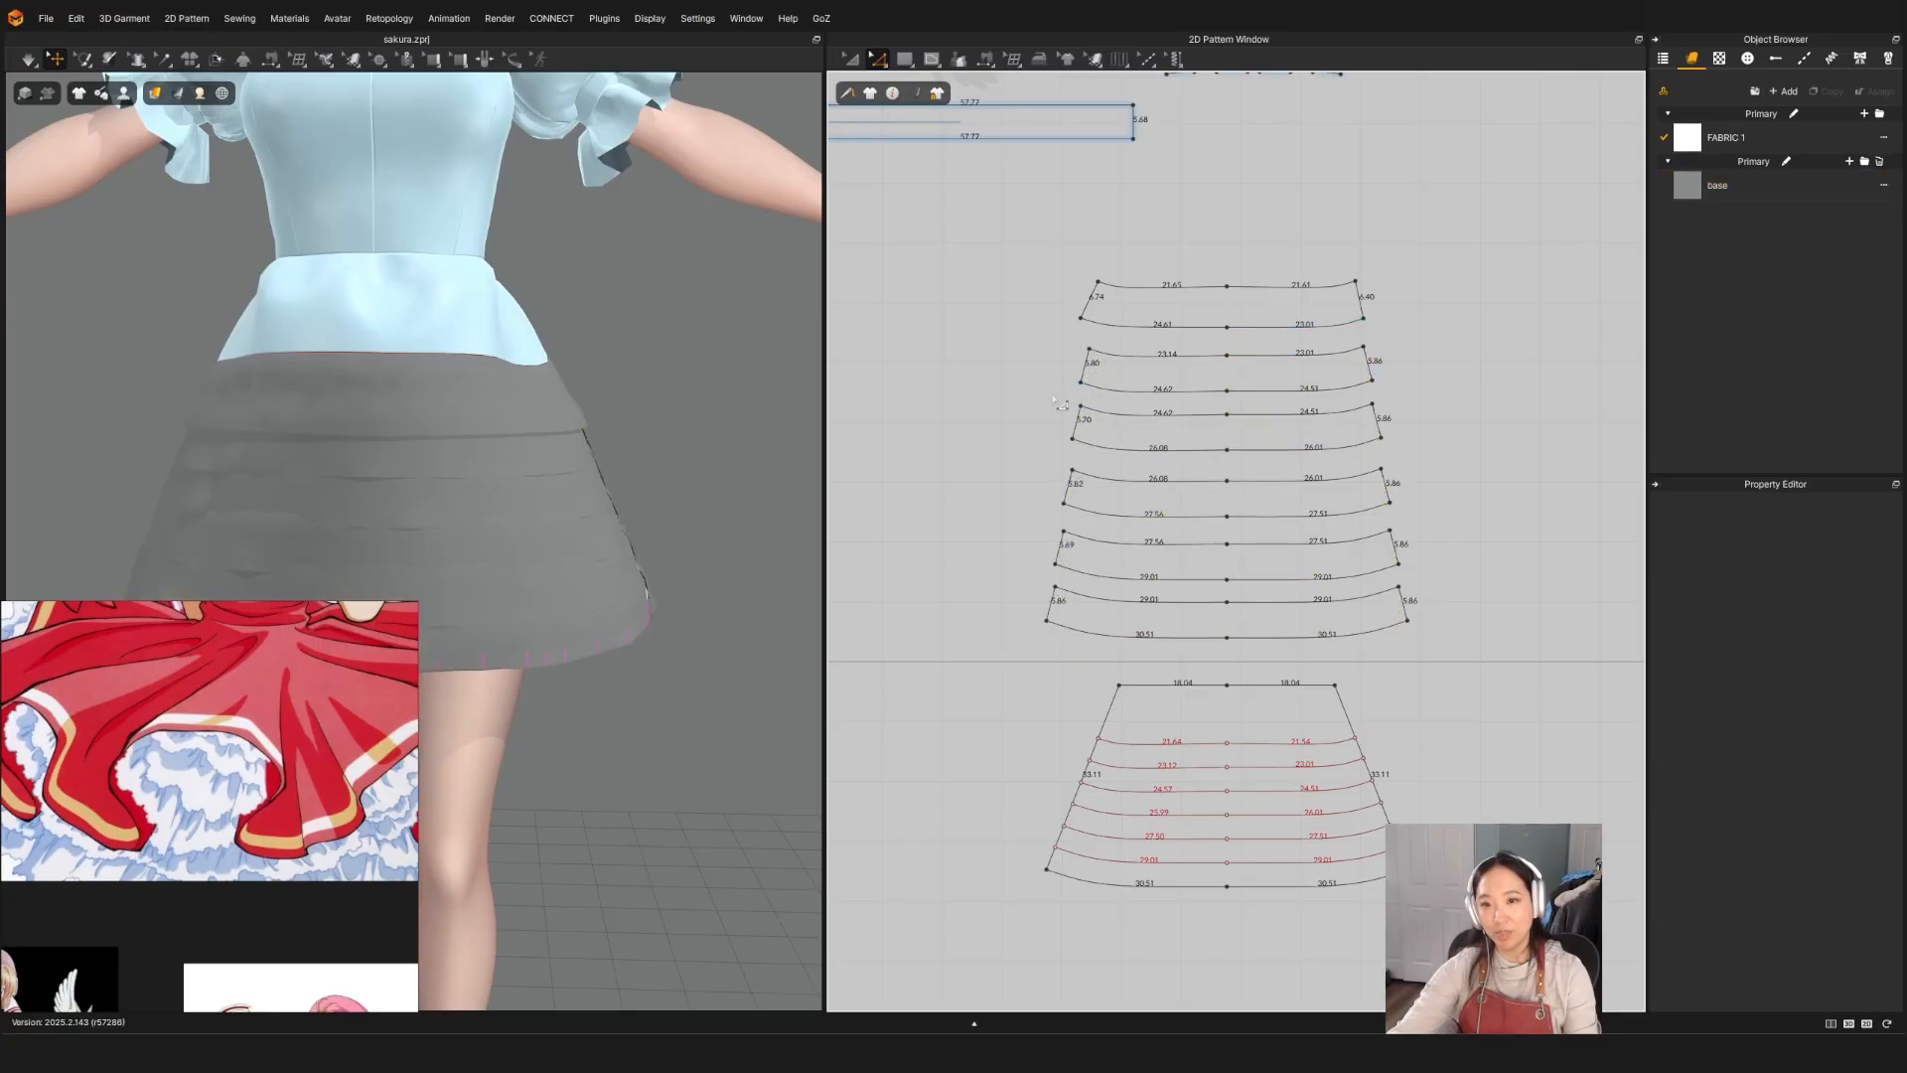
Step: Move the lower left corners of the five lower back strips and five lower front strips outward together
drag(1016, 376, 1062, 646)
scroll(1061, 645, up, 2)
middle_drag(1061, 646, 1361, 612)
scroll(1265, 524, down, 4)
middle_drag(906, 417, 951, 440)
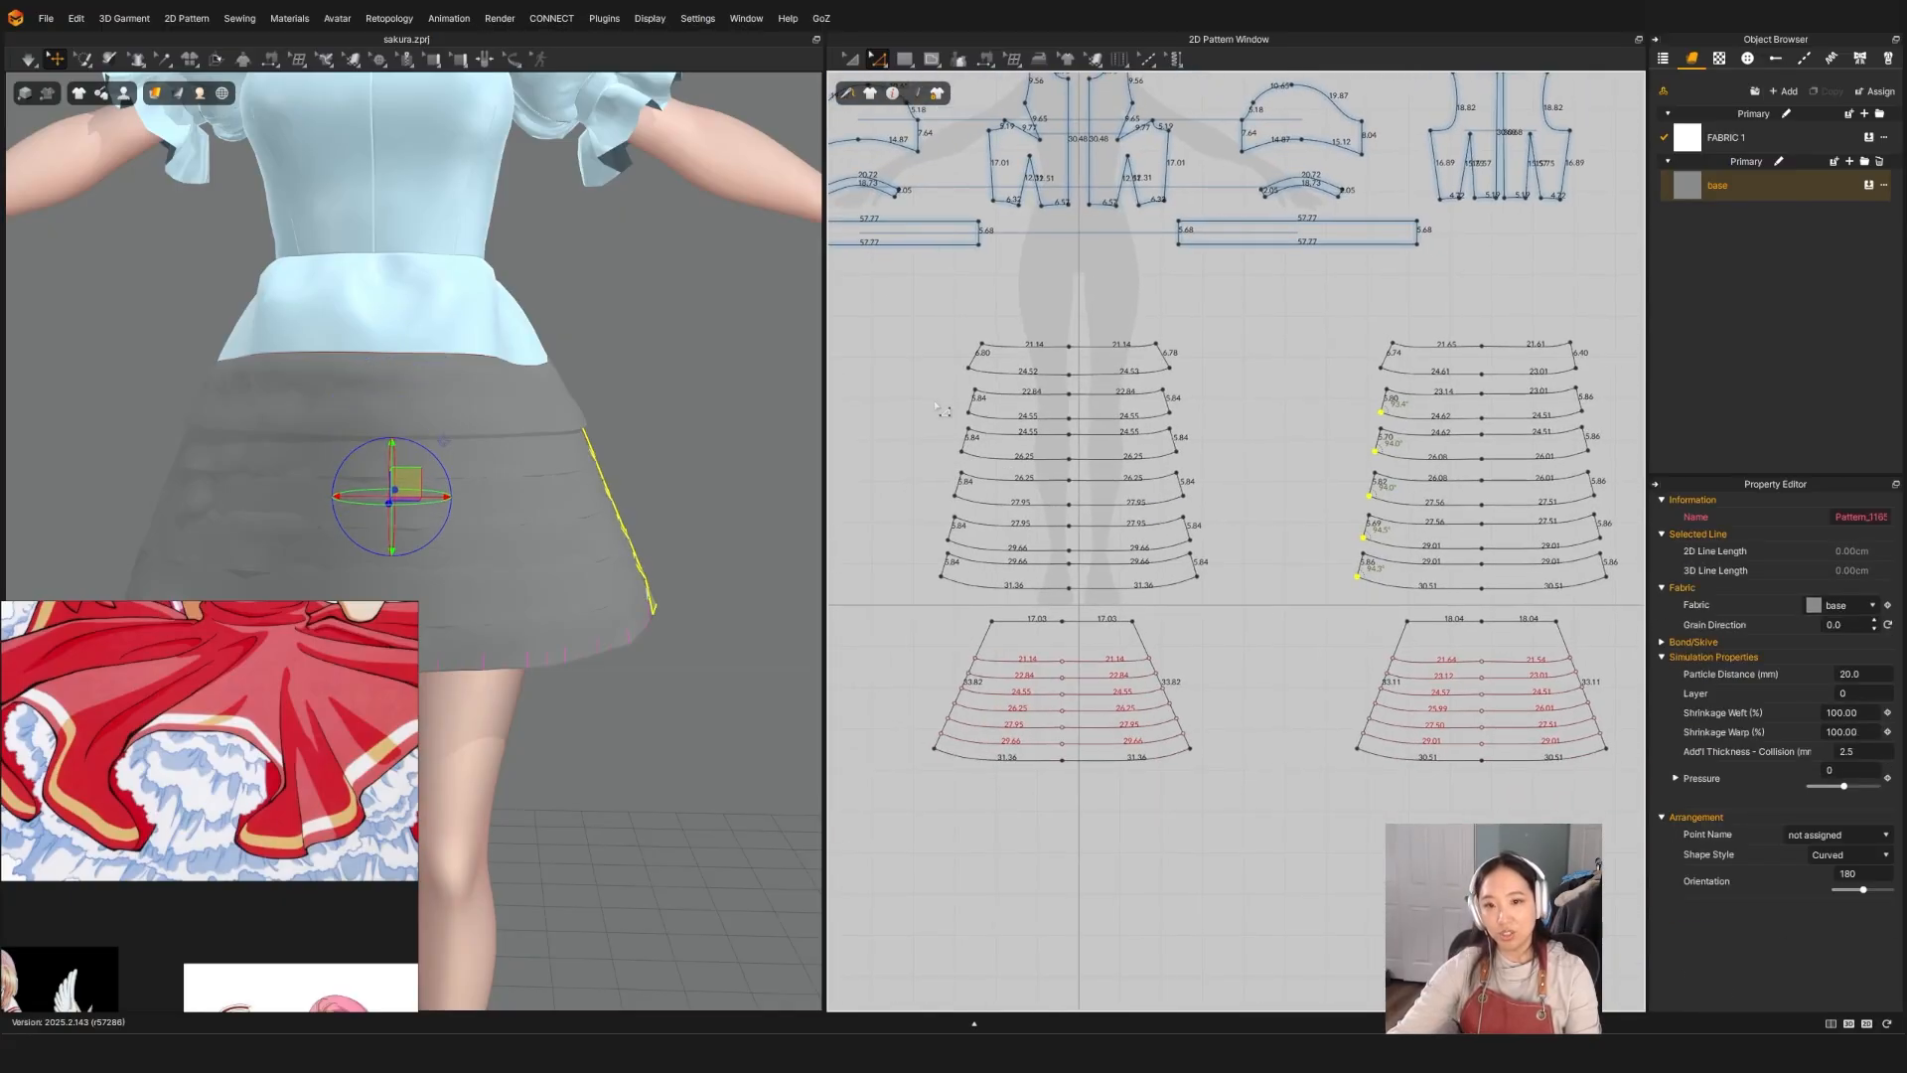
shift+drag(938, 409, 960, 552)
shift+drag(955, 566, 936, 576)
Step: Move the lower right corners of the five lower front strips and five lower back strips outward together, and simulate the result
scroll(951, 589, up, 2)
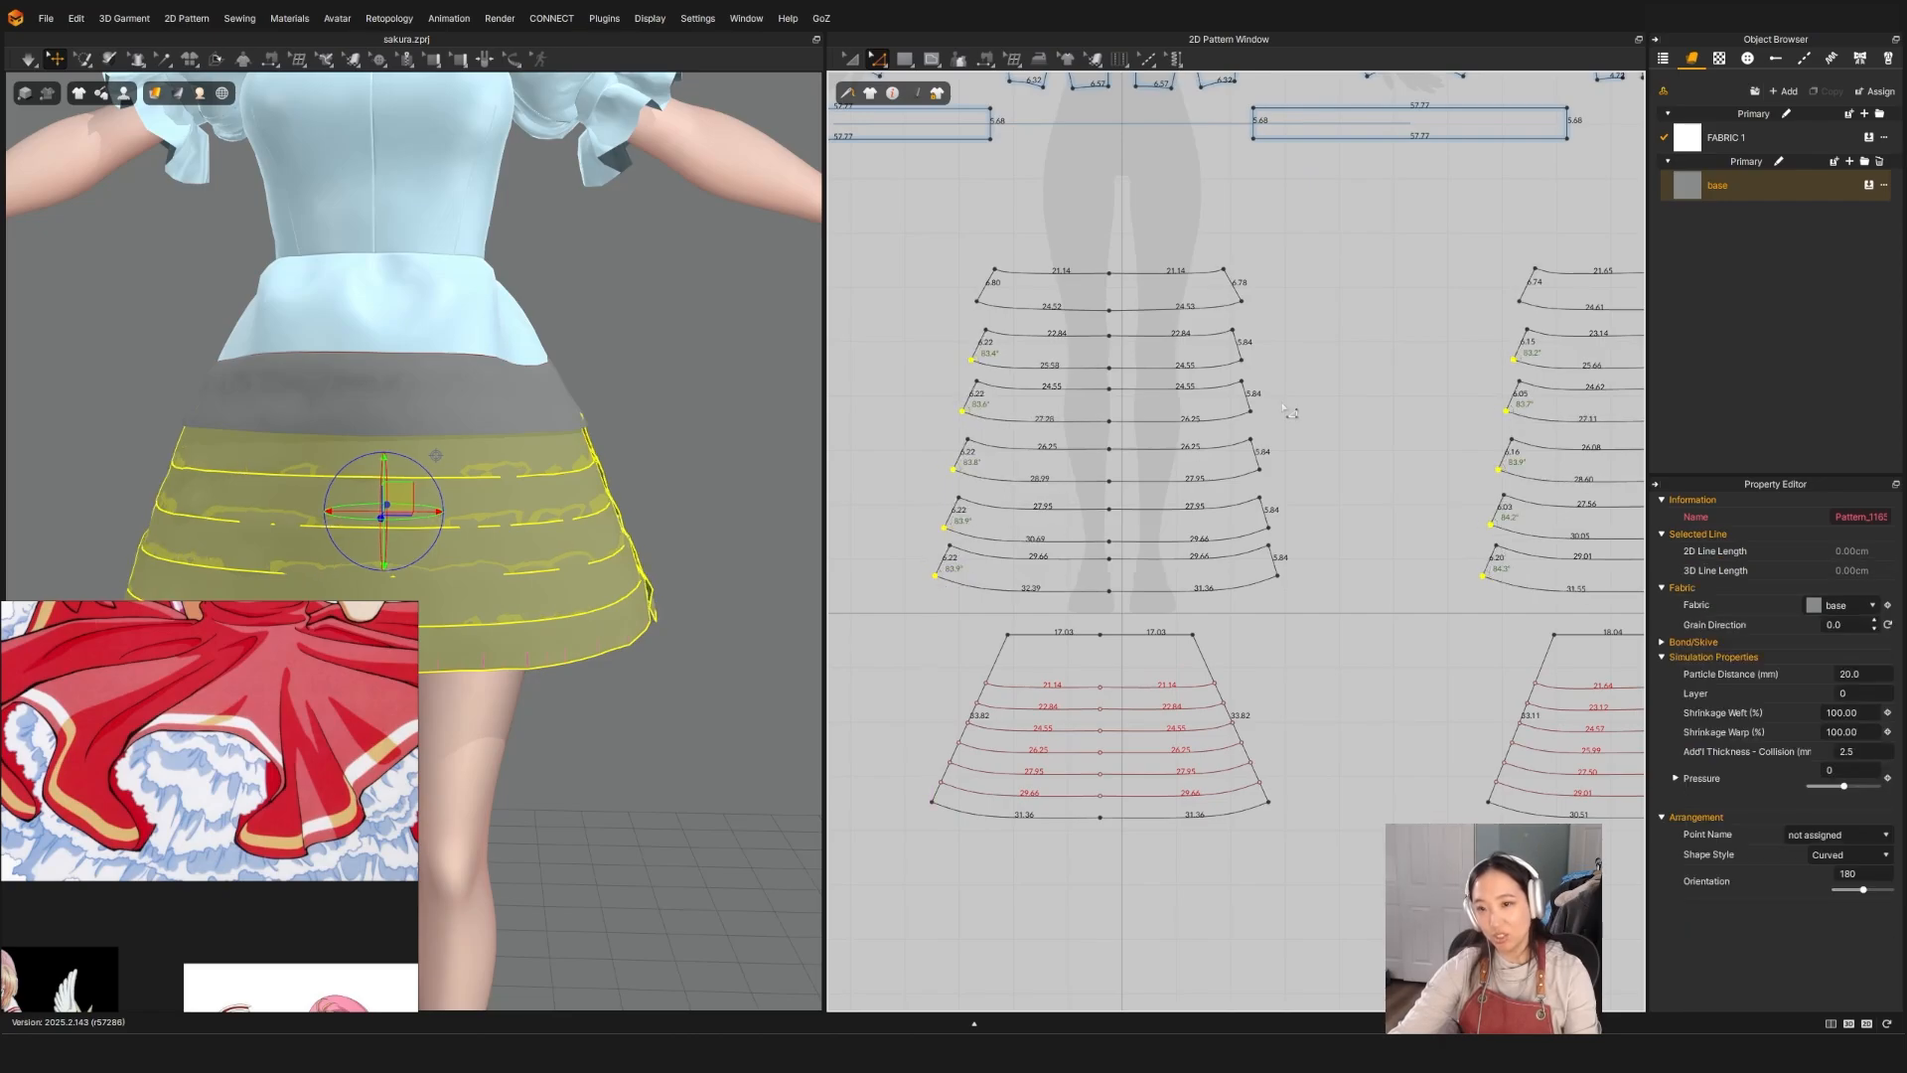
drag(1294, 373, 1229, 354)
shift+drag(1289, 424, 1233, 401)
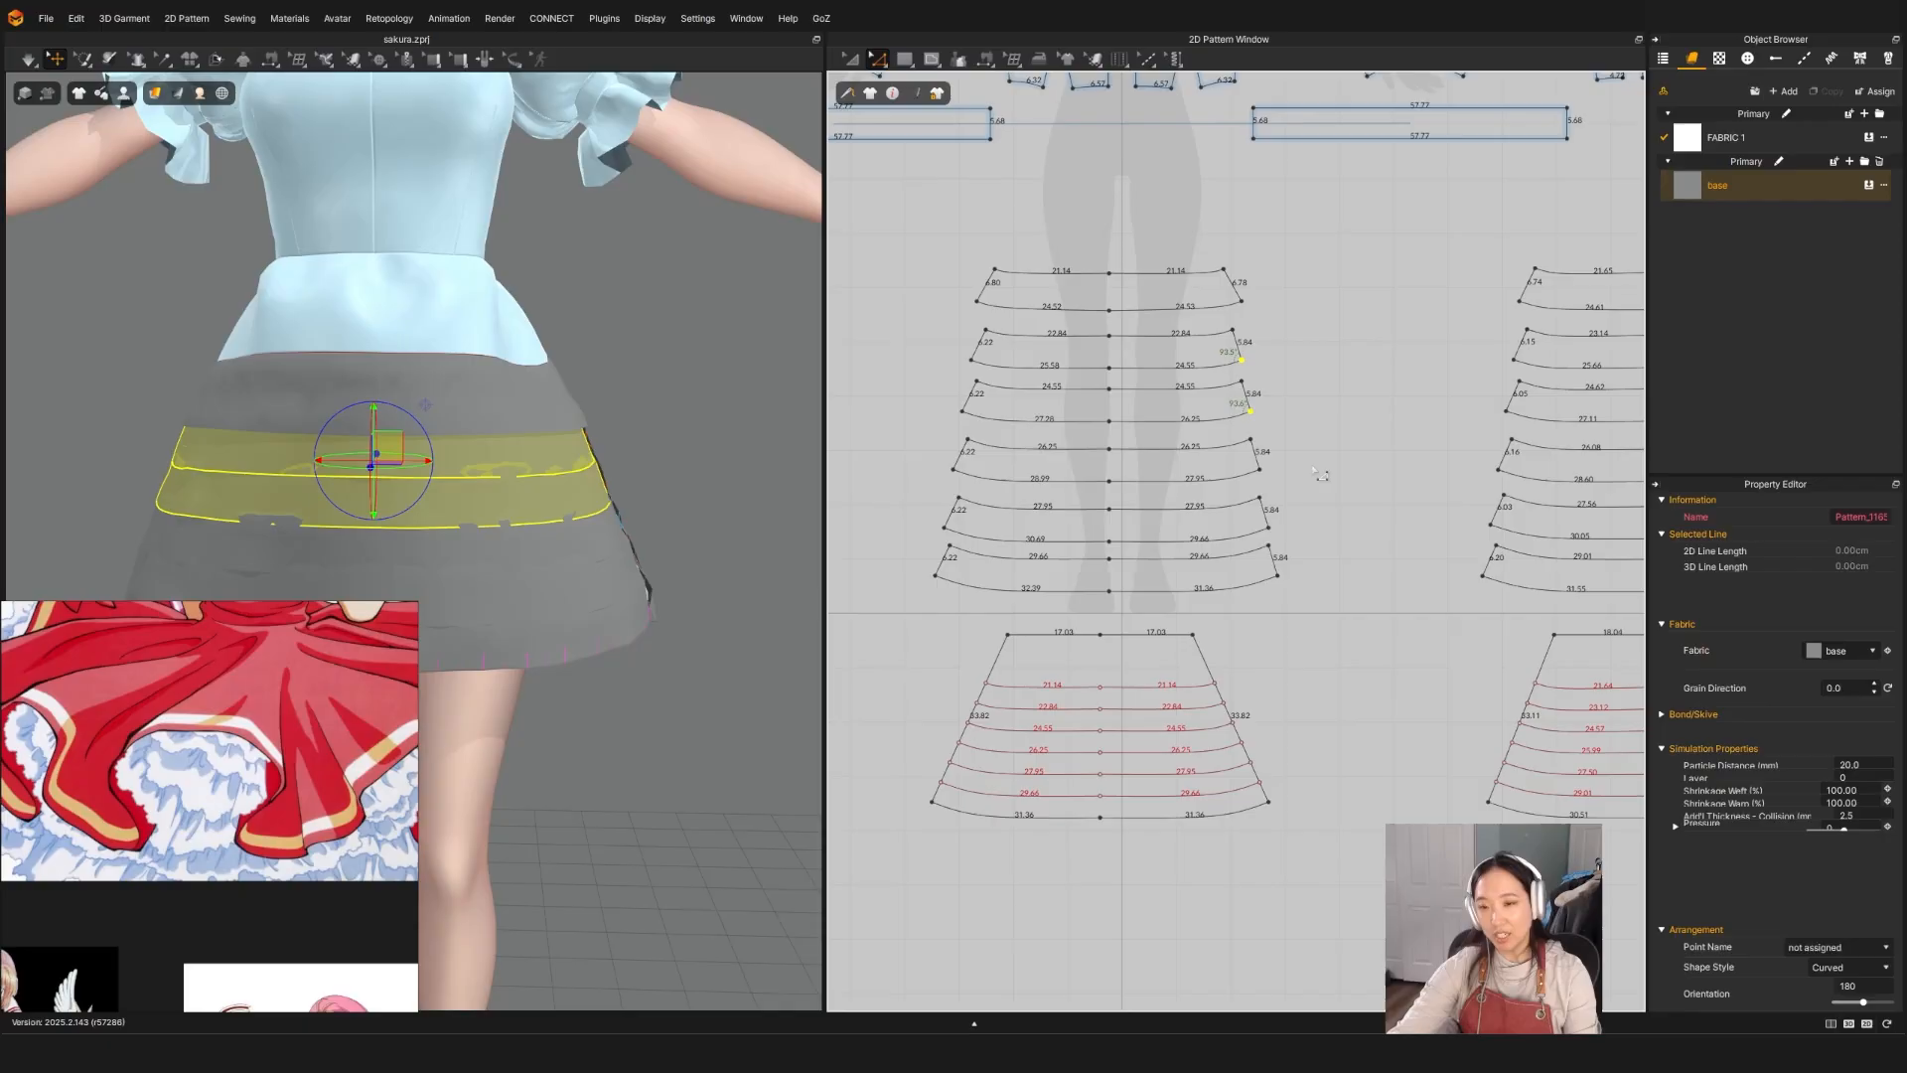
shift+drag(1292, 486, 1249, 469)
shift+drag(1284, 539, 1250, 516)
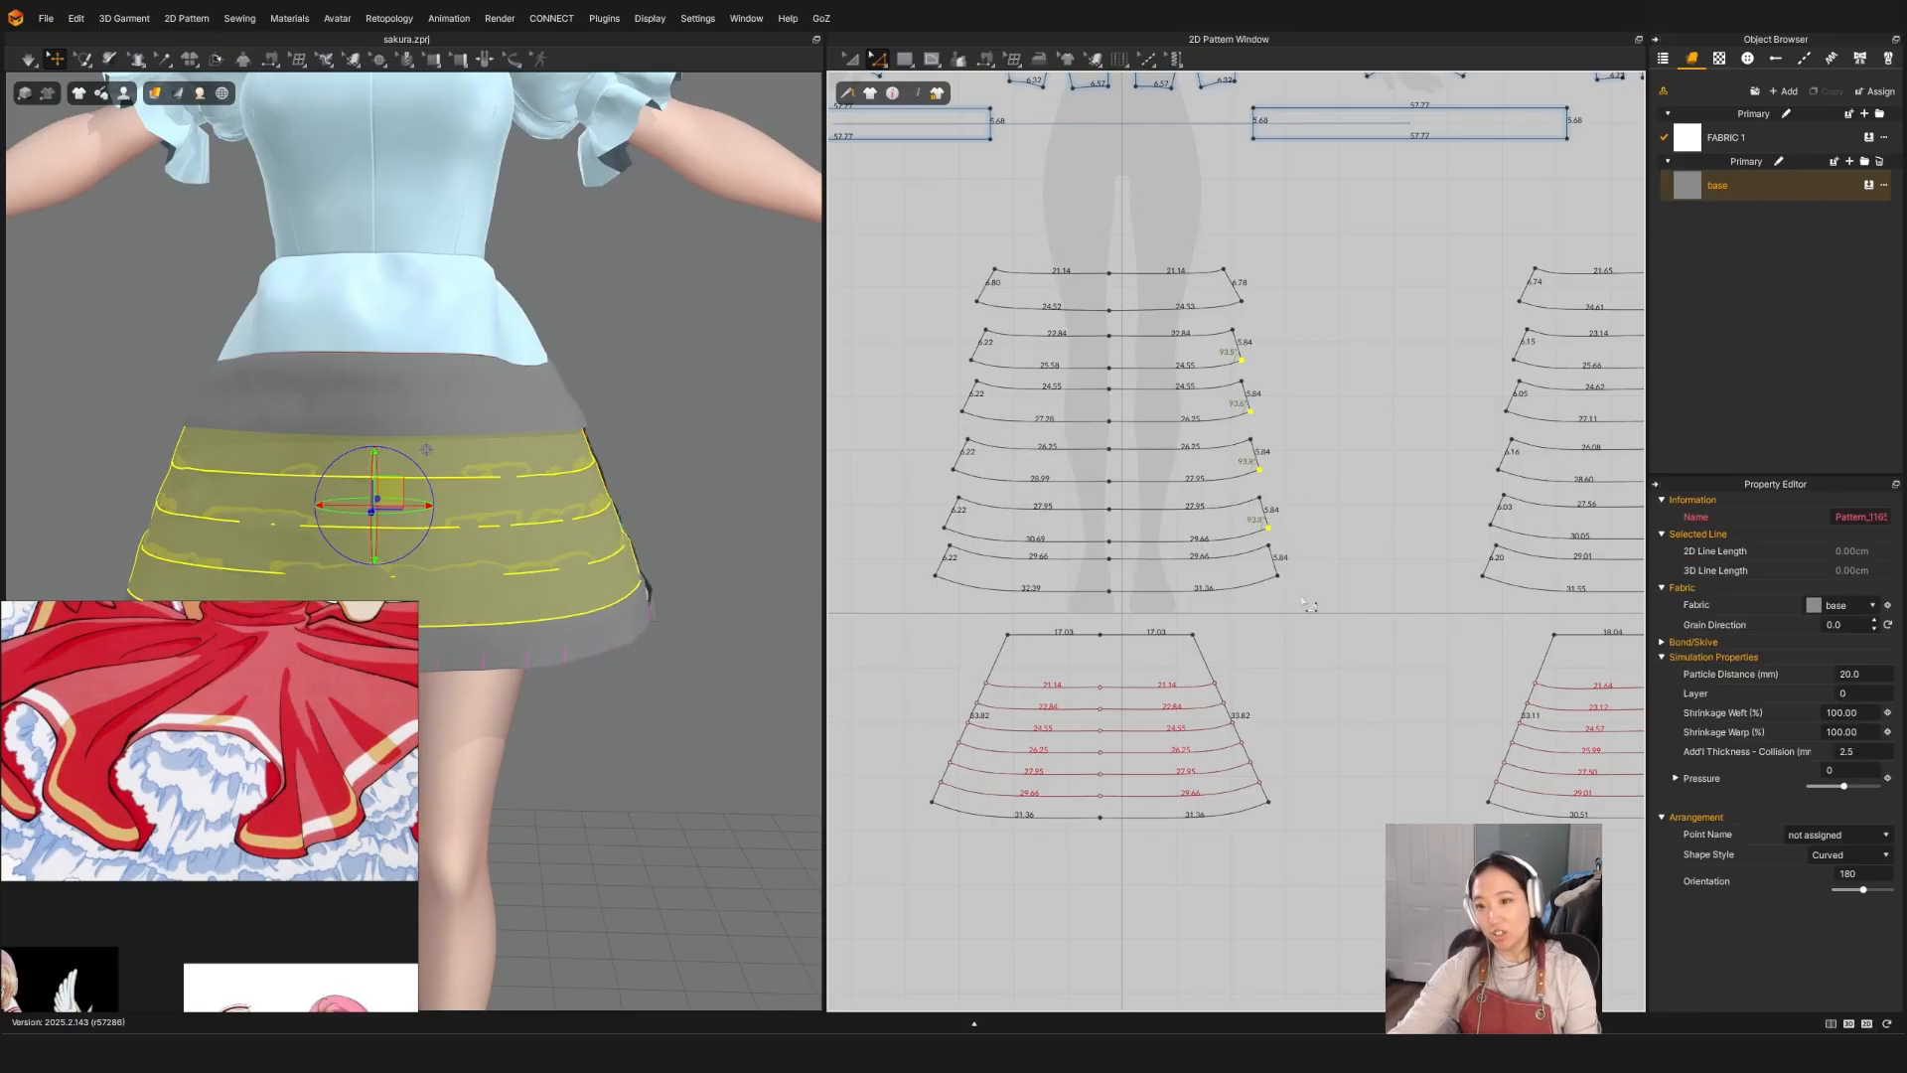
shift+drag(1300, 594, 1262, 570)
middle_drag(1255, 614, 969, 640)
shift+drag(1552, 620, 1497, 329)
key(a)
key(space)
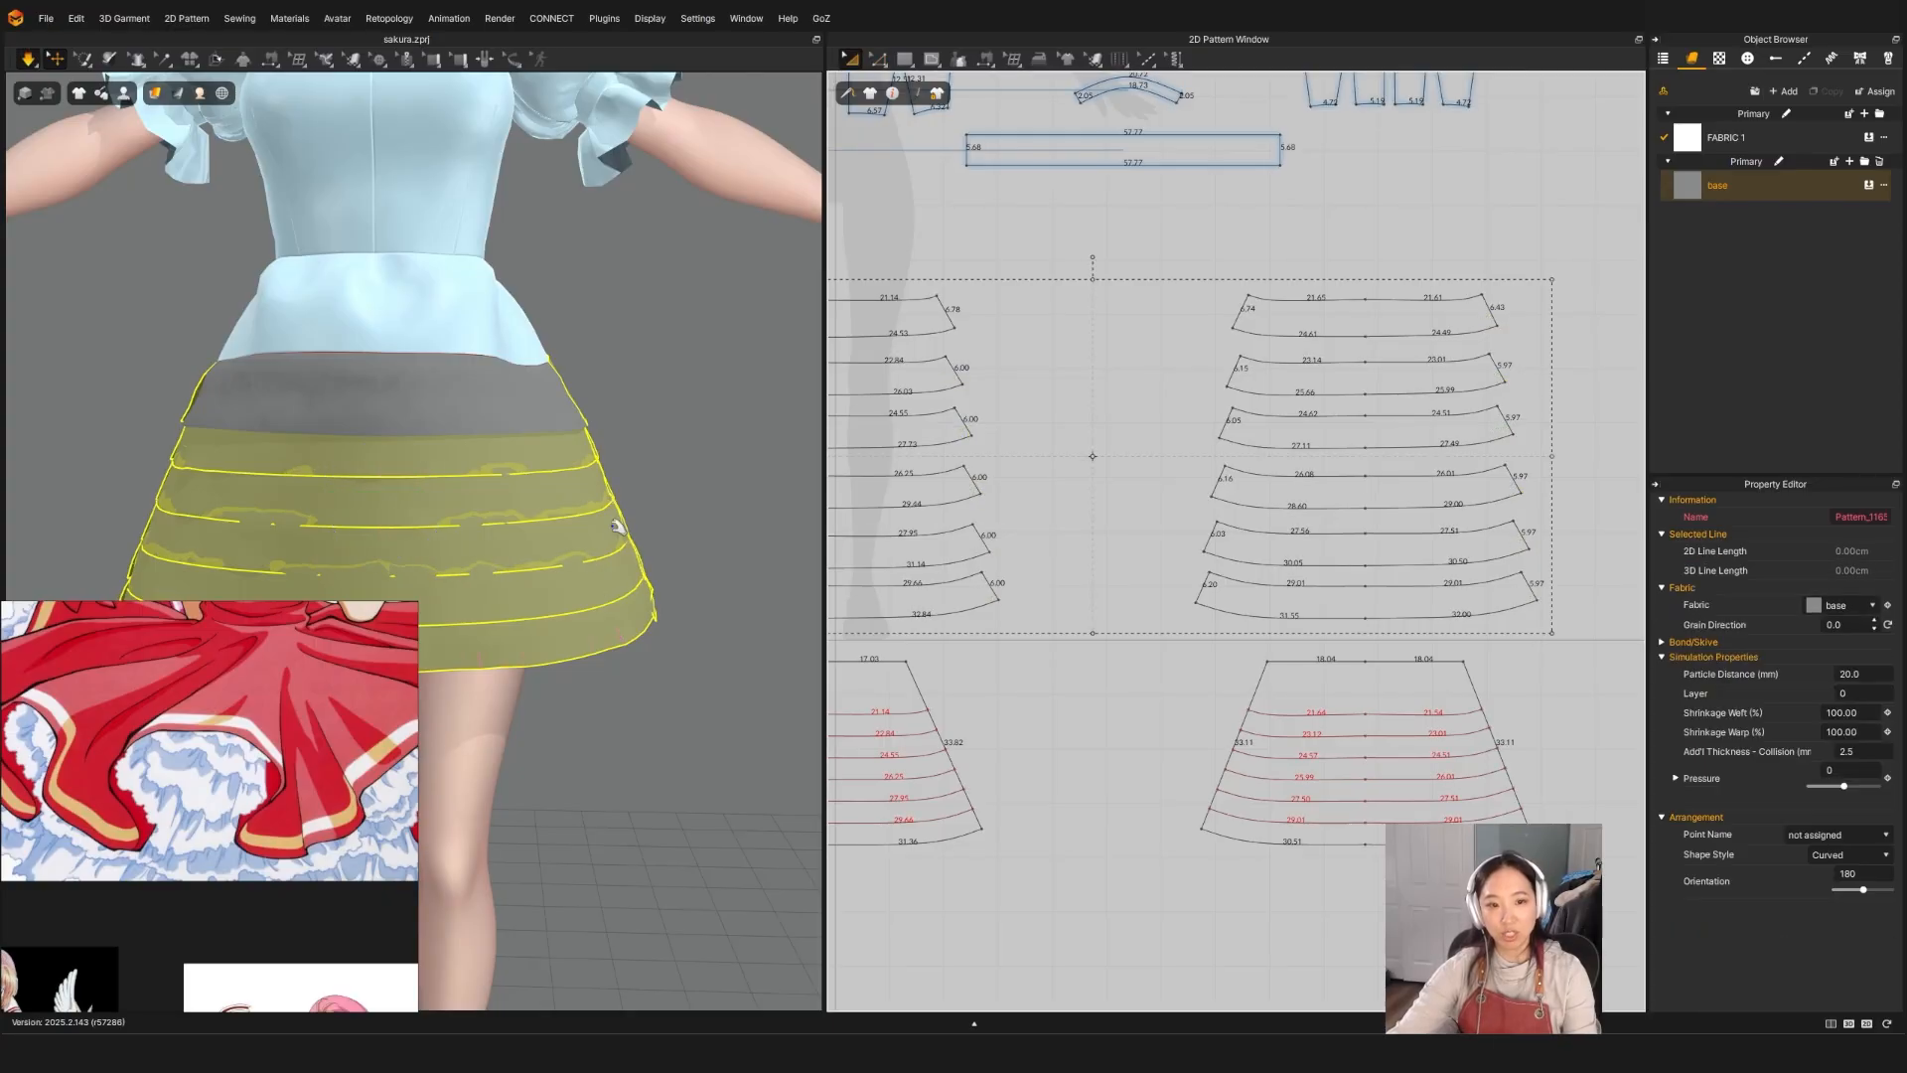
key(space)
Step: Delete the seams joining the bottom front strip's lower edge to the base skirt's hem, and simulate the released hem
key(n)
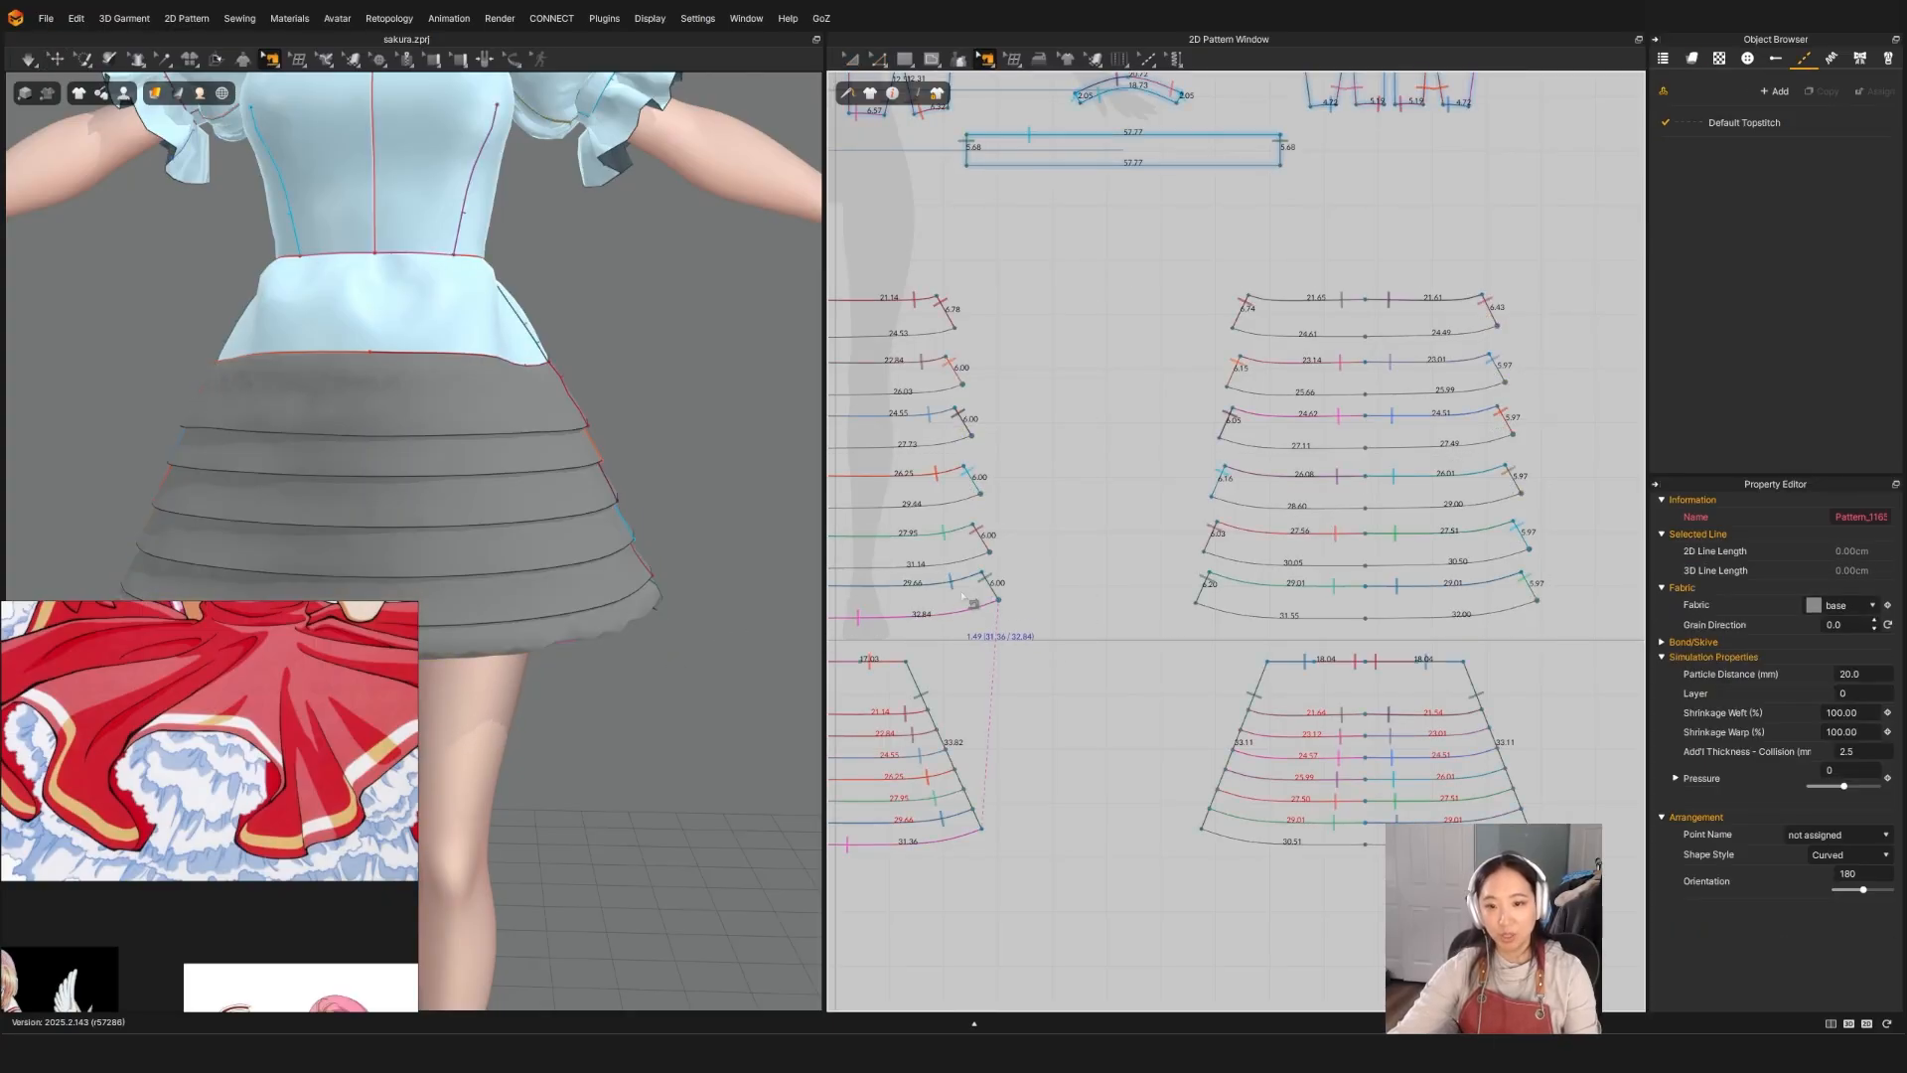
scroll(1180, 618, down, 5)
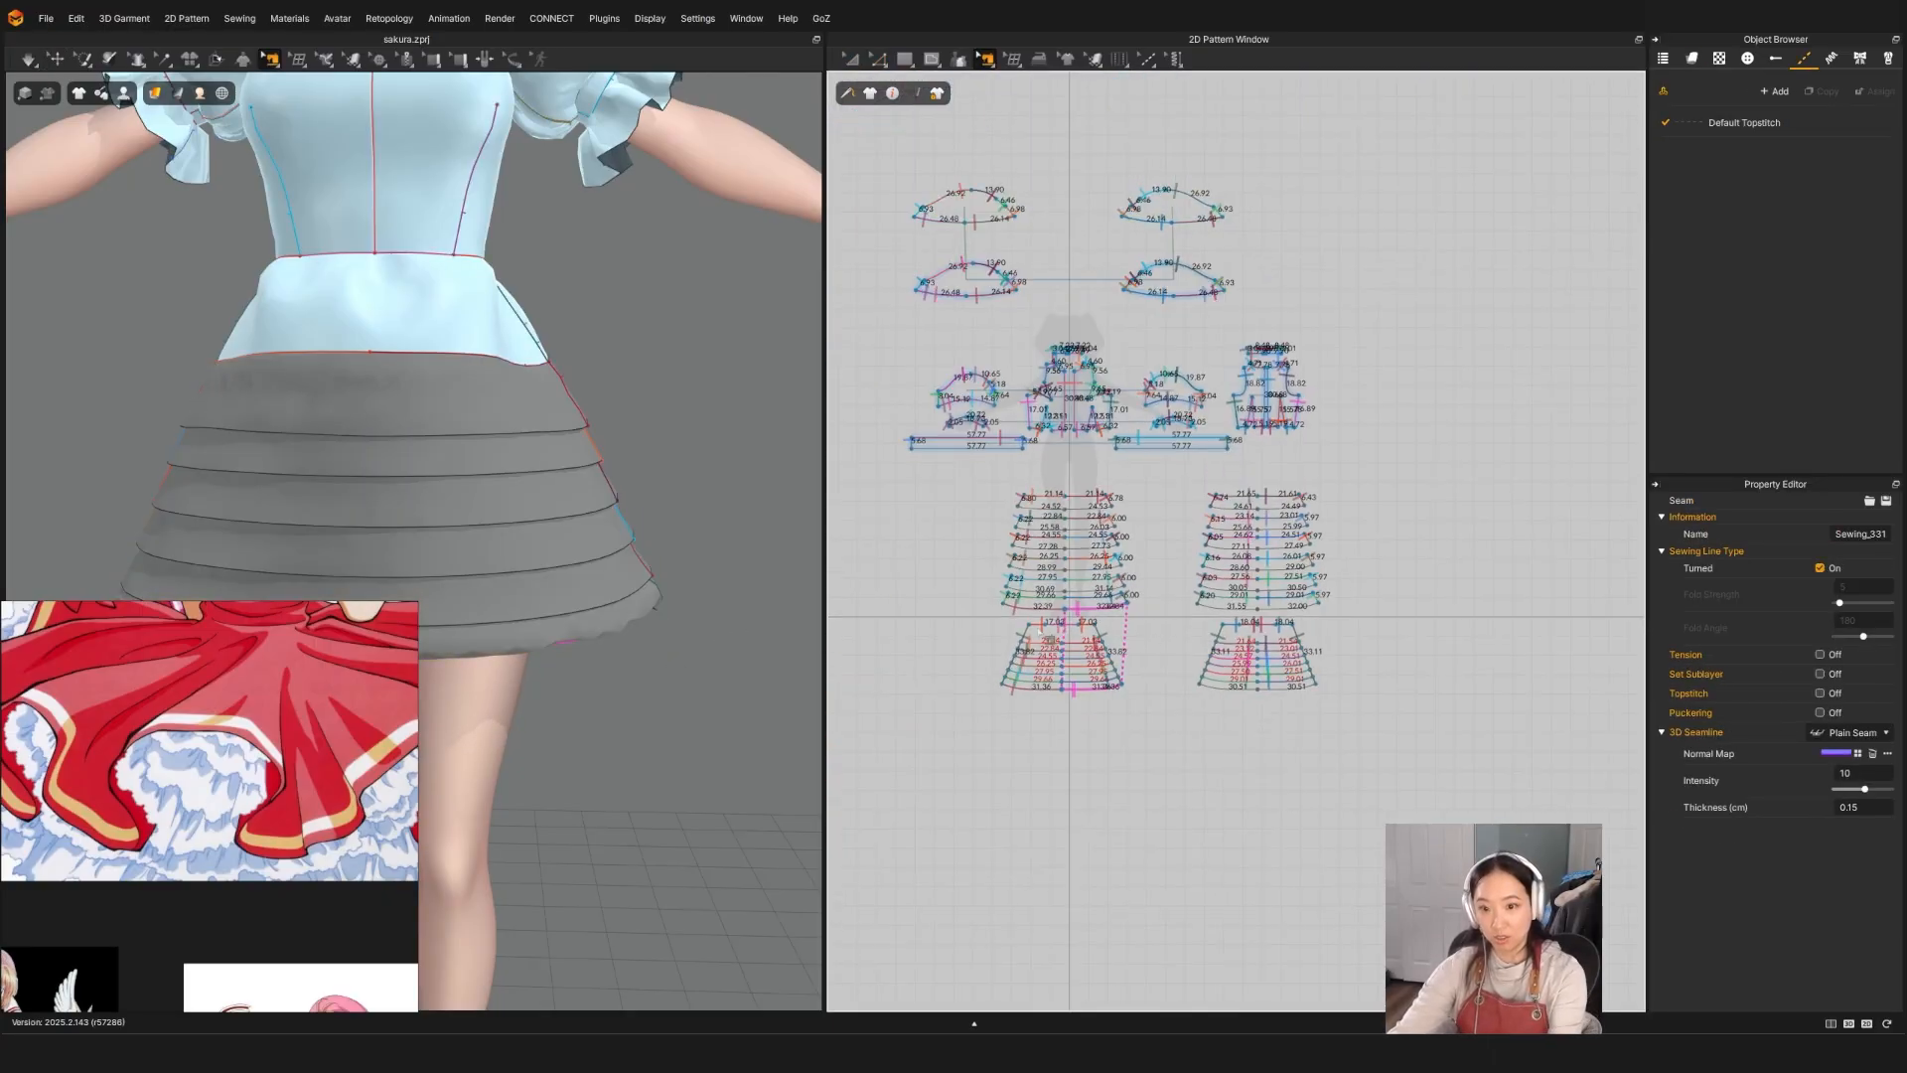
key(Delete)
click(1035, 607)
key(Delete)
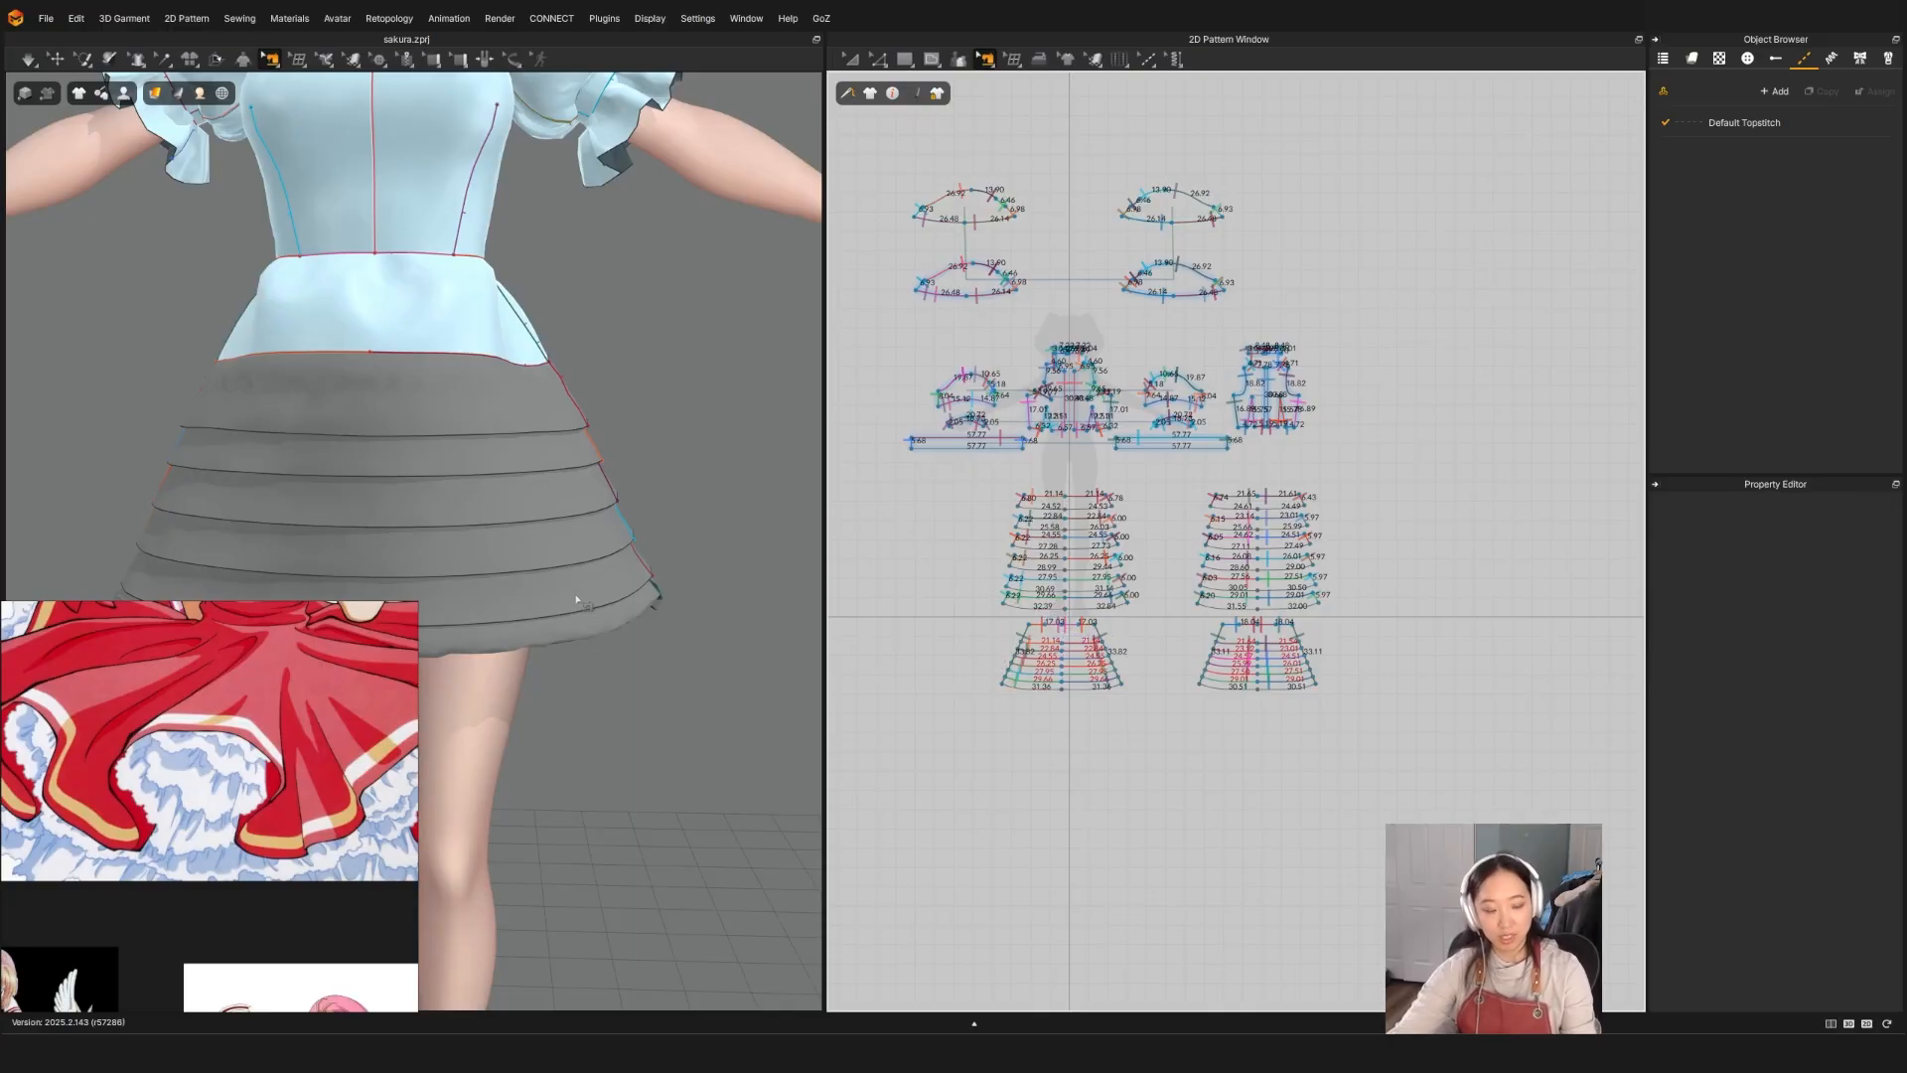
key(q)
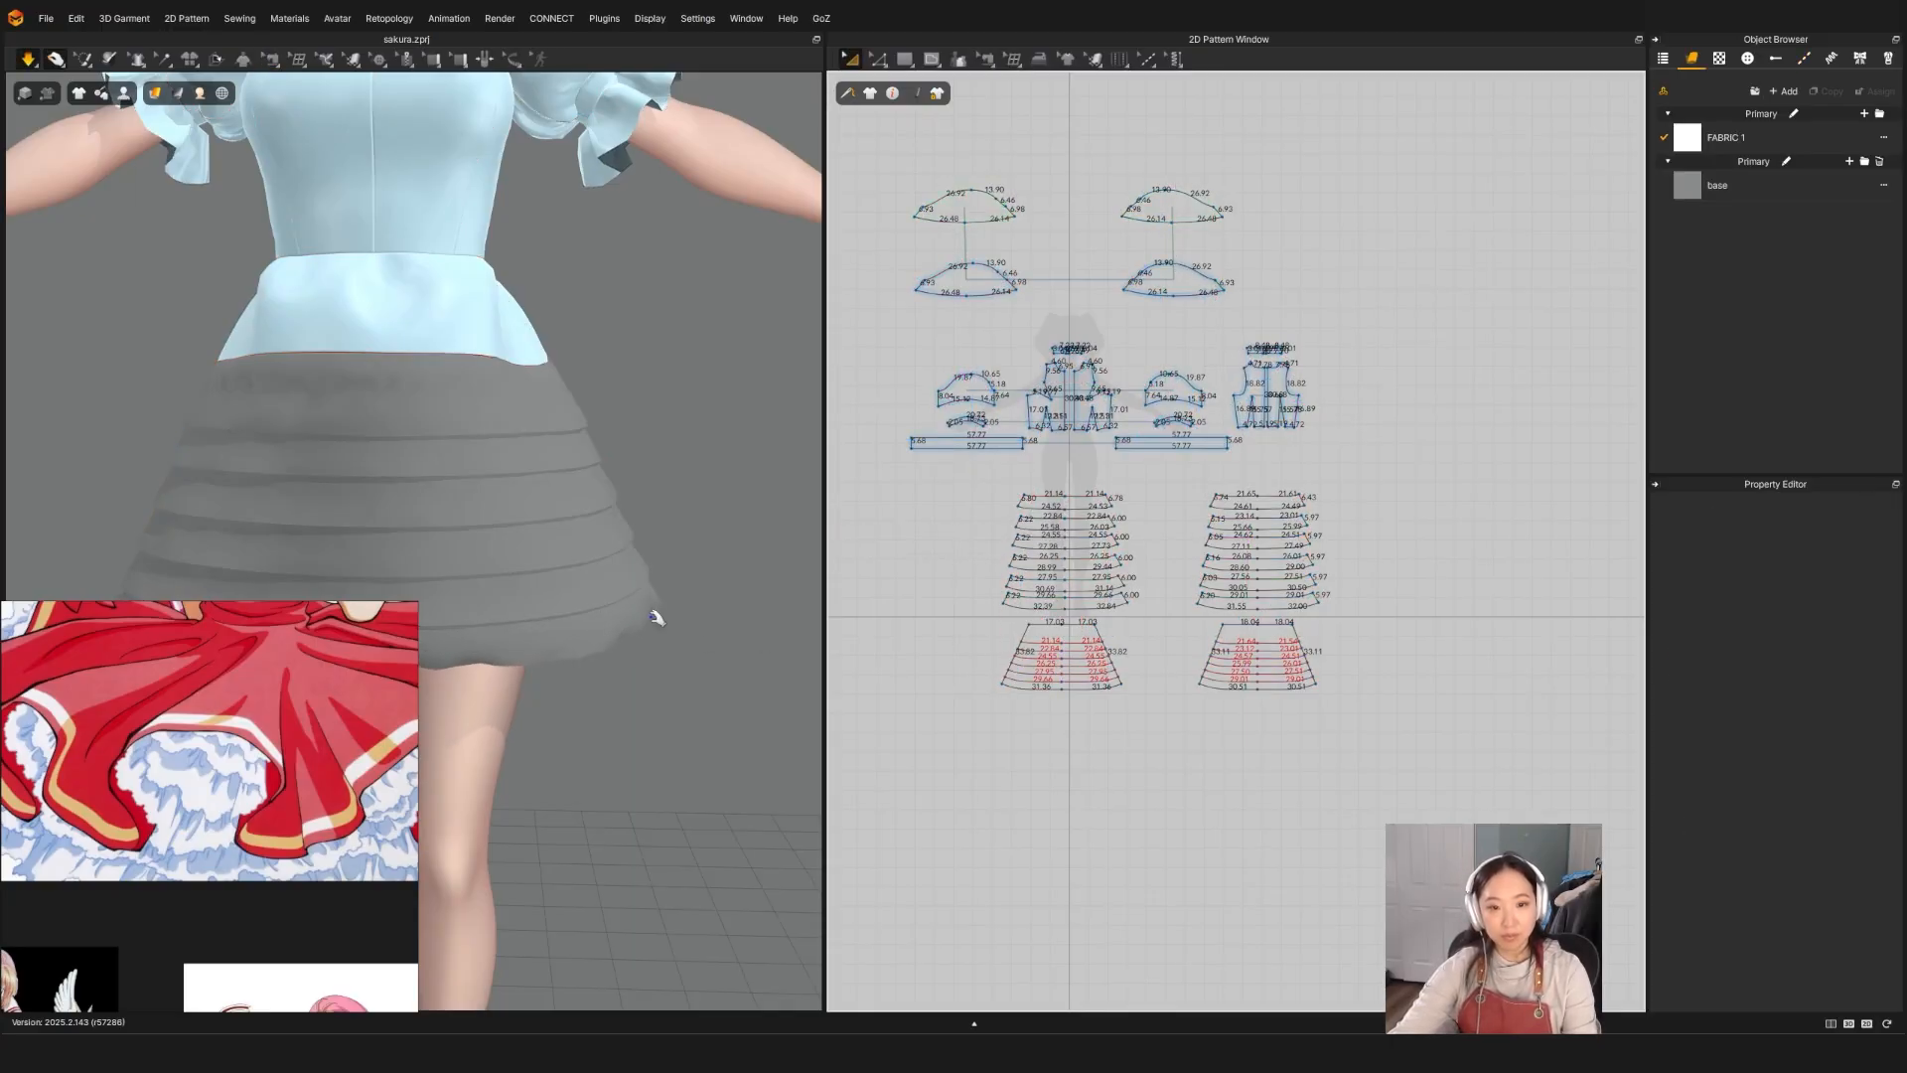
key(space)
Step: Examine the ruffled petticoat layers in the reference image against the tiered strips on the avatar
middle_drag(586, 584, 659, 503)
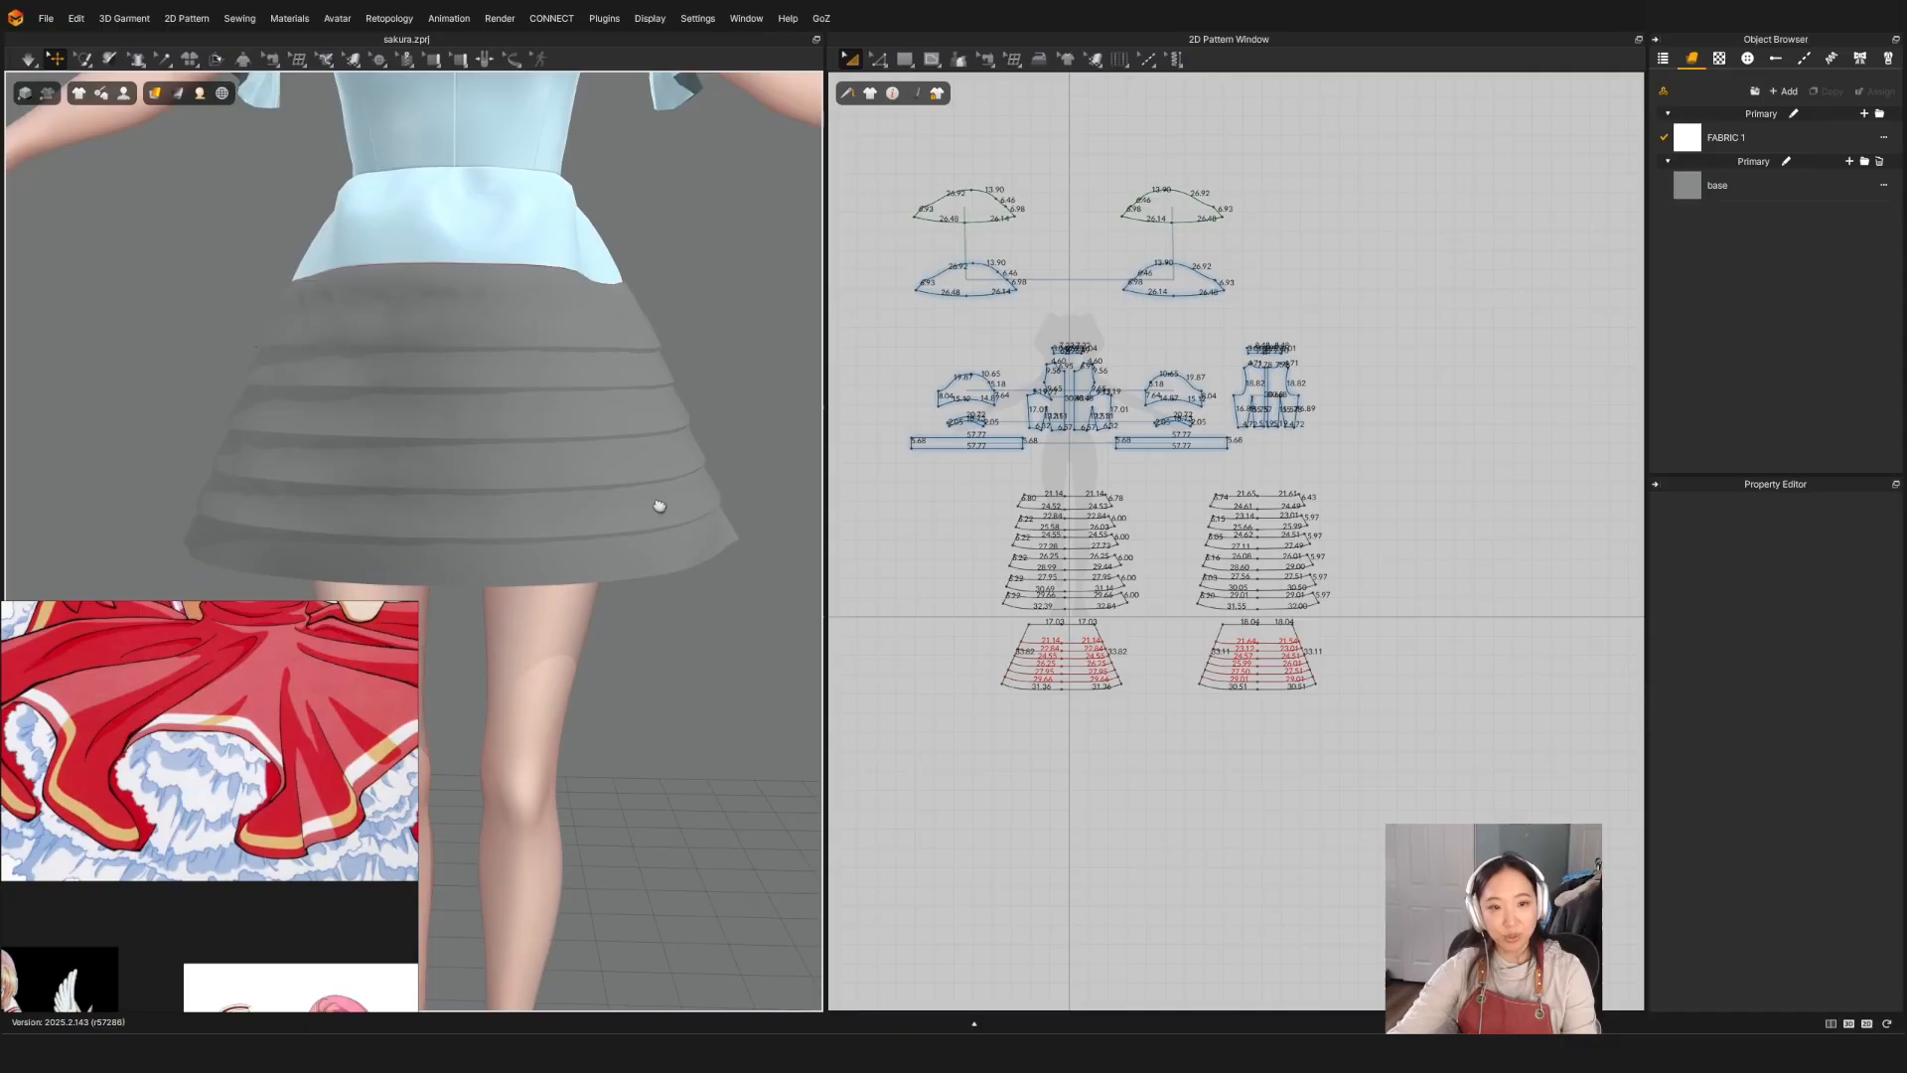
scroll(1115, 450, up, 3)
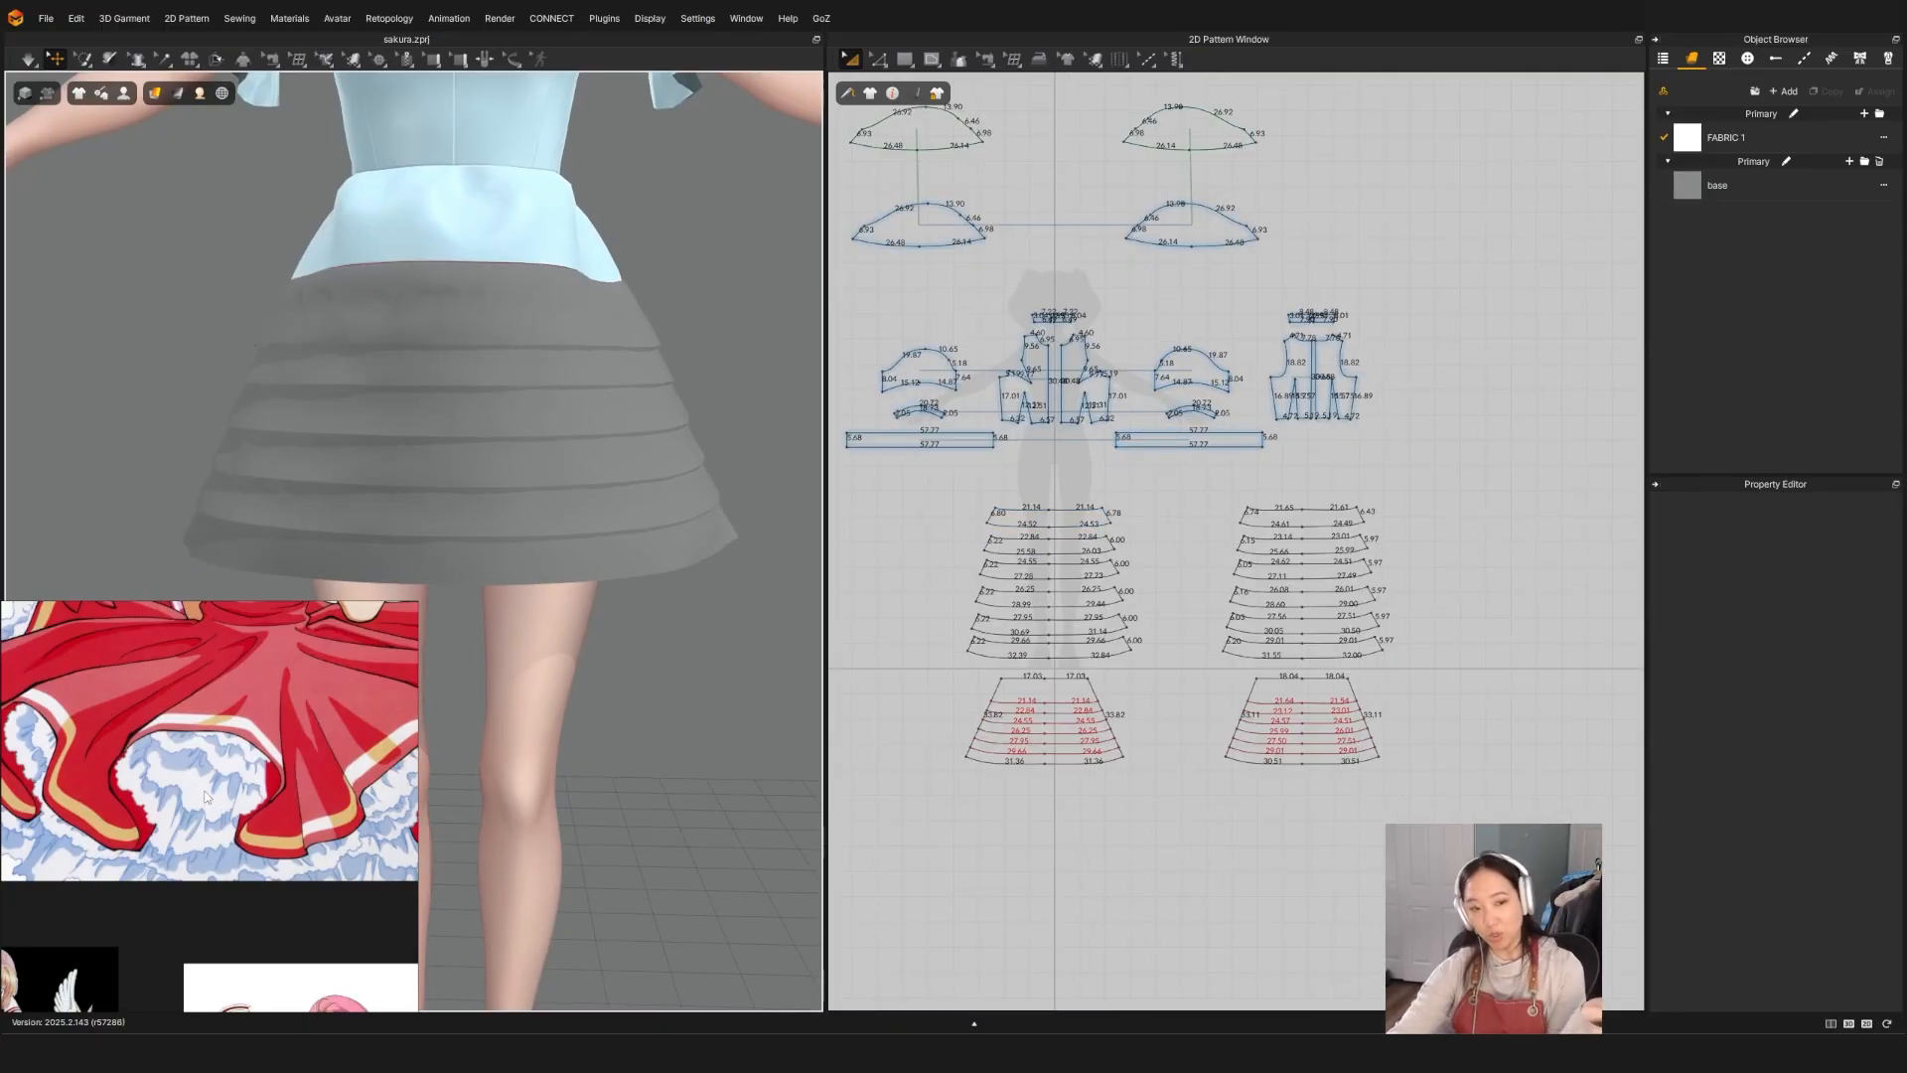
scroll(206, 798, up, 5)
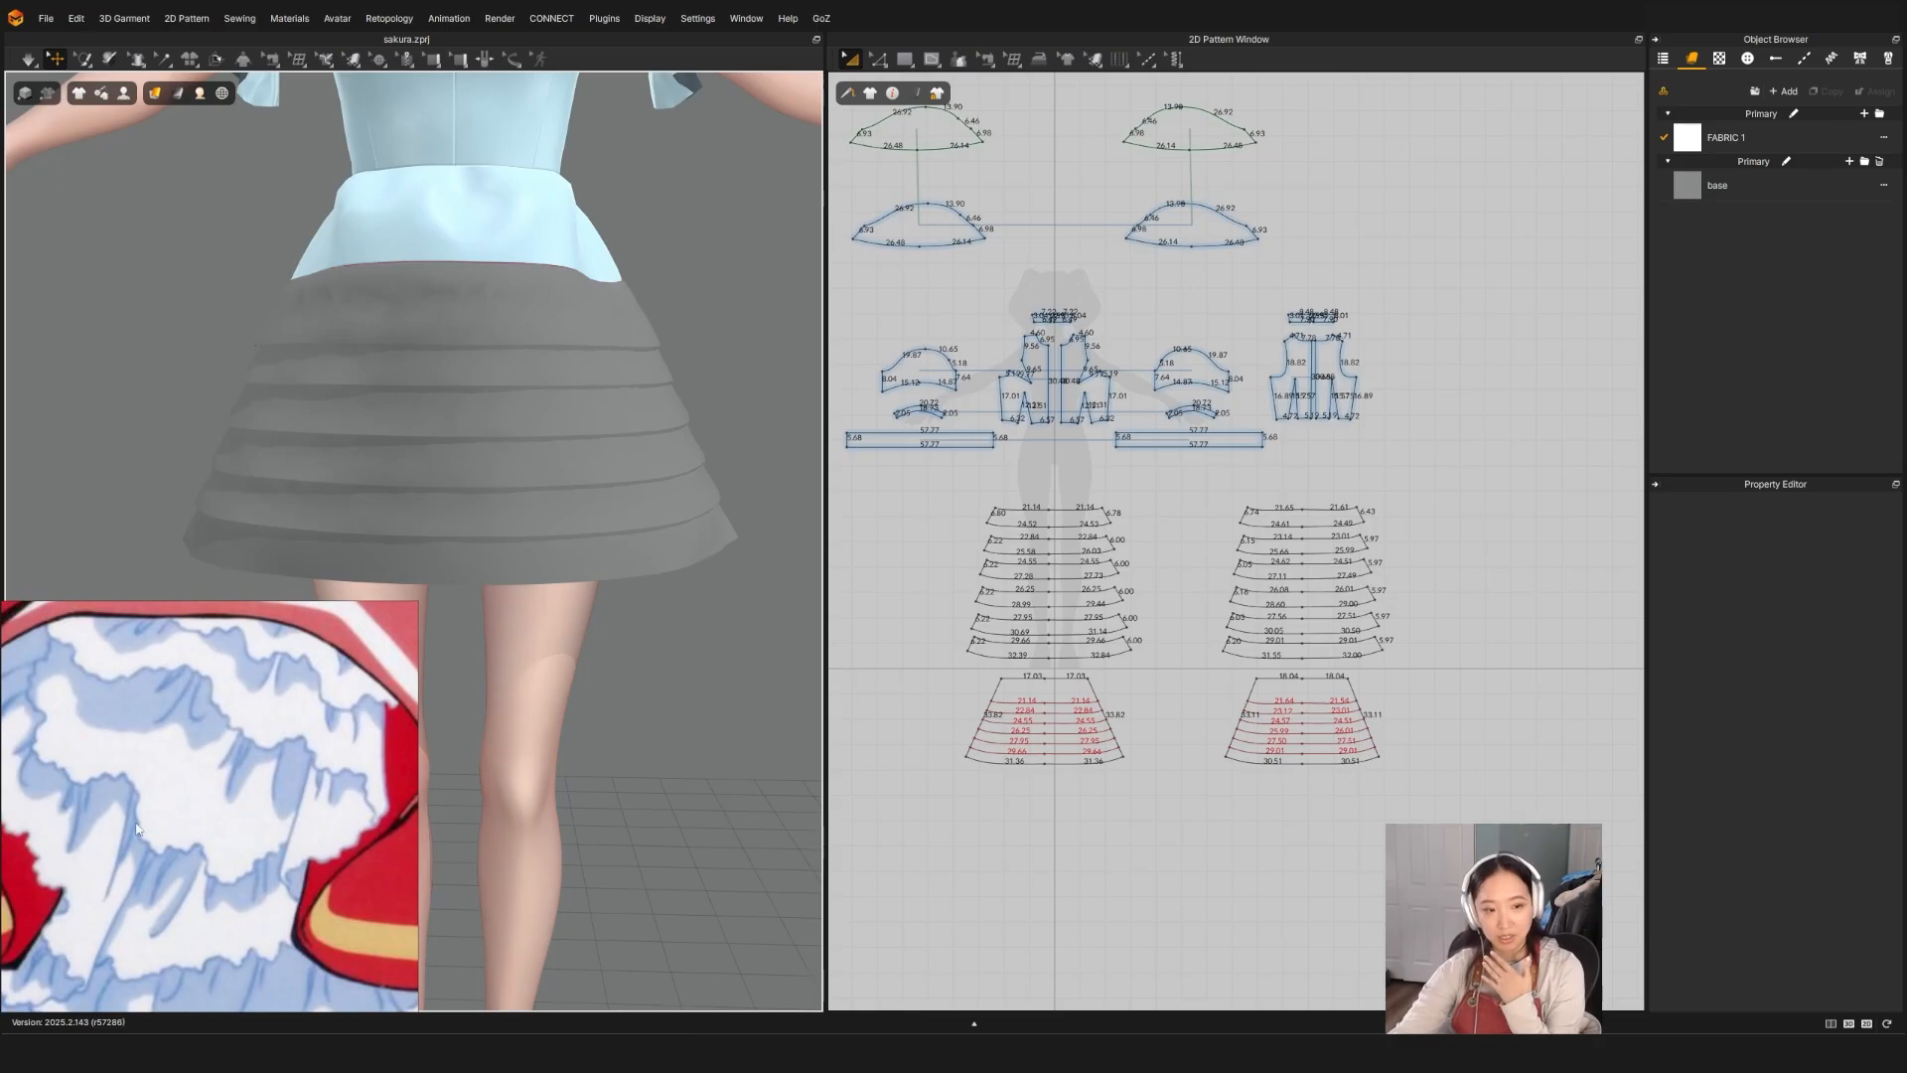
scroll(1117, 559, up, 3)
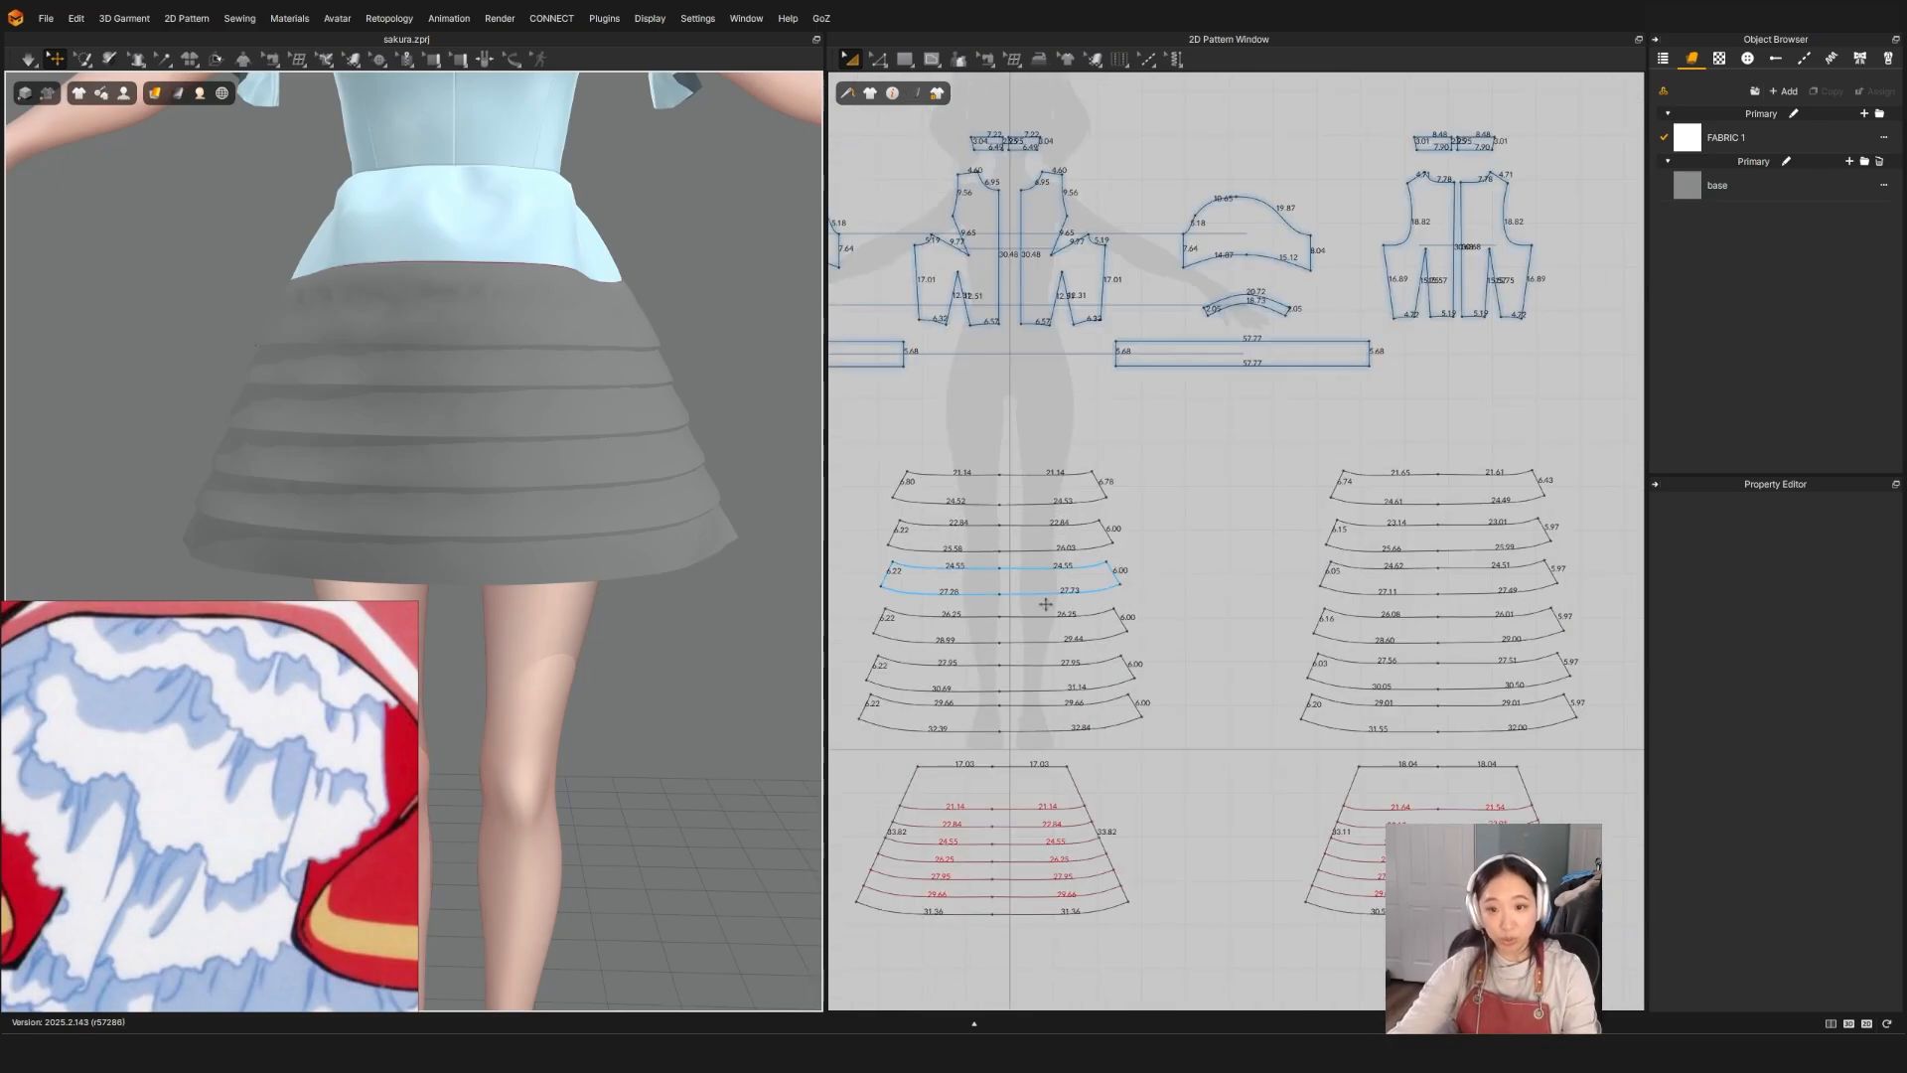
middle_drag(1045, 599, 1054, 542)
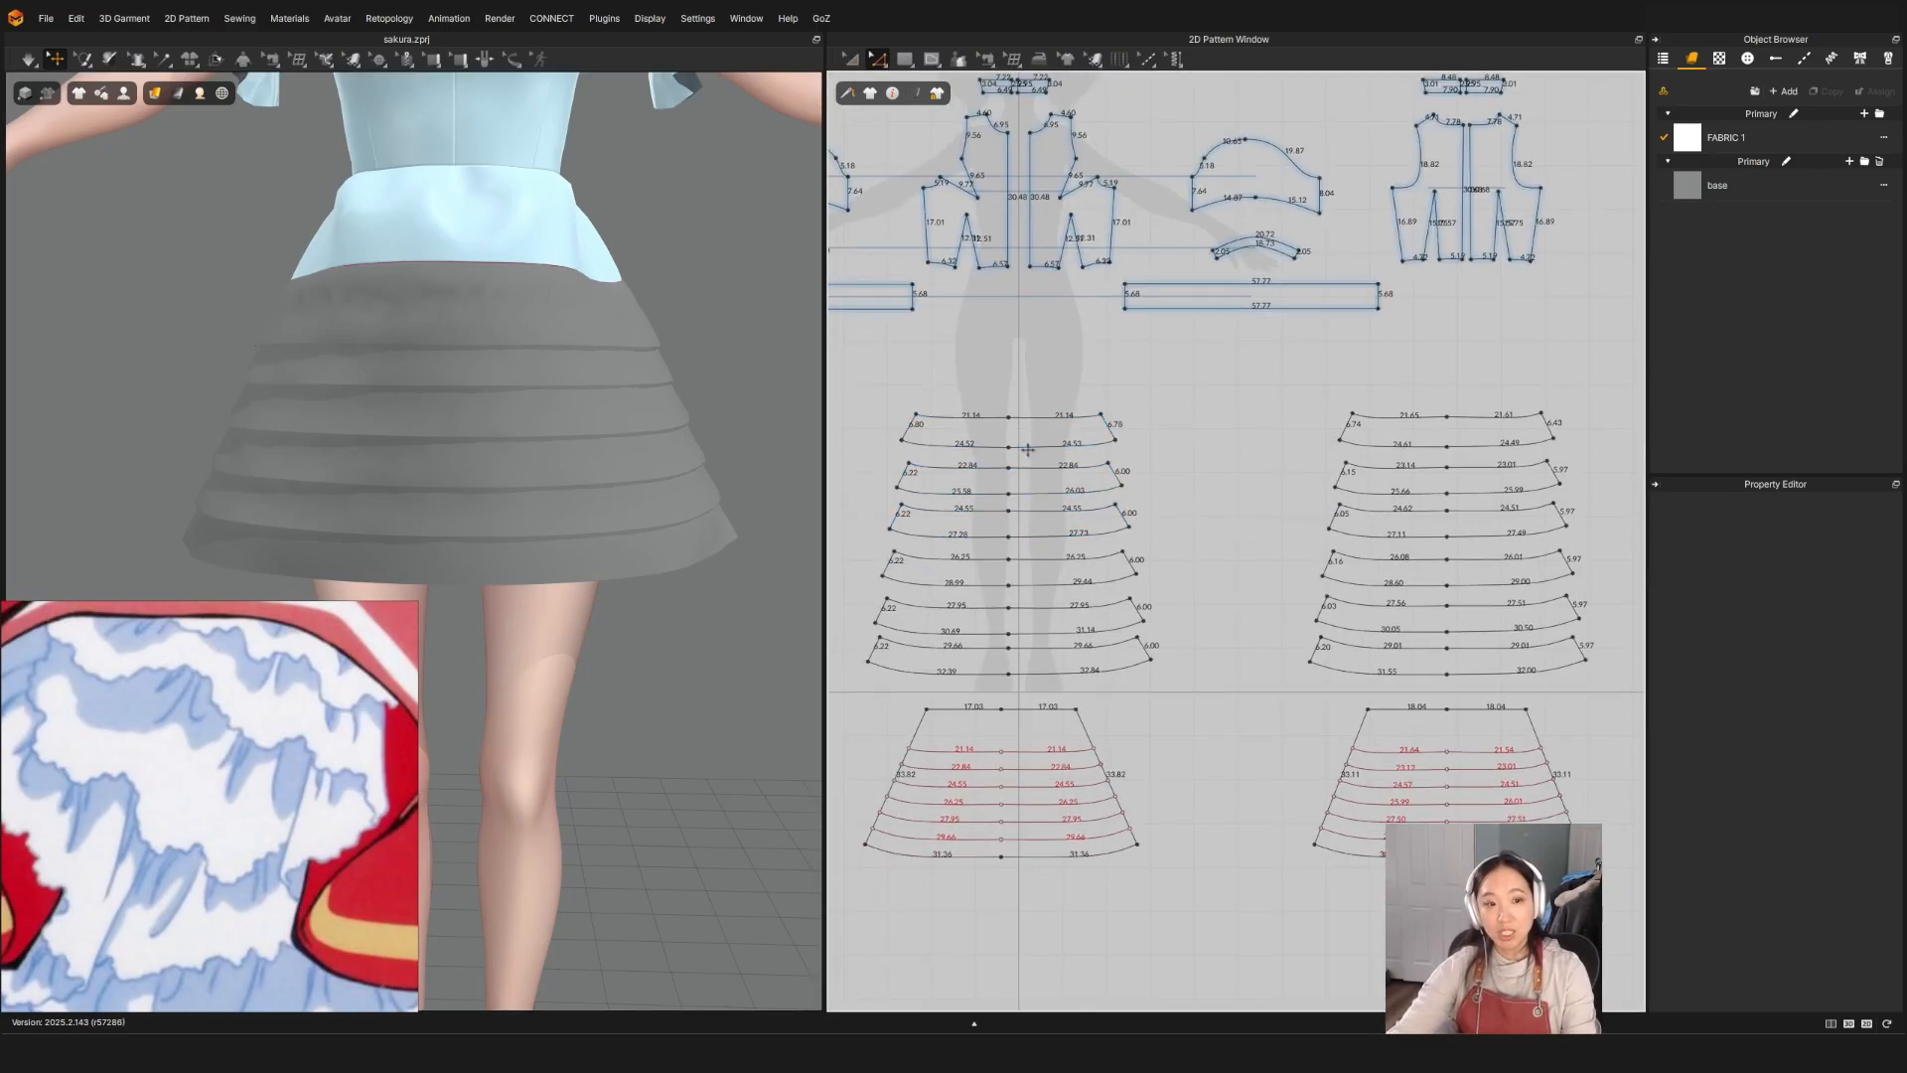
scroll(353, 792, down, 5)
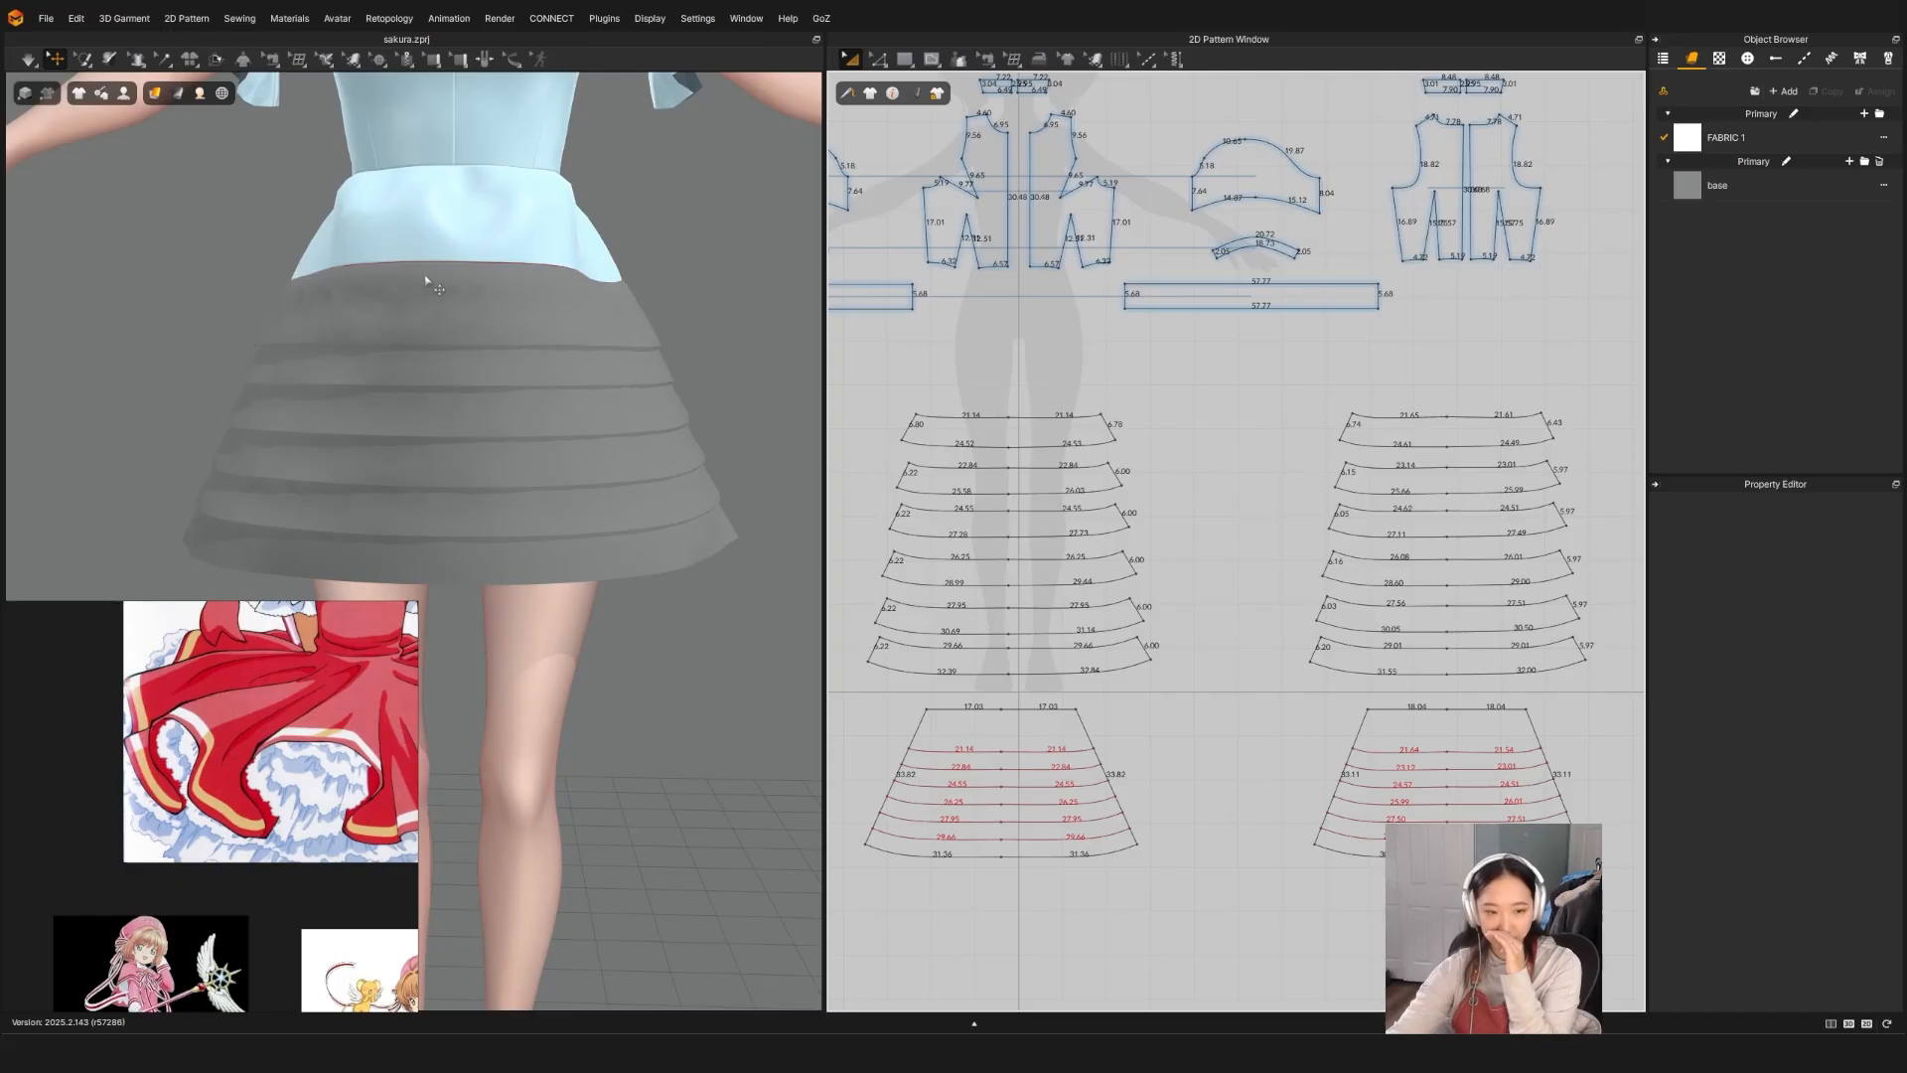
Step: Select all six front and six back strips, scale them slightly wider together, and simulate the drape
scroll(1012, 458, up, 2)
click(1013, 453)
scroll(1016, 459, down, 3)
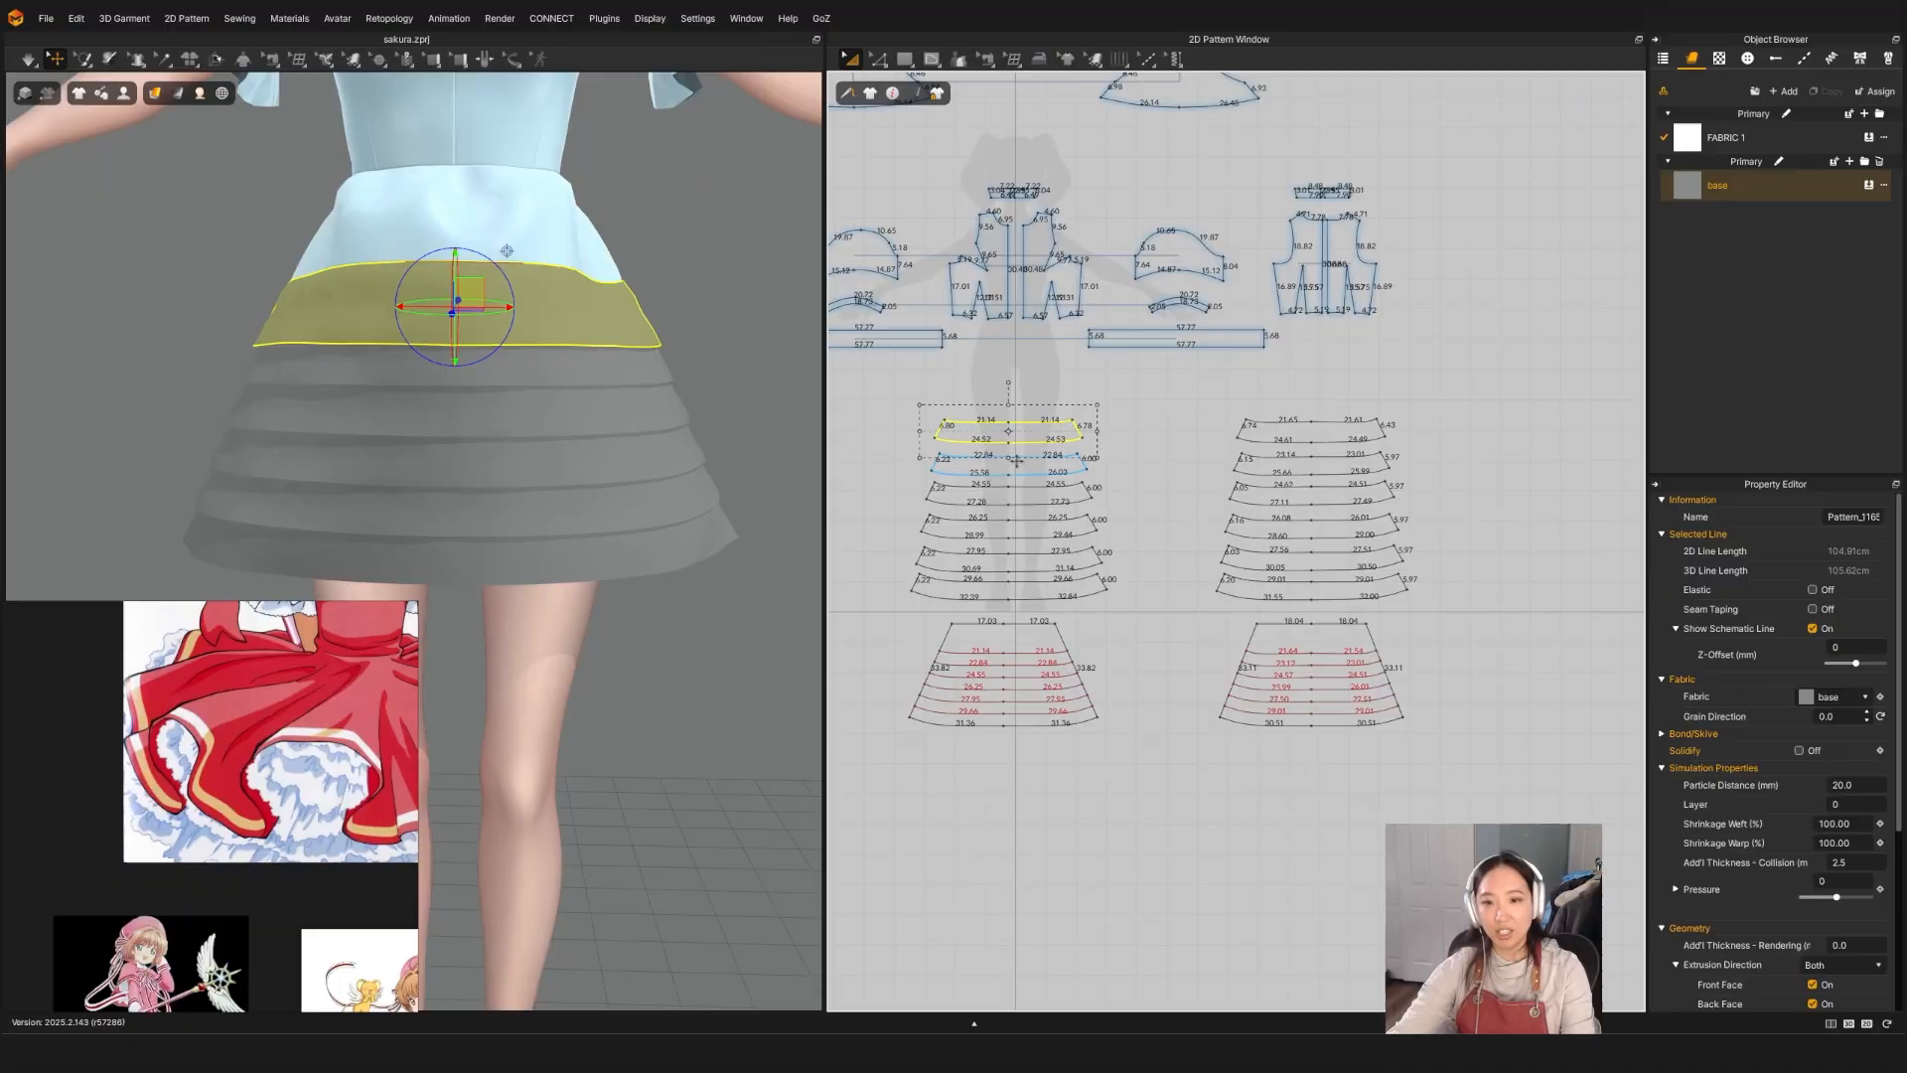
shift+click(1016, 460)
shift+click(1008, 492)
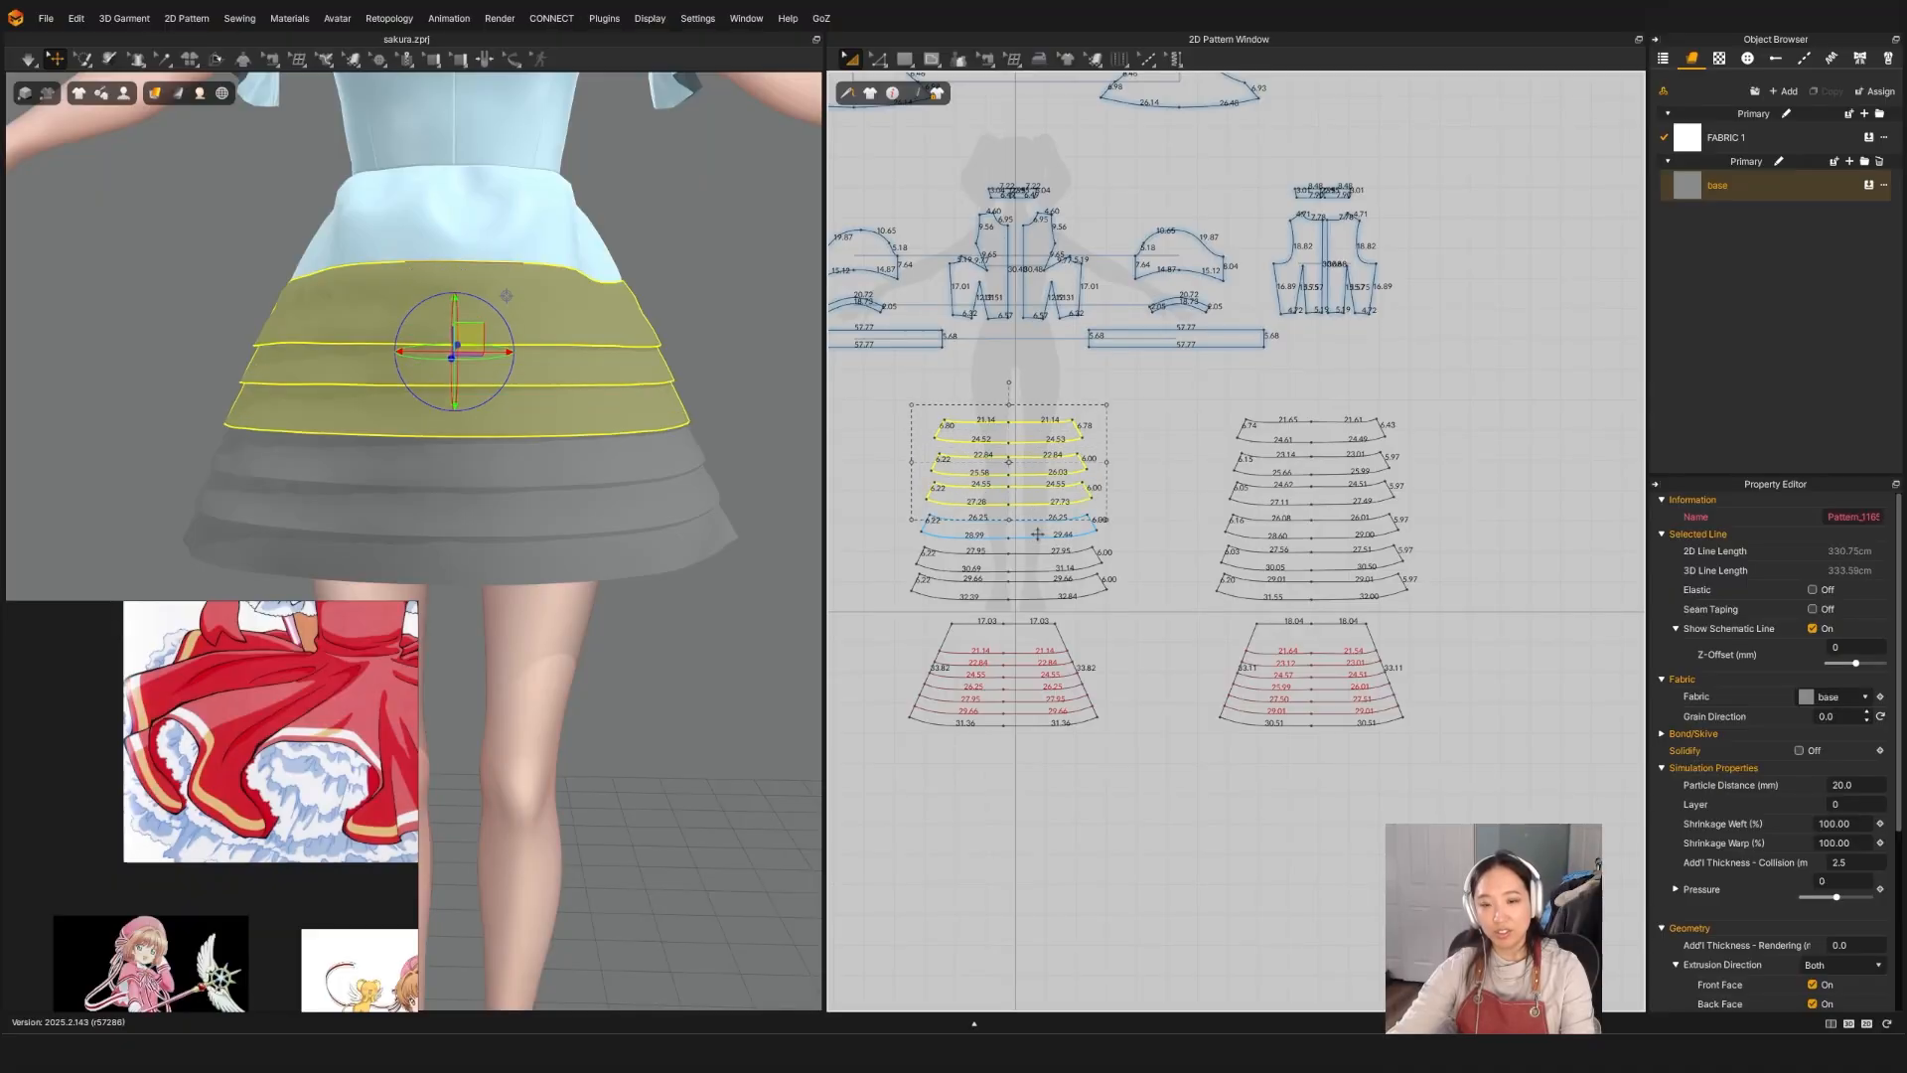
shift+click(1037, 535)
shift+click(1038, 568)
shift+click(1033, 594)
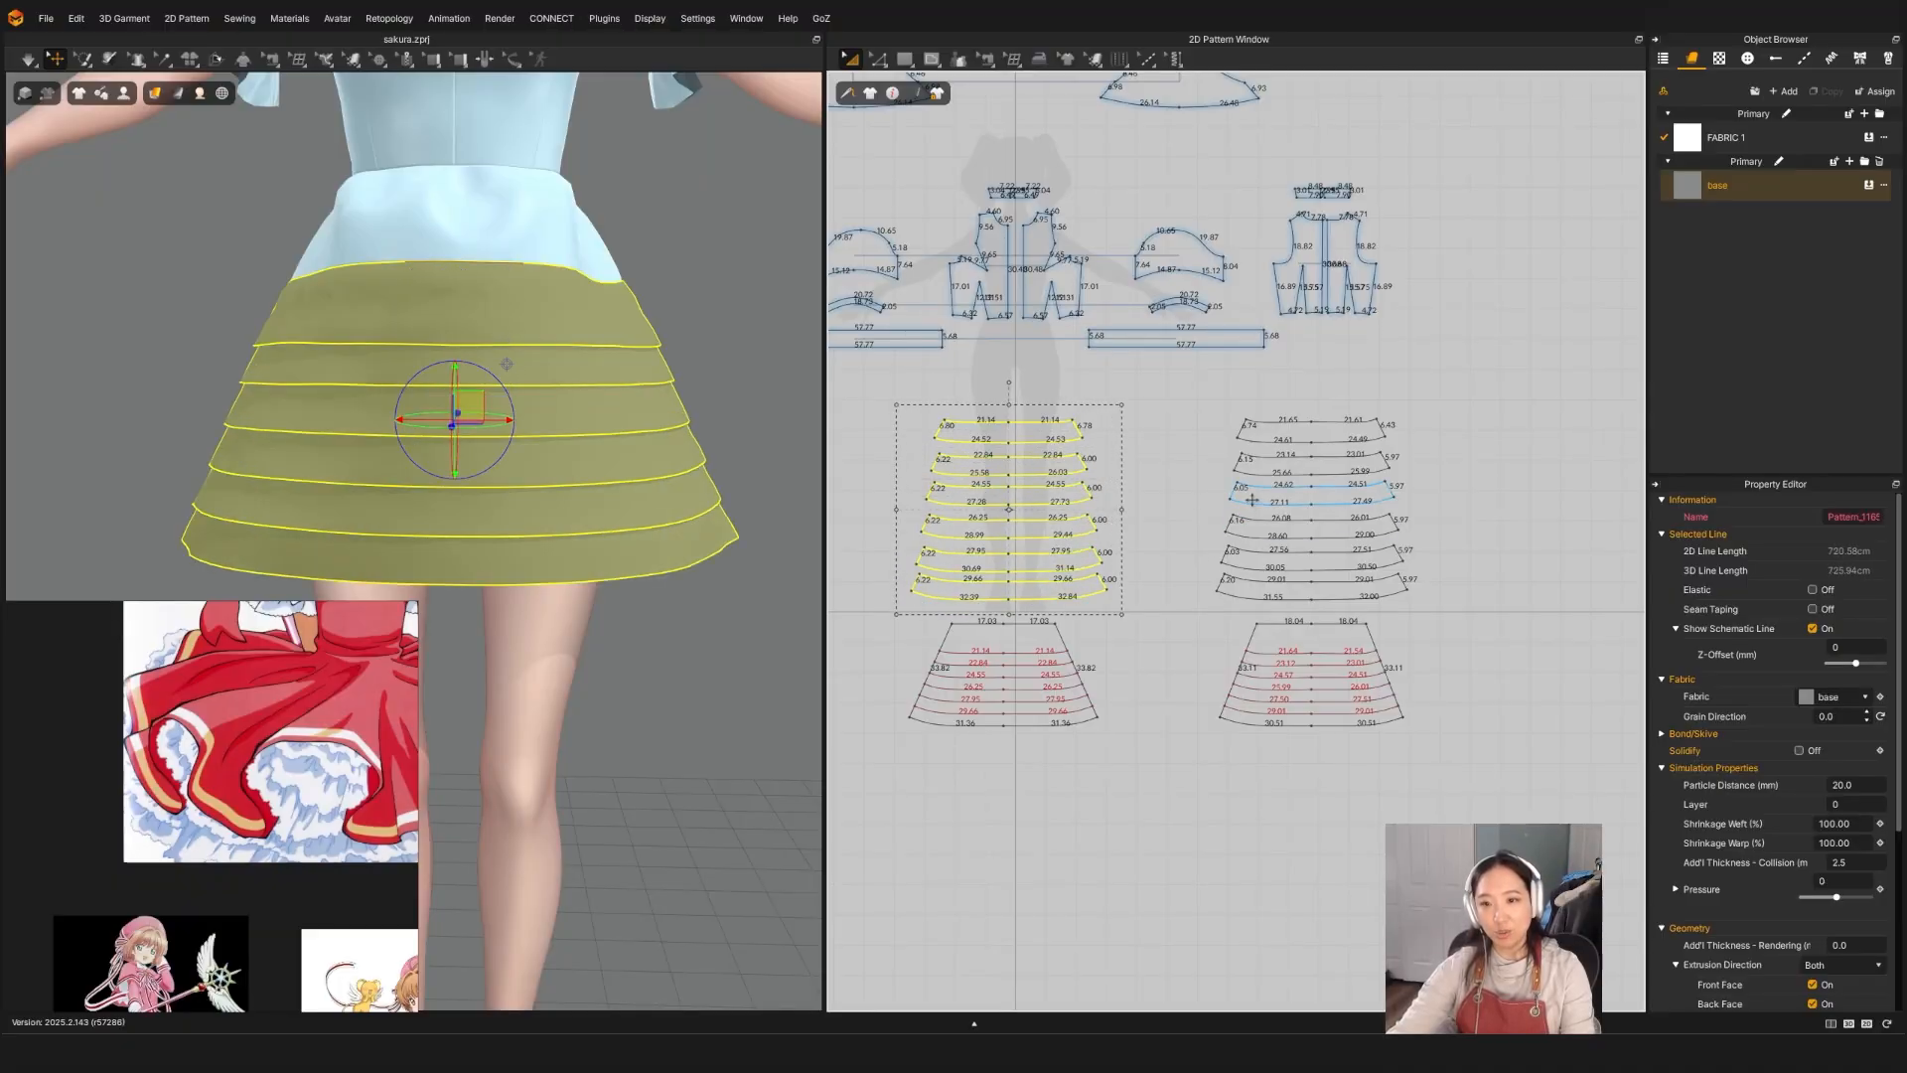
shift+click(1284, 433)
shift+click(1282, 465)
shift+click(1287, 494)
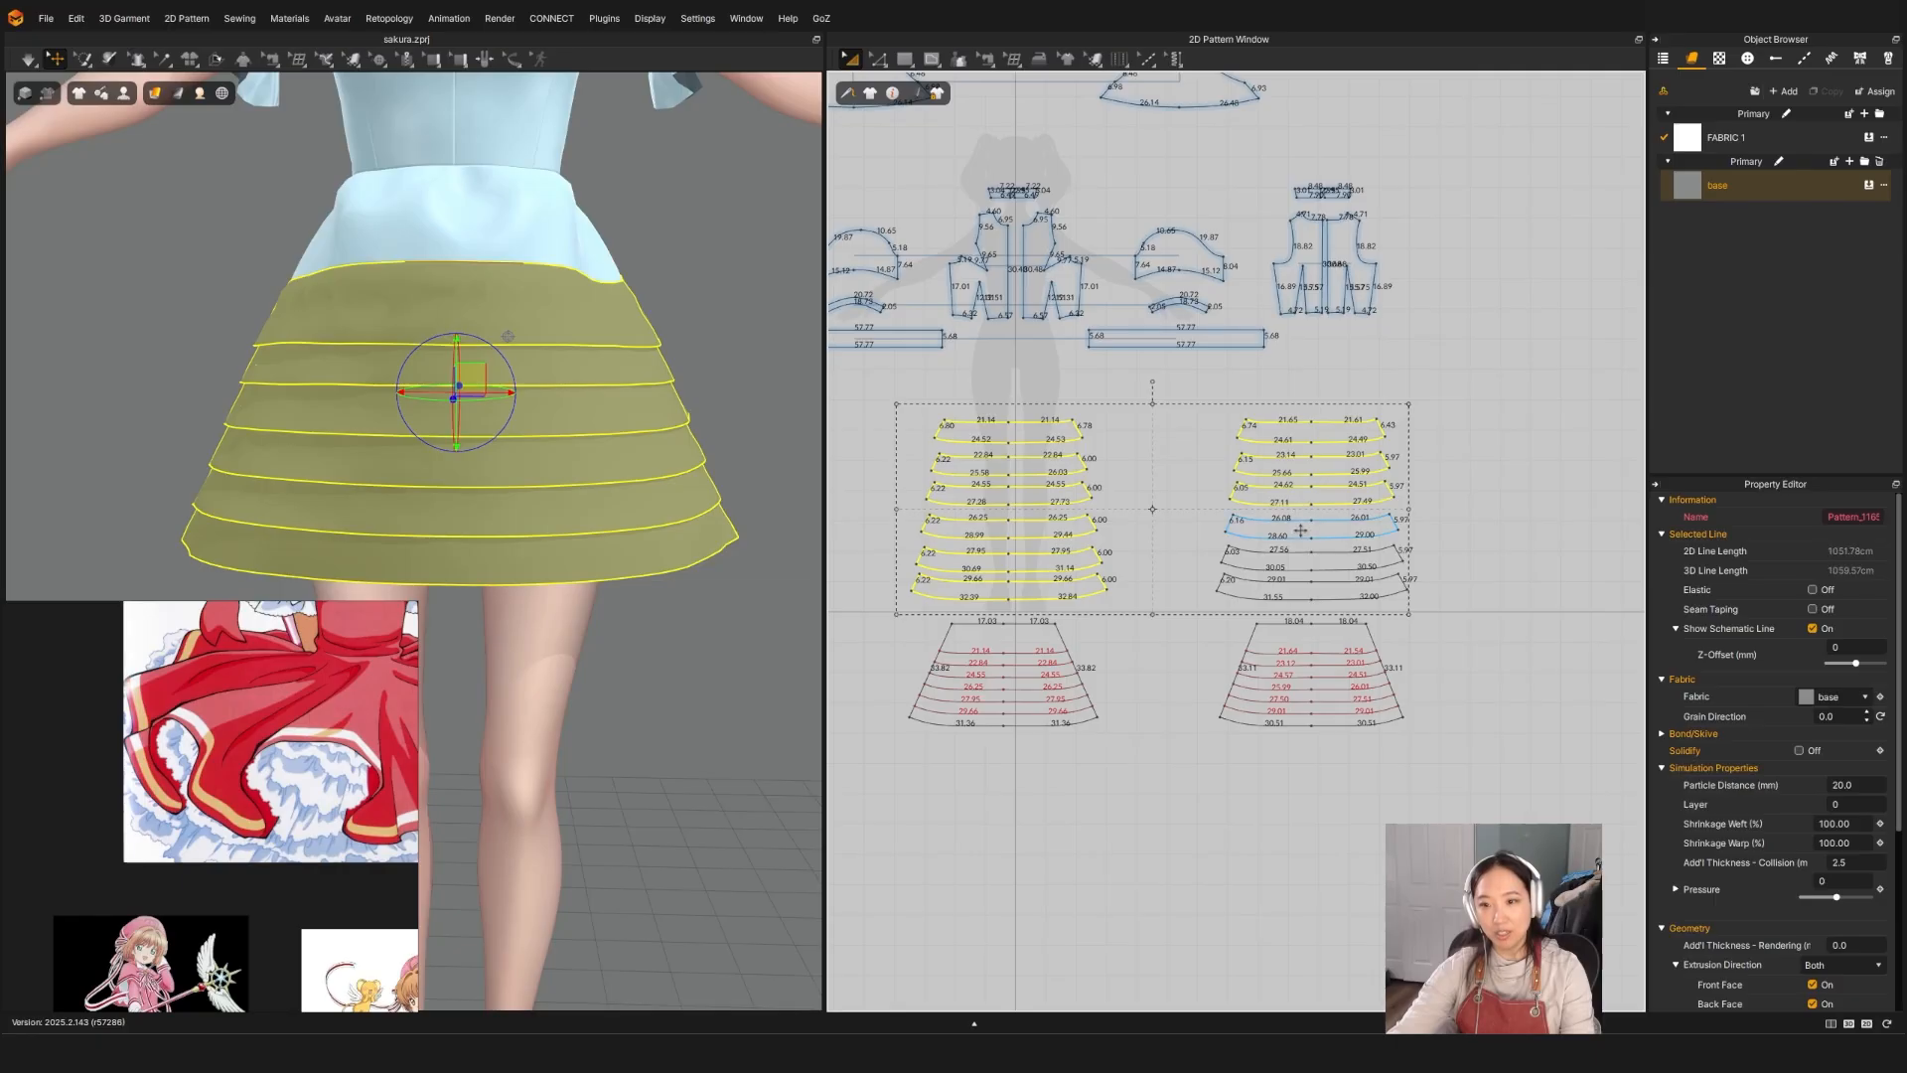
shift+click(1300, 531)
shift+click(1300, 562)
shift+click(1300, 593)
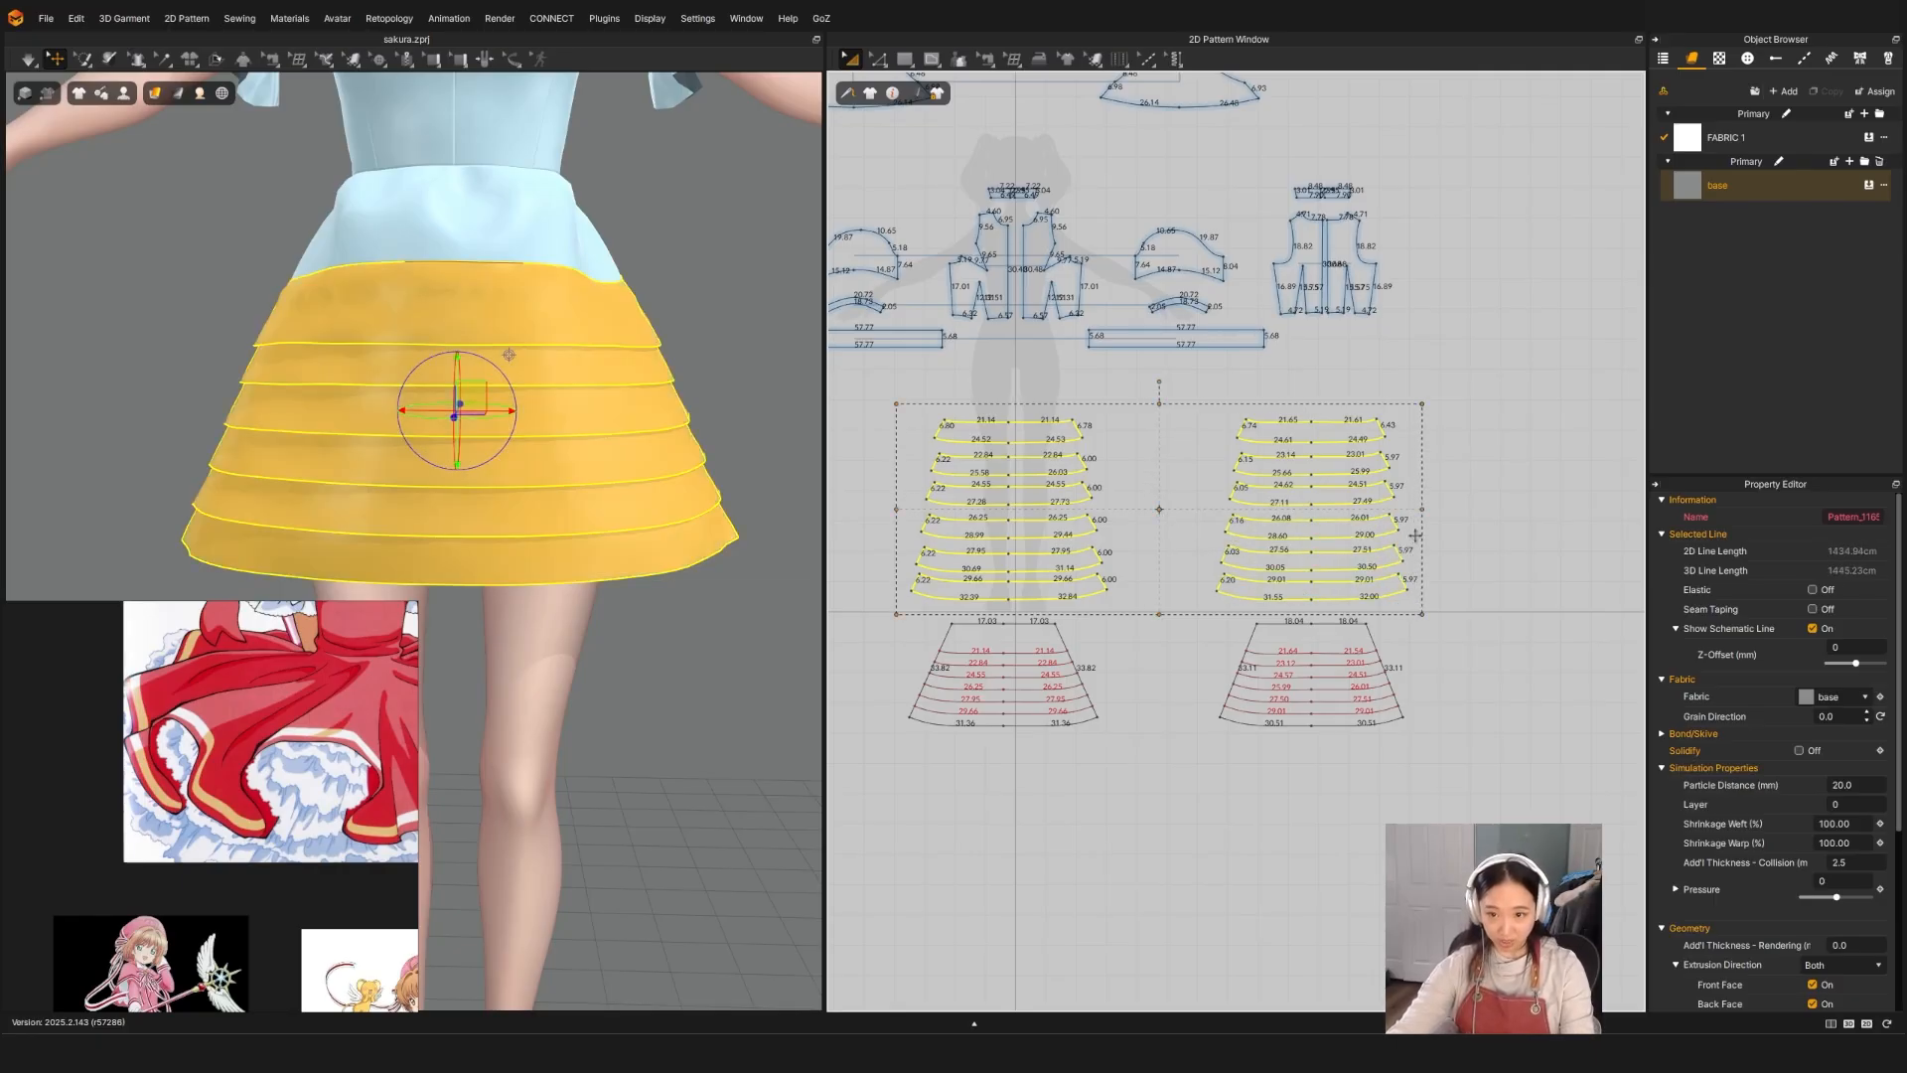
drag(1427, 508, 1453, 512)
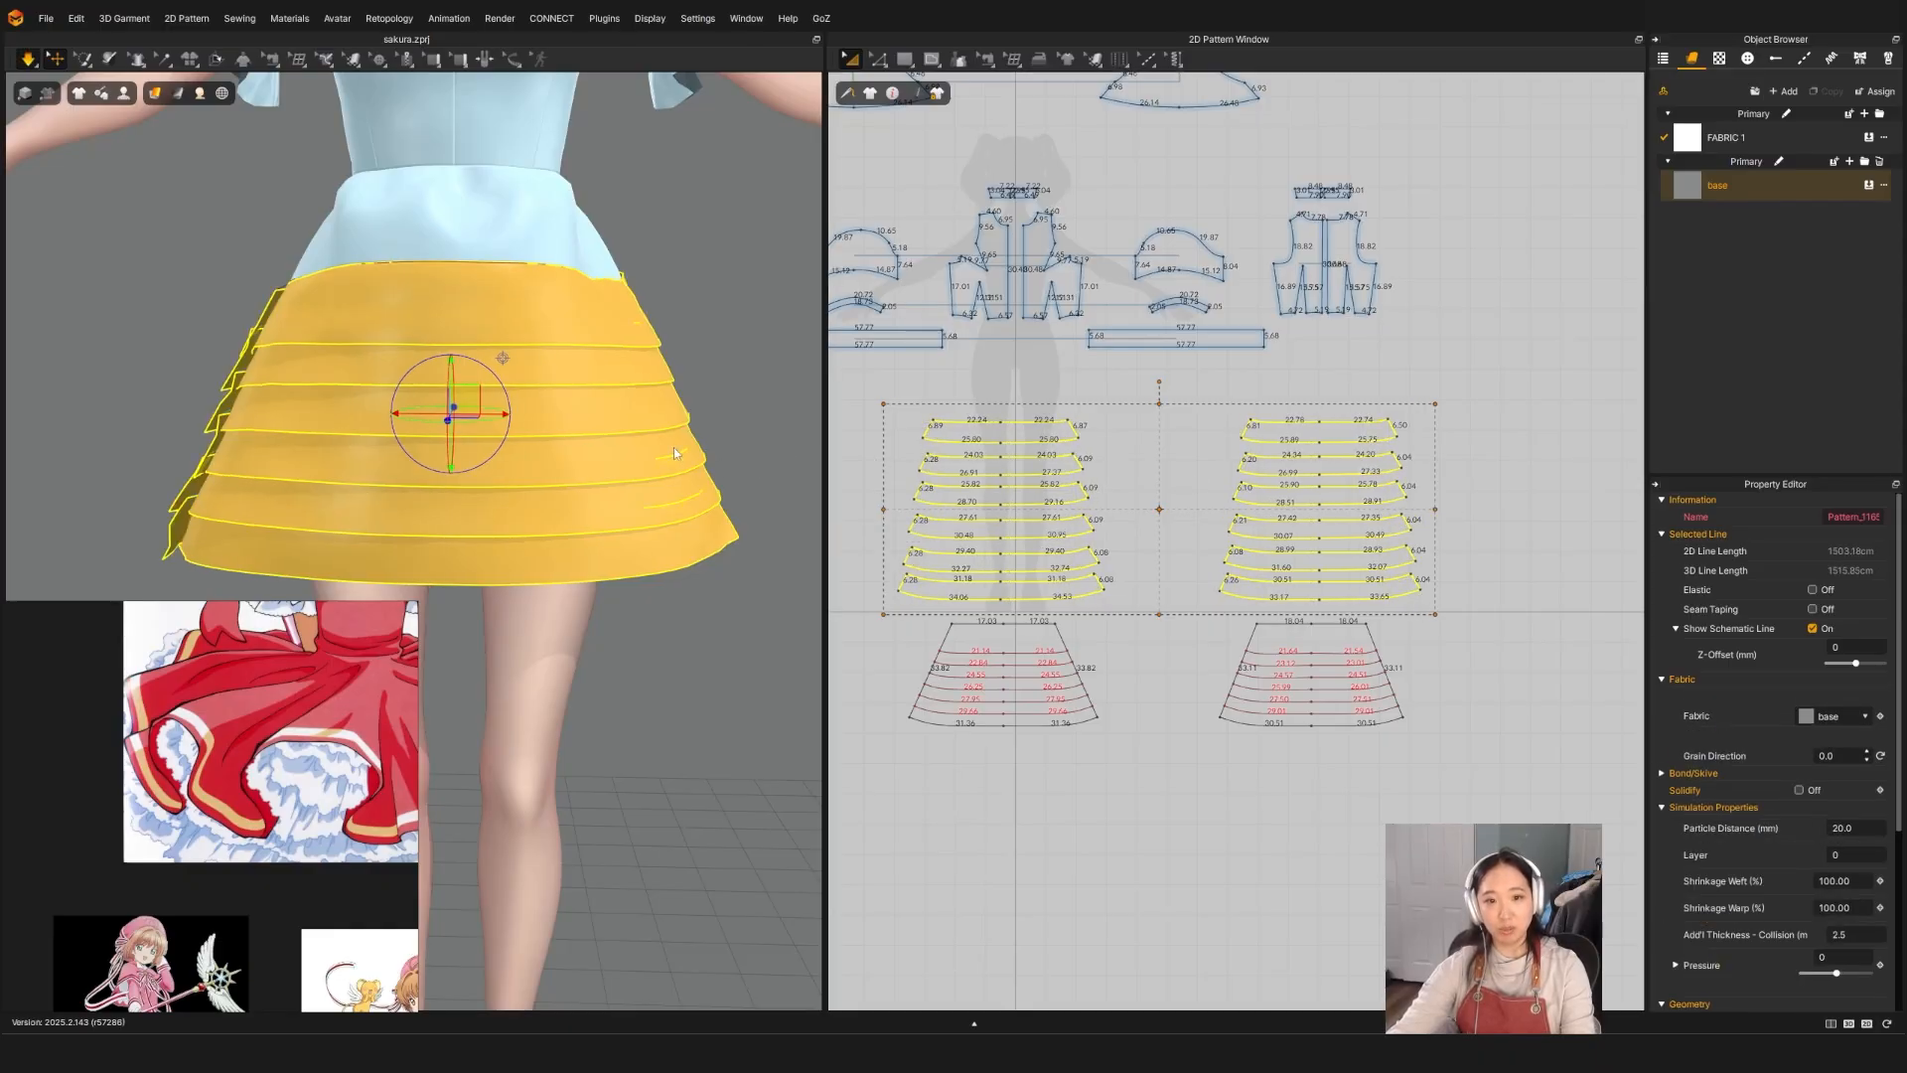
key(space)
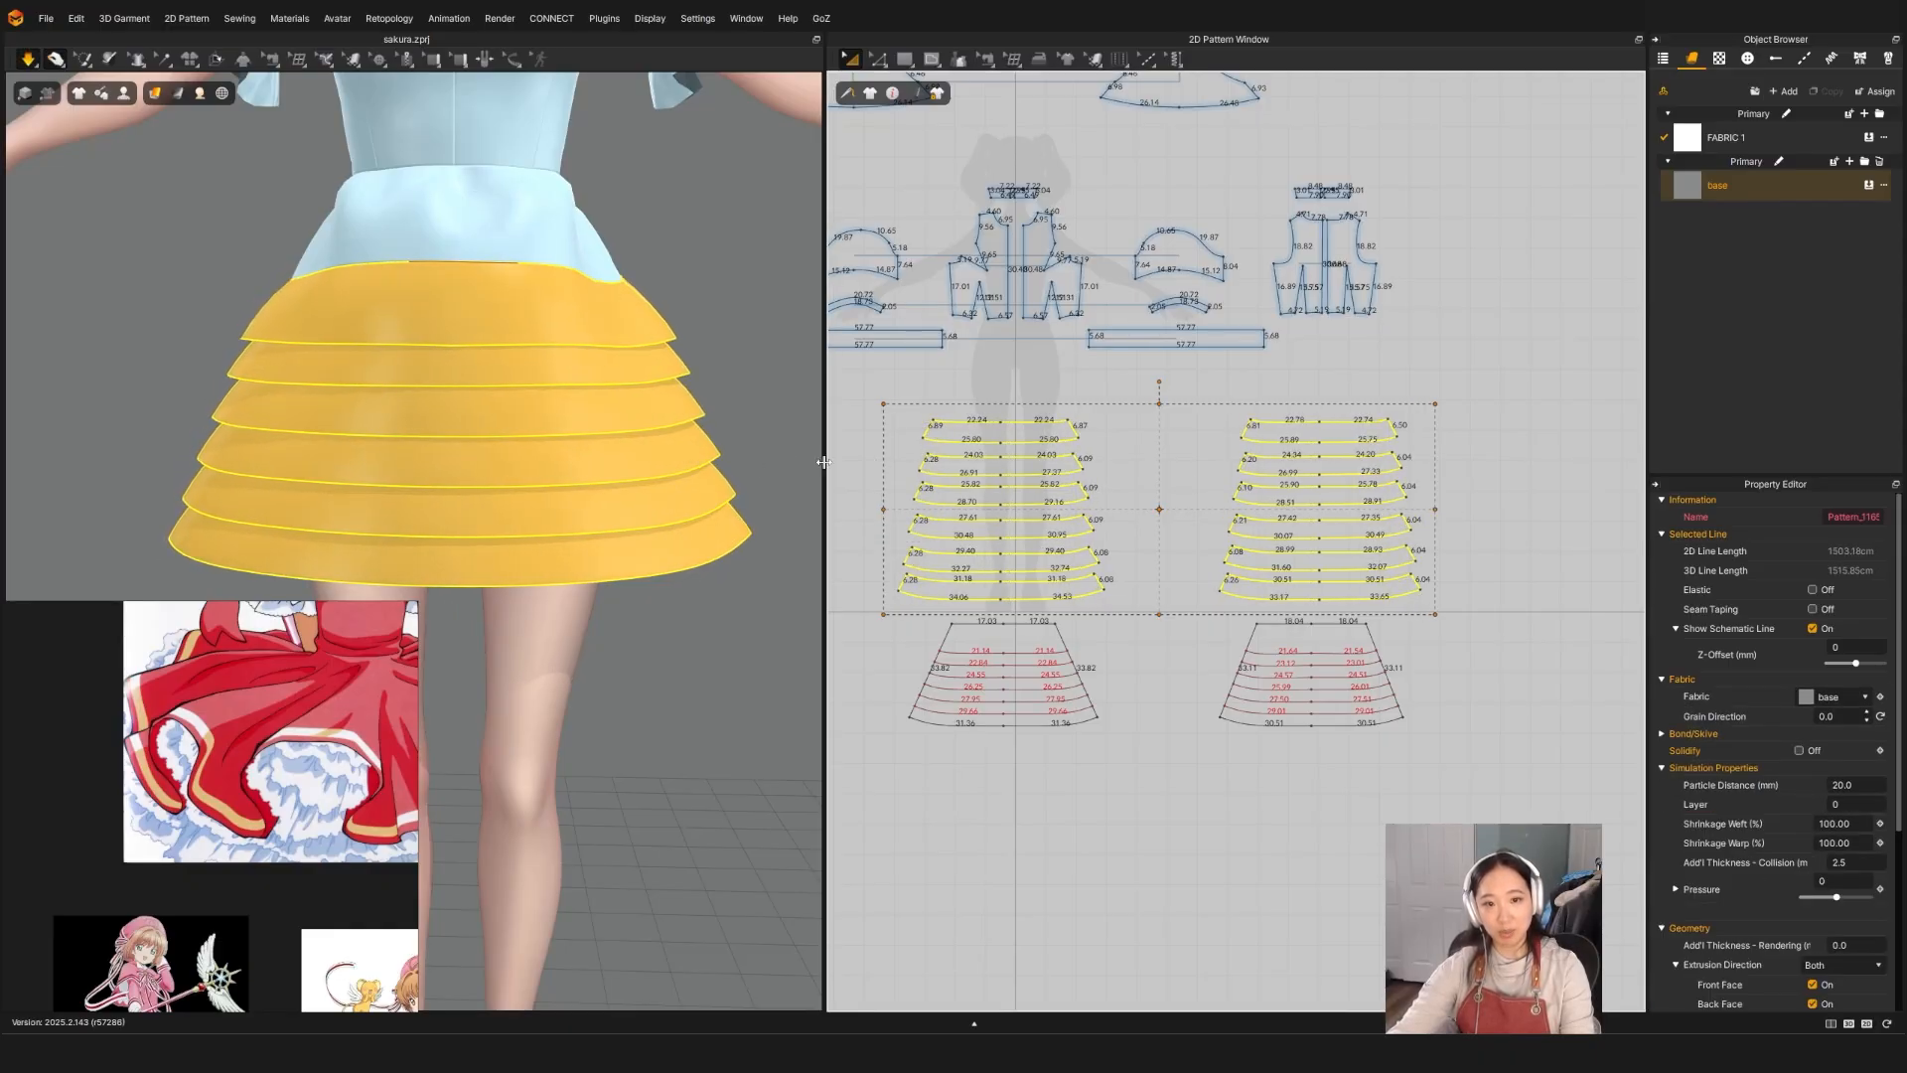
key(space)
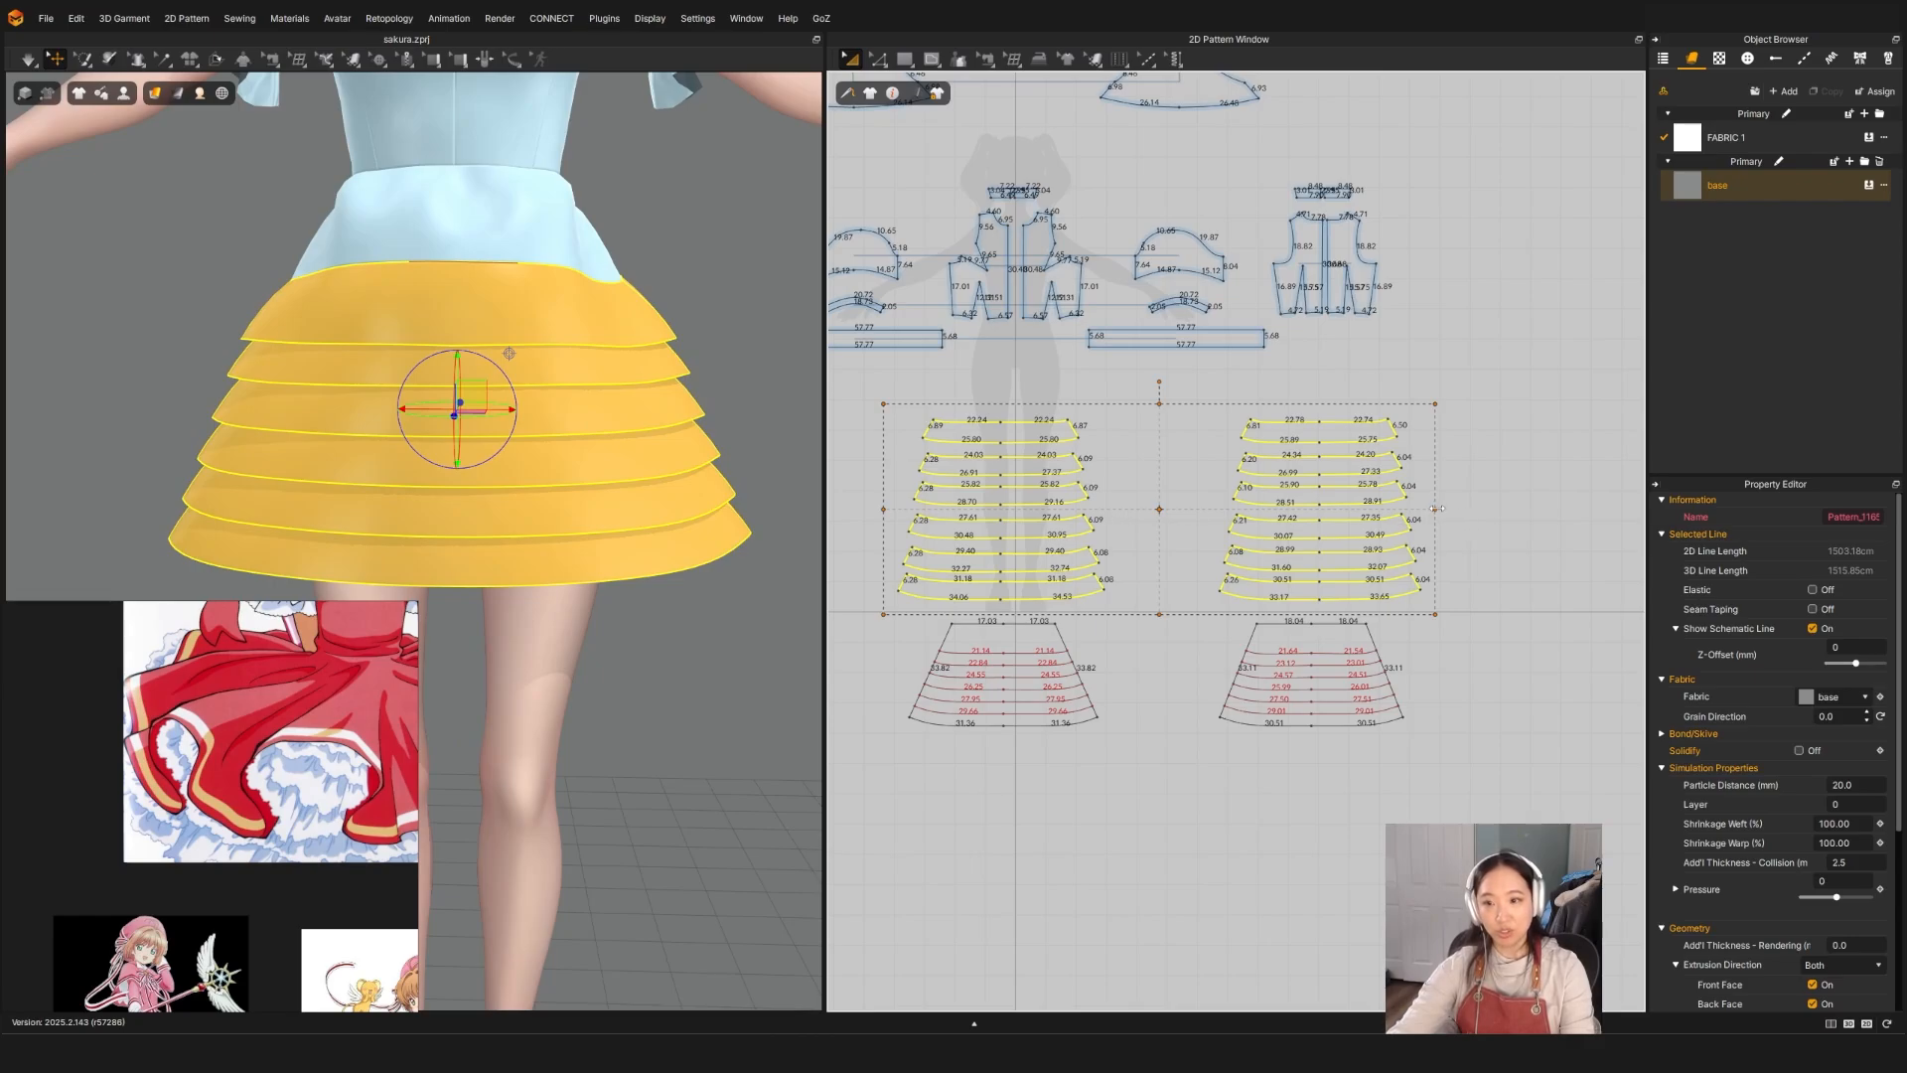
Step: Widen the twelve selected strips in three further small increments, simulating the drape after each one
drag(1437, 509, 1448, 509)
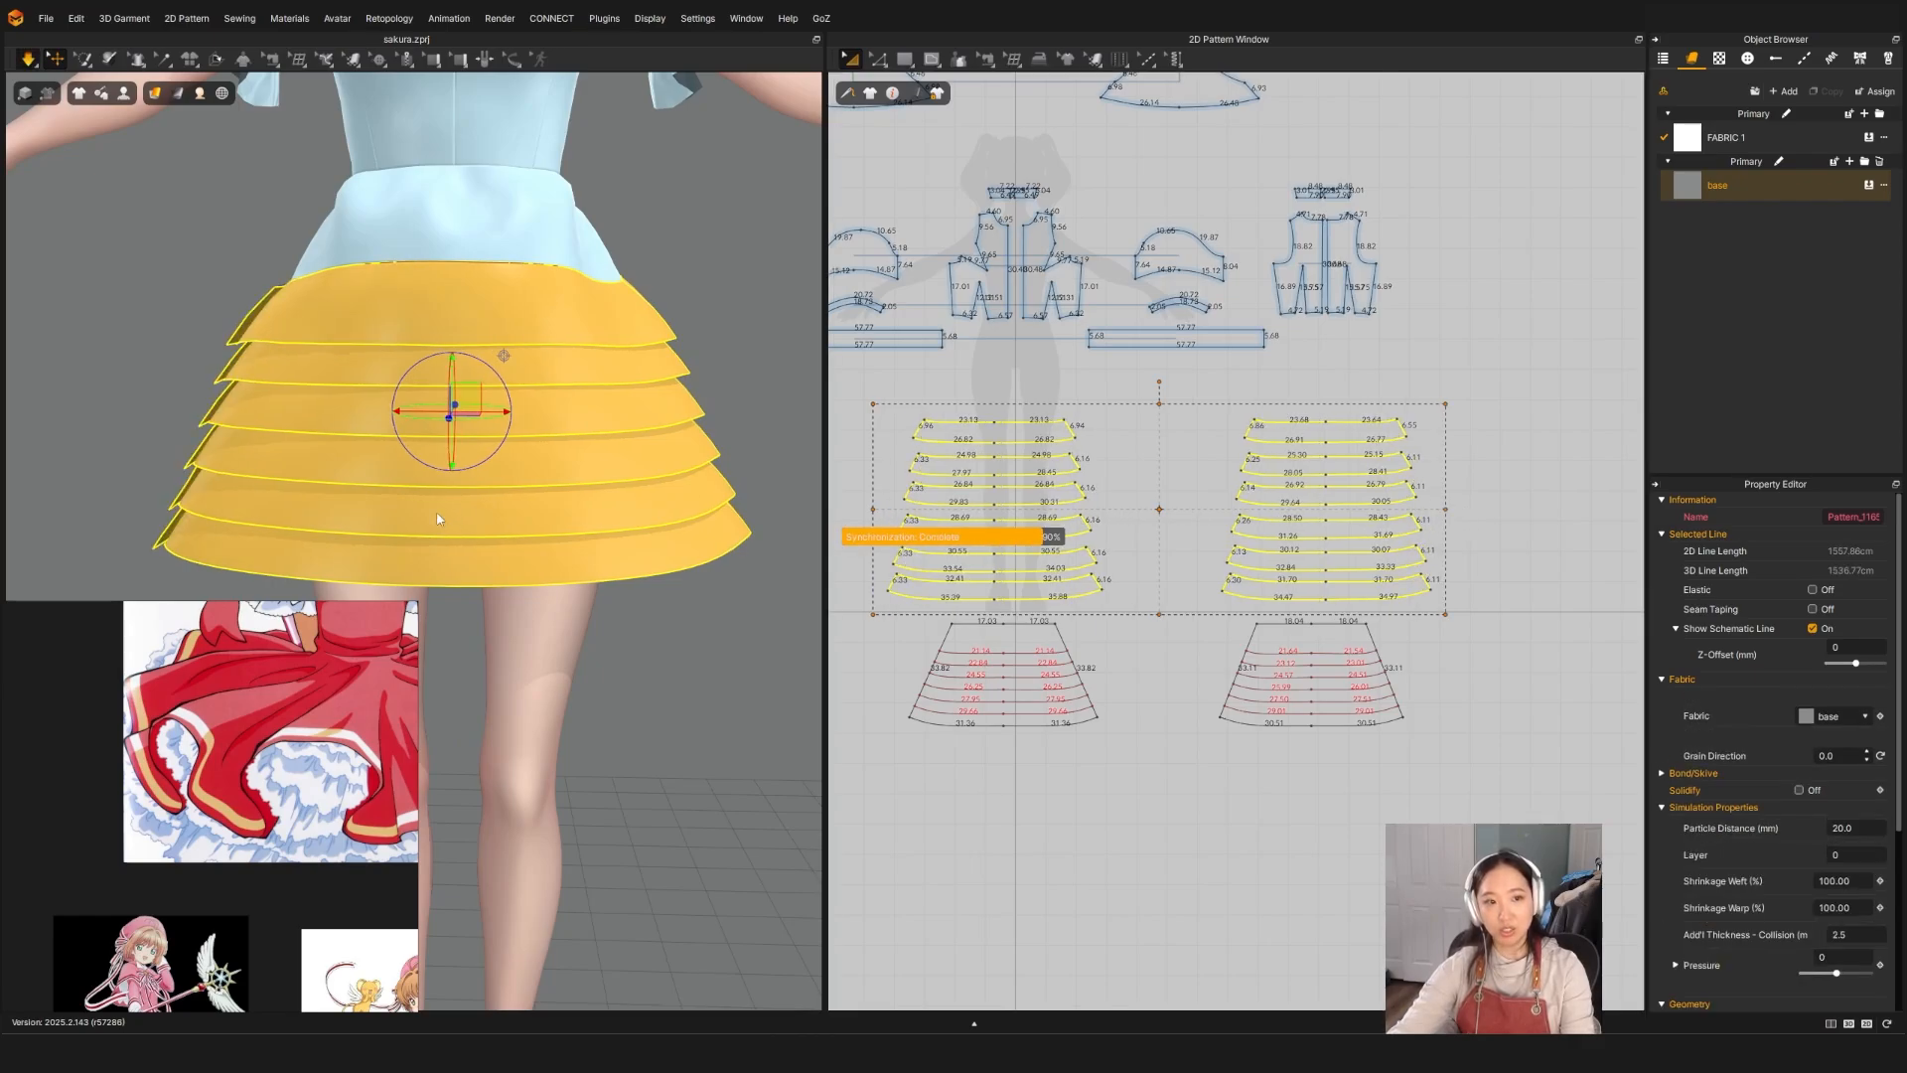
key(space)
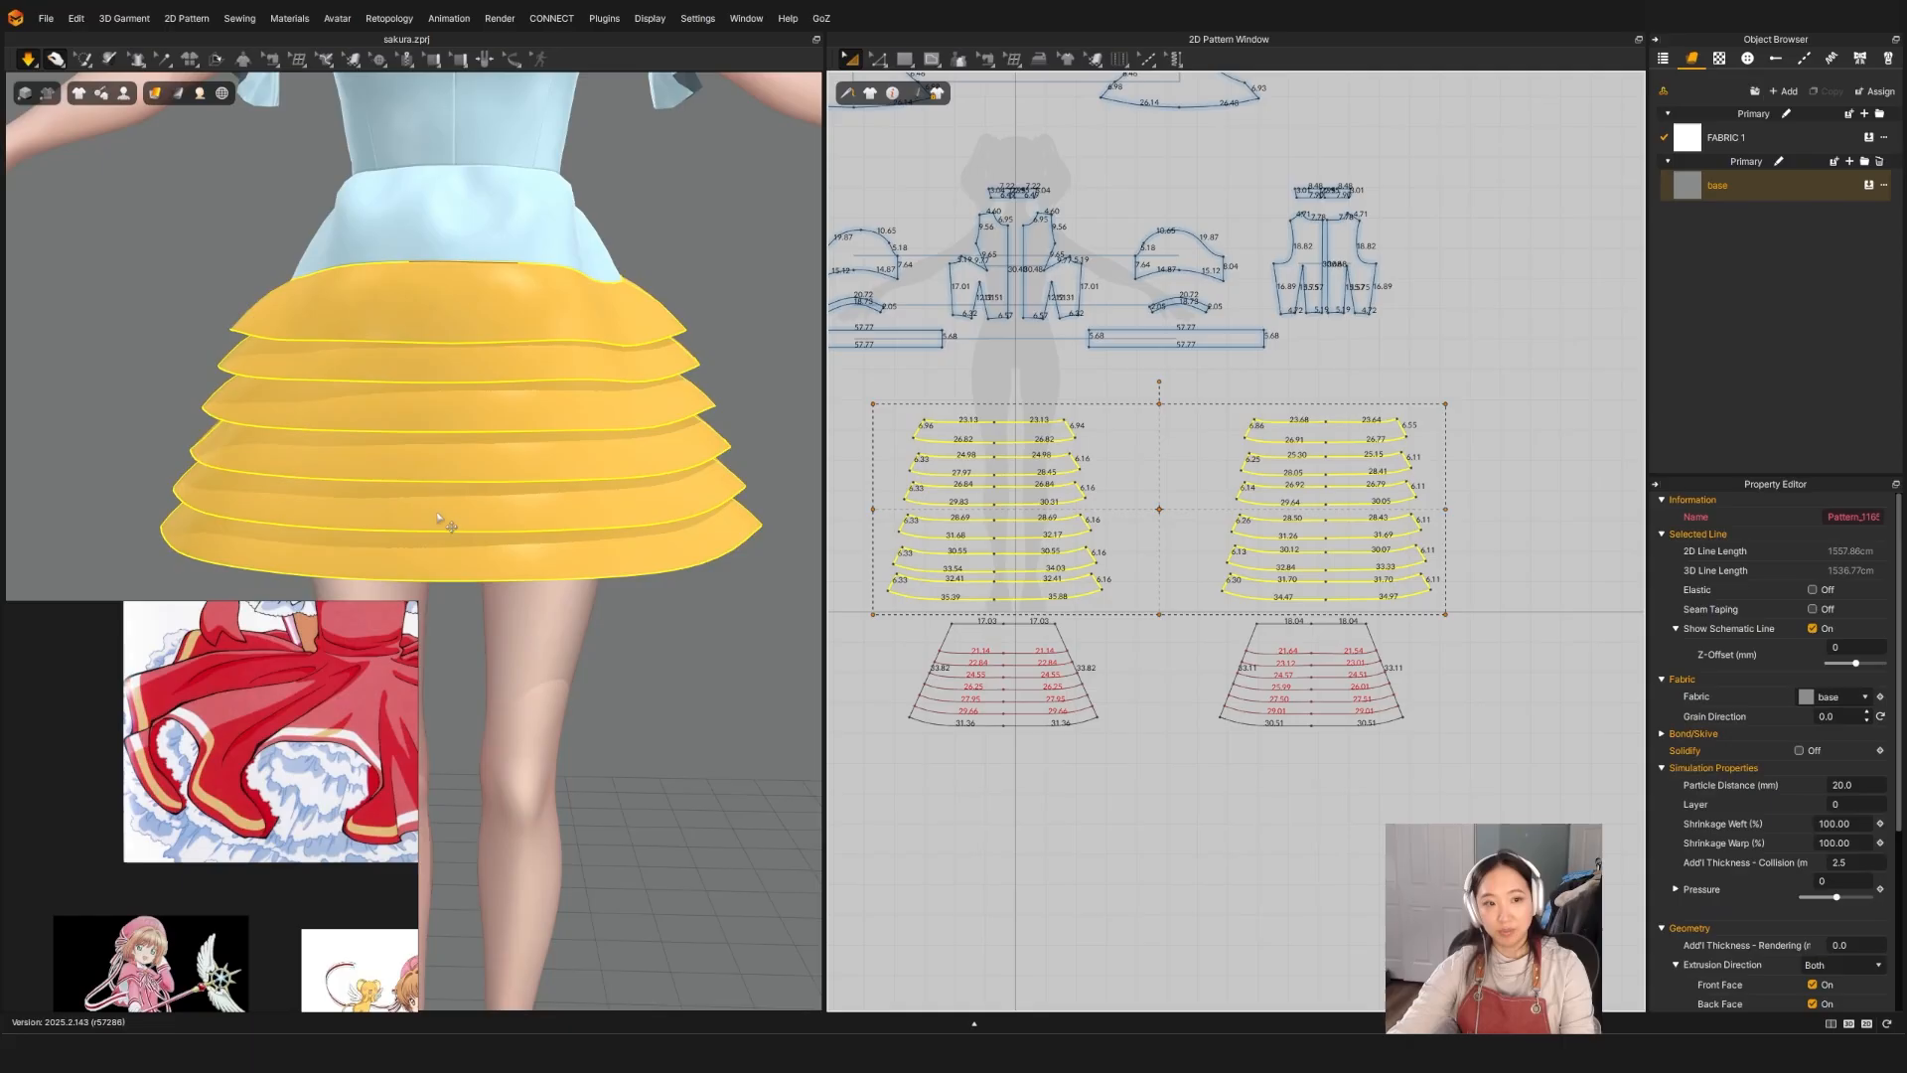
key(space)
drag(1443, 510, 1454, 509)
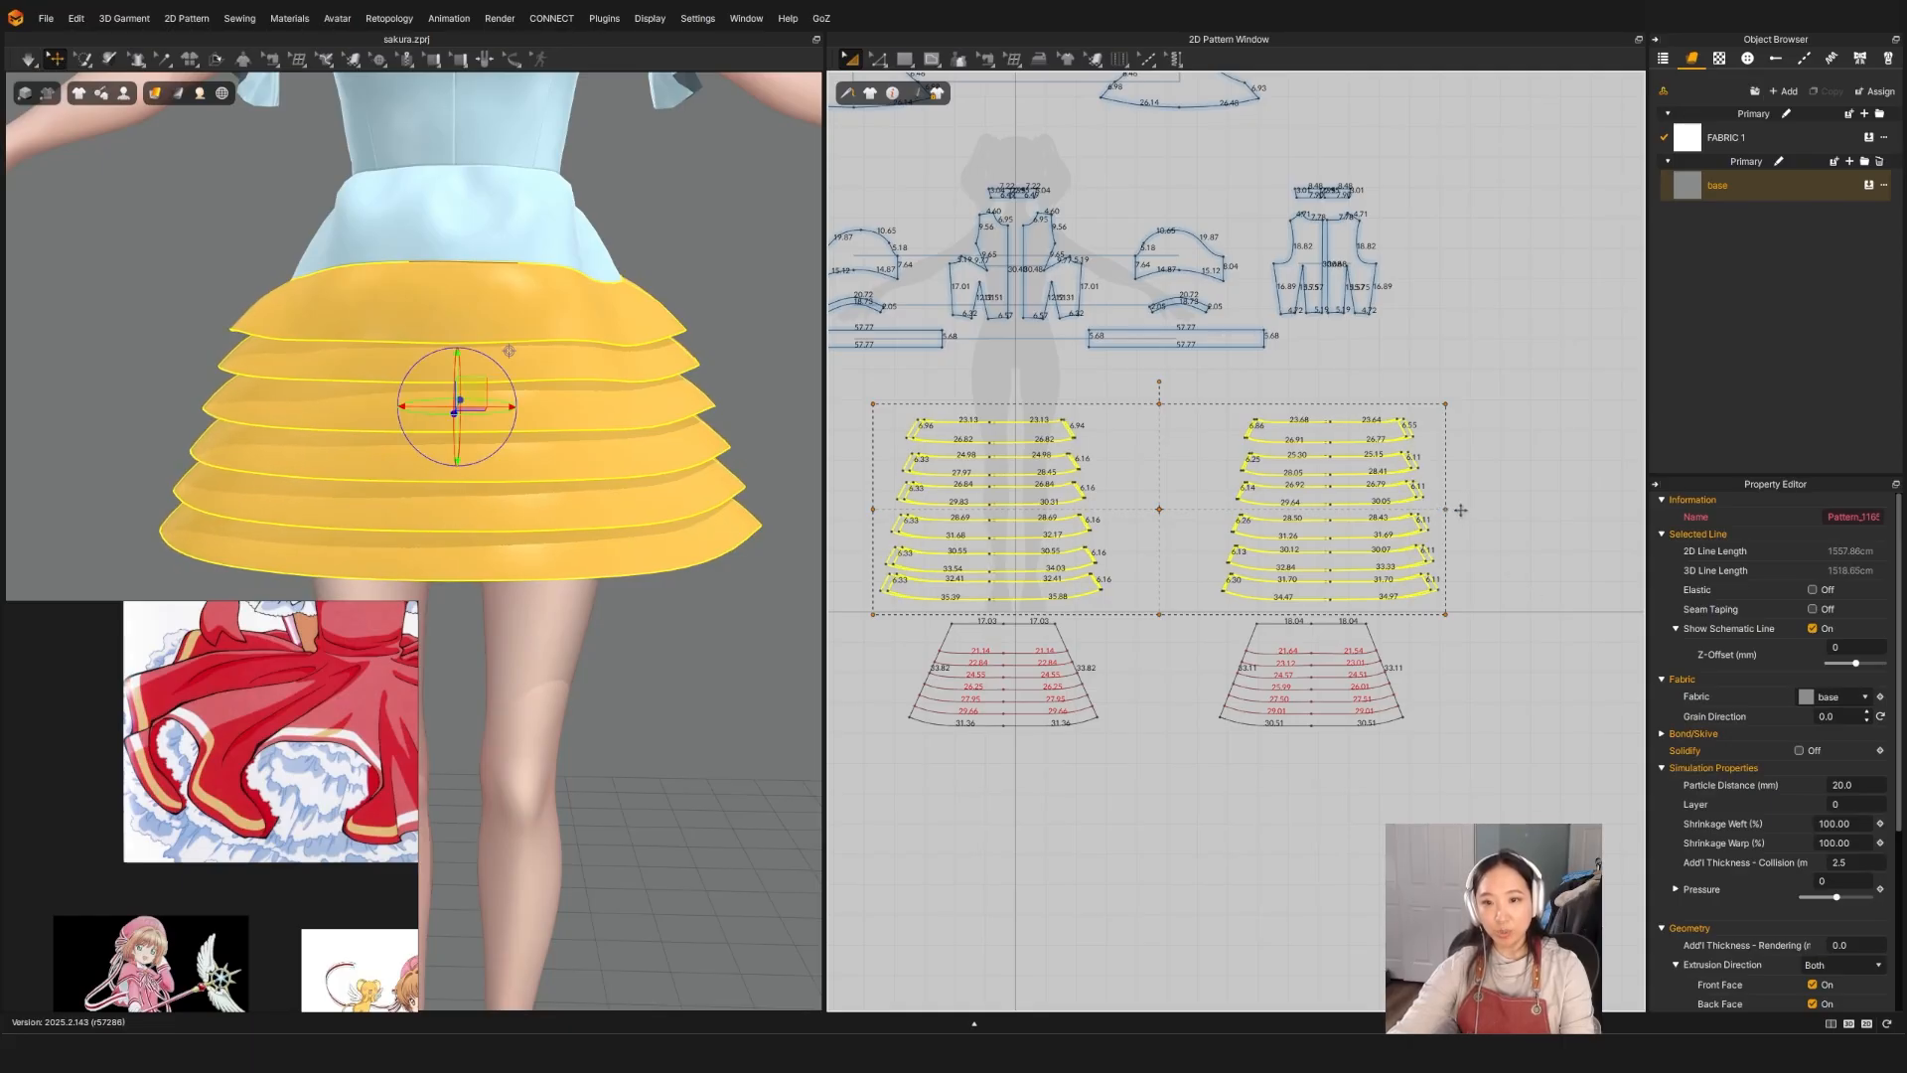
key(space)
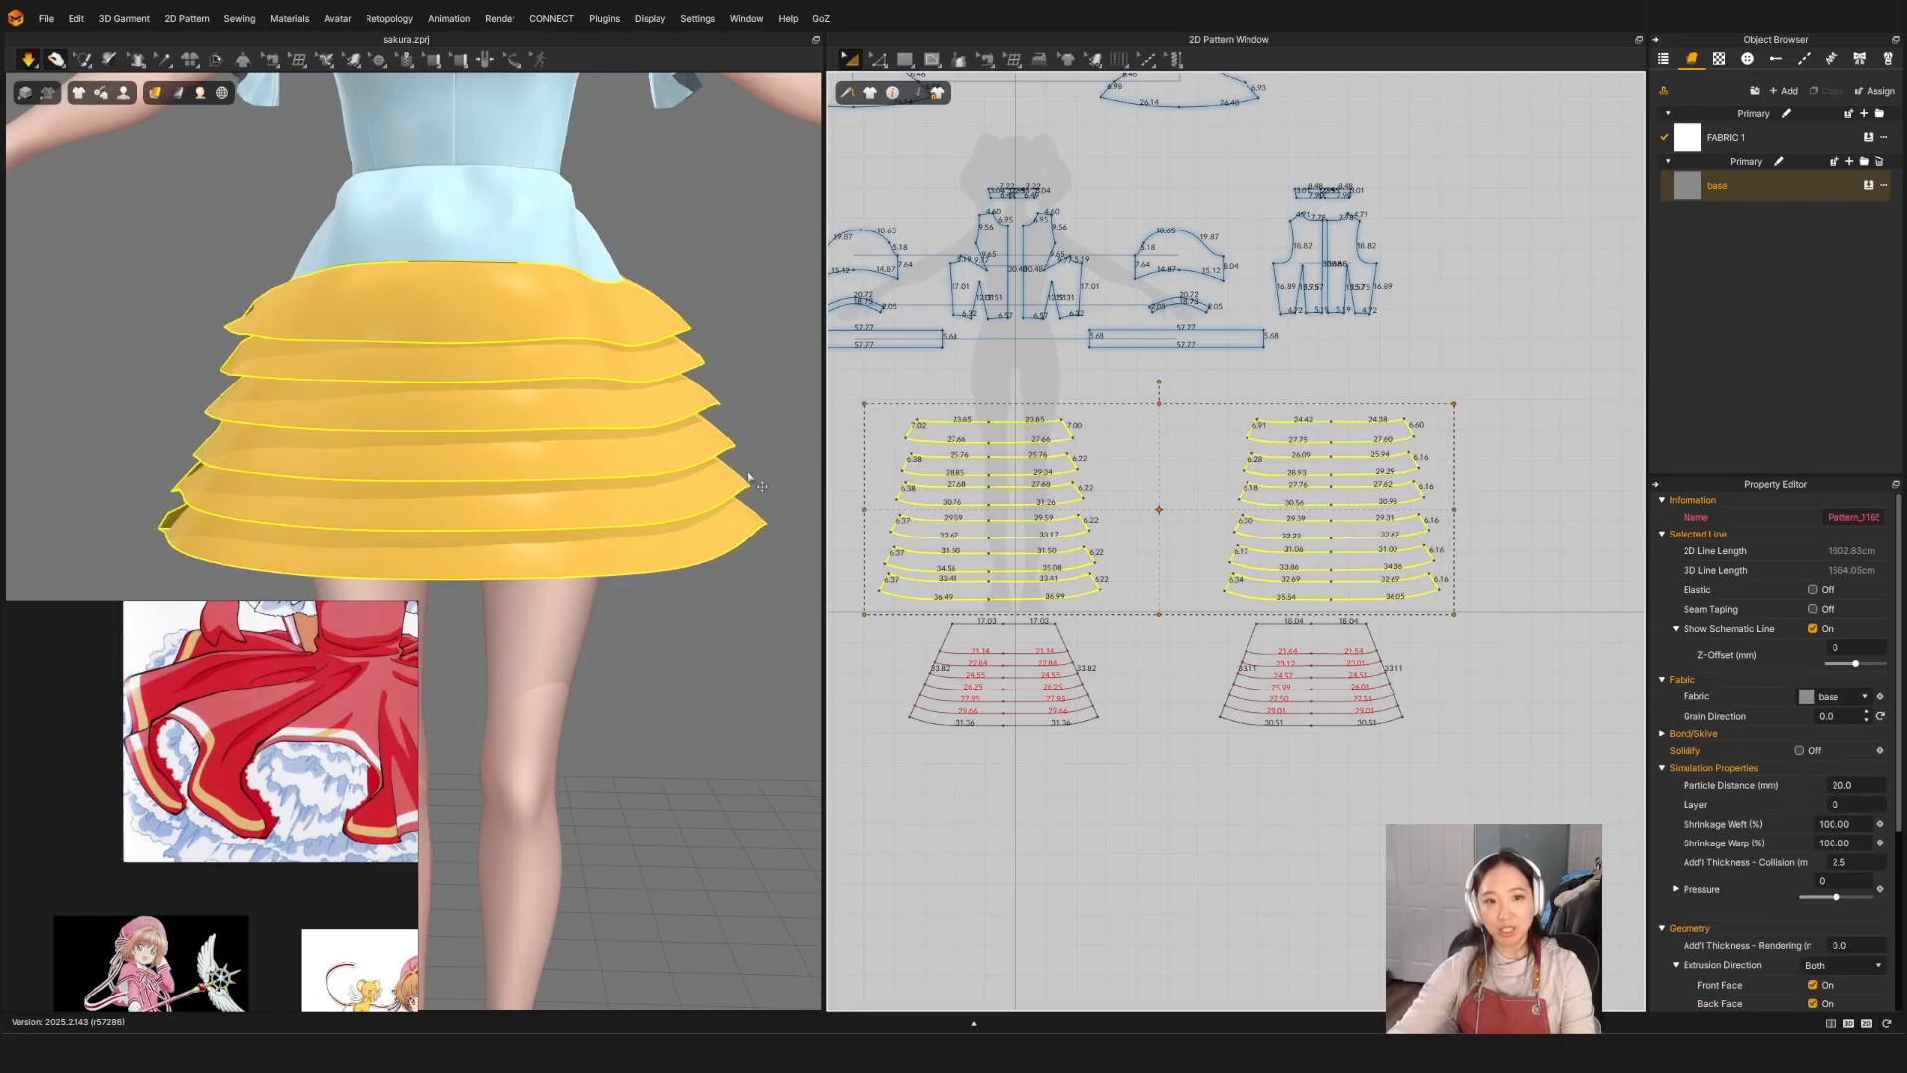
key(space)
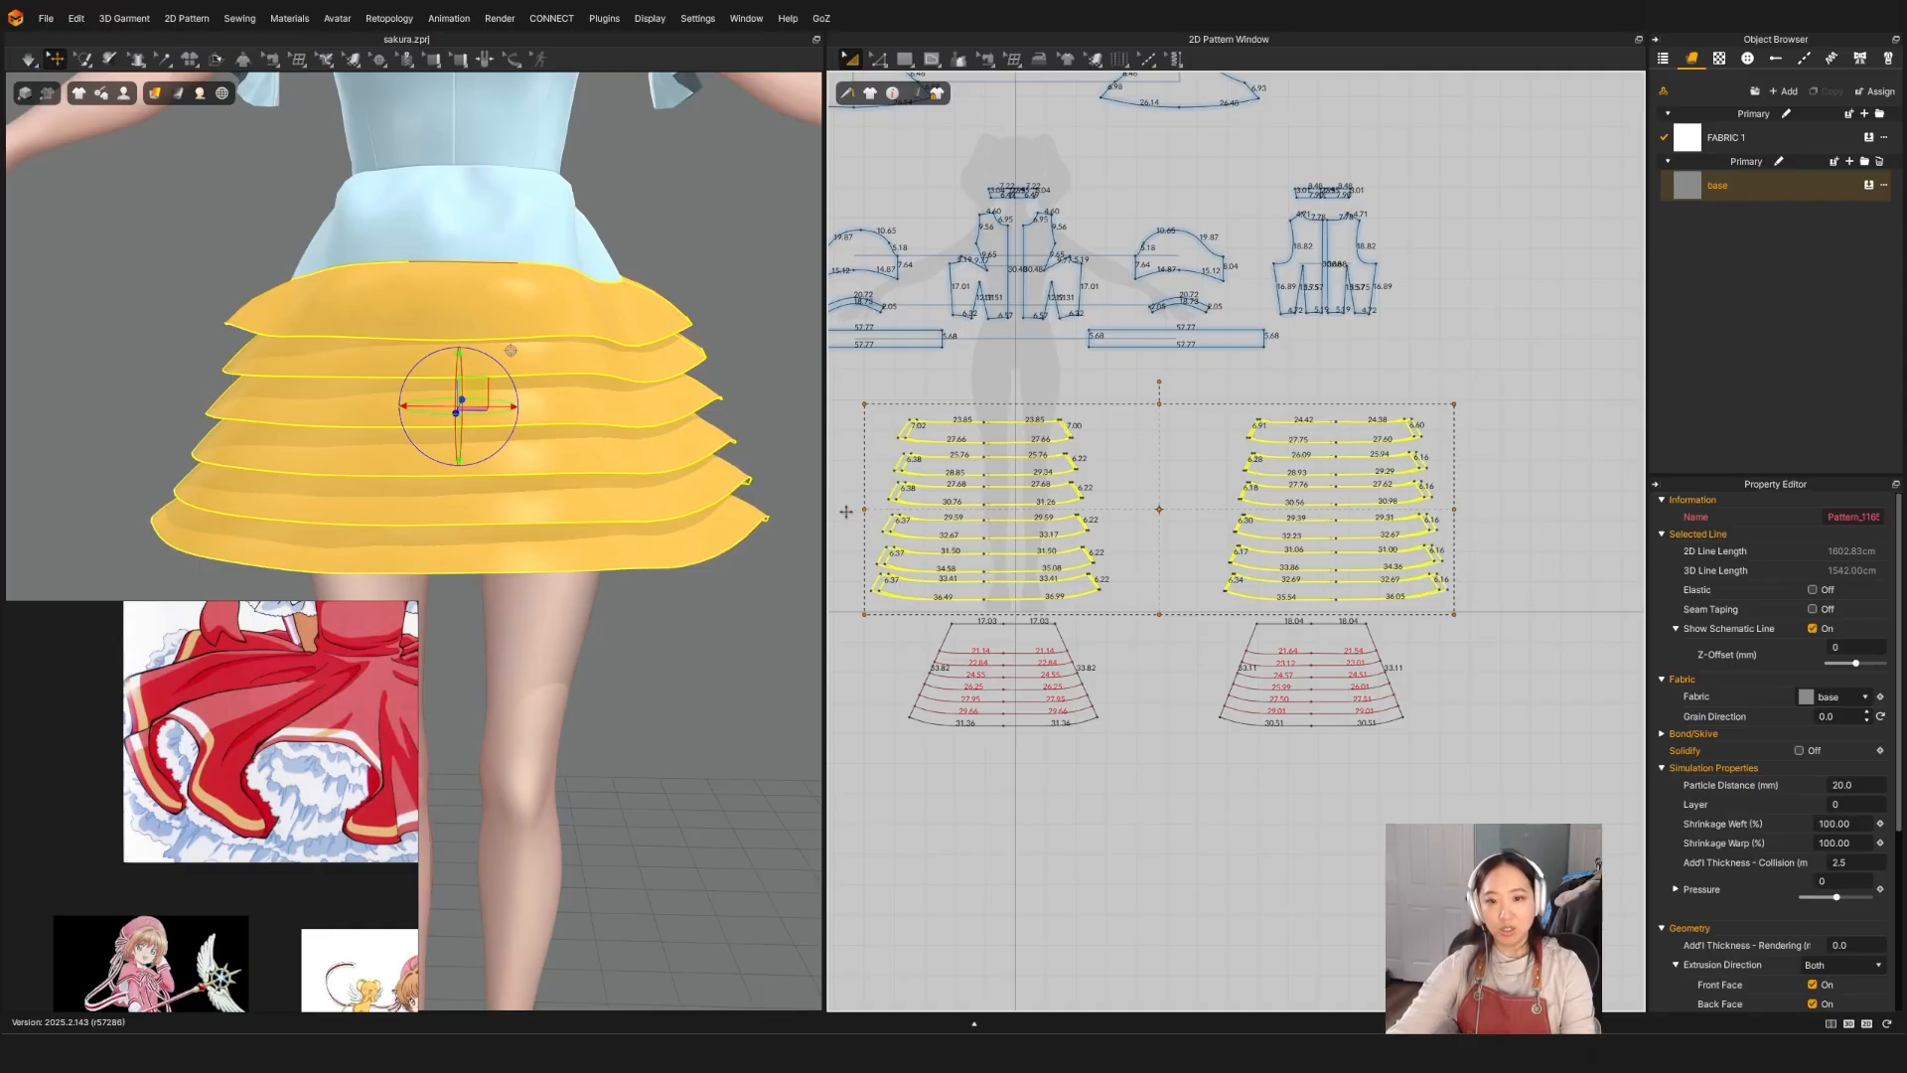
drag(846, 511, 838, 511)
key(space)
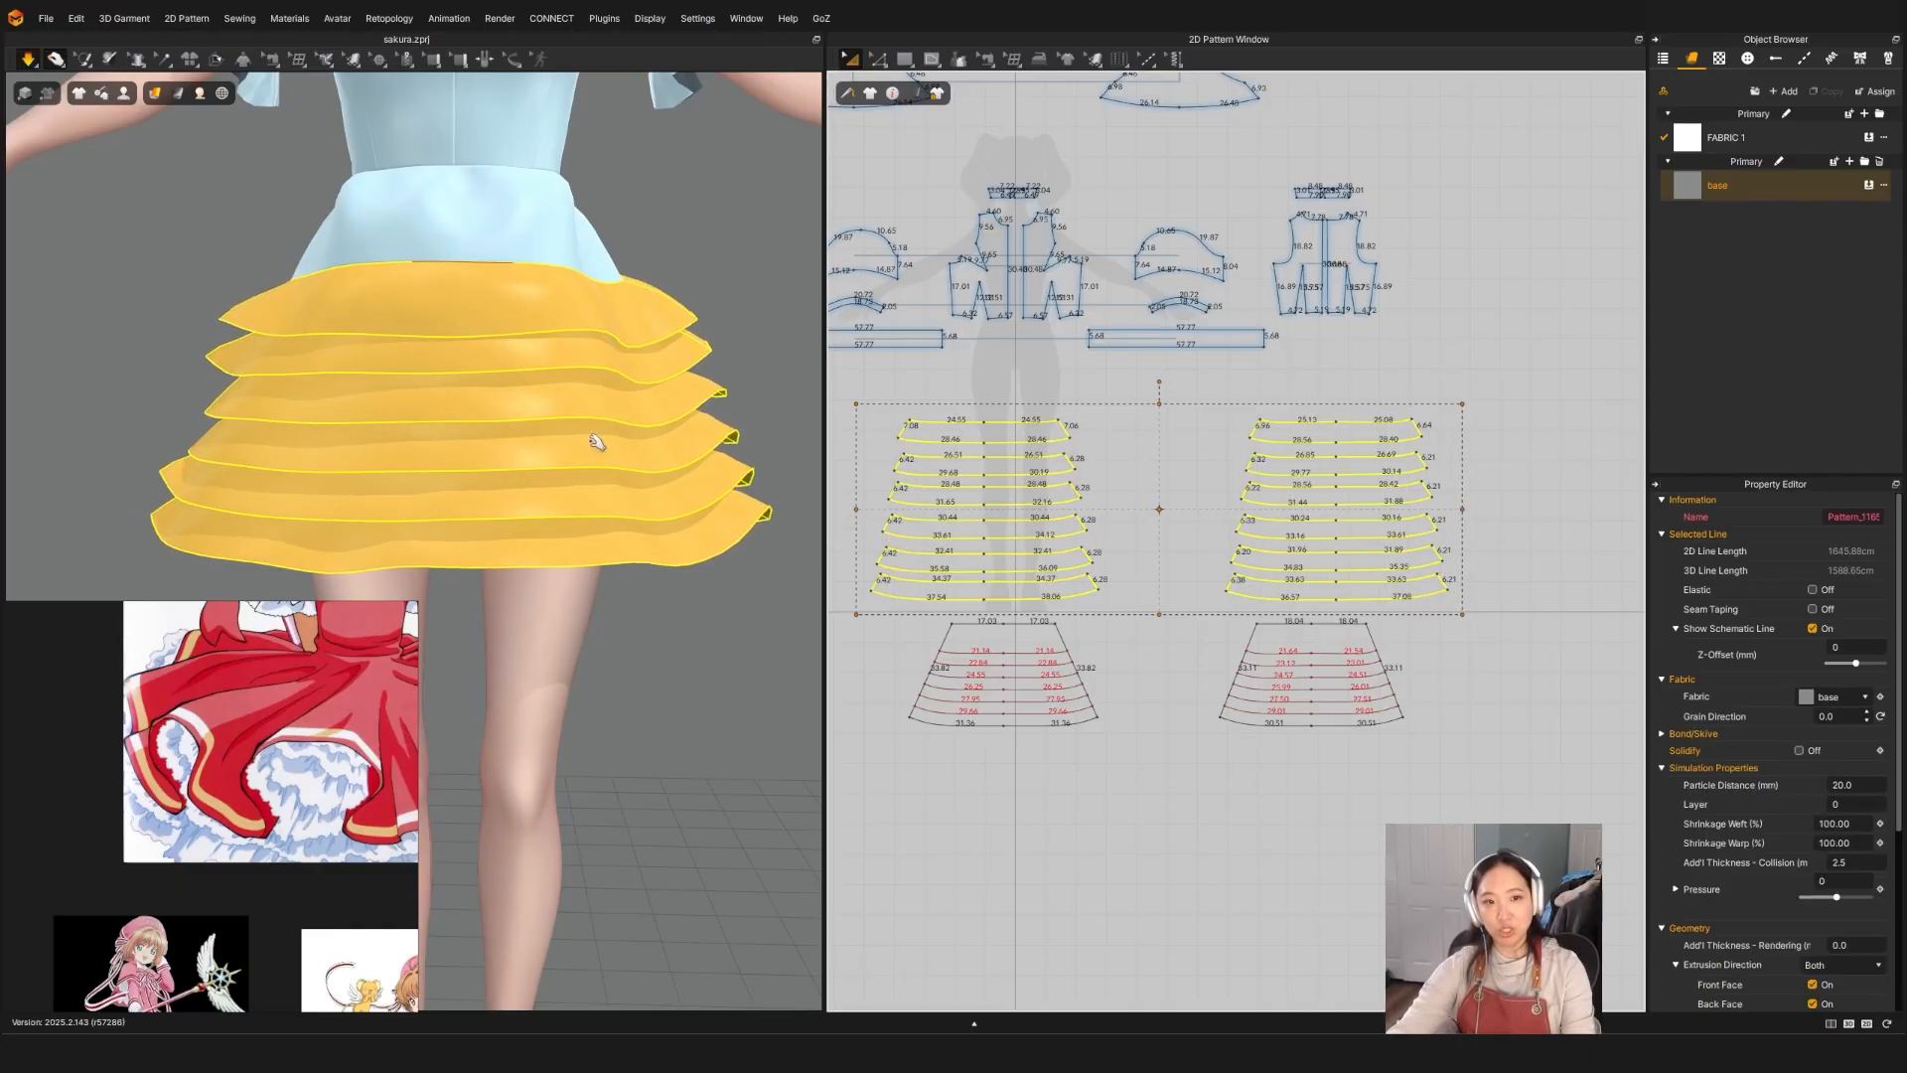
key(space)
Step: Change the mesh style of the twelve selected strips to Quad (Grid)
right_drag(447, 439, 174, 473)
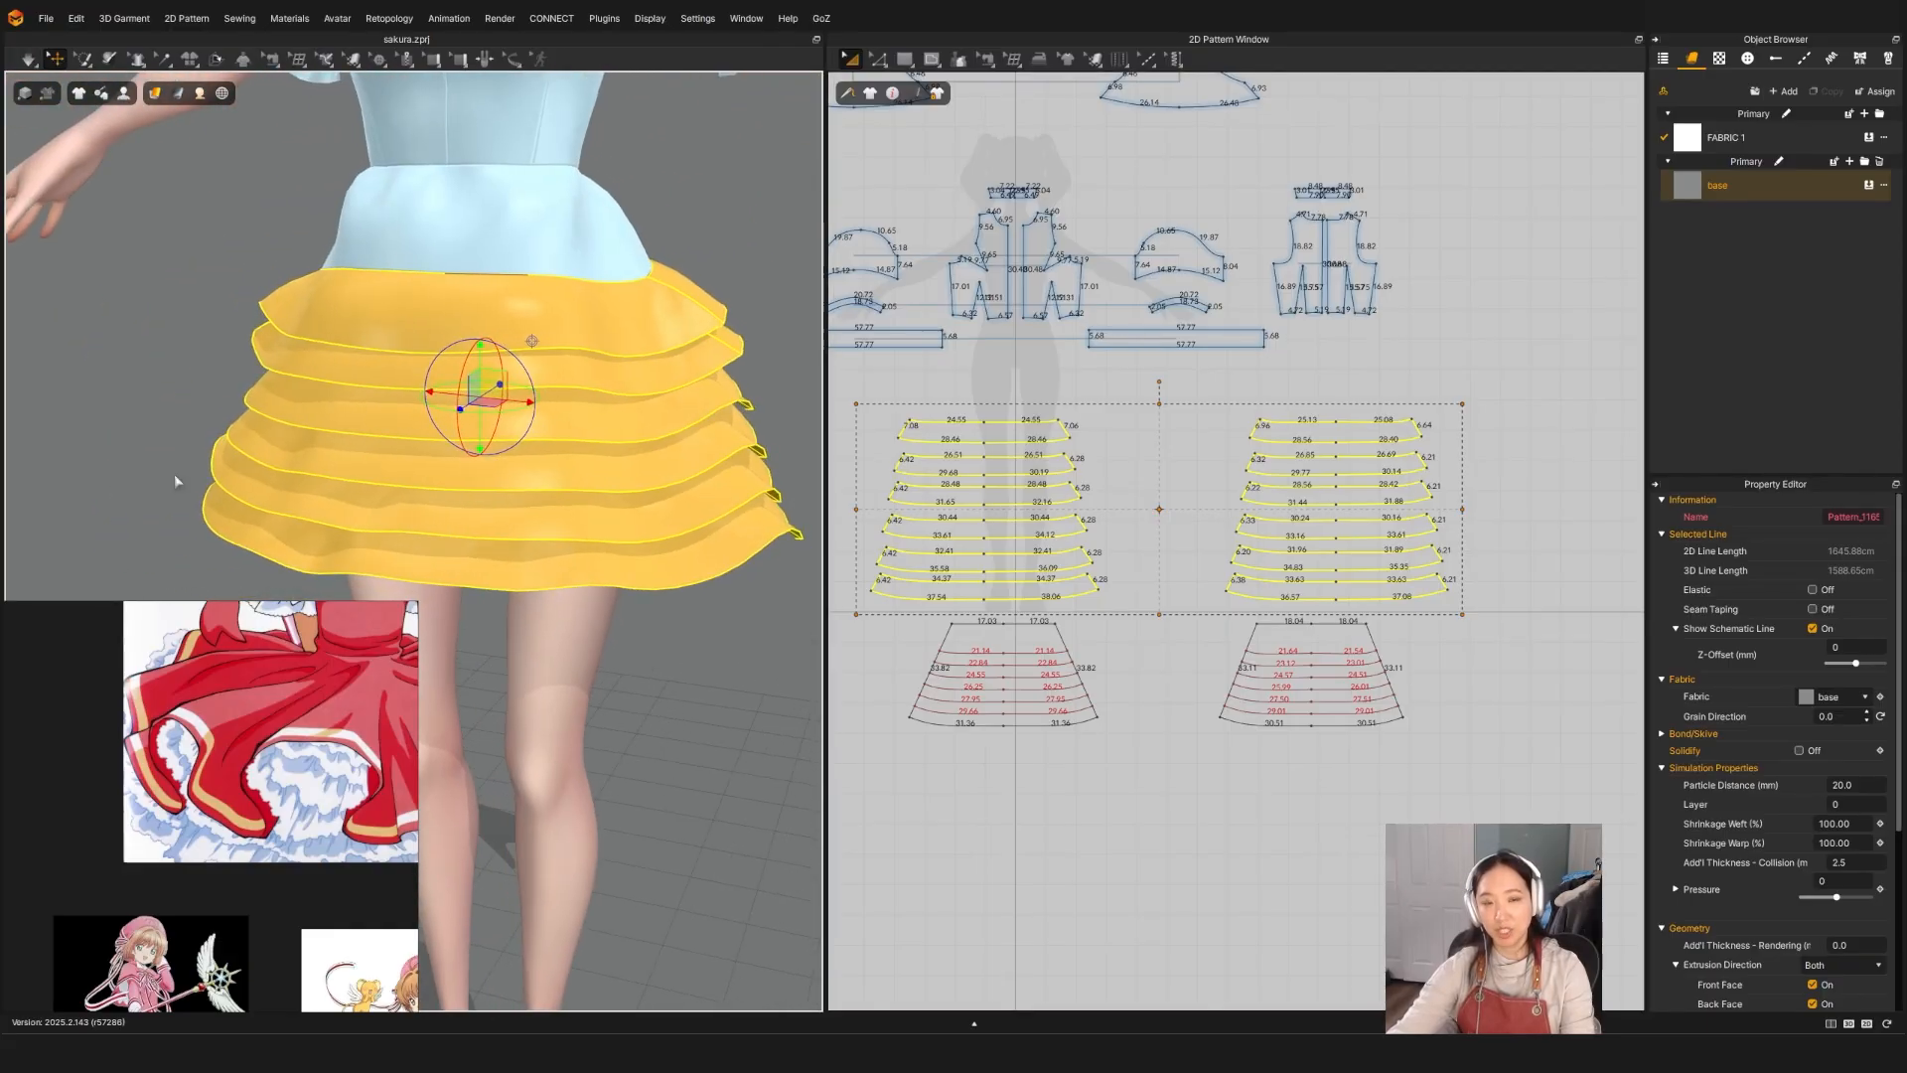
right_click(478, 316)
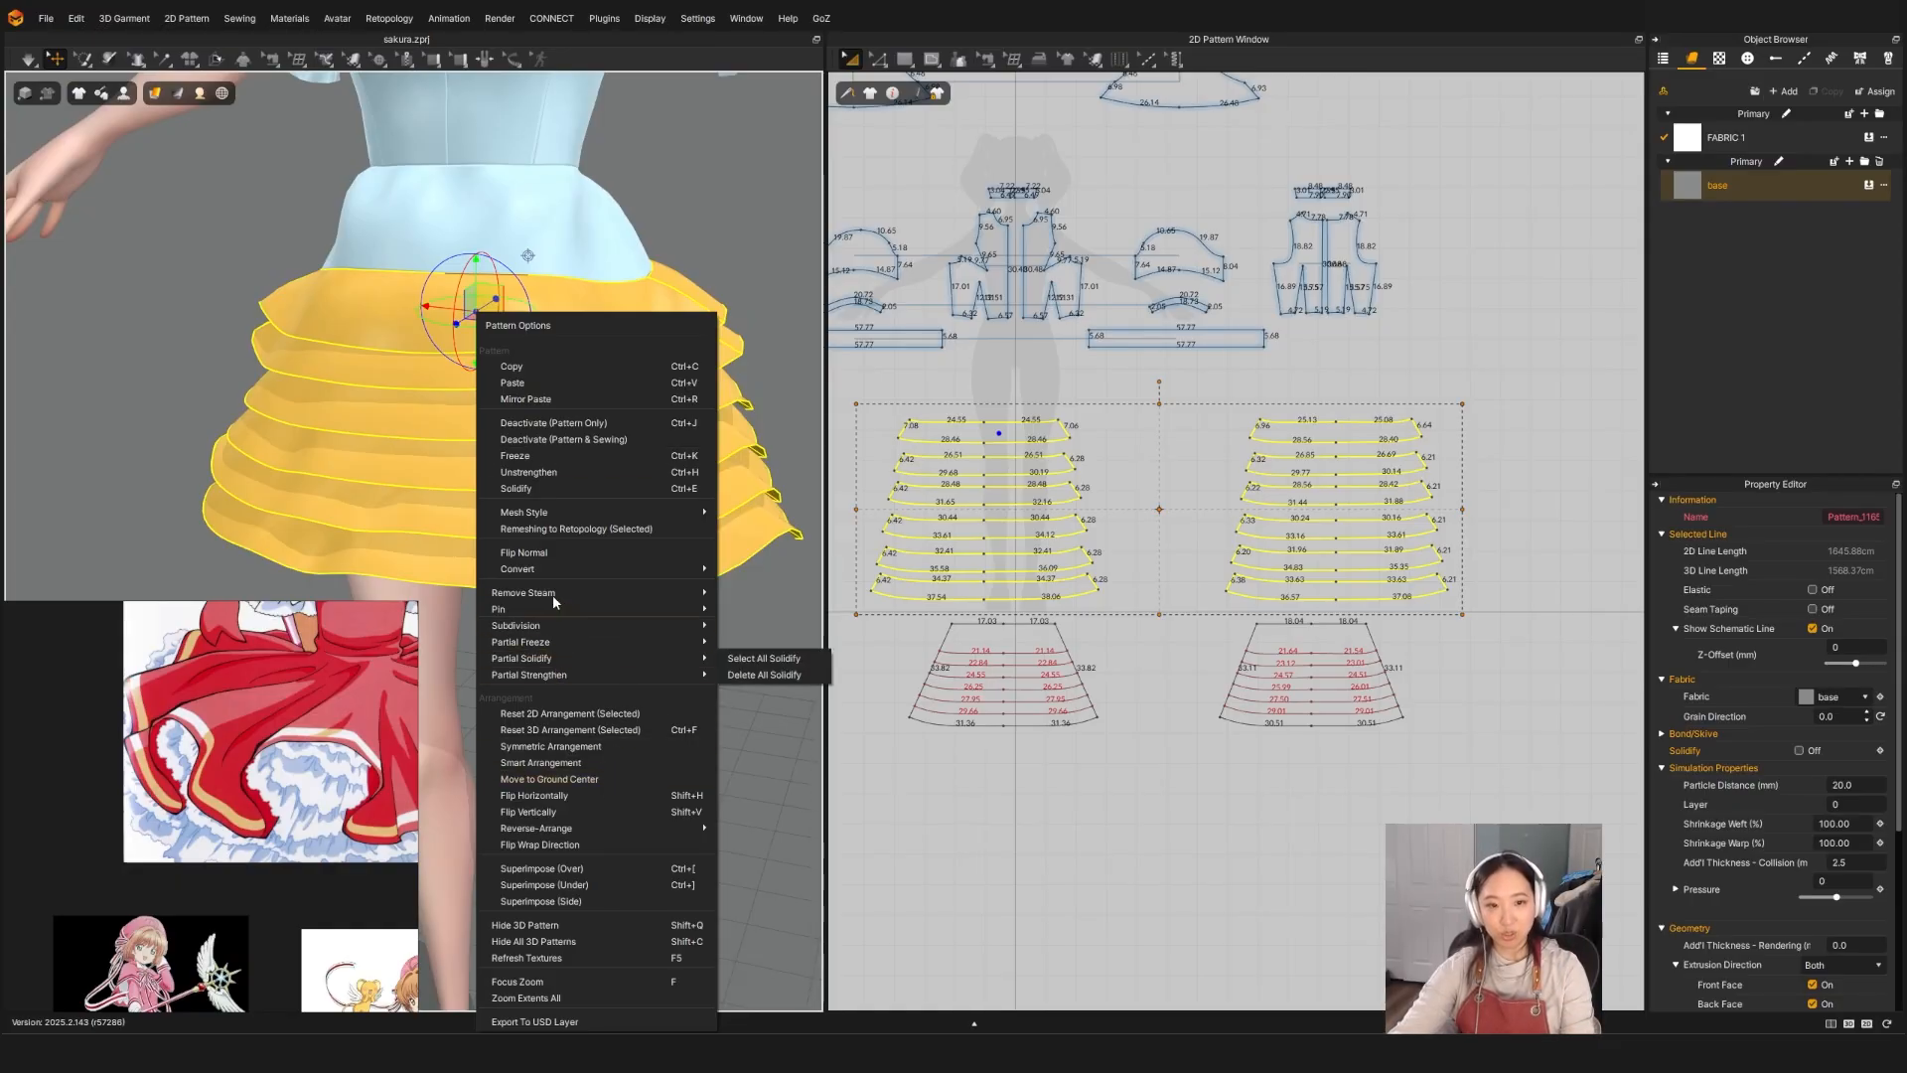
mouse_move(594, 512)
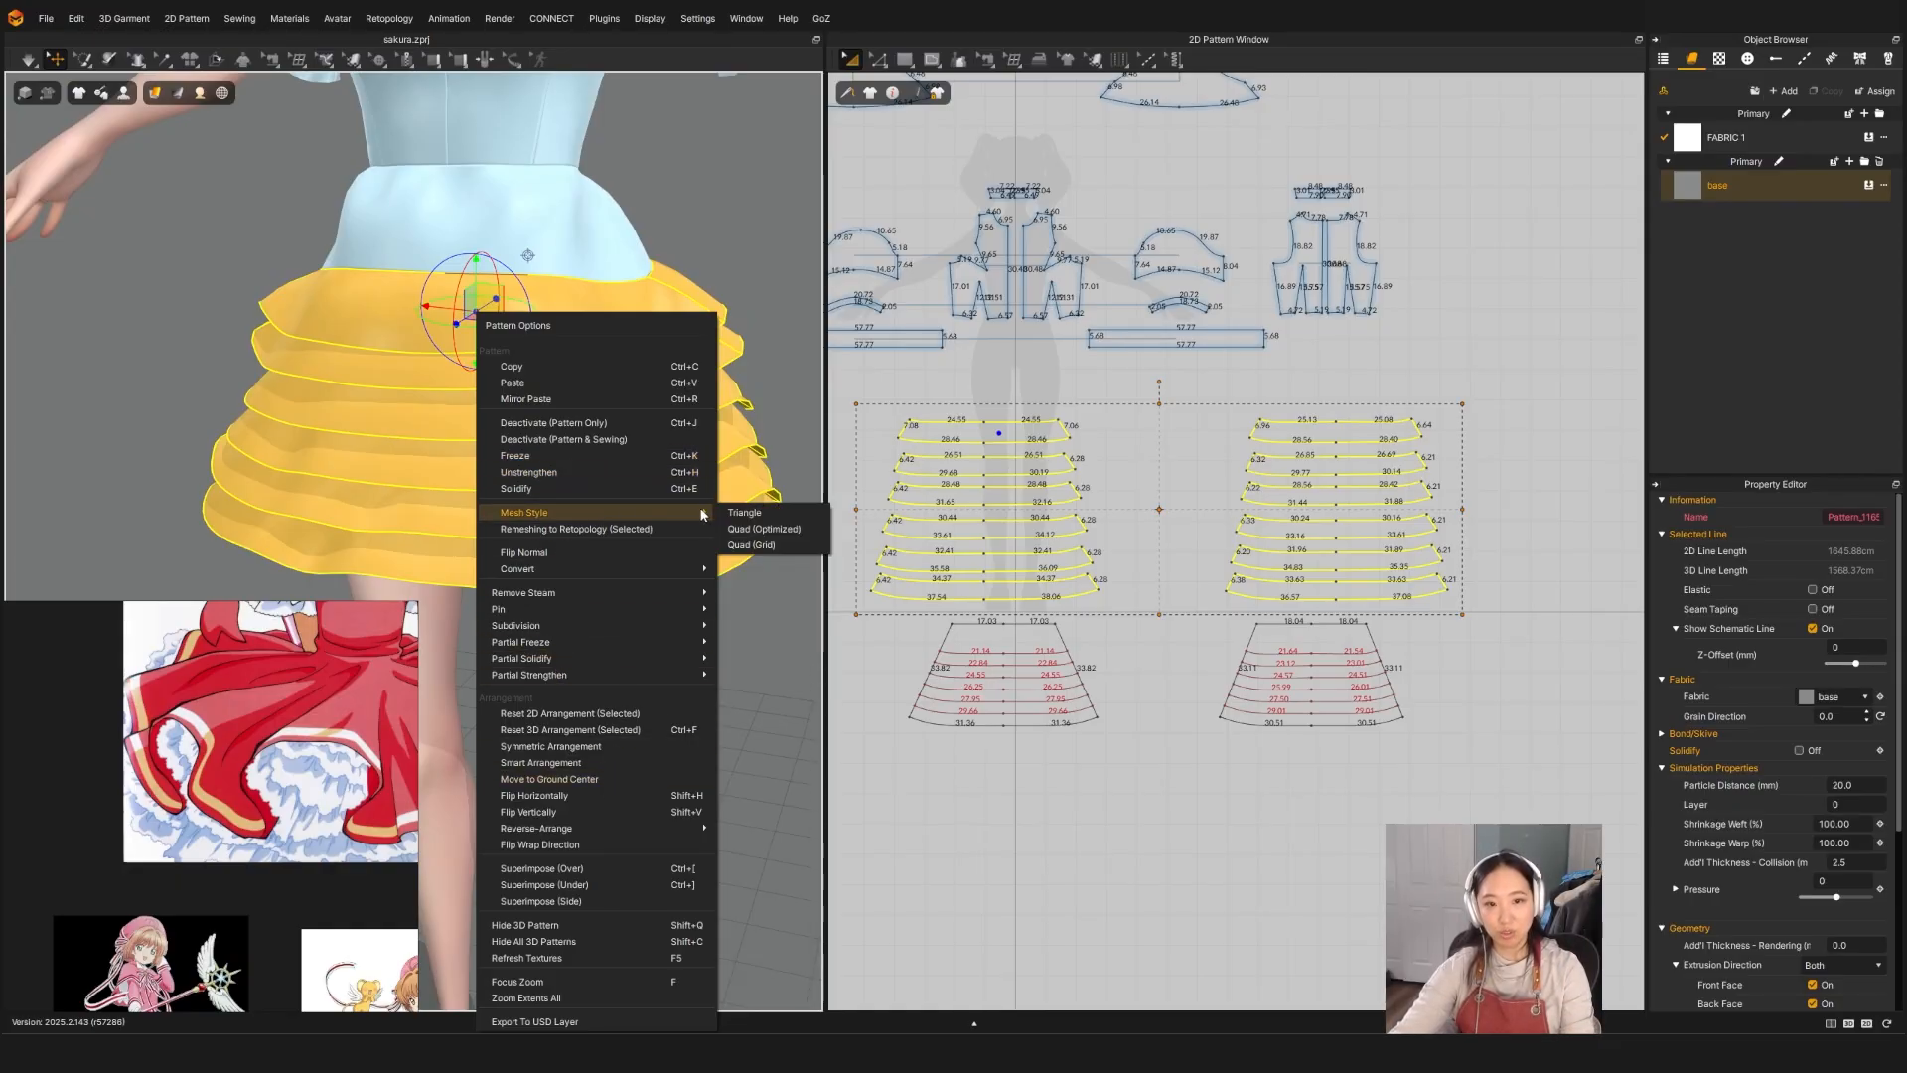
click(750, 541)
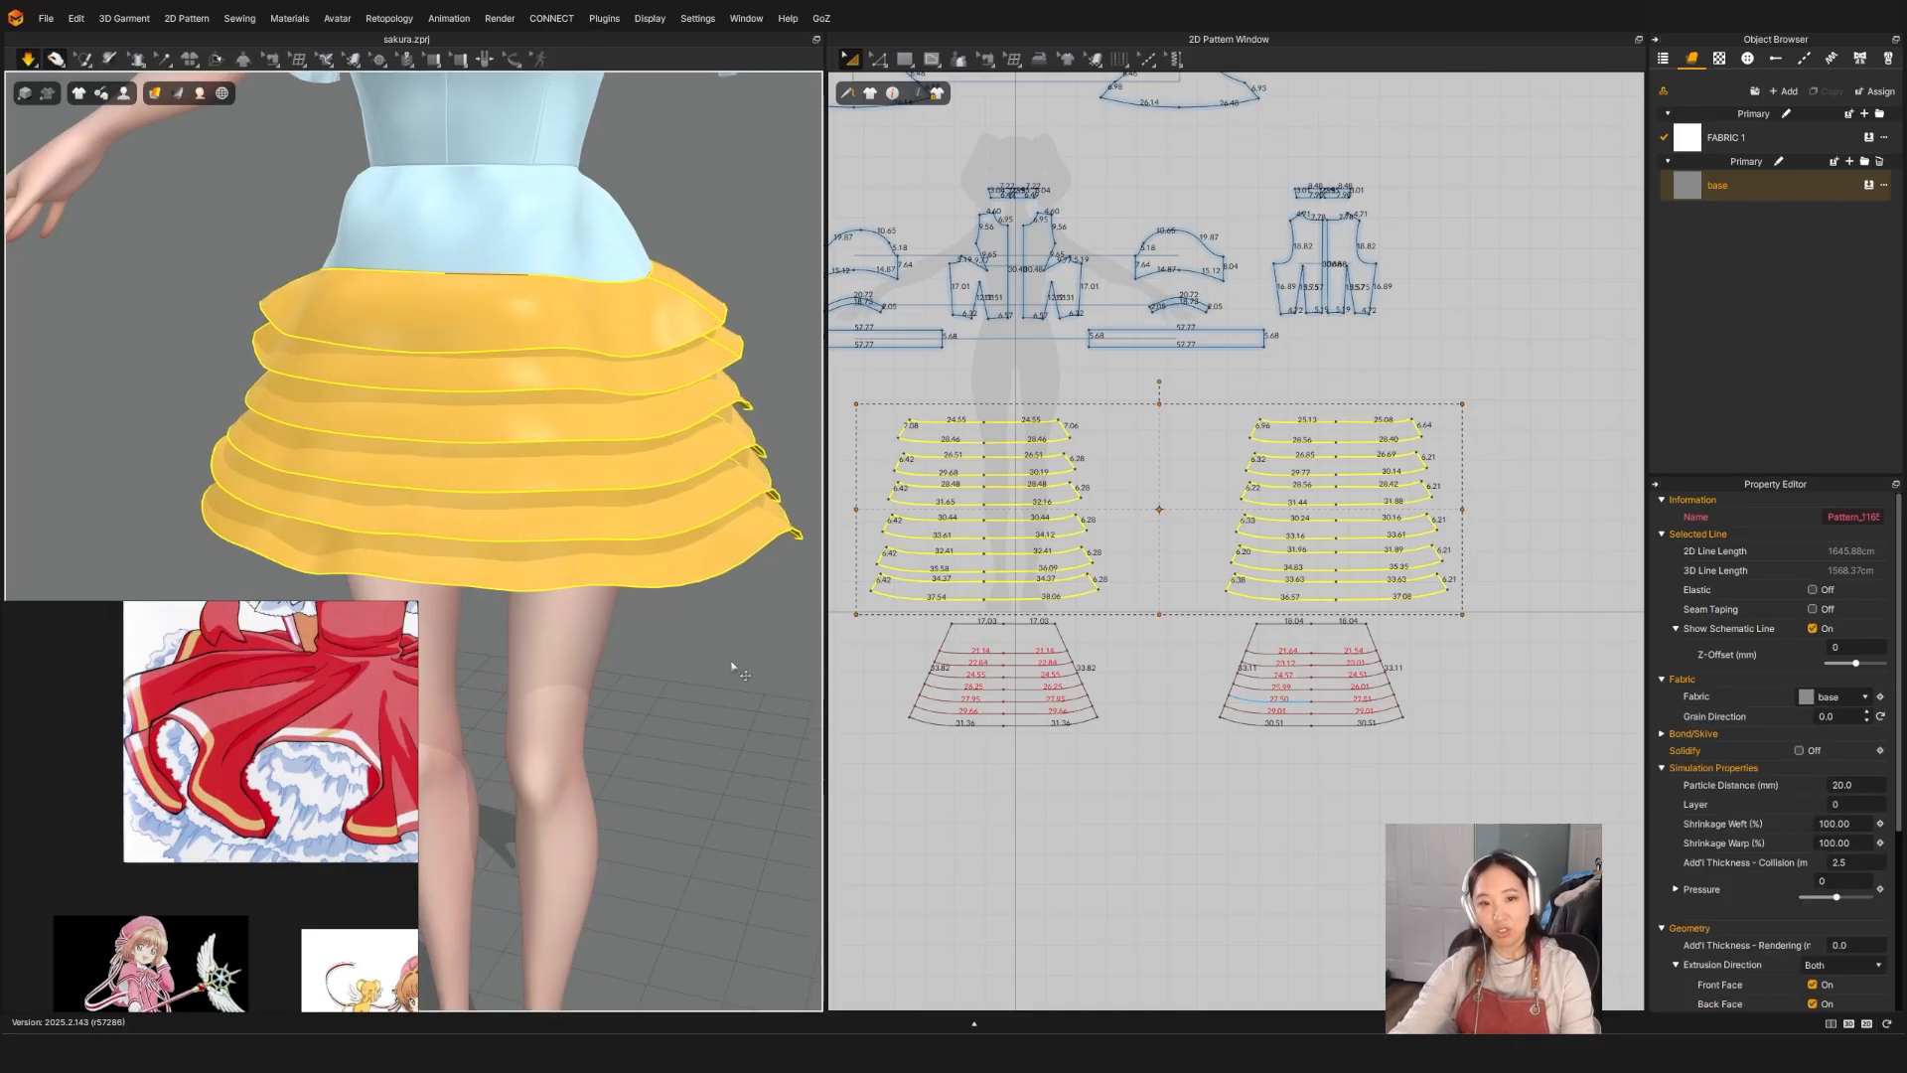
Step: Set the strips' particle distance to 15 mm and simulate the skirt tiers
click(1856, 784)
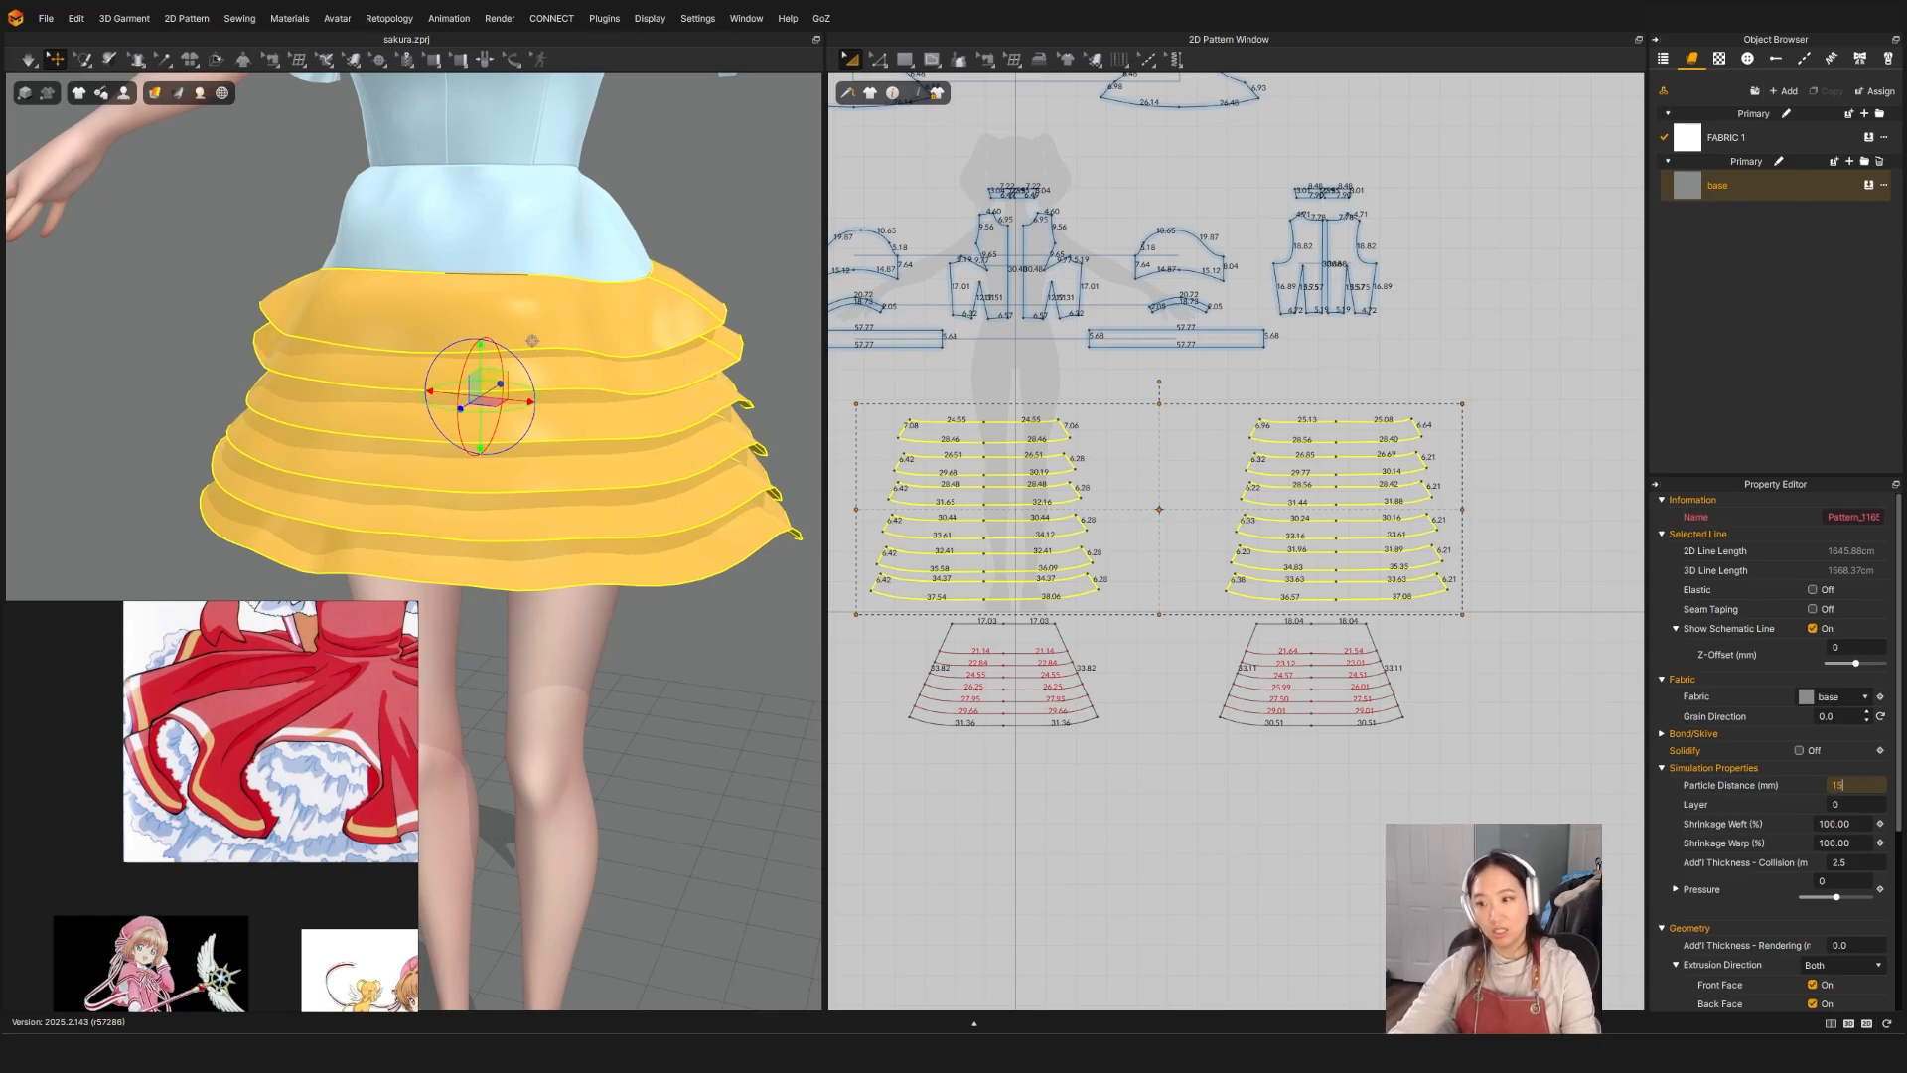
text(15)
key(Return)
key(space)
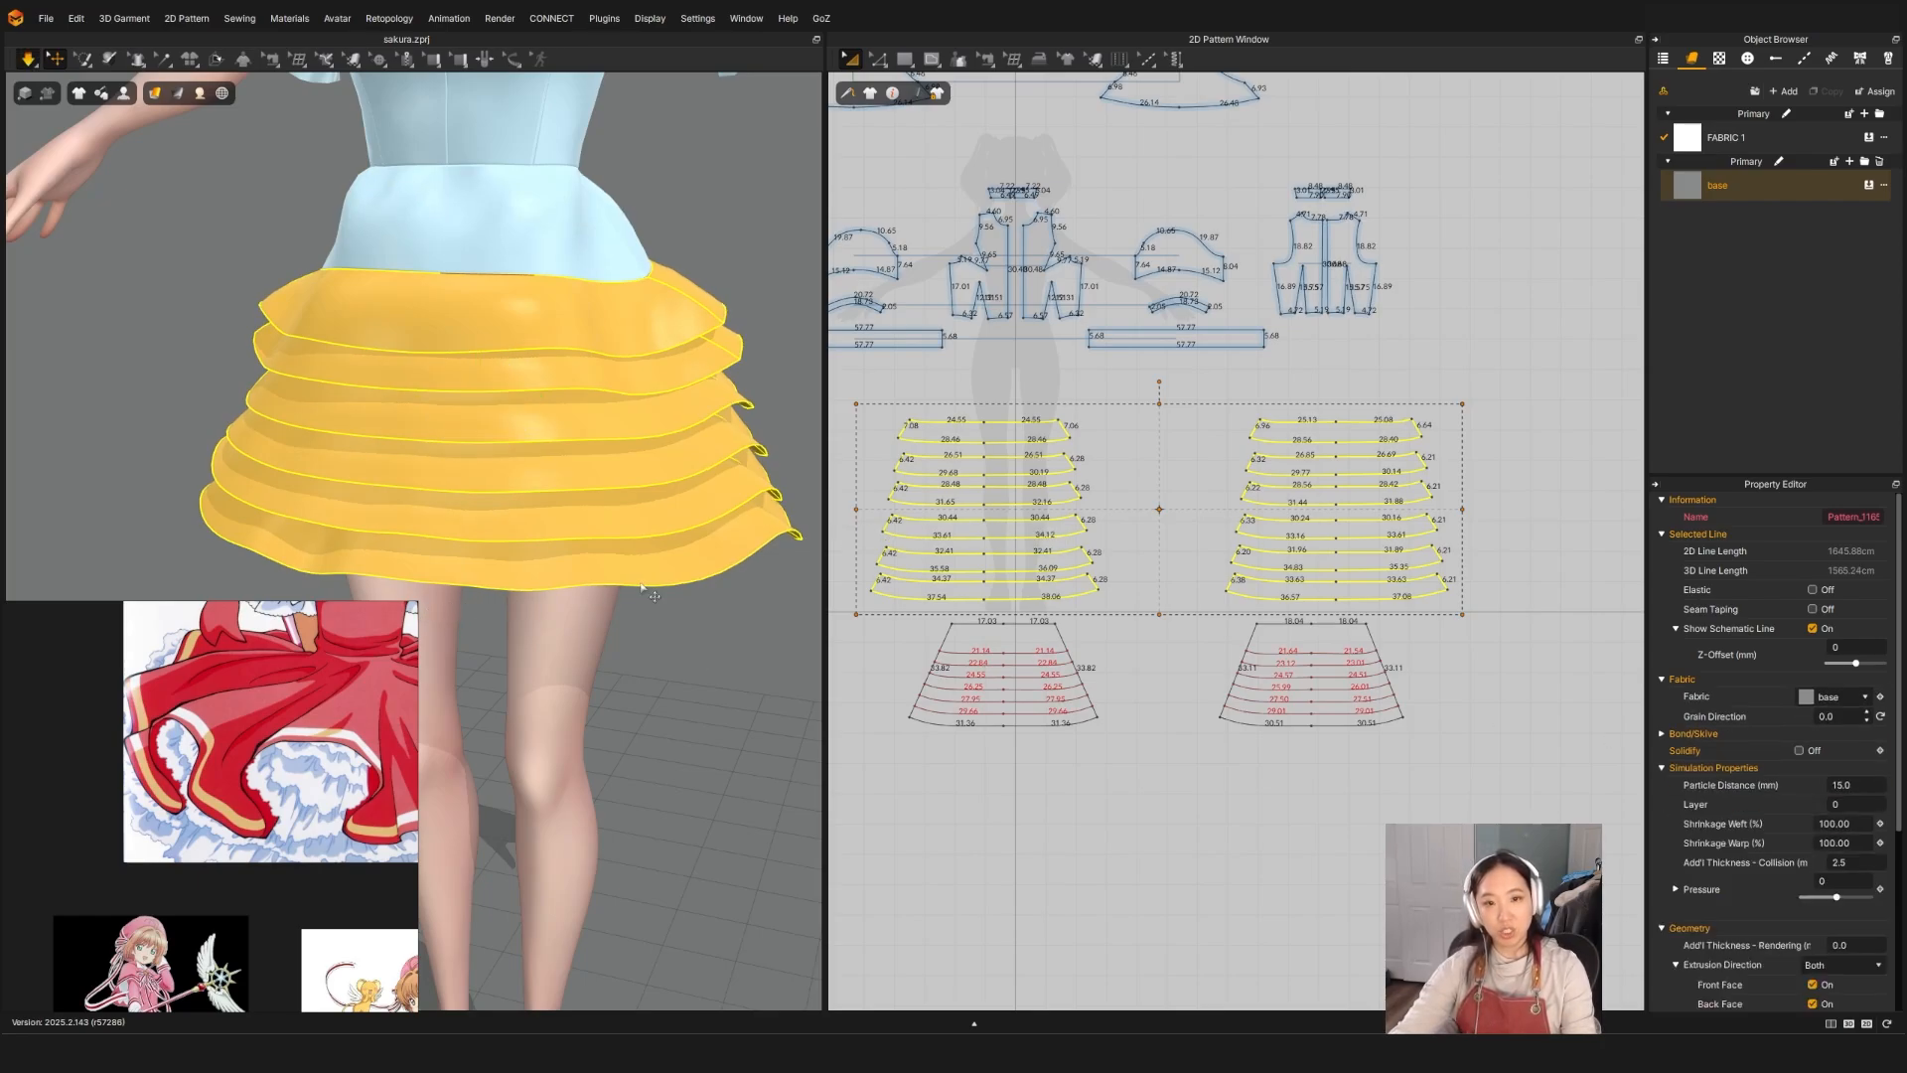
key(space)
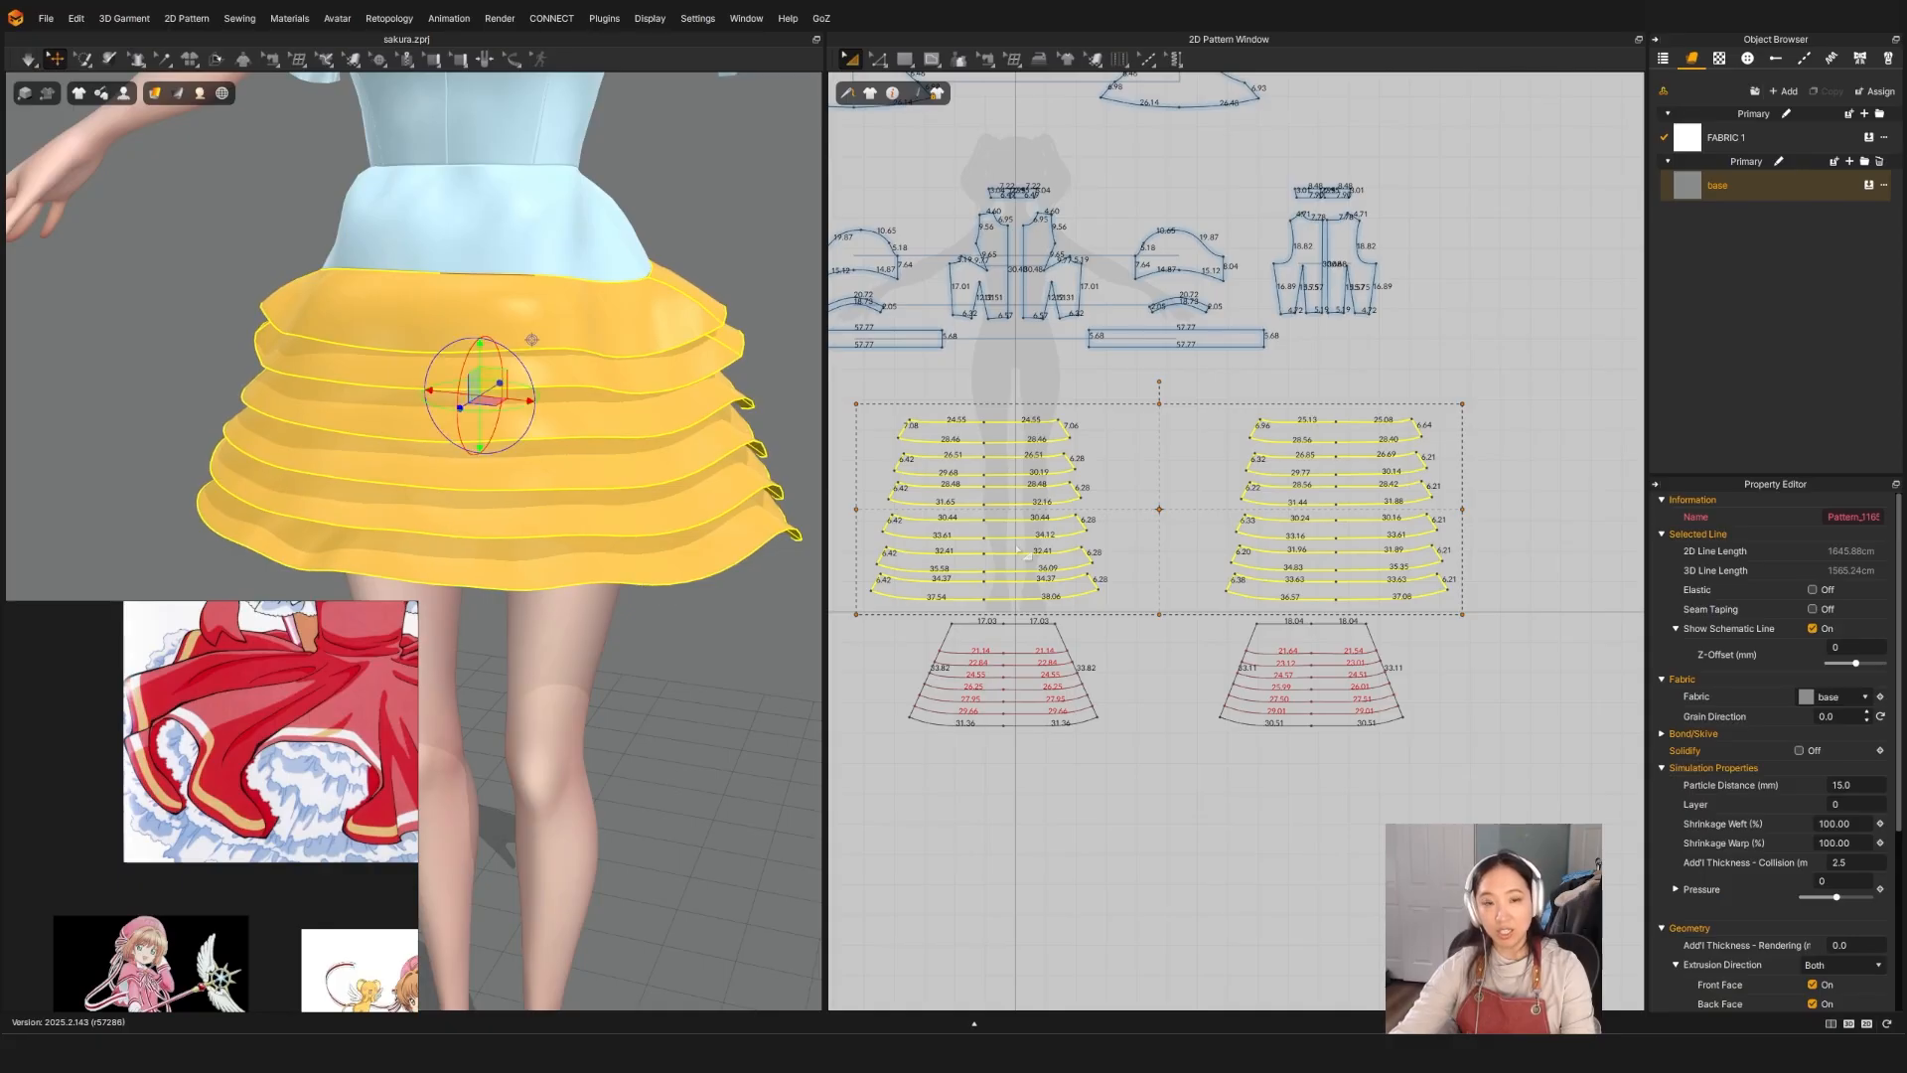
Step: Strengthen the twelve selected strips and simulate the drape to smooth the skirt tiers
key(ctrl+h)
key(space)
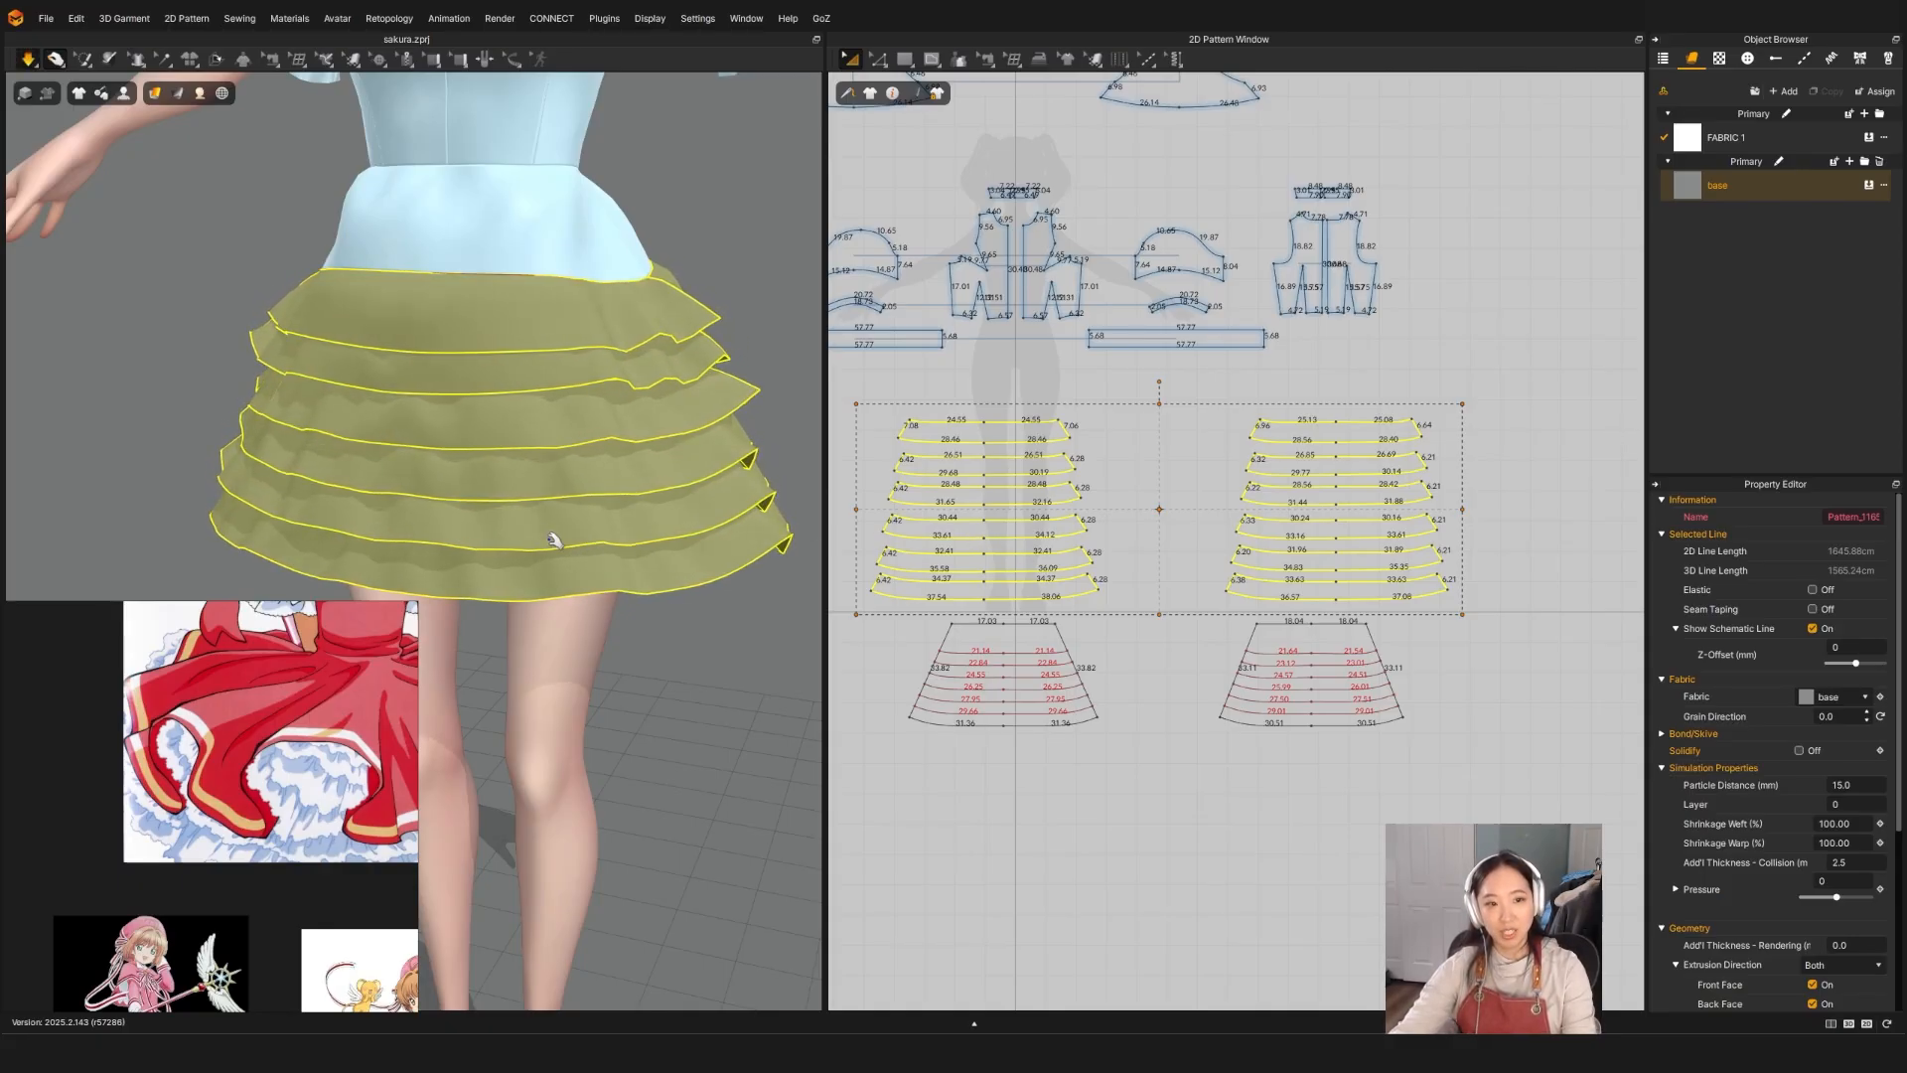
key(space)
right_drag(554, 539, 507, 517)
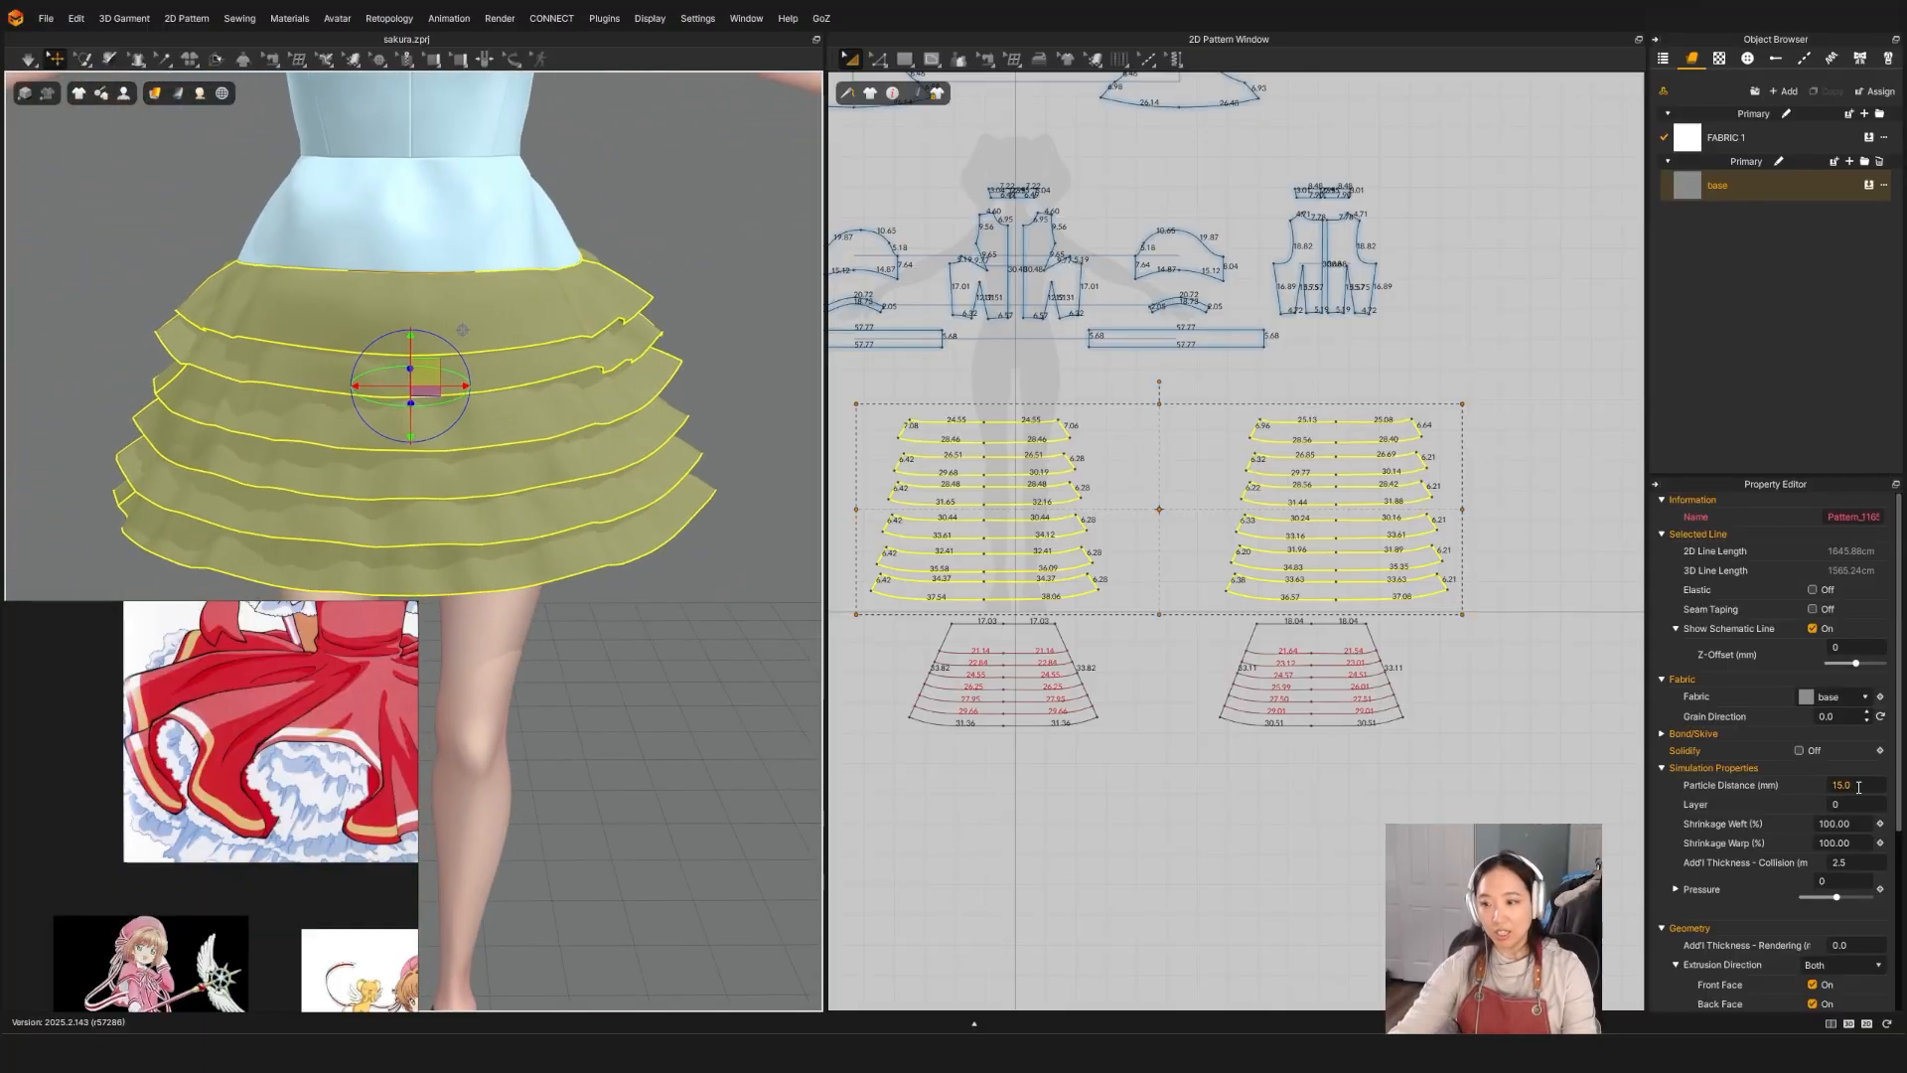
Step: Set the strips' particle distance to 10 mm and simulate the strengthened tiers
text(1)
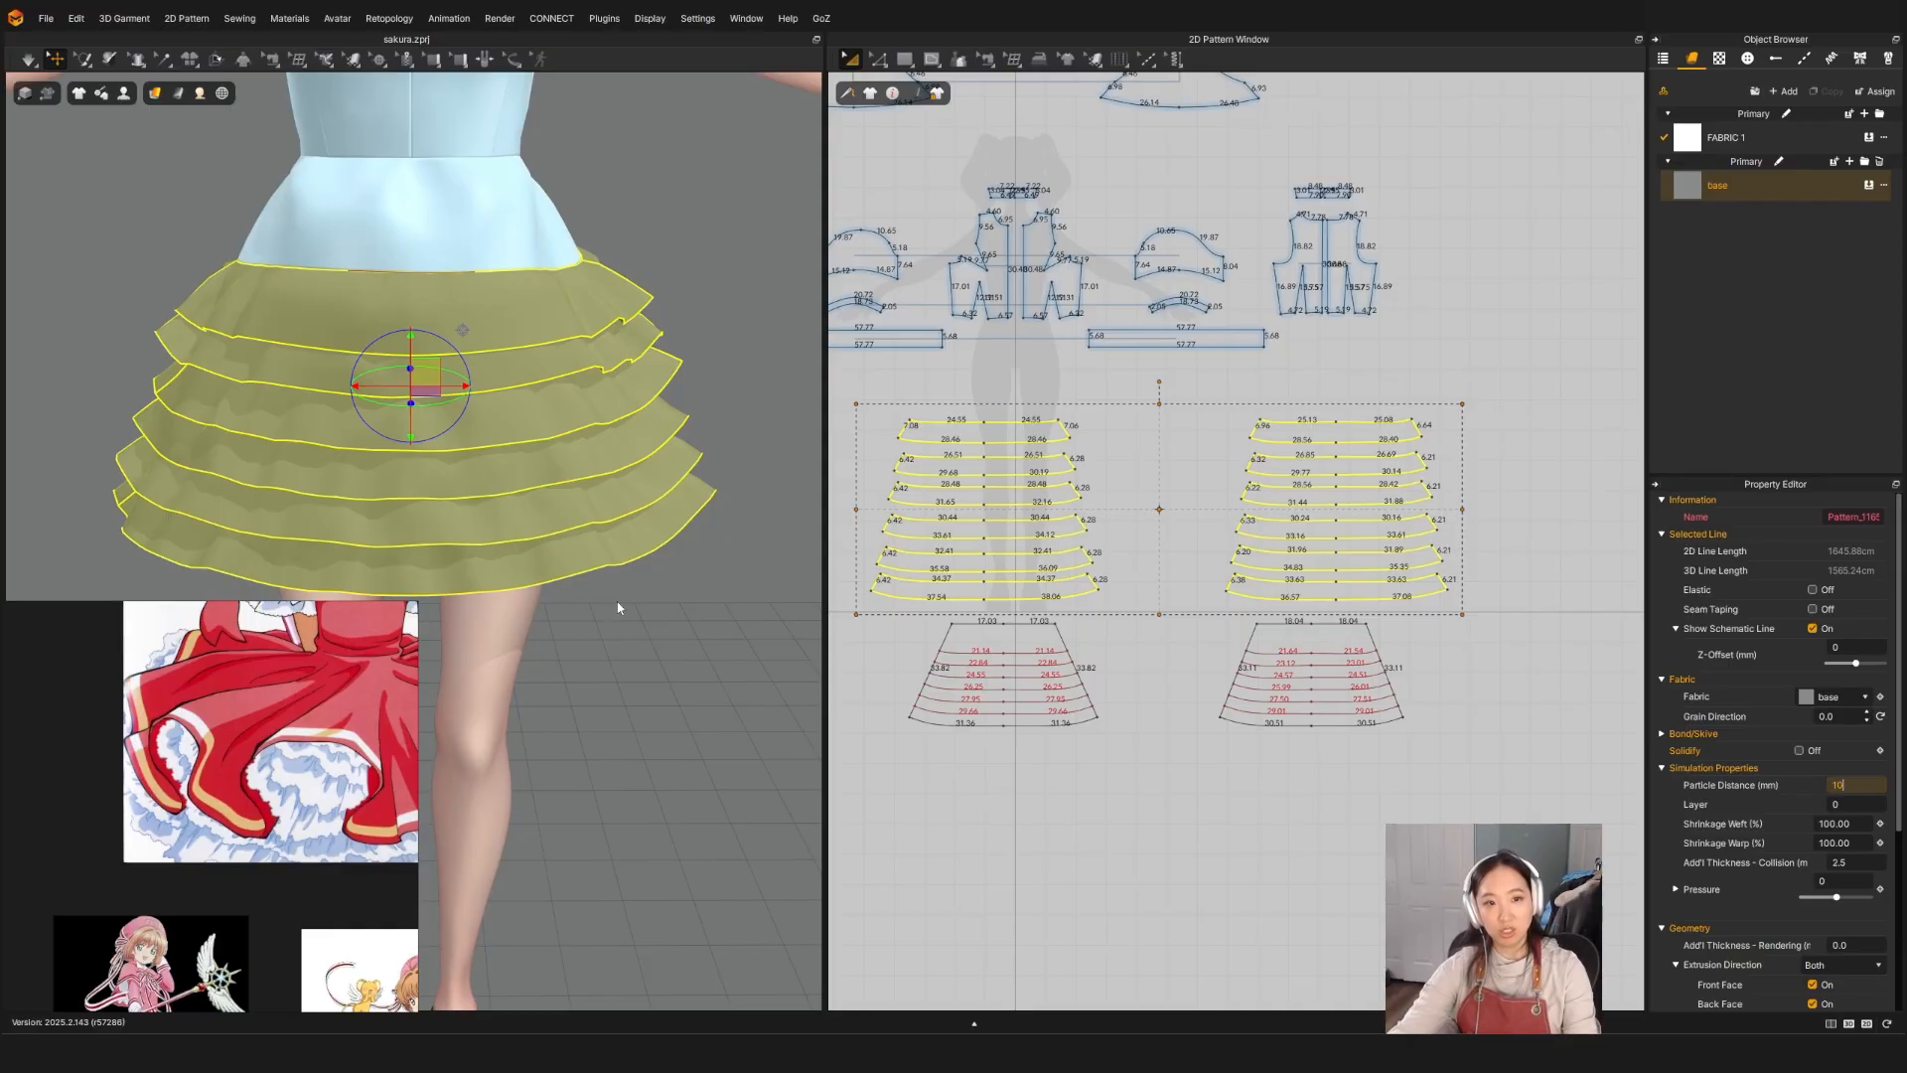
key(Return)
key(space)
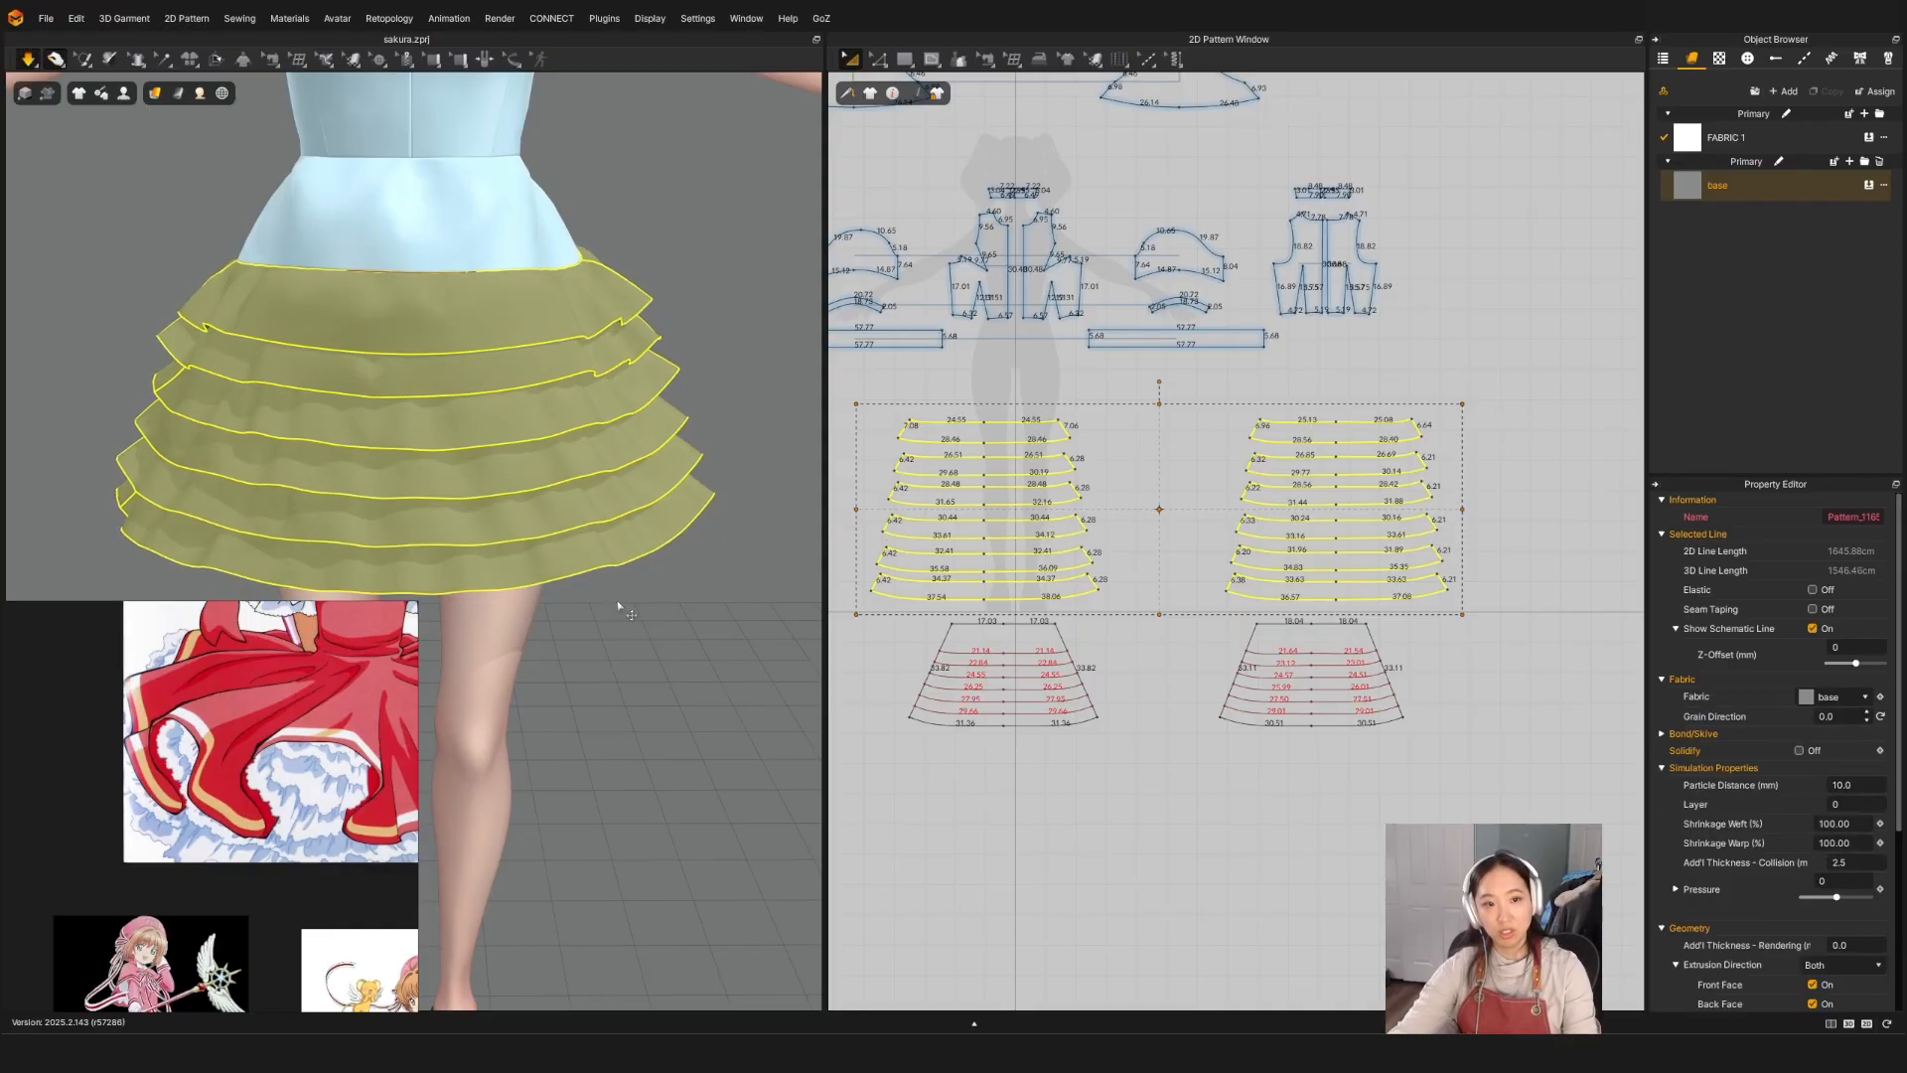
key(space)
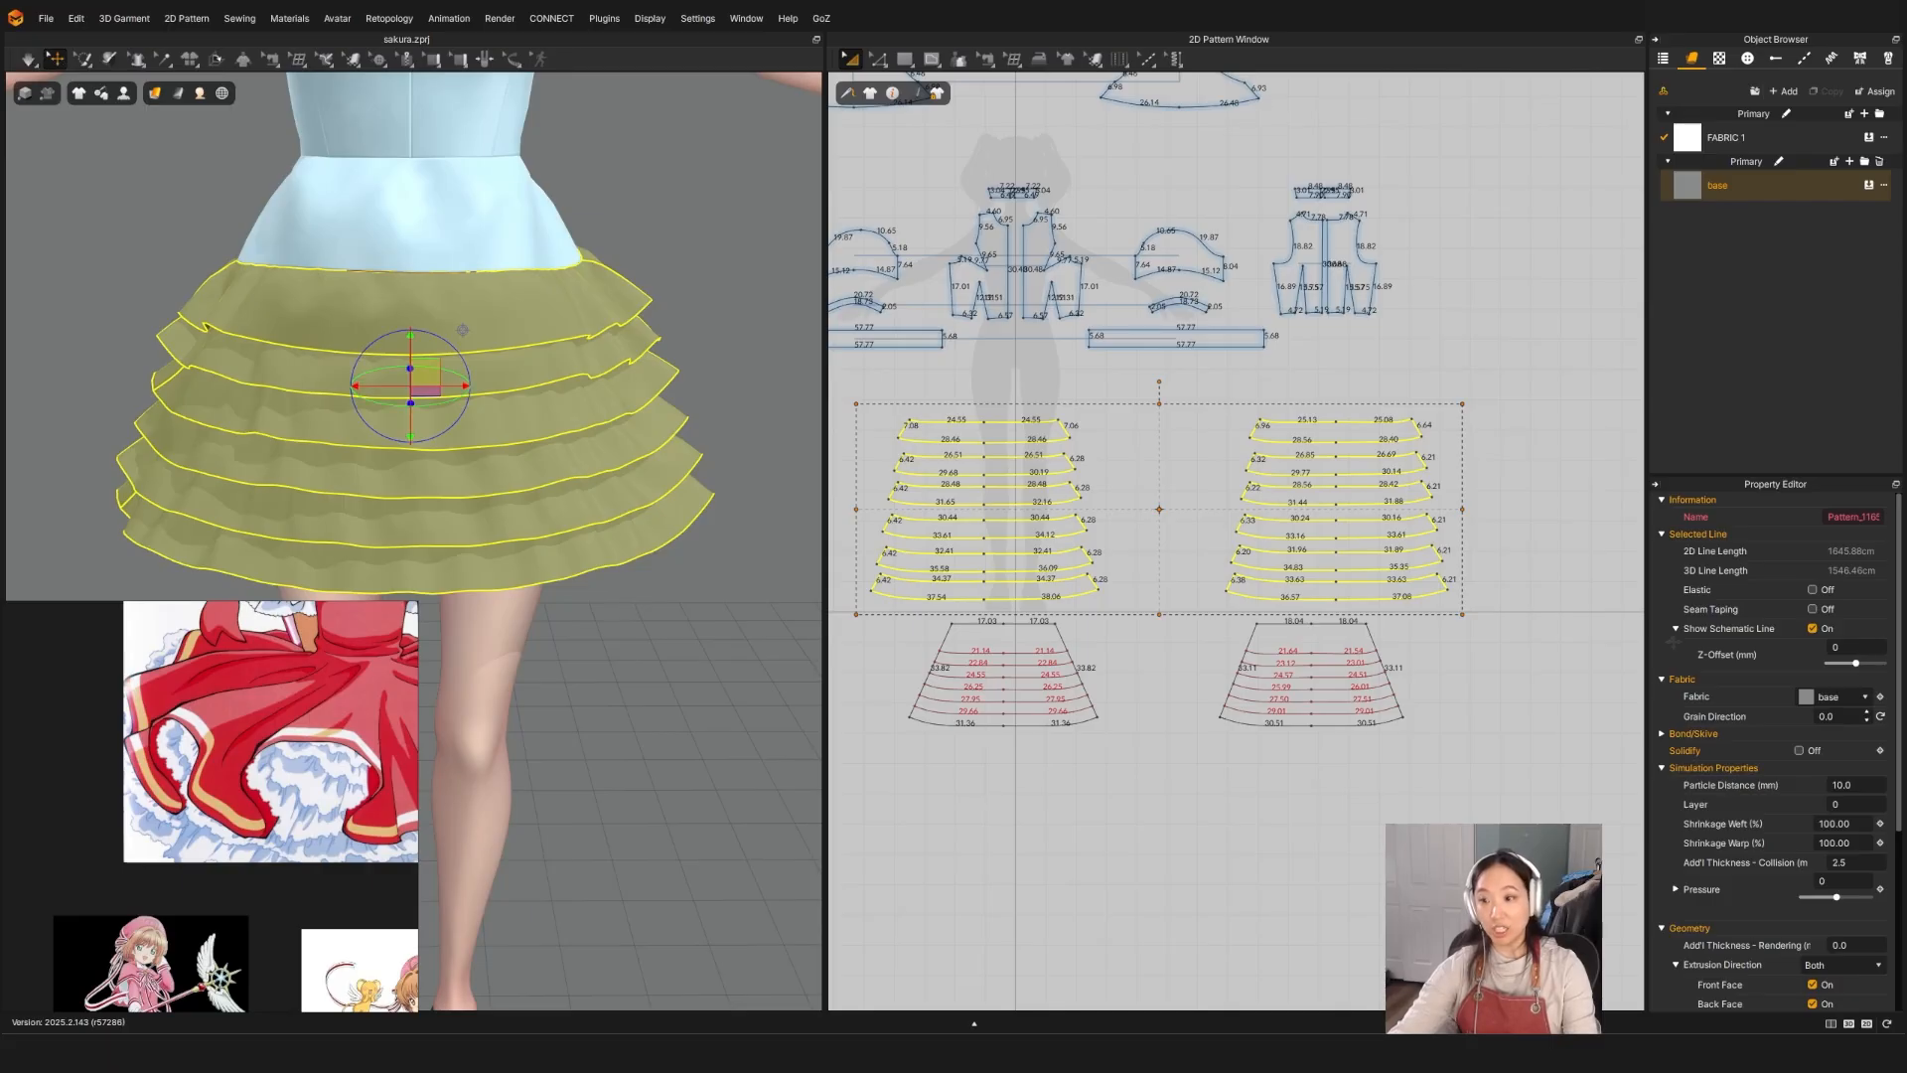
Step: Set the particle distance of the twelve selected strips to 20 mm
click(1873, 786)
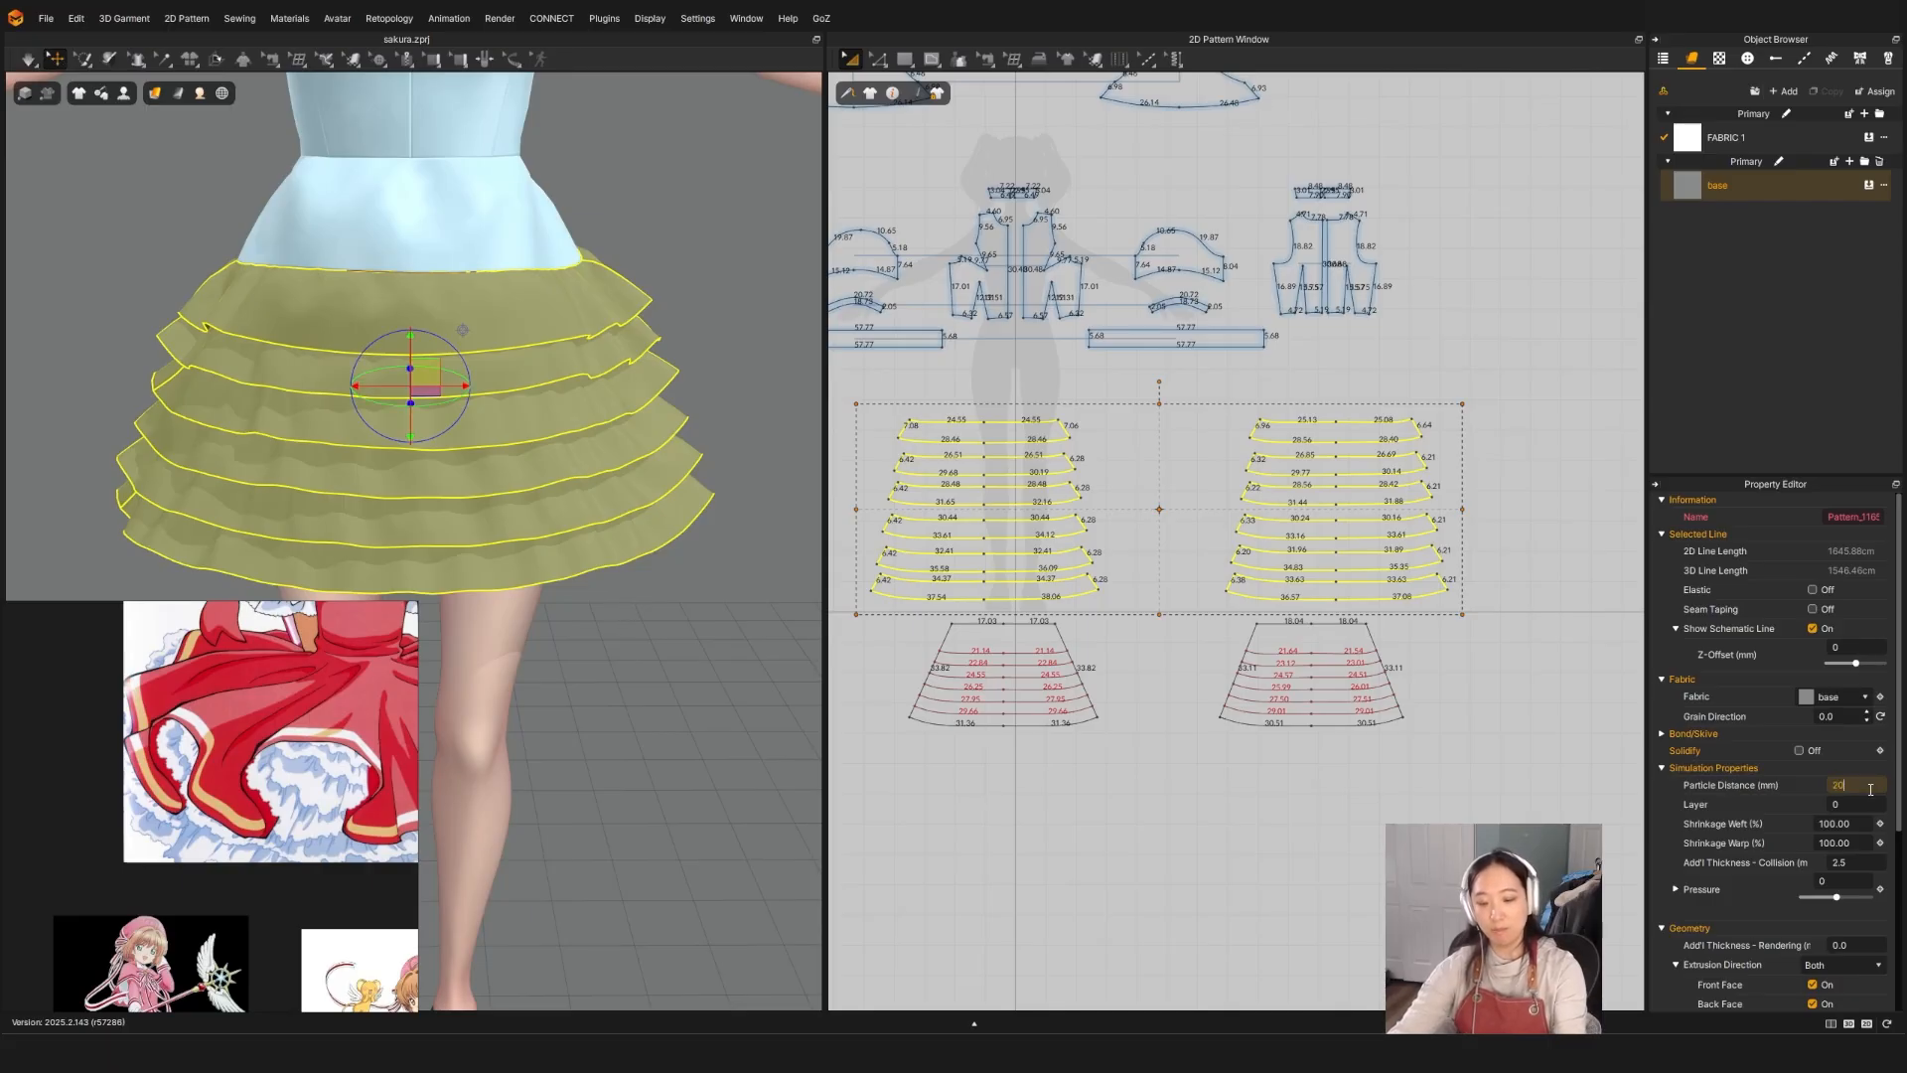
text(20)
key(Return)
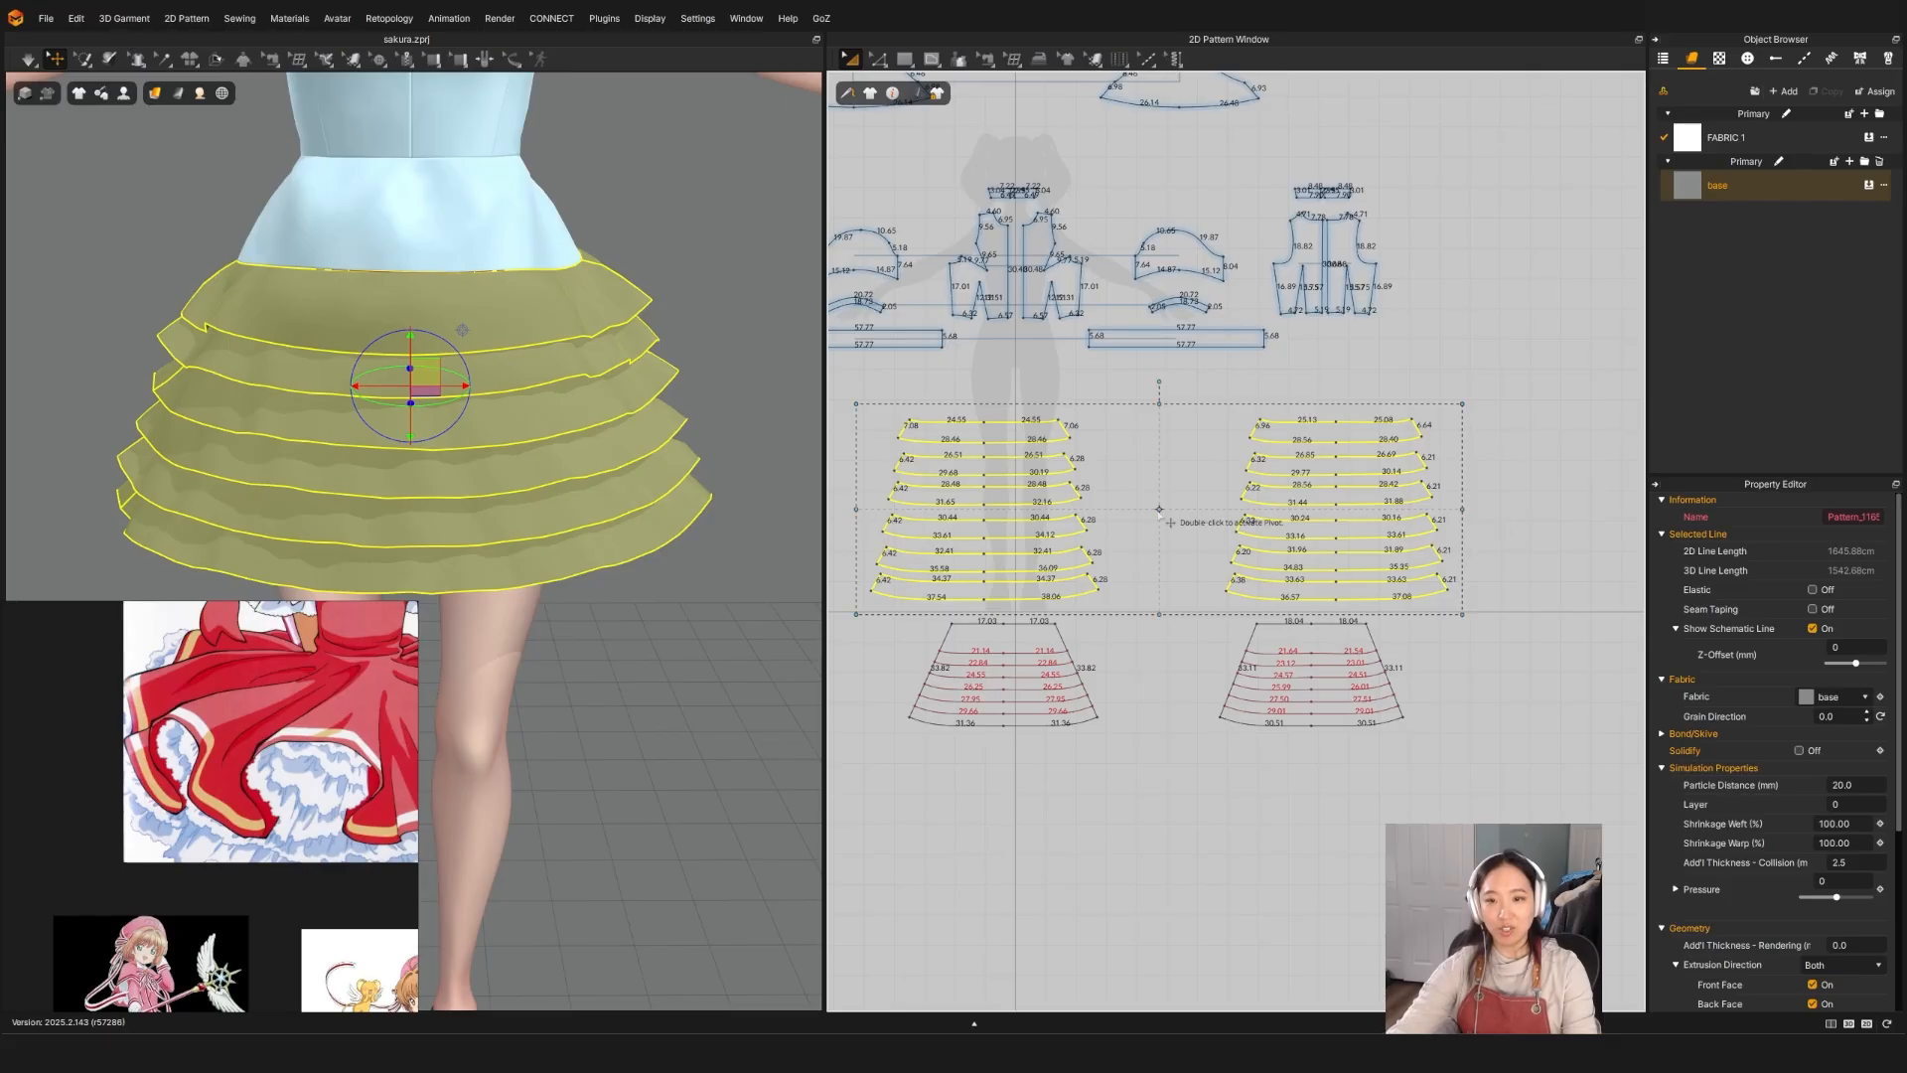
Step: Remove the strengthening from the twelve strips, widen them slightly, and simulate while pulling an upper tier's side into place
drag(1467, 509, 1500, 509)
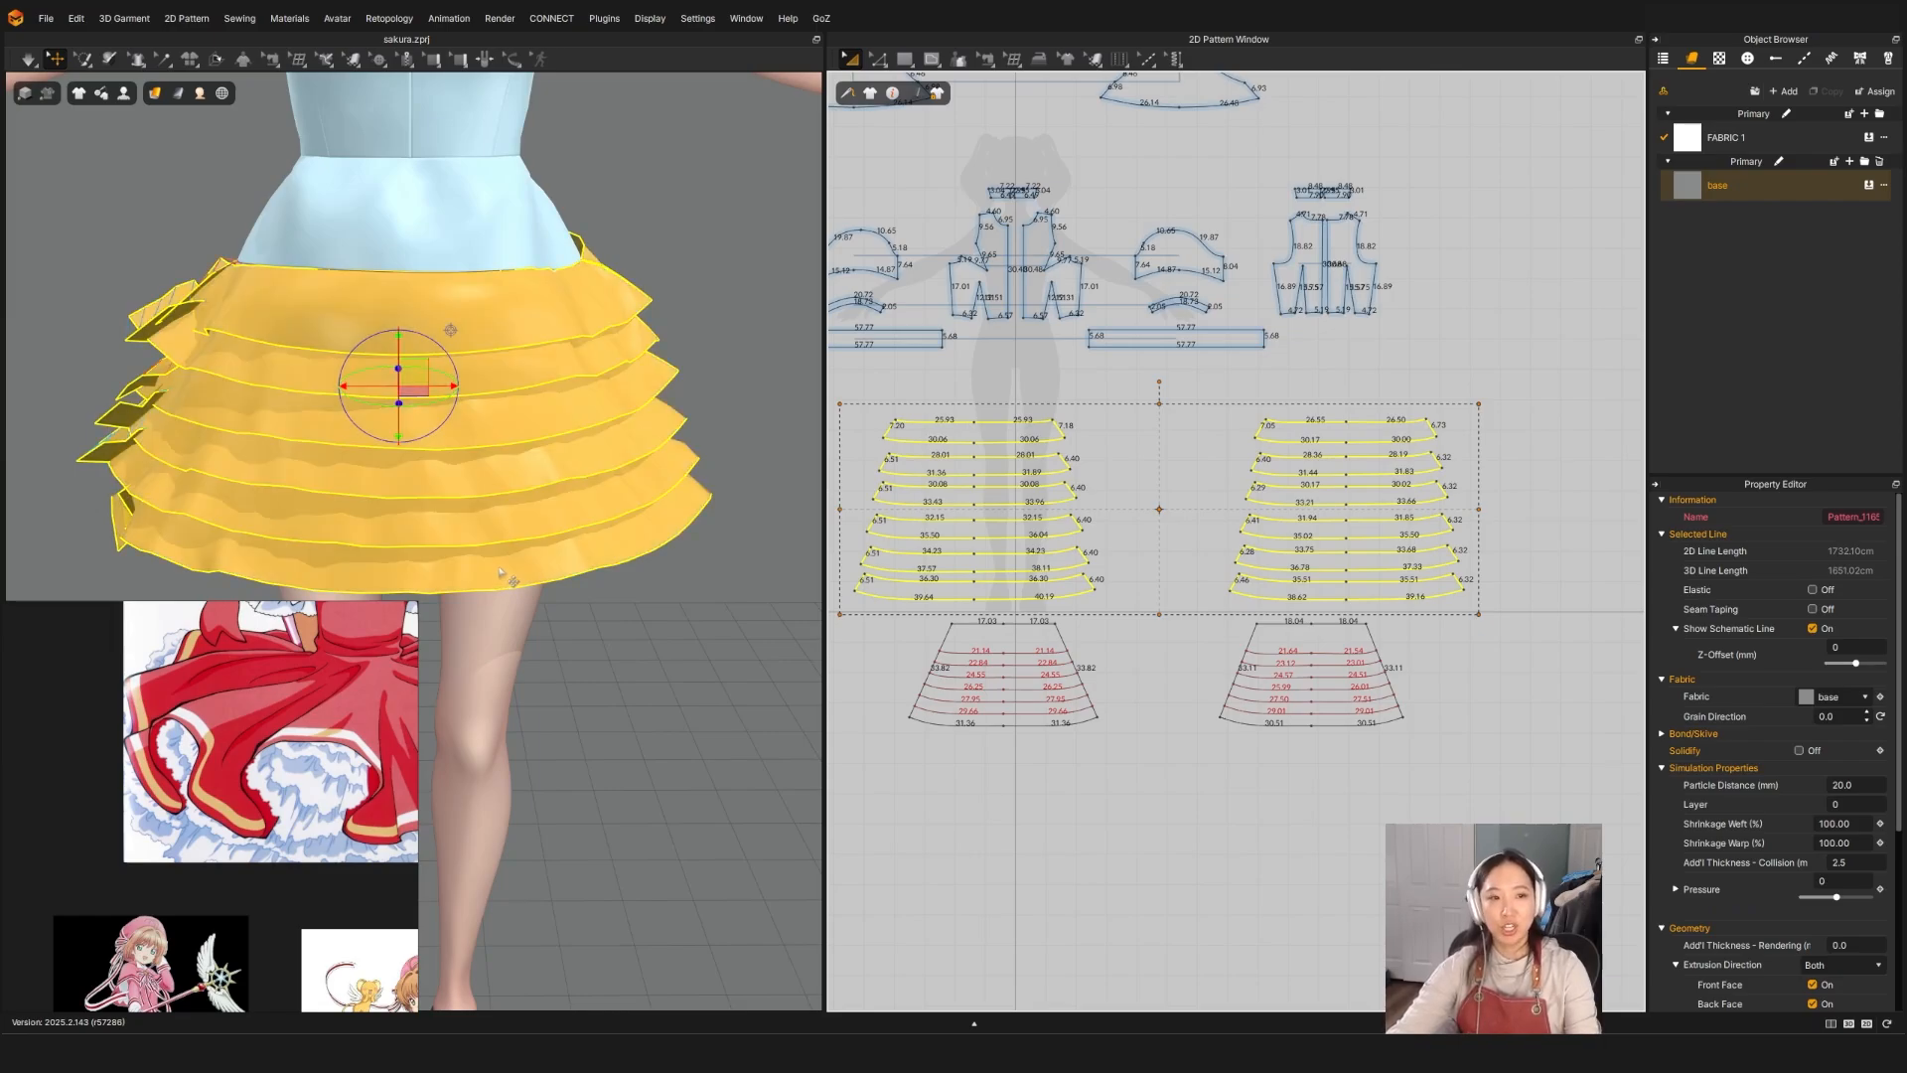
key(space)
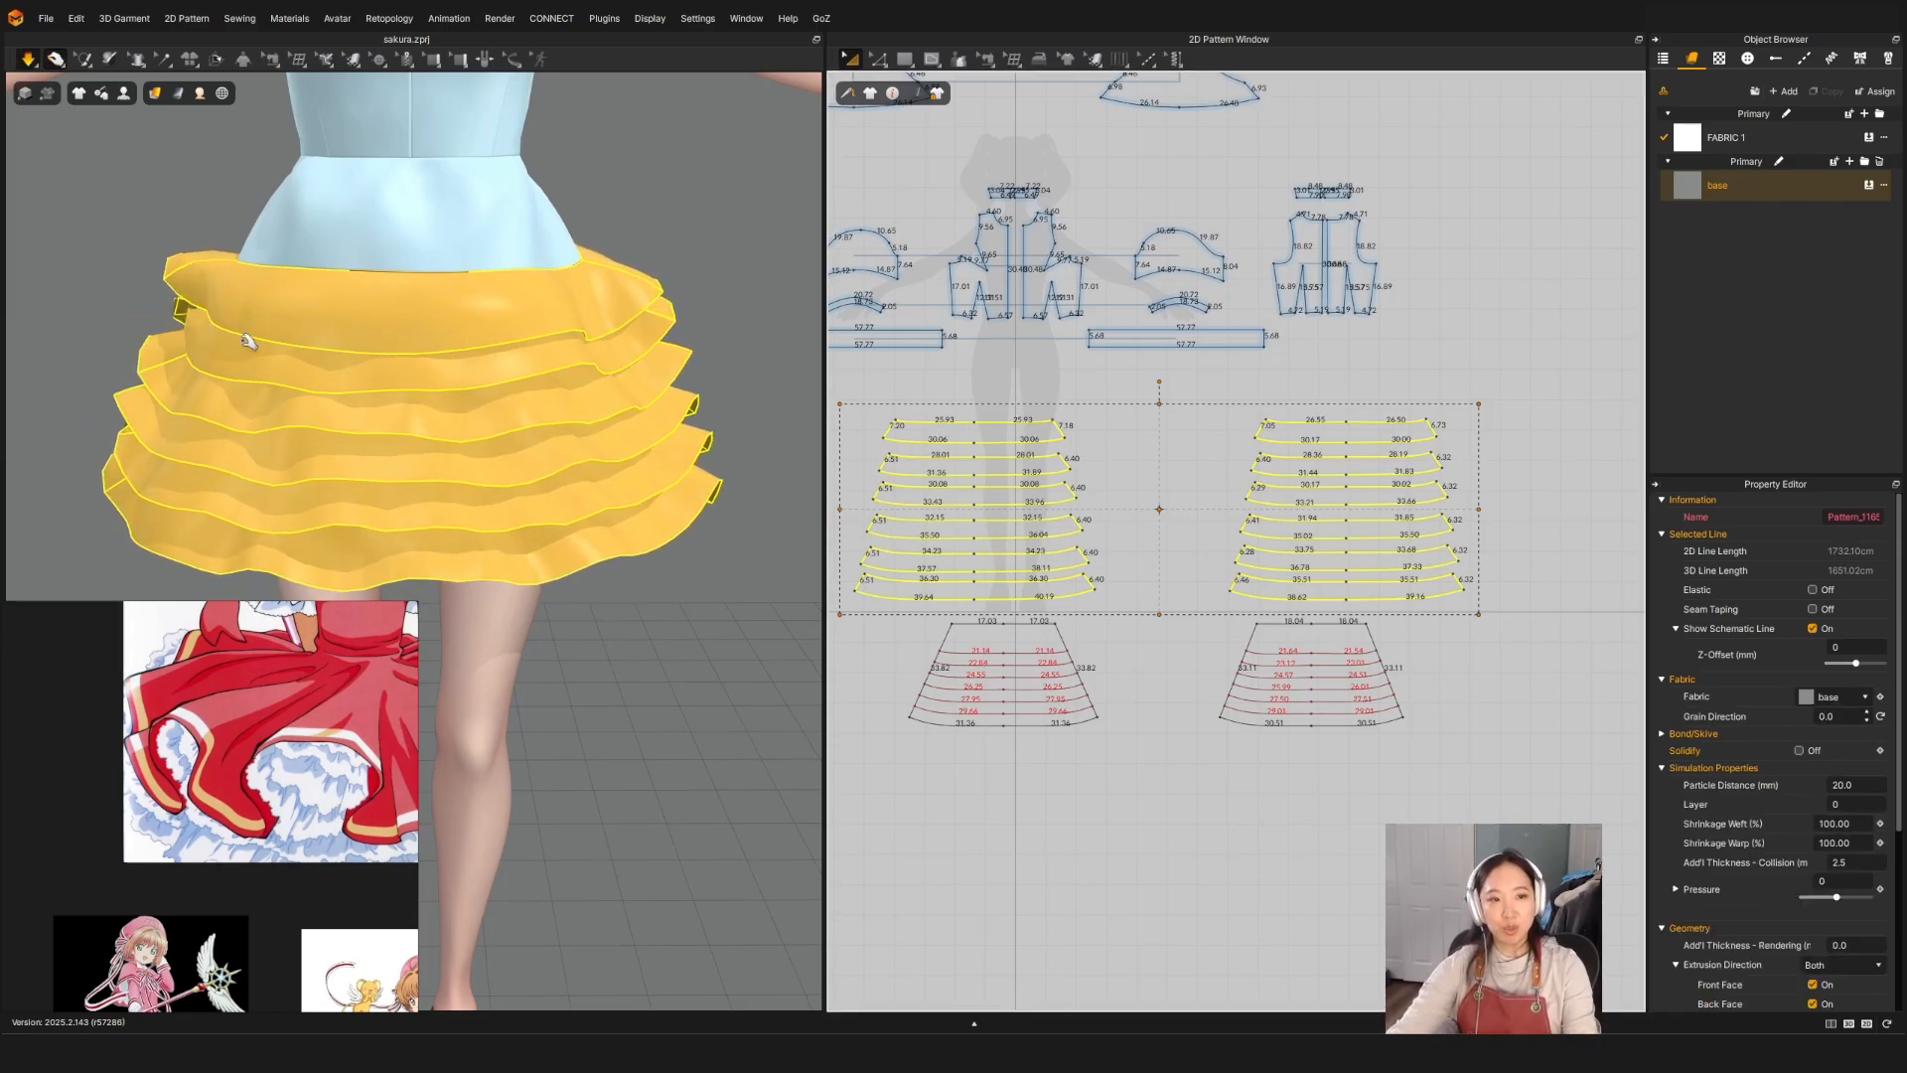
mouse_move(189, 340)
mouse_down()
mouse_move(40, 399)
mouse_move(198, 337)
mouse_up()
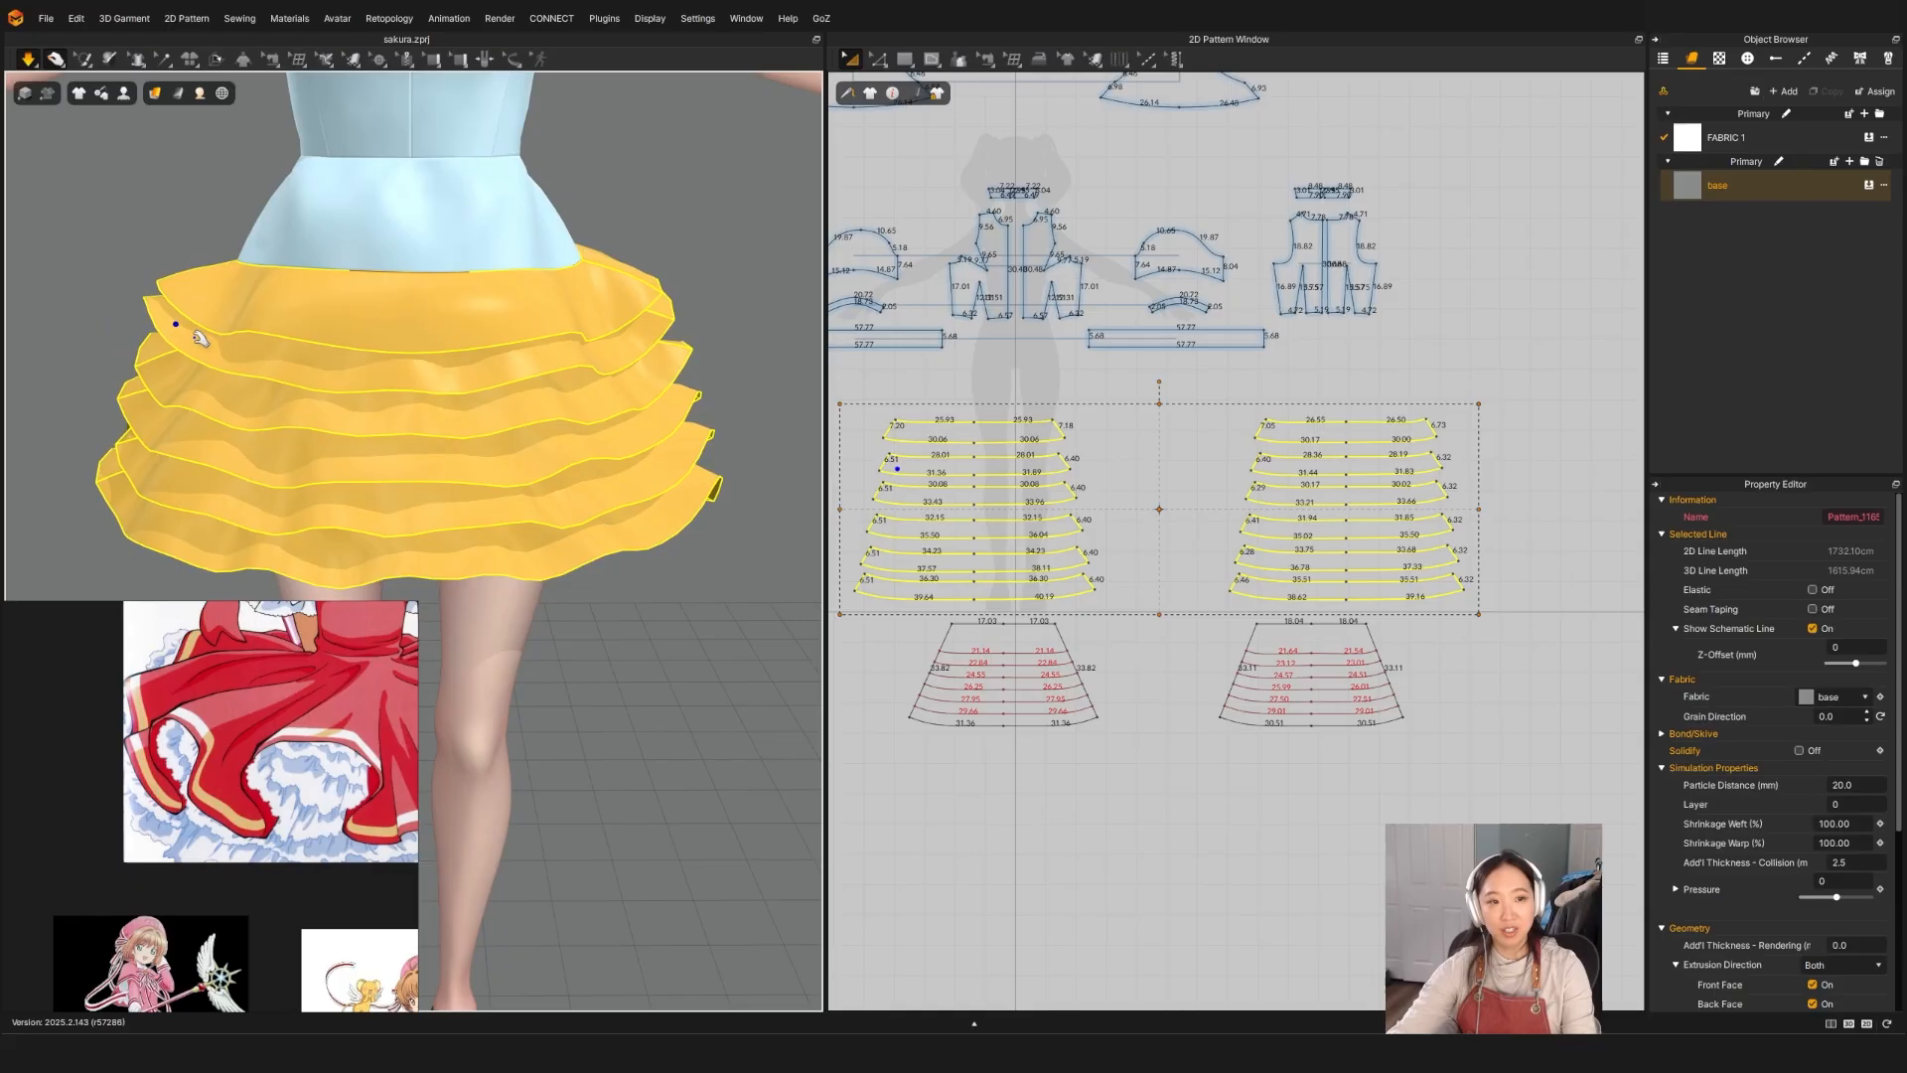
key(space)
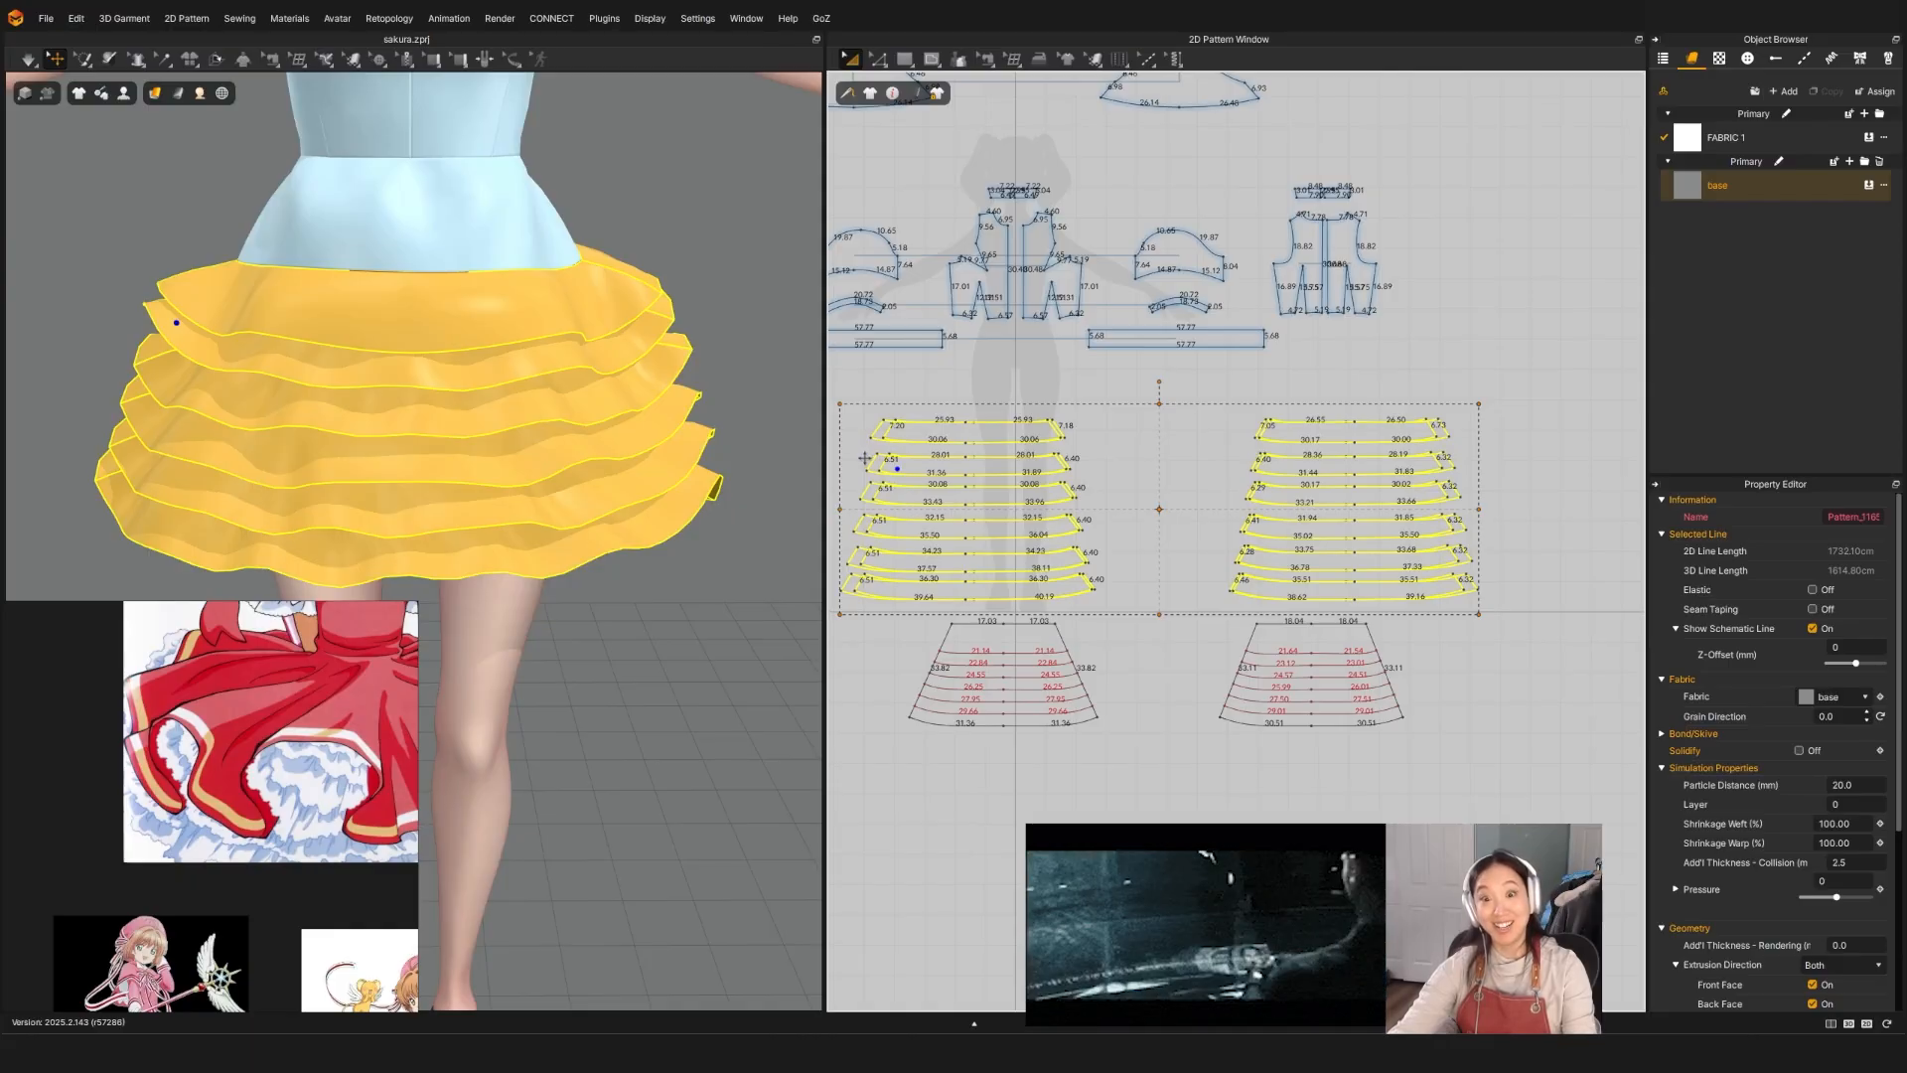
Step: Widen the twelve strips by another small increment and simulate, pulling the folded side ends of the tiers outward
key(space)
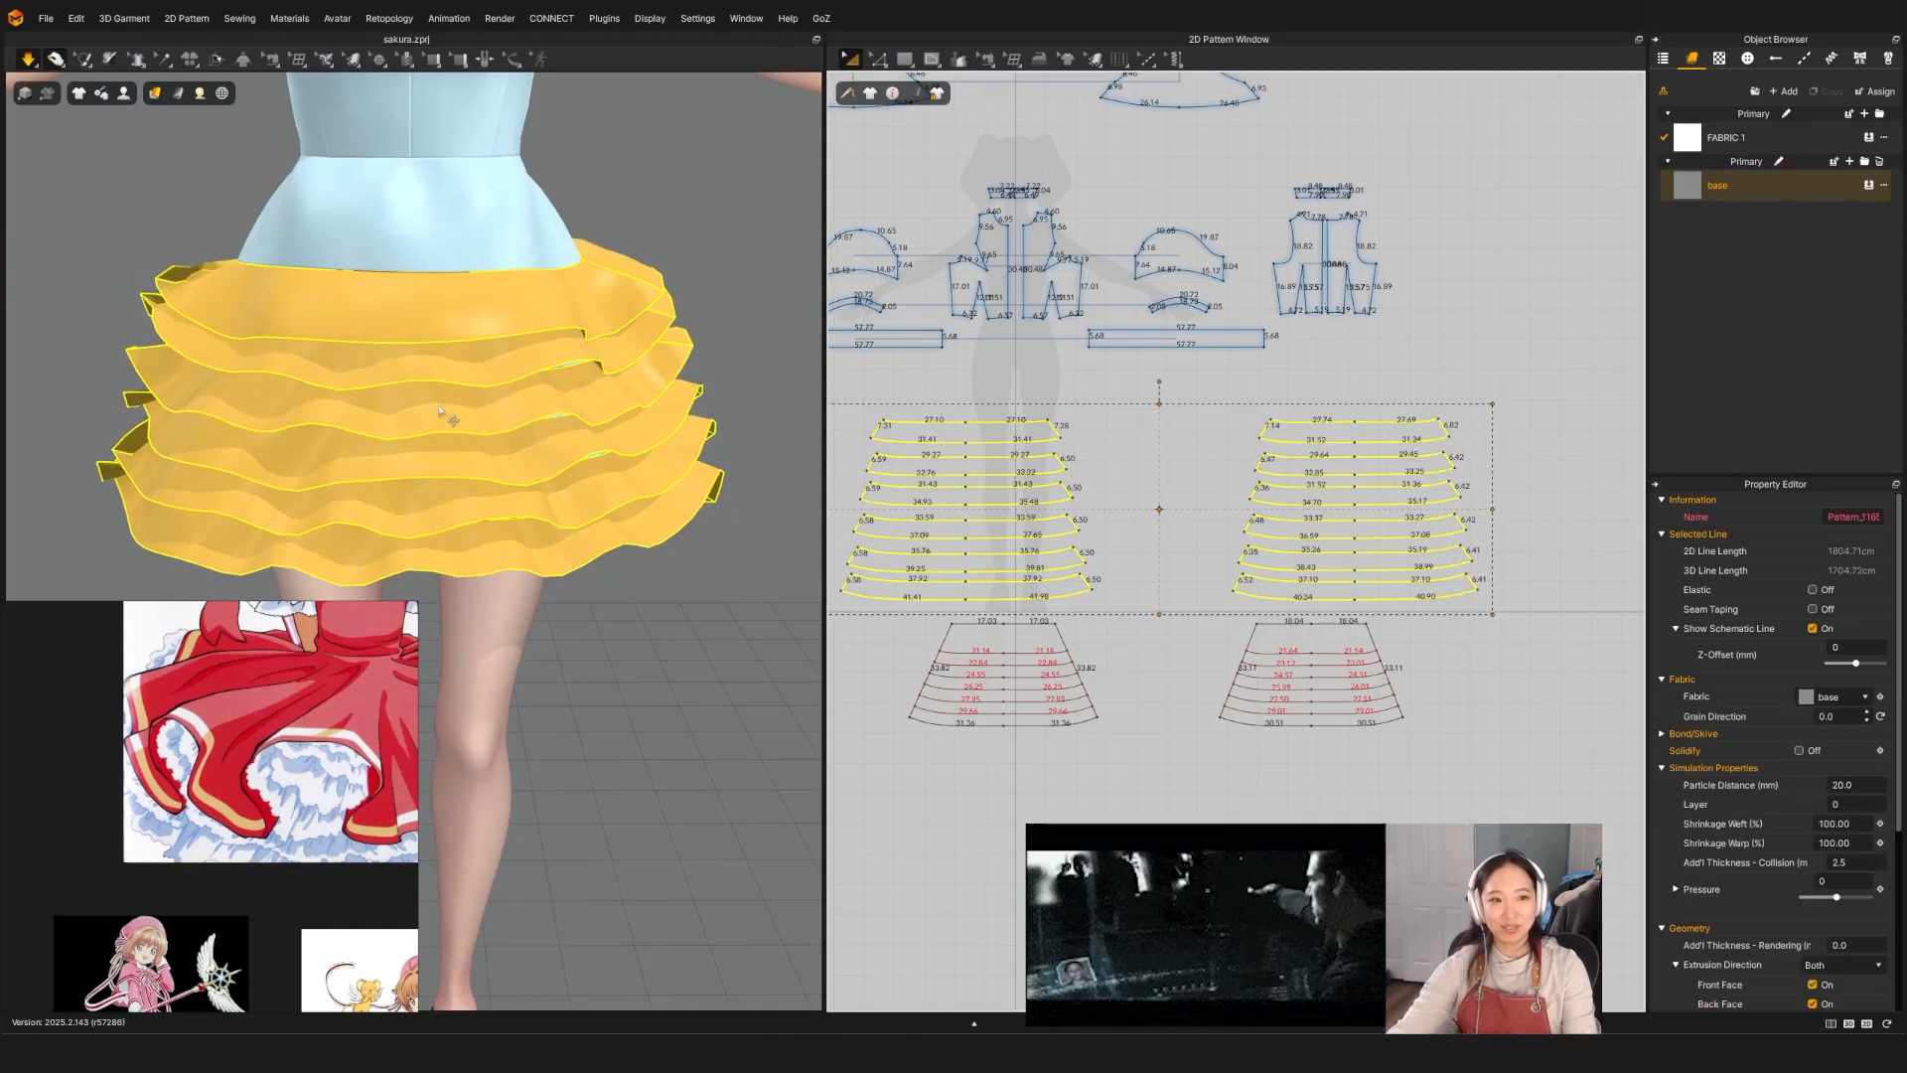
drag(201, 273, 132, 248)
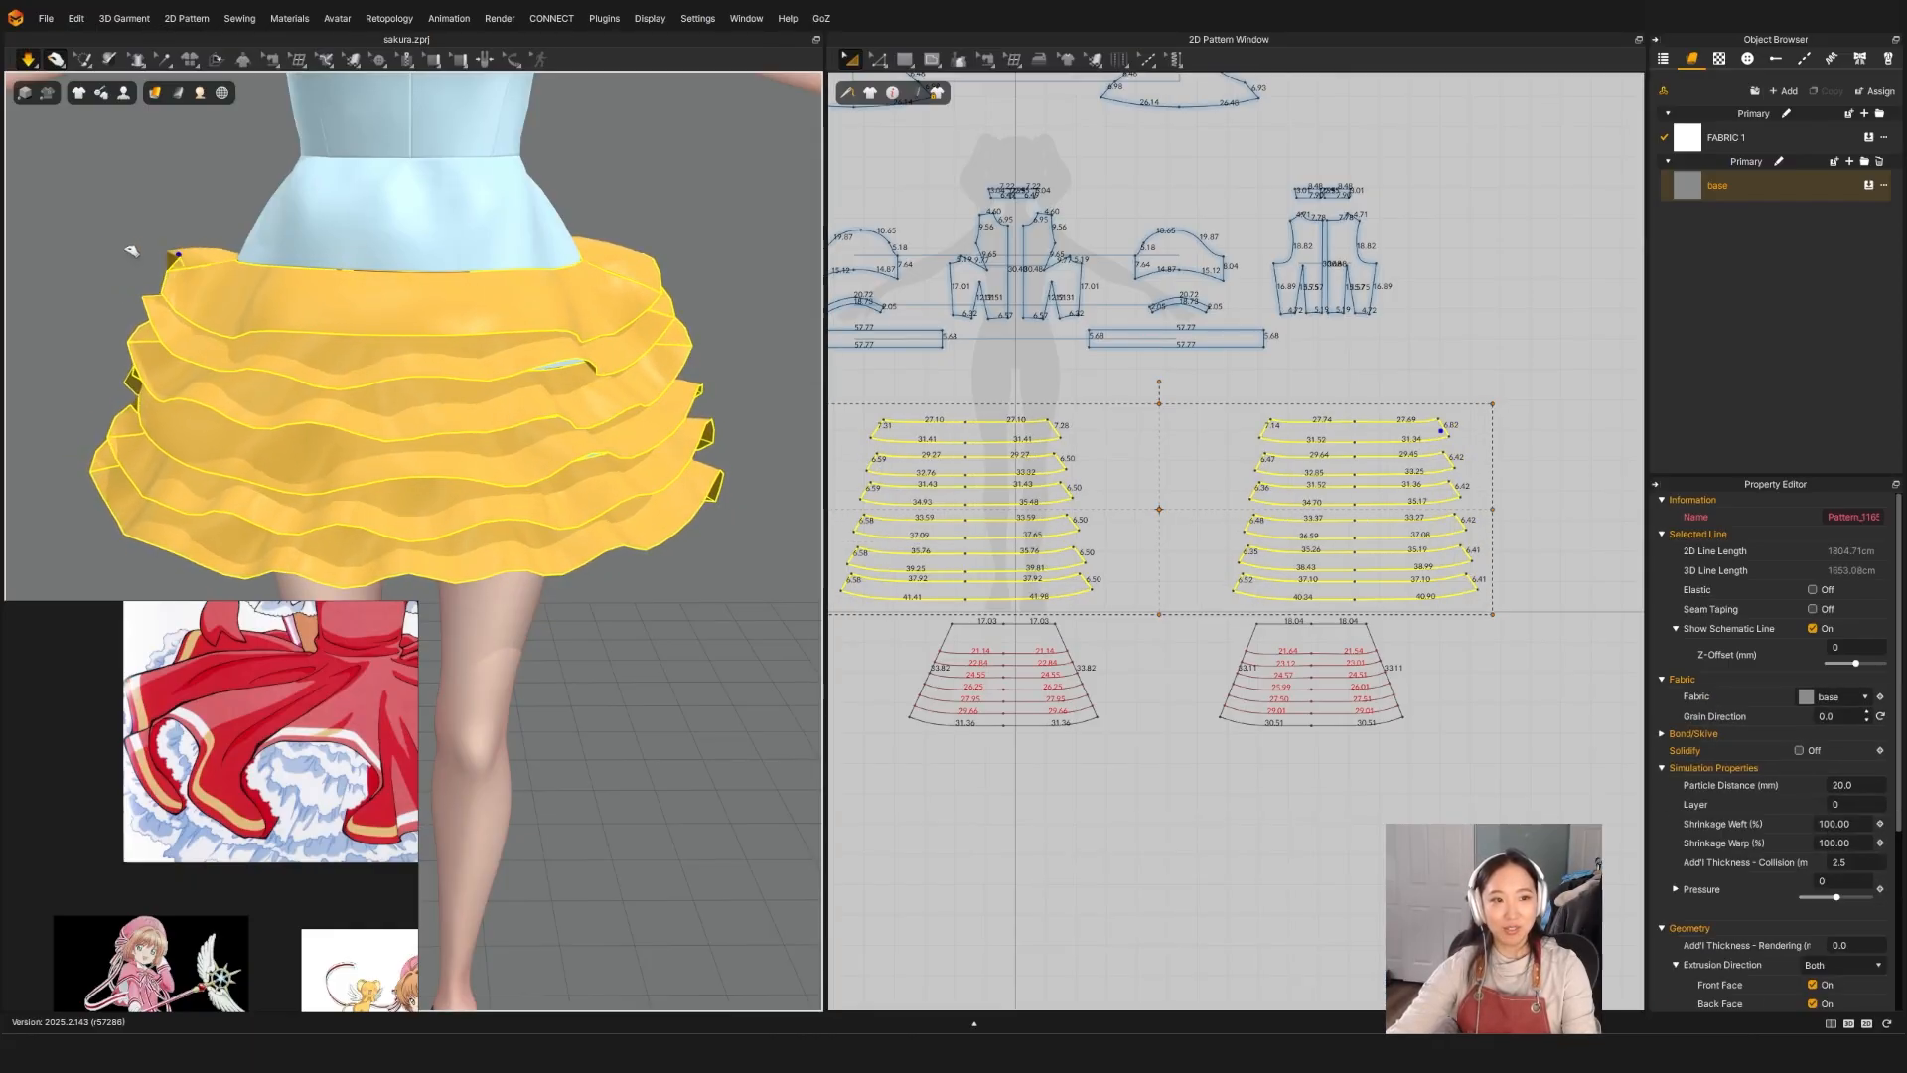
drag(157, 402, 127, 386)
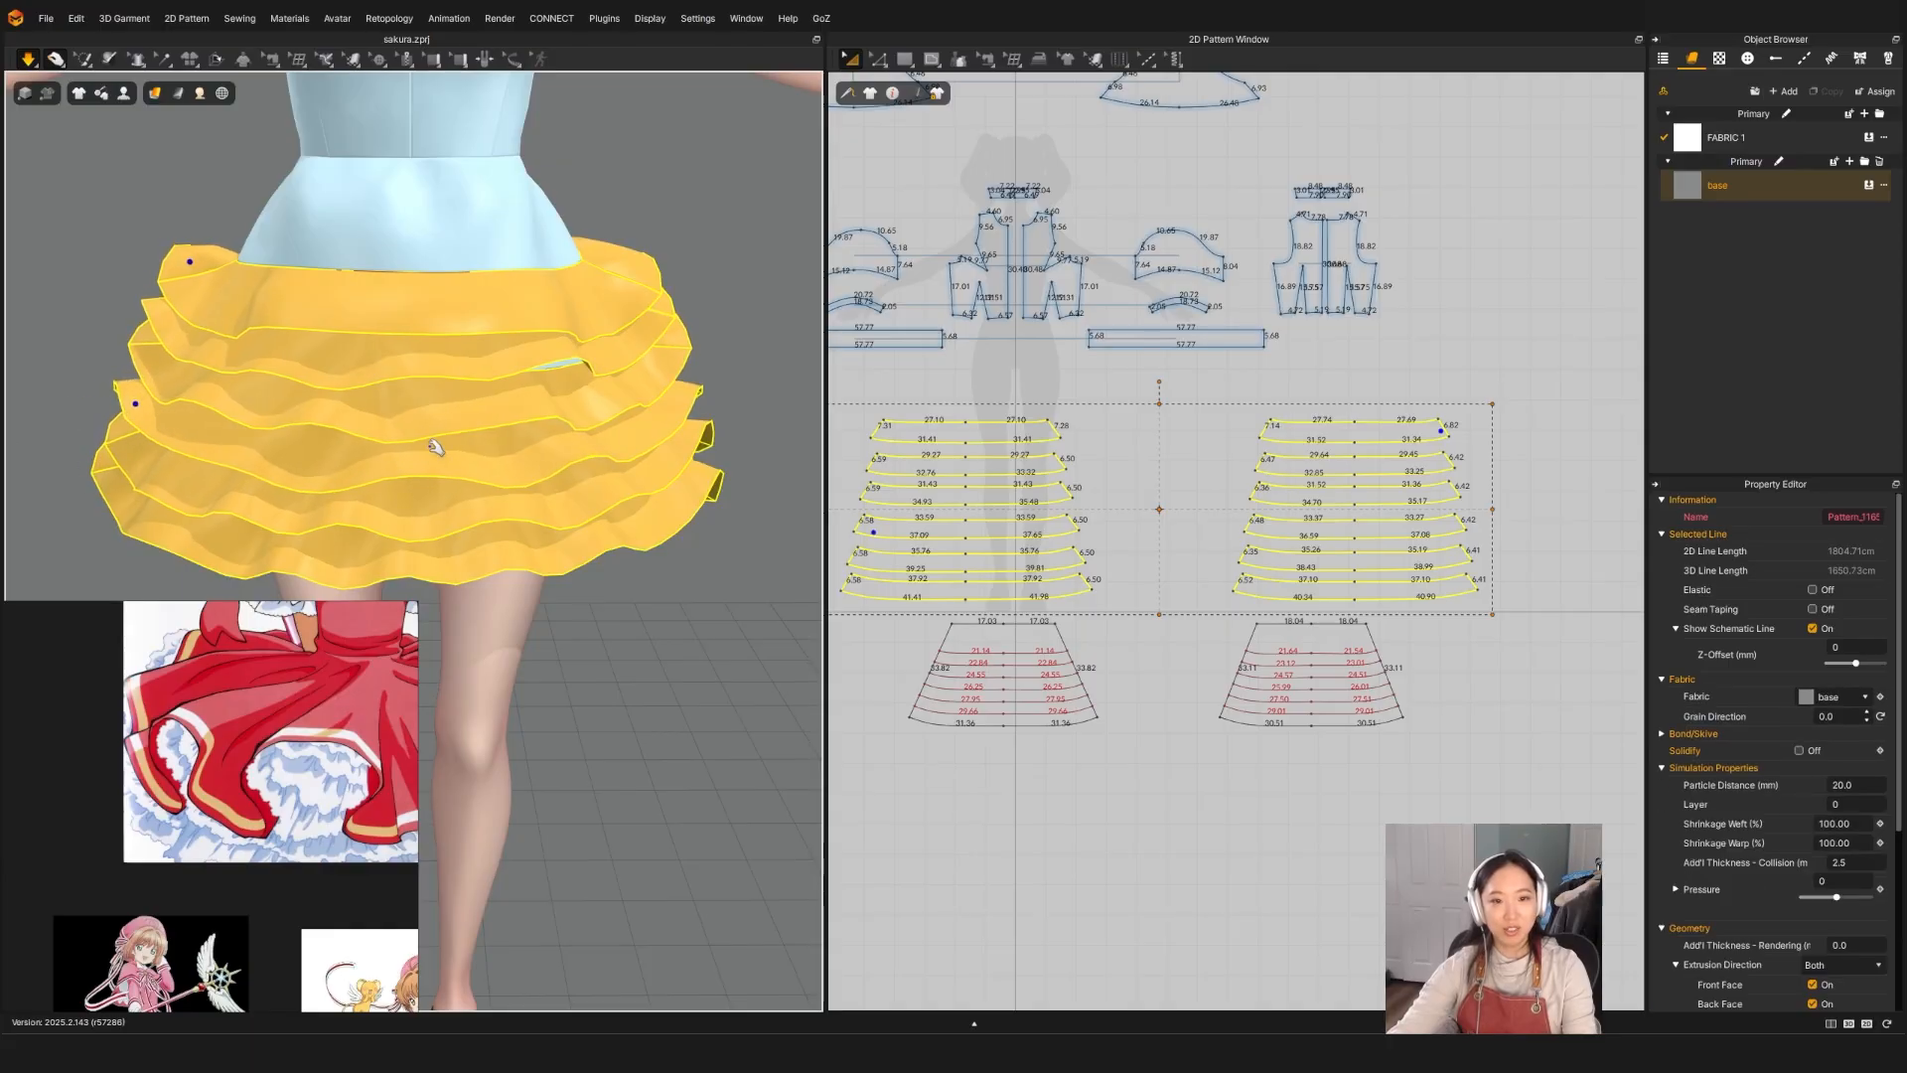
key(space)
Step: Move the end points along one side of the six front strips outward to lengthen that half, leaving out the base skirt
right_drag(596, 506, 411, 355)
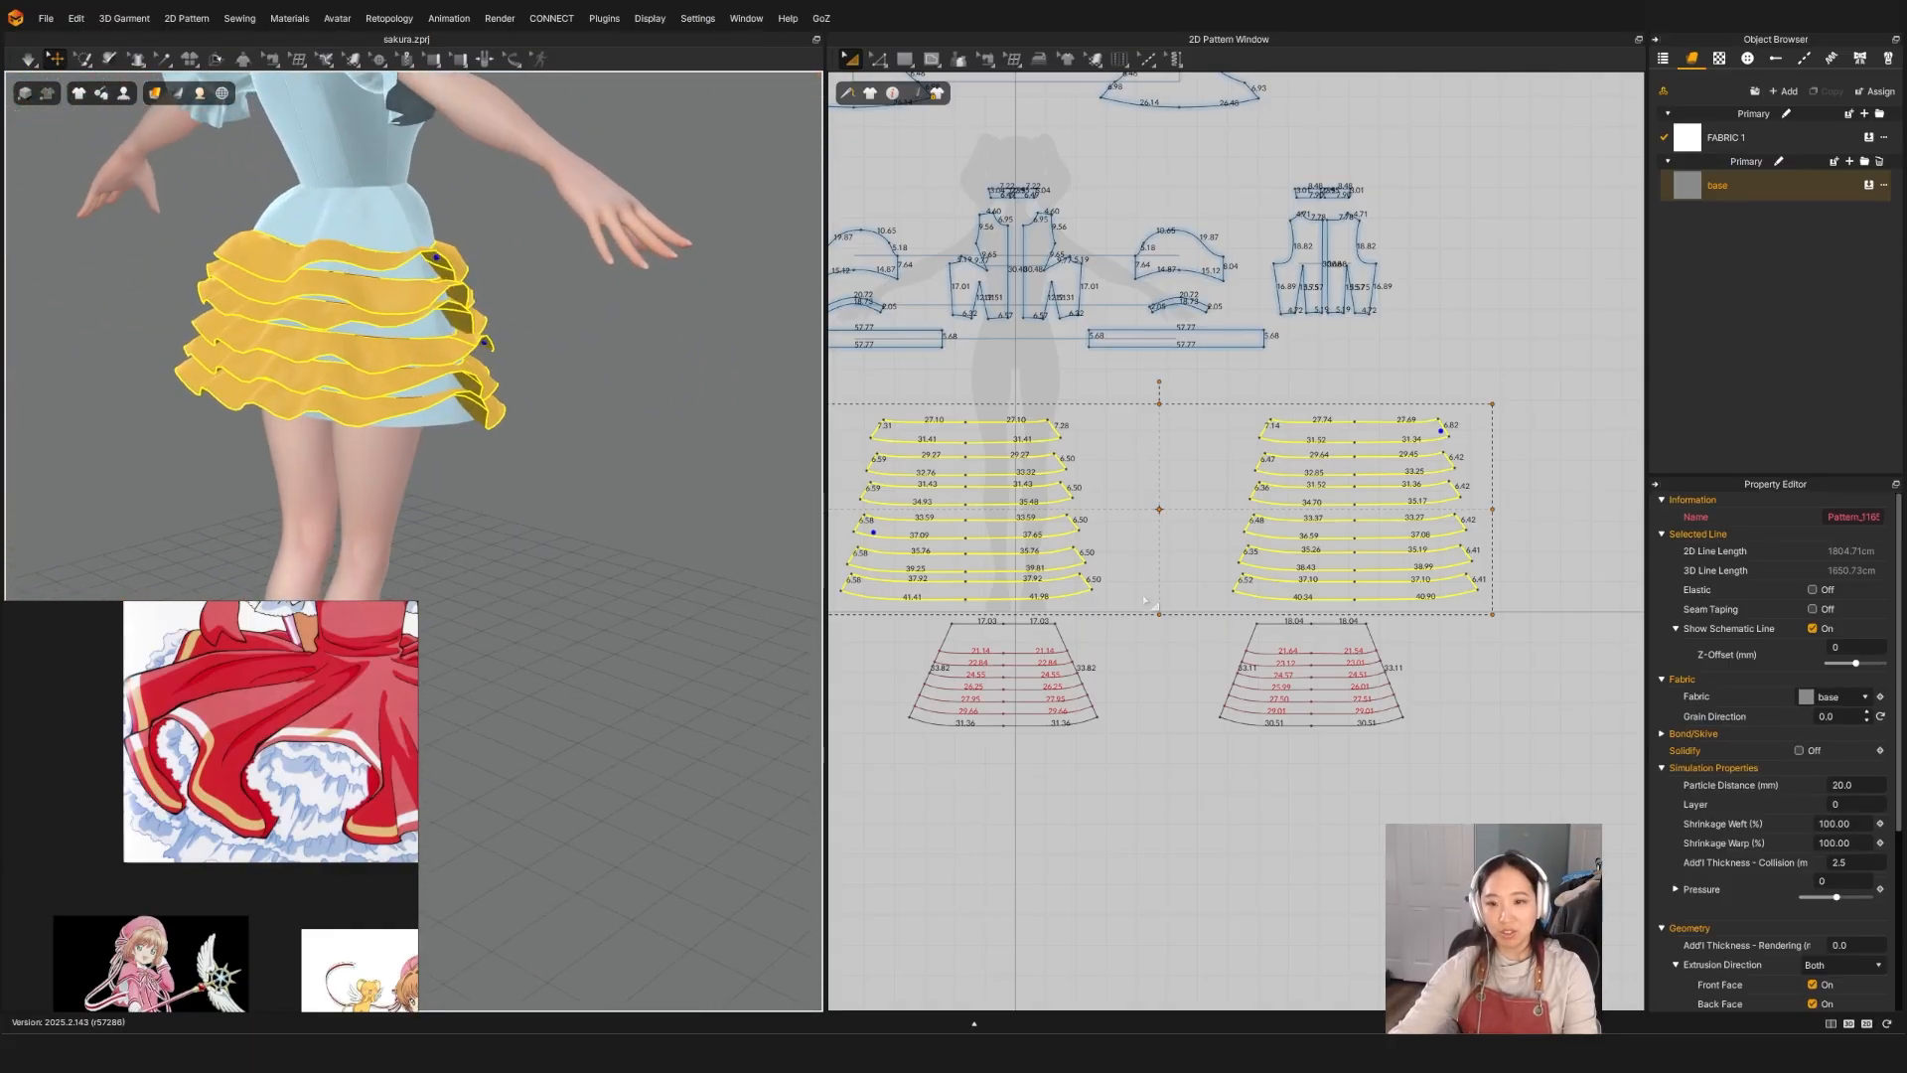
key(z)
drag(1171, 640, 1041, 402)
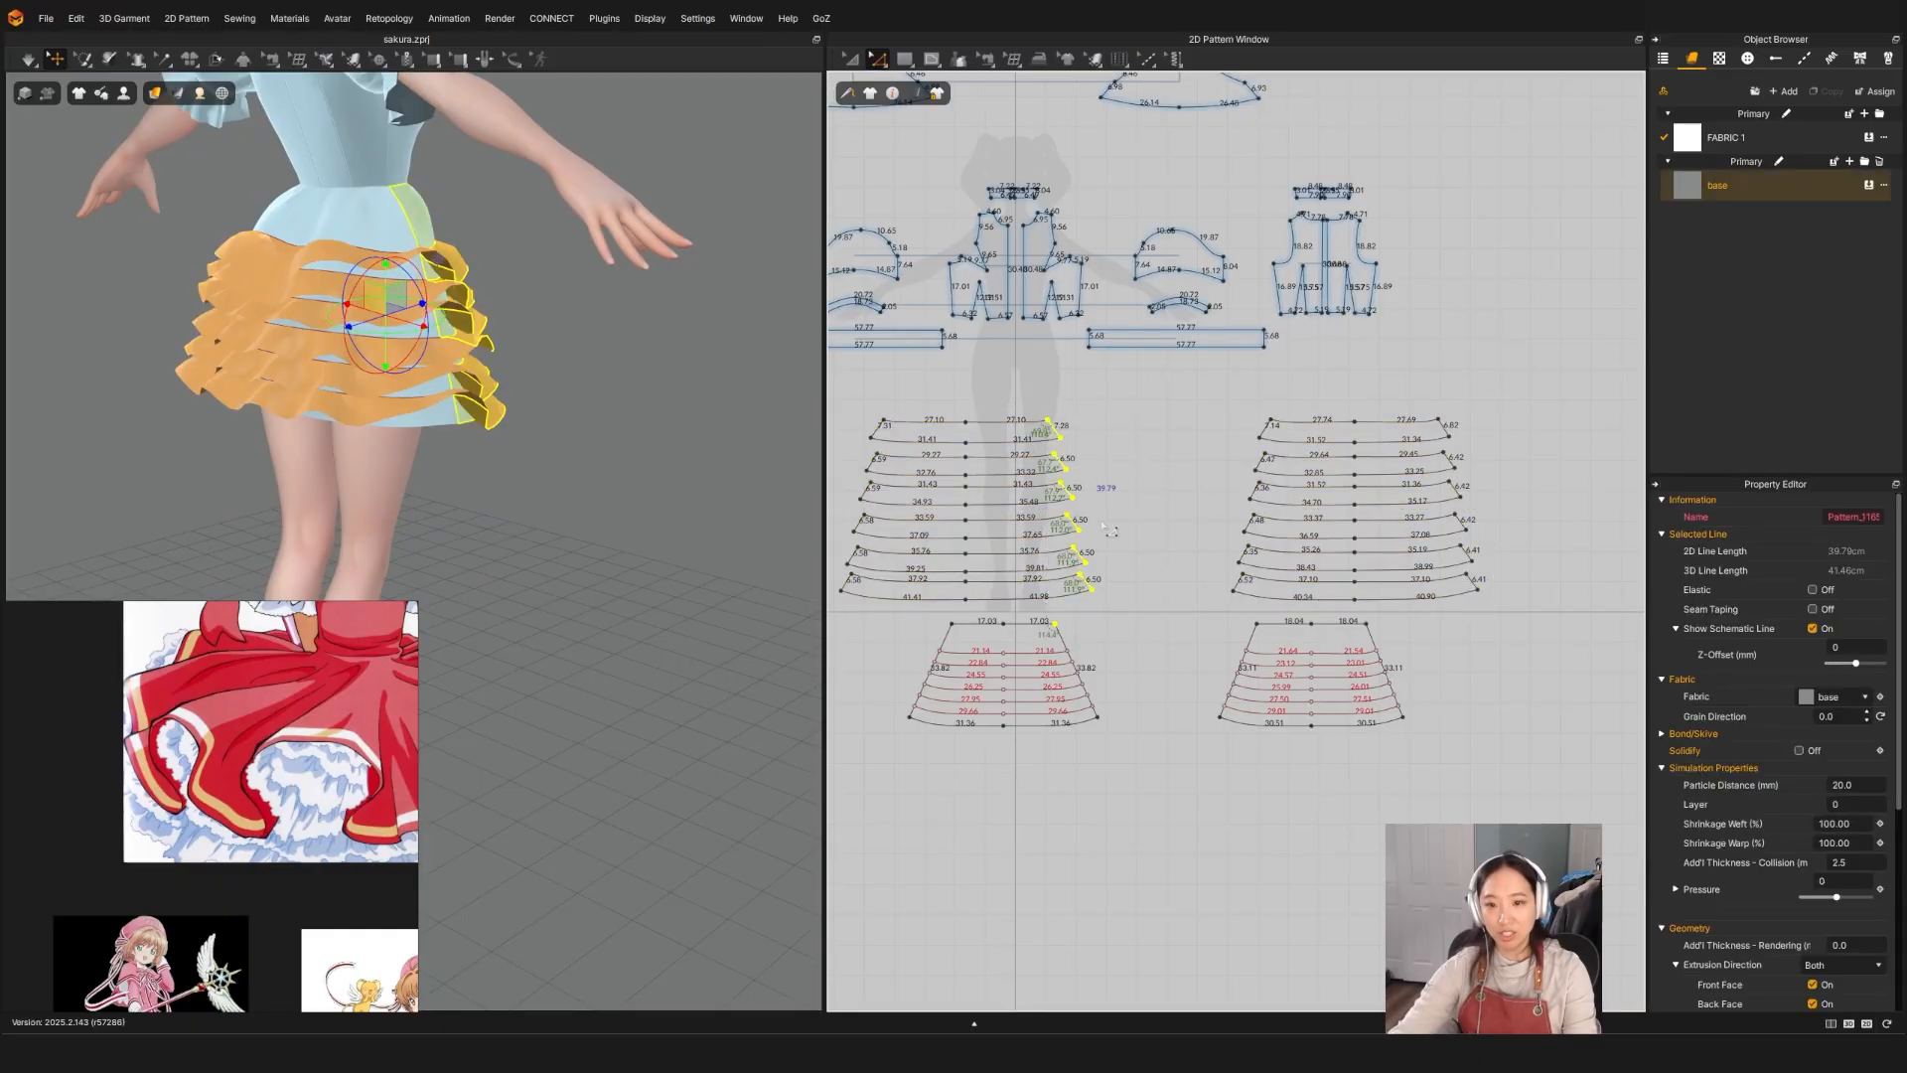
click(1133, 608)
drag(1134, 607, 1041, 402)
drag(1063, 436, 1073, 434)
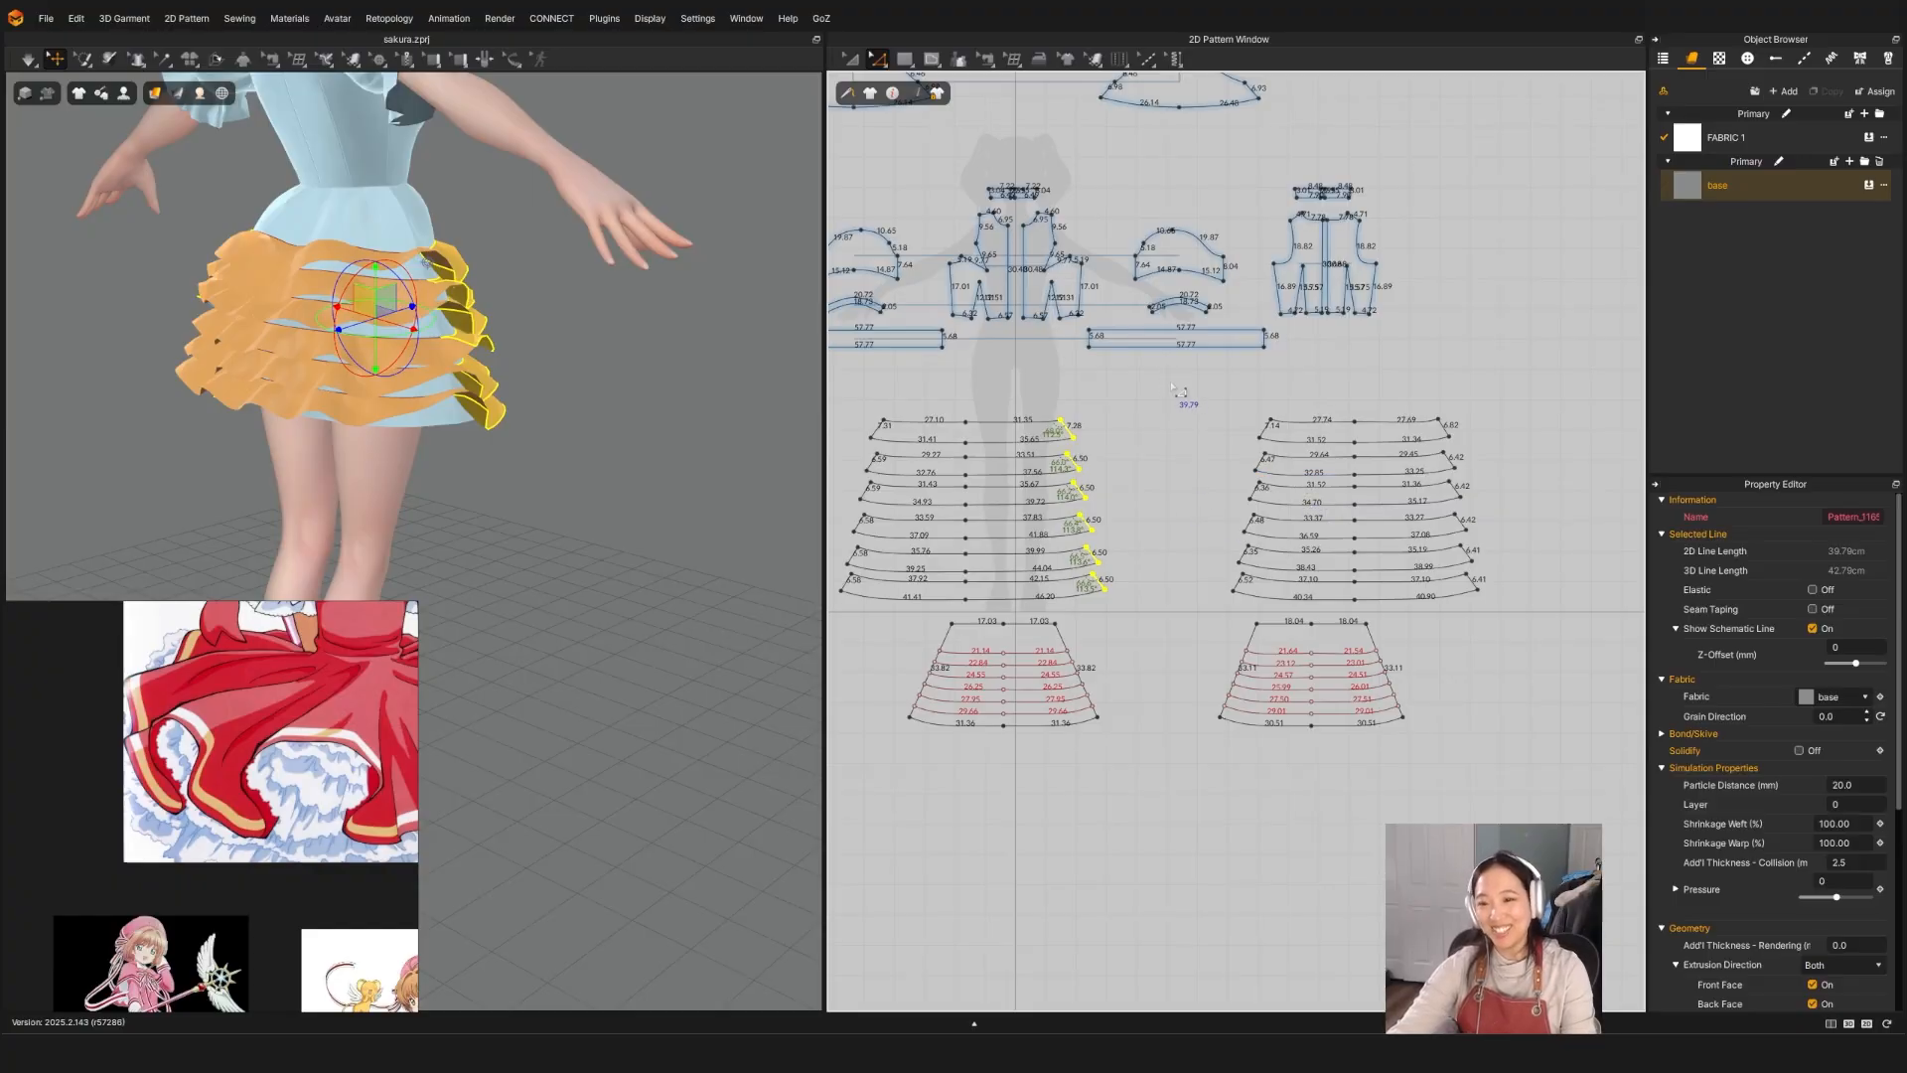
Step: Move the adjoining side end points of the six back strips outward and simulate the widened tiers
drag(1166, 375, 1238, 586)
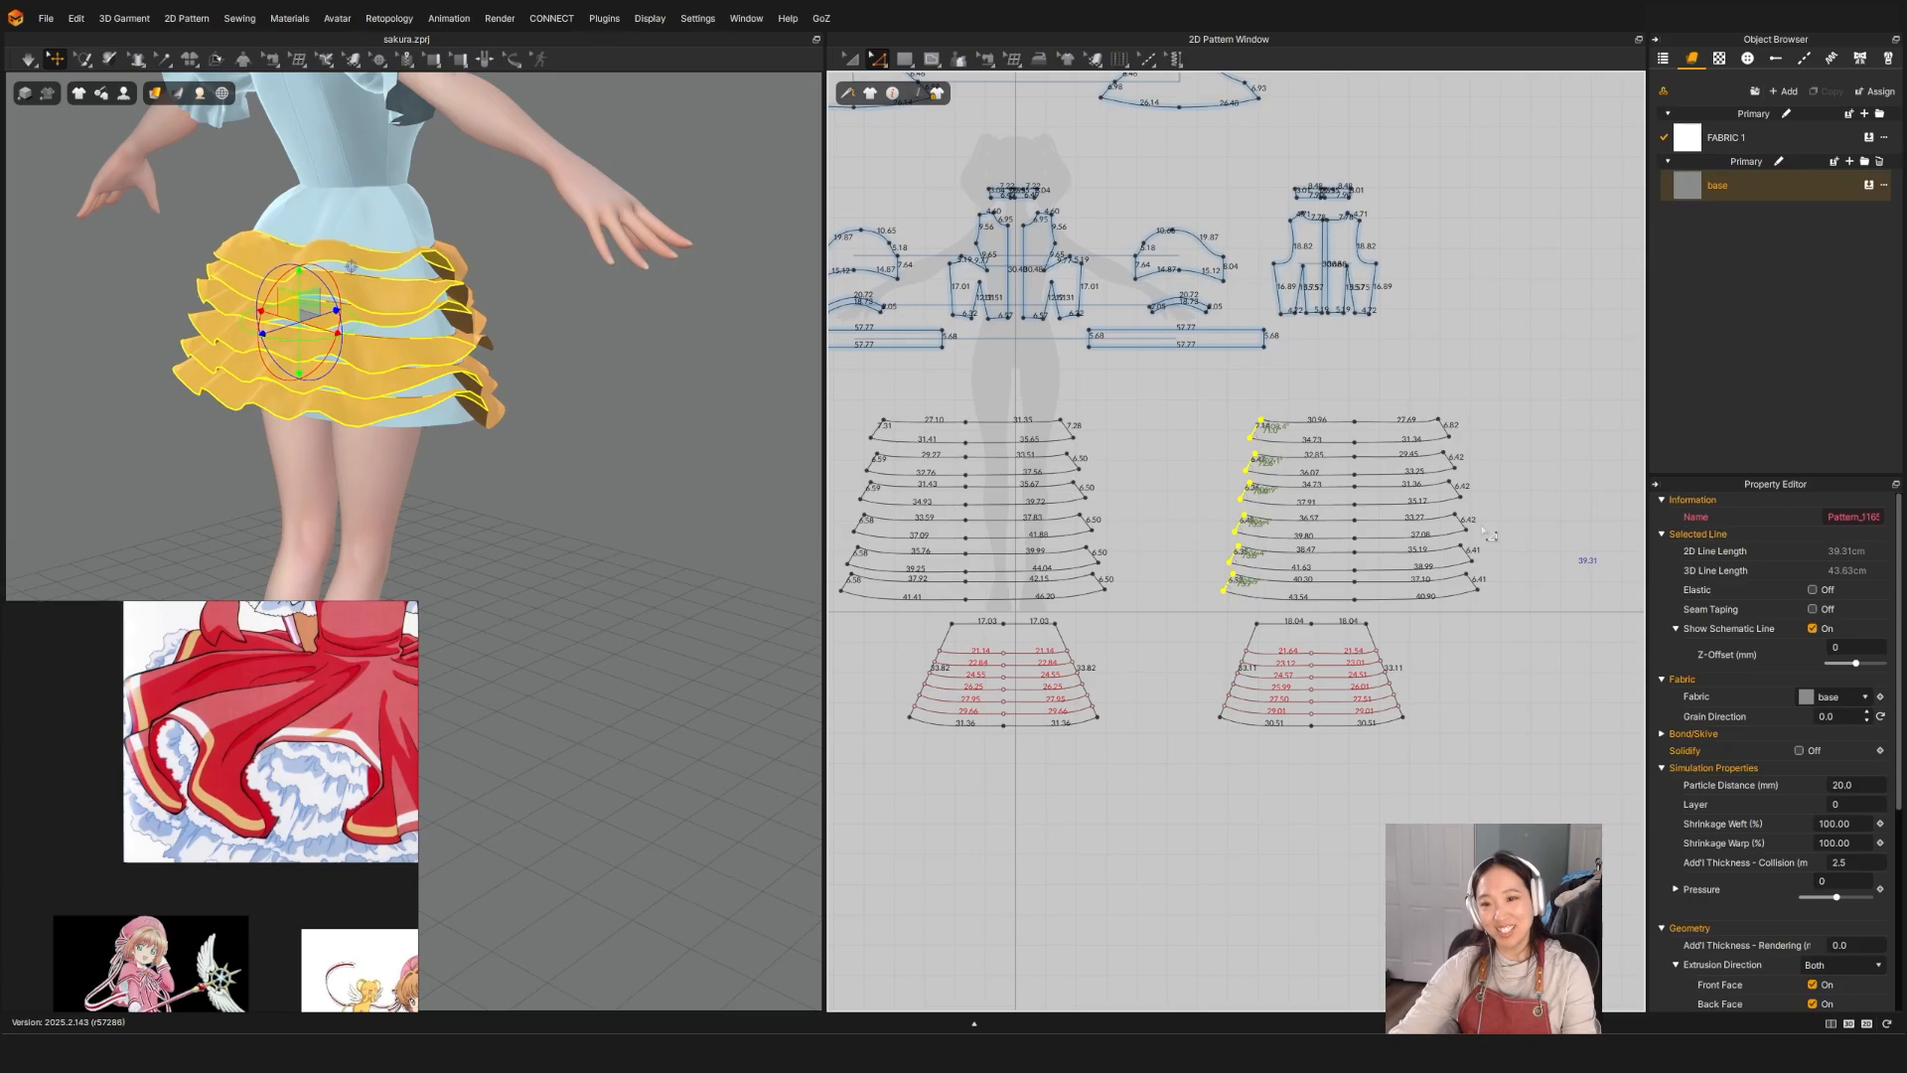
key(q)
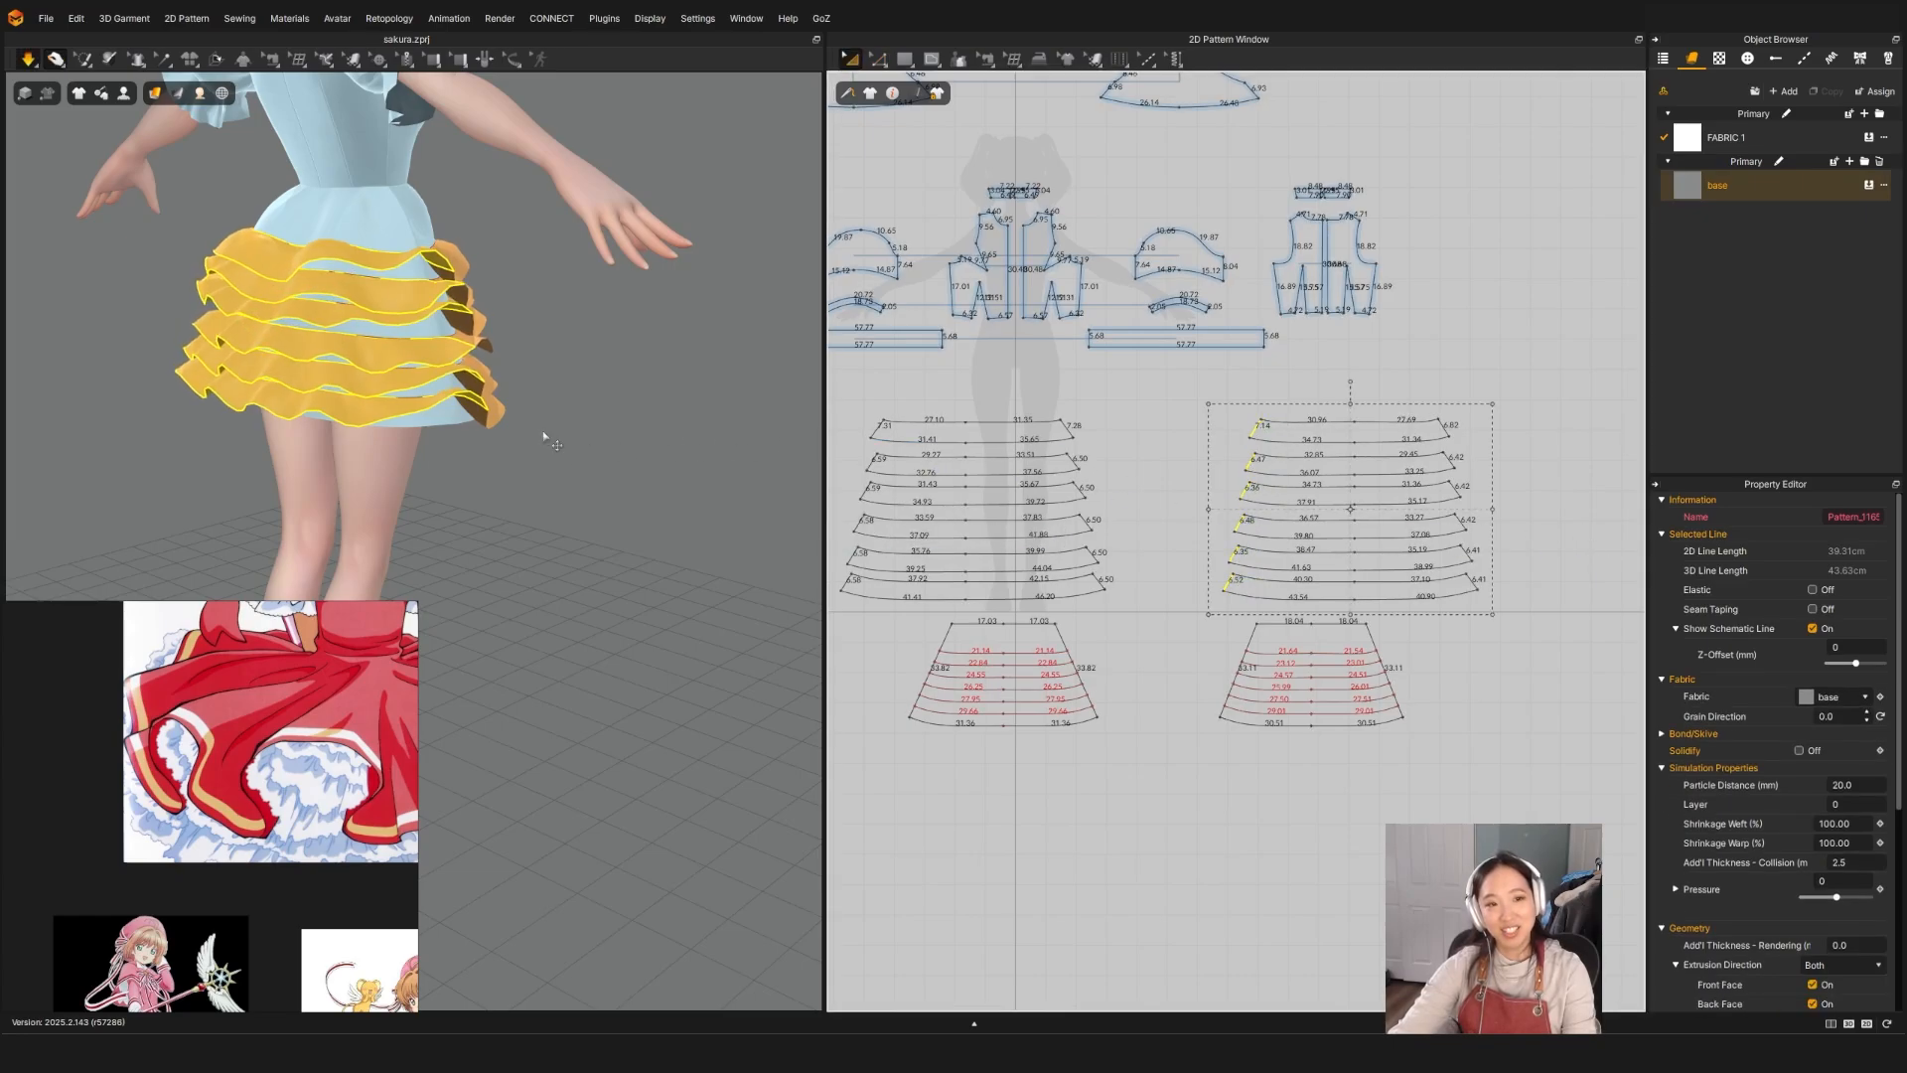
key(space)
right_drag(550, 405, 323, 388)
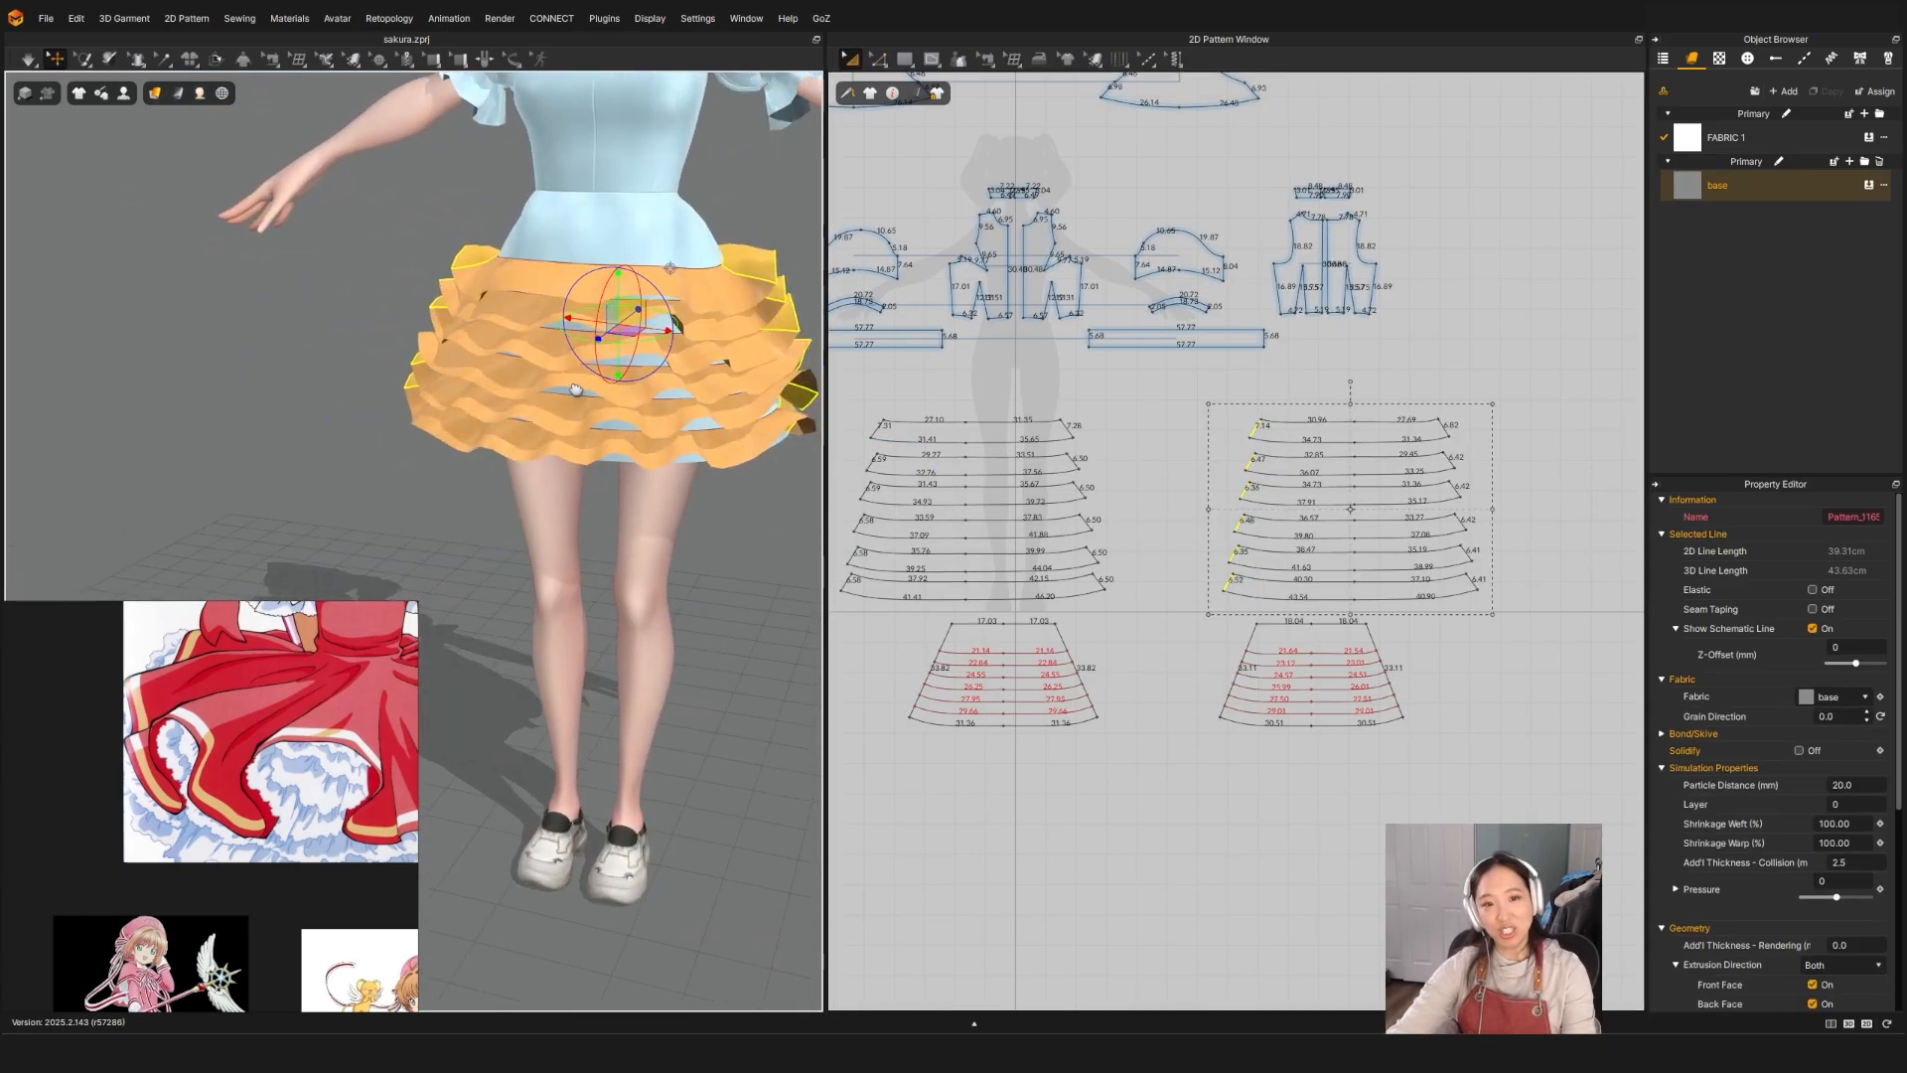
Step: Simulate and pull the tangled side ends of the widened tiers outward on the avatar to untuck them
middle_drag(566, 391, 469, 398)
scroll(469, 399, up, 1)
key(space)
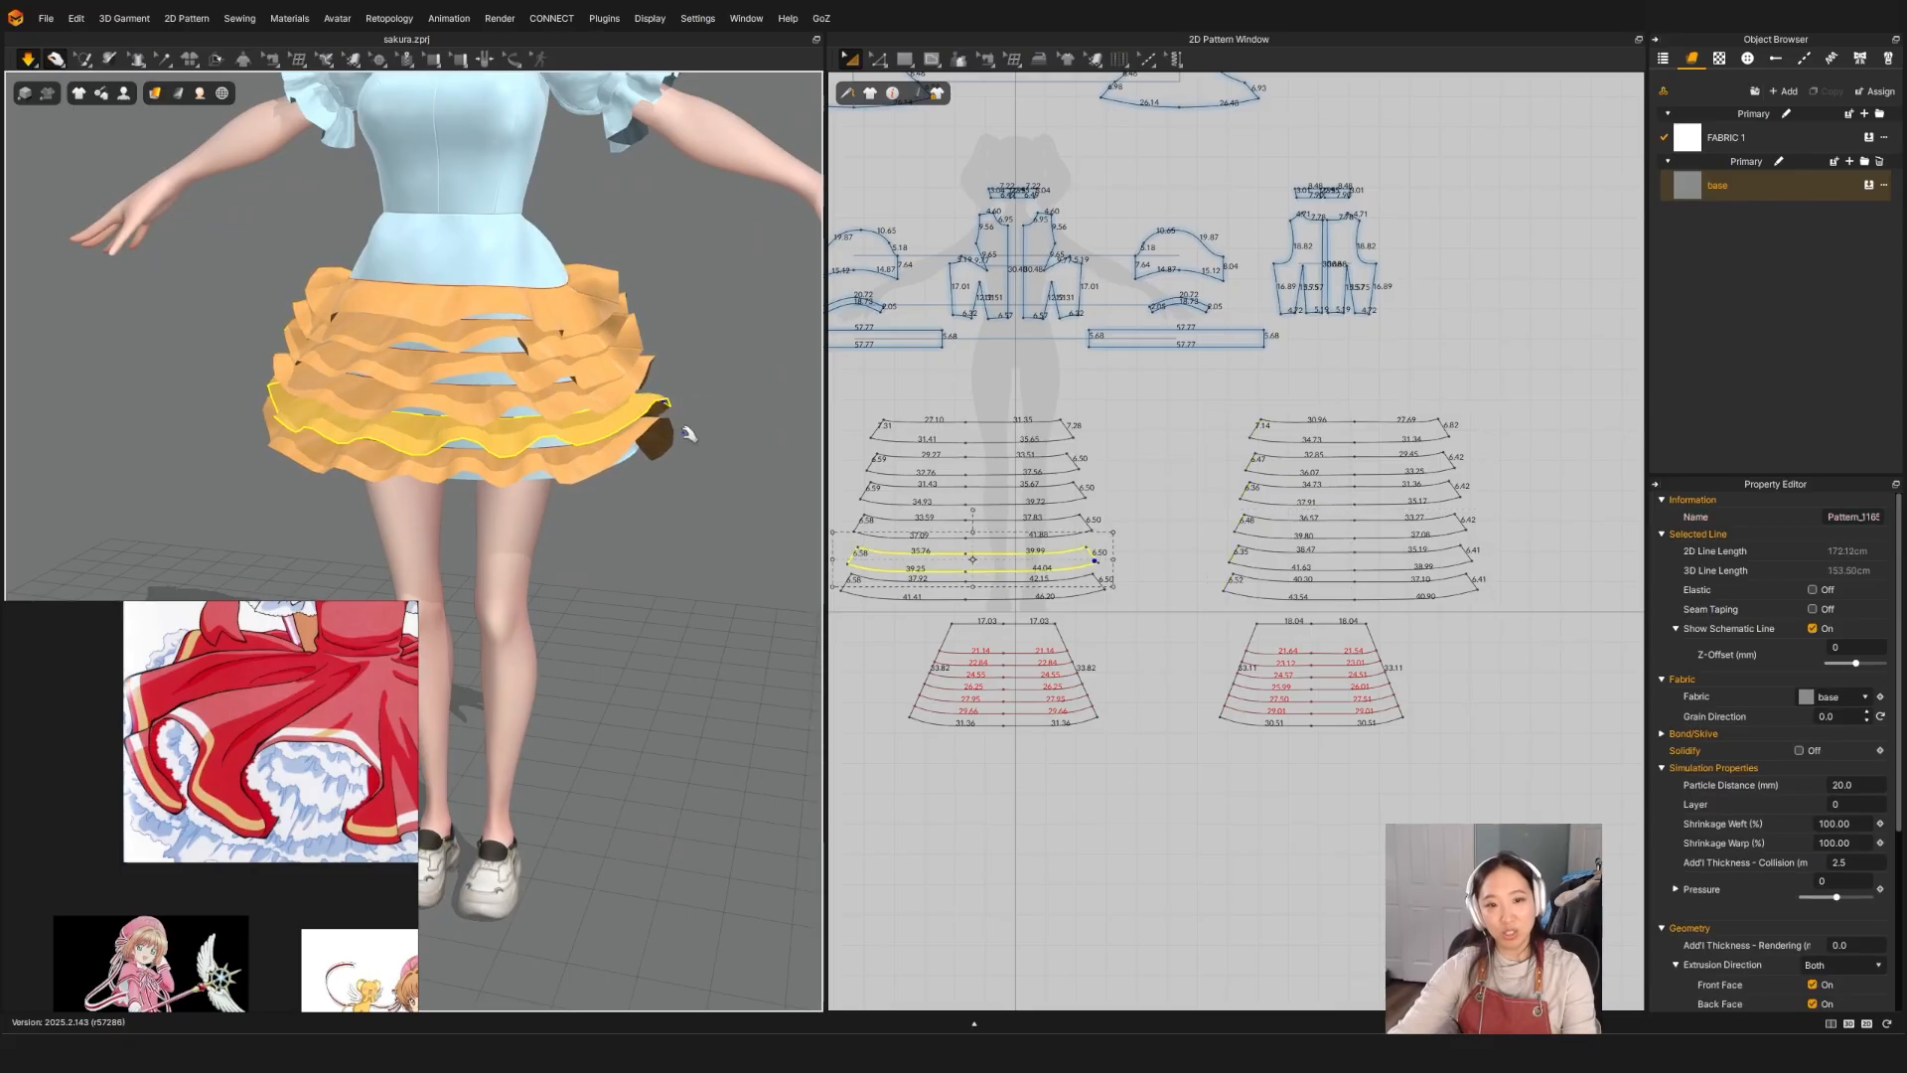
drag(659, 417, 820, 473)
click(656, 402)
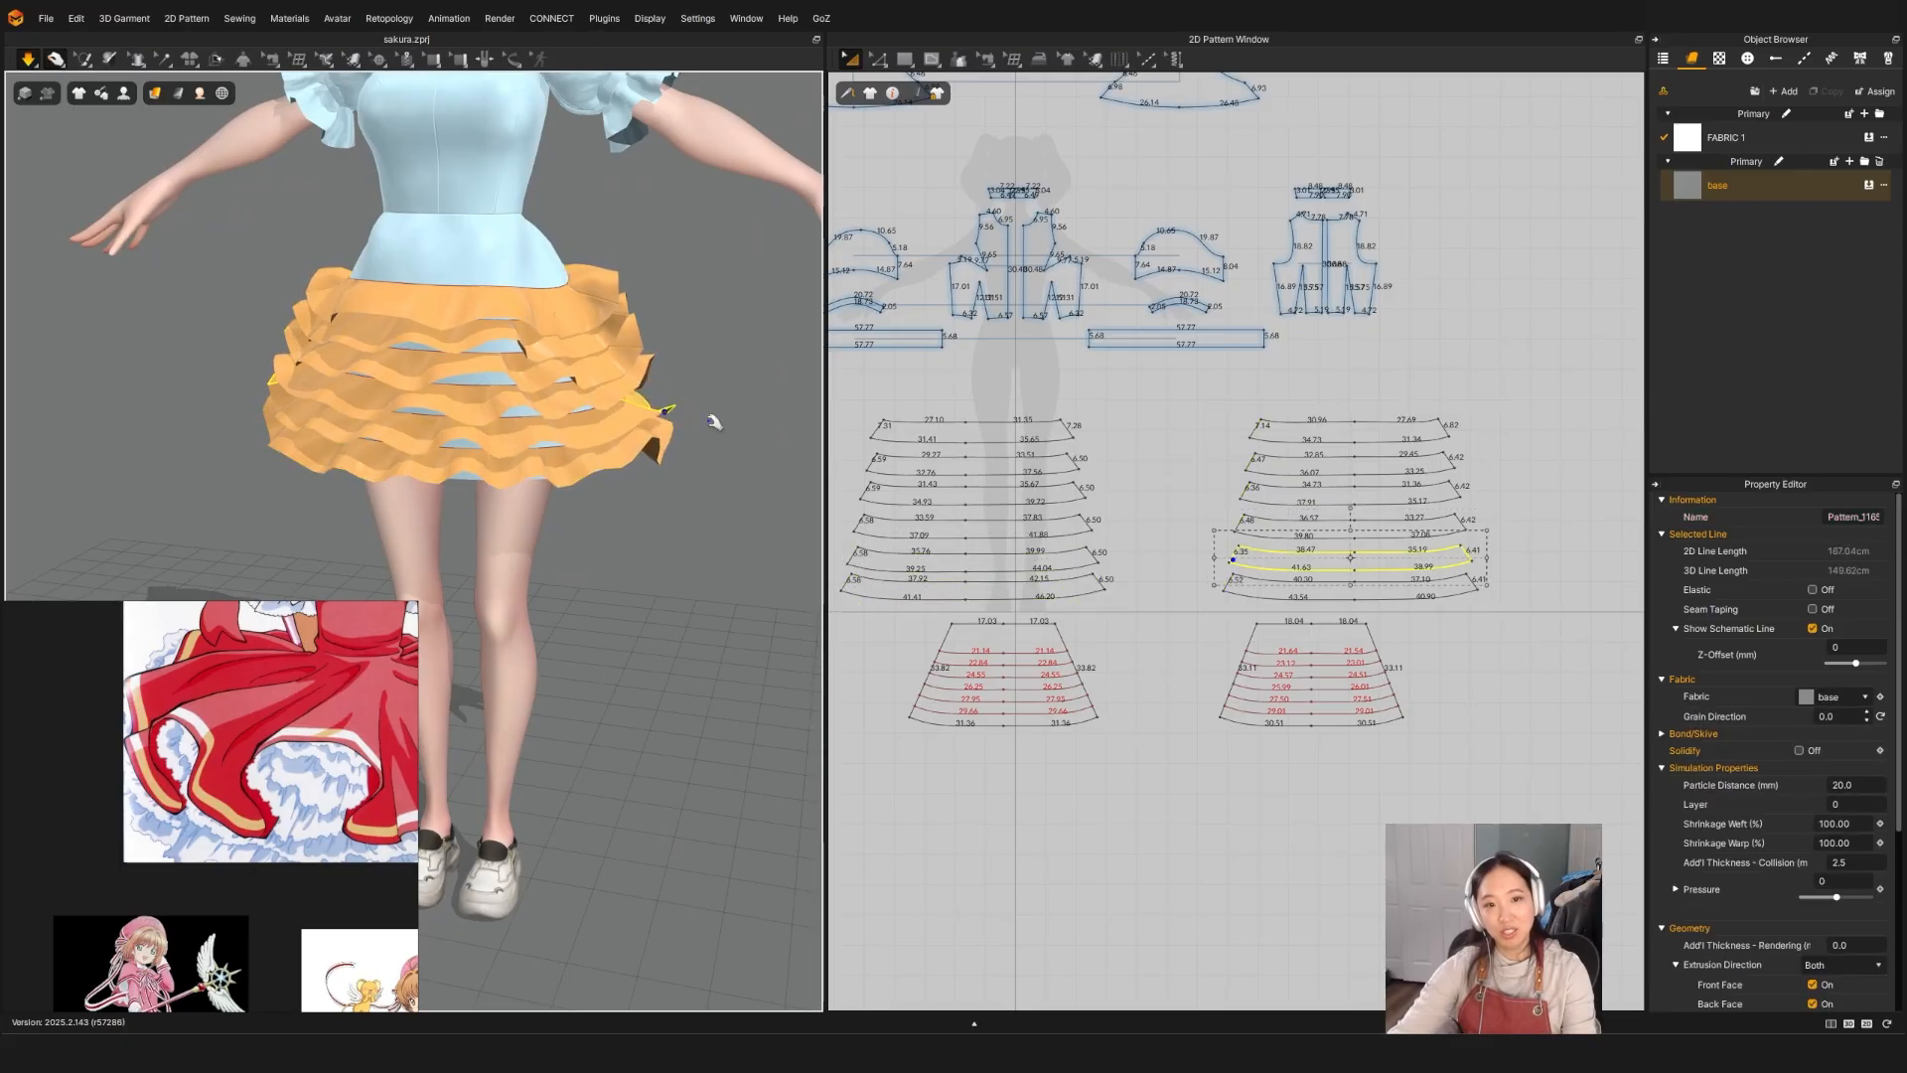
click(637, 354)
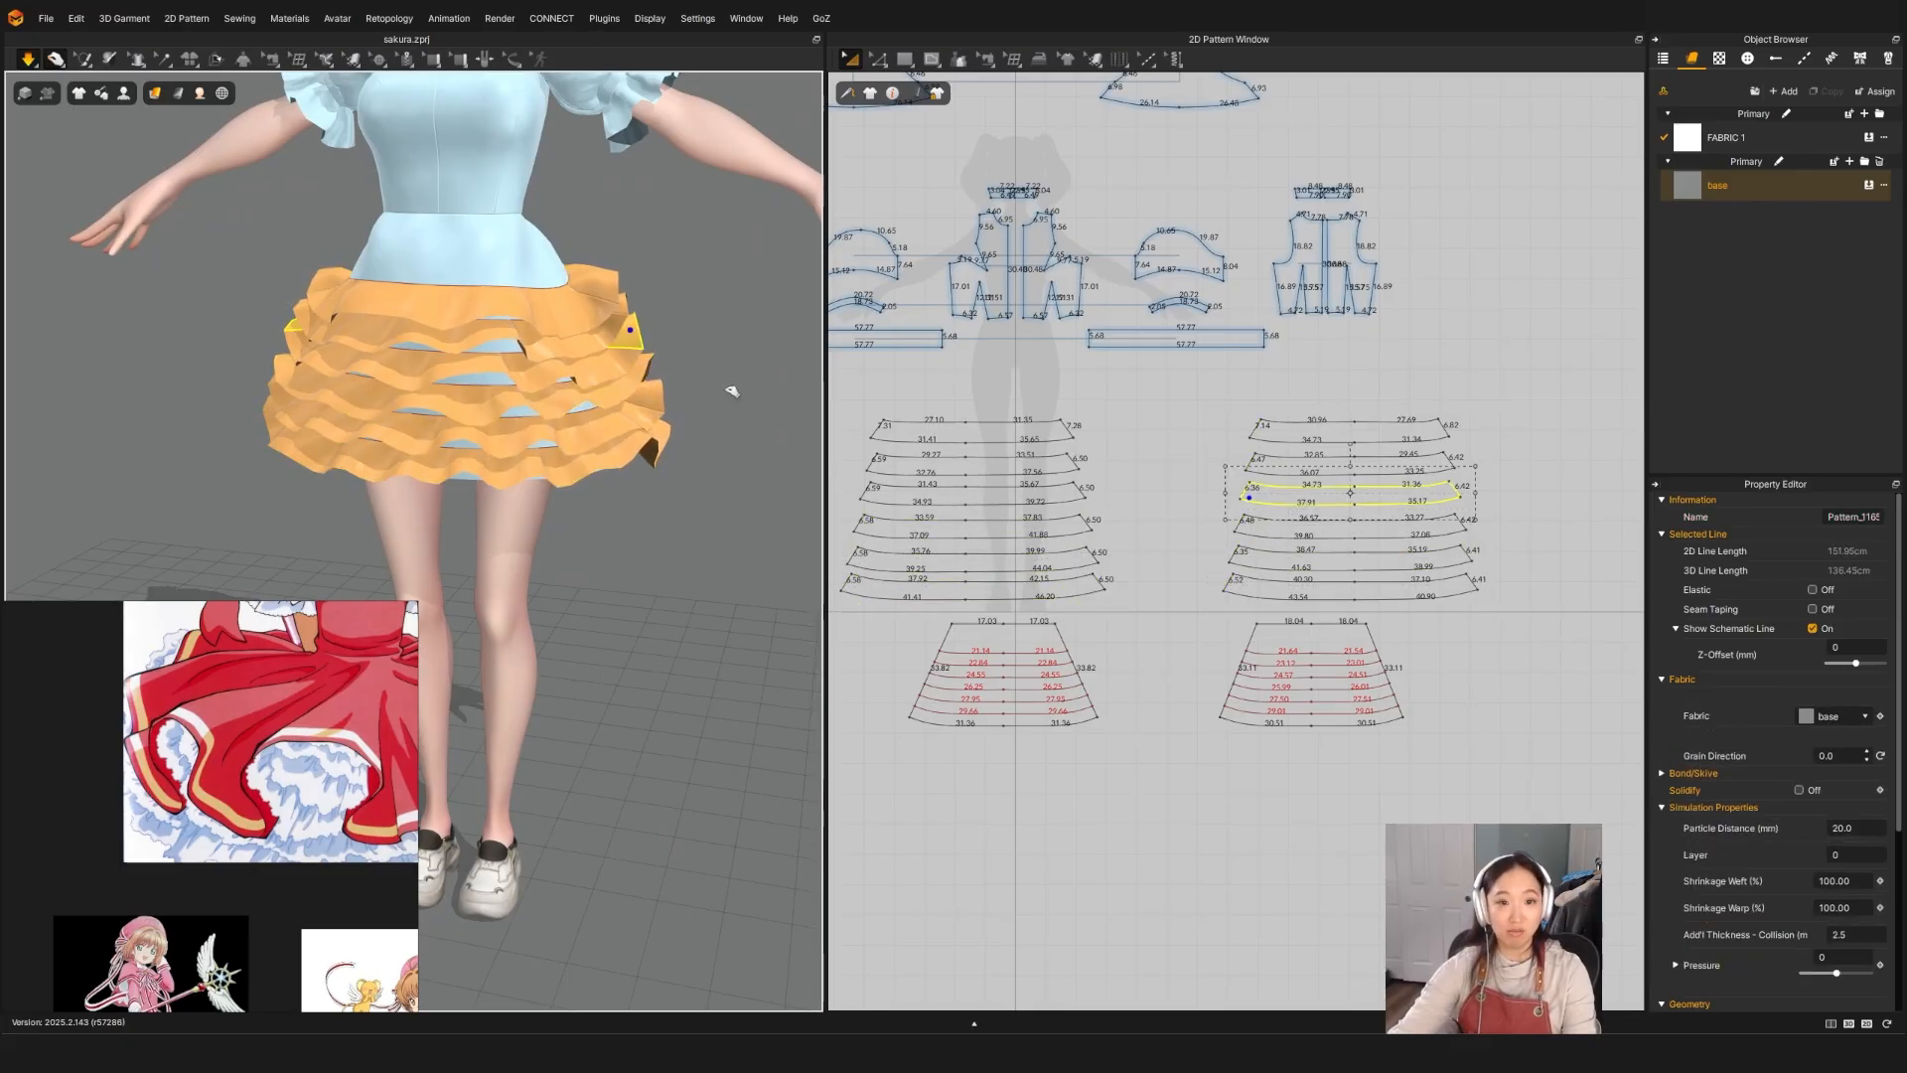
key(space)
Step: Select all six front and six back strips, strengthen them again, and simulate the drape
scroll(921, 439, down, 2)
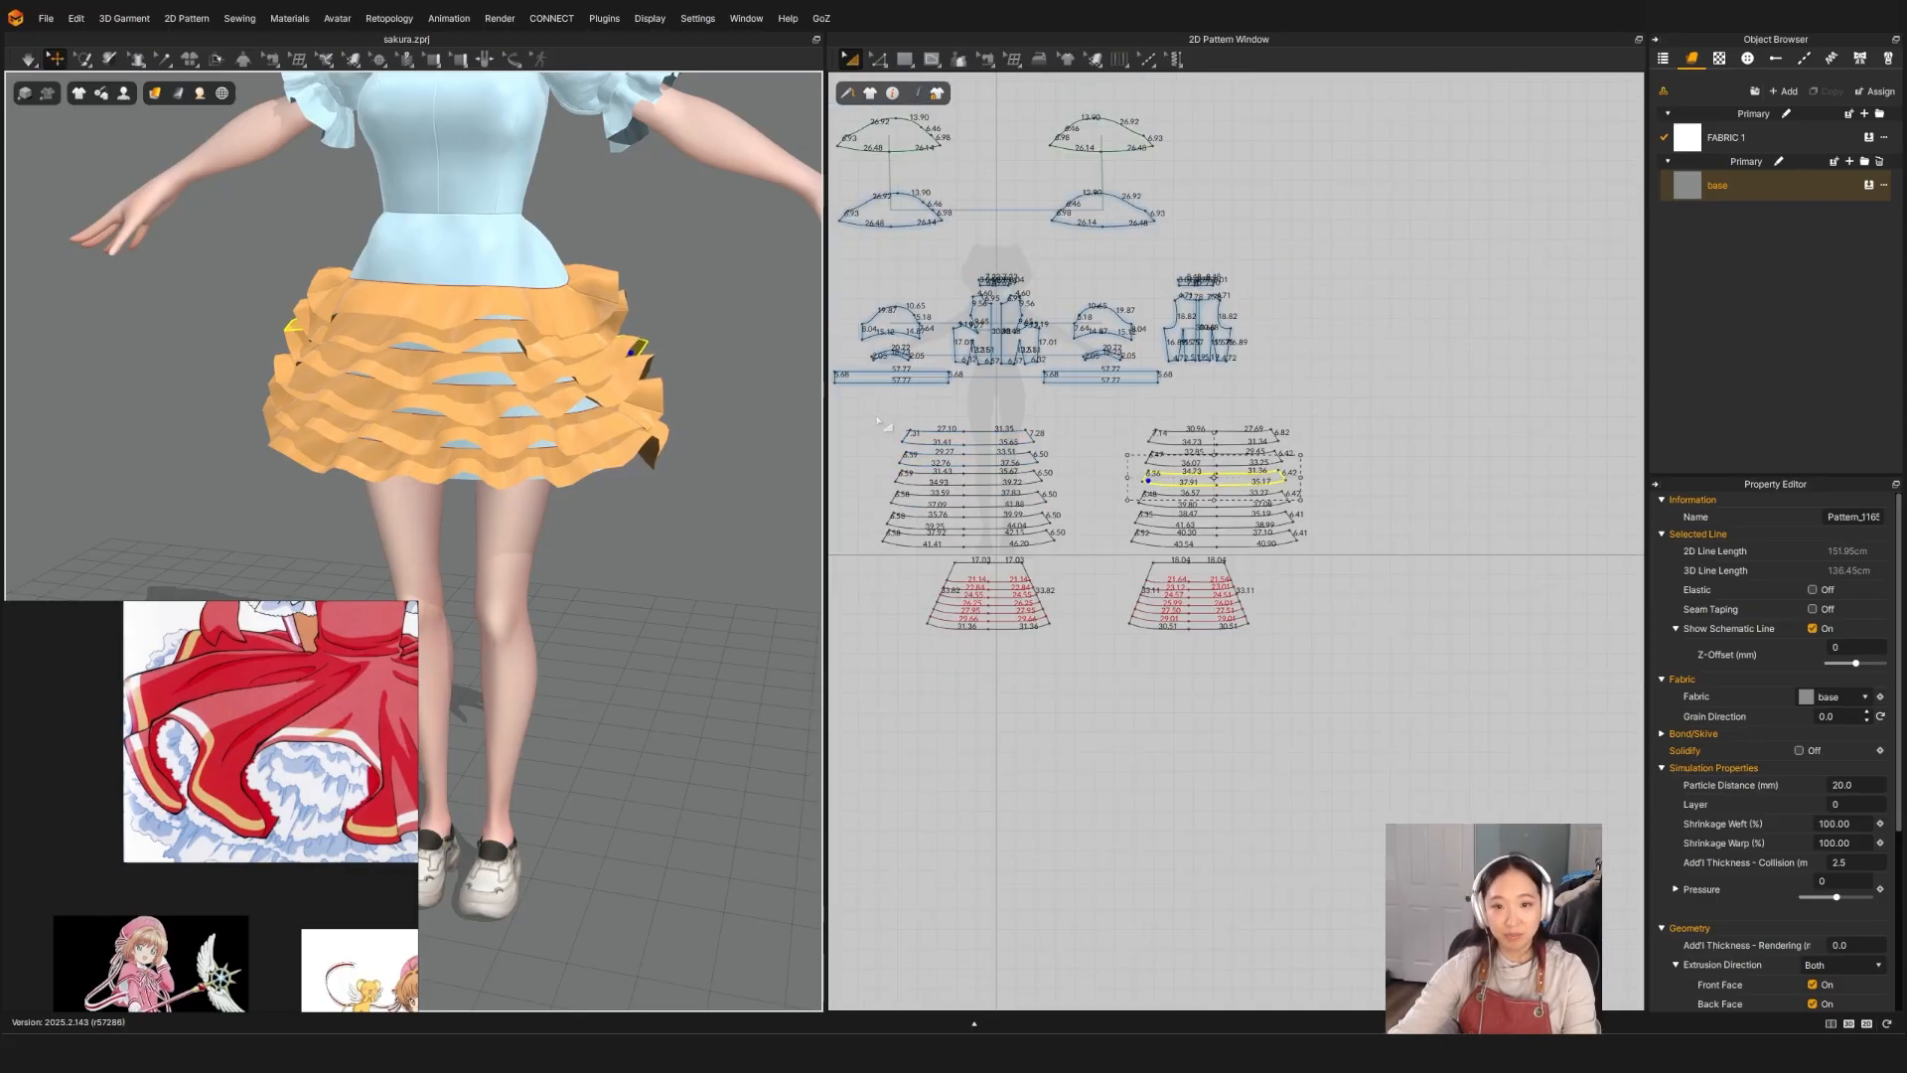
drag(871, 413, 1339, 556)
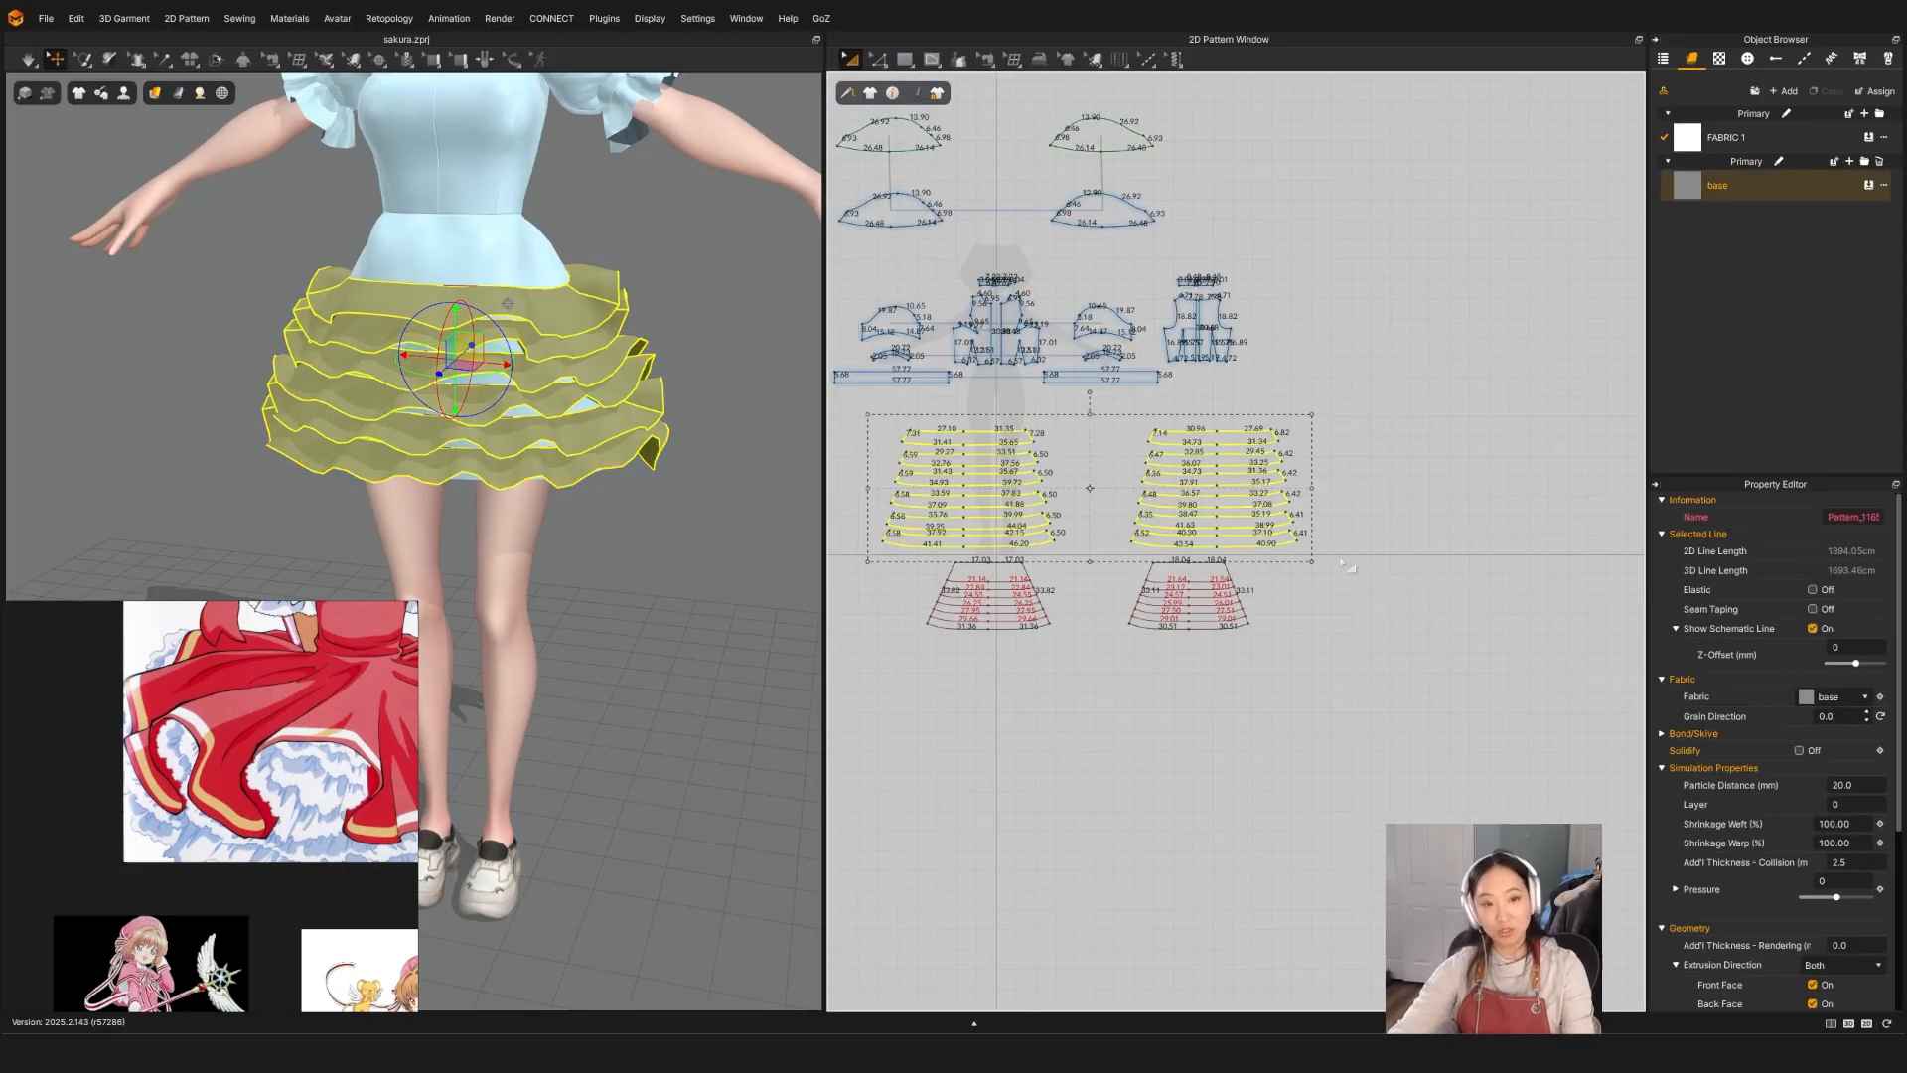
key(space)
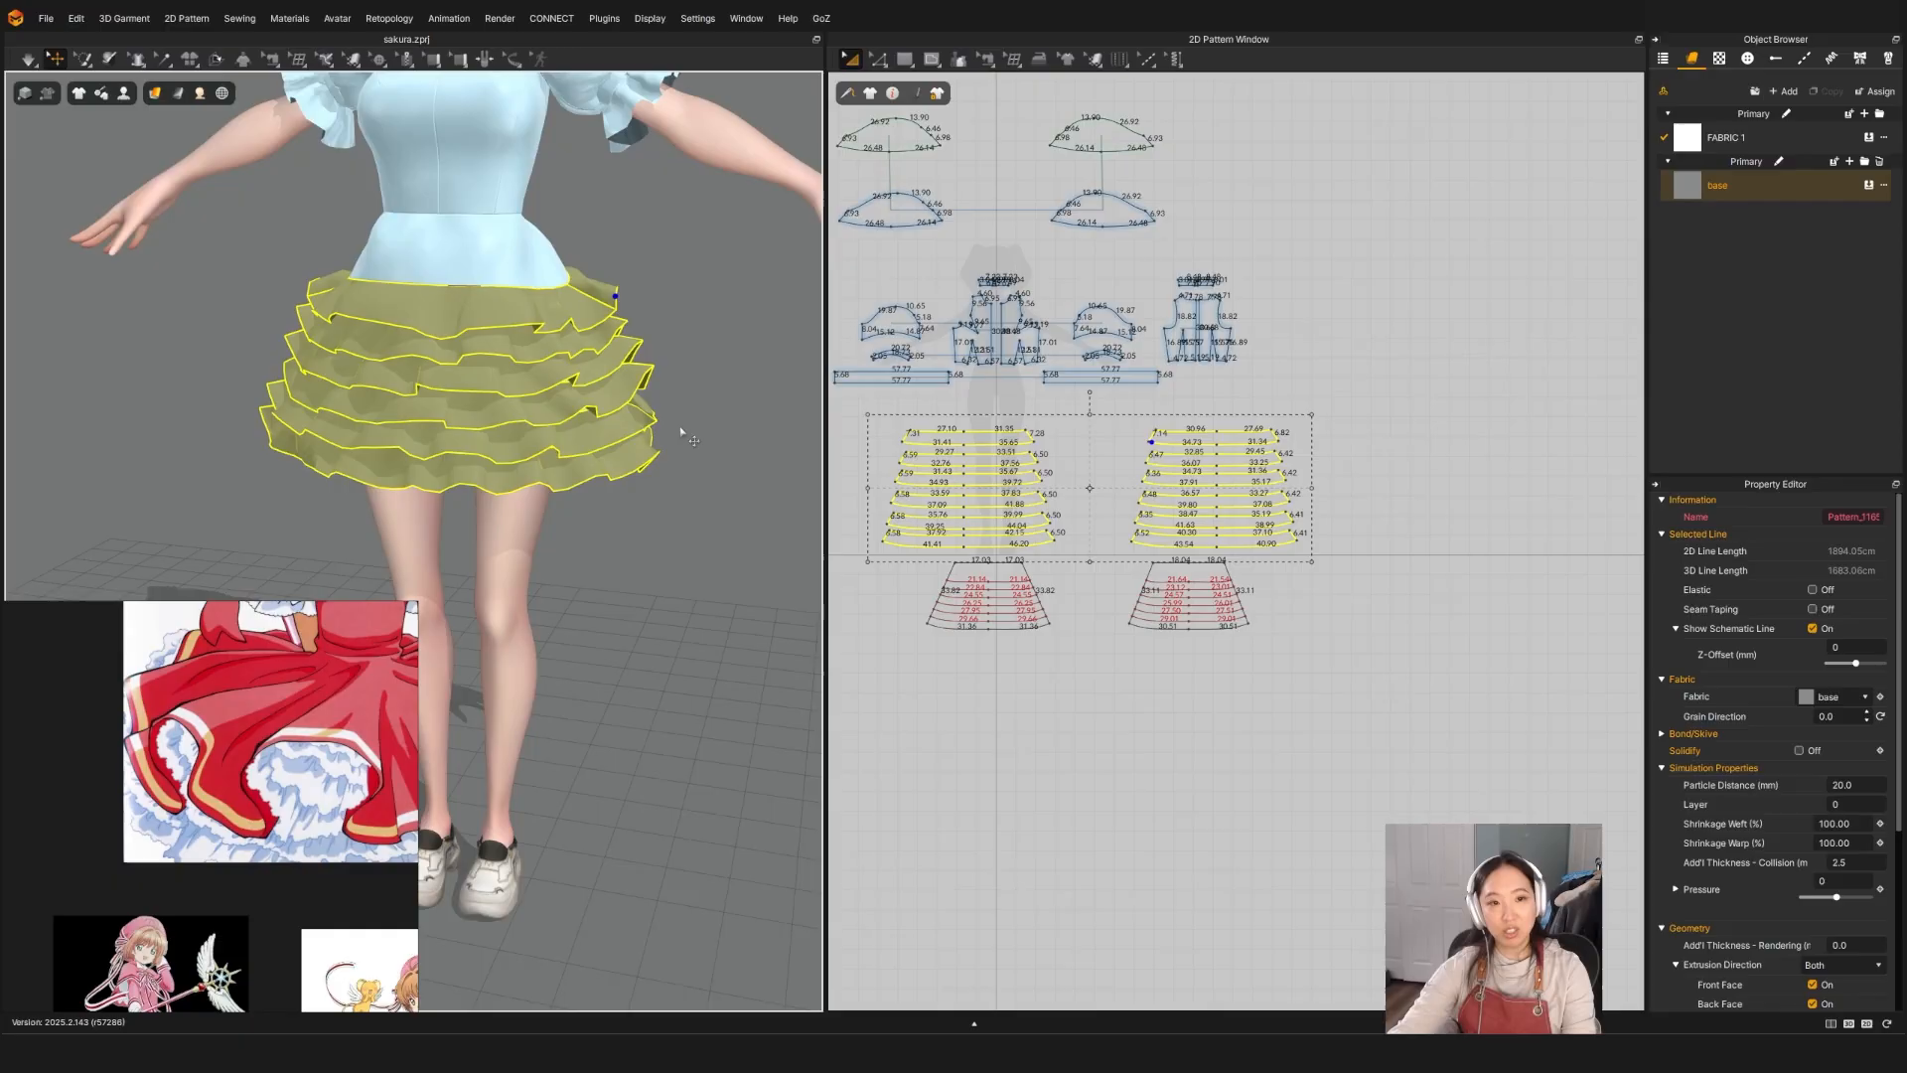
Step: Pull the upper back tiers into place during simulation to even out their ruffles
right_drag(674, 411, 593, 433)
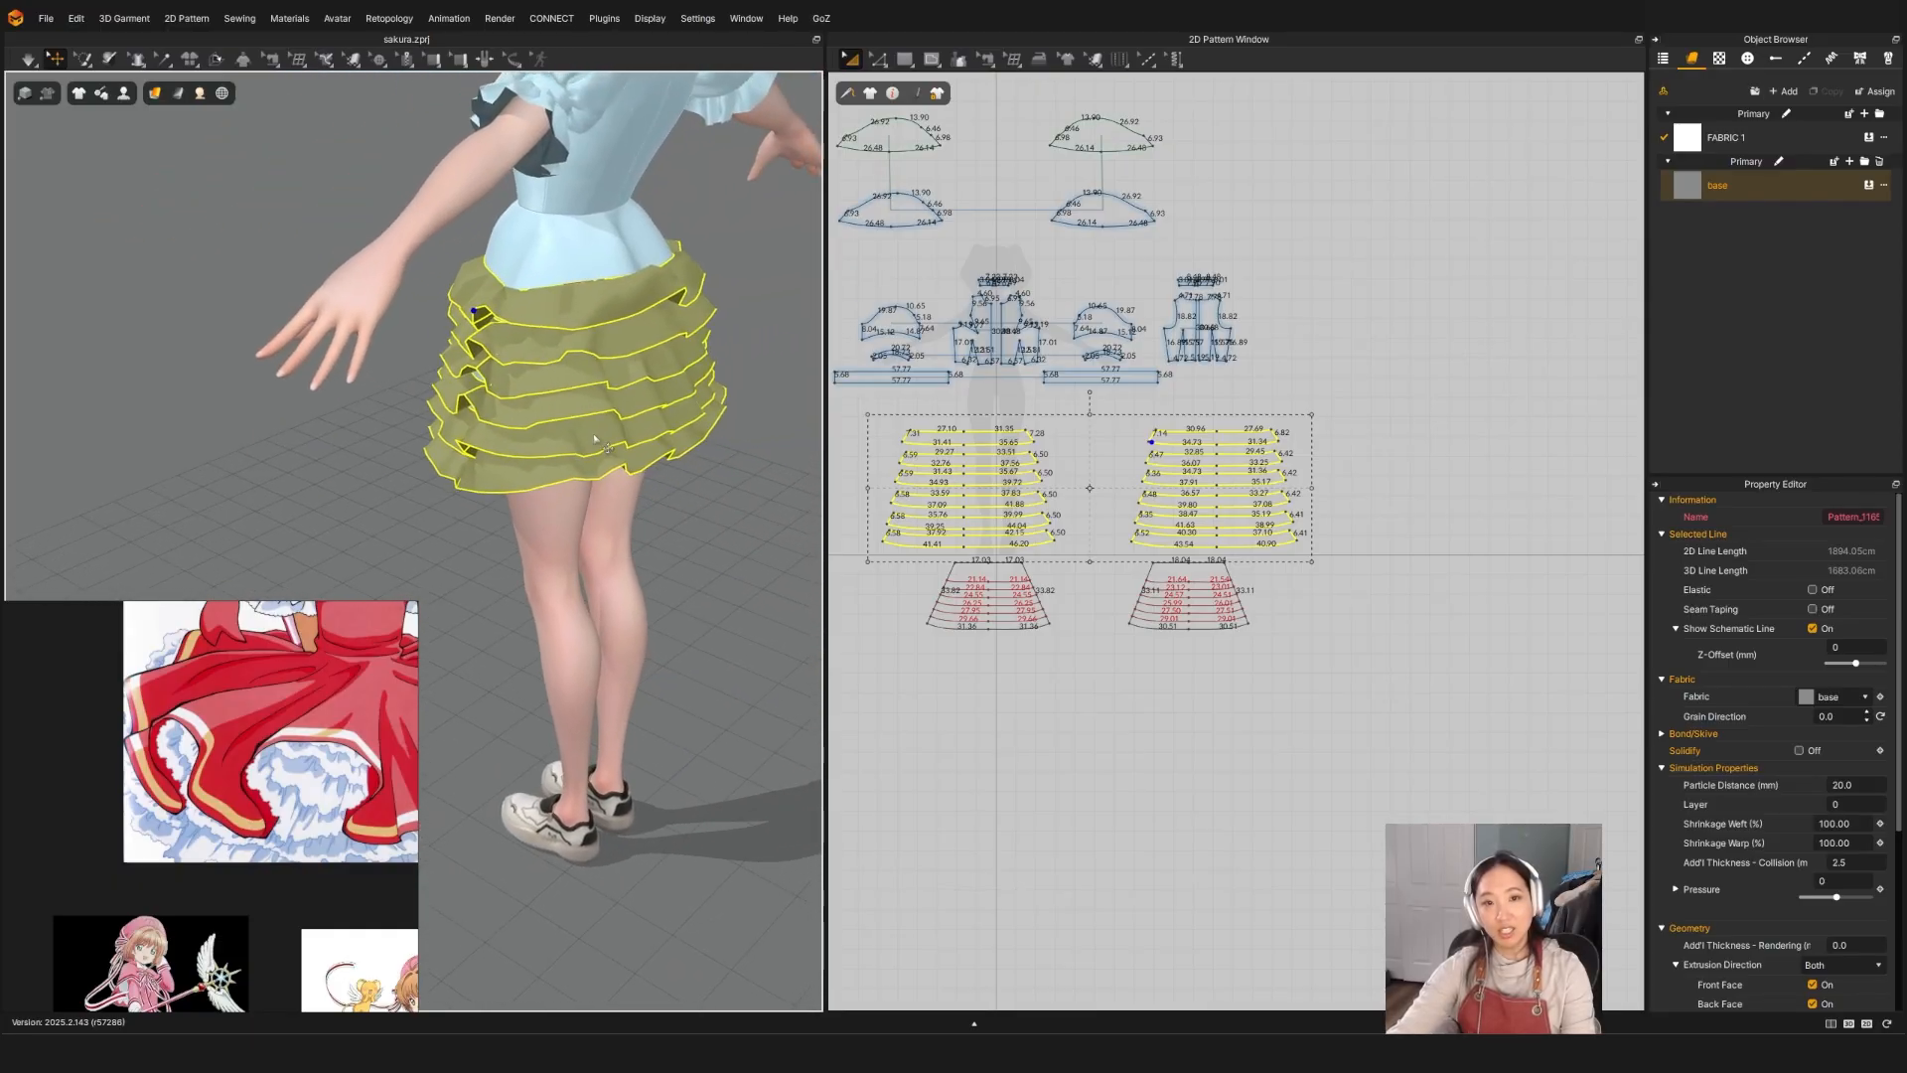
drag(657, 296, 702, 383)
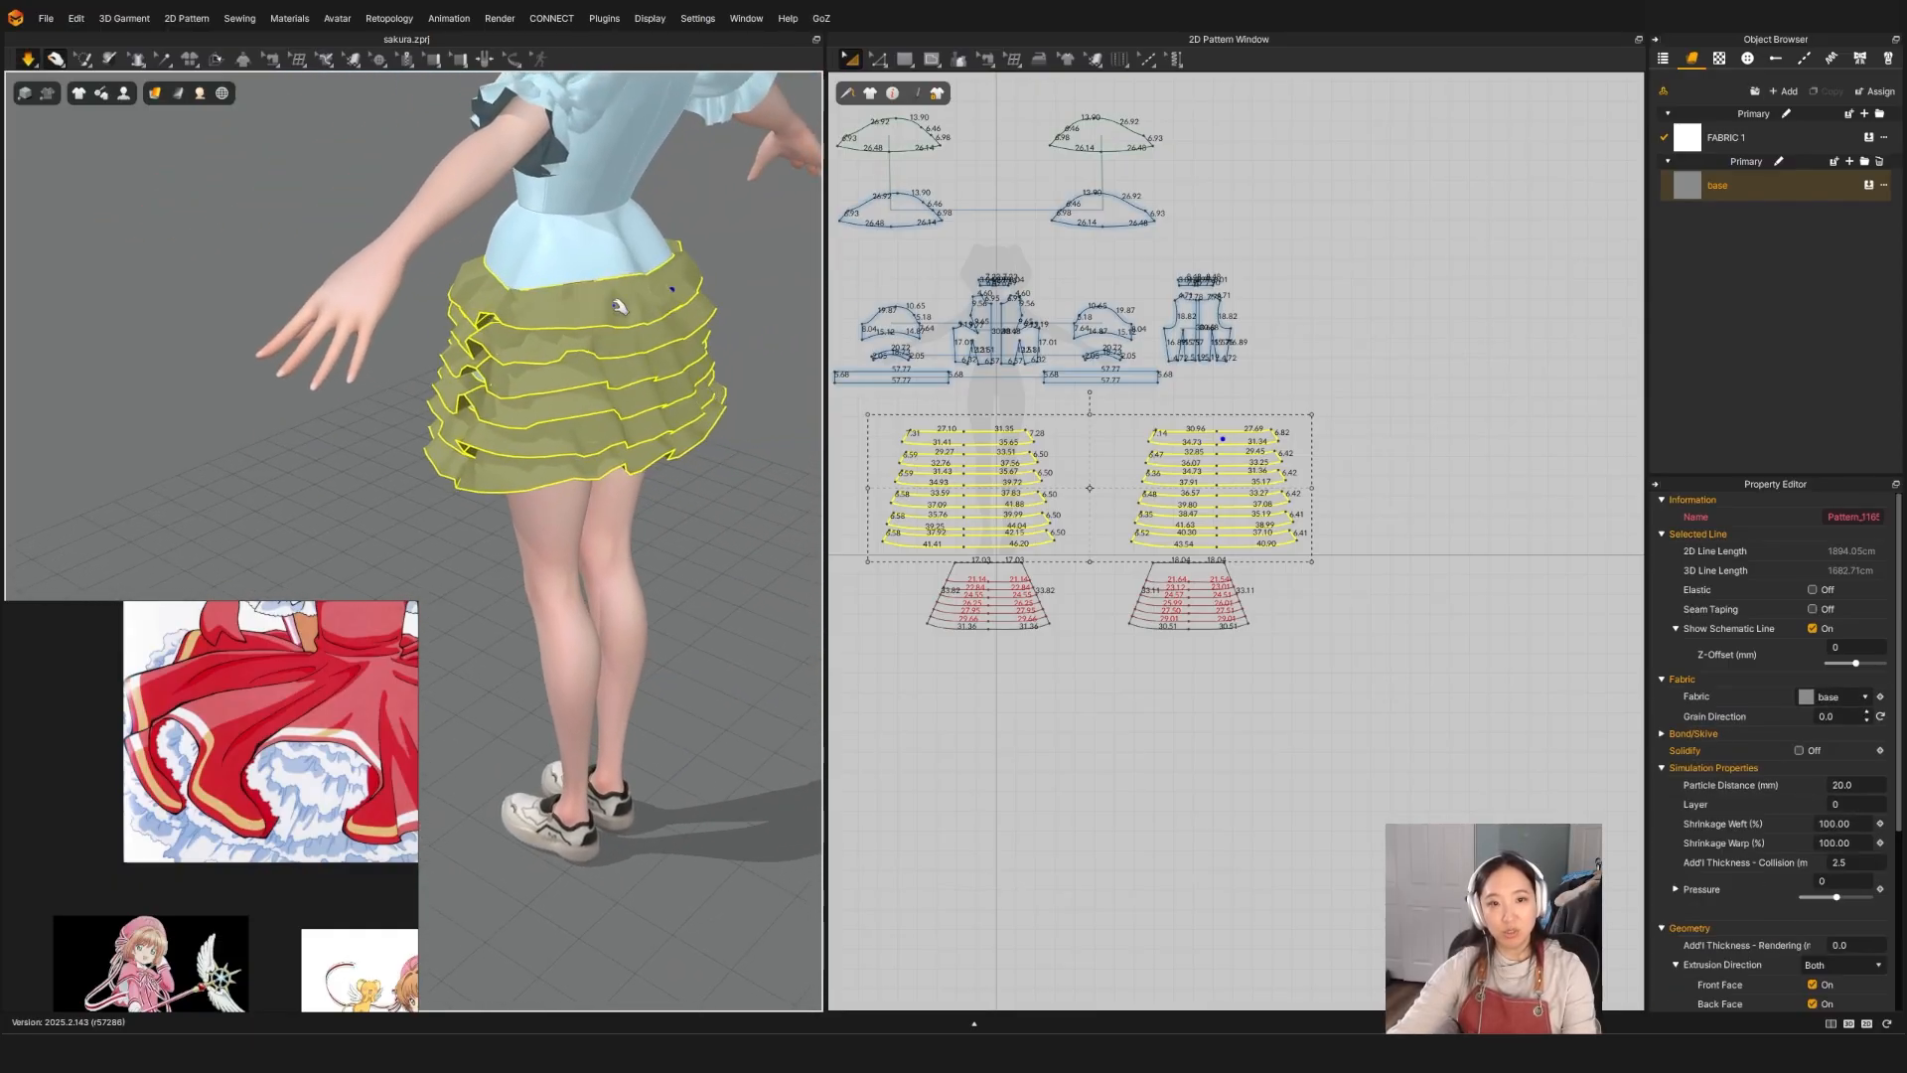
drag(622, 302, 667, 333)
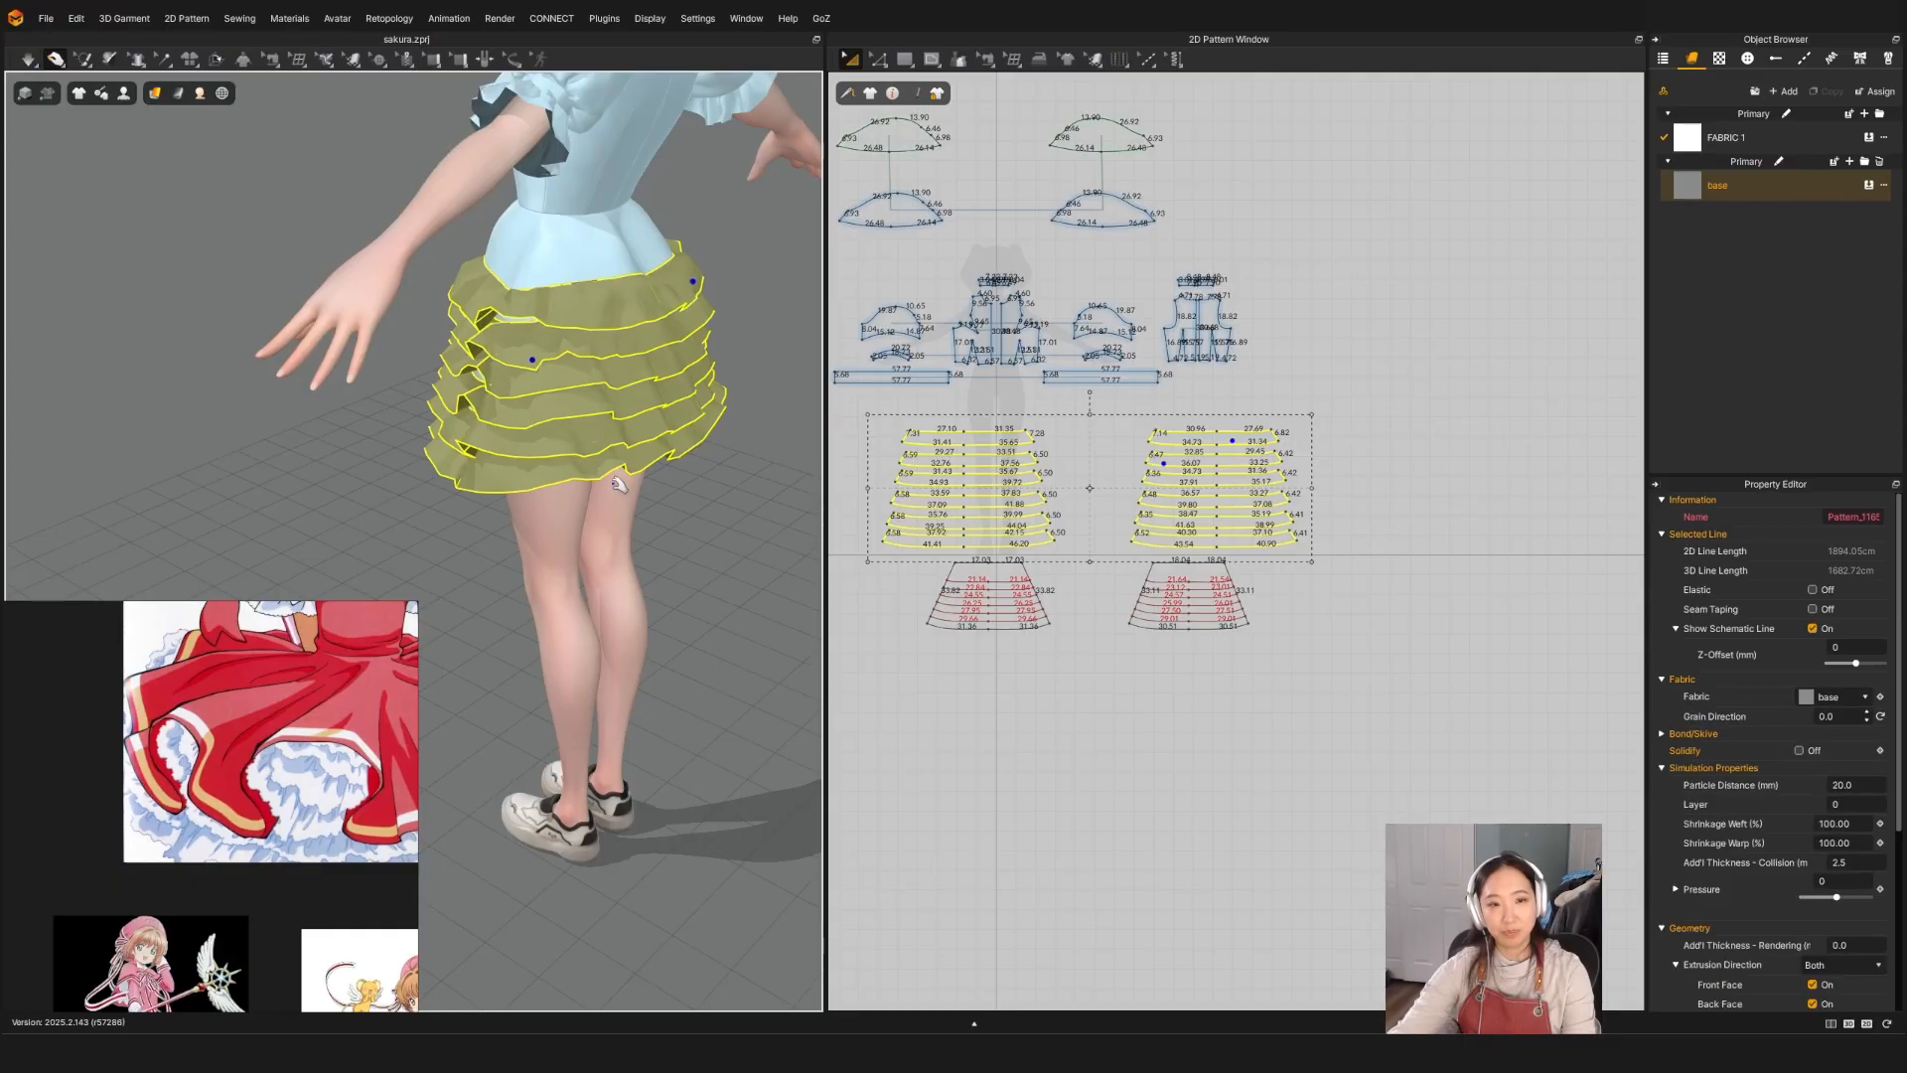
key(space)
Step: Set the twelve strips' particle distance to 10 mm and simulate the ruffled tiers
right_drag(622, 485, 682, 480)
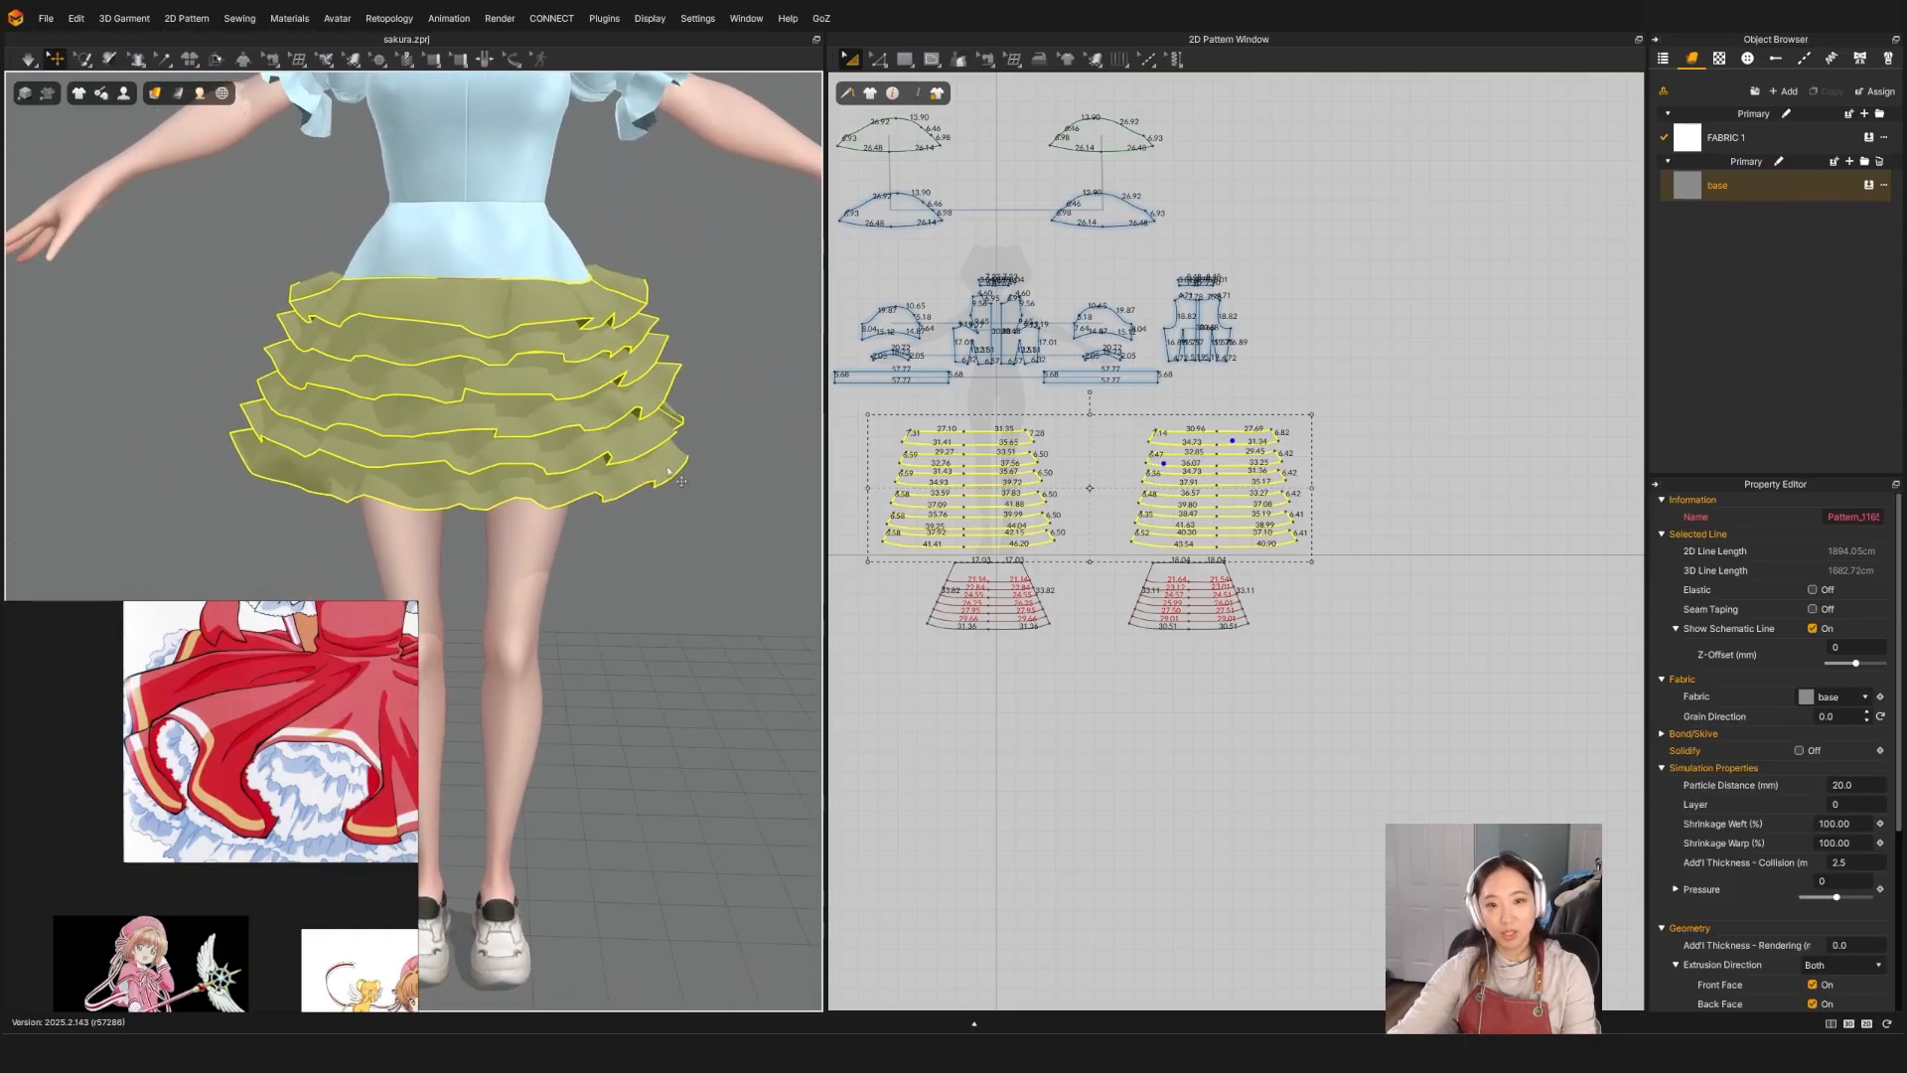
click(1868, 785)
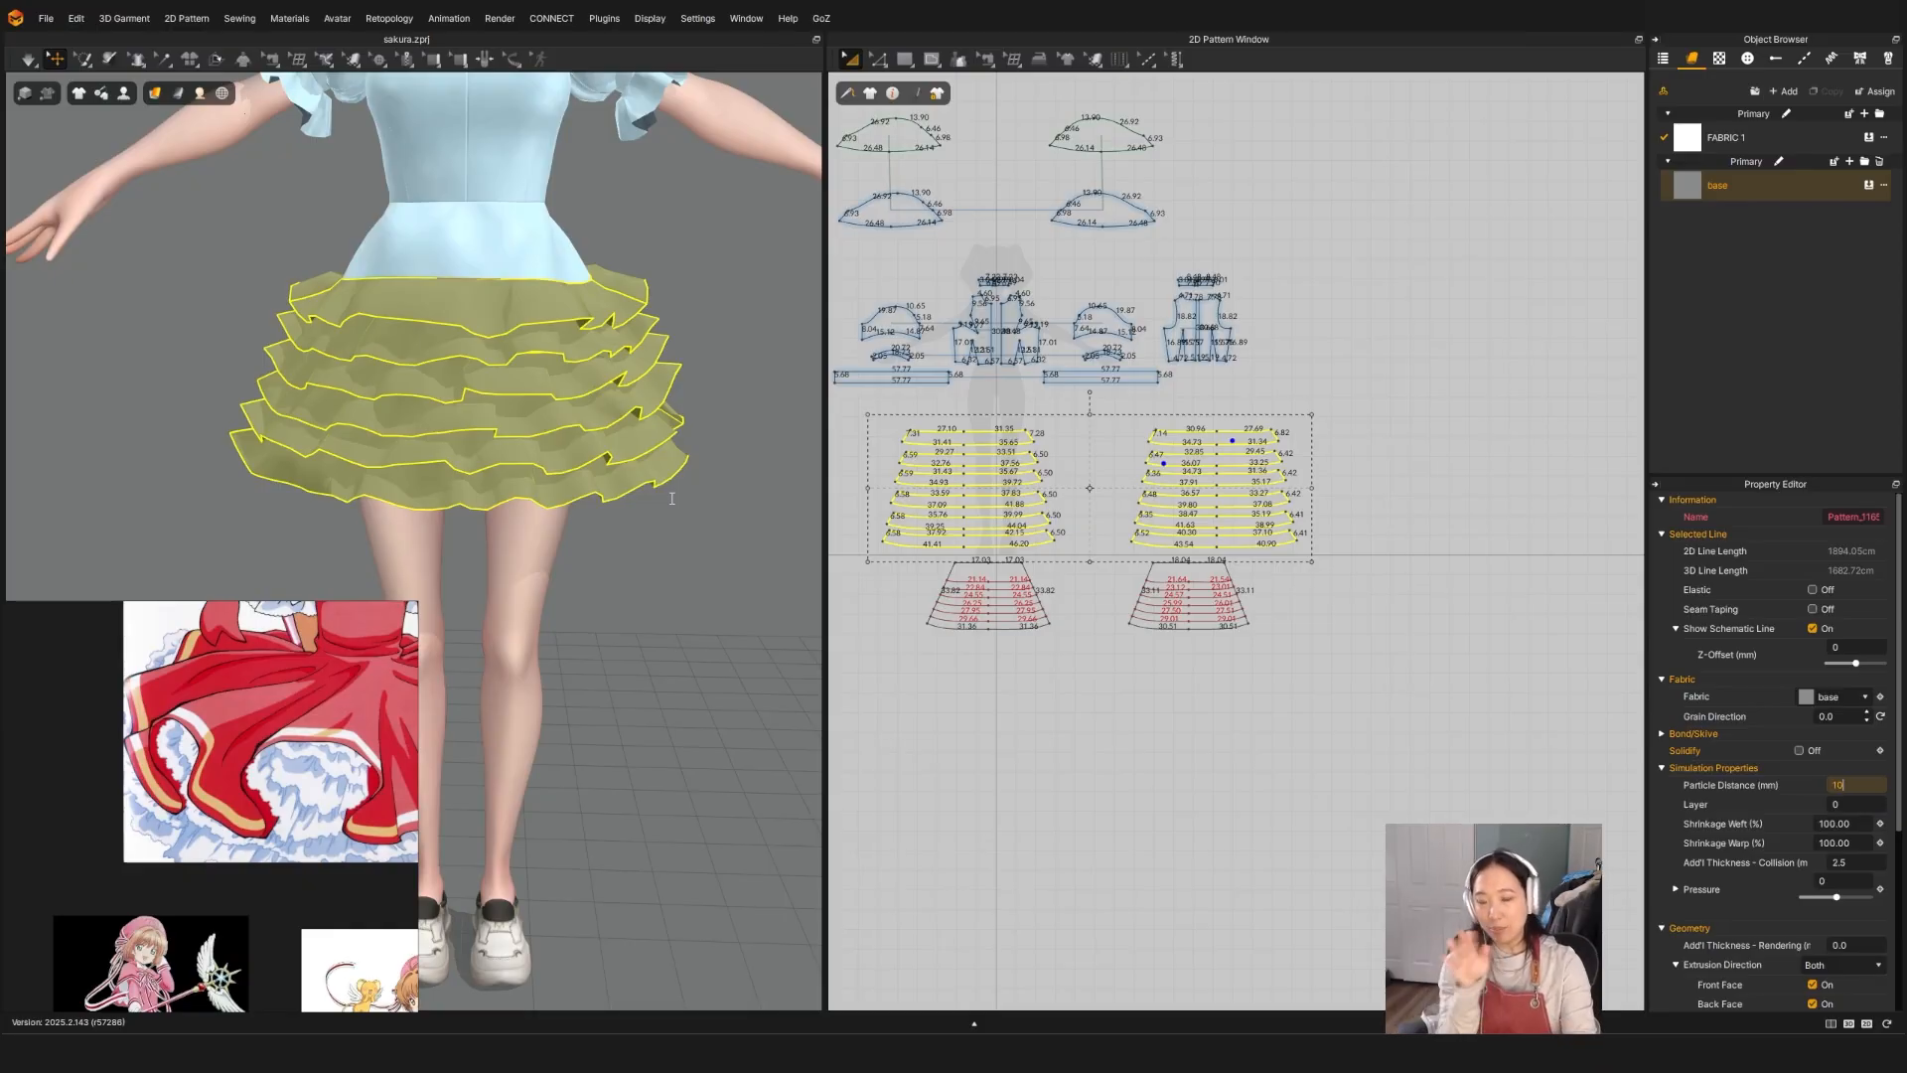
key(Return)
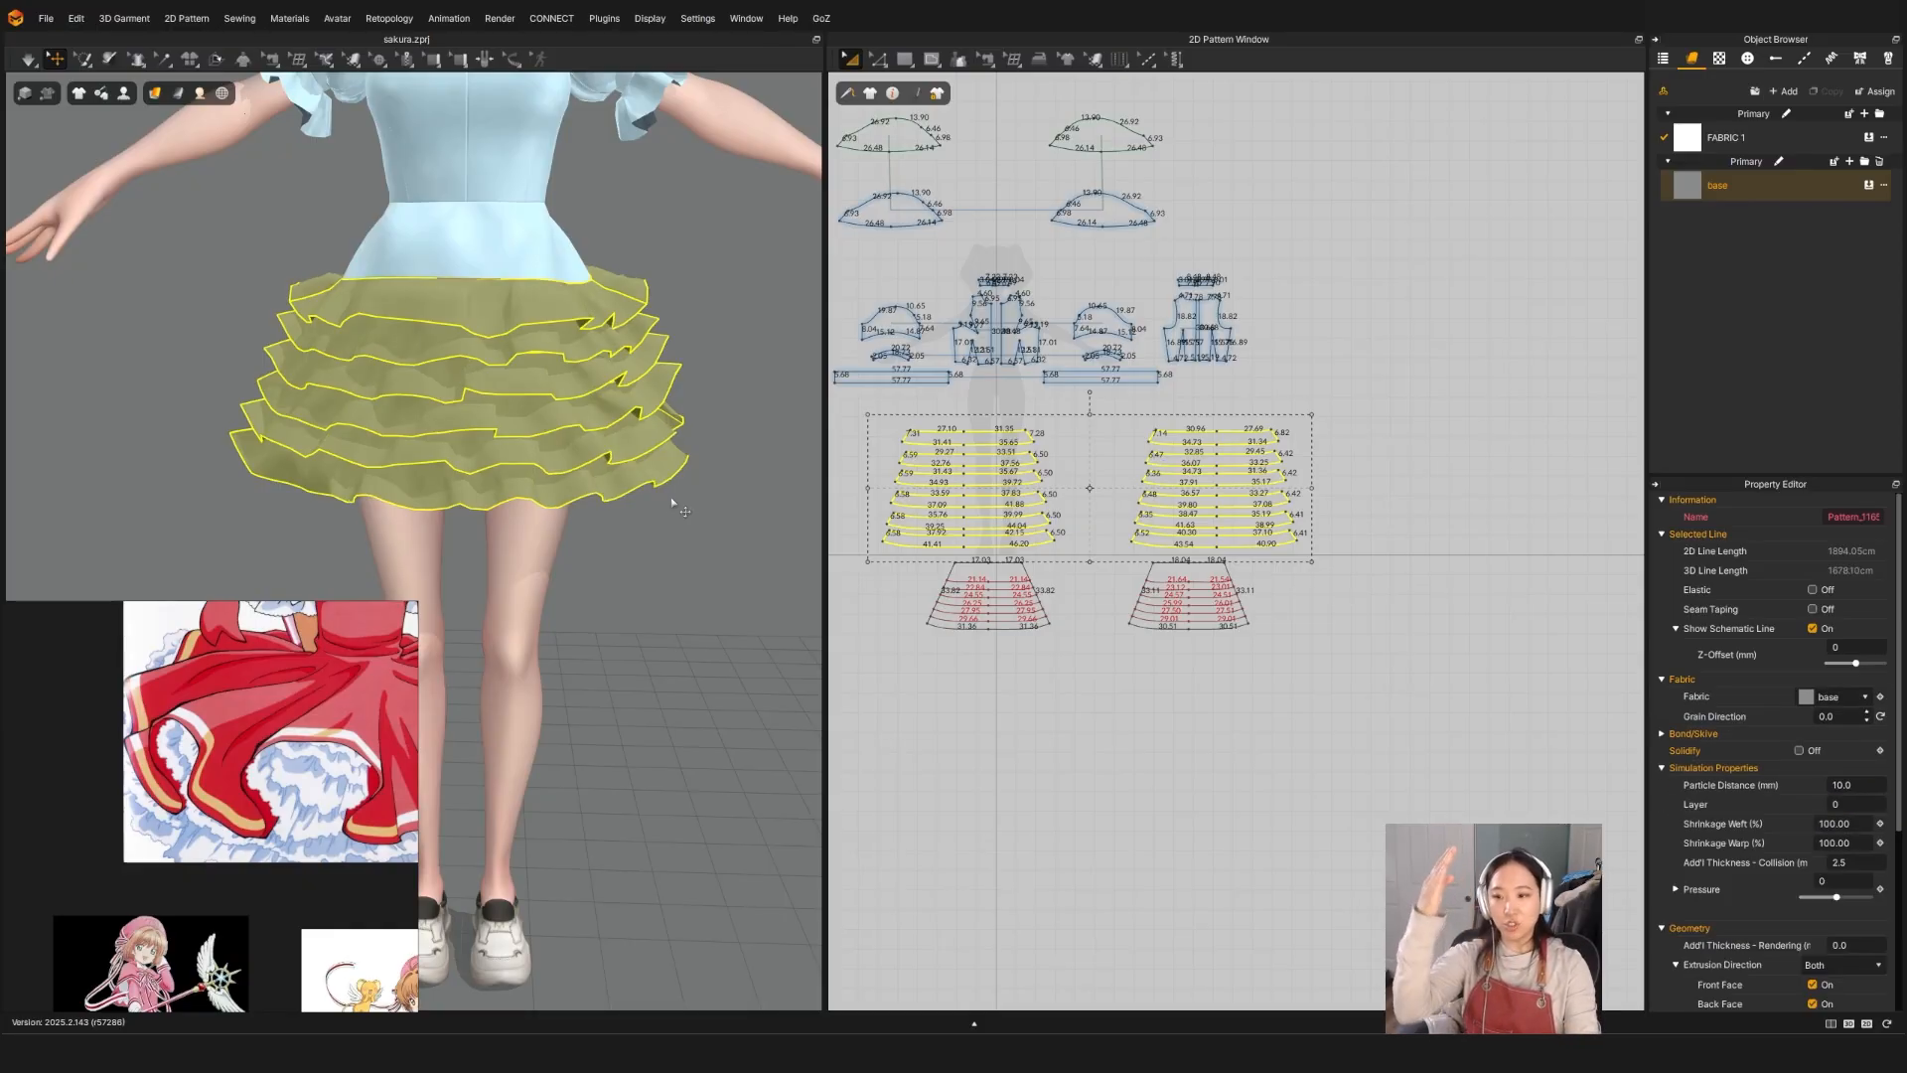
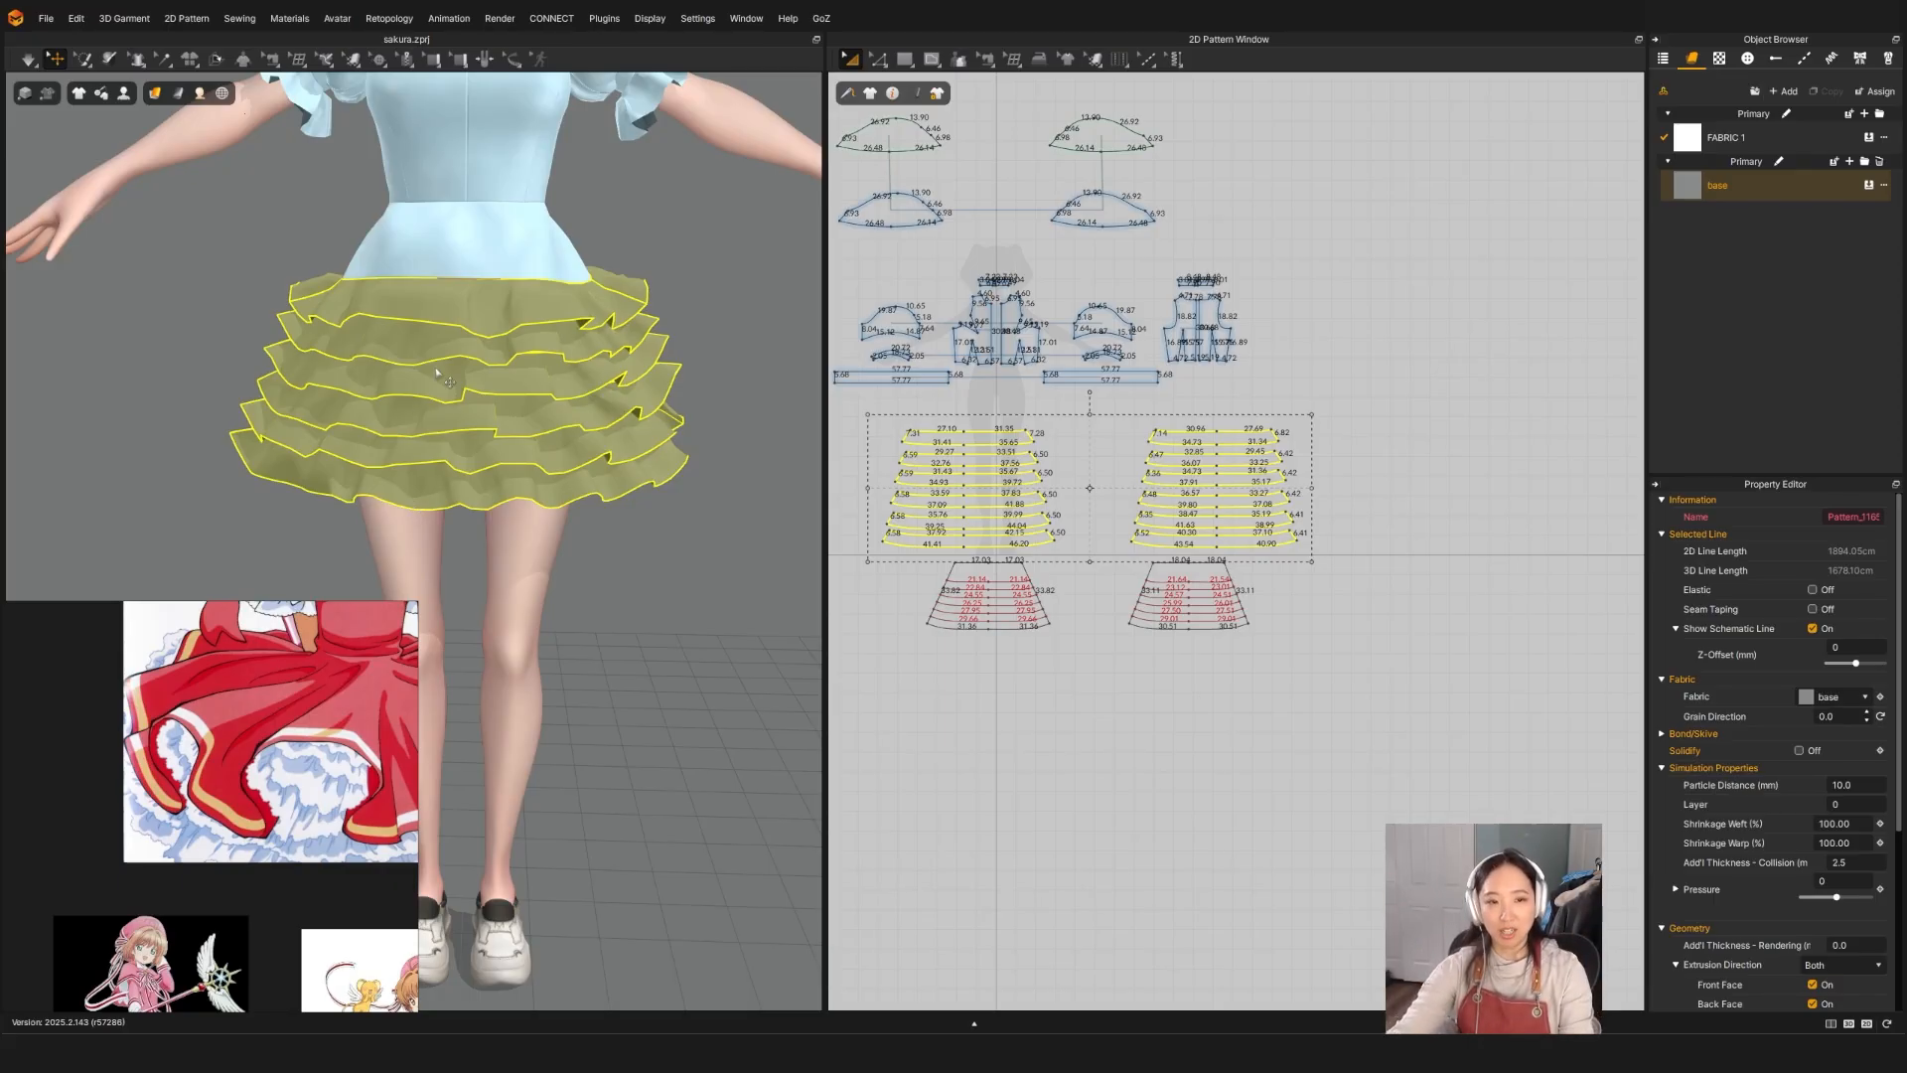
key(space)
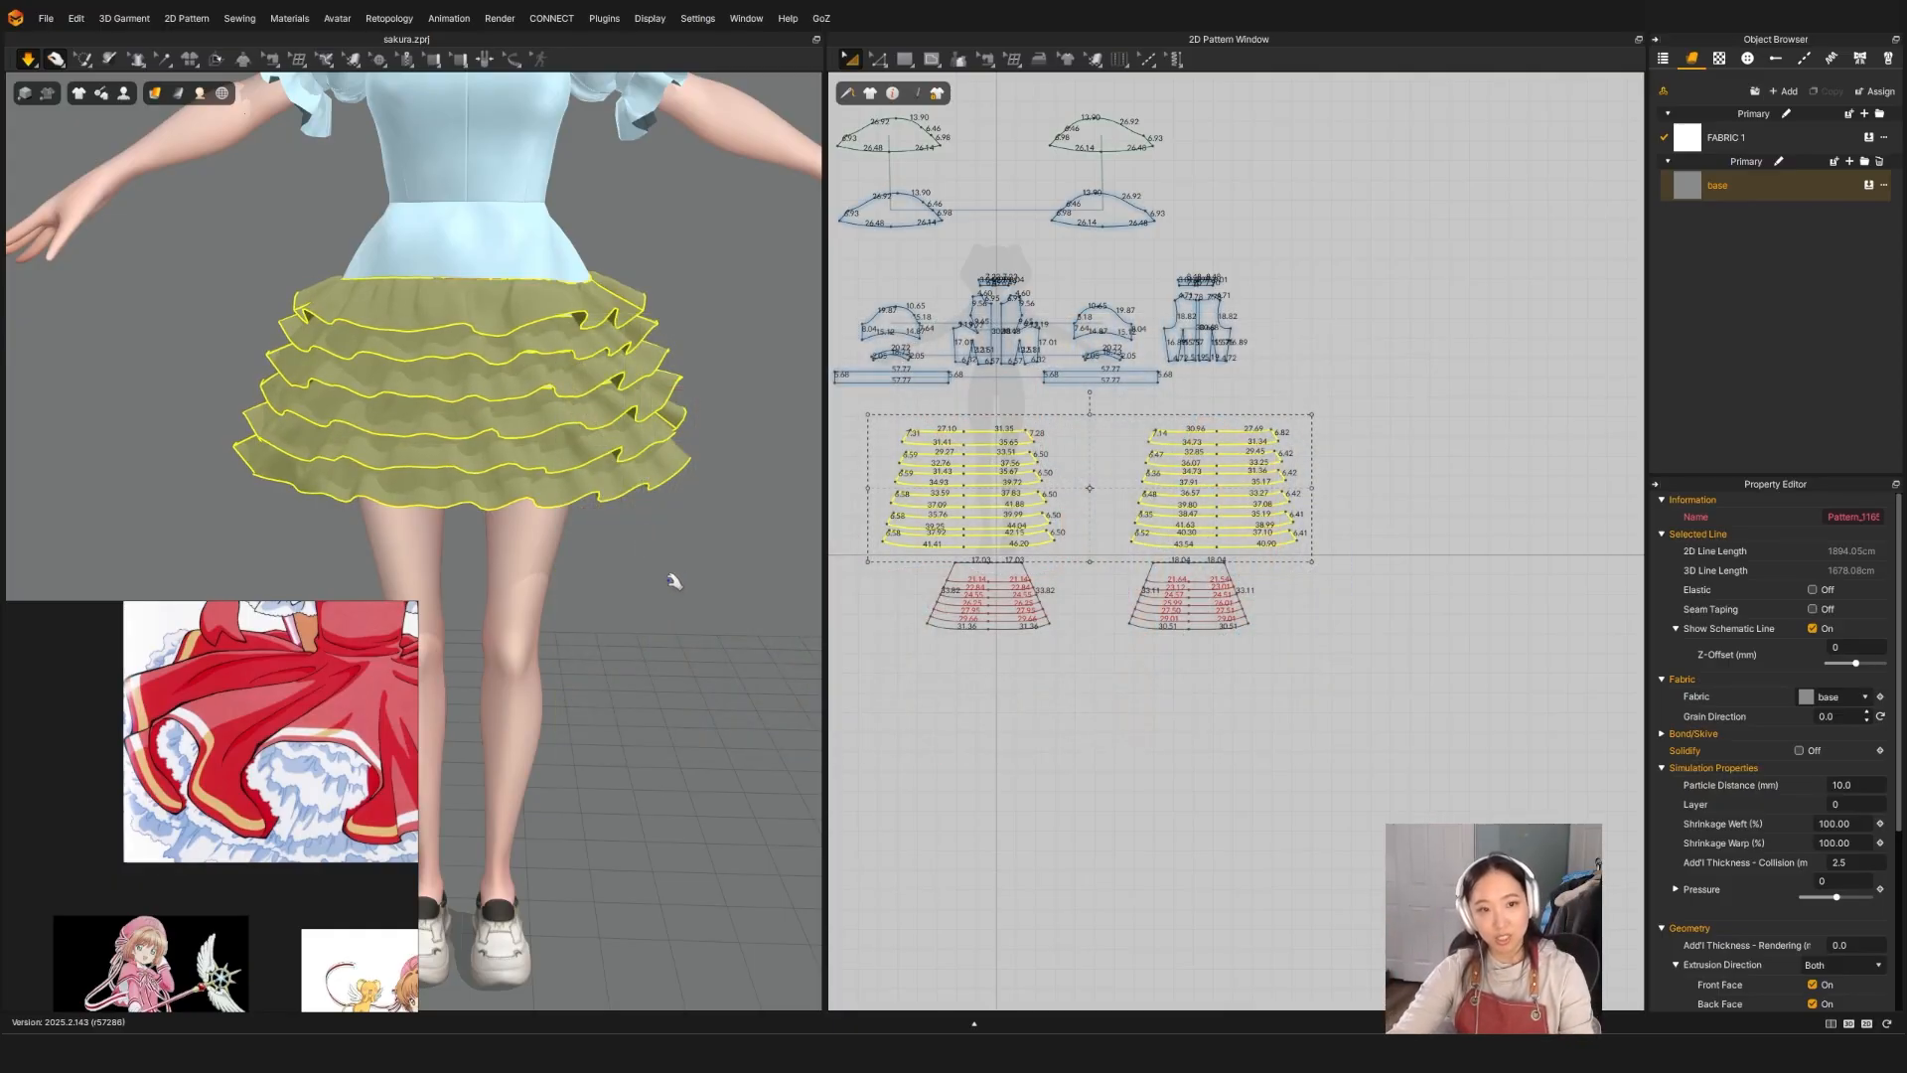
key(space)
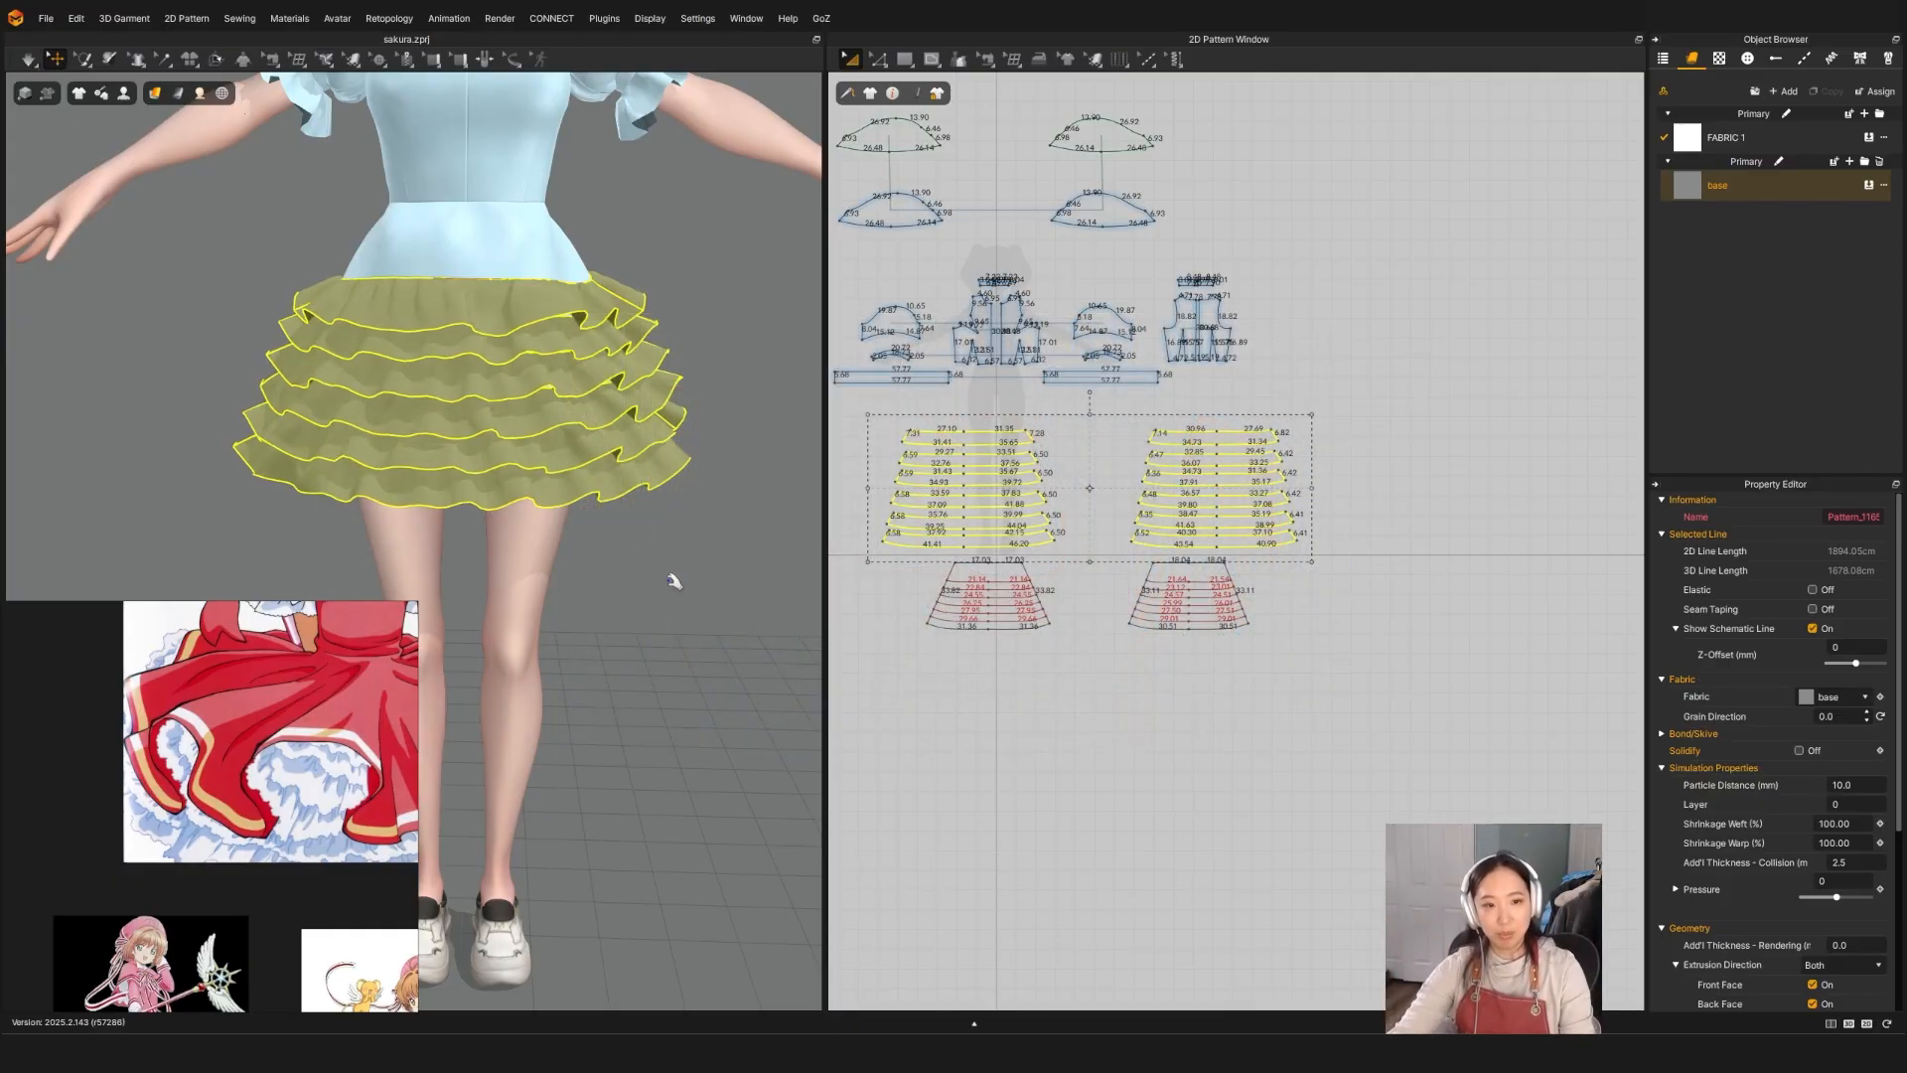
Step: Save the project, and extend the shorter side ends of the six front and six back strips outward to match their opposite halves
key(ctrl+s)
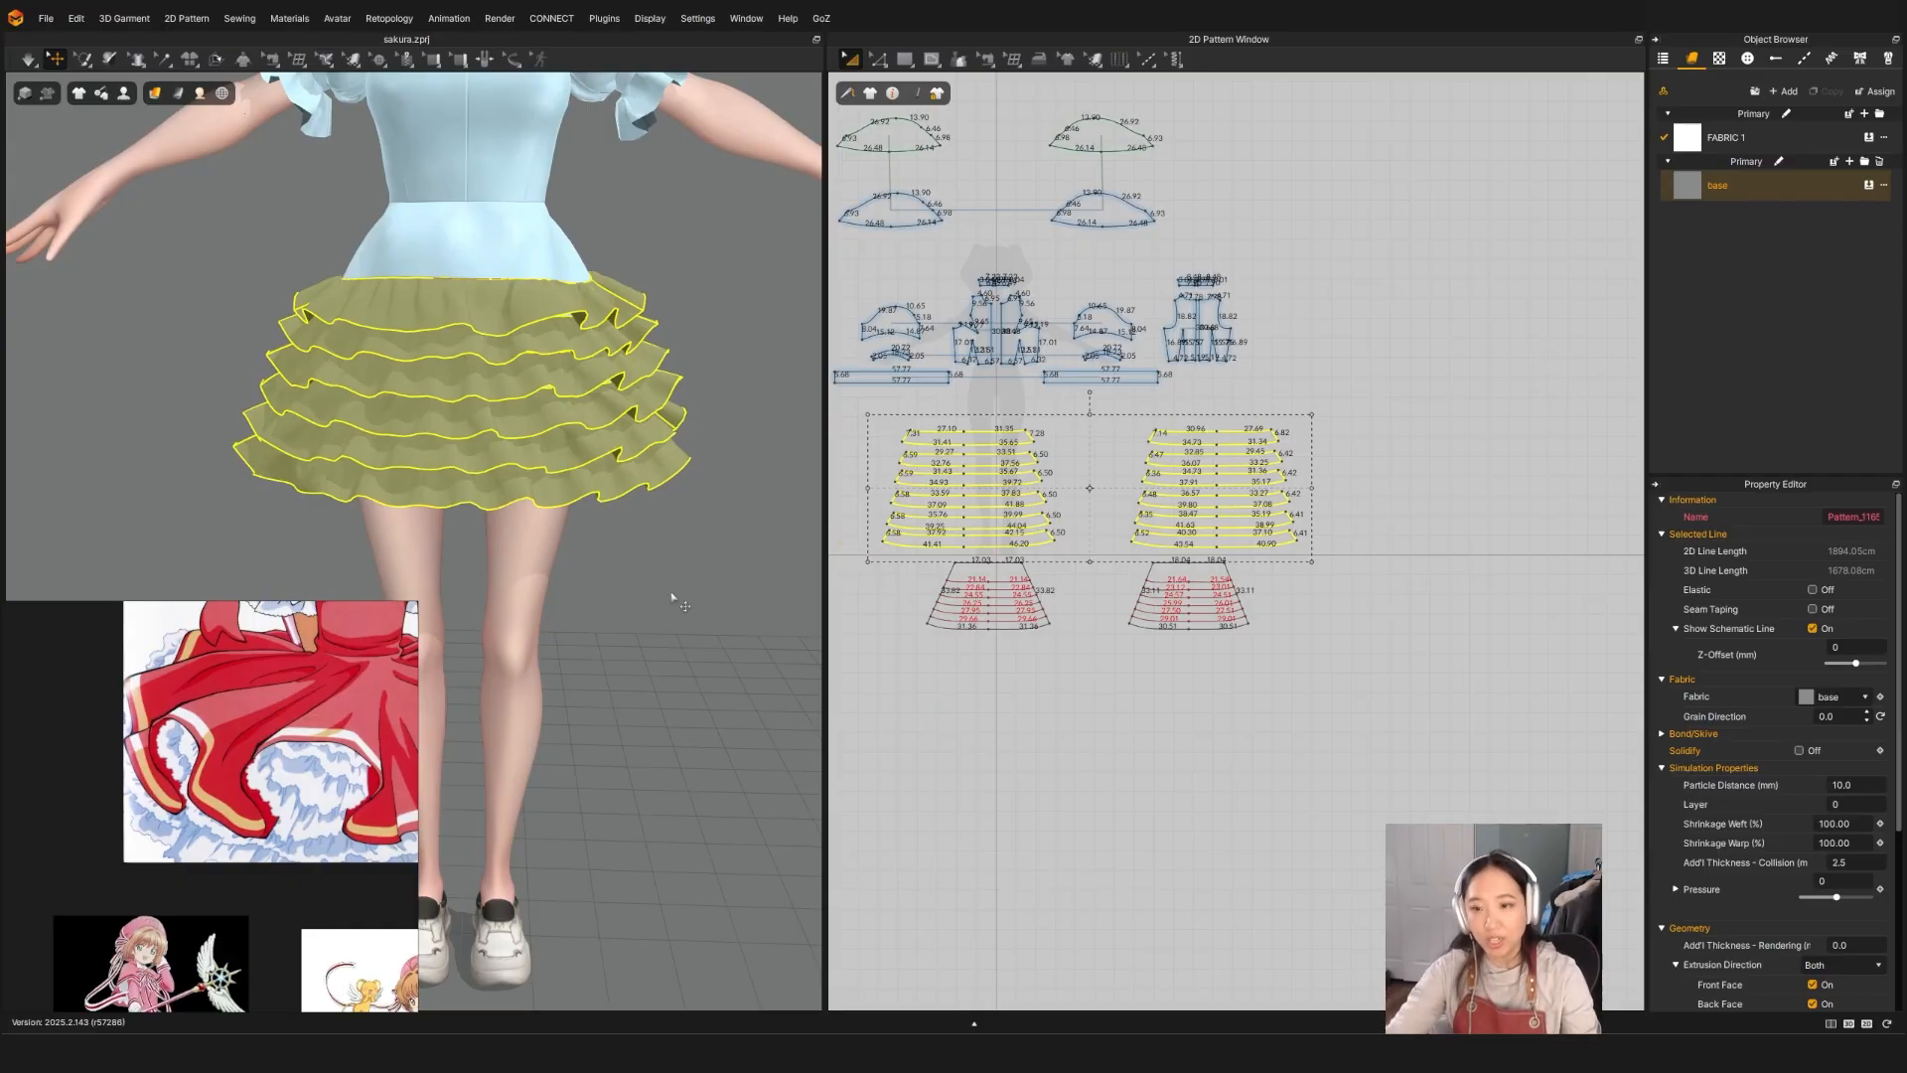
scroll(913, 467, up, 3)
key(z)
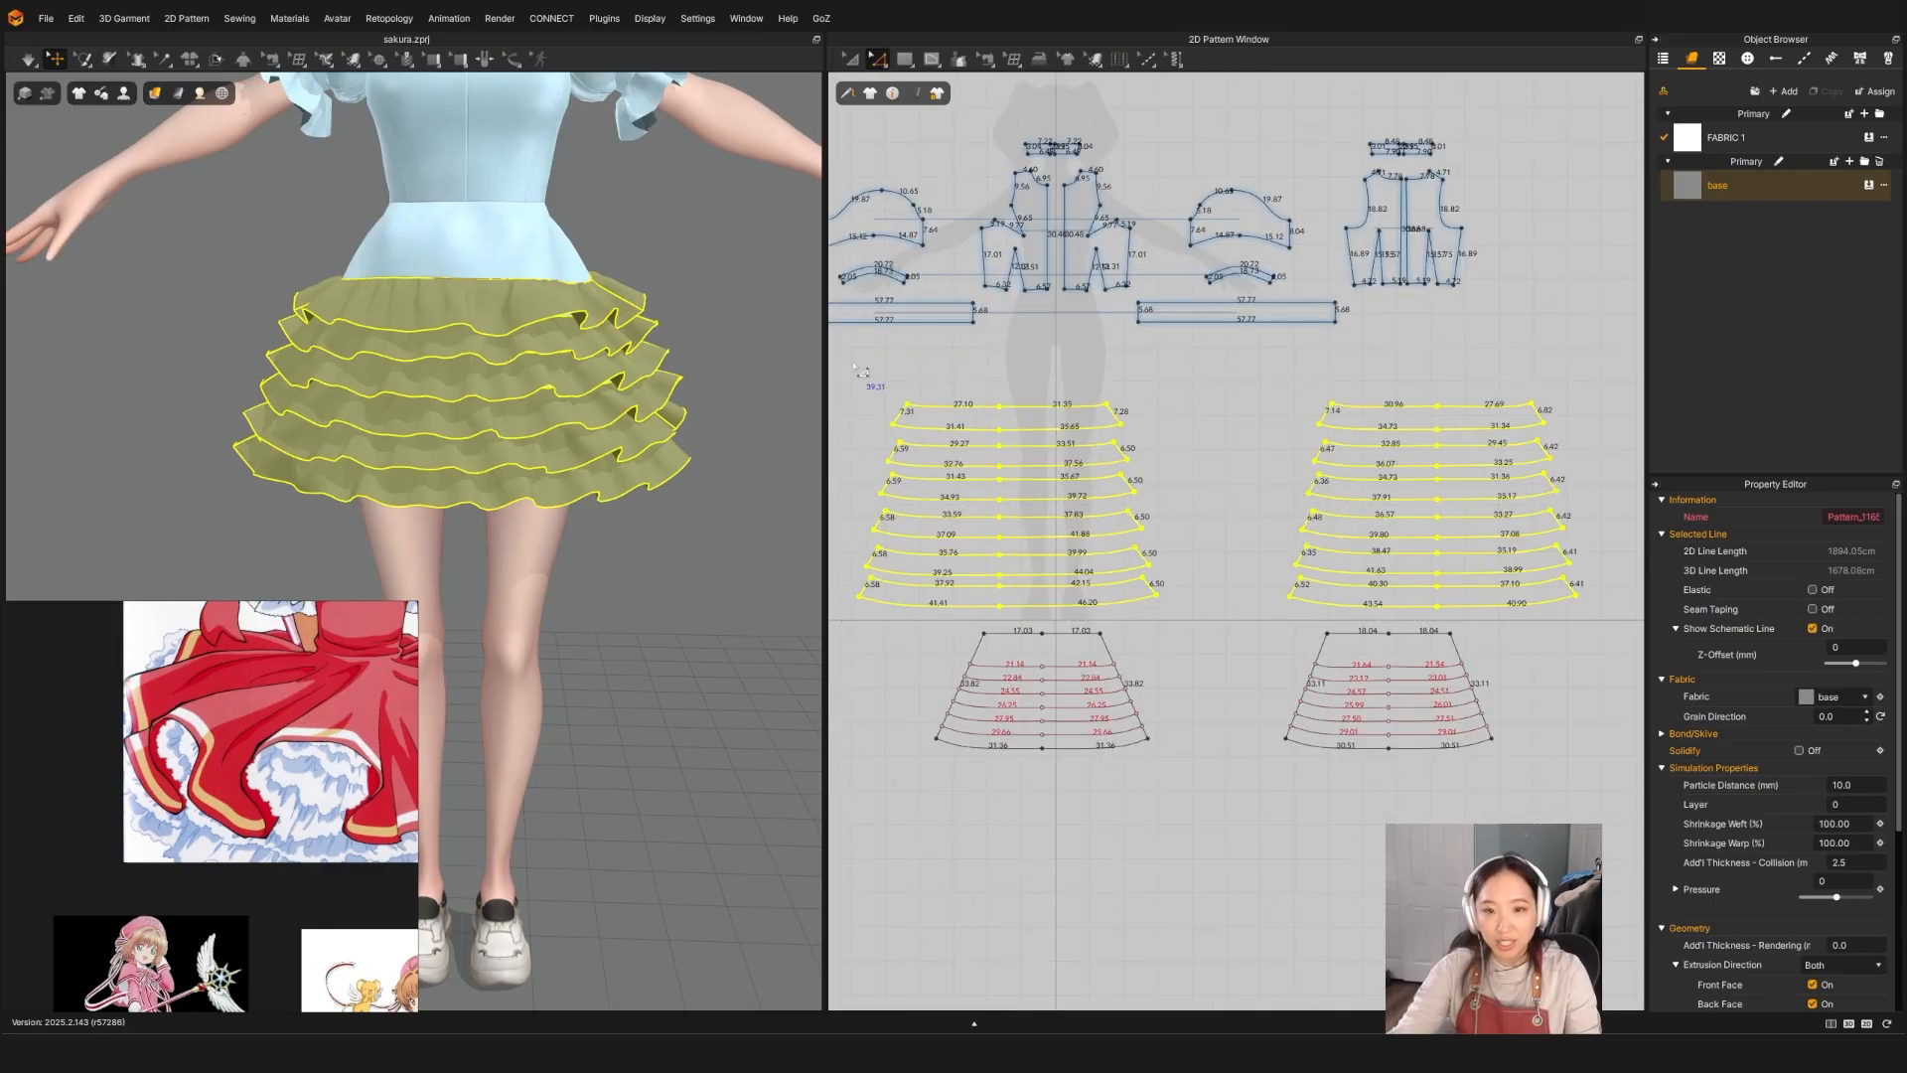
drag(861, 370, 918, 606)
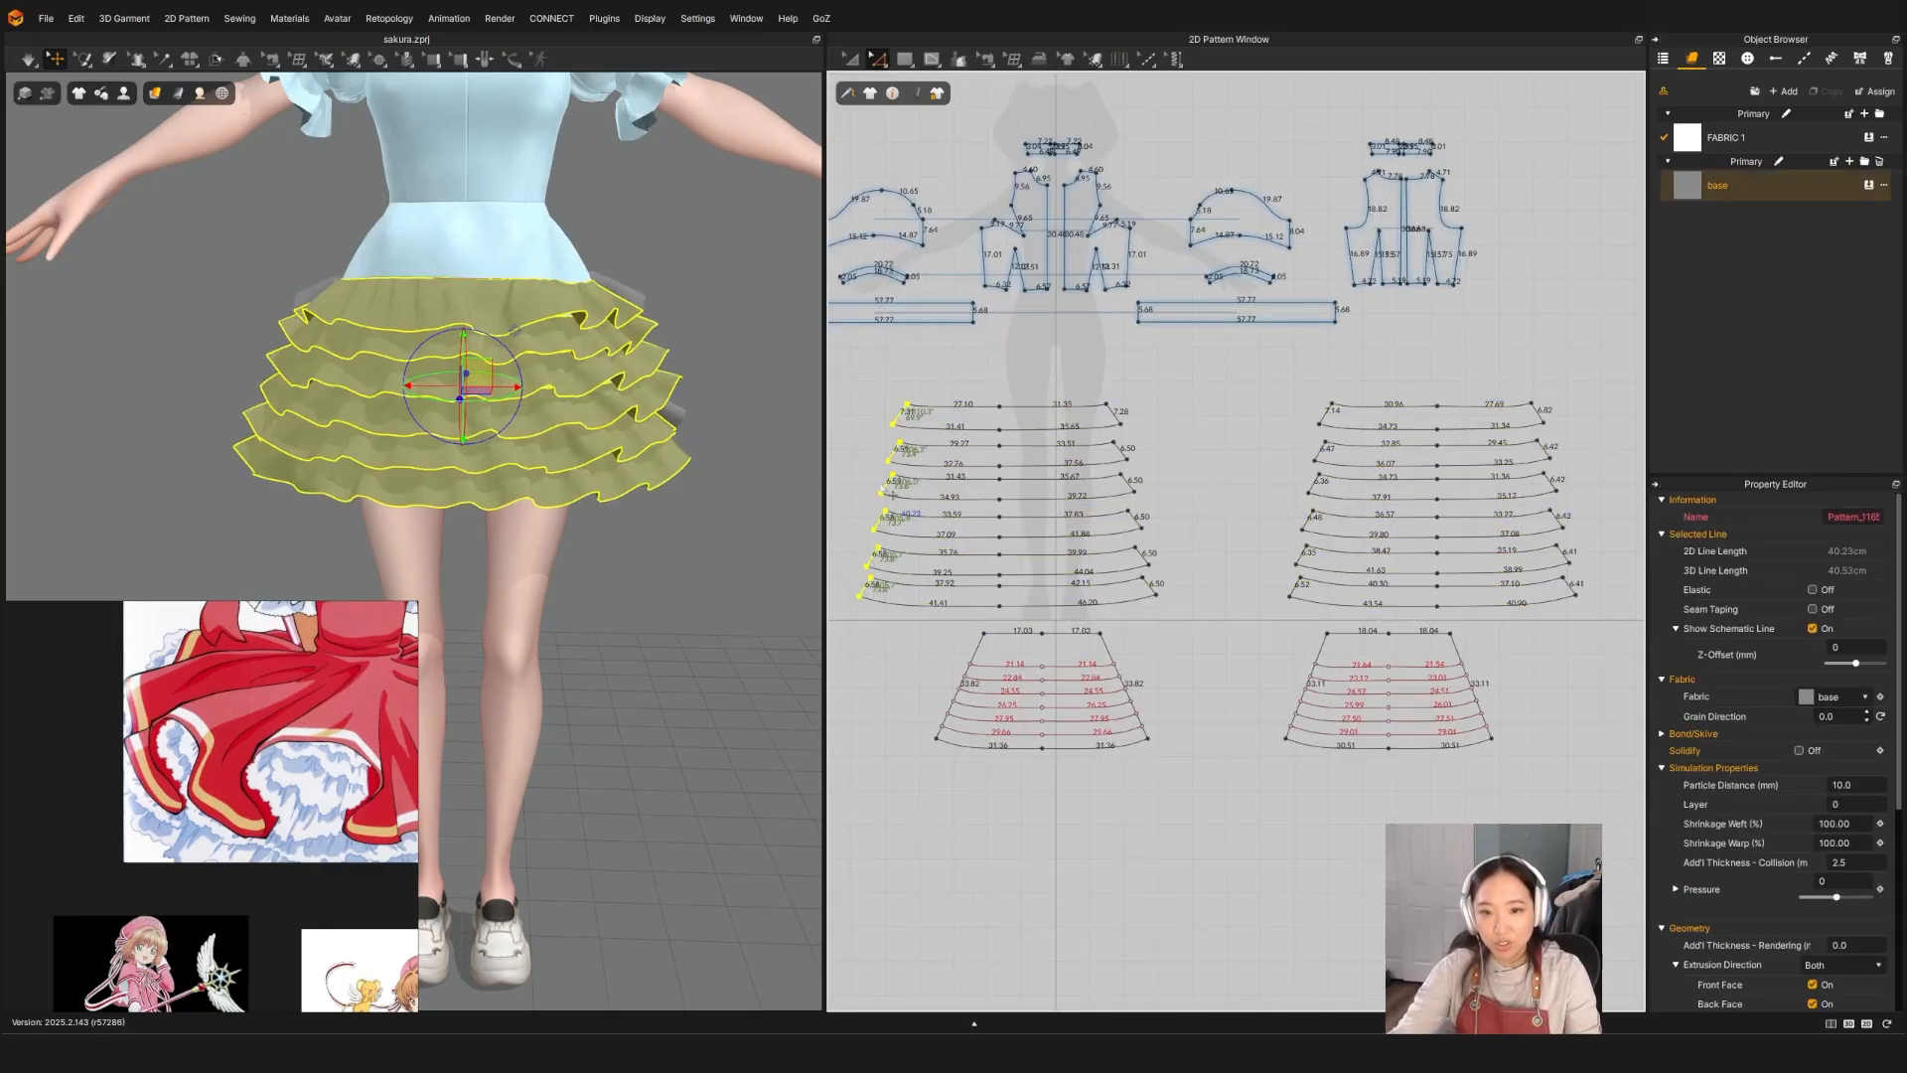
drag(892, 493, 873, 489)
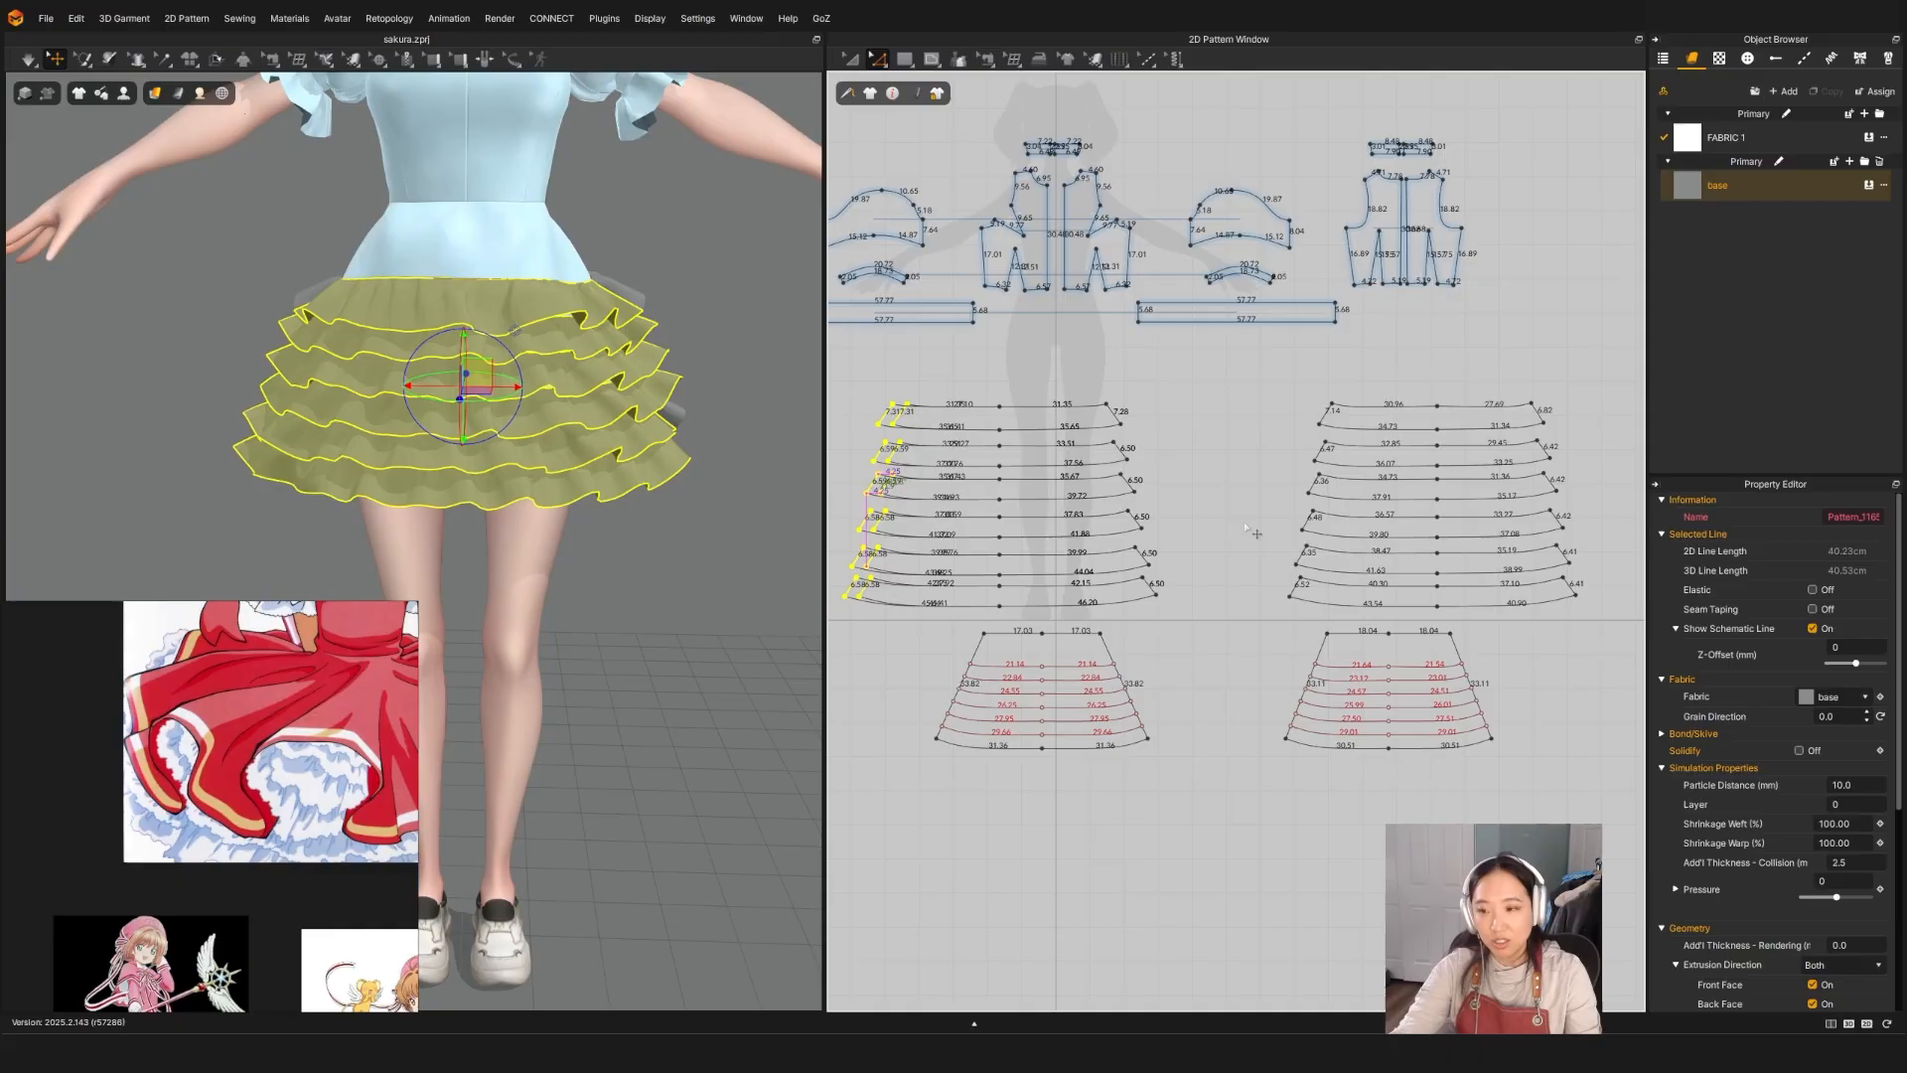
right_drag(1240, 546, 1024, 532)
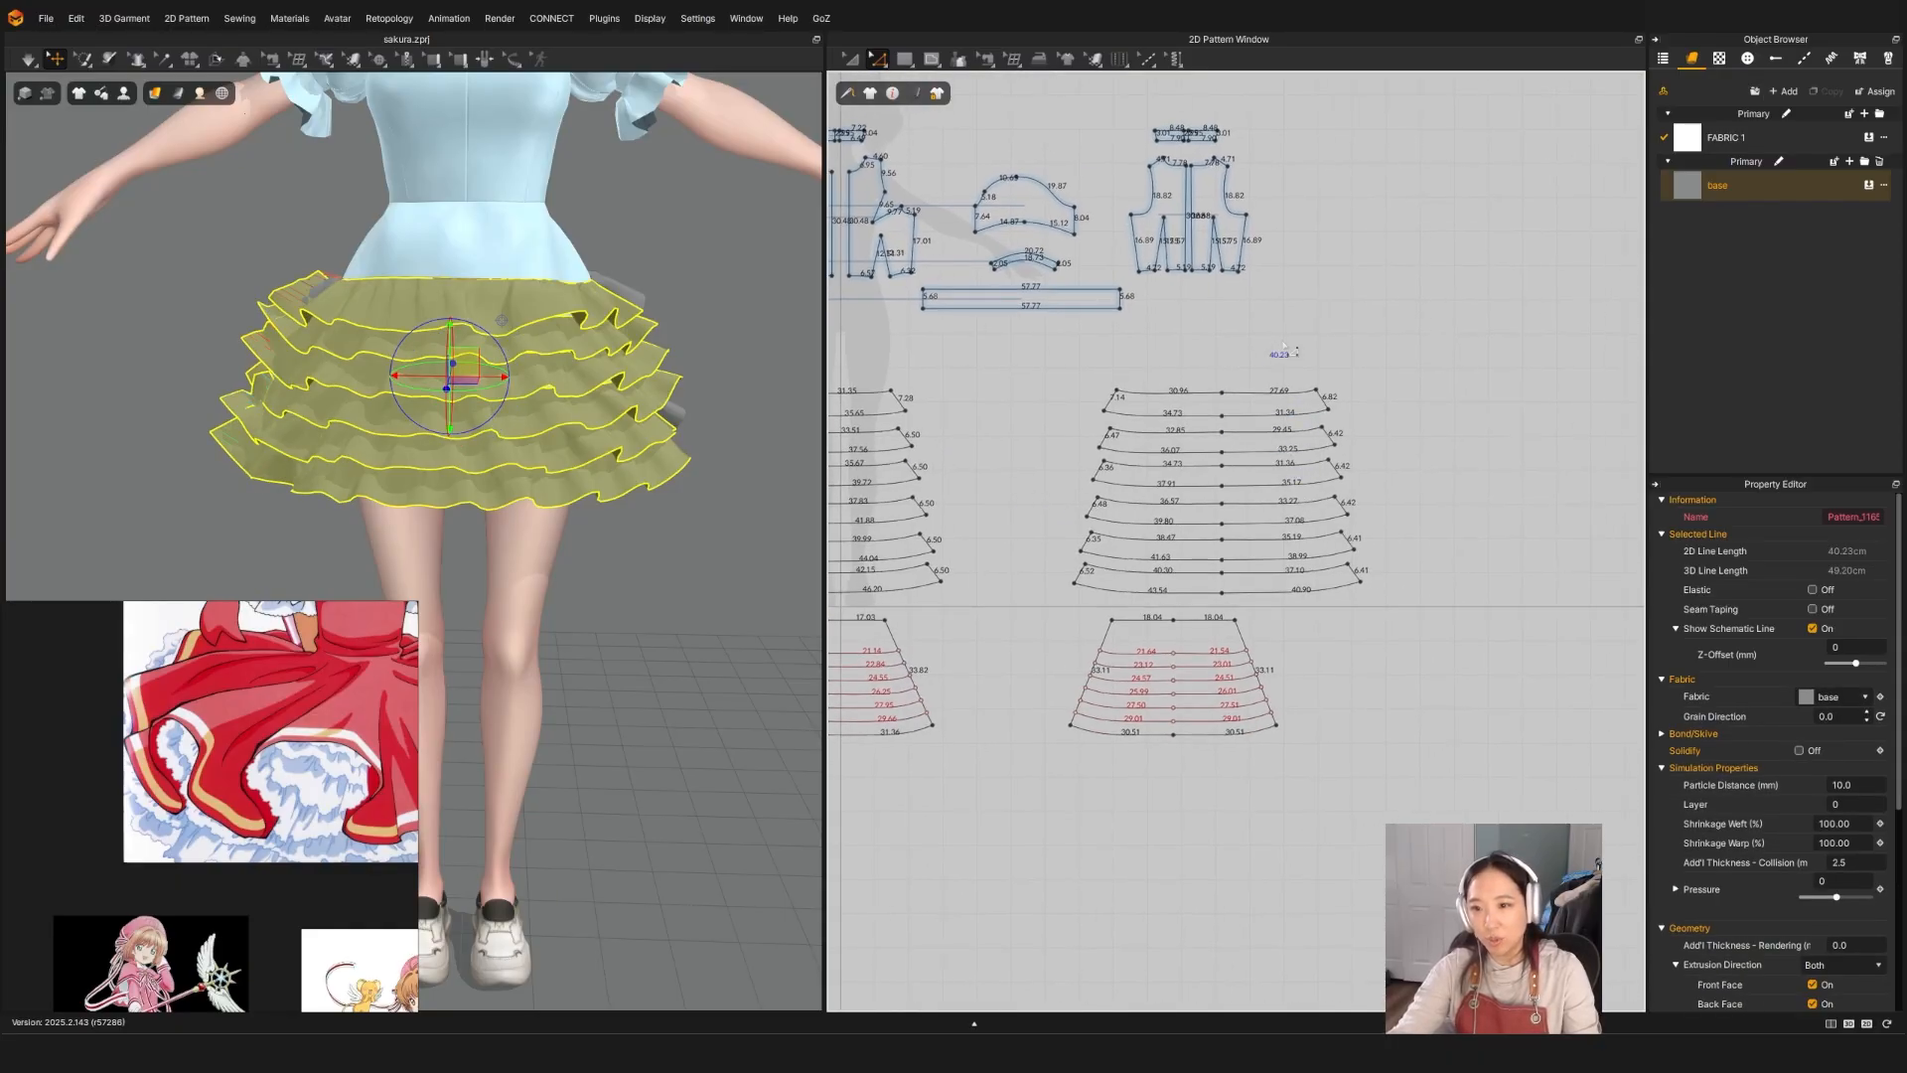
drag(1261, 325, 1368, 576)
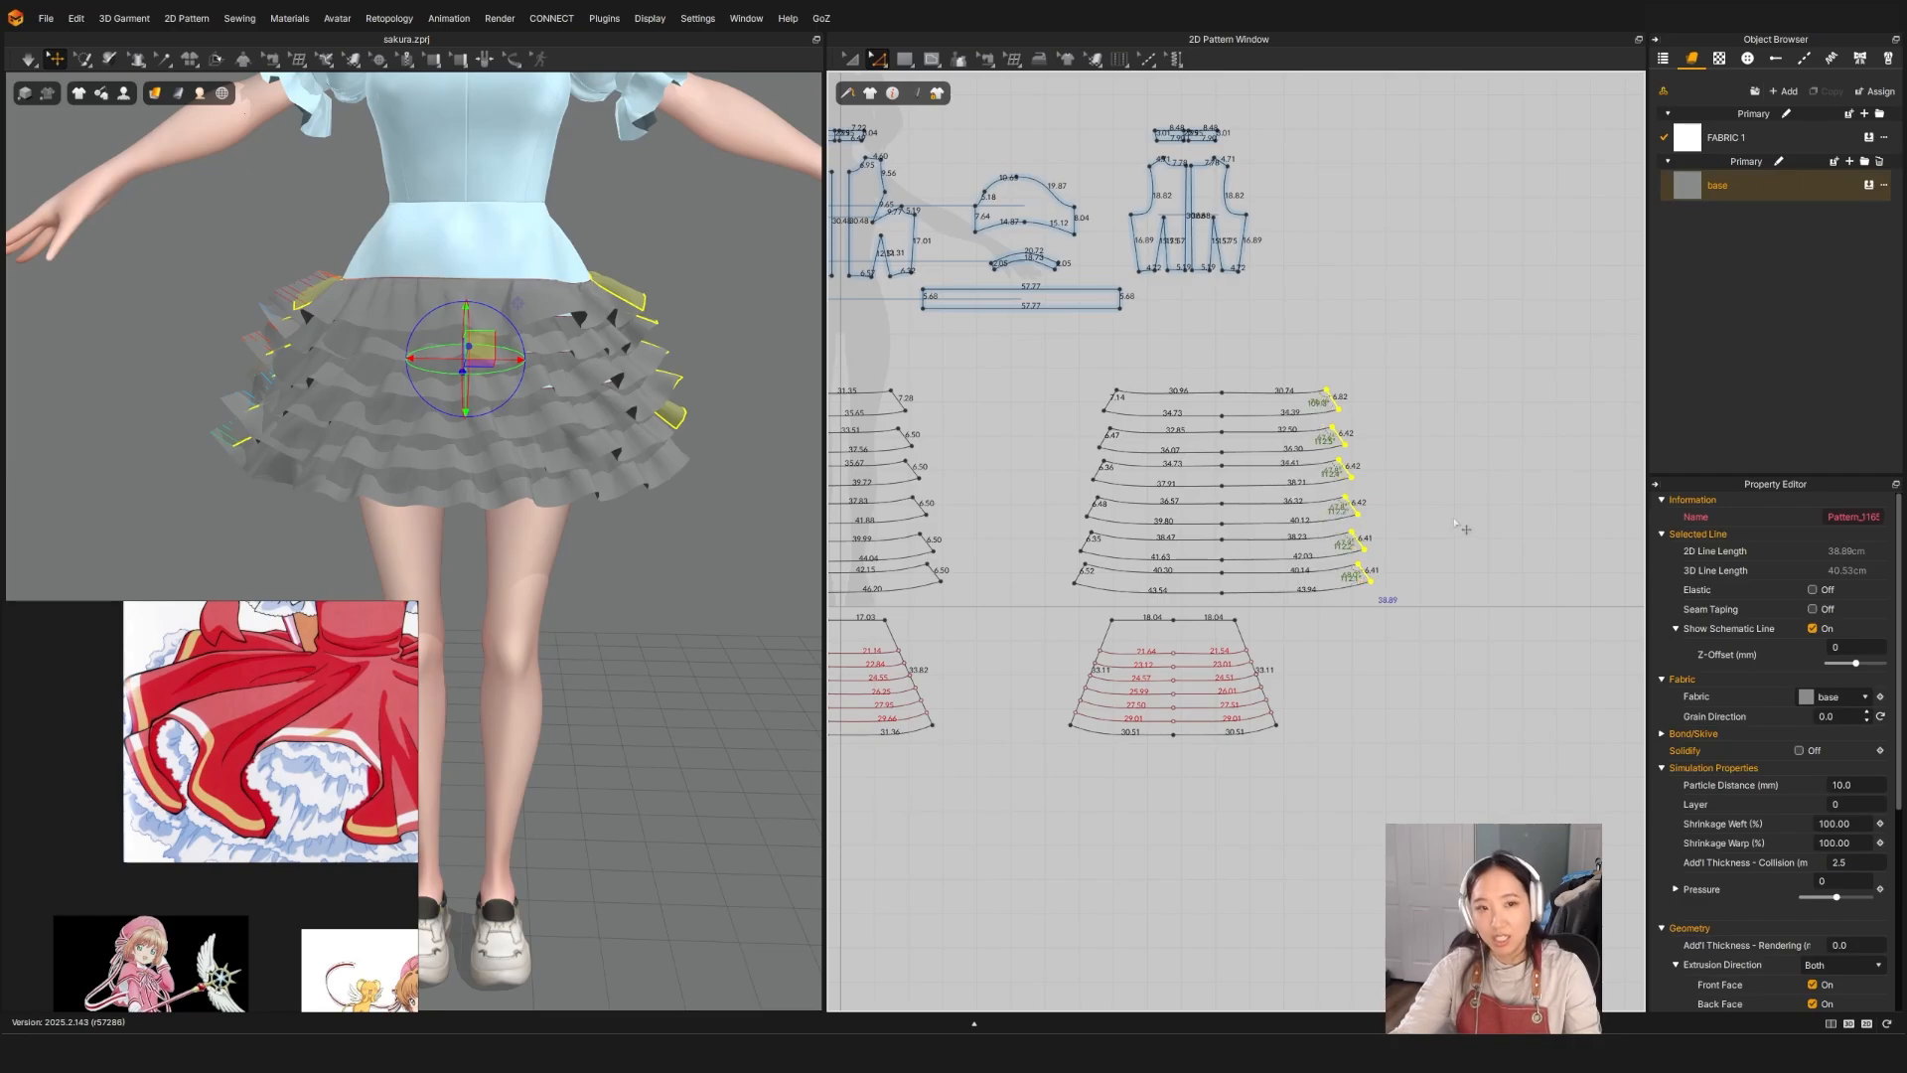
Step: Select all twelve front and back strips, strengthen them, and start simulating the drape
scroll(1458, 524, down, 3)
key(a)
drag(1008, 445, 1495, 581)
scroll(1373, 626, up, 5)
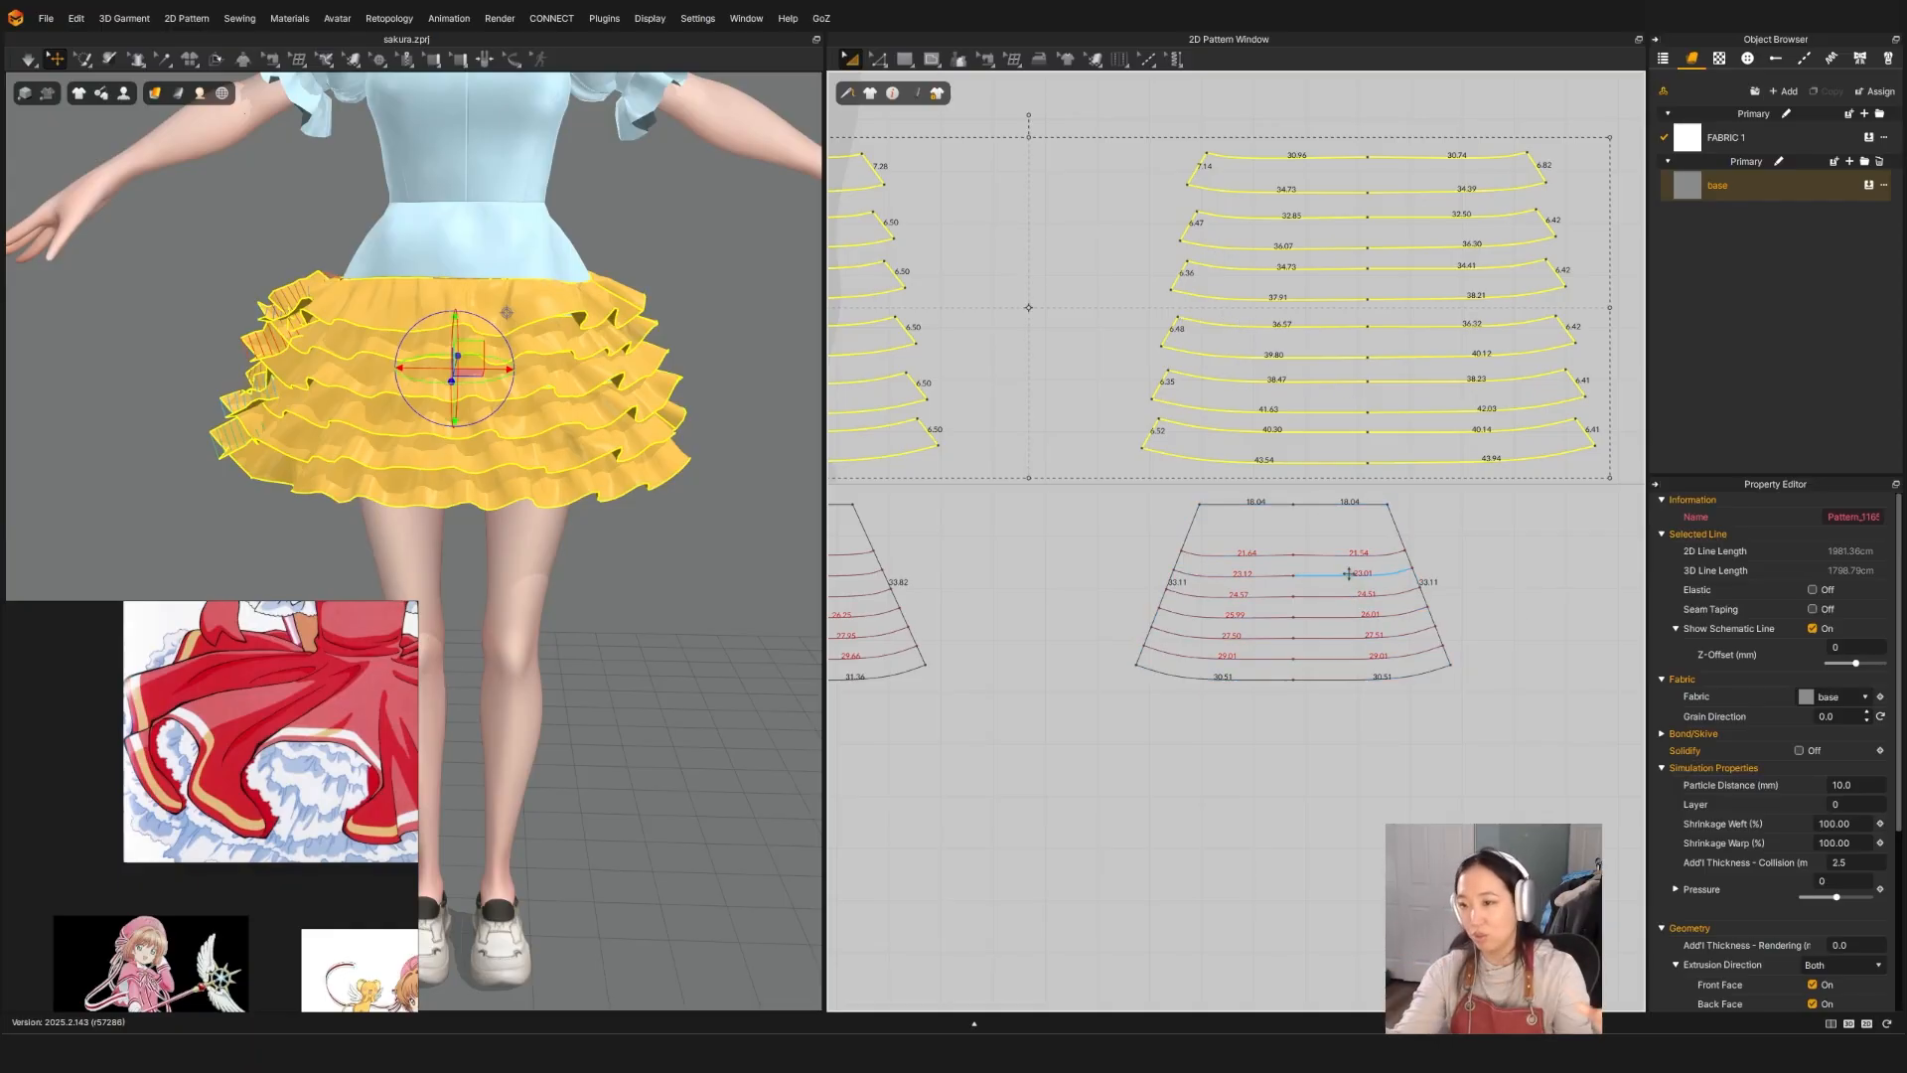
key(space)
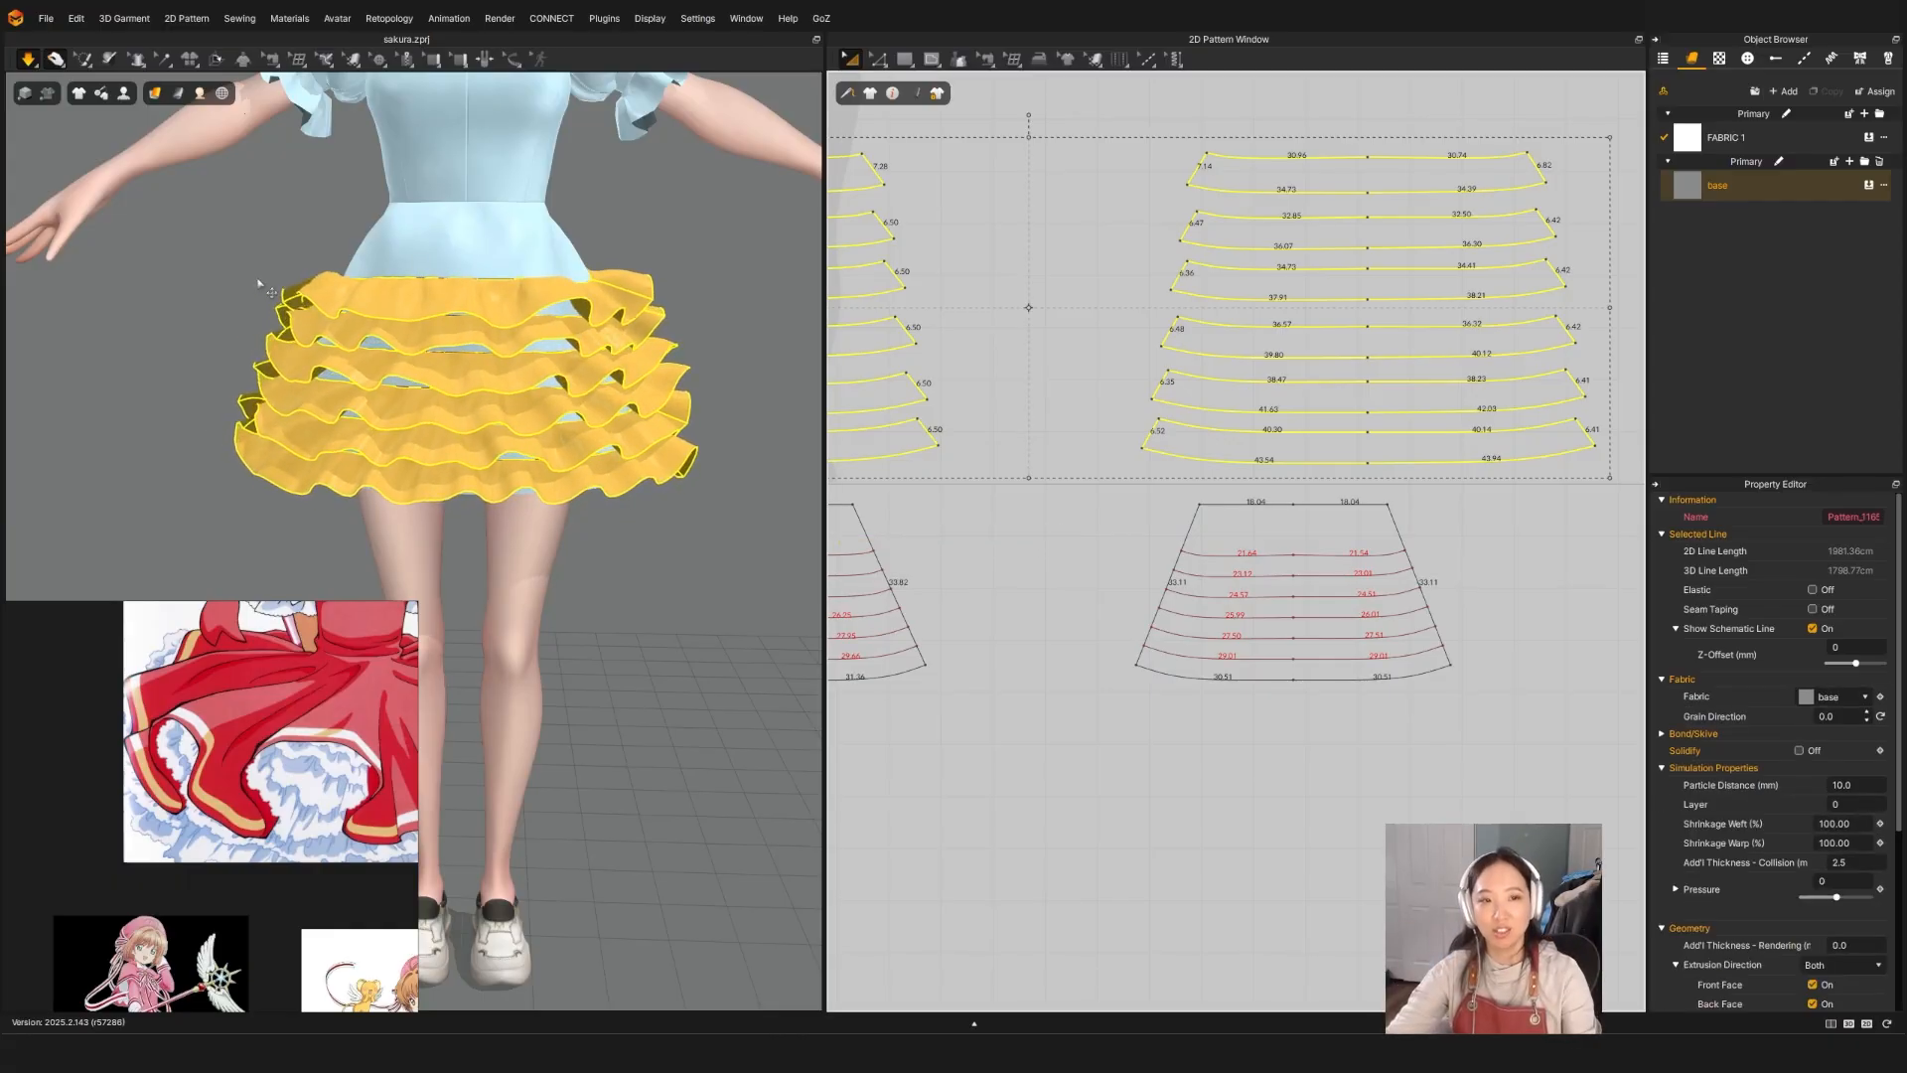
Step: Pull the folded side ends of the upper and lower tiers outward from the front and the side during simulation
drag(278, 316, 111, 403)
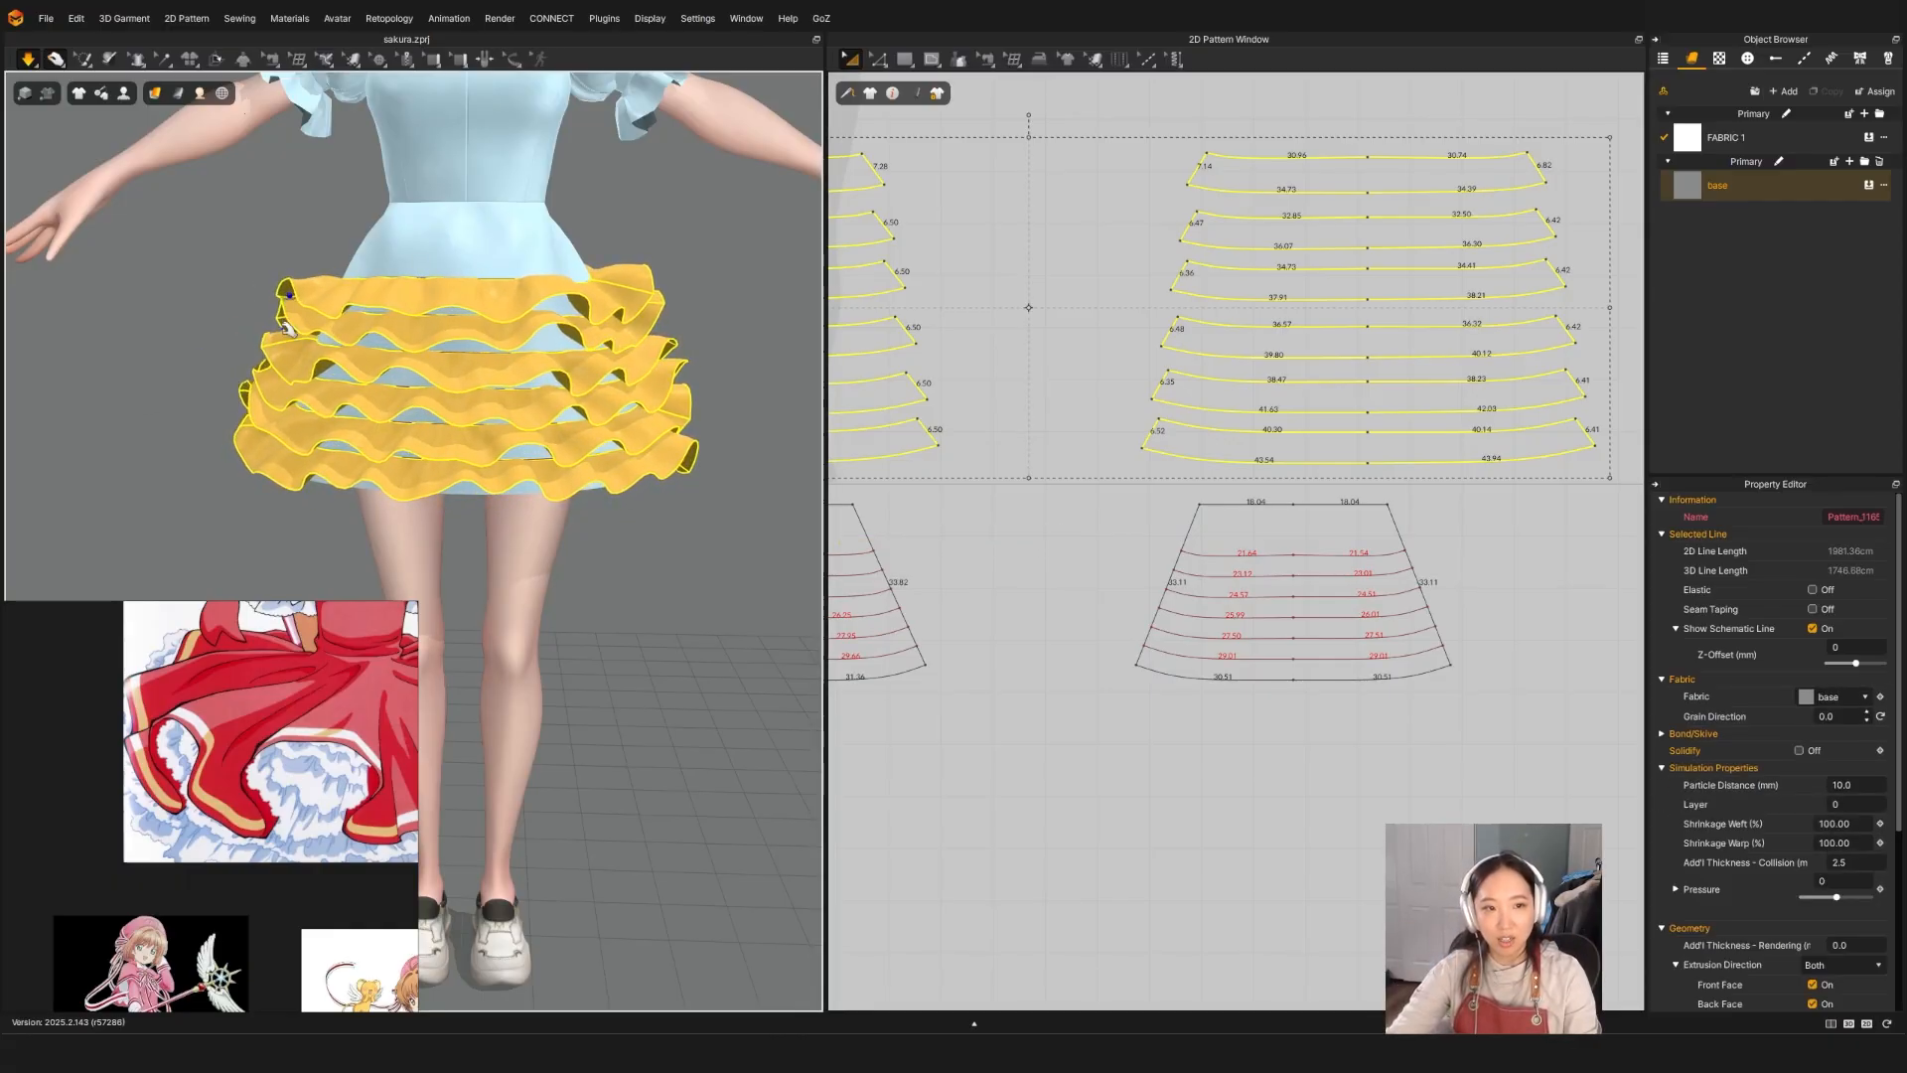
drag(279, 326, 173, 390)
key(space)
right_drag(175, 391, 447, 451)
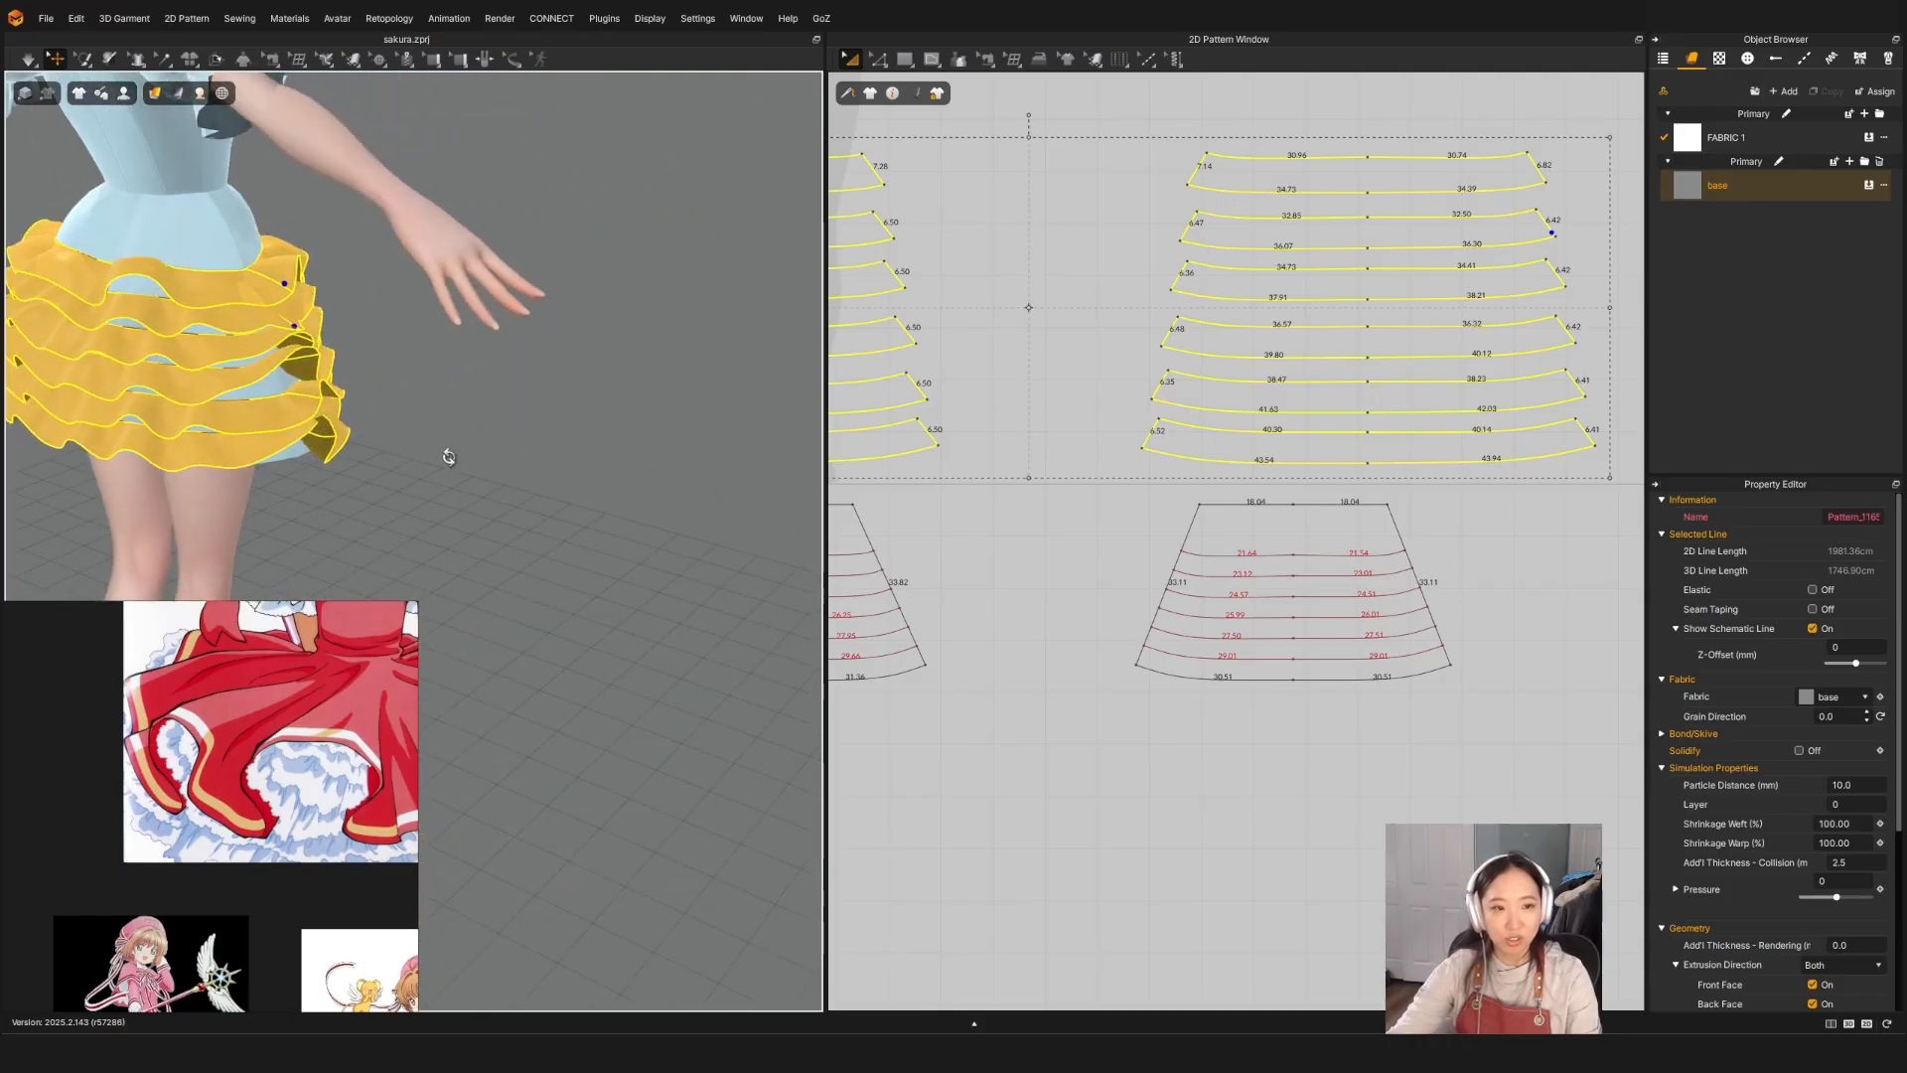
key(space)
drag(320, 429, 358, 526)
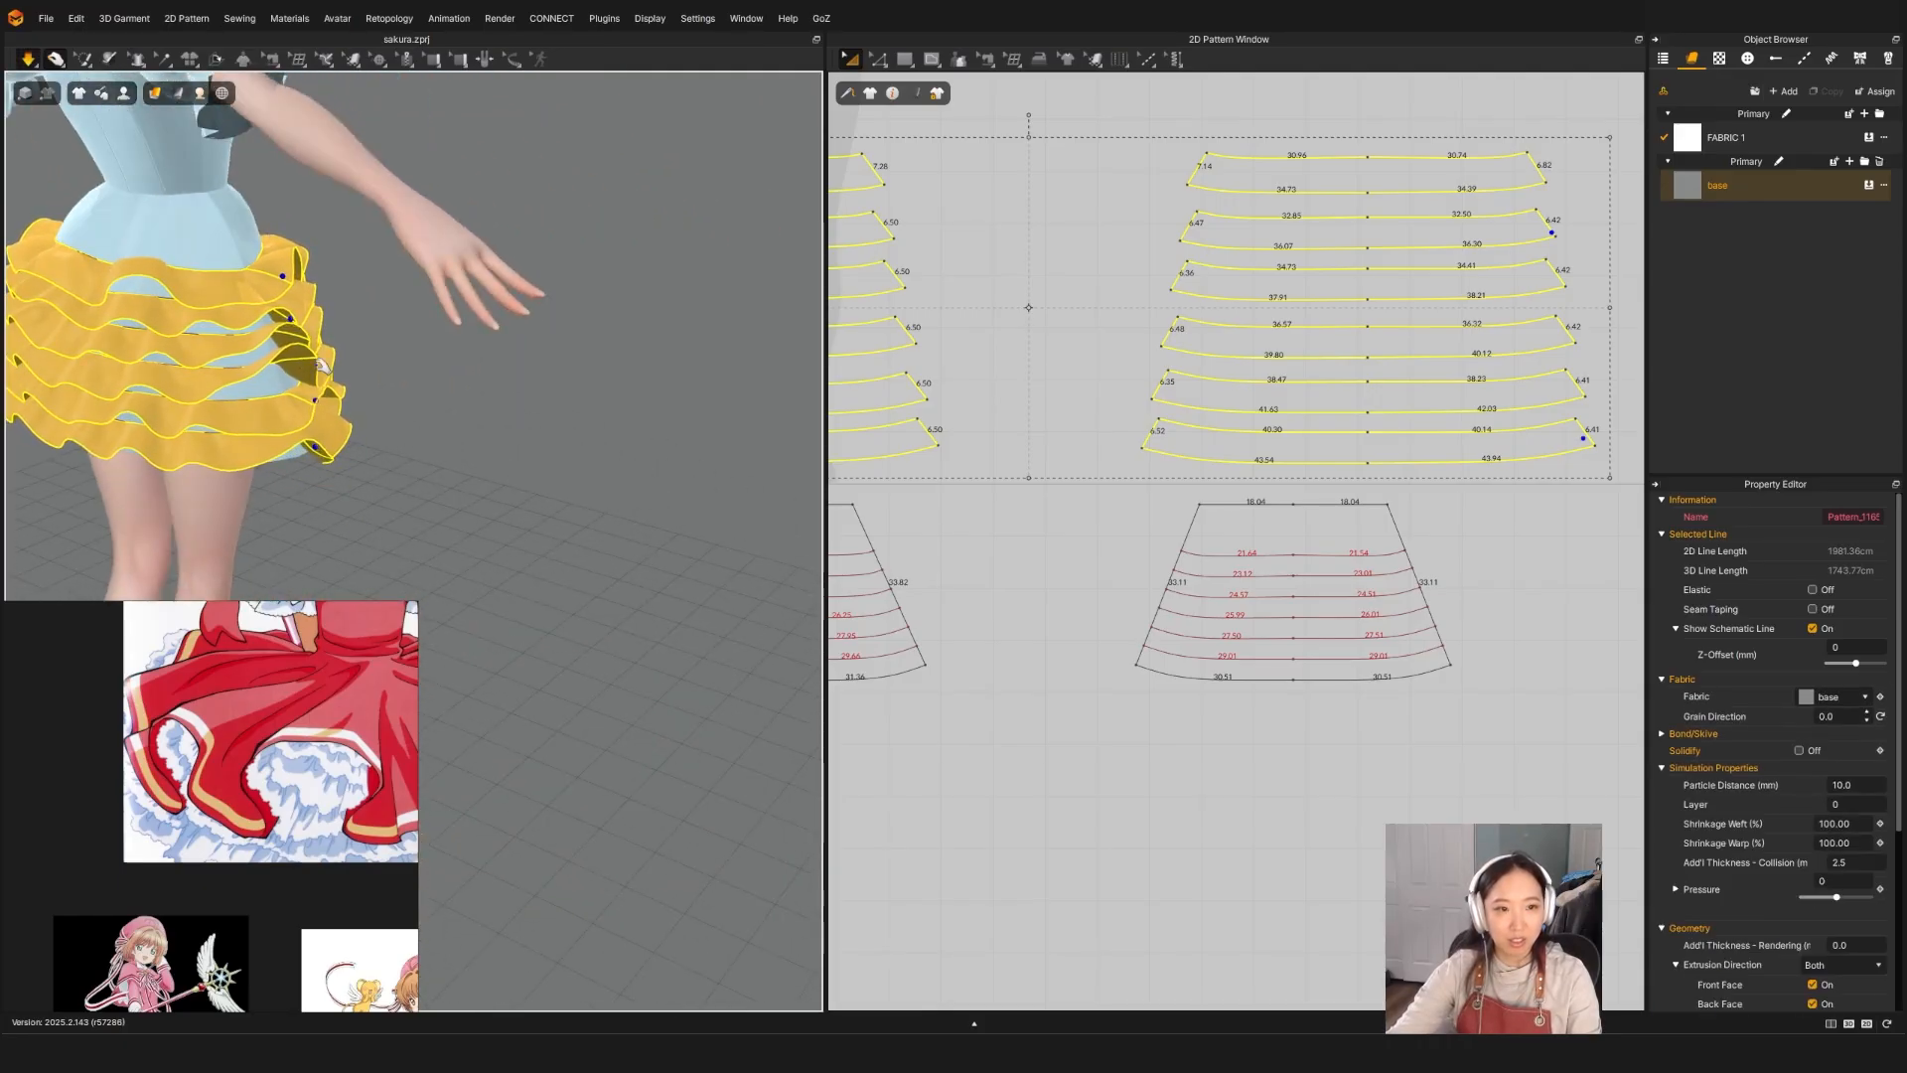
key(space)
Step: Set the twelve strips' particle distance to 20 mm and simulate the coarser mesh briefly
right_drag(567, 450, 342, 437)
middle_drag(598, 423, 494, 348)
right_drag(494, 349, 526, 371)
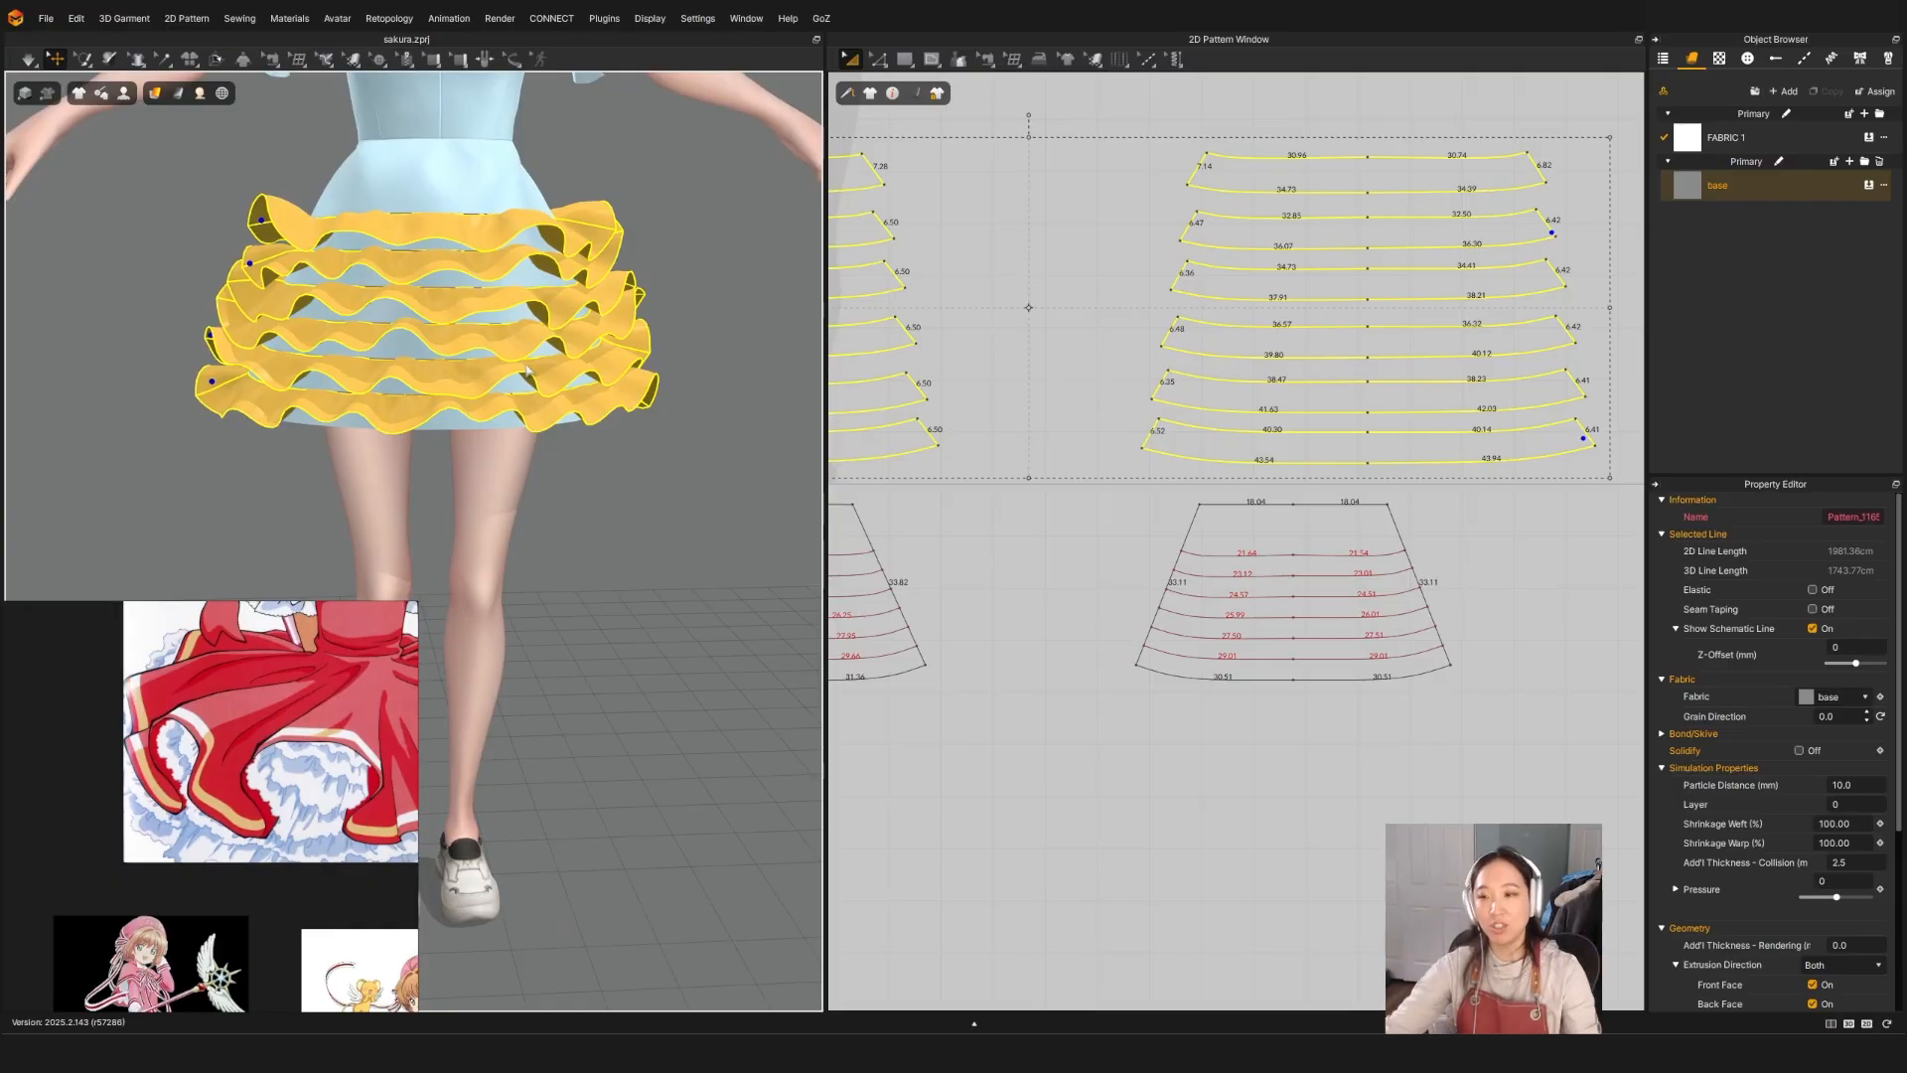
click(1861, 784)
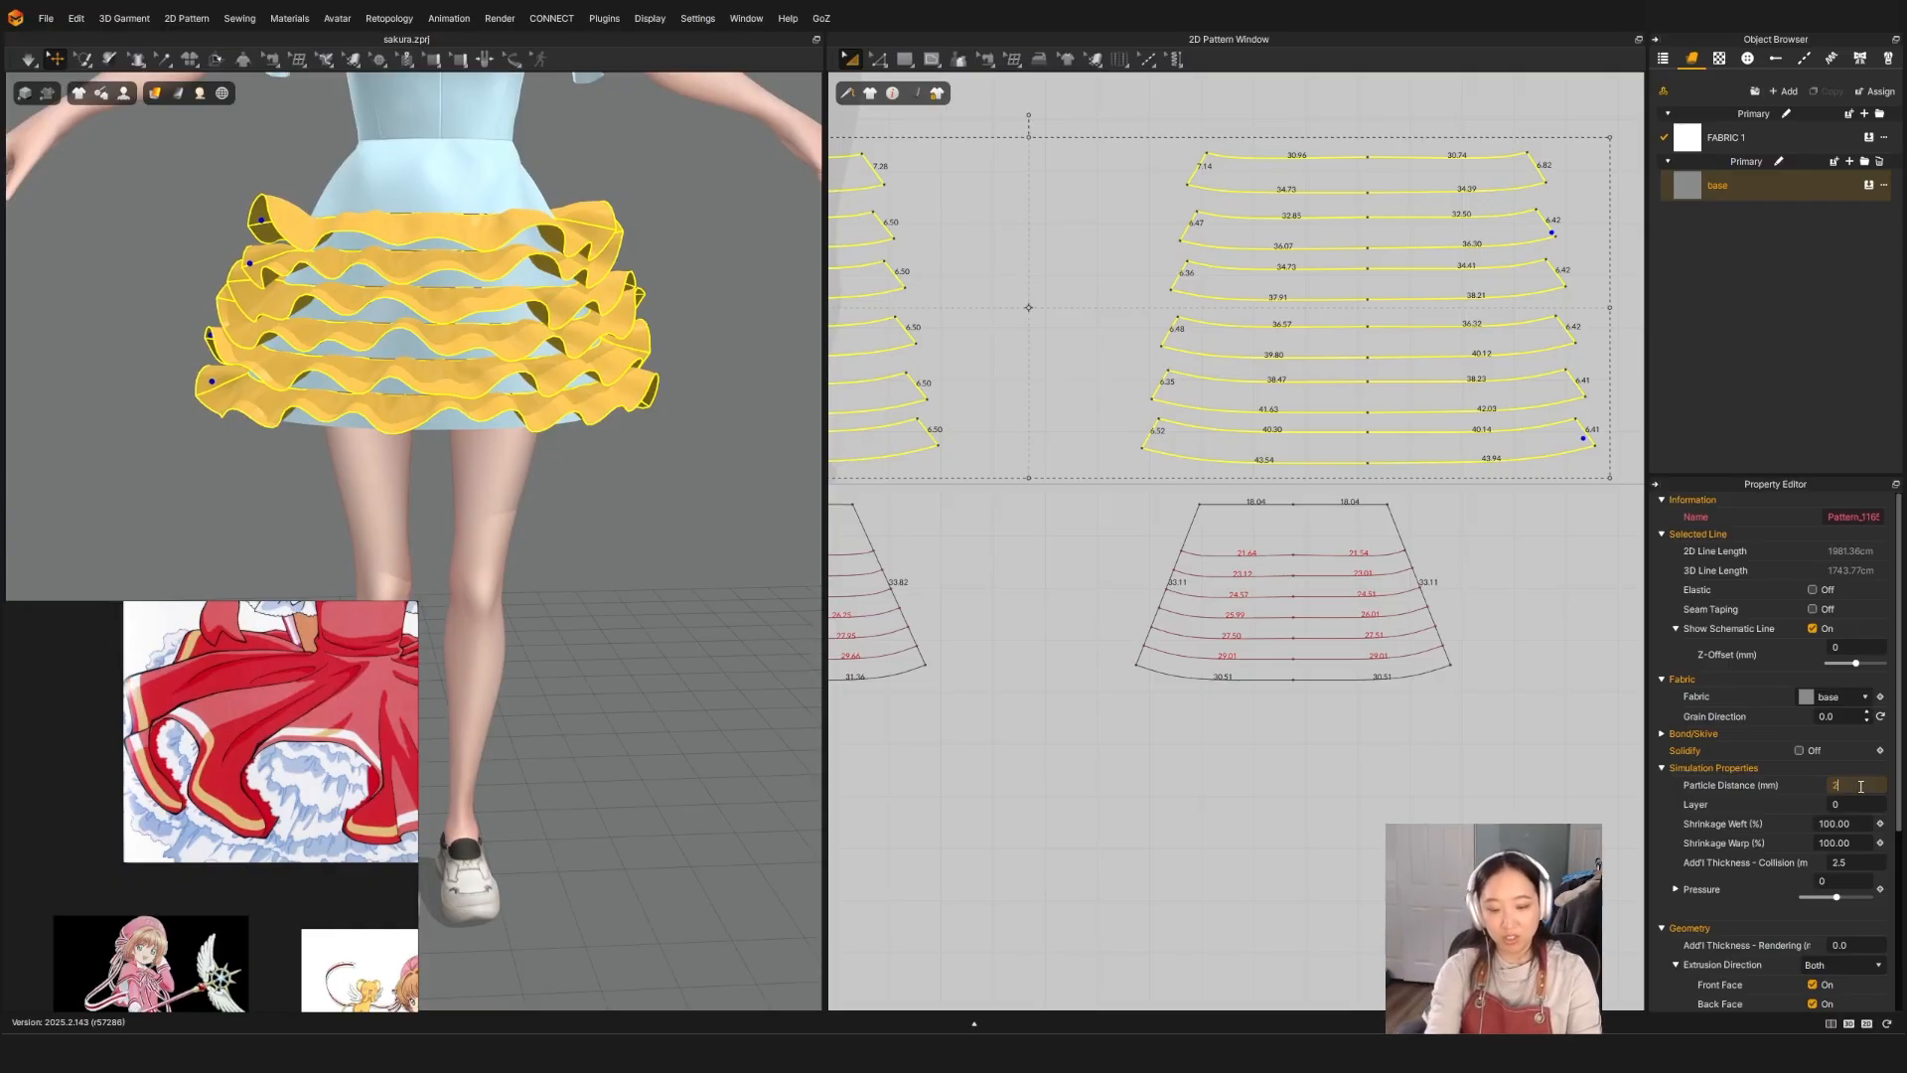
text(20)
key(Return)
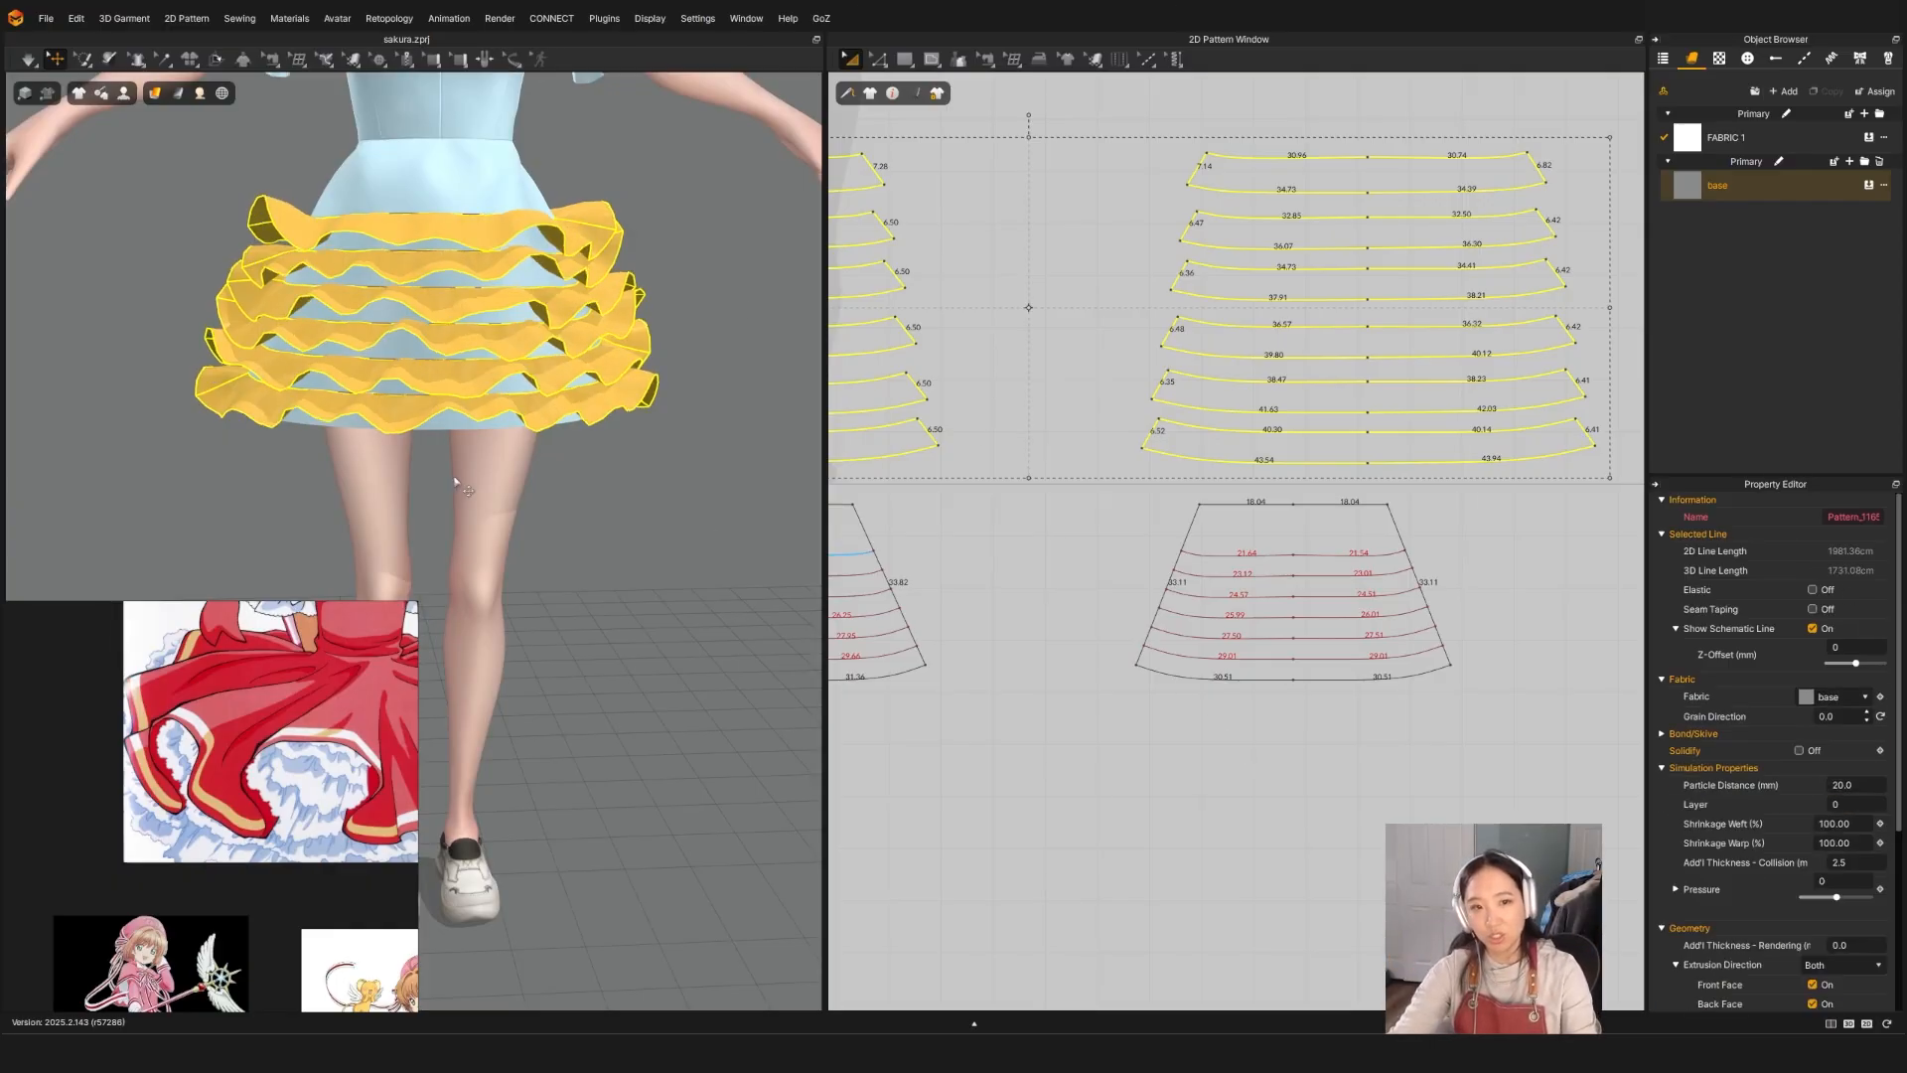
key(space)
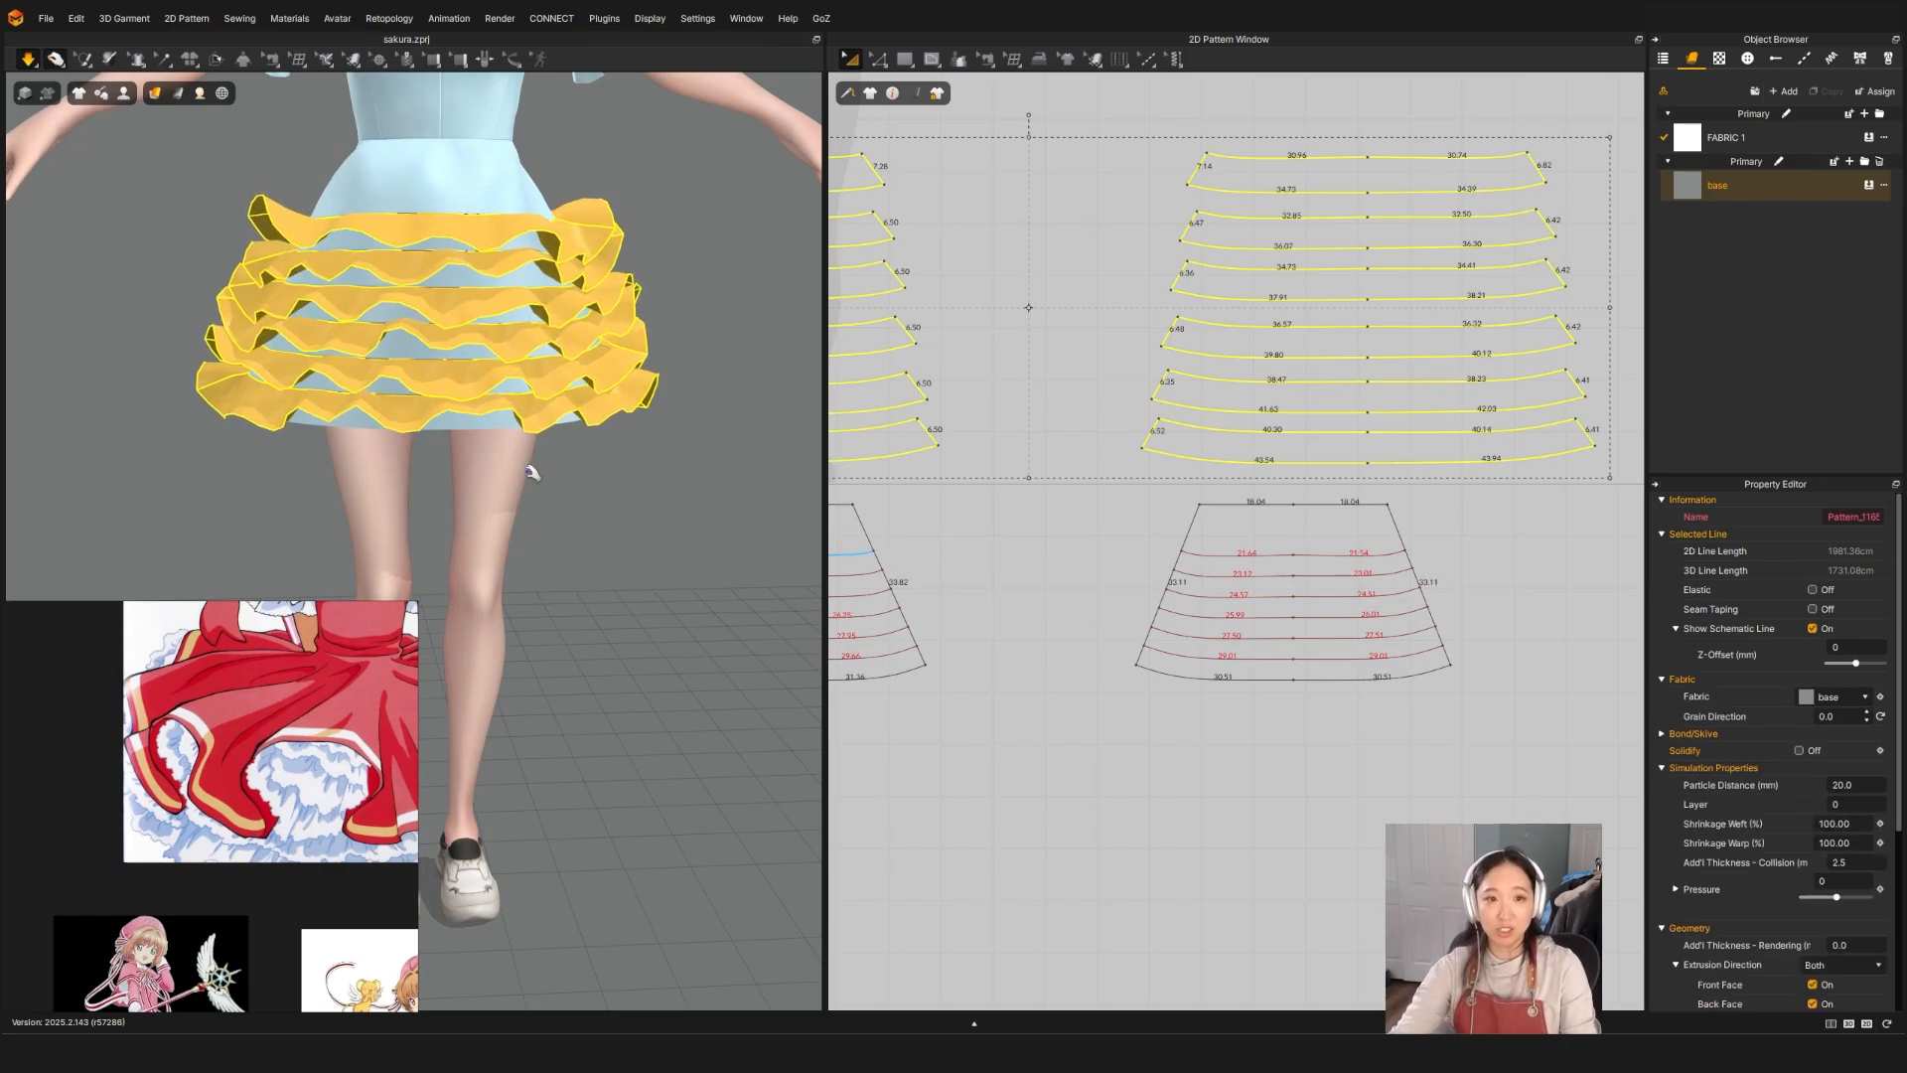
key(space)
Step: Scale the twelve selected strips wider as one group in the 2D pattern and restart the simulation
scroll(1192, 525, down, 5)
scroll(1121, 447, up, 4)
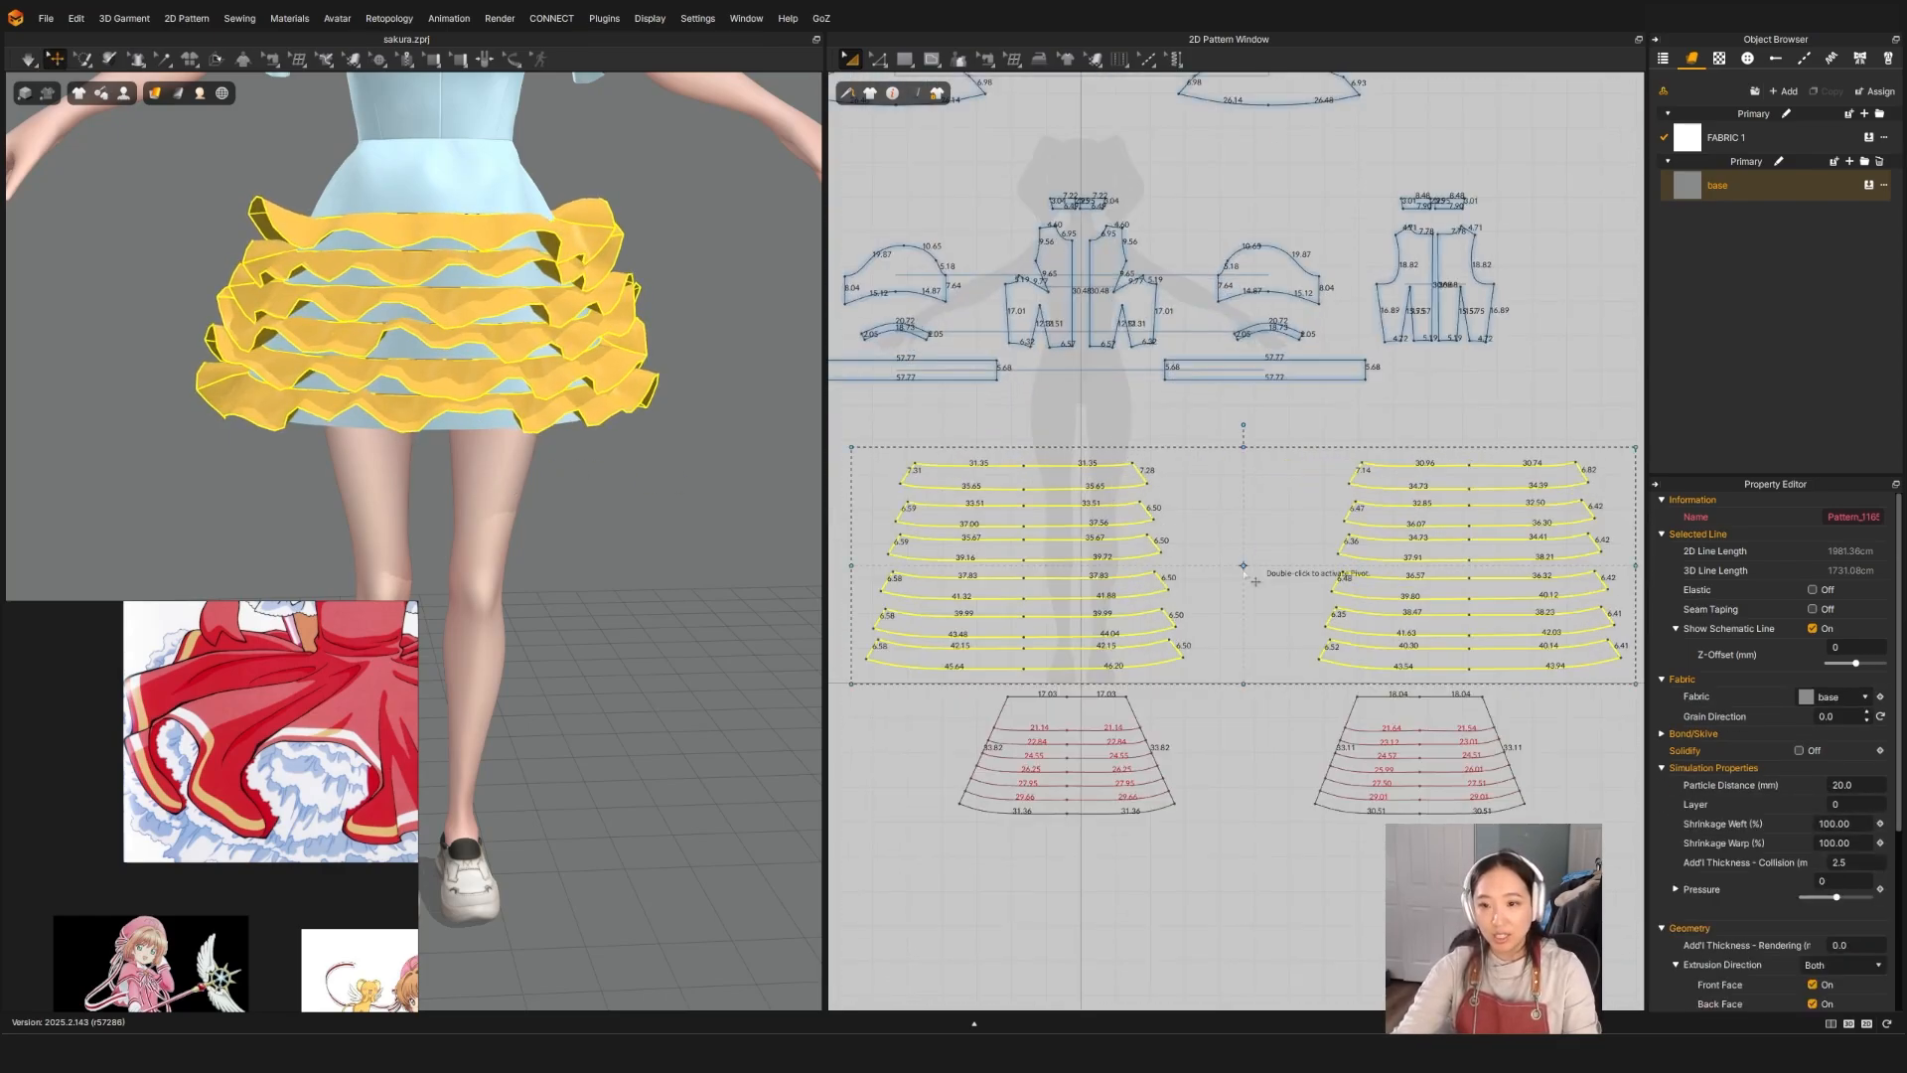
scroll(1243, 566, down, 3)
scroll(1423, 578, up, 1)
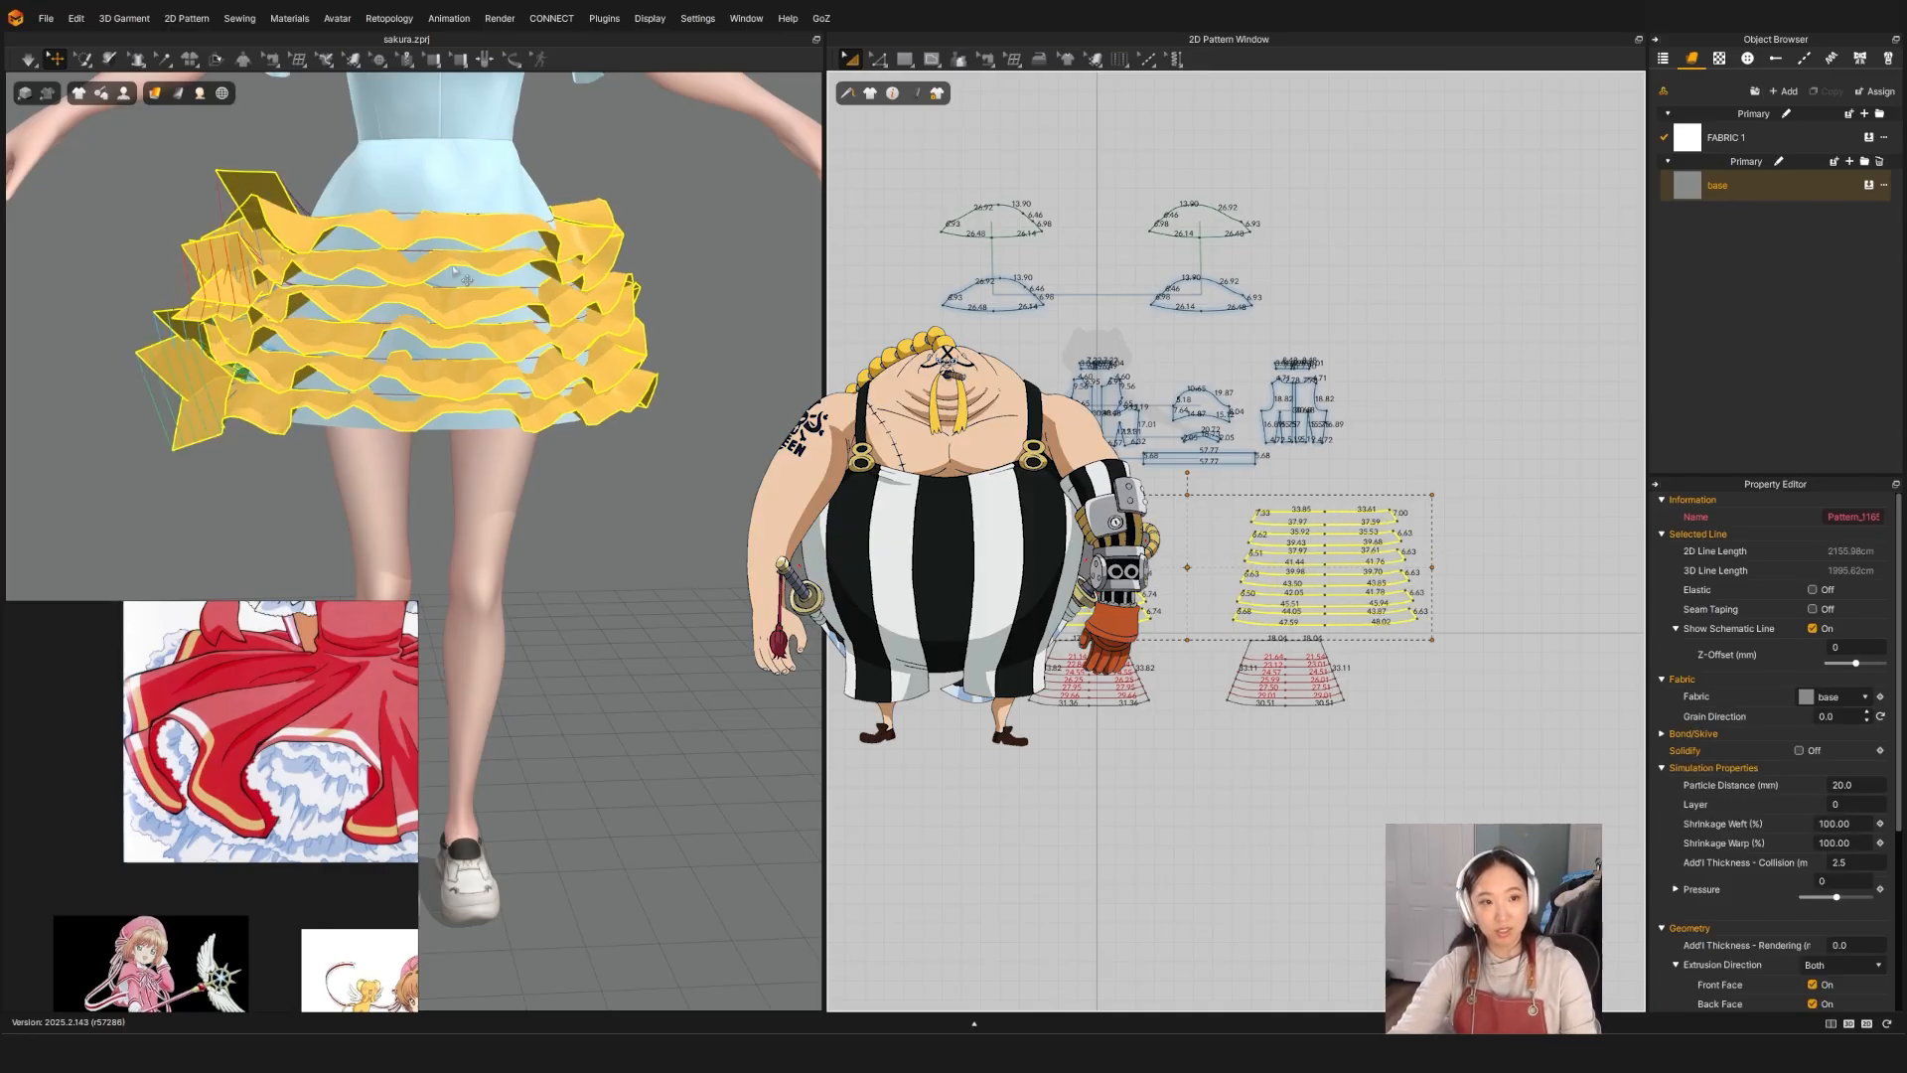
key(space)
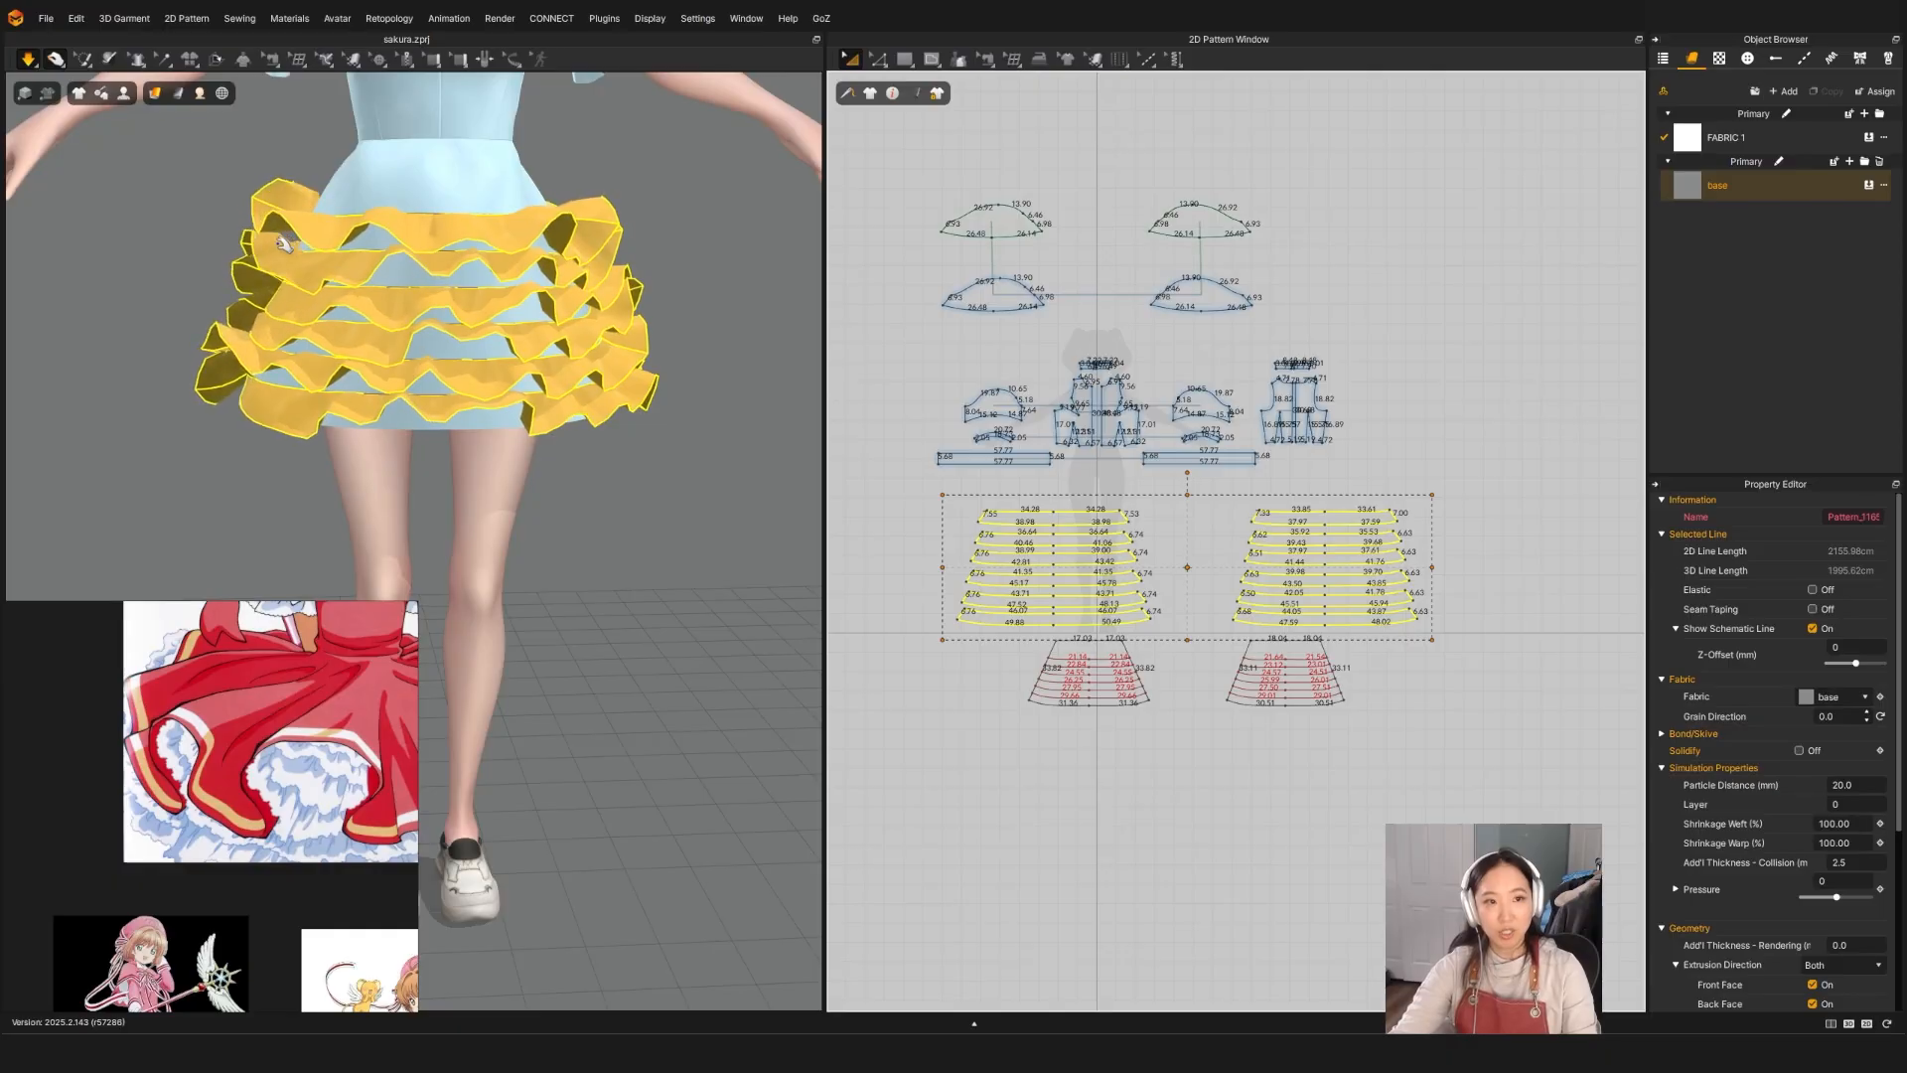
Step: Pull the bunched side ends of the widened tiers outward one by one and stop the simulation
drag(285, 245, 48, 351)
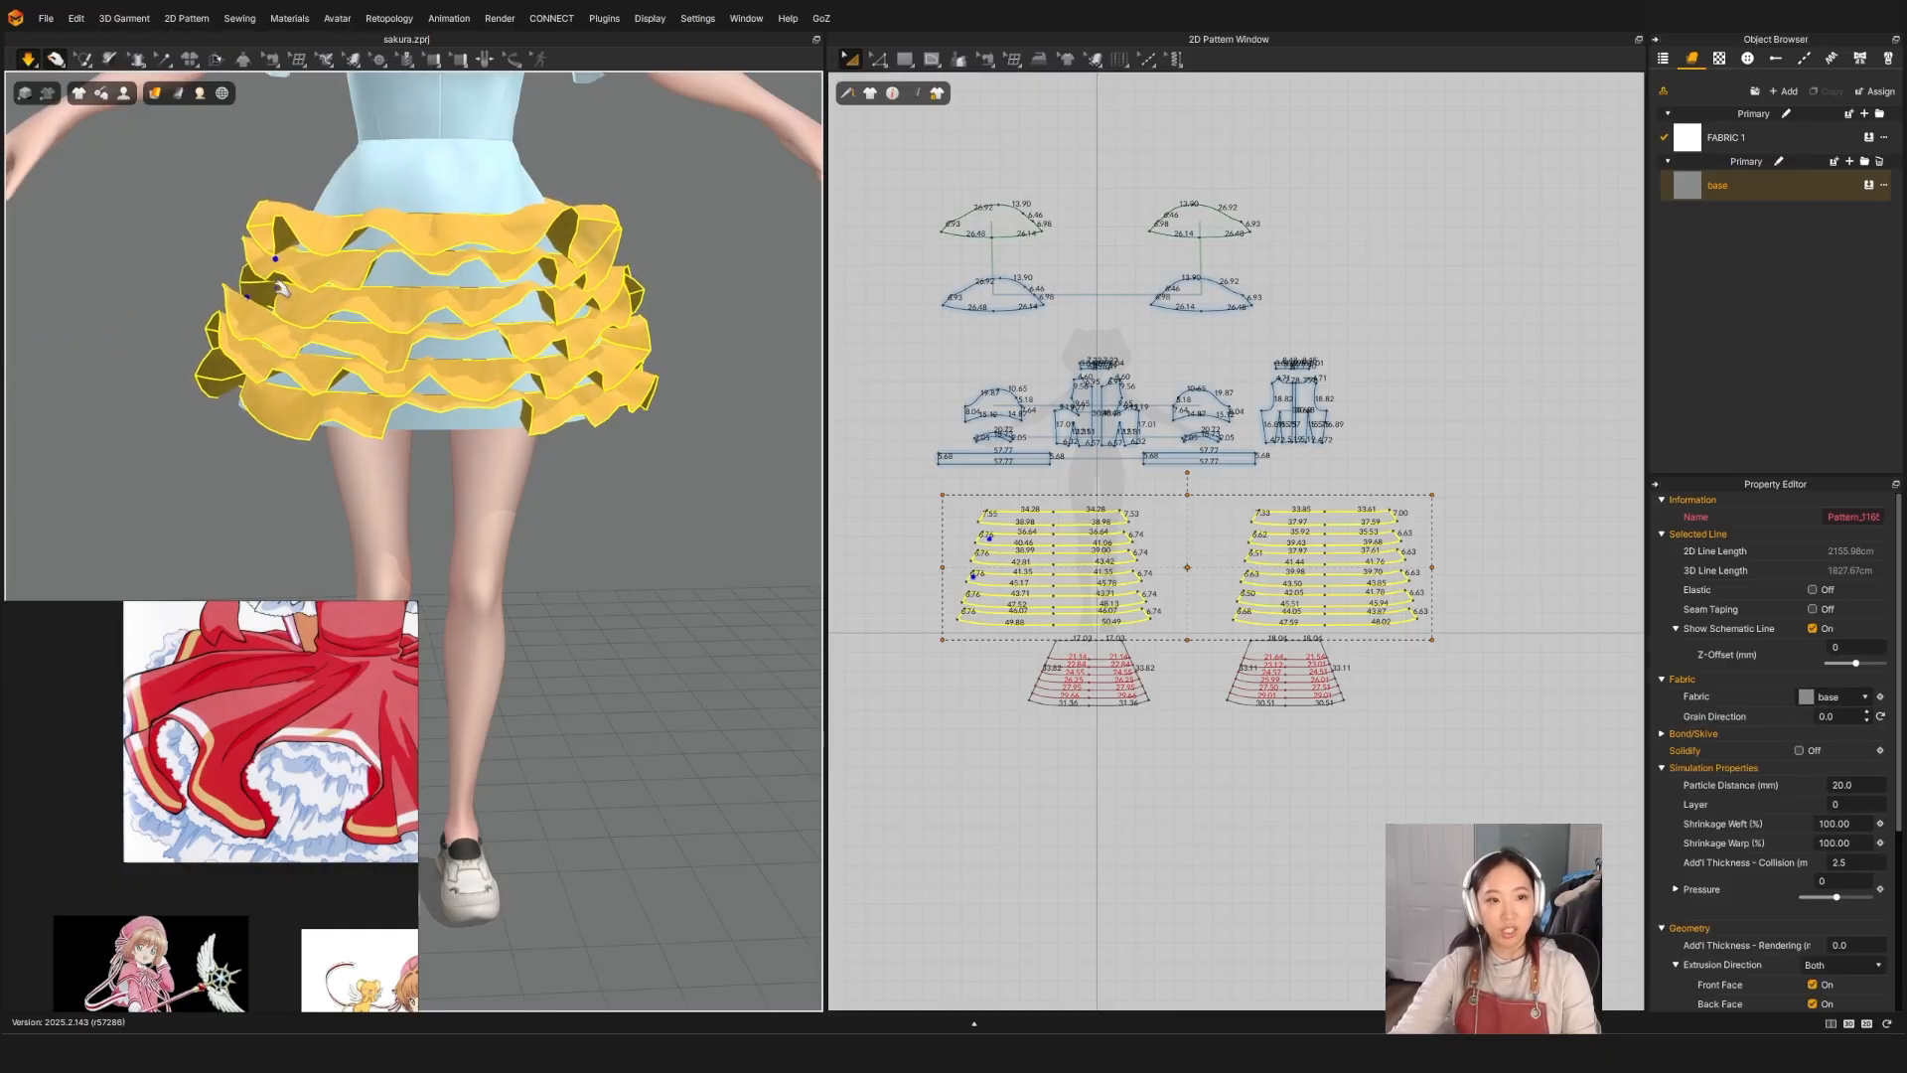
drag(273, 291, 9, 333)
drag(262, 301, 14, 359)
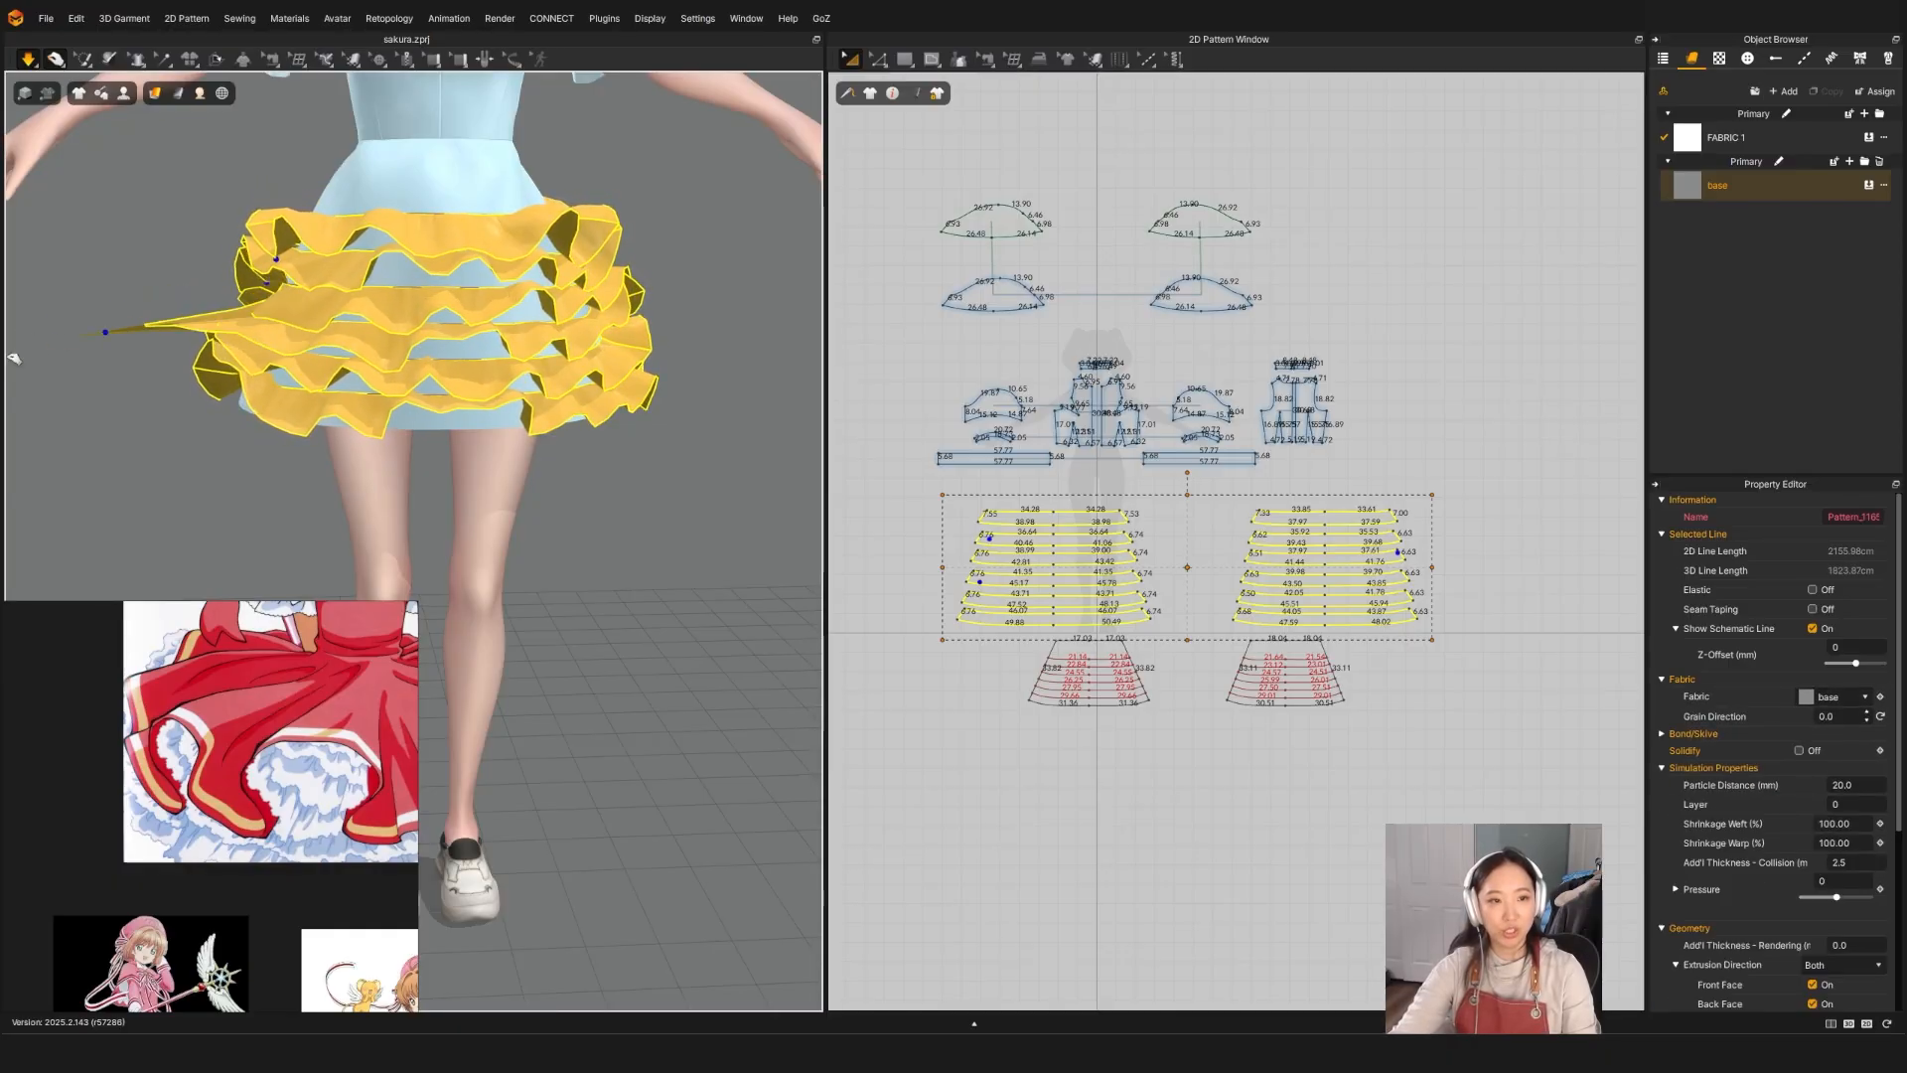
drag(284, 300, 22, 386)
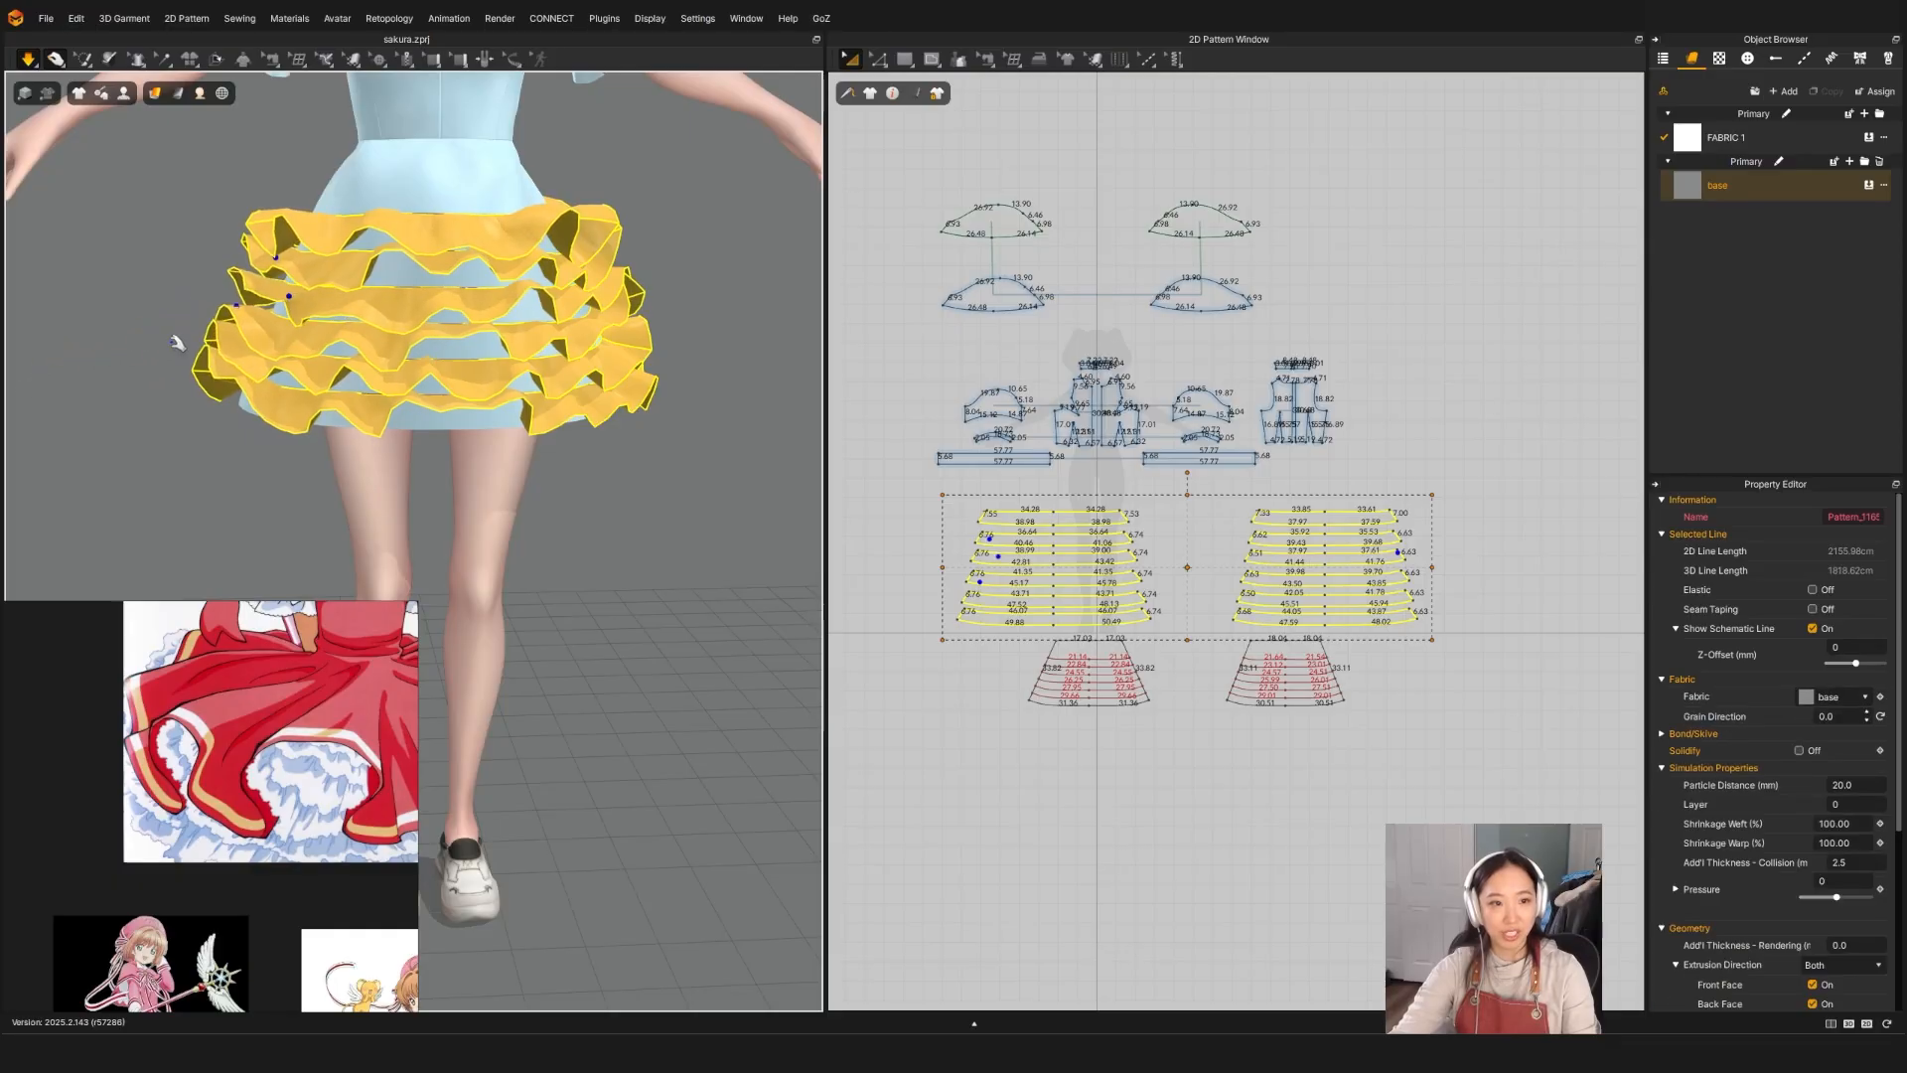
click(209, 370)
key(space)
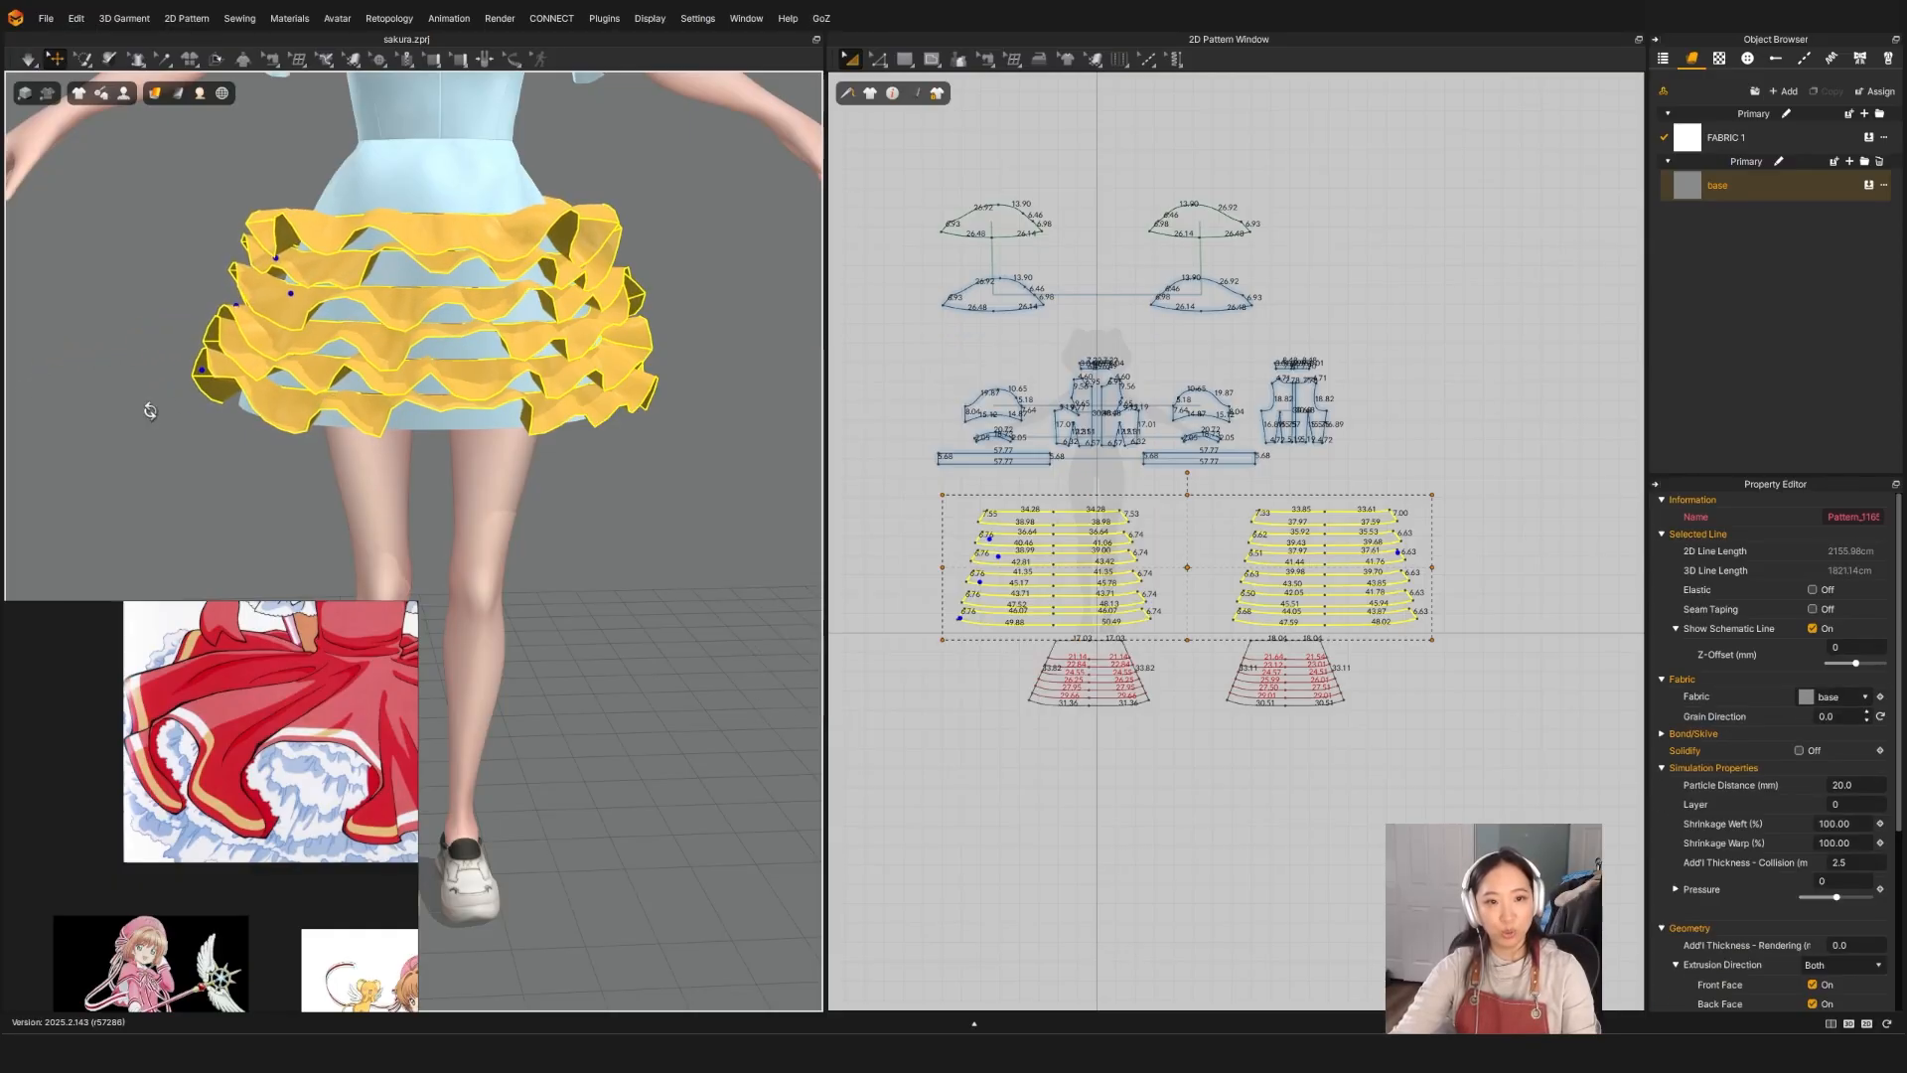
Step: Remove the strengthening from the twelve strips and simulate so the ruffles relax
mouse_move(150, 411)
right_down()
mouse_move(354, 402)
mouse_move(156, 414)
right_up()
key(ctrl+h)
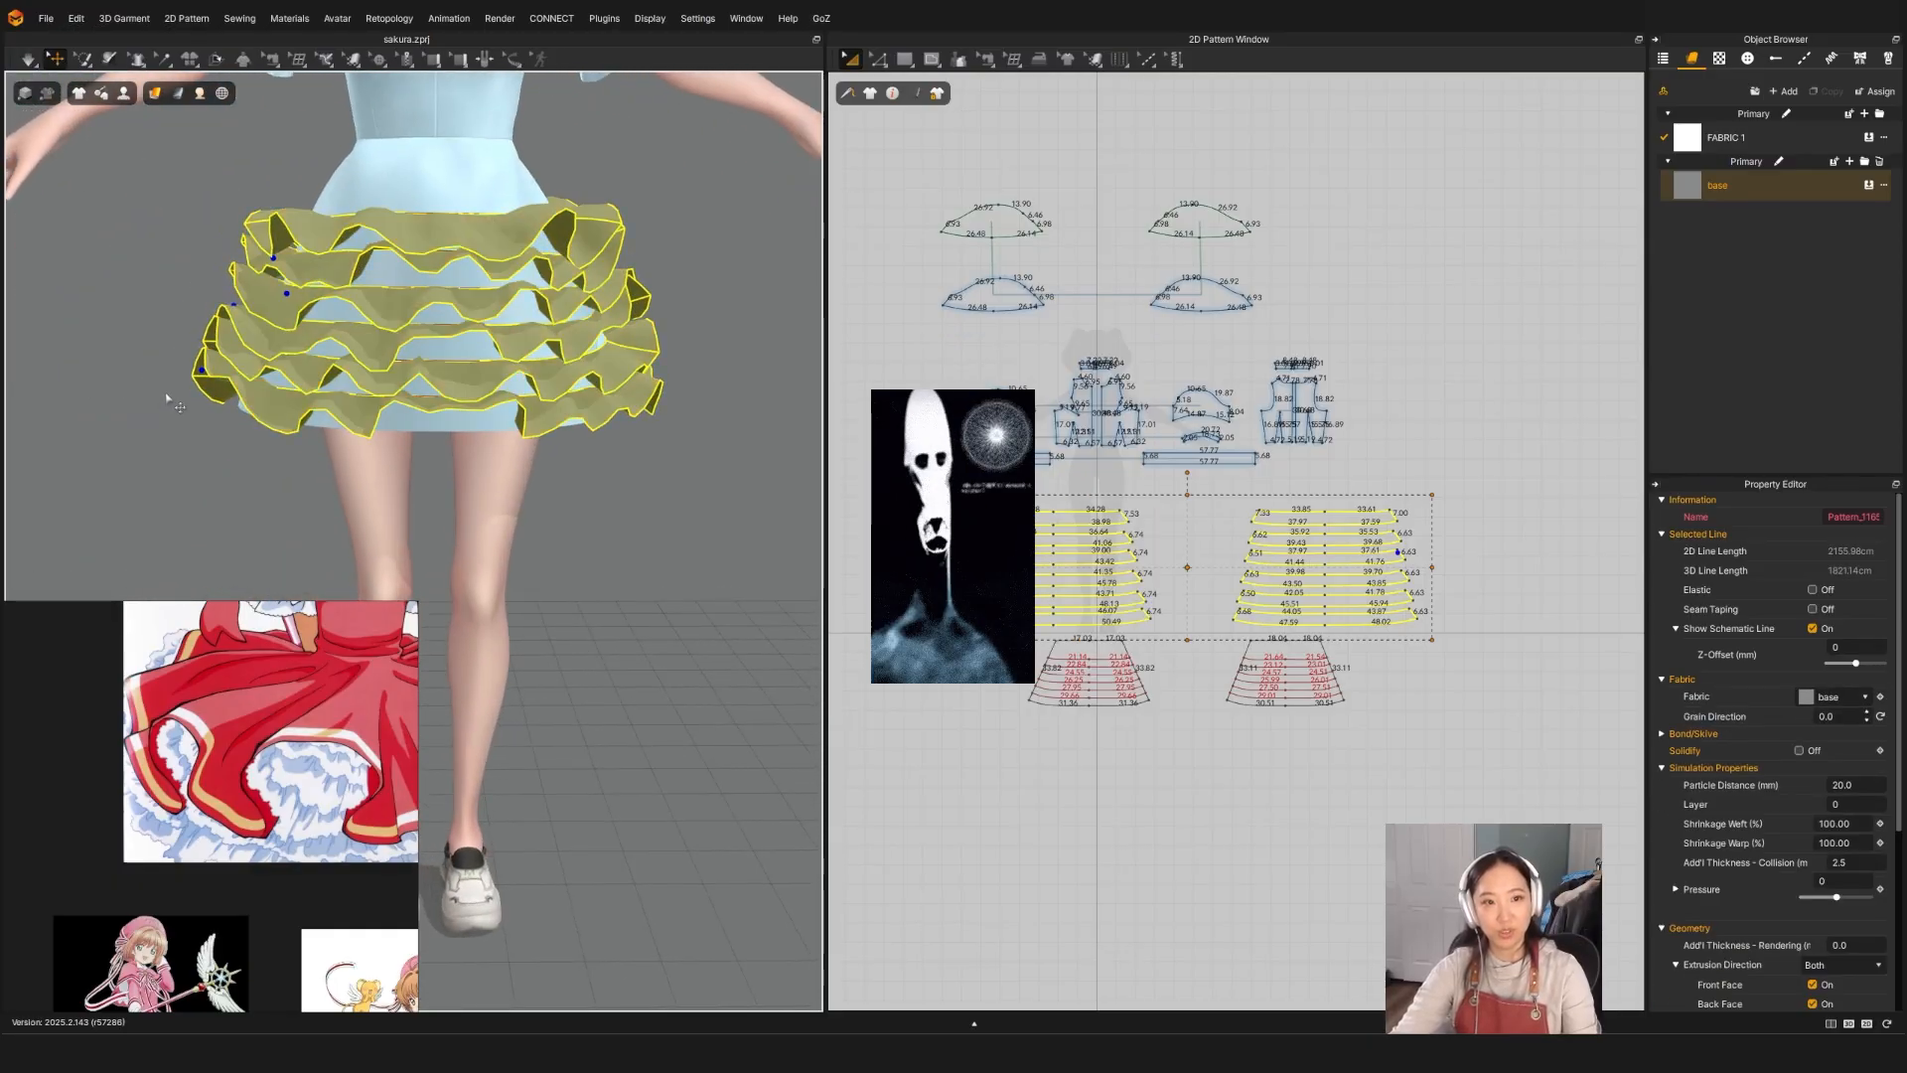
key(space)
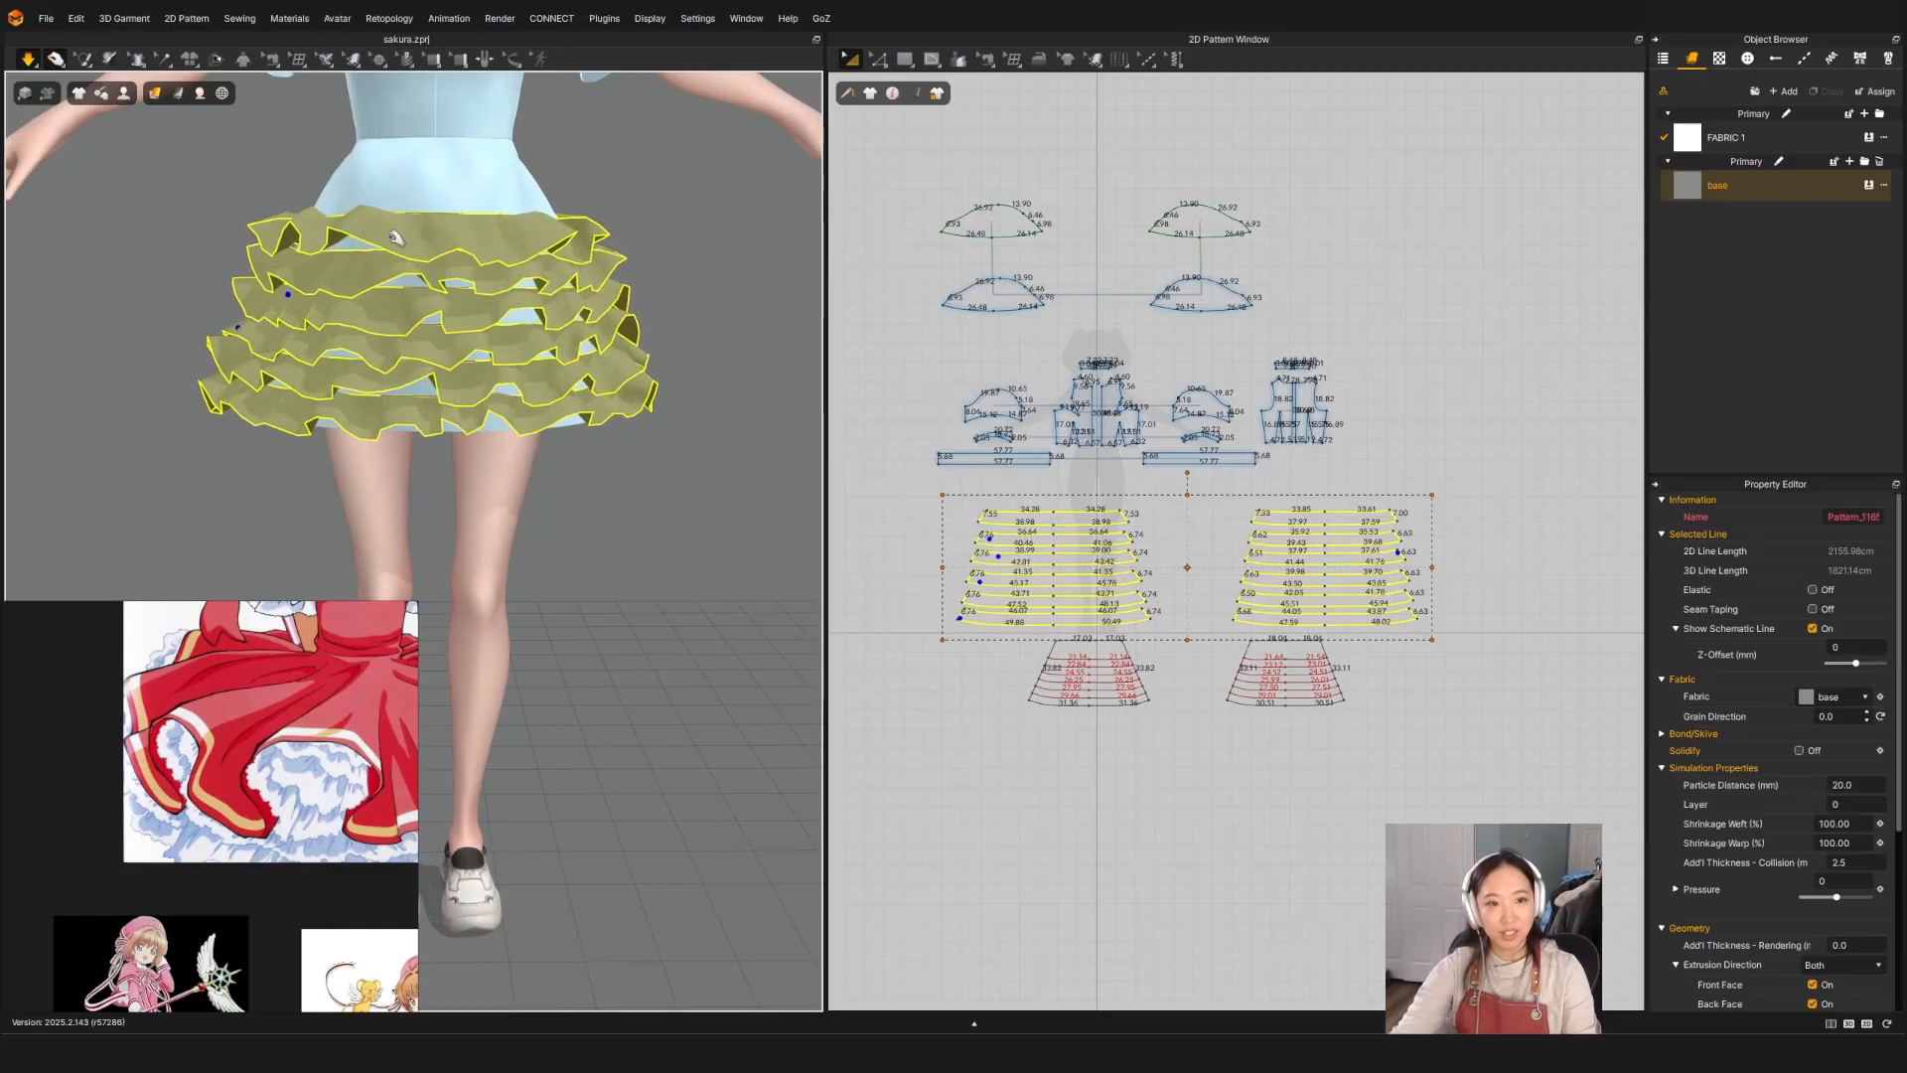
click(396, 238)
key(space)
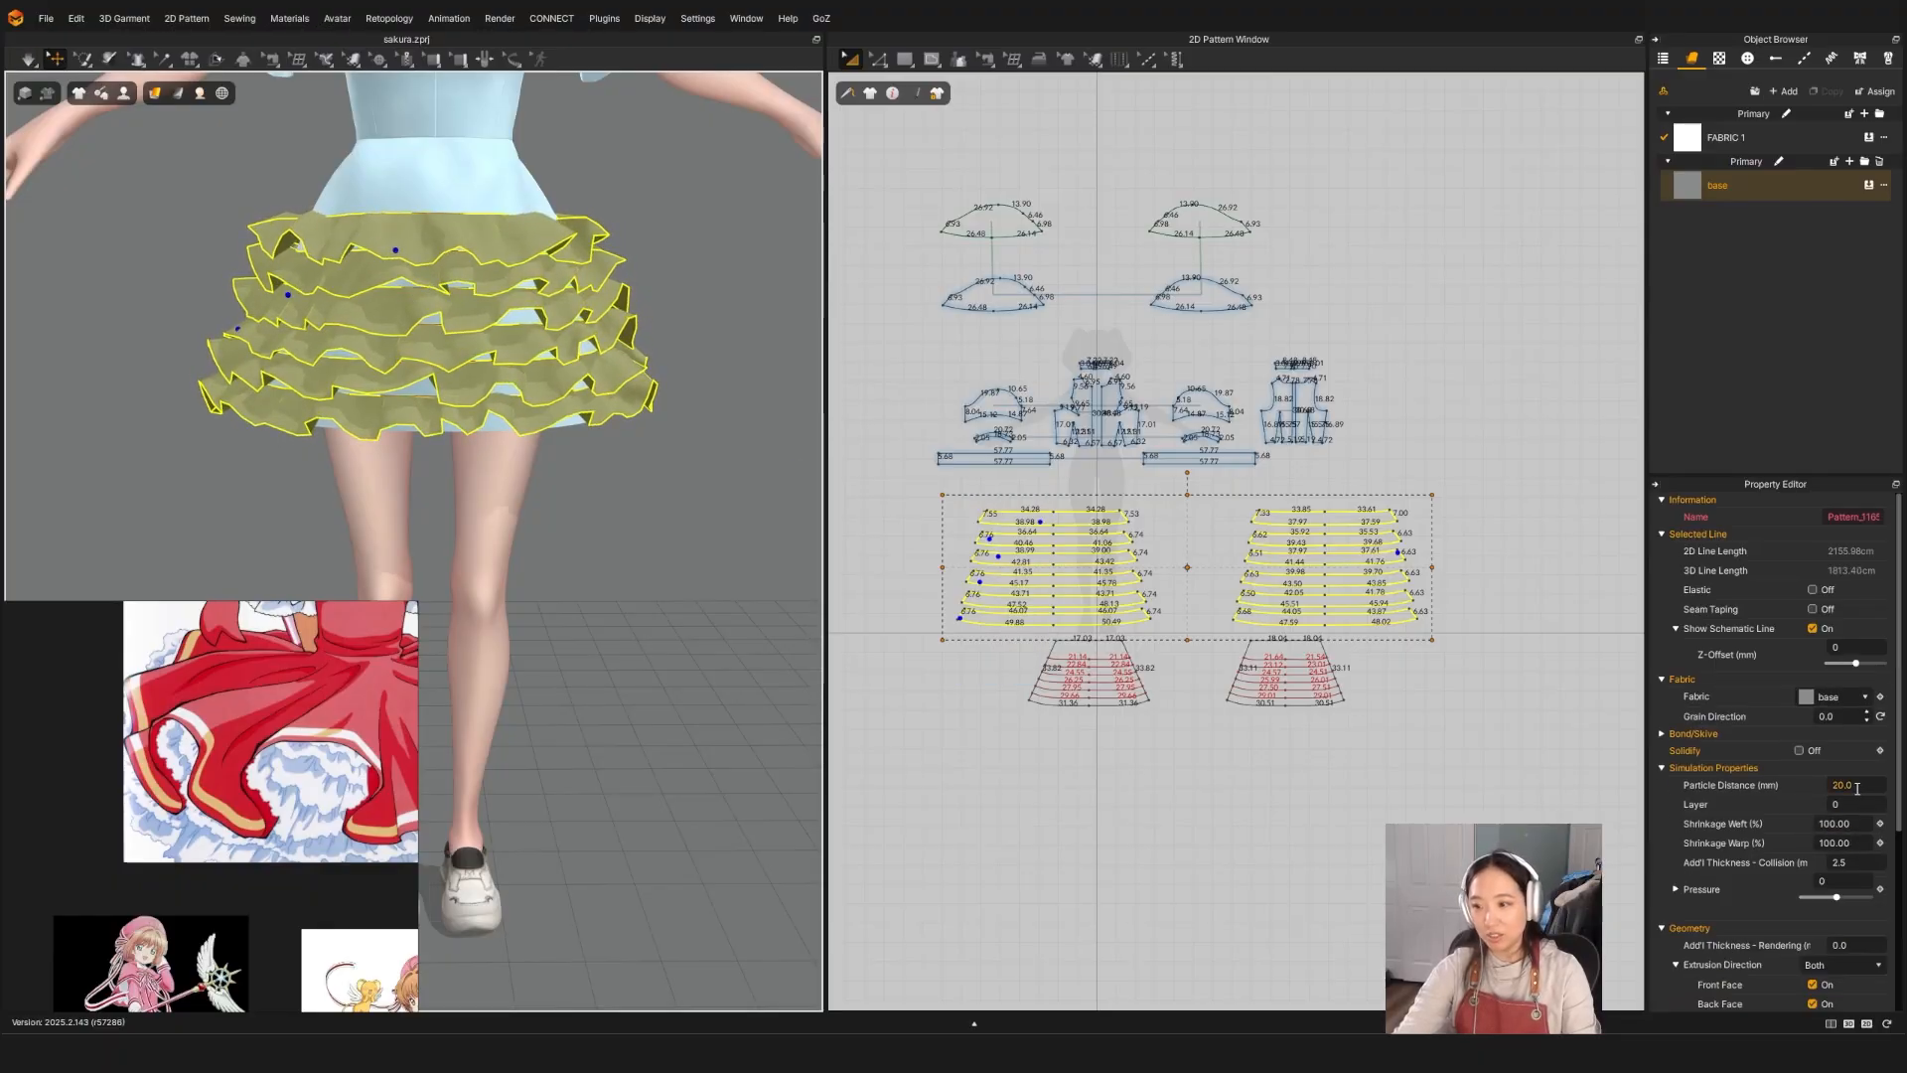
Step: Refine the twelve strips to a 15 mm particle distance and simulate the tiers
text(15)
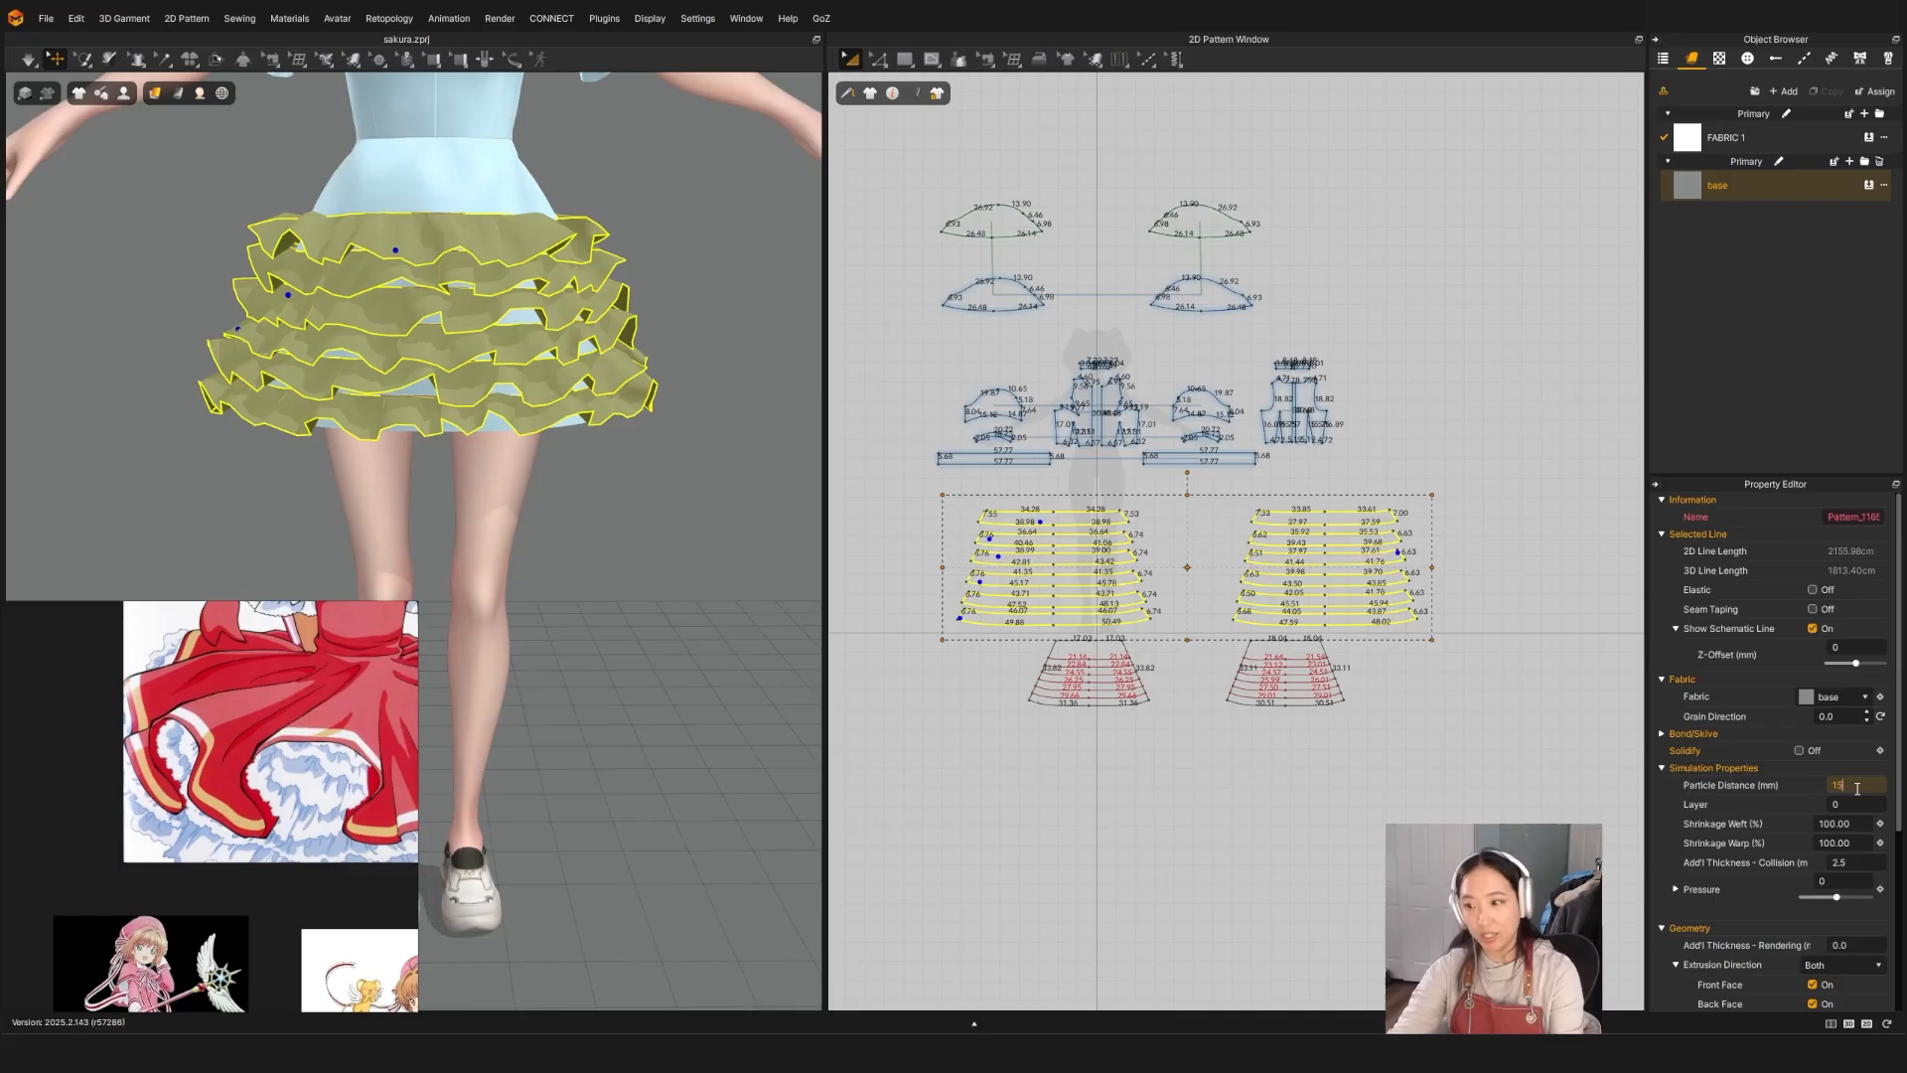
key(Return)
key(space)
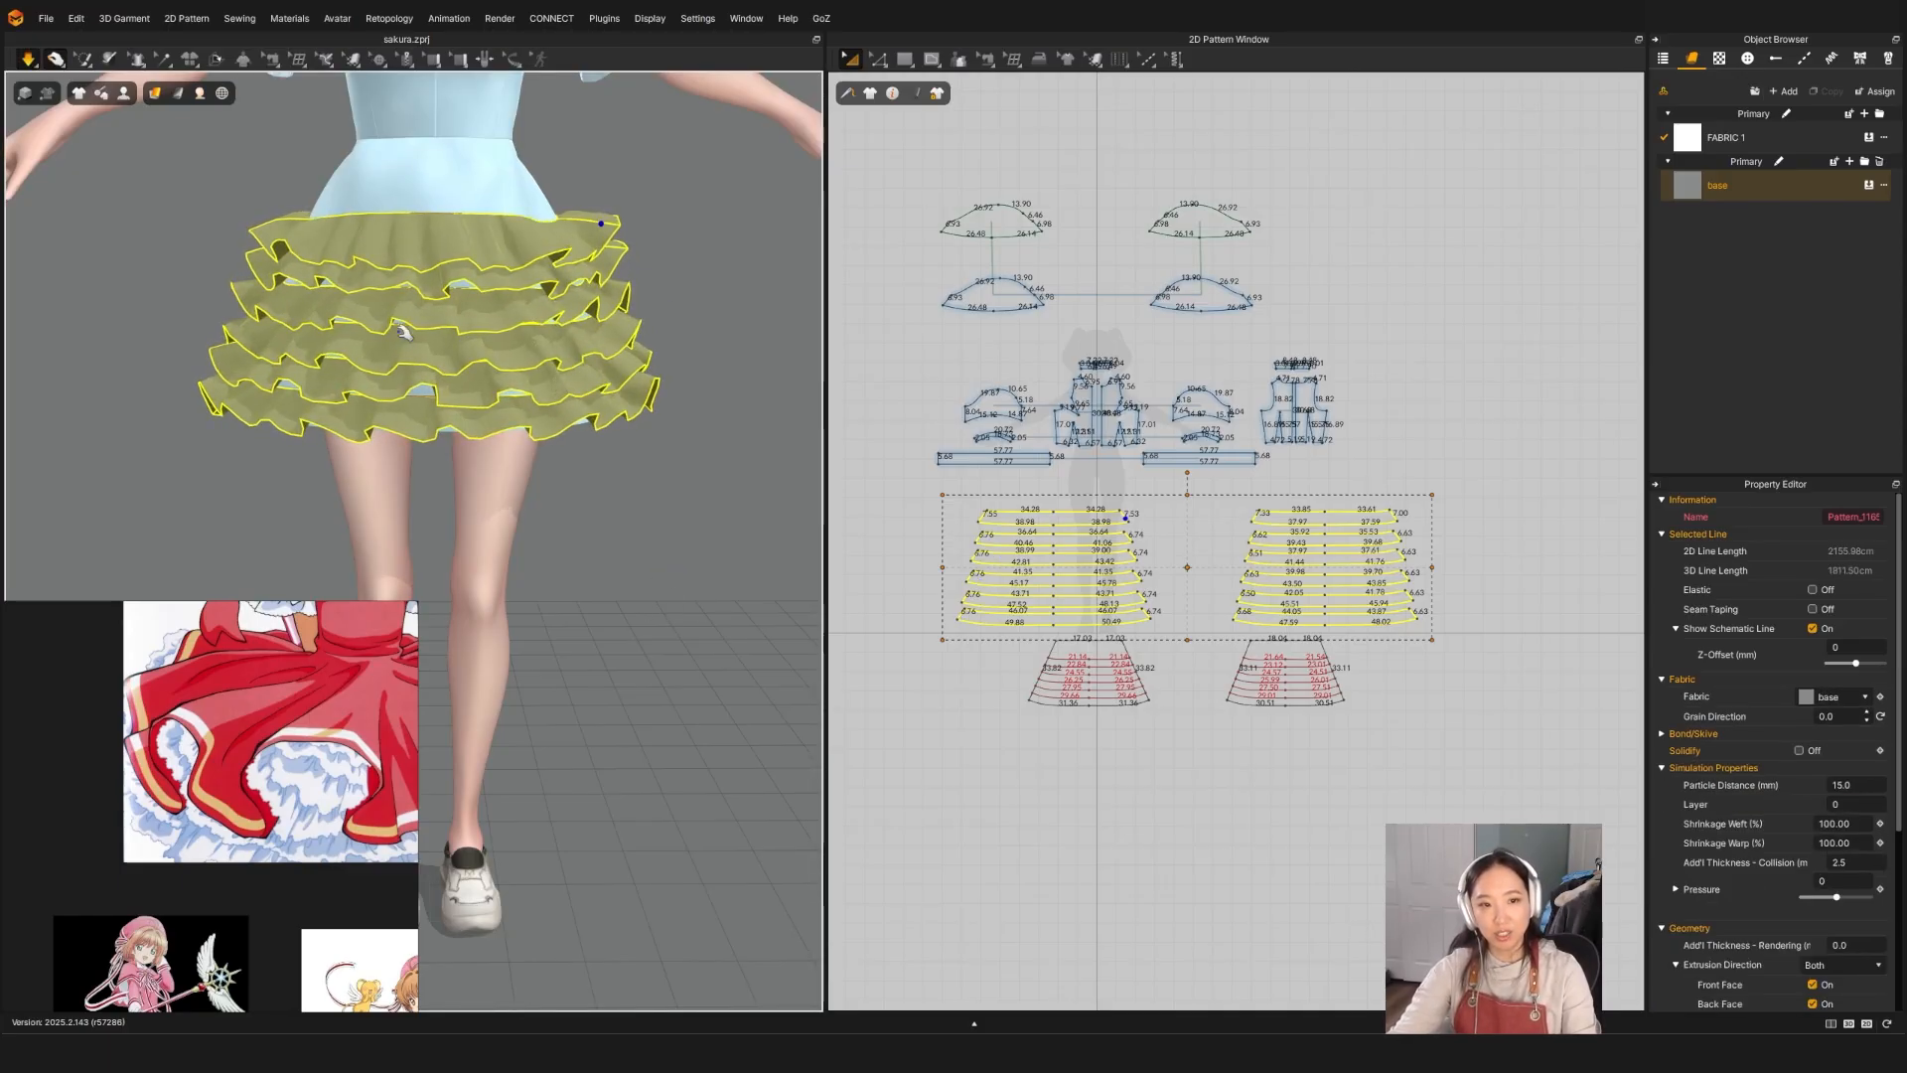
key(space)
Step: Reduce the twelve strips' particle distance to 10 mm and simulate the finer ruffles
click(1879, 786)
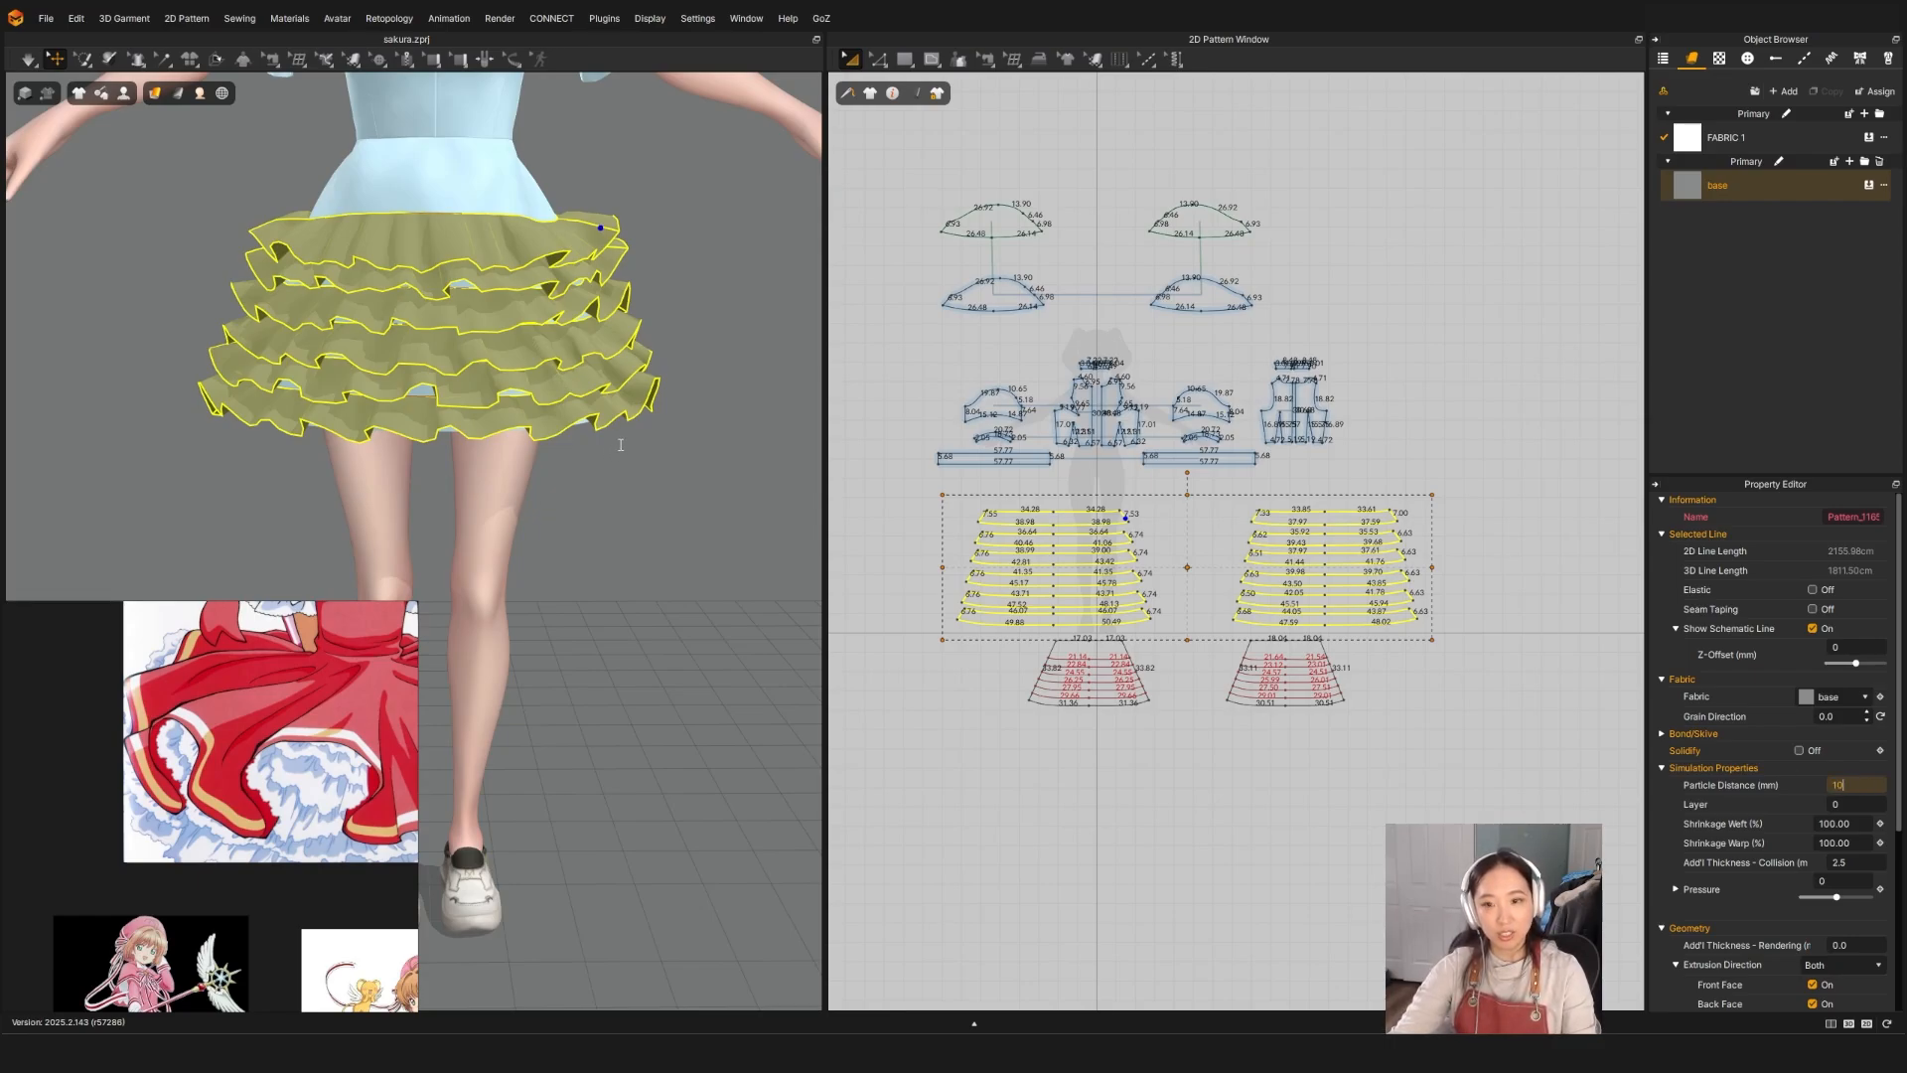
key(Return)
key(space)
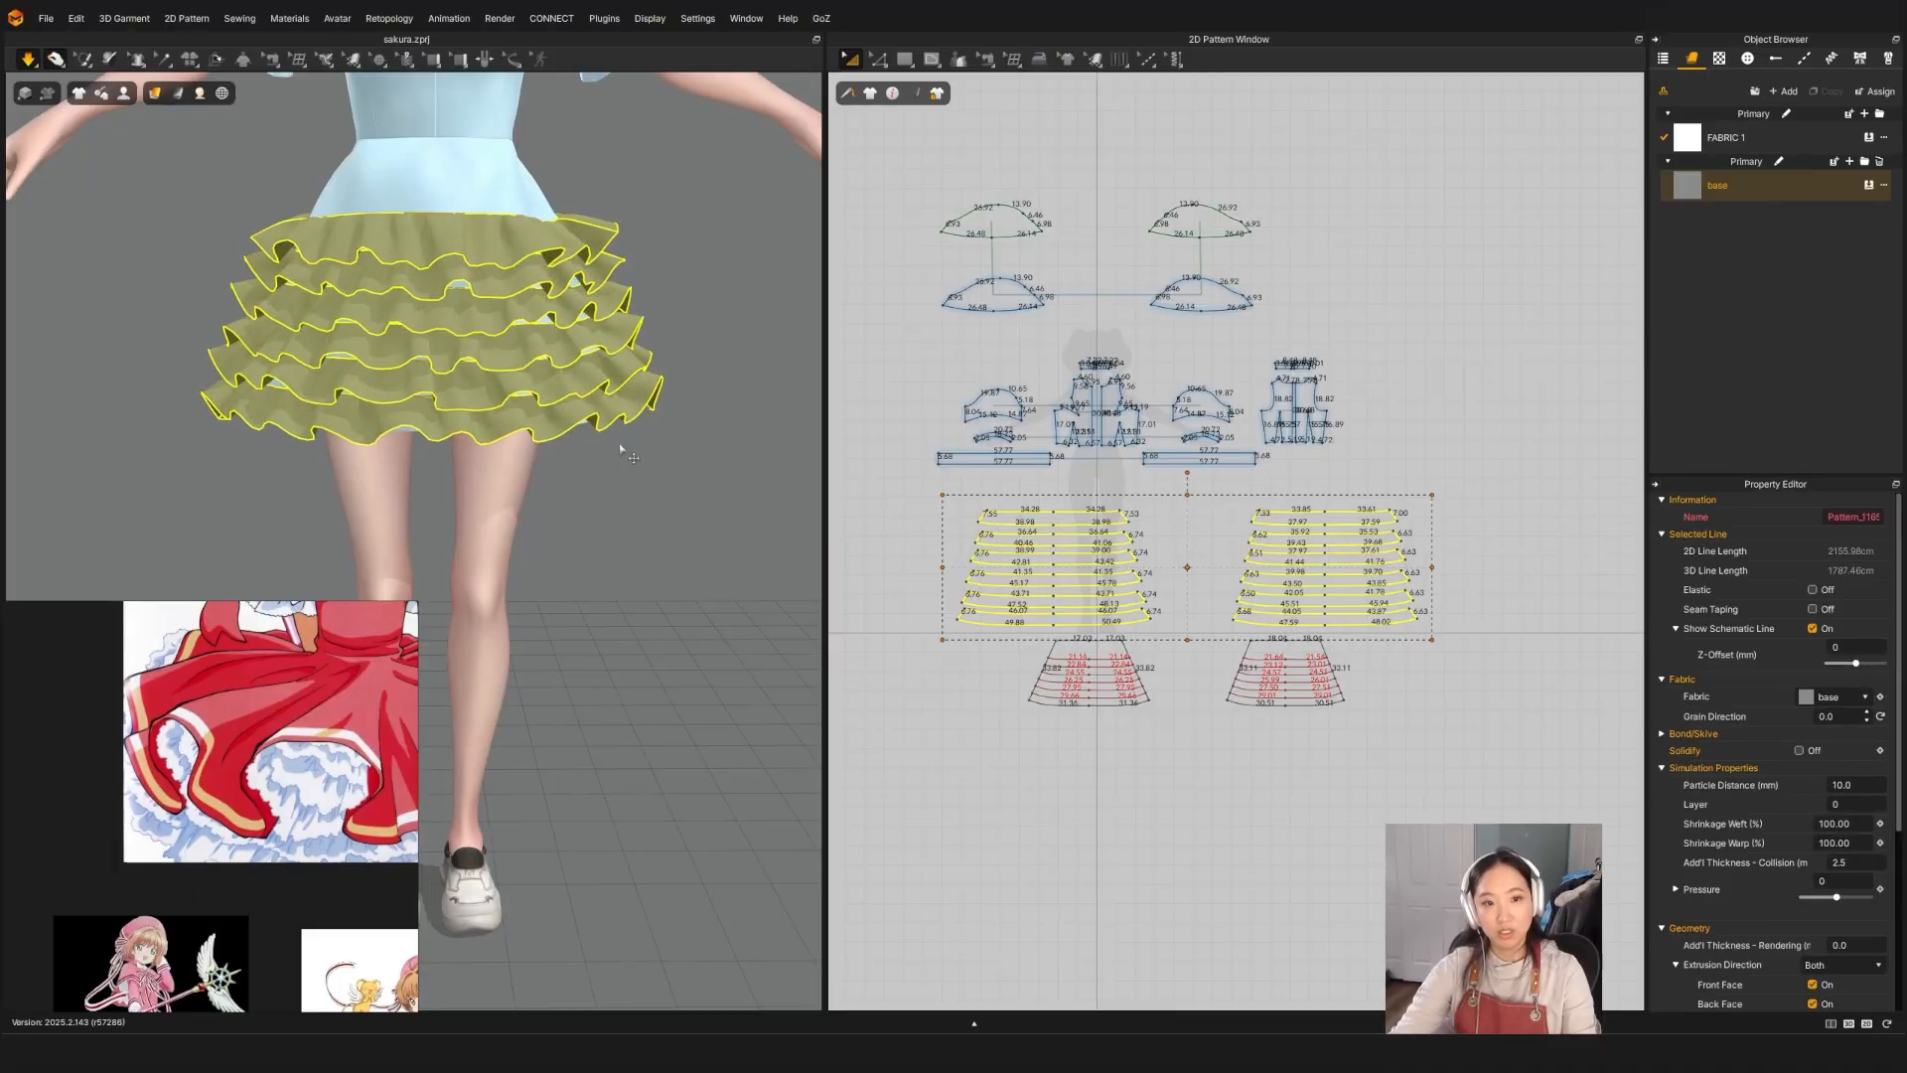
key(space)
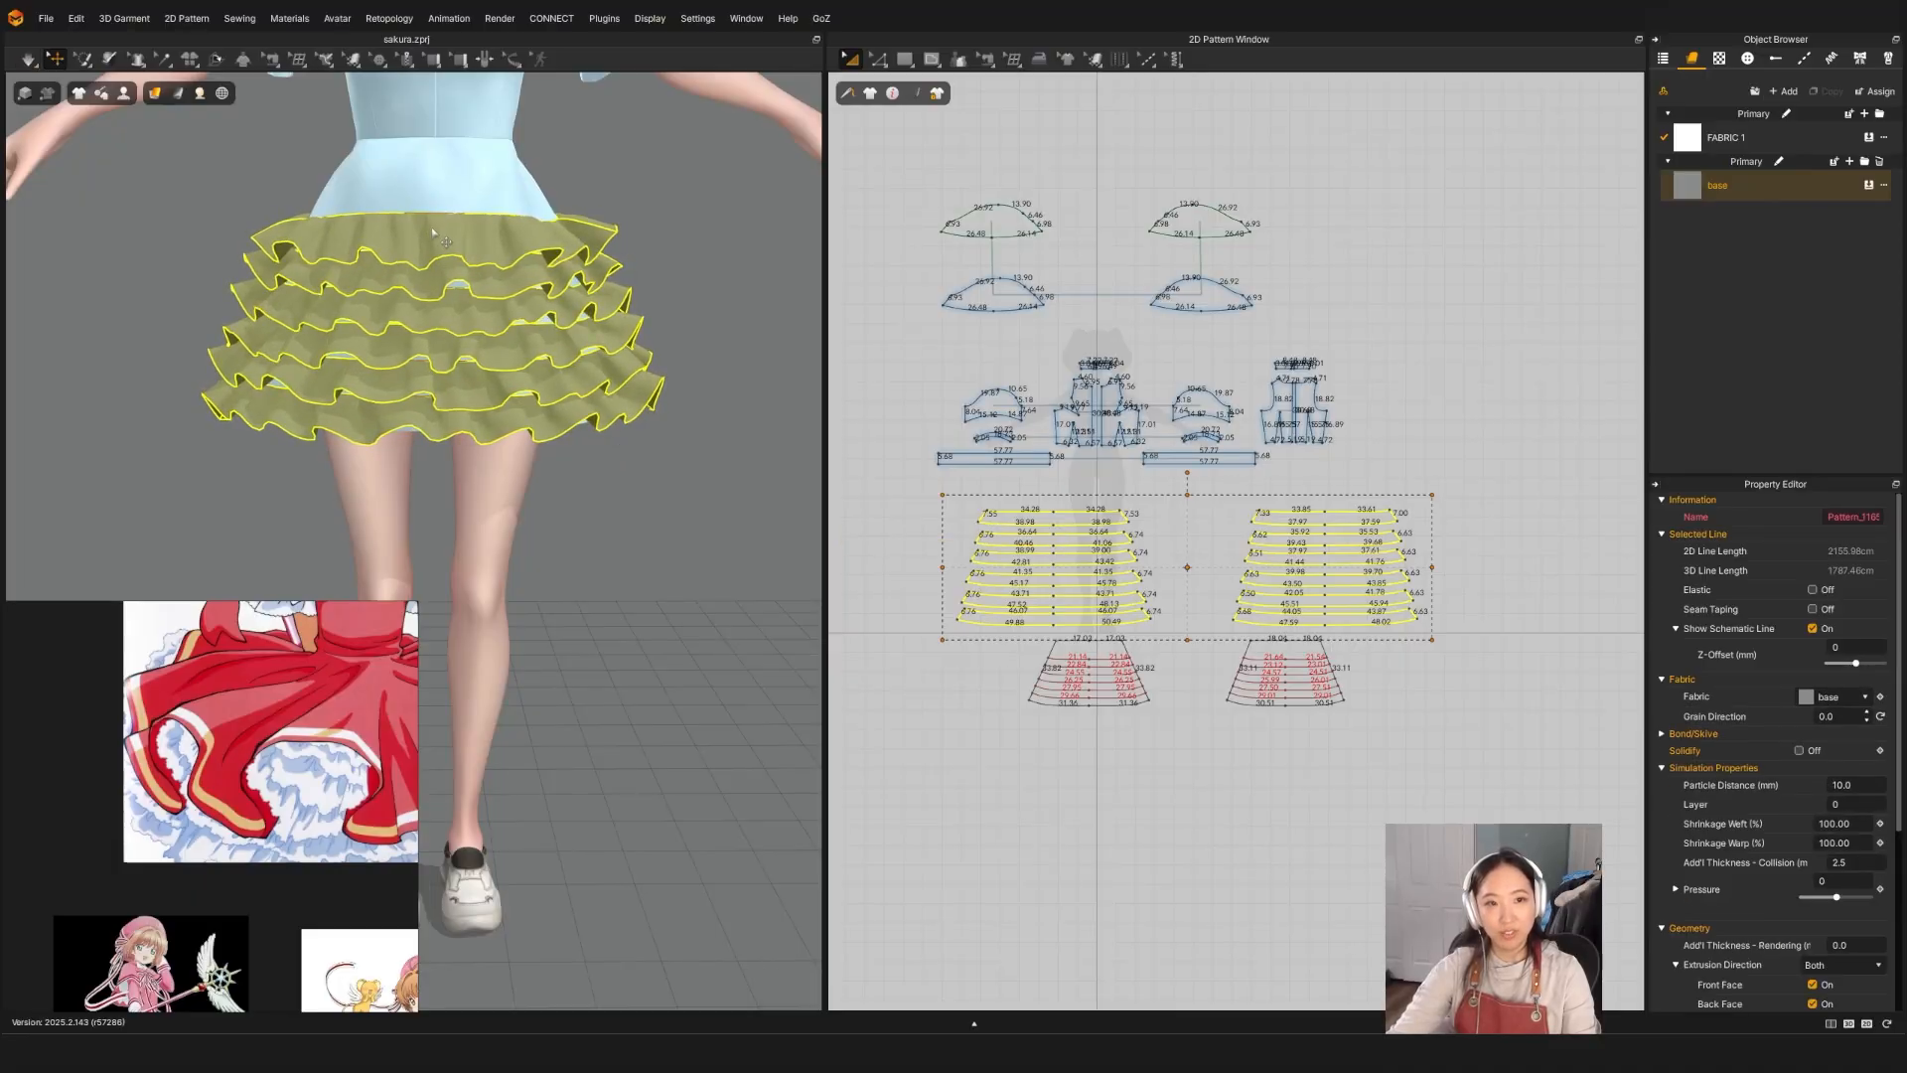
Step: Select all twelve ruffle strips and assign FABRIC 1 to them in place of the base fabric
right_drag(431, 232, 571, 497)
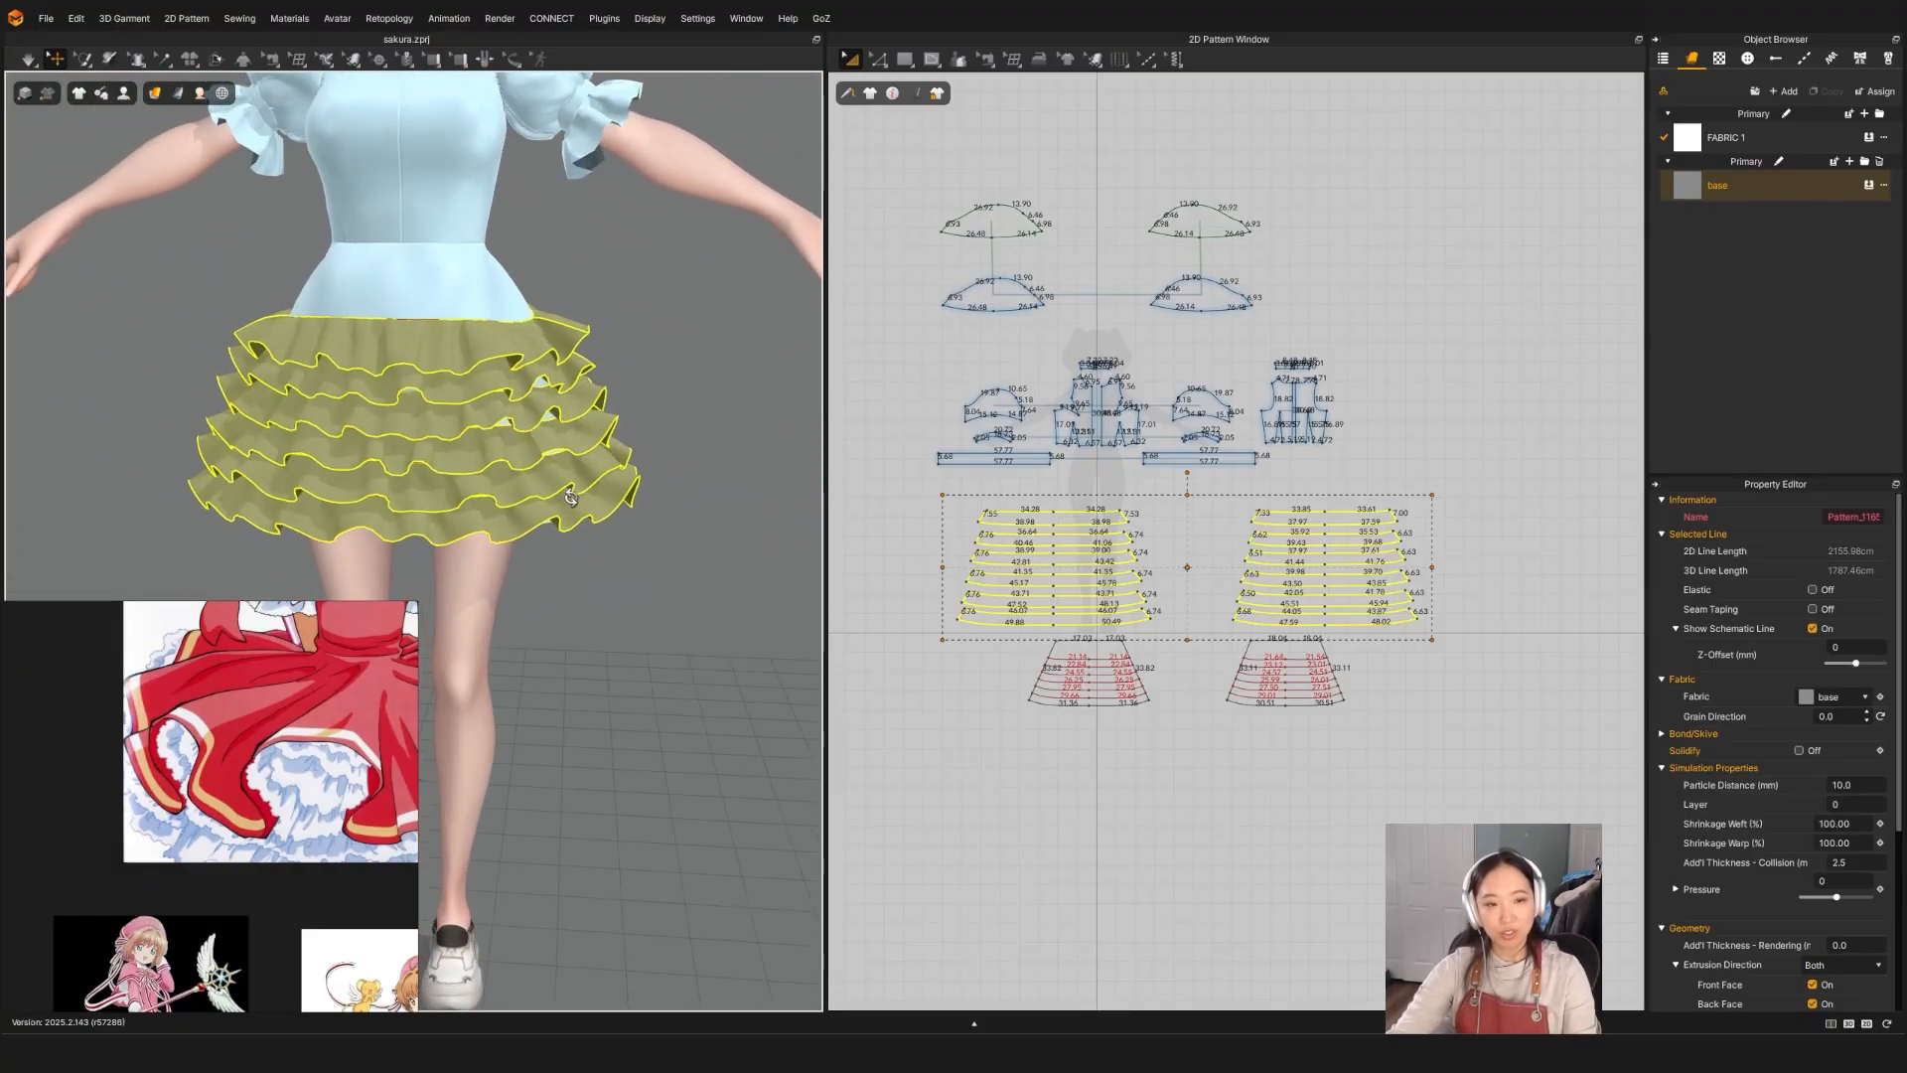
click(694, 600)
scroll(596, 606, down, 3)
right_drag(532, 609, 527, 587)
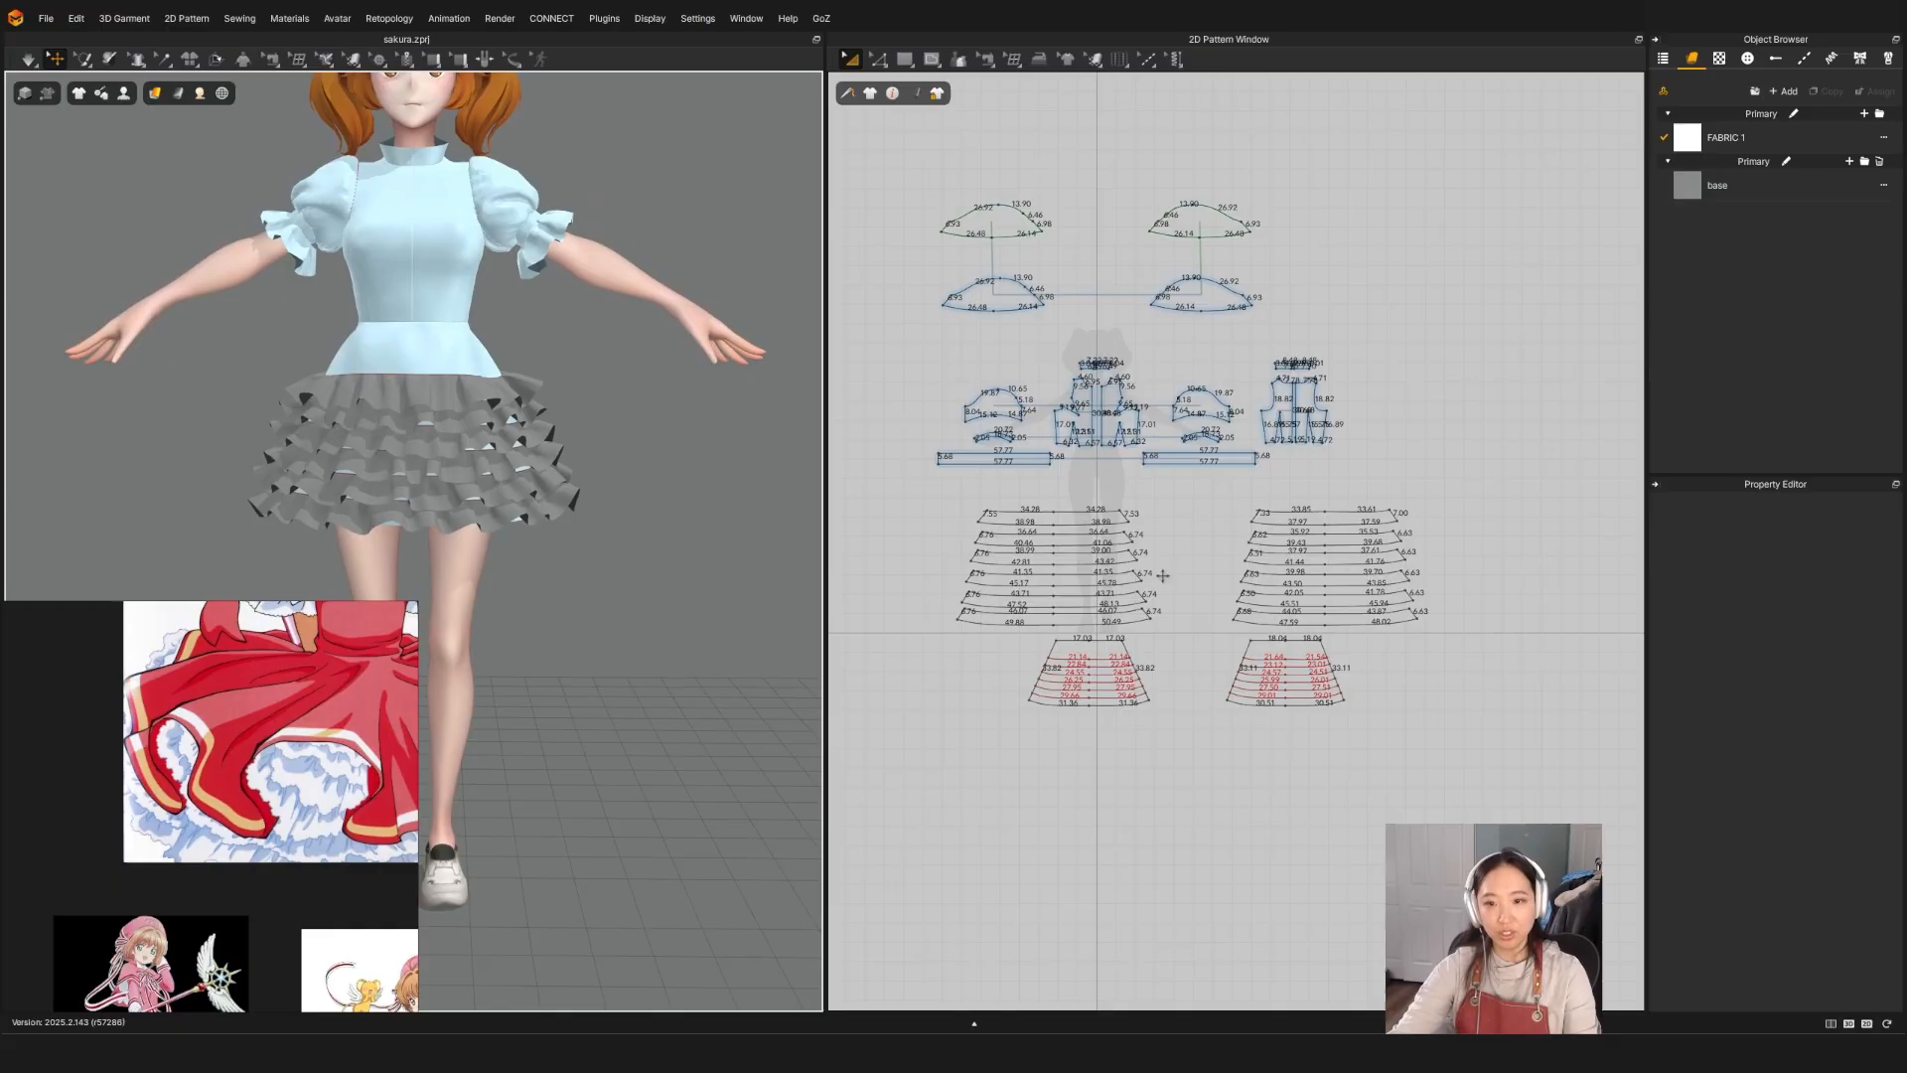
drag(887, 481, 1496, 641)
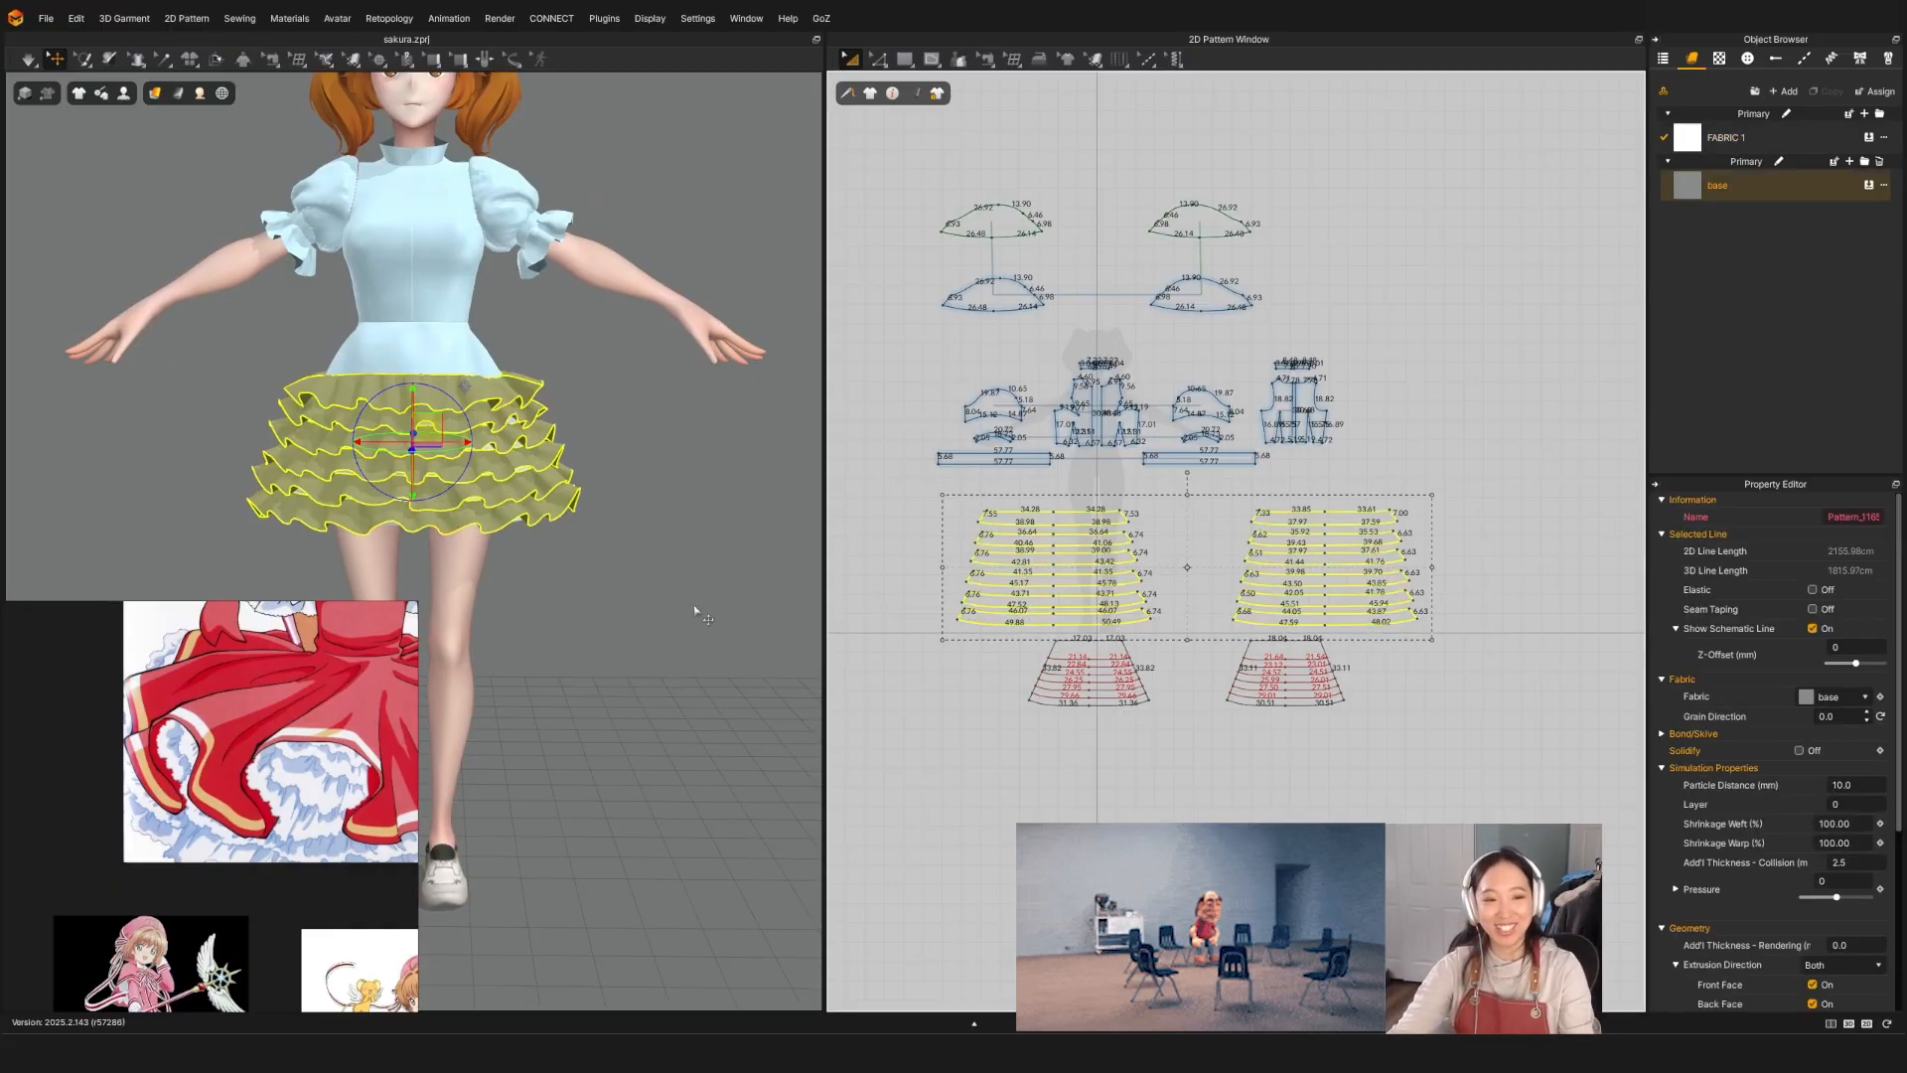
Step: Compare the tiered skirt with the ruffled petticoat in the red dress reference illustration
scroll(268, 777, down, 3)
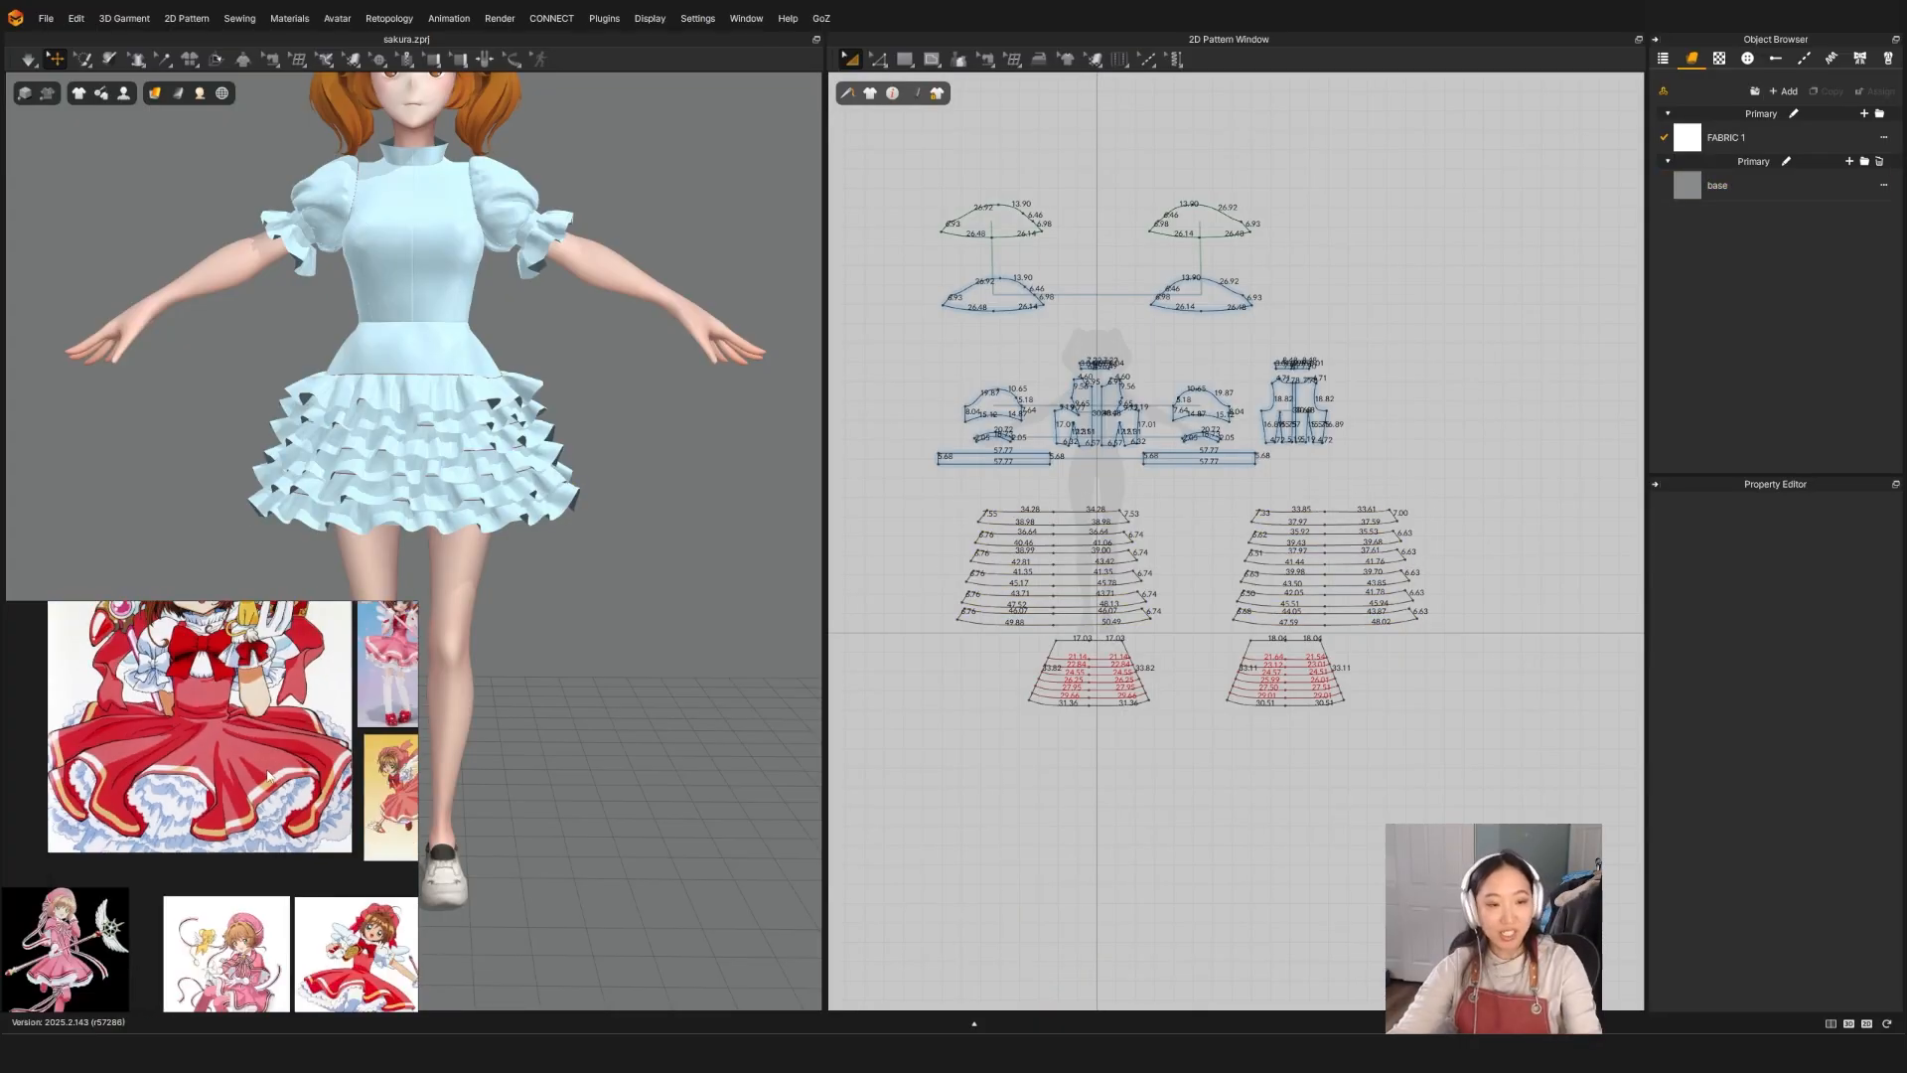
scroll(269, 777, down, 3)
scroll(238, 765, up, 3)
middle_drag(251, 711, 249, 784)
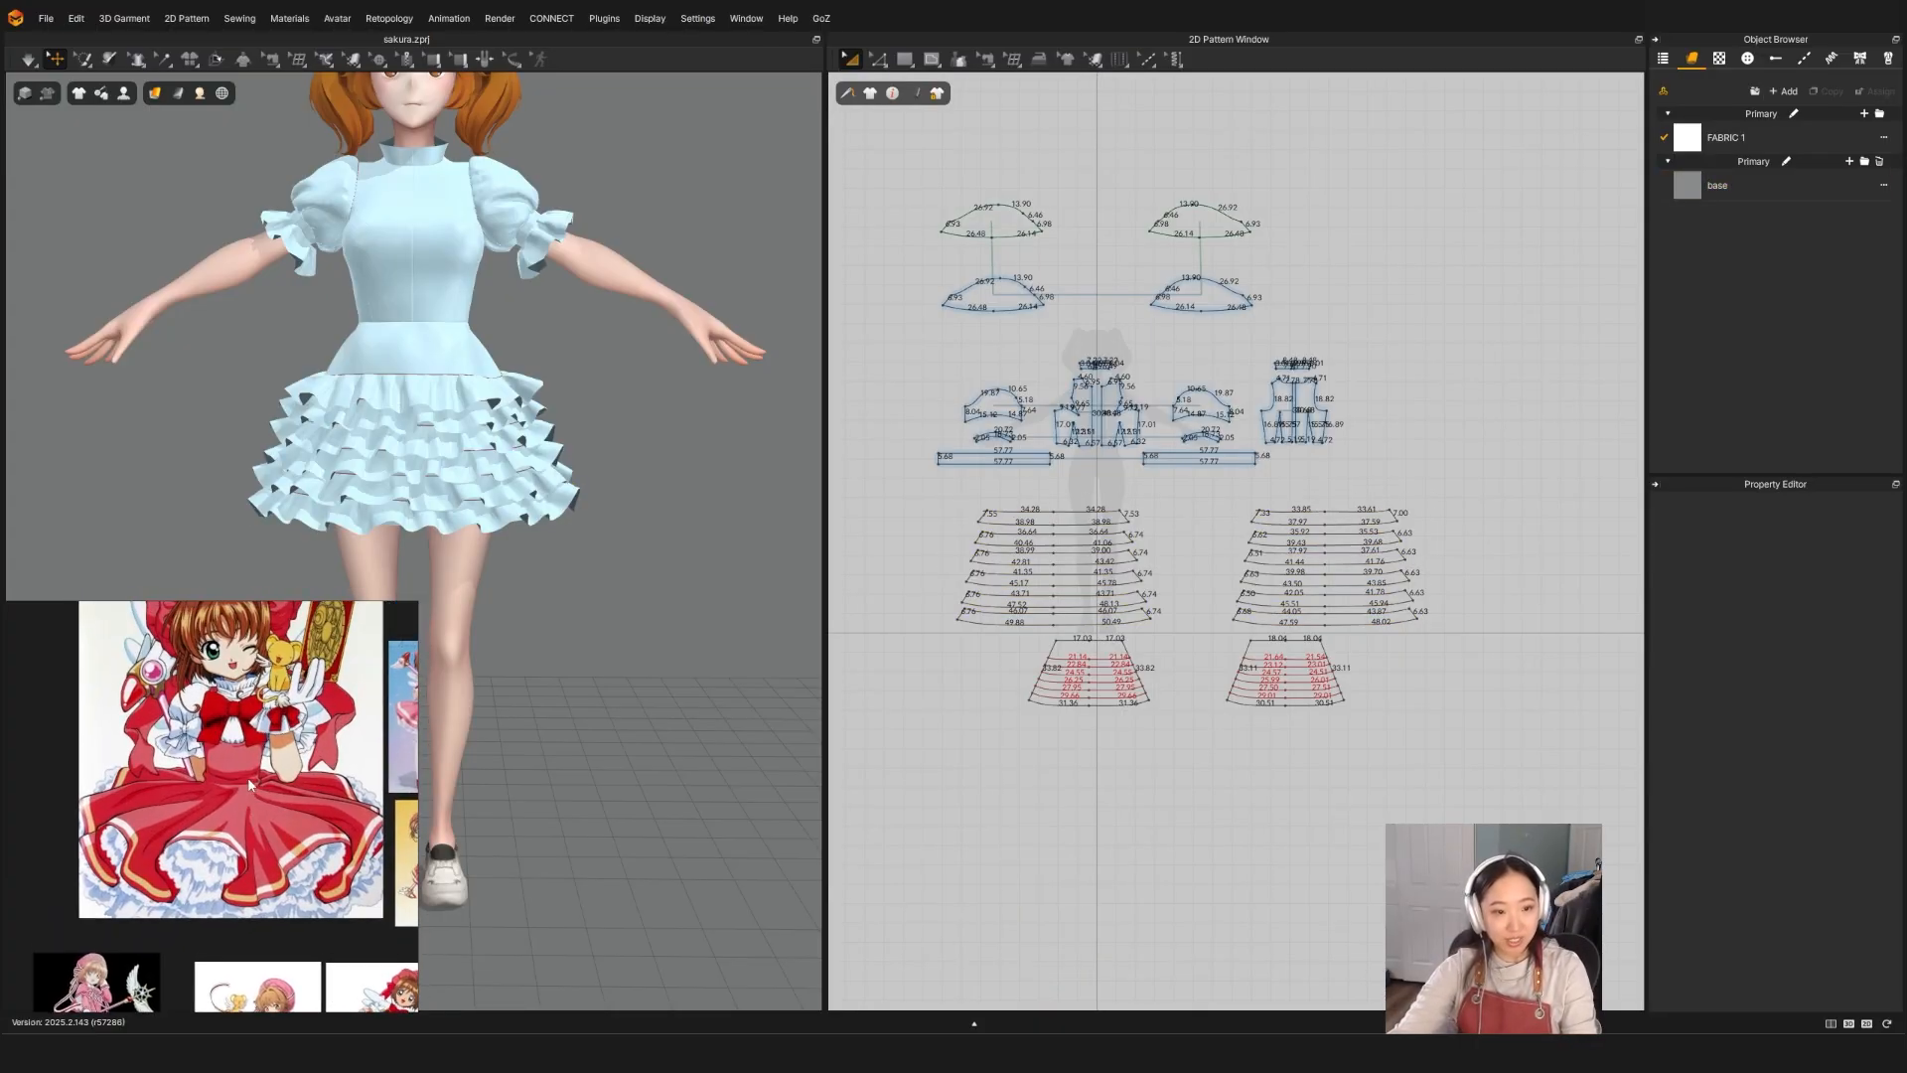
Step: Select the front and back bodice pieces, unfreeze them and briefly run the simulation on the bodice
scroll(248, 784, up, 2)
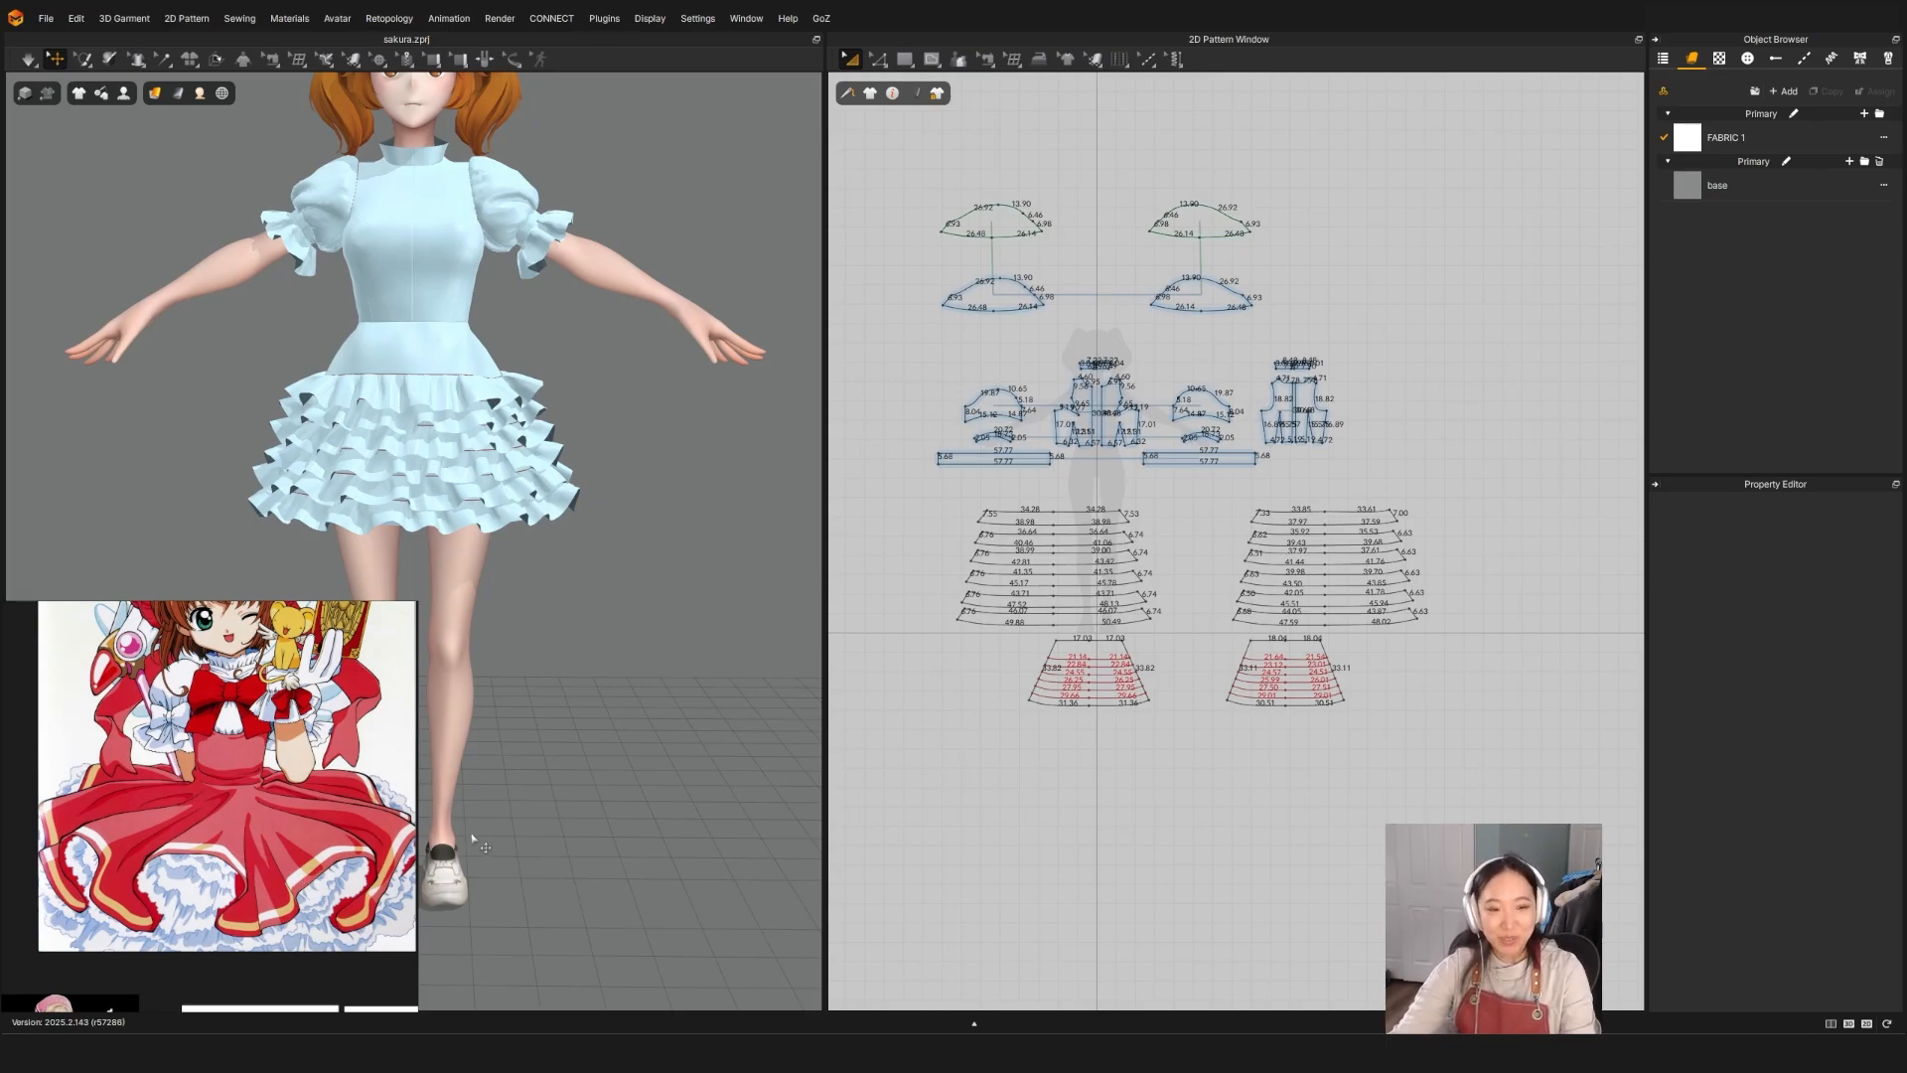
scroll(430, 341, up, 5)
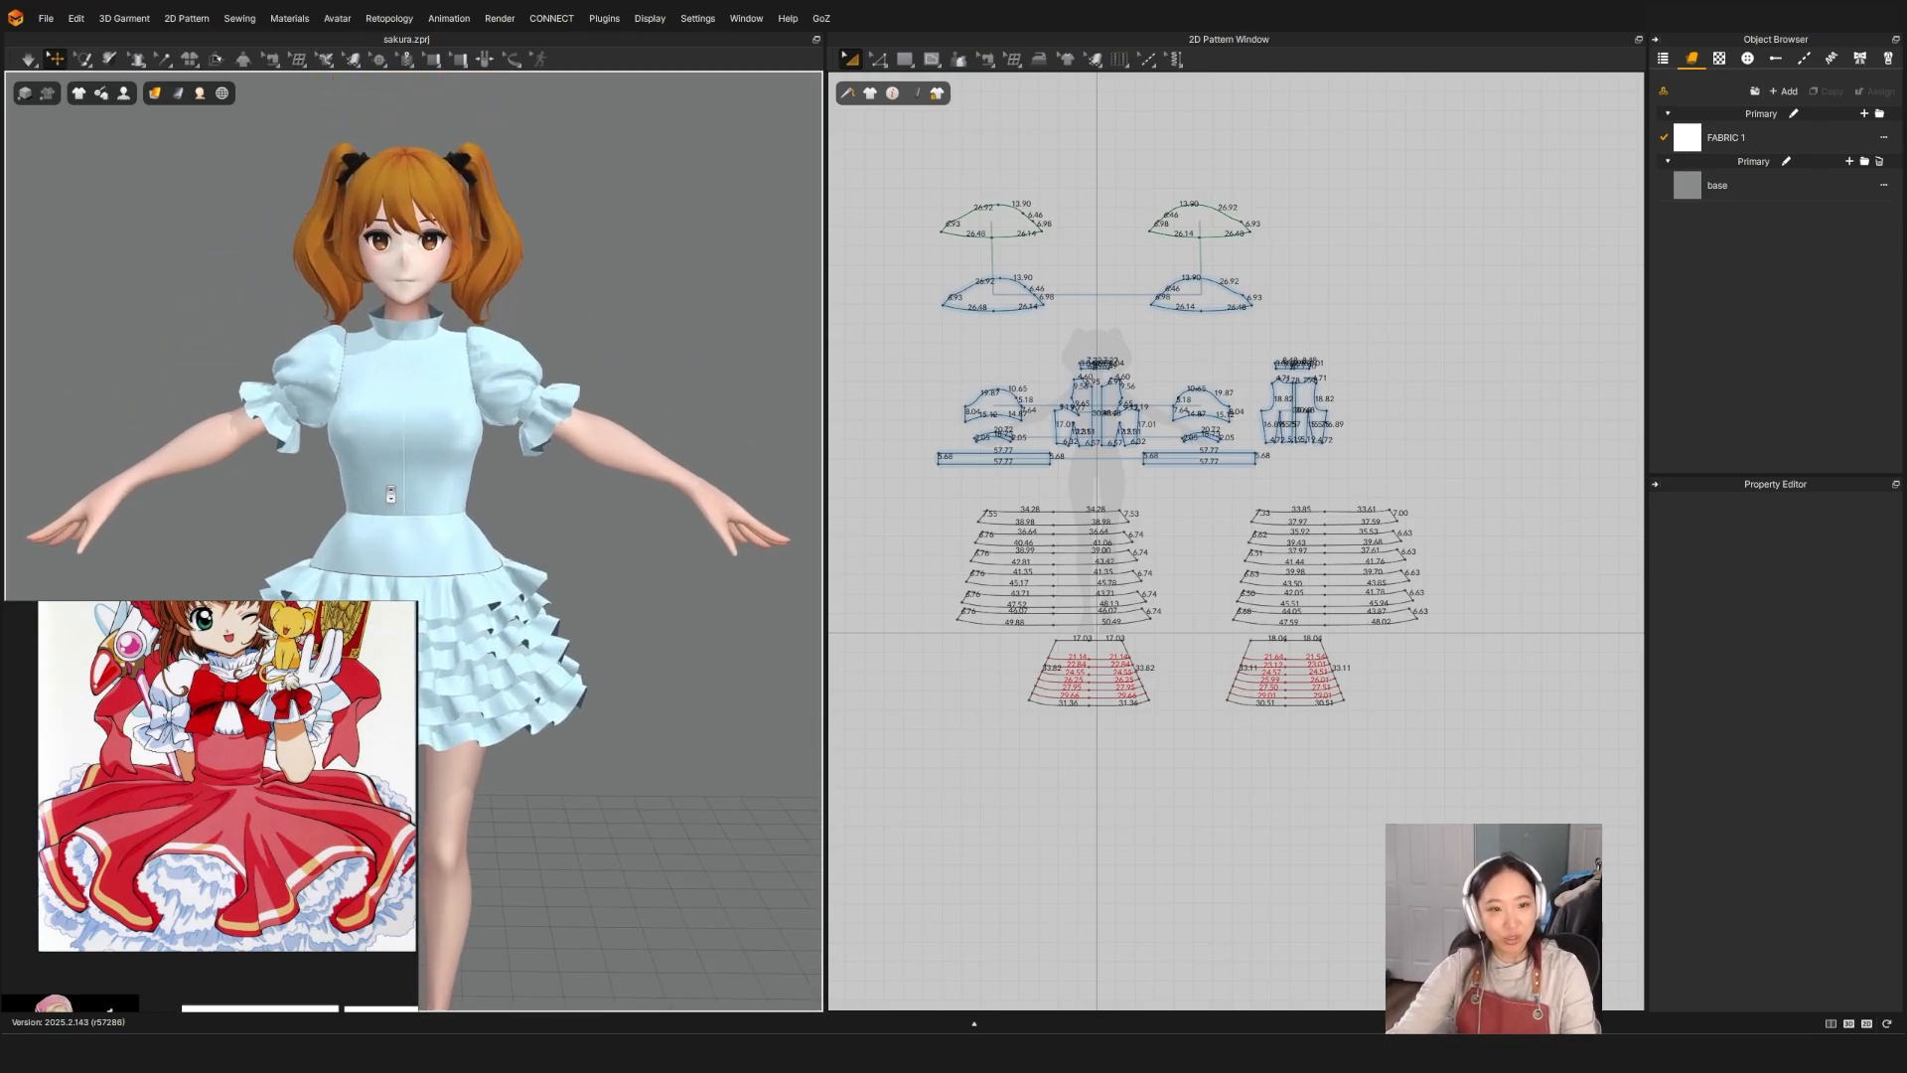
click(354, 467)
shift+click(437, 561)
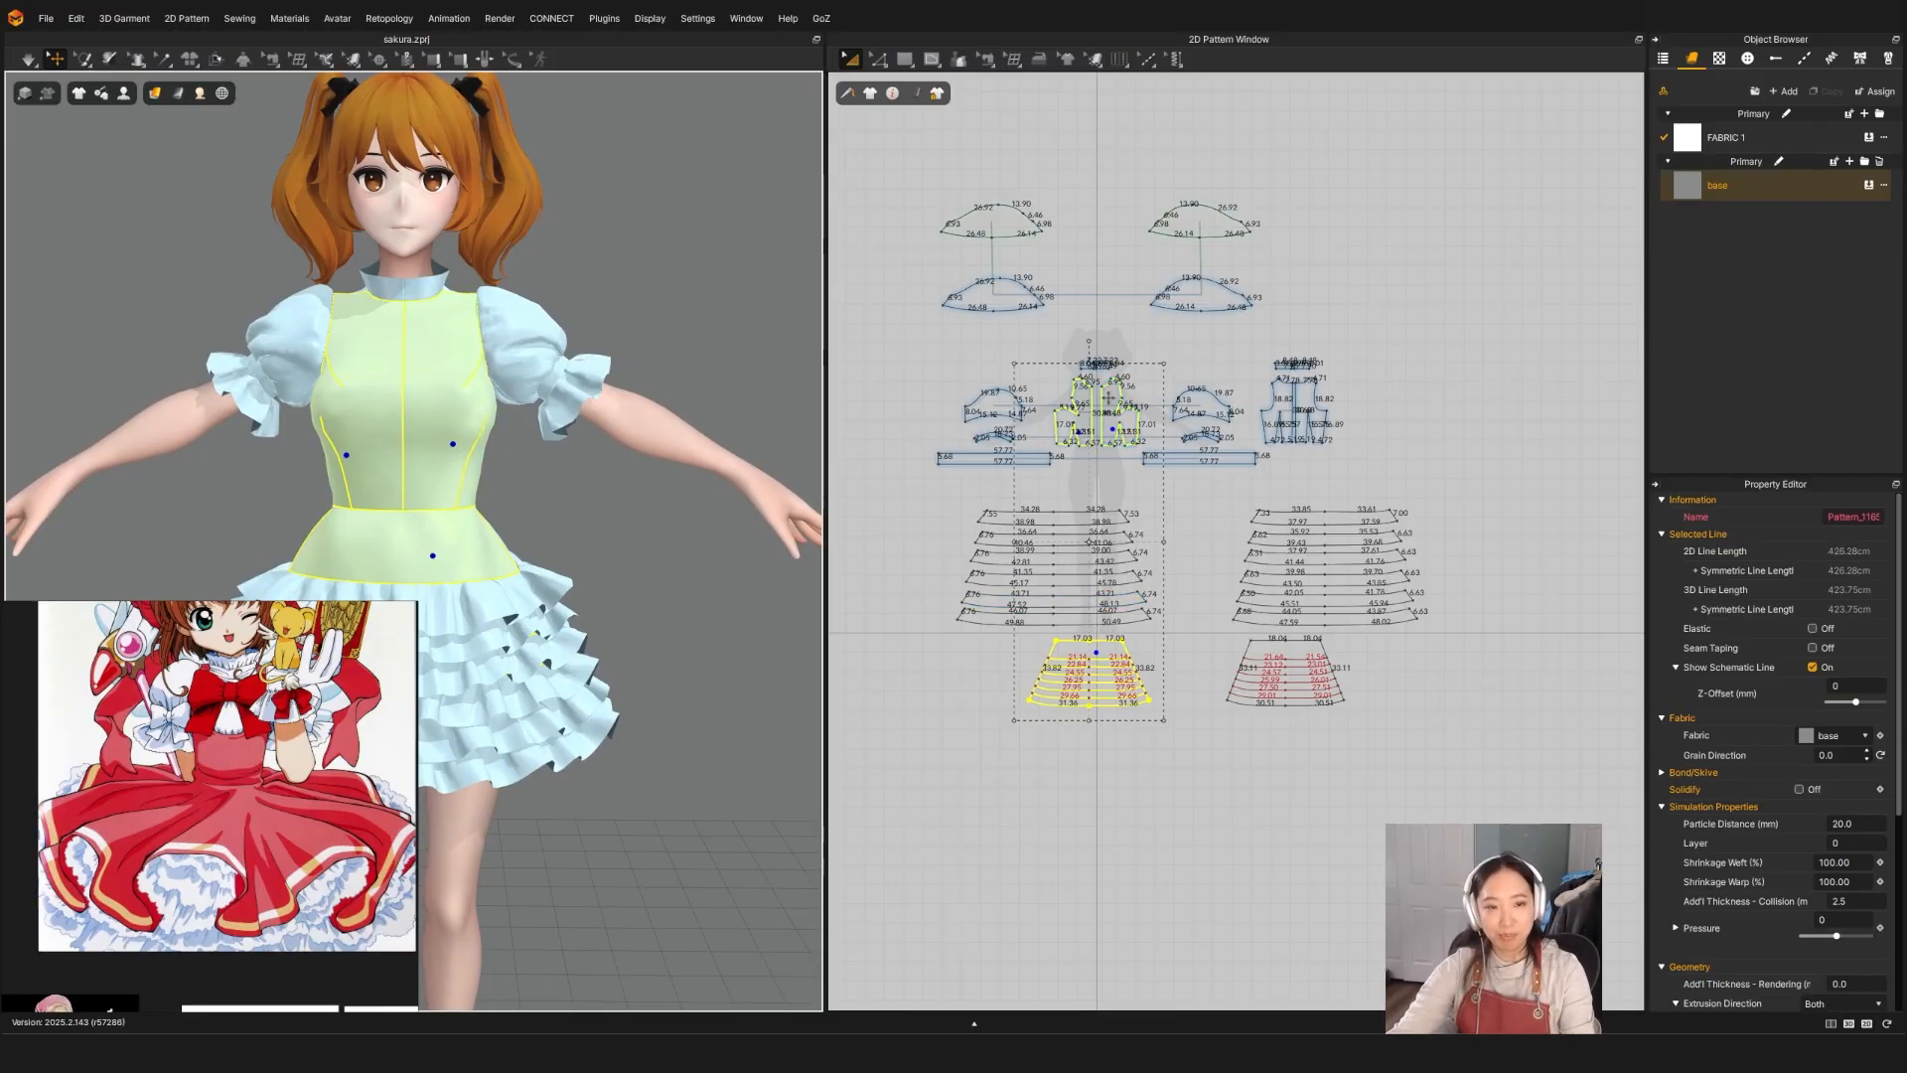
click(1108, 399)
shift+click(1079, 399)
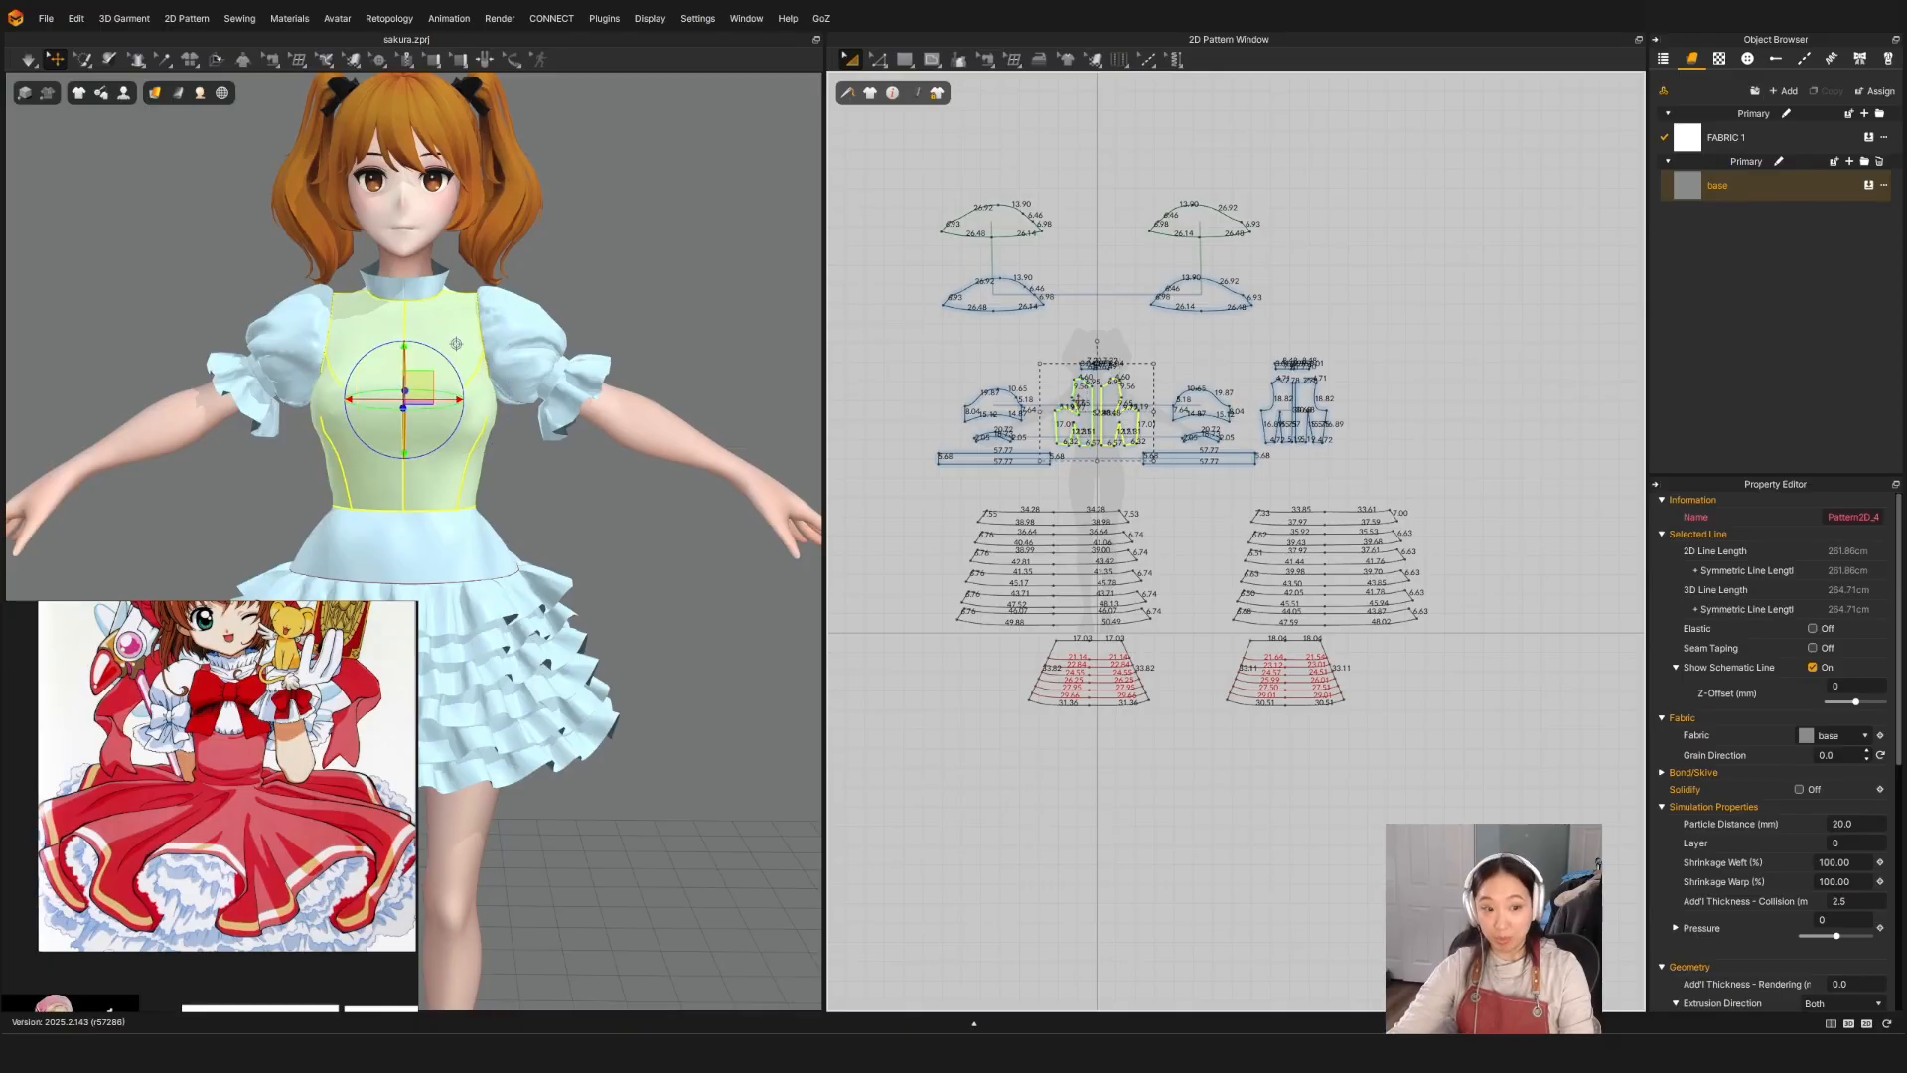
shift+click(1282, 409)
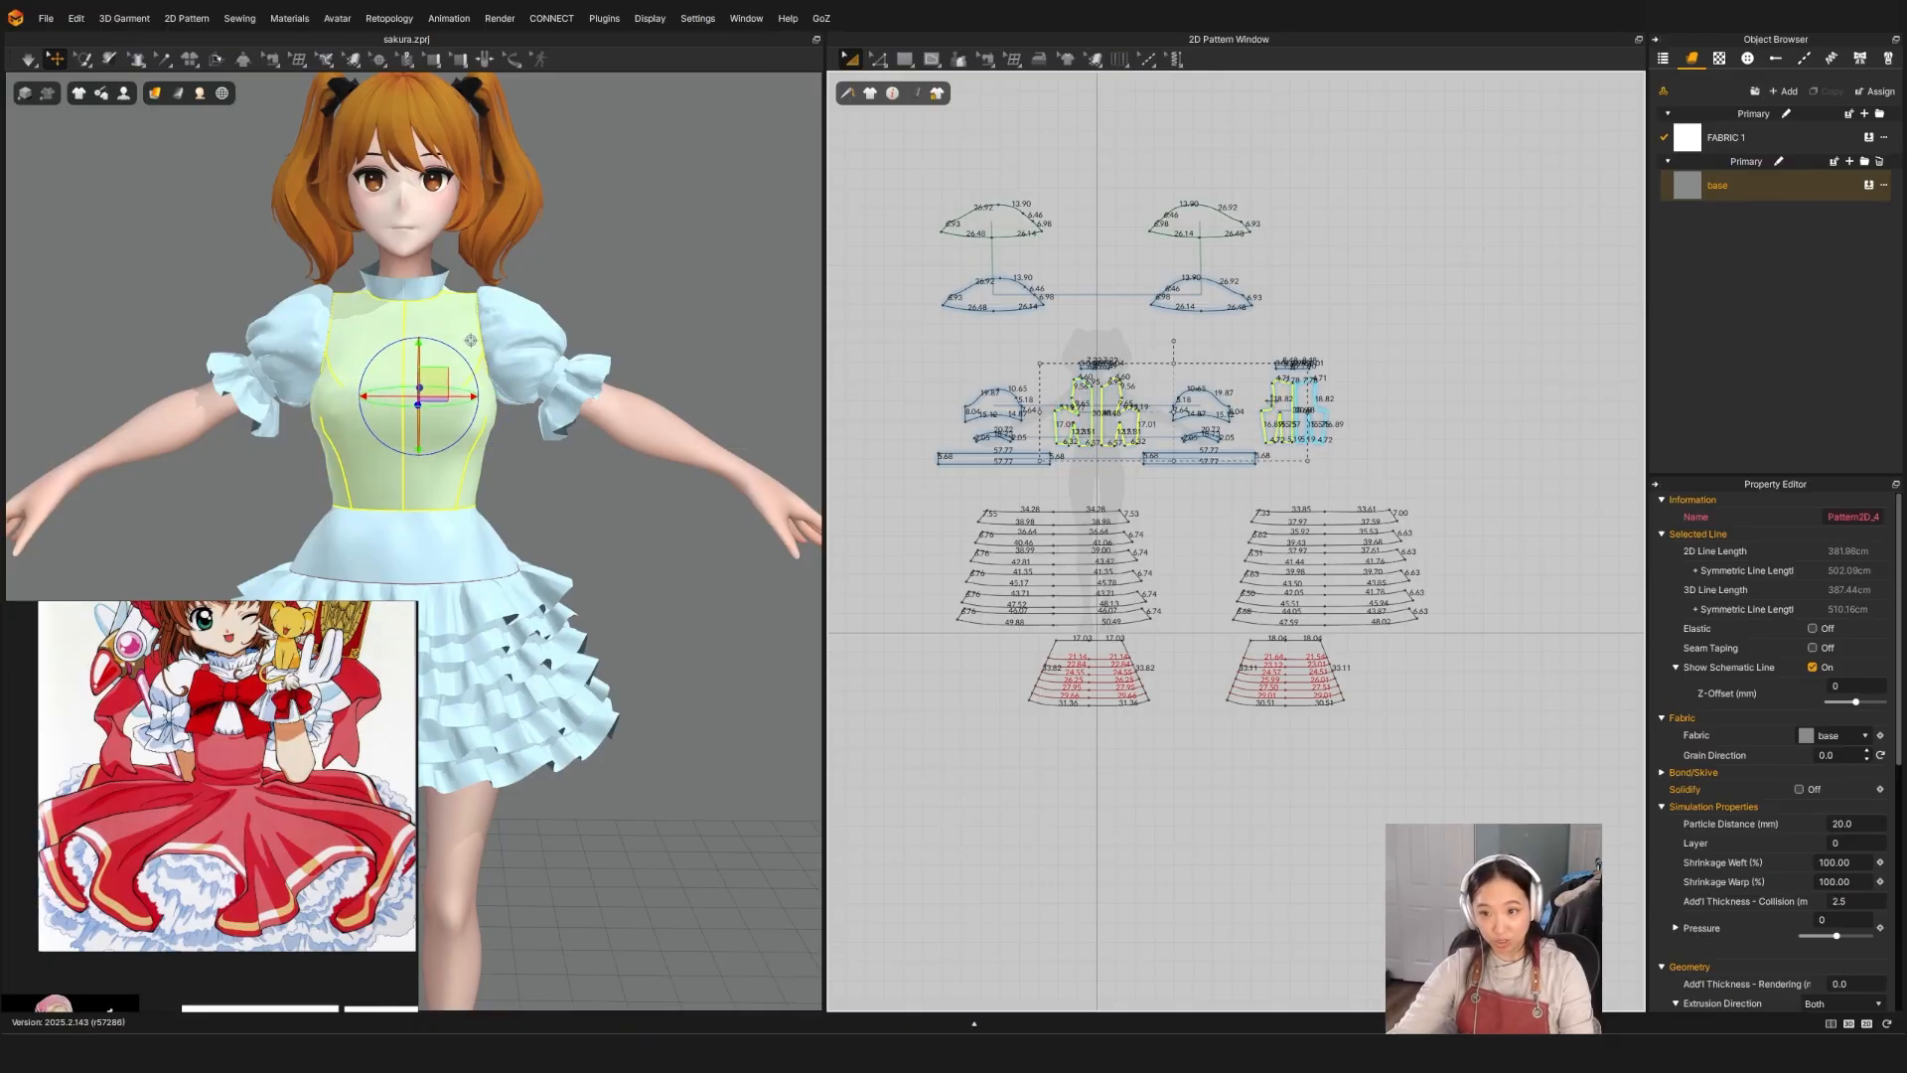
shift+click(1311, 409)
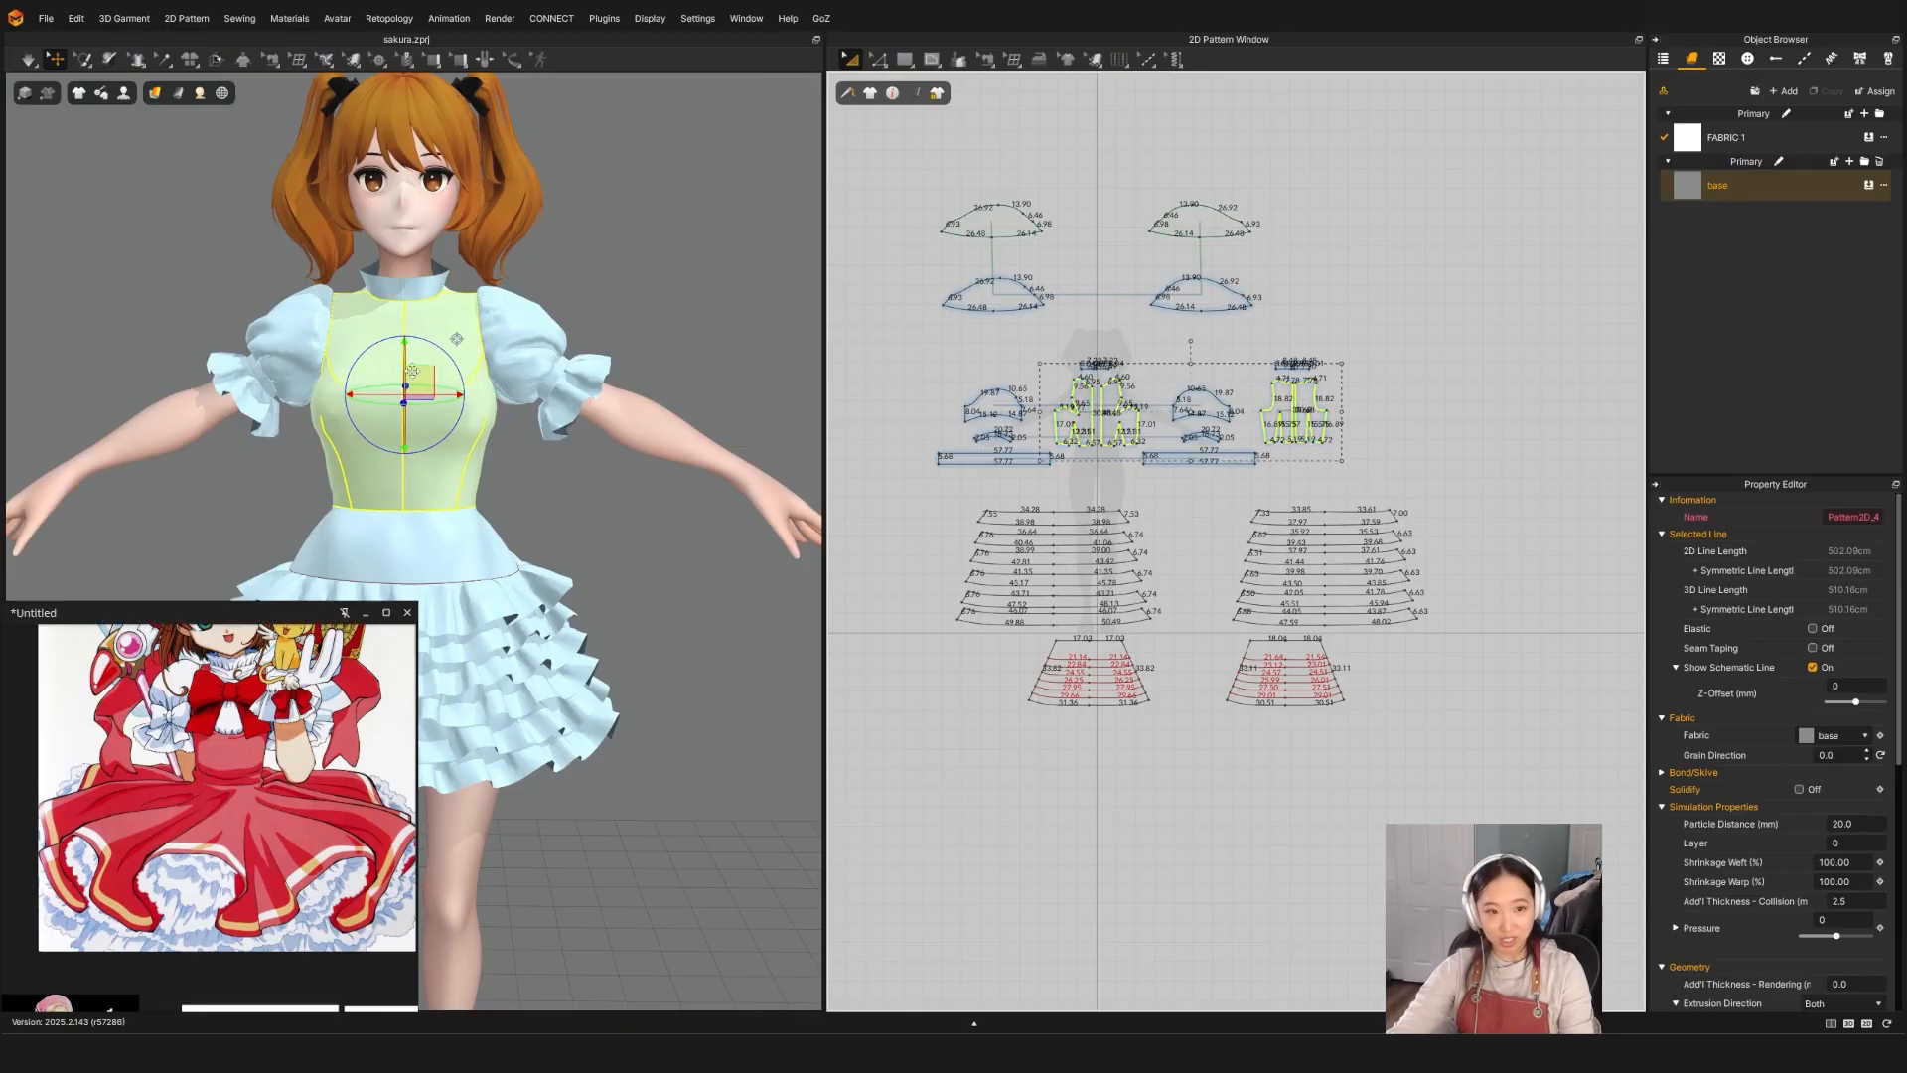
right_drag(596, 518, 276, 534)
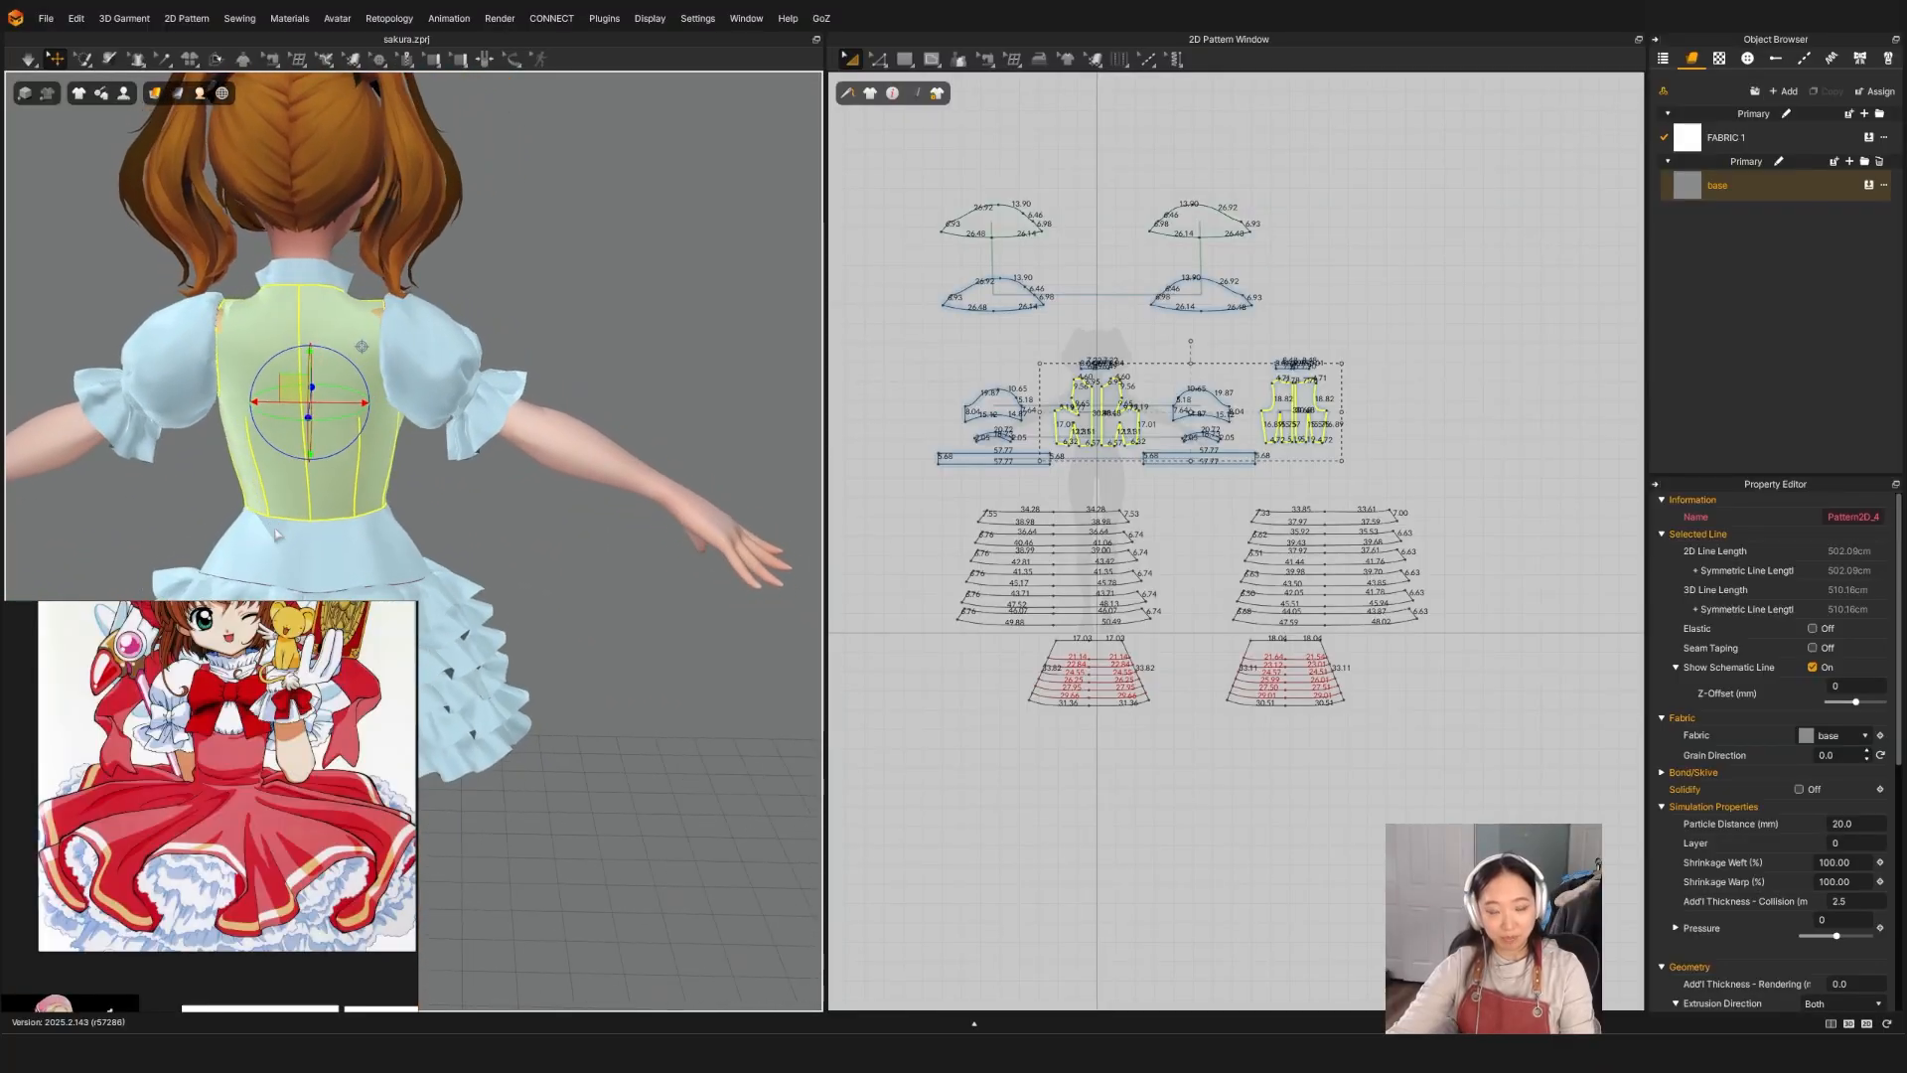
key(space)
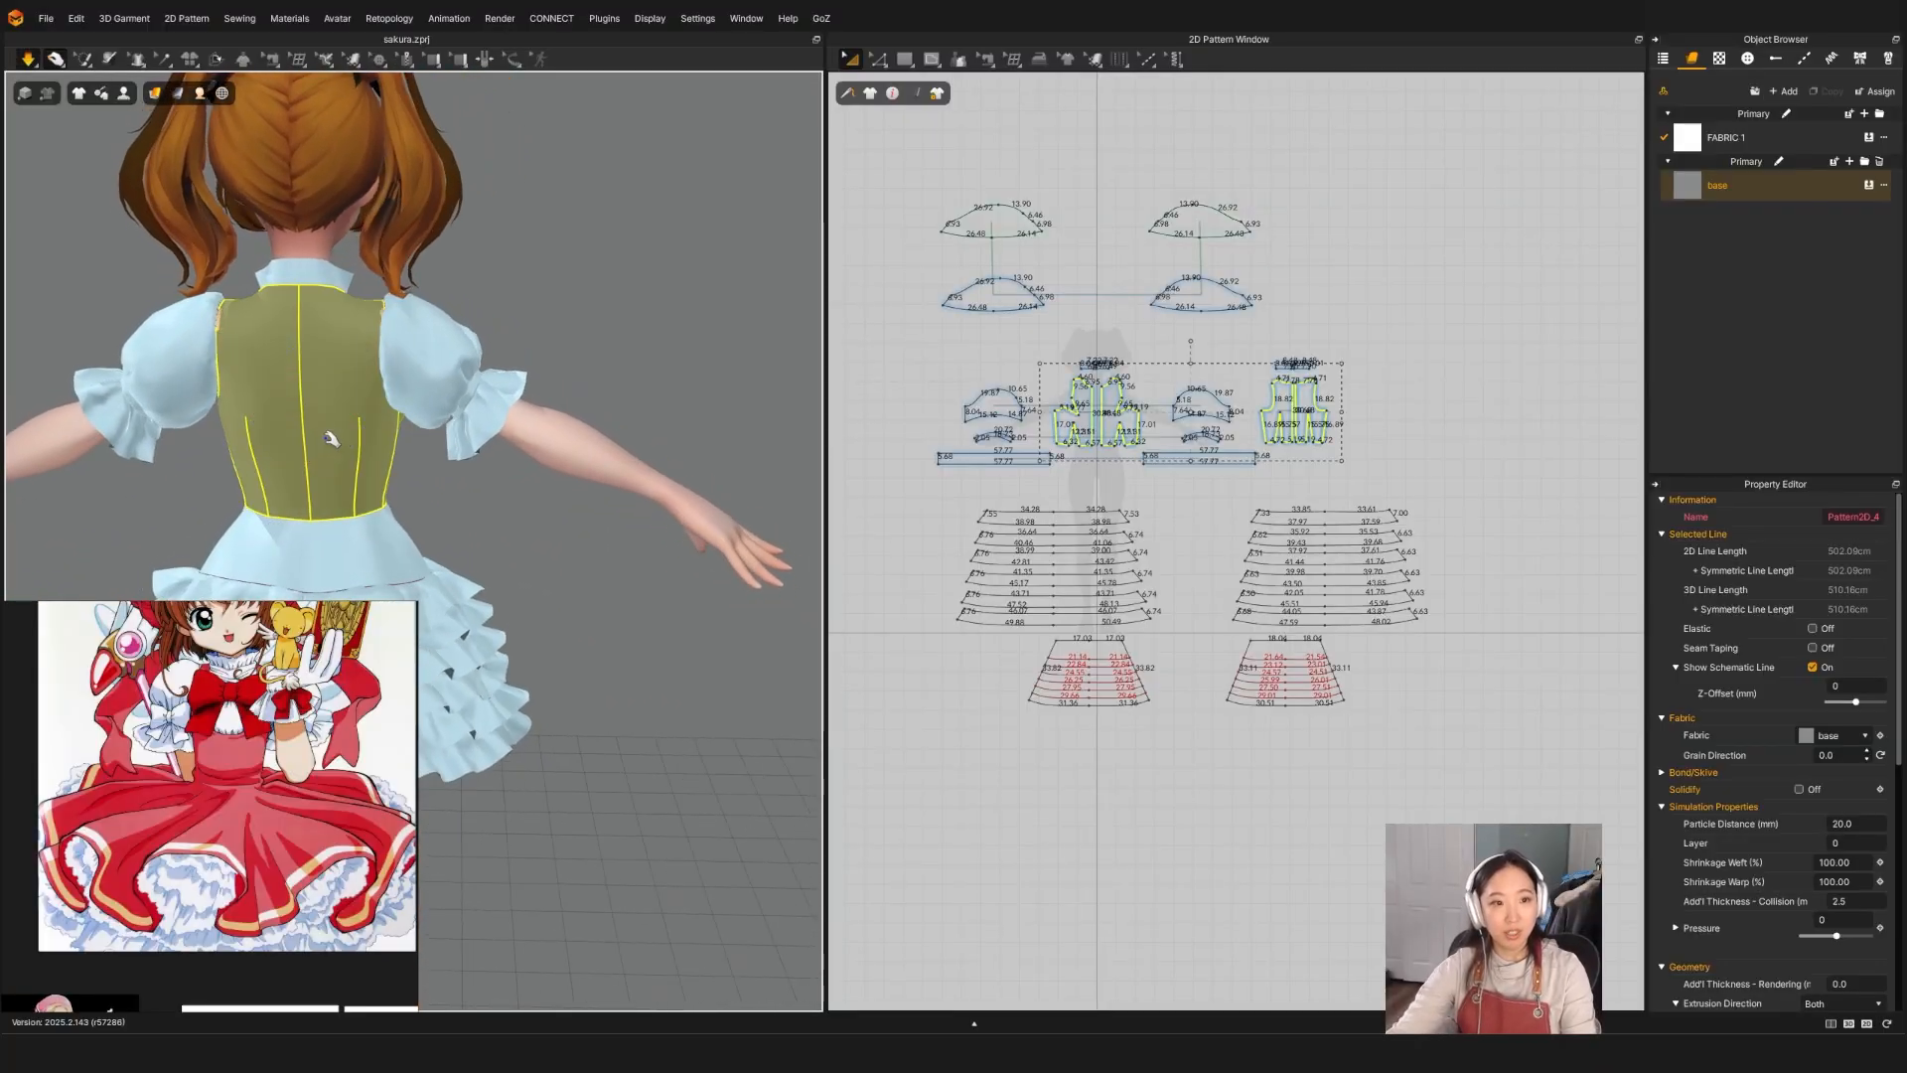
key(space)
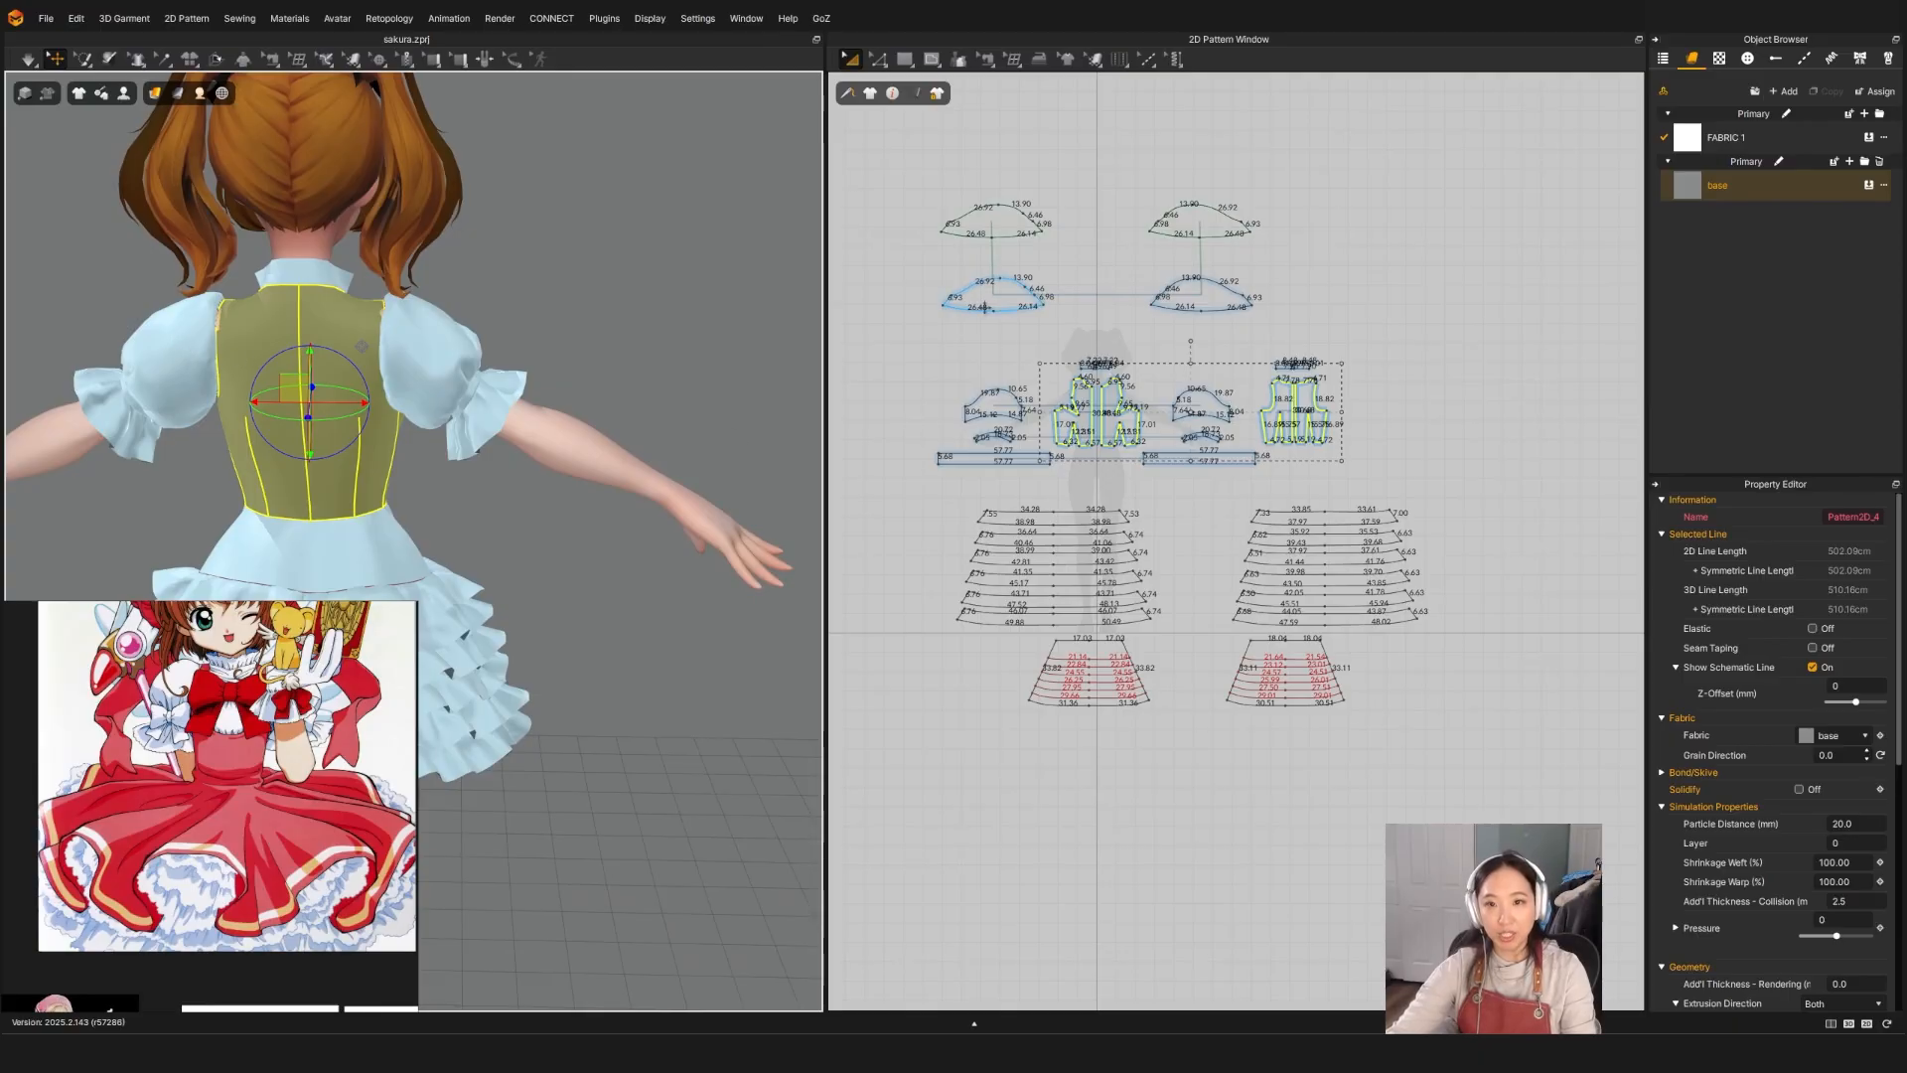
Step: Select the four puff sleeve pieces and hide them in the 3D view to expose the inner sleeves
click(988, 307)
shift+click(993, 220)
shift+click(1202, 220)
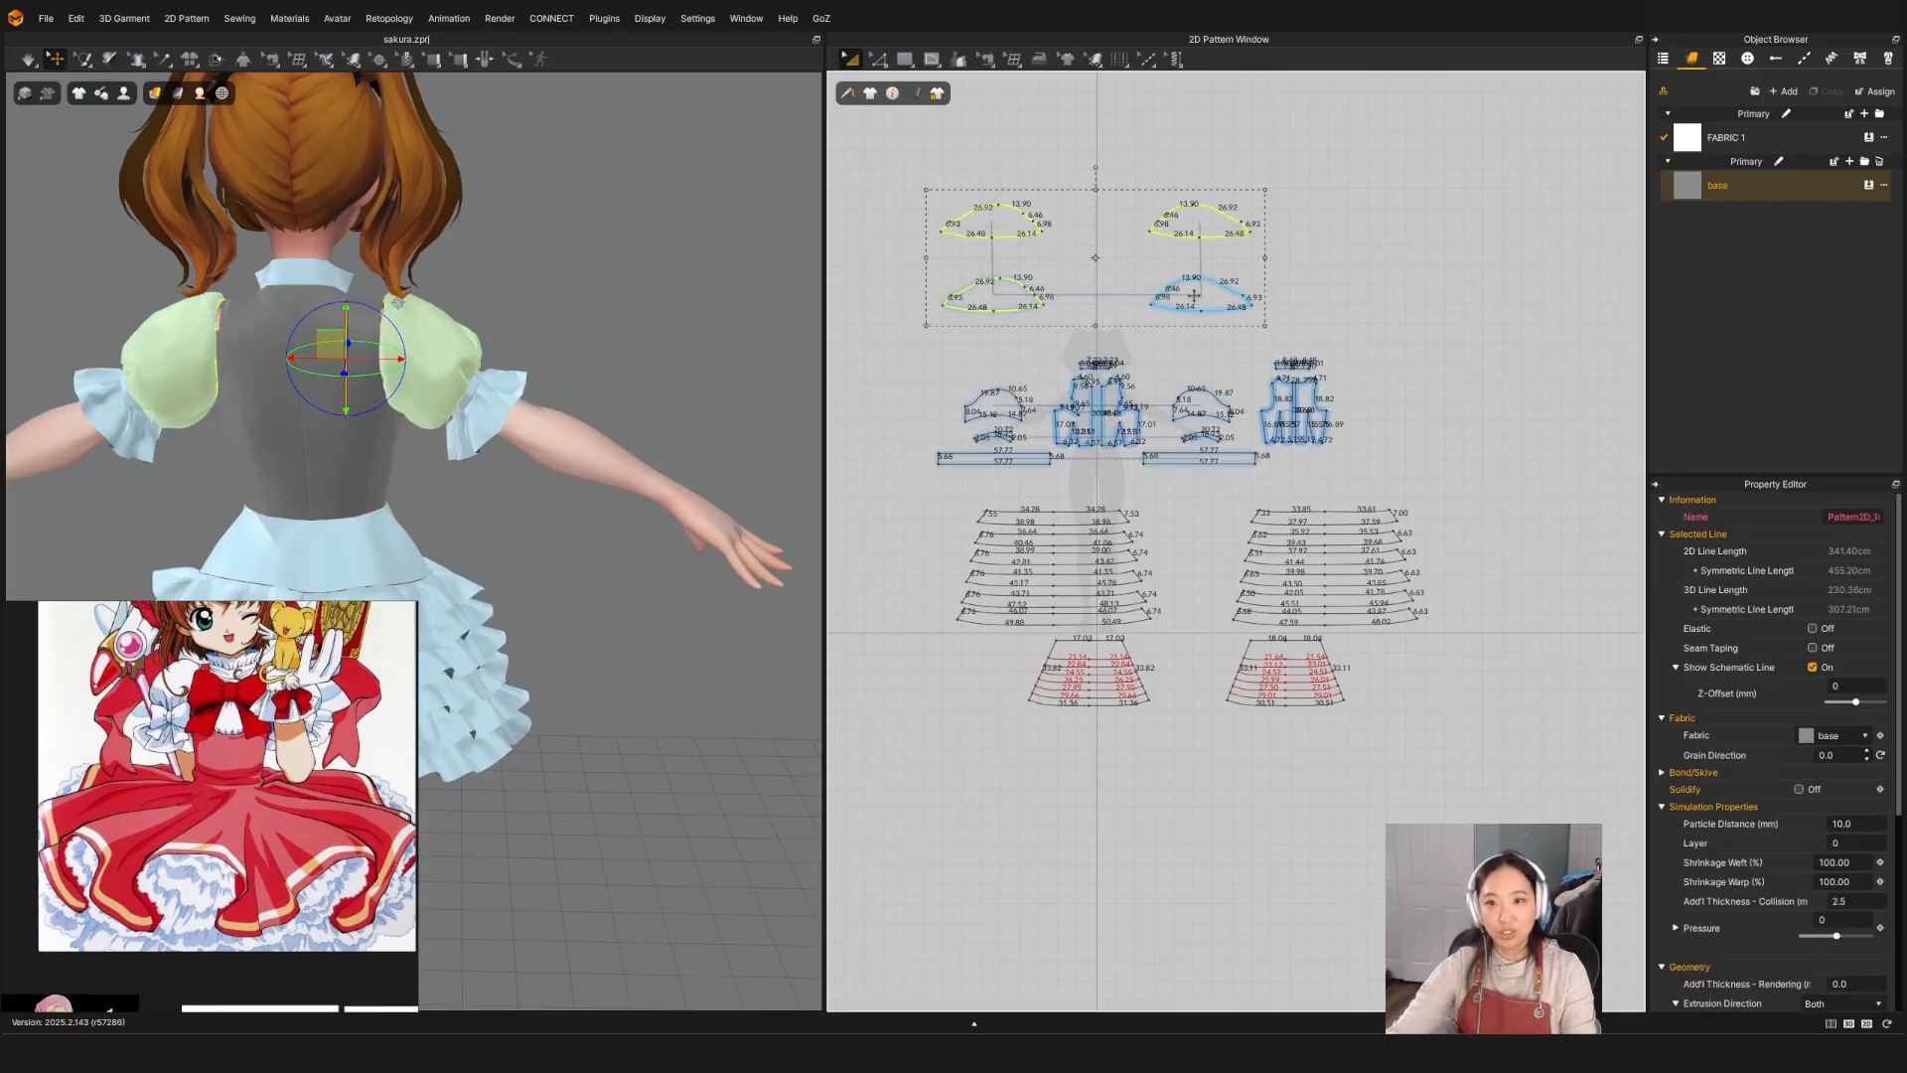
shift+click(1192, 296)
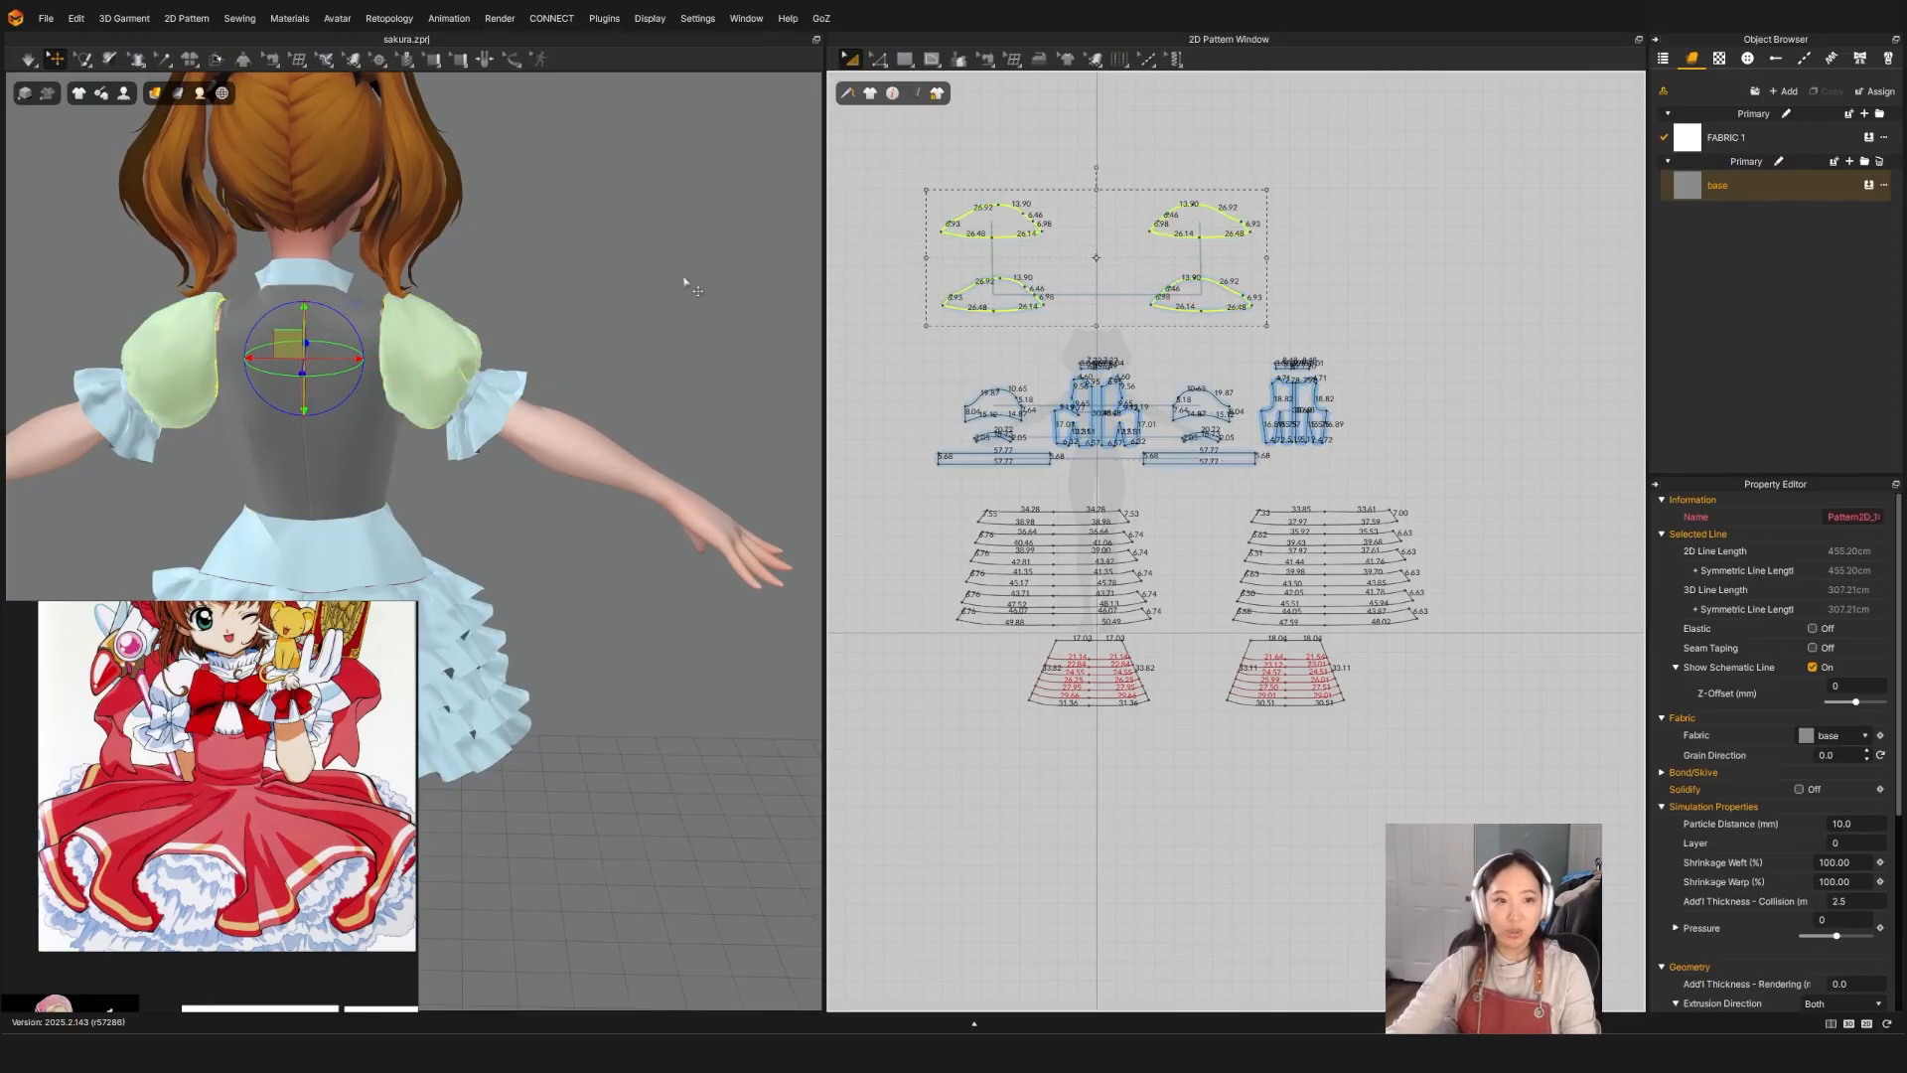
right_click(452, 341)
click(506, 467)
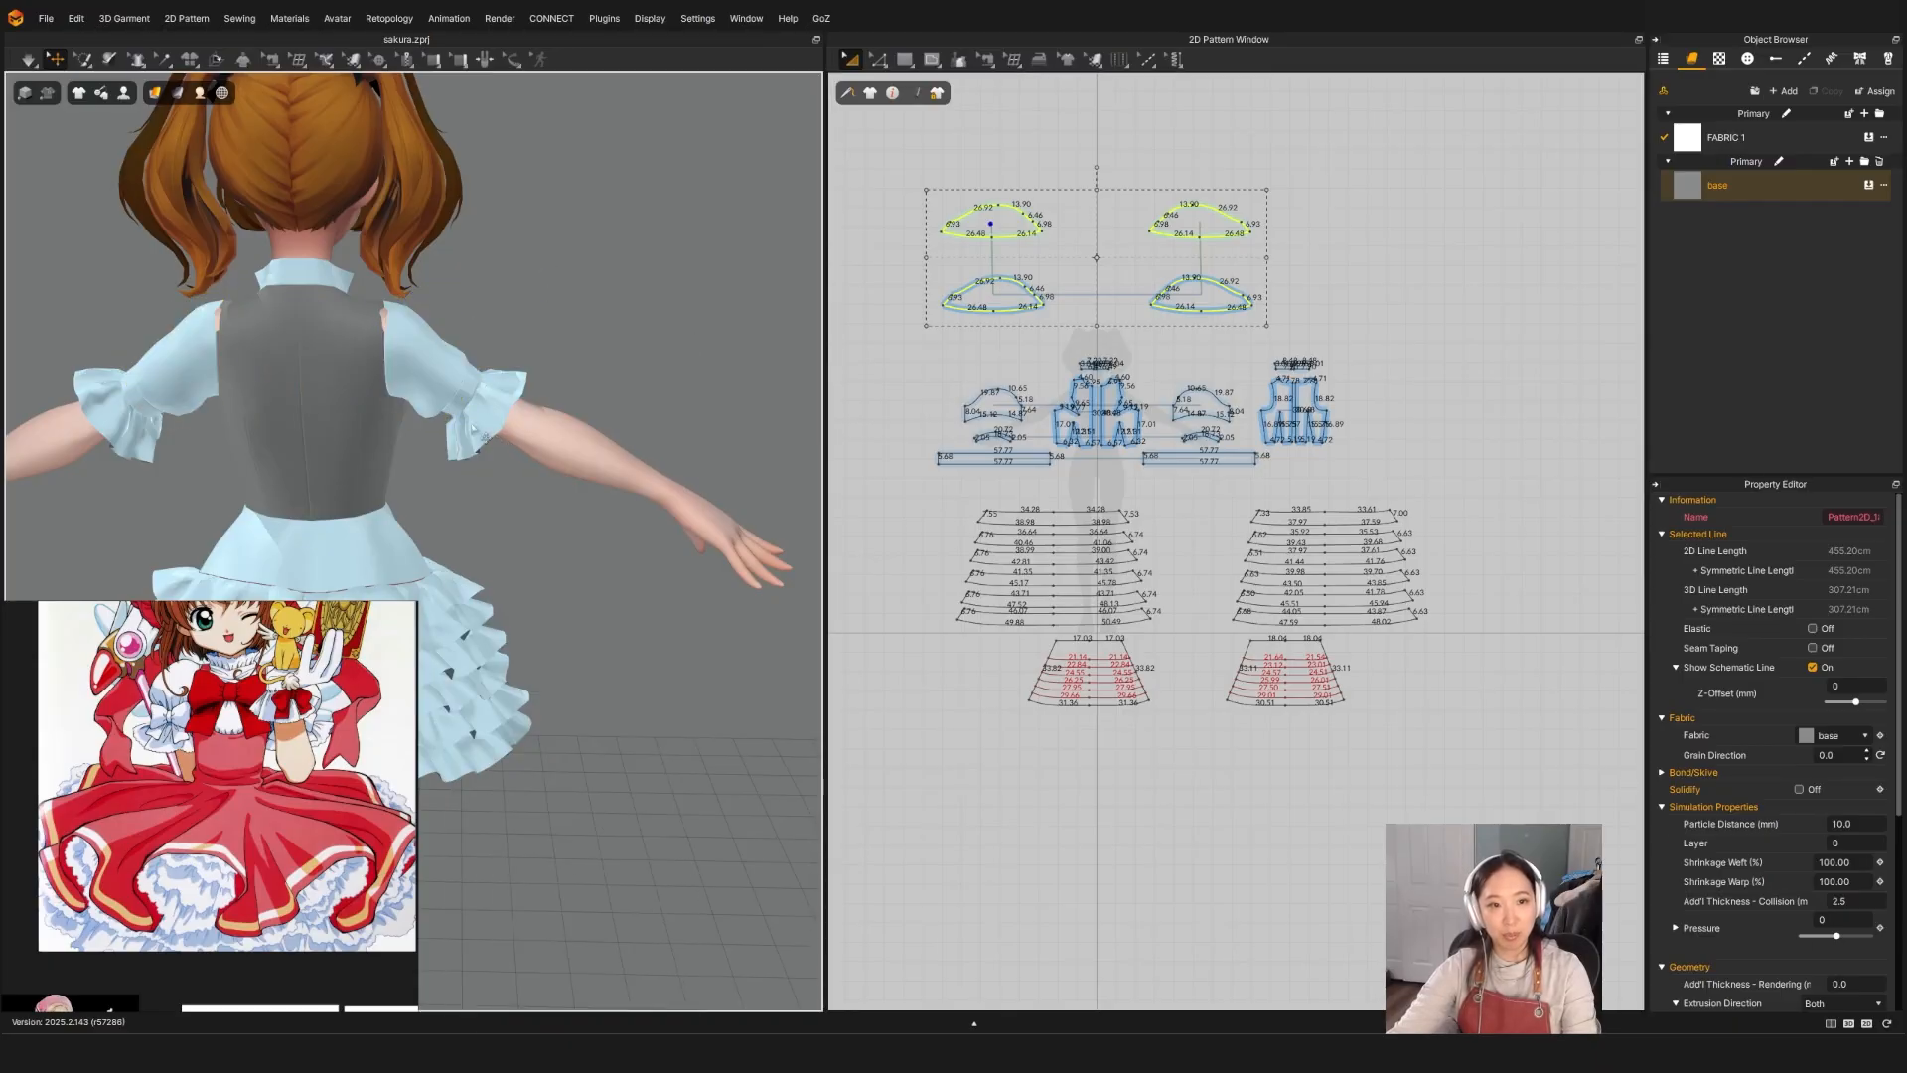
Step: Select the two inner sleeves and the front and back bodice pieces and freeze them again
click(183, 368)
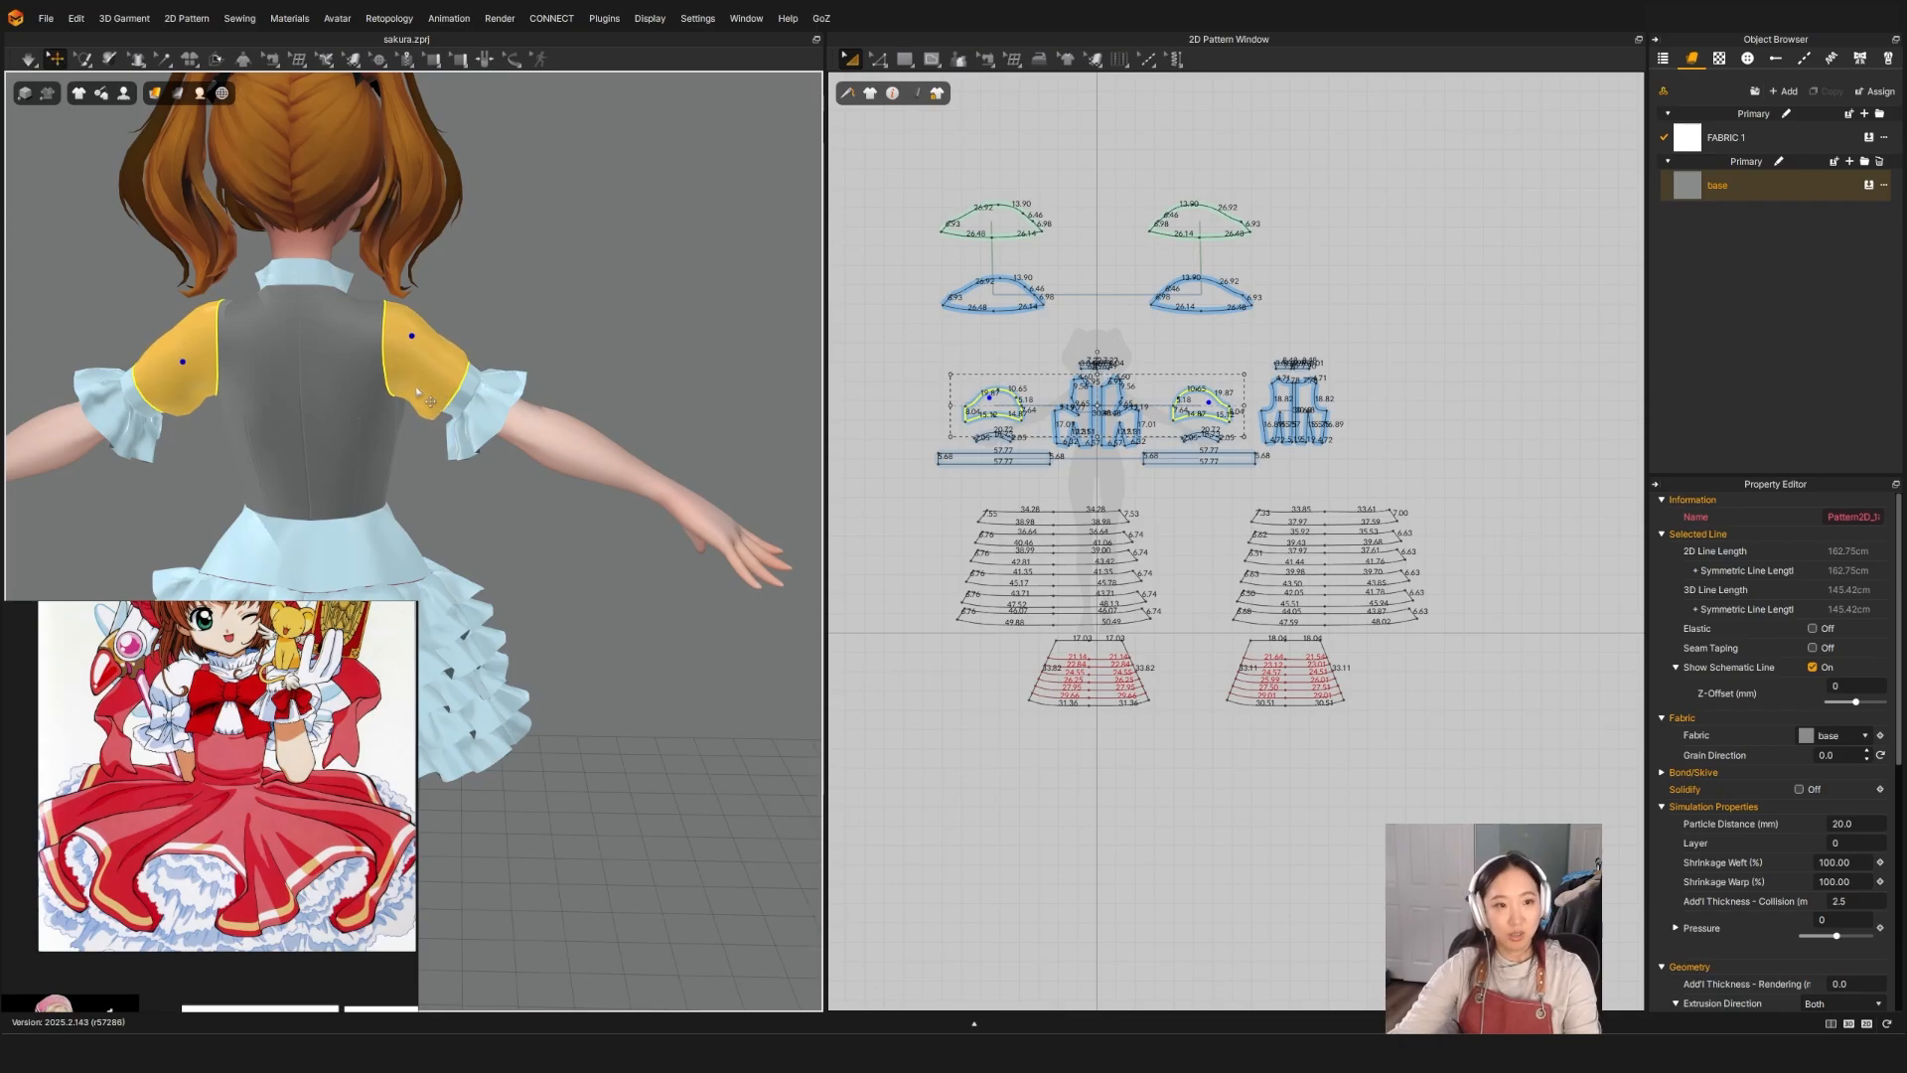
right_drag(318, 355, 503, 402)
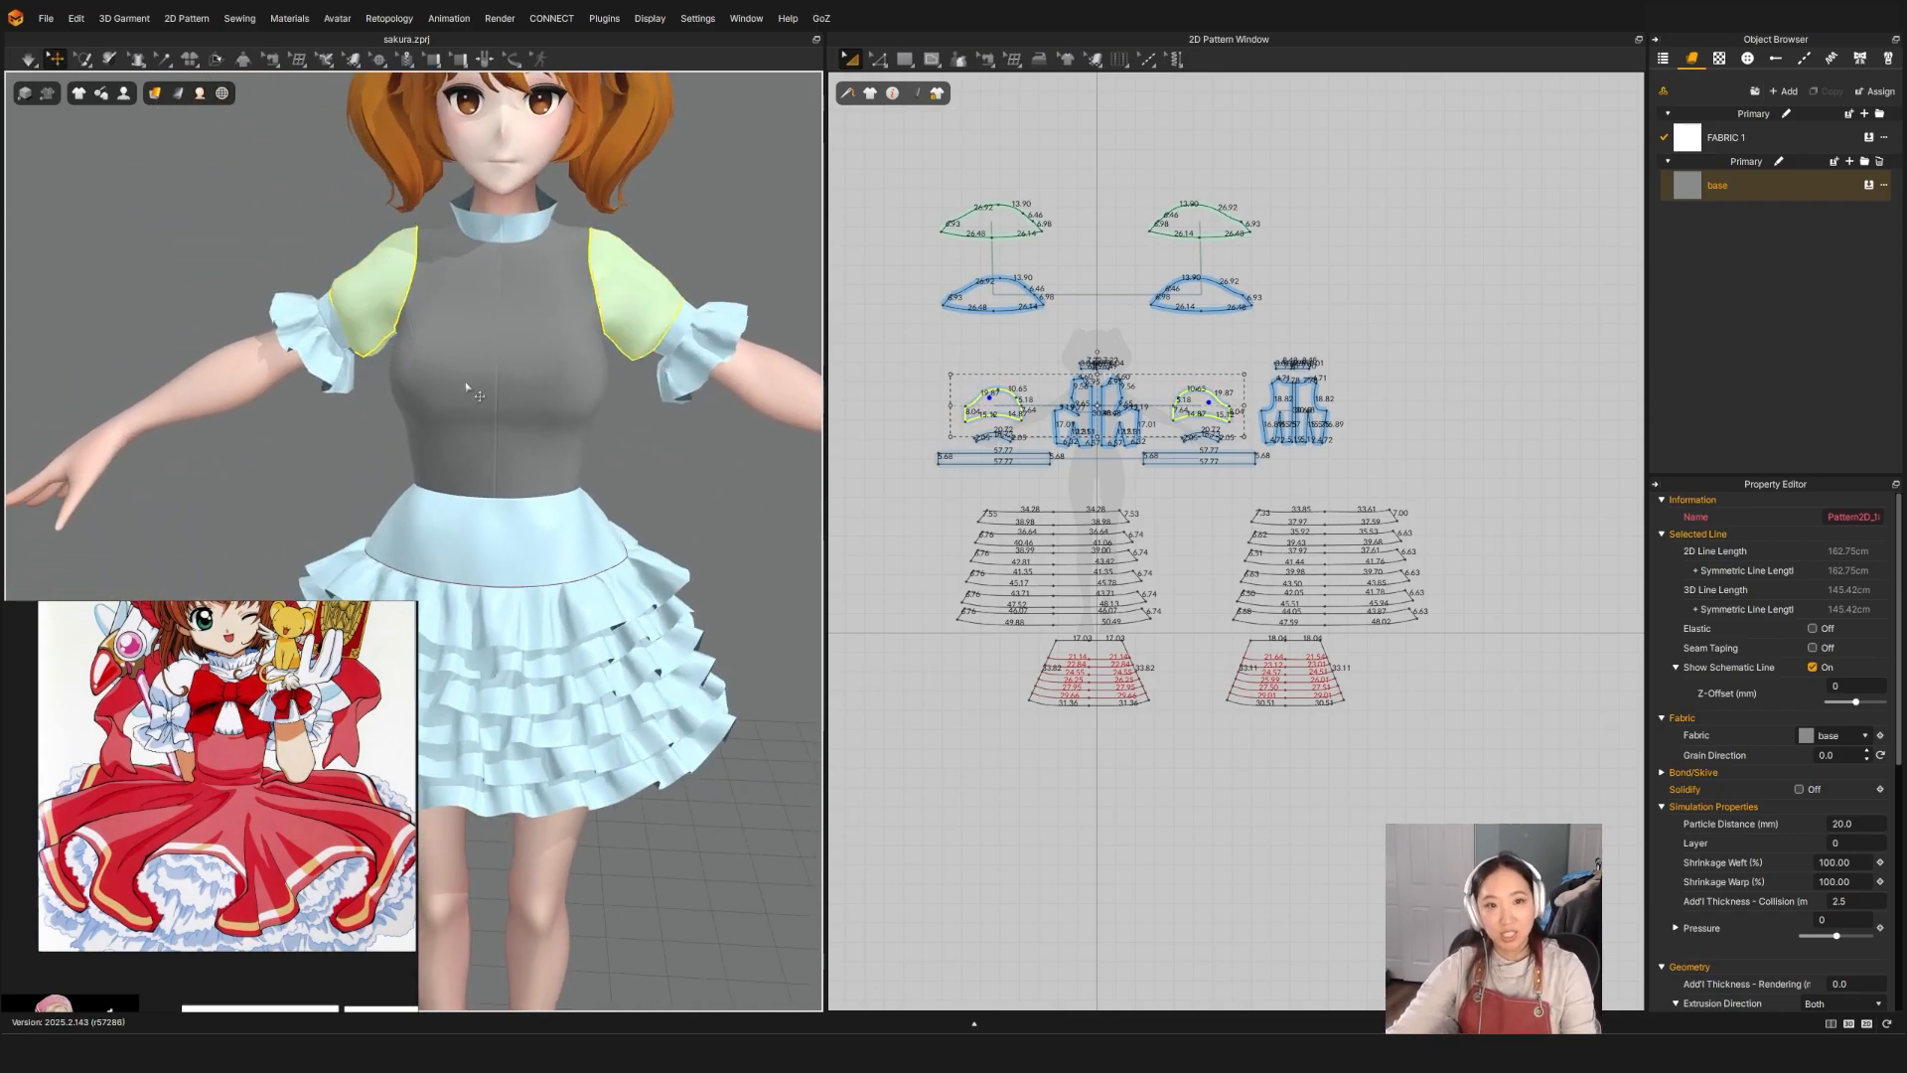
click(466, 385)
right_drag(466, 385, 285, 444)
shift+click(285, 444)
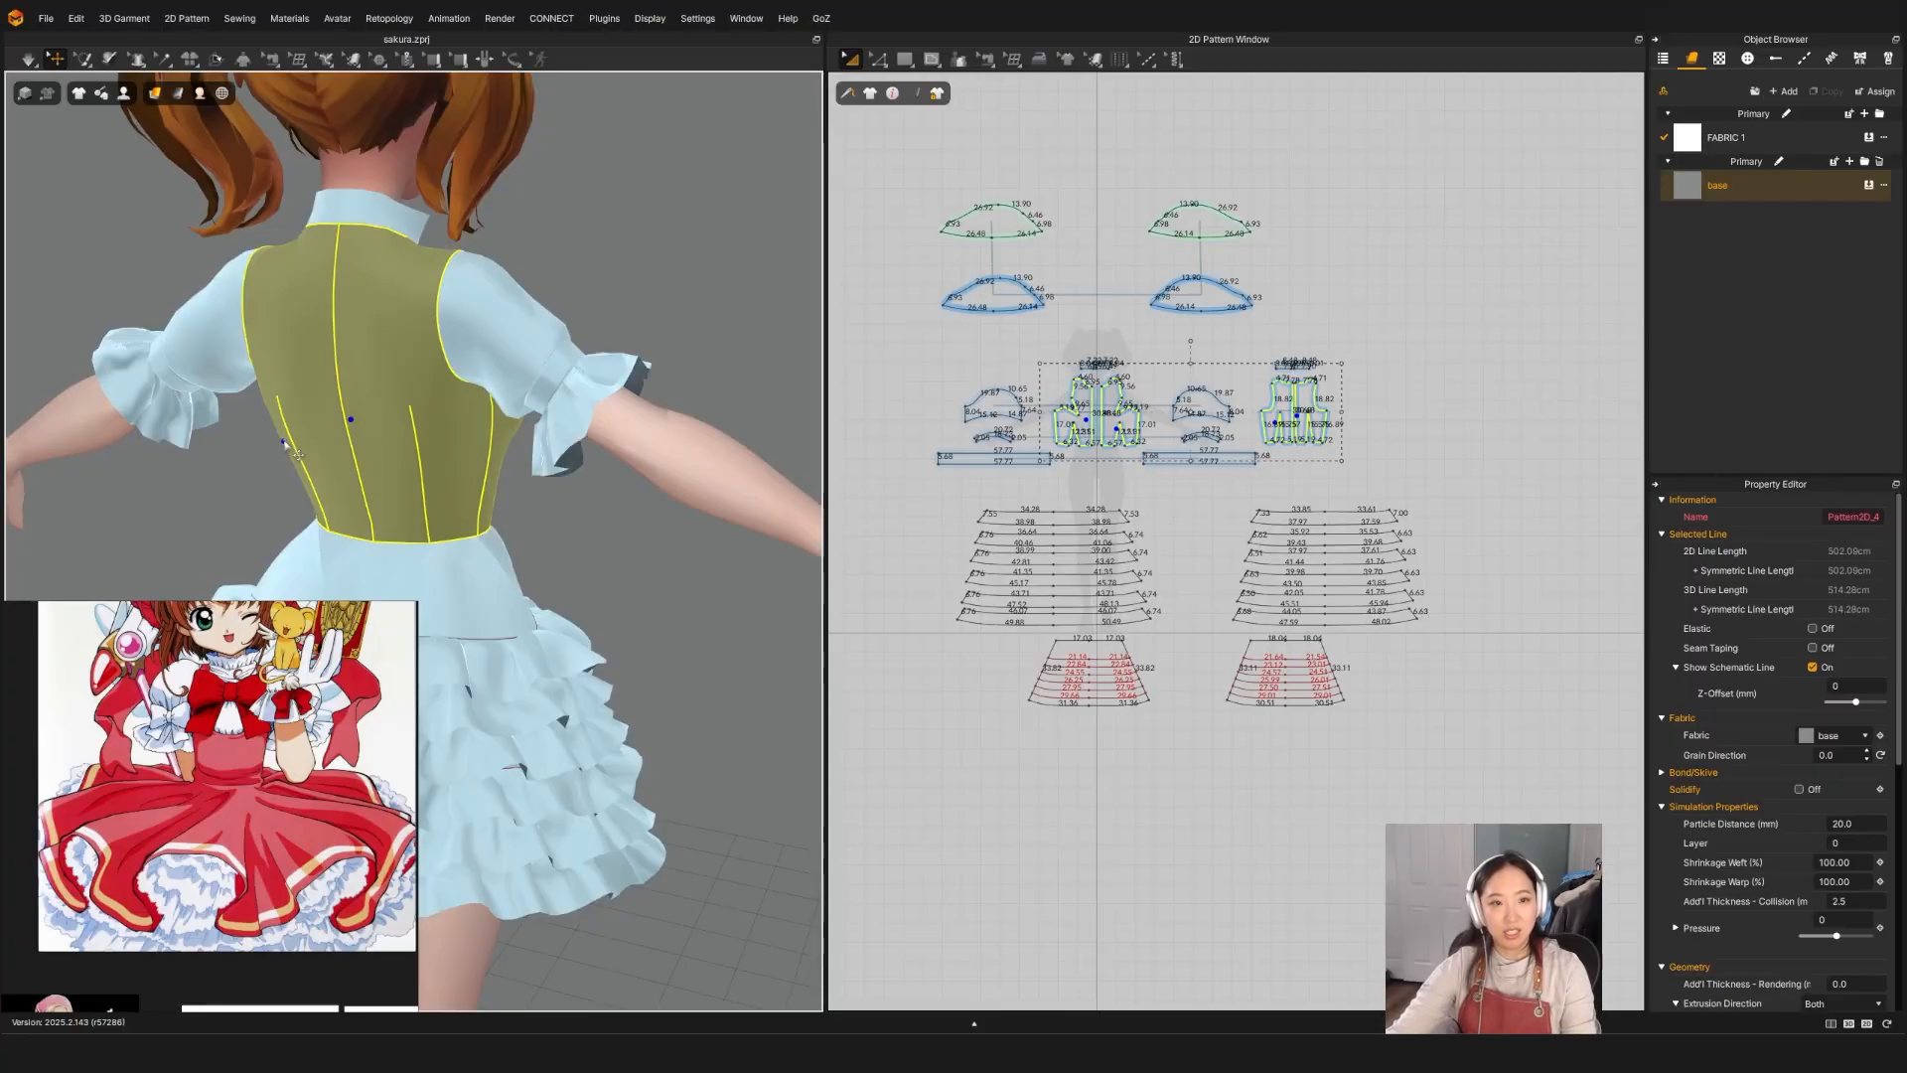
right_drag(800, 519, 515, 530)
key(ctrl+s)
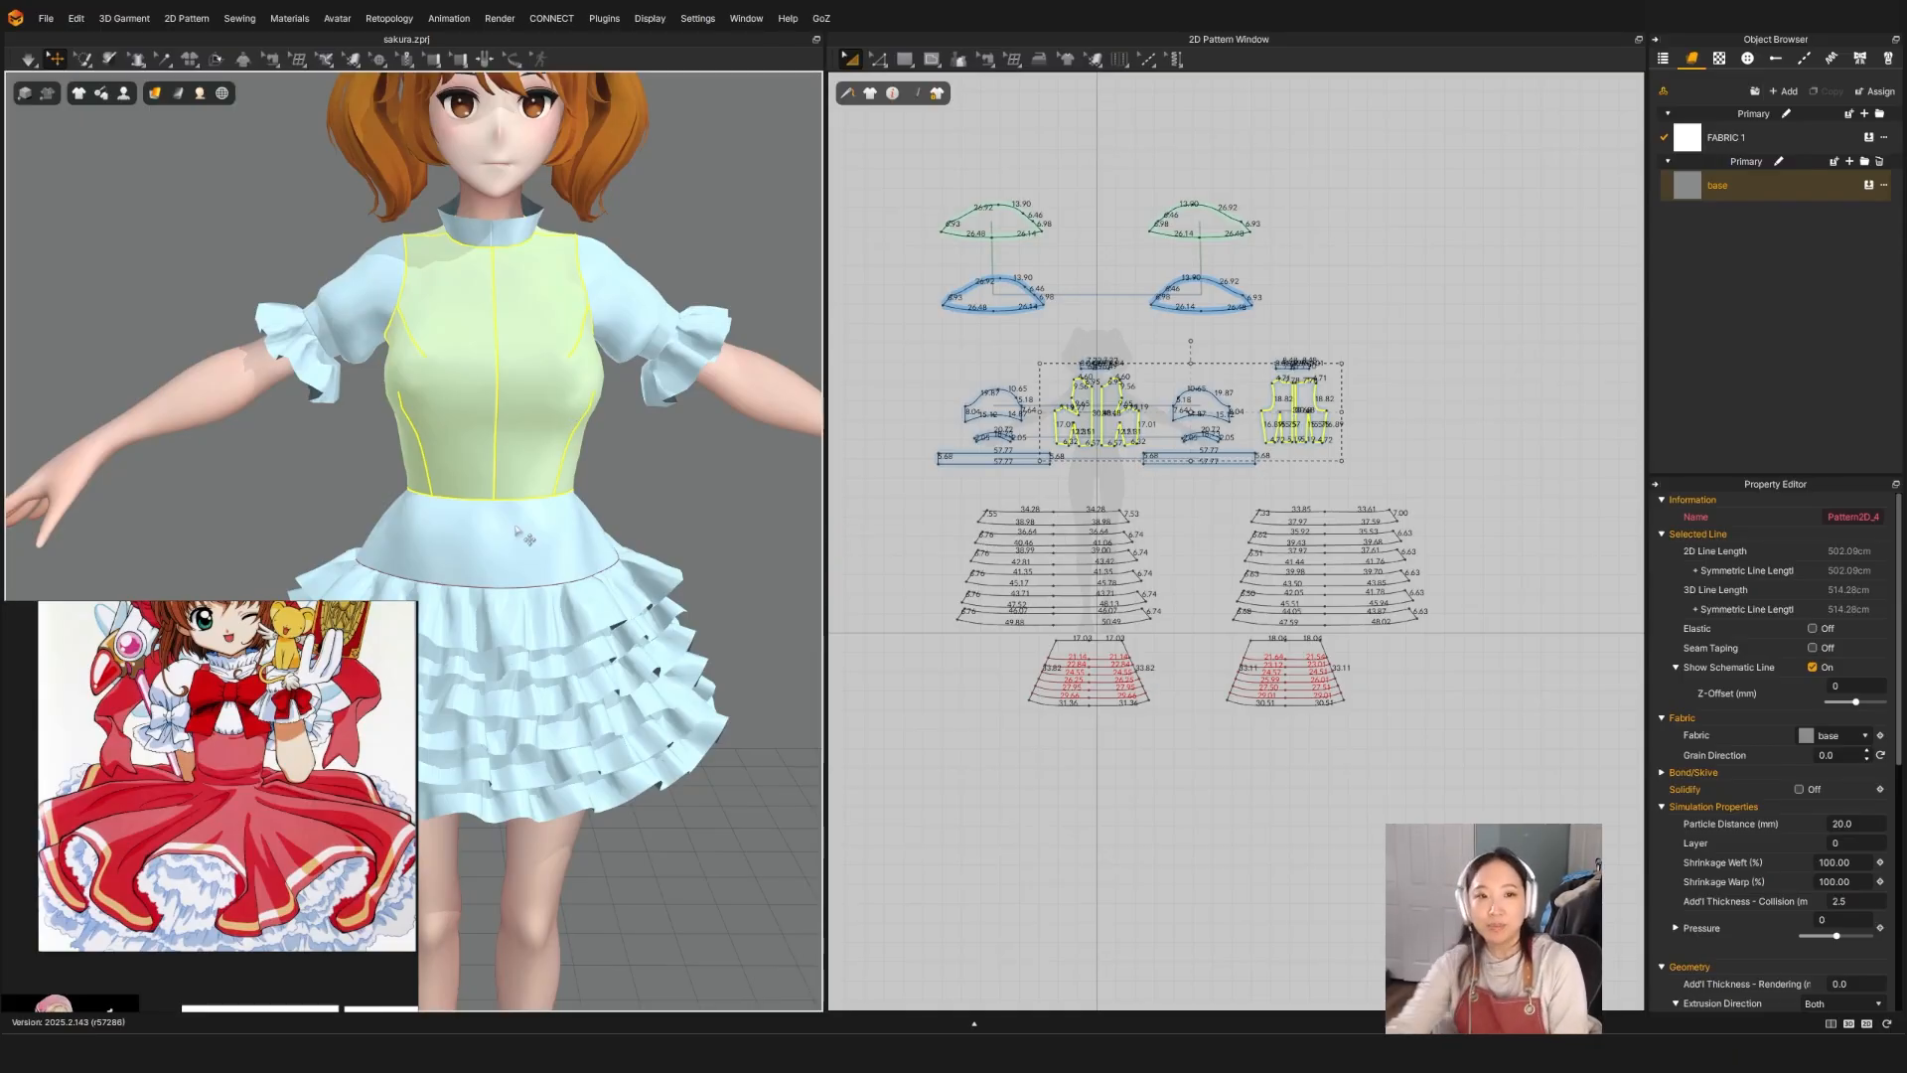
Step: Select both inner sleeves, unfreeze them and deactivate them so they stay out of the simulation
scroll(625, 440, up, 3)
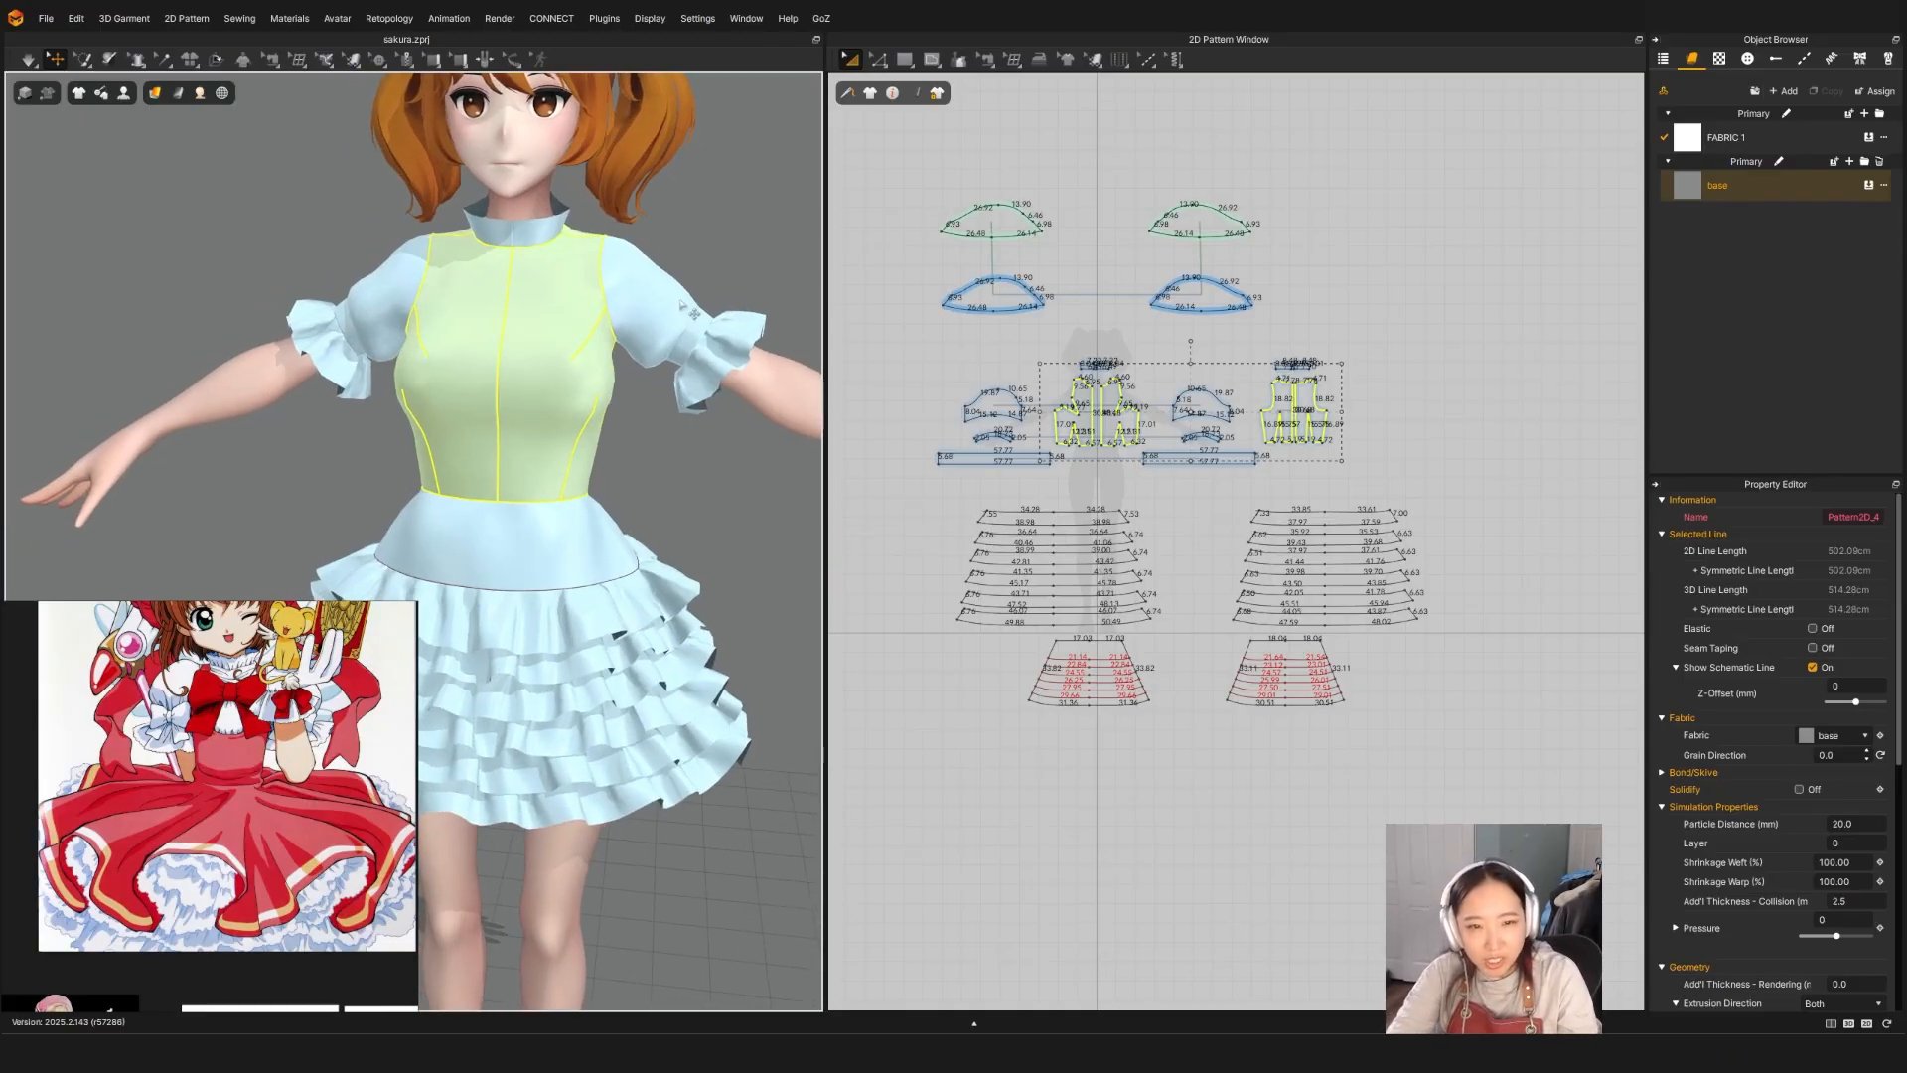
click(680, 299)
shift+click(393, 311)
right_drag(394, 318, 409, 333)
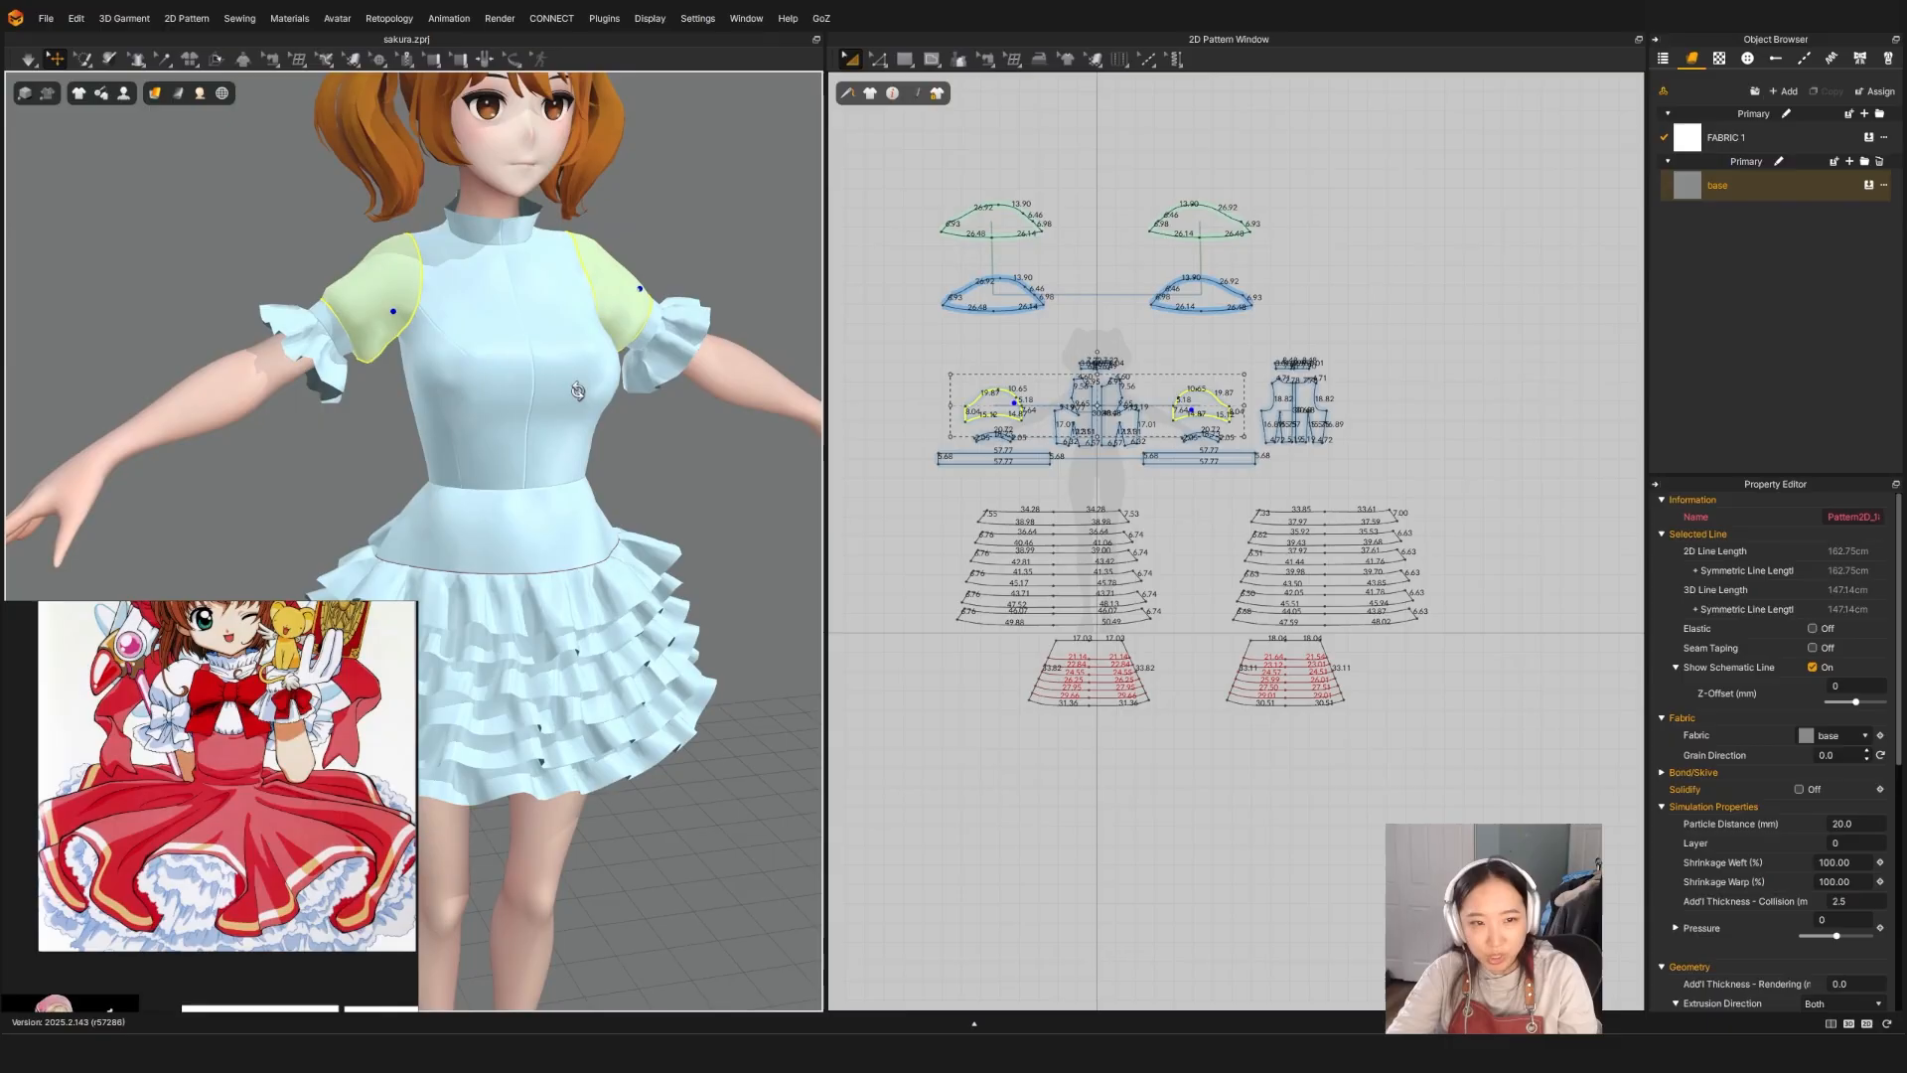
right_drag(536, 399, 554, 394)
key(ctrl+k)
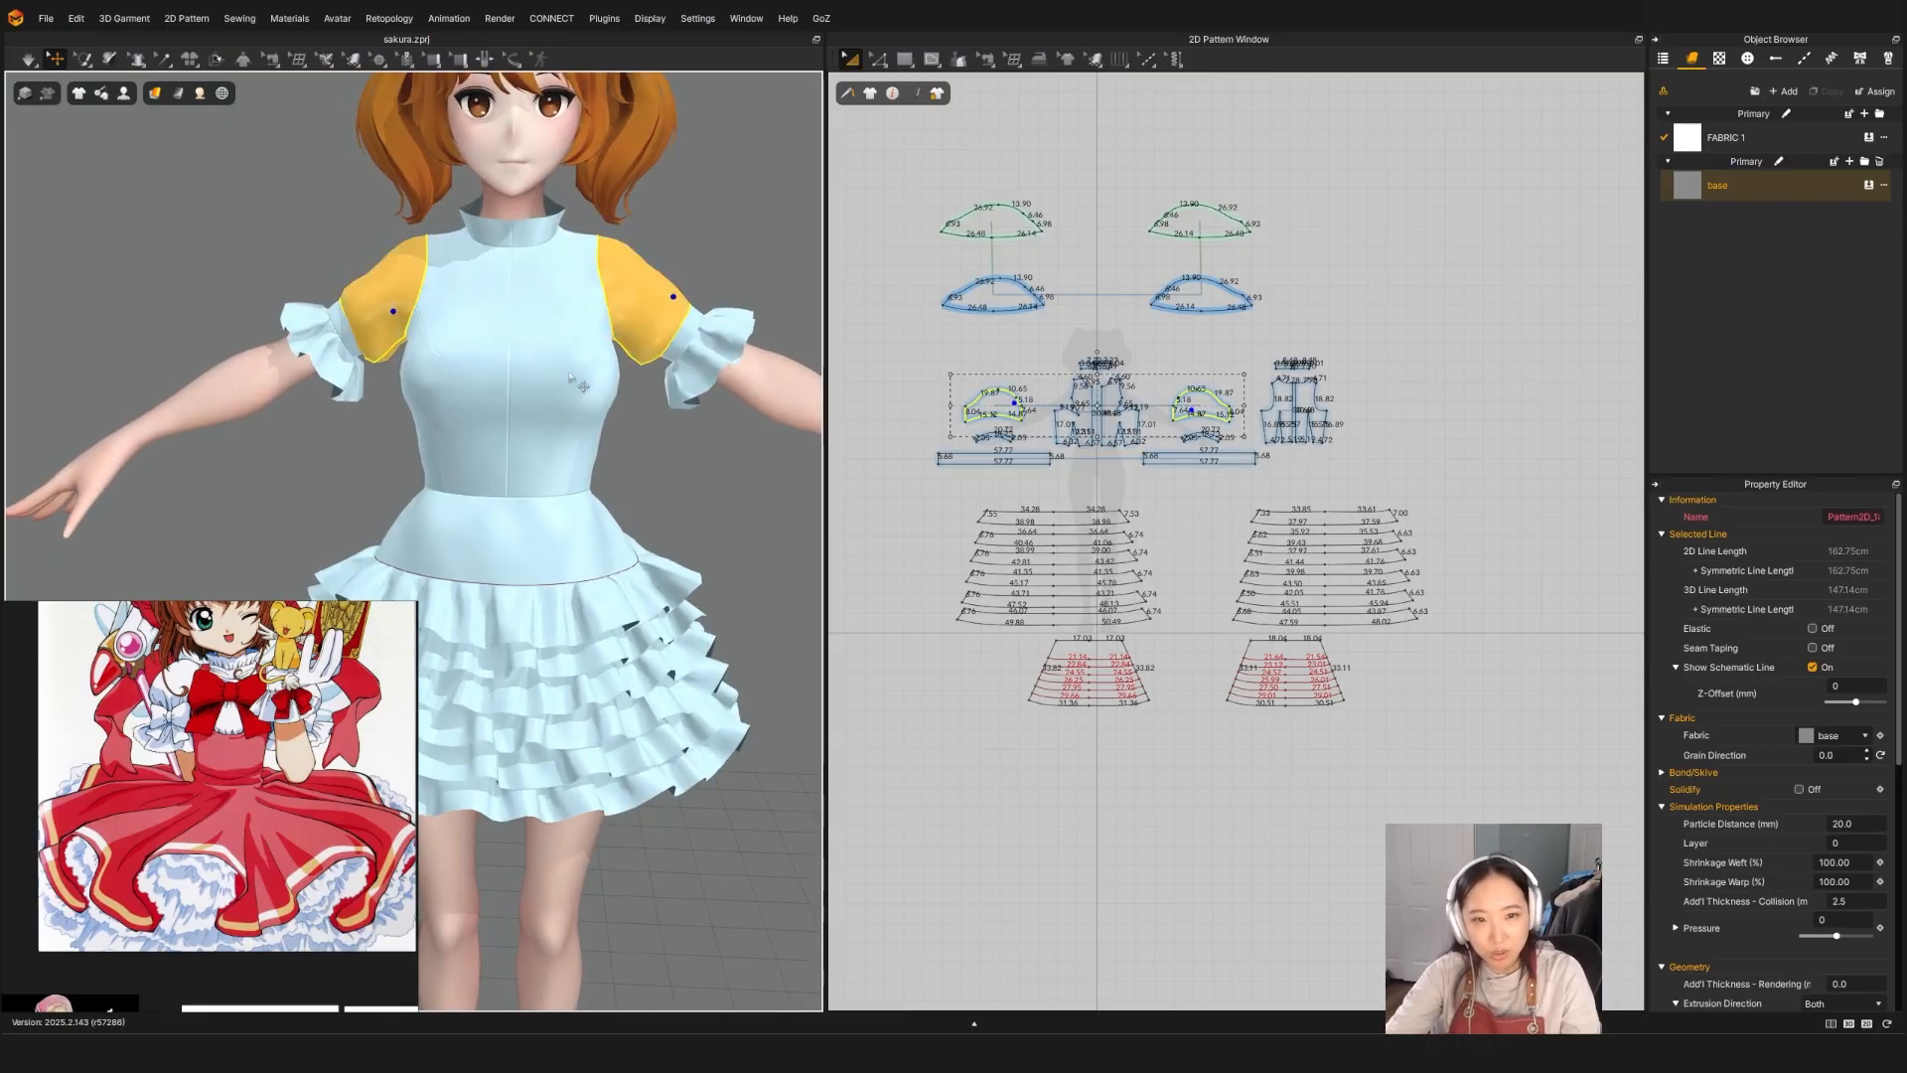
right_click(663, 304)
click(730, 415)
Step: Unfreeze the two front bodice pieces, simulate them briefly and freeze them again
click(558, 392)
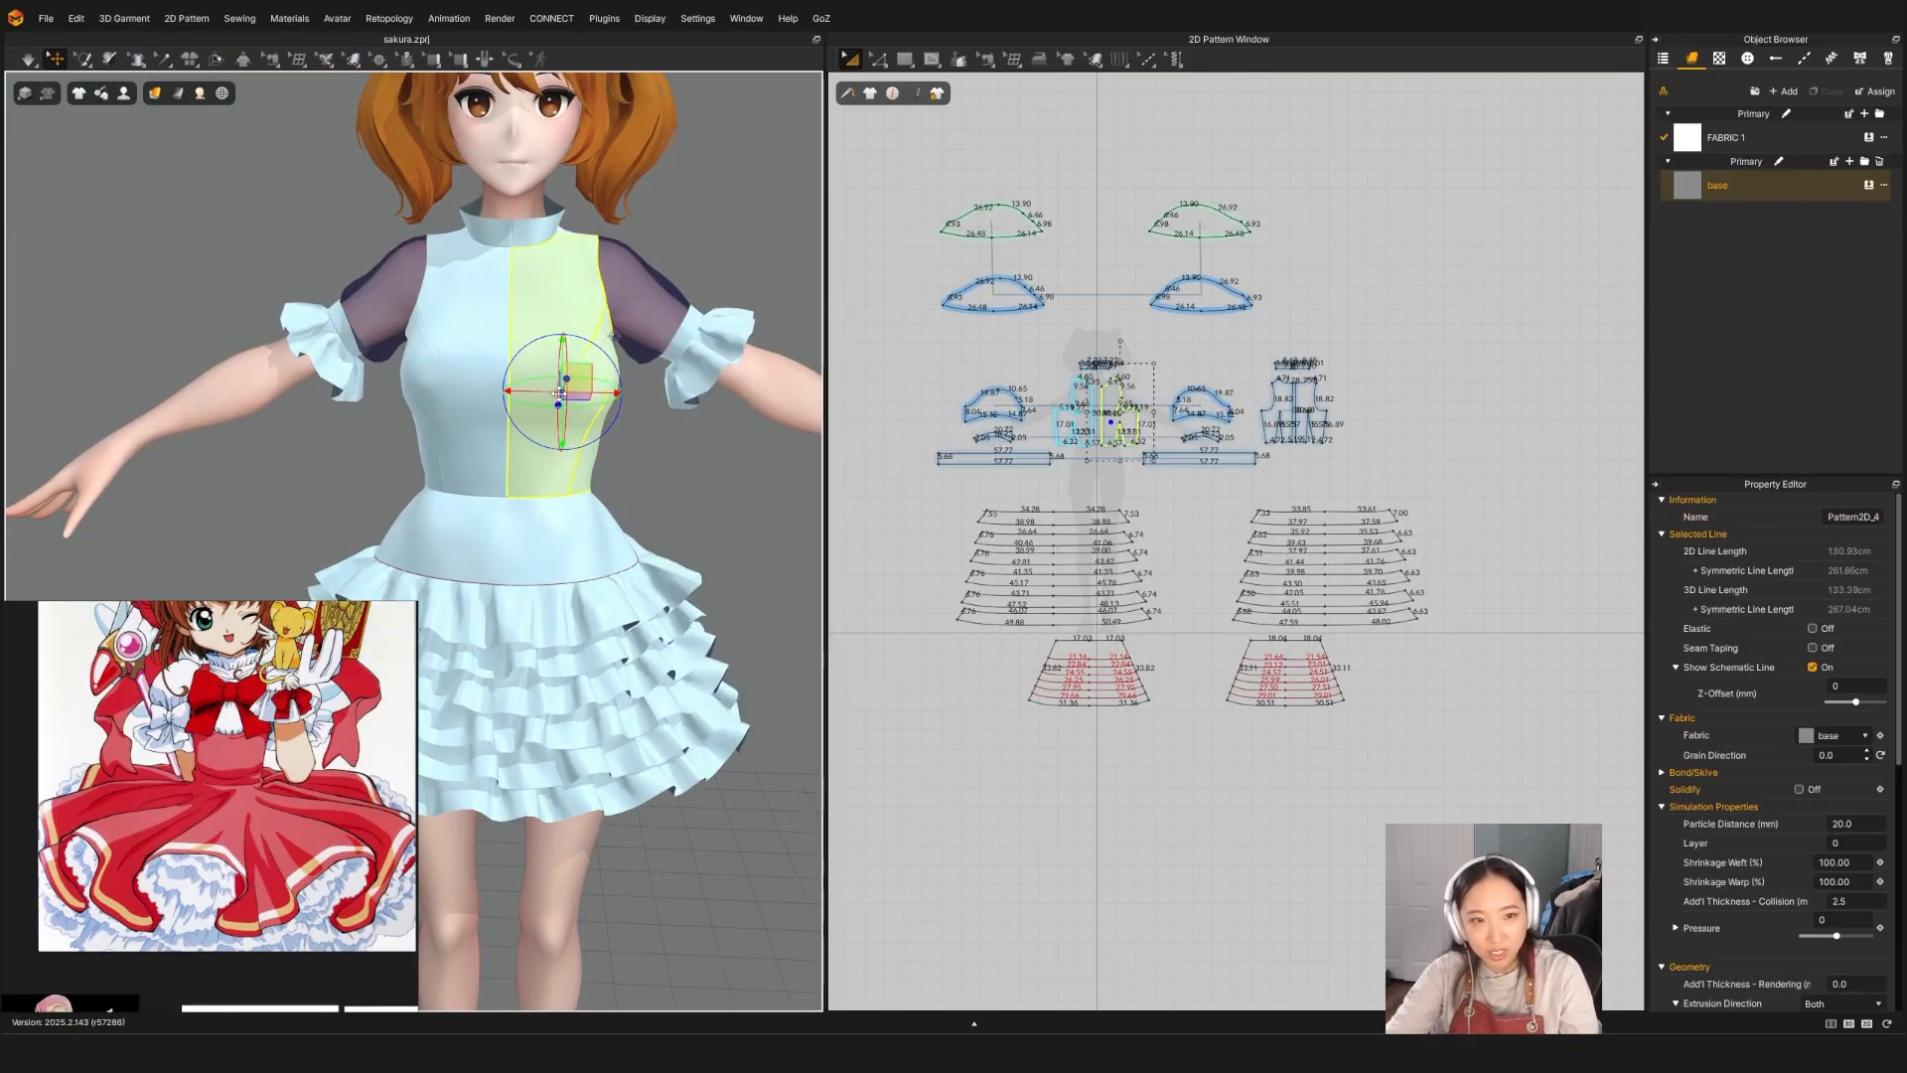
click(438, 407)
shift+click(585, 409)
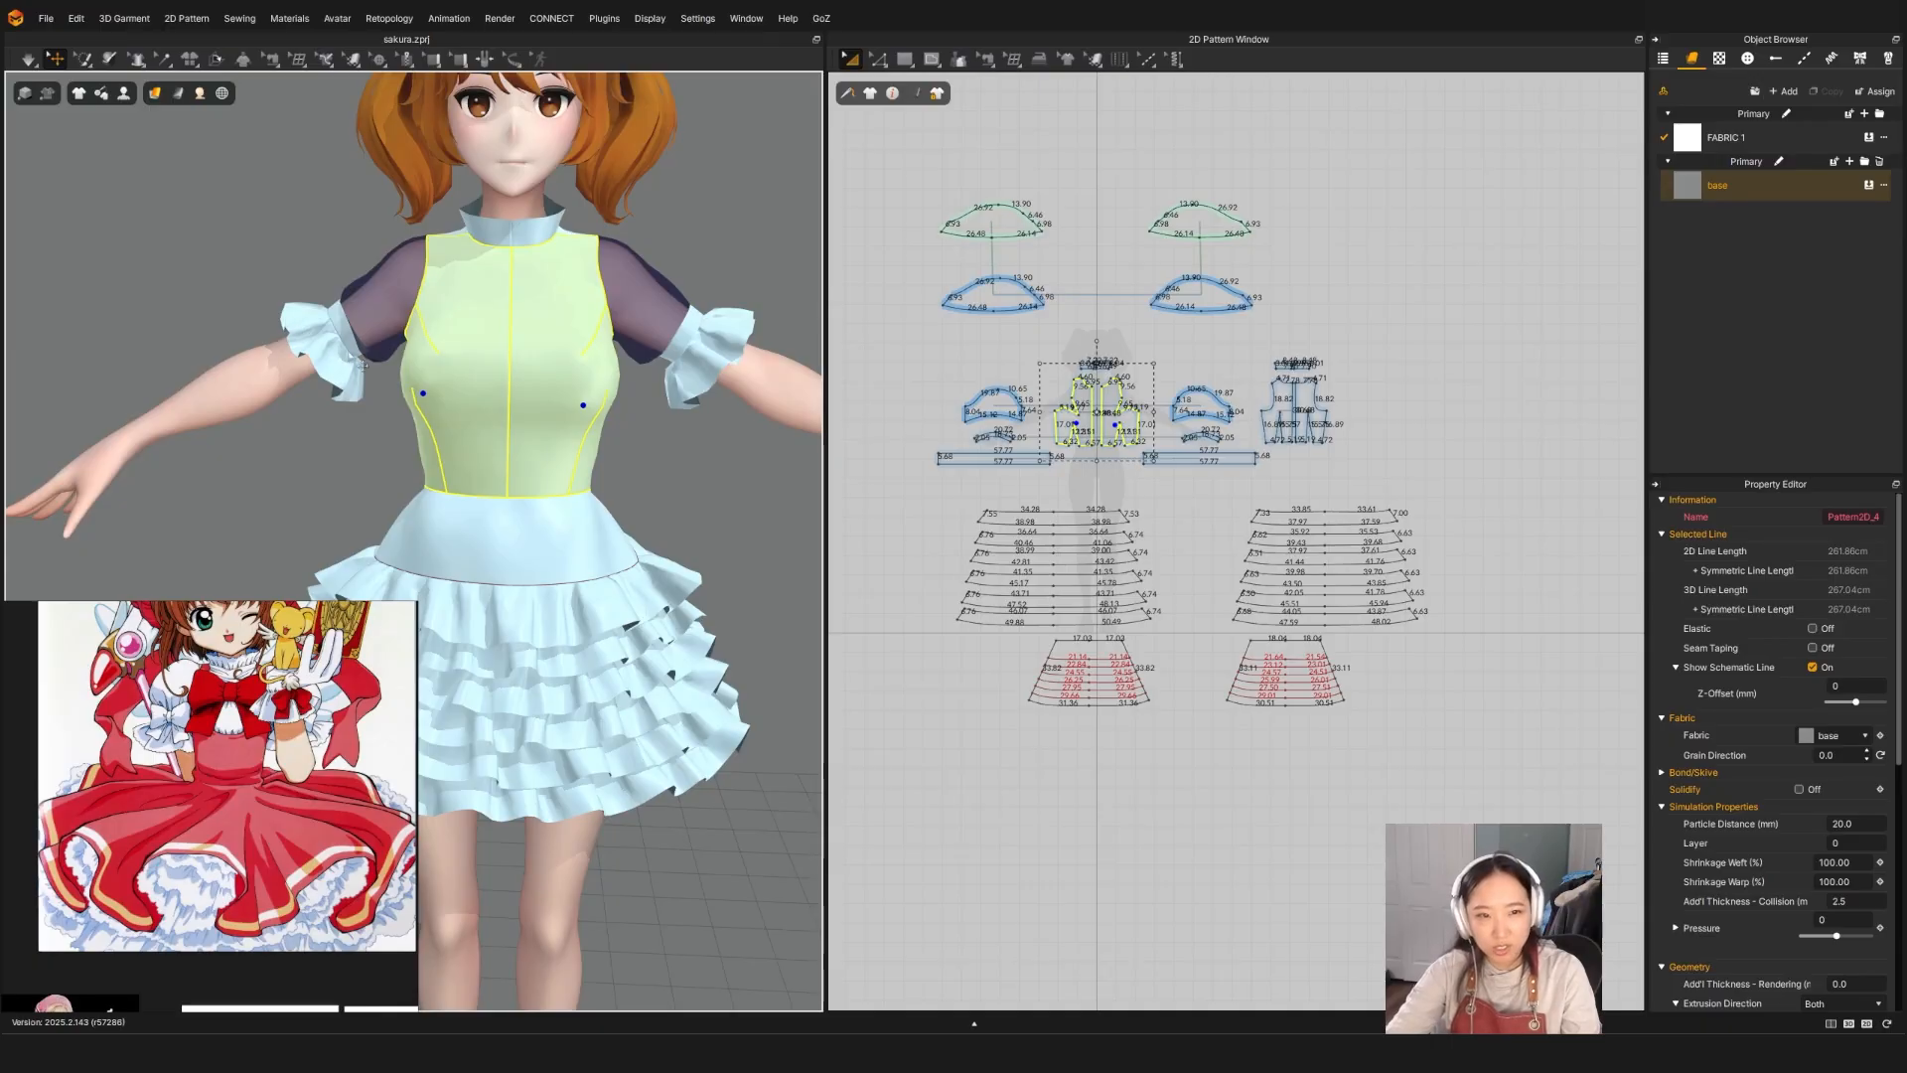
key(ctrl+k)
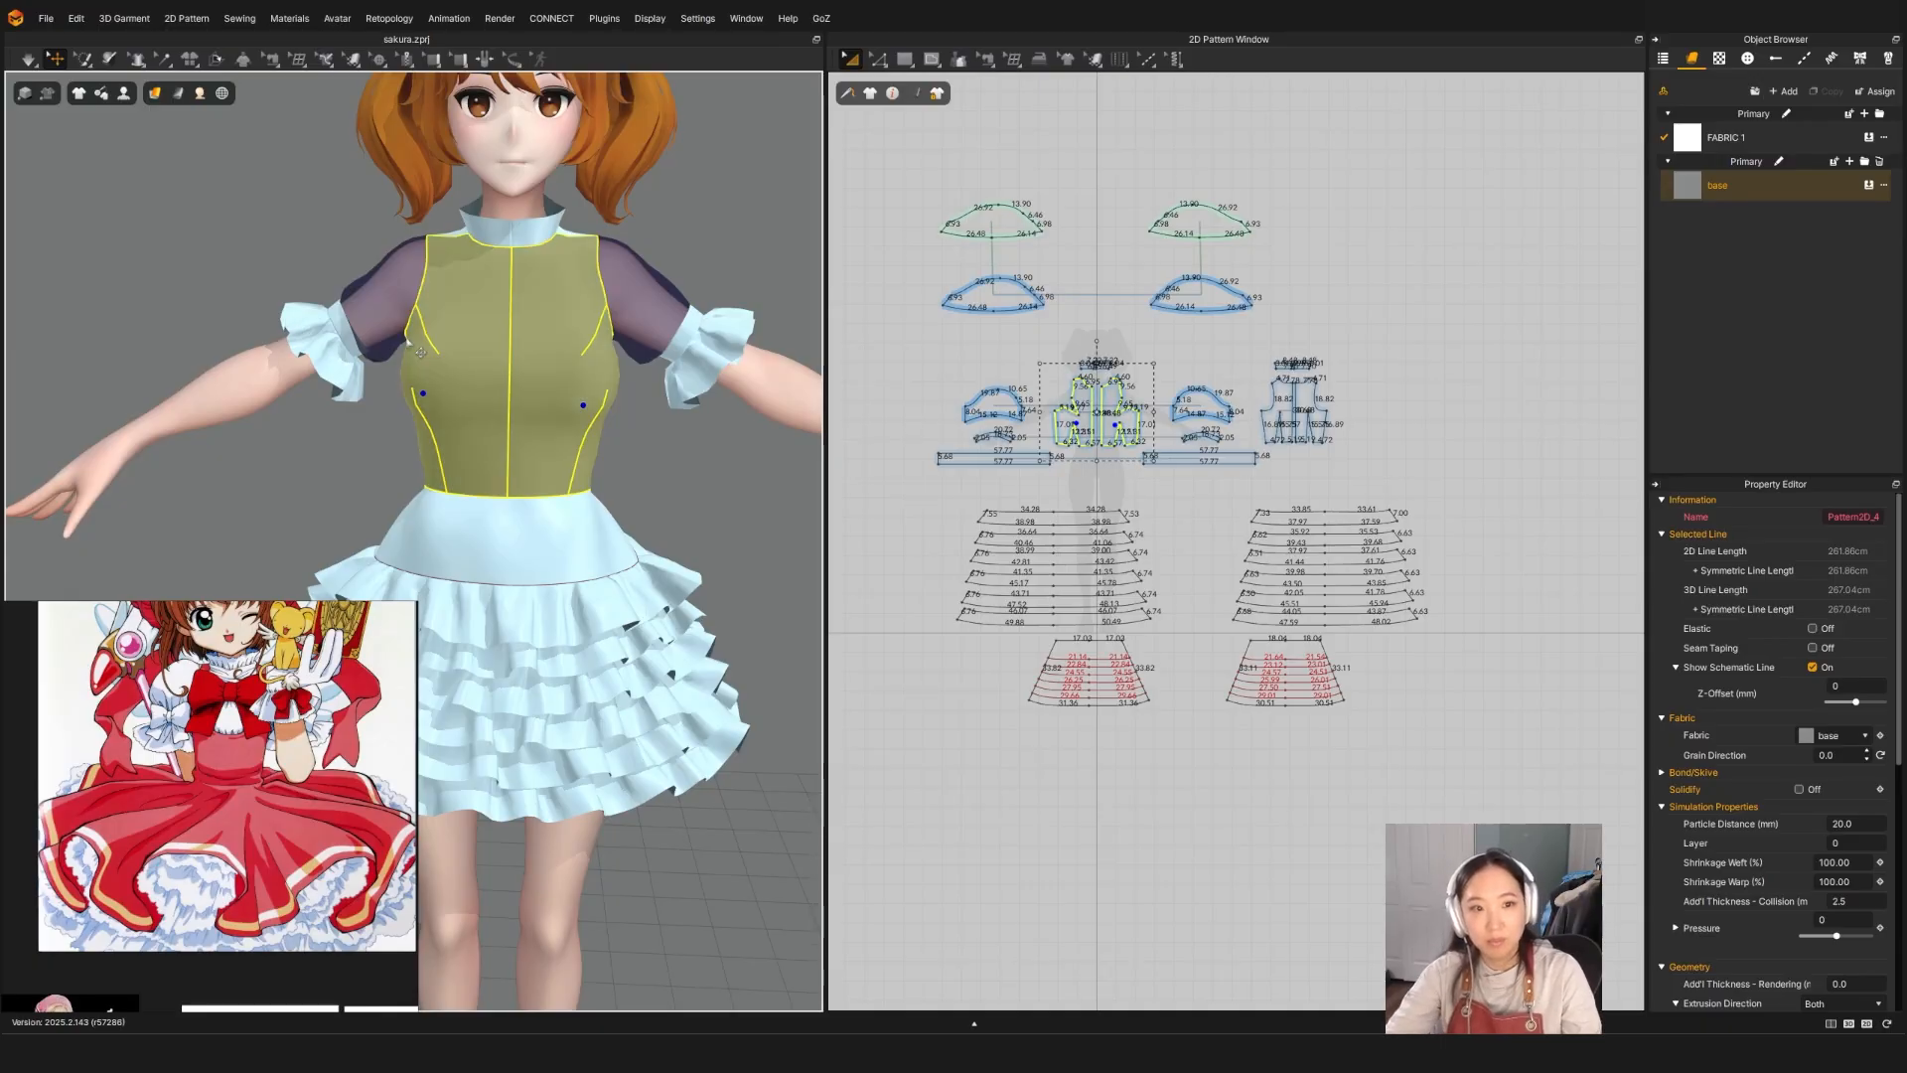
key(q)
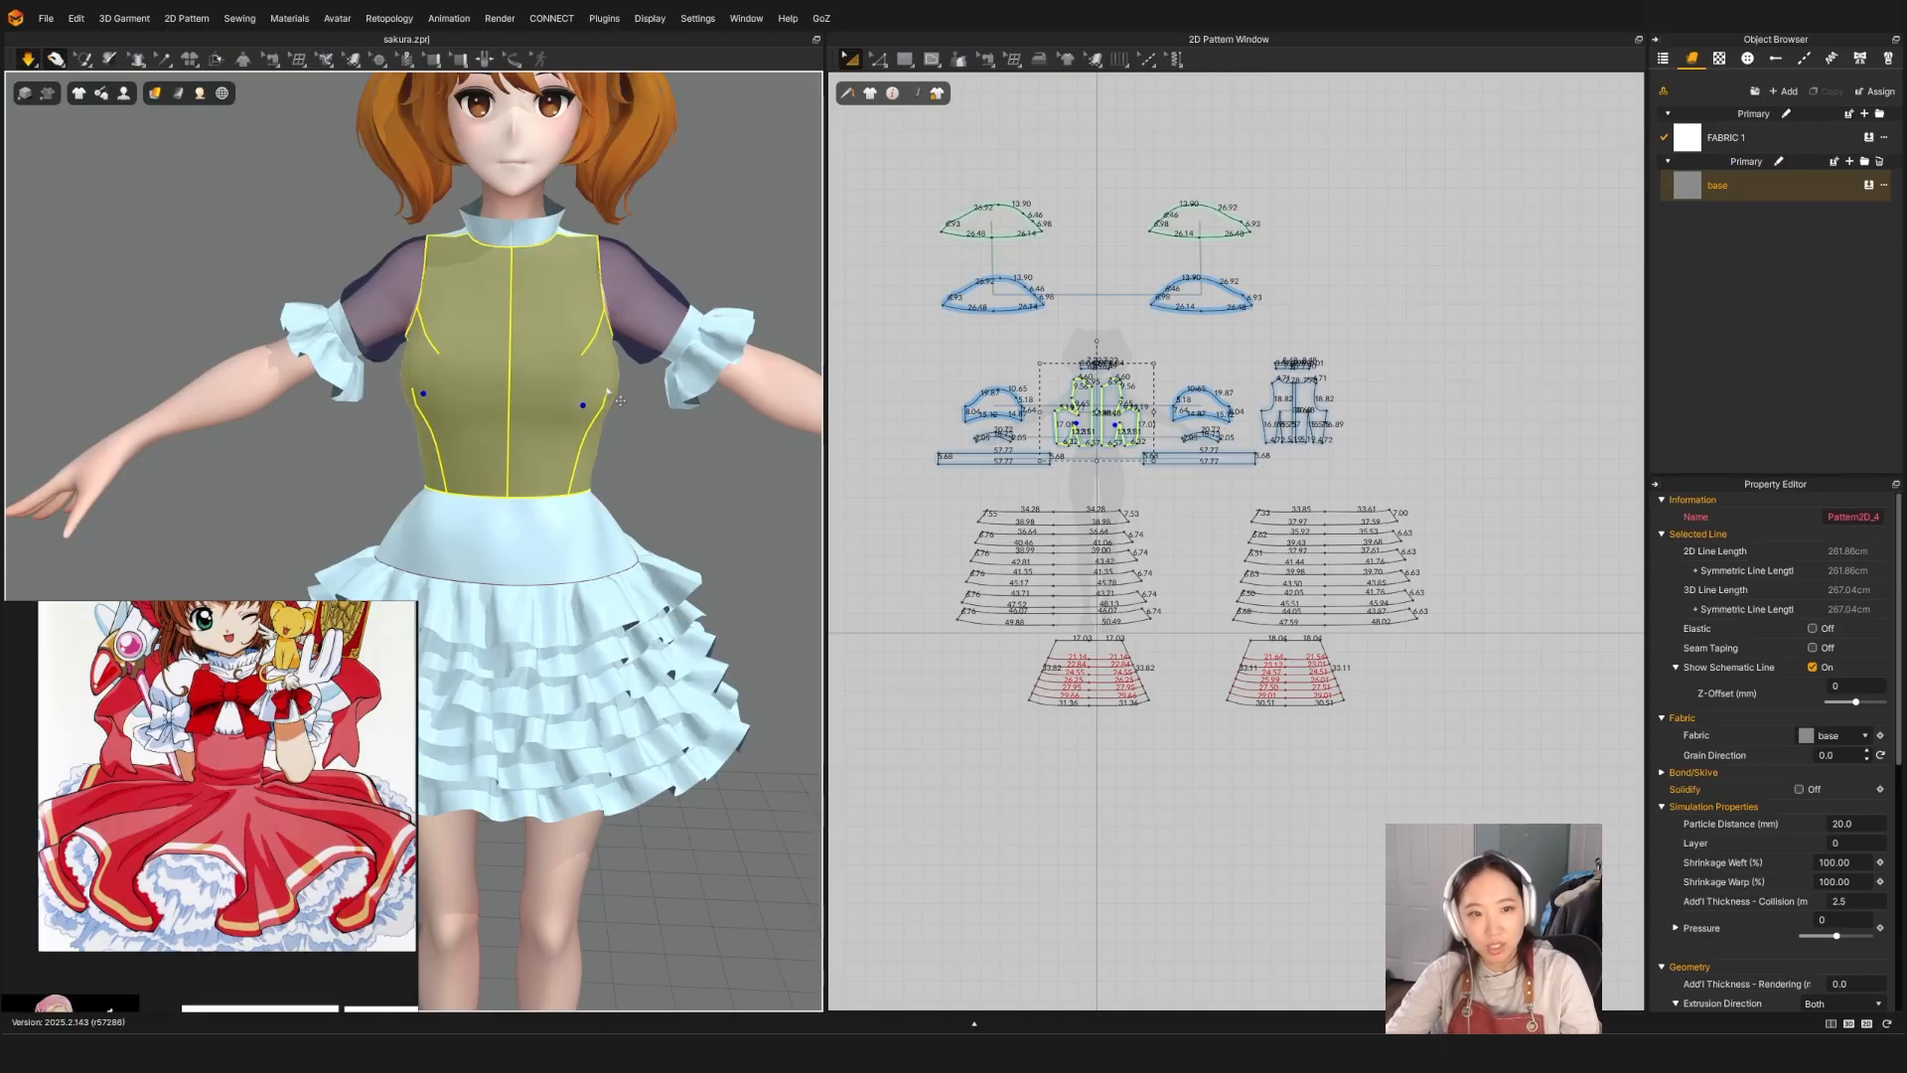
key(w)
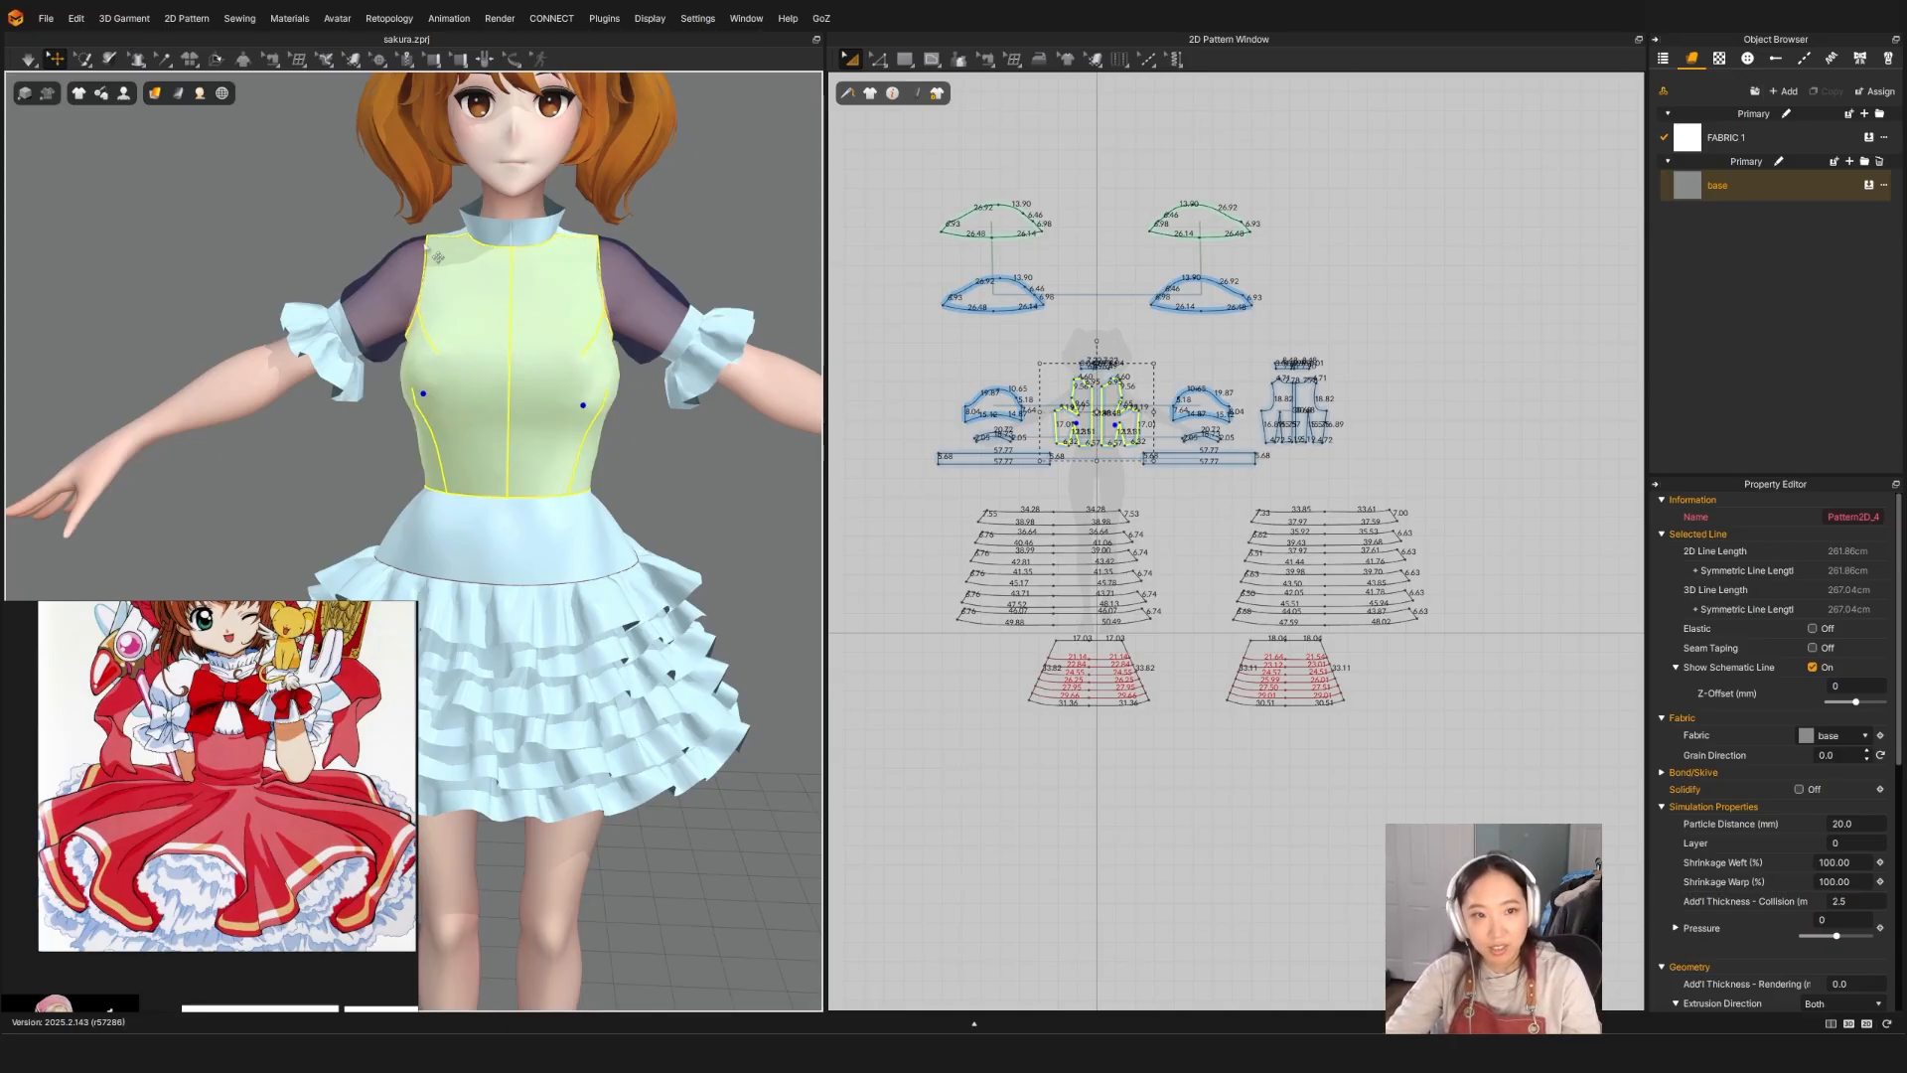
Step: Reactivate the two deactivated inner sleeves and freeze them again
click(402, 293)
shift+click(673, 306)
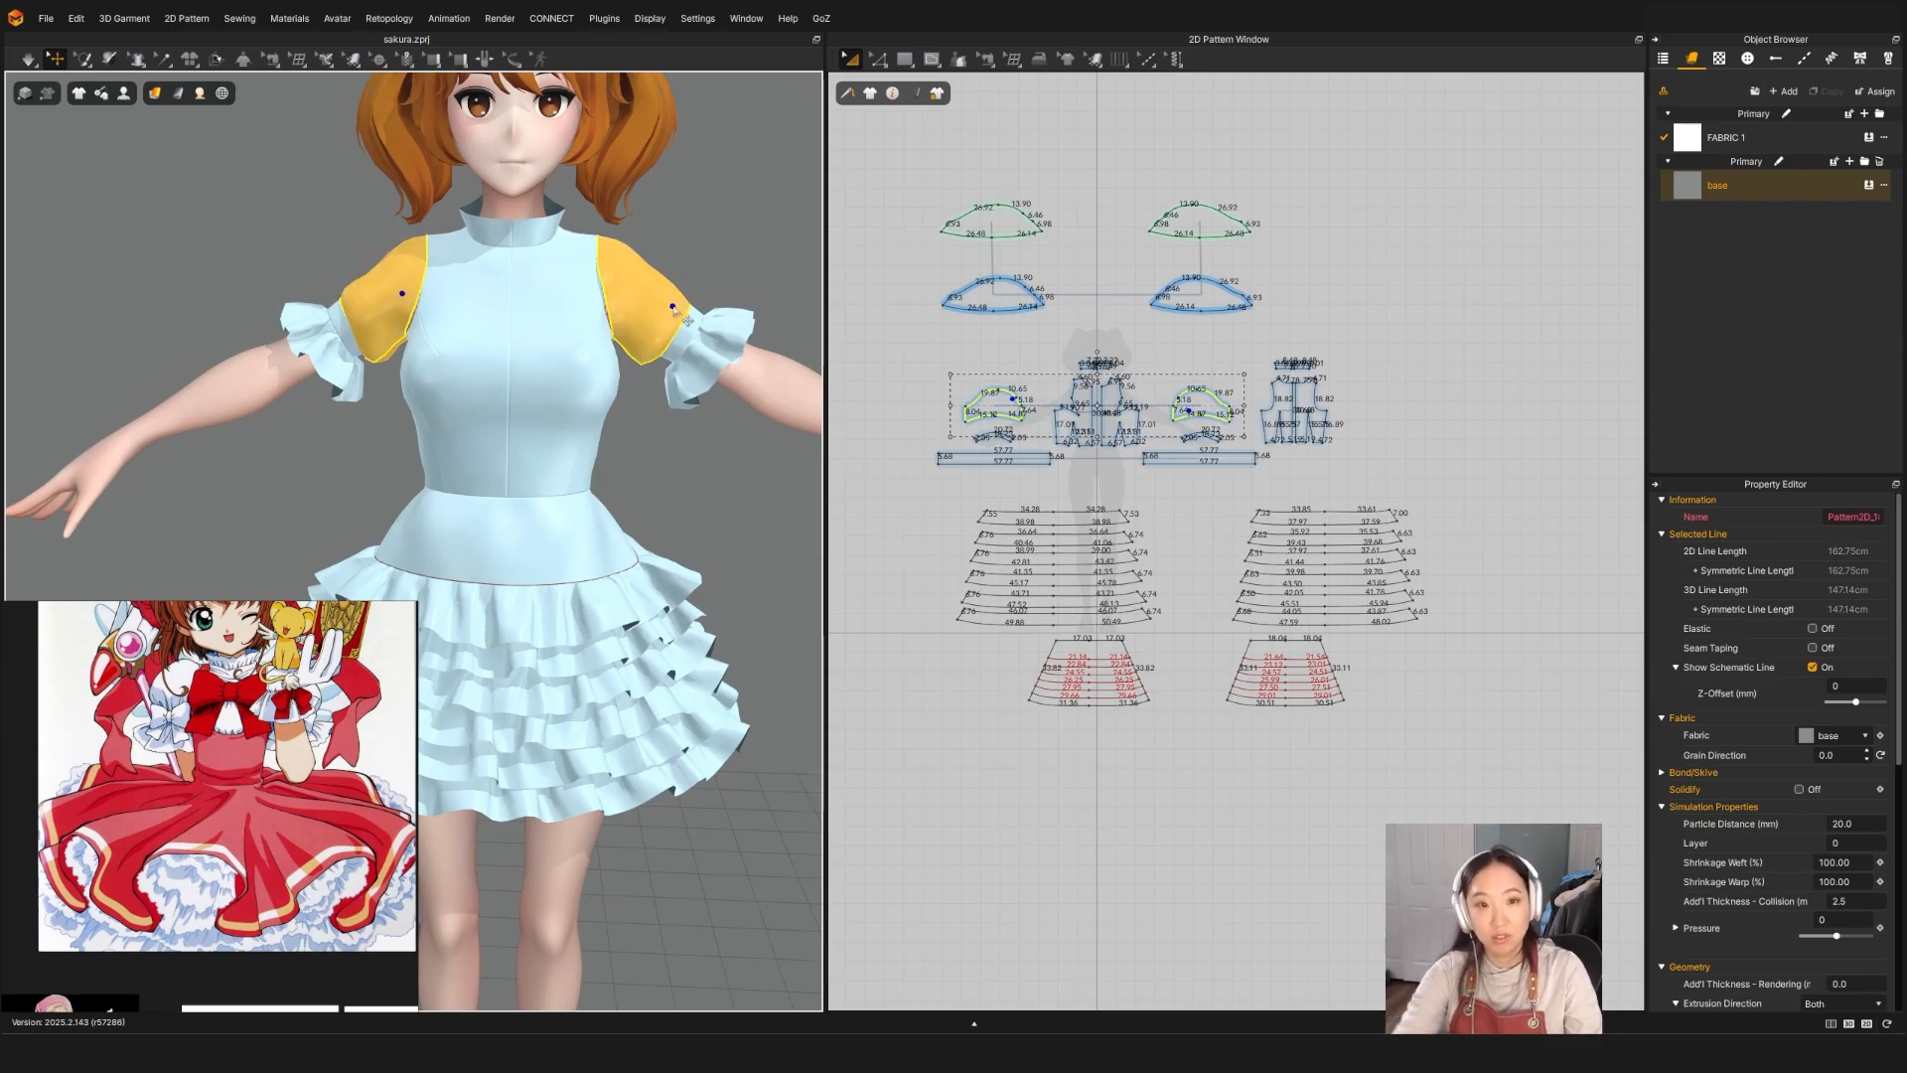
scroll(1212, 397, up, 4)
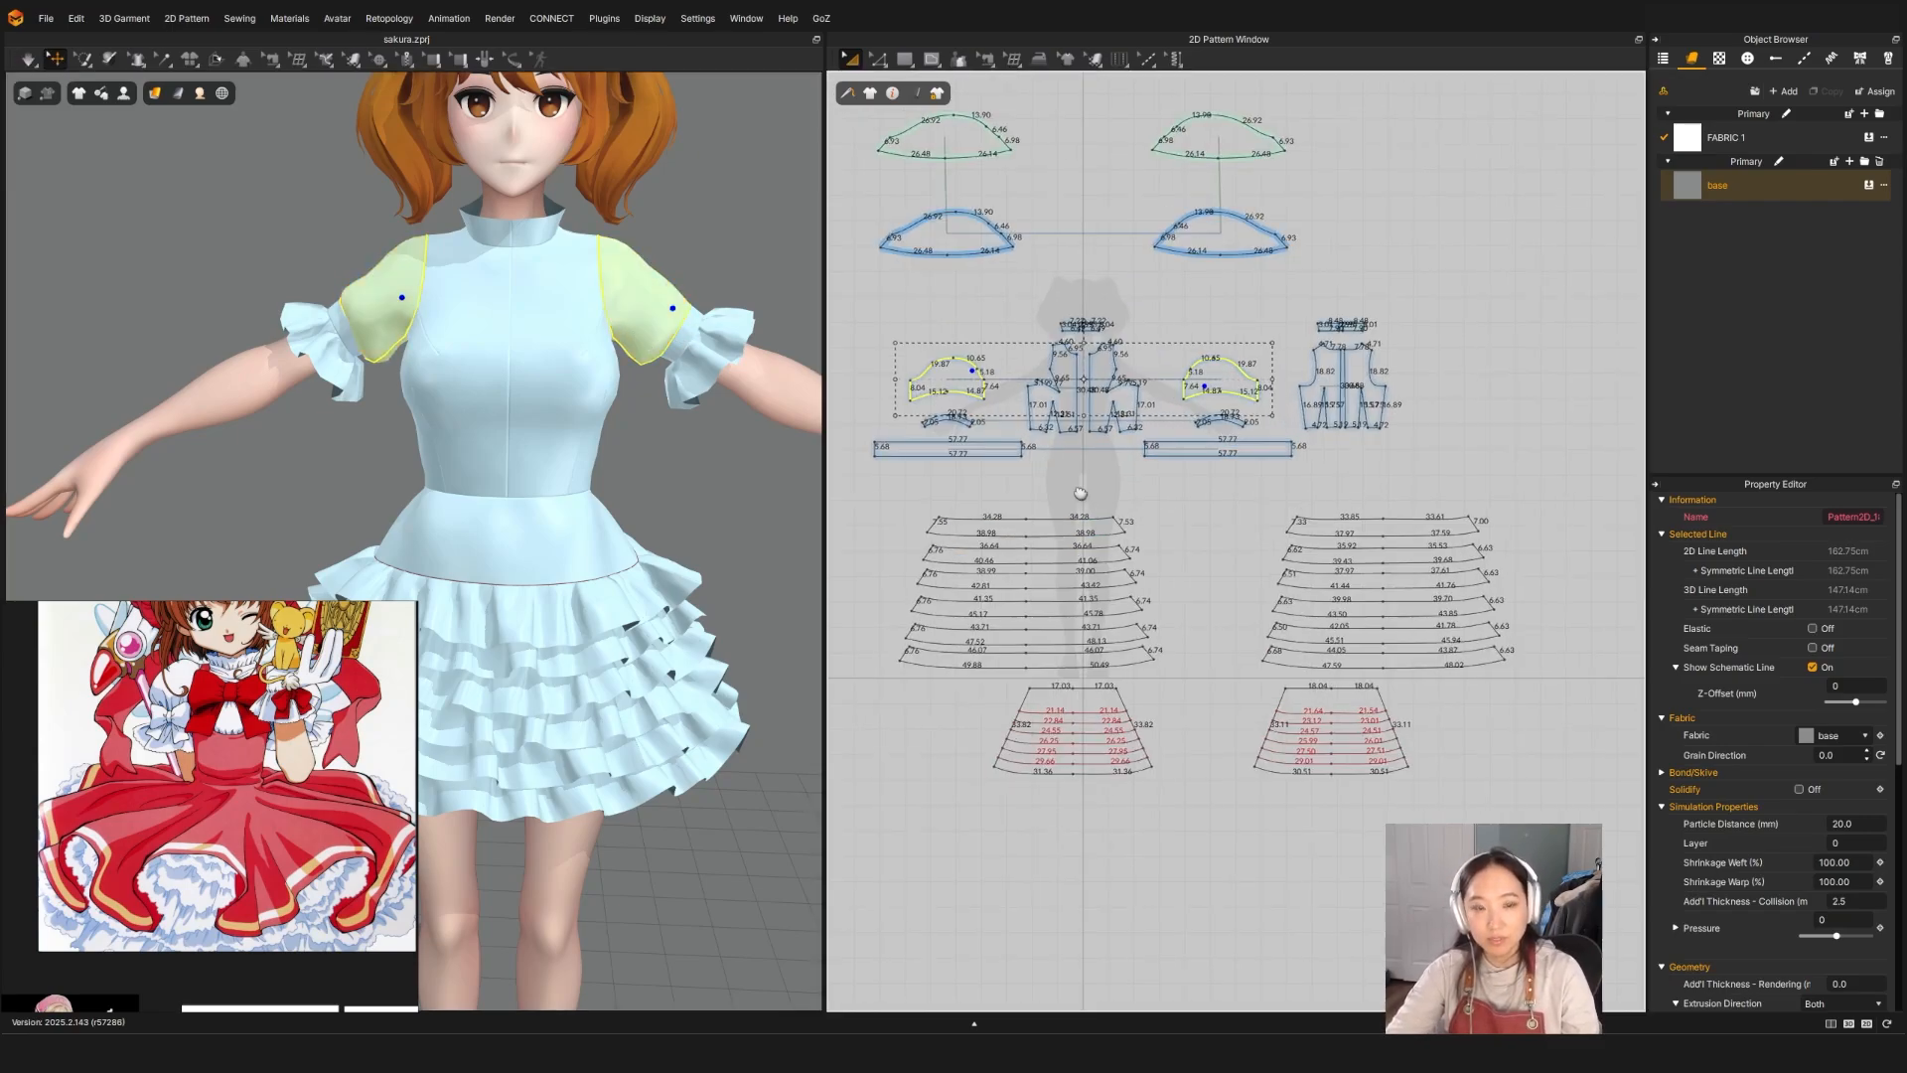
Step: Move the four puff sleeve pieces higher in the 2D layout, well apart from the bodice patterns
click(561, 309)
scroll(1247, 423, down, 5)
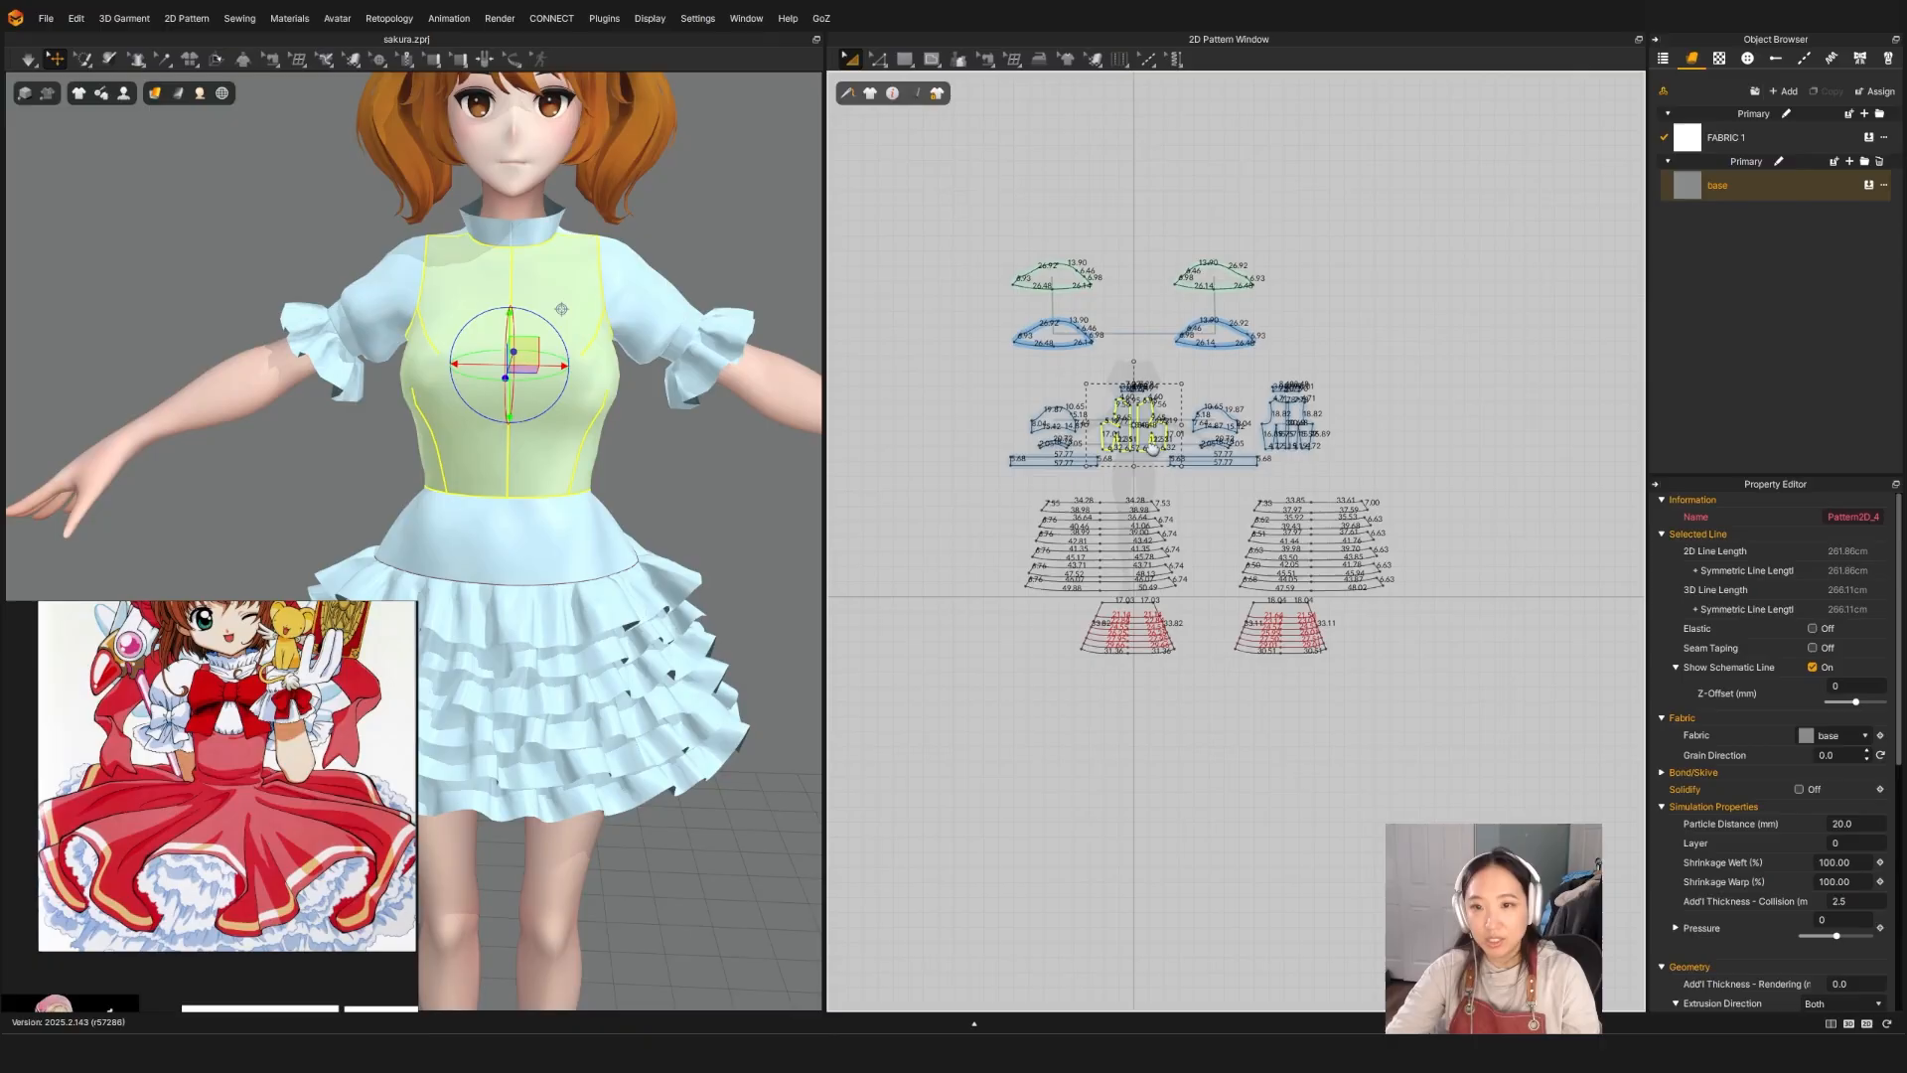
middle_drag(1247, 423, 1174, 538)
drag(902, 327, 1257, 491)
drag(1177, 390, 1186, 209)
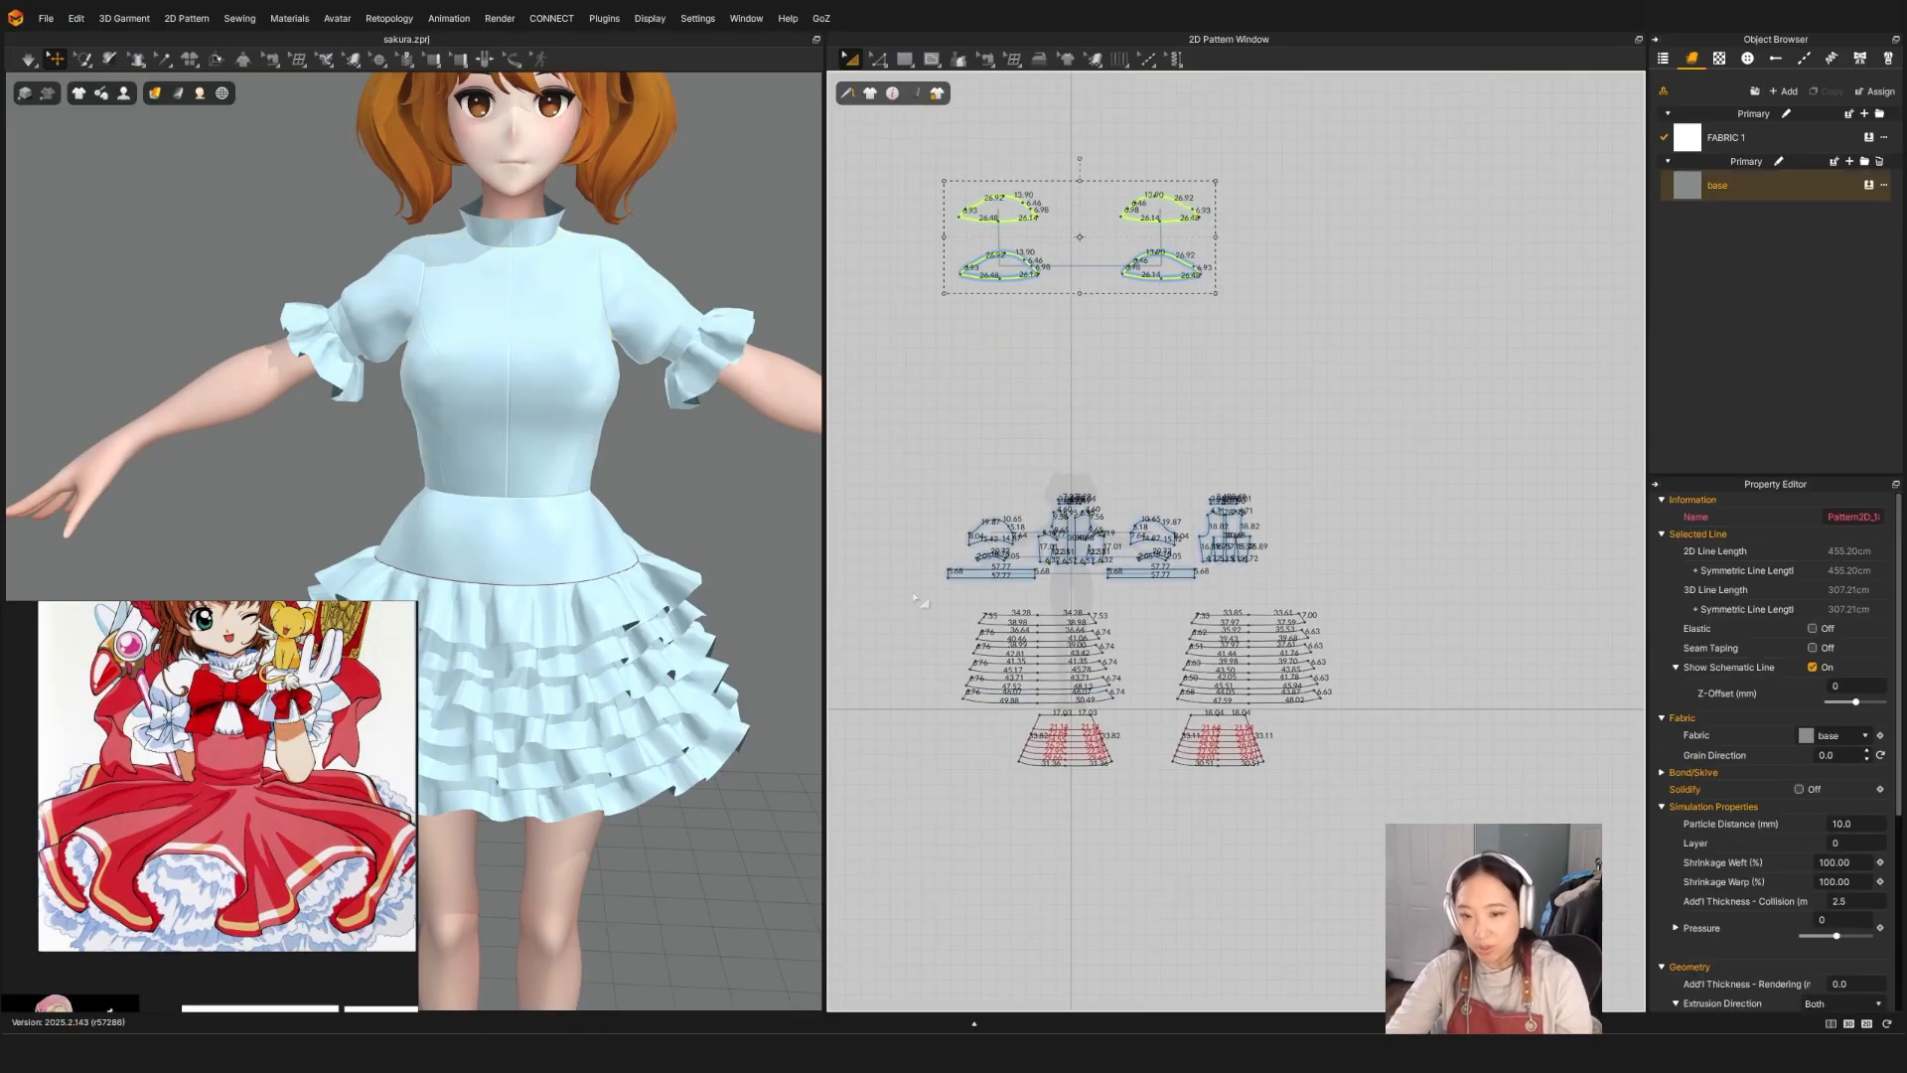
Step: Move the ruffle strips and skirt base panels down in the 2D layout, with the two base panels in a separate row beneath
drag(906, 584, 1396, 800)
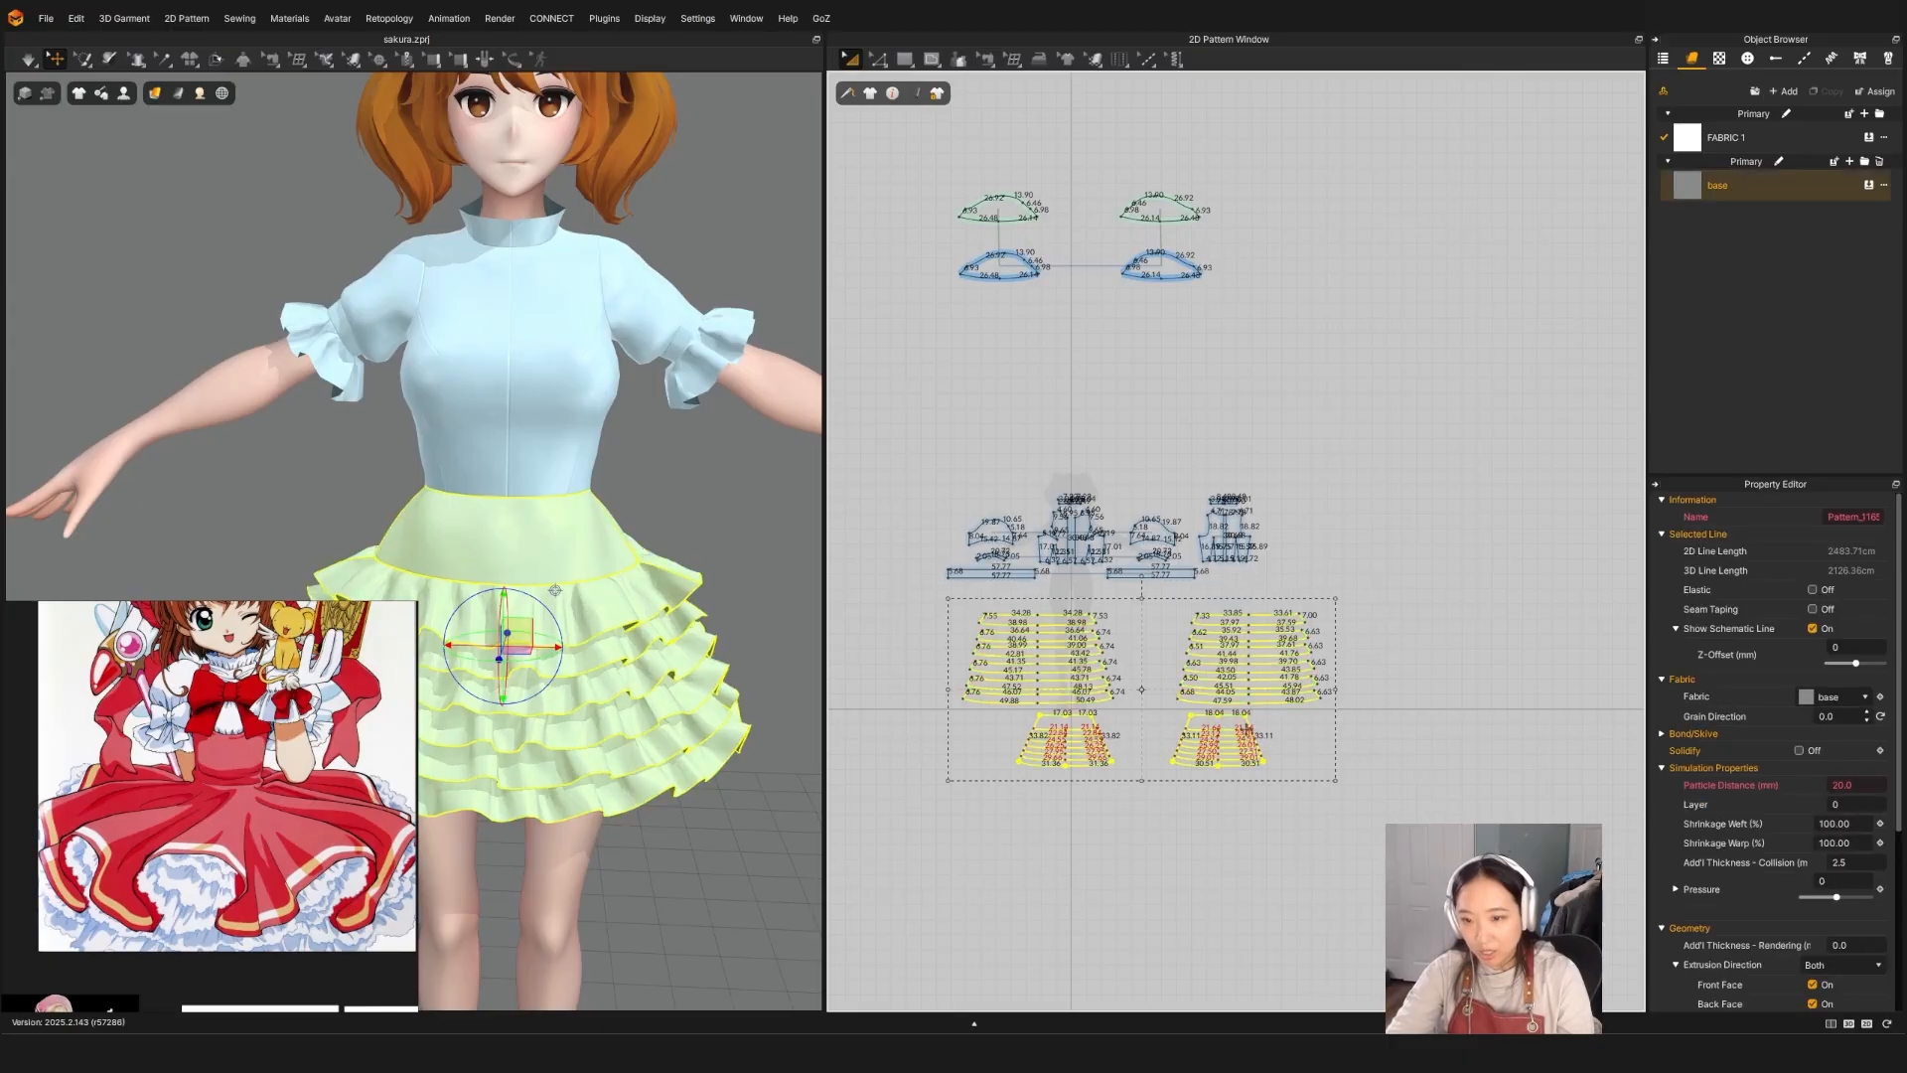
drag(1240, 720, 1205, 816)
drag(1318, 952, 1007, 892)
middle_drag(1225, 780, 1248, 578)
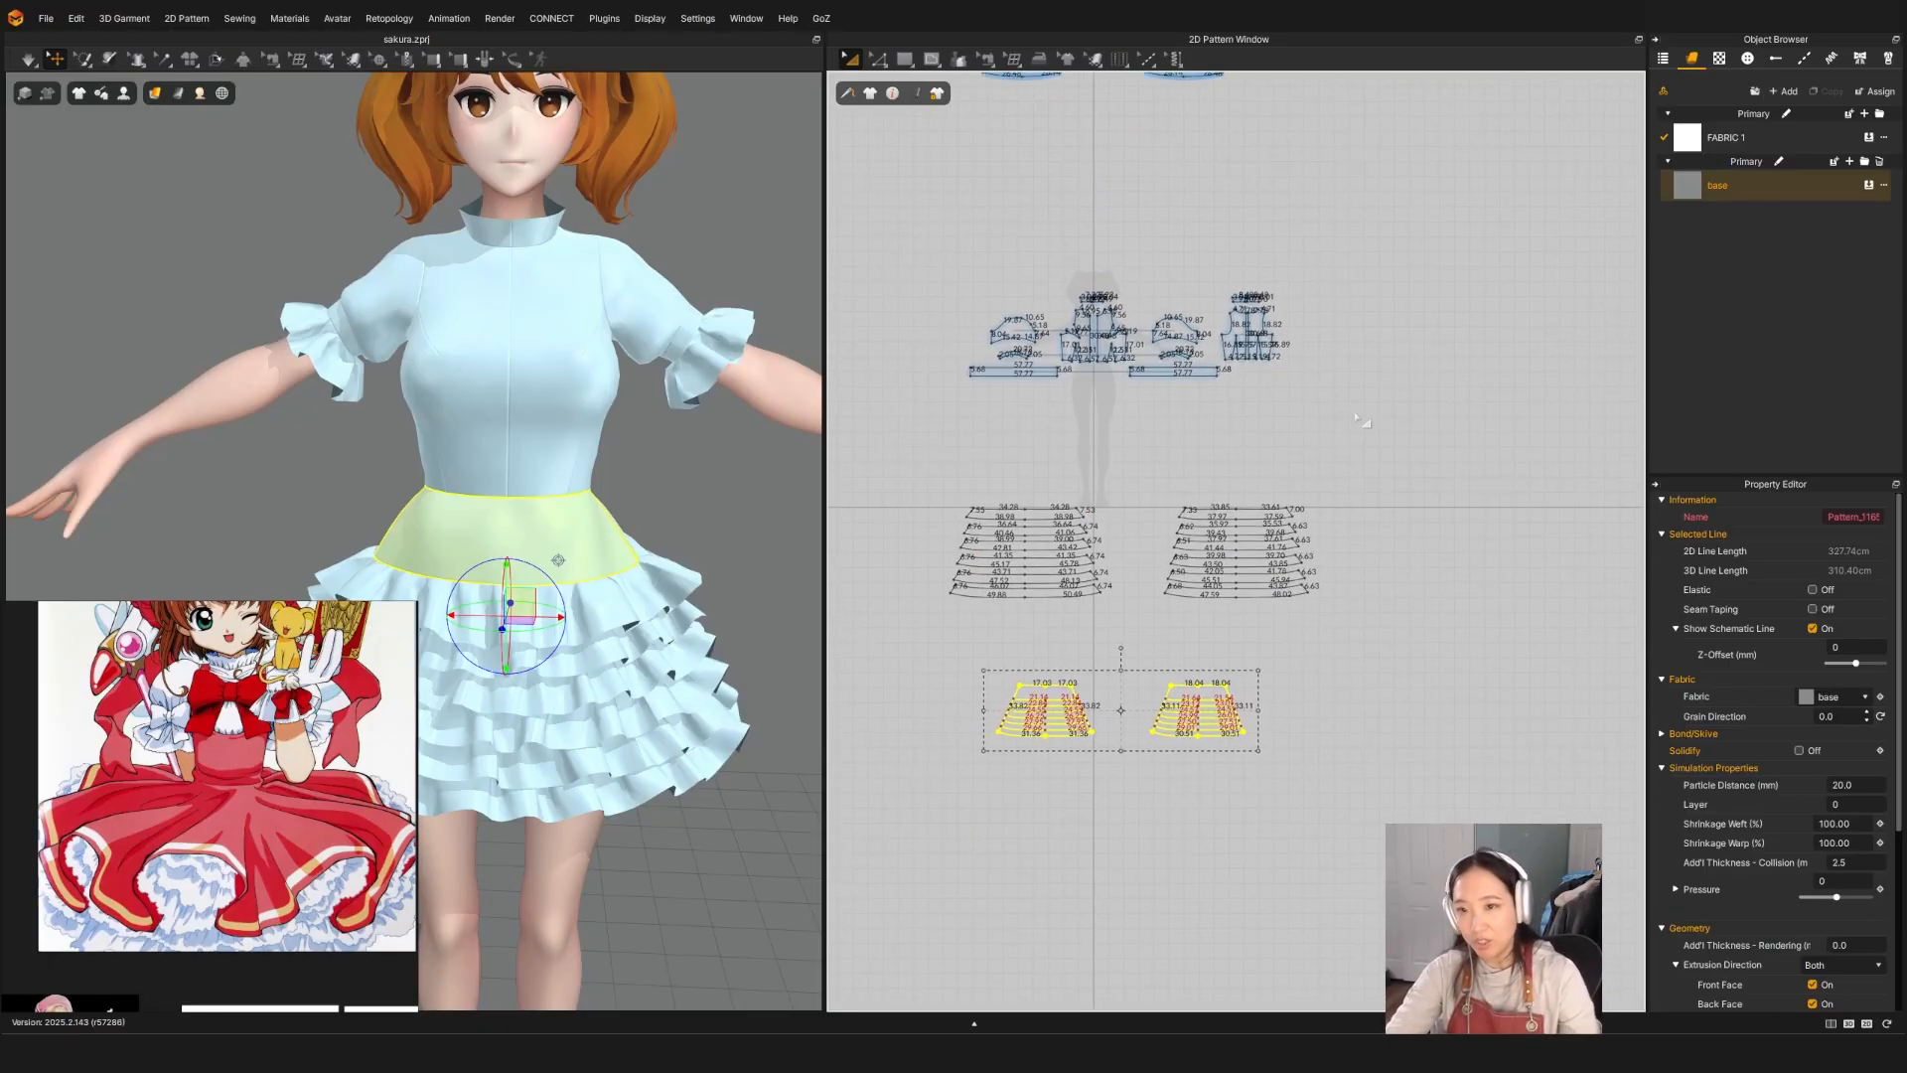
Step: Select the front and back bodice pieces and review how the separated garment layers are arranged in the 2D layout
middle_drag(1355, 334, 1355, 457)
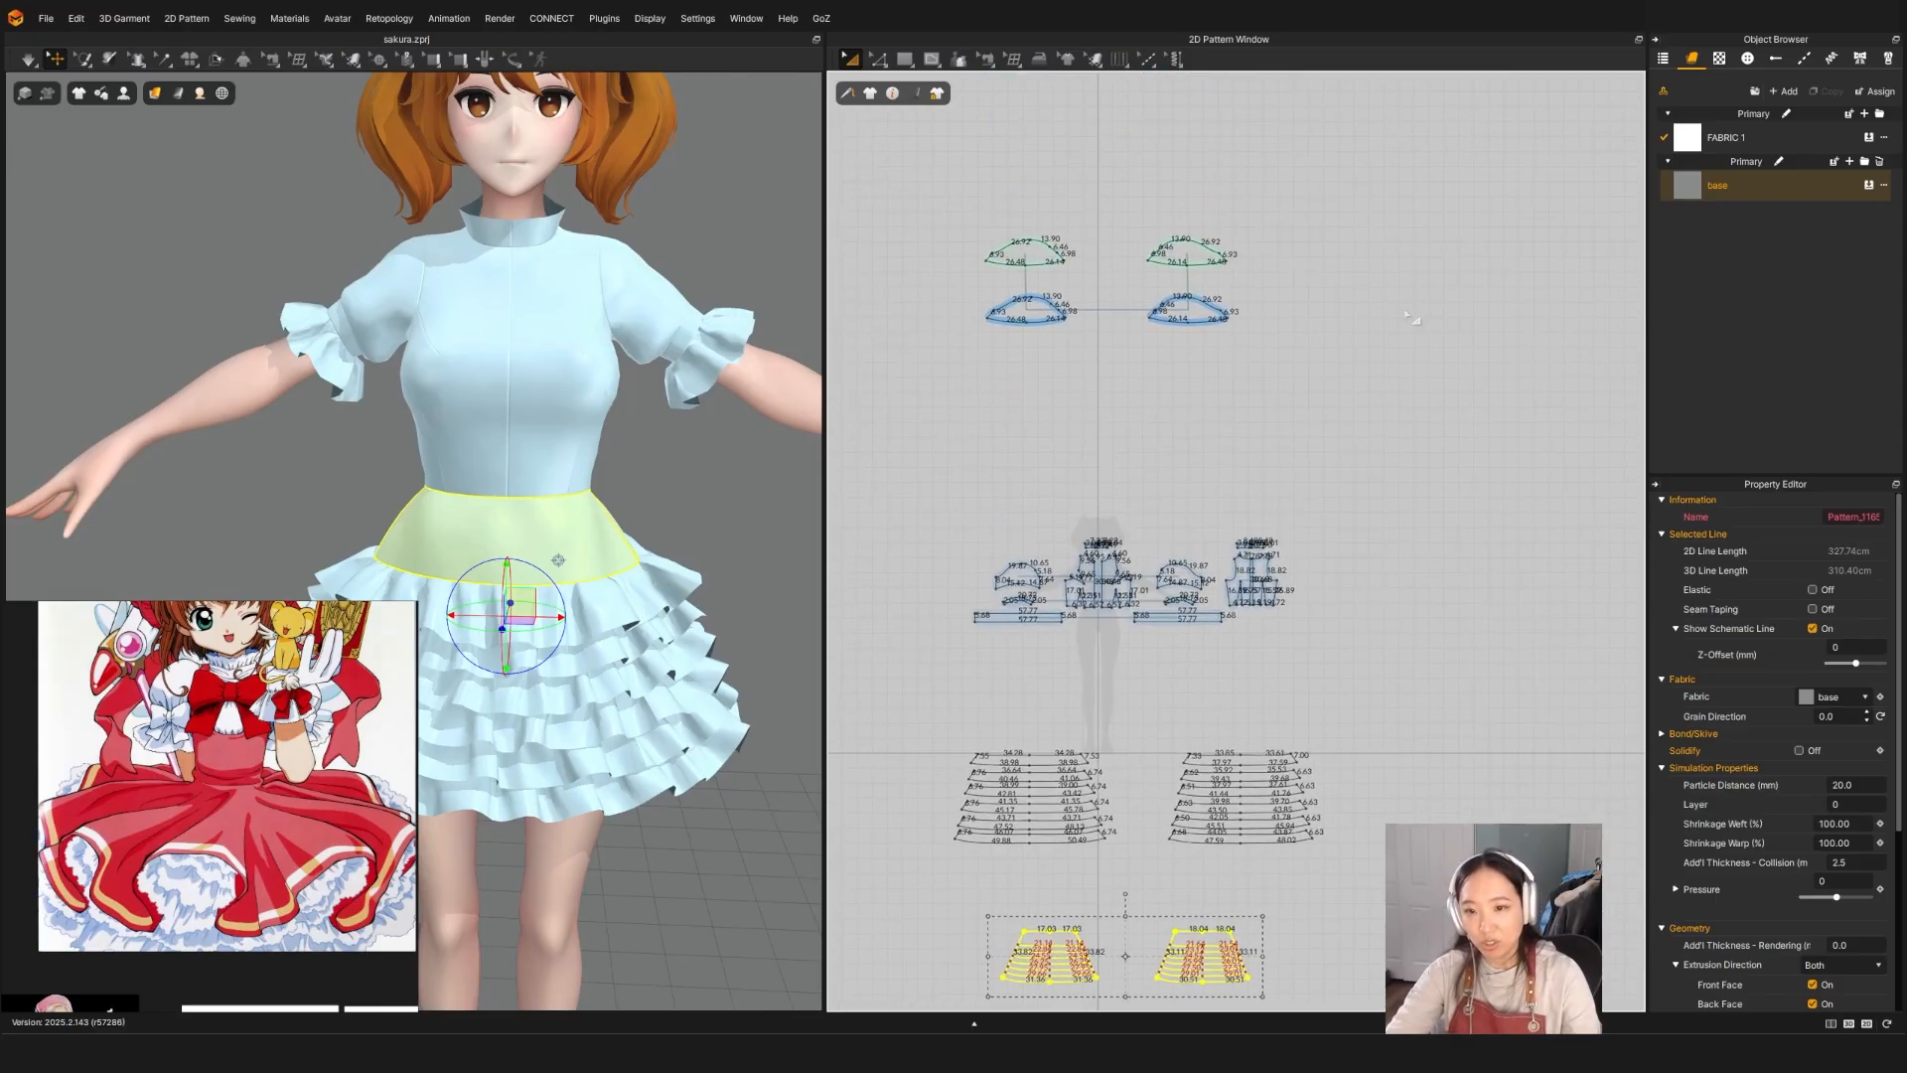
scroll(1063, 544, up, 3)
click(1098, 636)
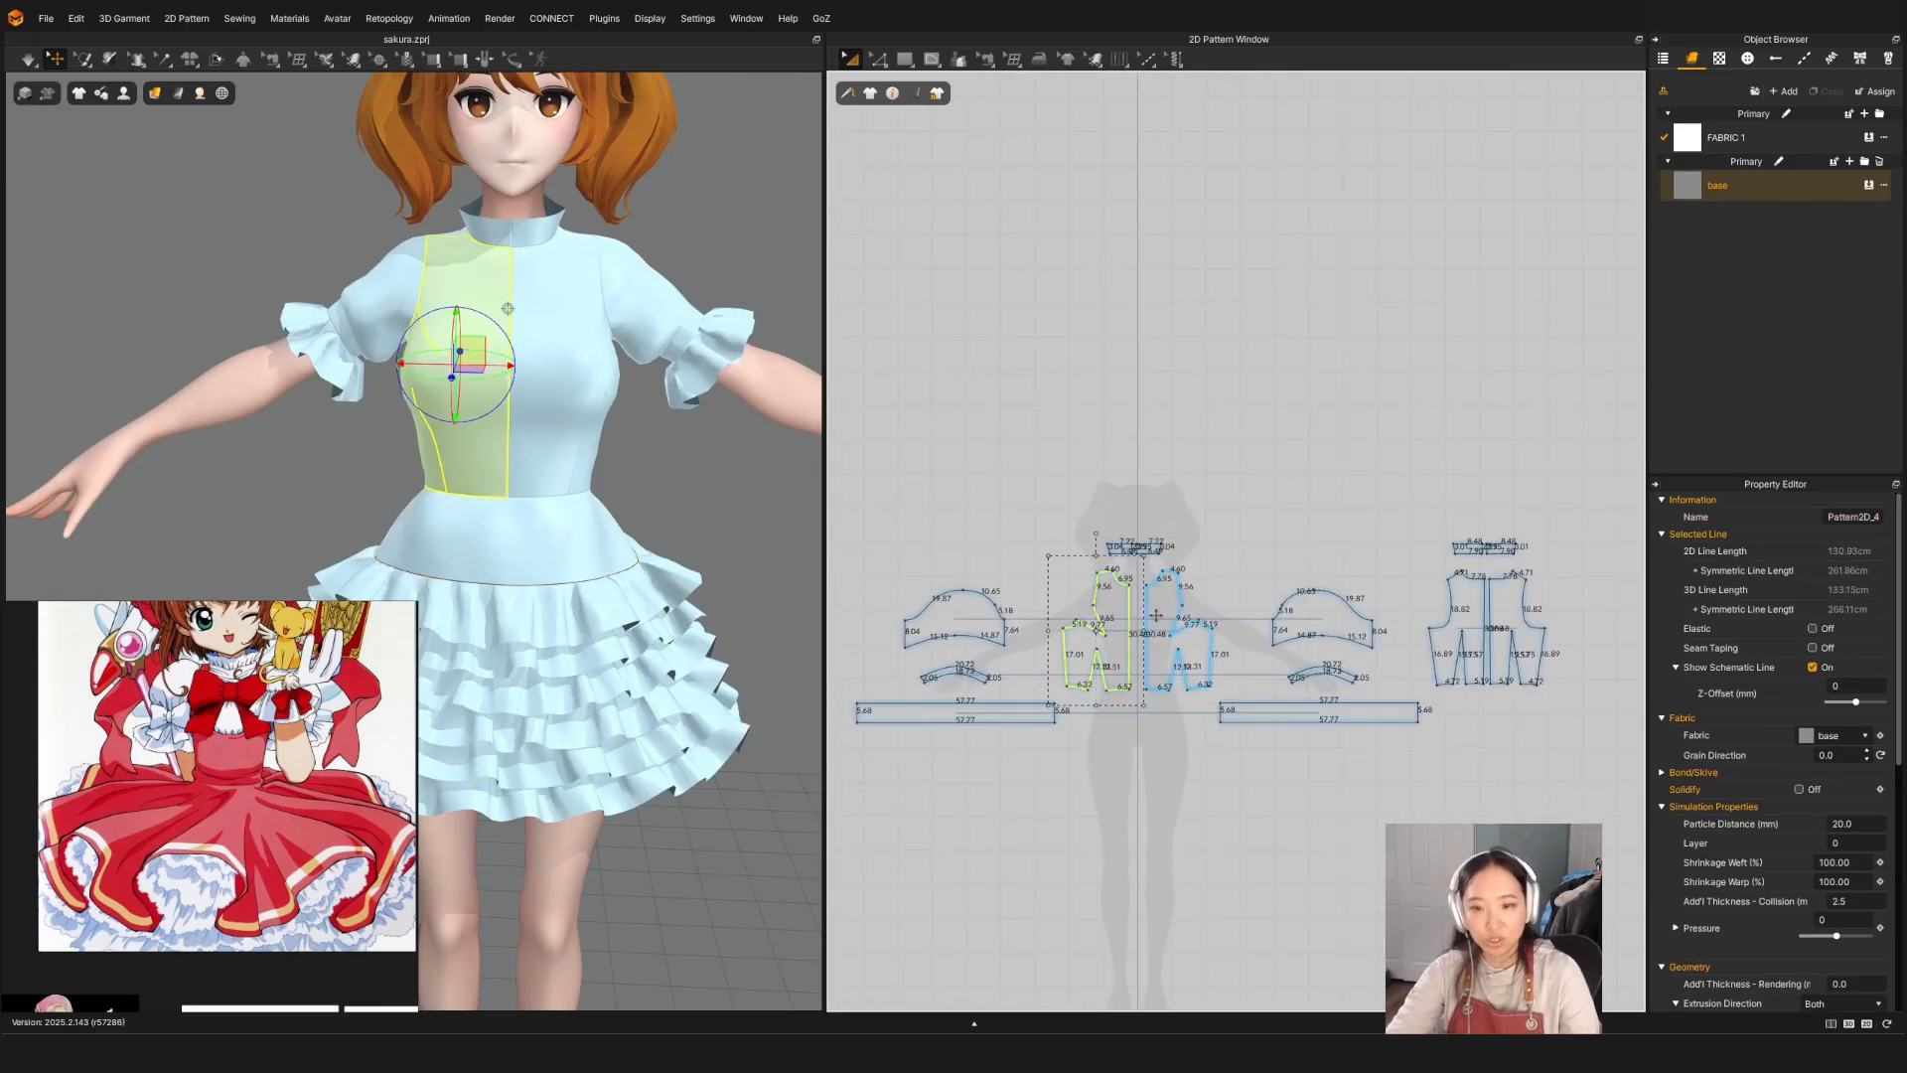
shift+click(1517, 613)
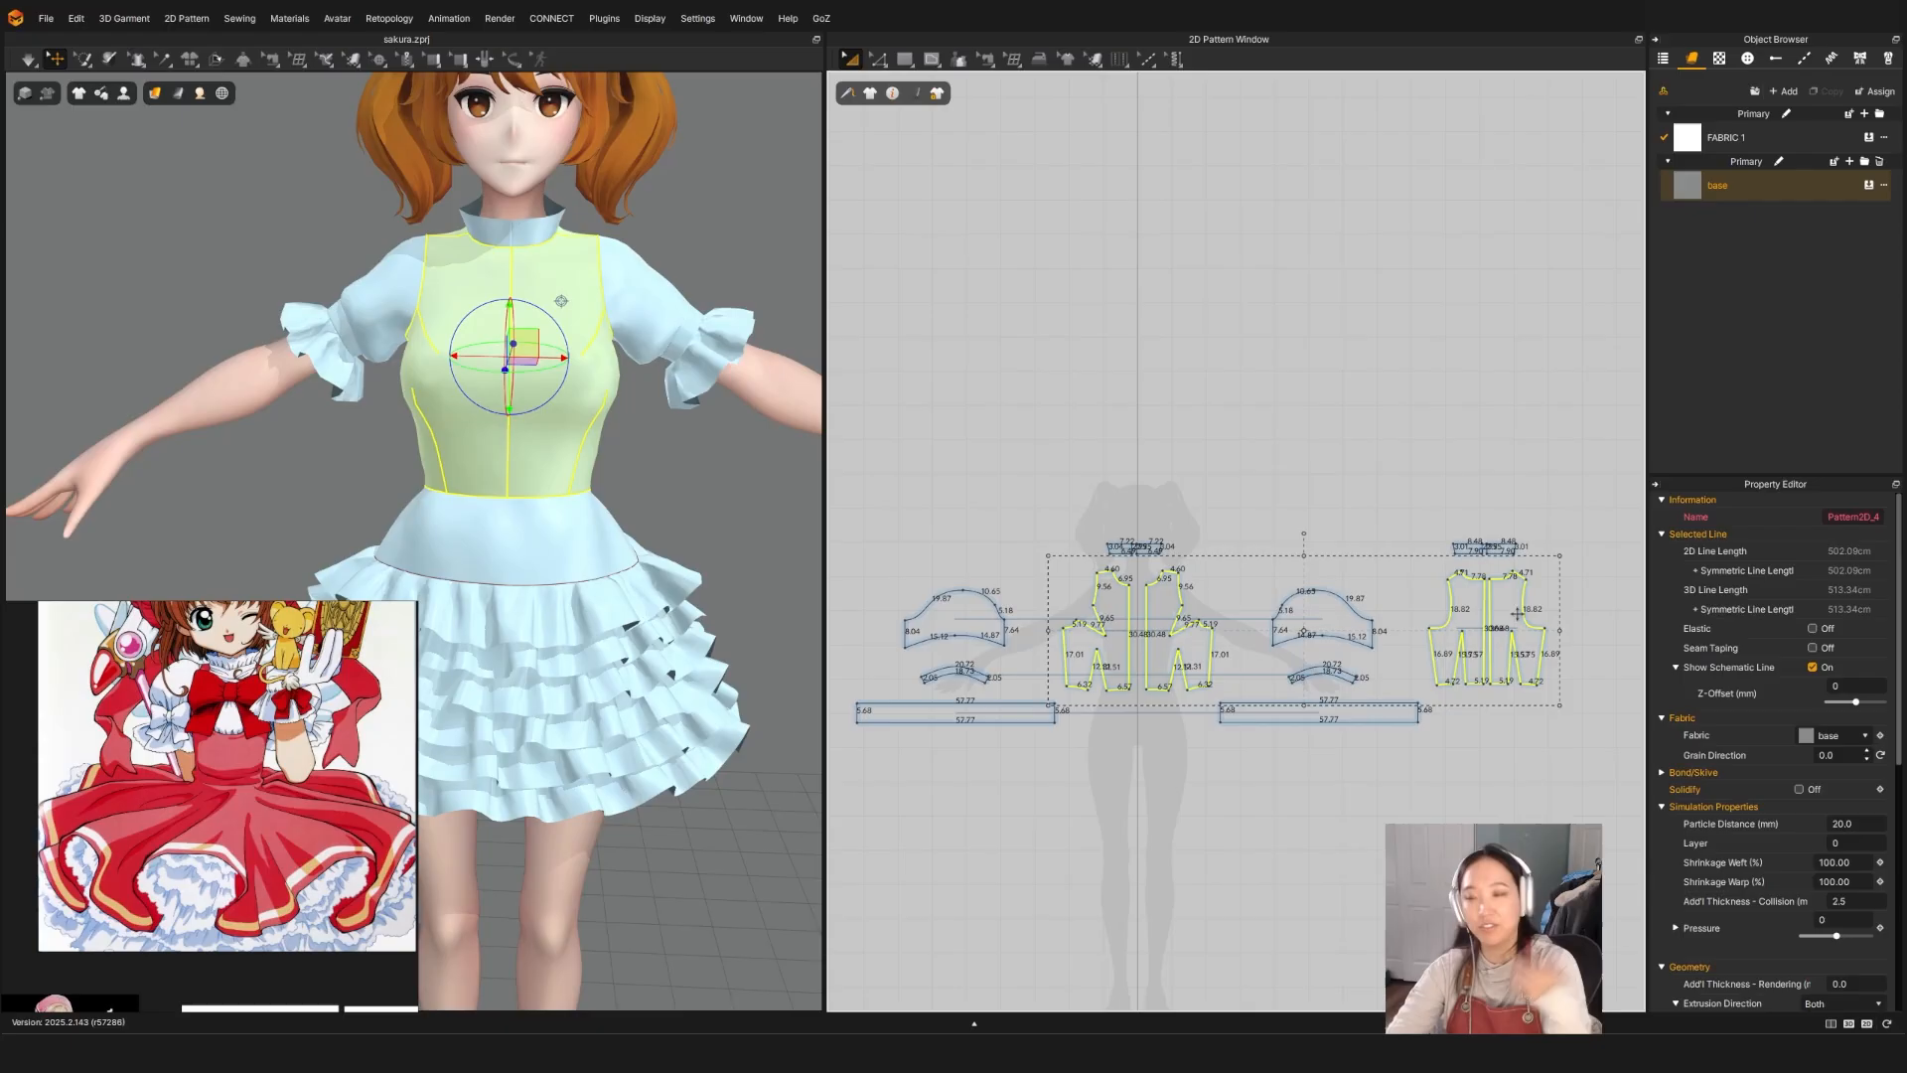
scroll(1266, 516, down, 5)
scroll(1260, 509, up, 2)
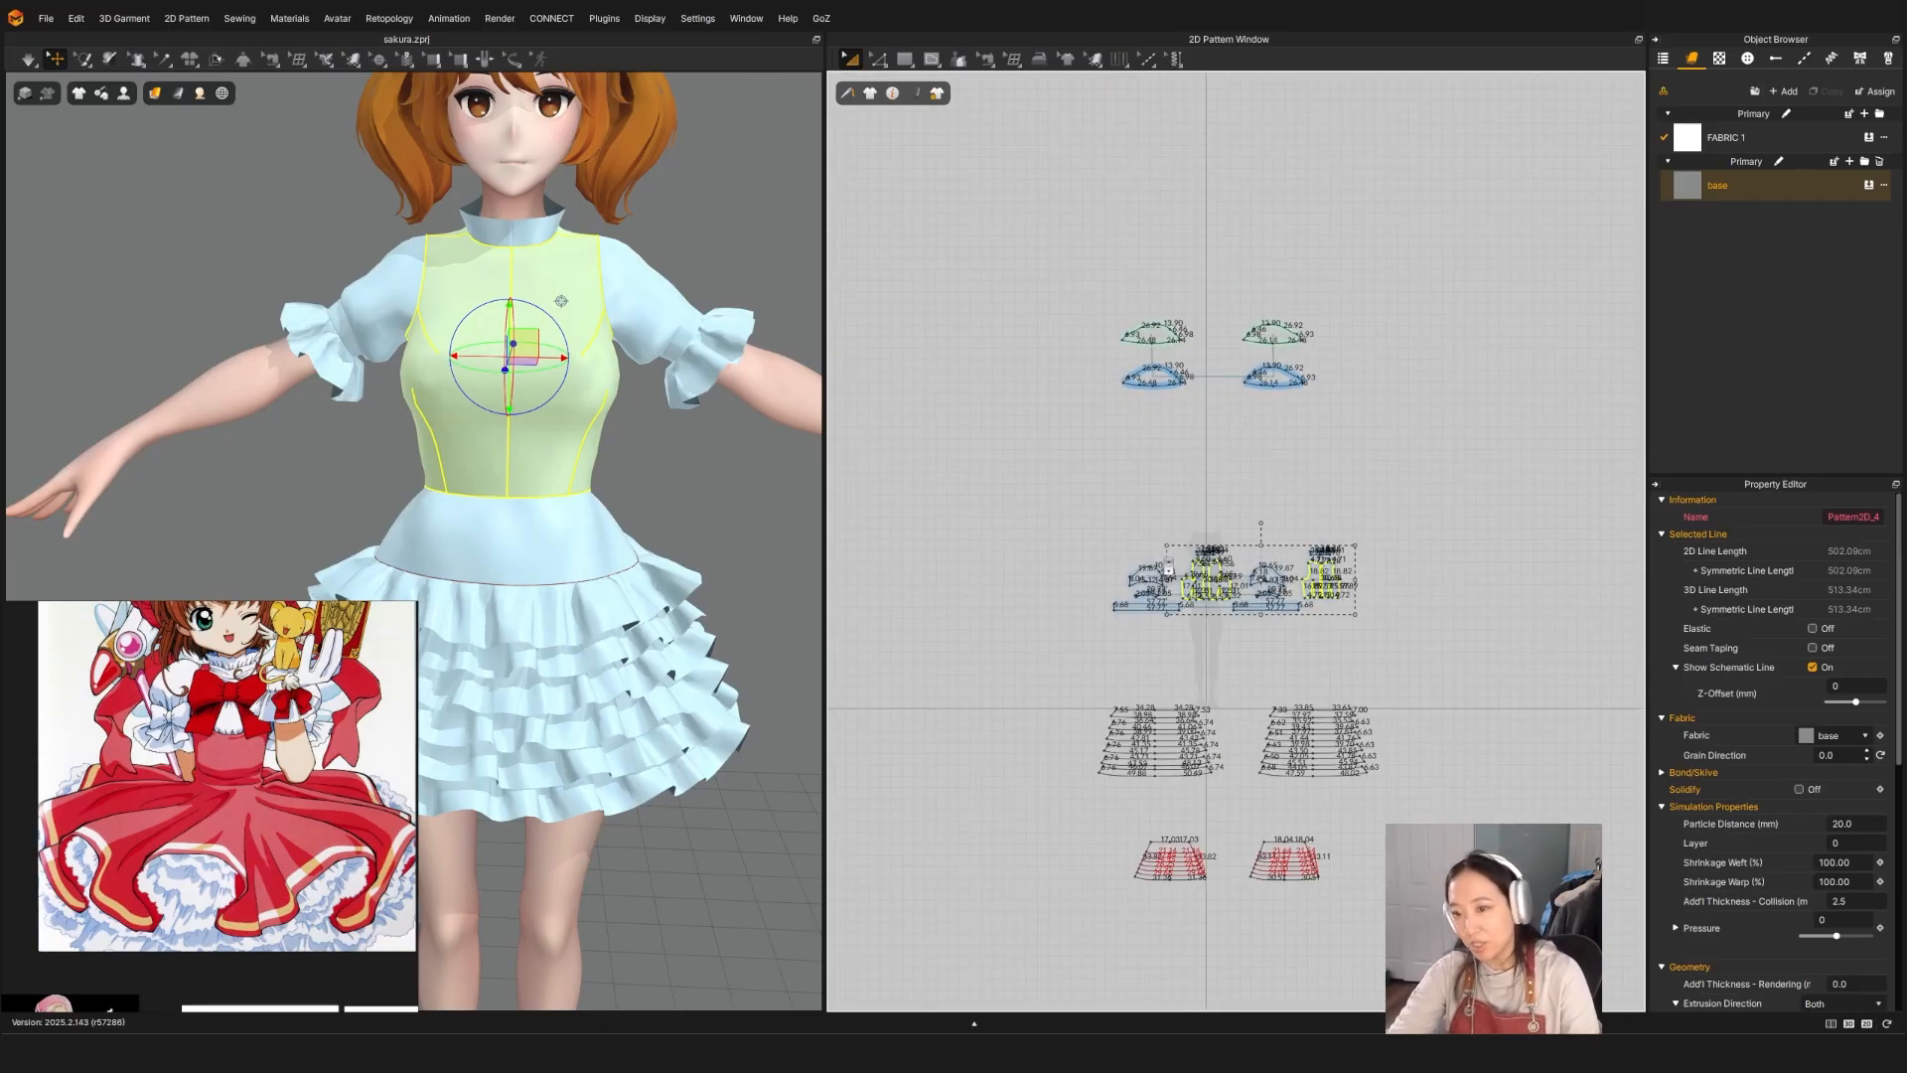
scroll(1169, 556, down, 2)
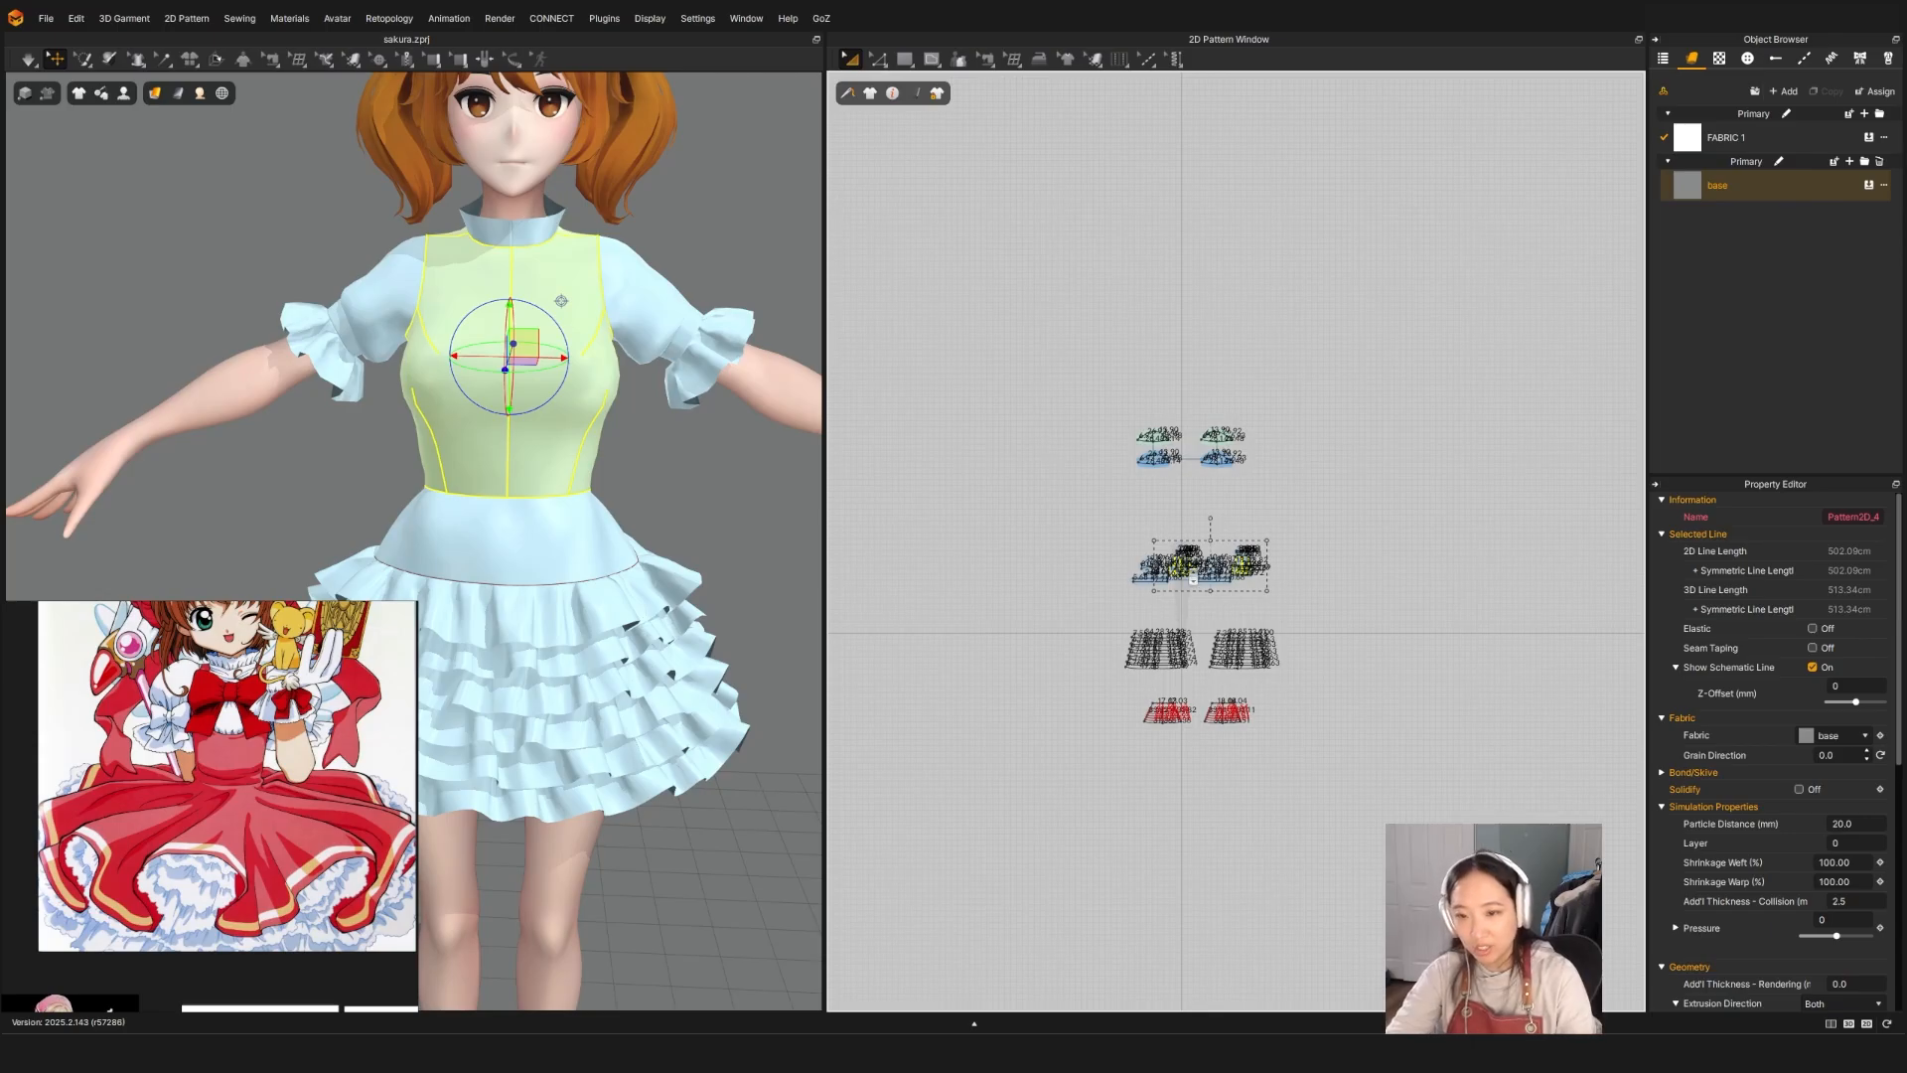
Step: Create a Layer Clone (Over) of the front and back bodice pieces and place it above the originals in the 2D layout
scroll(1208, 574, up, 3)
scroll(1260, 604, down, 3)
scroll(1241, 551, up, 4)
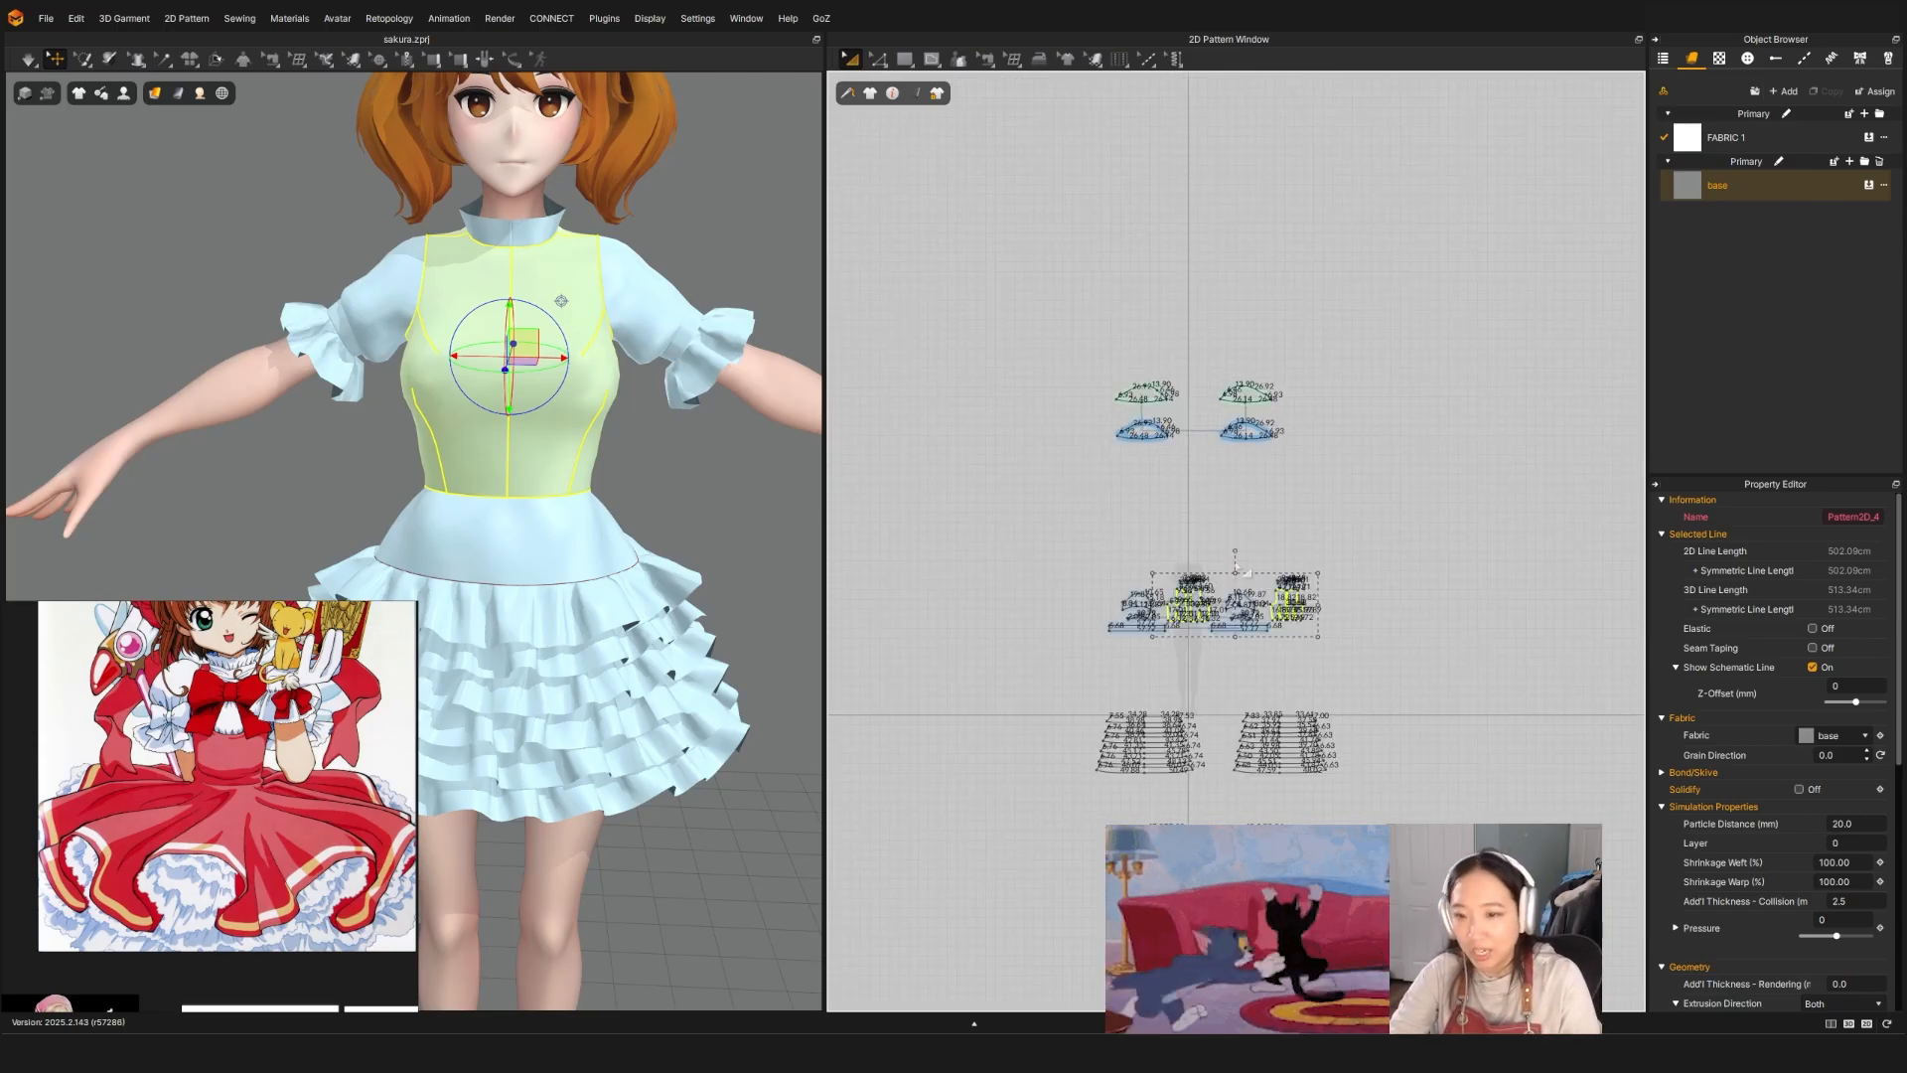
scroll(1172, 629, up, 2)
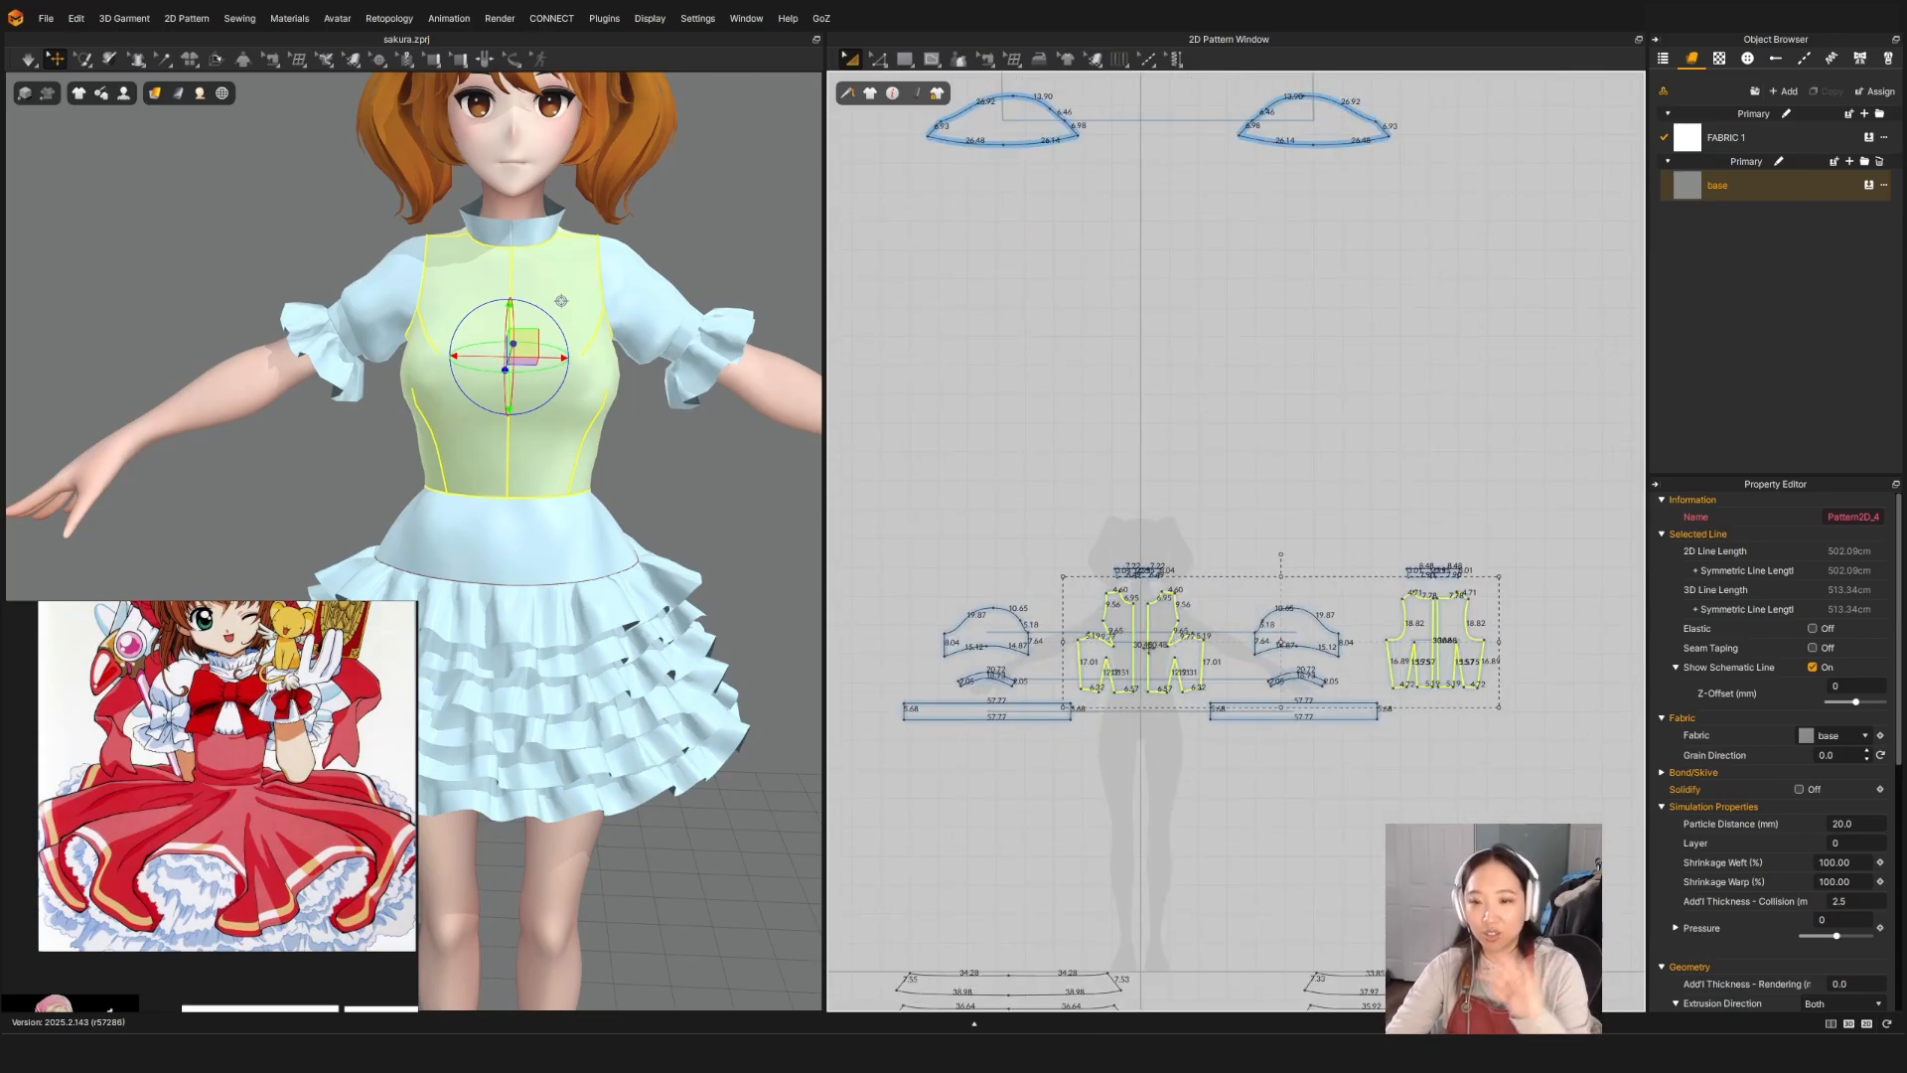
right_click(1152, 629)
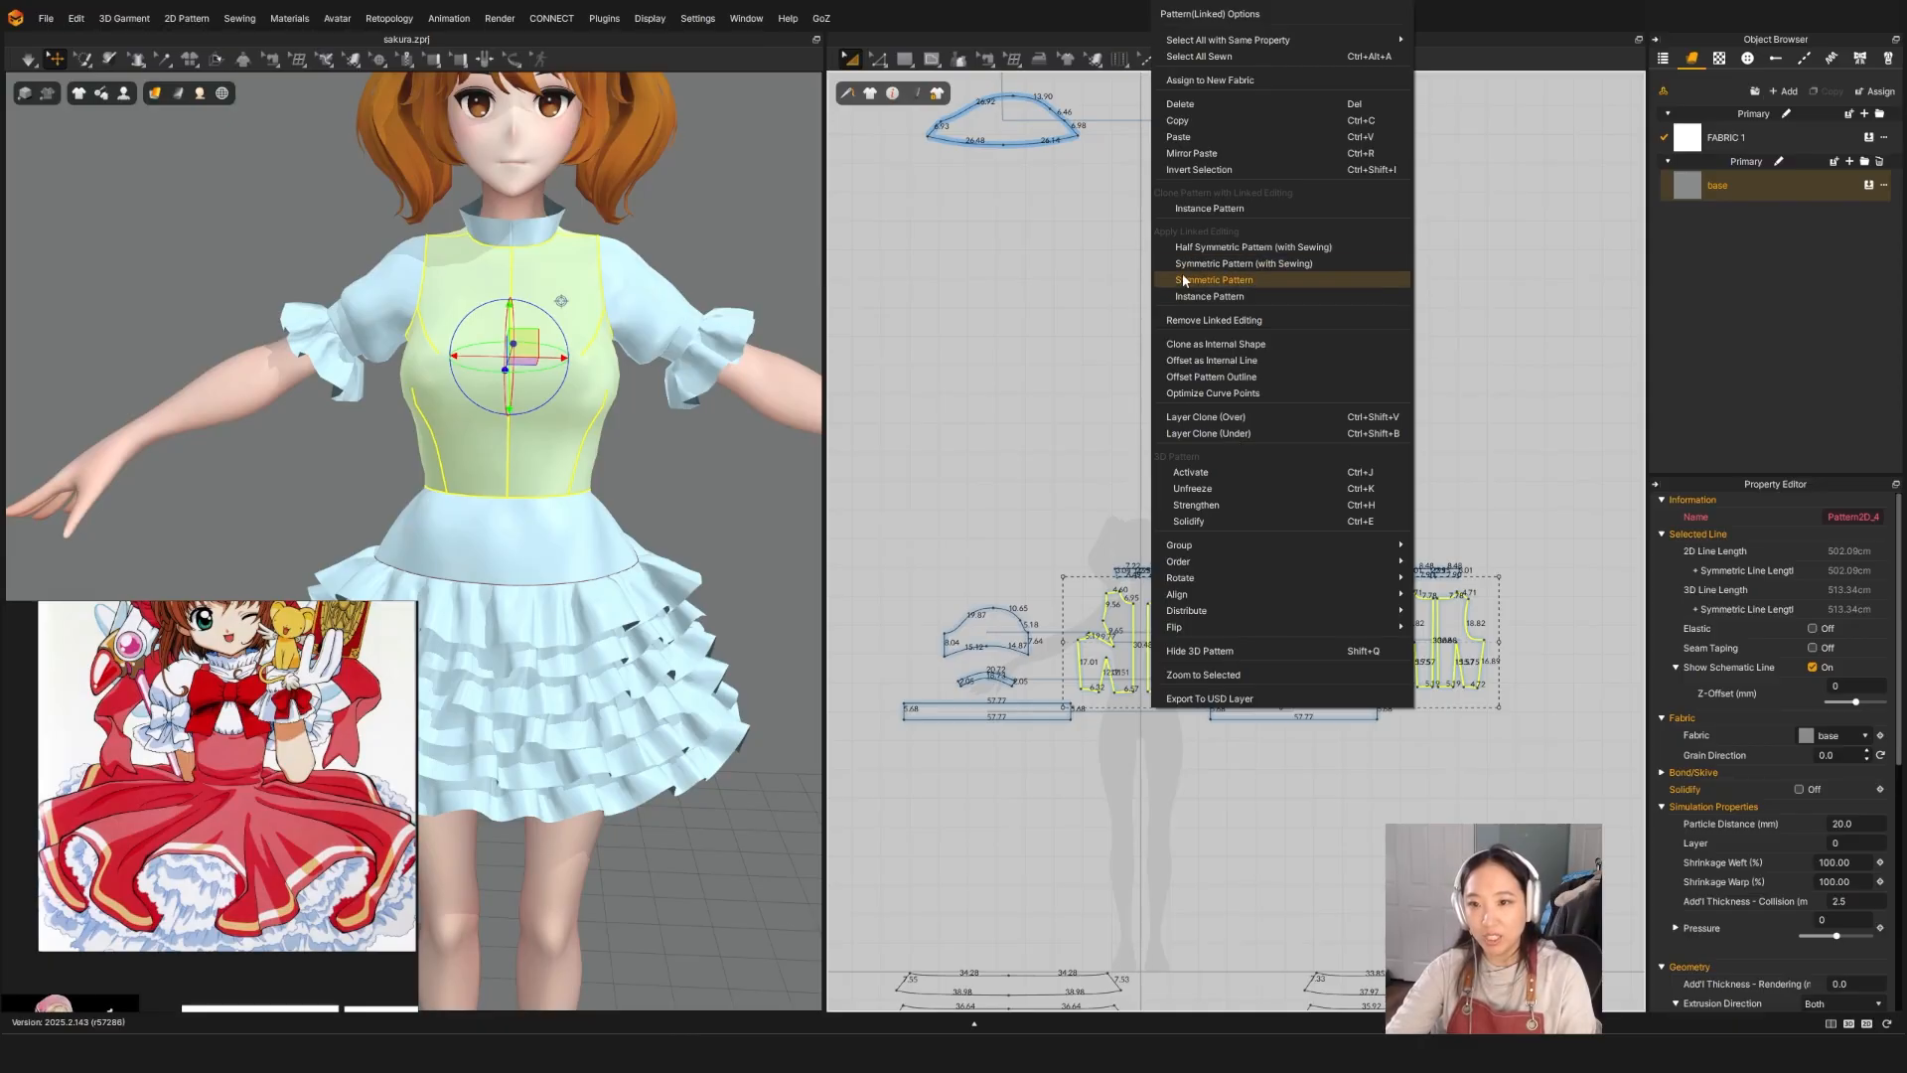
click(1202, 416)
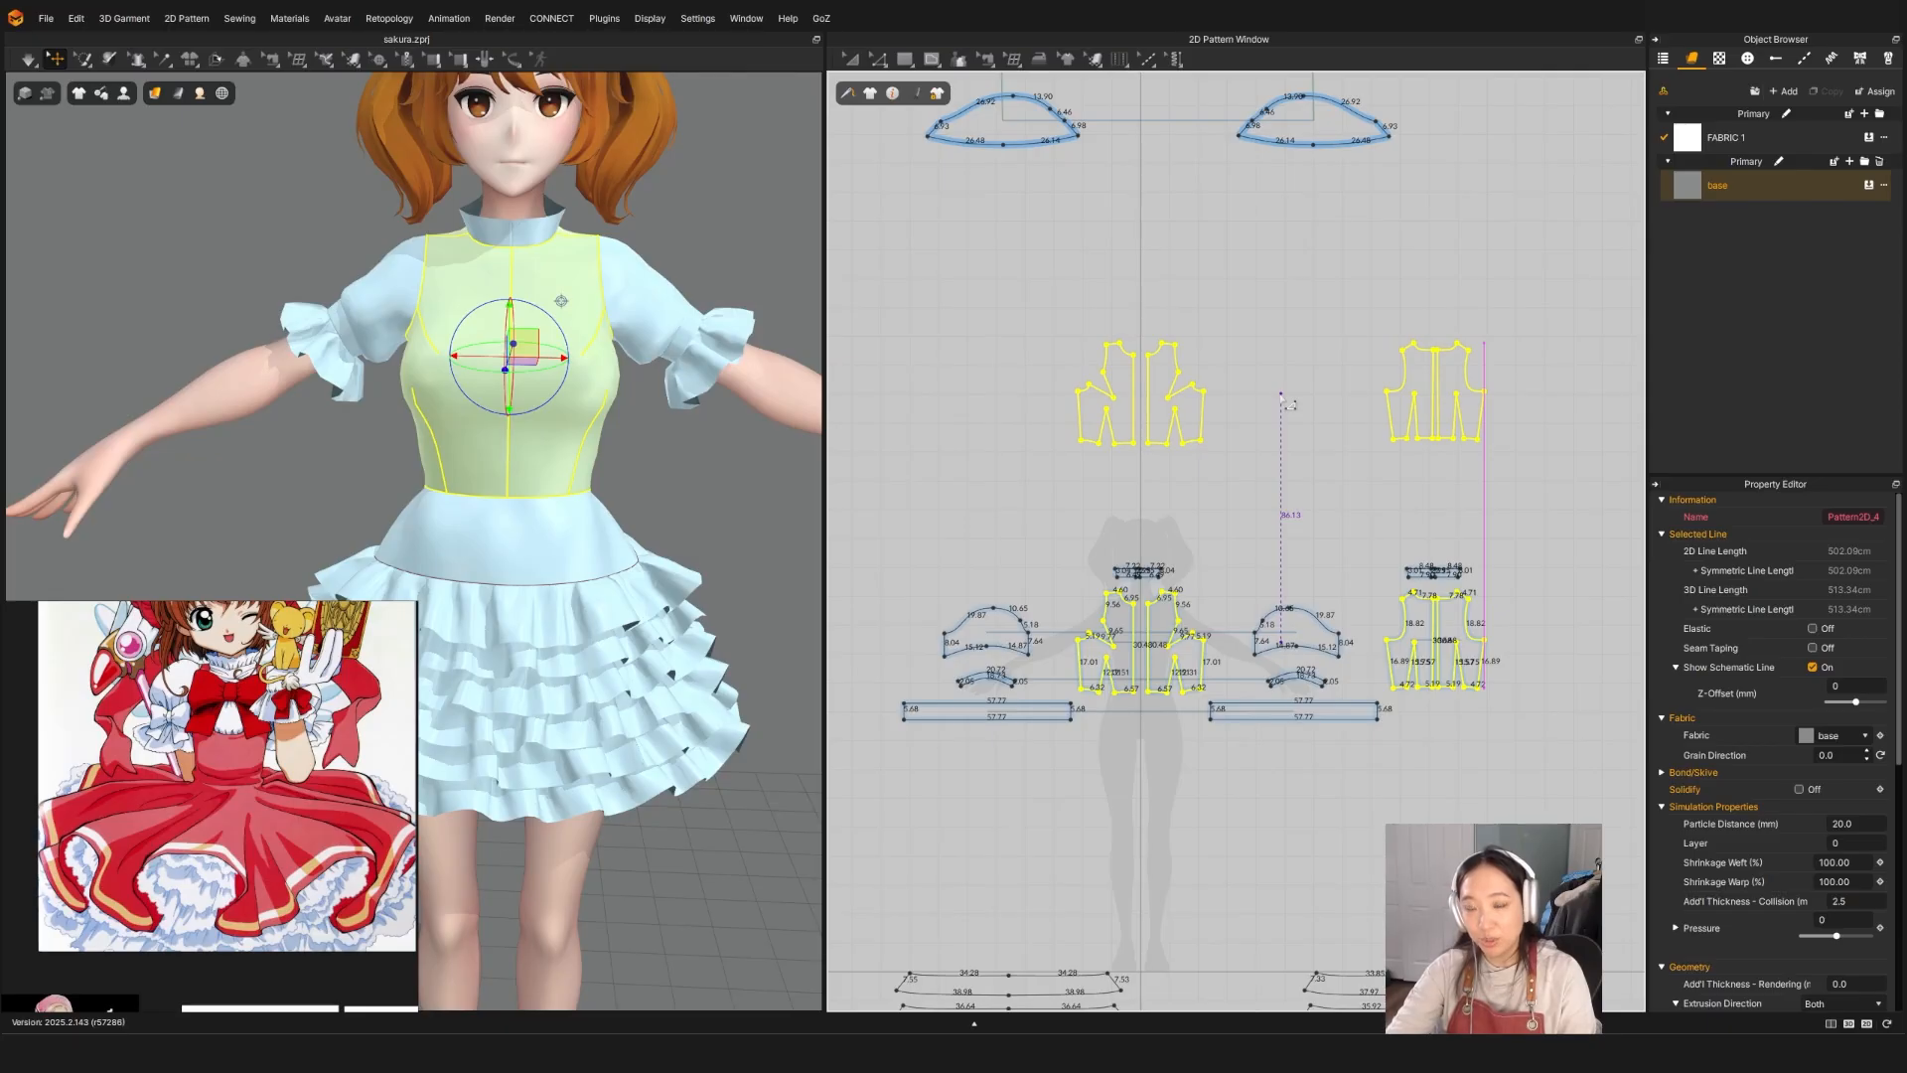
click(1283, 399)
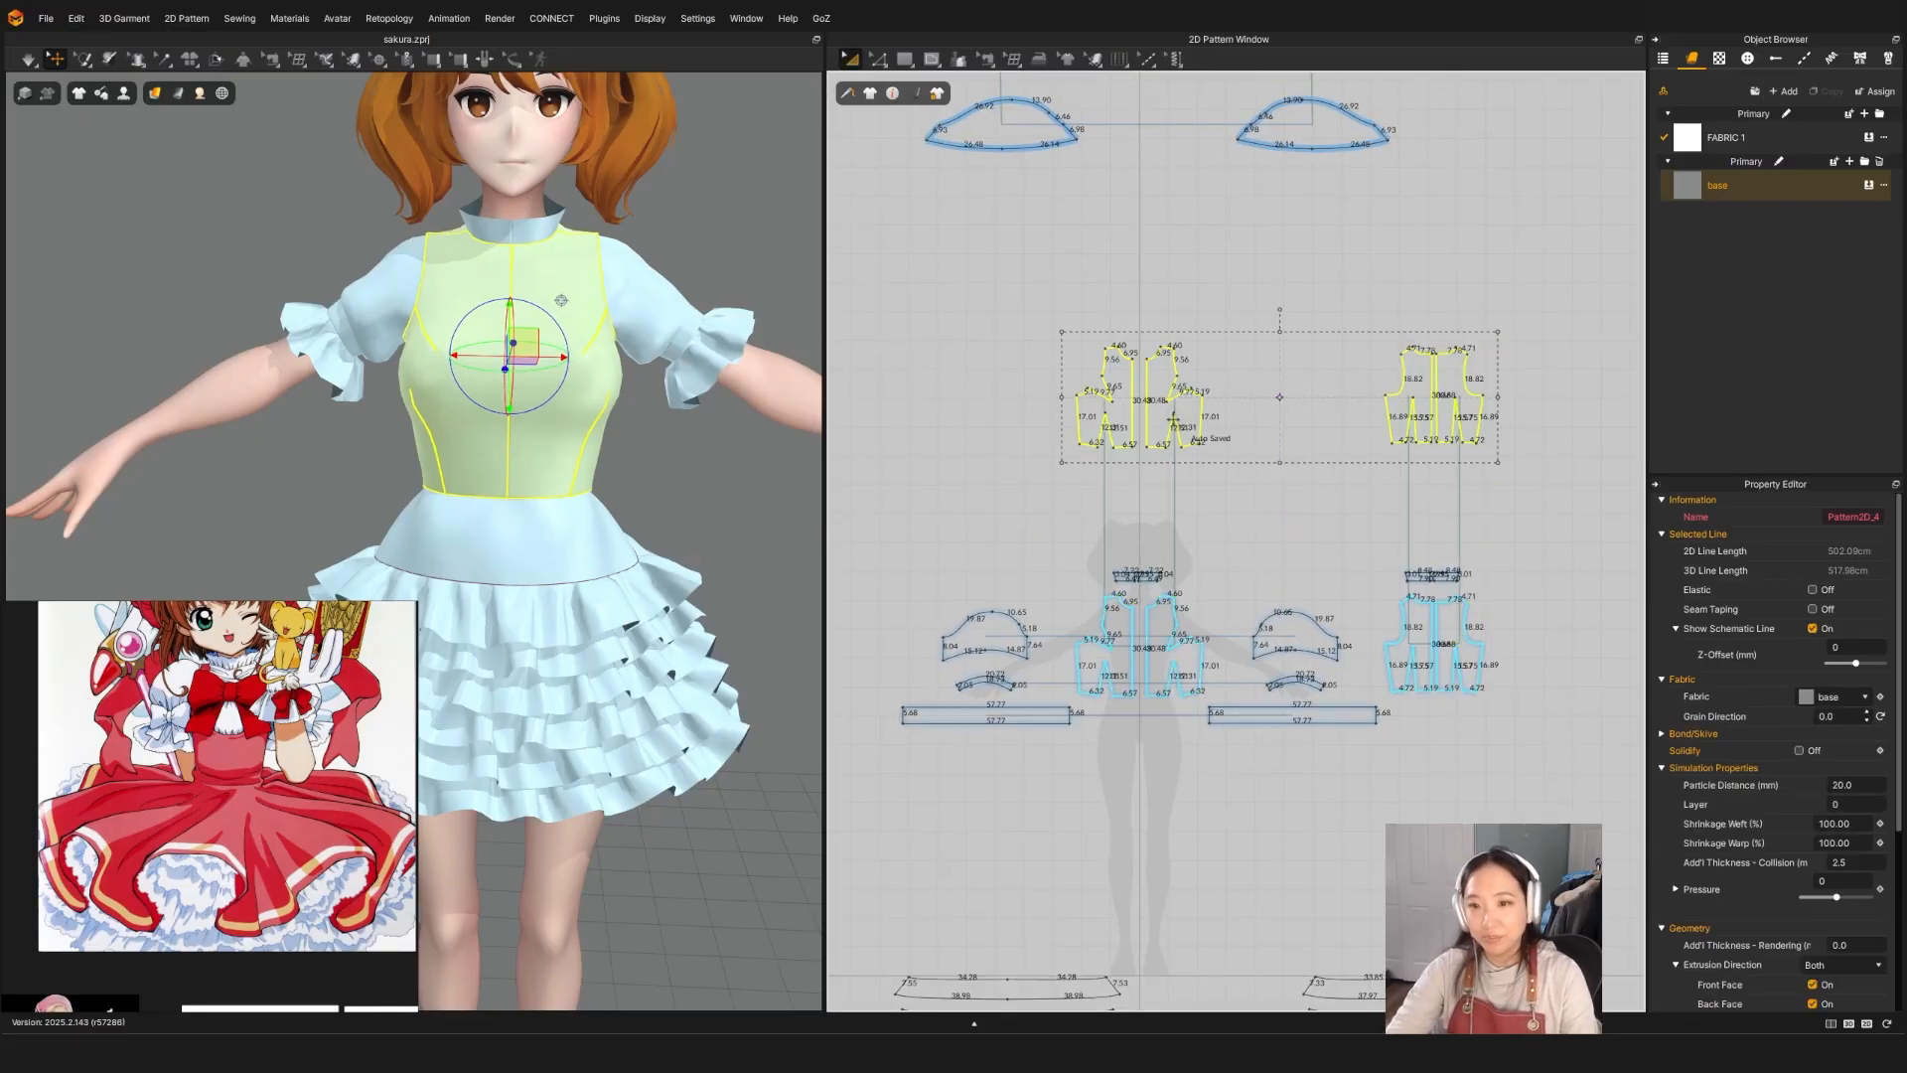
Step: Remove linked editing from the cloned bodice pieces and relink their halves as symmetric patterns with sewing
right_click(1214, 429)
click(1225, 321)
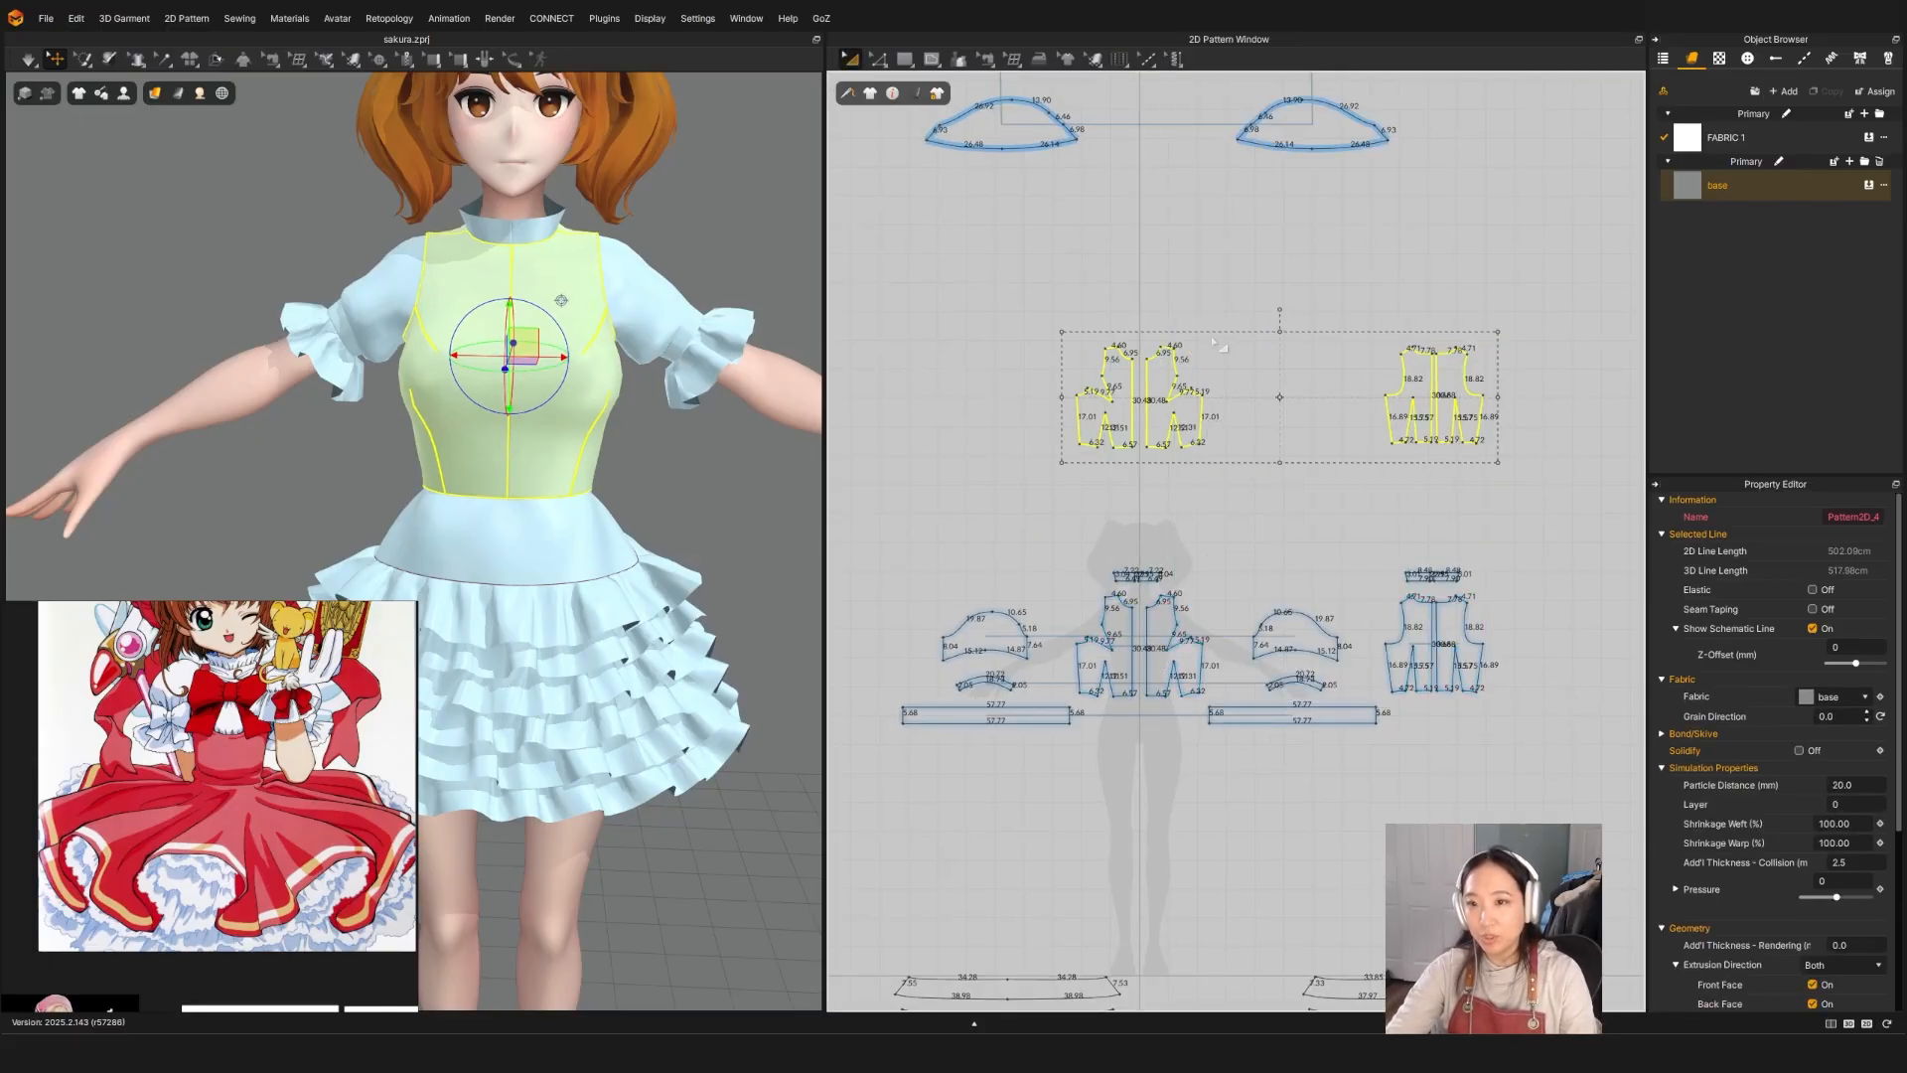
right_click(1157, 412)
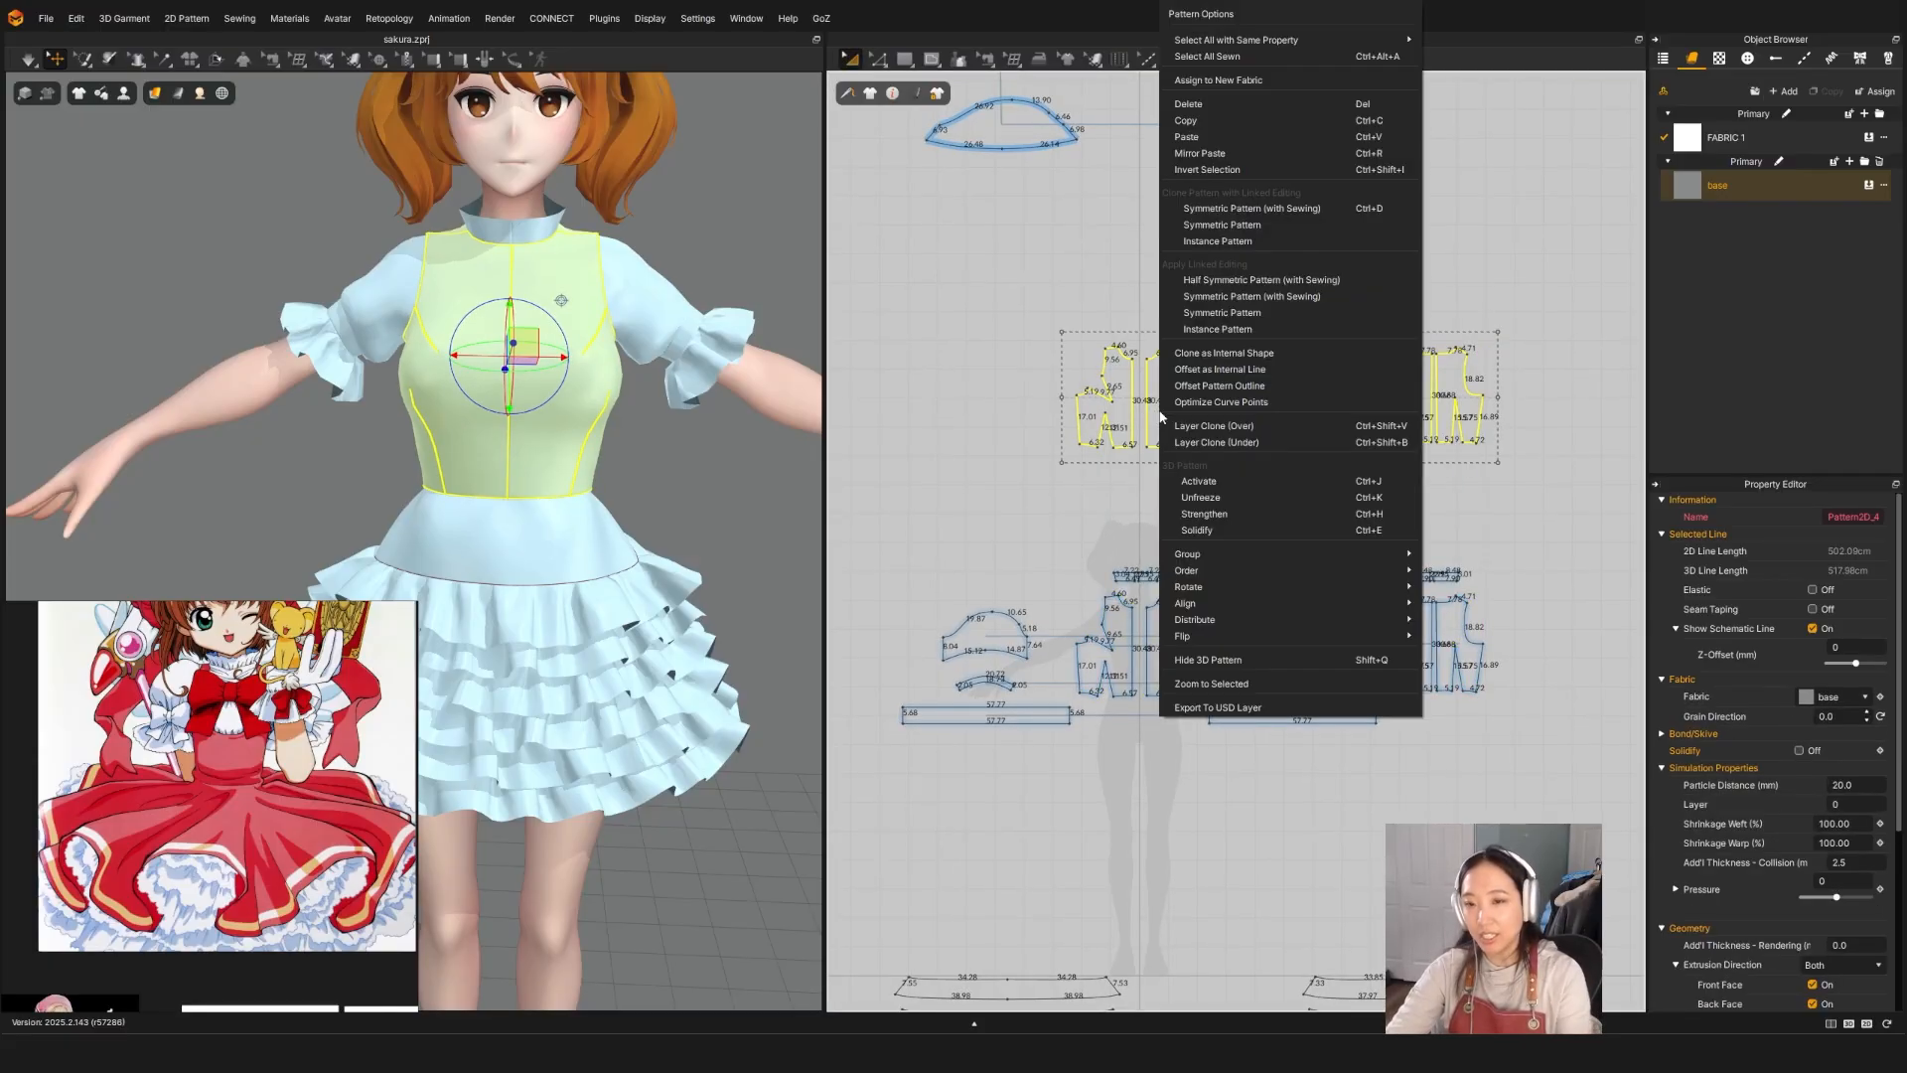
click(1227, 294)
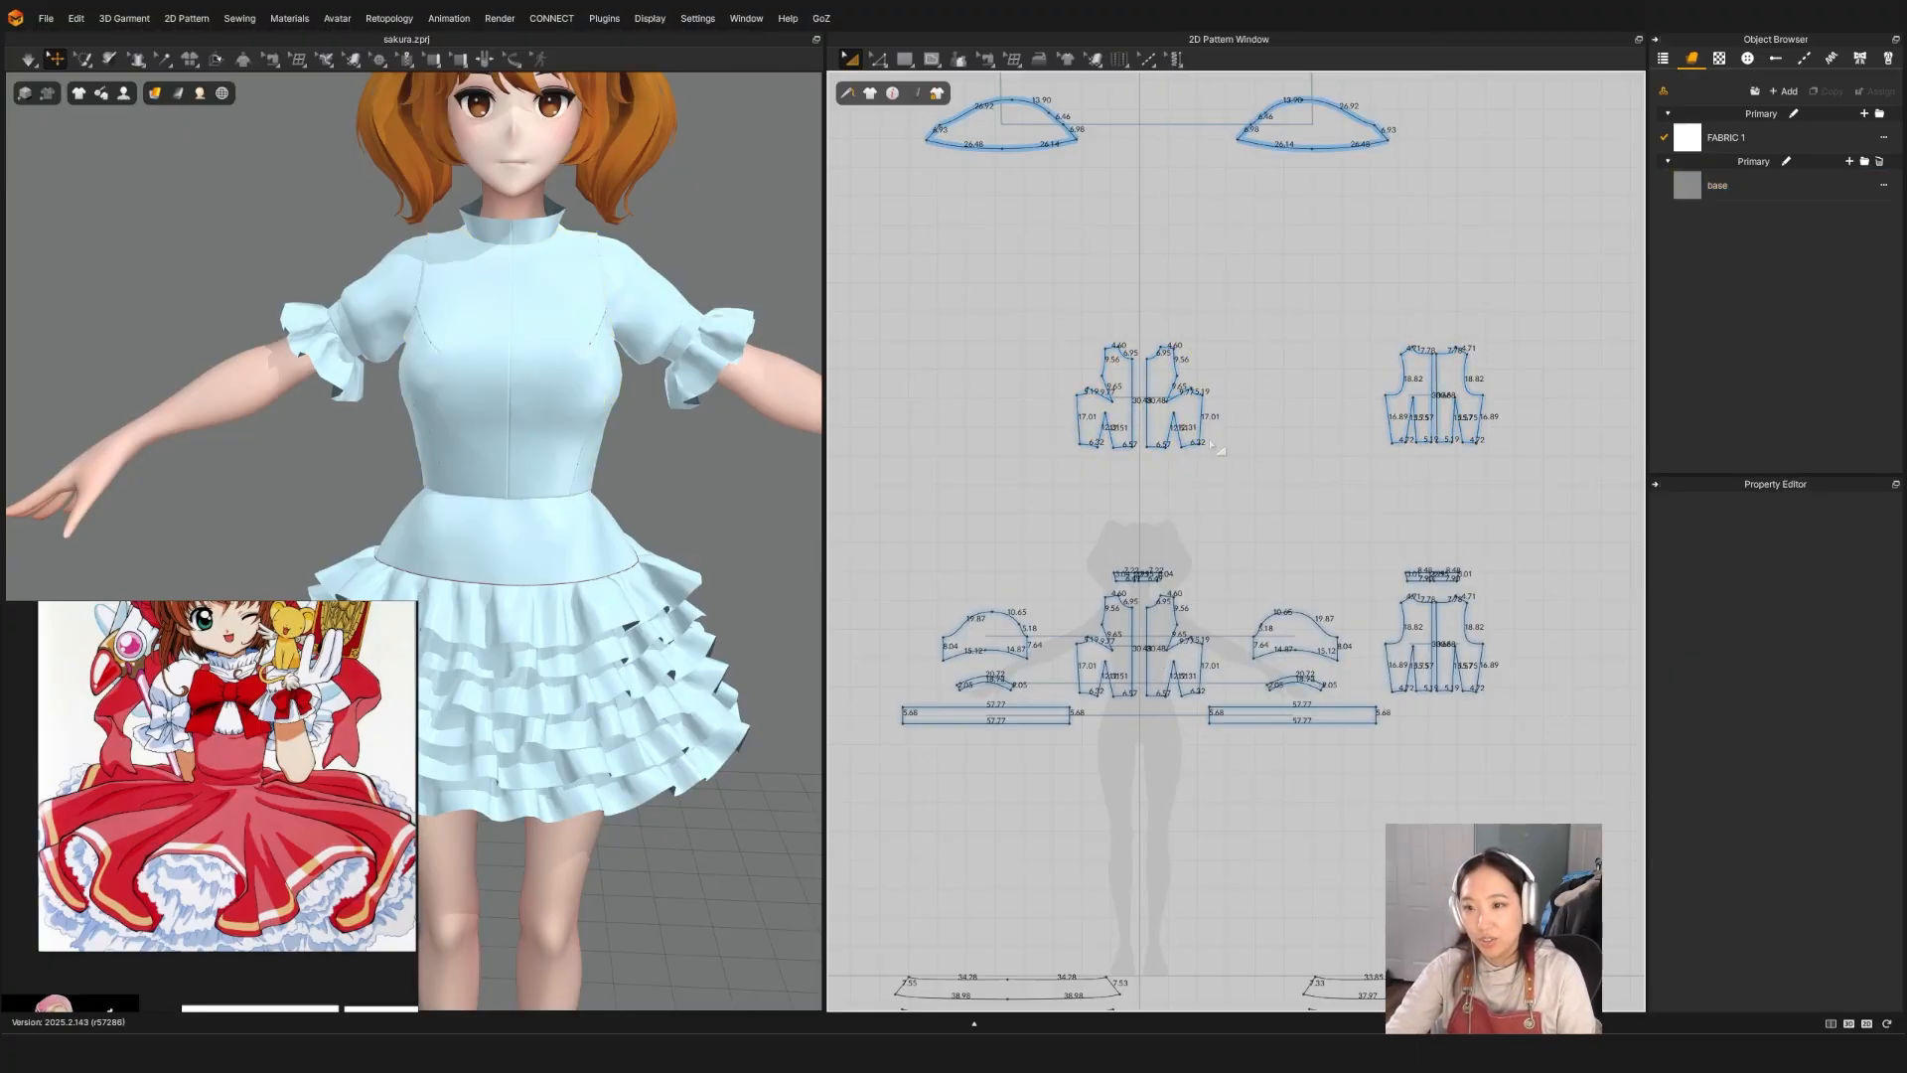
Step: Check the cloned front bodice halves' symmetric link and inspect their centre-front seam
click(1154, 422)
shift+click(1102, 432)
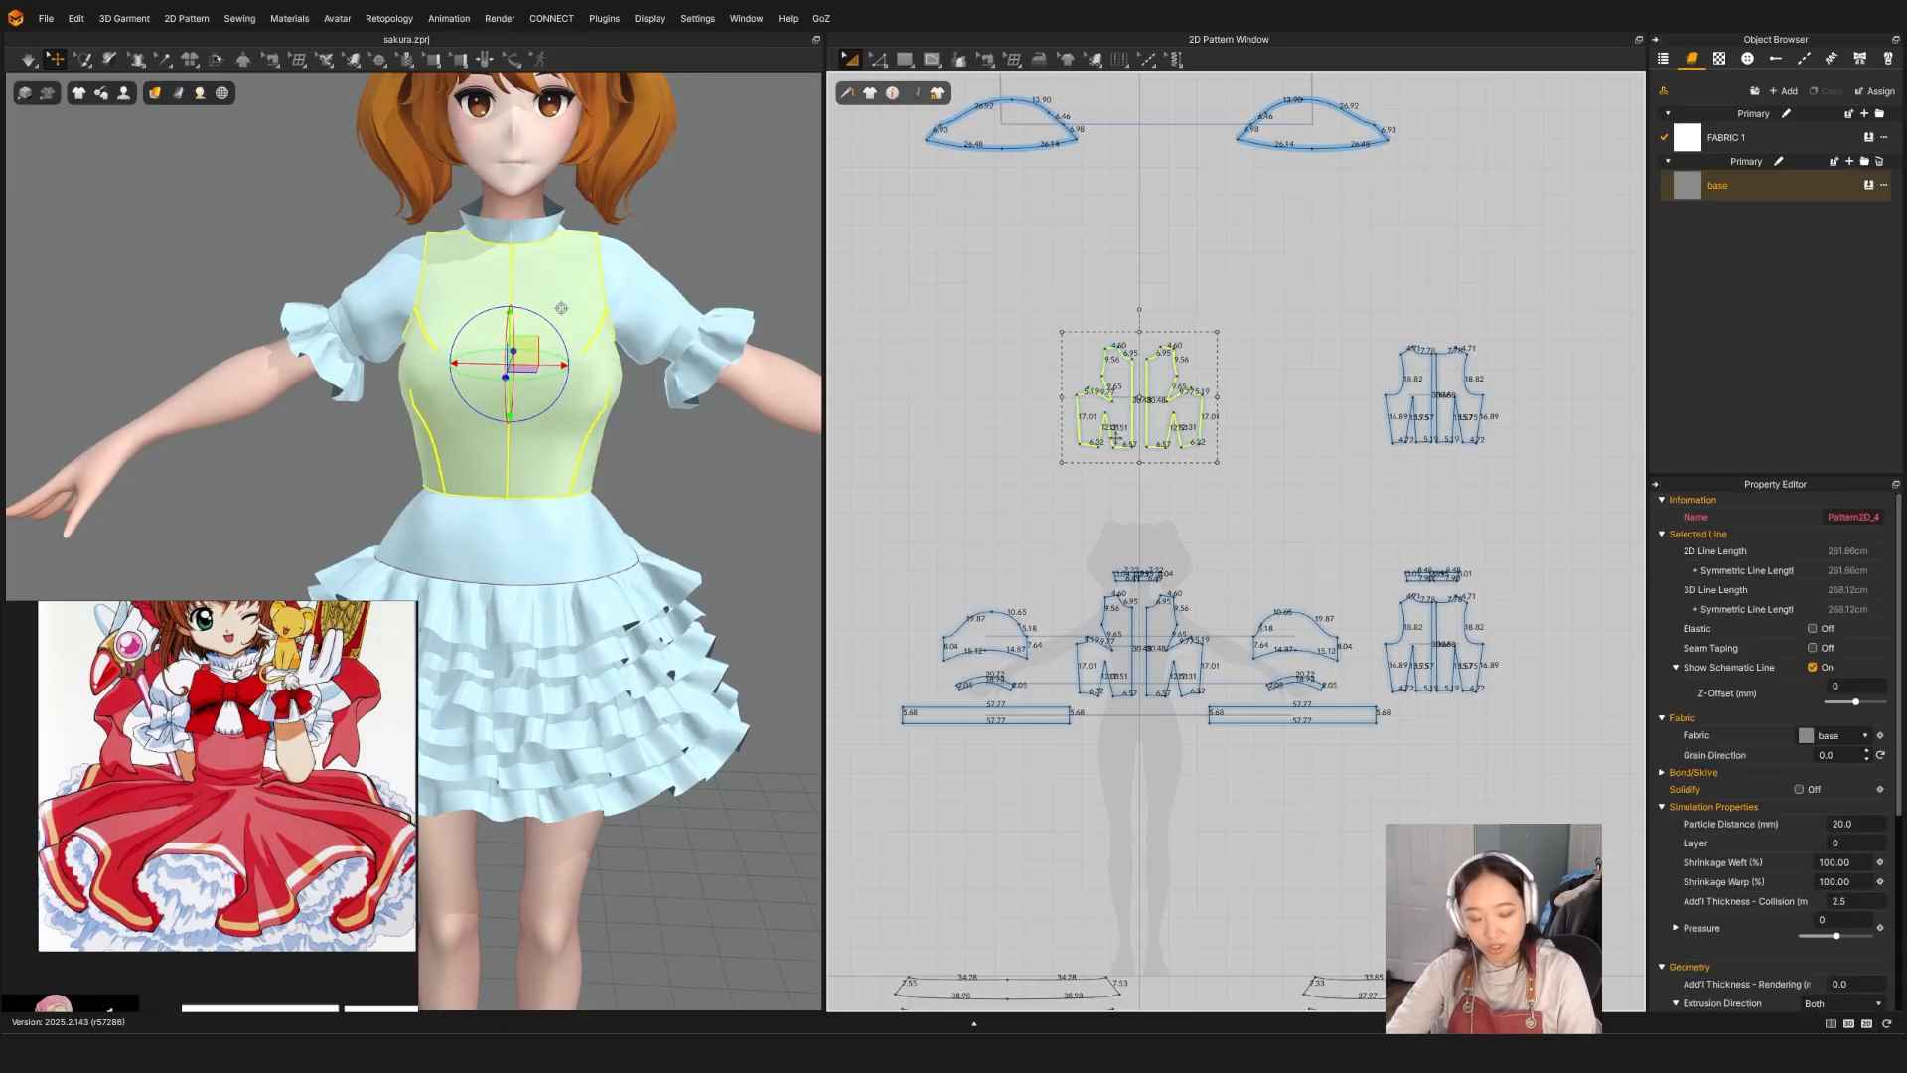
key(b)
click(1149, 415)
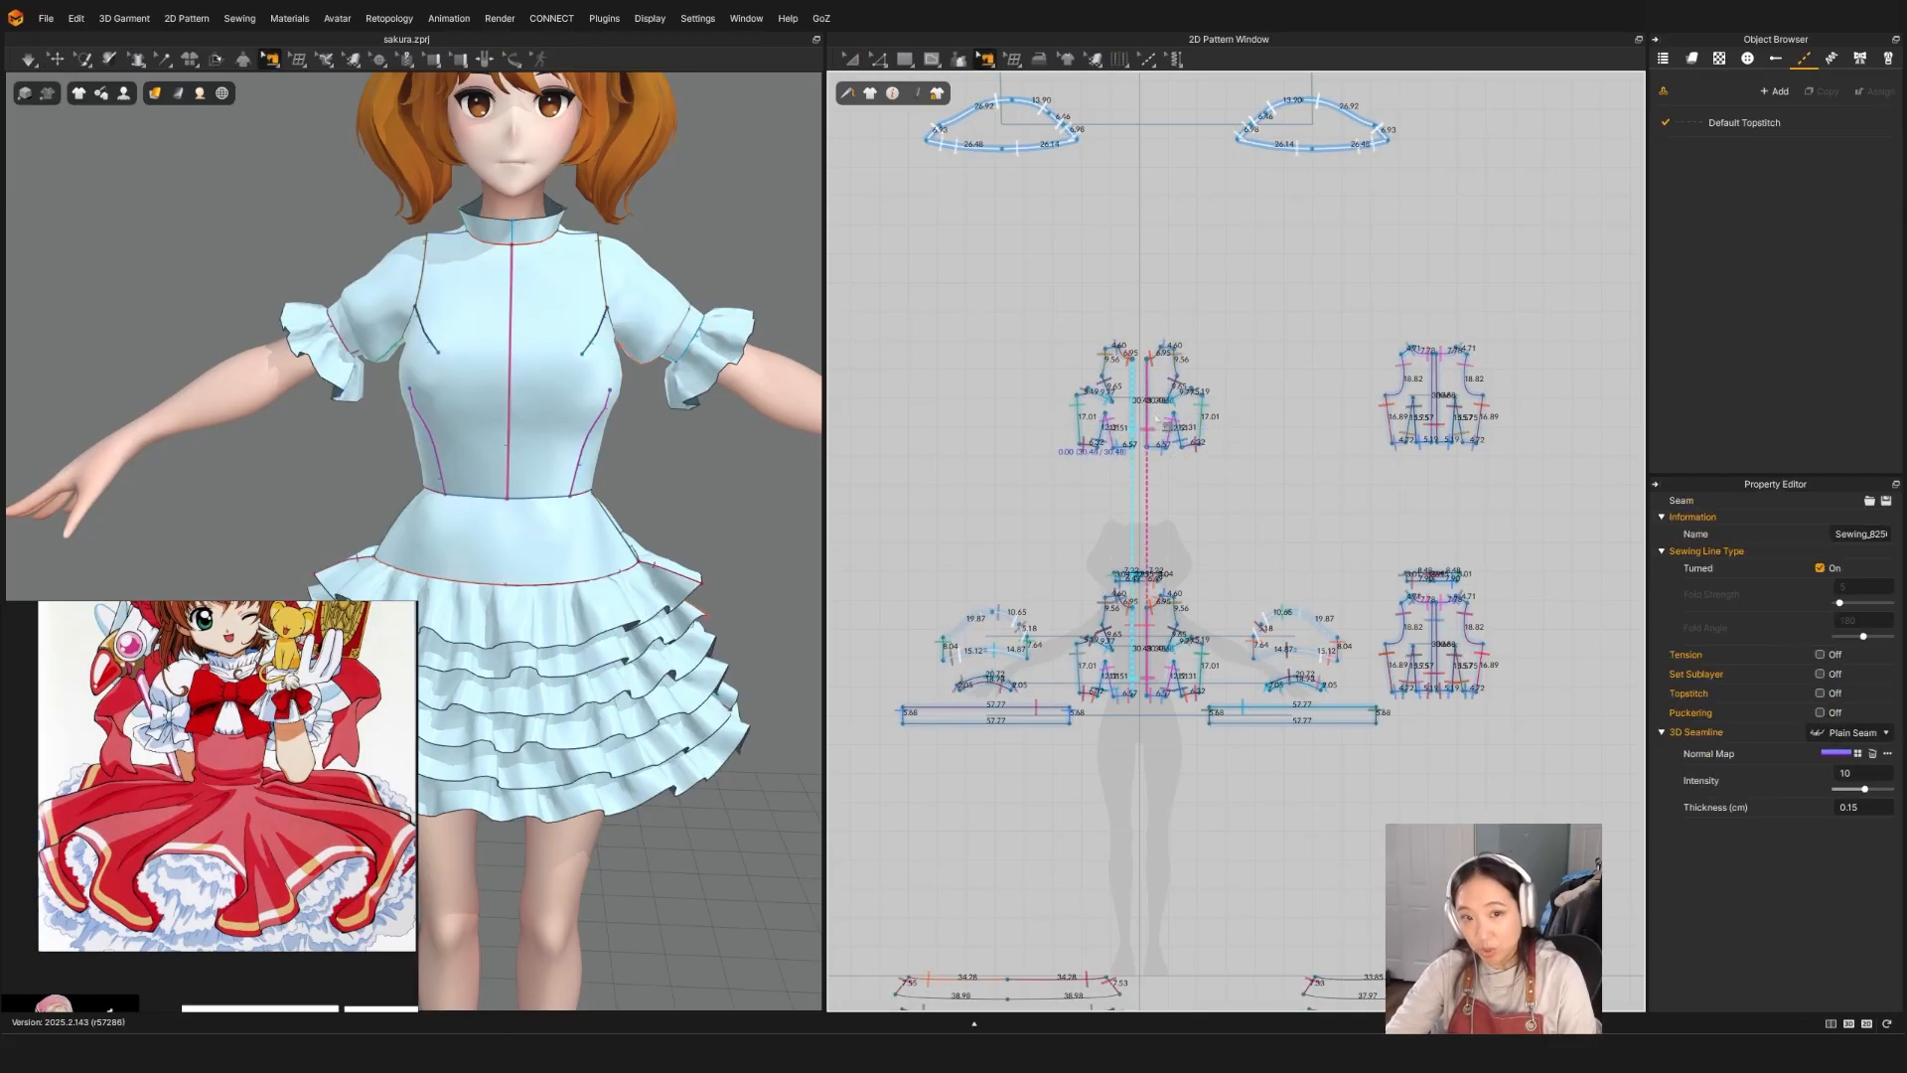
key(a)
Step: Draw a scooped yoke curve about 25 cm long on the 3D bodice with 3D Pen (Garment), from the centre front to the shoulder seam
scroll(1140, 383, up, 3)
scroll(1141, 393, up, 2)
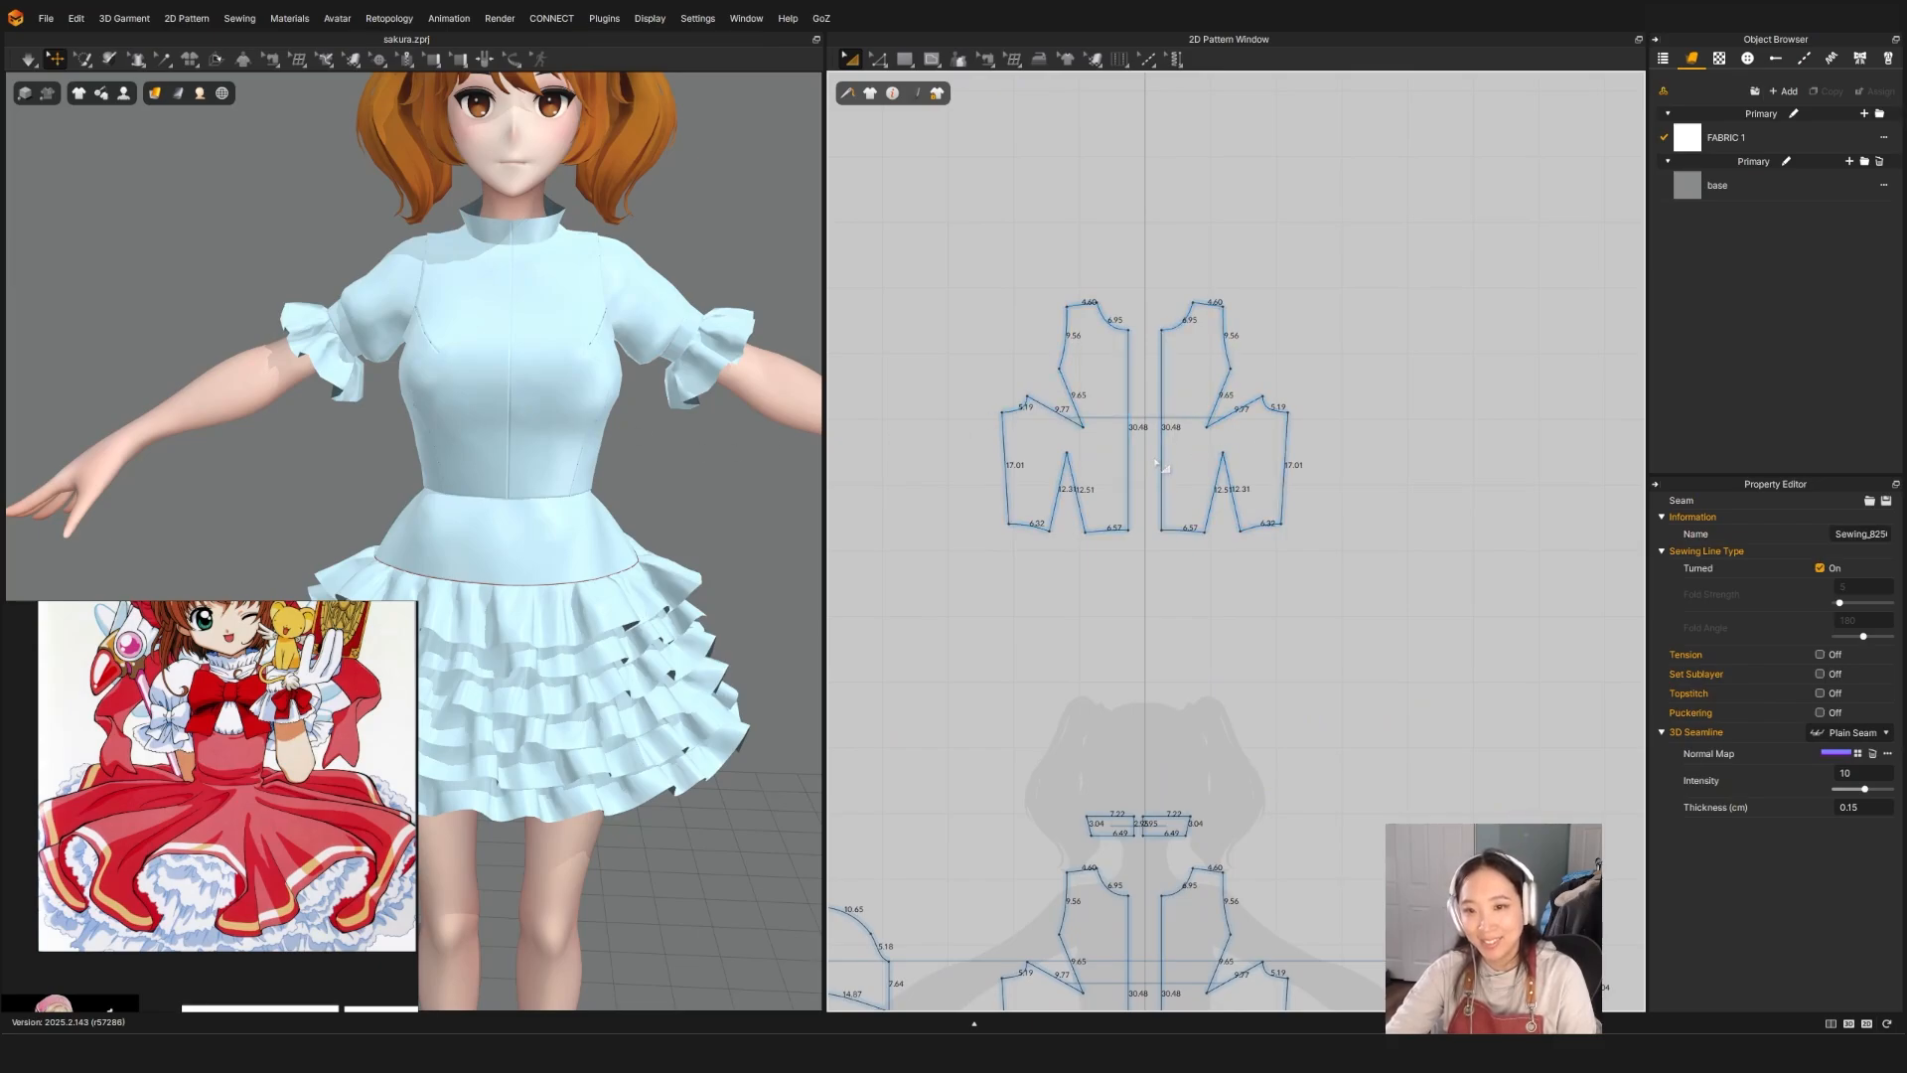
click(325, 59)
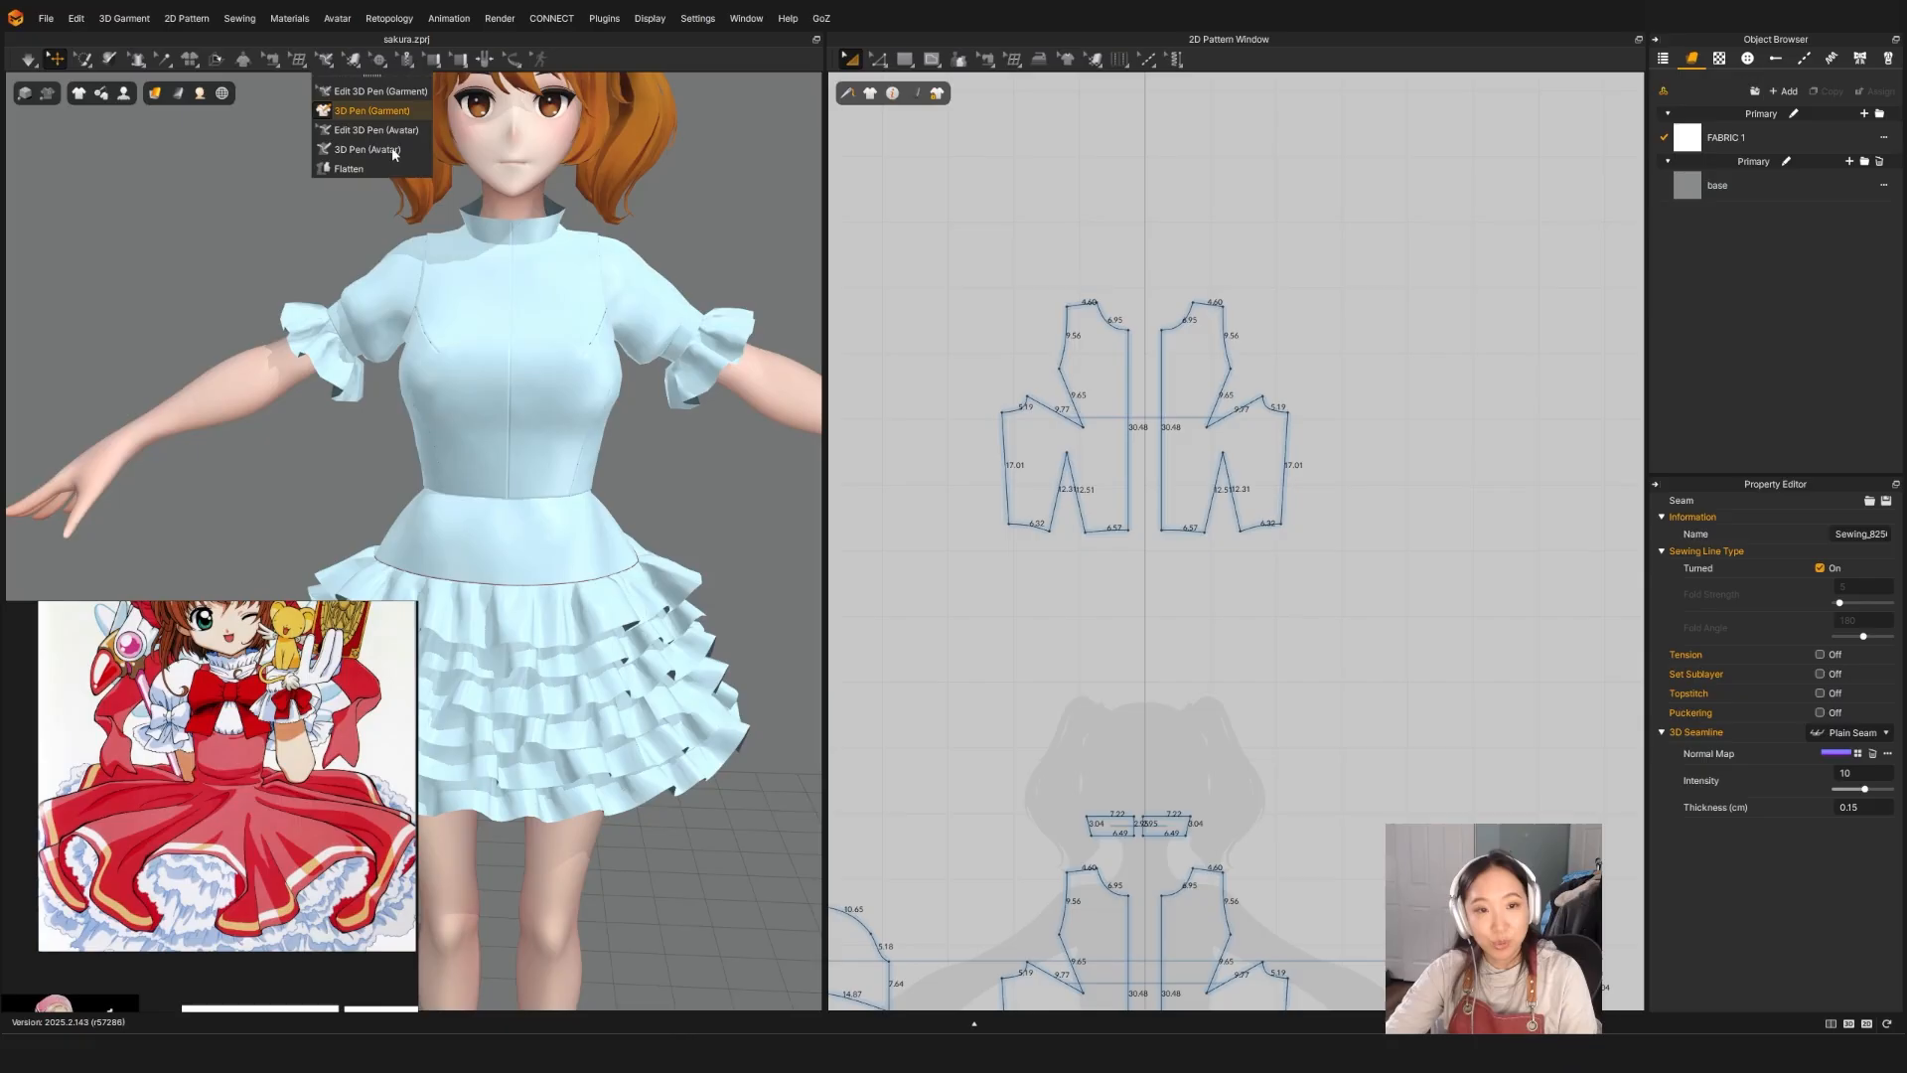
click(370, 110)
scroll(522, 313, up, 2)
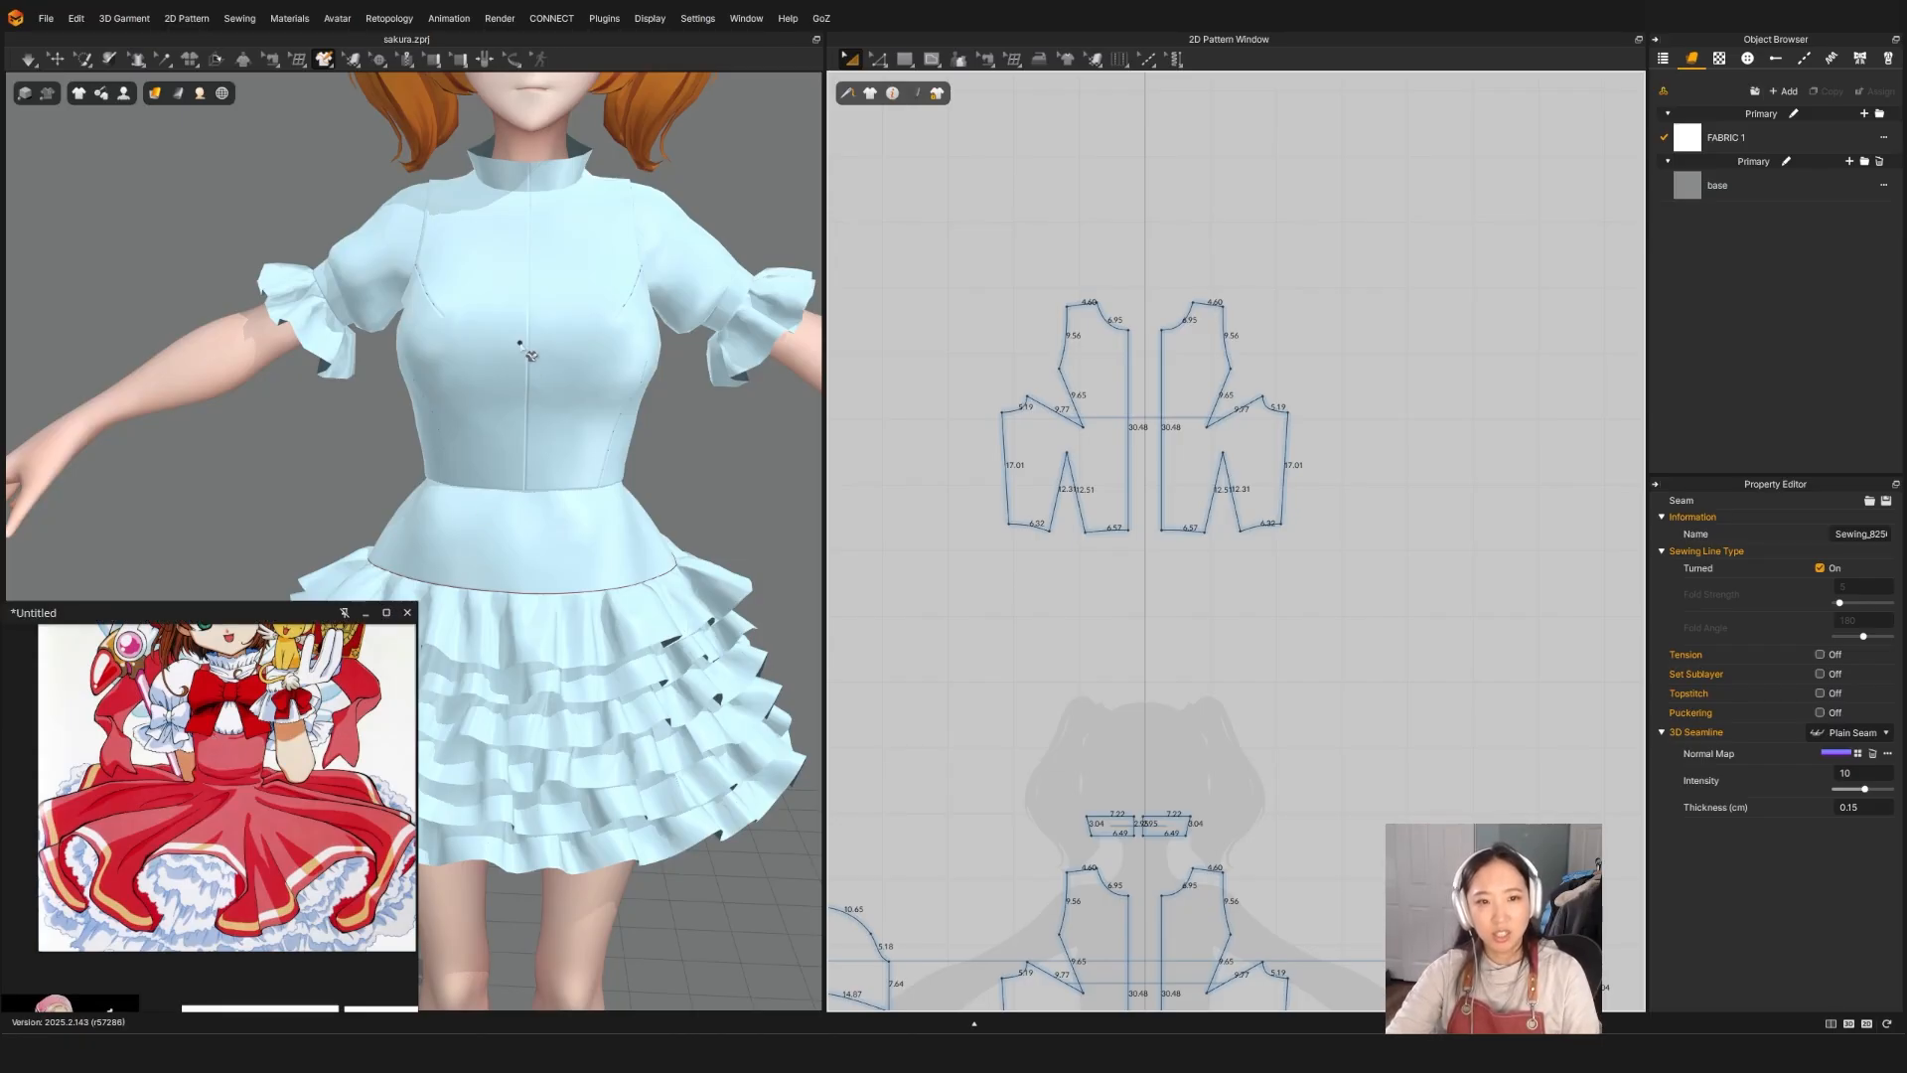
click(528, 338)
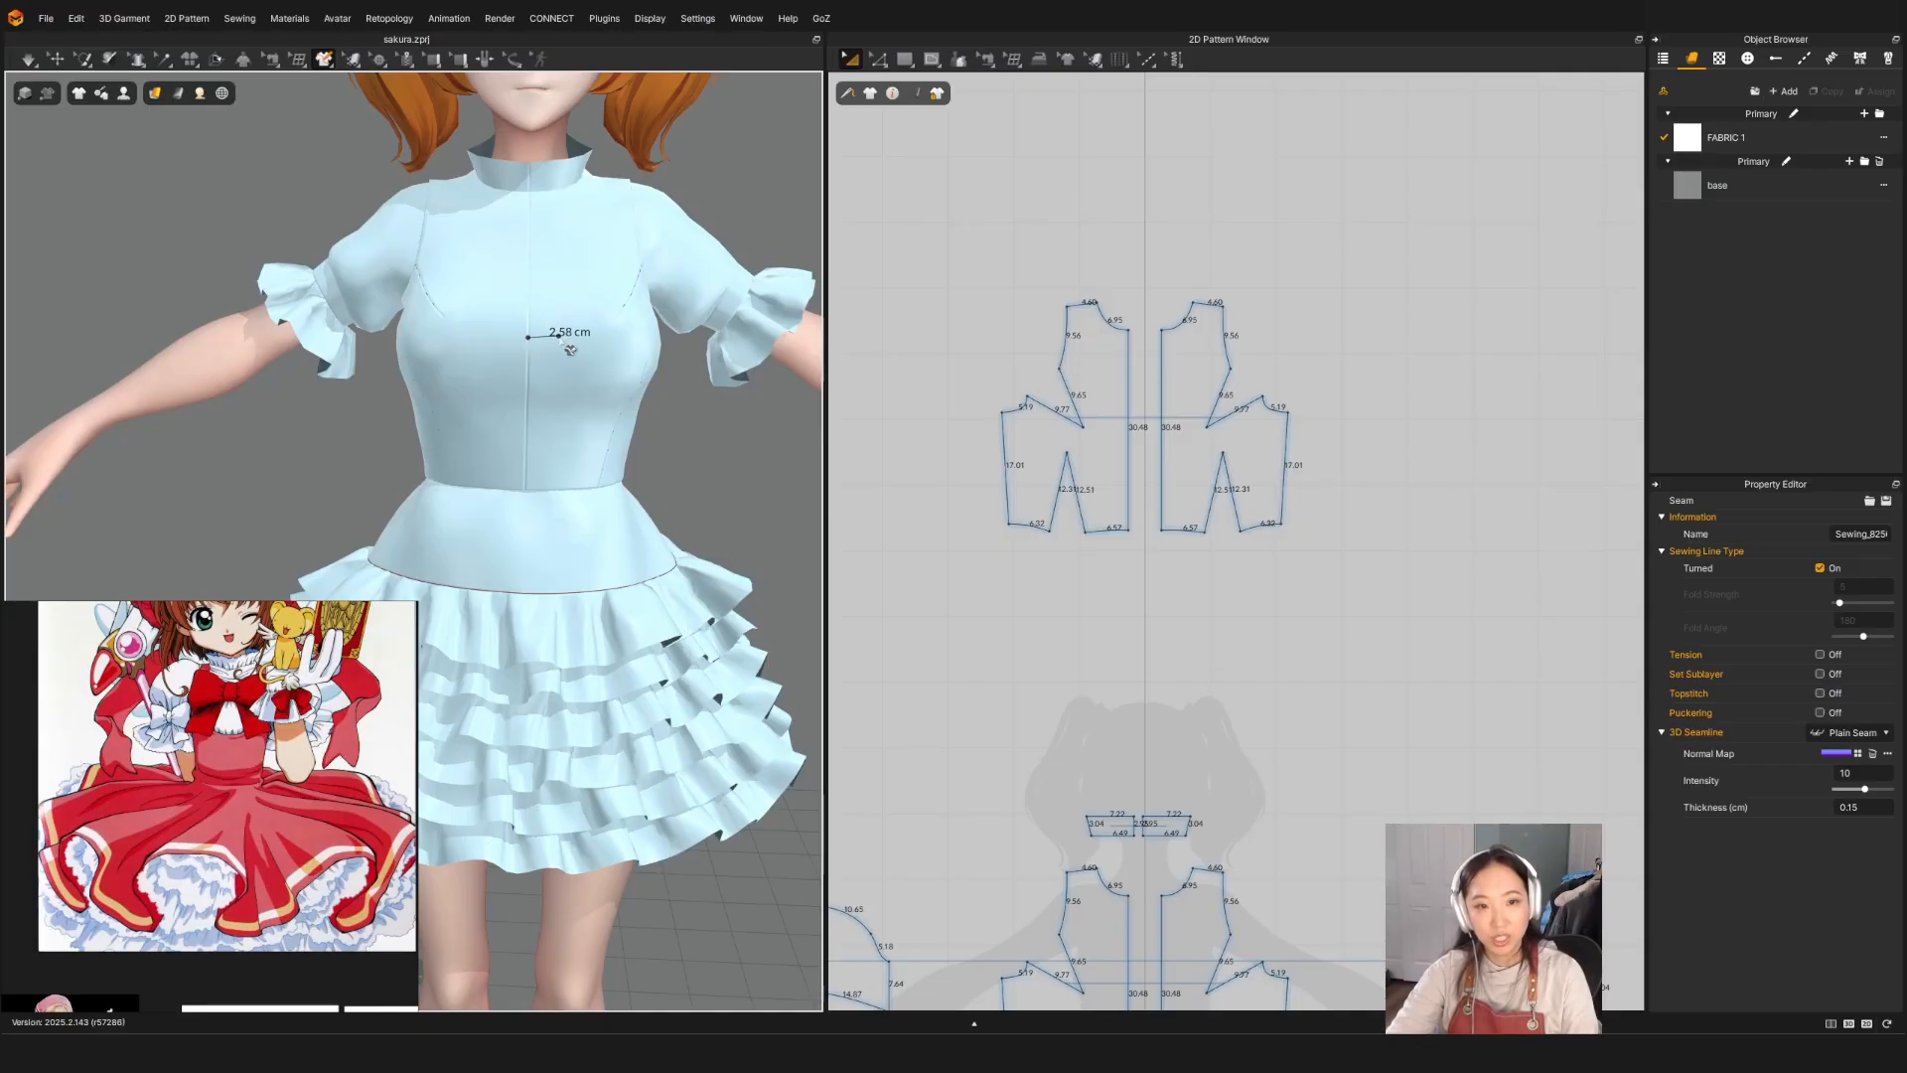
click(558, 336)
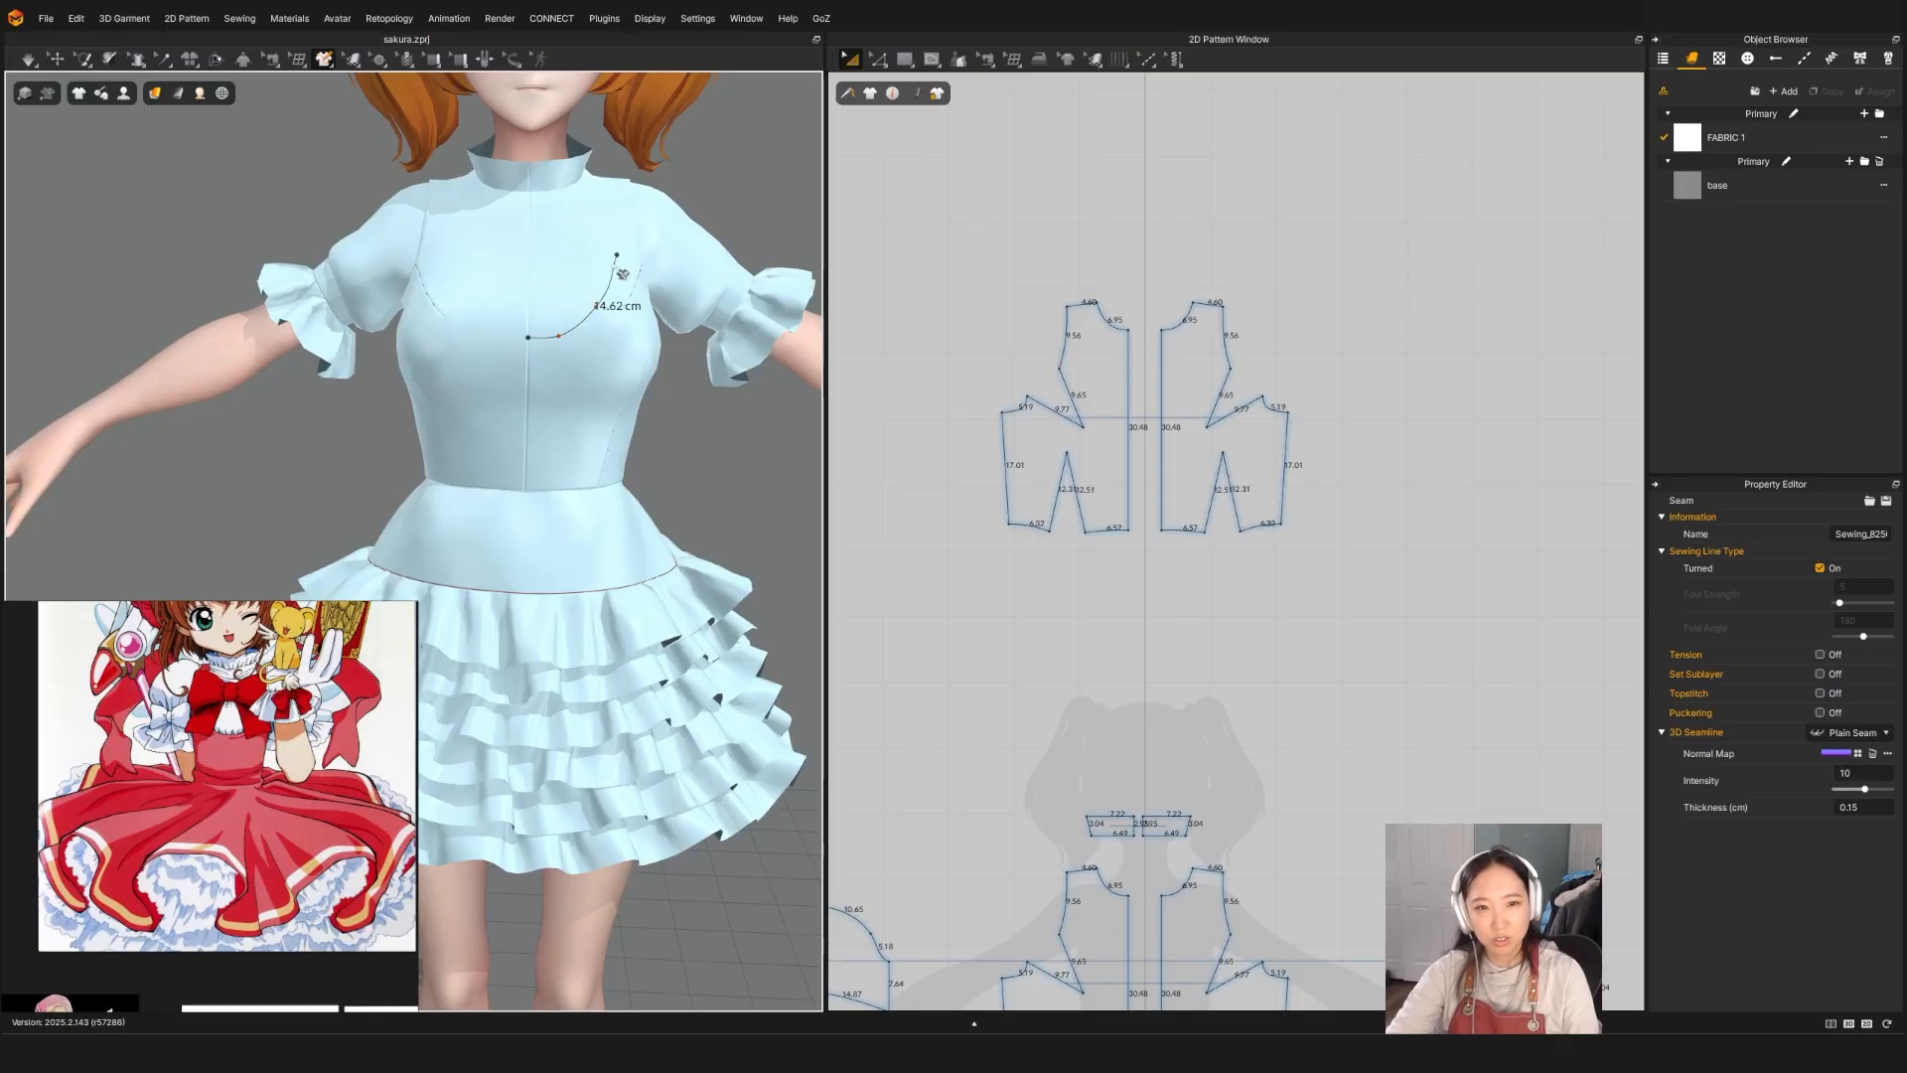
click(610, 262)
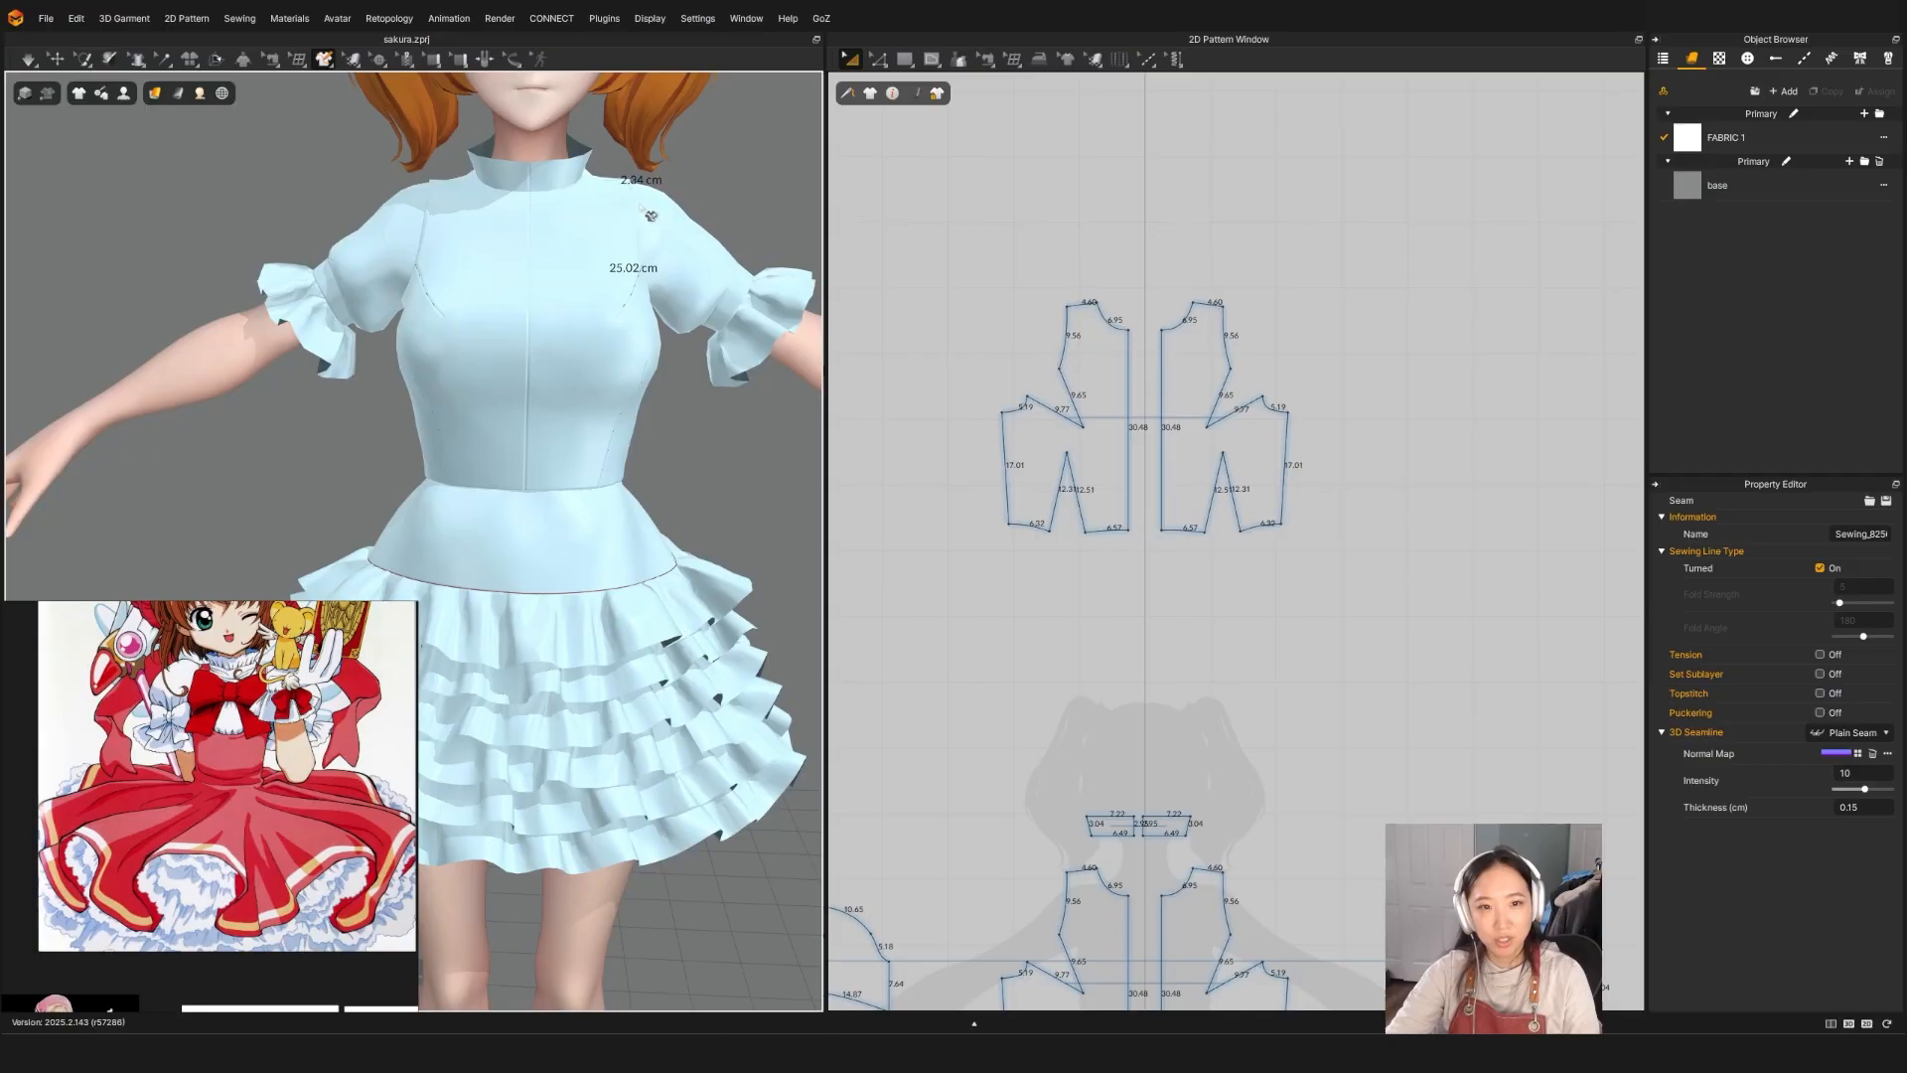
Step: Examine the back of the 3D garment and the back-view costume references for the shape of the bodice's back neckline
right_drag(653, 207, 587, 305)
scroll(164, 785, down, 8)
middle_drag(407, 745, 277, 686)
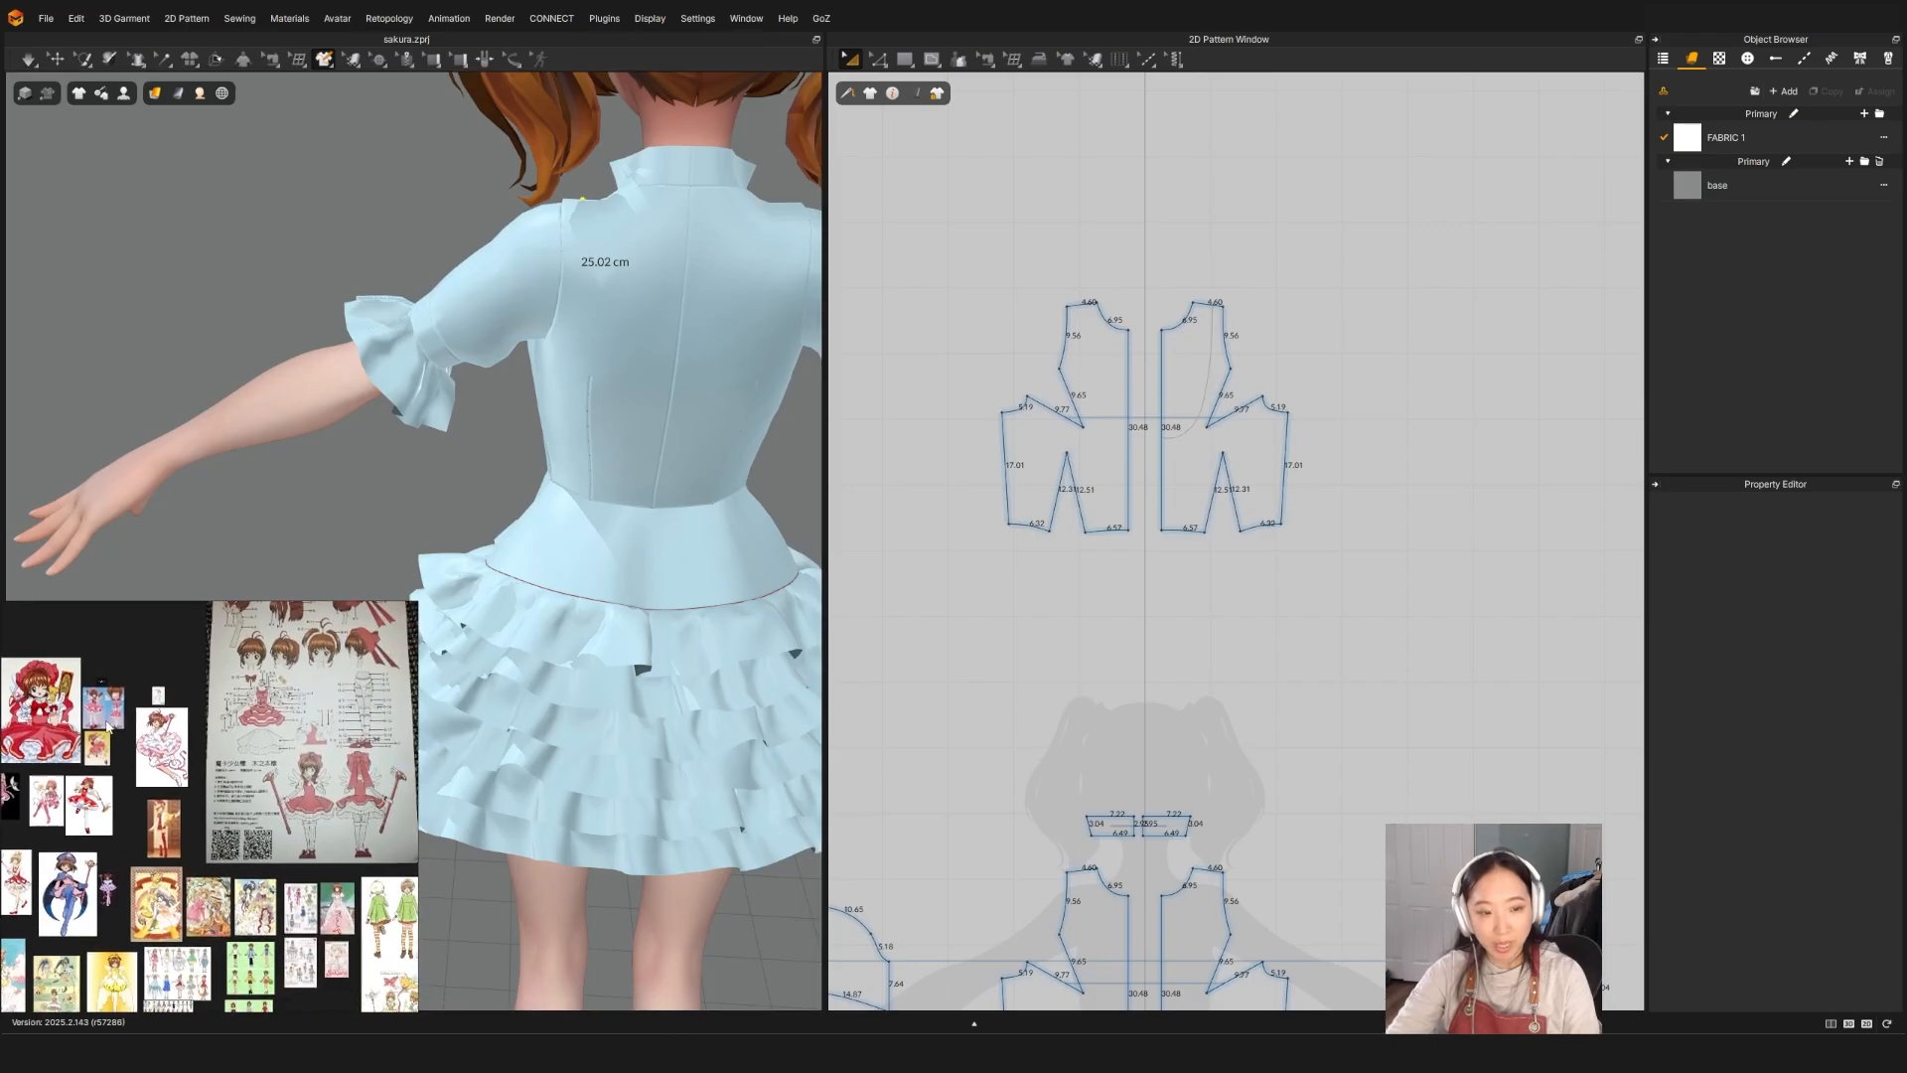
scroll(277, 685, up, 10)
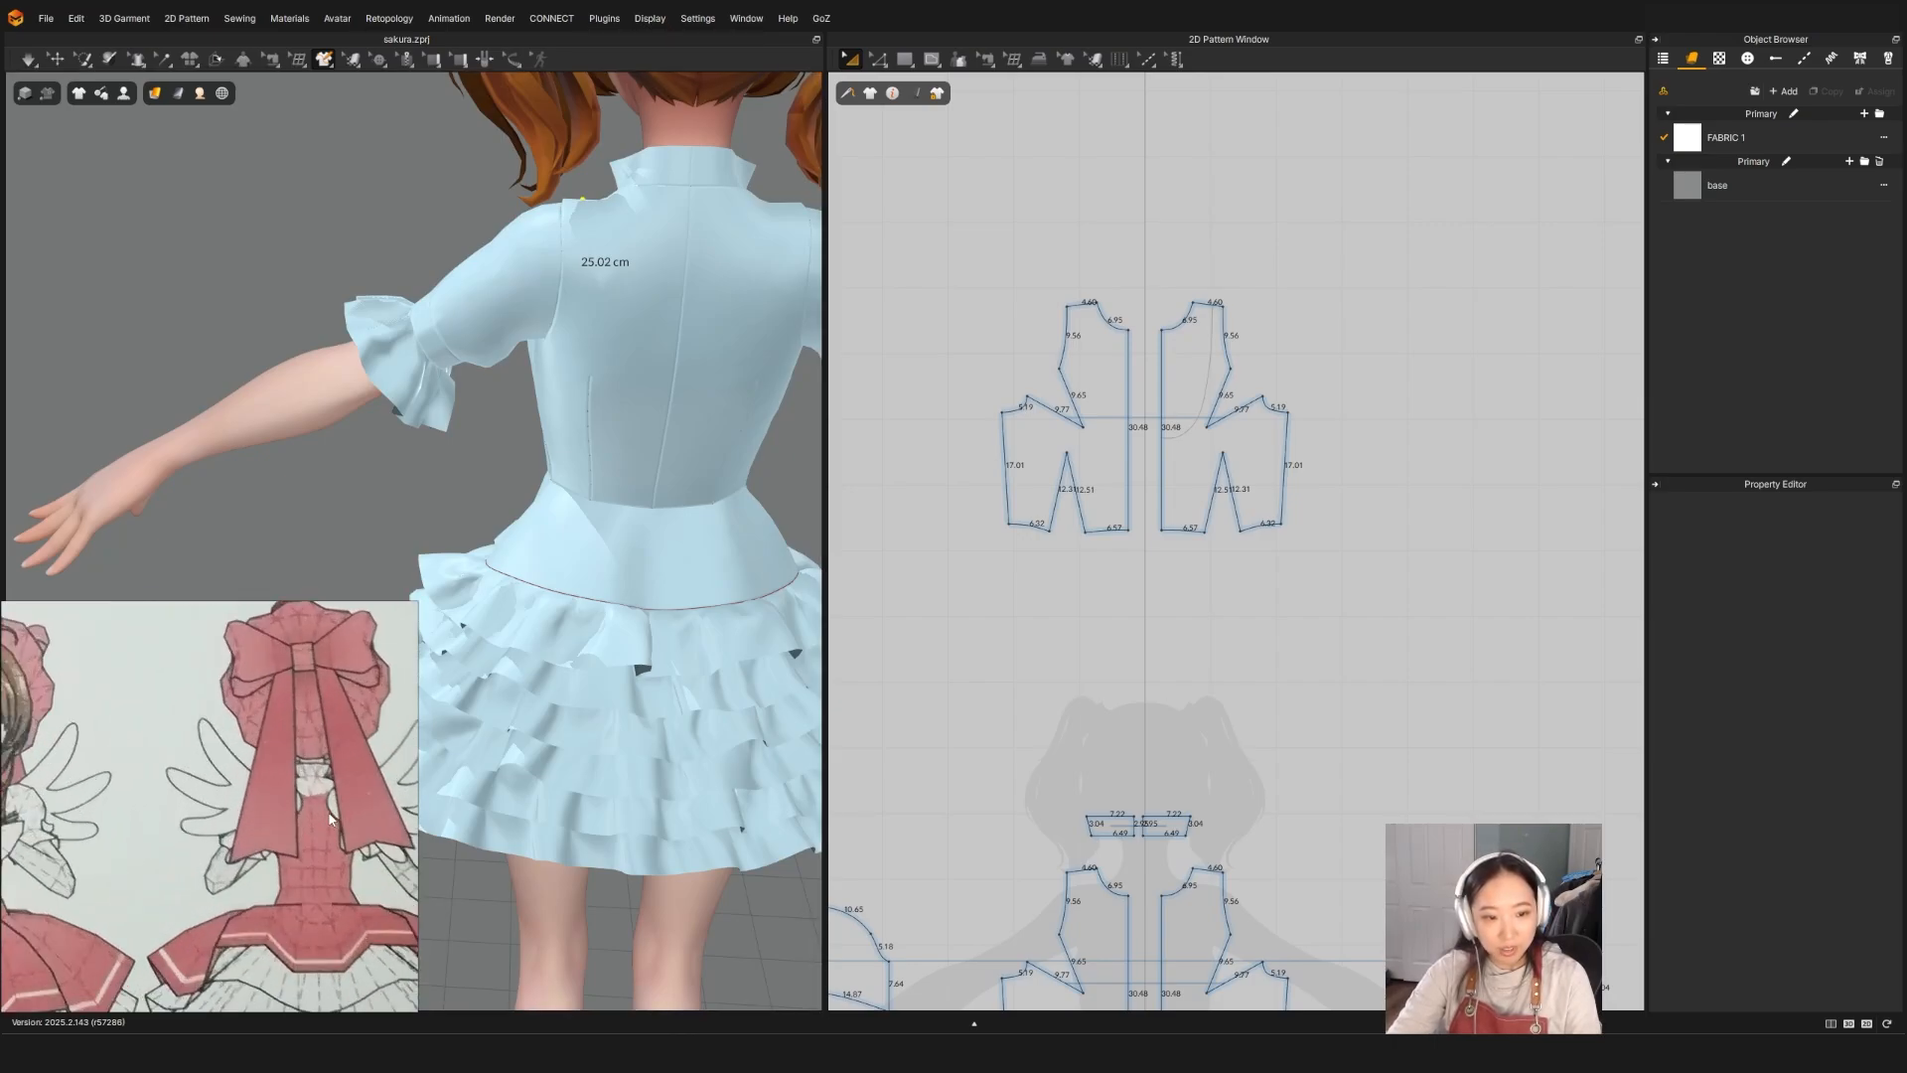
scroll(331, 819, down, 10)
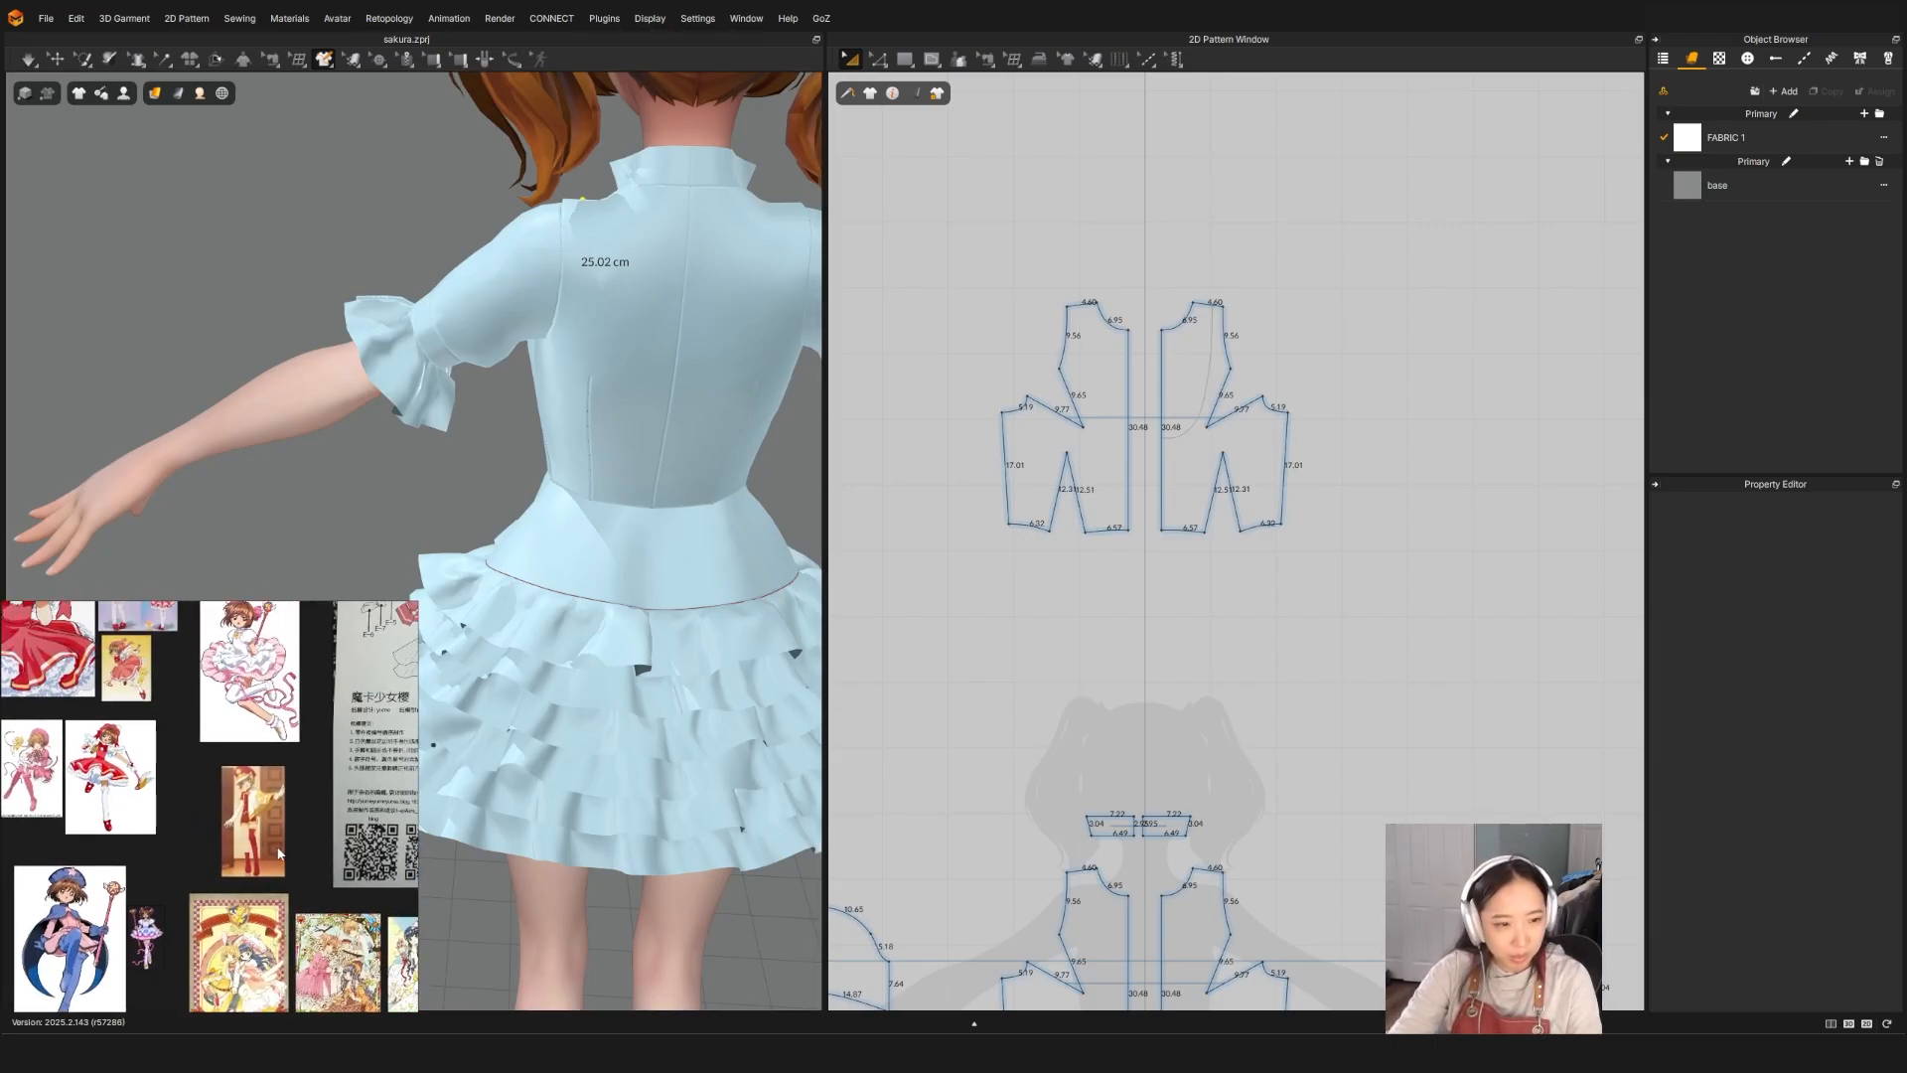
middle_drag(157, 759, 187, 866)
scroll(195, 699, up, 10)
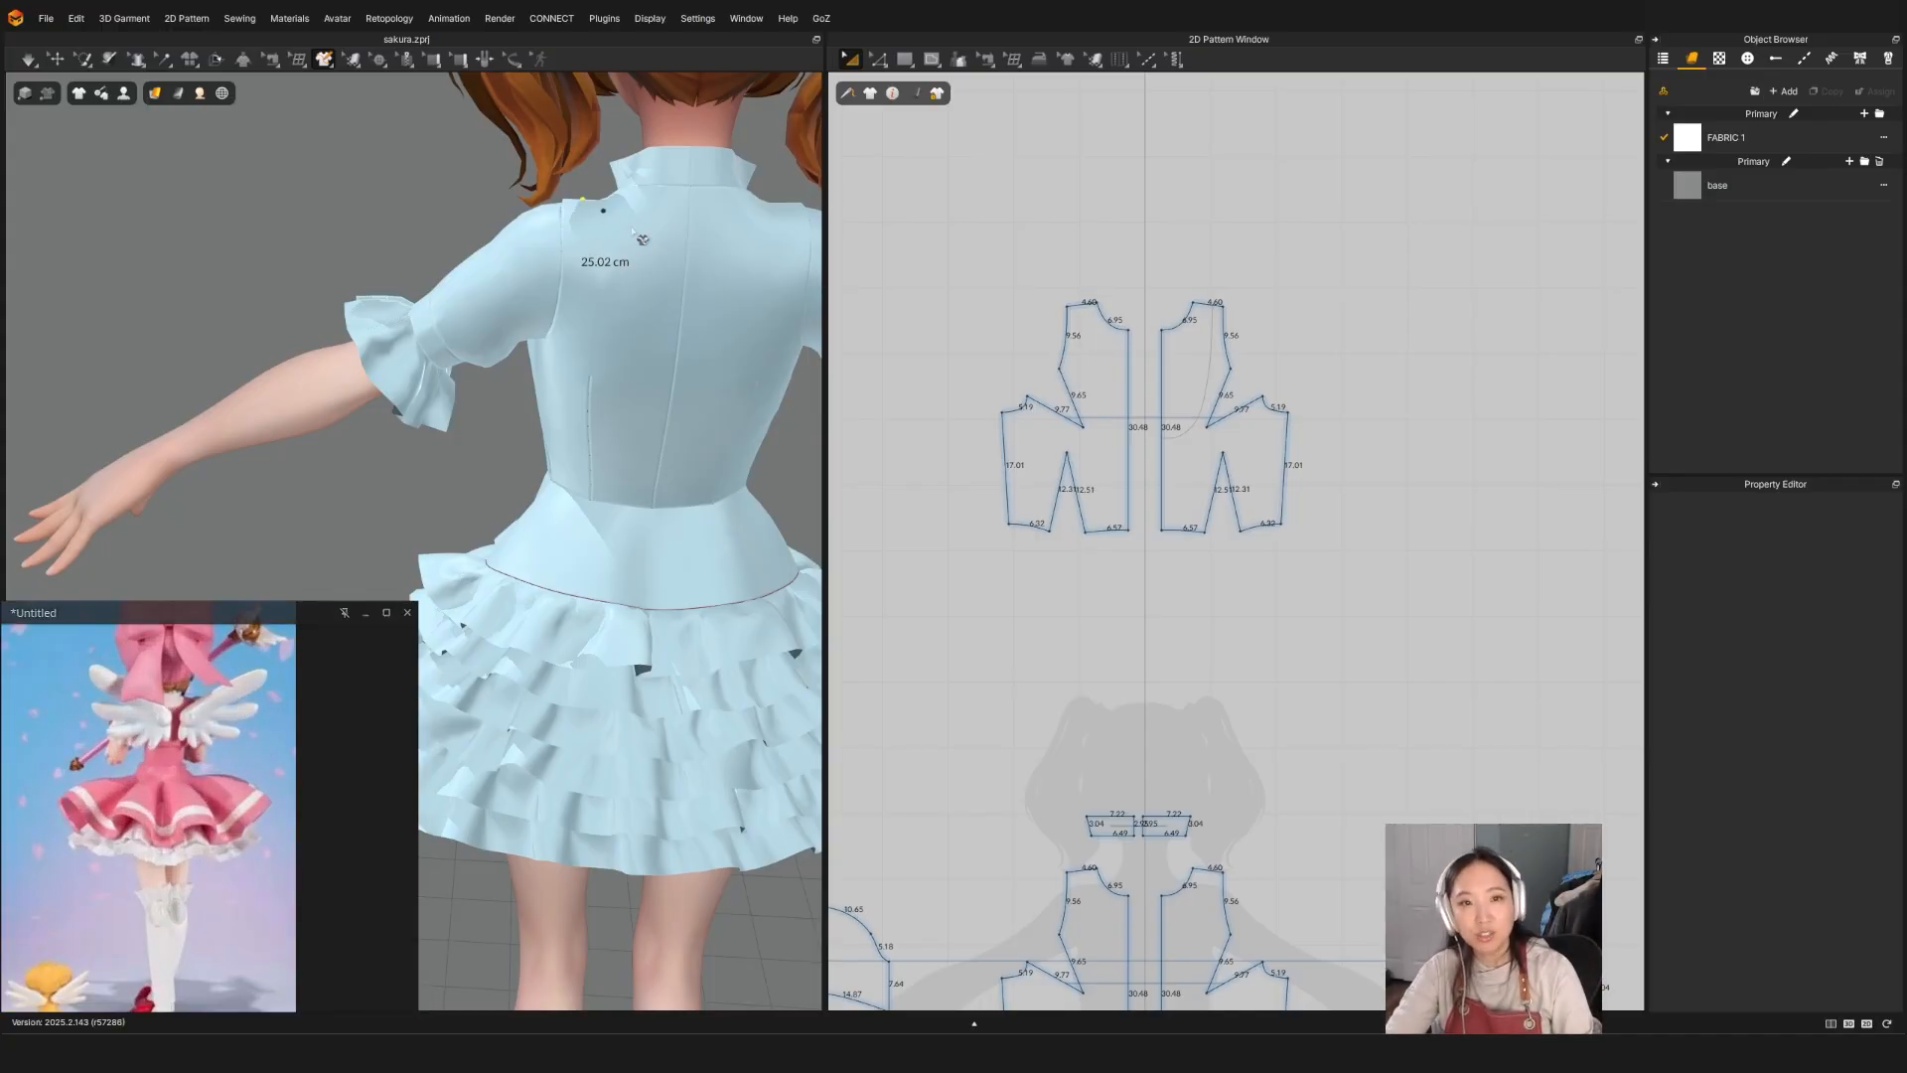
right_drag(631, 256, 588, 312)
click(562, 297)
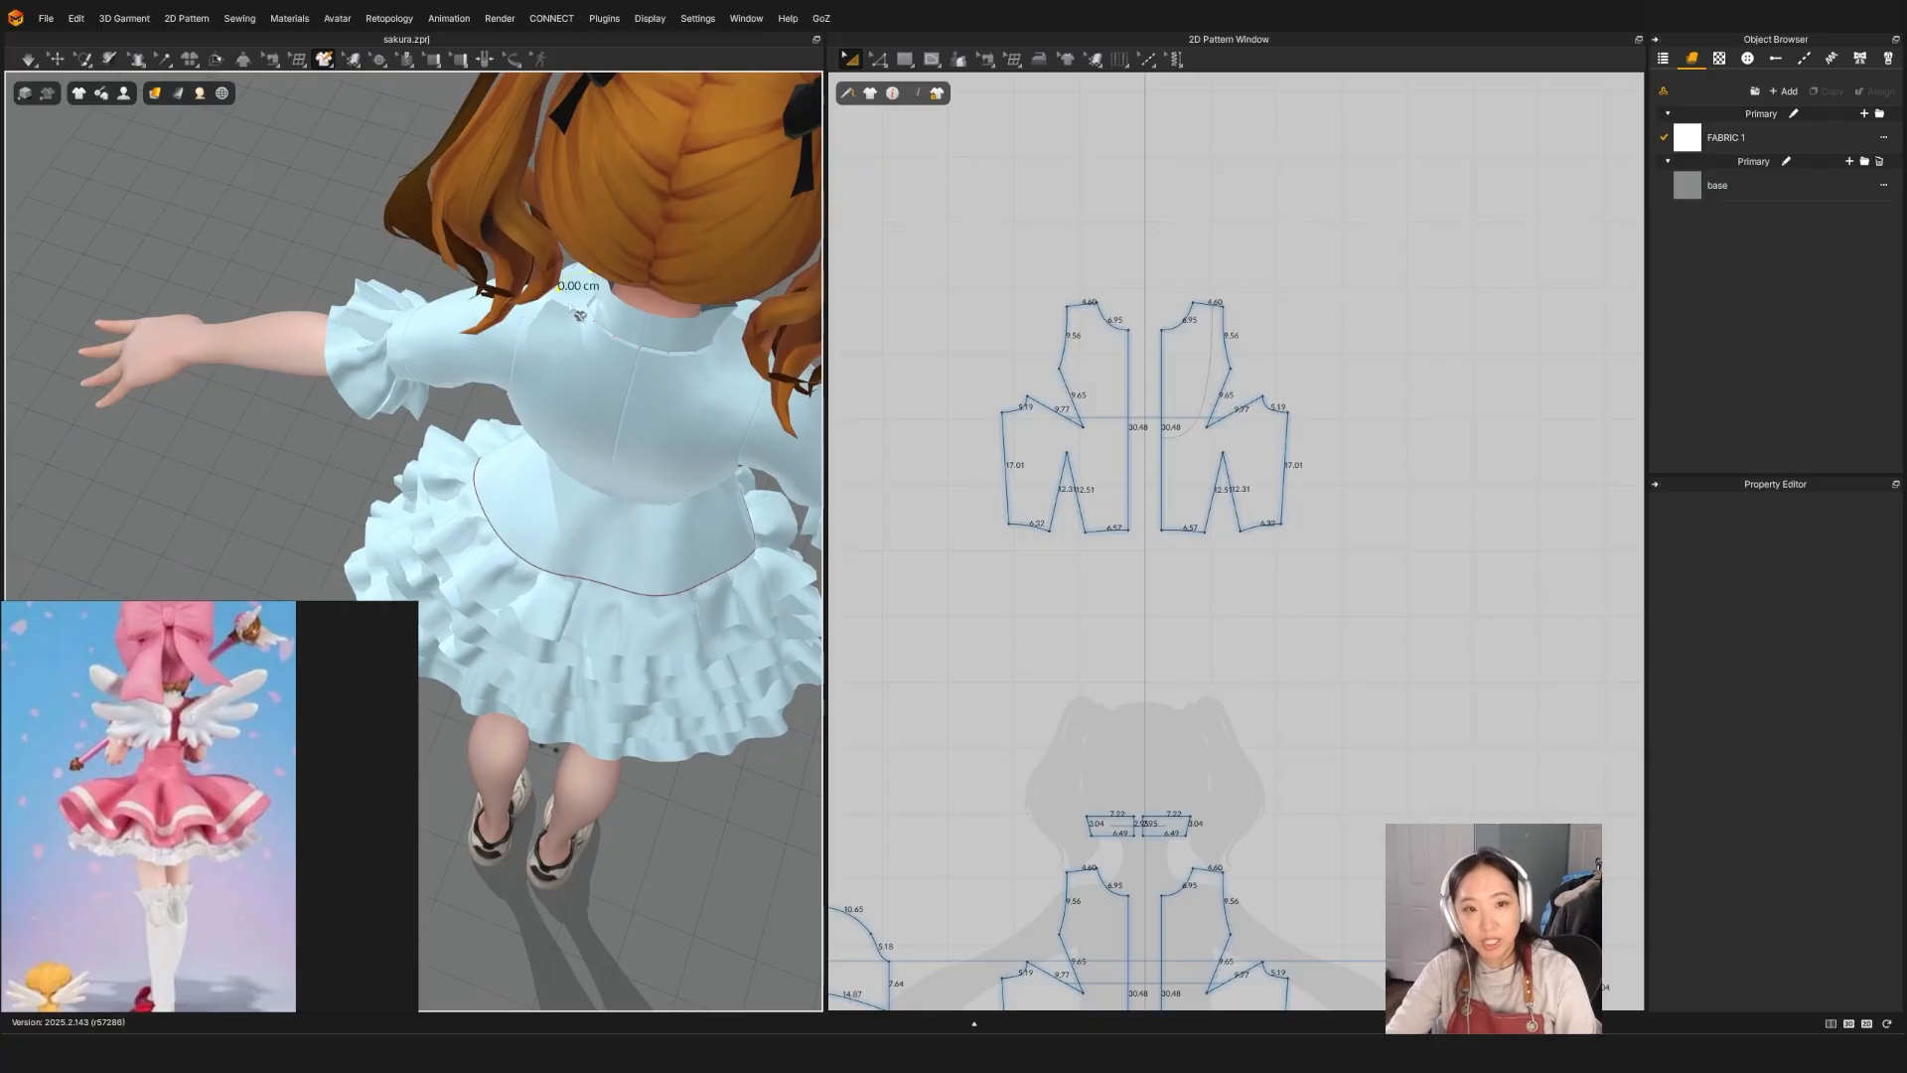
scroll(580, 315, up, 6)
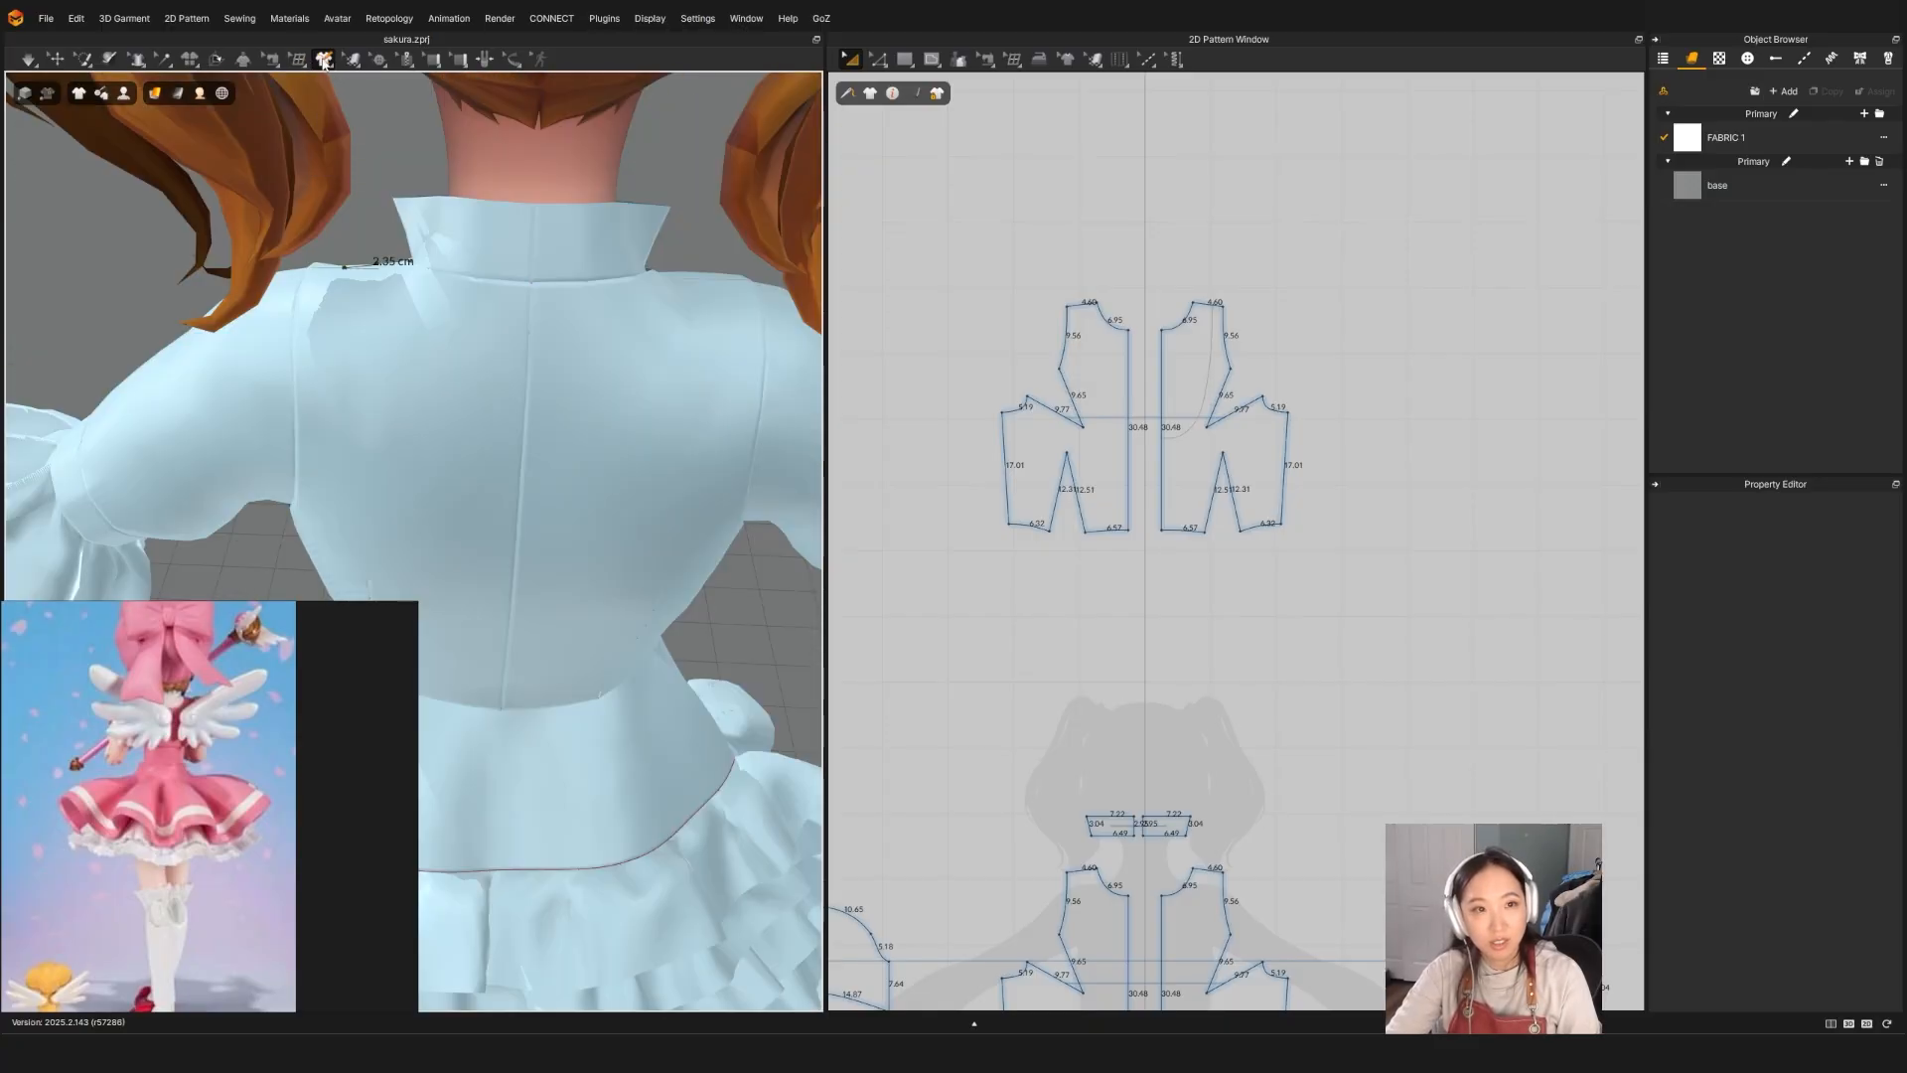
Step: Draw a curve about 12 cm long on the bodice back with 3D Pen (Garment), from the centre back to the shoulder seam
click(324, 60)
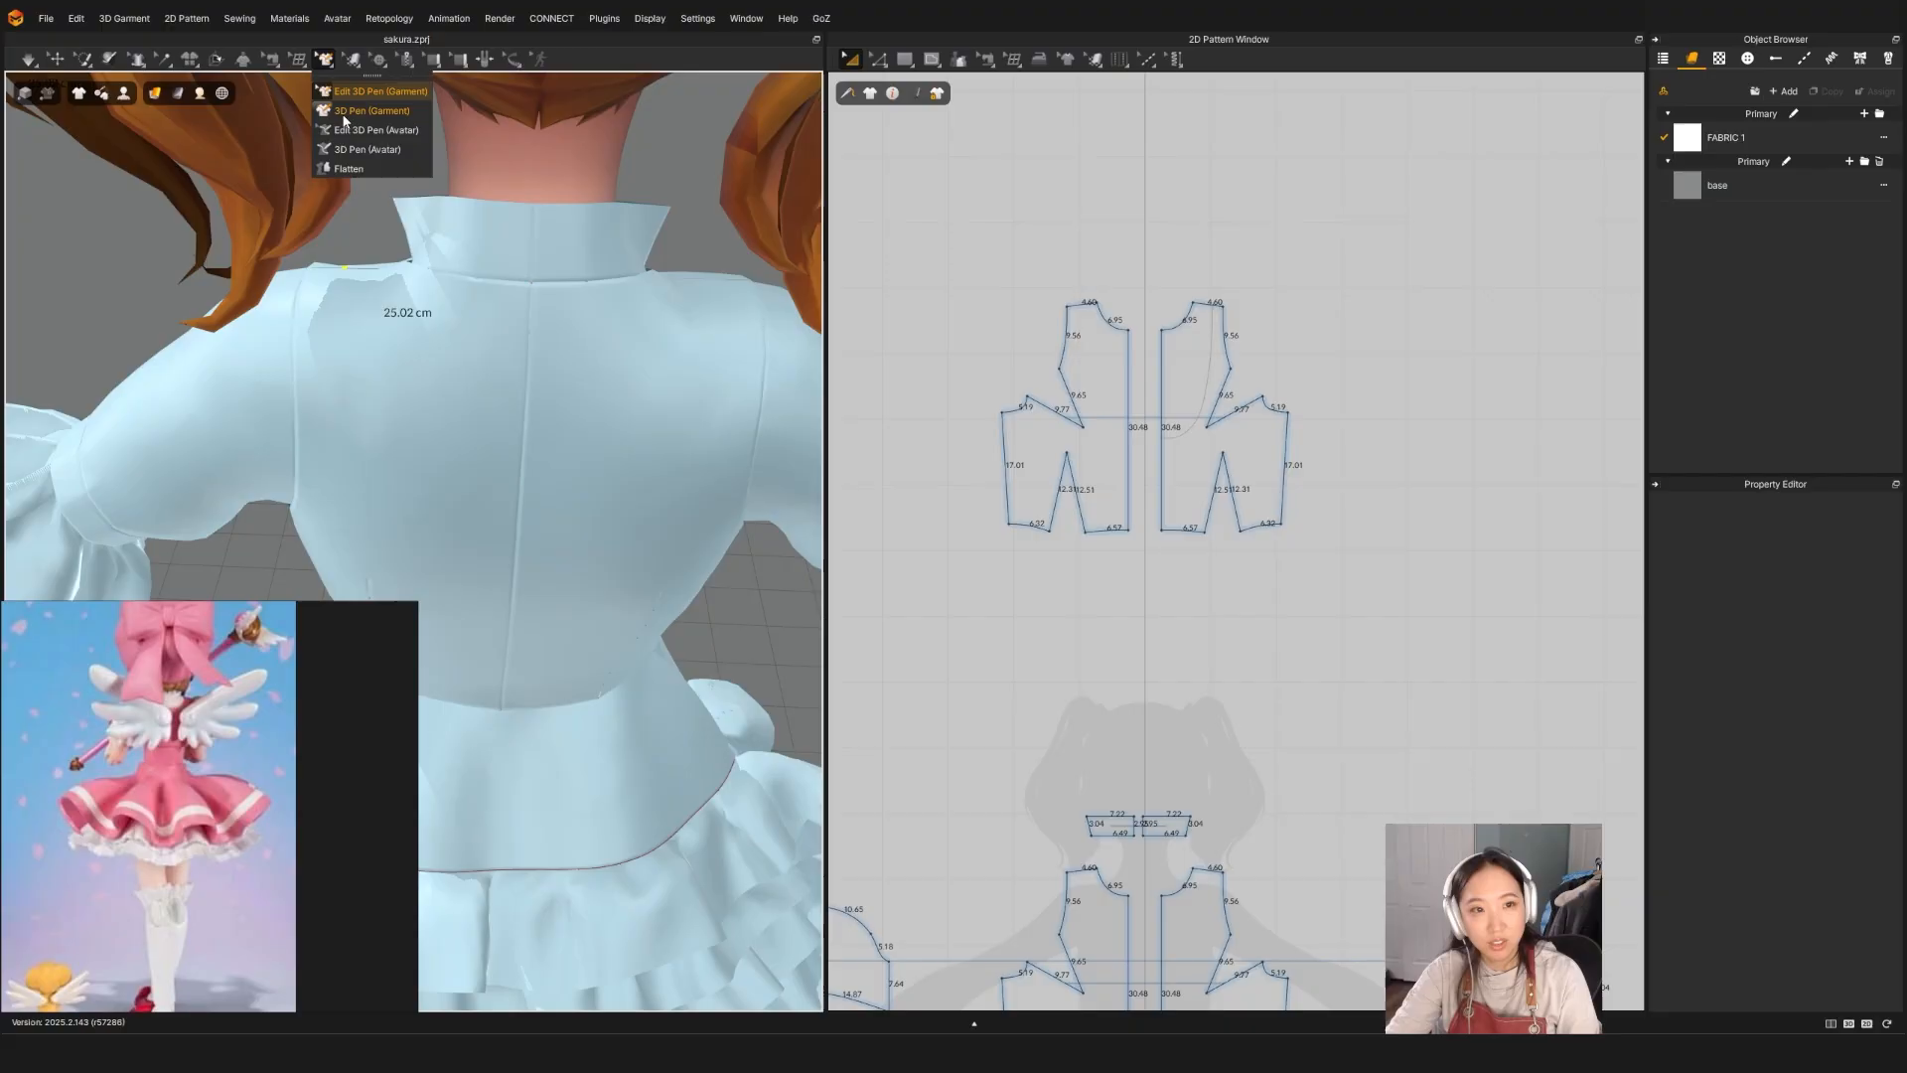
click(344, 113)
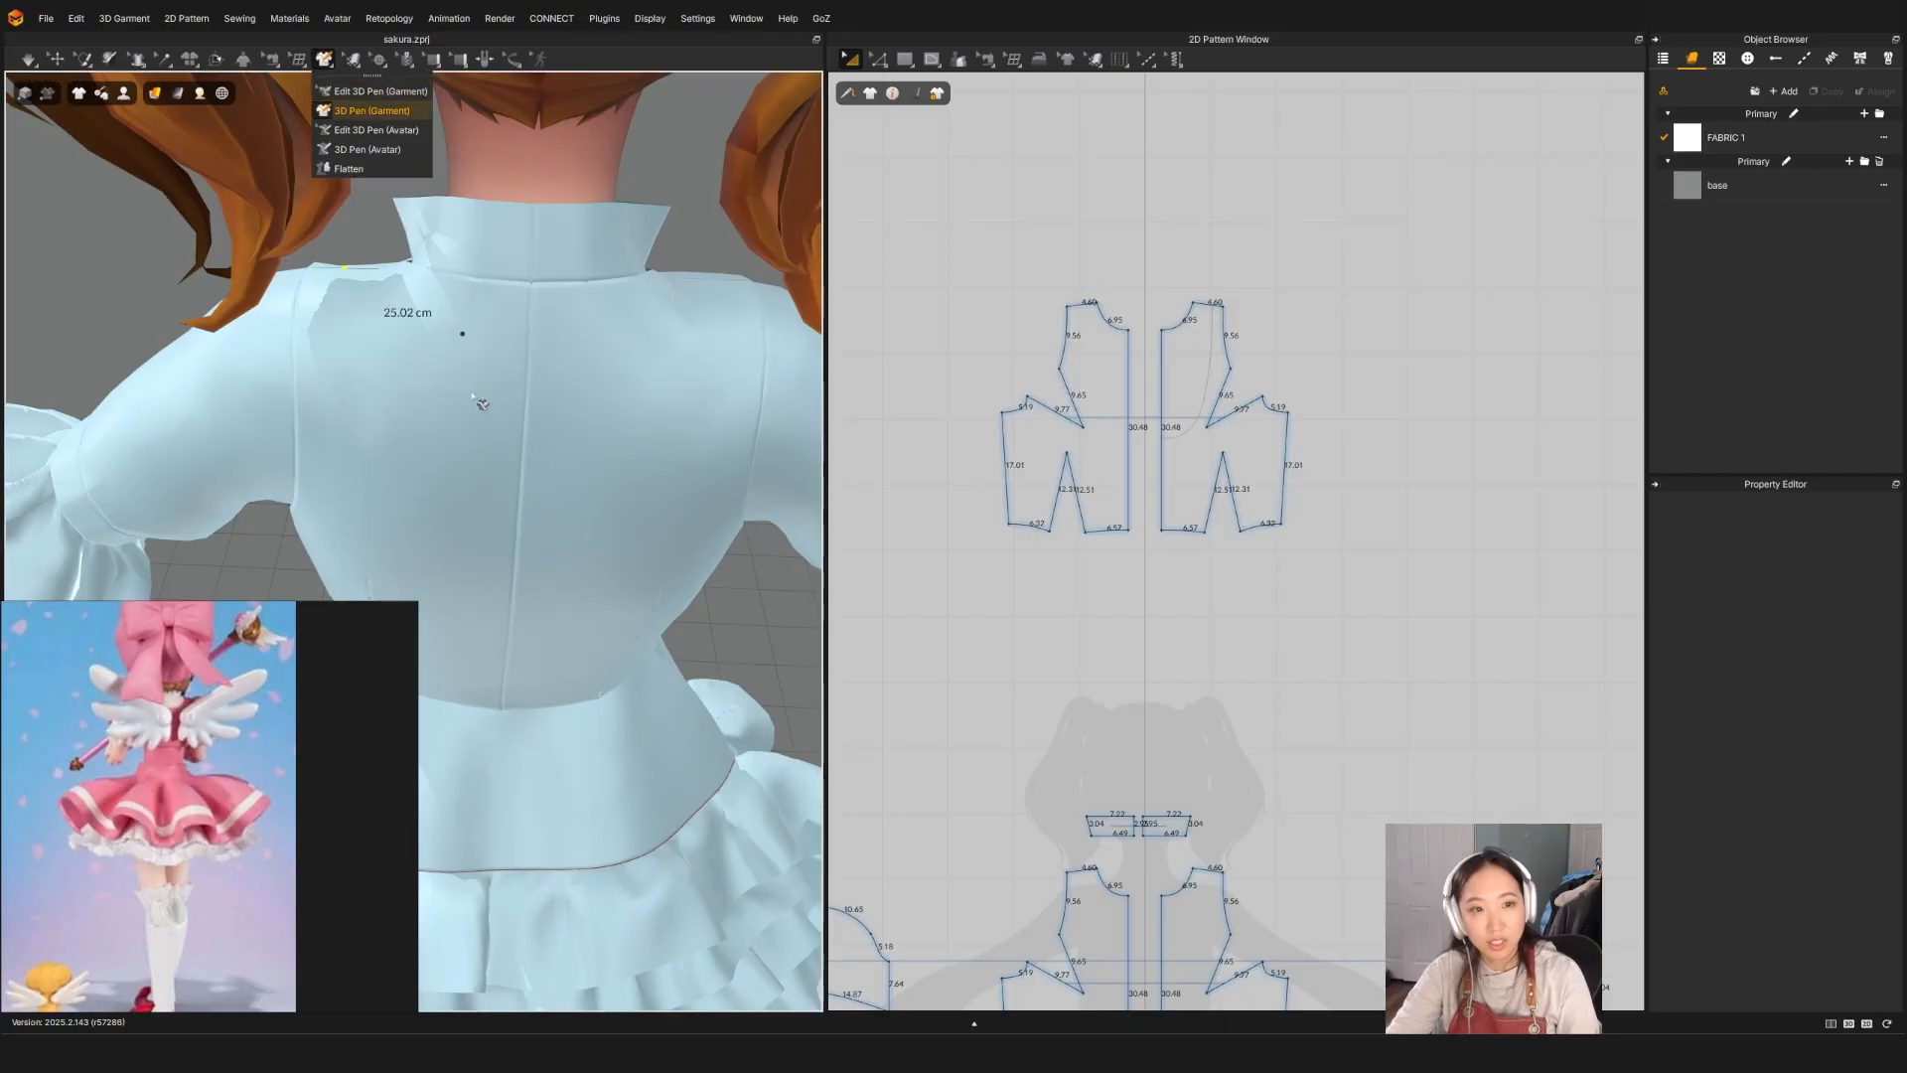
click(527, 393)
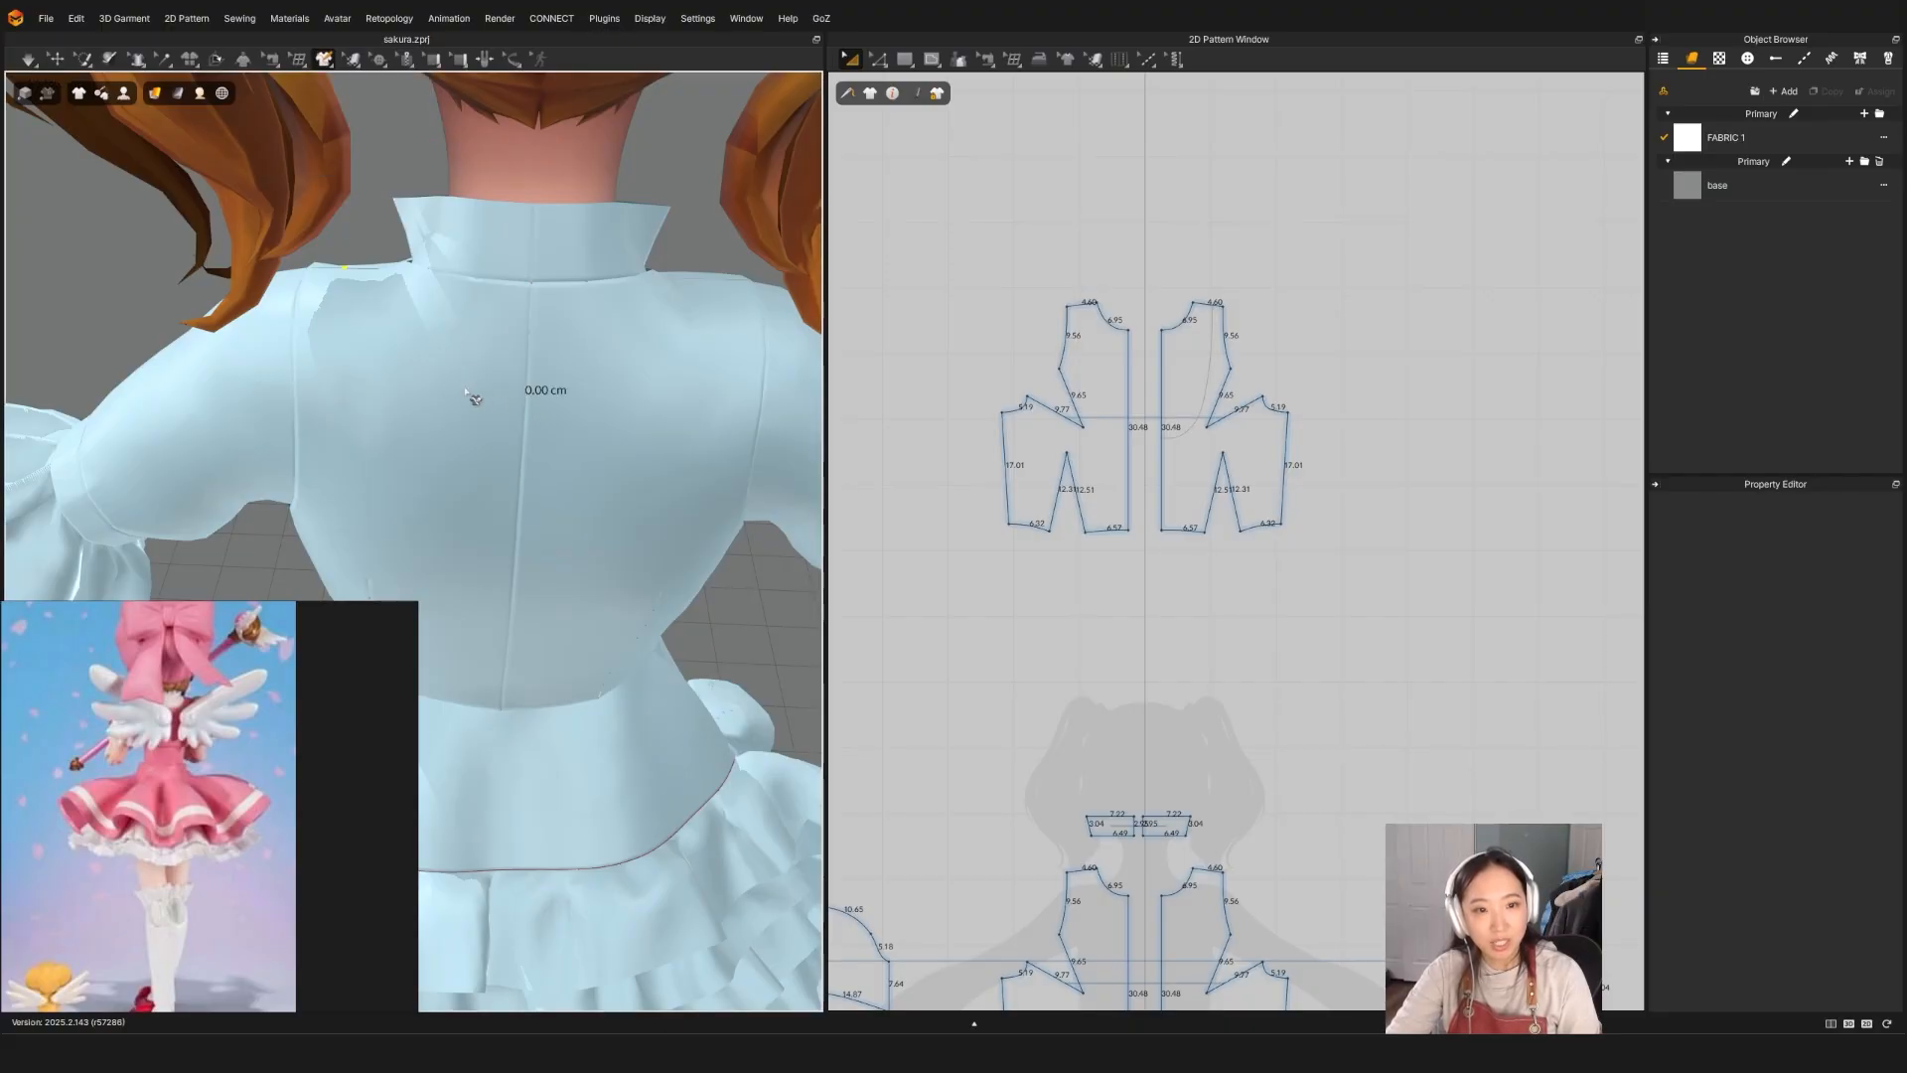
click(574, 393)
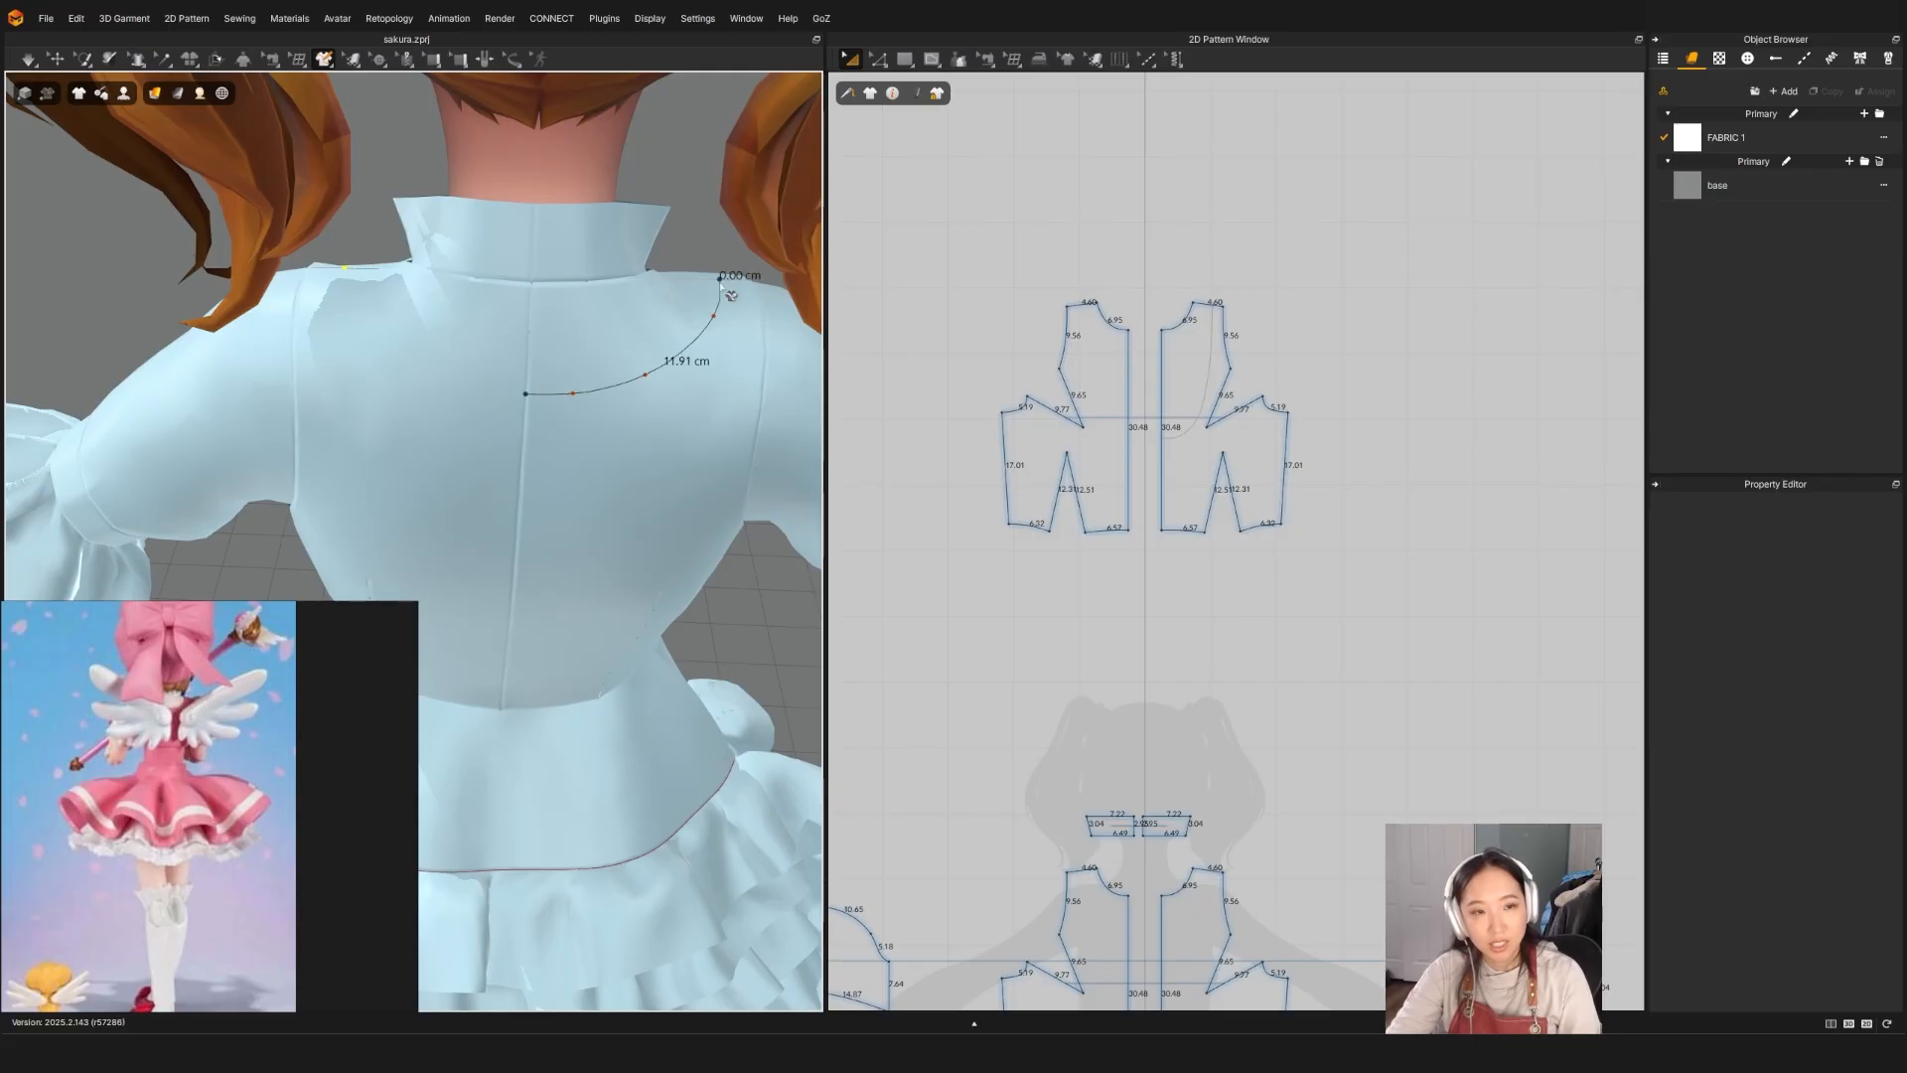
double_click(720, 282)
Step: Trace the scooped guide on the cloned front bodice piece as a curved internal line about 24 cm long, from the centre front to the shoulder
scroll(1265, 434, down, 6)
scroll(1265, 434, up, 8)
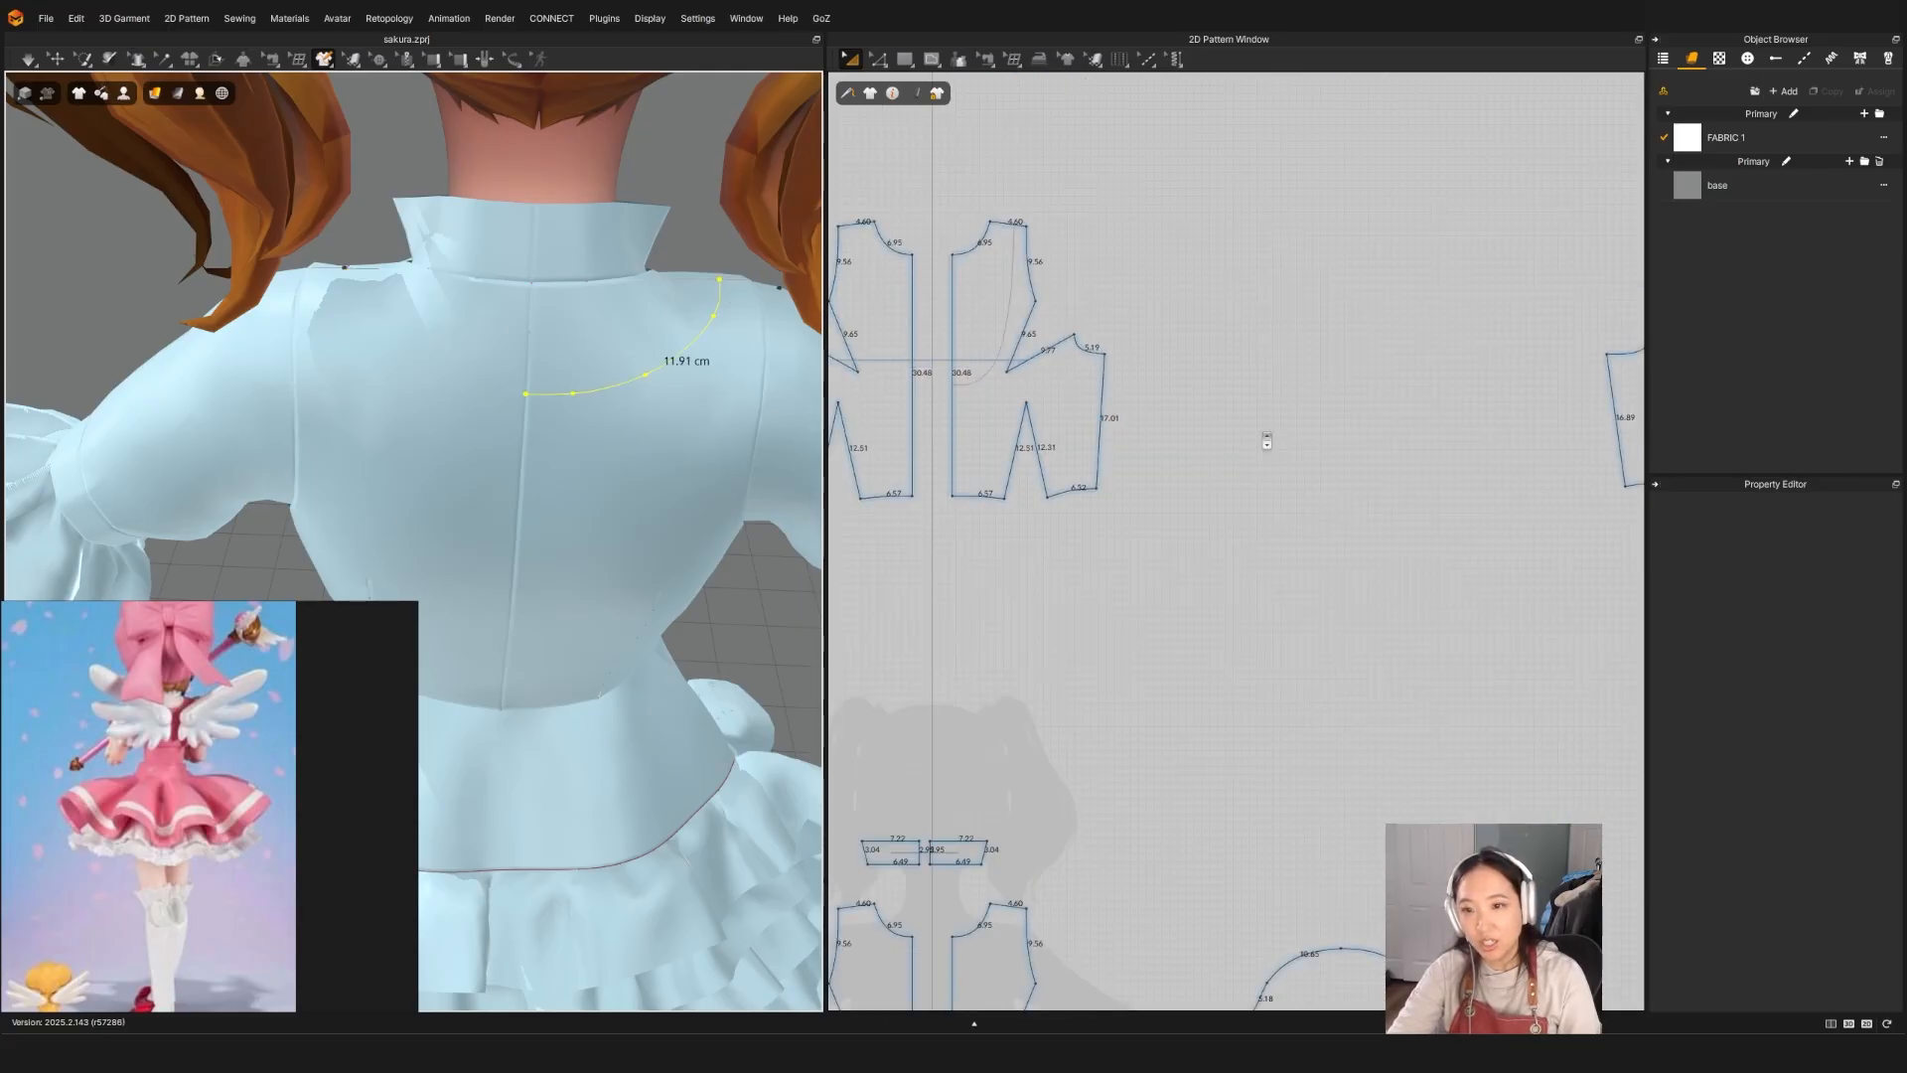
scroll(1027, 374, up, 3)
click(932, 61)
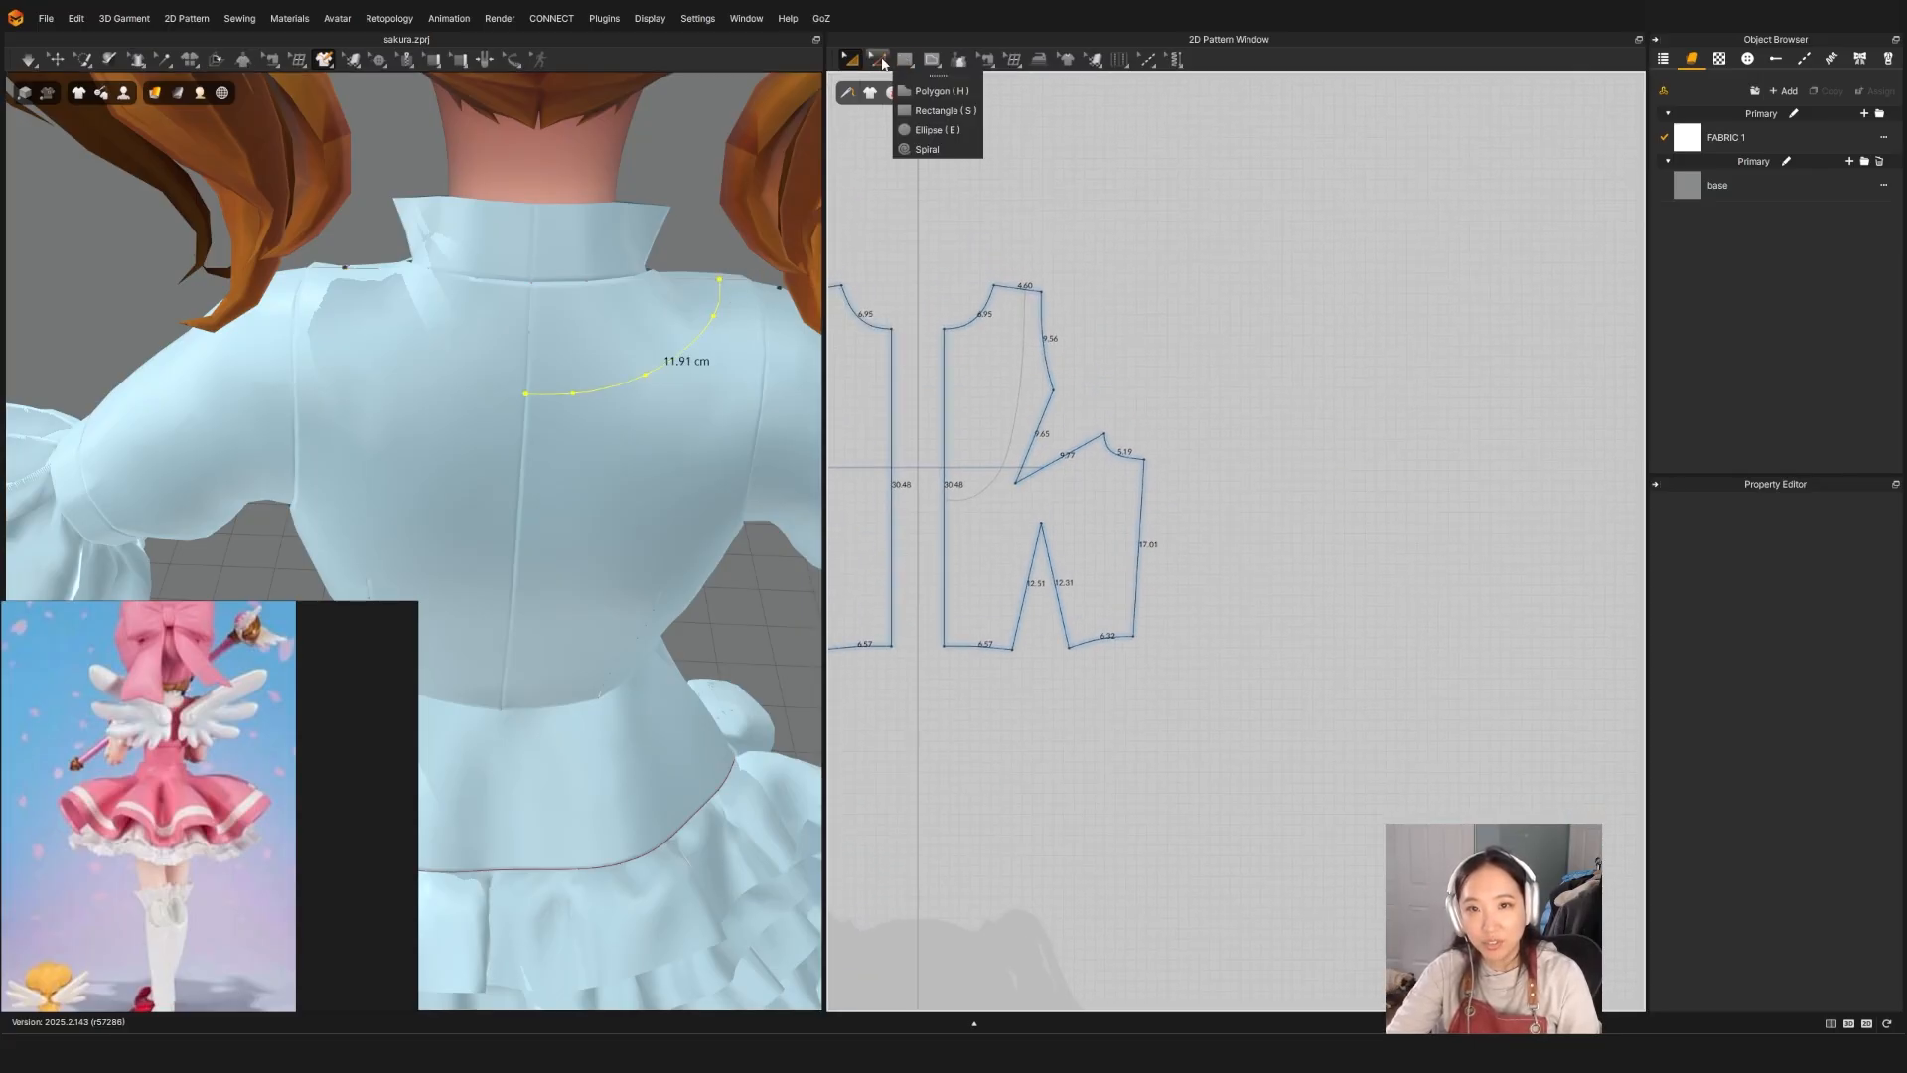
click(993, 91)
scroll(949, 501, up, 3)
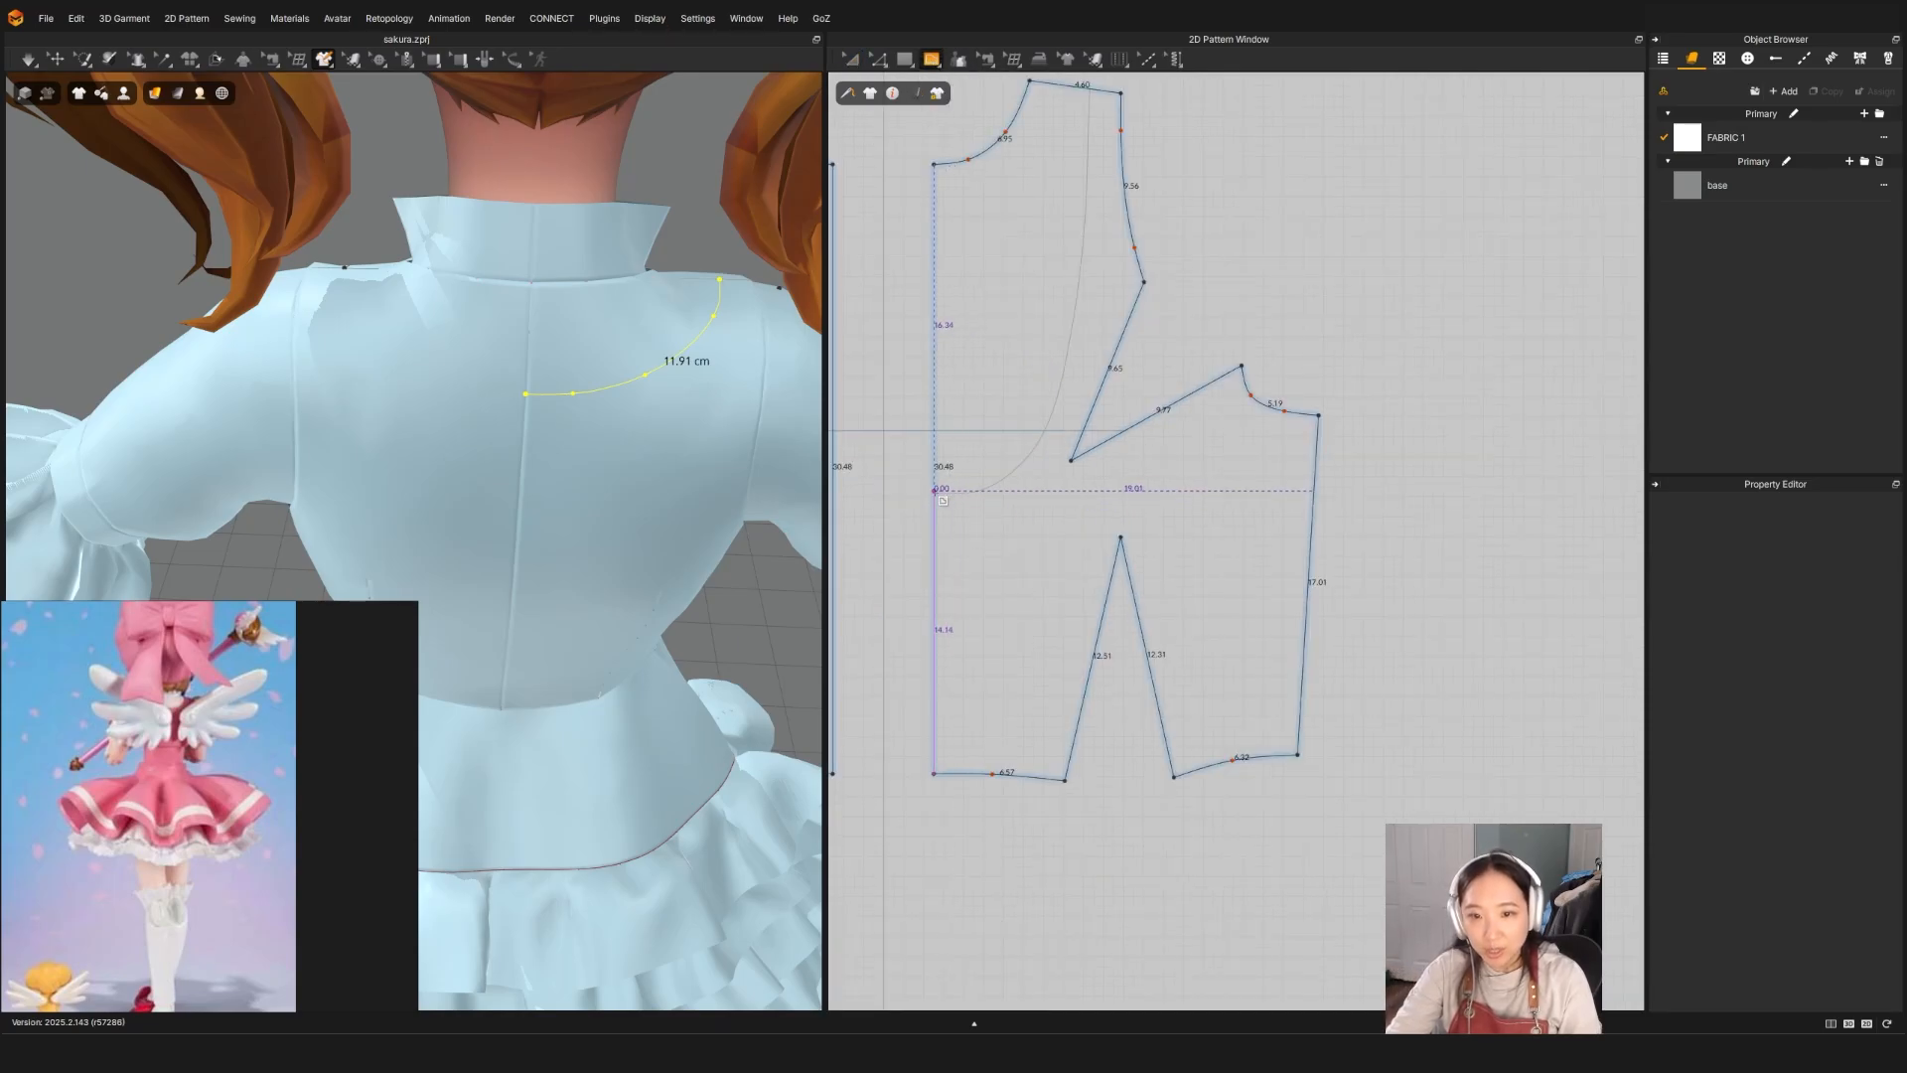
click(934, 493)
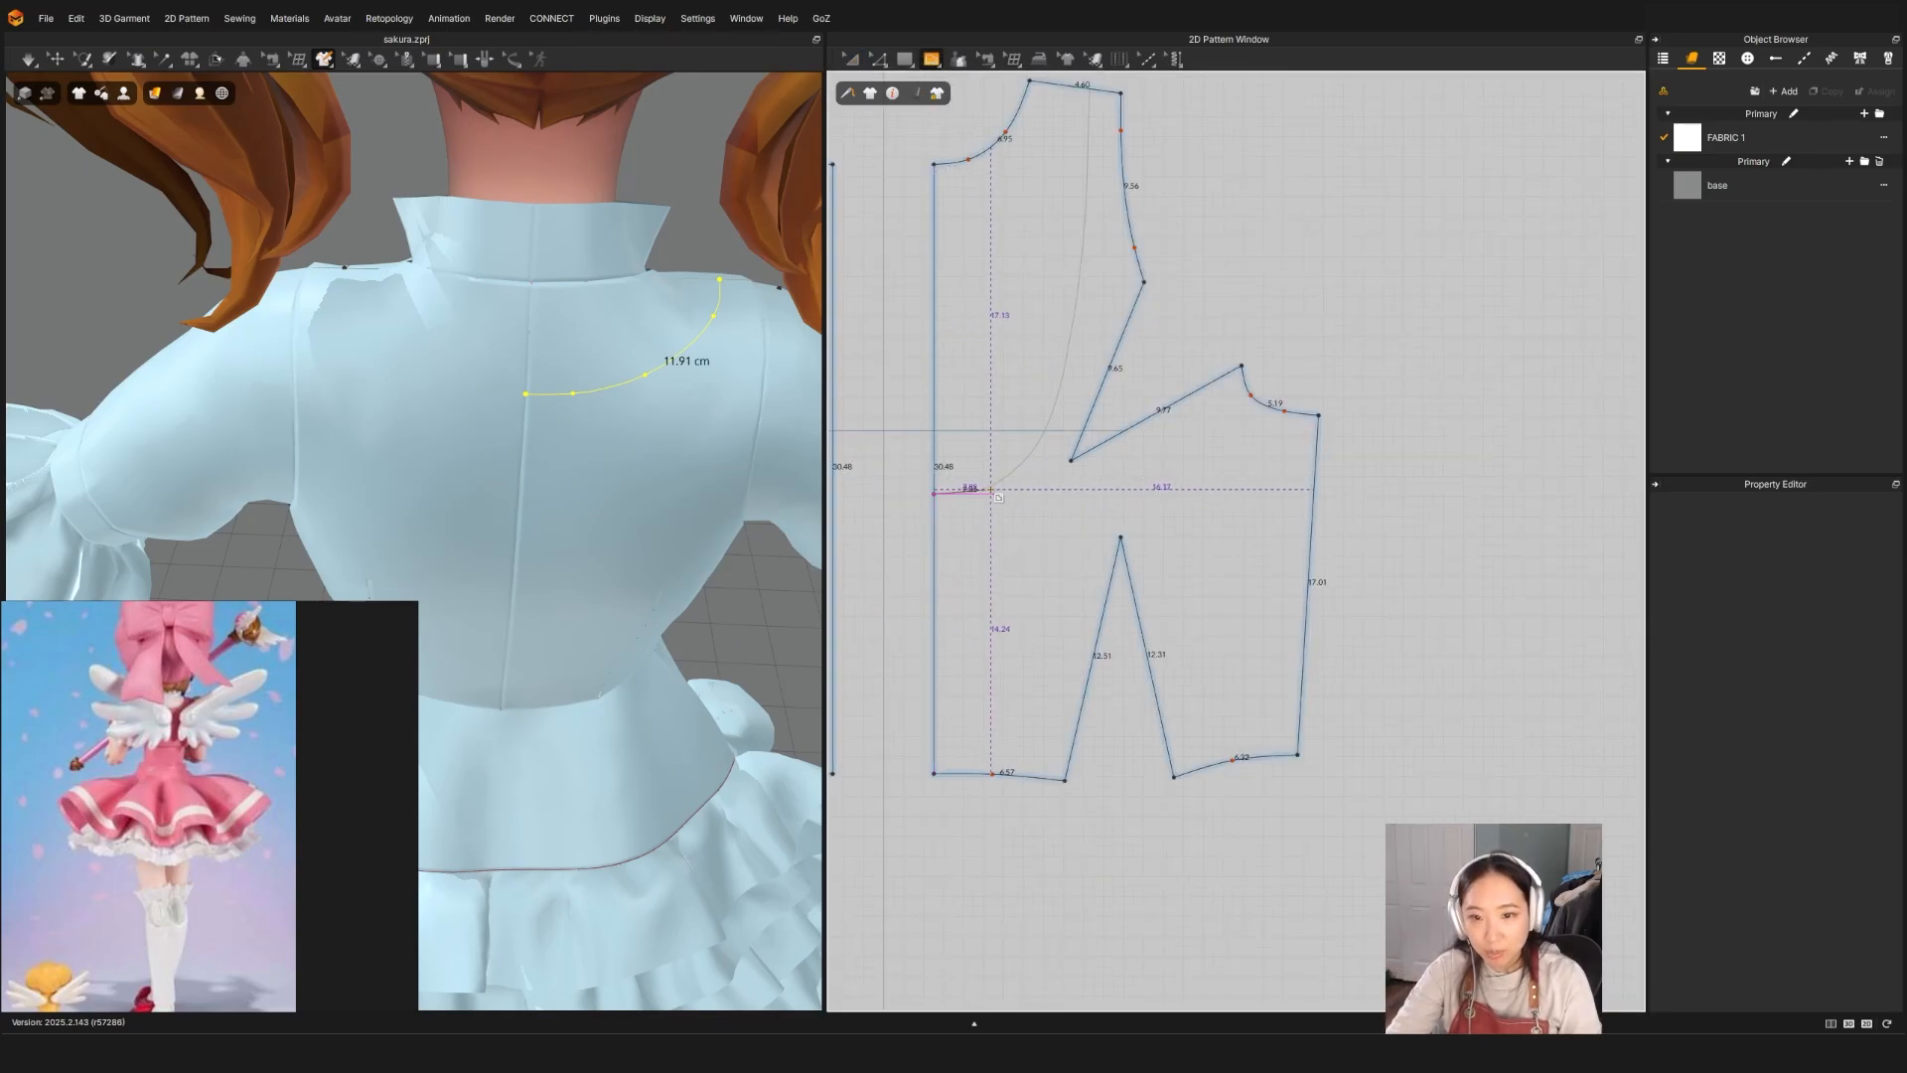
ctrl+click(990, 486)
ctrl+click(1032, 454)
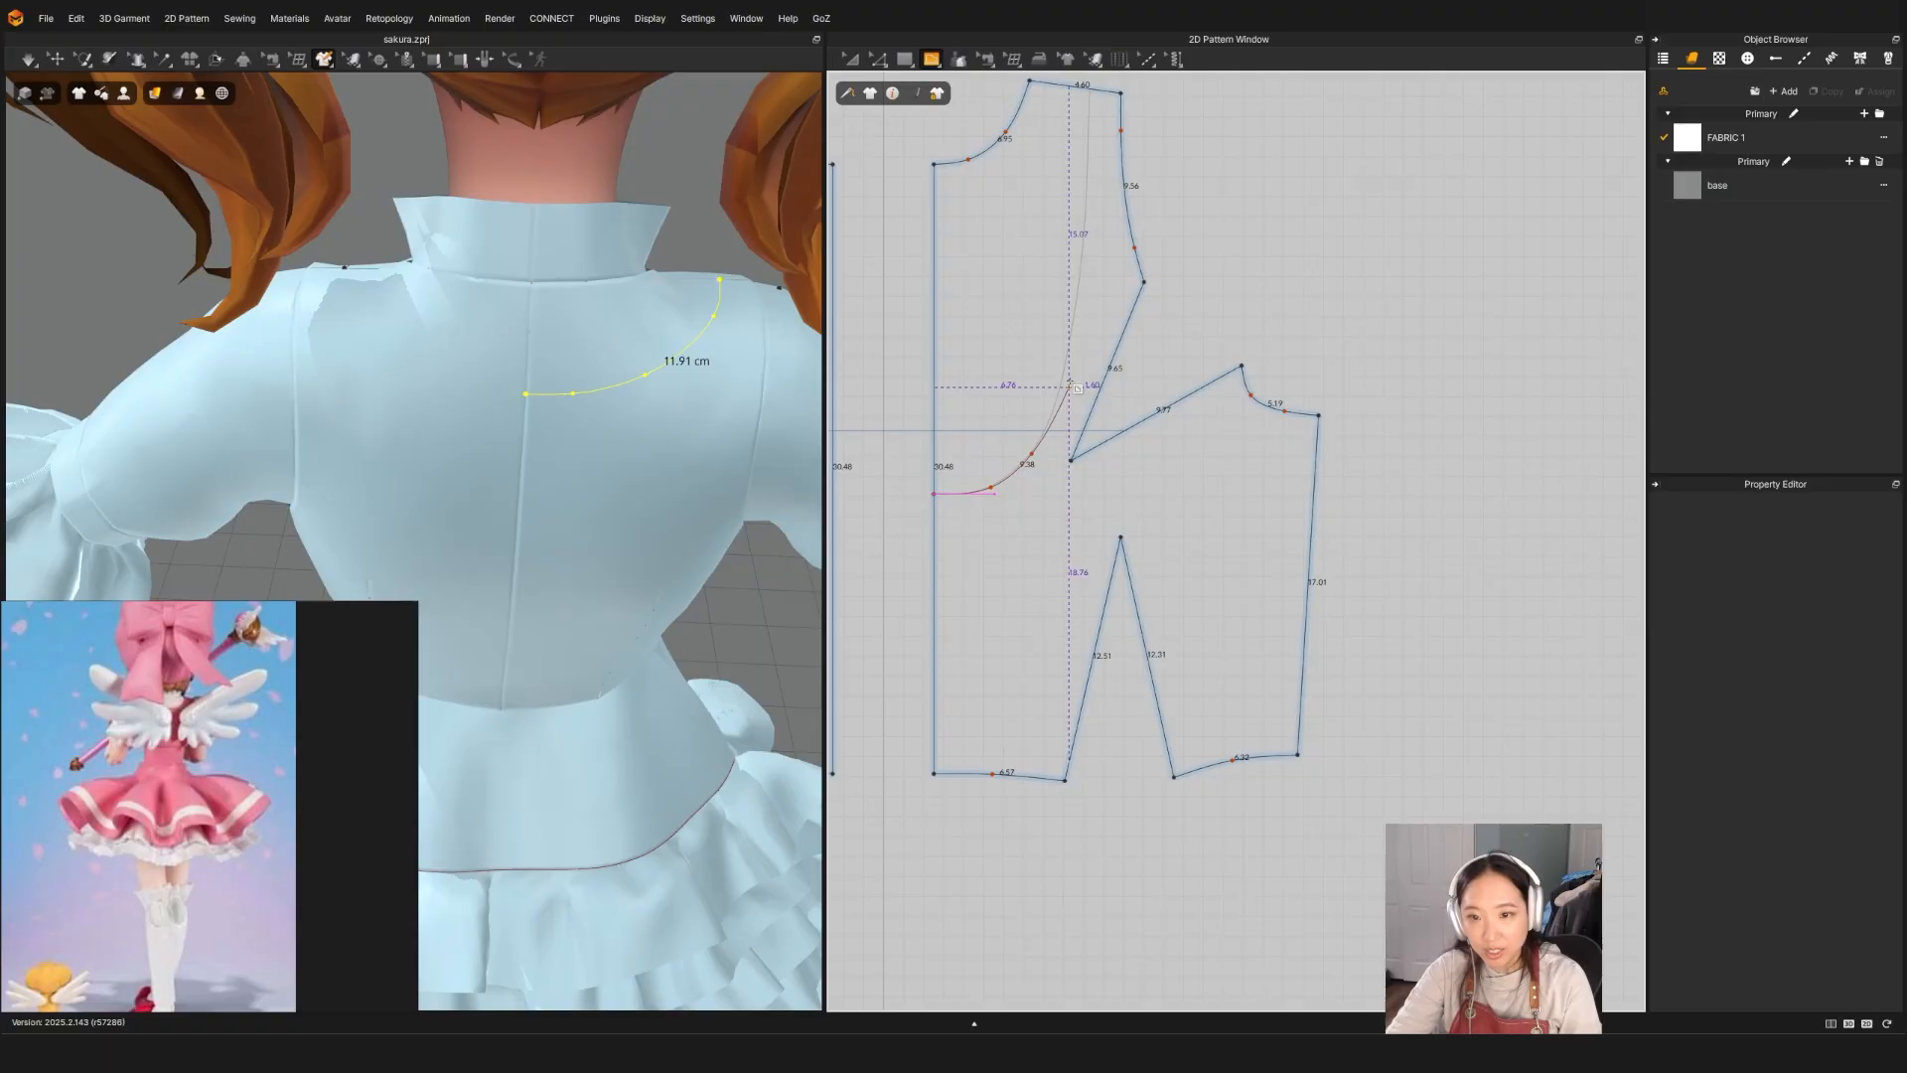
ctrl+click(1070, 347)
ctrl+click(1085, 188)
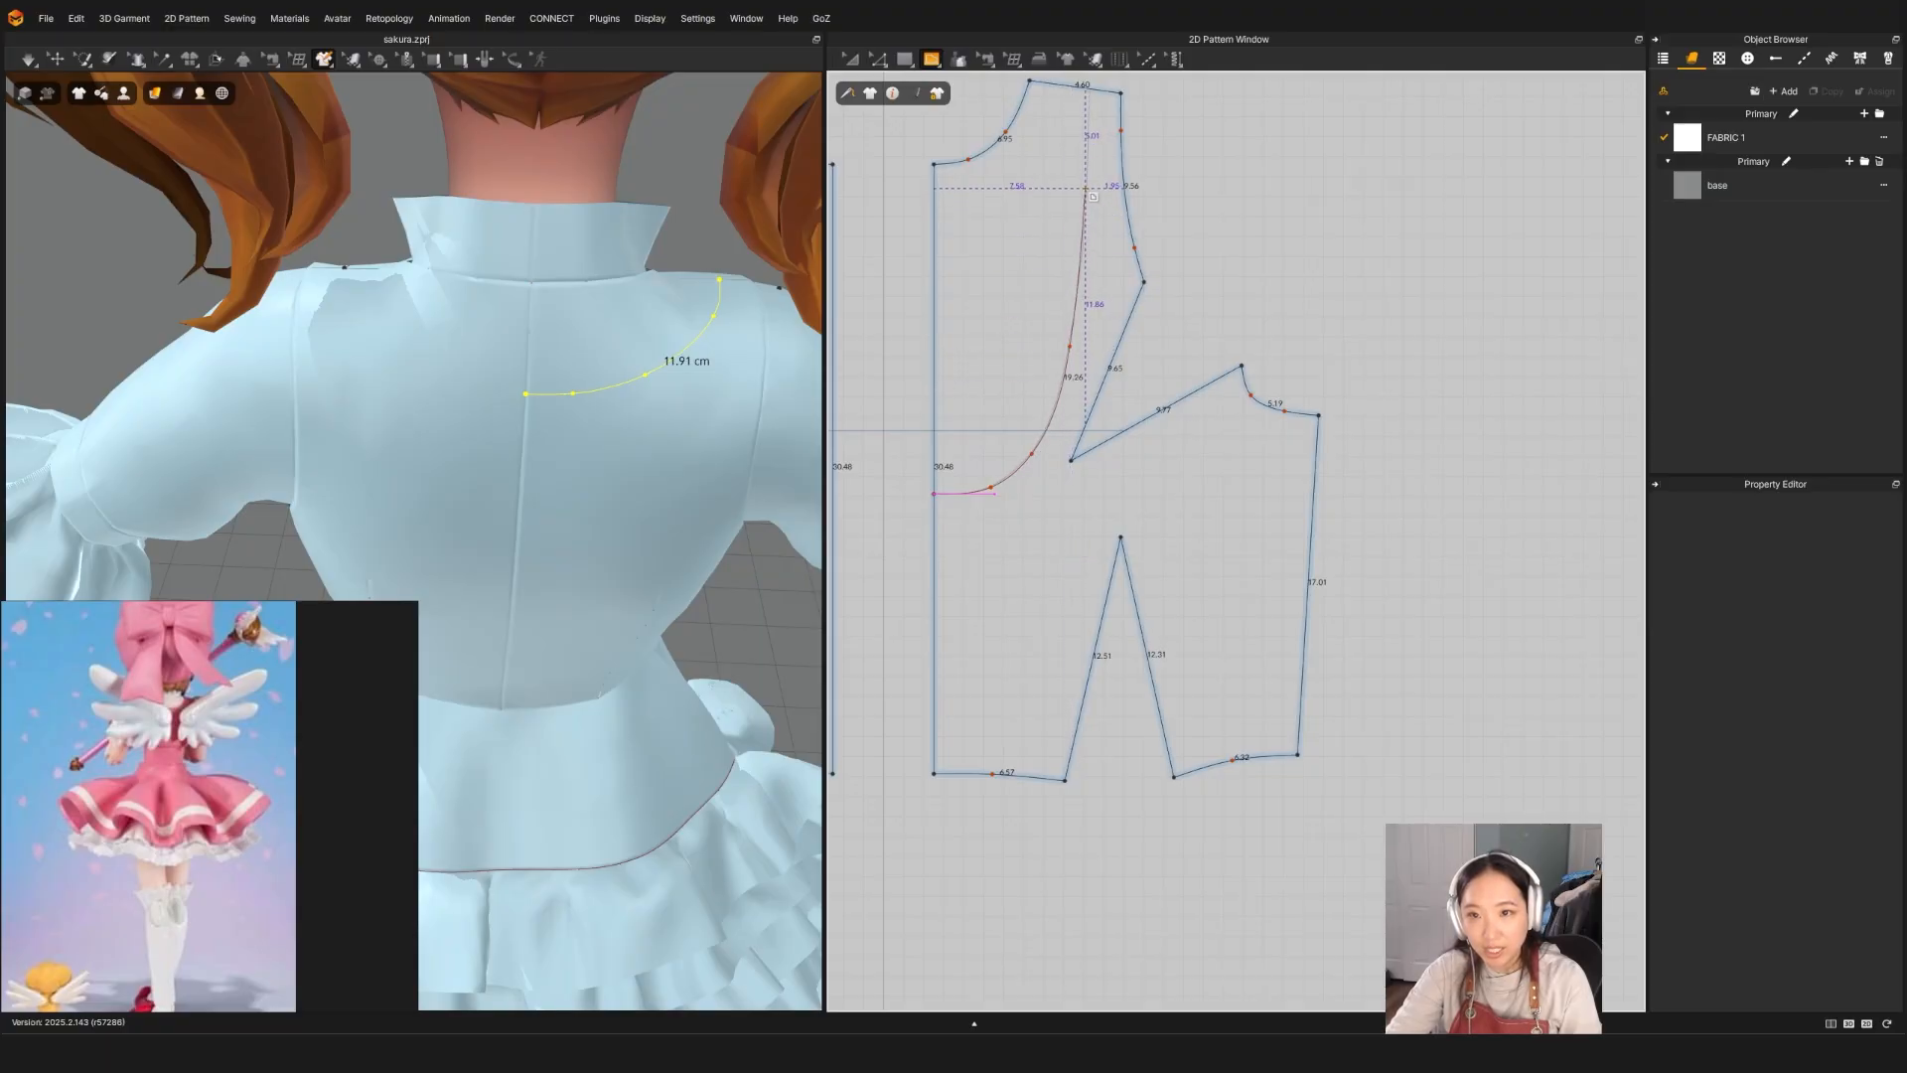
click(1099, 119)
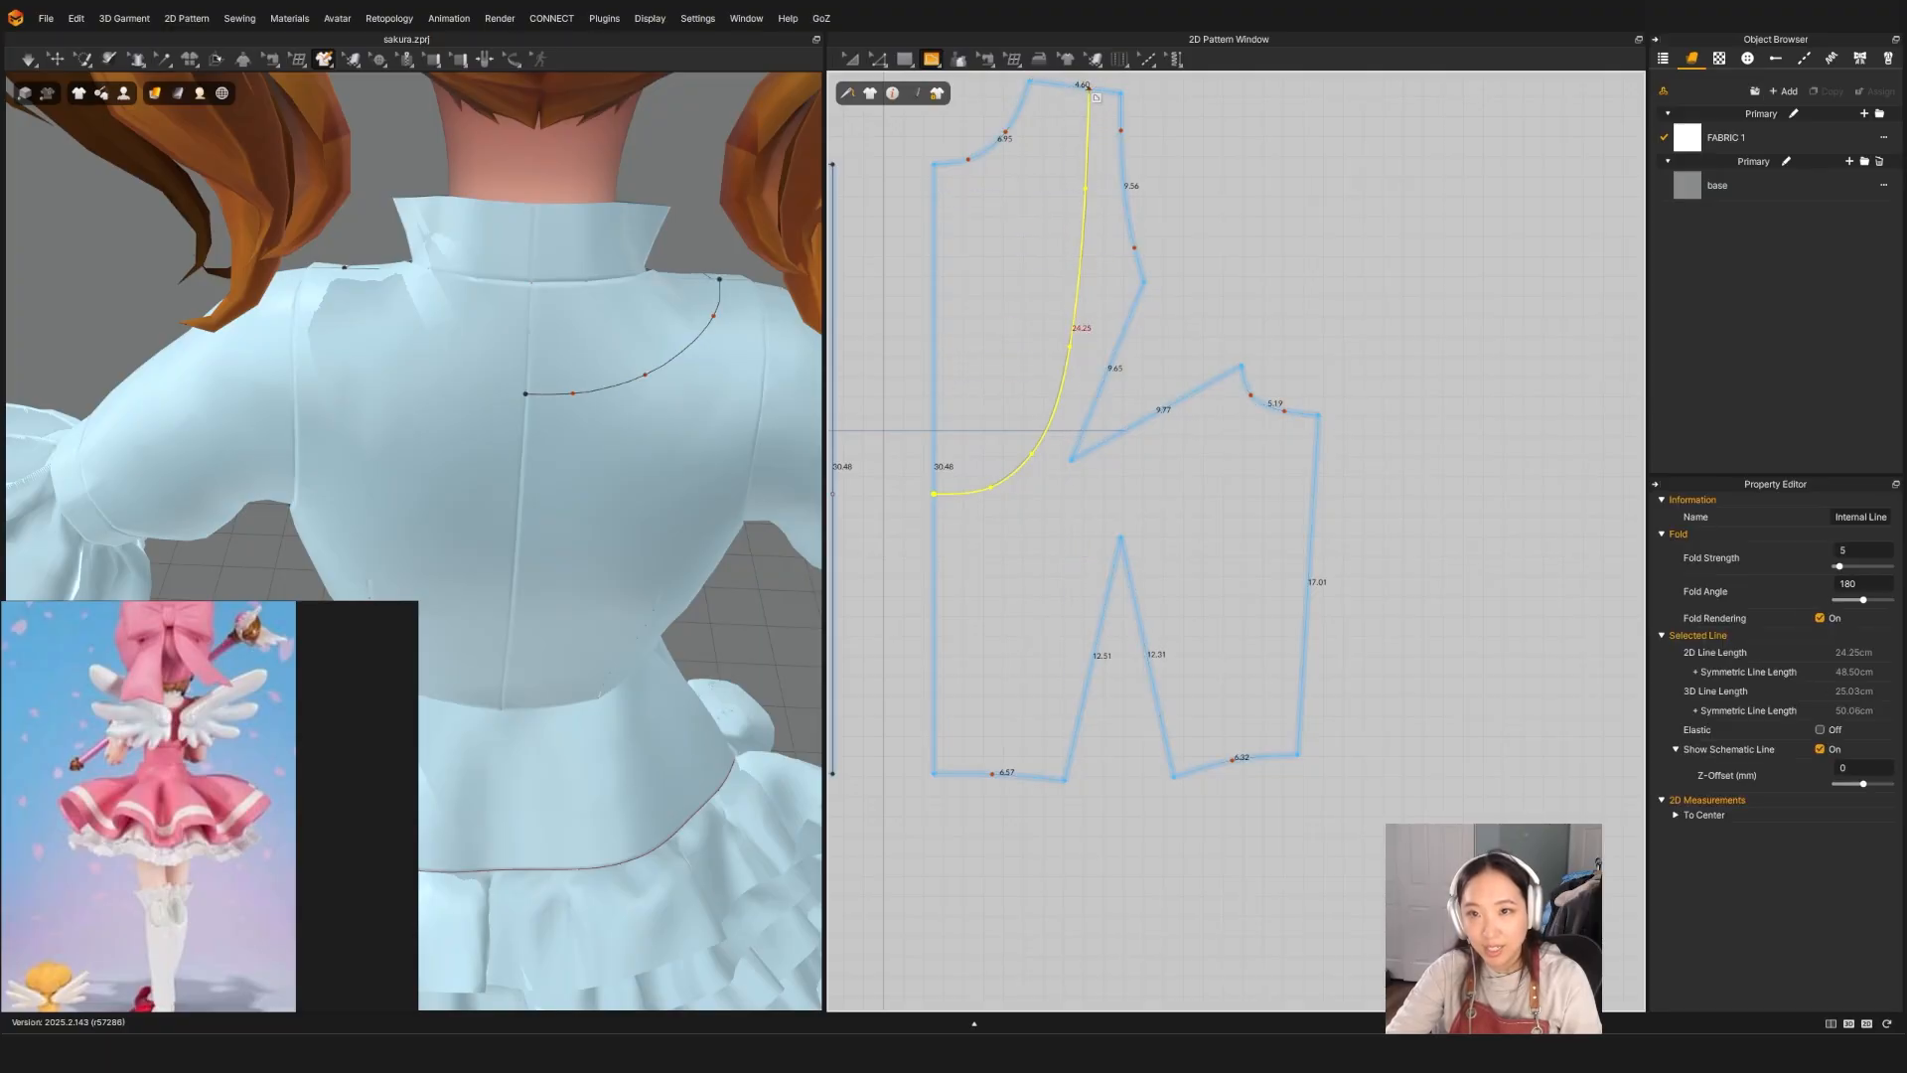
Step: Trace the neckline guide on the cloned back bodice piece as a curved internal line about 11 cm long, from the centre back to the shoulder
scroll(1150, 157, down, 5)
middle_drag(1368, 295, 975, 715)
scroll(1209, 484, up, 8)
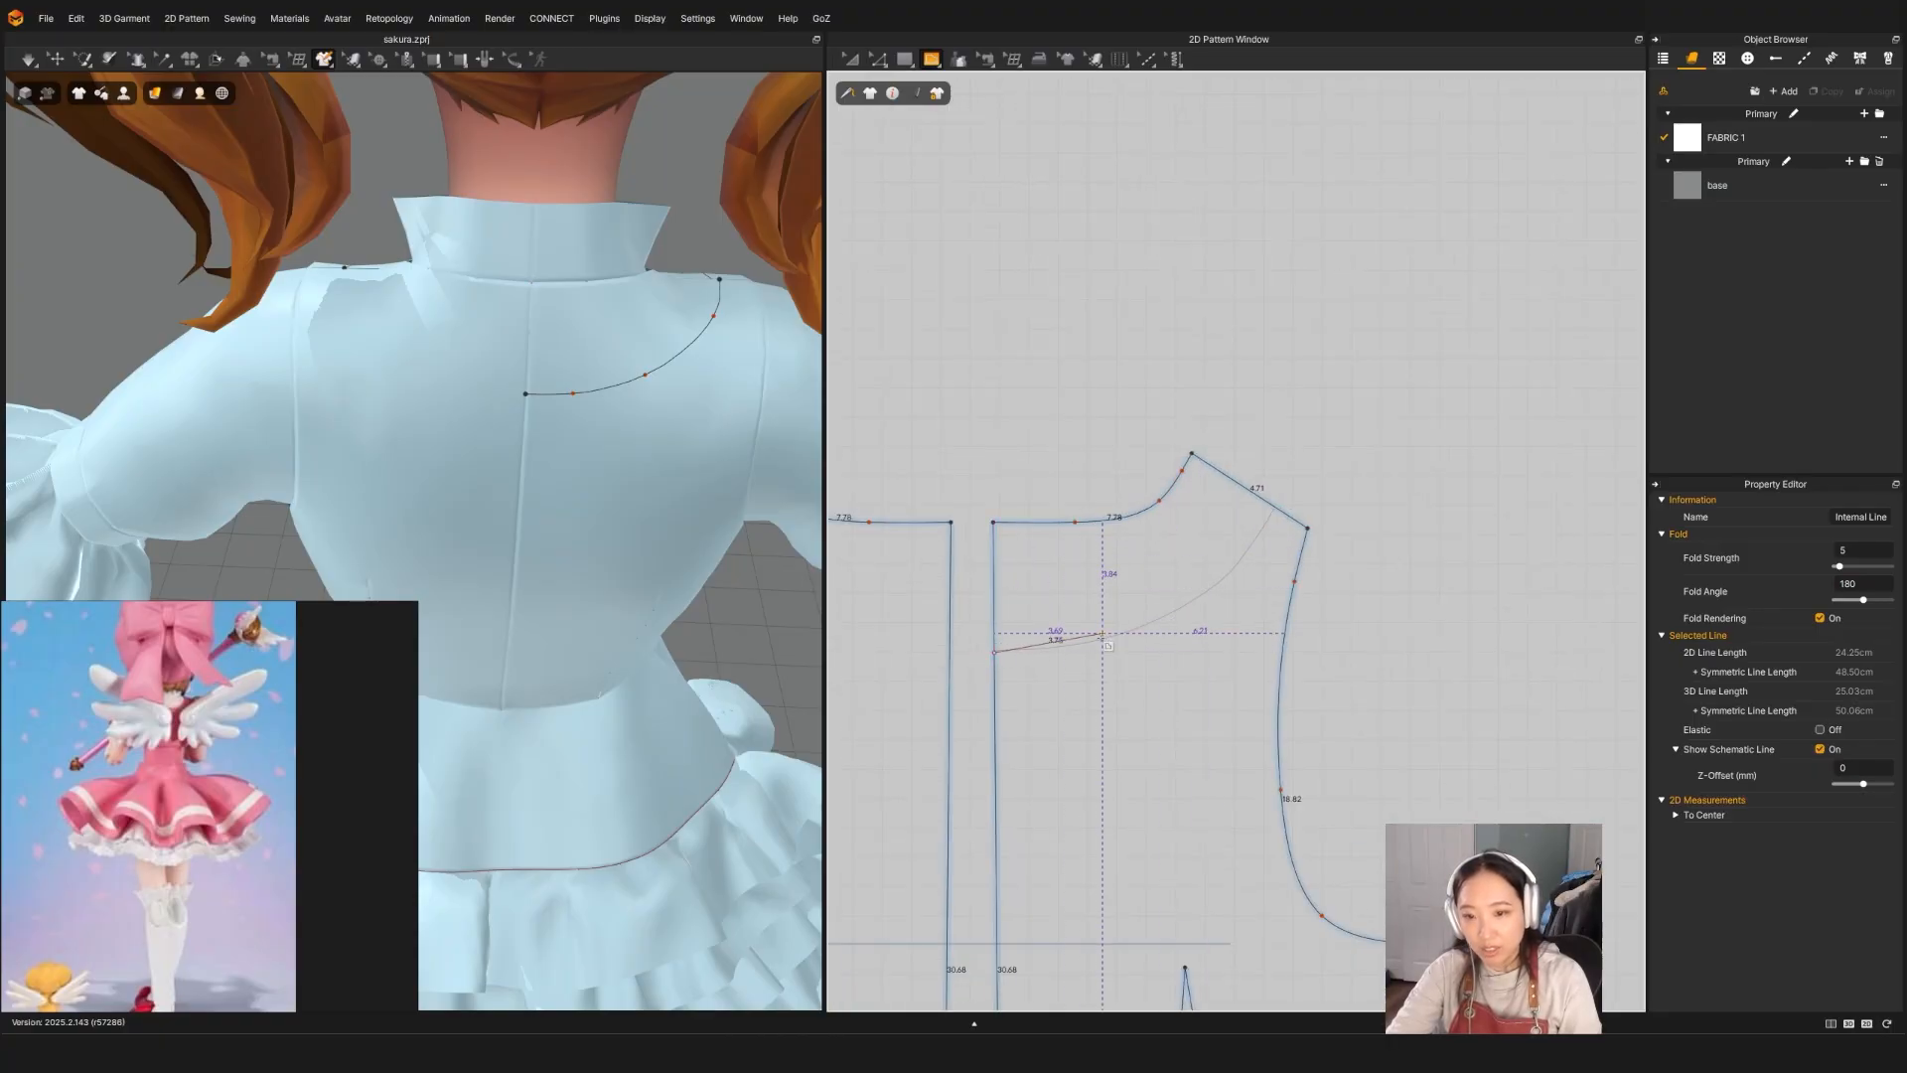
ctrl+click(1100, 636)
ctrl+click(1197, 599)
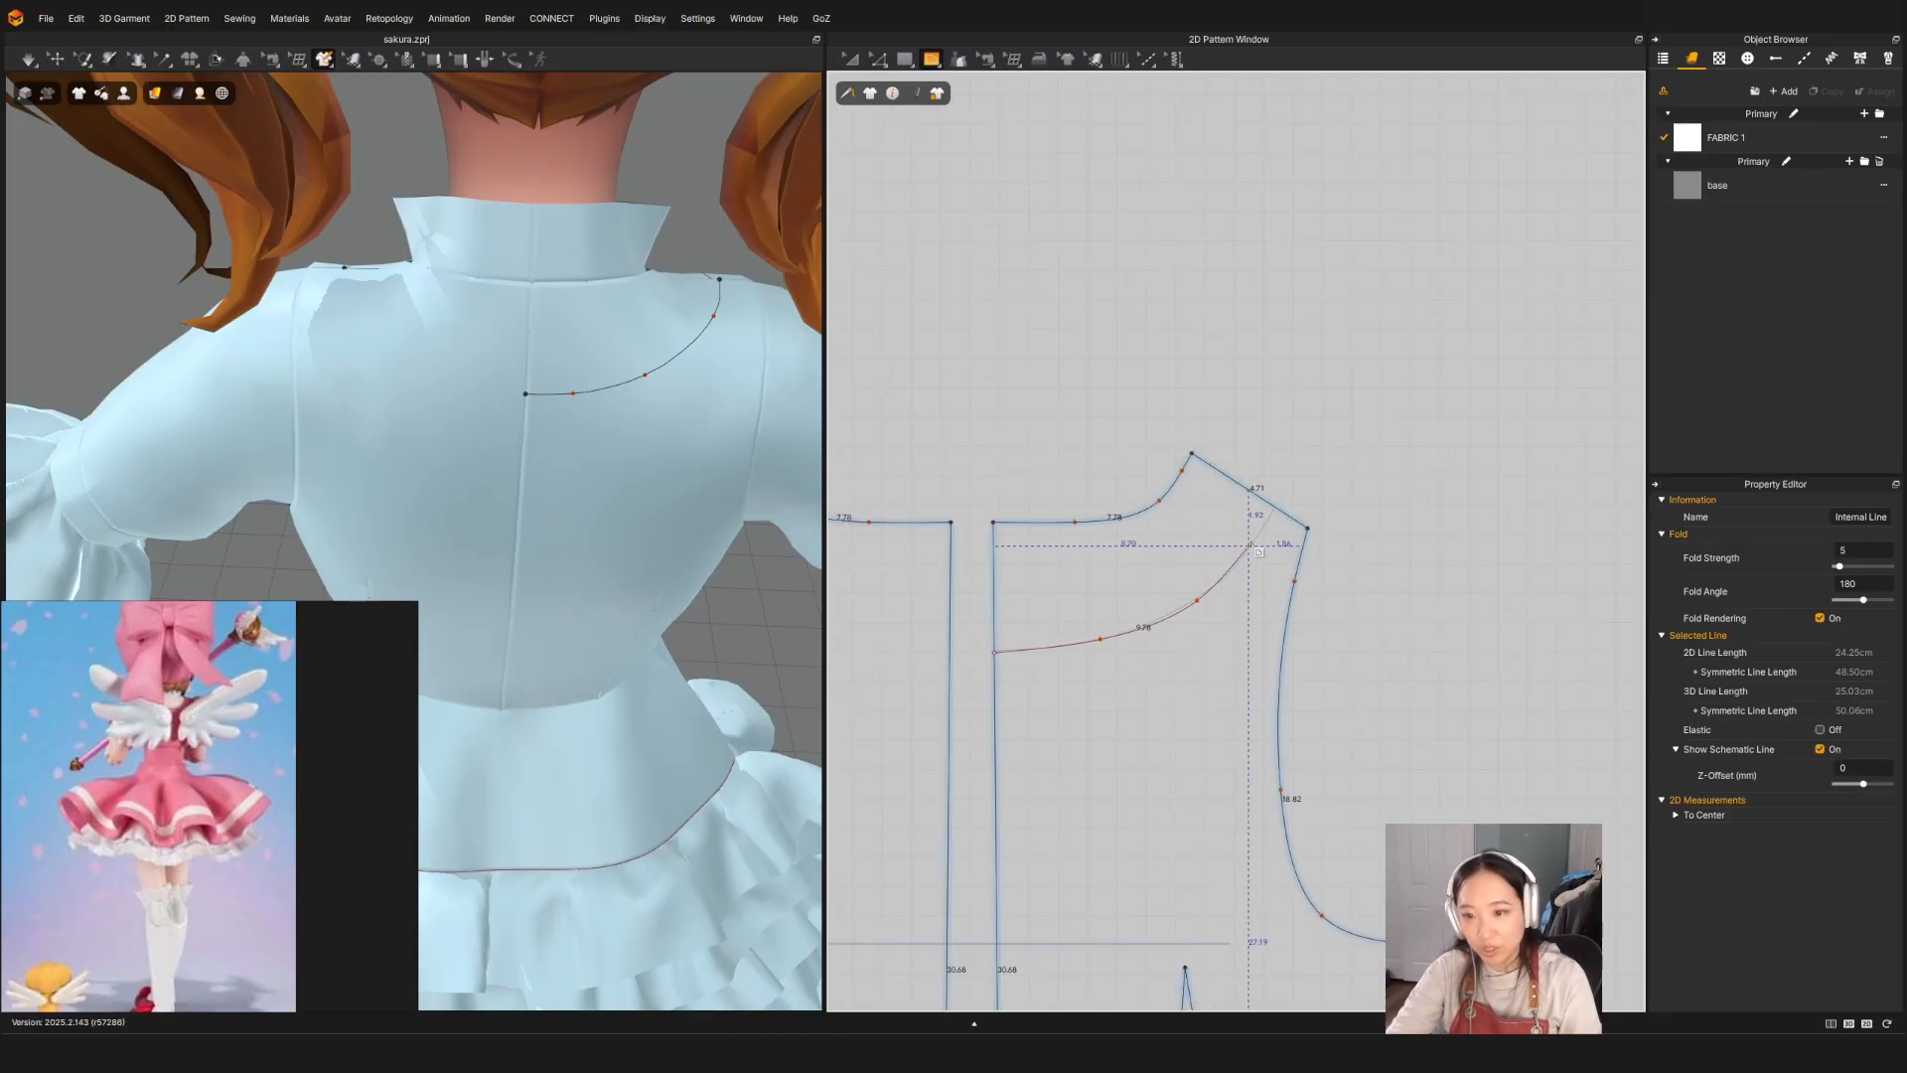
ctrl+click(1255, 543)
click(1277, 508)
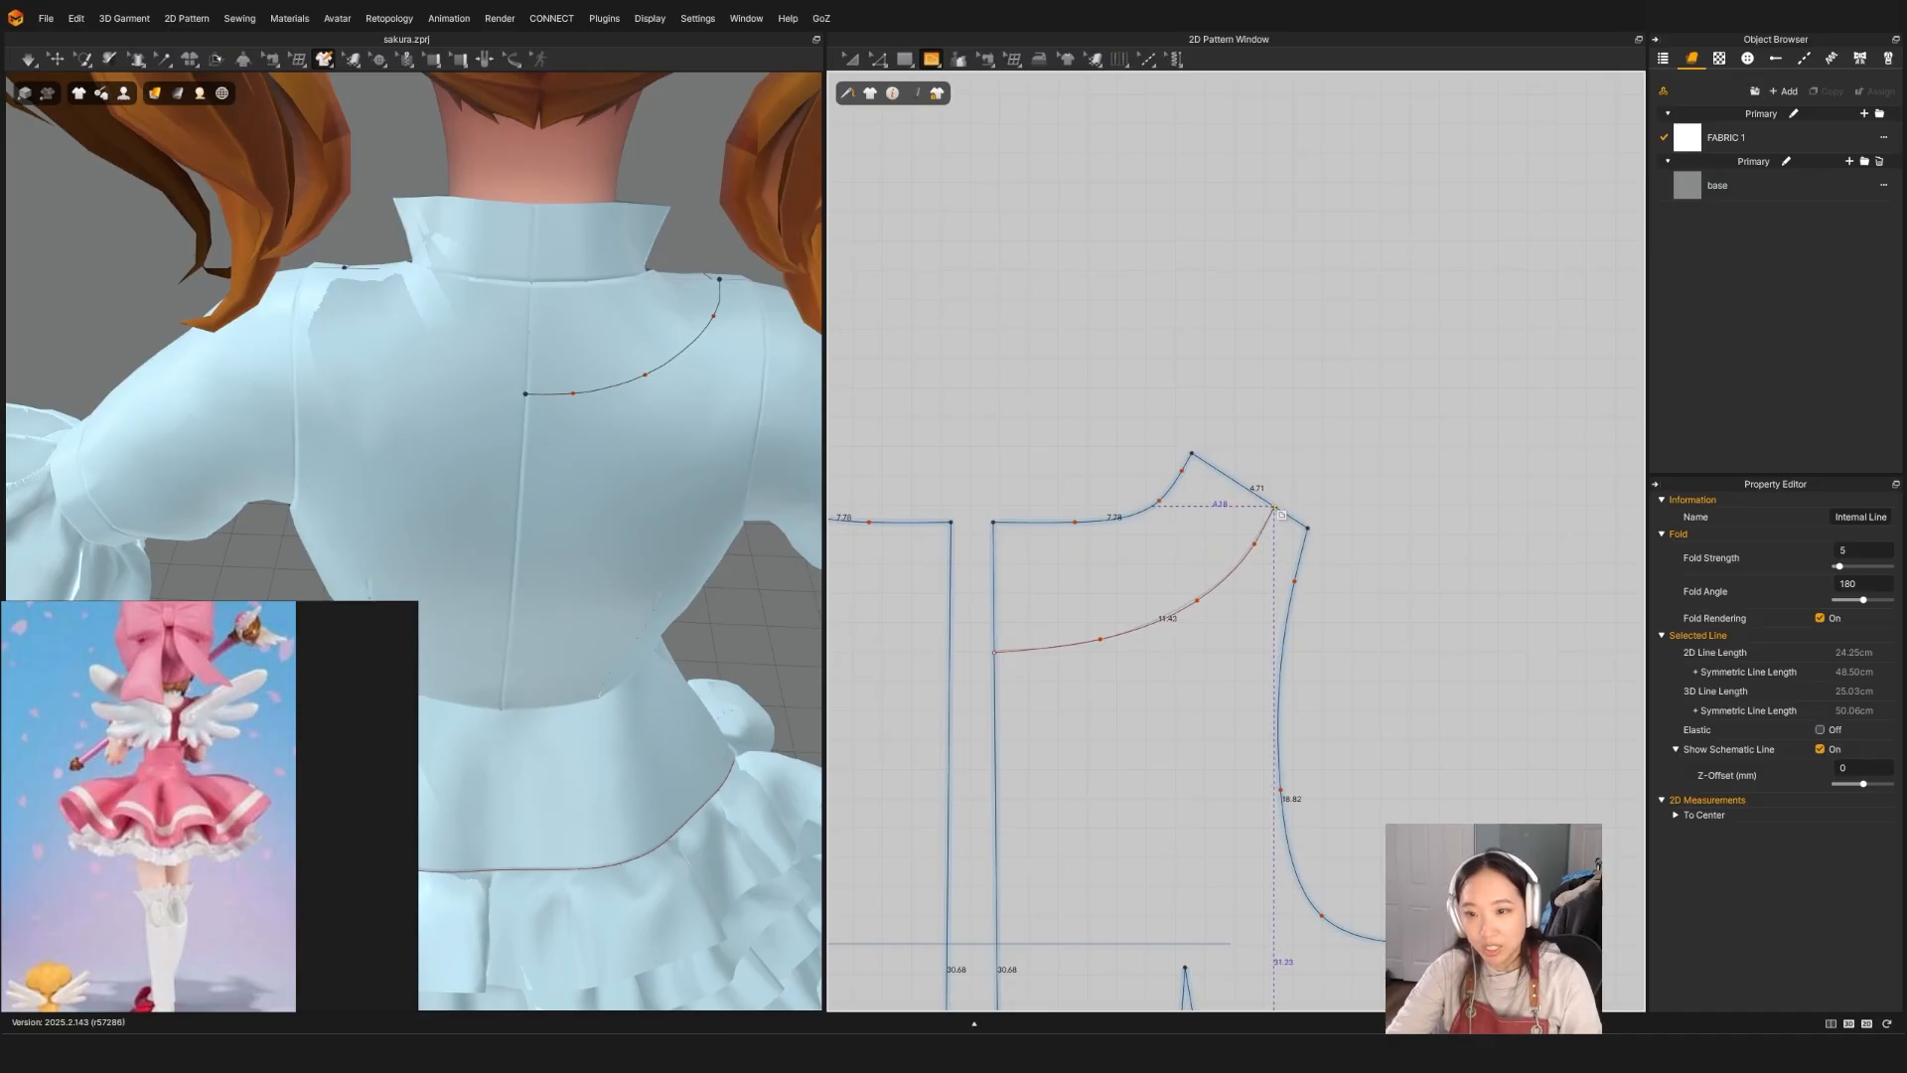
scroll(1430, 606, down, 5)
Step: Examine the front and back neckline curves on the 3D garment and how they meet at the shoulder seam
right_drag(586, 413, 669, 289)
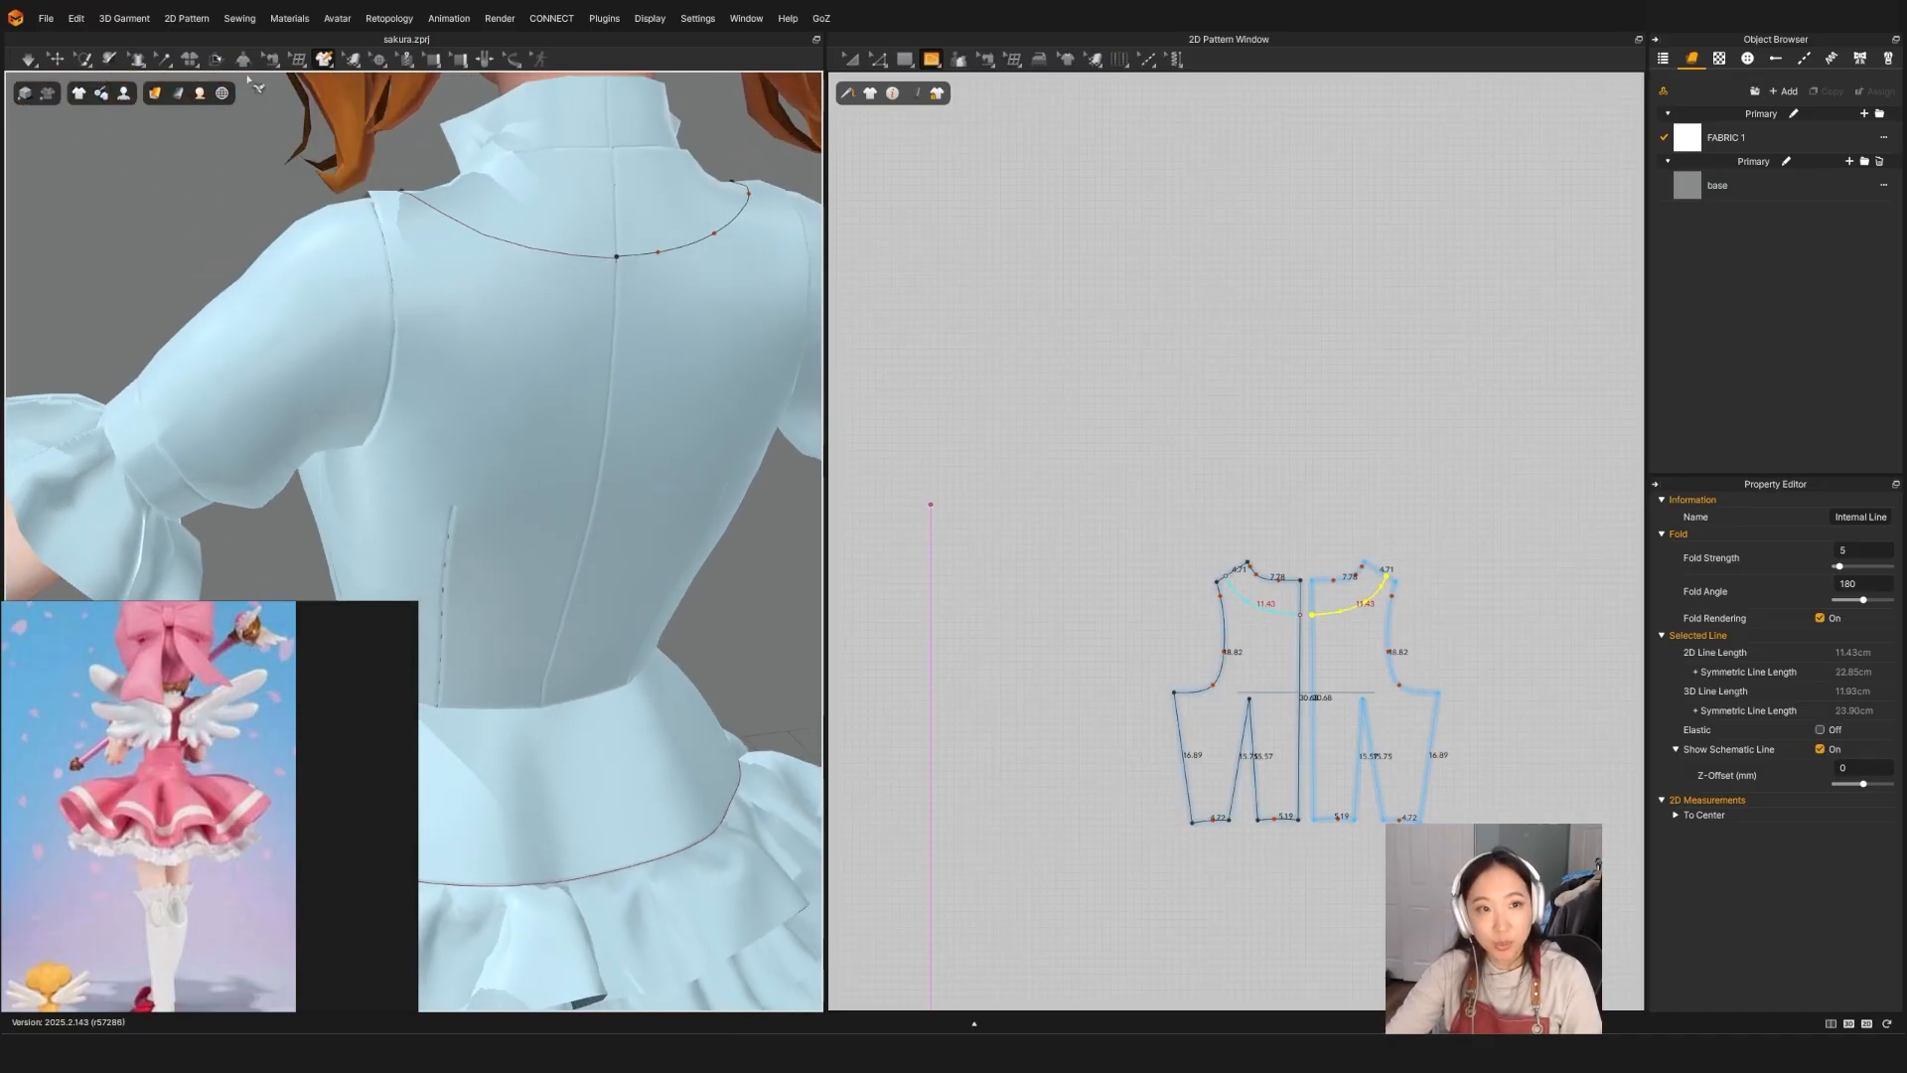
click(634, 260)
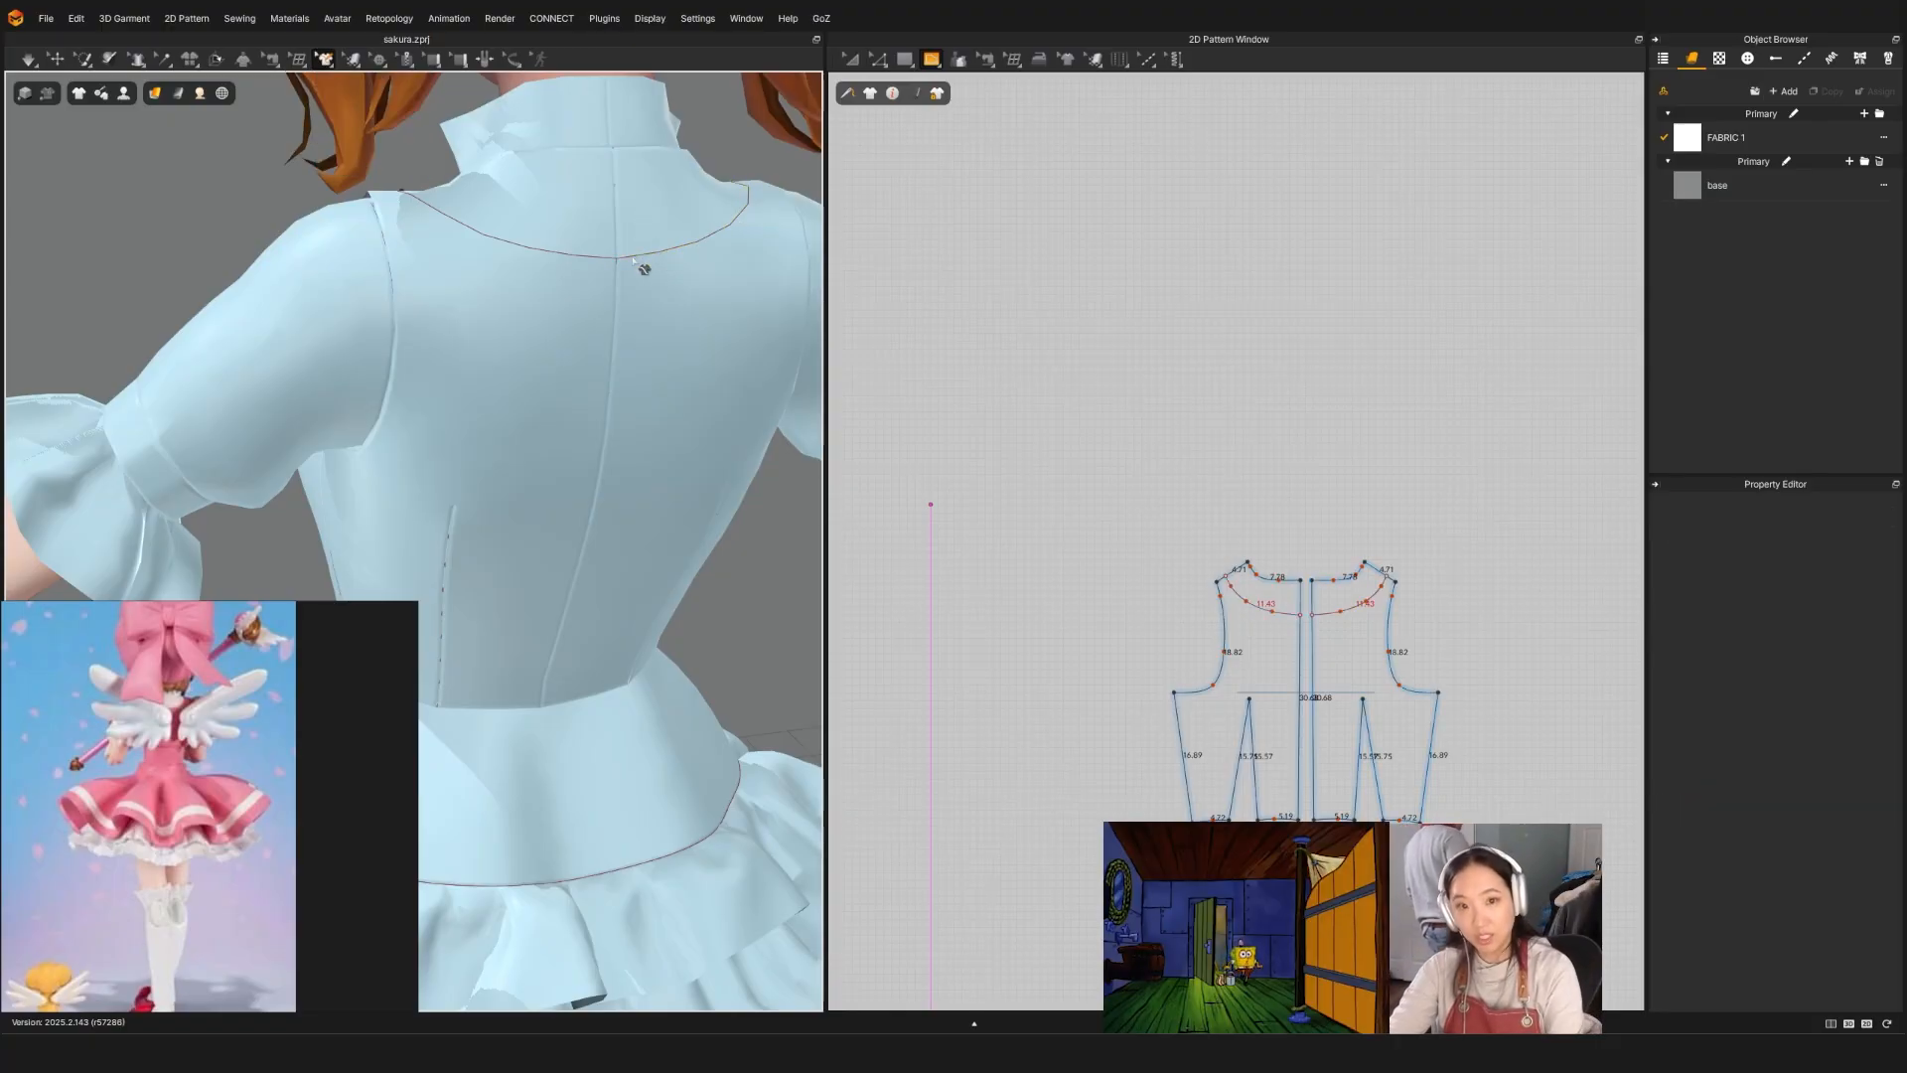
right_drag(644, 268, 421, 333)
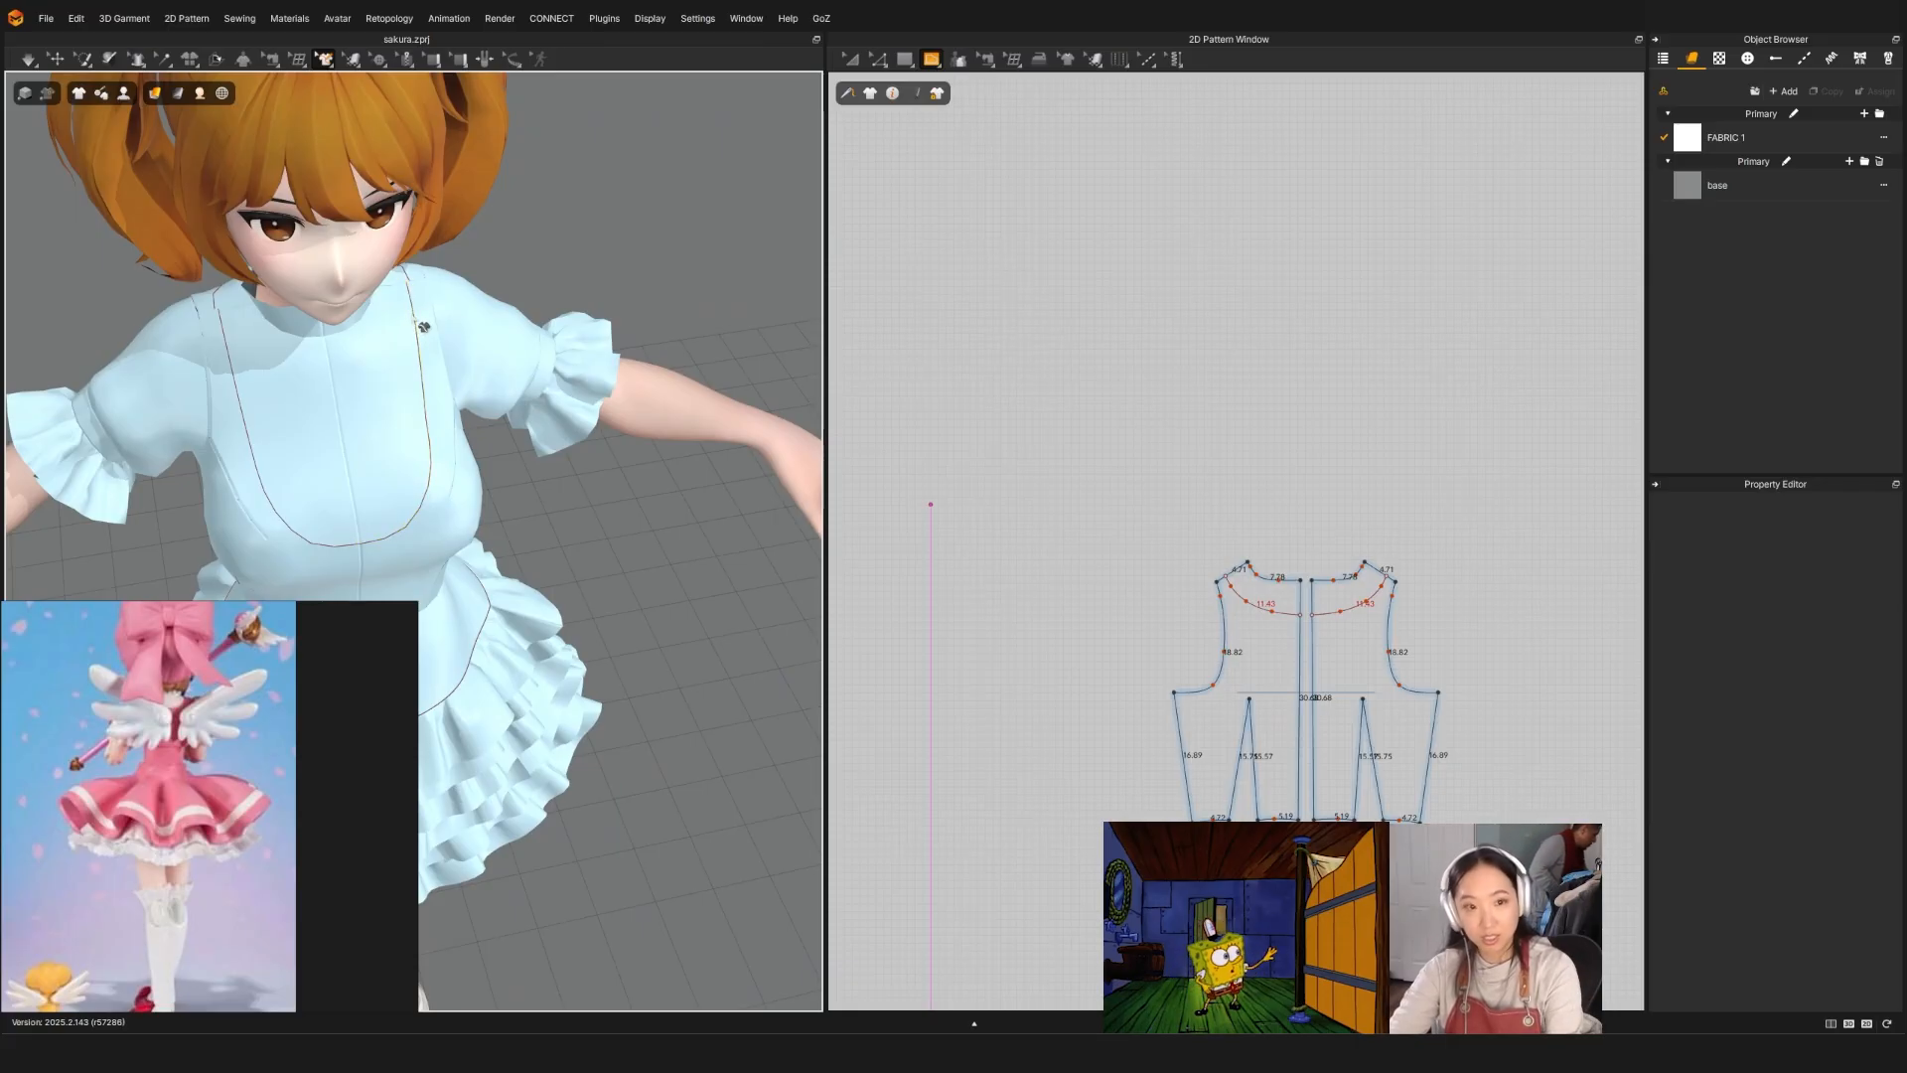
right_drag(636, 446, 546, 347)
scroll(545, 347, up, 3)
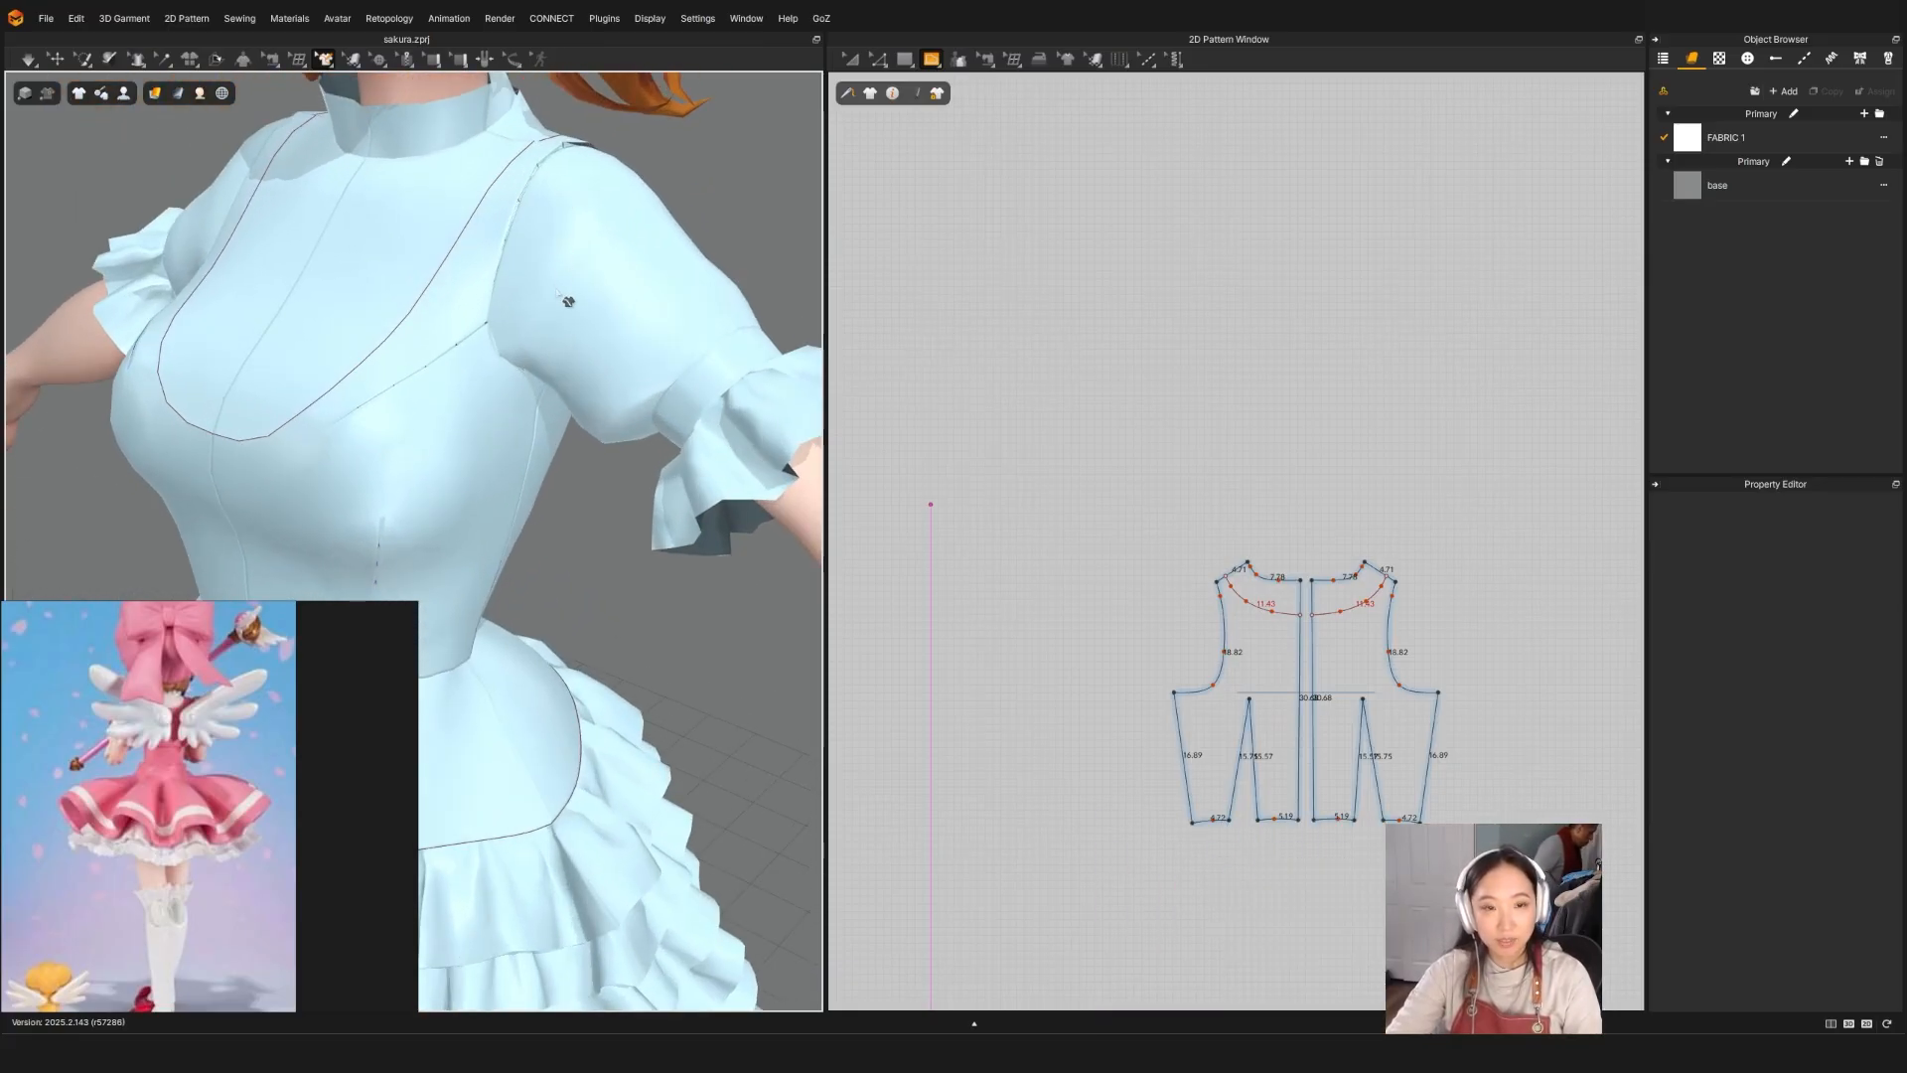
middle_drag(566, 300, 456, 507)
right_drag(455, 507, 503, 540)
scroll(402, 355, up, 4)
scroll(410, 360, up, 2)
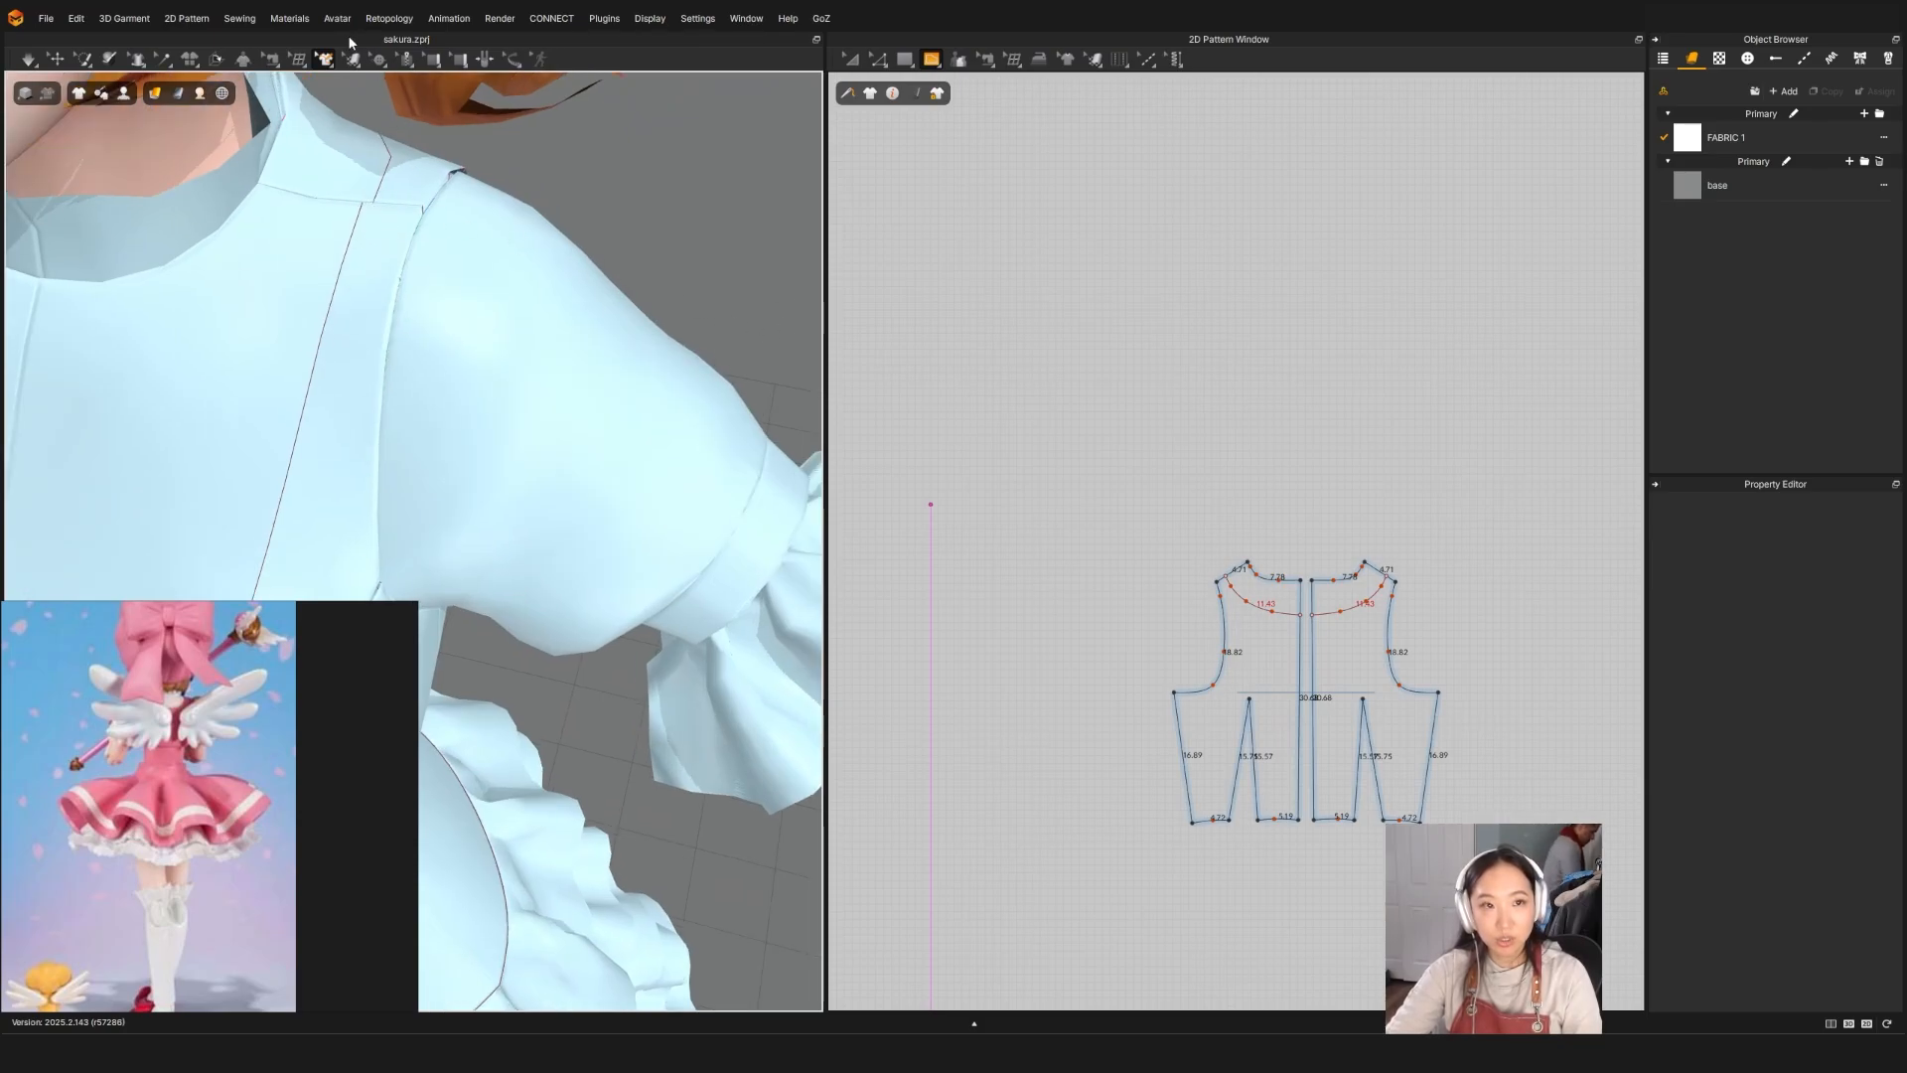
Step: Move the shoulder end of the back neckline curve slightly along the shoulder edge toward the neck to line up with the front curve
click(65, 63)
click(80, 77)
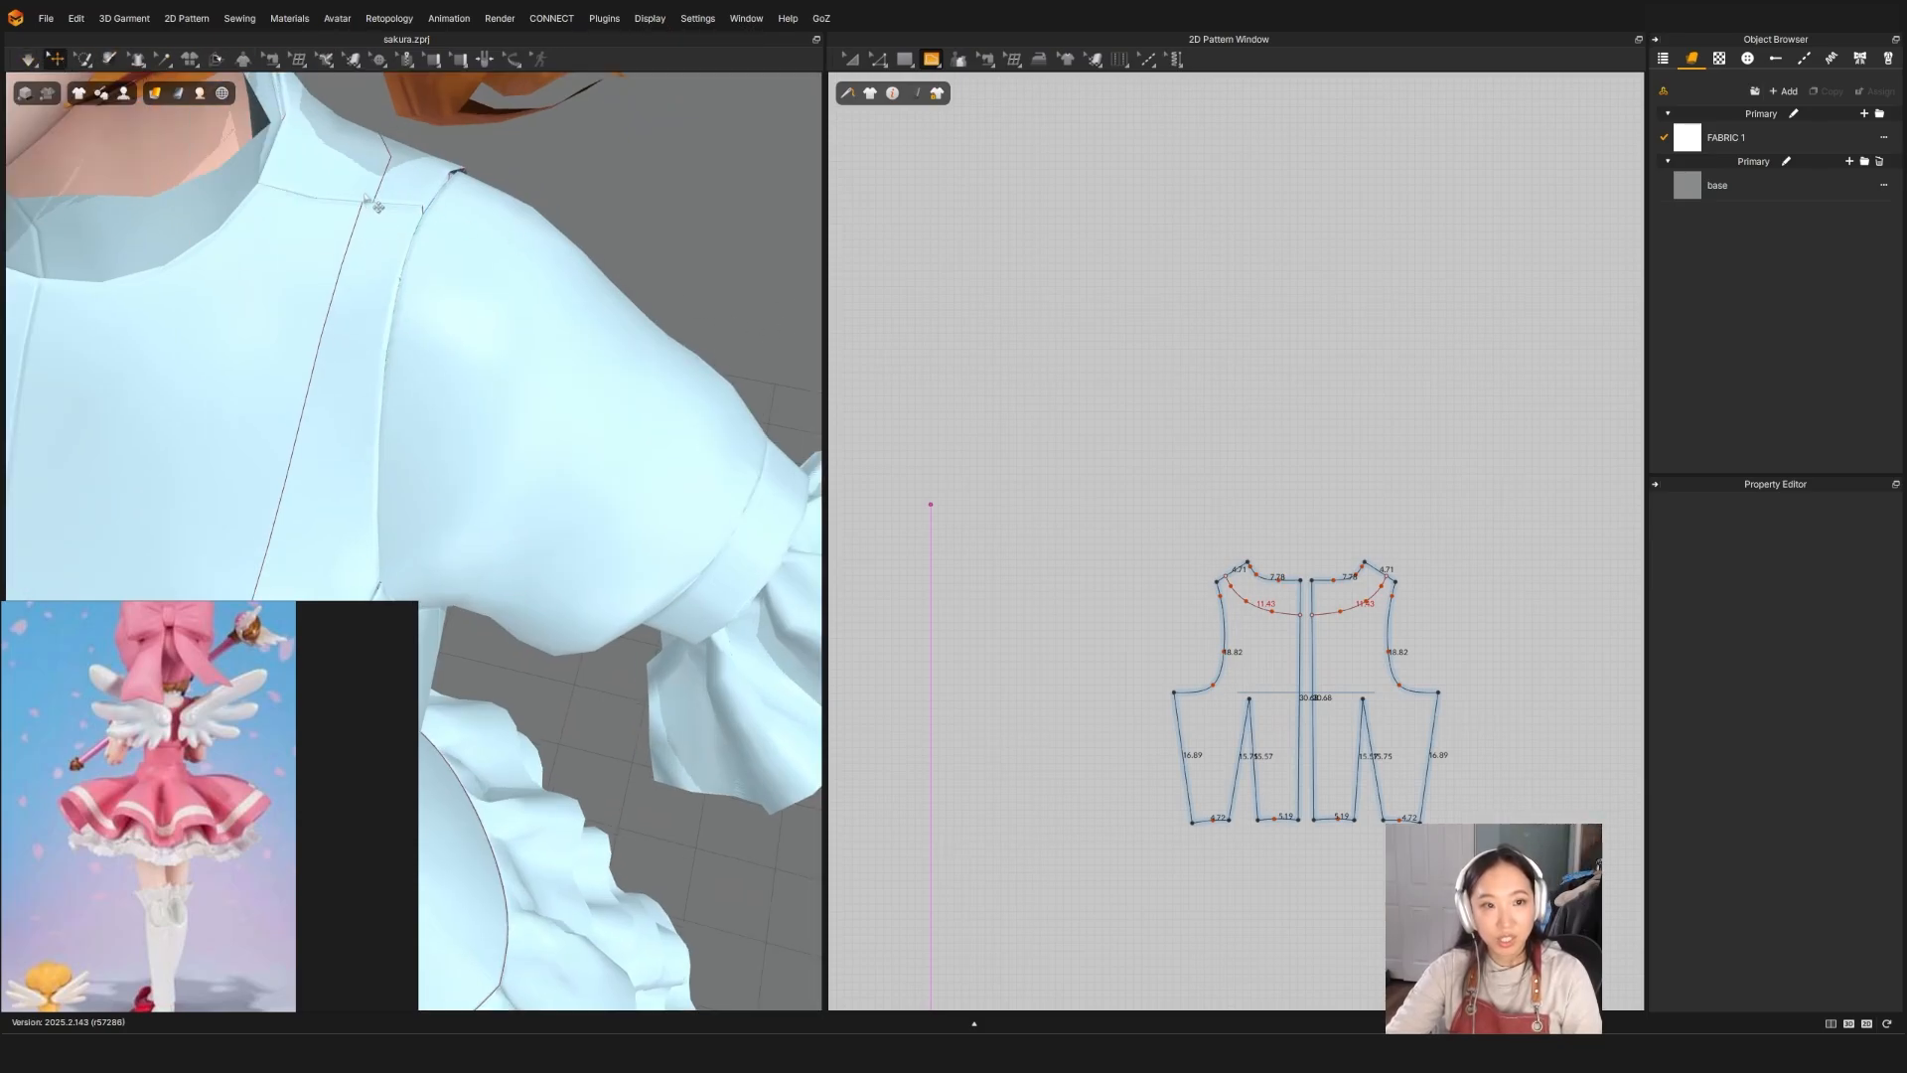
click(375, 204)
scroll(1231, 596, up, 6)
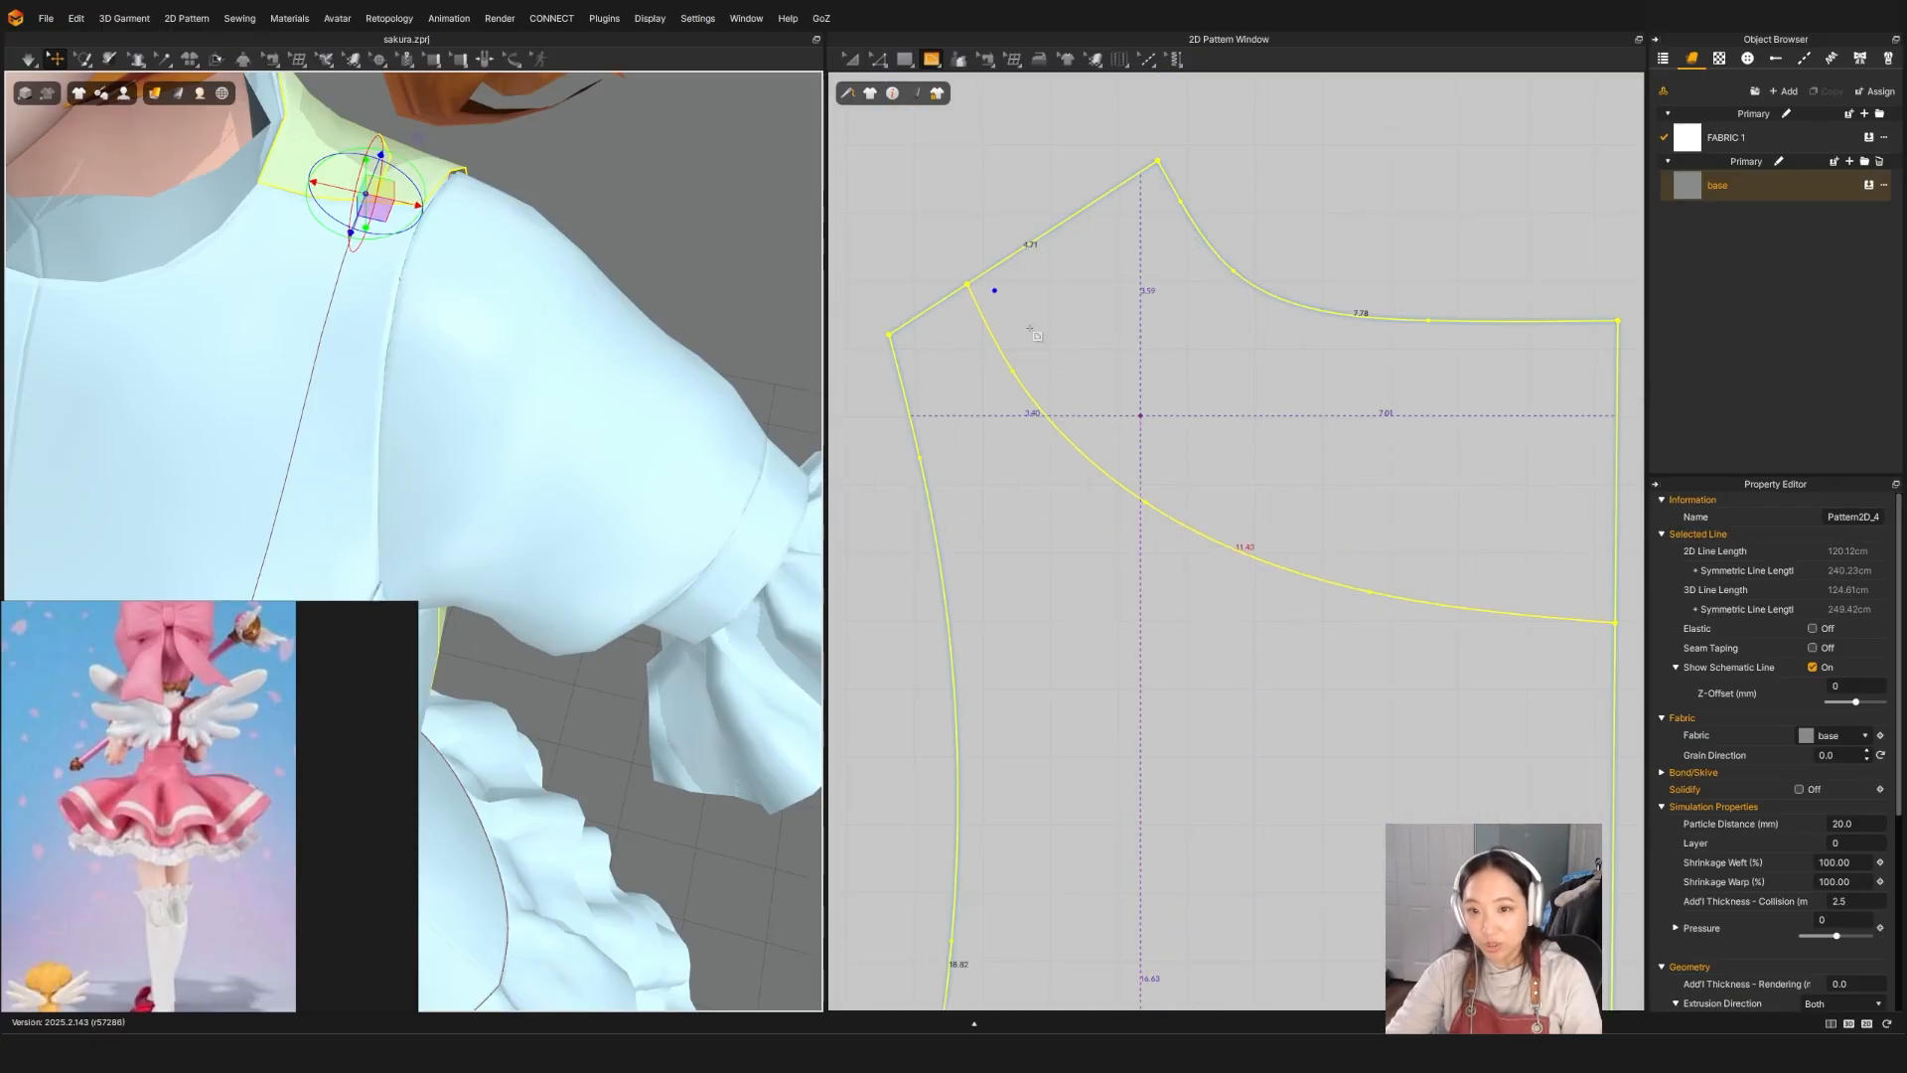
key(z)
drag(968, 285, 983, 275)
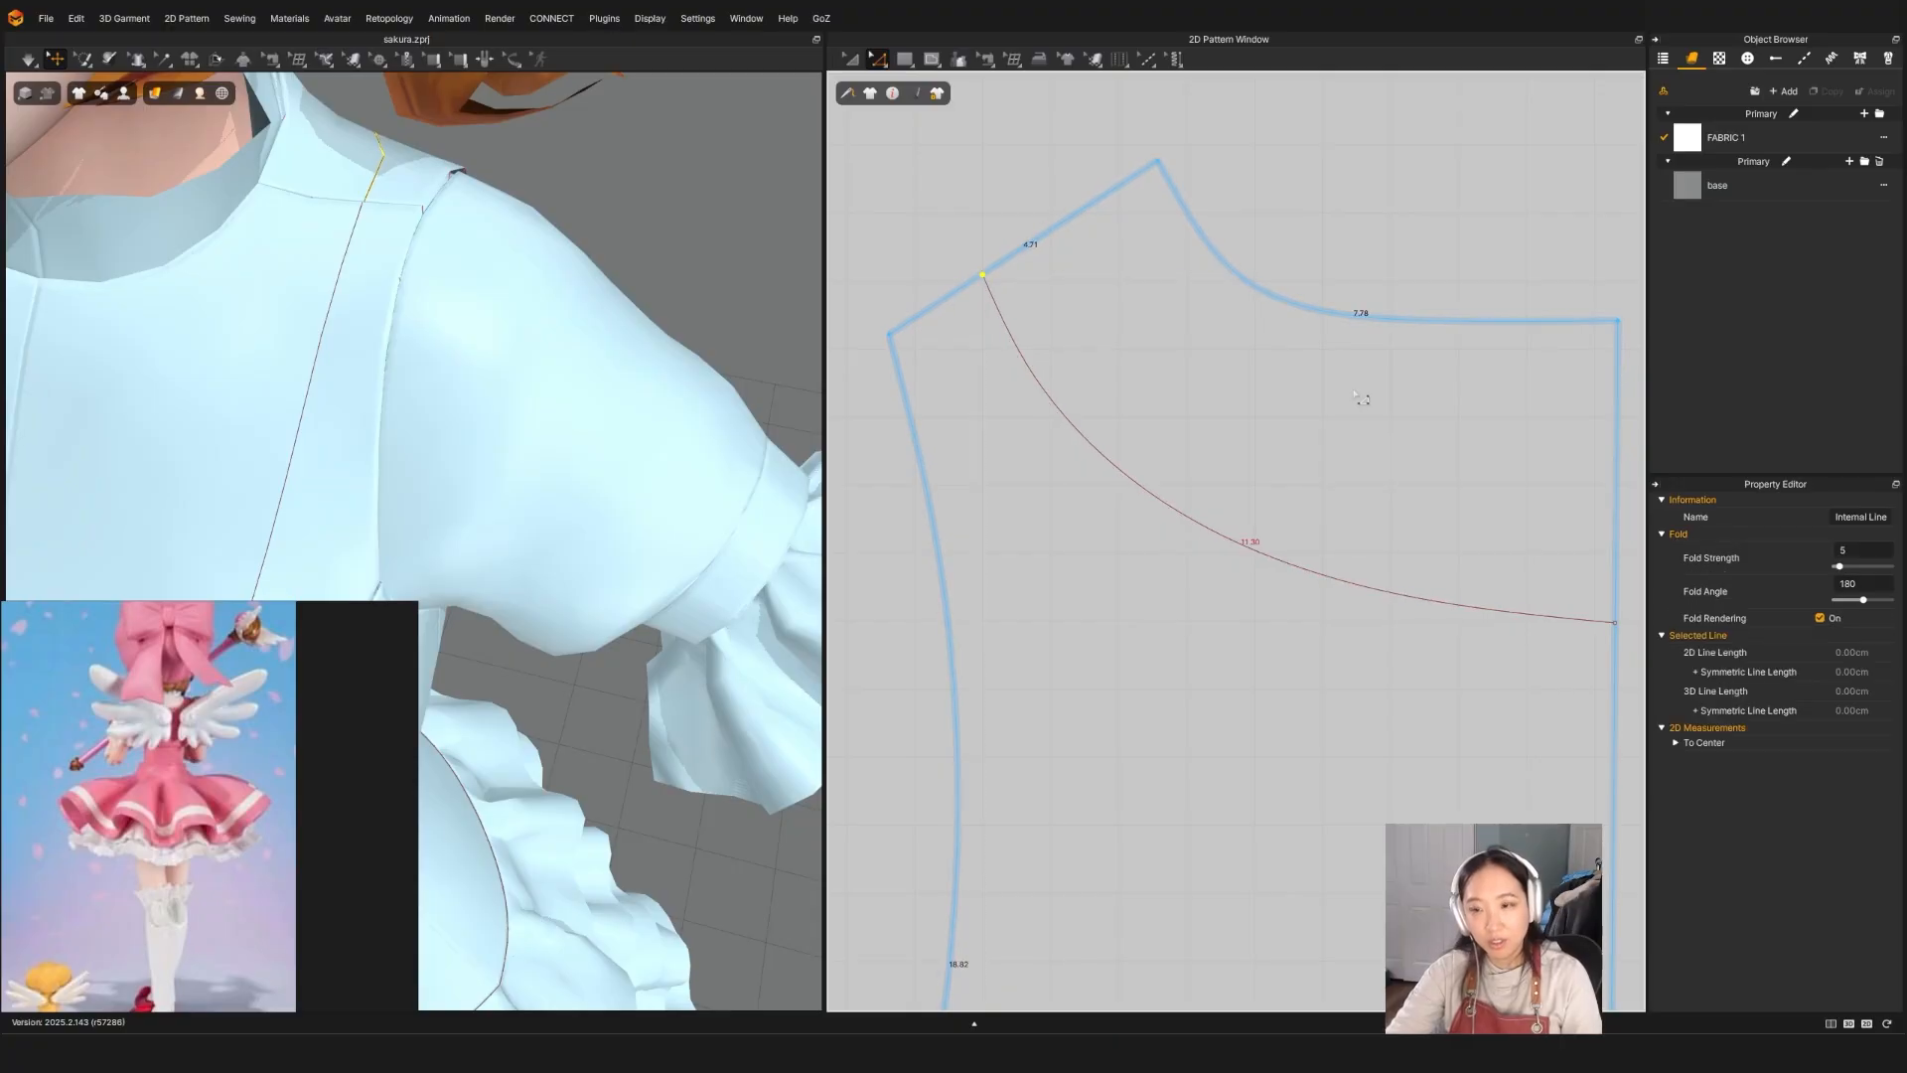
Step: Apply Extend/Trim to the back neckline curve so it ends exactly on the pattern outline
scroll(1361, 397, down, 3)
scroll(1204, 551, down, 6)
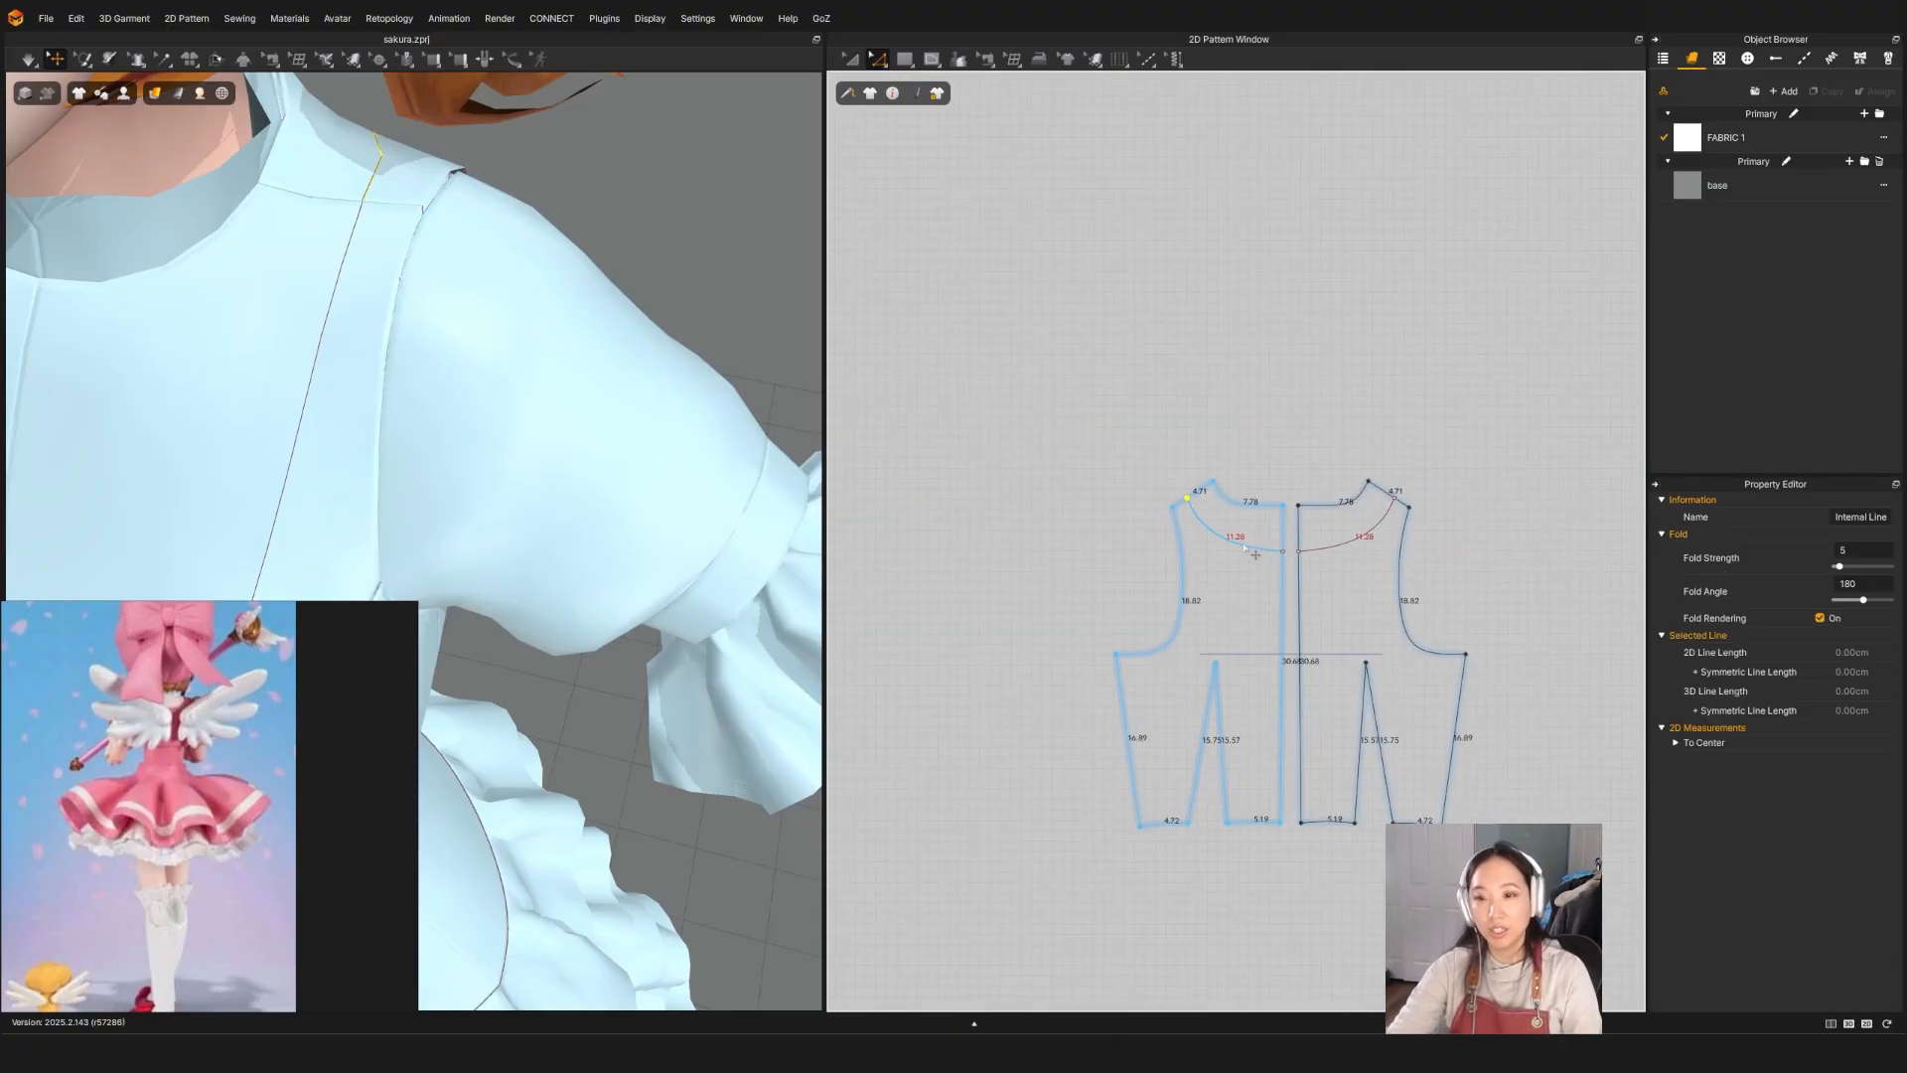
click(1245, 548)
right_click(1243, 544)
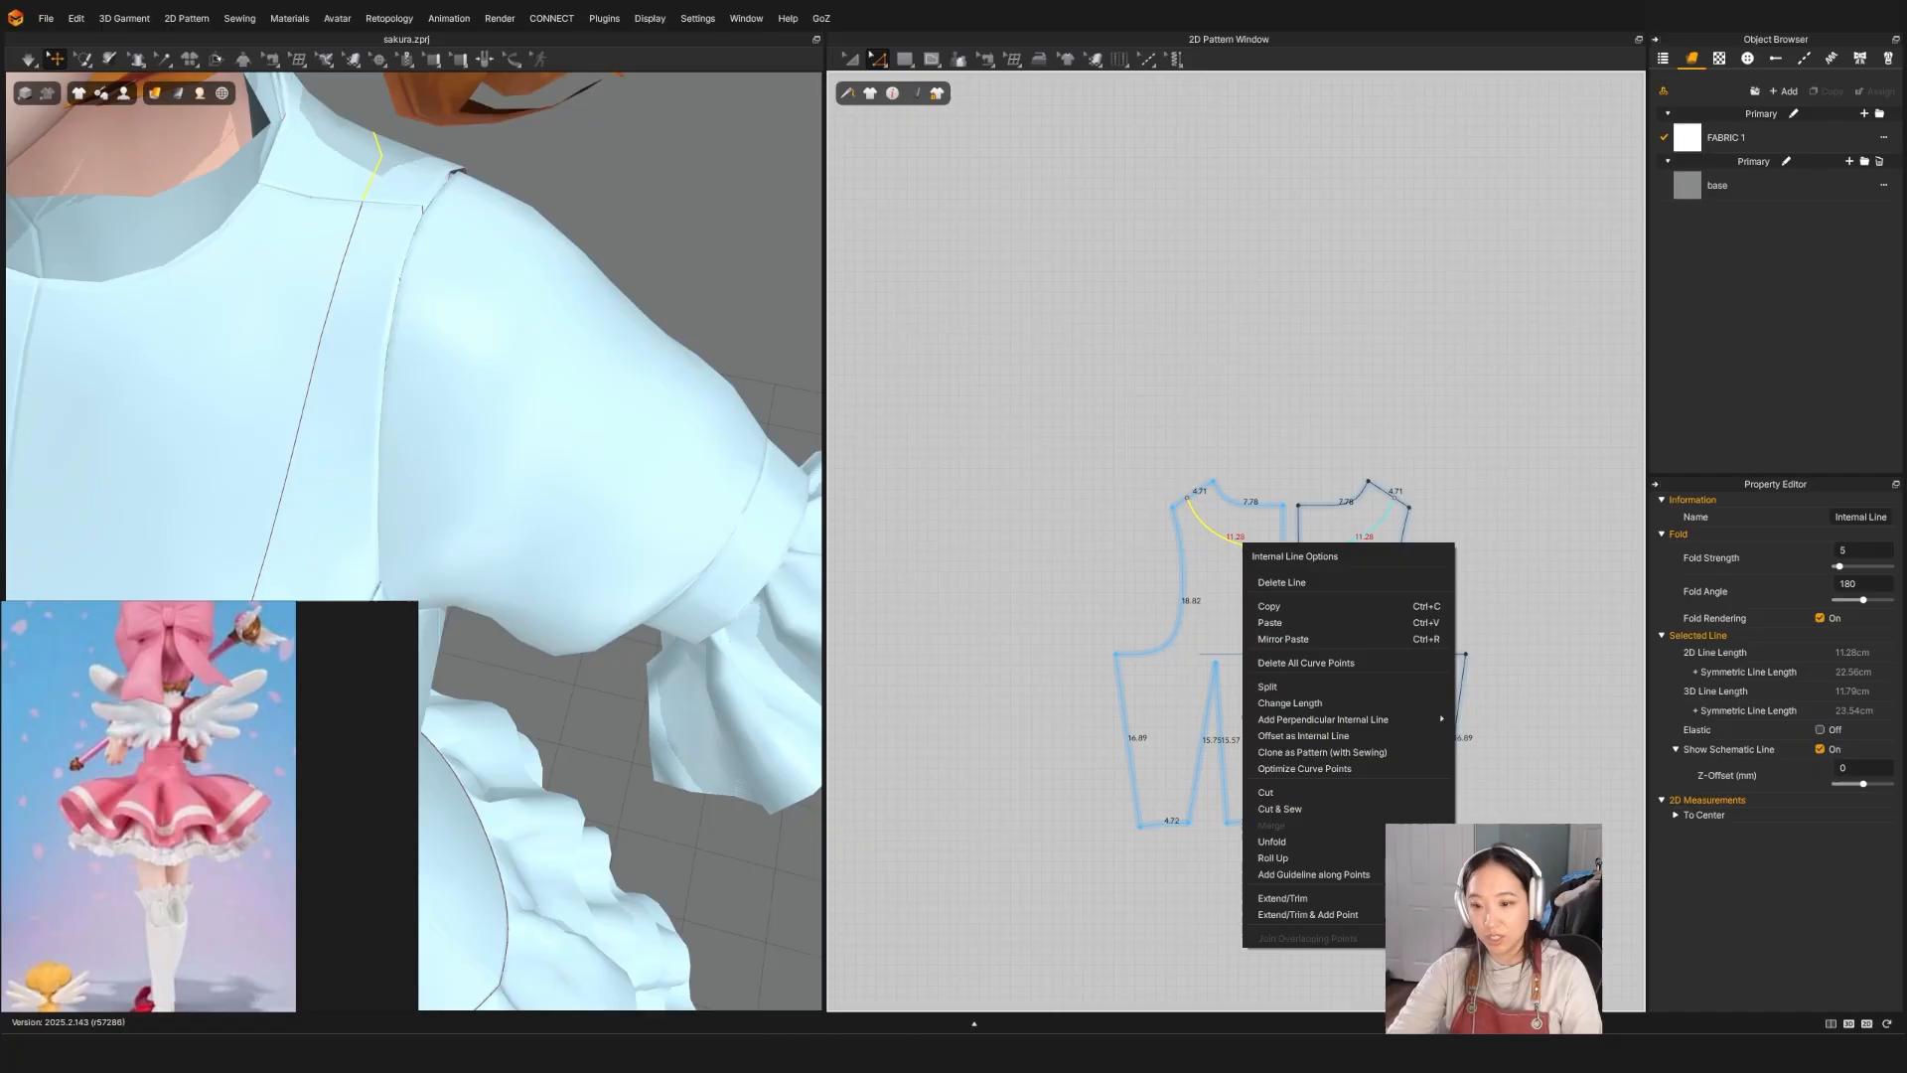
click(1283, 898)
click(912, 429)
Step: Compare the scooped neckline on the front of the 3D garment with the front-view costume reference
scroll(491, 312, down, 8)
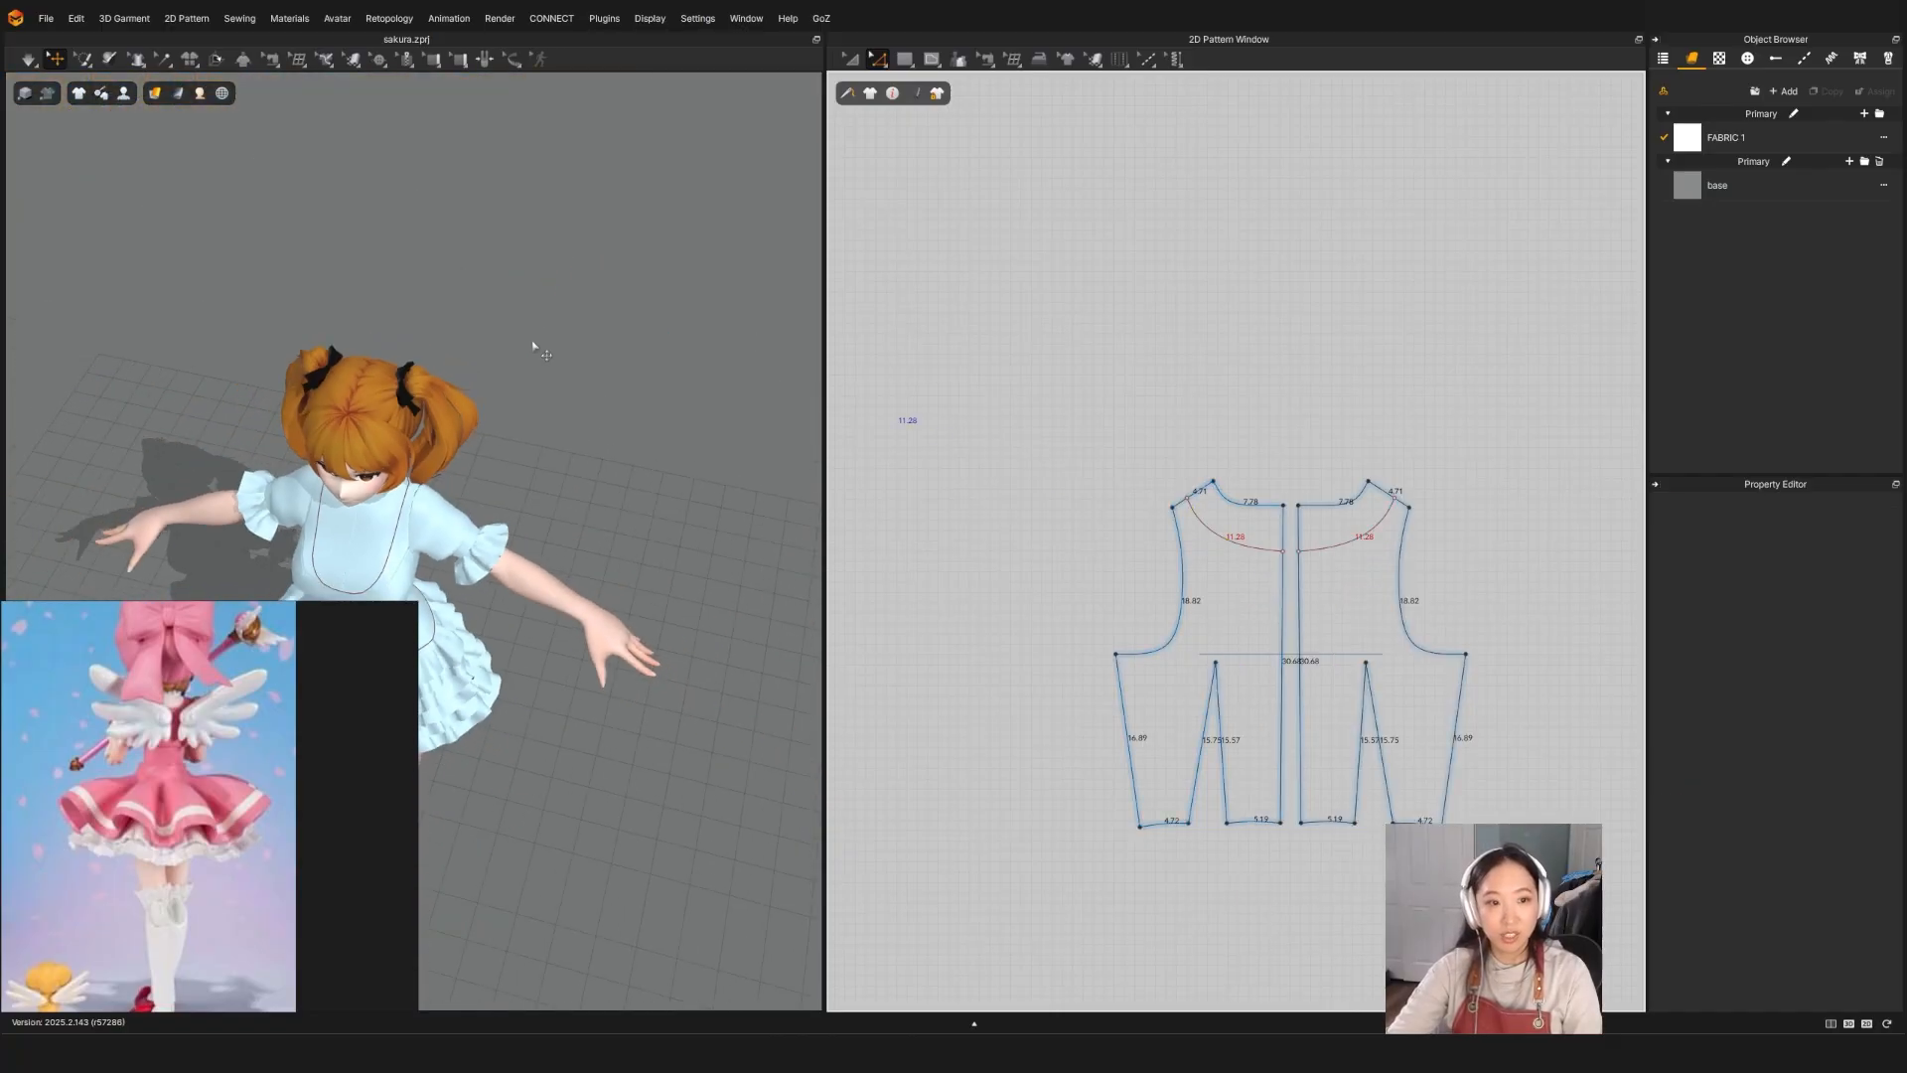
key(2)
scroll(320, 449, up, 6)
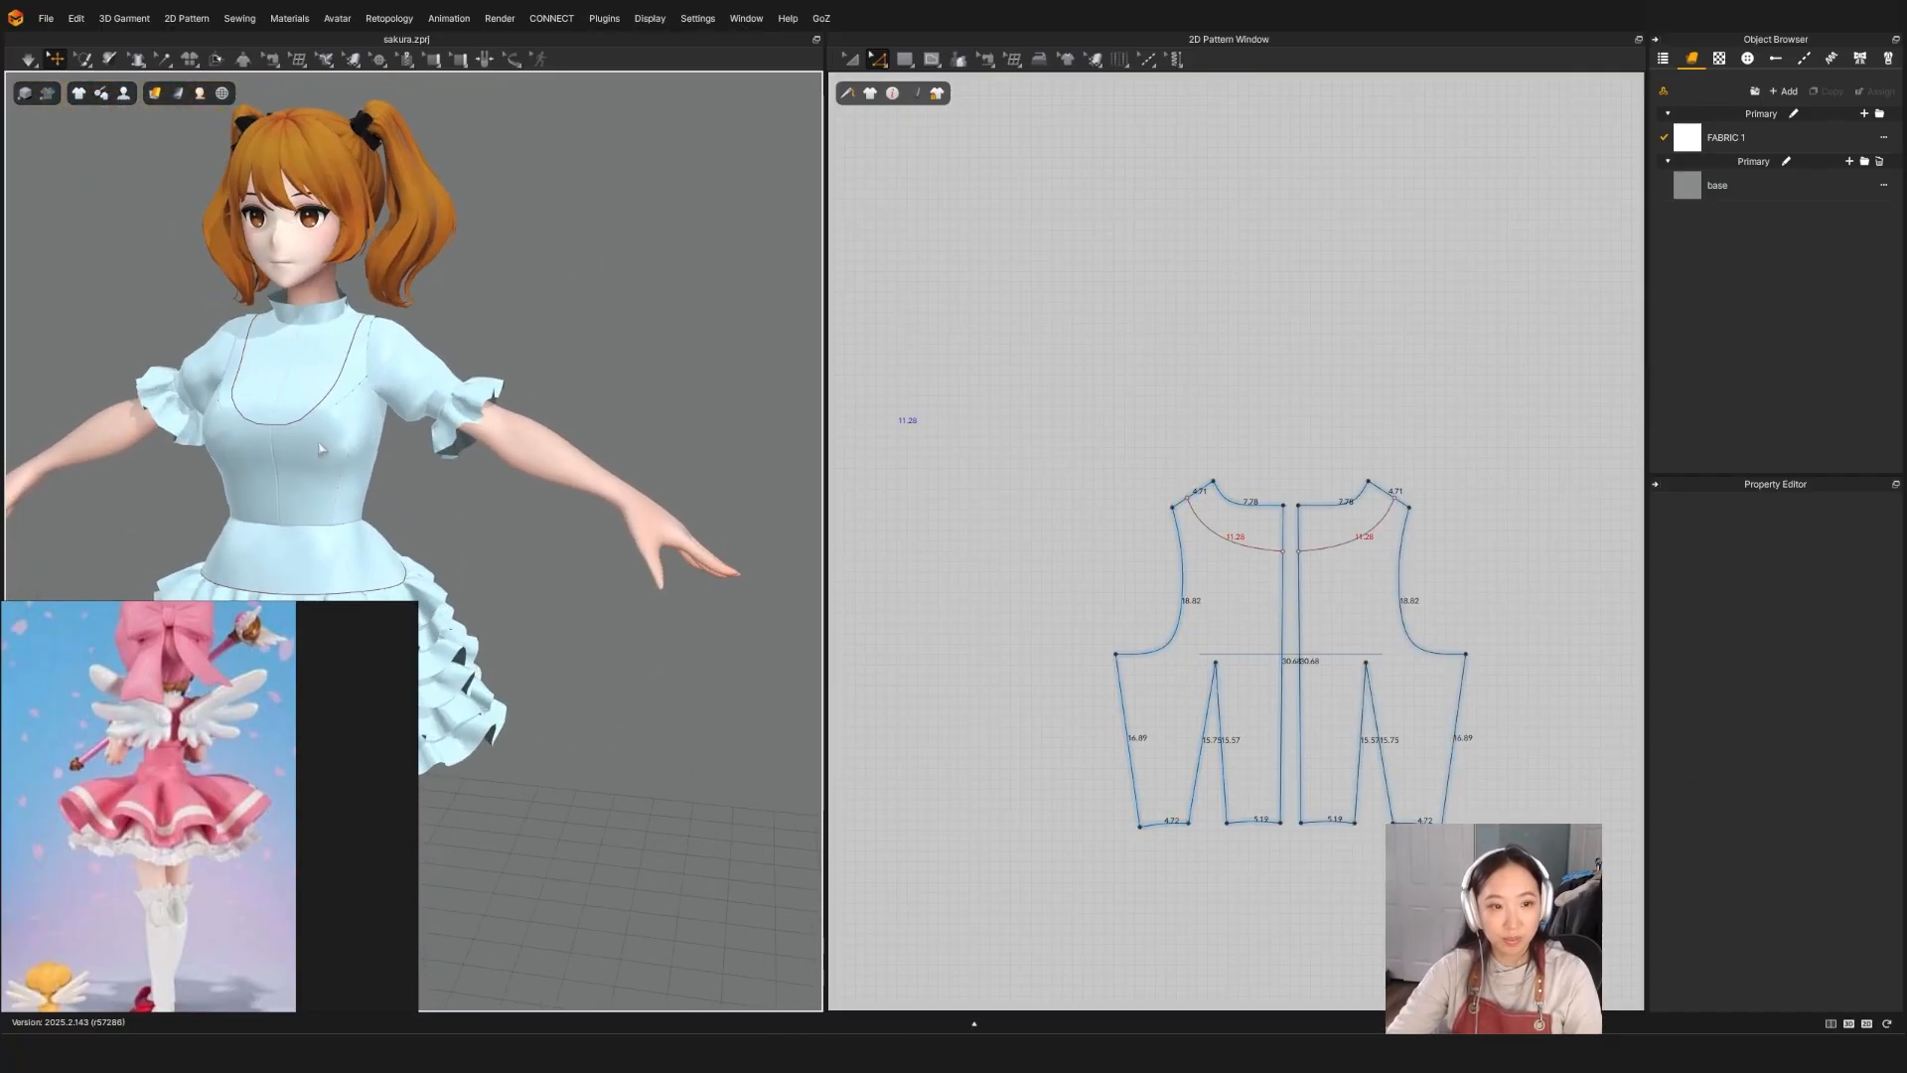
right_drag(320, 449, 459, 425)
key(2)
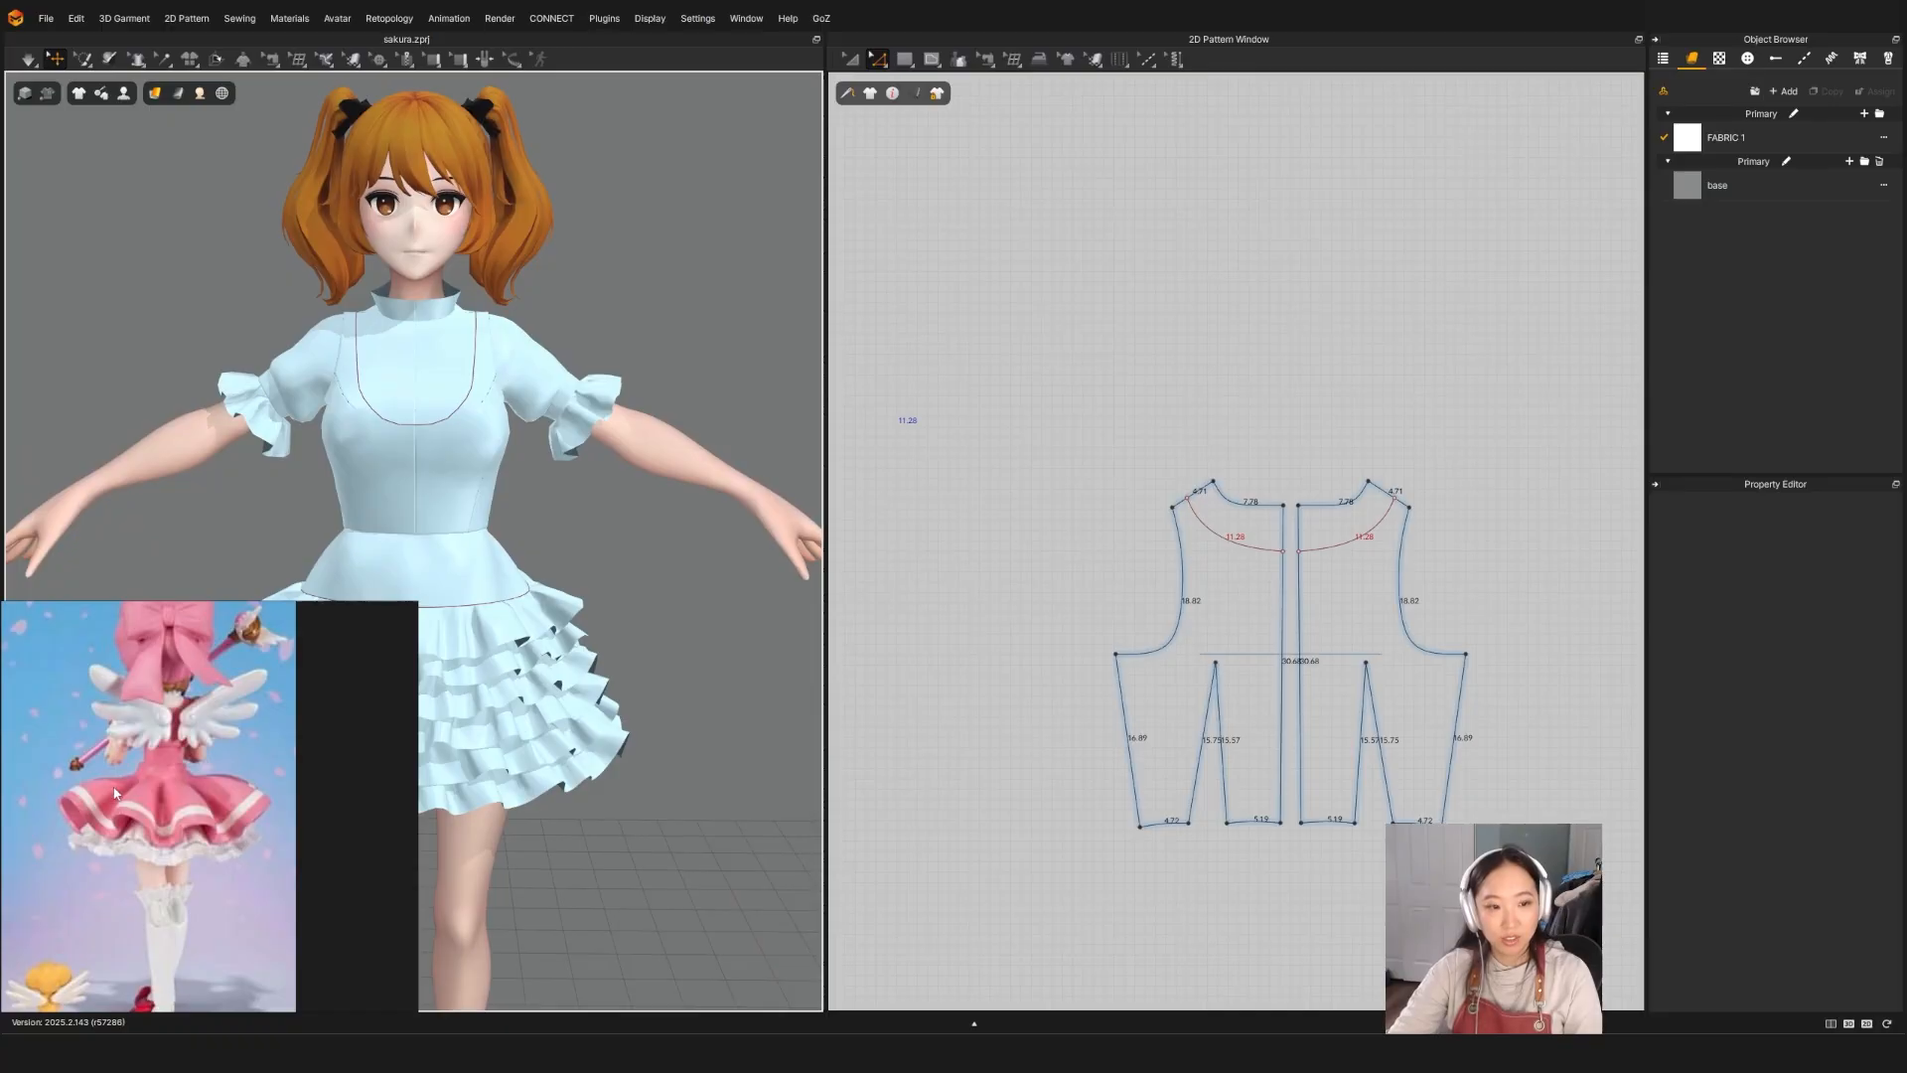
scroll(114, 794, down, 5)
middle_drag(115, 793, 402, 824)
middle_drag(60, 816, 191, 824)
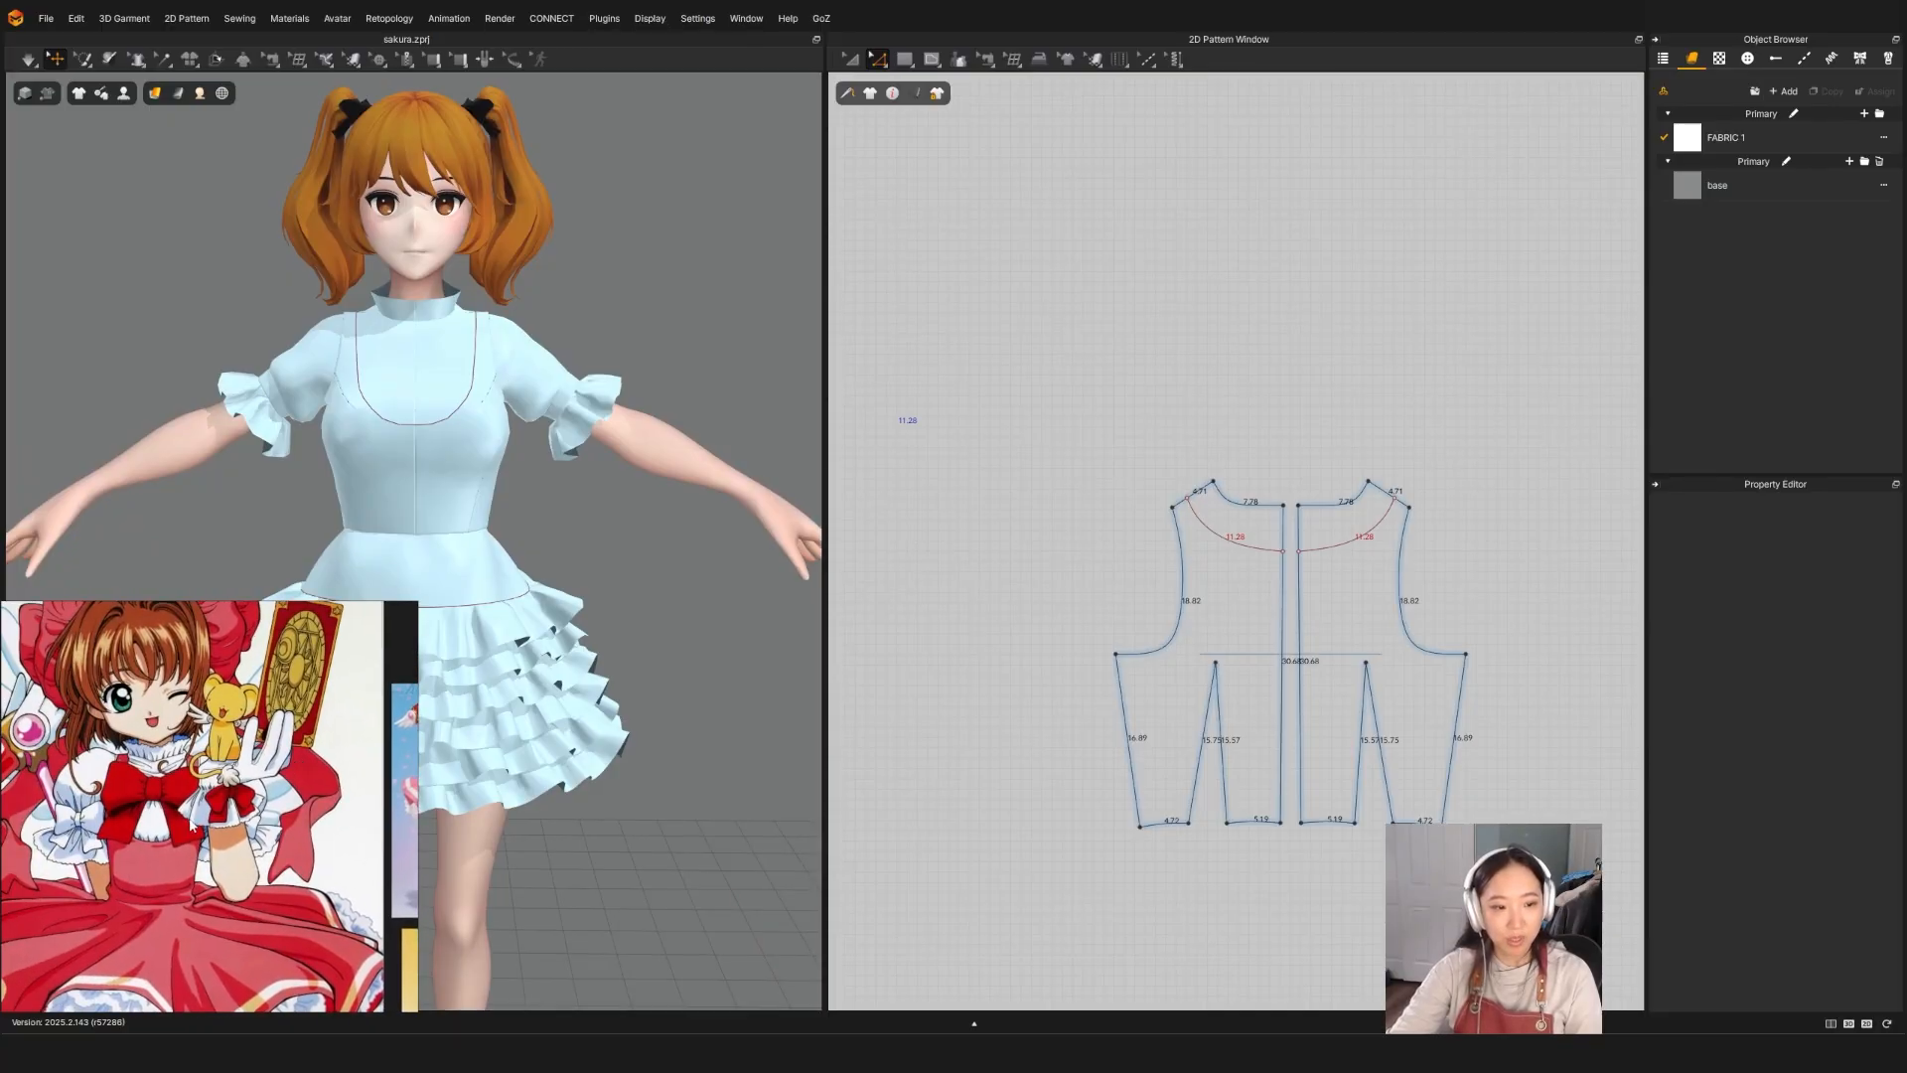
scroll(512, 338, up, 2)
scroll(489, 393, up, 2)
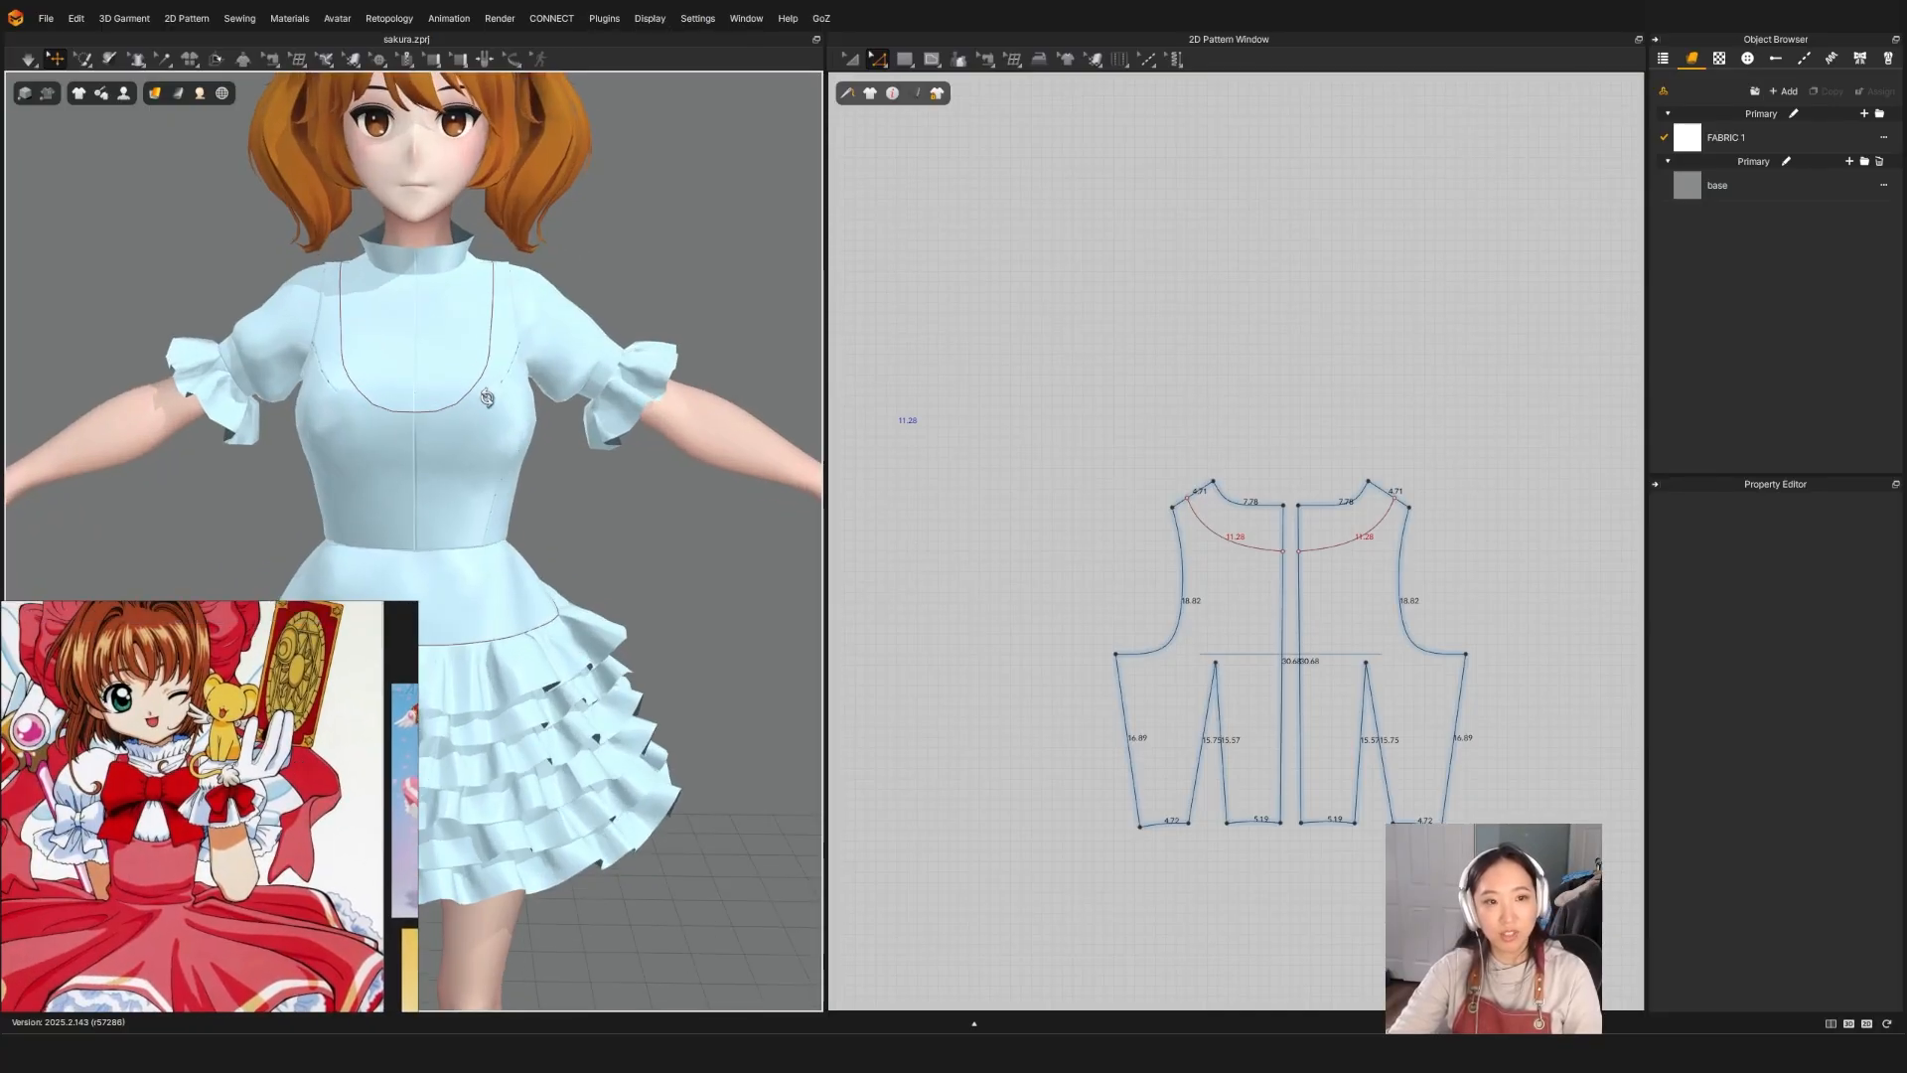
scroll(487, 398, down, 2)
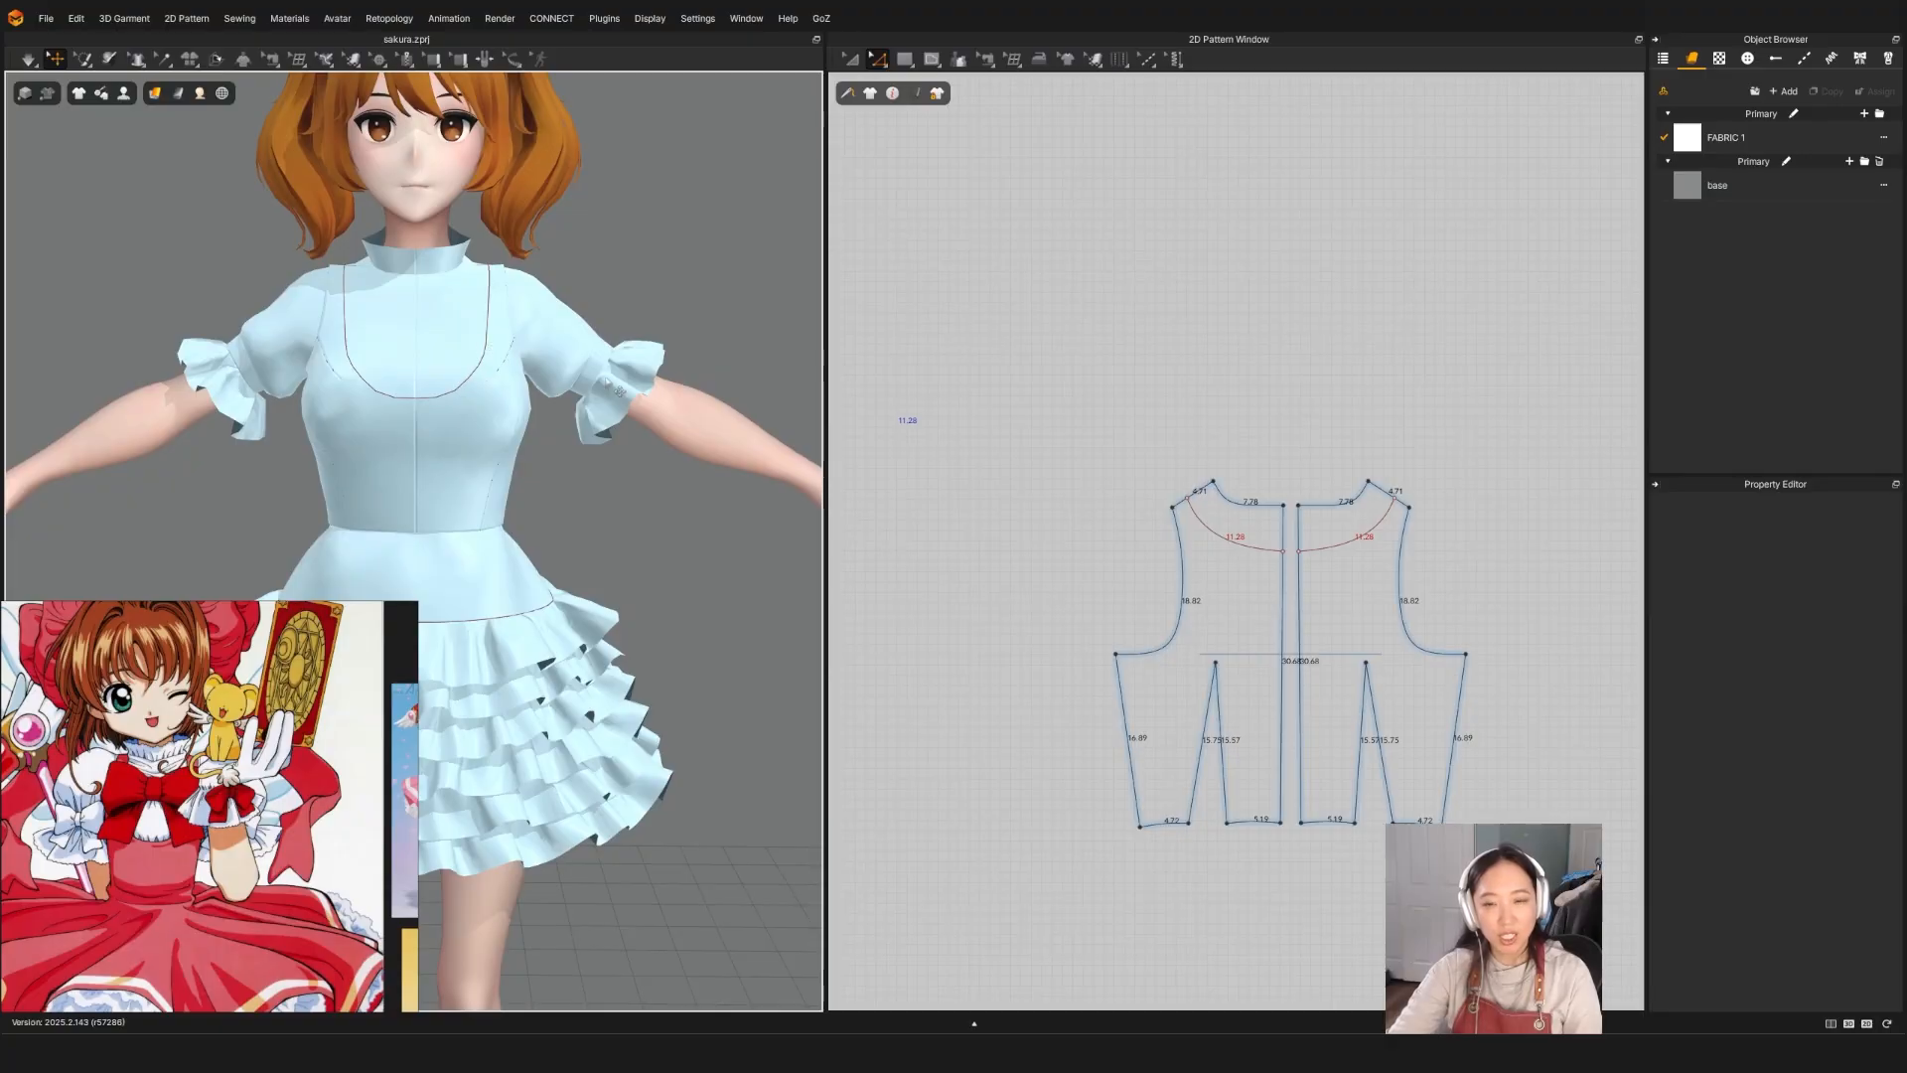
Step: Reshape the front neckline curve on the cloned bodice piece by shifting its middle and upper curve points outward toward the armhole
scroll(1296, 576, down, 5)
middle_drag(993, 586, 1073, 574)
scroll(1041, 557, up, 6)
middle_drag(1024, 642, 985, 506)
scroll(986, 508, up, 3)
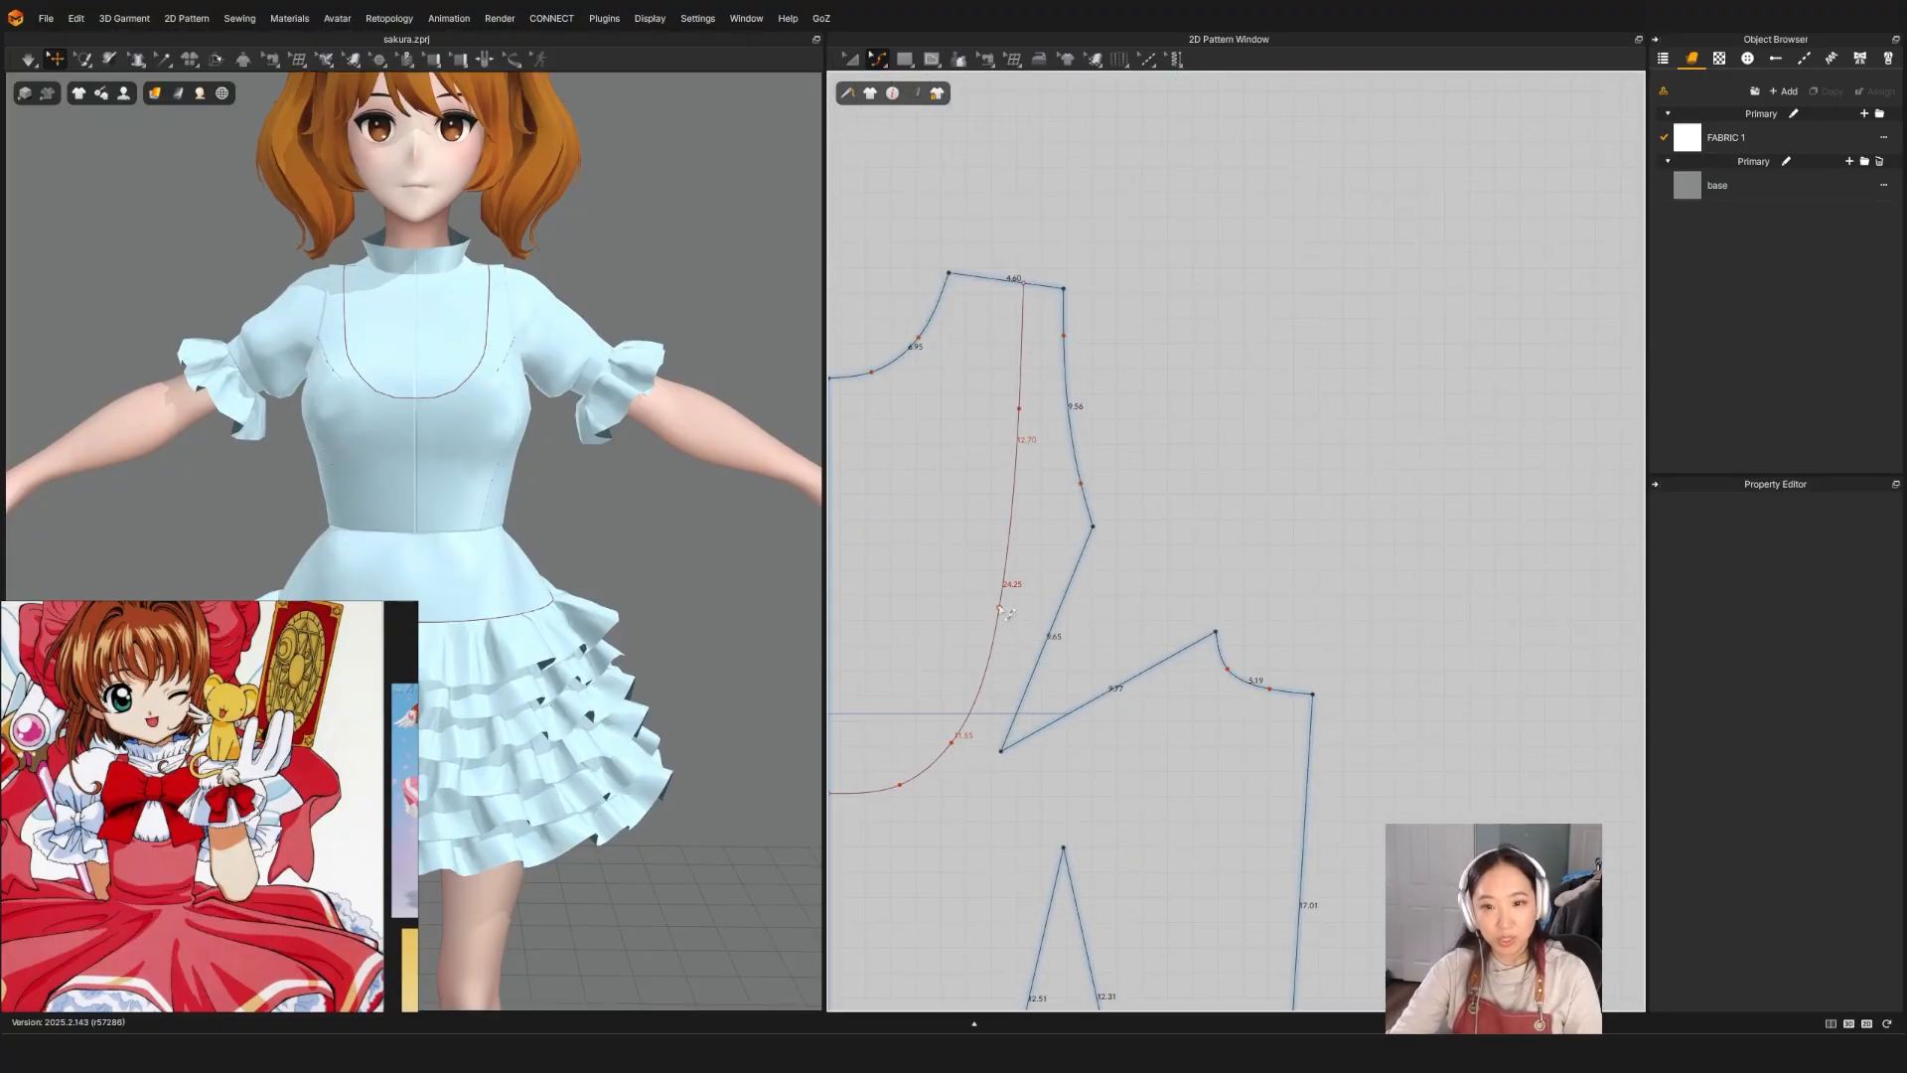
drag(999, 608, 1013, 607)
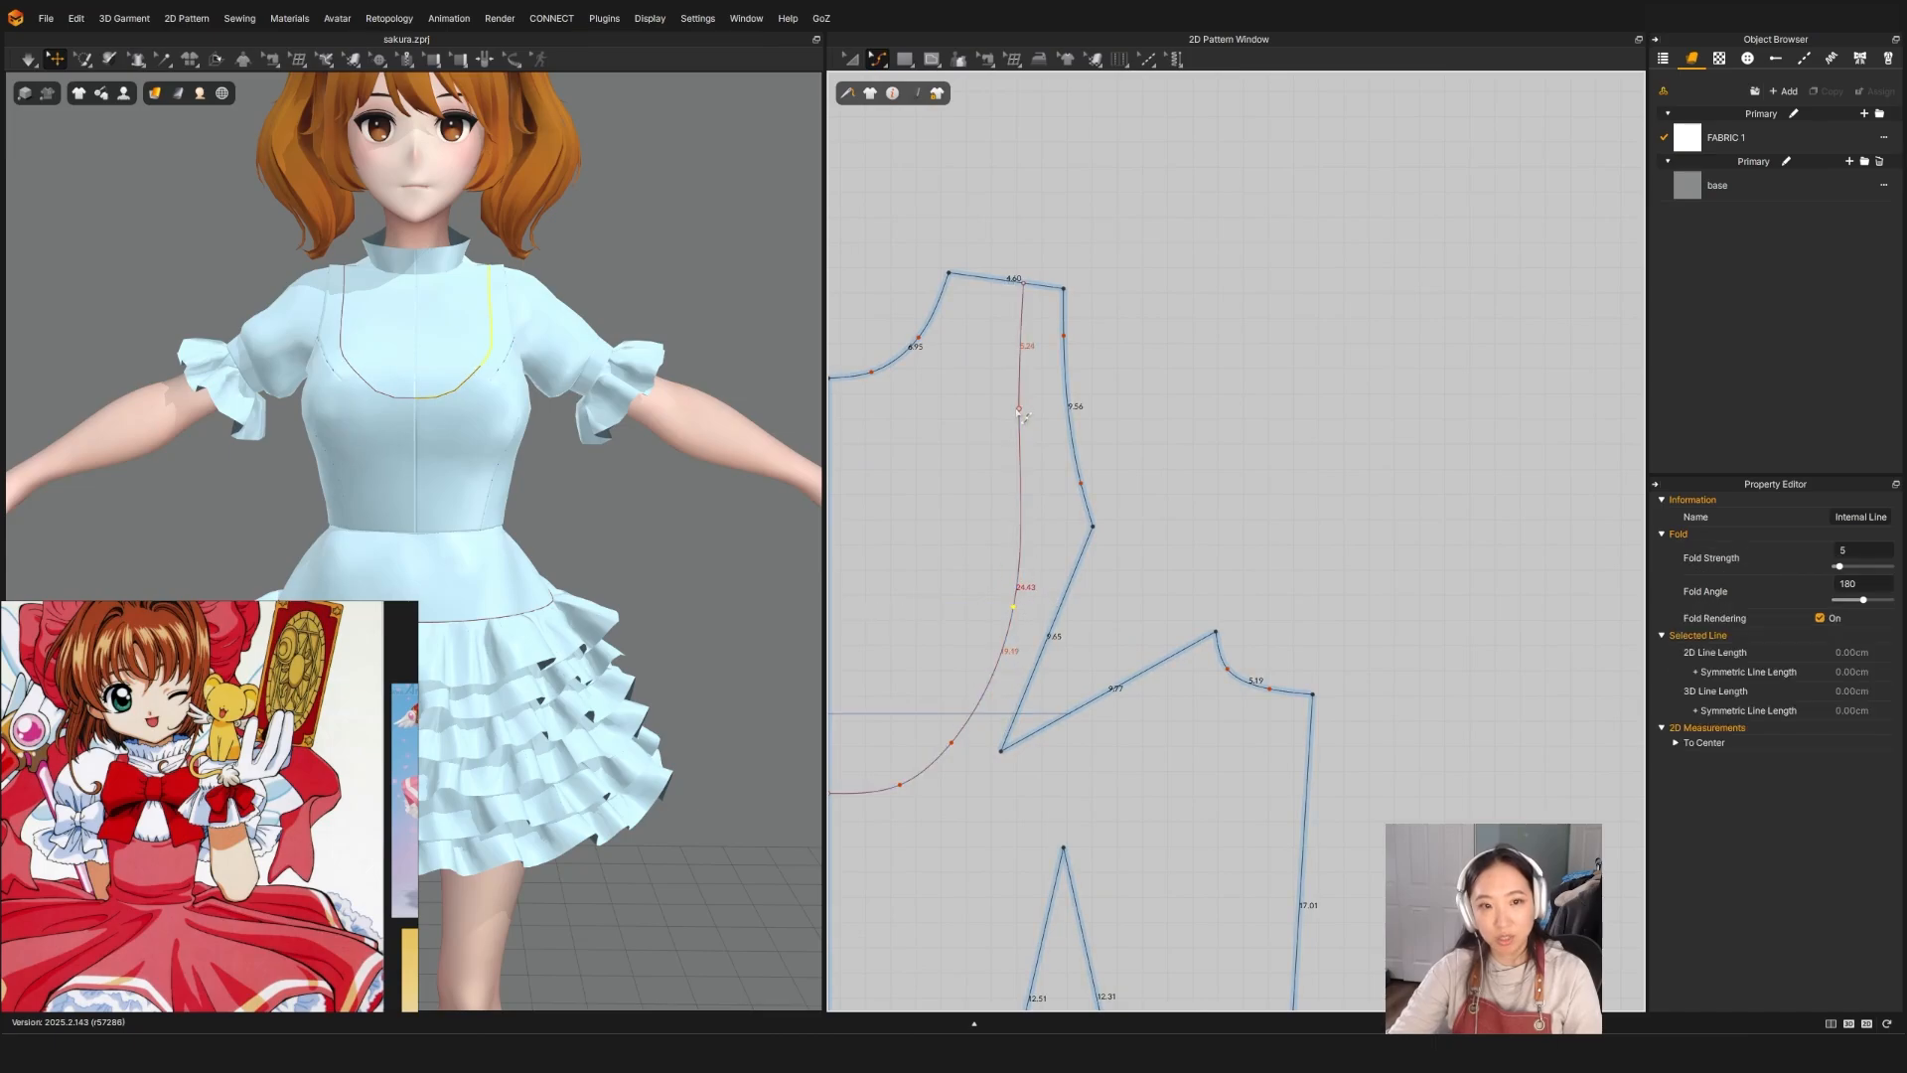
drag(1024, 411, 1027, 411)
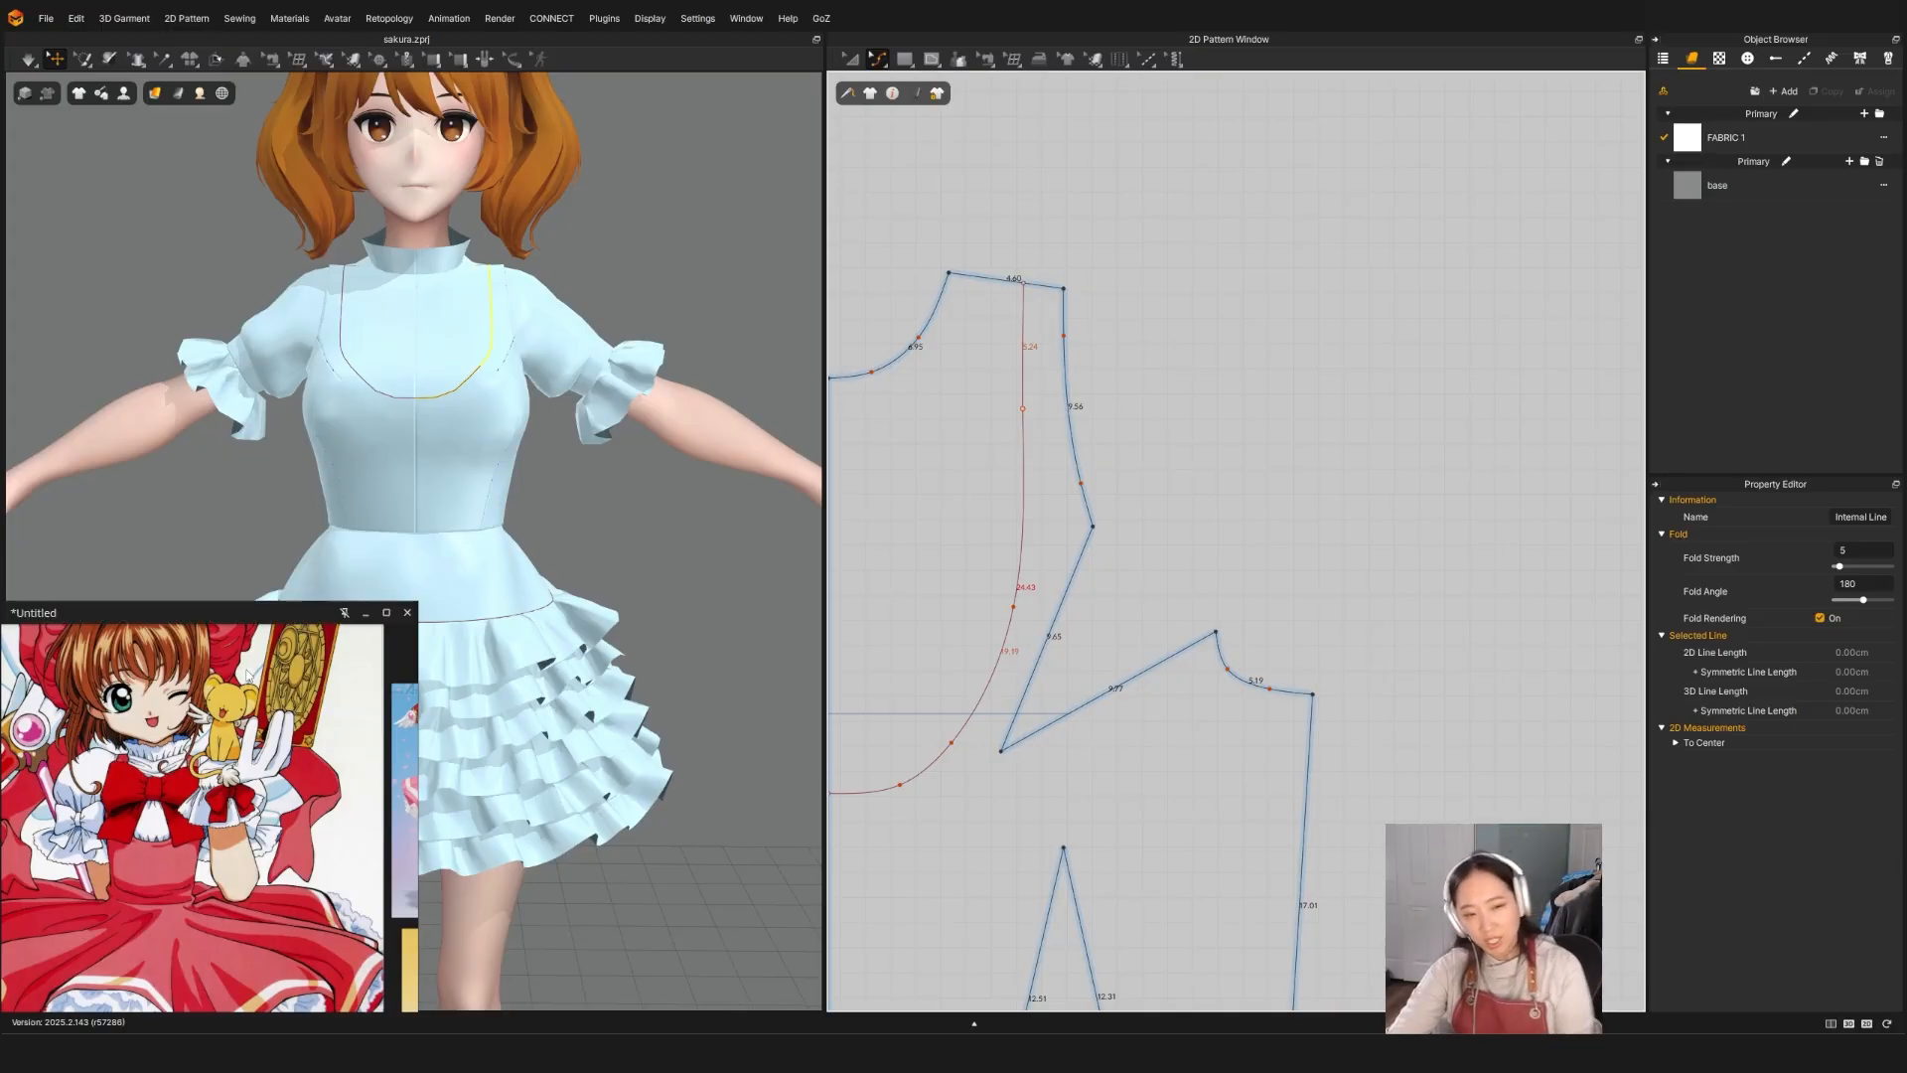
Step: Examine the costume illustrations, figure photos and papercraft sheet for the shape and width of the front neckline
scroll(136, 787, up, 3)
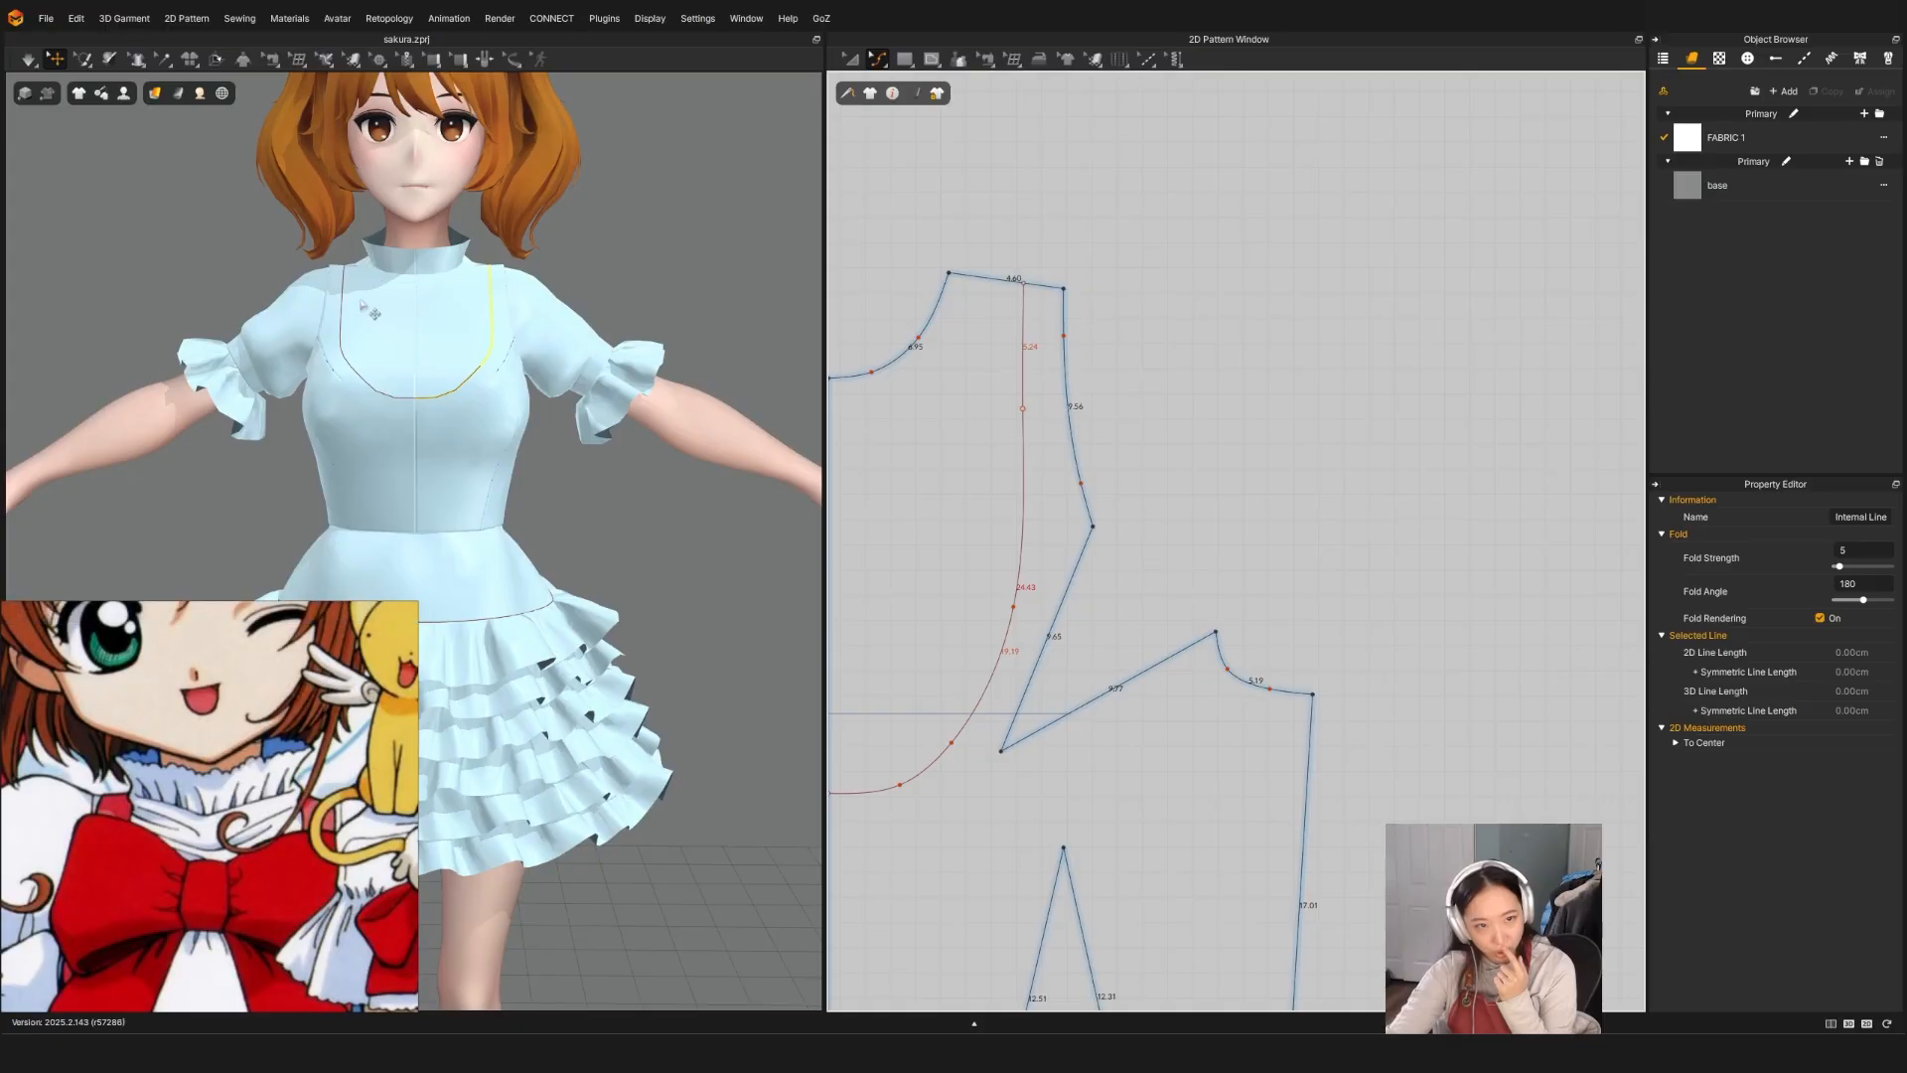
scroll(171, 786, down, 5)
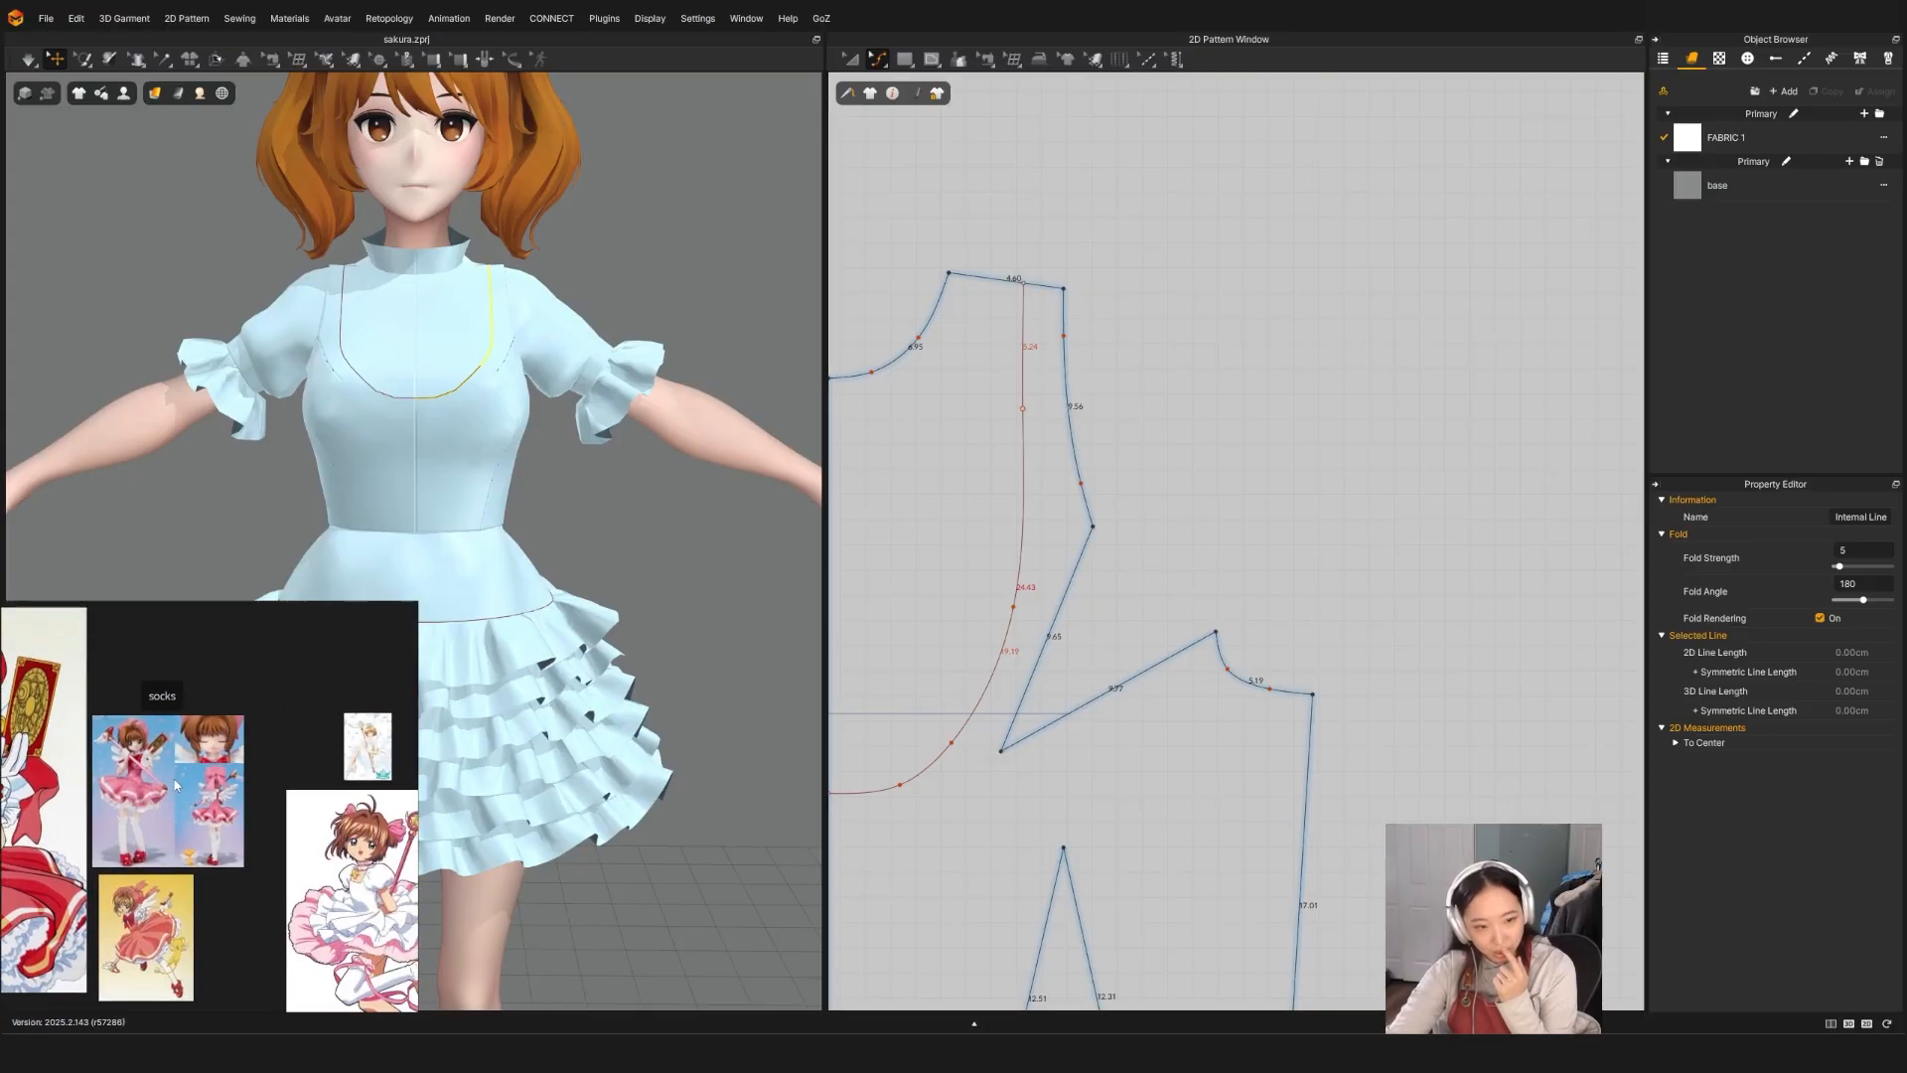
scroll(171, 786, up, 5)
scroll(78, 738, up, 4)
scroll(78, 738, down, 10)
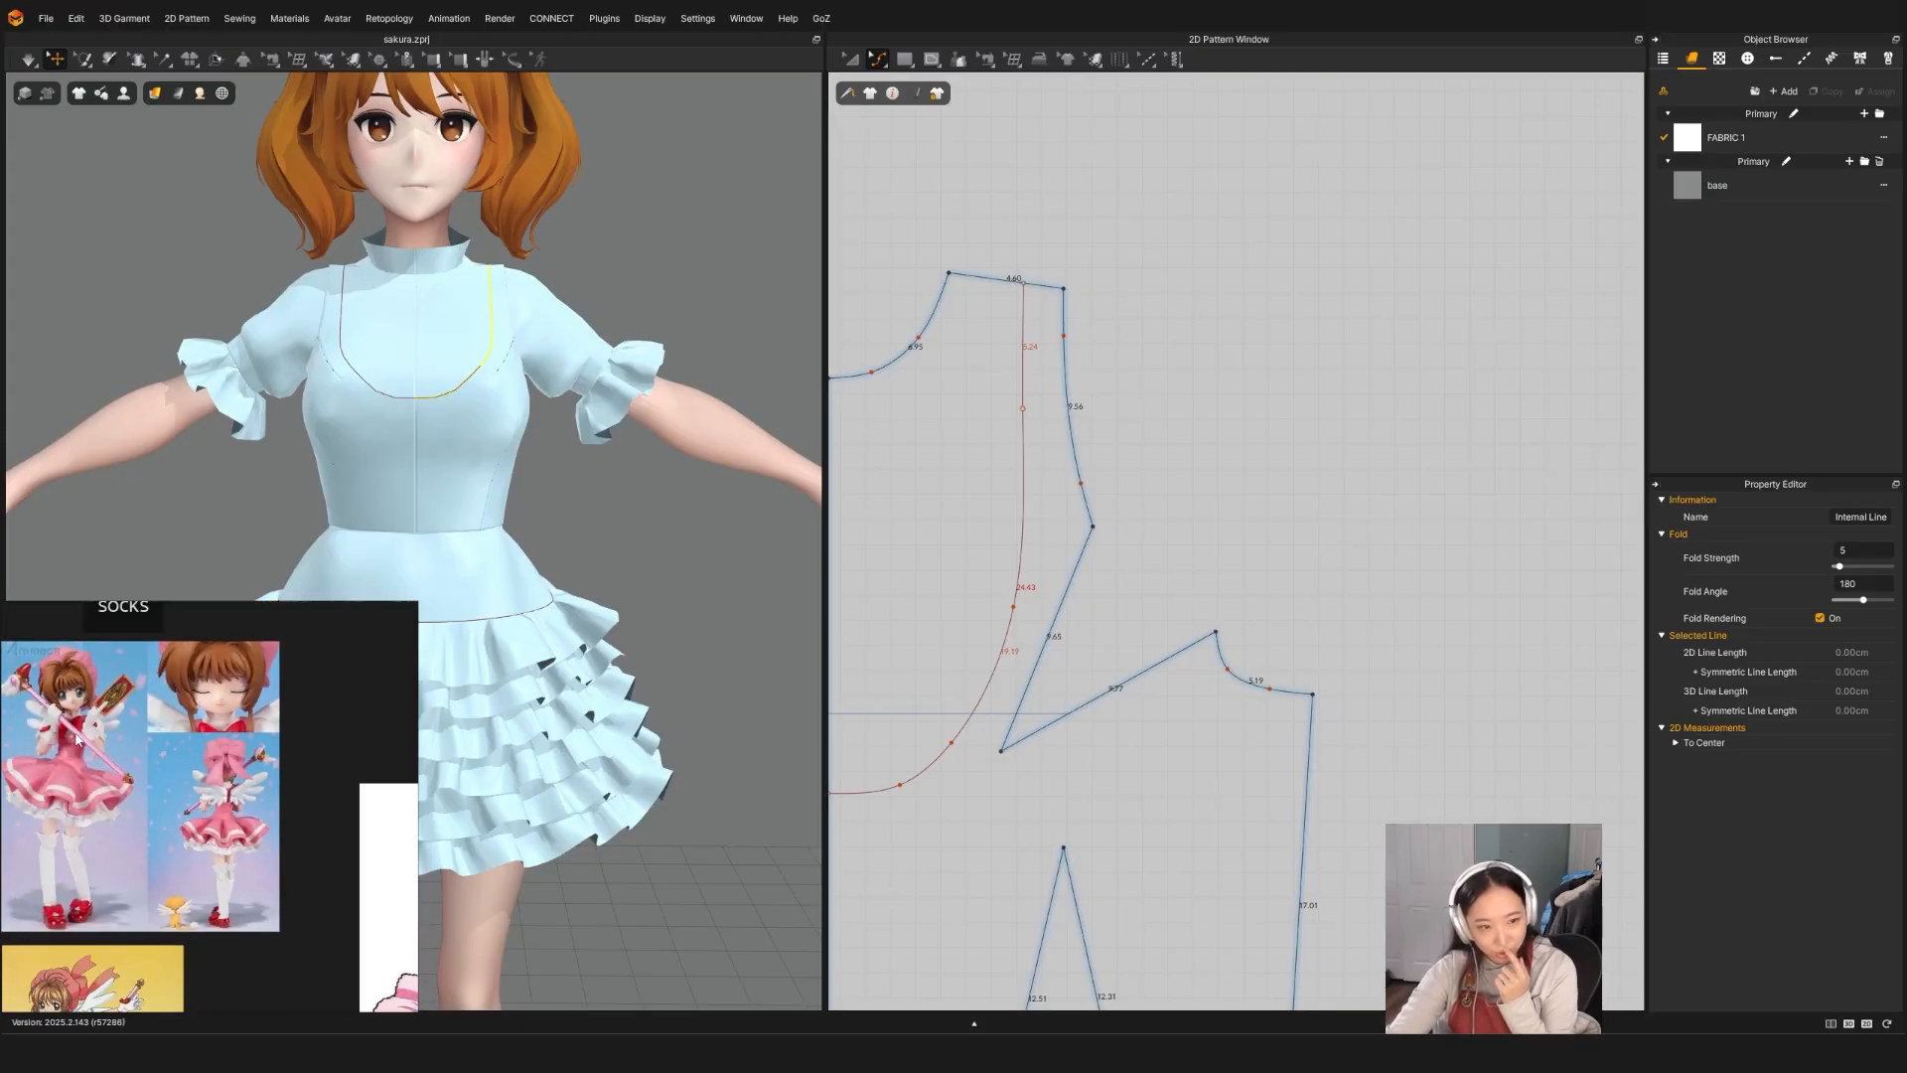
middle_drag(172, 871, 169, 799)
middle_drag(405, 723, 282, 782)
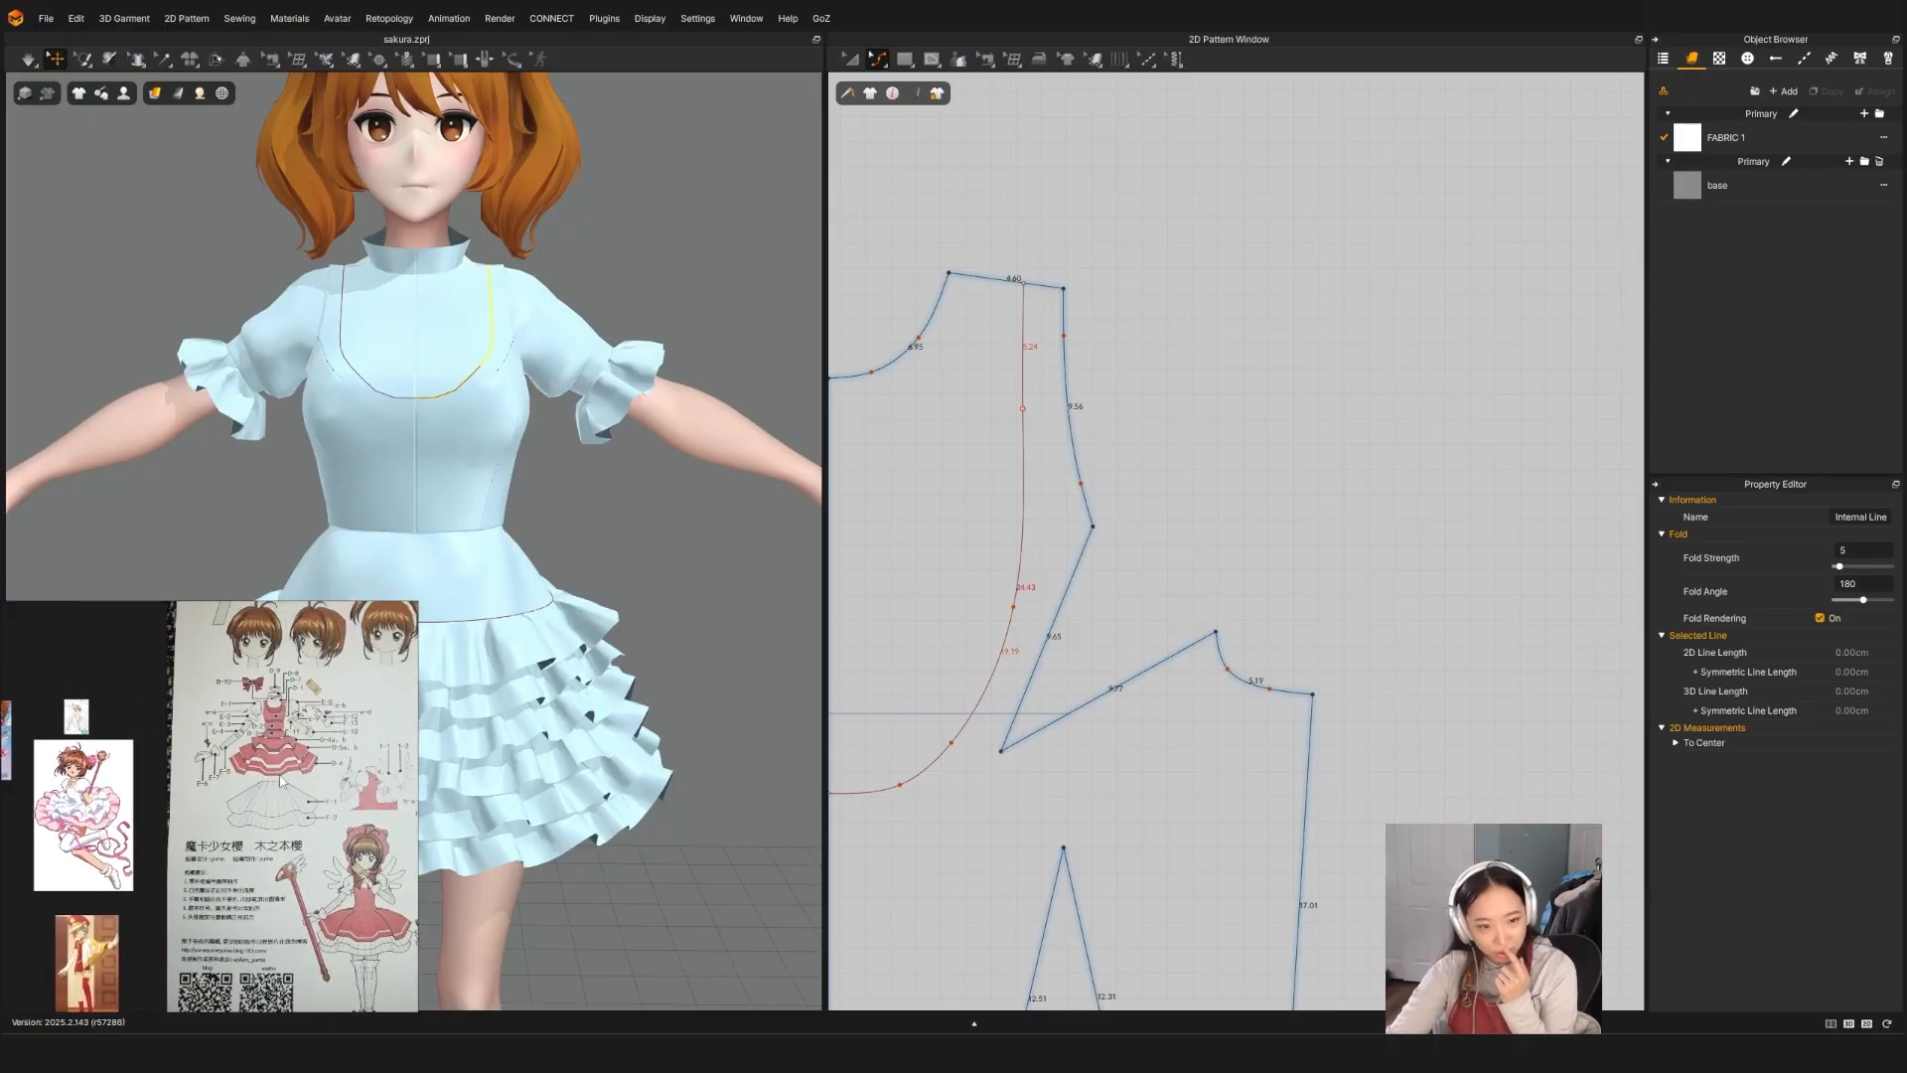
scroll(281, 715, up, 8)
scroll(276, 705, down, 5)
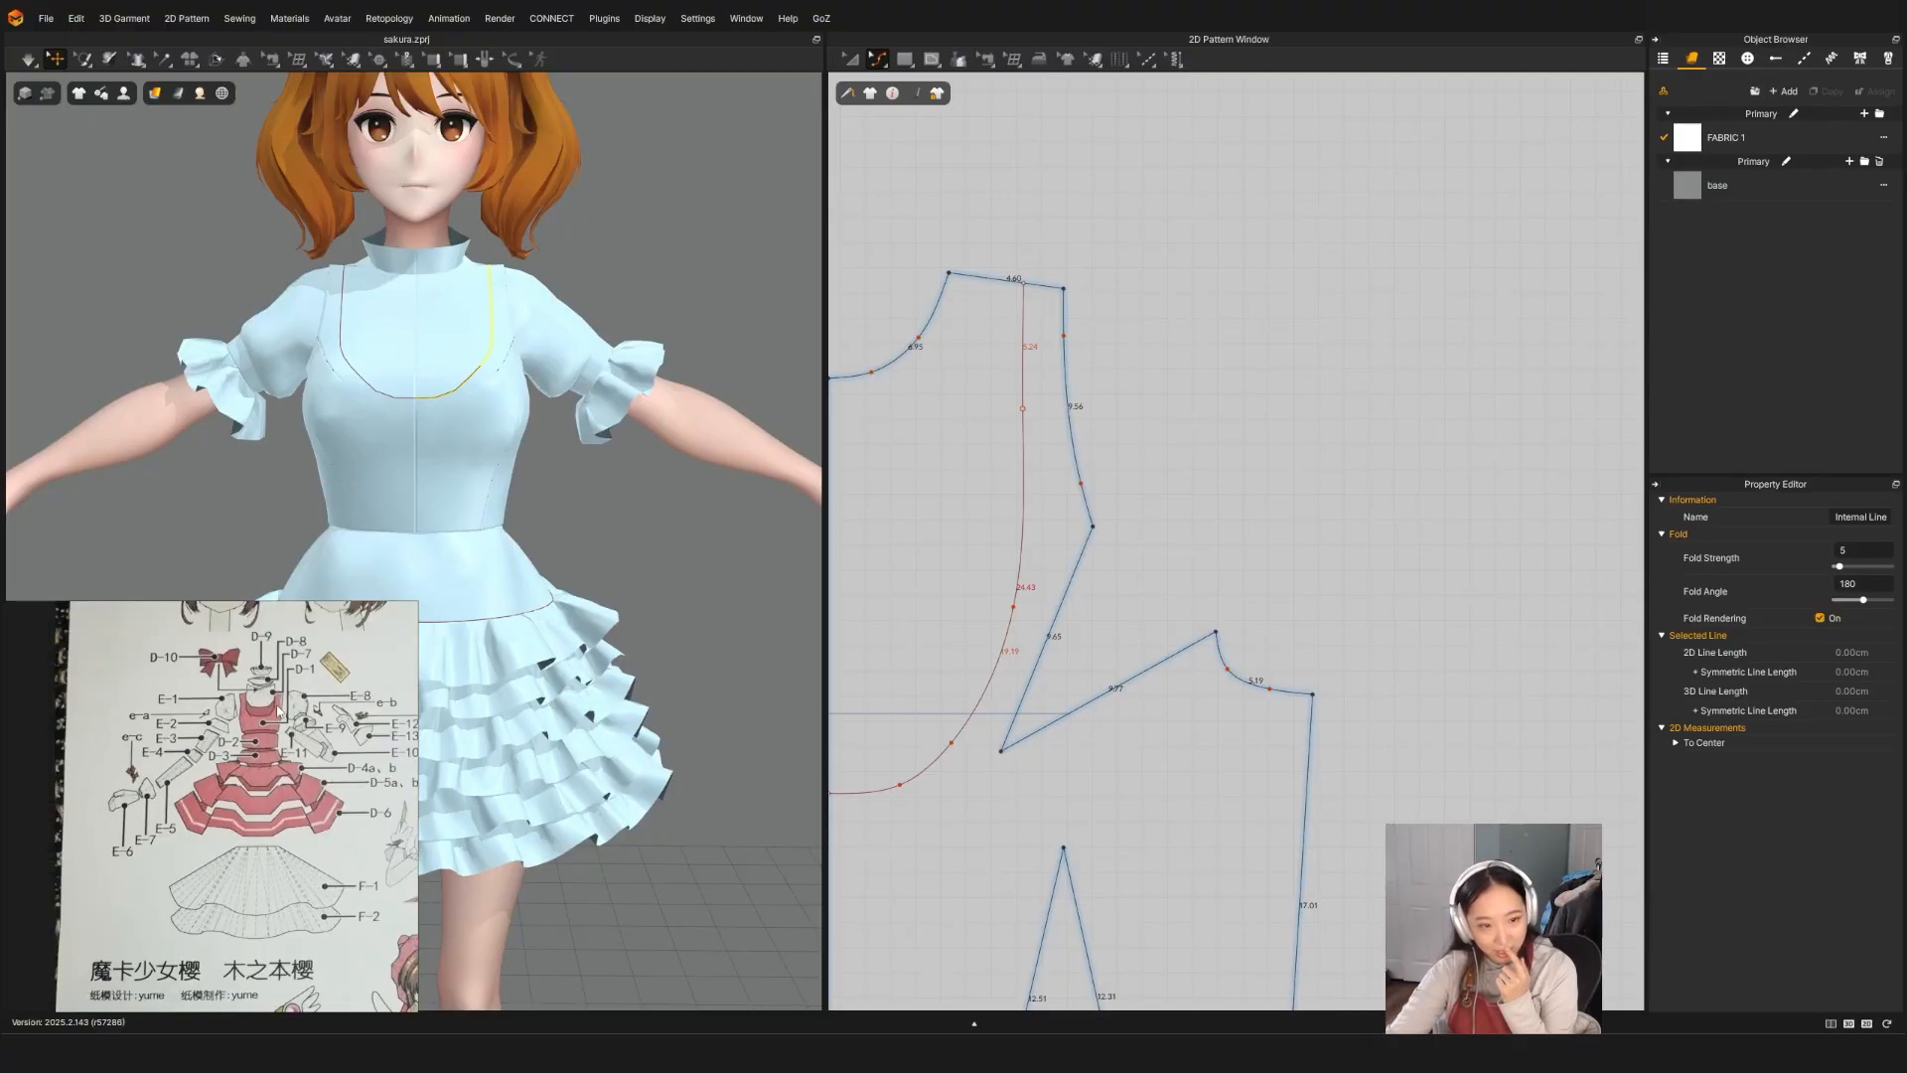
scroll(268, 708, up, 5)
scroll(346, 713, down, 6)
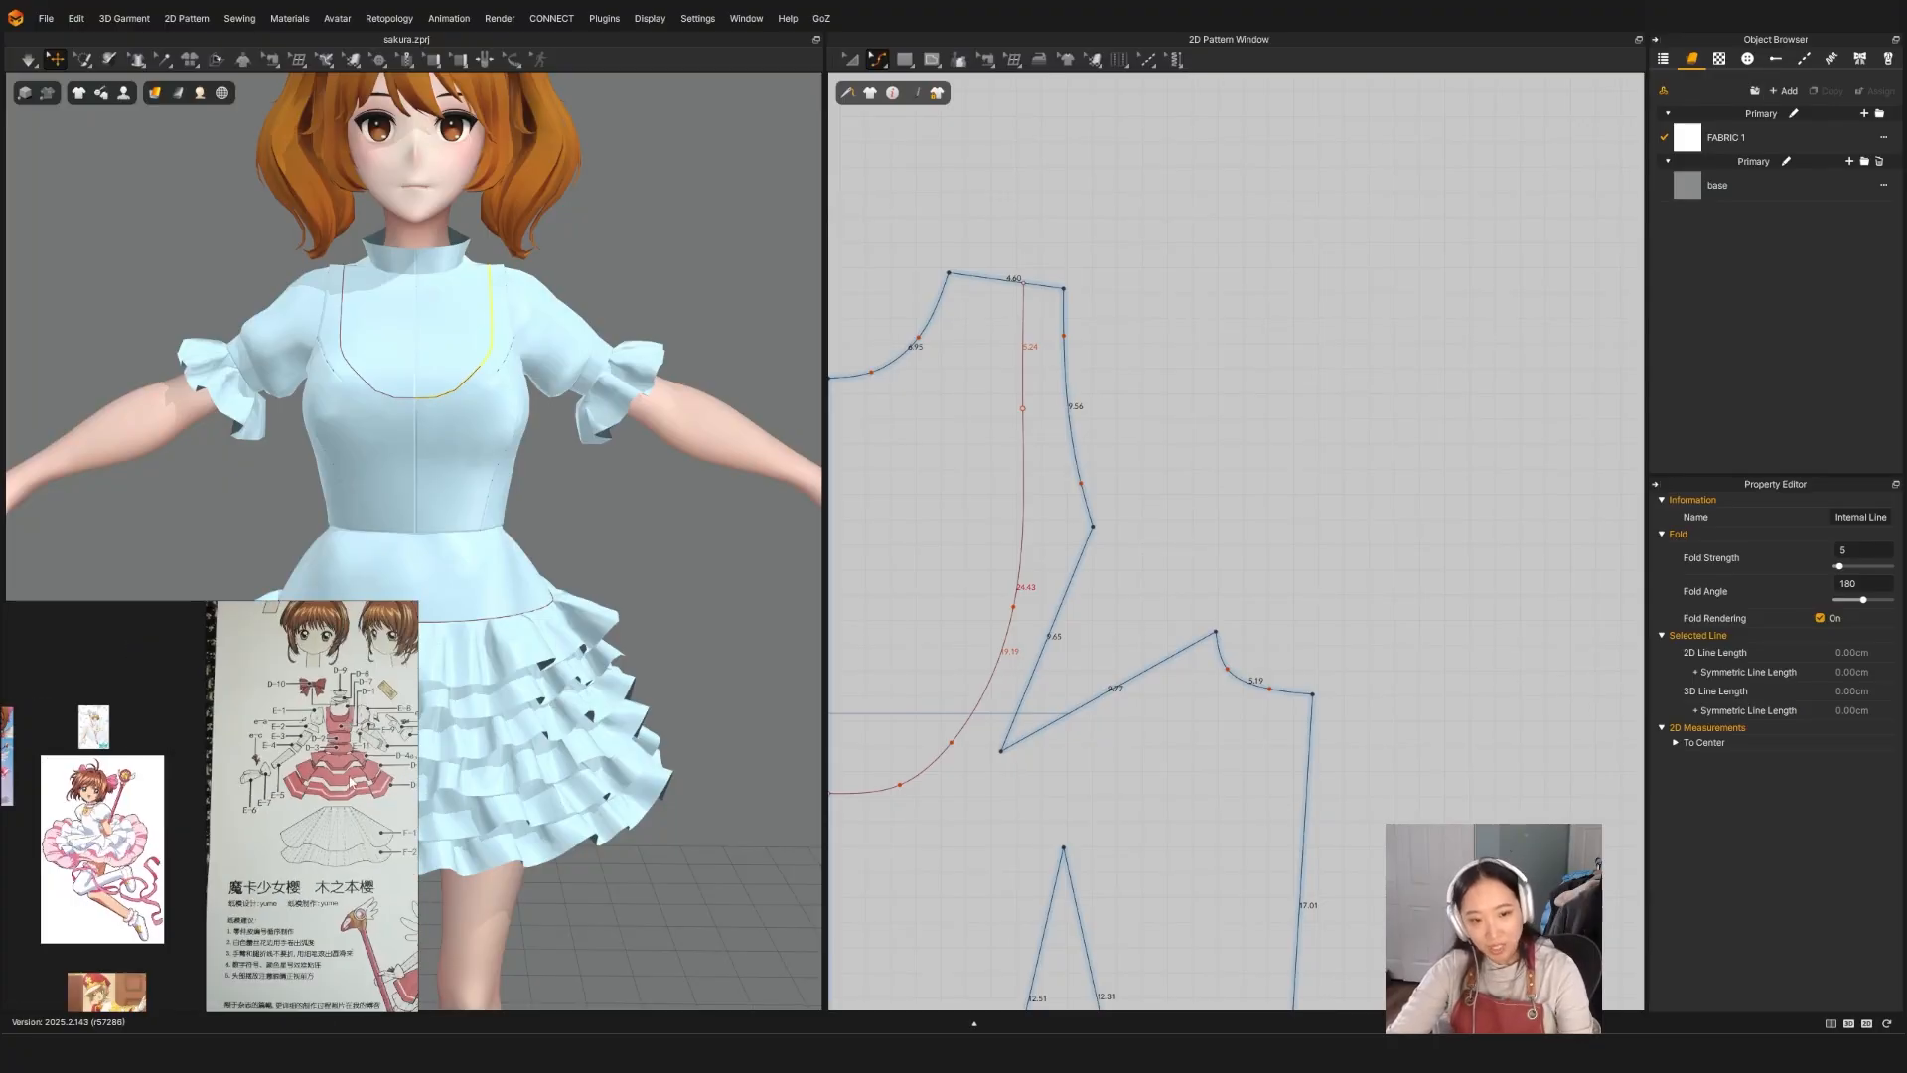
scroll(181, 762, up, 8)
scroll(117, 712, up, 2)
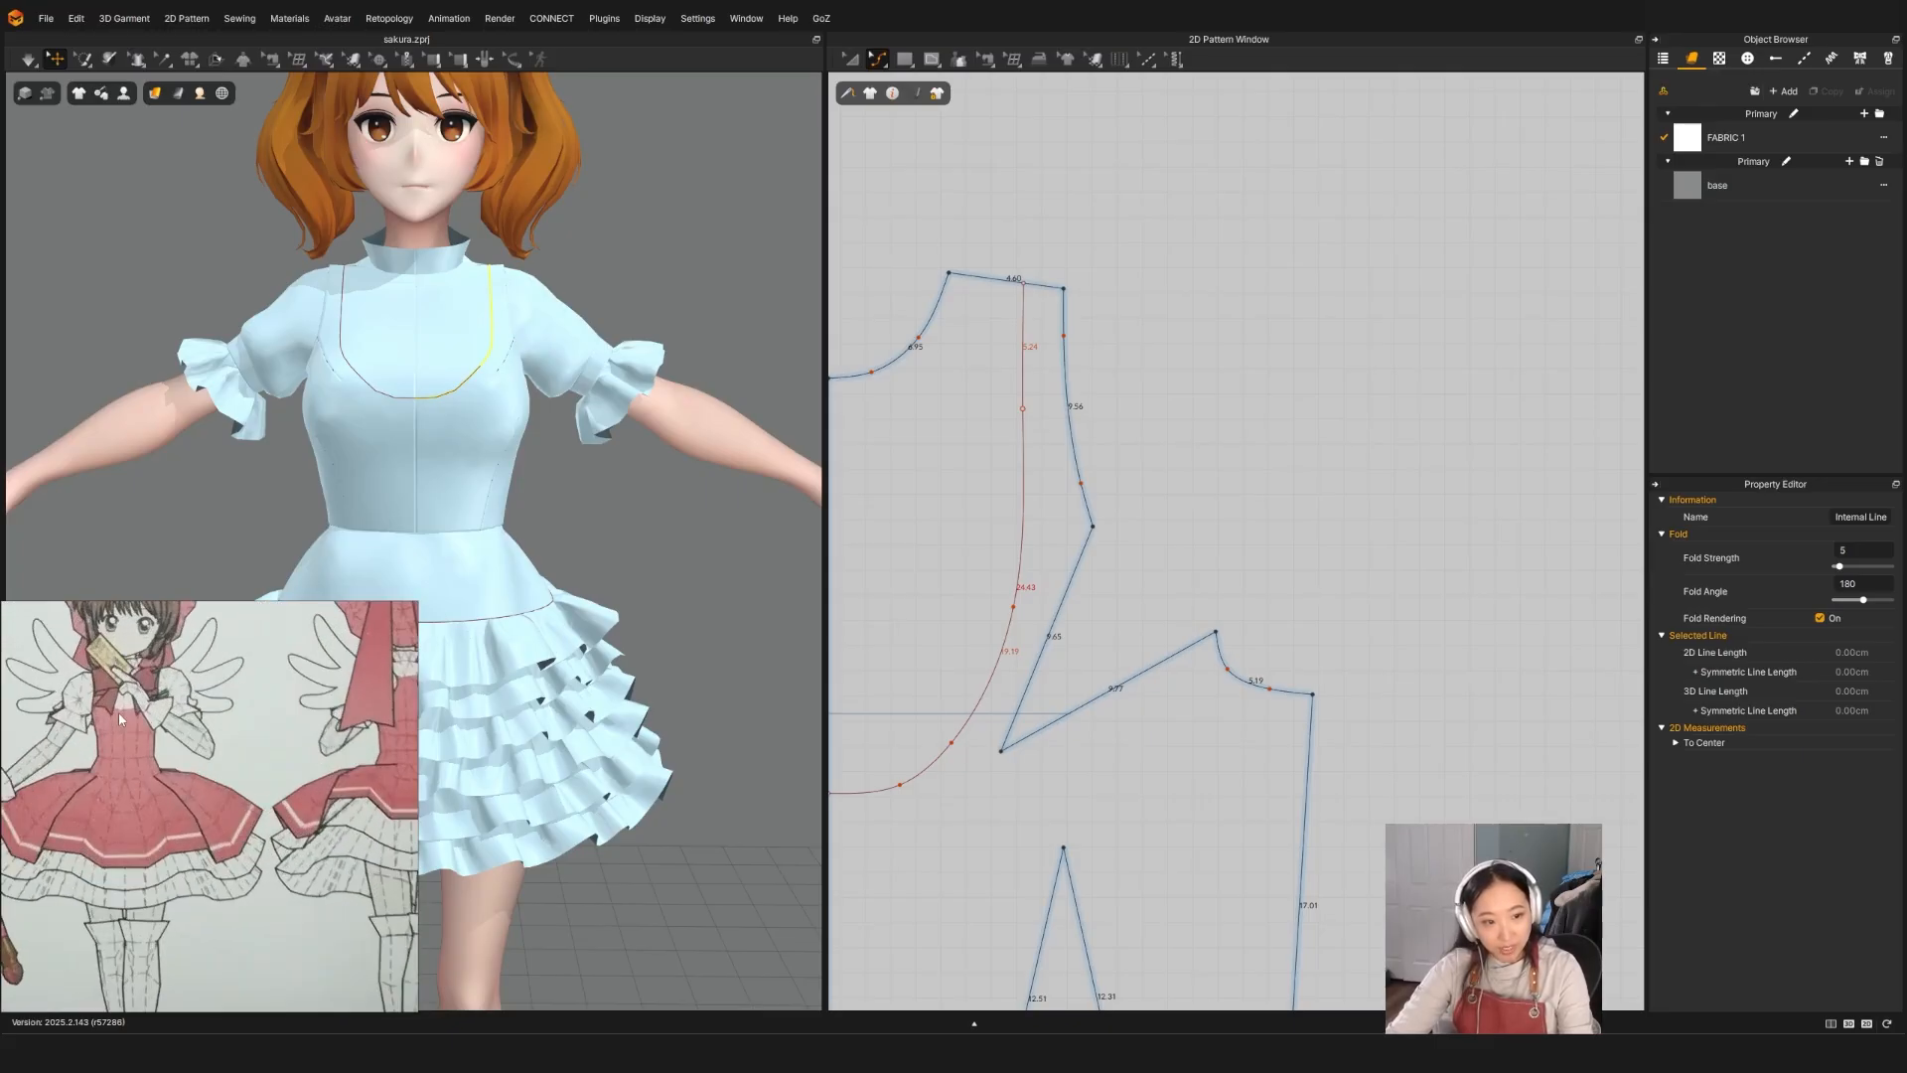
scroll(146, 770, down, 6)
middle_drag(146, 770, 386, 905)
scroll(161, 795, up, 6)
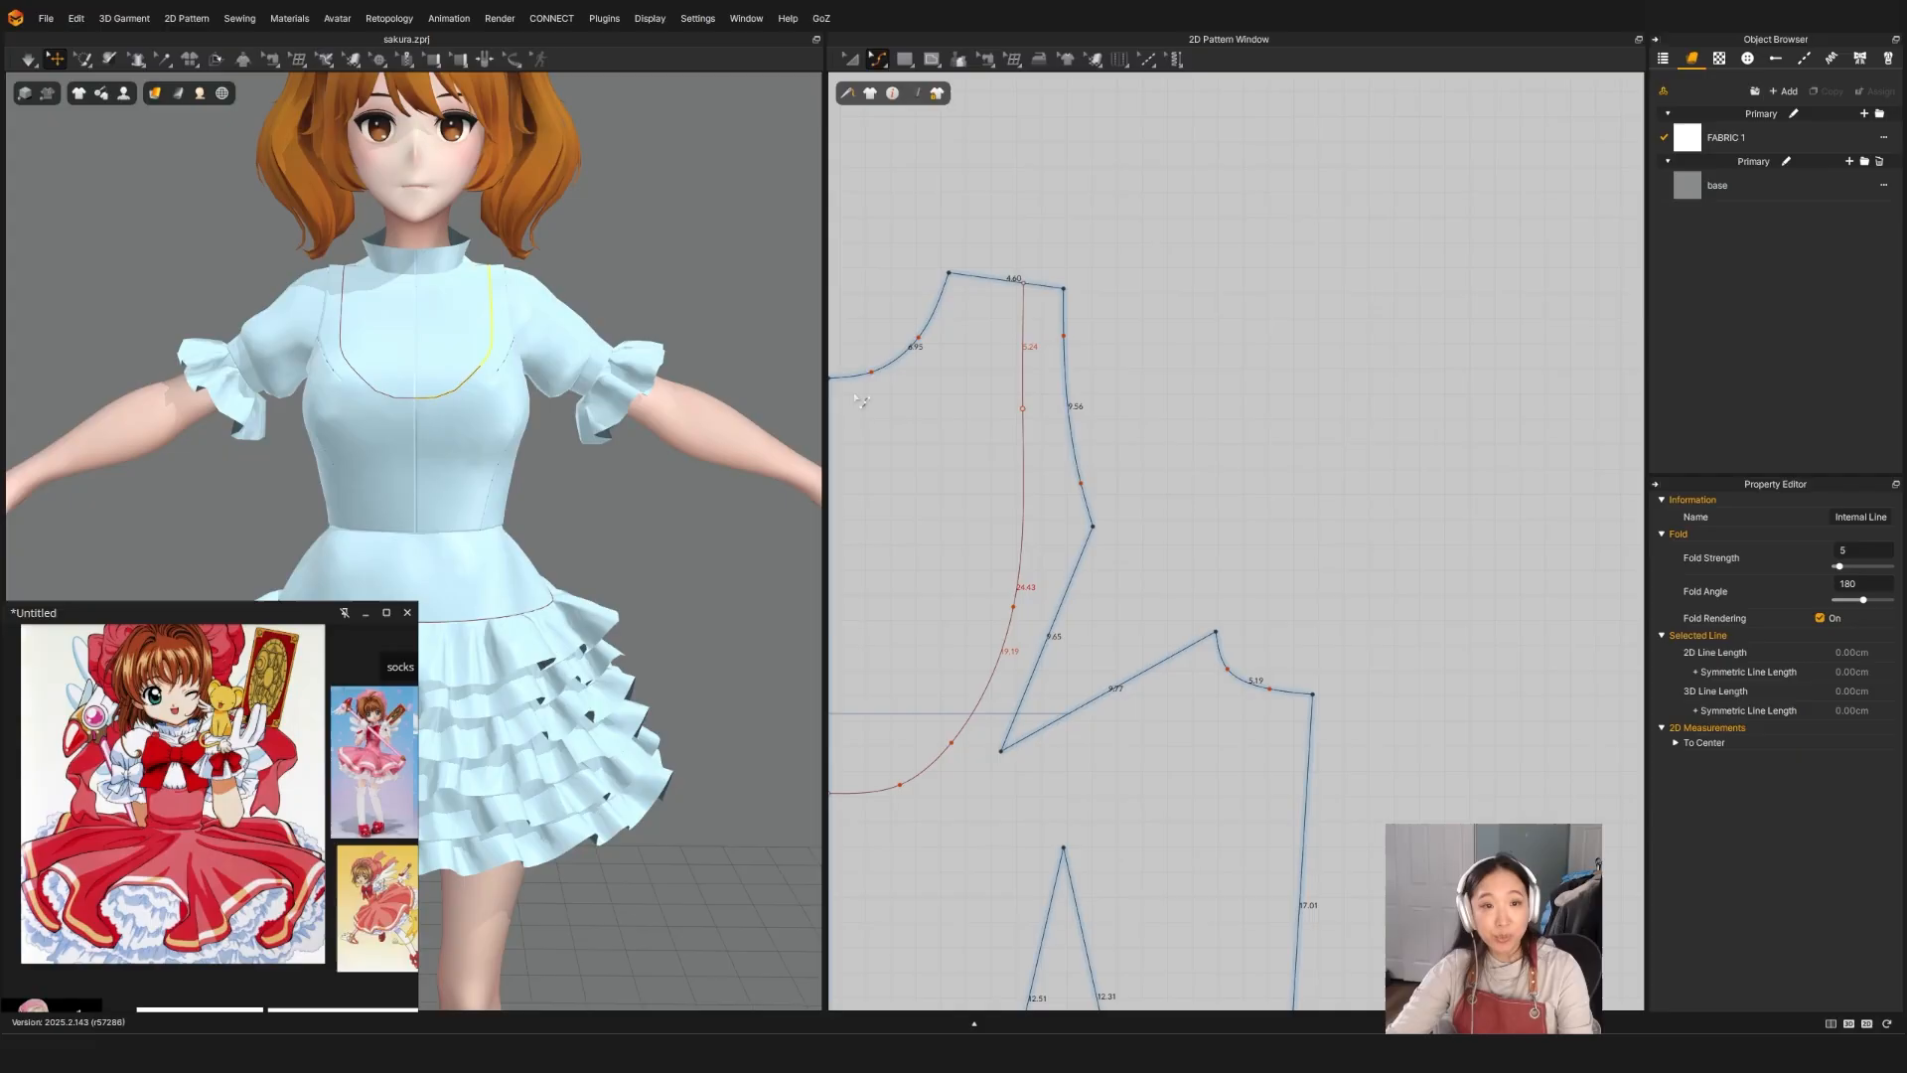
Step: Move the front neckline curve's shoulder end toward the neck and its middle point inward, and apply Extend/Trim to fit it to the outline
drag(1024, 285, 1004, 288)
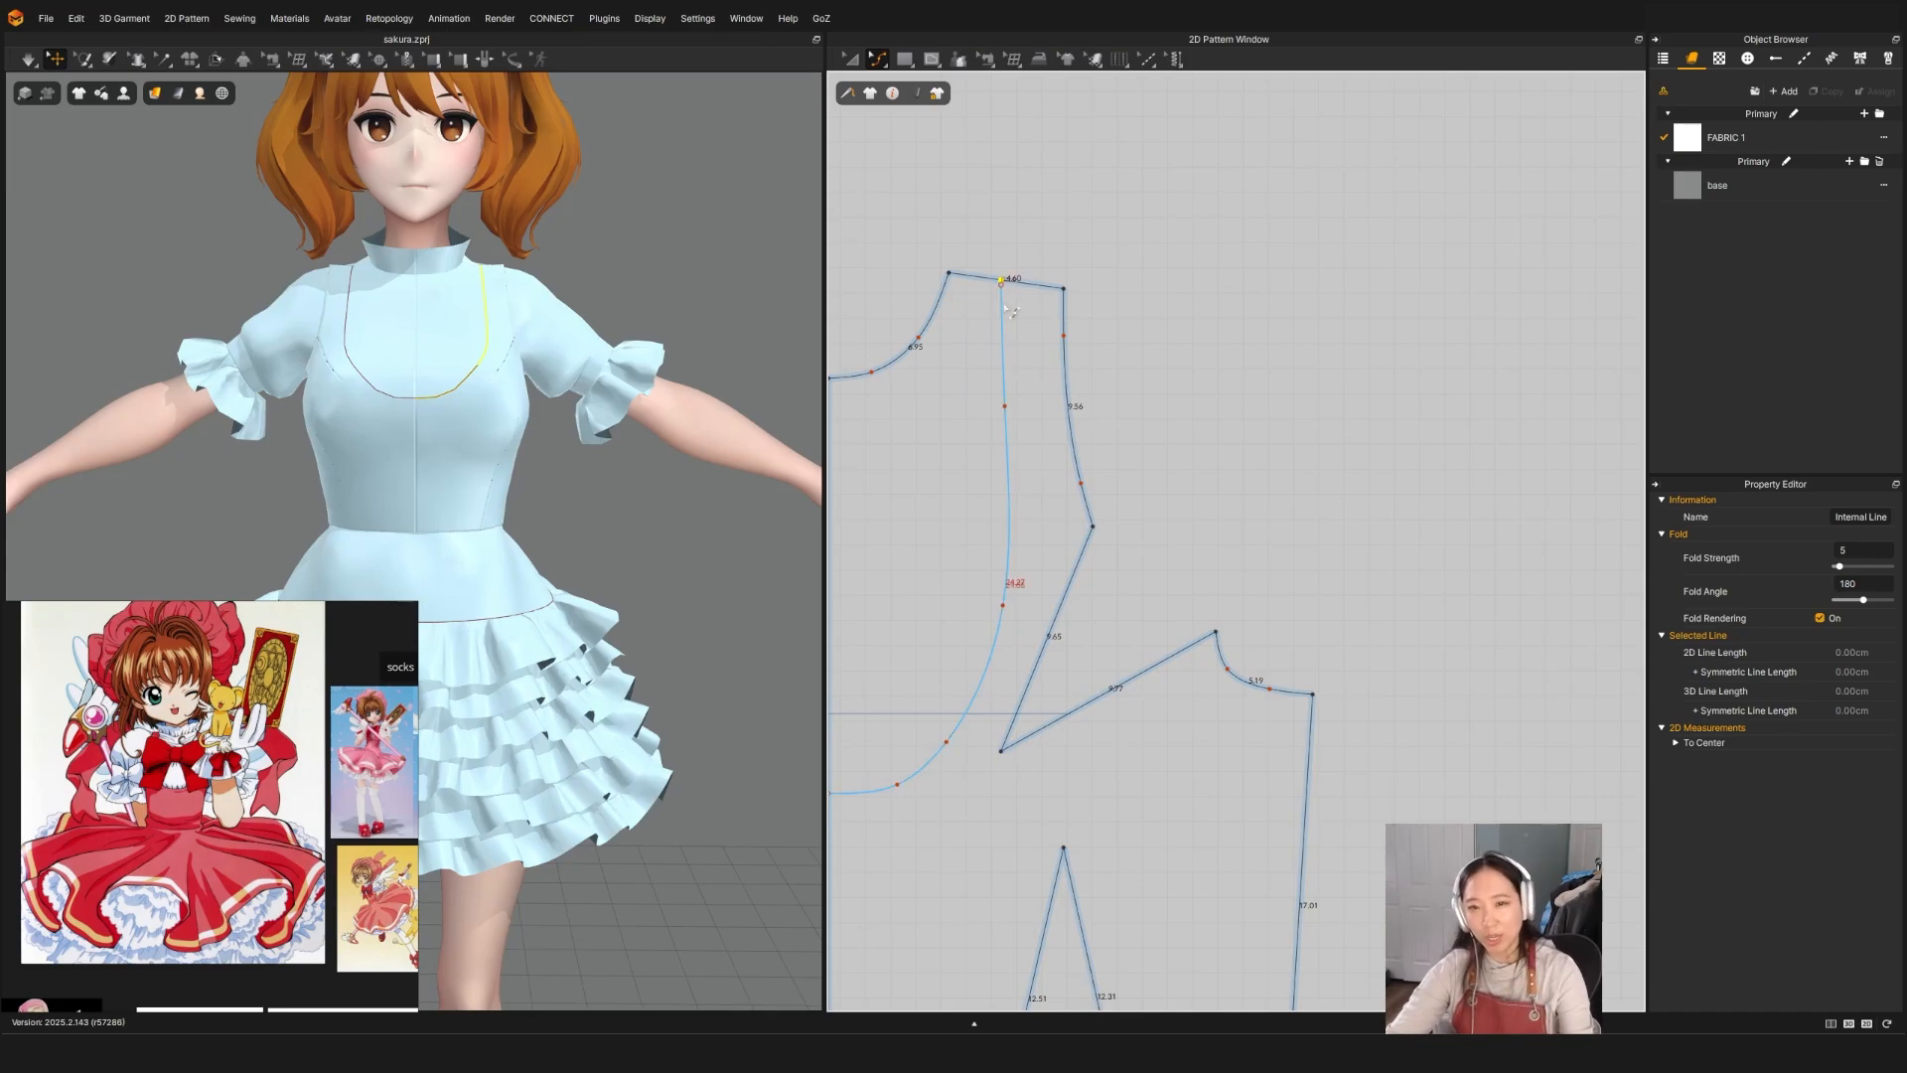
drag(1008, 614, 999, 613)
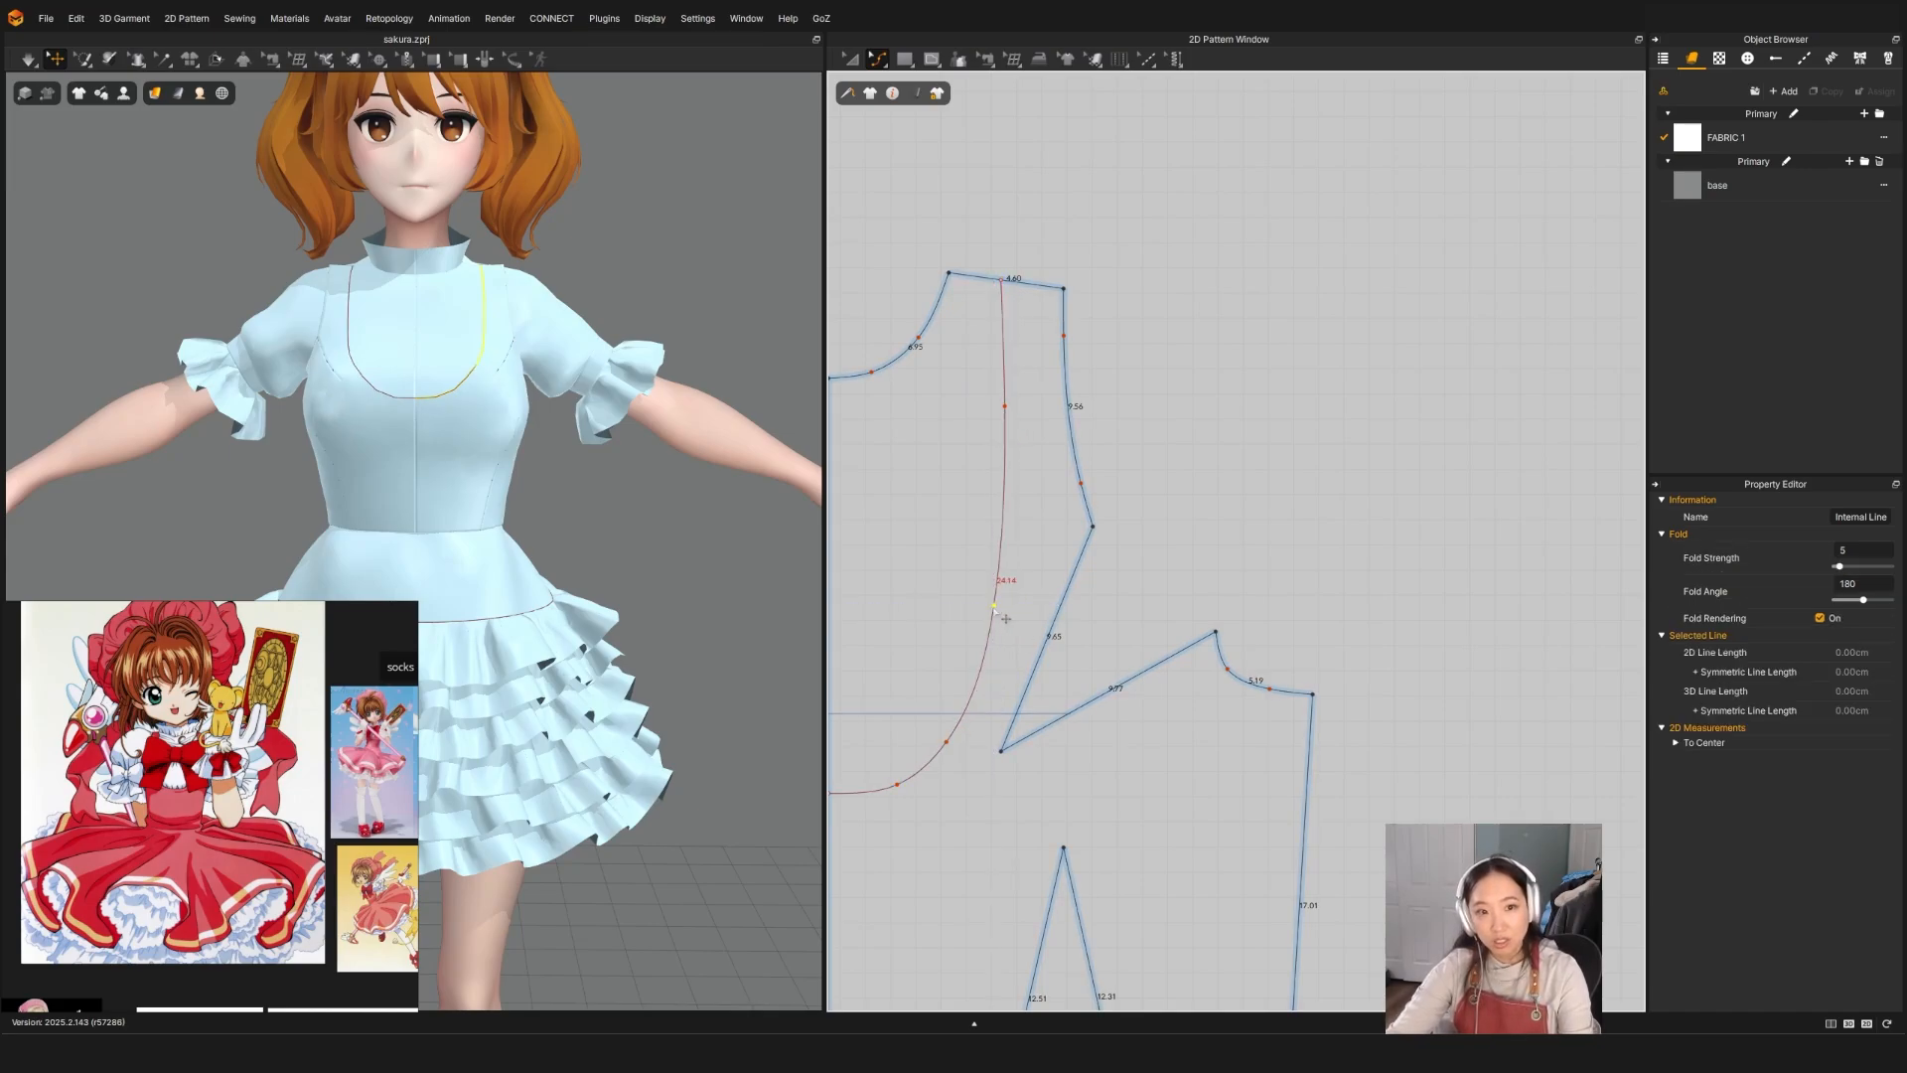
right_click(1002, 285)
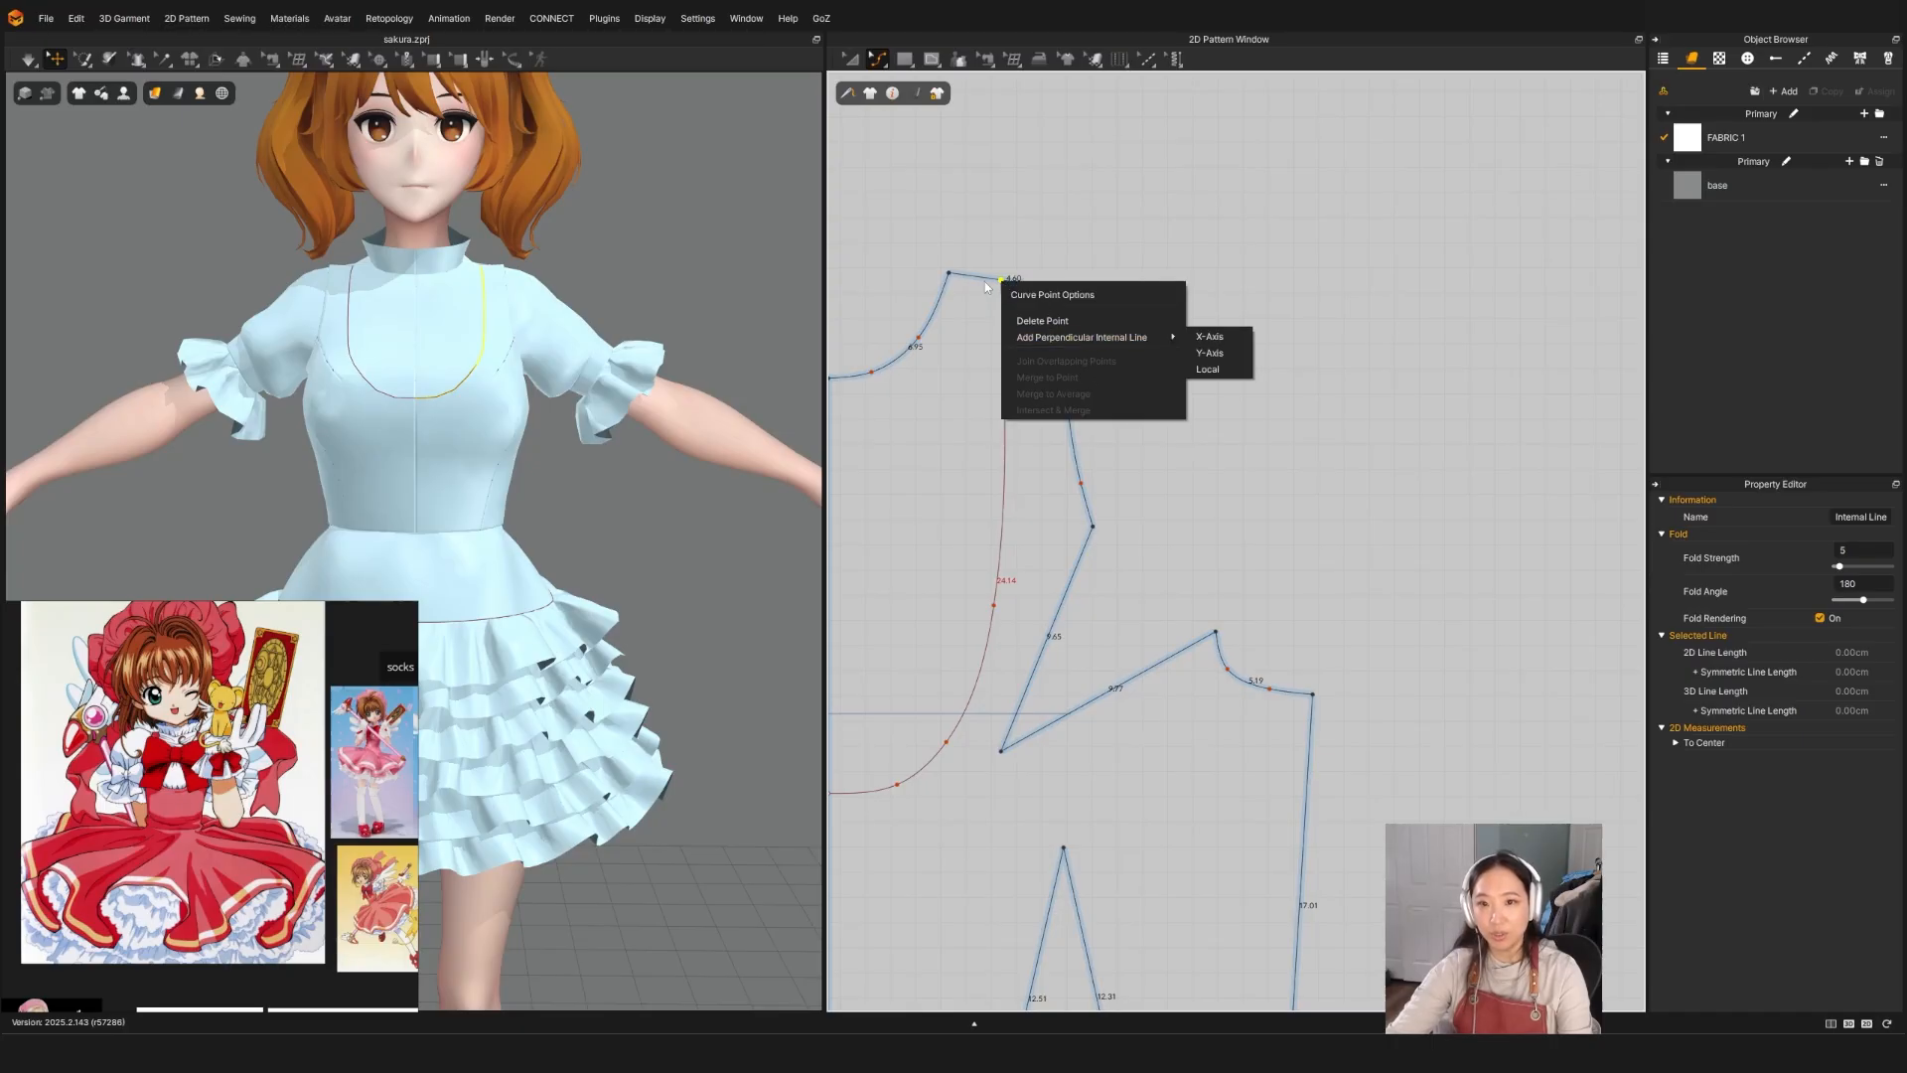
click(1074, 206)
right_click(1004, 313)
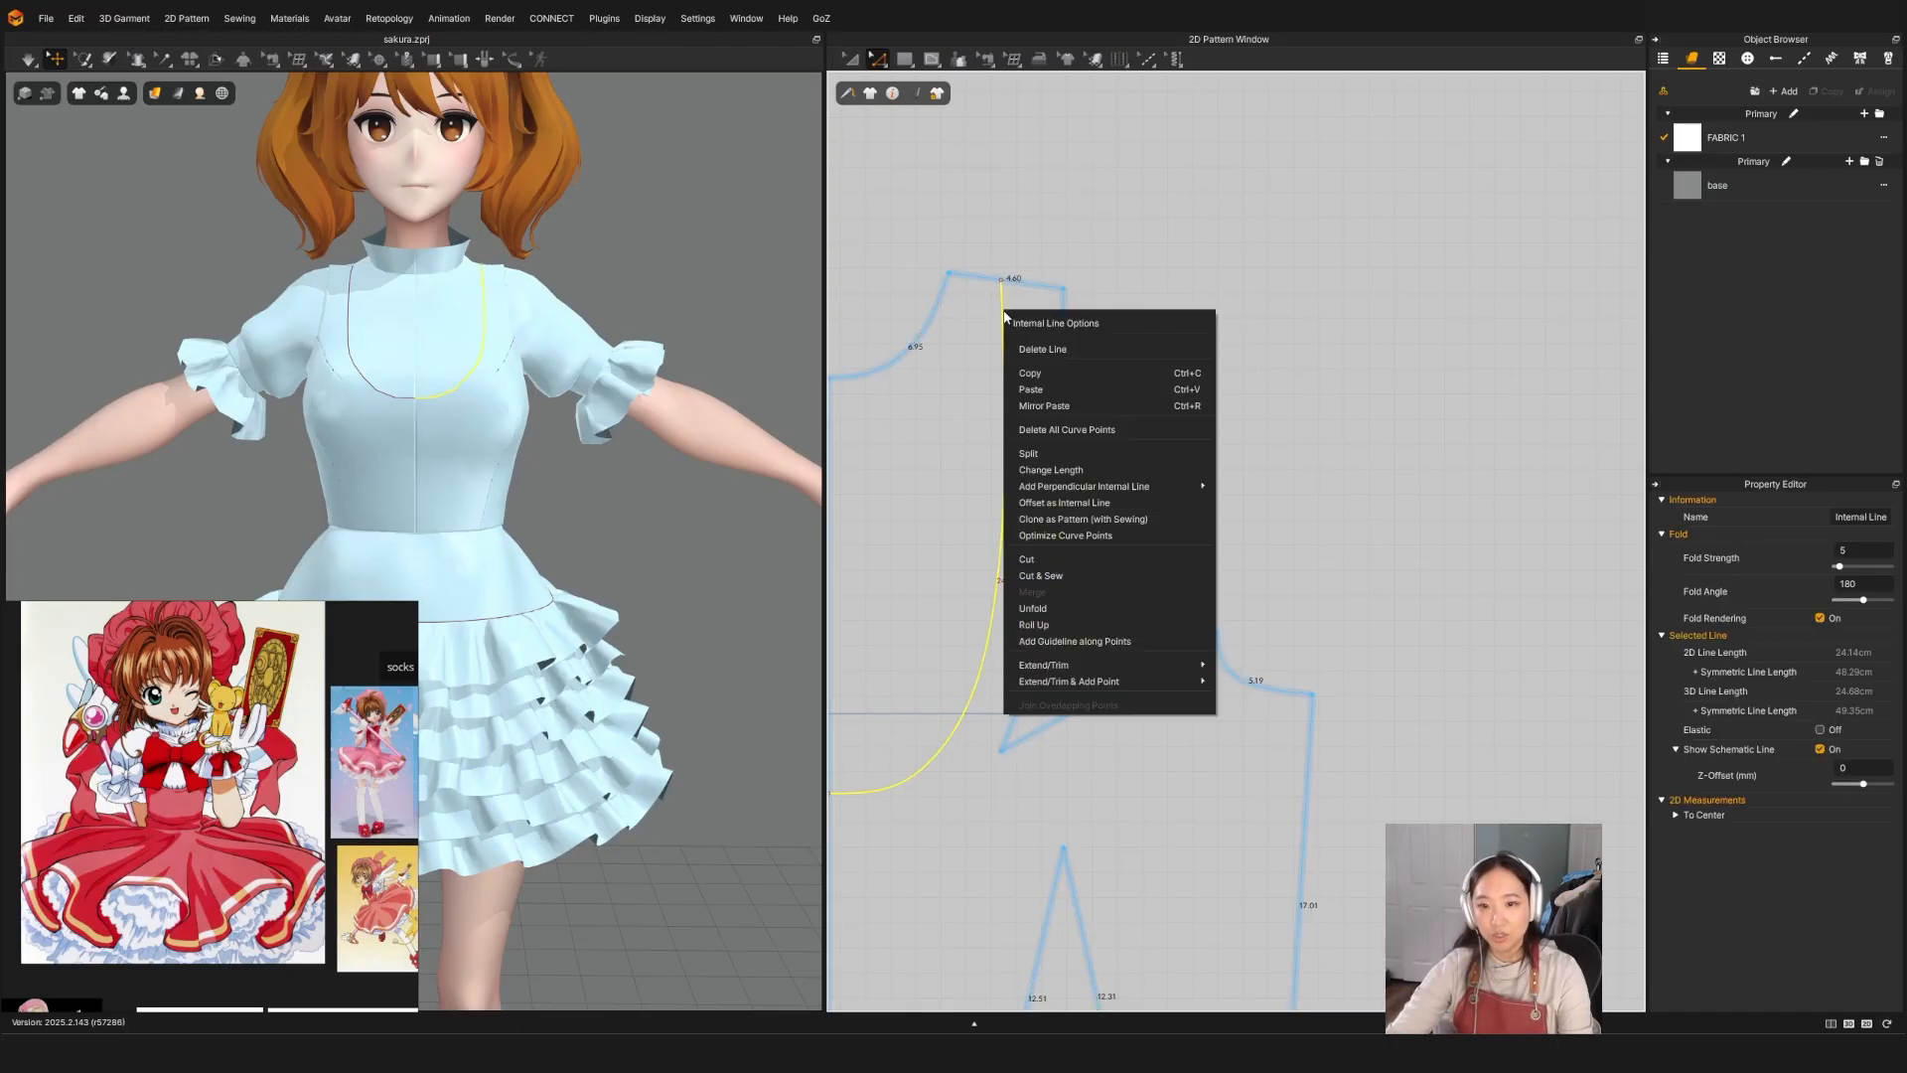
click(1235, 665)
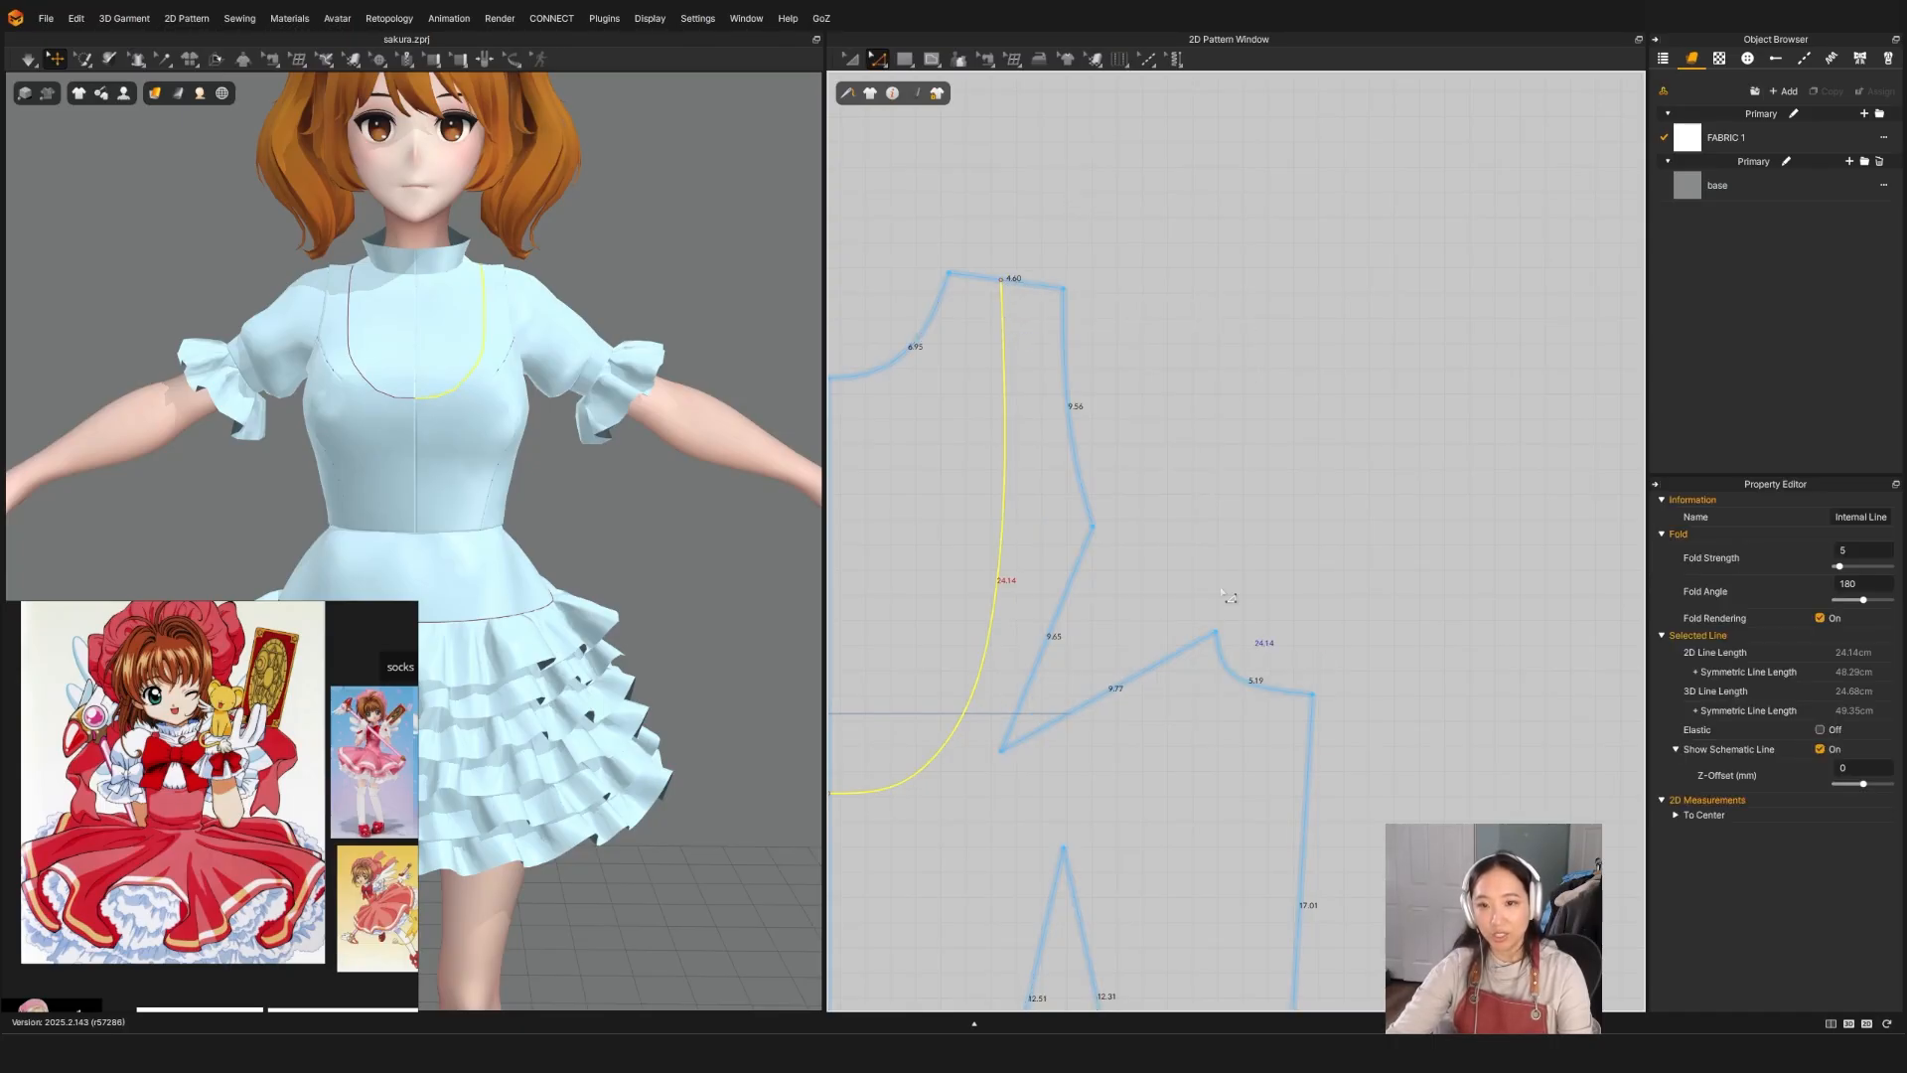
Step: Move the shoulder end of the cloned back bodice's neckline curve to line up with the front neckline and apply Extend/Trim
scroll(1192, 571, down, 7)
middle_drag(1321, 621, 694, 673)
scroll(894, 571, up, 4)
right_drag(477, 232, 490, 174)
scroll(502, 289, up, 5)
scroll(479, 209, up, 2)
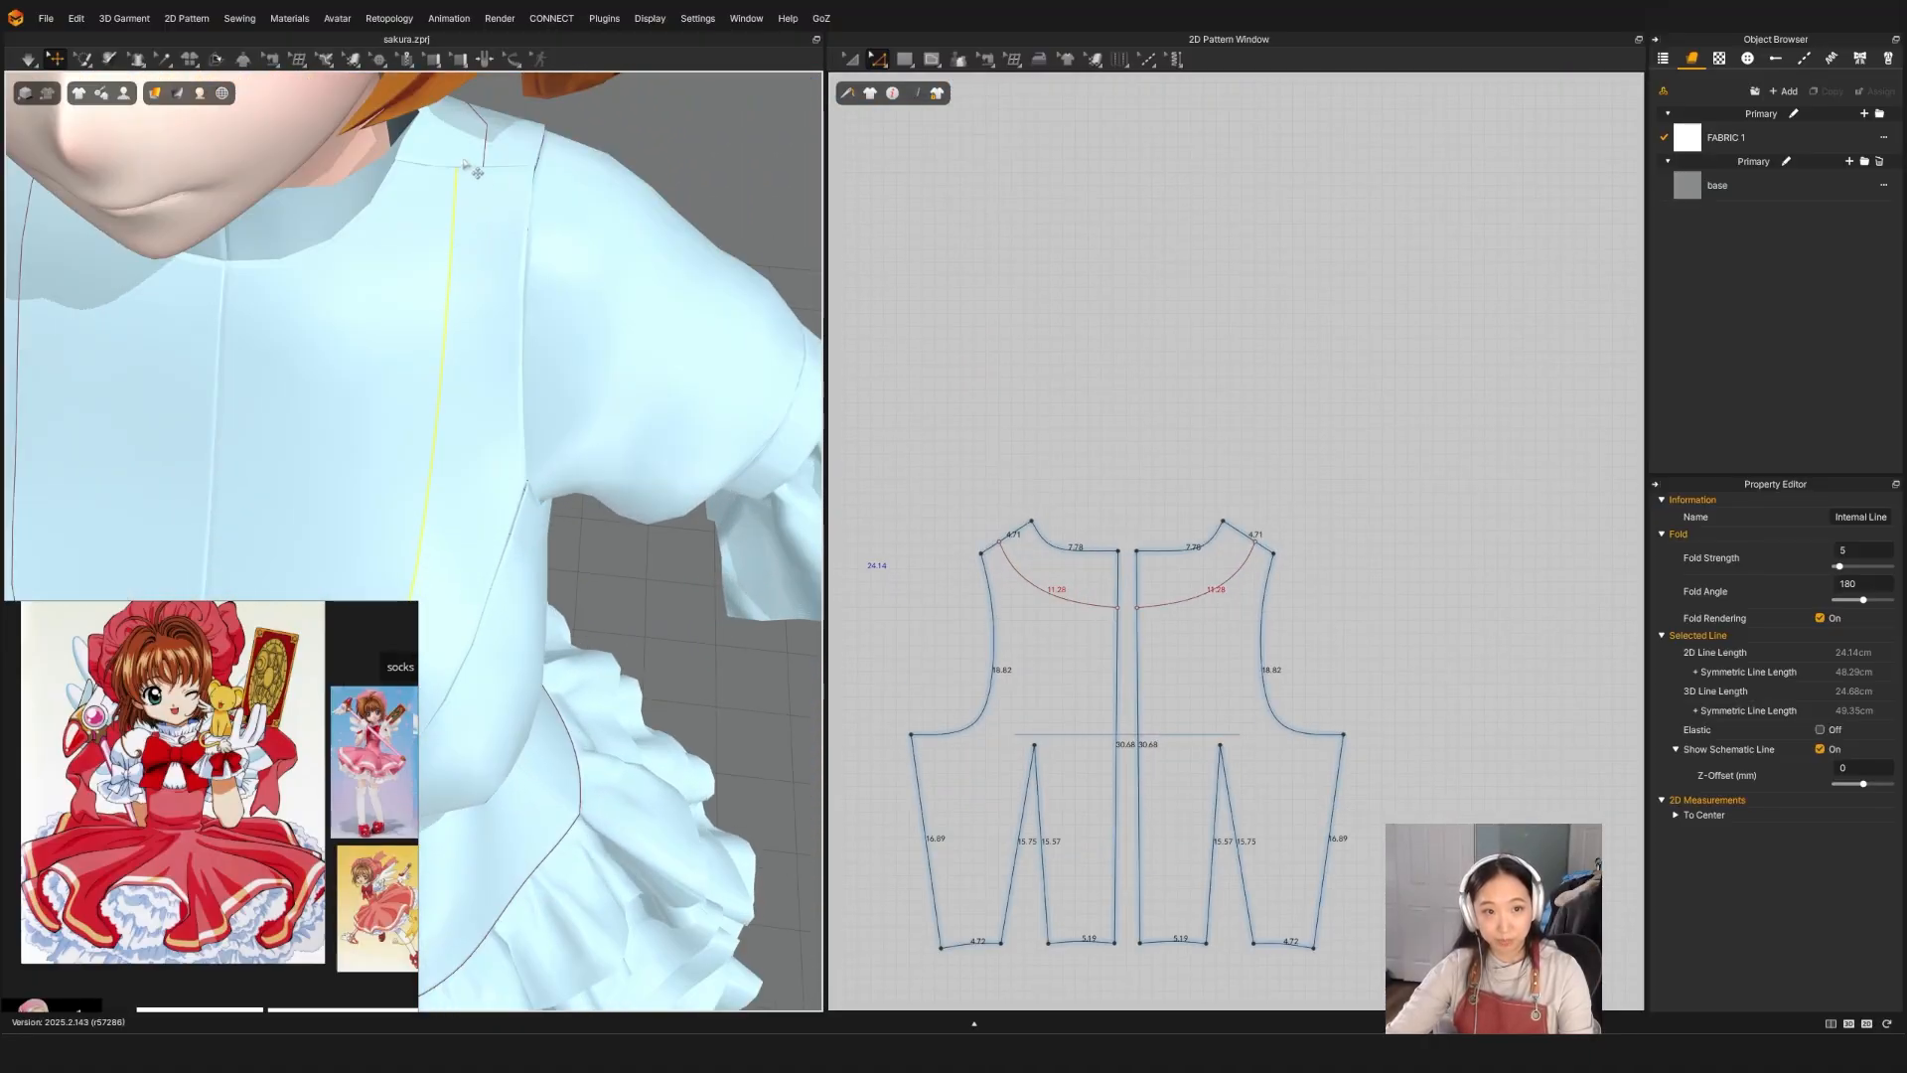
click(473, 173)
scroll(1038, 526, up, 6)
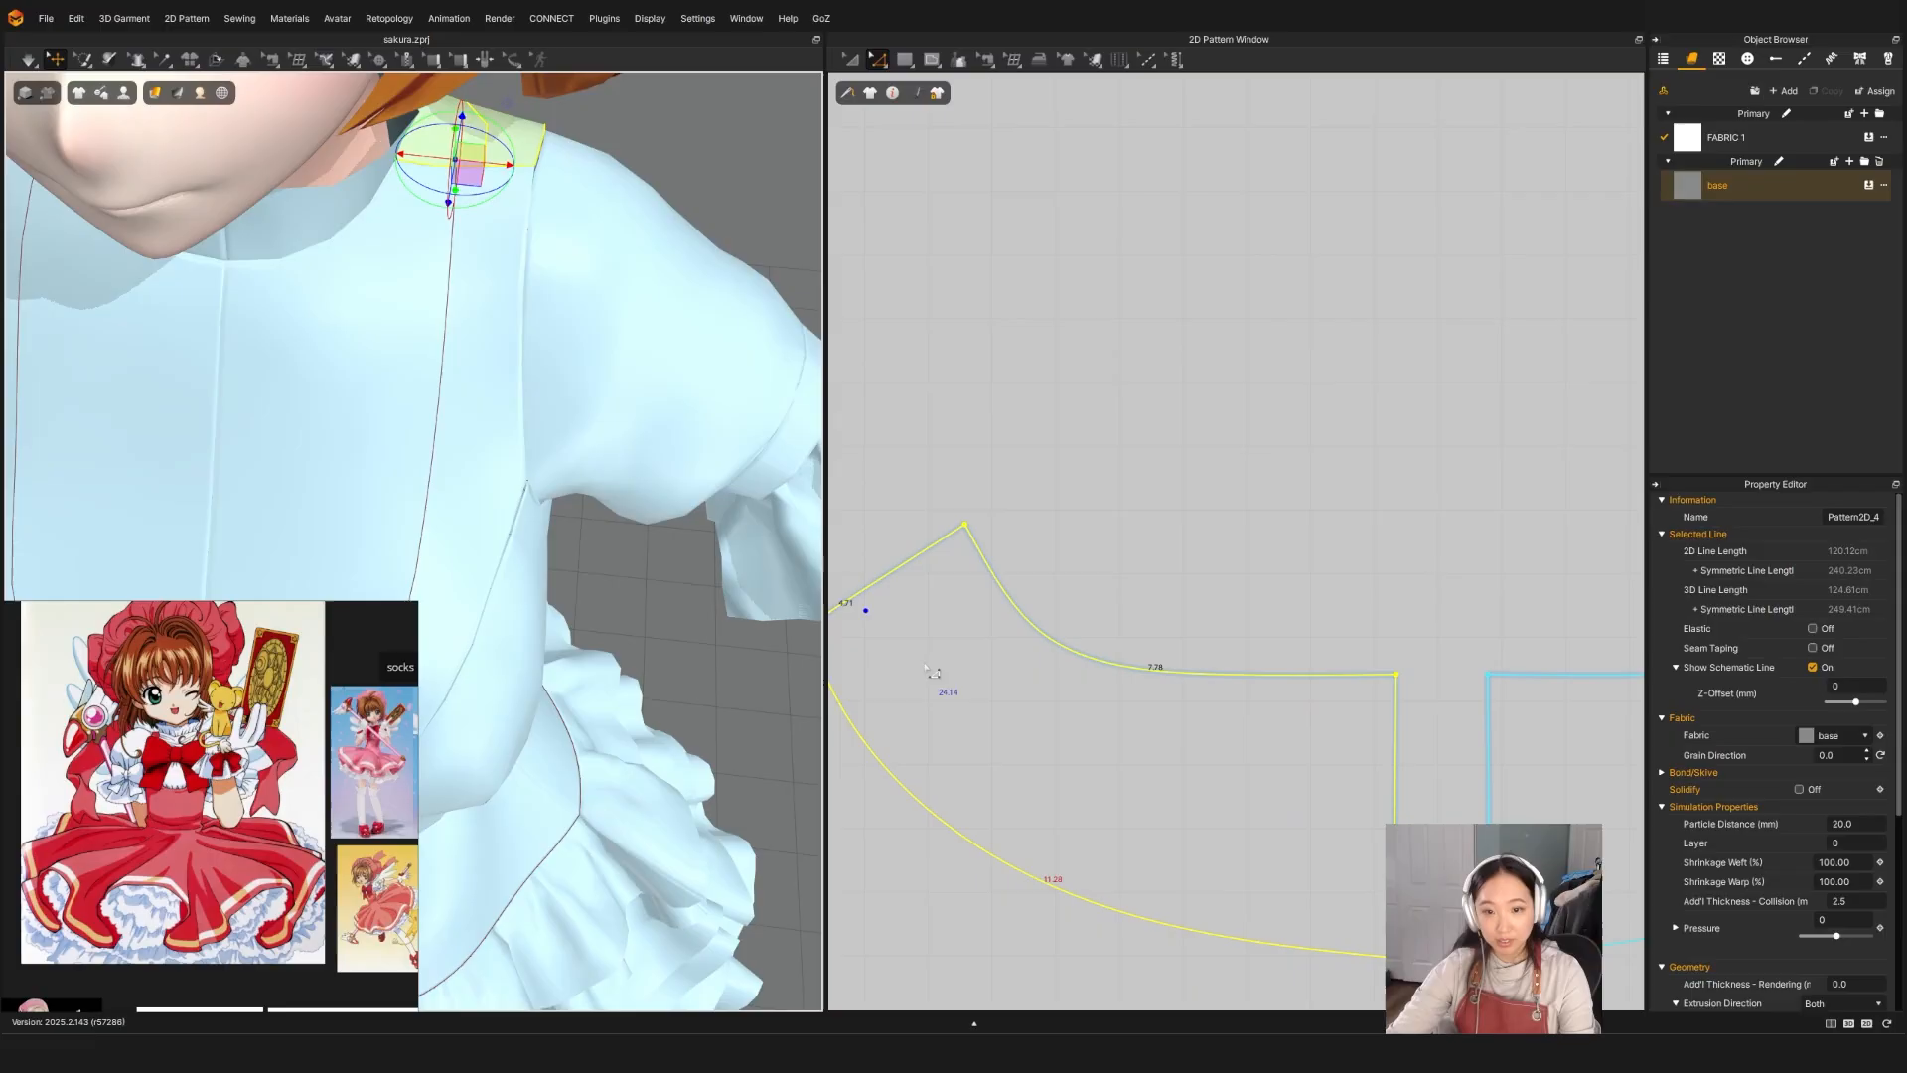
middle_drag(864, 605, 995, 567)
drag(921, 525, 996, 566)
click(997, 594)
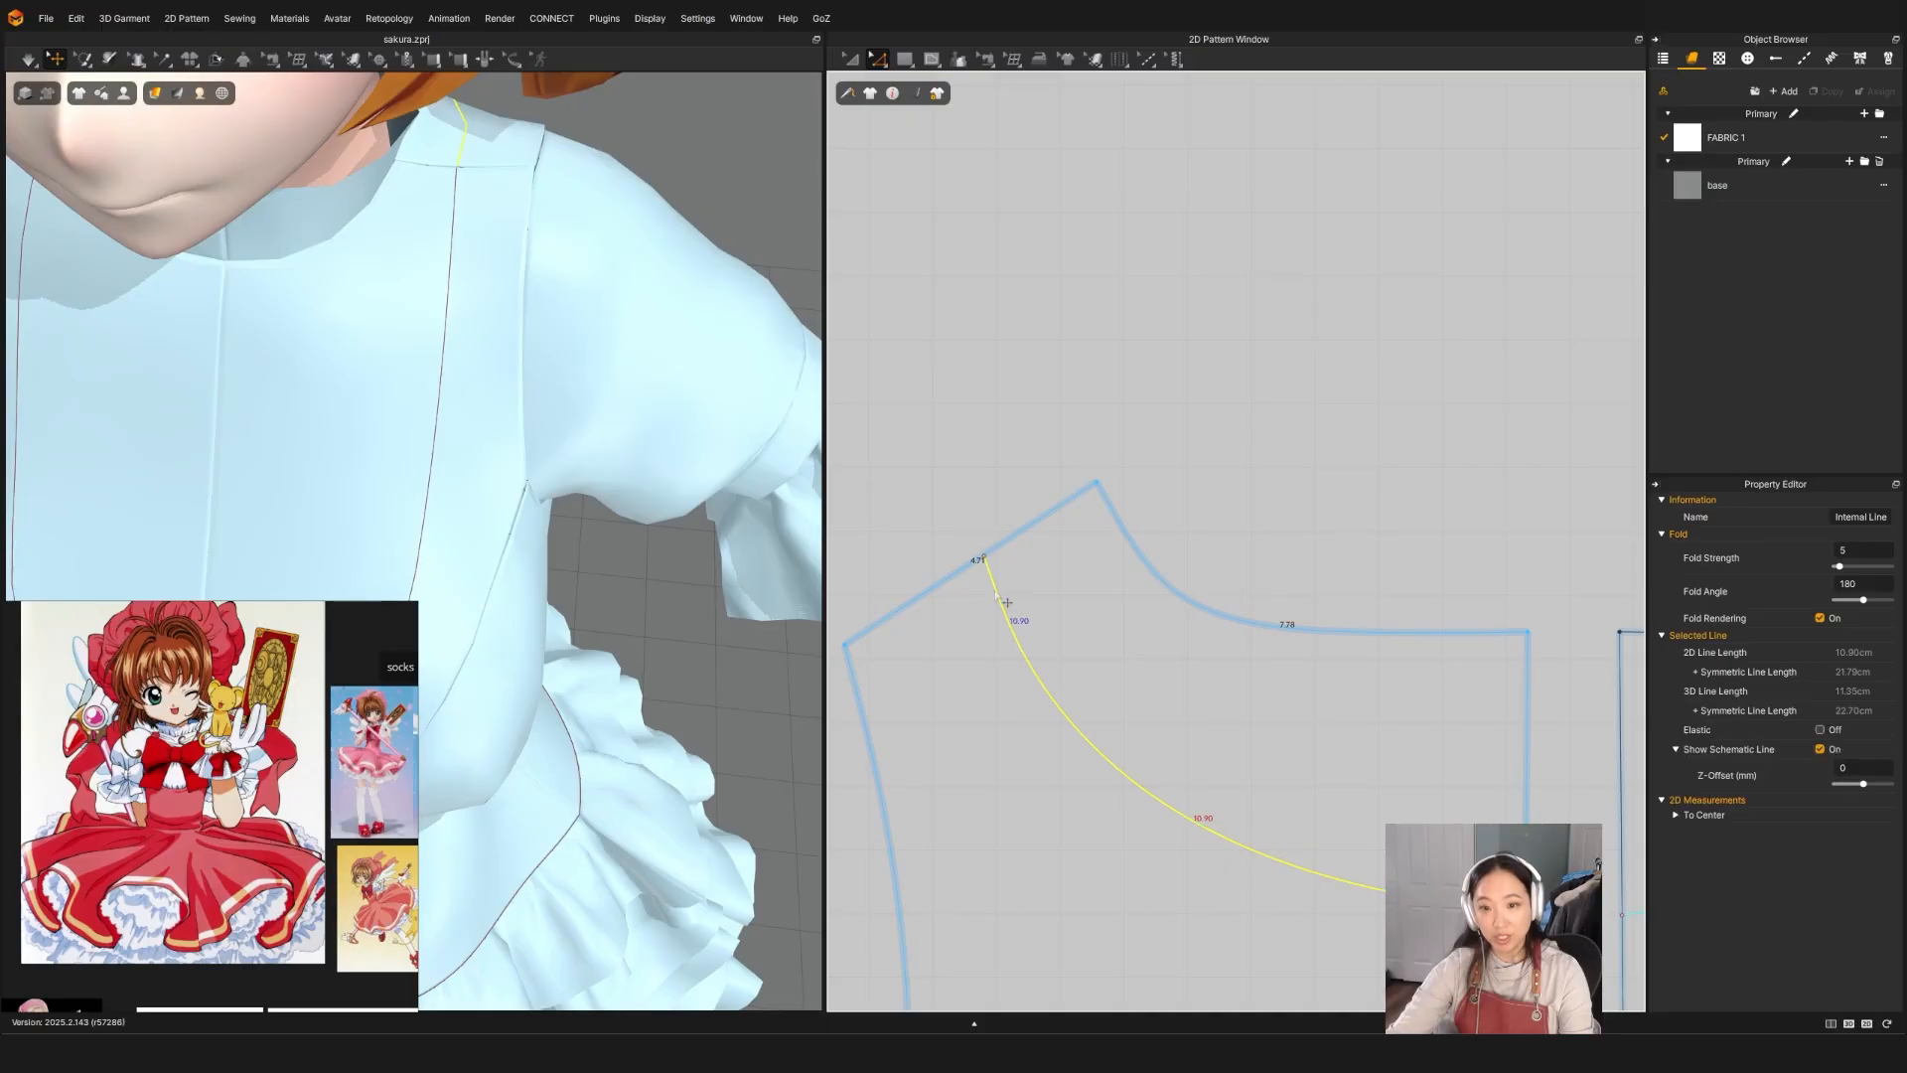
right_click(996, 591)
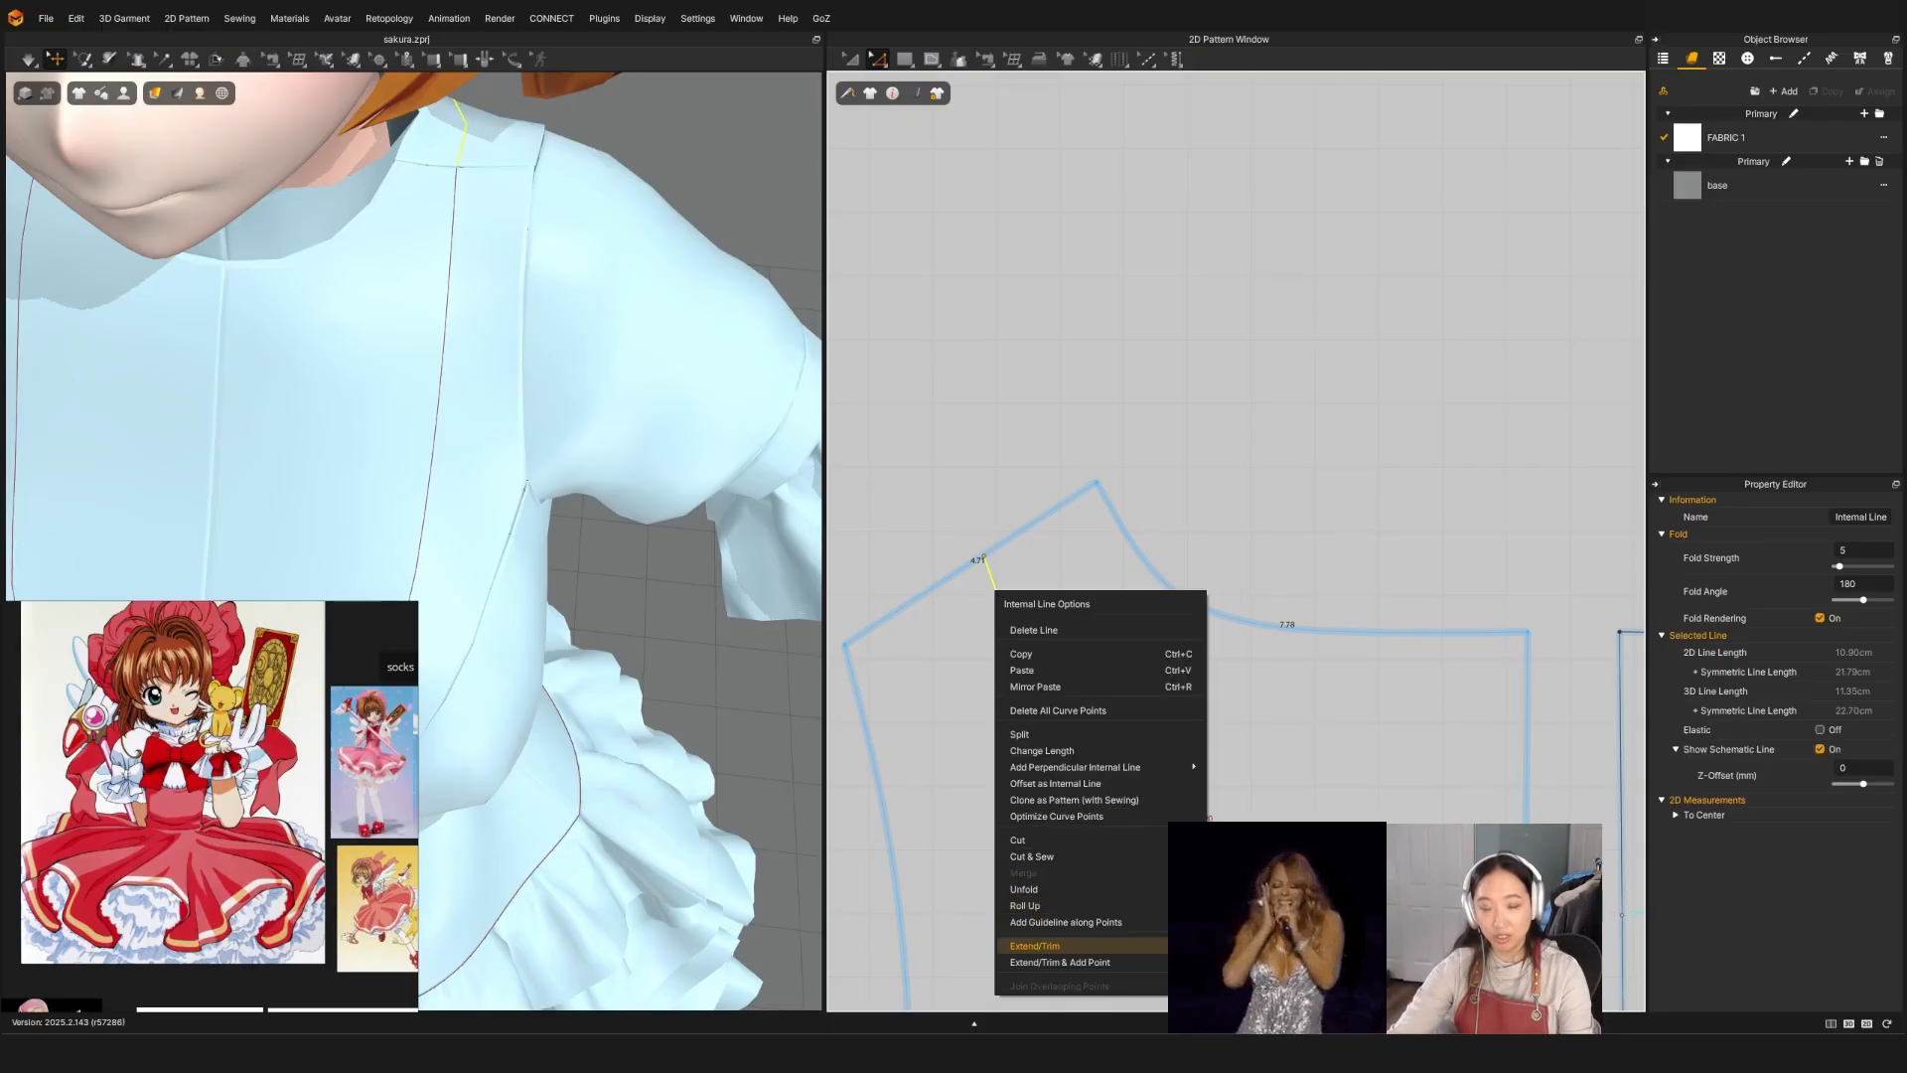
click(934, 757)
Step: Compare the neckline on the back of the 3D garment with the back-view costume reference
scroll(600, 451, down, 6)
right_drag(600, 451, 592, 374)
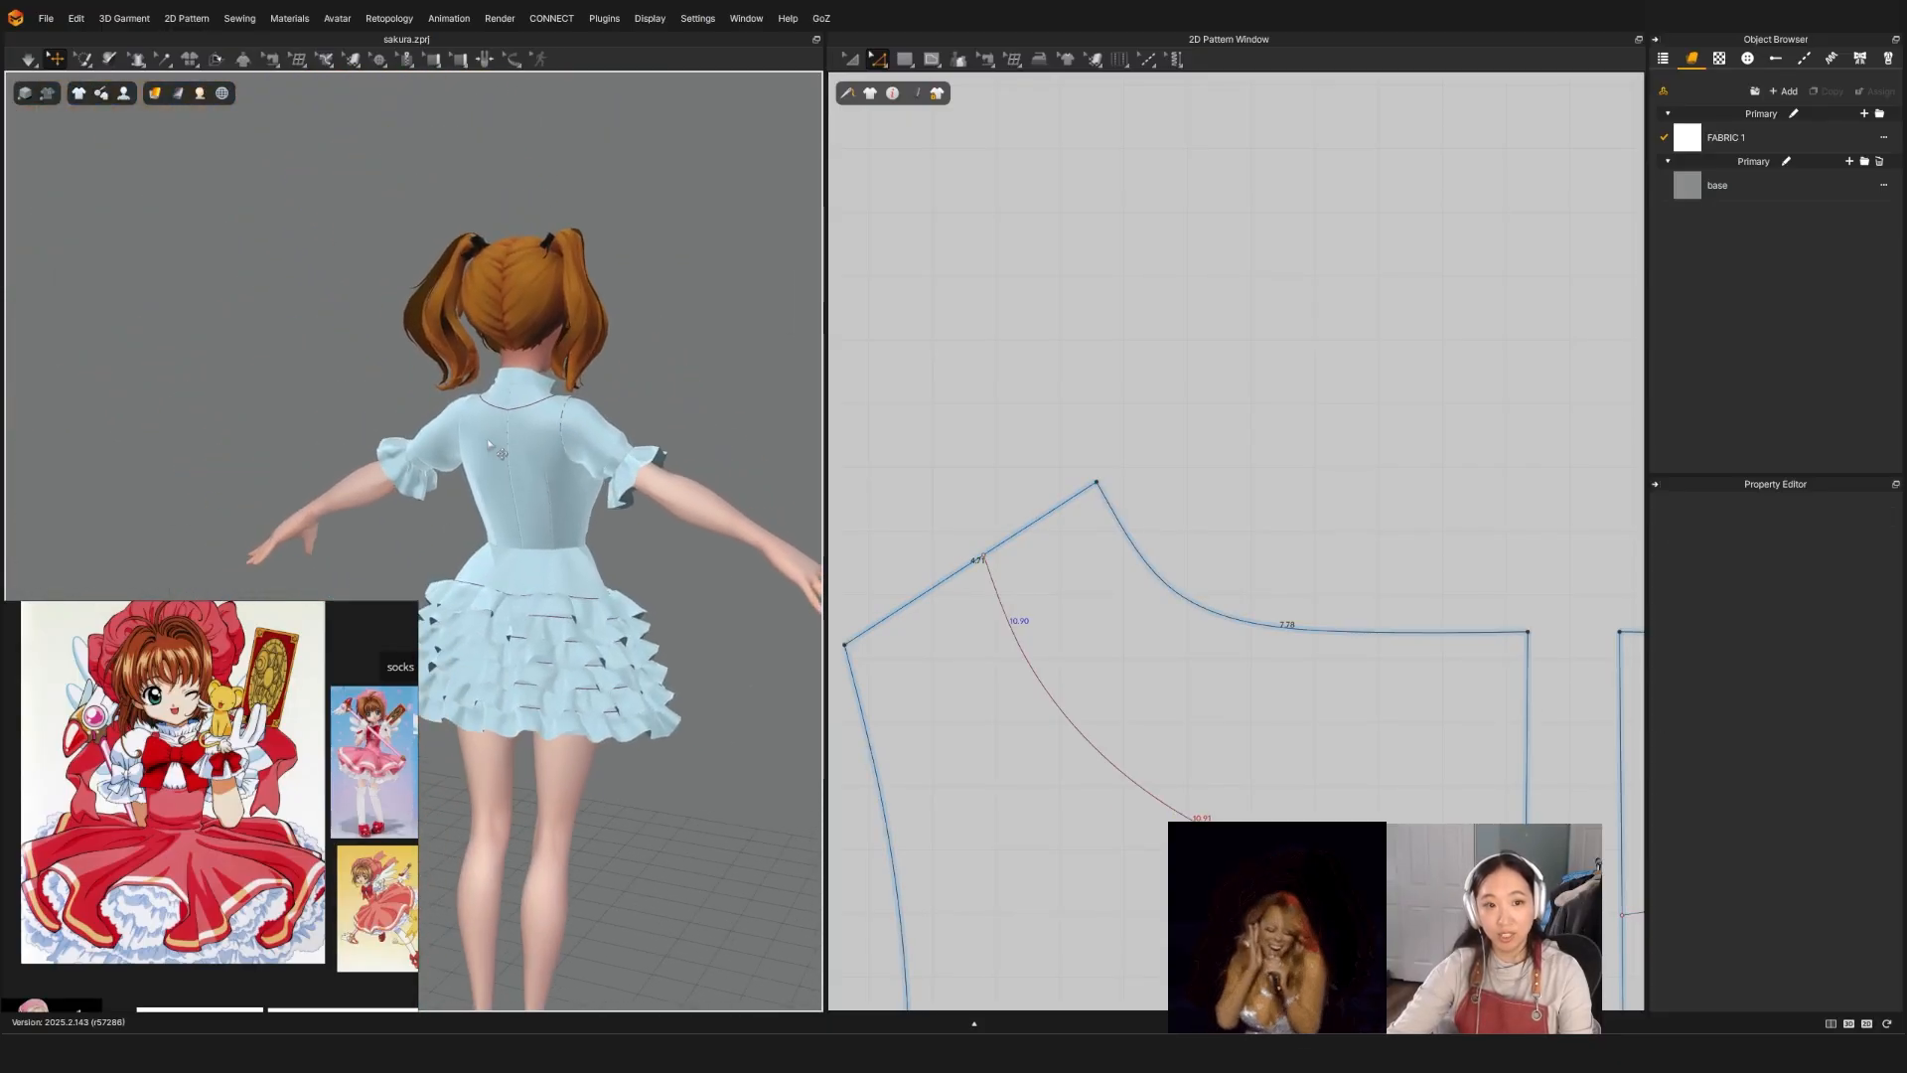
scroll(592, 373, up, 5)
middle_drag(592, 374, 490, 377)
scroll(235, 807, down, 5)
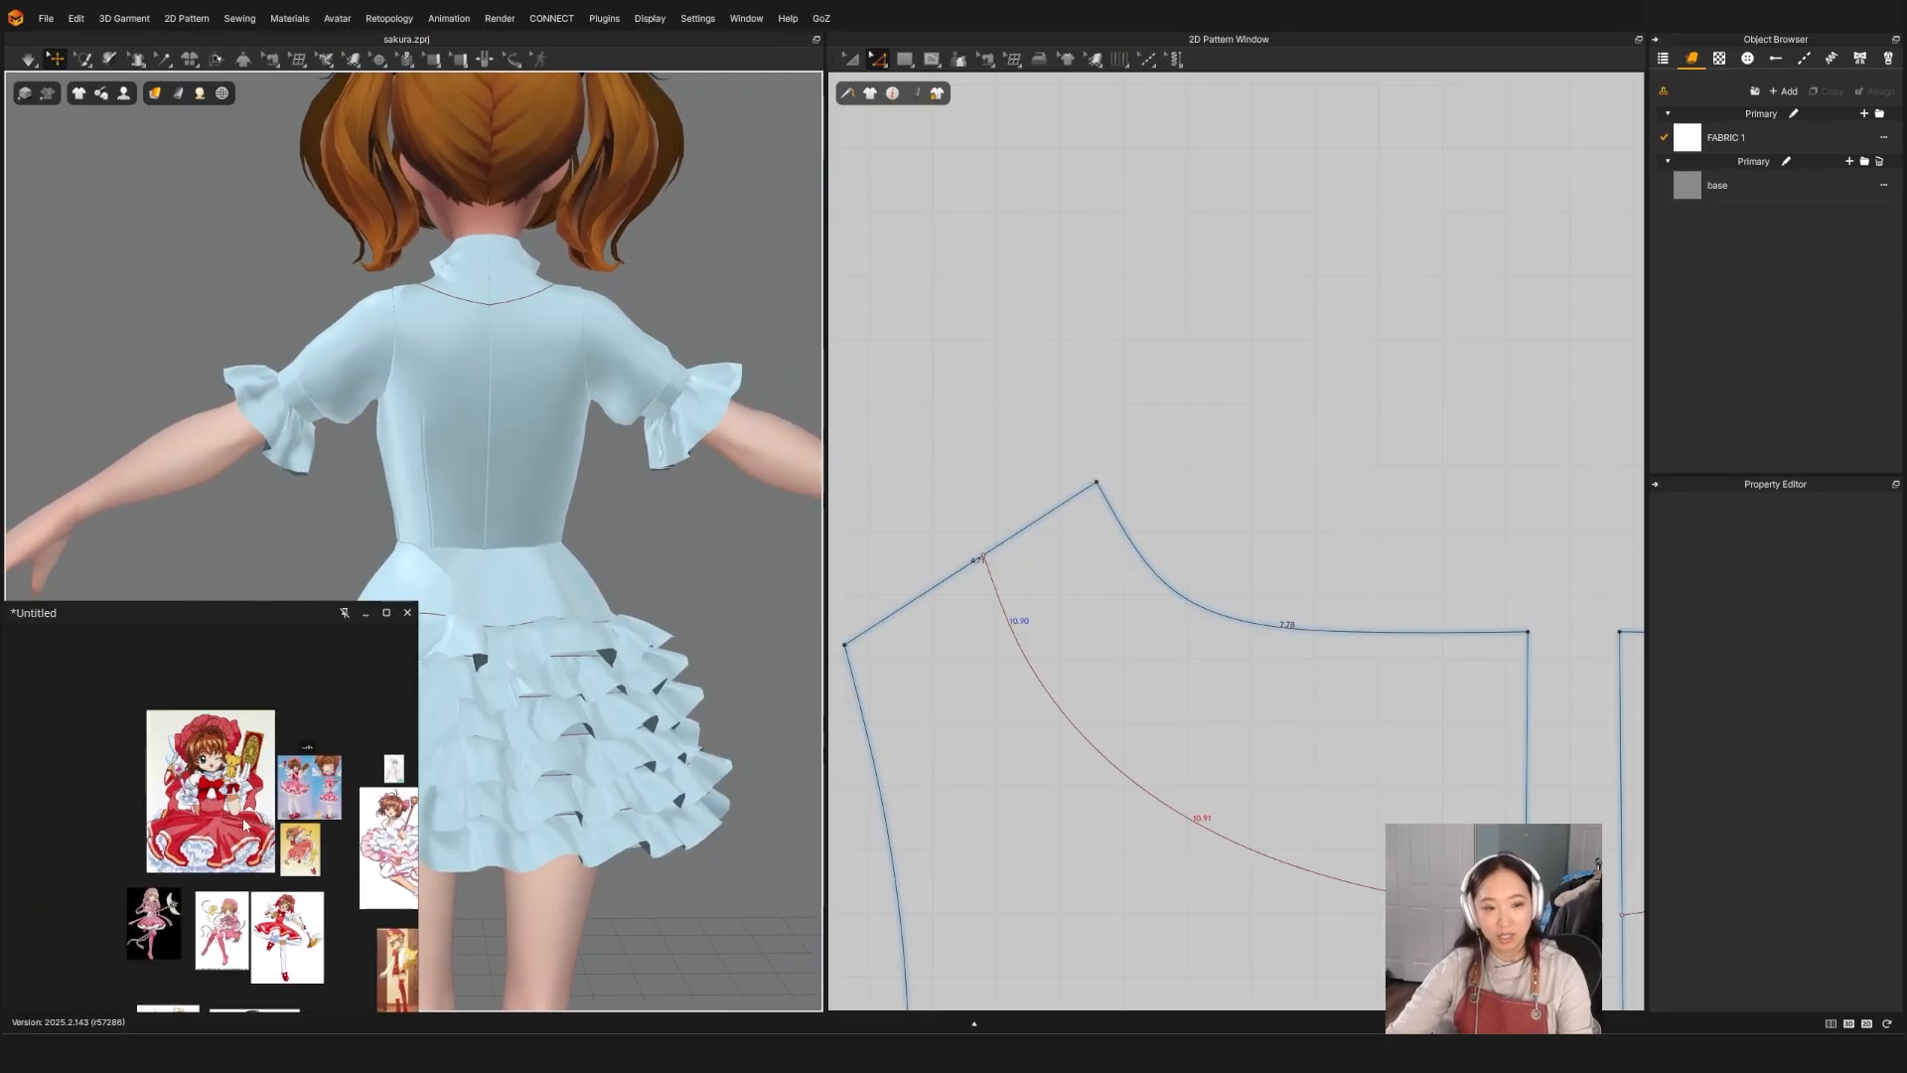
middle_drag(342, 799, 234, 787)
scroll(238, 794, up, 4)
scroll(246, 800, up, 6)
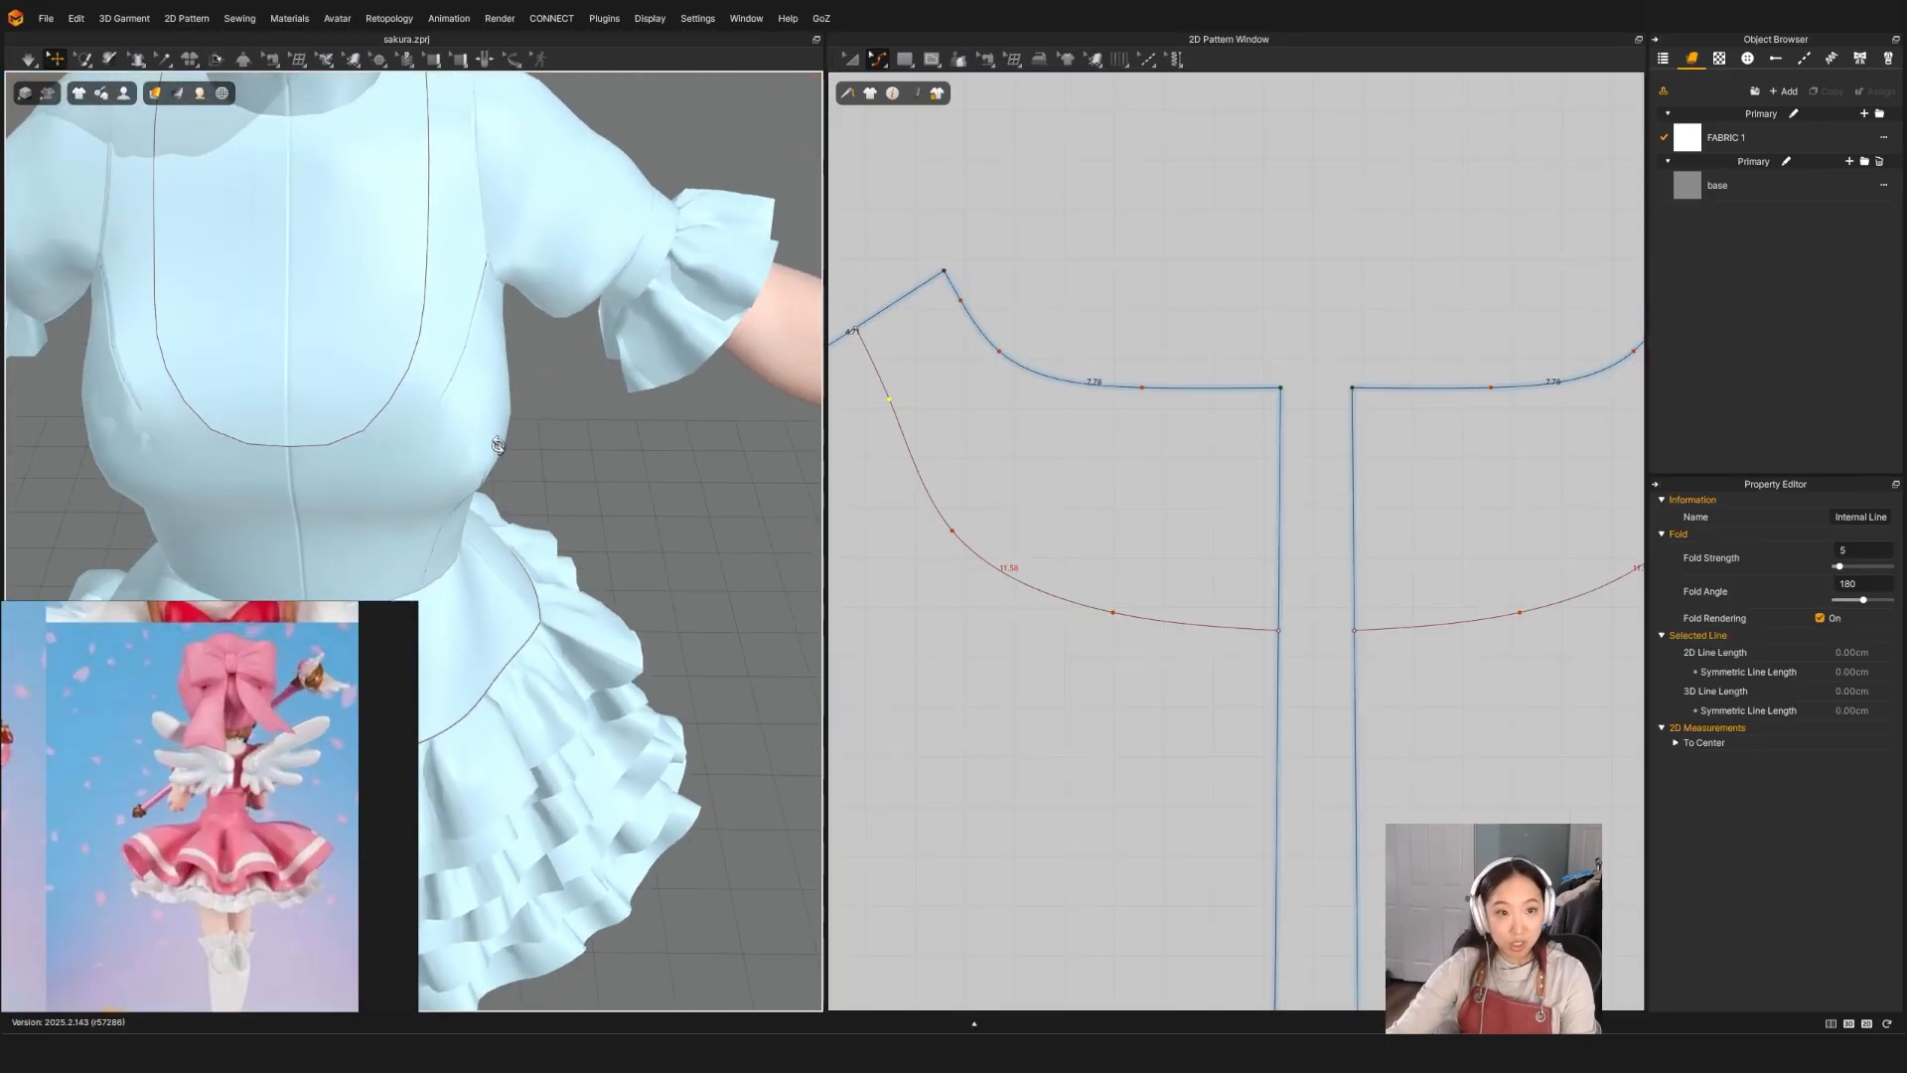
Step: Reshape the back neckline curve by shifting its upper and middle curve points slightly inward toward the centre back
mouse_move(498, 446)
right_down()
mouse_move(370, 417)
mouse_move(407, 467)
mouse_move(524, 434)
right_up()
middle_drag(523, 434, 574, 331)
right_drag(573, 332, 360, 355)
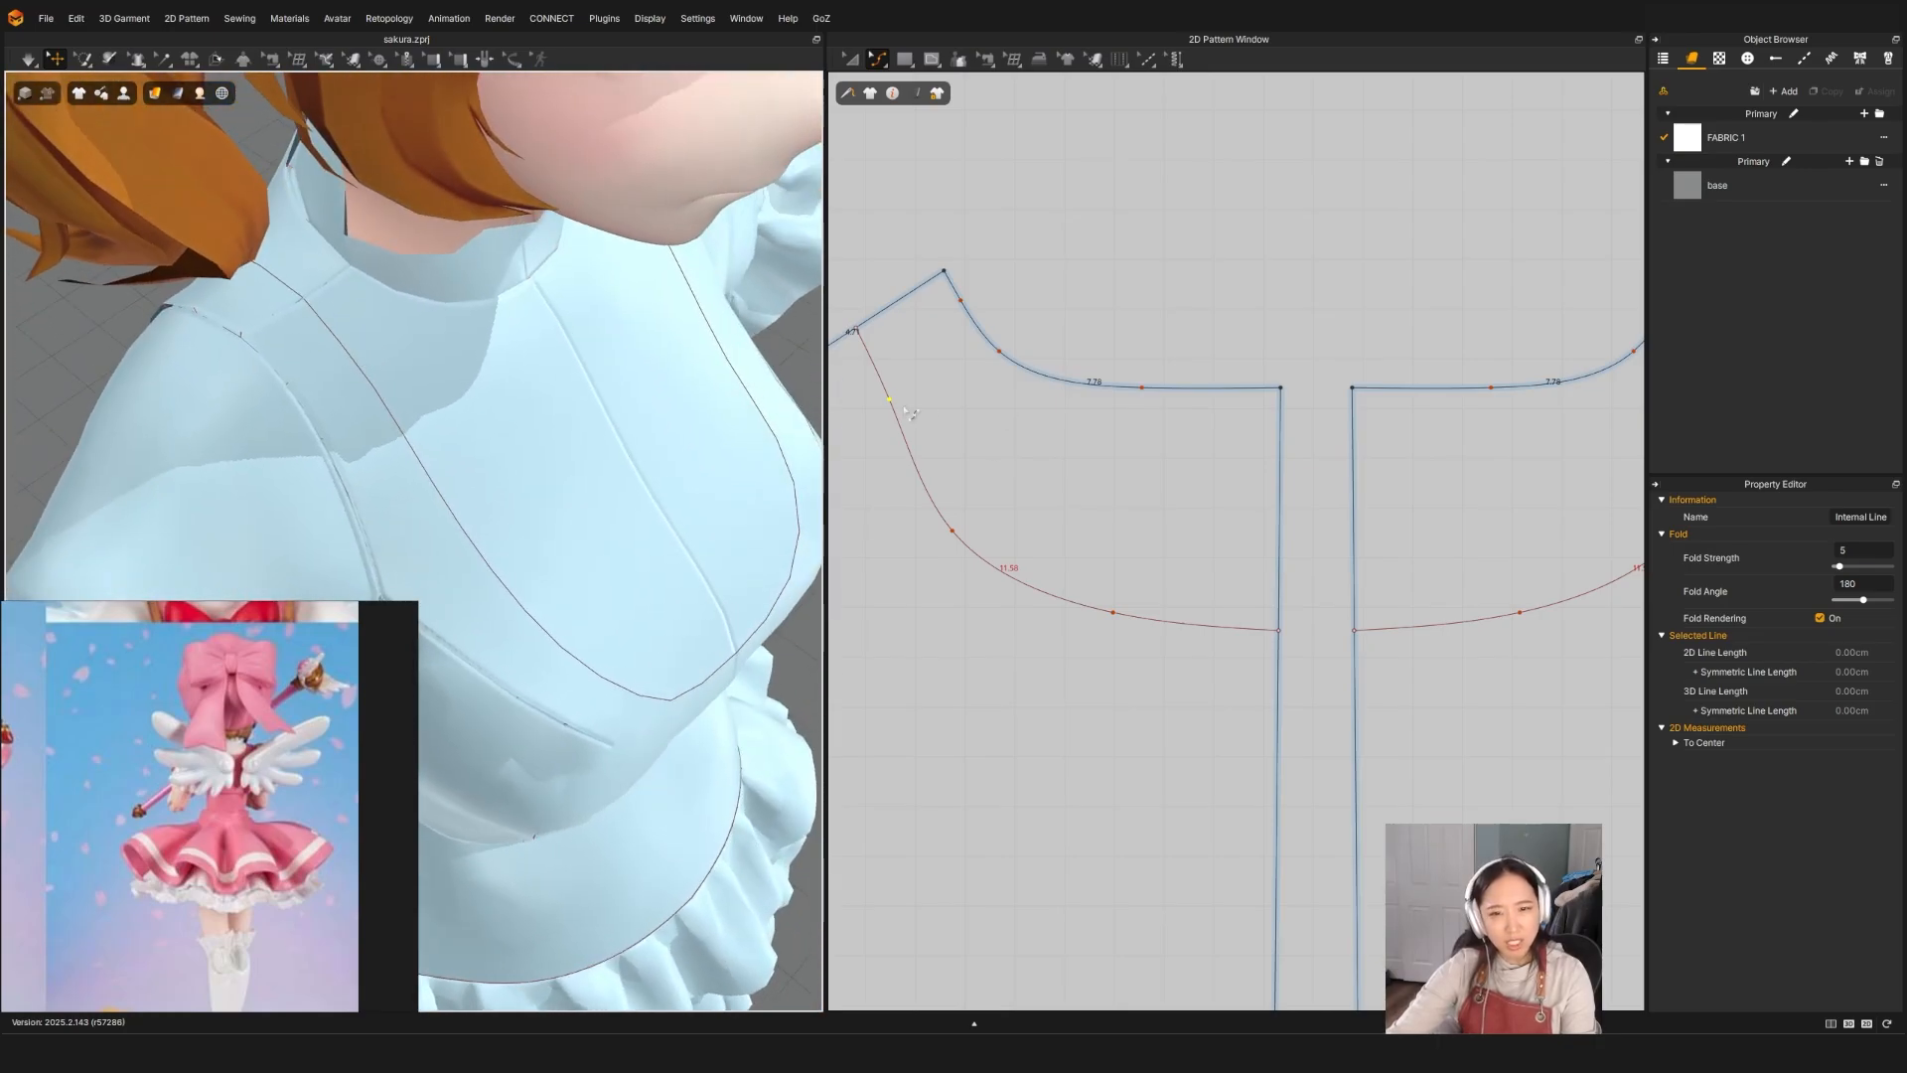
drag(889, 399, 895, 400)
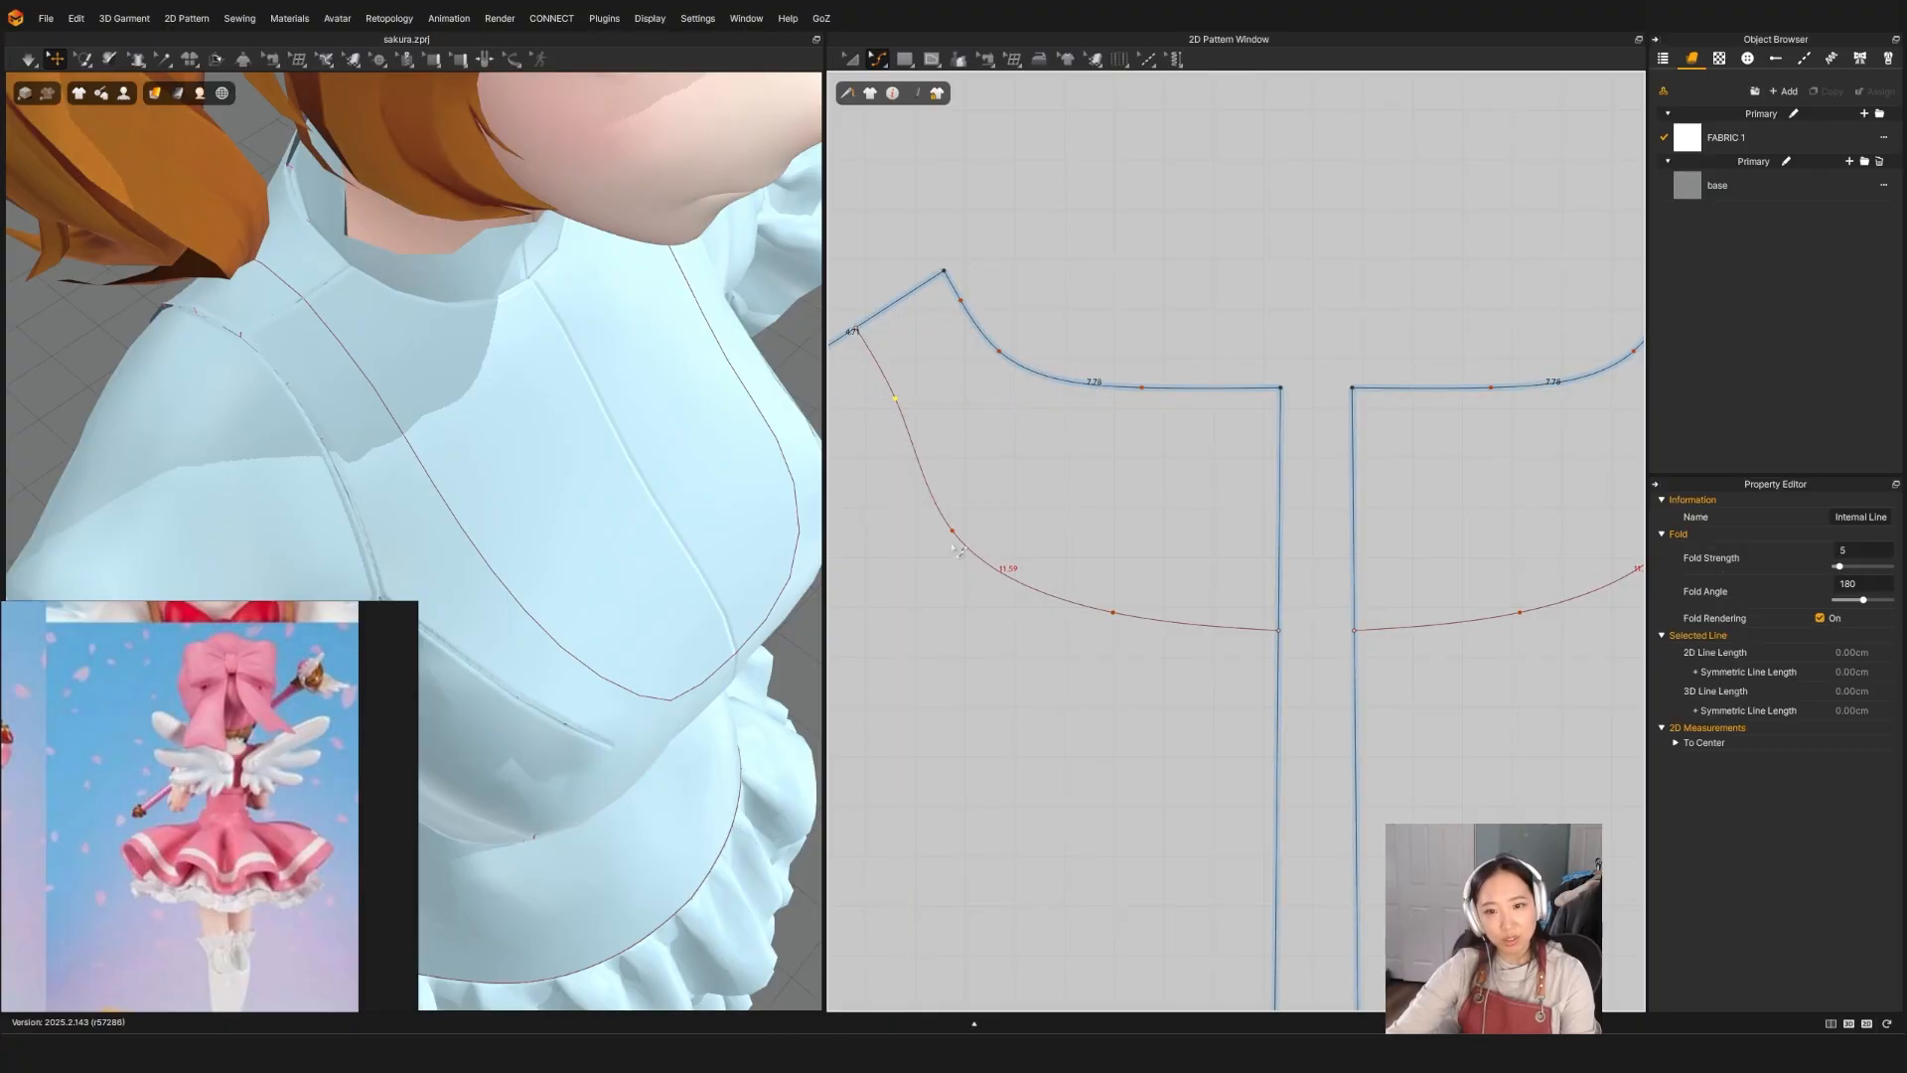
drag(953, 533, 969, 528)
Step: Check the shape of the neckline lines on the 3D garment from the back and the front
right_drag(405, 347, 693, 402)
middle_drag(475, 144, 417, 502)
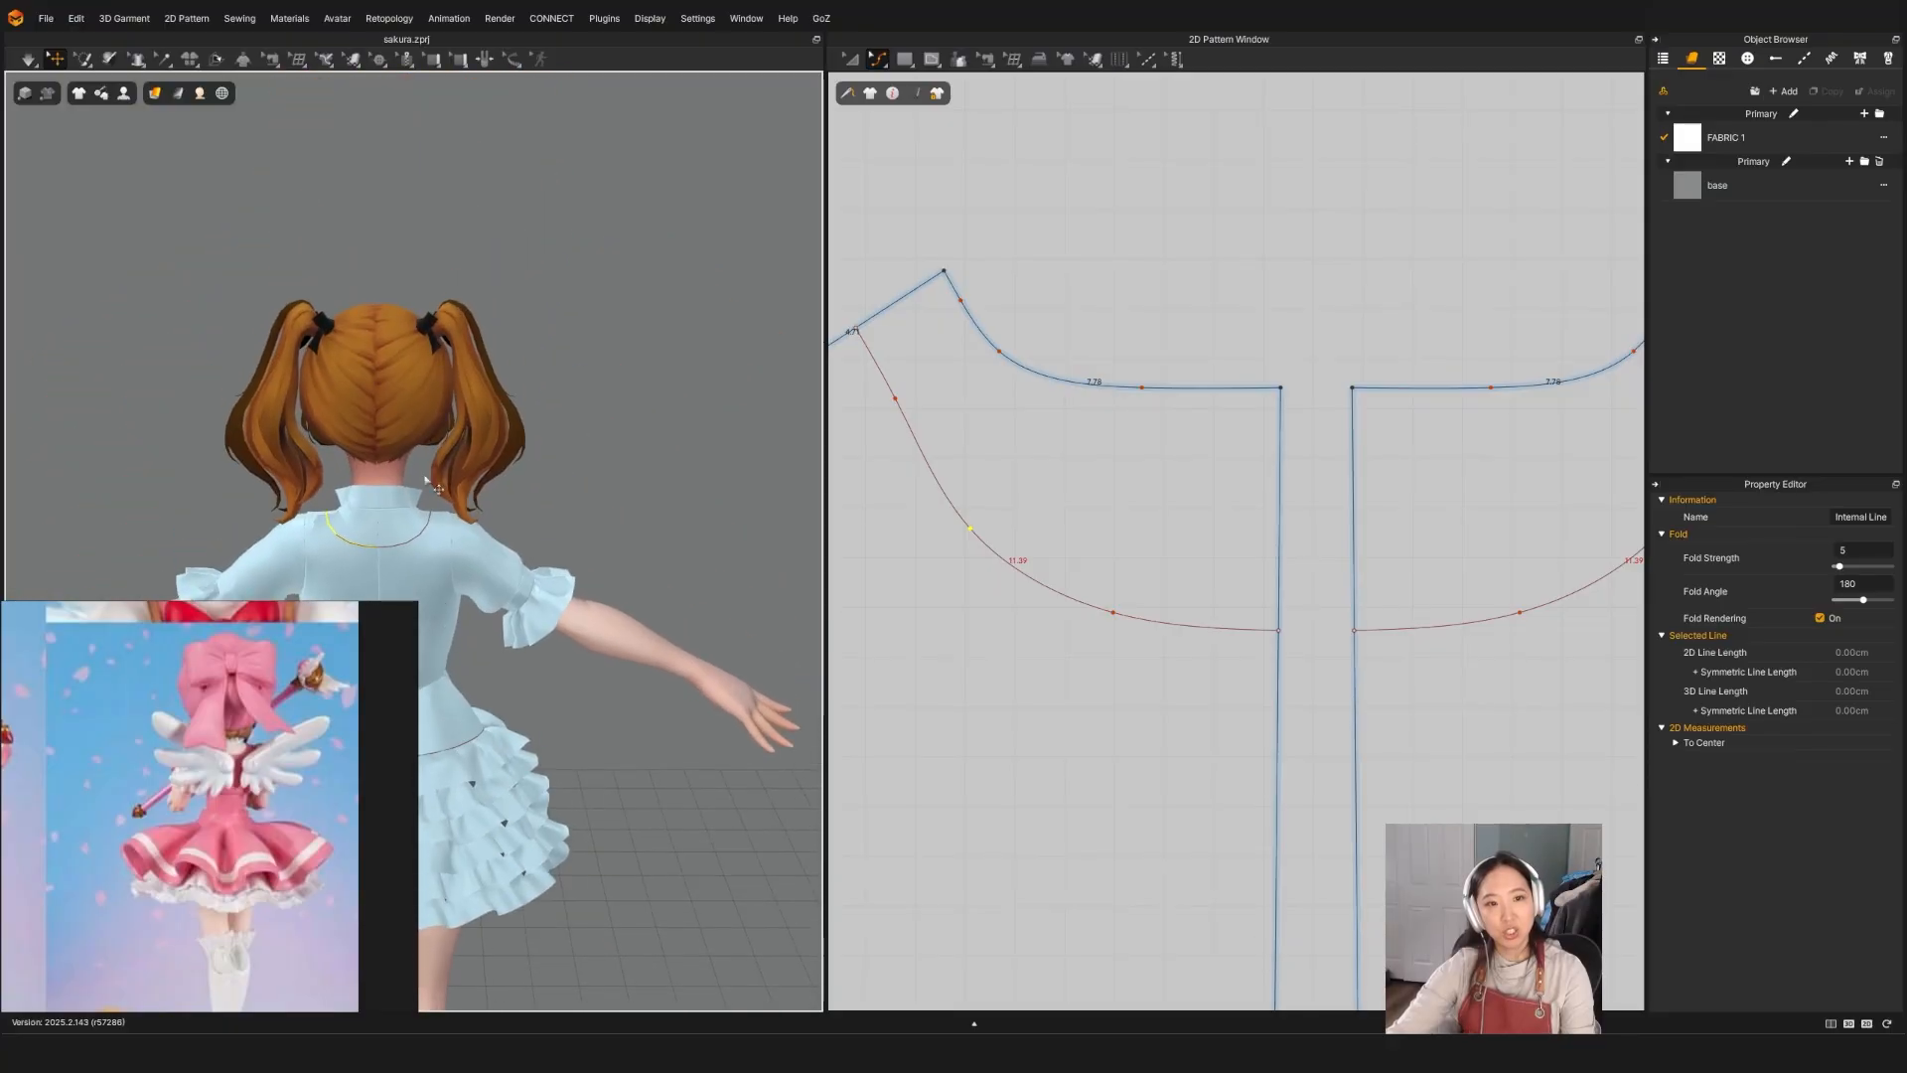
scroll(415, 502, up, 5)
scroll(417, 467, down, 4)
scroll(289, 402, up, 2)
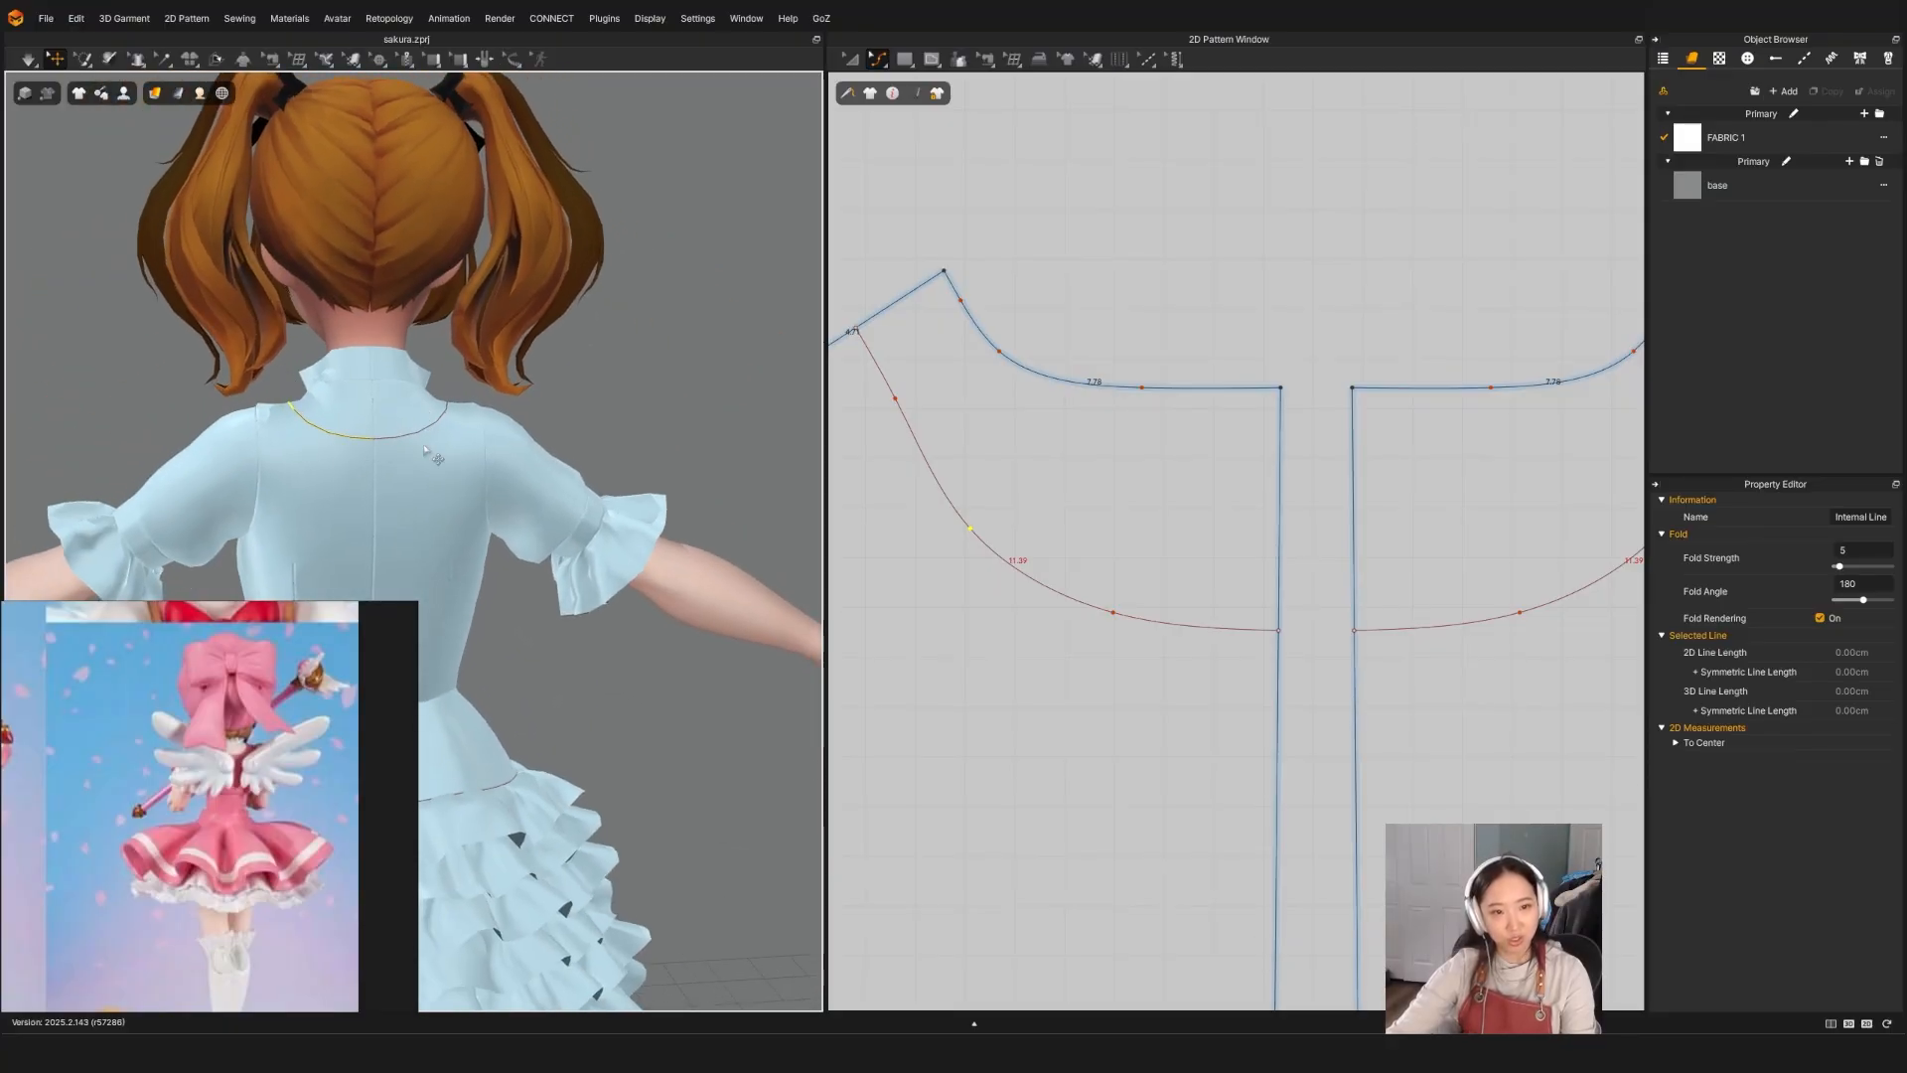
right_drag(425, 452, 335, 480)
right_drag(389, 559, 283, 507)
scroll(298, 496, down, 3)
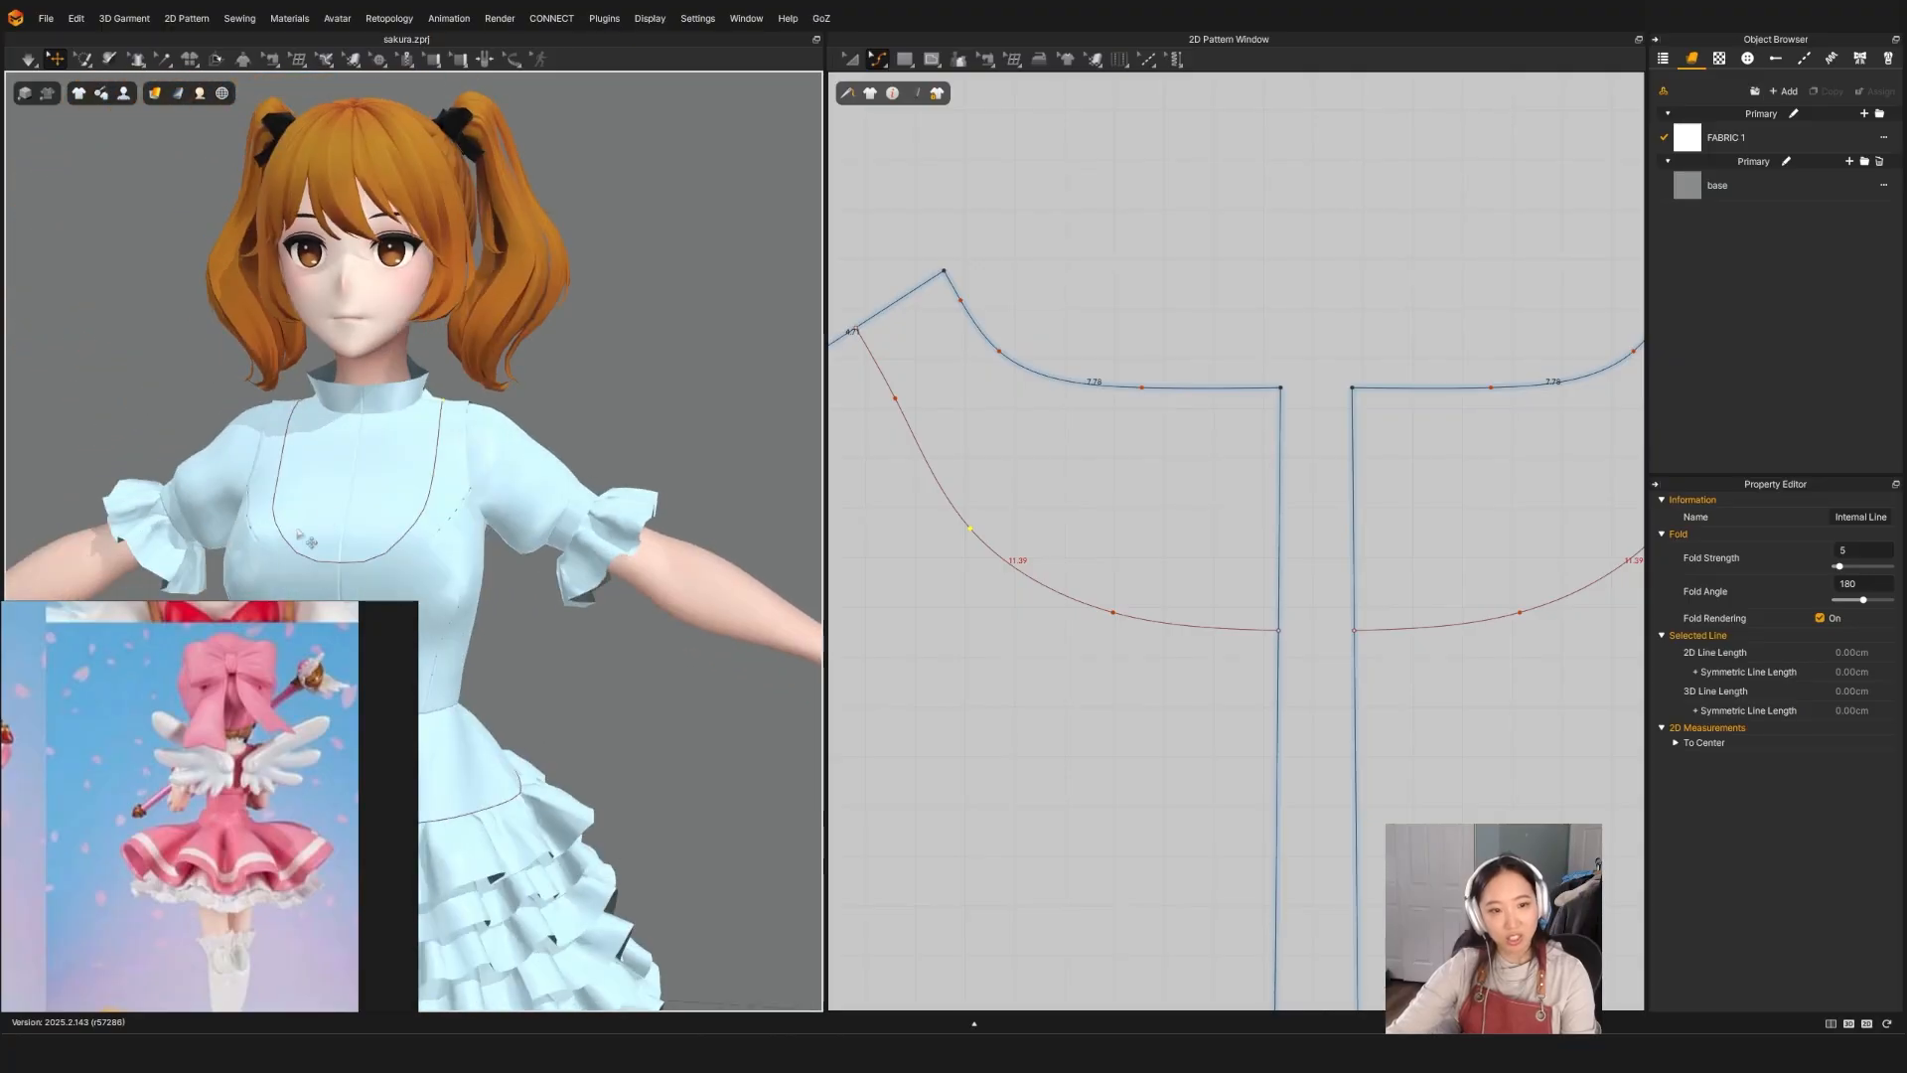
middle_drag(342, 516, 354, 402)
scroll(424, 332, up, 2)
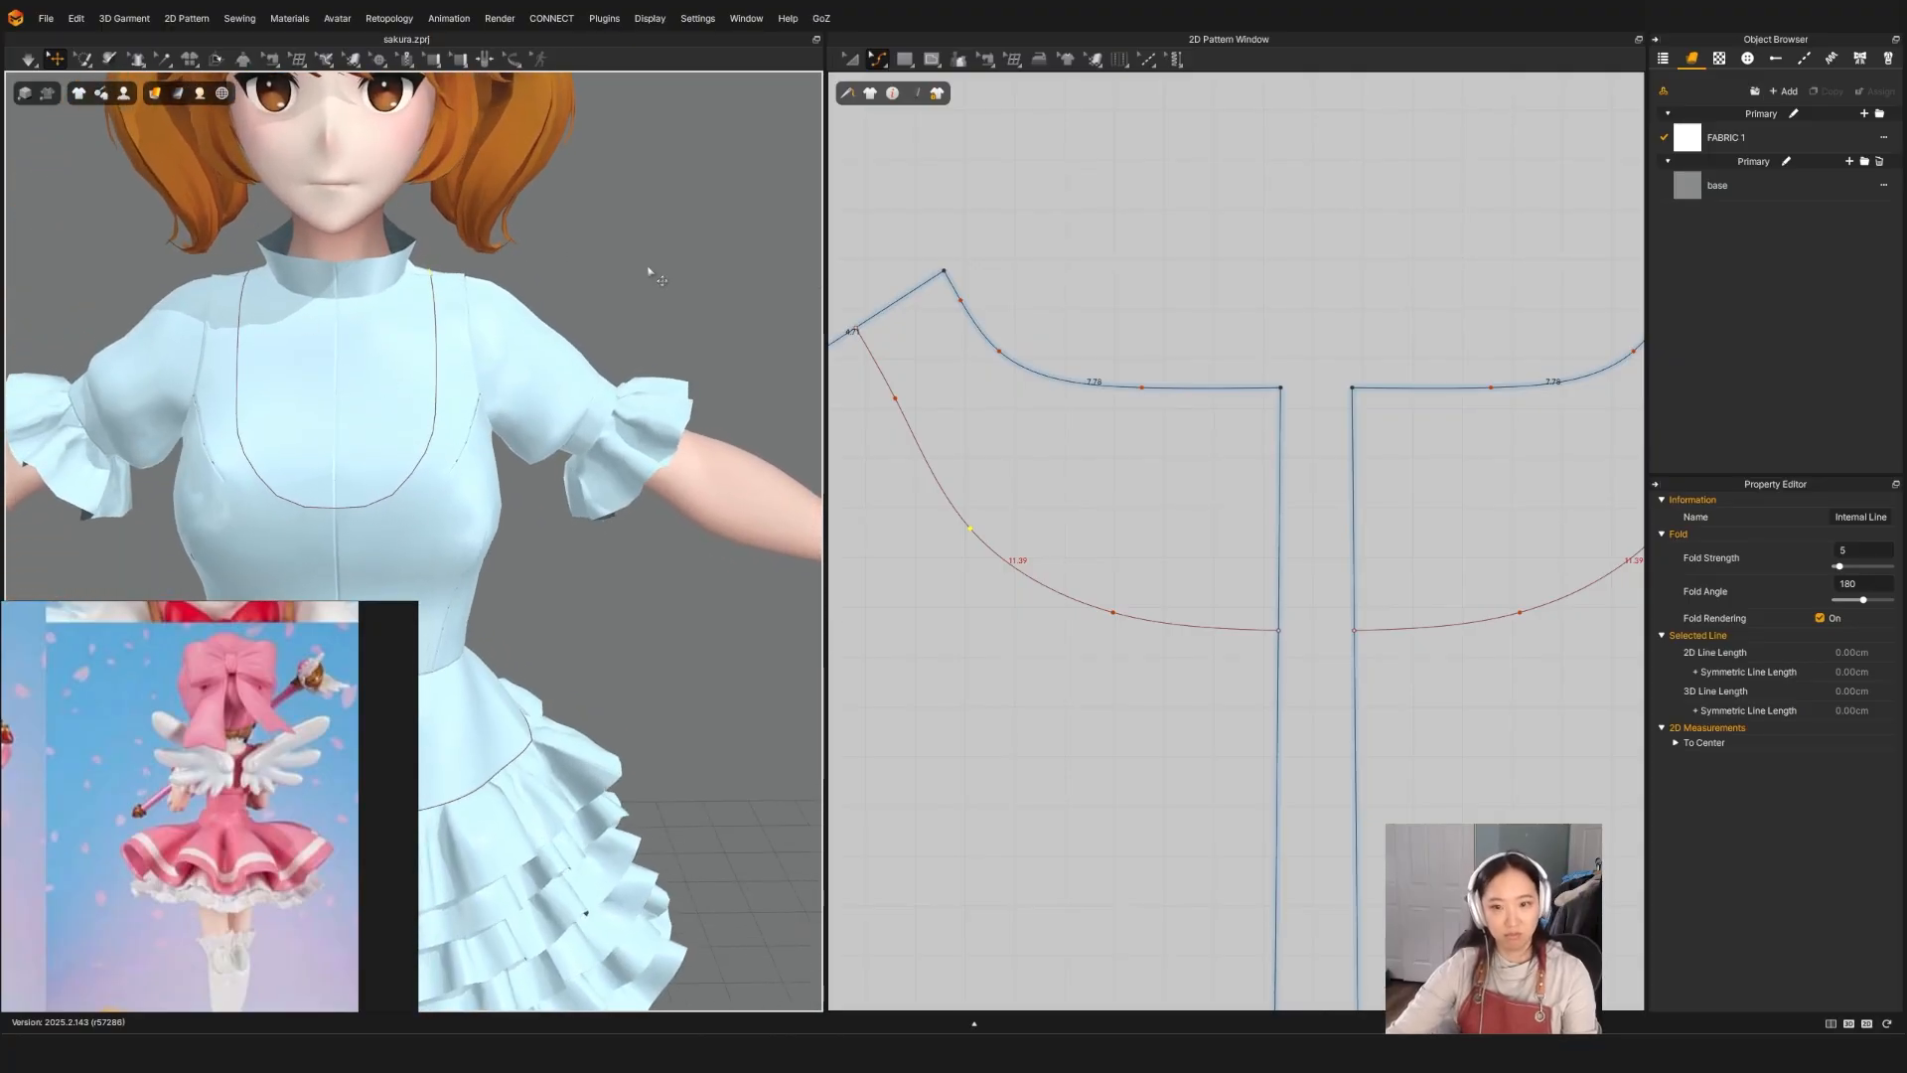
Step: Cut the cloned front and back bodice pieces along their neckline curves
scroll(1391, 437, down, 5)
click(1348, 480)
scroll(1356, 492, down, 5)
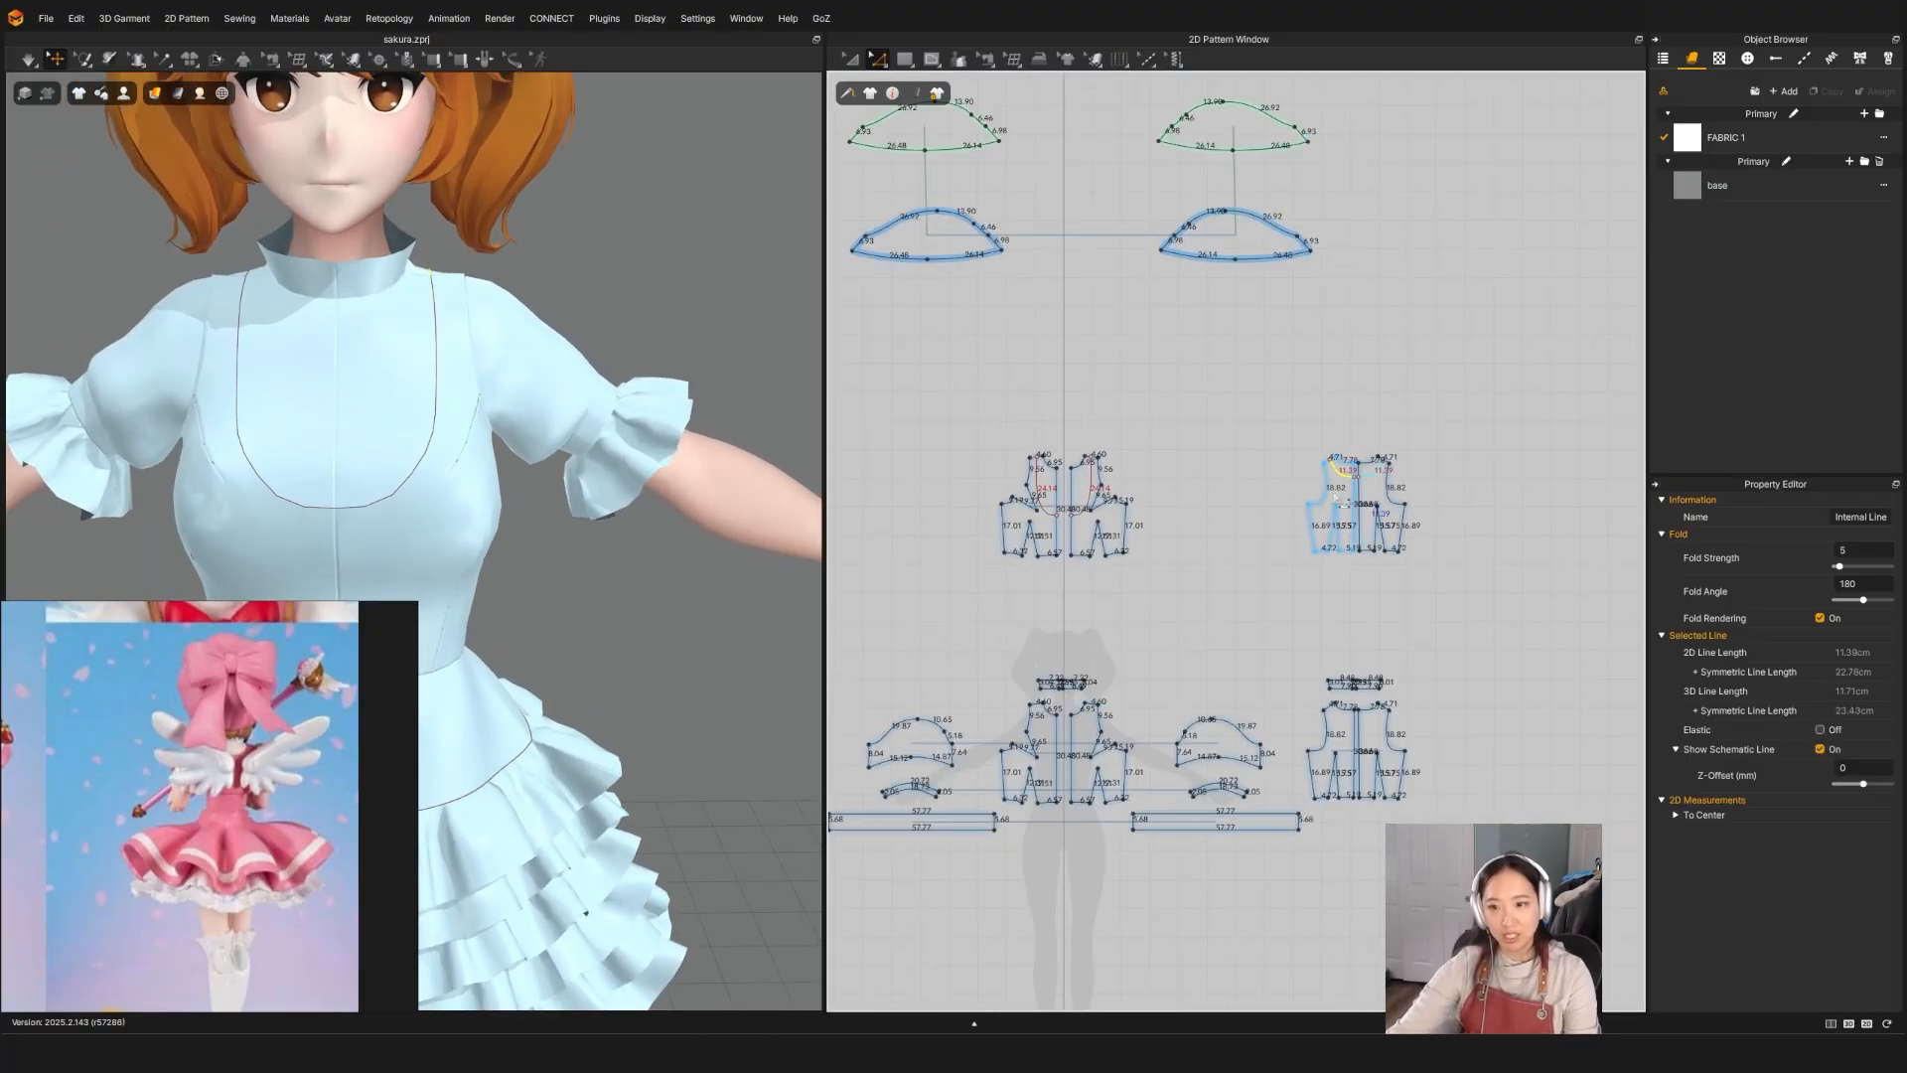
scroll(1070, 492, up, 2)
click(1108, 490)
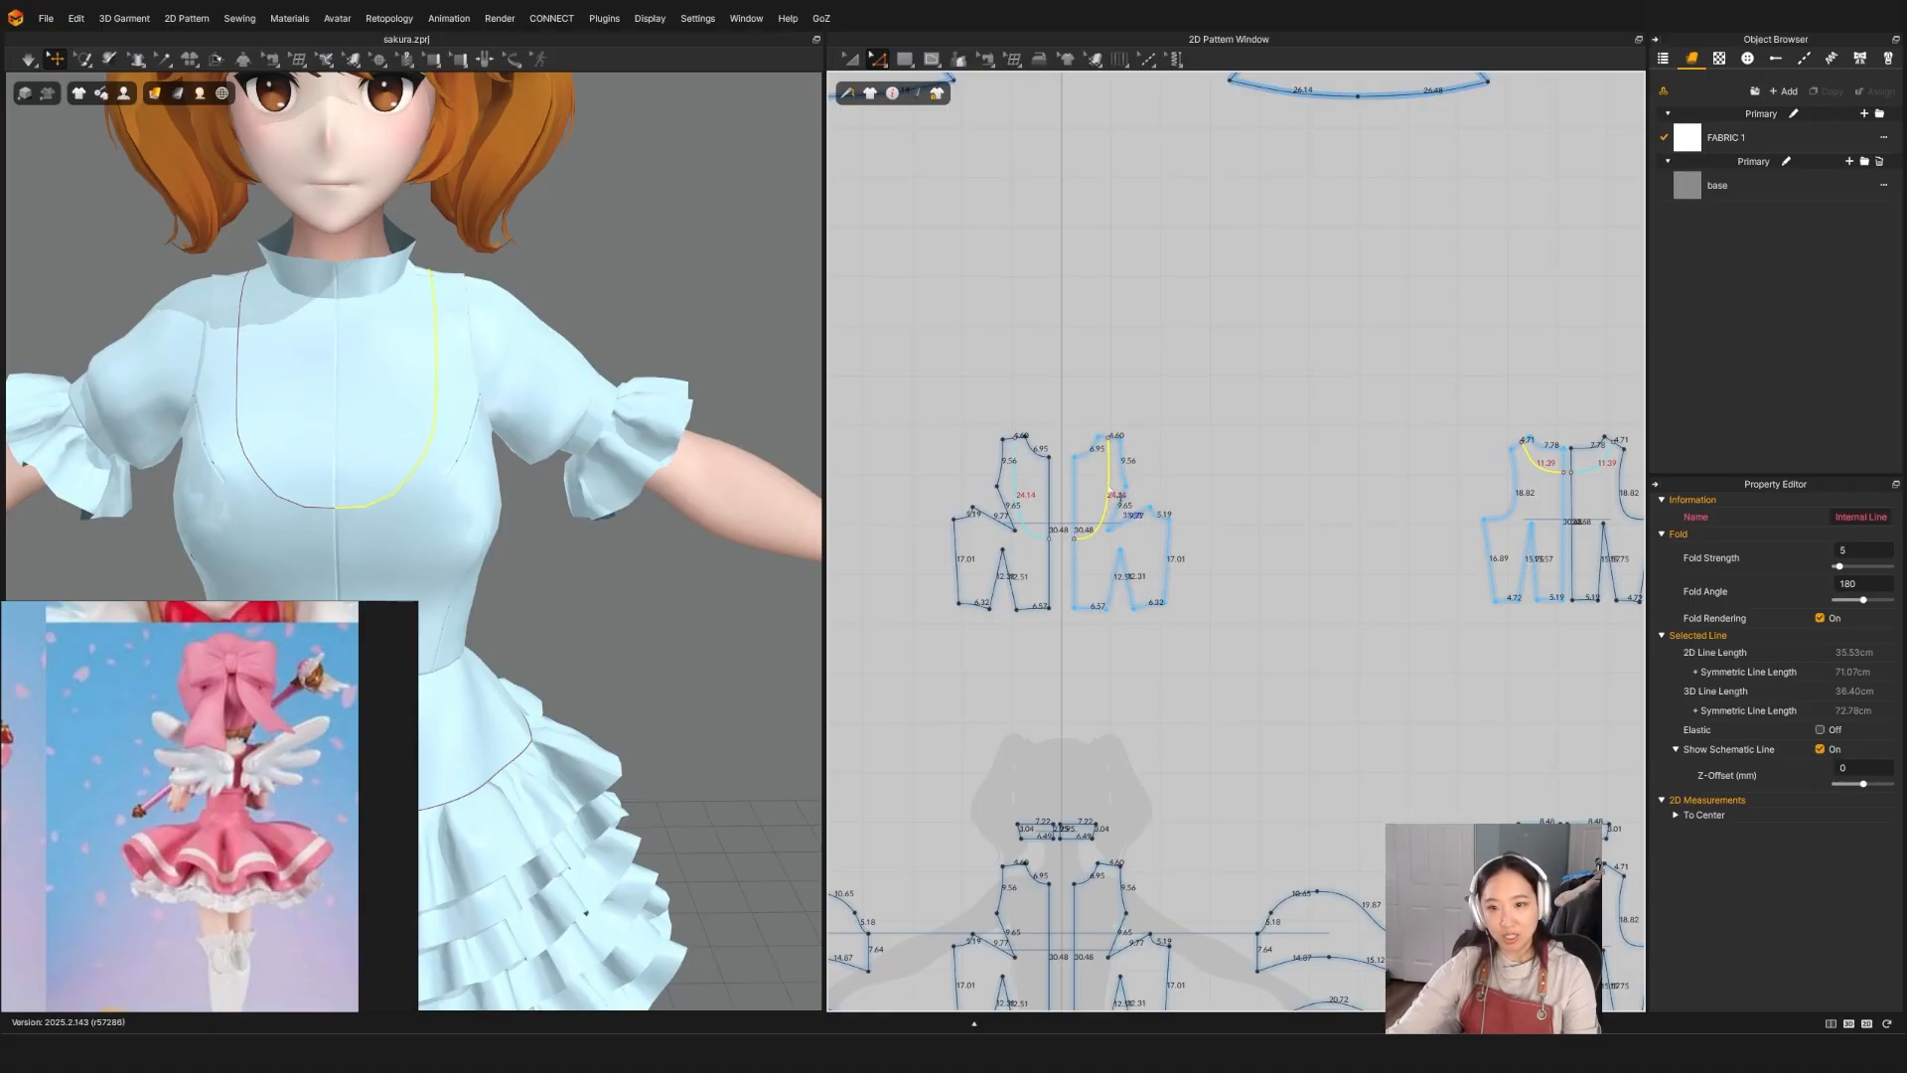
right_click(1108, 489)
click(1152, 693)
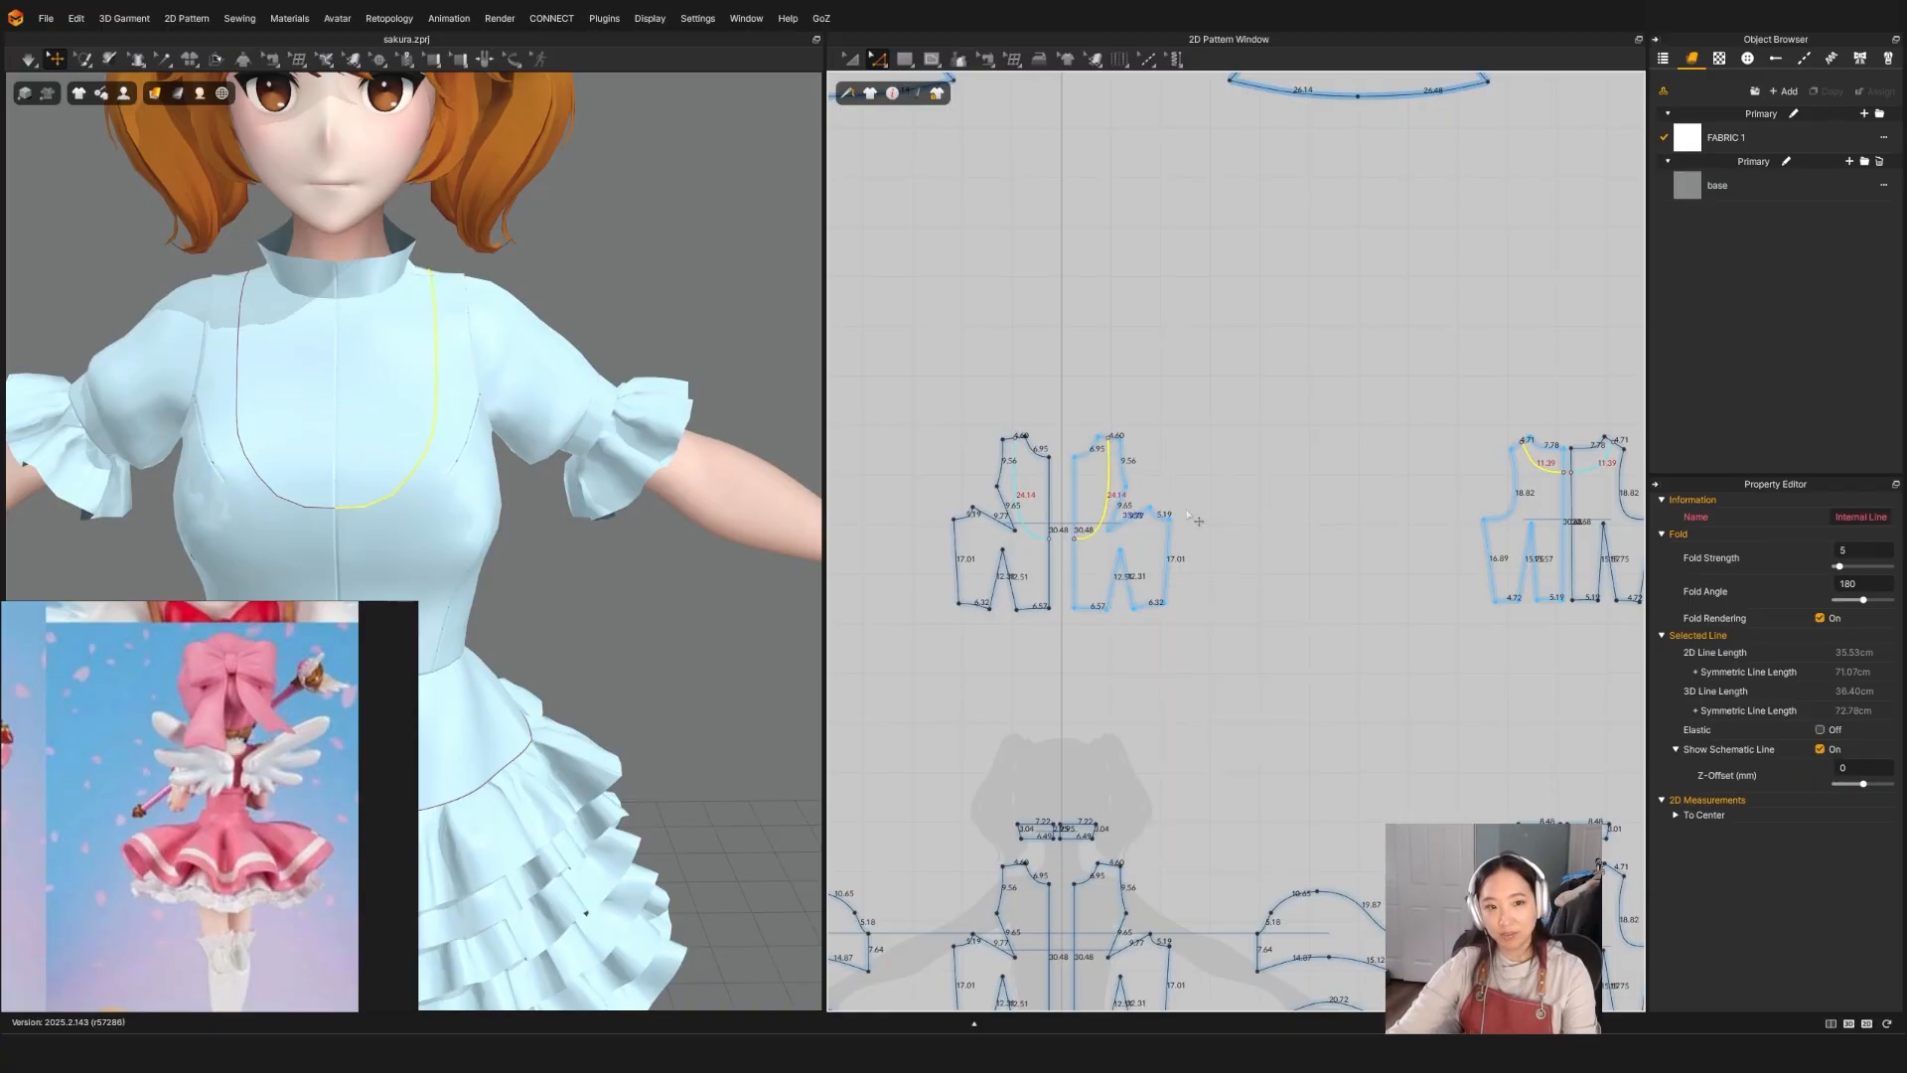
Step: Delete the cut-off inner neck pieces of the front and back cloned bodice
click(1089, 471)
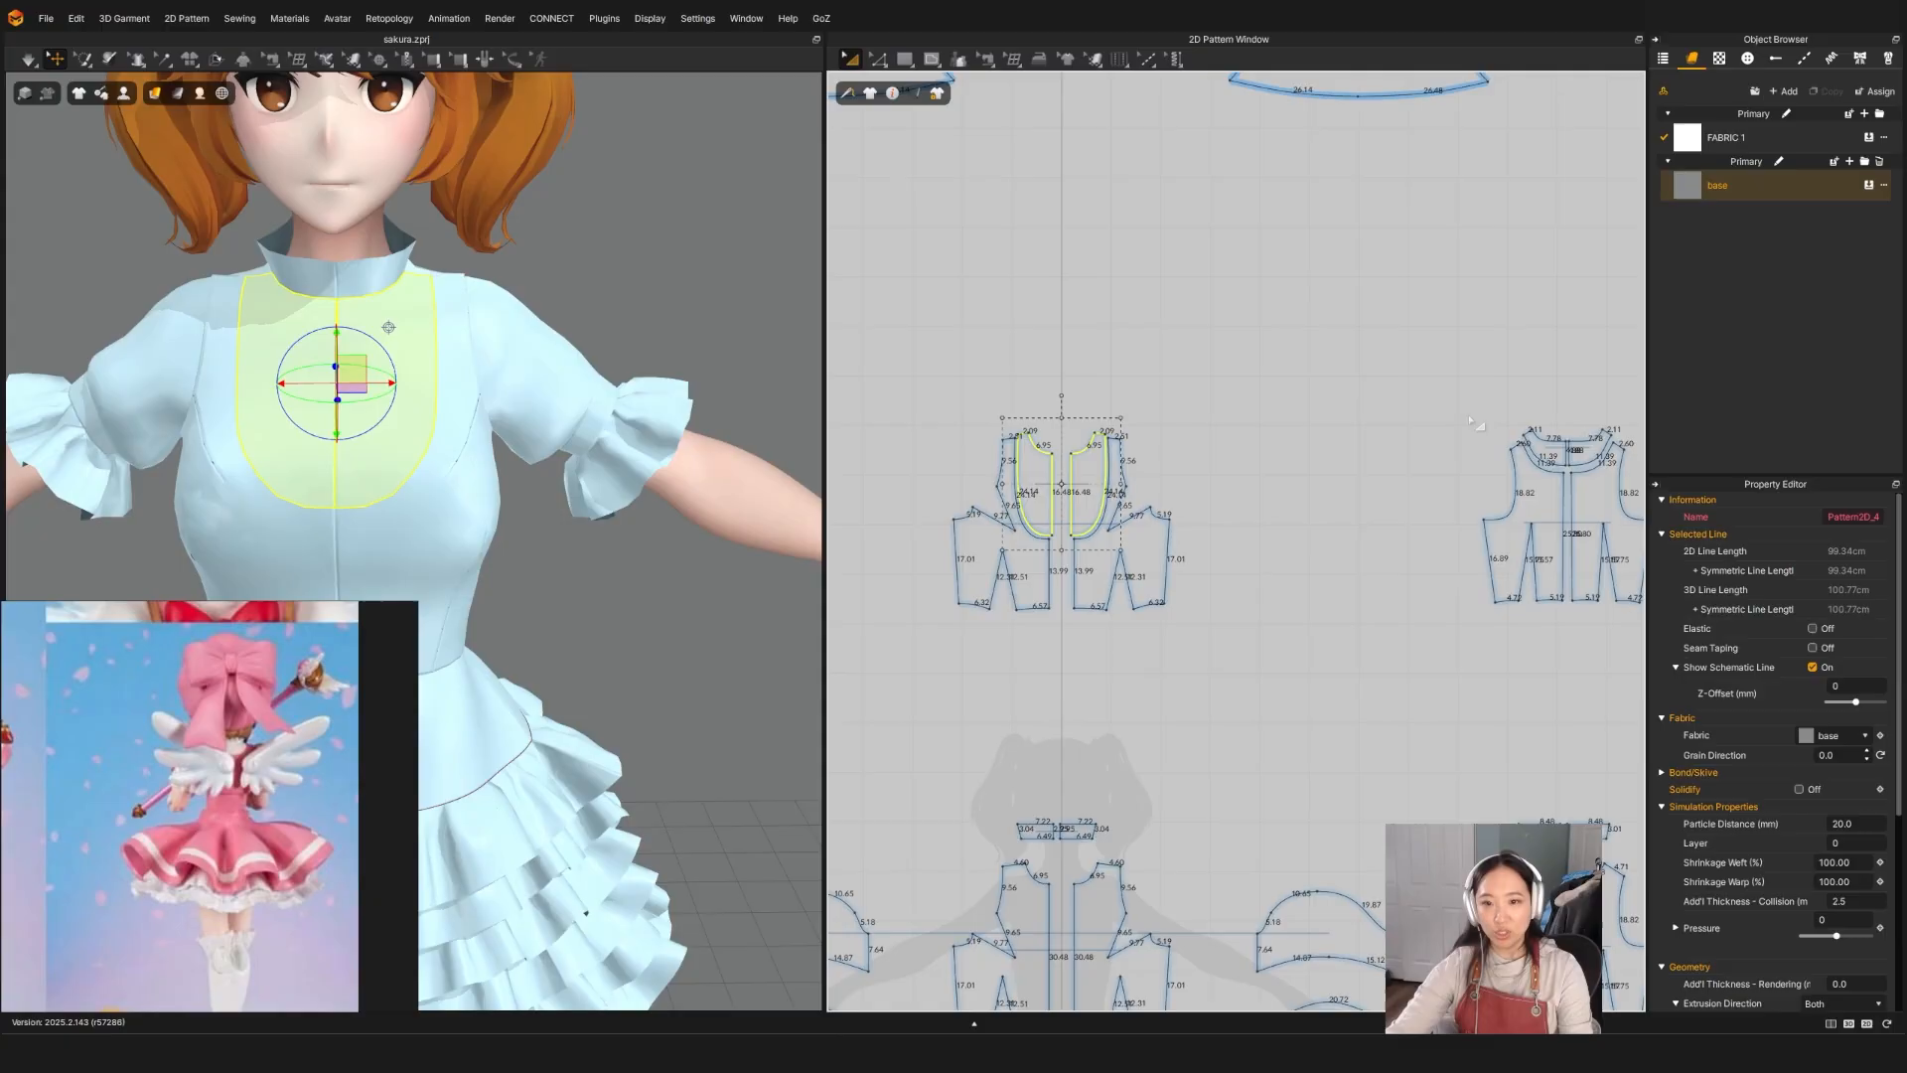
shift+click(1533, 438)
shift+click(1594, 443)
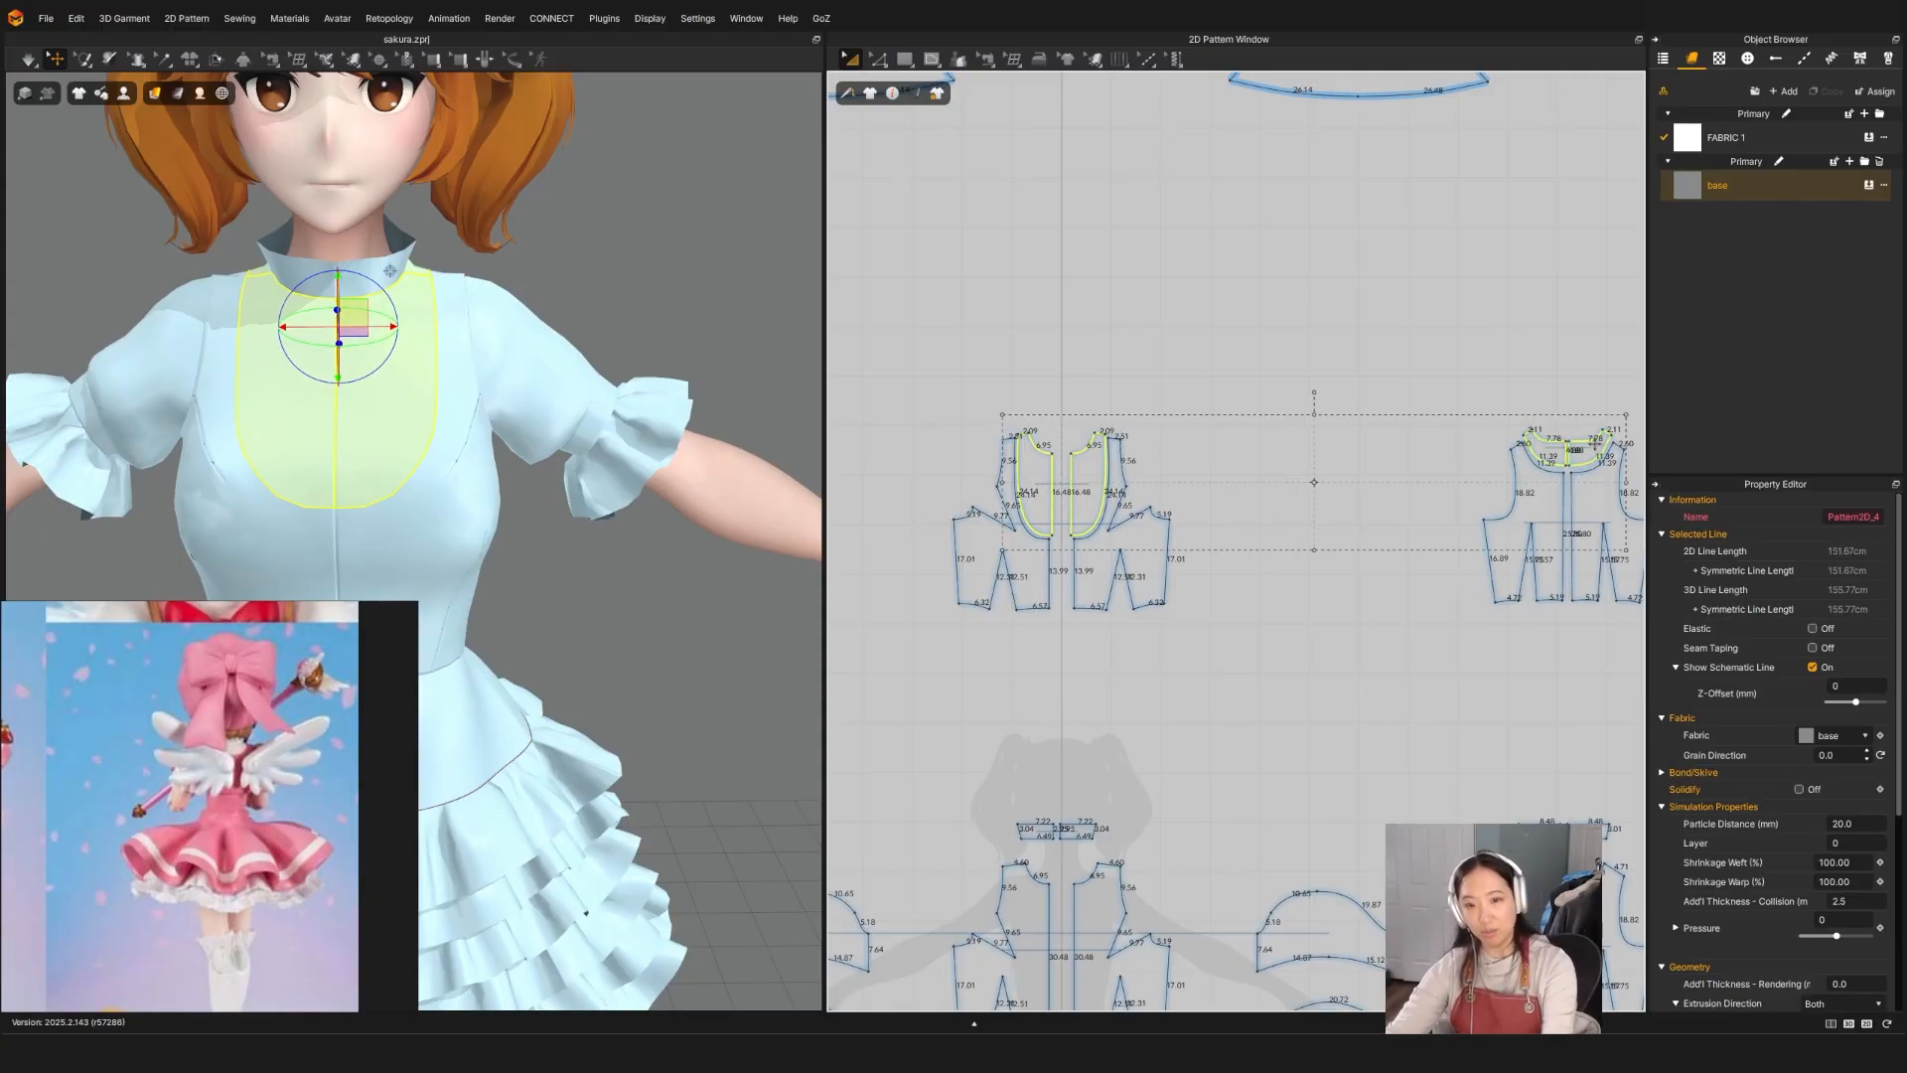
key(Delete)
Step: Unfreeze the remaining front and back pieces of the outer bodice and run a brief simulation
click(458, 519)
scroll(458, 518, down, 3)
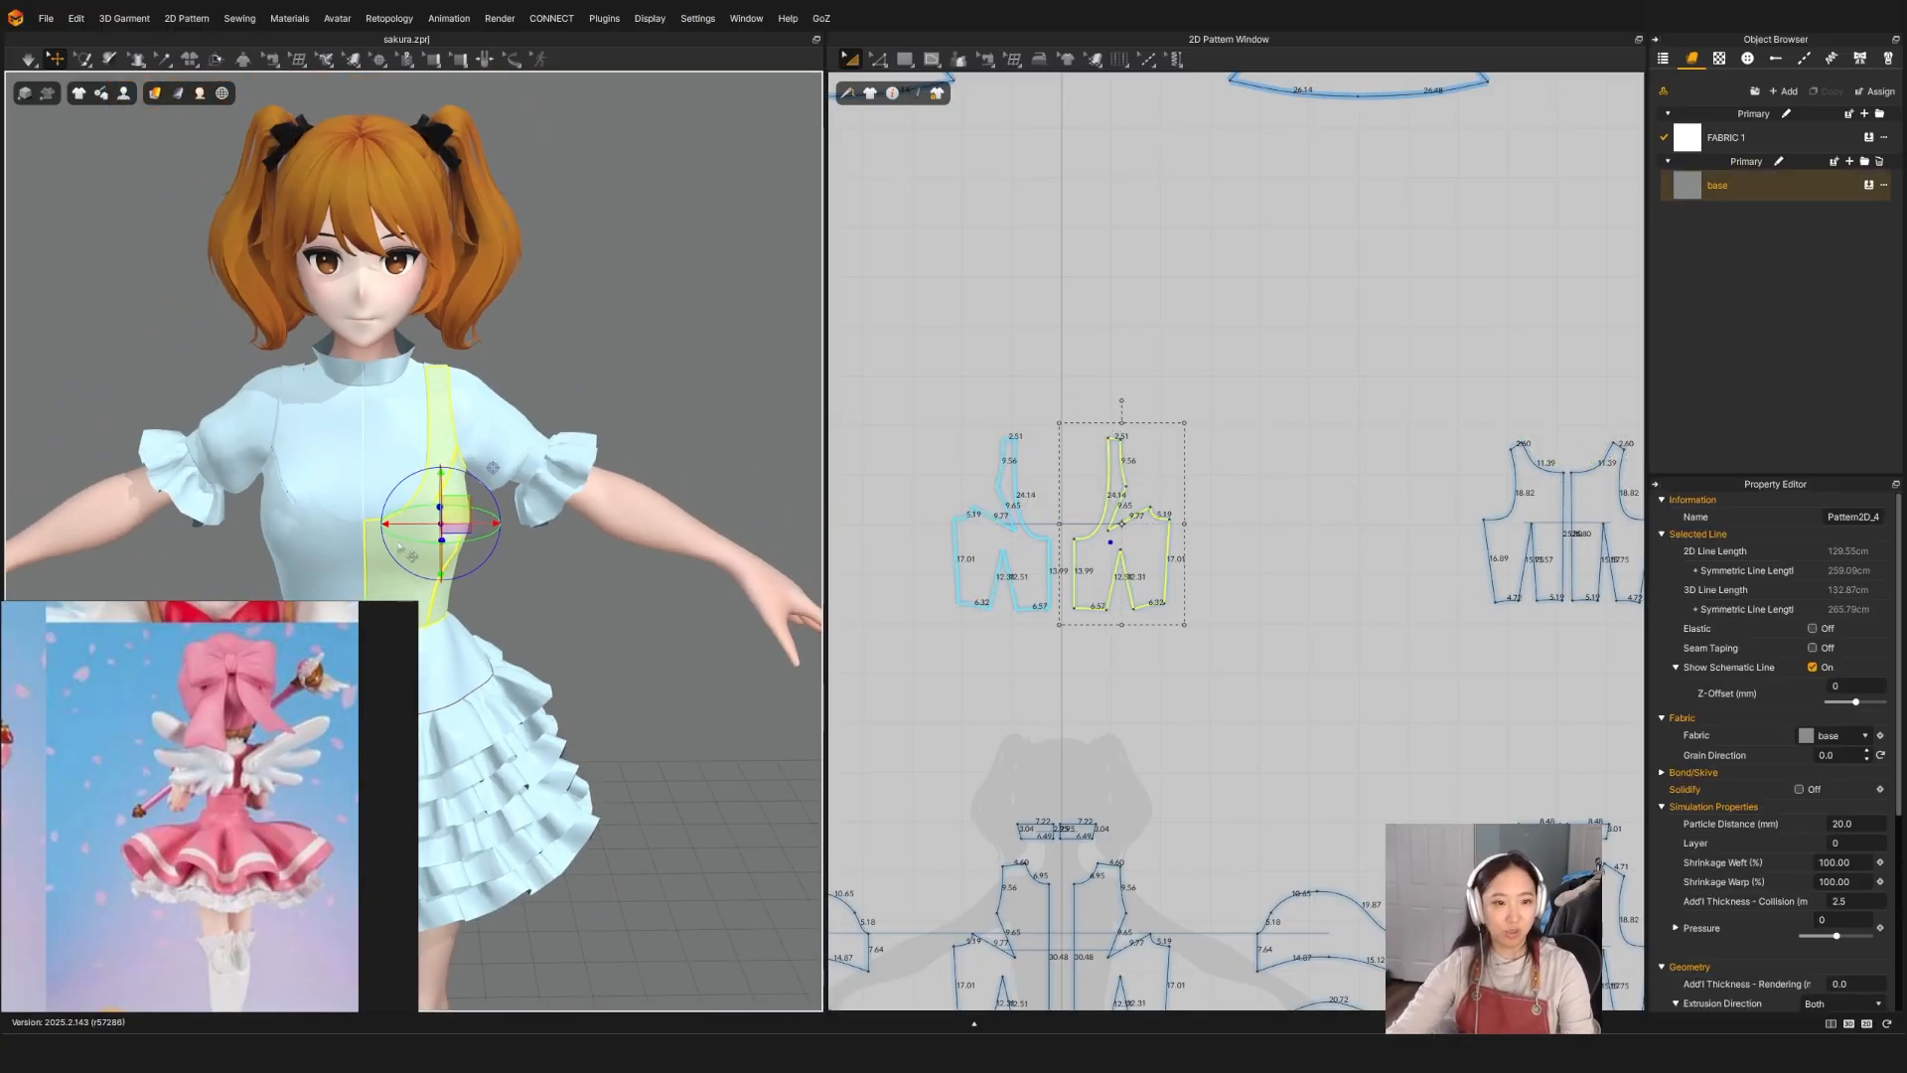
middle_drag(458, 518, 480, 380)
shift+click(376, 422)
right_drag(510, 489, 189, 484)
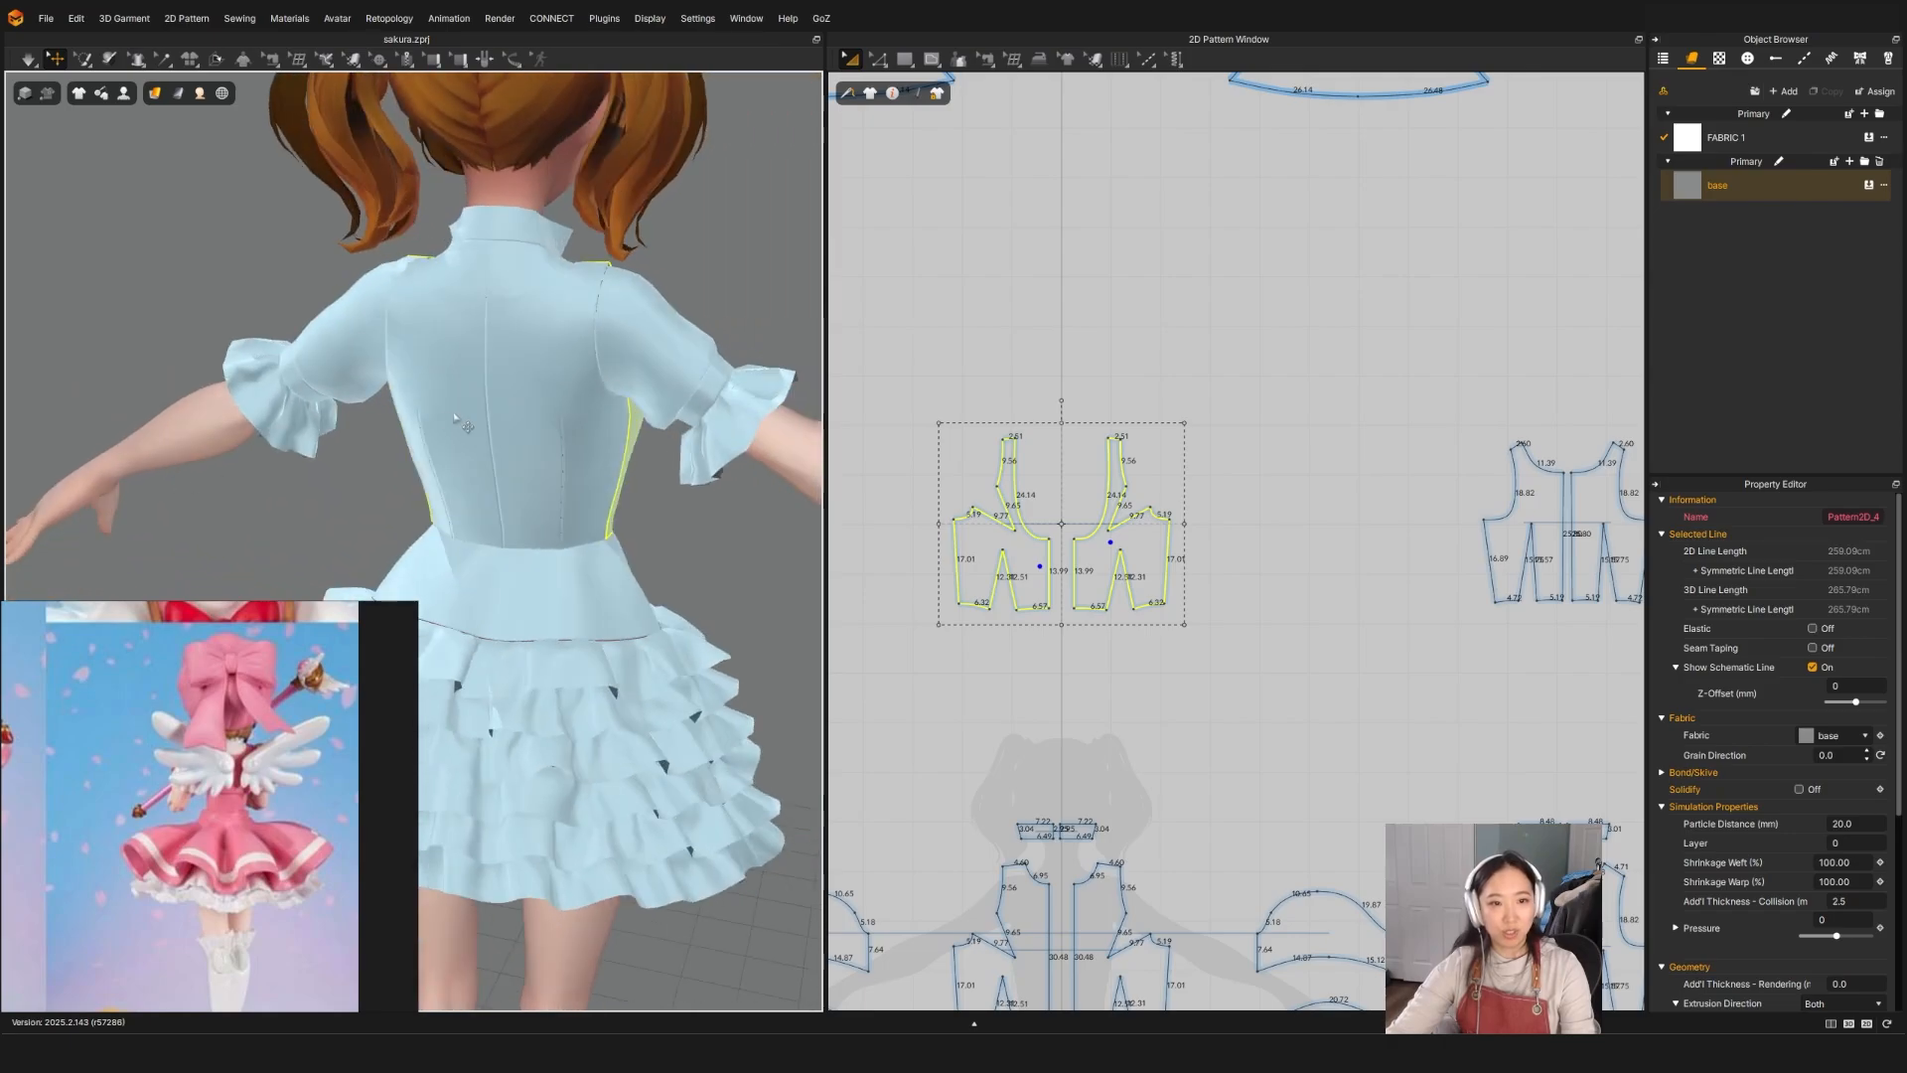
shift+click(568, 398)
key(ctrl+k)
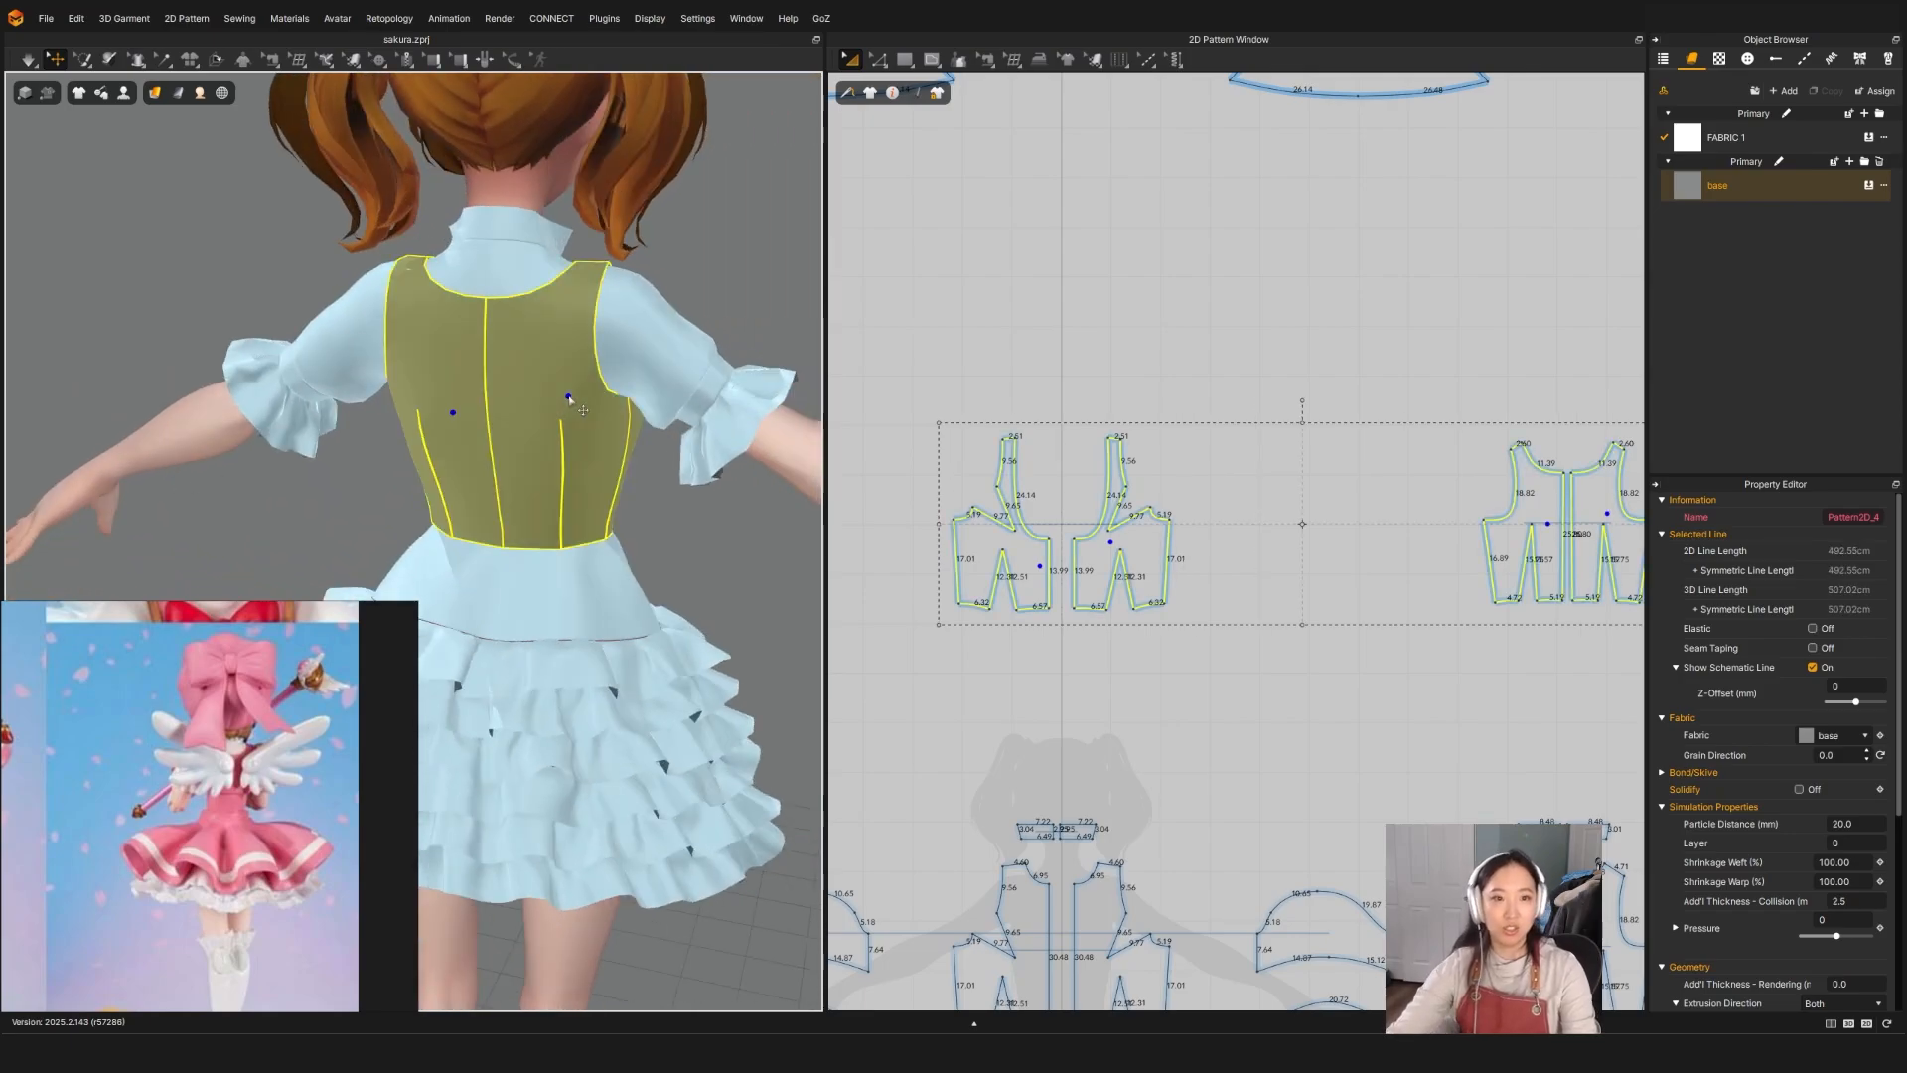
key(space)
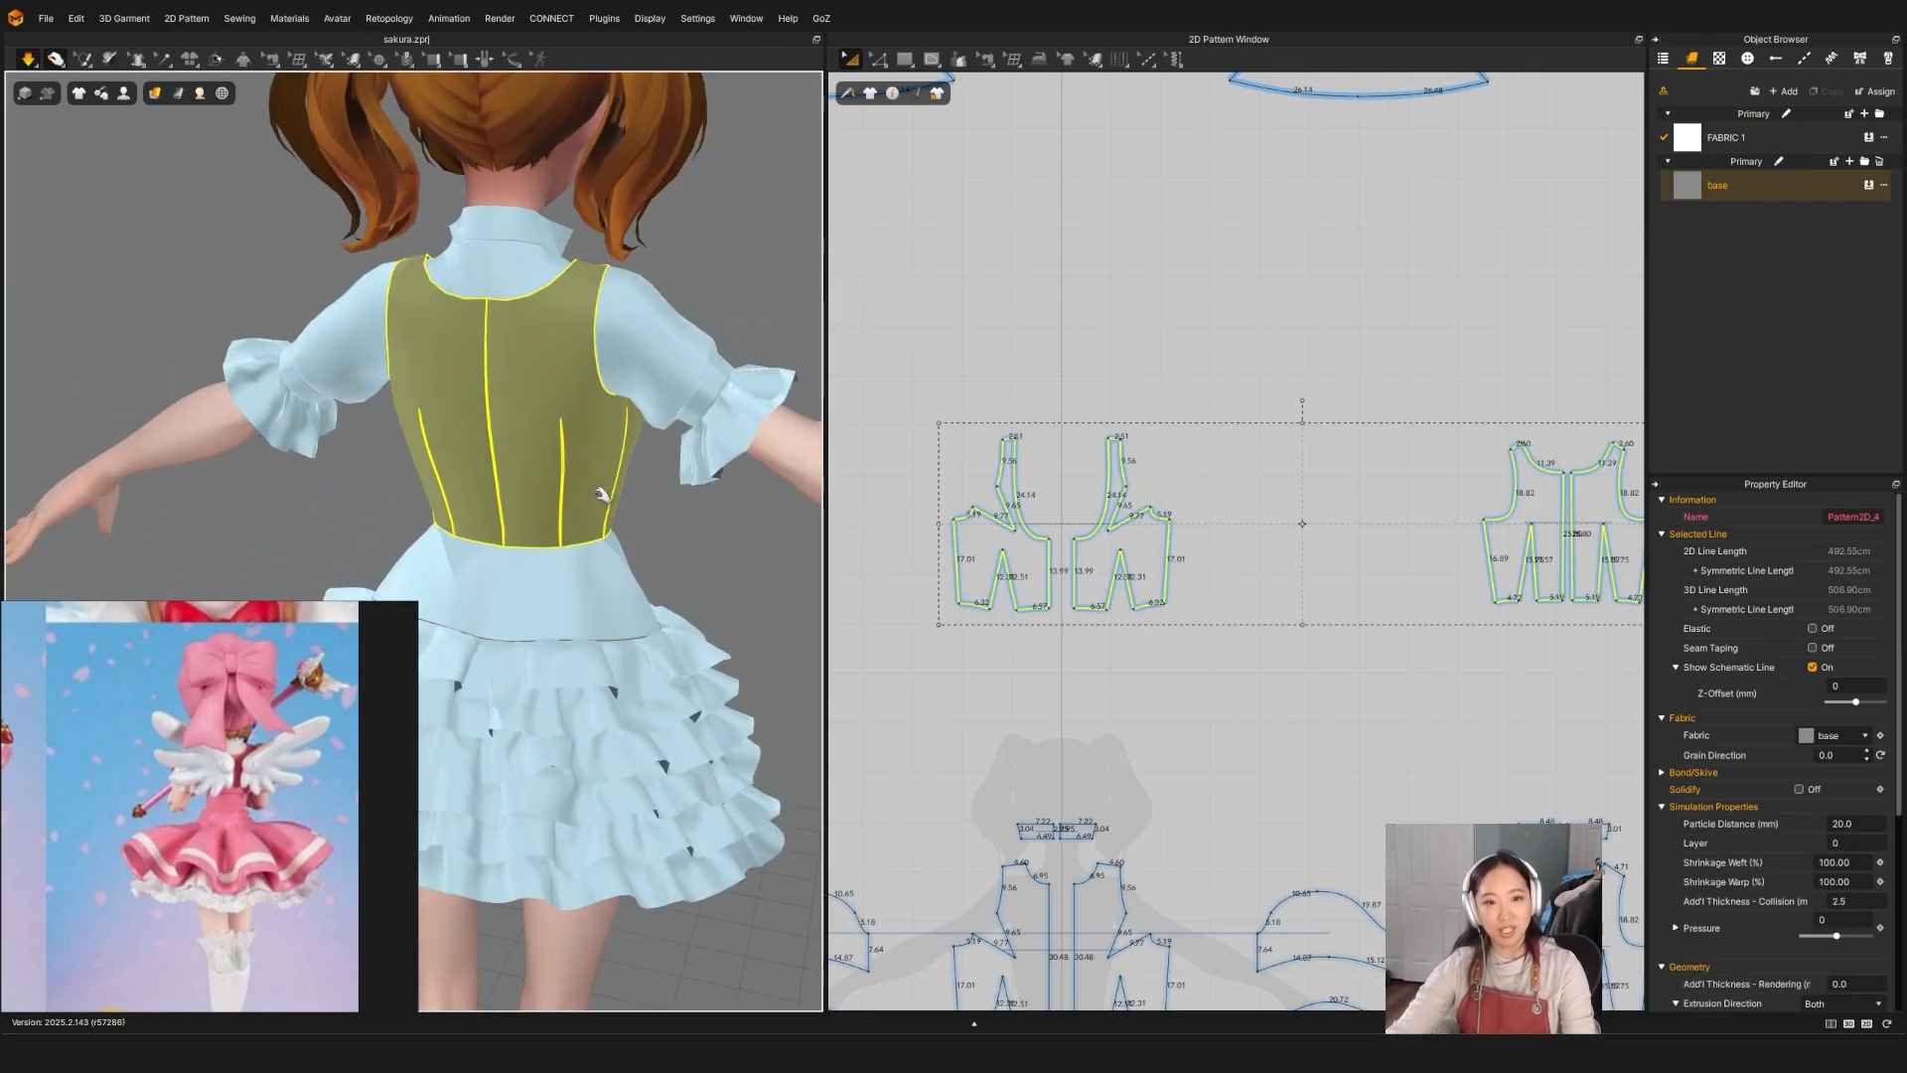
key(space)
Step: Compare the fit and scooped neckline of the outer bodice with the front-view costume illustration
right_drag(602, 494, 427, 511)
scroll(228, 688, down, 6)
middle_drag(188, 711, 363, 686)
scroll(134, 745, up, 2)
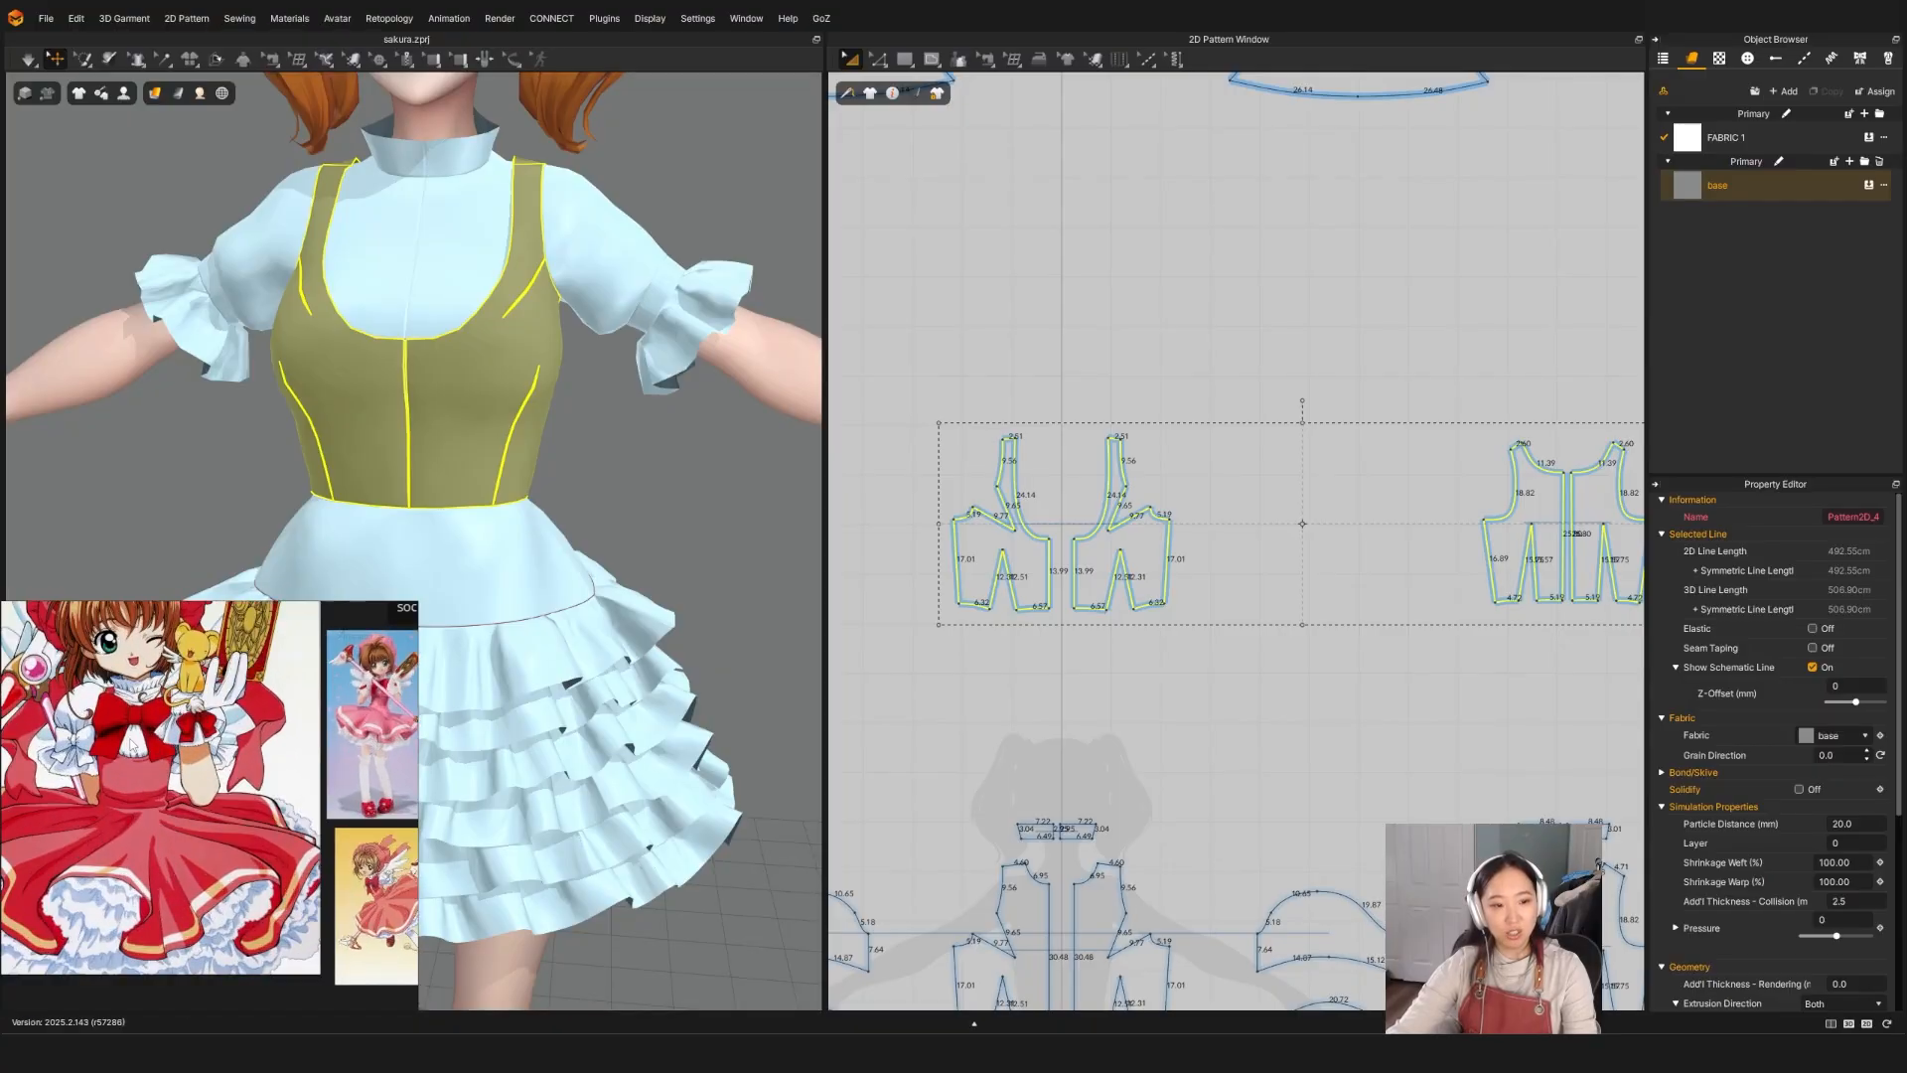
scroll(132, 744, up, 2)
right_drag(567, 429, 481, 456)
click(603, 460)
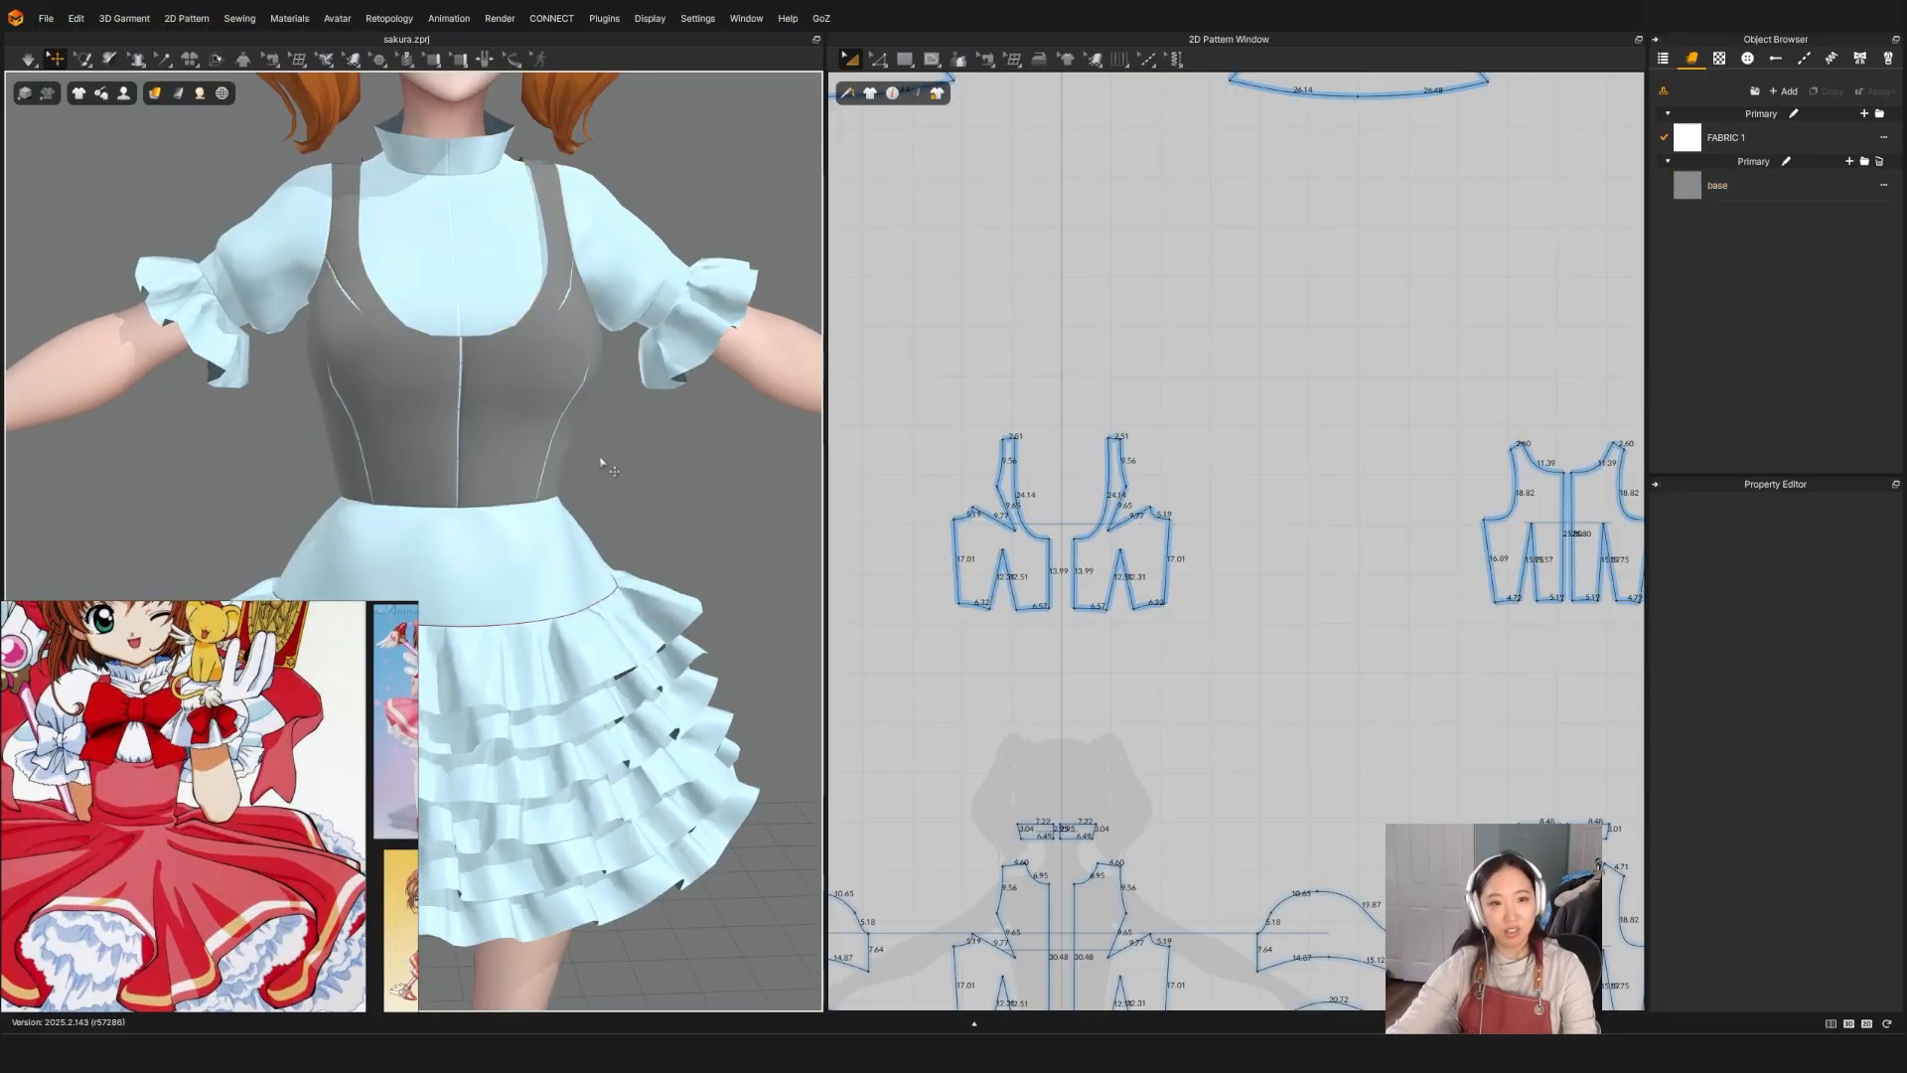
scroll(602, 477, down, 3)
right_drag(600, 494, 611, 496)
scroll(508, 485, up, 3)
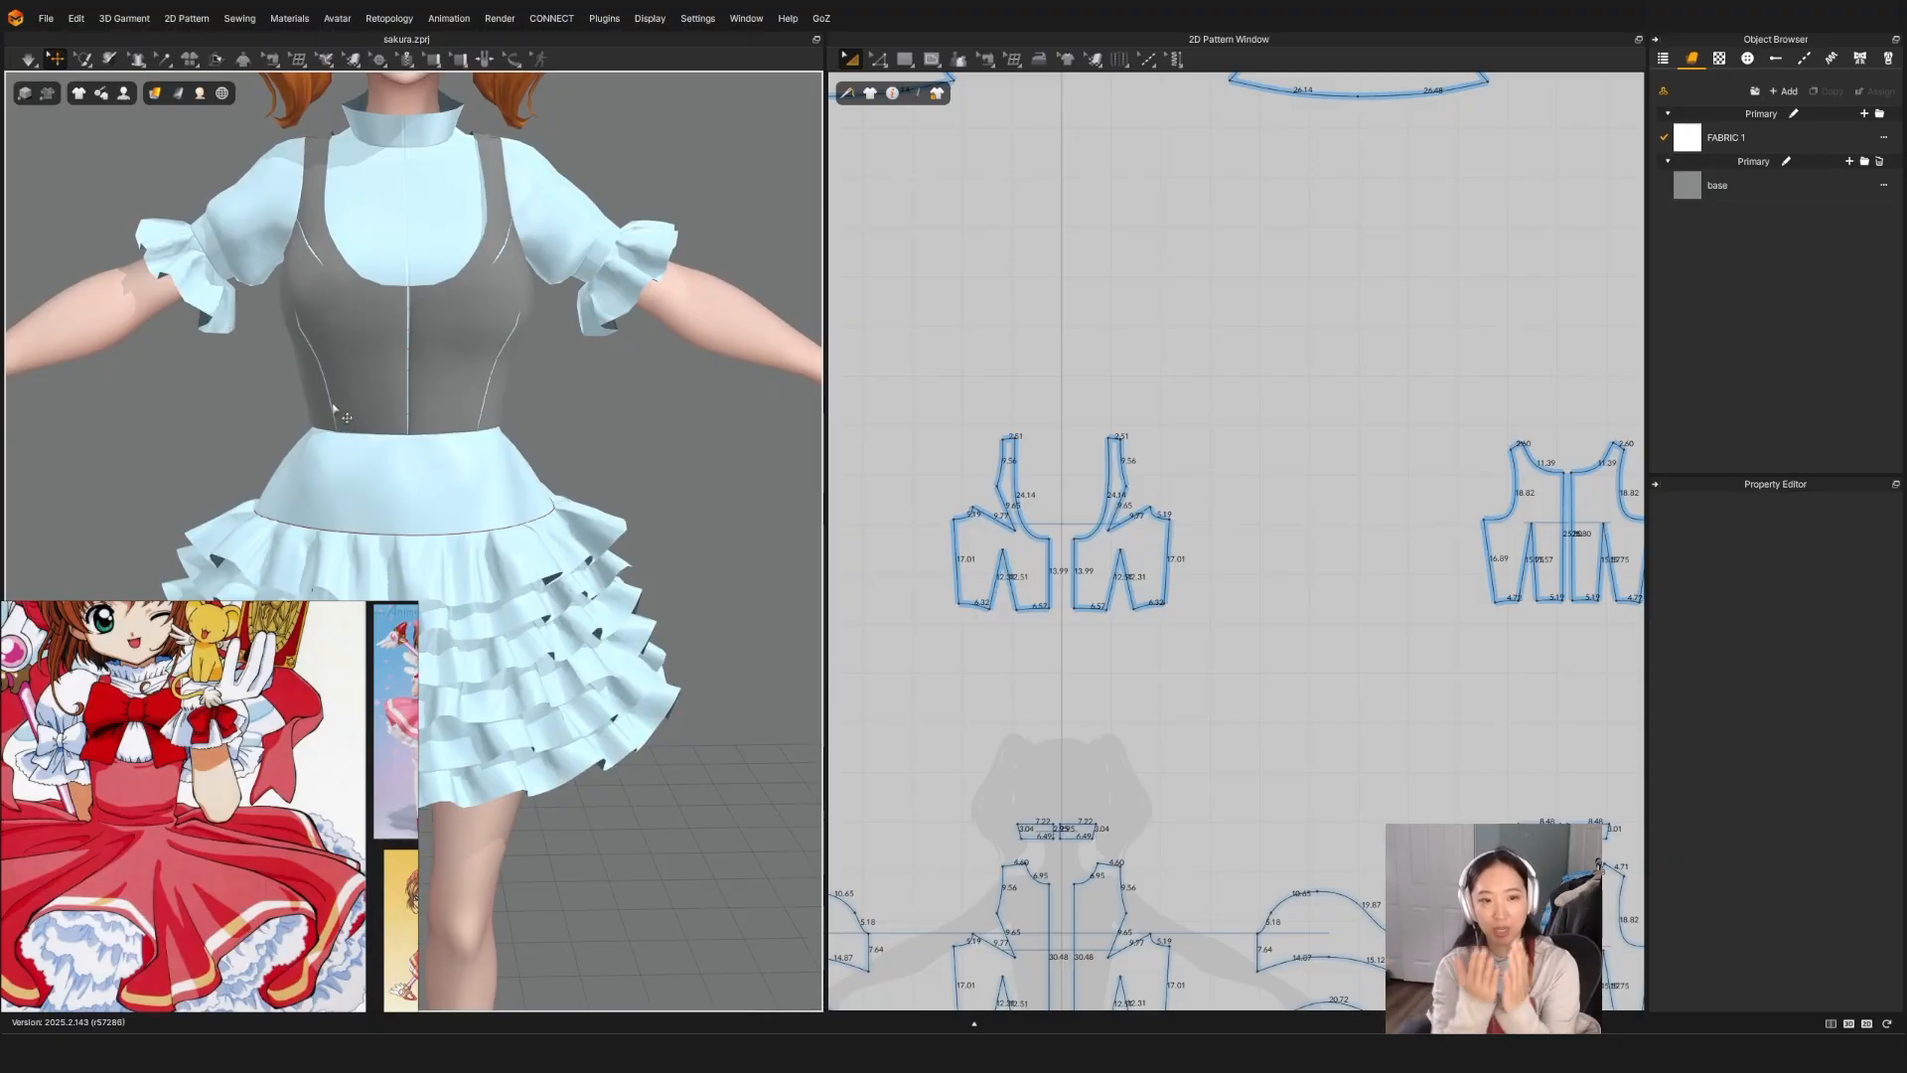
Step: Delete the existing seams on the bust and waist darts of the outer front bodice
click(381, 386)
key(b)
scroll(1130, 529, up, 3)
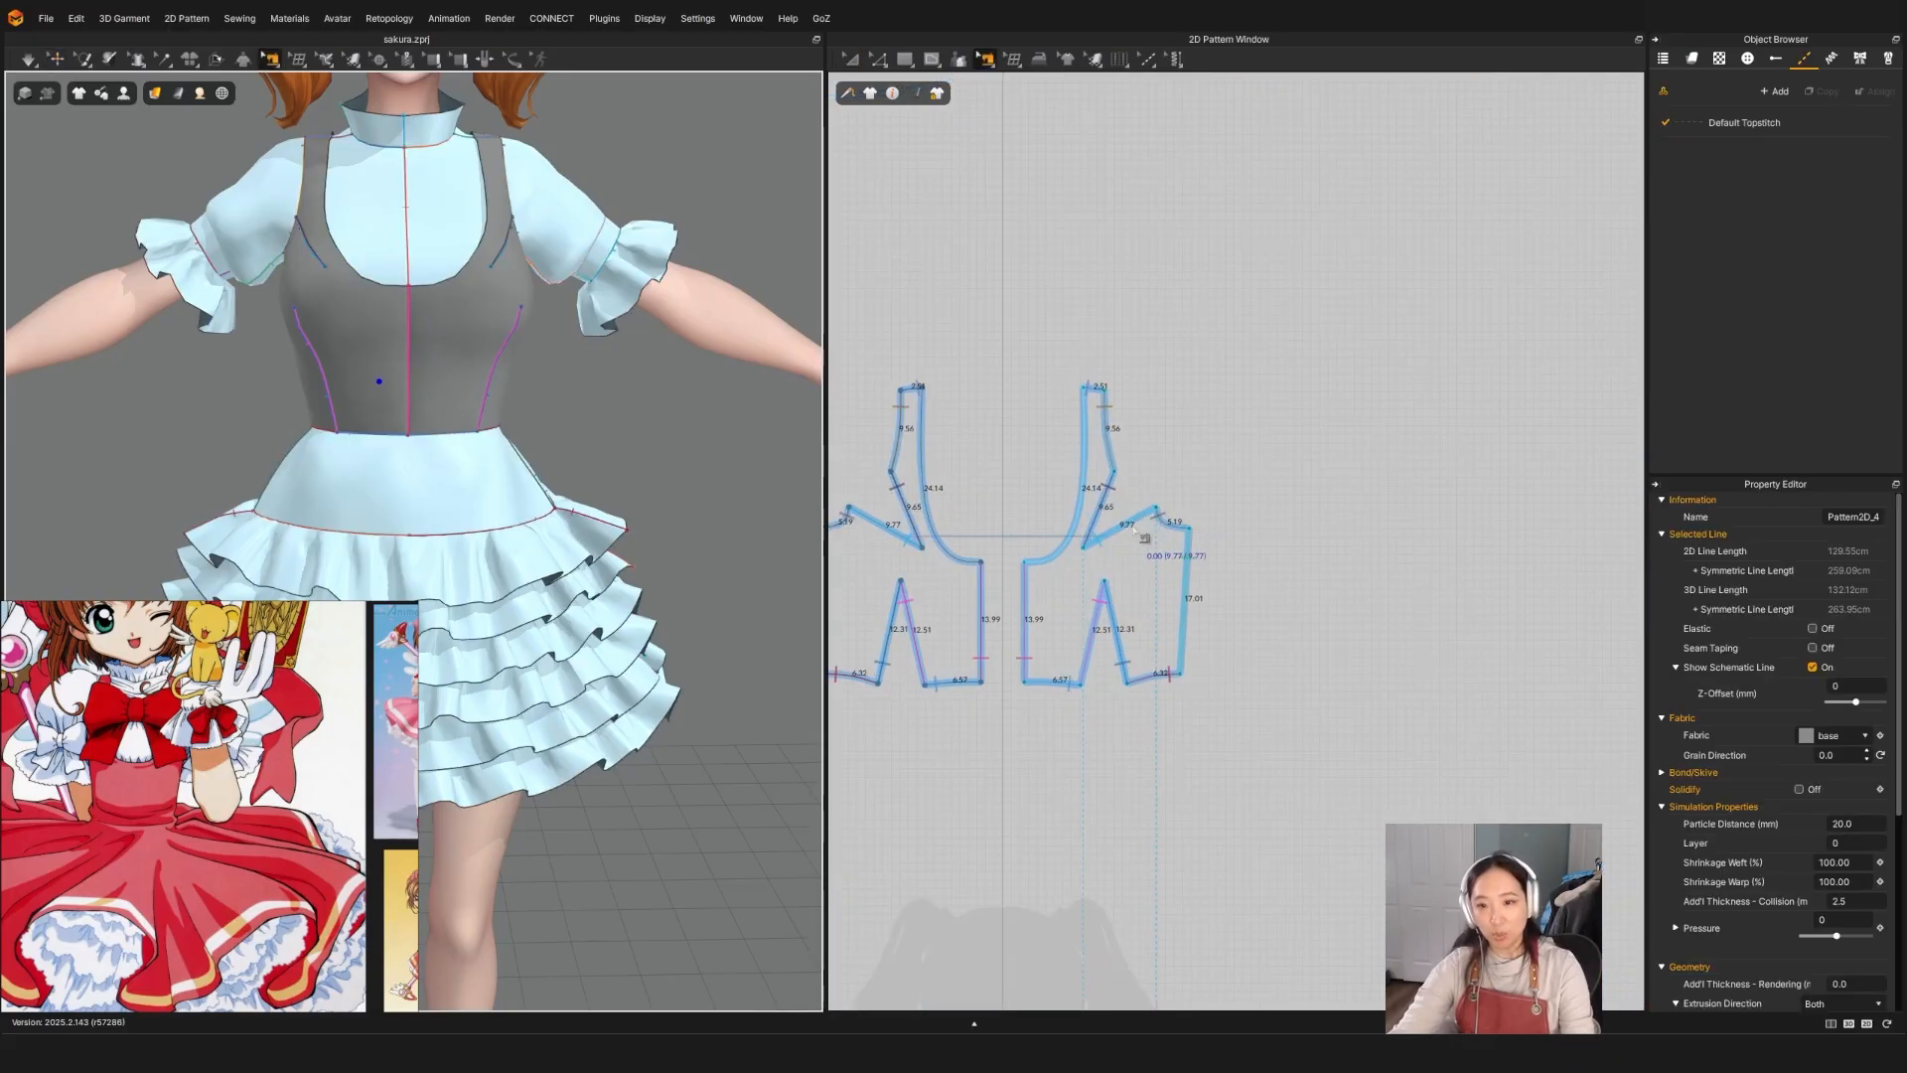
click(1137, 531)
key(Delete)
click(1103, 500)
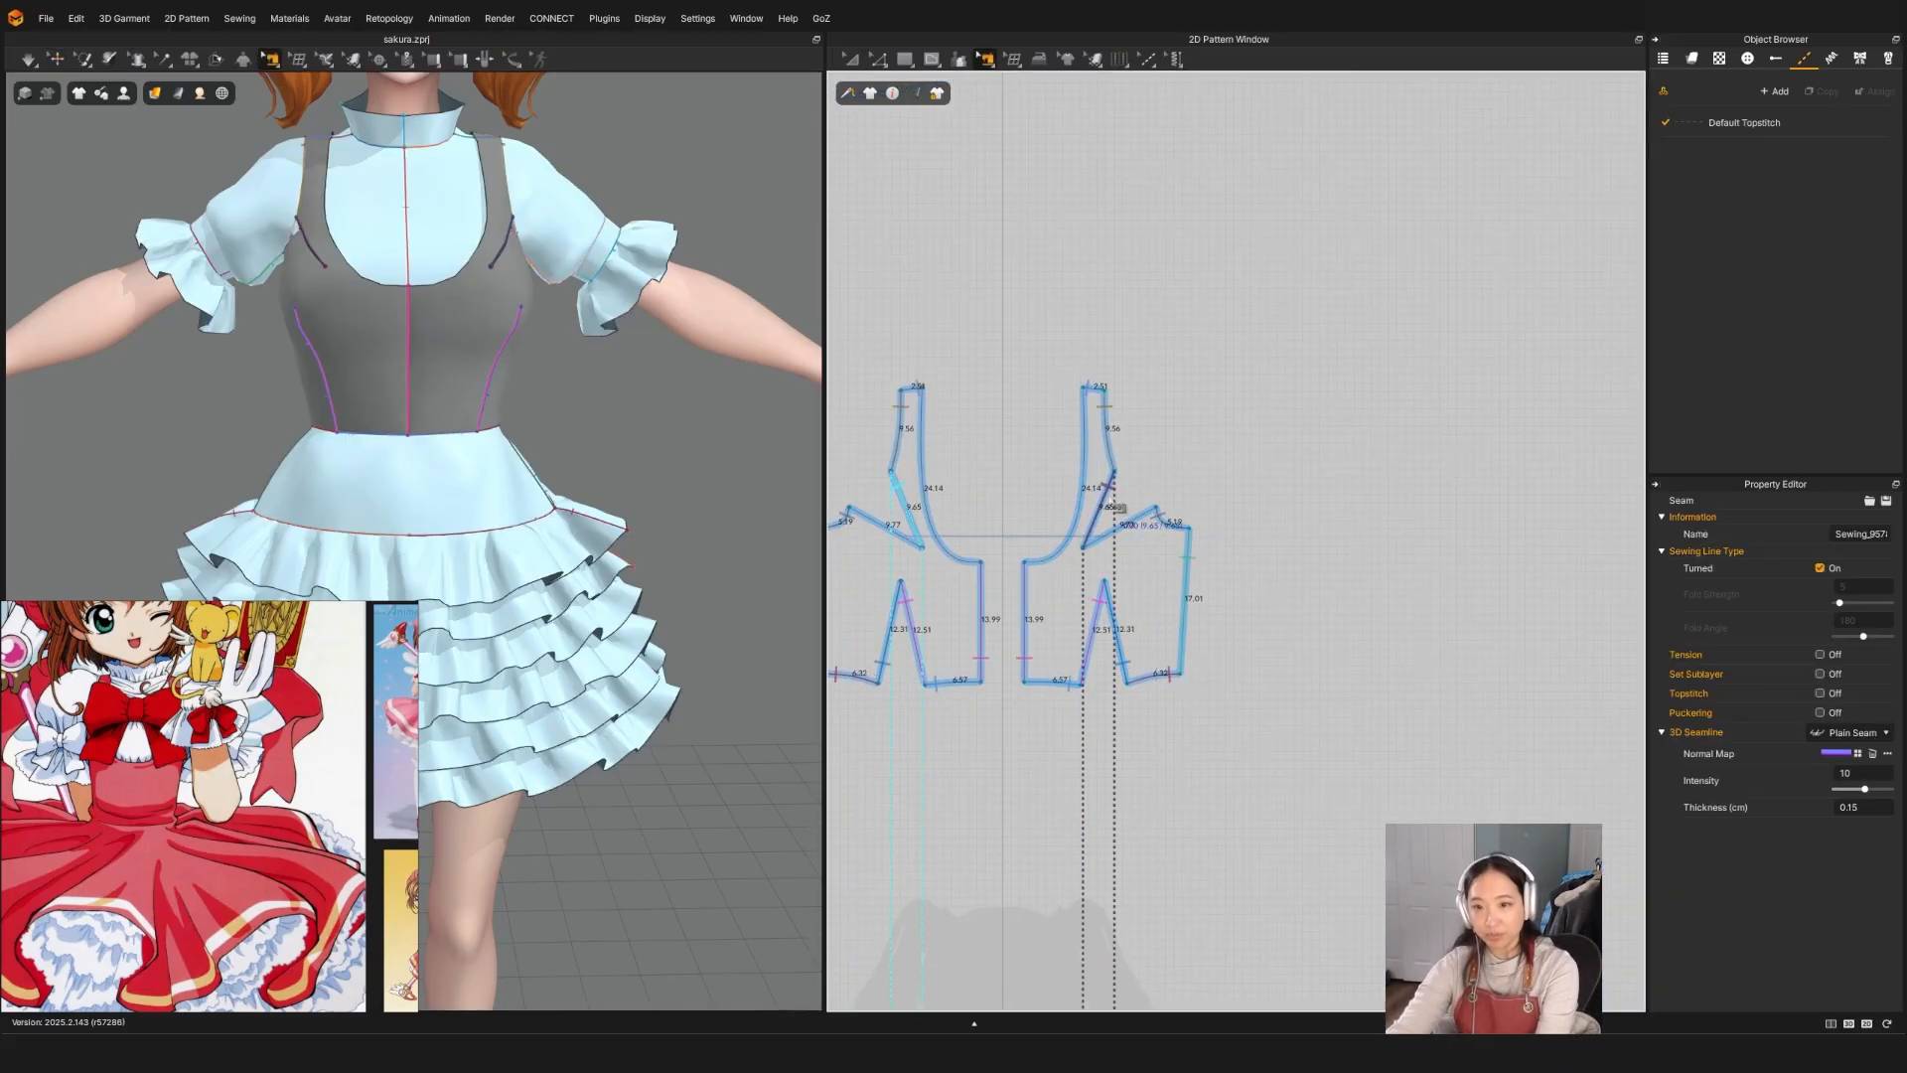
key(Delete)
click(1116, 626)
key(Delete)
click(1117, 624)
key(Delete)
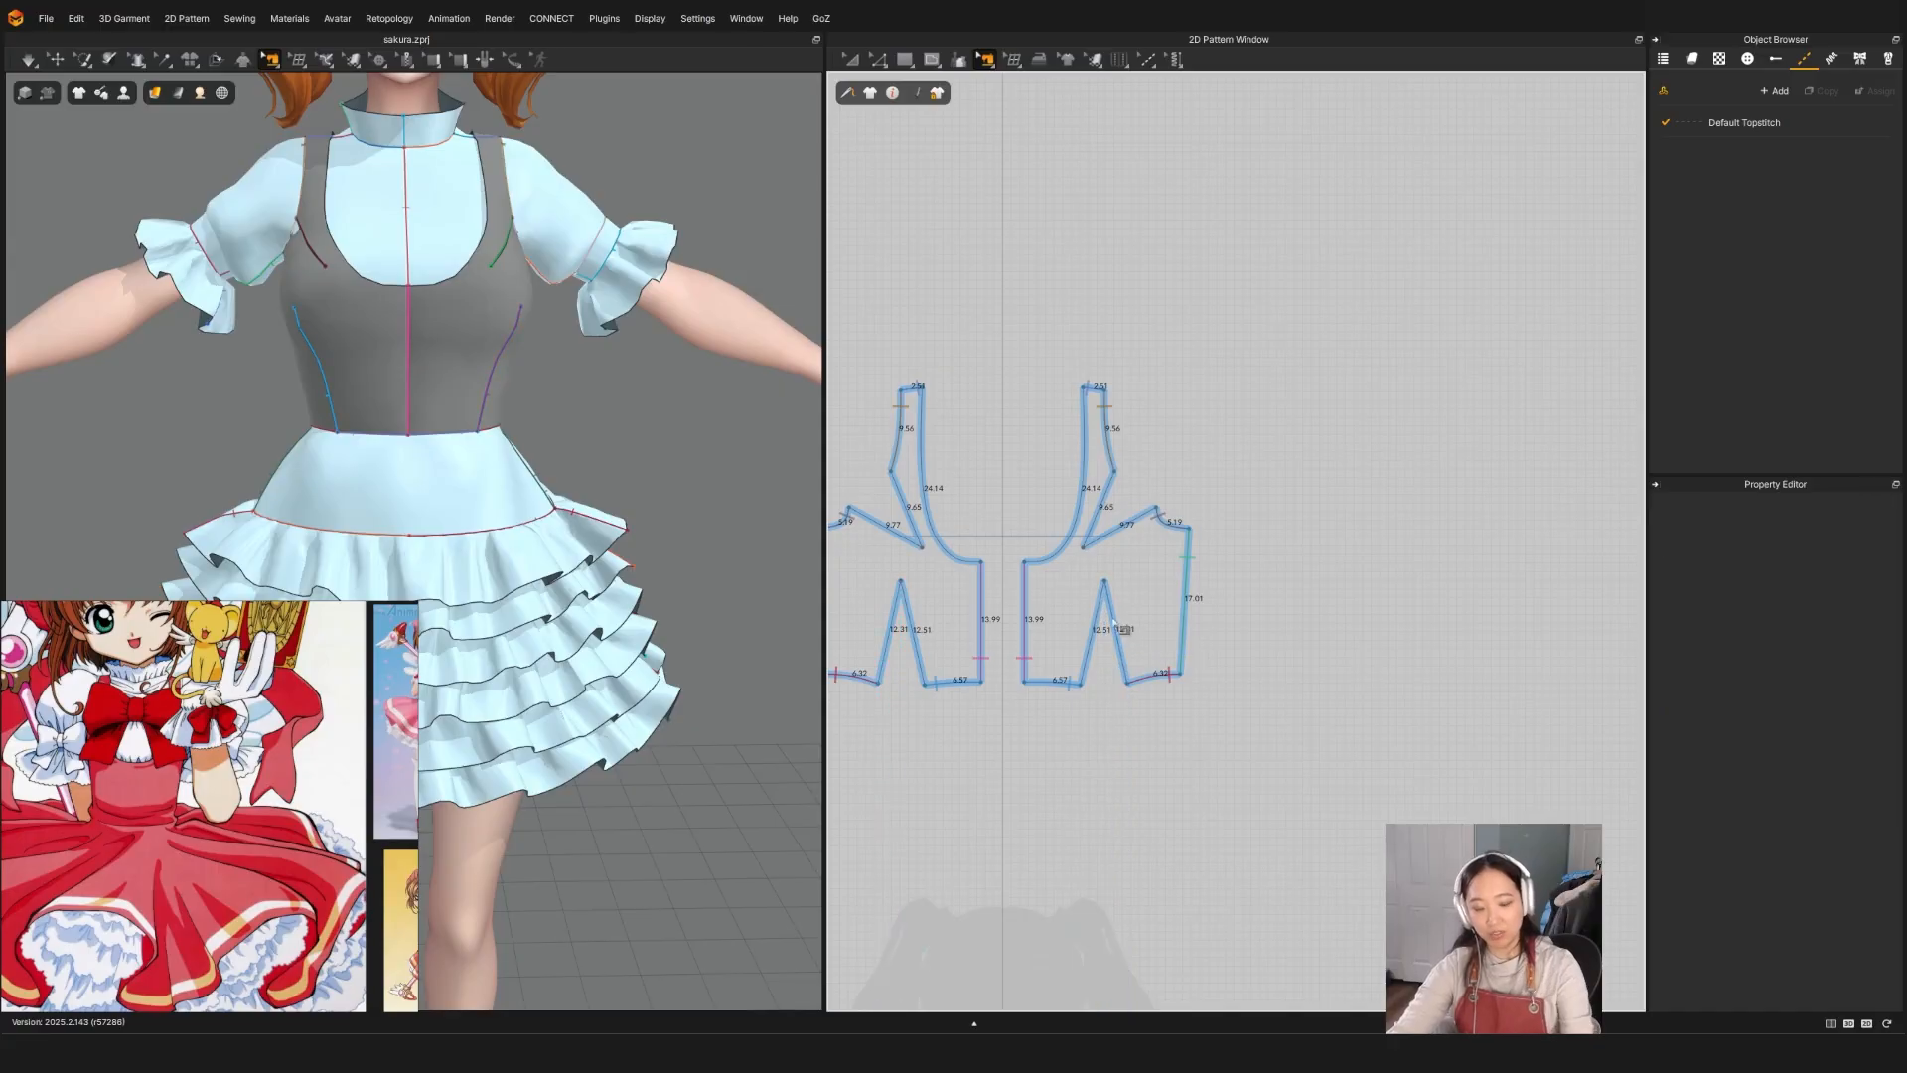
Step: Sew the two edges of the waist dart and of the bust dart together on the outer front bodice, and simulate
key(n)
click(1093, 625)
click(1126, 618)
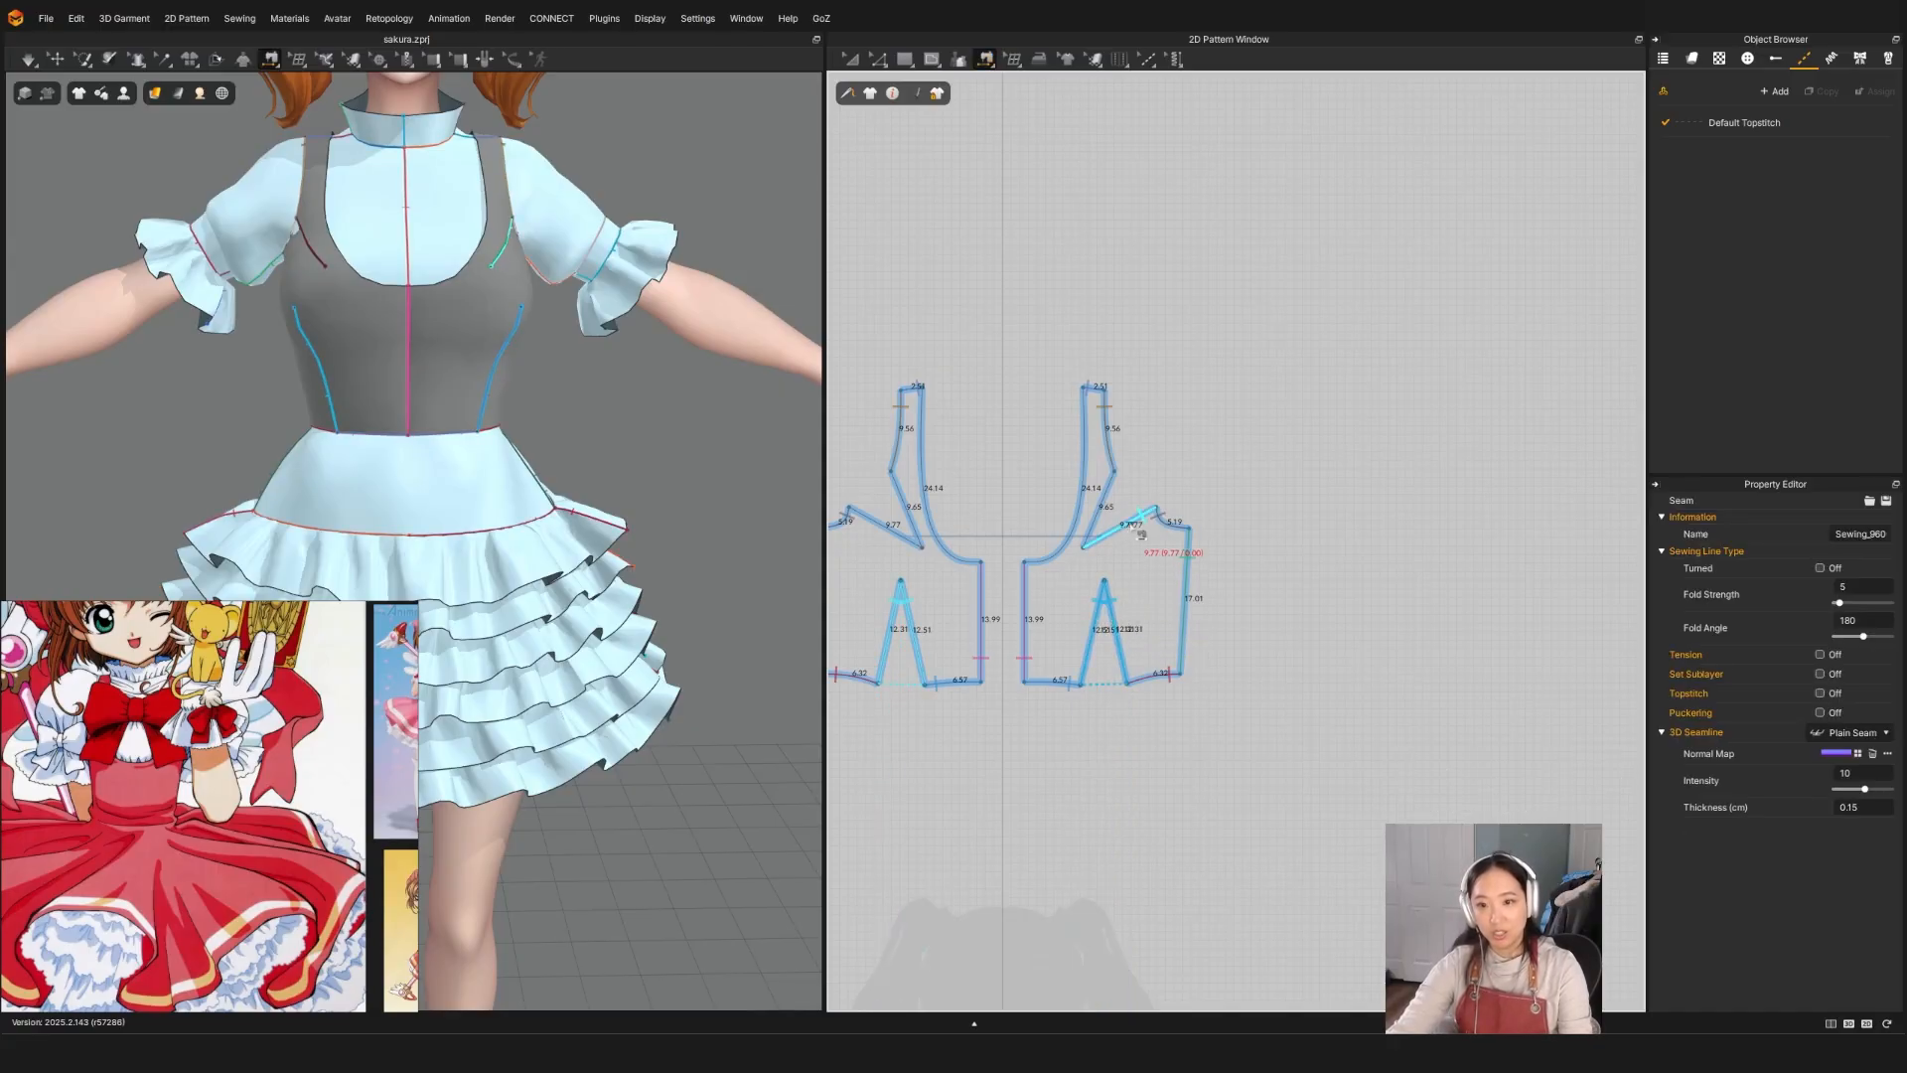
click(1139, 529)
click(1109, 496)
key(space)
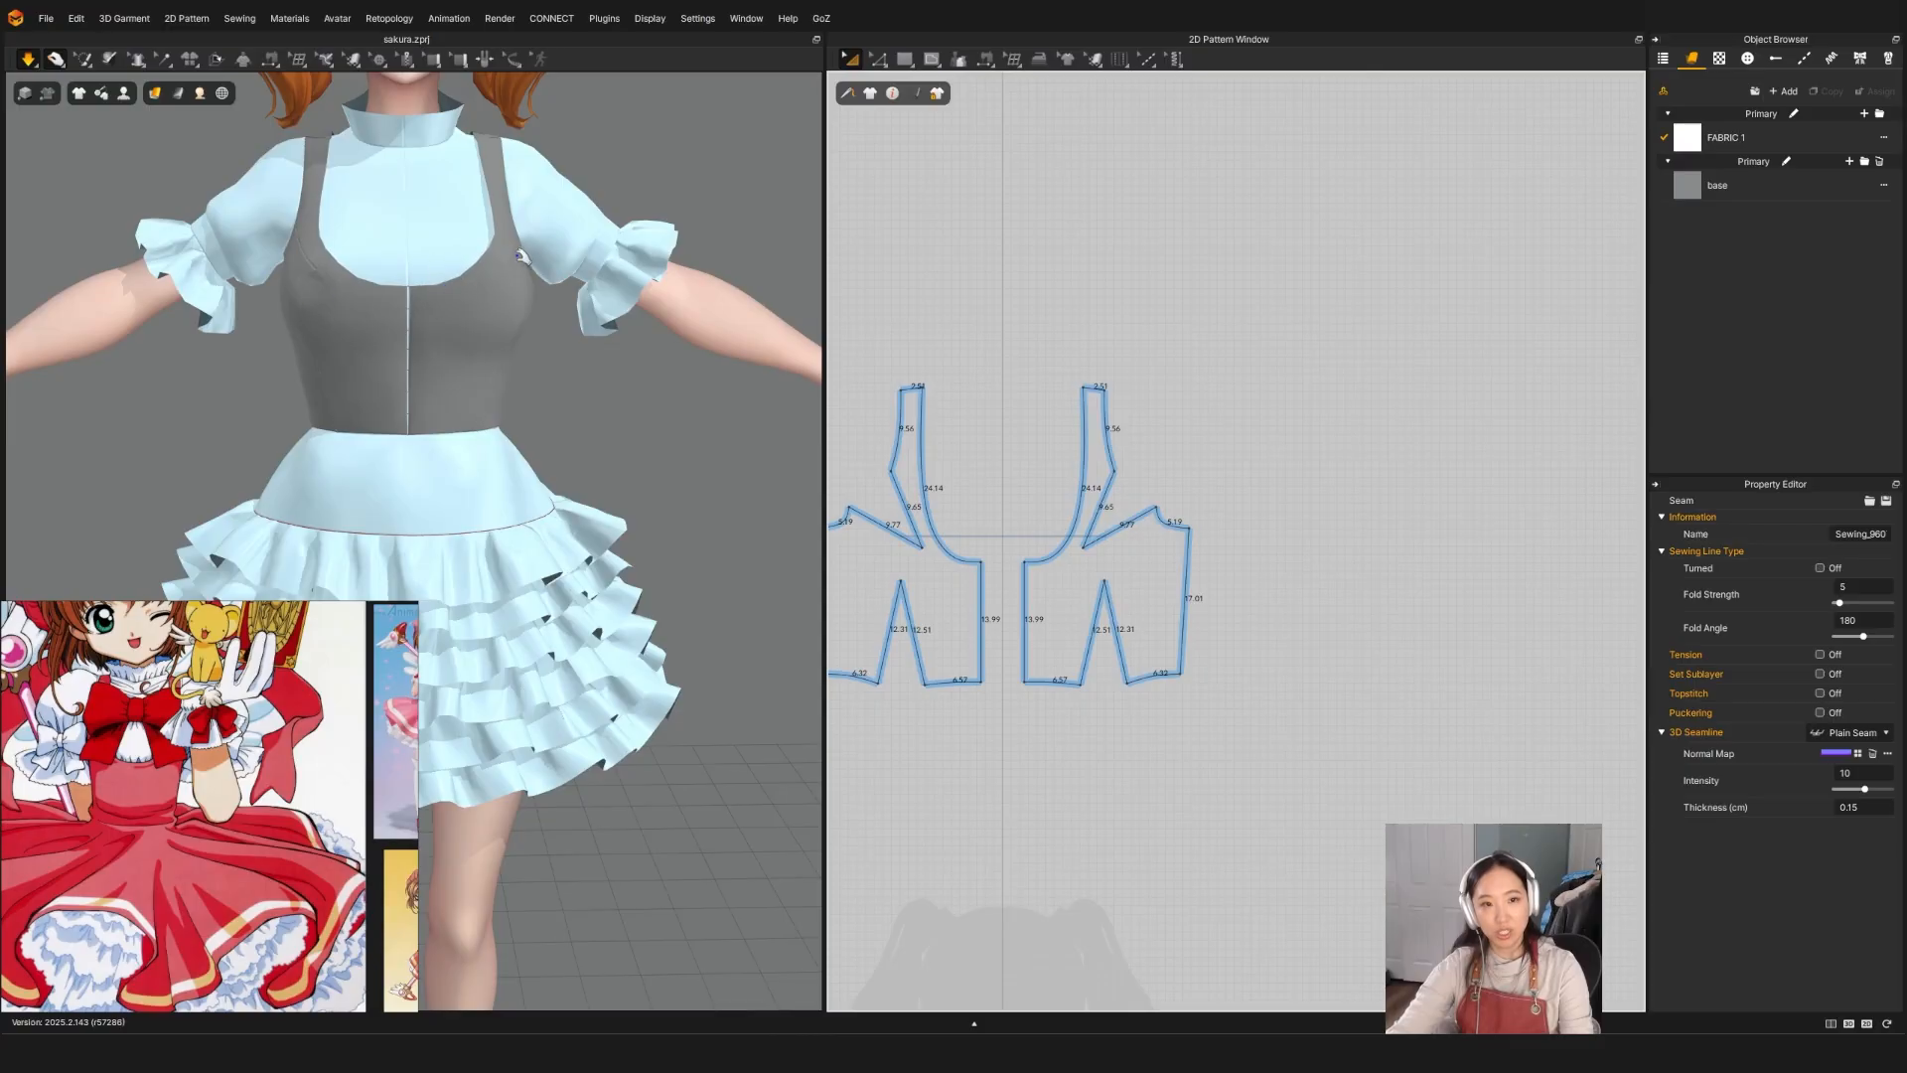
key(space)
mouse_move(520, 257)
right_down()
mouse_move(250, 337)
mouse_move(508, 258)
right_up()
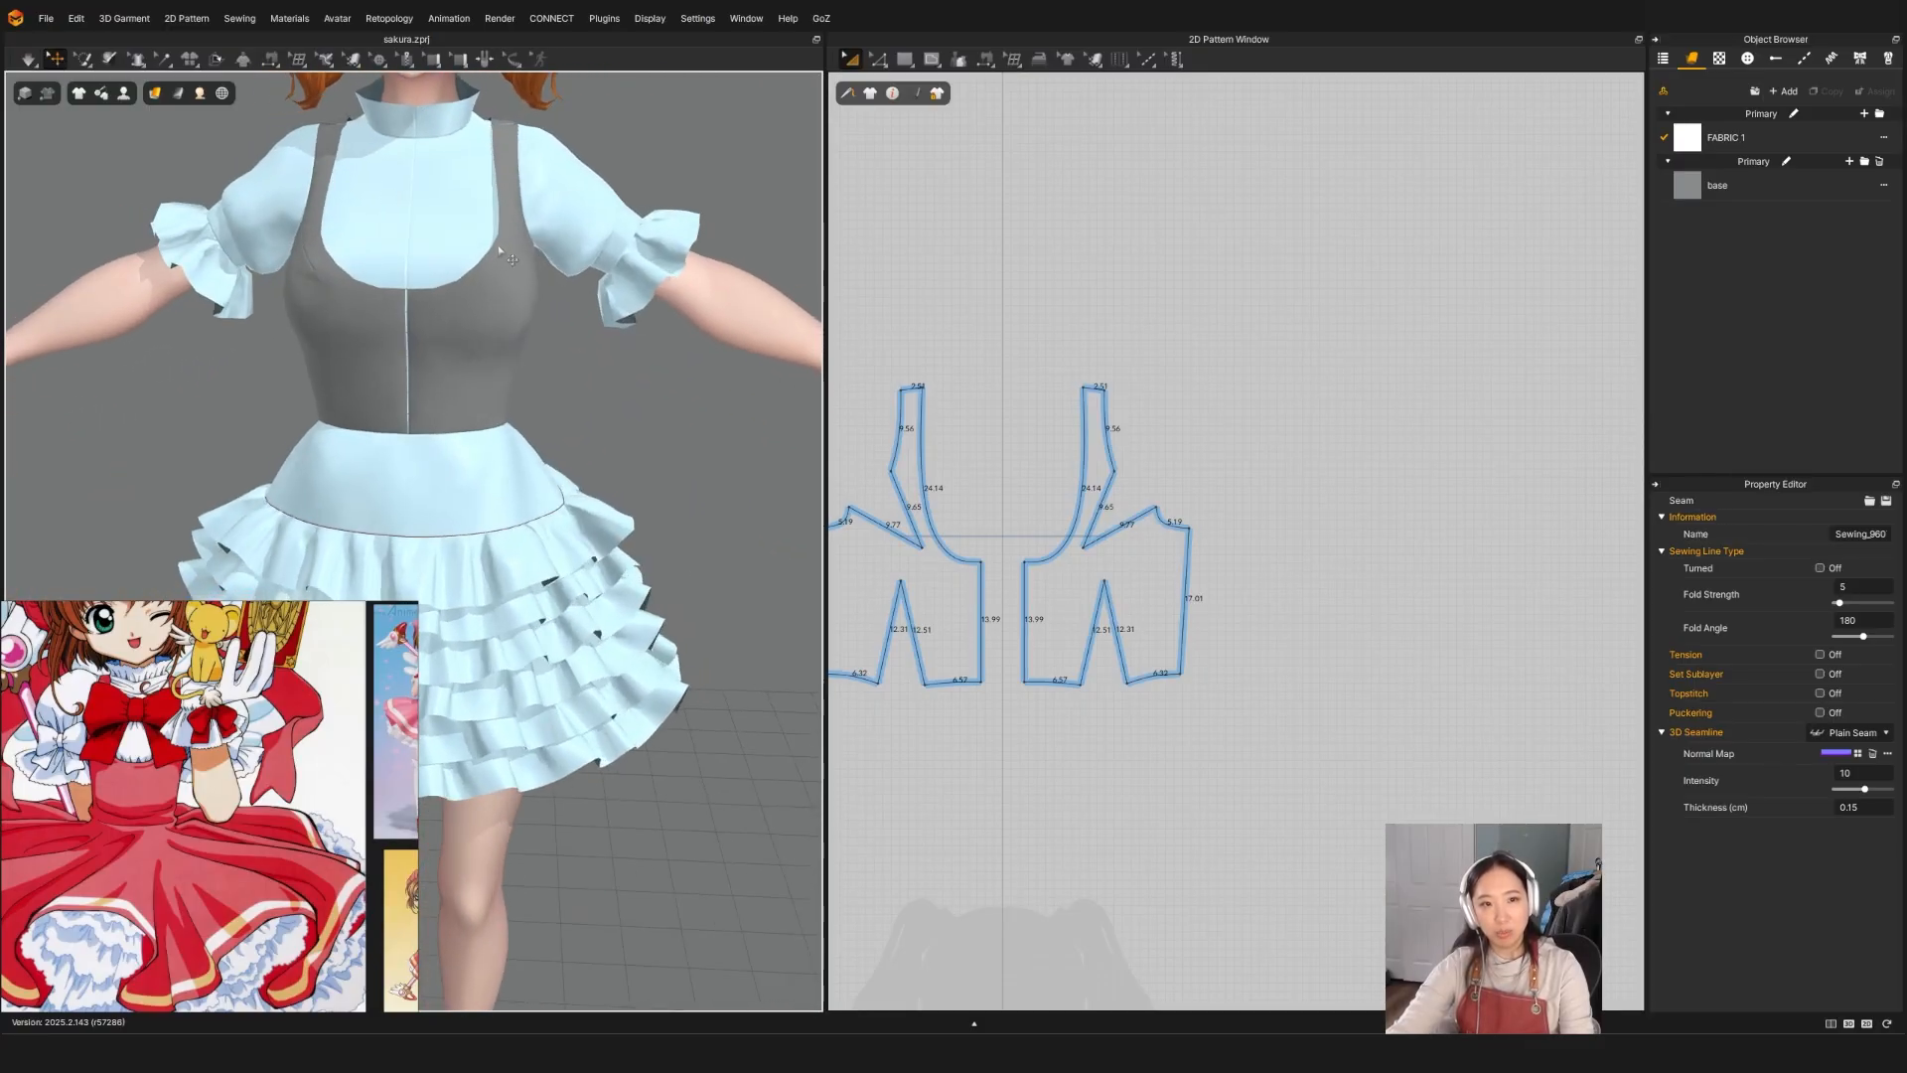
click(504, 239)
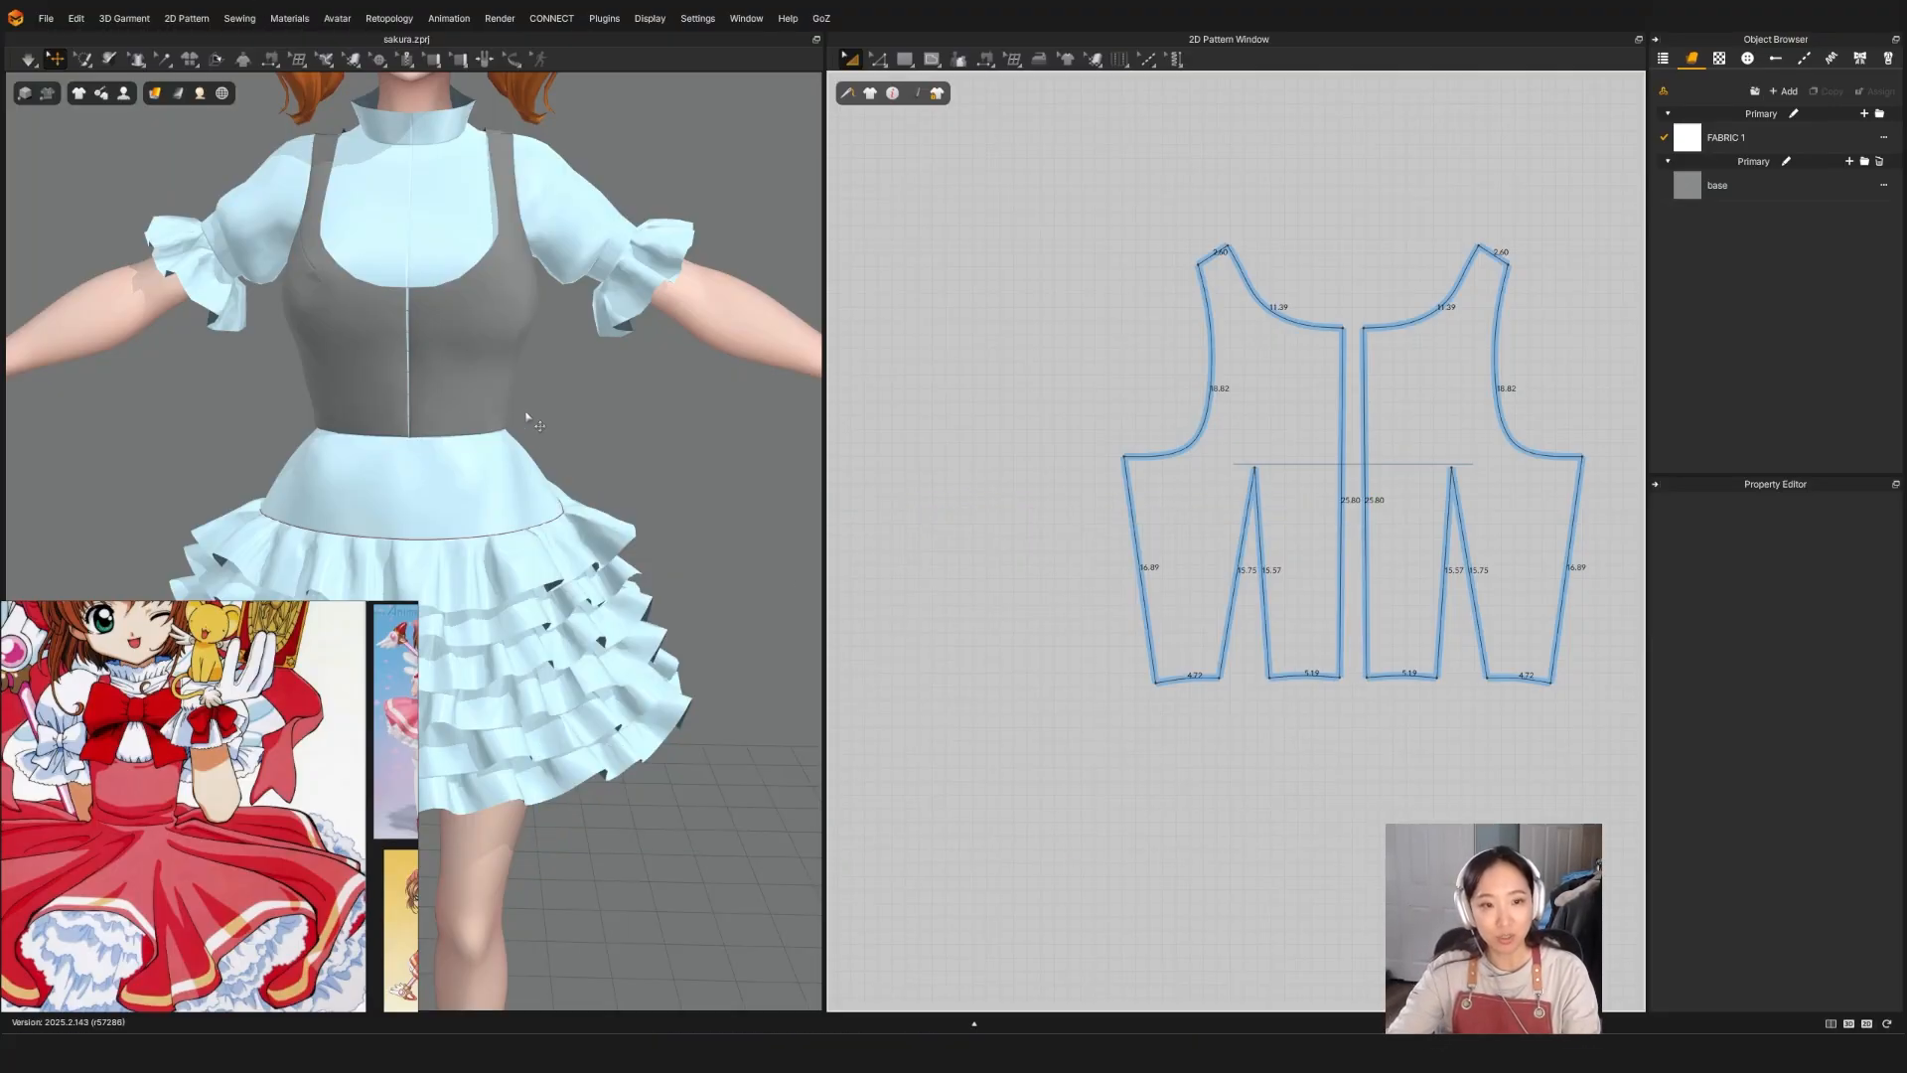
Step: Delete the centre front seam joining the two outer front bodice pieces
middle_drag(515, 425, 578, 552)
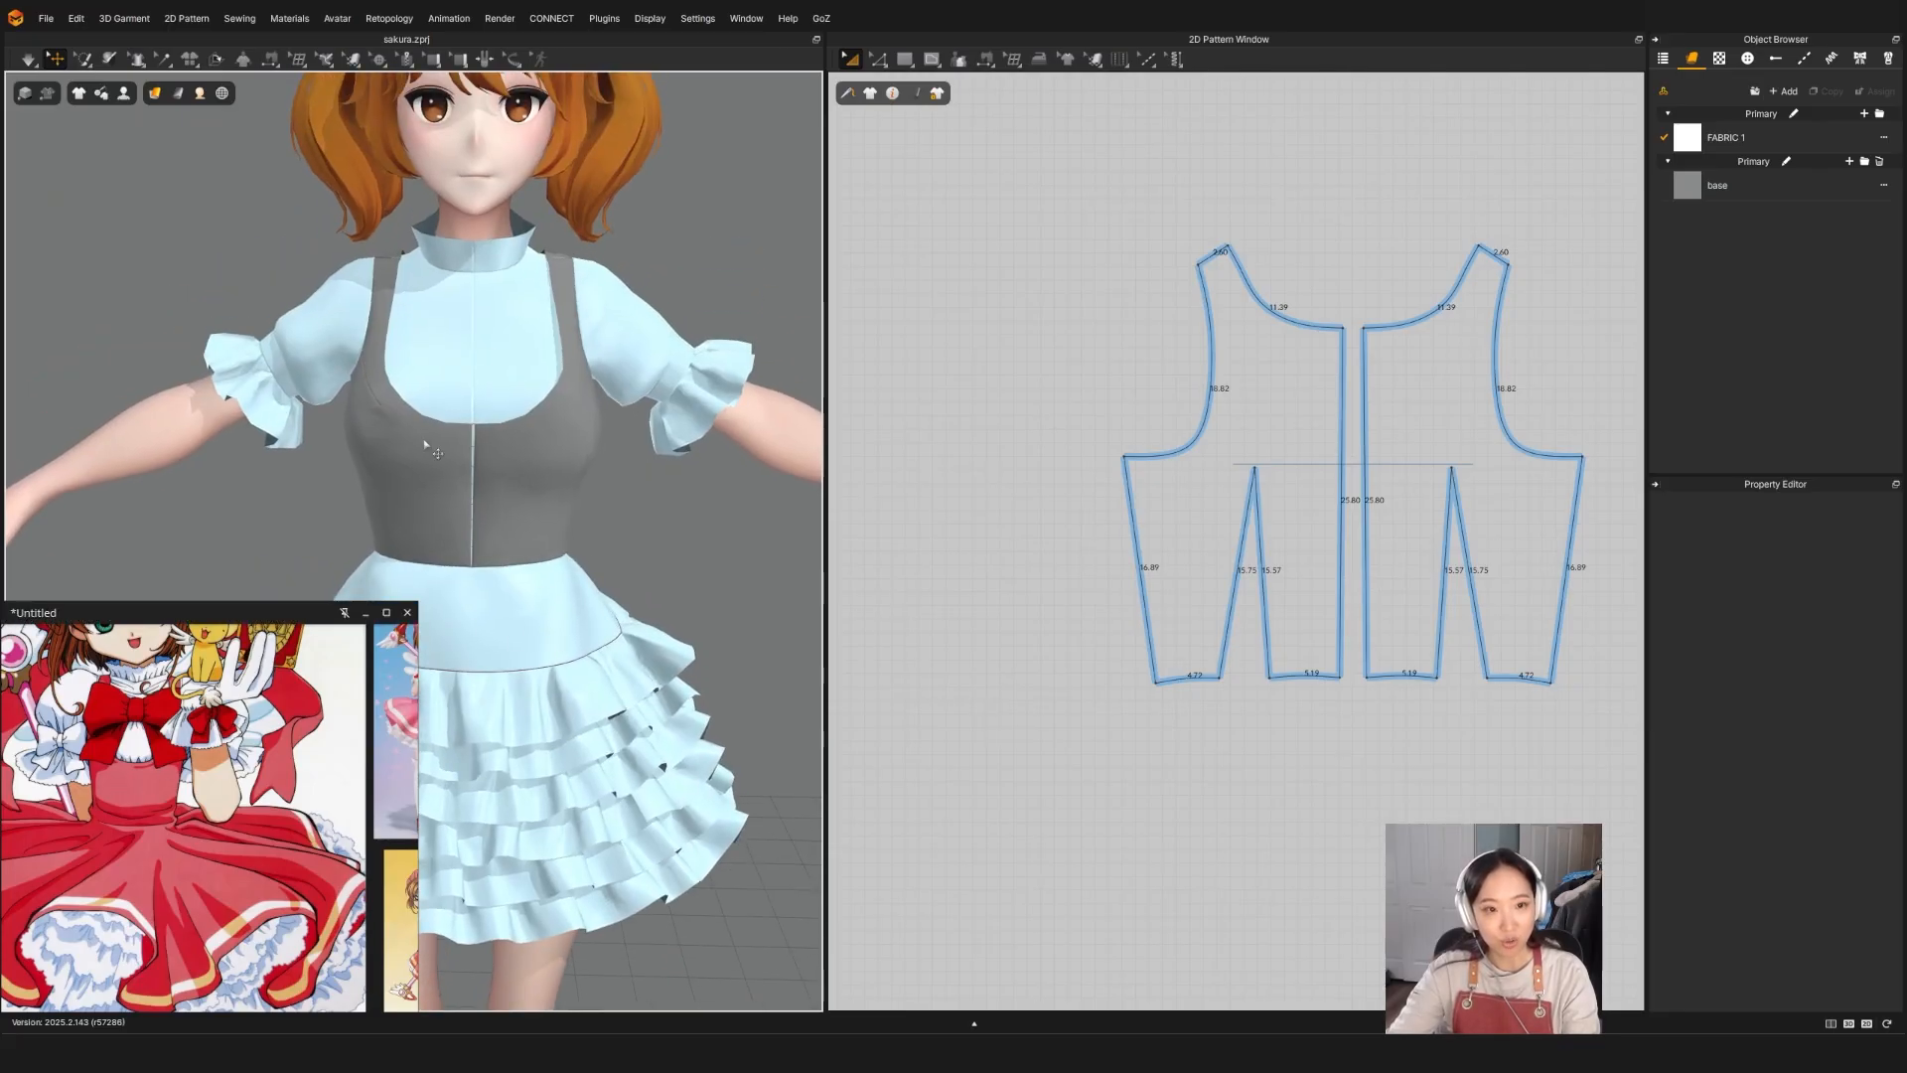
right_drag(427, 446, 575, 486)
key(b)
scroll(1436, 584, down, 6)
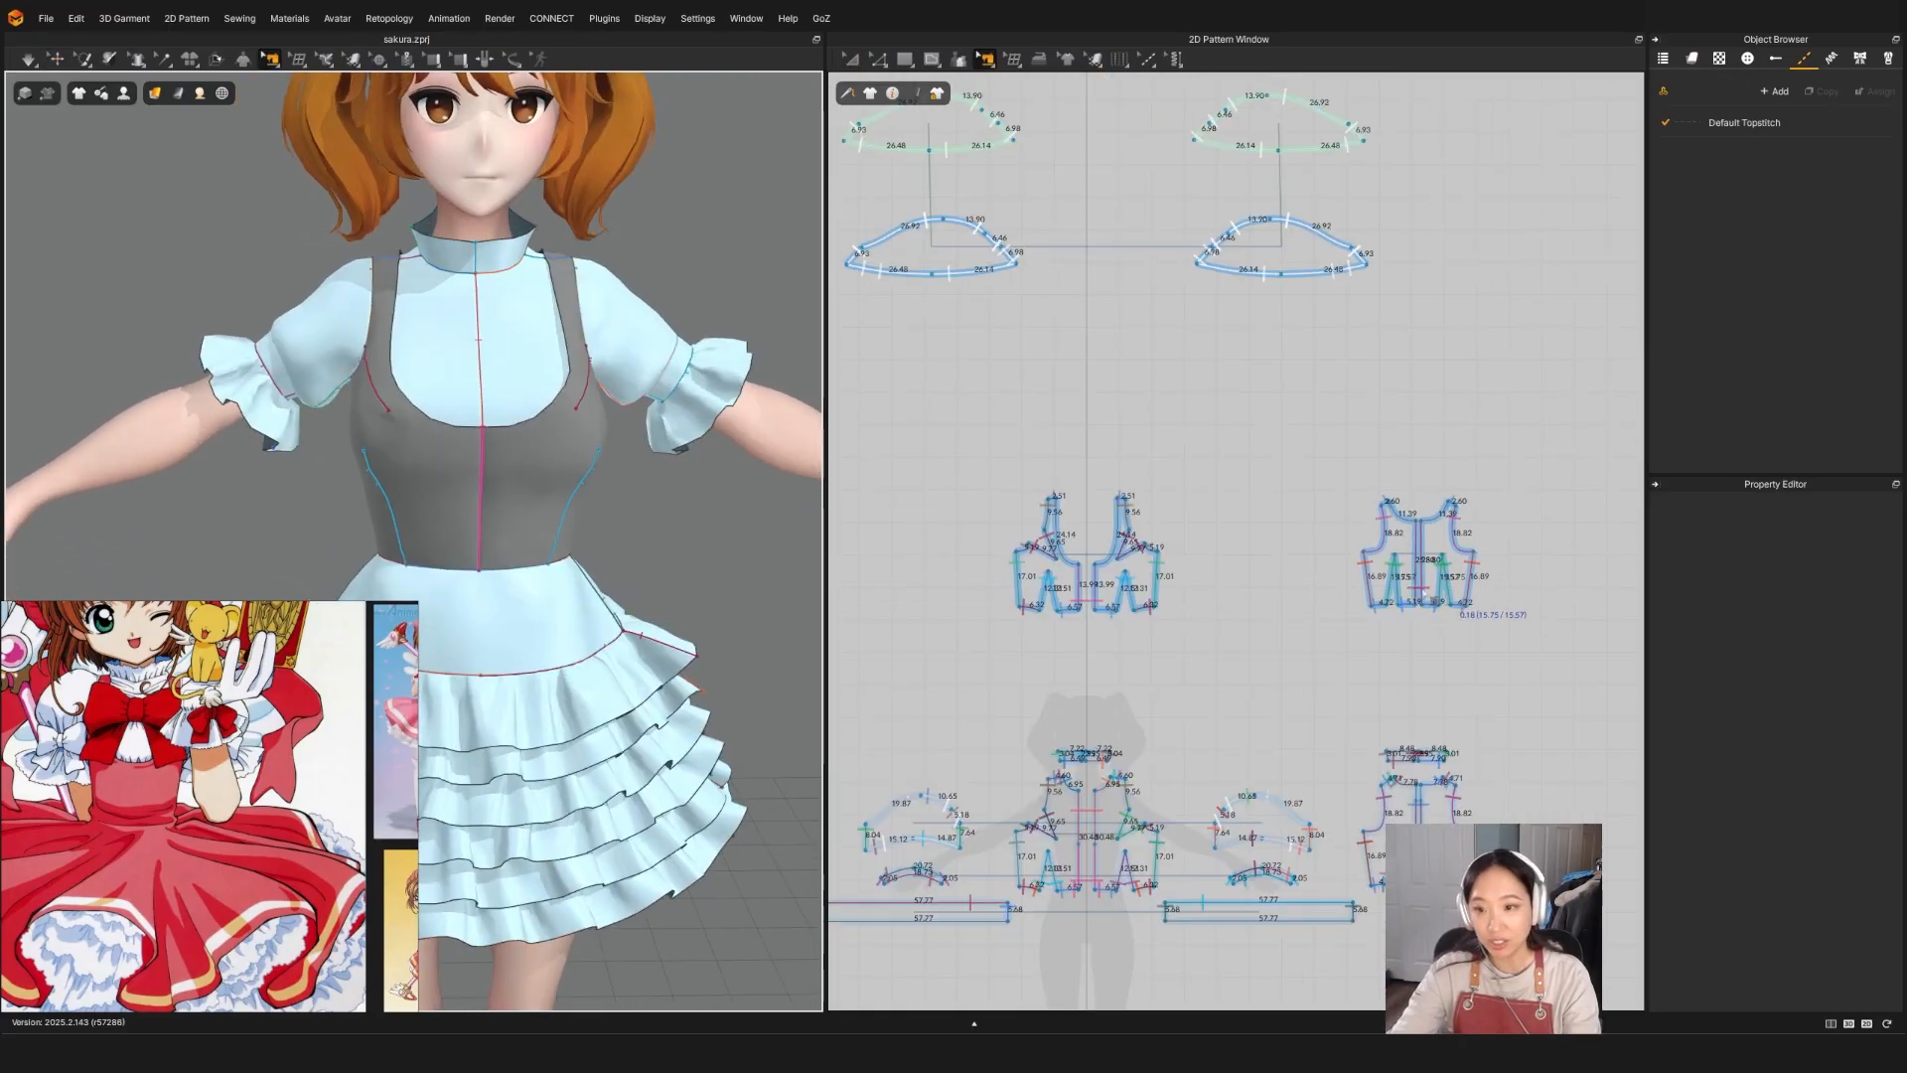
scroll(1103, 585, up, 5)
click(1083, 592)
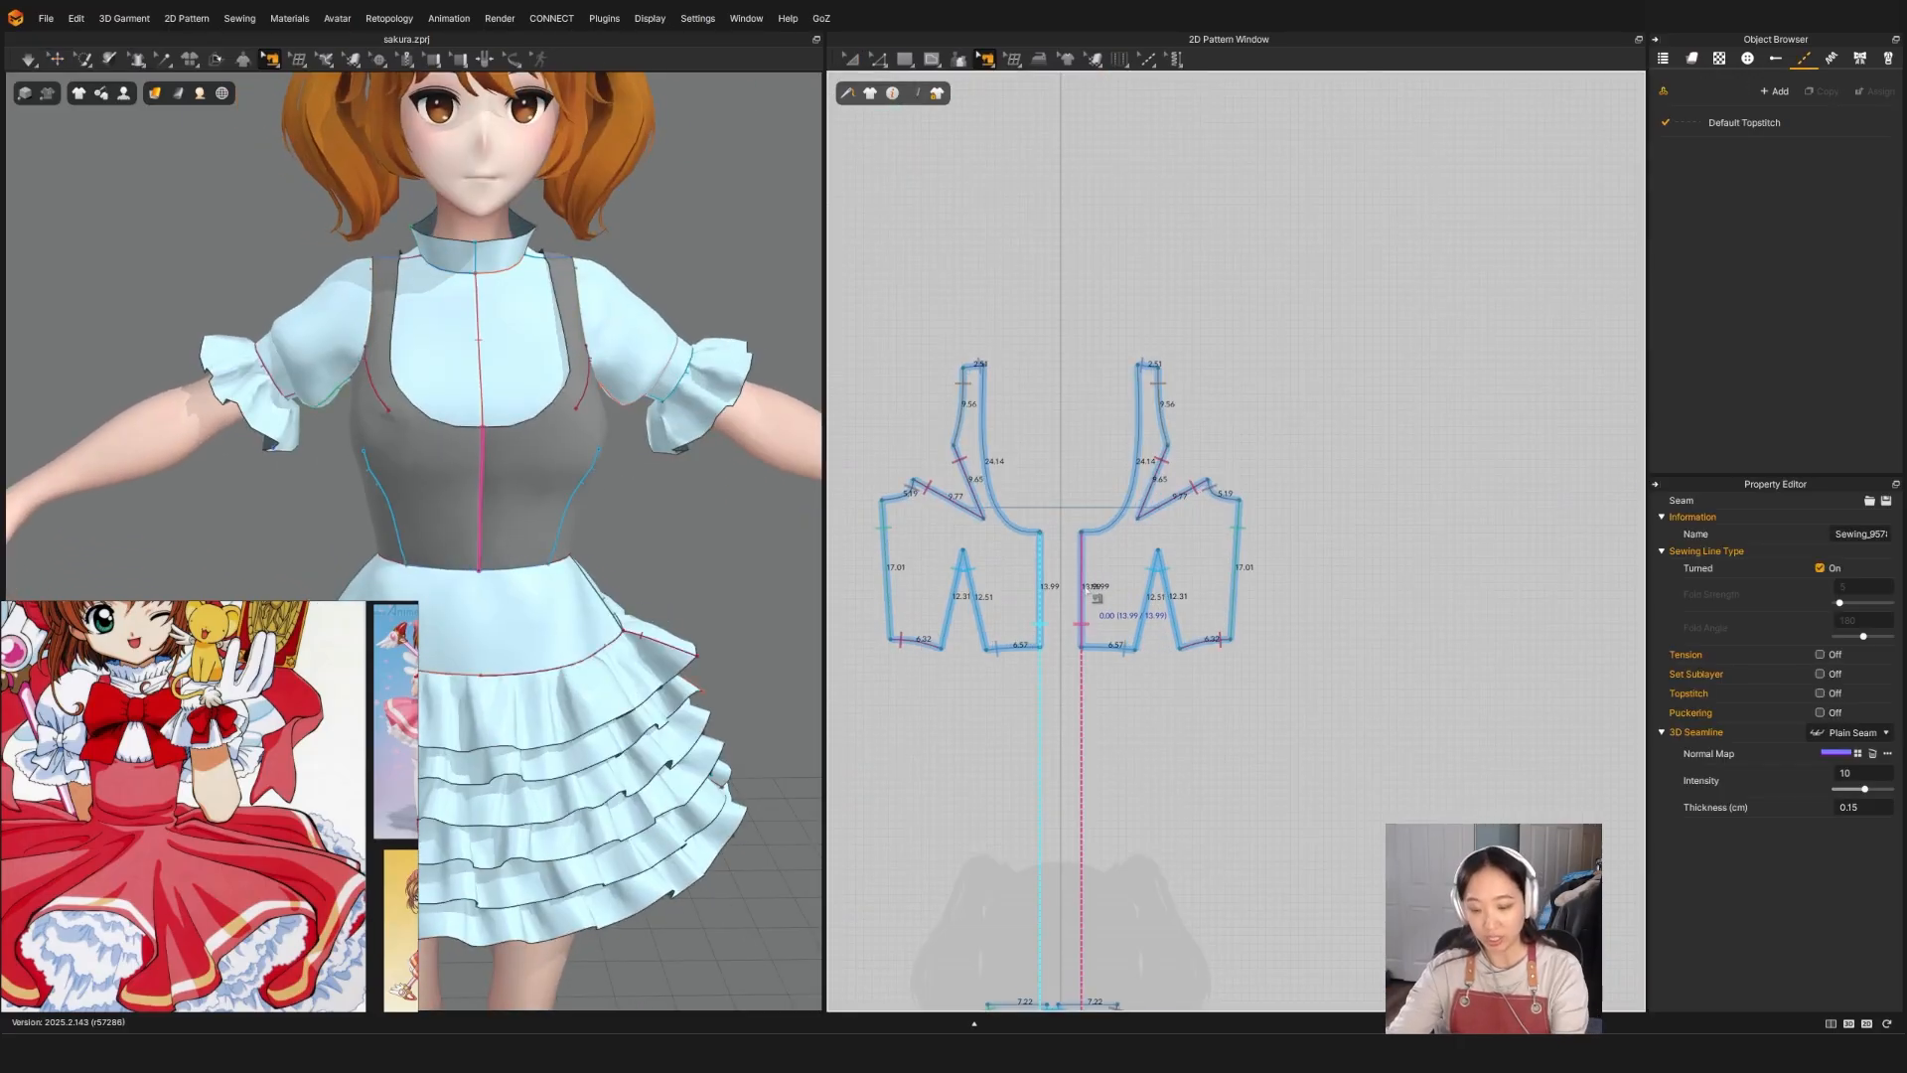
key(Delete)
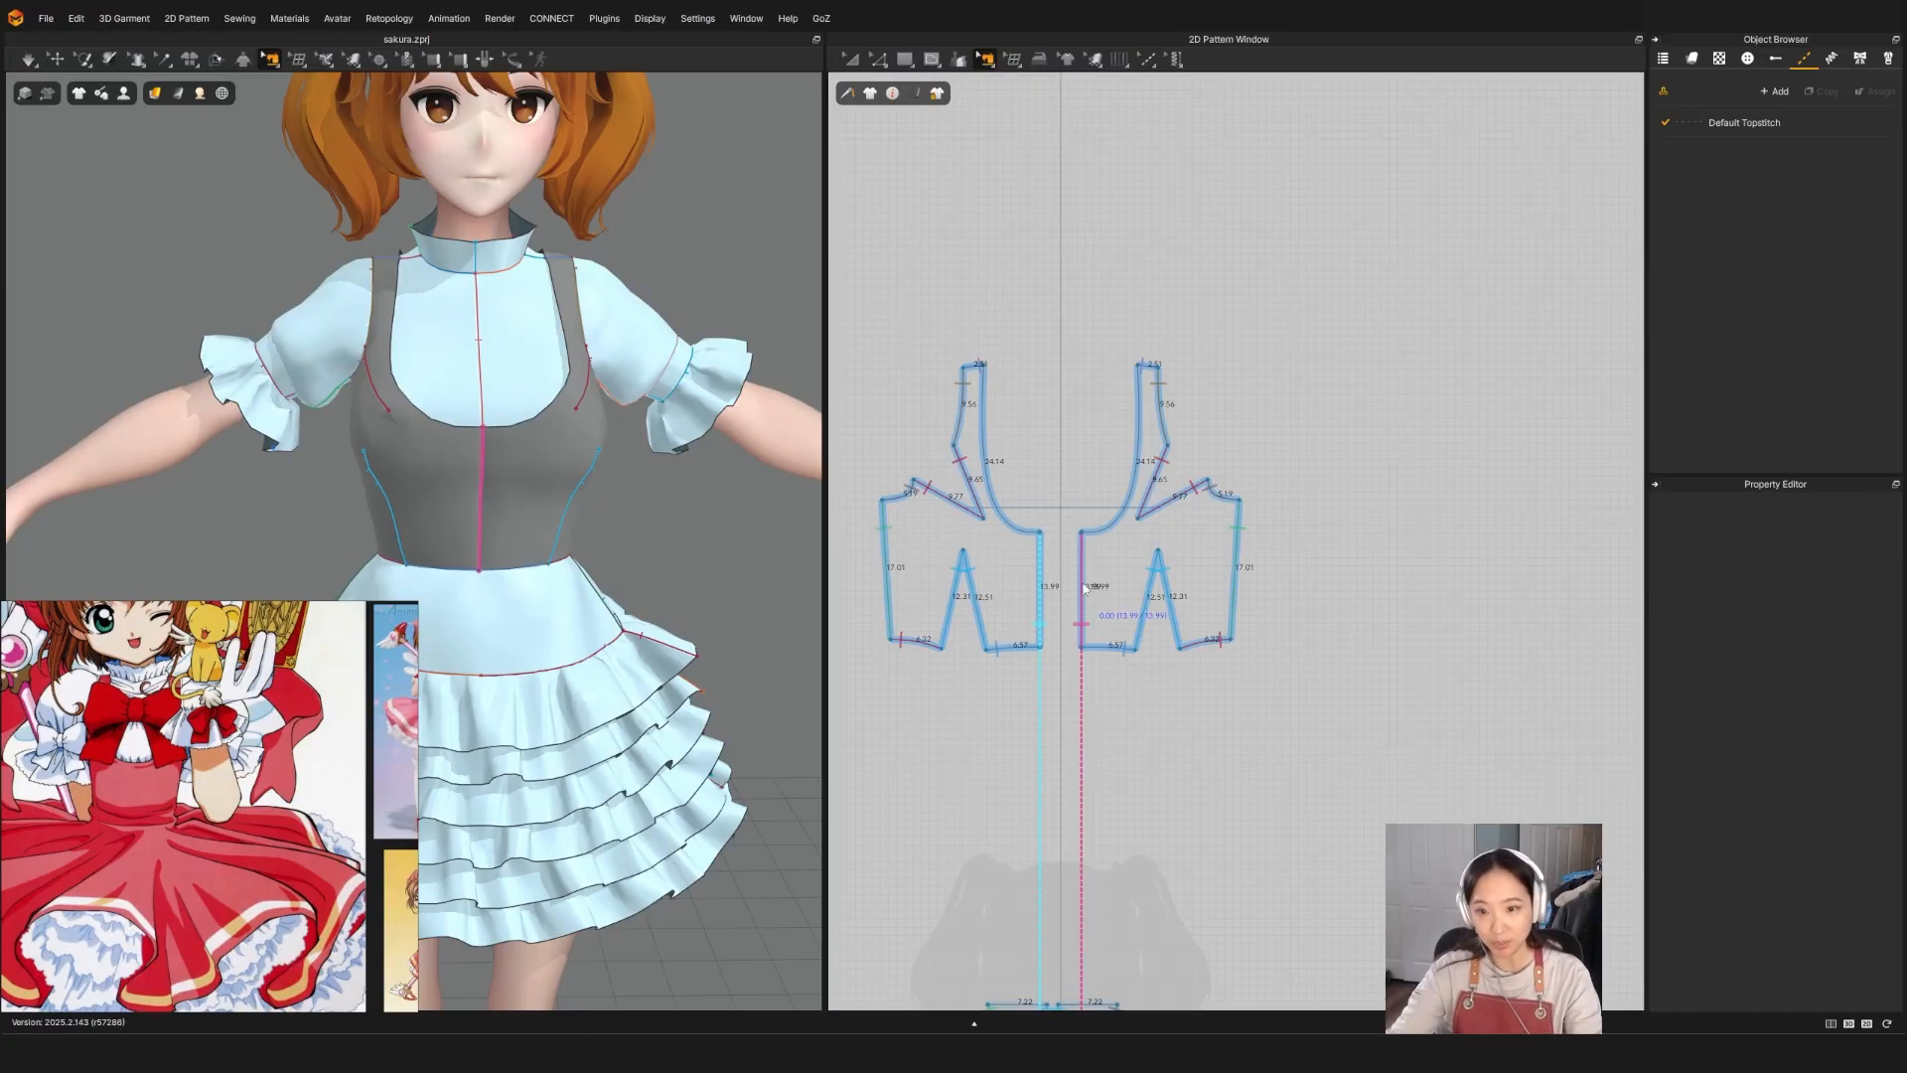
Step: Sew the center front edges of the two vest front panels together and simulate the garment
click(1083, 574)
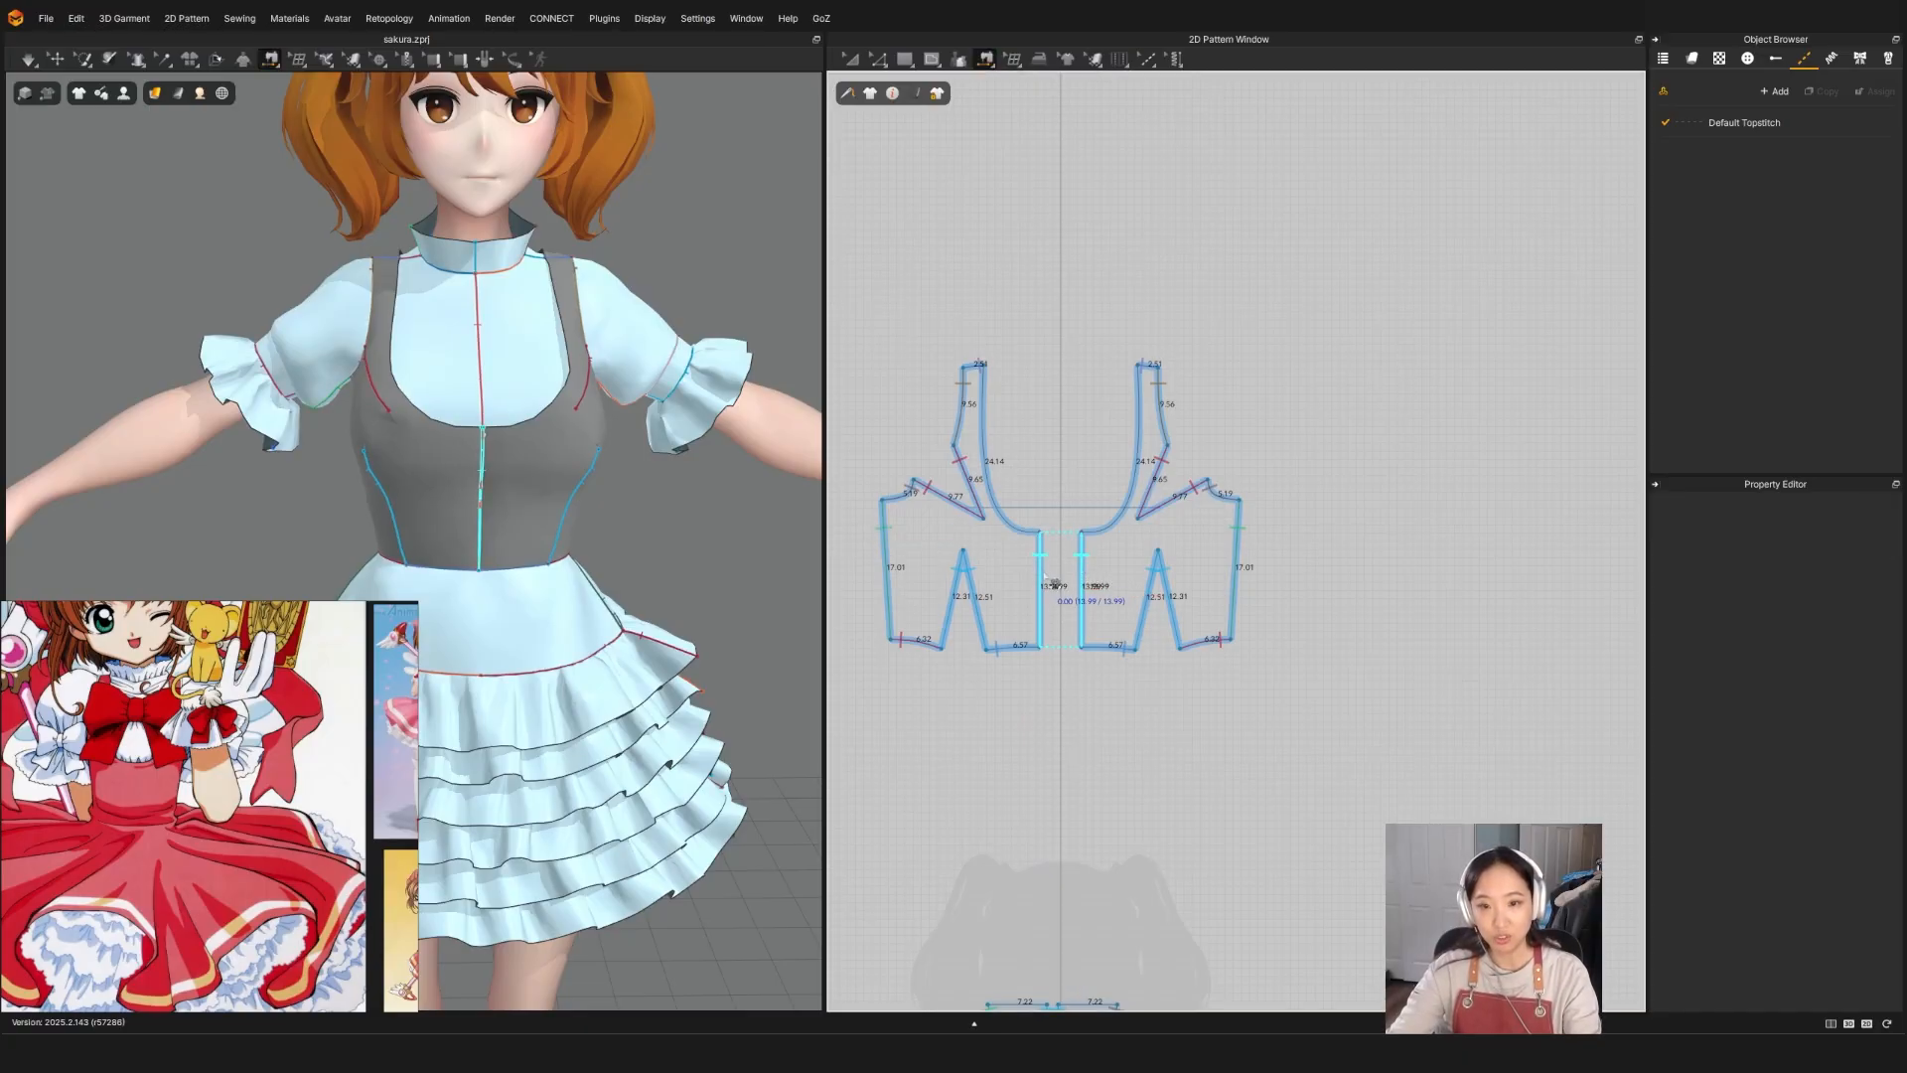
click(1043, 575)
key(space)
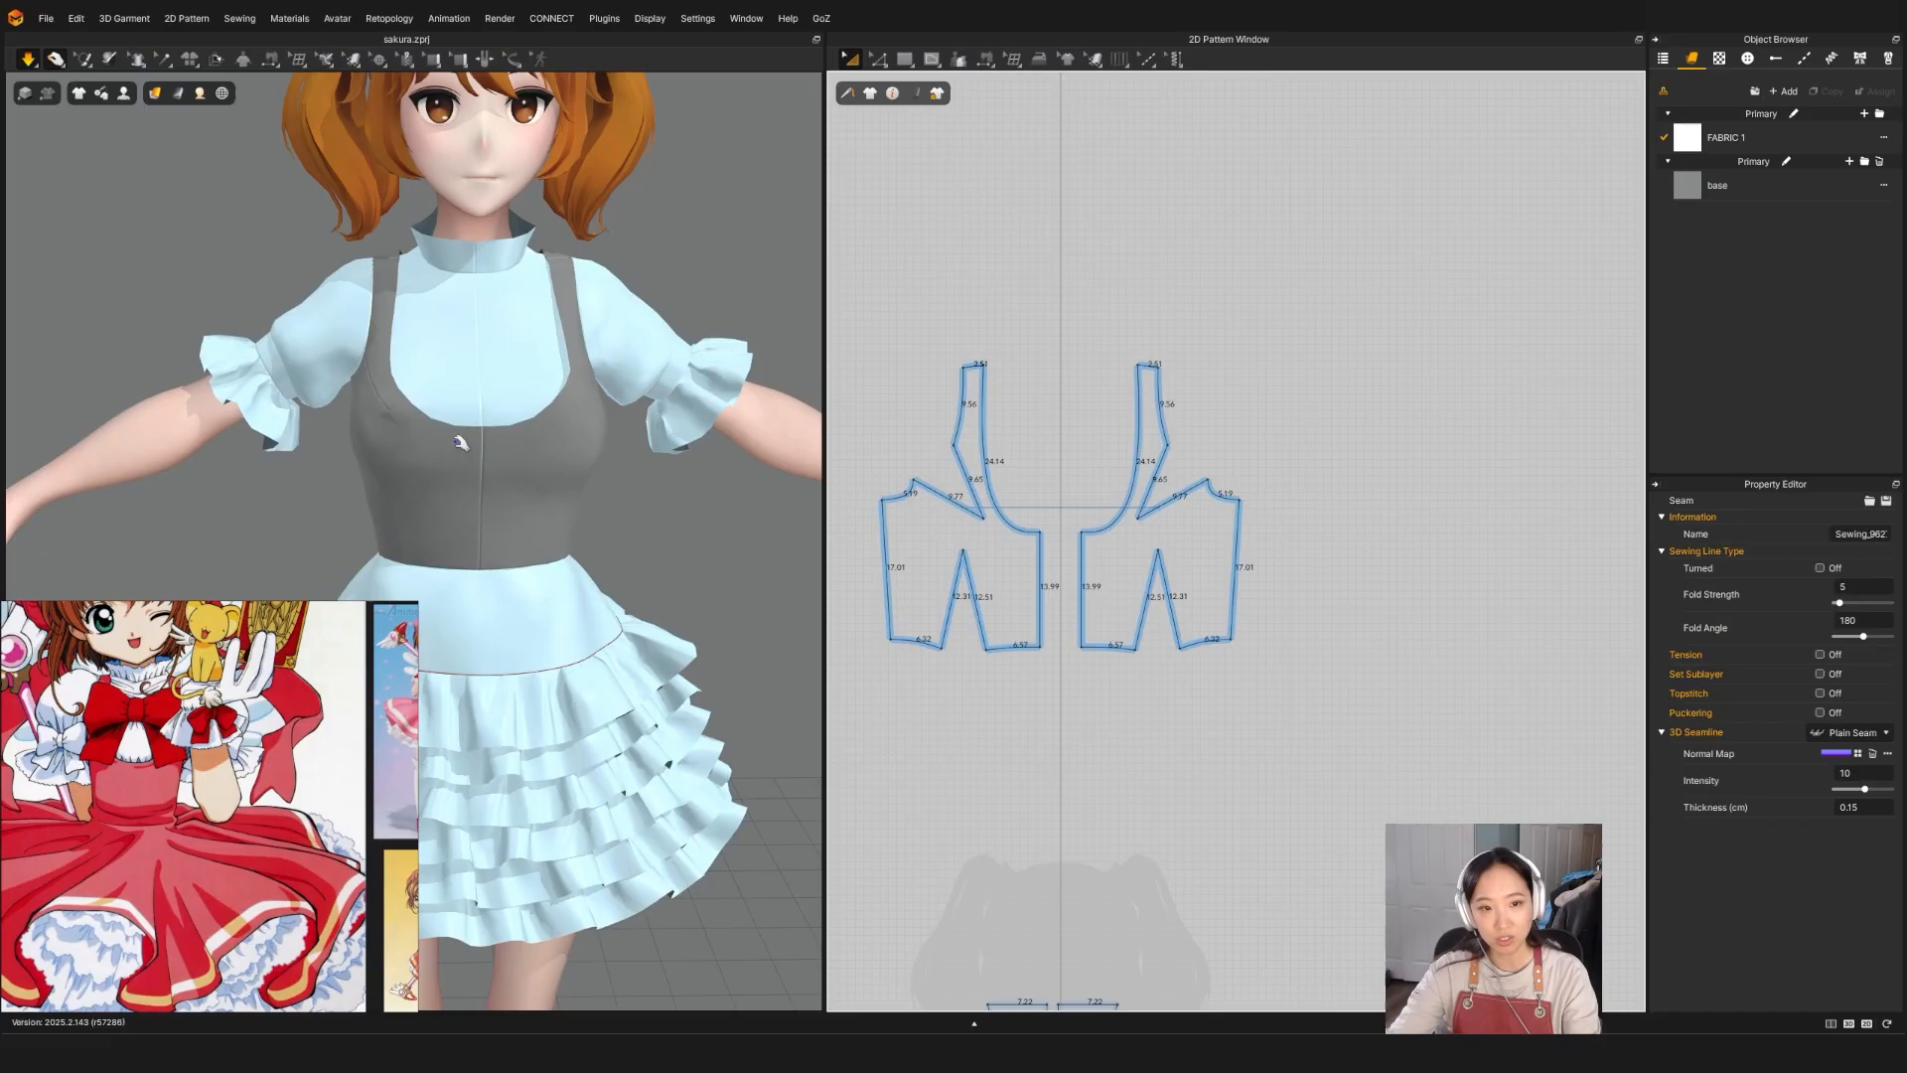
Step: Overlay one vest front pattern piece on the matching blouse front pattern so their outlines line up
right_drag(581, 474, 659, 471)
right_drag(663, 470, 719, 508)
scroll(1214, 544, down, 8)
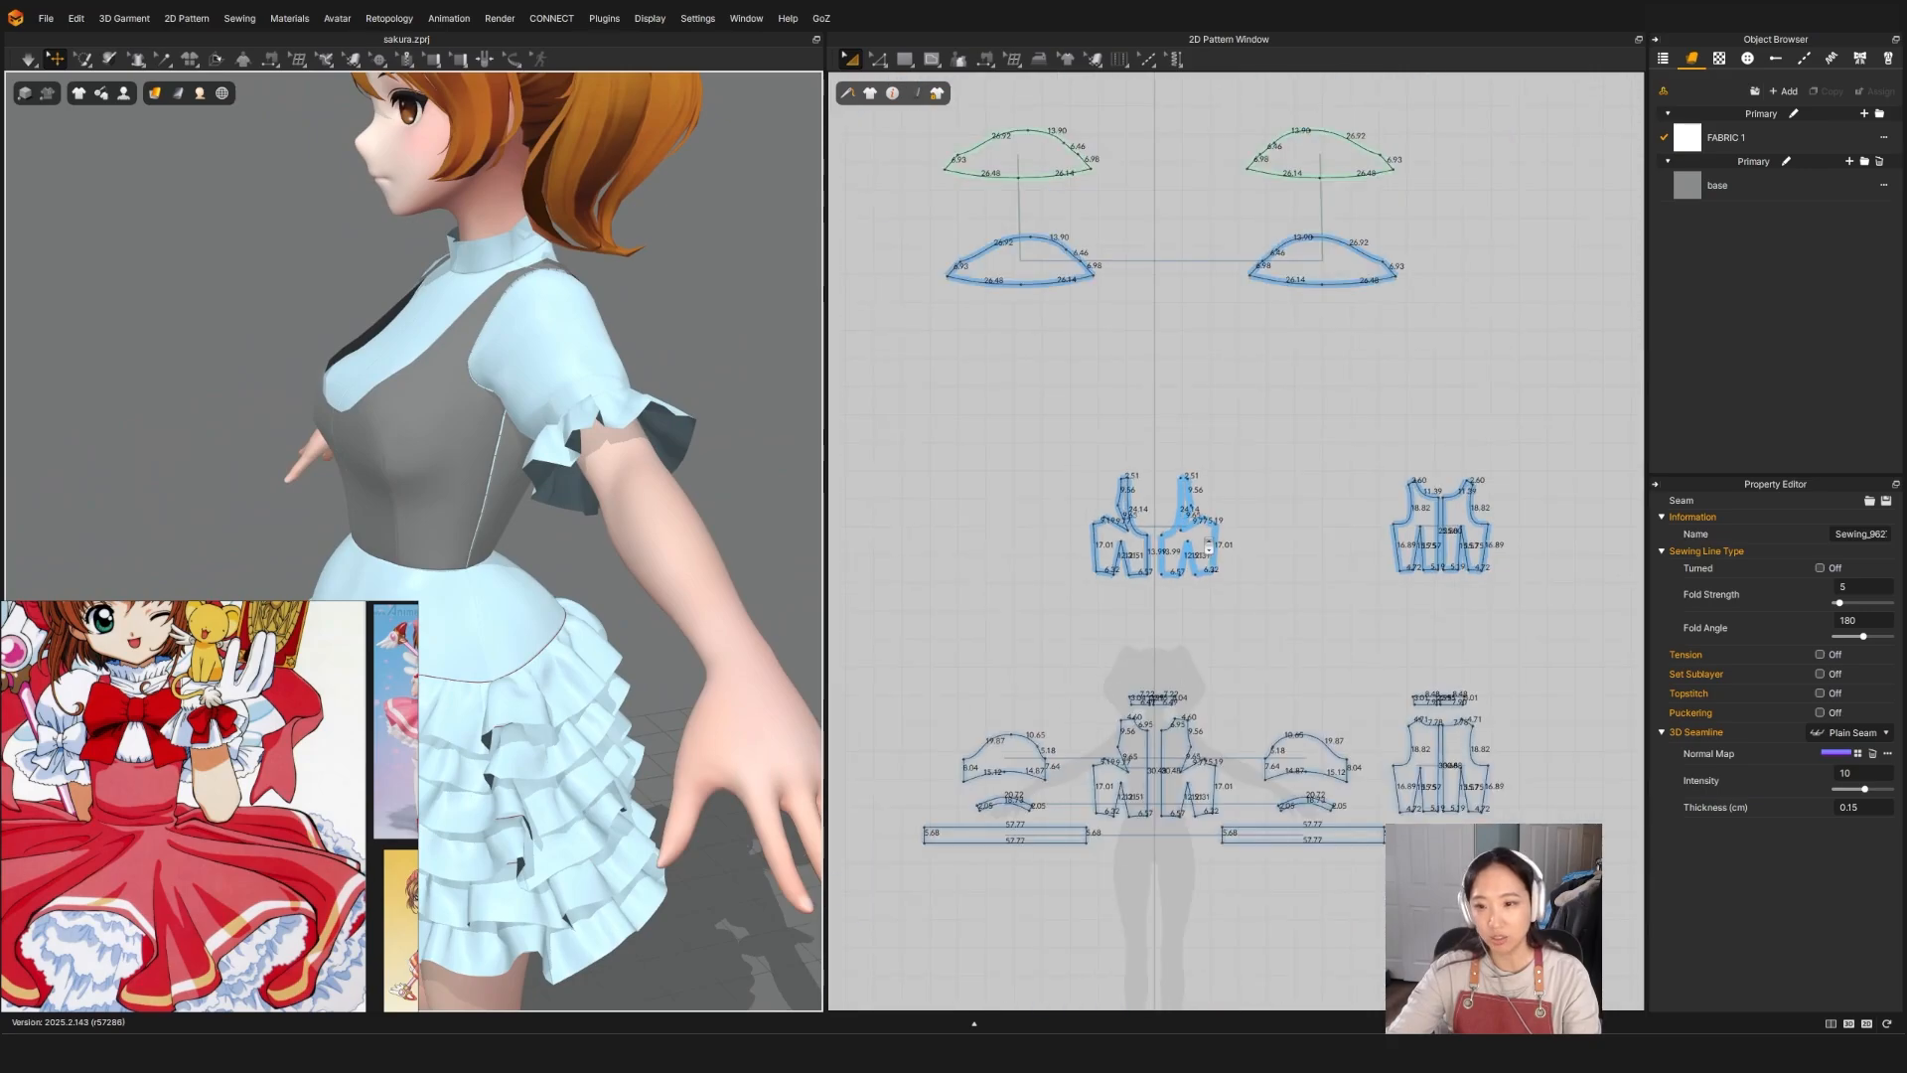
middle_drag(1251, 592, 1237, 595)
mouse_move(426, 456)
right_down()
mouse_move(665, 451)
mouse_move(427, 449)
mouse_move(381, 375)
mouse_move(384, 420)
mouse_move(445, 433)
right_up()
key(b)
scroll(1153, 717, up, 5)
middle_drag(1124, 505, 1116, 435)
key(a)
drag(1054, 235, 1061, 670)
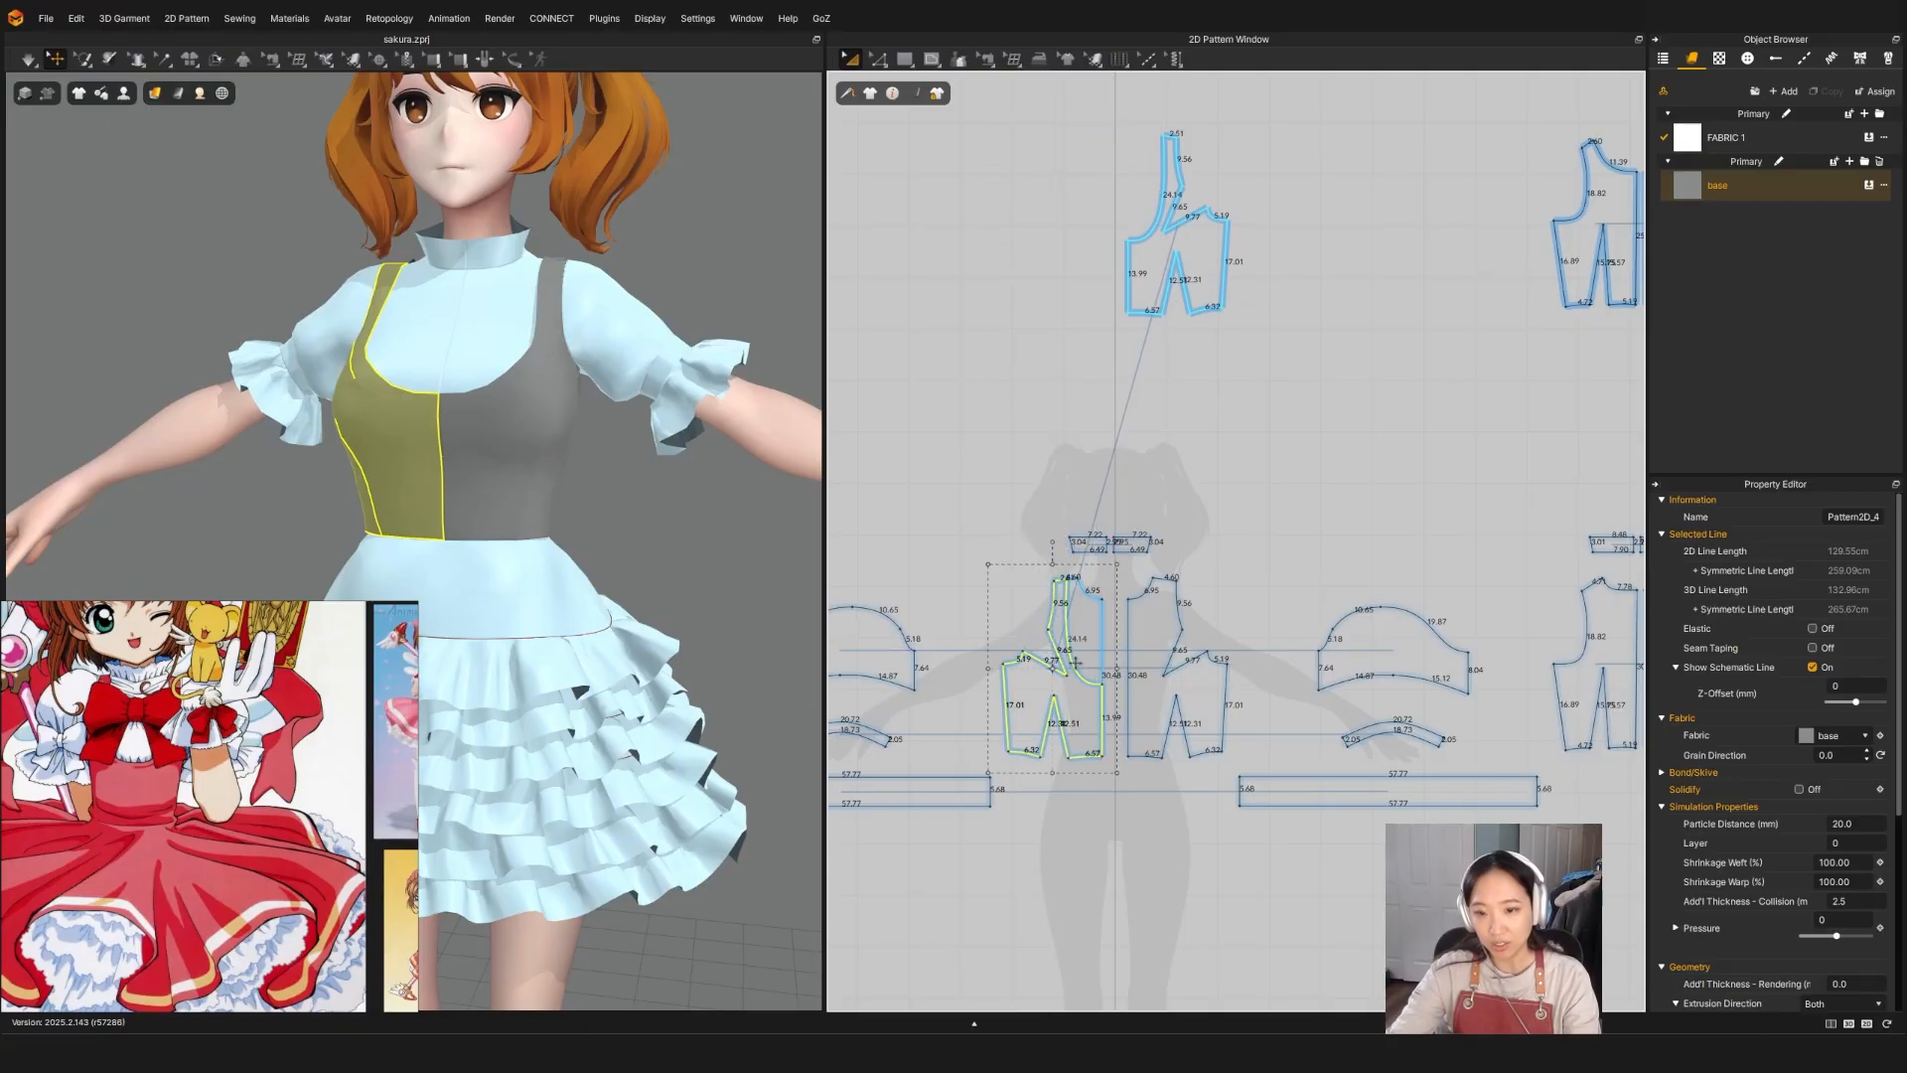
Step: Trace the vest neckline as a curved internal line about 23.7 cm long on the blouse front, from shoulder to center front
scroll(1067, 669, up, 5)
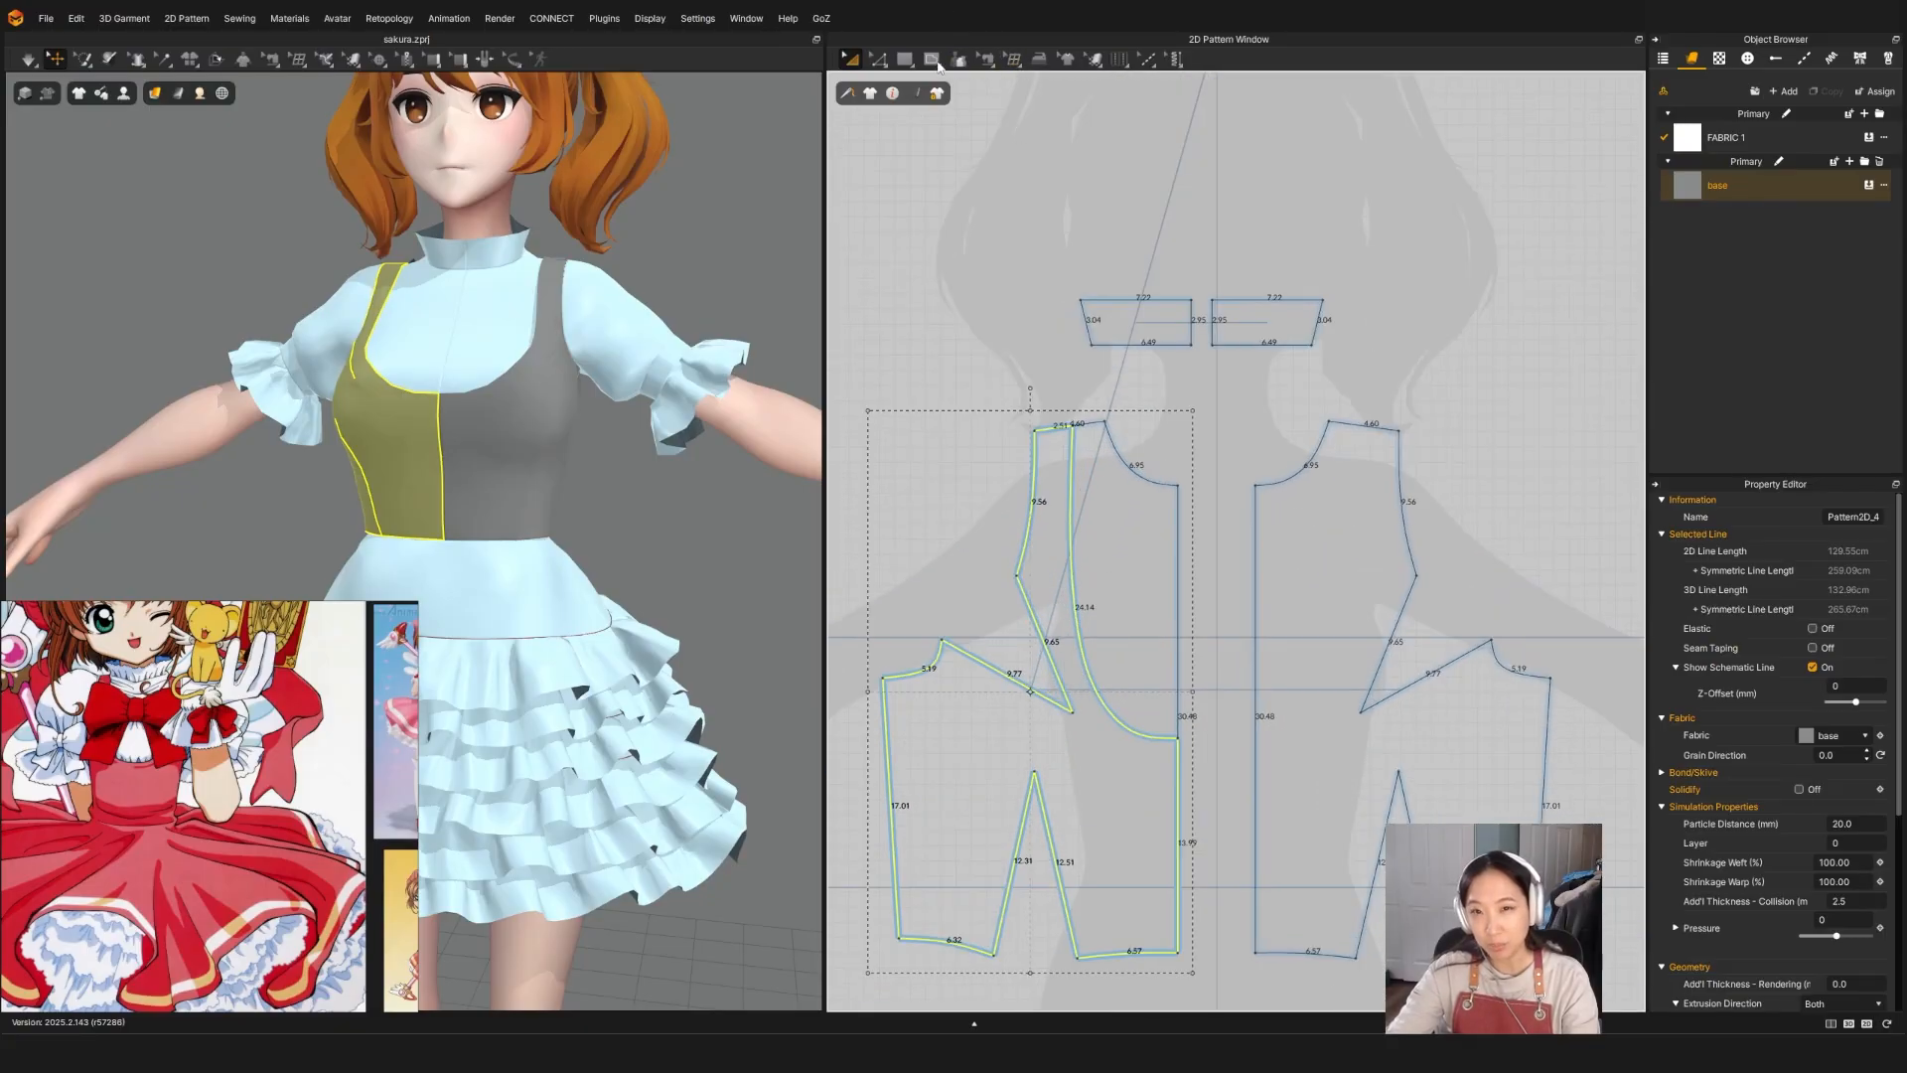
click(937, 65)
click(942, 88)
scroll(1086, 463, up, 5)
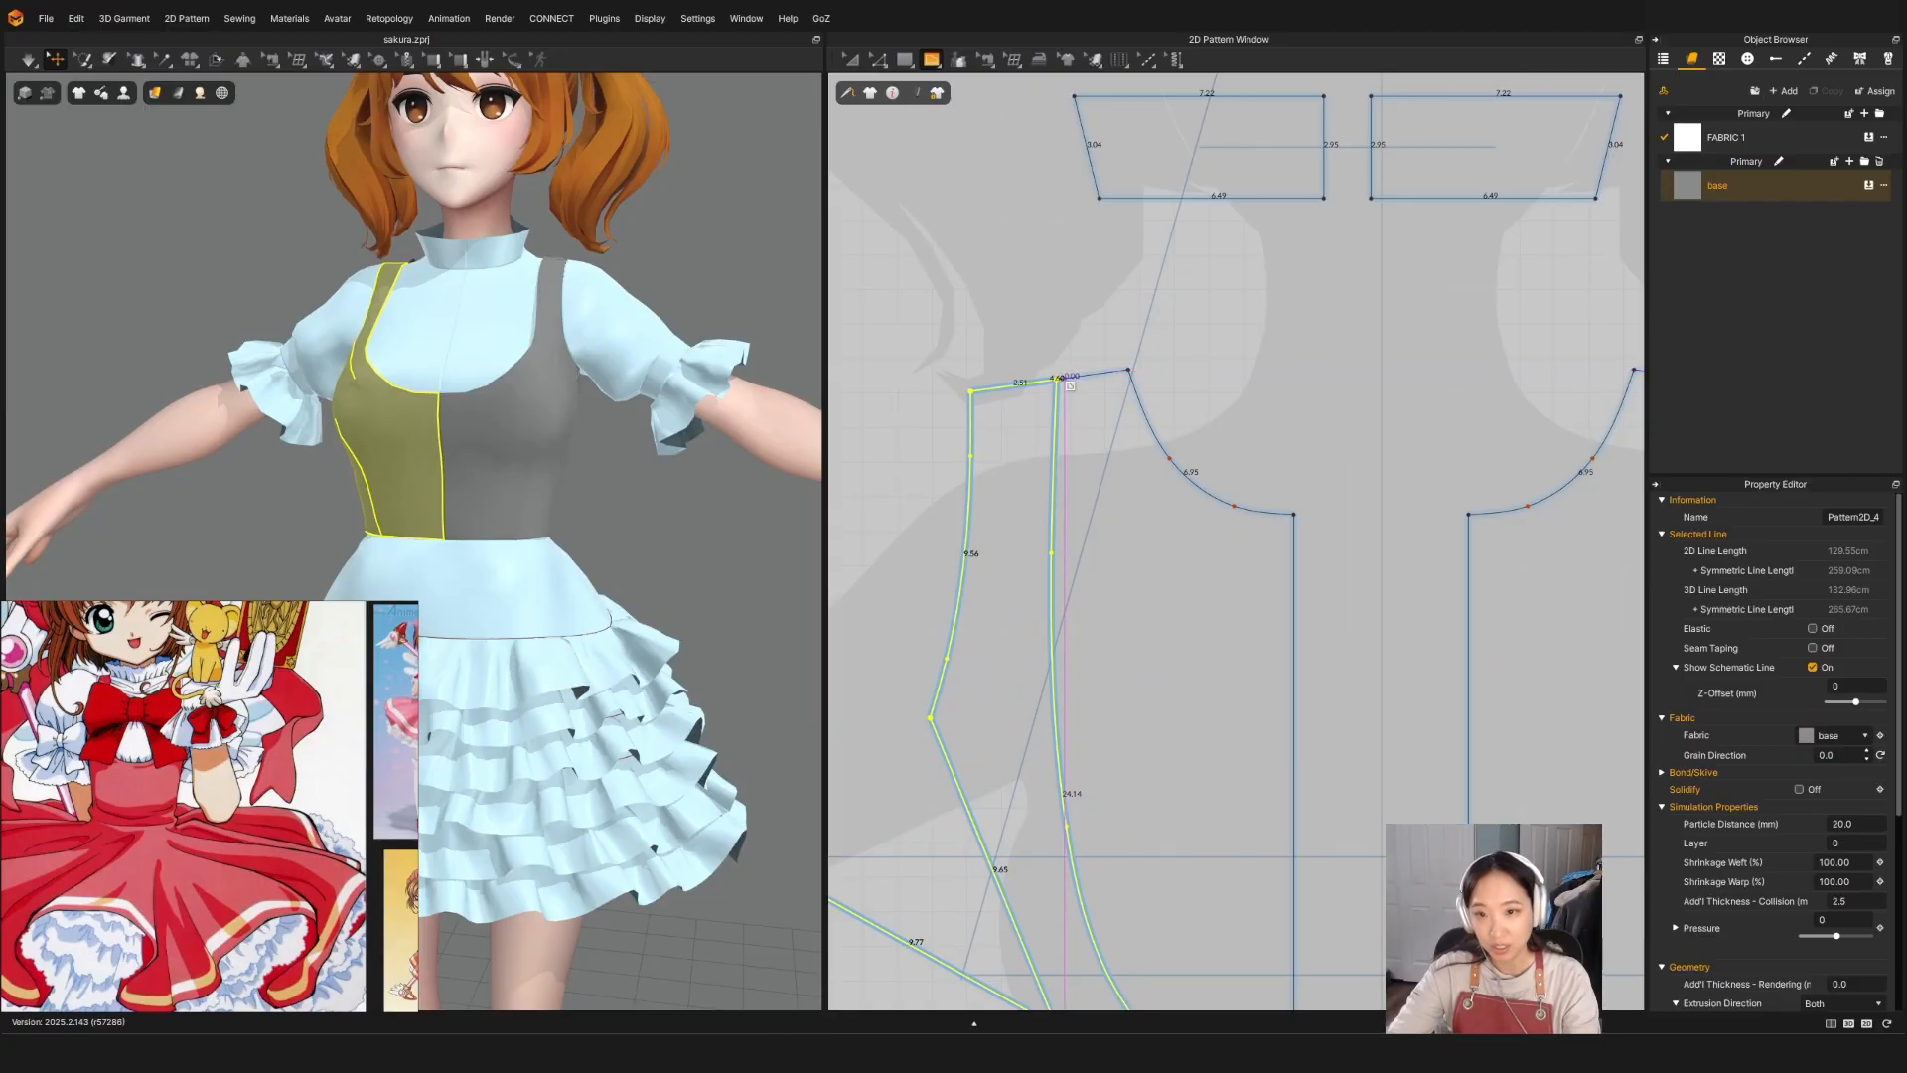
click(1064, 378)
ctrl+click(1065, 682)
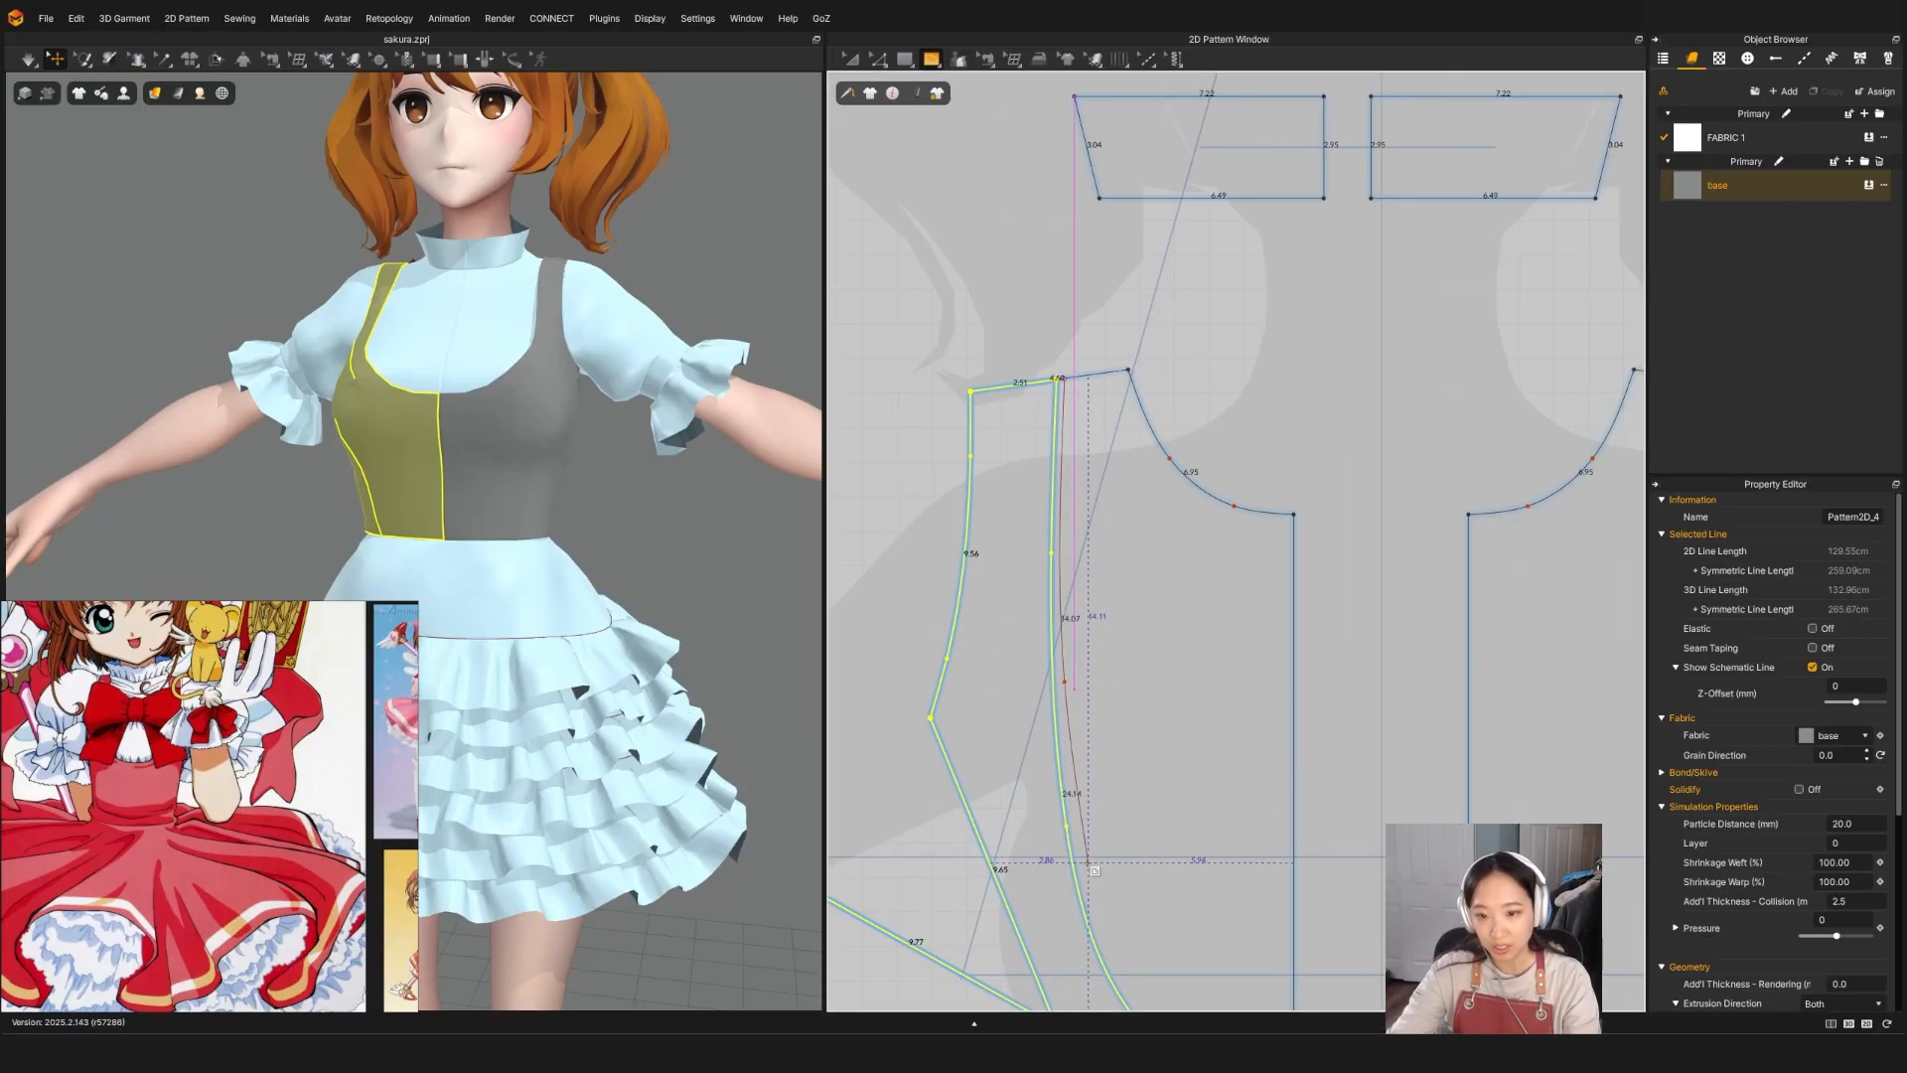
ctrl+click(1085, 865)
middle_drag(1138, 911, 1026, 563)
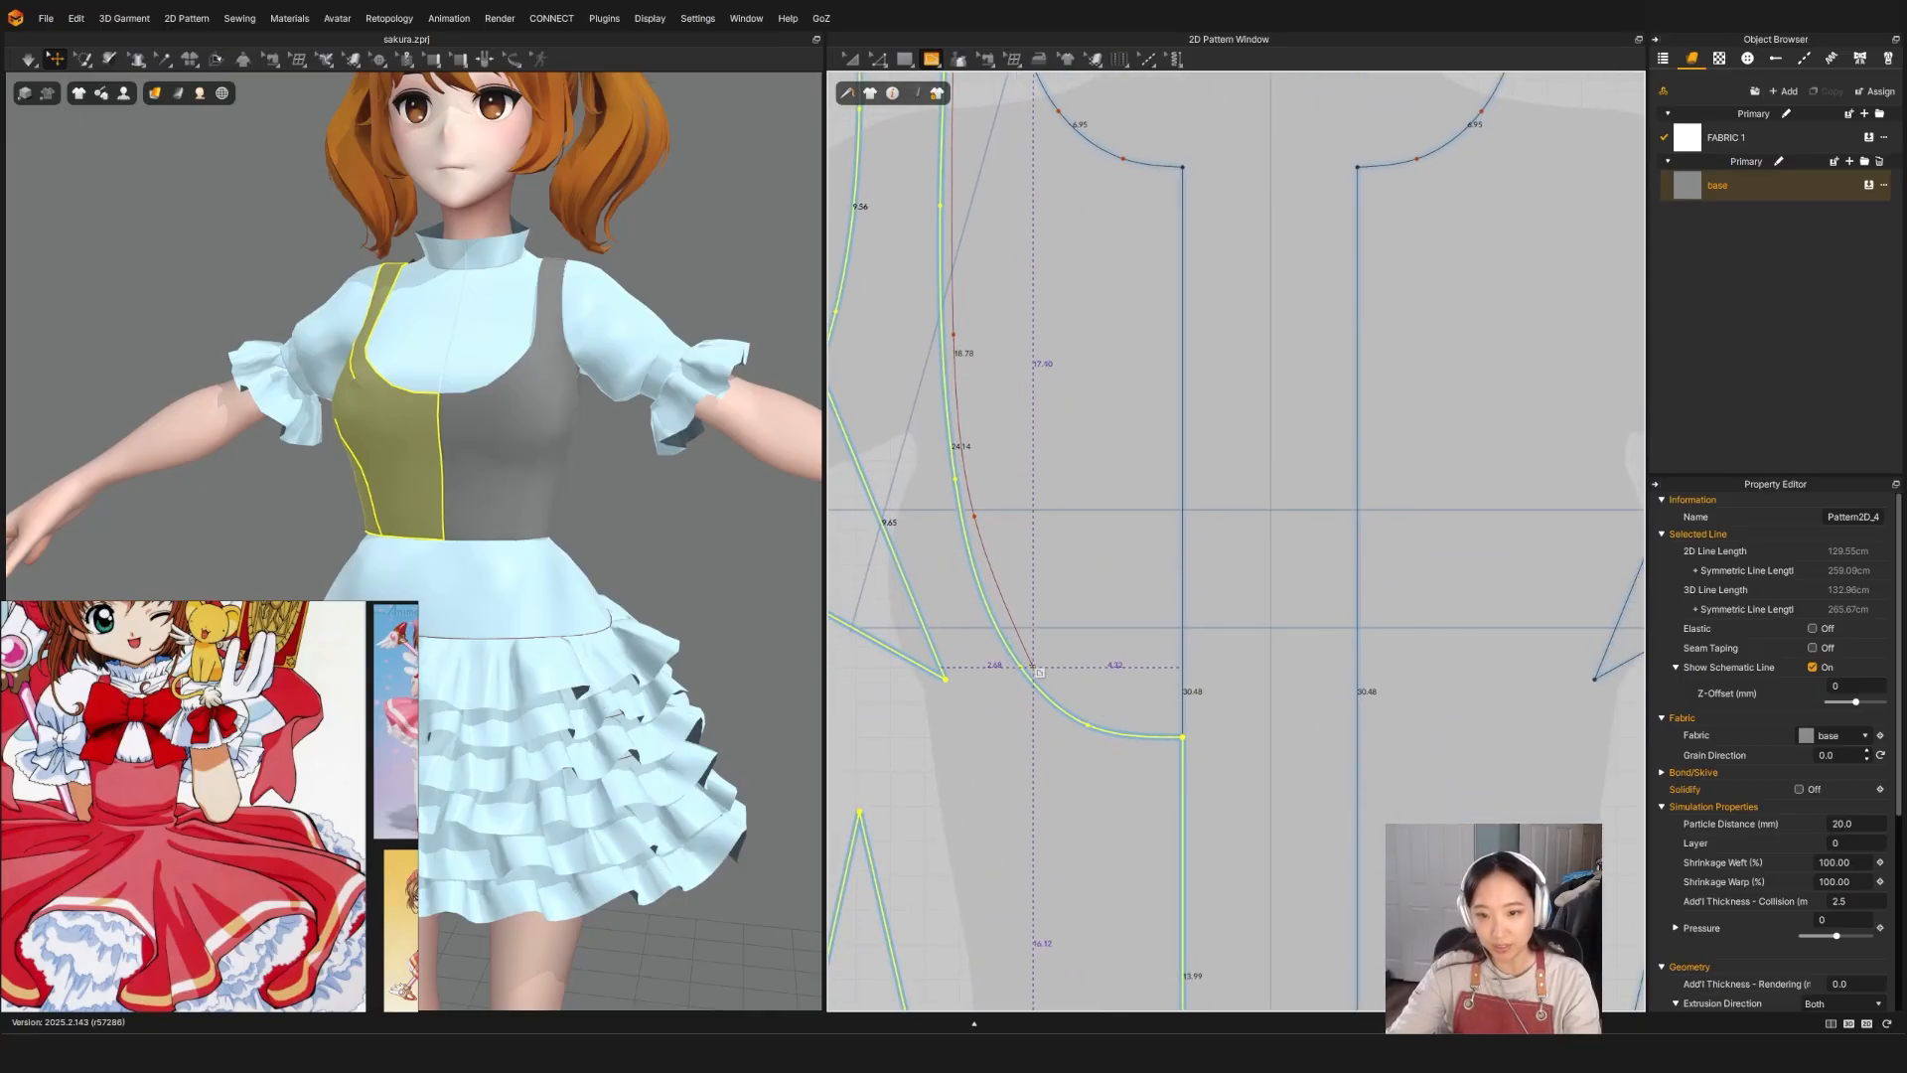
ctrl+click(1031, 663)
ctrl+click(1089, 714)
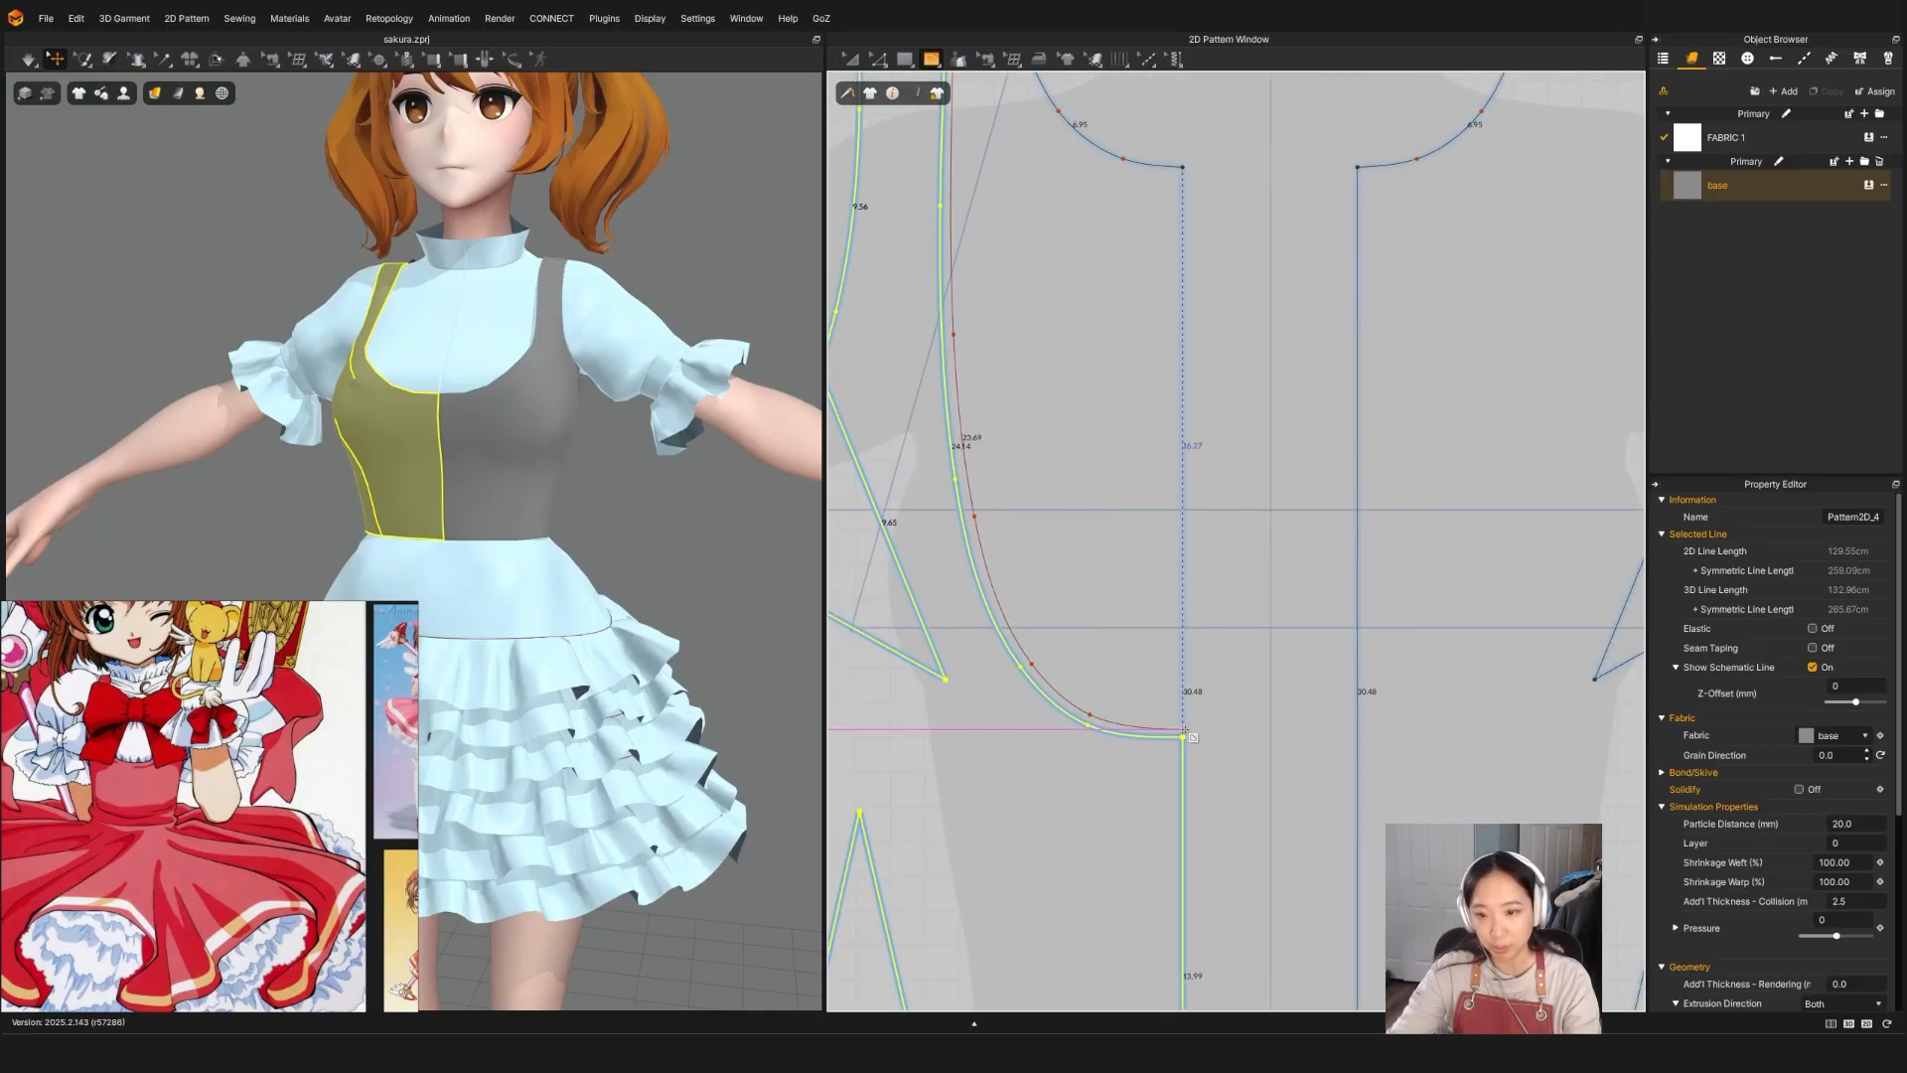
click(1184, 736)
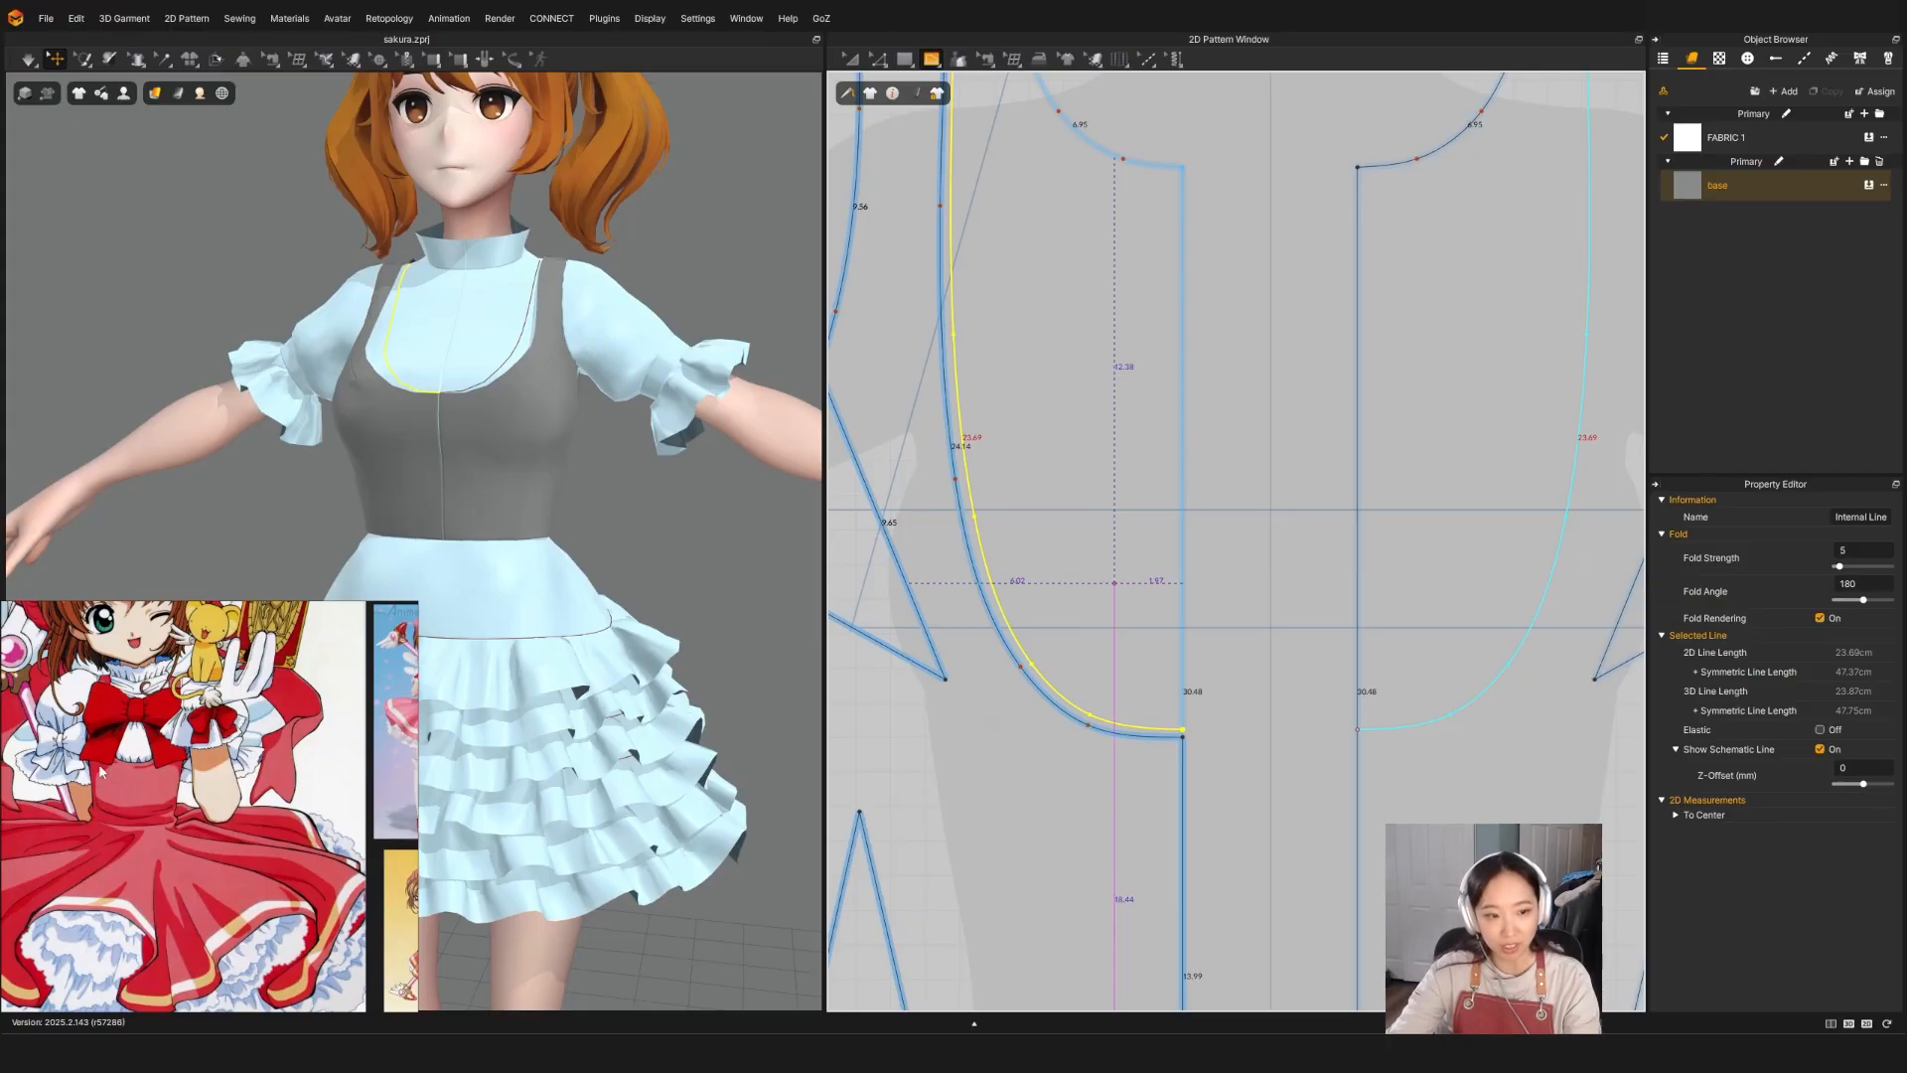
Step: Move the vest front pattern piece back up above the blouse patterns, beside its mirrored partner
right_drag(400, 392, 214, 377)
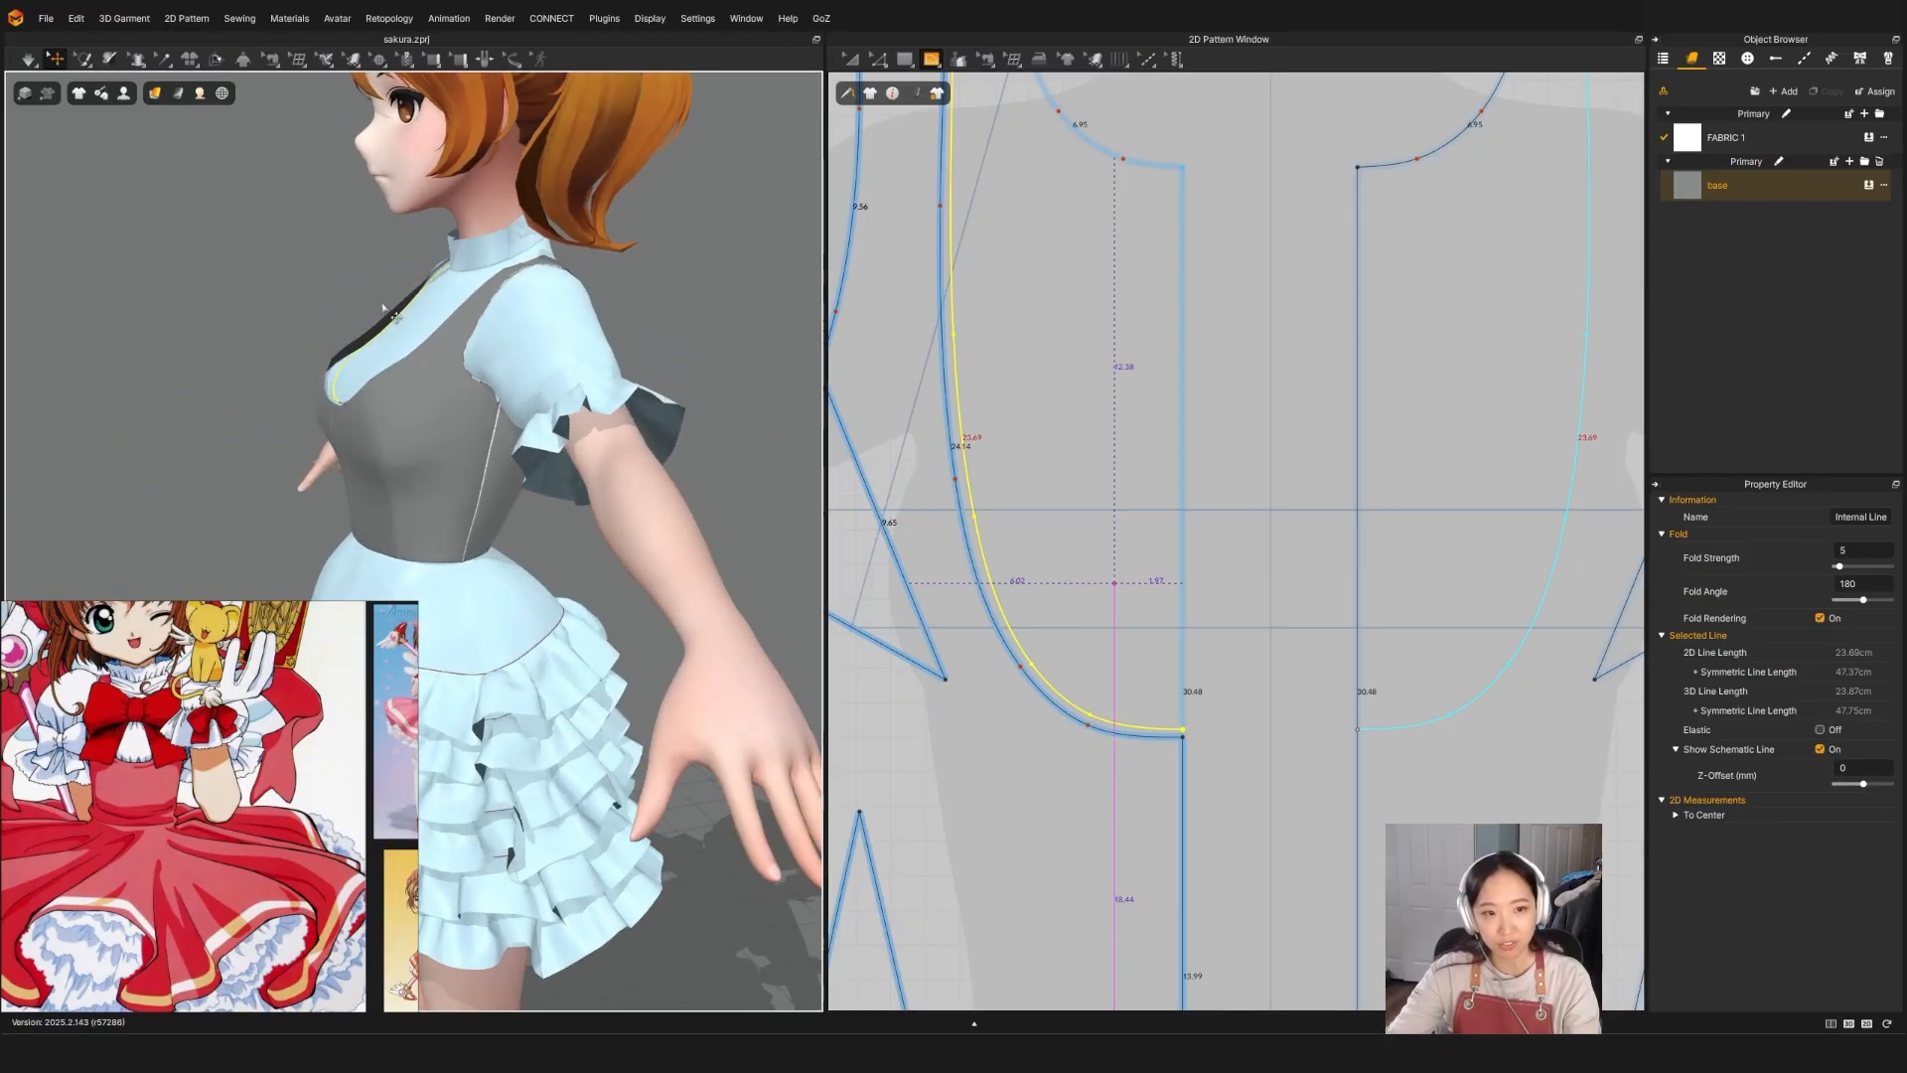
scroll(1116, 476, down, 5)
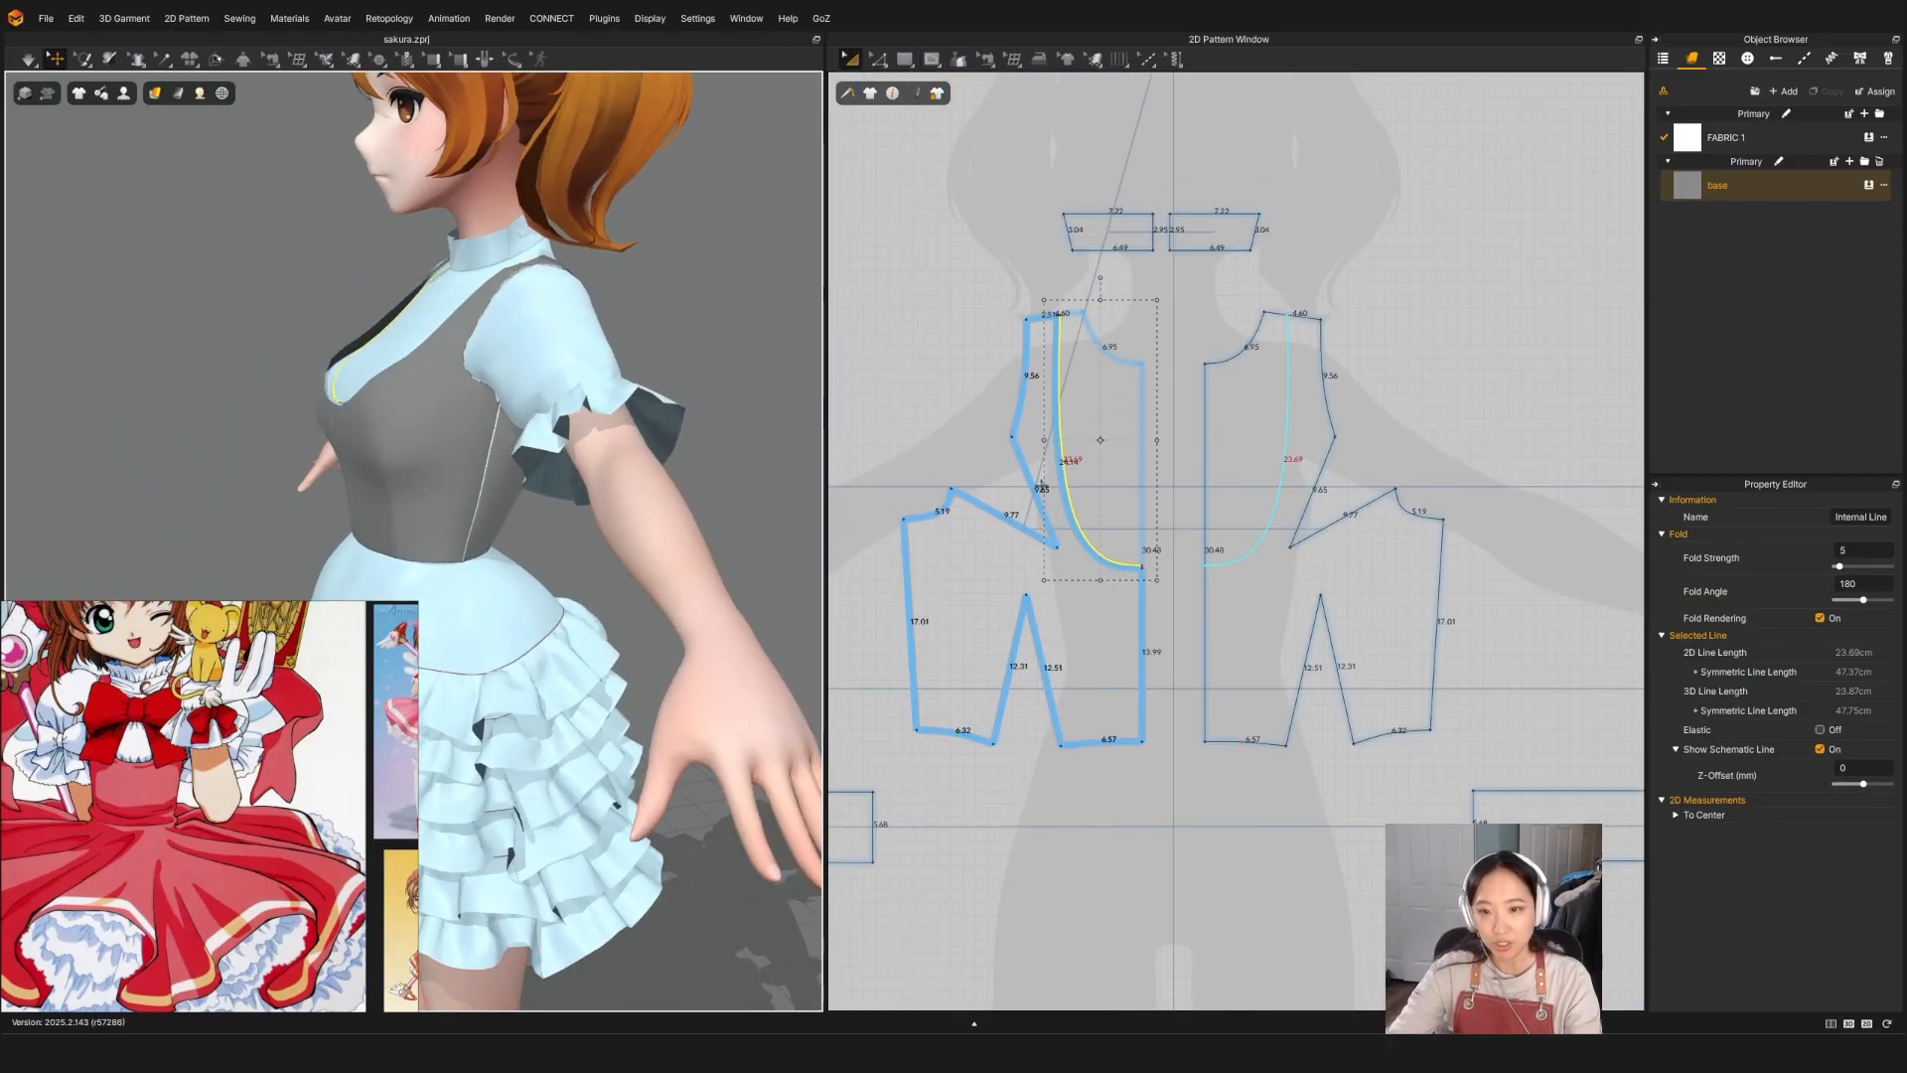
click(971, 480)
scroll(970, 481, down, 4)
drag(1004, 475, 1025, 101)
middle_drag(1048, 223, 1022, 477)
drag(1019, 477, 1047, 293)
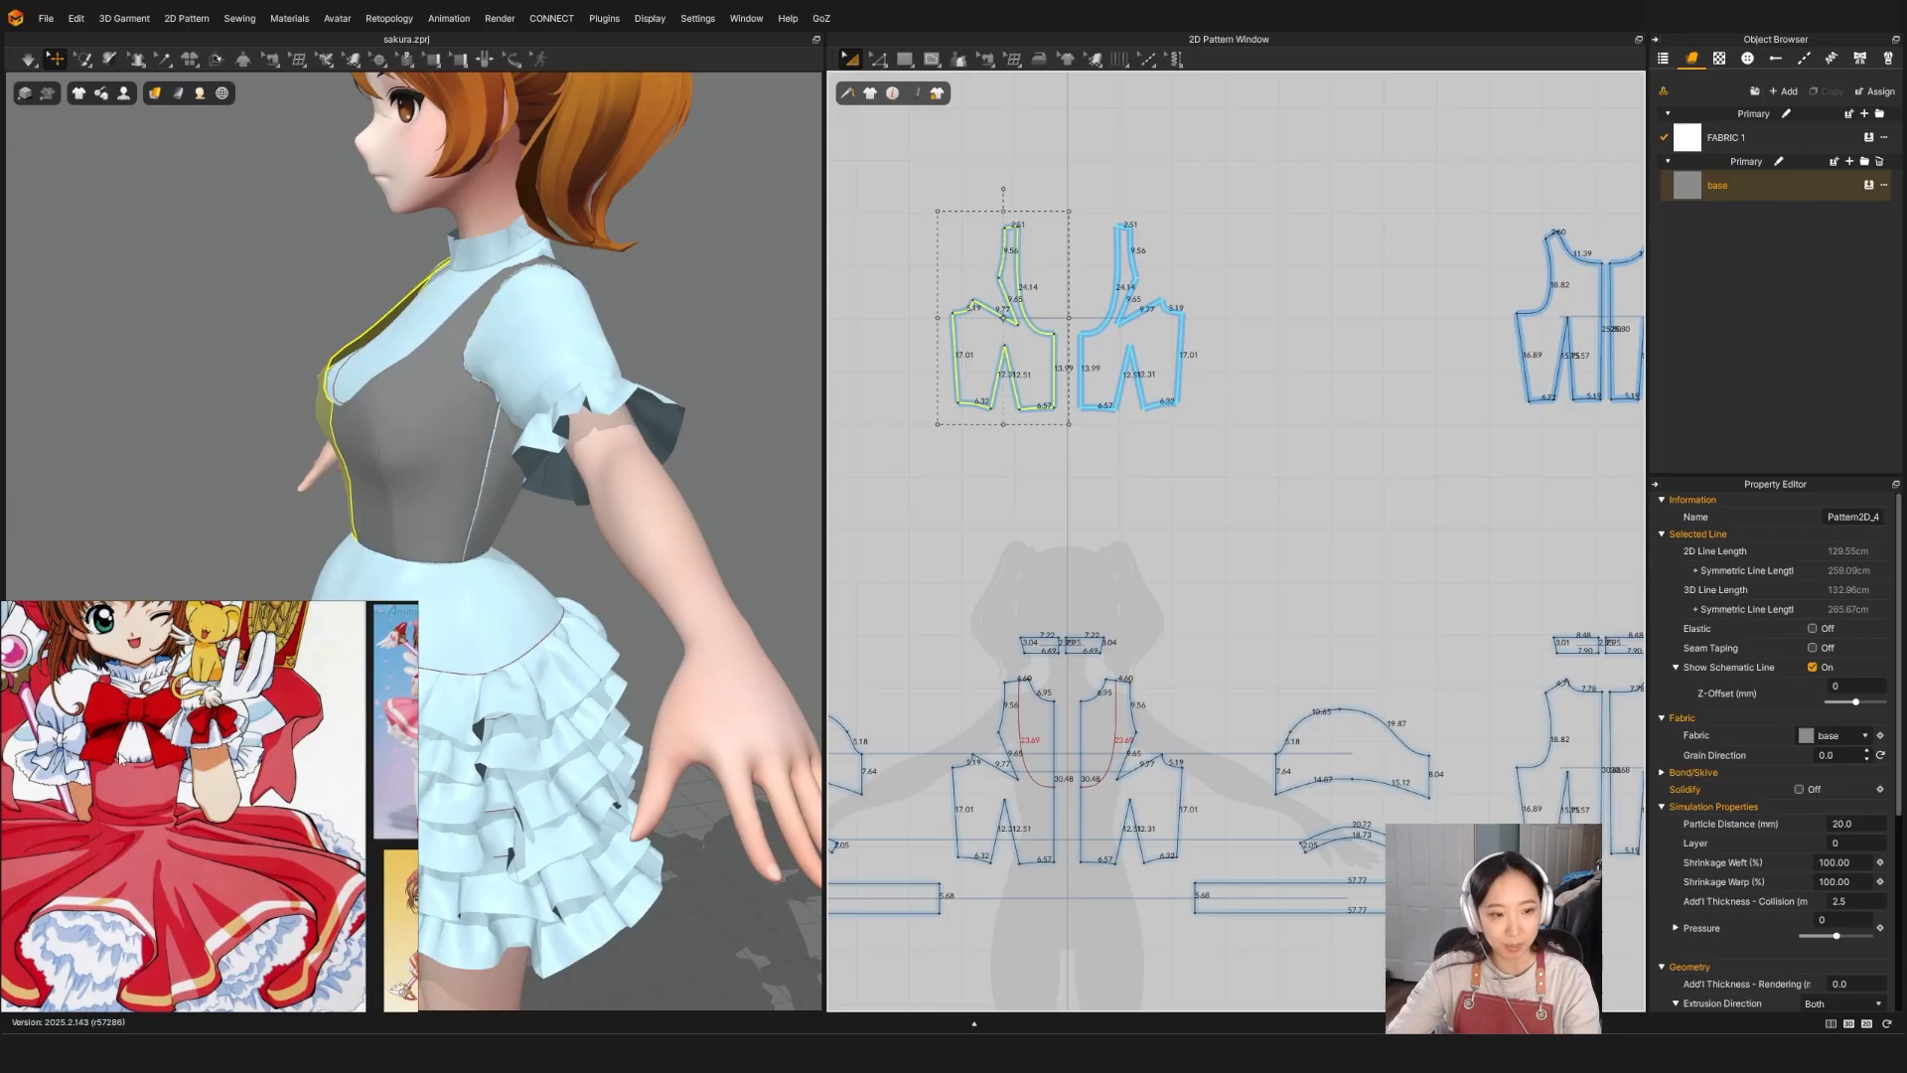
Step: Shift the internal neckline's shoulder end slightly toward the armhole and its center front end slightly downward
scroll(1059, 810, up, 6)
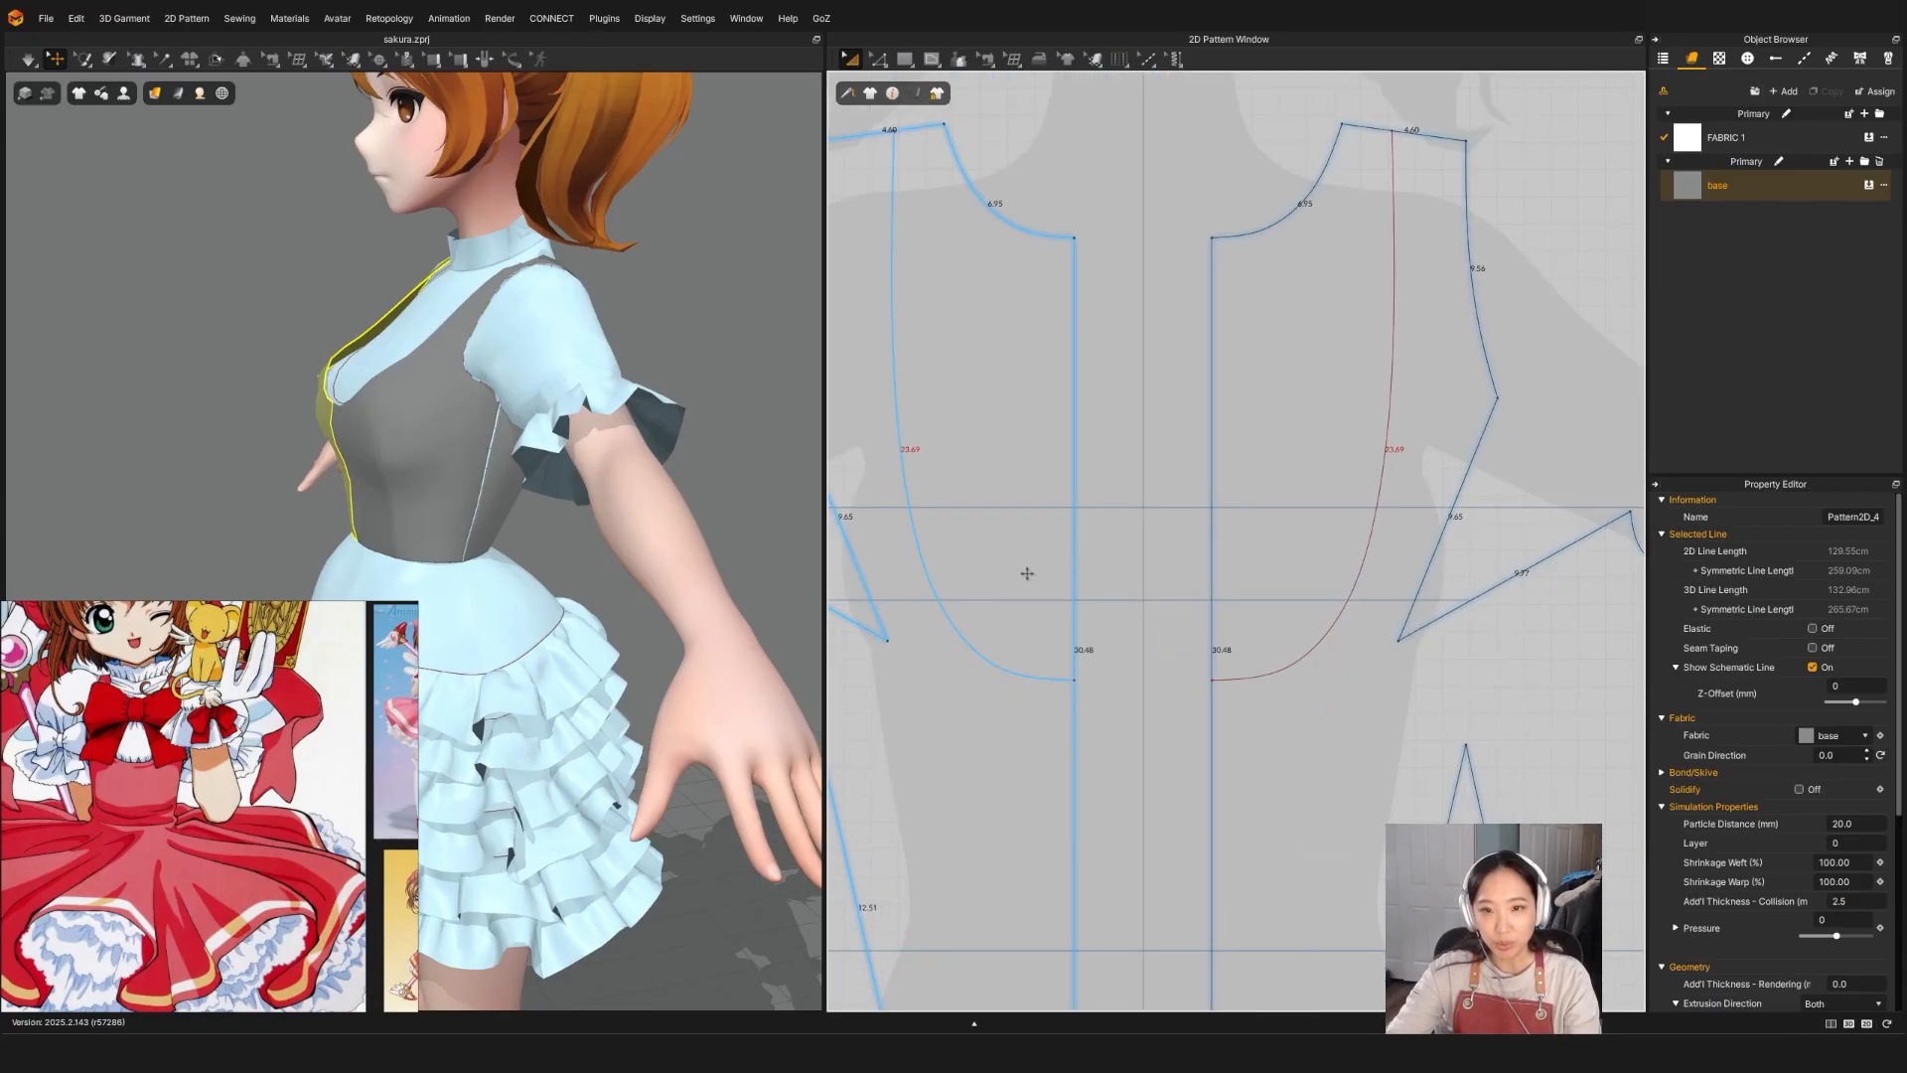
middle_drag(1027, 573, 1091, 707)
key(z)
click(958, 265)
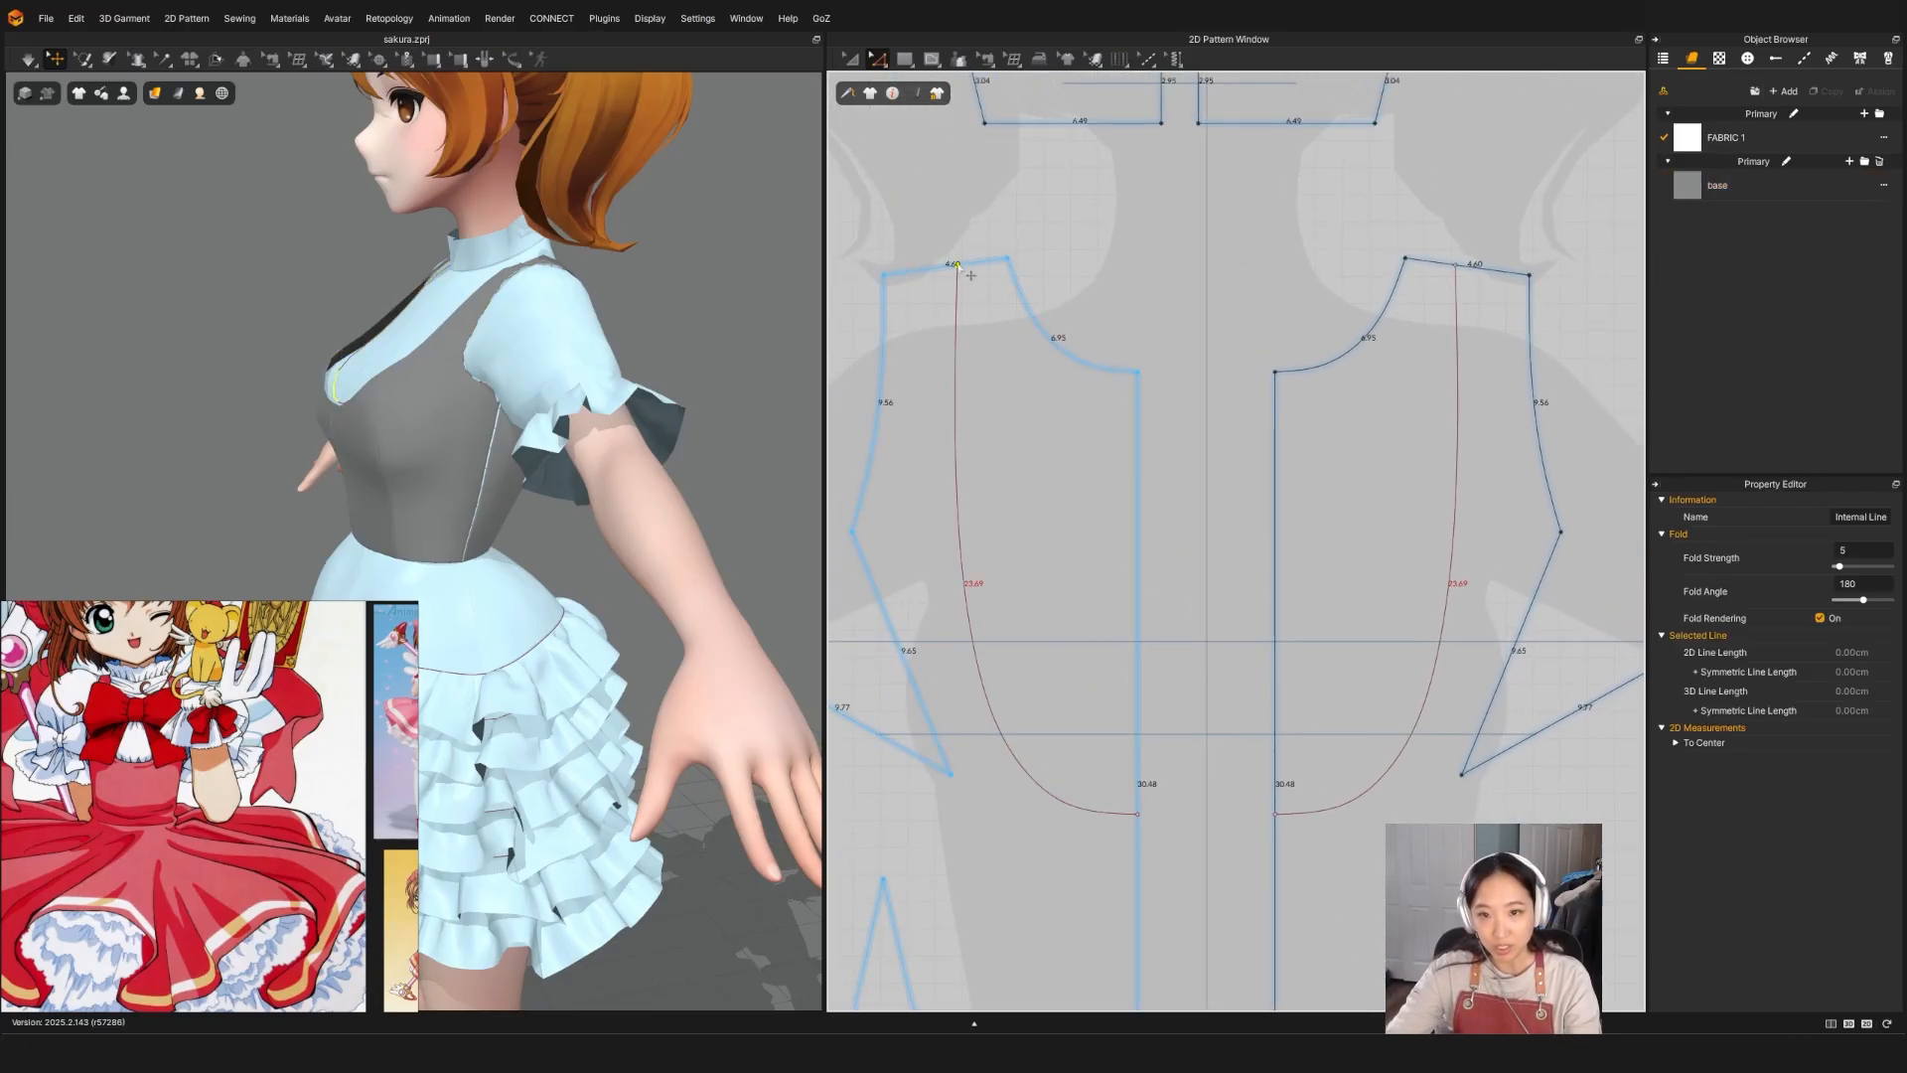
drag(958, 265, 952, 264)
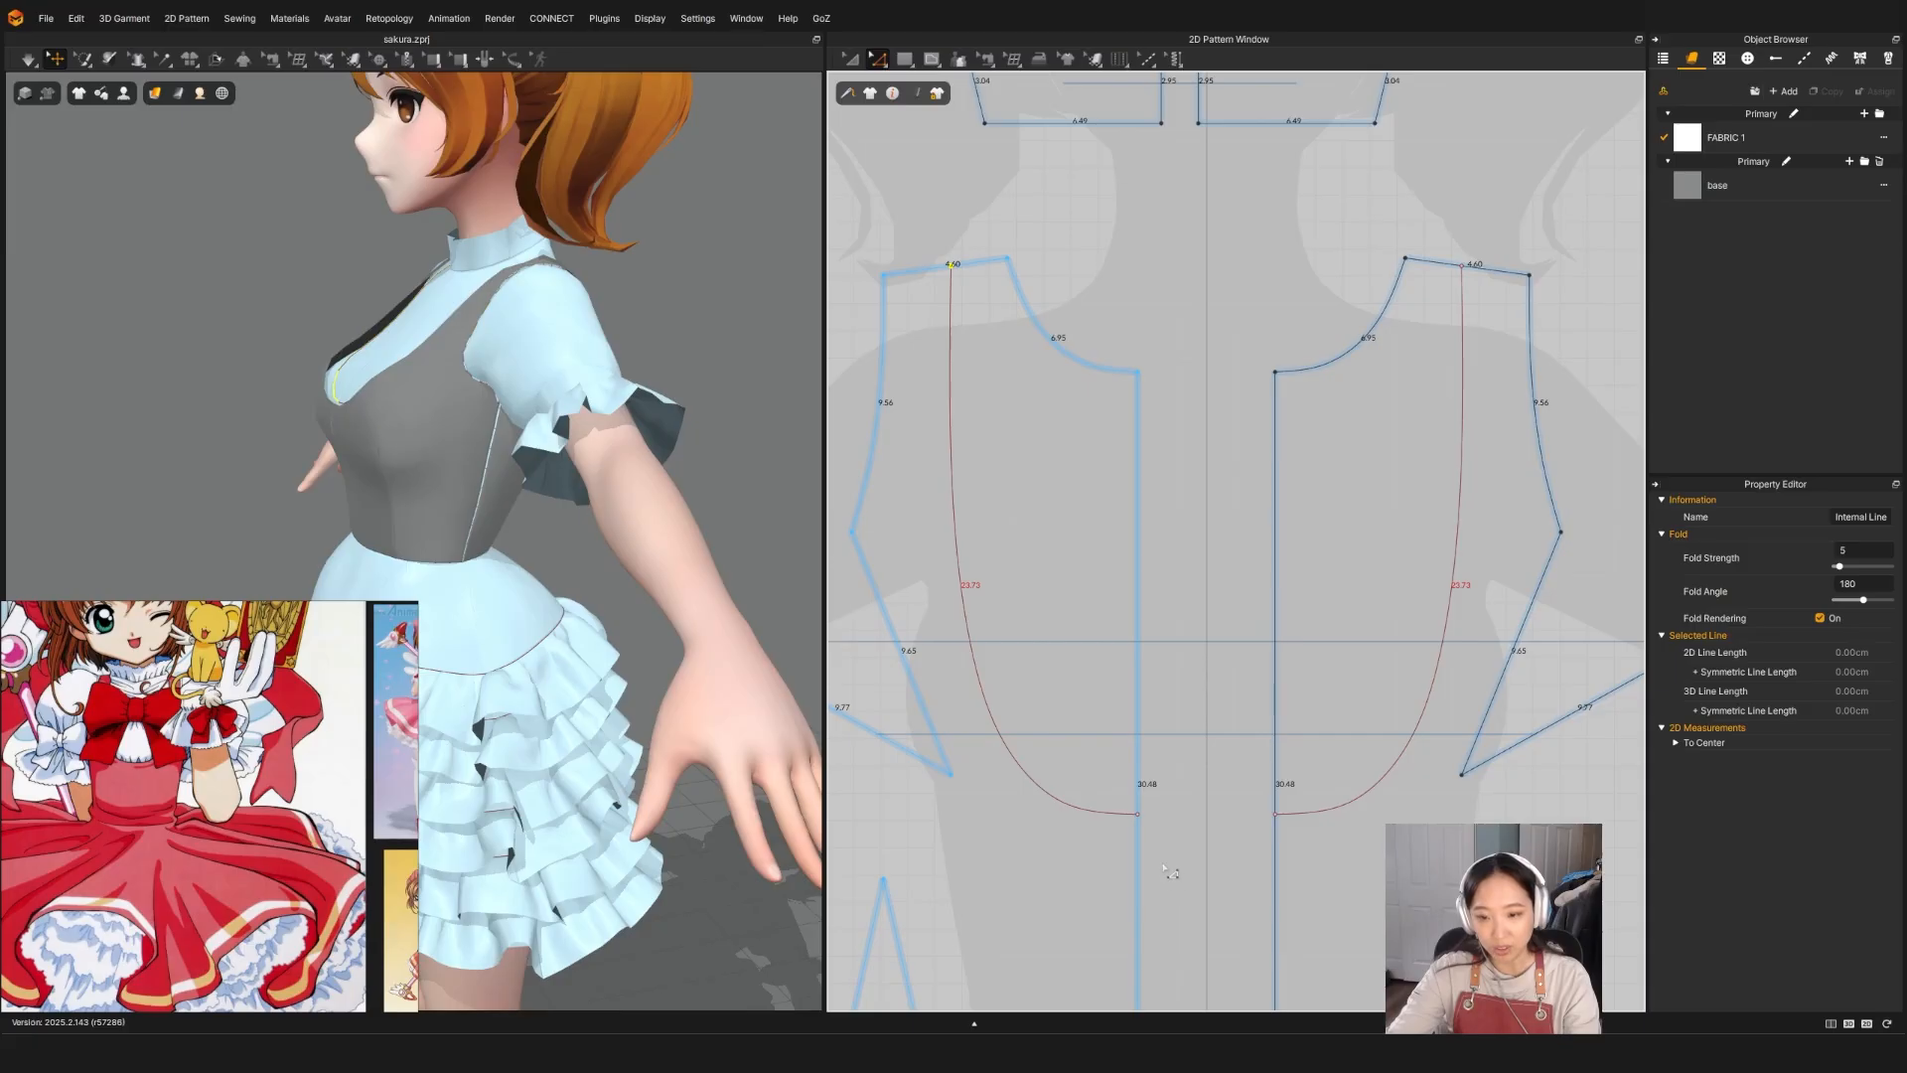
click(1139, 817)
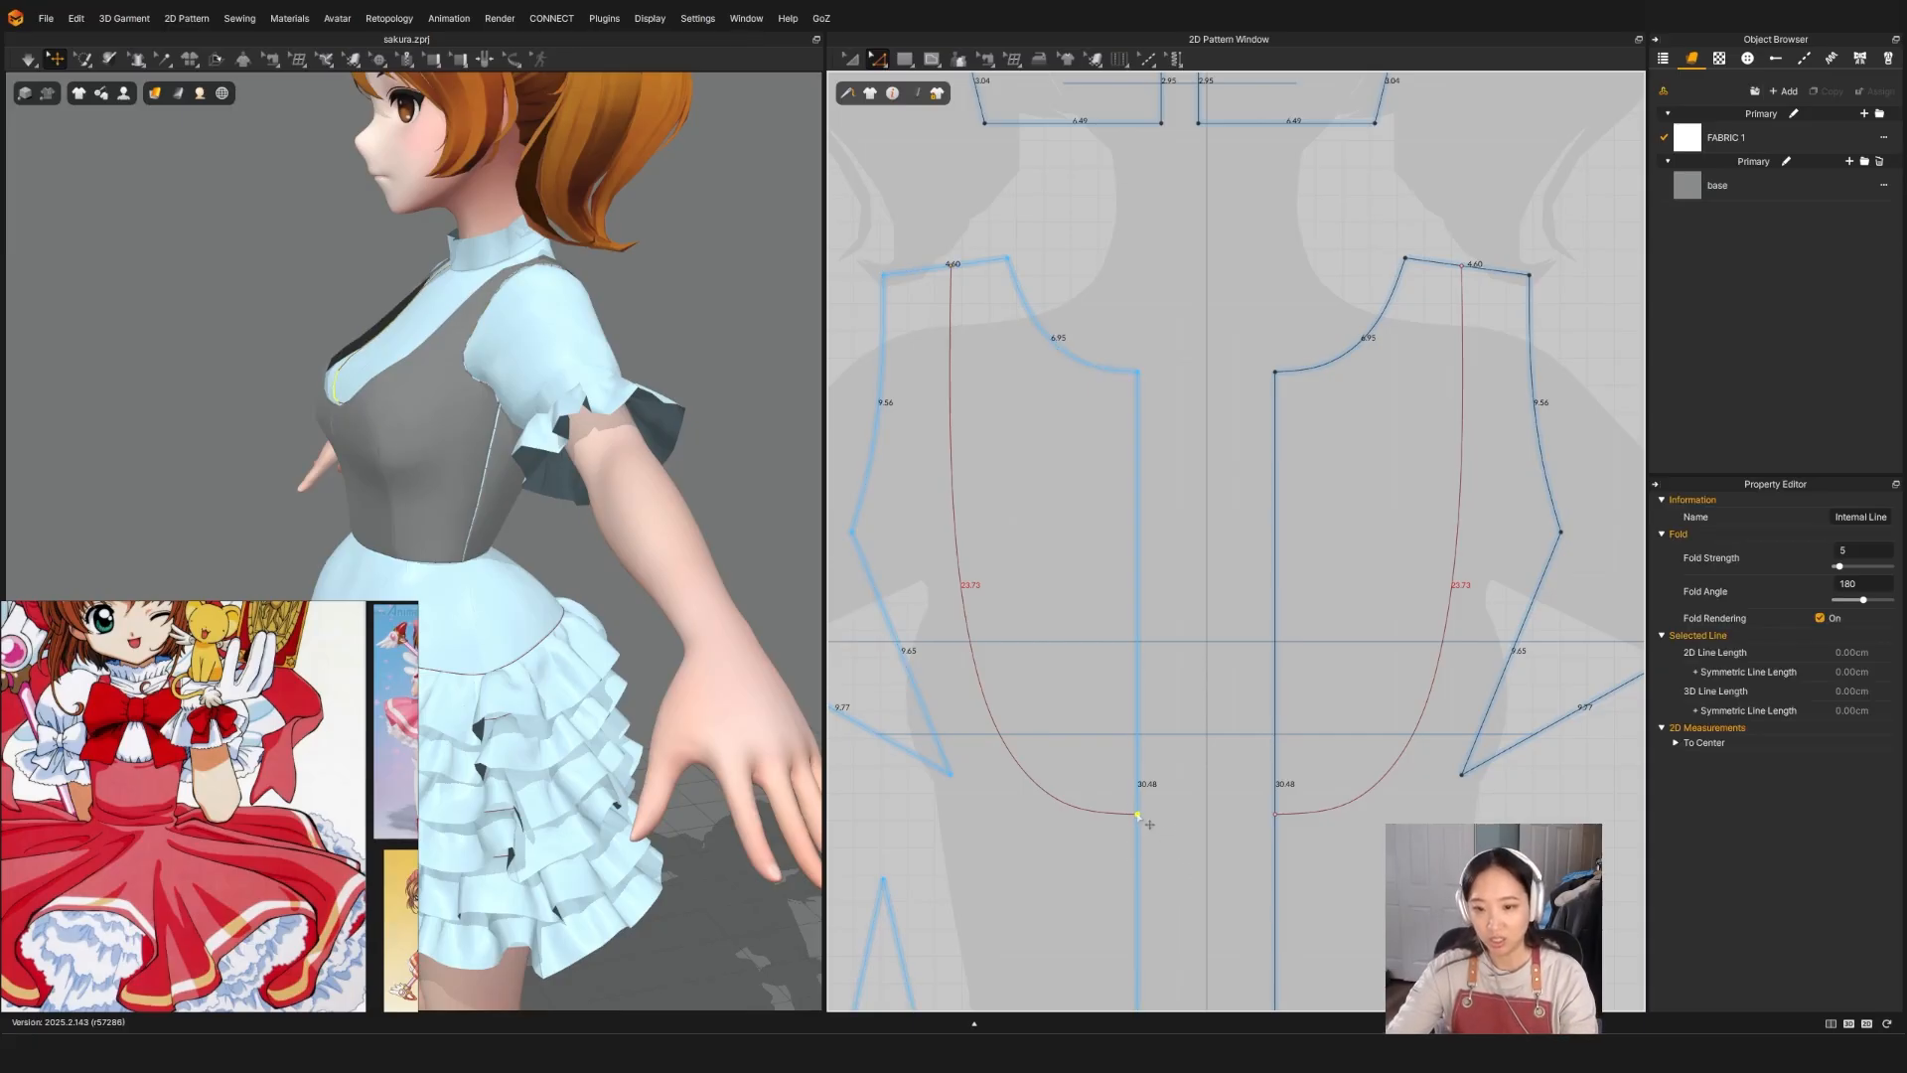
drag(1140, 816, 1139, 823)
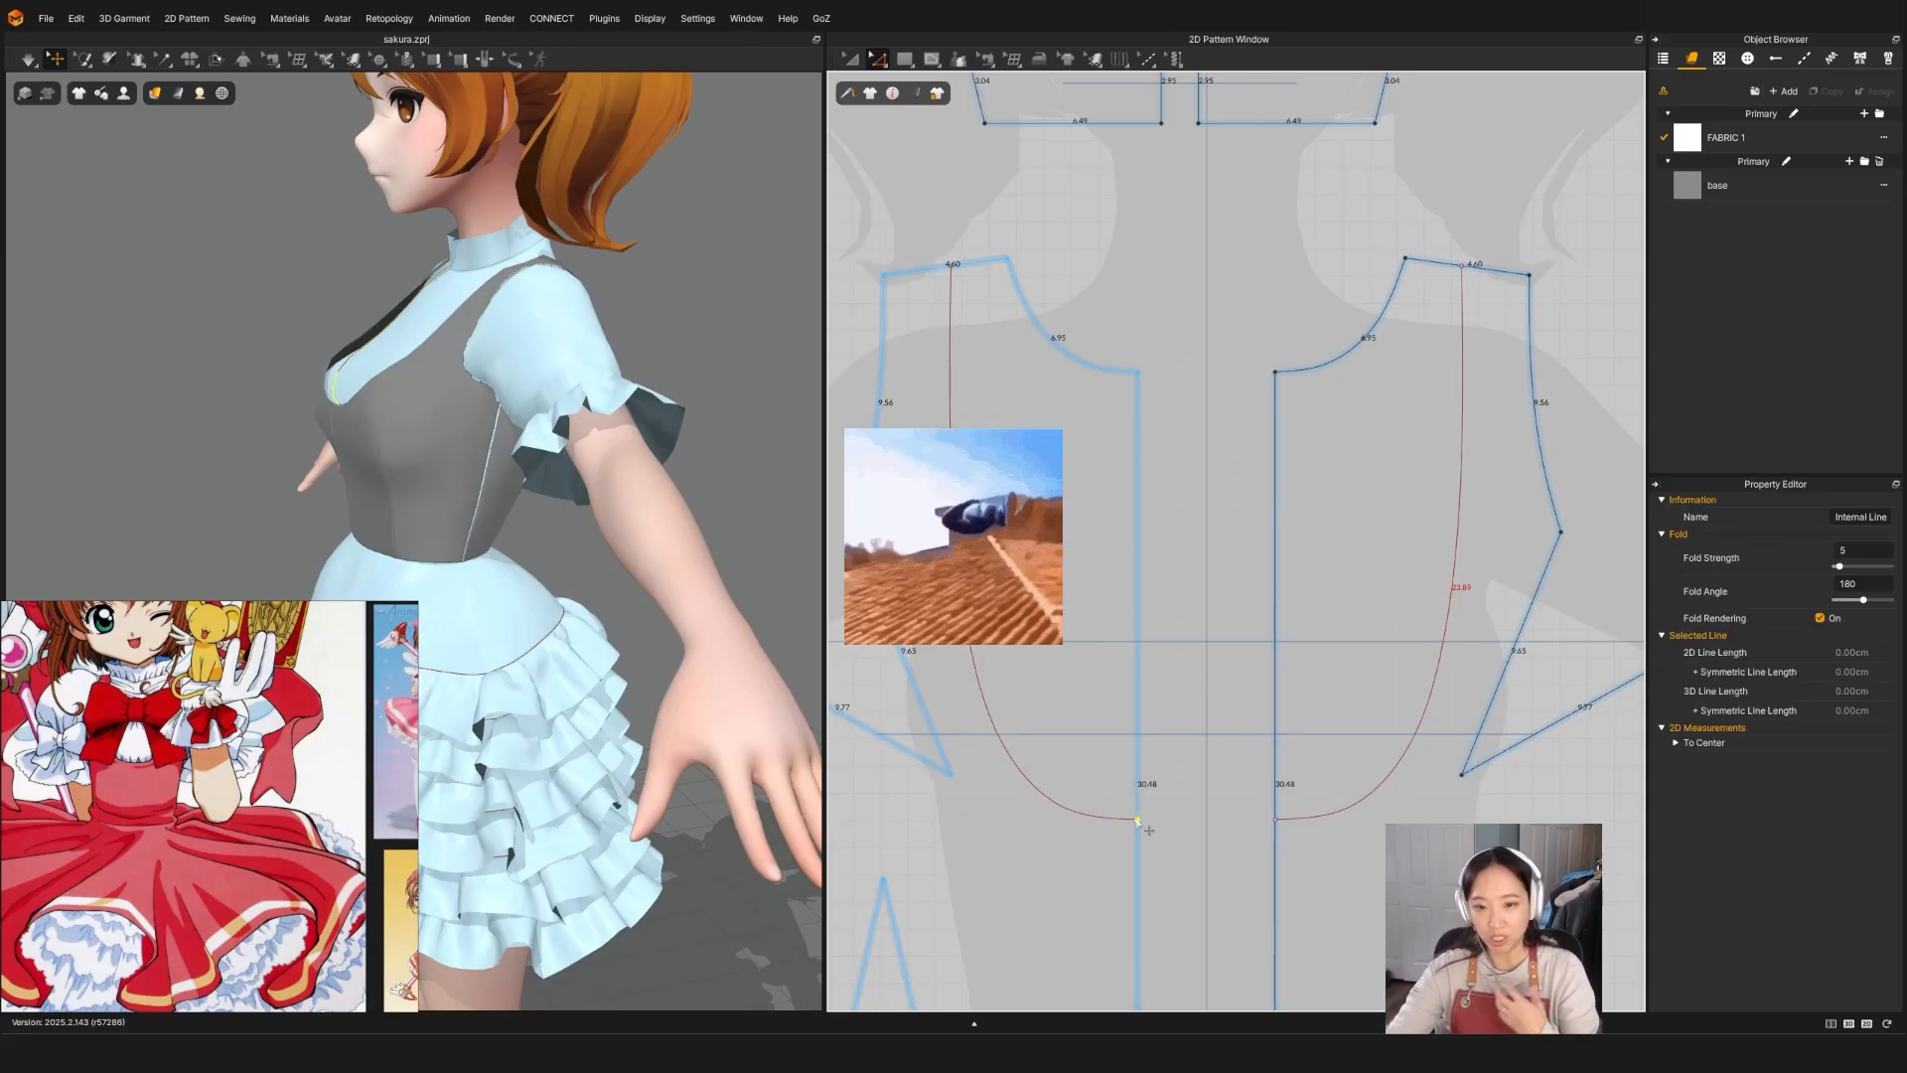
Step: Sew the blouse front's internal neckline to the vest front's neckline edge and simulate the garment
scroll(1176, 559, down, 6)
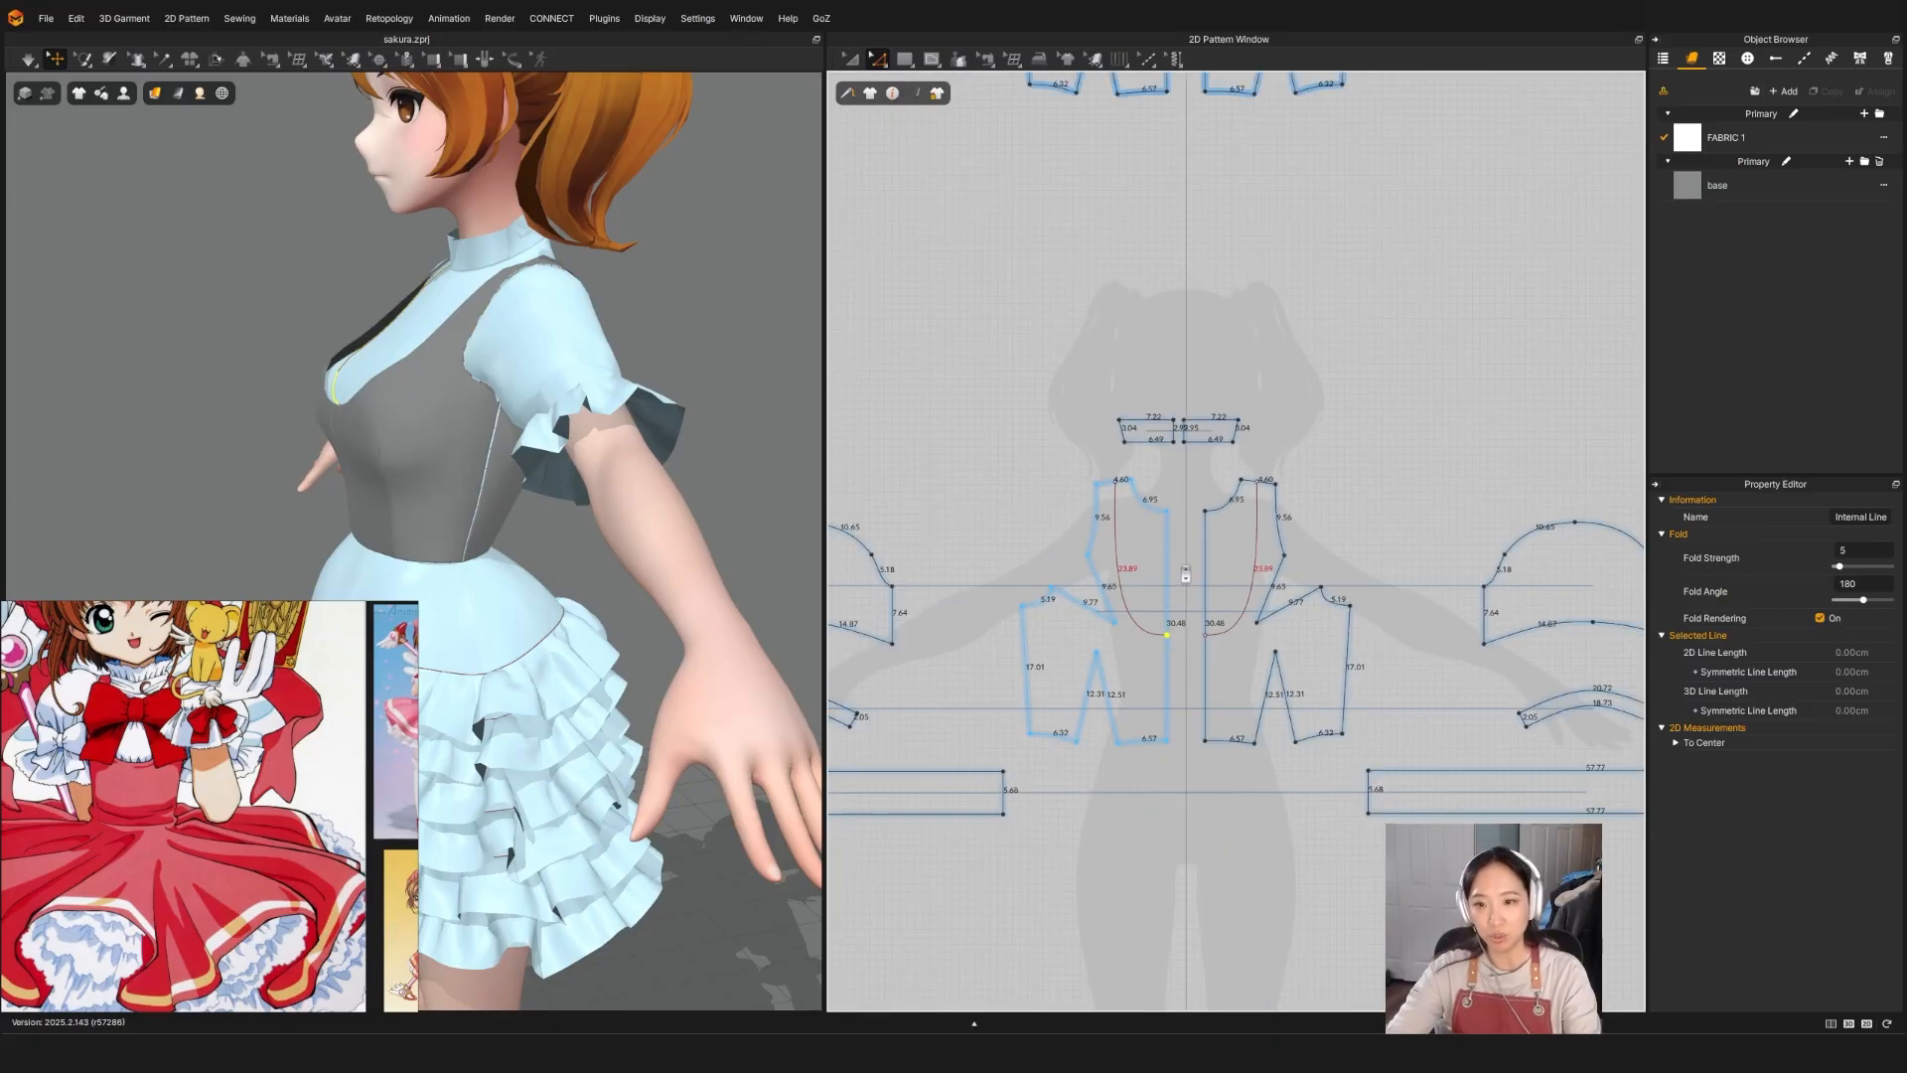
middle_drag(1176, 559, 1172, 753)
key(n)
click(1092, 728)
click(1120, 728)
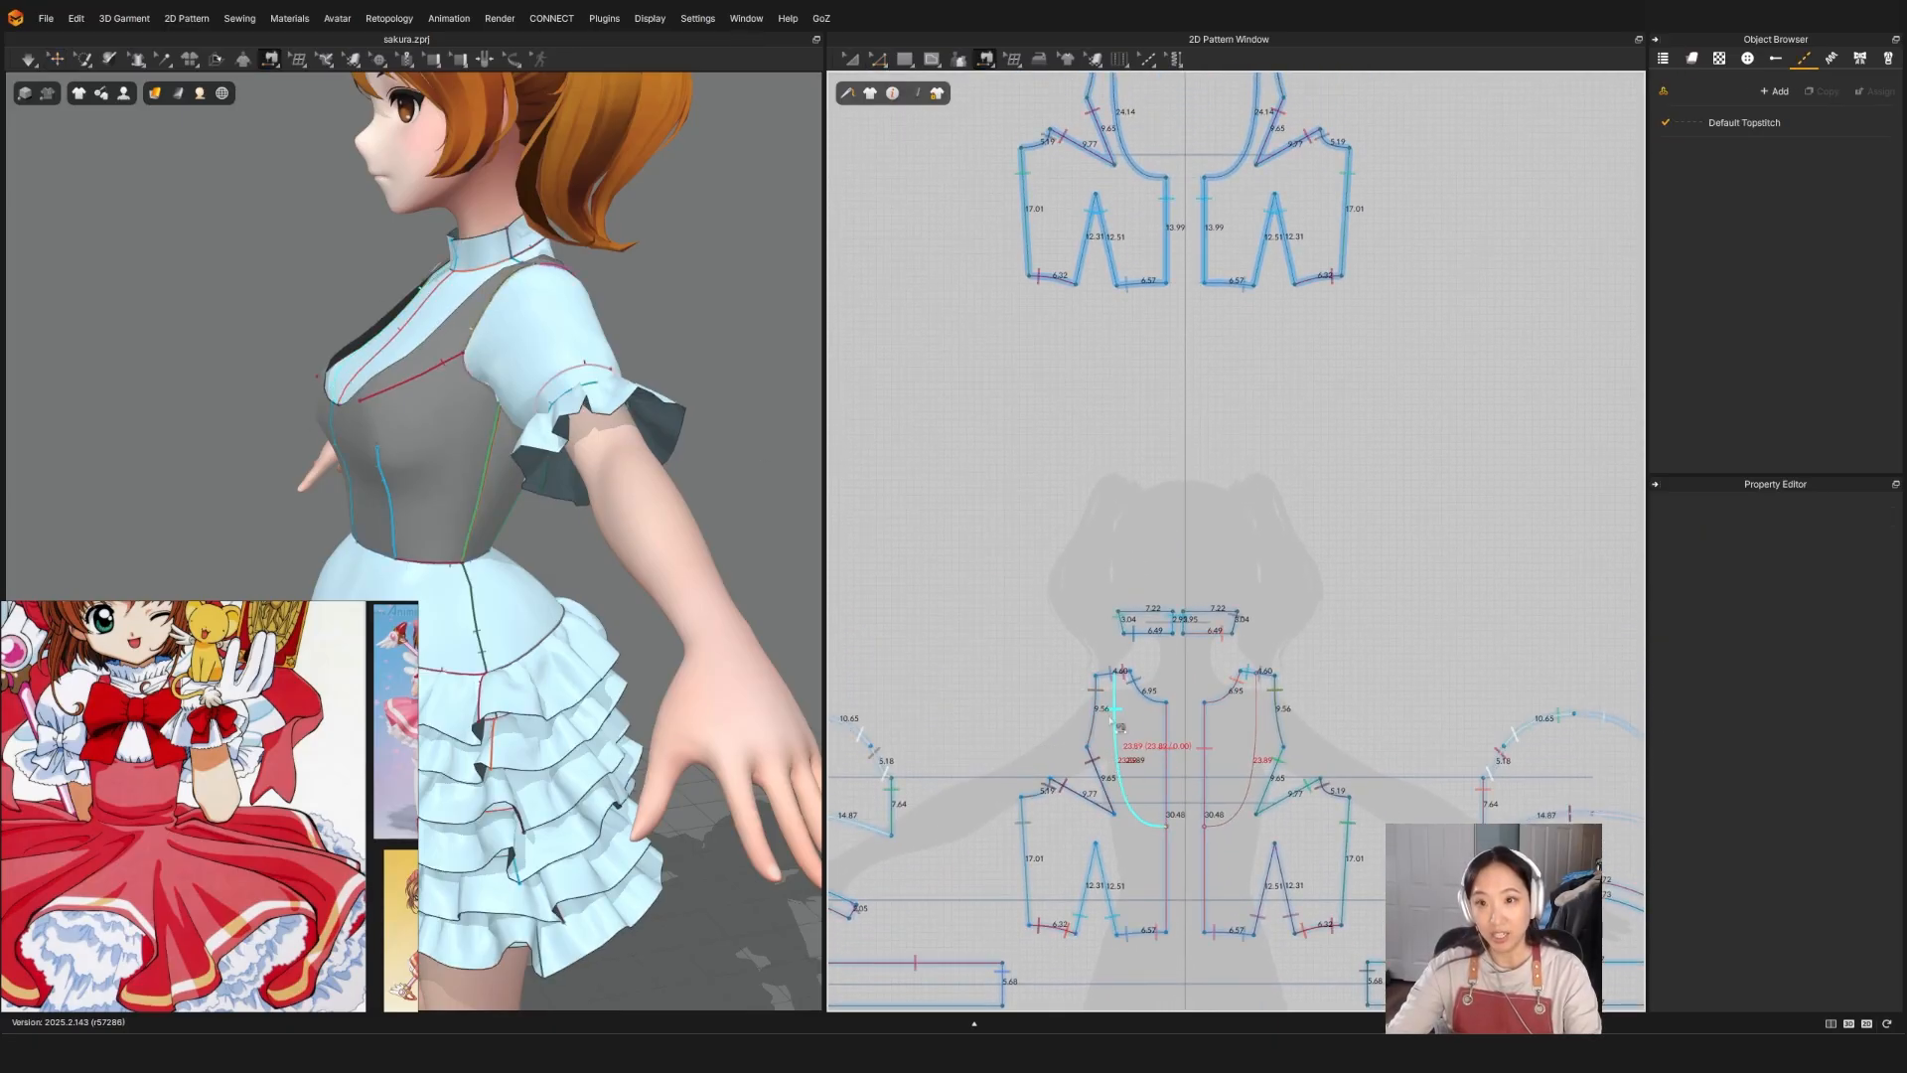
middle_drag(1185, 142, 1172, 311)
click(1108, 301)
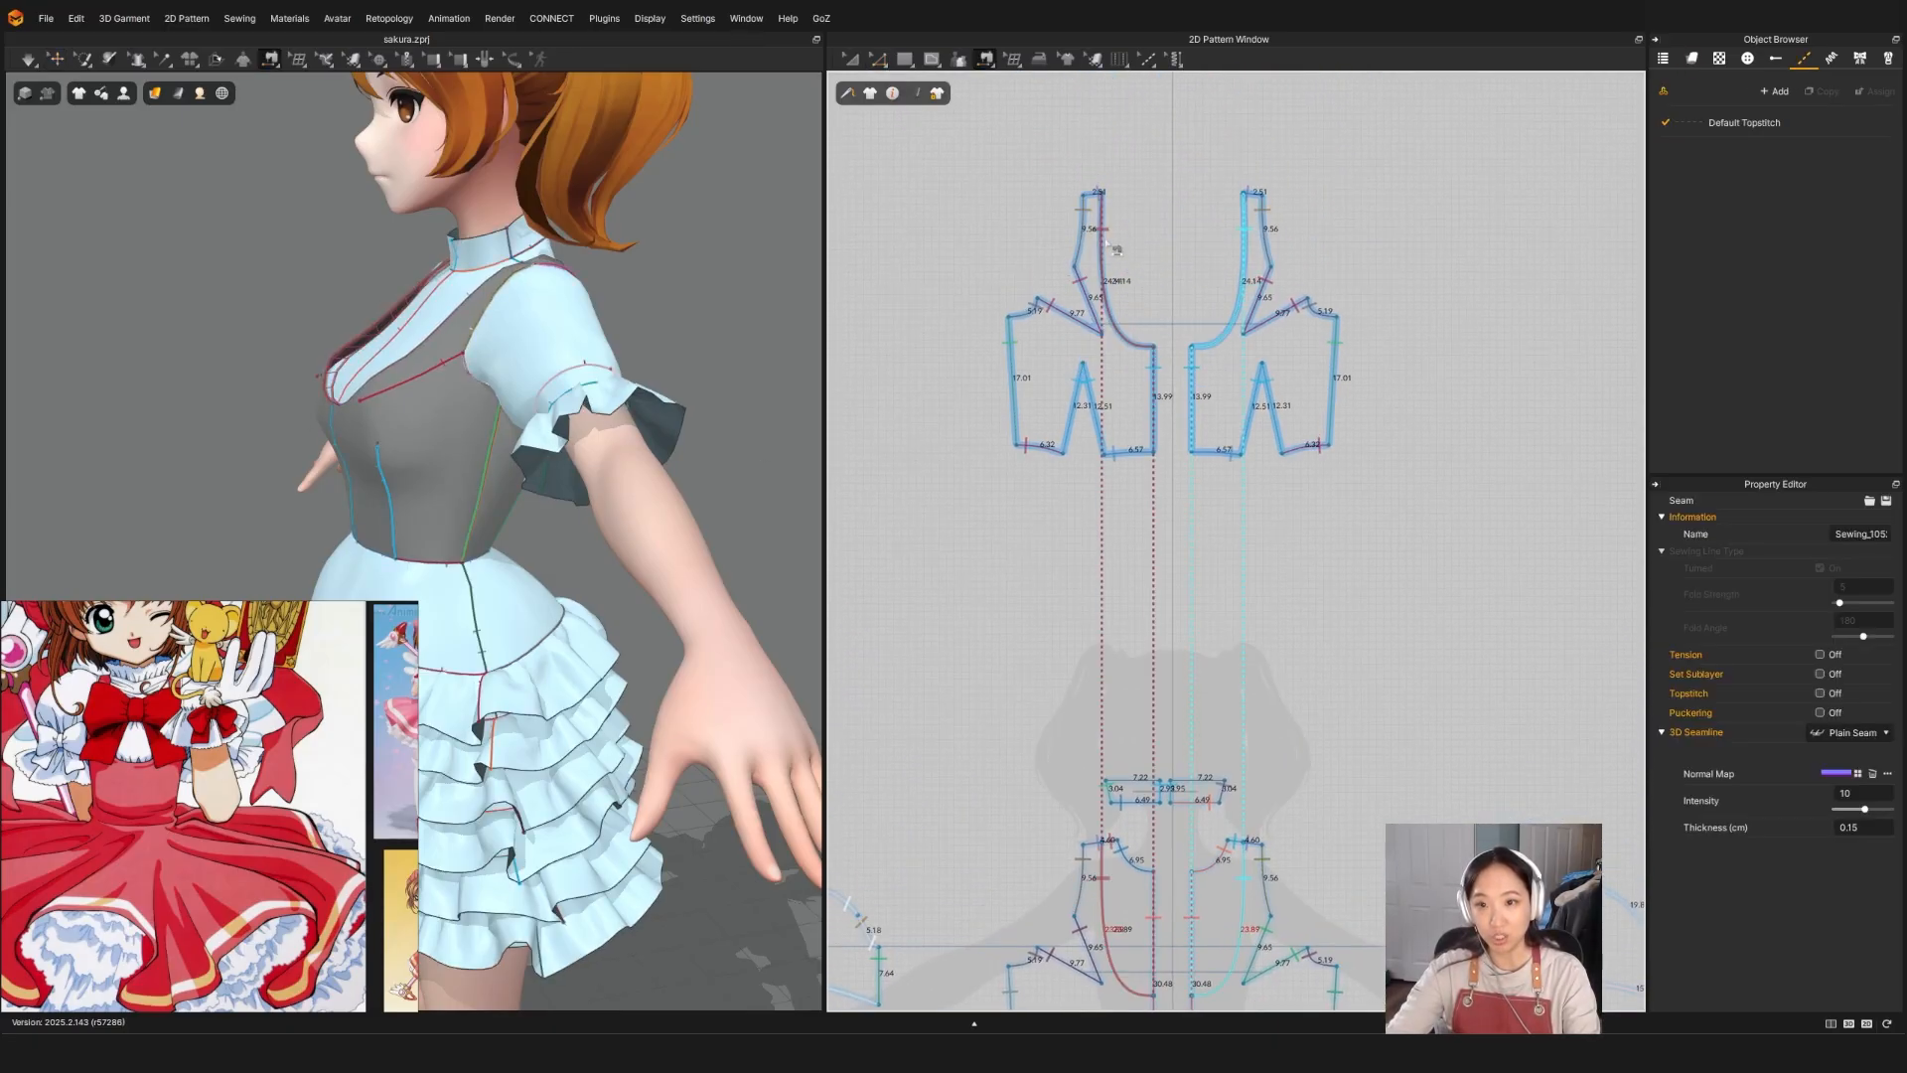
key(q)
key(space)
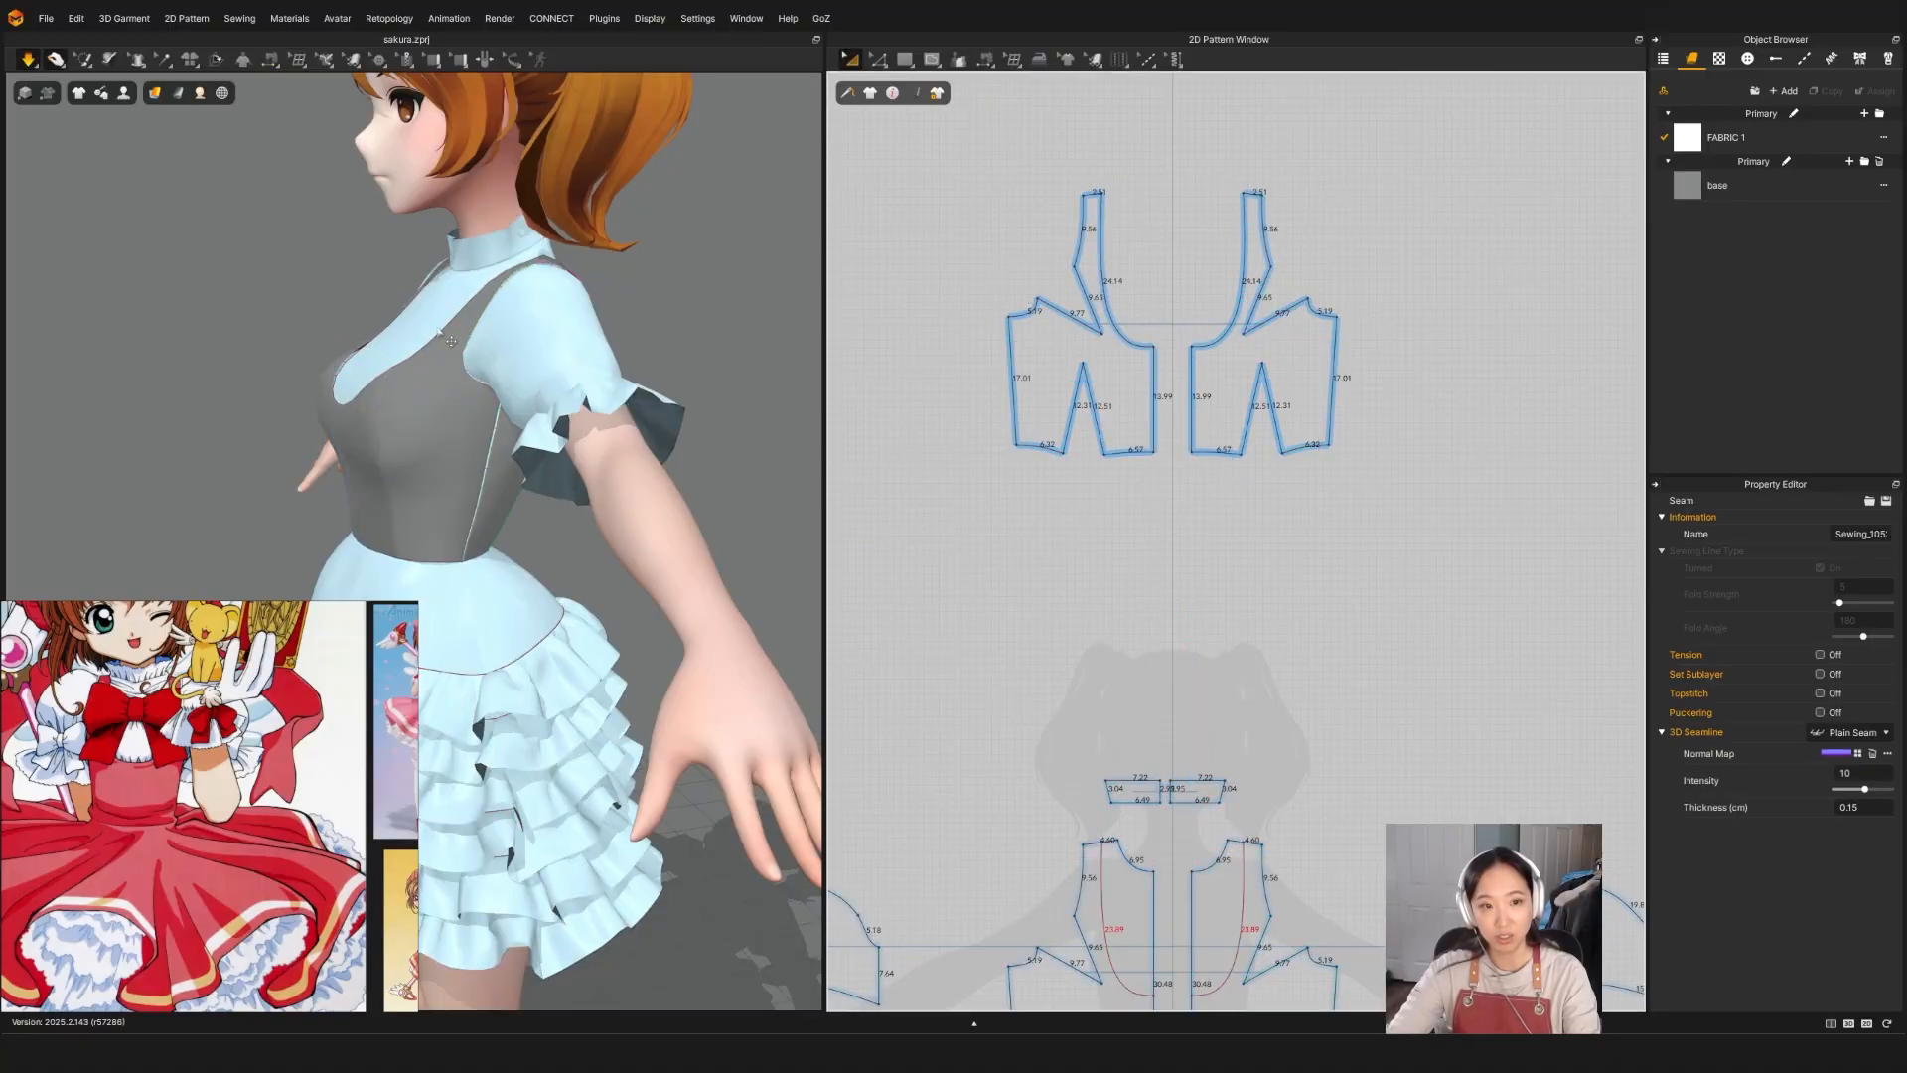
right_drag(414, 429, 513, 435)
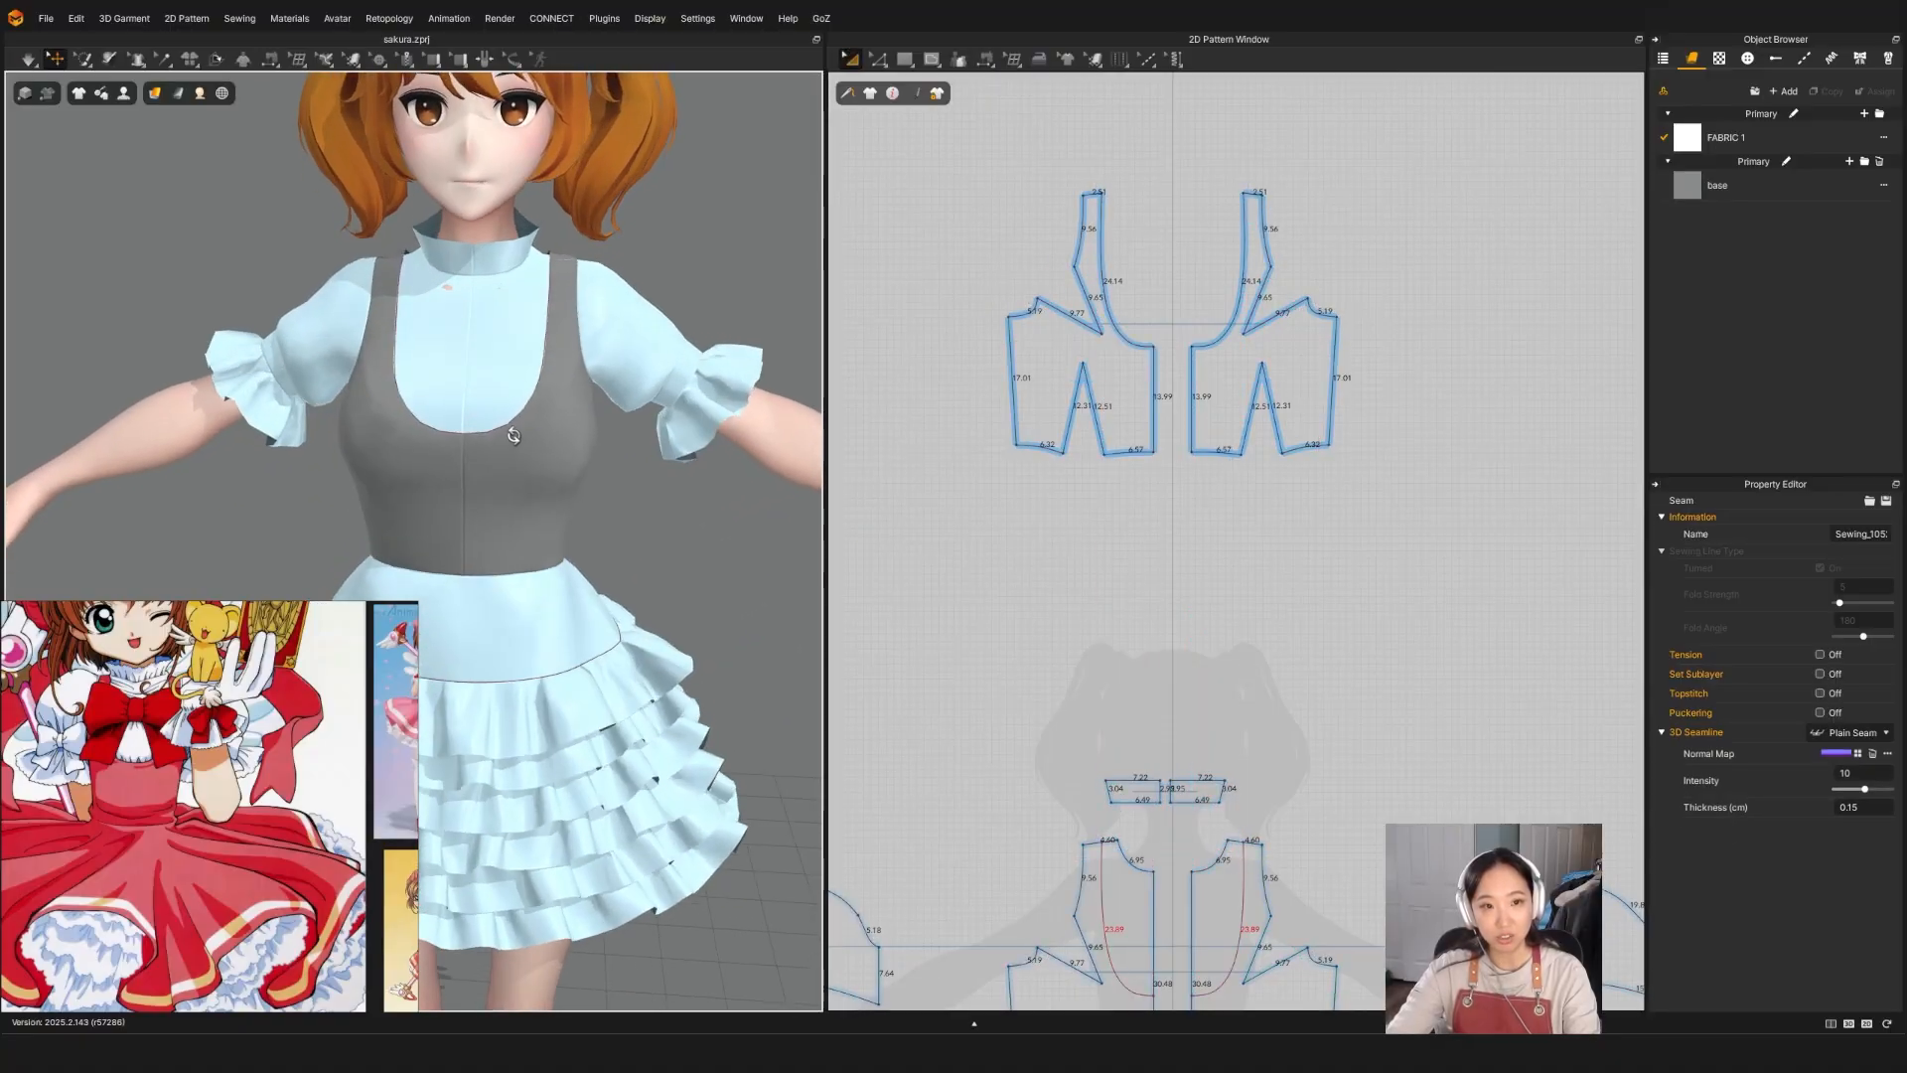
Step: Simulate the garment with the two blouse front panels strengthened, and freeze those panels
click(429, 319)
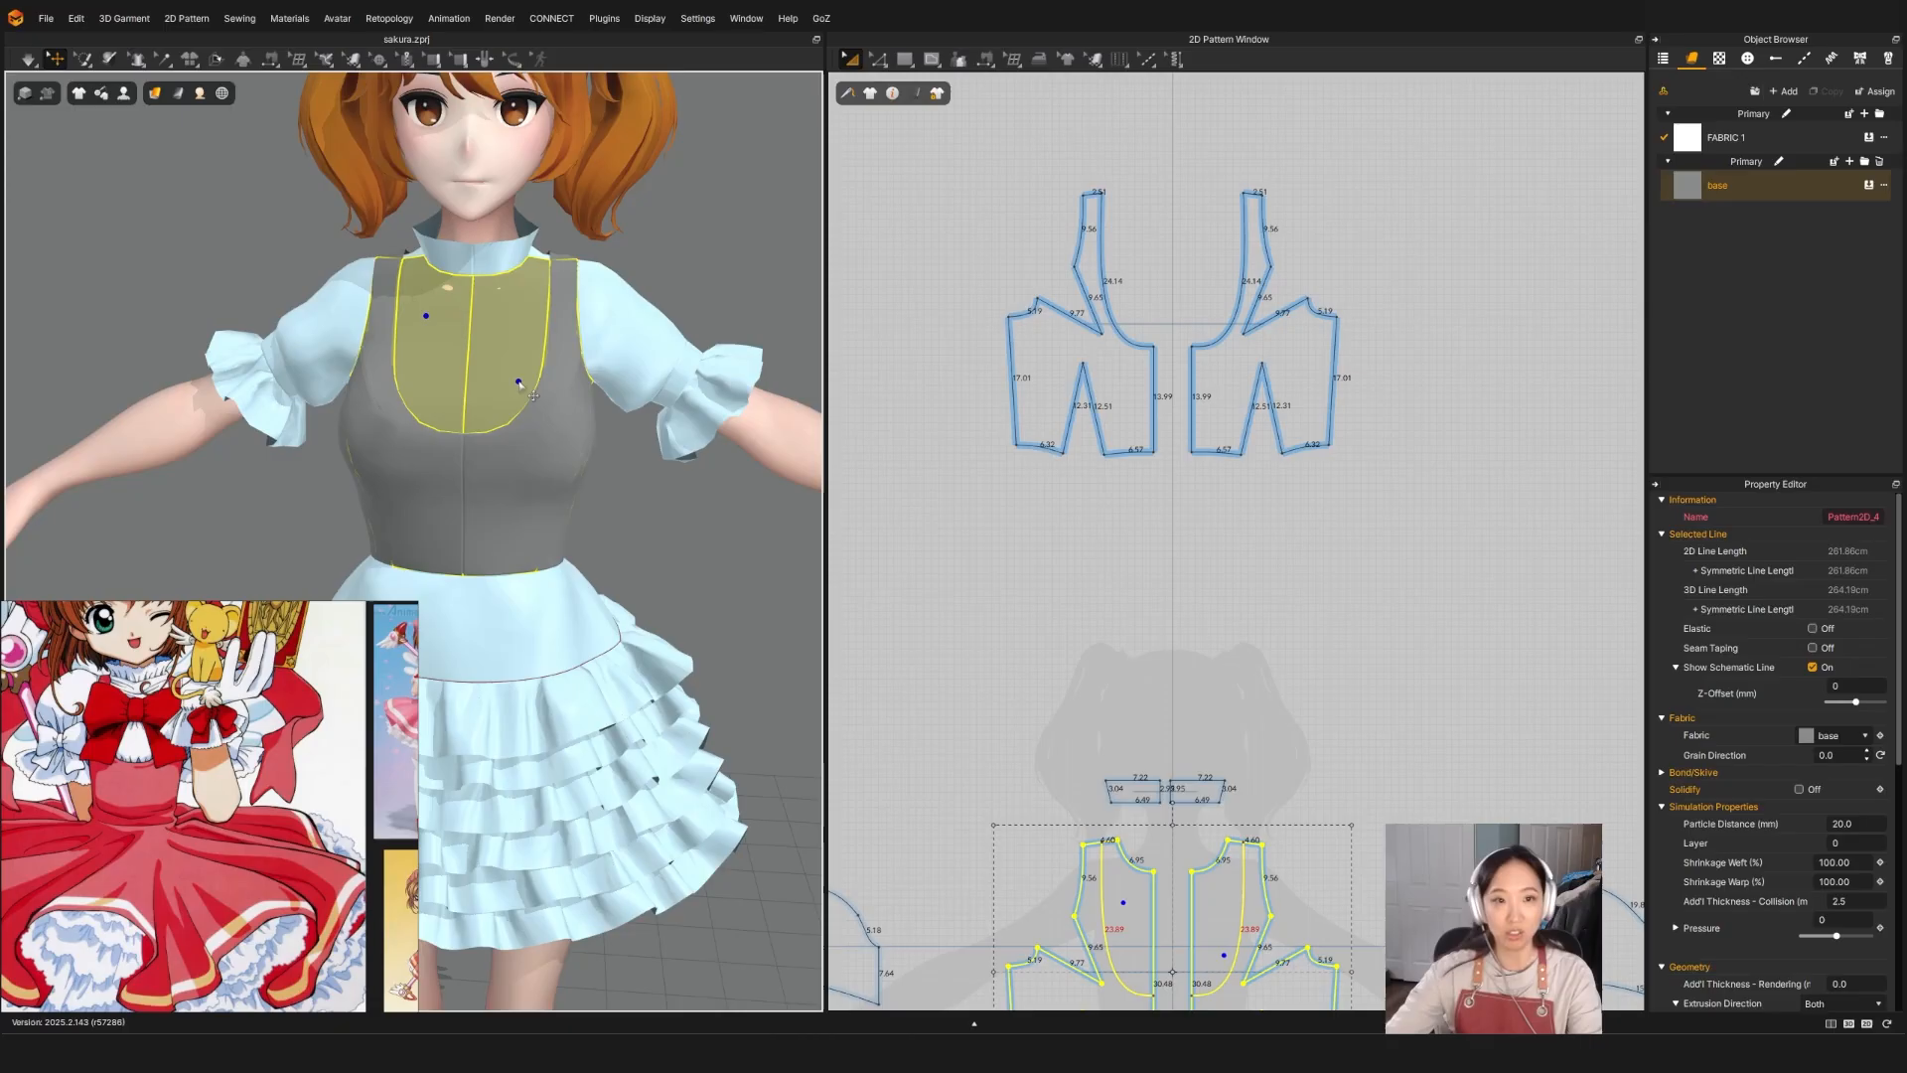
key(ctrl+h)
key(space)
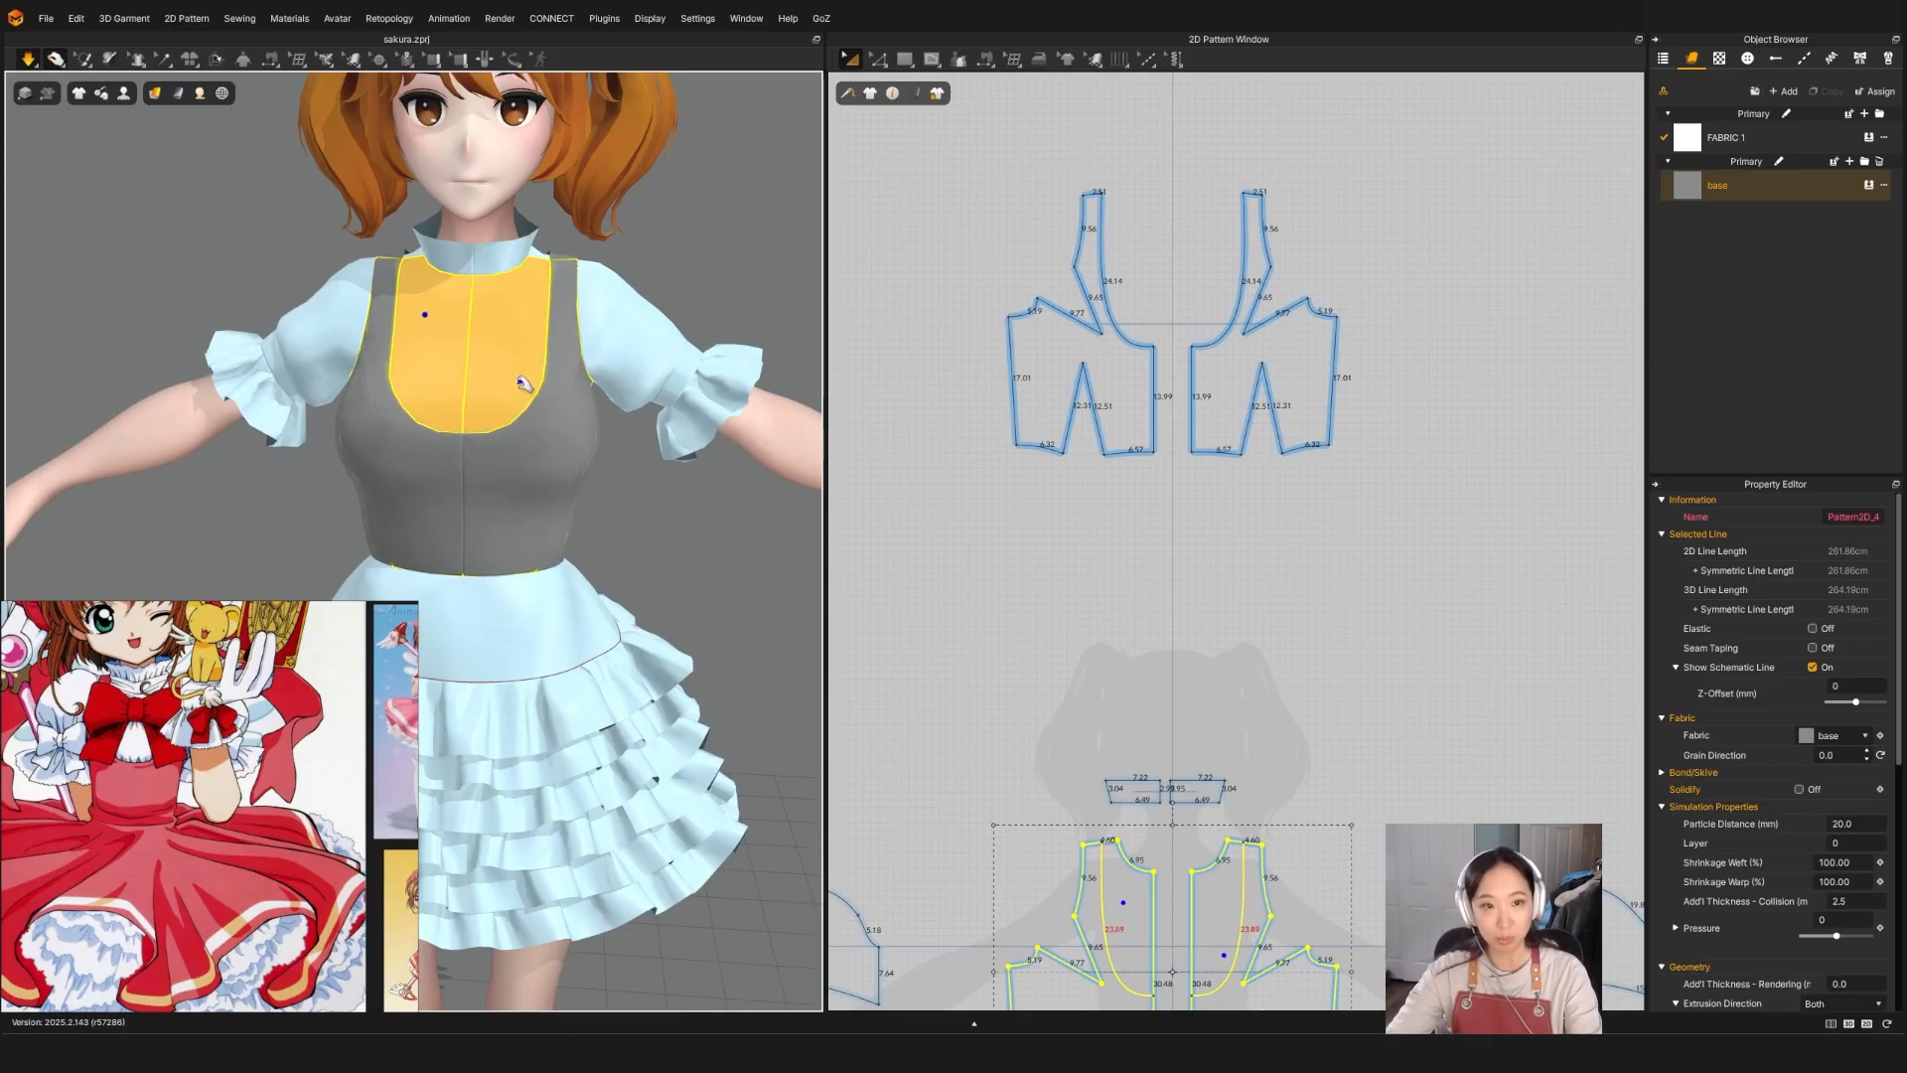
mouse_move(559, 487)
right_down()
mouse_move(489, 477)
mouse_move(552, 481)
right_up()
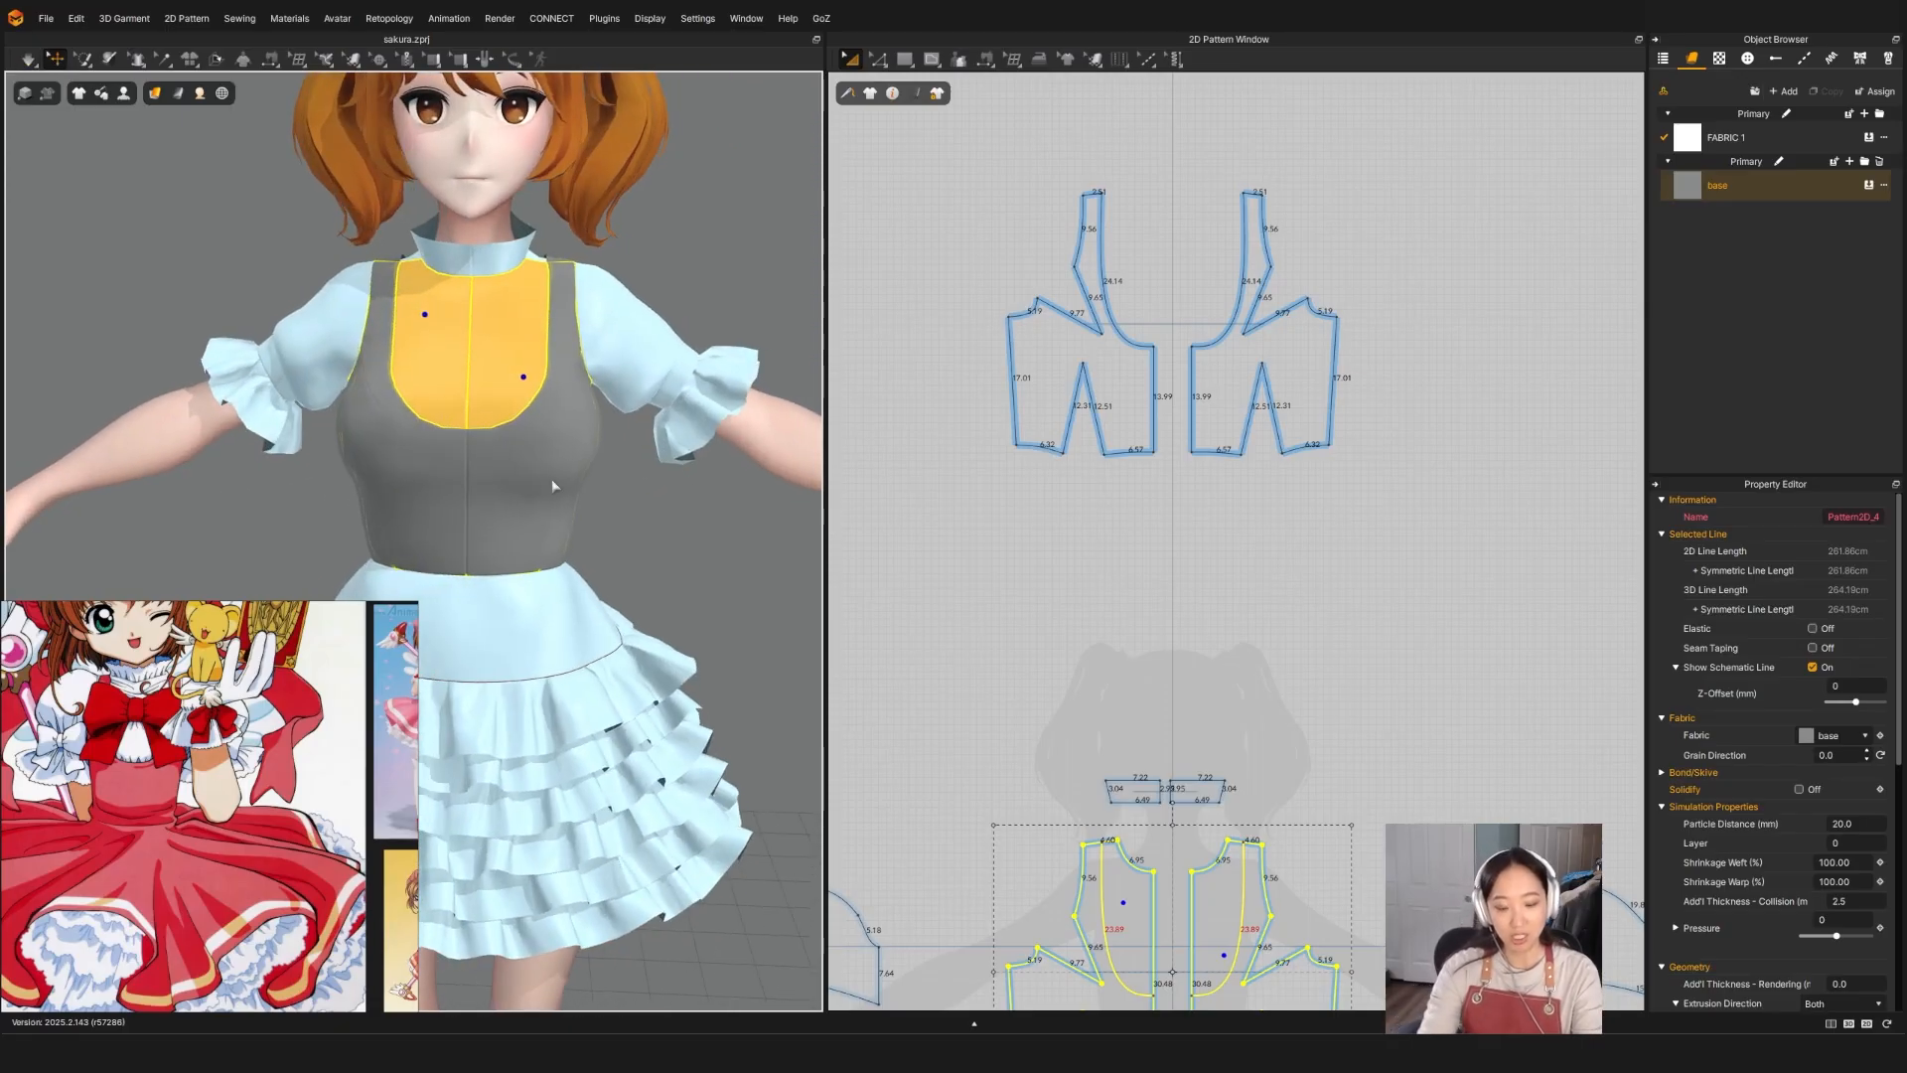
key(ctrl+k)
click(444, 484)
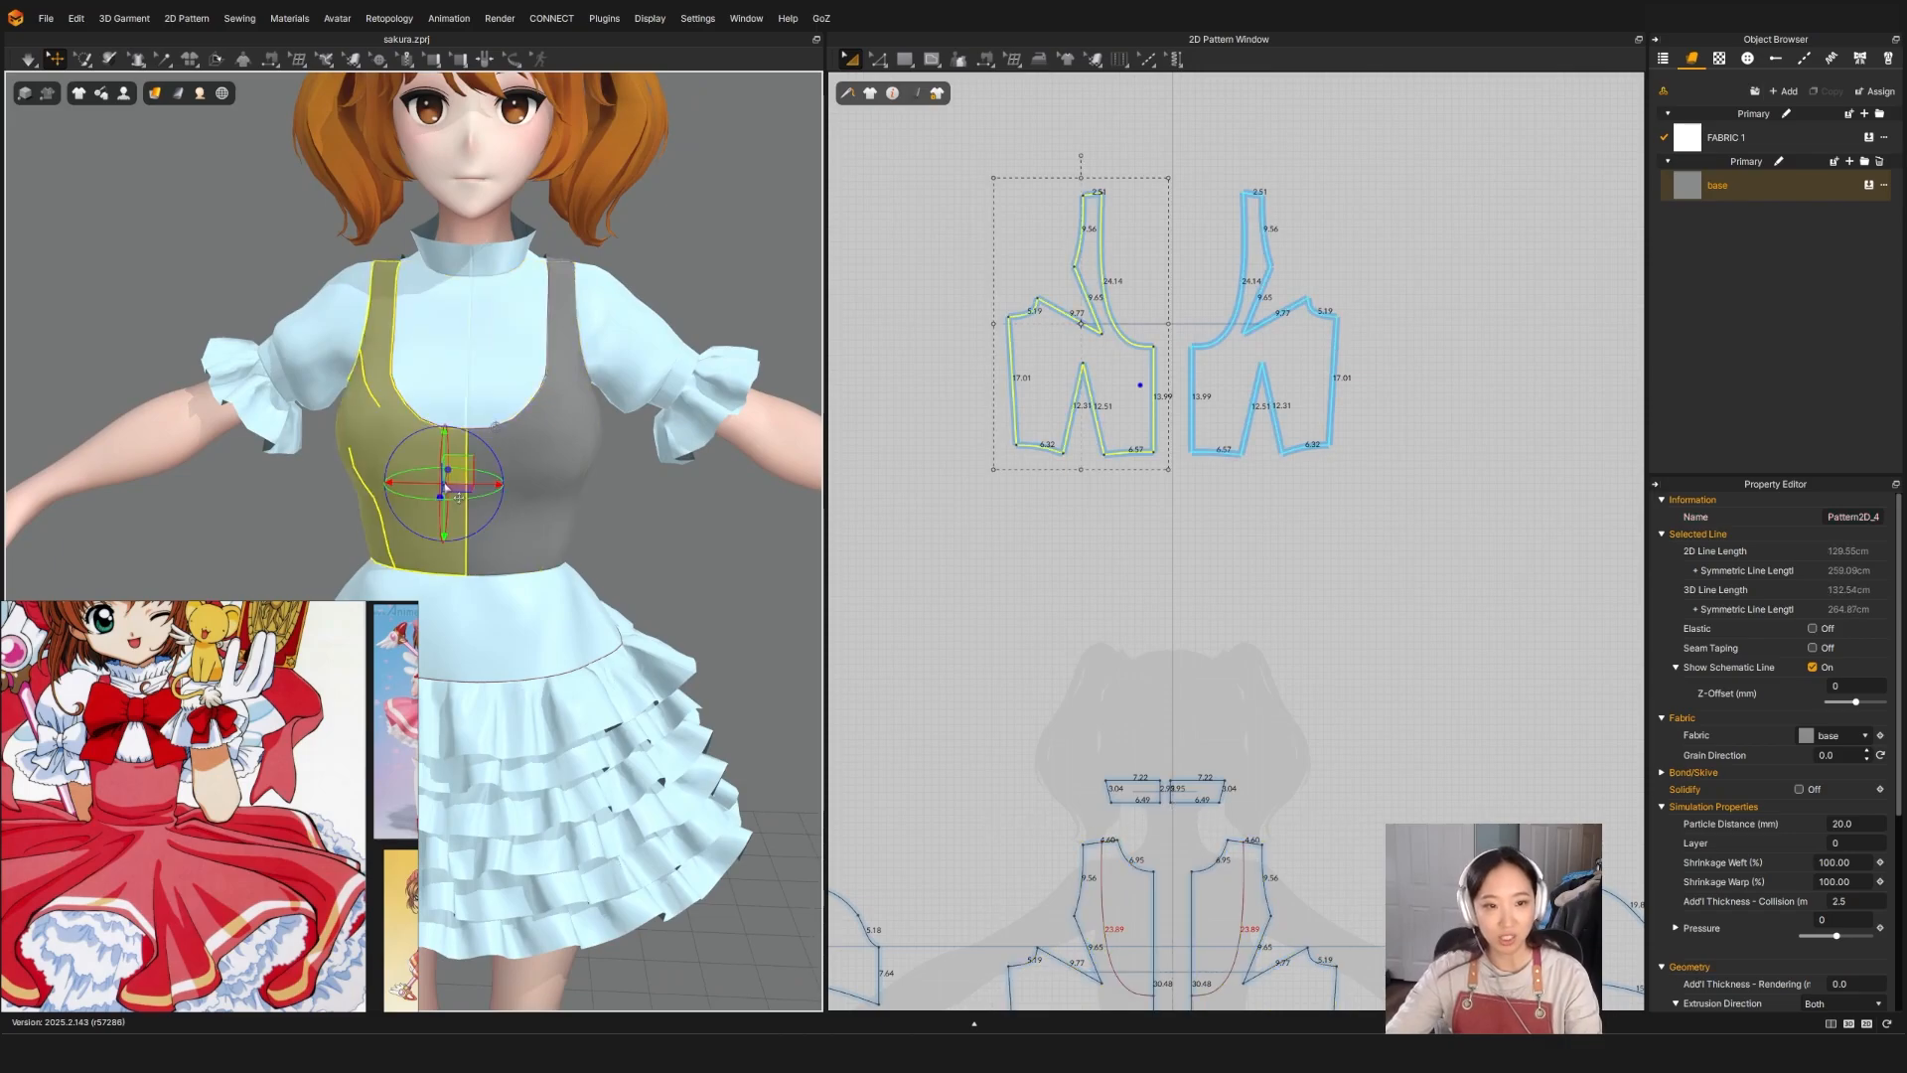
Step: Delete the overlapping seams along the center back edge of the blouse back panels
mouse_move(627, 533)
right_down()
mouse_move(538, 527)
mouse_move(626, 525)
right_up()
right_drag(323, 397, 237, 397)
right_drag(462, 395, 313, 400)
scroll(1159, 539, down, 5)
middle_drag(1389, 685, 1297, 694)
key(b)
scroll(1297, 694, up, 5)
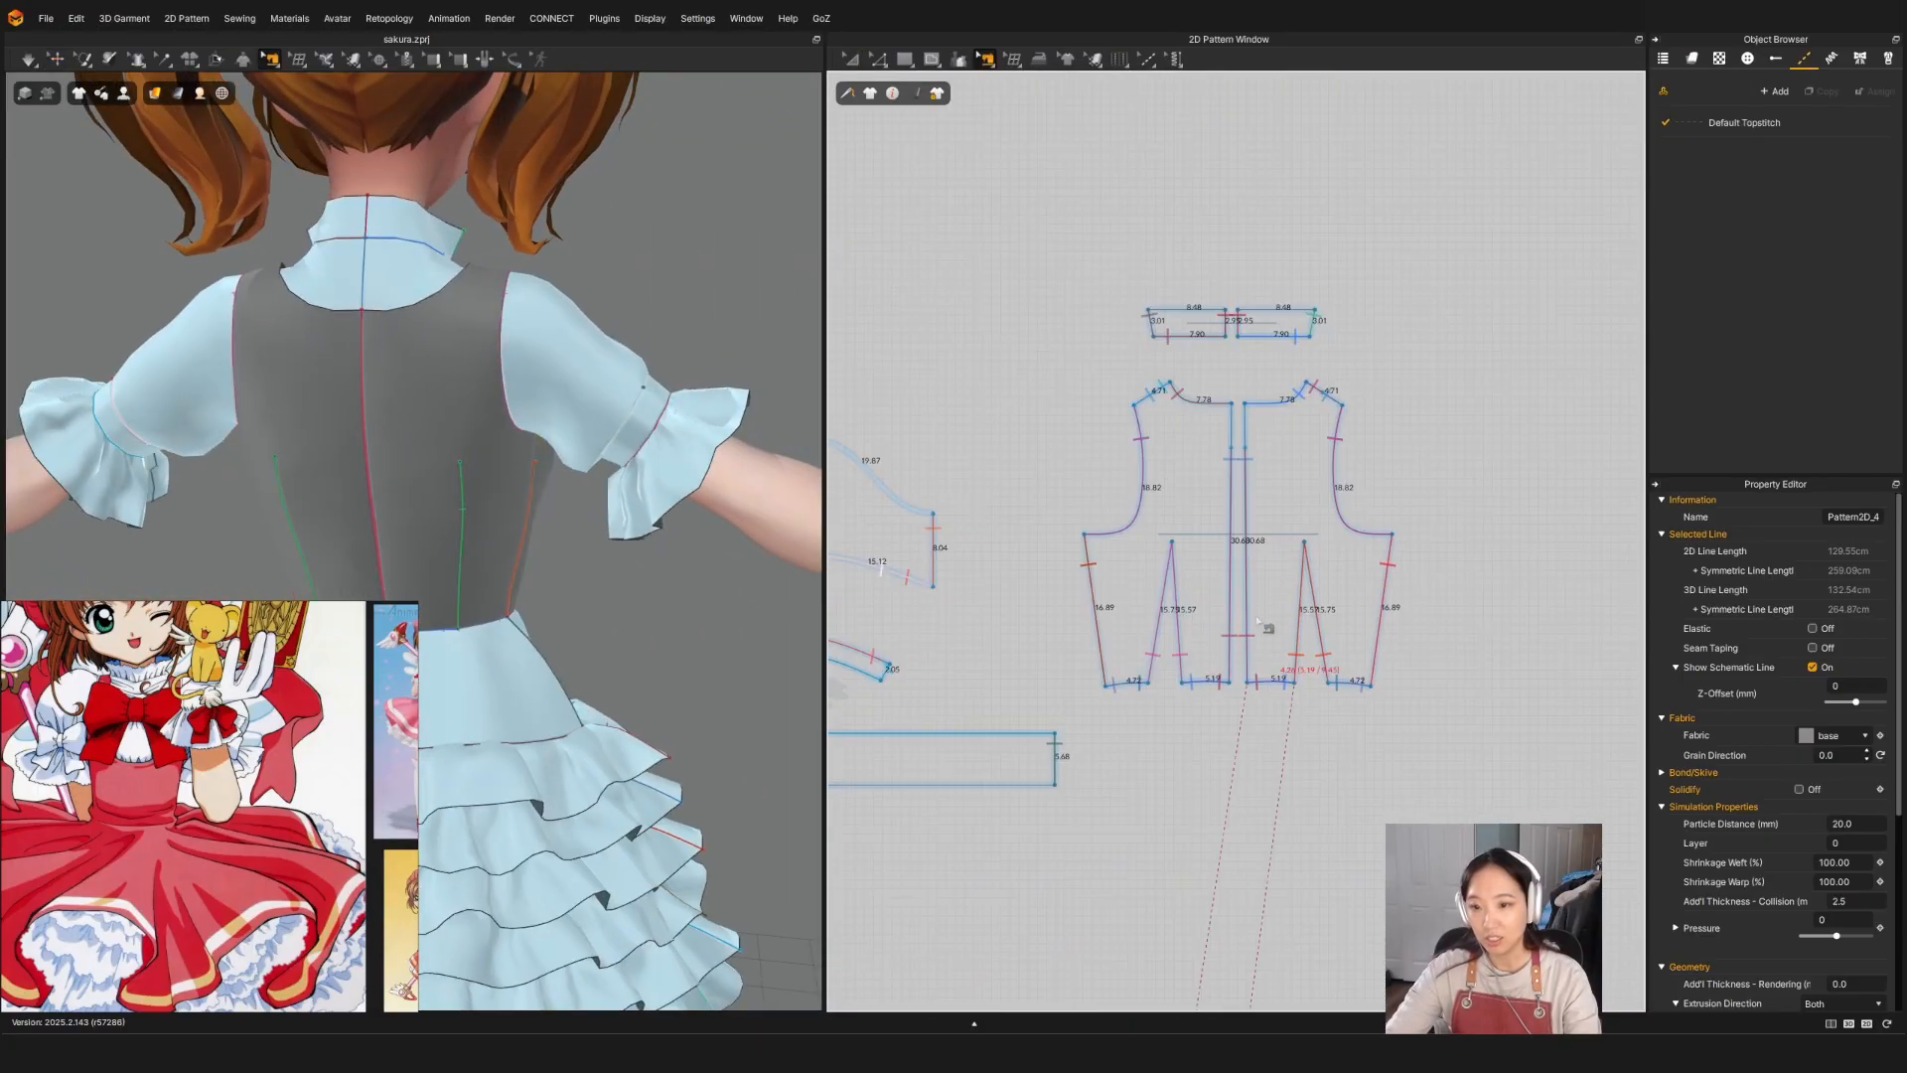
click(1244, 568)
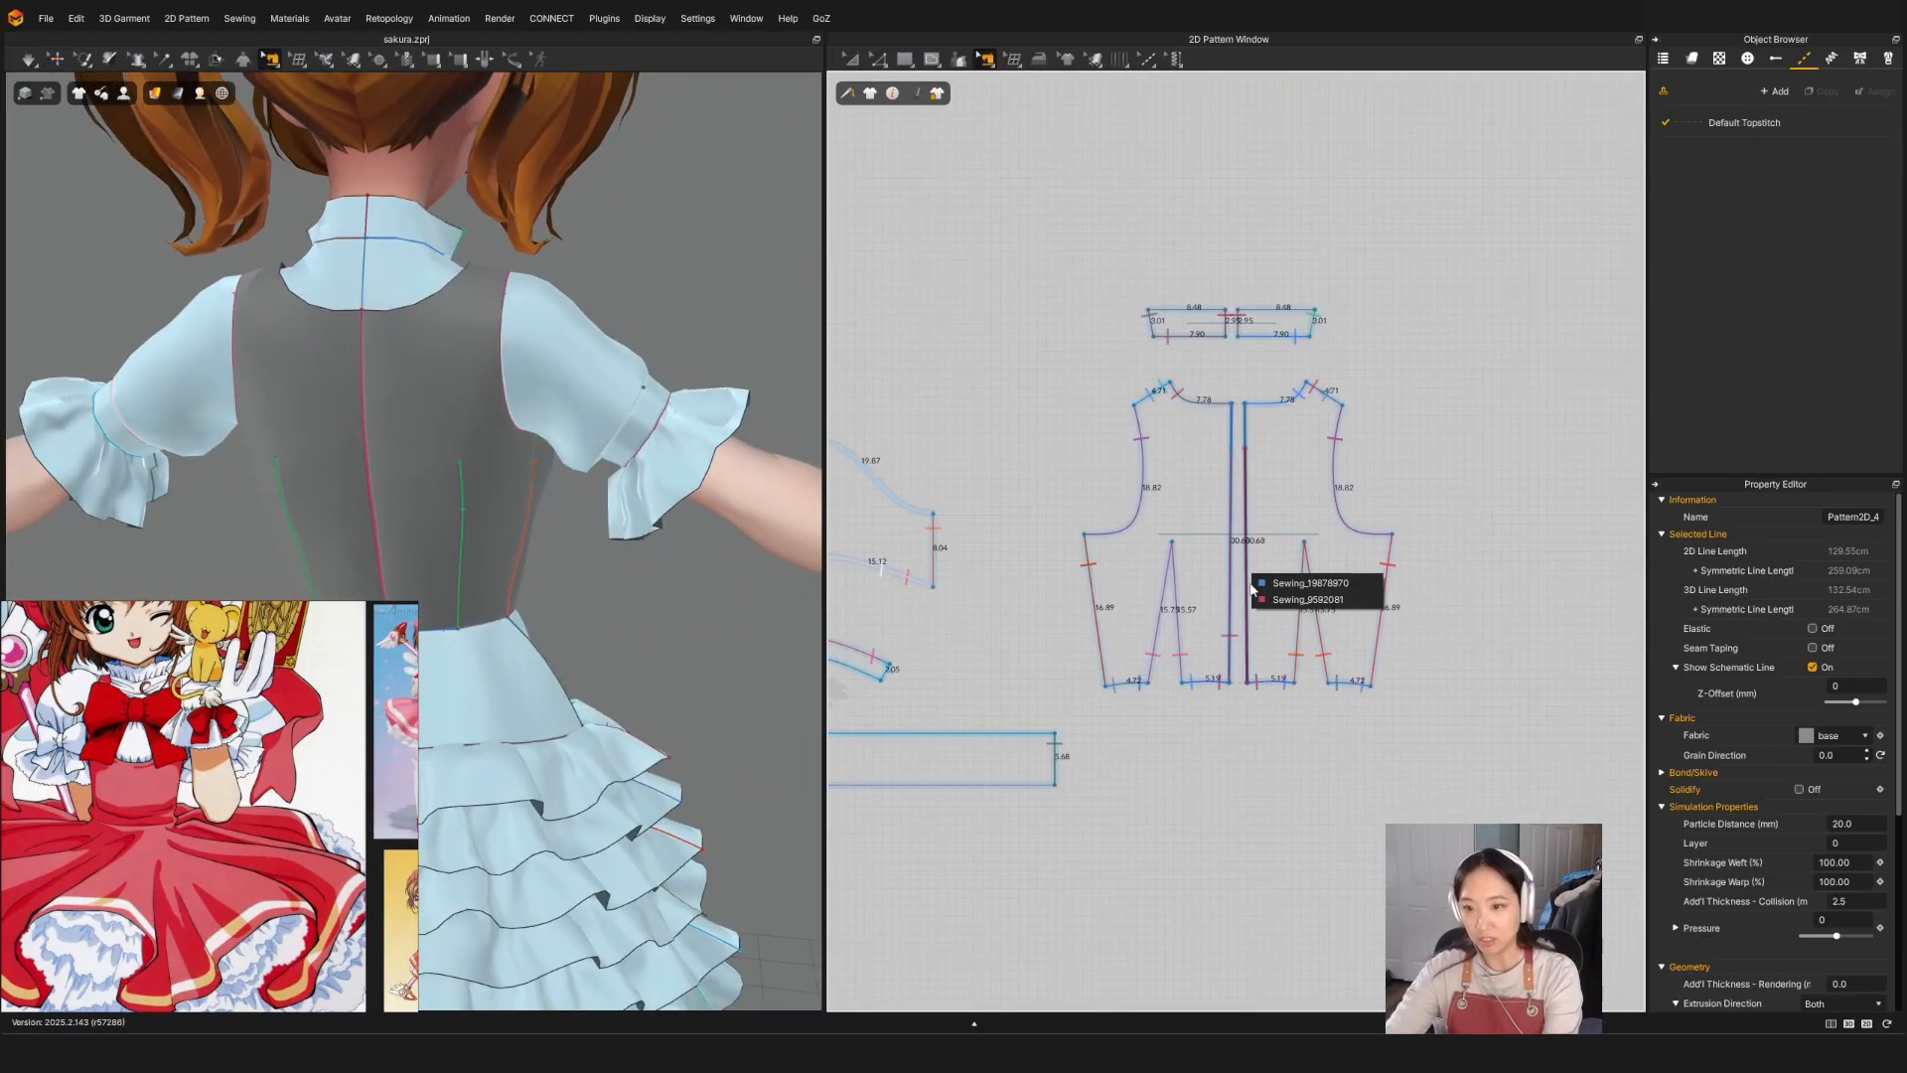
click(1260, 584)
click(1247, 447)
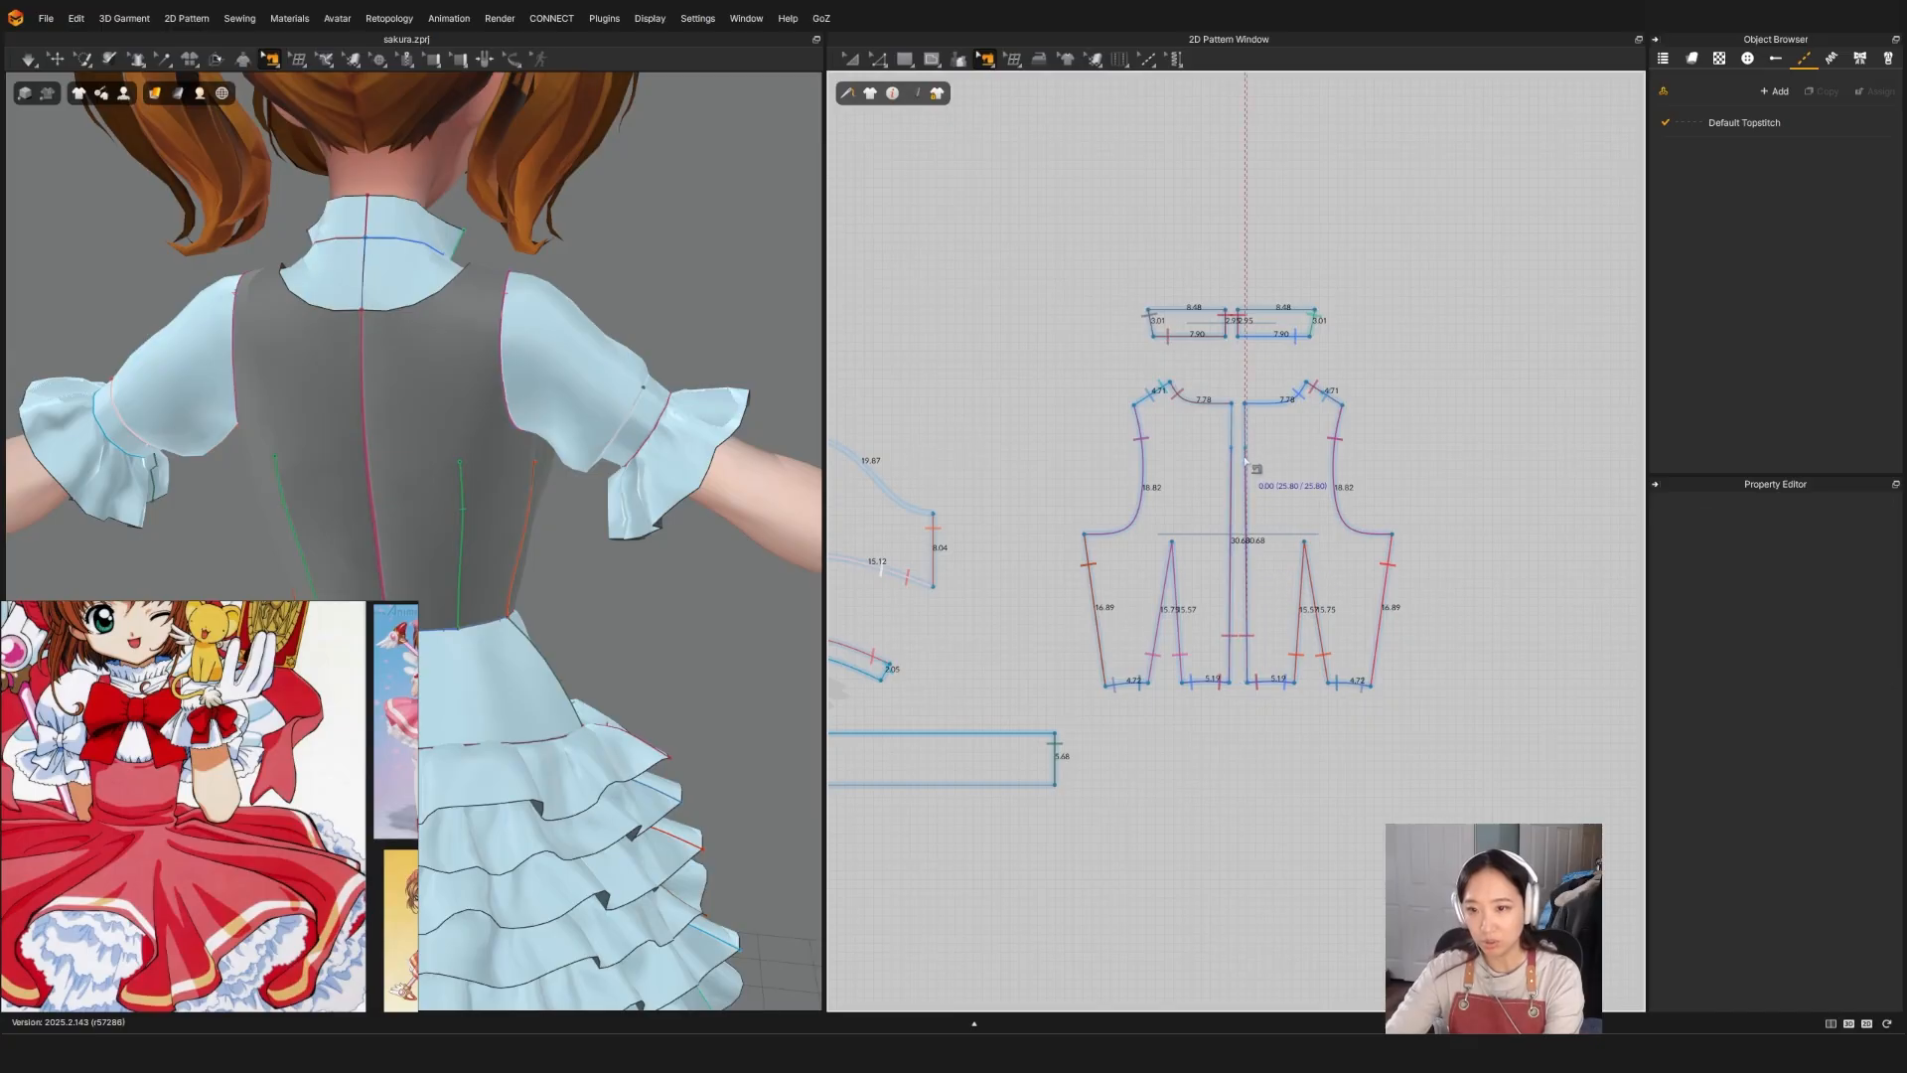
click(1246, 461)
key(Delete)
Step: Delete the remaining seam connecting the vest's center back edges to the blouse's center back
scroll(1247, 503, down, 5)
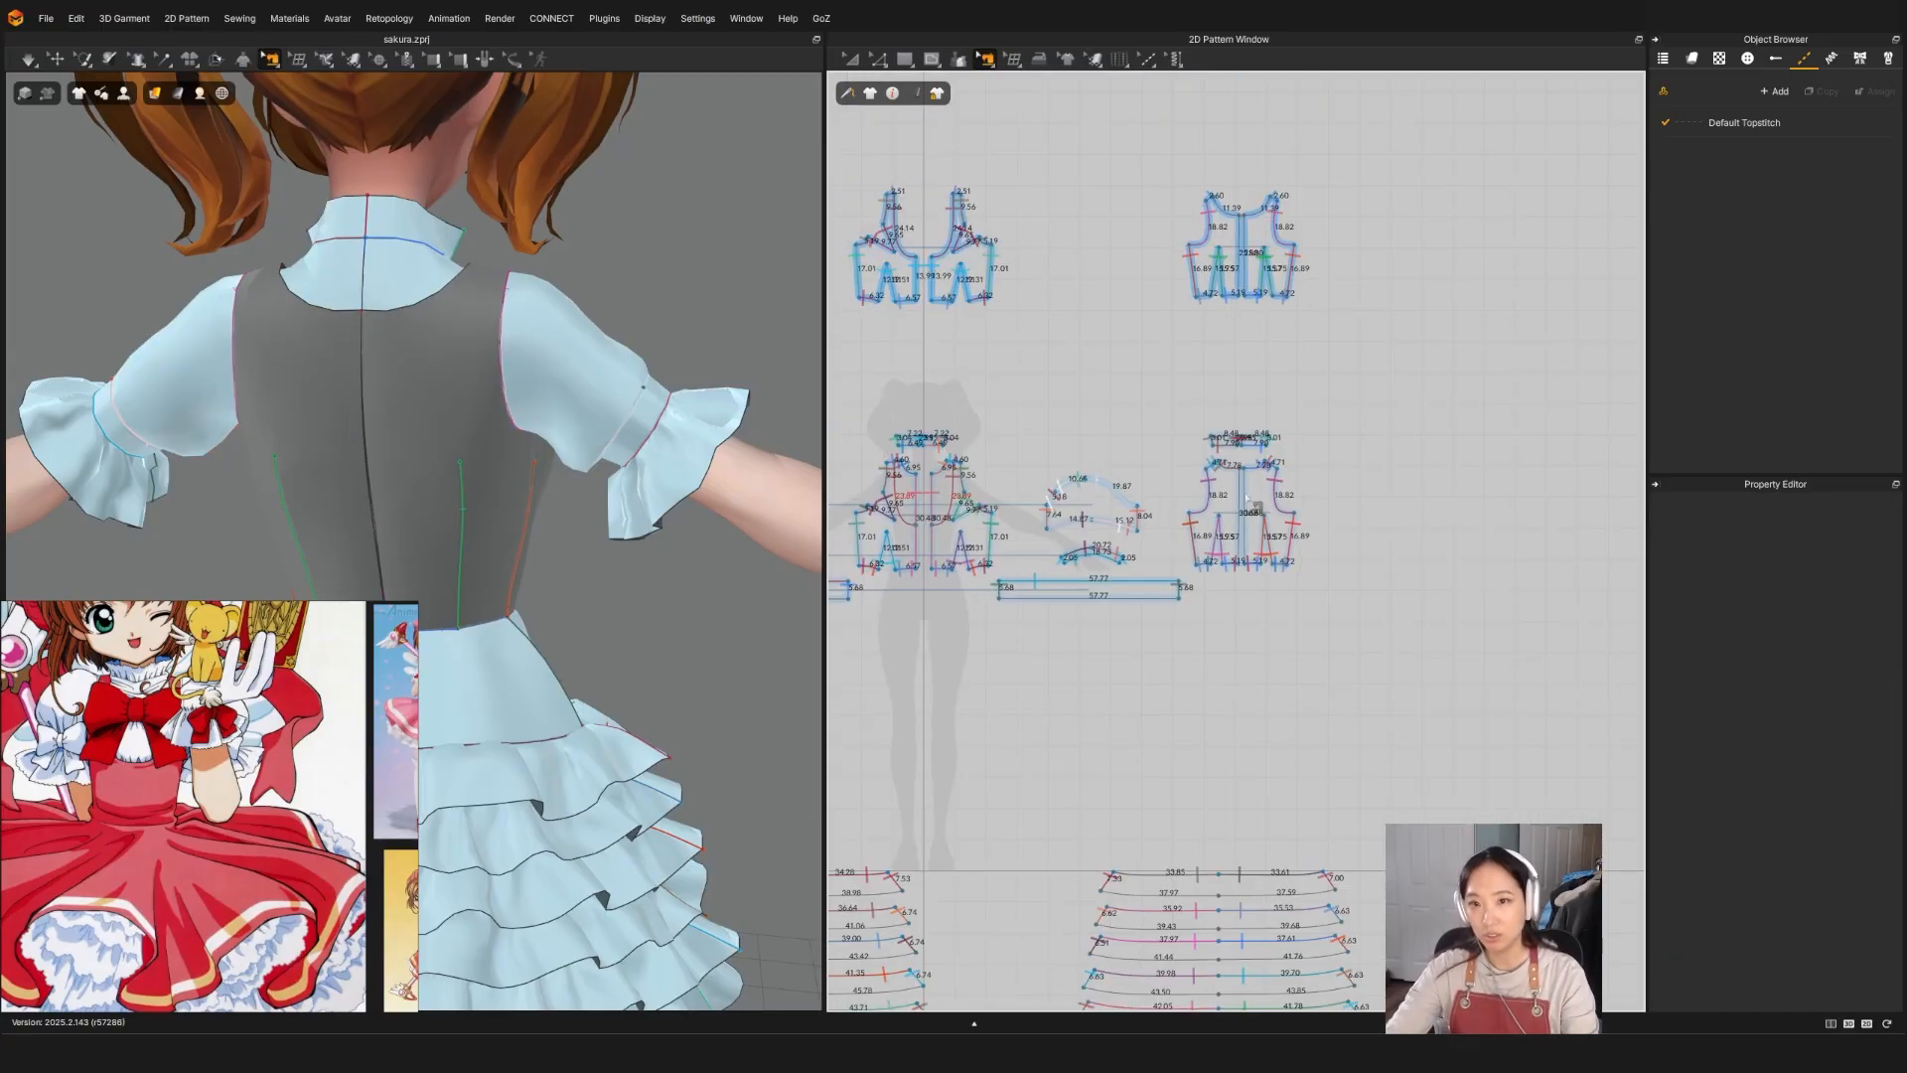
scroll(1247, 501, up, 2)
middle_drag(1302, 488, 1296, 583)
click(1239, 589)
scroll(1244, 588, up, 5)
scroll(1250, 593, down, 5)
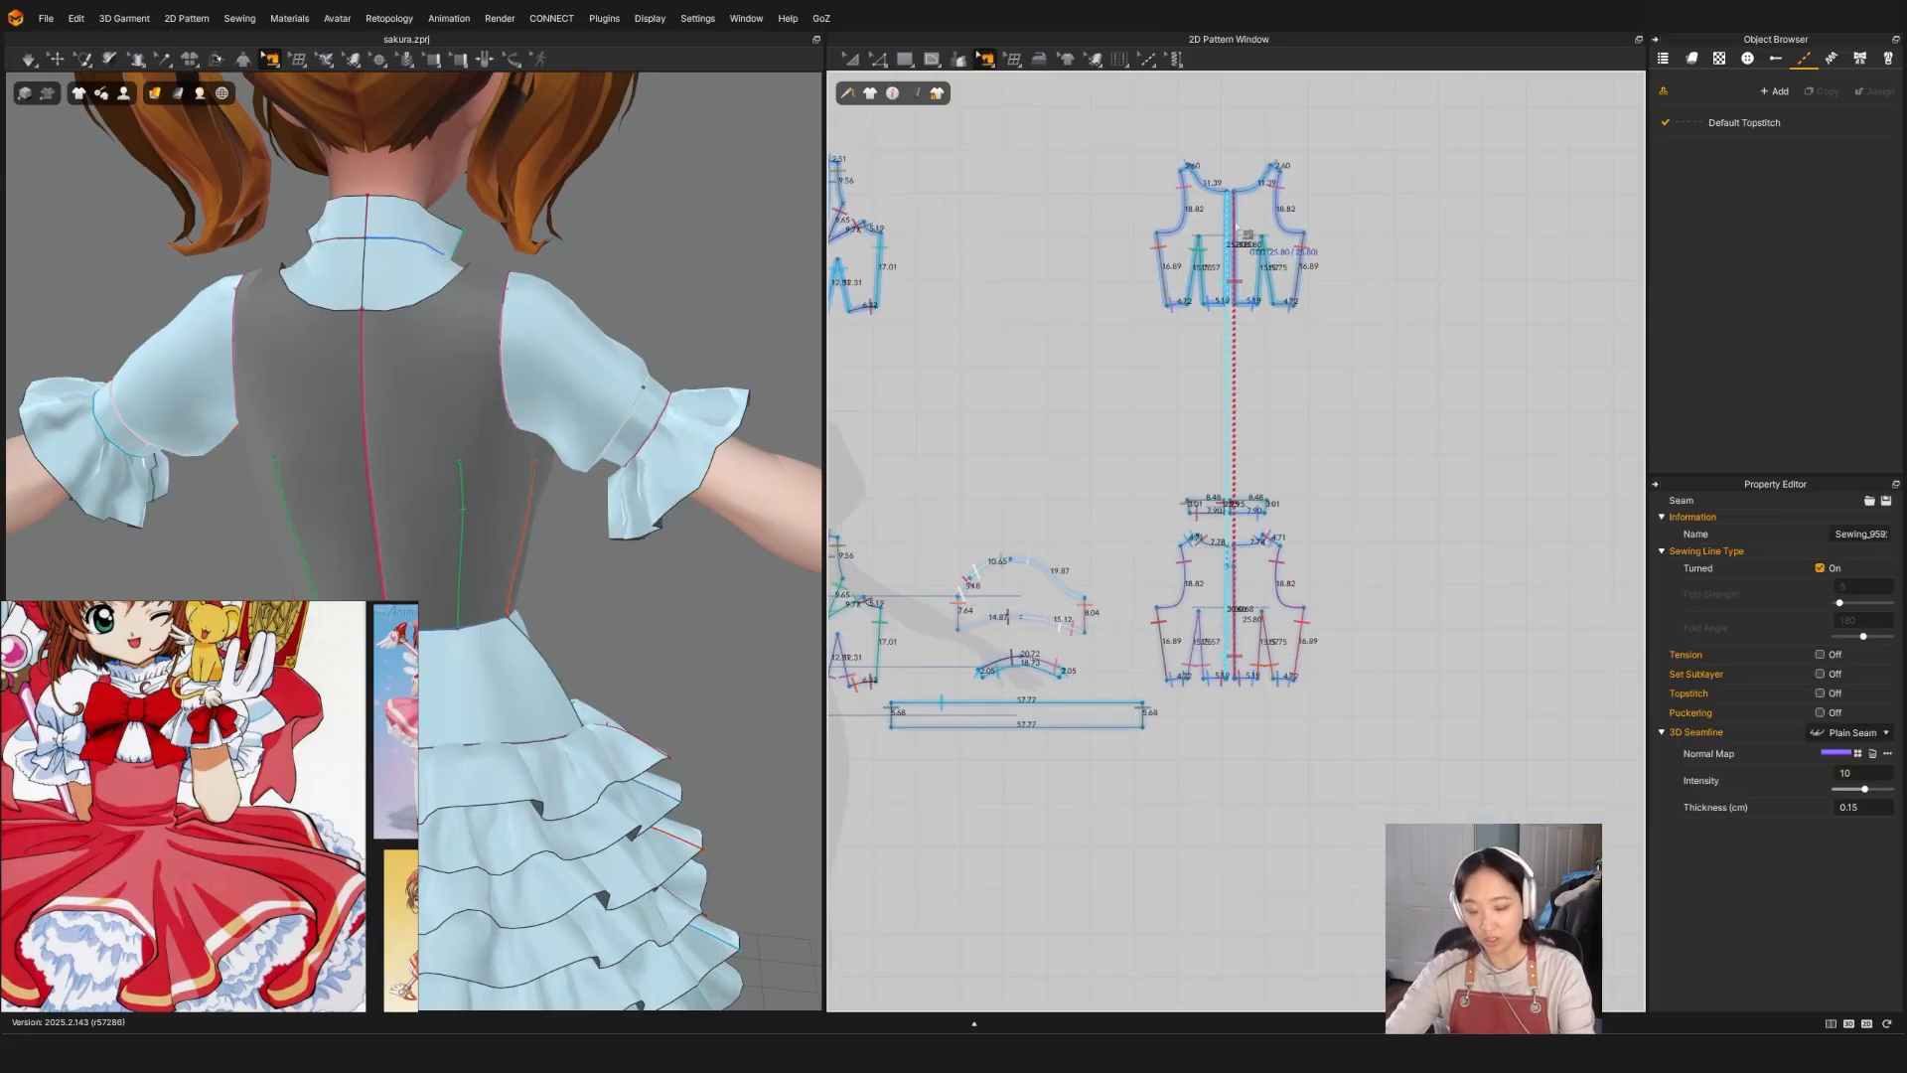
key(Delete)
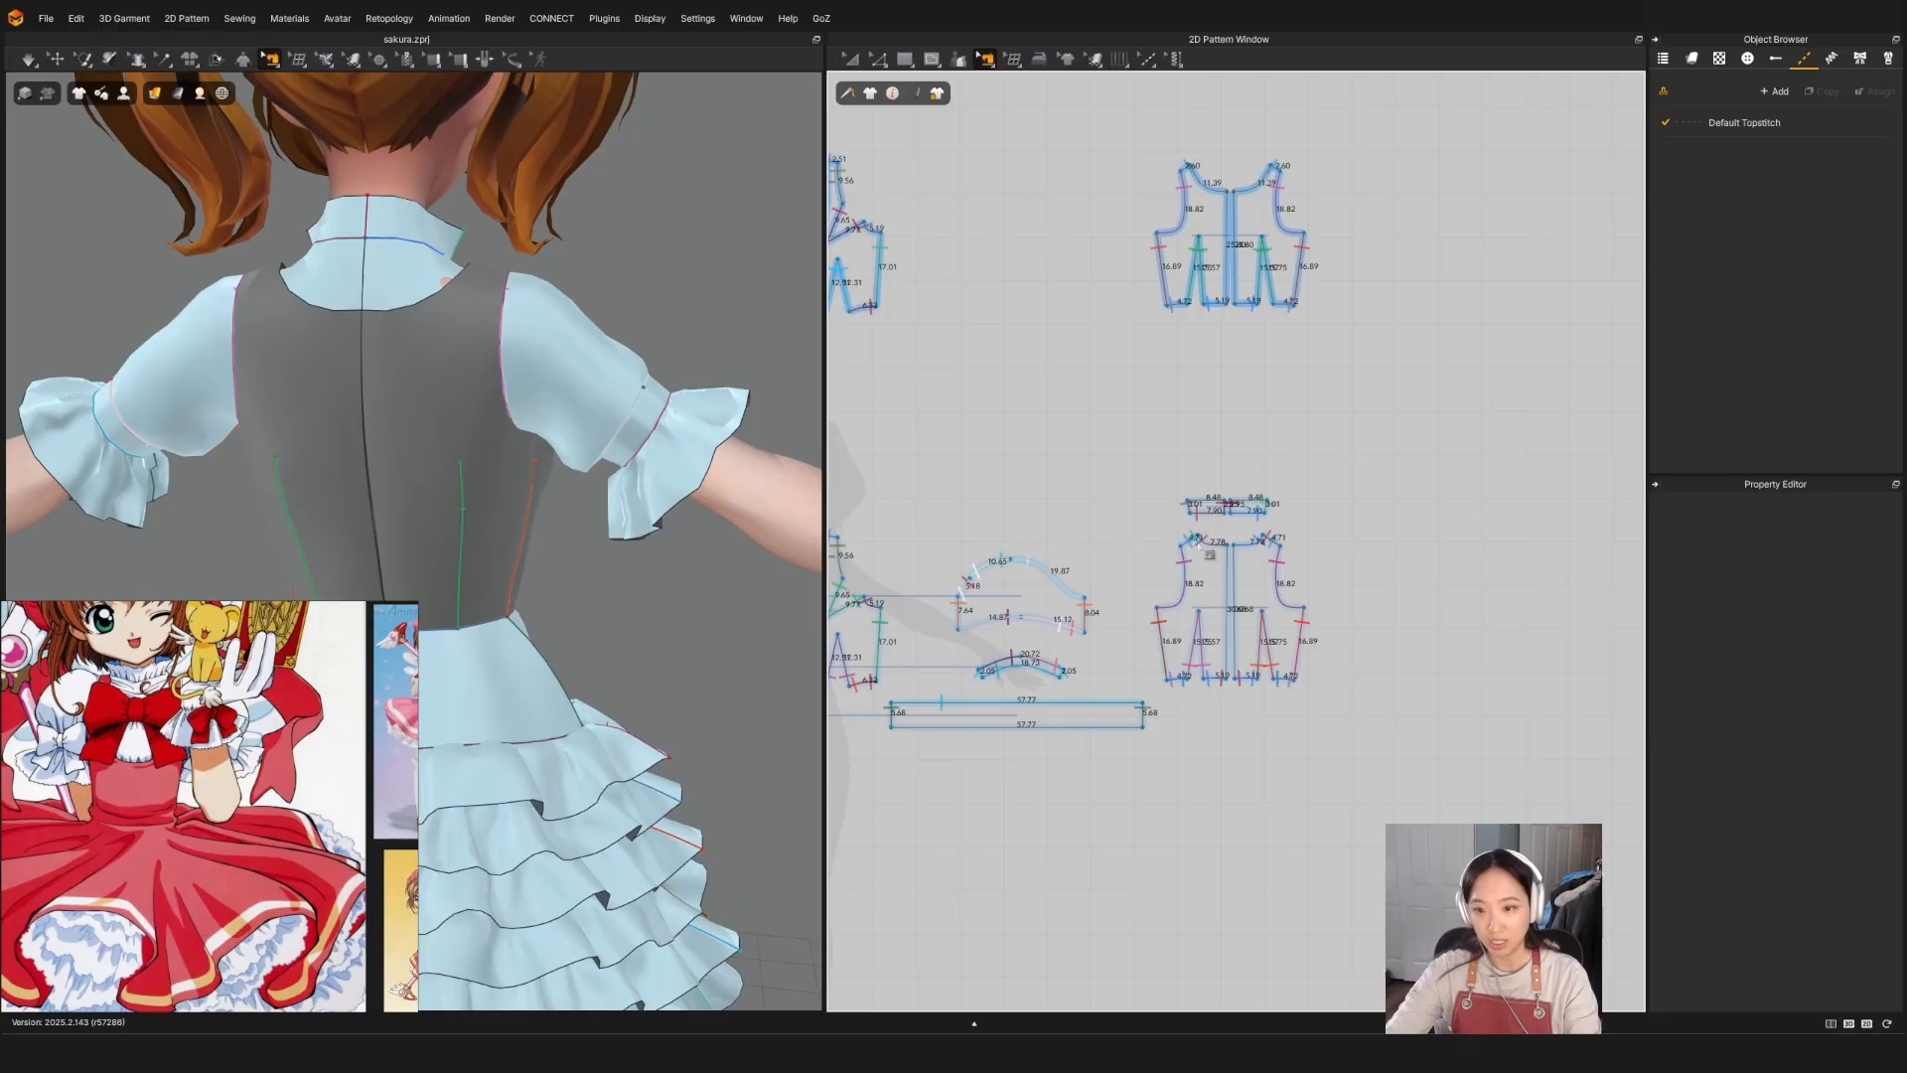
Step: Sew the center back edges together on both the blouse and the vest back panels, and simulate the garment
click(1234, 596)
middle_drag(1223, 409, 1203, 577)
click(1208, 394)
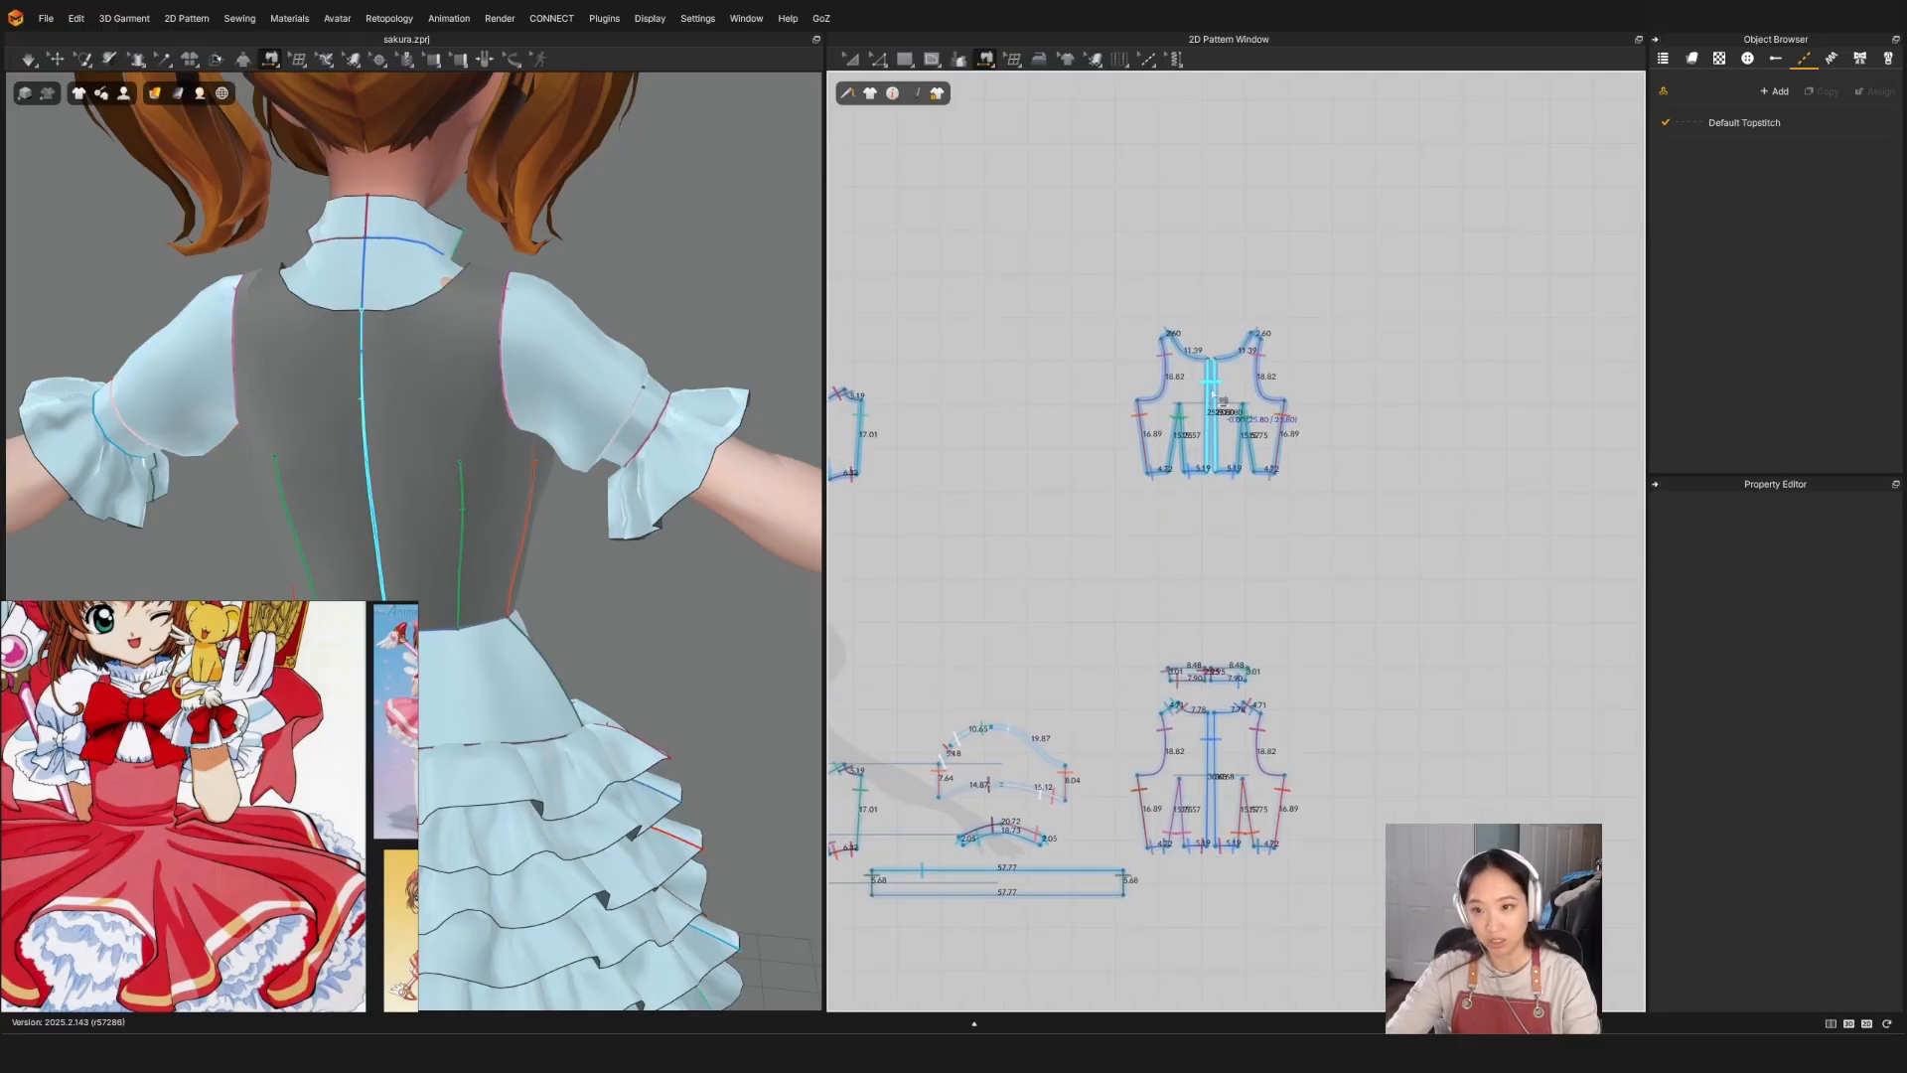
click(1214, 395)
key(space)
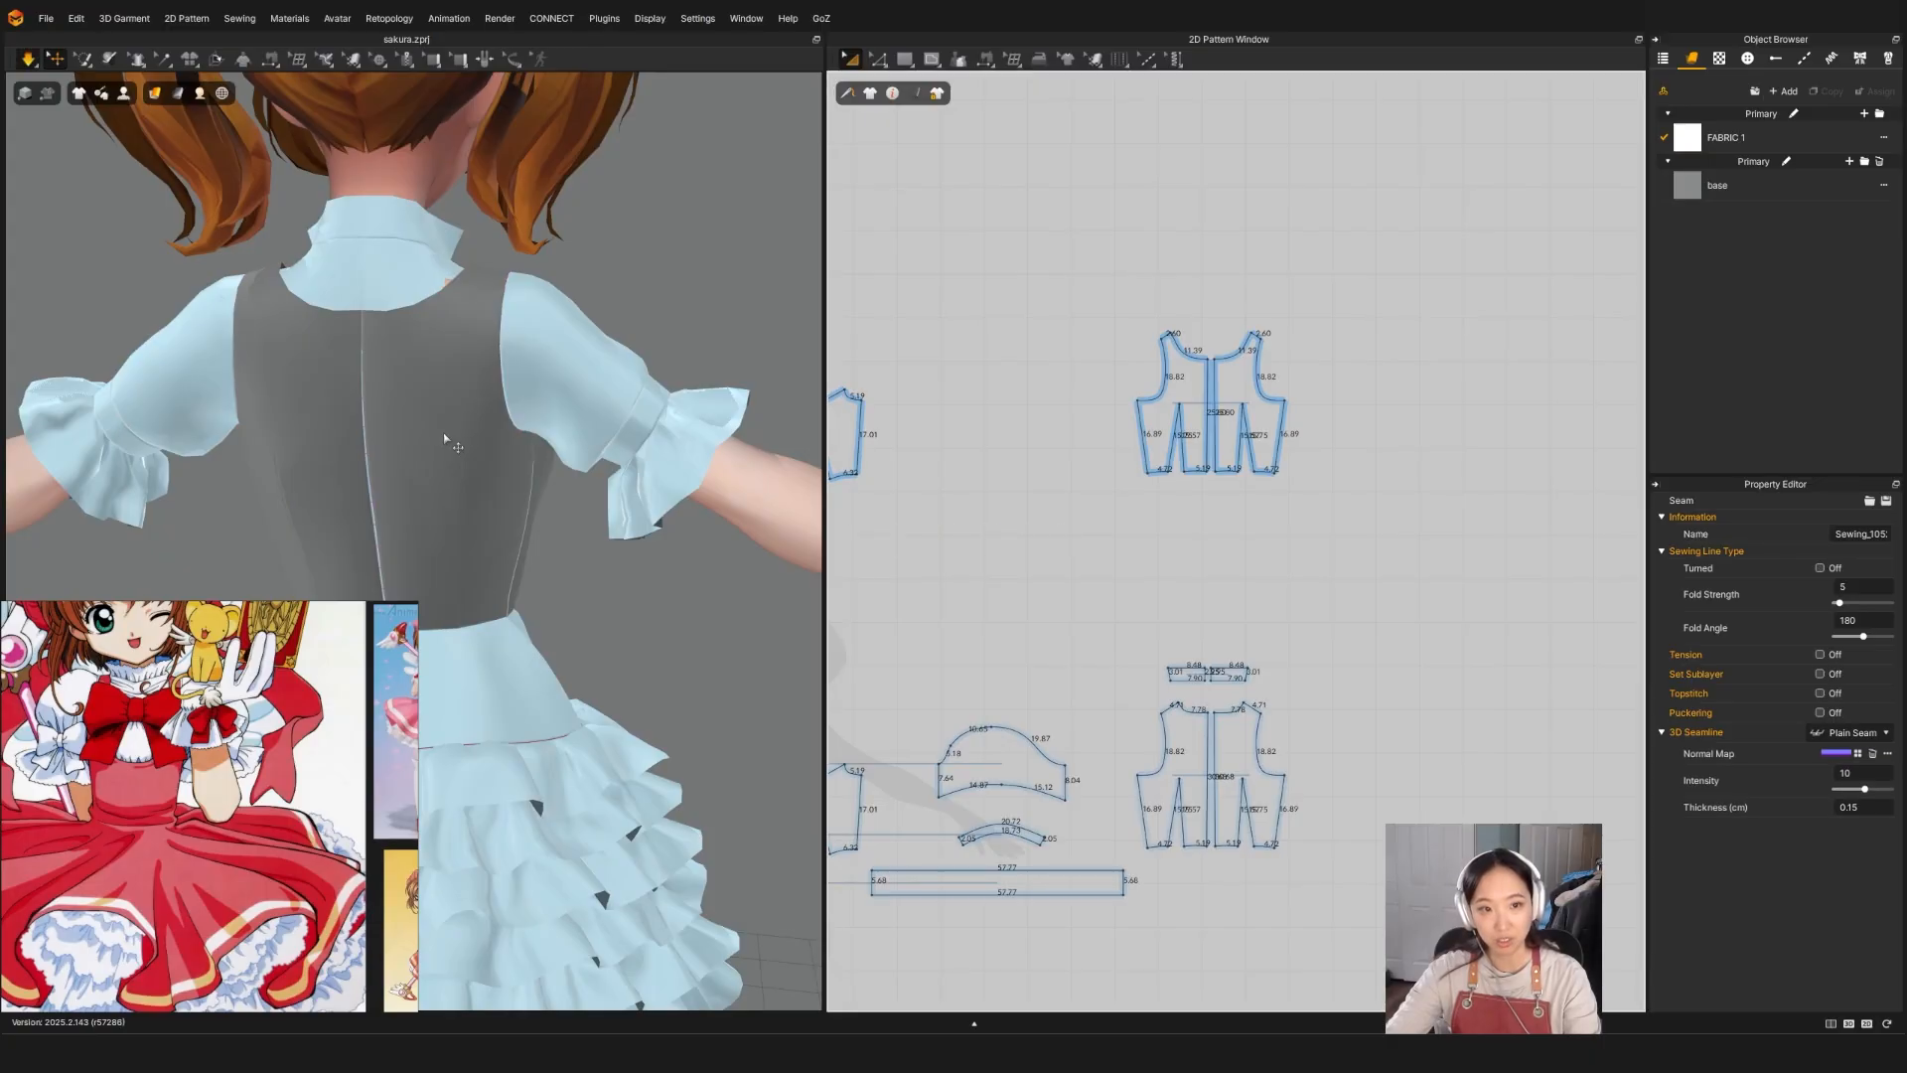
Step: Simulate the garment with the two blouse back panels unfrozen, and freeze those panels again
key(space)
click(315, 291)
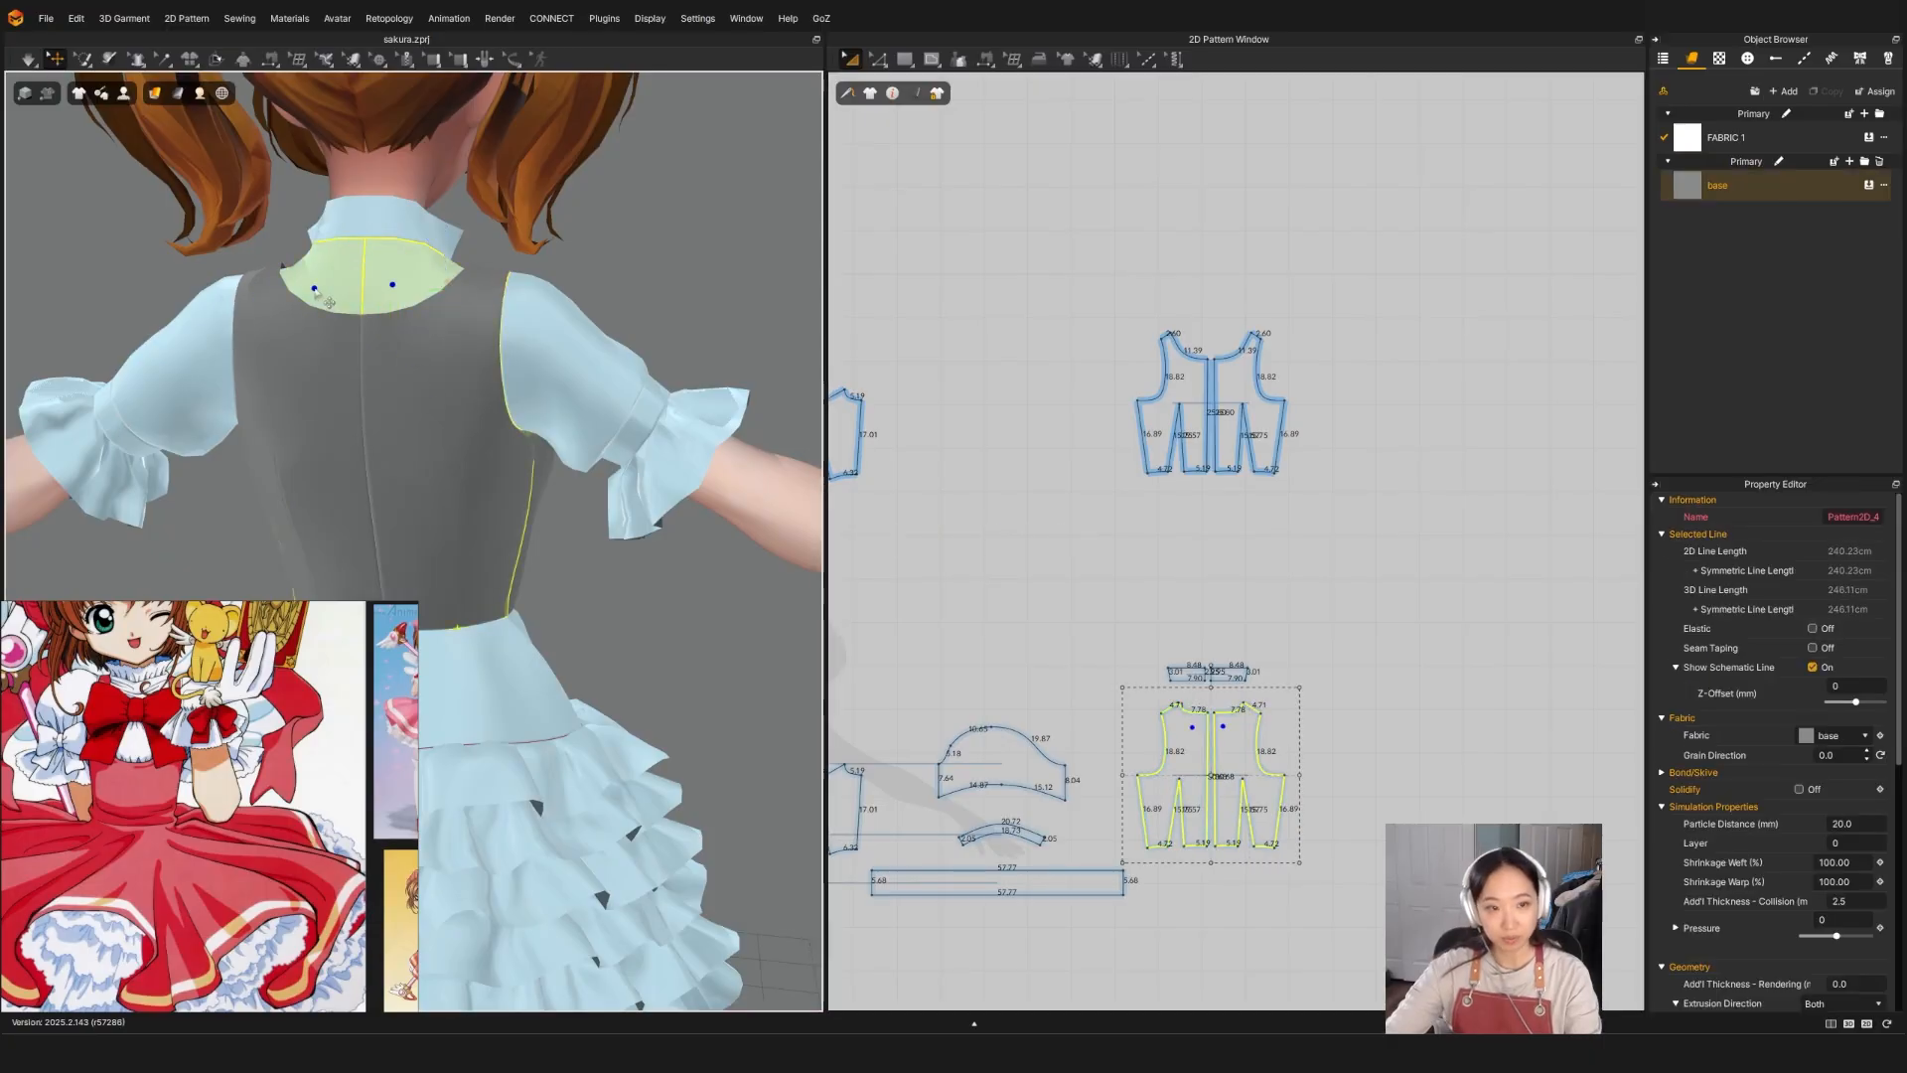
key(space)
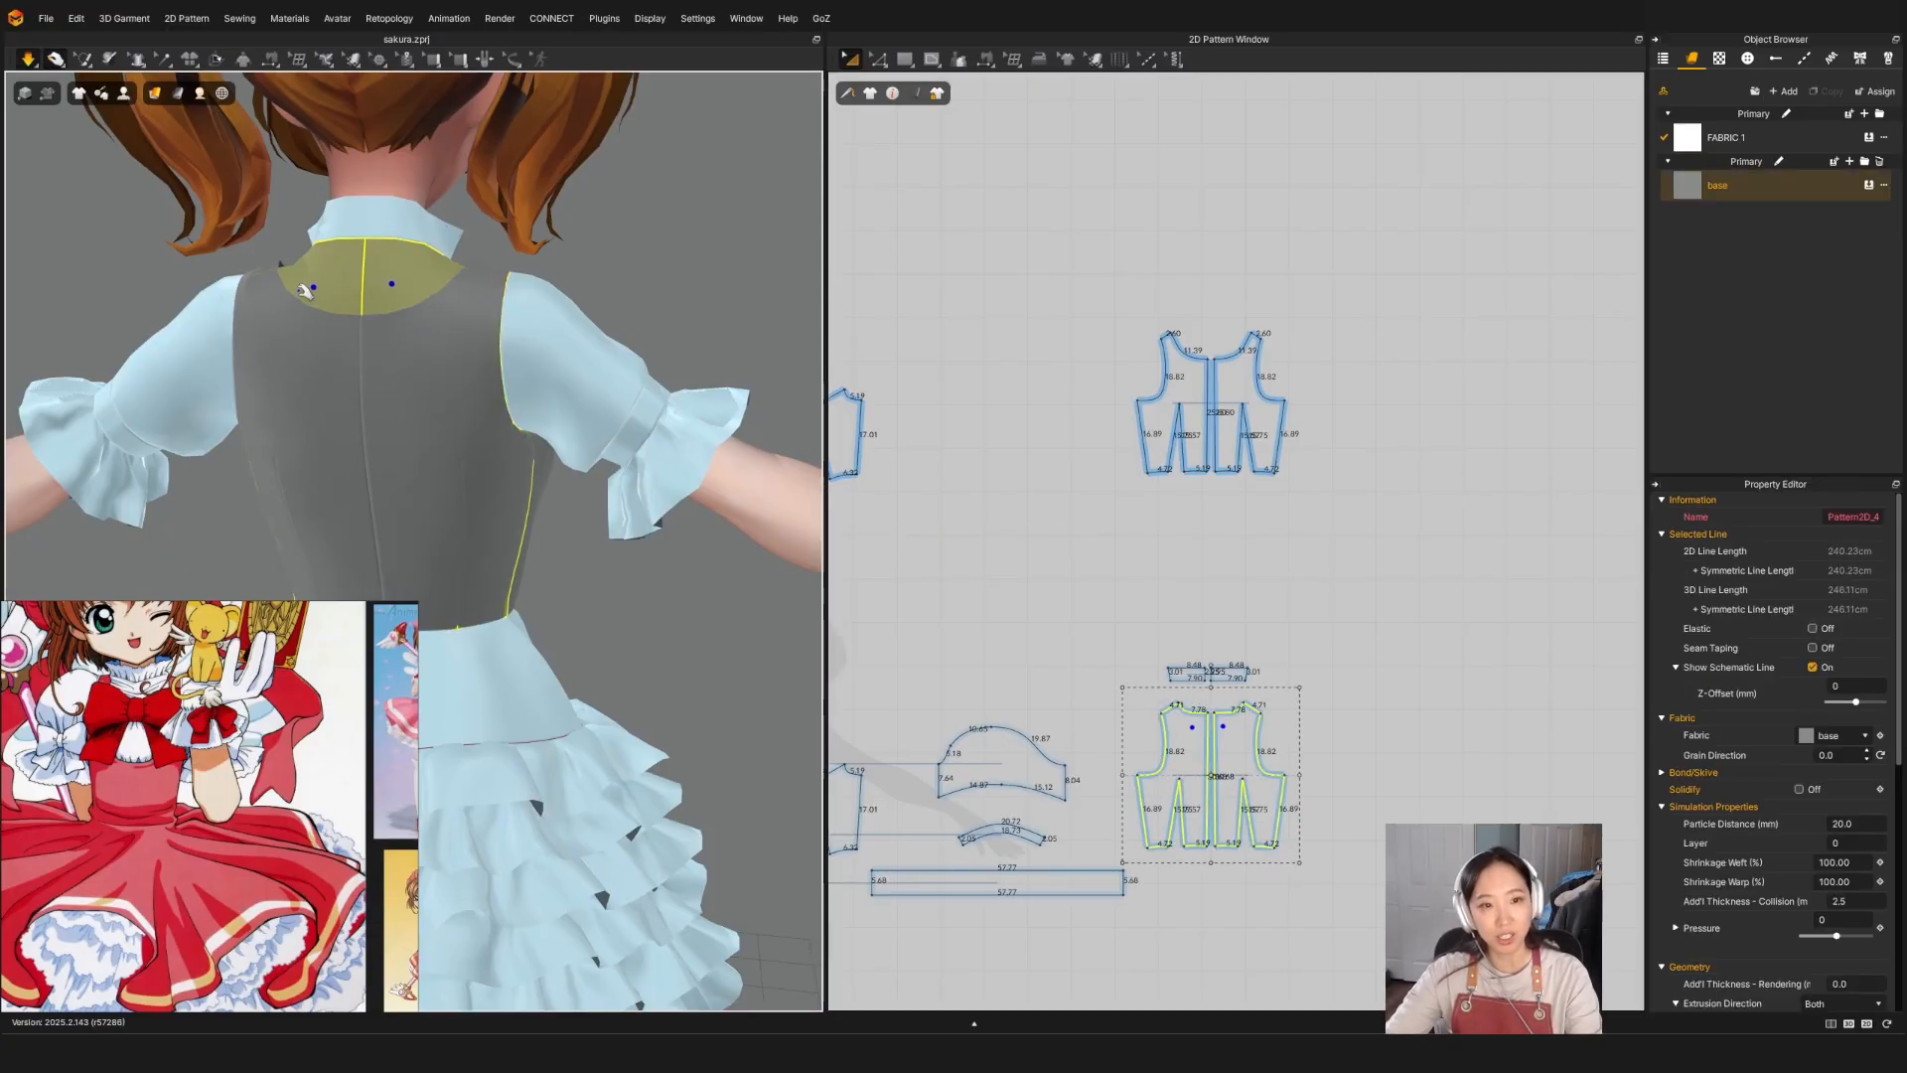
right_drag(363, 374, 426, 413)
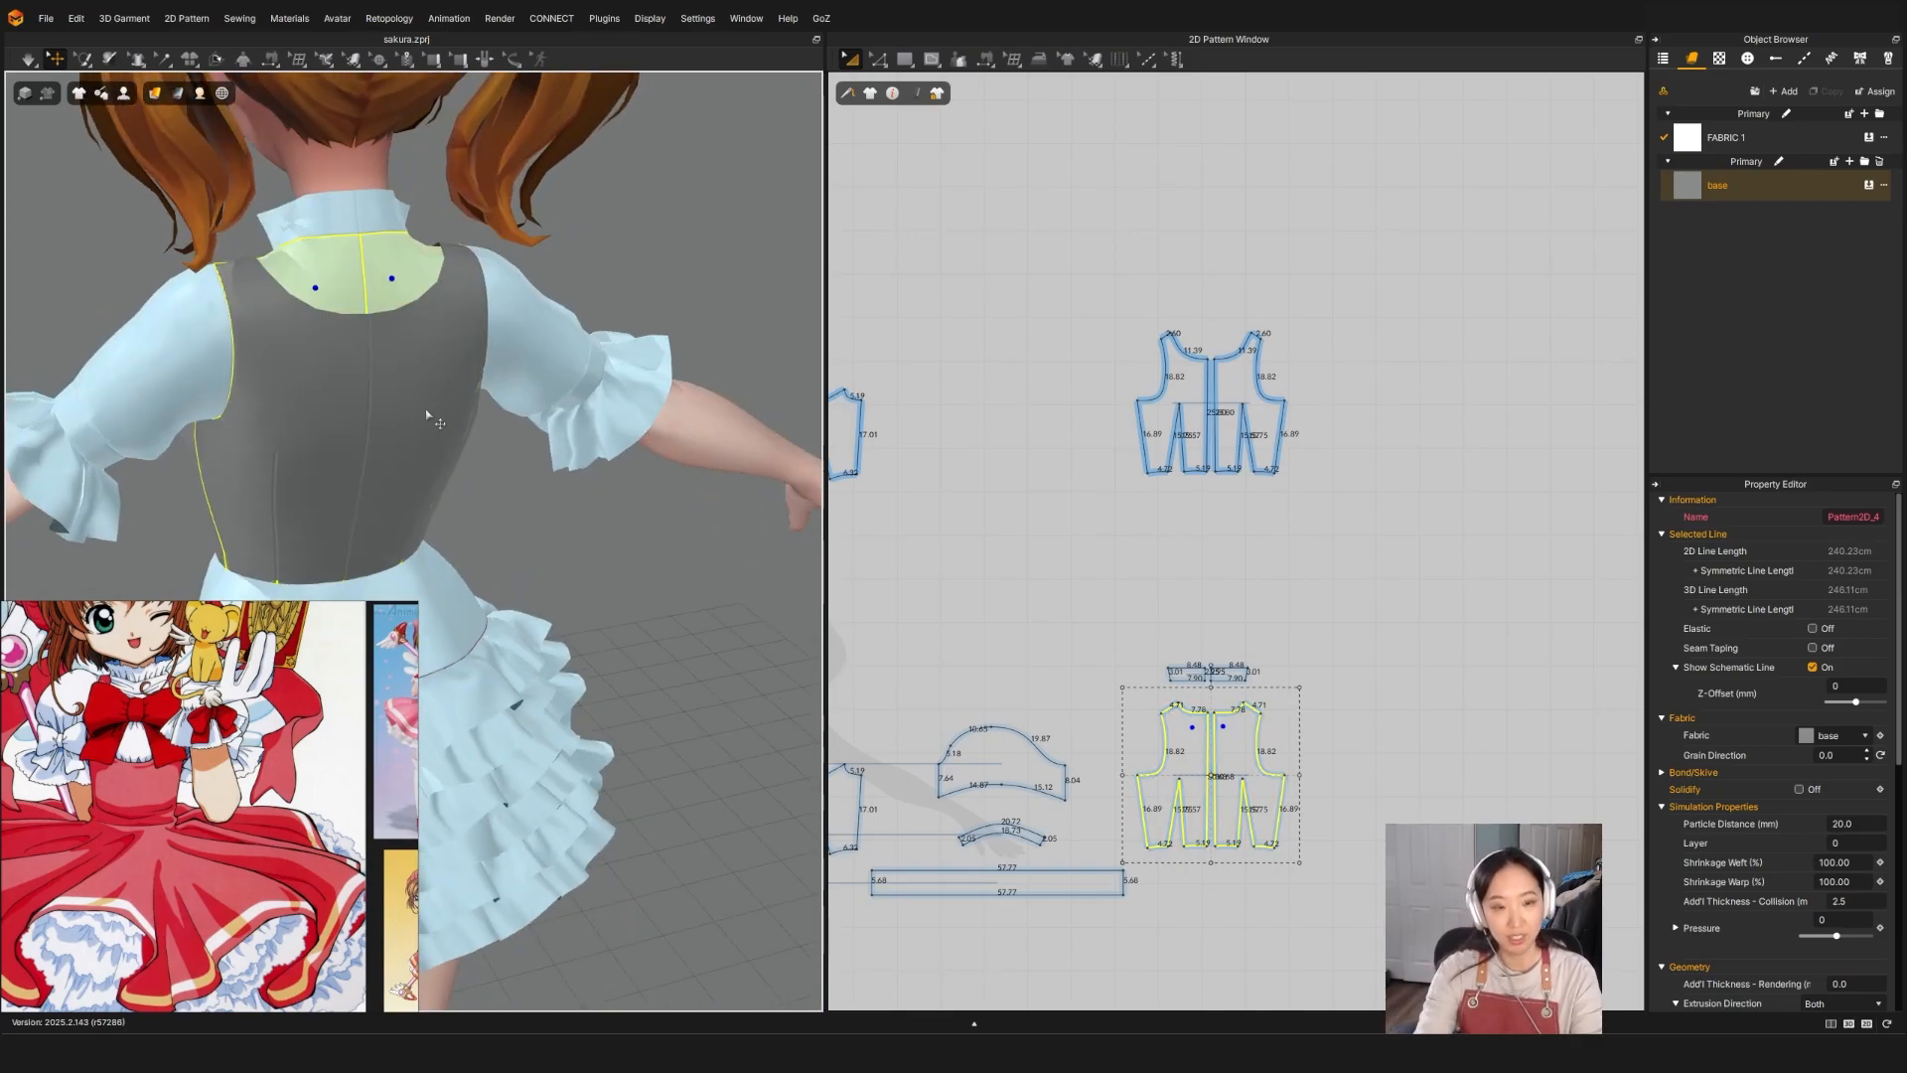
Step: Examine the vest's fit at the shoulders, bust and waist, and compare it with the reference illustration
right_drag(313, 556, 594, 541)
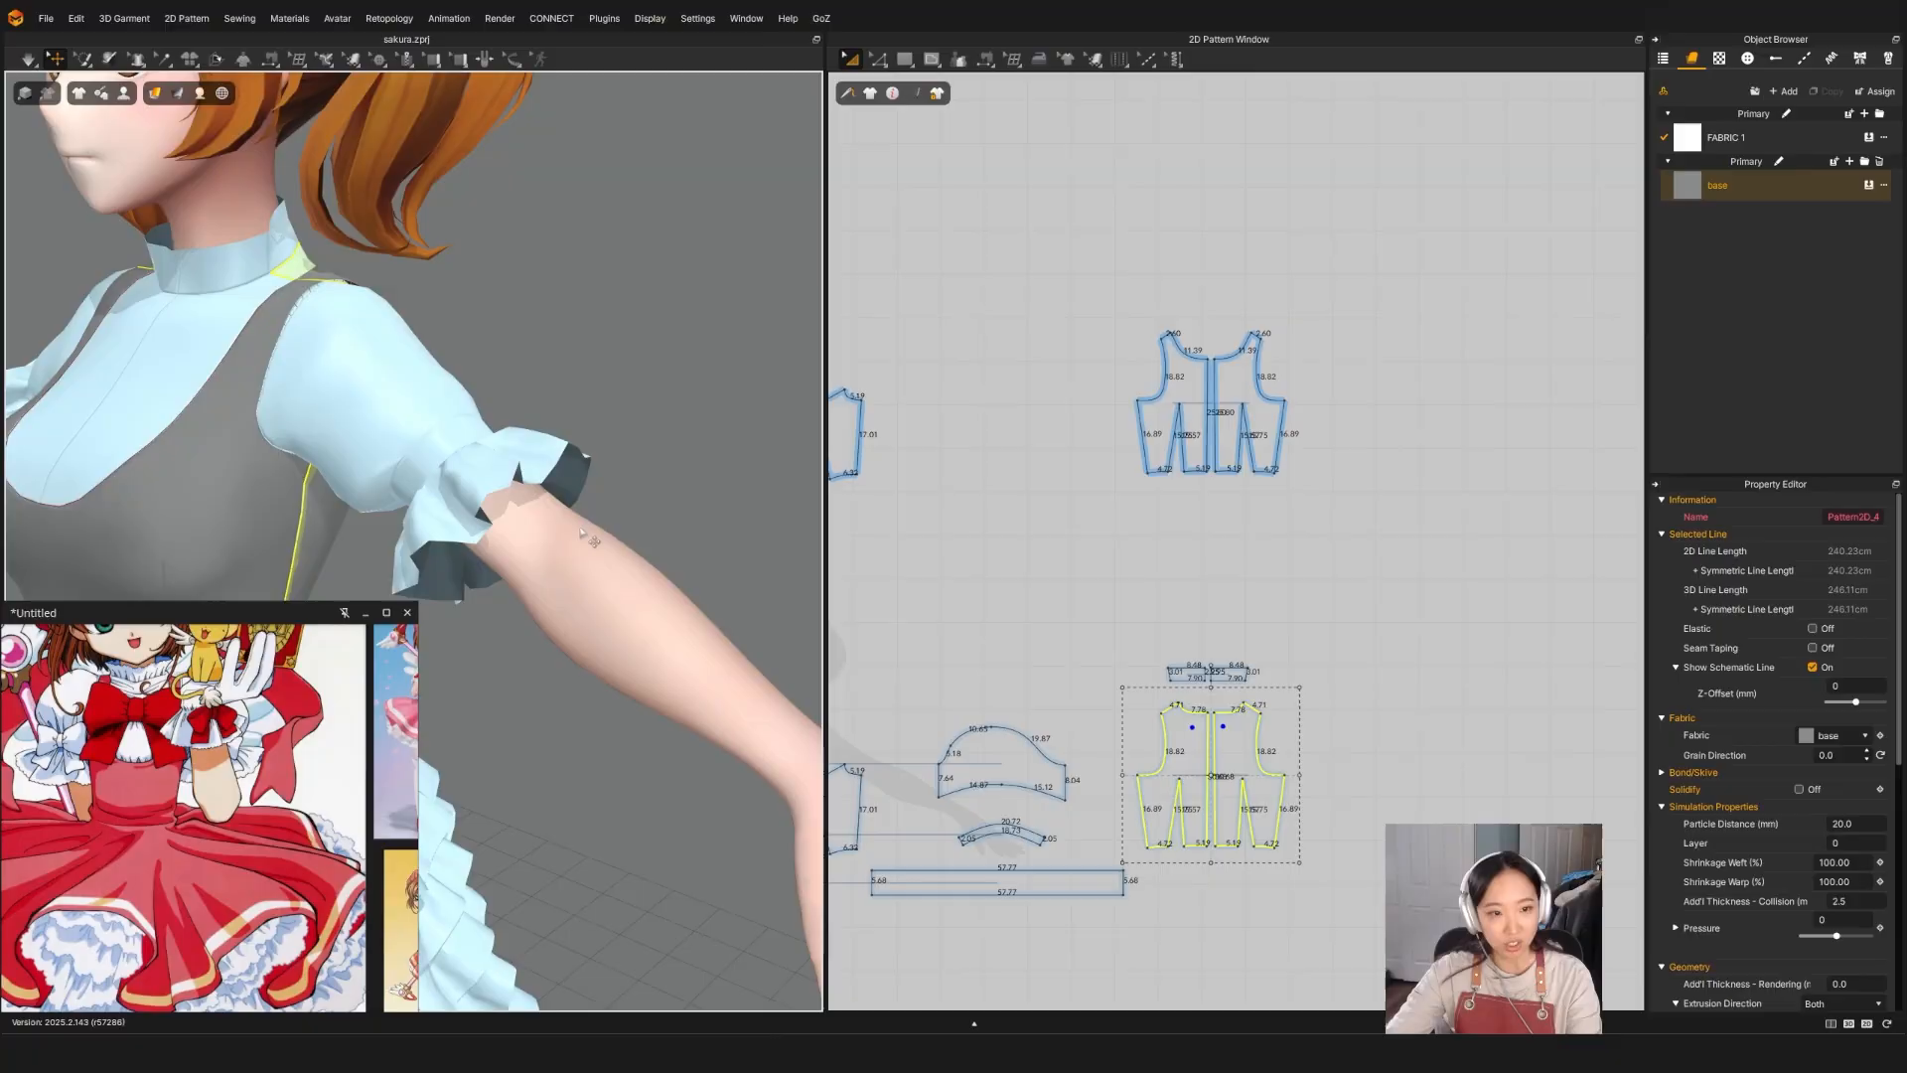
middle_drag(594, 540, 787, 338)
right_drag(788, 337, 723, 439)
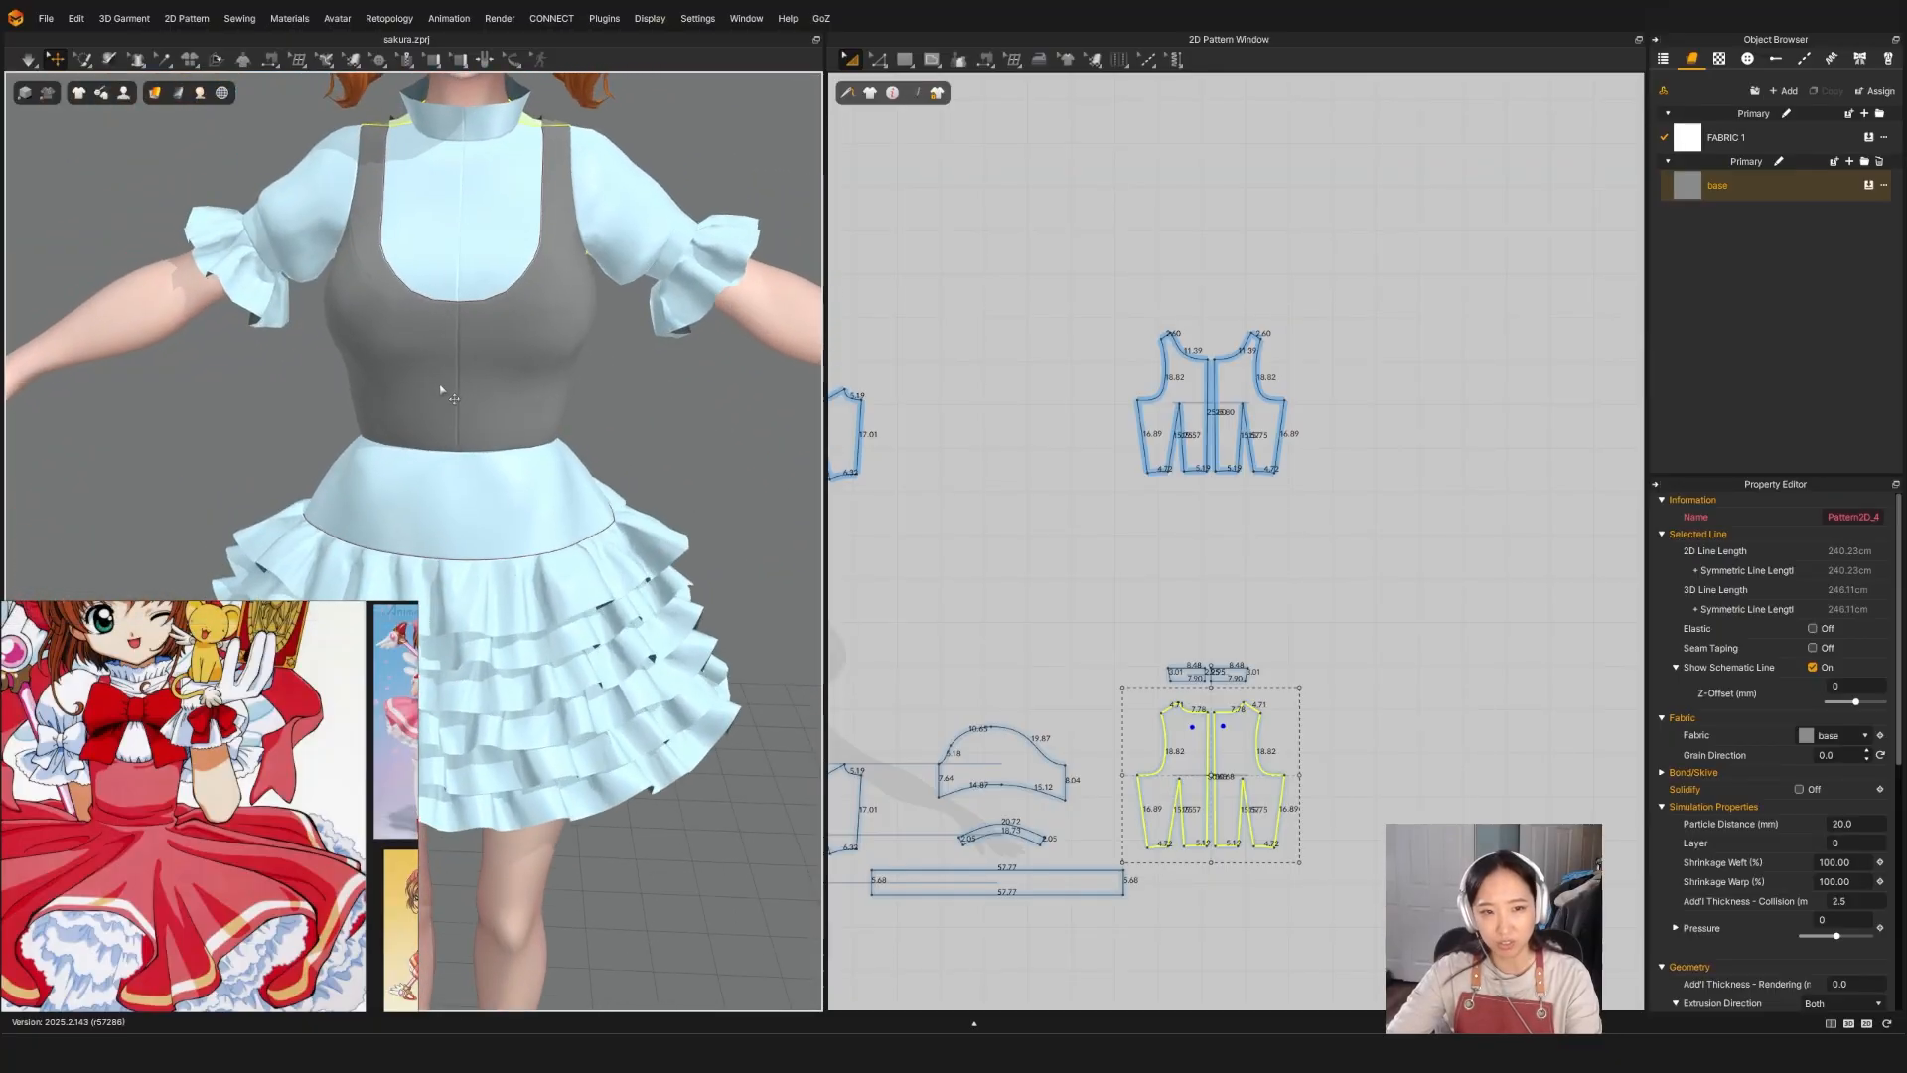
right_drag(441, 390, 468, 328)
scroll(460, 278, up, 3)
middle_drag(468, 327, 634, 434)
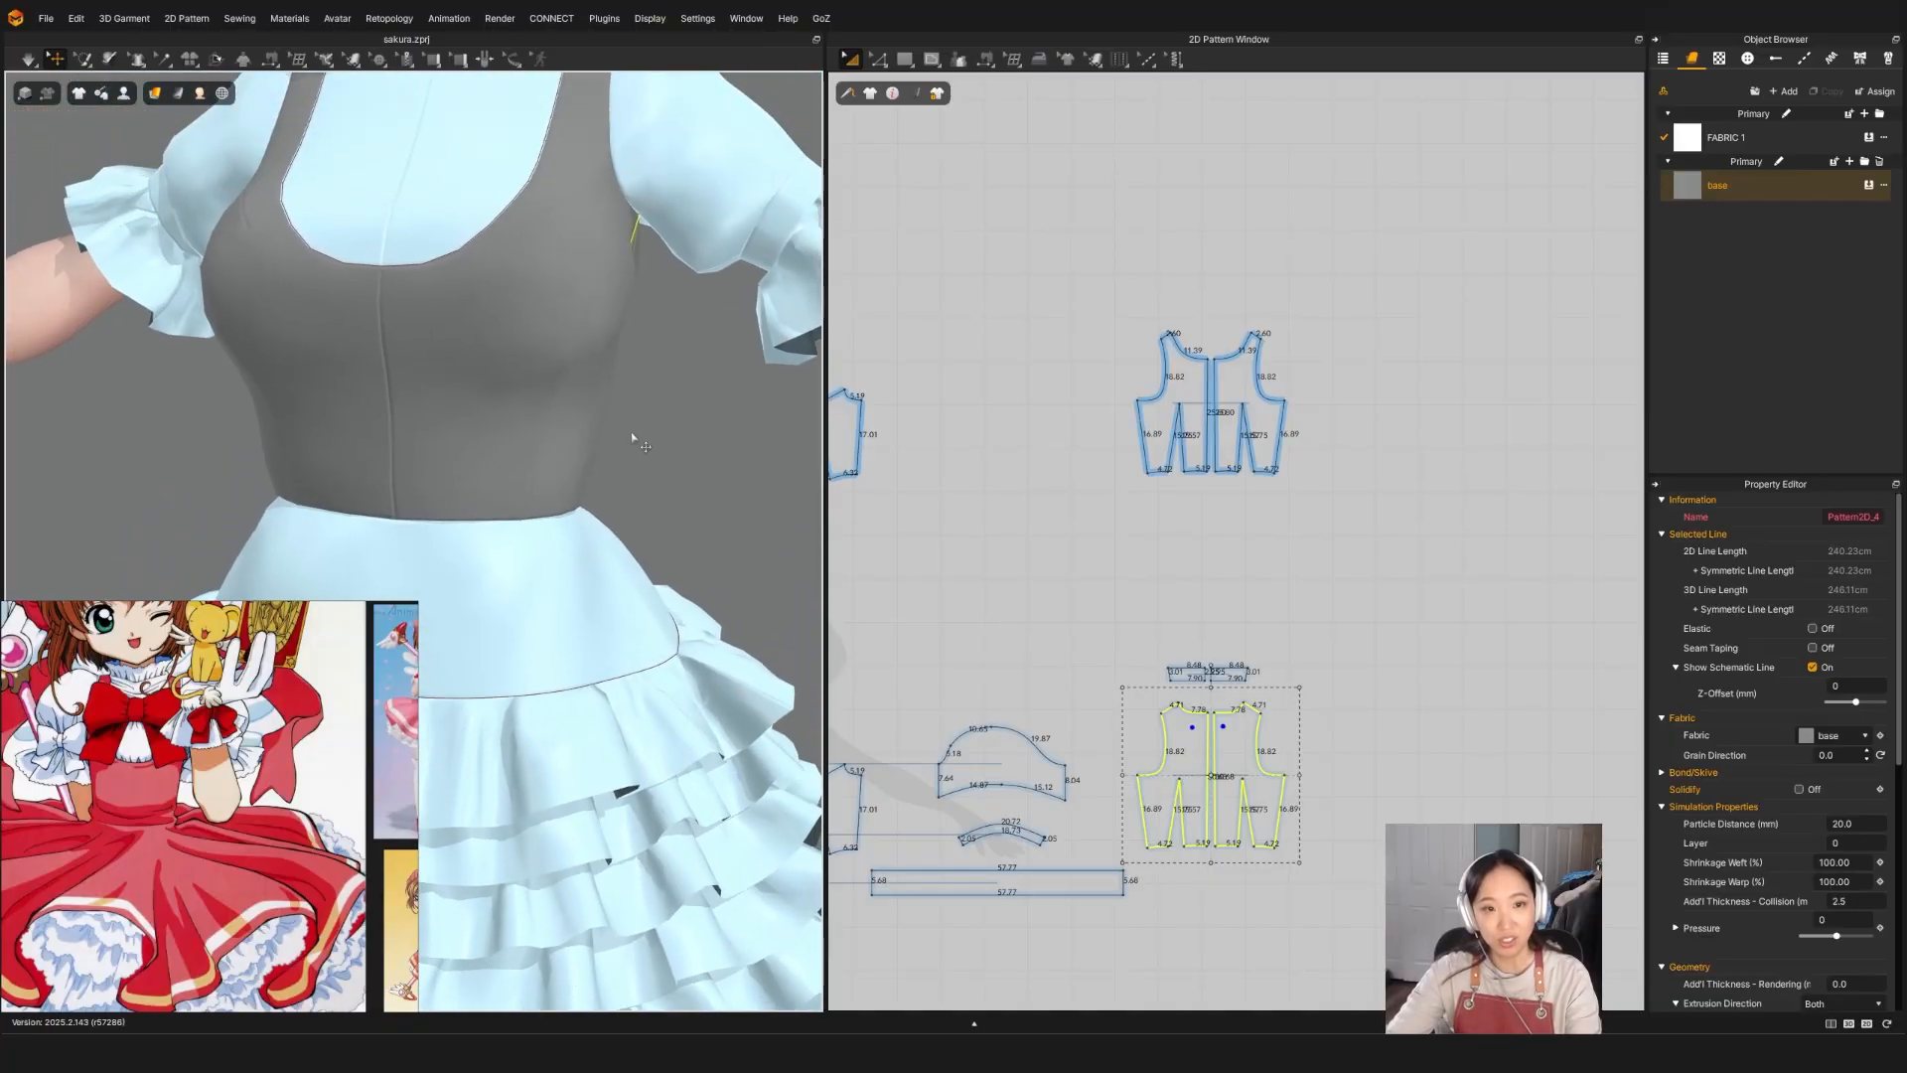
right_drag(635, 434, 696, 447)
right_drag(473, 277, 375, 234)
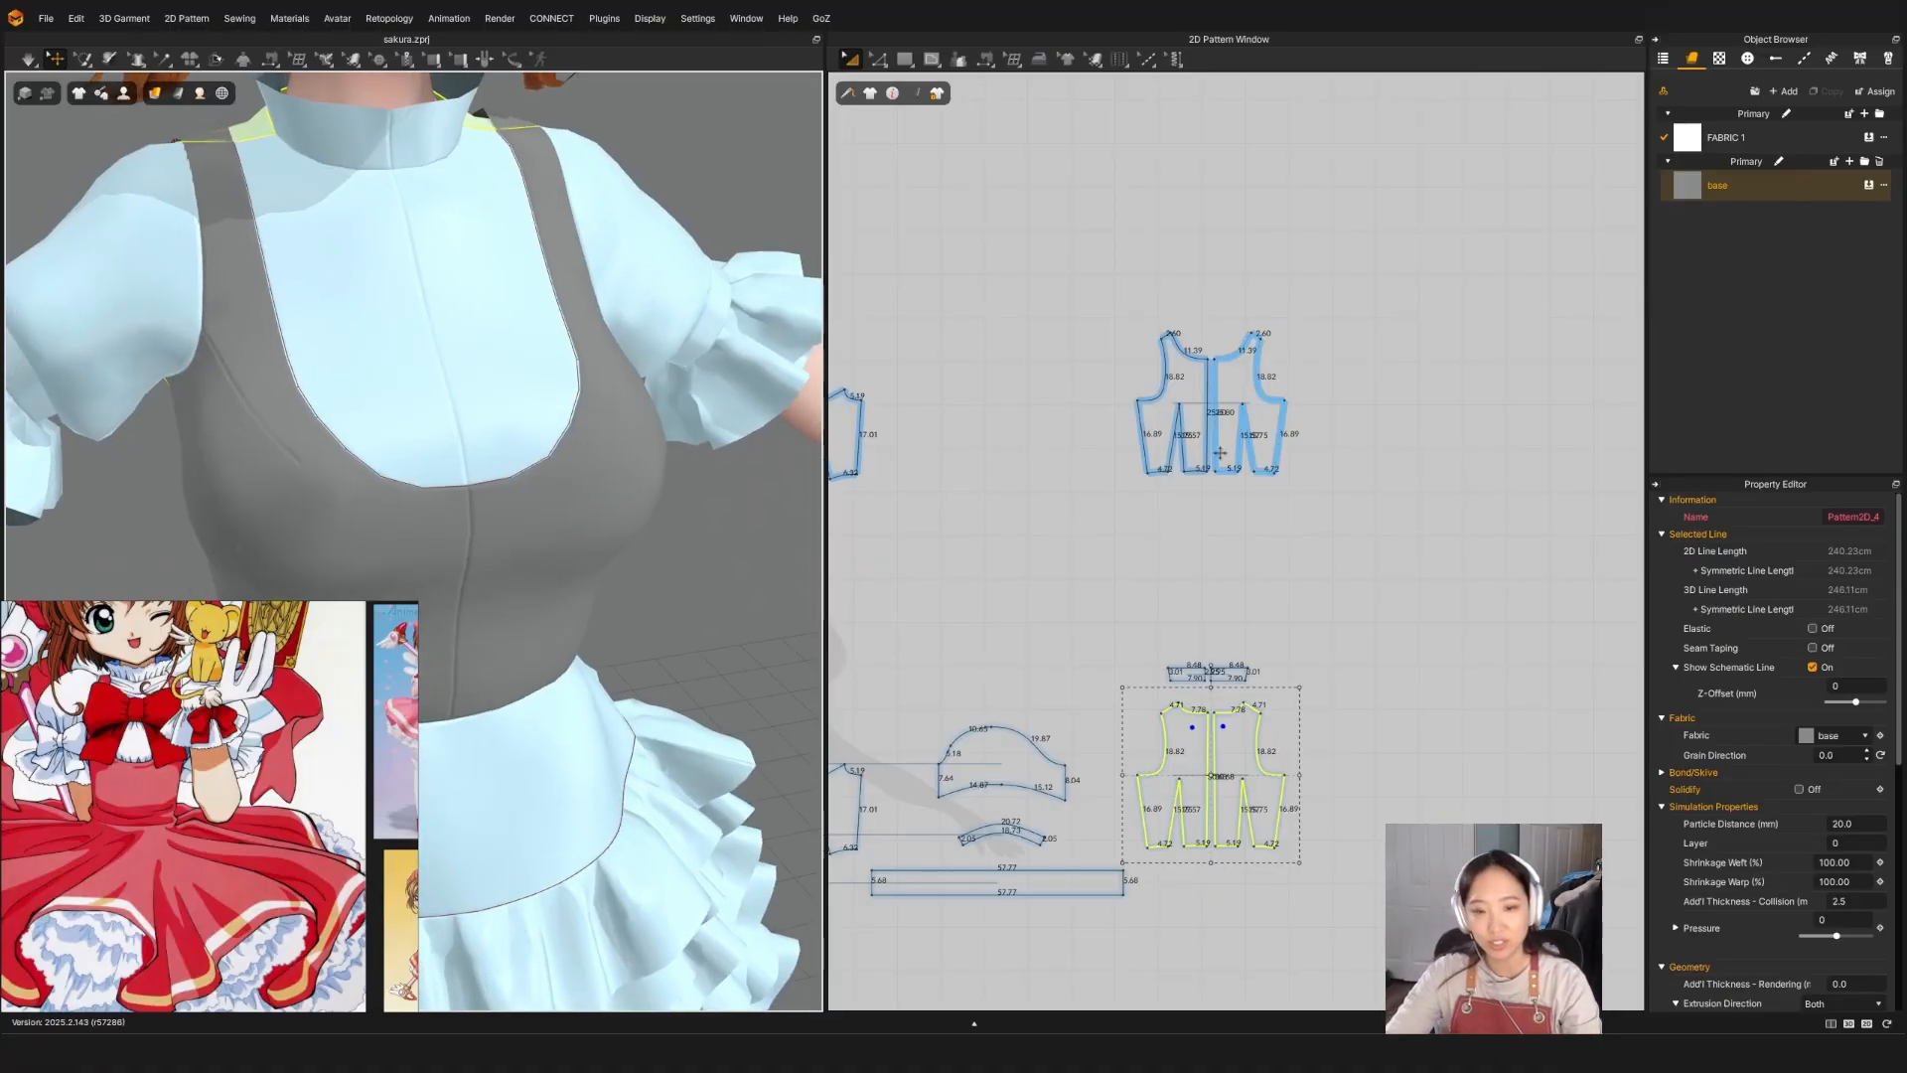
right_drag(554, 329, 563, 345)
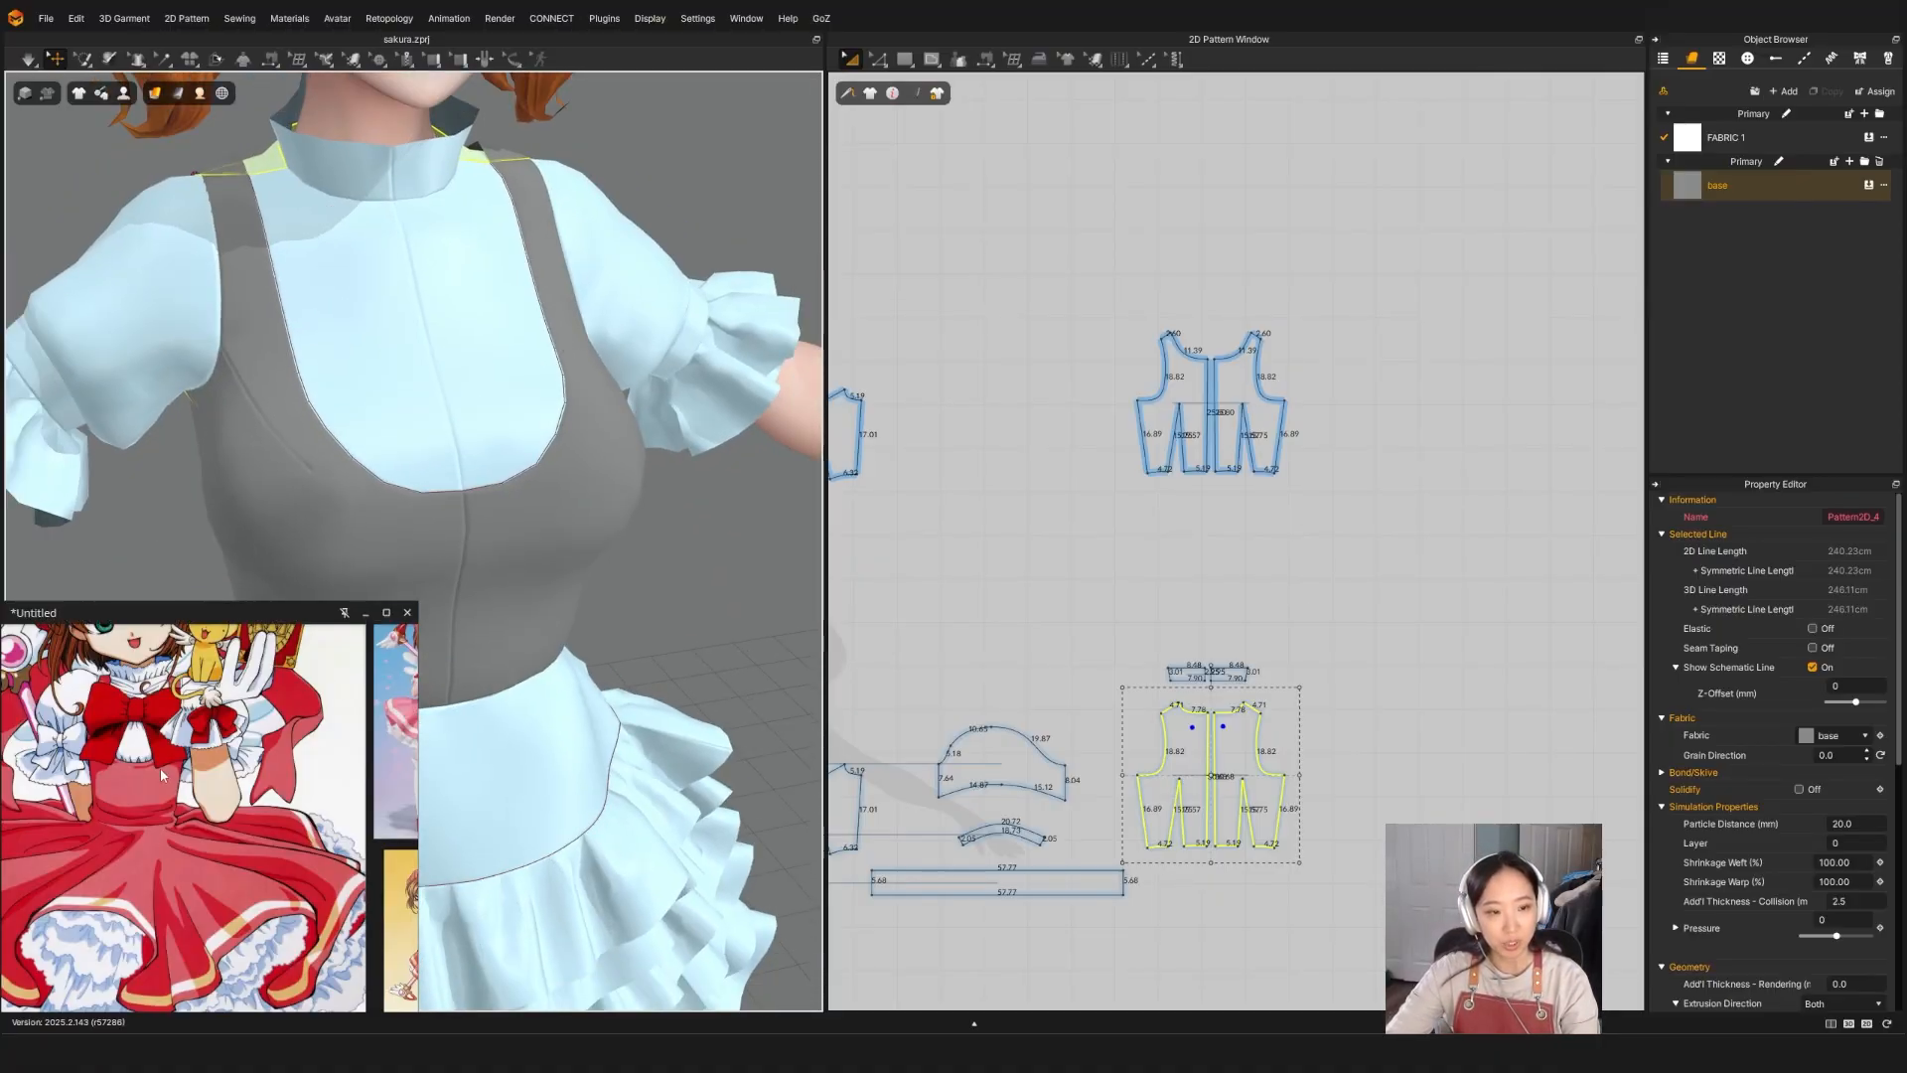
scroll(185, 809, down, 5)
scroll(133, 788, up, 3)
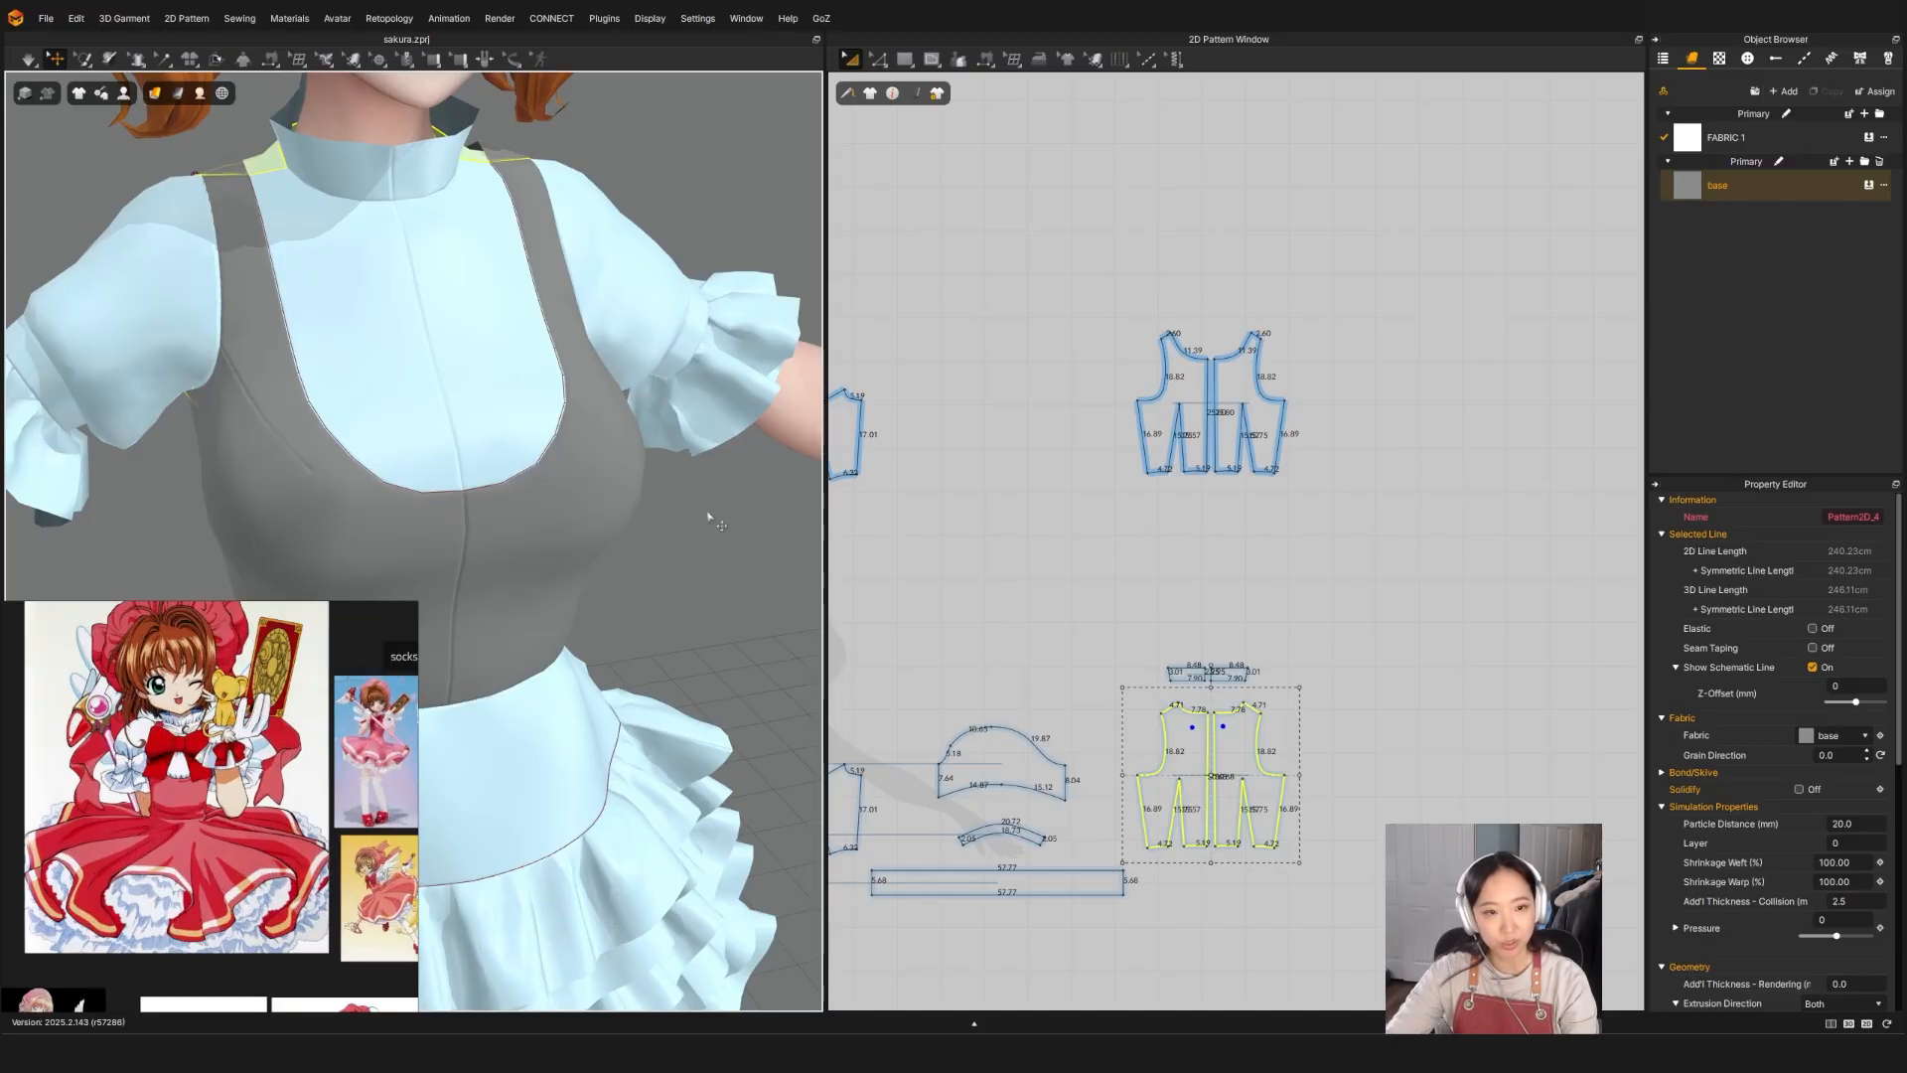
Step: Lower the neck-side shoulder point of the vest back panel slightly, and simulate the garment
right_drag(713, 520, 154, 368)
click(237, 381)
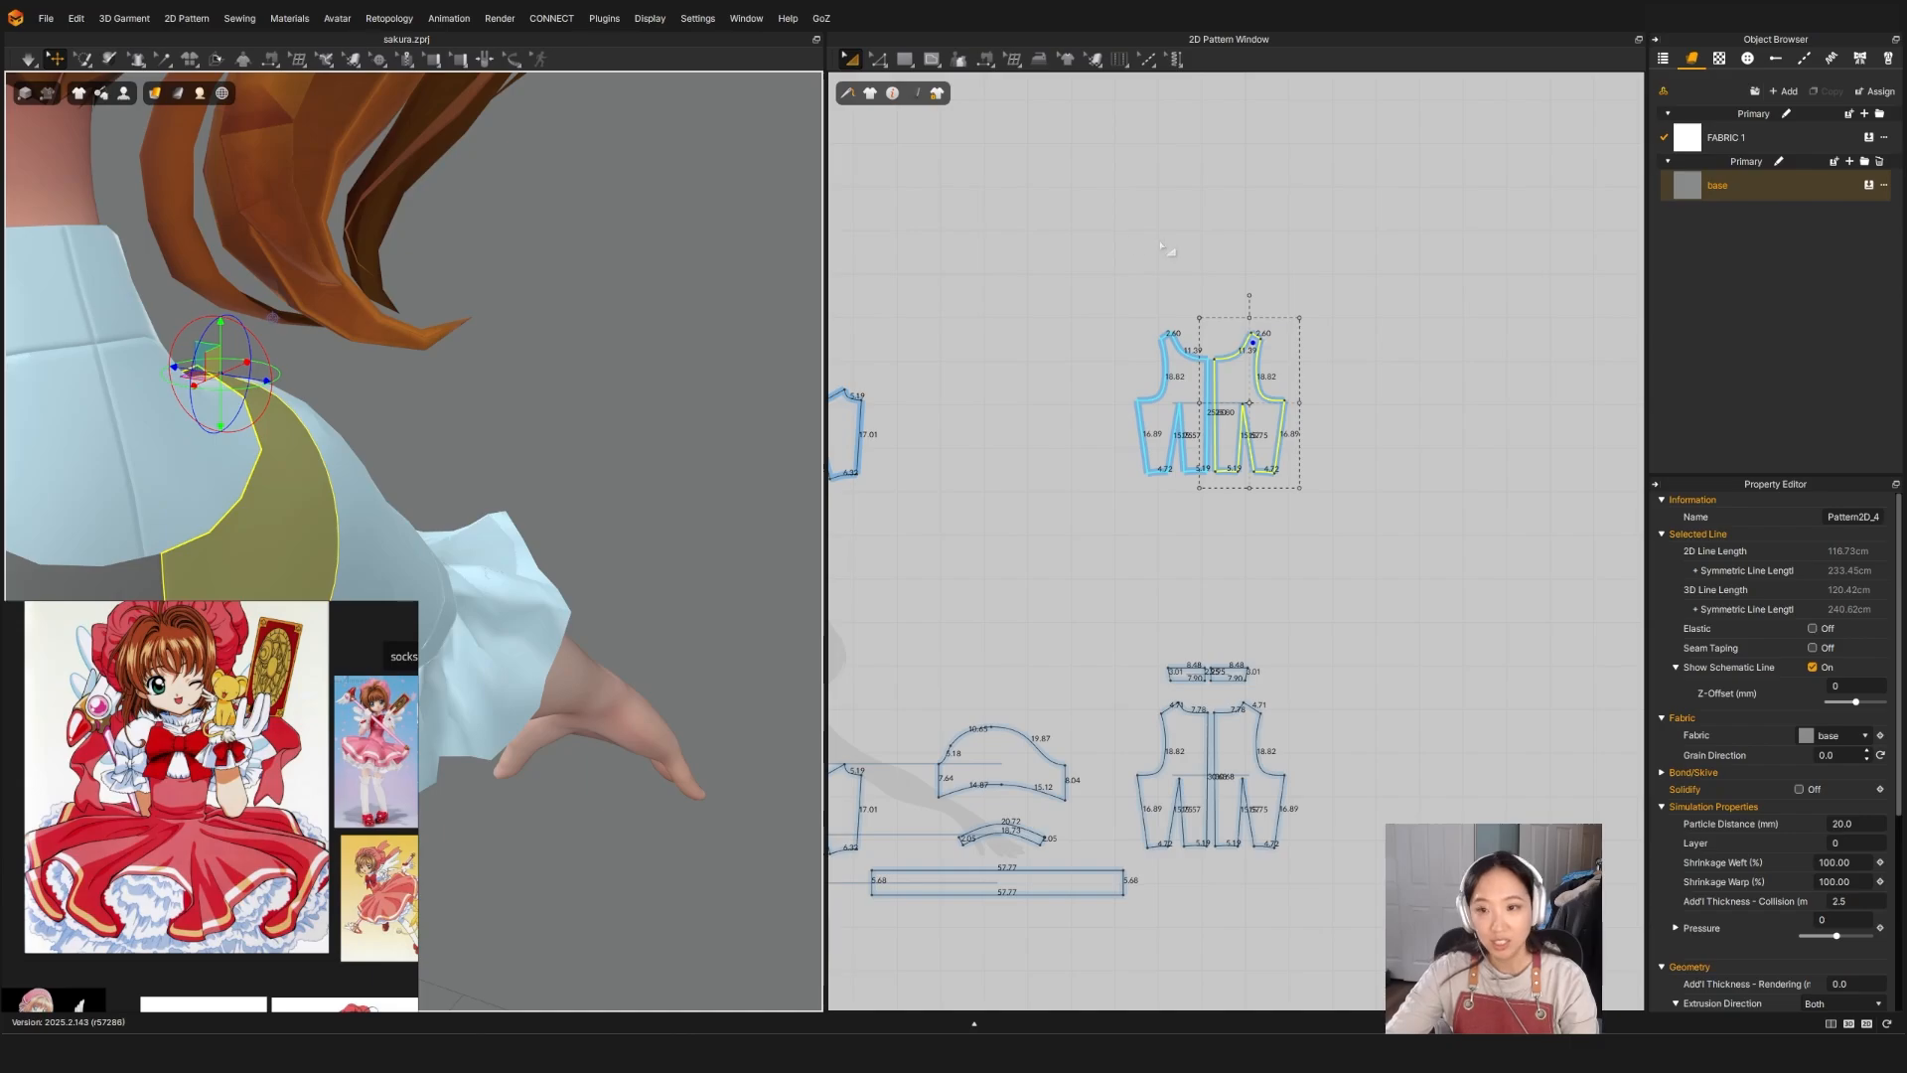
scroll(1246, 318, up, 5)
key(z)
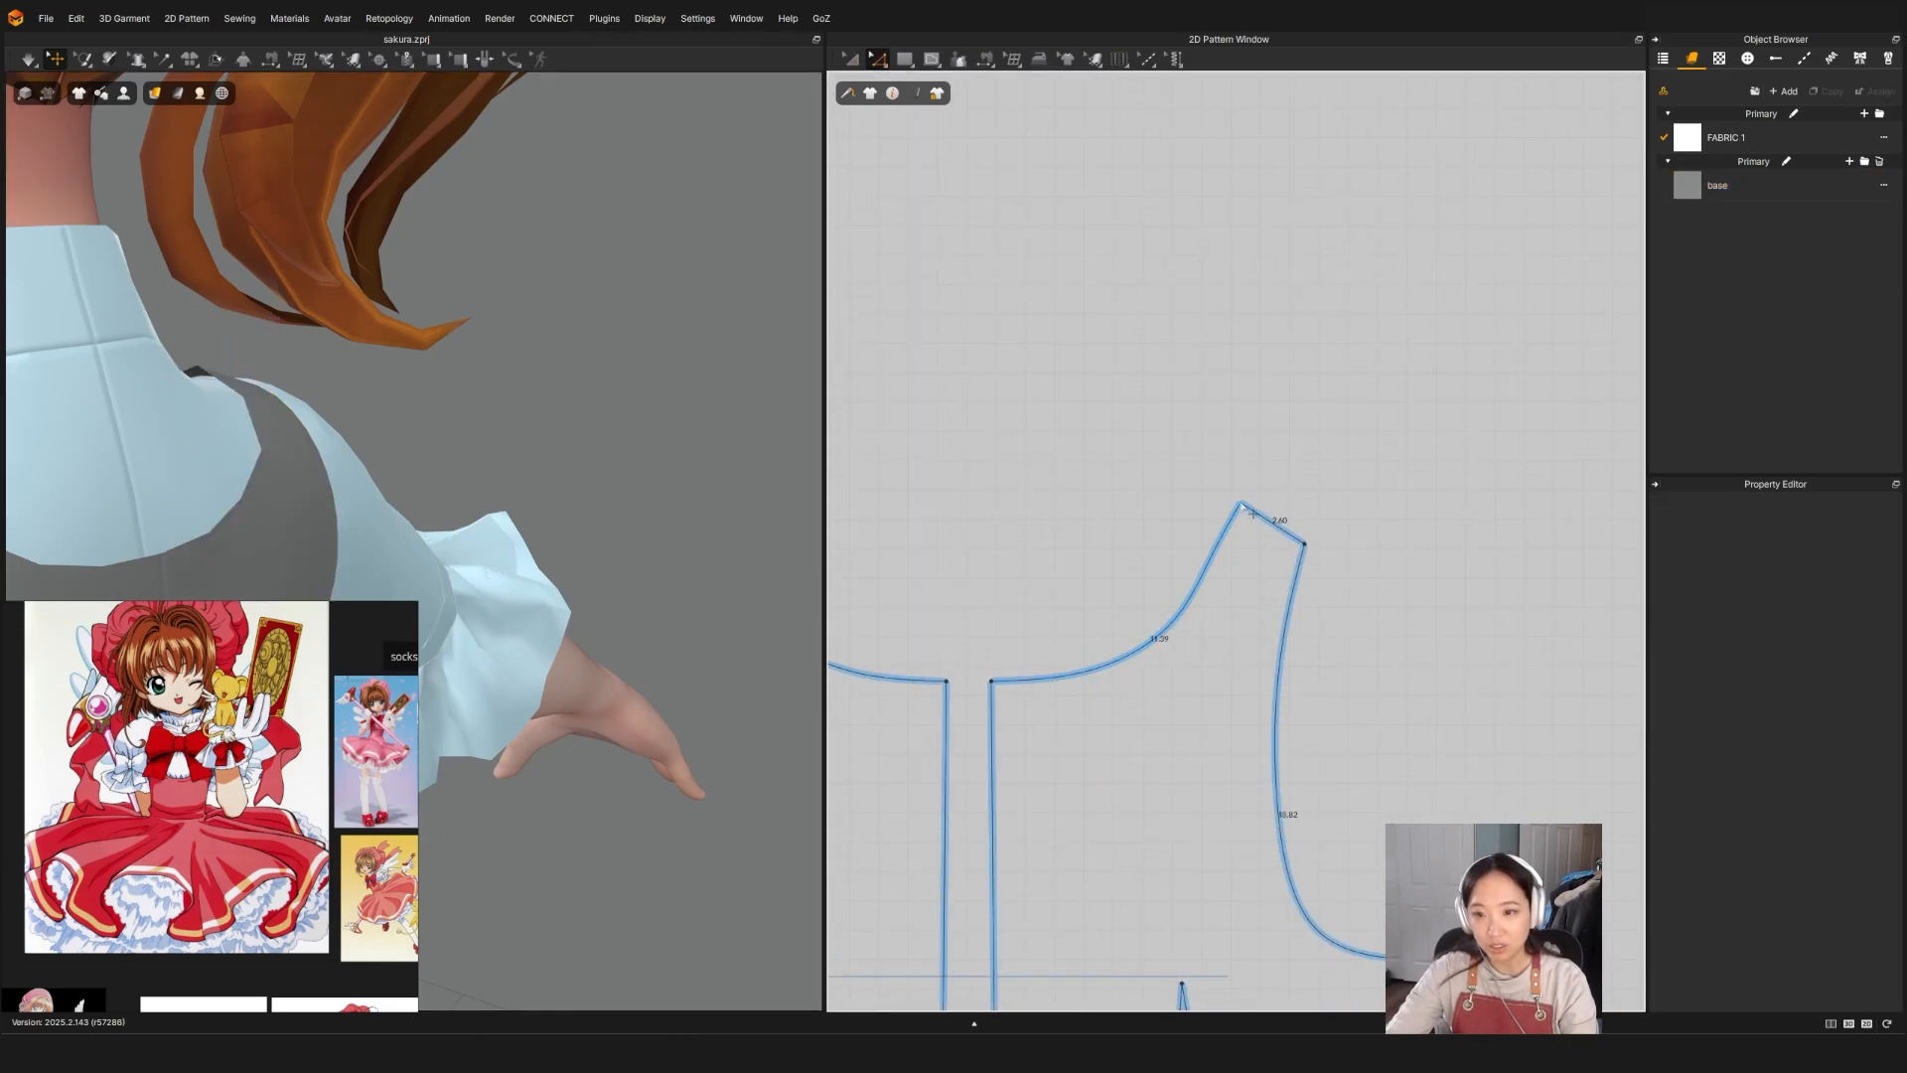
click(1246, 511)
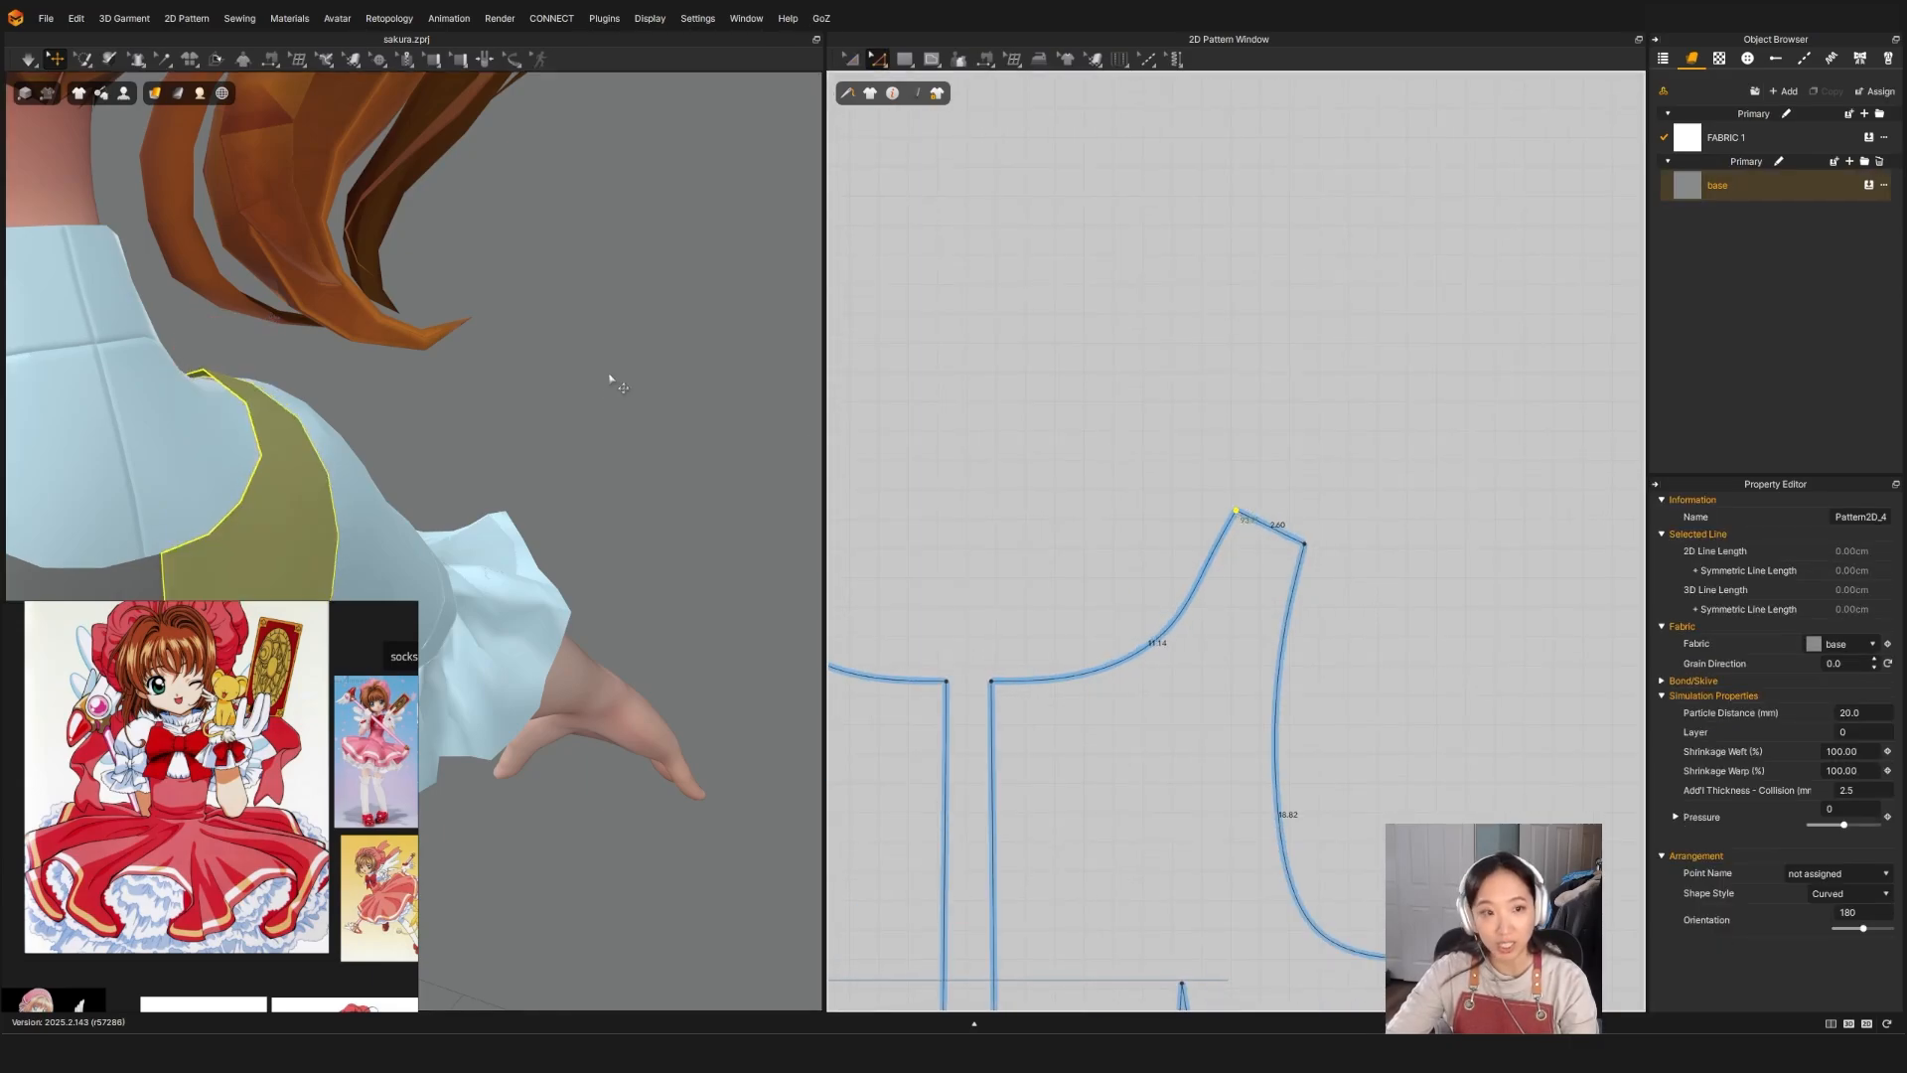
right_drag(609, 459, 291, 443)
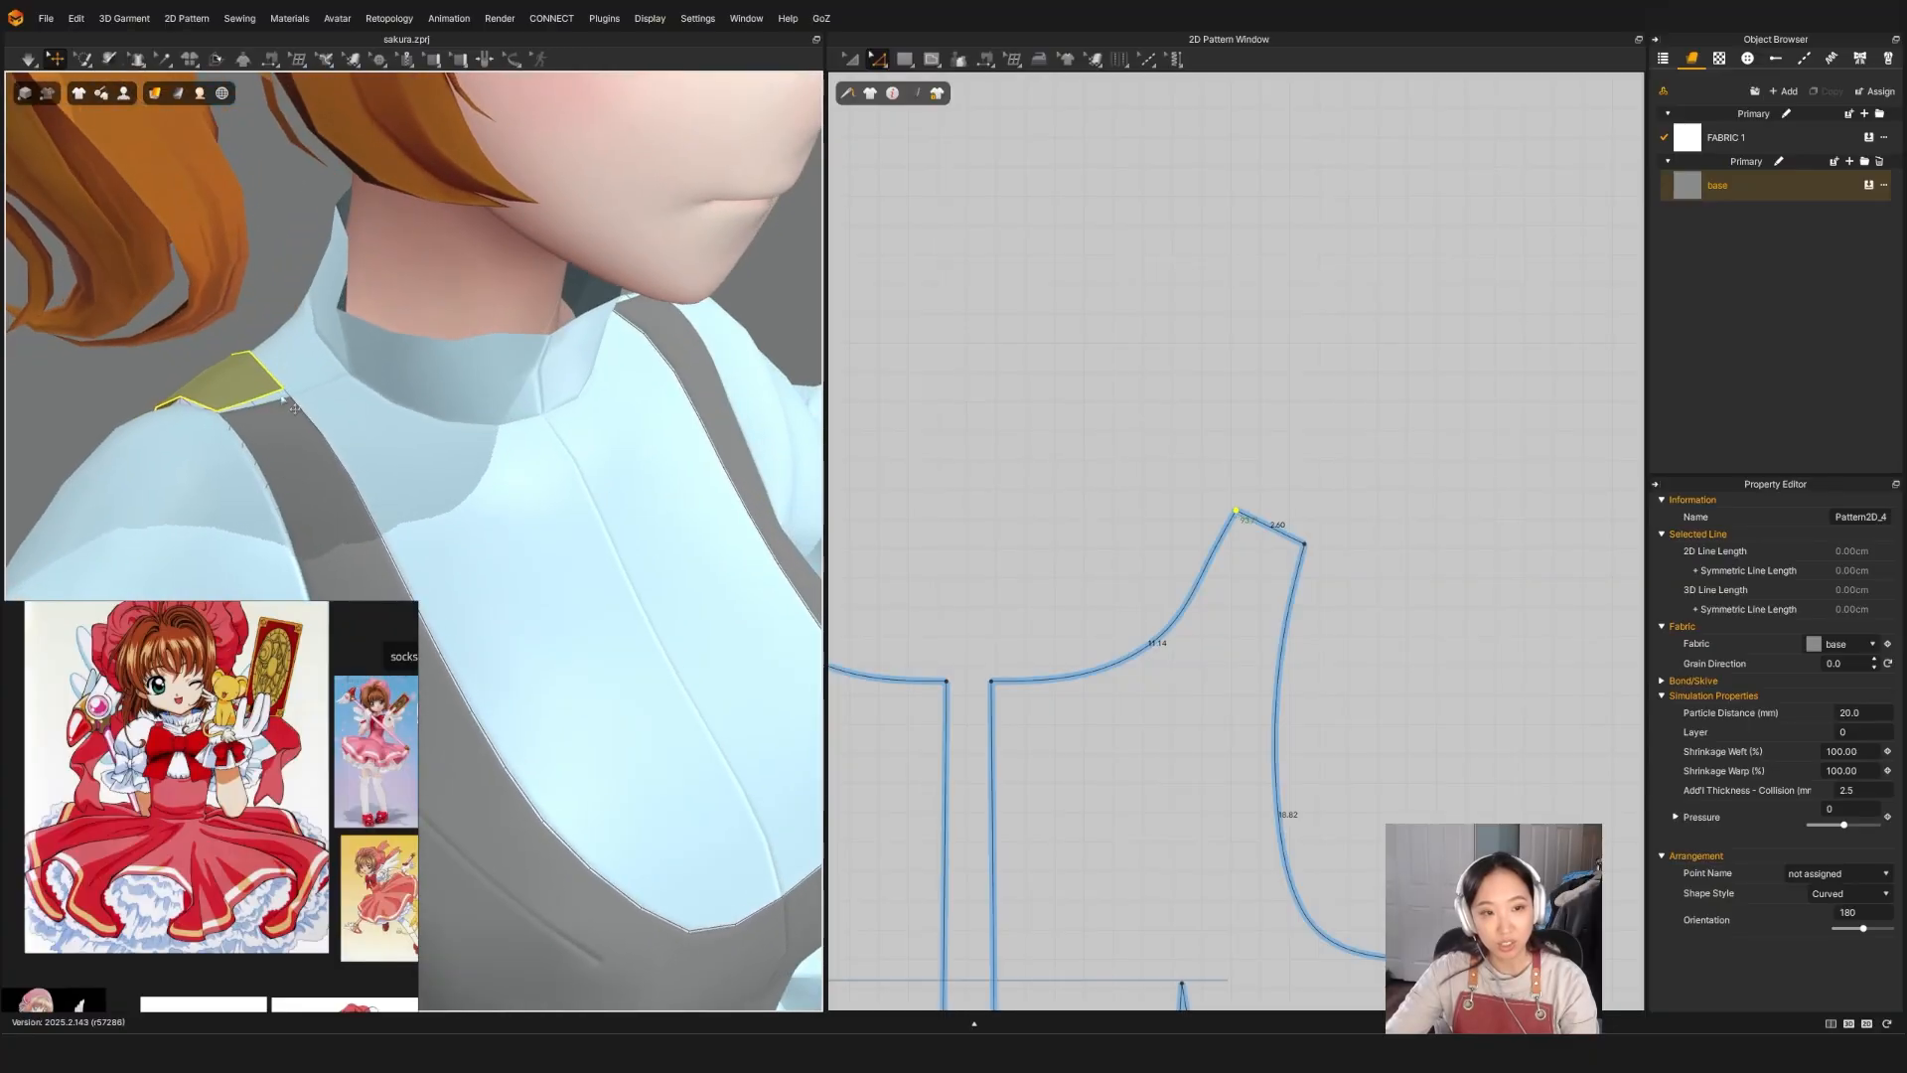
key(a)
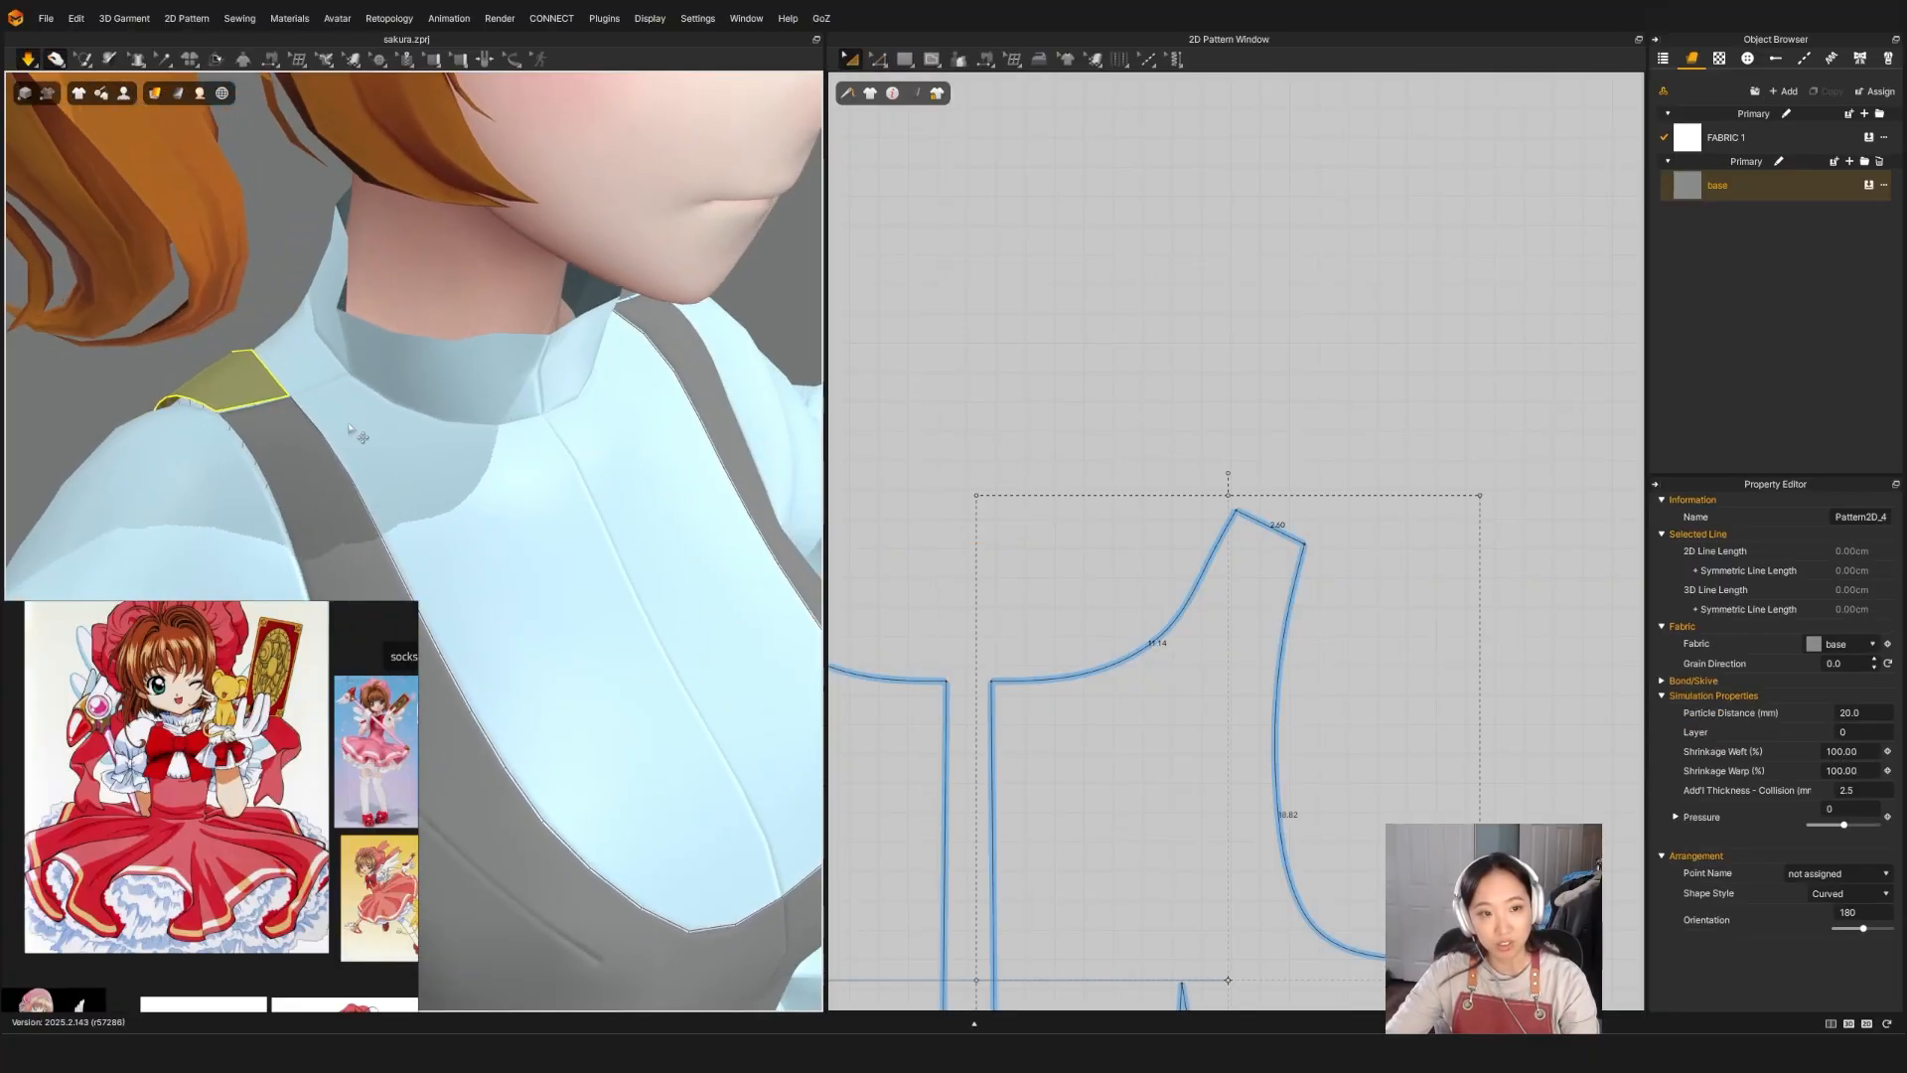
right_drag(269, 427, 310, 385)
Step: Freeze the two vest back panels and the two vest front panels
click(268, 371)
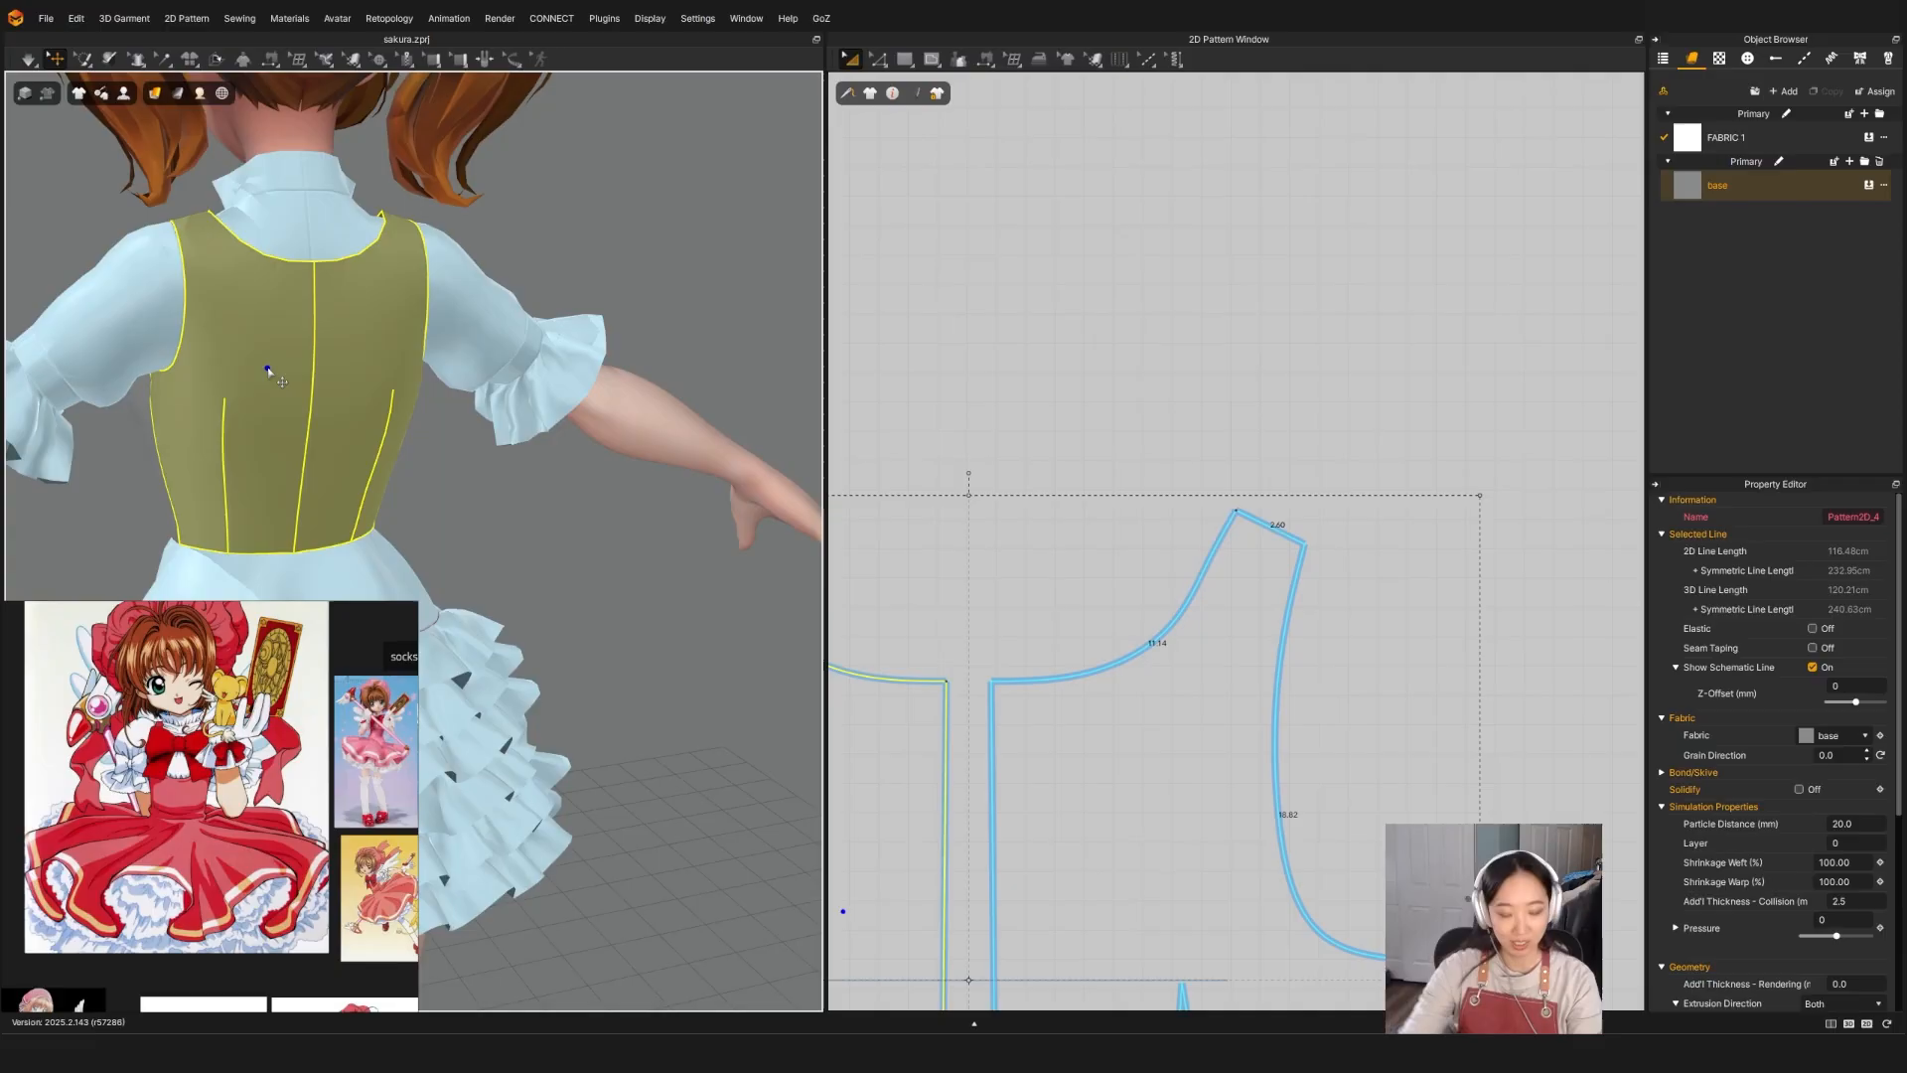
key(ctrl+k)
right_drag(244, 483, 486, 456)
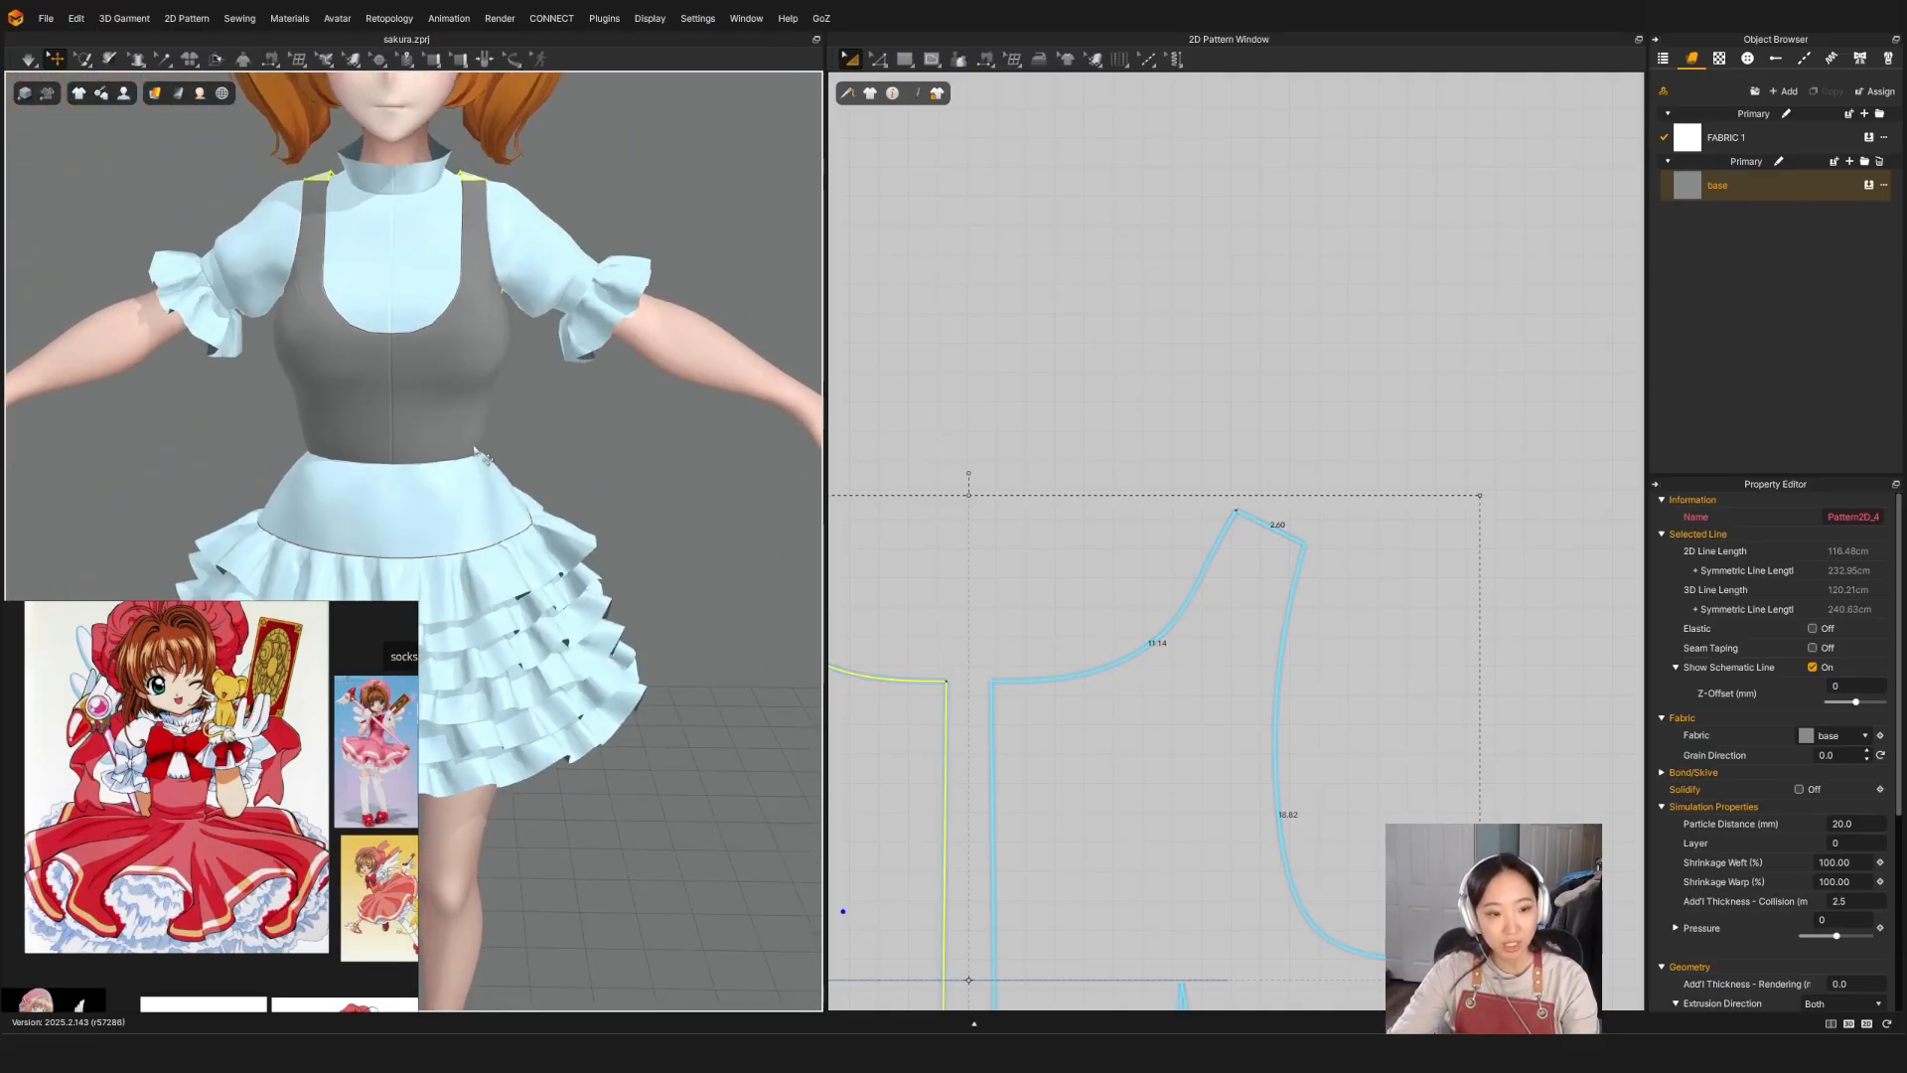
click(445, 410)
shift+click(340, 423)
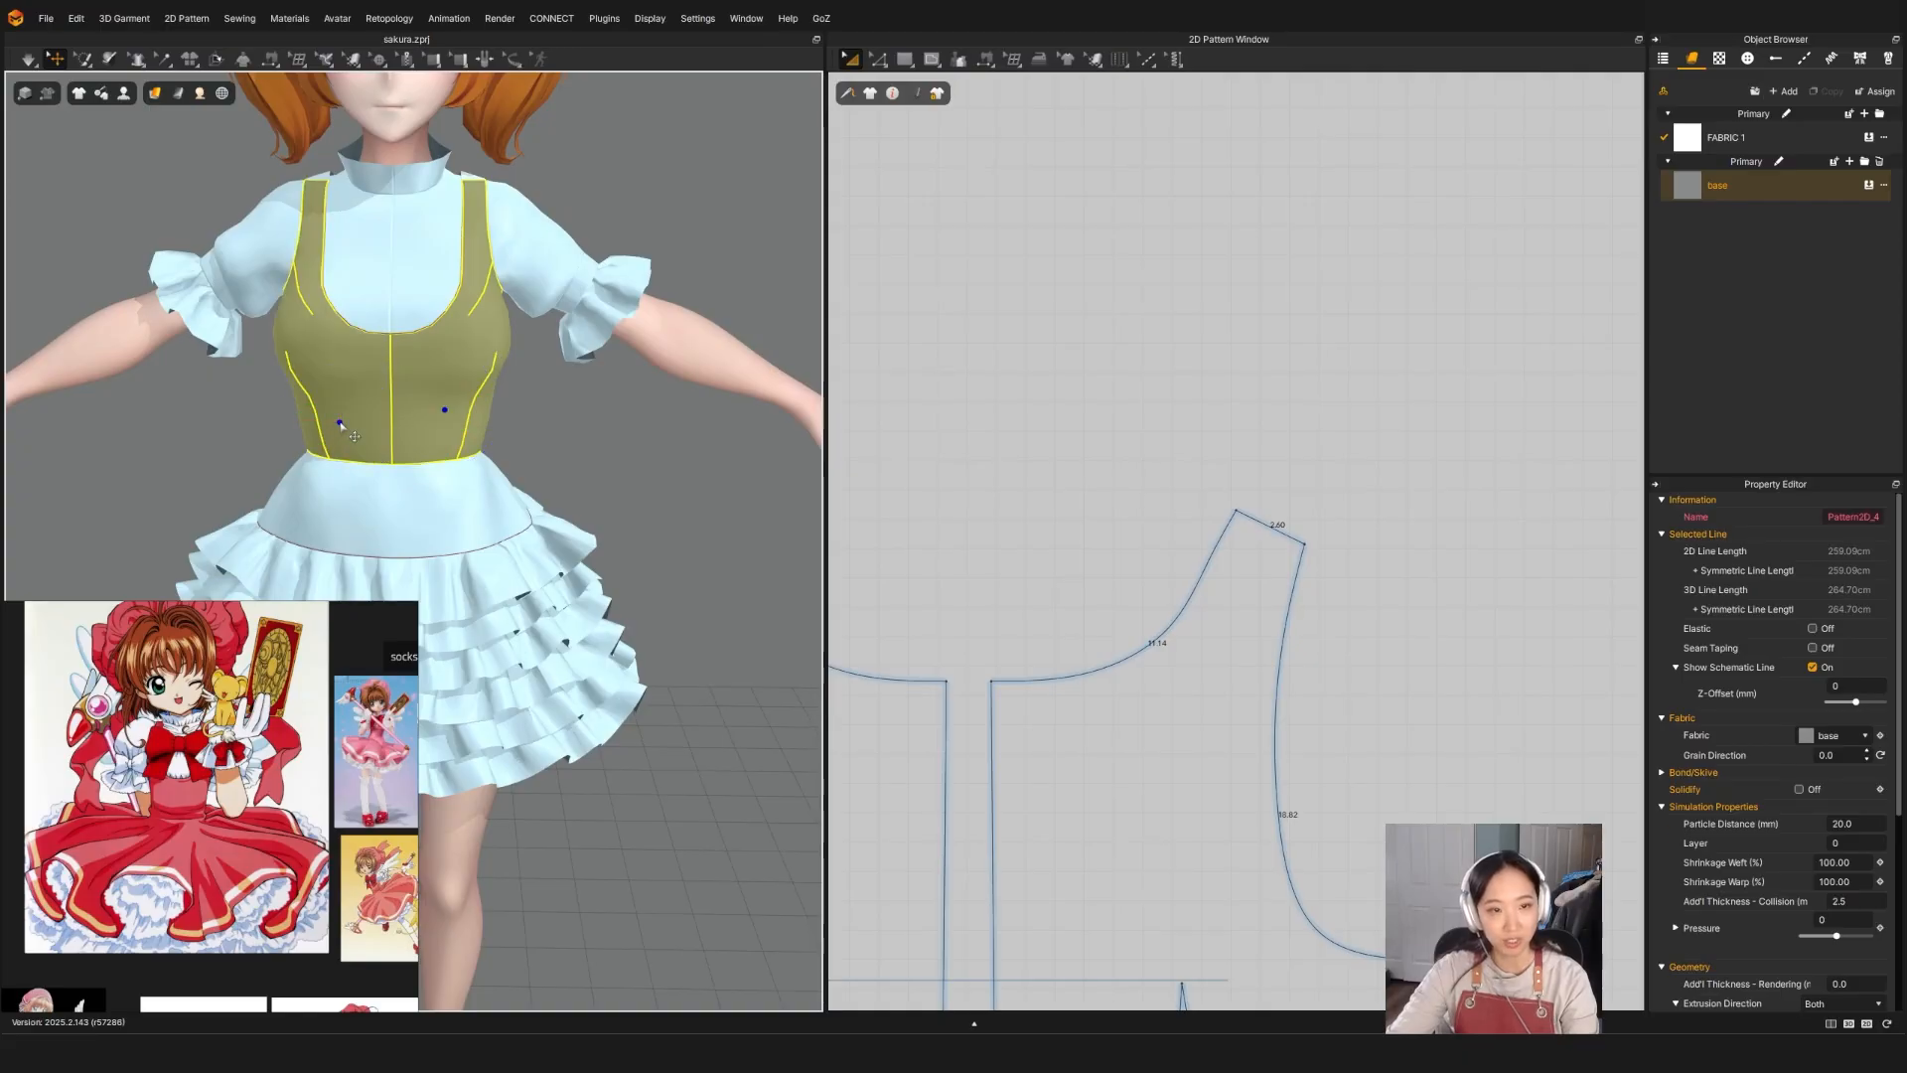
key(ctrl+s)
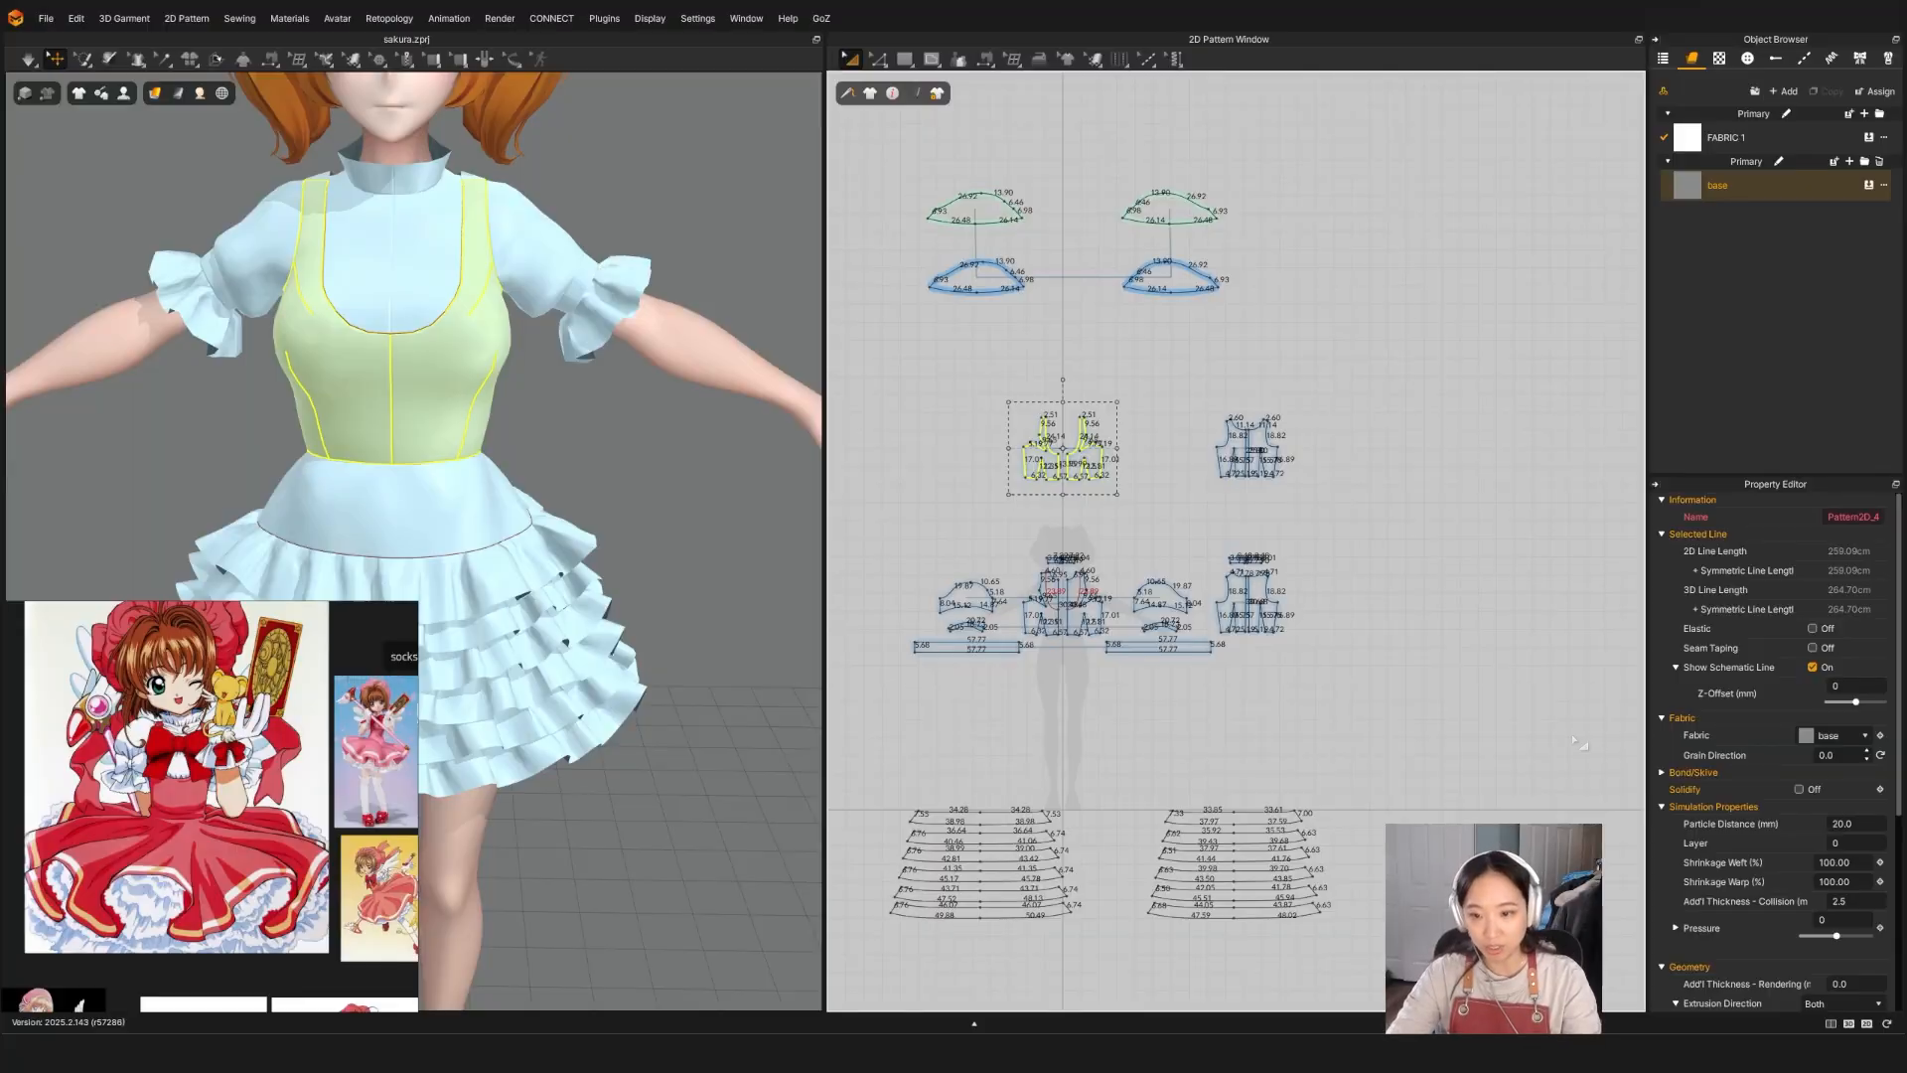
Step: Layer Clone (Over) the front and back skirt base panels, and place the copies between the bodice and ruffle patterns
scroll(1320, 717, down, 5)
middle_drag(1326, 804, 1253, 685)
scroll(1227, 698, up, 5)
click(970, 716)
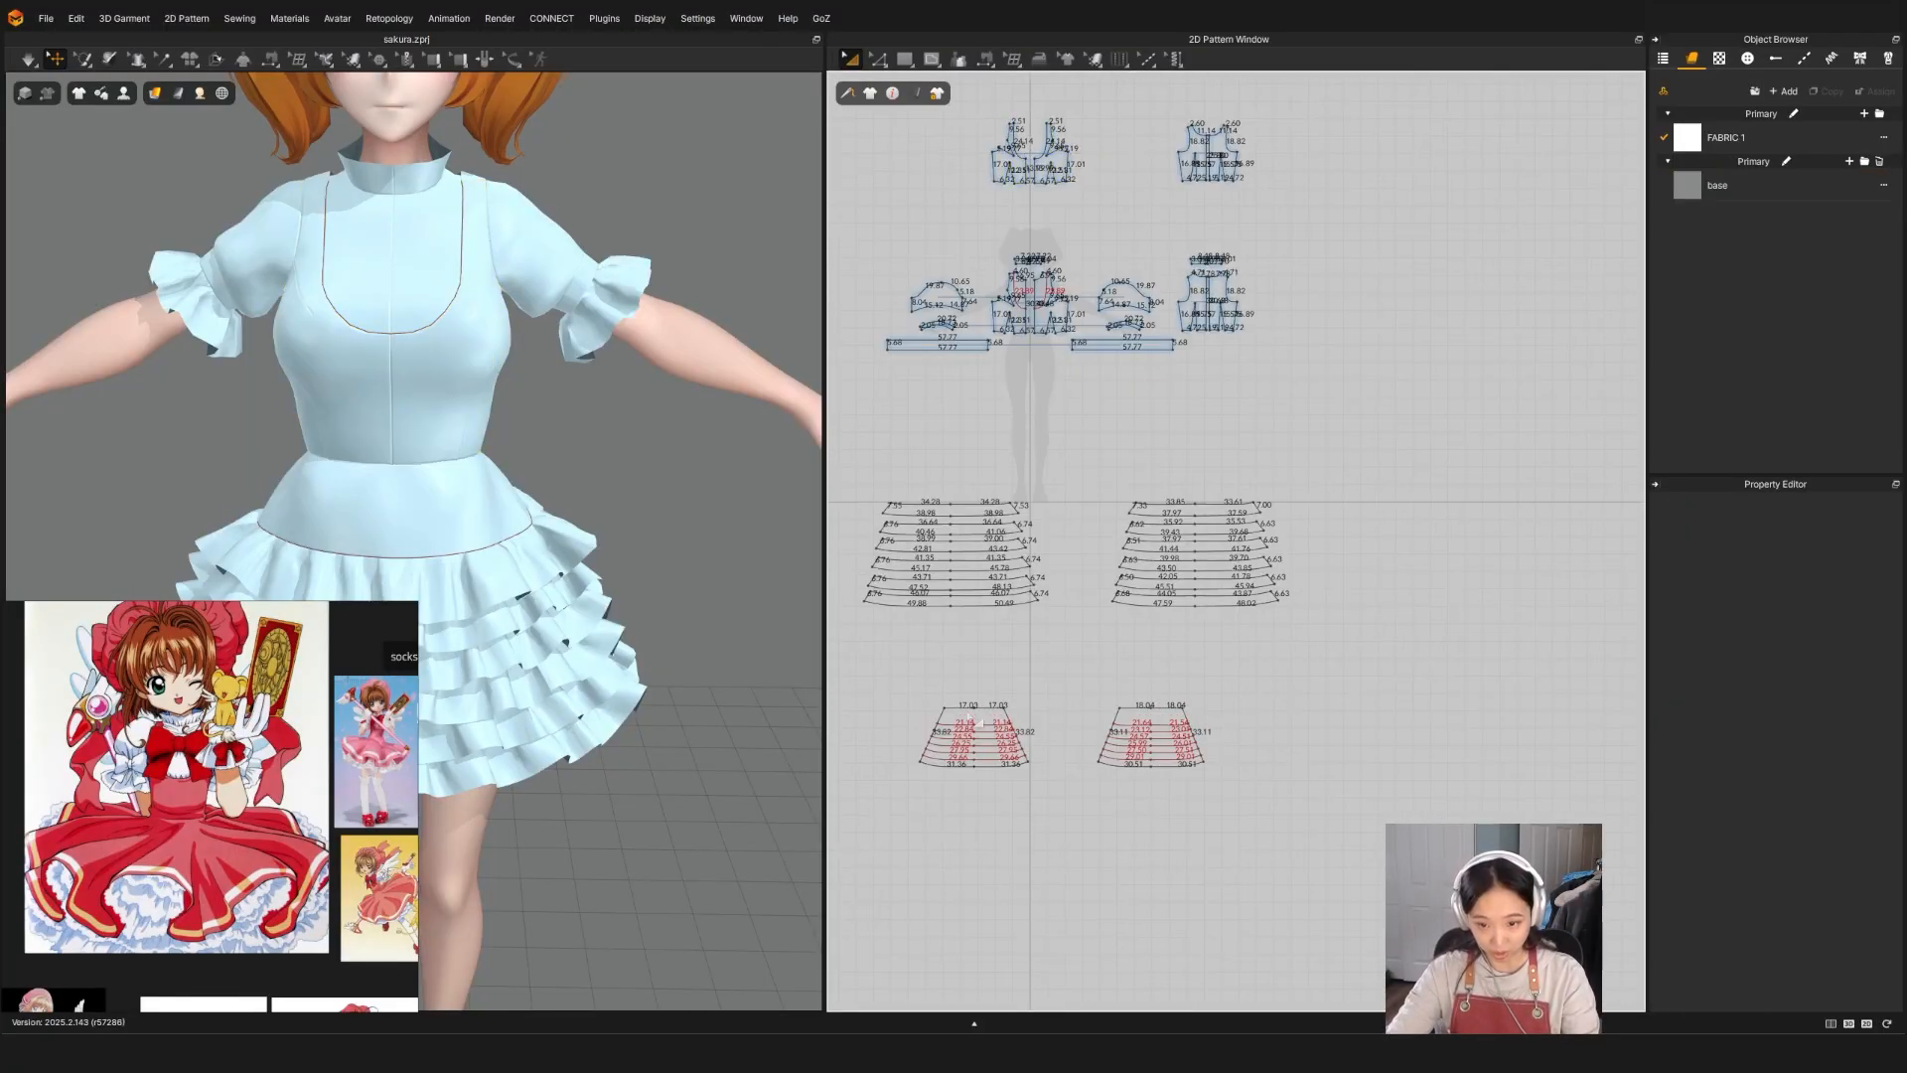
drag(969, 716, 915, 690)
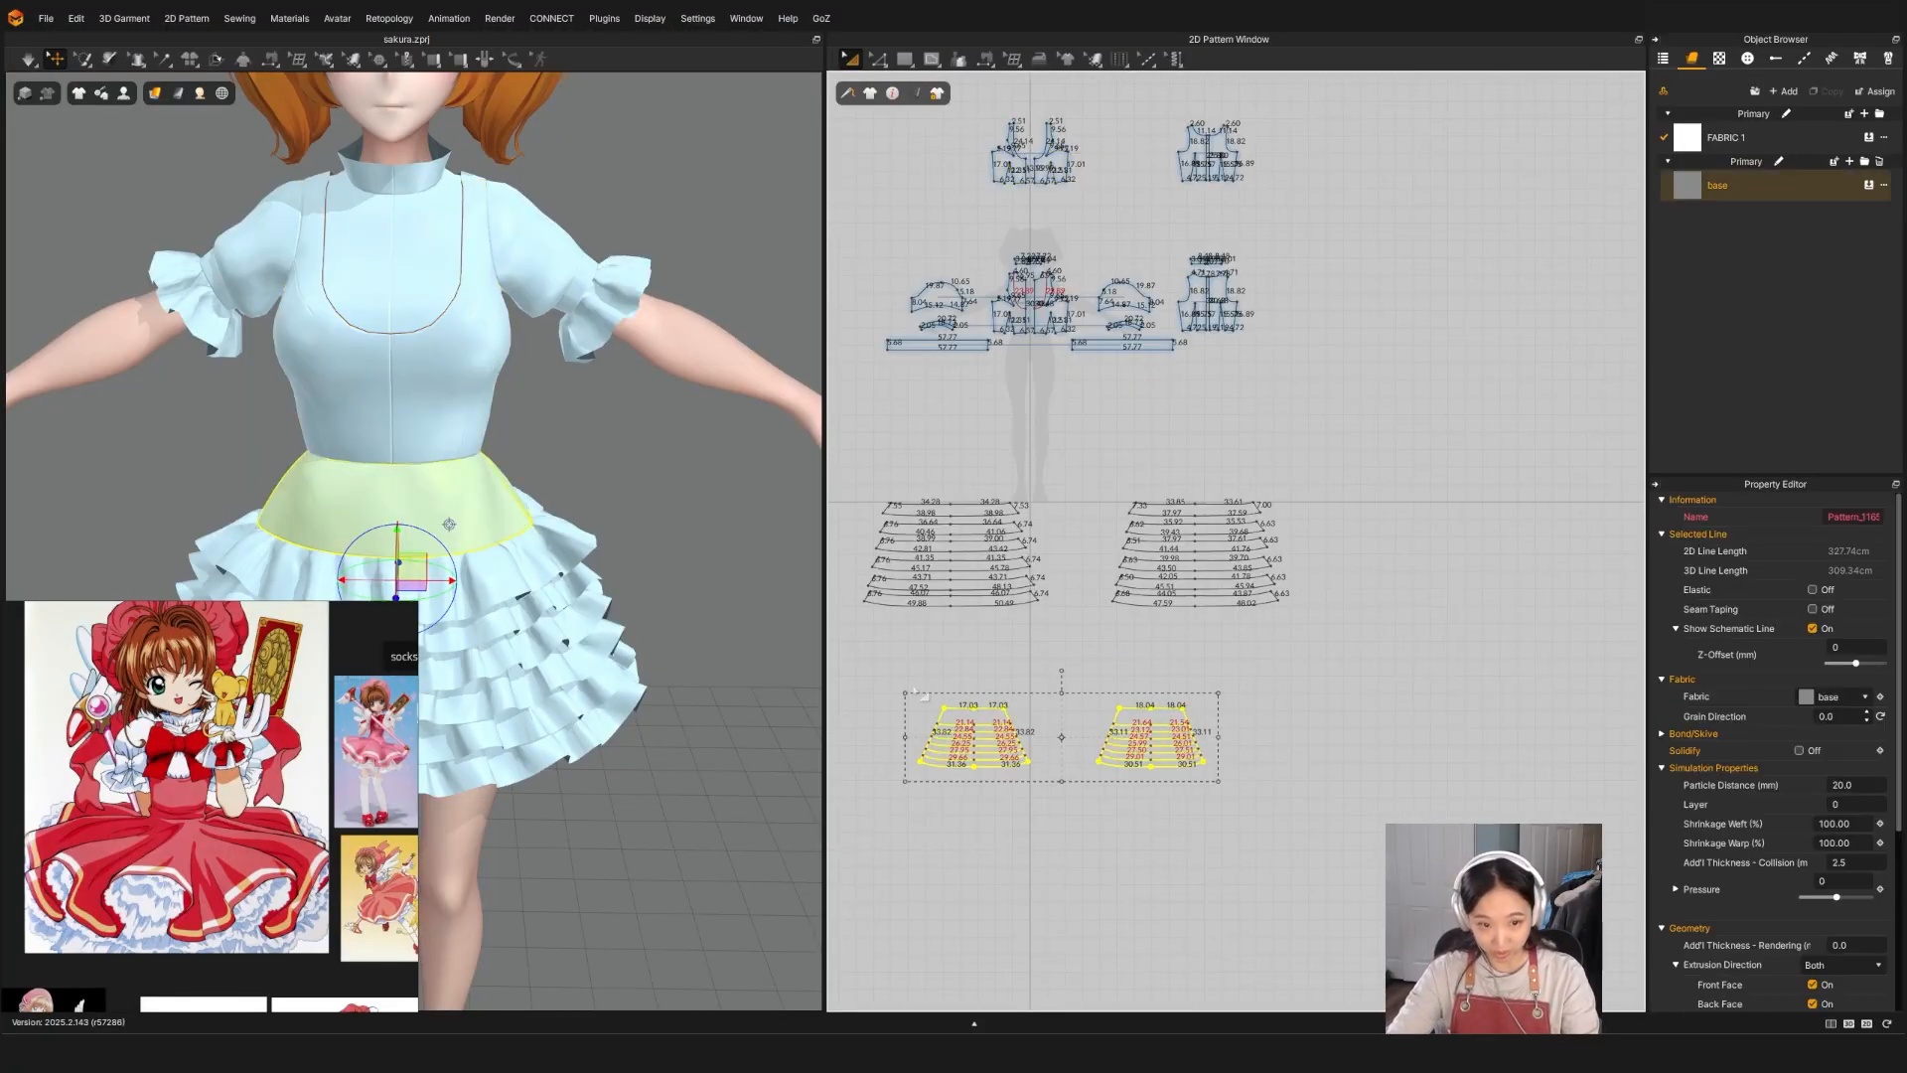
right_click(979, 711)
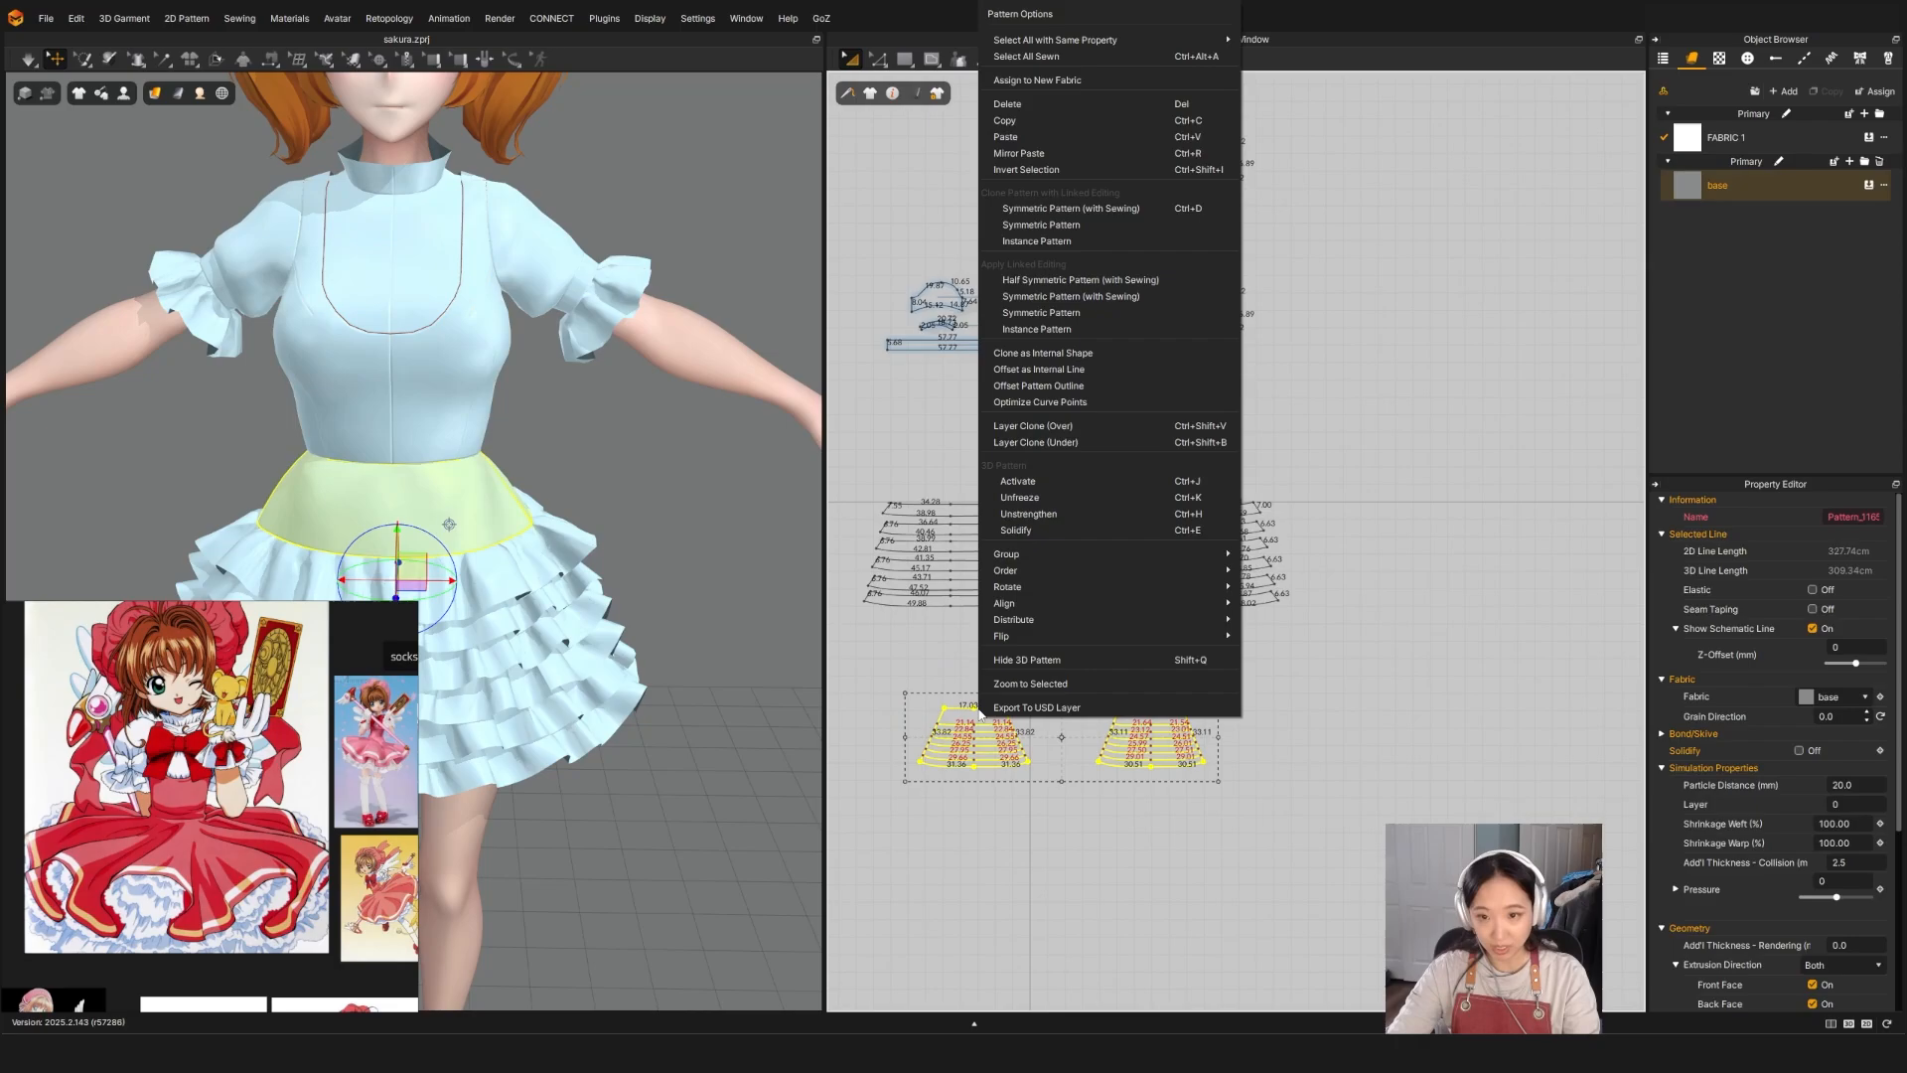
click(1021, 427)
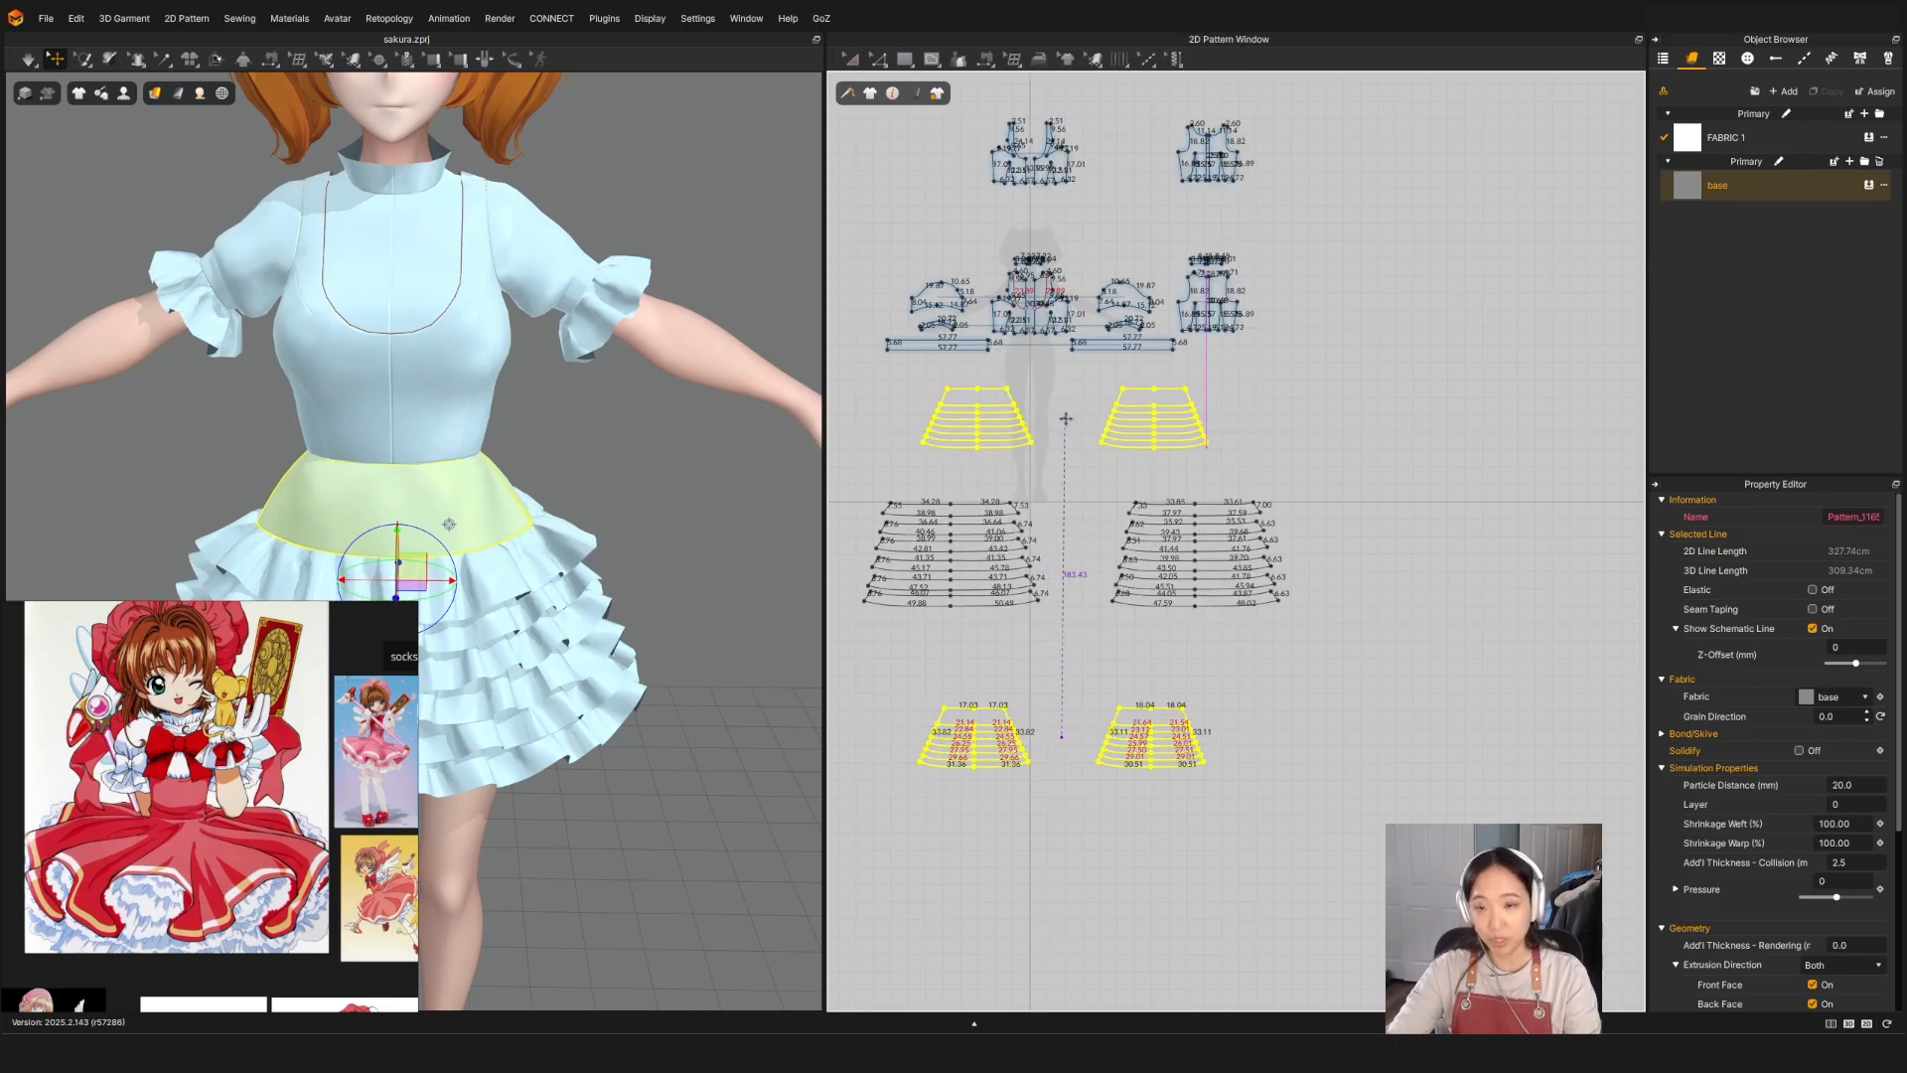
click(1268, 607)
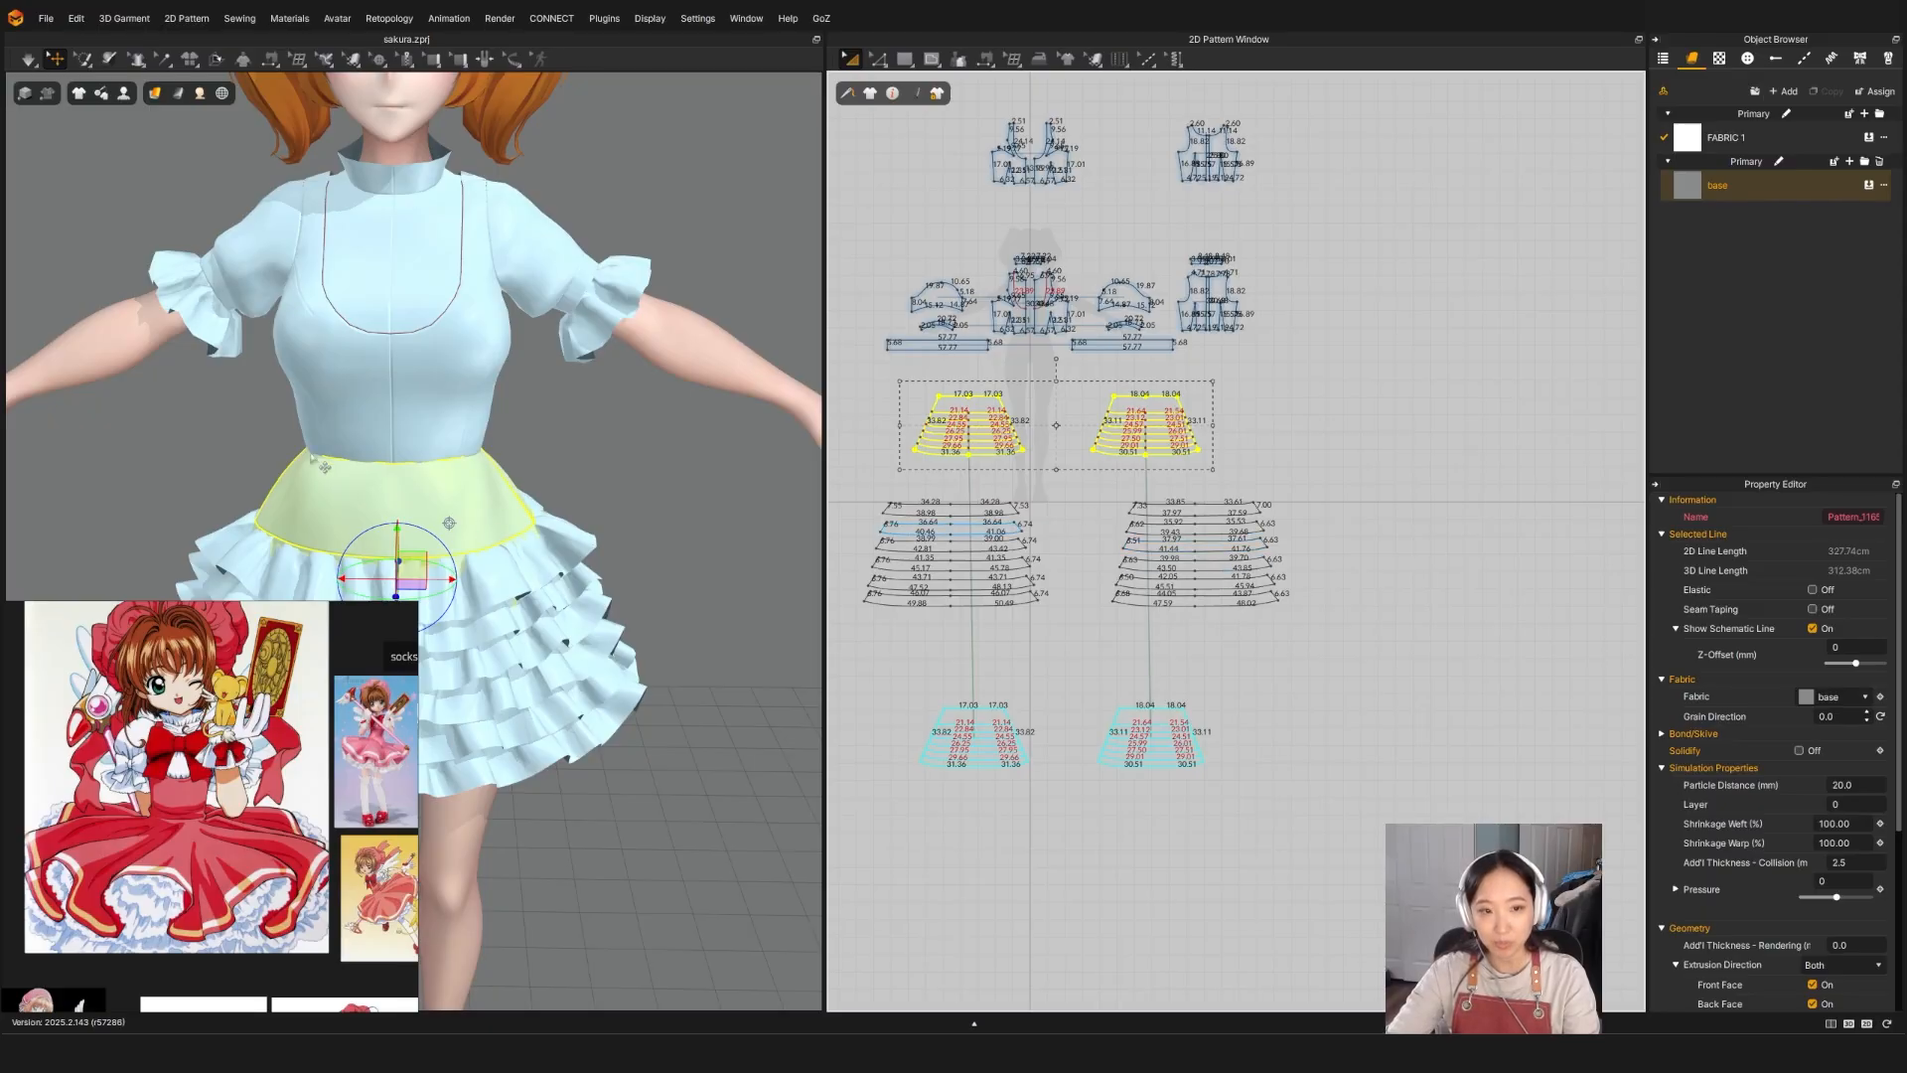
Step: Remove the cloned skirt panels' existing linked editing, and link the two copies as a Symmetric Pattern (with Sewing)
right_drag(541, 494, 429, 554)
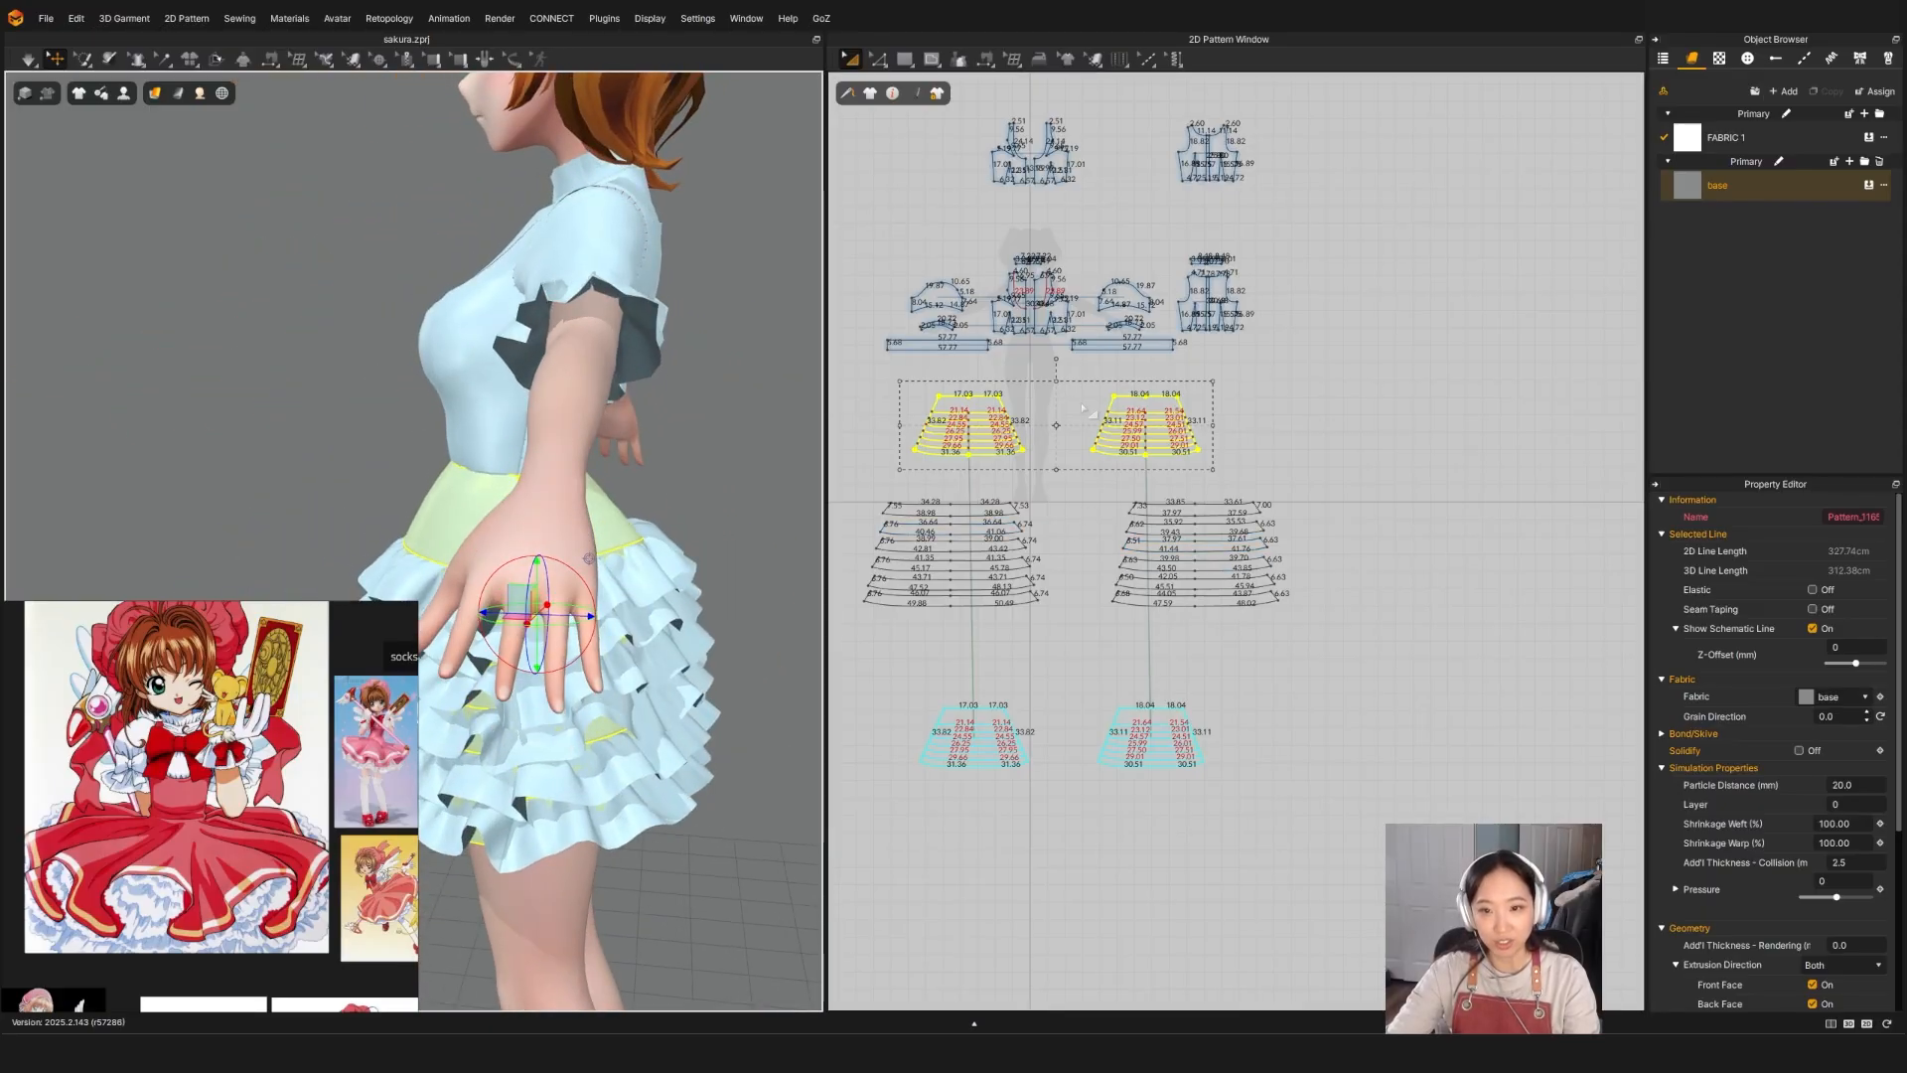
scroll(979, 417, up, 3)
right_click(964, 377)
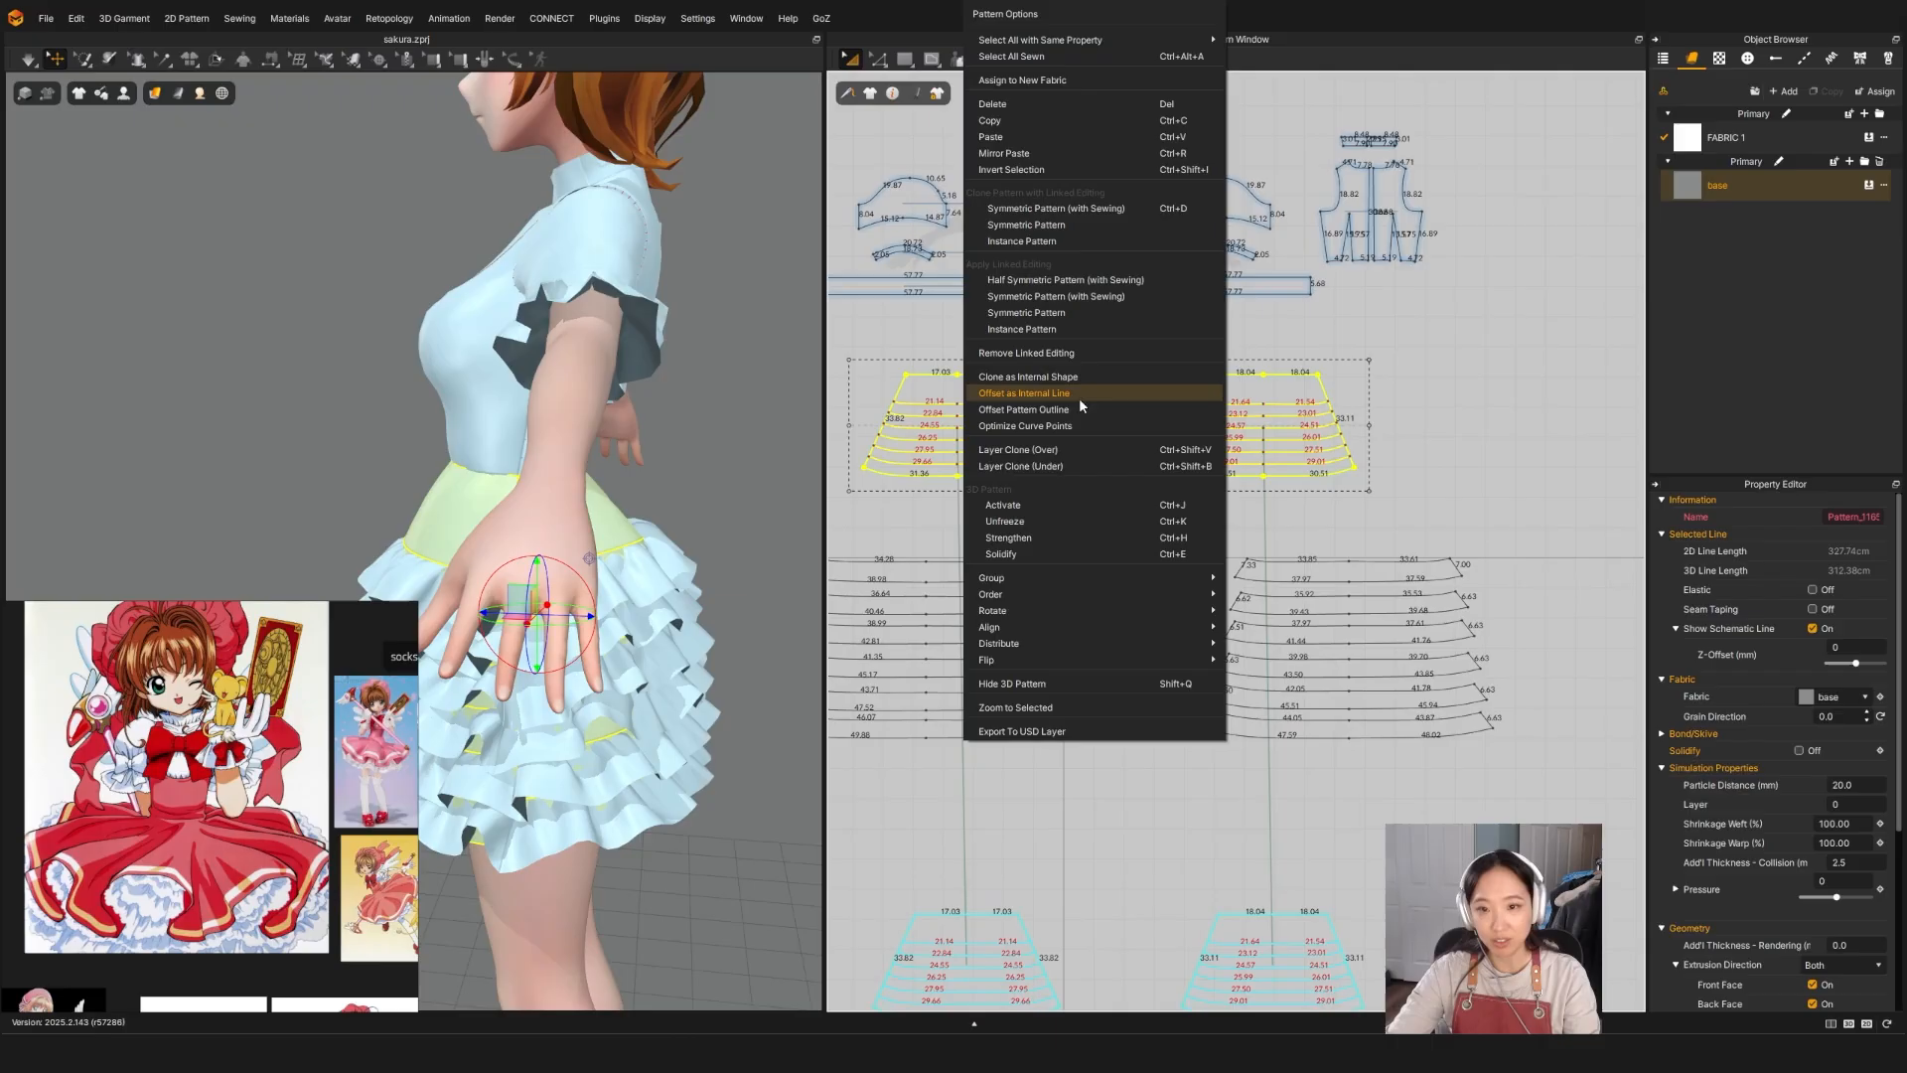
click(1027, 353)
right_click(960, 403)
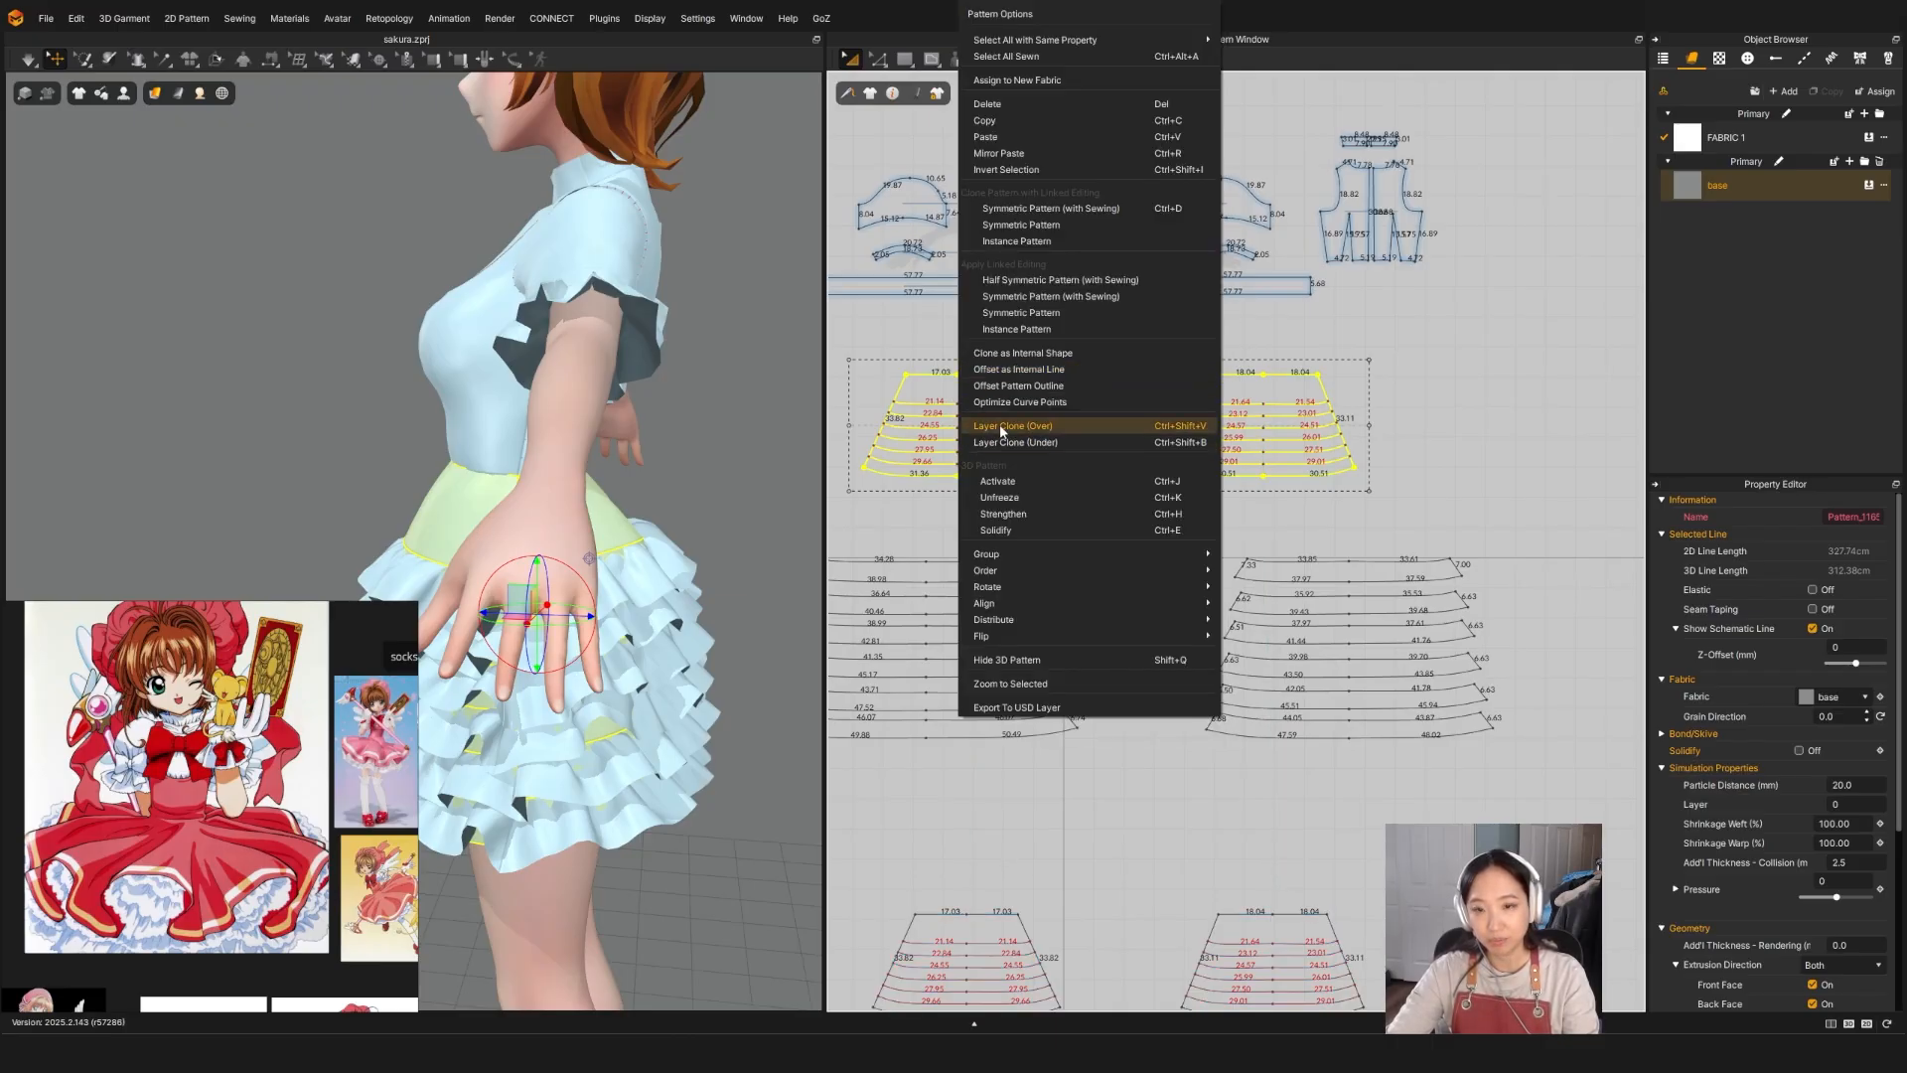
click(1033, 296)
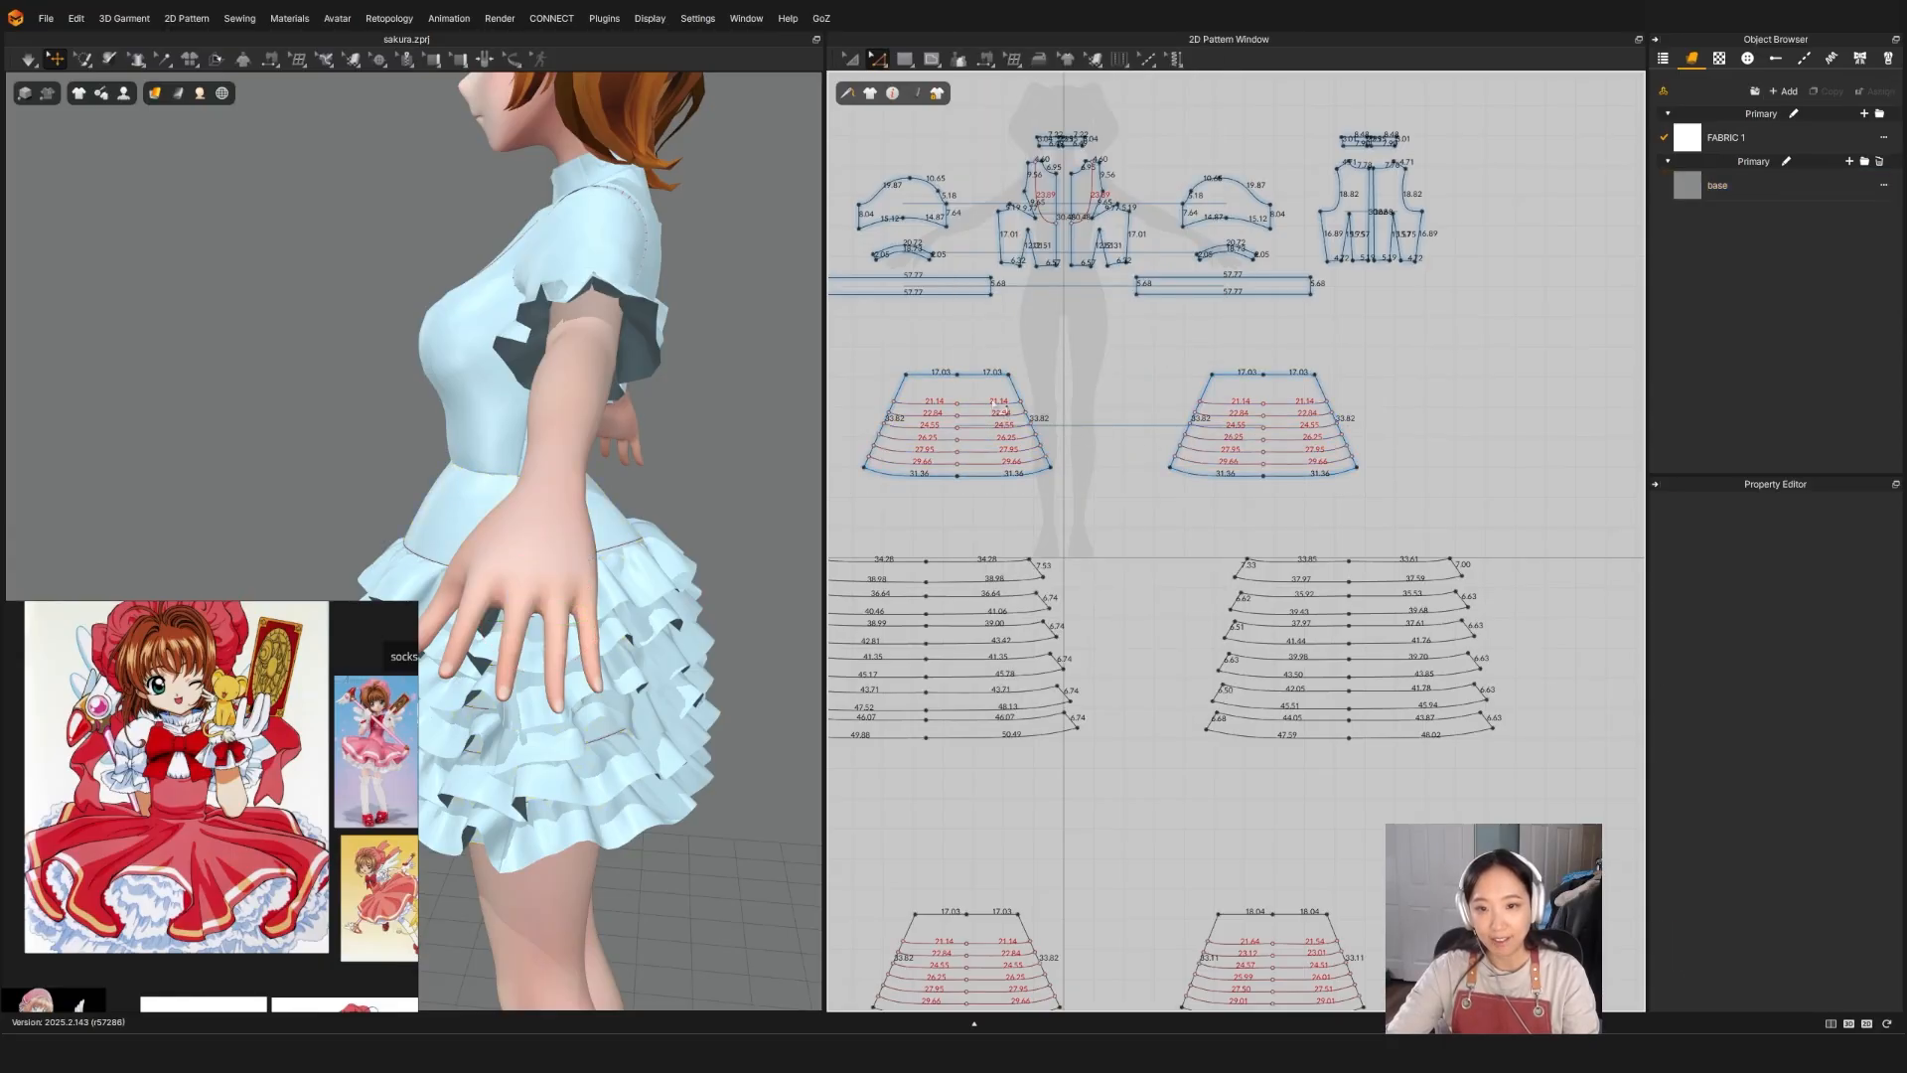
Step: Delete all the internal horizontal lines from the two cloned skirt panels
click(999, 404)
key(Delete)
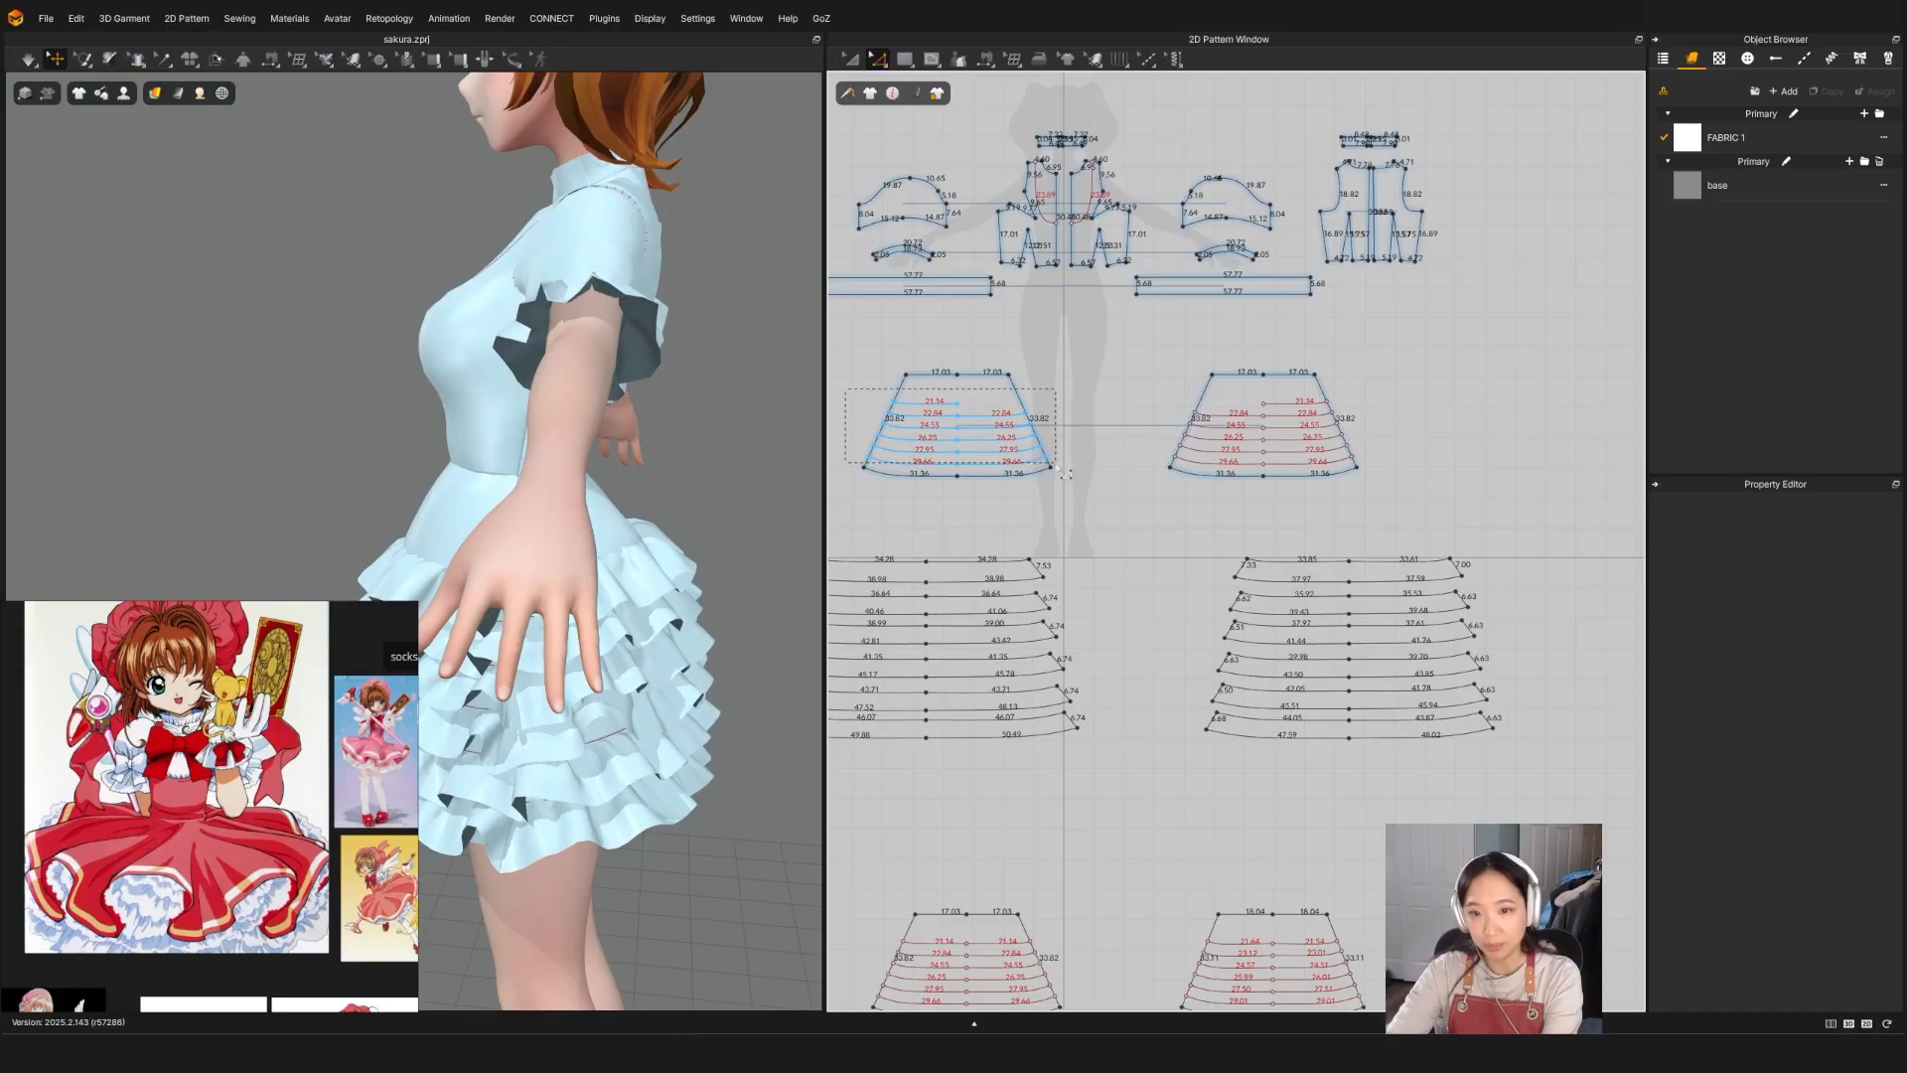
drag(1066, 473, 1068, 475)
key(Delete)
right_click(1098, 456)
click(1088, 353)
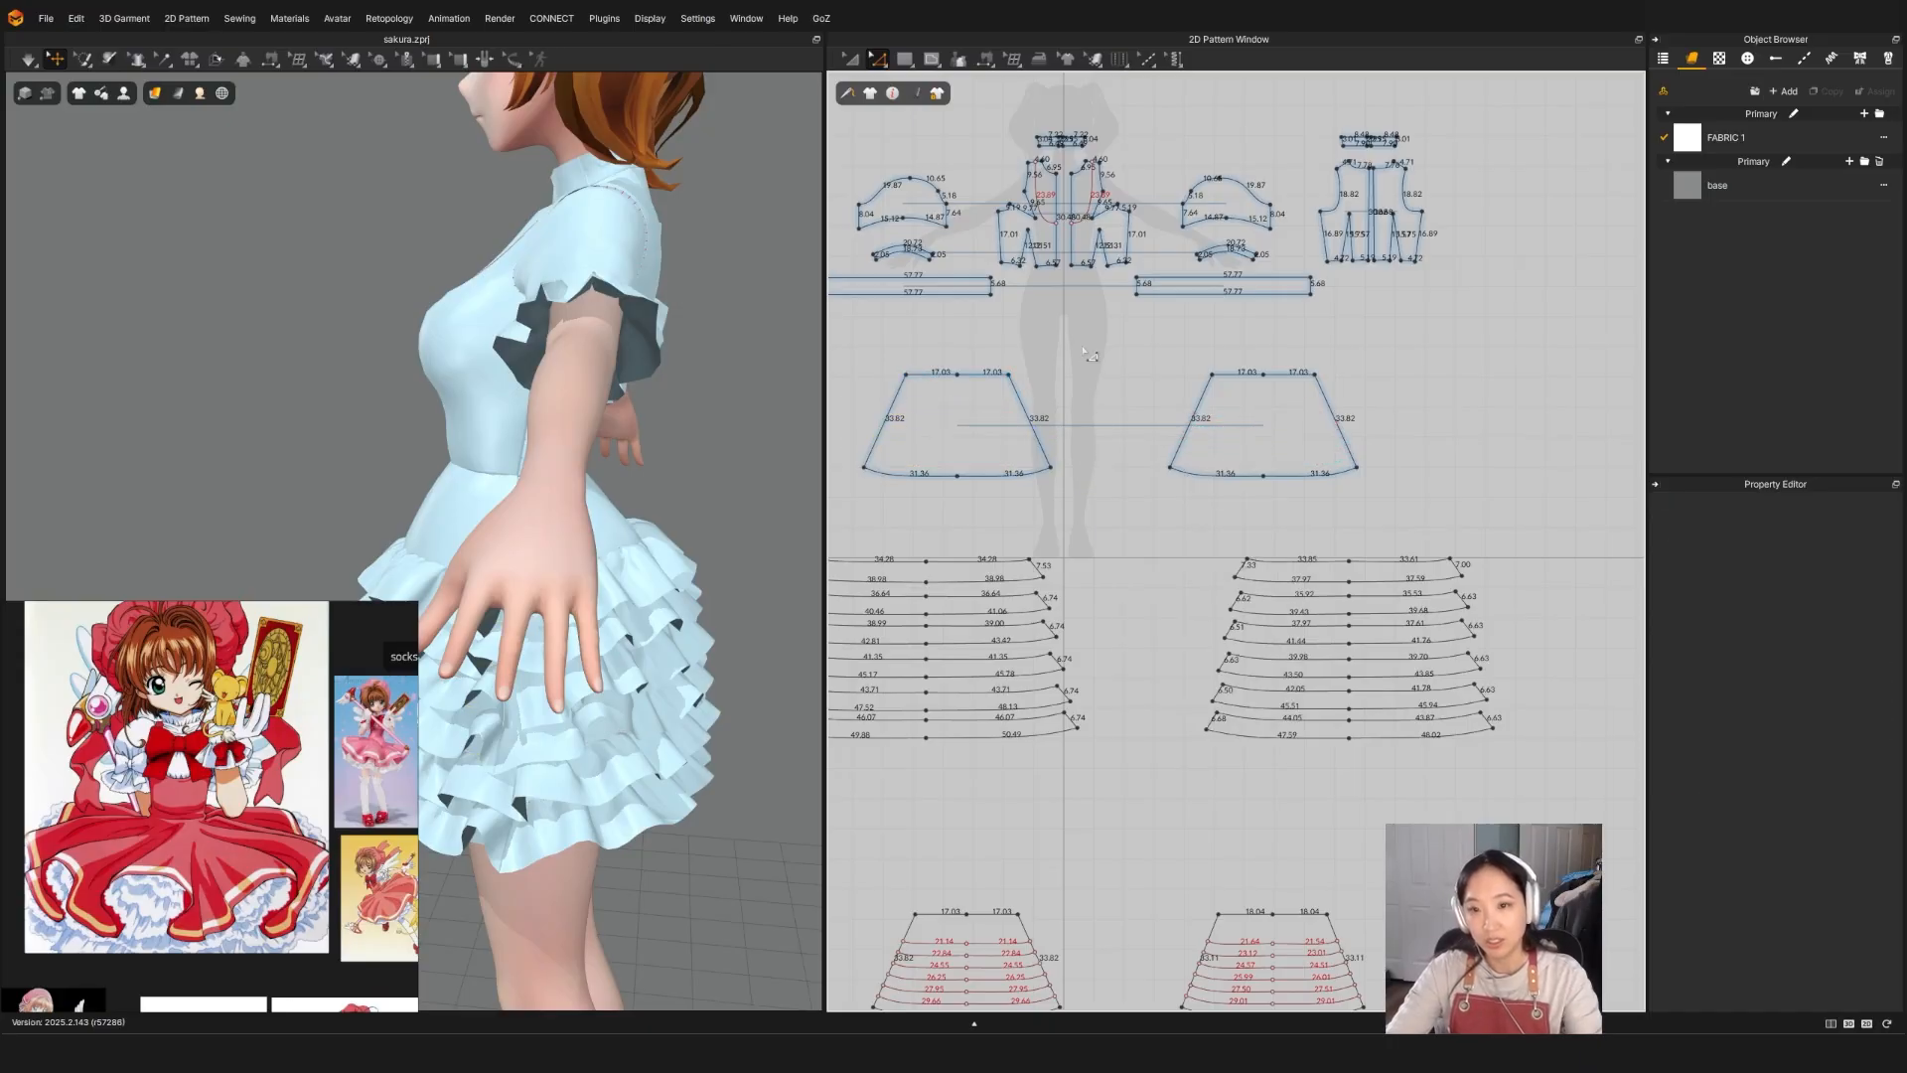
Step: Move the cloned skirt panels off the body, one in front of the avatar and one behind, and unfreeze both
right_drag(303, 427, 437, 537)
middle_drag(437, 537, 612, 288)
click(603, 231)
scroll(777, 362, down, 3)
right_drag(778, 364, 625, 440)
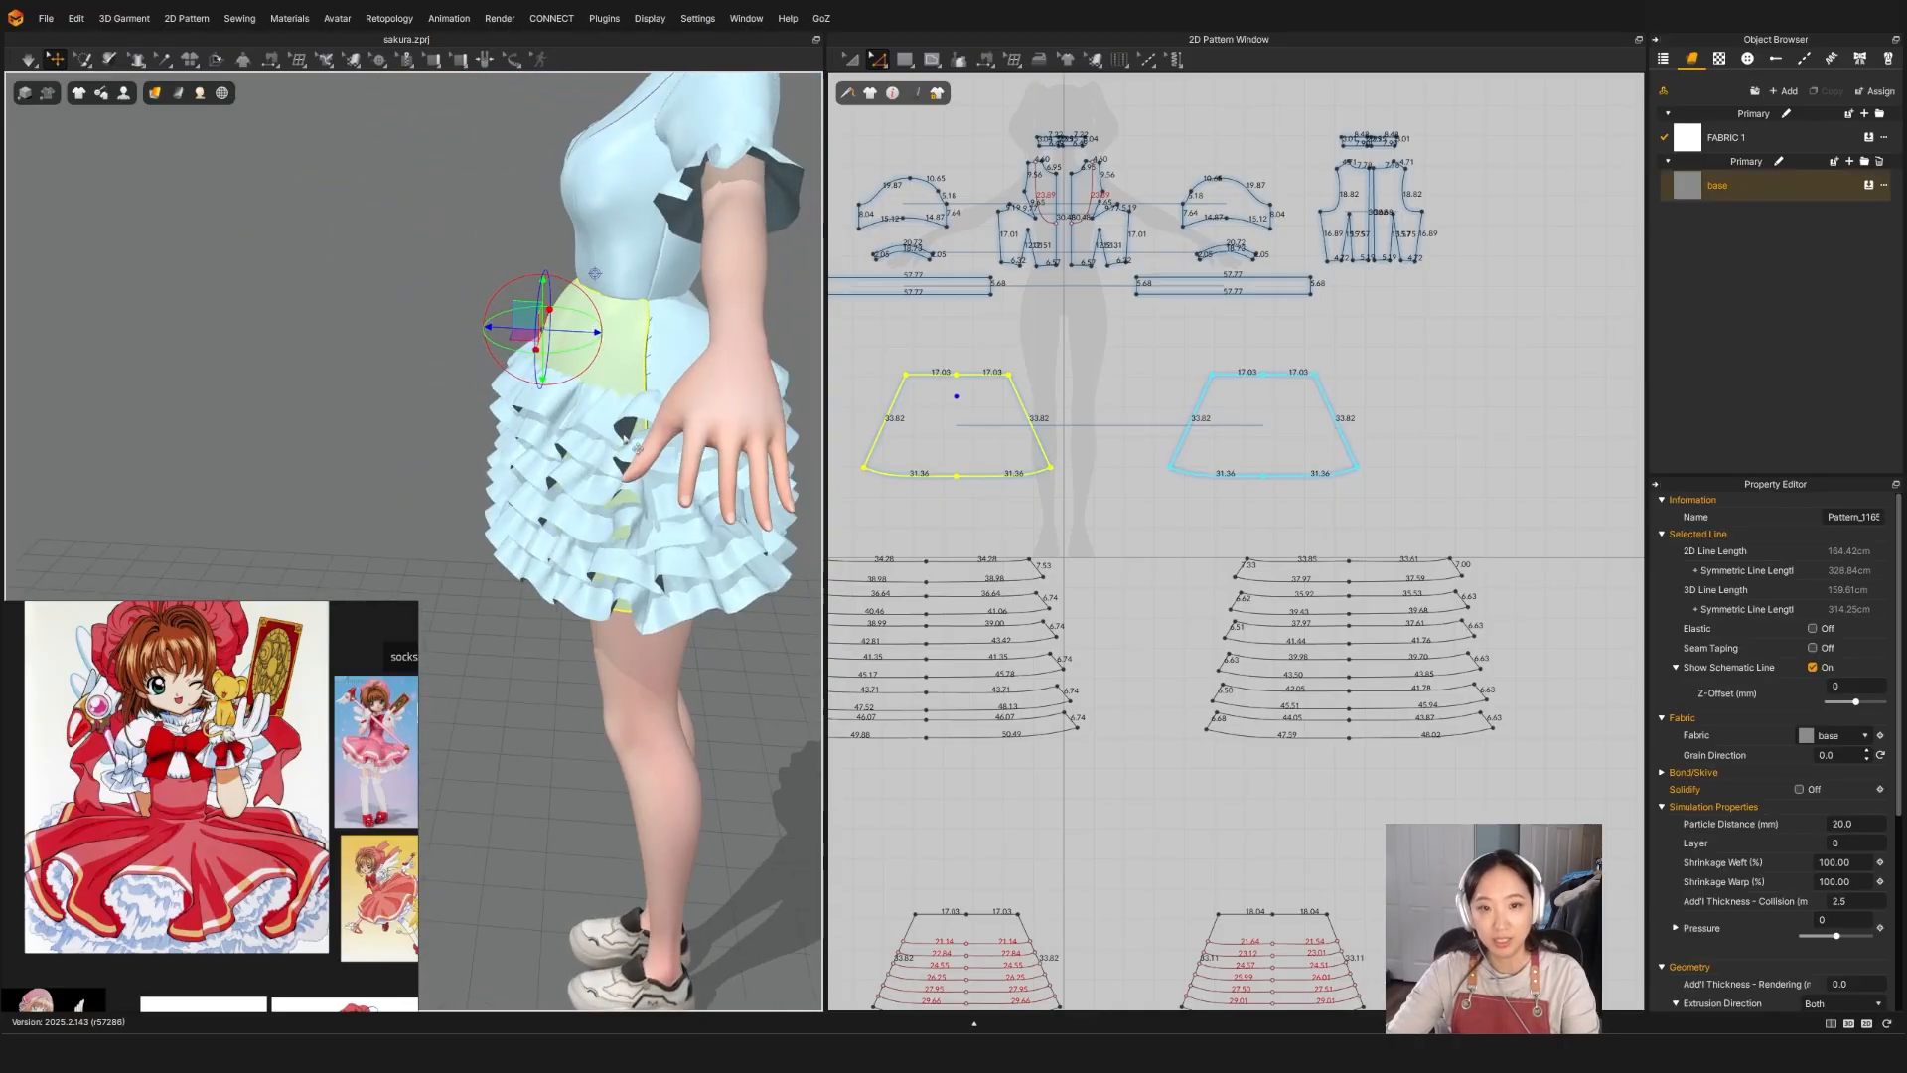
shift+click(657, 344)
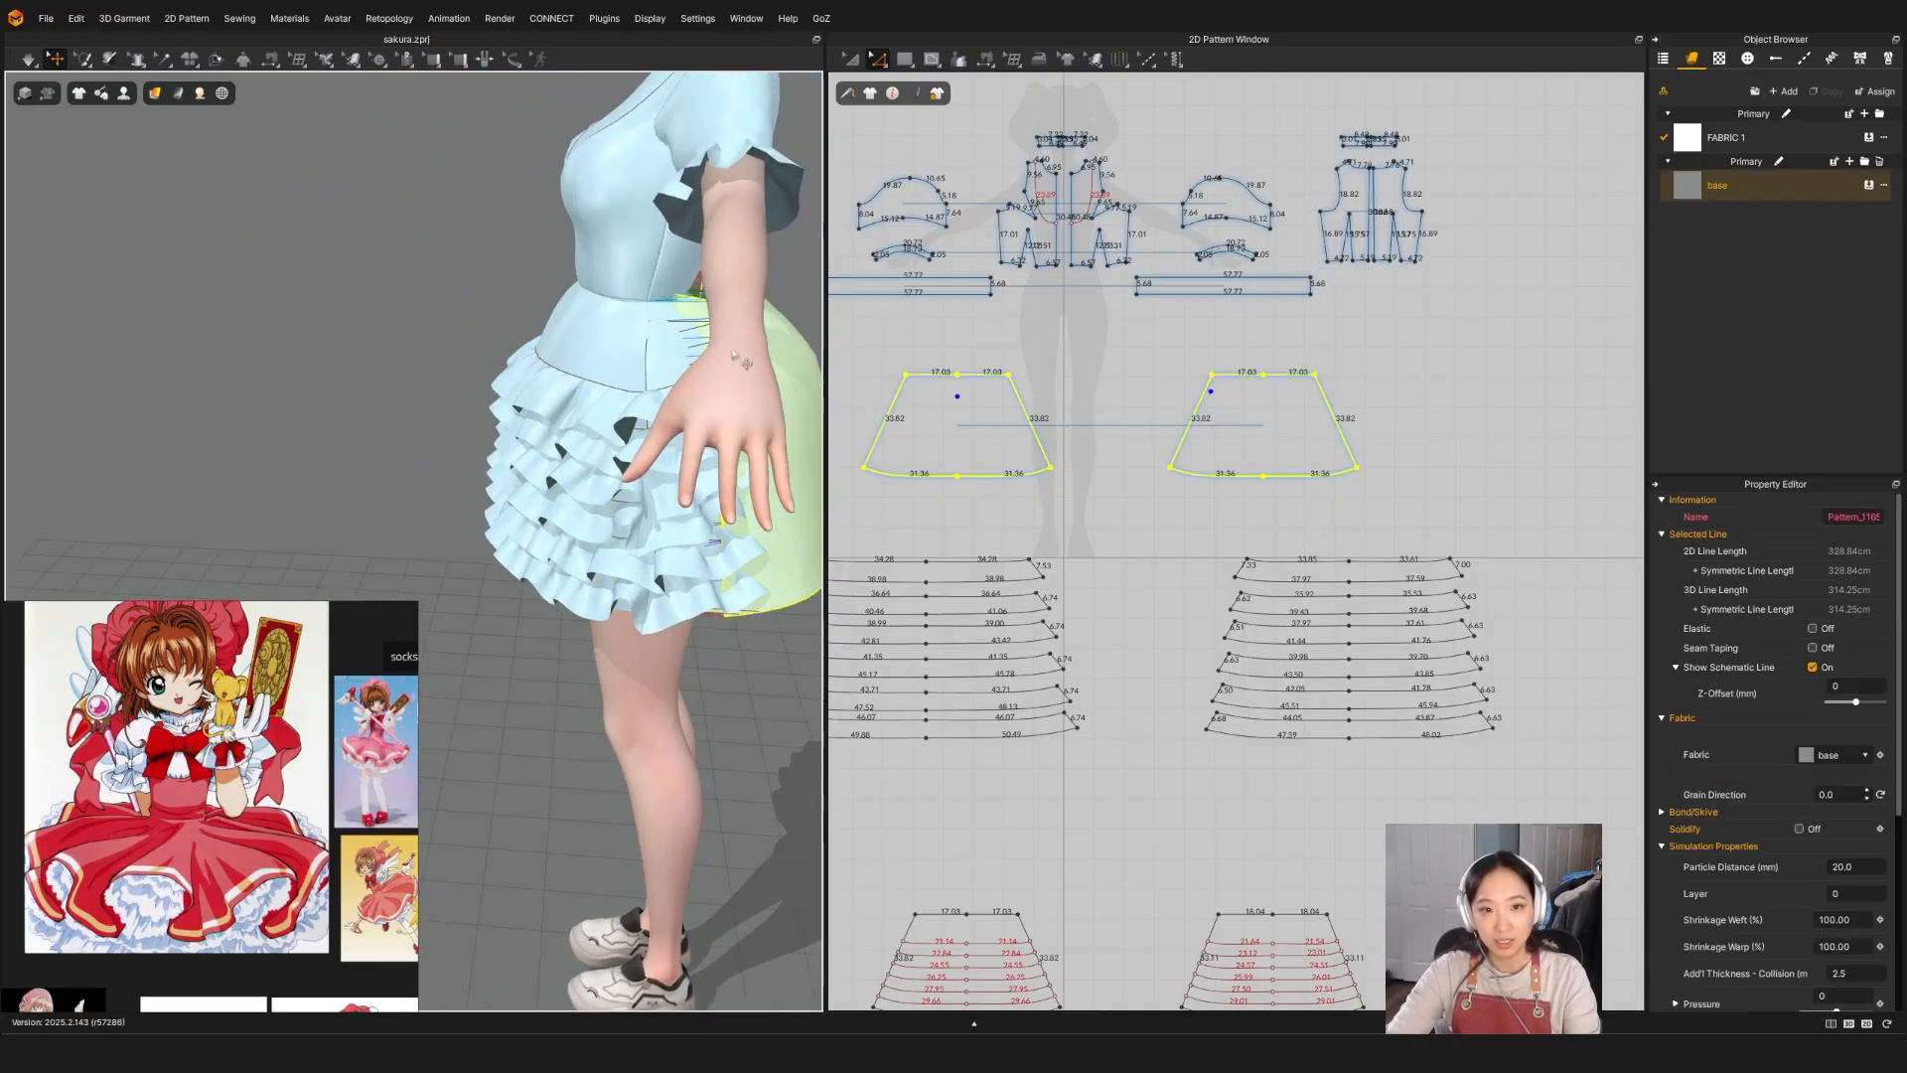
drag(573, 331, 447, 328)
right_drag(536, 477, 383, 469)
drag(568, 315, 693, 314)
shift+click(358, 394)
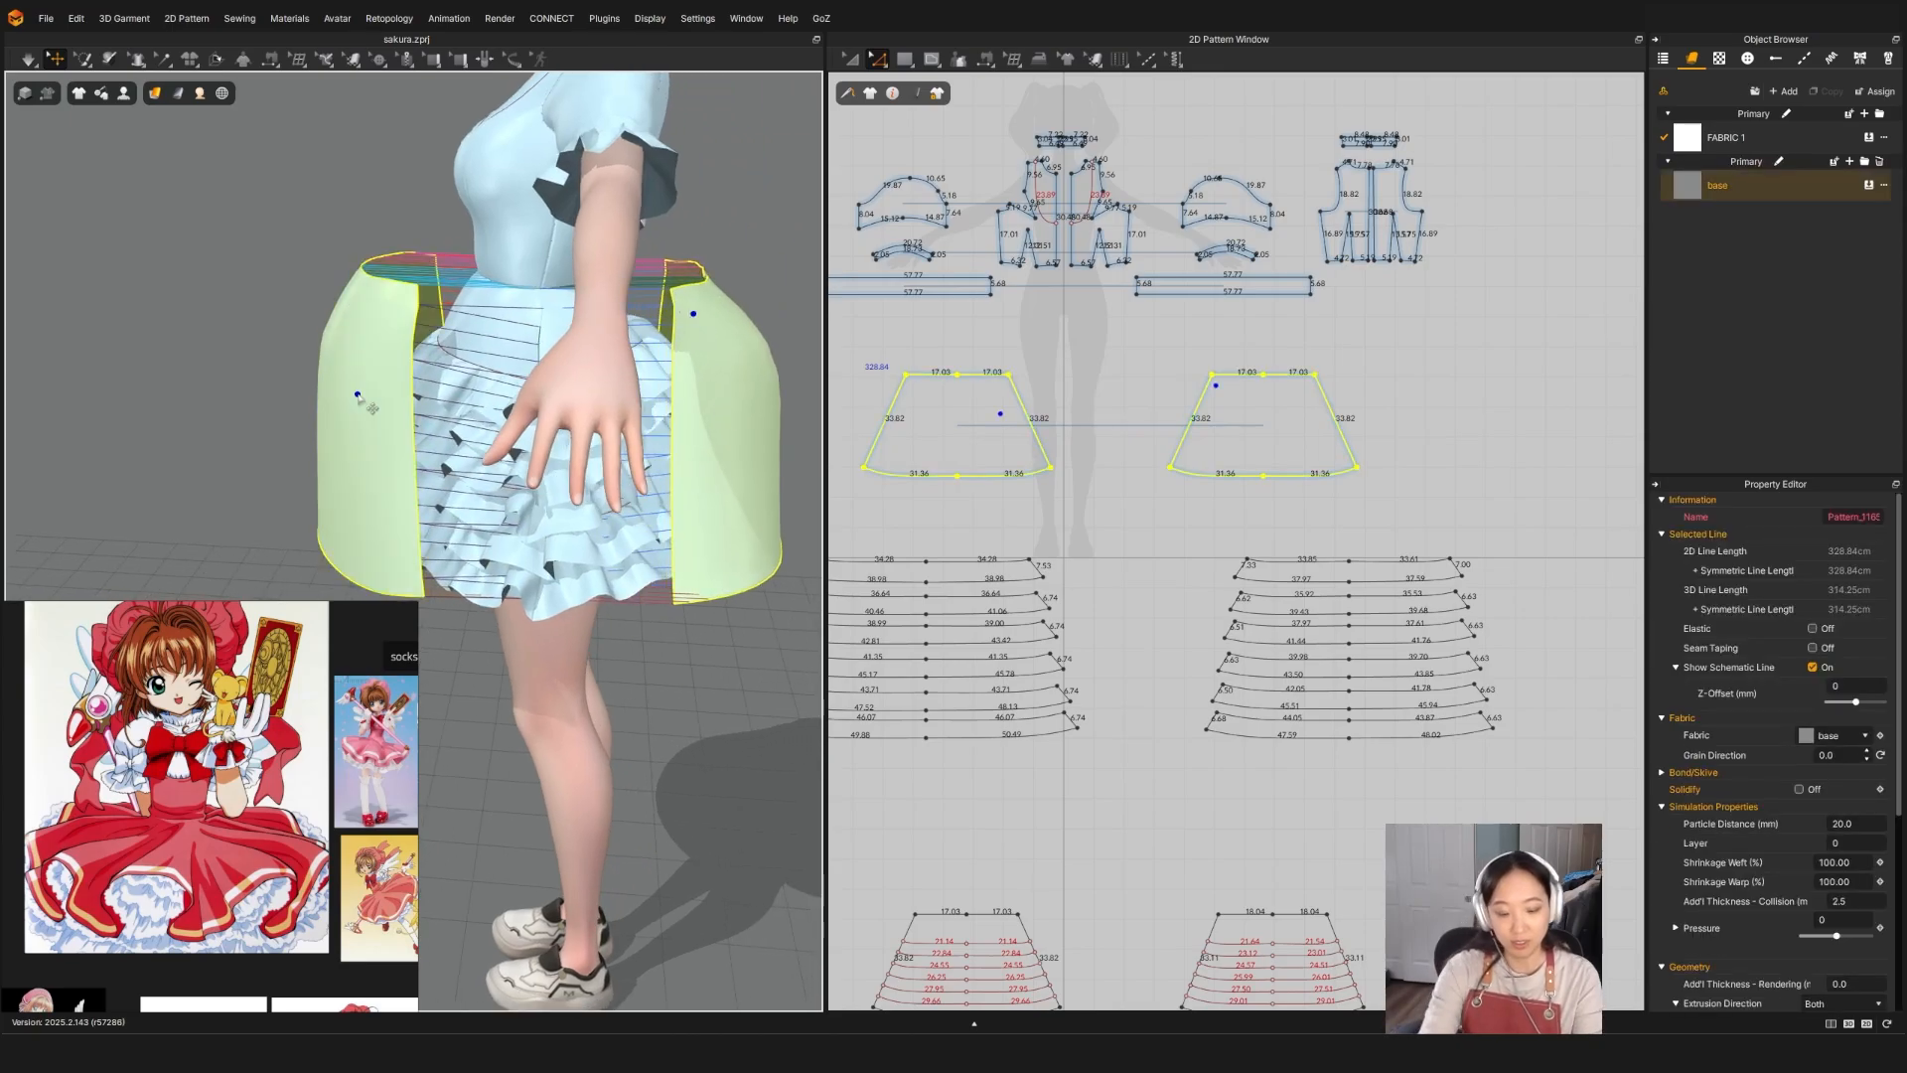
Step: Delete the seams connecting the side and hem edges of the cloned skirt panels to the base skirt panels
key(b)
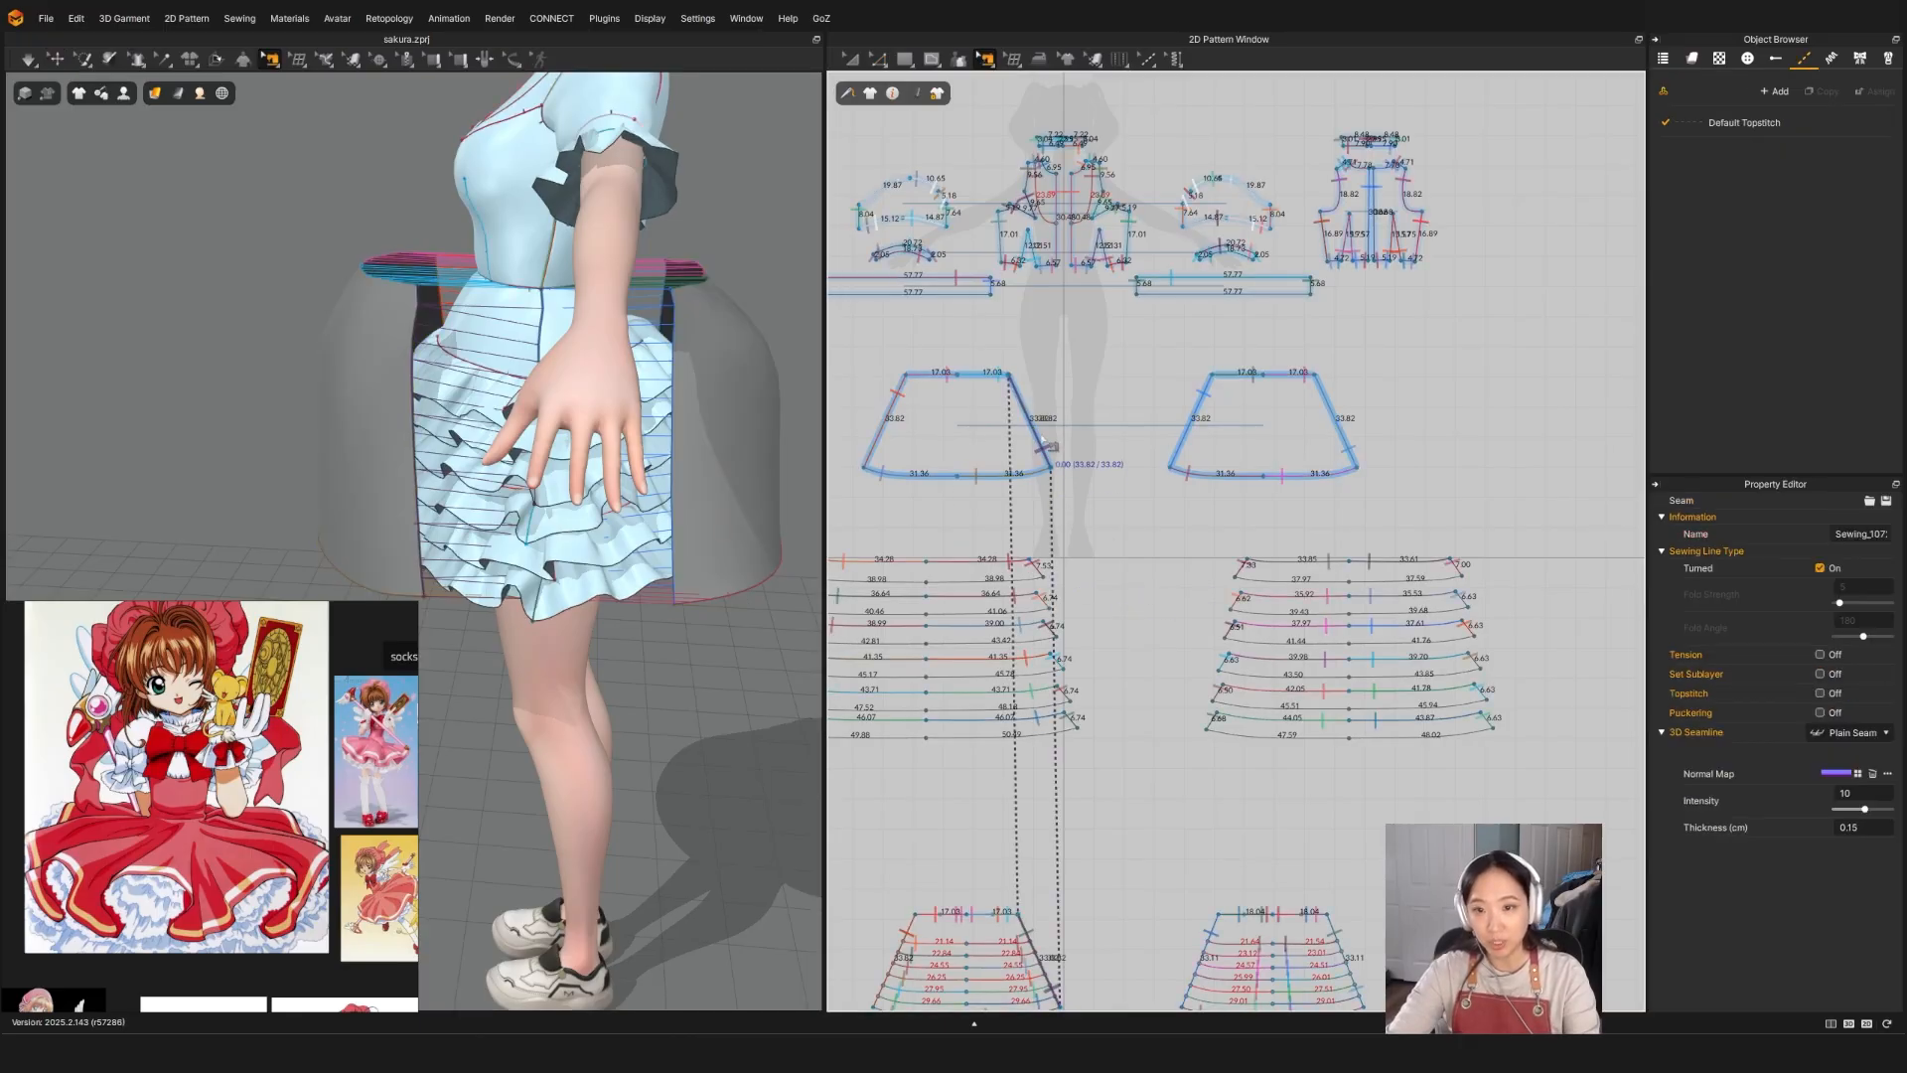
key(Delete)
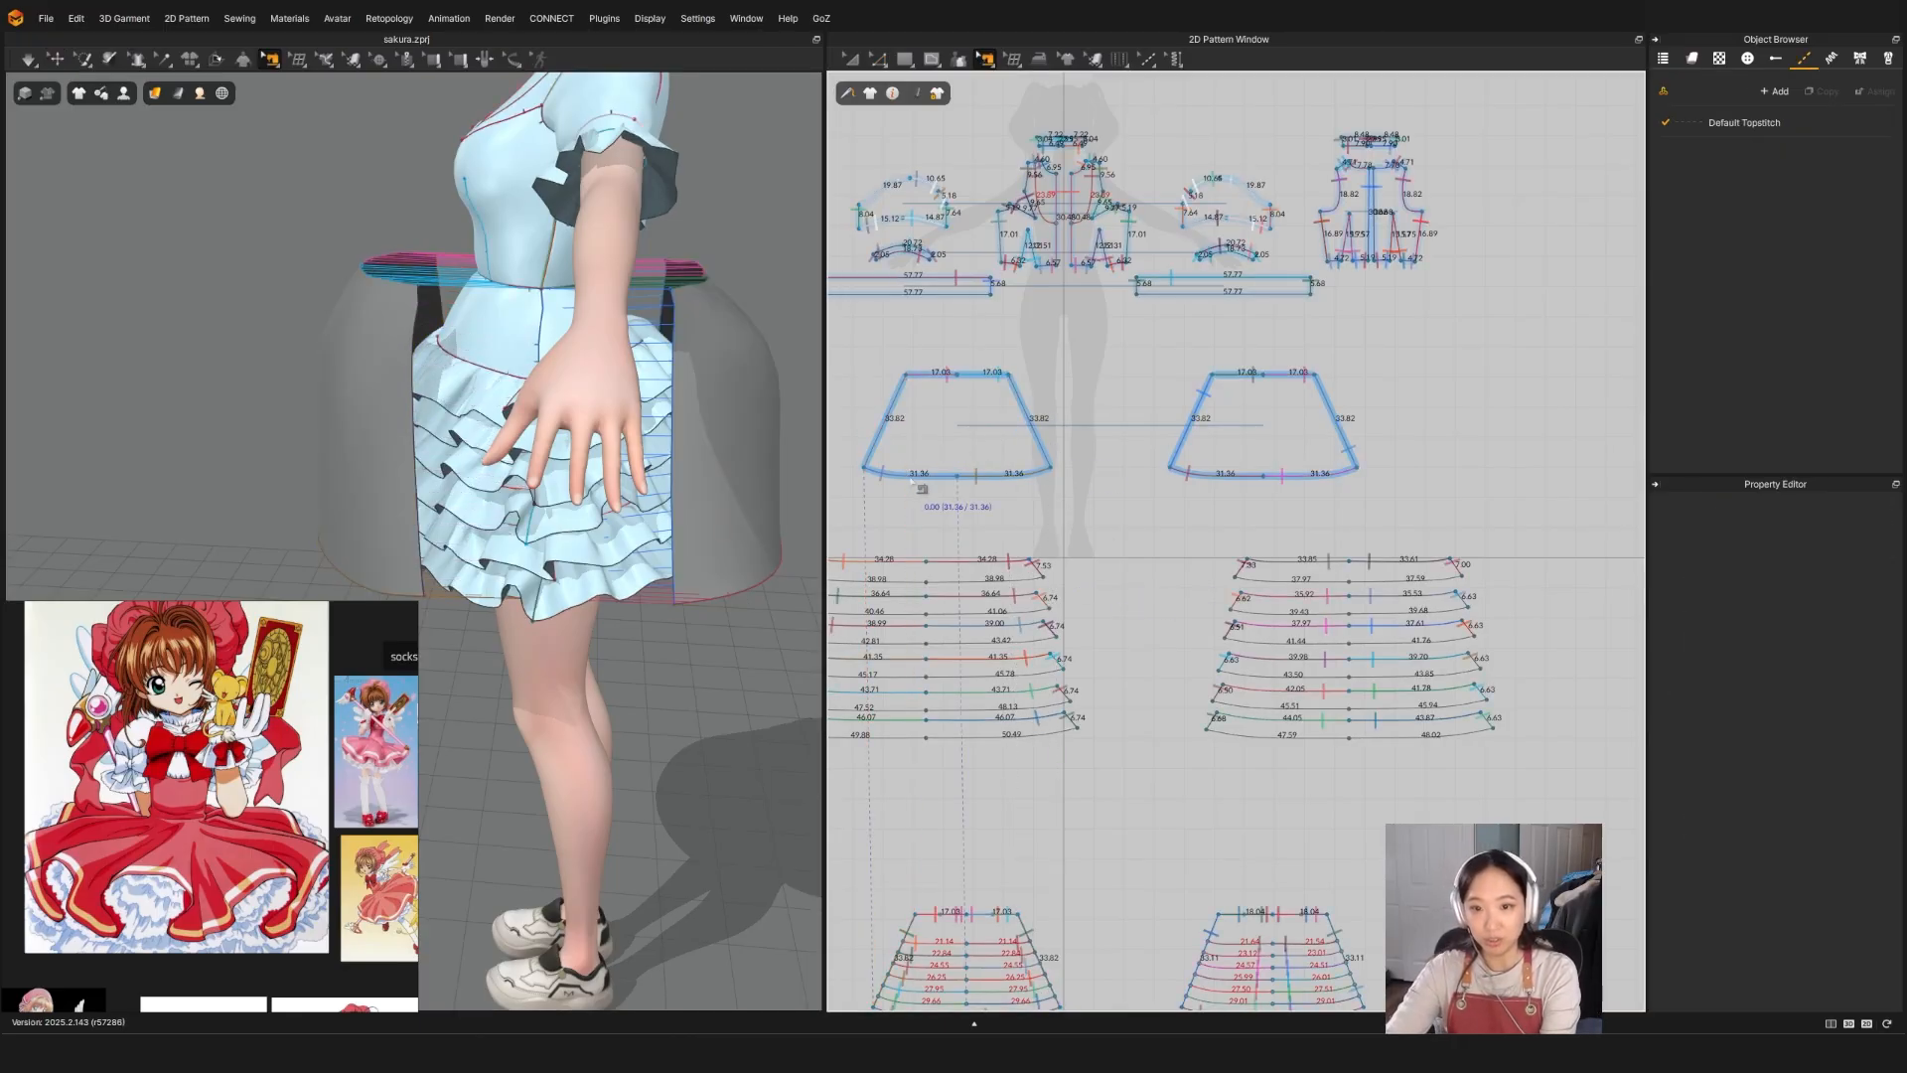
click(1321, 478)
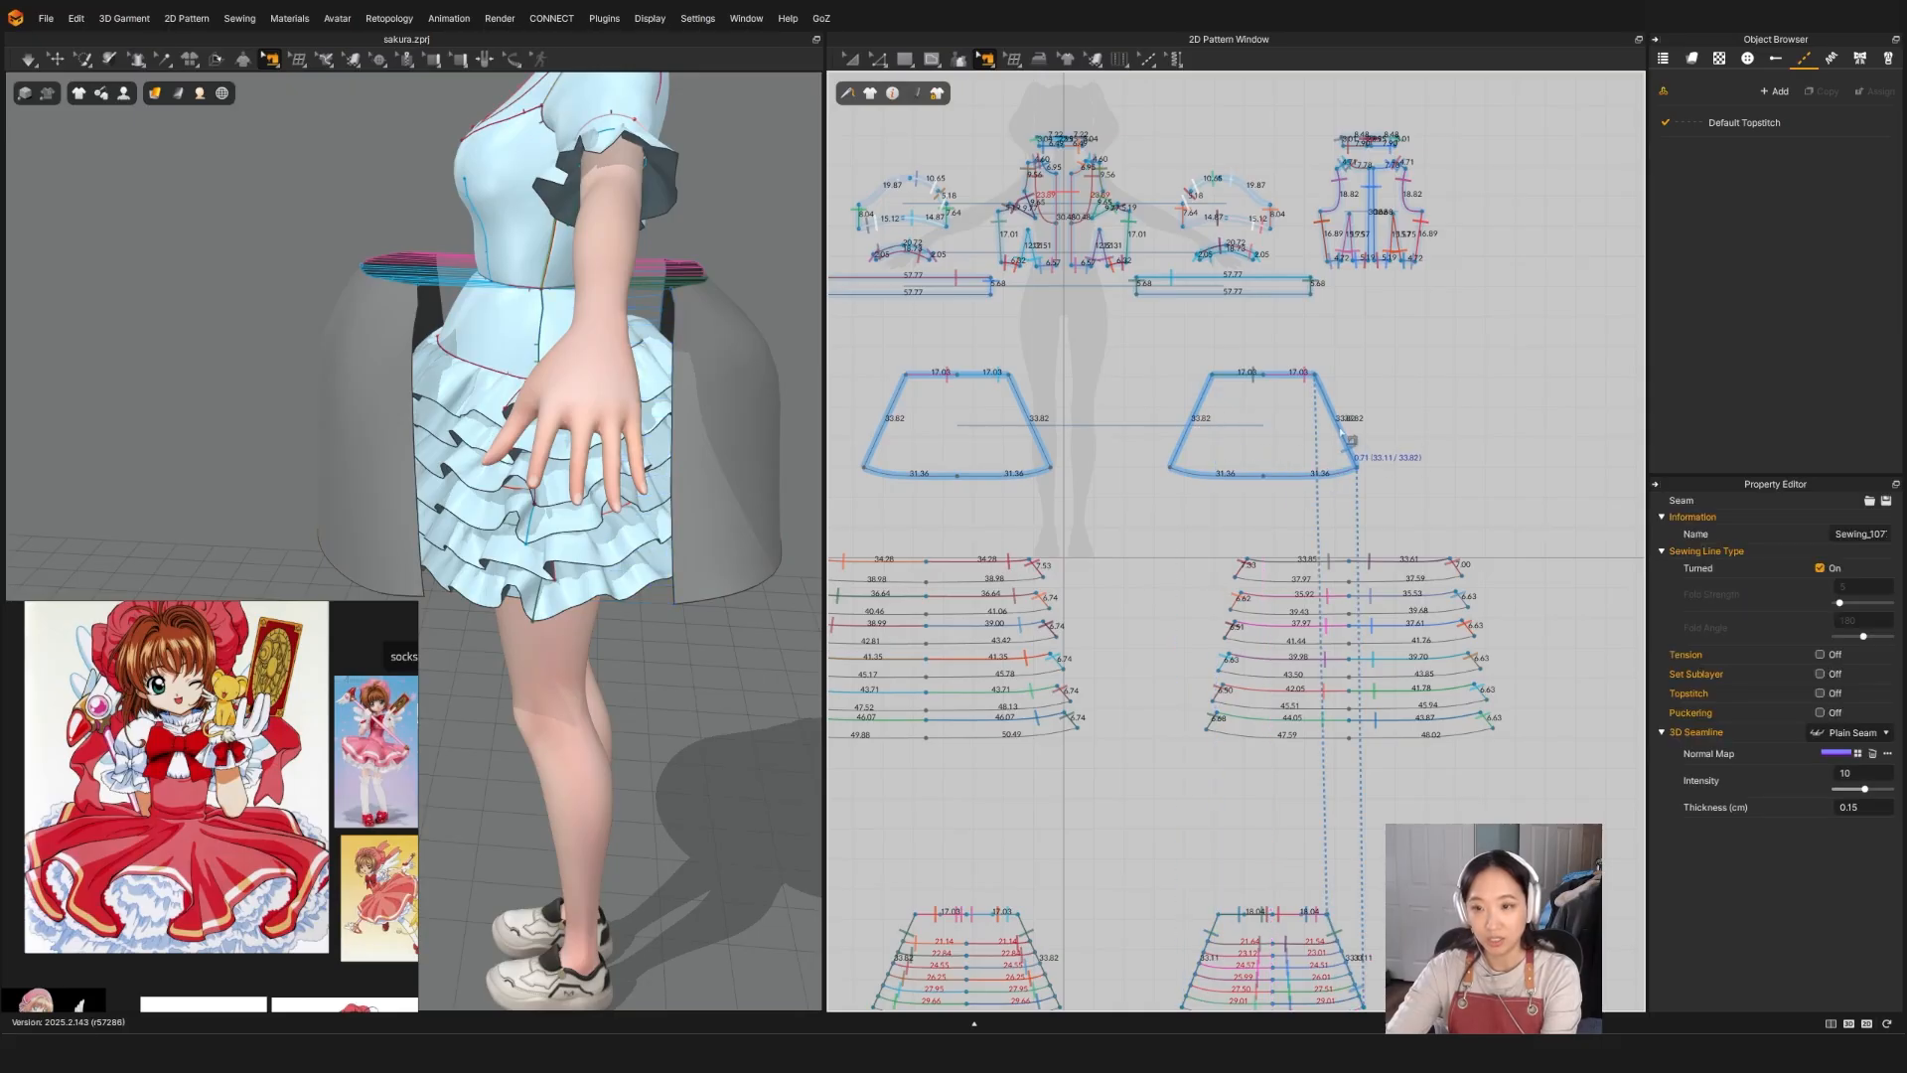
key(ctrl+z)
Step: Sew the front and back cloned skirt panels together along their side edges on both sides
click(1020, 401)
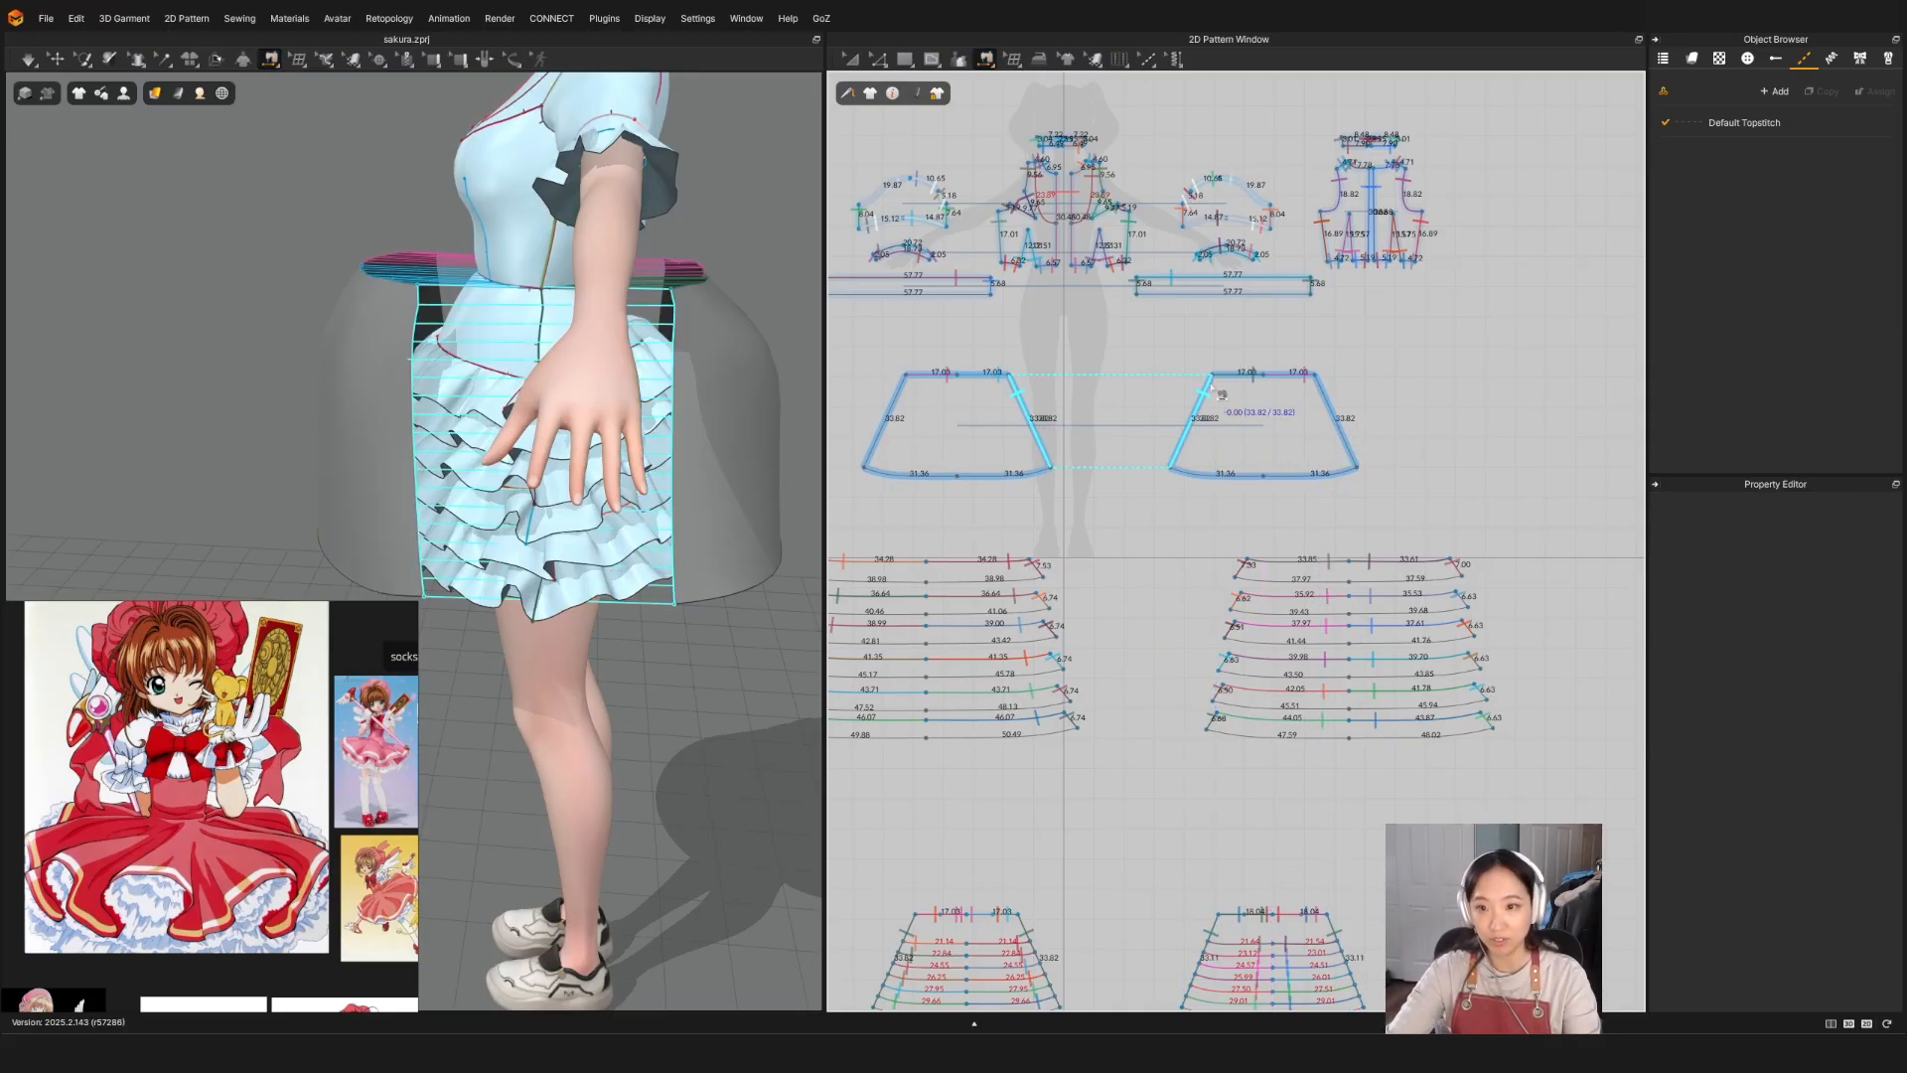
click(1212, 395)
click(1325, 398)
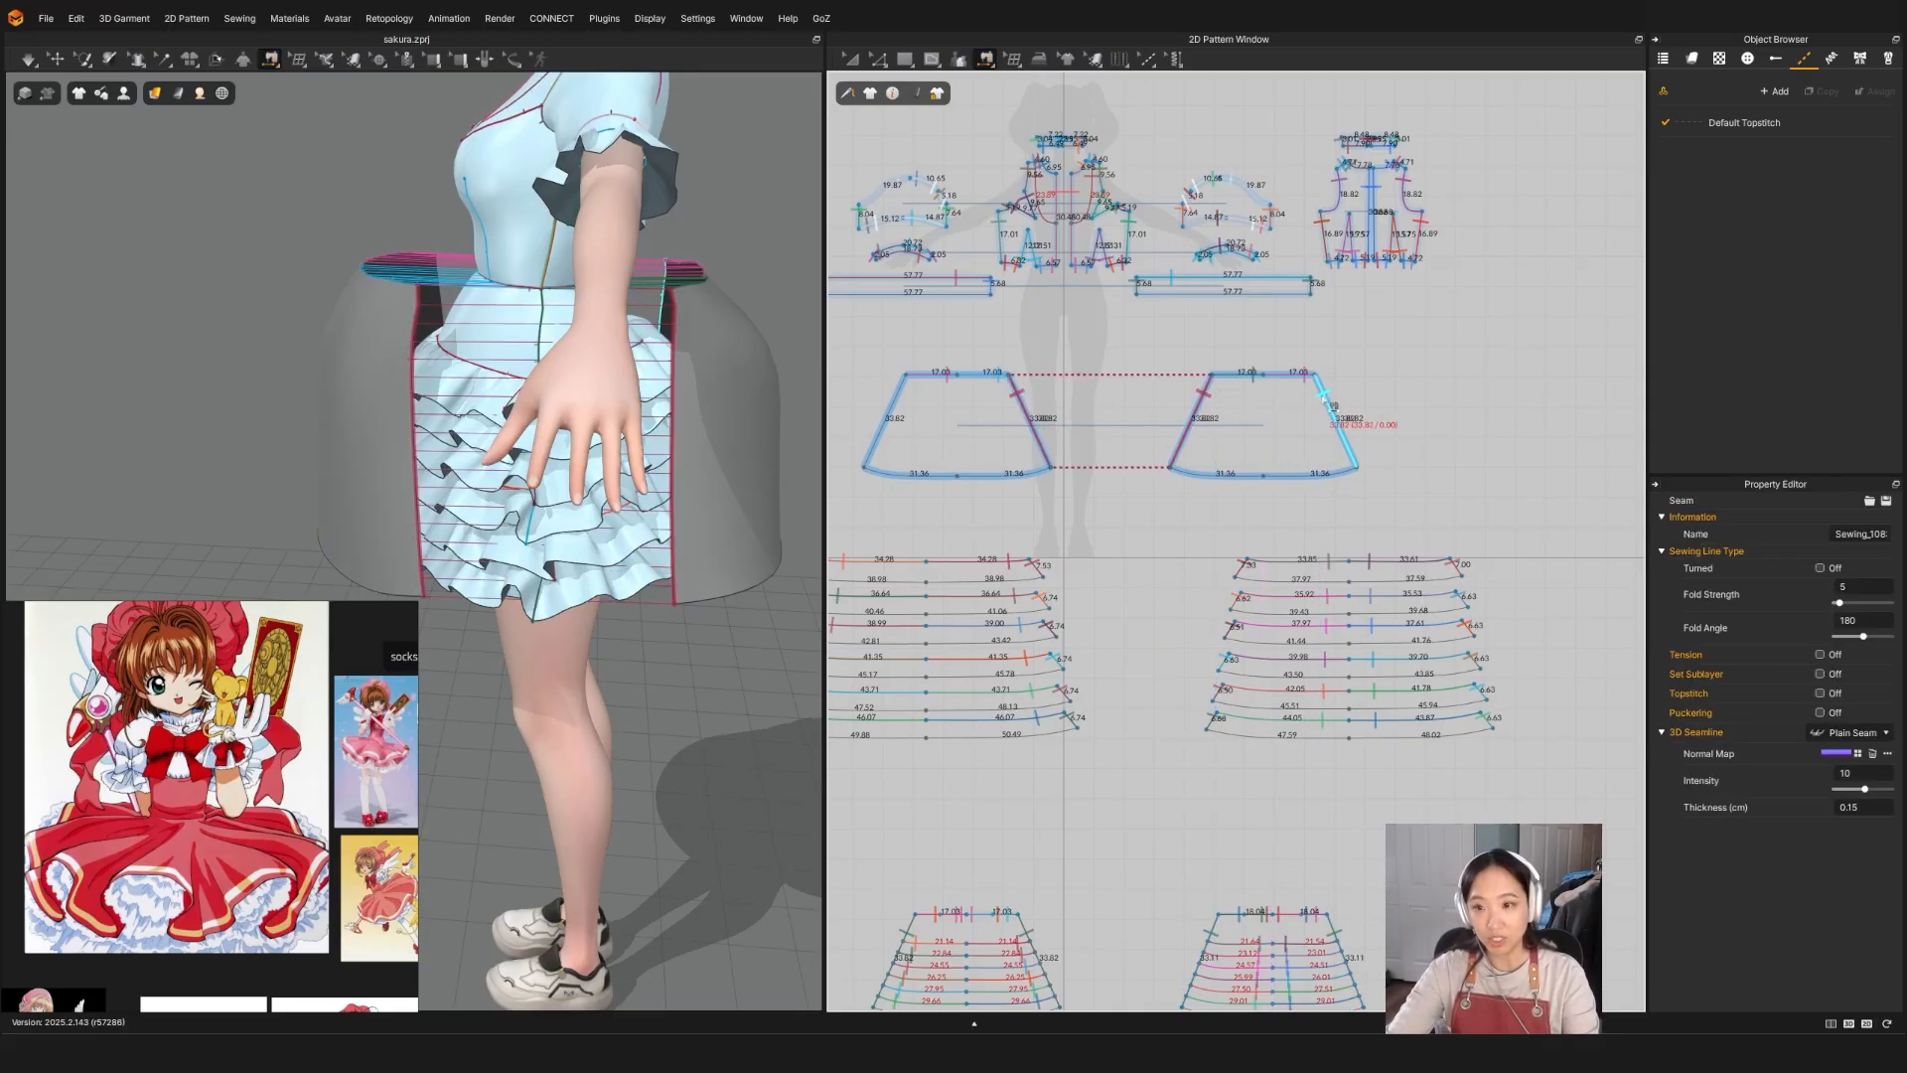
click(892, 406)
right_drag(159, 457, 587, 497)
scroll(549, 481, up, 2)
key(q)
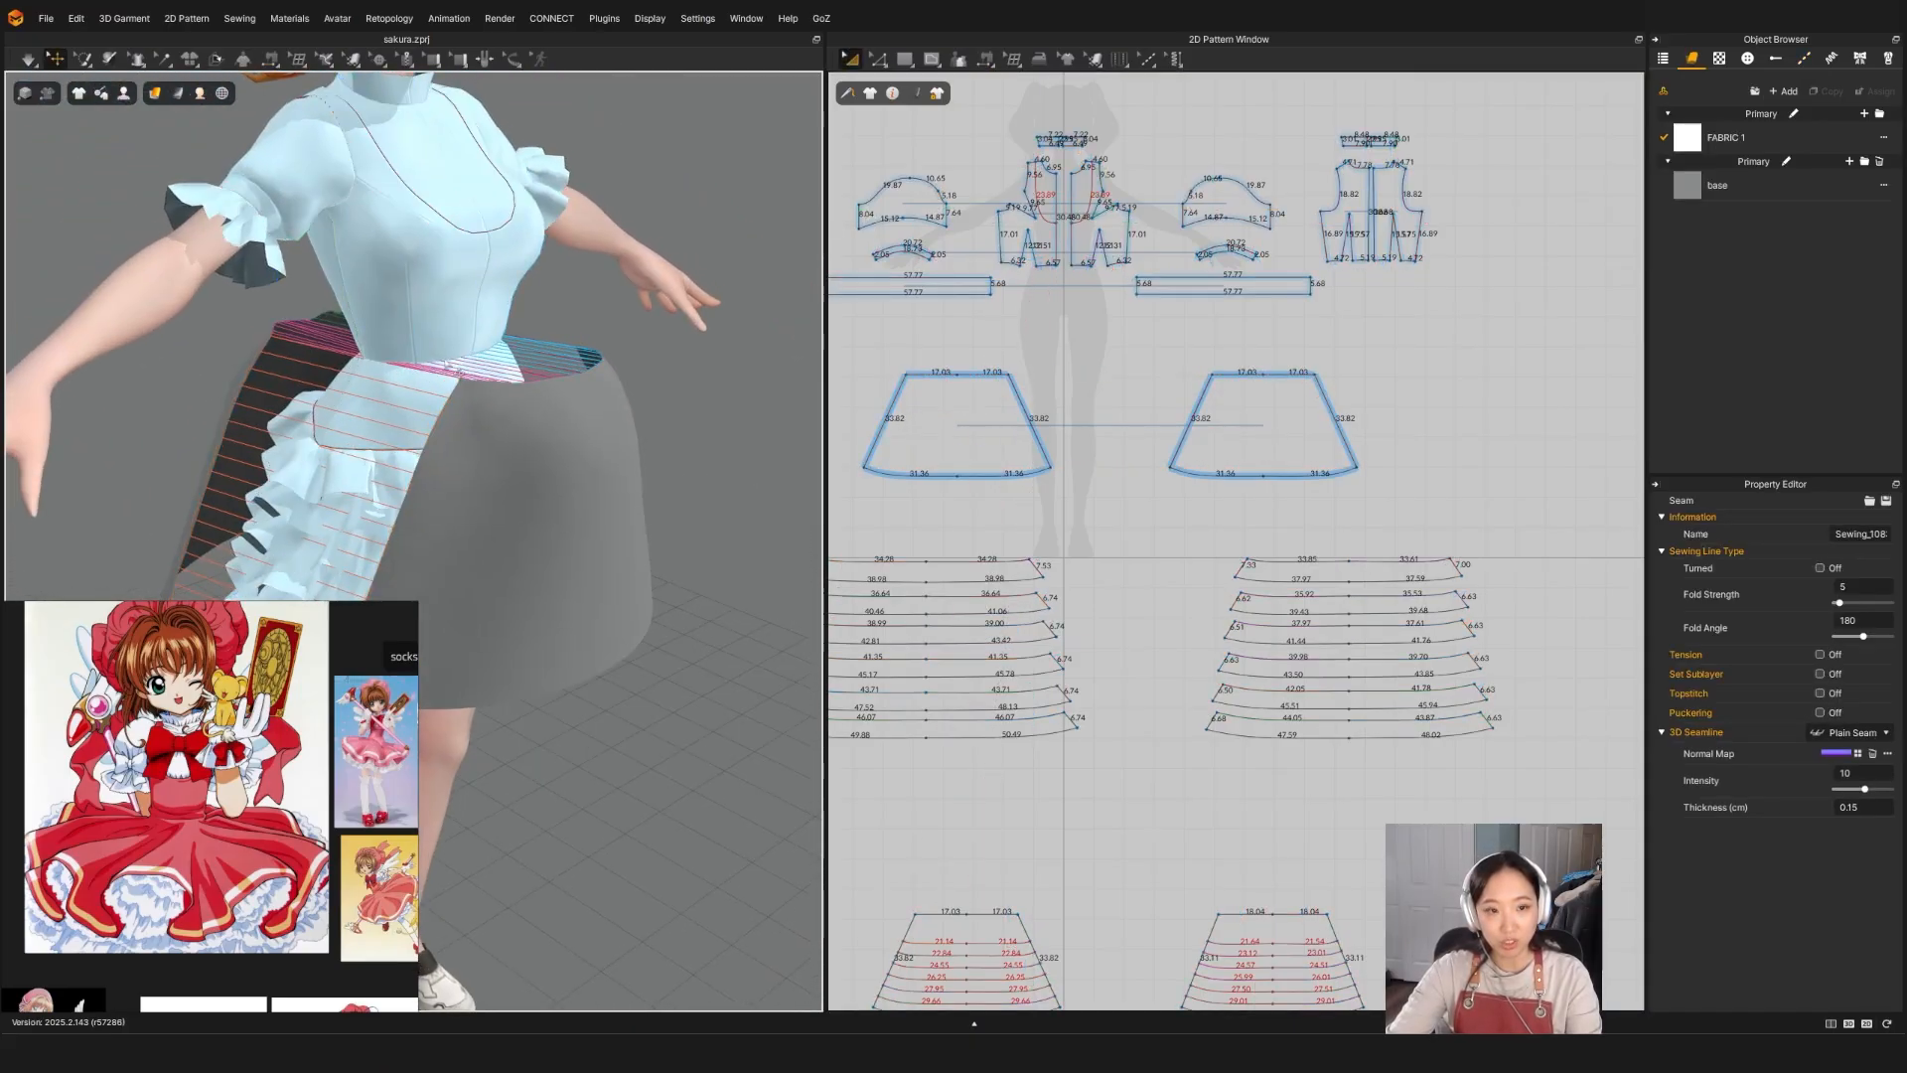
right_drag(777, 440, 674, 450)
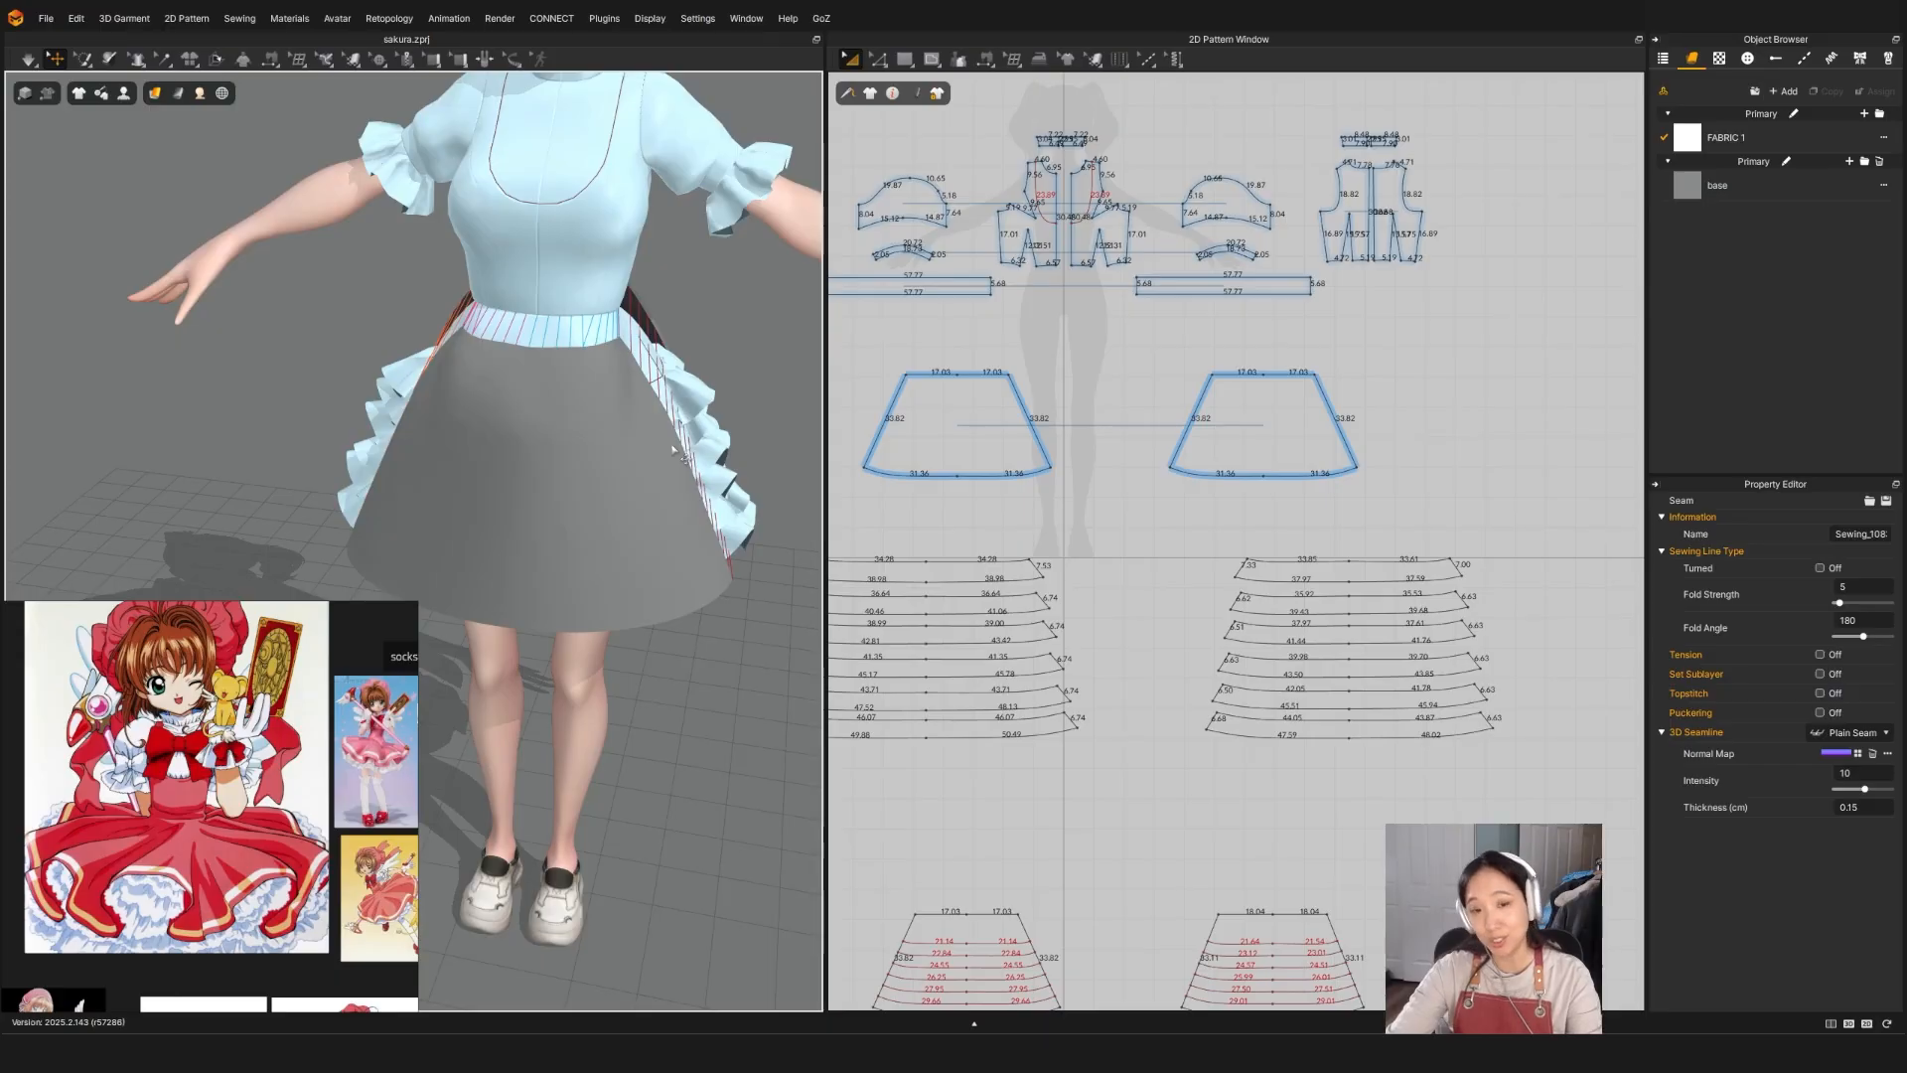
Step: Try draping the sewn overskirt with a simulation and undo the resulting drape
key(space)
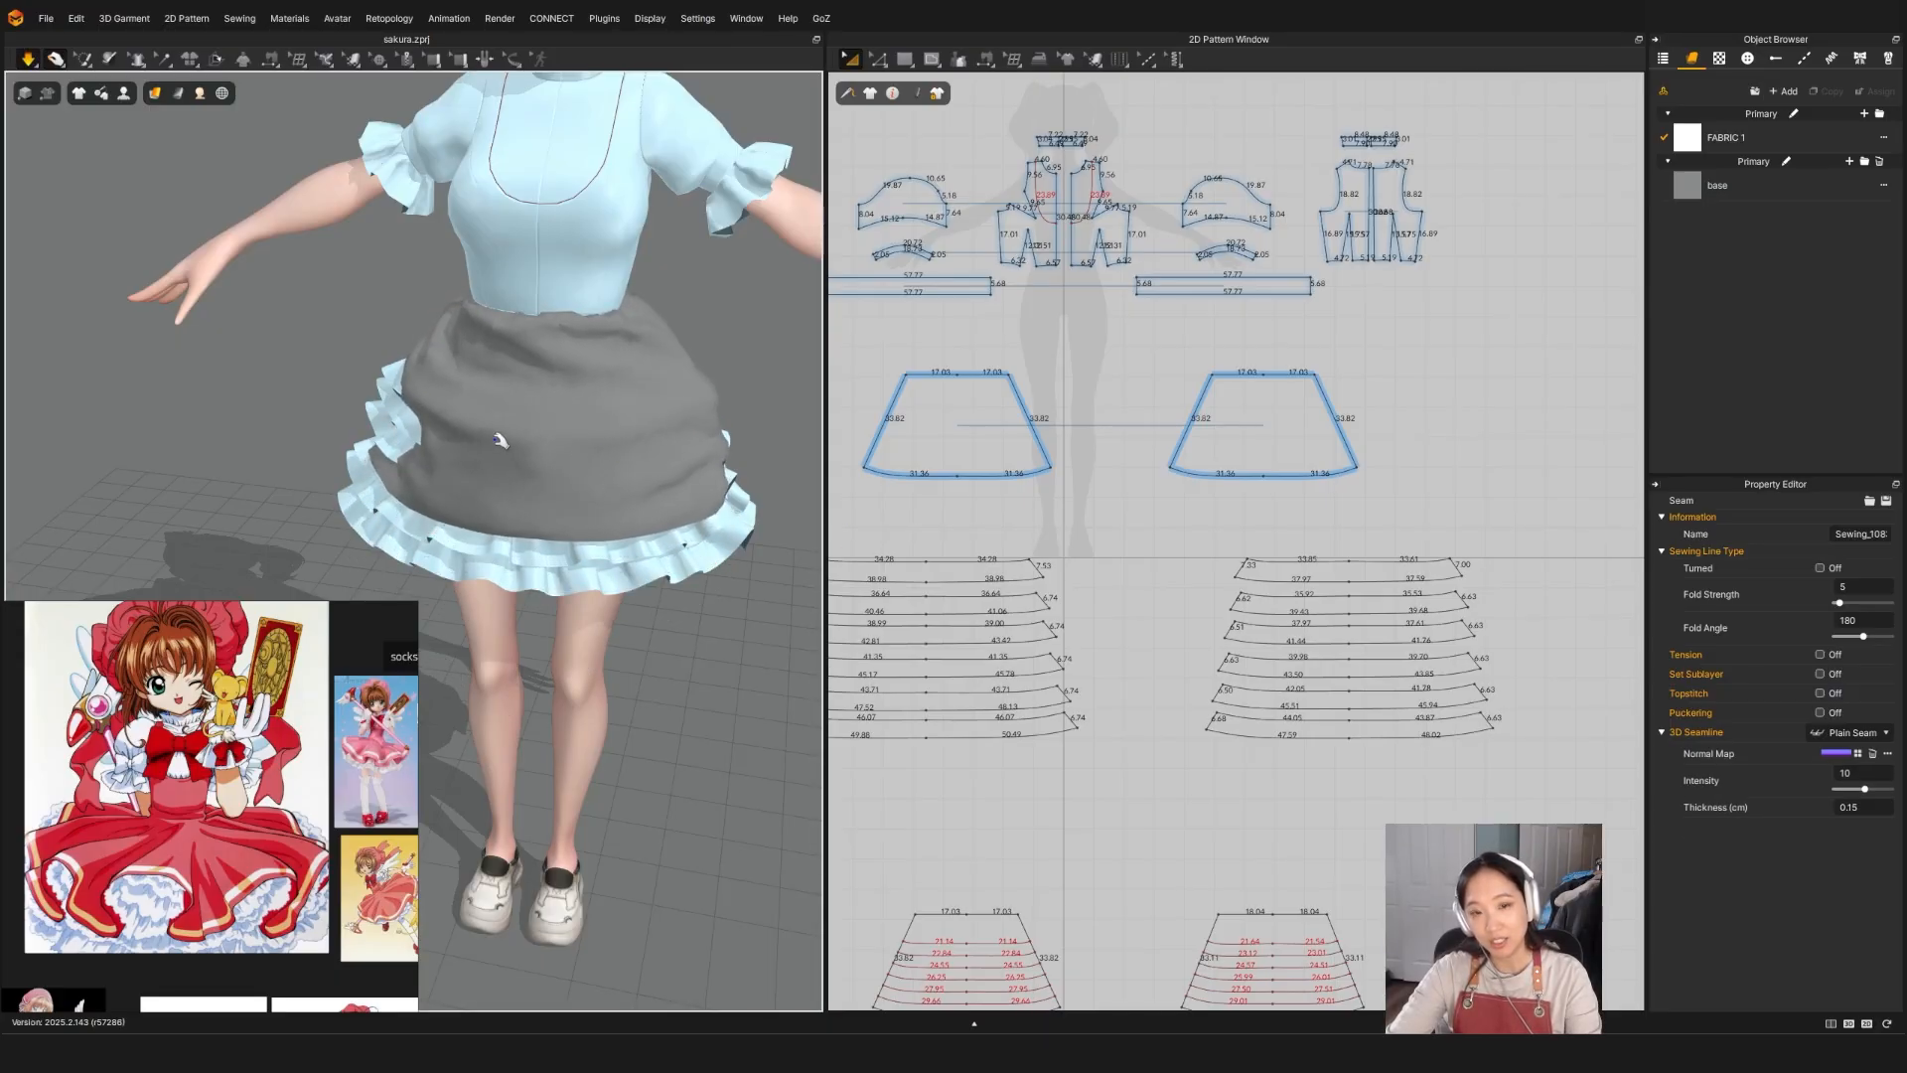
key(space)
key(ctrl+z)
Step: Simulate the overskirt with both panels selected, pulling the back panel up around the waist so it sits over the ruffles
click(505, 490)
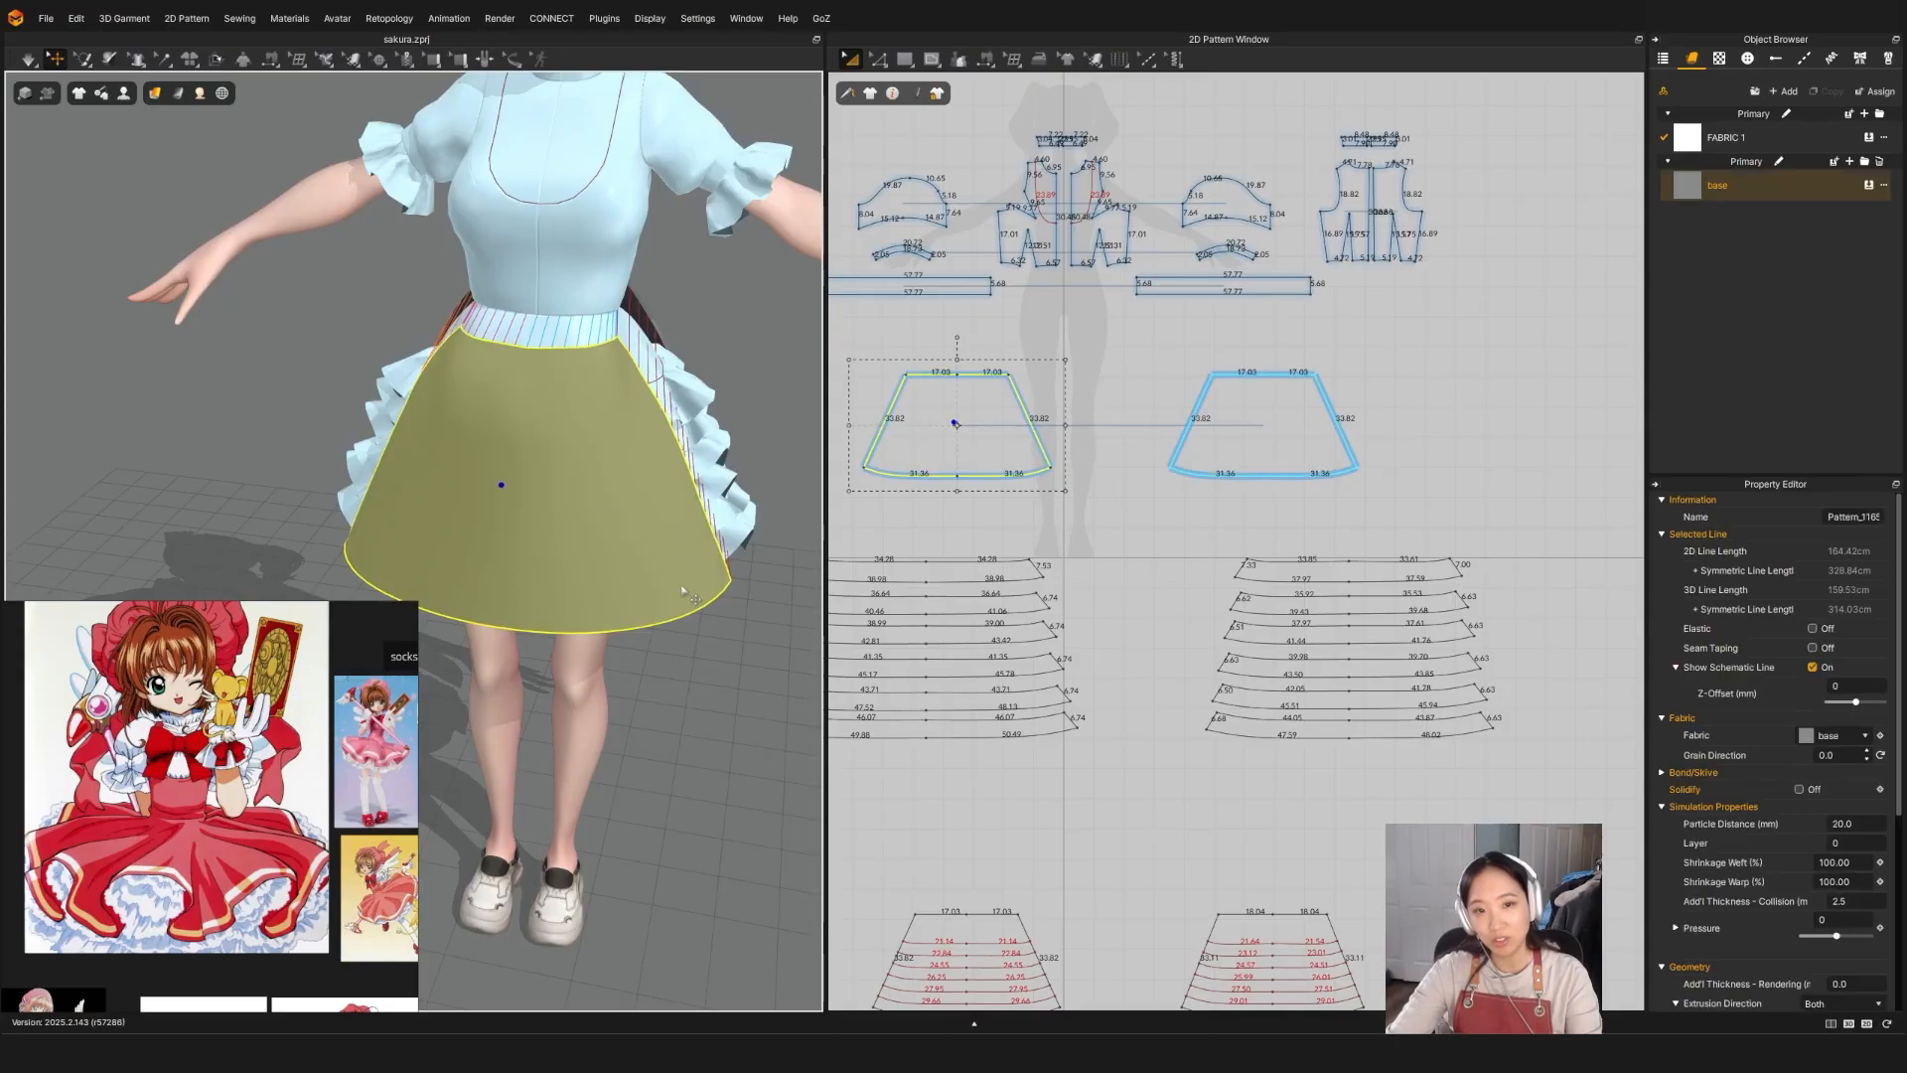
right_drag(506, 489, 607, 669)
key(space)
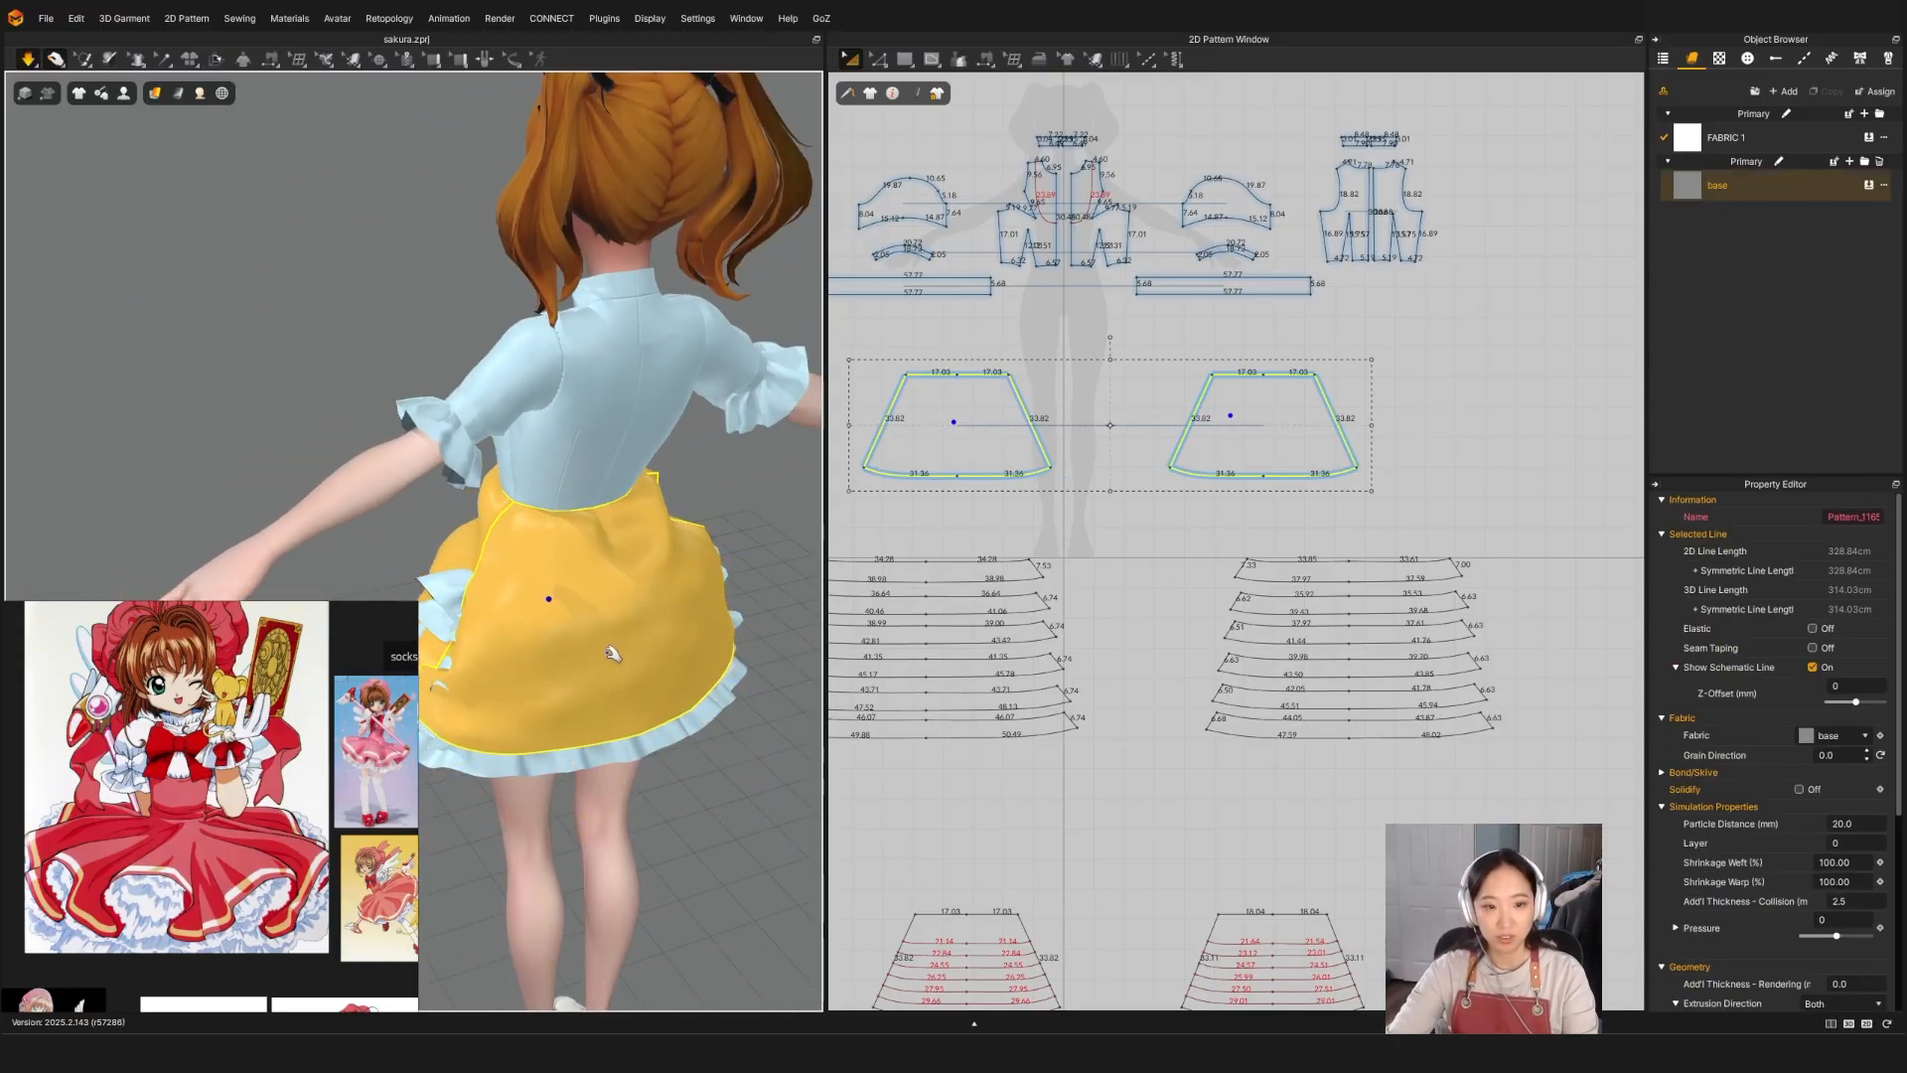
drag(467, 556, 652, 557)
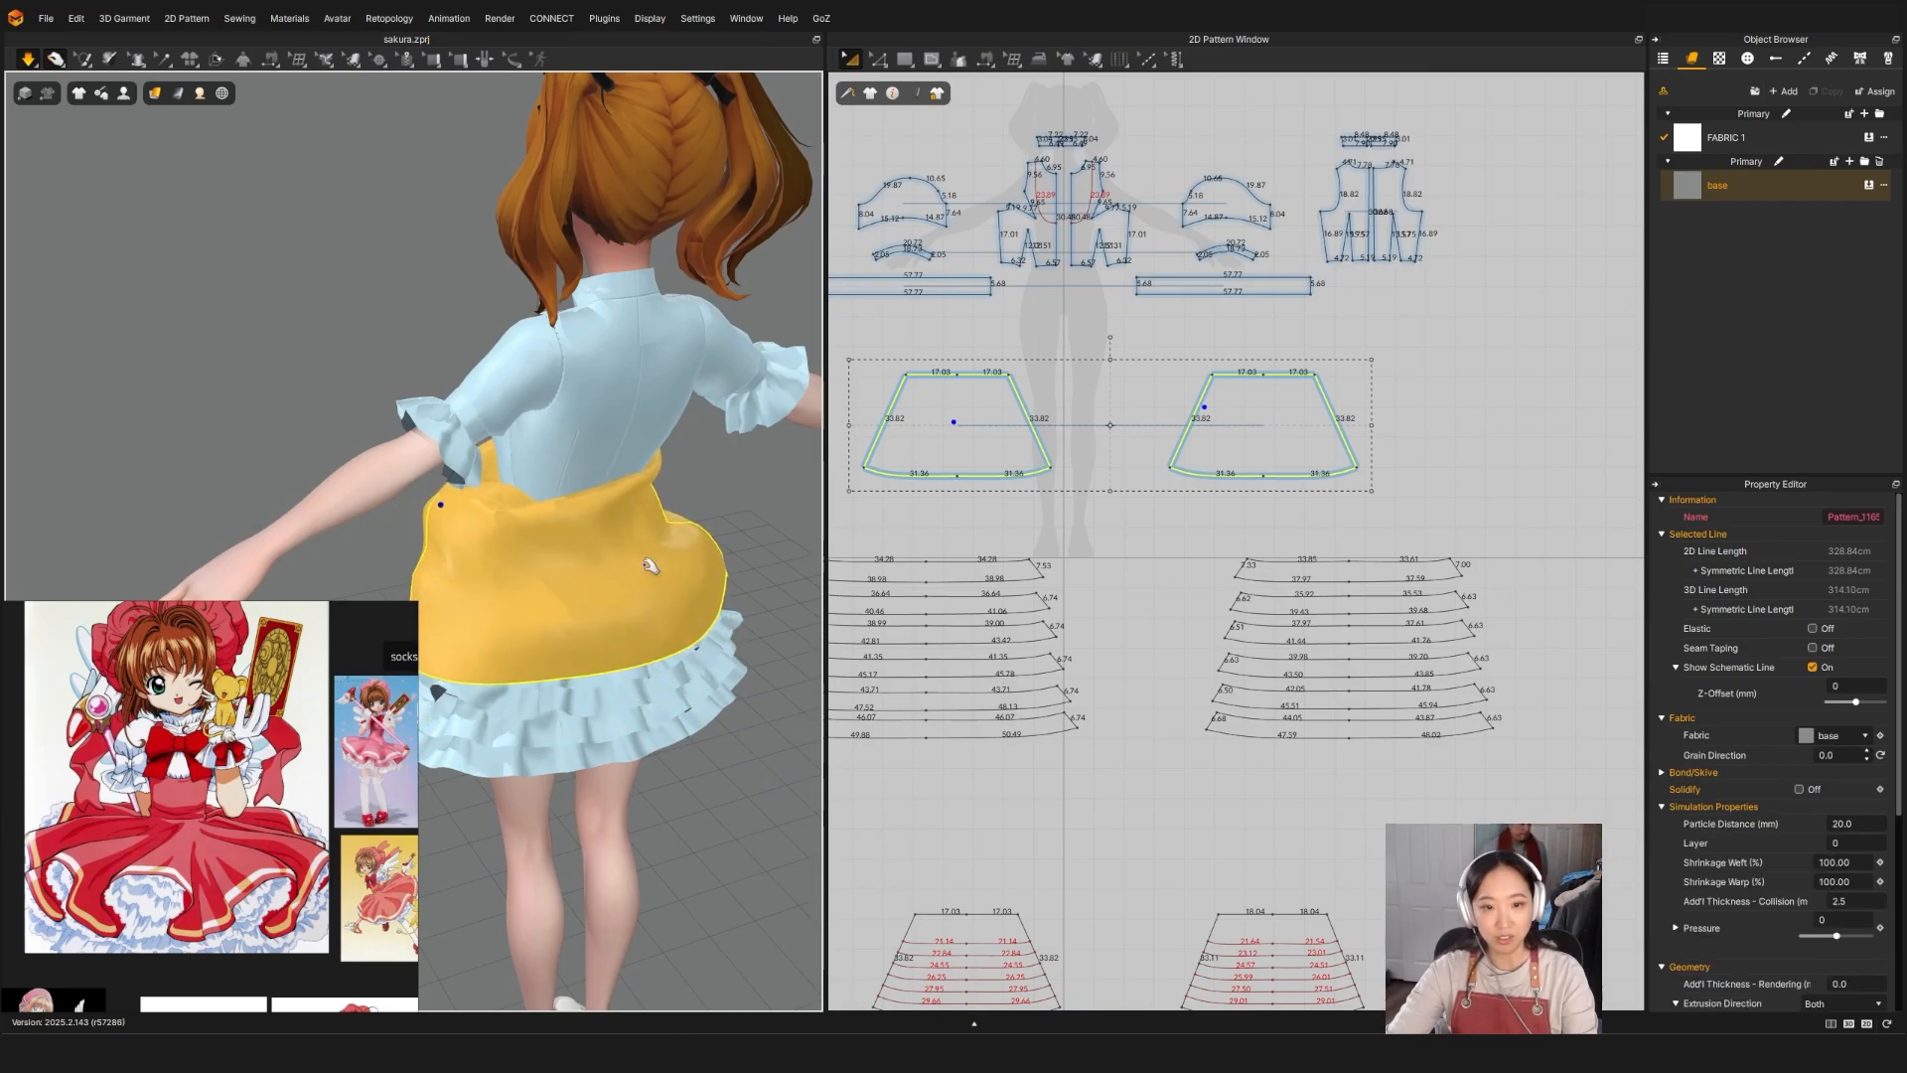
key(space)
right_drag(652, 557, 303, 511)
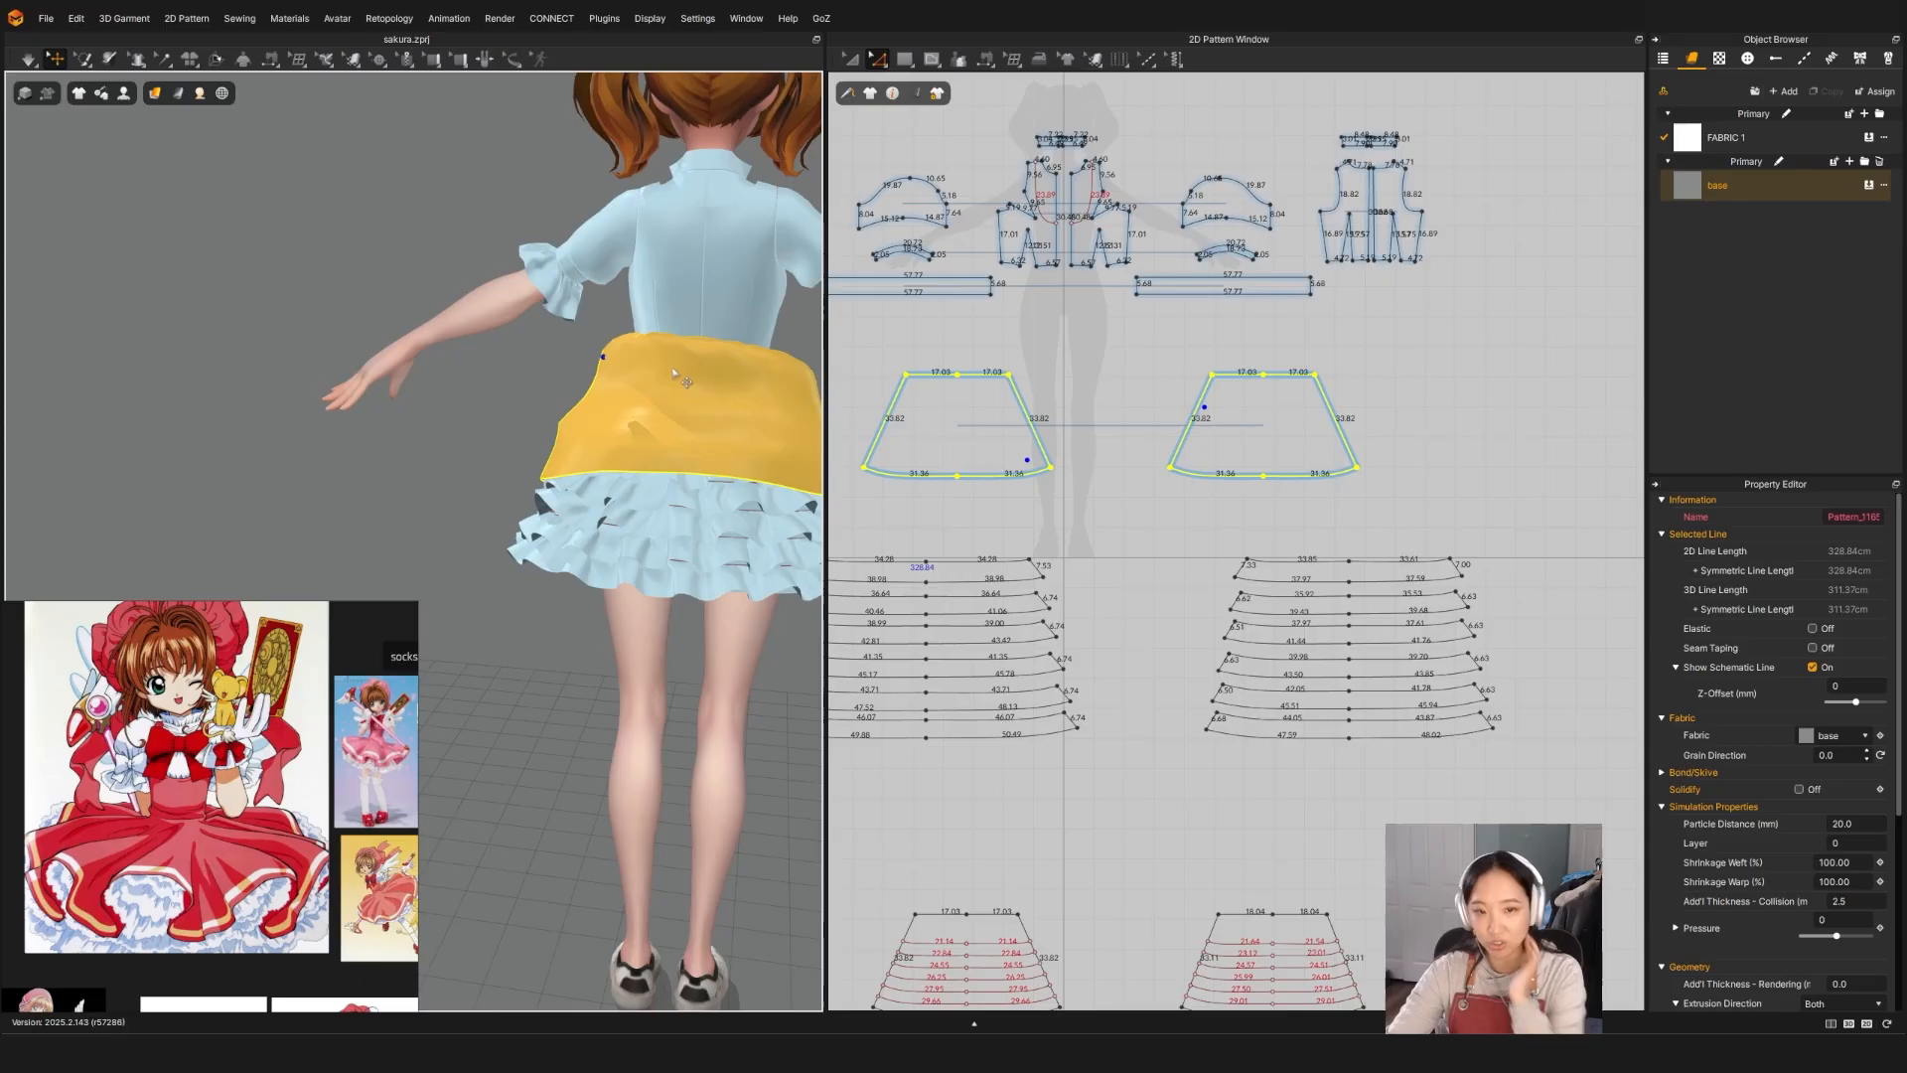
right_drag(541, 505, 683, 685)
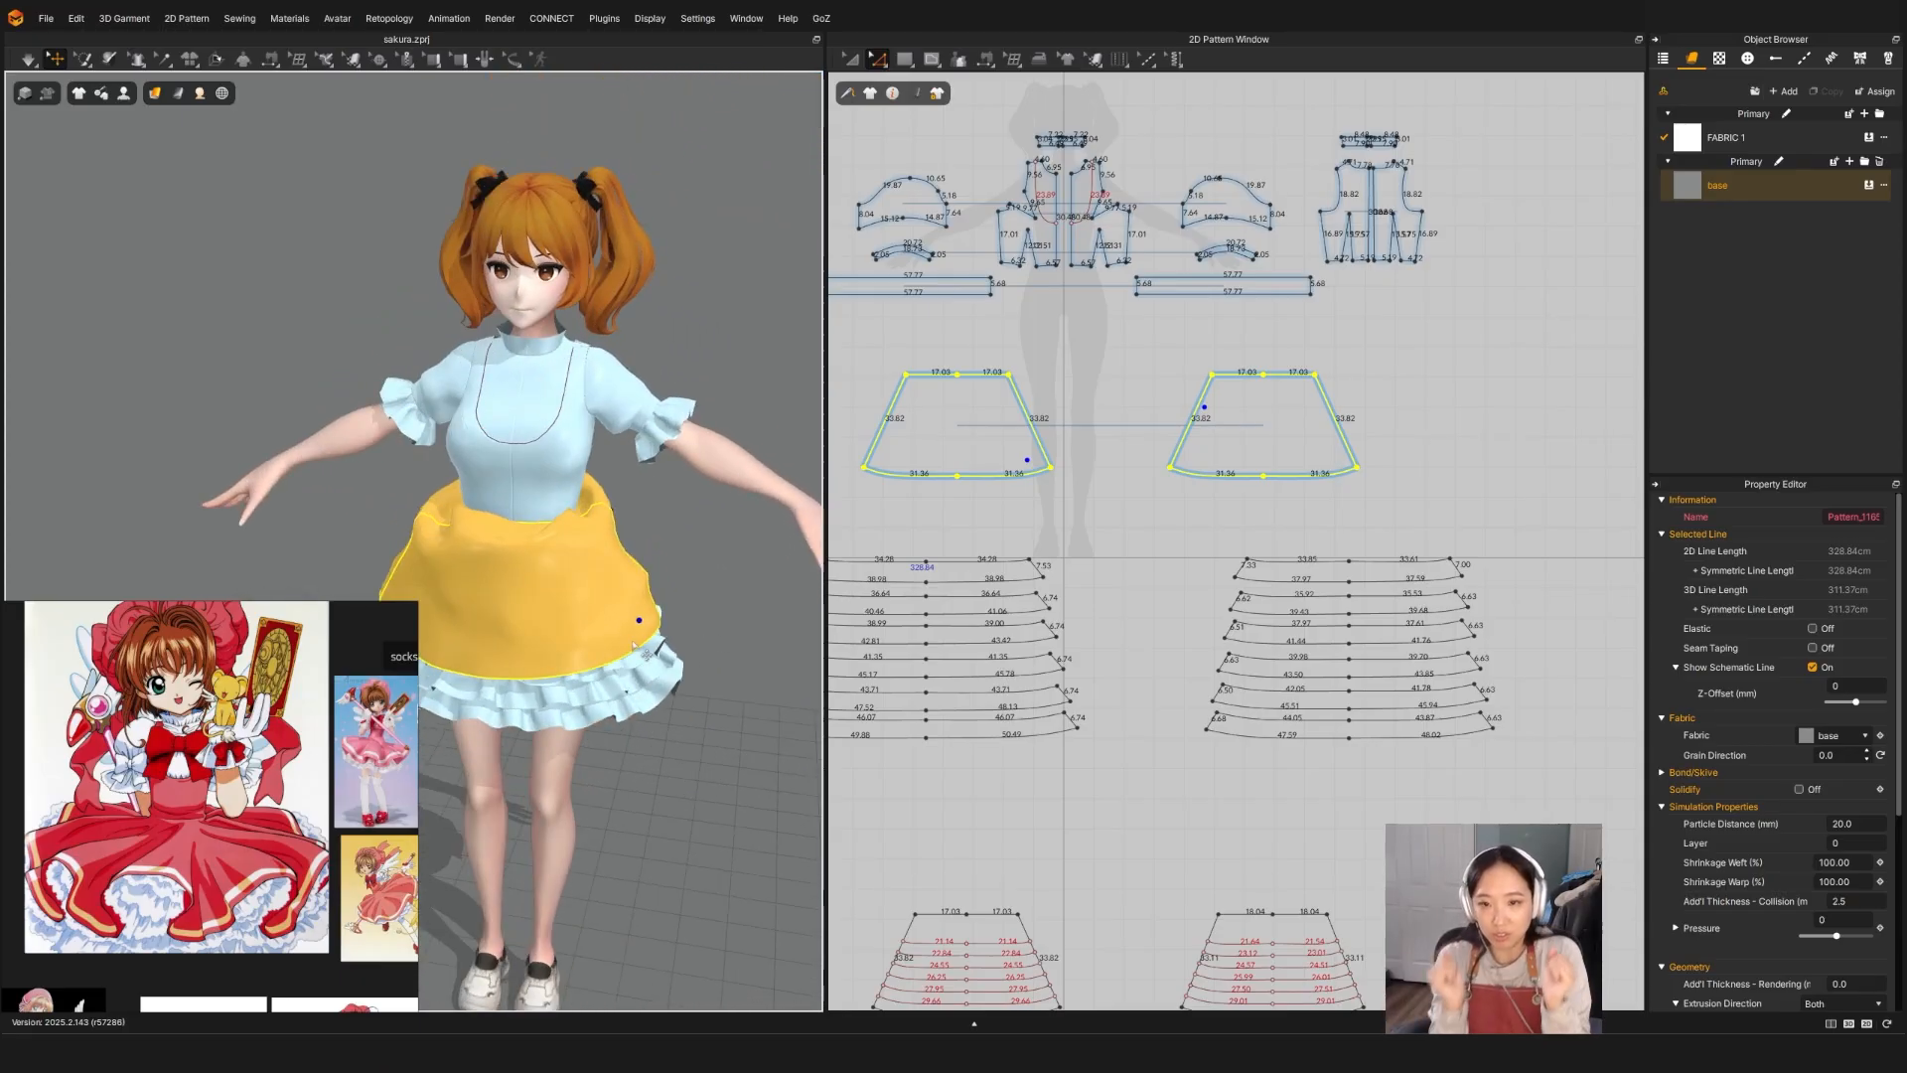
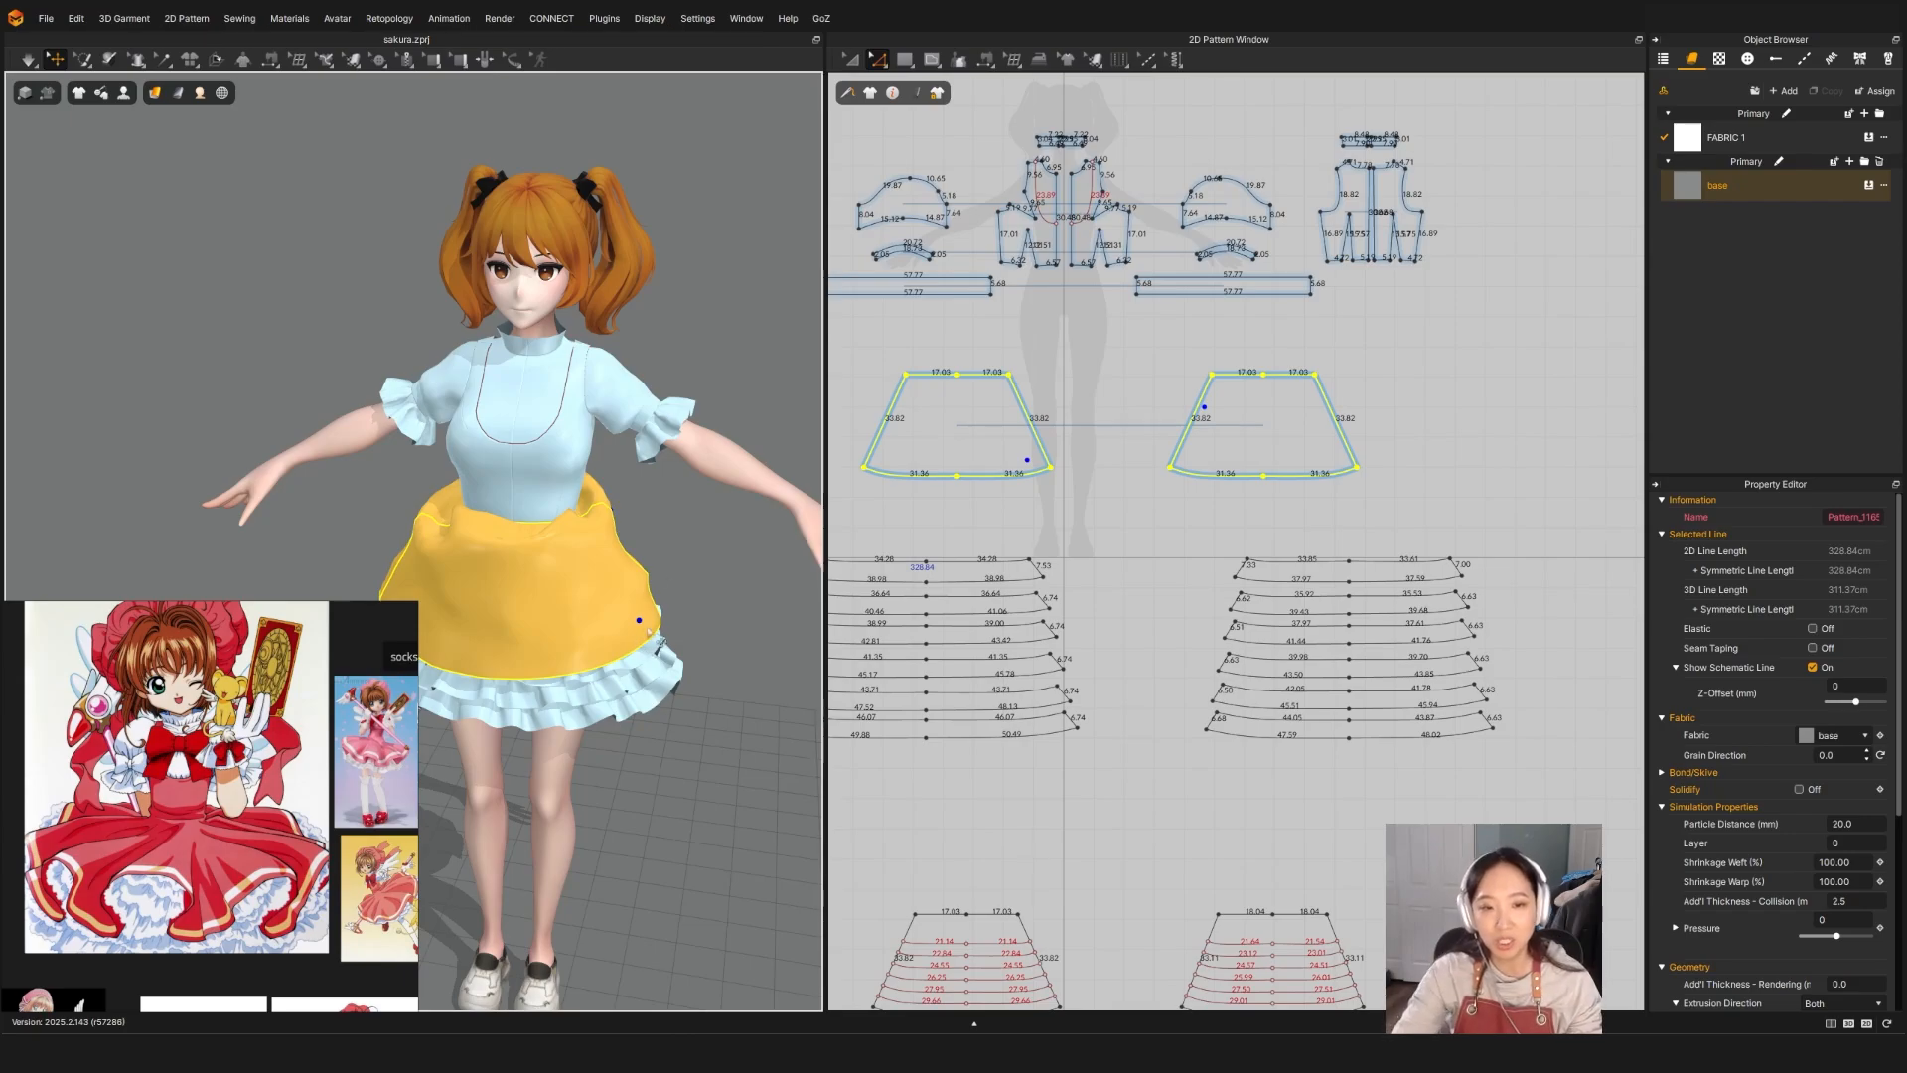
Step: Flare the cloned skirt panels by moving the front panel's bottom corners outward, making each hem half about 35 cm long
right_drag(575, 541, 639, 609)
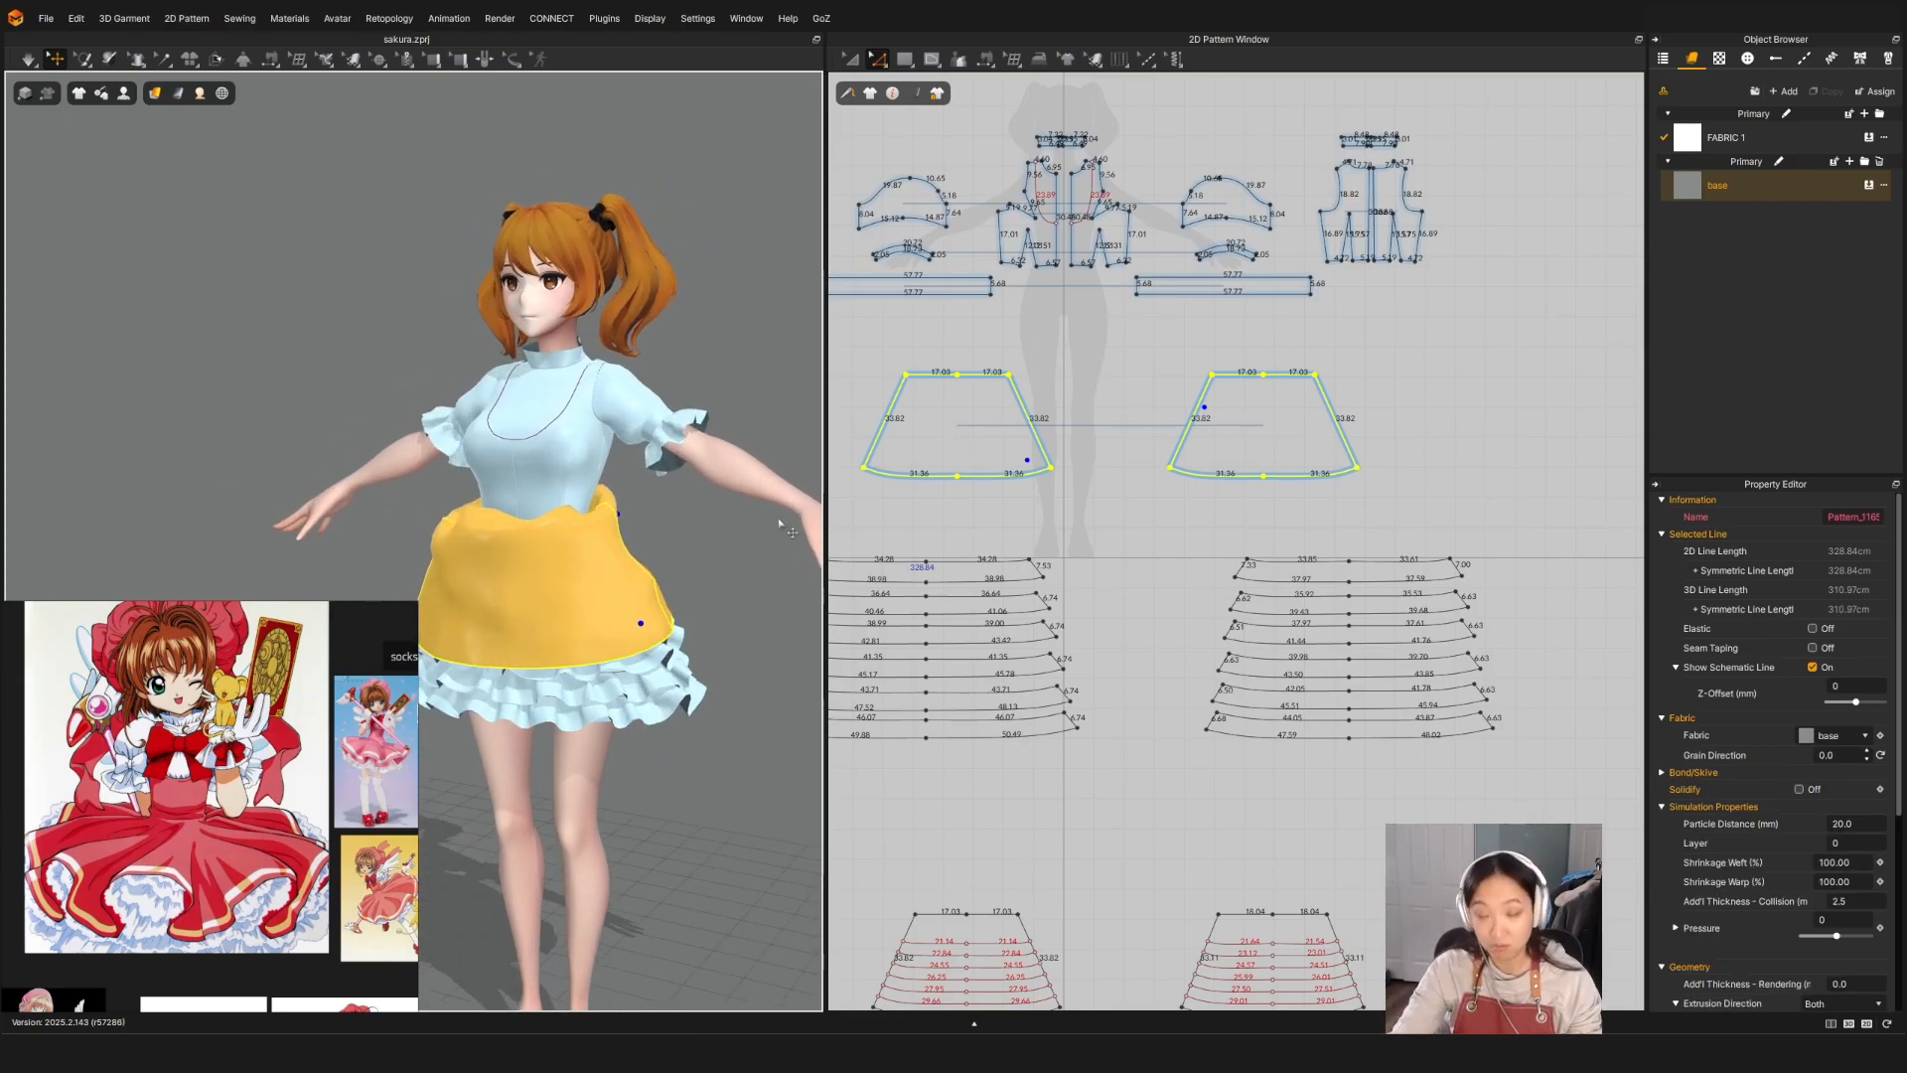
scroll(1043, 507, up, 2)
right_drag(959, 513, 998, 503)
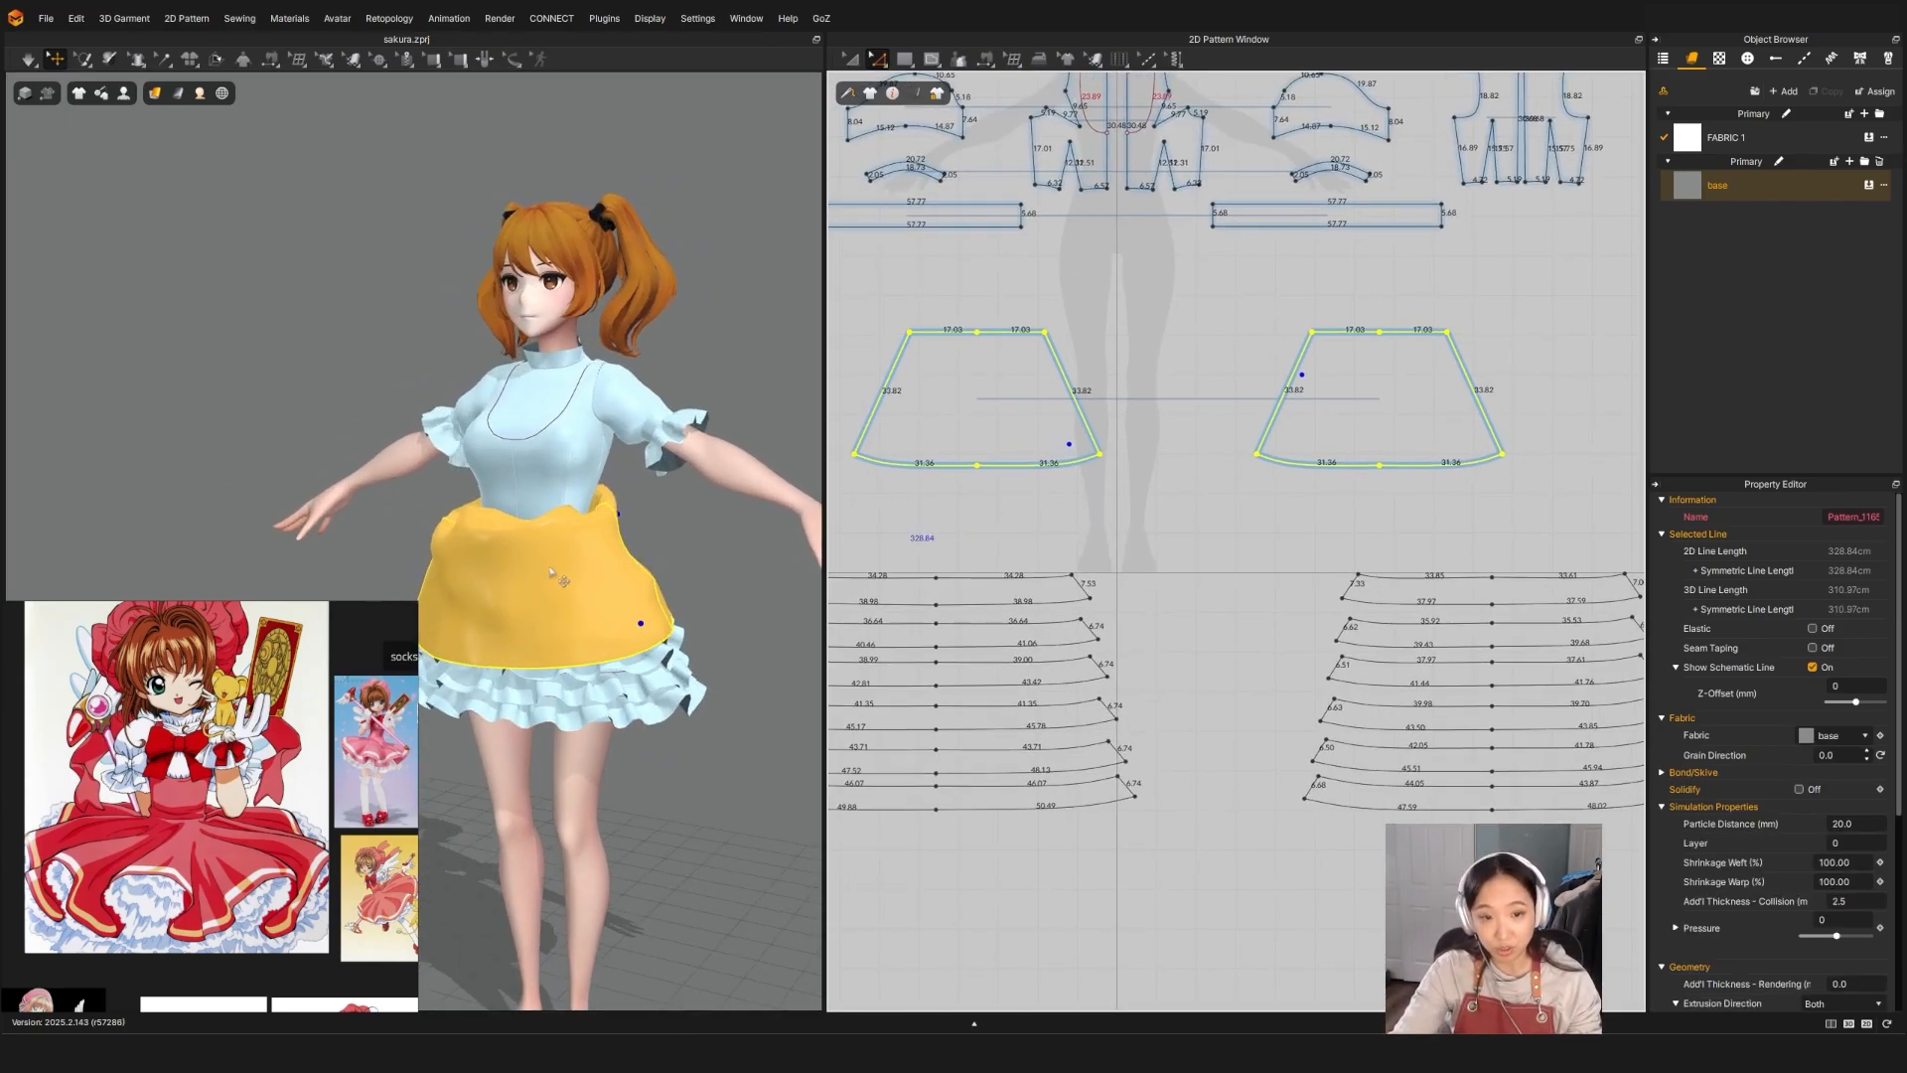
scroll(626, 596, up, 3)
middle_drag(652, 466, 664, 451)
right_drag(663, 451, 591, 439)
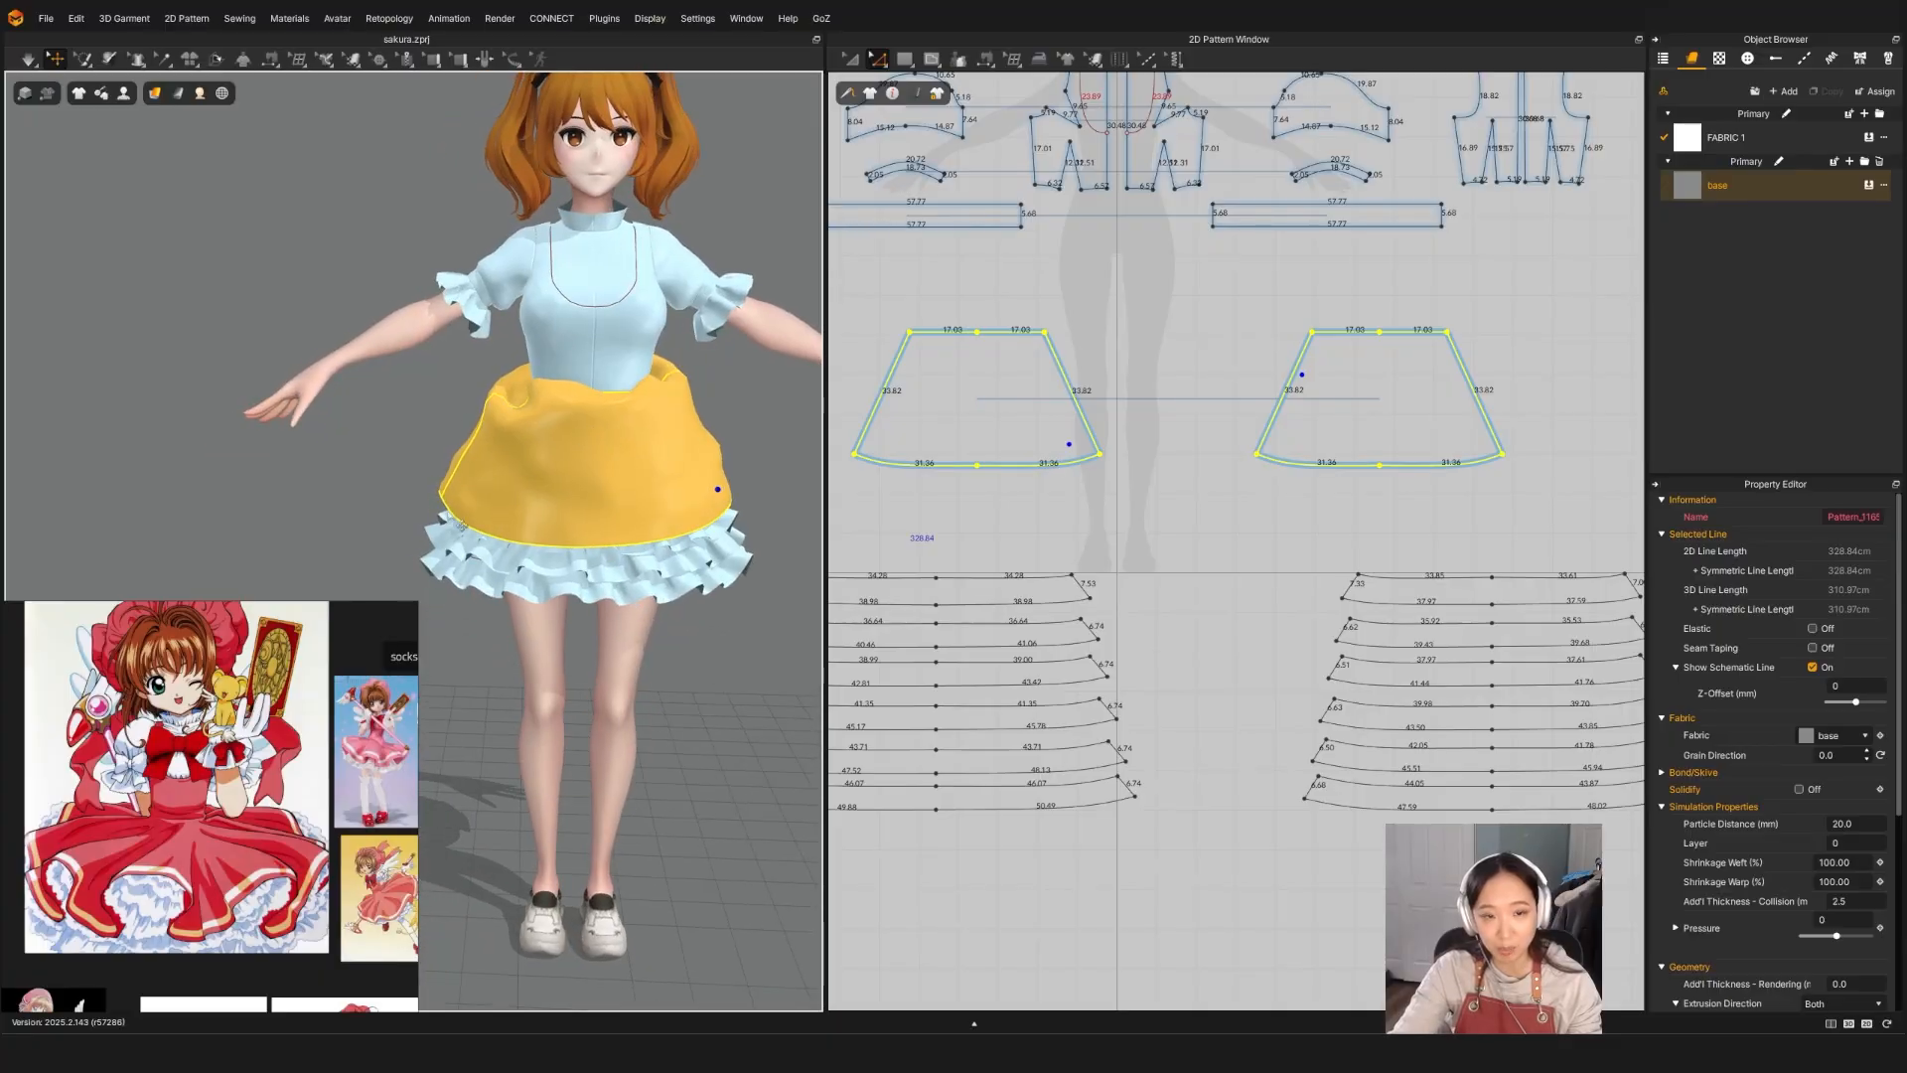
click(1097, 497)
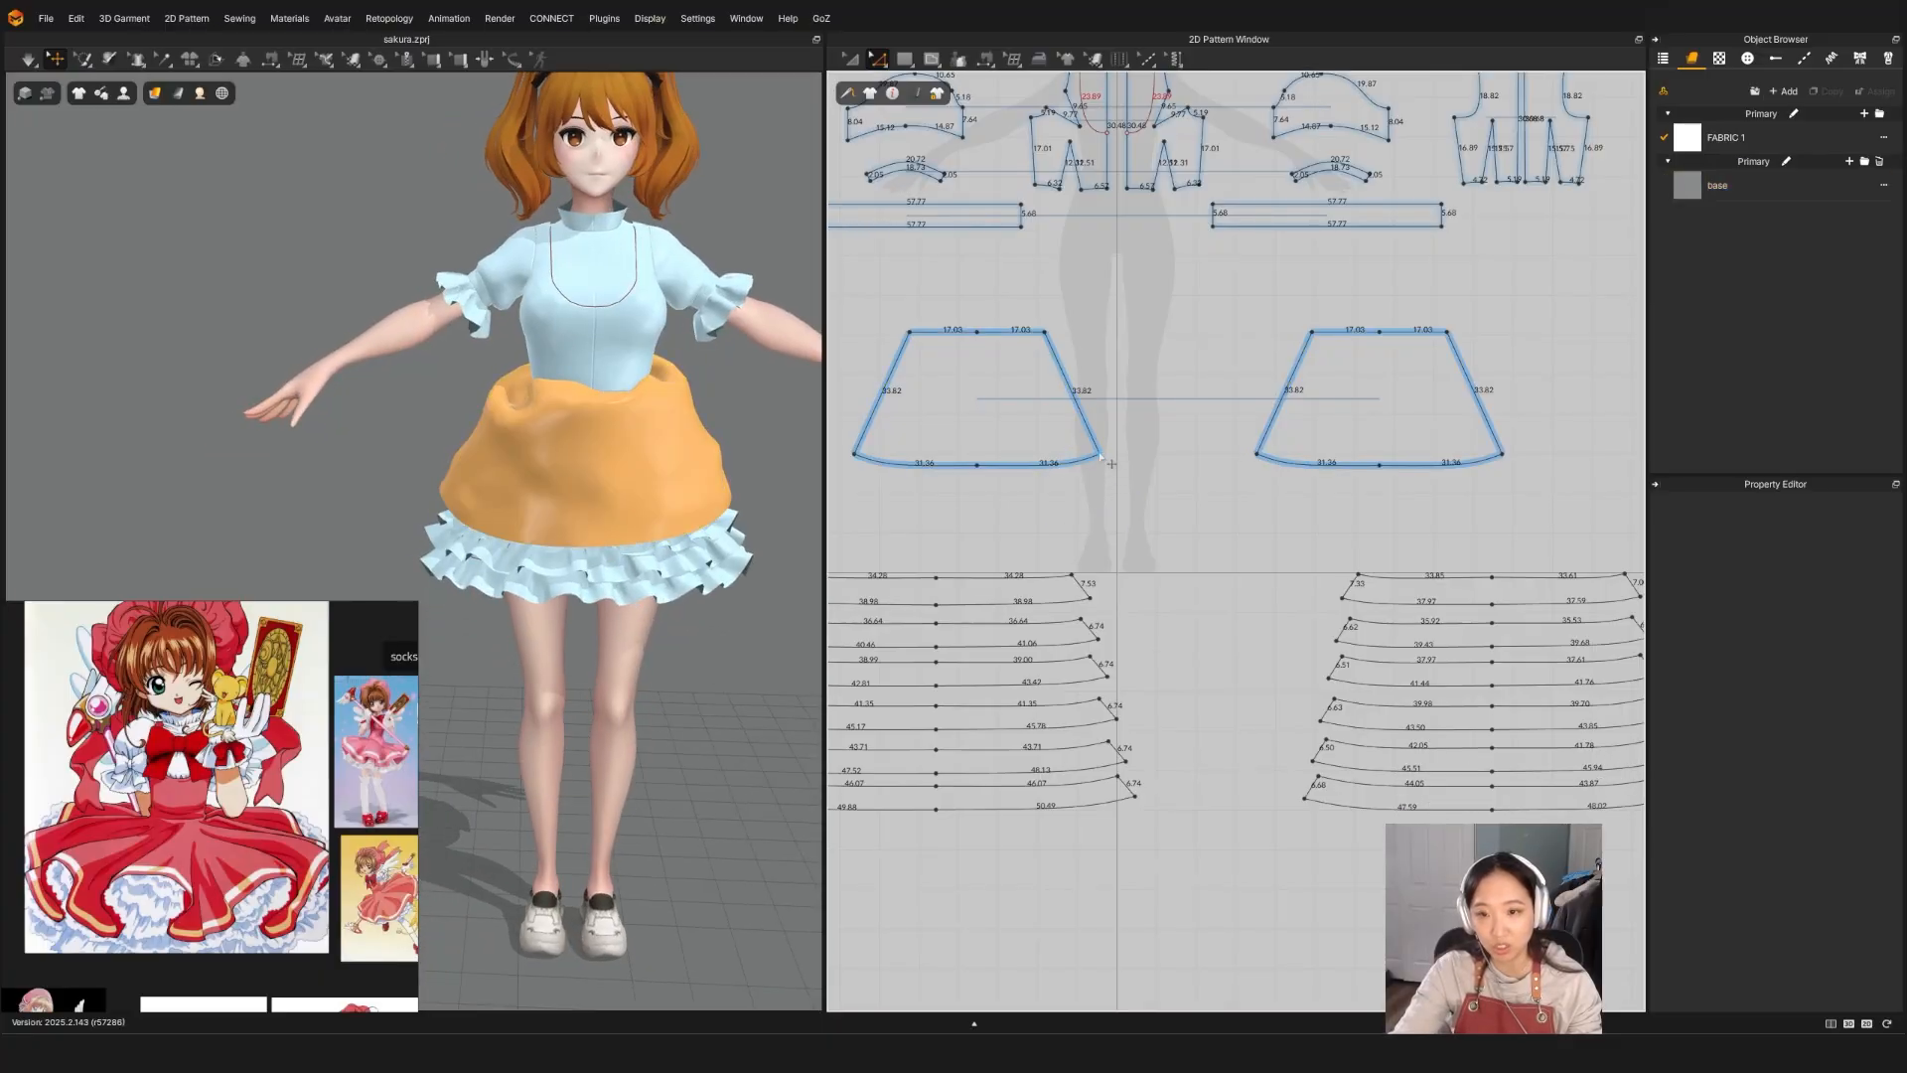
drag(1104, 455, 1117, 455)
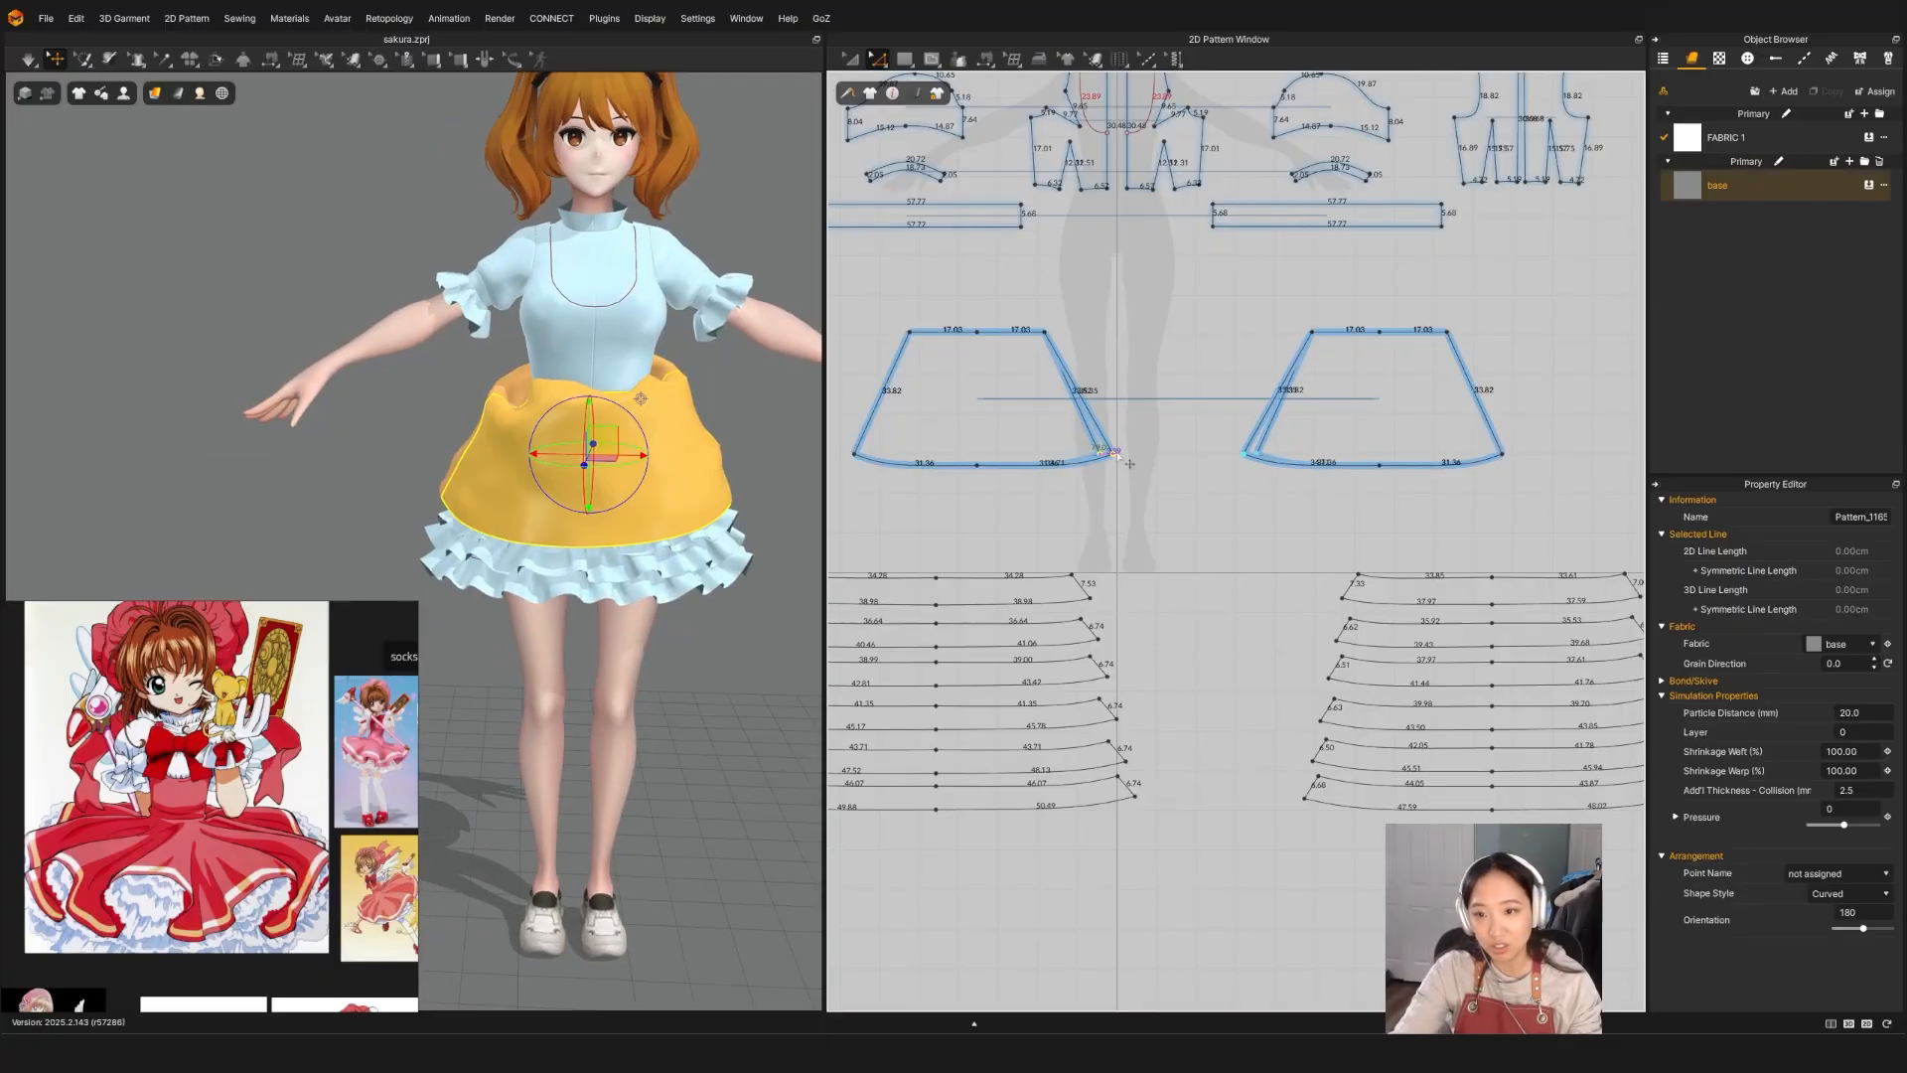
drag(856, 455, 814, 455)
middle_drag(815, 455, 889, 472)
drag(889, 471, 915, 471)
Step: Simulate the flared overskirt while pulling the front panel's hem outward on the avatar
key(space)
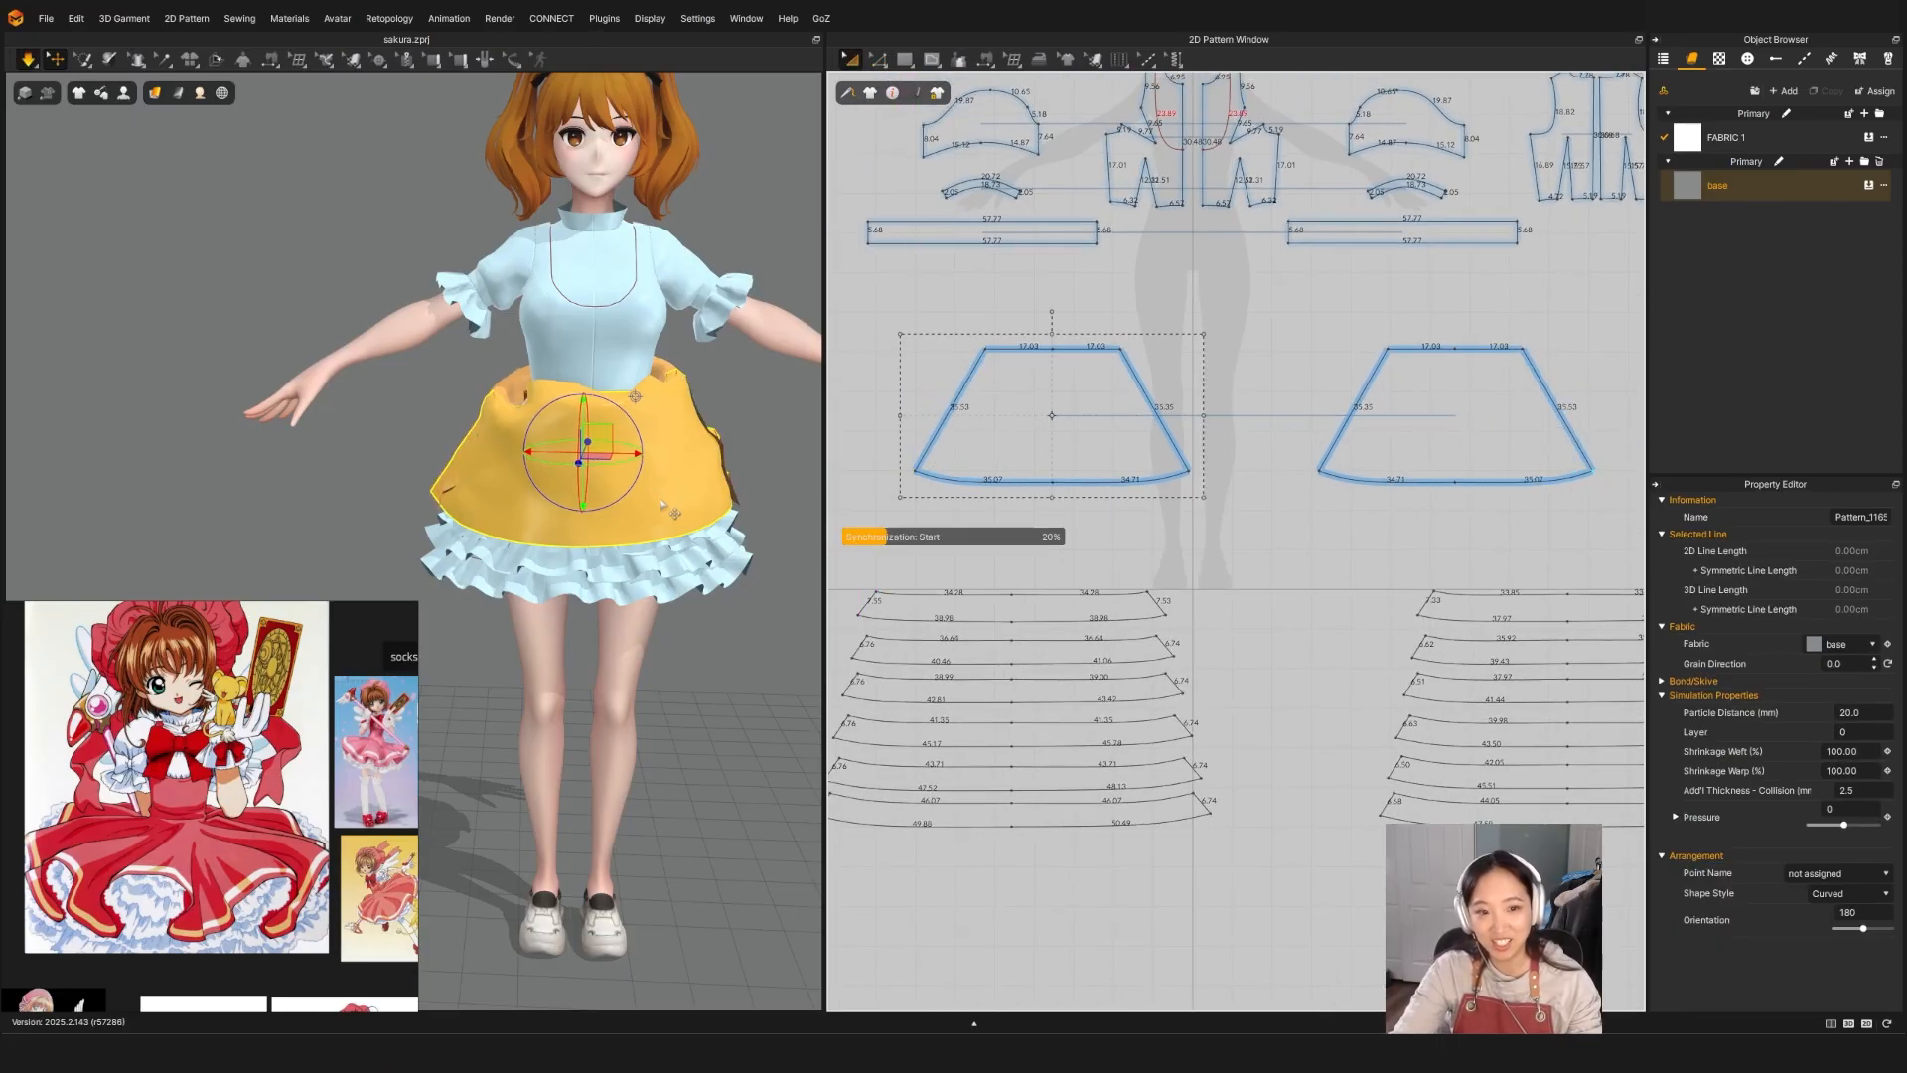
click(735, 505)
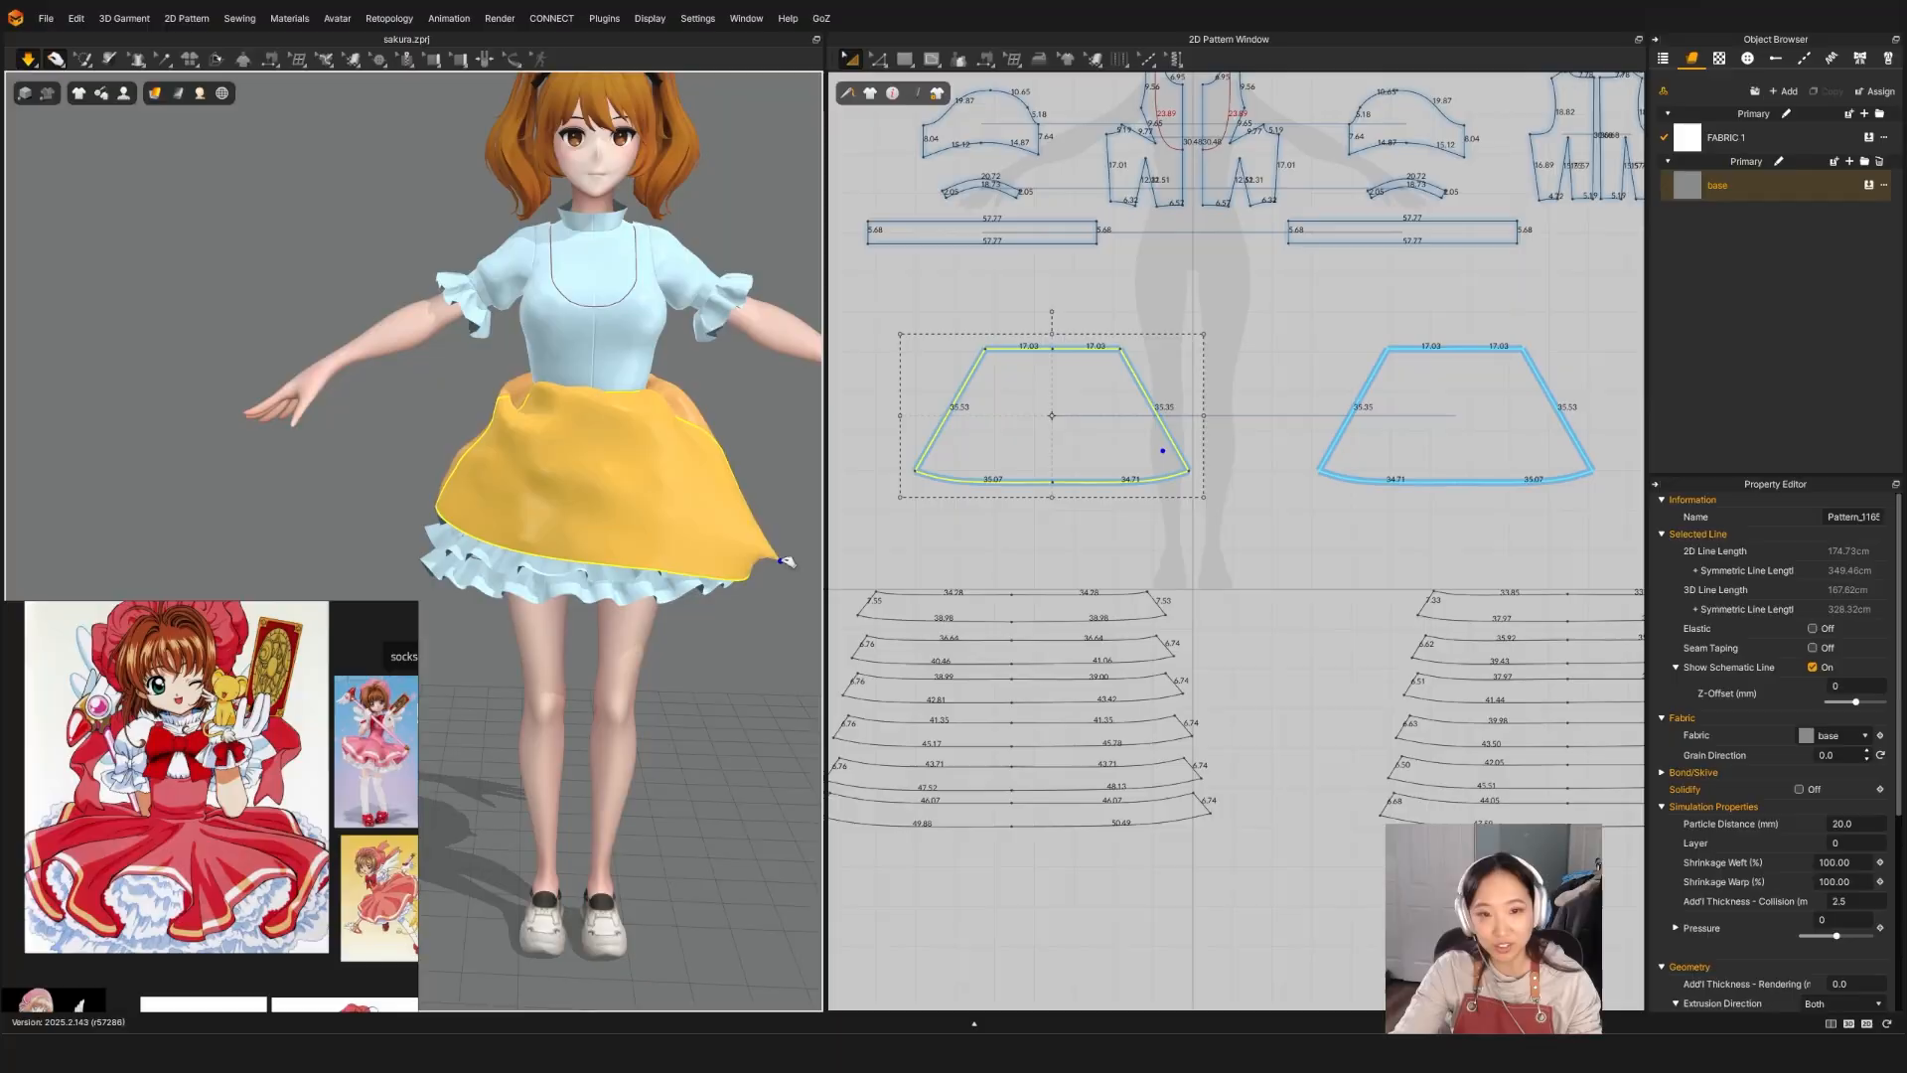
key(z)
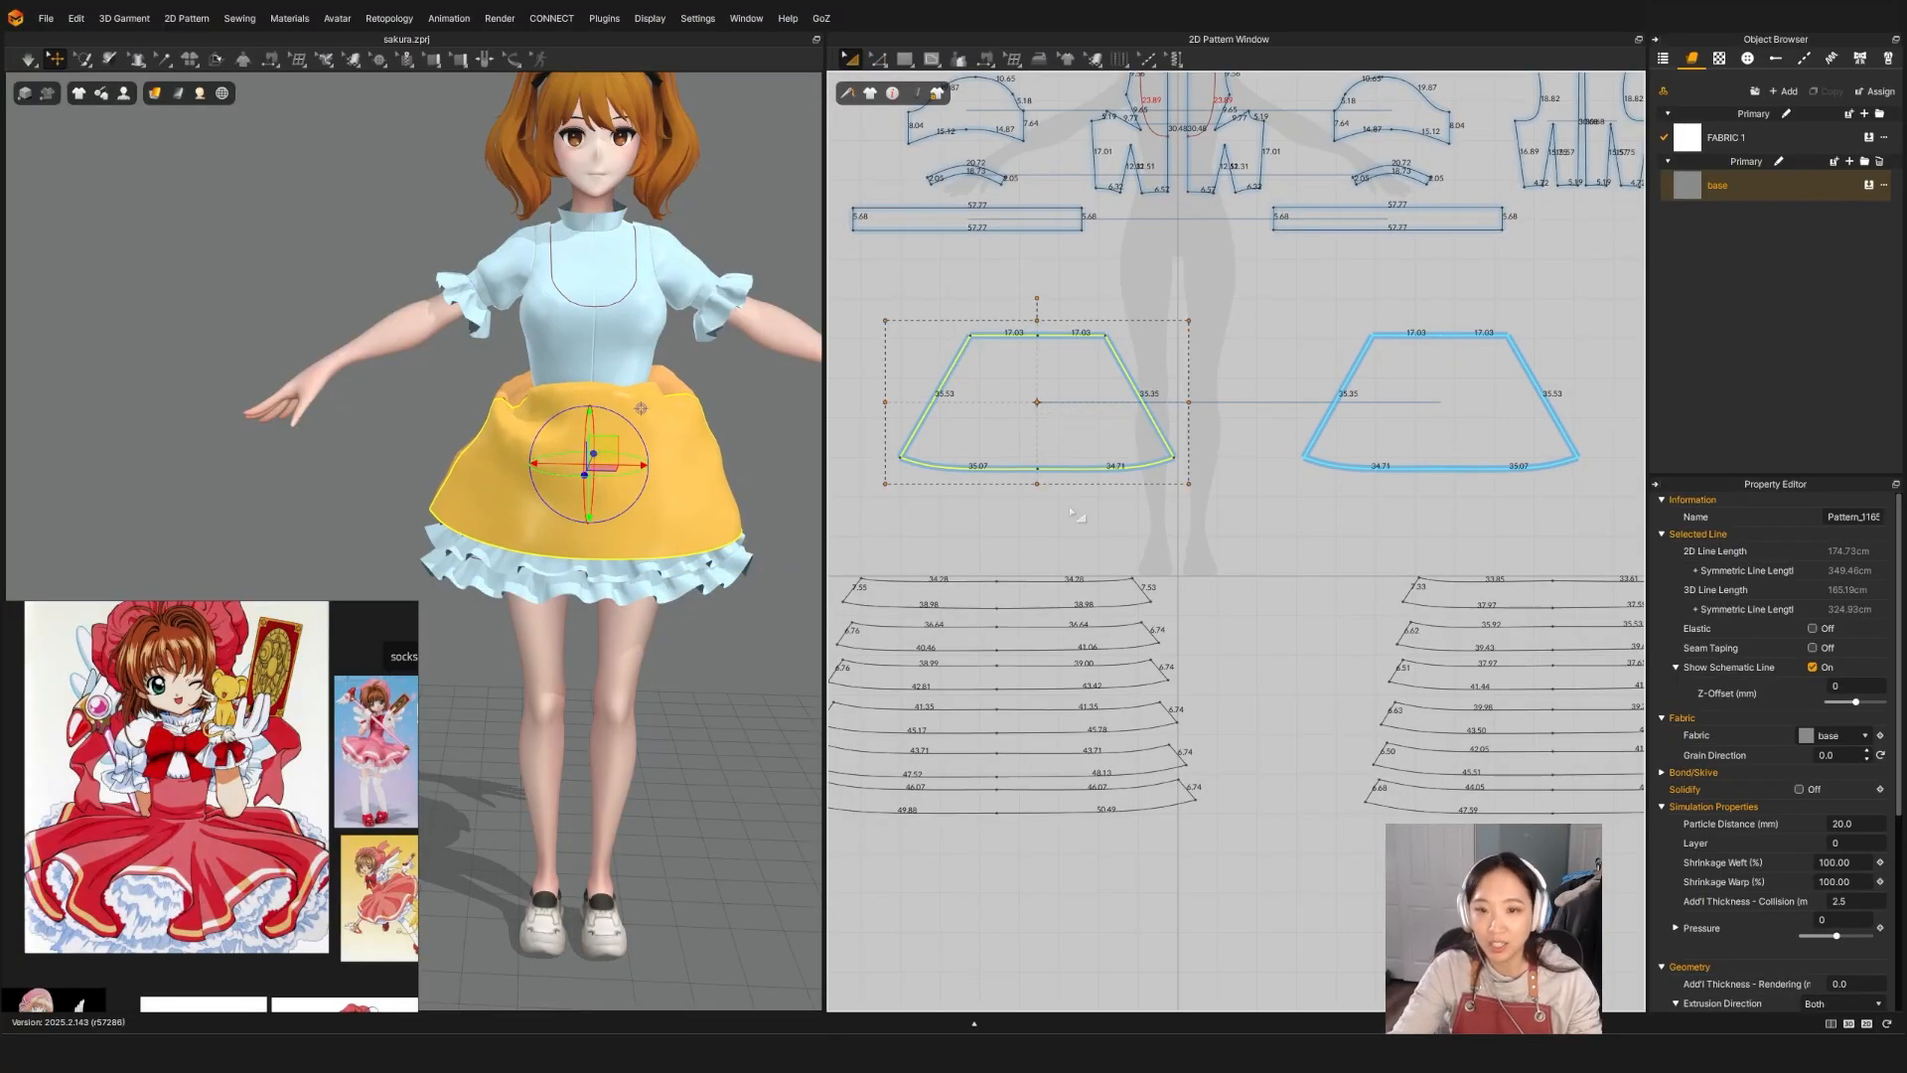
Step: Move the front panel's bottom corners farther outward, widening each hem half of the overskirt to about 42 cm
click(962, 509)
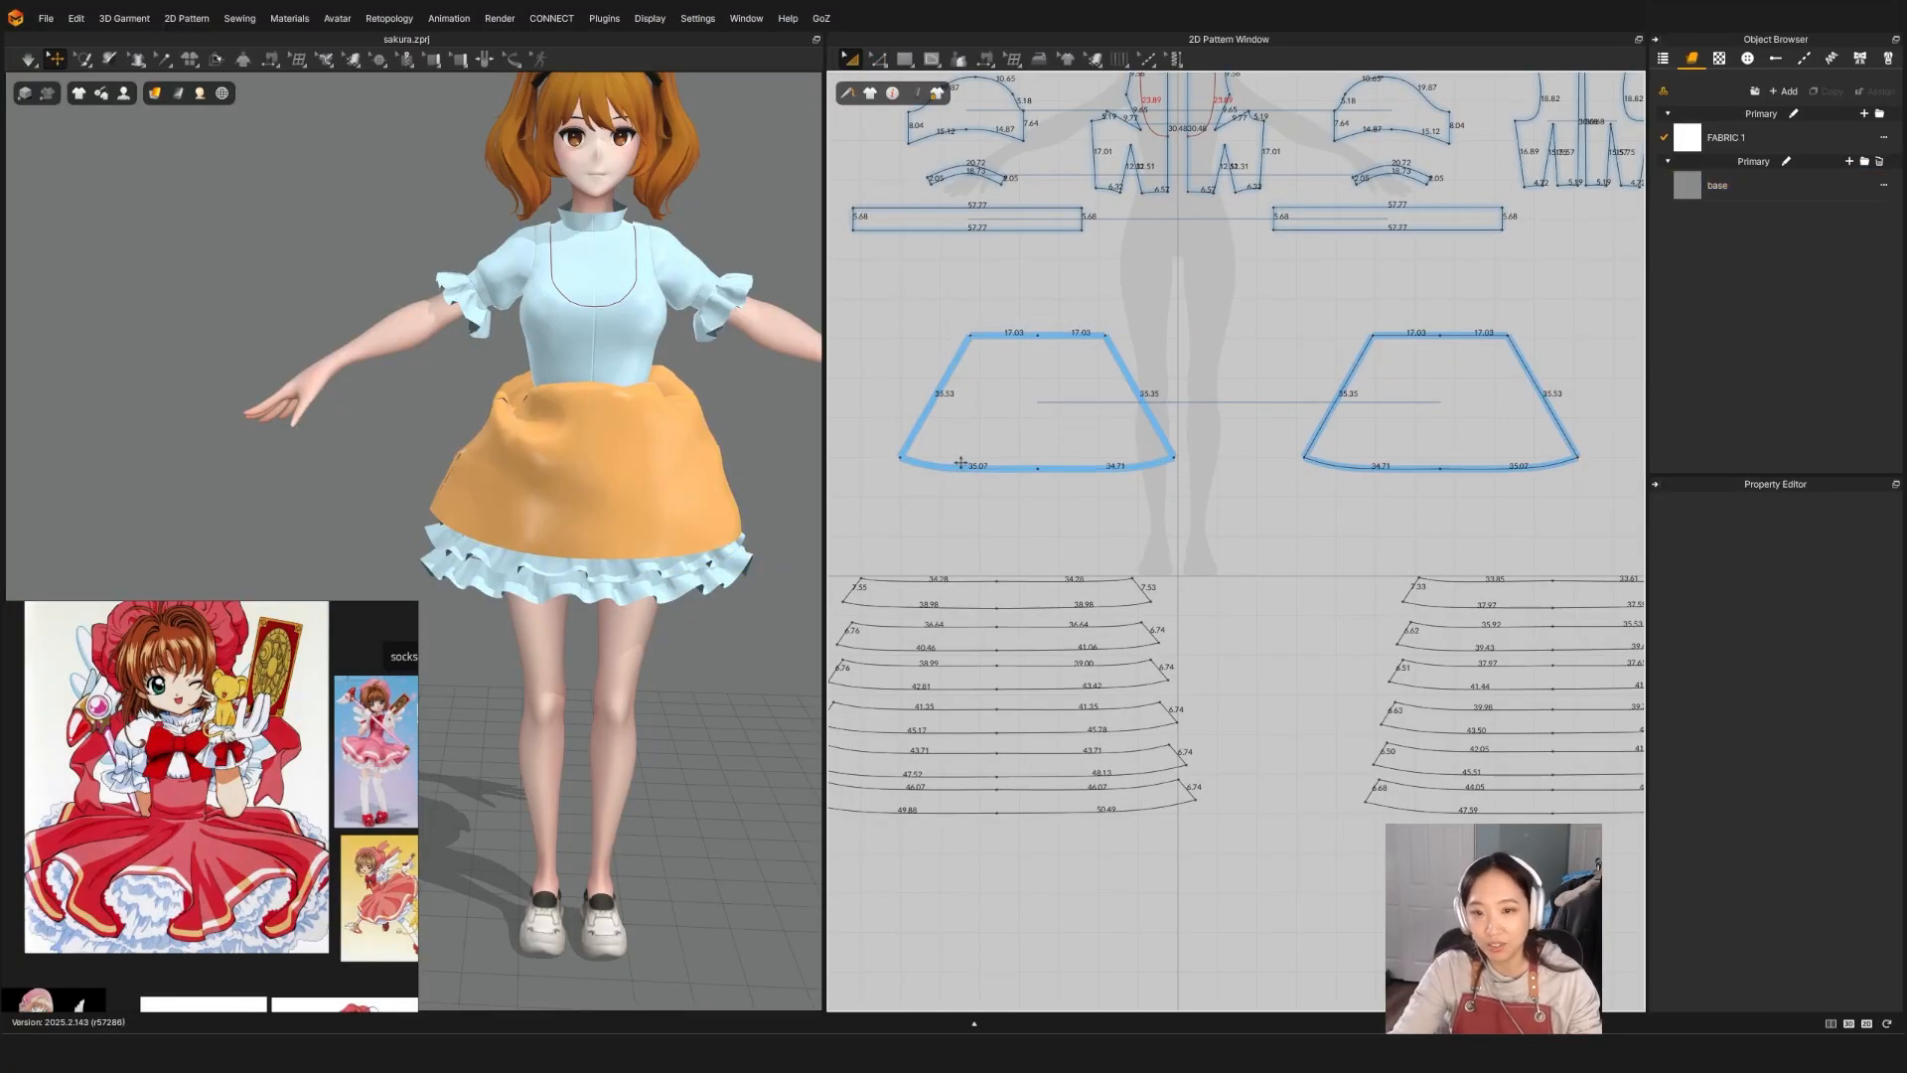
key(z)
click(899, 459)
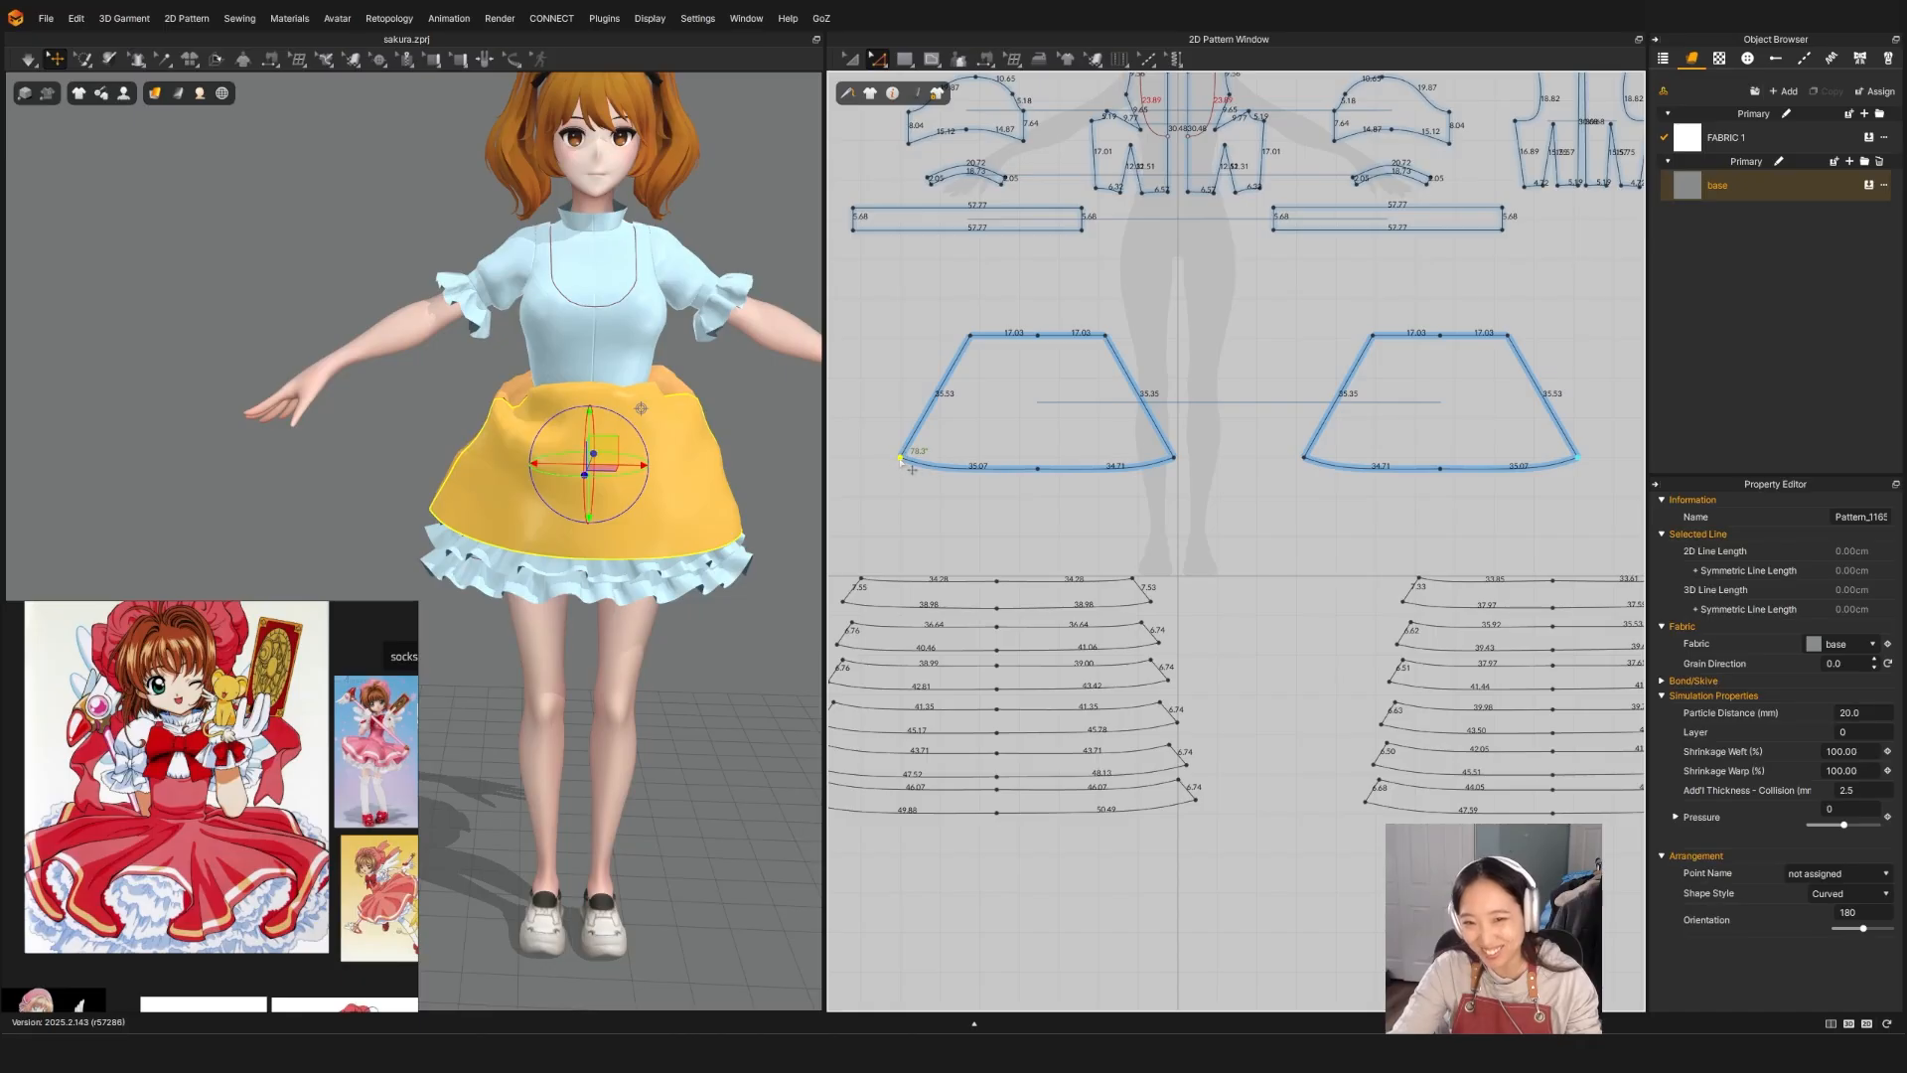
drag(900, 459, 874, 458)
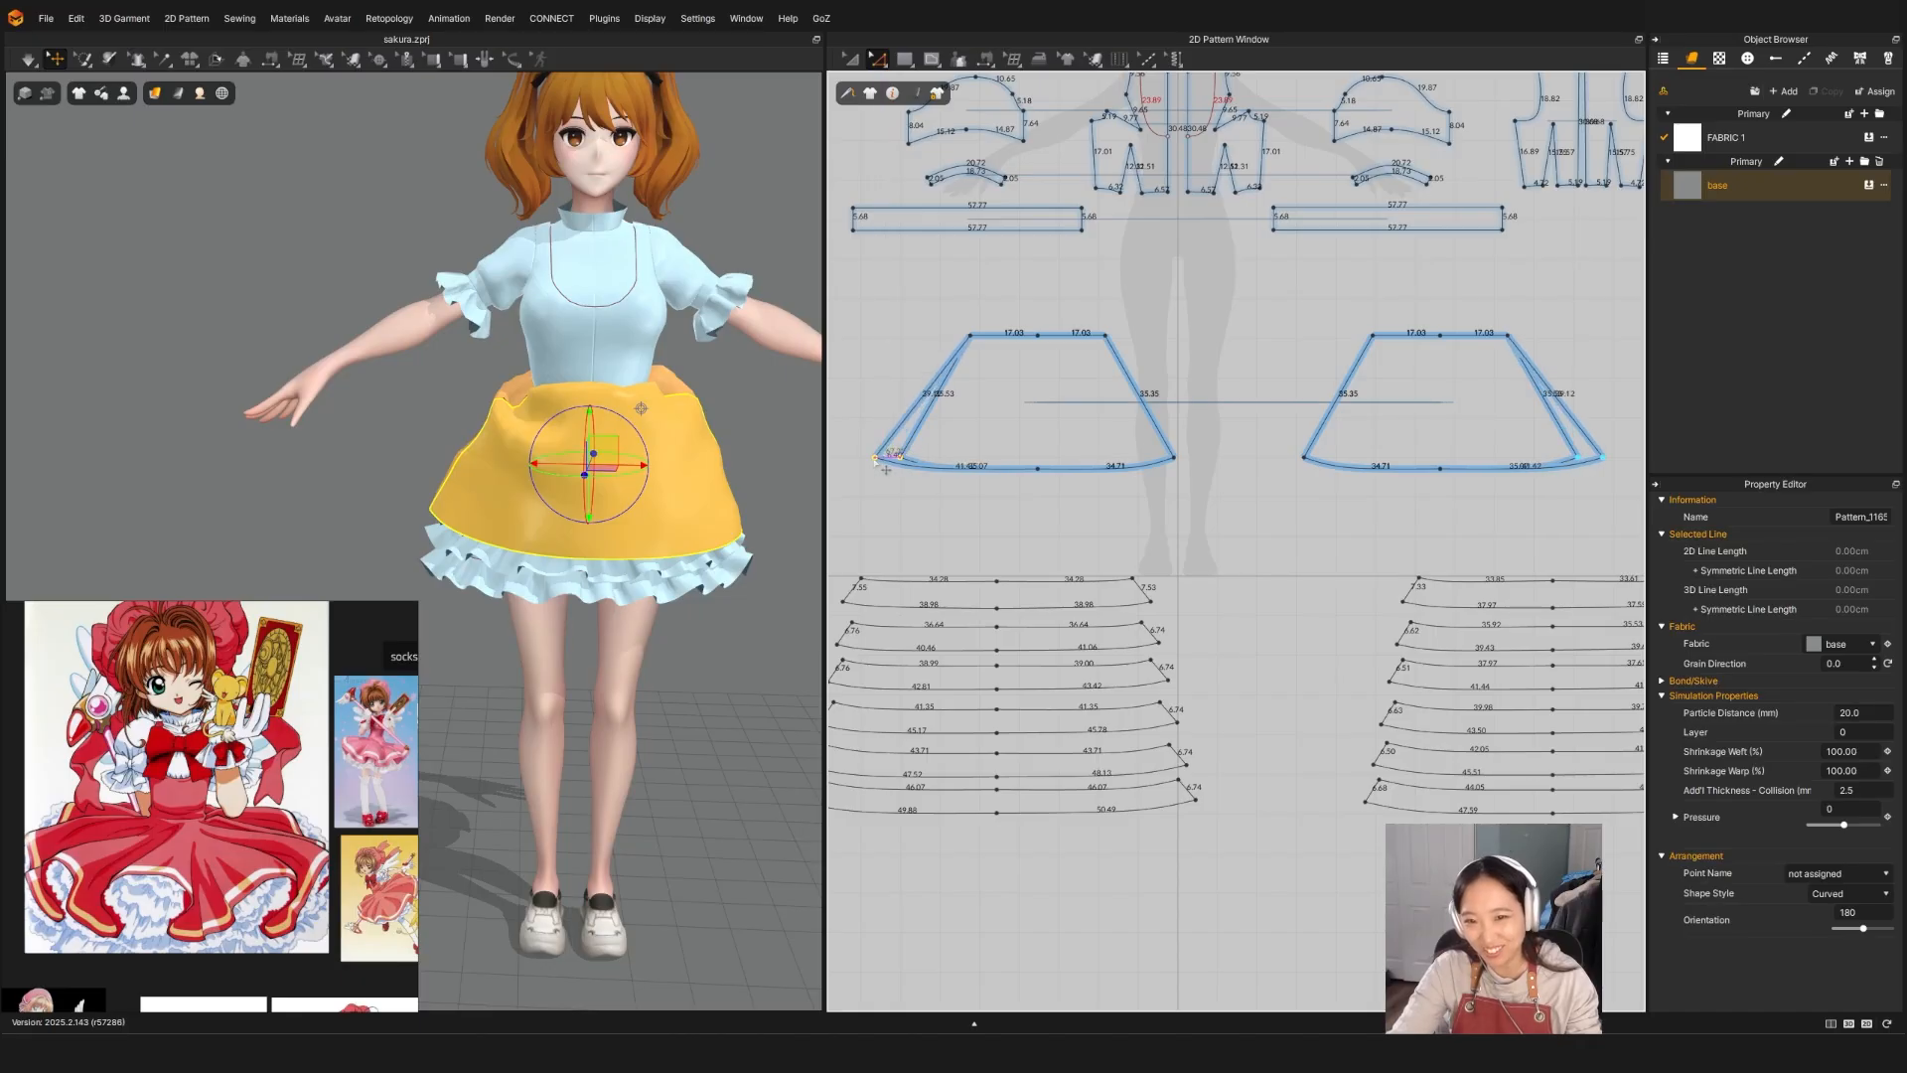
click(1174, 458)
mouse_move(1182, 463)
mouse_down()
mouse_move(1204, 463)
mouse_move(1188, 454)
mouse_up()
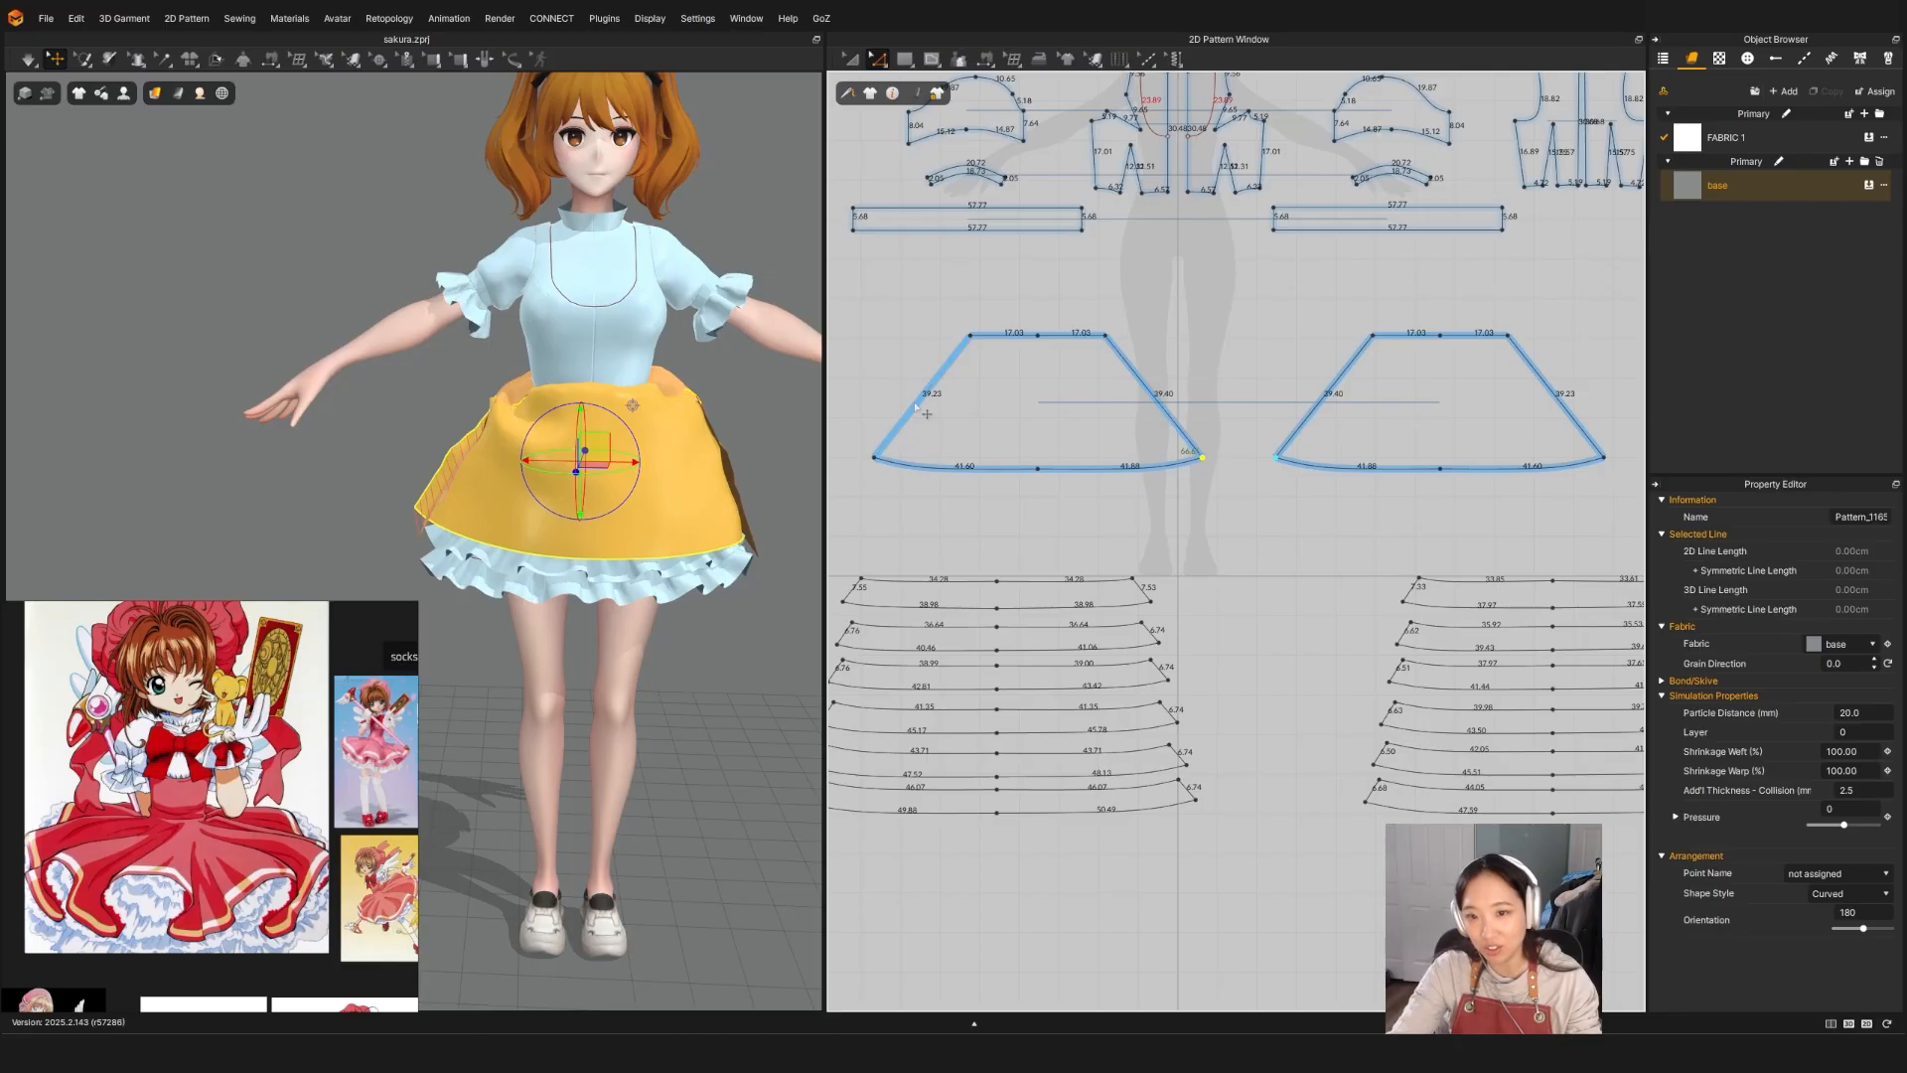
Step: Simulate the widened overskirt and adjust its front drape over the ruffles
key(space)
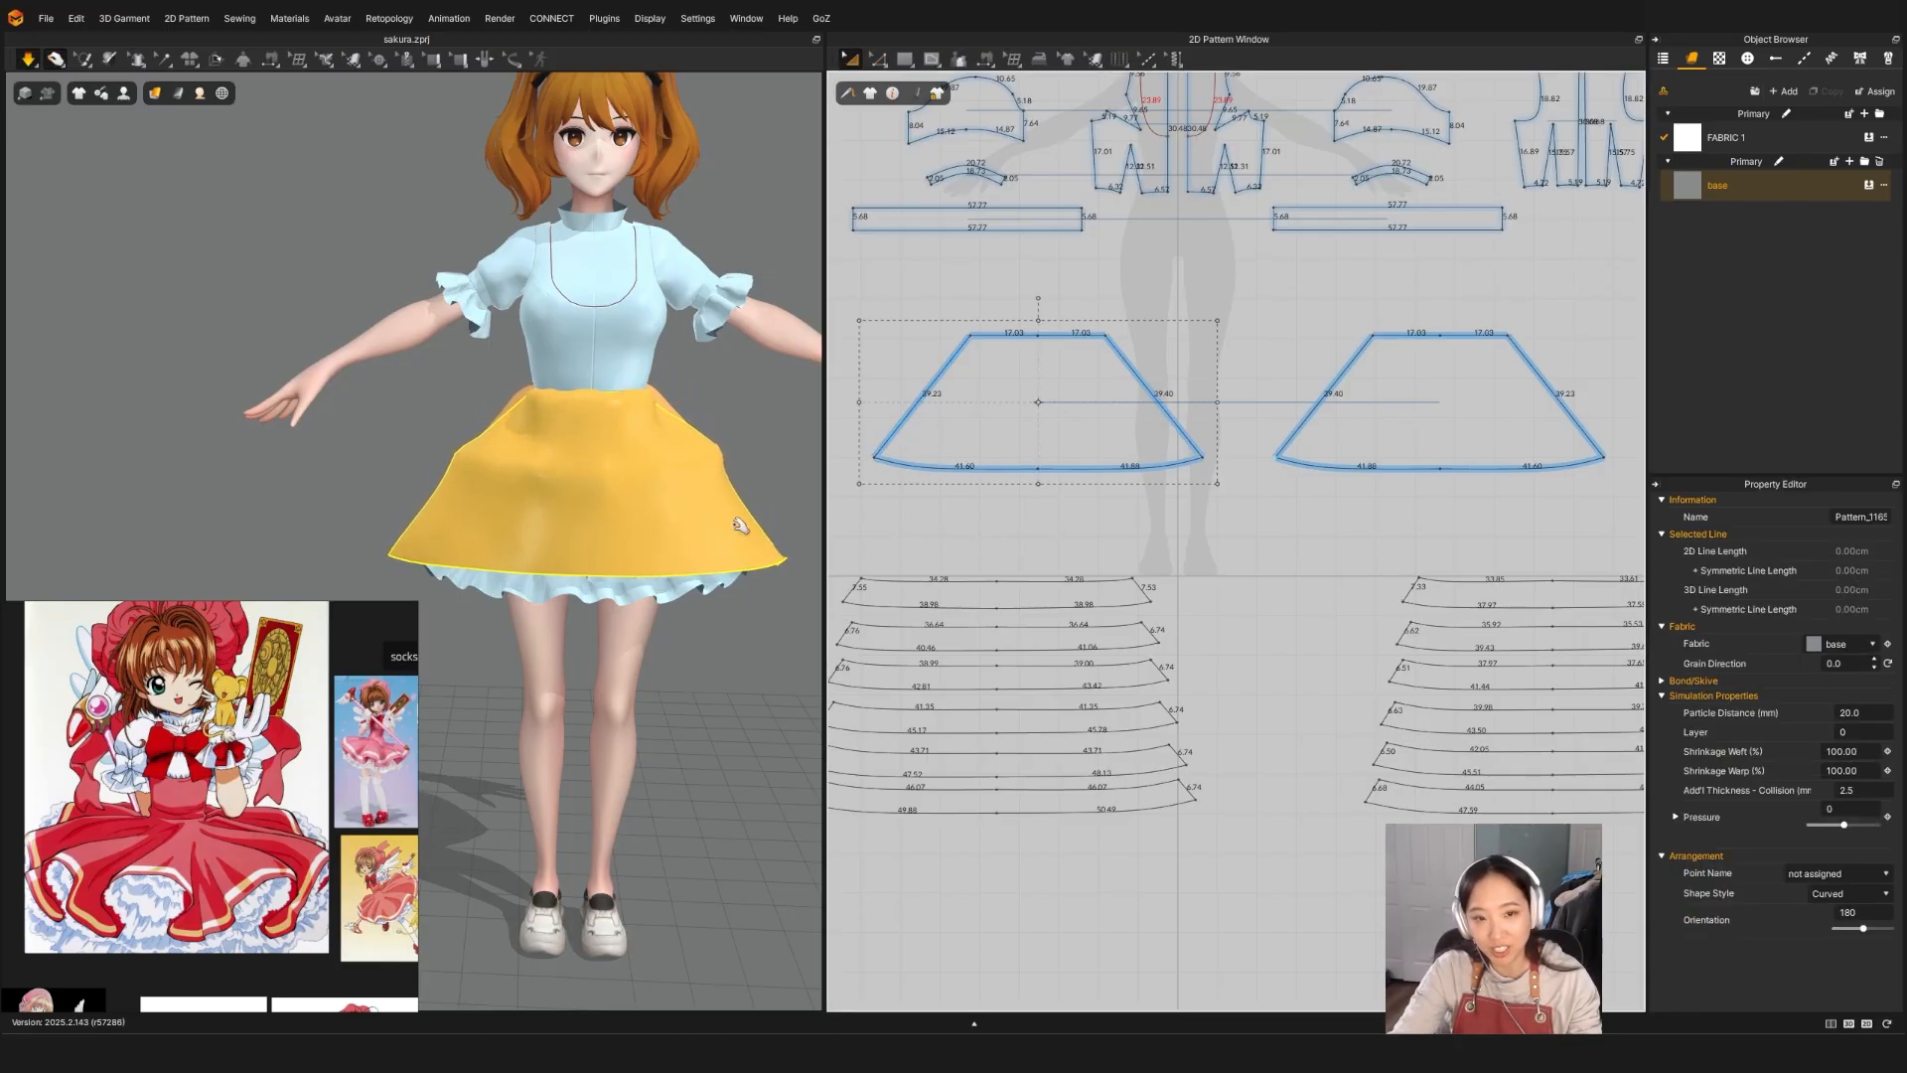
click(494, 500)
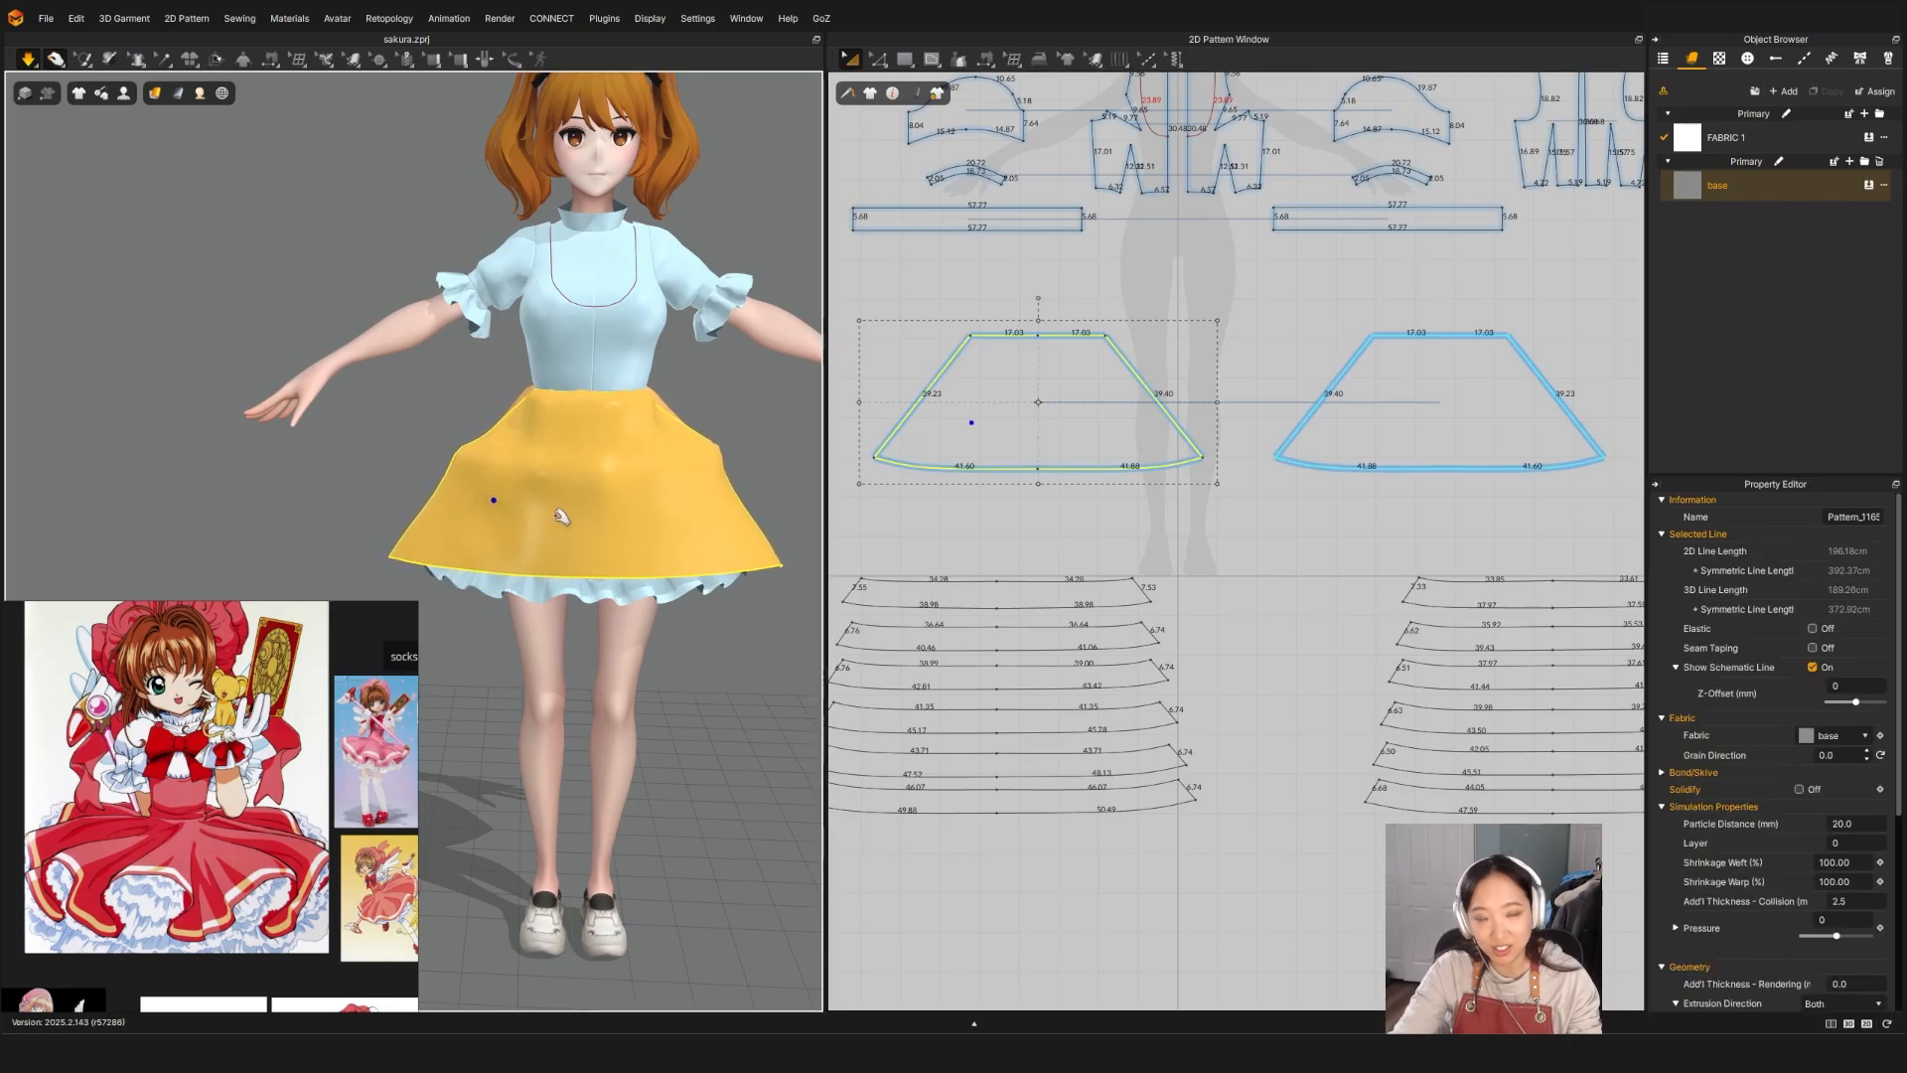
key(space)
right_drag(561, 517, 745, 519)
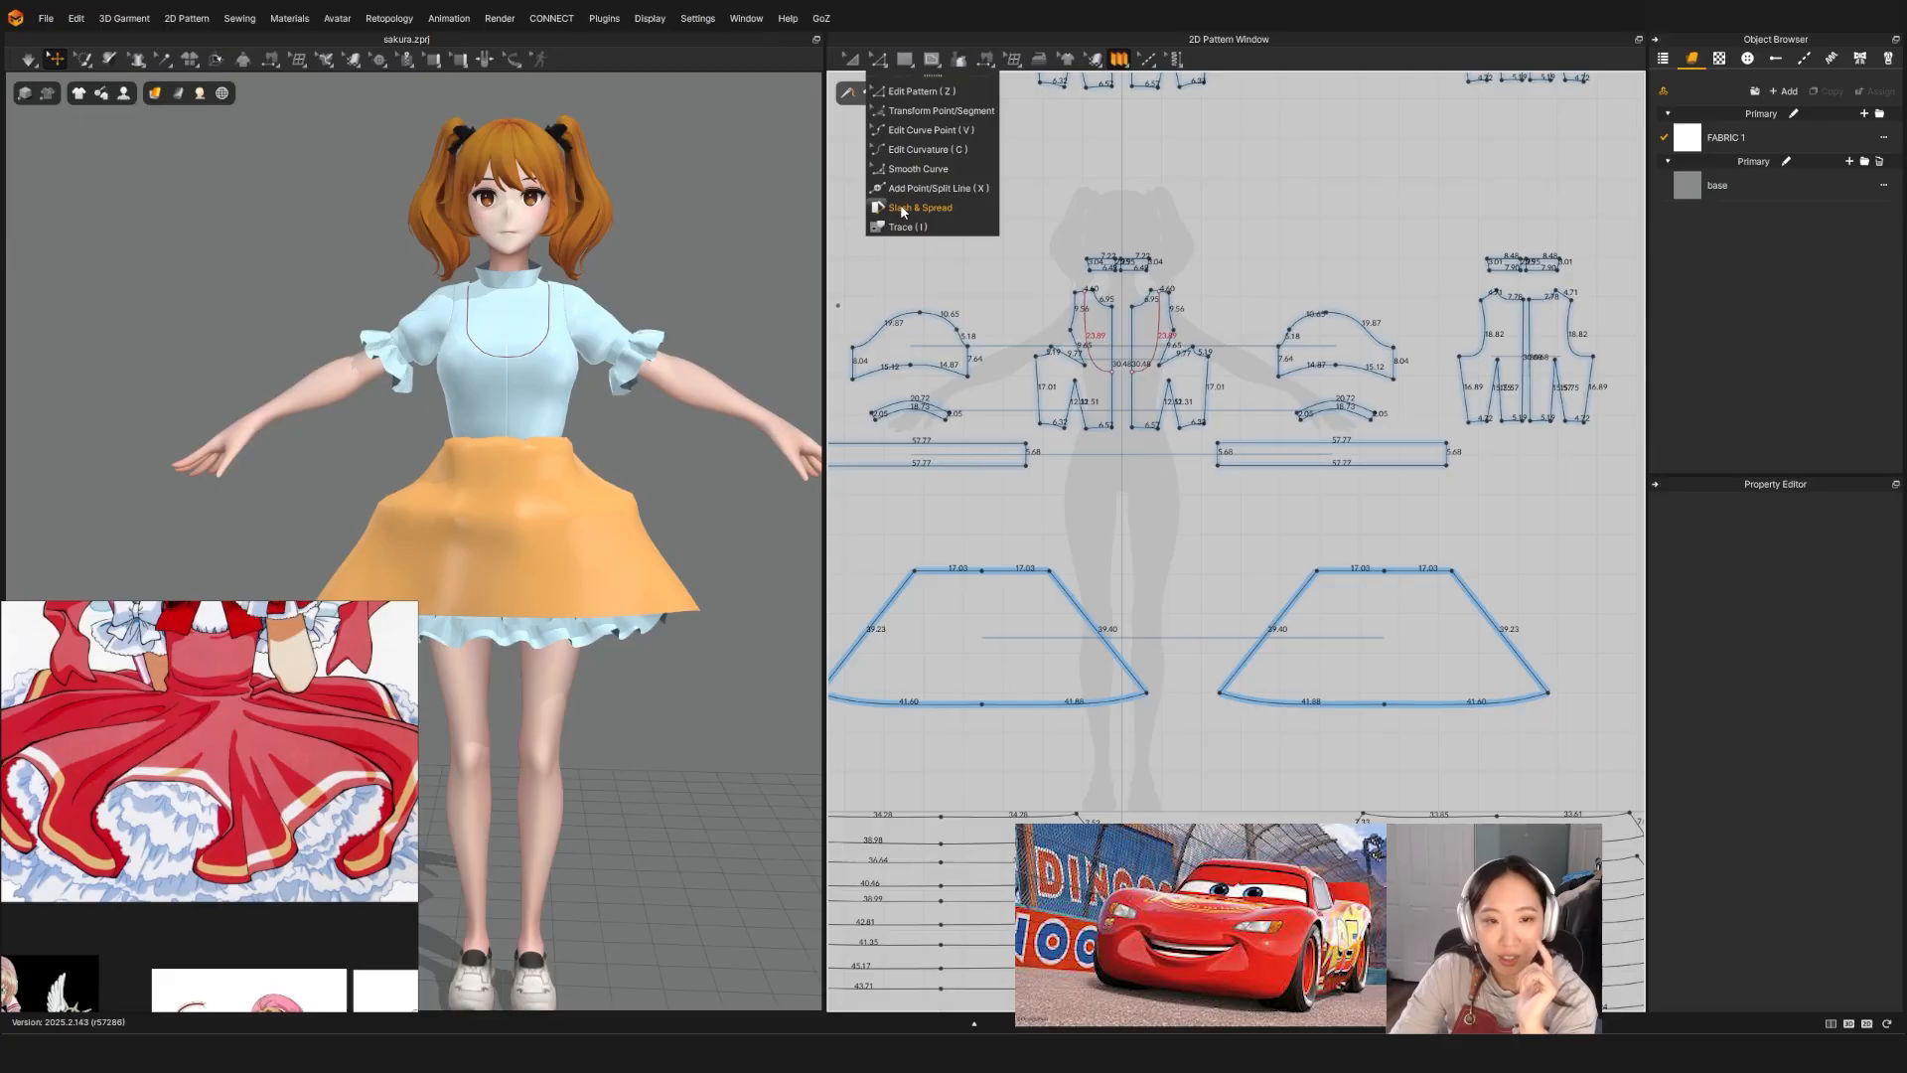
mouse_move(1124, 62)
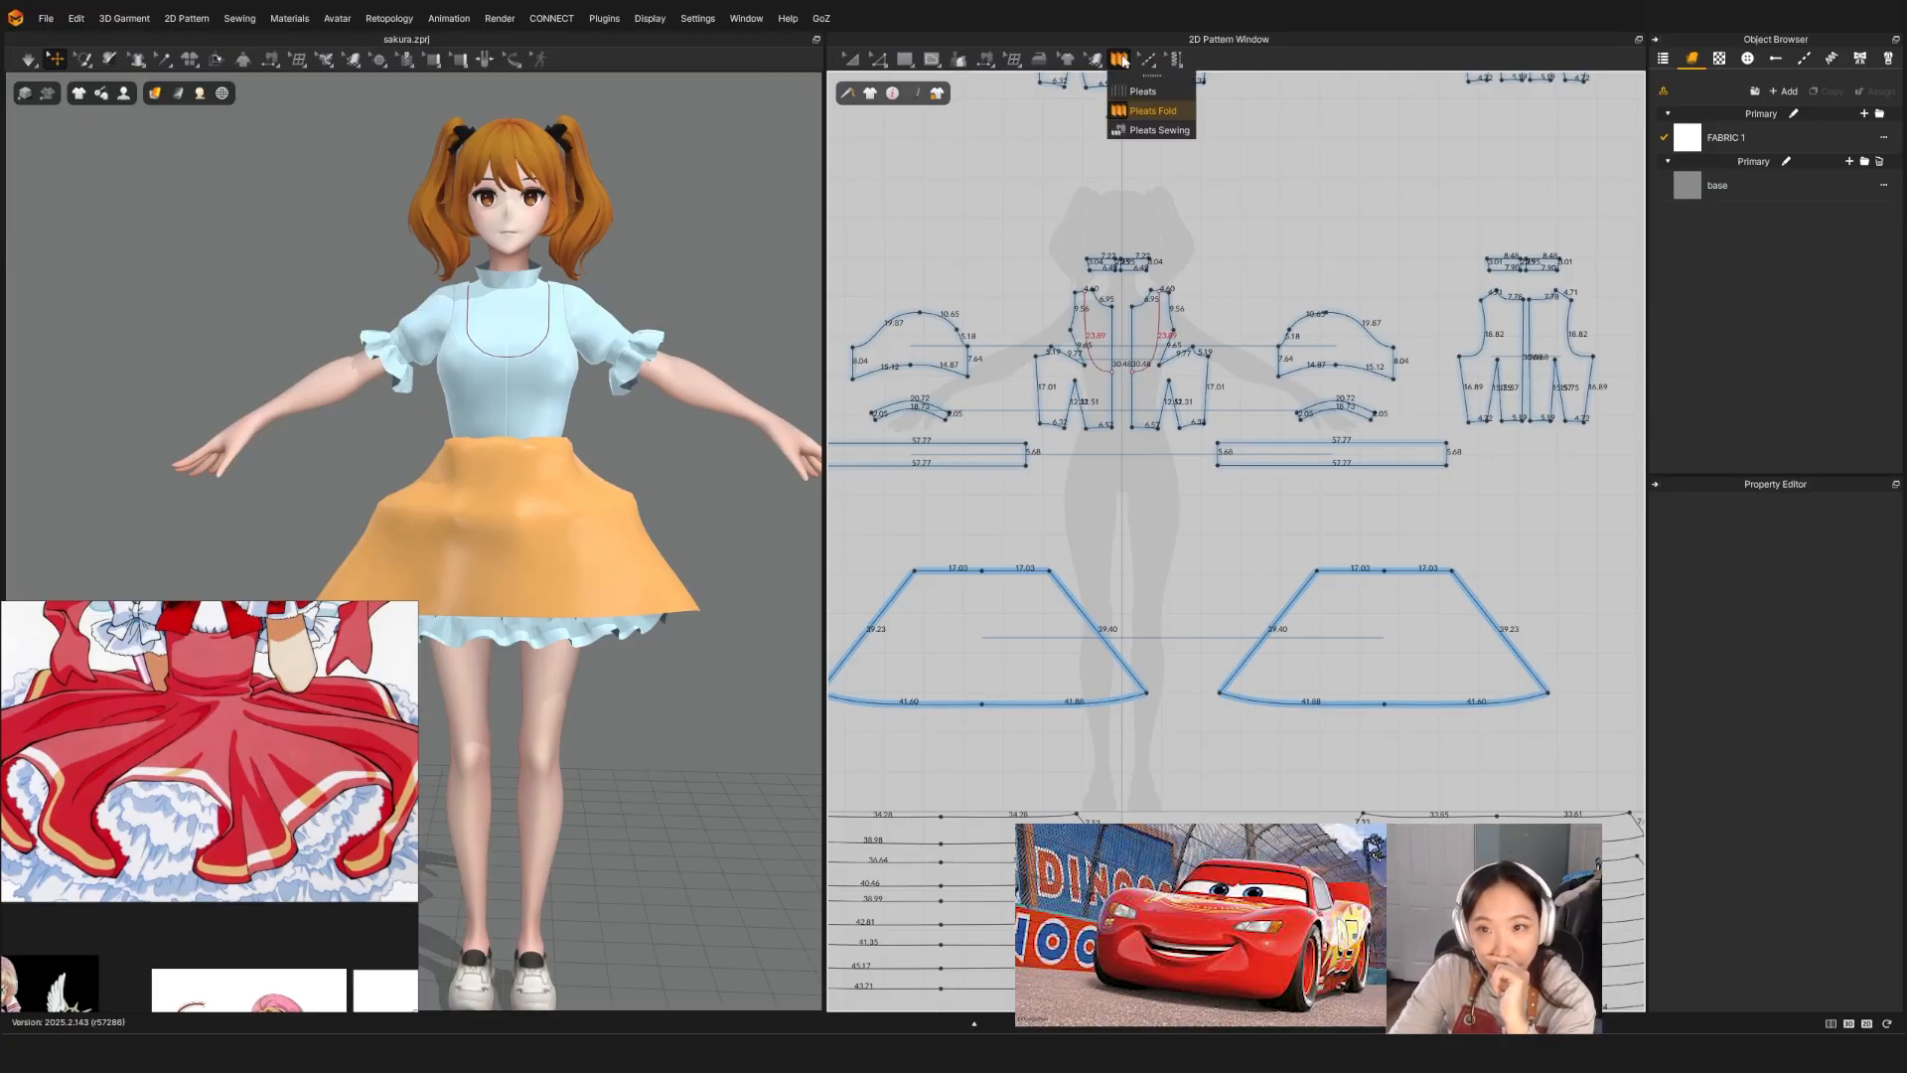
click(1122, 335)
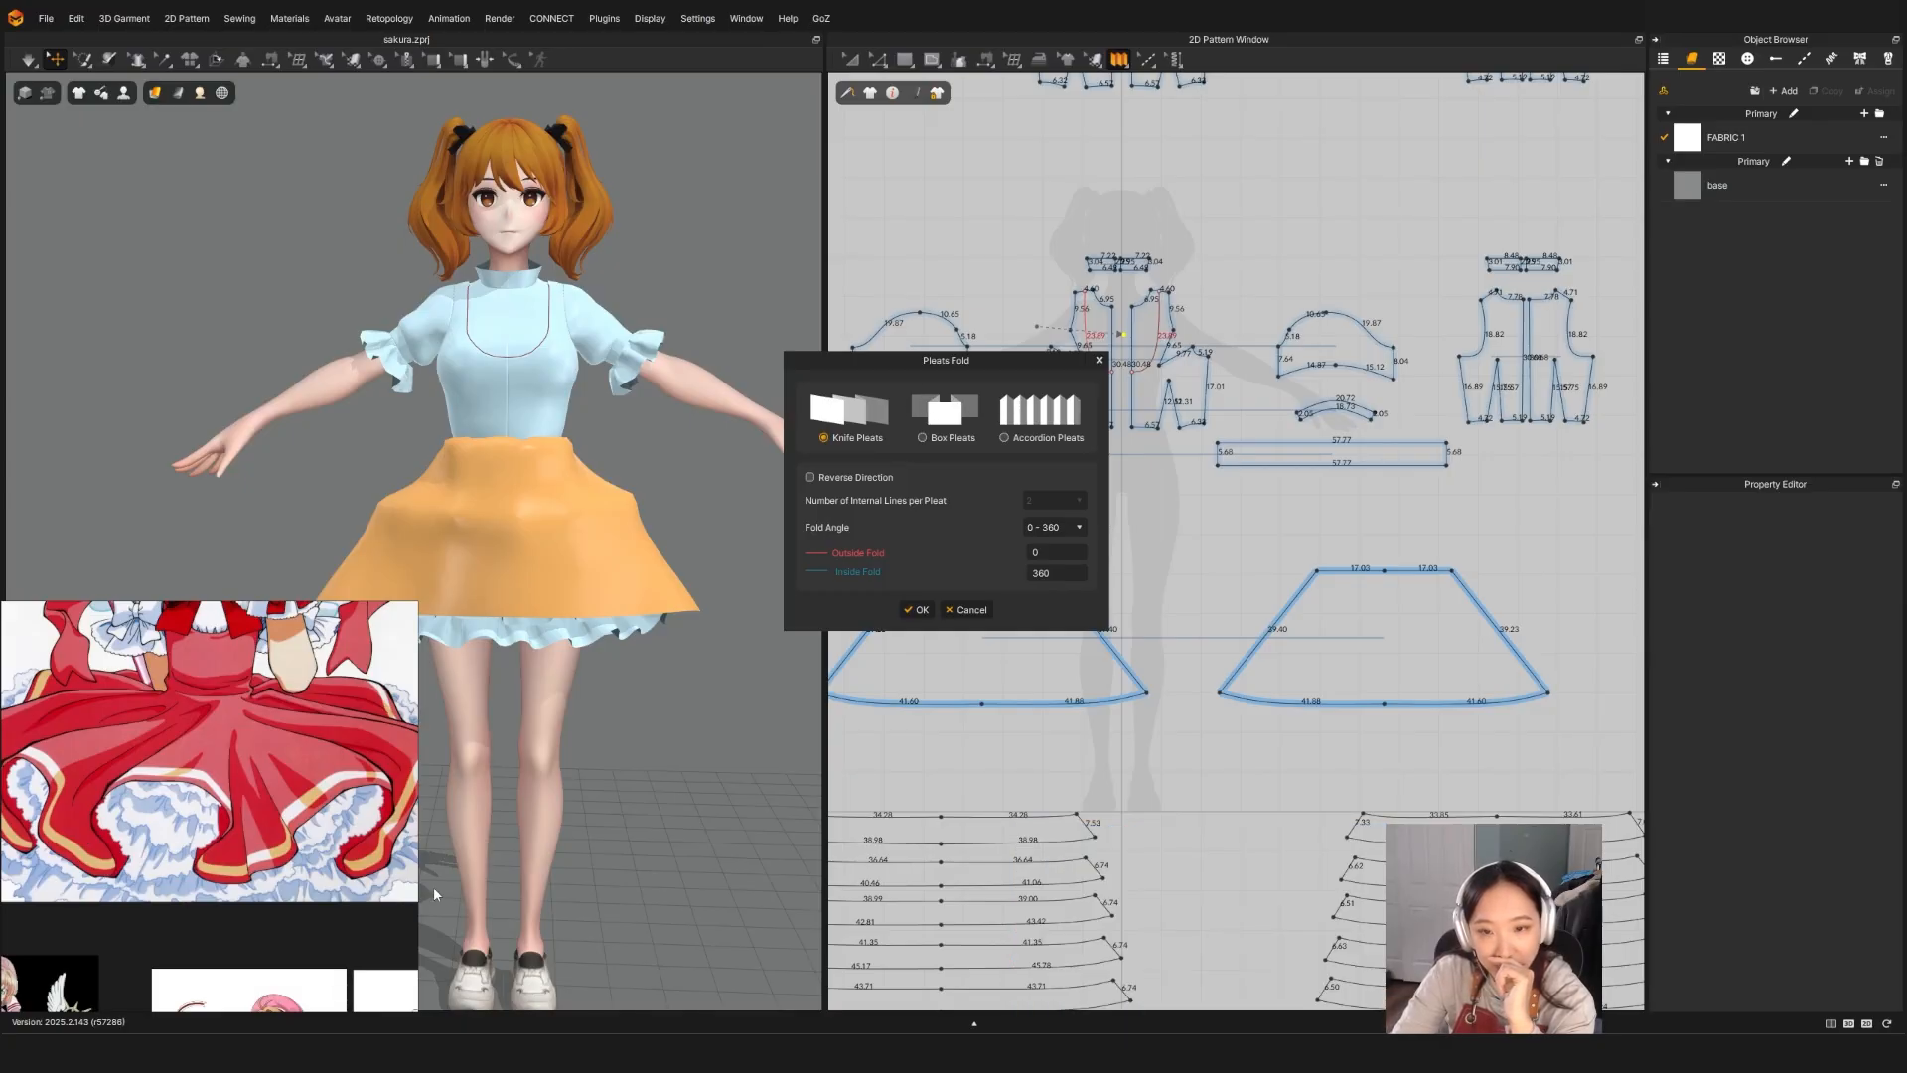
click(971, 609)
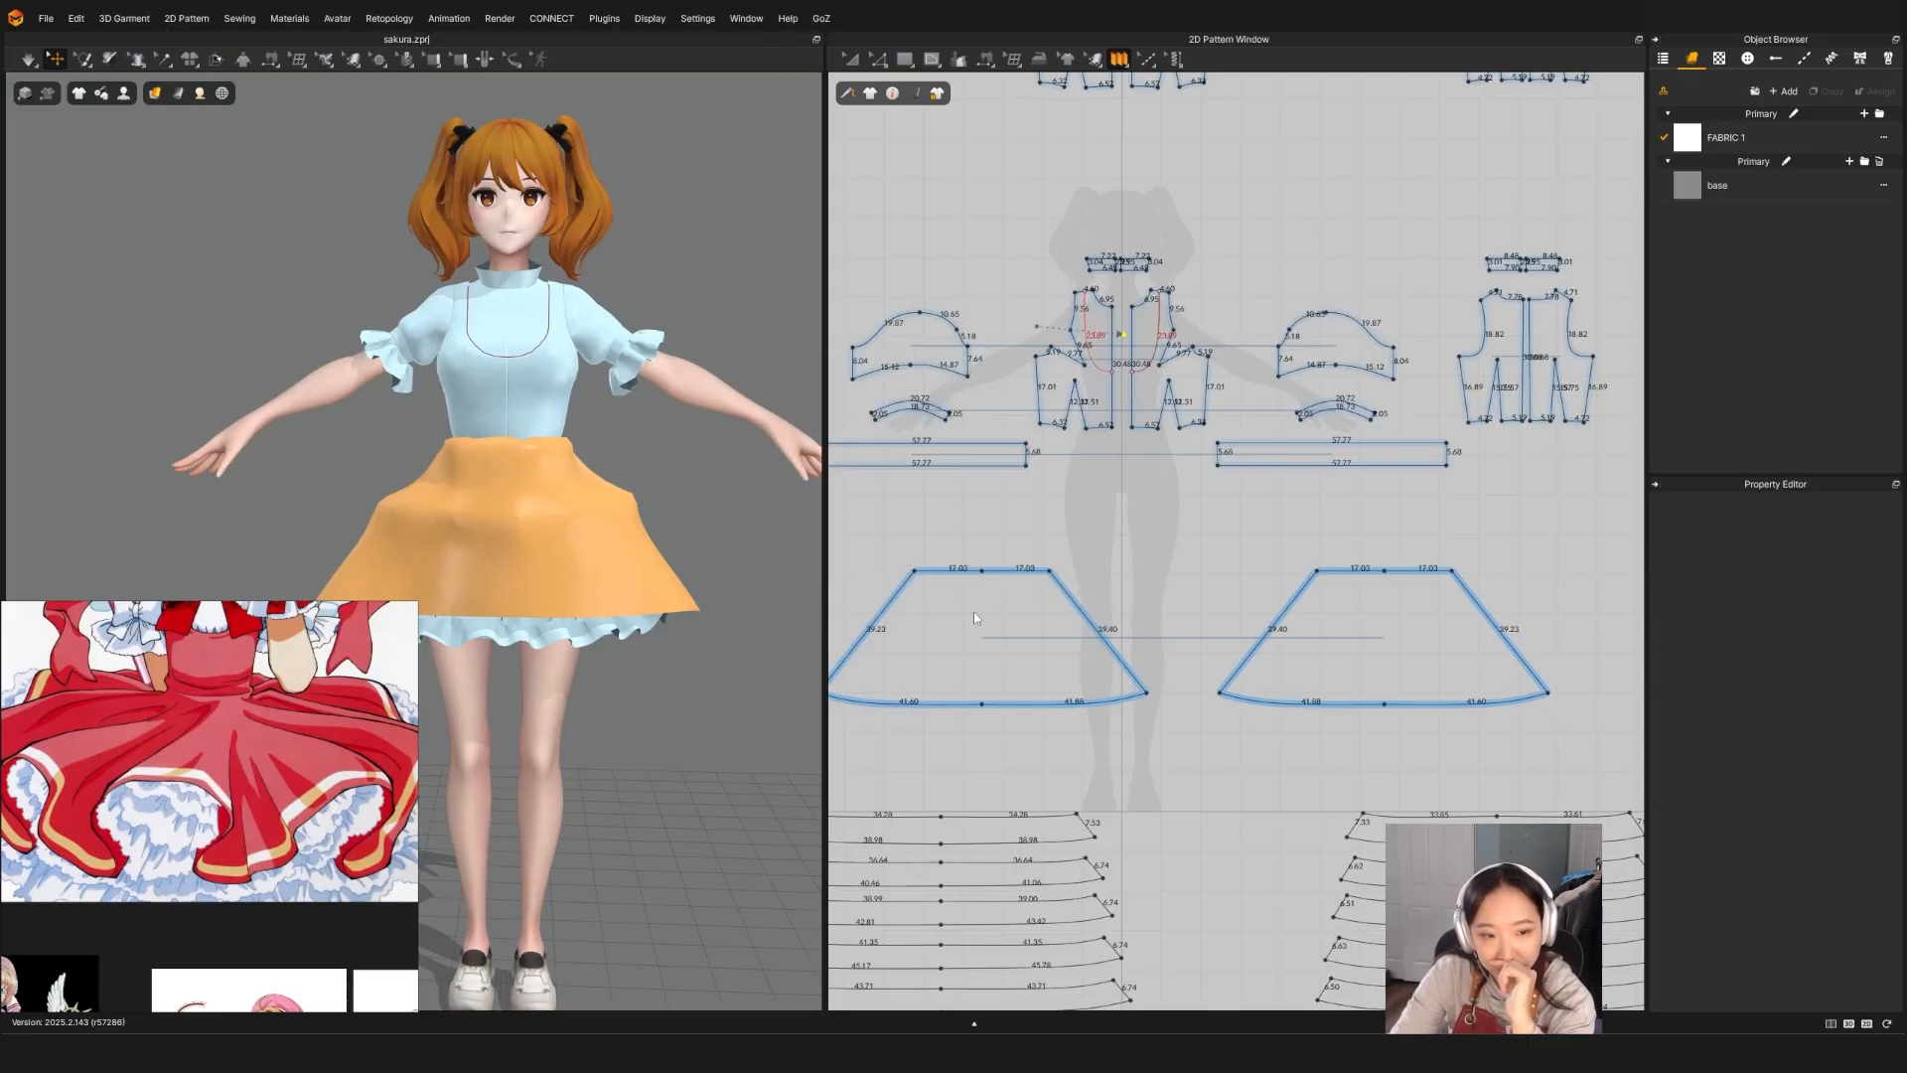
Step: Examine the reference artwork for the red overskirt's length, flare and hem drape over the white ruffles
click(878, 60)
click(904, 209)
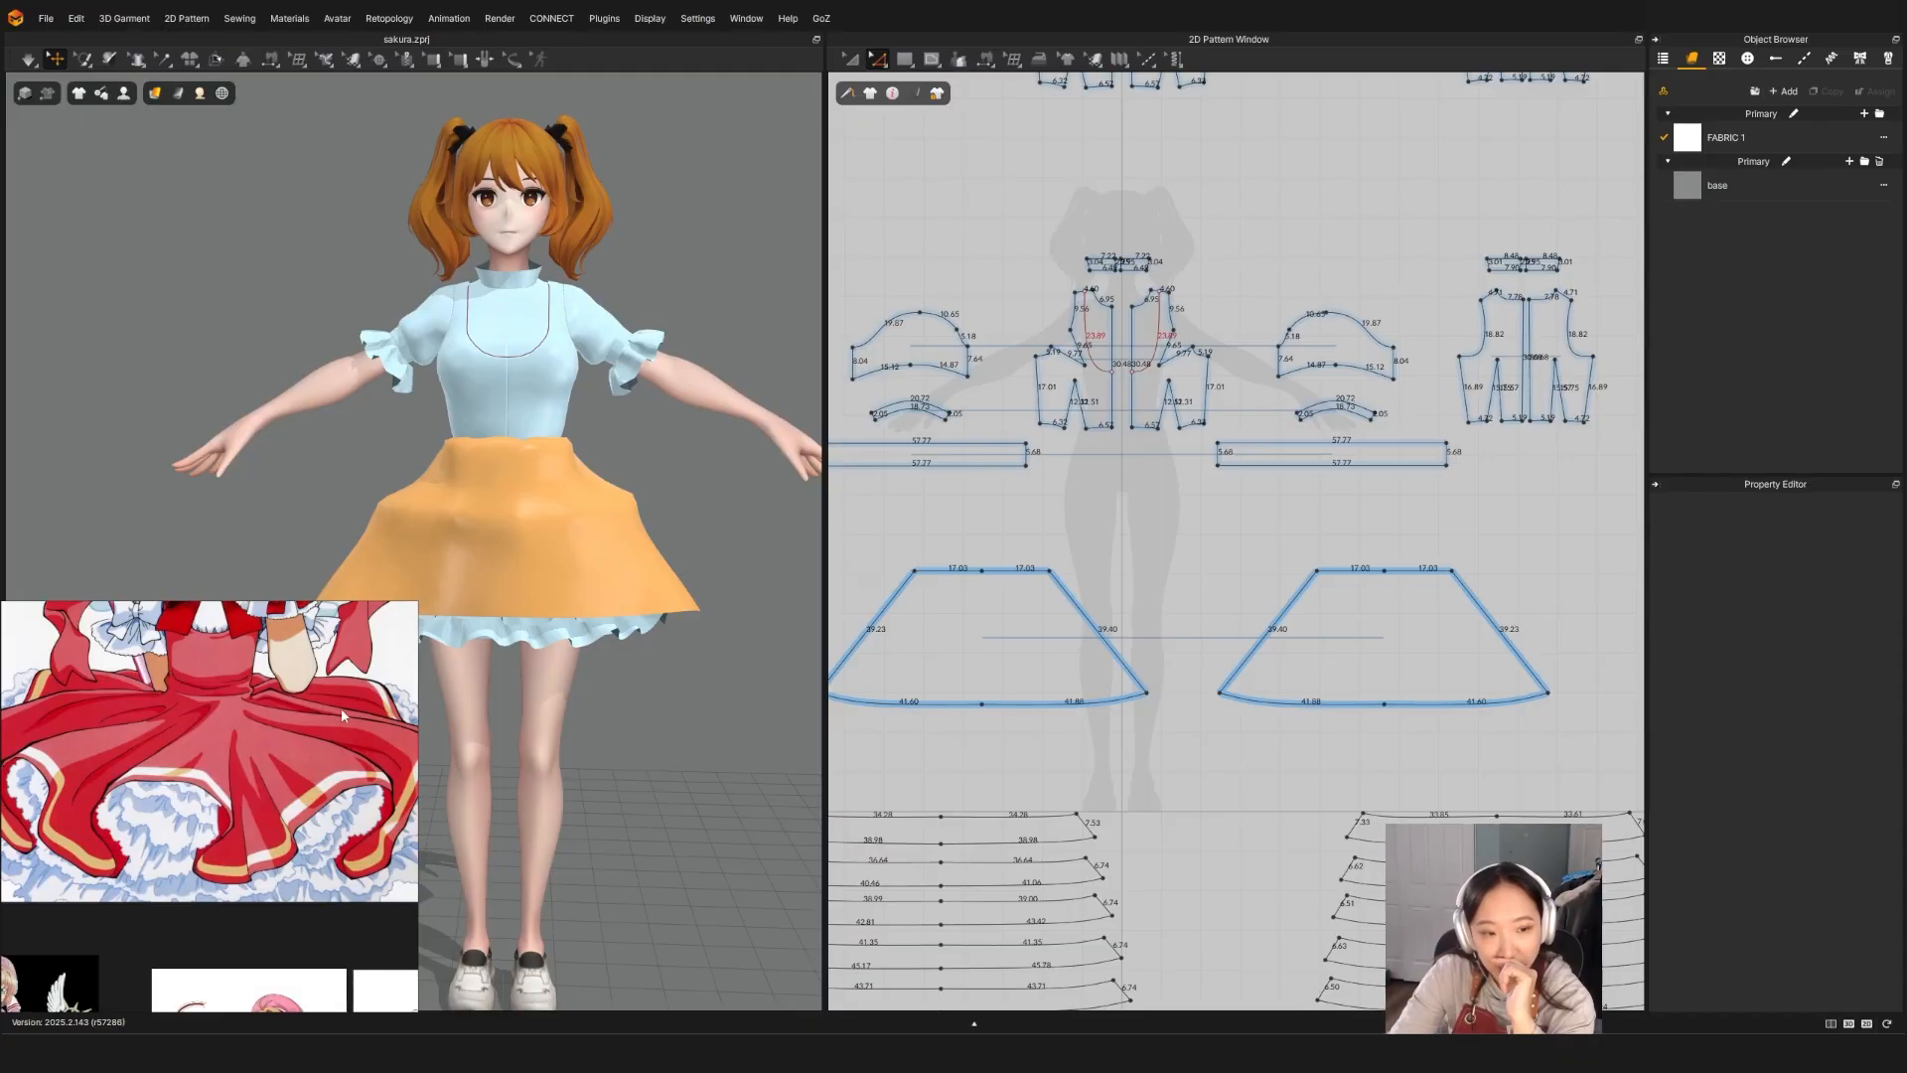
scroll(274, 878, up, 9)
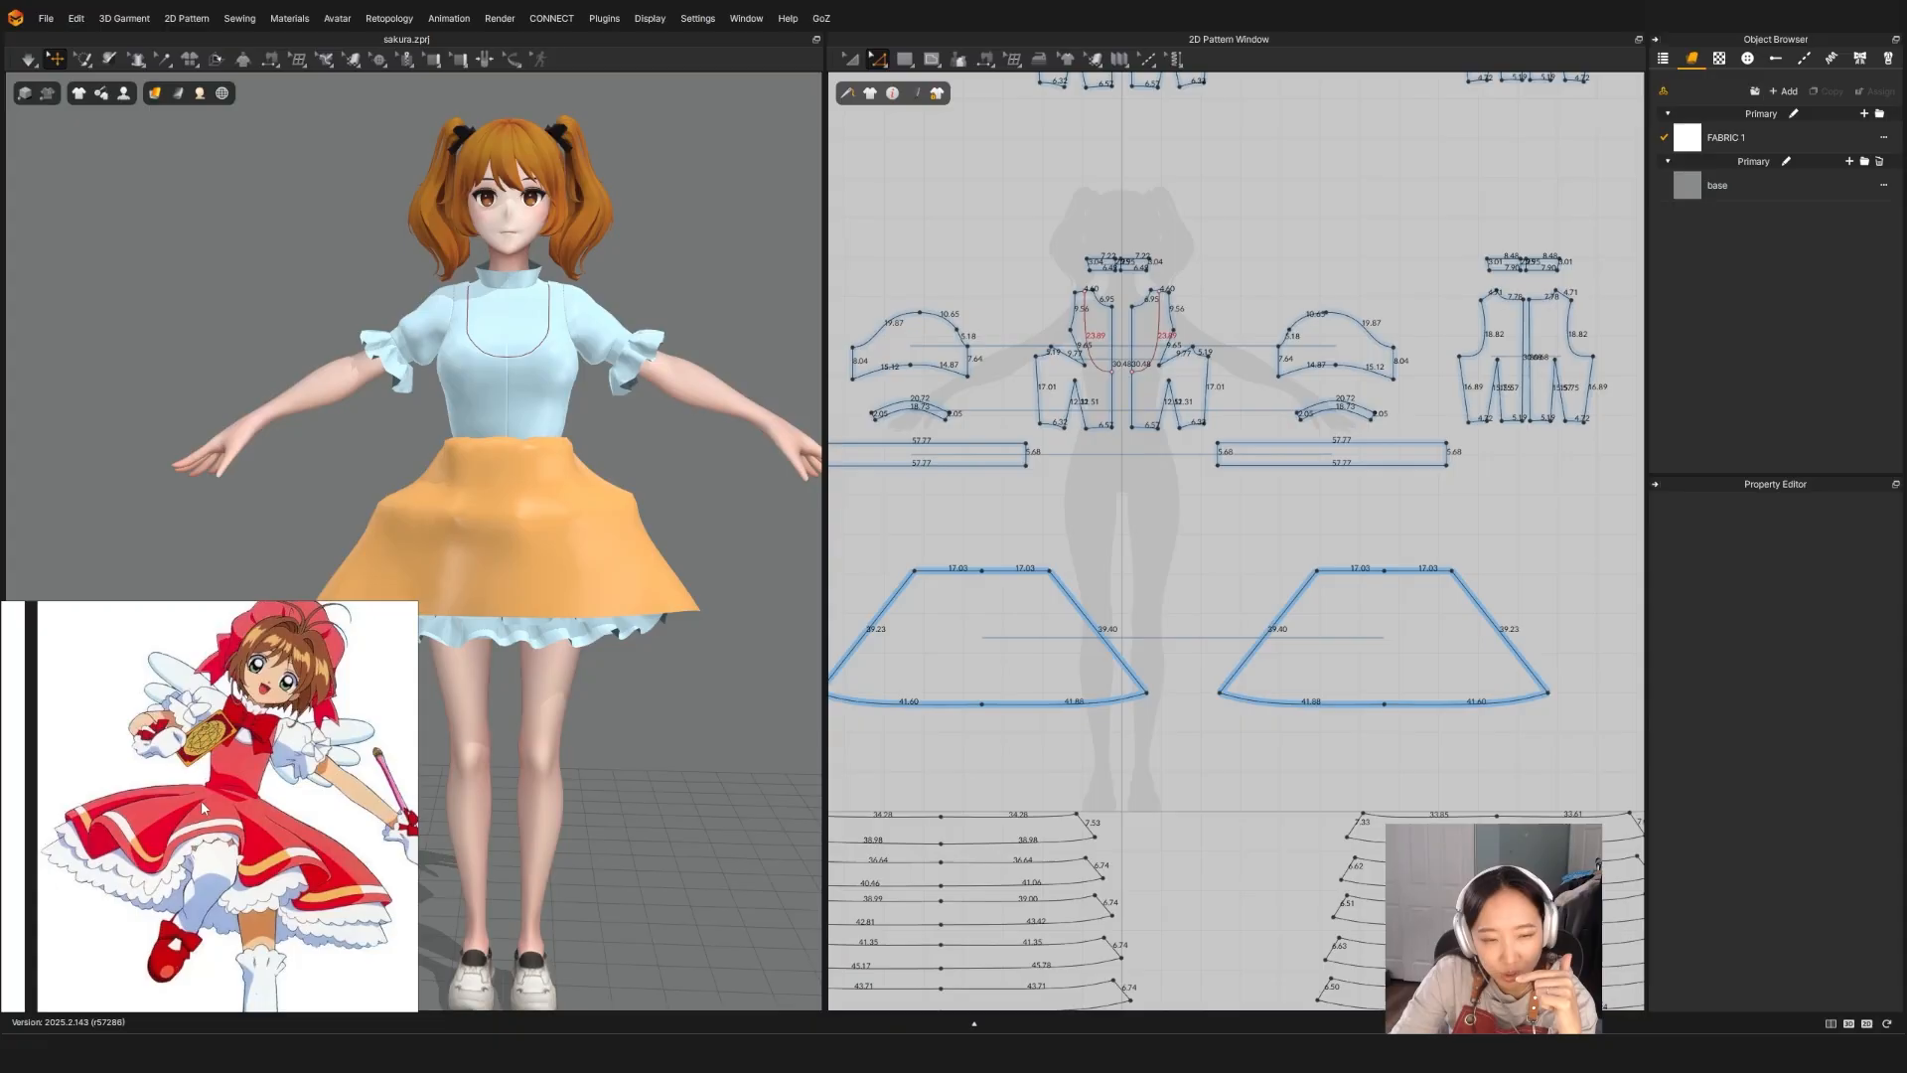
scroll(220, 791, down, 5)
scroll(182, 824, up, 4)
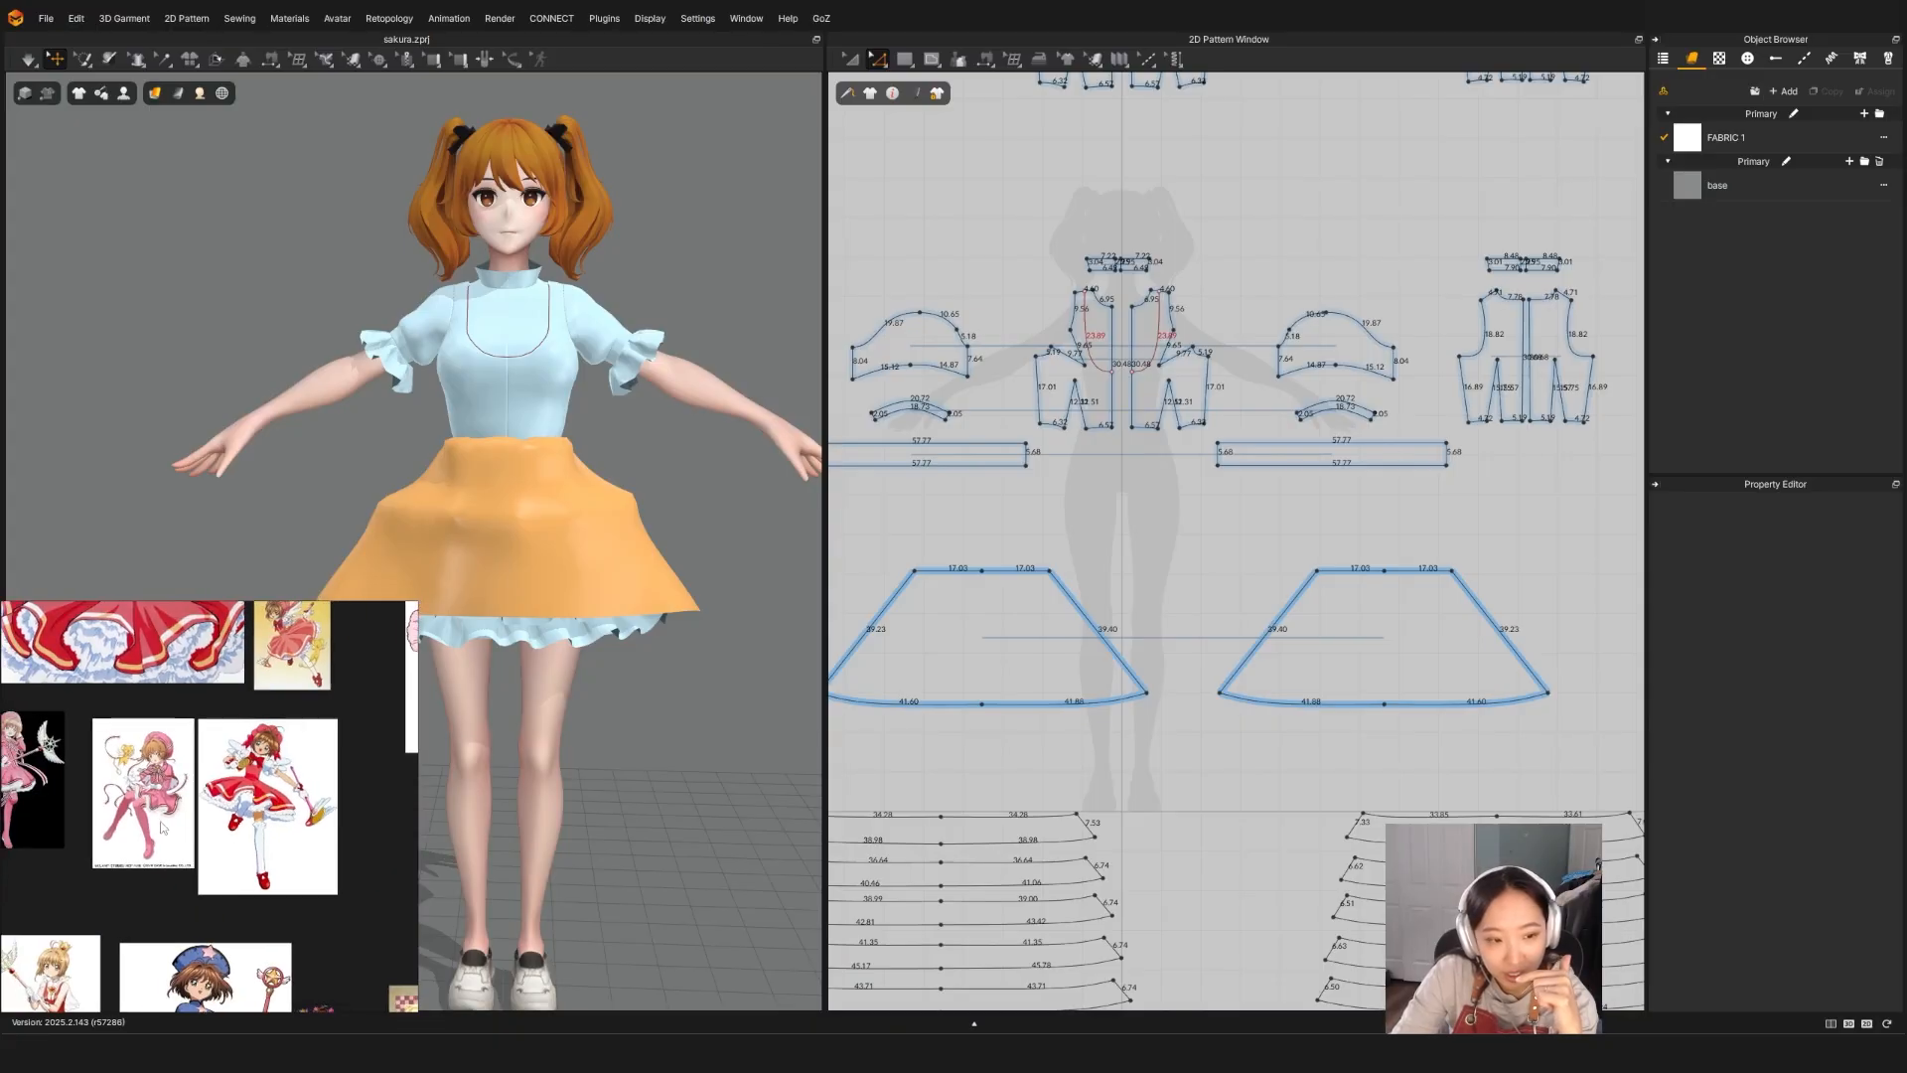
scroll(181, 822, up, 2)
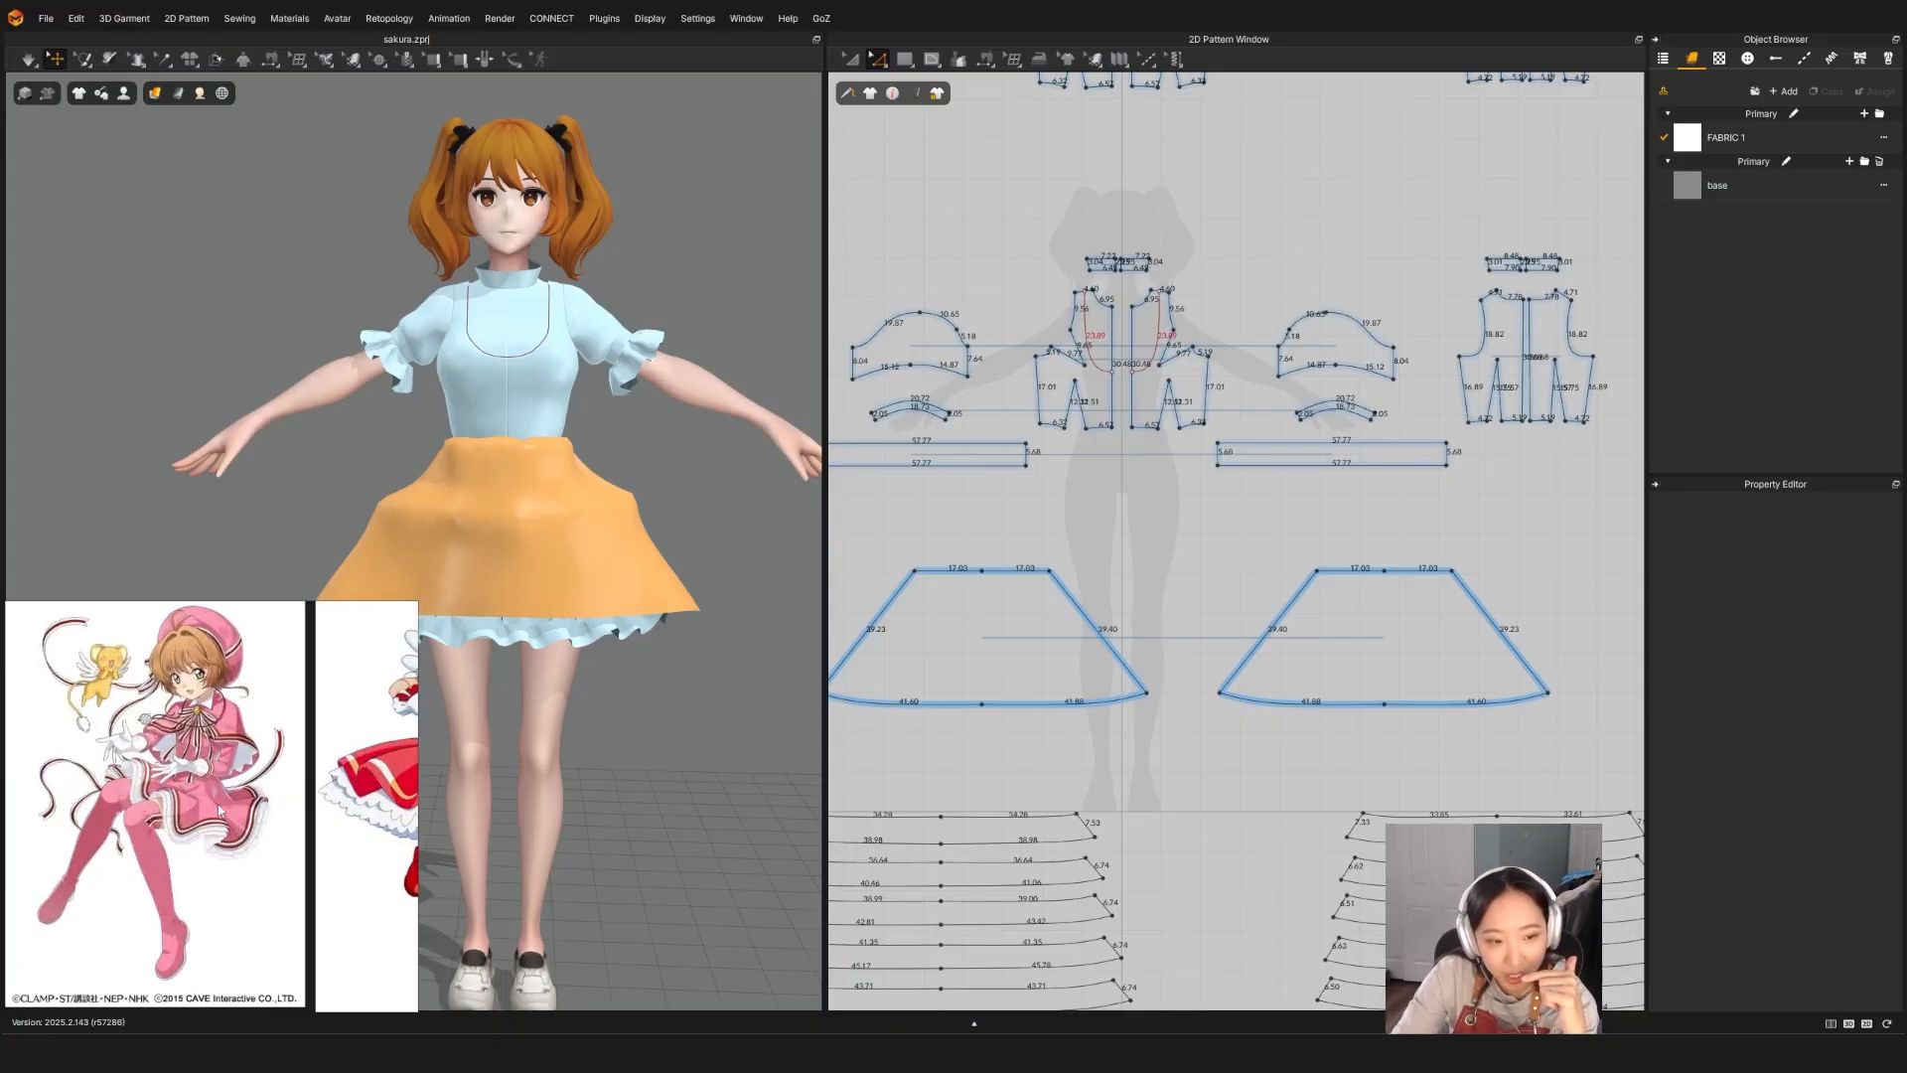
scroll(275, 799, down, 4)
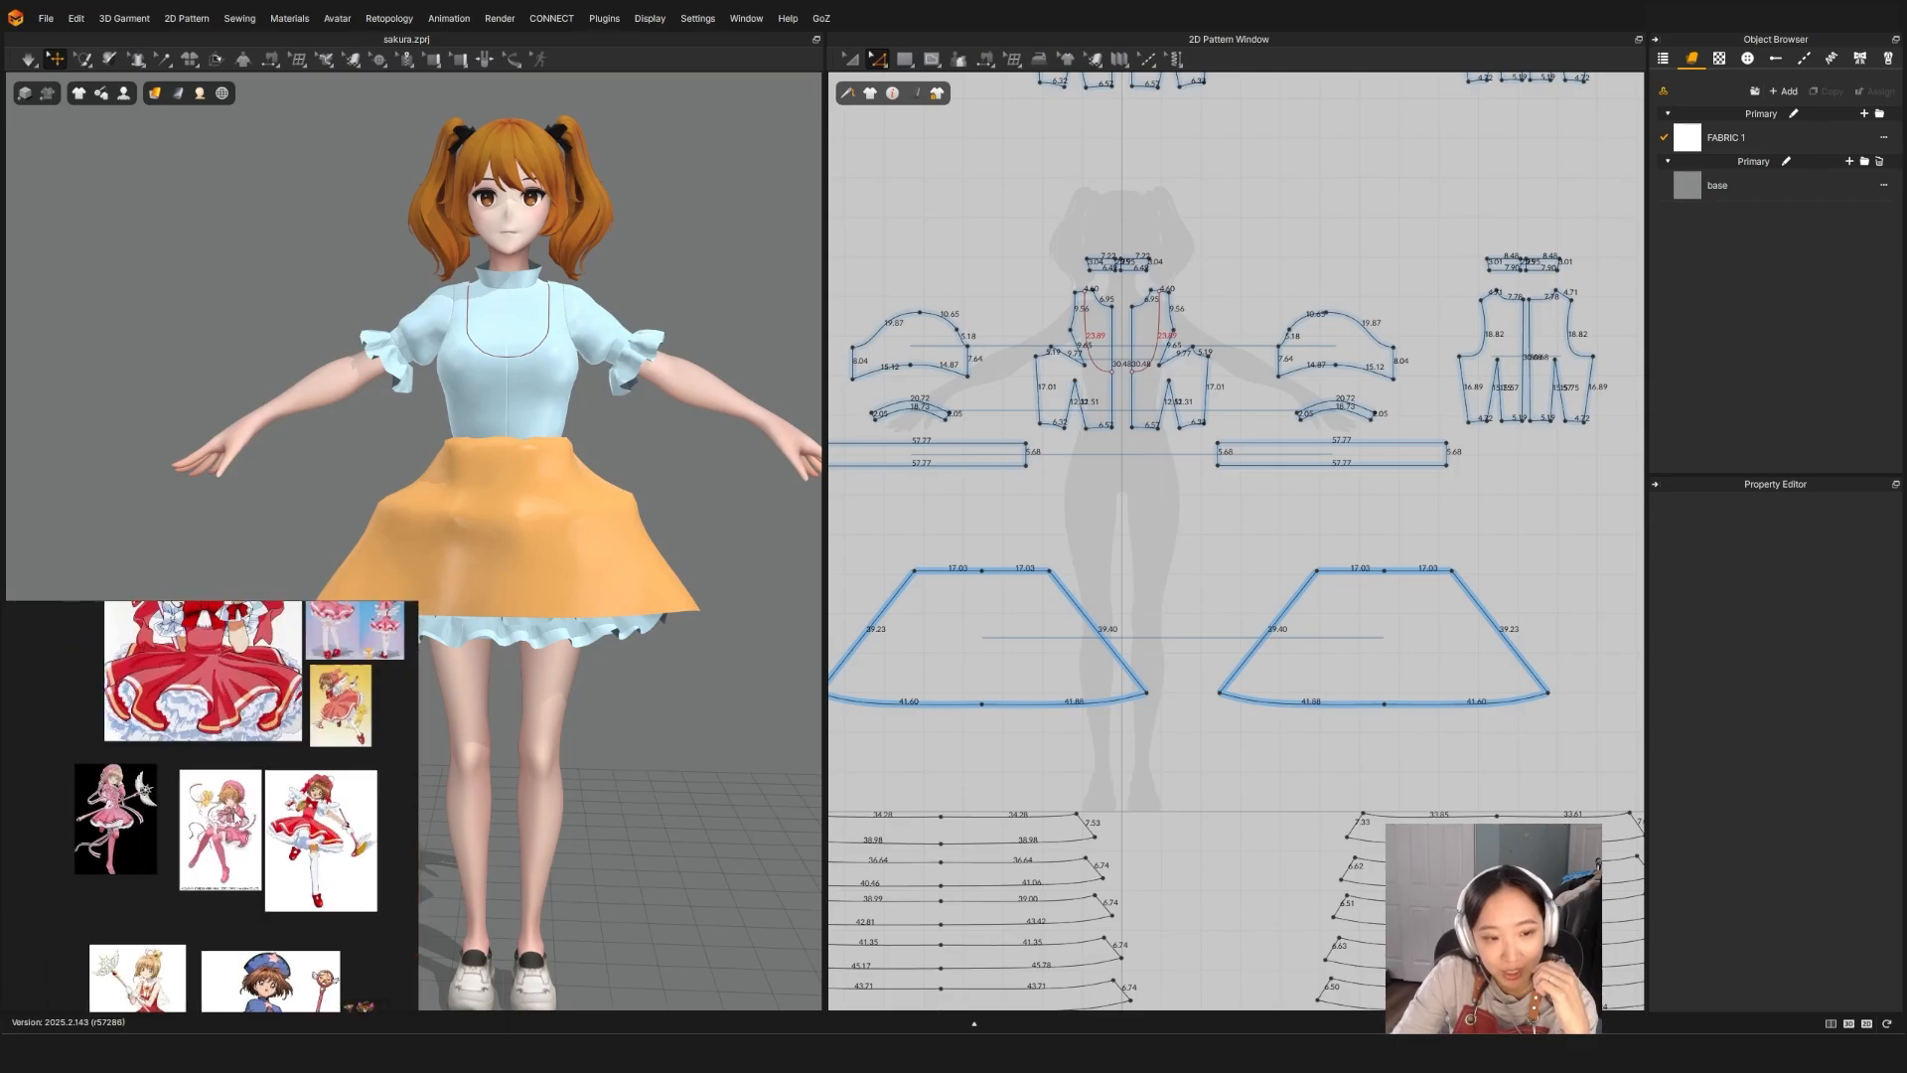
scroll(270, 800, up, 6)
scroll(267, 800, down, 3)
scroll(260, 789, up, 5)
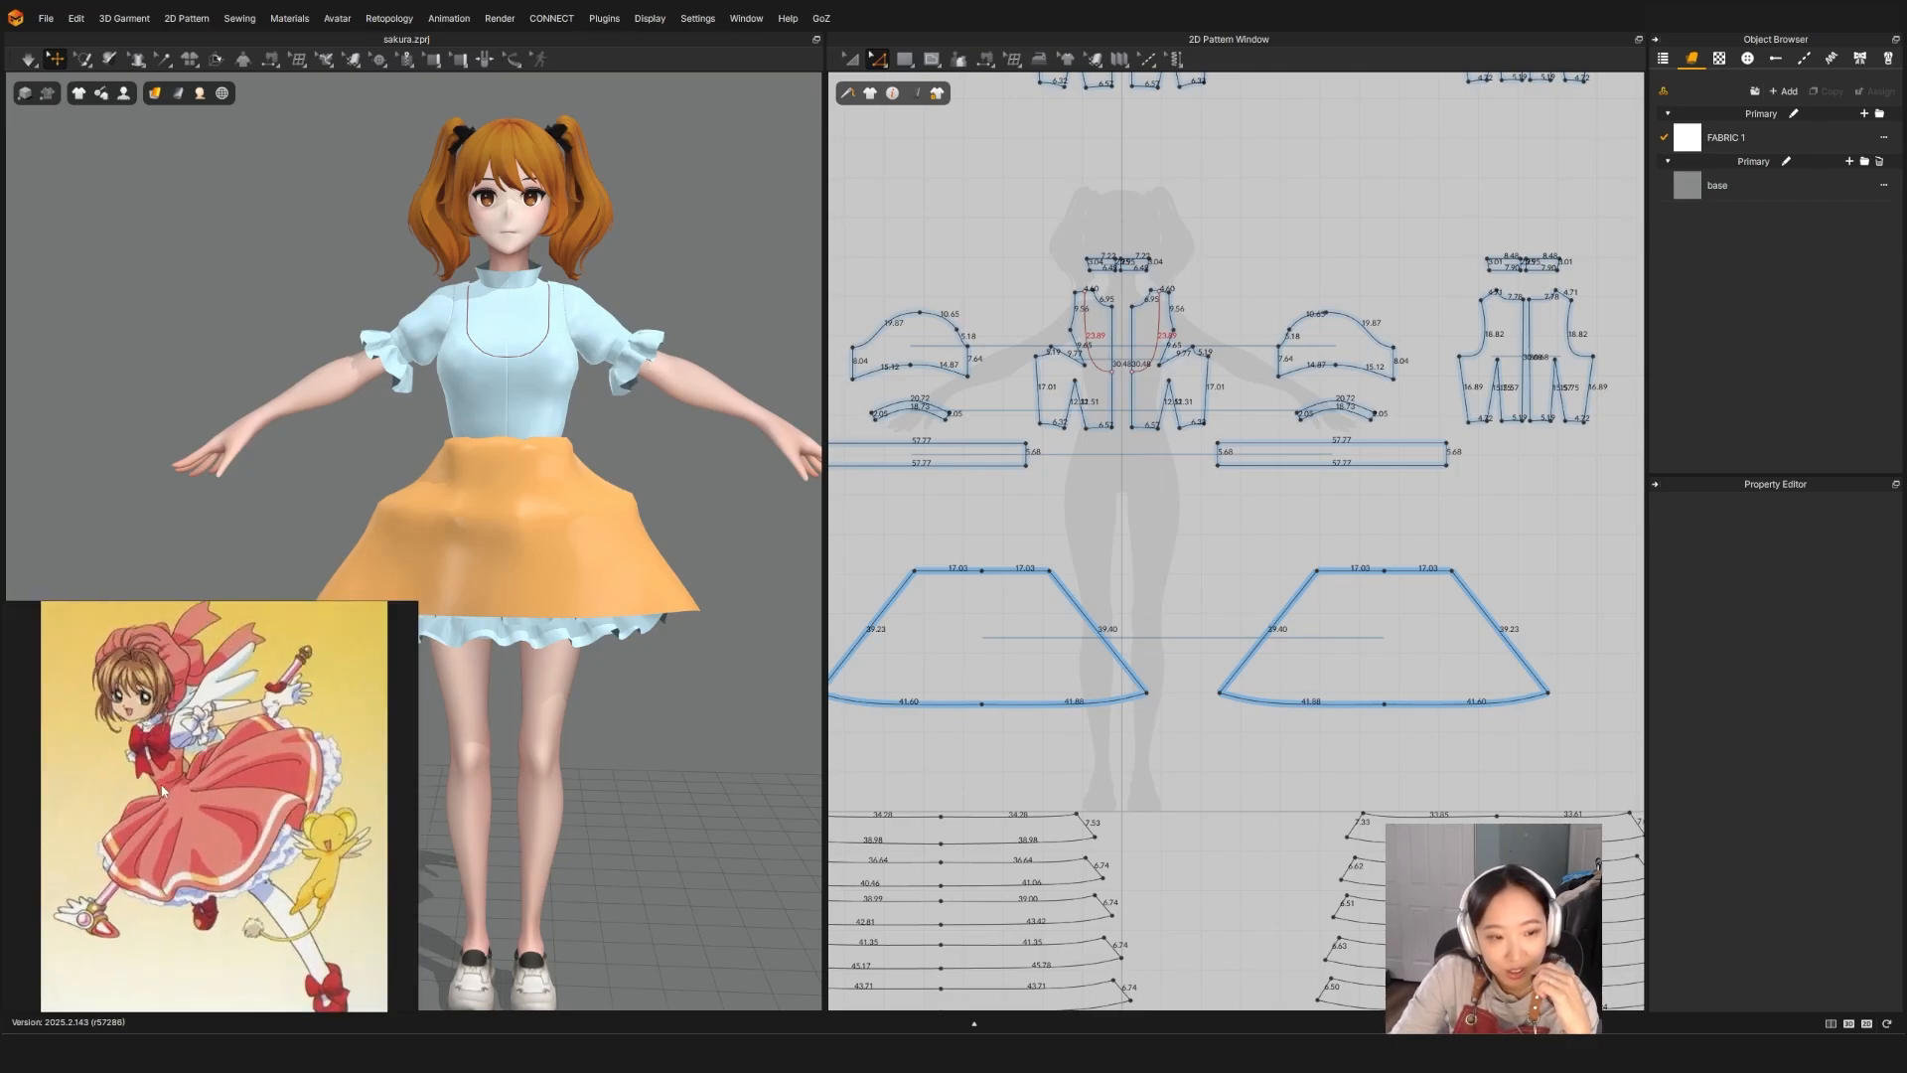
scroll(229, 799, down, 3)
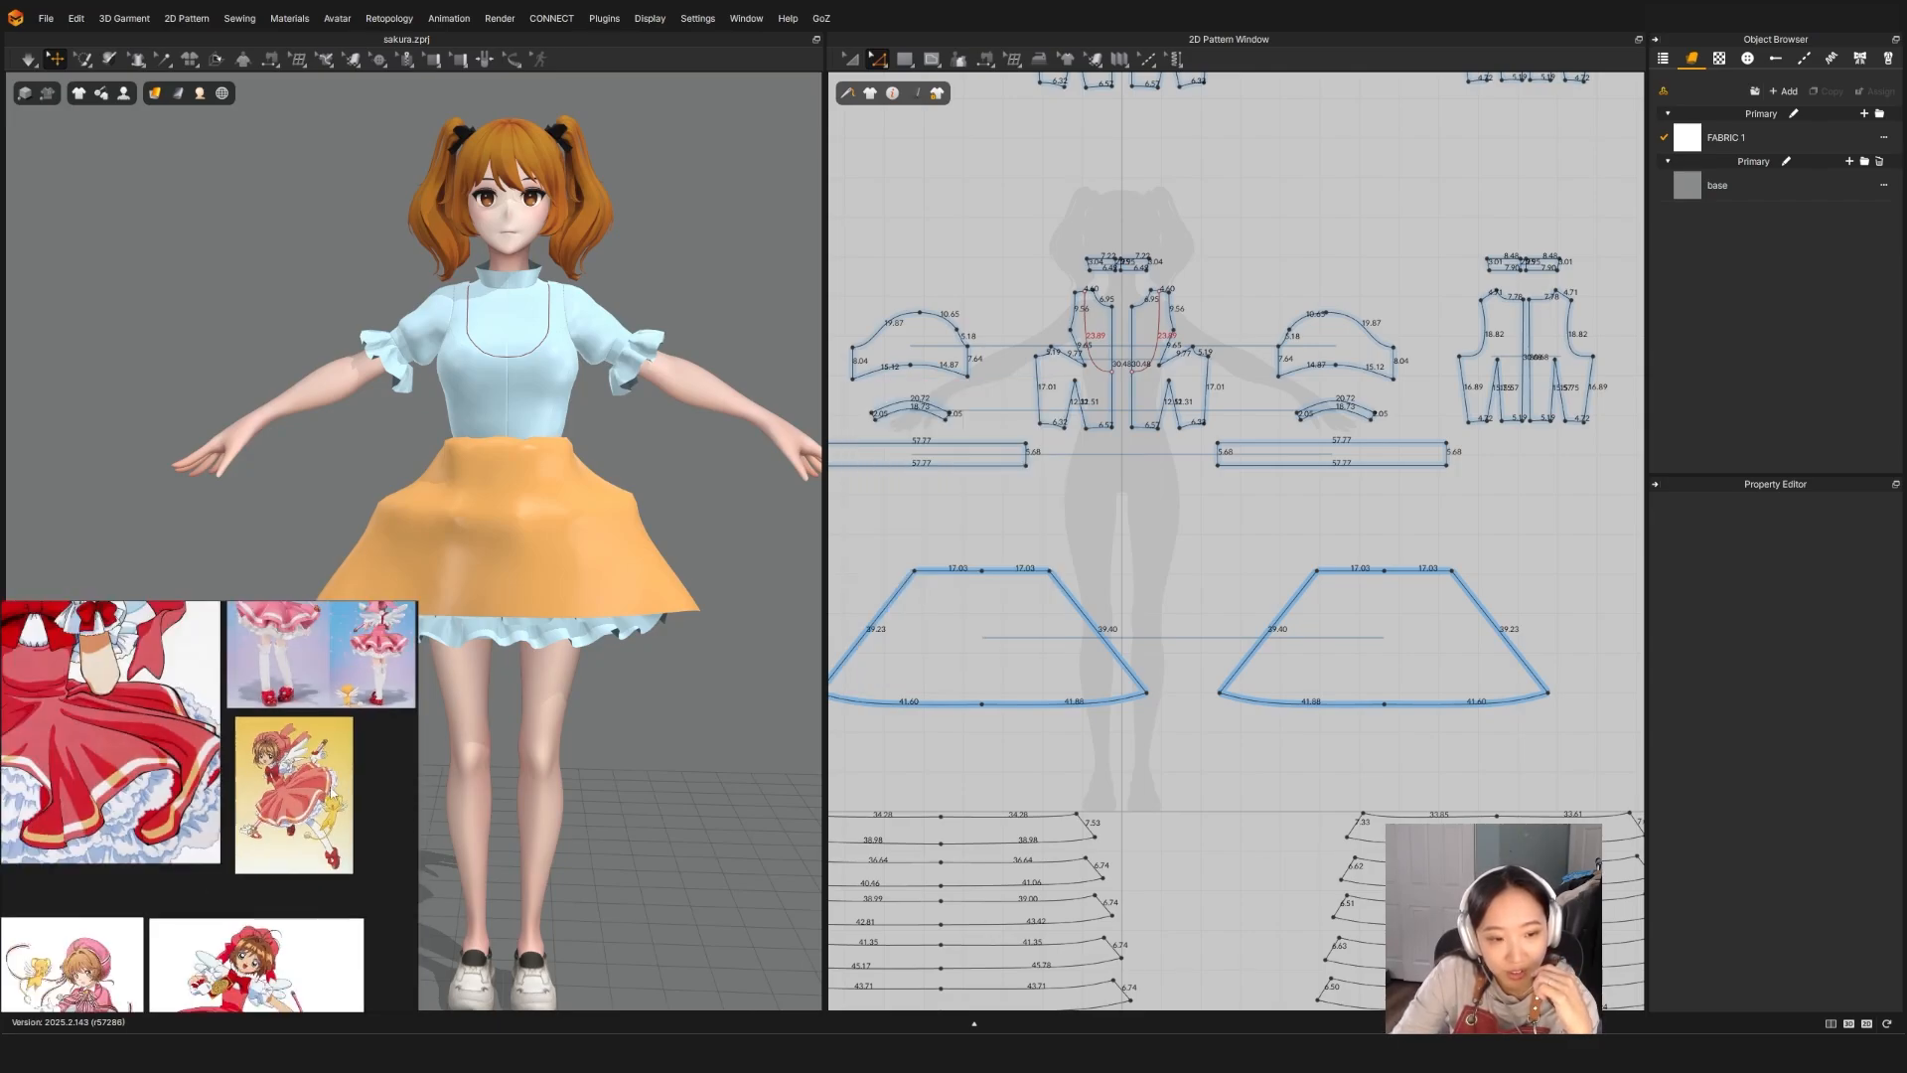
scroll(298, 844, up, 5)
scroll(282, 785, up, 2)
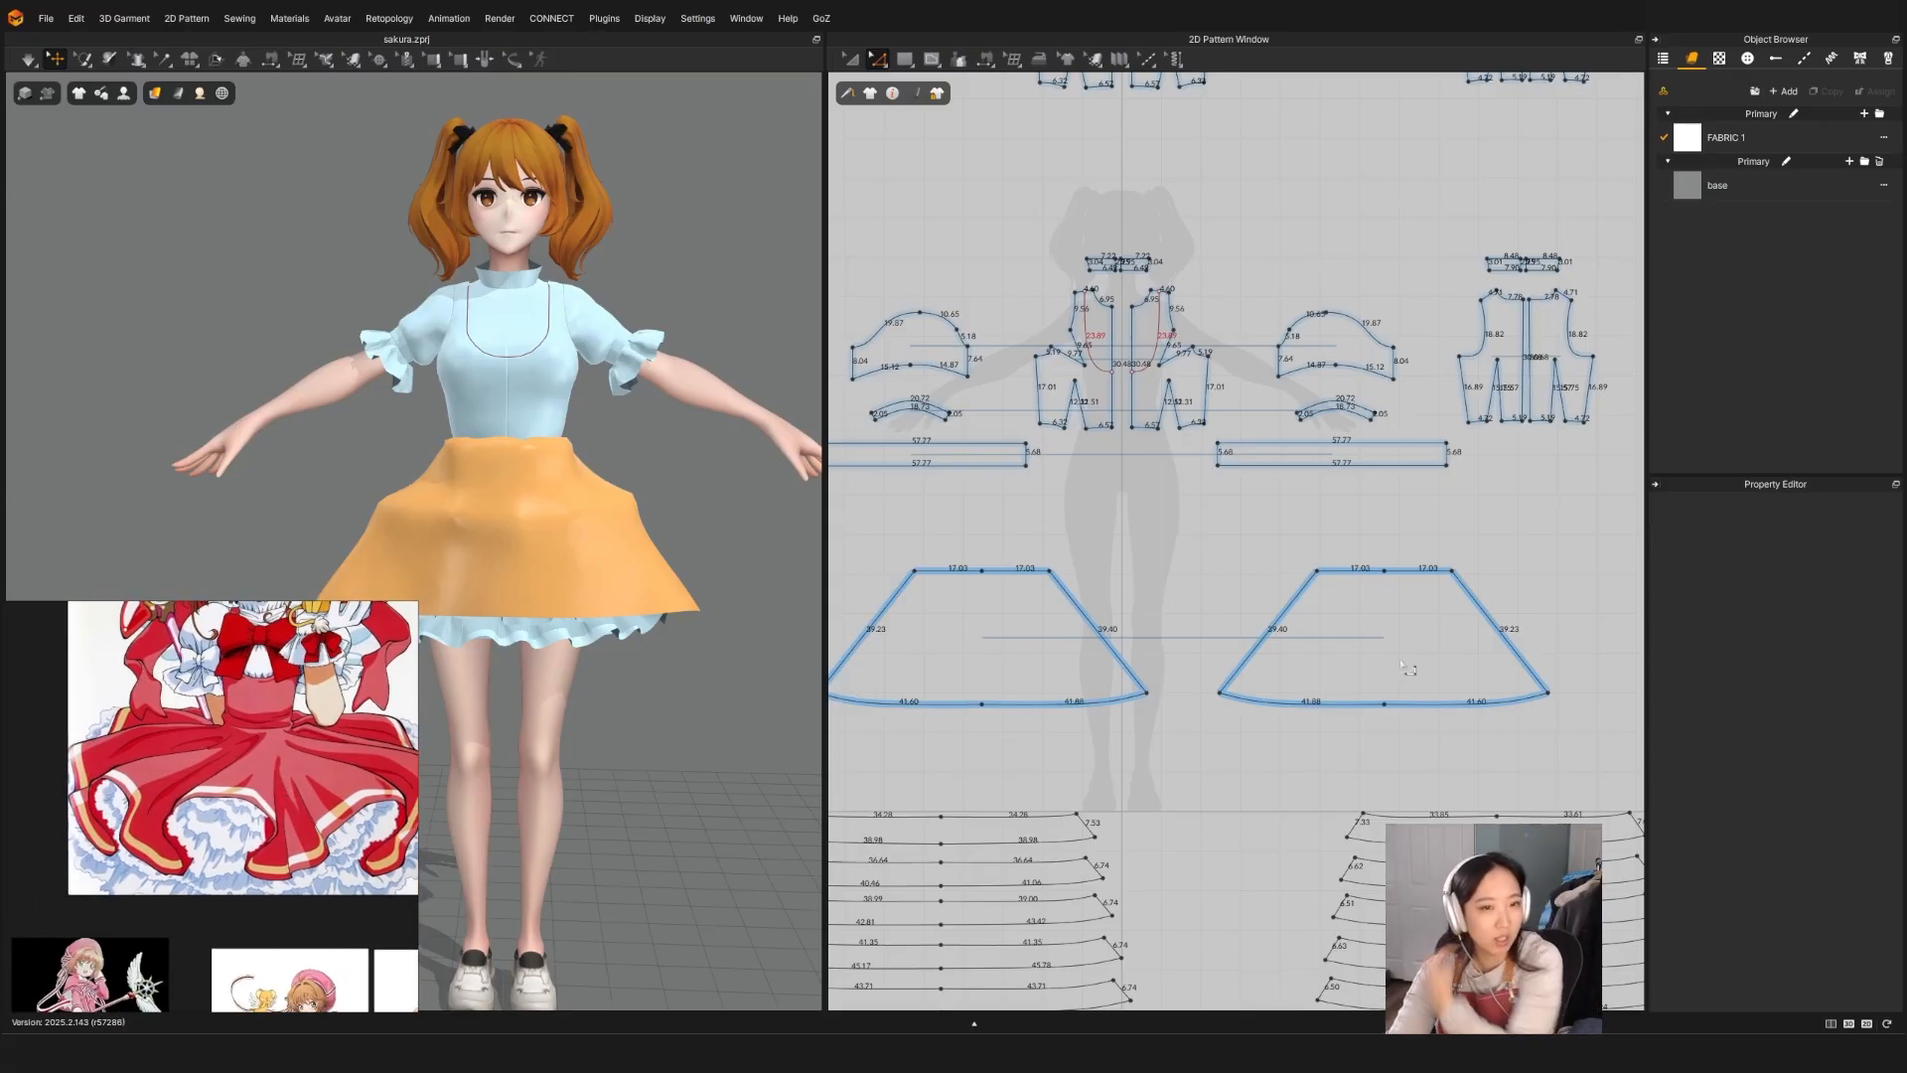
Step: Raise both bottom corners of the front overskirt panel, shortening its side edges to about 37.6 cm
middle_drag(991, 713, 1078, 636)
scroll(532, 671, down, 3)
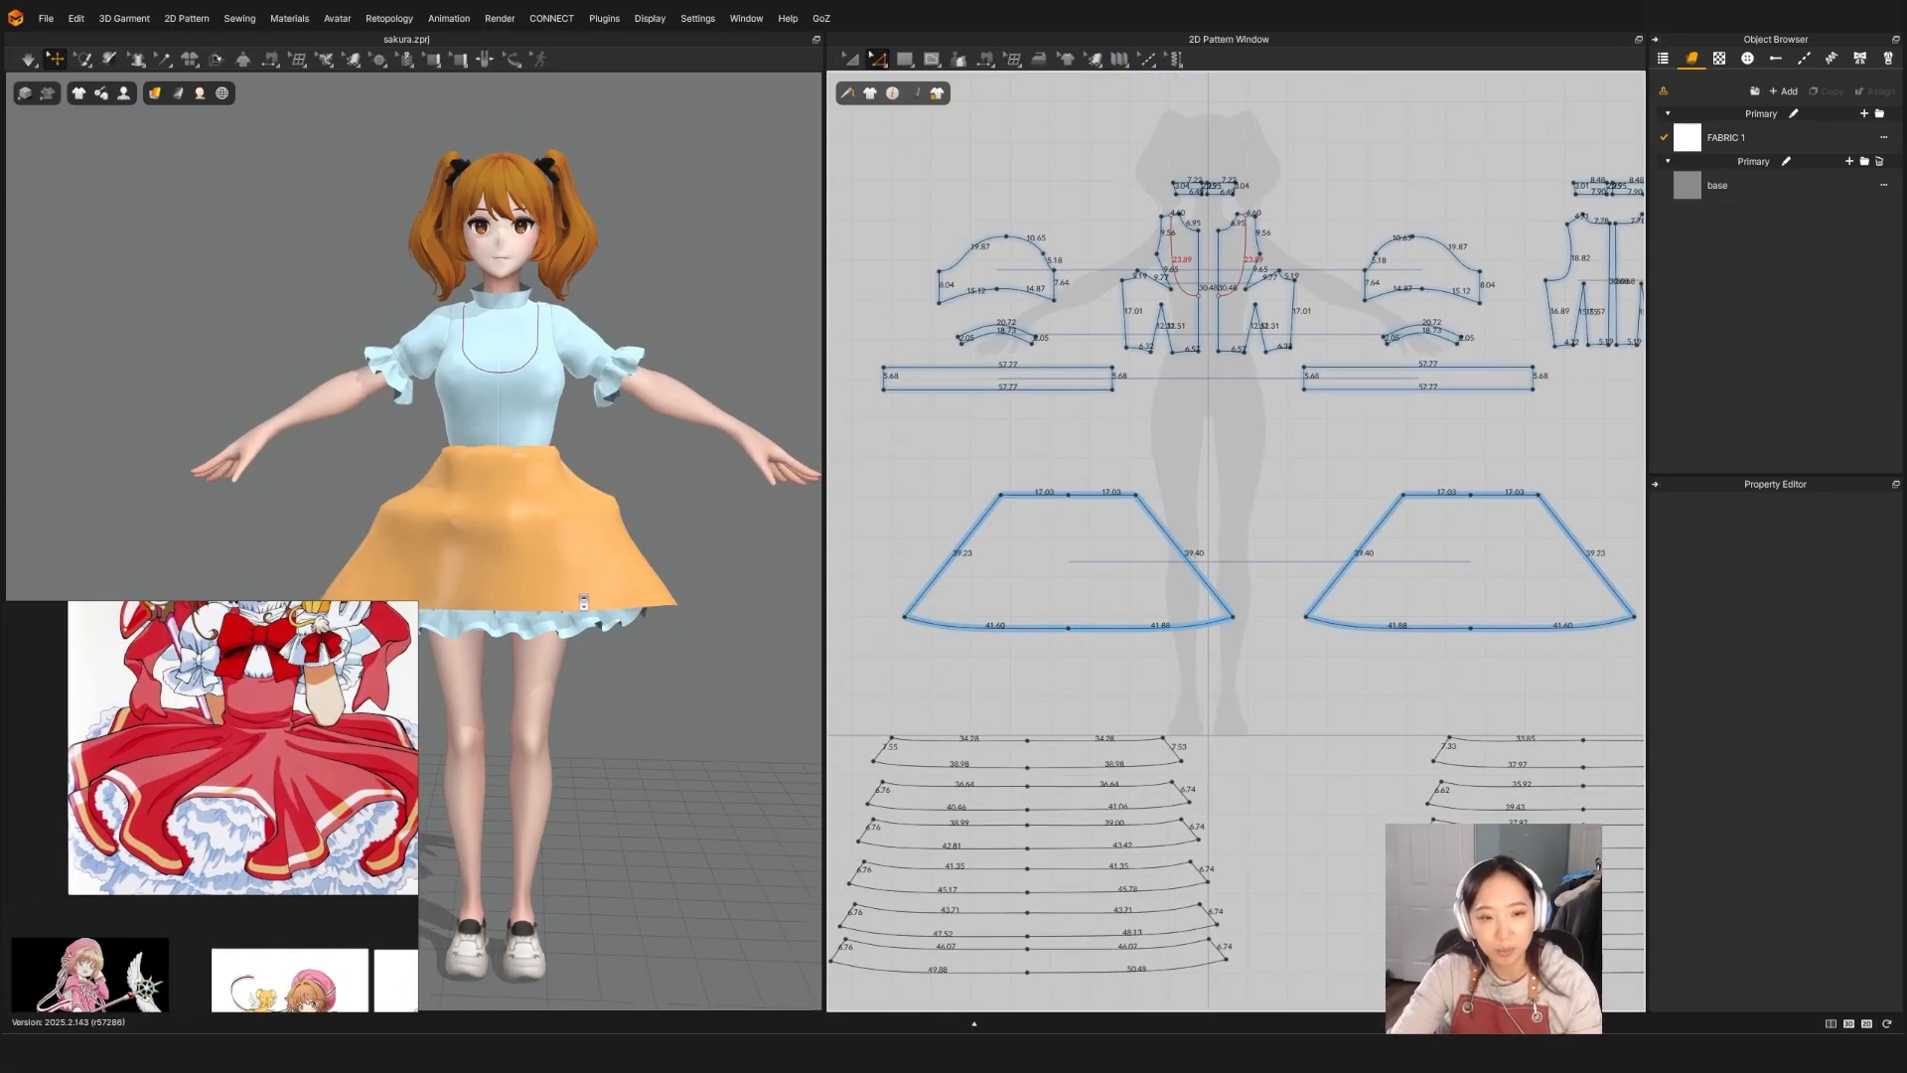
middle_drag(524, 675, 587, 659)
scroll(667, 609, up, 3)
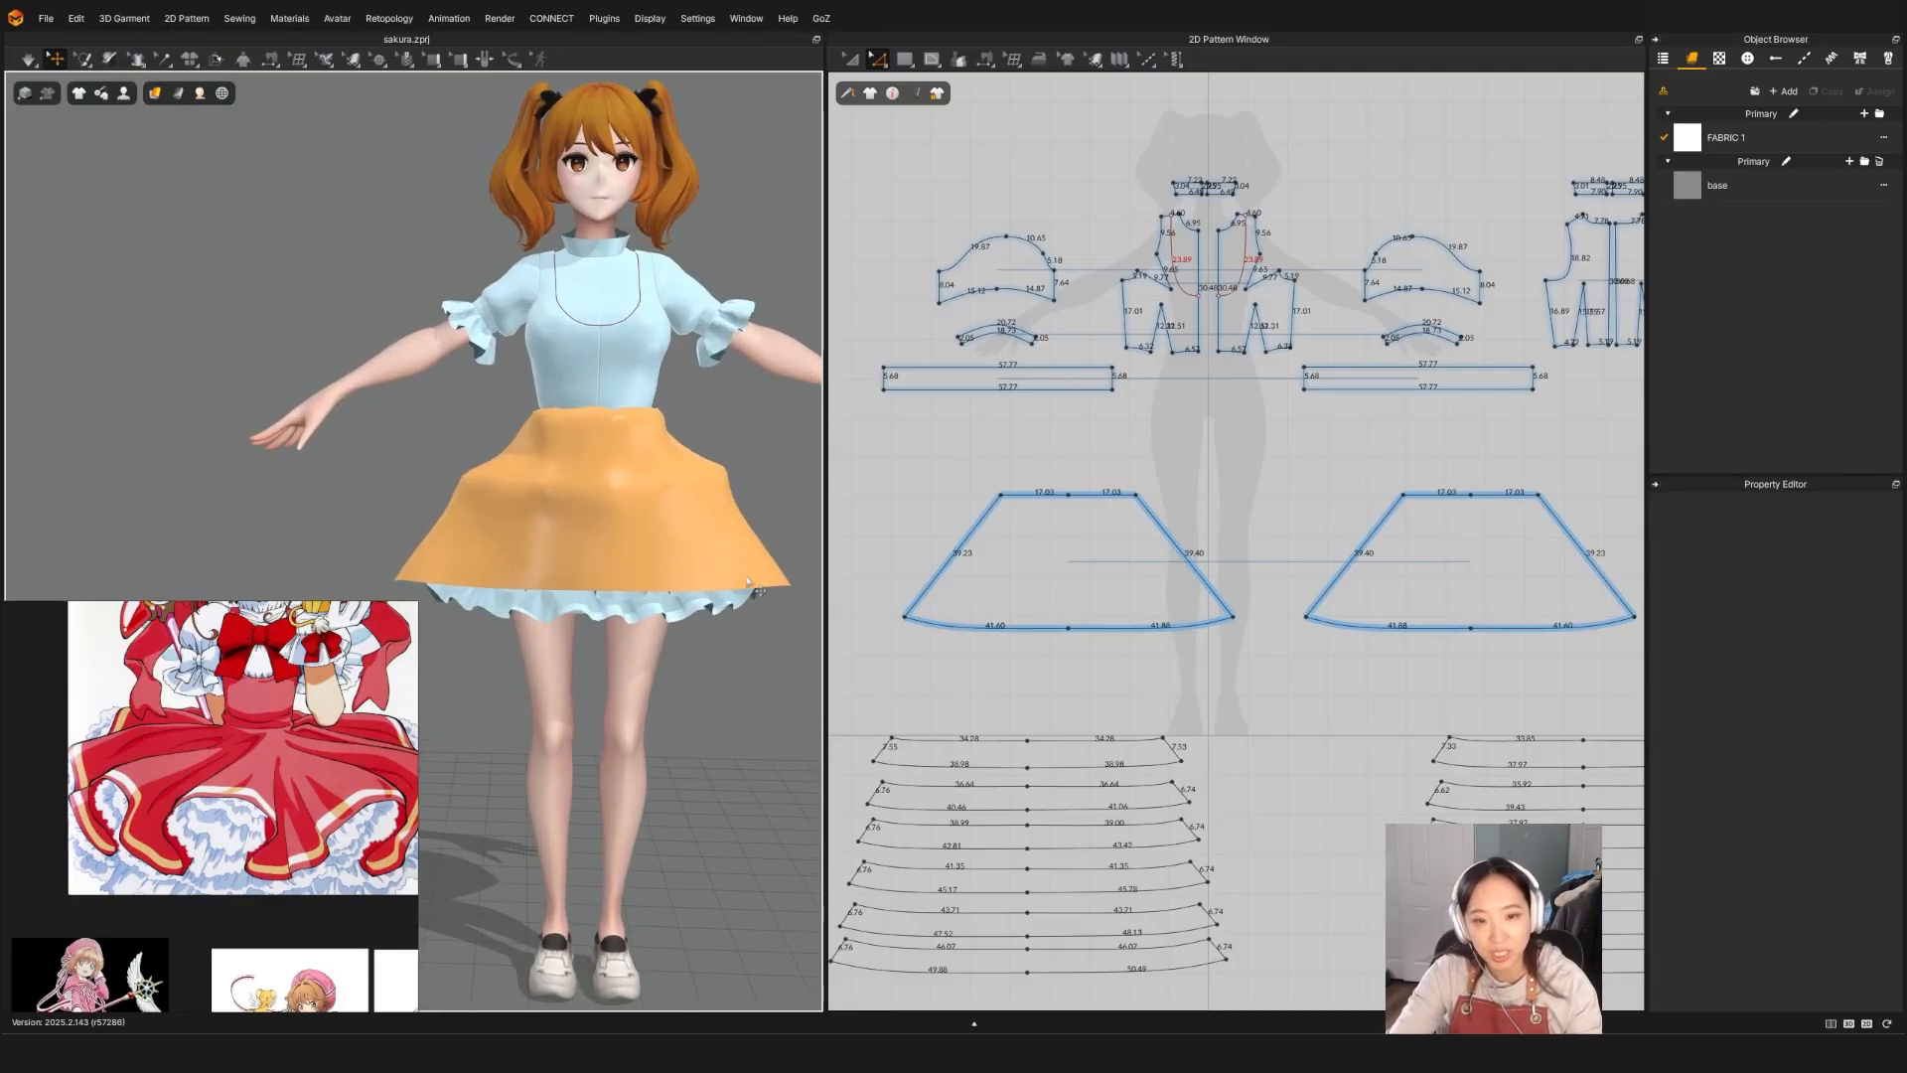
scroll(1278, 586, up, 3)
drag(1279, 724, 1109, 564)
scroll(1300, 636, down, 3)
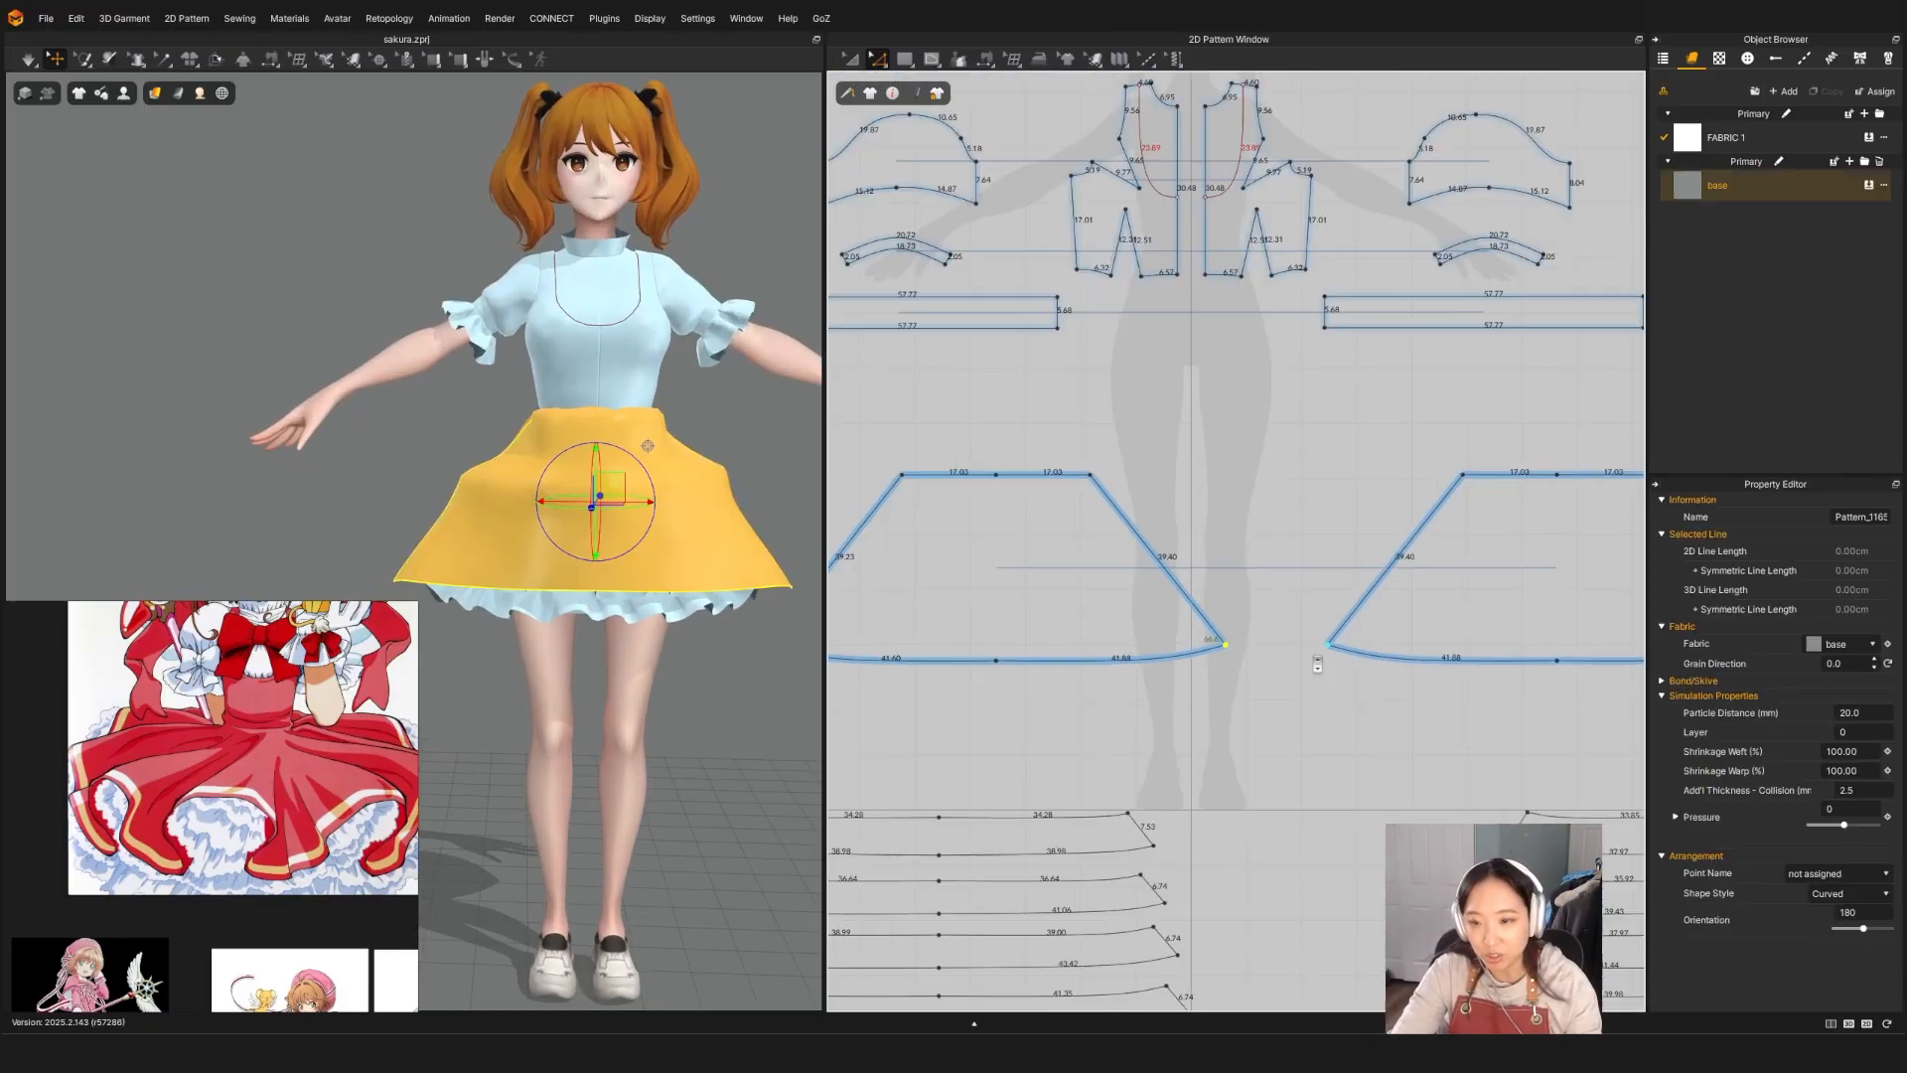
shift+click(958, 647)
scroll(986, 652, up, 3)
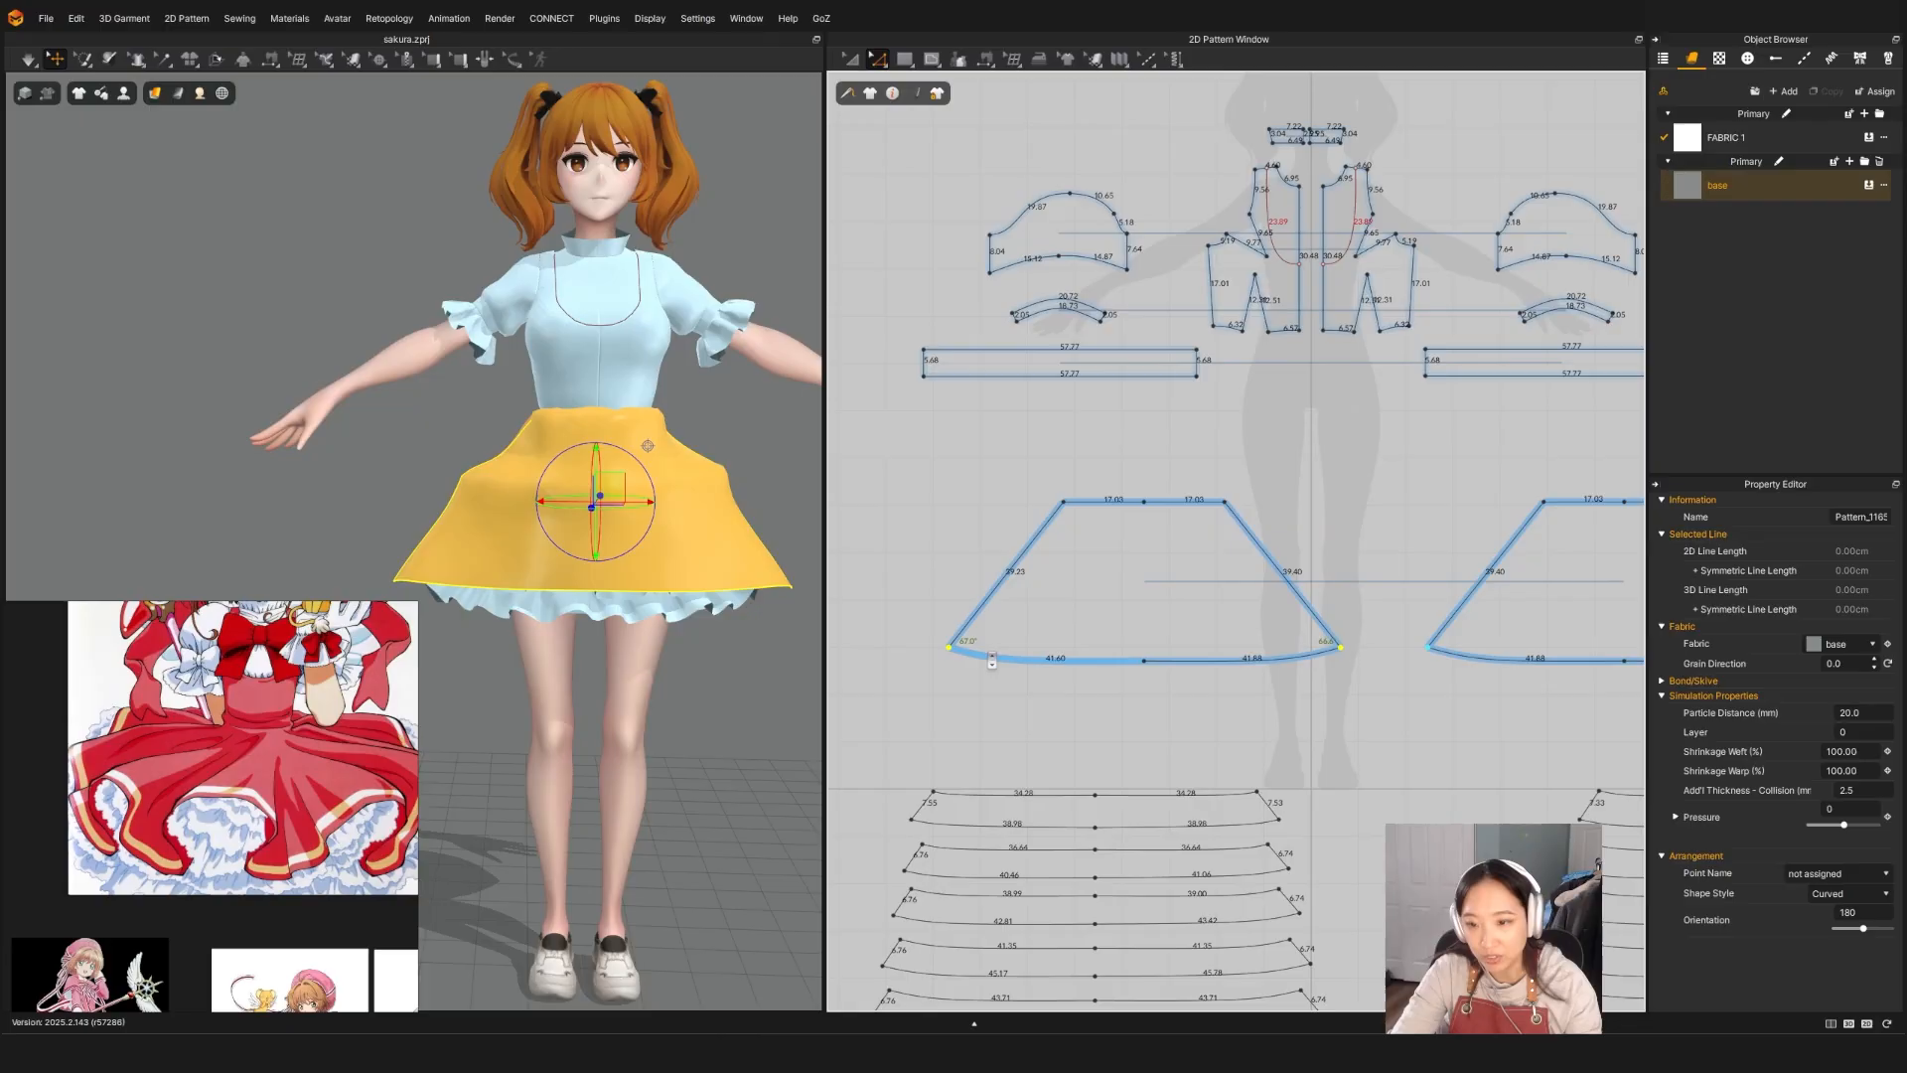
middle_drag(1265, 740, 1112, 816)
scroll(1103, 747, up, 3)
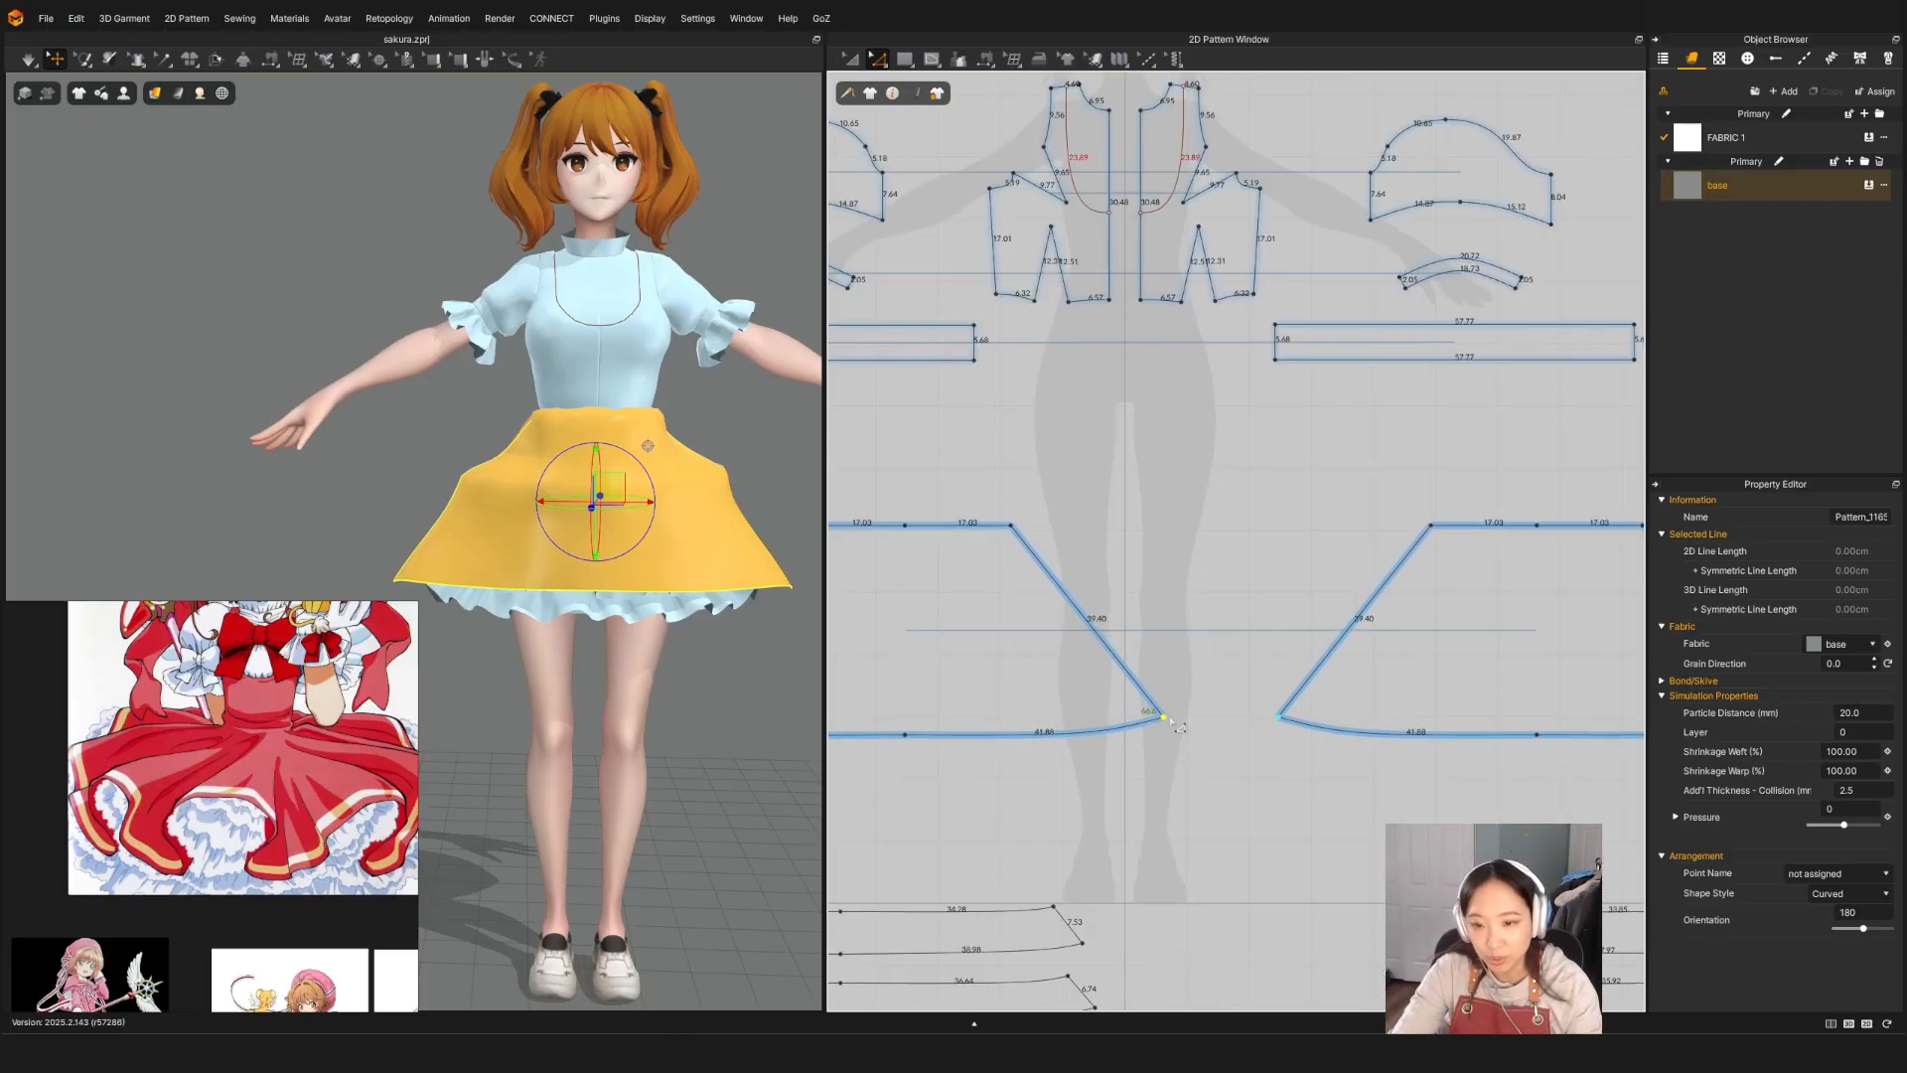
drag(1164, 718, 1164, 702)
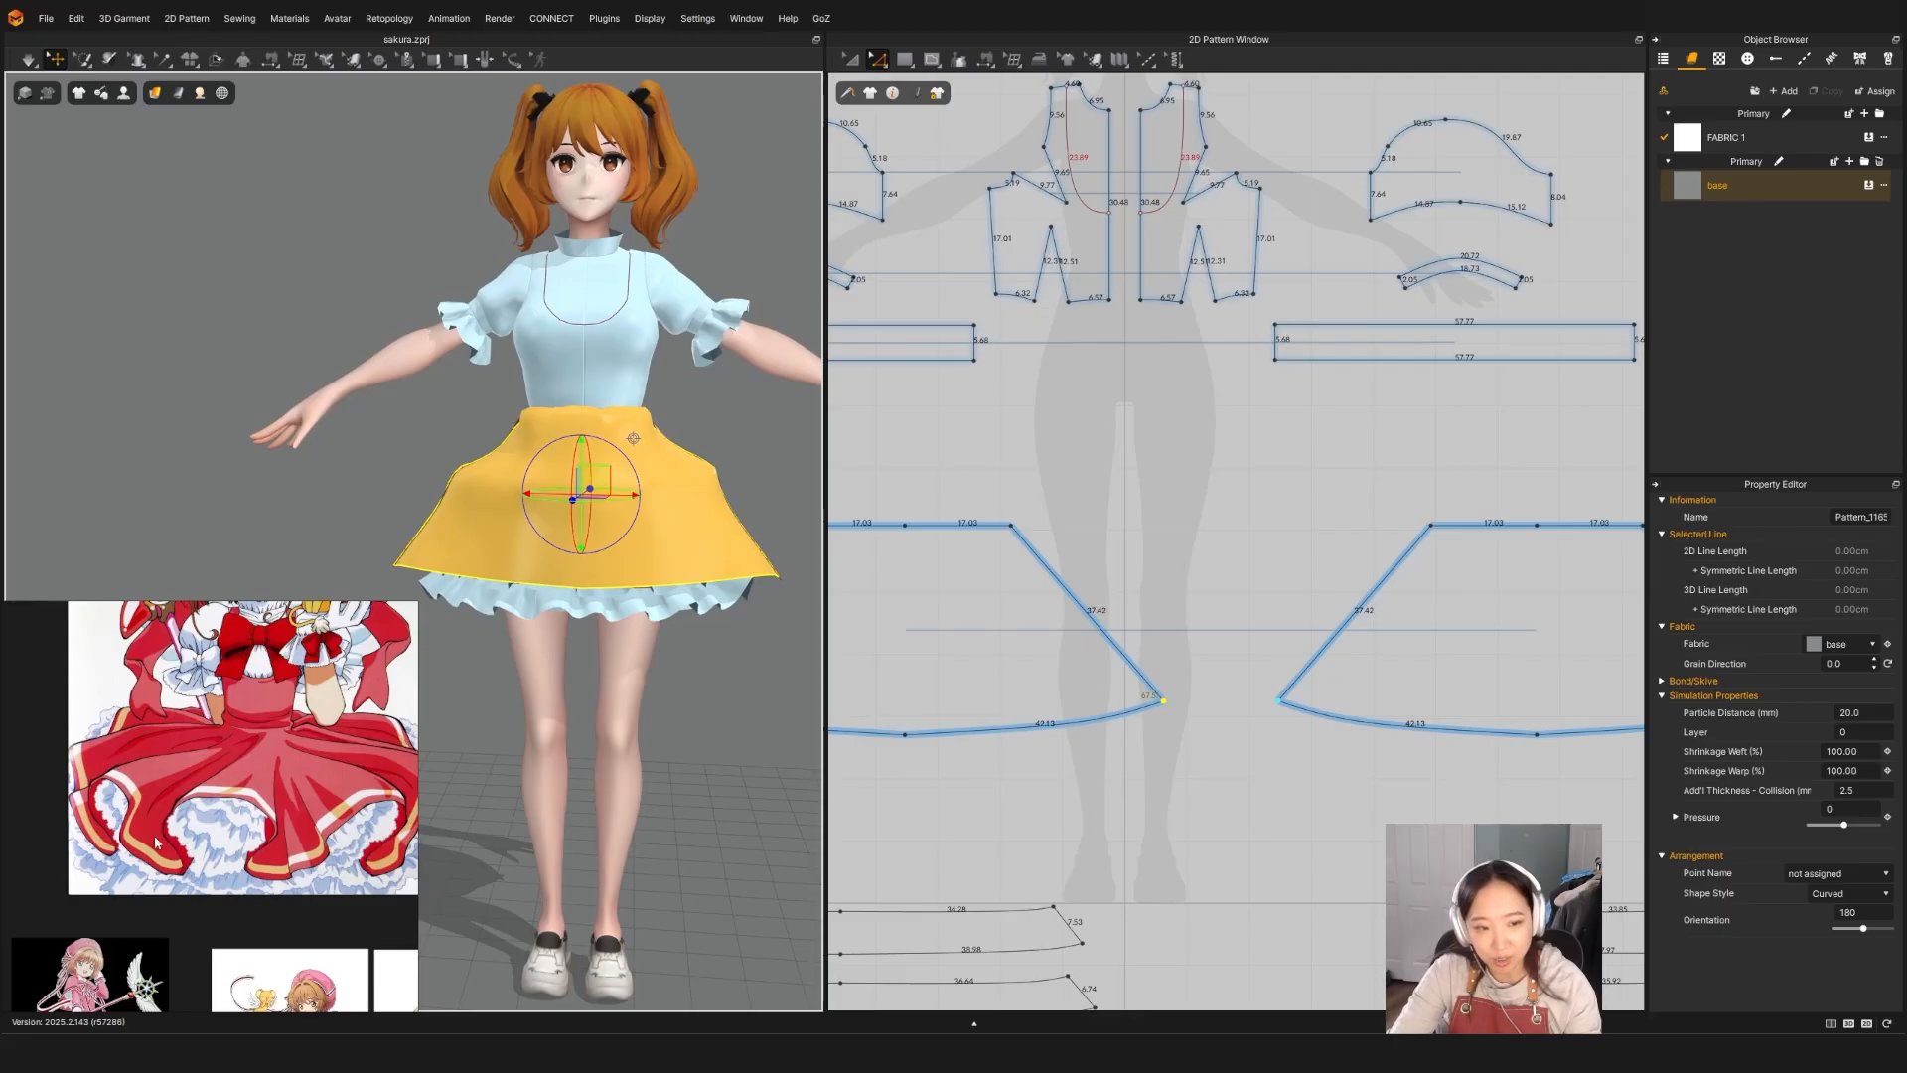
Step: Check the reference art and raise the front panel's bottom corners farther, shortening the side edges to about 32 cm
scroll(270, 838, down, 3)
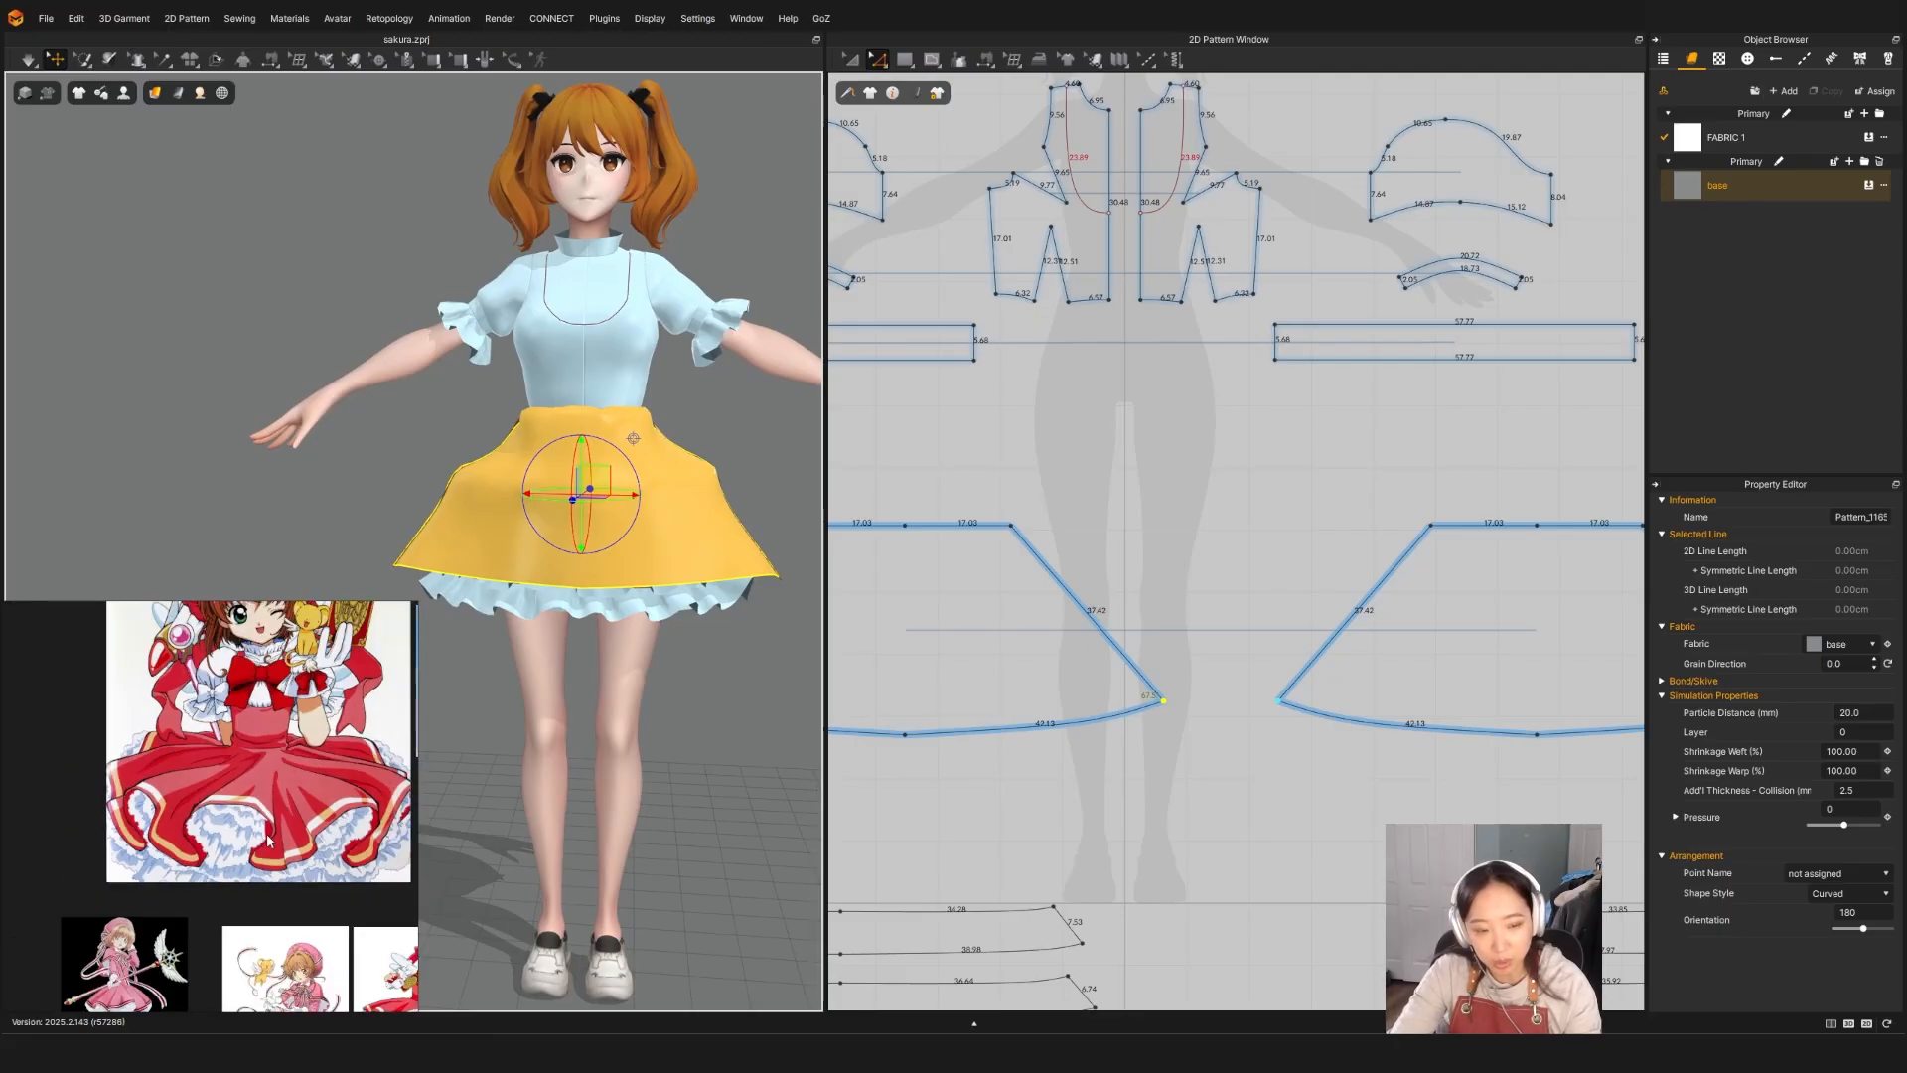
scroll(297, 746, up, 5)
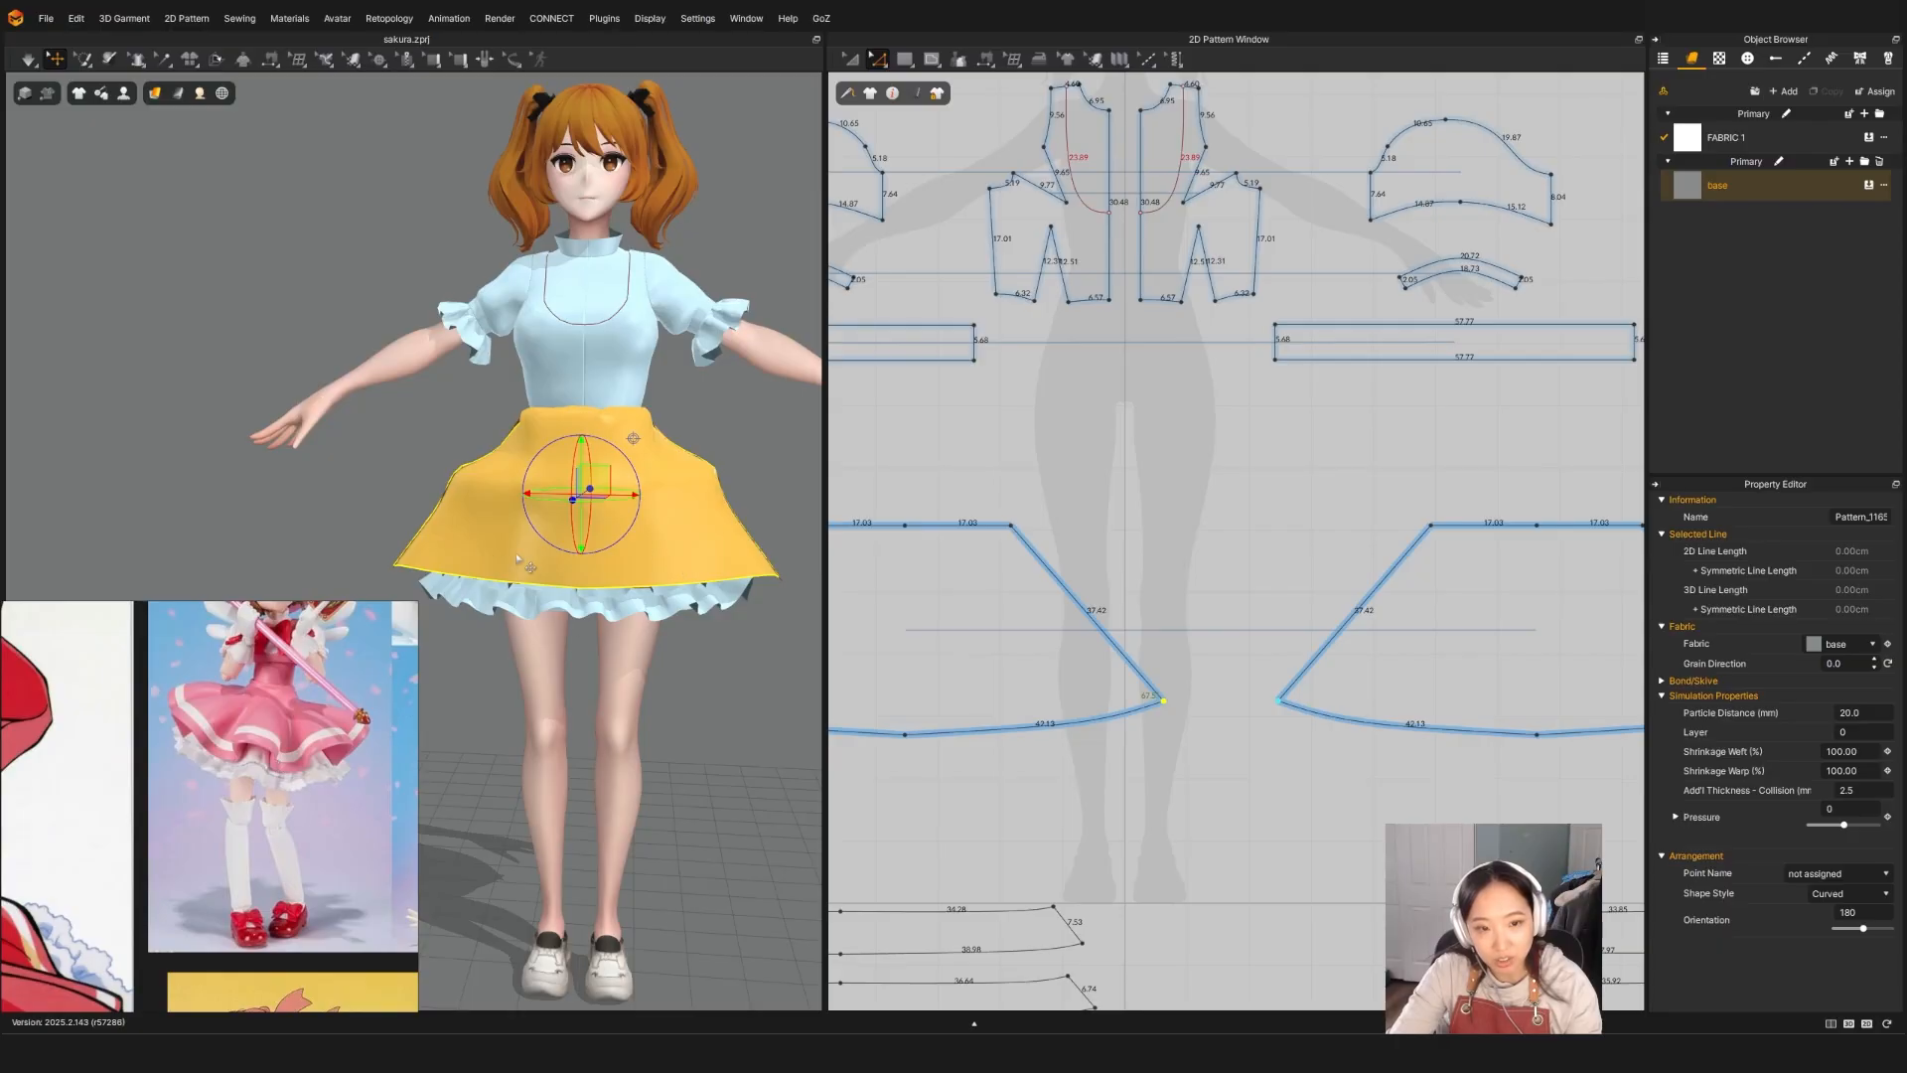
click(1304, 790)
drag(1163, 700, 1168, 703)
scroll(1229, 705, down, 5)
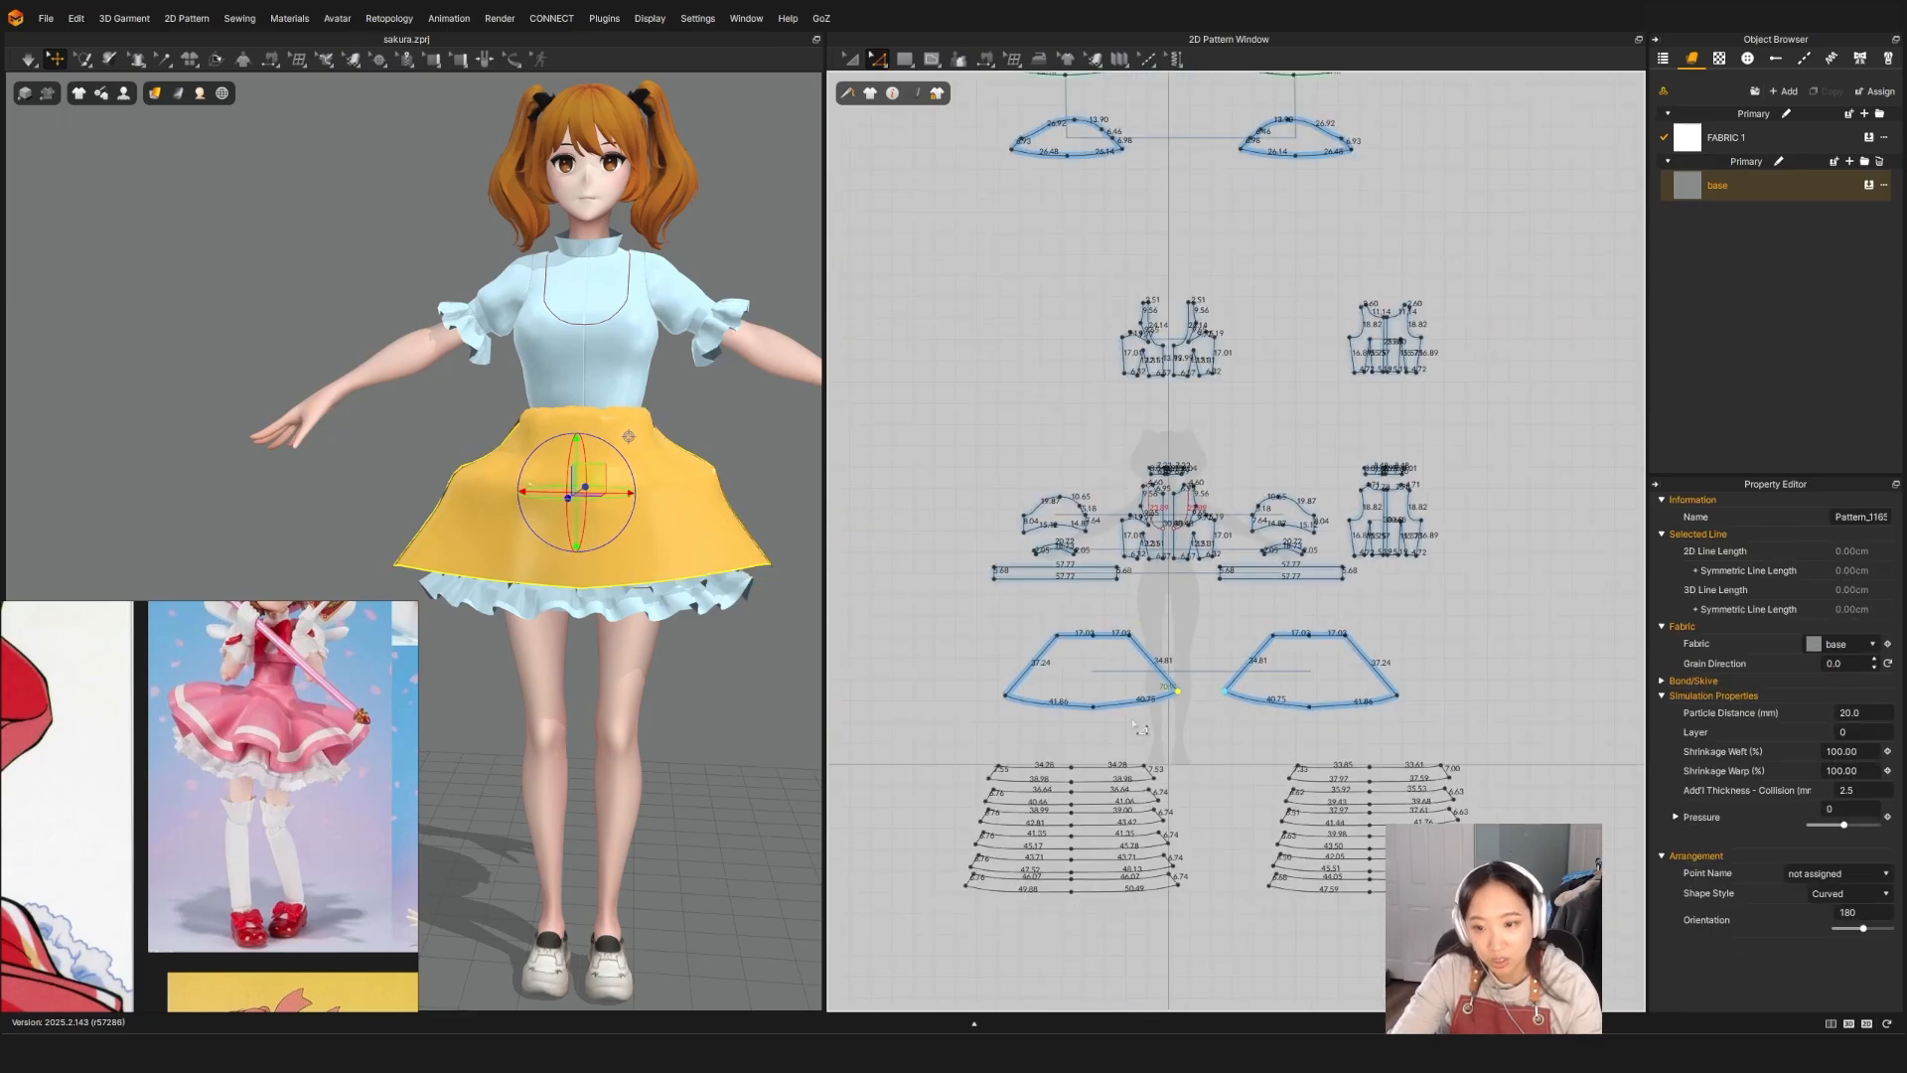
scroll(1005, 702, up, 4)
drag(997, 697, 999, 665)
scroll(1107, 690, up, 5)
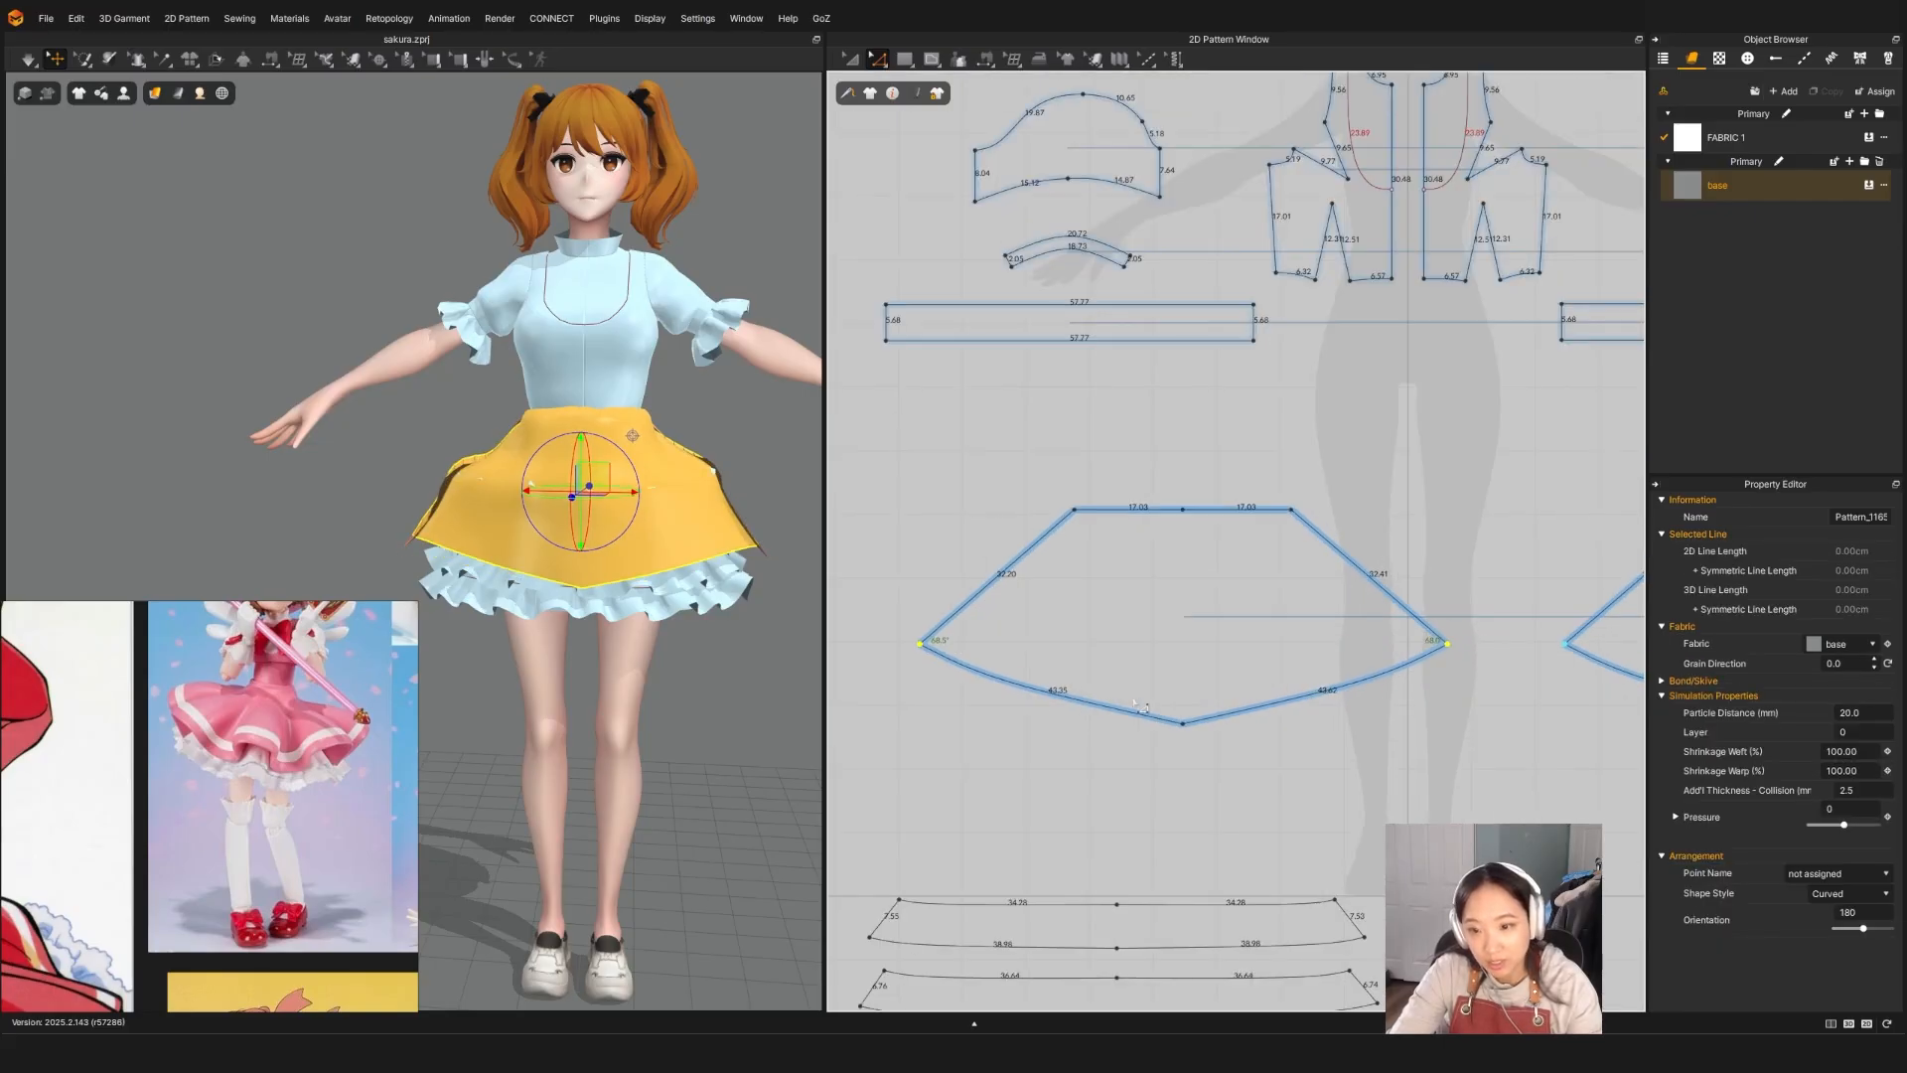
drag(1205, 735, 1211, 719)
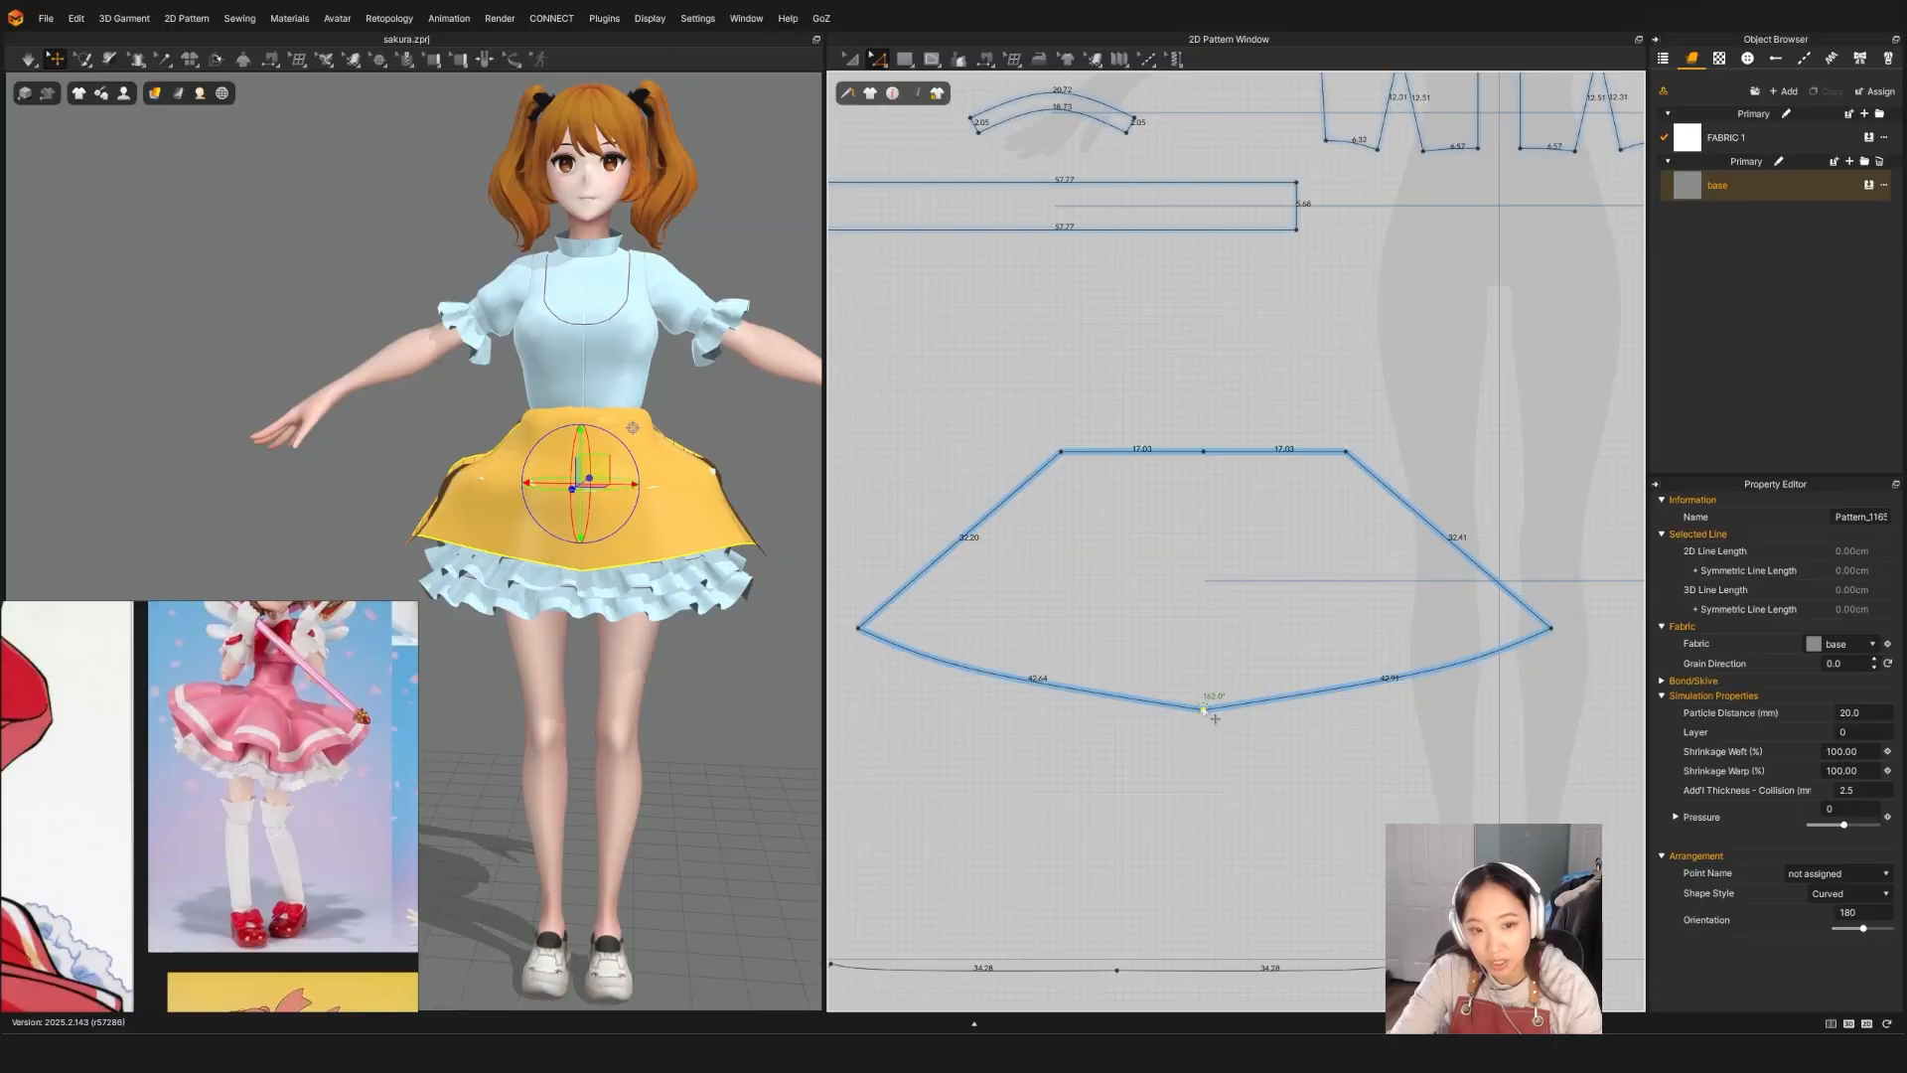
scroll(1281, 749, down, 5)
key(ctrl+z)
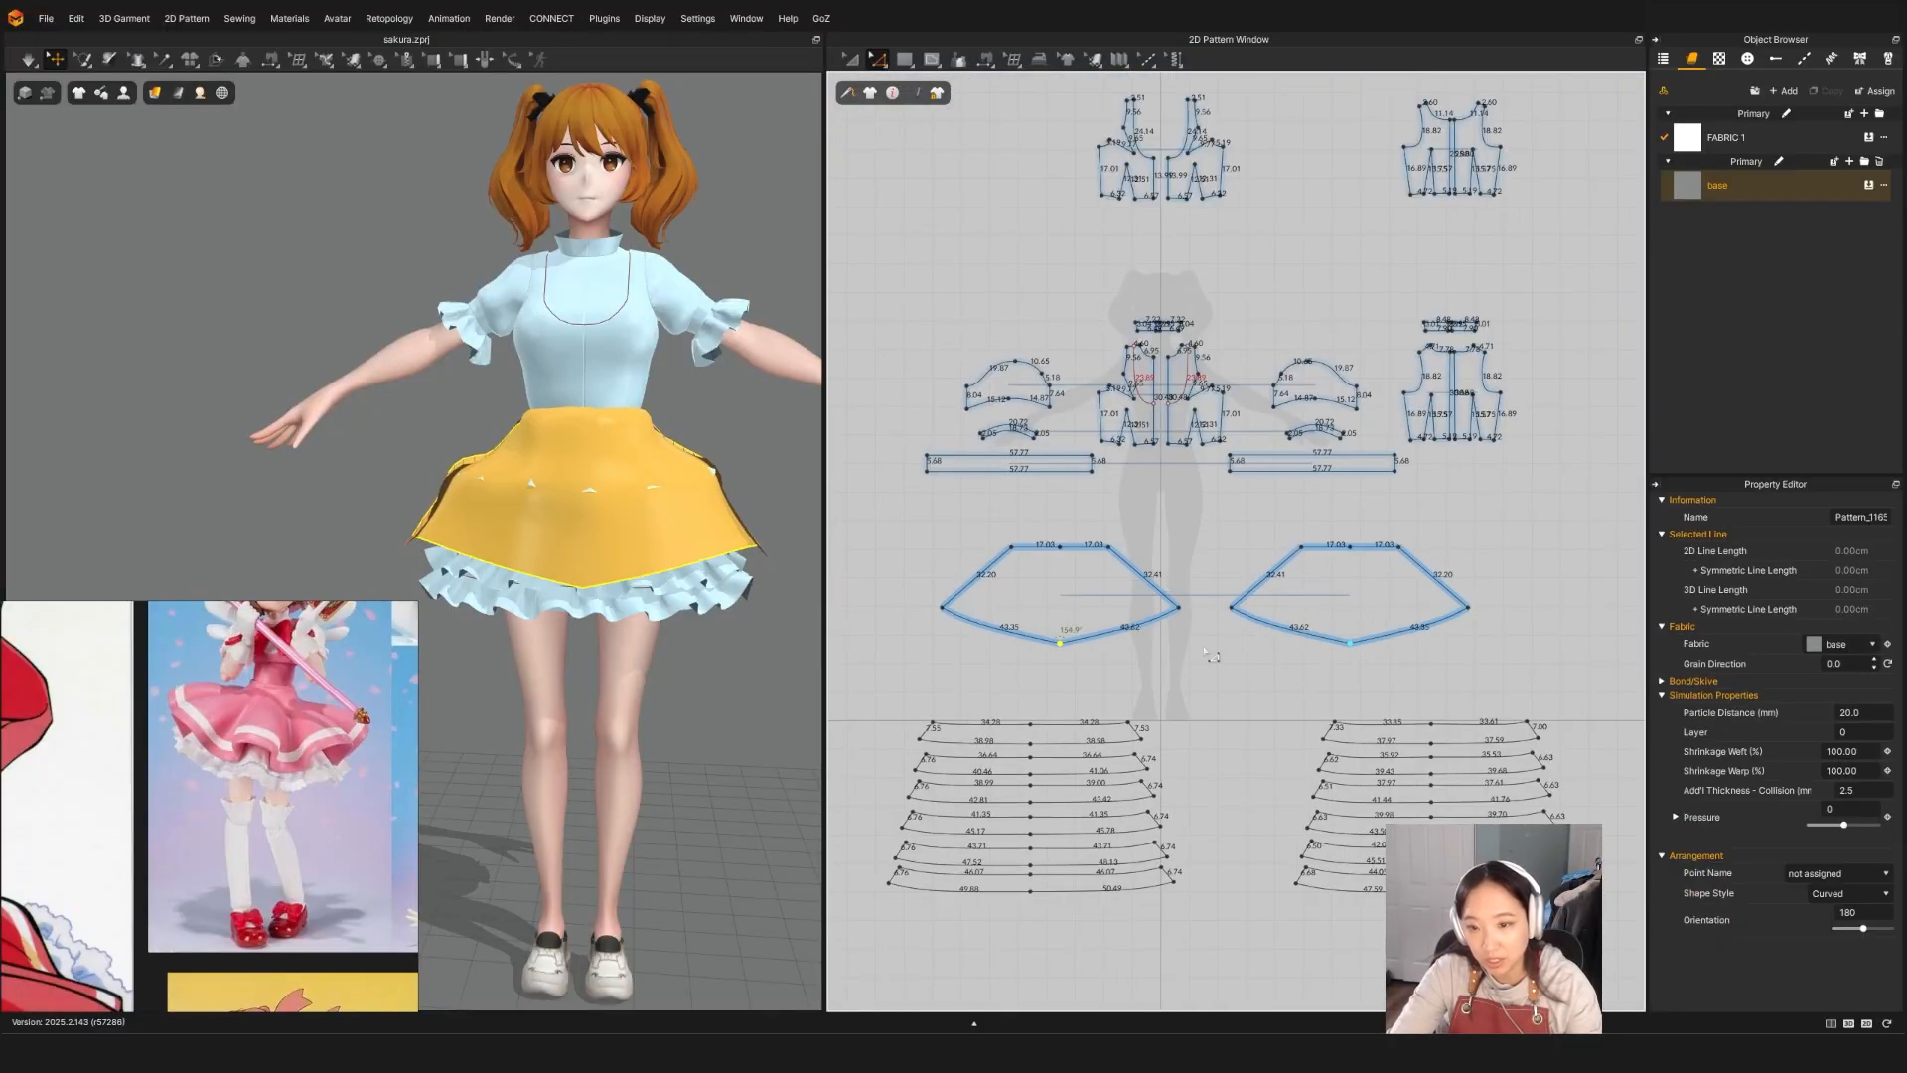
Step: Raise the front panel's hem midpoint slightly and lower the curve points on both sides of it to round the hem
drag(1060, 643, 1060, 630)
scroll(1080, 630, up, 5)
click(1136, 674)
key(v)
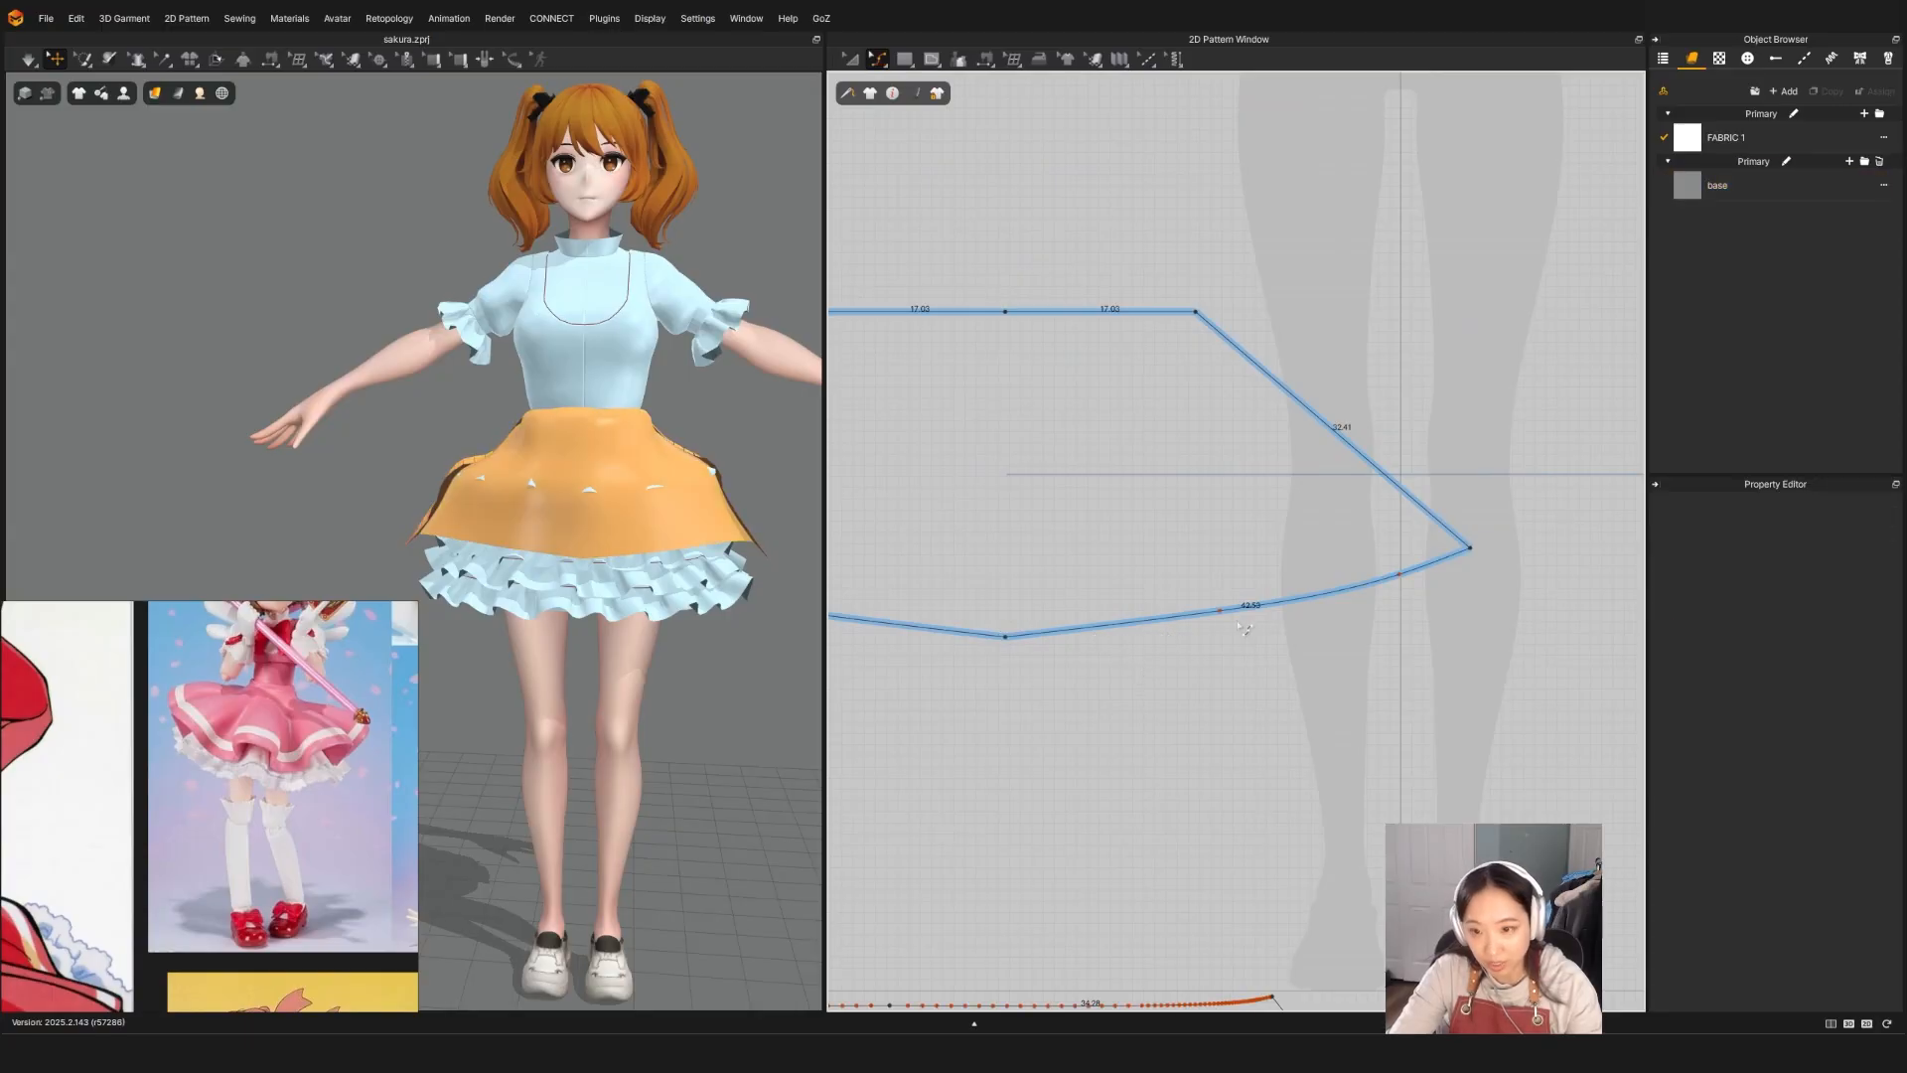
drag(1220, 611, 1214, 622)
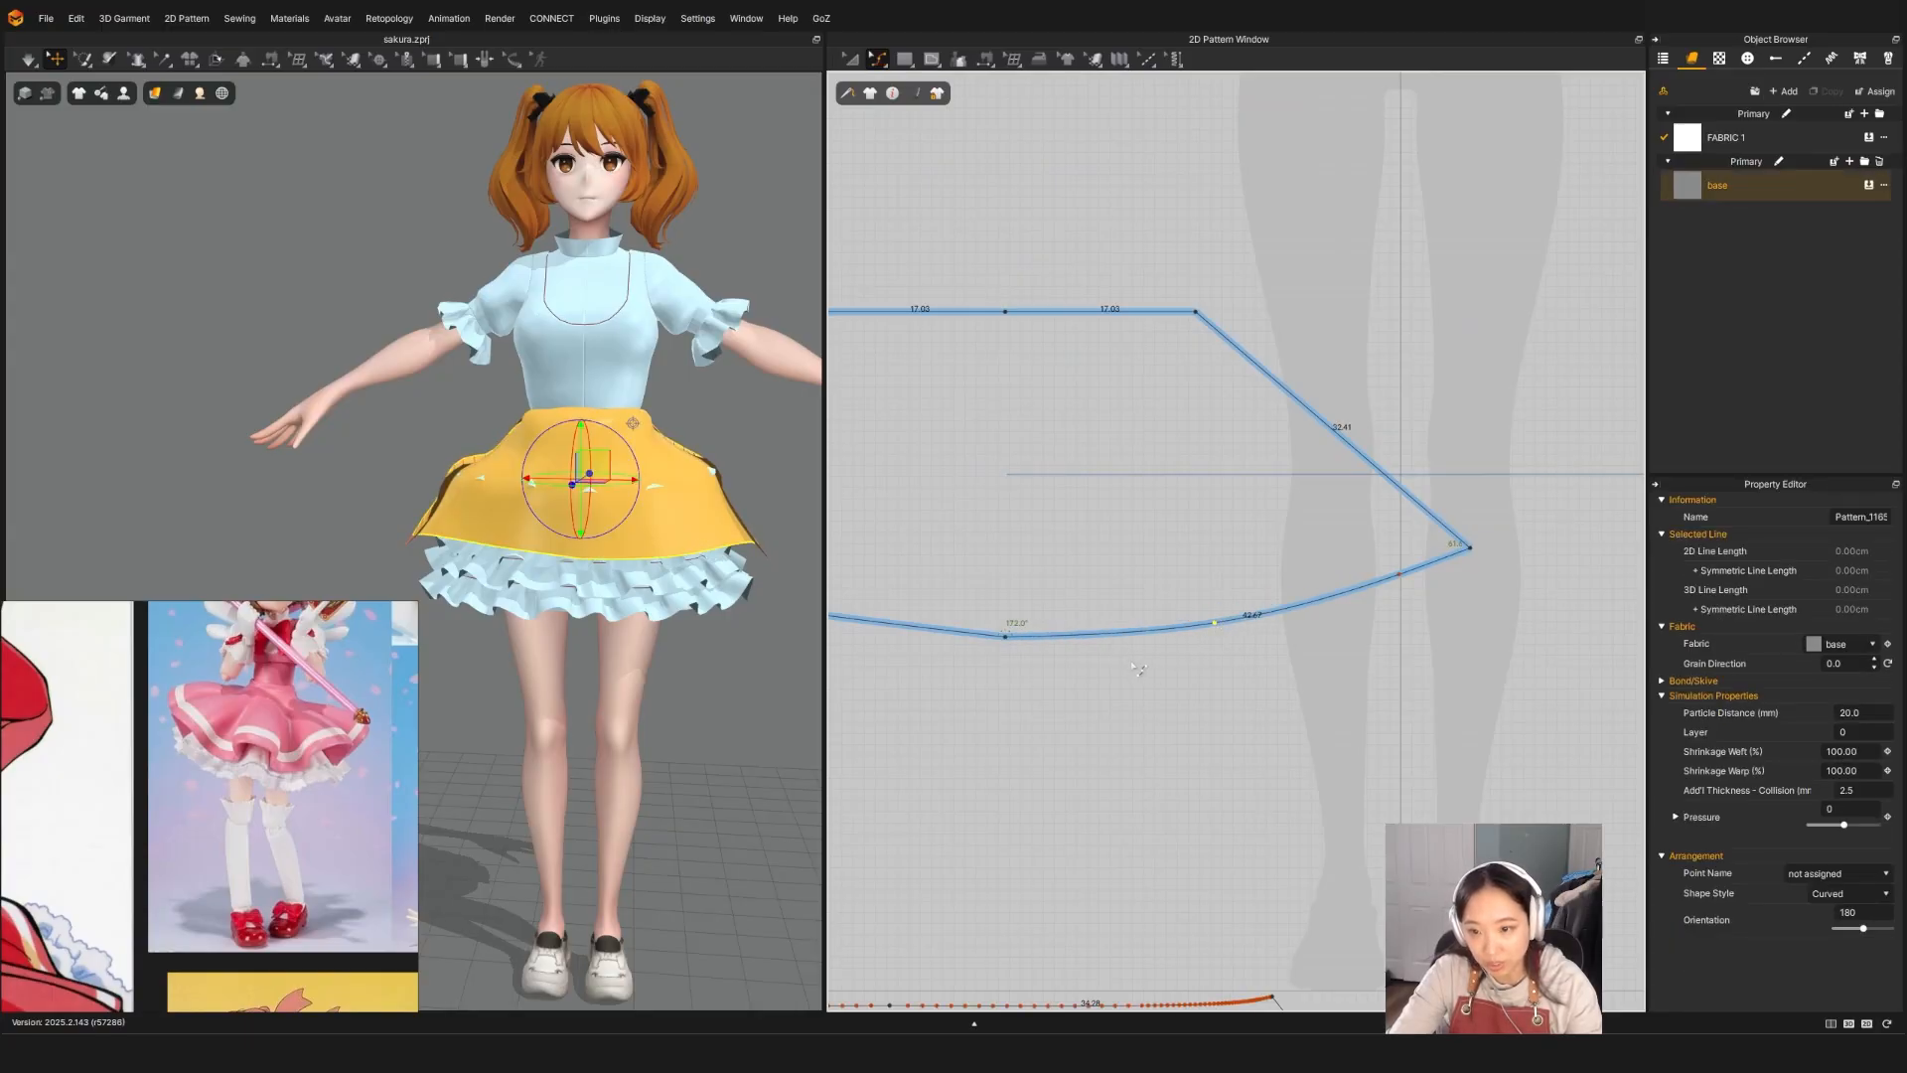
middle_drag(1118, 673, 1317, 688)
key(ctrl+z)
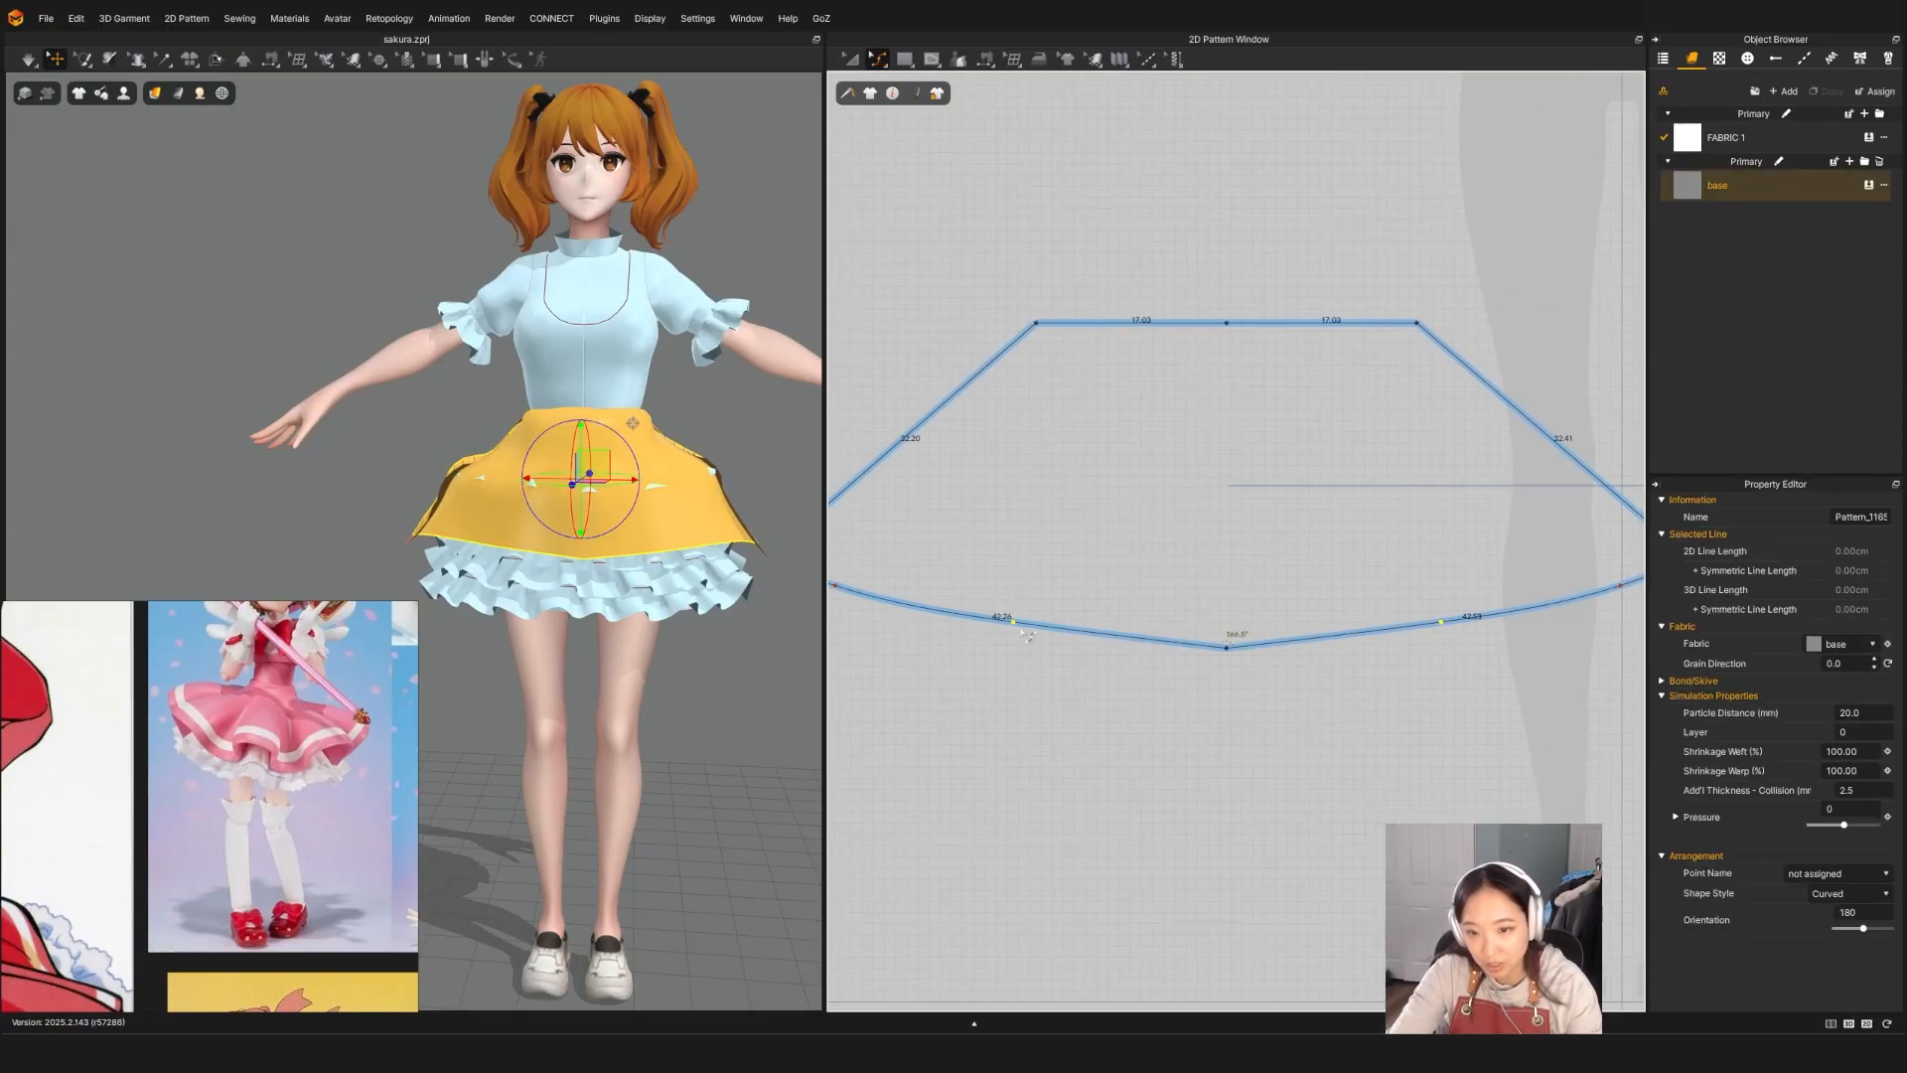
drag(1020, 630, 1028, 646)
scroll(1135, 689, down, 4)
middle_drag(1350, 691, 1239, 716)
scroll(1327, 656, up, 4)
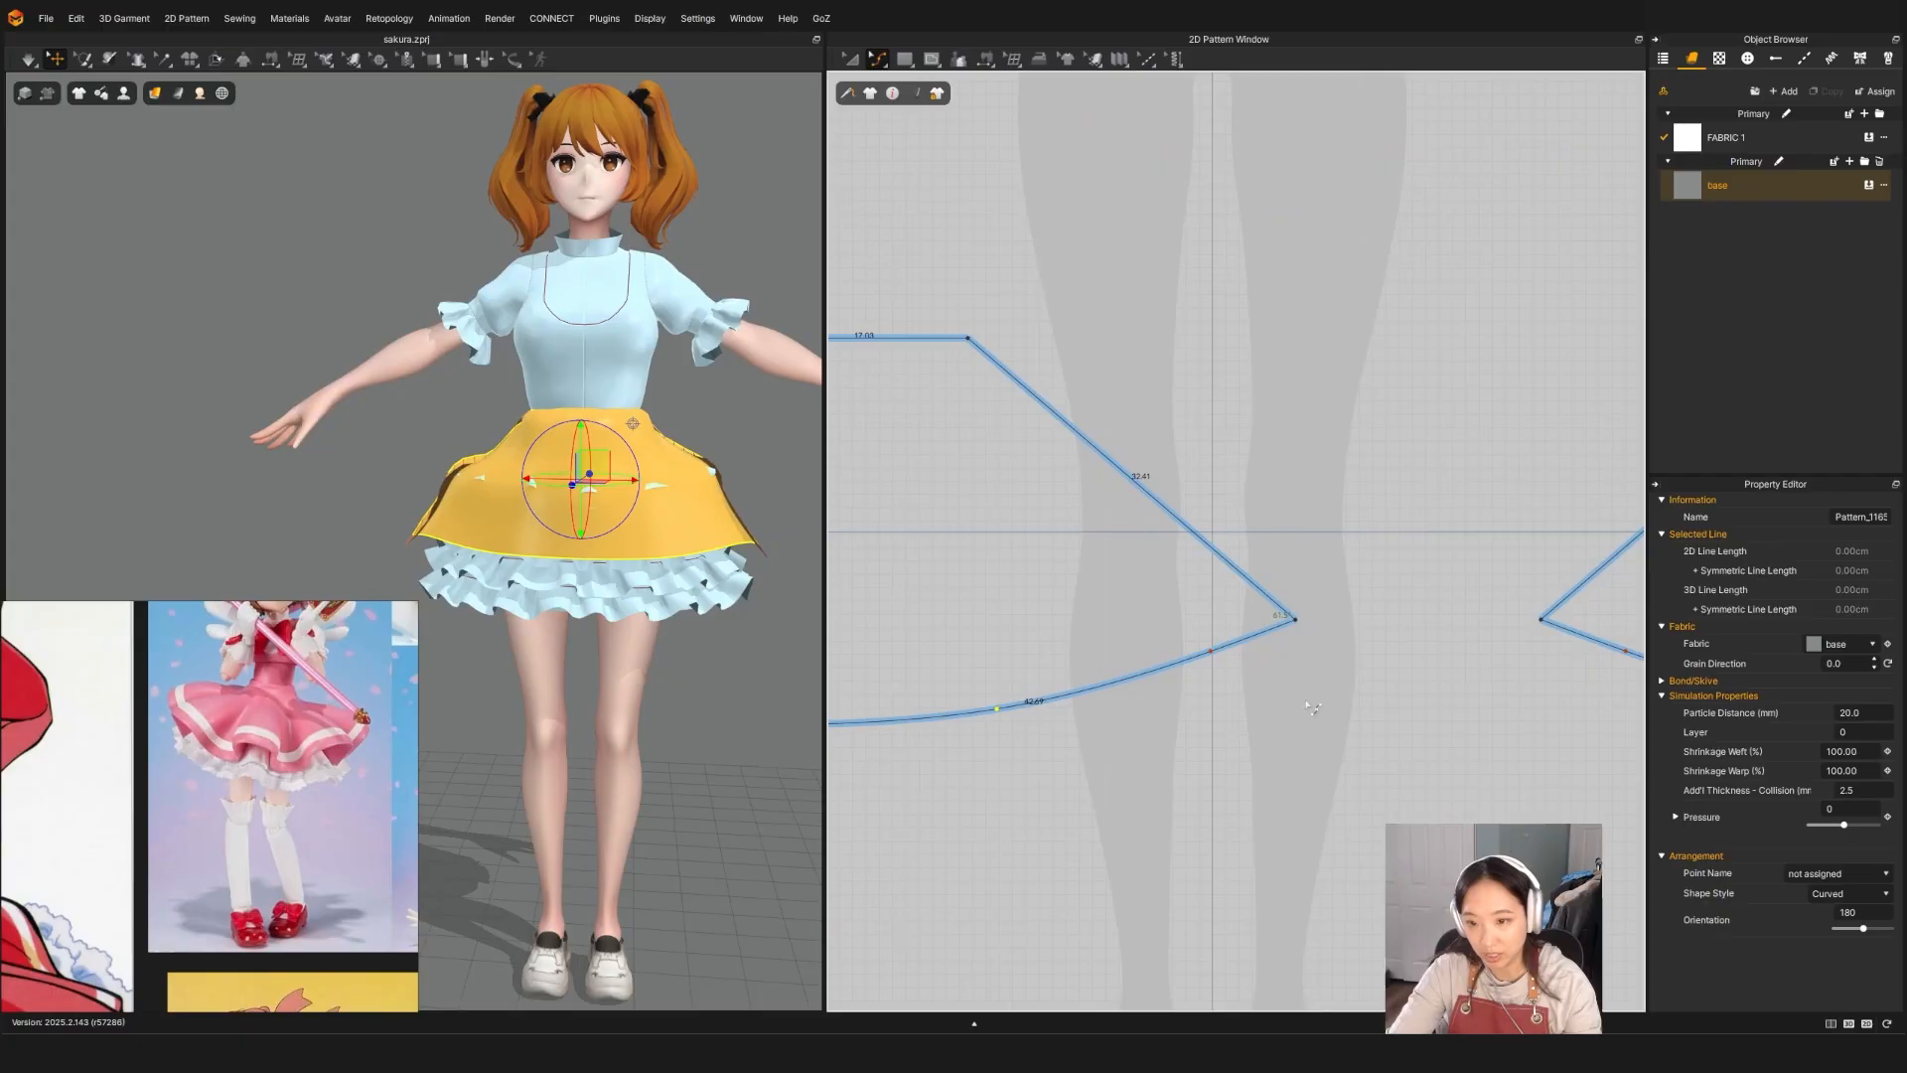
Step: Pull the outer curve points near both bottom corners of the front panel outward and down, rounding the hem ends
click(1210, 653)
scroll(1311, 734, down, 5)
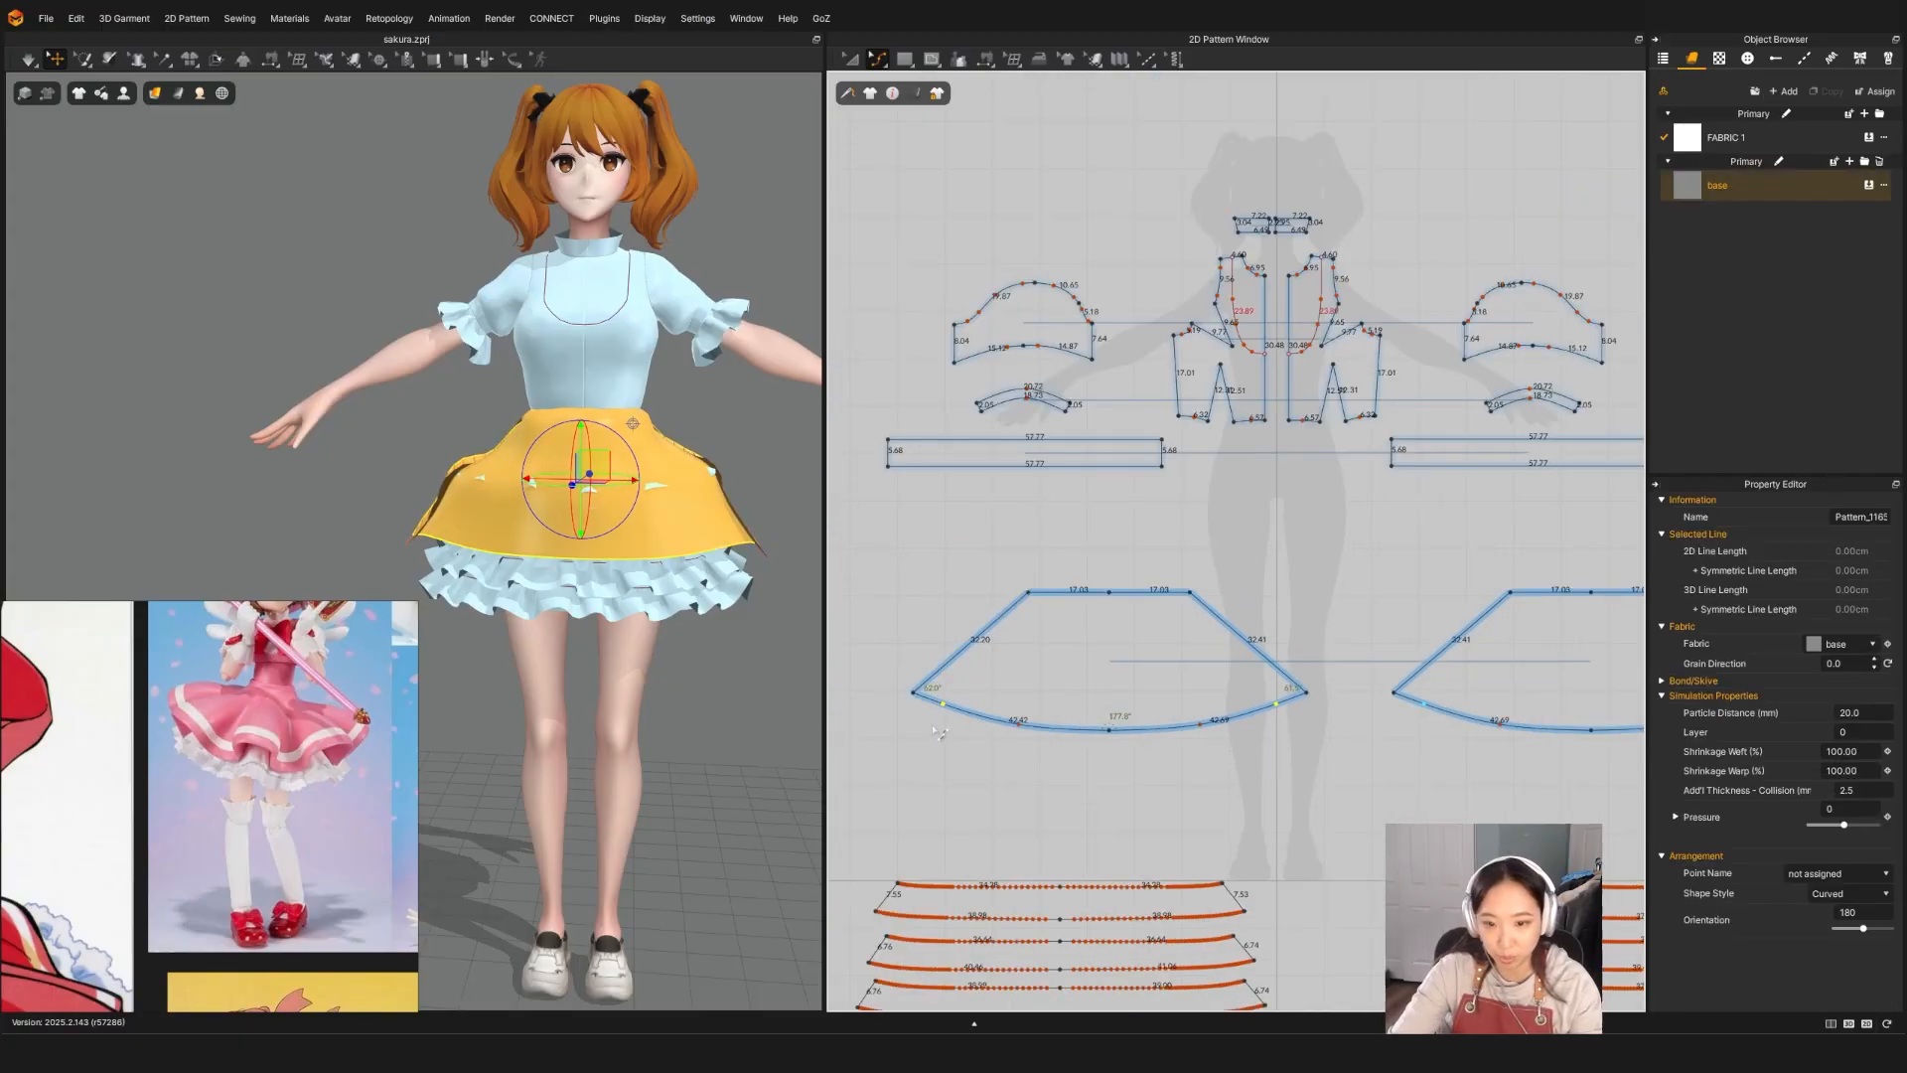
scroll(933, 723, up, 5)
drag(974, 675, 953, 698)
middle_drag(1182, 813, 1064, 804)
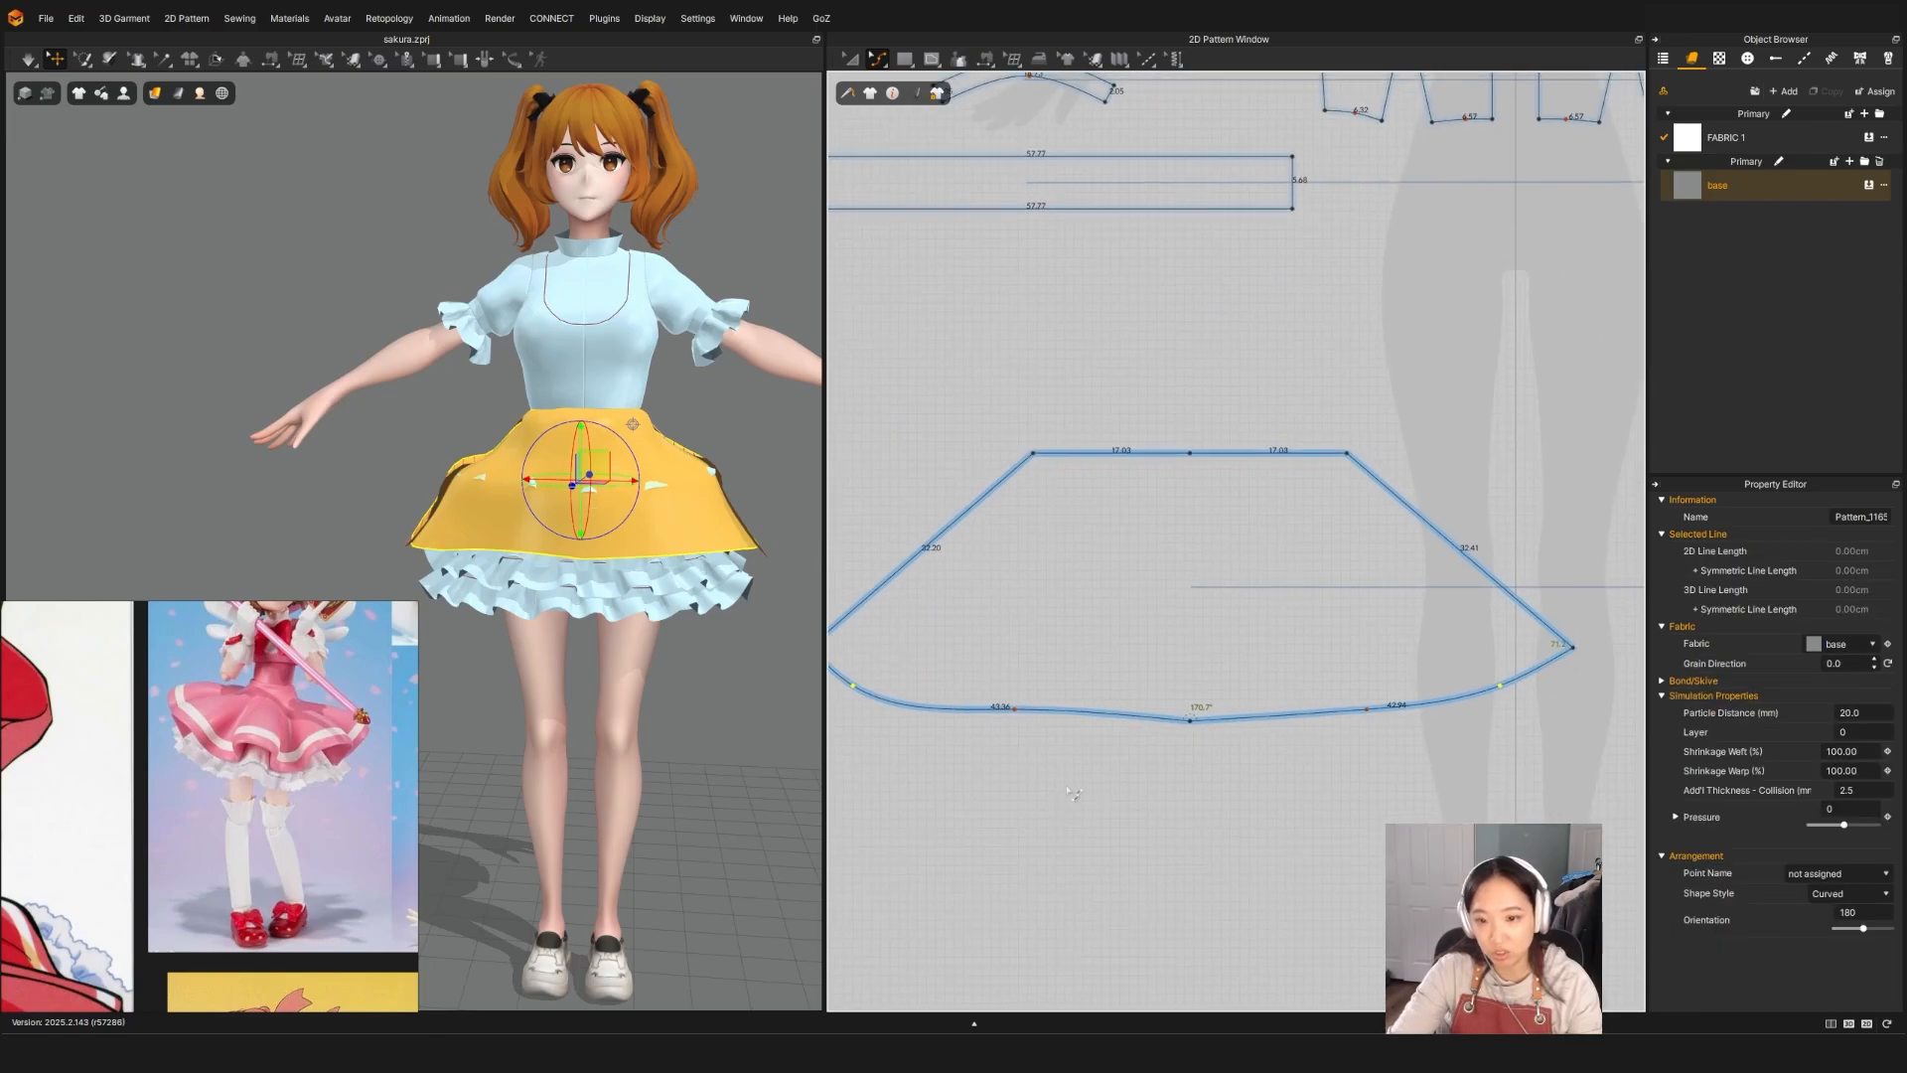
Step: Lower both inner curve points of the front panel's hem to smooth the curve through its midpoint
drag(1111, 792, 981, 684)
scroll(1079, 702, up, 3)
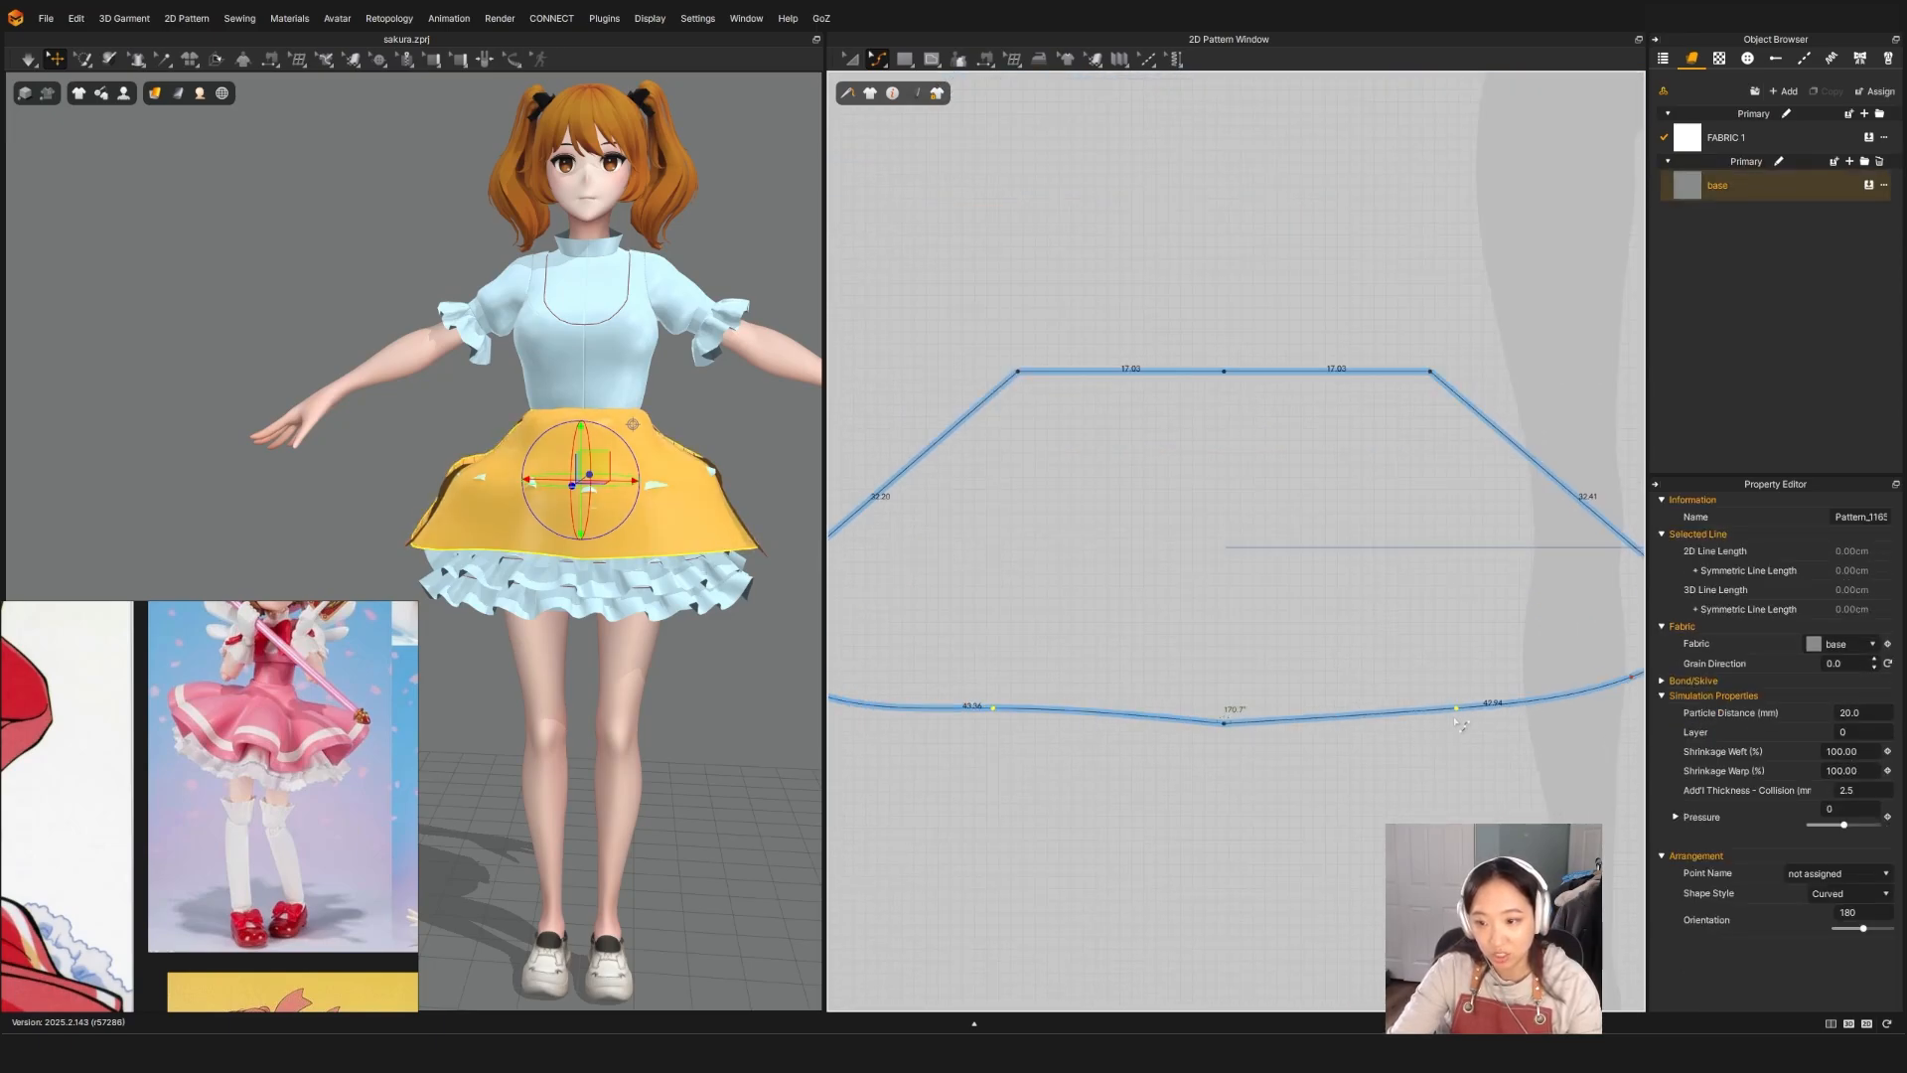
drag(1468, 721, 1468, 733)
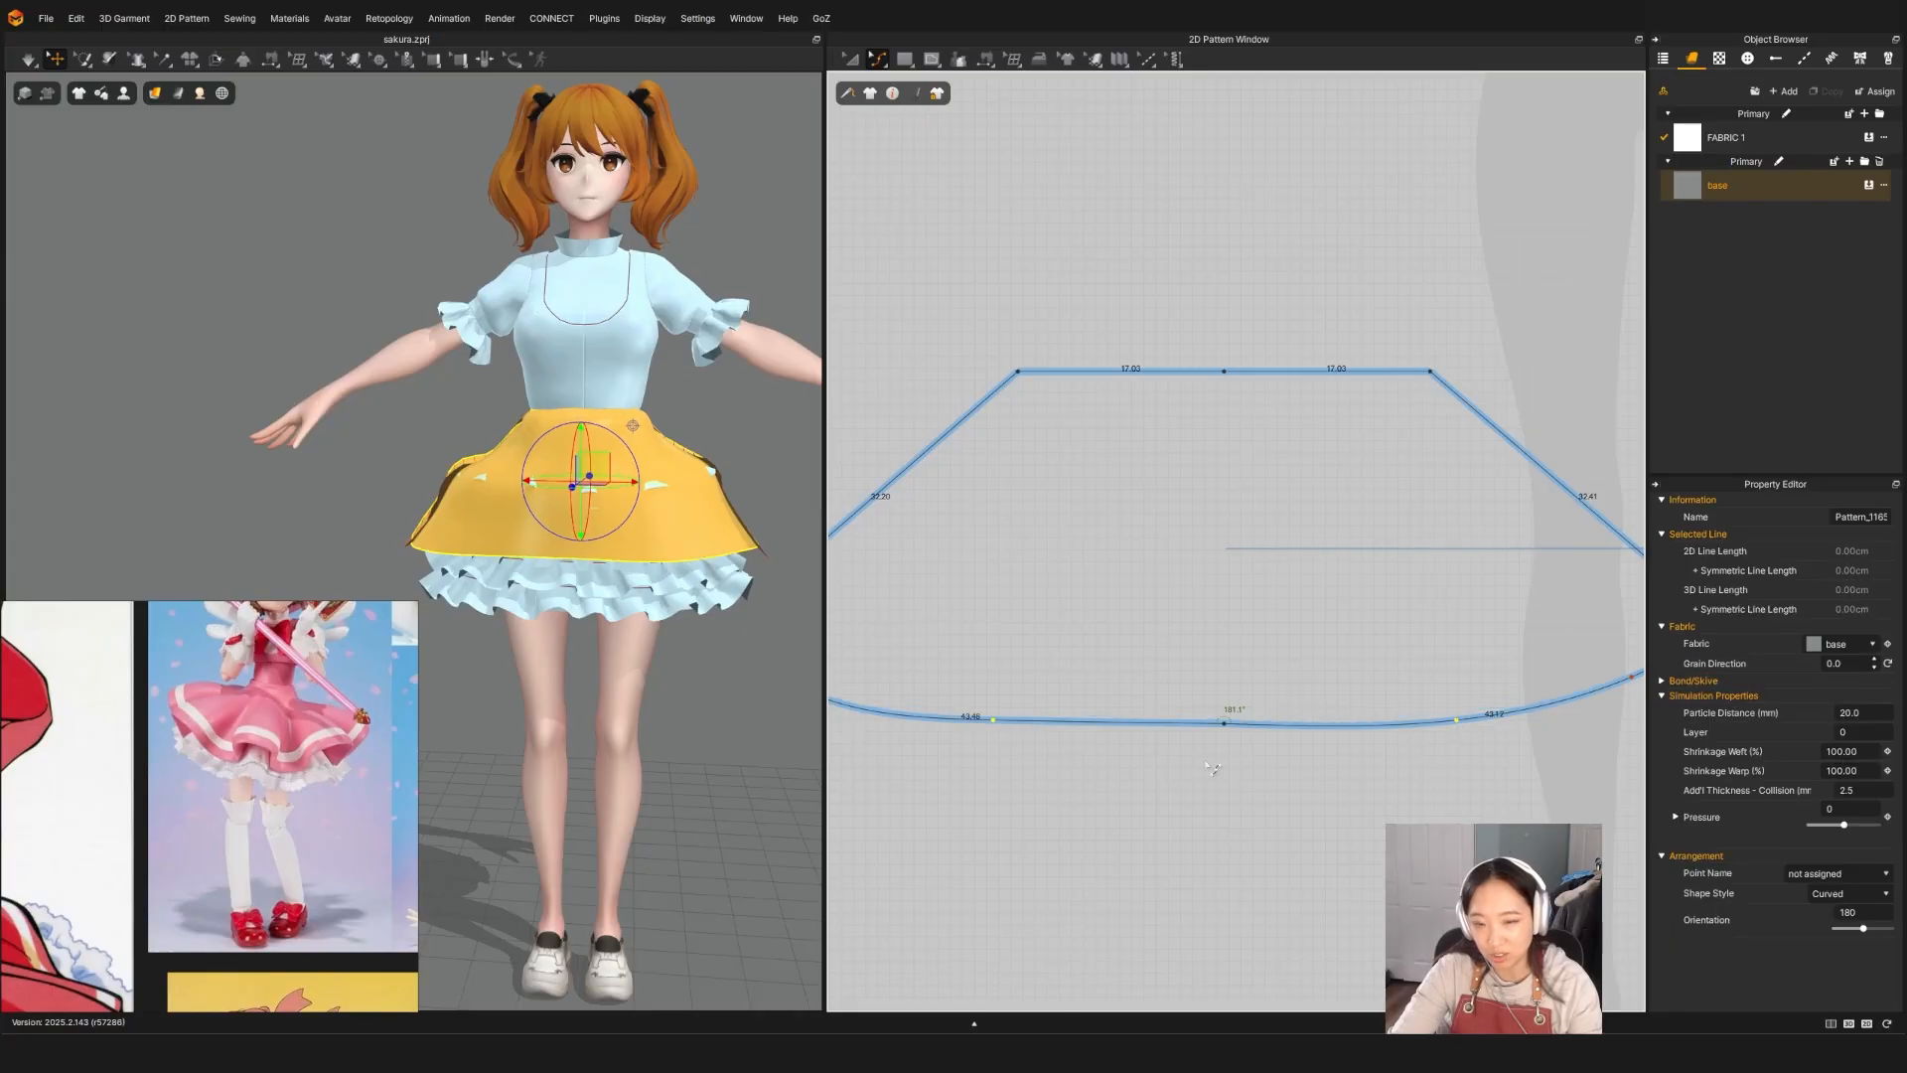
Step: Simulate the reshaped overskirt, pull its side hem outward on the avatar, and check the drape from behind
scroll(404, 542, down, 1)
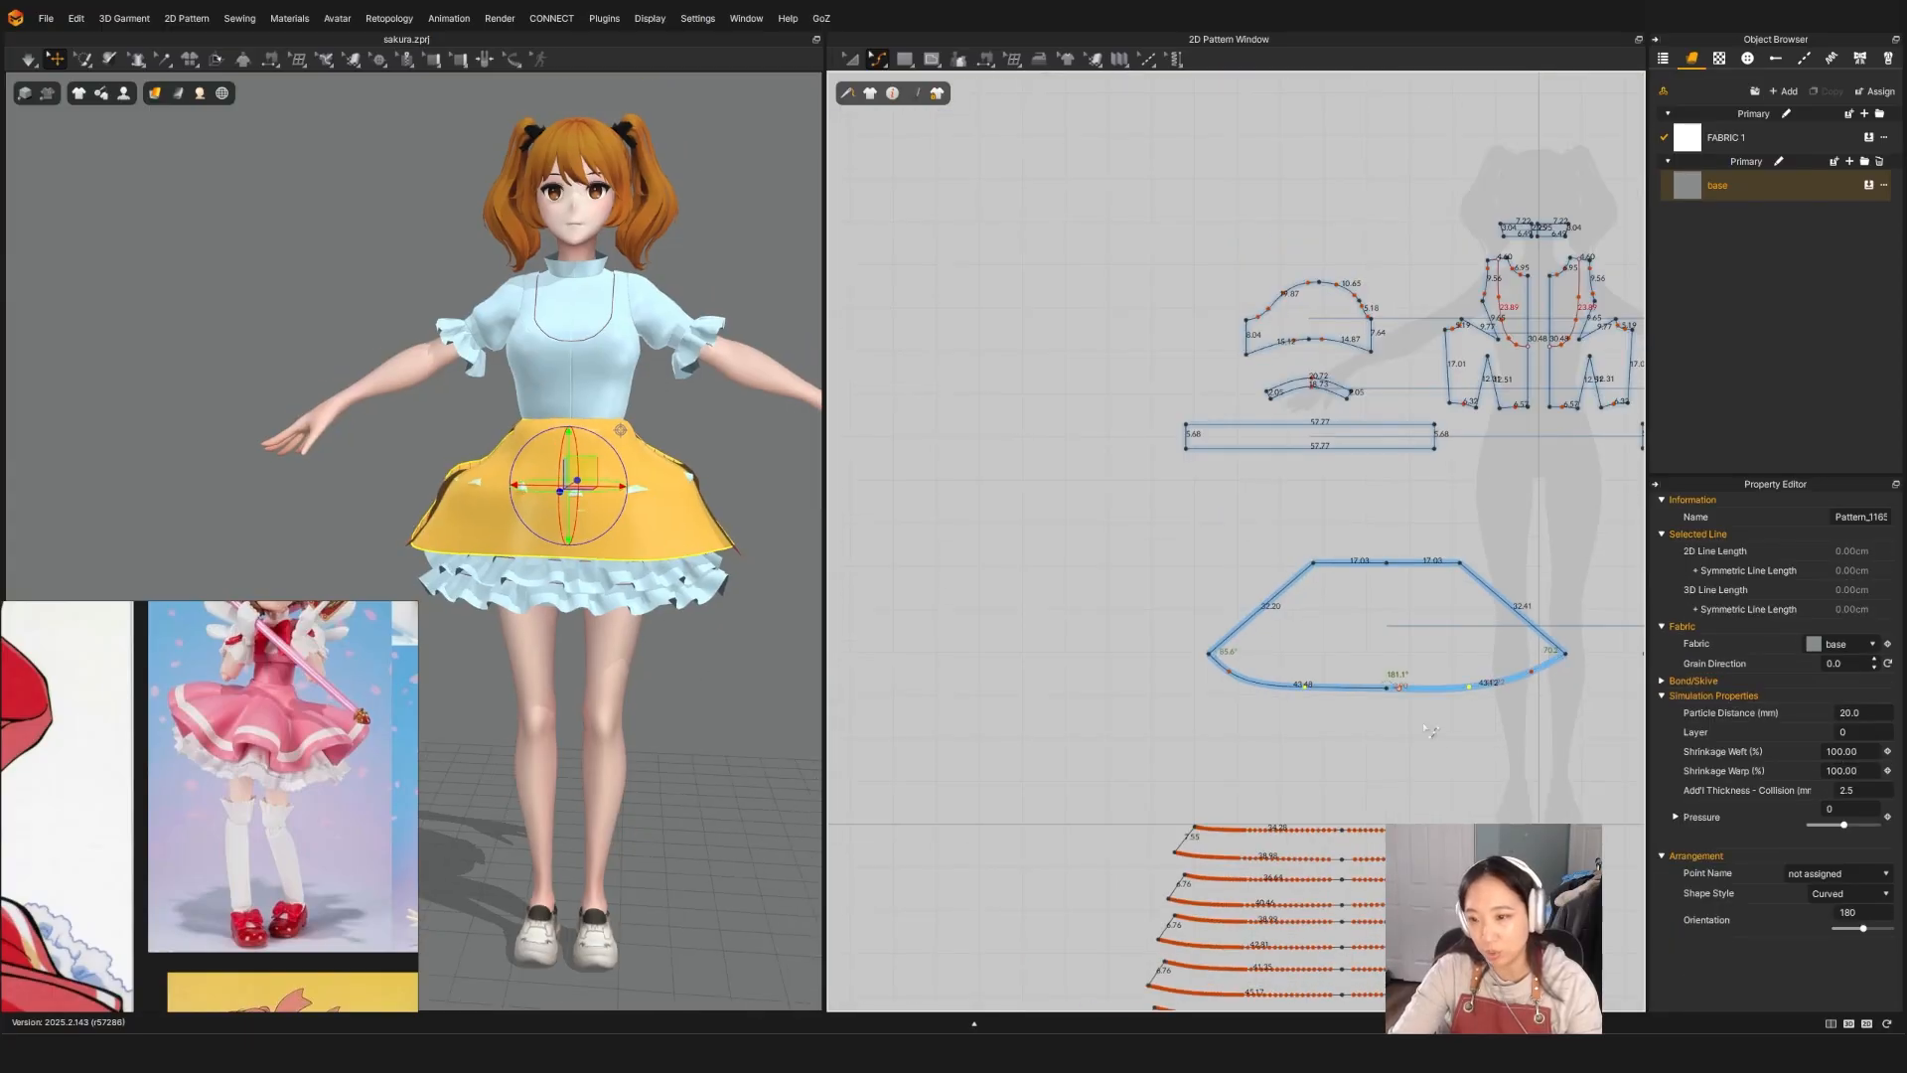
scroll(1008, 707, down, 5)
scroll(1008, 709, up, 4)
scroll(1003, 711, down, 1)
middle_drag(999, 728, 1183, 736)
key(space)
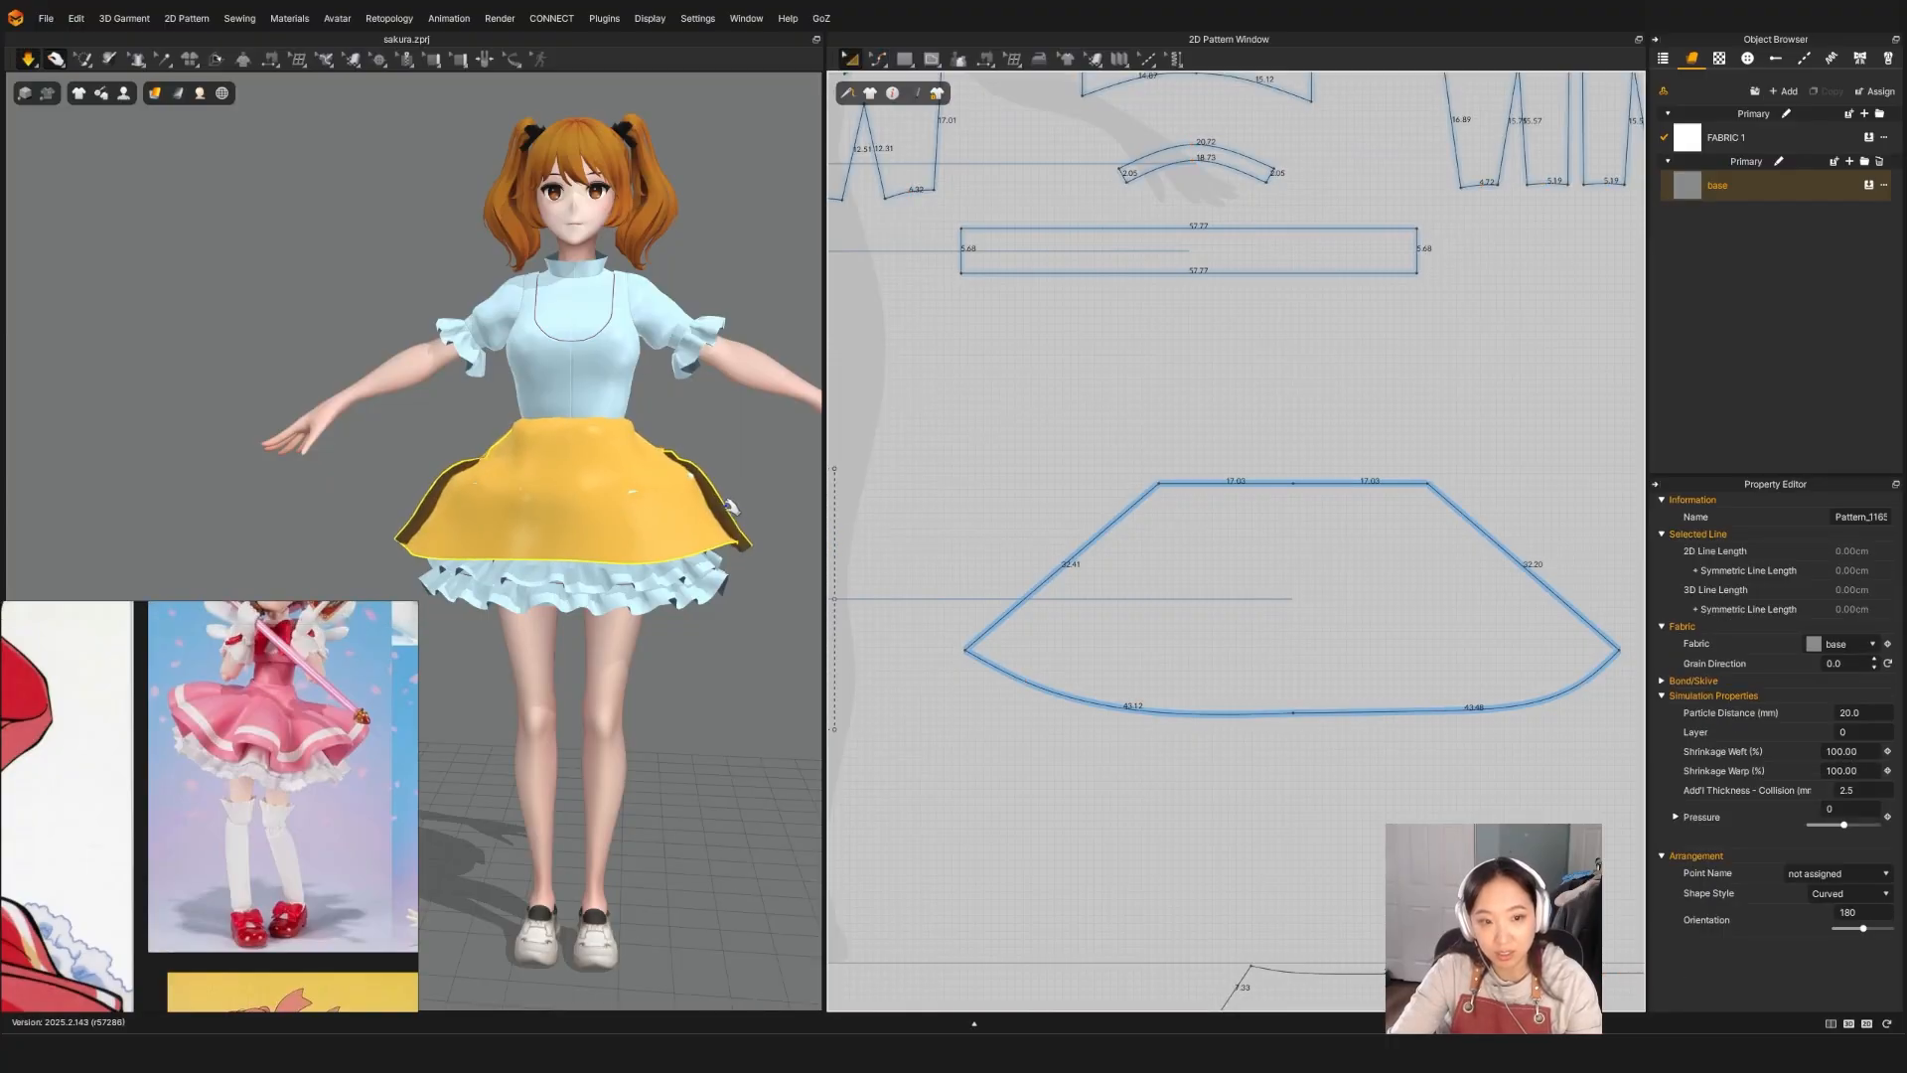
click(736, 517)
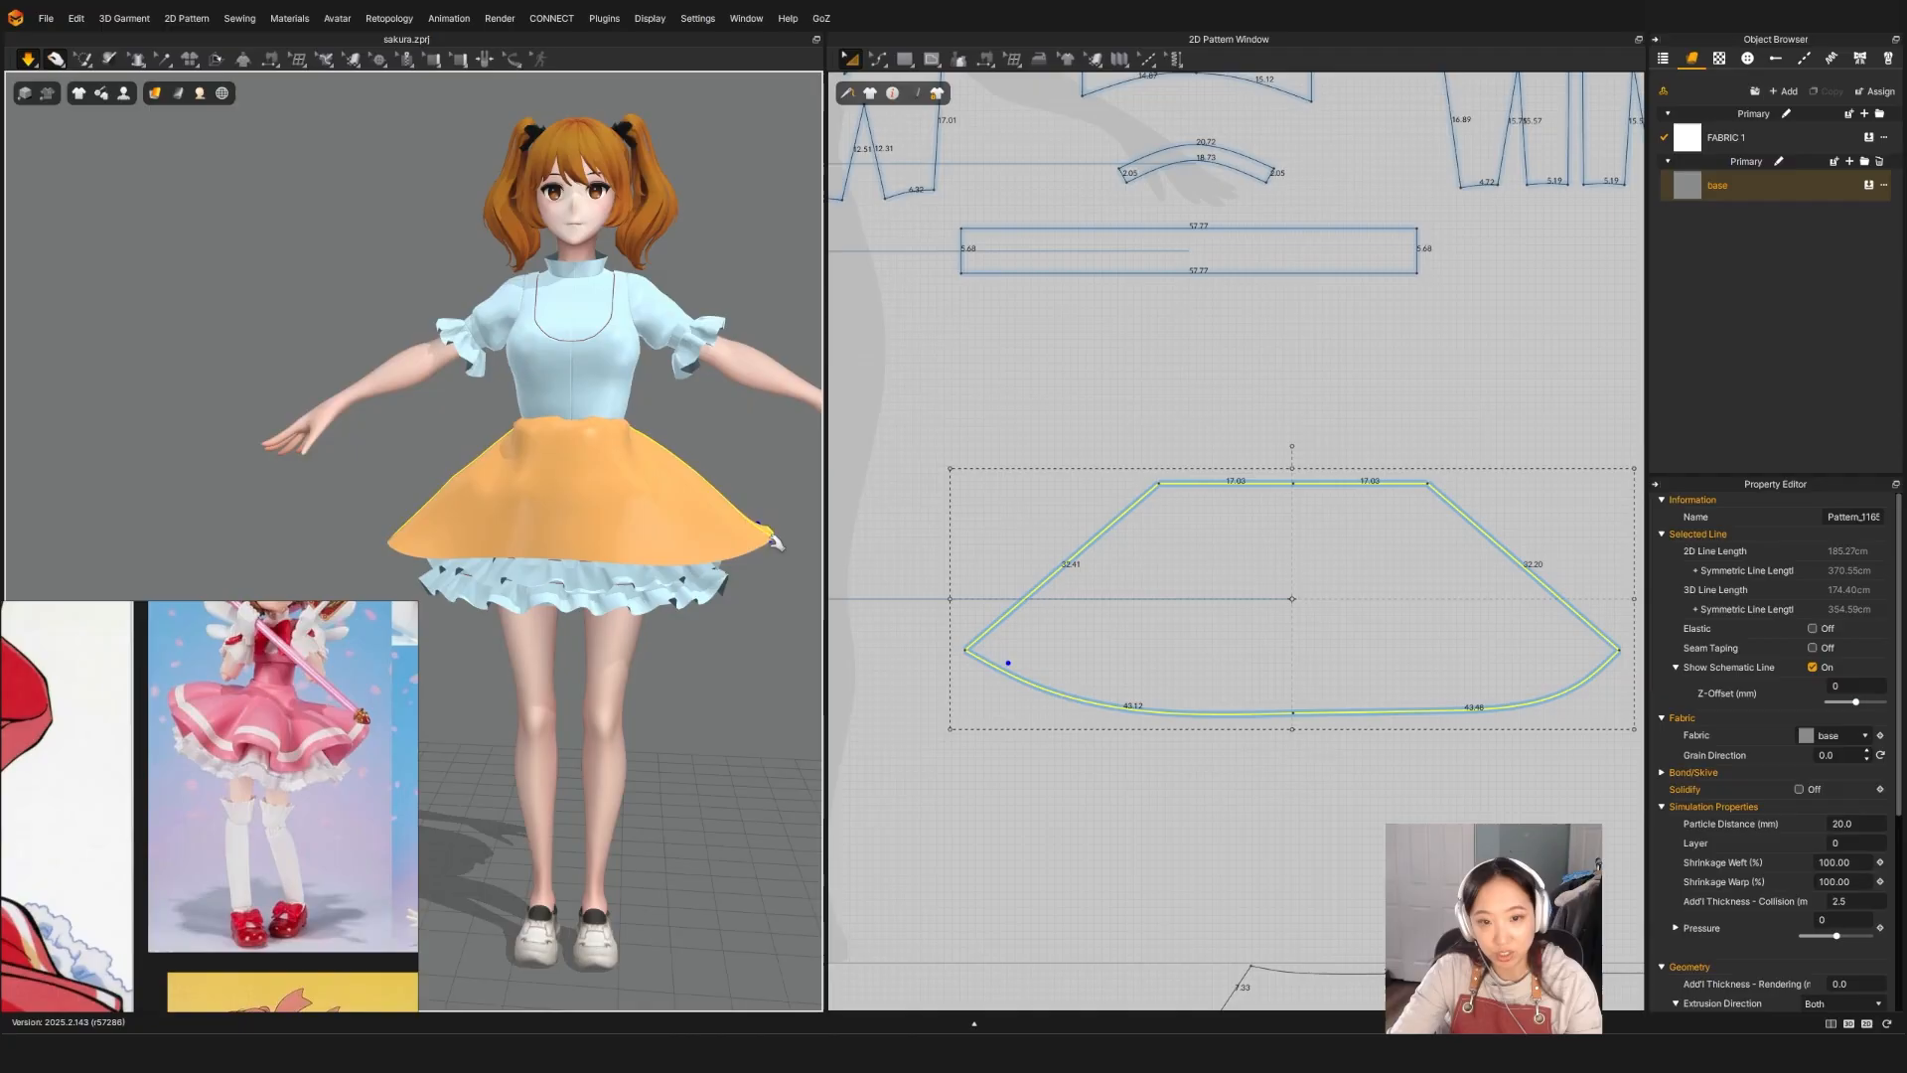
right_drag(786, 614, 460, 608)
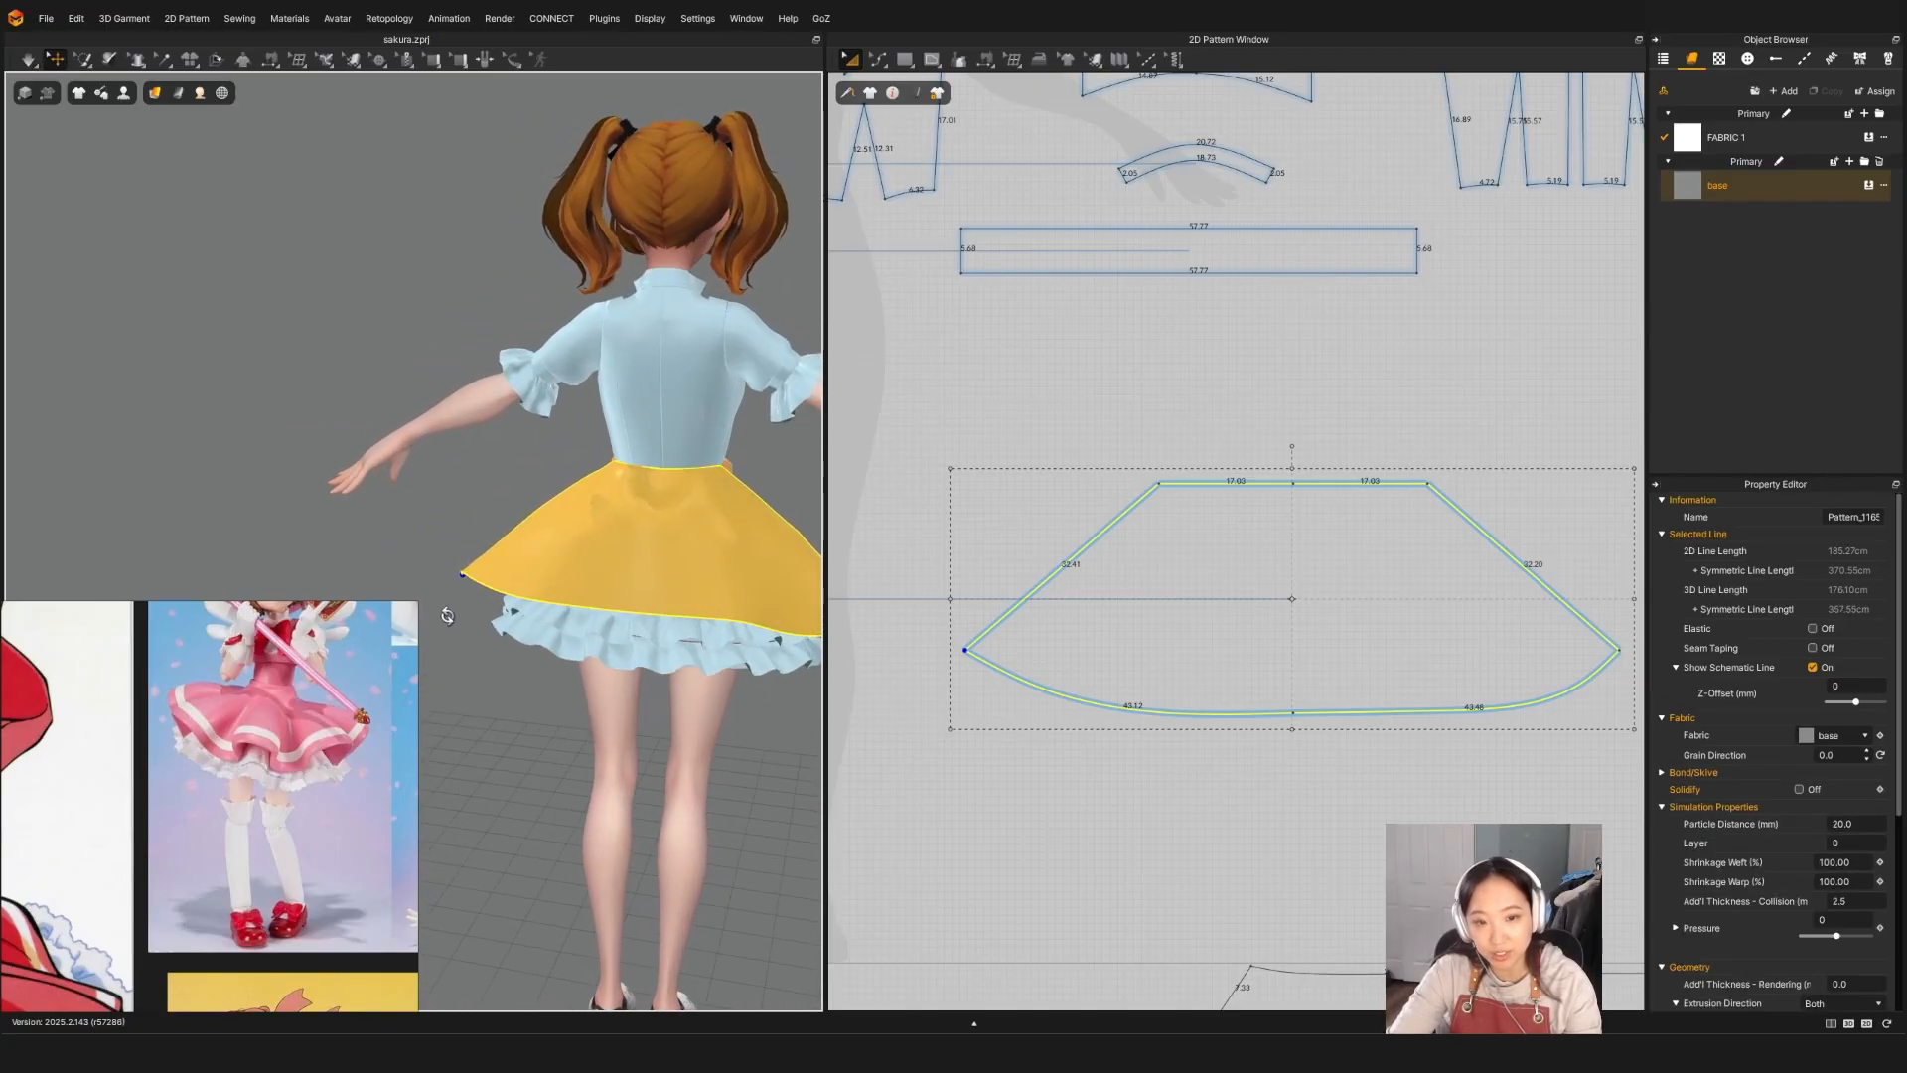
scroll(1214, 696, down, 4)
right_drag(1006, 695, 1132, 658)
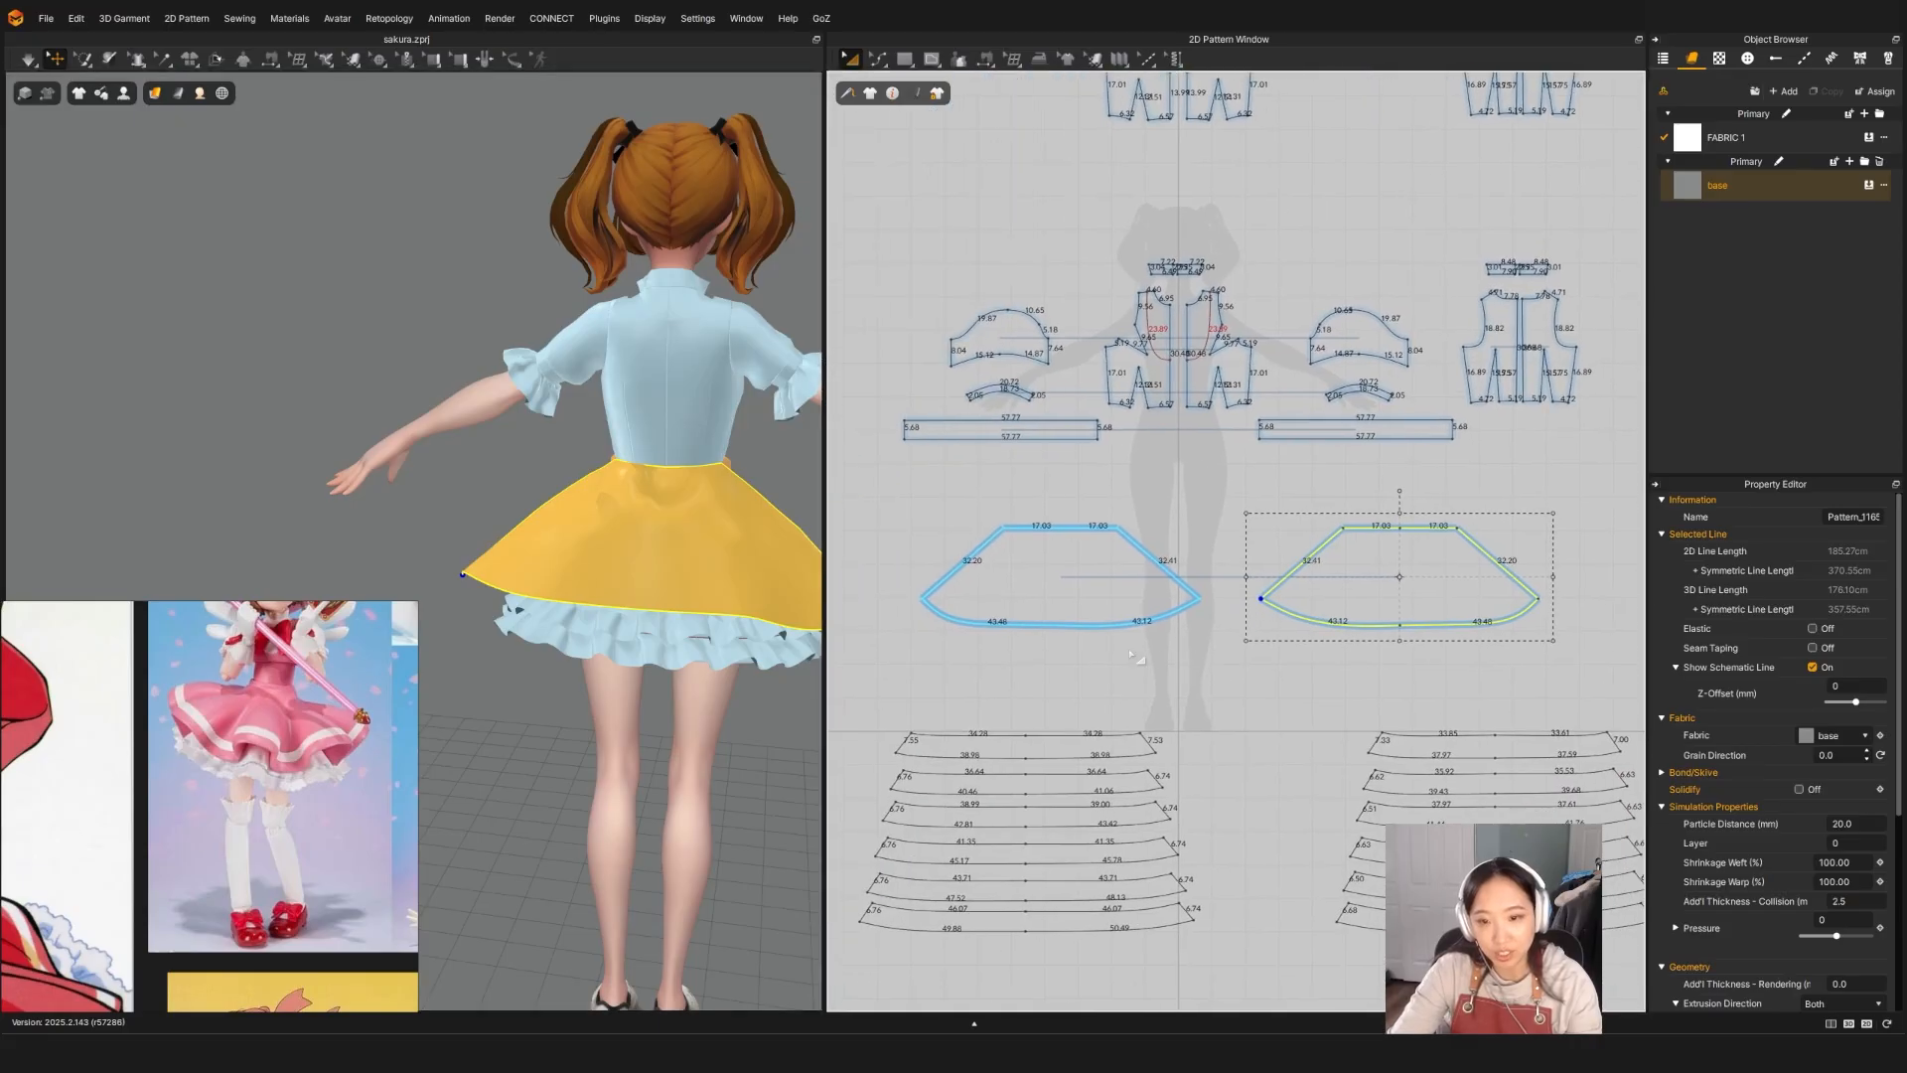
right_drag(492, 600, 800, 583)
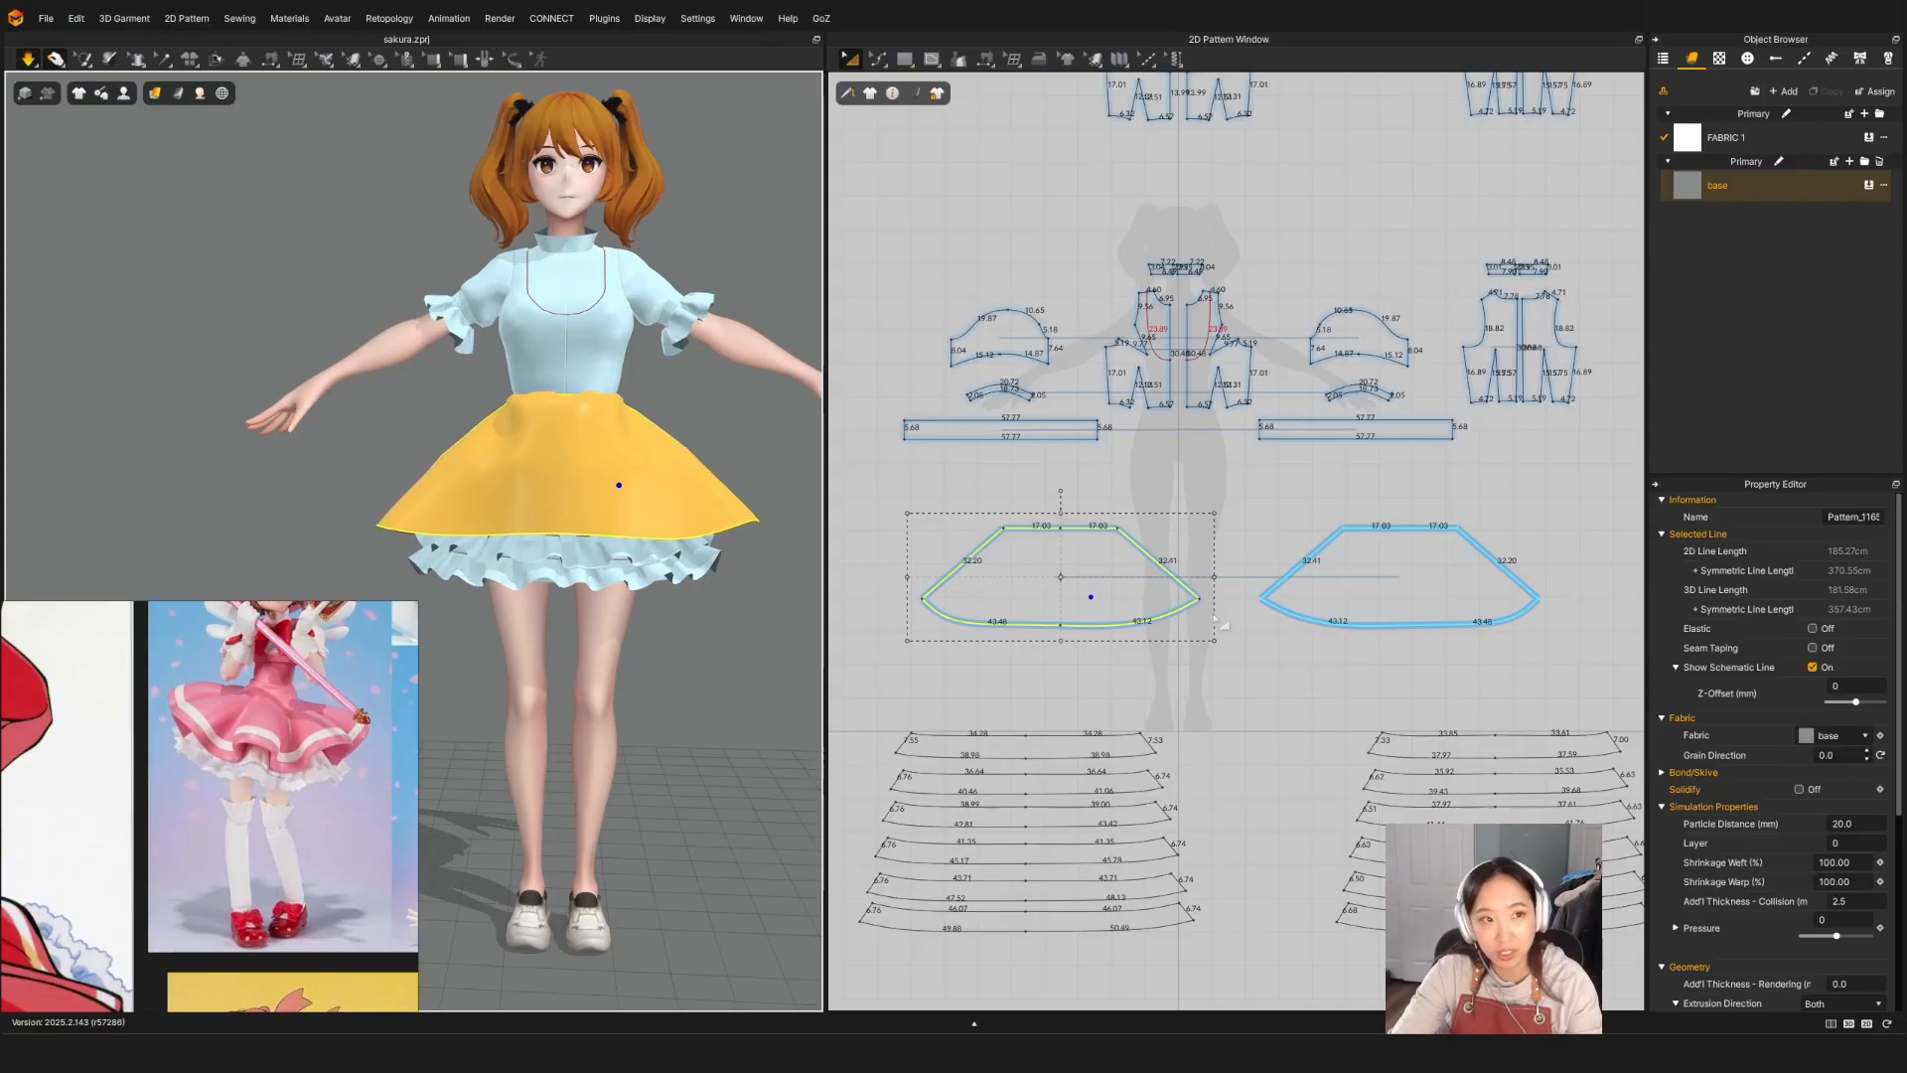
Step: Raise both outer hem corners of the front overskirt panel in two small moves, then simulate and pull the side hem outward
key(z)
click(1198, 597)
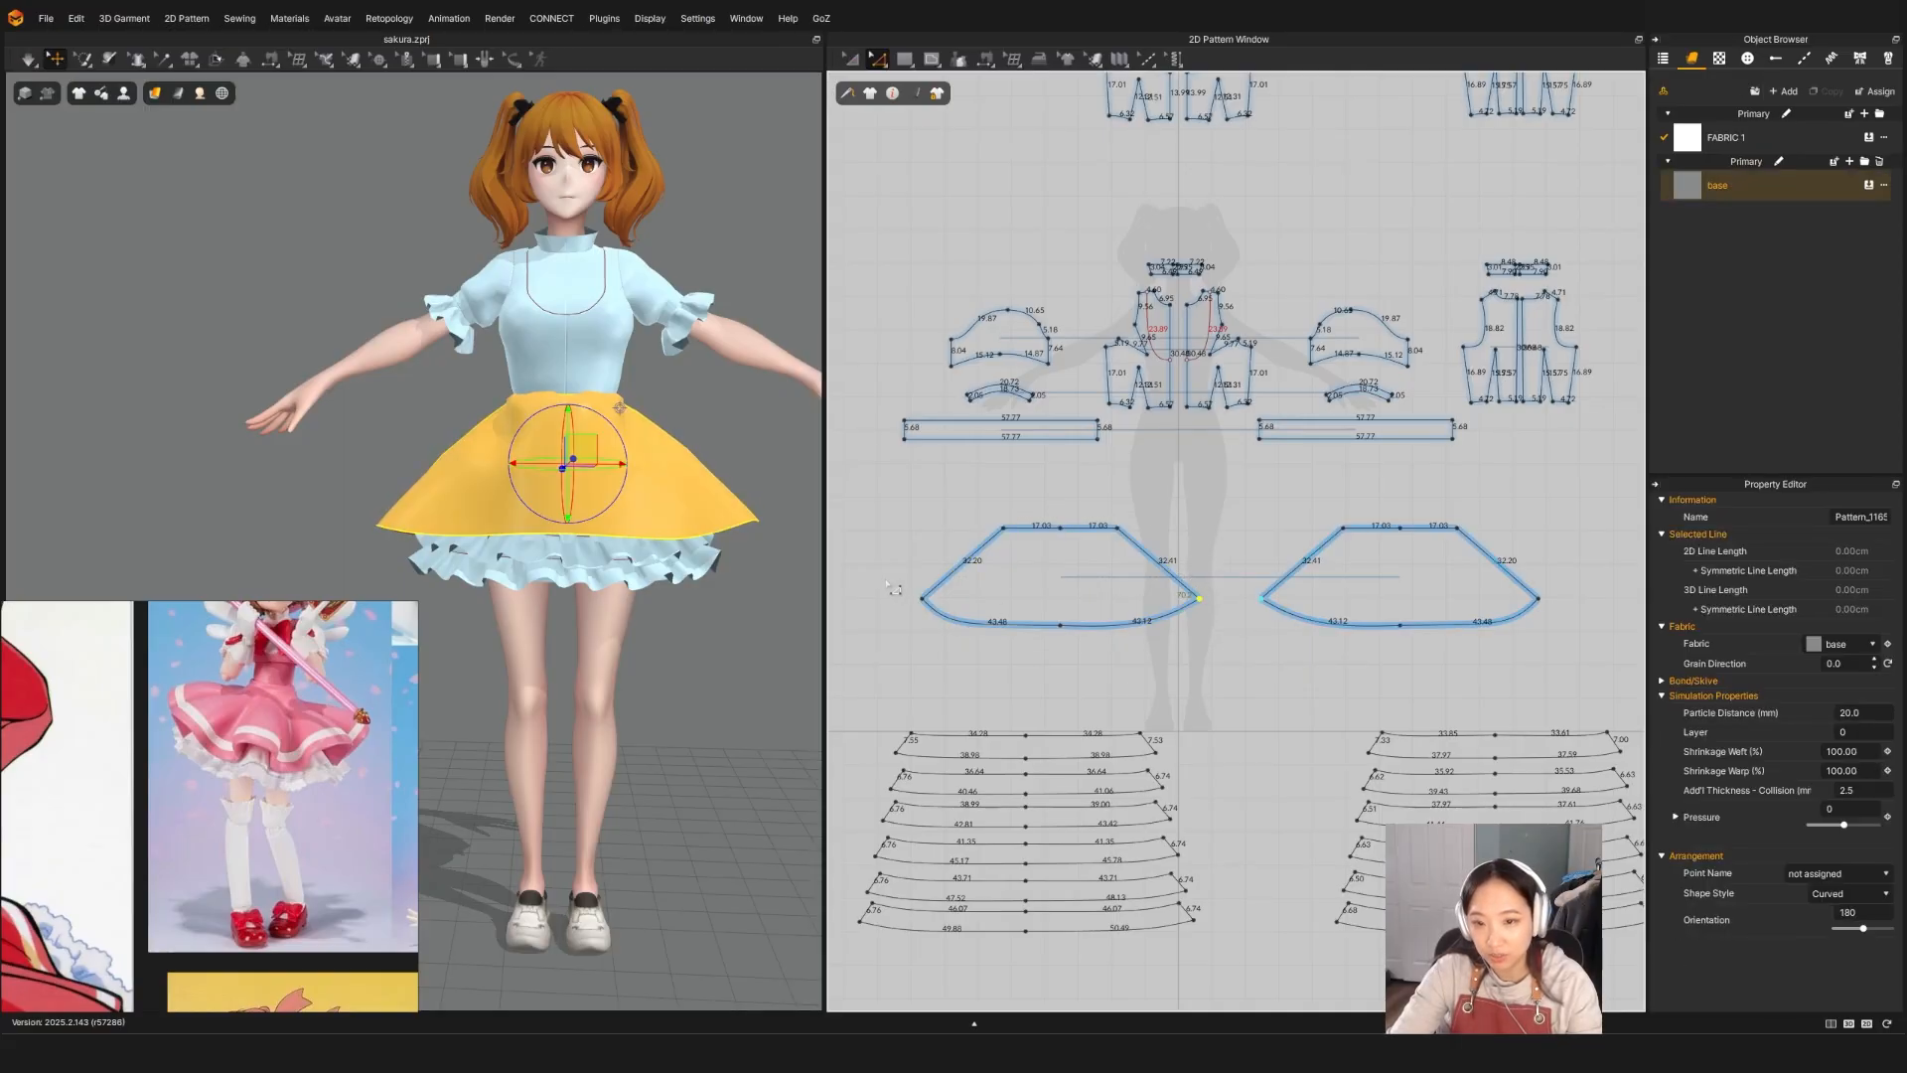
drag(934, 610, 934, 597)
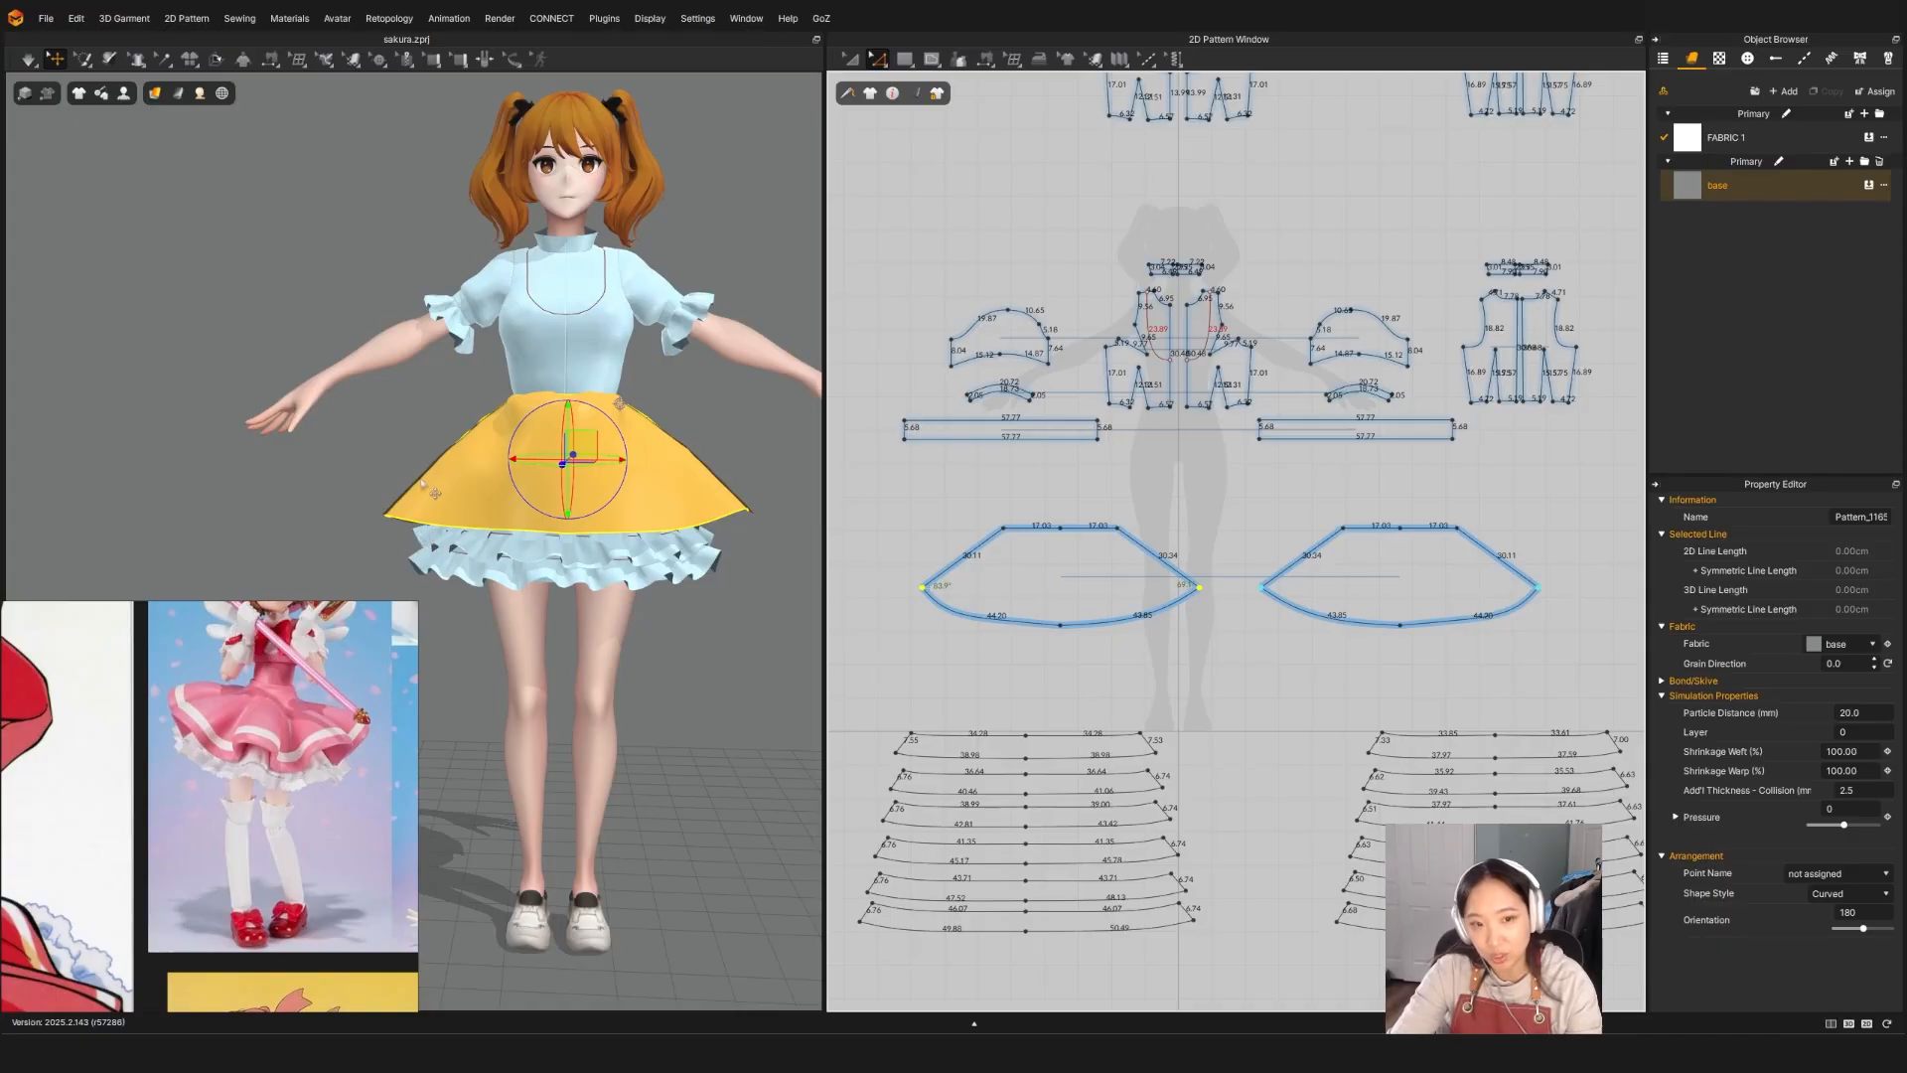
click(408, 506)
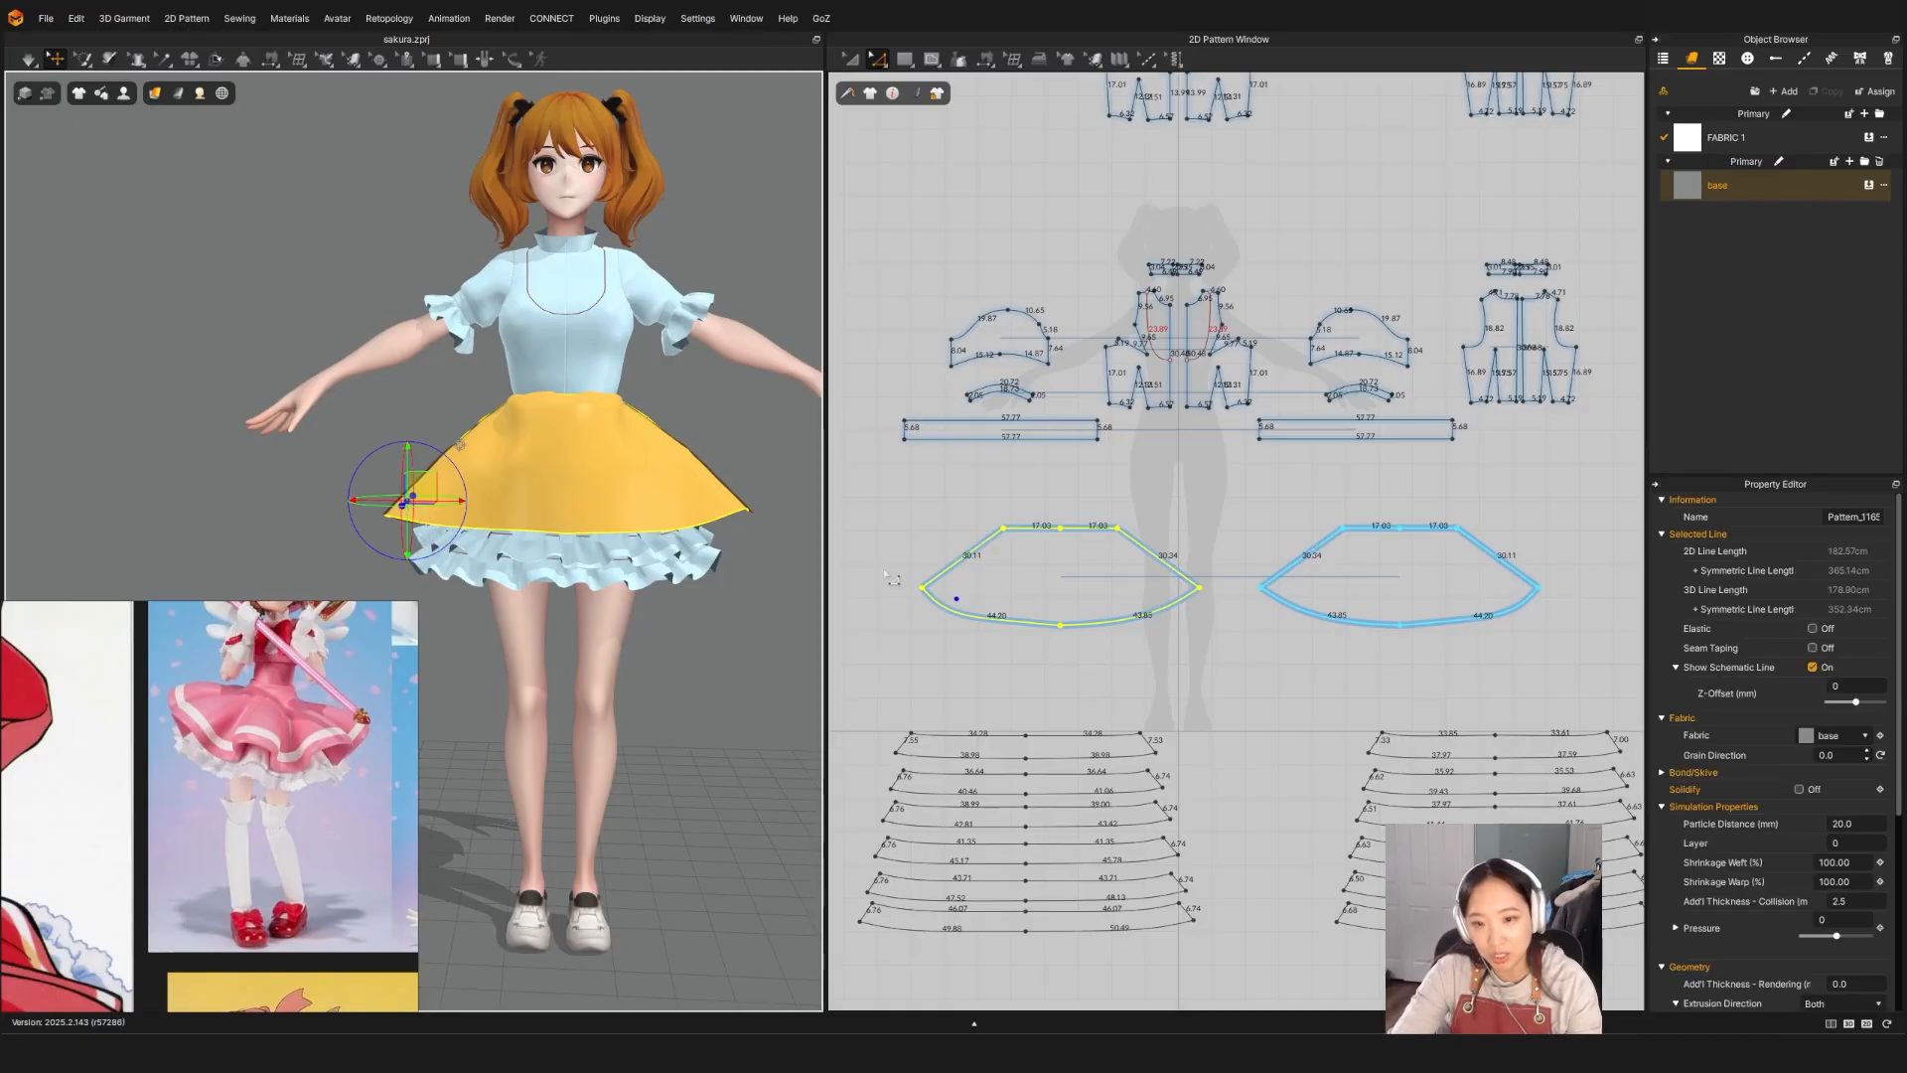
drag(884, 570, 940, 606)
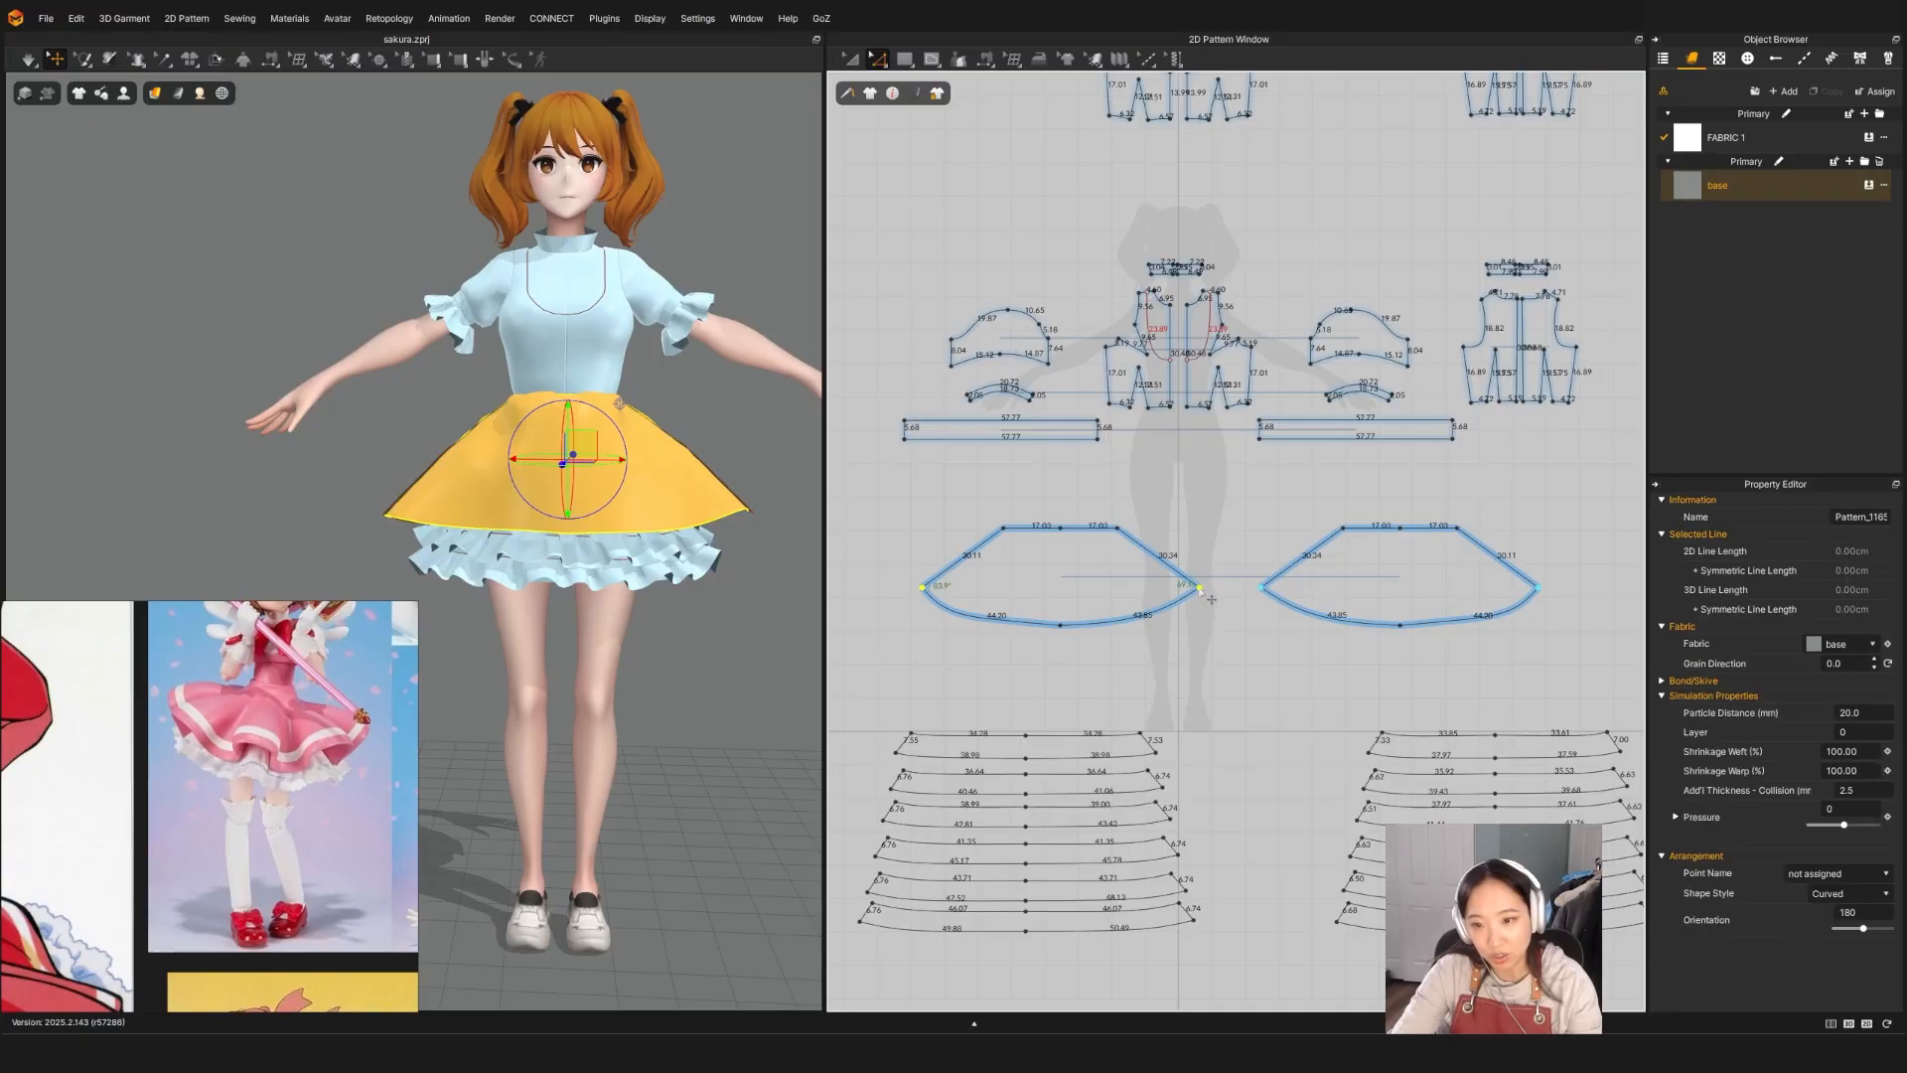
drag(1211, 599, 1211, 588)
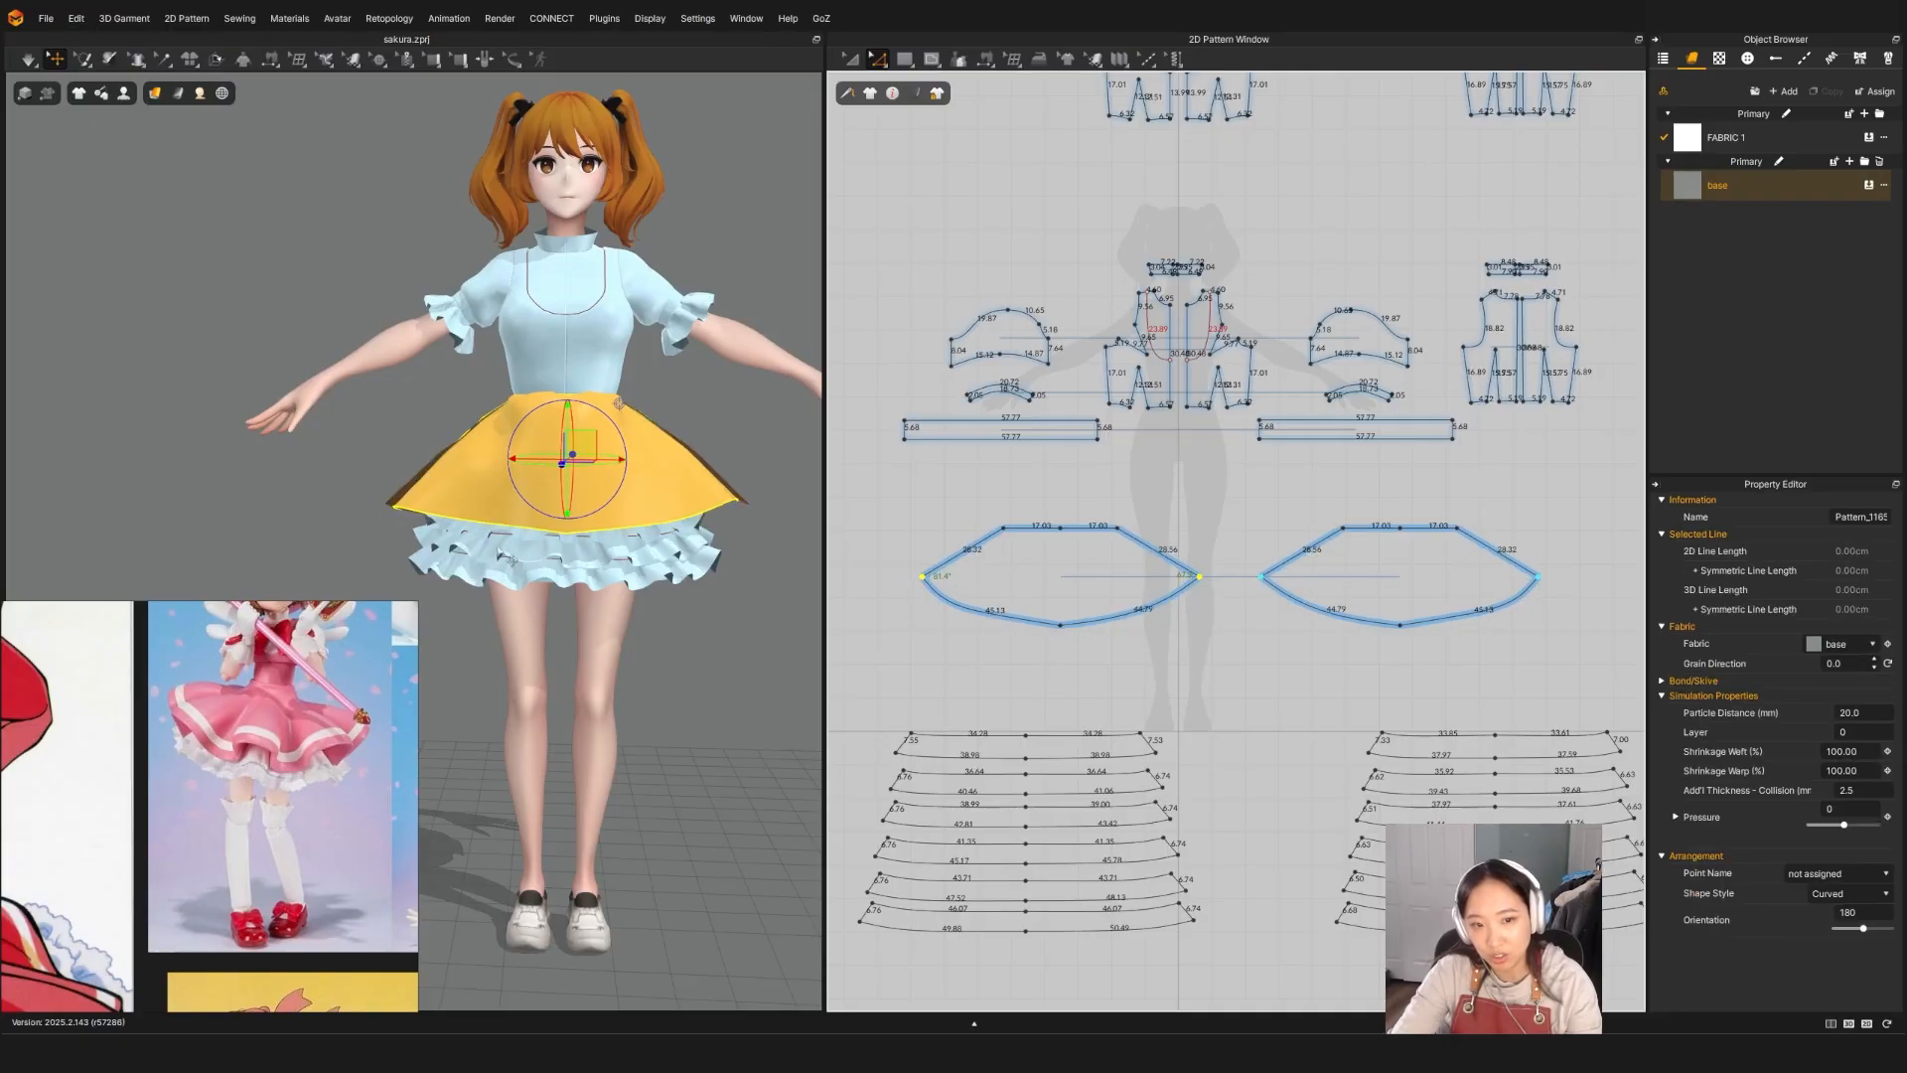
key(space)
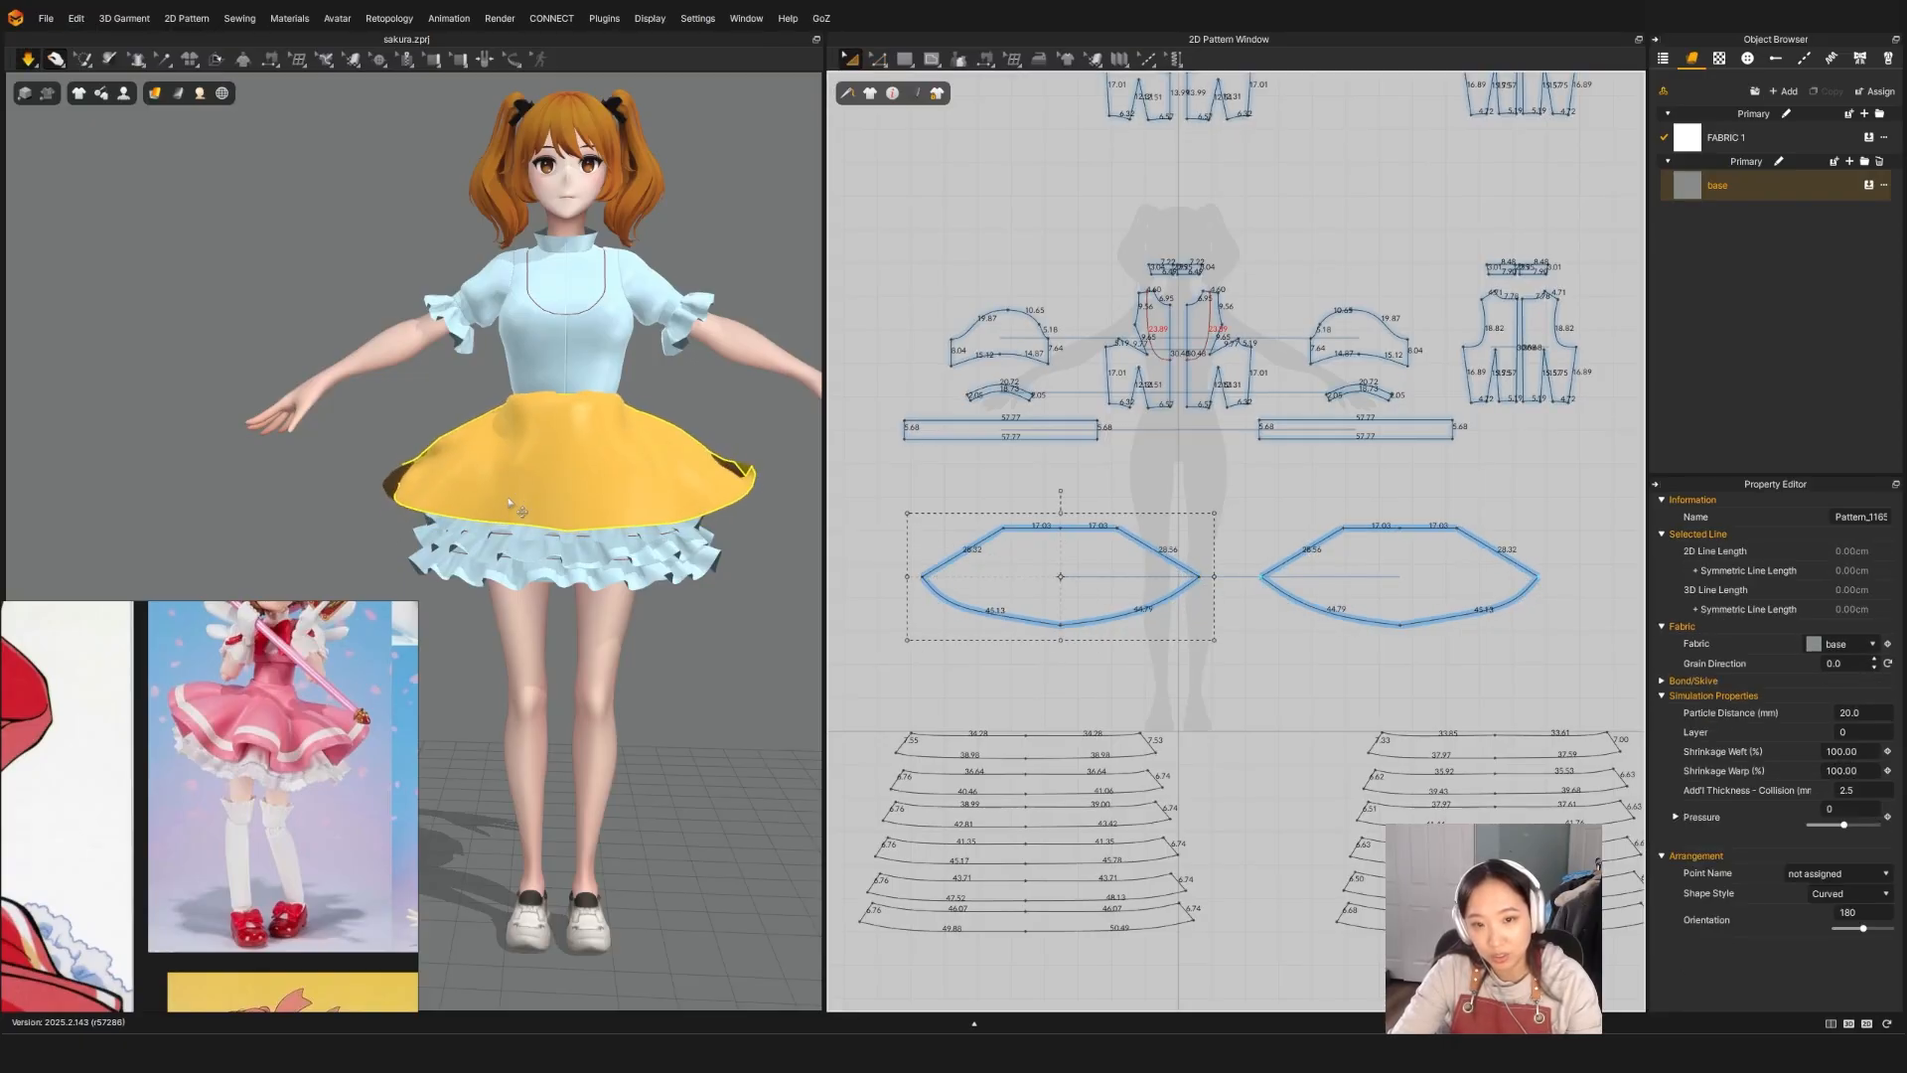
click(748, 466)
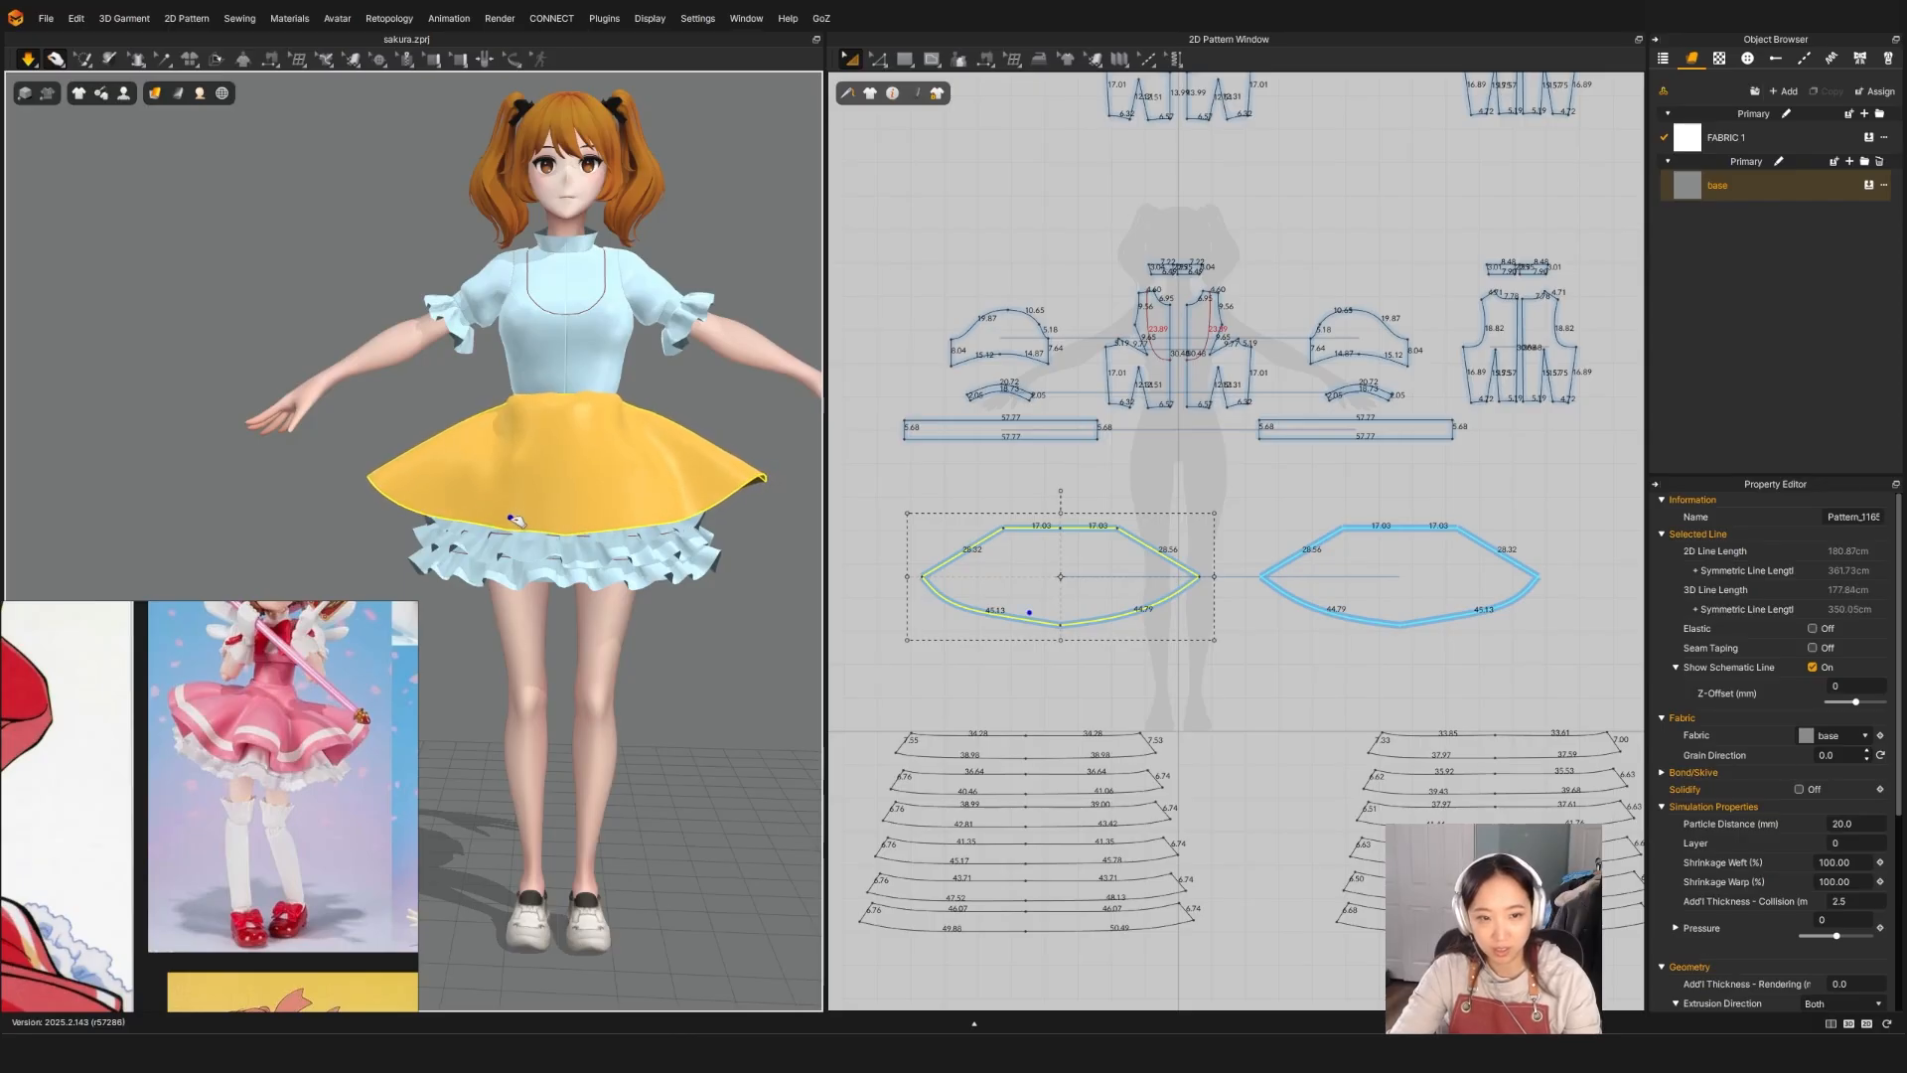
Step: Lower the two inner curve points beside the front panel's hem midpoint to flatten the curve through the center
scroll(1121, 628, up, 5)
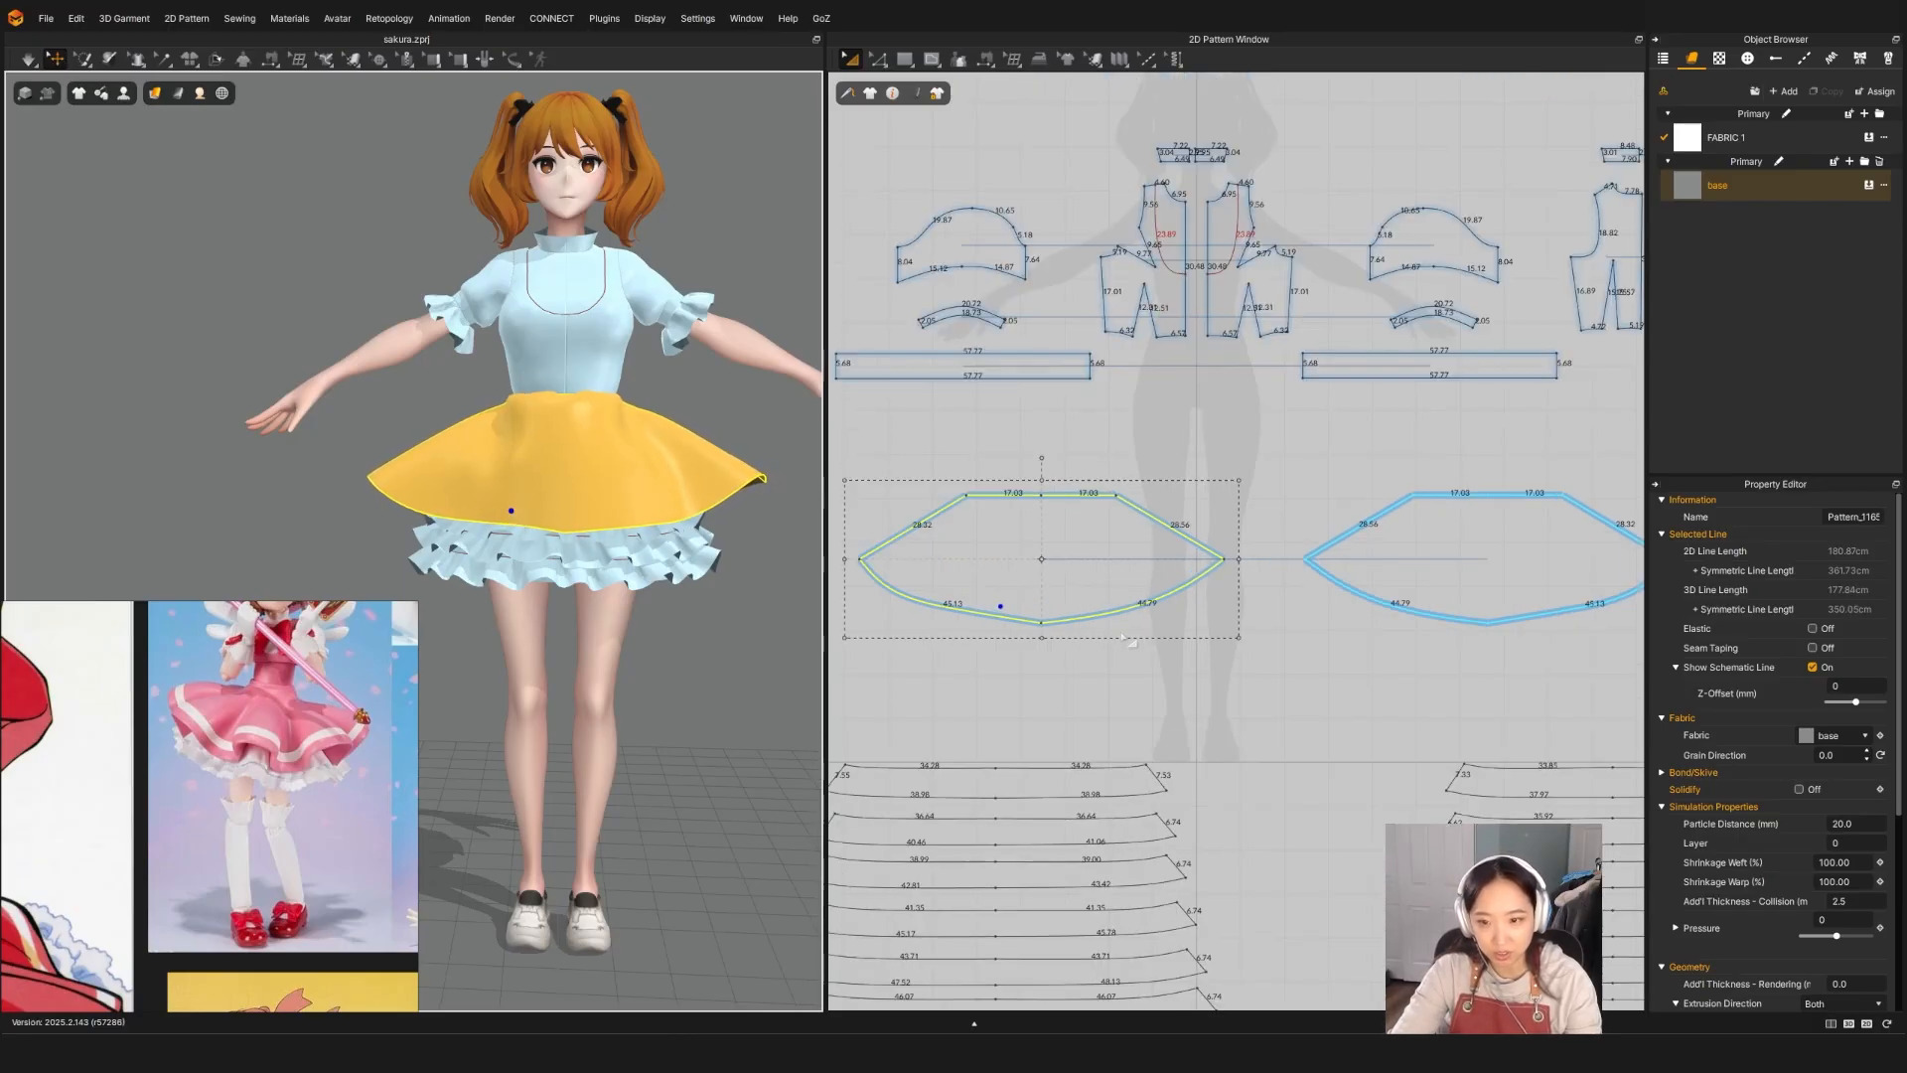
key(z)
click(943, 613)
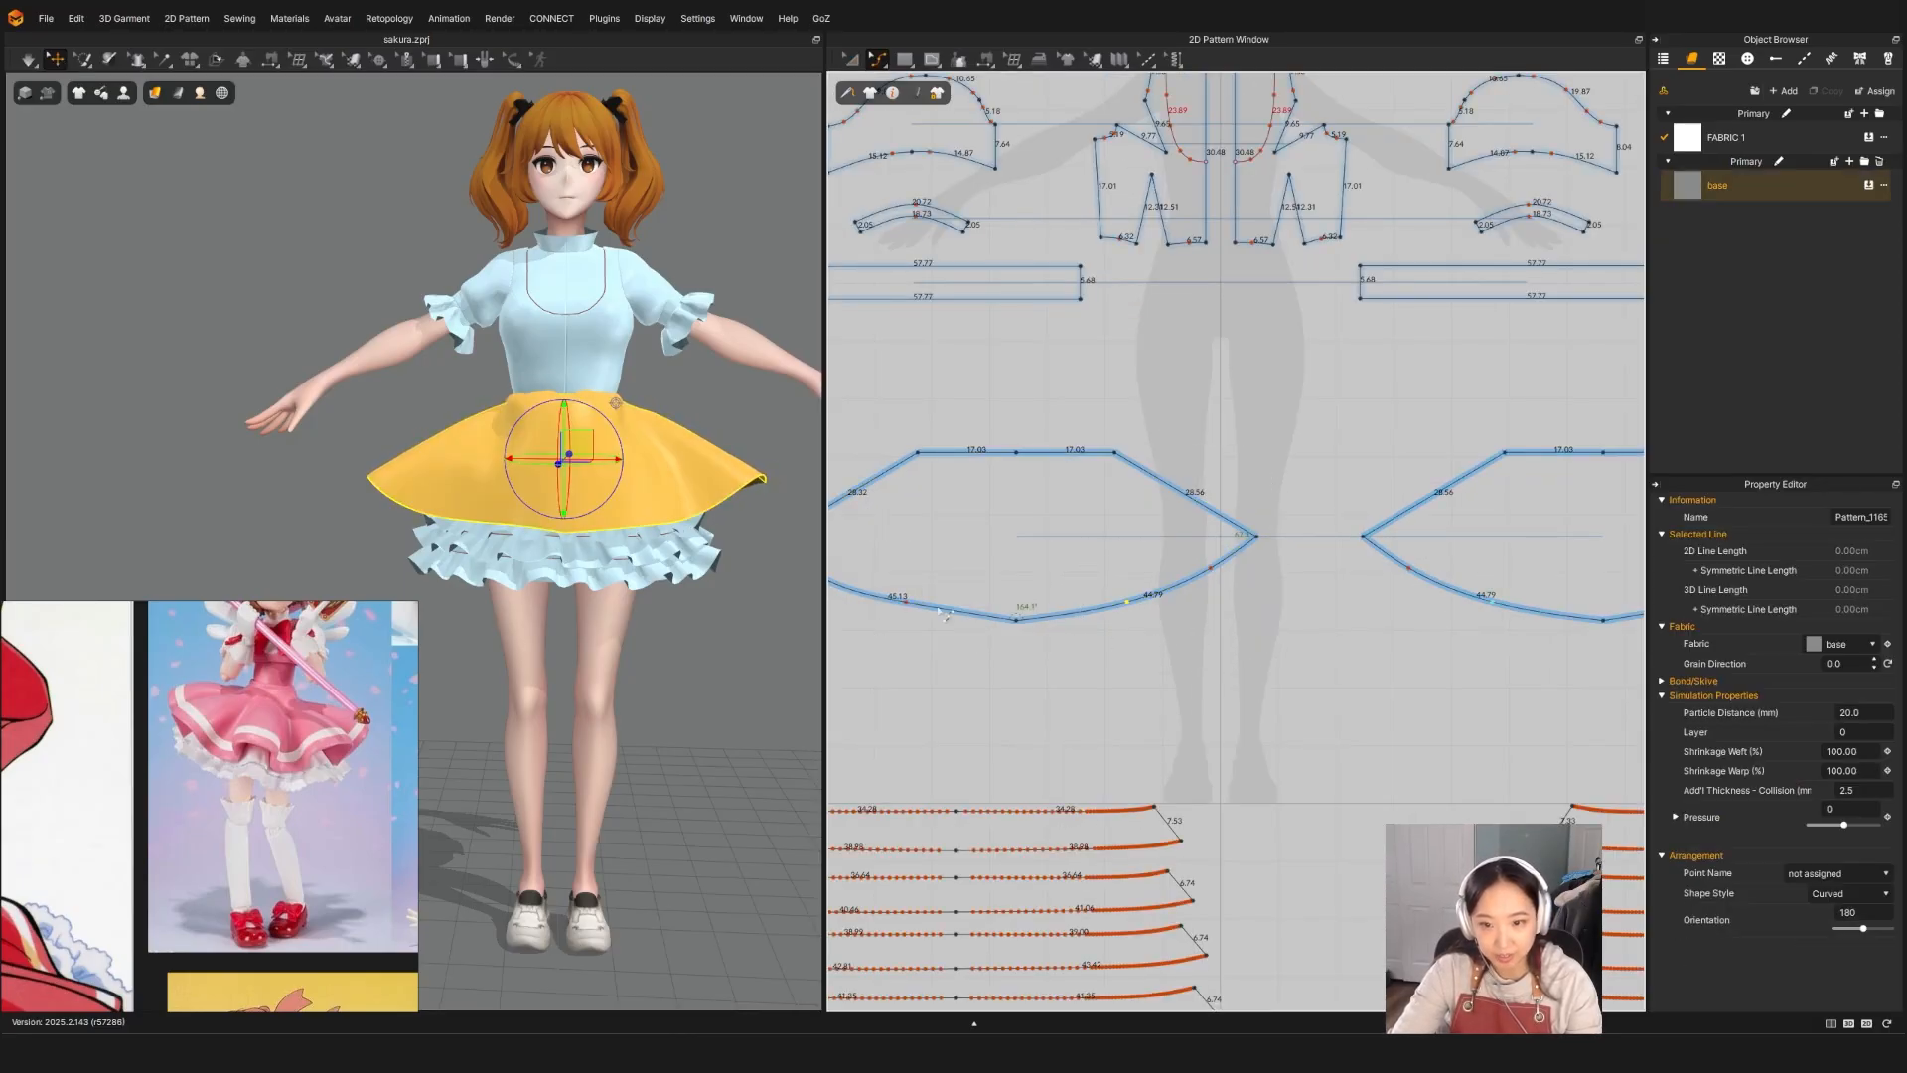
scroll(912, 602, up, 4)
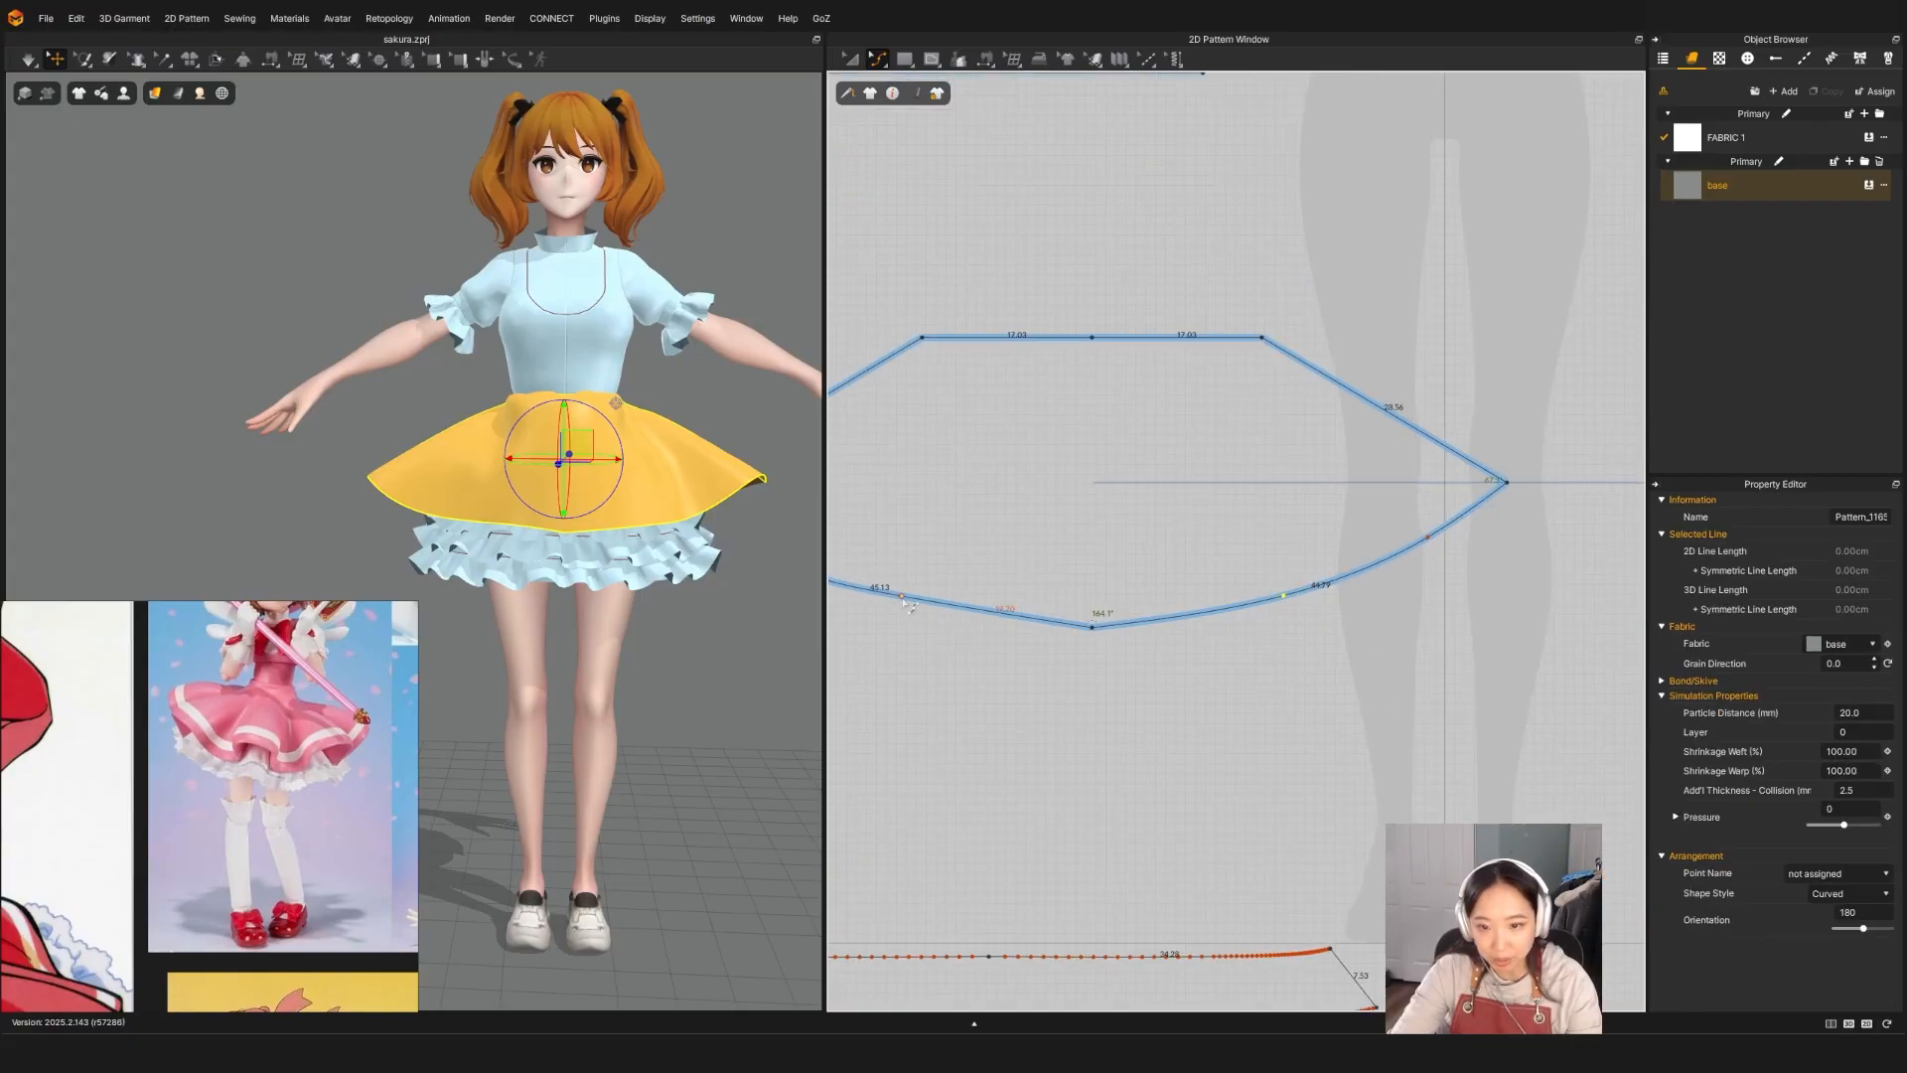
drag(907, 604, 912, 623)
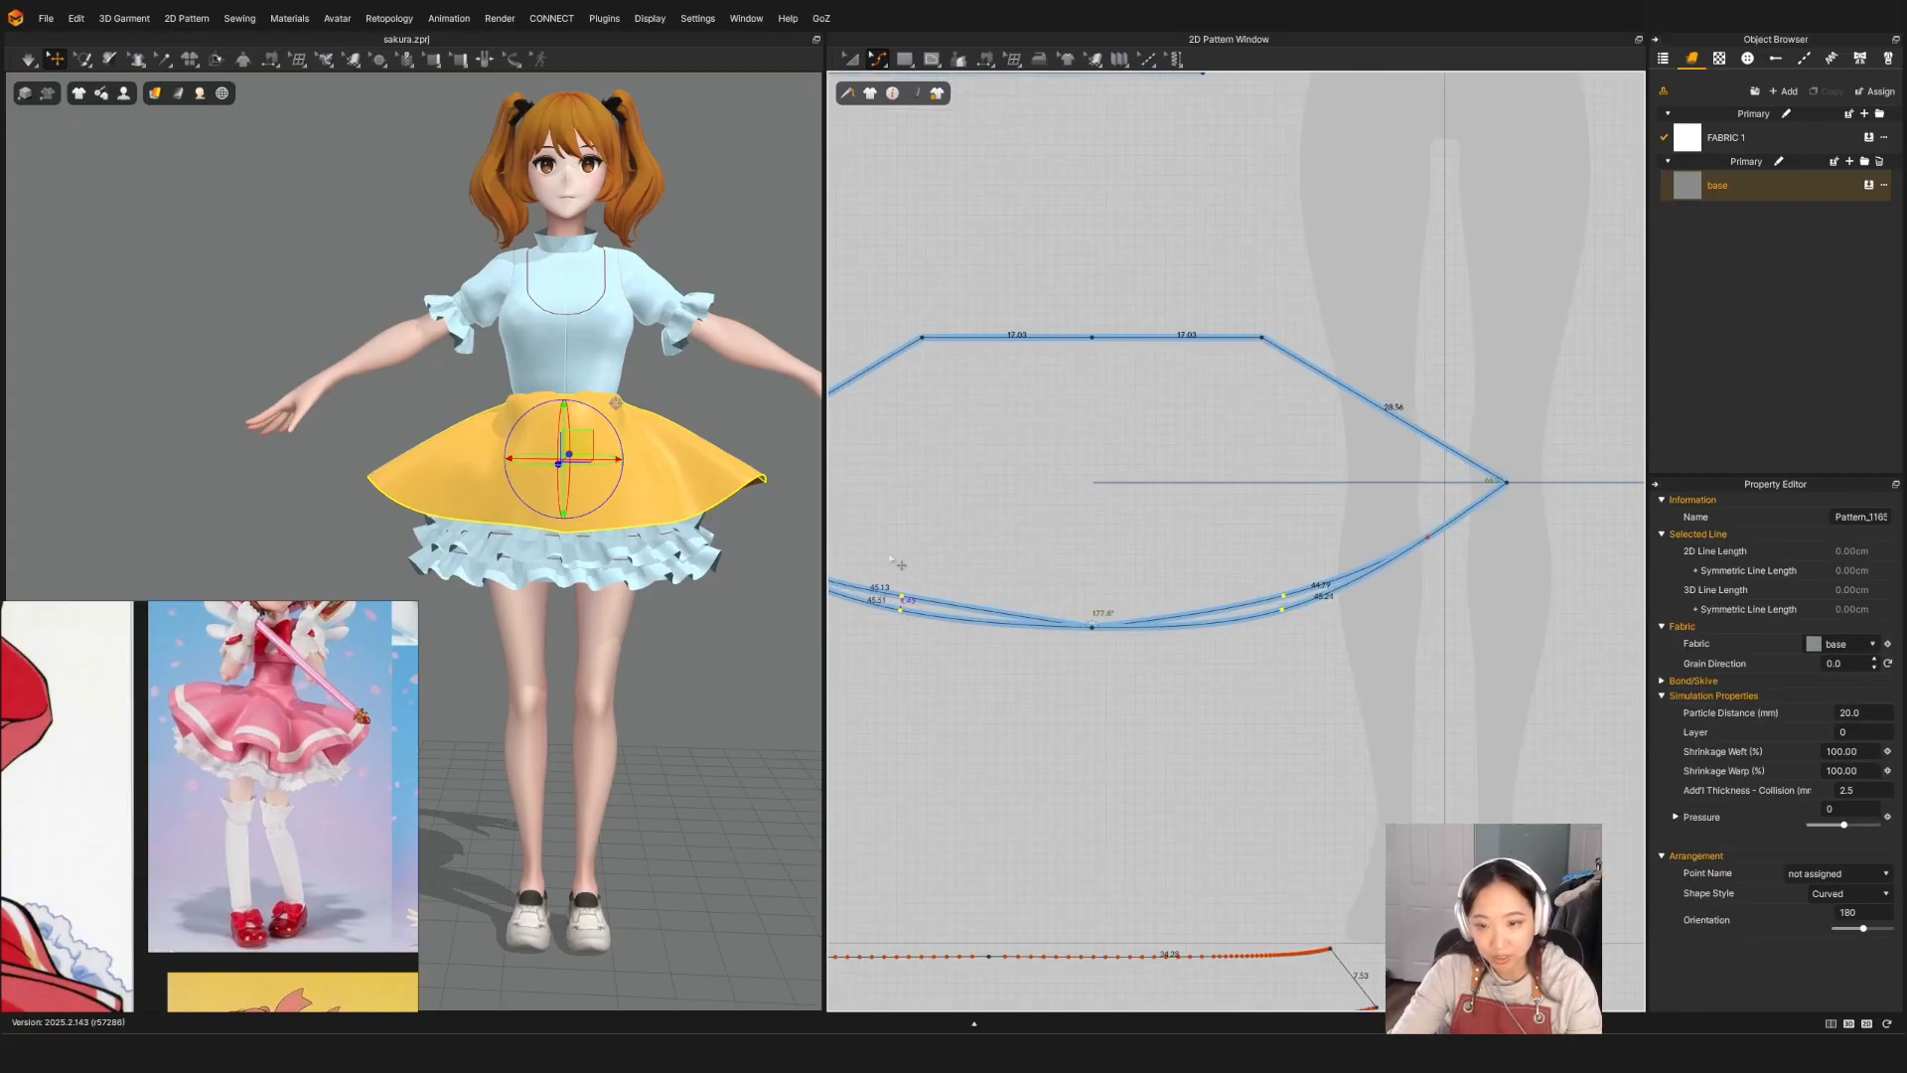
Step: Simulate the overskirt with the smoothed hem and check its drape on the avatar from a slight angle
key(a)
key(space)
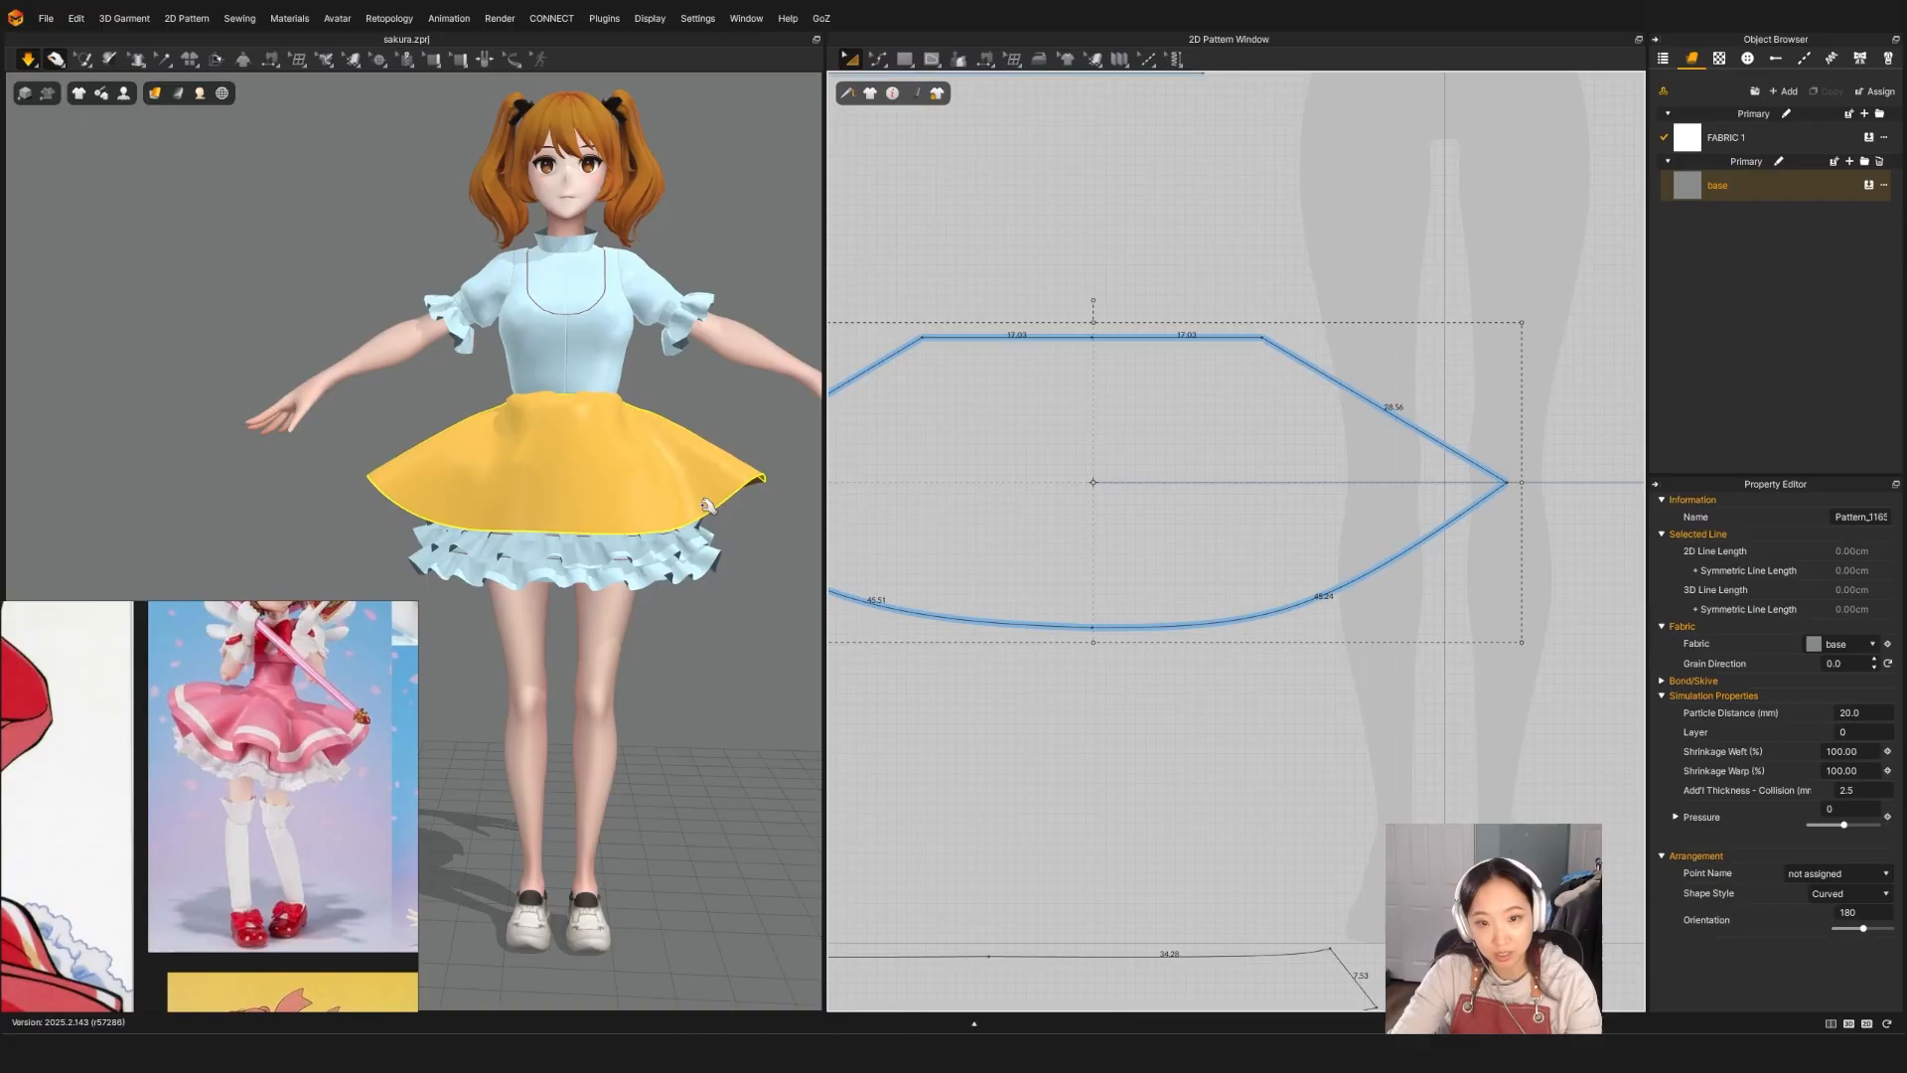
key(space)
right_drag(707, 504, 762, 477)
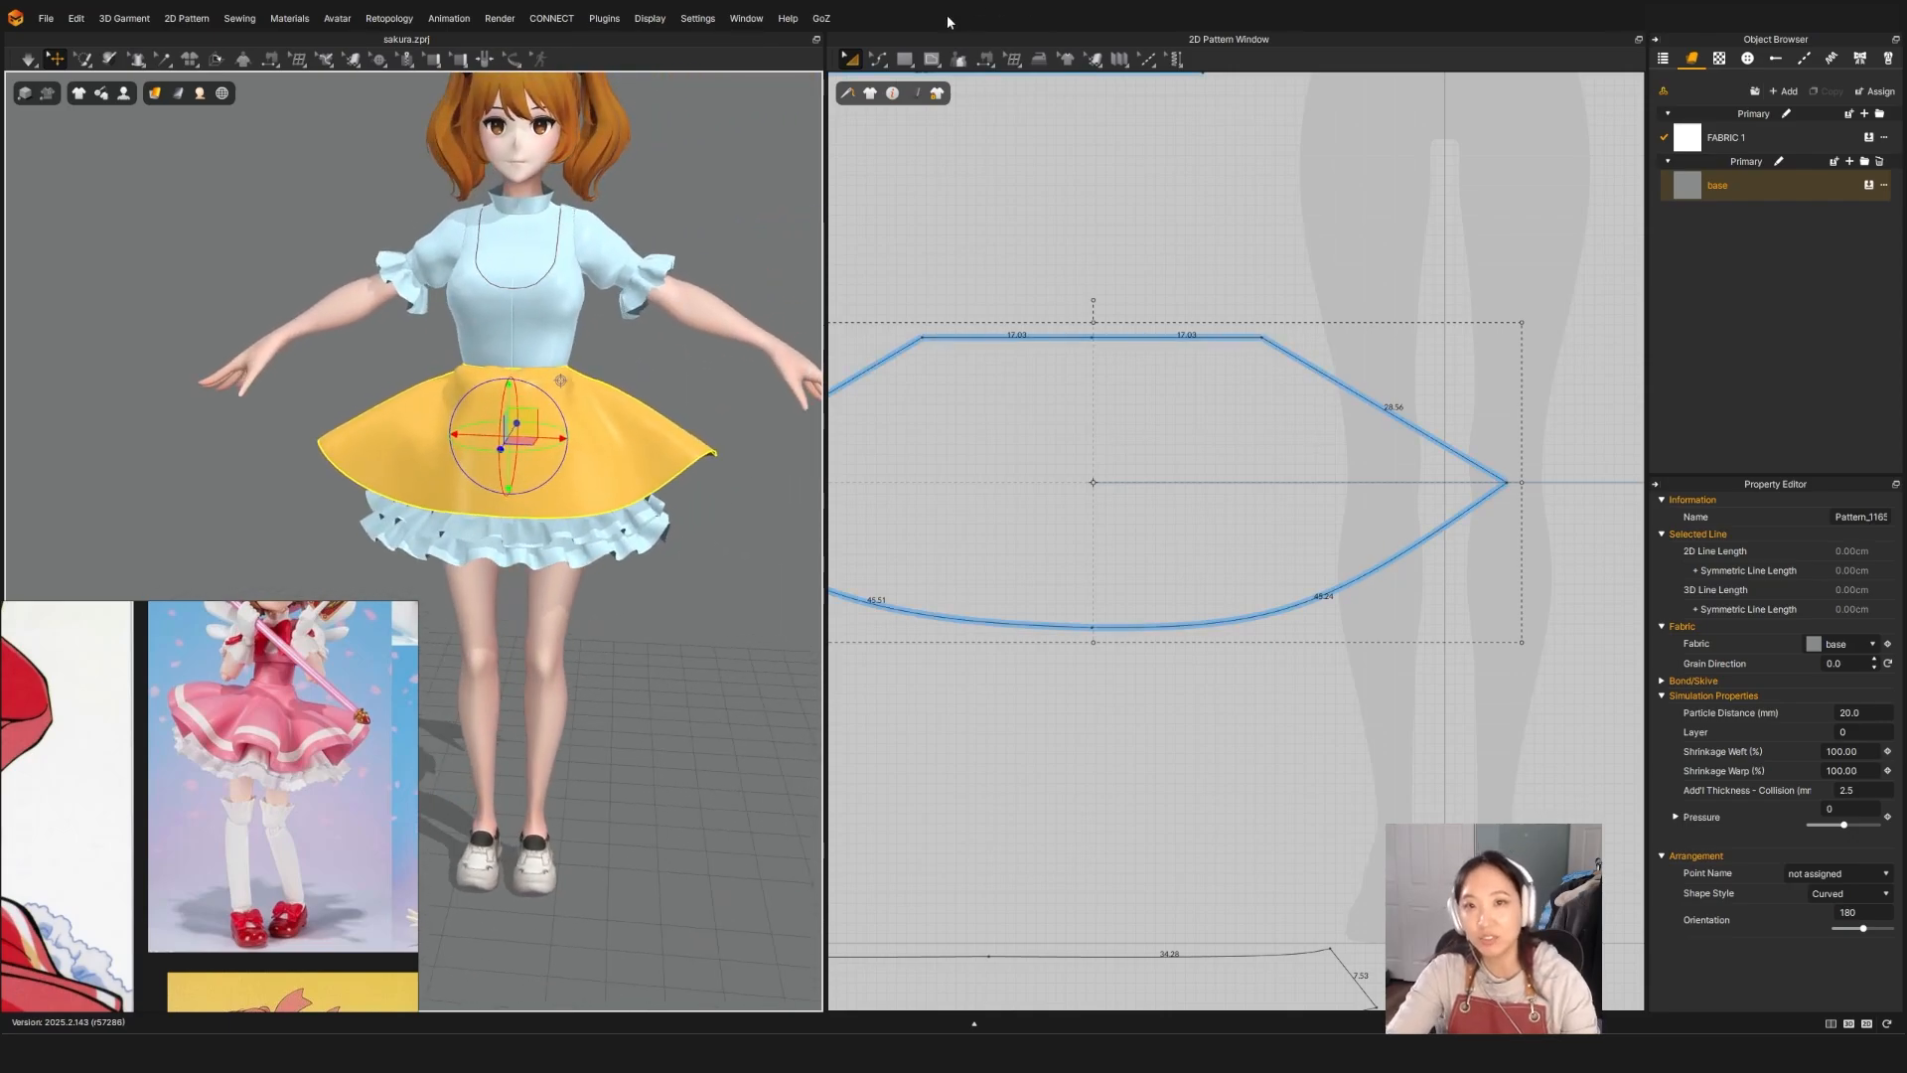
Step: Slash the front panel from waist midpoint to hem midpoint with Slash & Spread and rotate its right half open at the hem
click(887, 59)
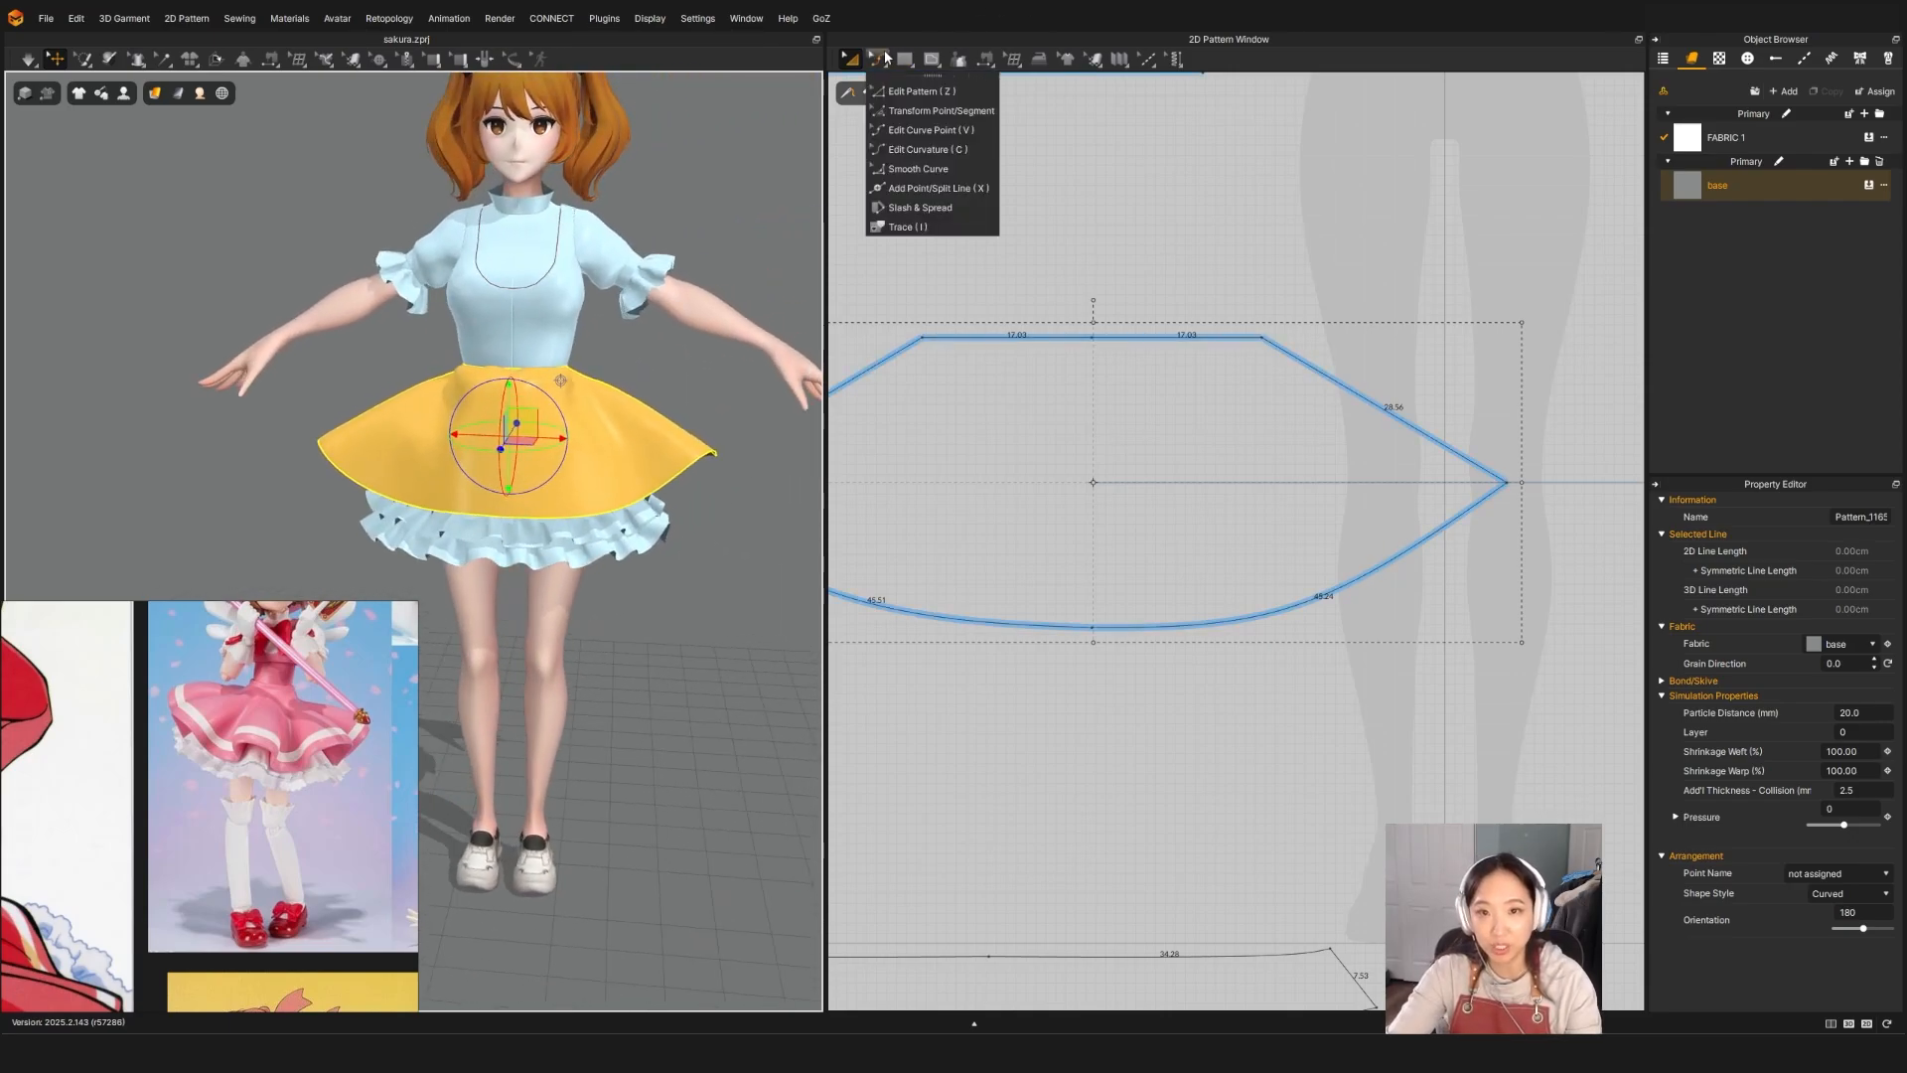
click(908, 209)
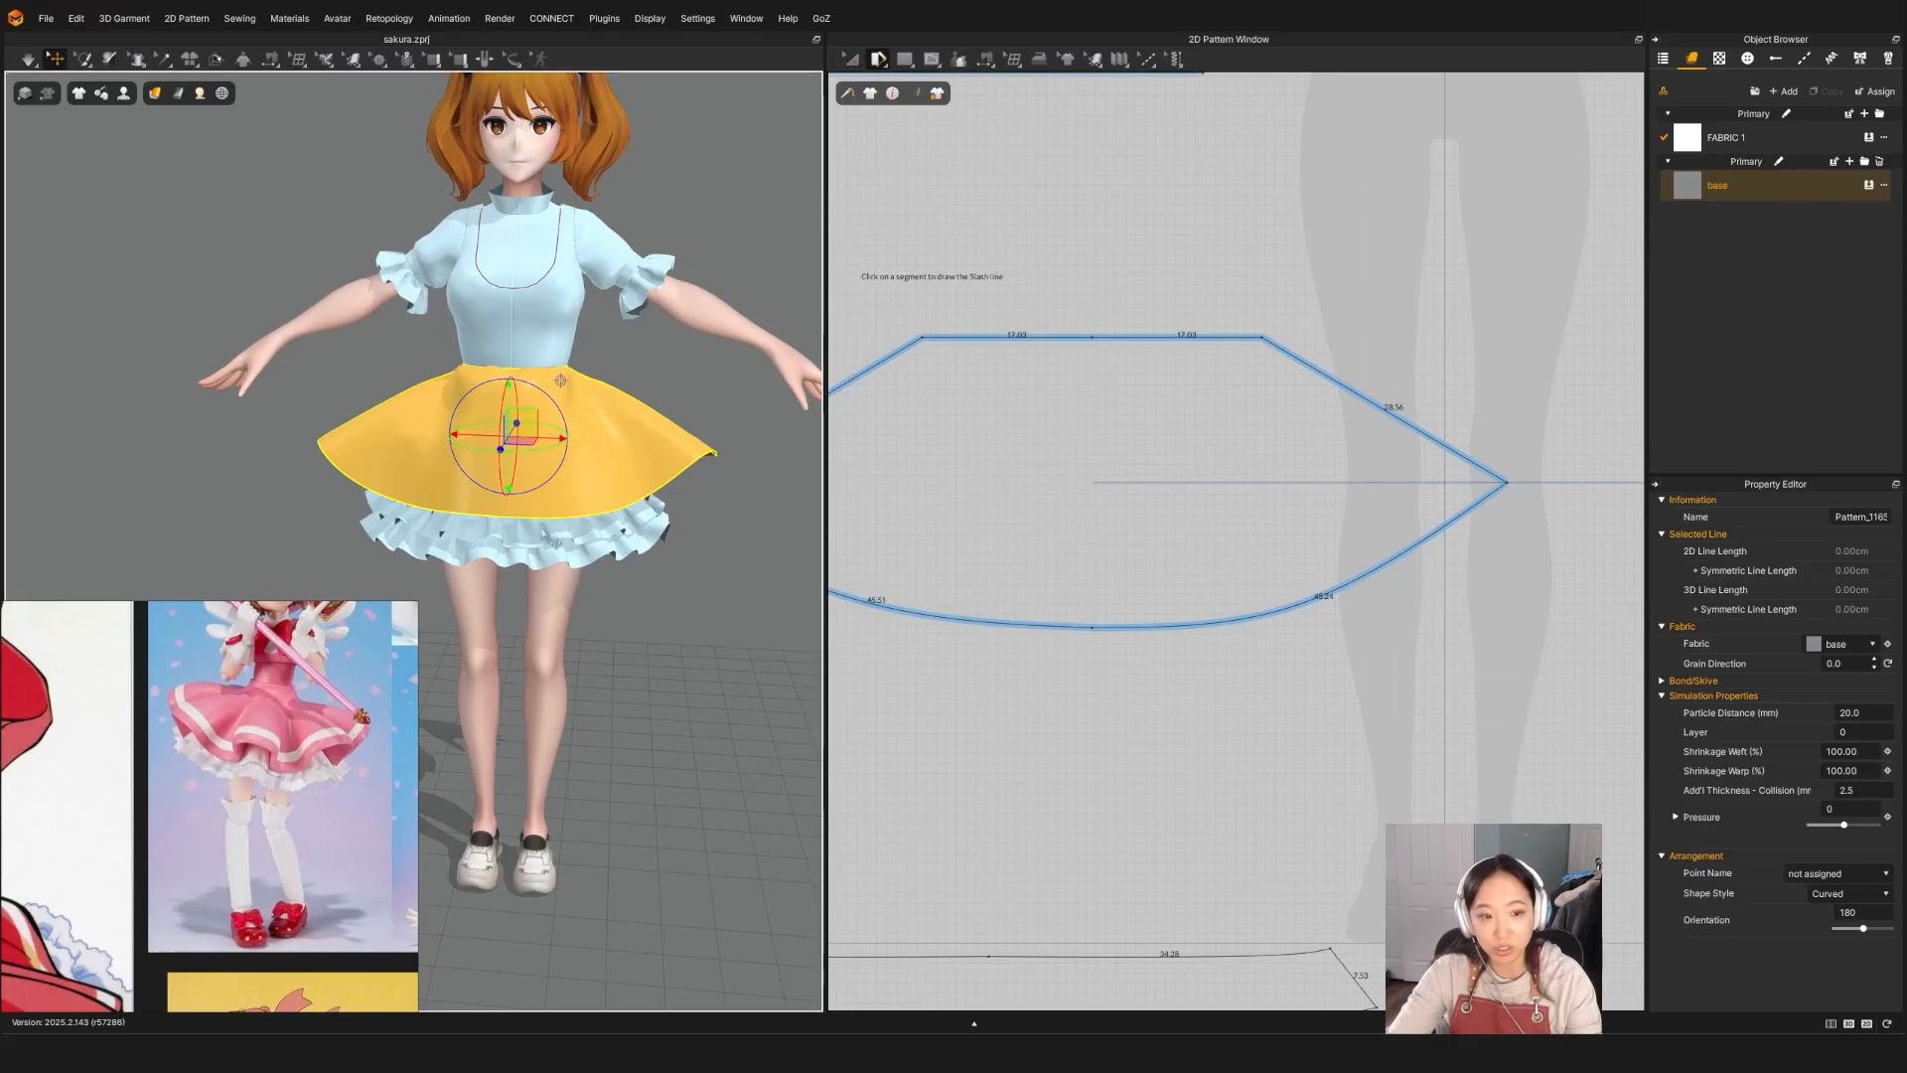
scroll(296, 767, down, 3)
middle_drag(105, 861, 235, 846)
scroll(322, 766, down, 2)
scroll(235, 845, up, 3)
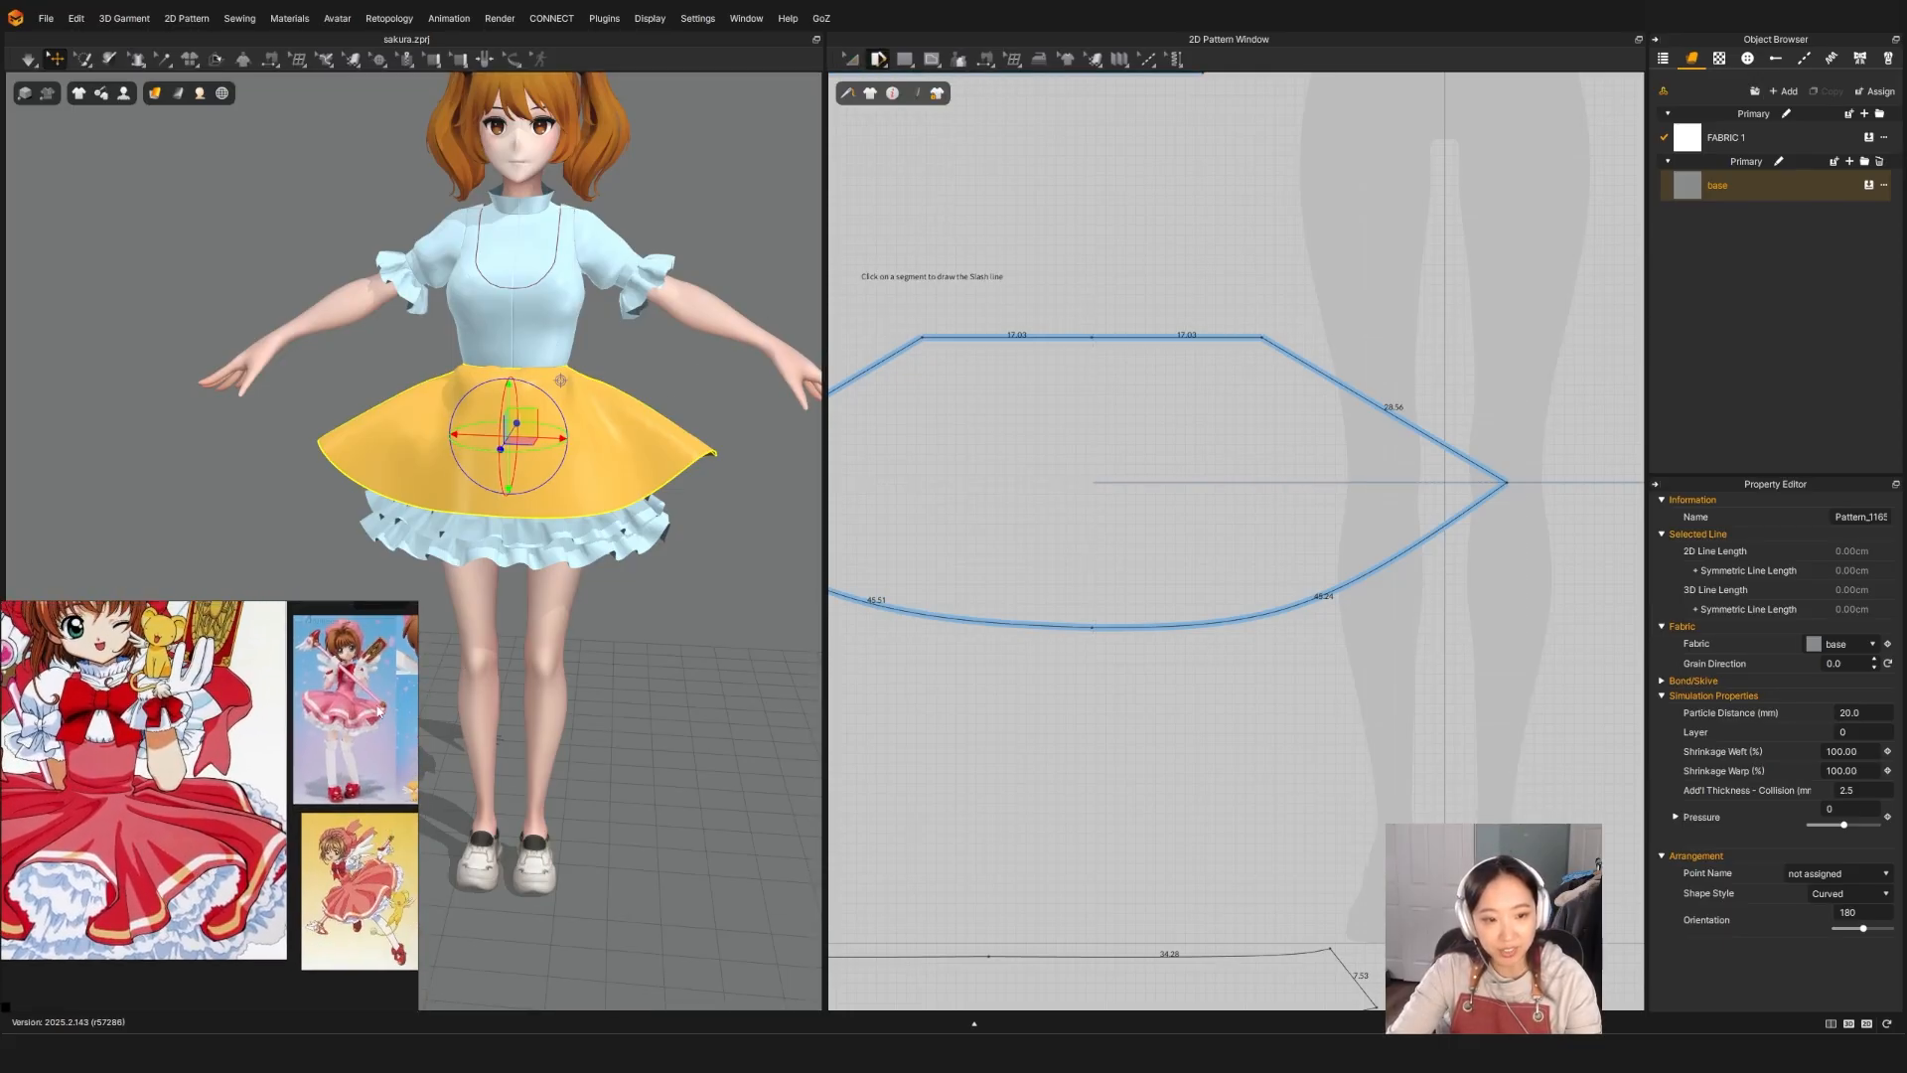
scroll(304, 716, up, 2)
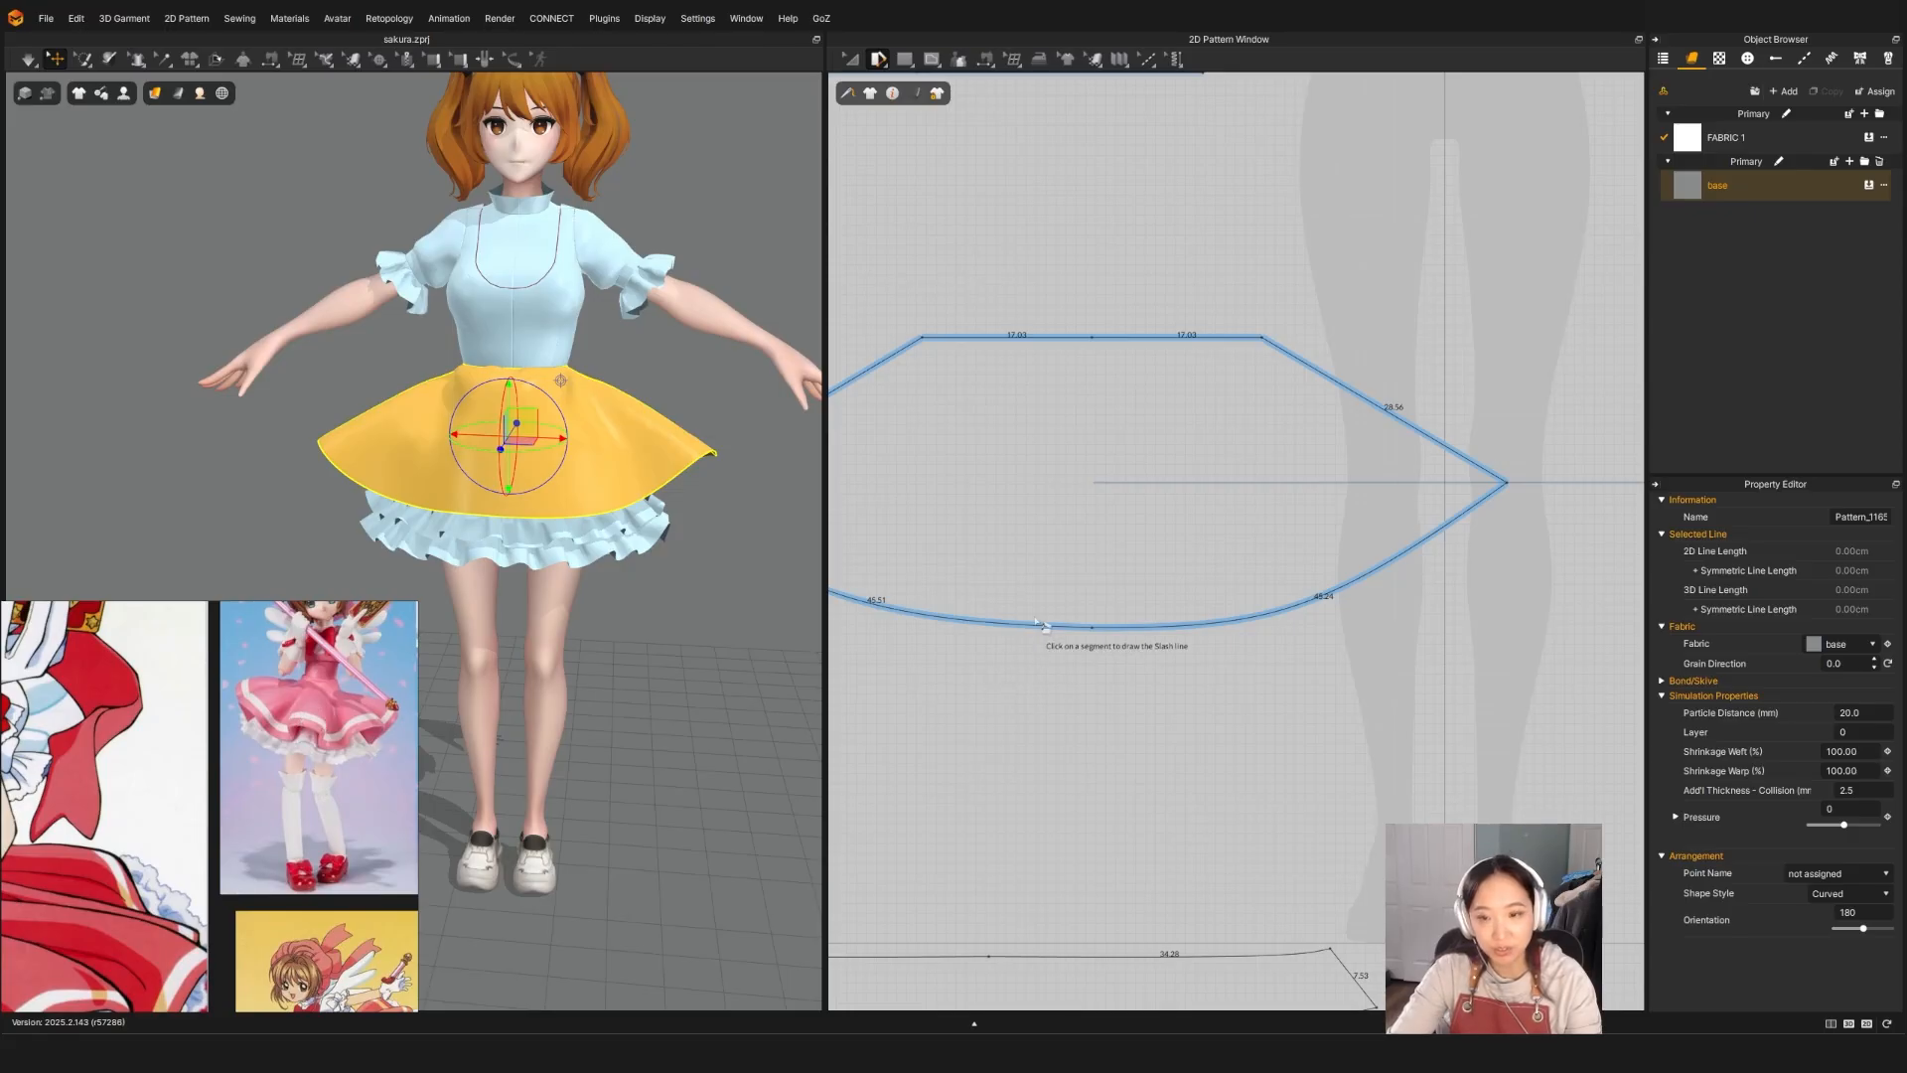
click(1093, 339)
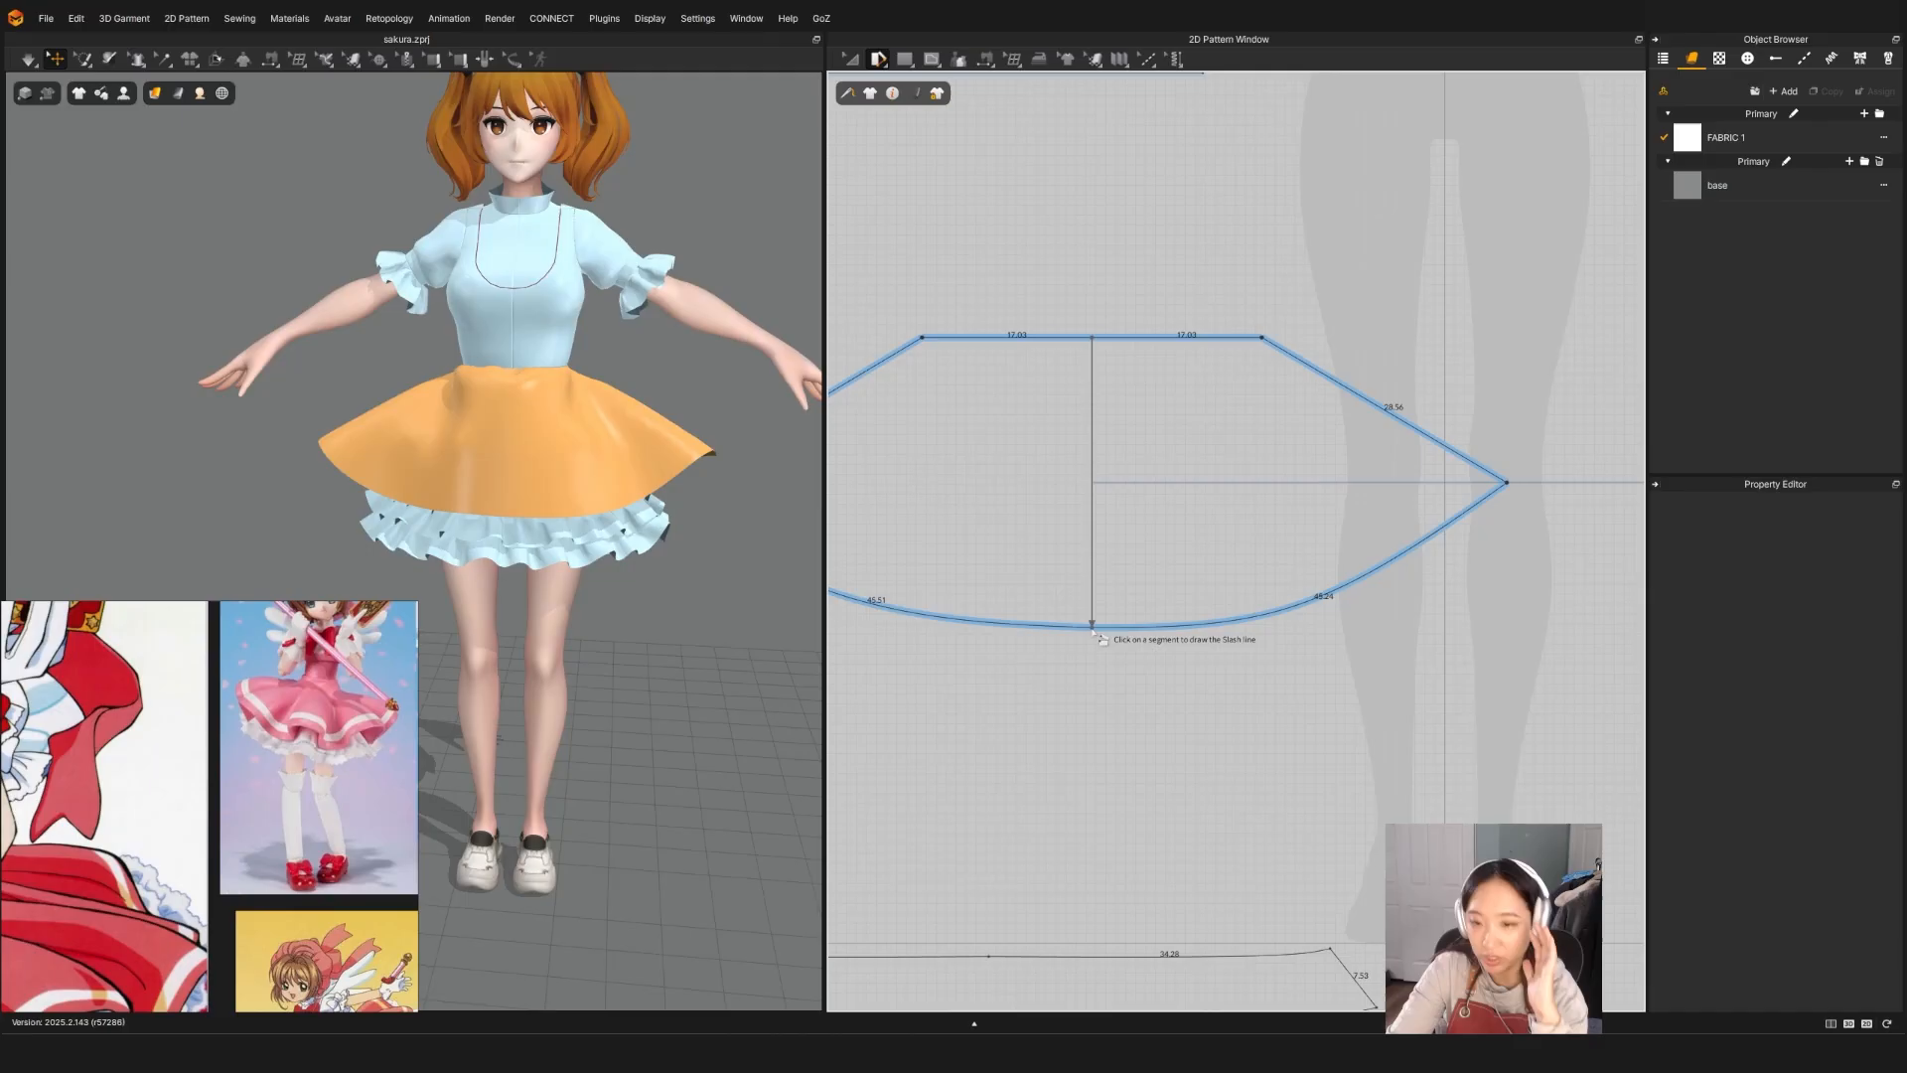
click(1093, 628)
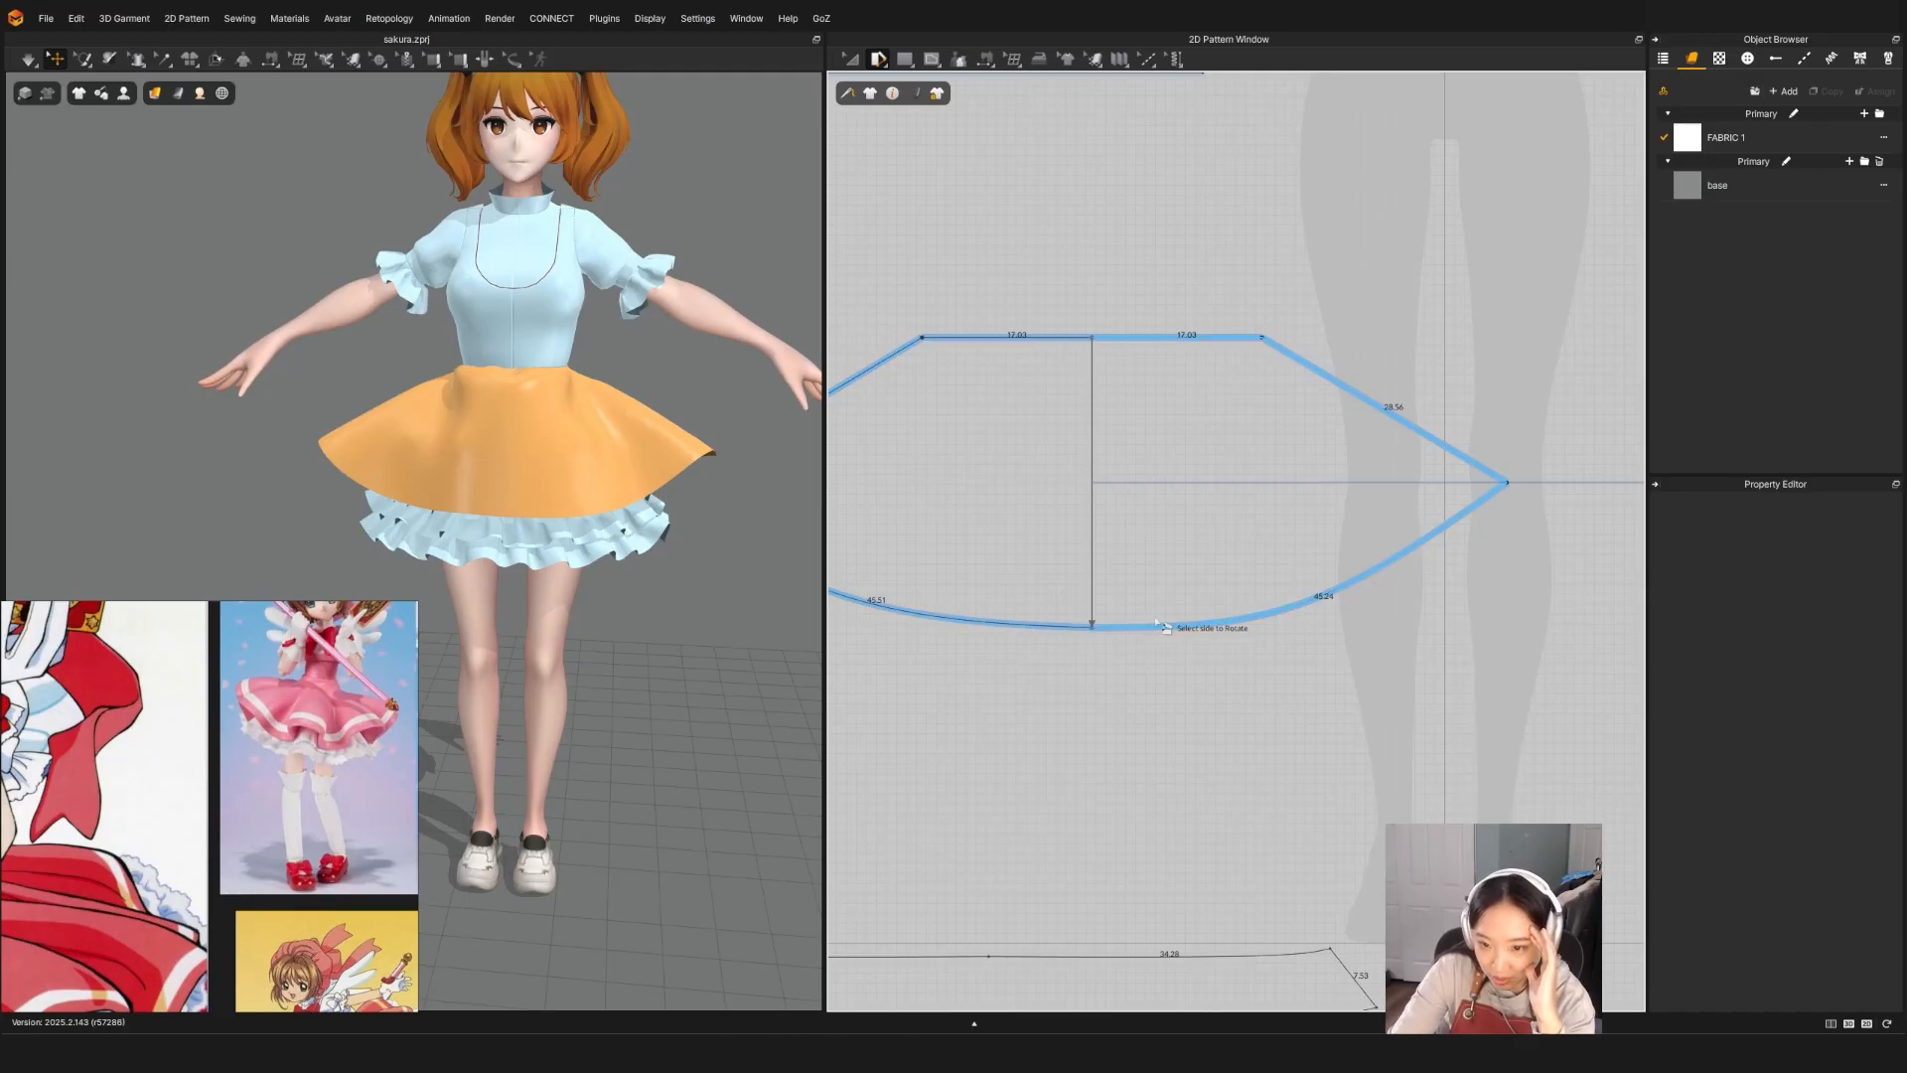
click(1199, 626)
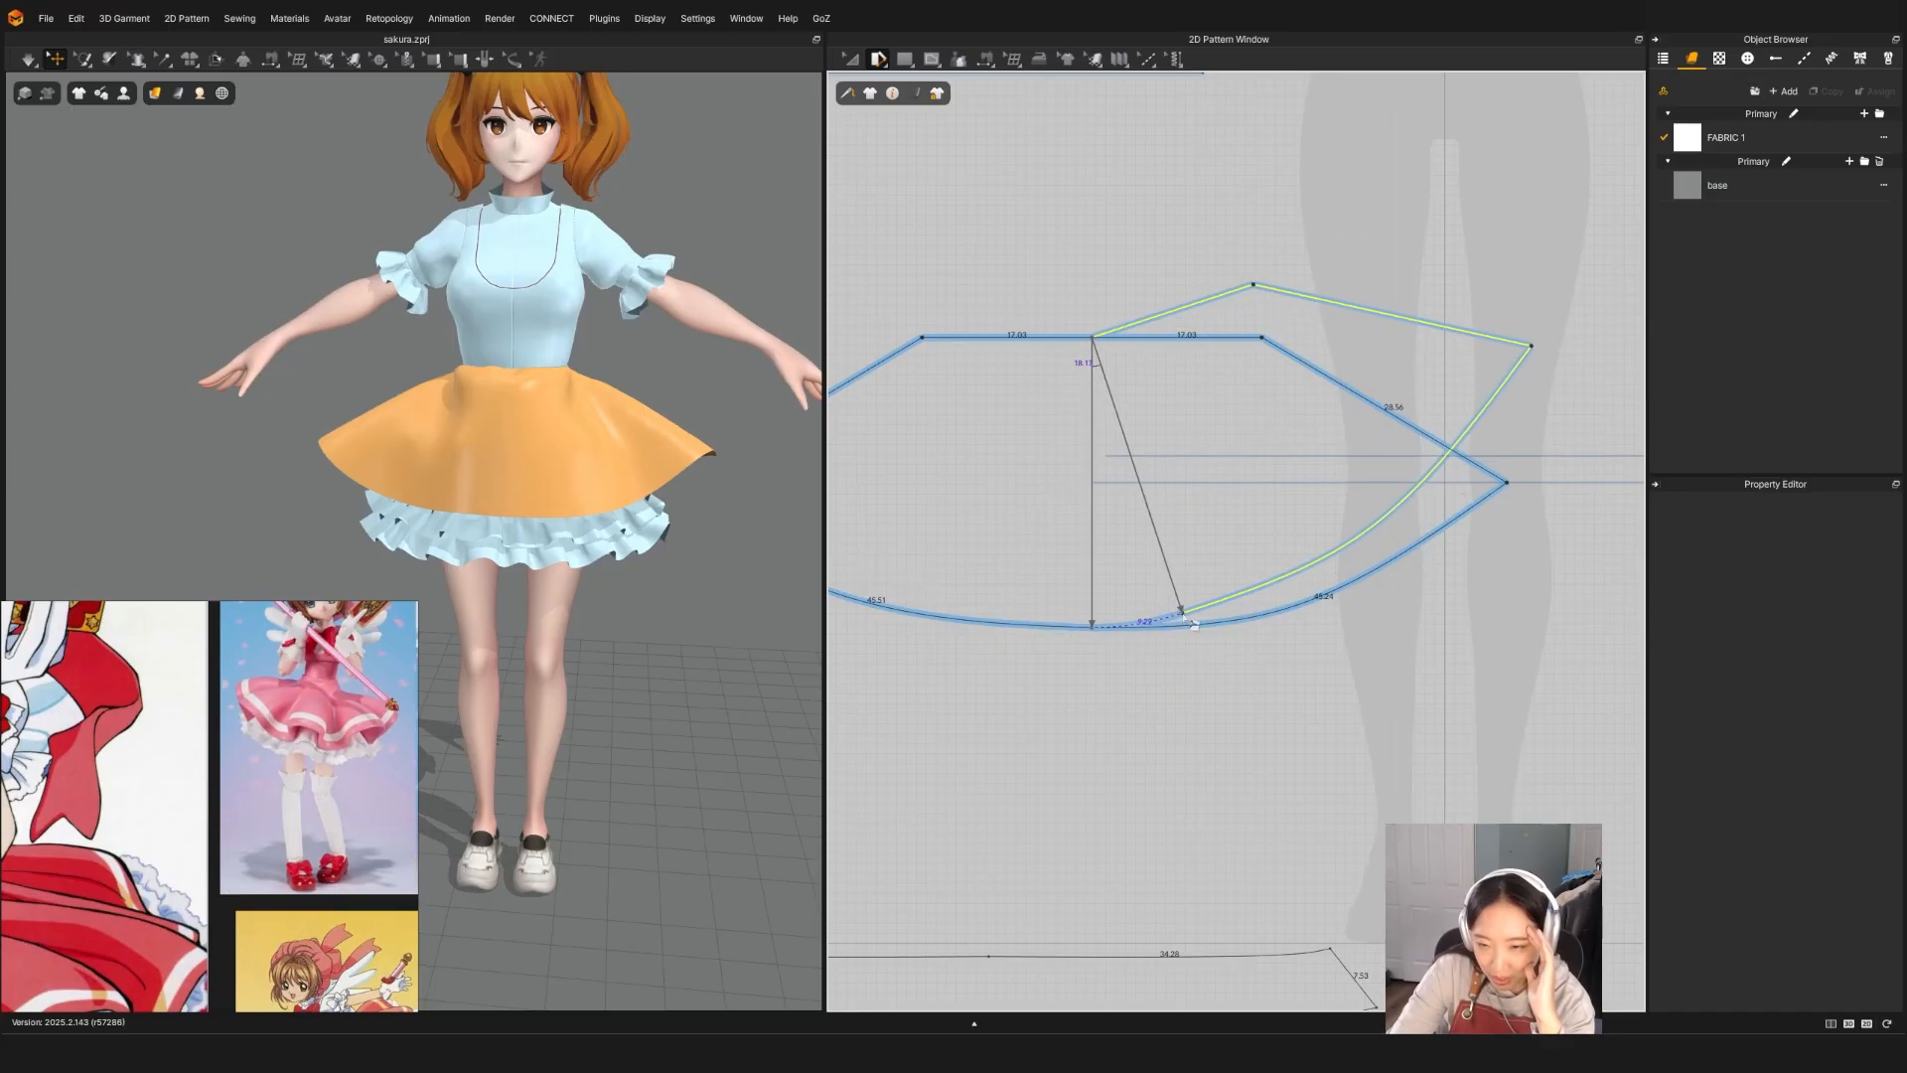
click(1183, 618)
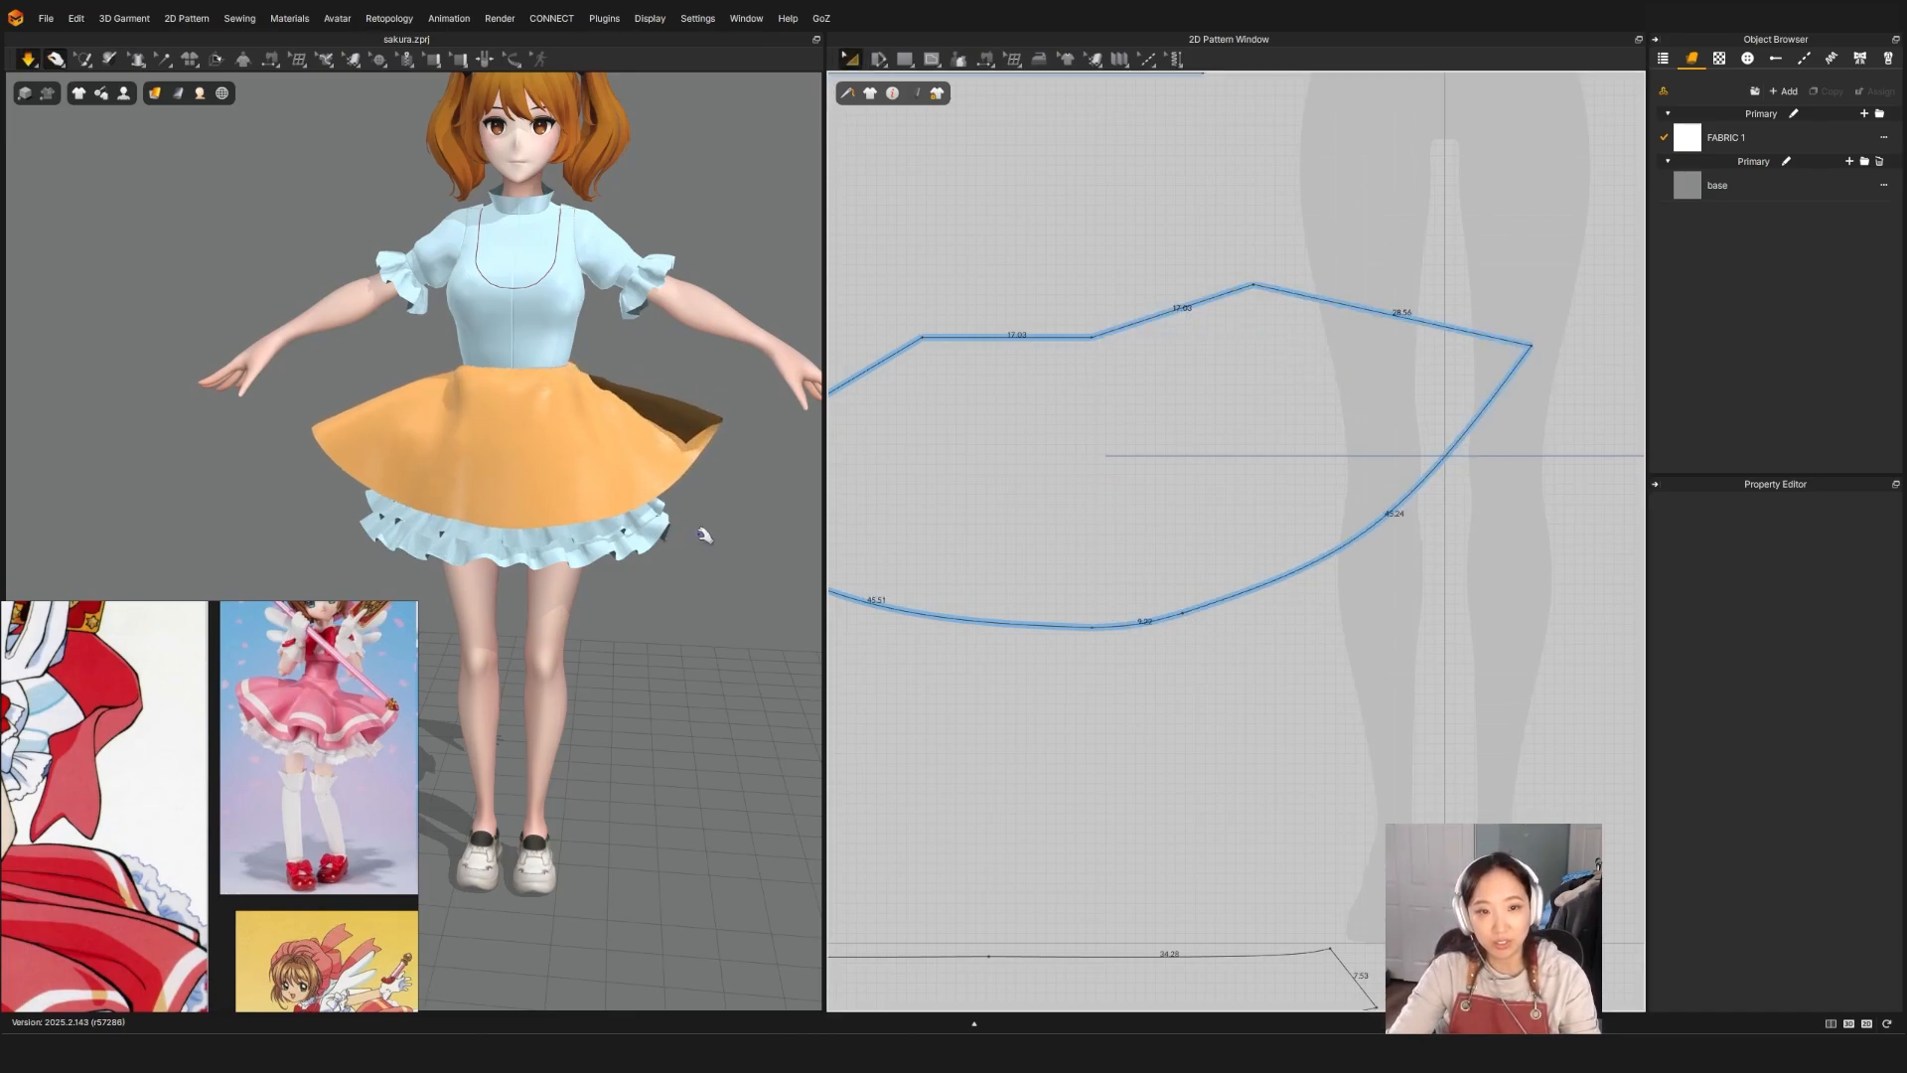
Step: Simulate the spread overskirt, pull its side hem on the avatar, and compare the drape on both sides
click(687, 431)
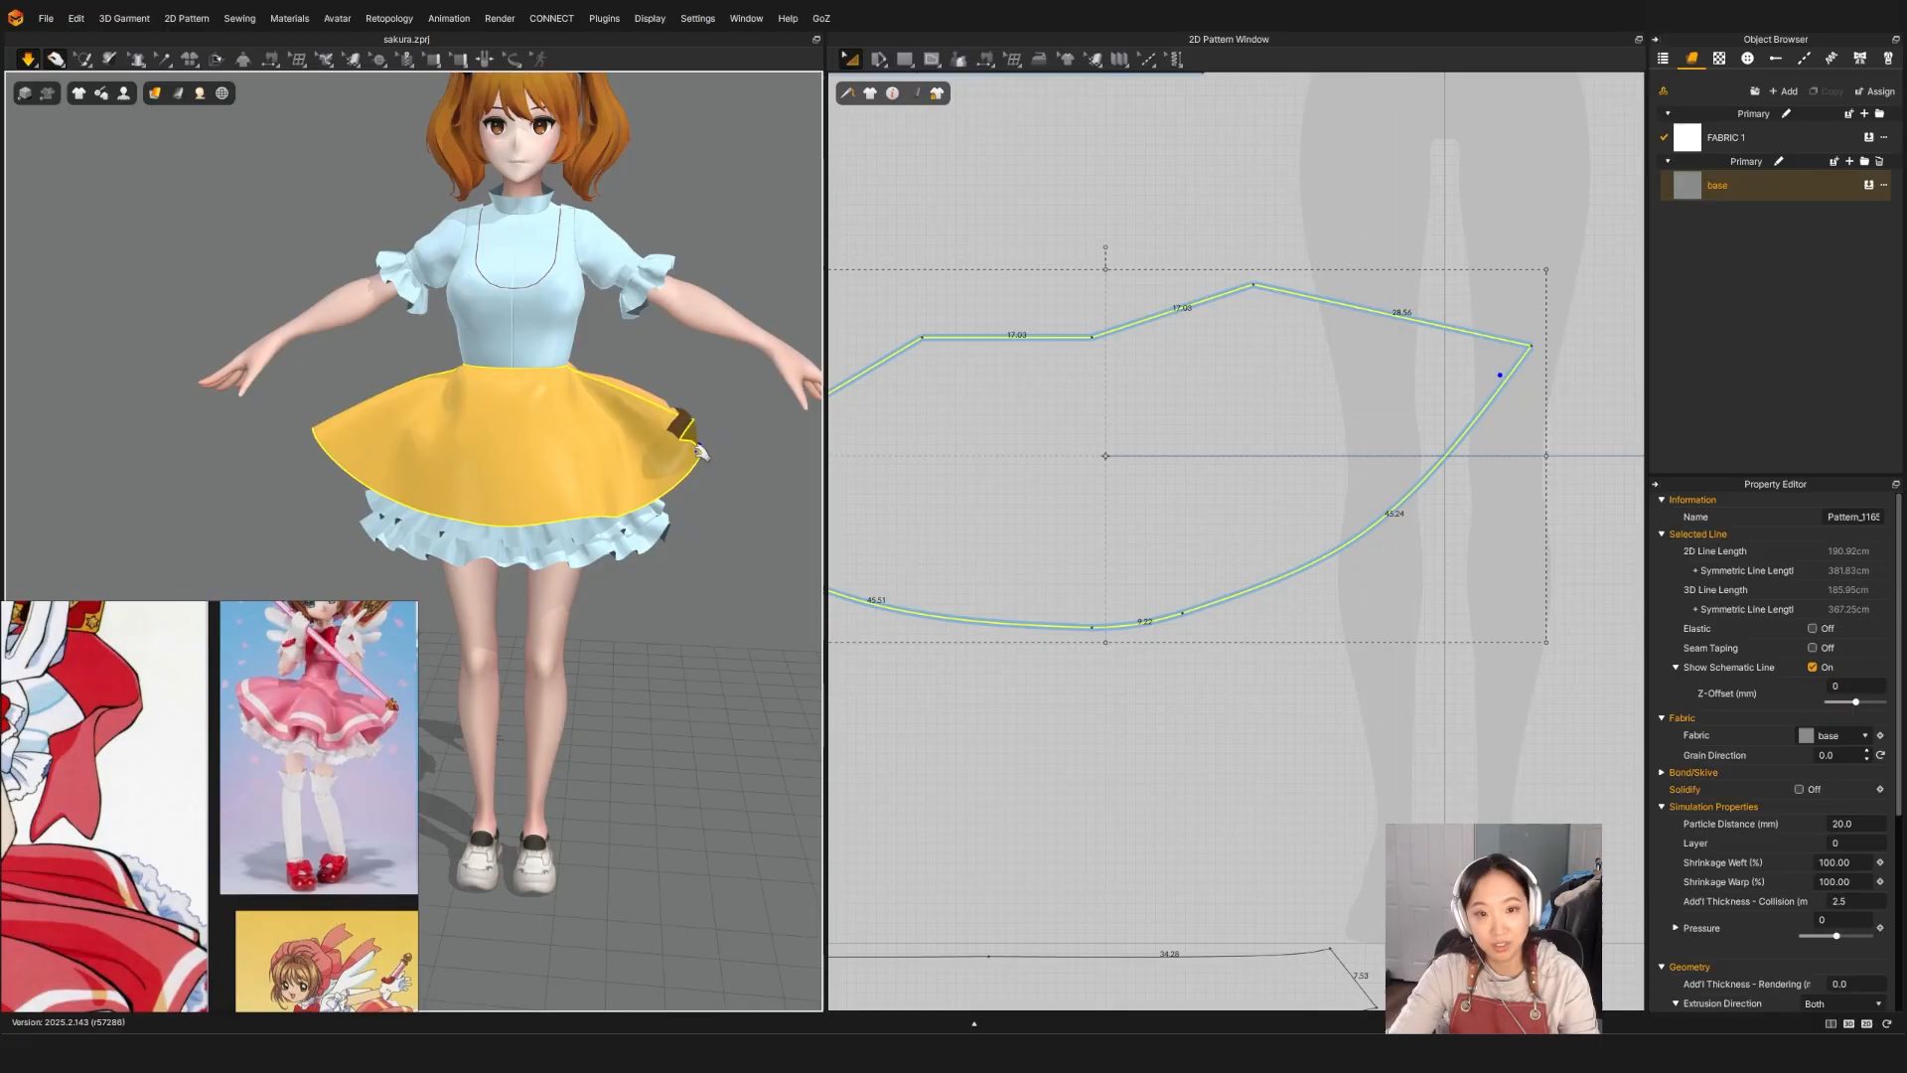
right_drag(707, 427, 691, 536)
right_drag(682, 610, 567, 549)
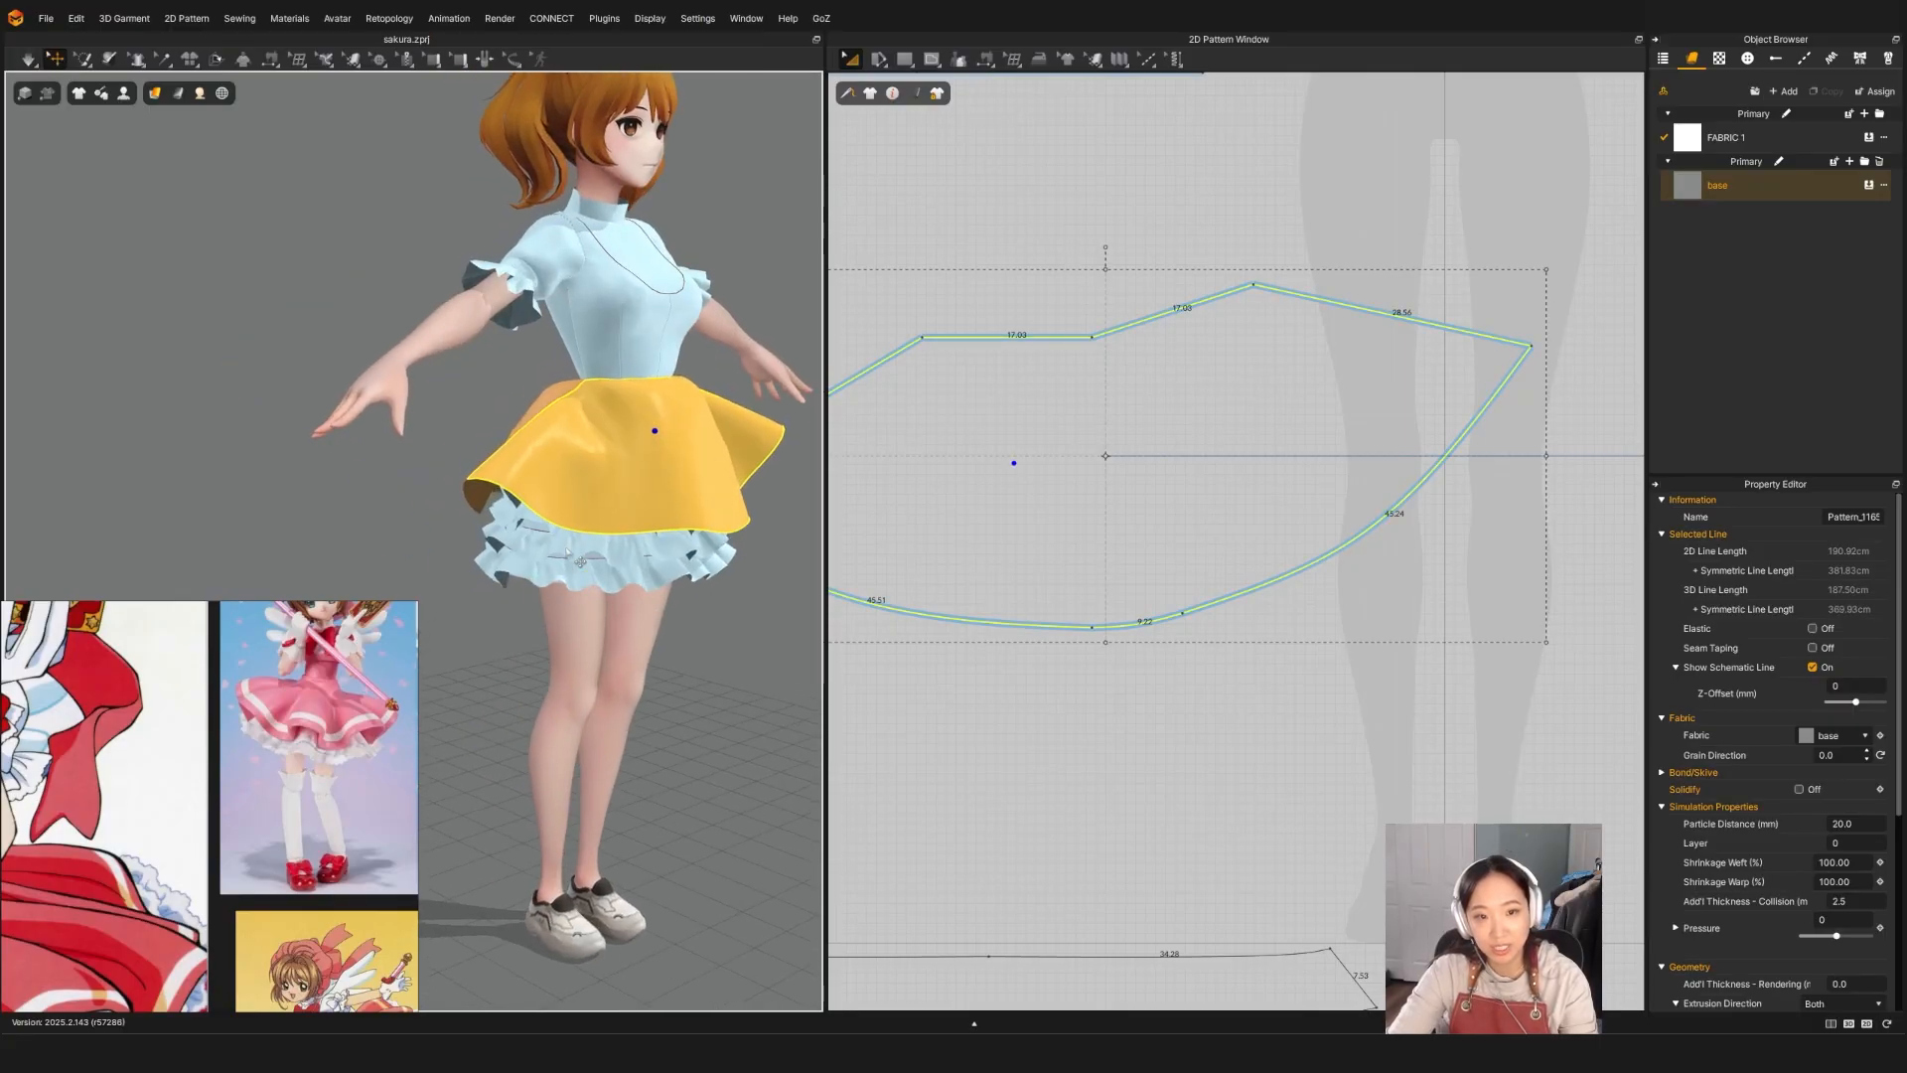
right_drag(701, 512, 584, 481)
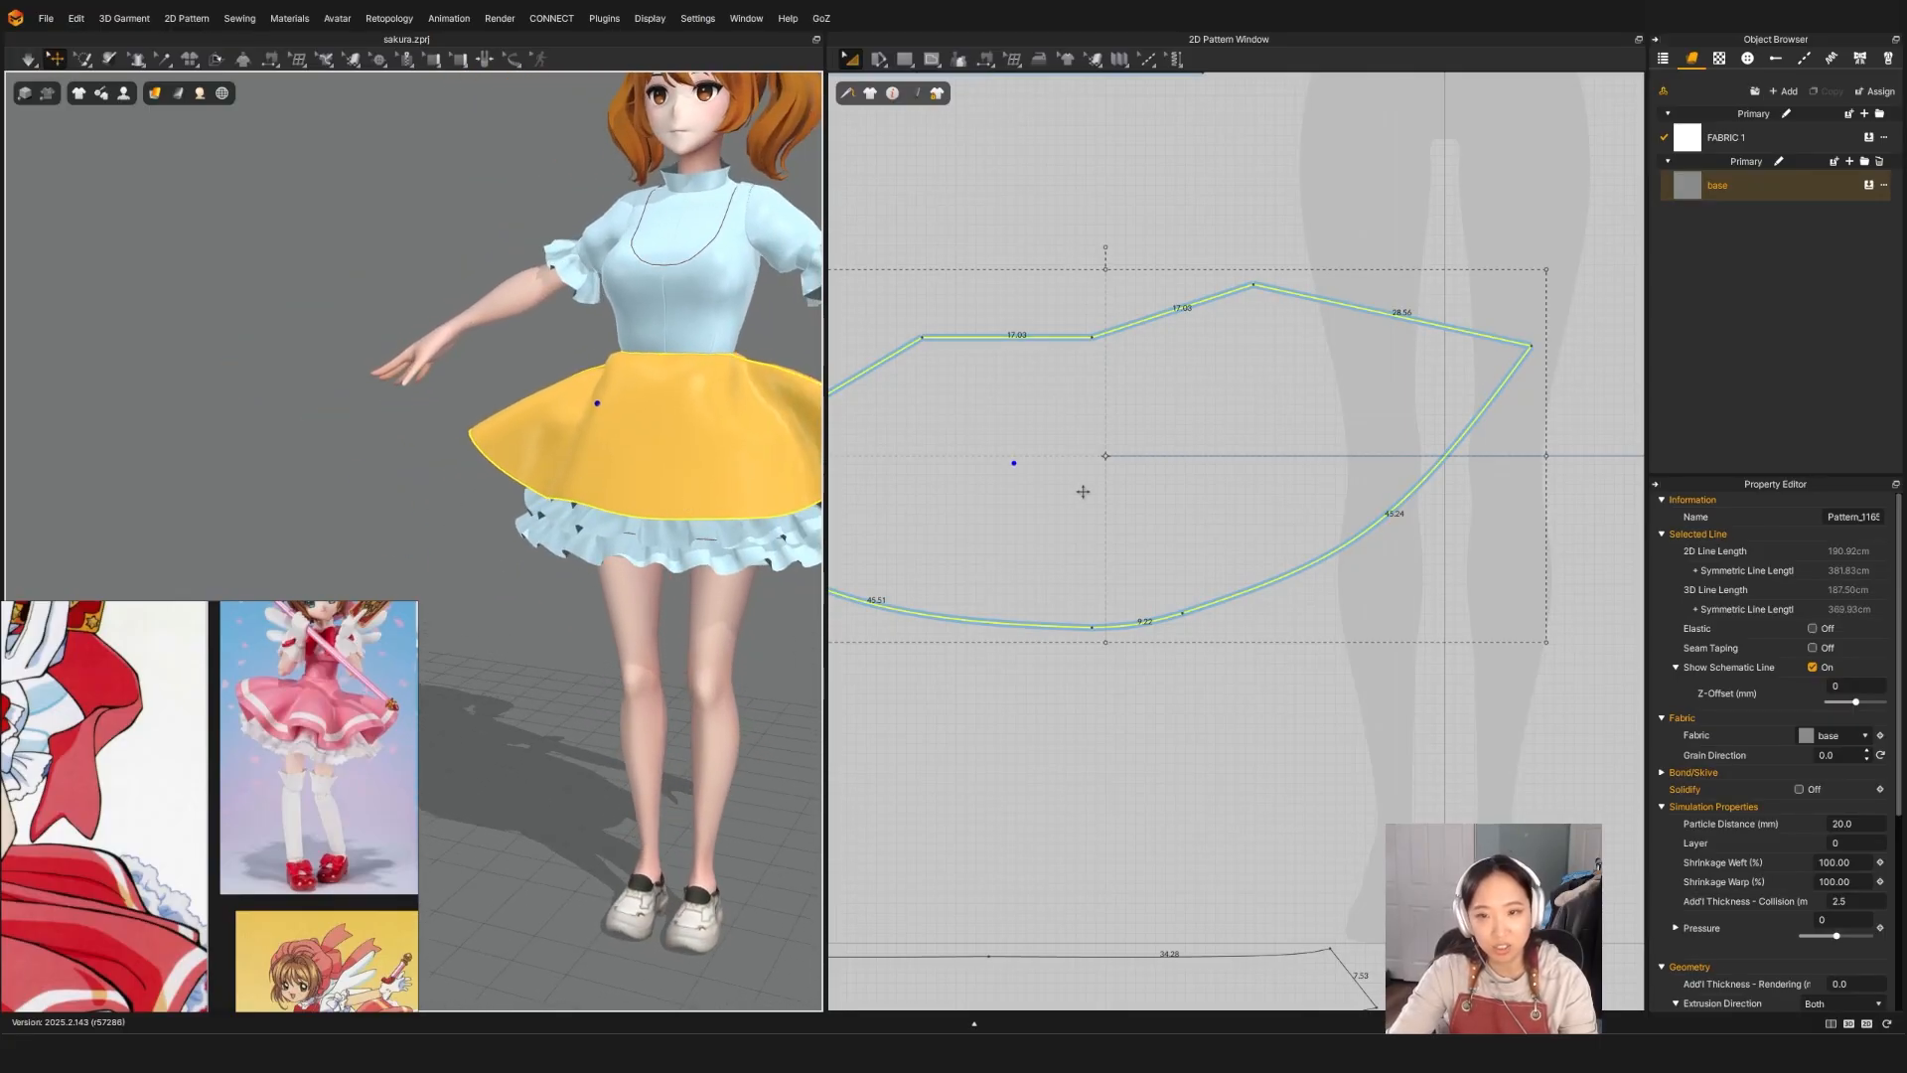
Step: Slash & Spread the front panel's right half from mid-waist segment to hem, rotating the outer side open for more flare
click(878, 60)
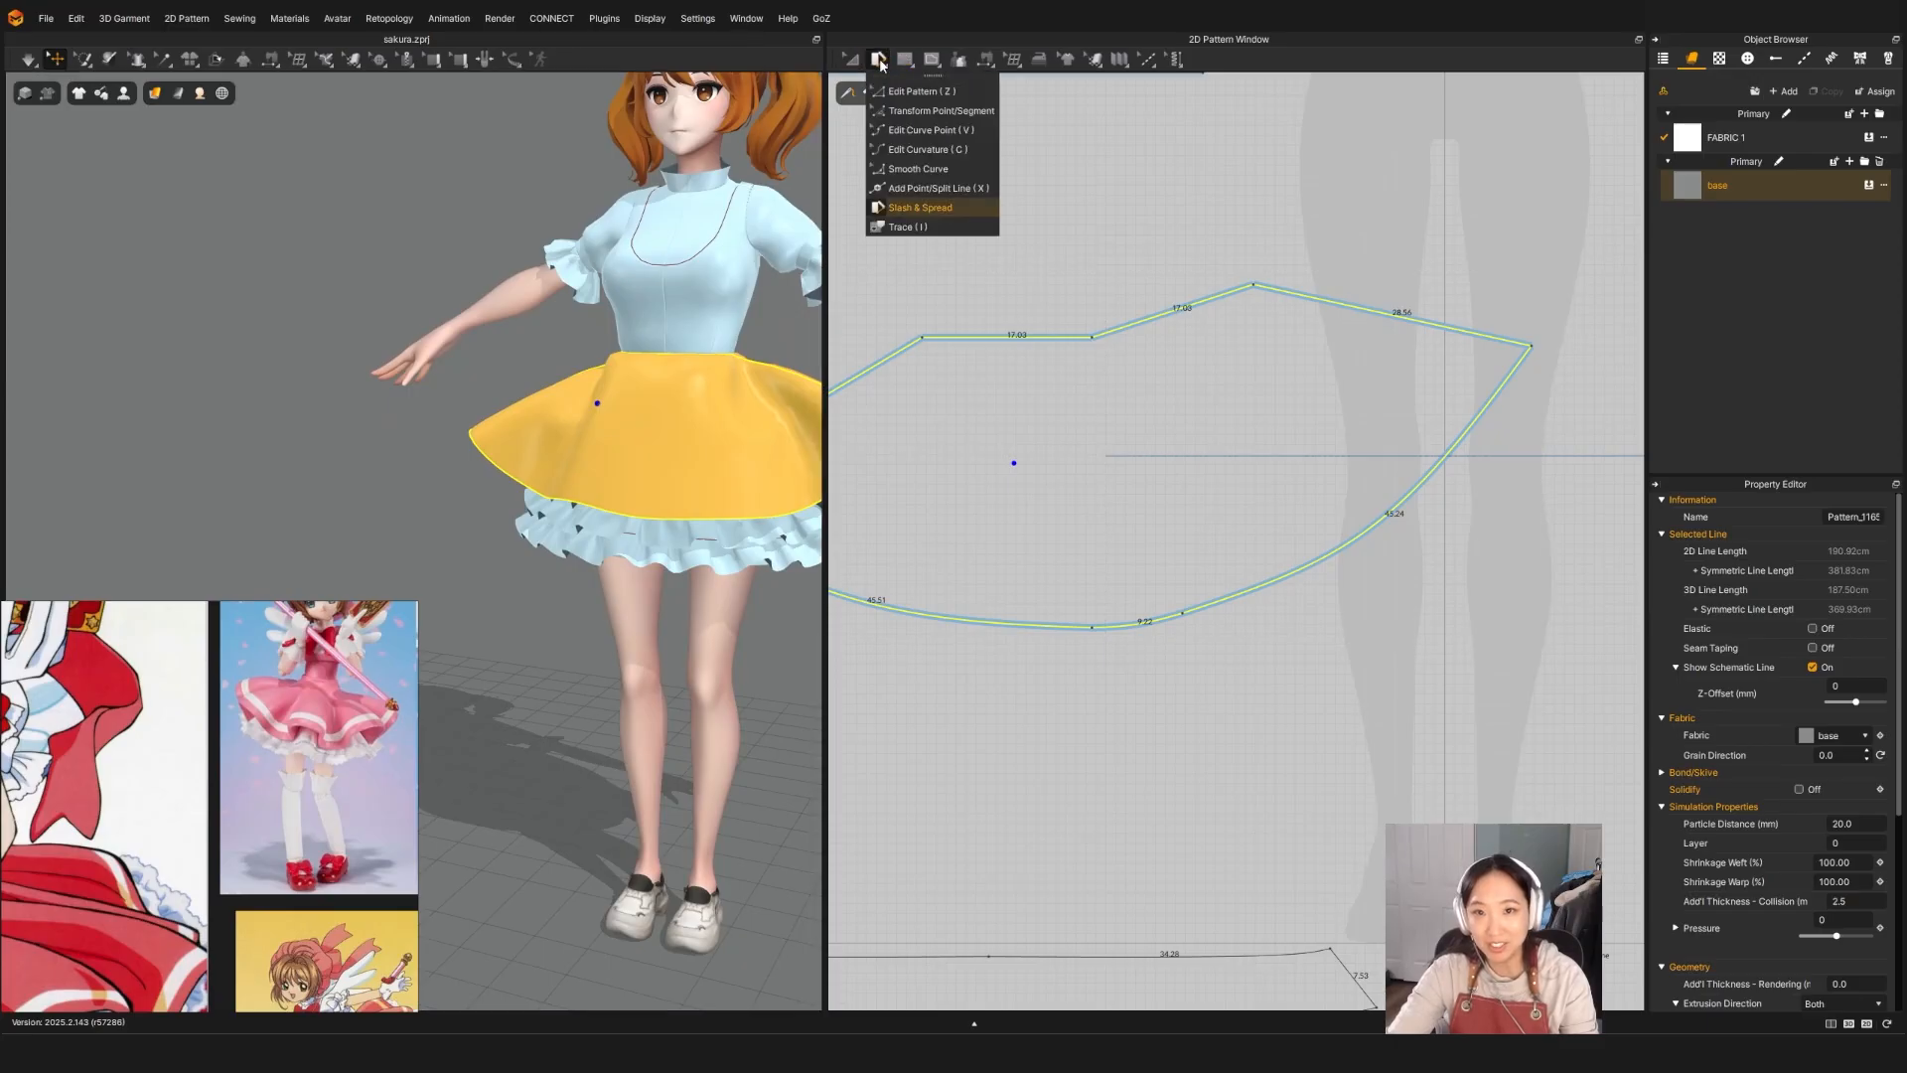
click(914, 203)
click(1182, 310)
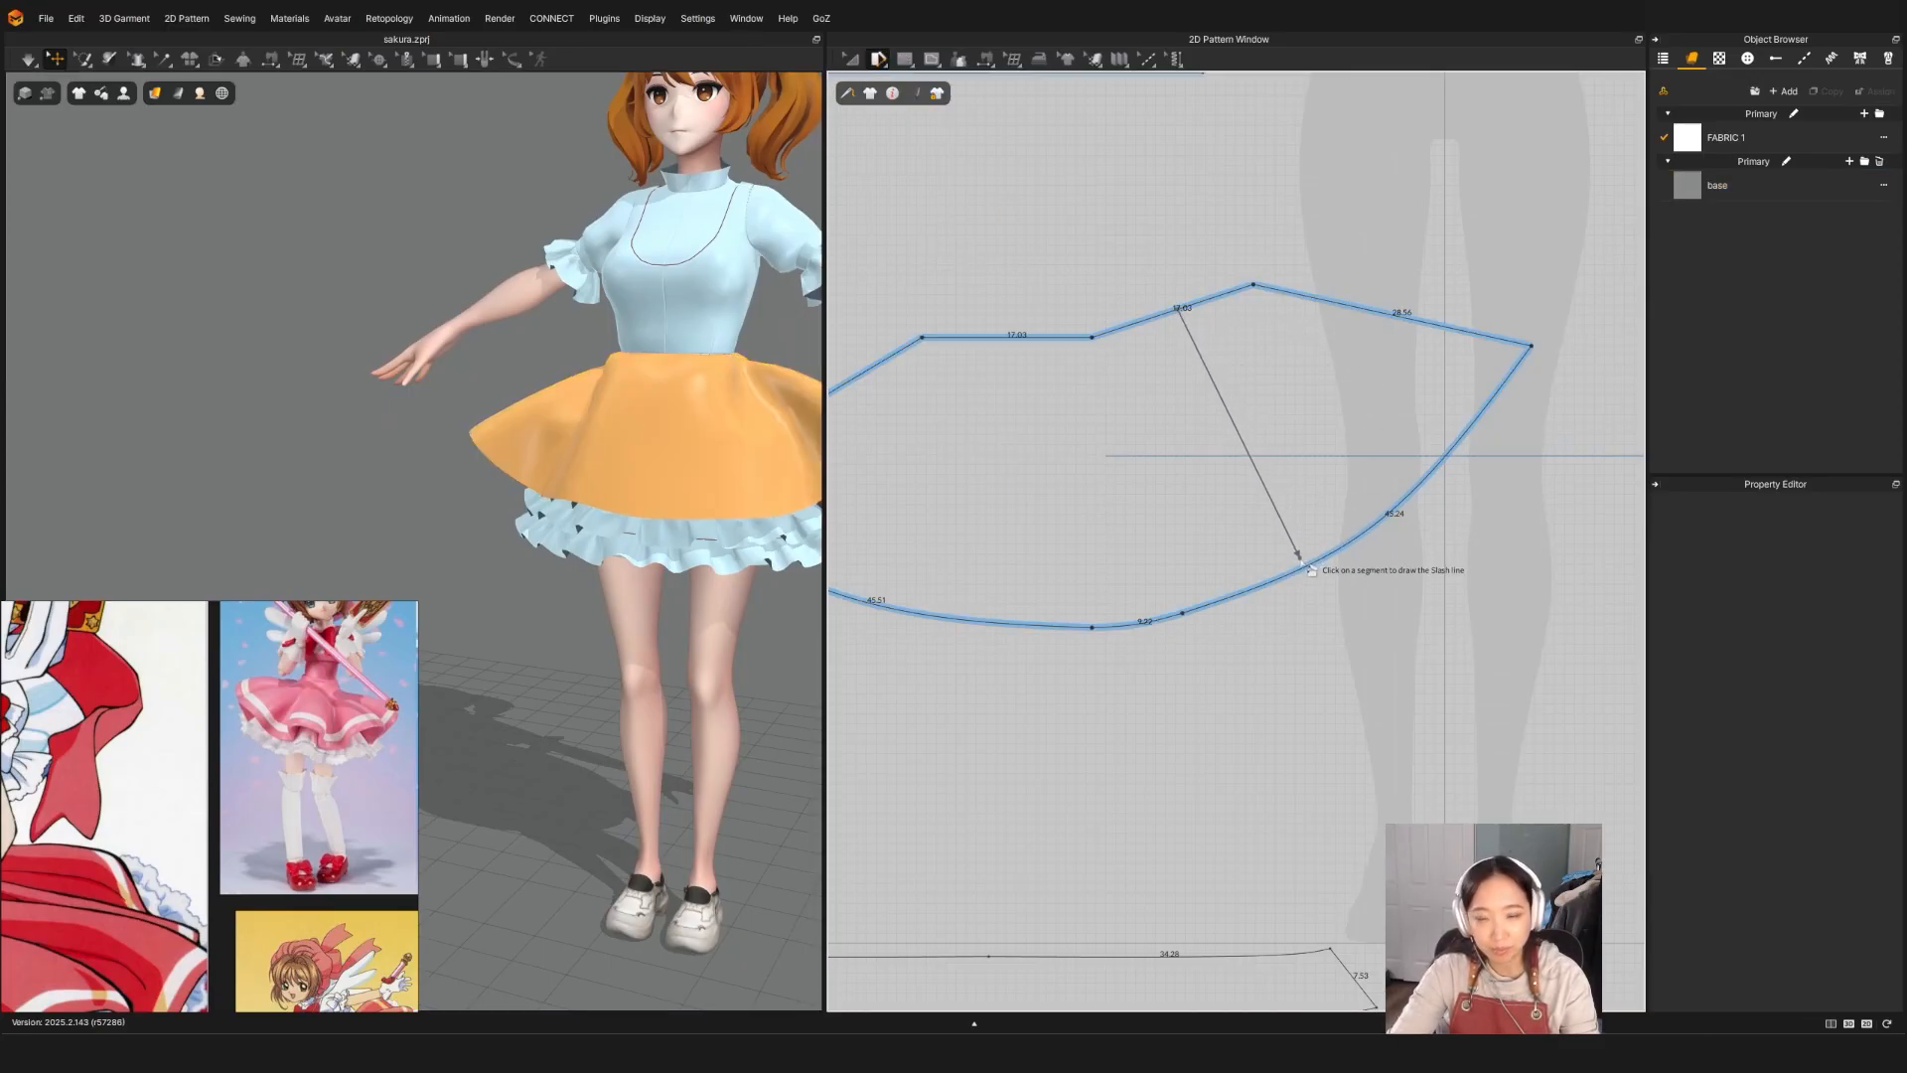
key(Escape)
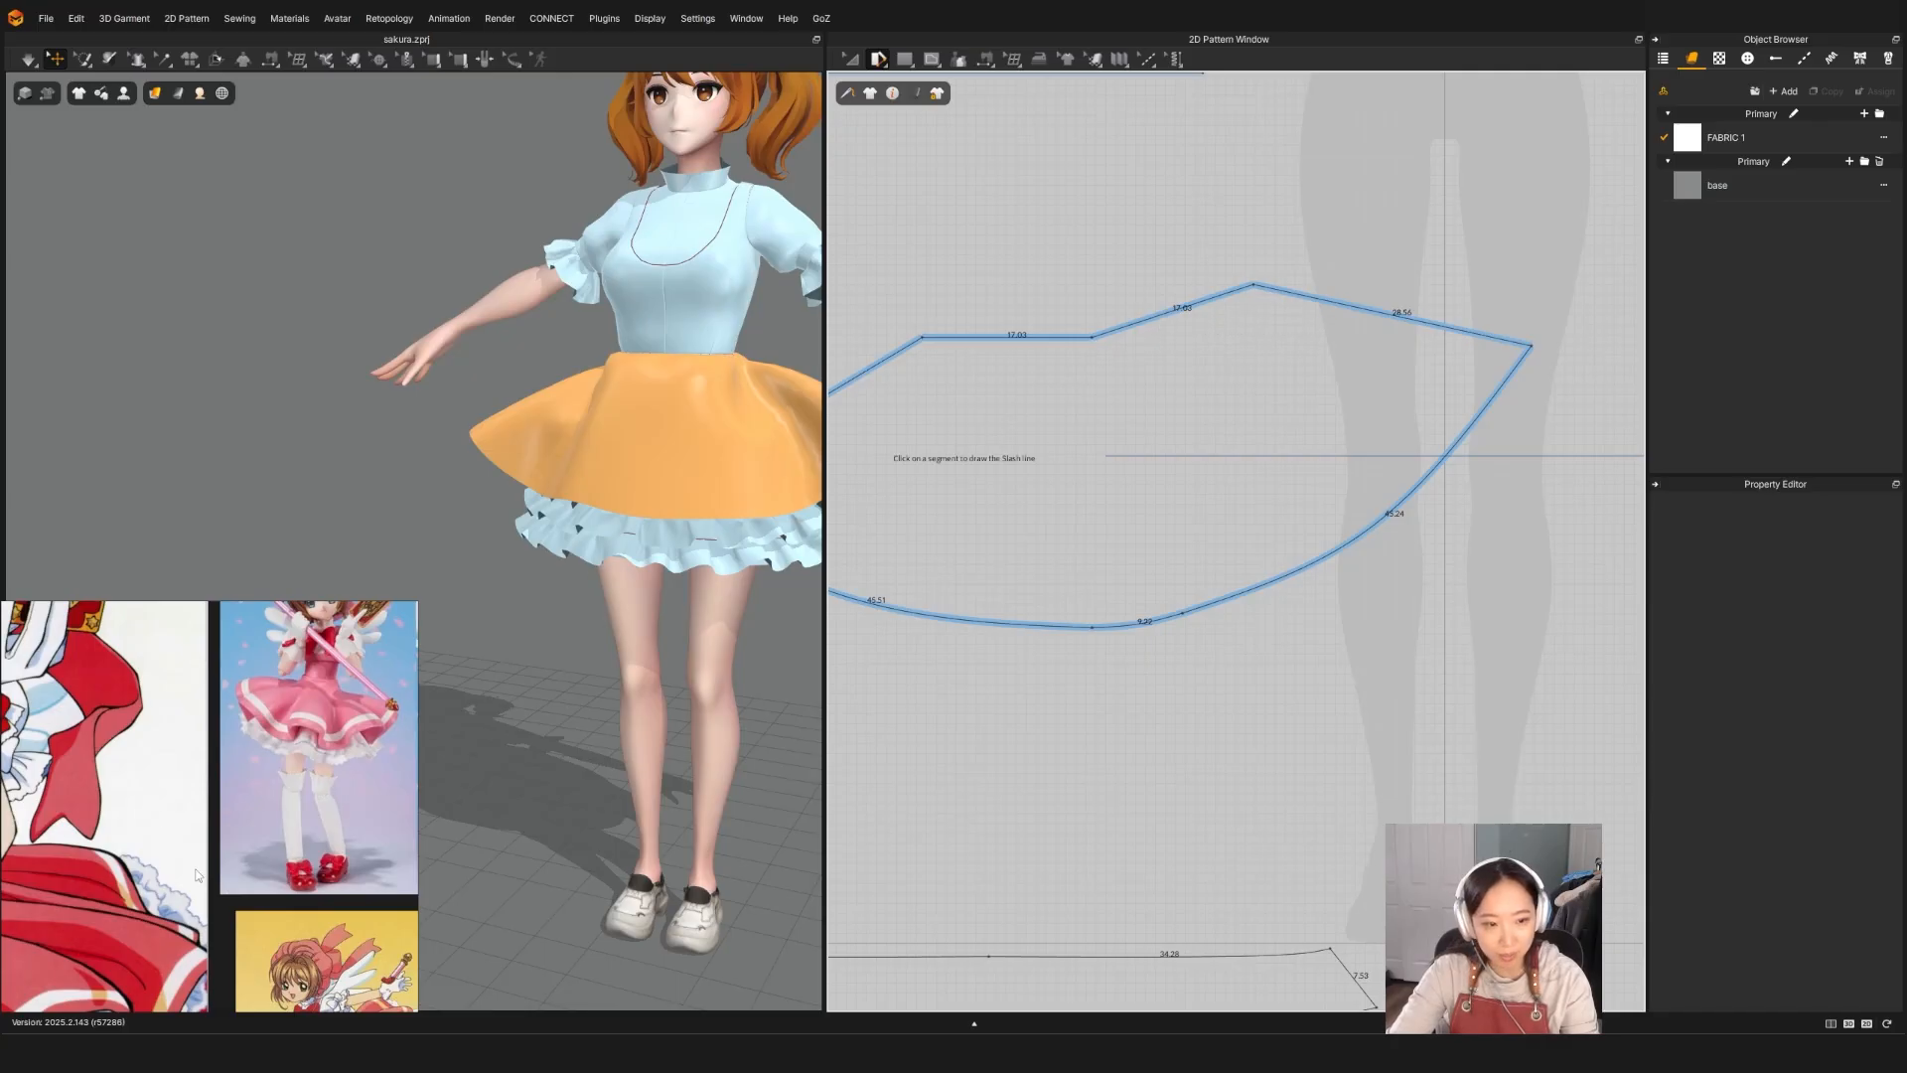
scroll(198, 875, down, 3)
middle_drag(59, 887, 186, 792)
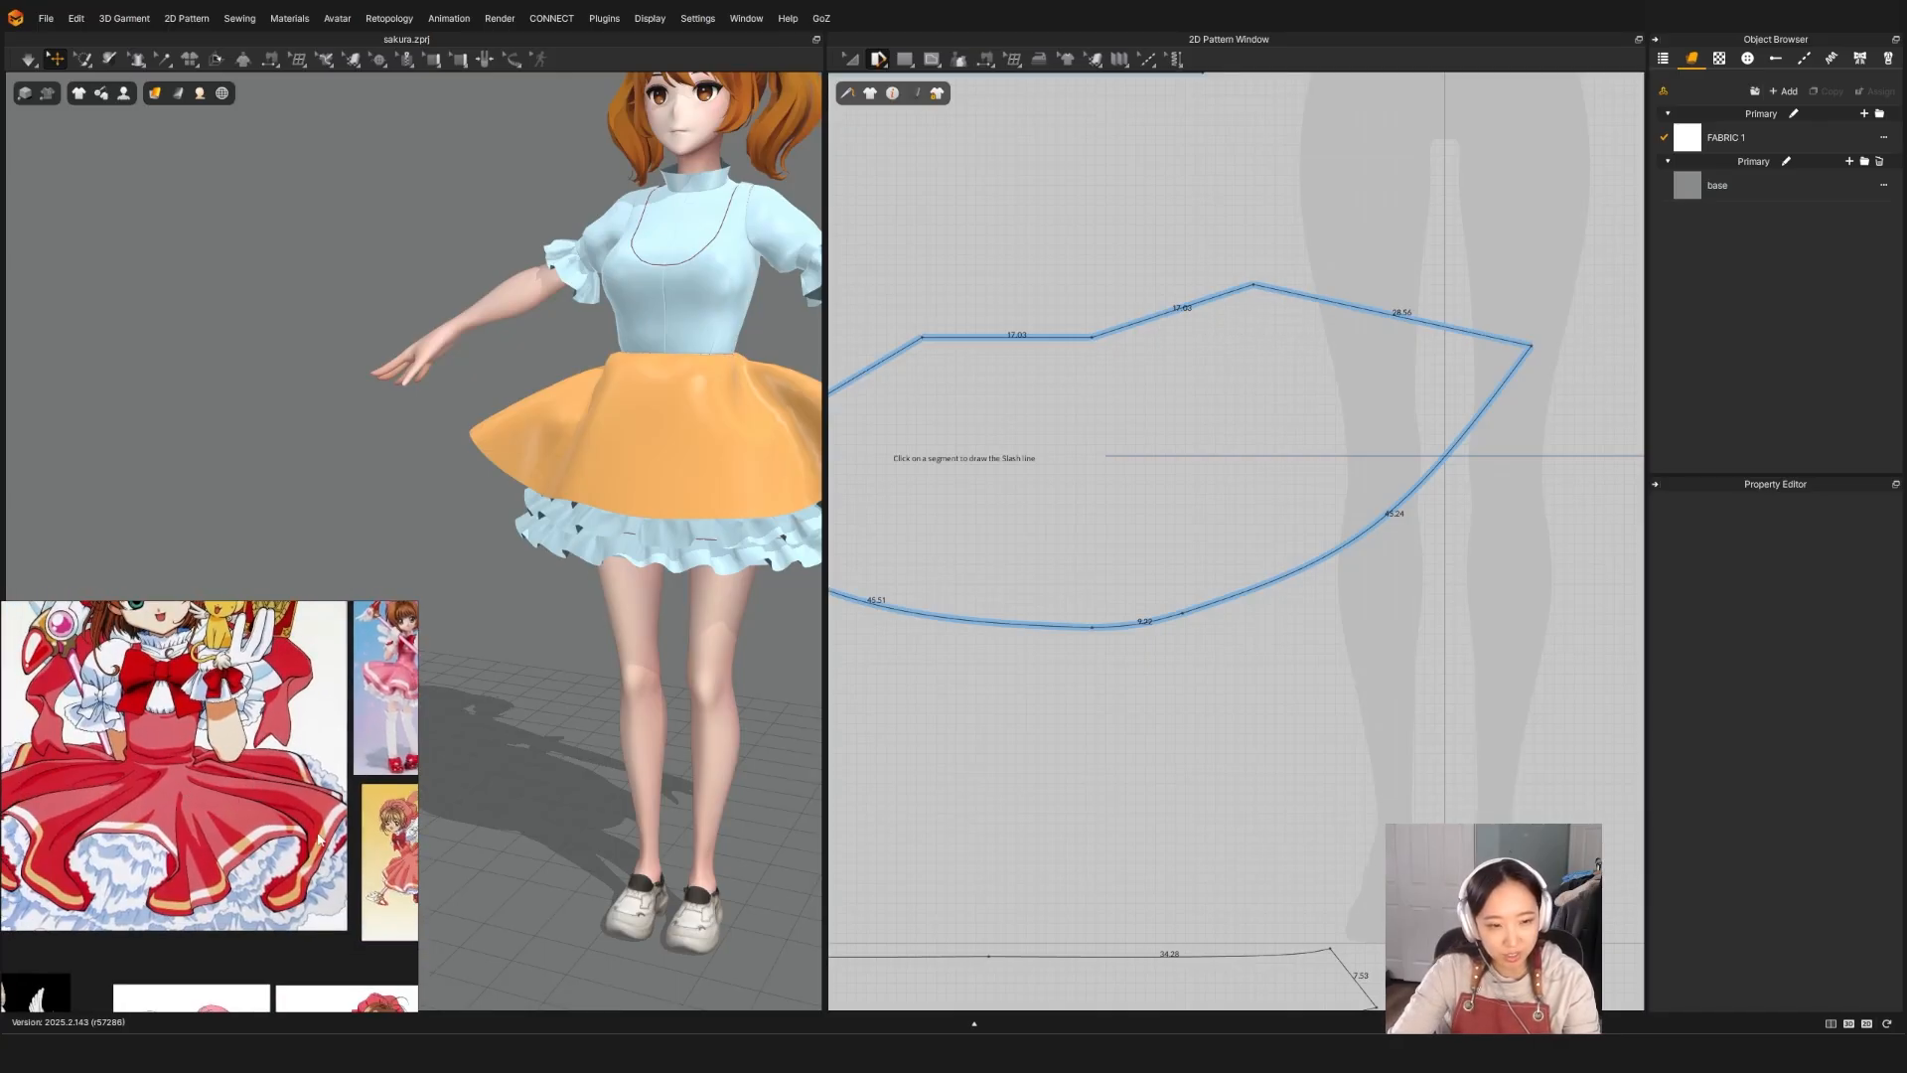
click(1153, 318)
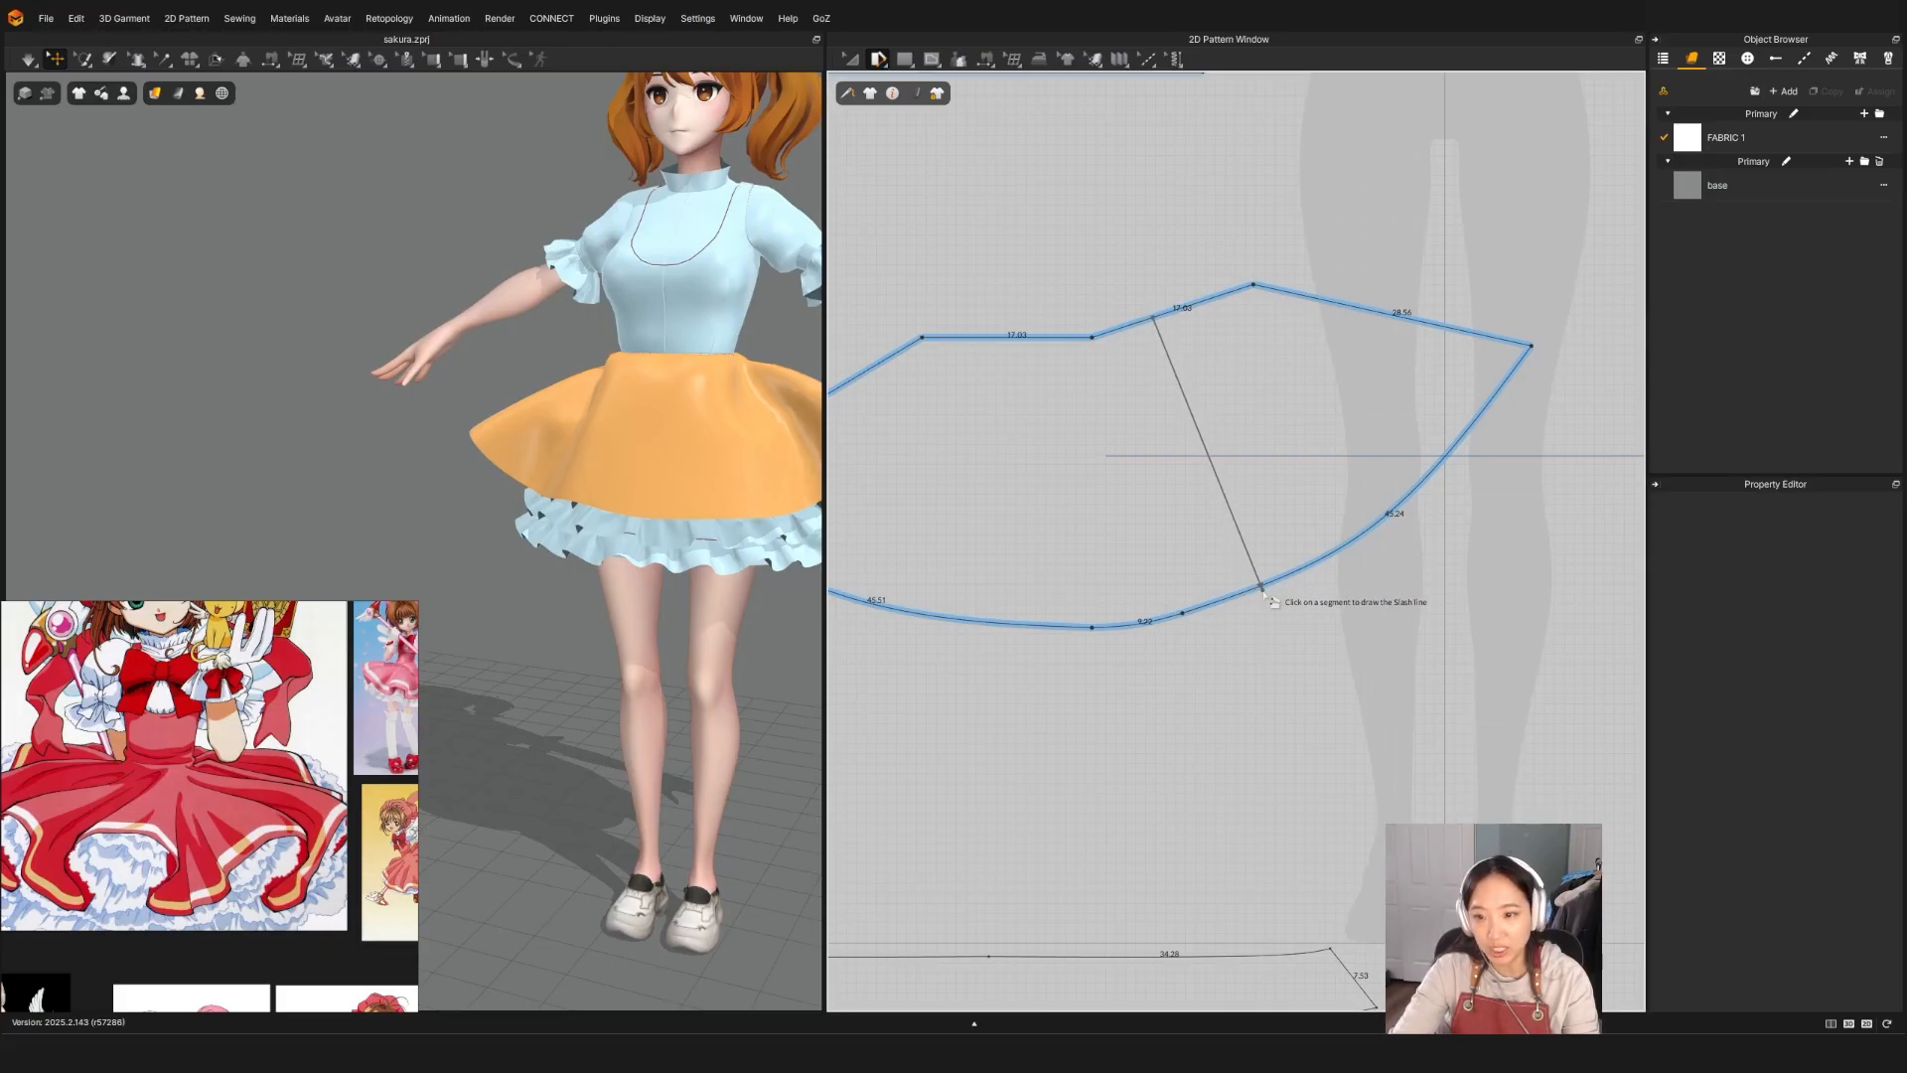
click(1261, 584)
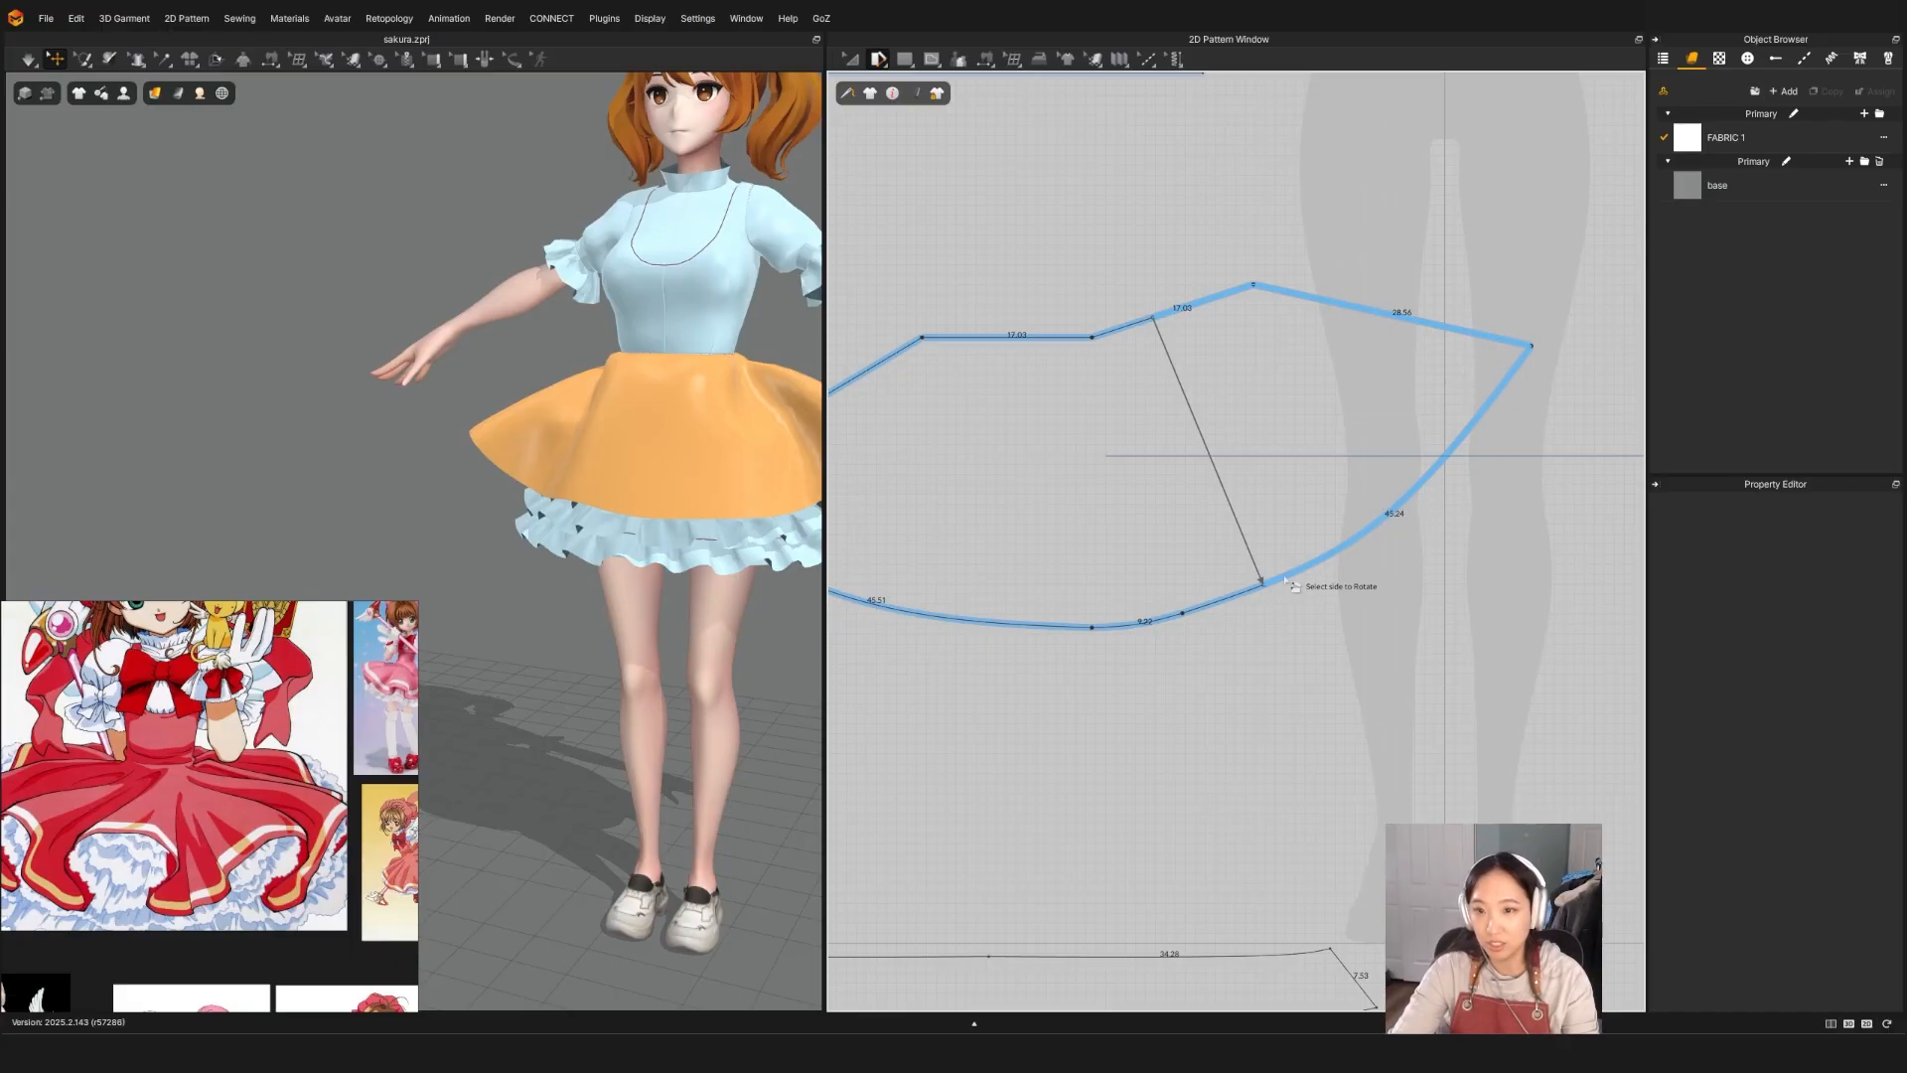
click(1318, 567)
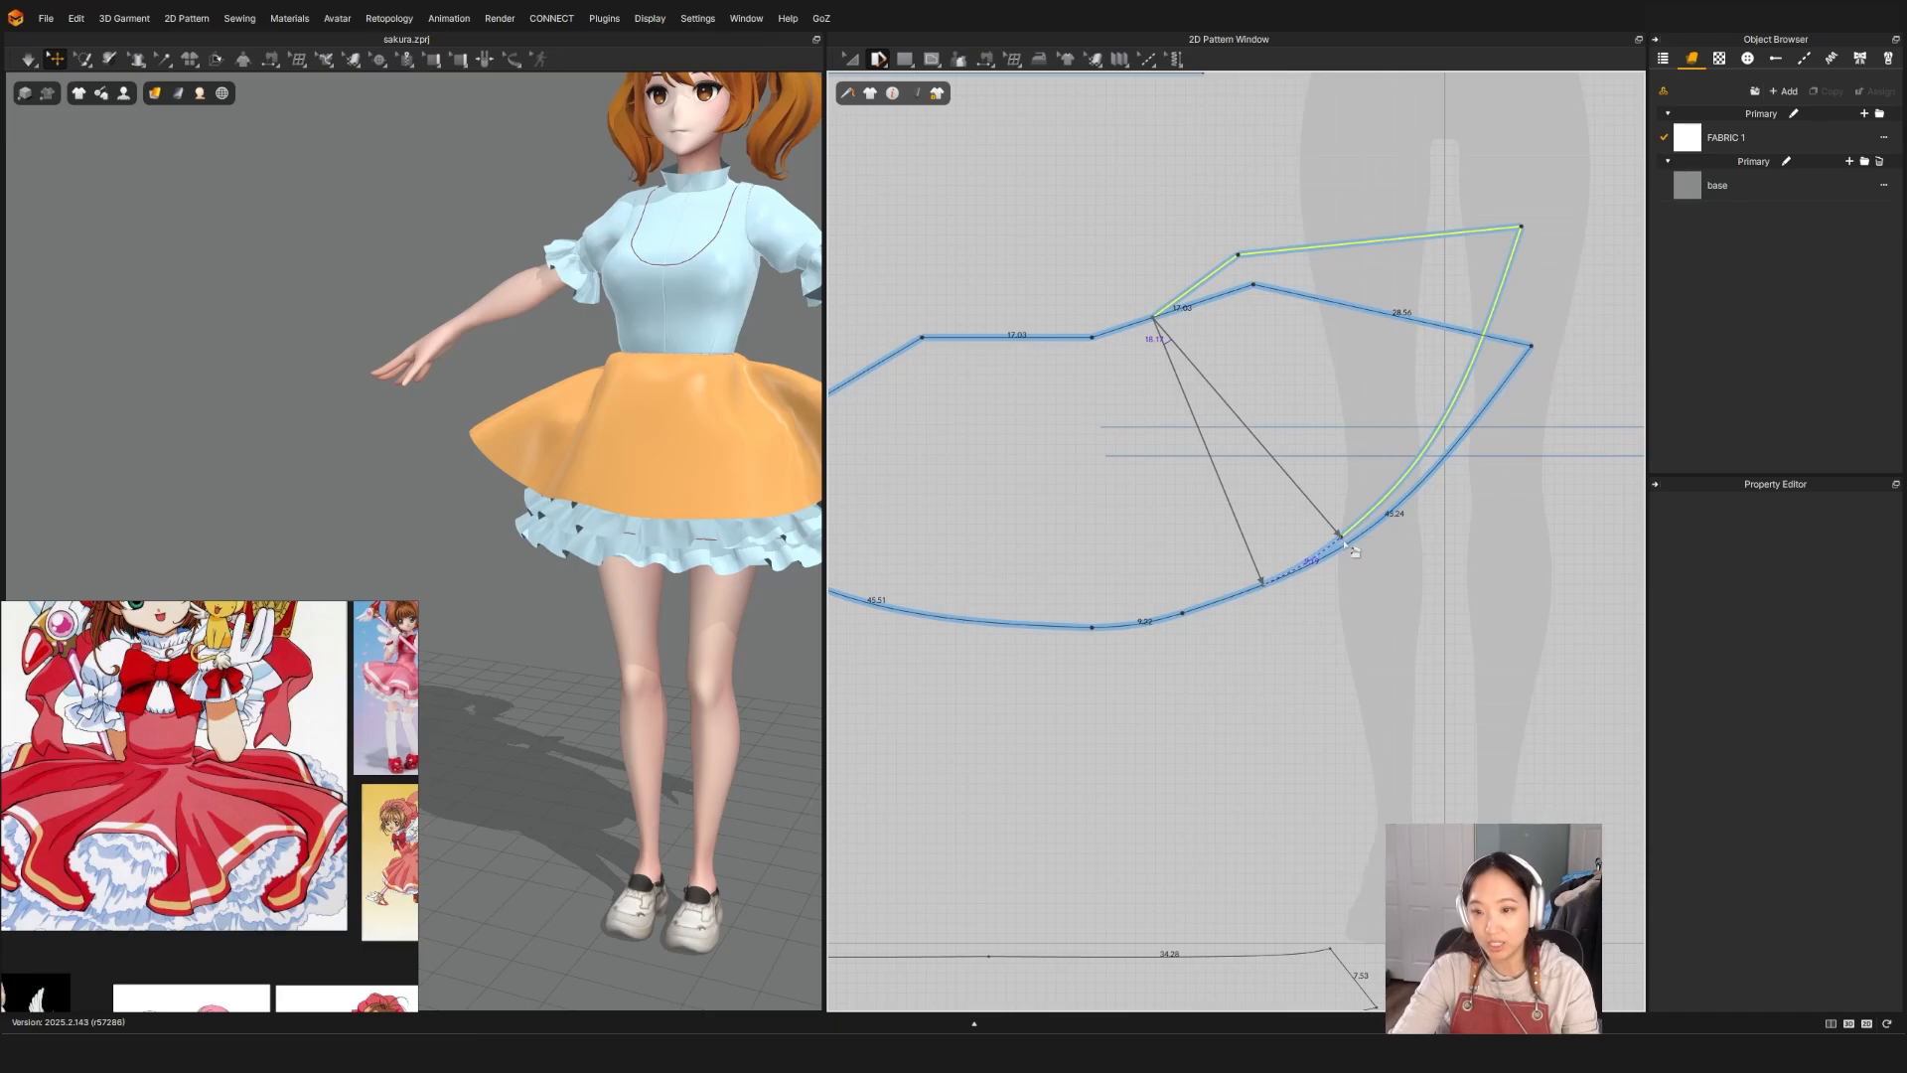
click(1351, 536)
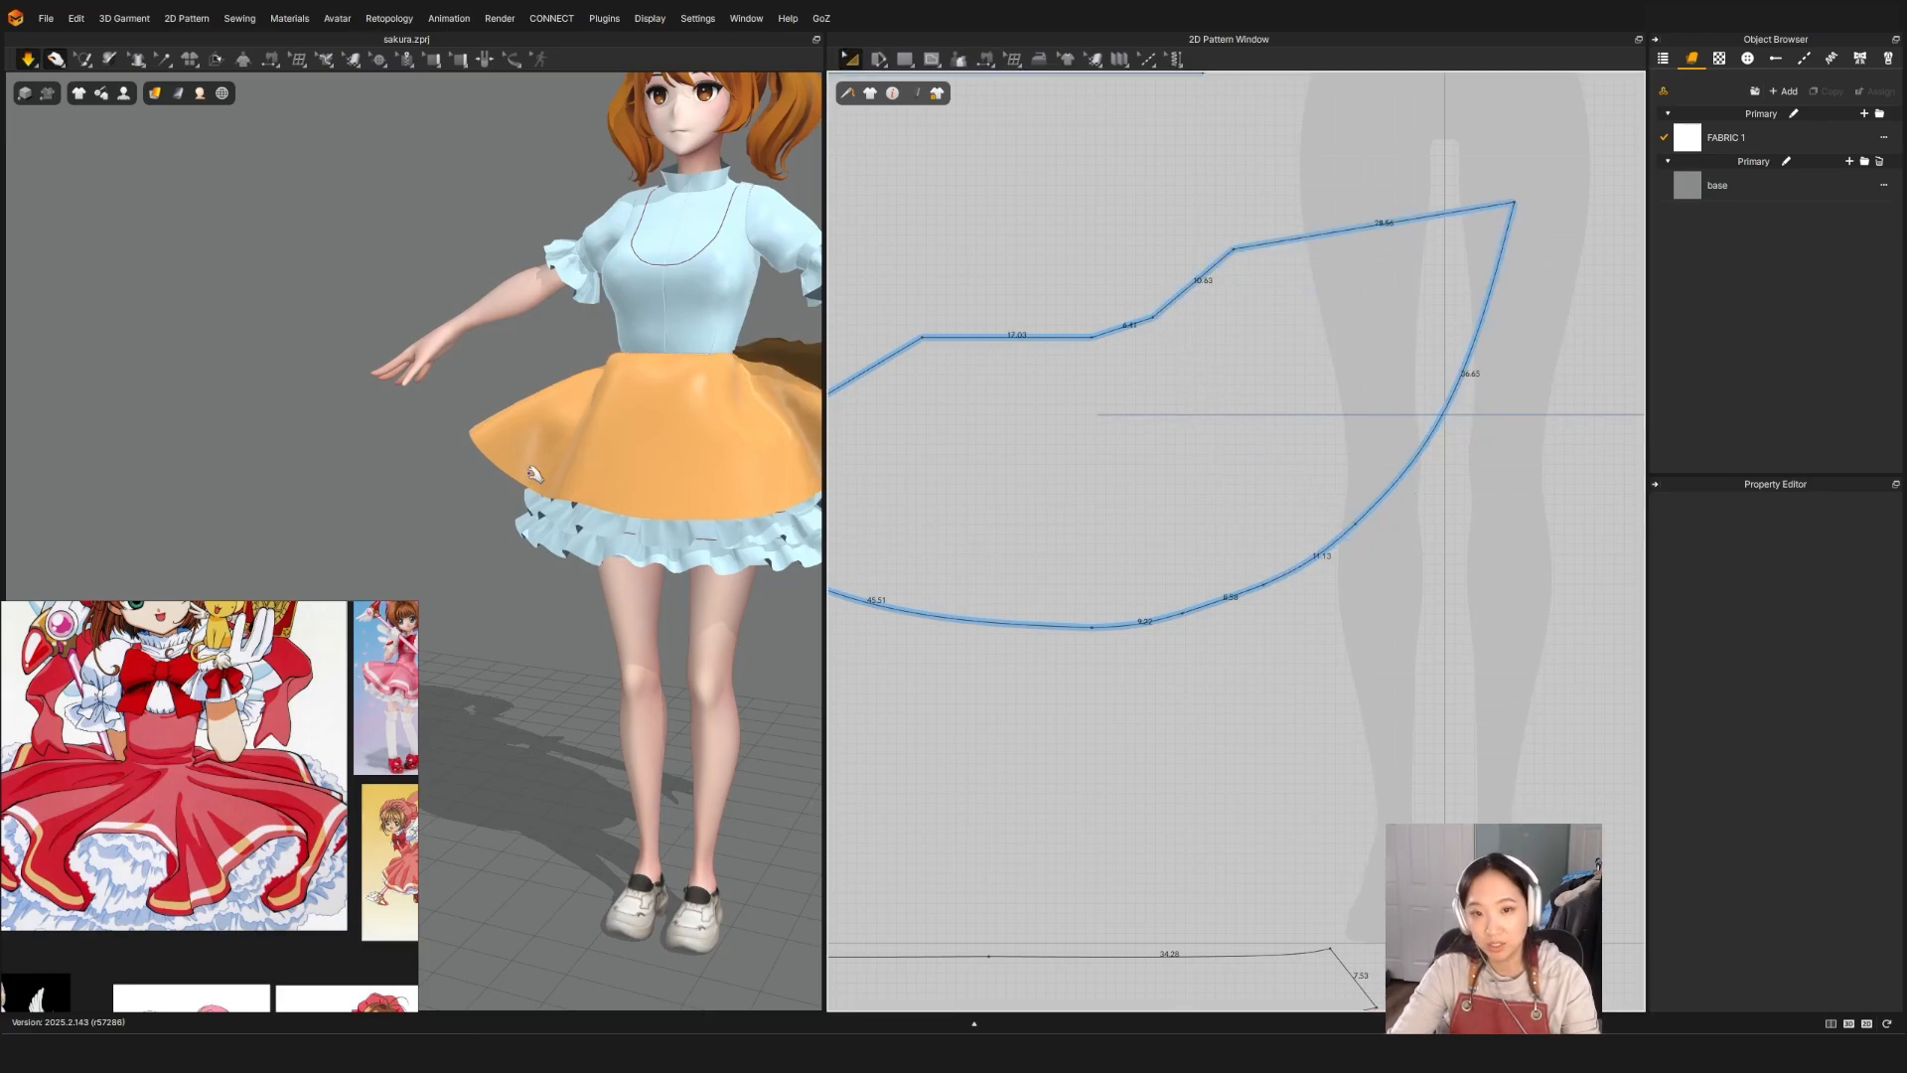
Step: Simulate the twice-spread overskirt, pull its hem outward on the avatar, and review the drape from a front angle
scroll(535, 472, down, 3)
right_drag(534, 473, 408, 477)
drag(536, 500, 649, 502)
right_drag(437, 502, 591, 515)
drag(473, 532, 550, 525)
key(2)
scroll(1343, 479, down, 2)
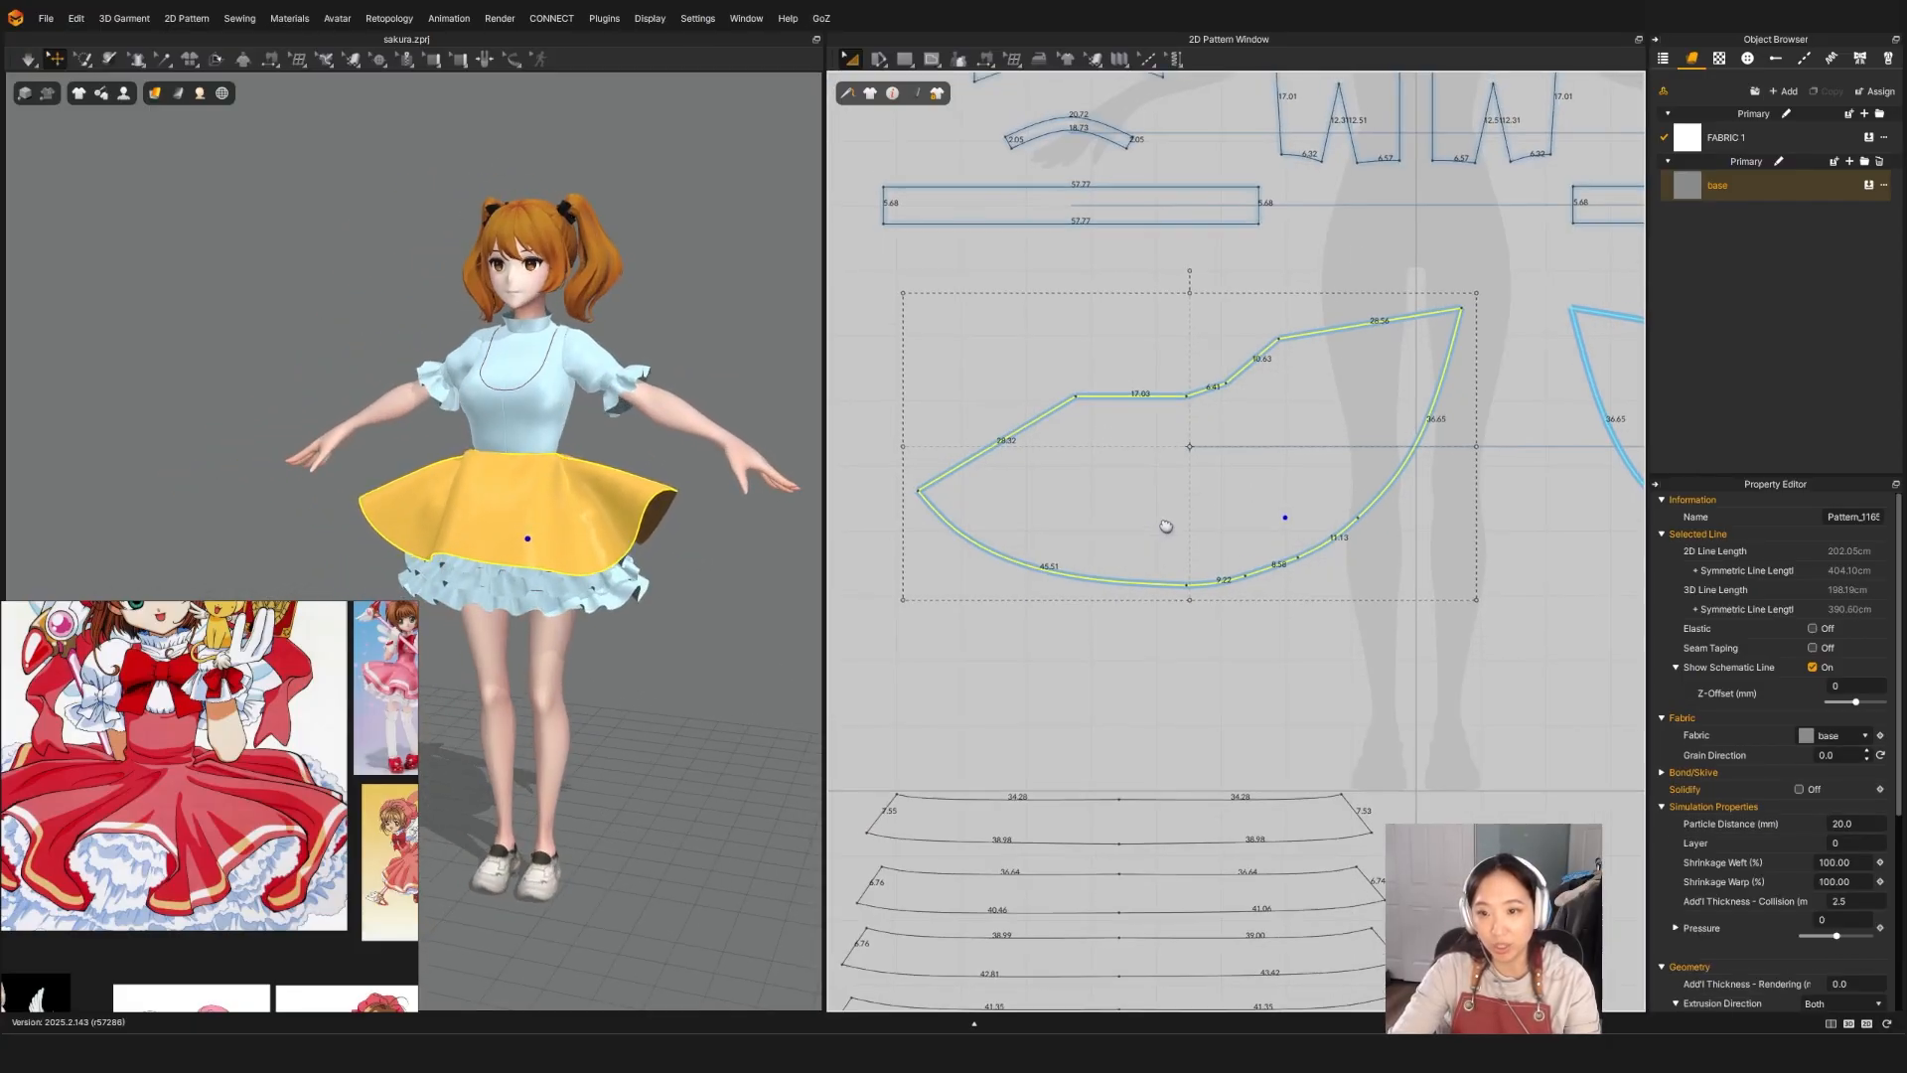
Step: Slash & Spread the front panel's left half from mid-waist segment to hem, rotating the outer side open
click(881, 62)
click(916, 206)
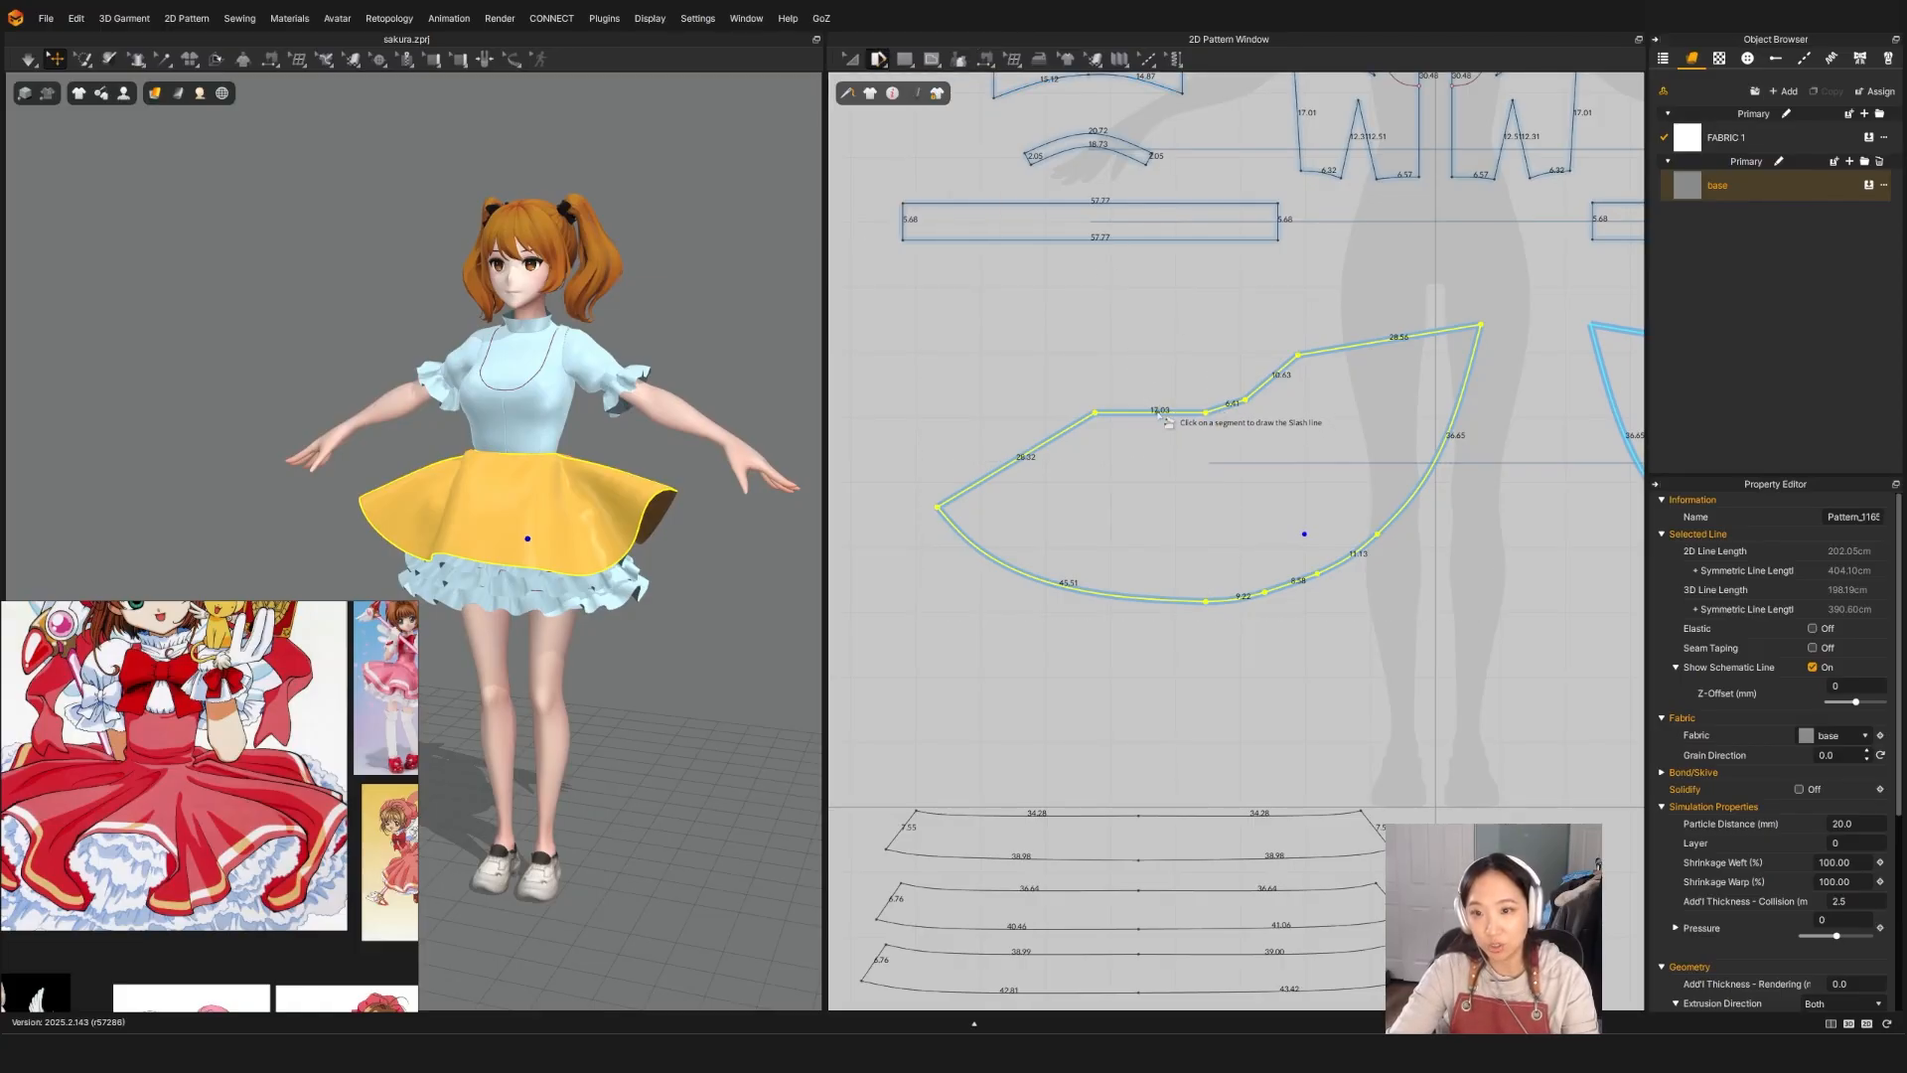
click(1157, 412)
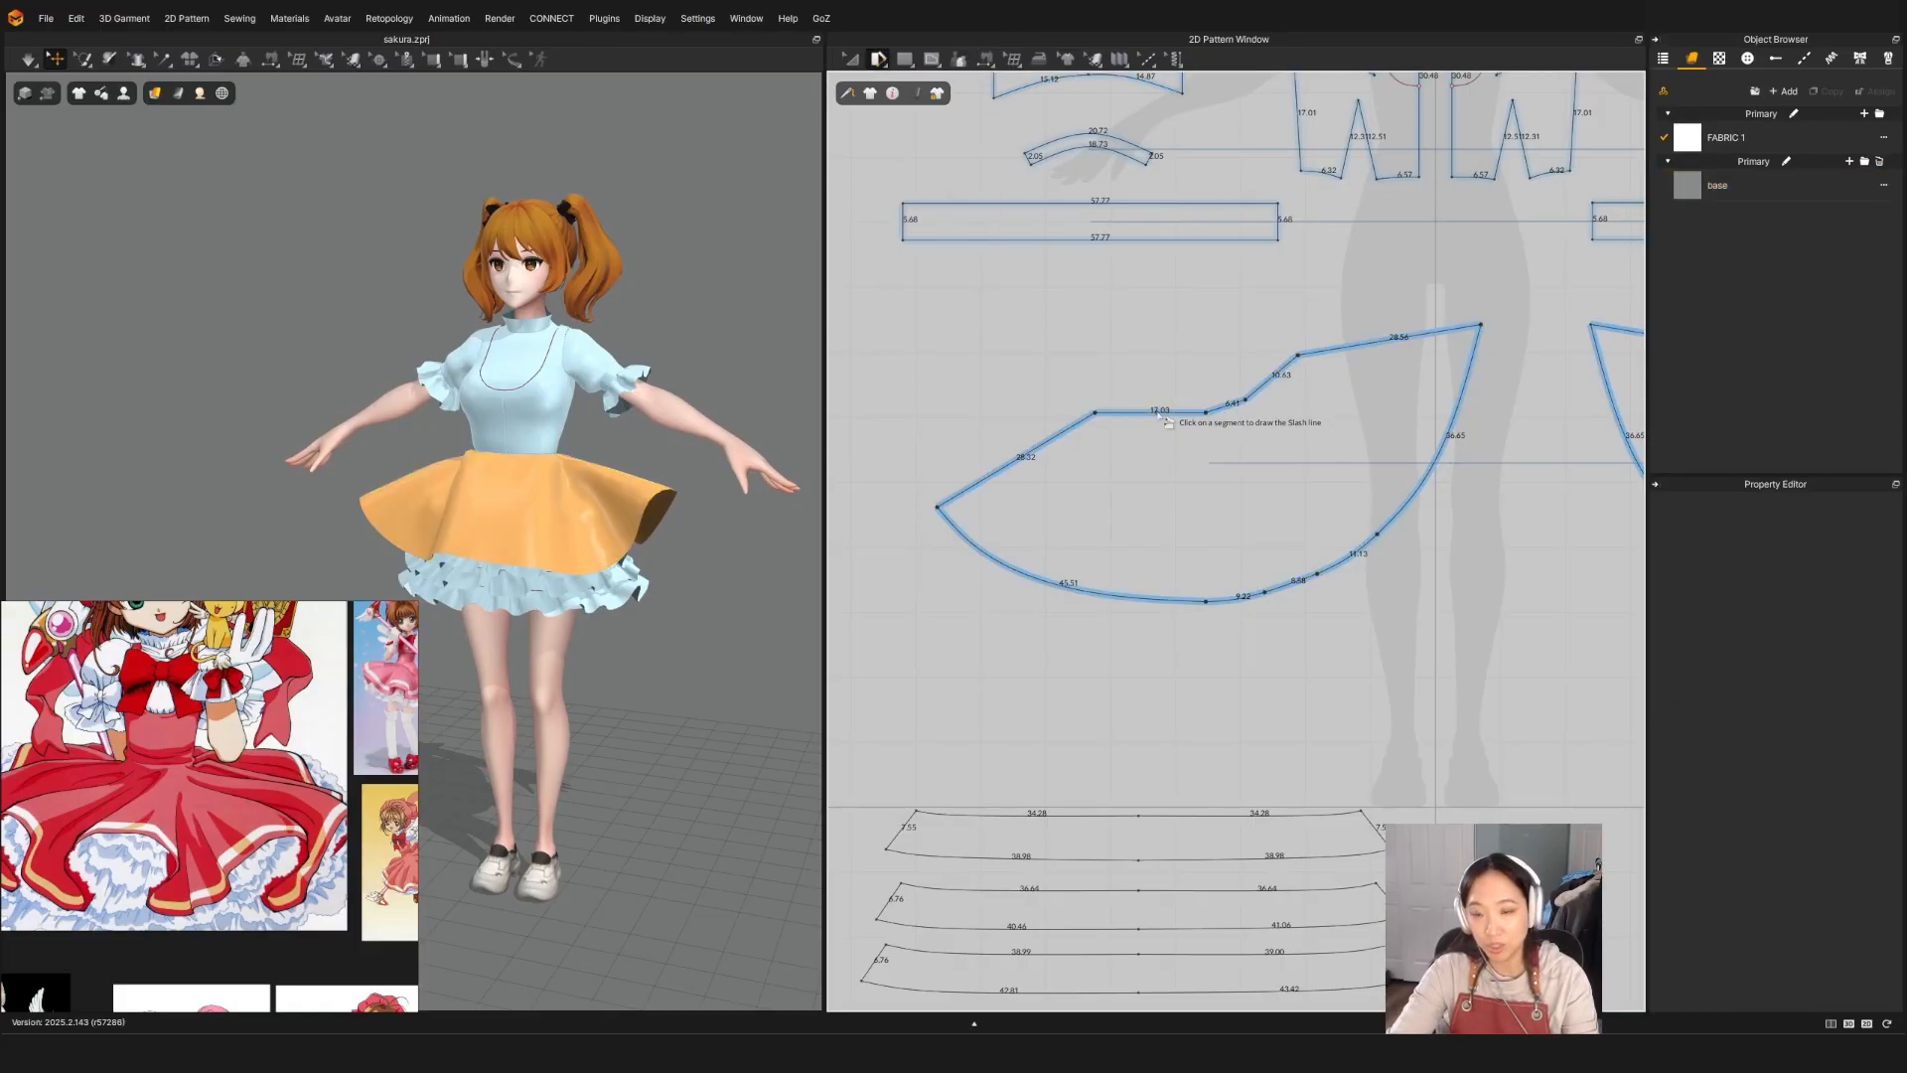
click(1133, 598)
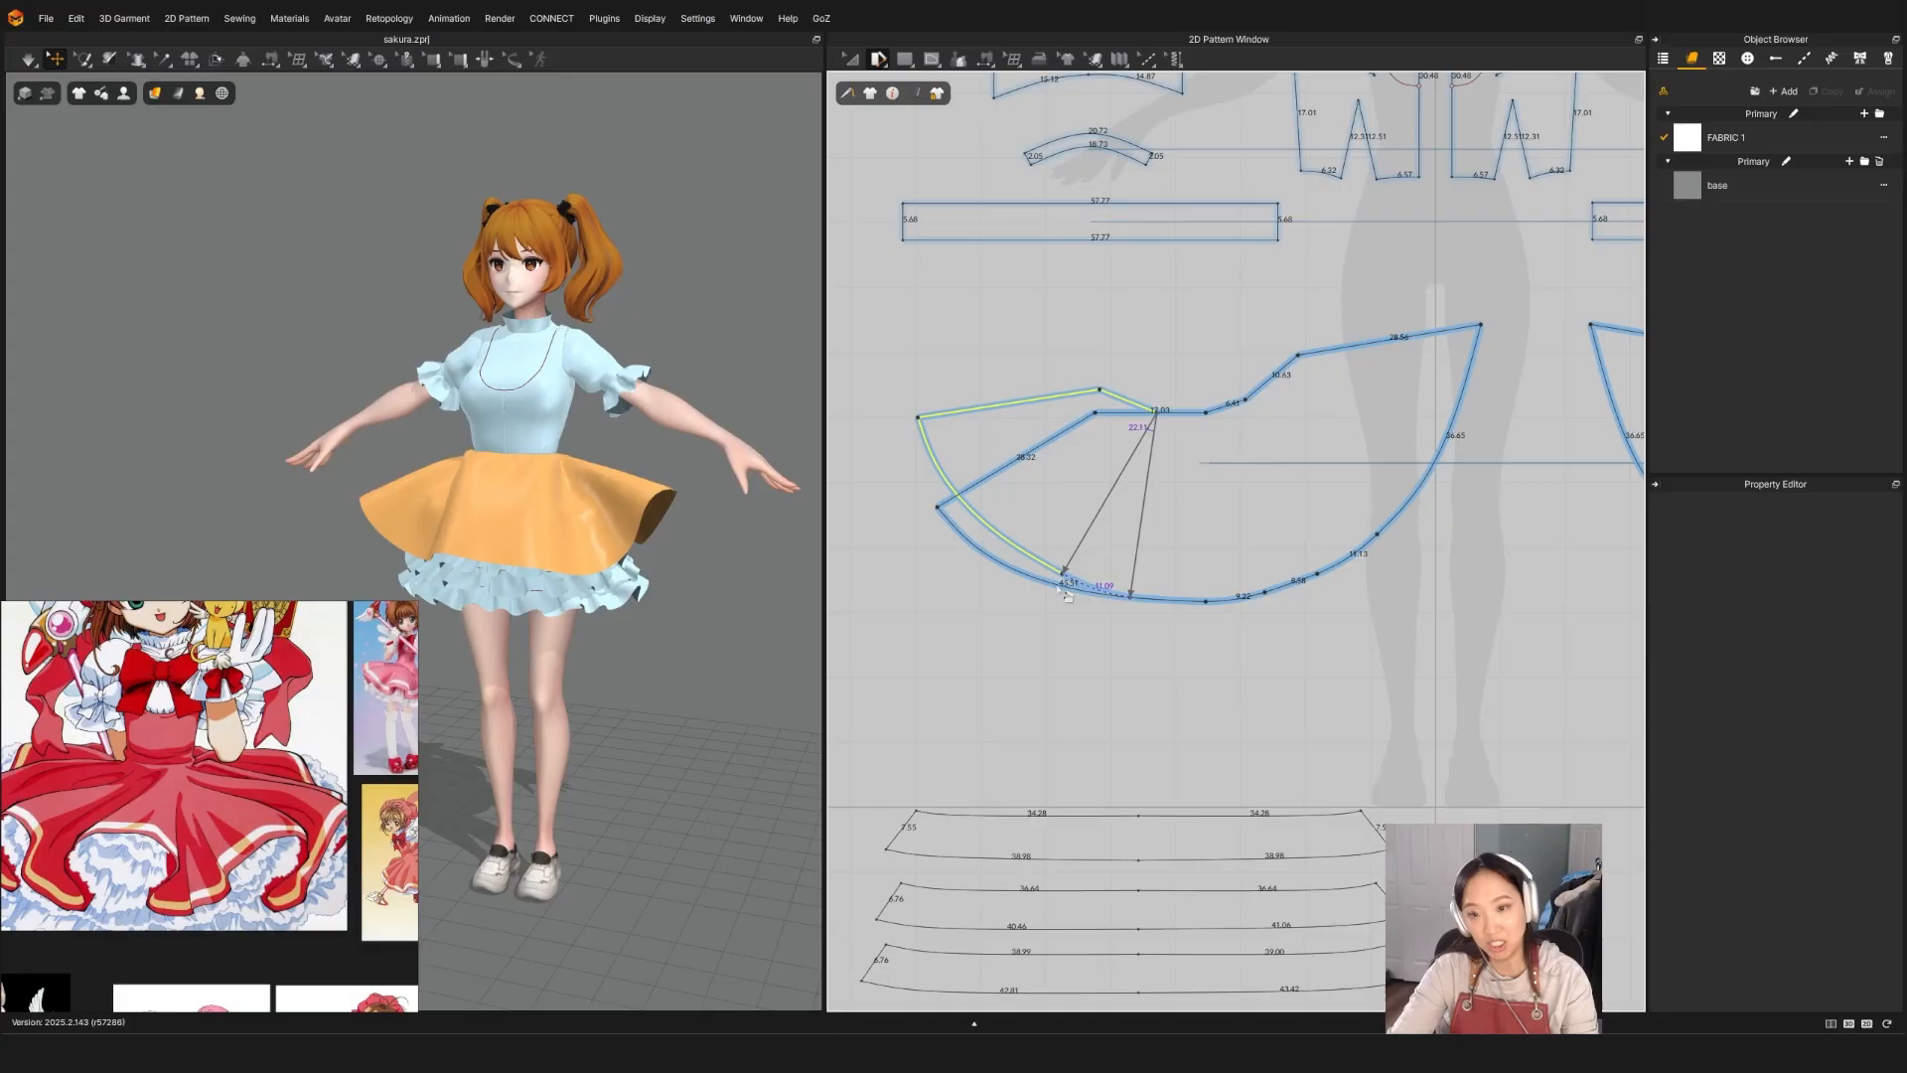
click(1061, 590)
Step: Simulate the overskirt with both halves spread and review its side and front drape on the avatar
key(space)
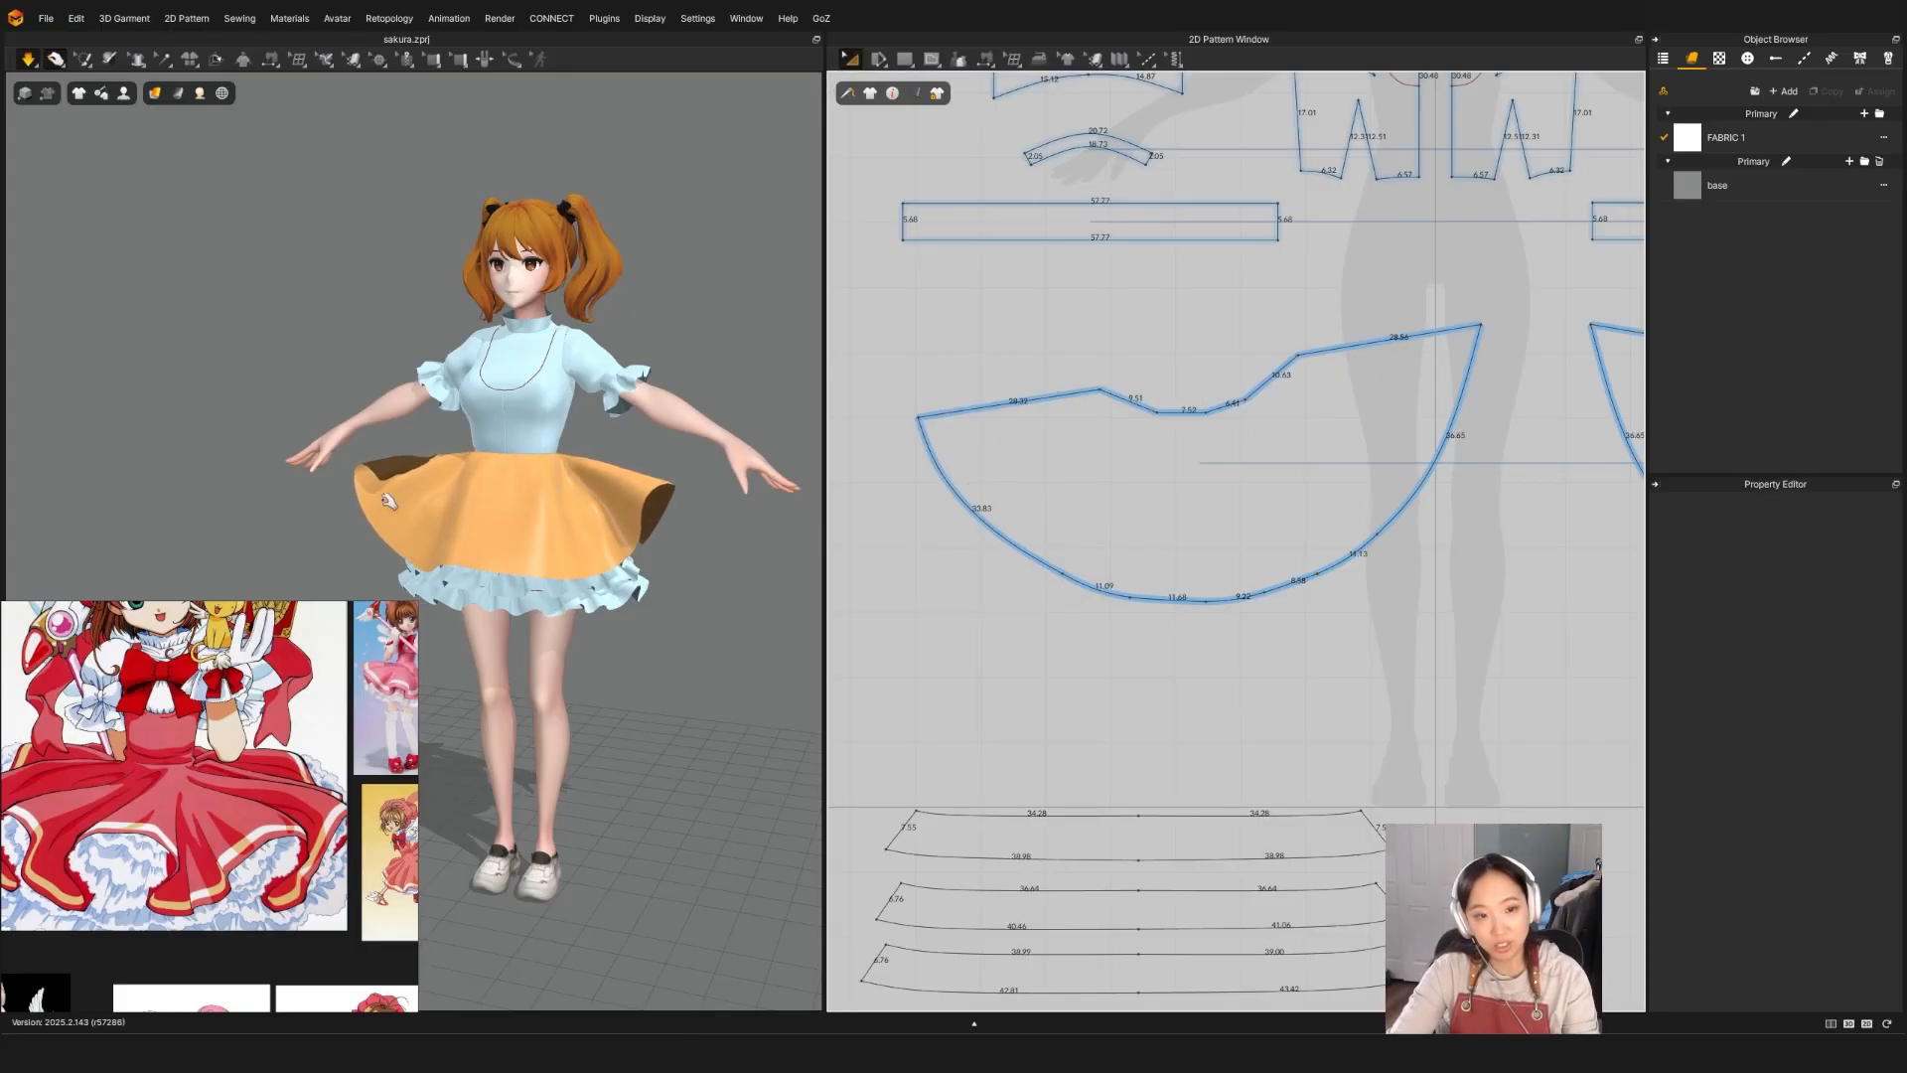
right_drag(396, 497, 601, 530)
drag(560, 571, 677, 569)
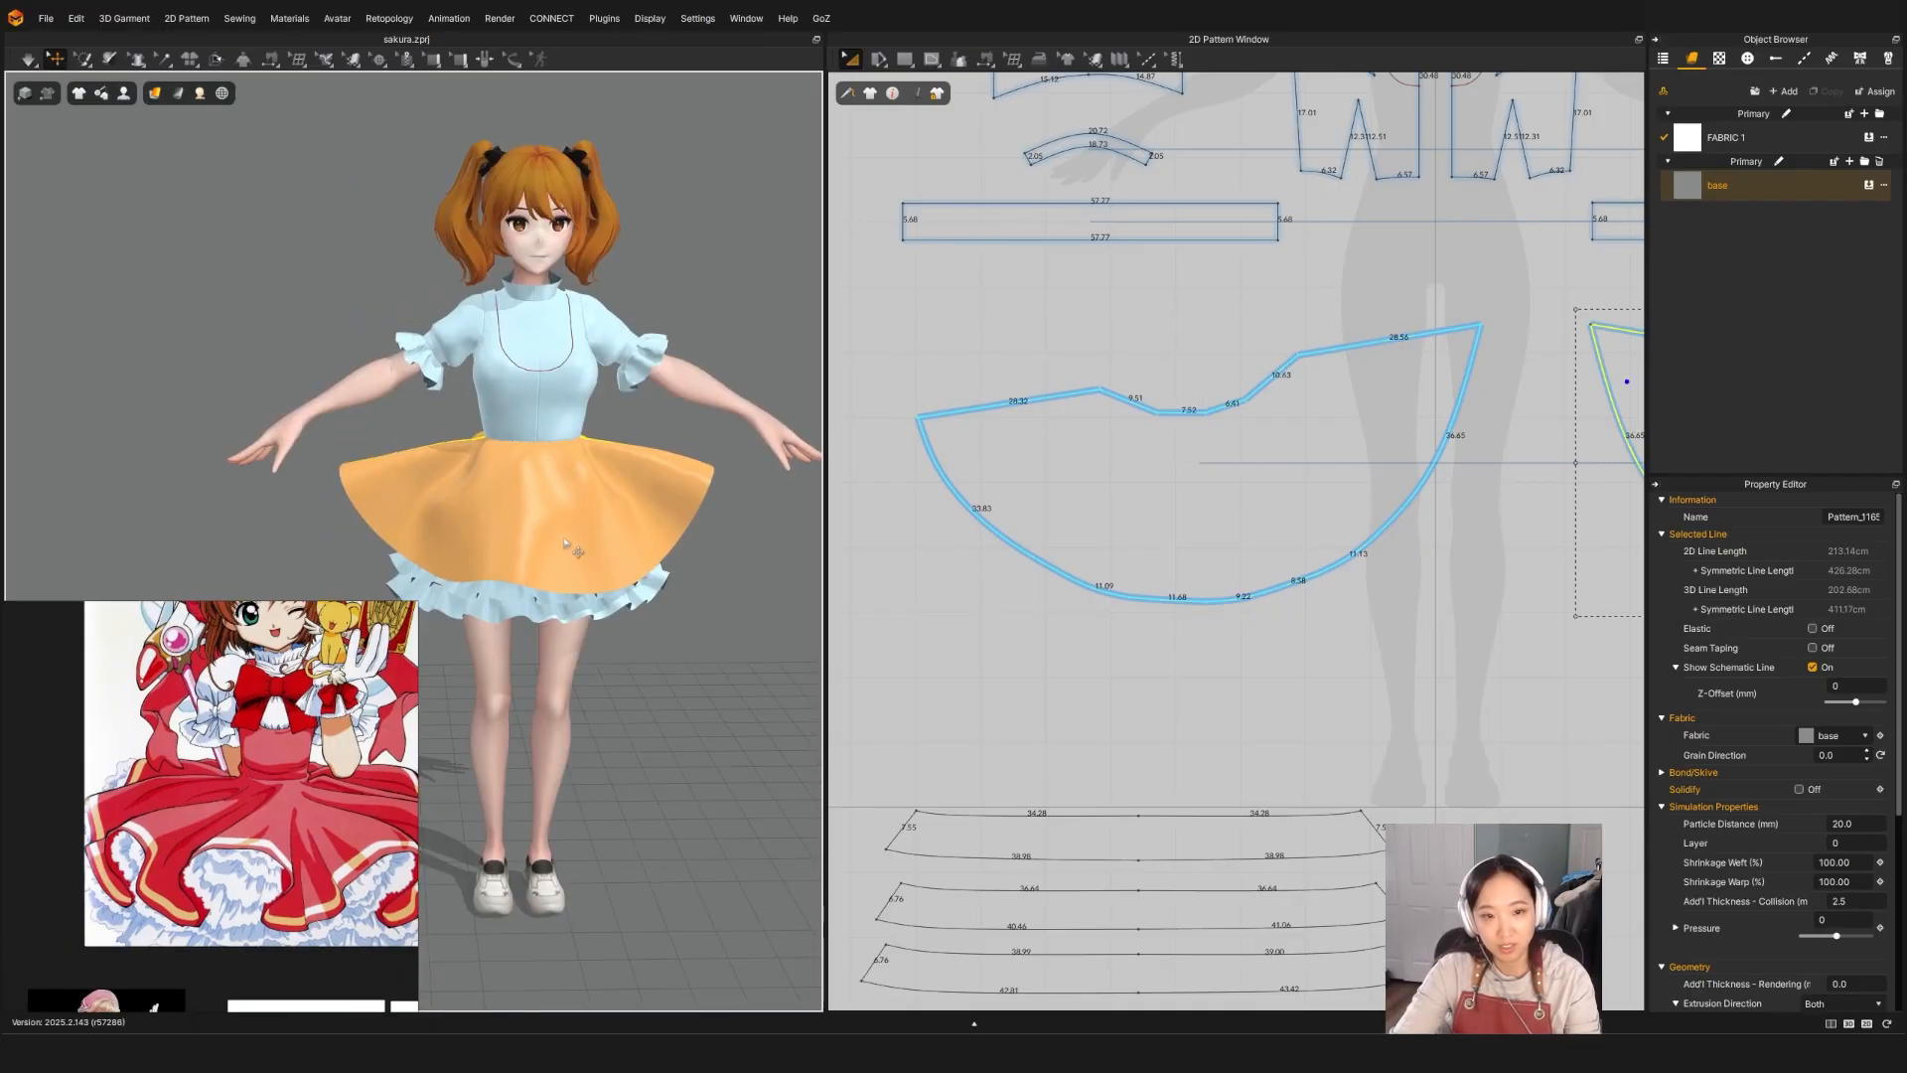
Step: Turn off Strengthen on both overskirt panels and pull their hems on the avatar to test the softer drape
click(573, 545)
right_drag(569, 541, 397, 557)
key(ctrl+h)
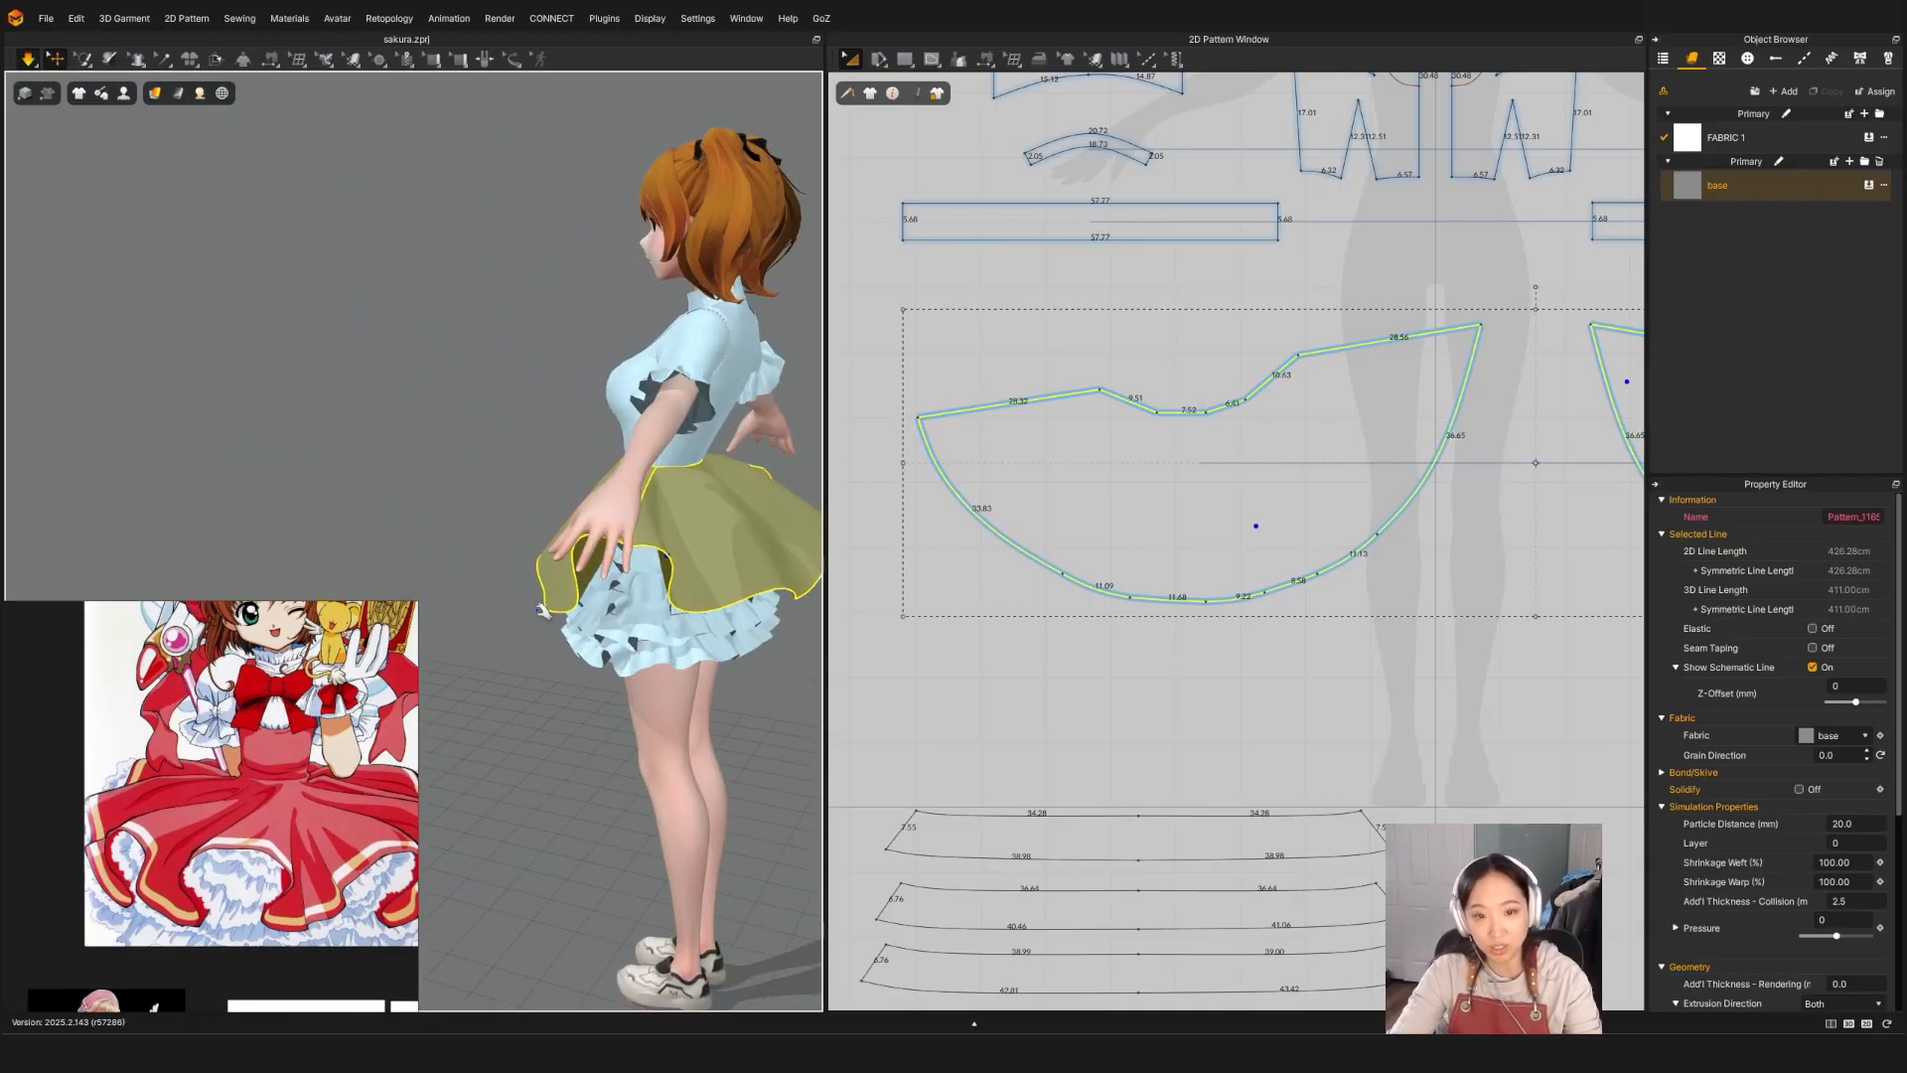
right_drag(542, 611, 659, 659)
drag(550, 563, 666, 626)
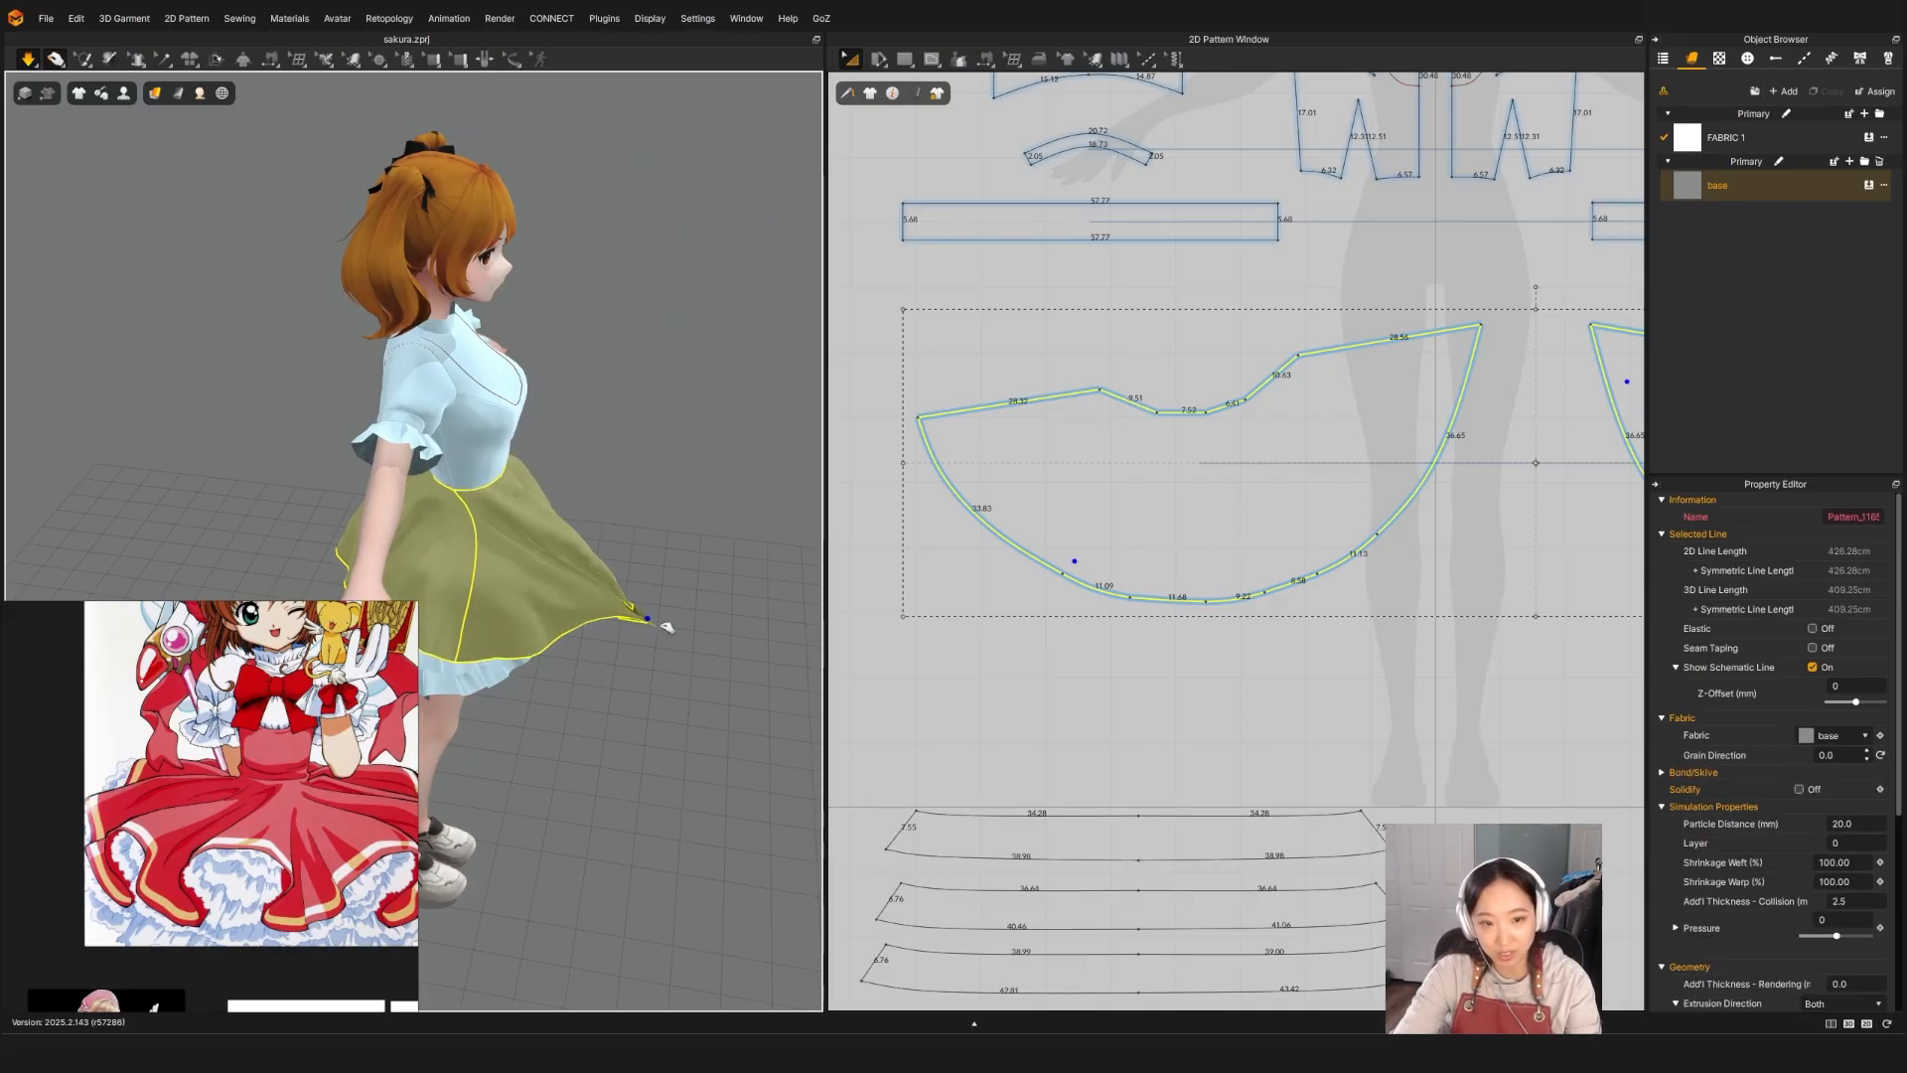
right_drag(494, 609, 385, 608)
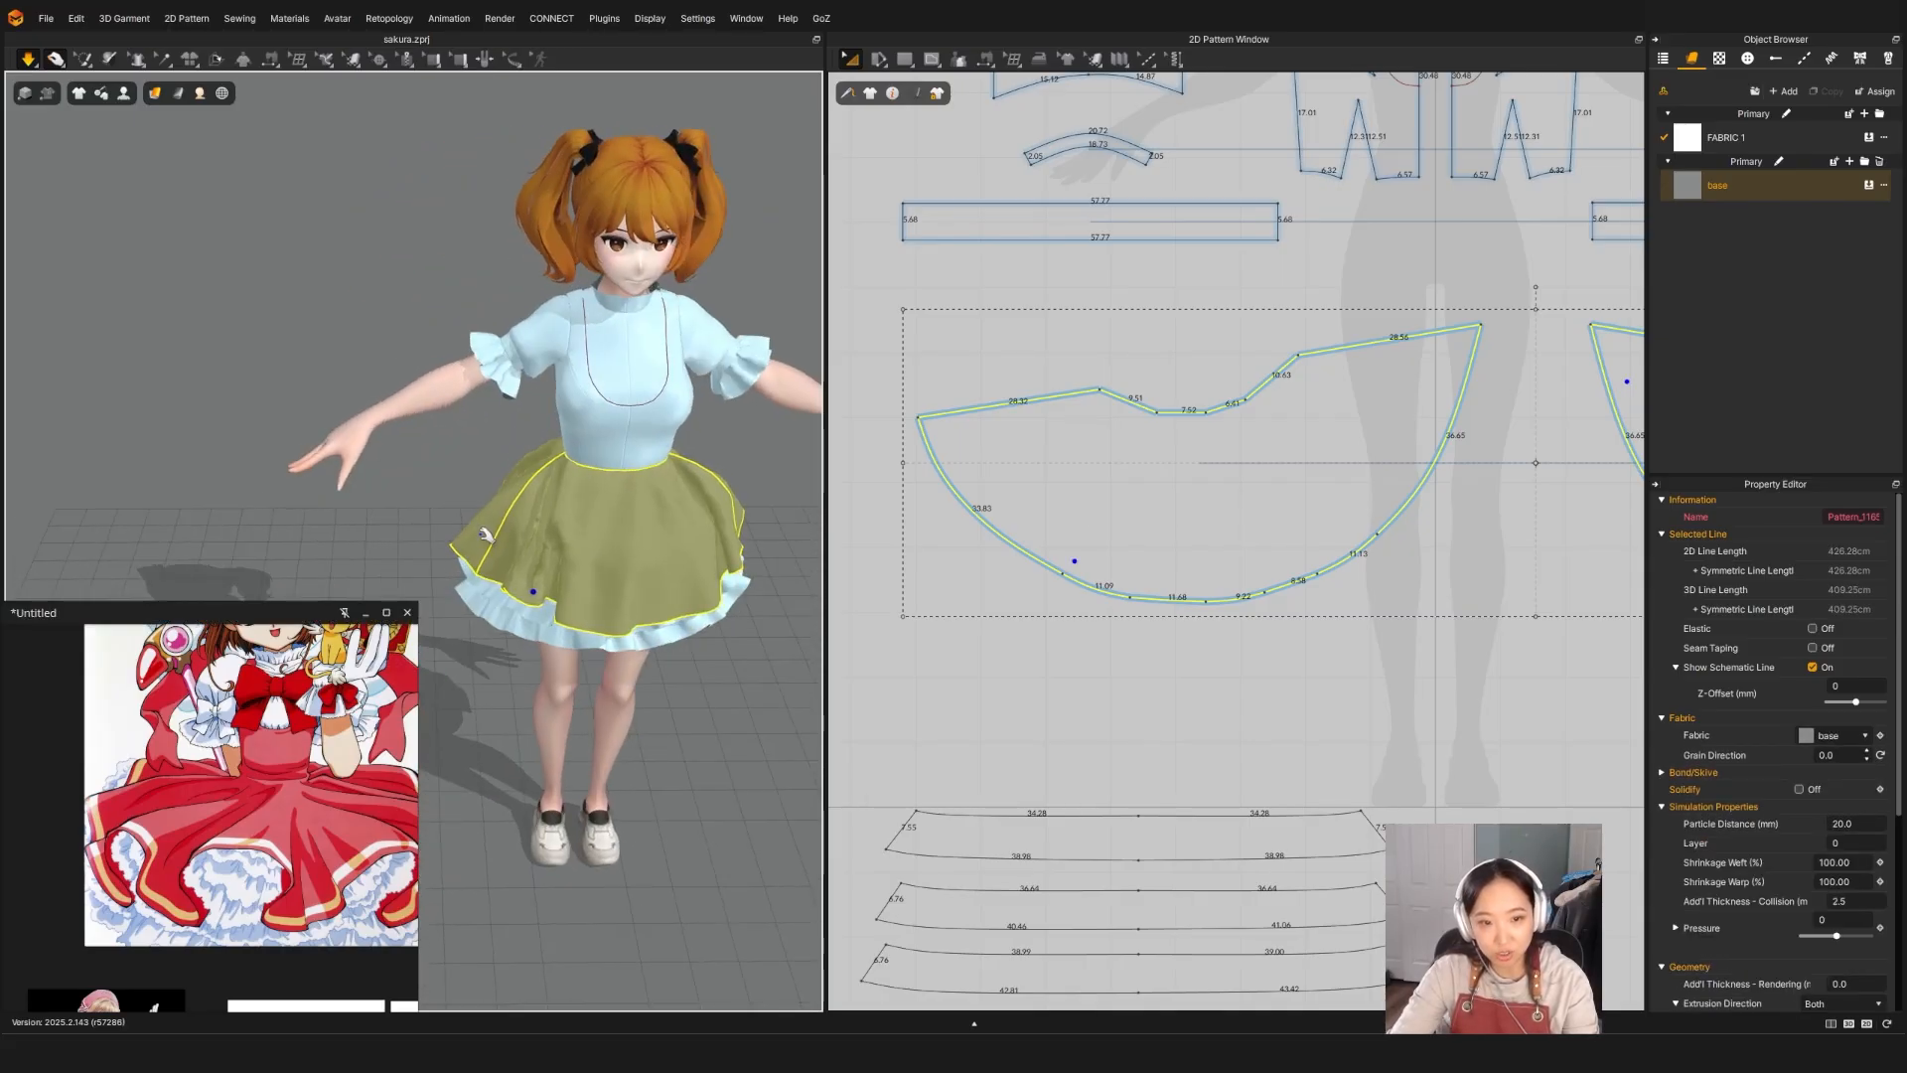
drag(486, 535, 395, 536)
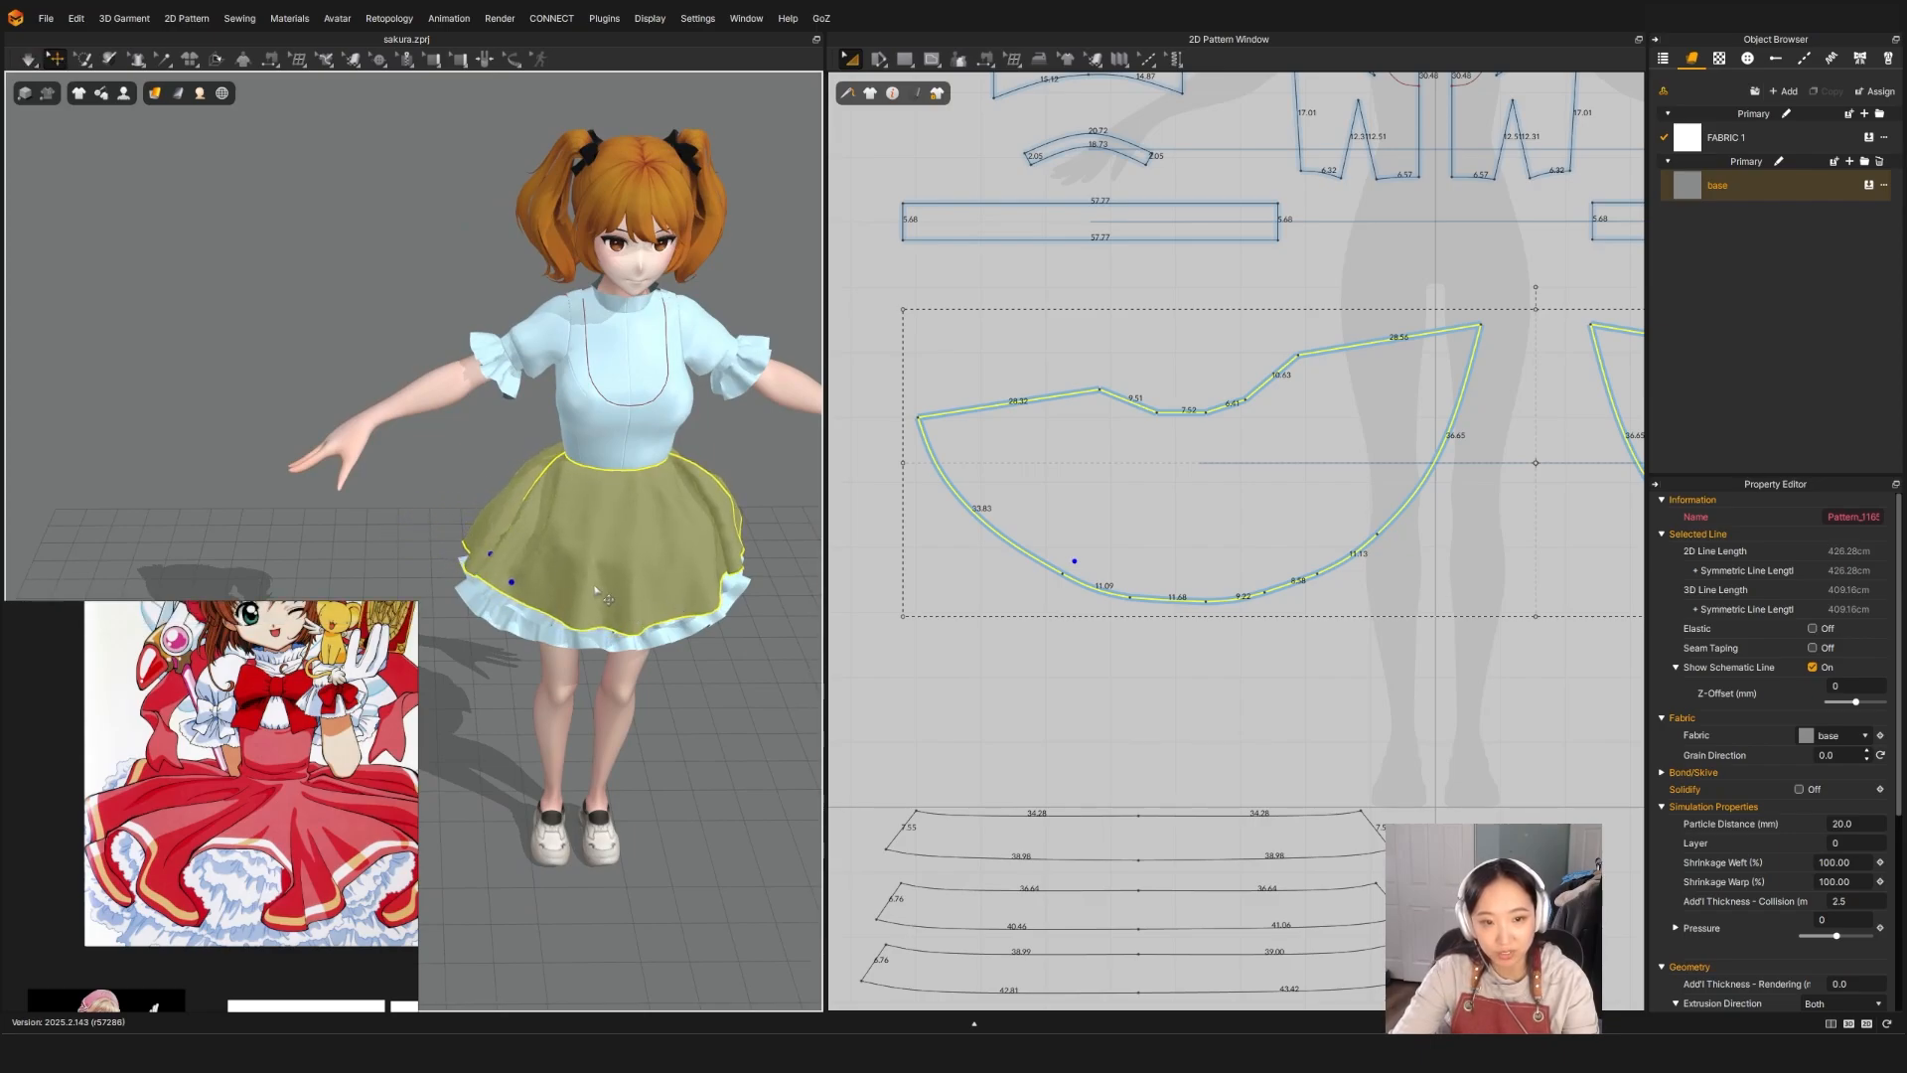
Step: Strengthen both overskirt panels again, simulate, and pull the hem into folds while checking side and front views
key(space)
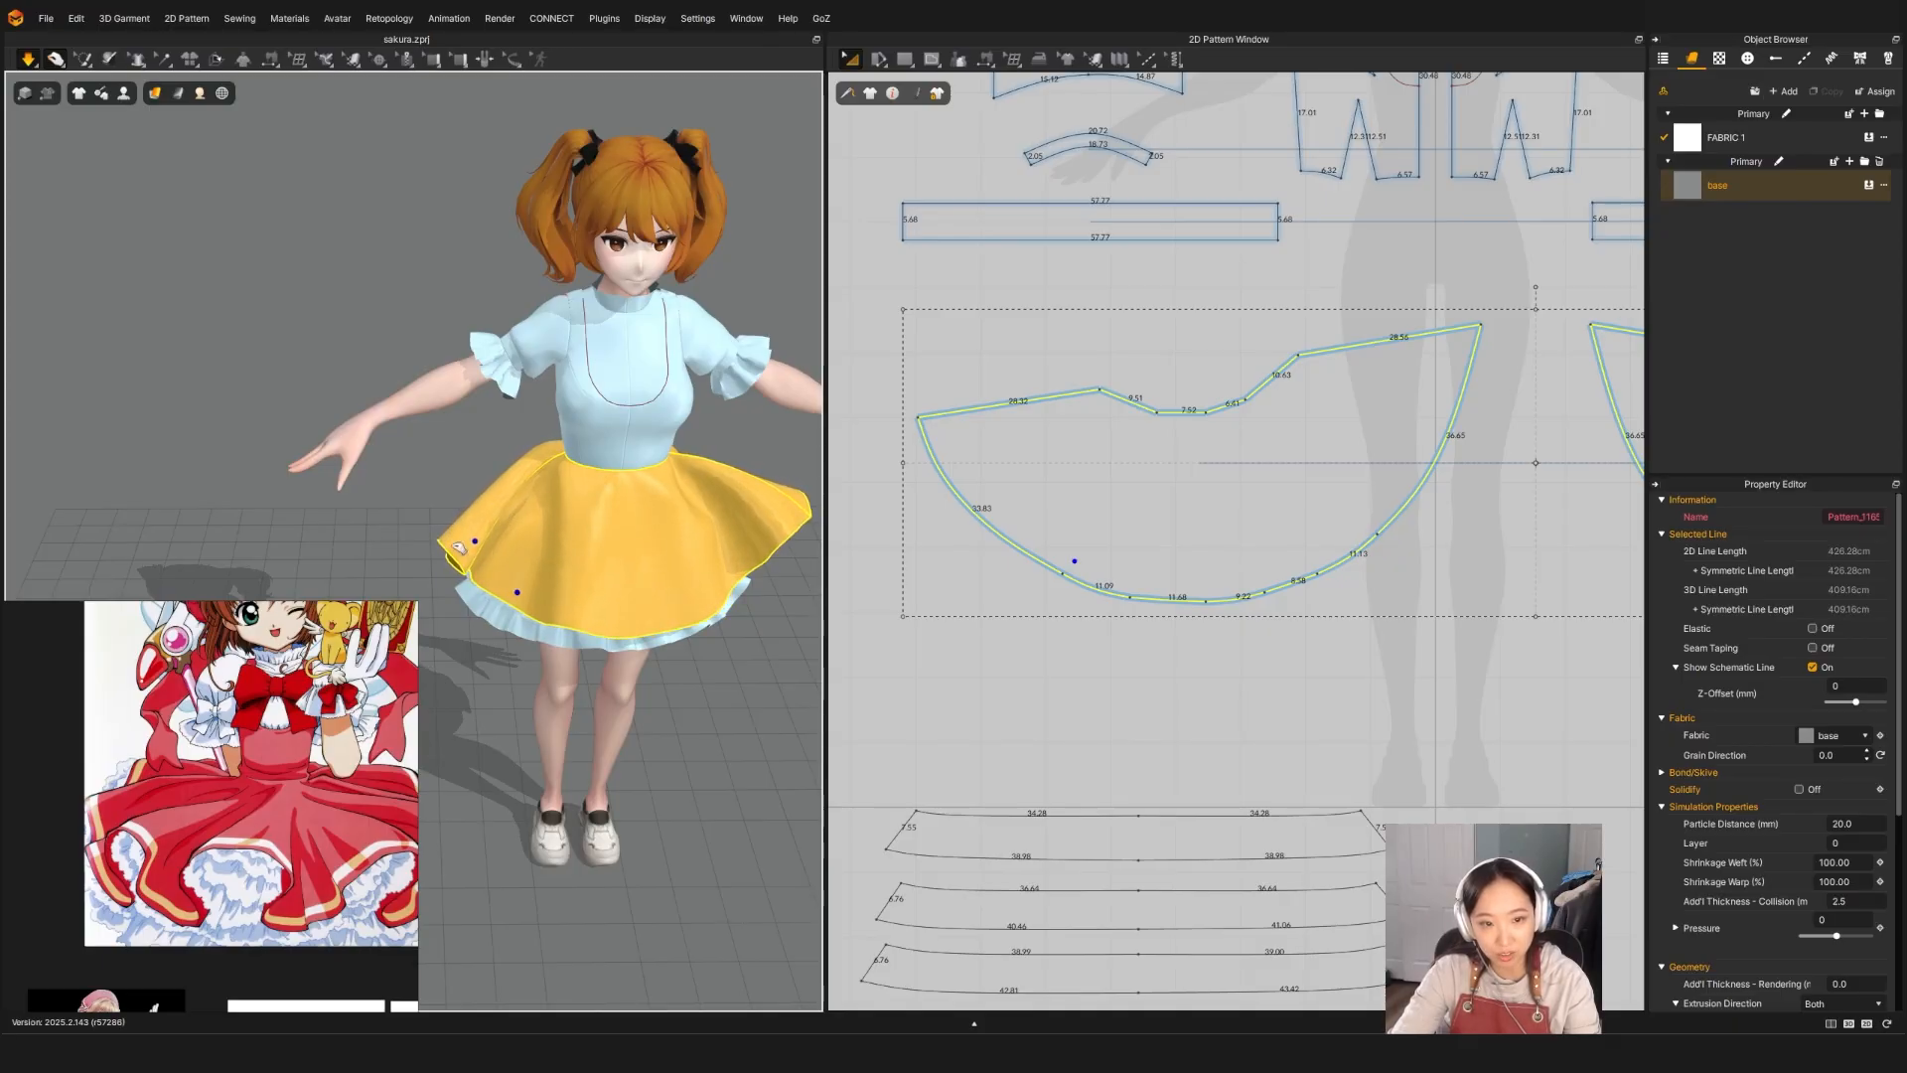
right_drag(389, 525, 551, 553)
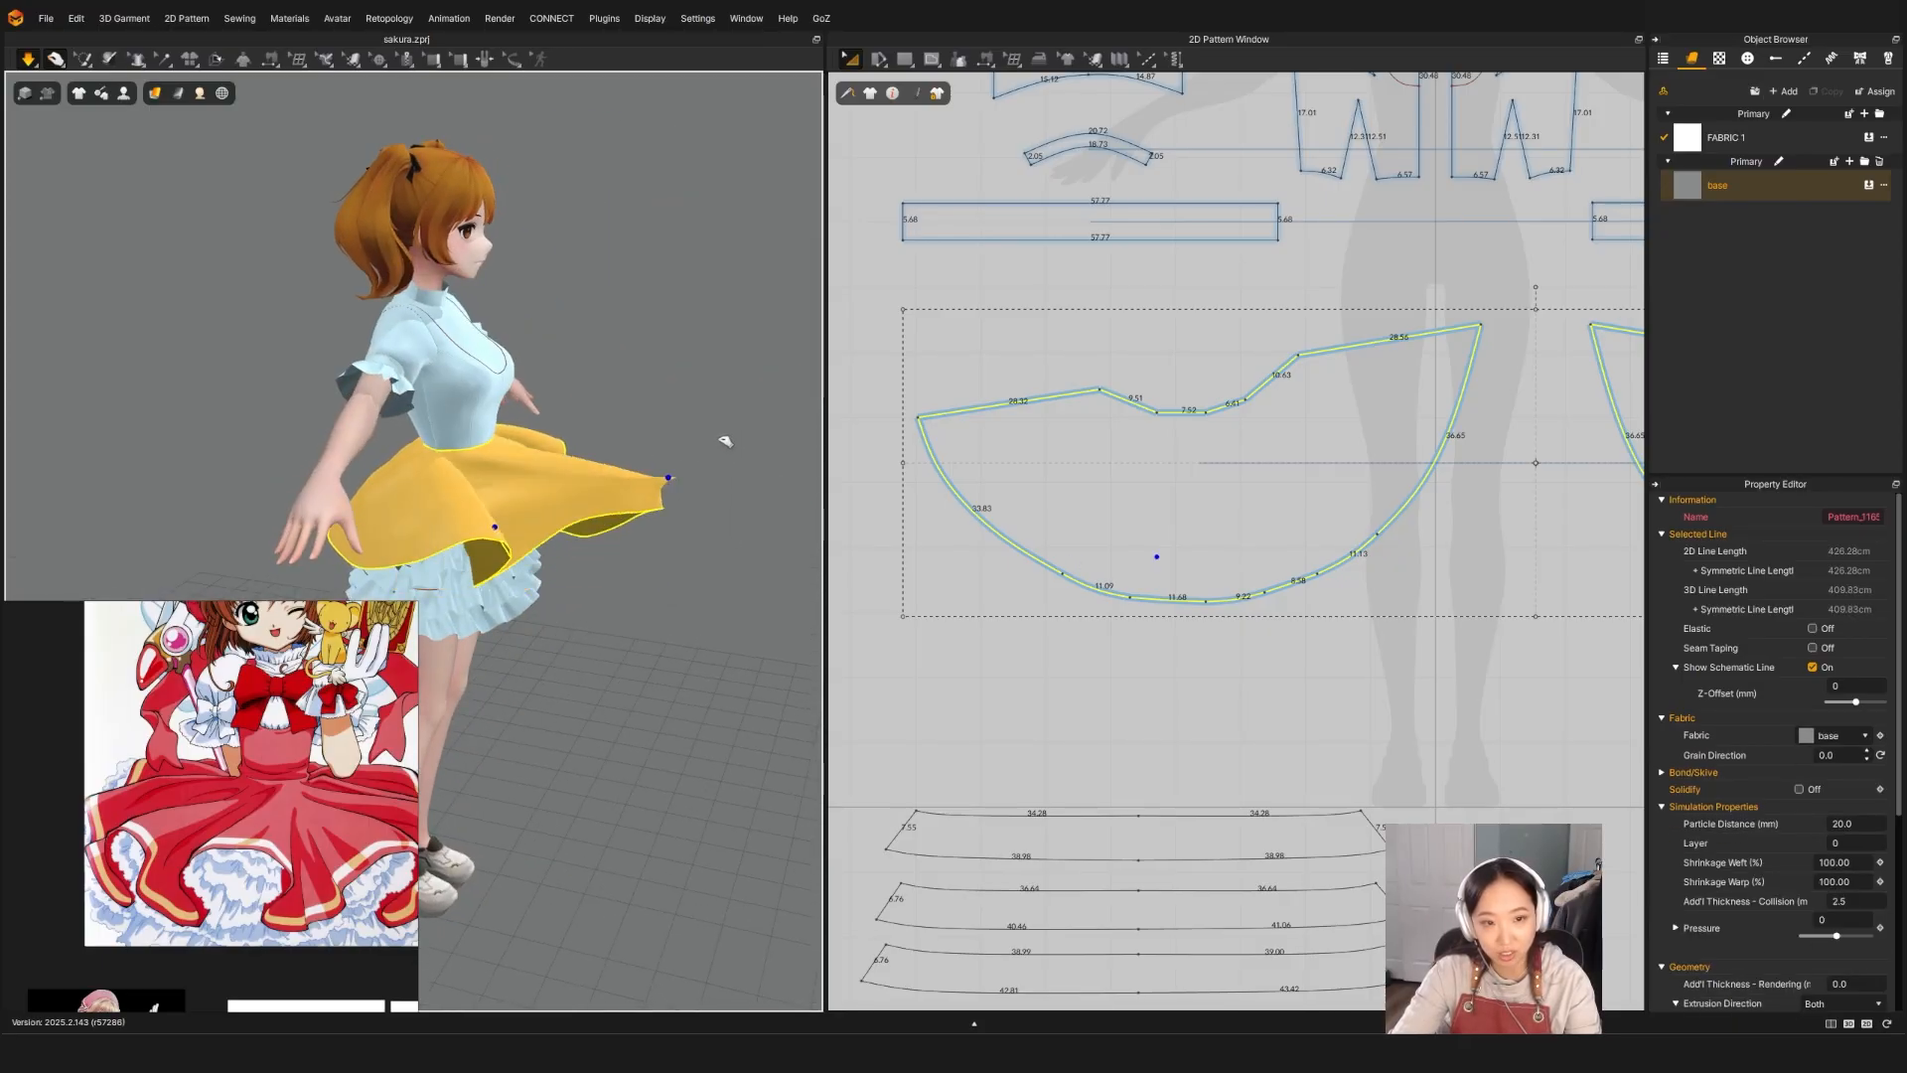
right_drag(579, 478, 690, 463)
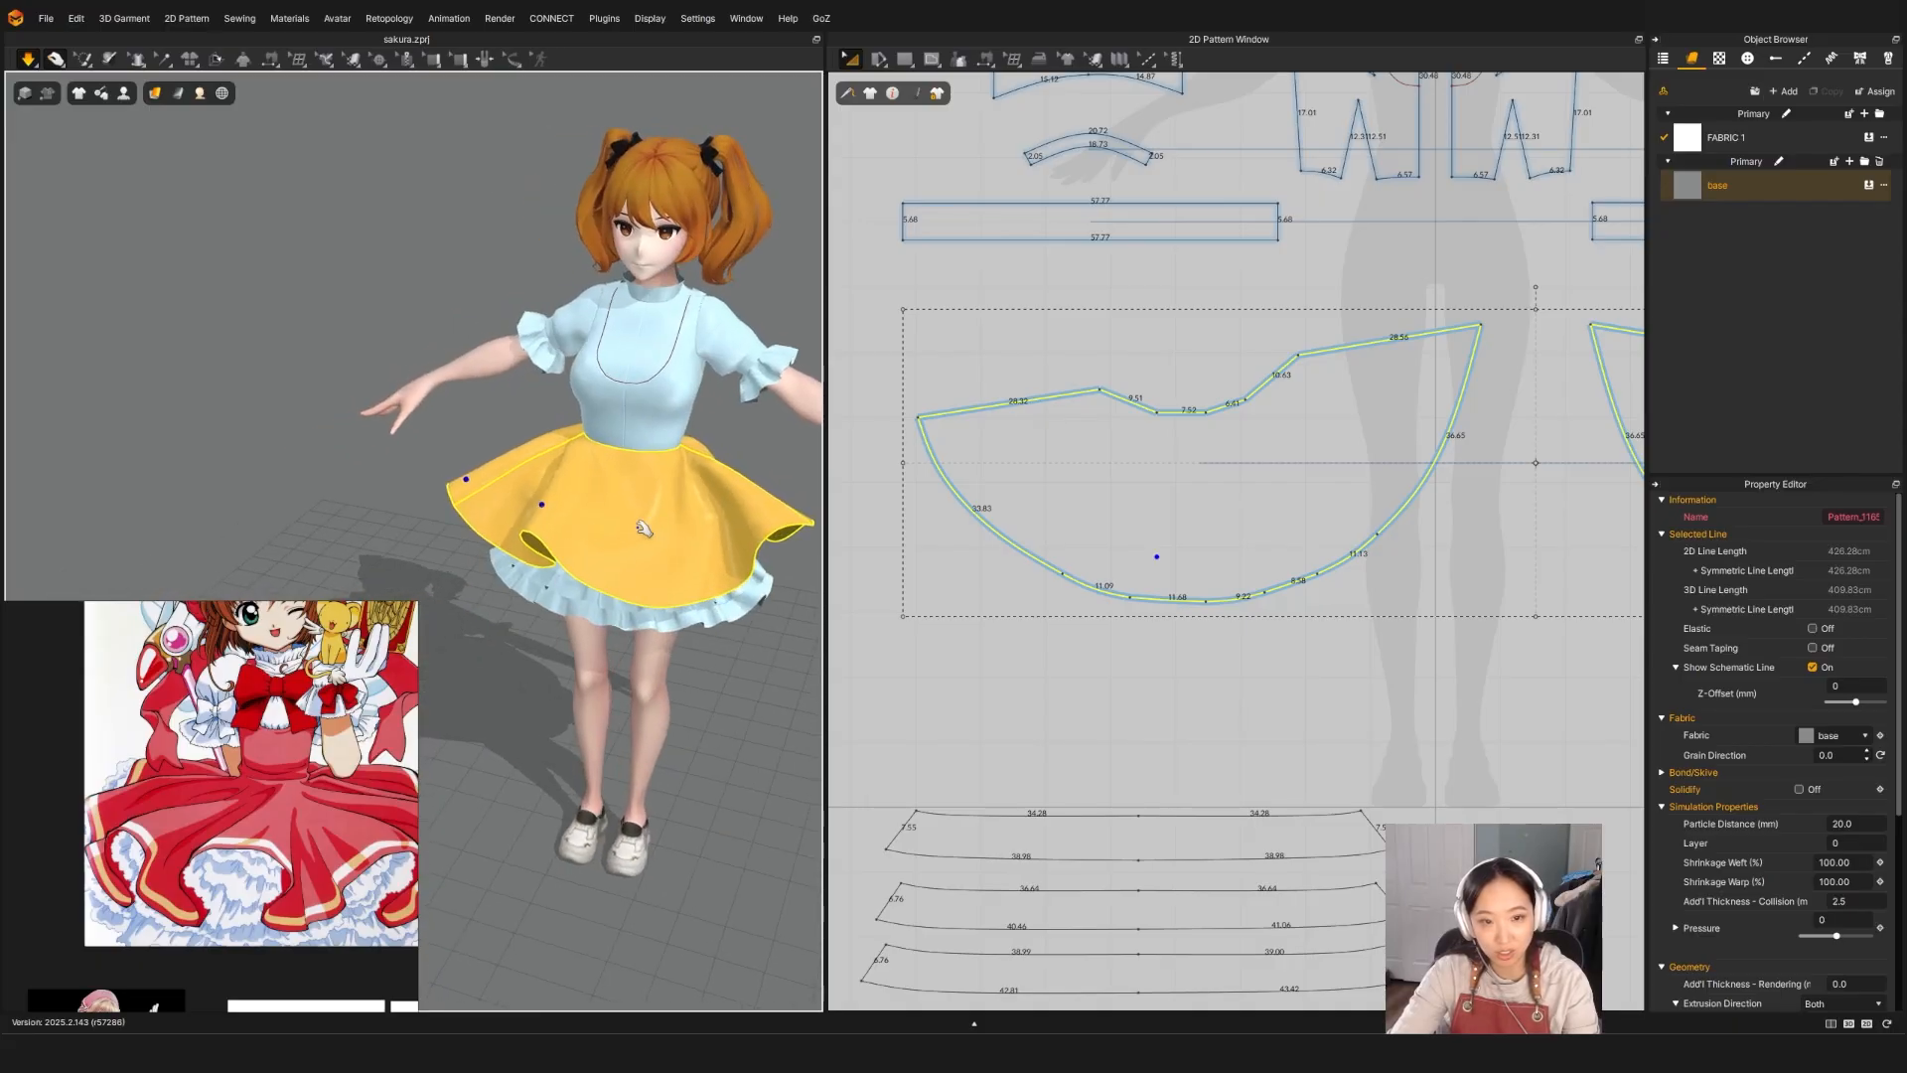
drag(686, 460, 663, 521)
right_drag(663, 521, 609, 557)
mouse_move(609, 557)
mouse_down()
mouse_move(547, 602)
mouse_move(612, 545)
mouse_up()
key(space)
right_drag(624, 588, 773, 532)
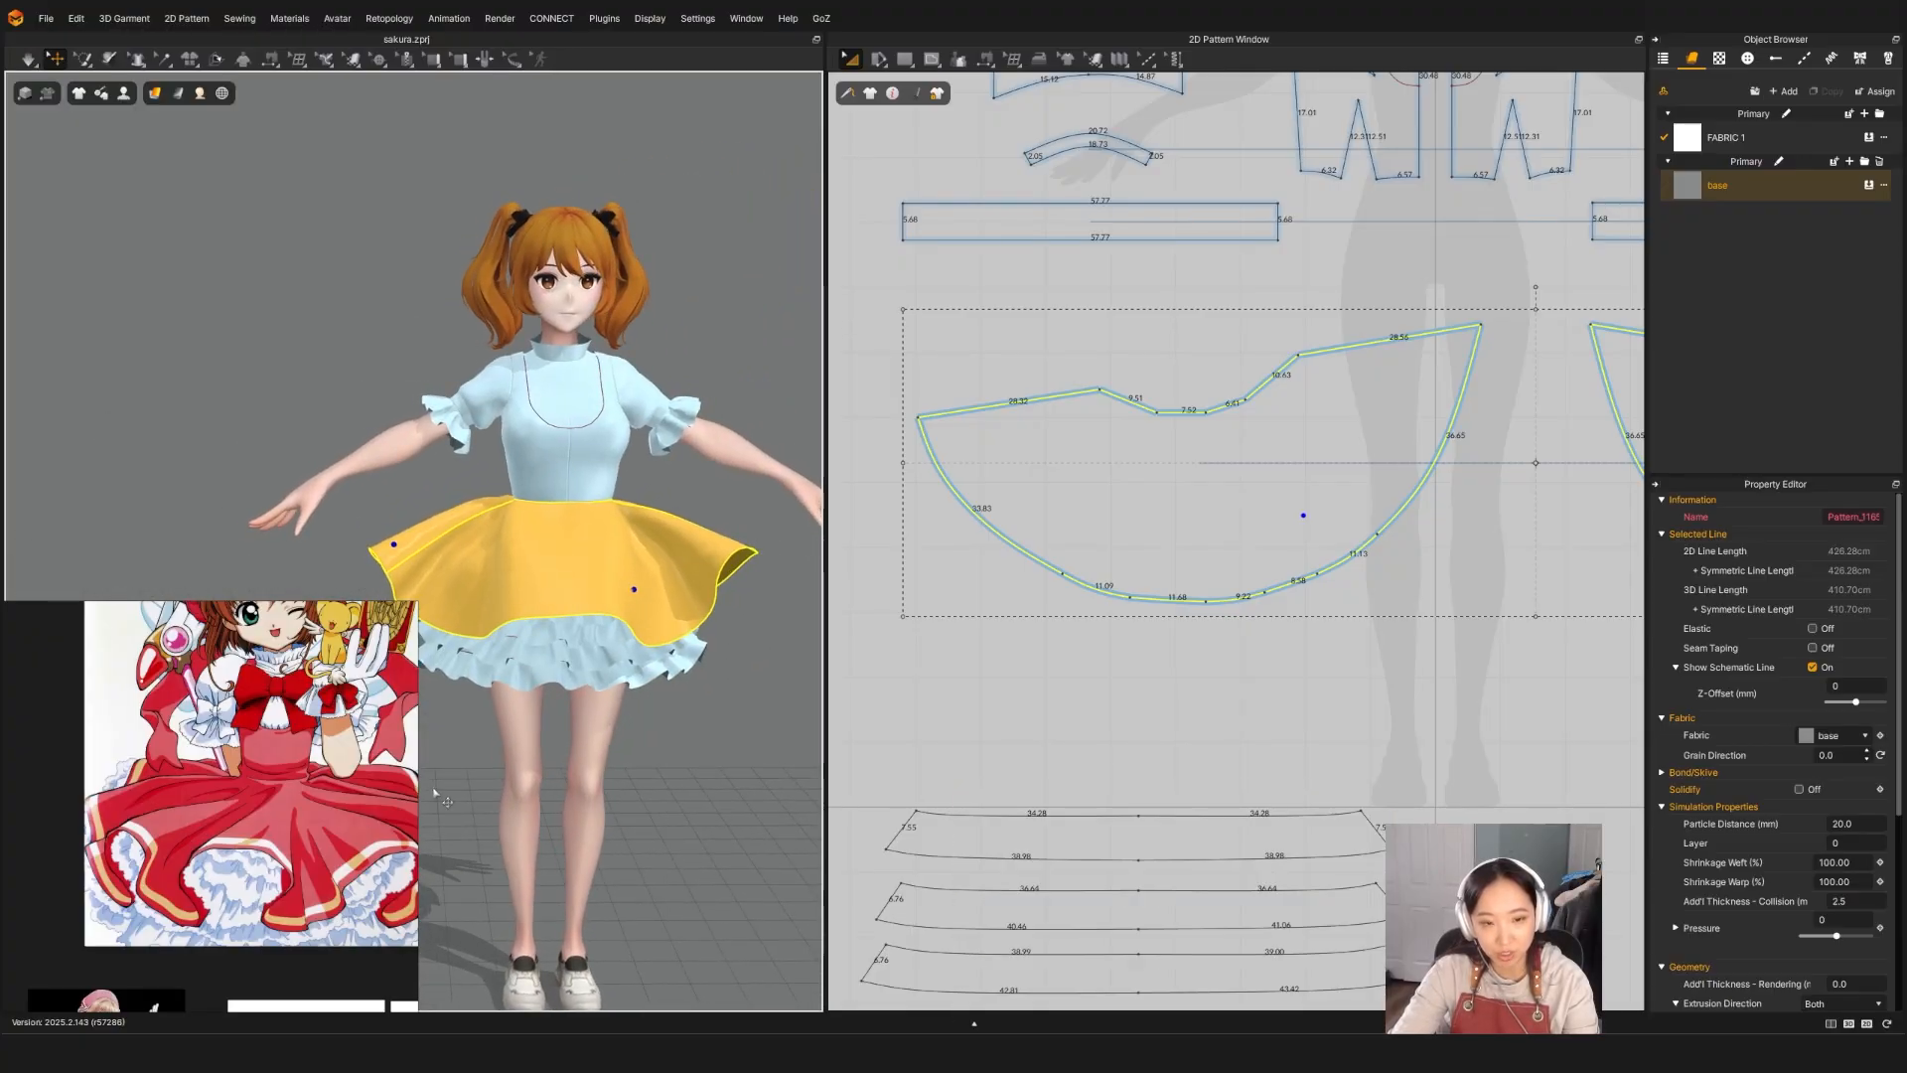
Step: Slash the front panel's left half again from the waist segment near its outer end to the hem, rotating it wide open
right_drag(633, 659, 724, 647)
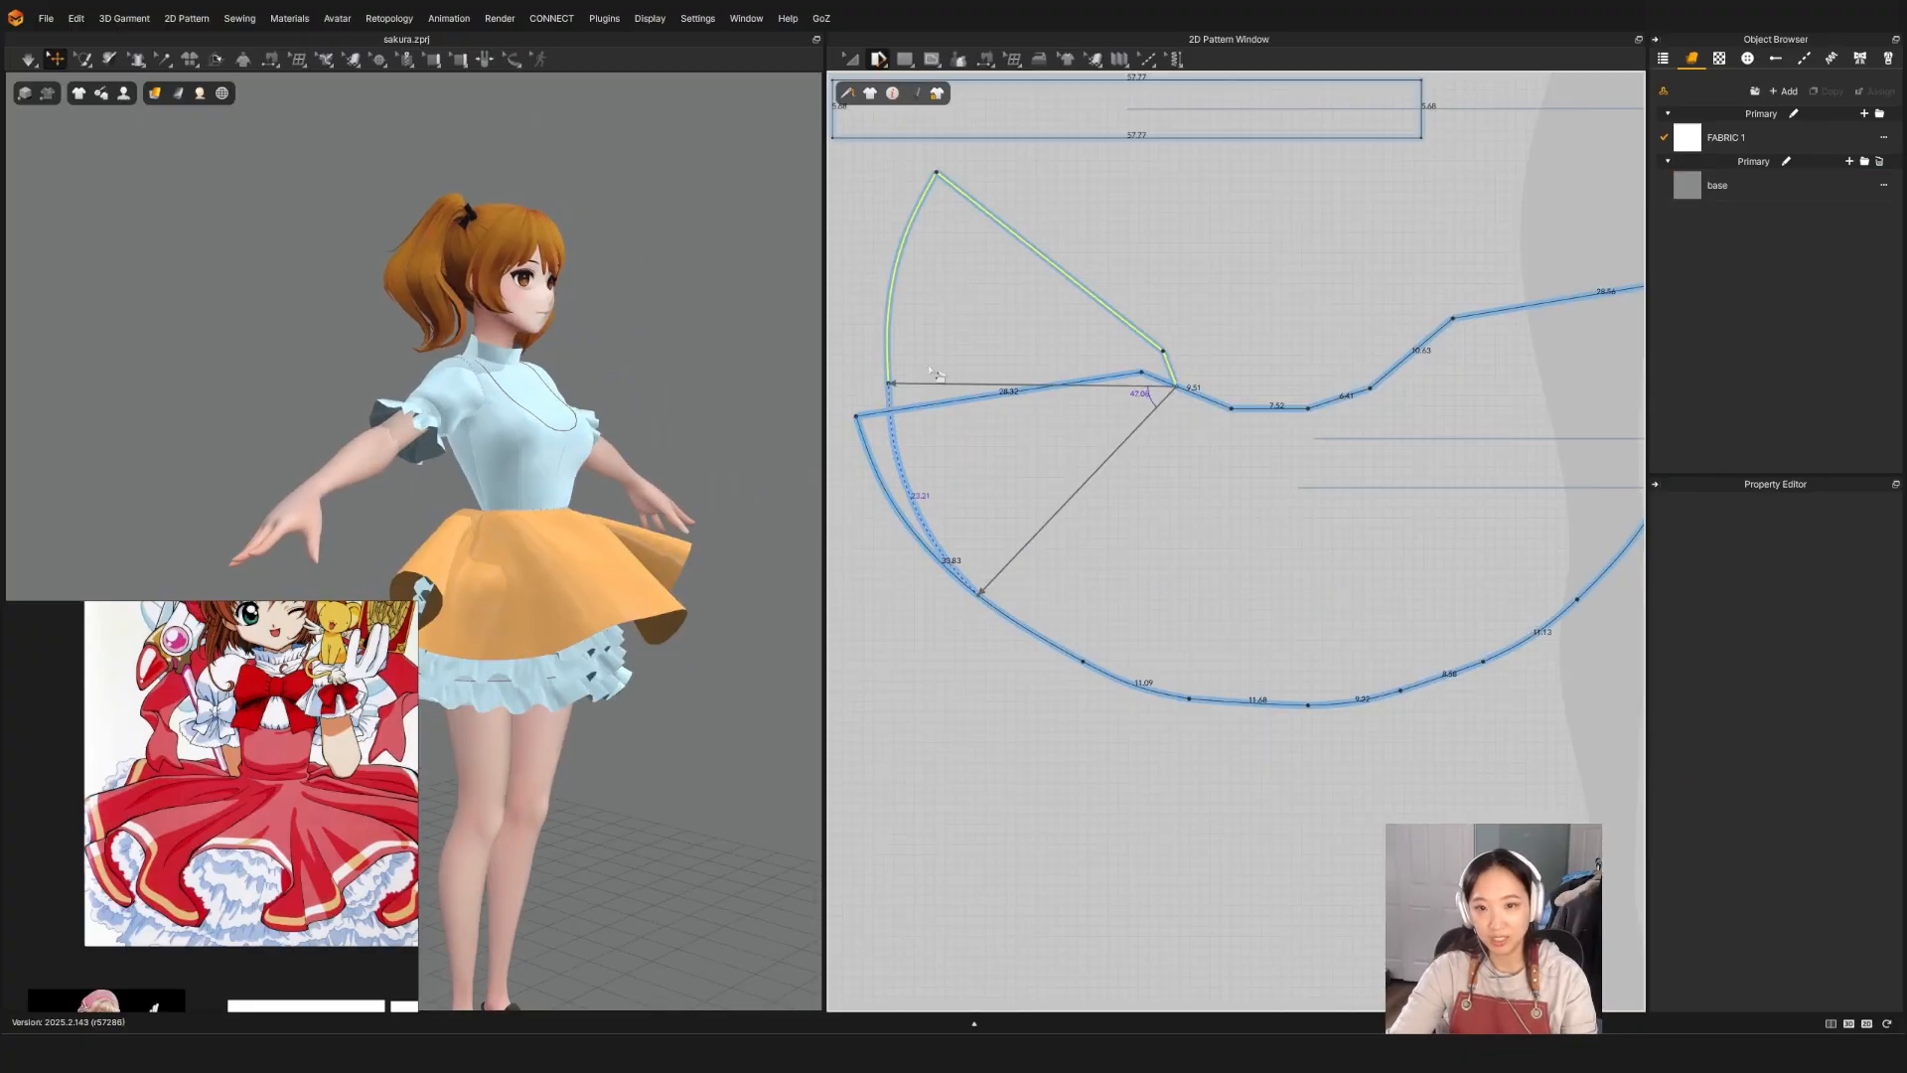
drag(938, 408, 899, 399)
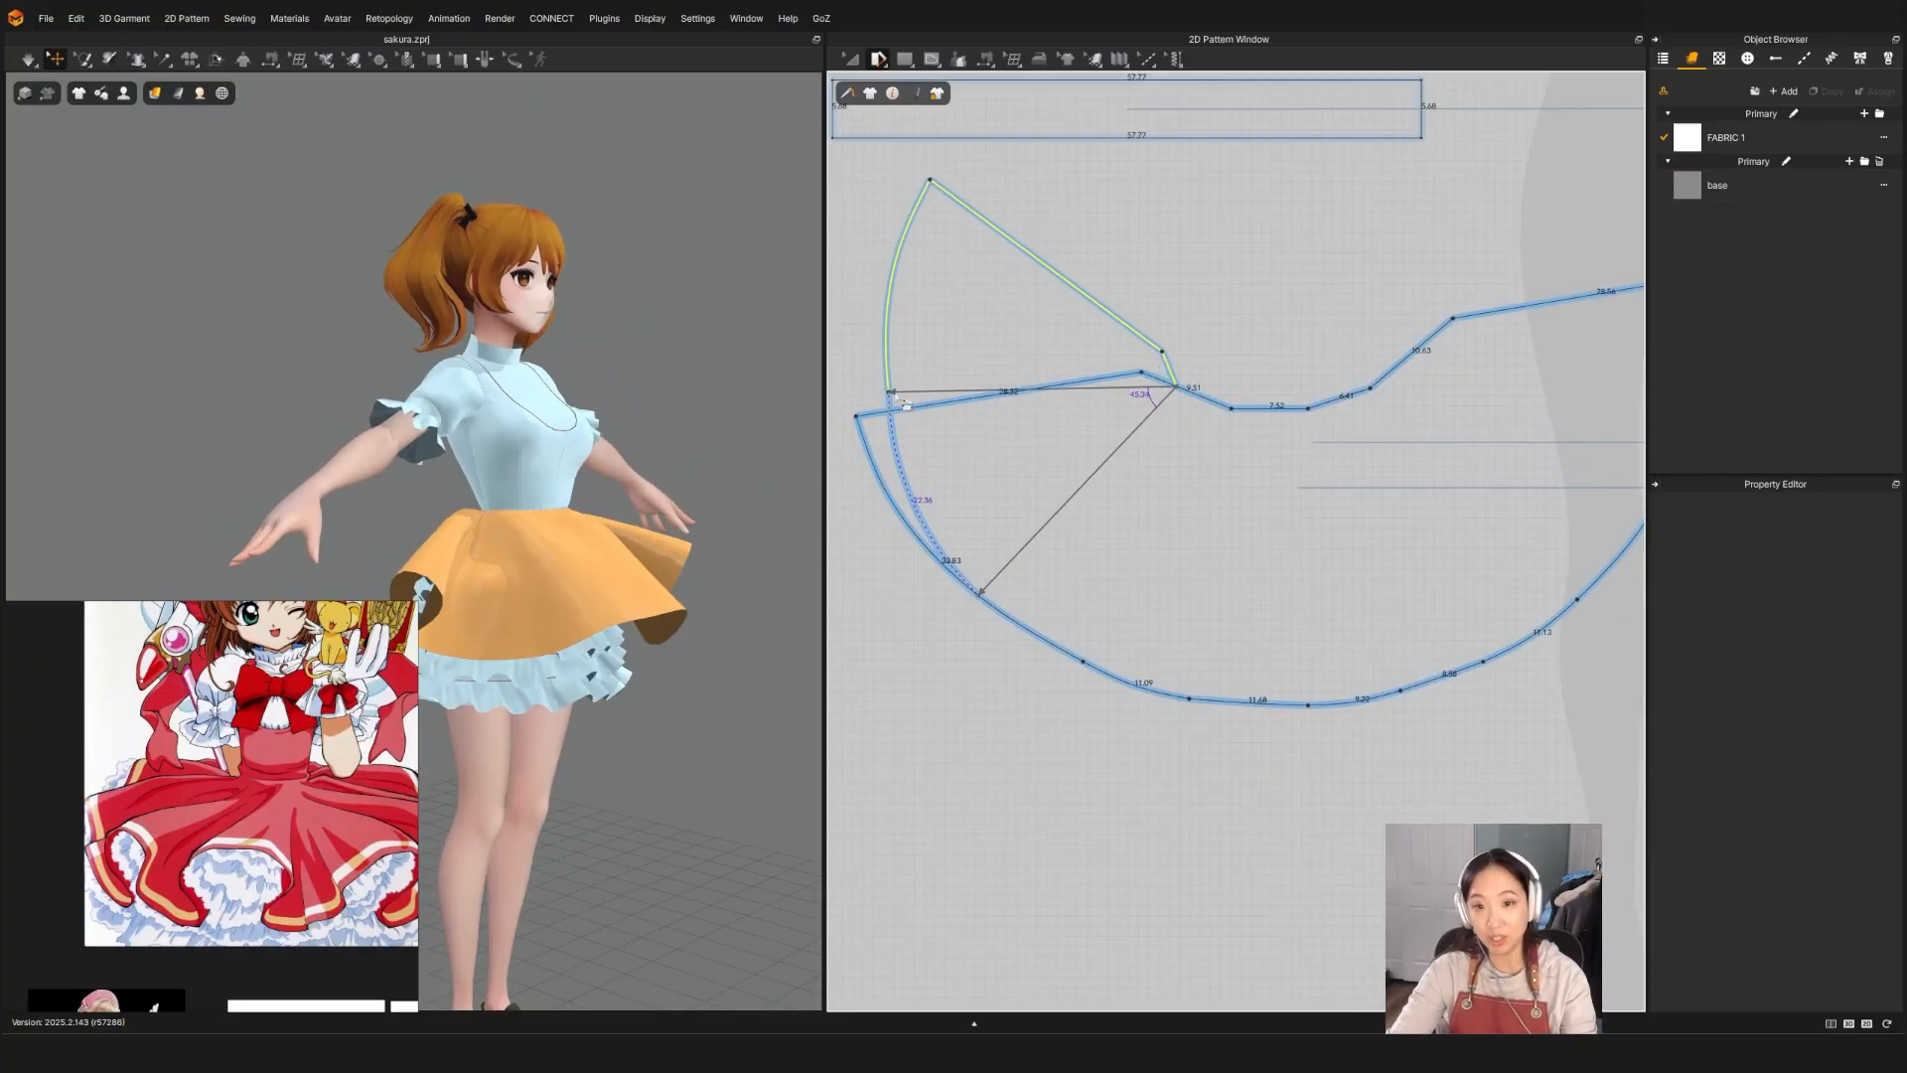
click(899, 399)
Step: Simulate the wider overskirt and pull the added side fabric and hem into place around the avatar
scroll(581, 565, down, 3)
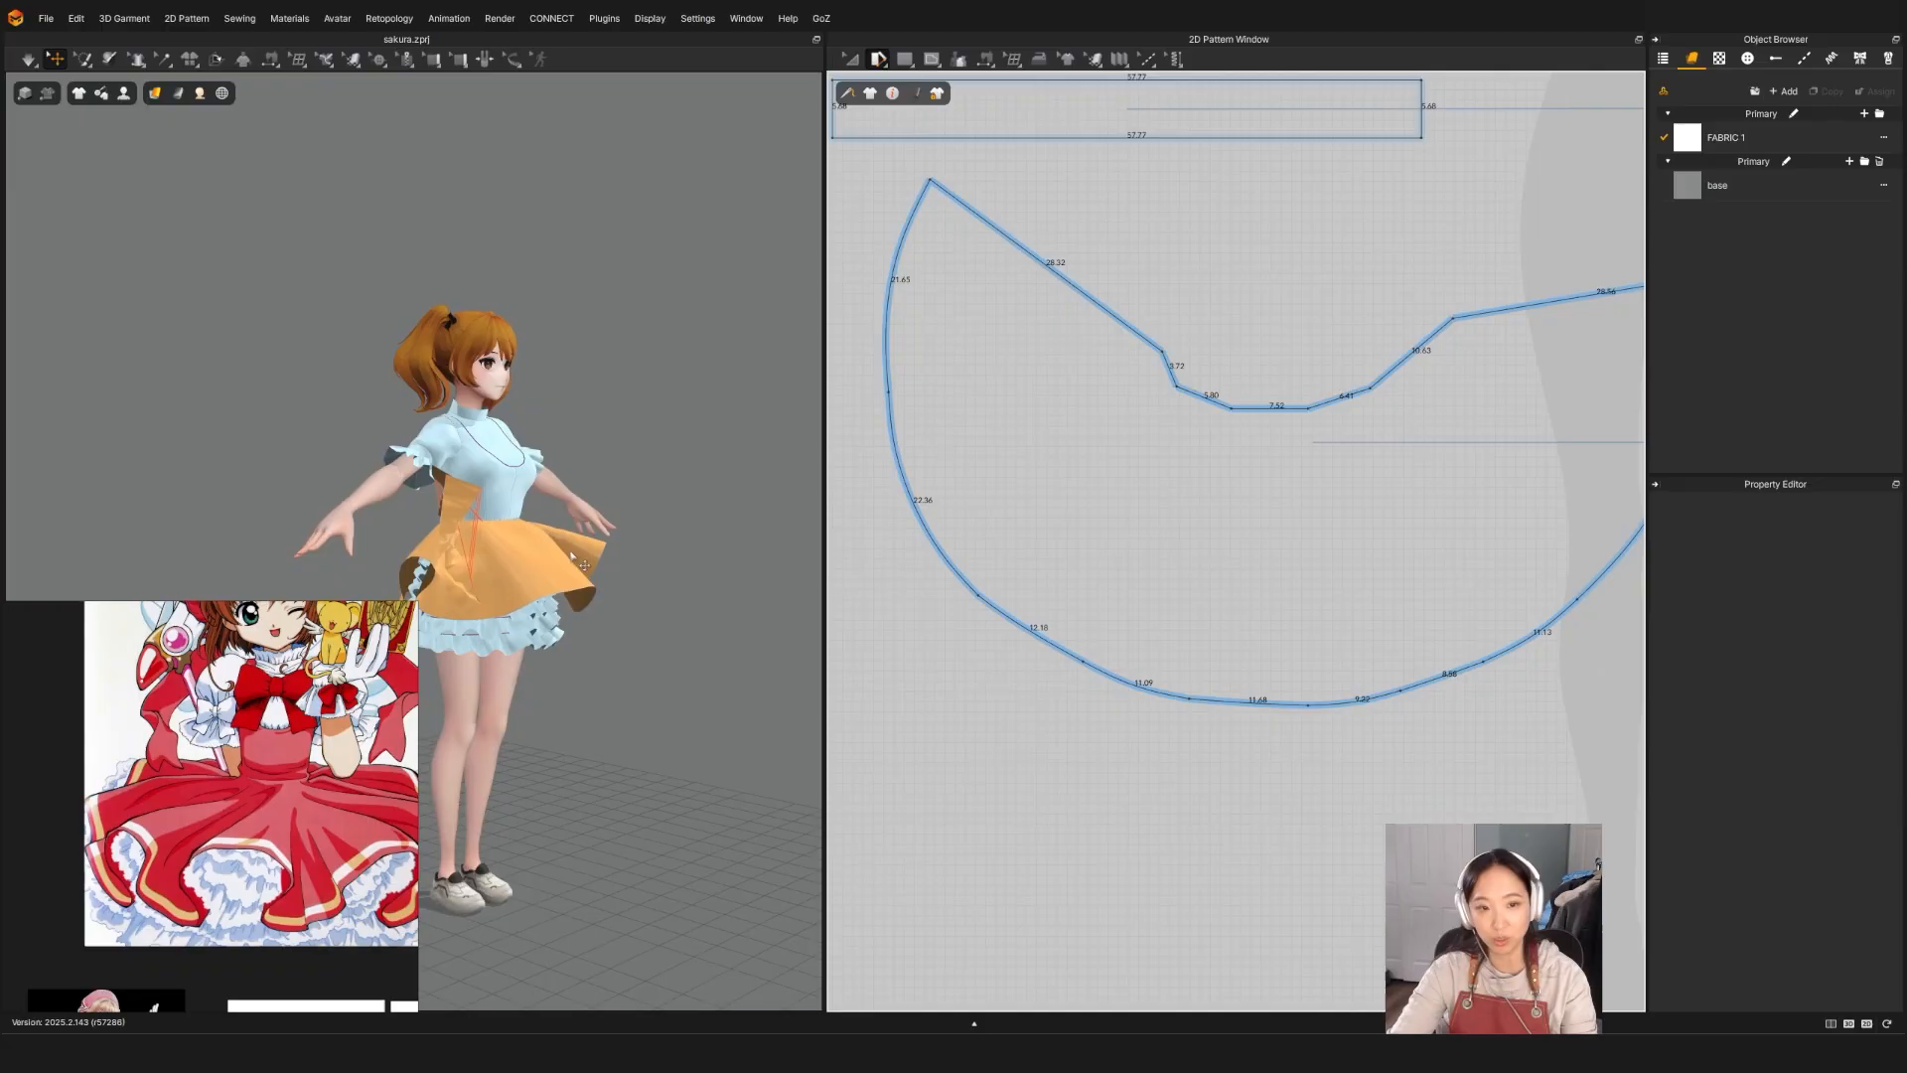
right_drag(517, 656, 601, 650)
click(630, 566)
drag(642, 566, 663, 564)
drag(524, 593, 489, 593)
right_drag(518, 661, 630, 688)
drag(494, 600, 510, 602)
key(a)
key(space)
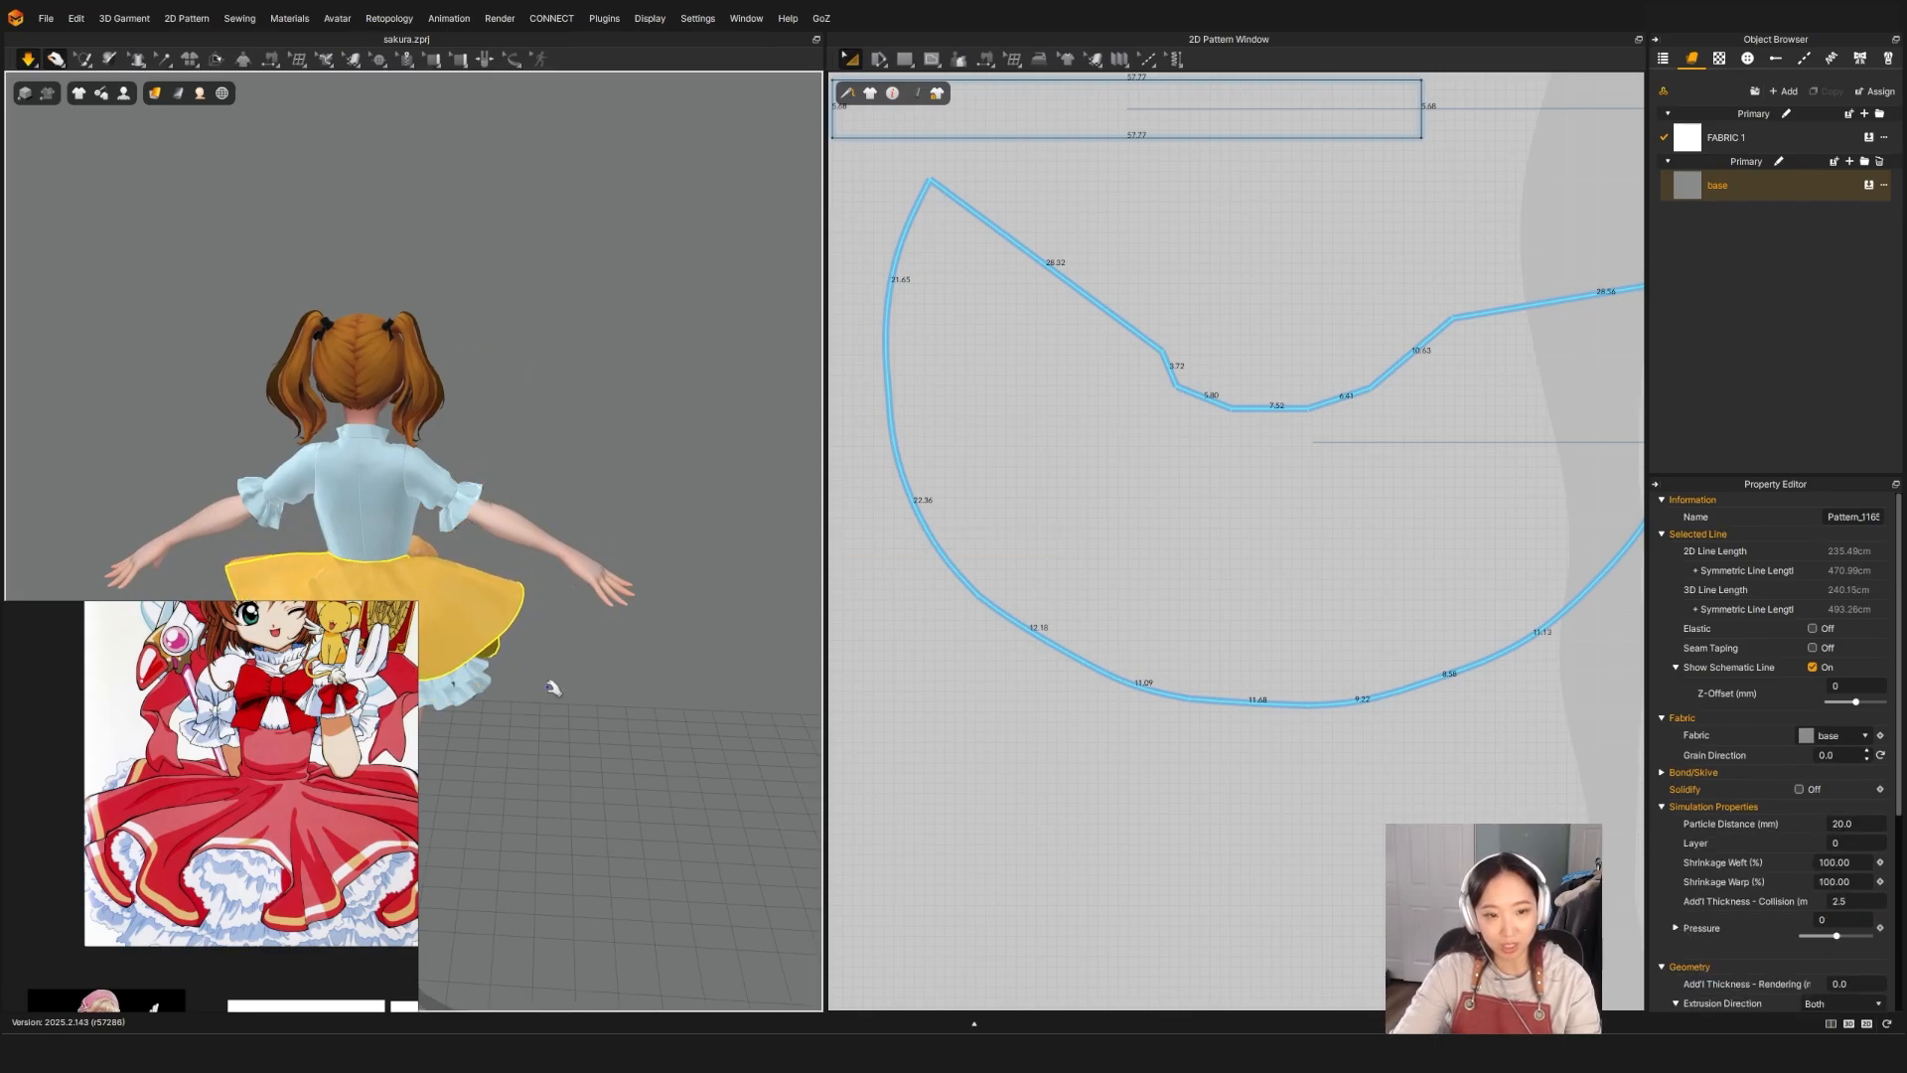
Step: Inspect the wider overskirt from above and in front, pulling the front panel's side hem during simulation
key(space)
right_drag(553, 688, 635, 735)
right_drag(314, 787, 322, 807)
key(space)
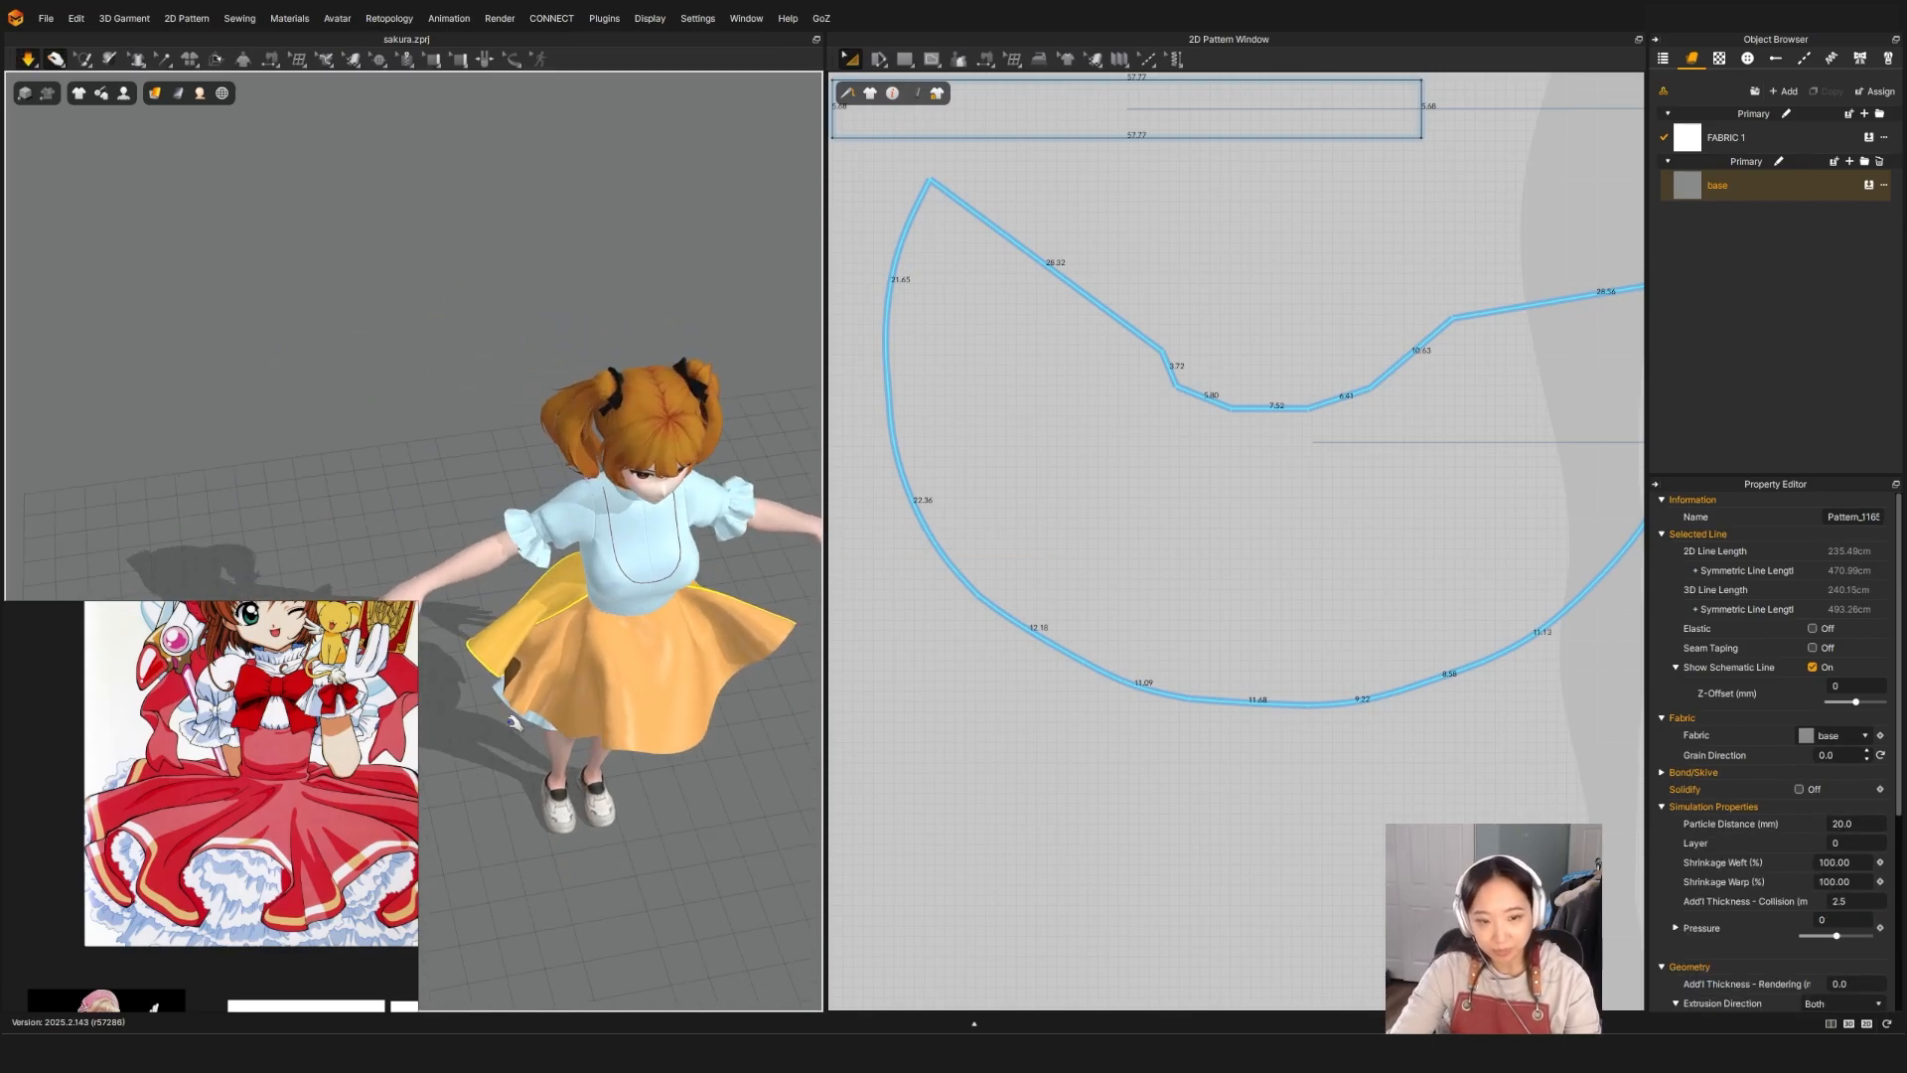
drag(523, 712, 564, 706)
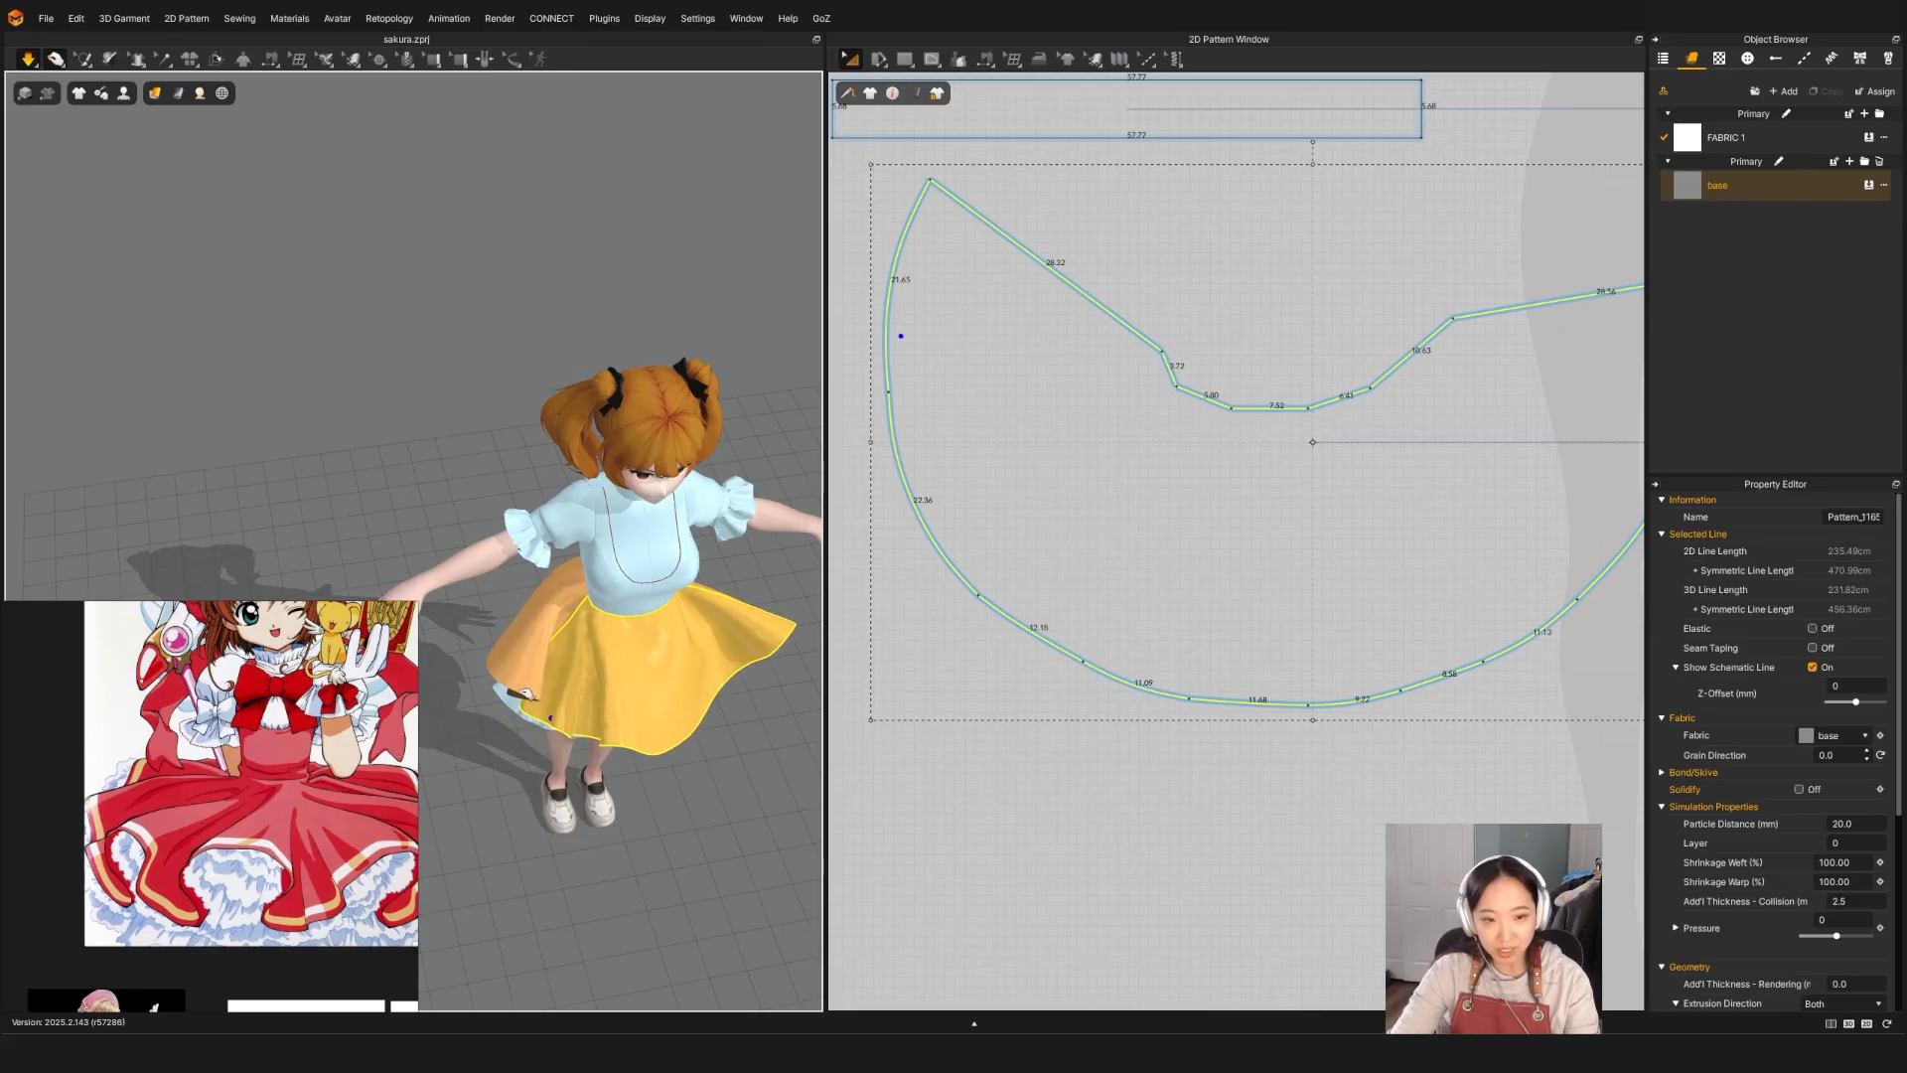
right_drag(564, 706, 638, 639)
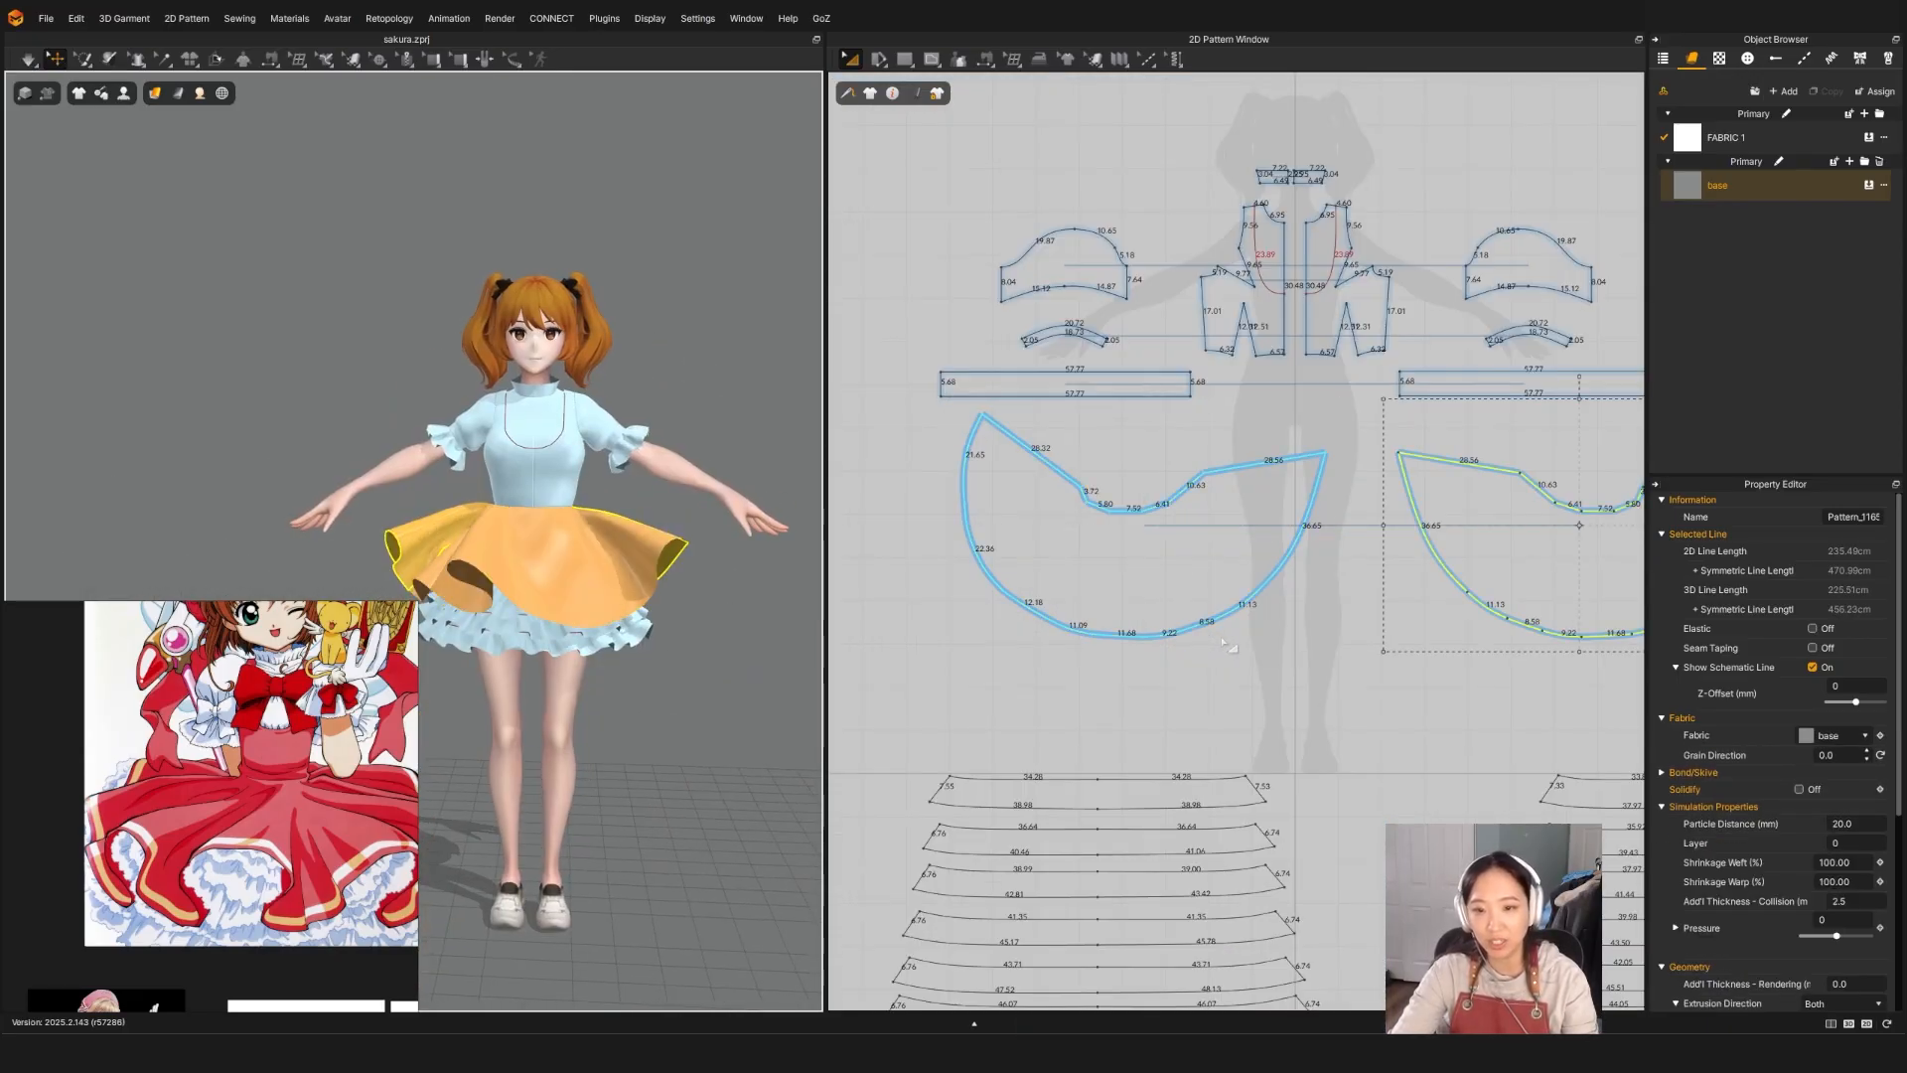
Step: Undo all Slash & Spread cuts on the front panel, back to its original symmetrical shape
key(ctrl+z)
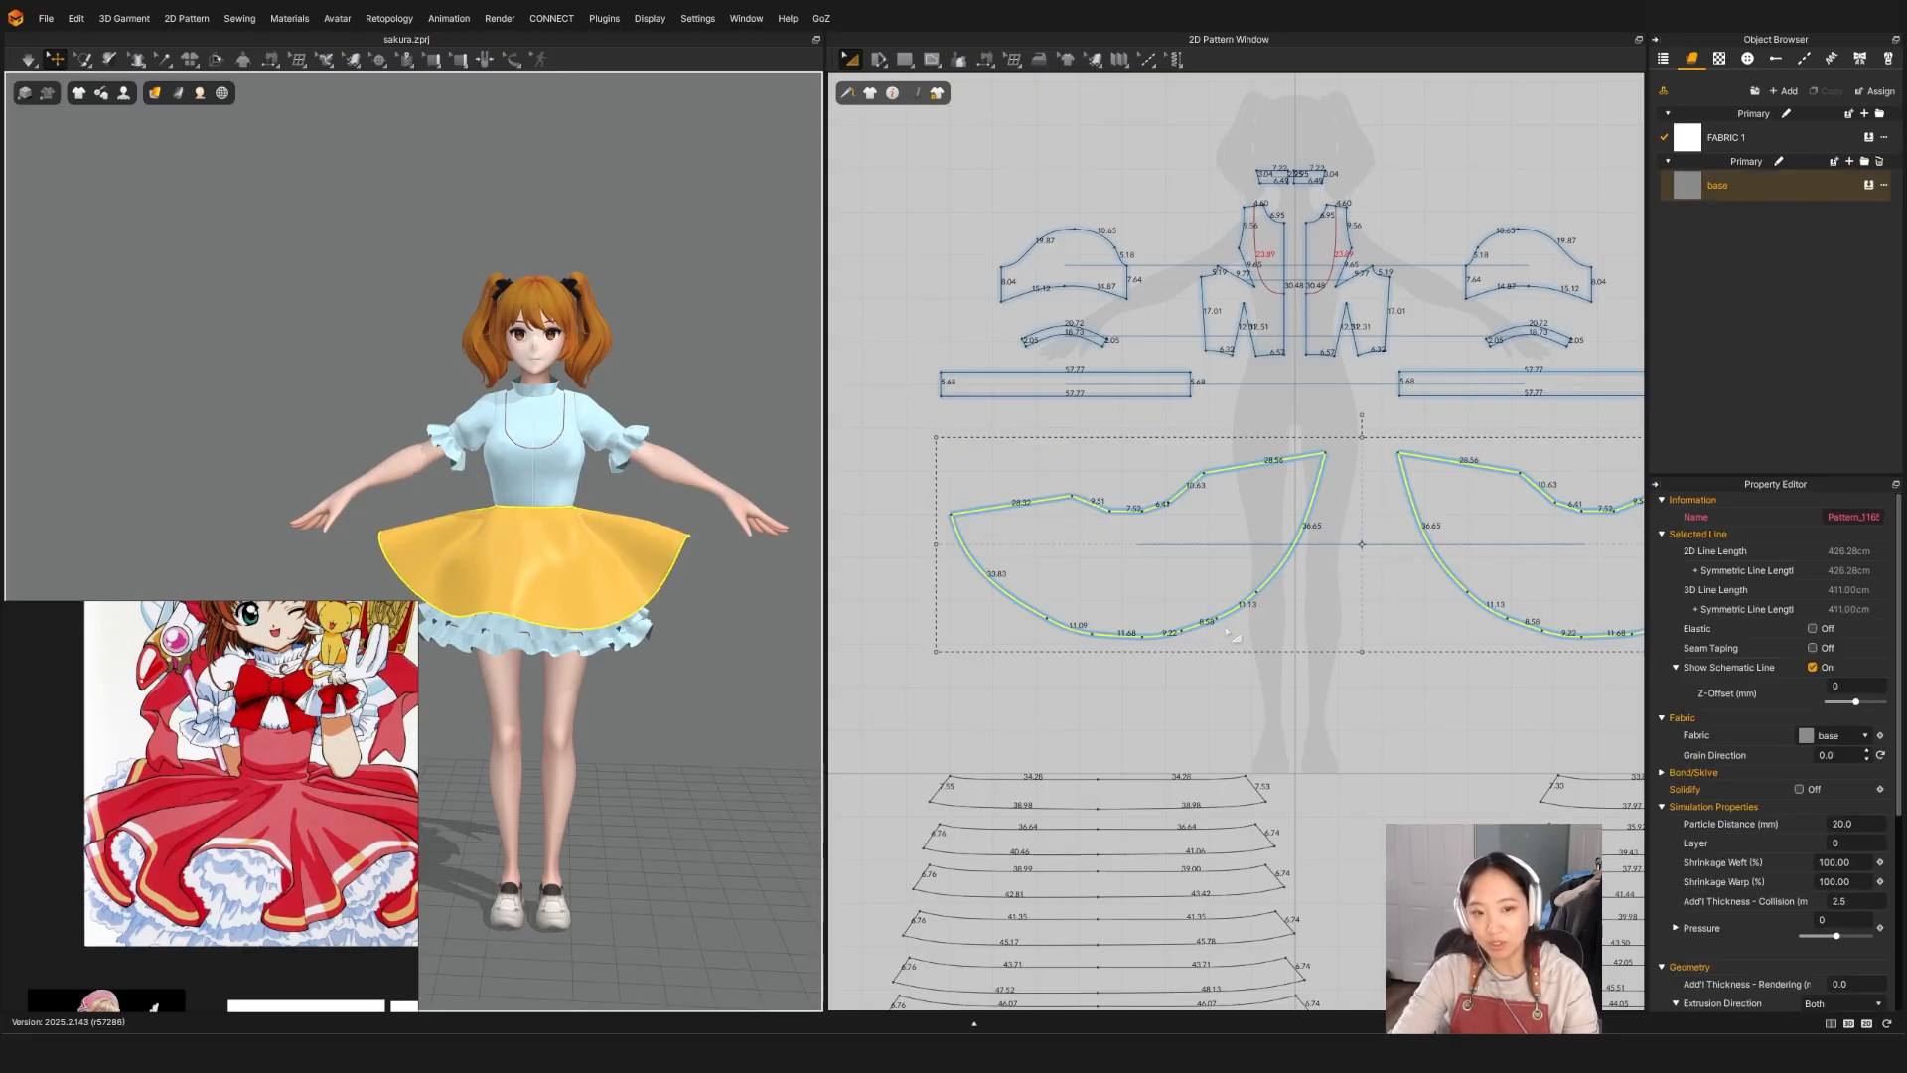
click(1232, 633)
key(ctrl+z)
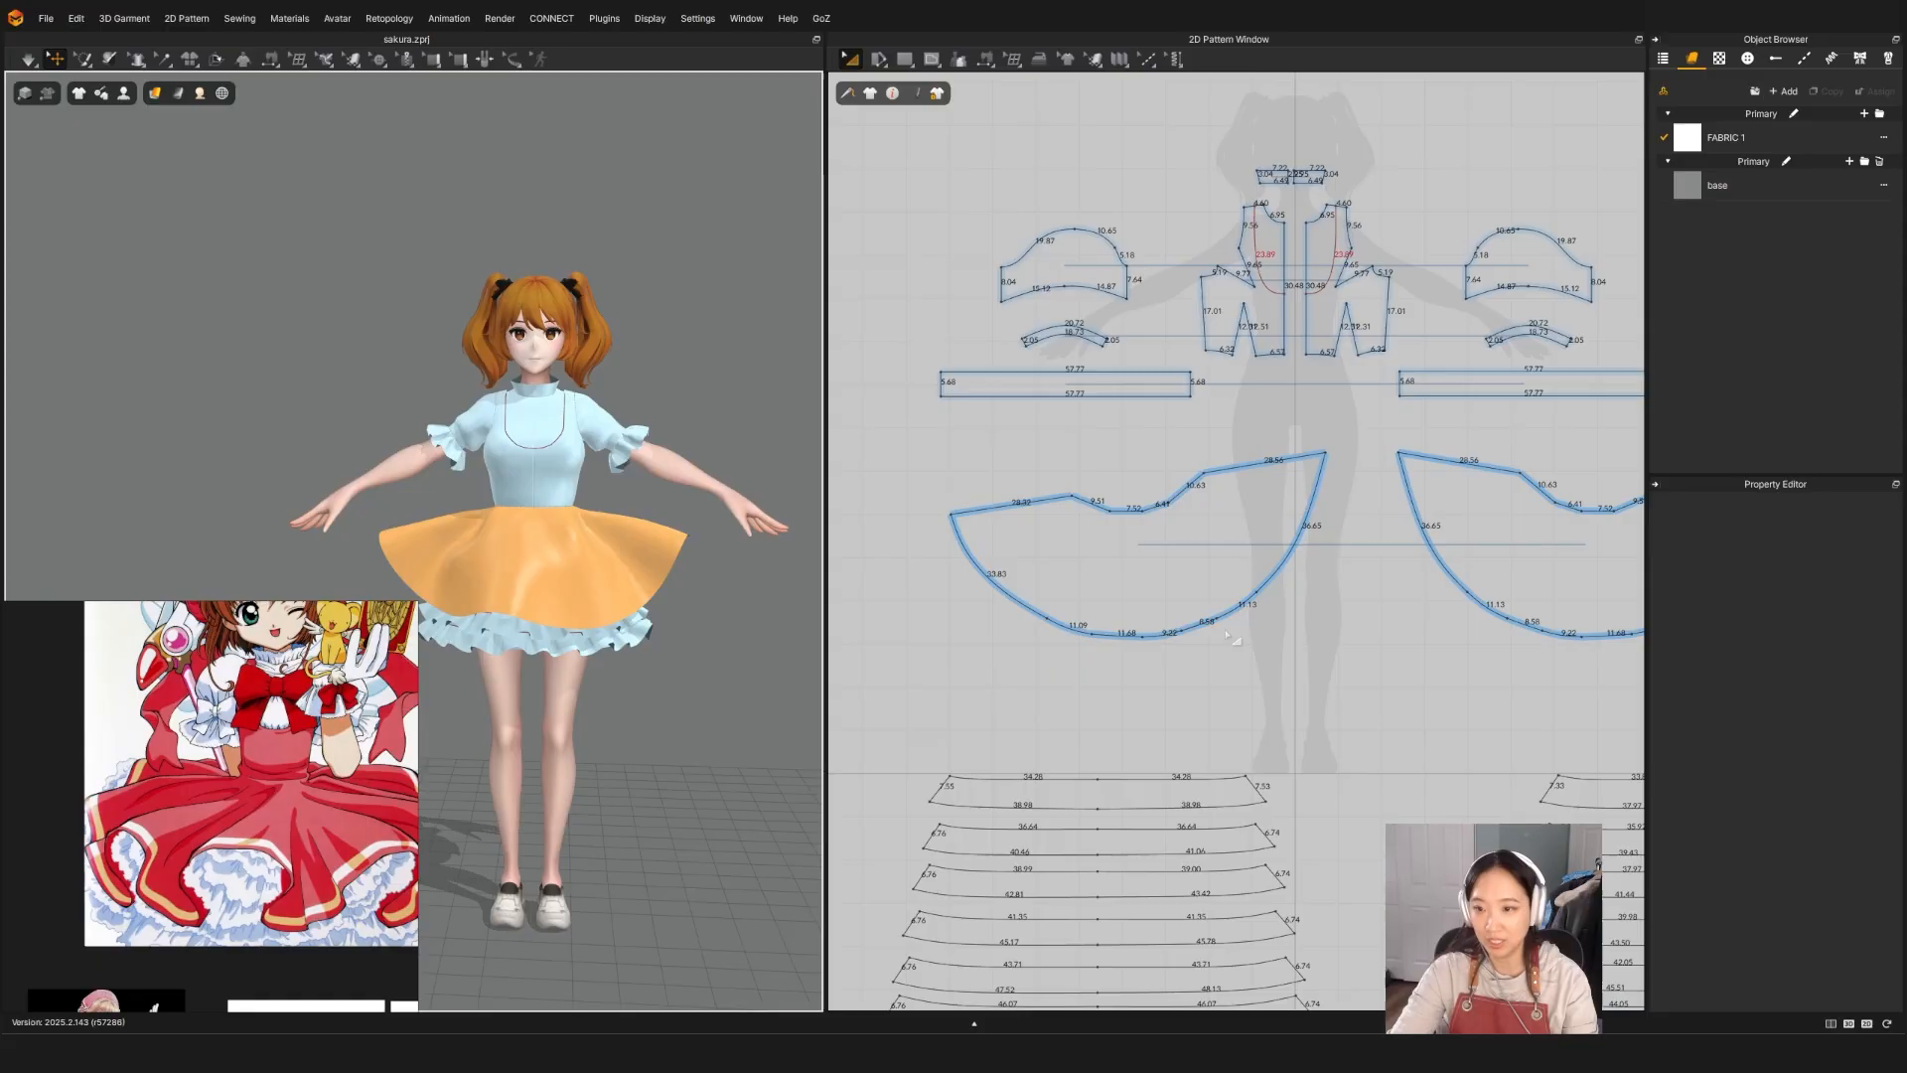
click(1230, 635)
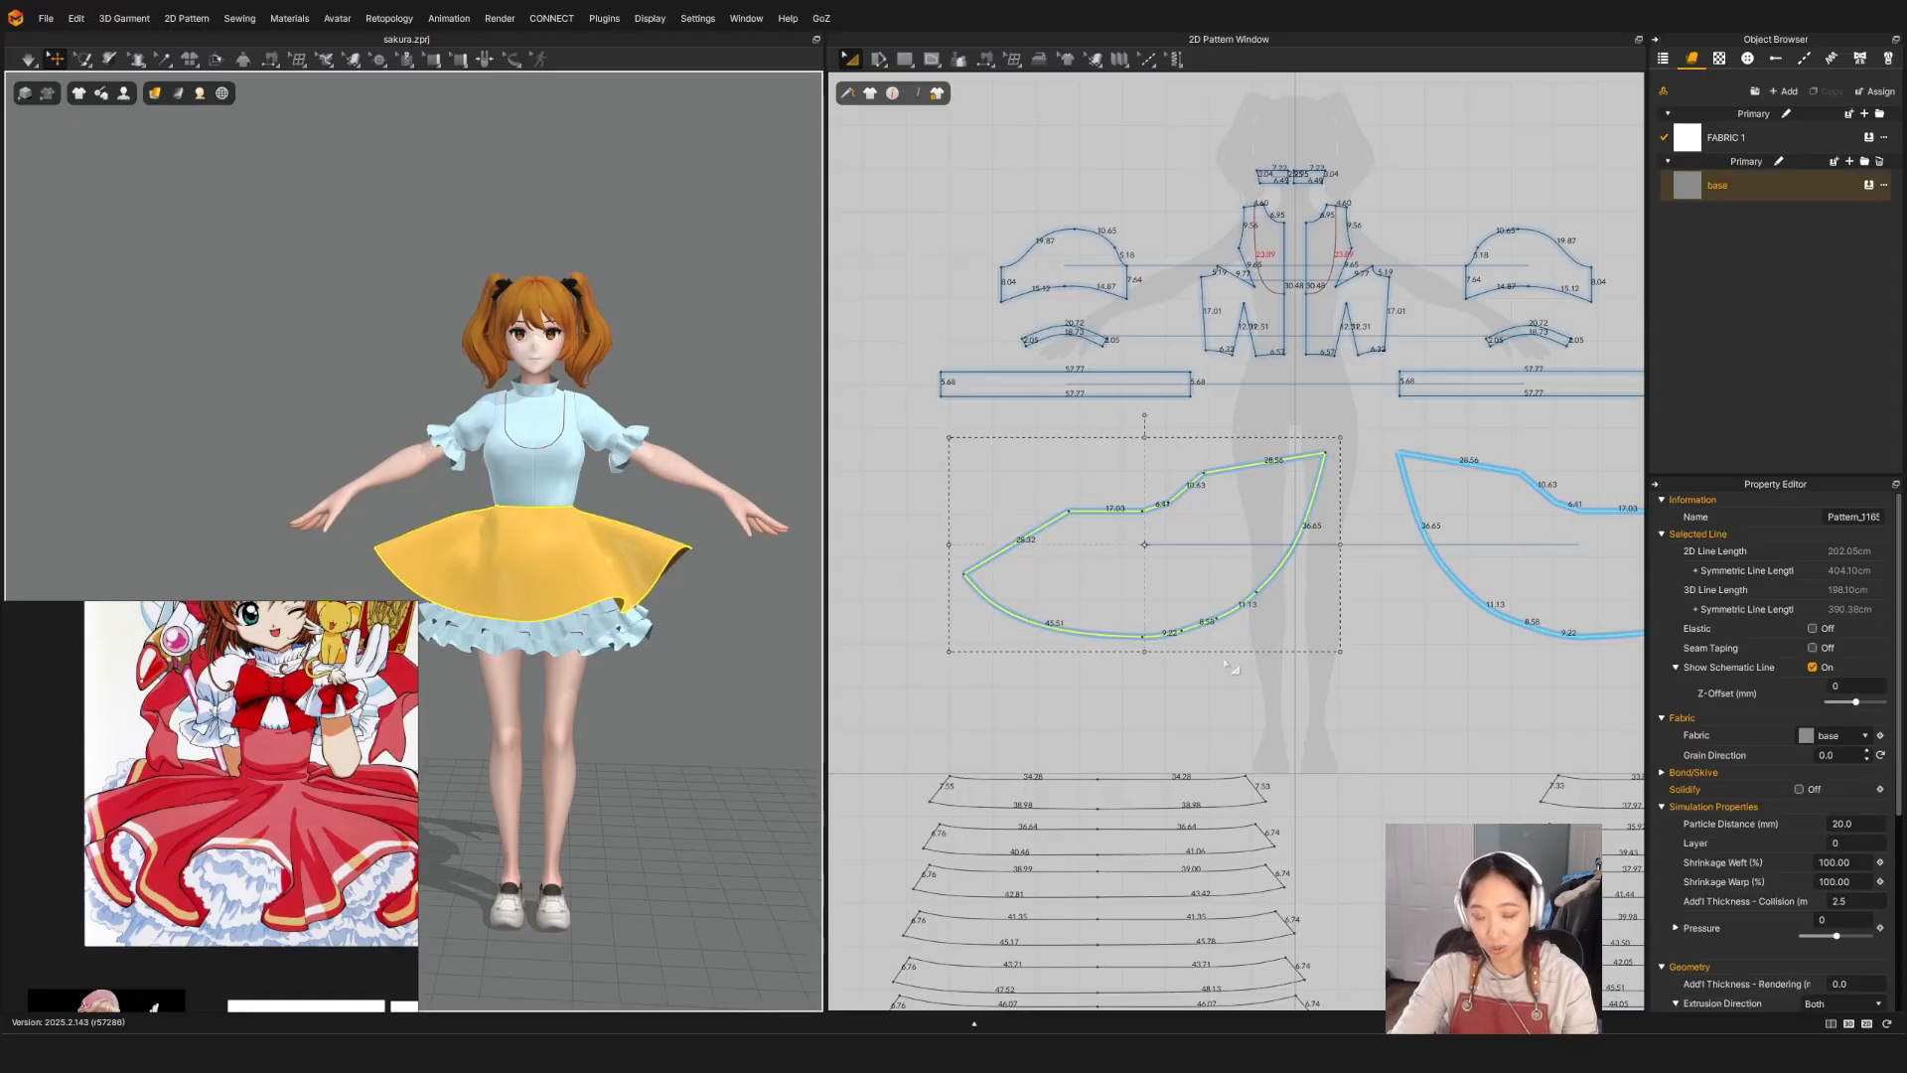
click(1229, 668)
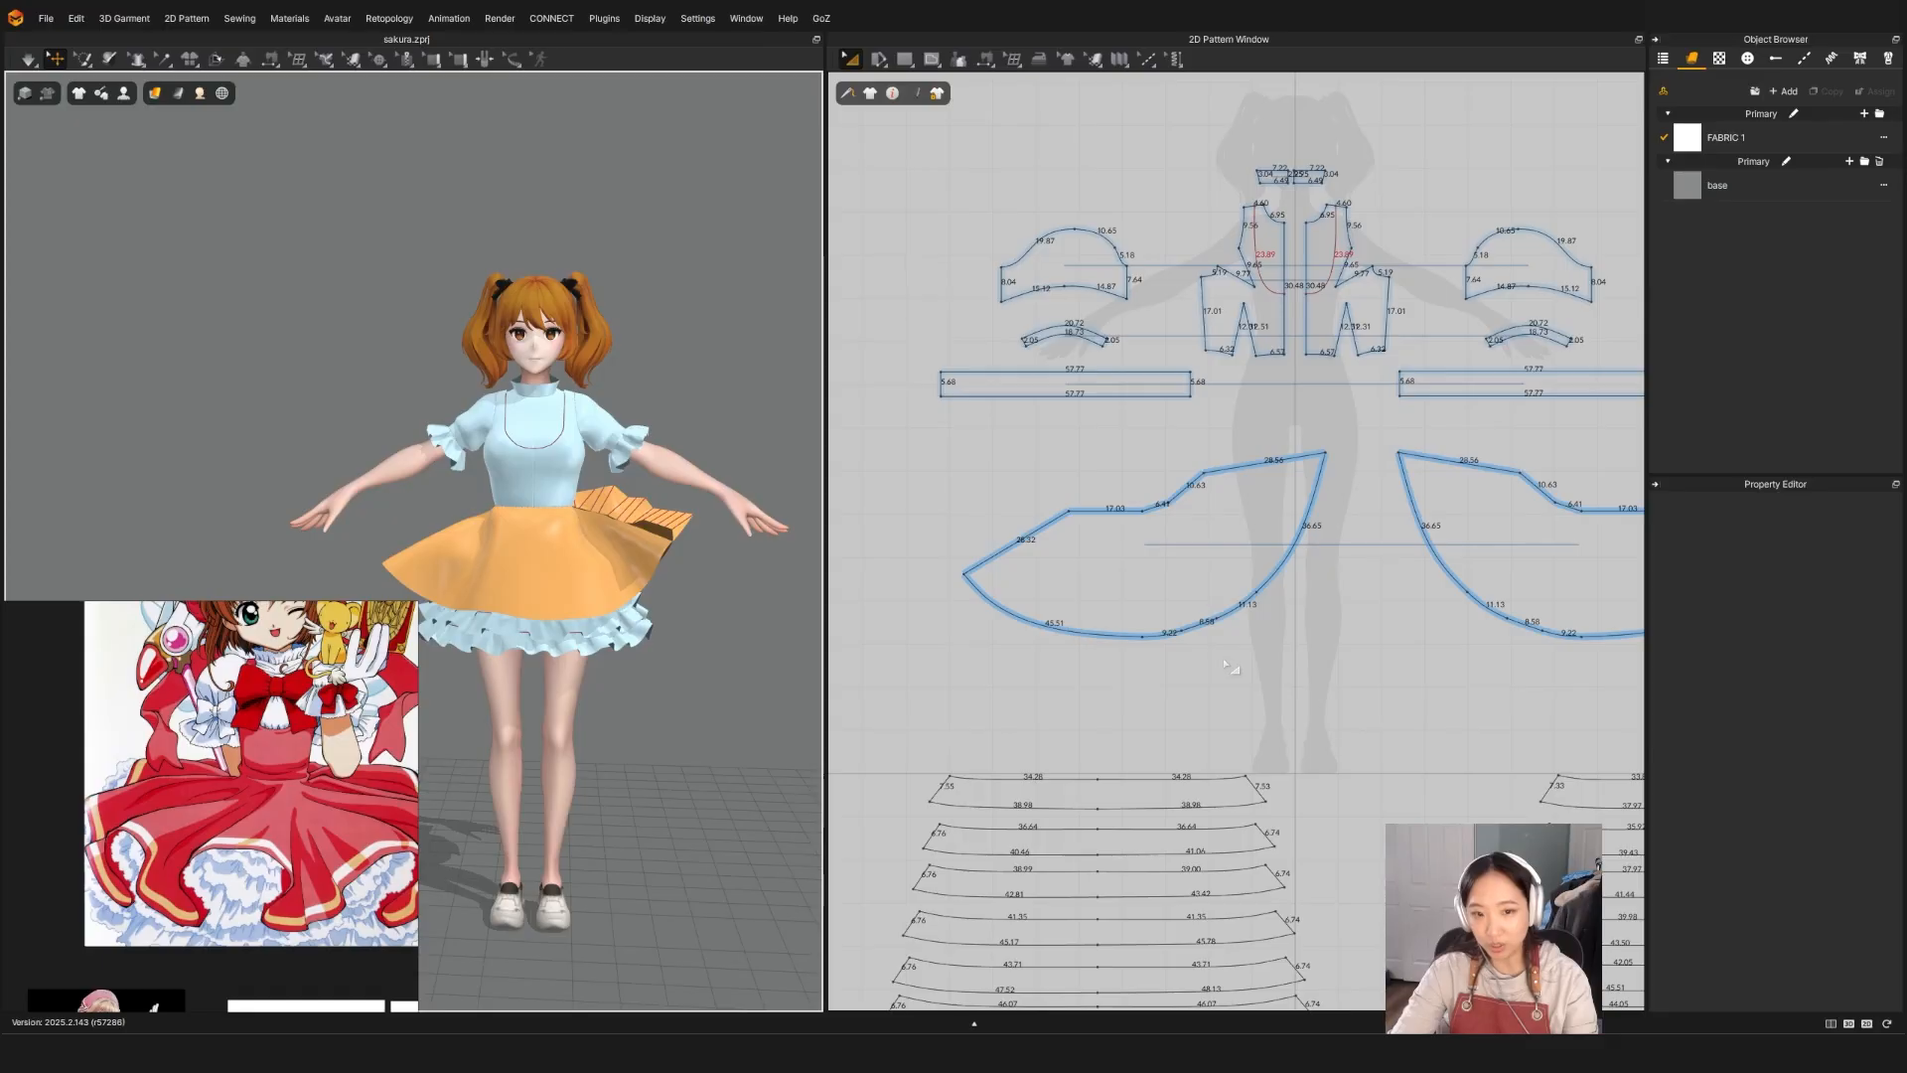
key(ctrl+z)
key(ctrl+z)
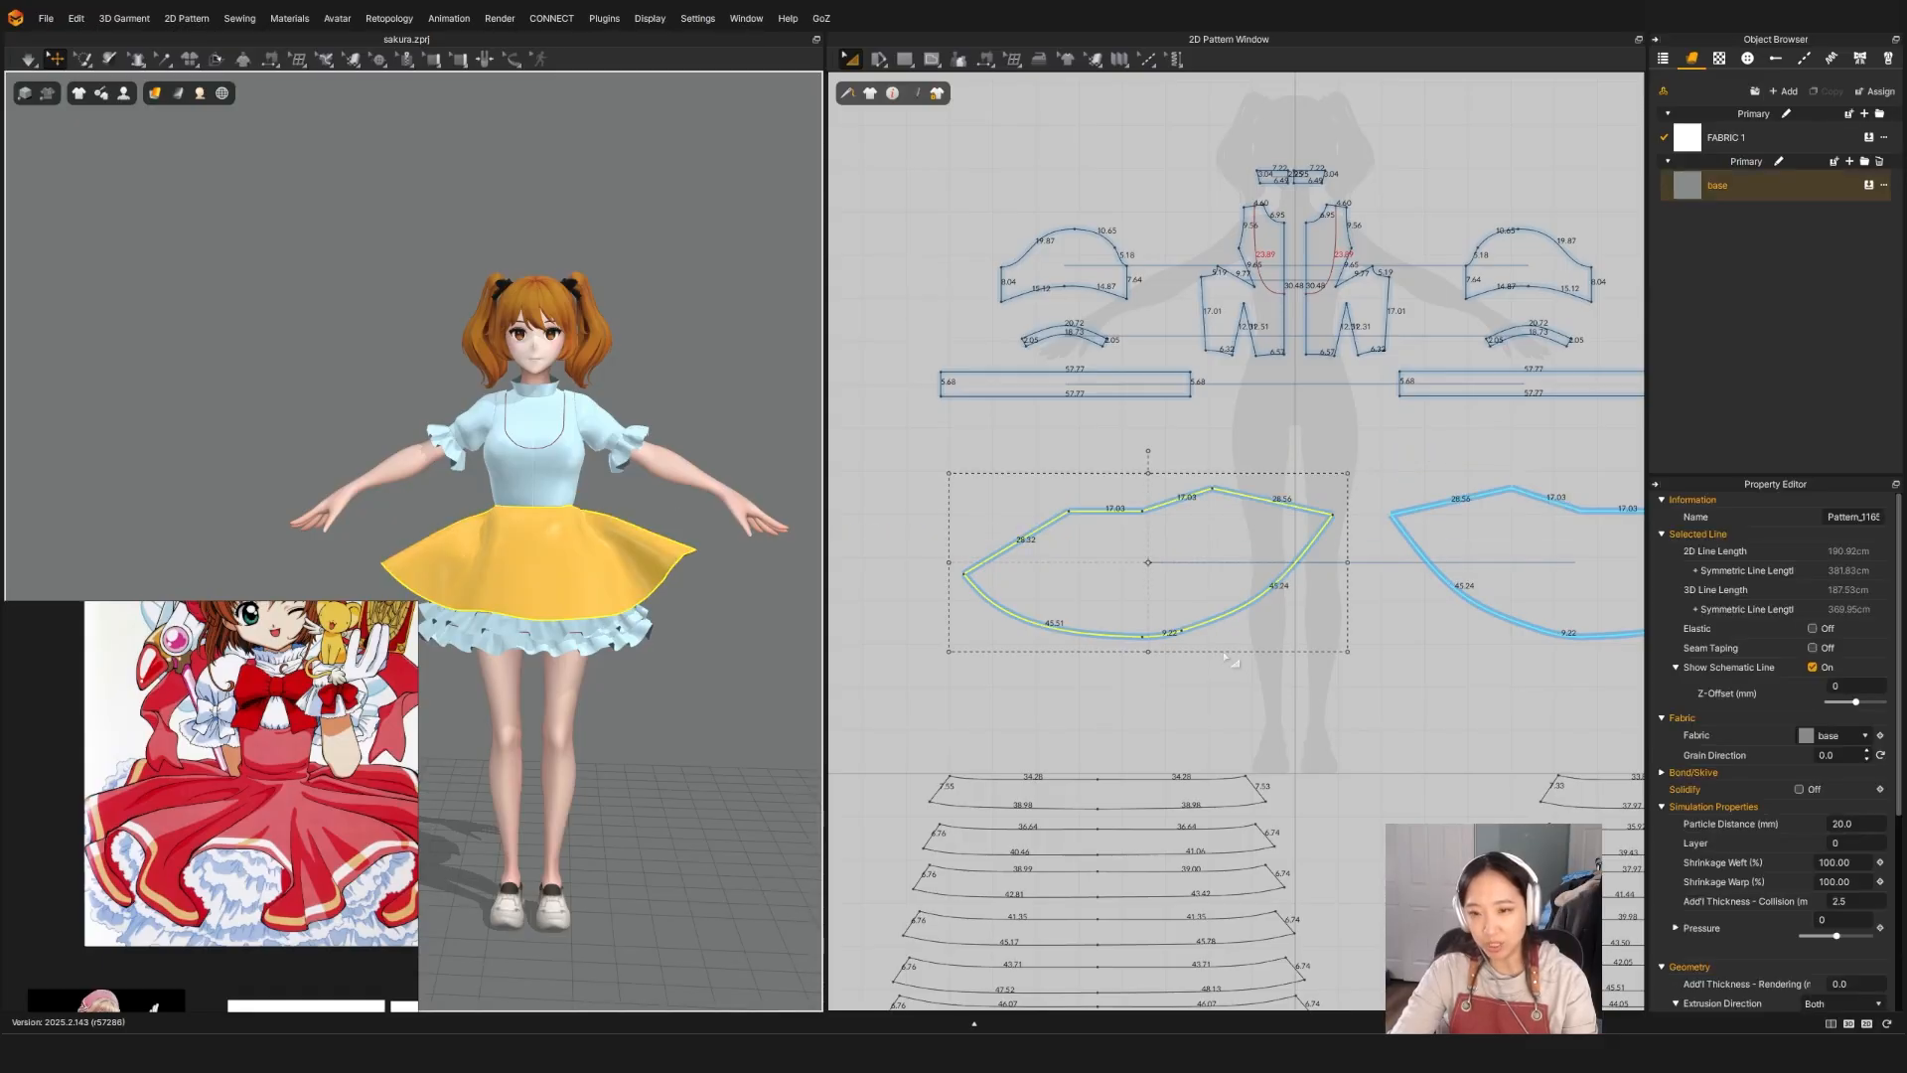
click(1230, 660)
key(ctrl+z)
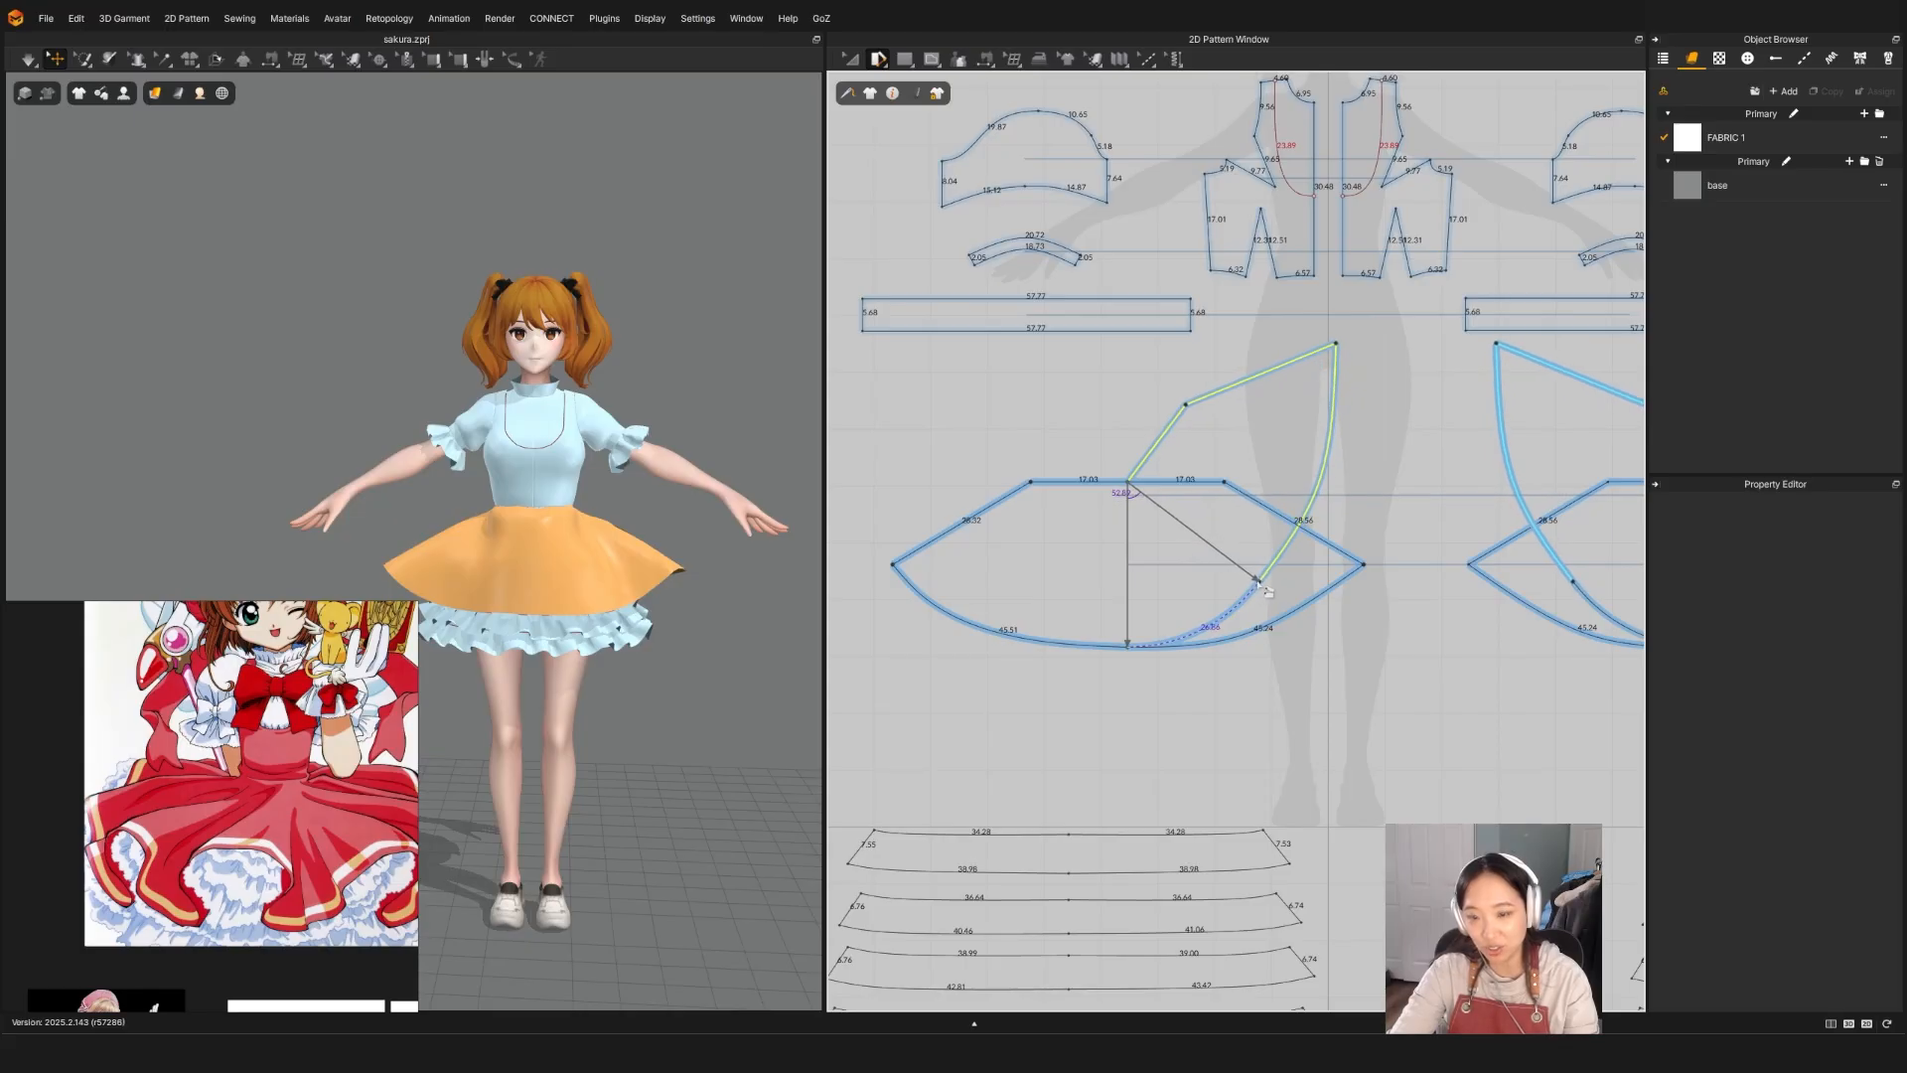
Step: Slash the front panel from waist midpoint to hem midpoint, rotate its right half wide open, and simulate it
click(1260, 584)
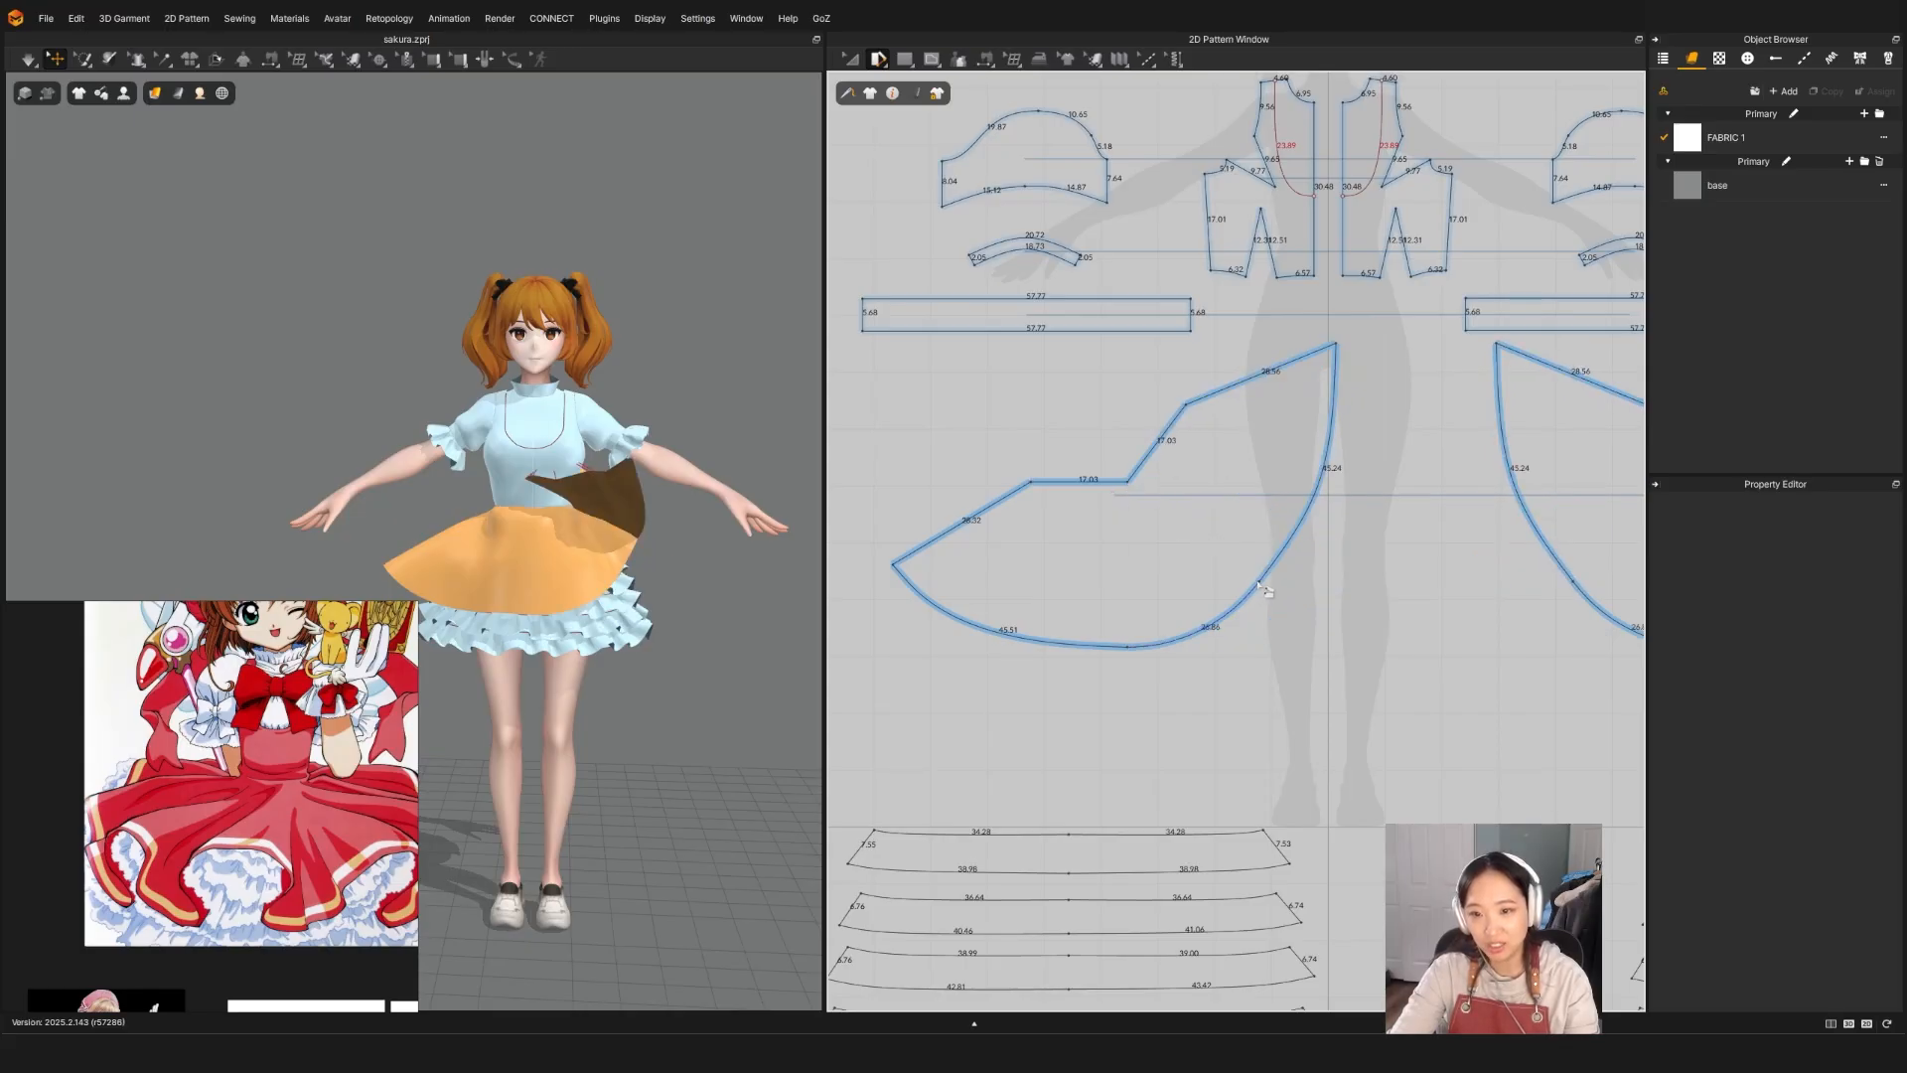
right_drag(645, 635, 616, 594)
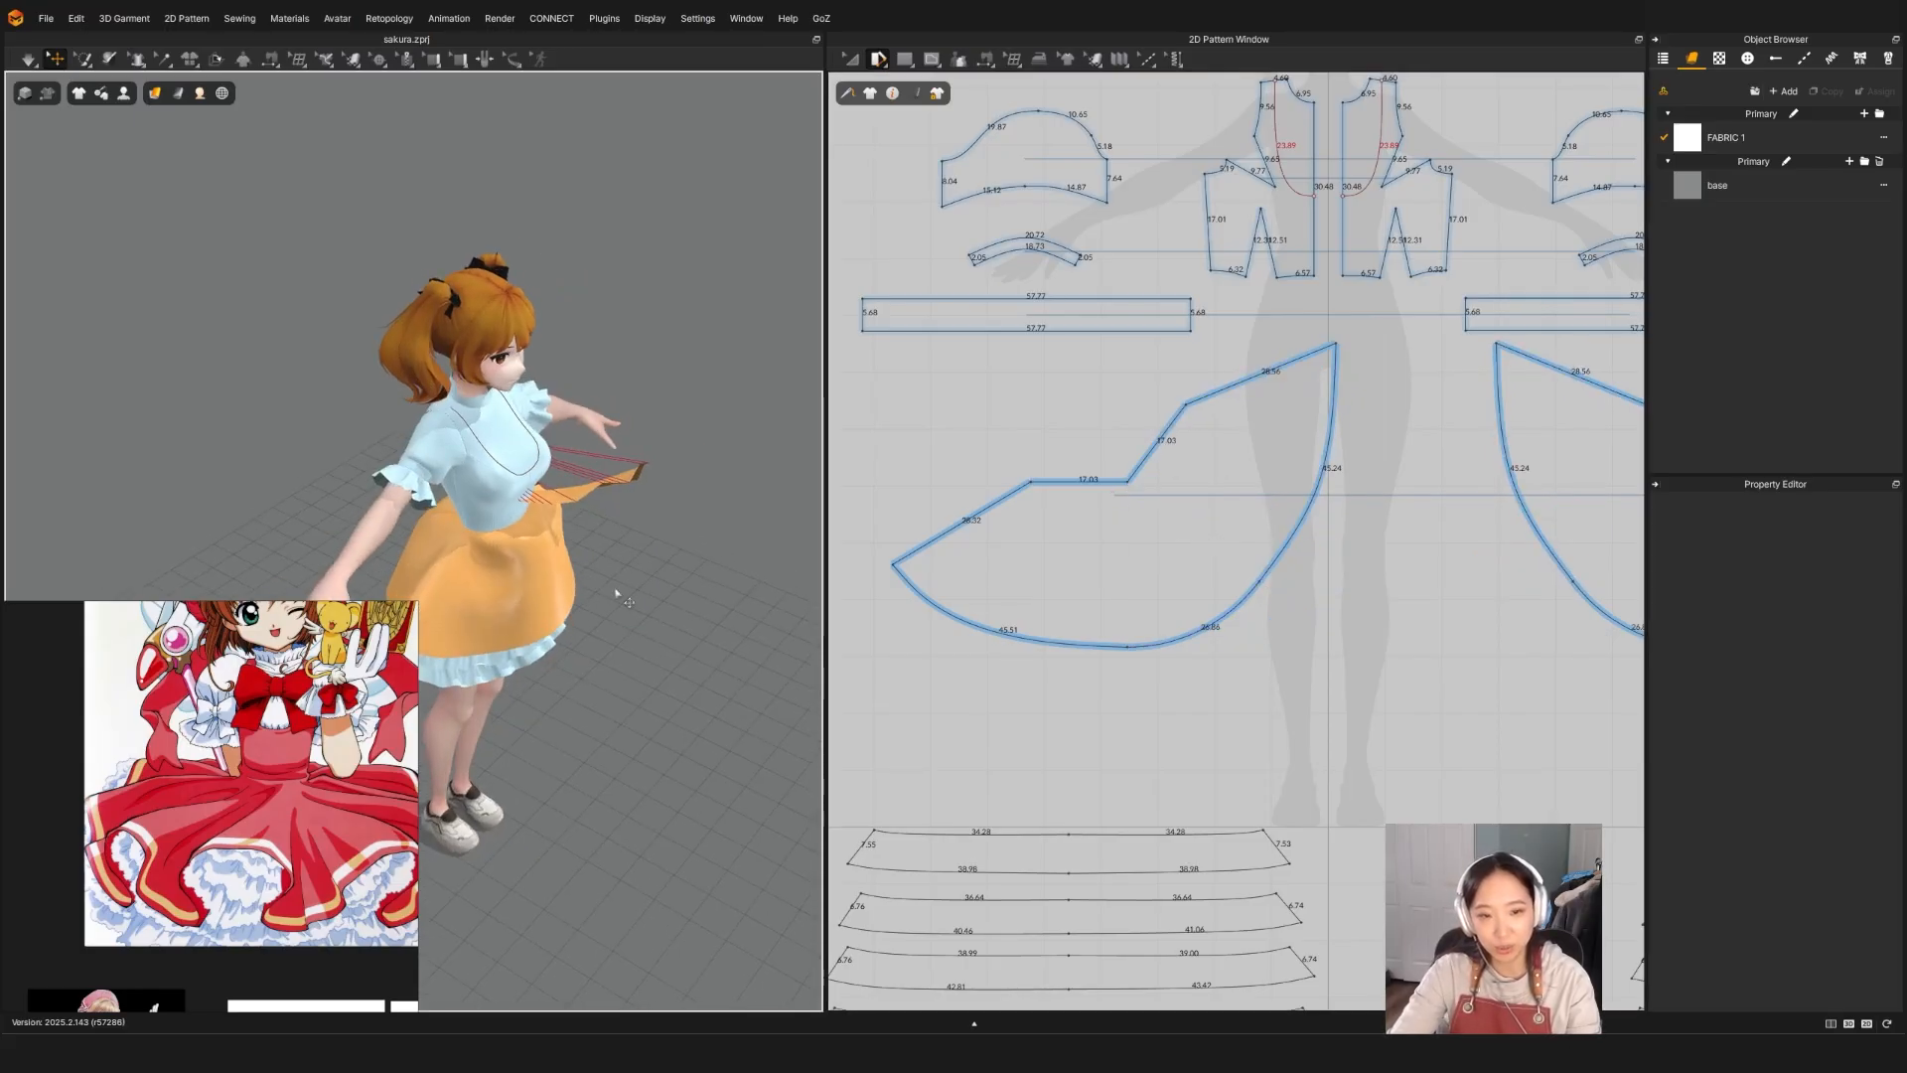
drag(571, 561, 669, 592)
key(space)
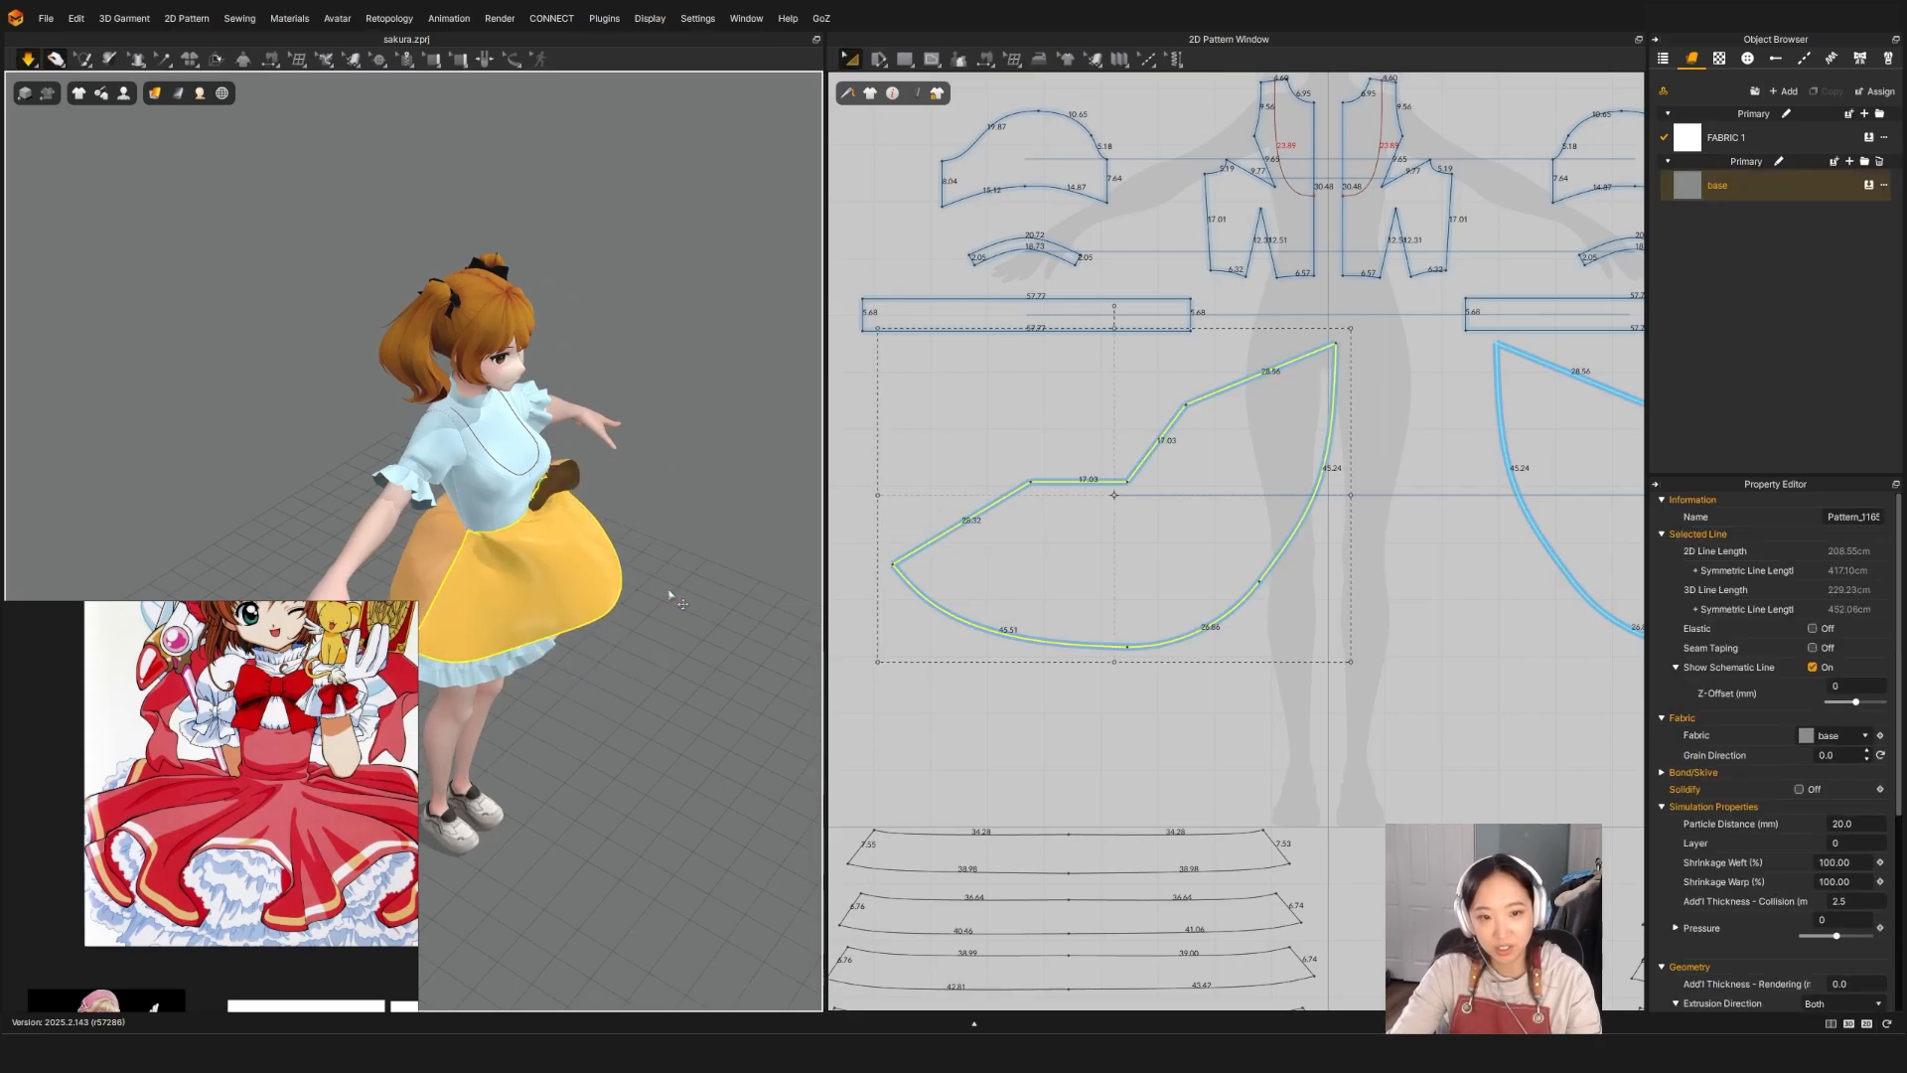
Step: Pull the spread overskirt's hem outward around the avatar's side and back so the panels settle
drag(624, 499, 782, 556)
right_drag(780, 561, 596, 532)
drag(651, 566, 743, 635)
right_drag(743, 636, 636, 606)
drag(656, 571, 566, 651)
key(space)
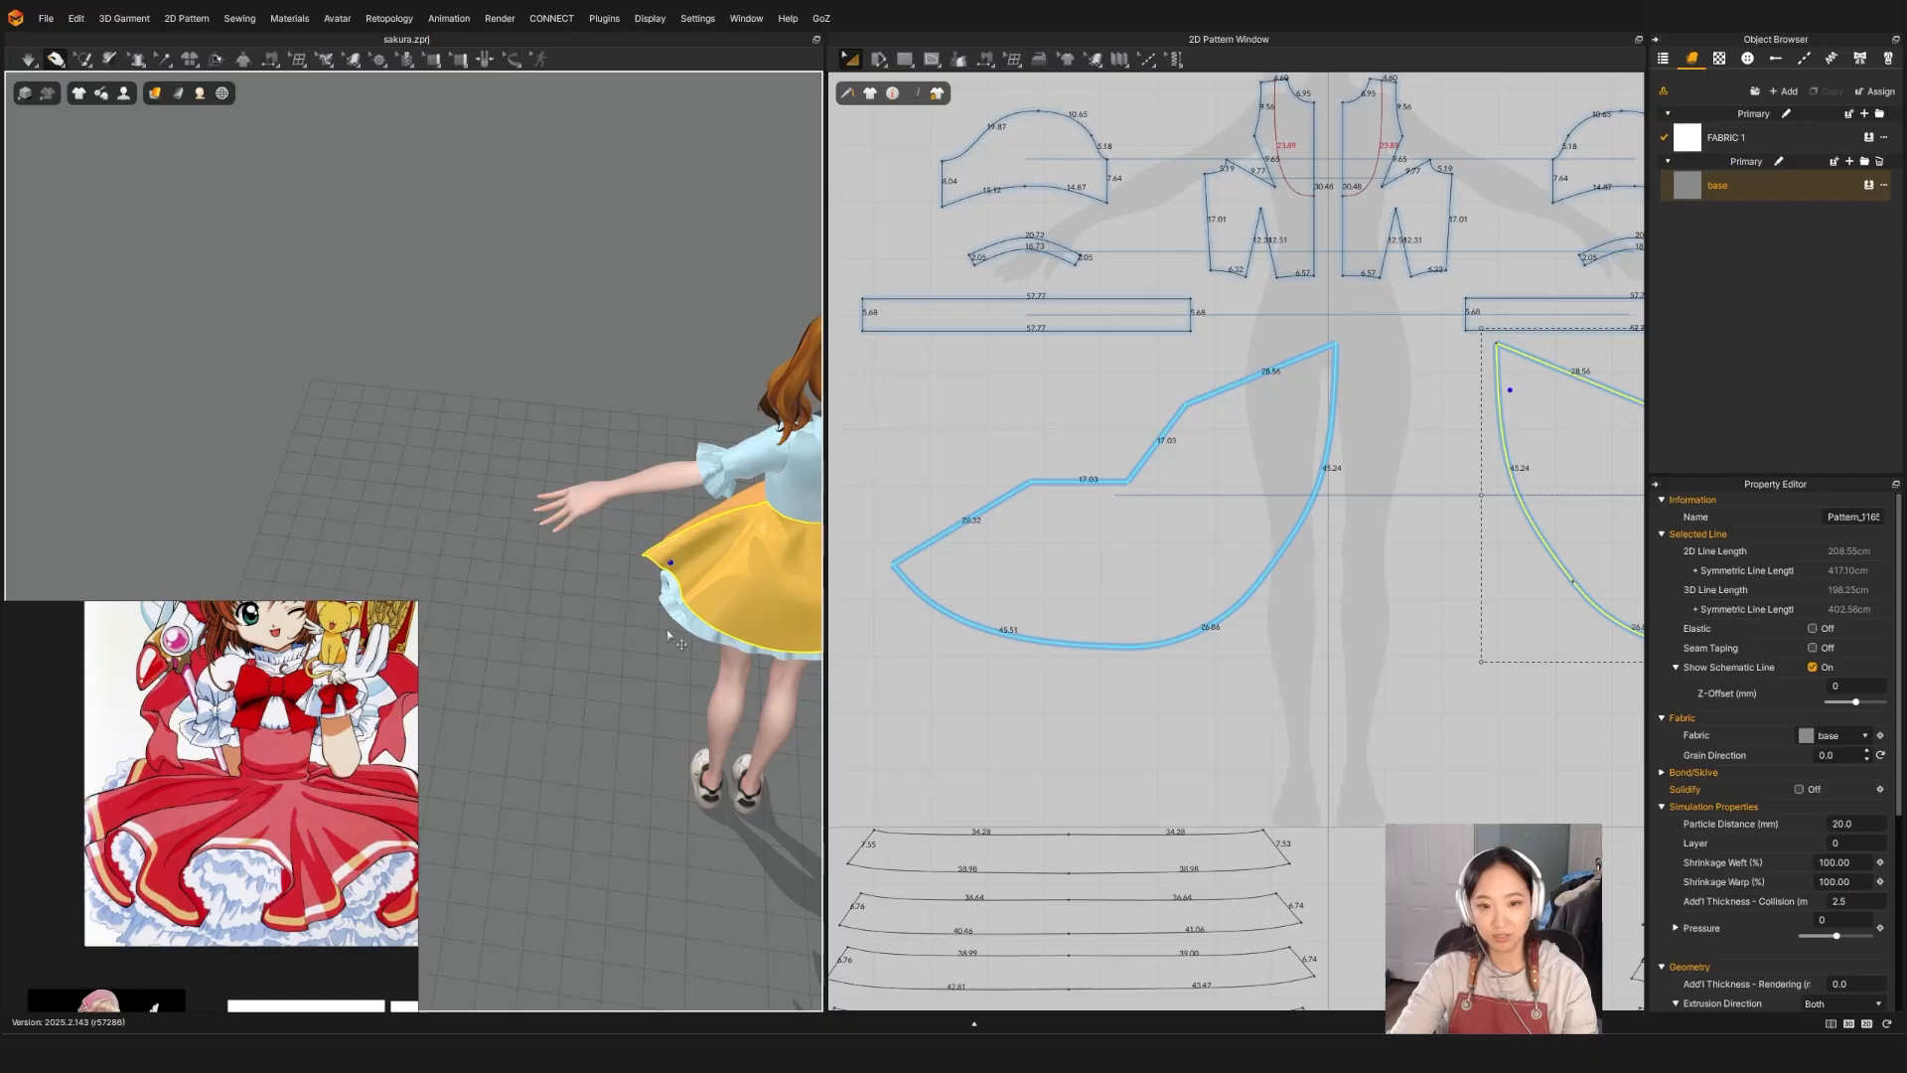
right_drag(546, 635, 679, 596)
key(space)
click(706, 521)
Step: Slash & Spread the front panel's right half from its inner waist segment to the hem, and move the panel away from the neighboring patterns
click(878, 60)
key(space)
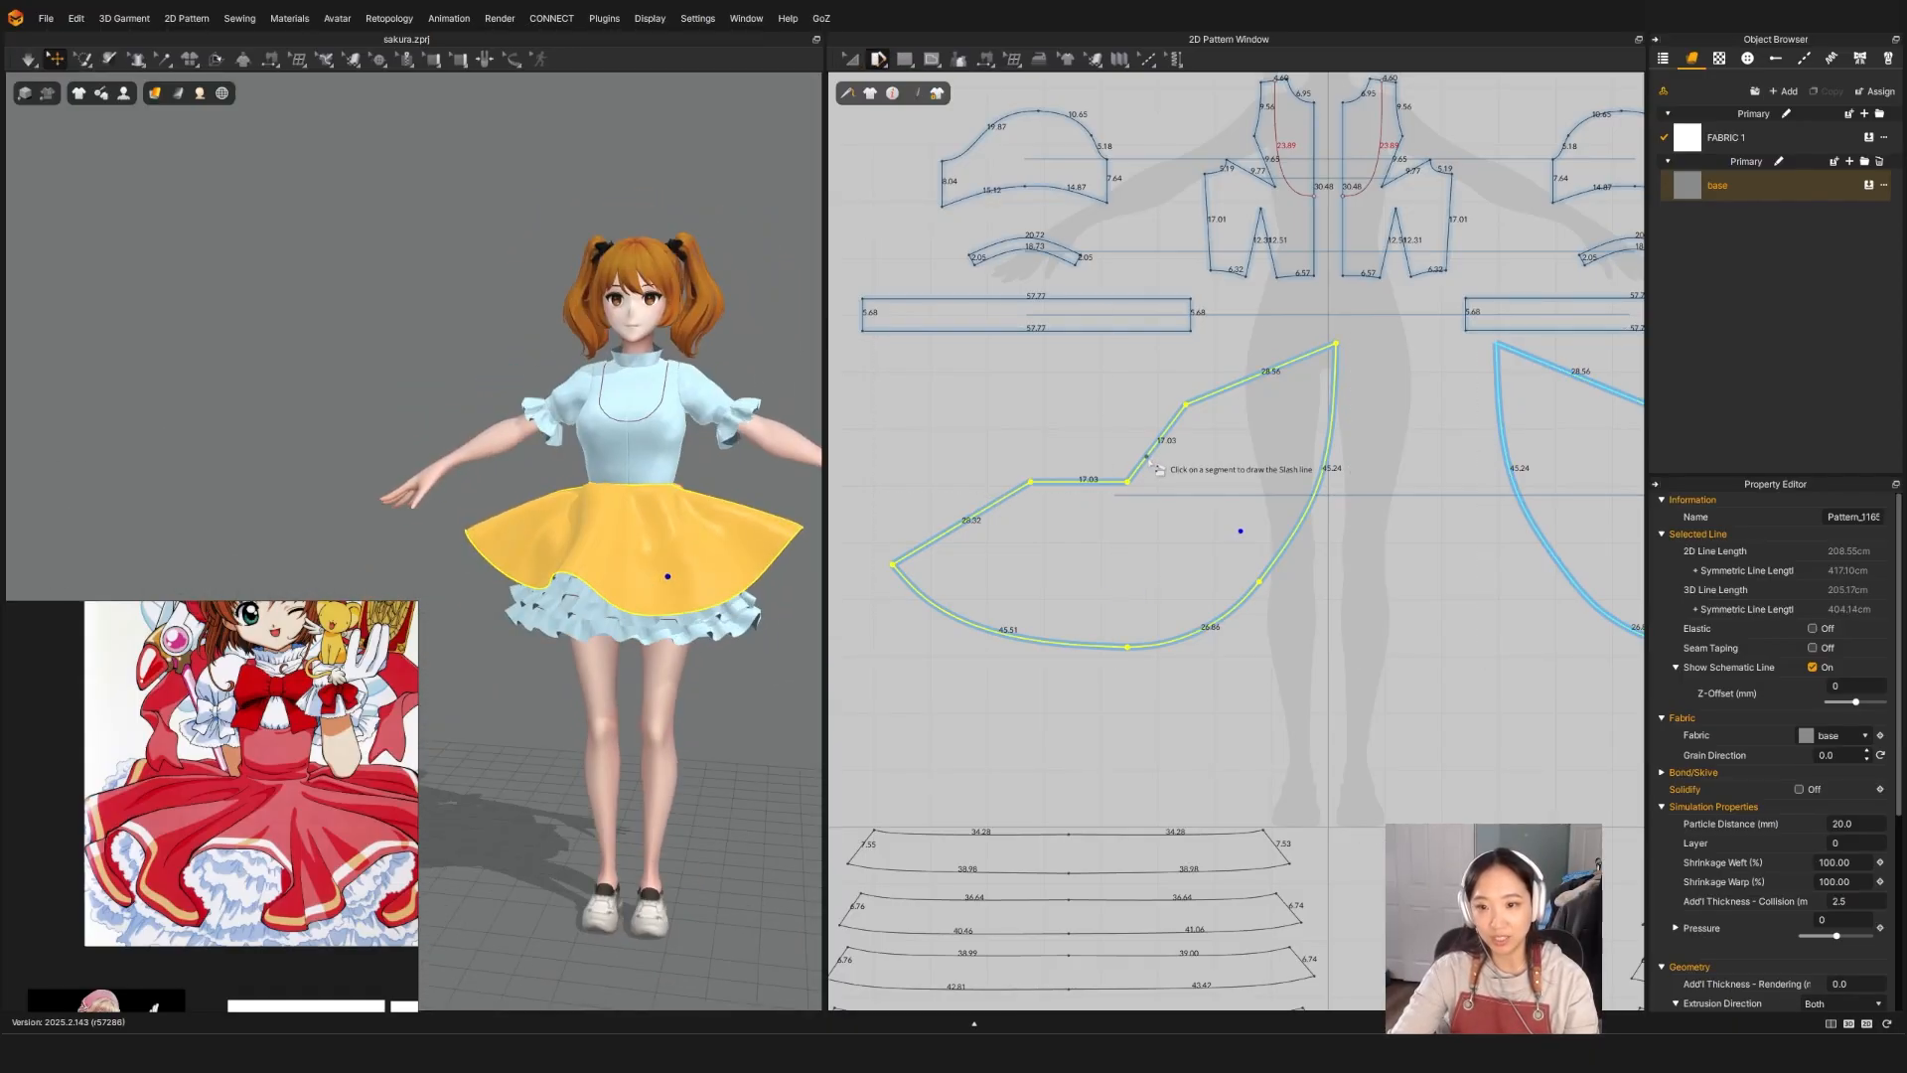
click(1147, 457)
click(1259, 581)
click(1262, 469)
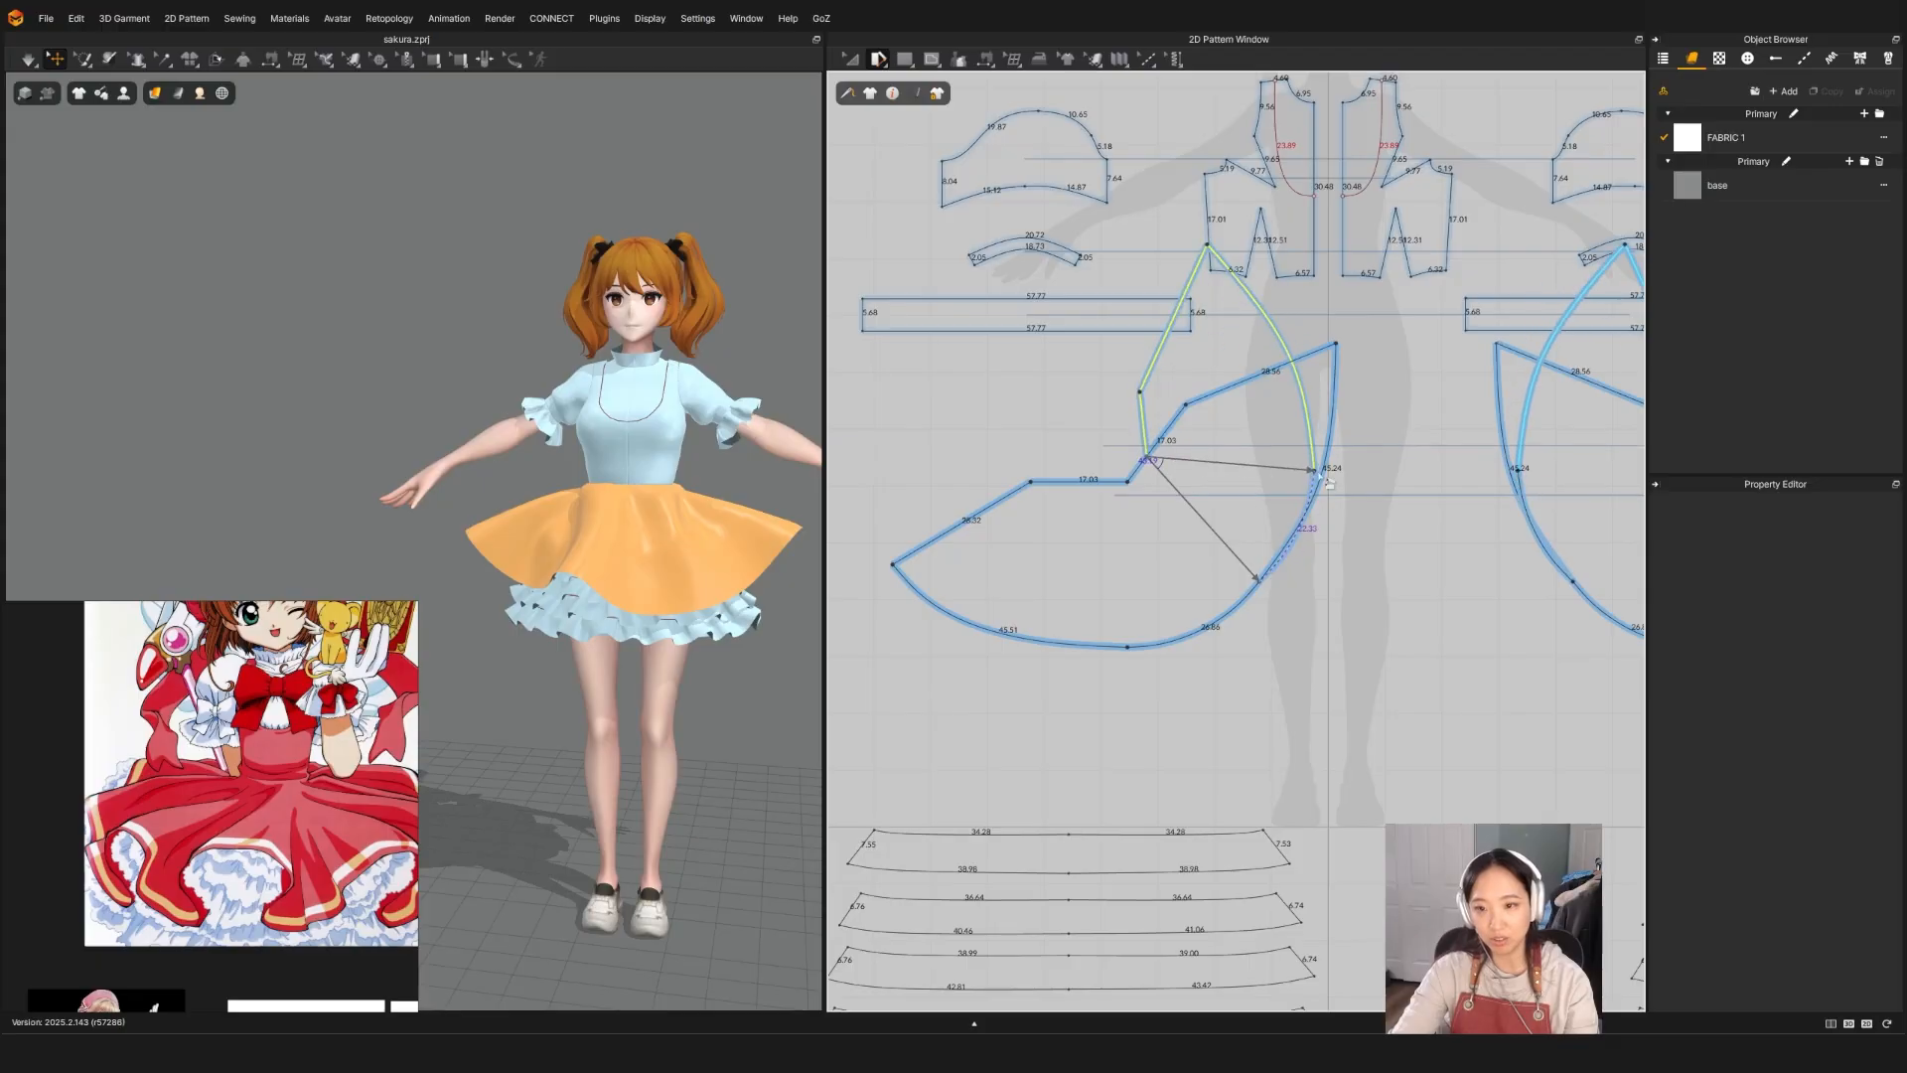
click(1261, 466)
drag(1262, 466, 1168, 574)
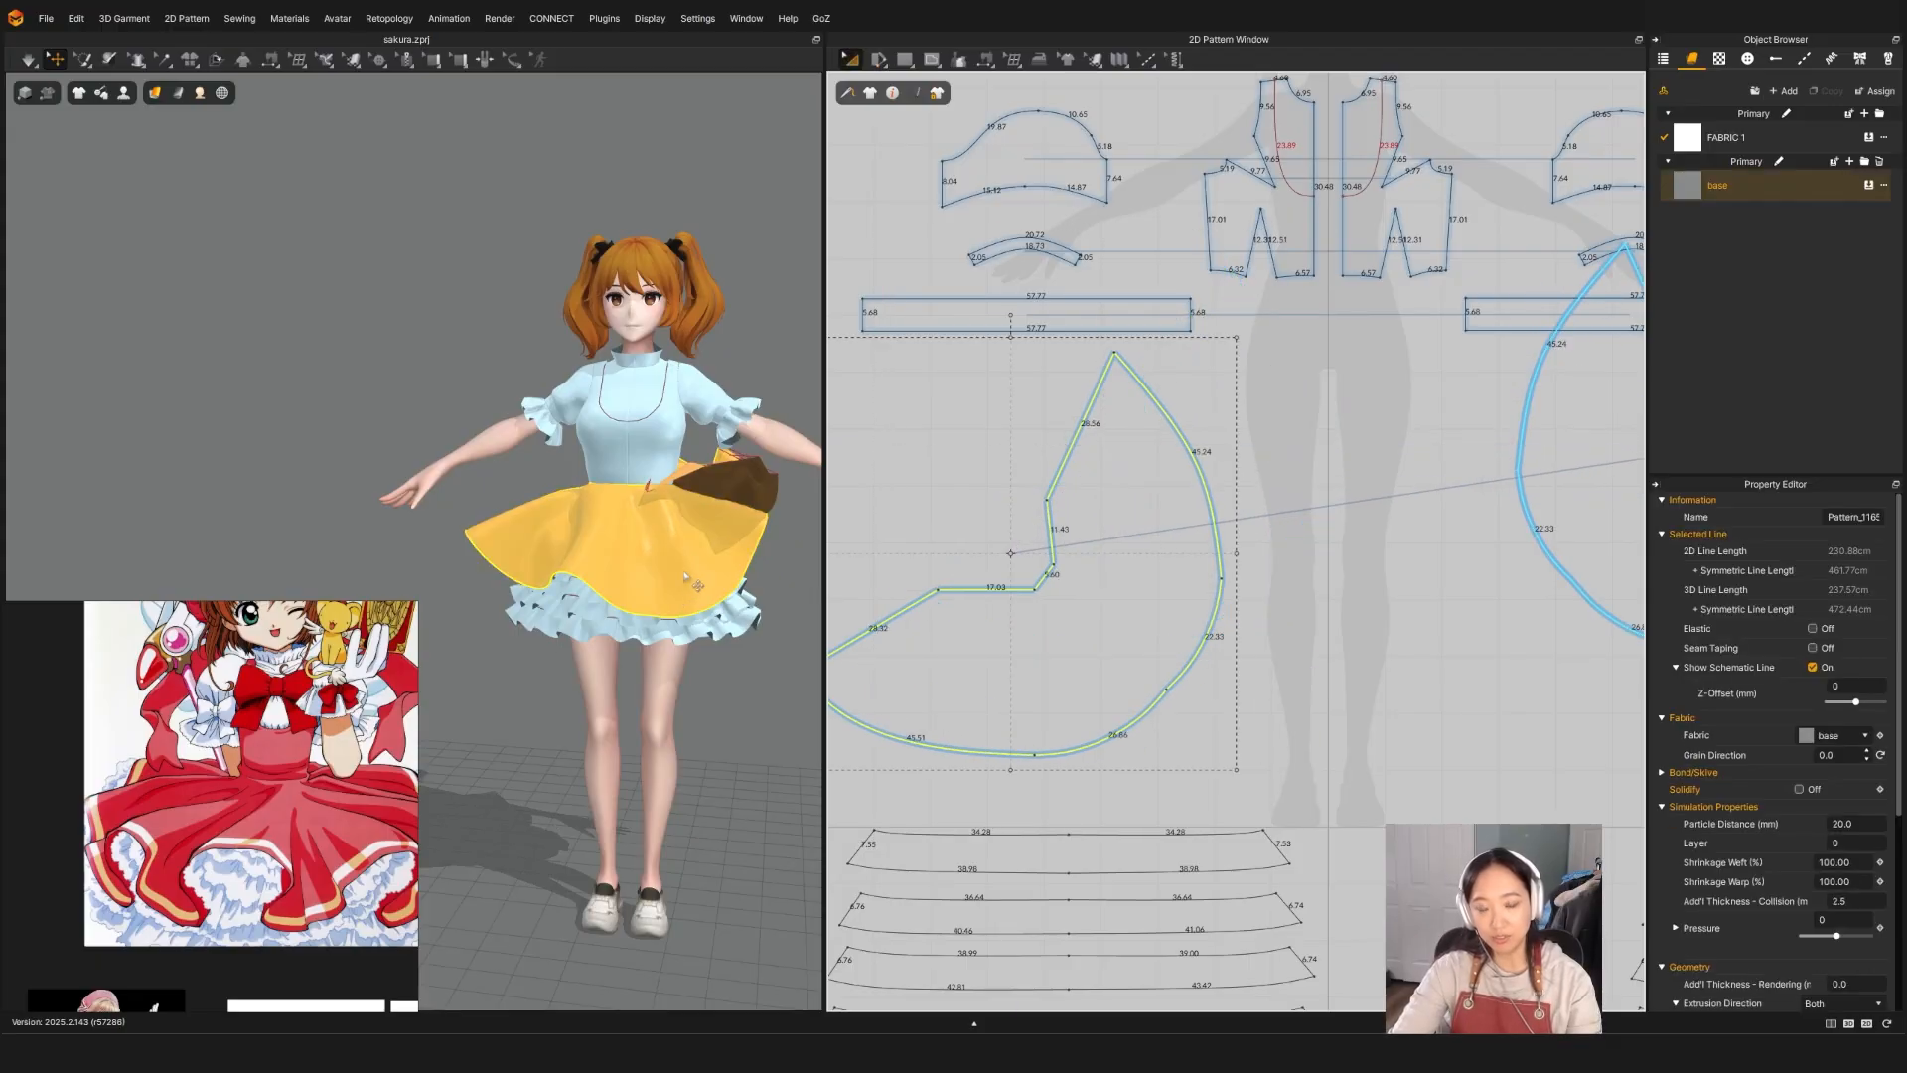
Step: Simulate the newly spread overskirt and pull its side fabric down into place on the avatar
key(space)
click(780, 541)
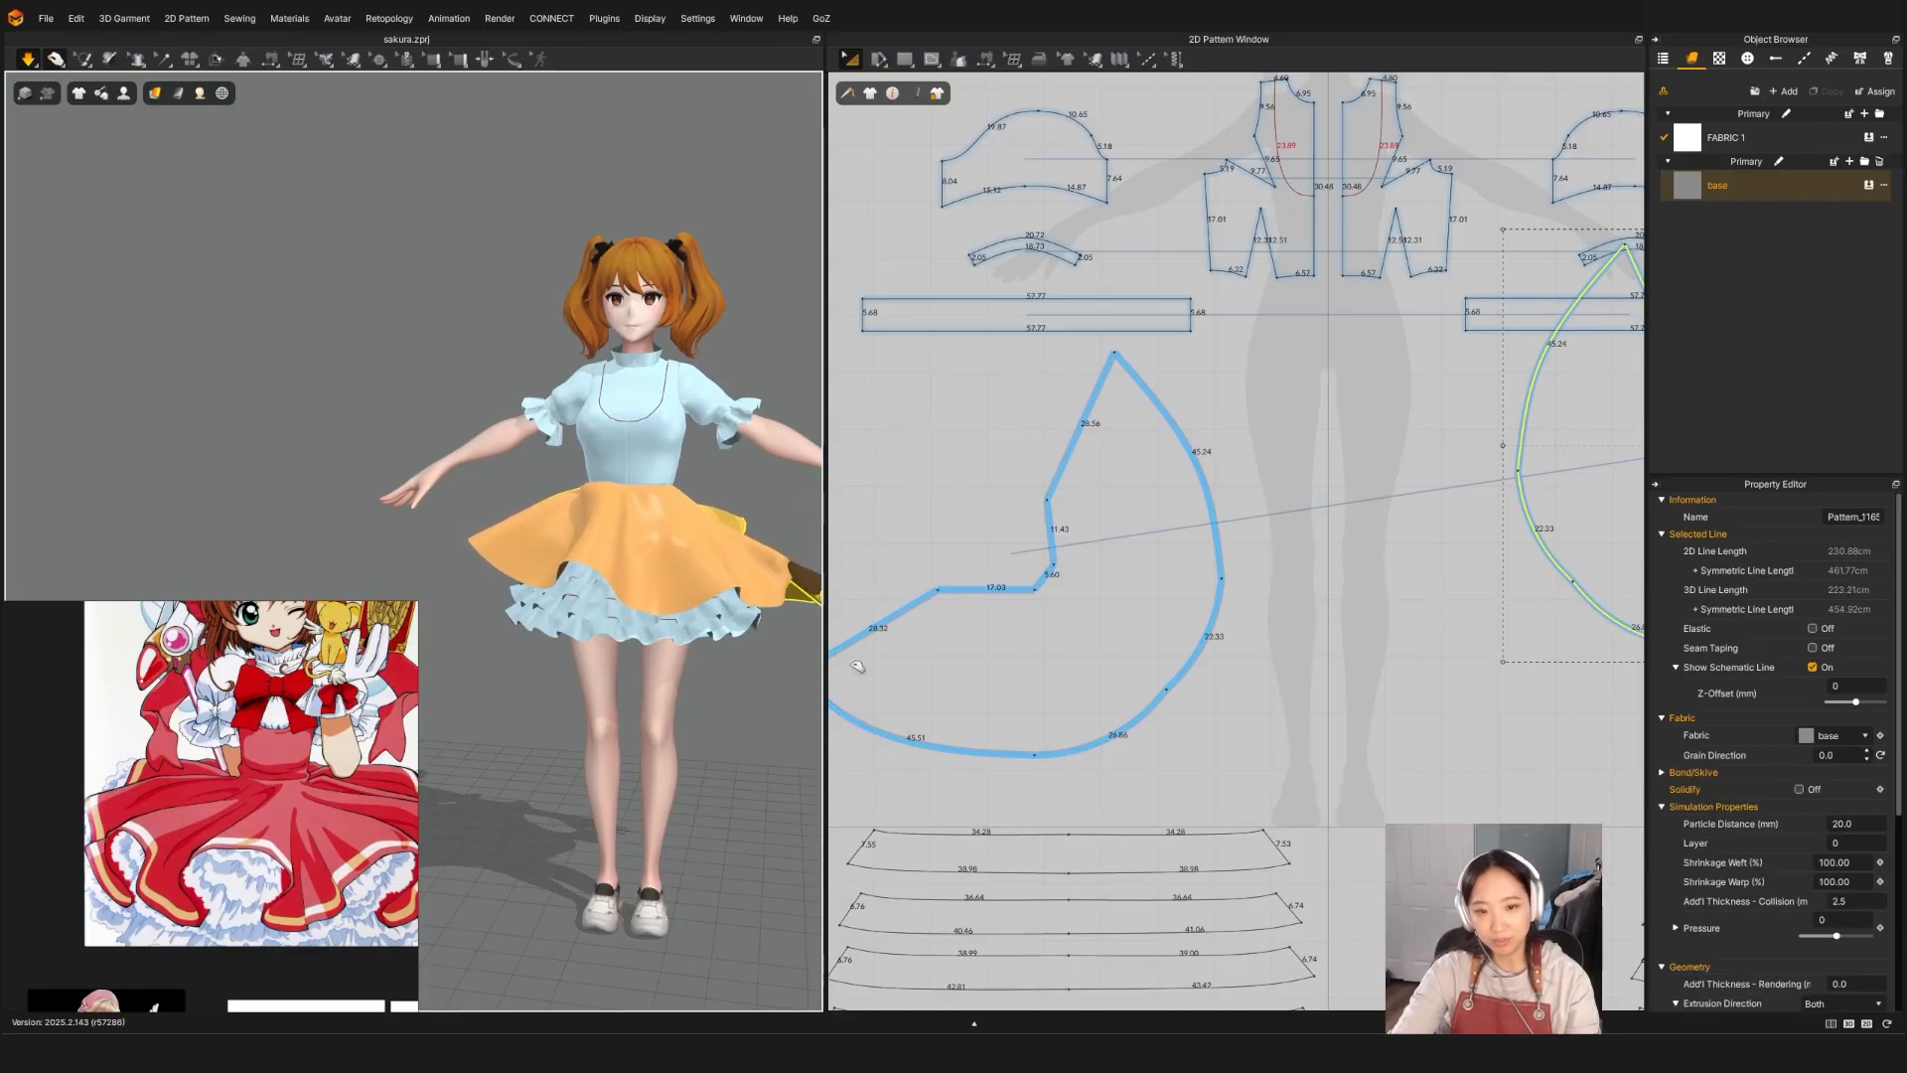
click(762, 539)
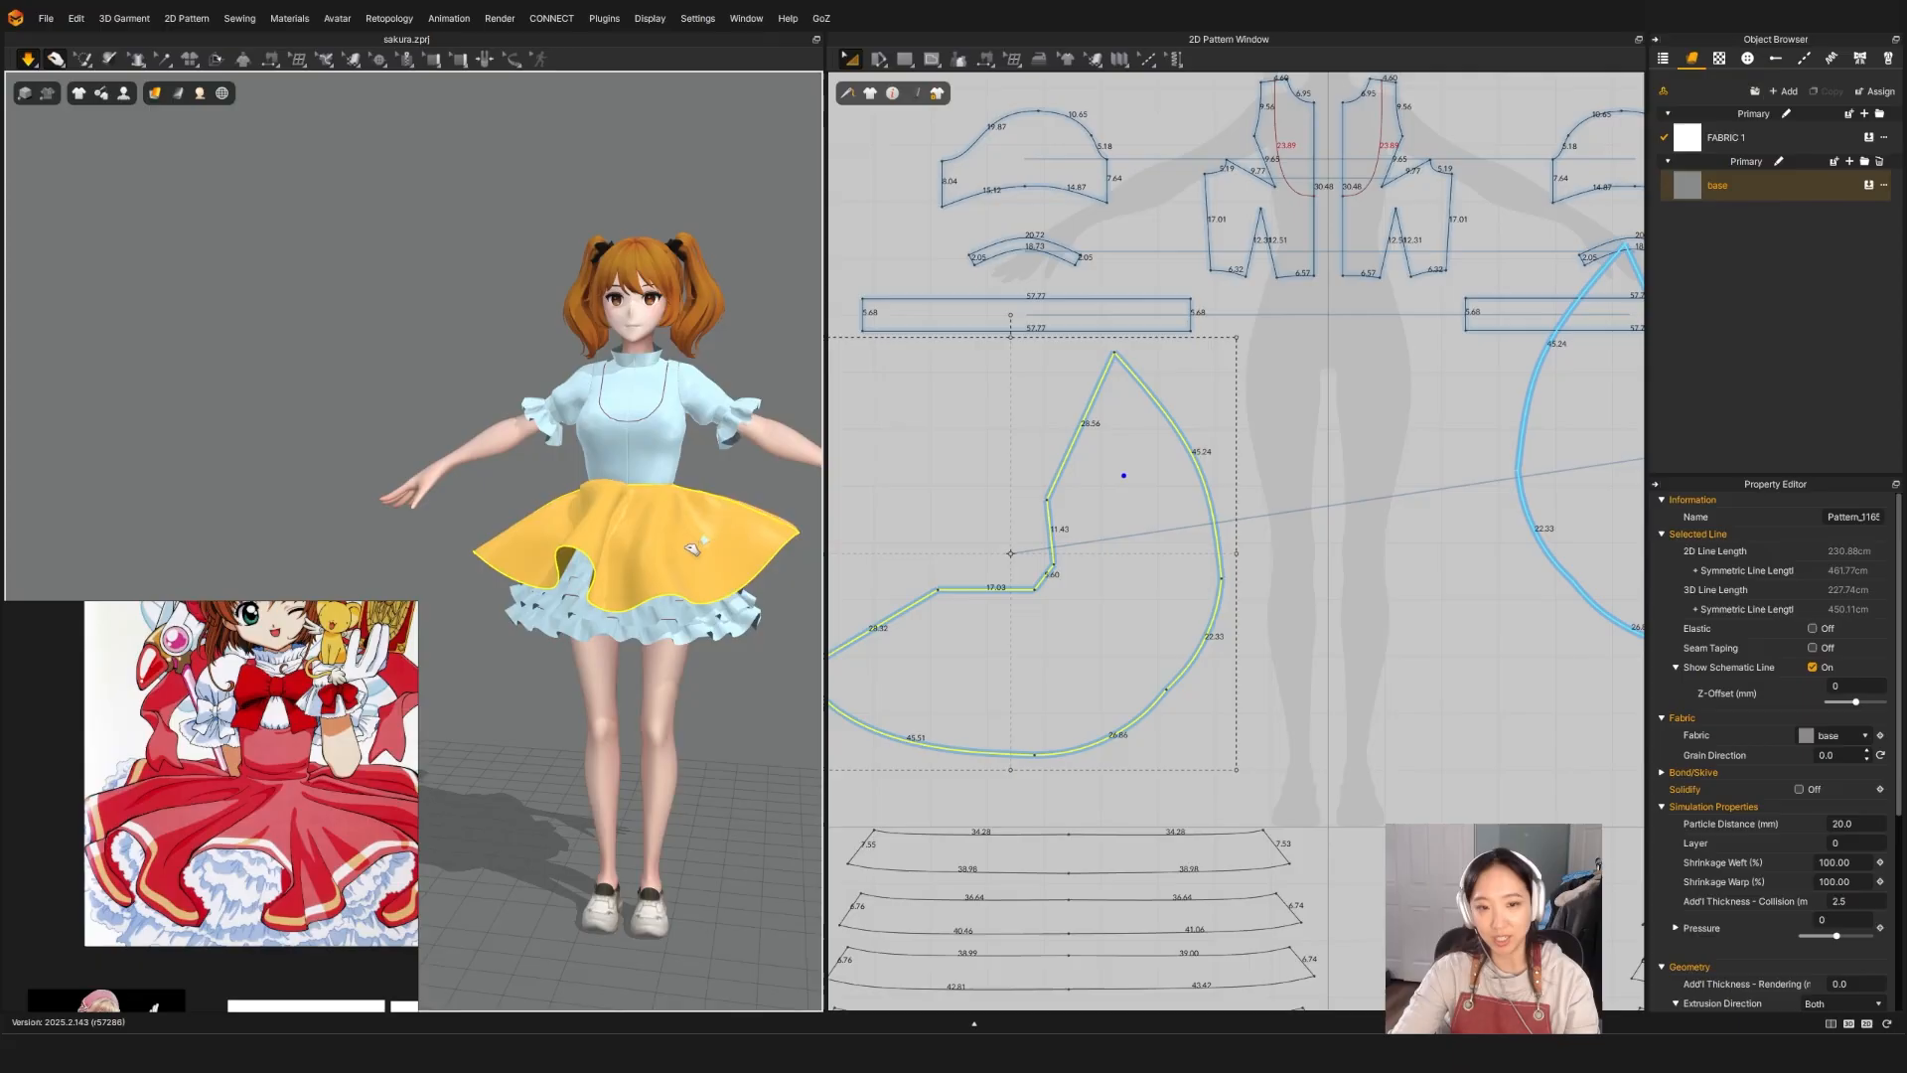
Step: Slash & Spread the front panel's left half from the short waist segment to the hem, rotating its left piece wide open
right_drag(581, 601, 709, 586)
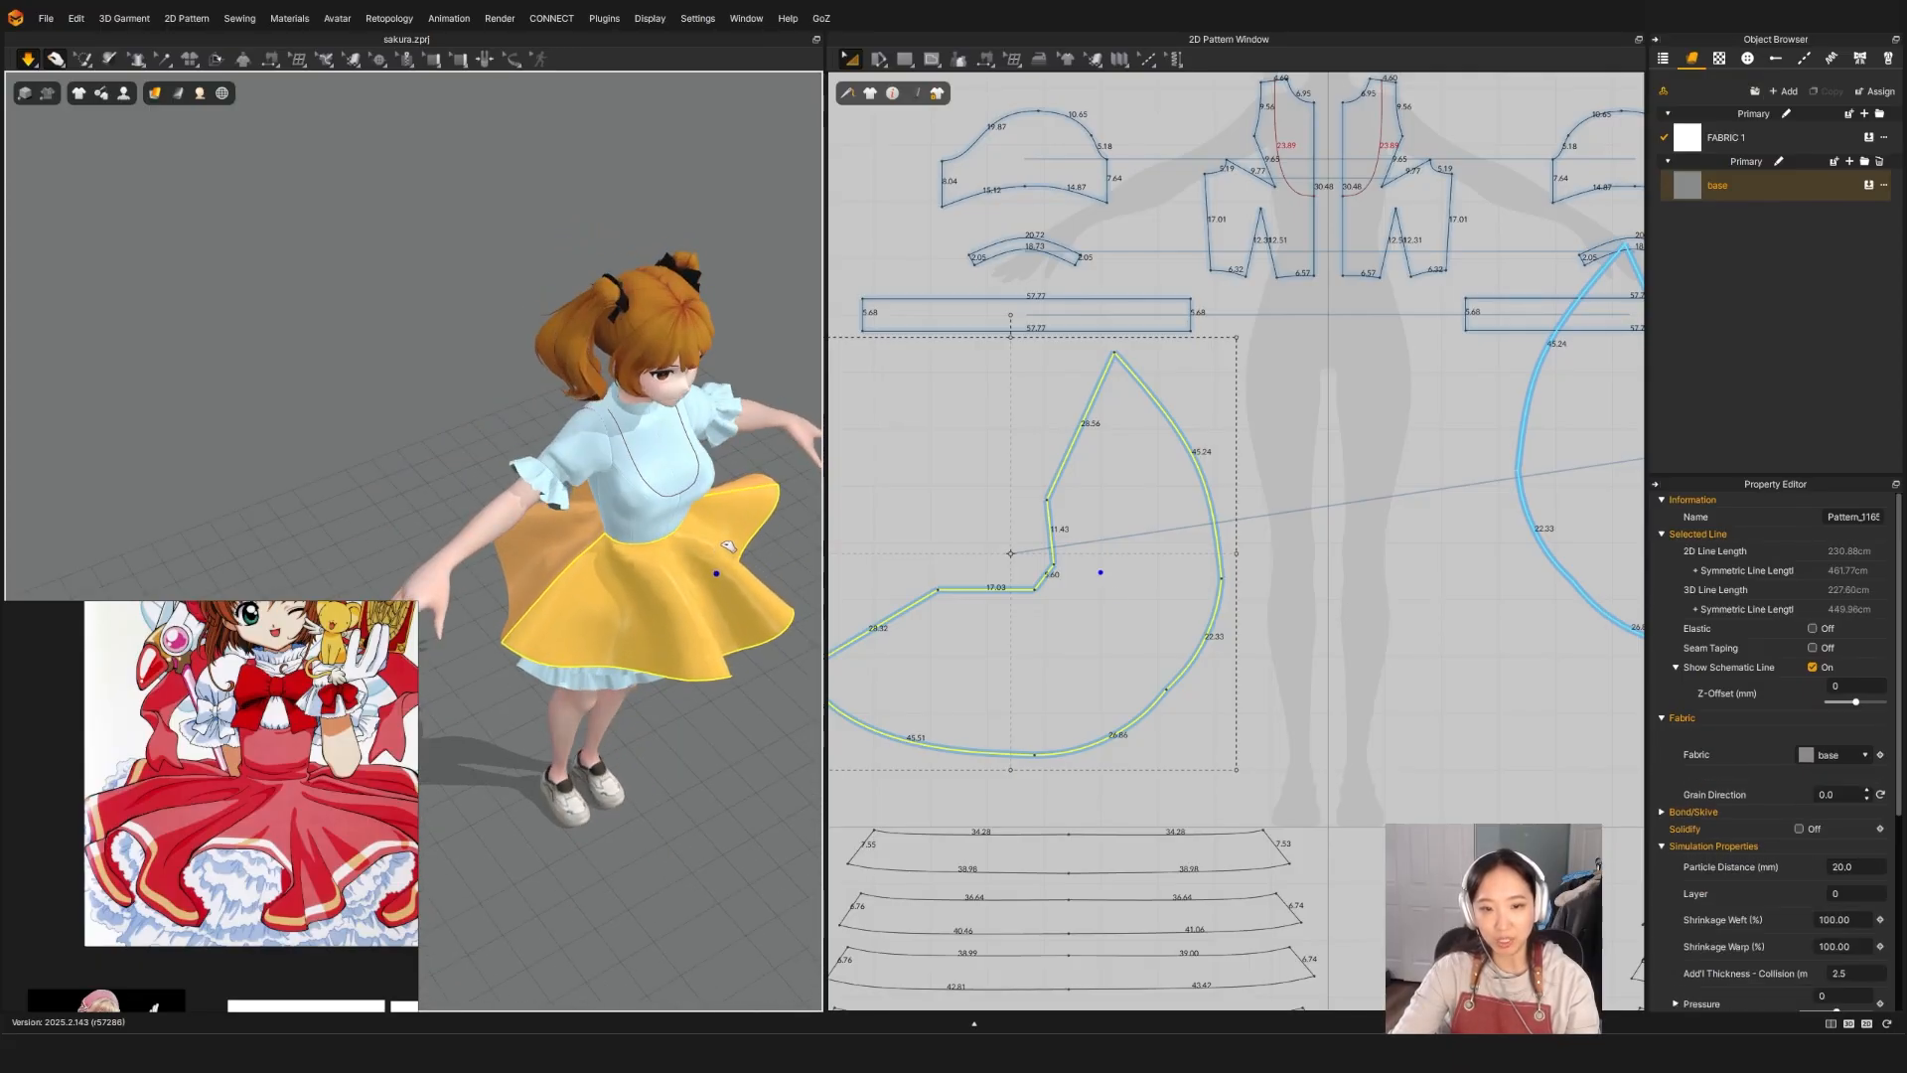
key(space)
right_drag(740, 707, 644, 614)
scroll(1262, 576, down, 4)
middle_drag(1095, 632, 1103, 596)
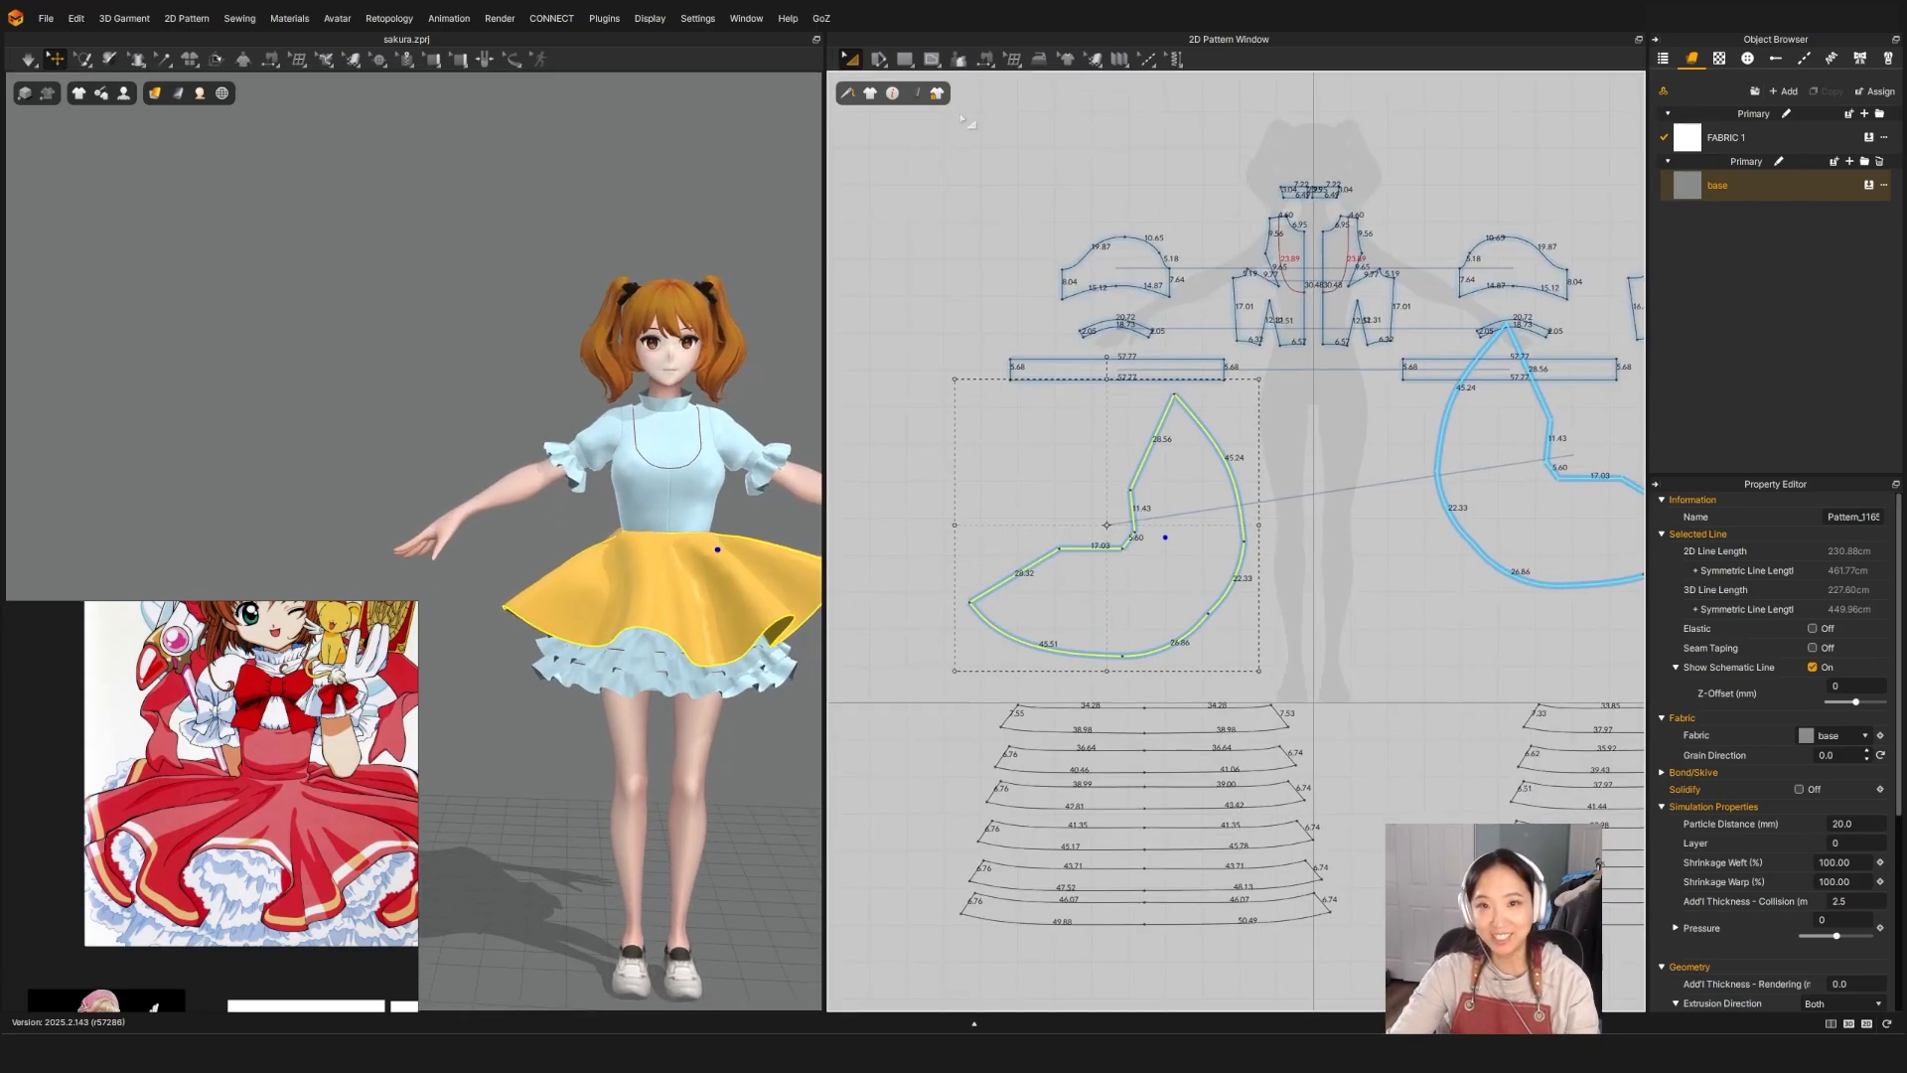
click(878, 63)
click(914, 204)
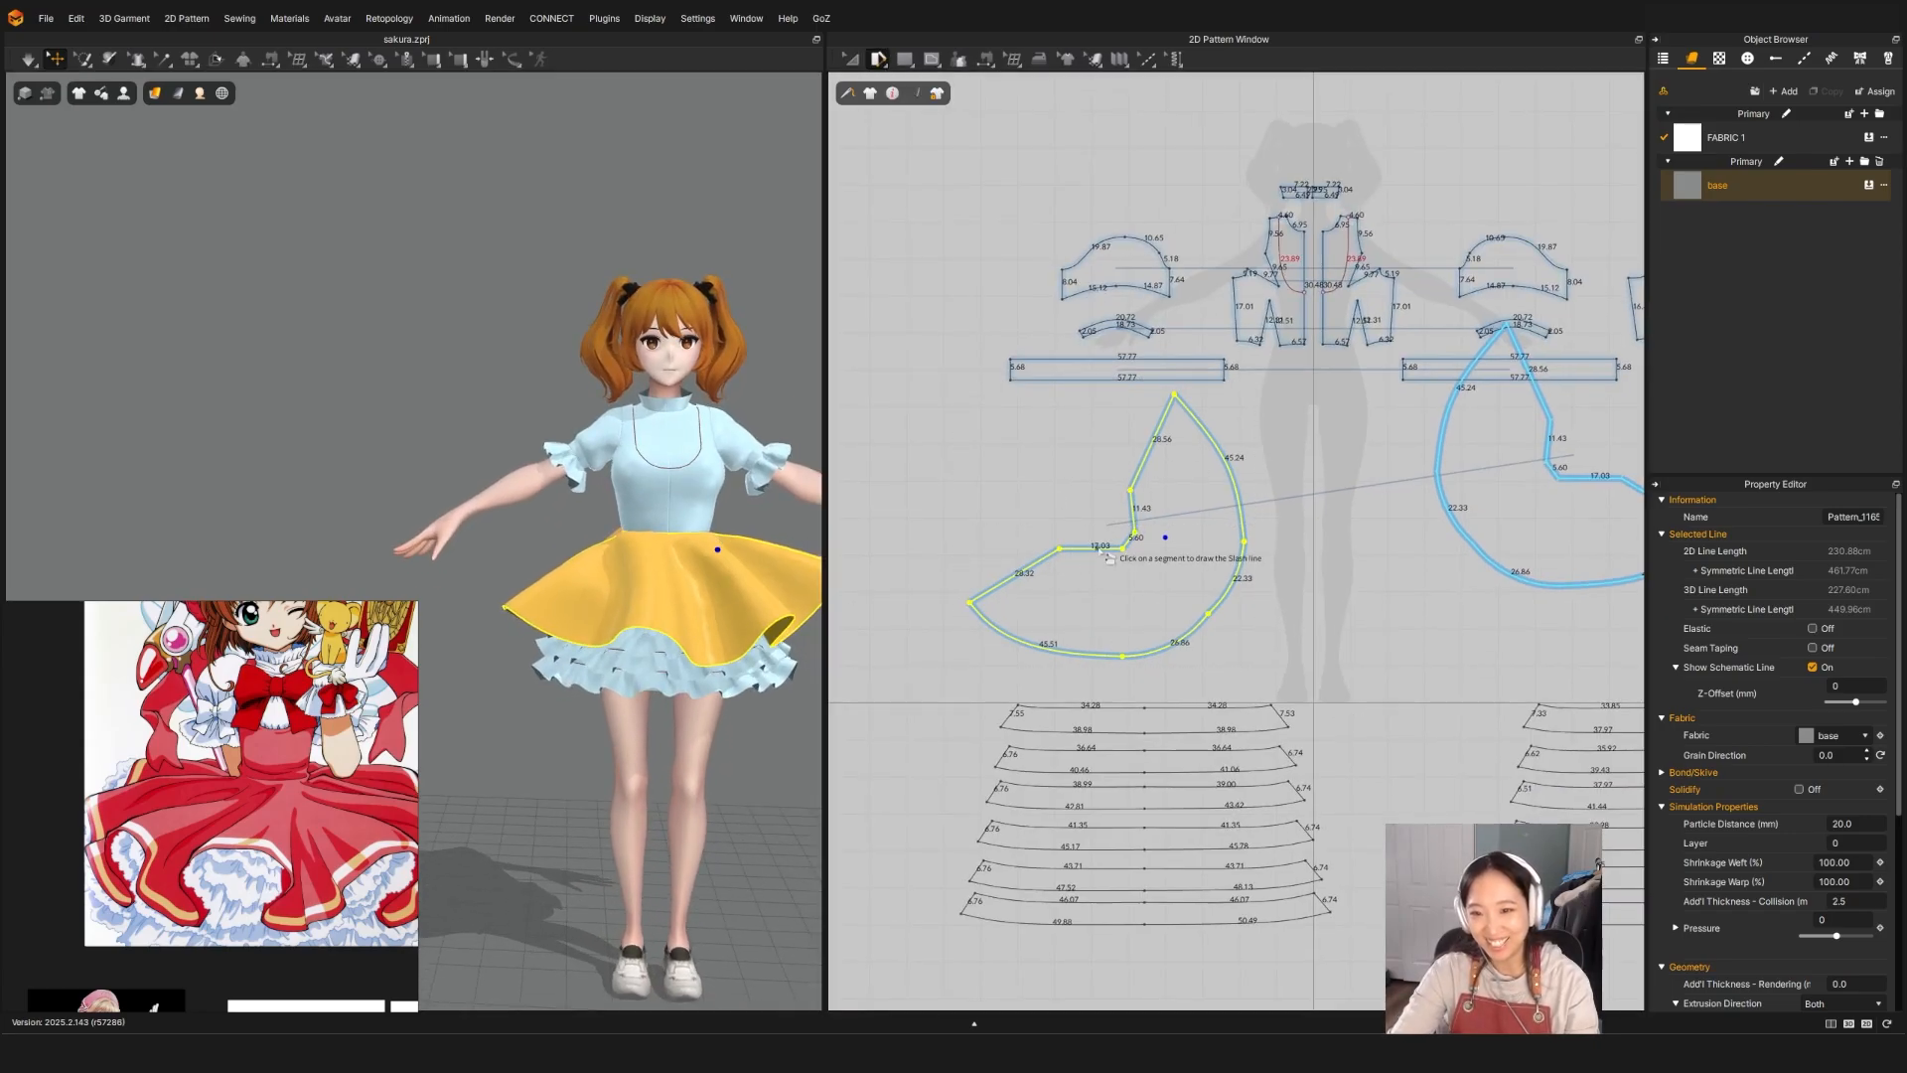
click(1102, 549)
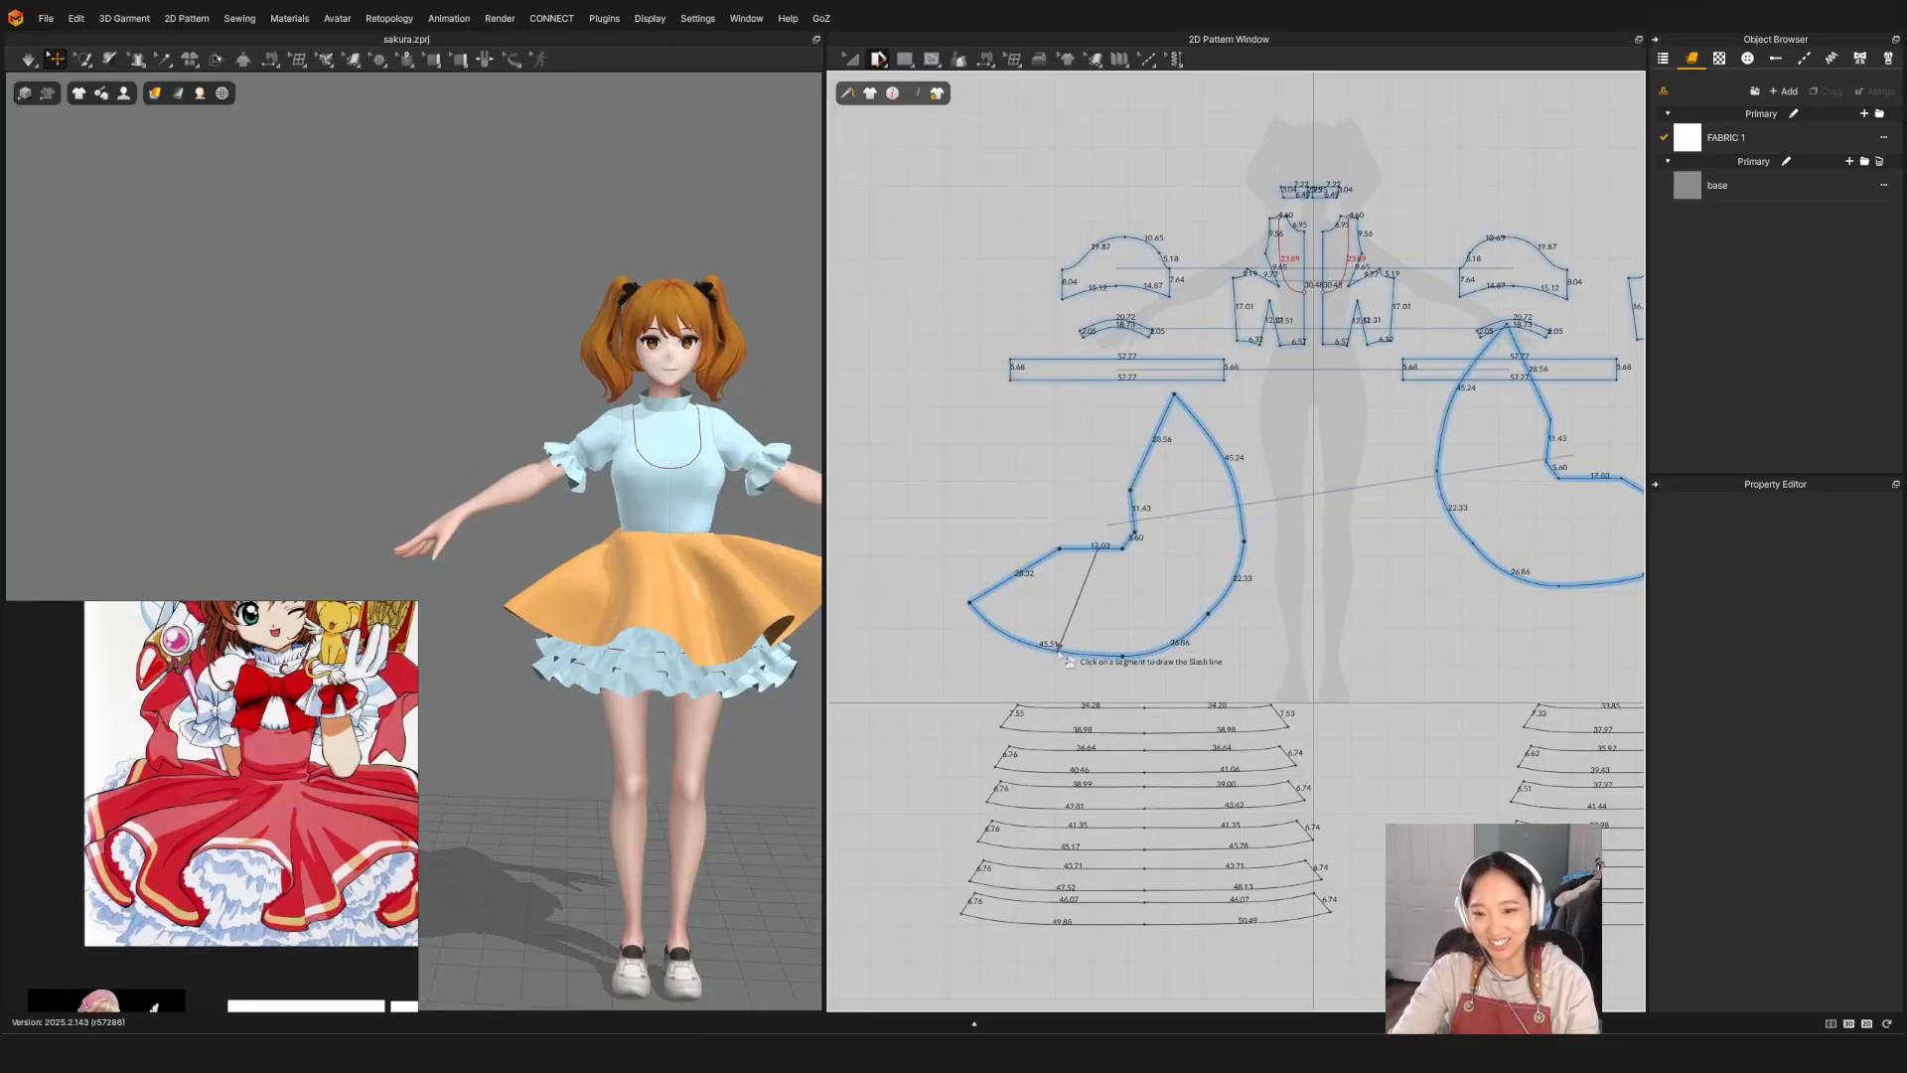
click(1049, 648)
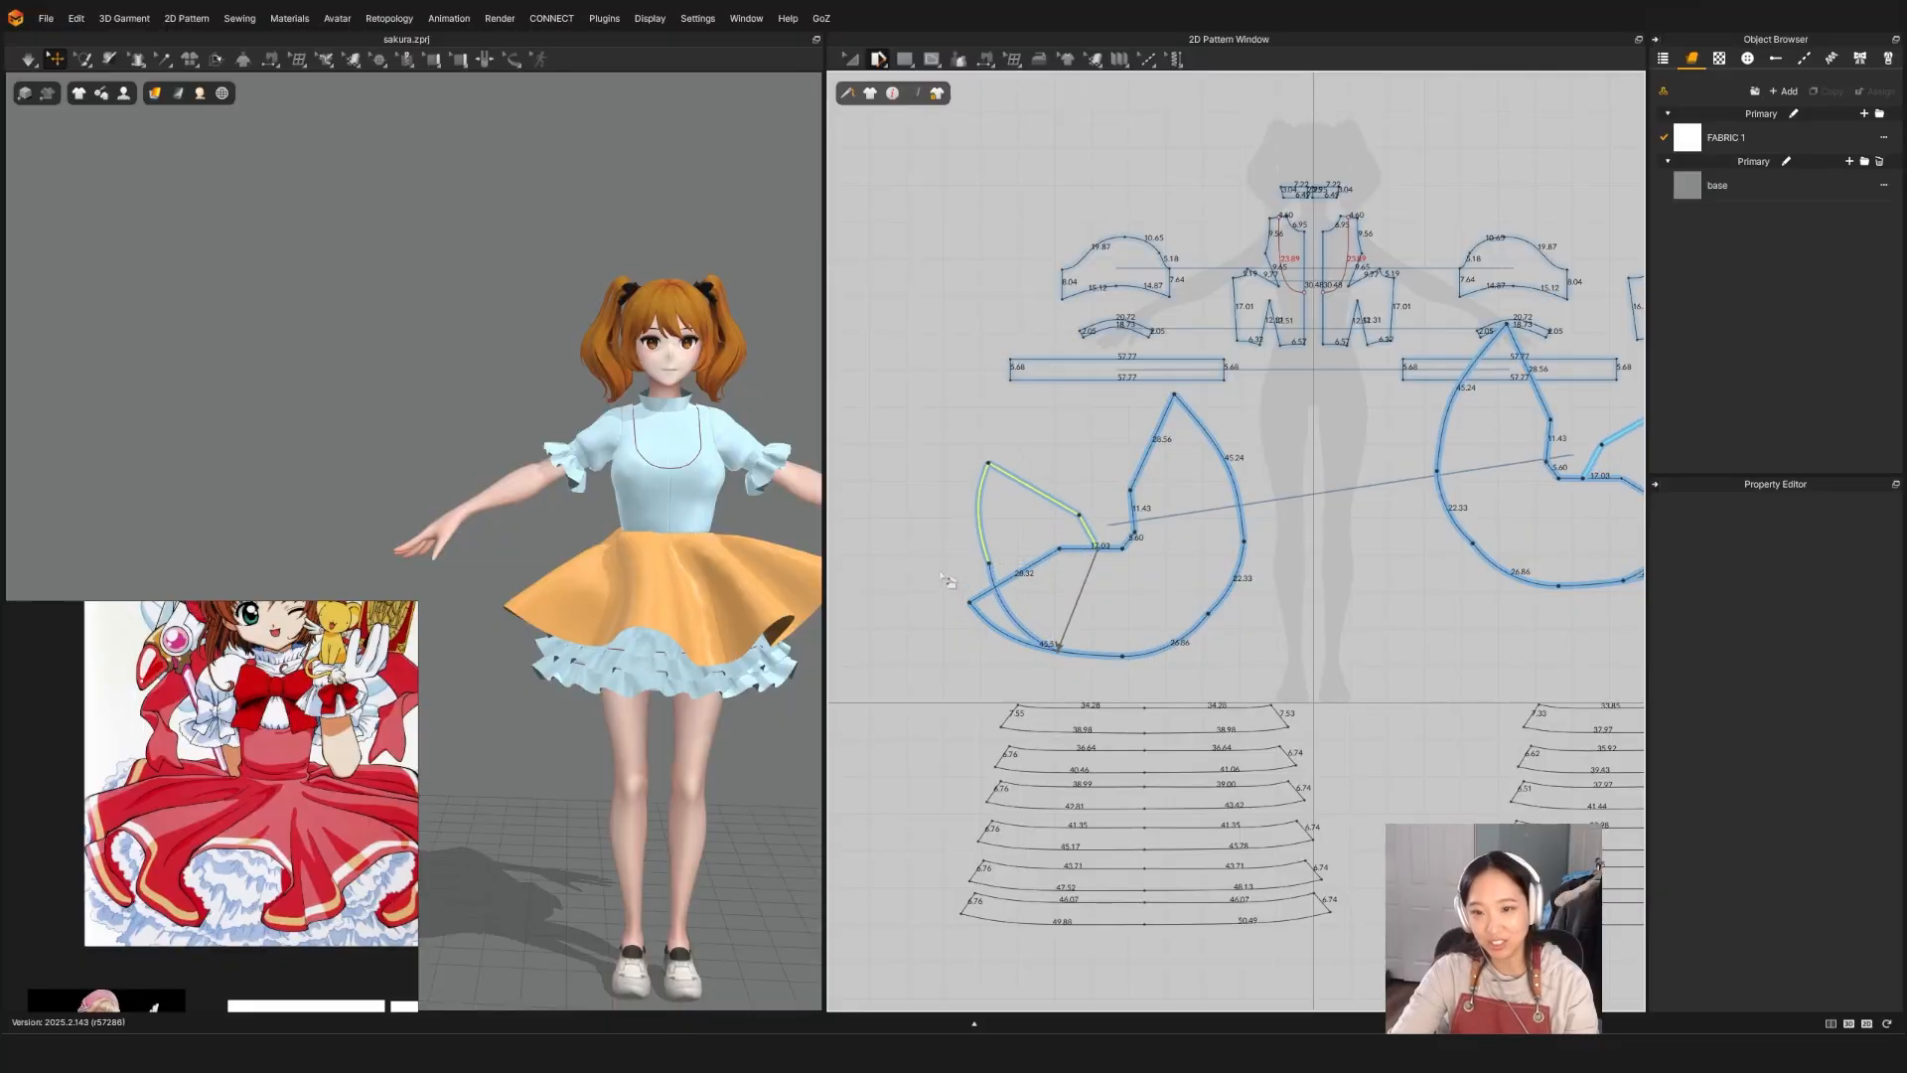
click(946, 583)
Step: Simulate the newly spread overskirt and pull its raised side fabric outward and down
key(space)
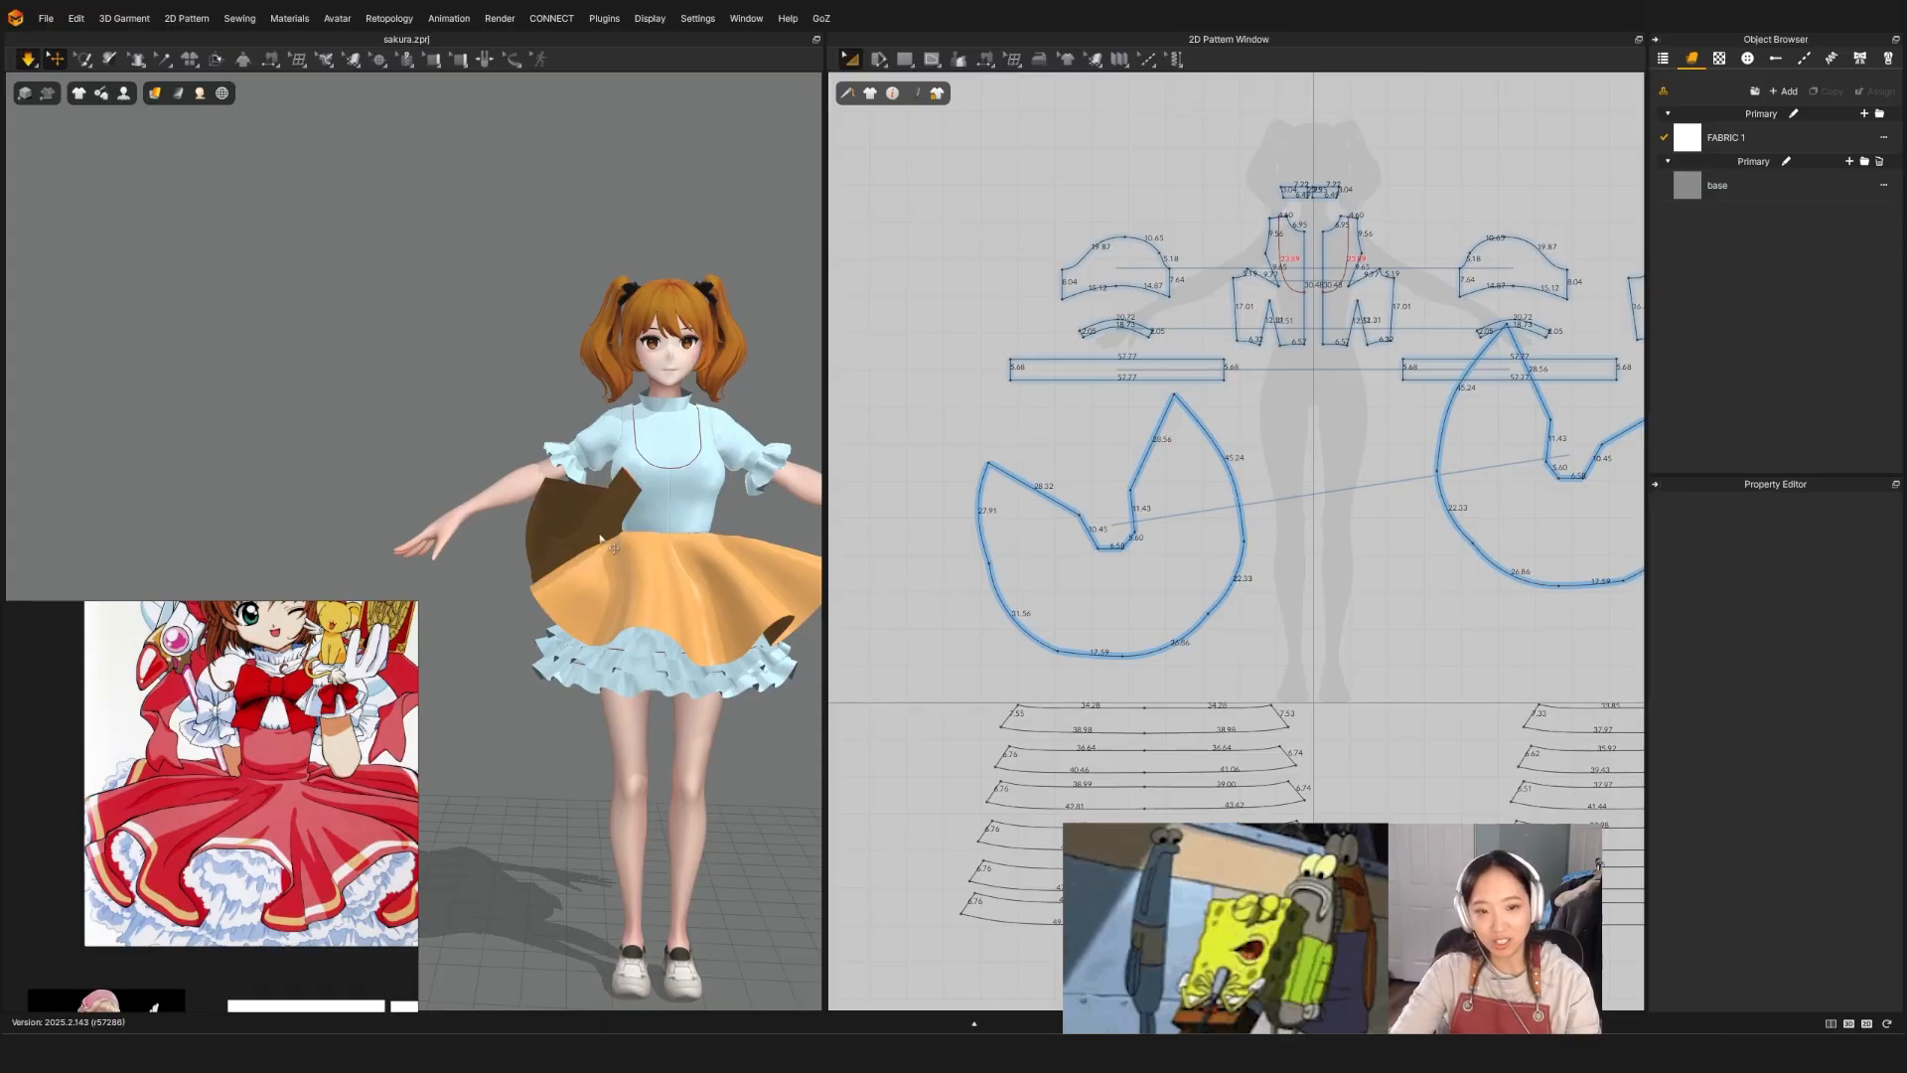
drag(560, 565, 450, 619)
key(space)
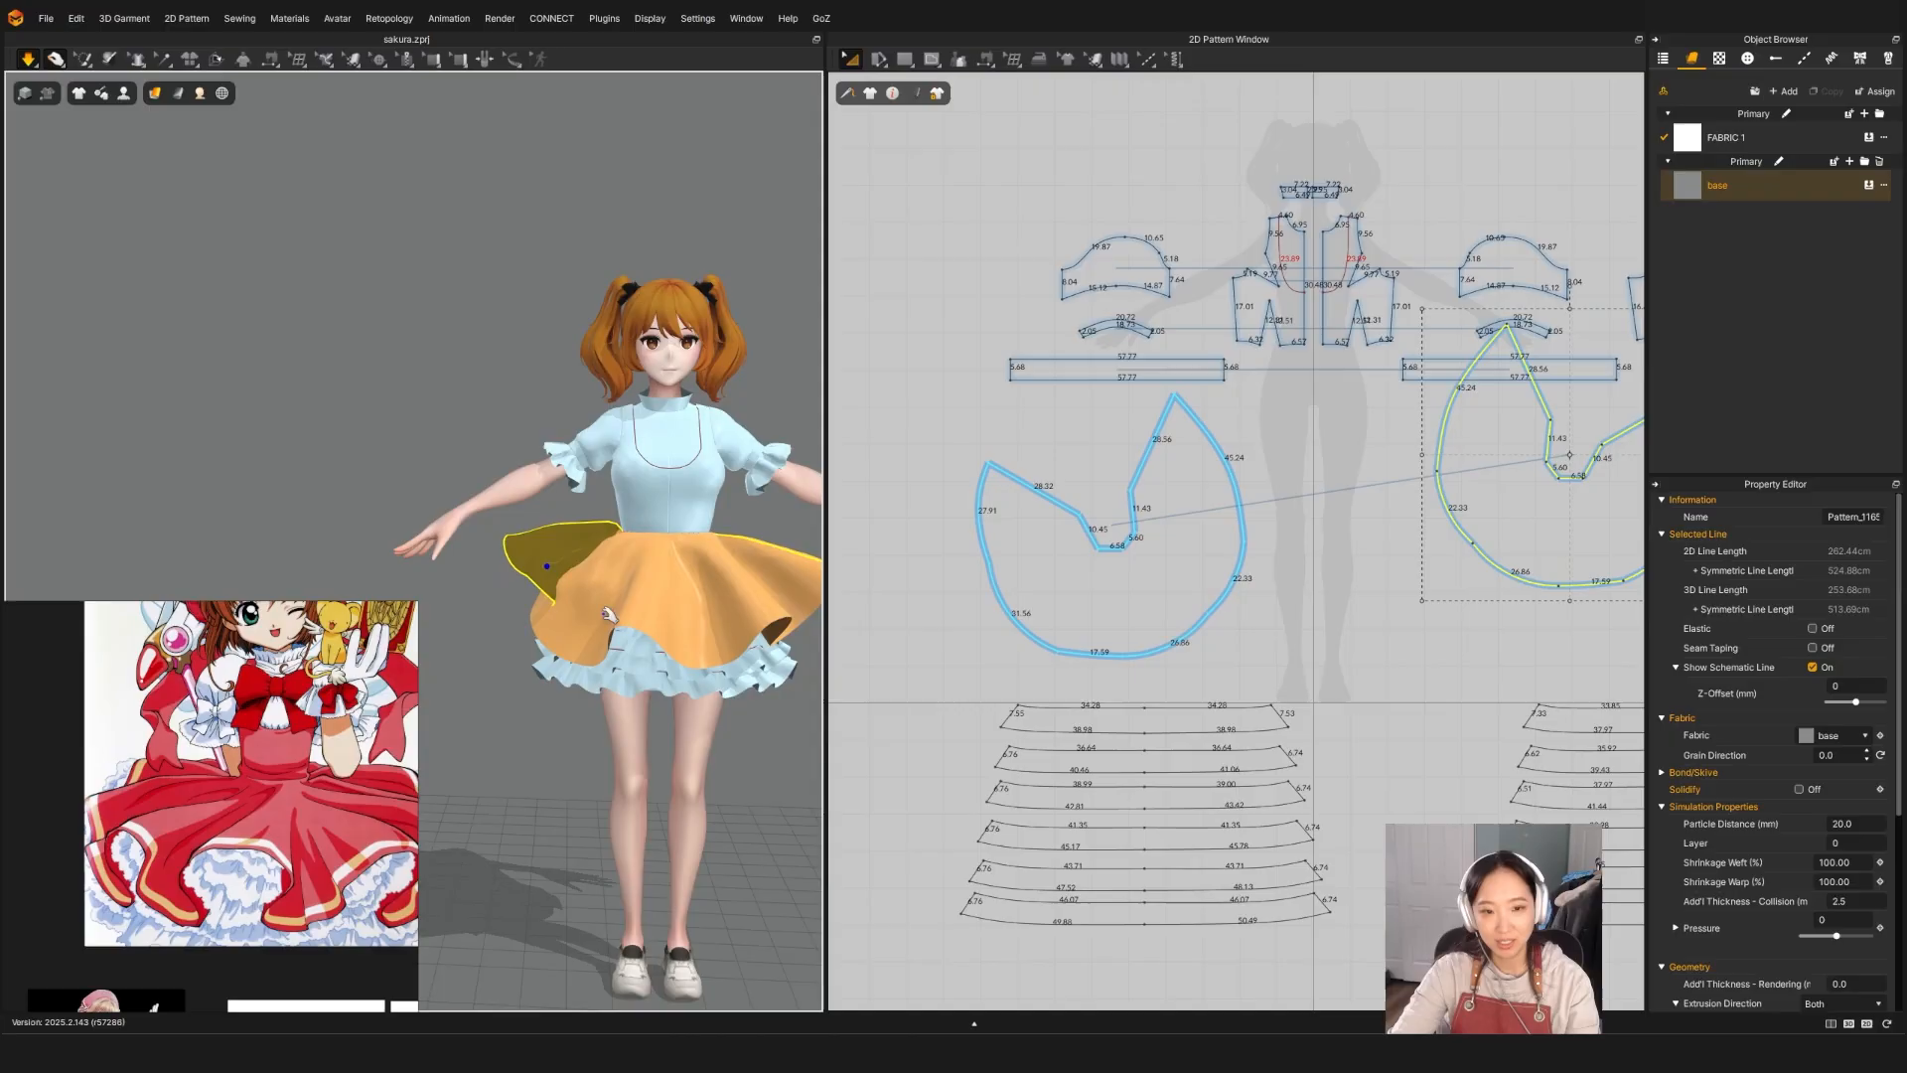
Step: Simulate while pulling the front and back panels' hems outward from the avatar's side and front
right_drag(566, 631, 689, 647)
click(689, 647)
drag(604, 592, 732, 583)
key(space)
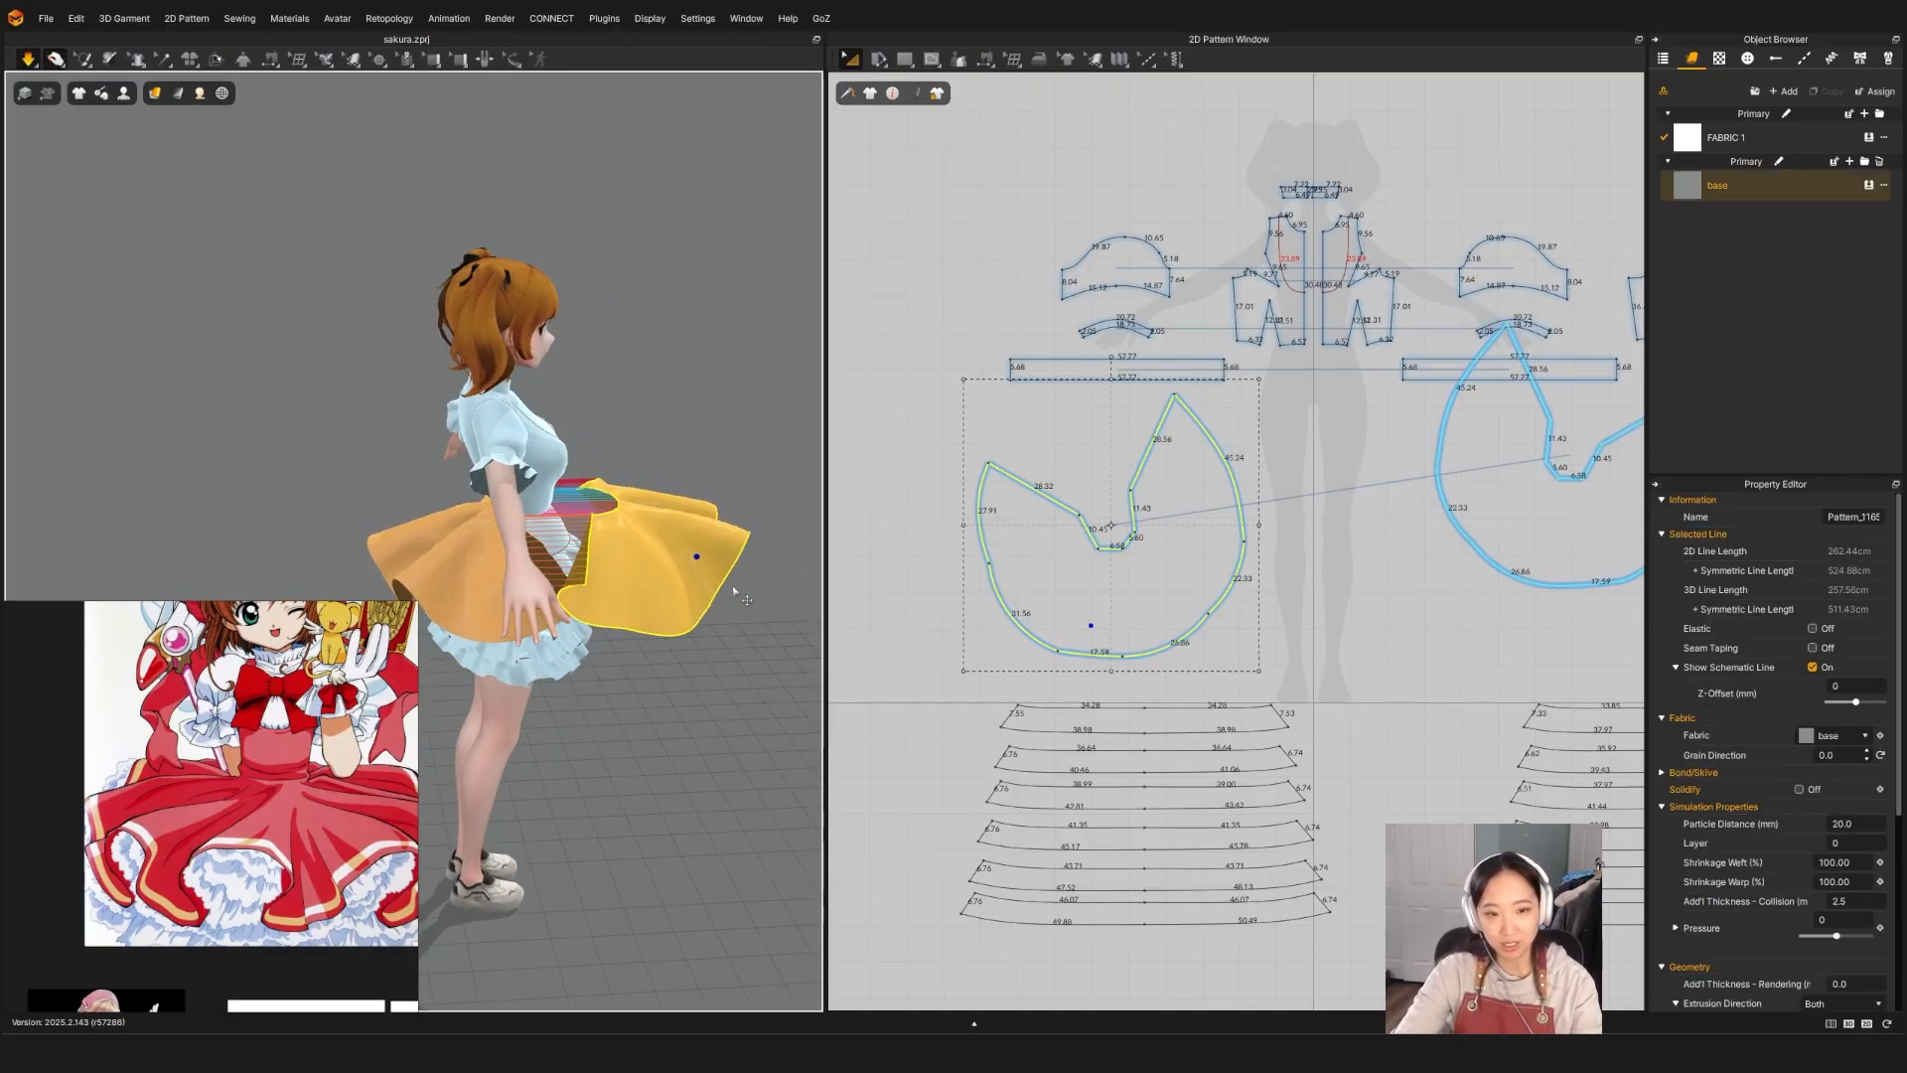
drag(441, 588, 394, 586)
drag(610, 594, 679, 586)
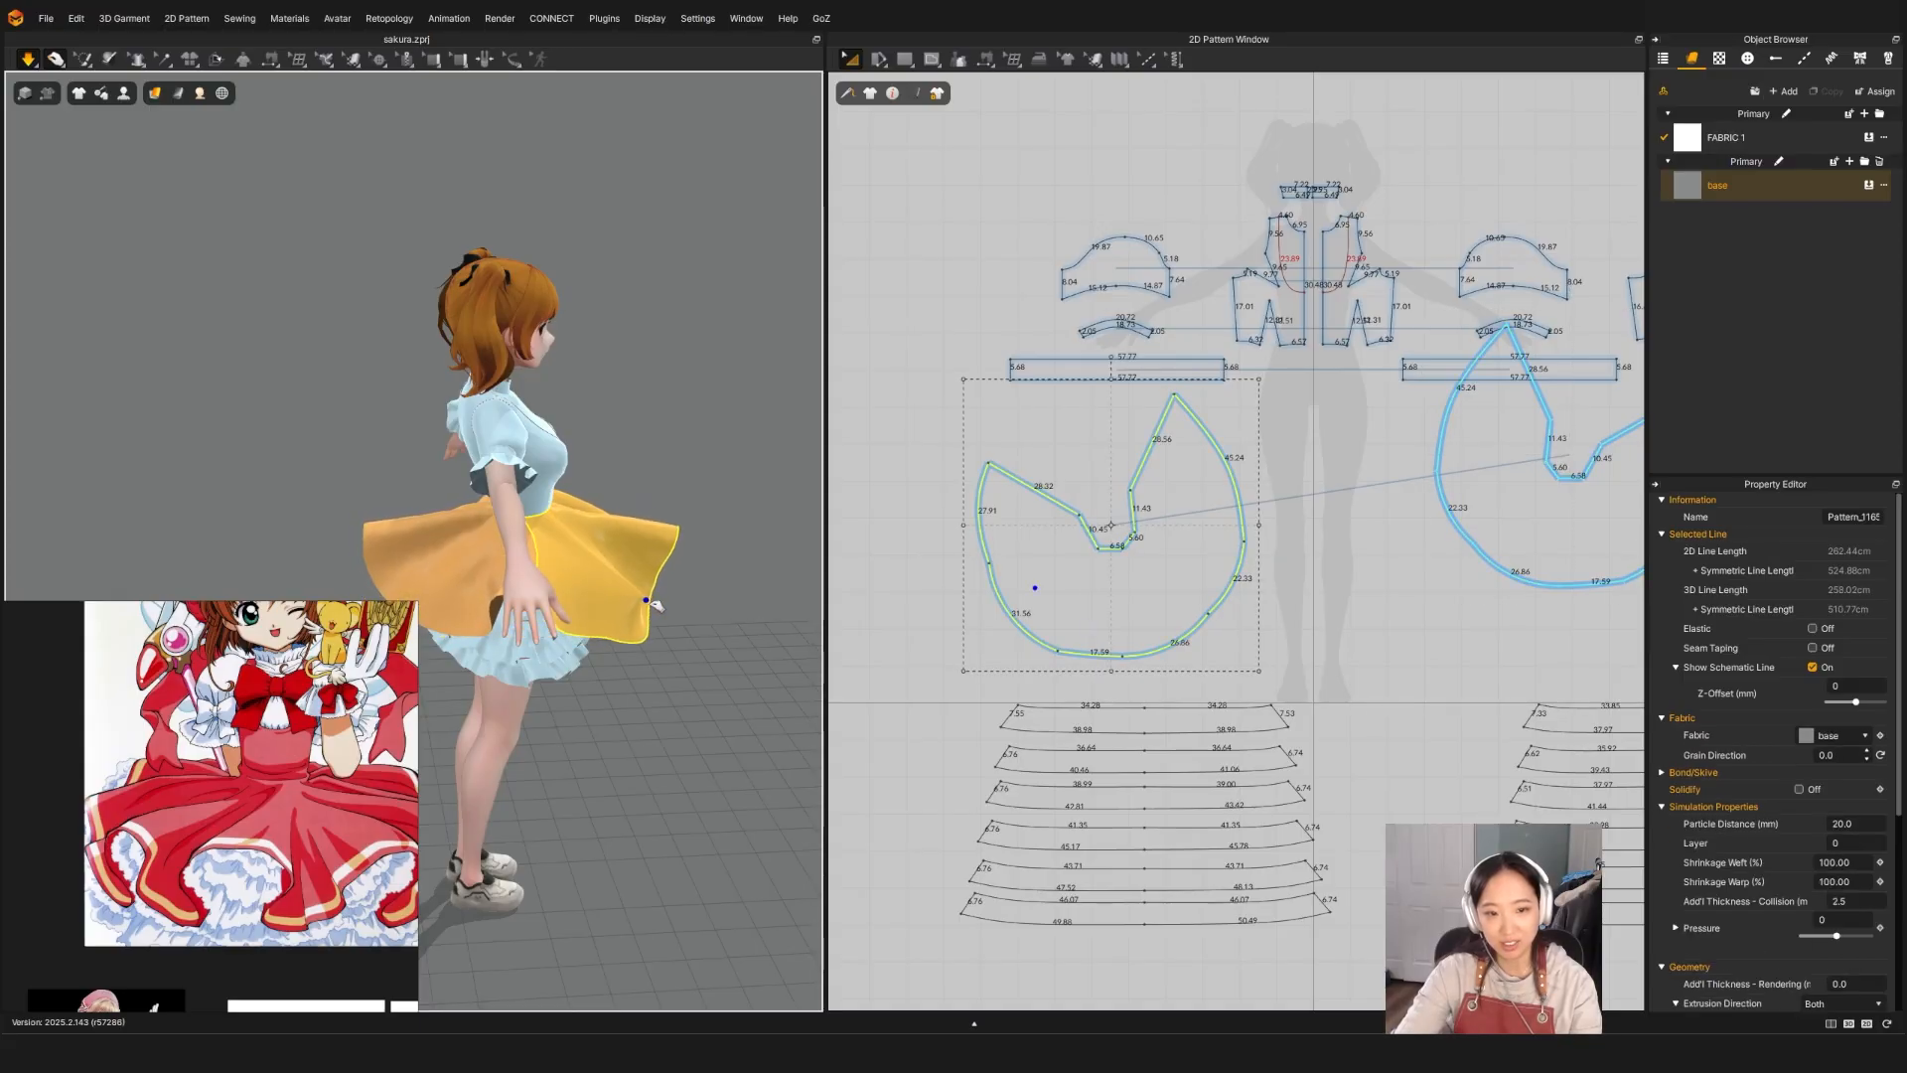
key(space)
right_drag(642, 633, 528, 644)
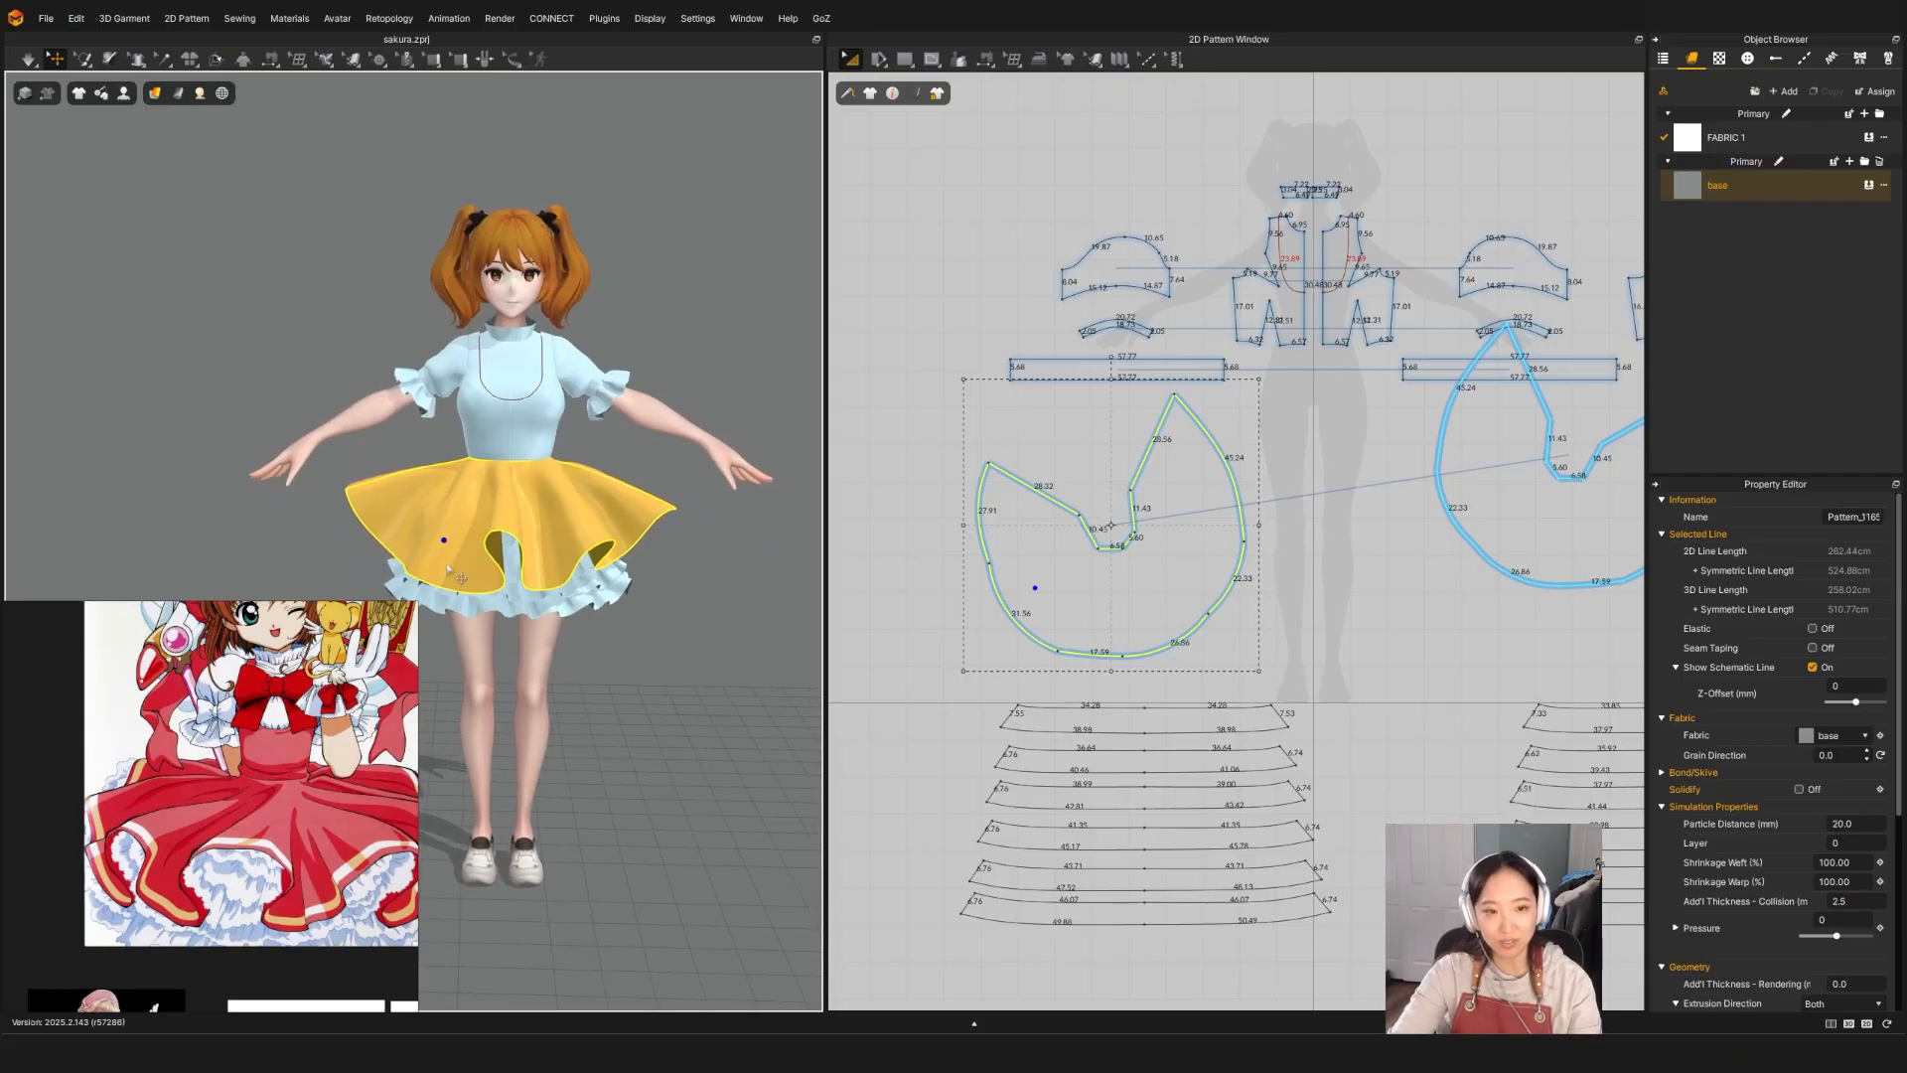
drag(426, 520, 391, 499)
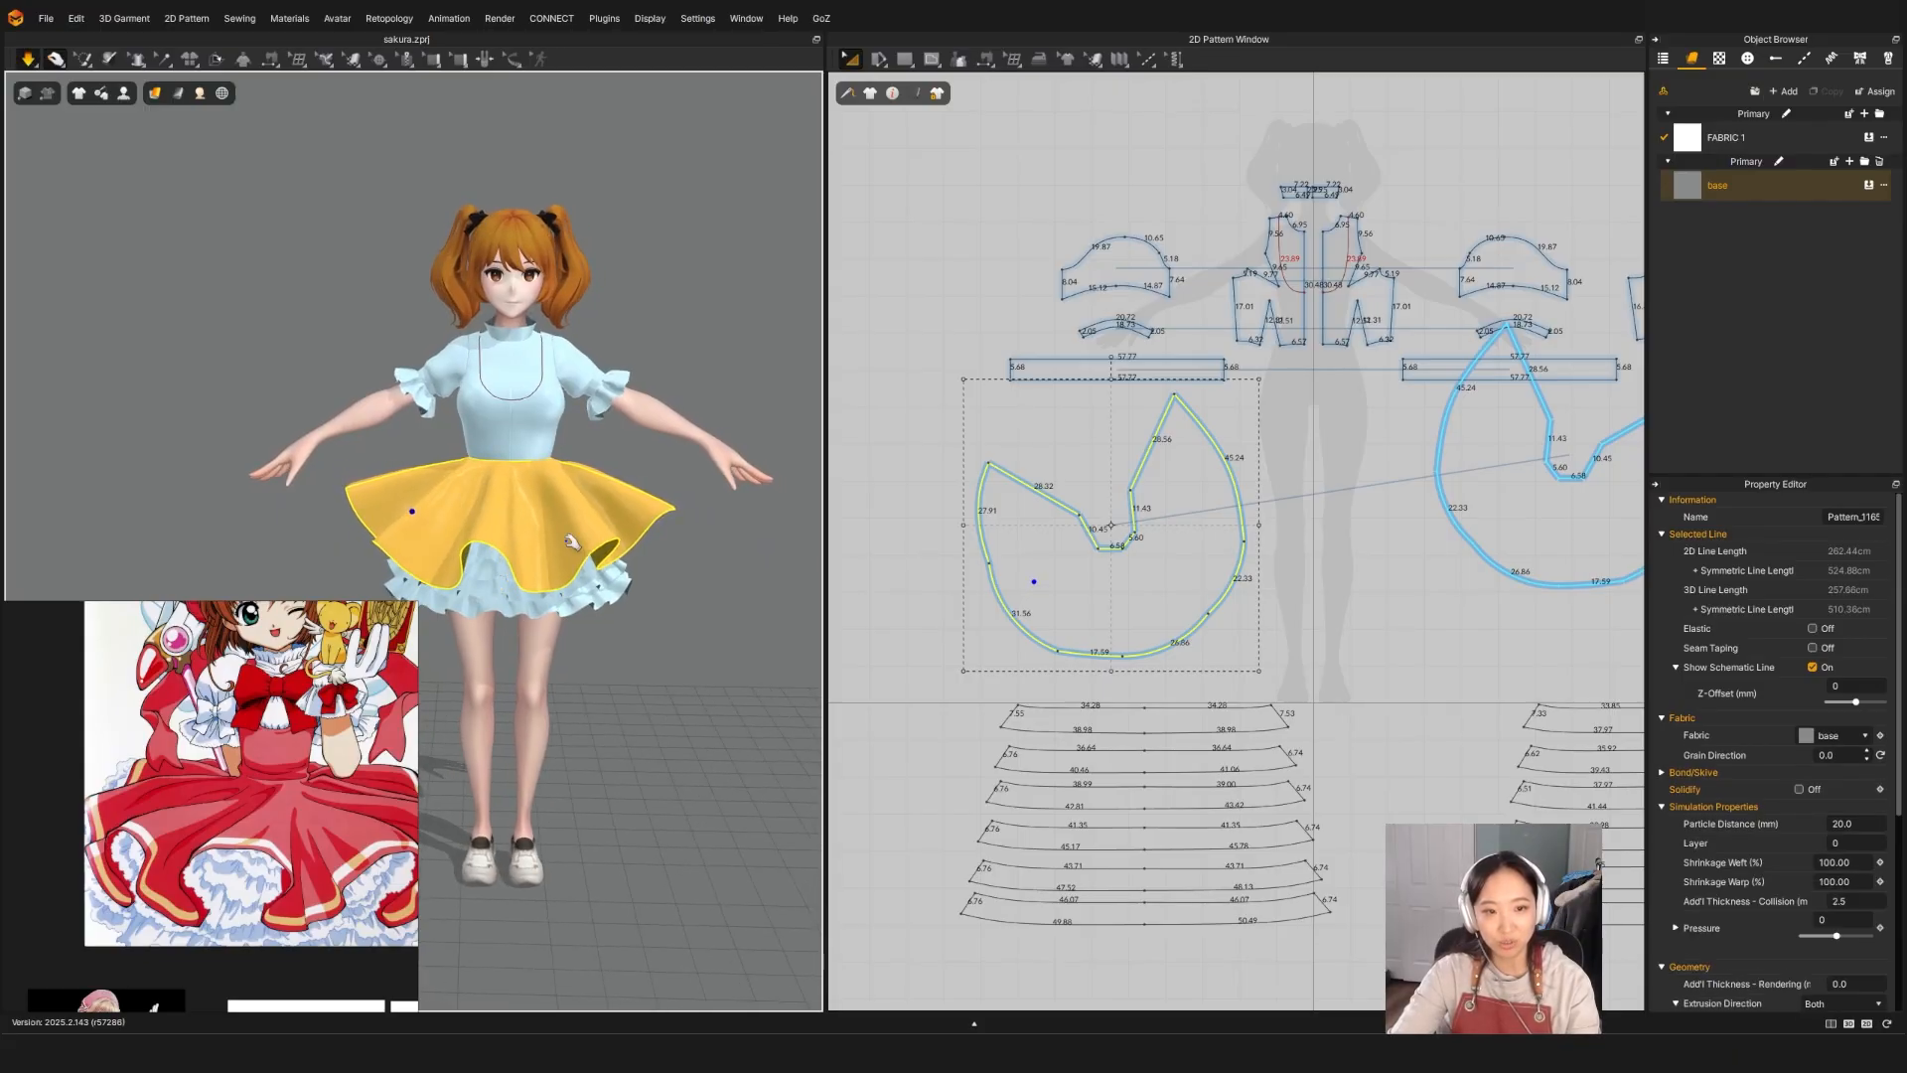
Step: Simulate and pull the back panel's hem outward across the avatar's back and side to spread its folds
right_drag(713, 634, 526, 552)
middle_drag(528, 552, 553, 466)
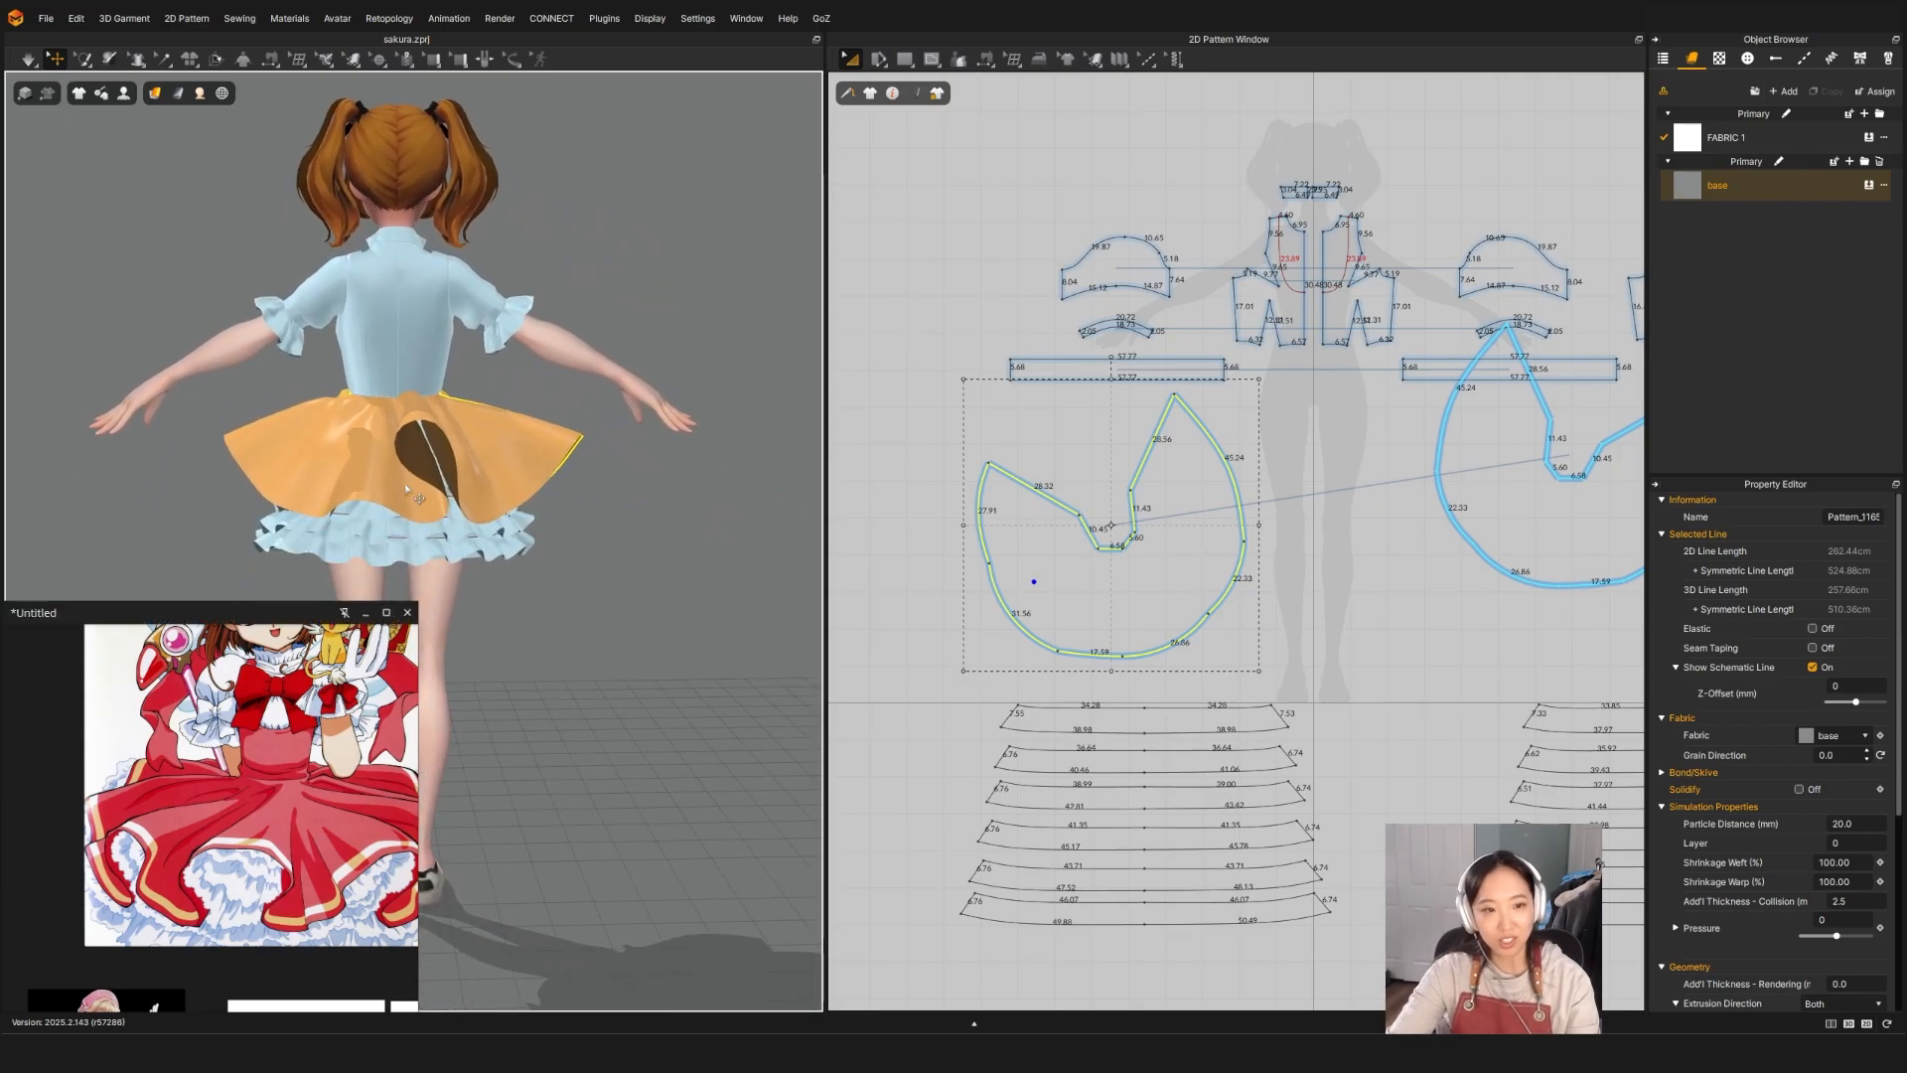
key(space)
drag(278, 440, 227, 412)
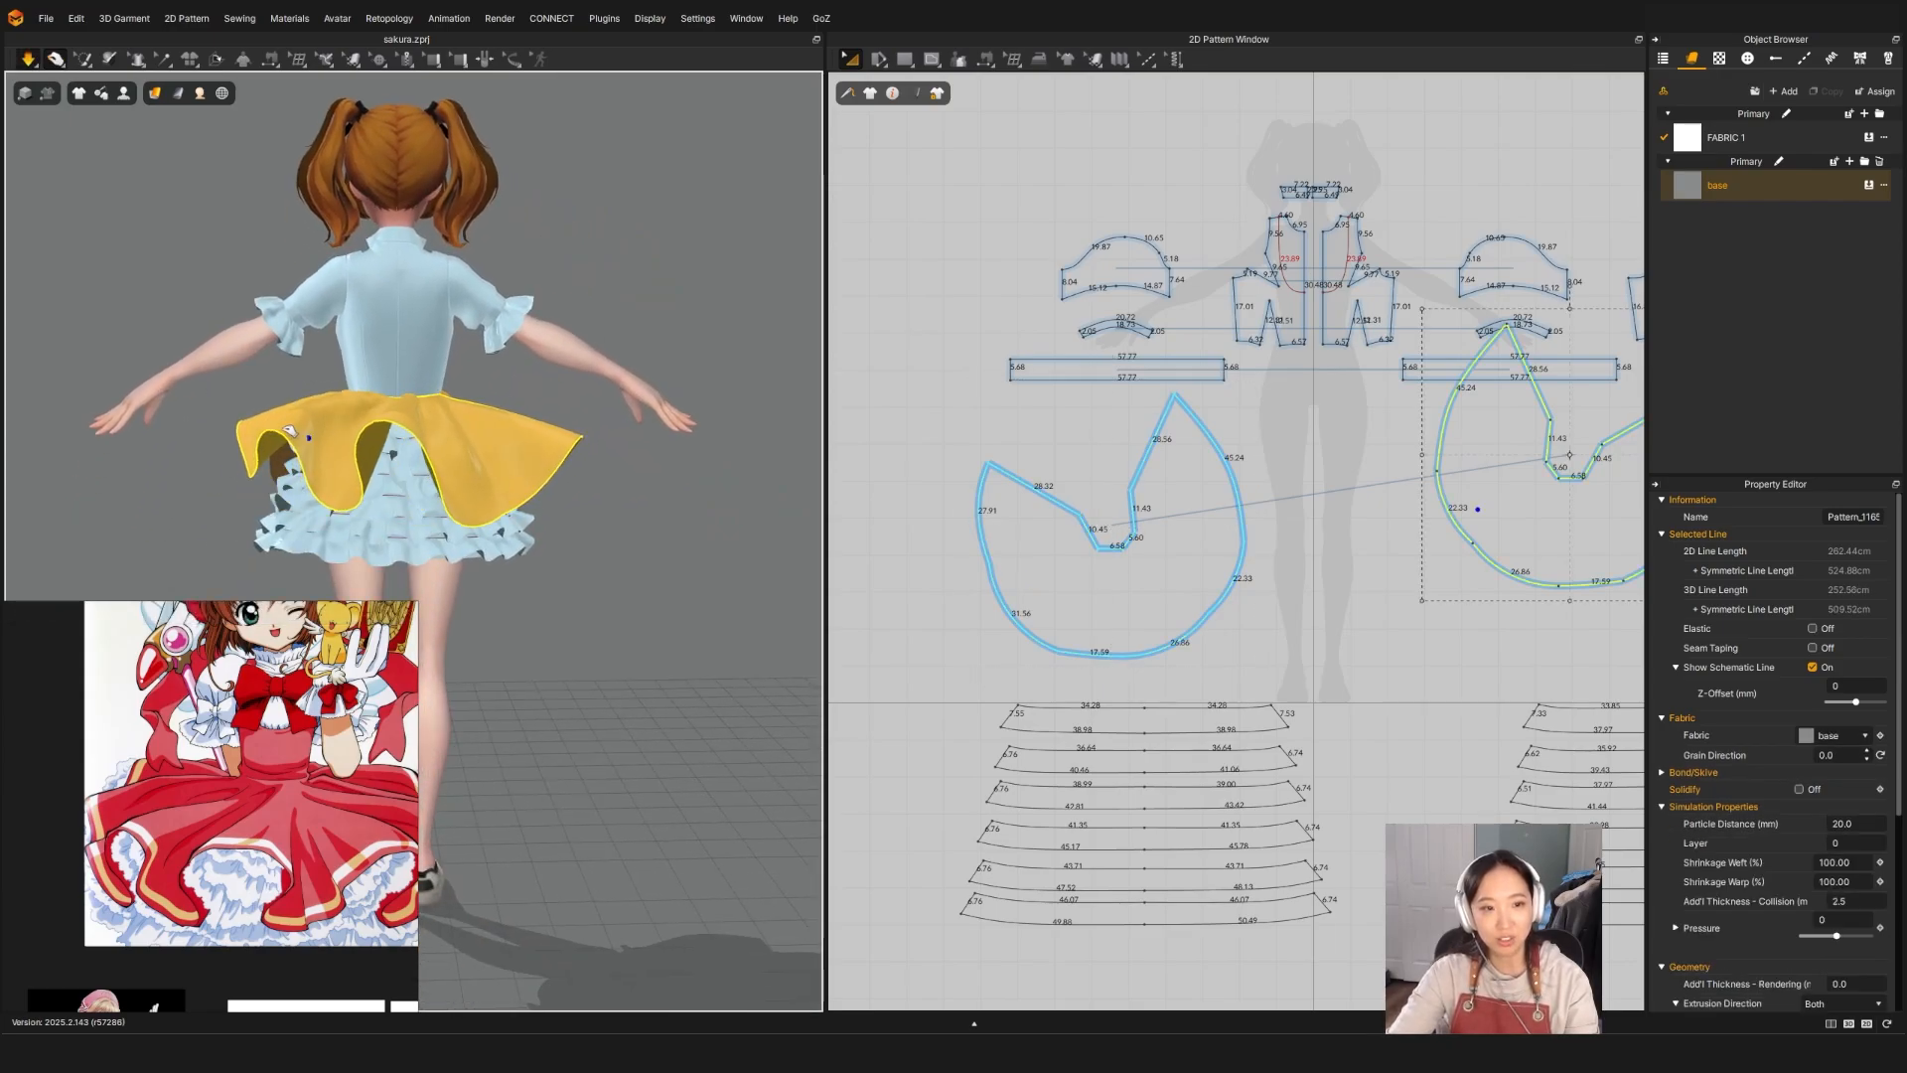
click(410, 434)
click(531, 423)
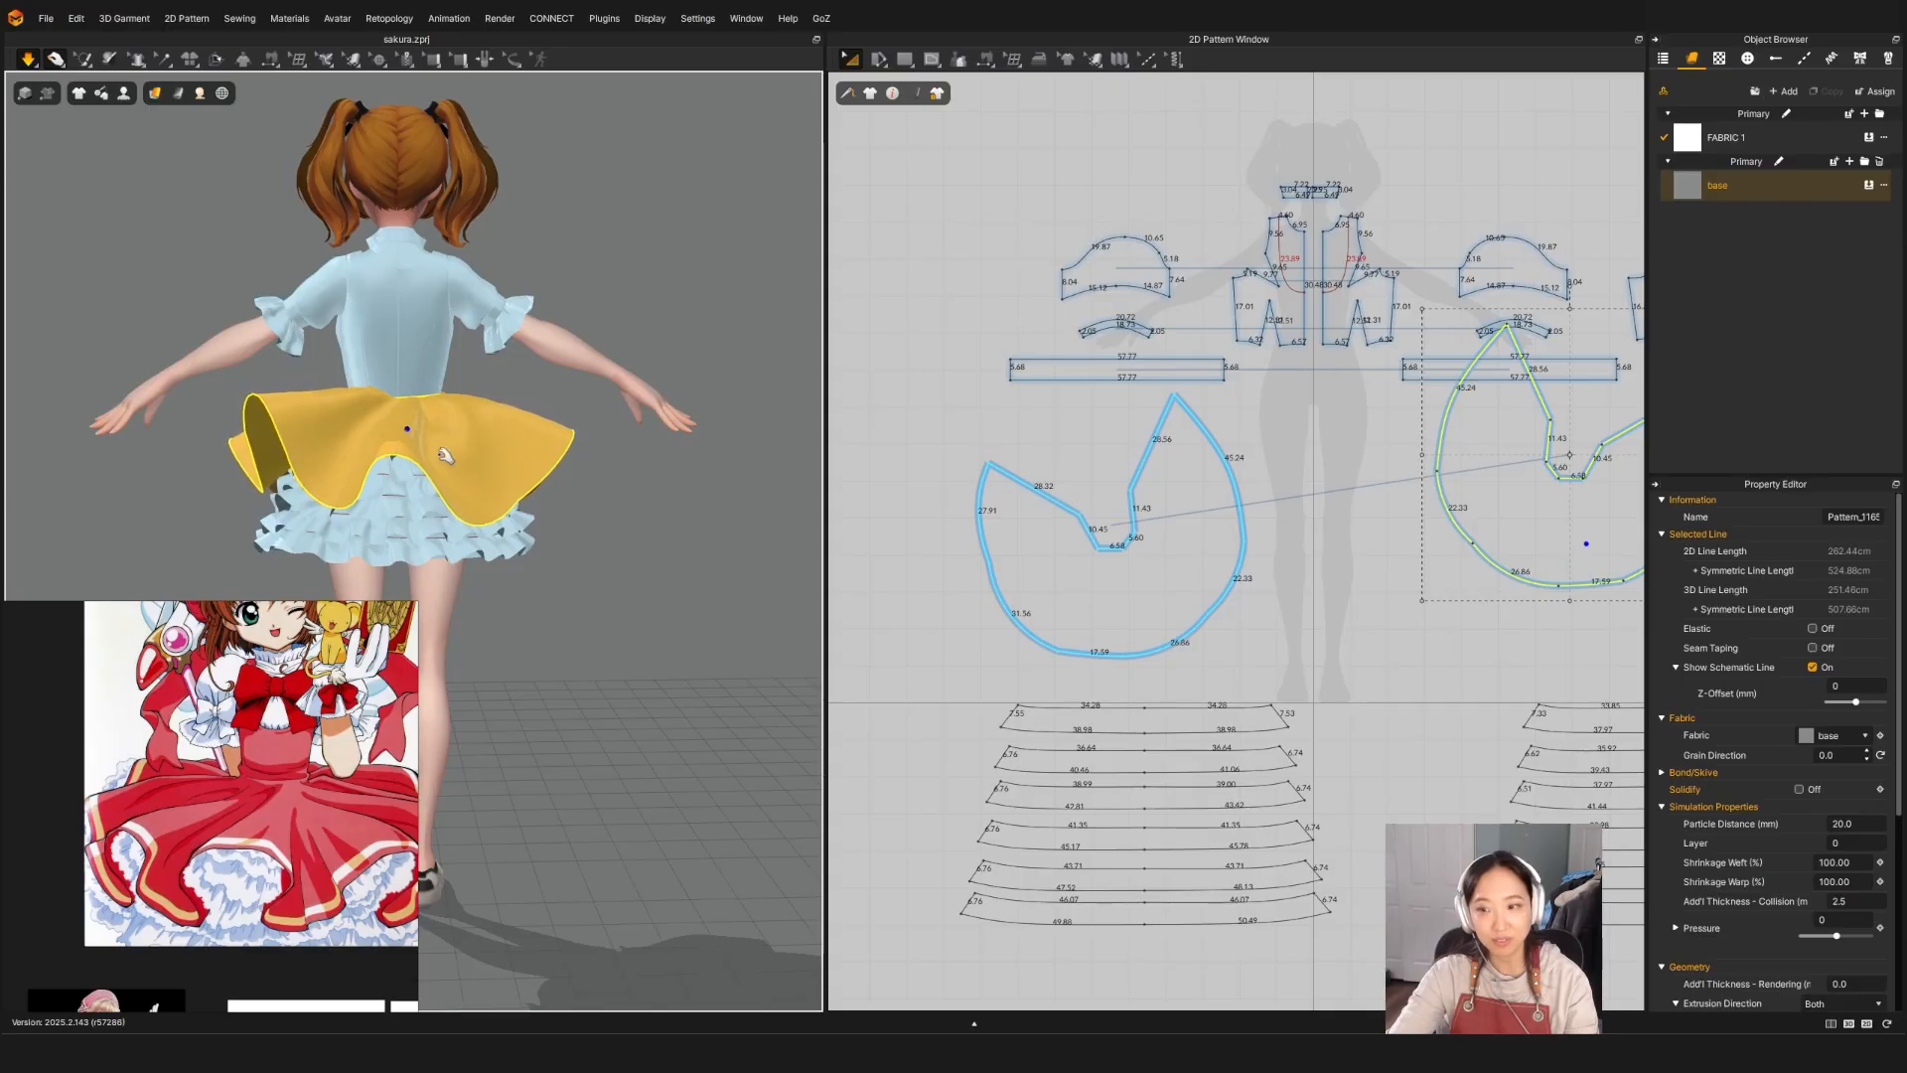
drag(419, 450, 413, 433)
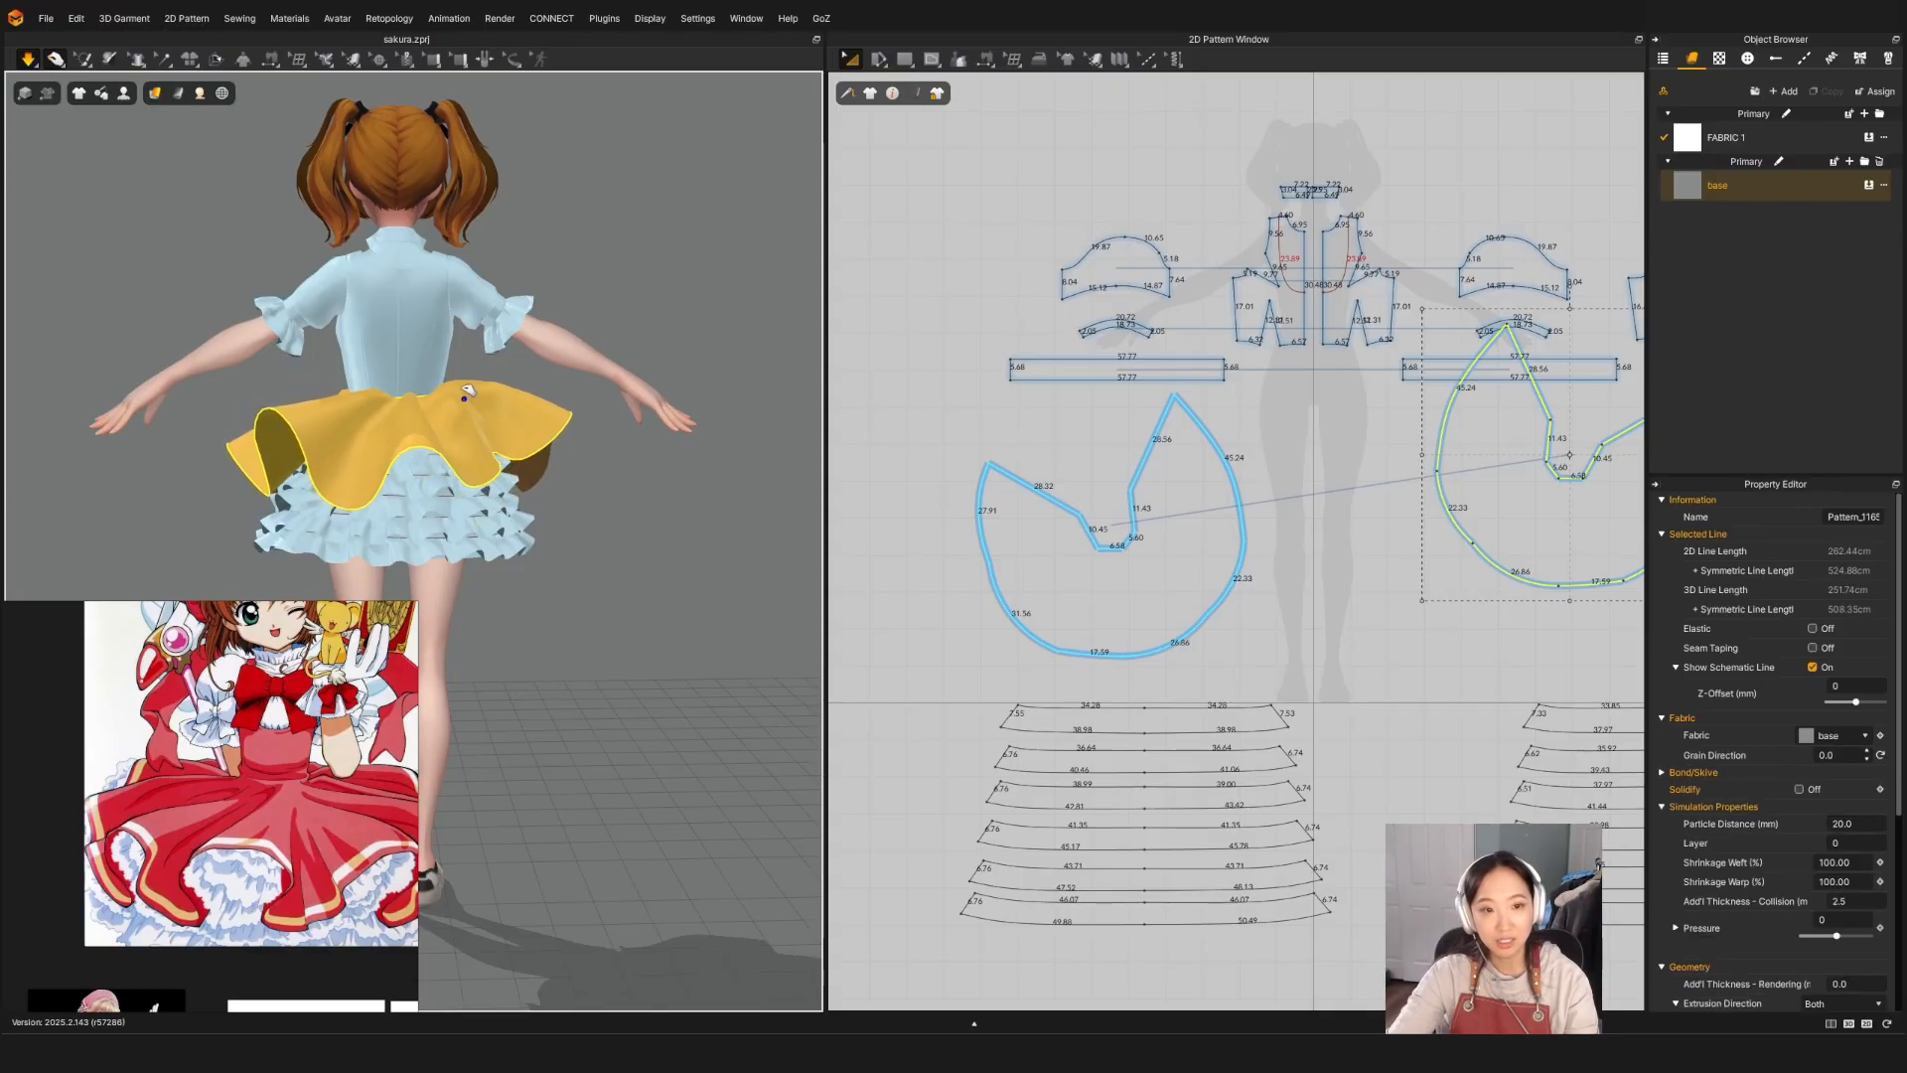
right_drag(597, 550, 490, 480)
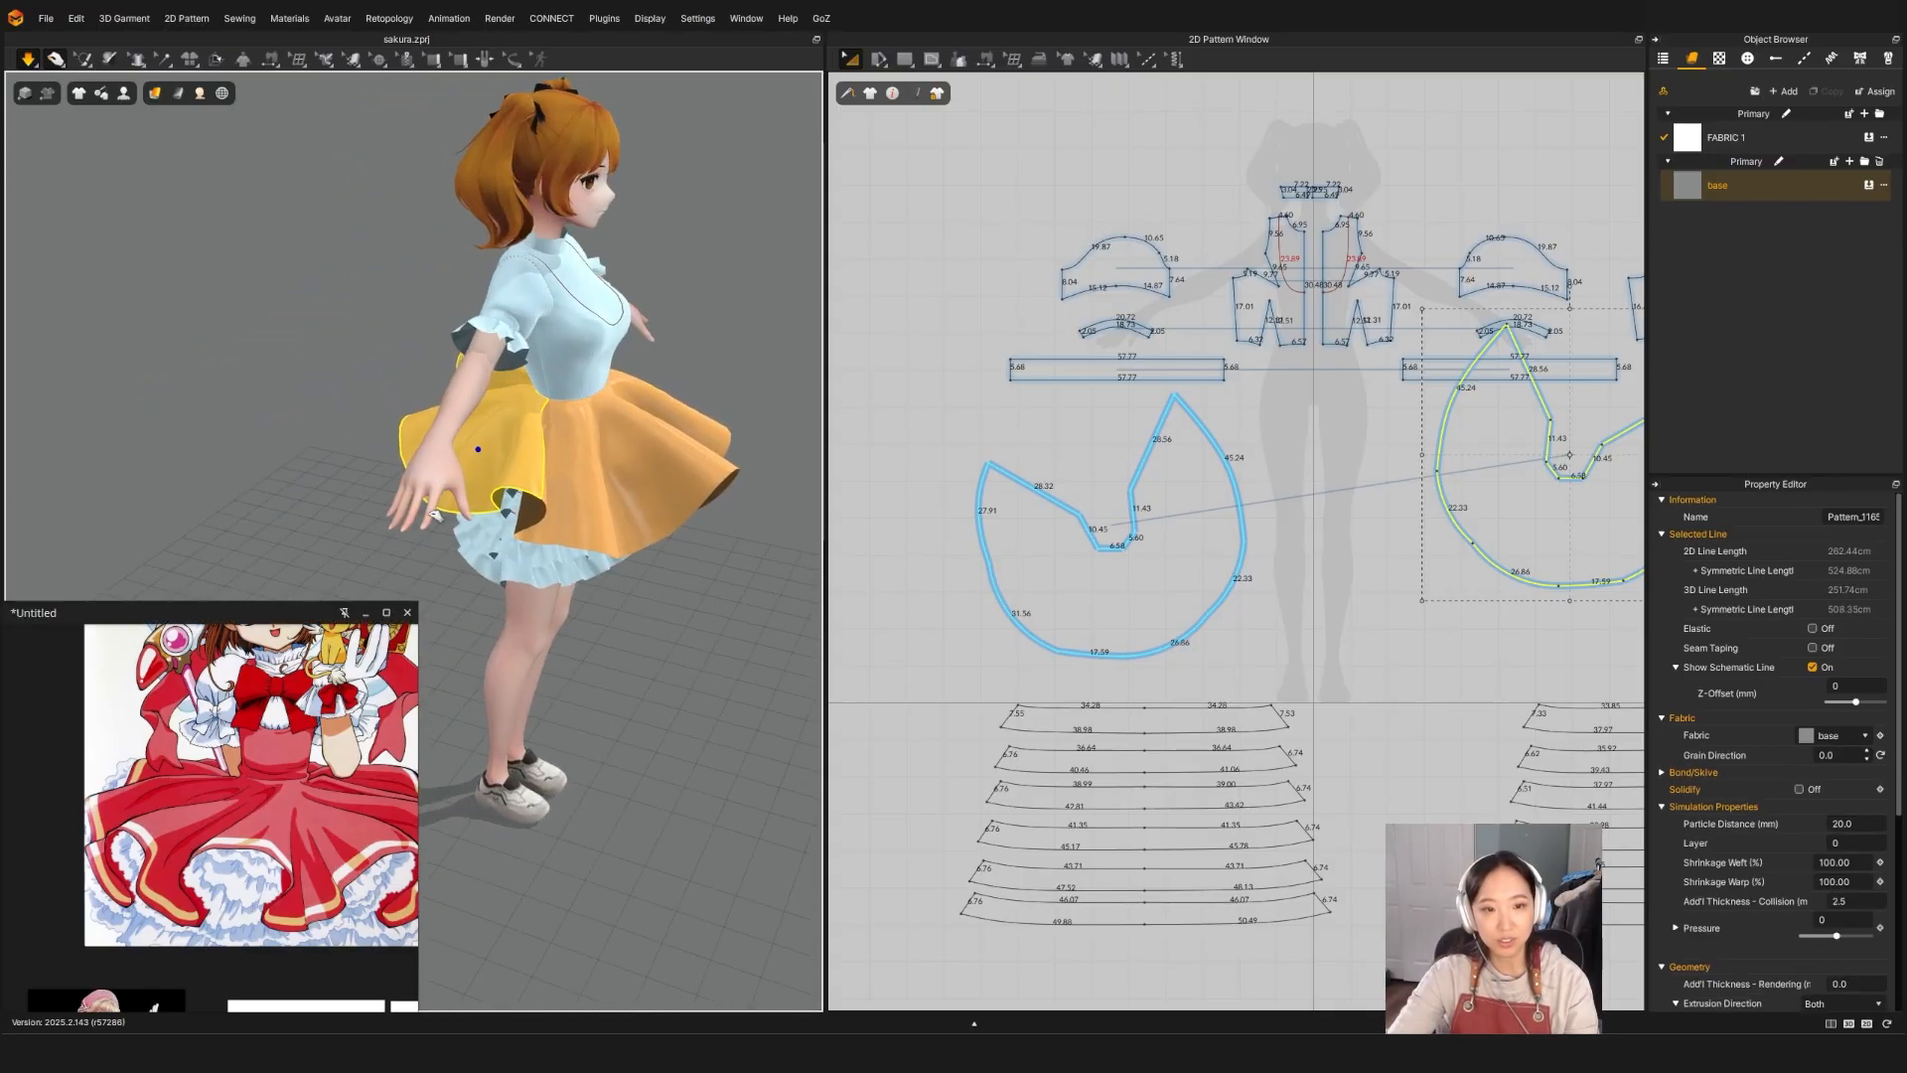
drag(434, 515, 389, 535)
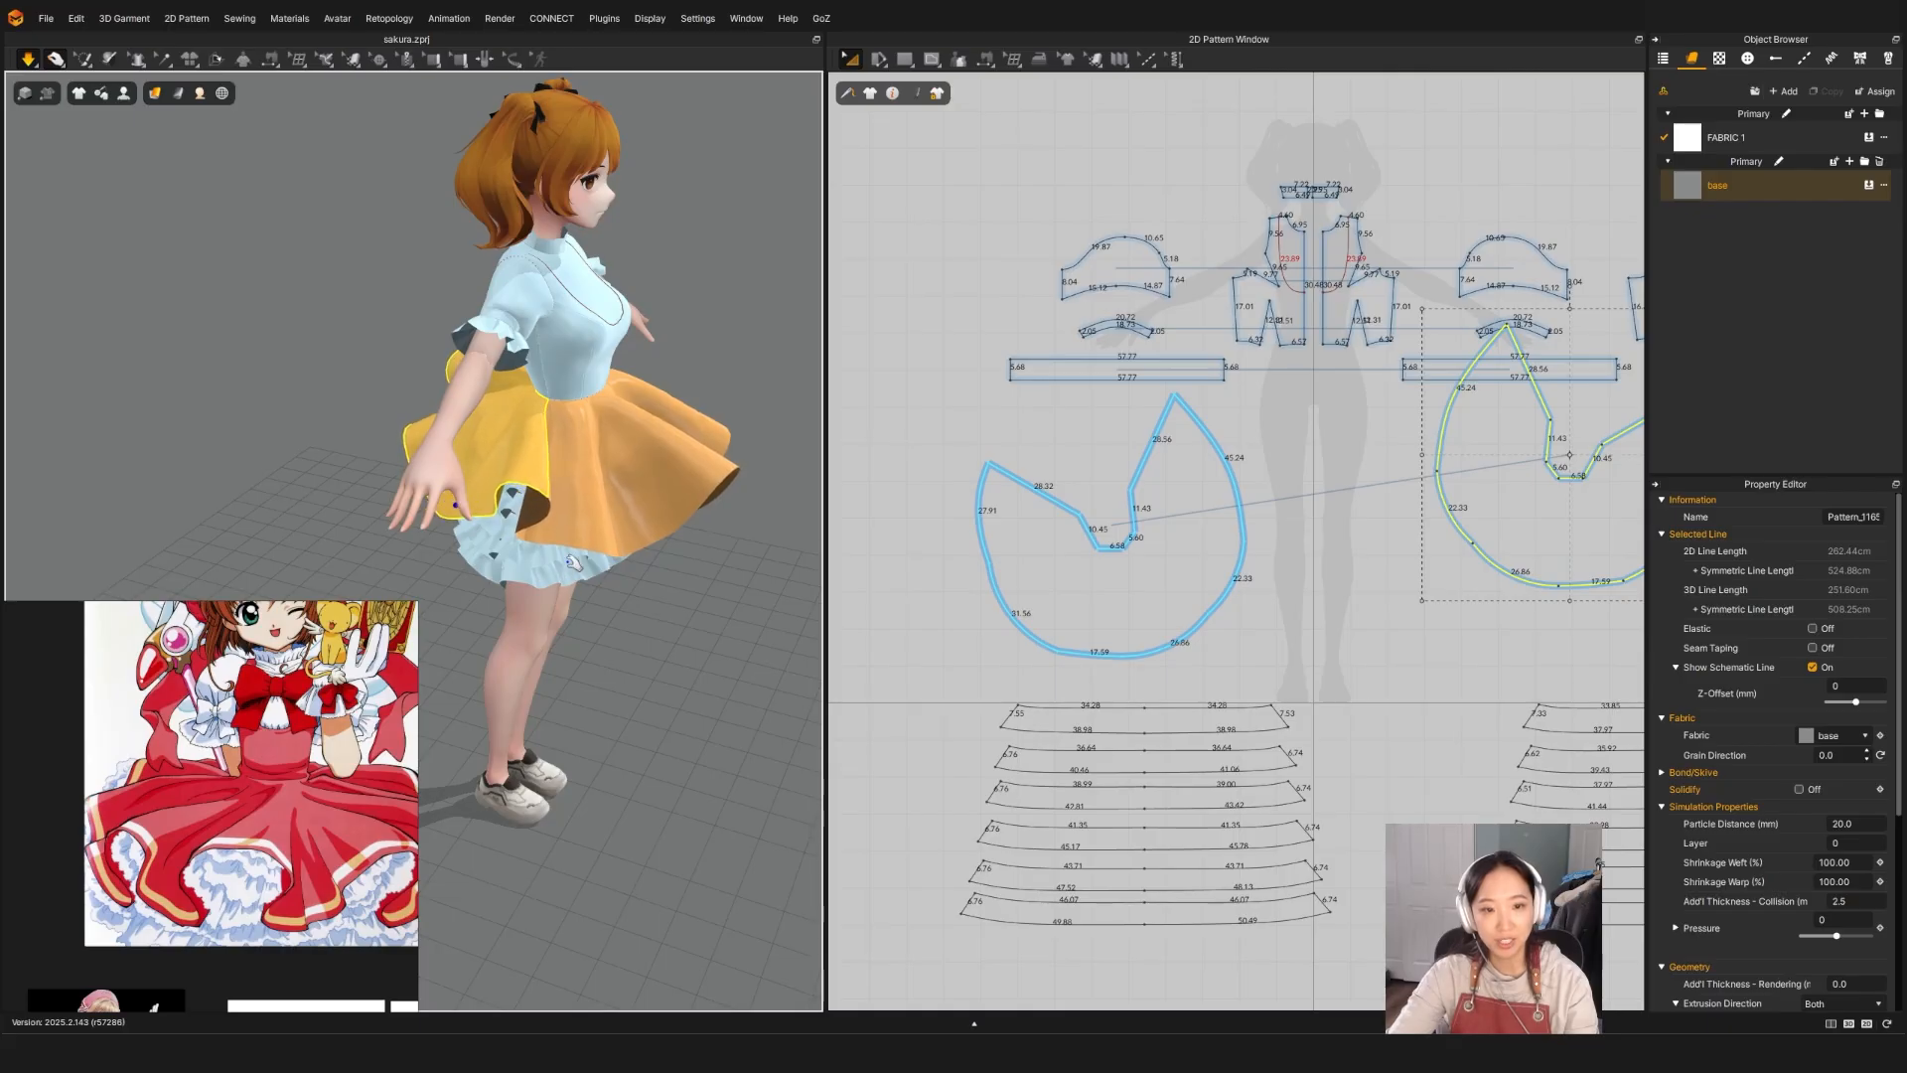
key(space)
Step: Resume the simulation and adjust the folds of the overskirt's front hem and the outer edge of its back panel
right_drag(579, 547, 505, 519)
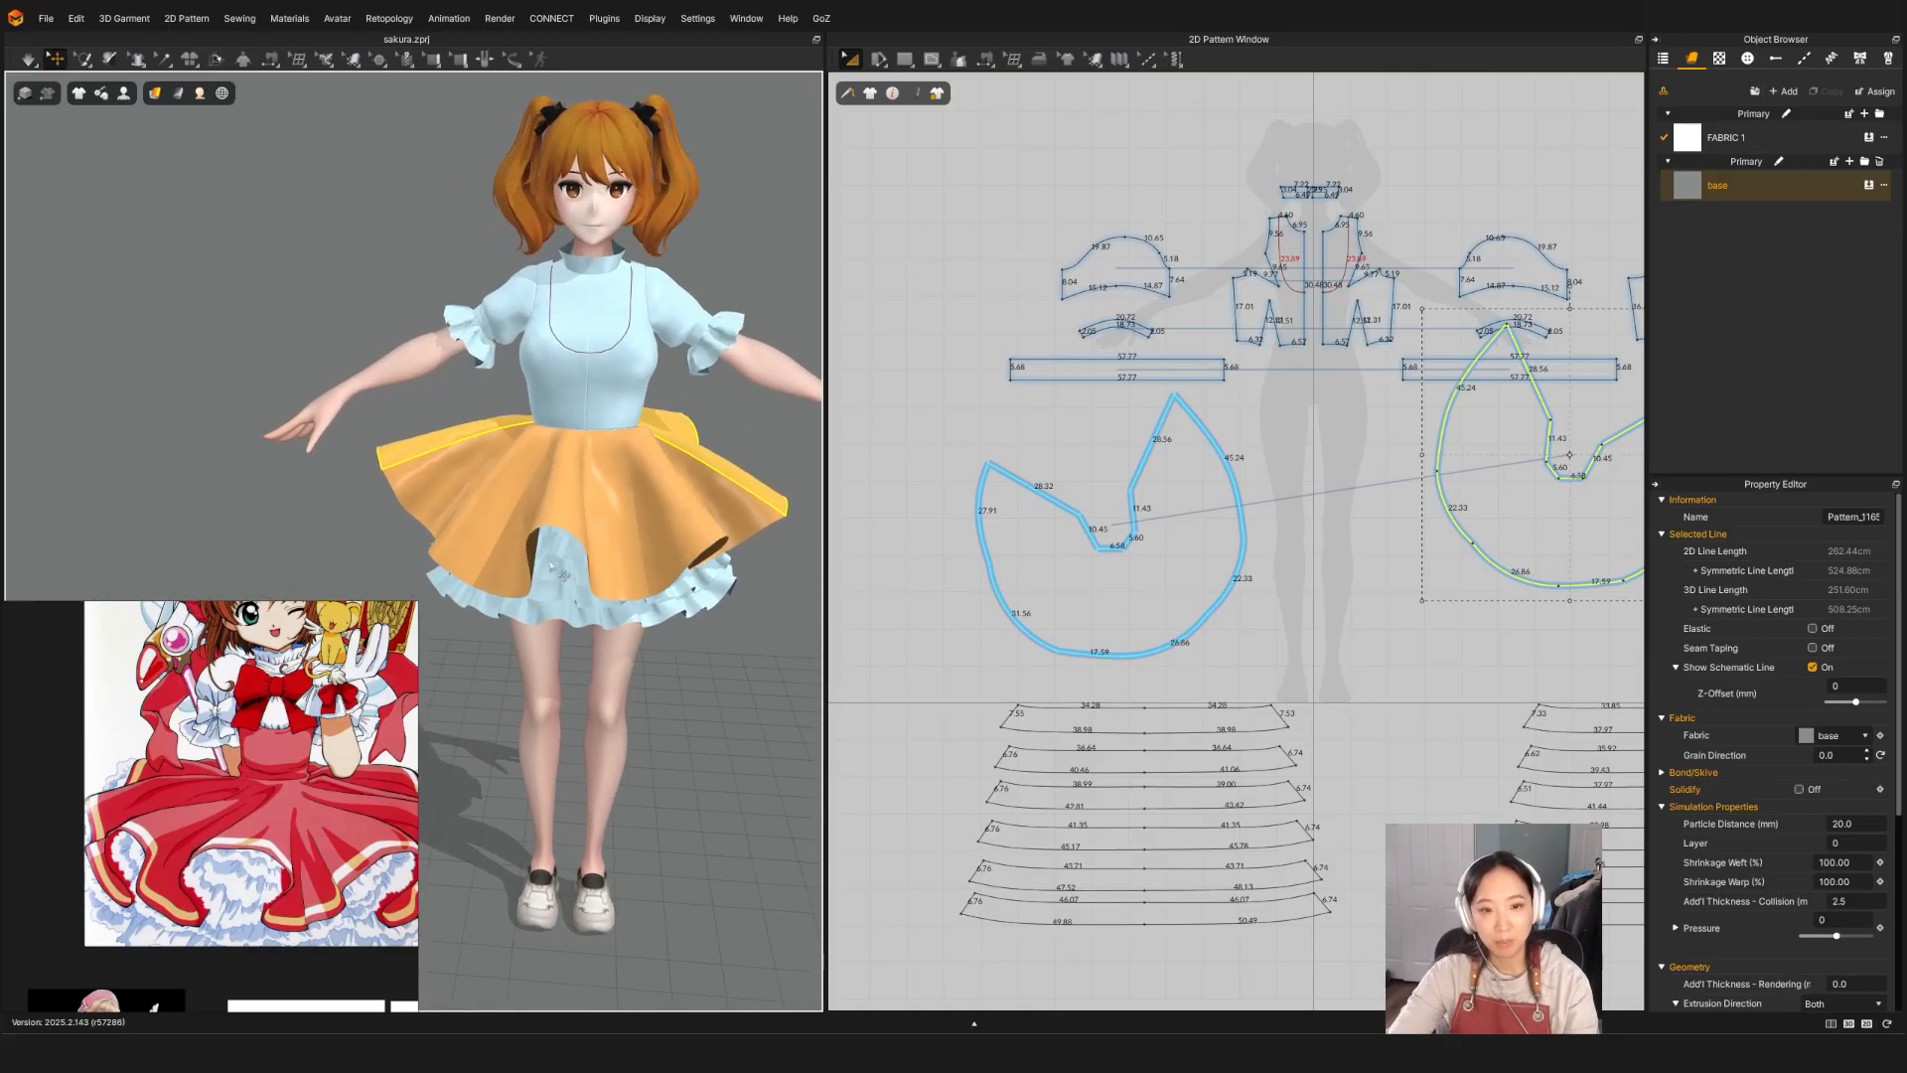
scroll(615, 526, down, 2)
right_drag(628, 528, 626, 519)
key(space)
click(688, 487)
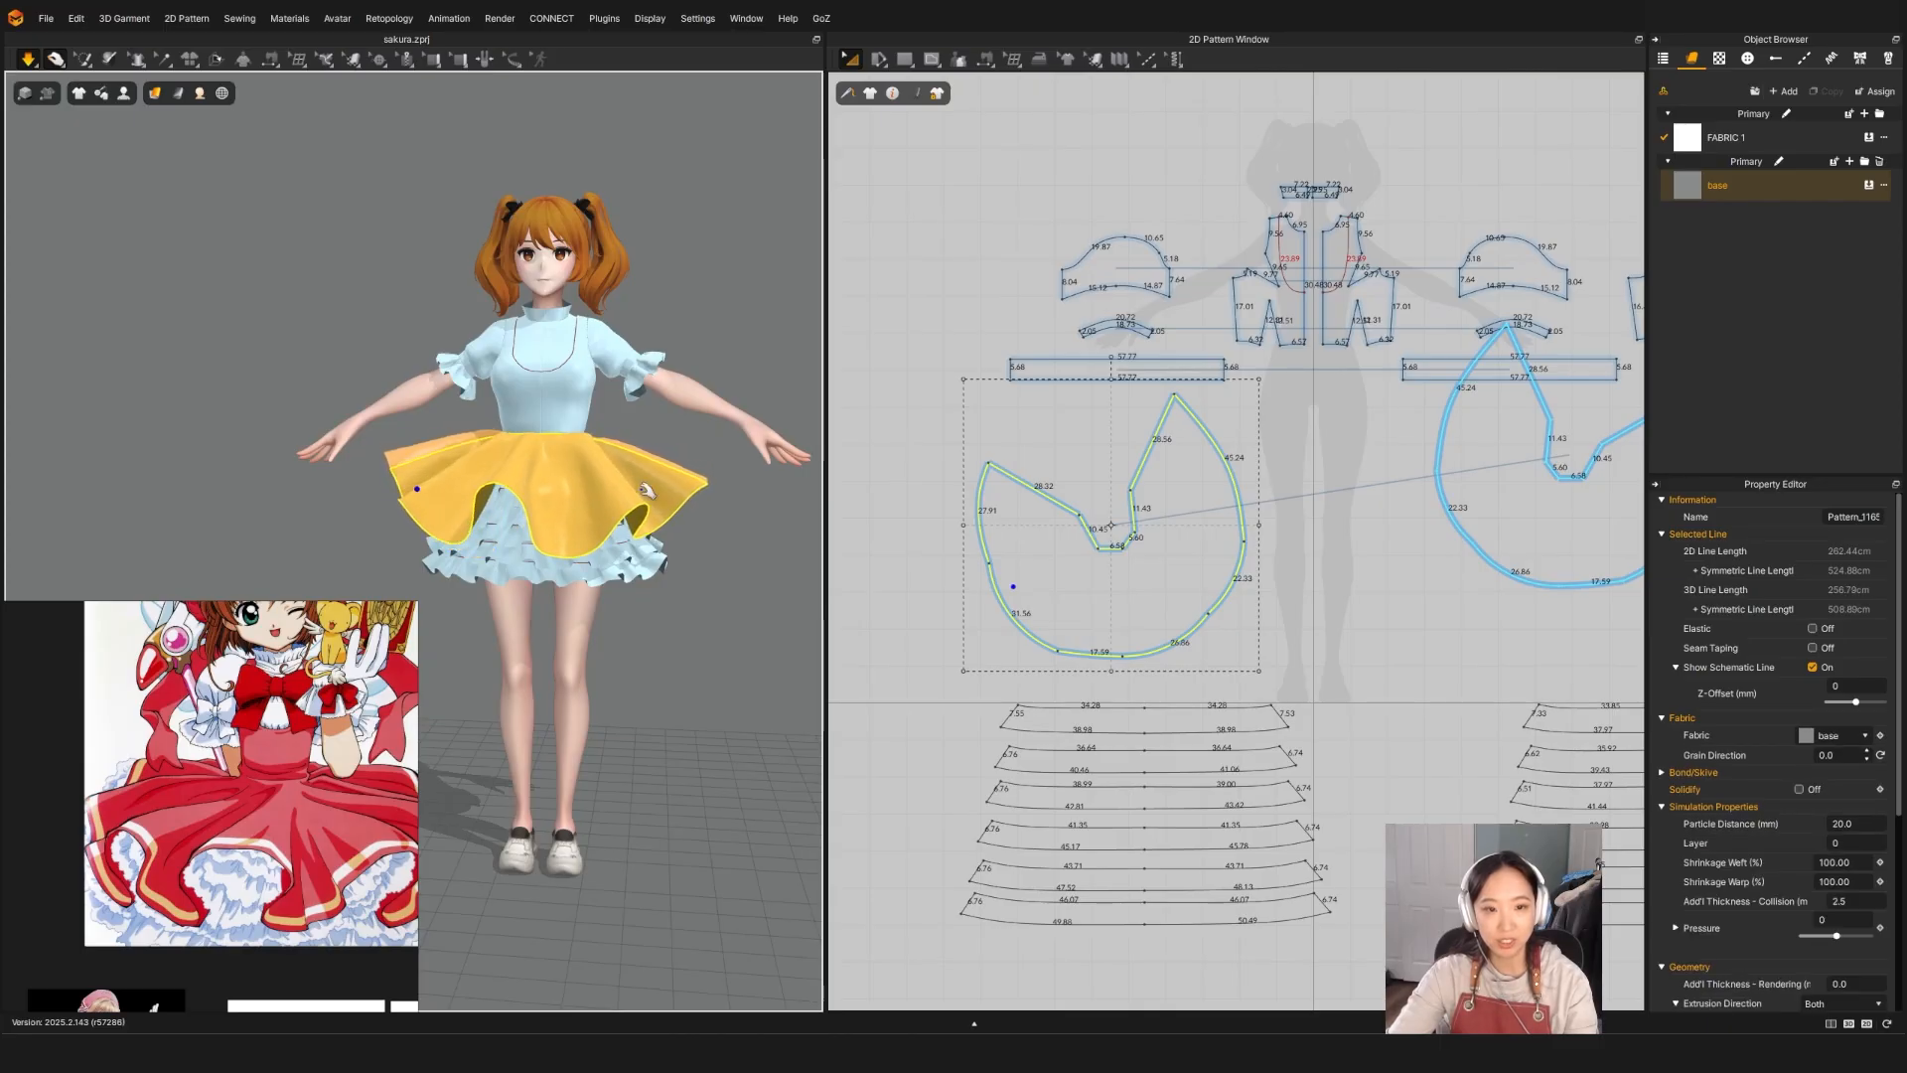
click(415, 509)
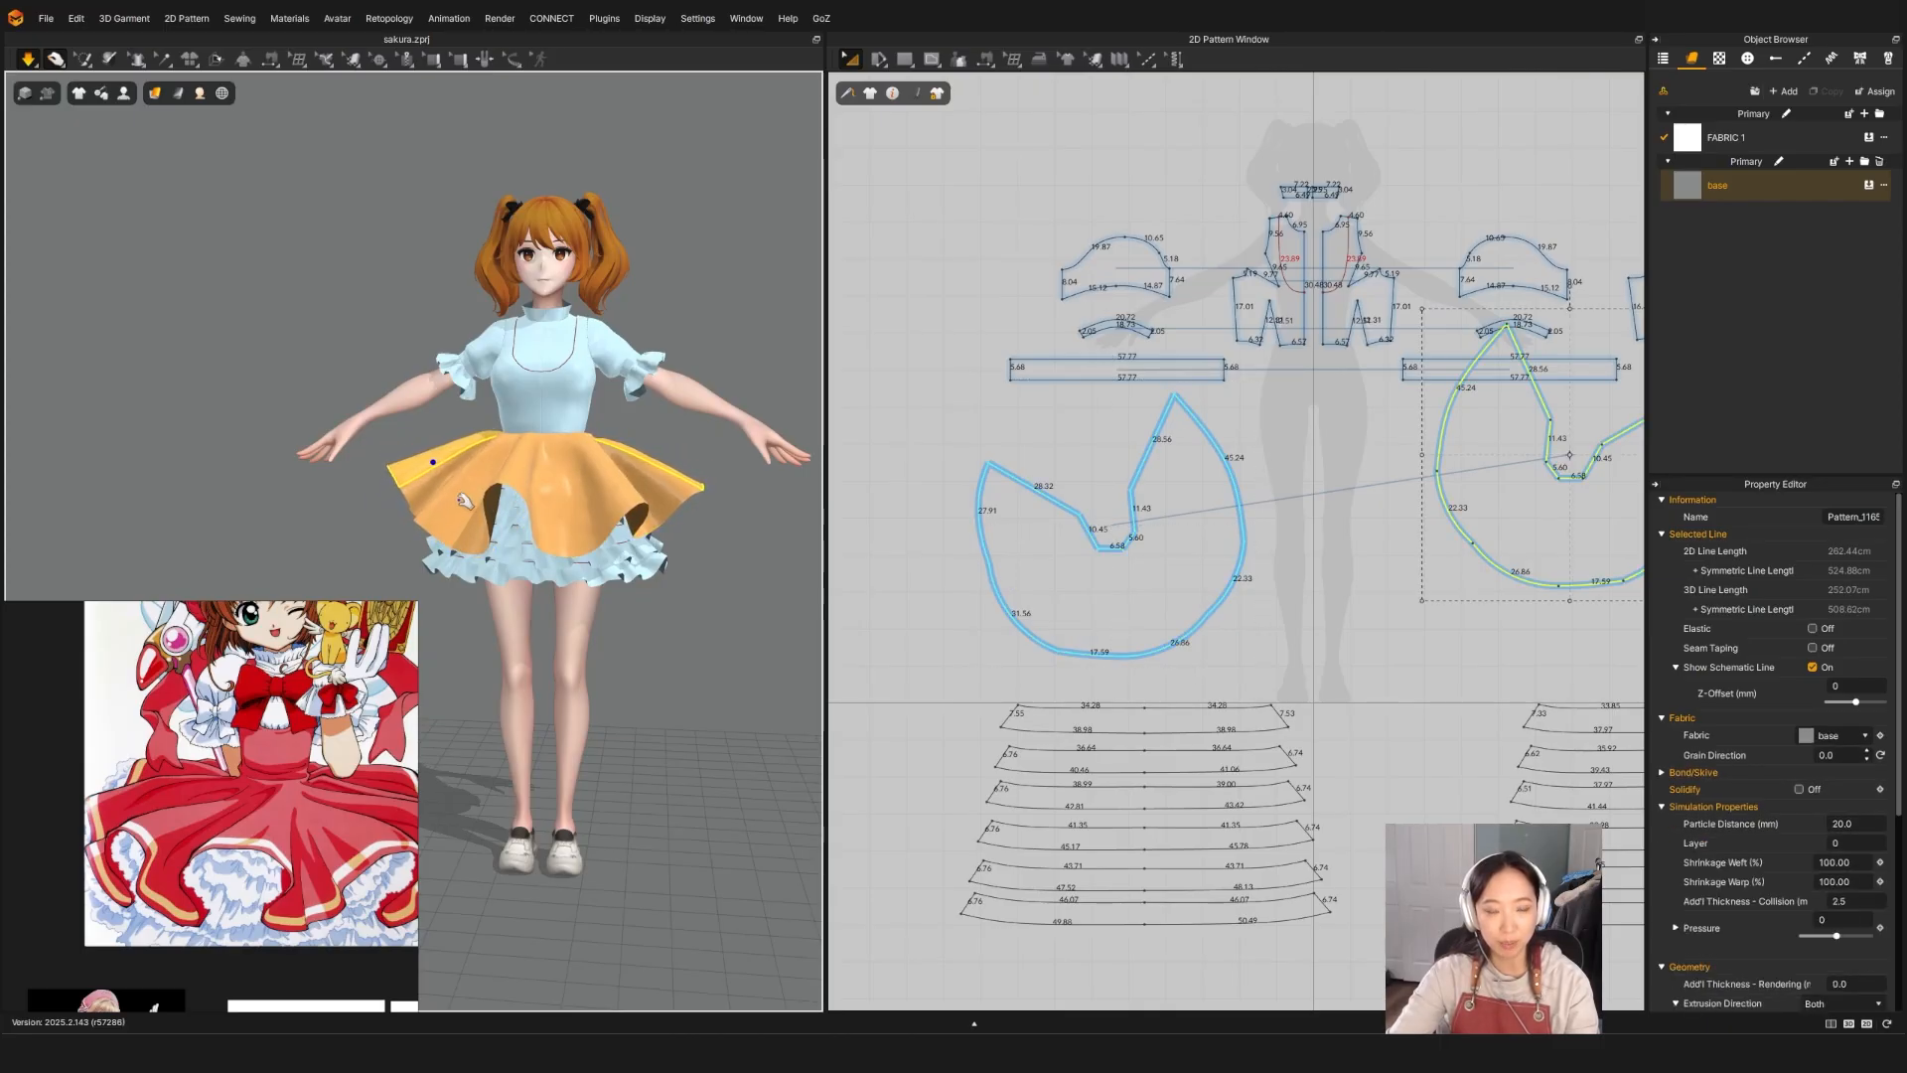
right_drag(463, 500, 569, 443)
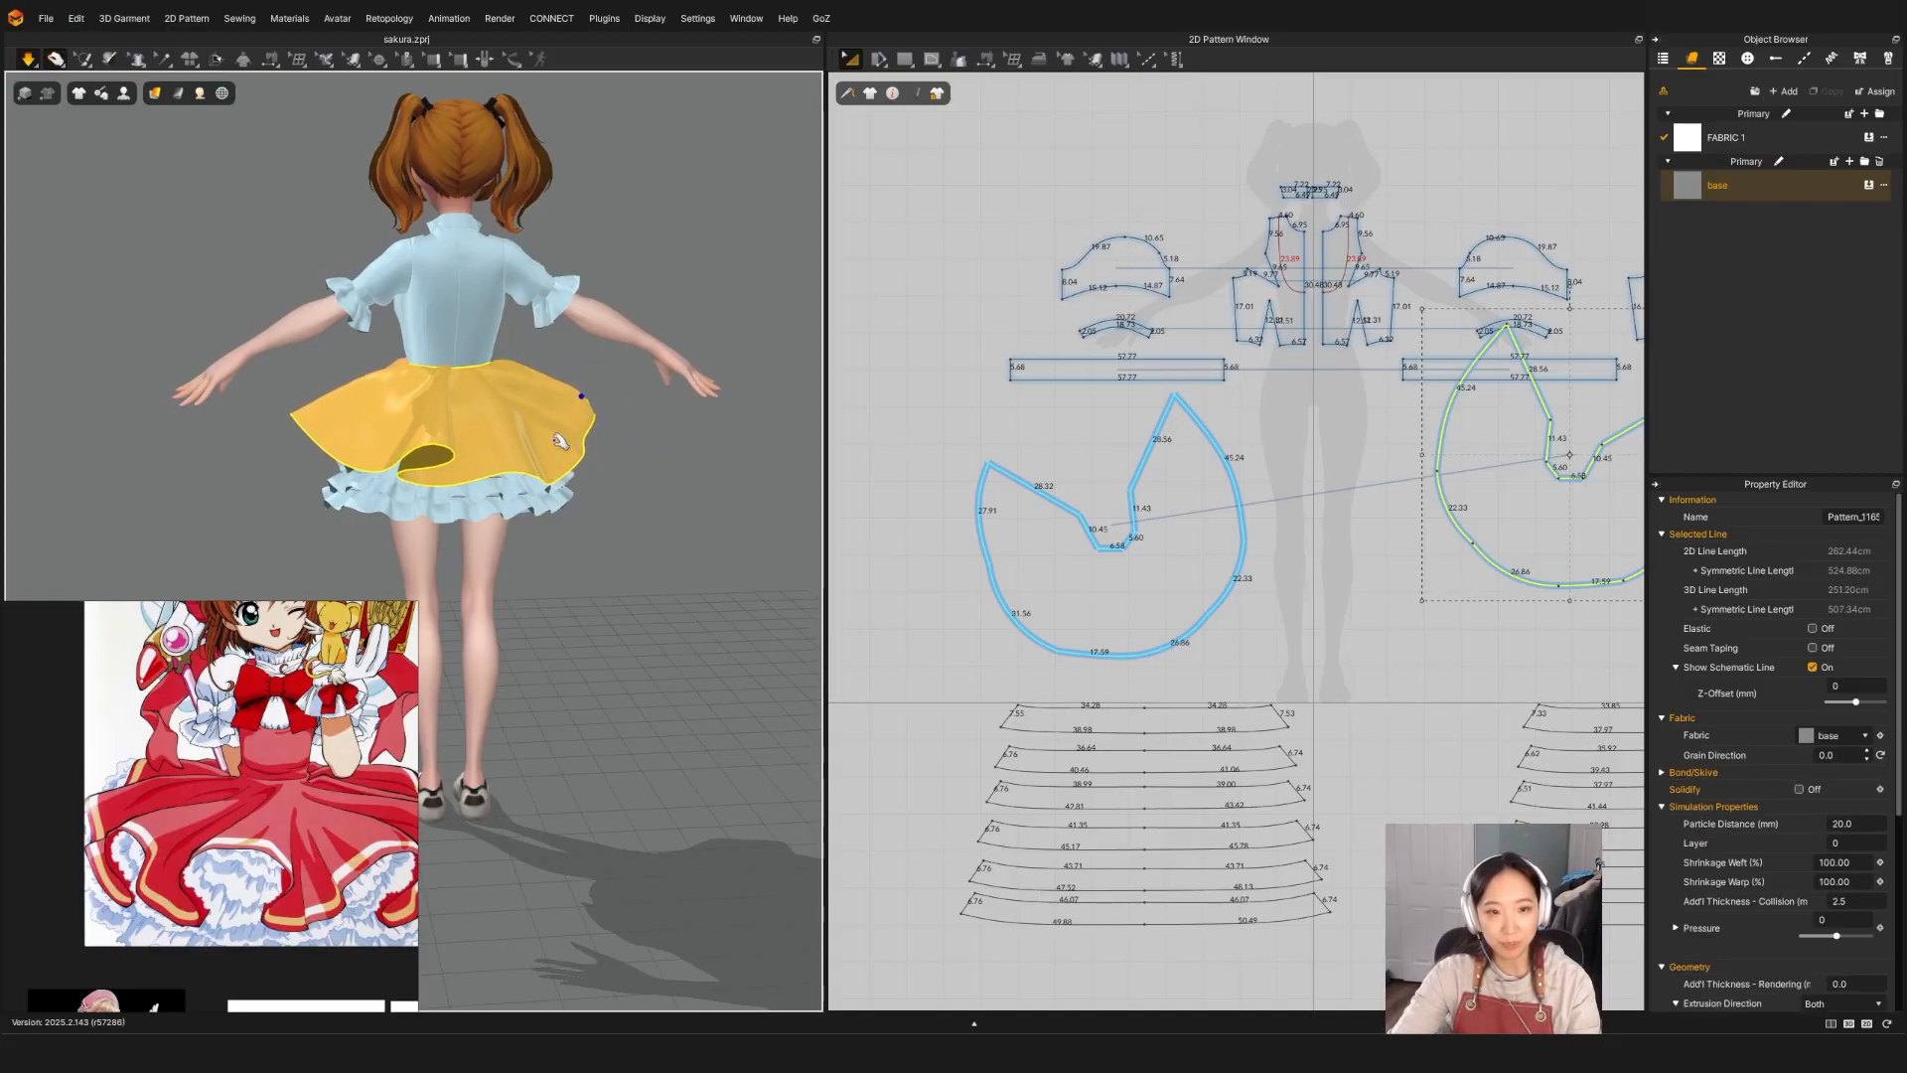
mouse_move(300, 411)
mouse_down()
mouse_move(285, 418)
mouse_move(364, 383)
mouse_move(321, 411)
mouse_up()
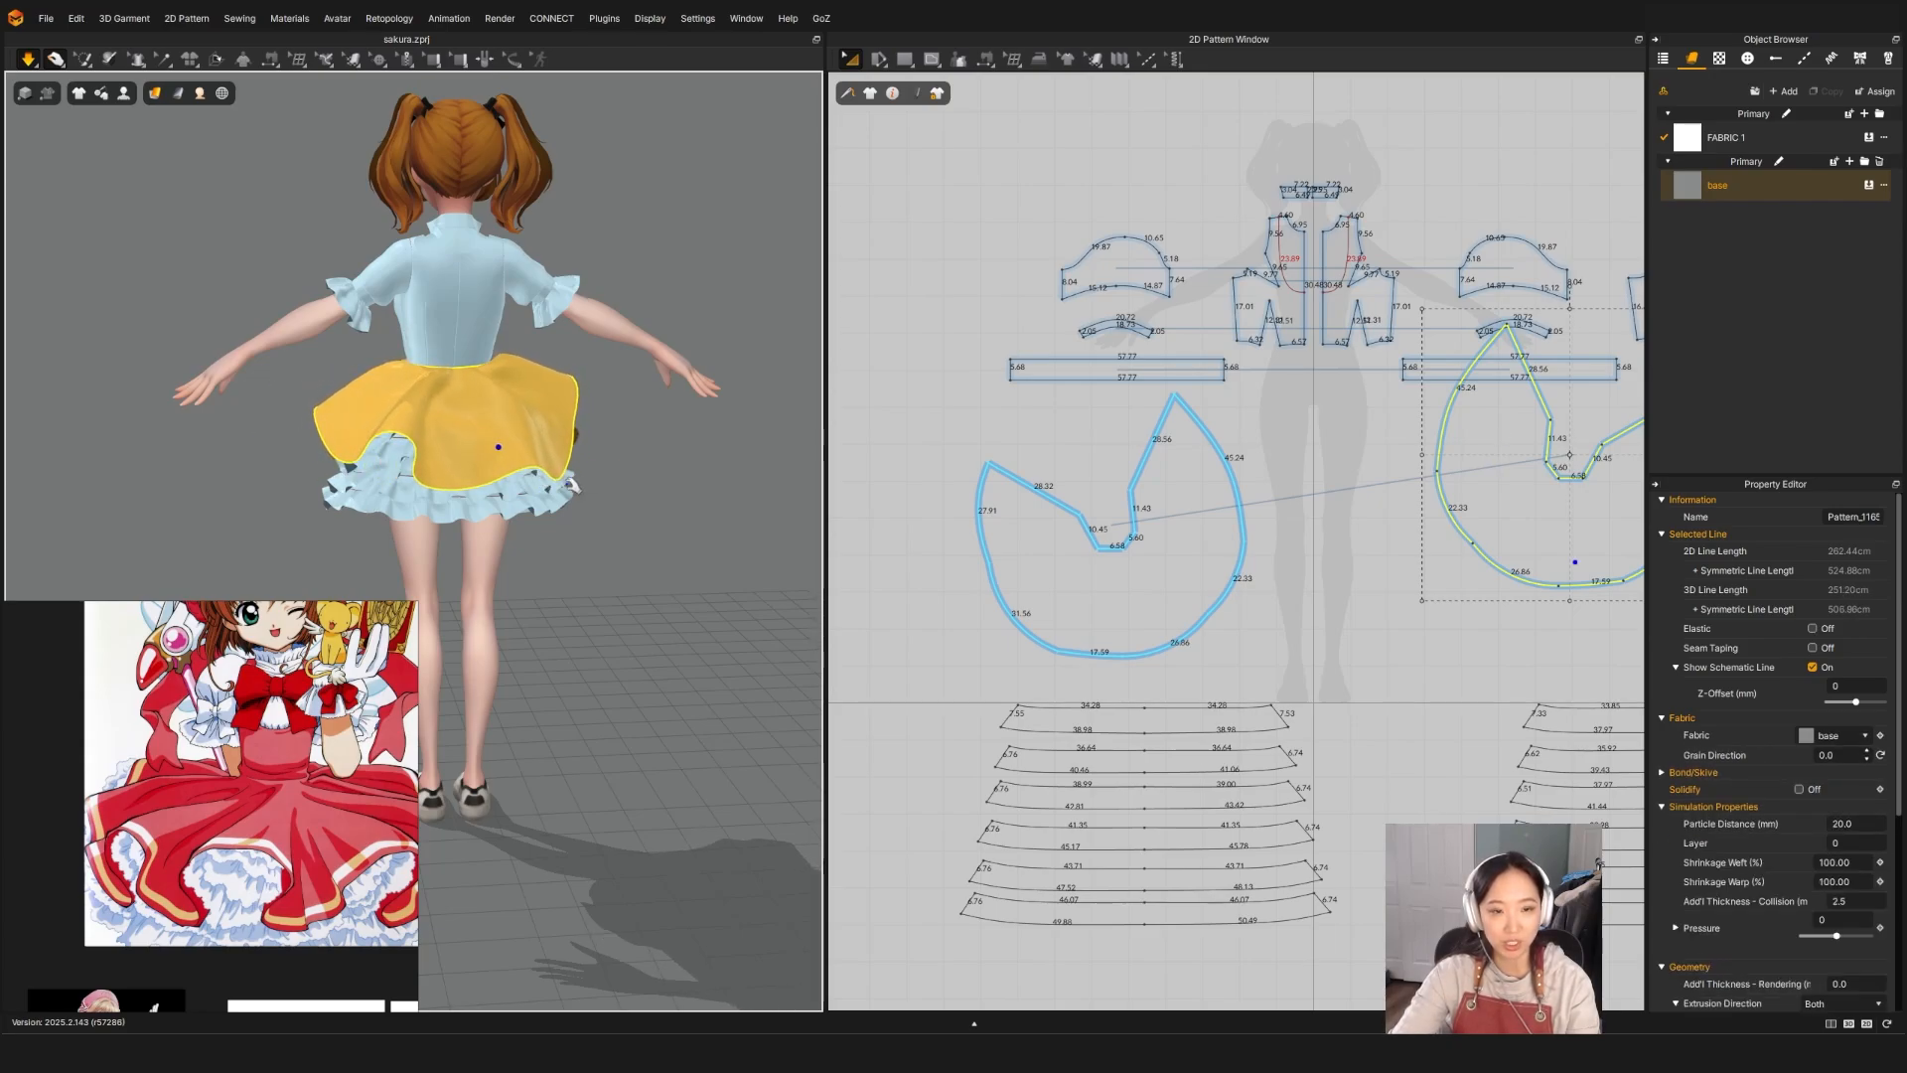
Step: Turn off Strengthen on both overskirt panels, simulate them, and pull the side hem outward
key(space)
right_drag(573, 485, 316, 552)
shift+click(572, 493)
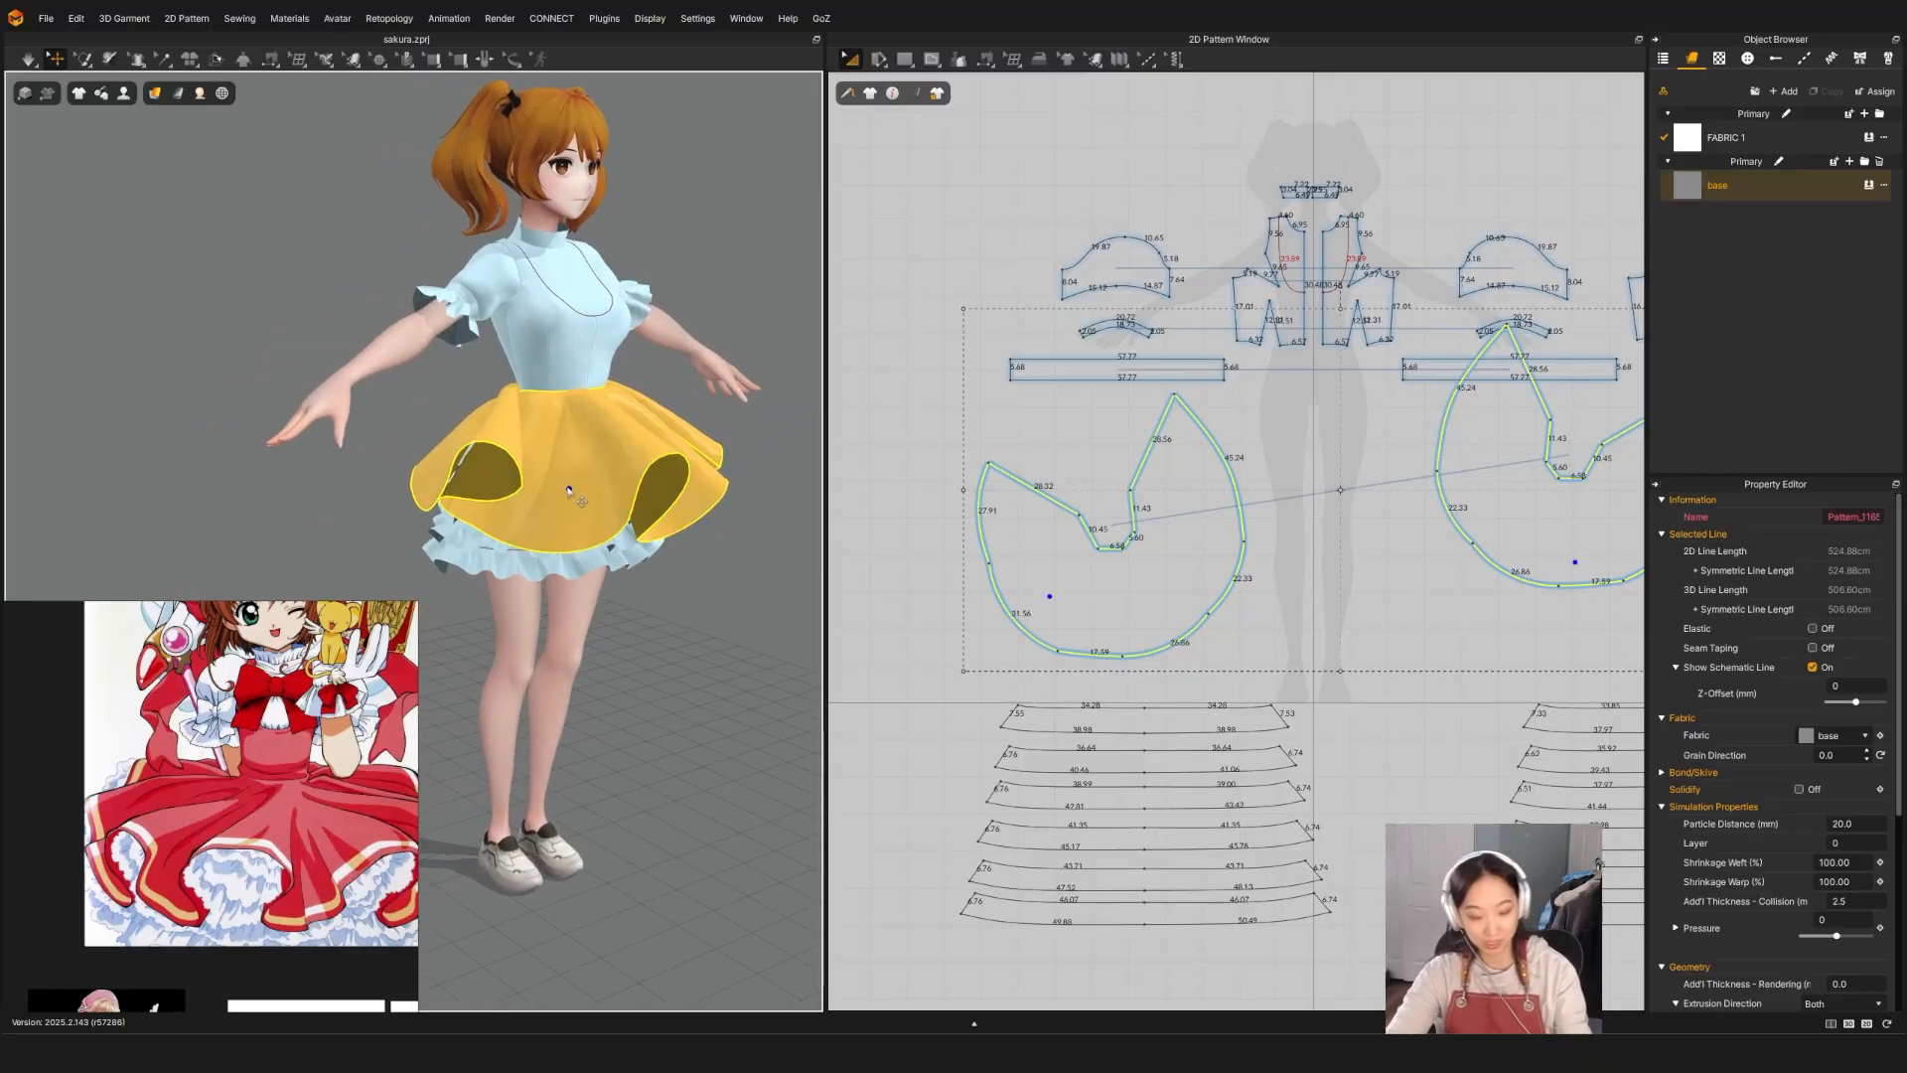
right_drag(572, 494, 425, 523)
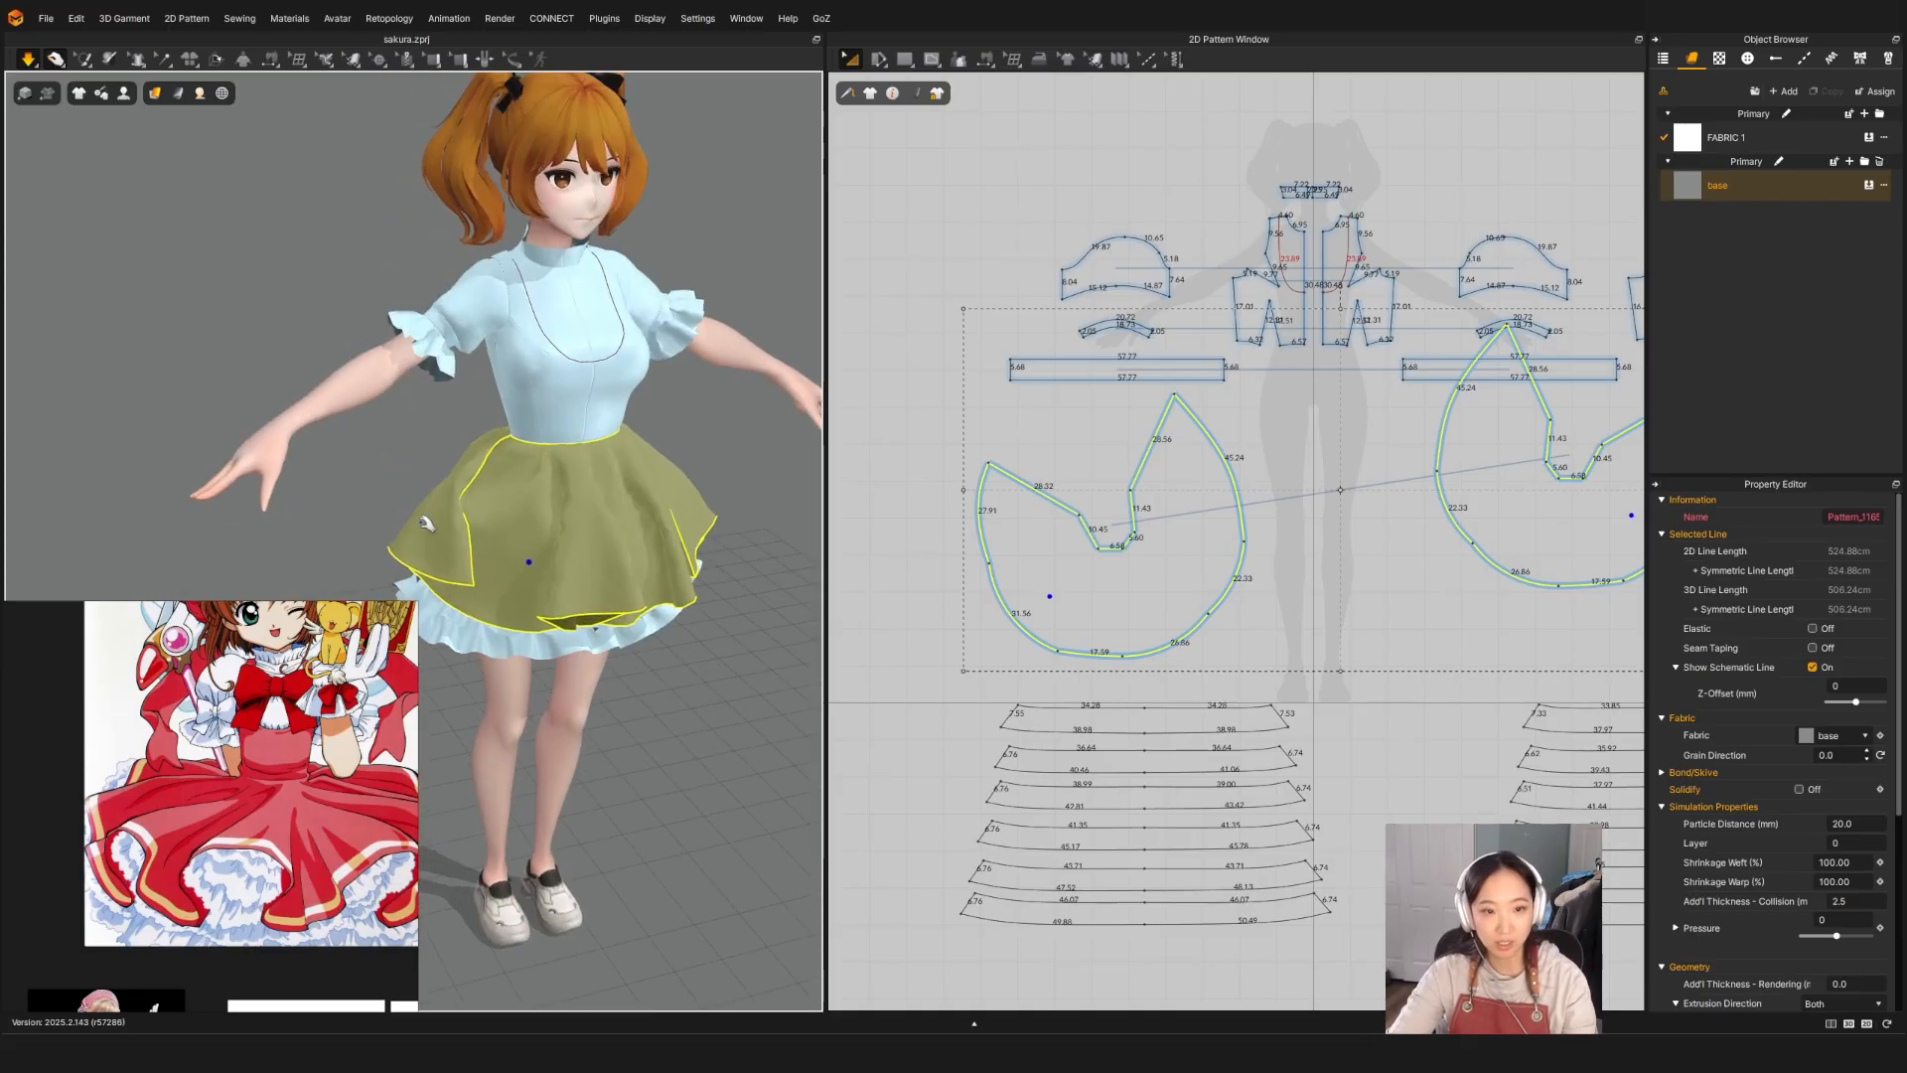
drag(348, 517, 268, 502)
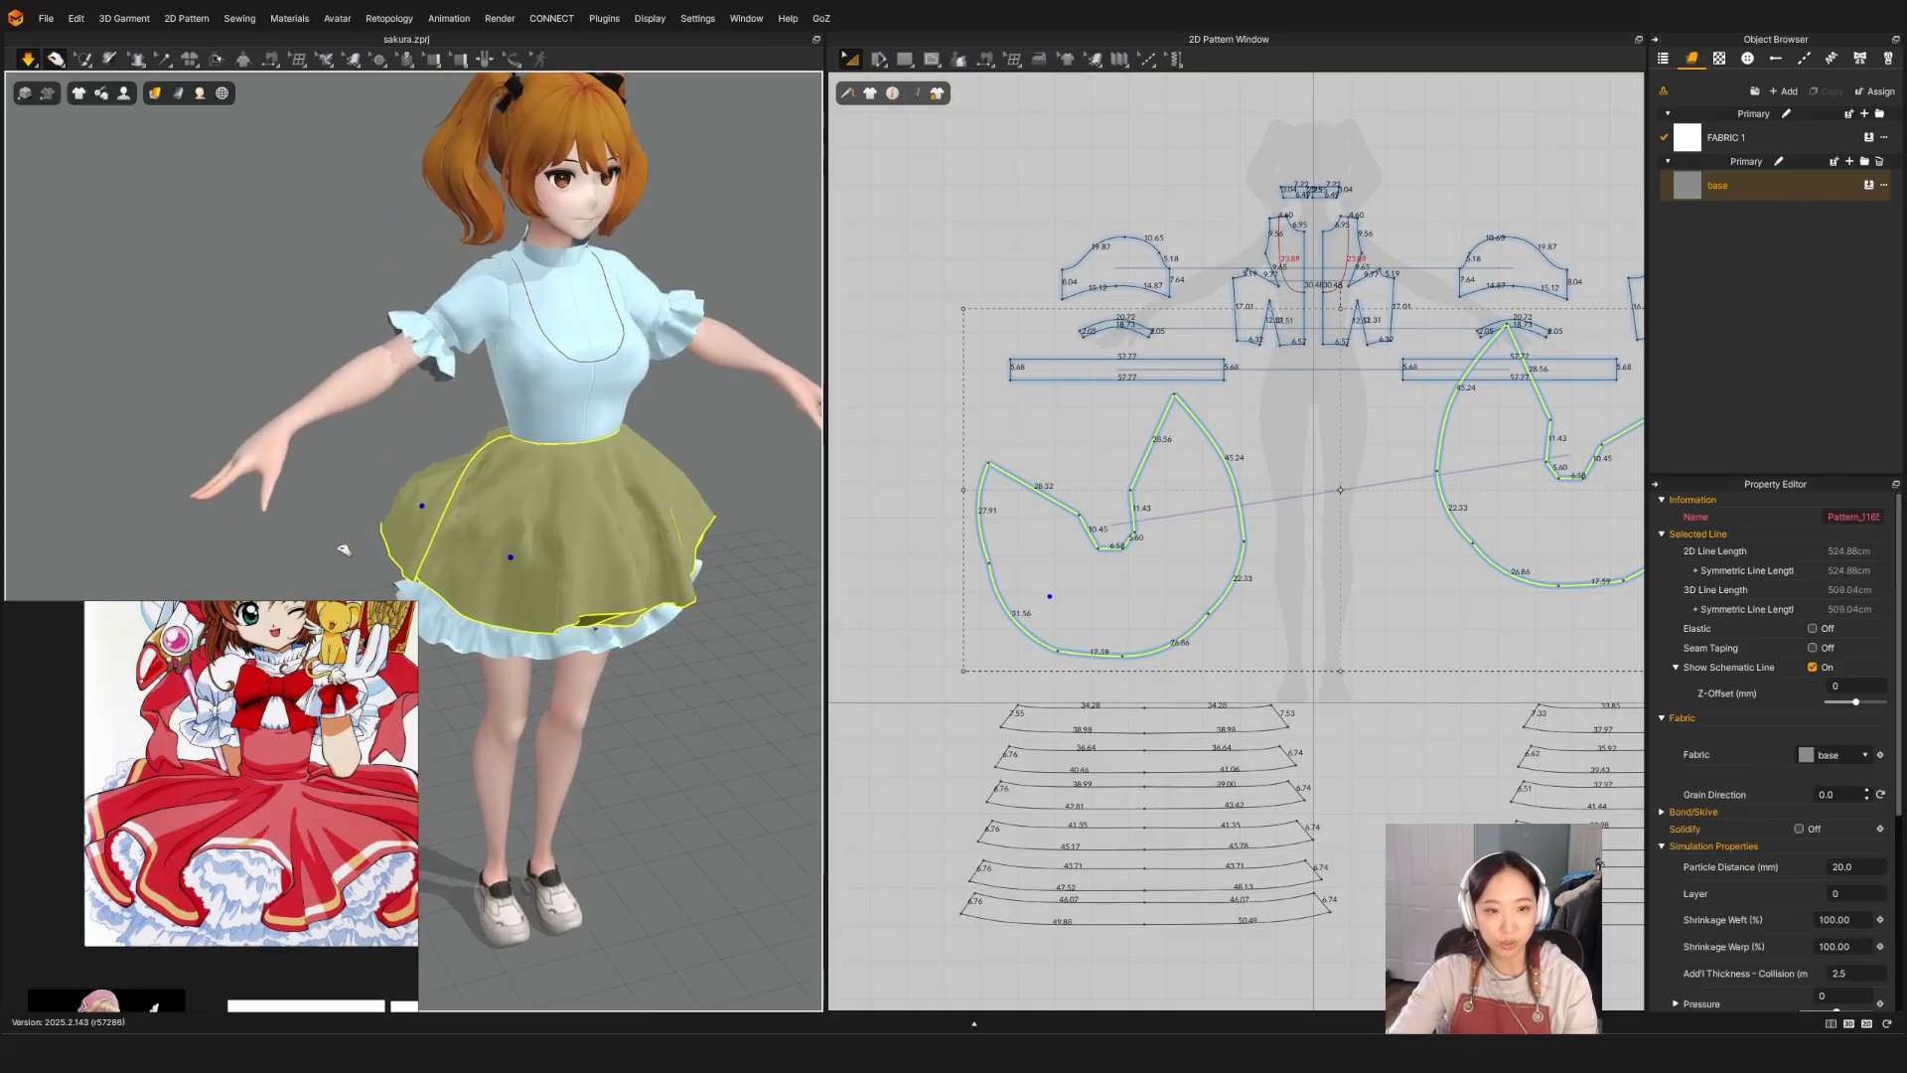
Step: Pull the softened overskirt's front hem and the hem along the avatar's left side into even folds
right_drag(631, 684, 507, 607)
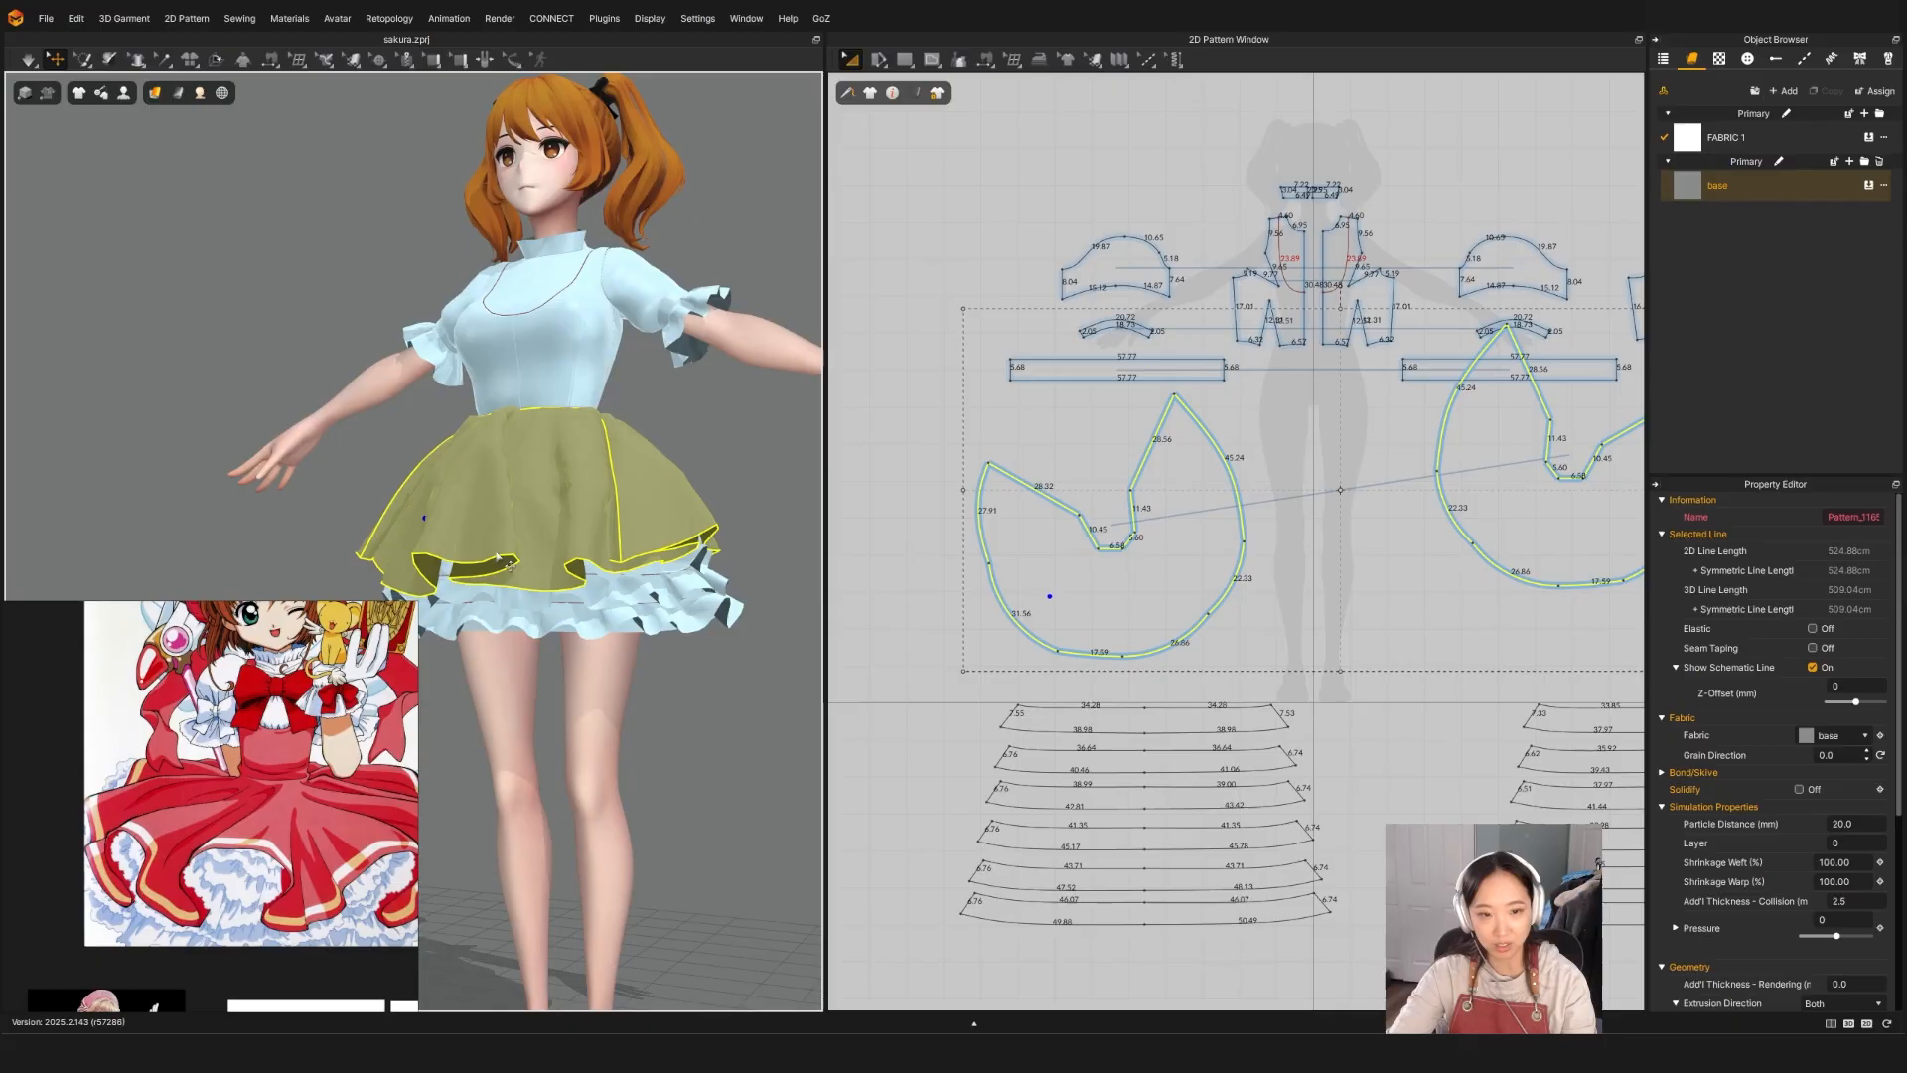
right_drag(611, 557, 557, 421)
drag(549, 345, 579, 371)
right_drag(610, 443, 536, 349)
drag(536, 349, 740, 355)
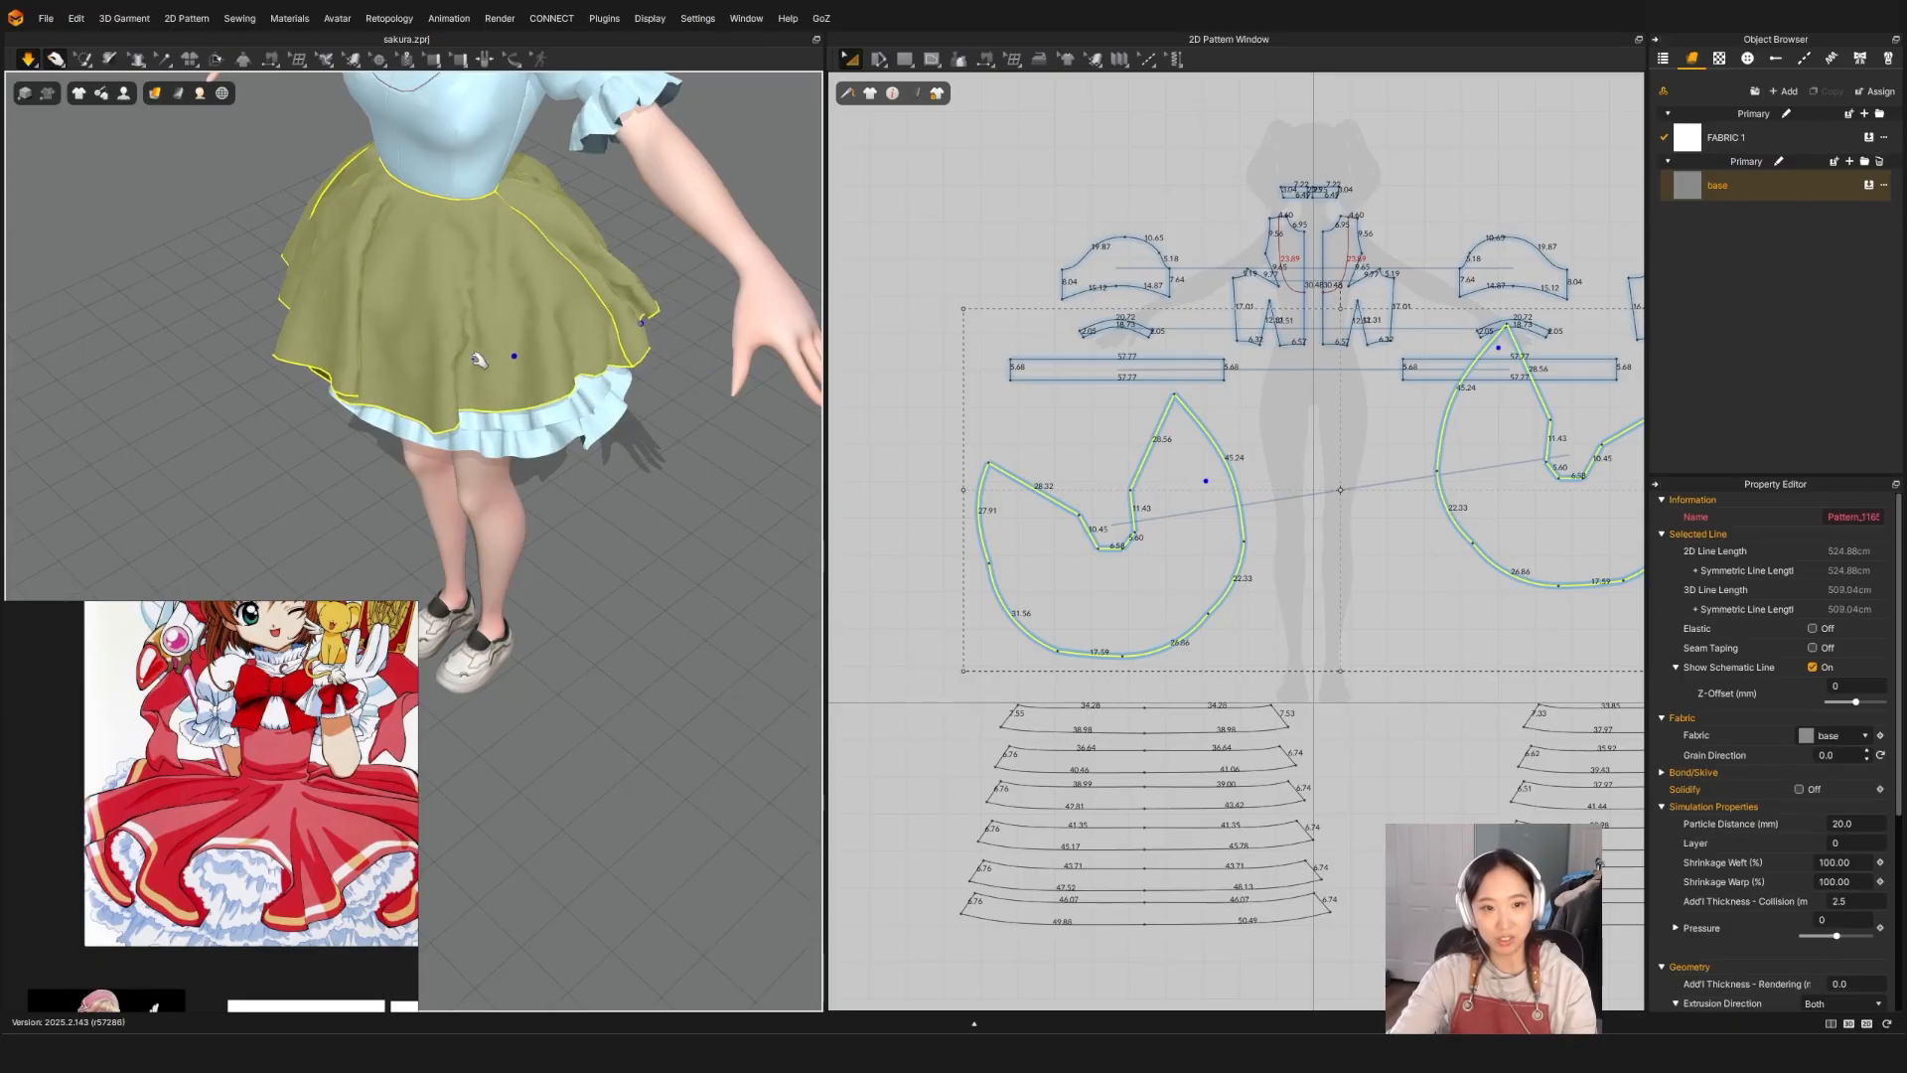
drag(481, 359, 355, 412)
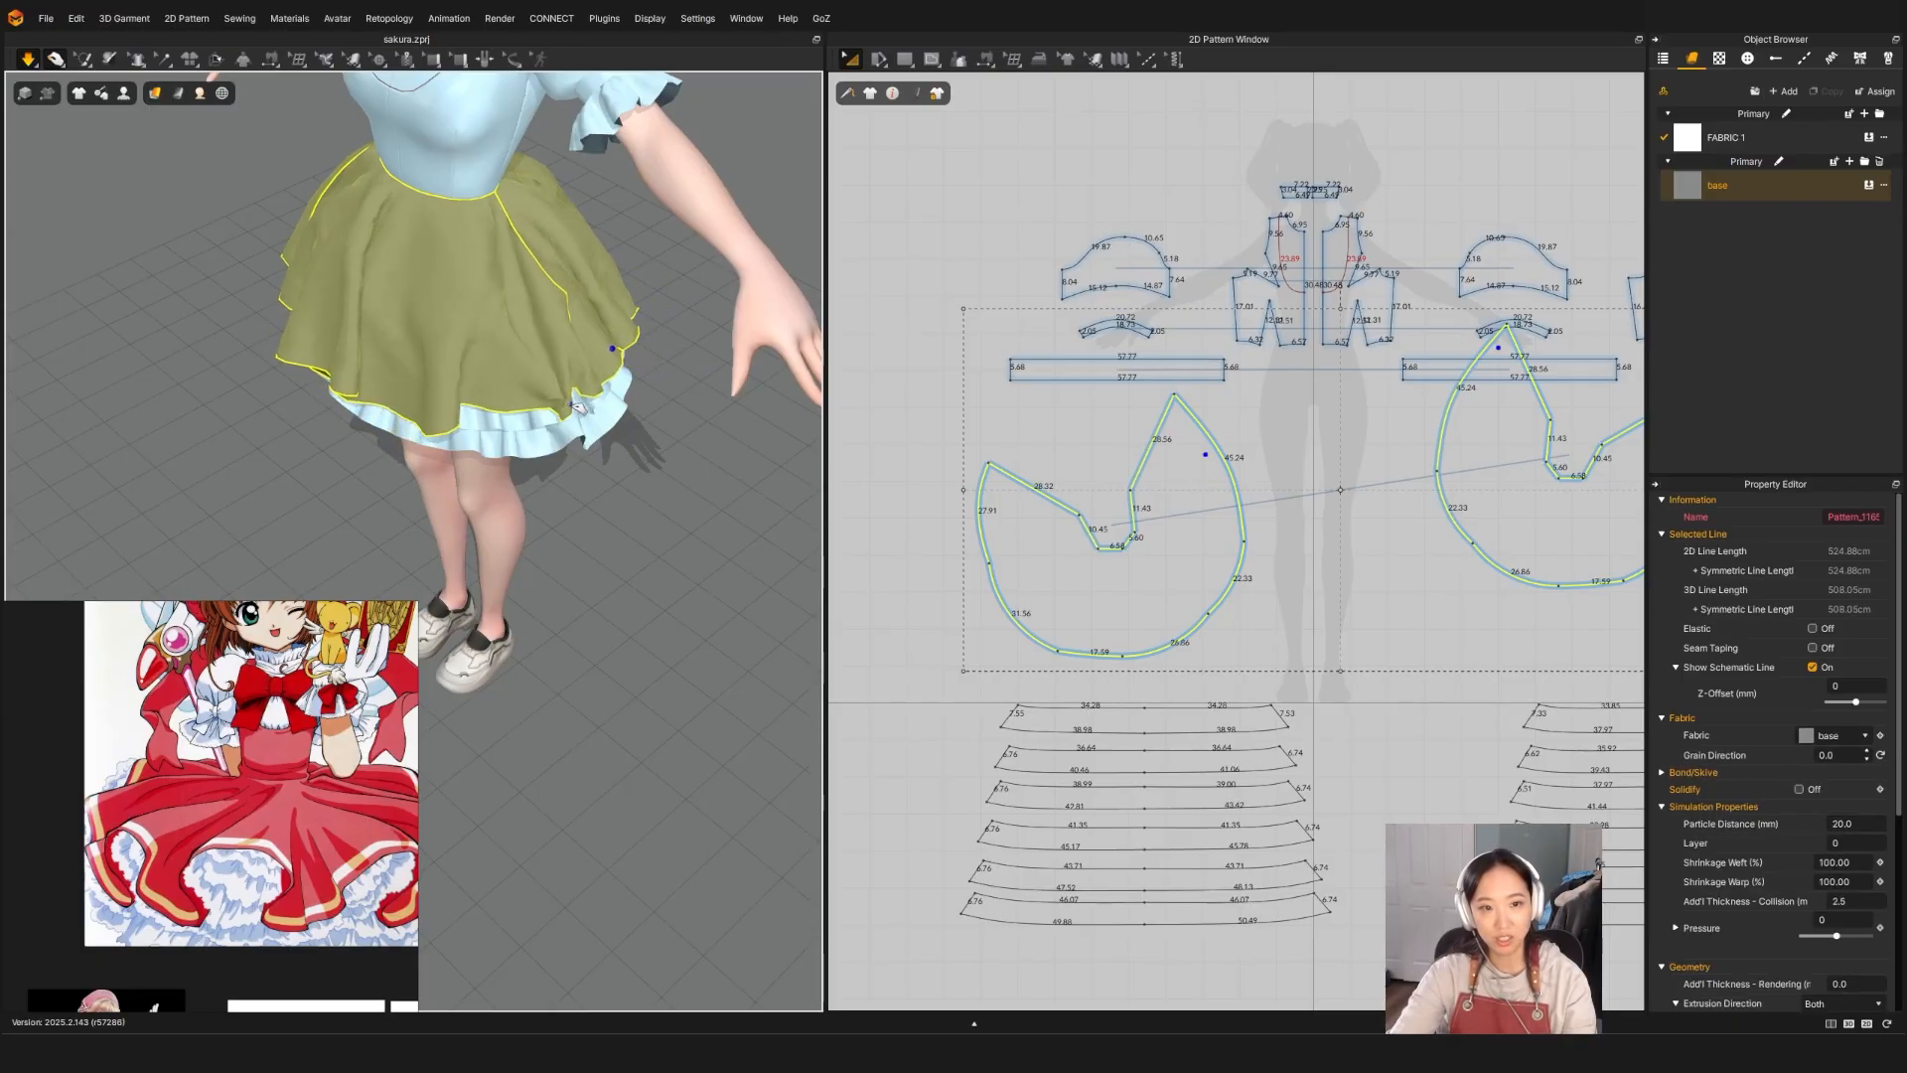
drag(502, 395, 560, 386)
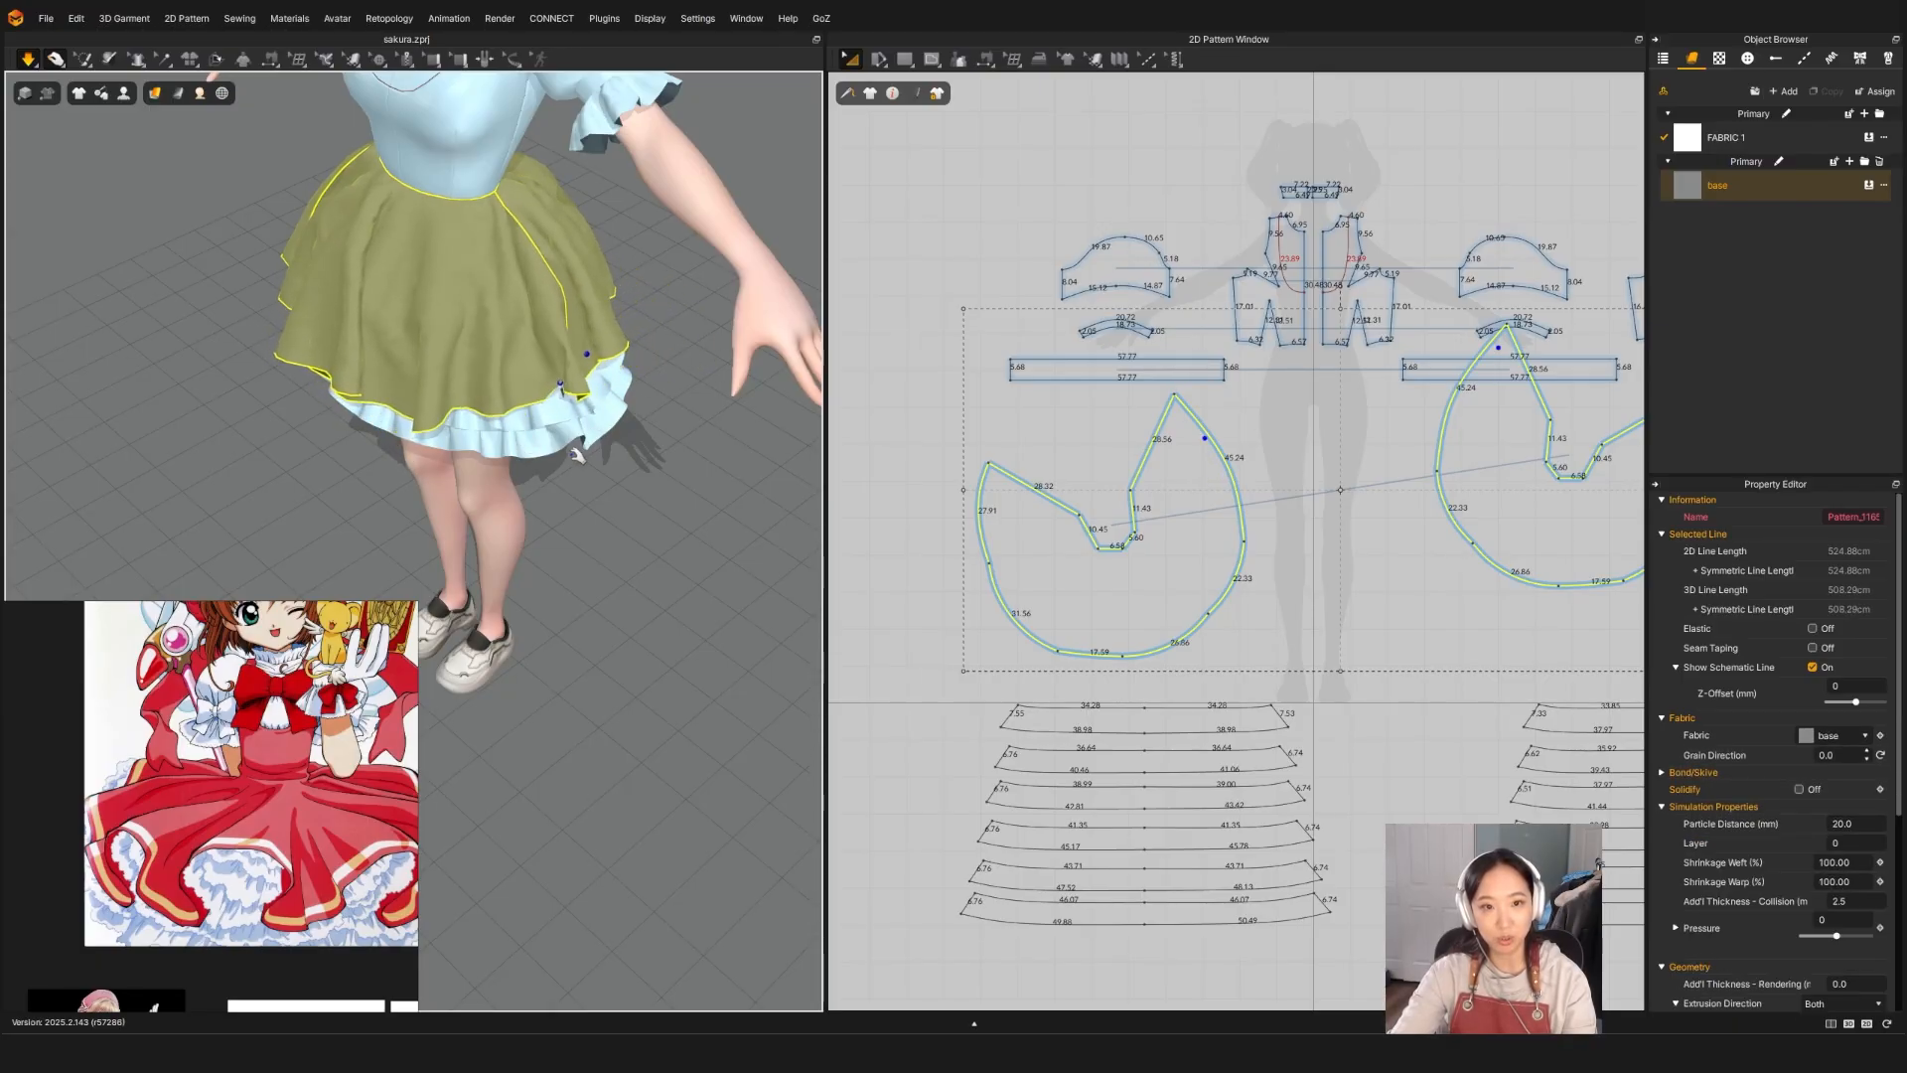
Step: Simulate and pull the overskirt's back hem sideways to settle its folds over the ruffles
right_drag(626, 481, 298, 348)
key(space)
drag(415, 343, 447, 370)
drag(544, 310, 614, 290)
drag(399, 338, 558, 339)
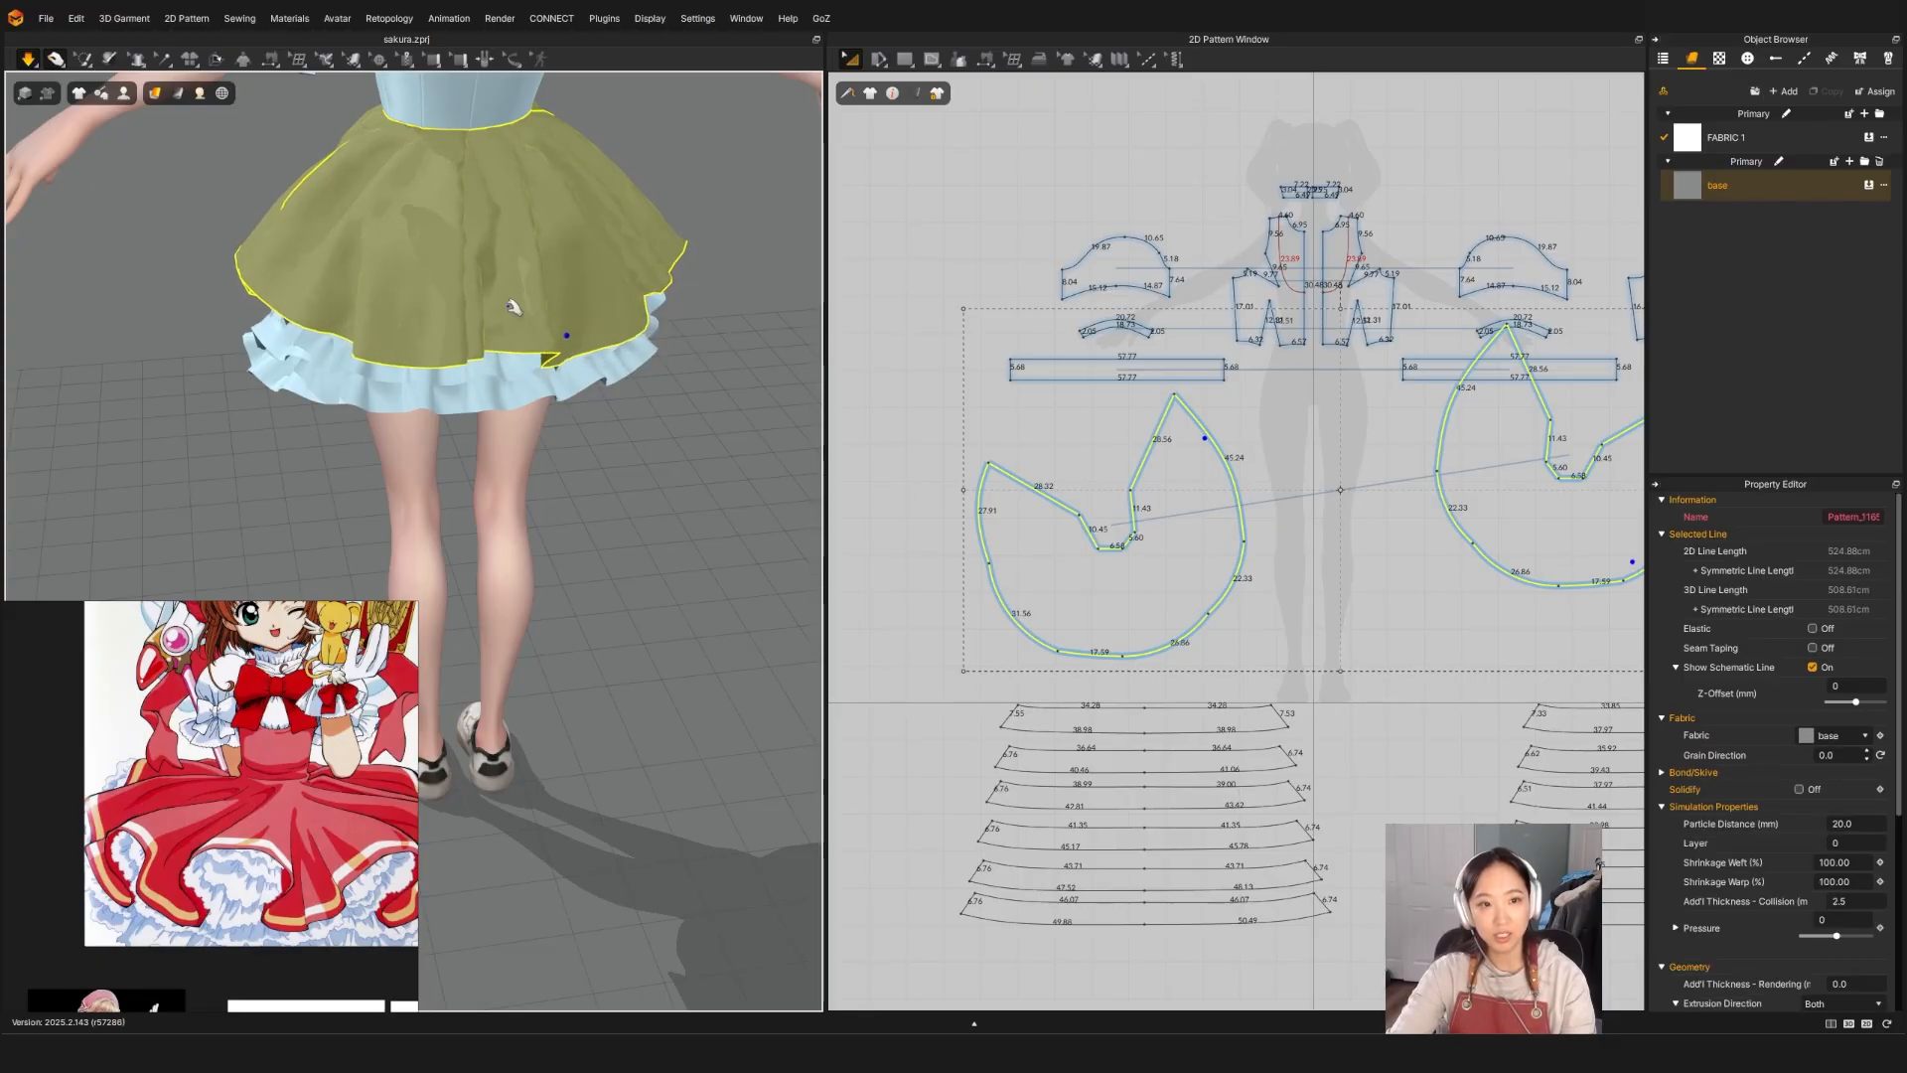
Step: Adjust the front panel's hem curve by moving a curve point just below its left side-seam corner slightly outward
right_drag(392, 376, 663, 353)
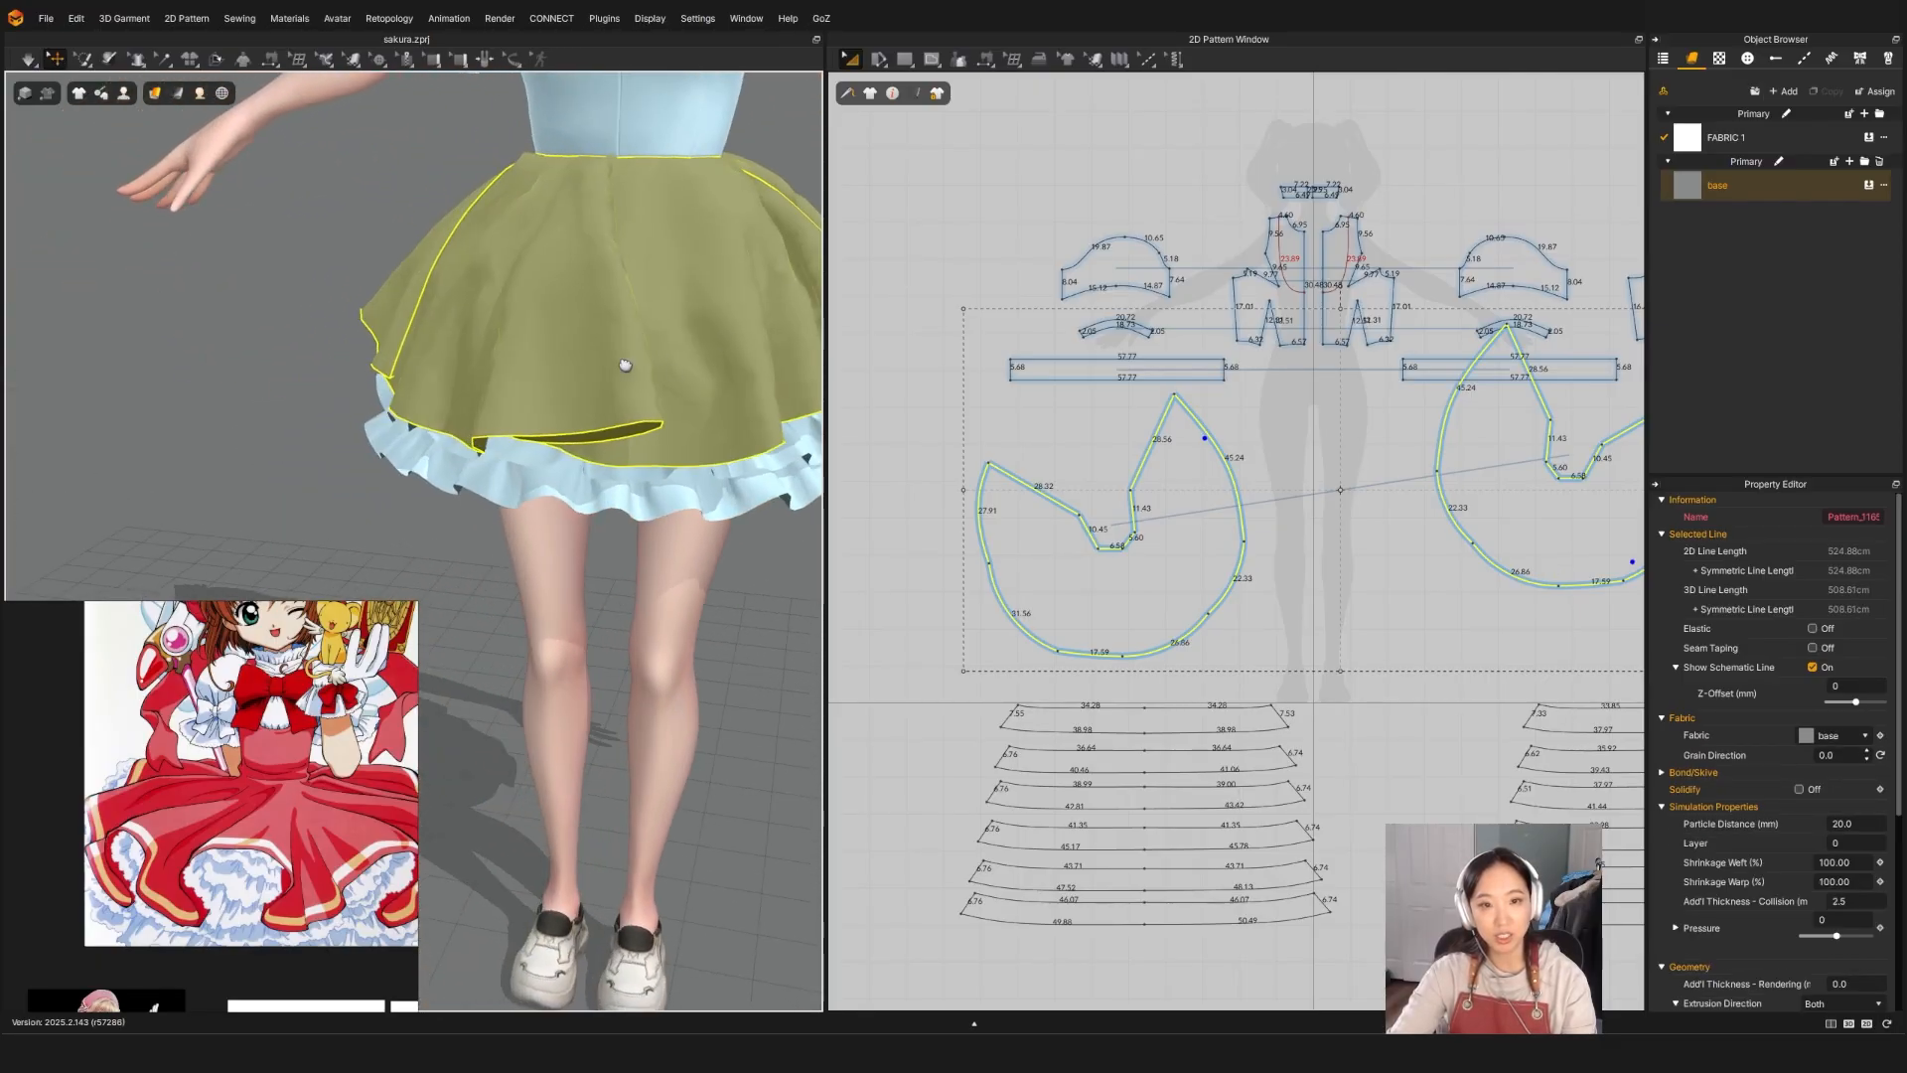
middle_drag(626, 364, 476, 345)
right_drag(476, 345, 486, 342)
key(b)
scroll(1202, 449, up, 3)
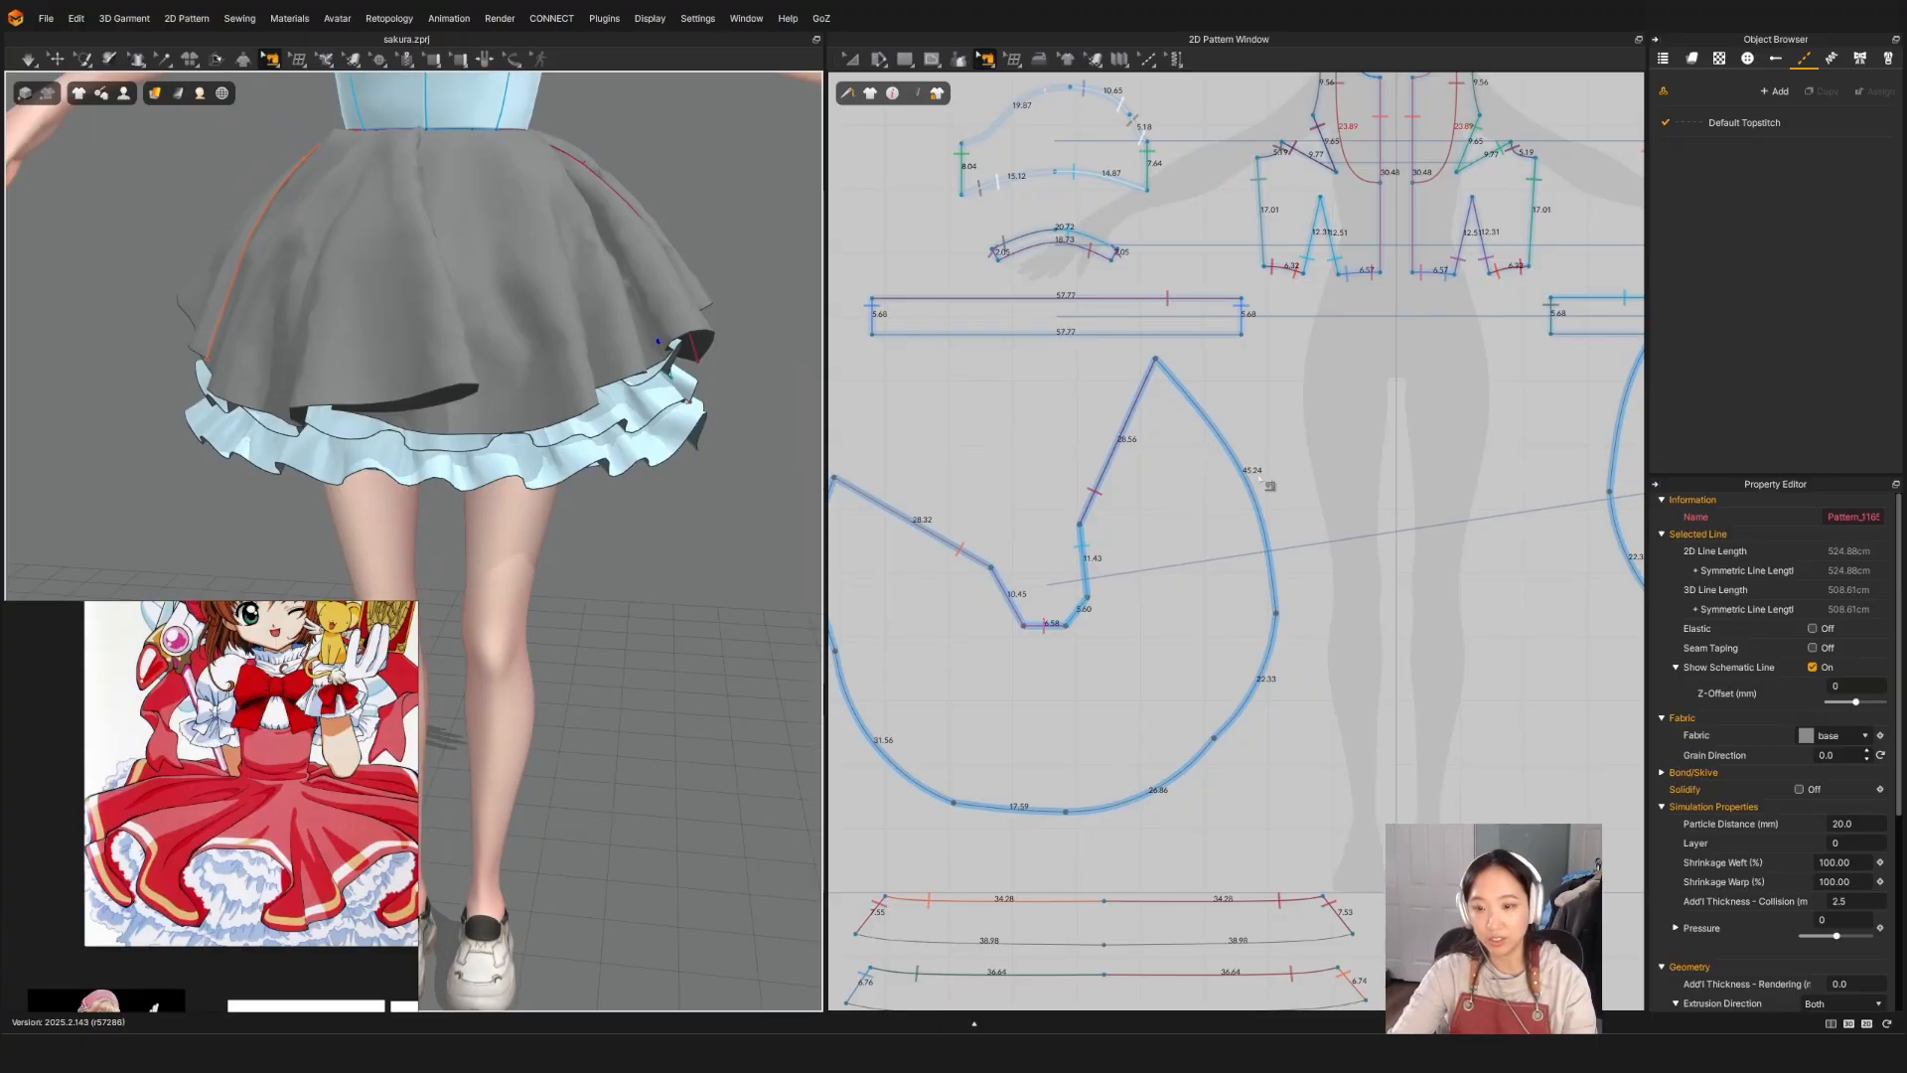
middle_drag(1261, 481, 1361, 493)
scroll(938, 605, up, 3)
key(a)
click(938, 608)
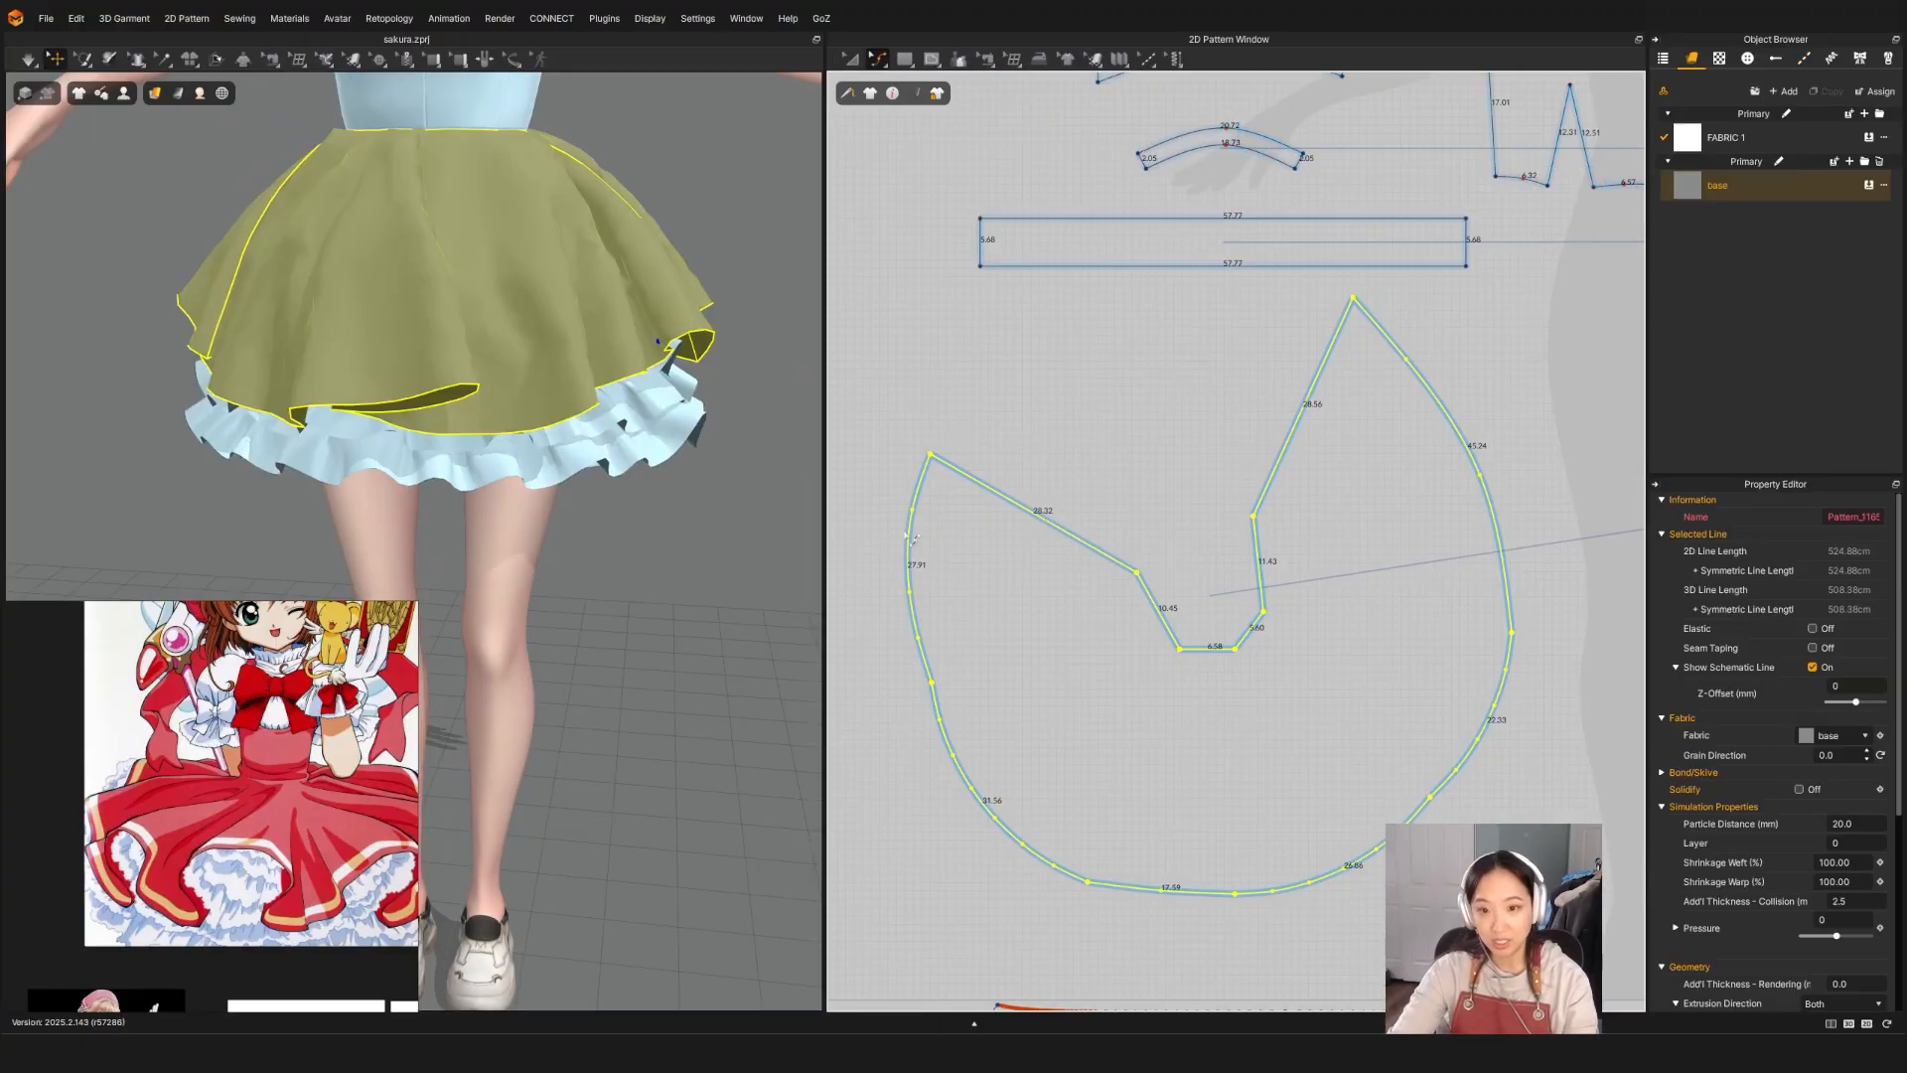
scroll(891, 515, up, 3)
click(920, 497)
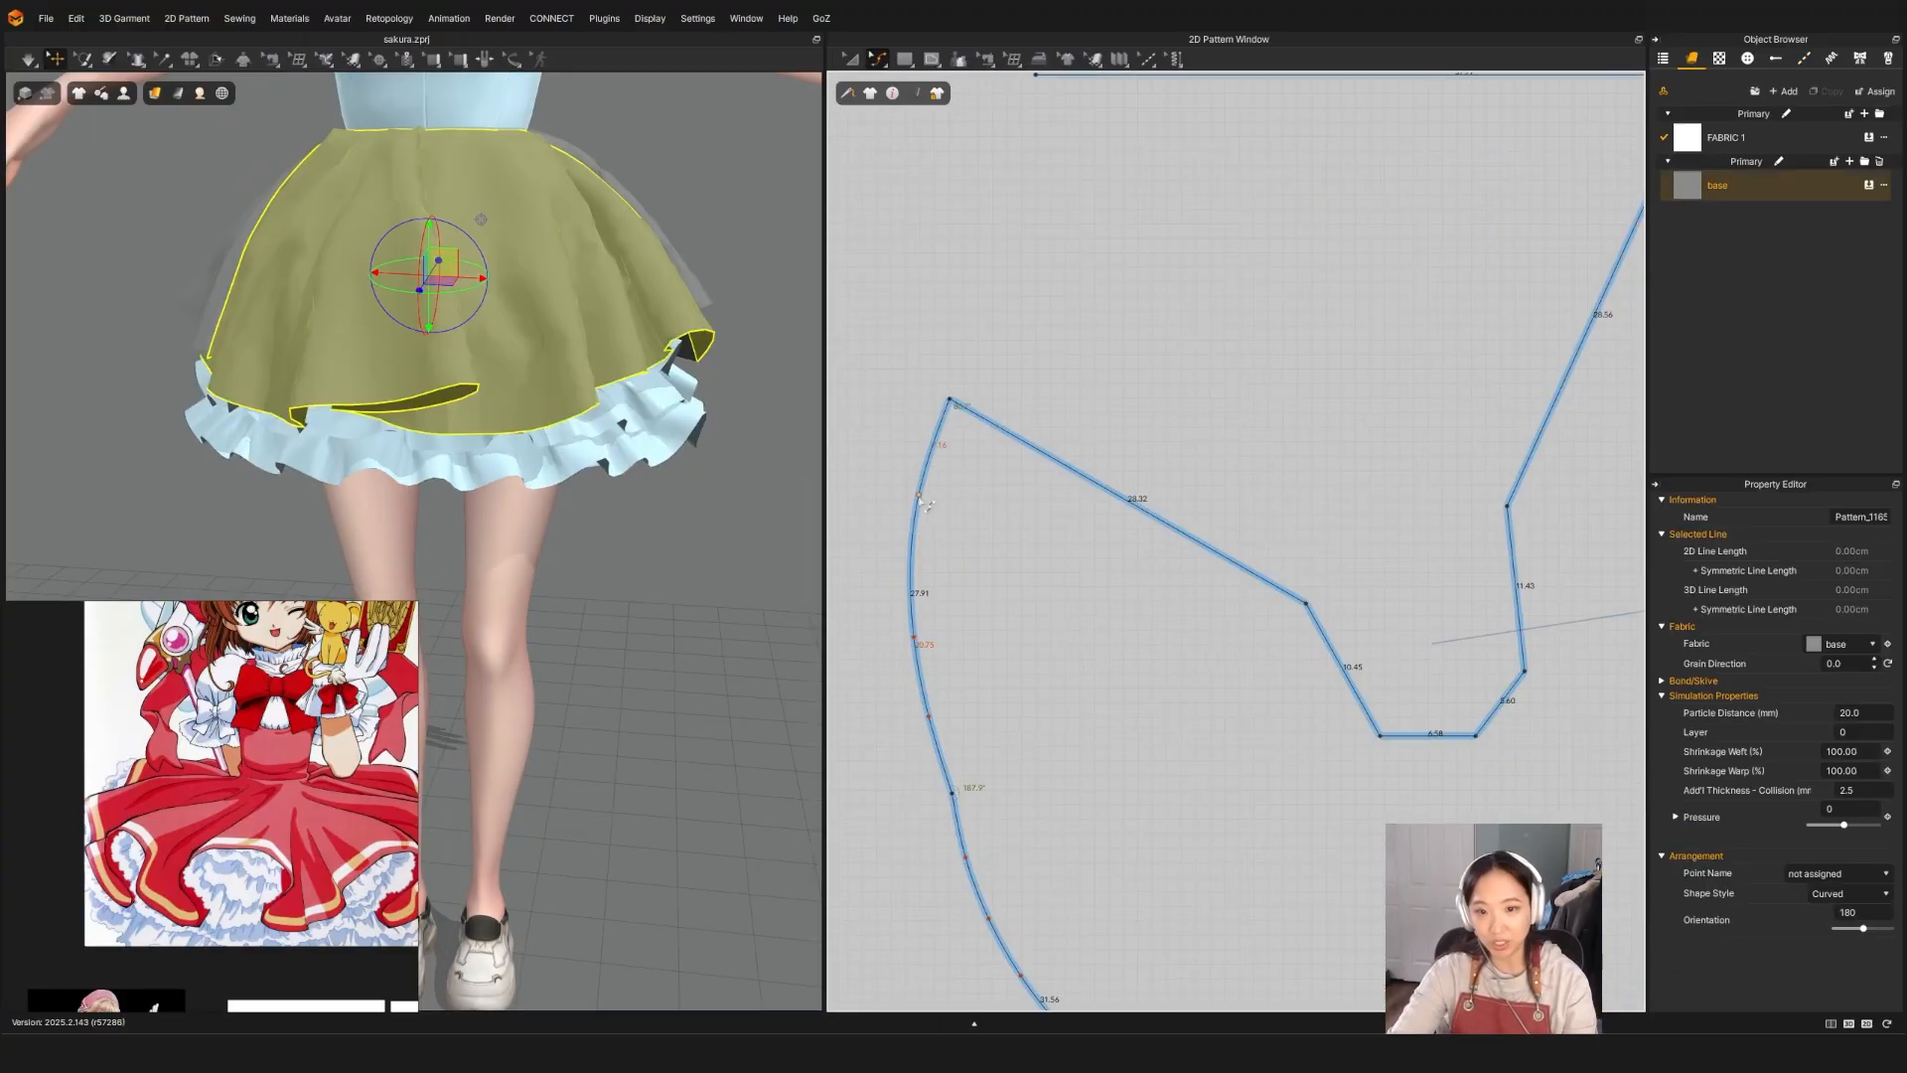
drag(924, 506, 917, 505)
scroll(917, 504, down, 5)
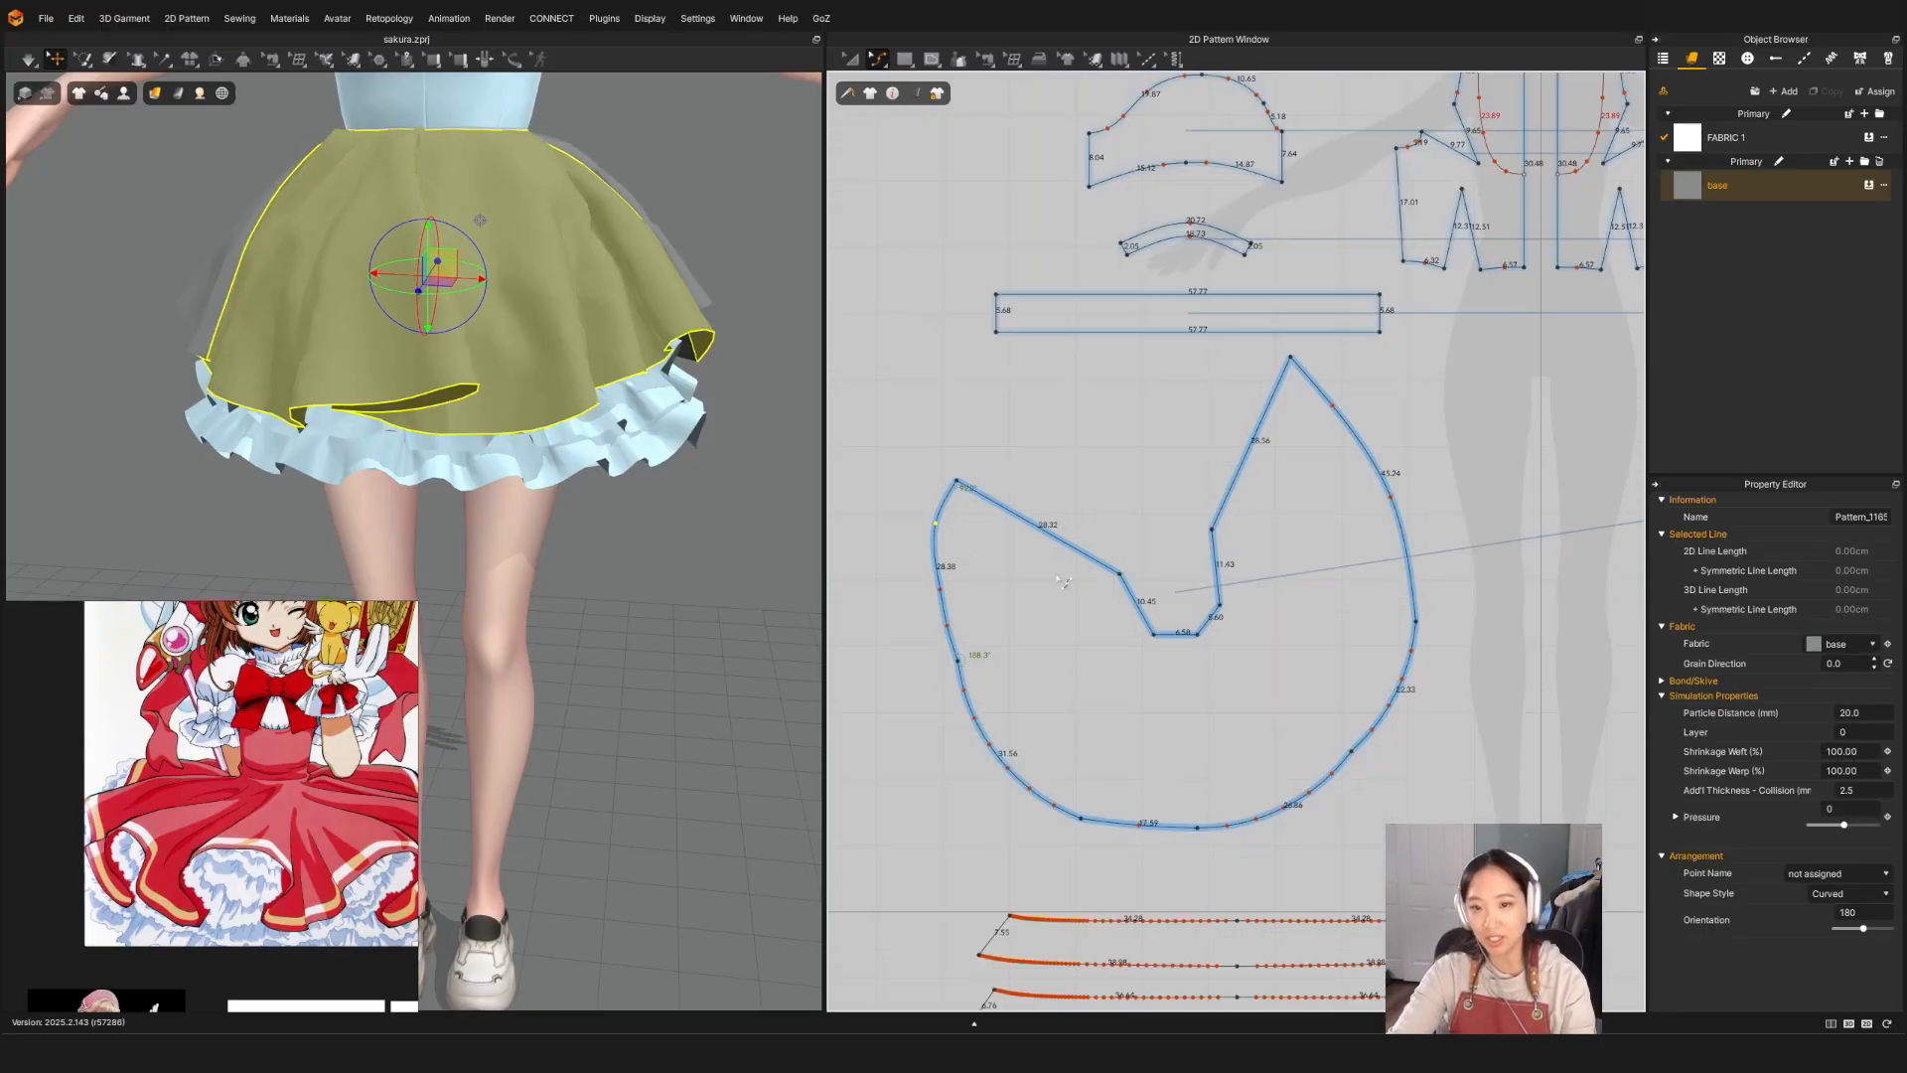
Step: Smooth the left side of the front overskirt panel's hem by moving its mid-curve point outward and the point near the side-seam corner slightly inward
scroll(1127, 588, up, 3)
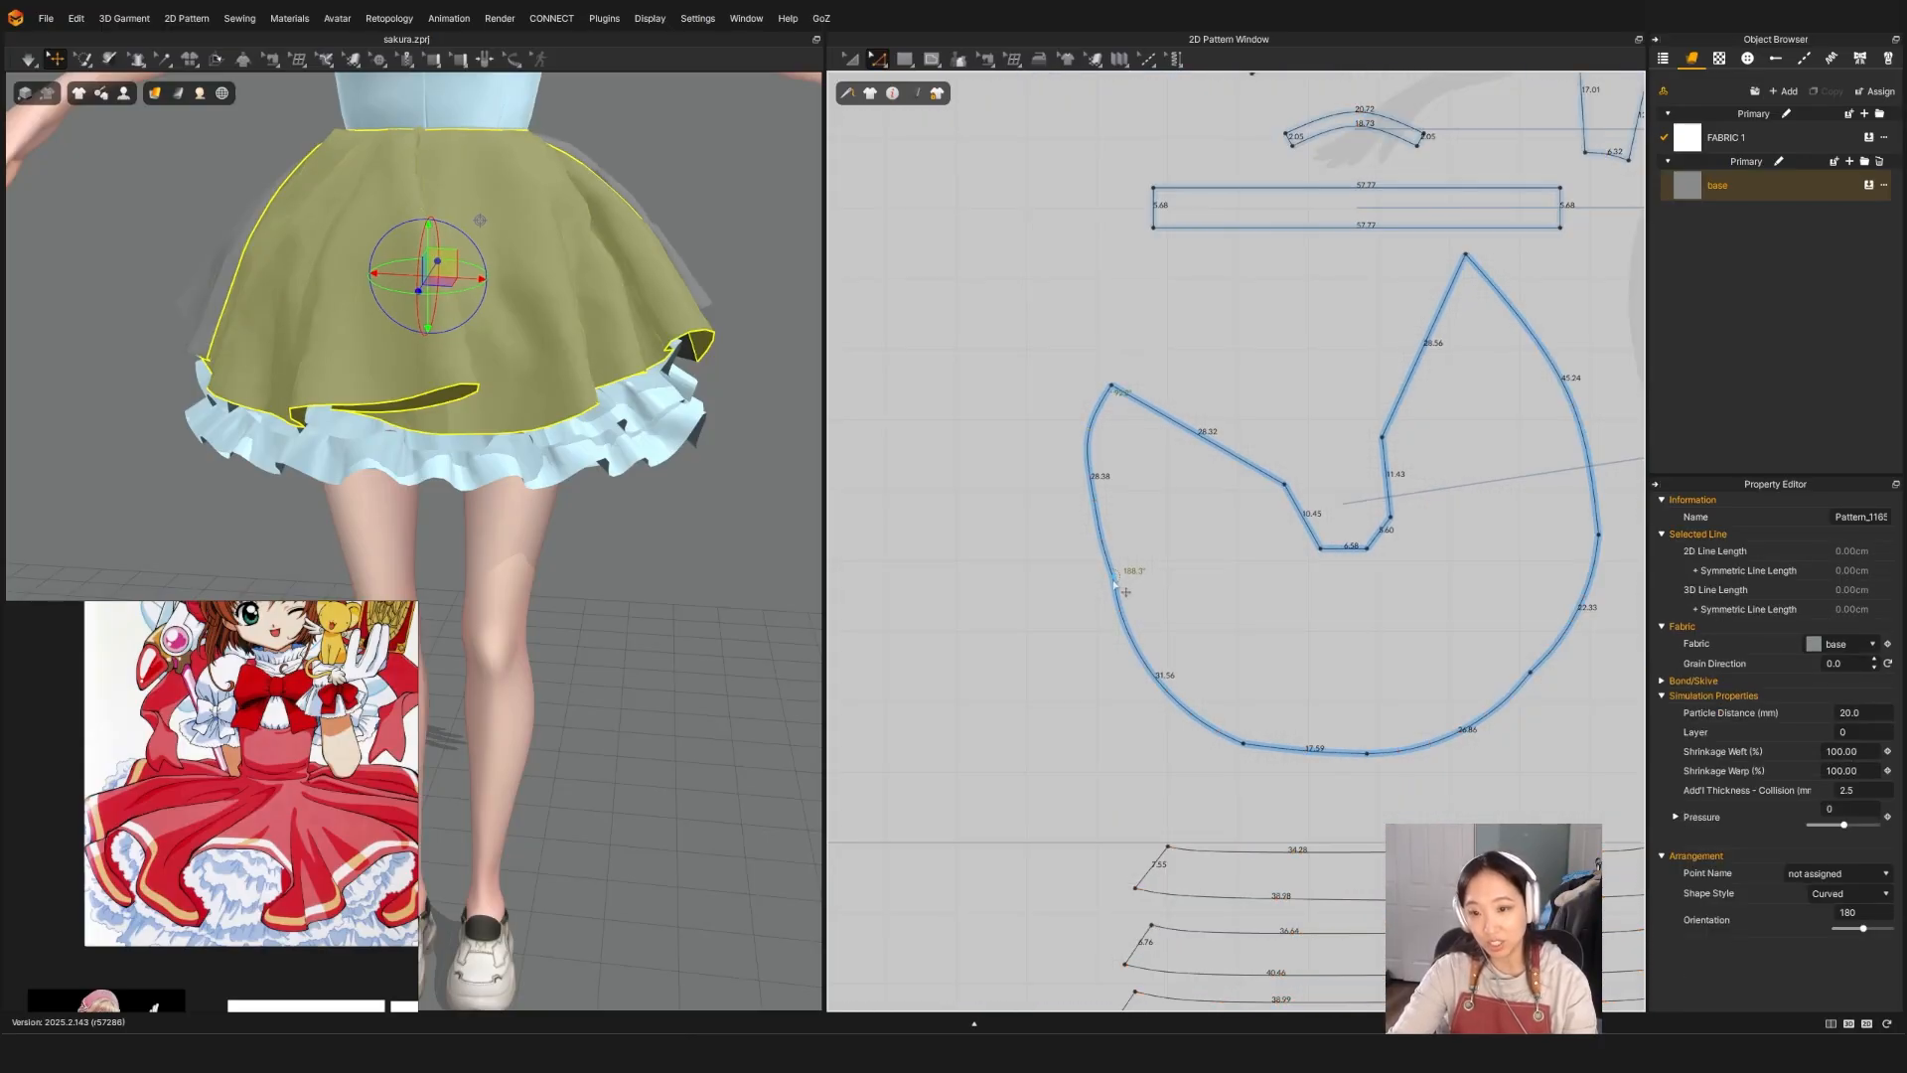
drag(1112, 574, 1092, 579)
scroll(1113, 480, up, 3)
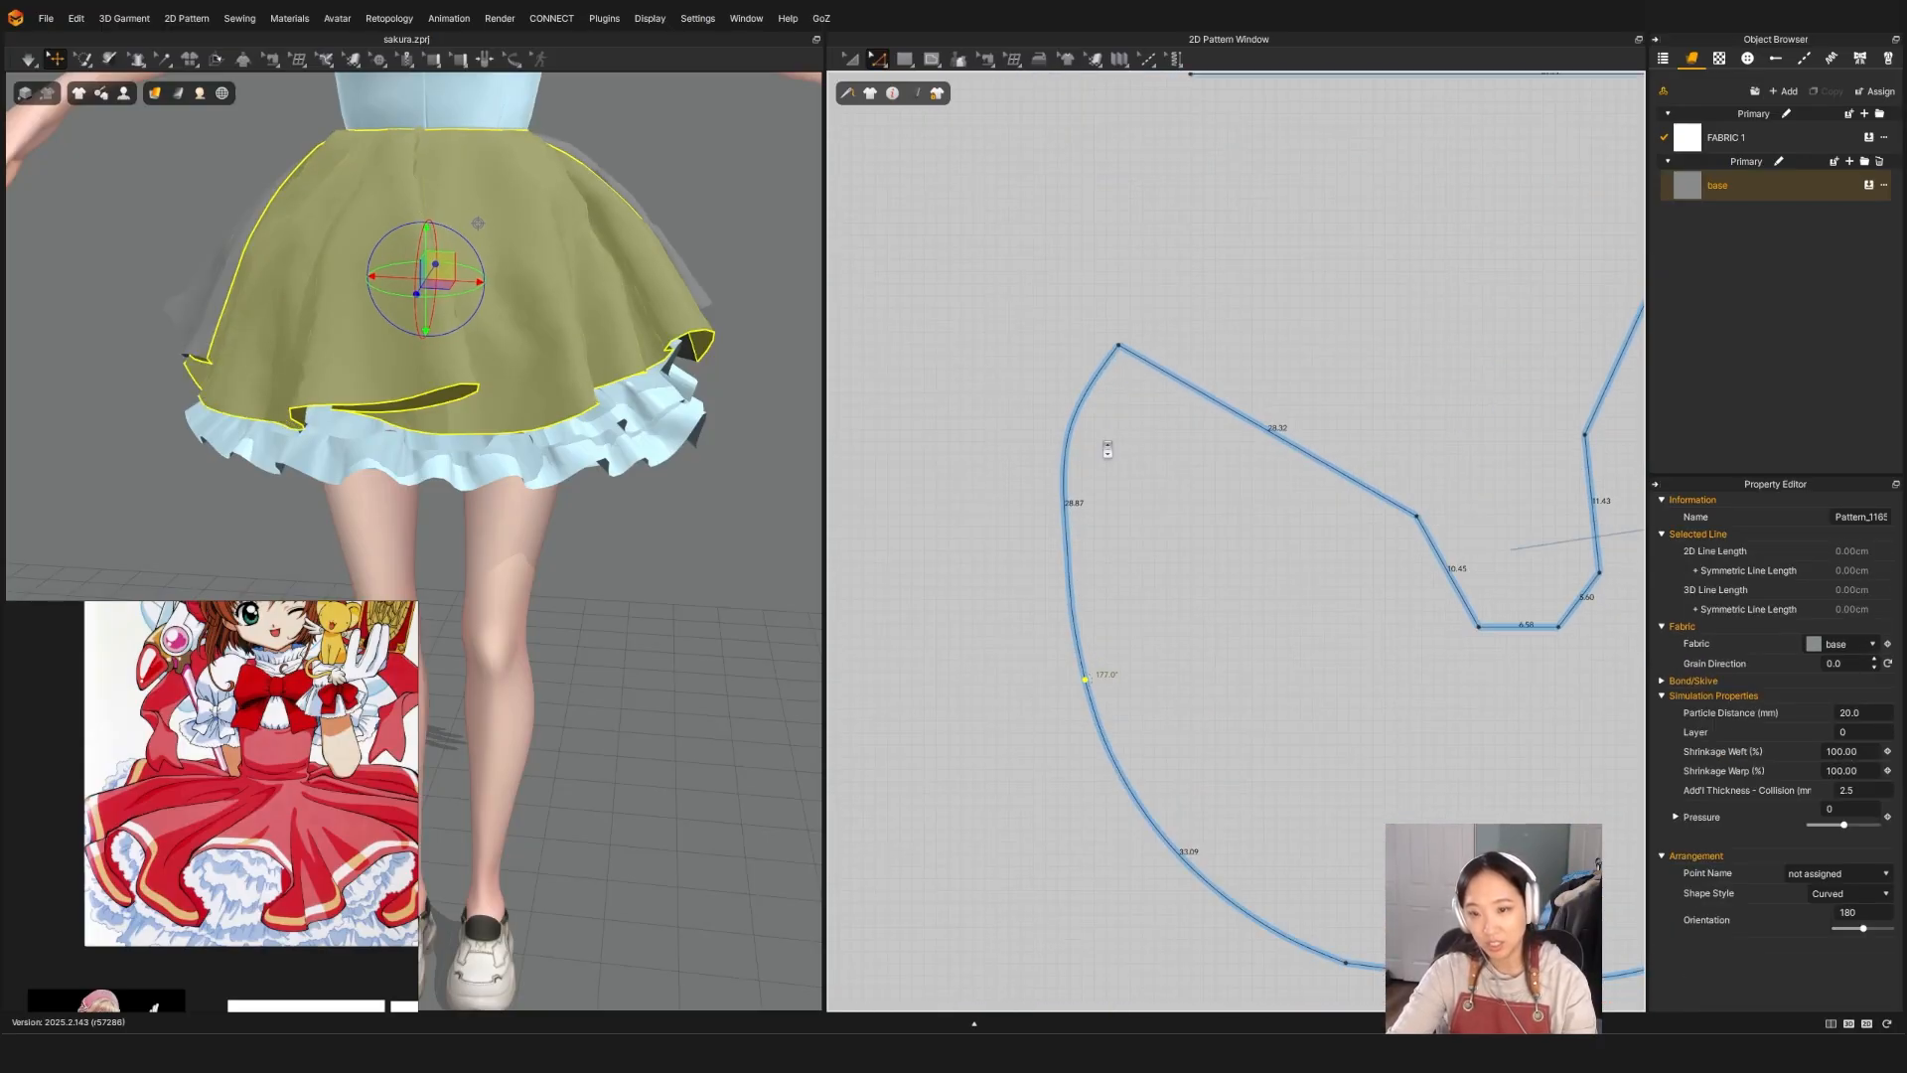
click(1111, 464)
drag(1074, 429, 1082, 427)
scroll(1083, 427, down, 5)
middle_drag(1279, 561, 1190, 660)
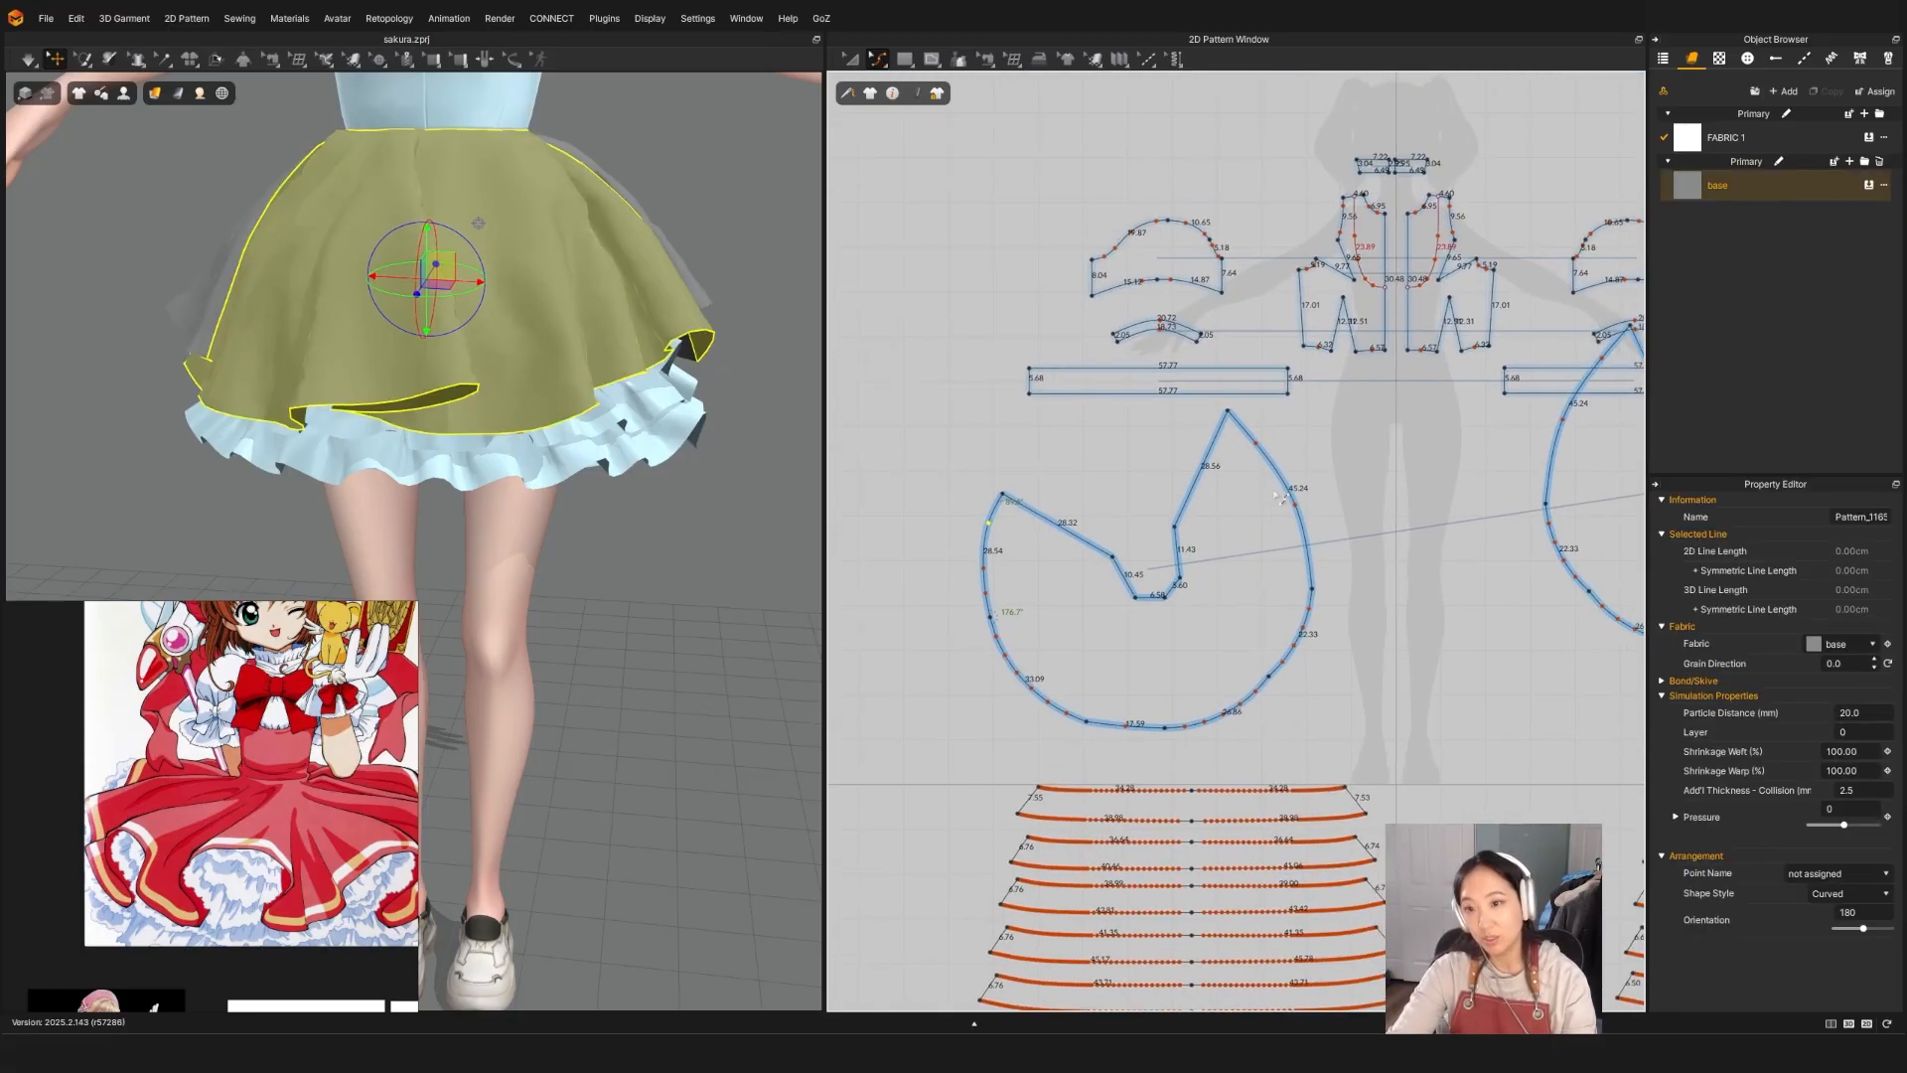
Step: Round out the right side of the front panel's hem by moving its two upper curve points outward, and leave curve editing
scroll(1242, 439, up, 5)
drag(1211, 432, 1255, 425)
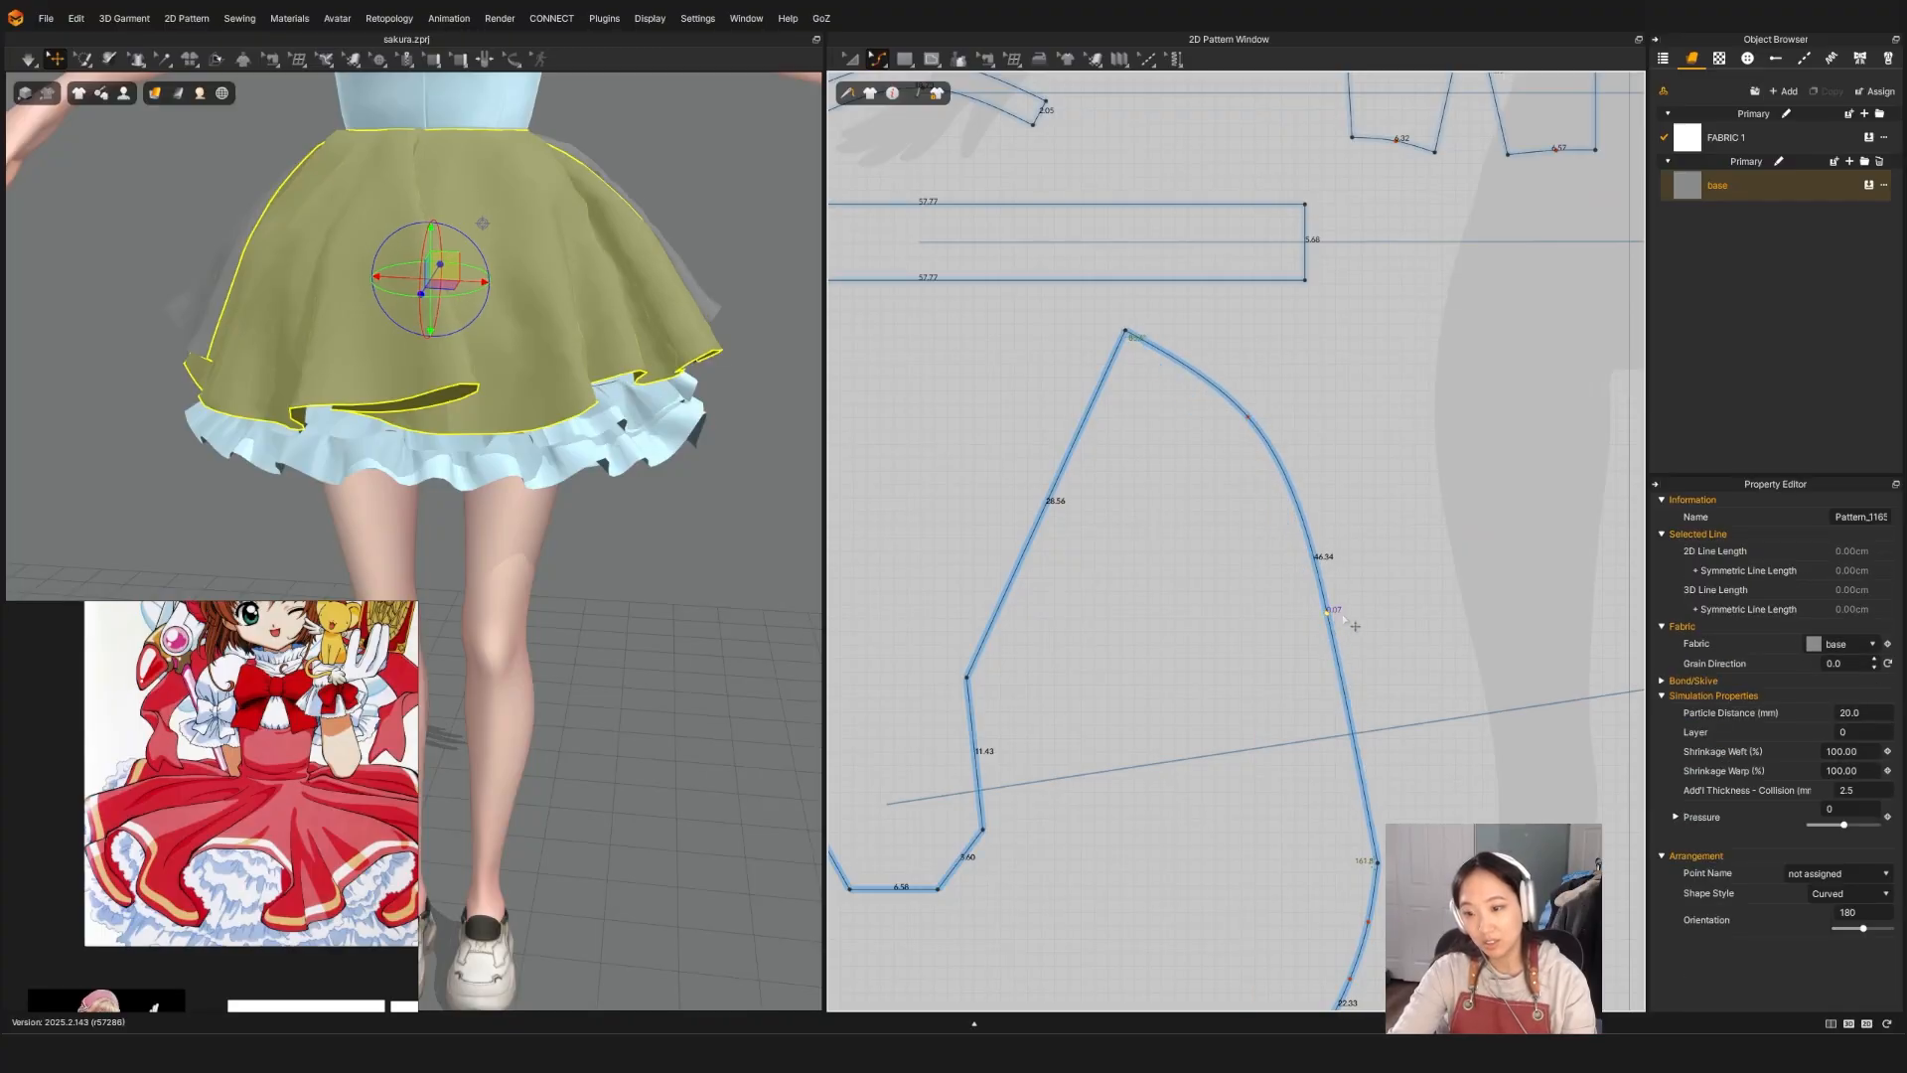
drag(1356, 626, 1375, 623)
key(a)
key(q)
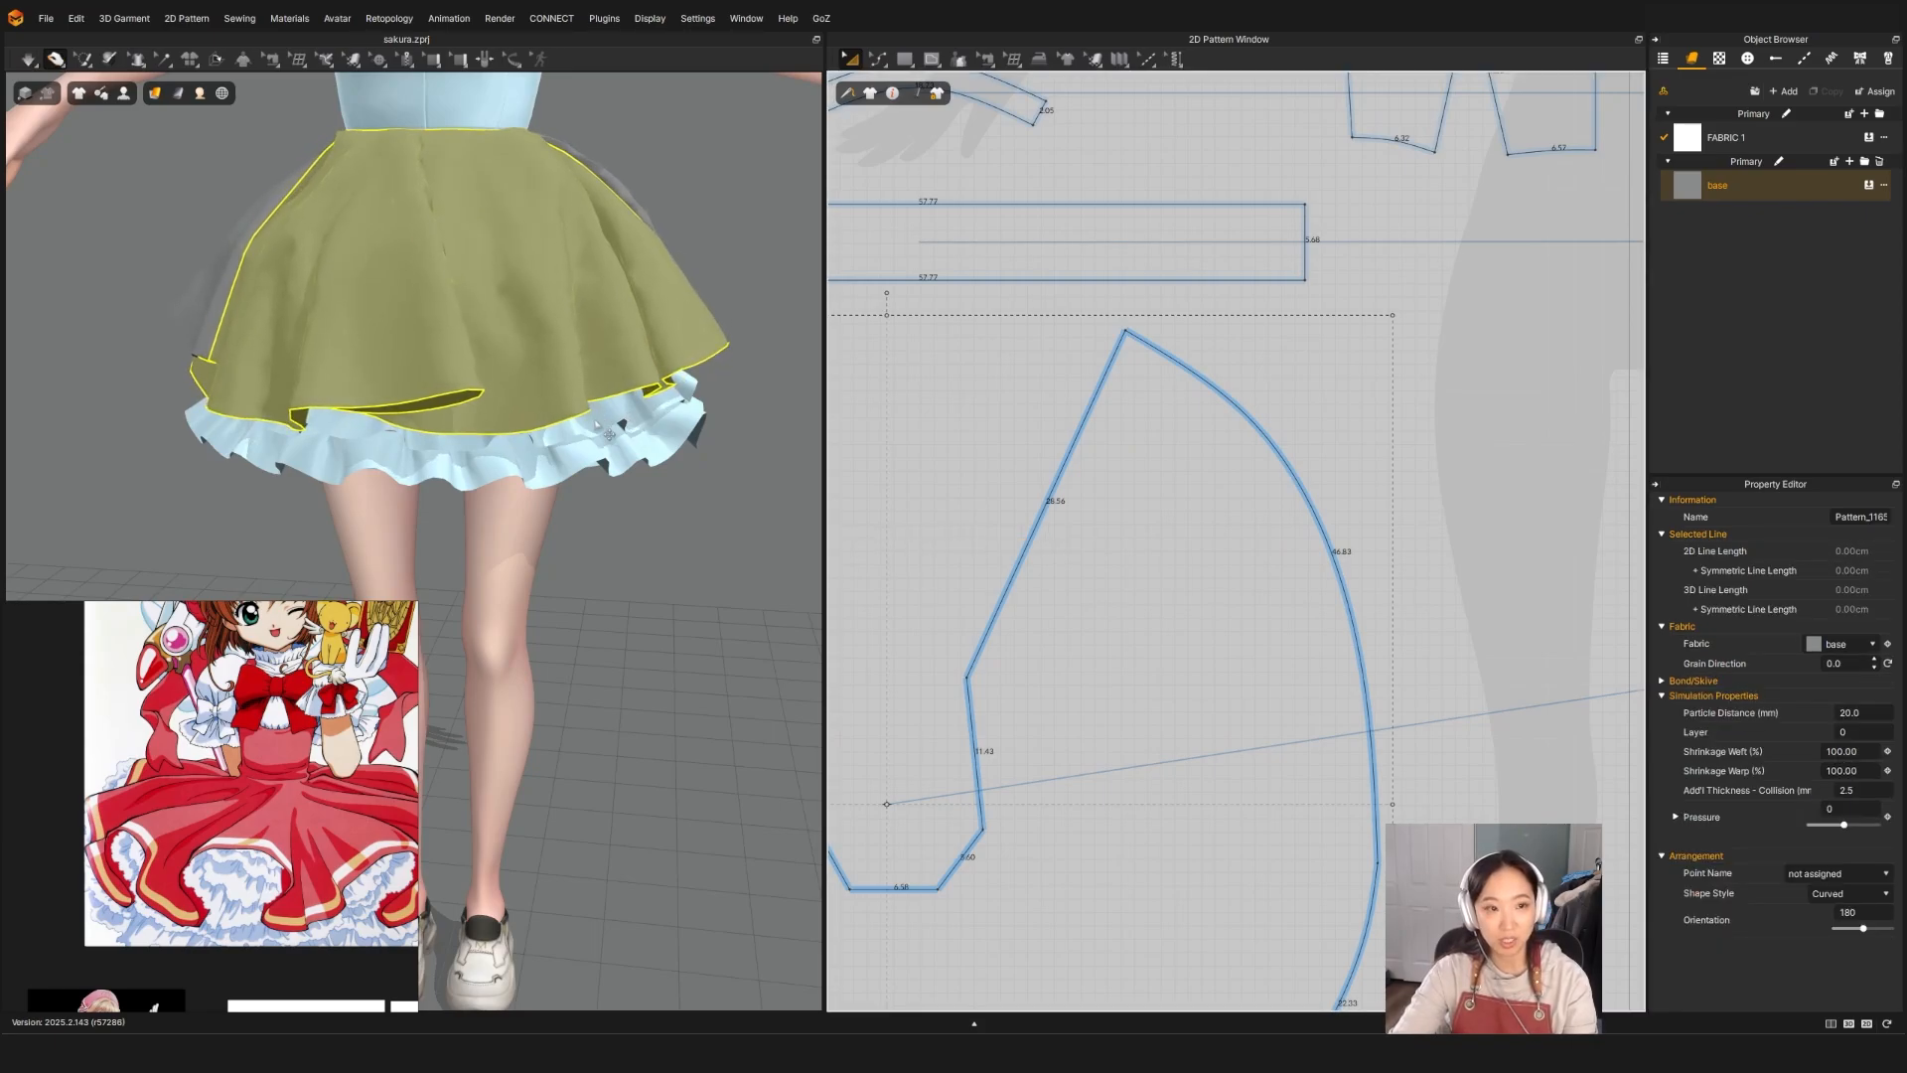
Step: Simulate the reshaped overskirt and pull its back hem downward in two places to release the folded edge
scroll(606, 432, down, 4)
key(space)
right_drag(671, 524, 342, 450)
click(419, 435)
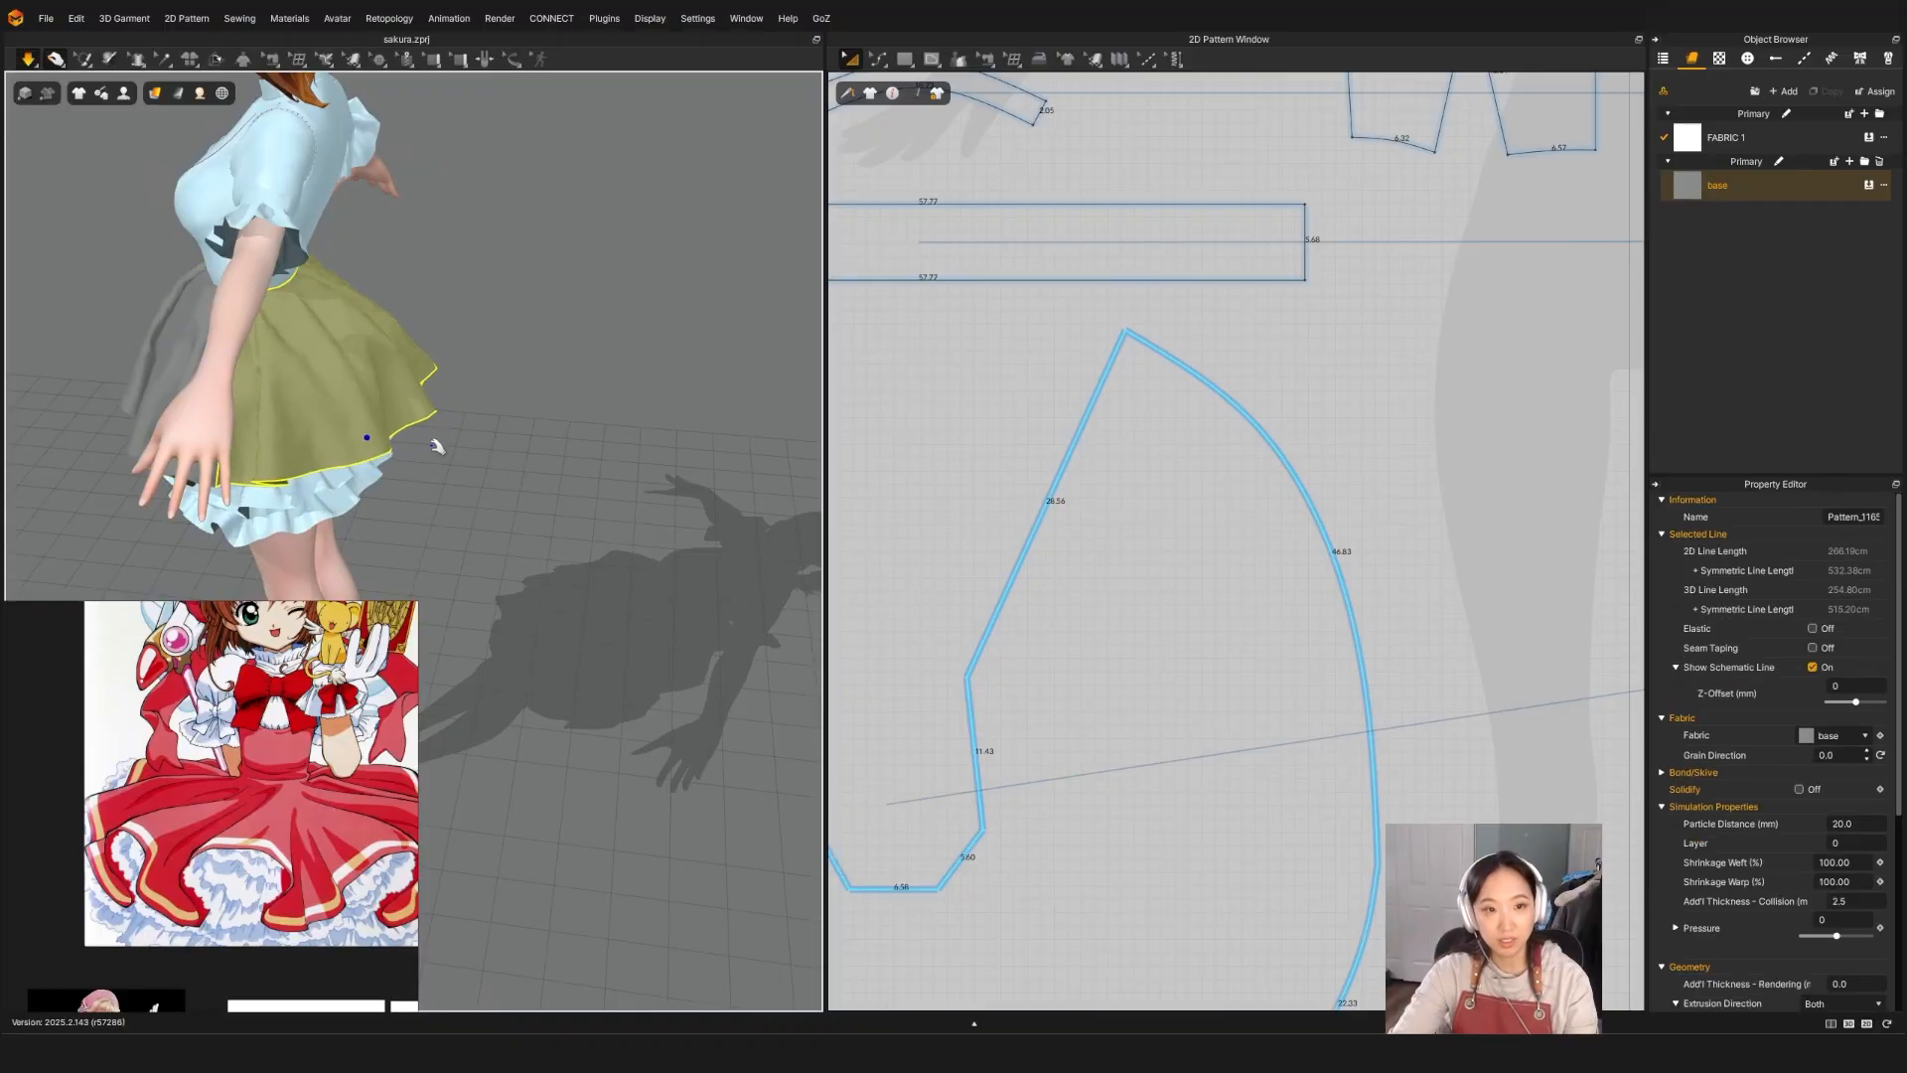
key(space)
right_drag(437, 447, 308, 564)
key(space)
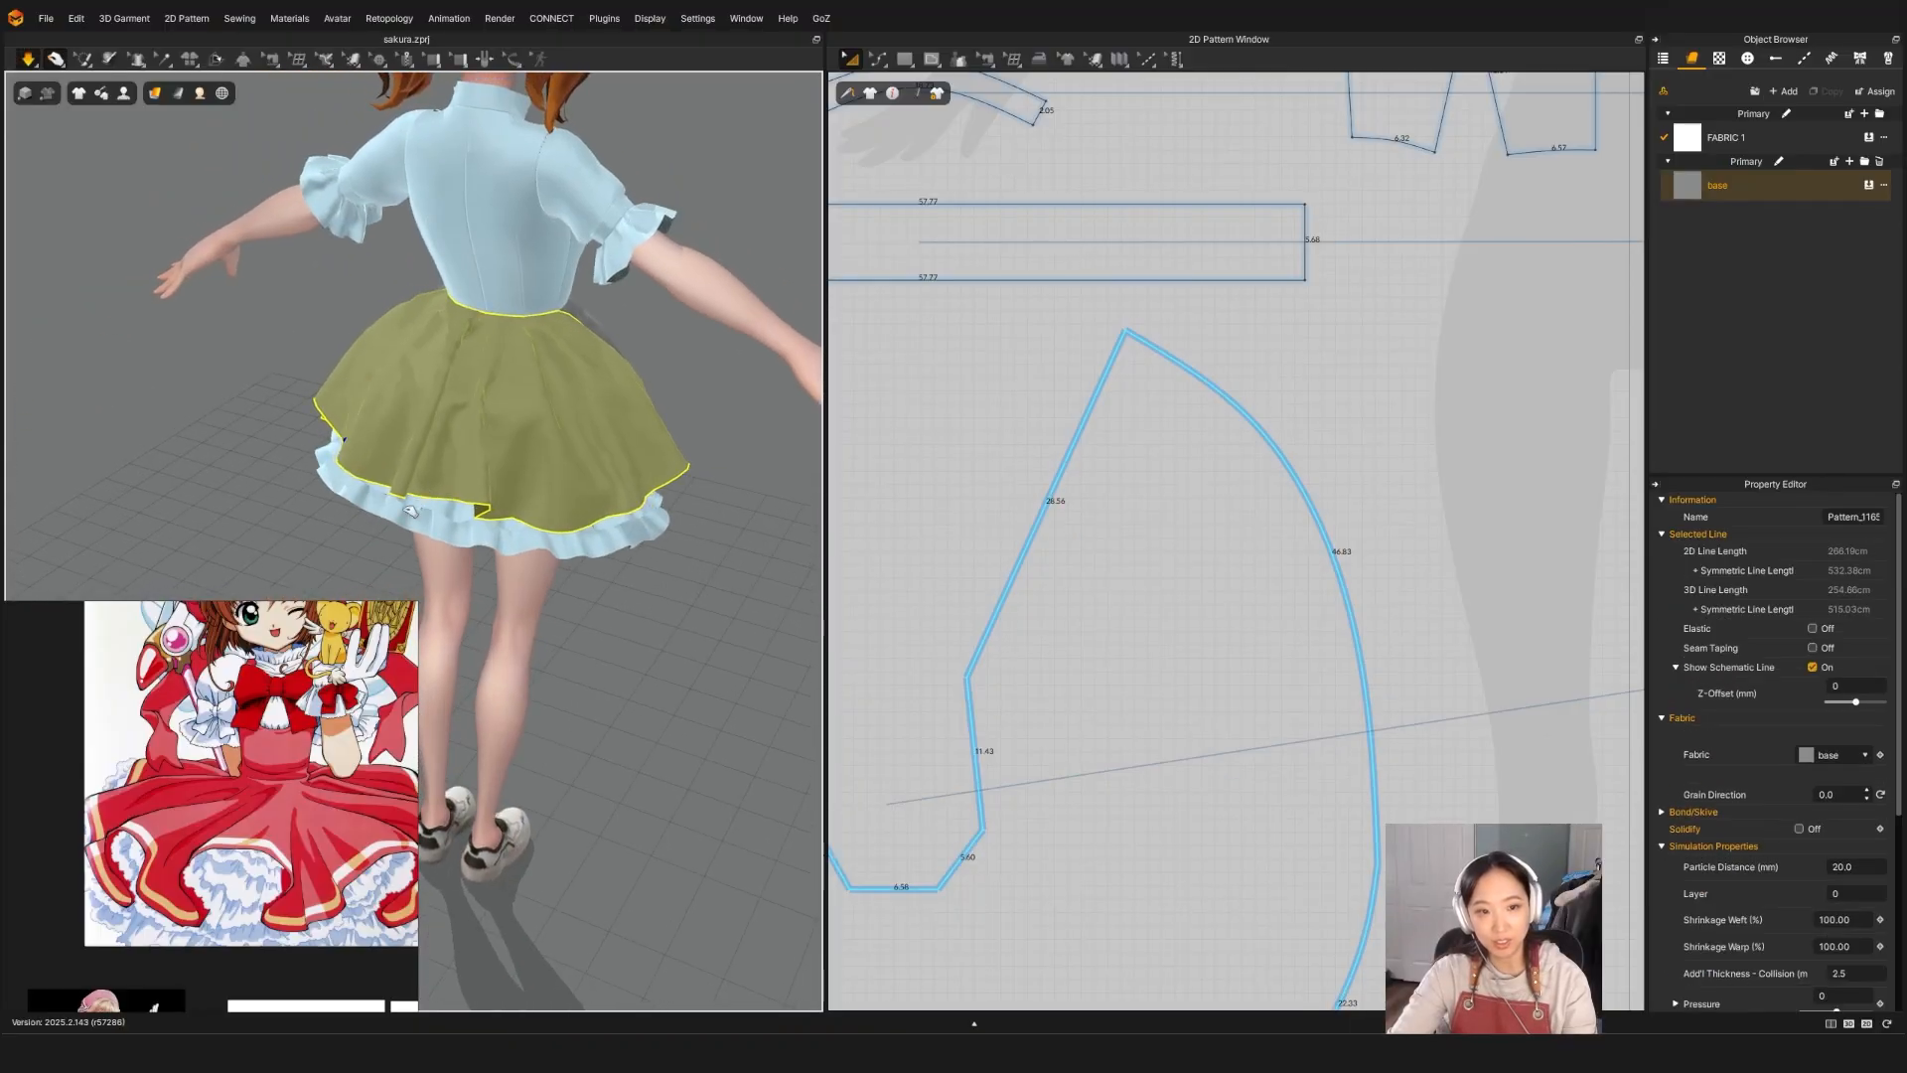
drag(341, 438, 364, 549)
drag(497, 483, 534, 569)
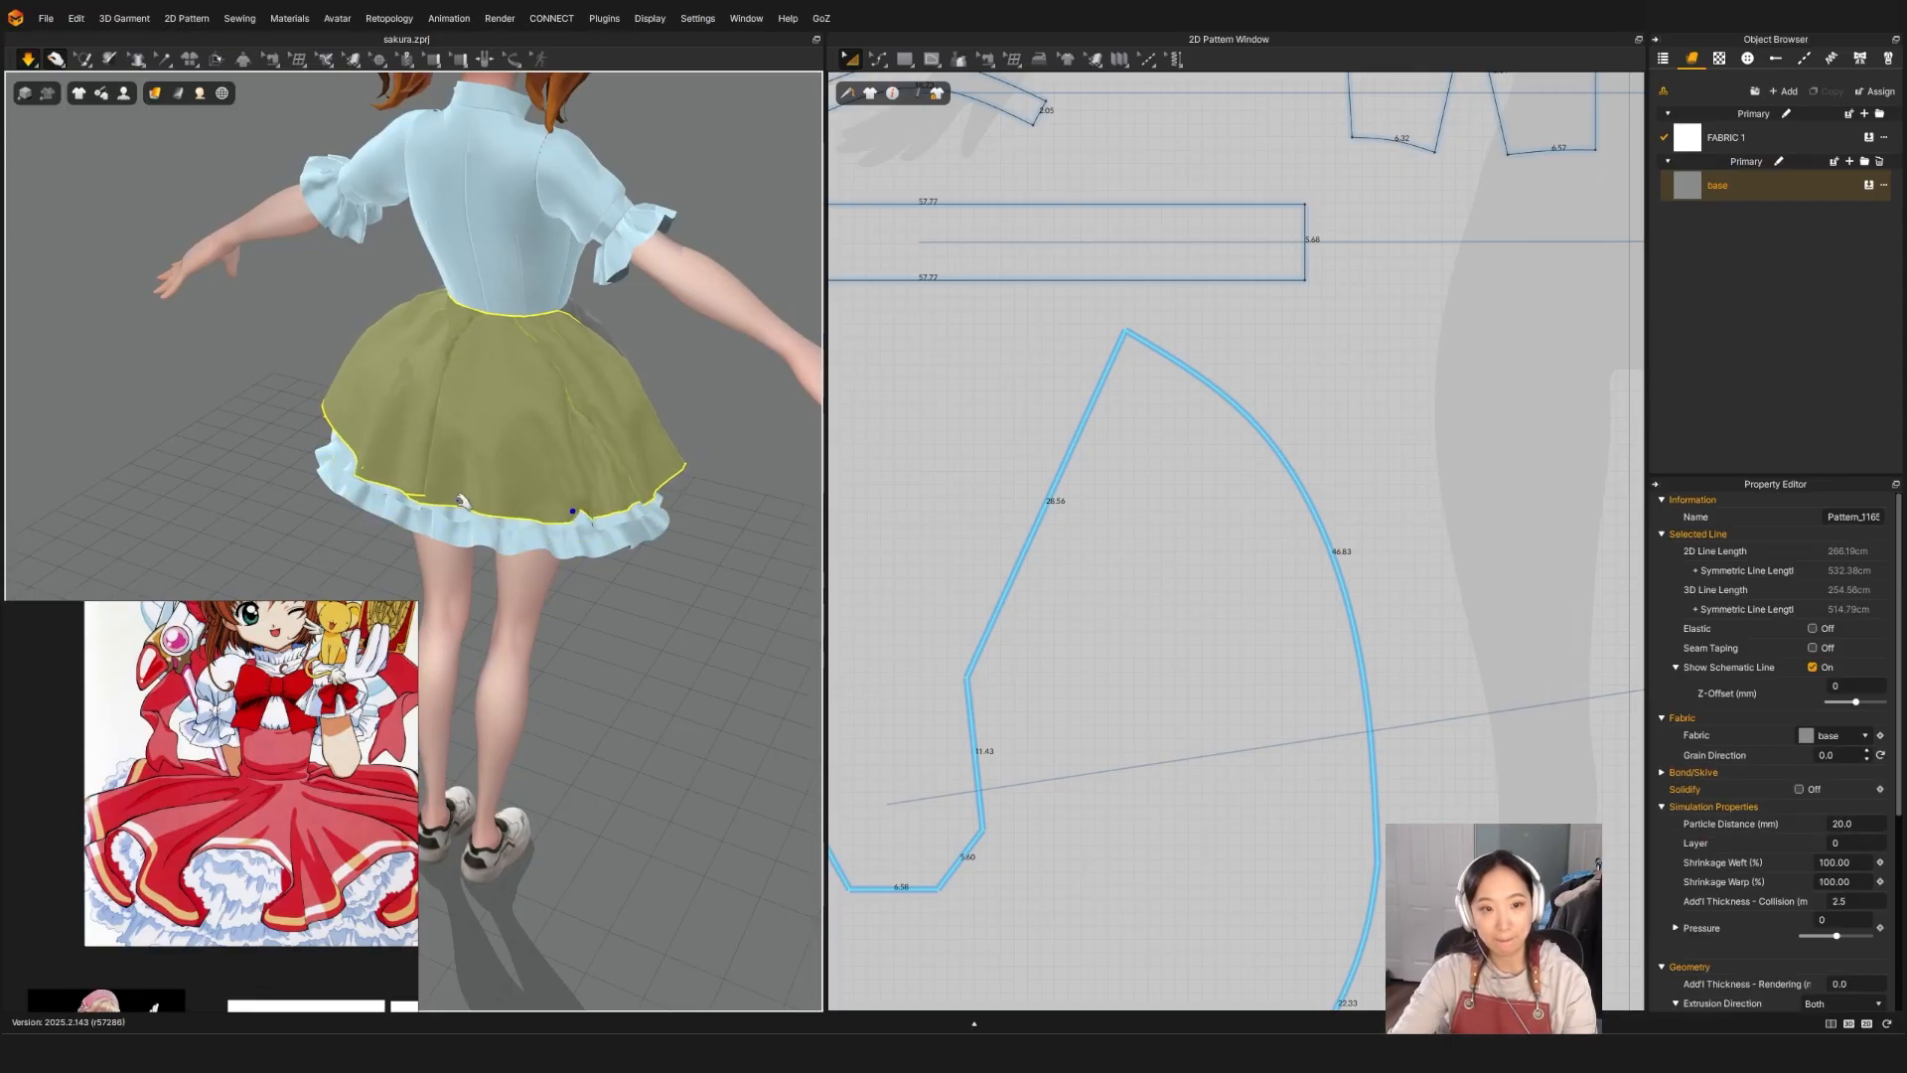
Step: Pull the overskirt's front and back hems into place along the avatar's right side during simulation
key(space)
right_drag(578, 512, 633, 530)
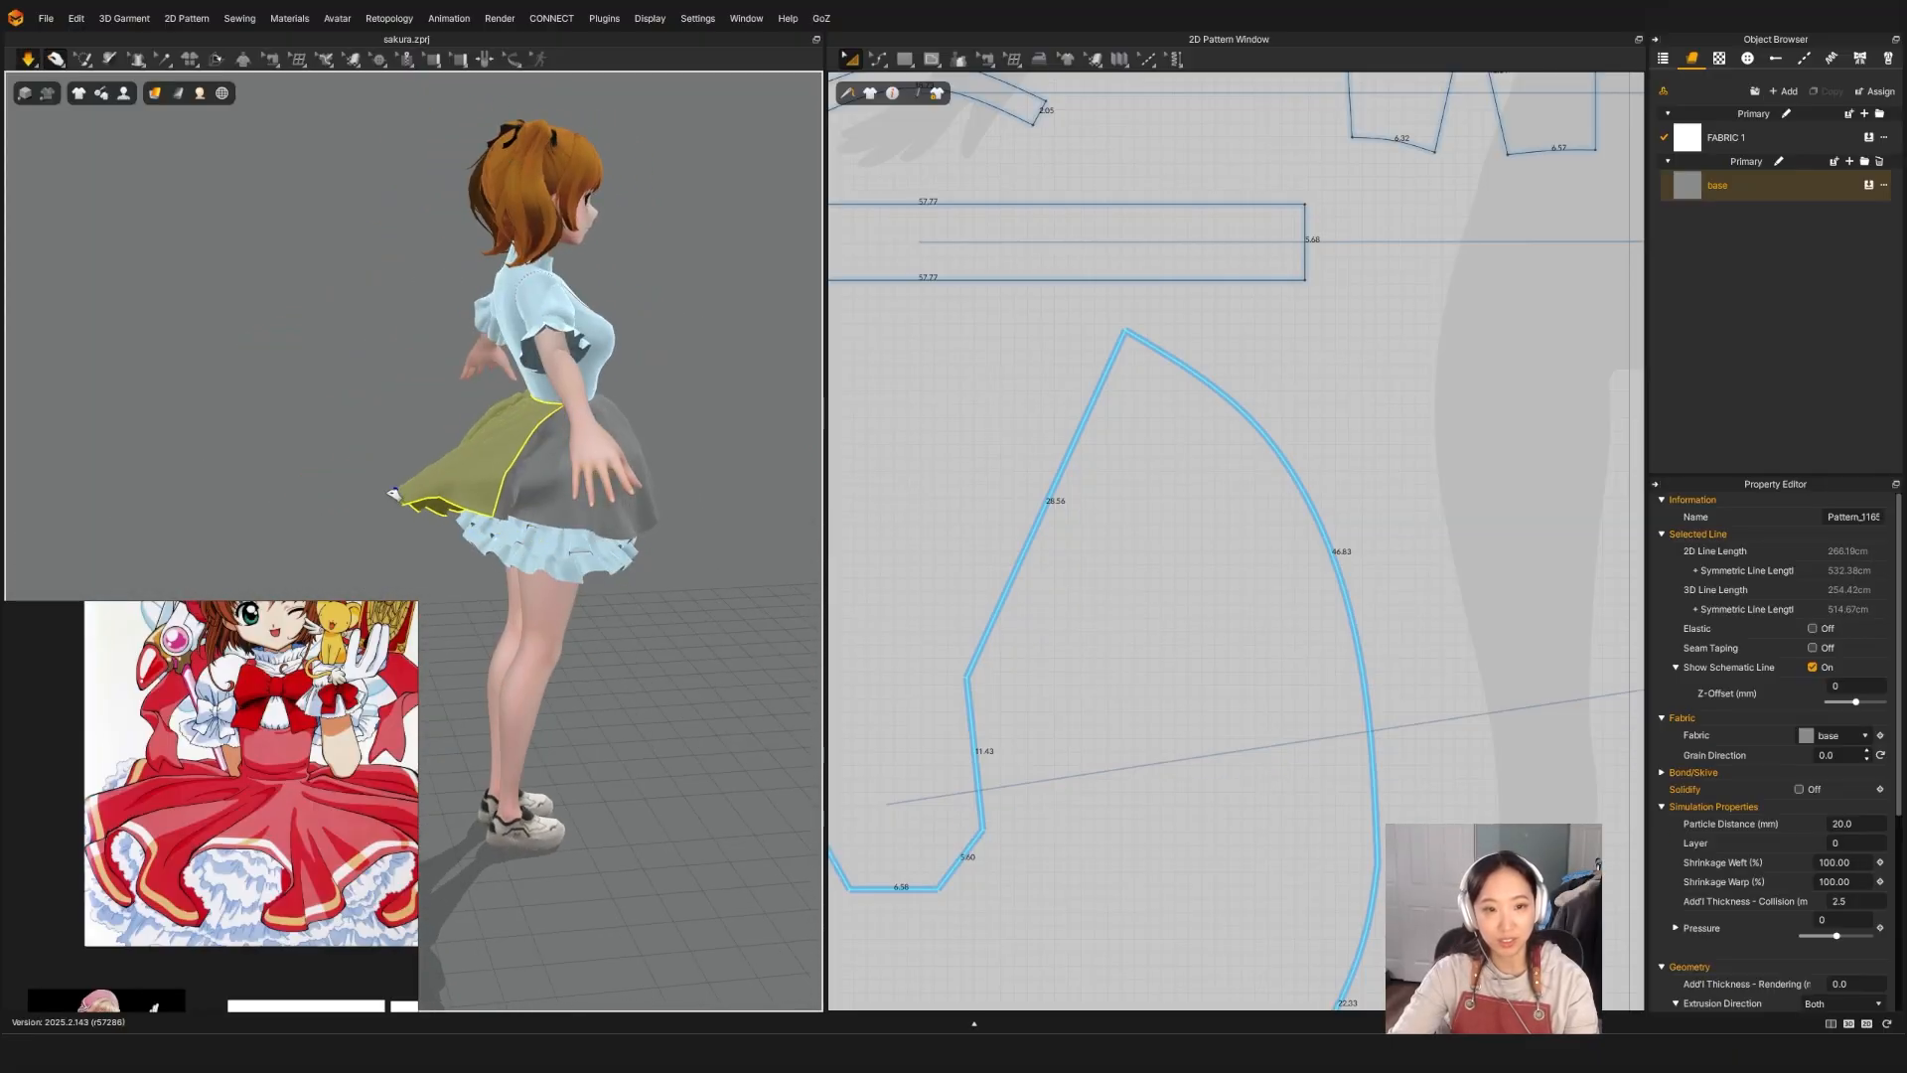
drag(622, 509, 714, 537)
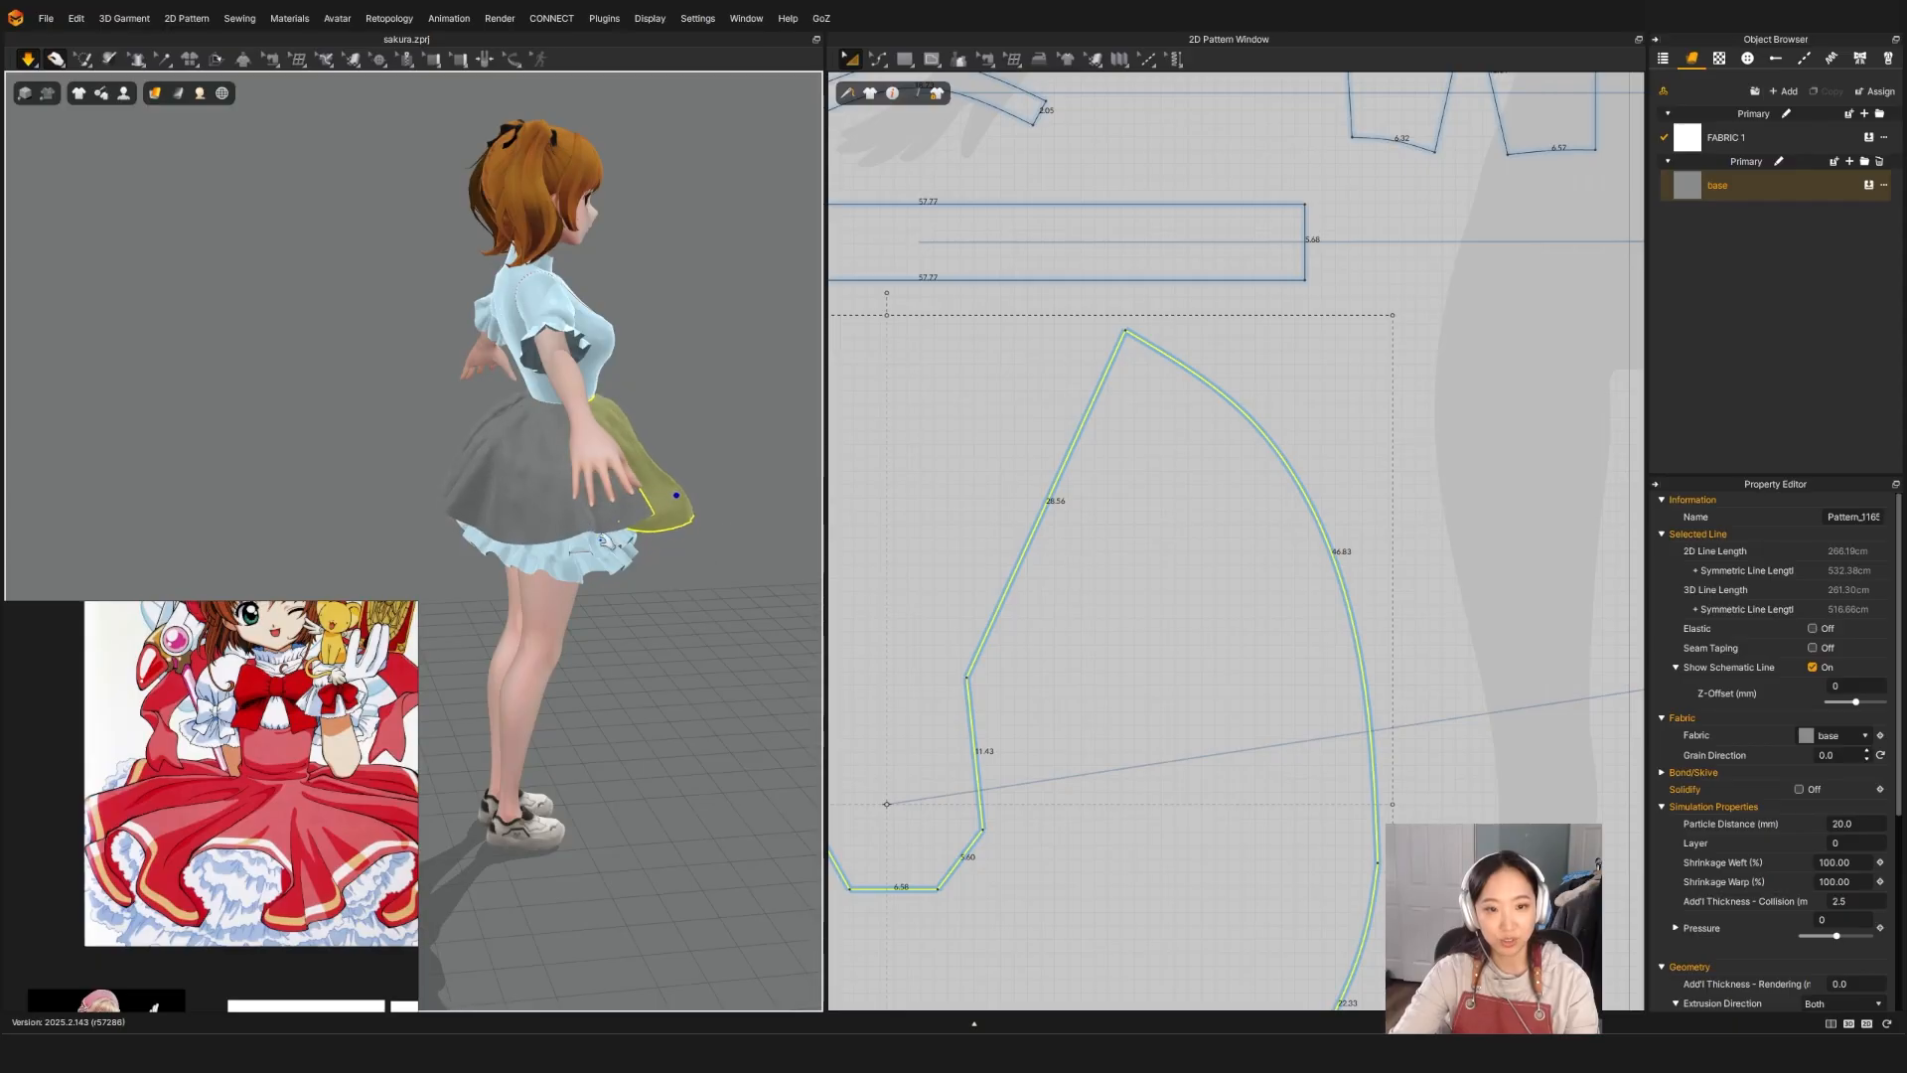
drag(479, 514, 476, 513)
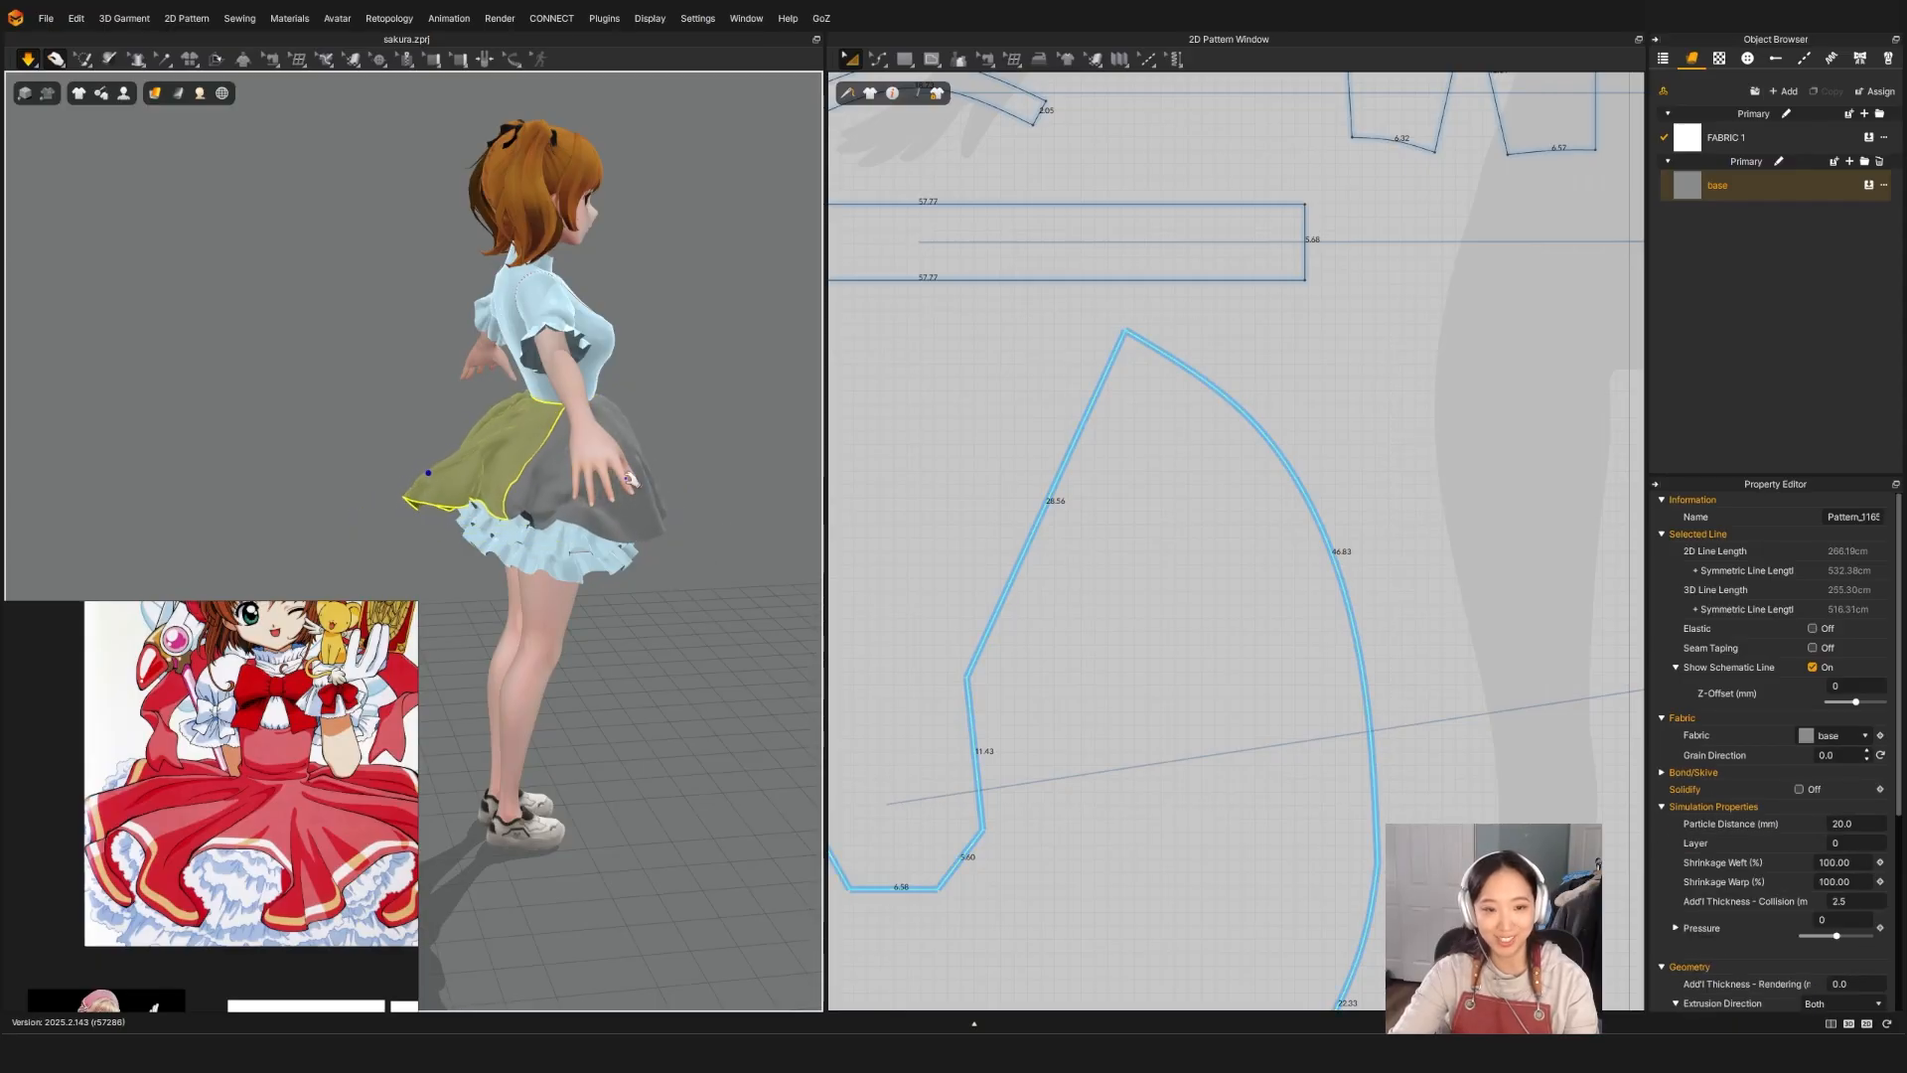
drag(610, 521, 675, 554)
mouse_move(570, 514)
mouse_down()
mouse_move(600, 560)
mouse_move(562, 552)
mouse_up()
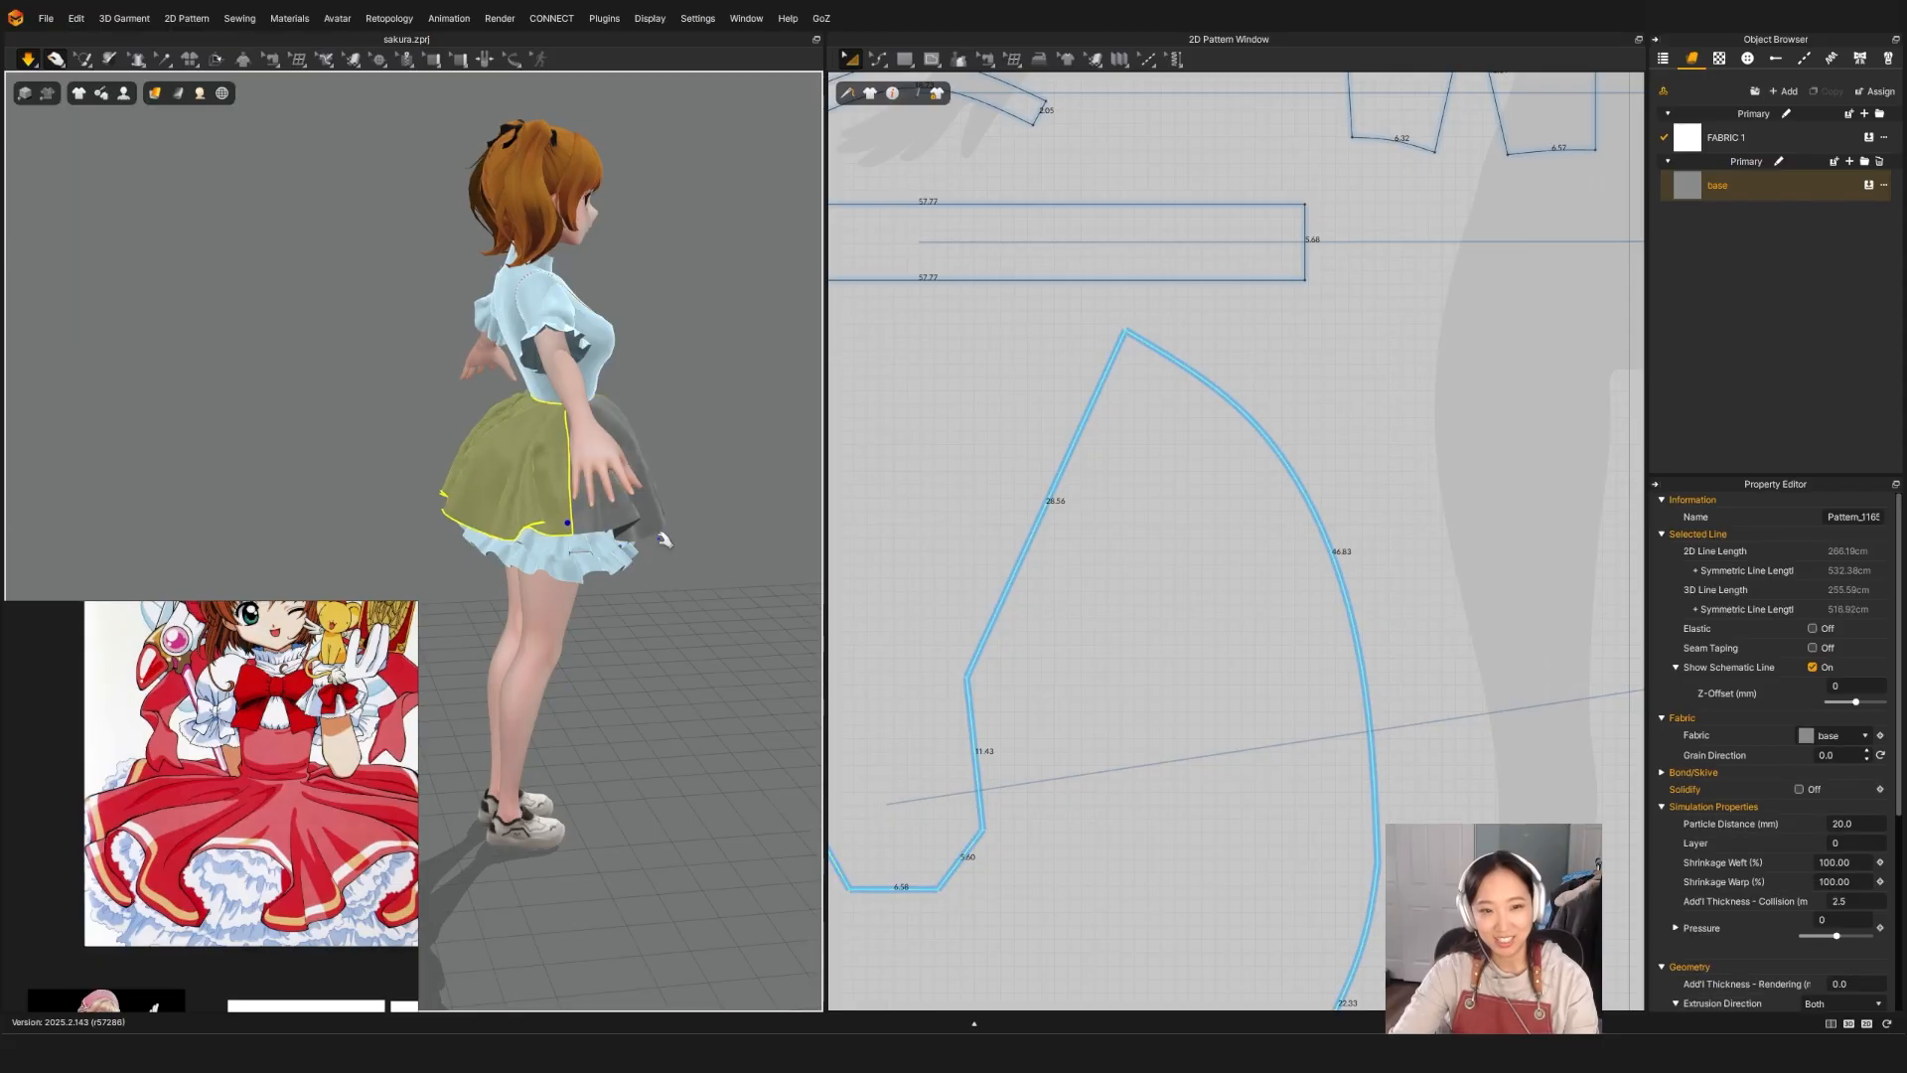
Step: Simulate and tug the front overskirt panel to settle its folds, and stop the simulation
key(space)
right_drag(636, 608, 506, 529)
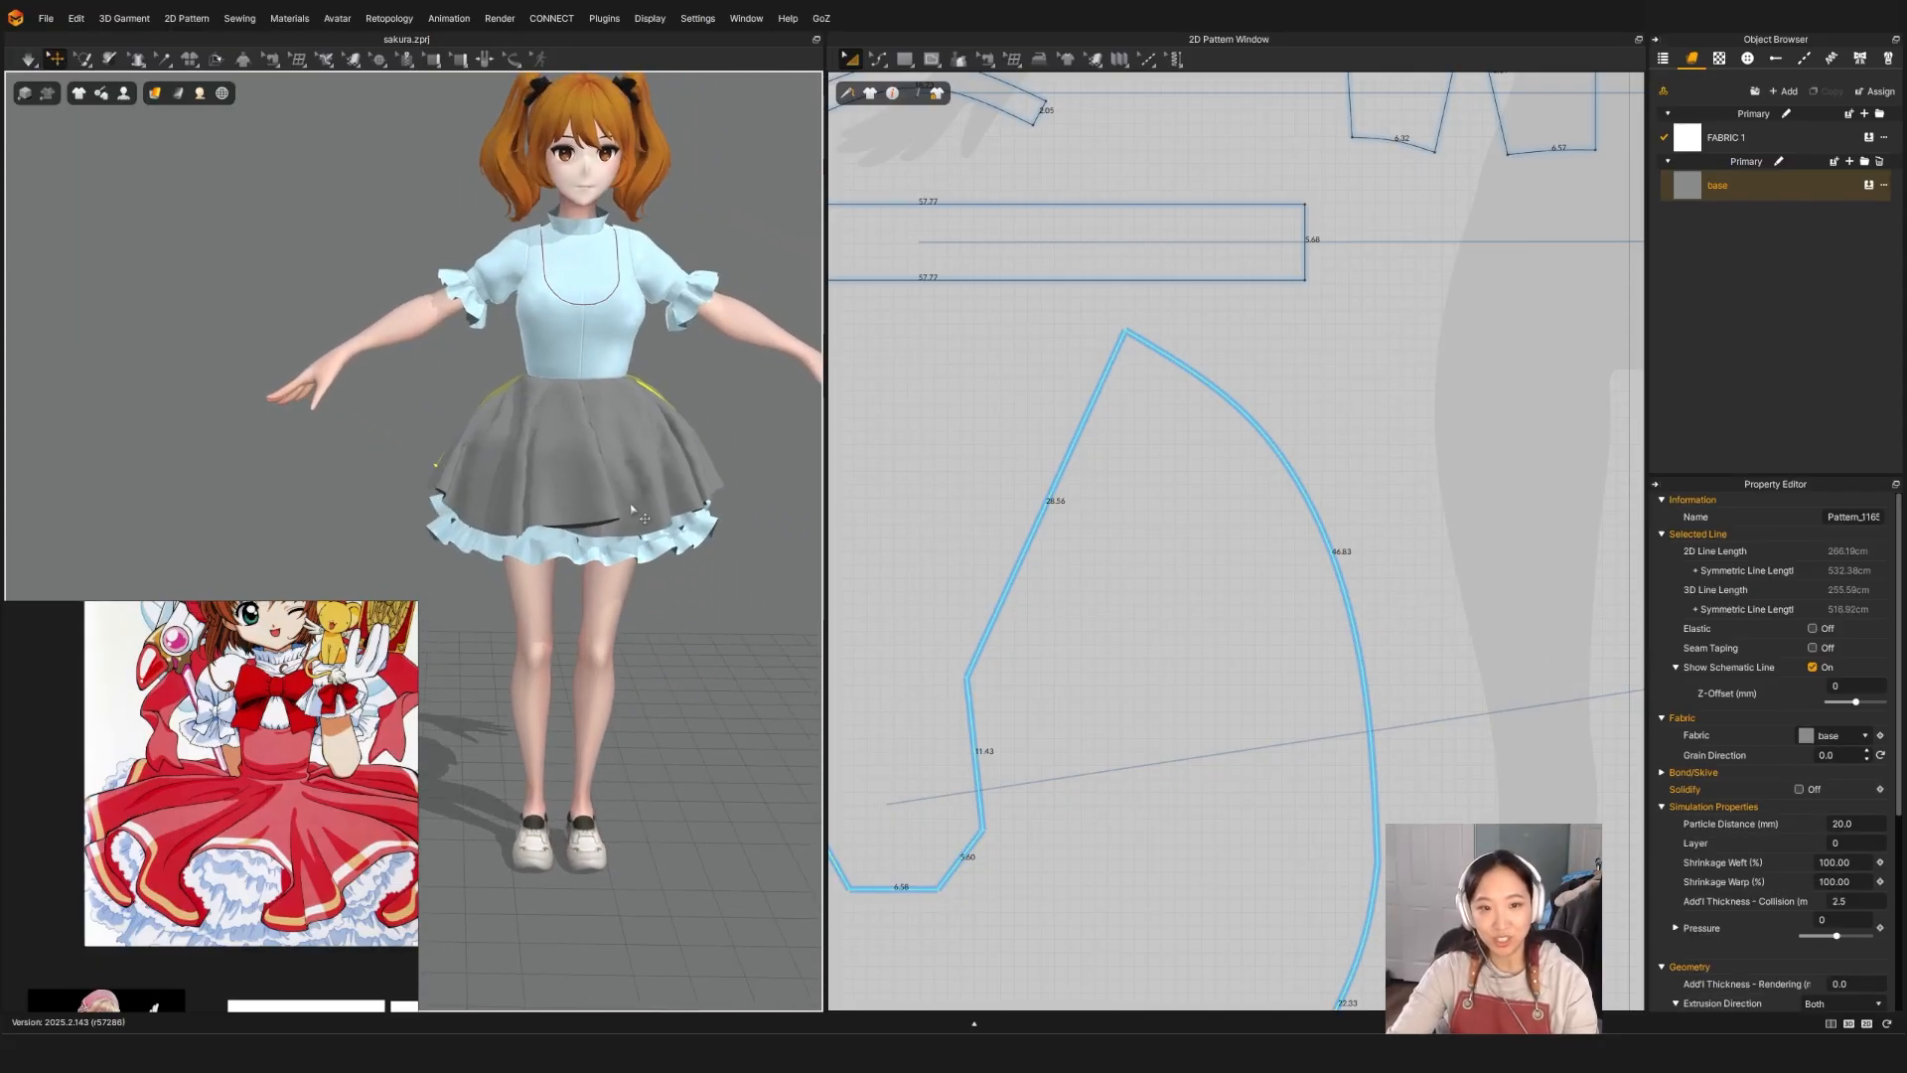
click(502, 477)
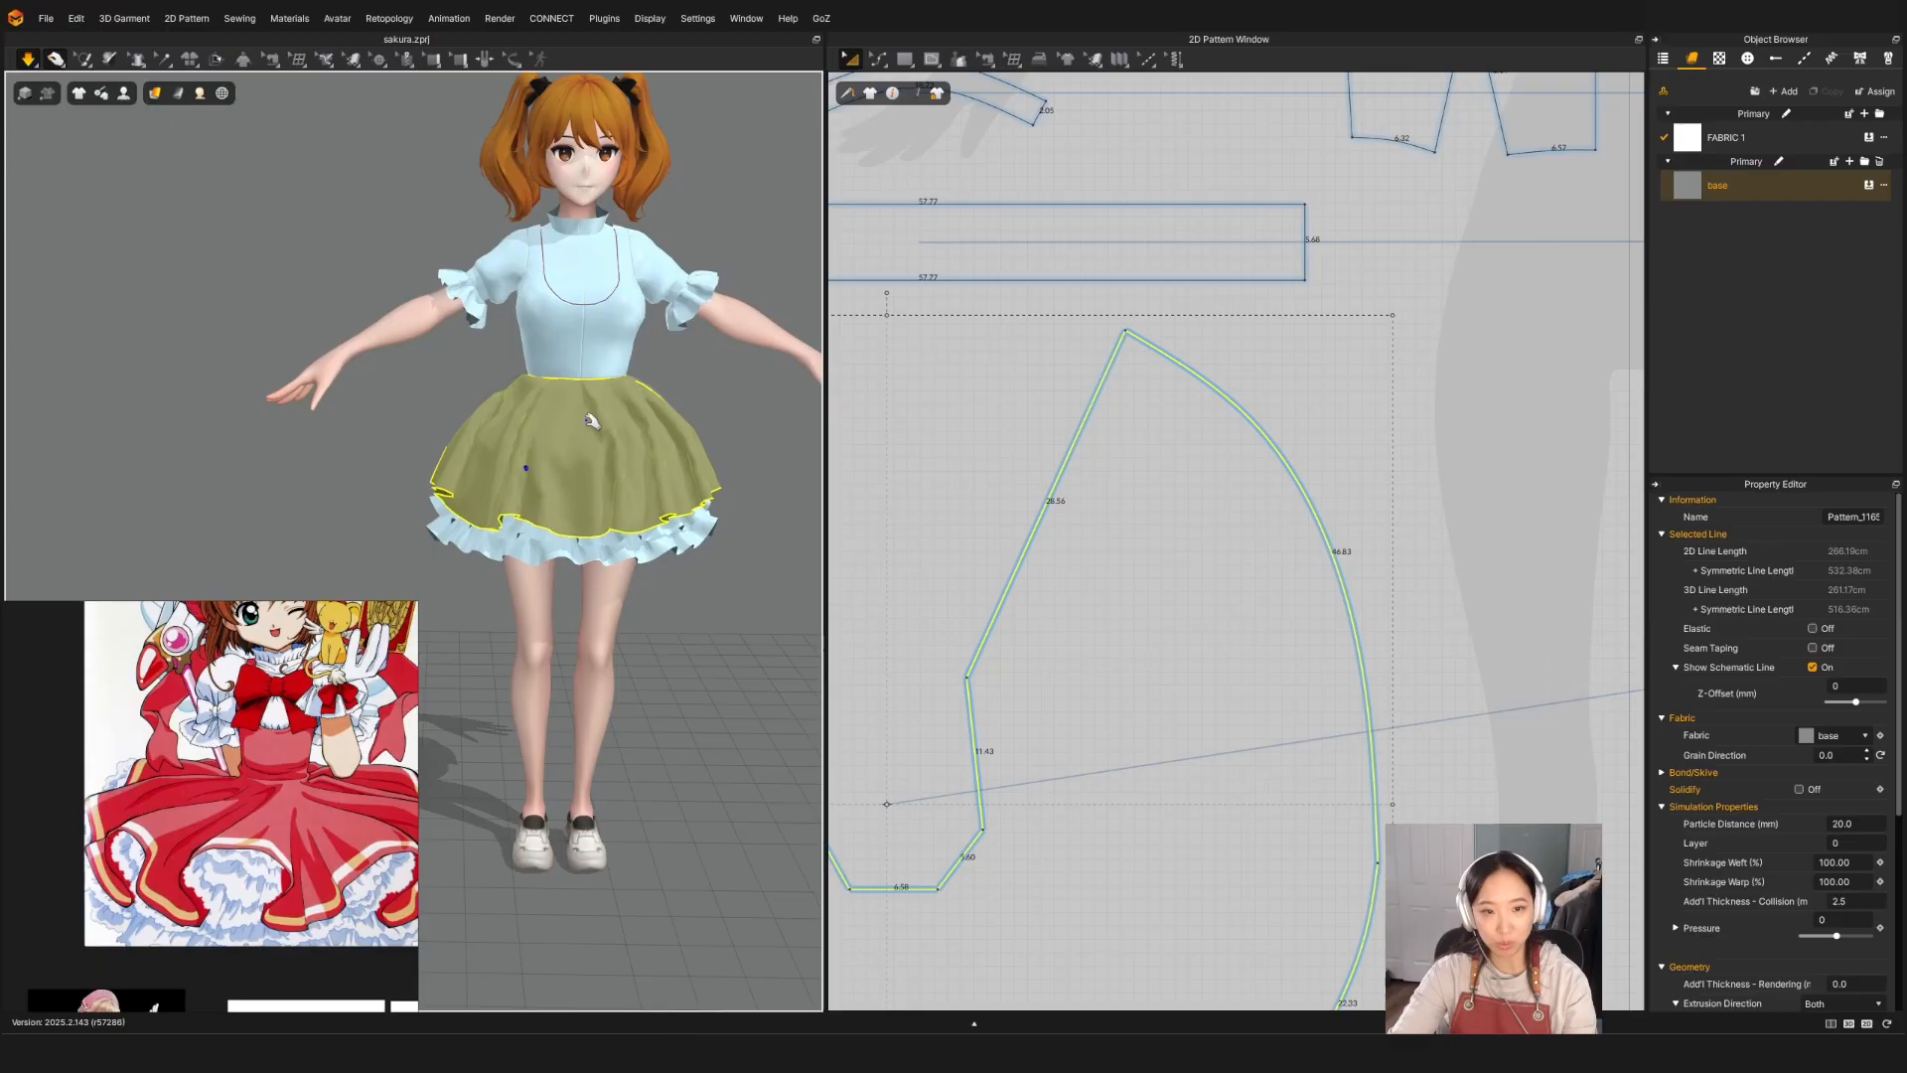
key(space)
right_drag(591, 521, 518, 515)
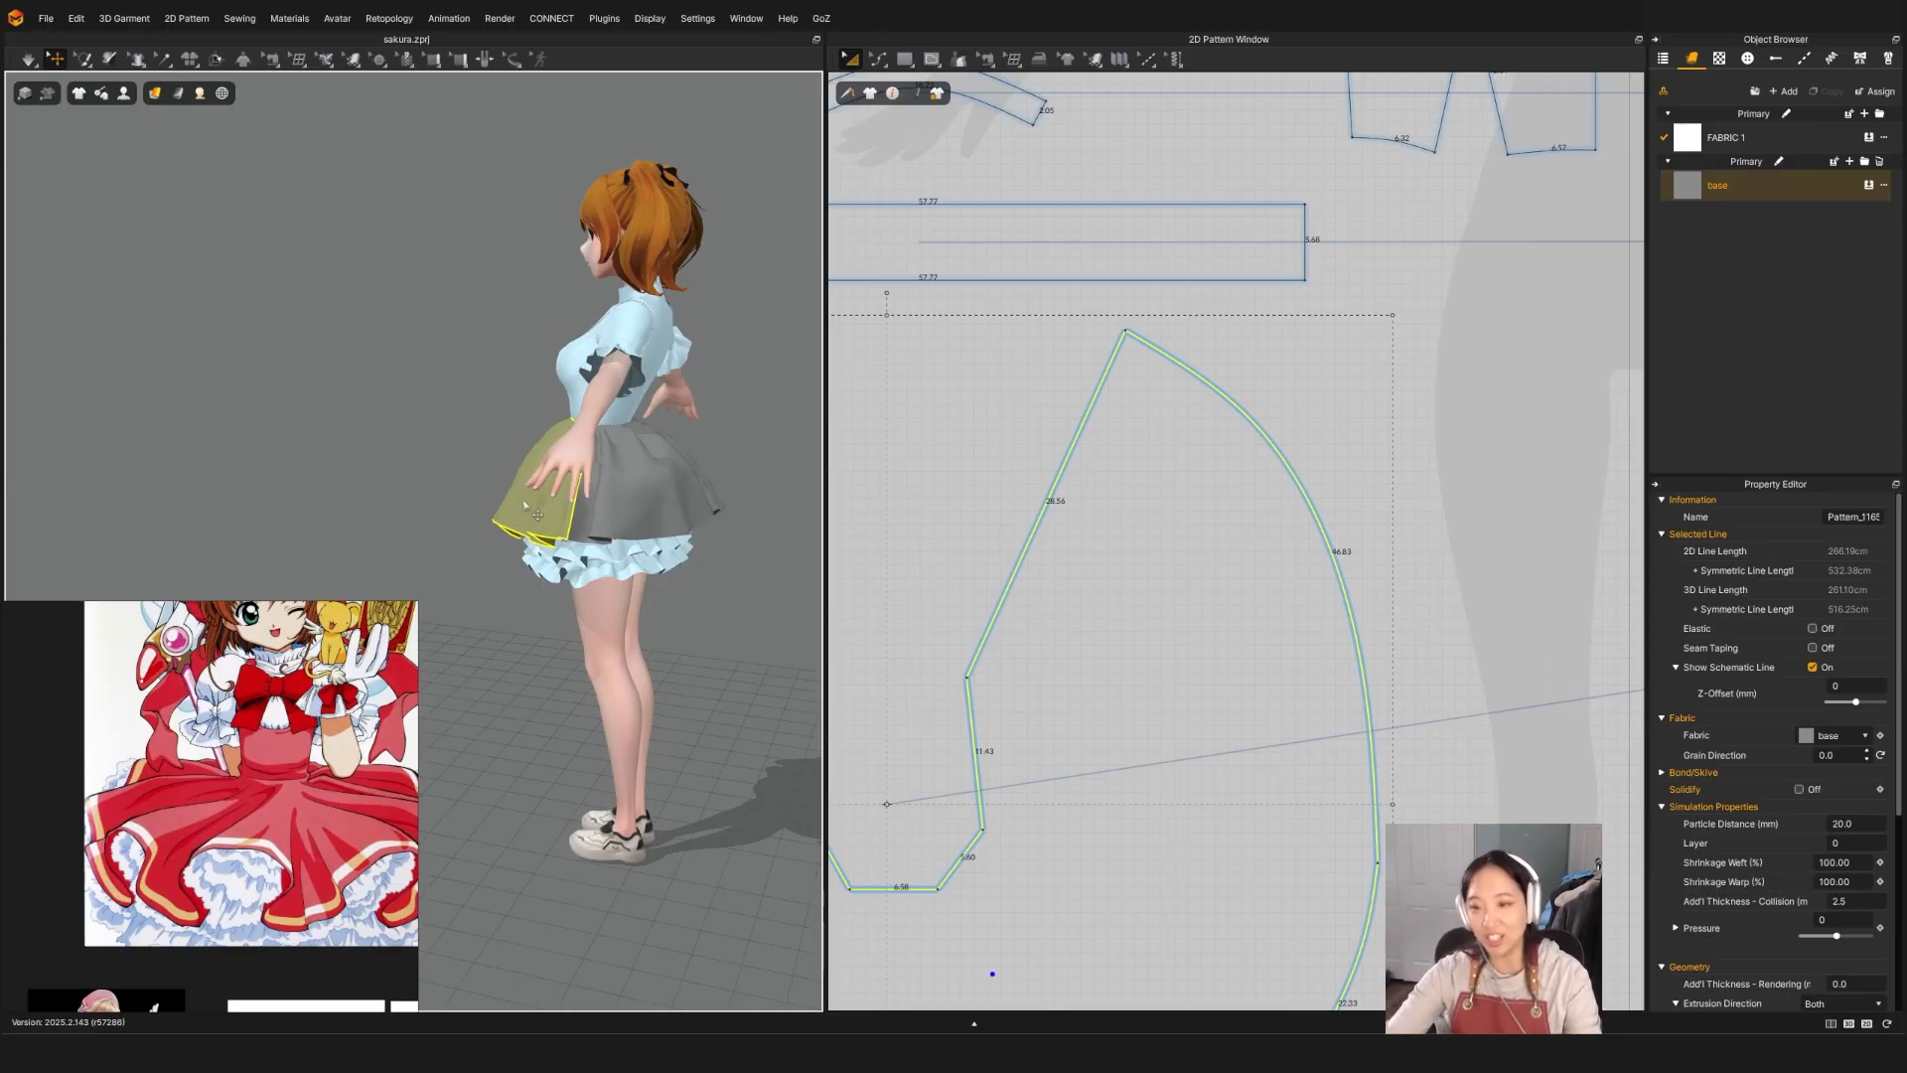
Step: Move the middle curve point on the right side of the front panel's hem slightly outward
click(1485, 785)
scroll(1456, 767, up, 2)
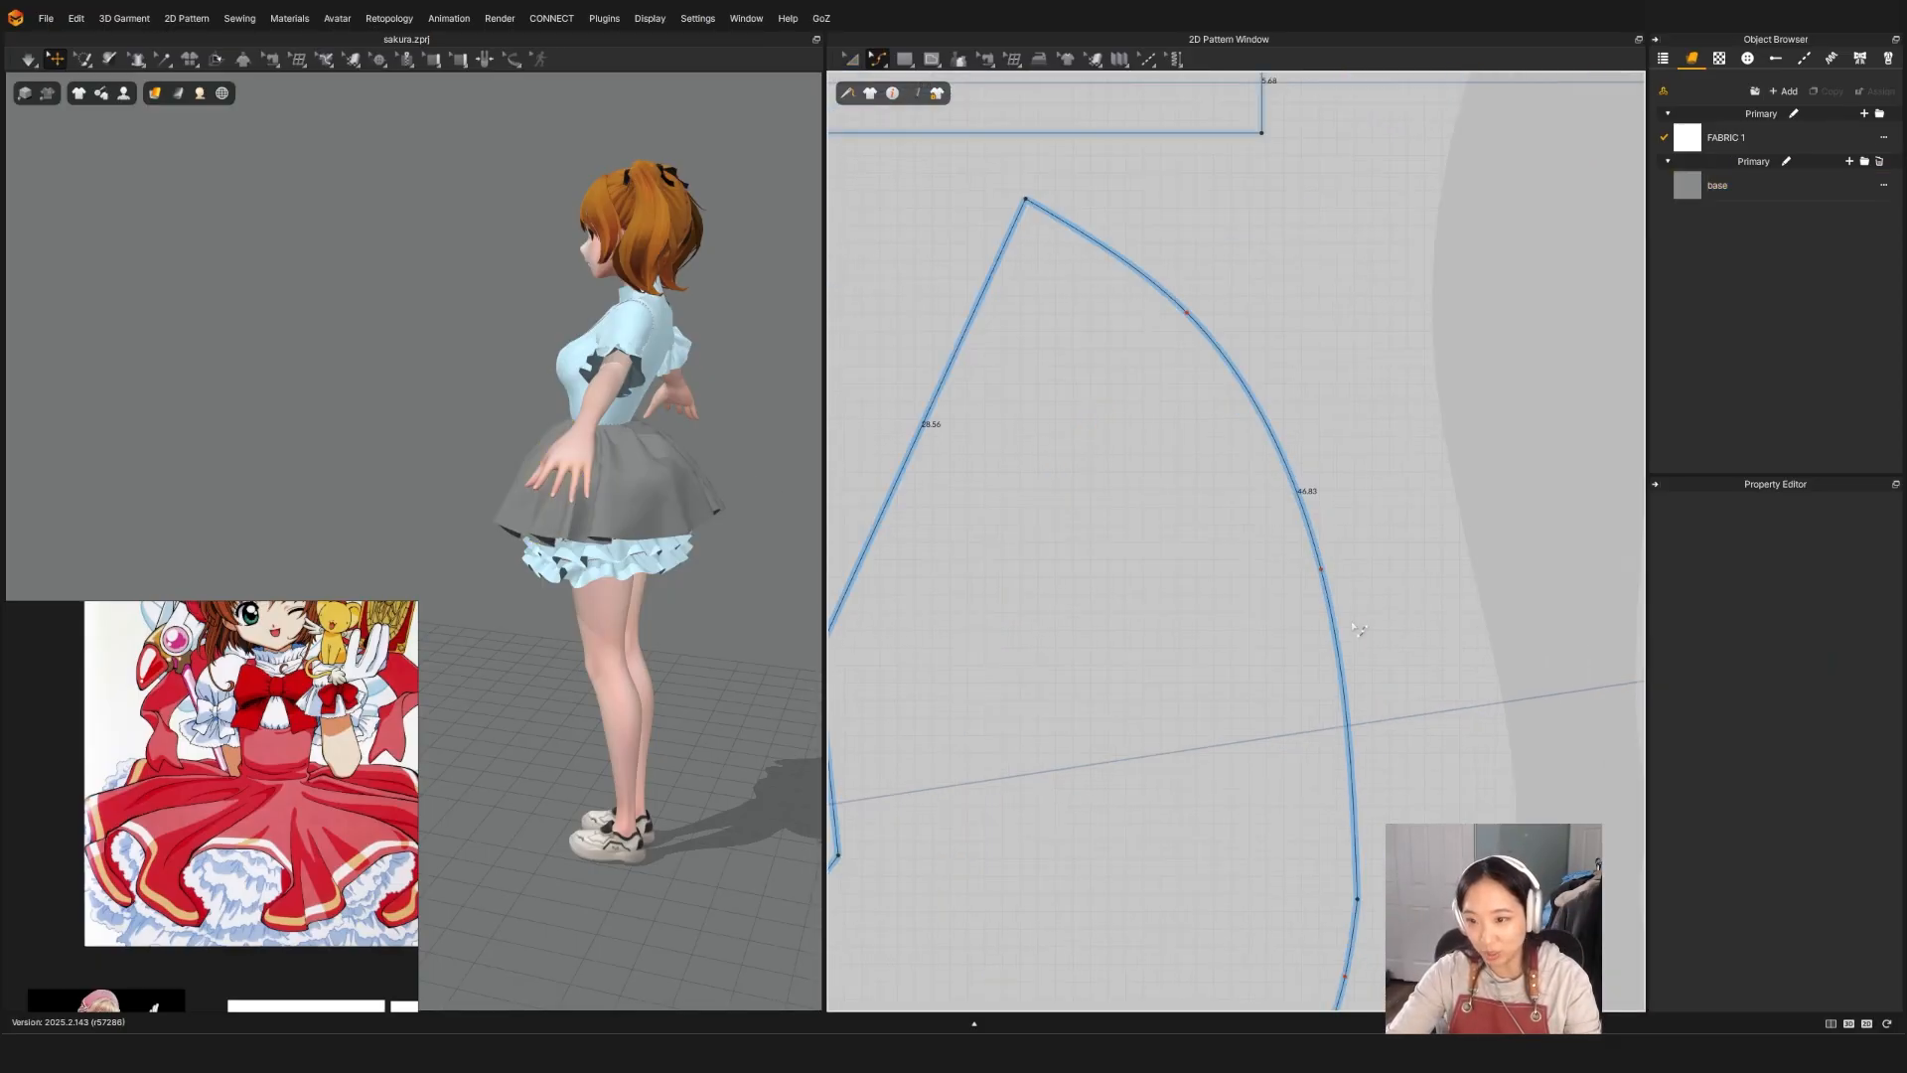
click(1324, 575)
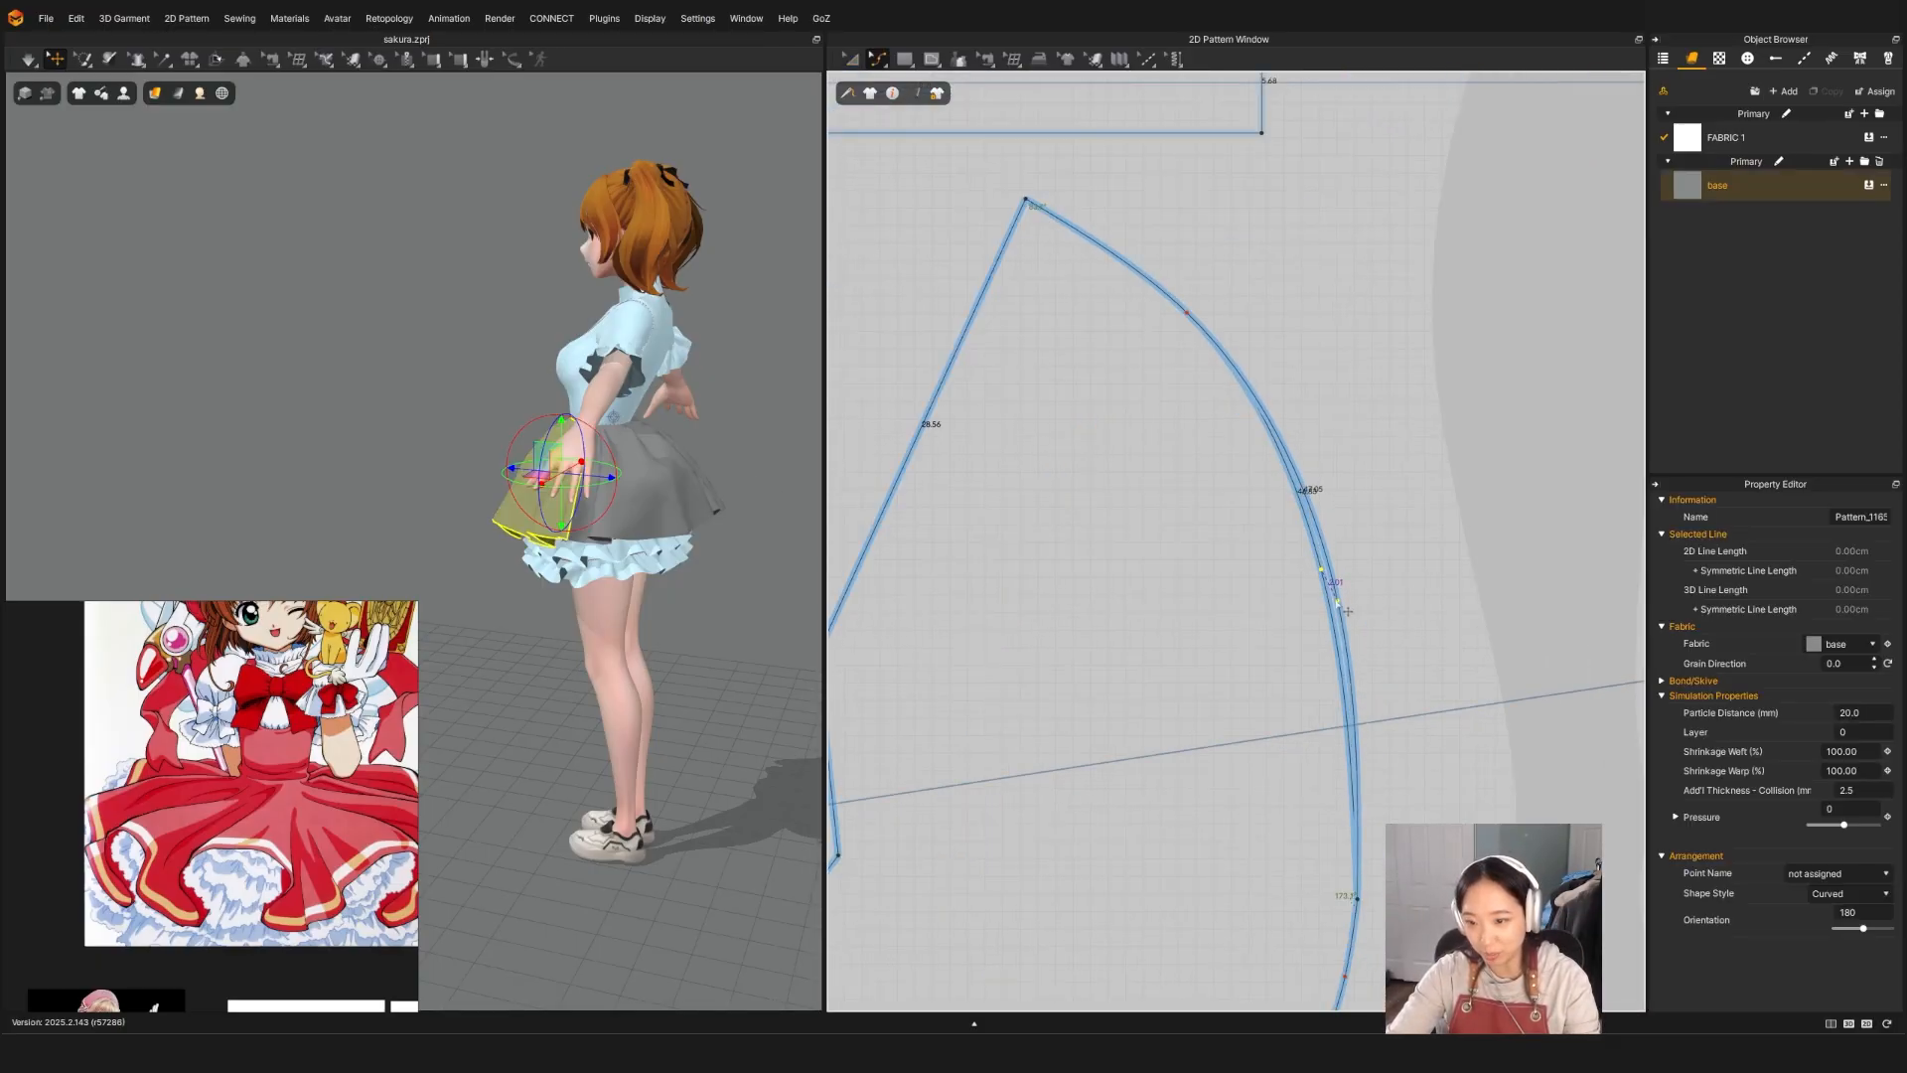
right_drag(543, 618, 731, 621)
key(a)
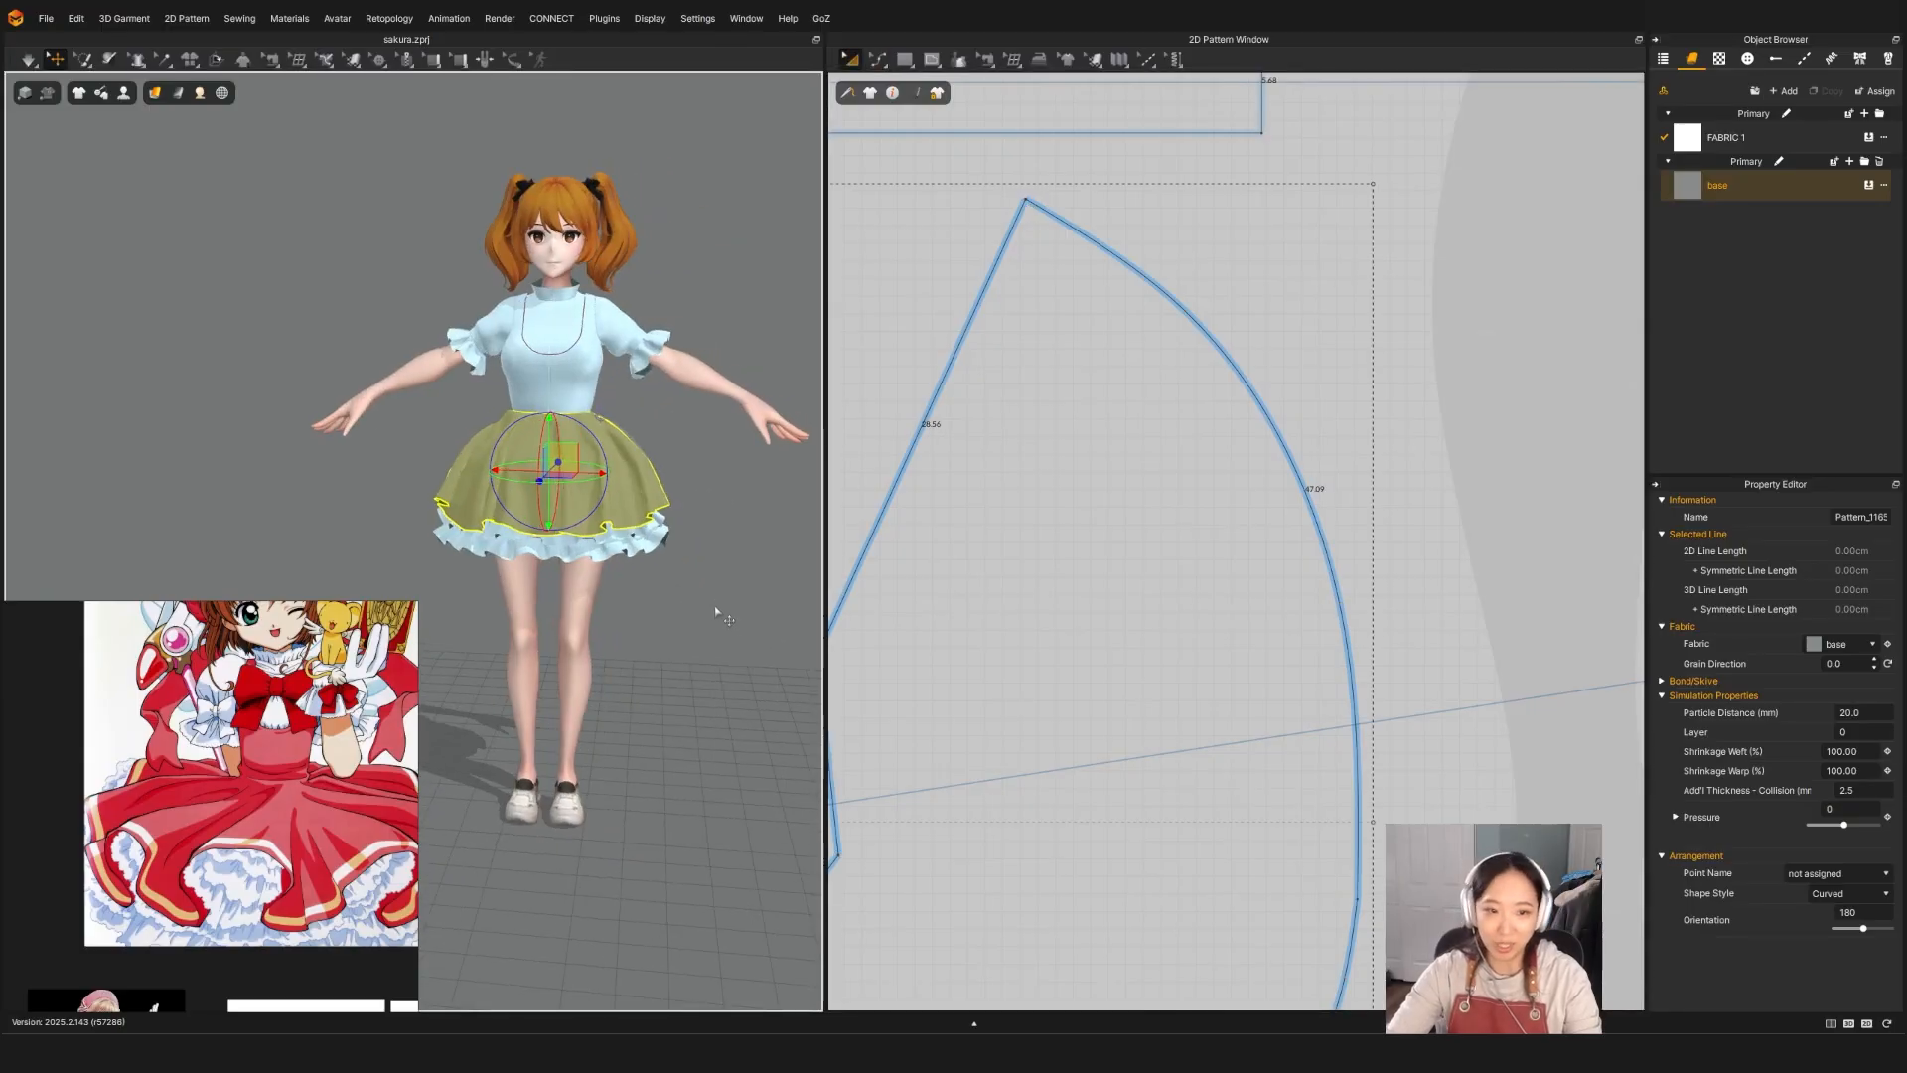
Step: Simulate the overskirt with the adjusted hem curve and pull its back hem sideways to spread the folds
key(space)
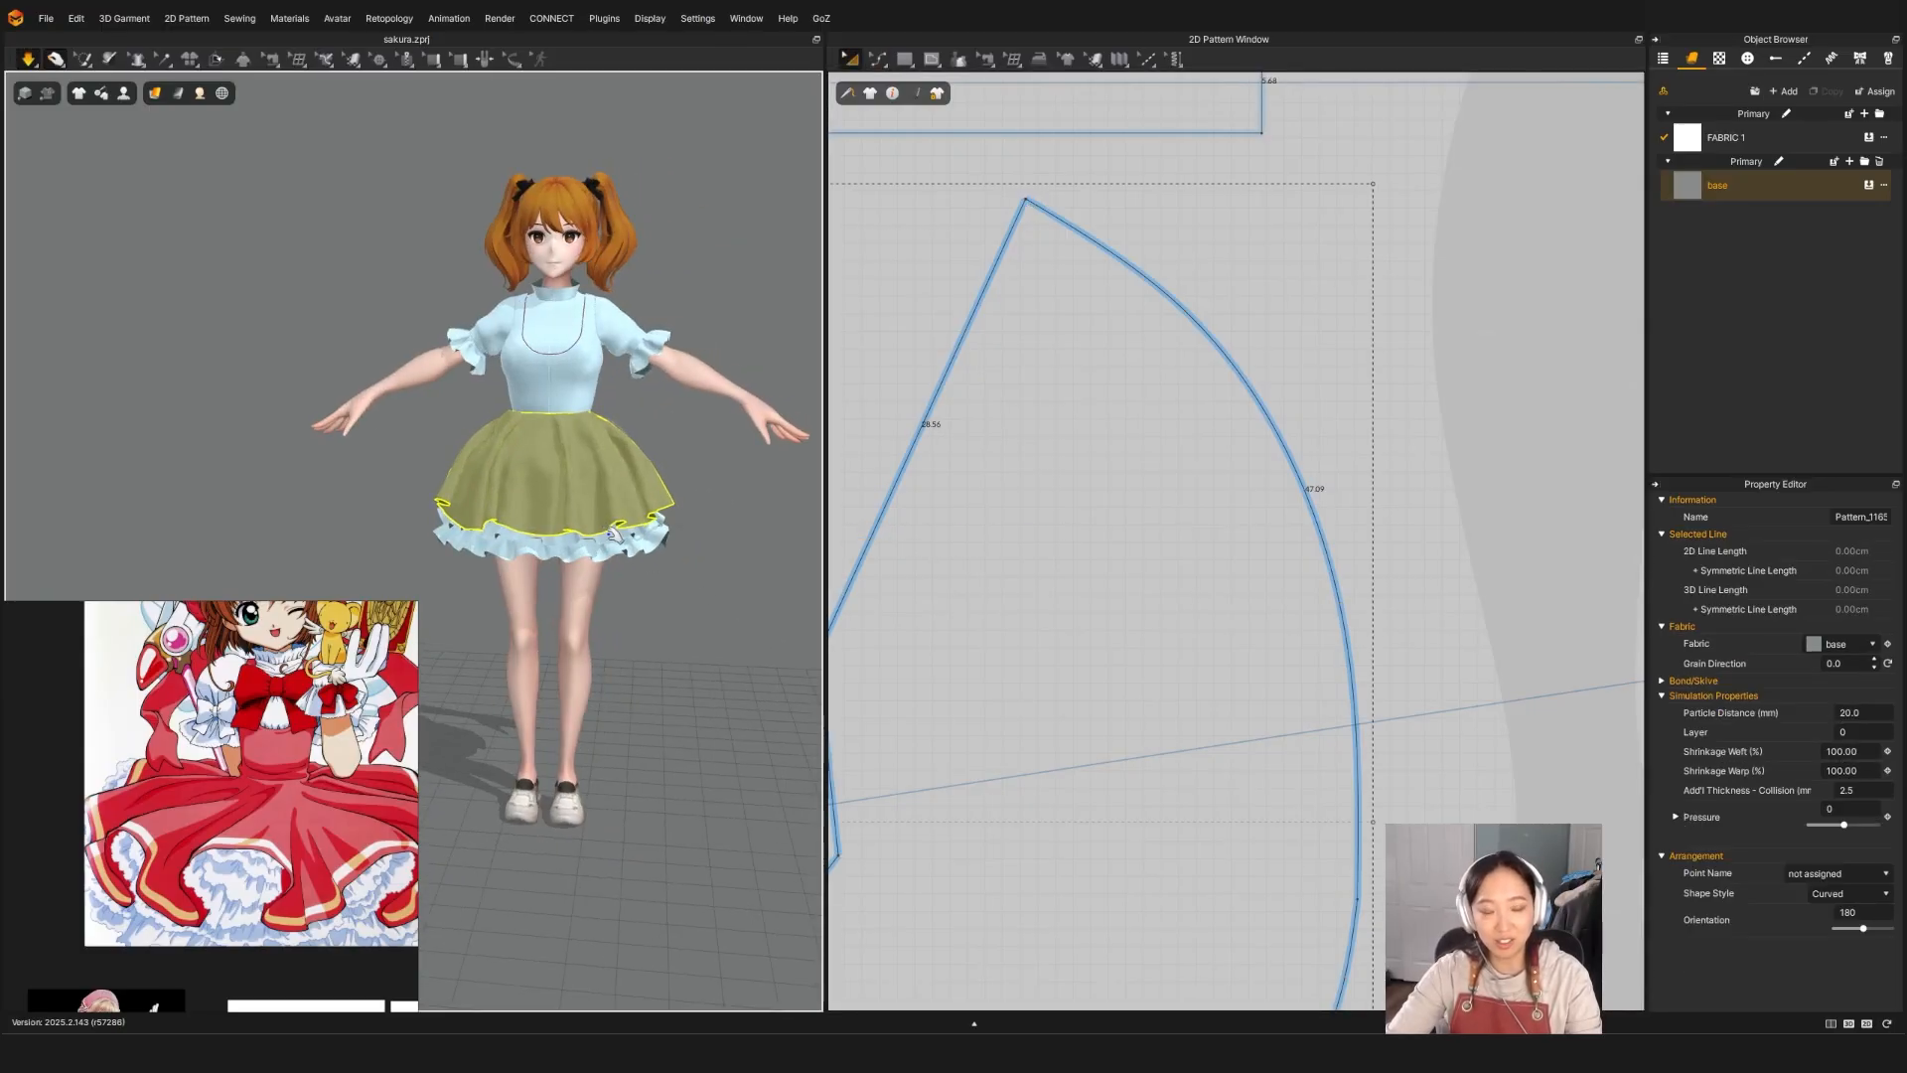
key(space)
right_drag(685, 584, 386, 609)
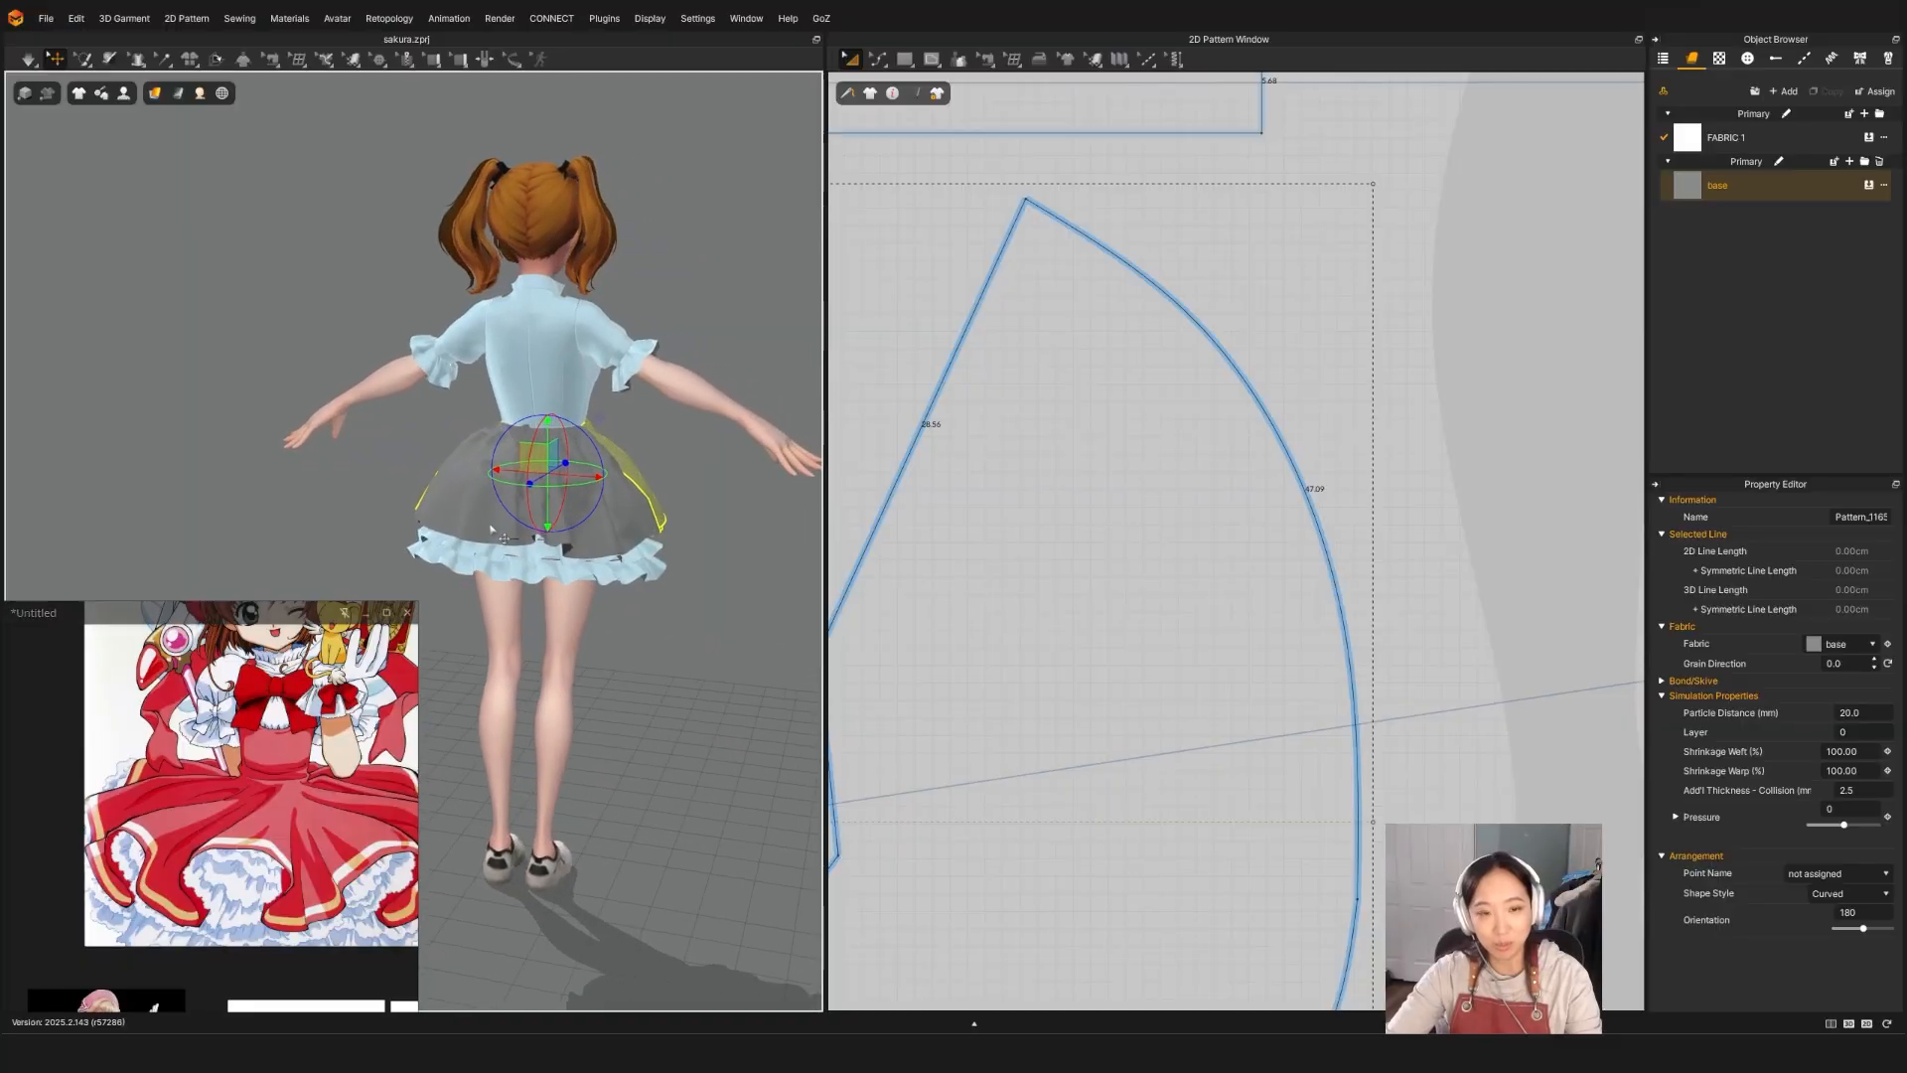
key(space)
drag(437, 521, 562, 527)
right_drag(563, 527, 417, 537)
Step: Move the back overskirt panel down in the pattern layout to line up with the front panel
scroll(1358, 497, down, 10)
key(space)
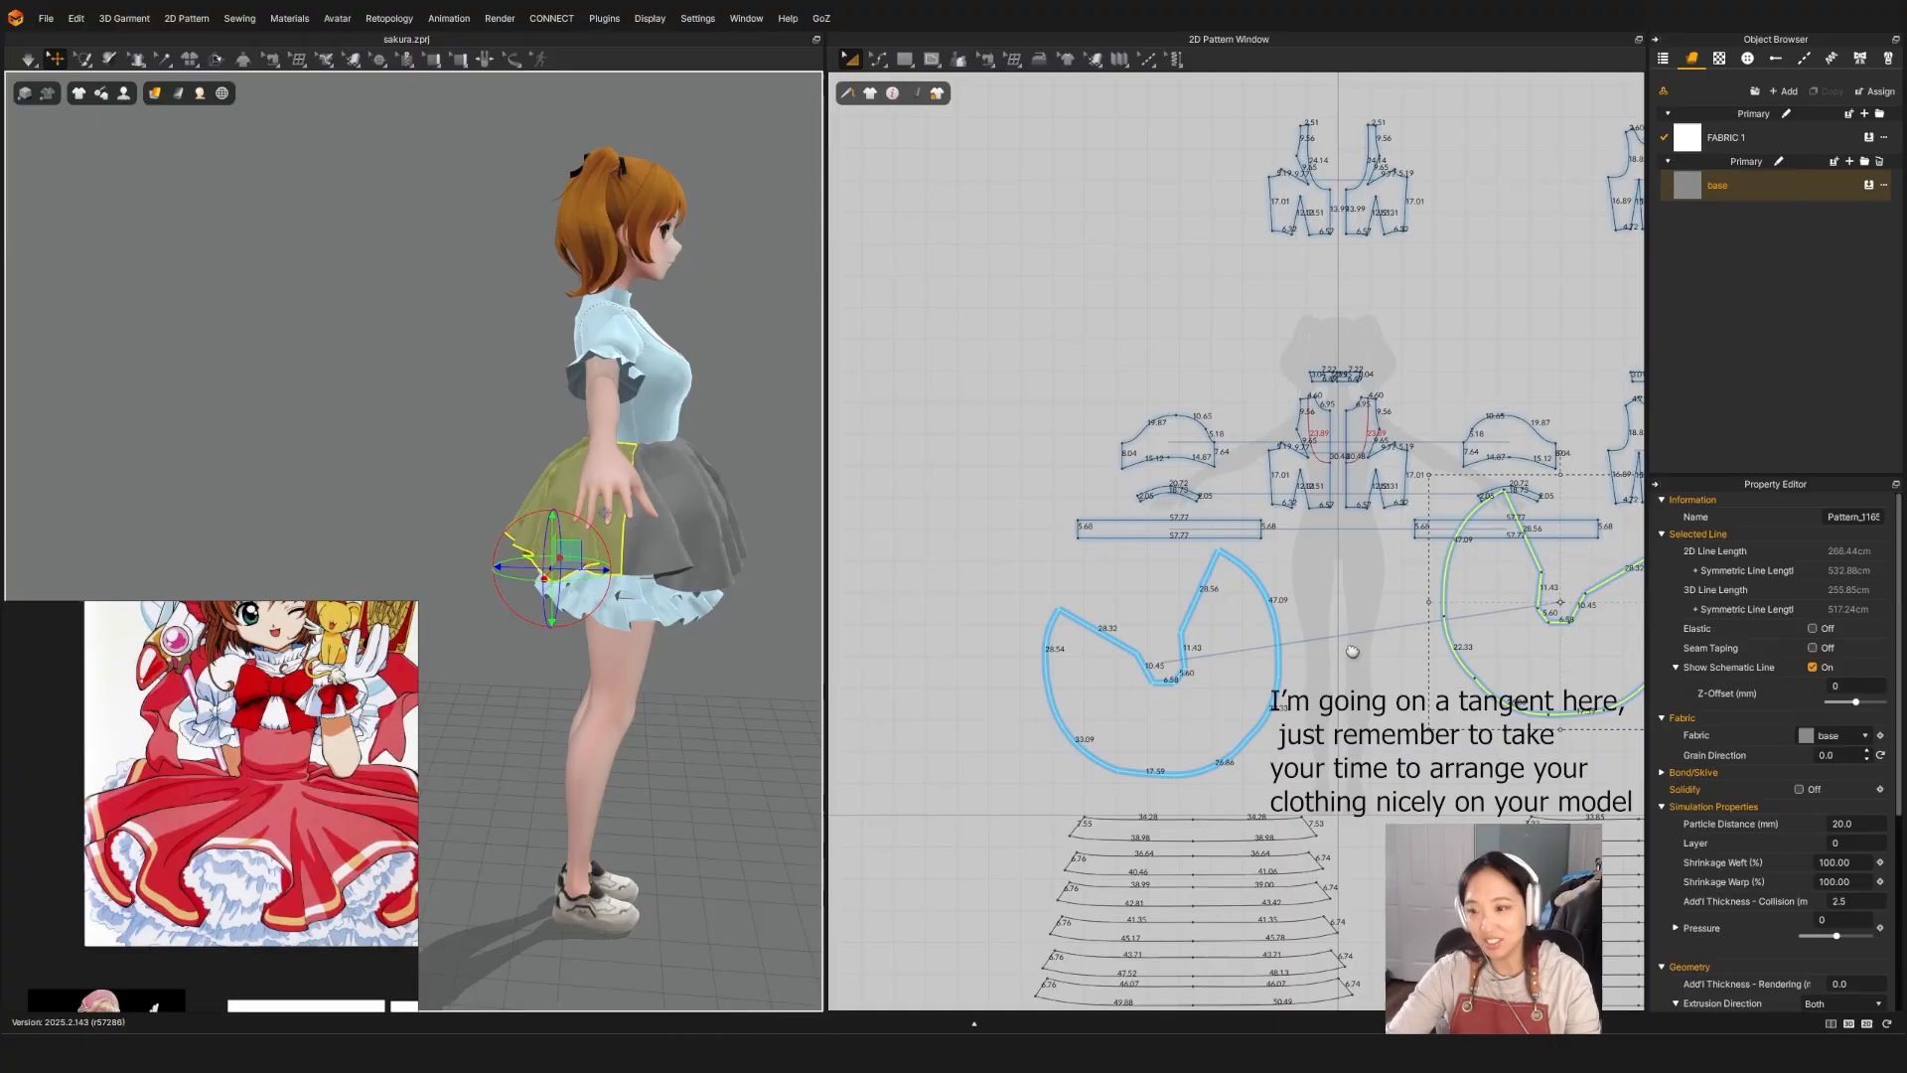
middle_drag(1354, 647, 1129, 570)
drag(1278, 568, 1266, 624)
Step: Simulate and pull the overskirt's front hem to arrange its folds over the ruffles
right_drag(328, 536, 626, 512)
key(space)
click(489, 503)
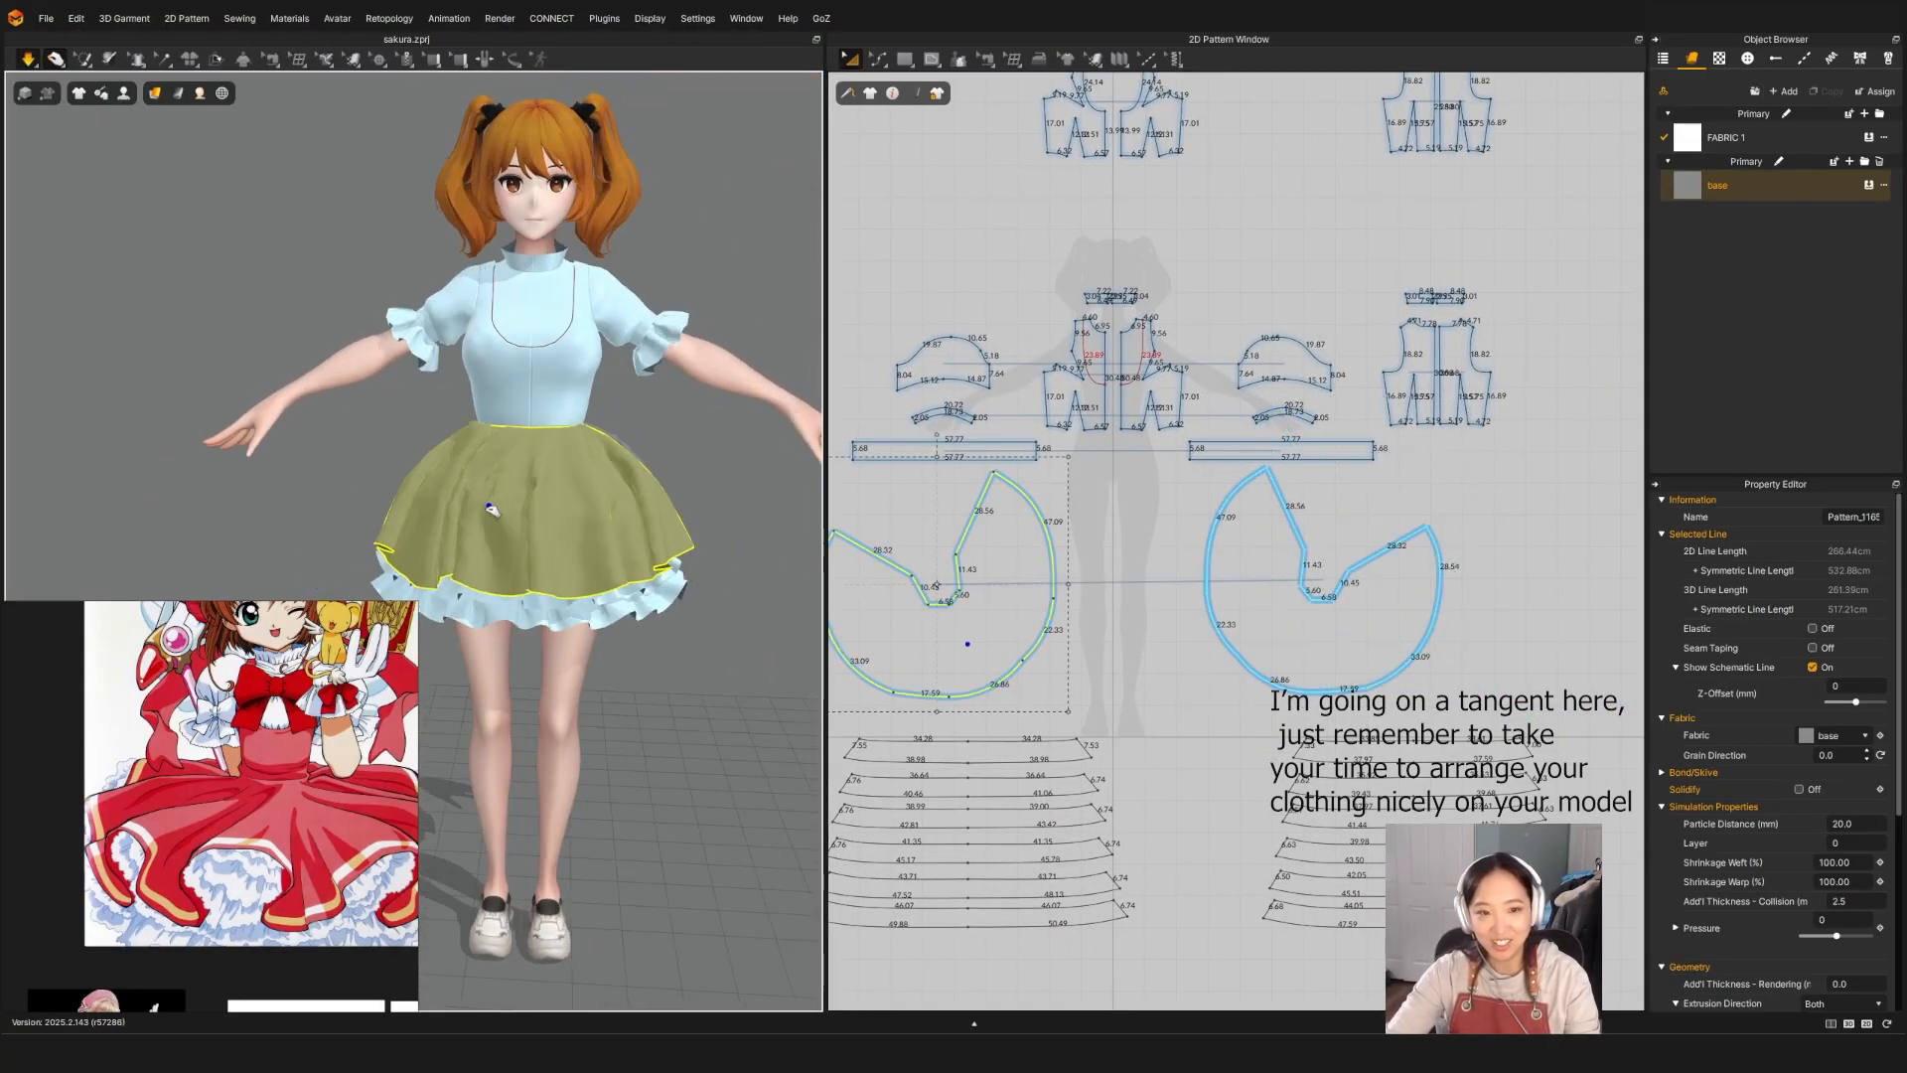
drag(525, 572, 477, 503)
right_drag(475, 501, 524, 586)
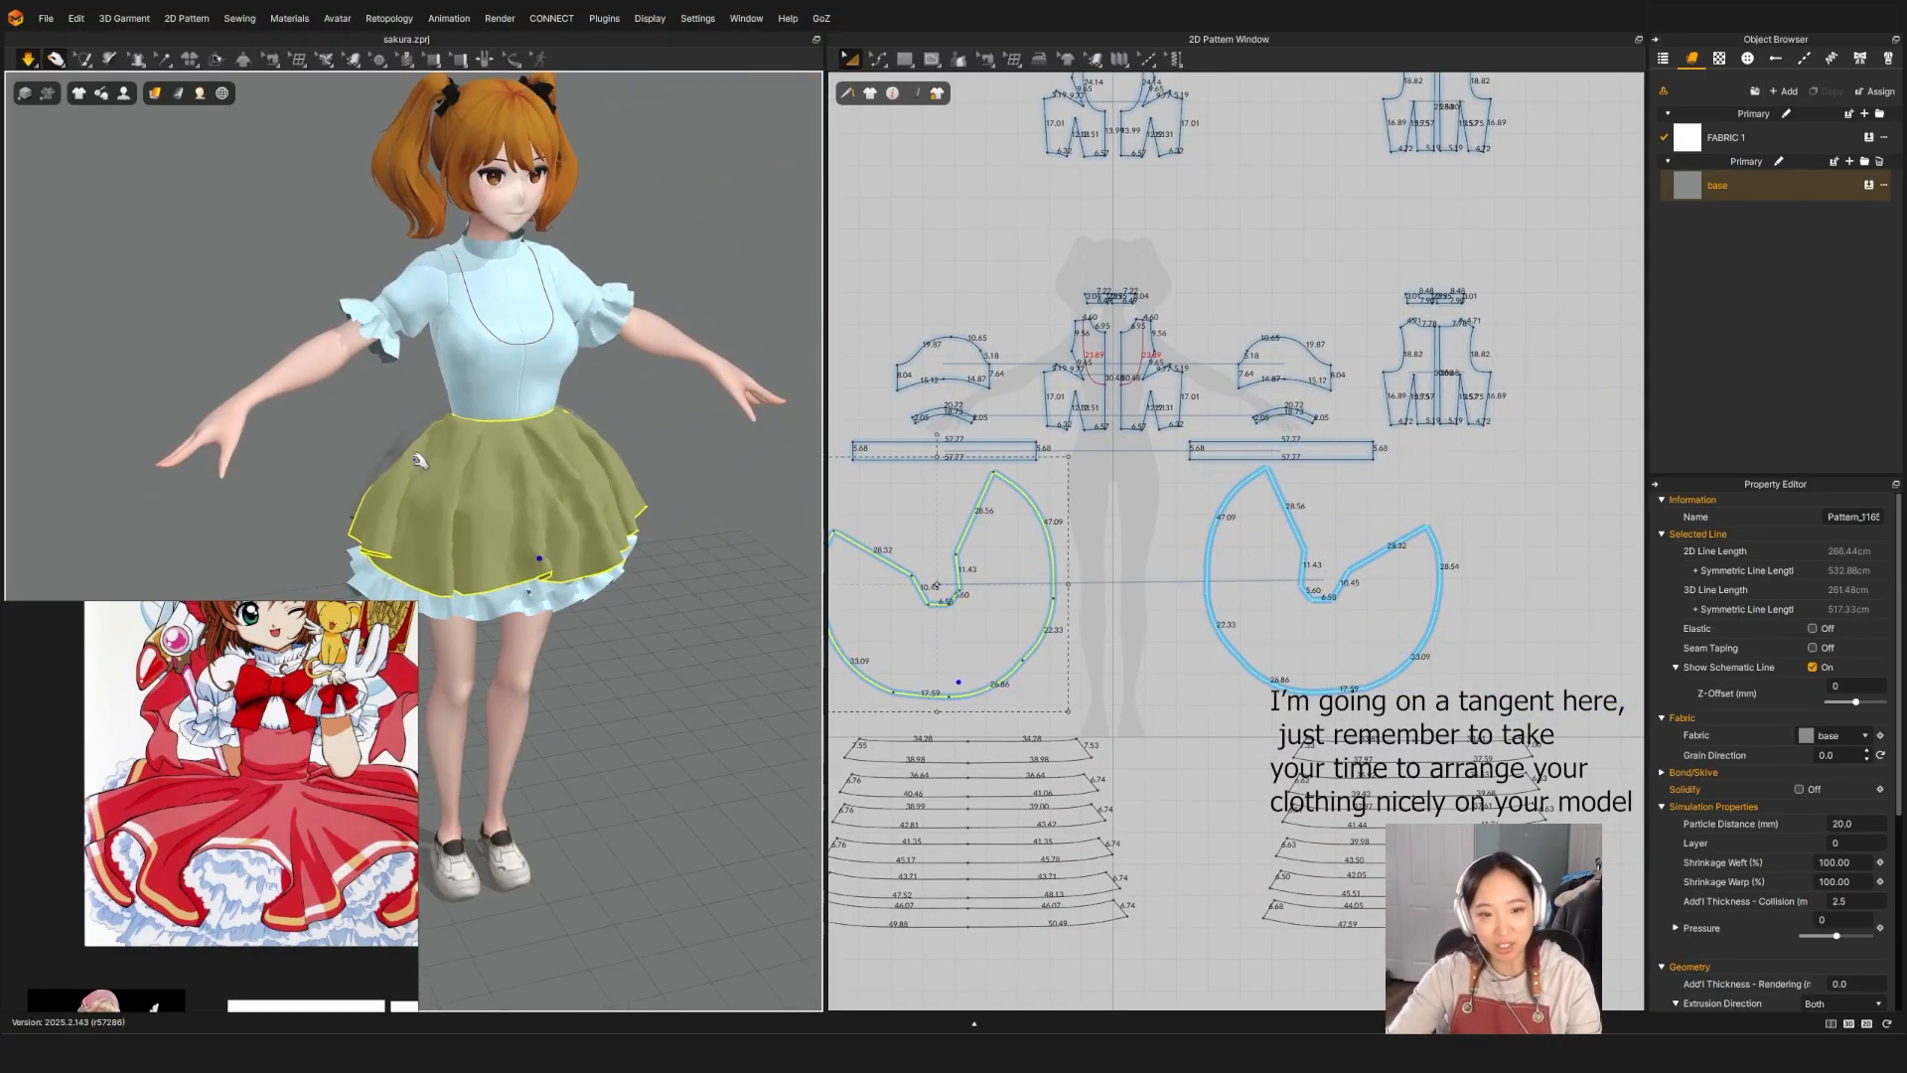
Step: Strengthen both overskirt panels and simulate them to hold a wider flare
right_drag(419, 460, 422, 576)
click(544, 598)
shift+click(541, 532)
shift+click(750, 522)
key(ctrl+h)
key(space)
right_drag(636, 586, 463, 478)
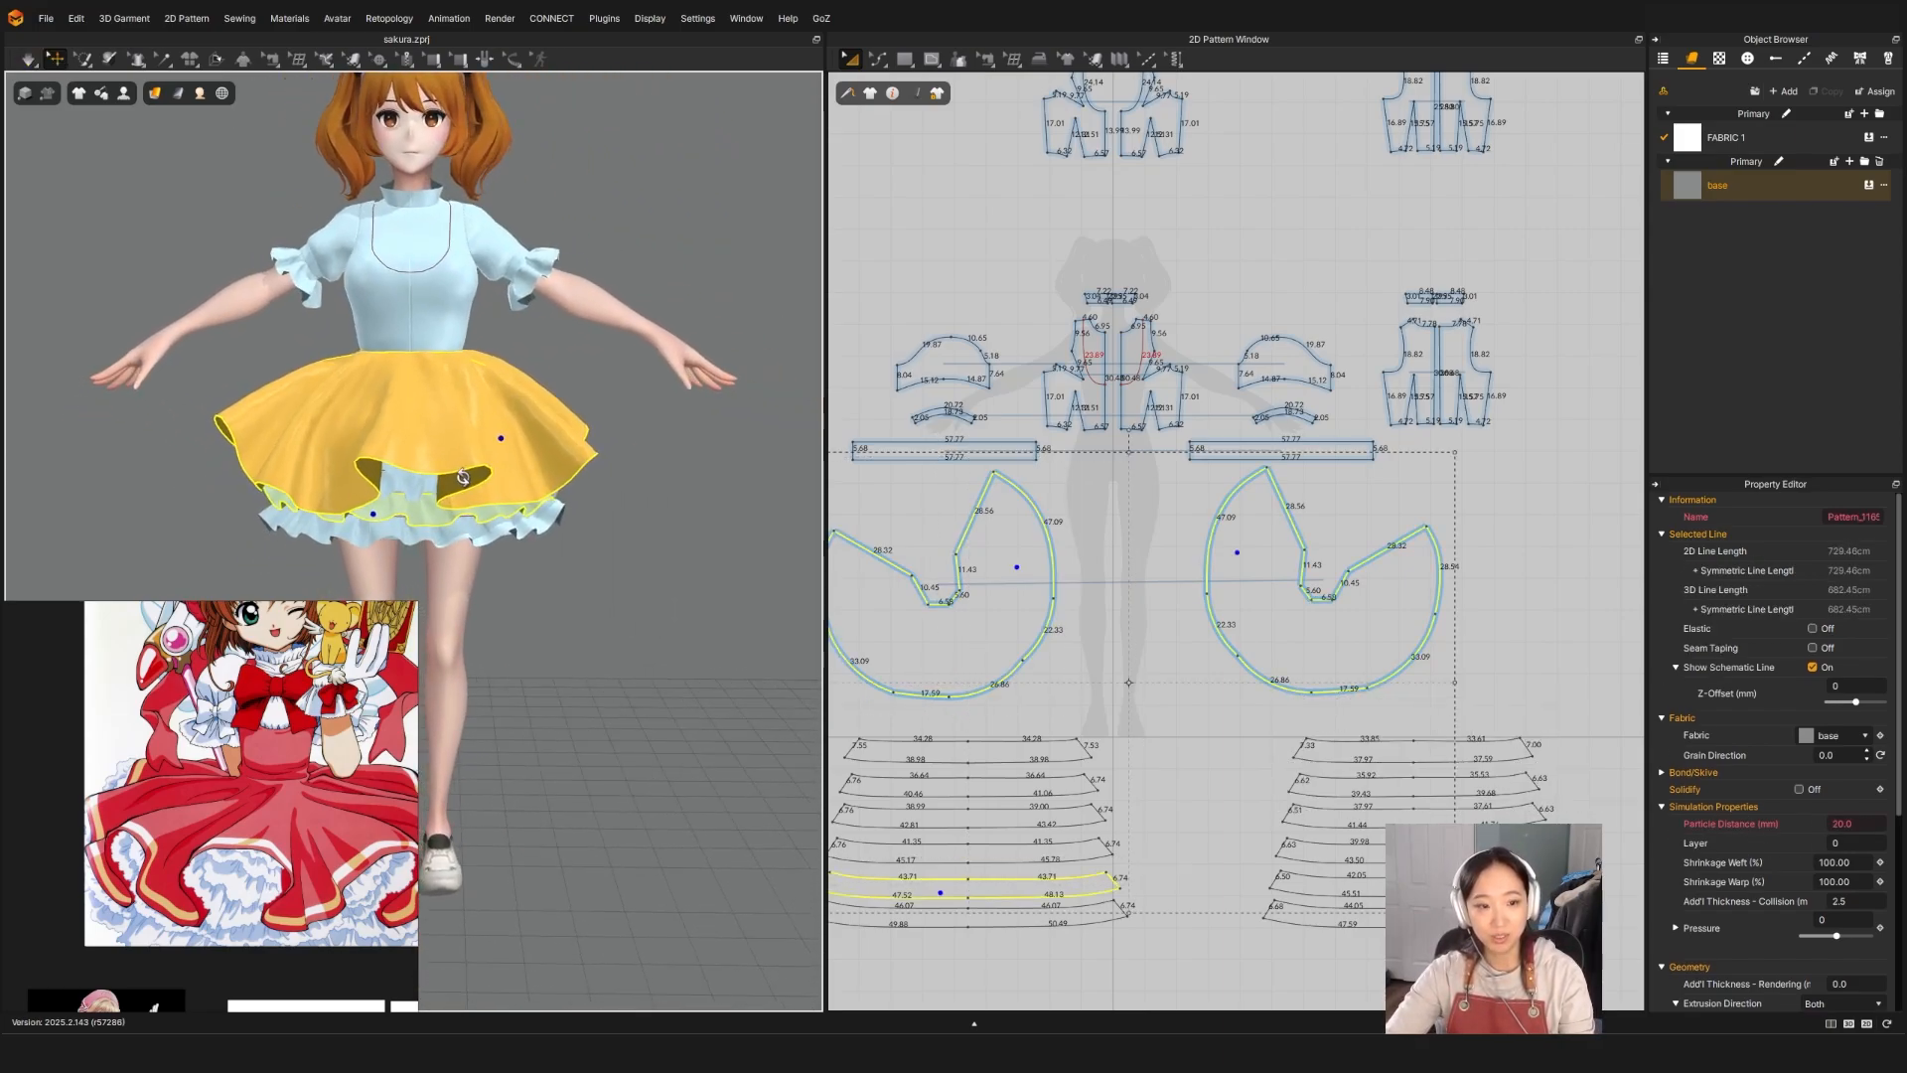
Step: Simulate the strengthened overskirt further, stop, and clear the selection to check its flare from the front and side
key(space)
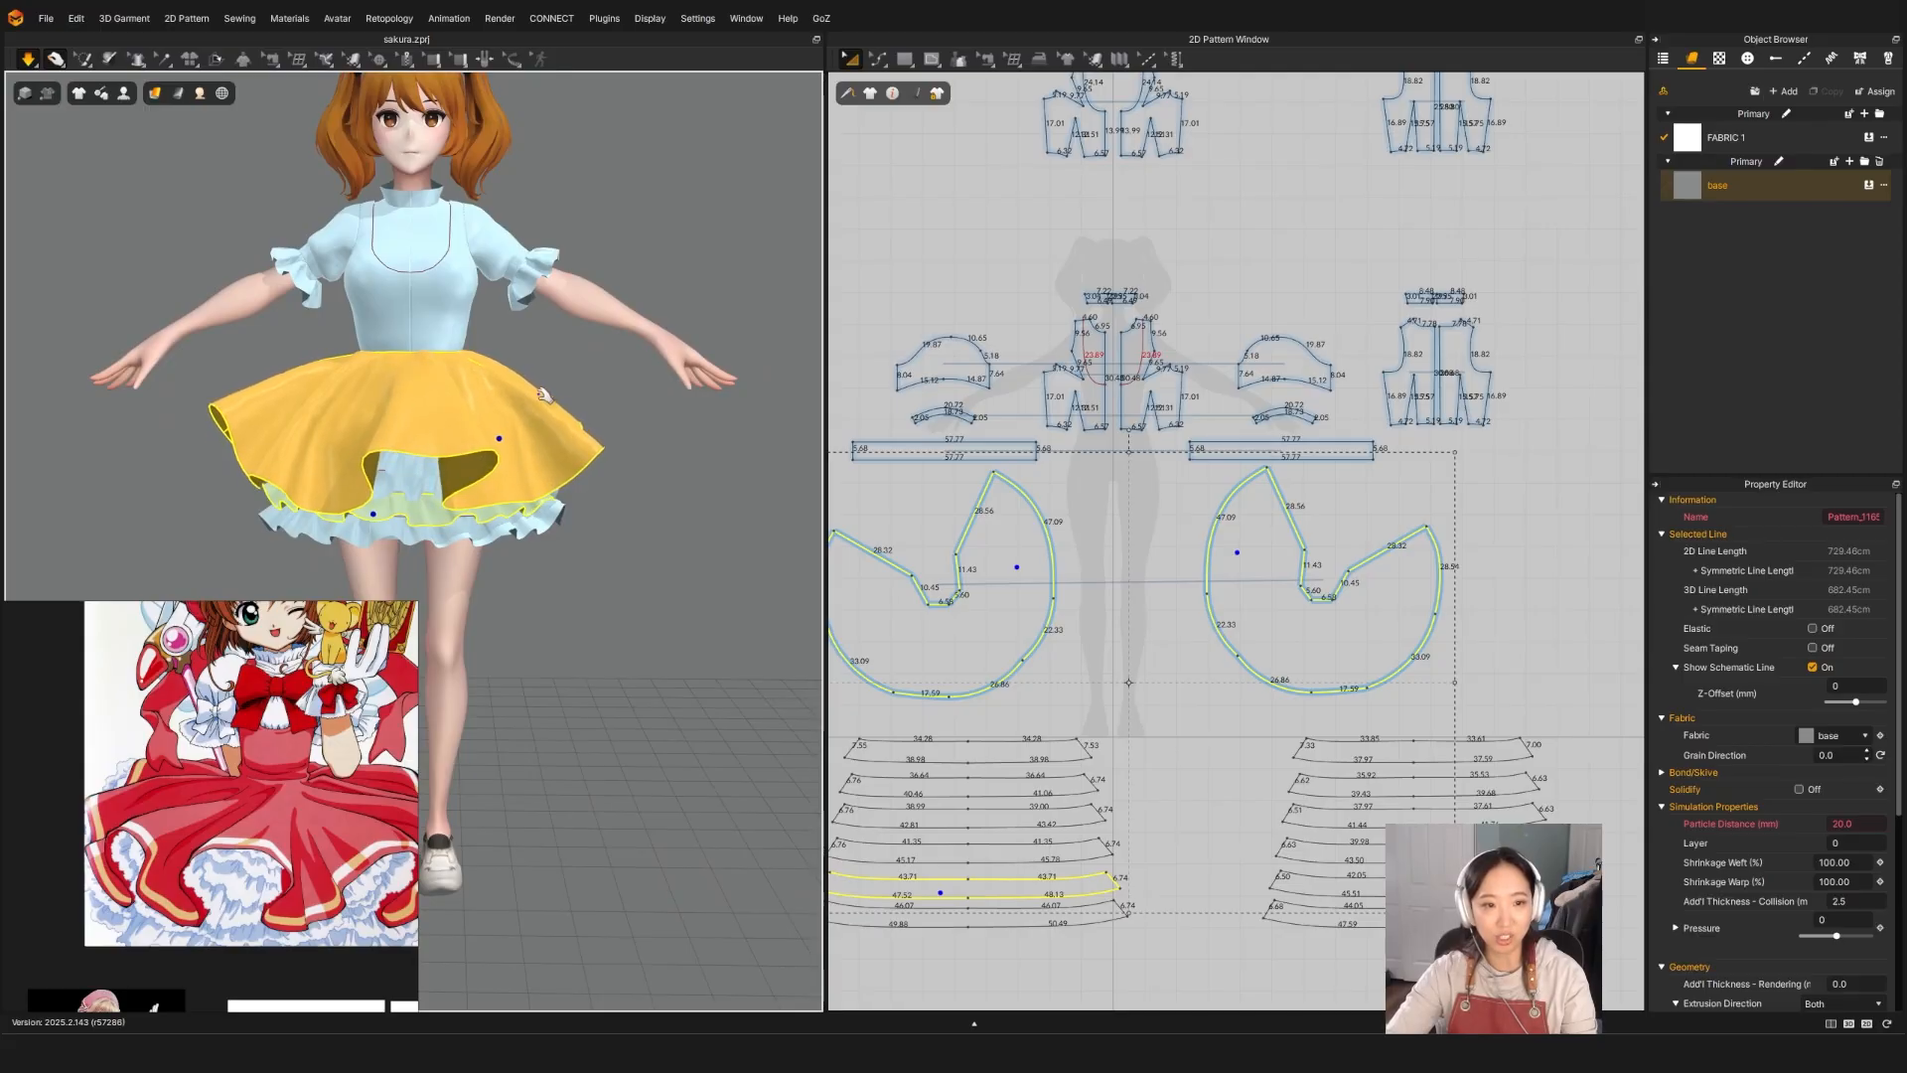
key(space)
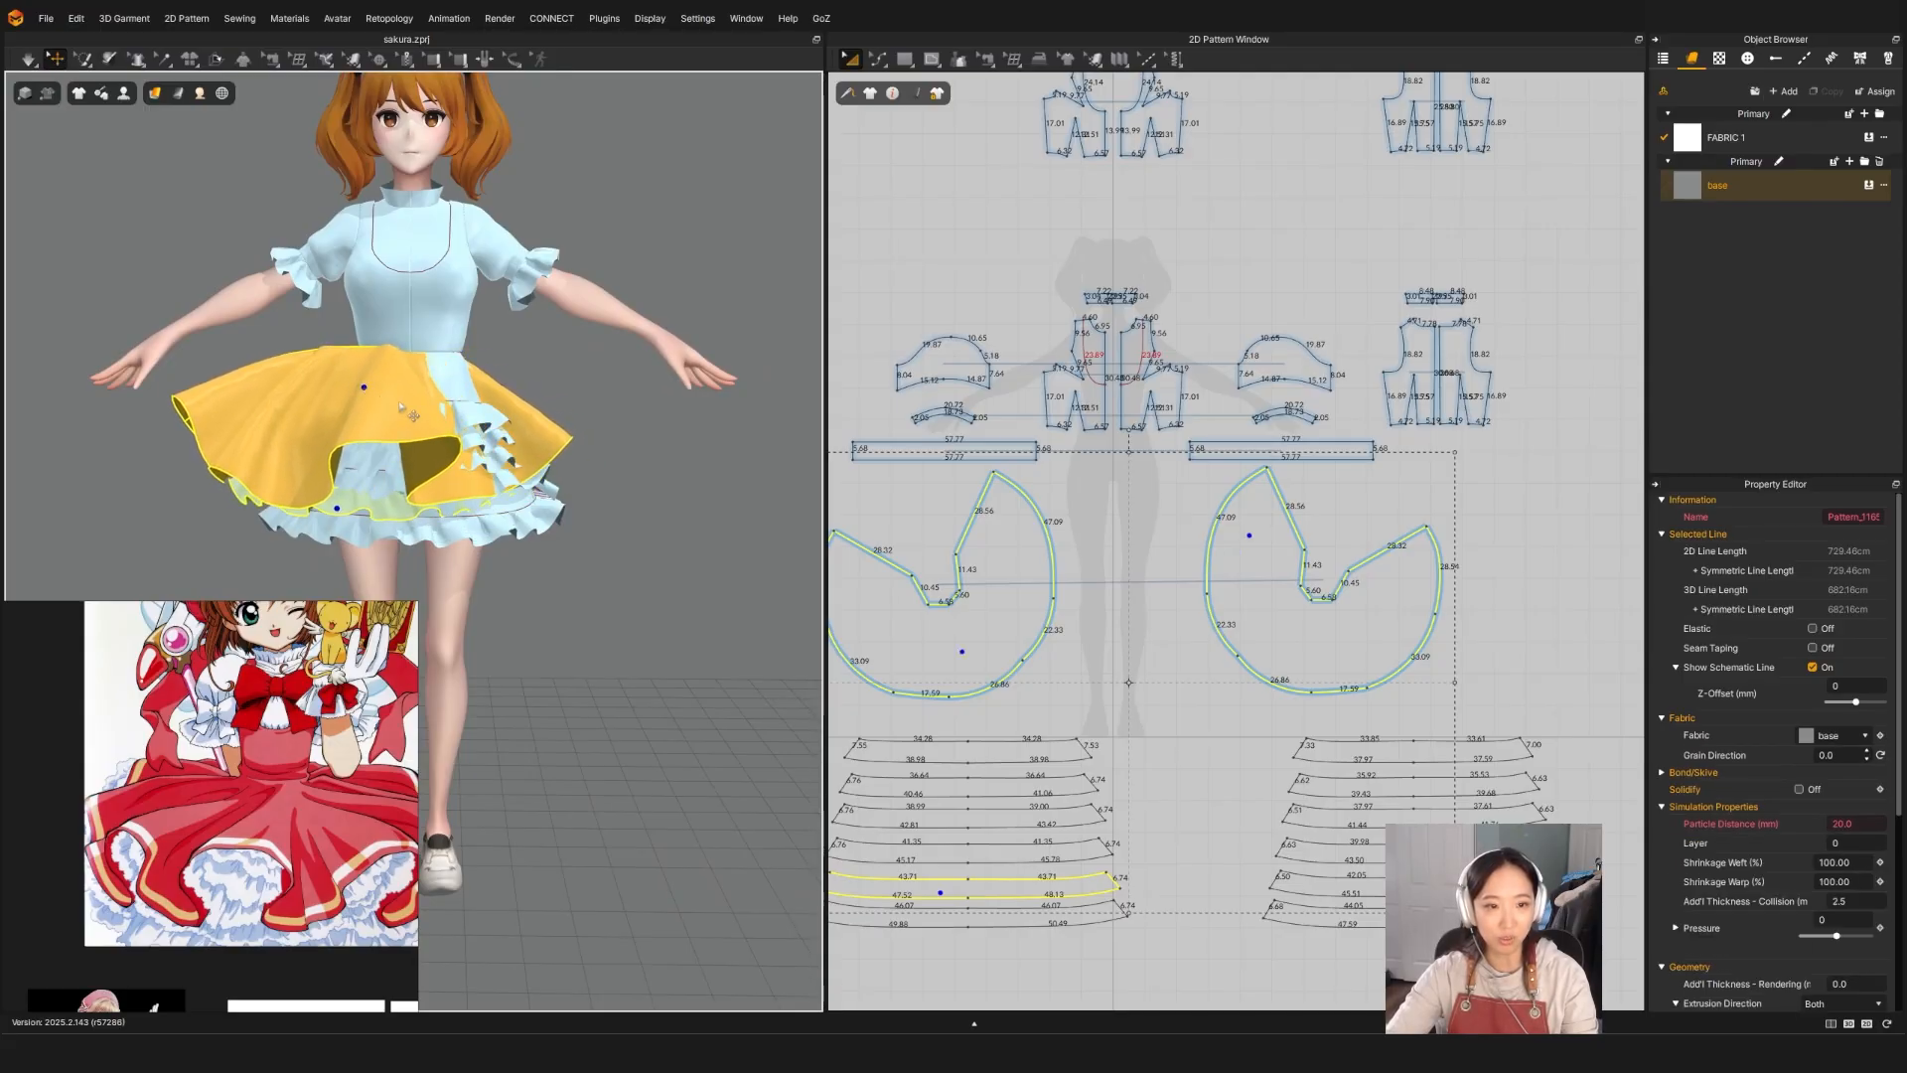
key(Escape)
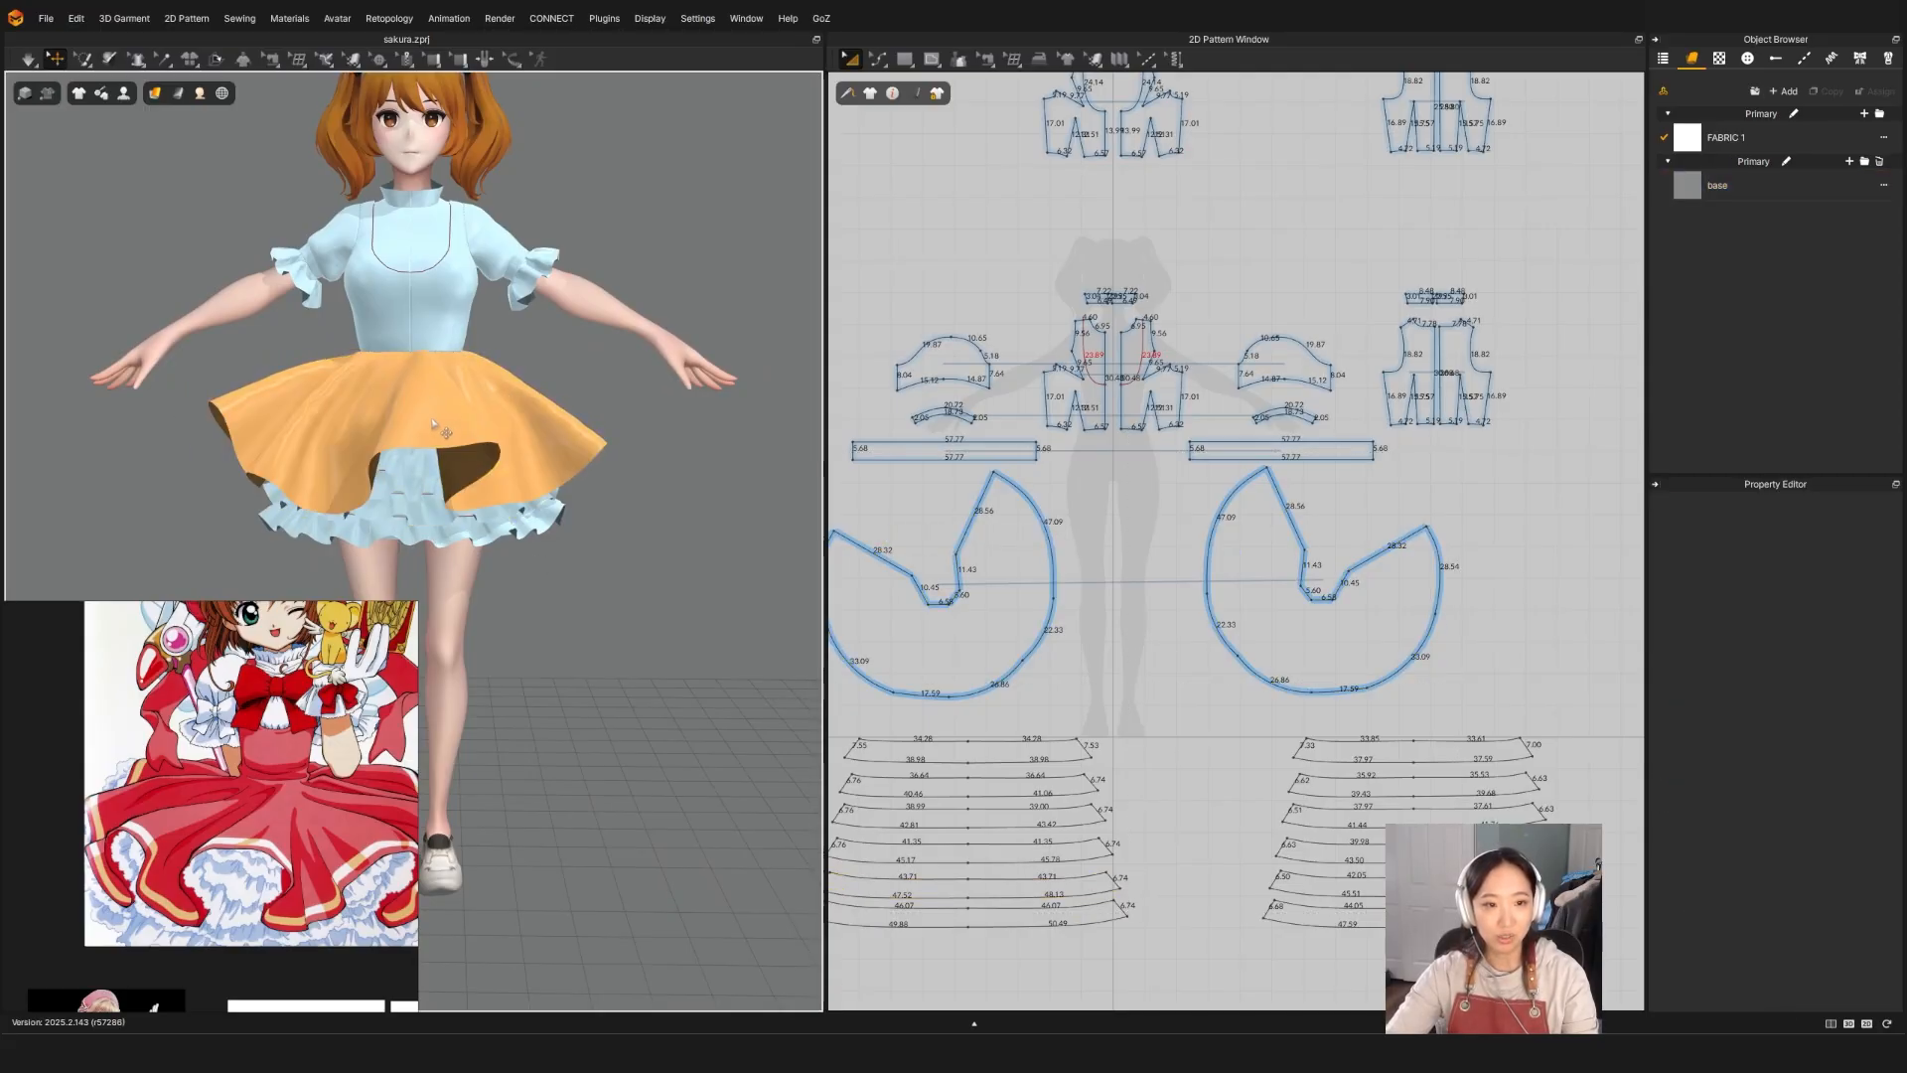
click(427, 429)
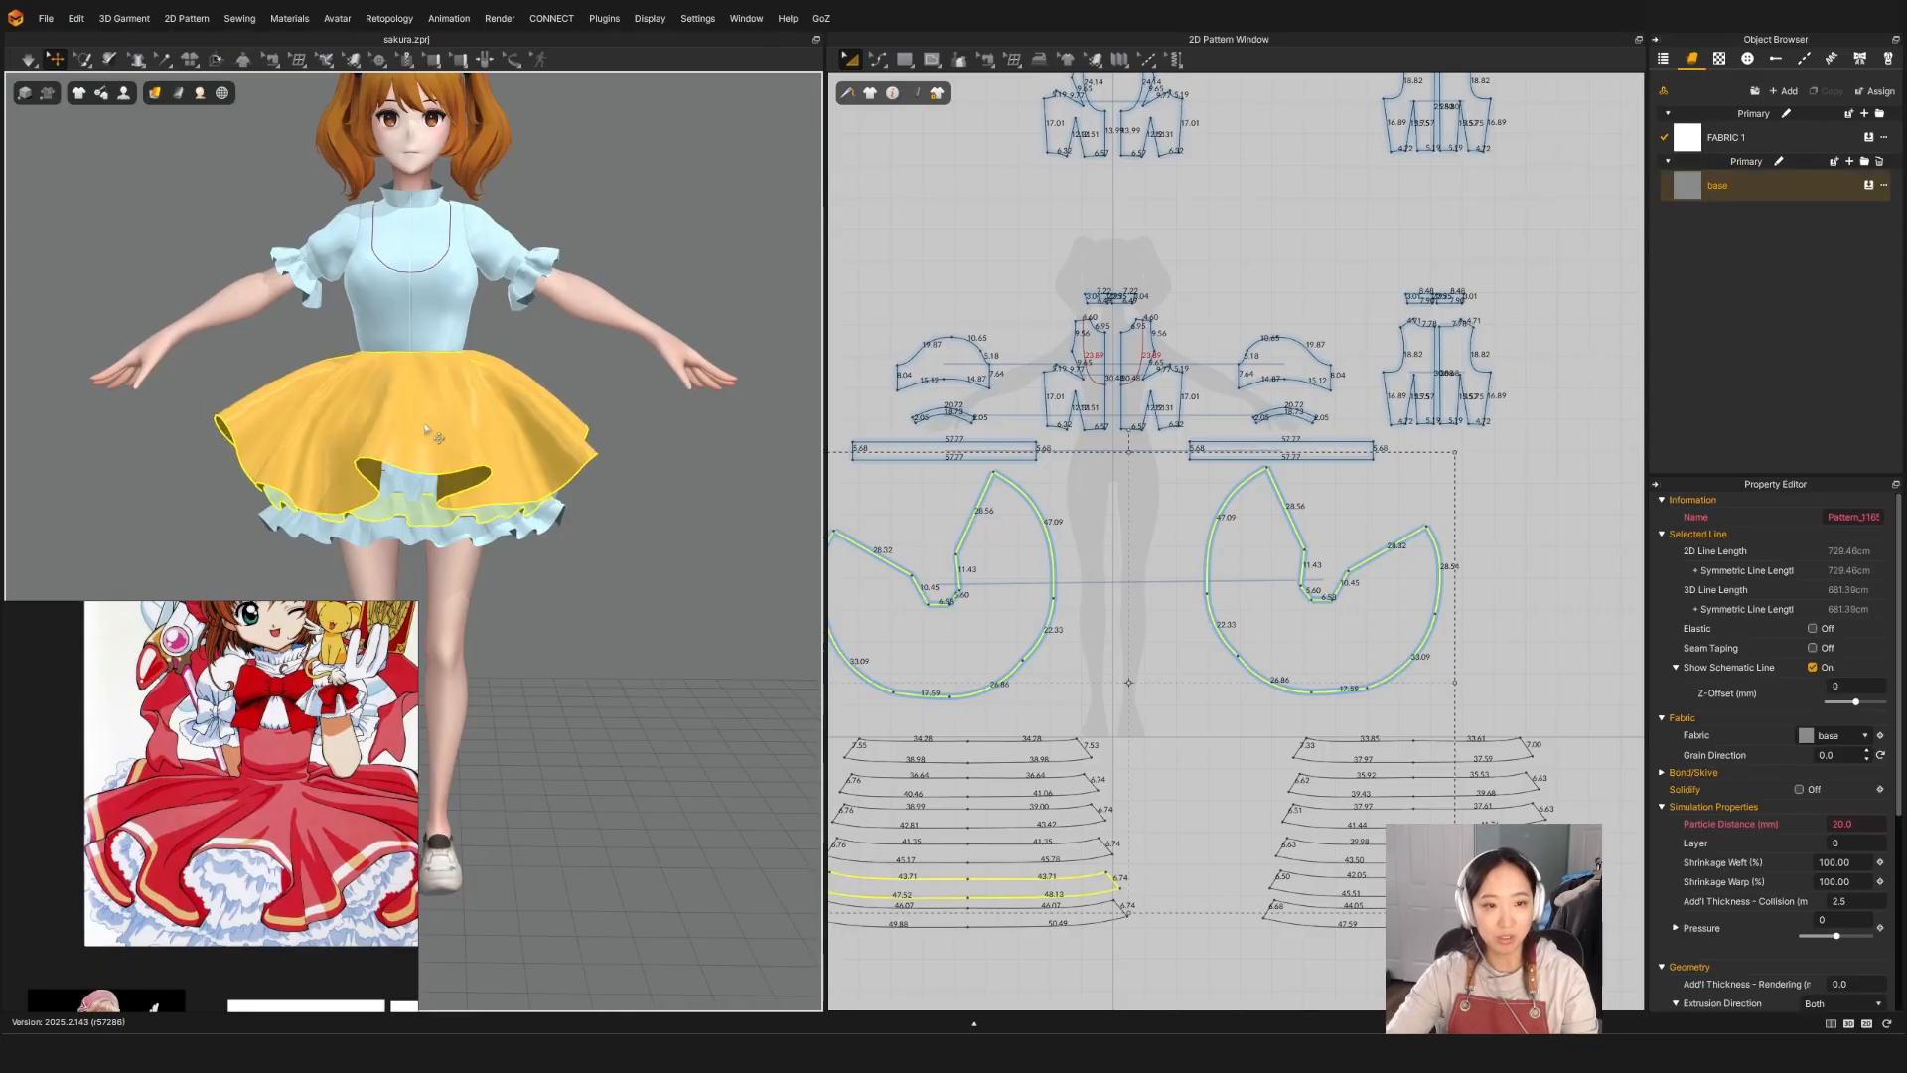
click(598, 578)
right_drag(640, 574, 473, 582)
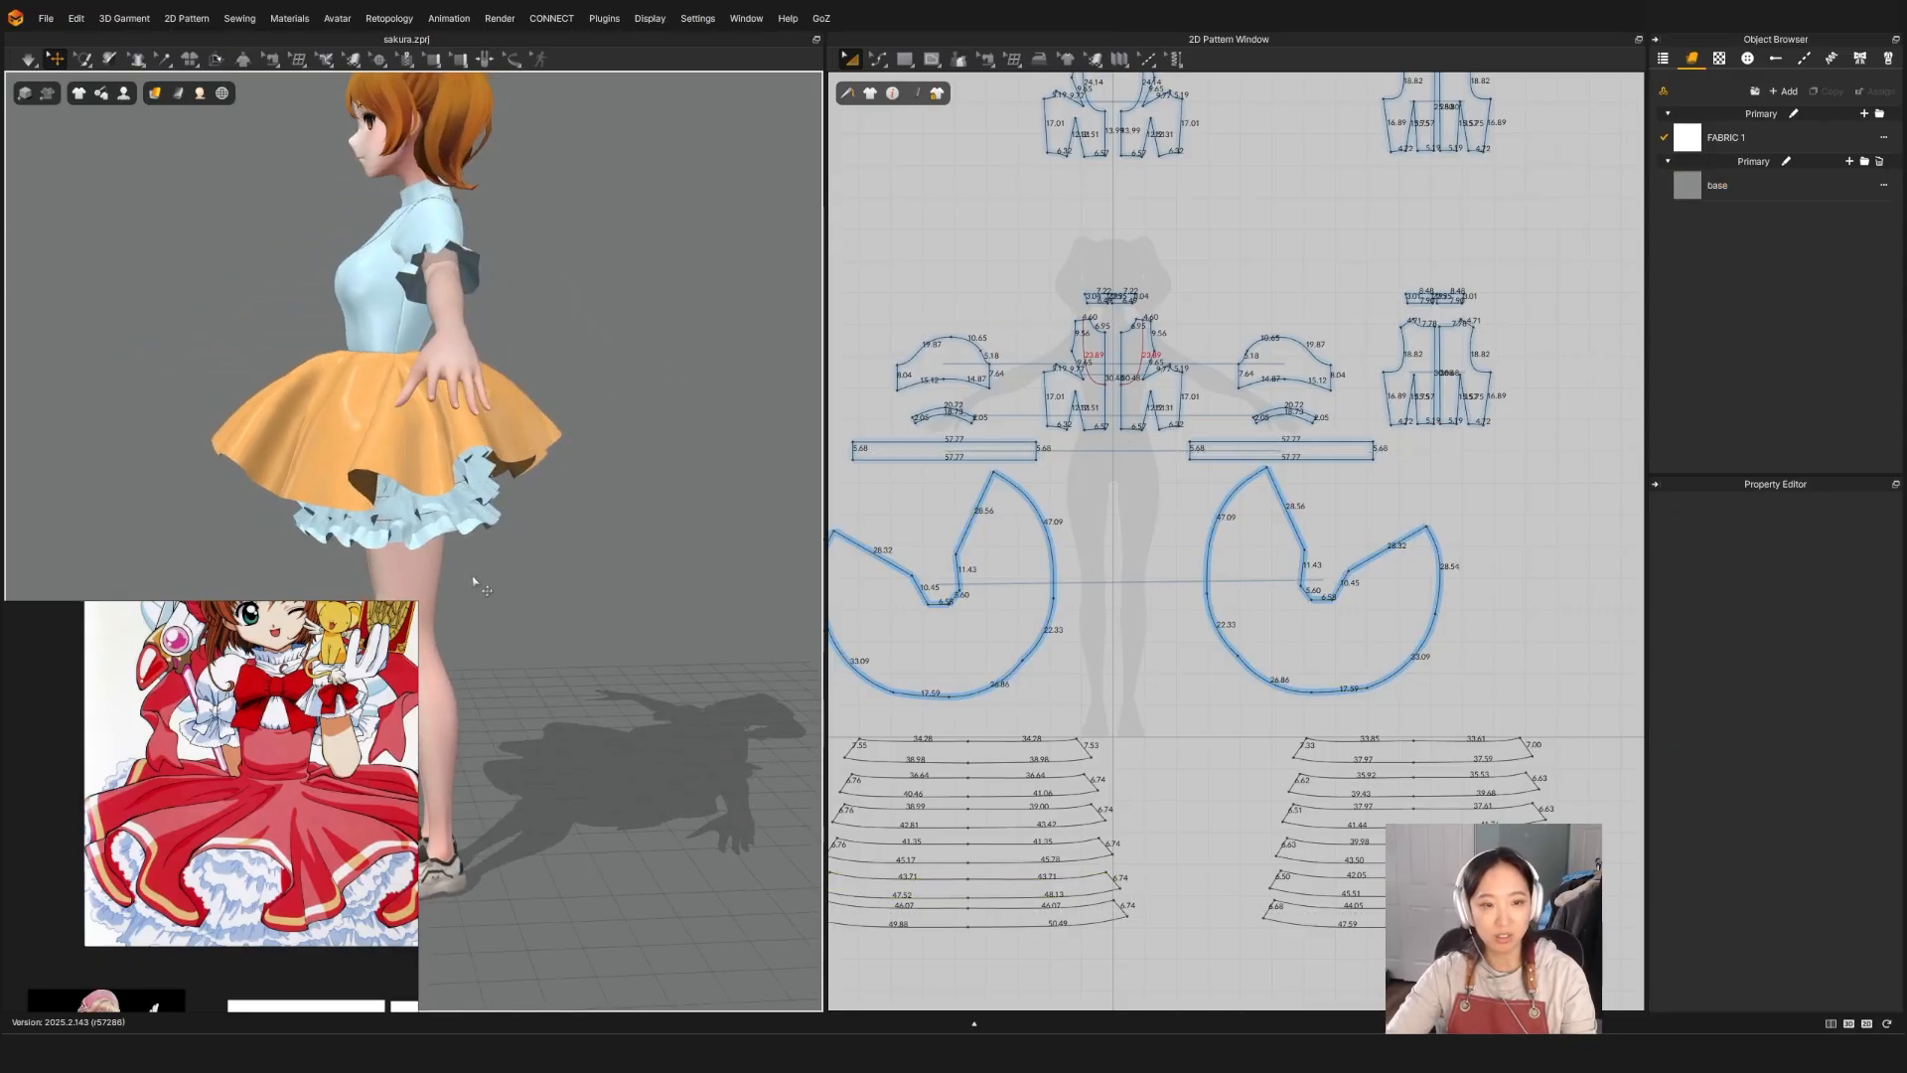
Step: Select both overskirt panels and freeze them in their flared shape
click(1041, 615)
right_drag(651, 565, 427, 561)
click(159, 440)
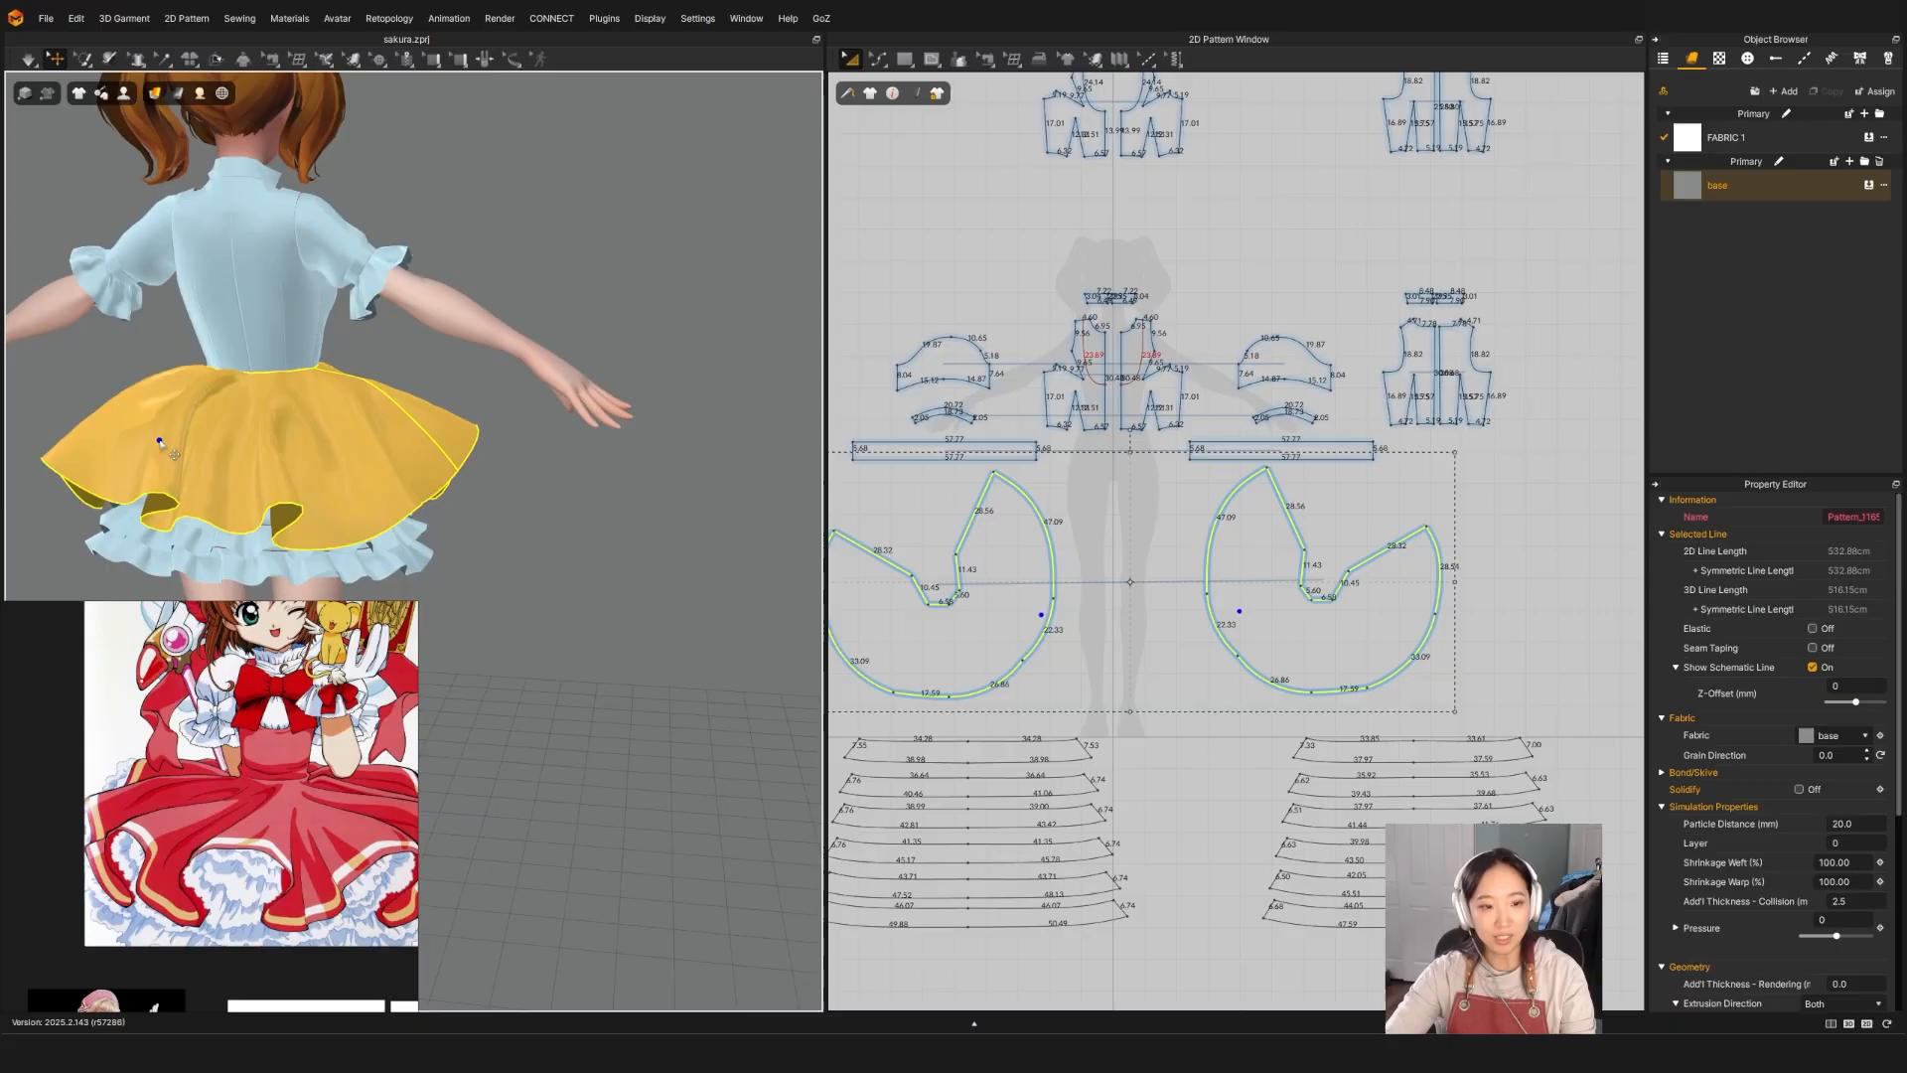
right_drag(299, 573, 606, 546)
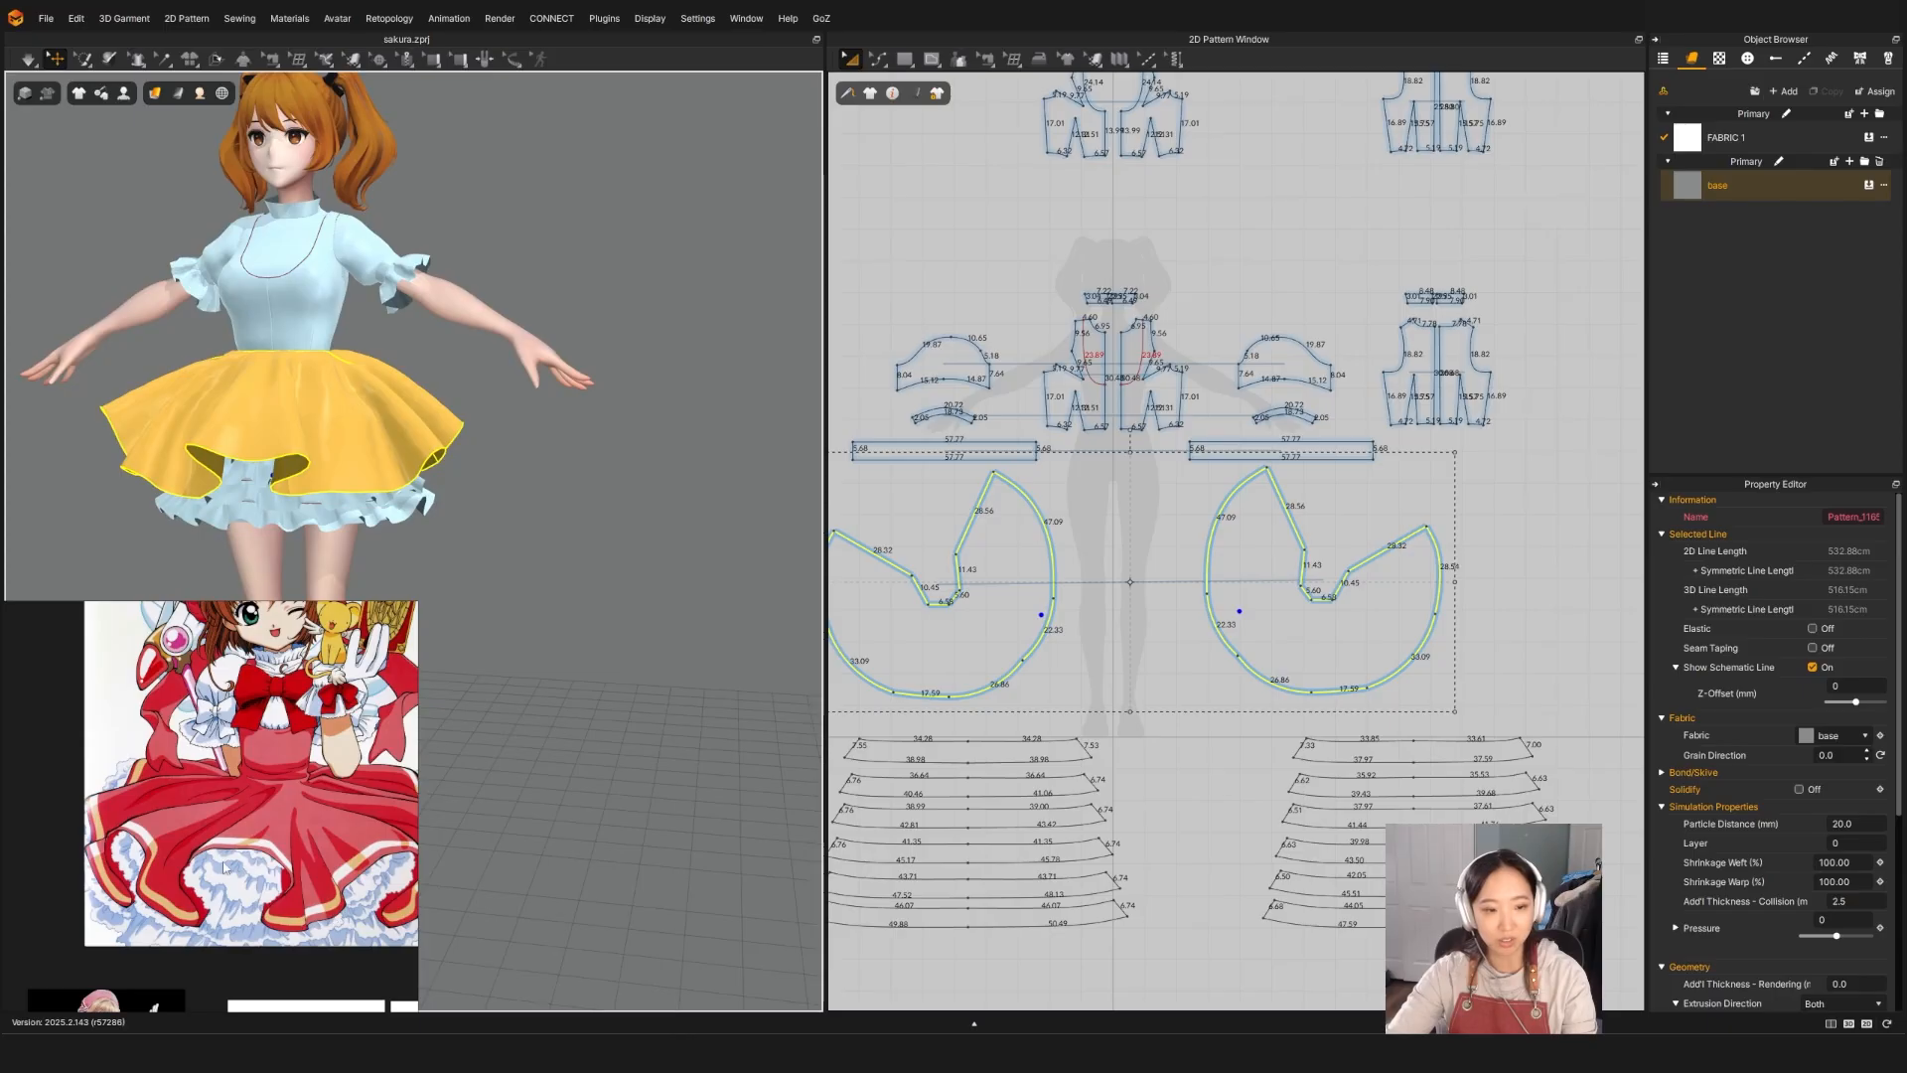
right_drag(298, 496, 352, 443)
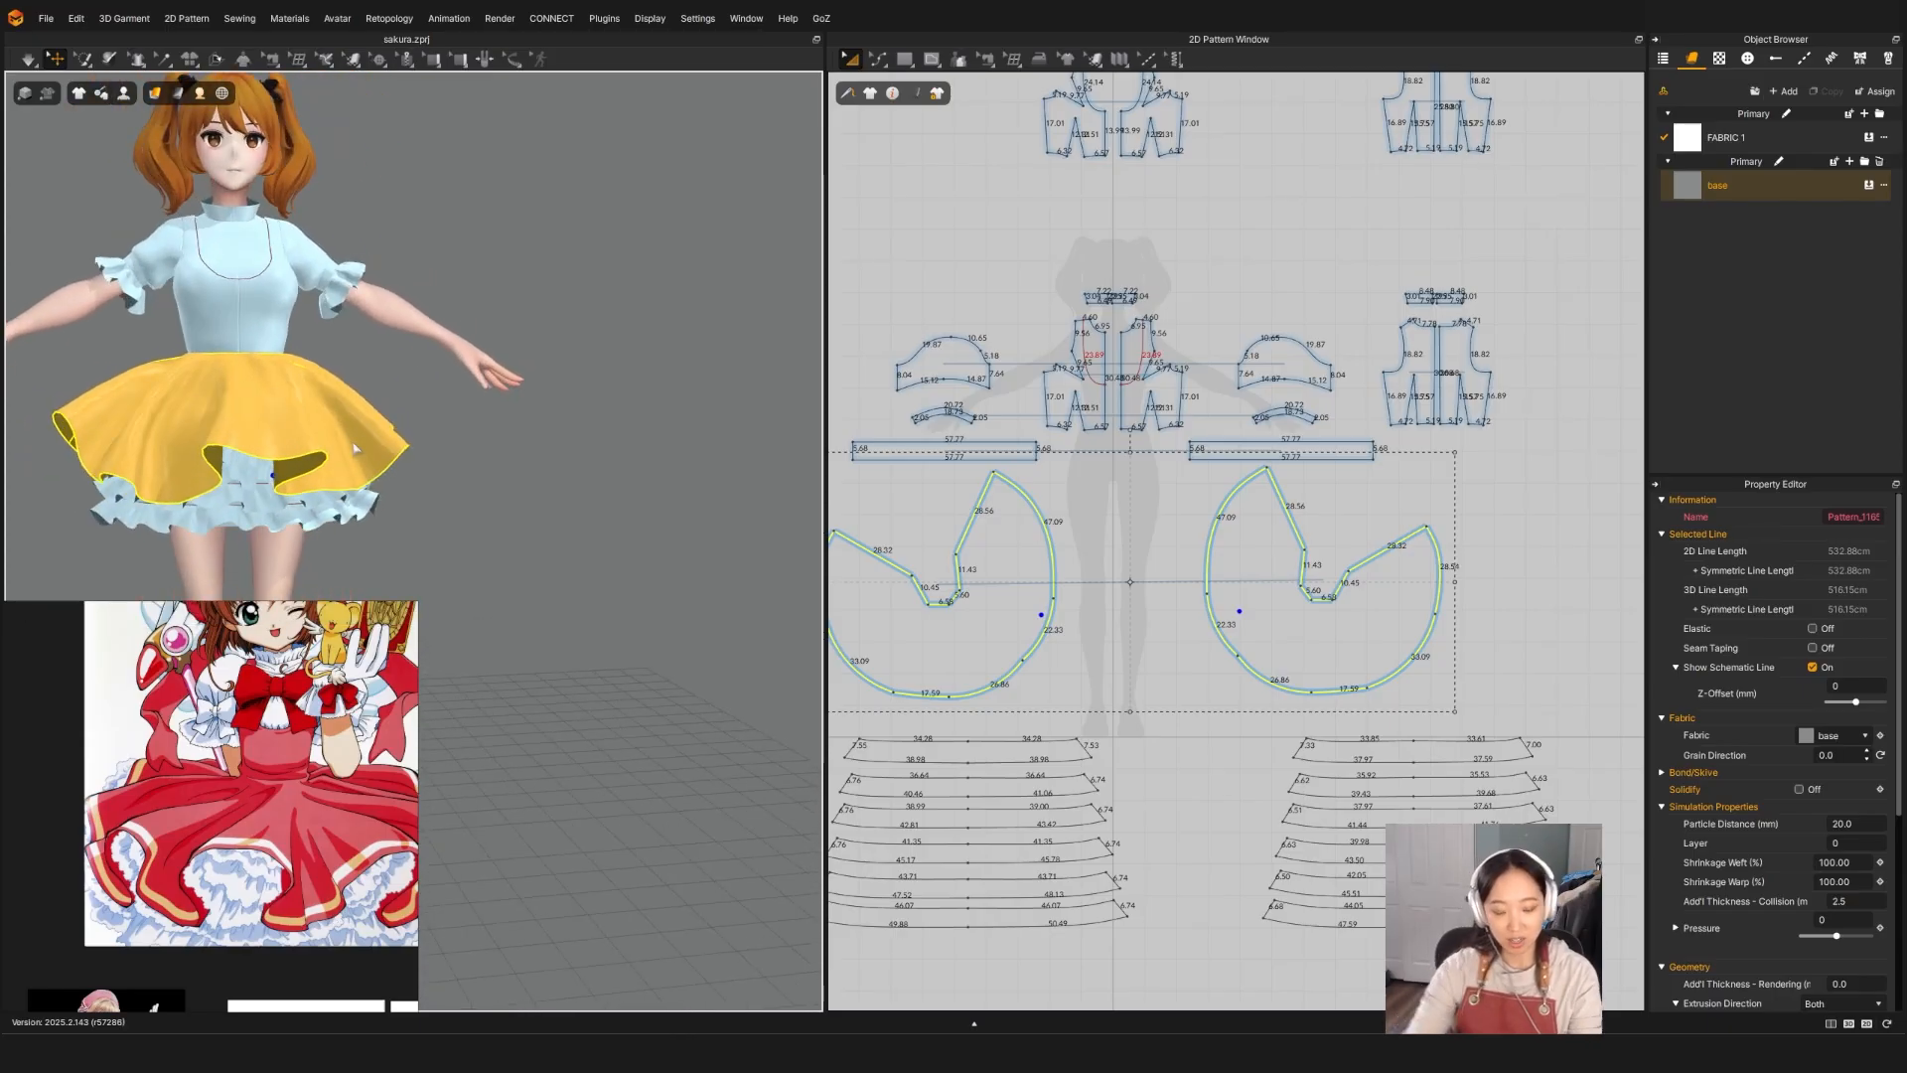
click(355, 448)
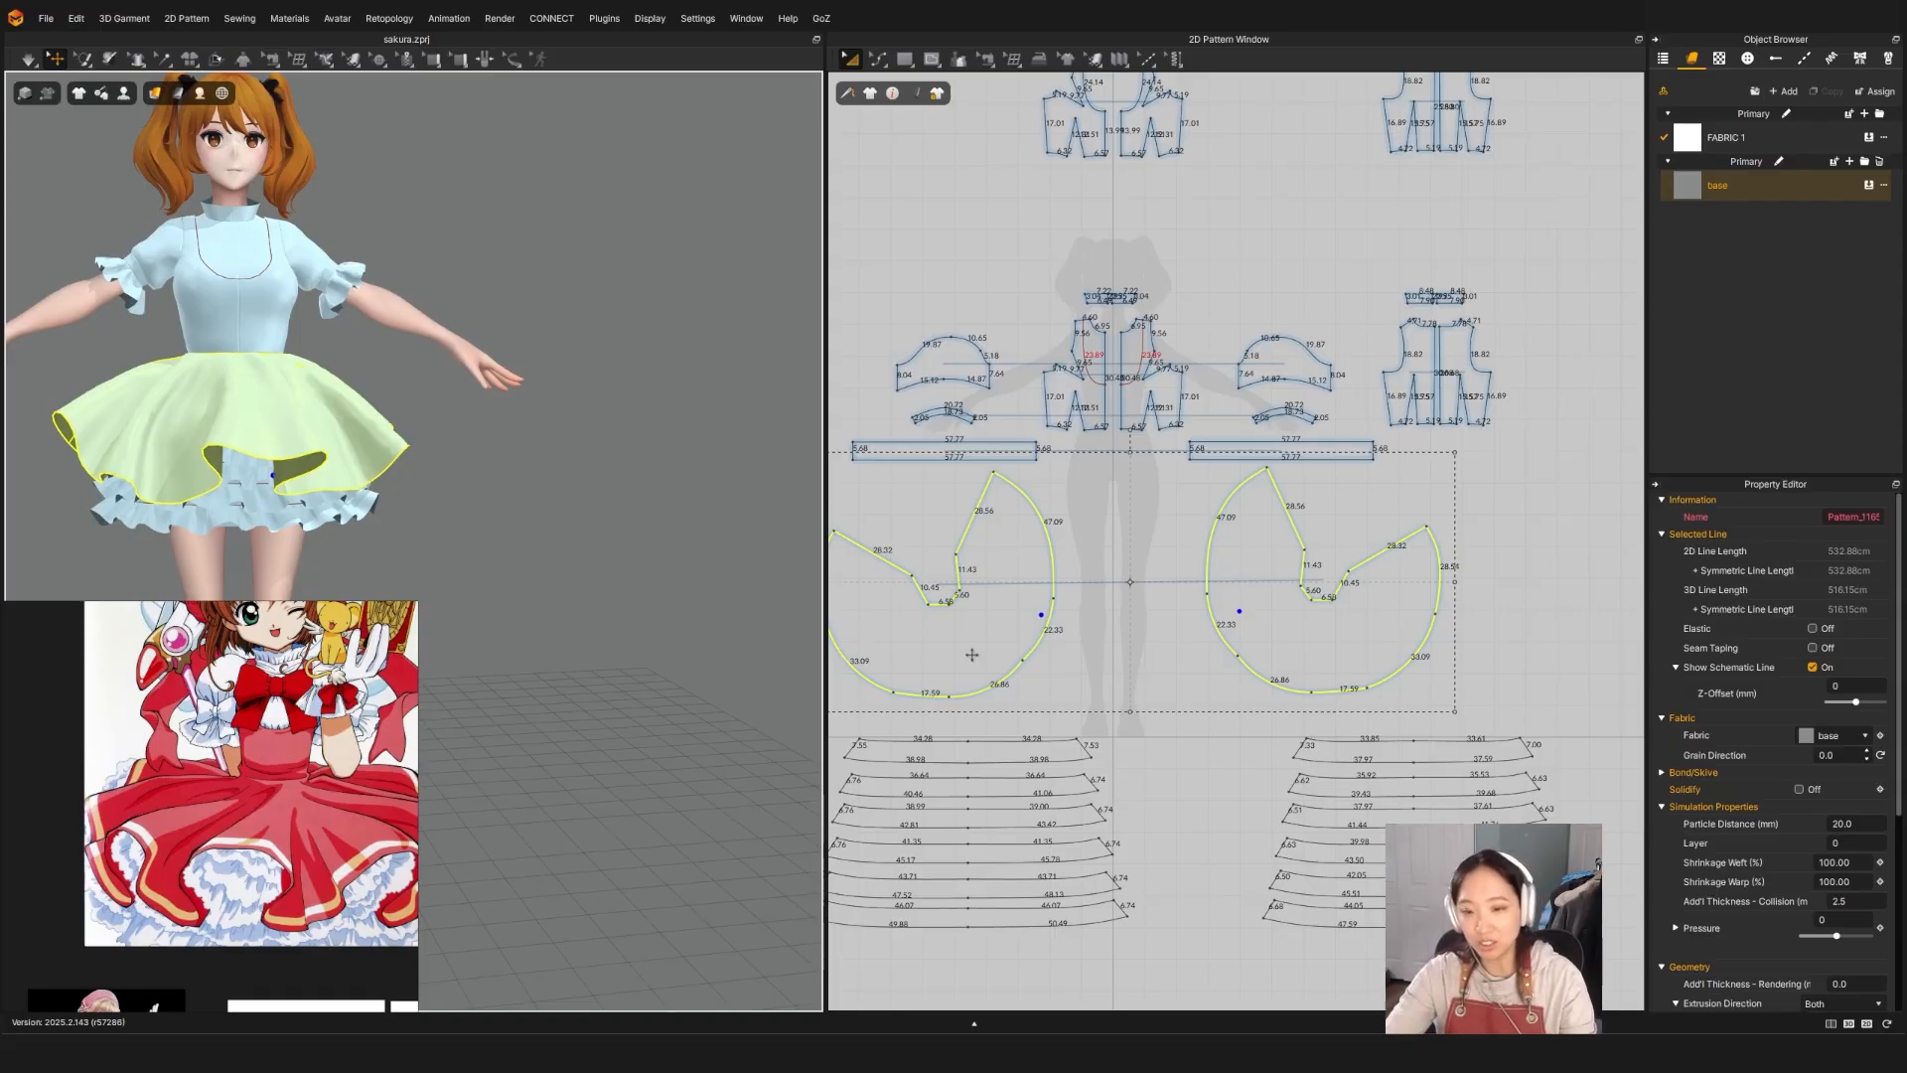
Step: Select all front and back ruffle tiers, unfreeze them, and simulate them under the frozen overskirt
scroll(971, 654, down, 5)
middle_drag(972, 655, 1027, 523)
drag(1318, 656, 907, 562)
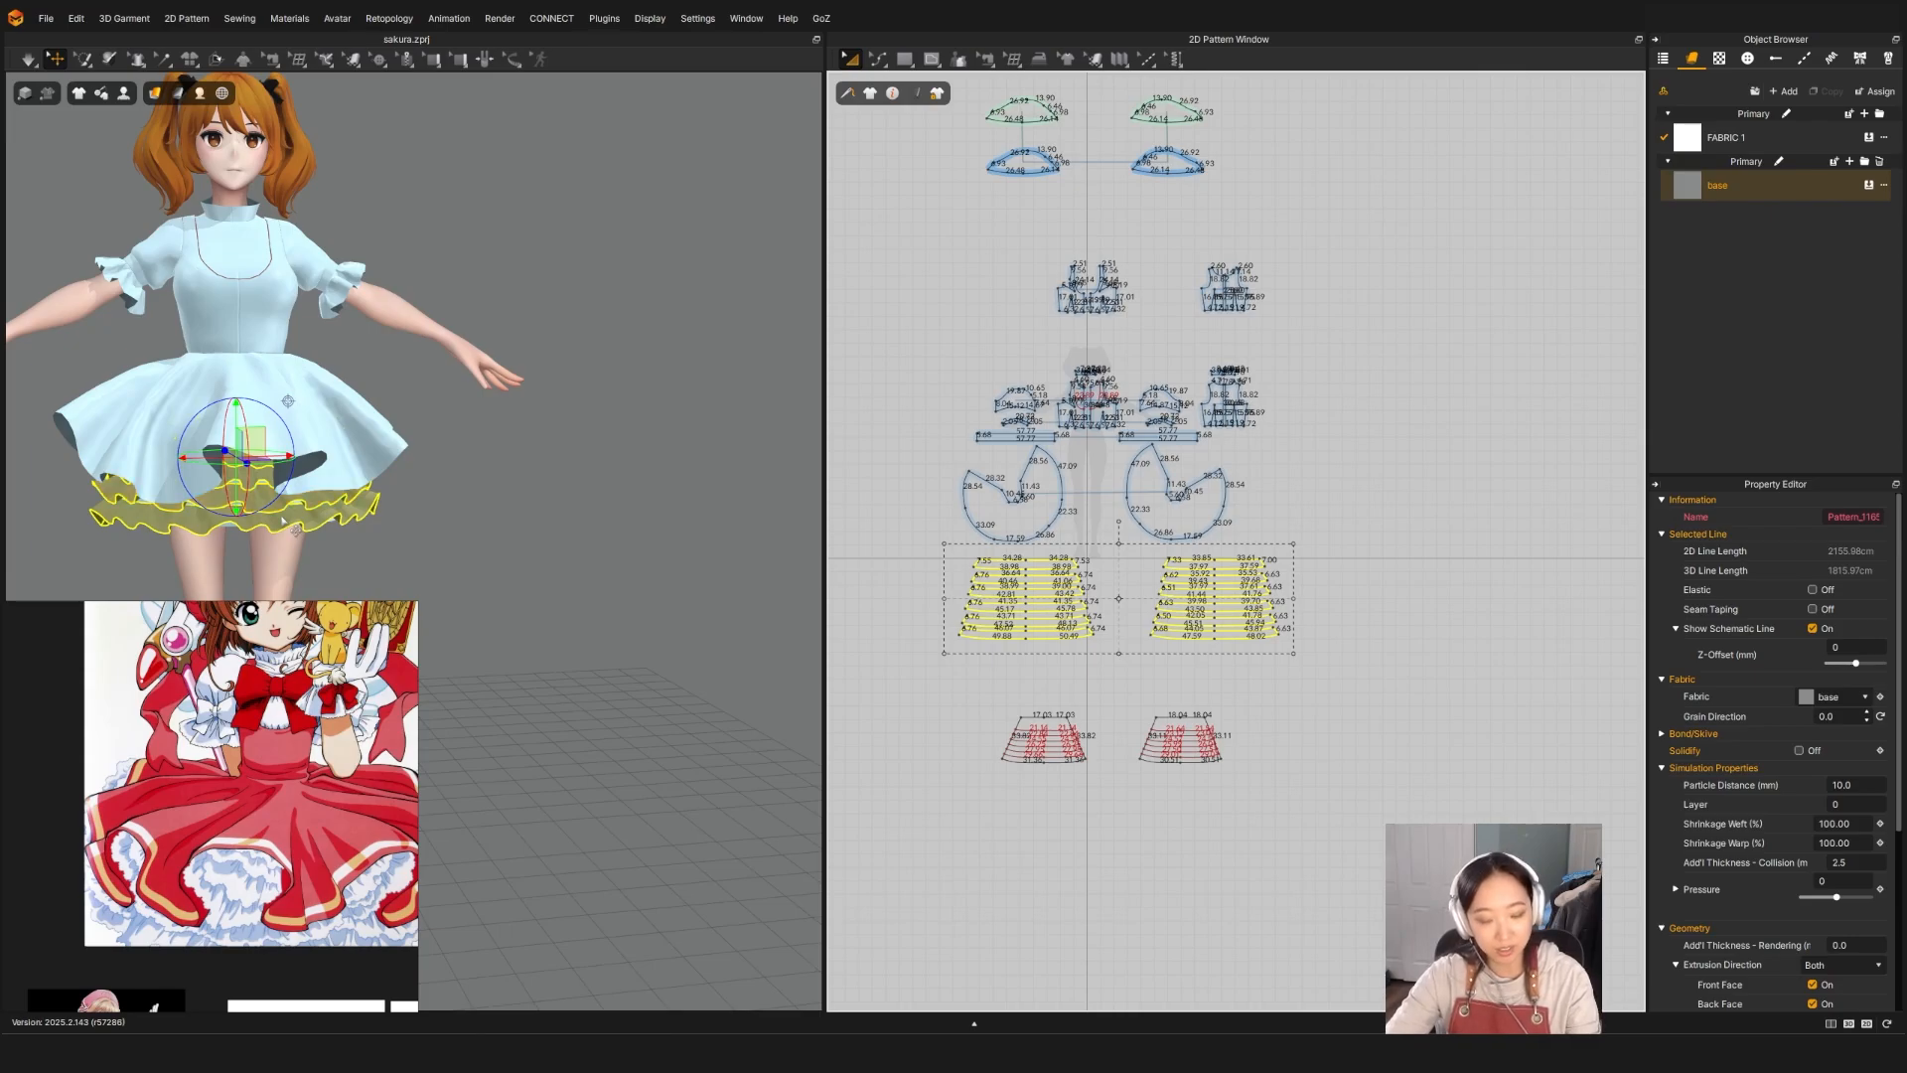
key(space)
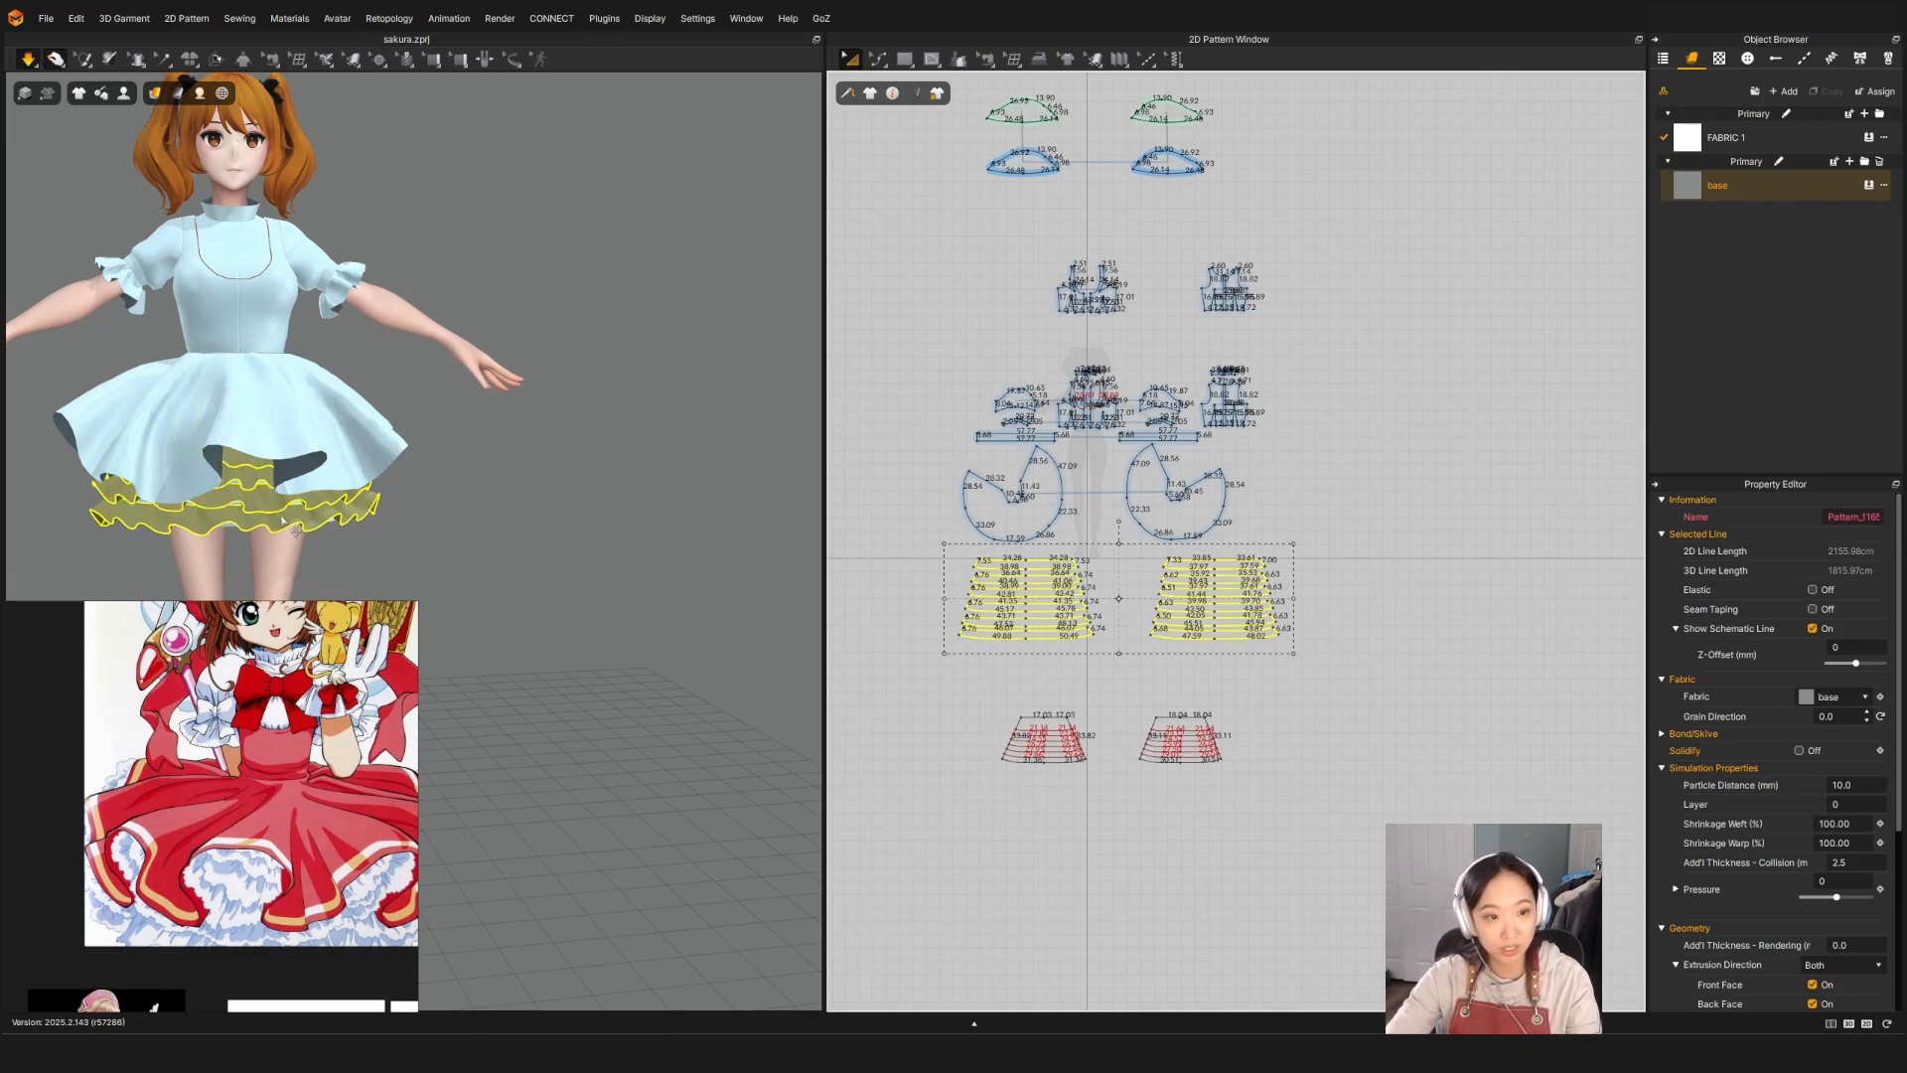
Step: Continue simulating the unfrozen ruffle tiers beneath the frozen overskirt, and stop the simulation once they have settled
key(space)
scroll(264, 498, up, 5)
middle_drag(264, 499, 487, 392)
right_drag(487, 393, 653, 351)
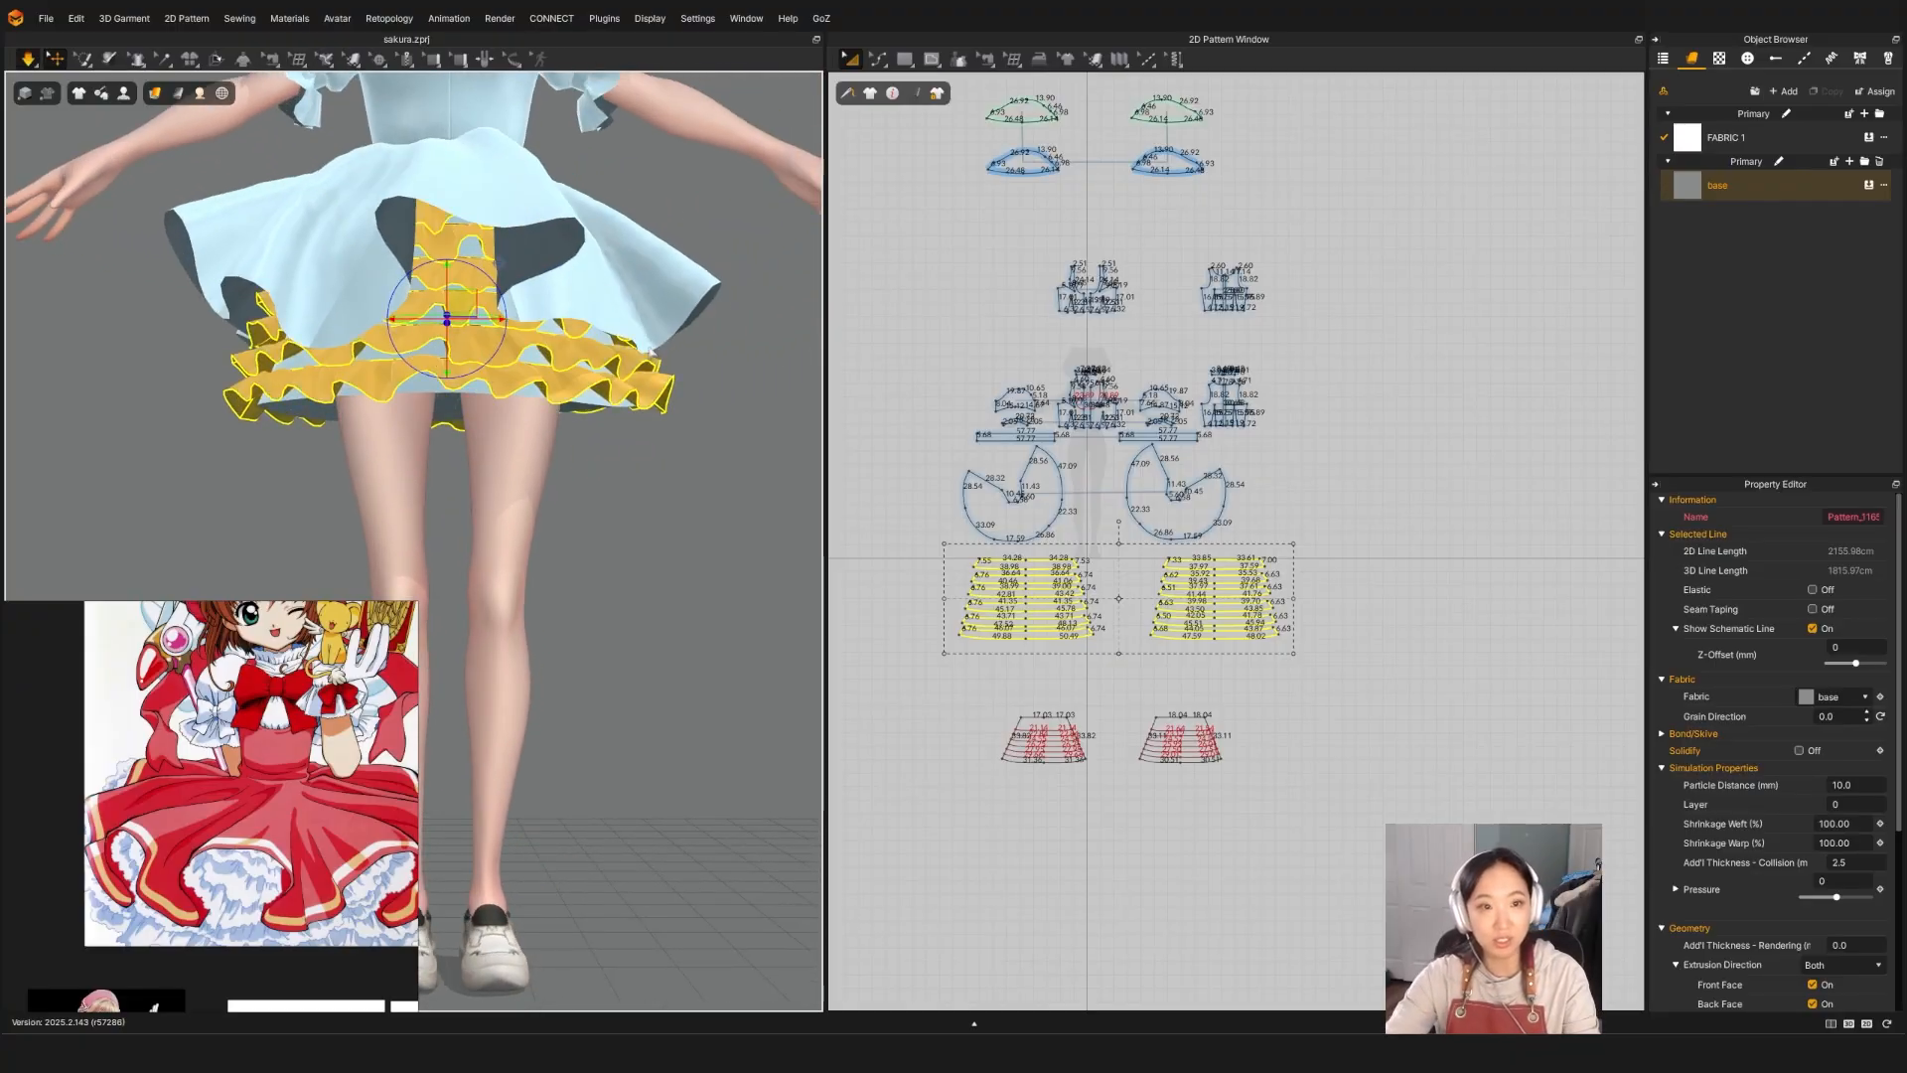
key(space)
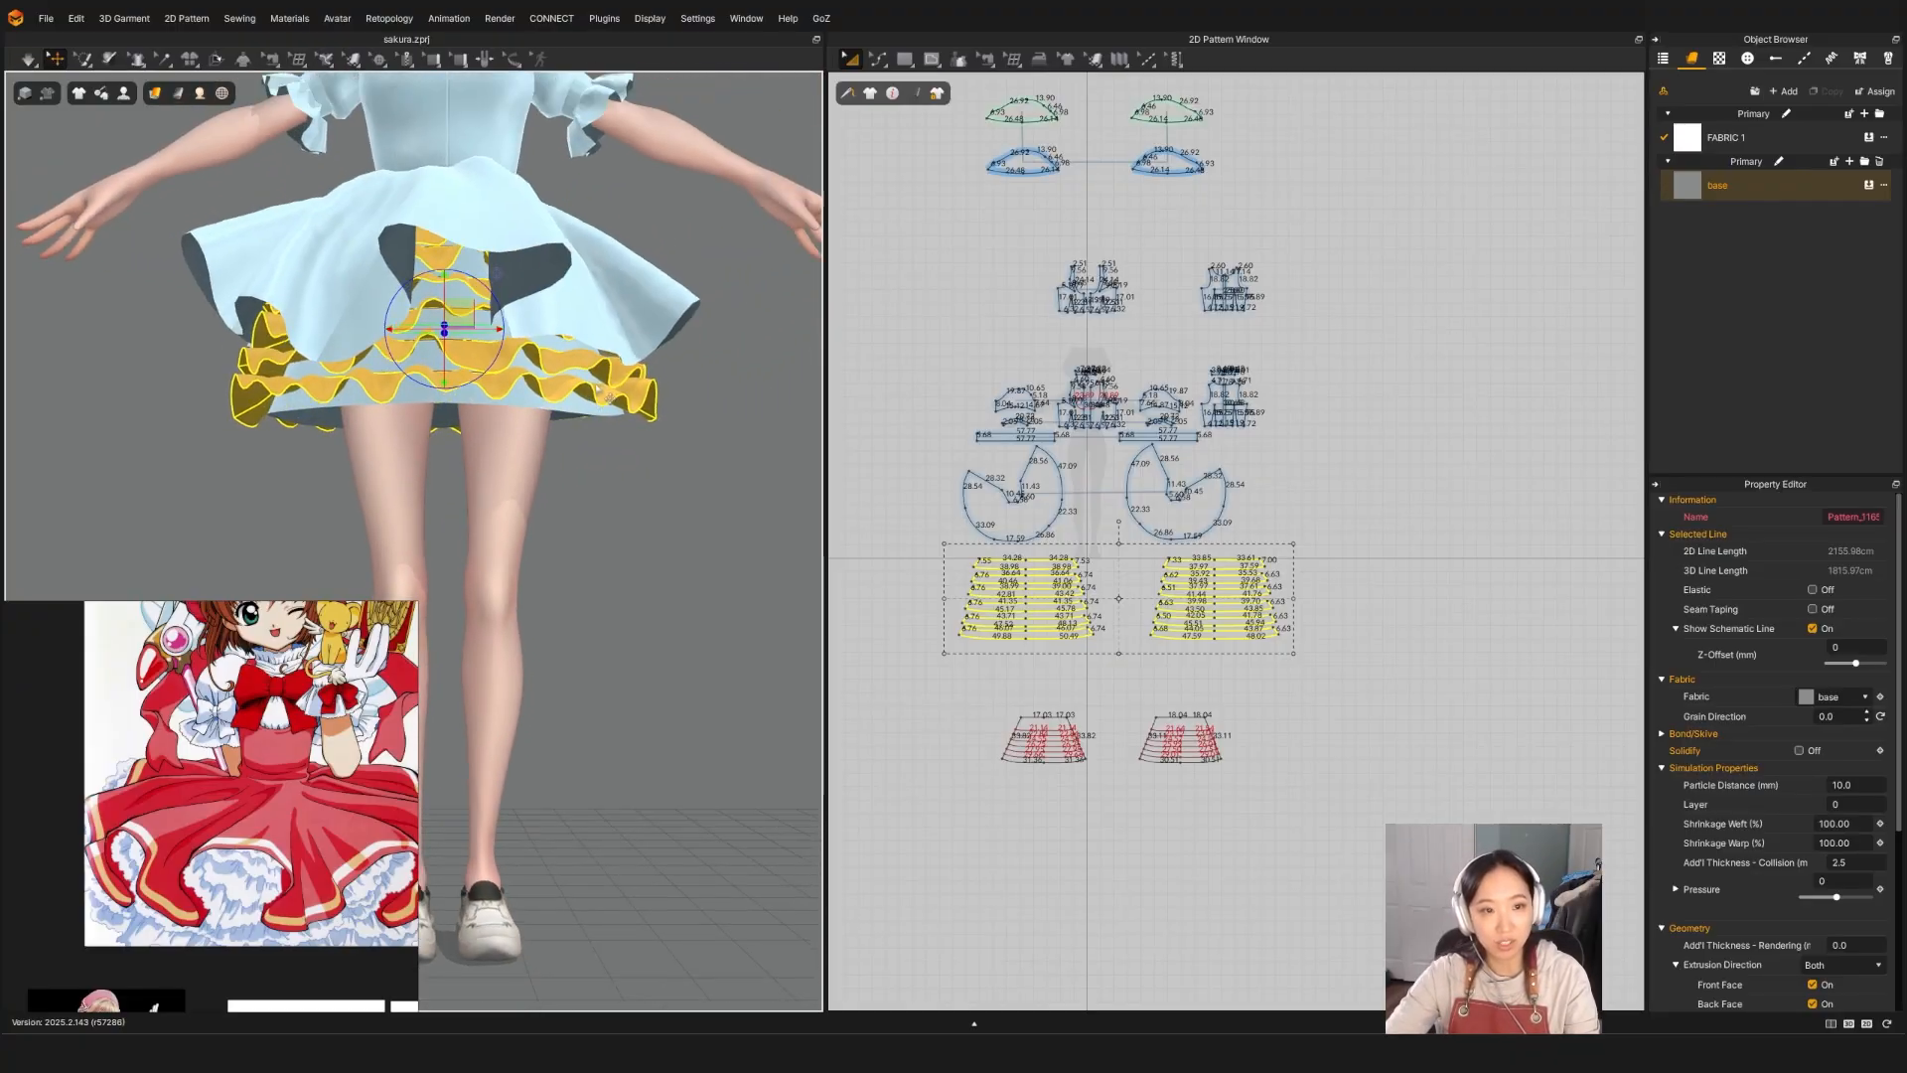
Step: Examine the overskirt and ruffles on the full dress from the front and back, clearing the ruffle selection
right_drag(609, 397, 505, 443)
scroll(517, 463, down, 3)
middle_drag(504, 443, 513, 487)
right_drag(513, 486, 518, 497)
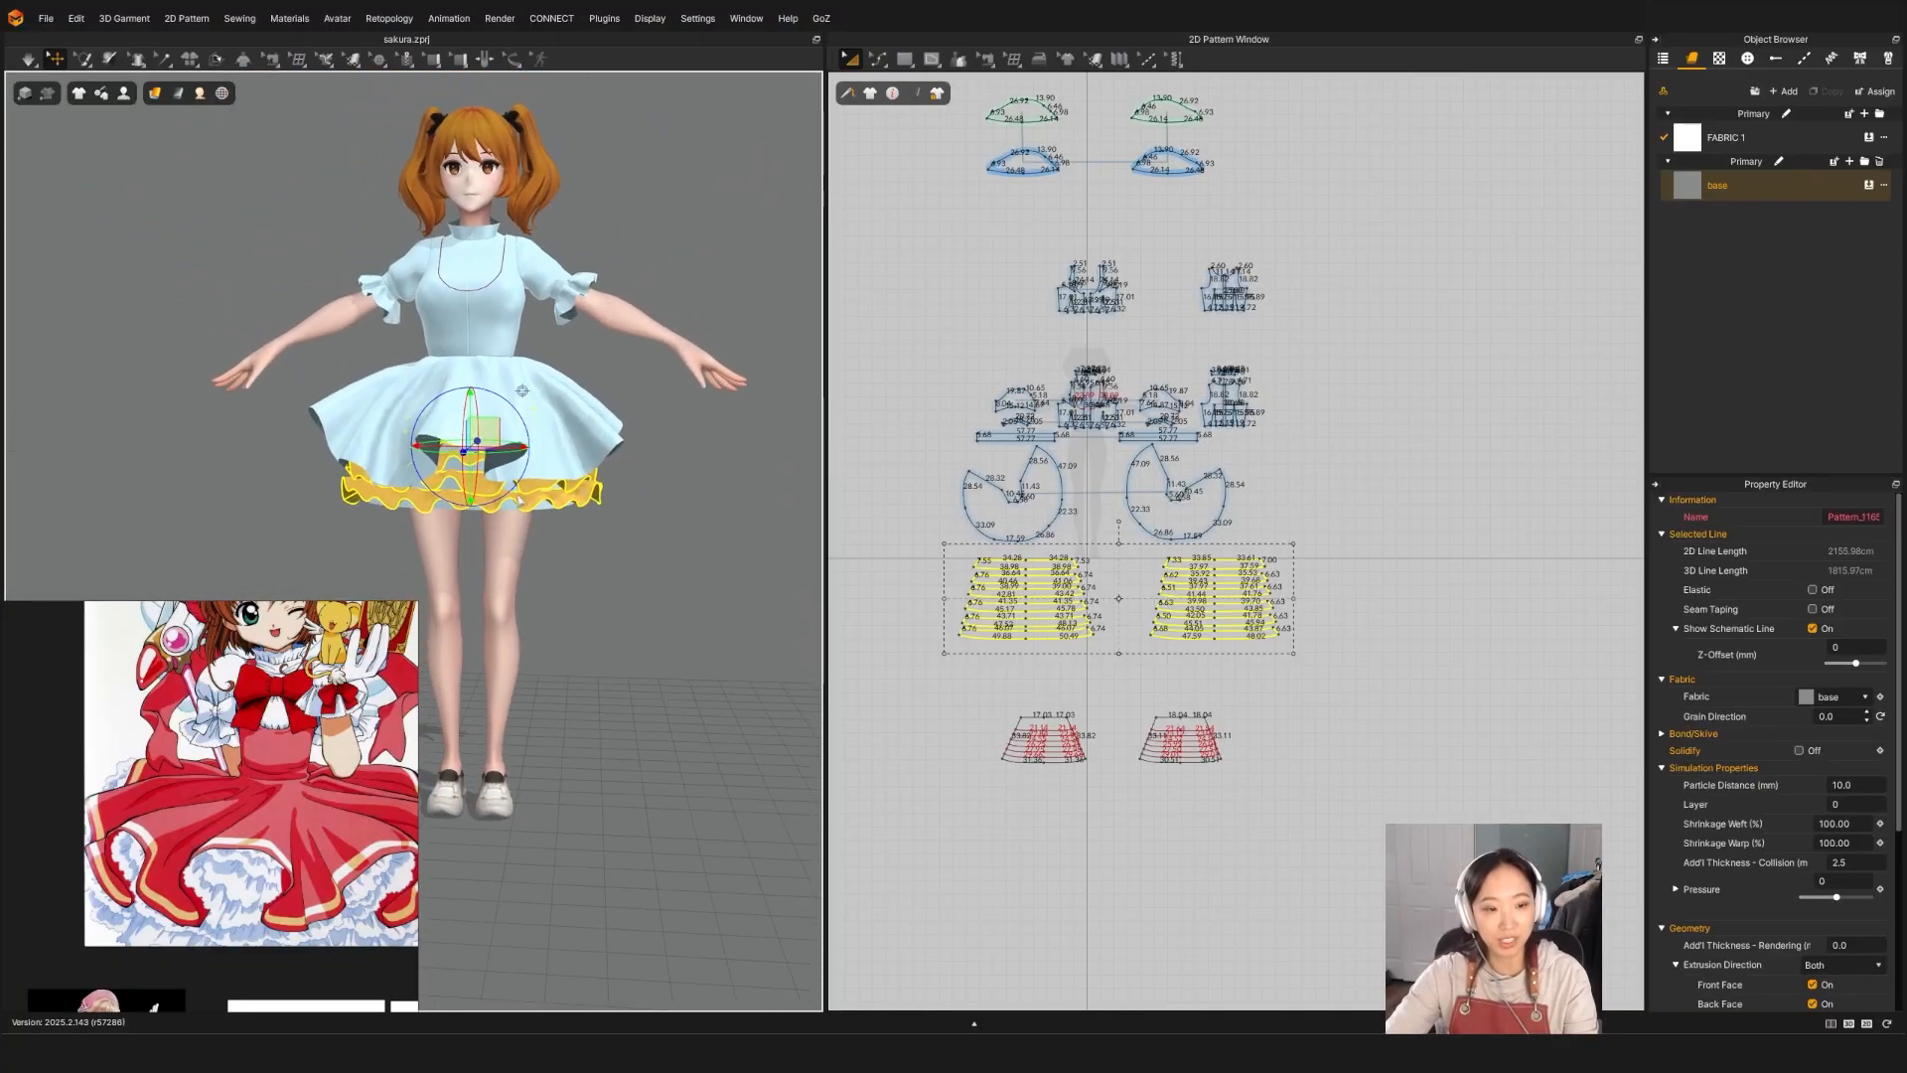
scroll(520, 501, up, 2)
right_drag(531, 374, 431, 497)
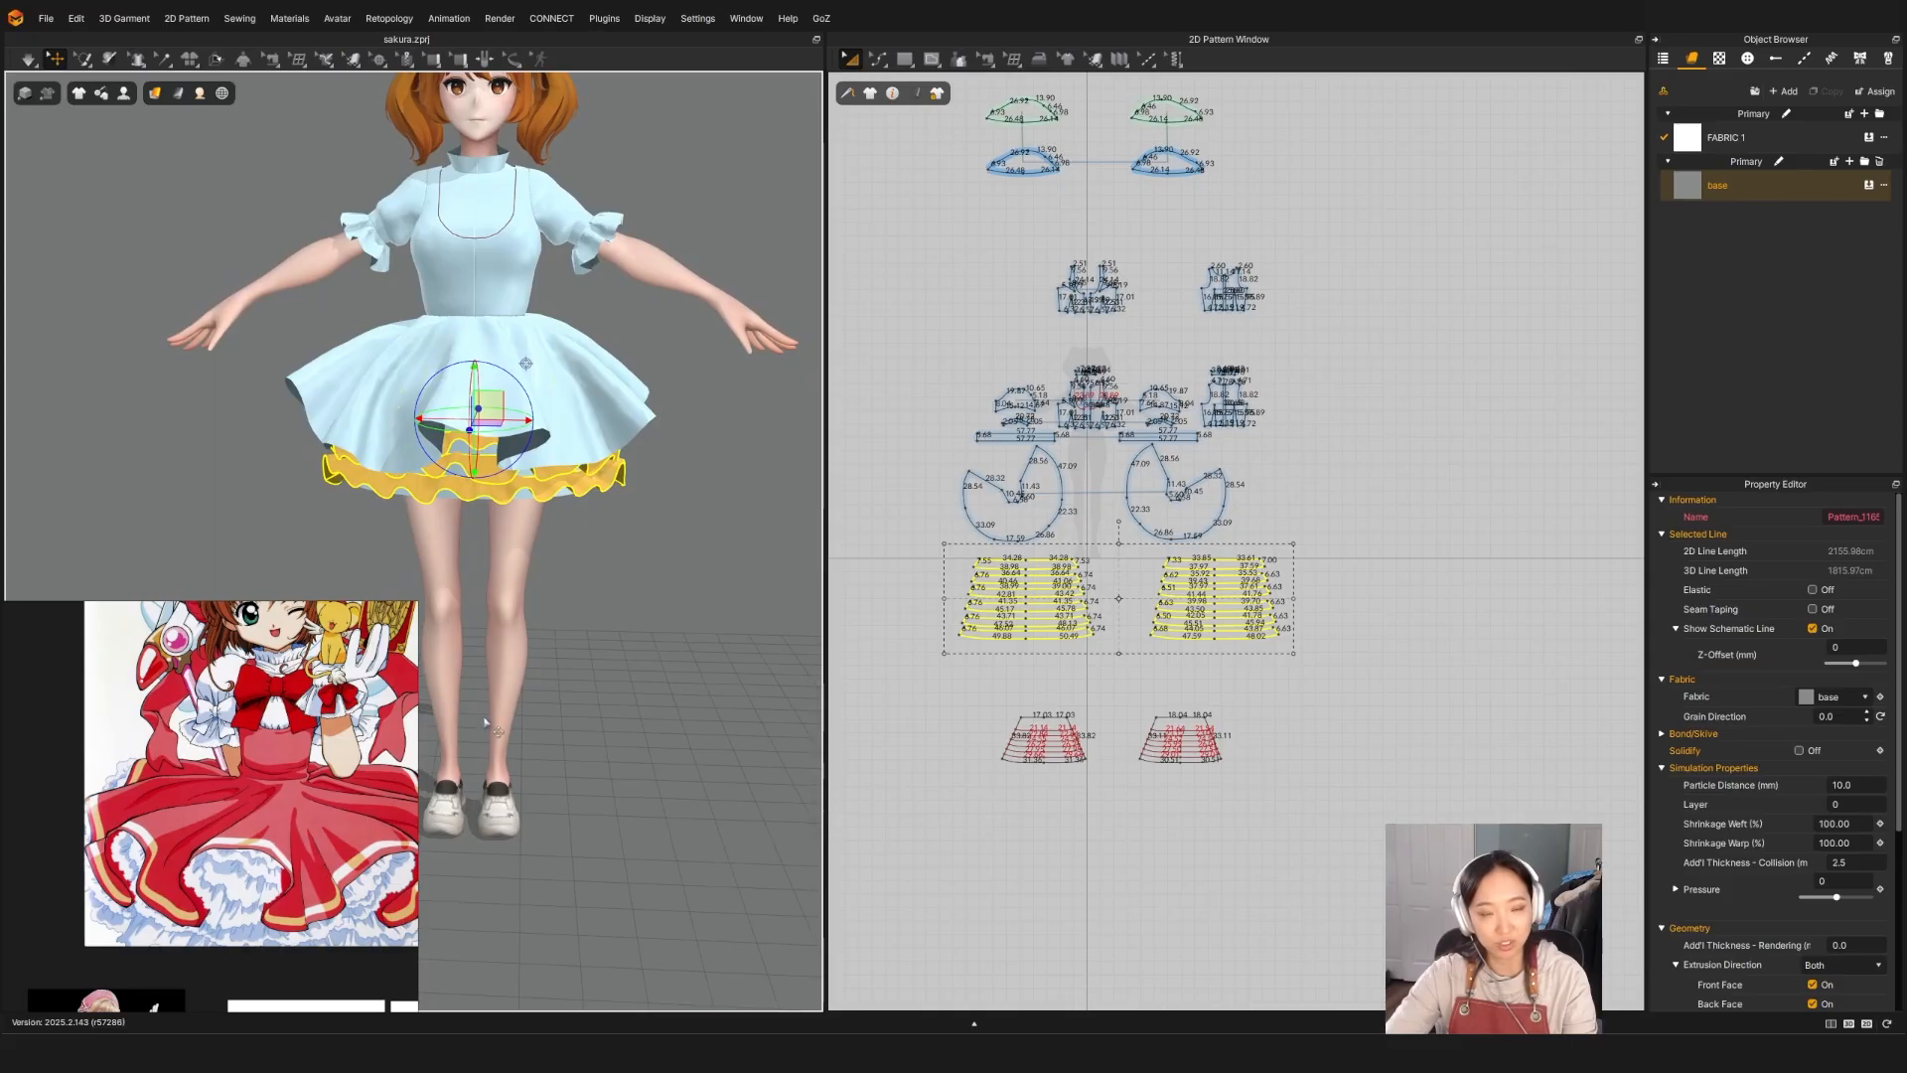
mouse_move(664, 594)
right_down()
mouse_move(503, 566)
mouse_move(462, 583)
mouse_move(503, 606)
mouse_move(630, 587)
mouse_move(661, 552)
mouse_move(672, 459)
mouse_move(646, 527)
mouse_move(656, 593)
right_up()
middle_drag(517, 557, 531, 634)
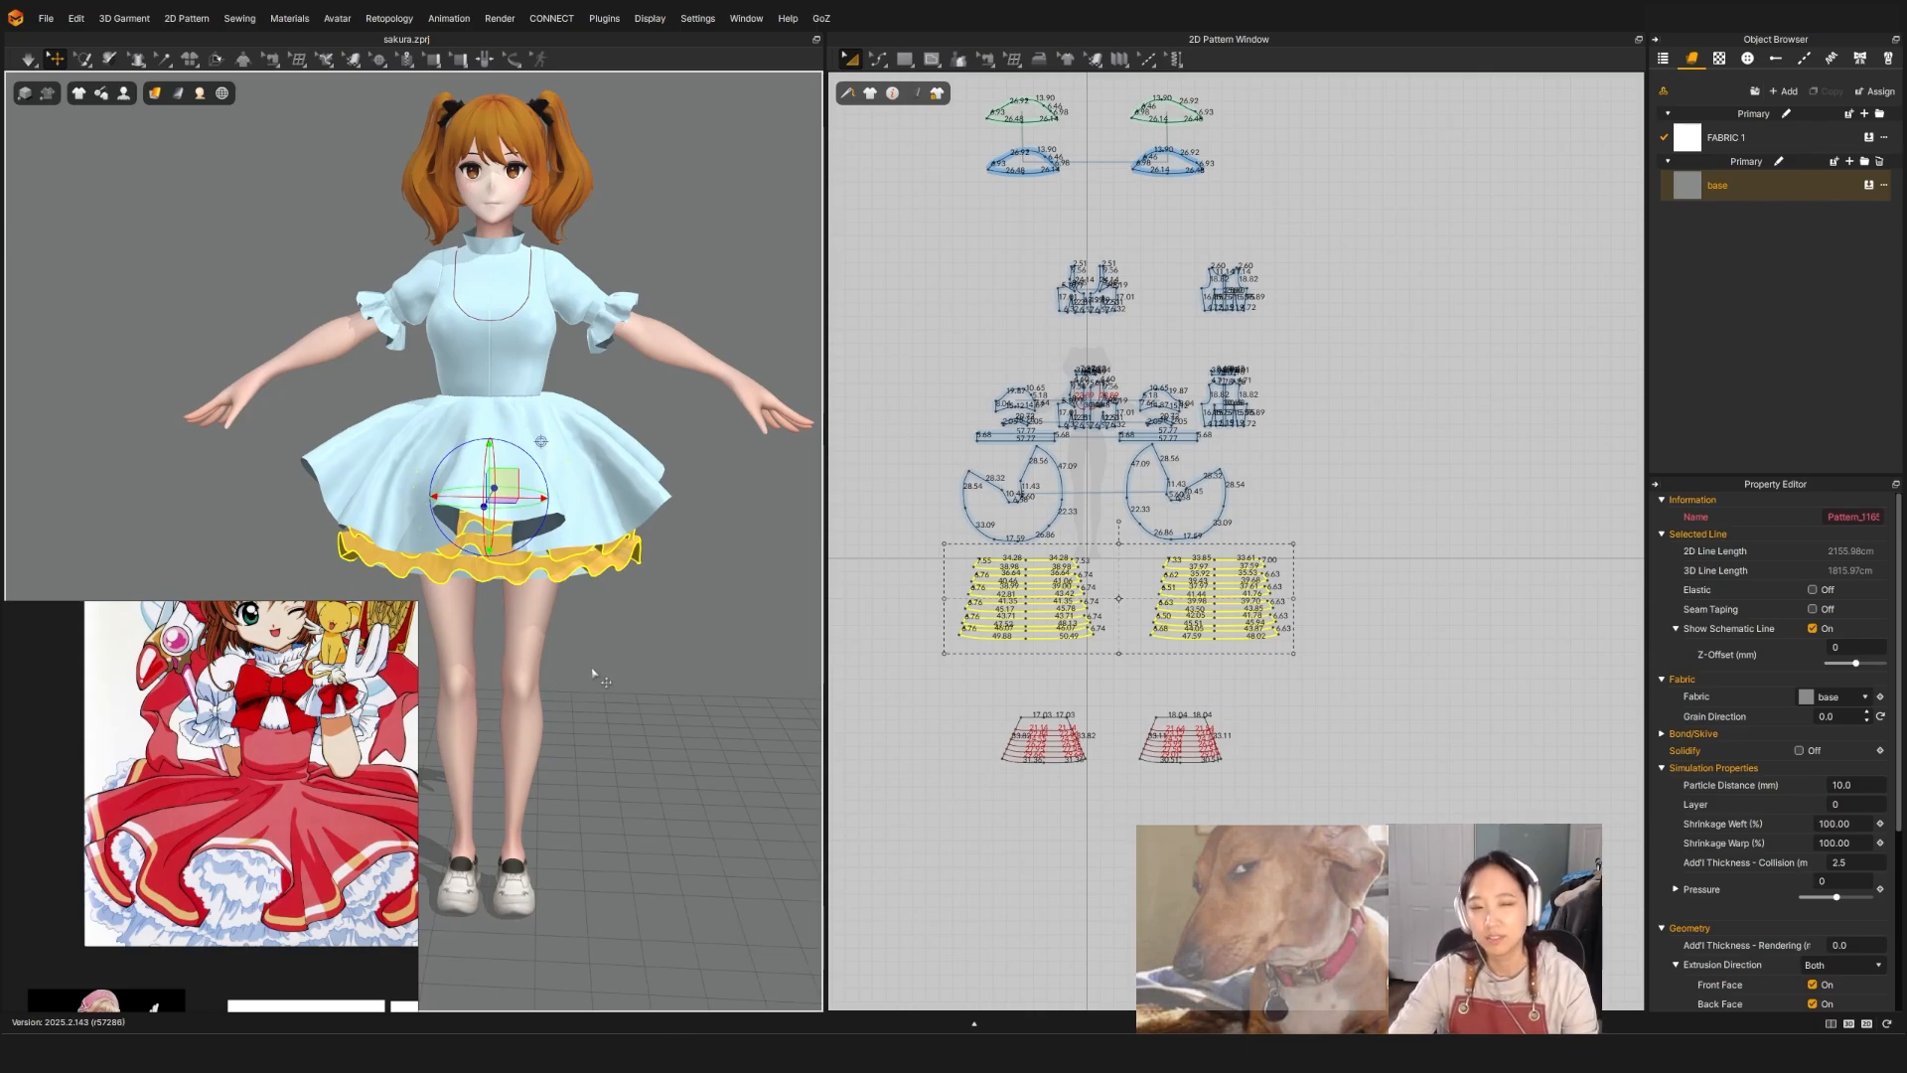
click(593, 668)
scroll(593, 667, down, 3)
right_drag(593, 668, 864, 647)
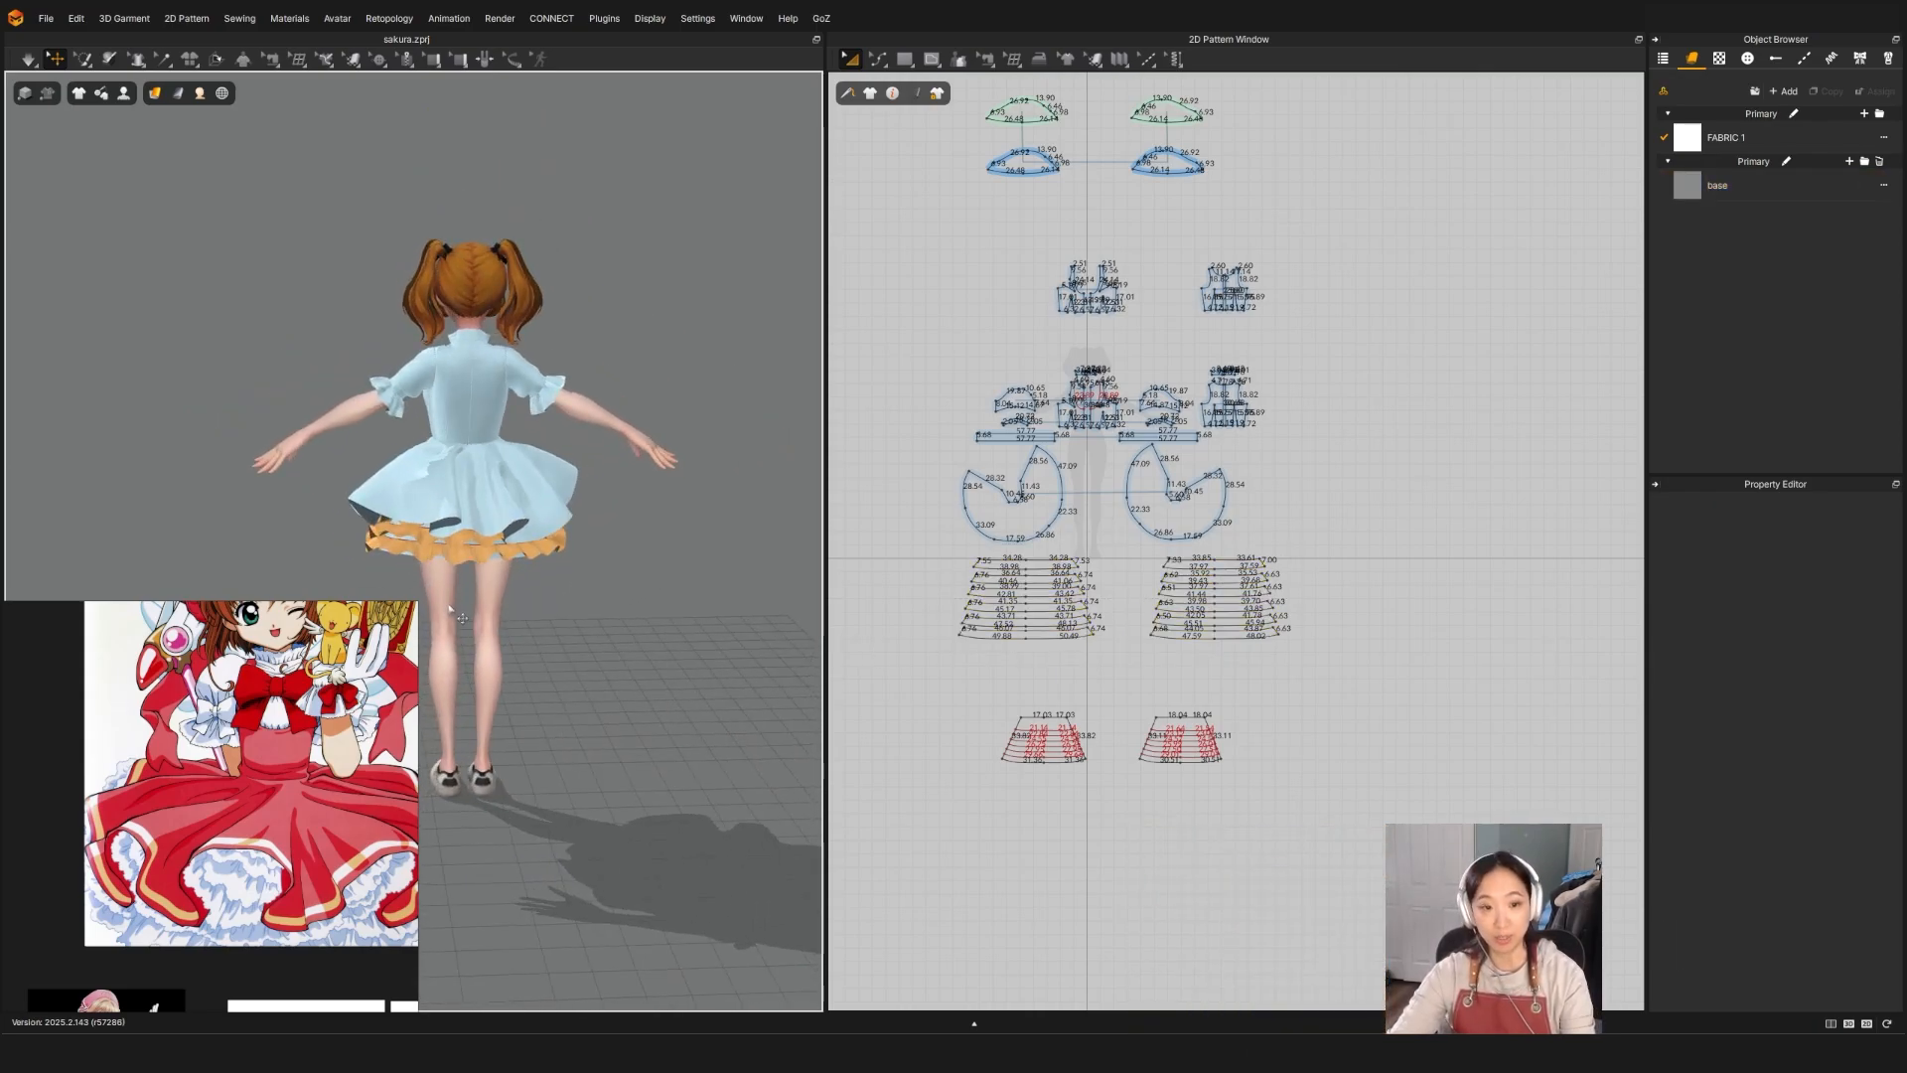
scroll(466, 561, up, 4)
mouse_move(466, 561)
right_down()
mouse_move(651, 519)
mouse_move(551, 459)
mouse_move(433, 566)
right_up()
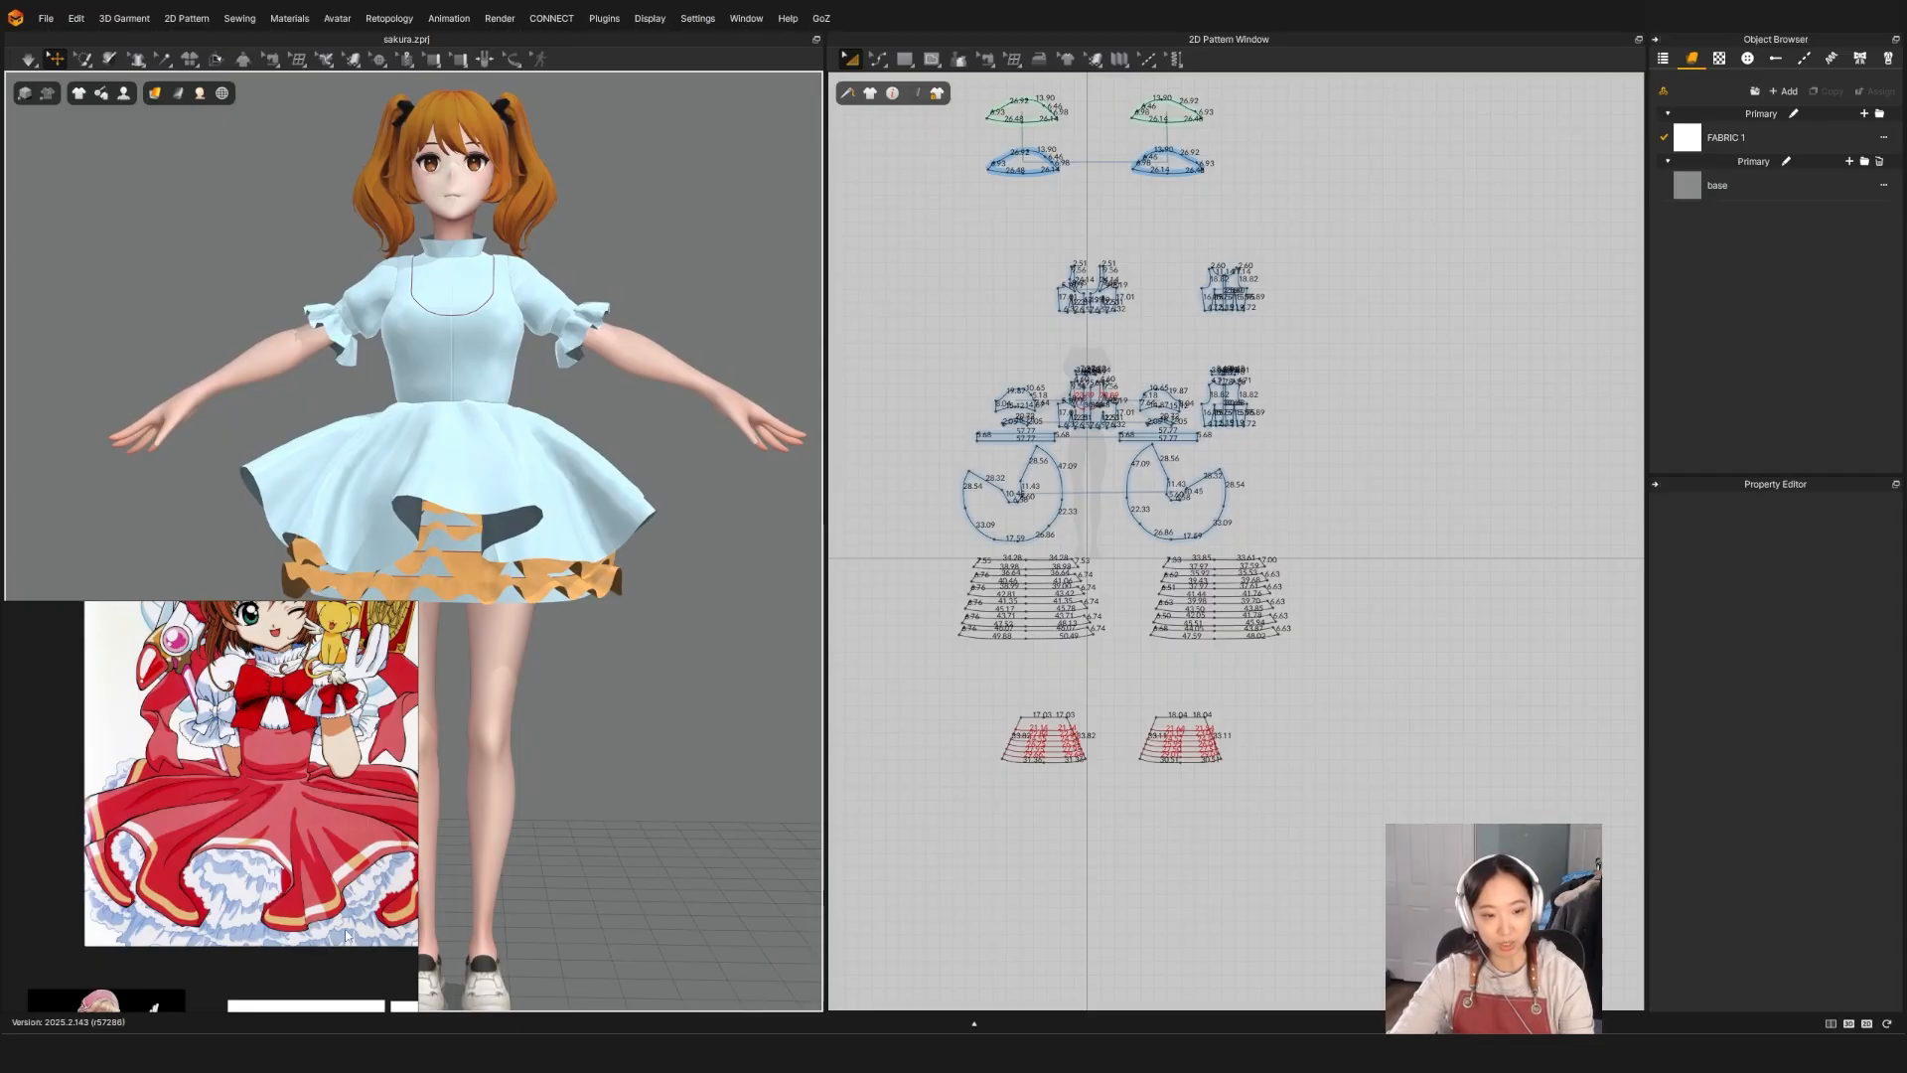
Step: Browse the reference images to study the skirt's flare and its ruffles, including the figure photos and the full-body illustration
scroll(158, 772, down, 8)
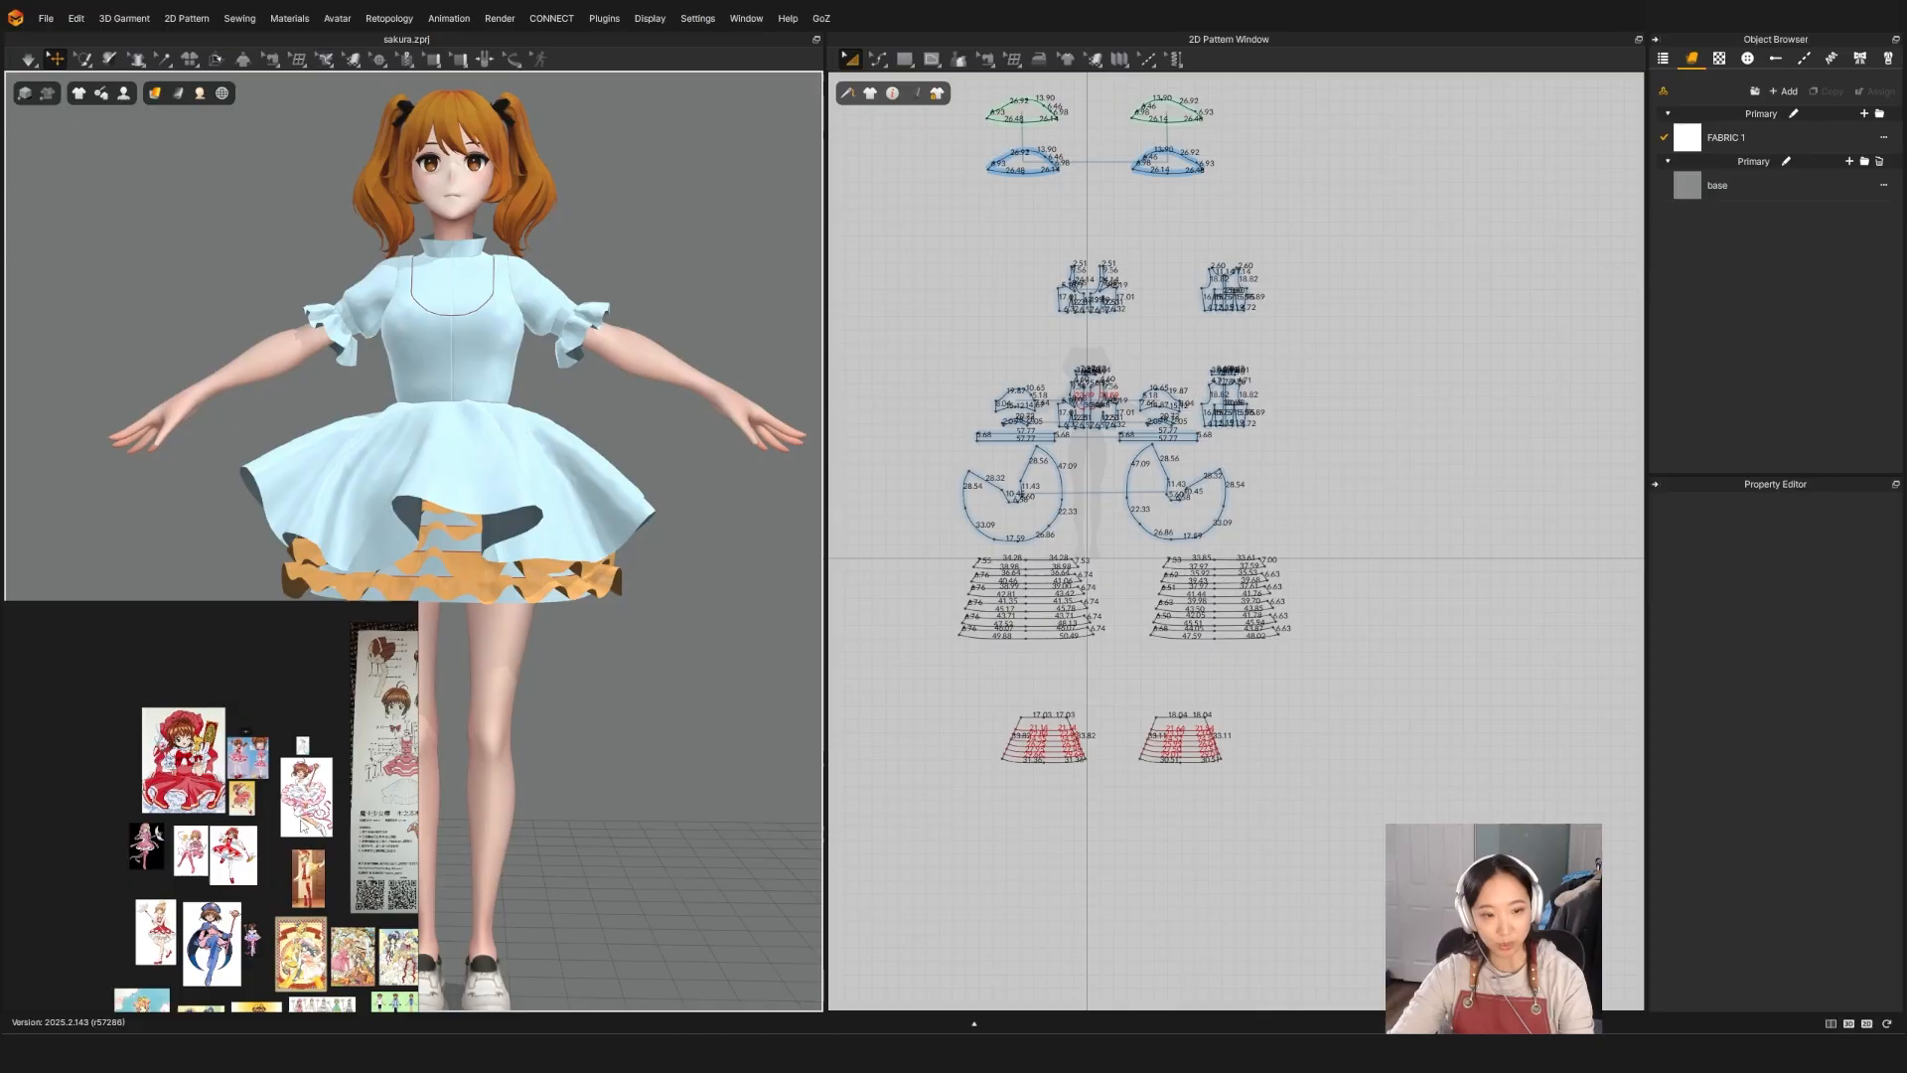
middle_drag(255, 774, 170, 766)
scroll(170, 766, up, 7)
middle_drag(44, 751, 214, 867)
scroll(200, 776, up, 5)
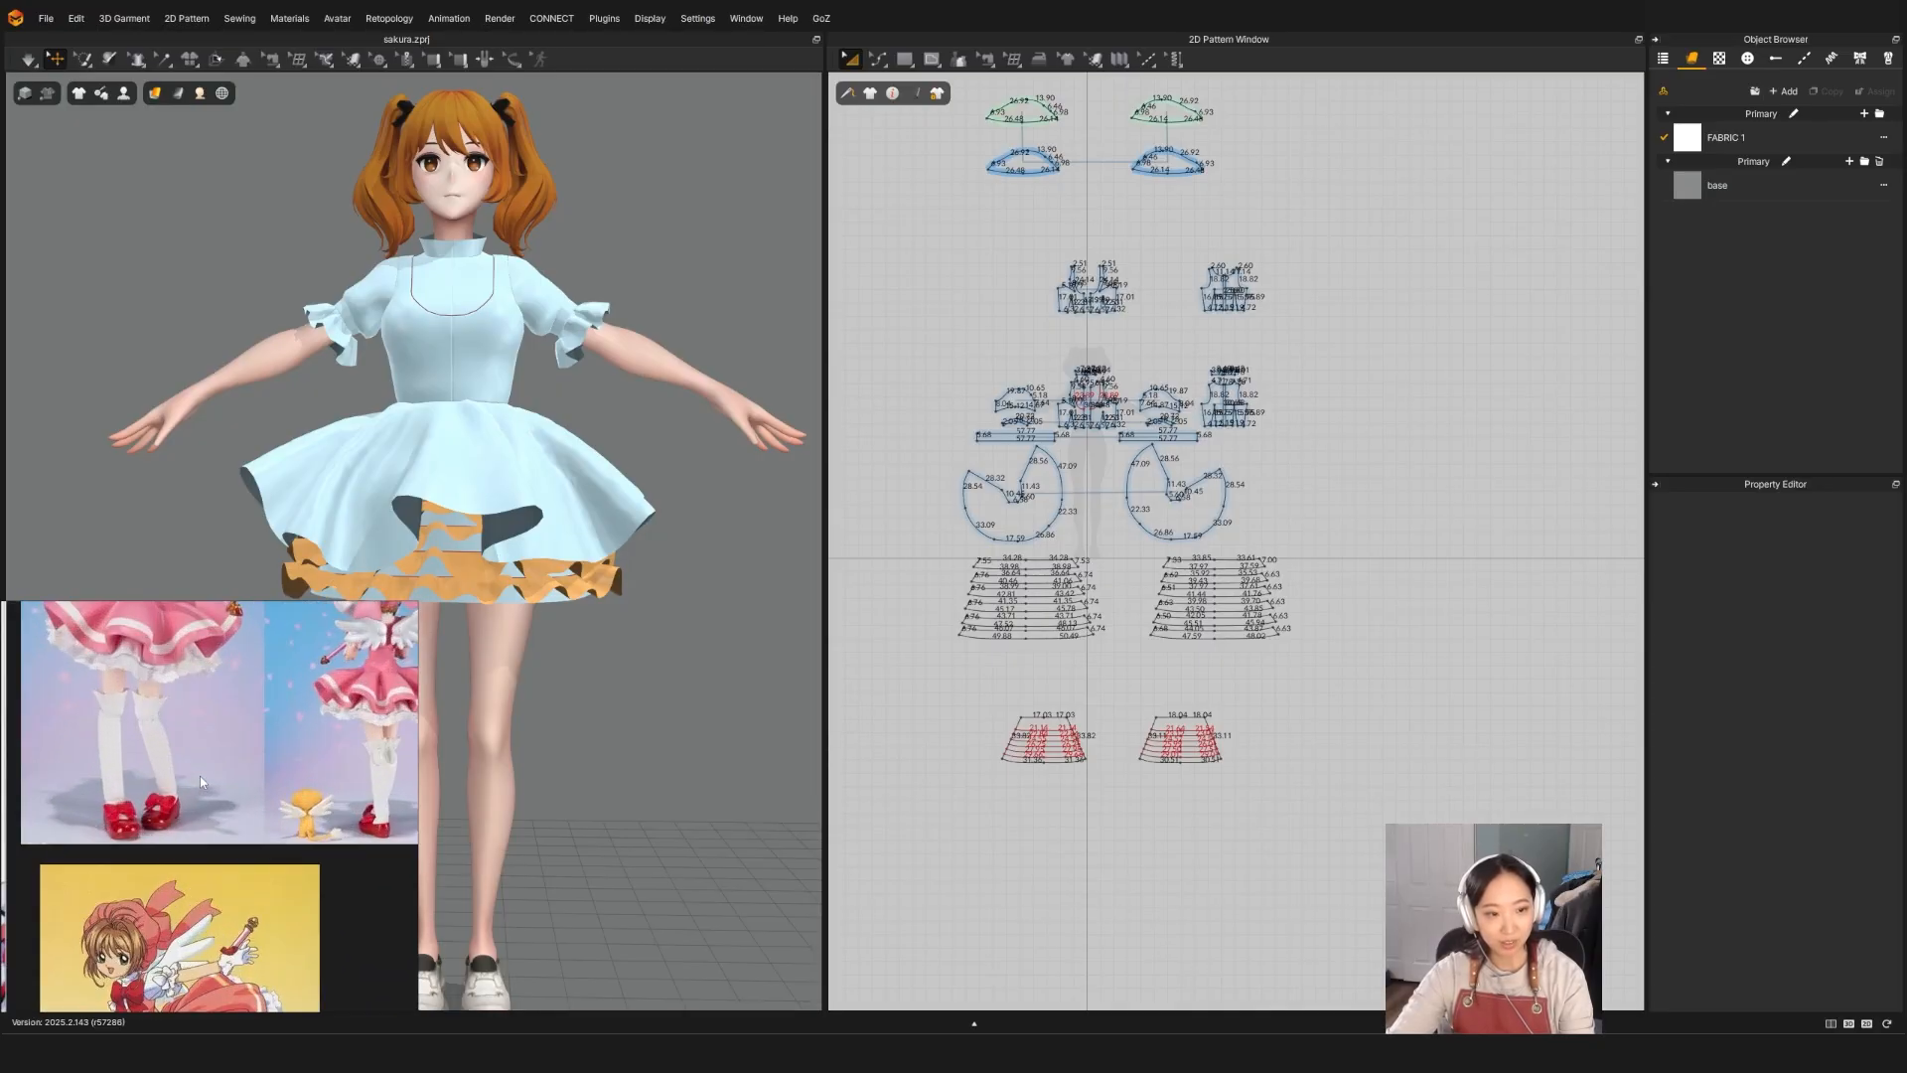
scroll(135, 731, up, 3)
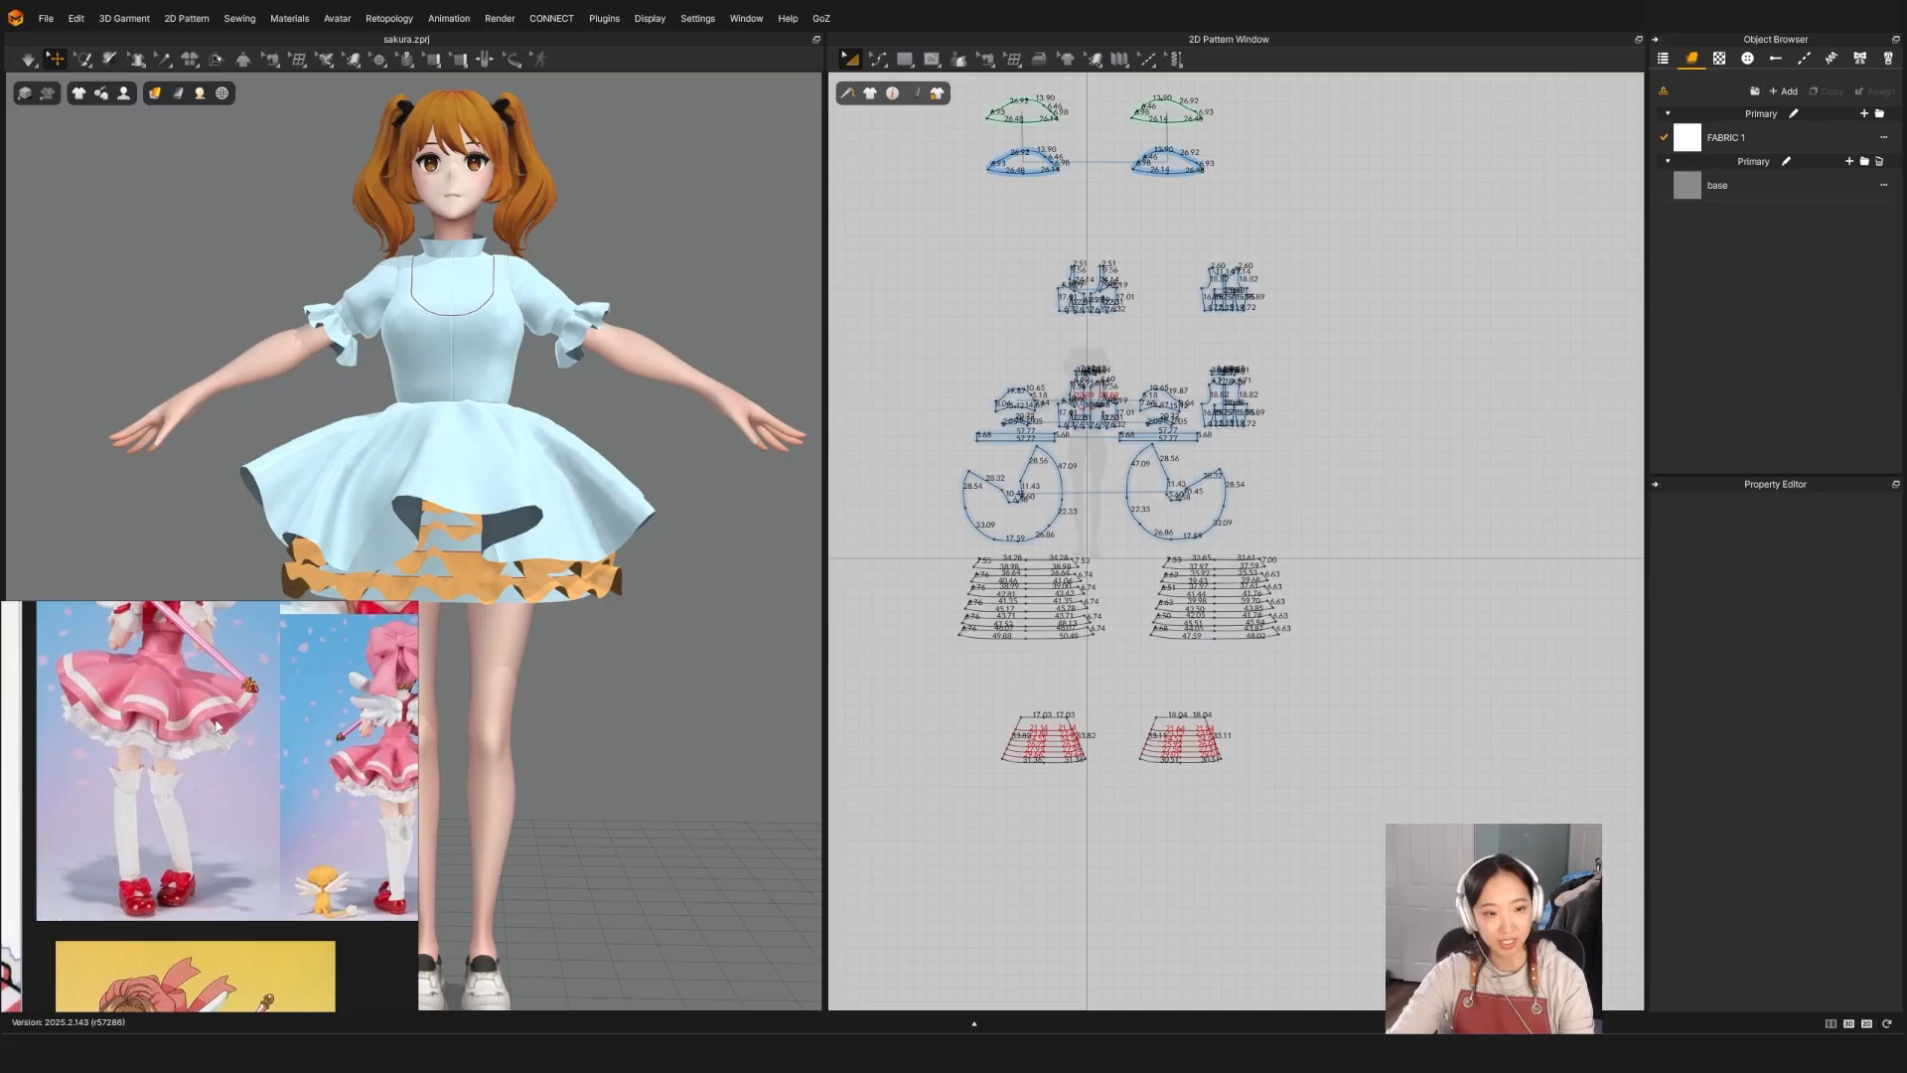
scroll(228, 727, down, 5)
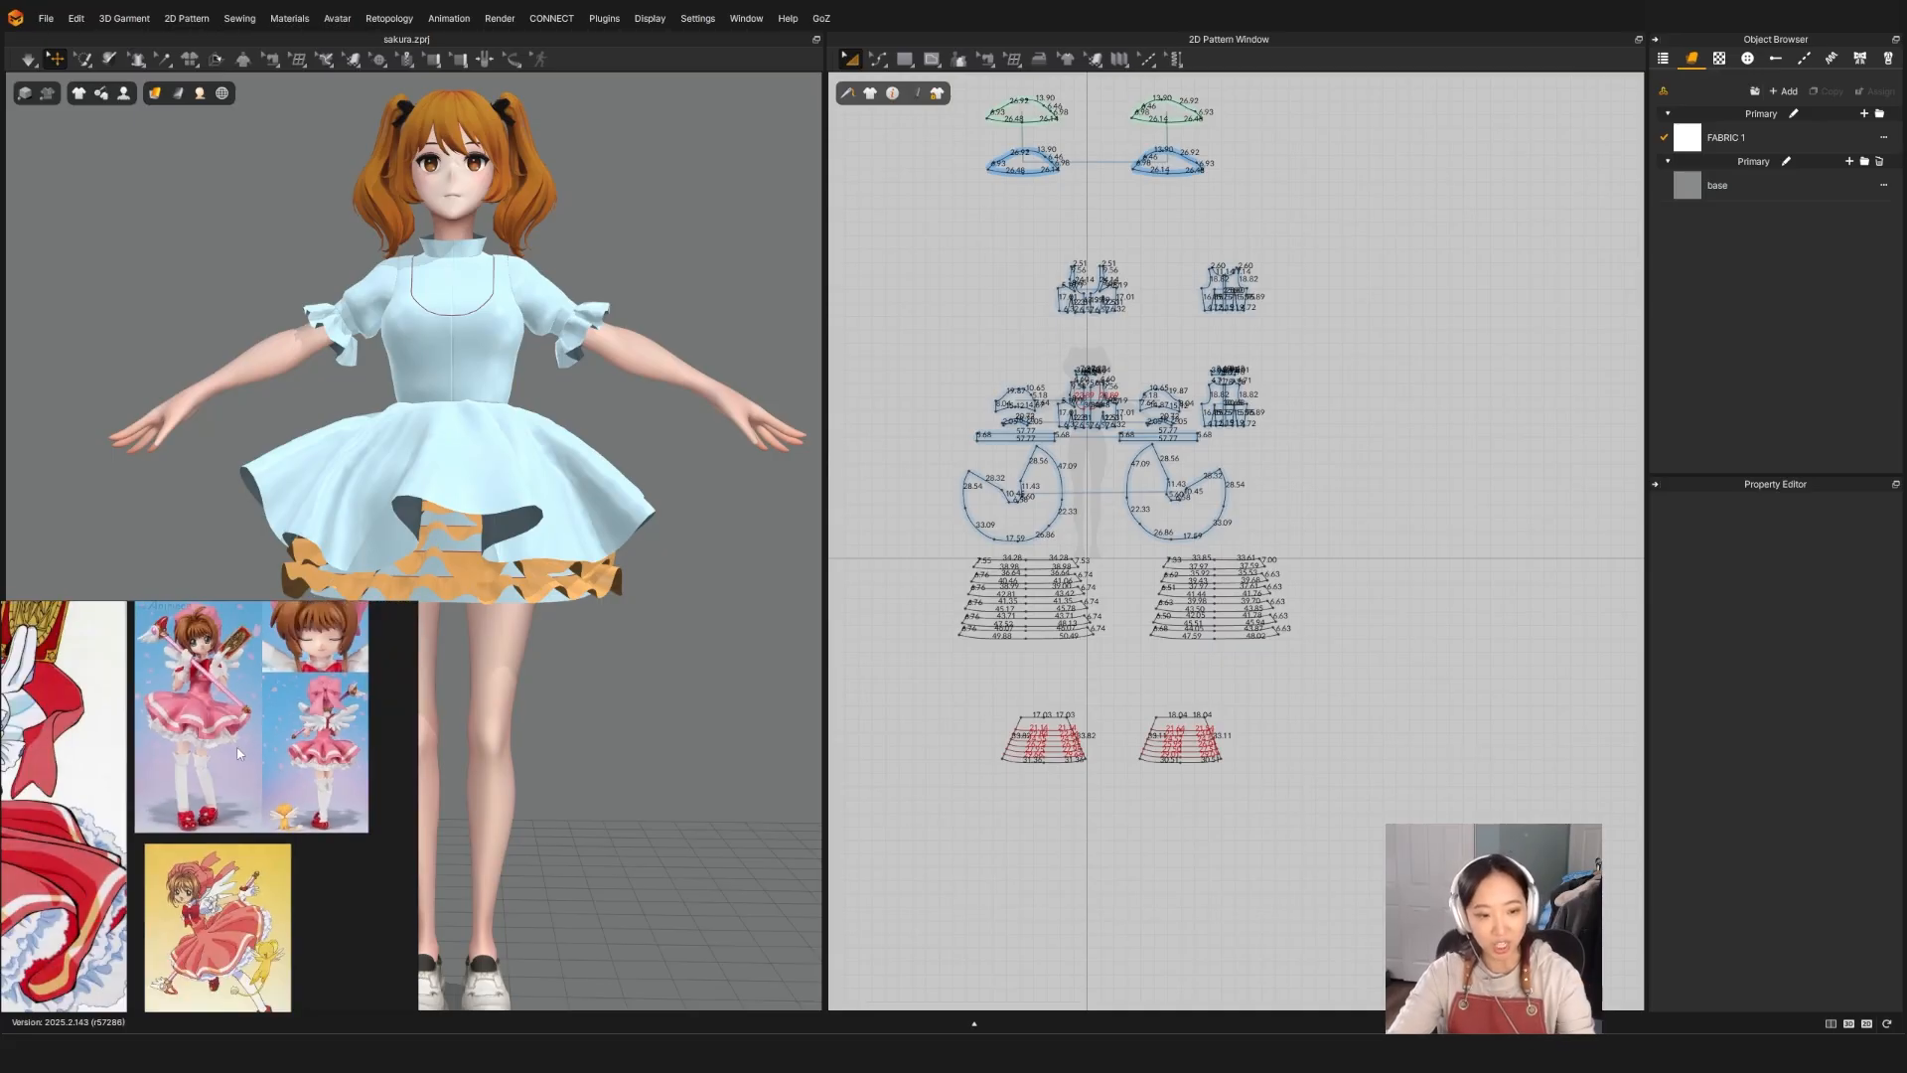
scroll(237, 753, down, 5)
scroll(208, 915, up, 7)
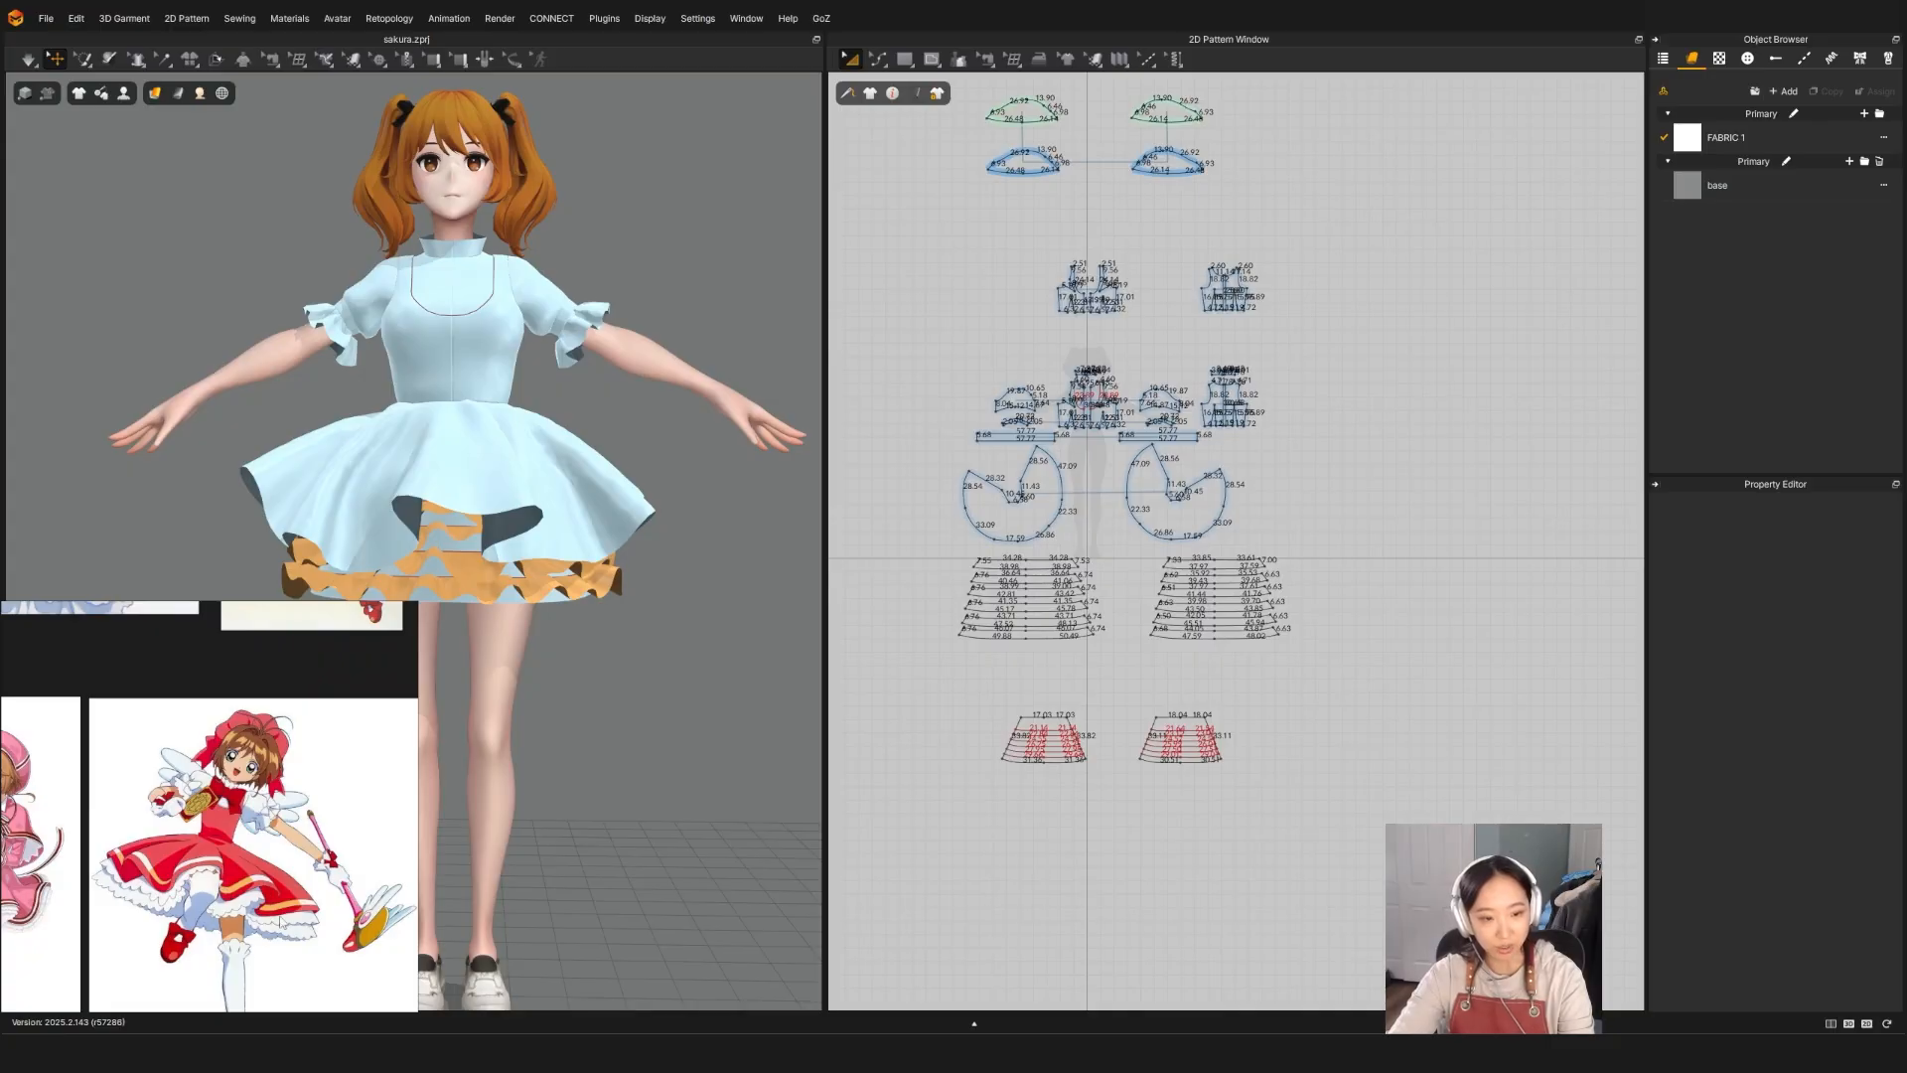
Step: Inspect the overskirt's folds and the ruffles from below and from the front, selecting the overskirt panels to check them
right_drag(562, 591, 528, 547)
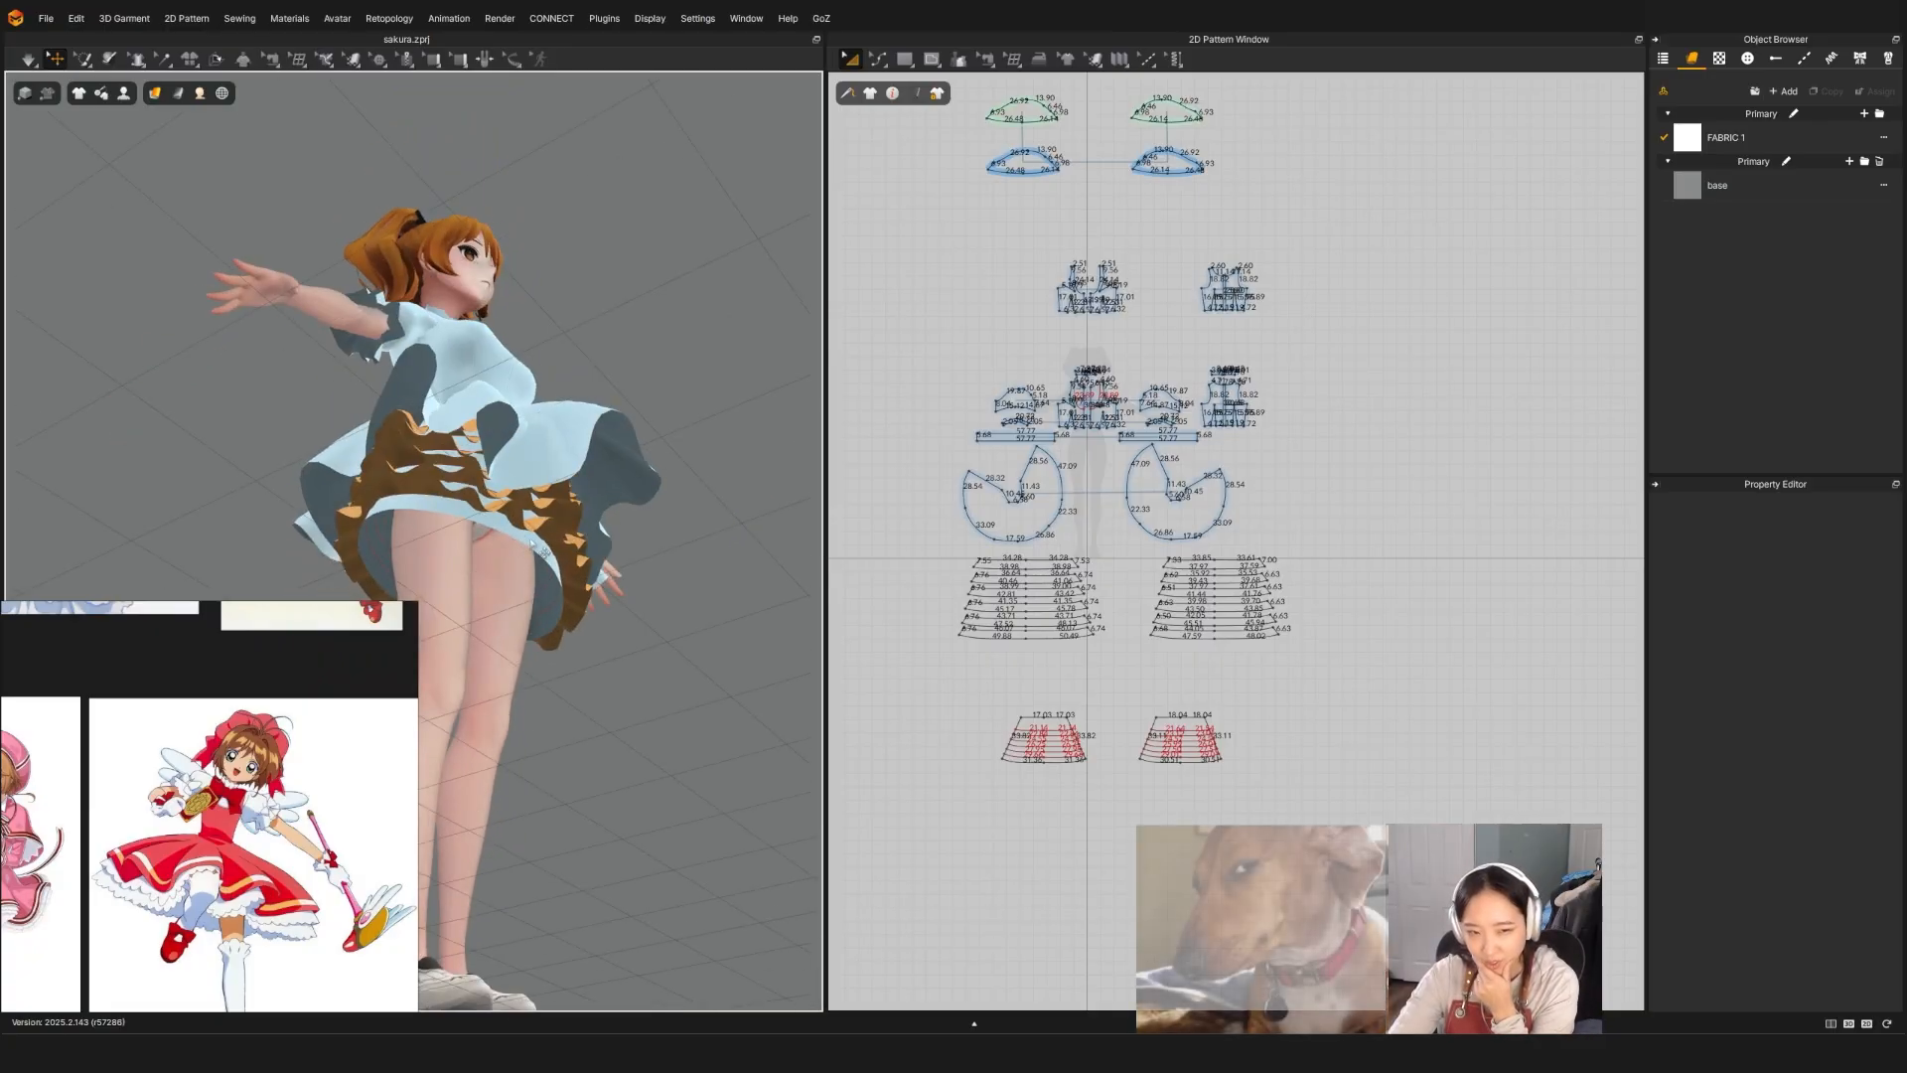
click(544, 454)
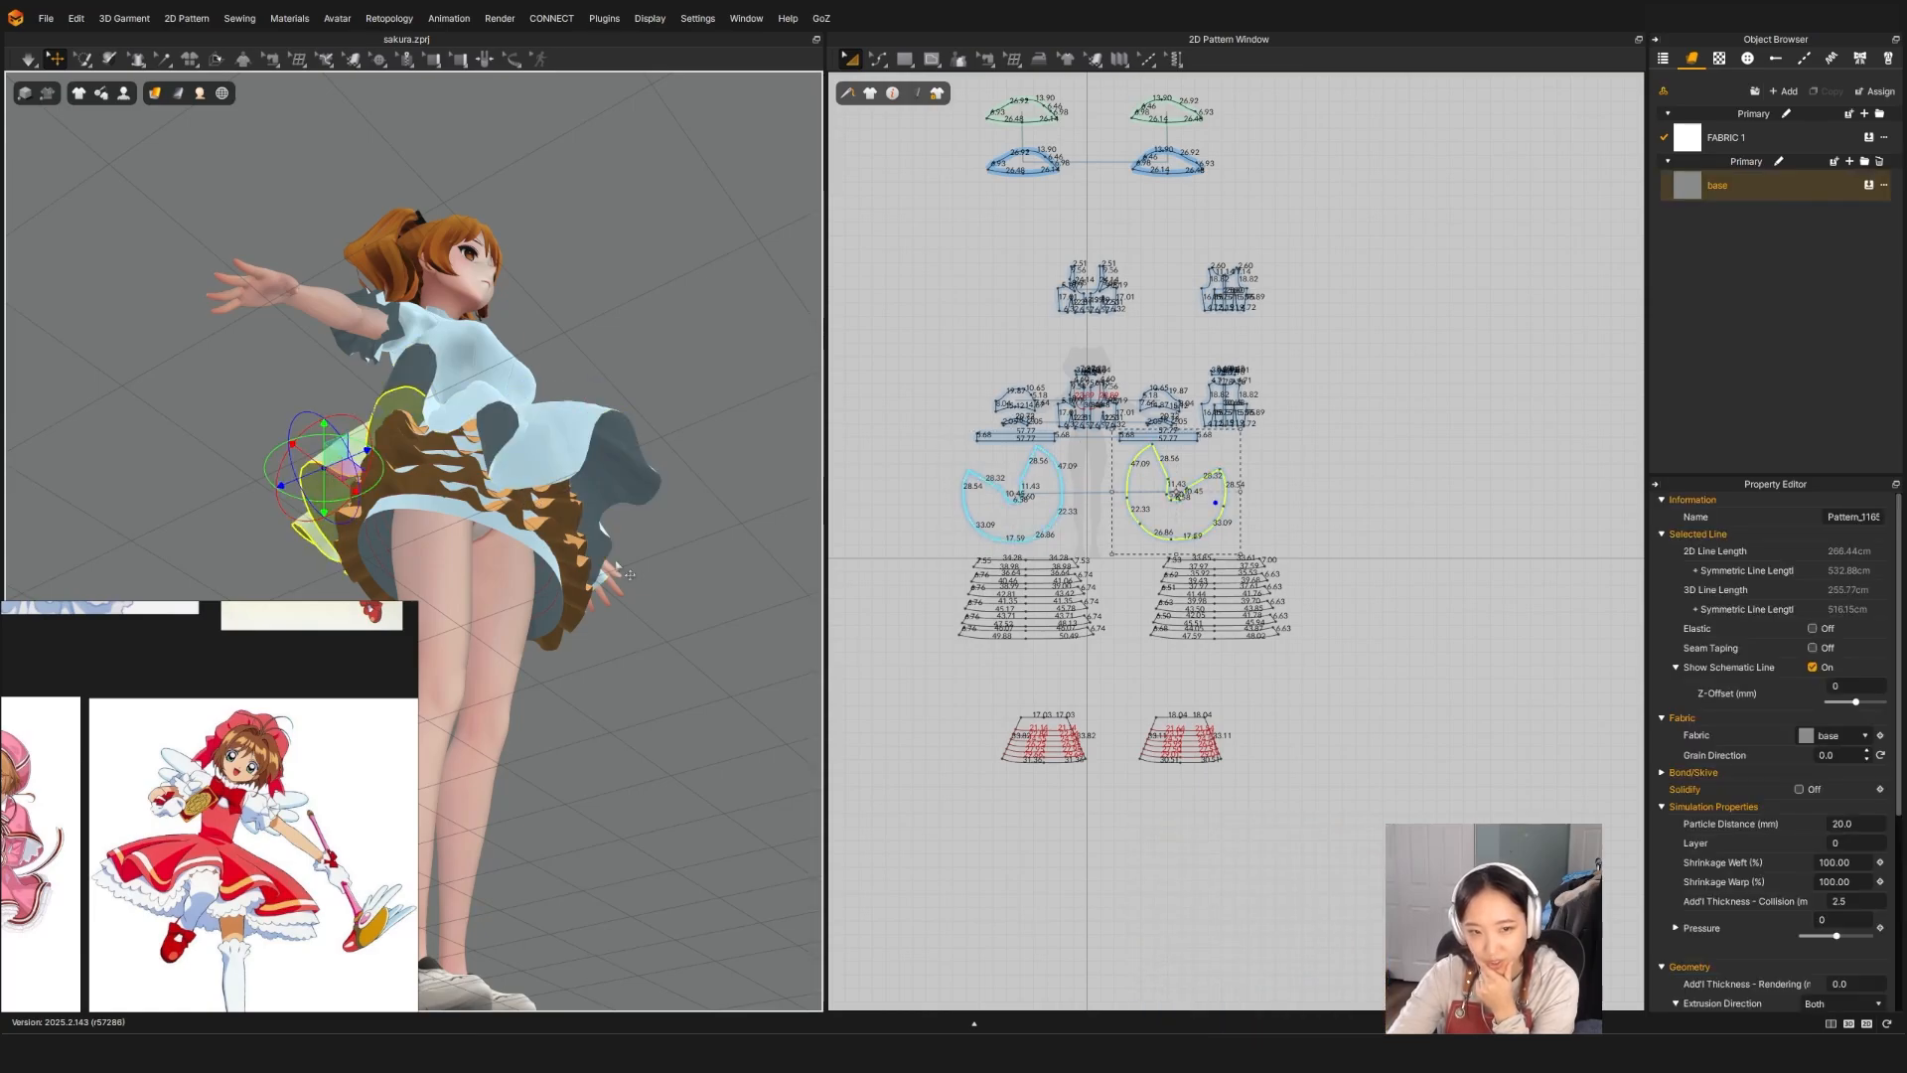
click(593, 790)
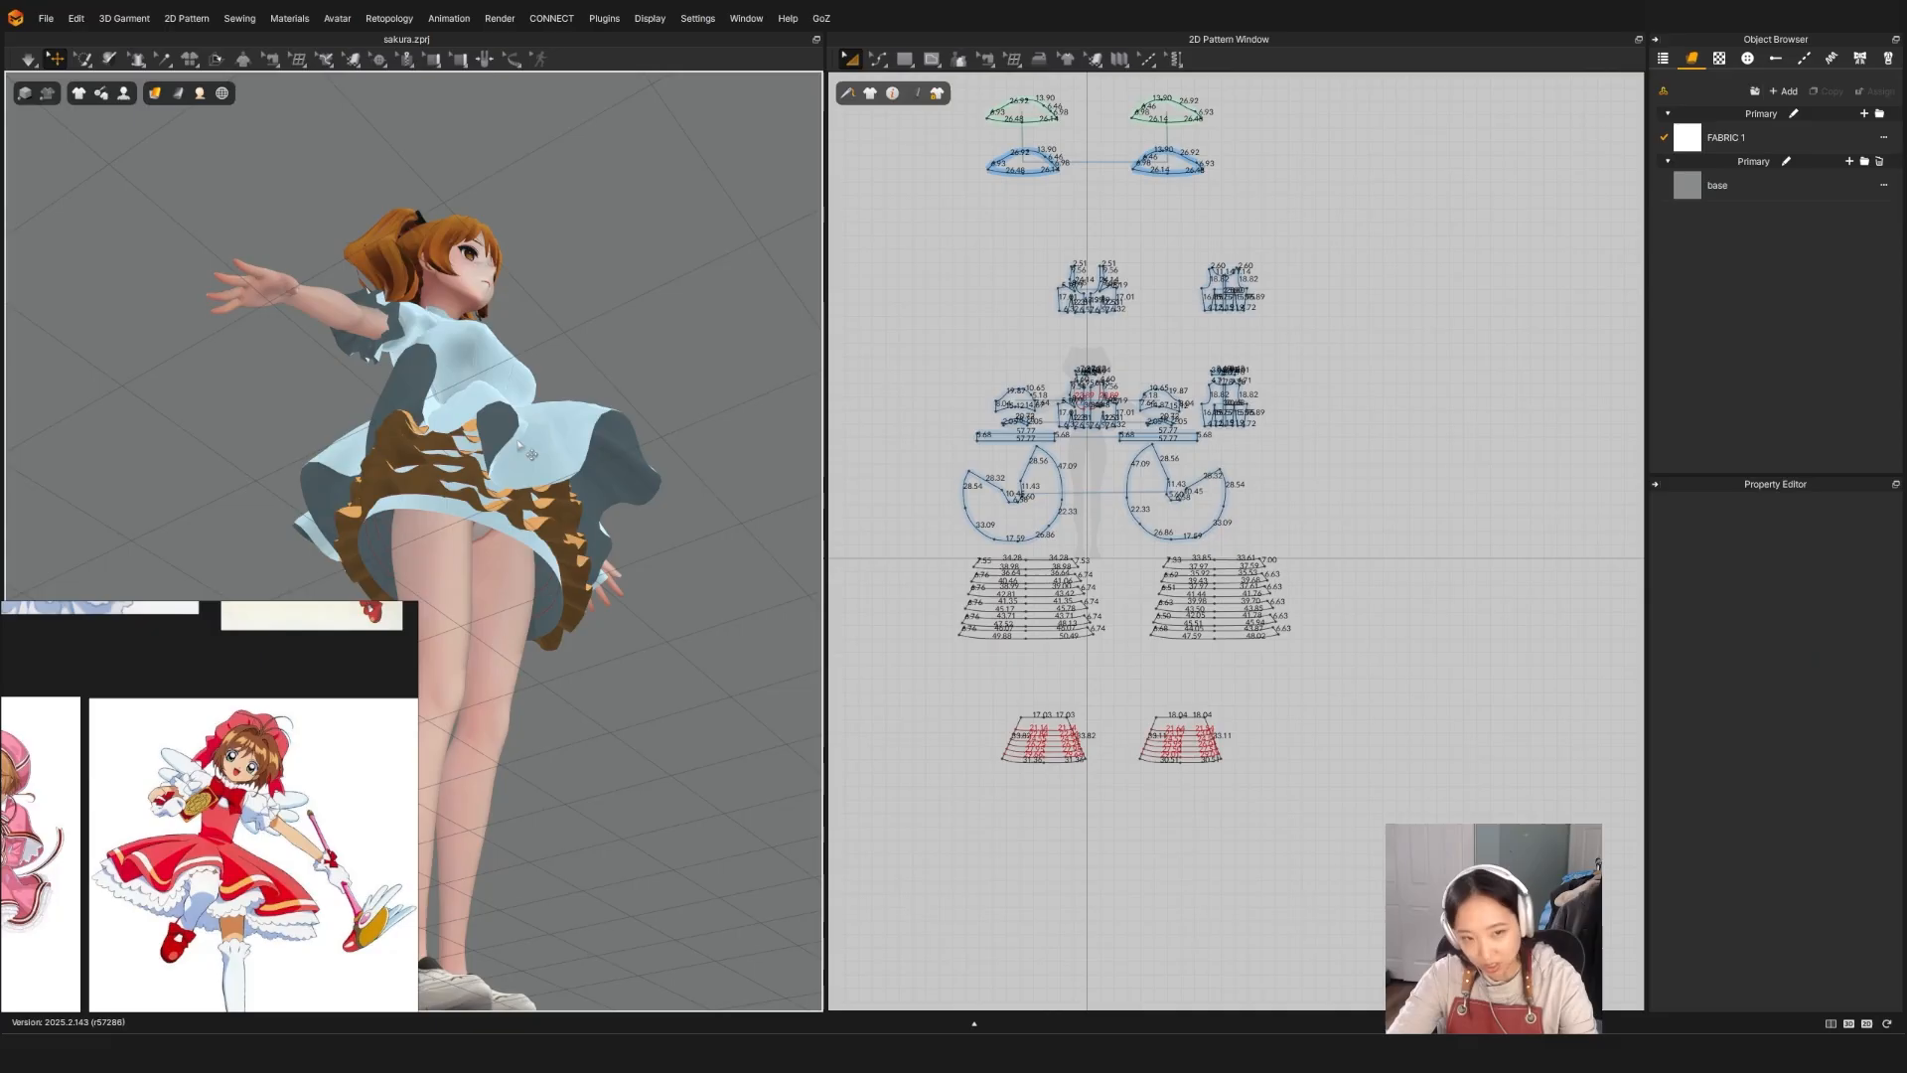
right_drag(518, 446, 525, 576)
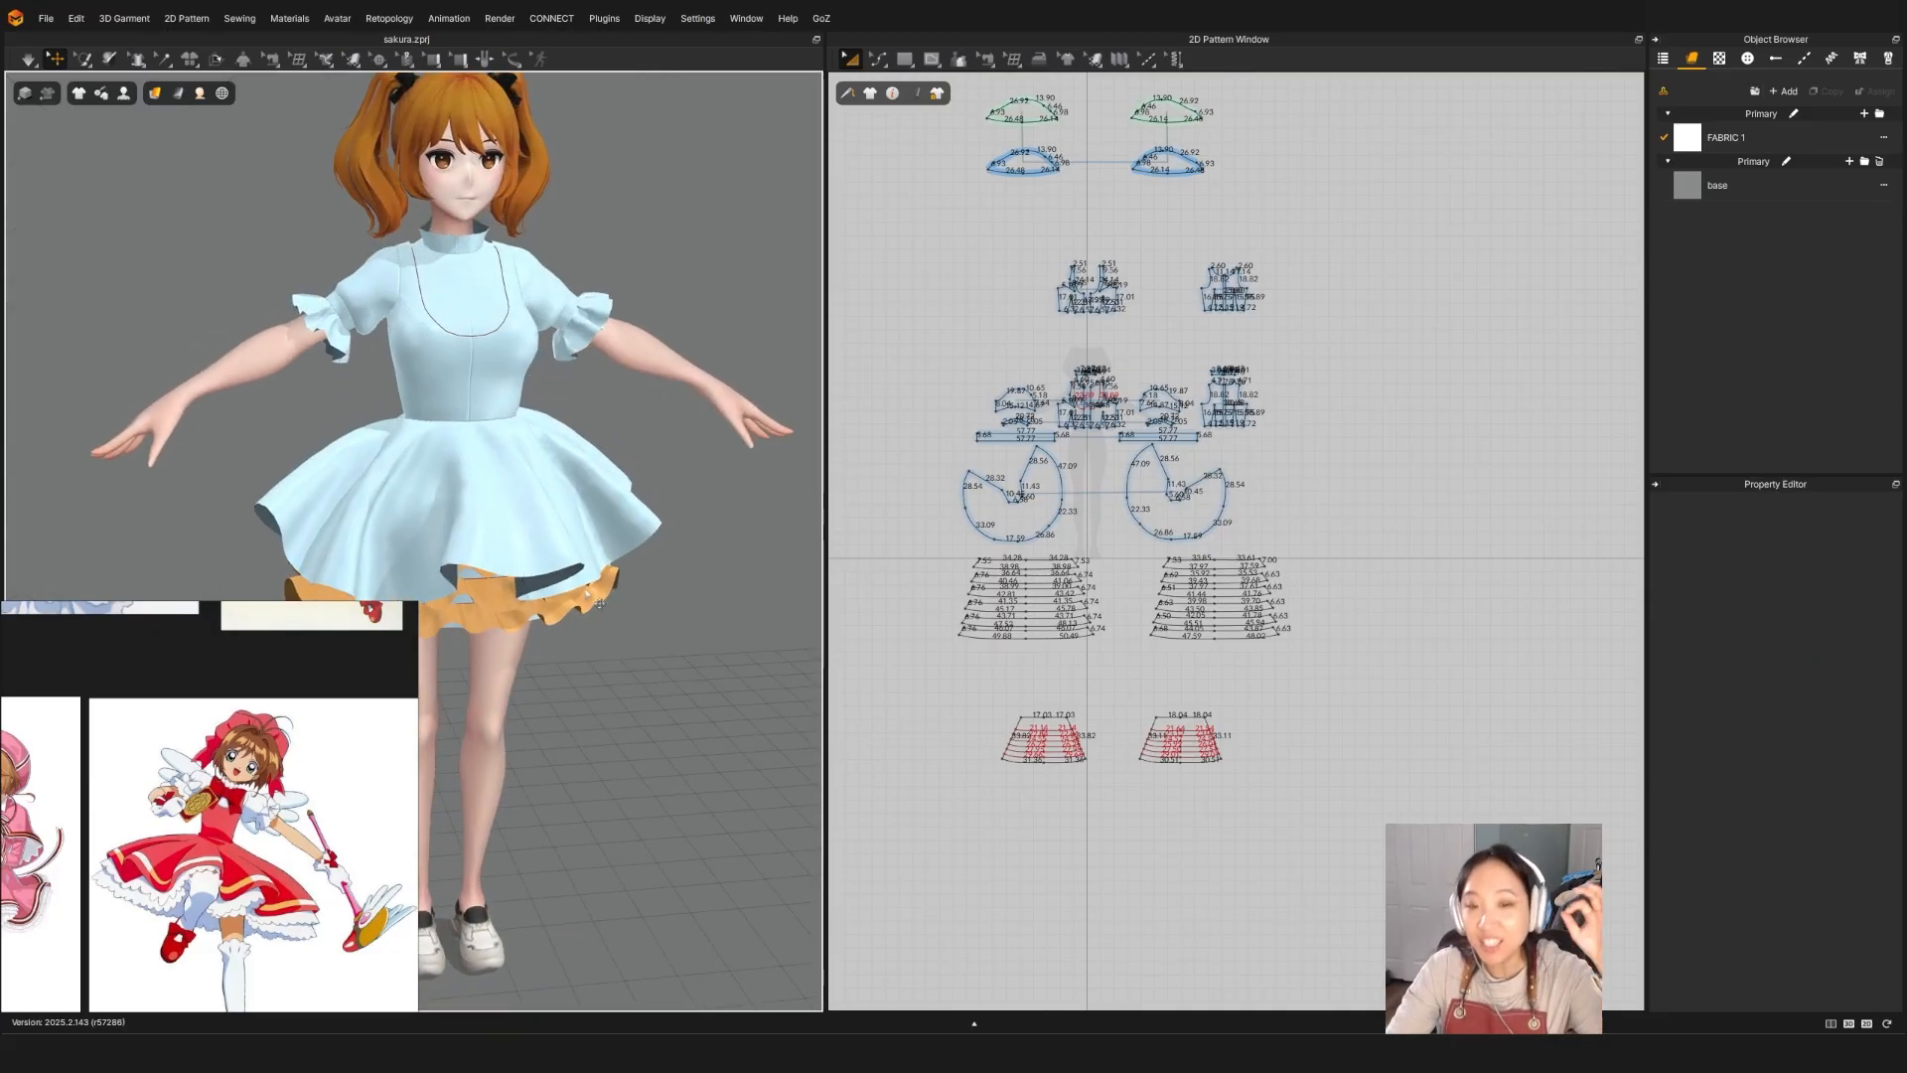
click(1038, 518)
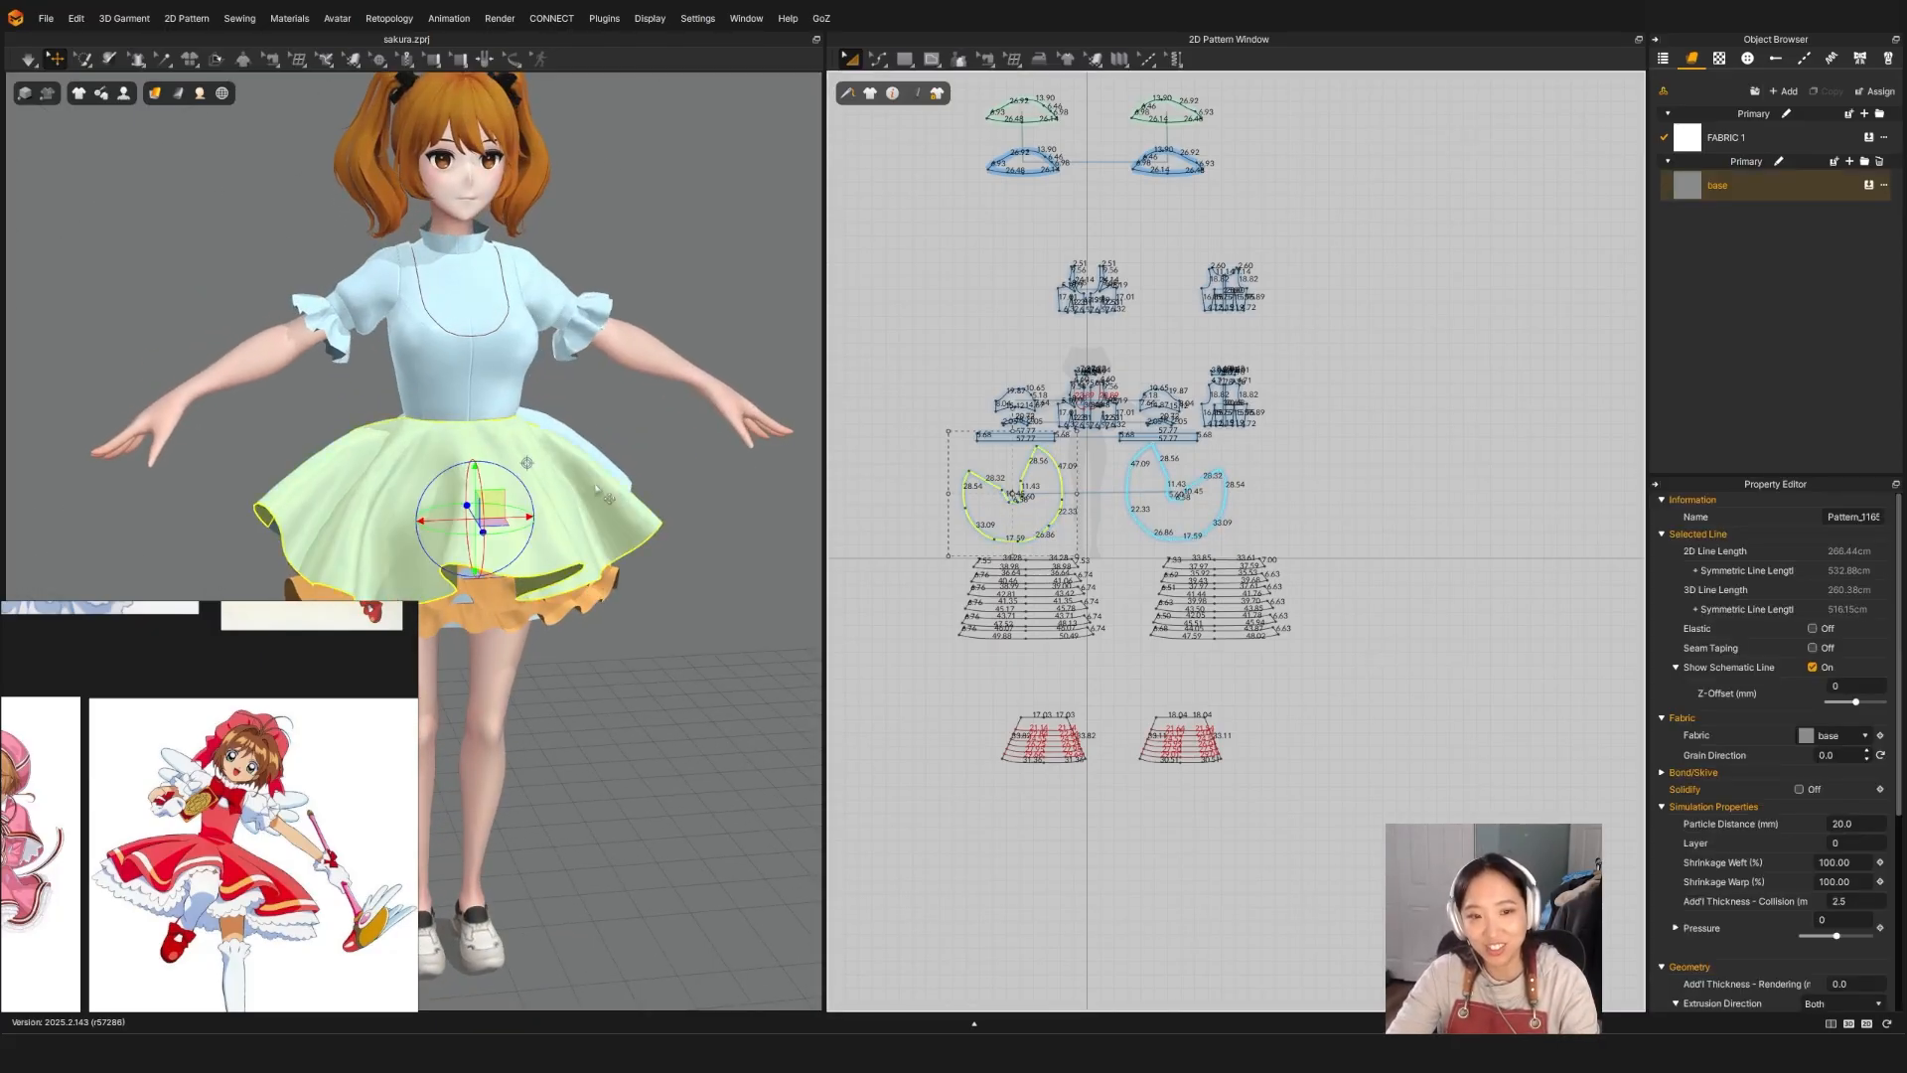
right_drag(487, 491, 584, 486)
scroll(584, 485, down, 5)
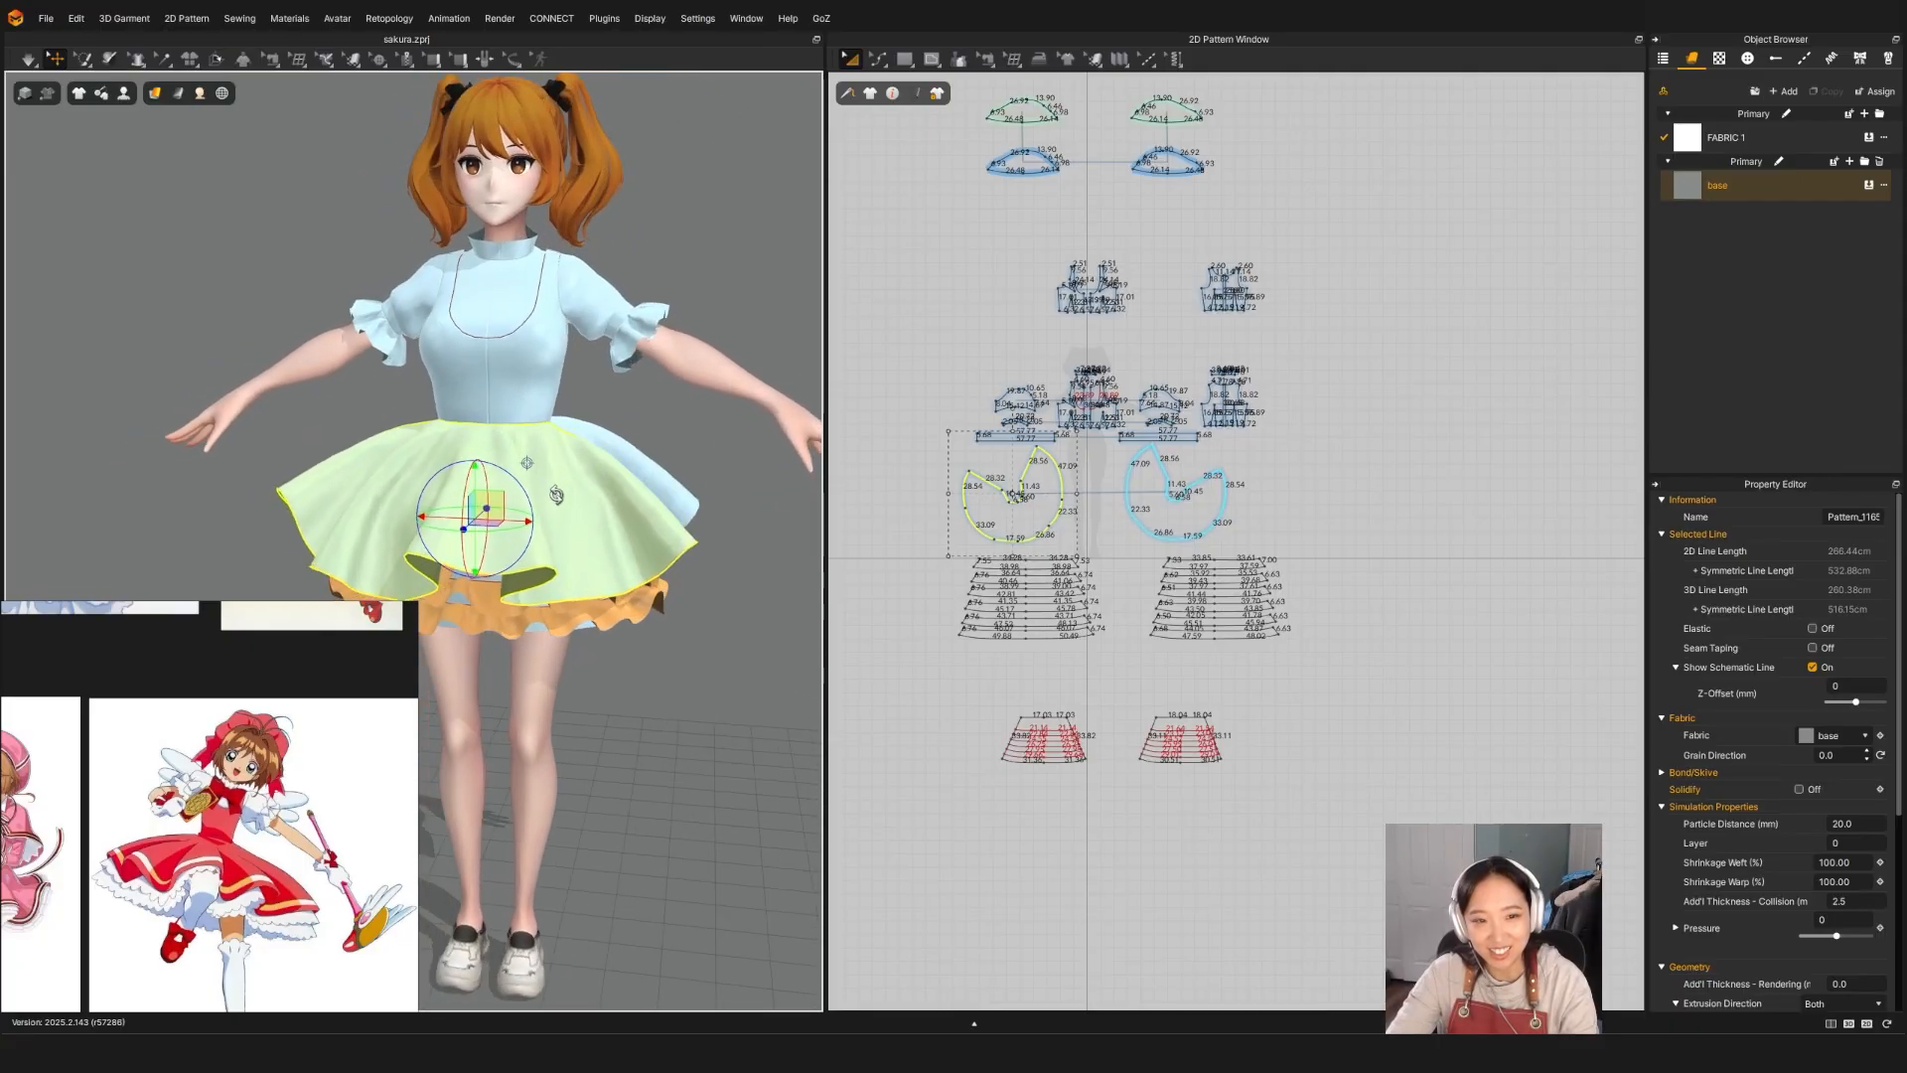
scroll(581, 483, up, 2)
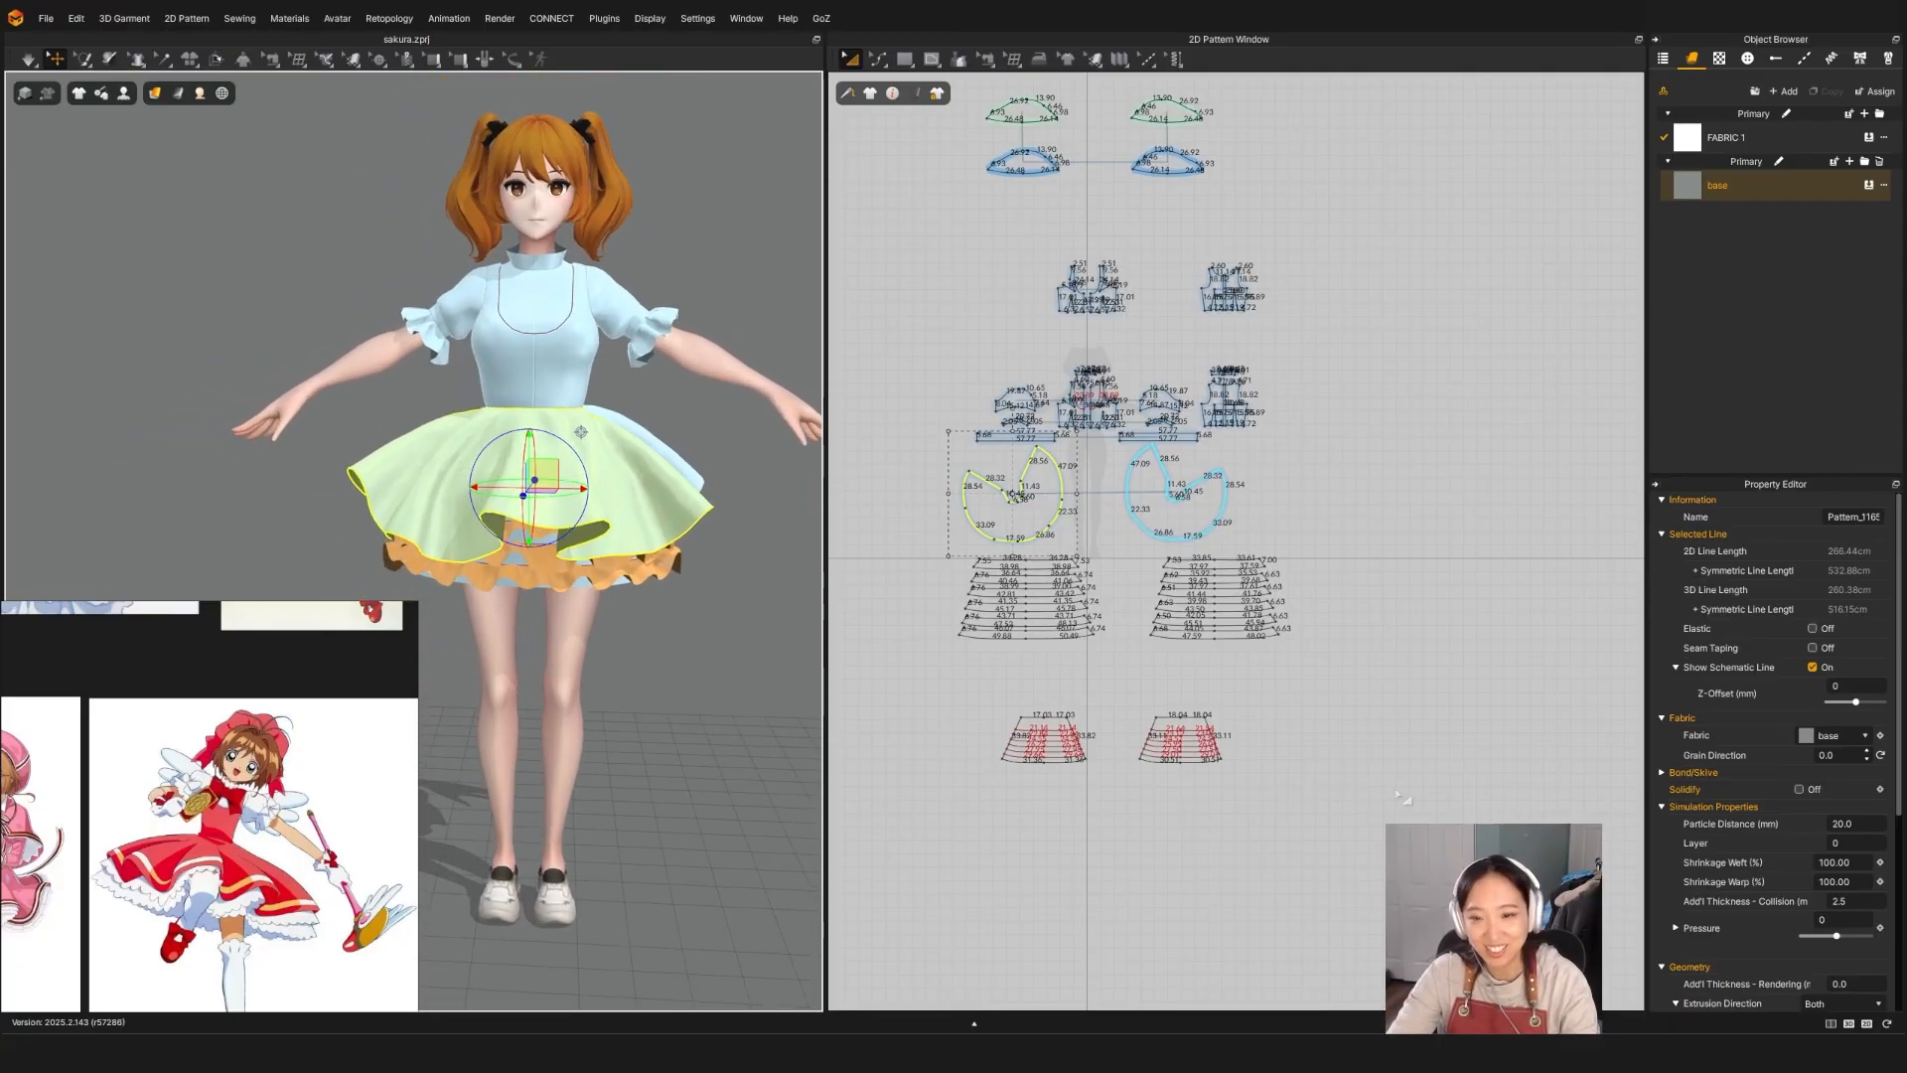
Step: Select all front and back ruffle tiers, freeze them in their settled shape, and clear the selection
drag(1428, 701, 931, 541)
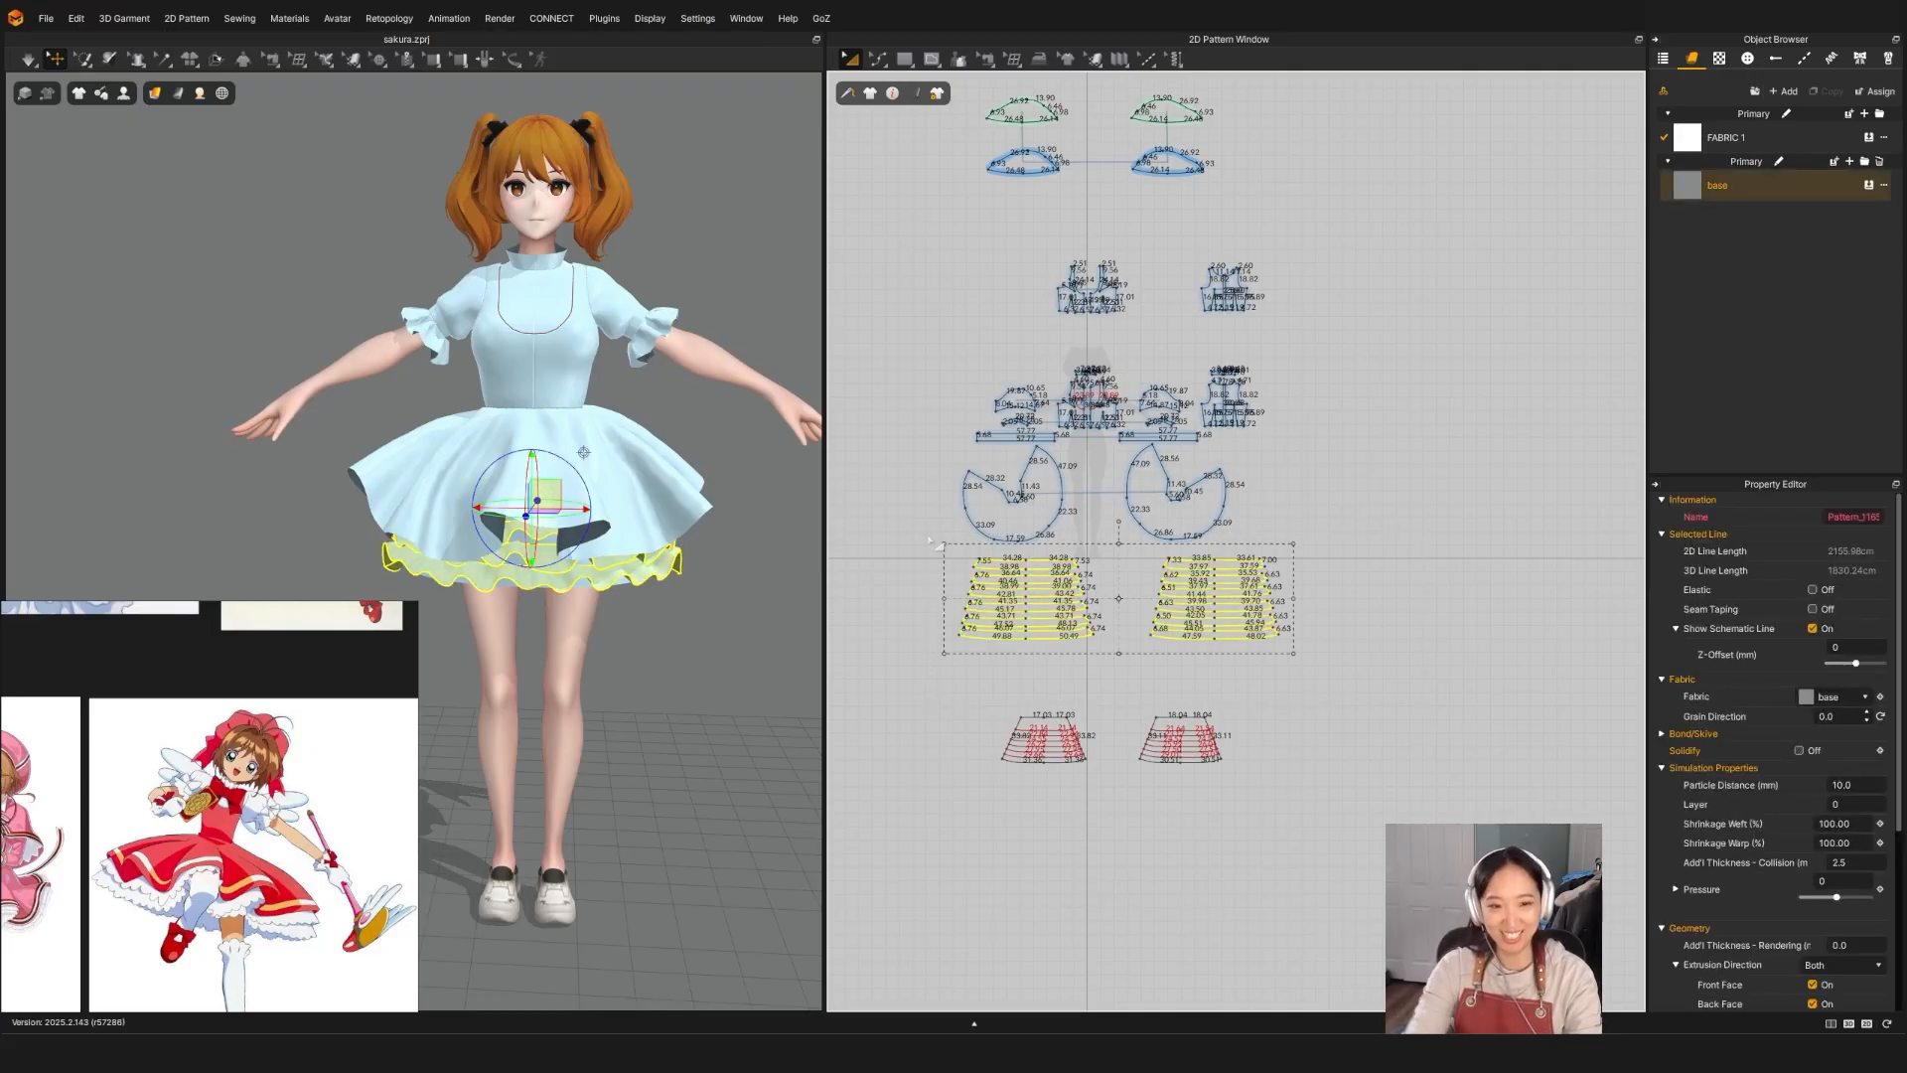
click(658, 695)
scroll(1229, 442, down, 4)
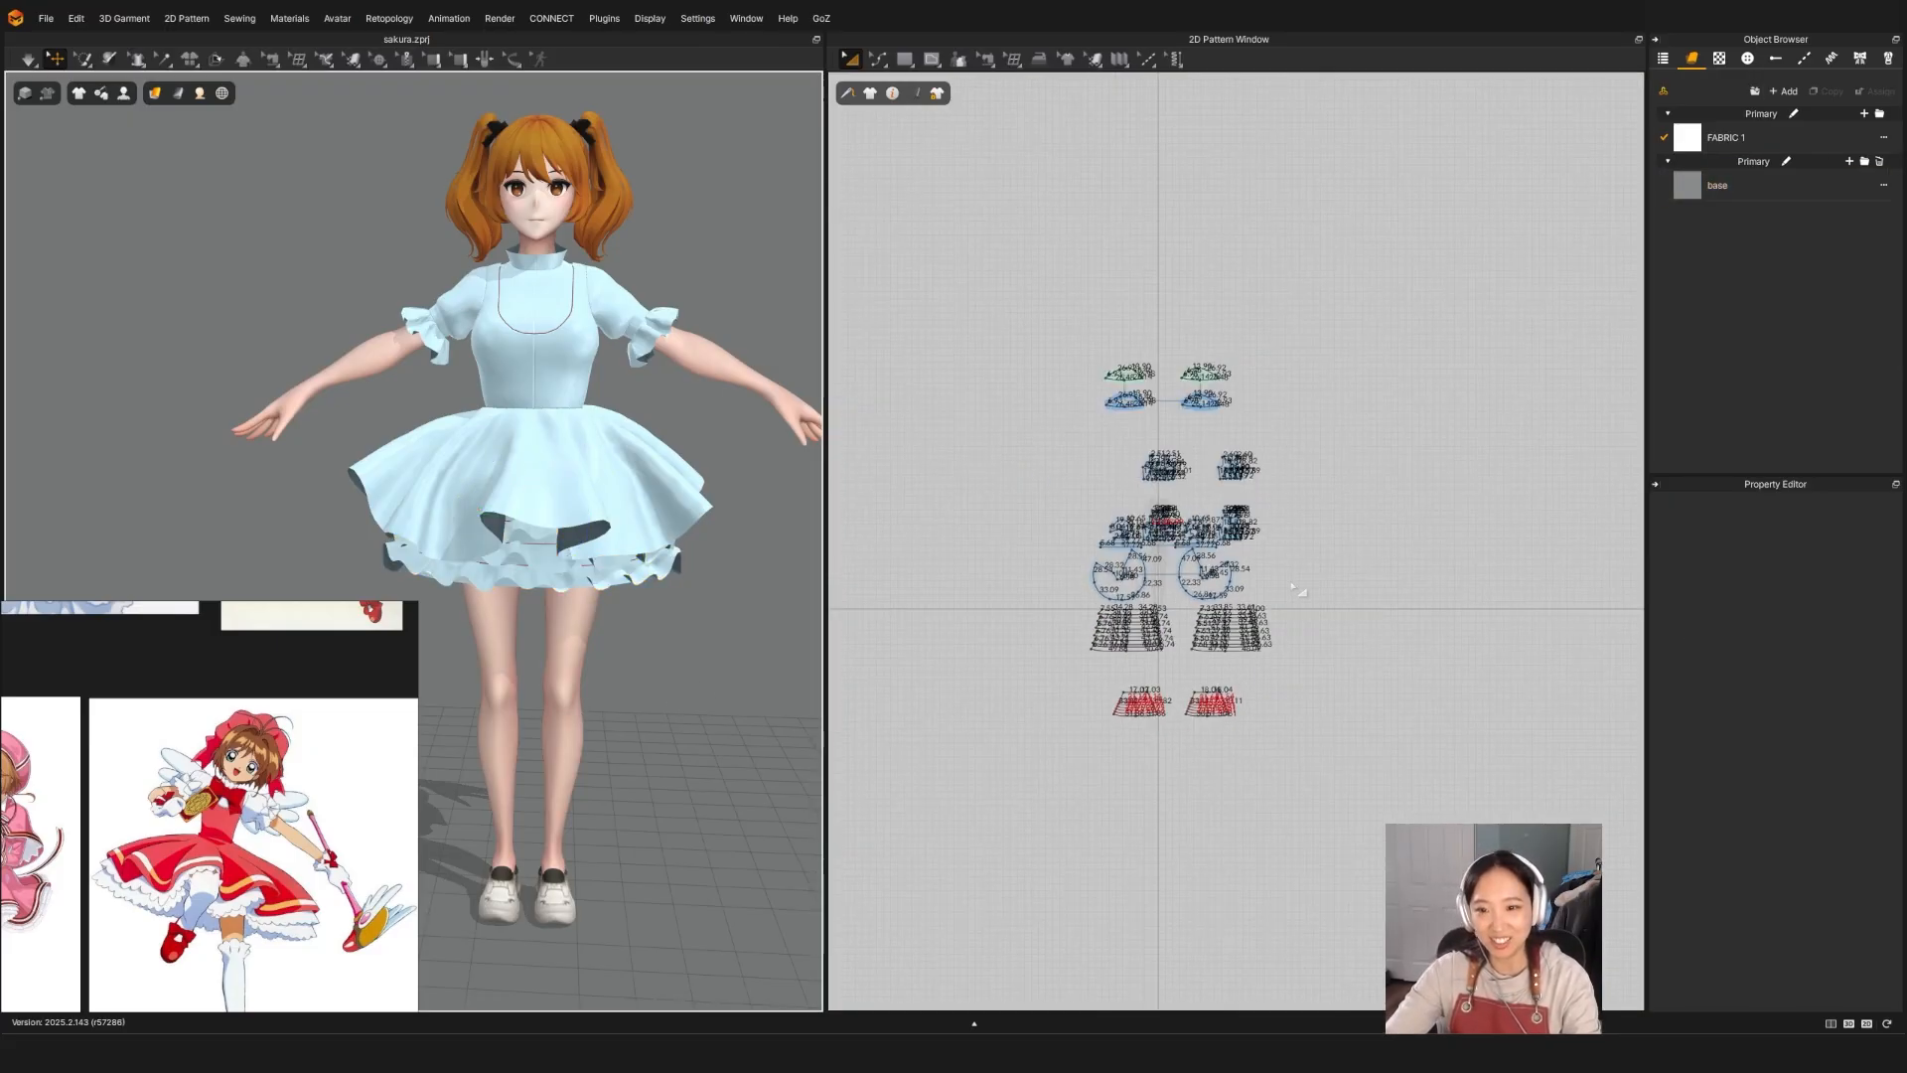
Step: Select the four outer puff-sleeve pieces, bring them onto the avatar, simulate them over the inner sleeves, and freeze them
scroll(1237, 574, up, 3)
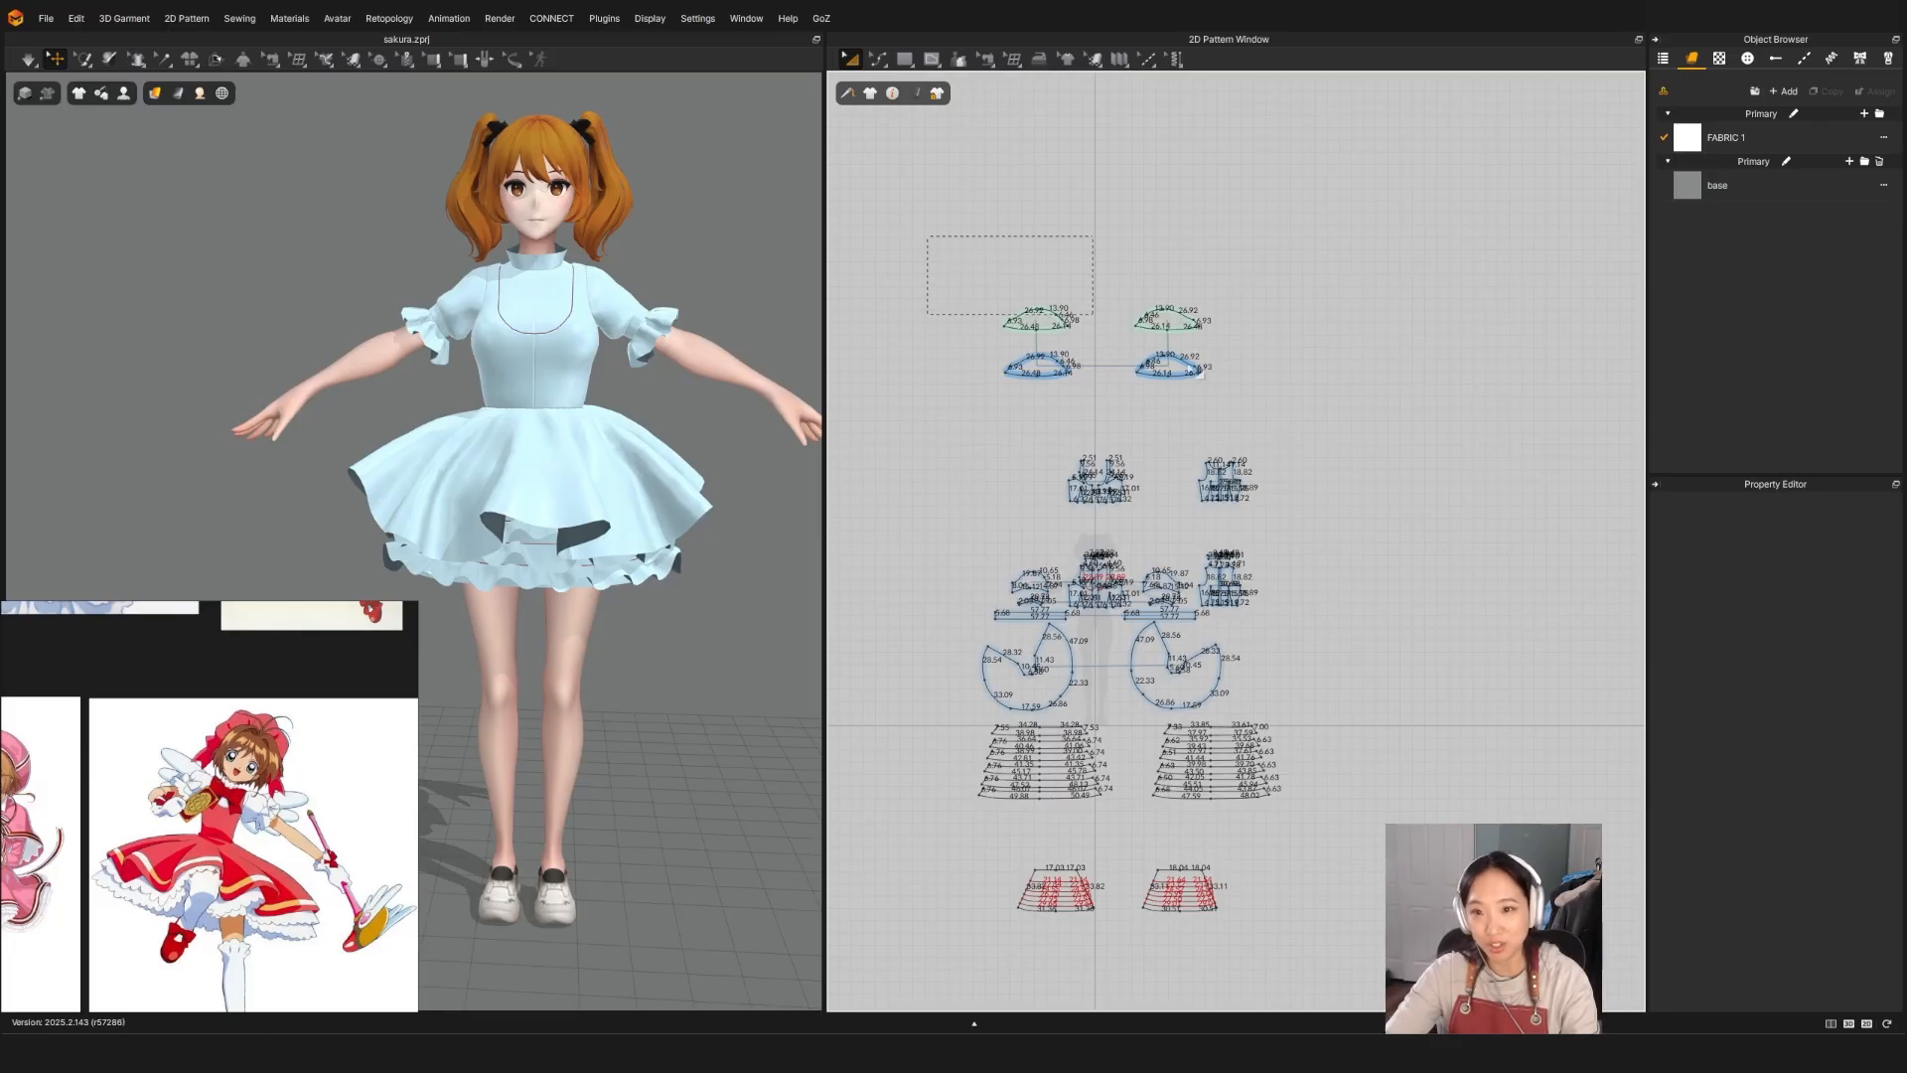
drag(1093, 314, 1241, 391)
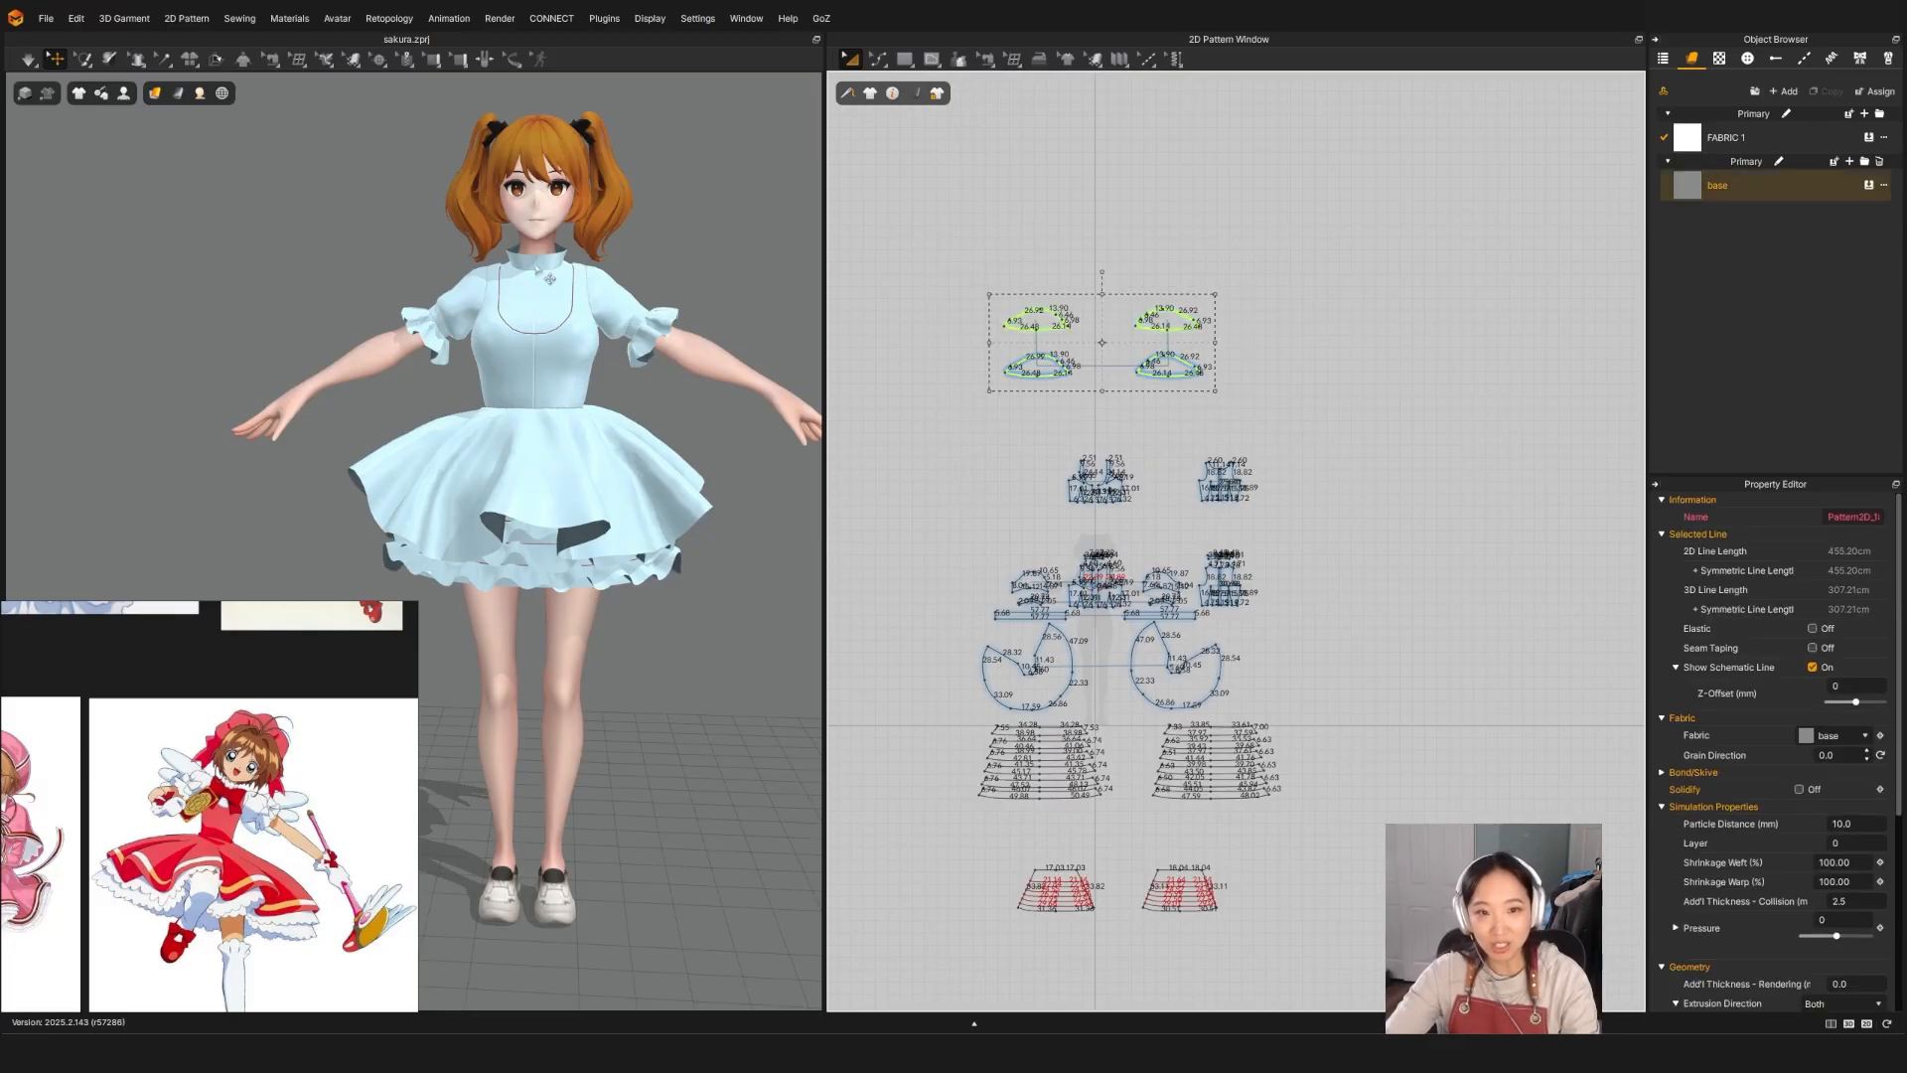
scroll(803, 352, up, 5)
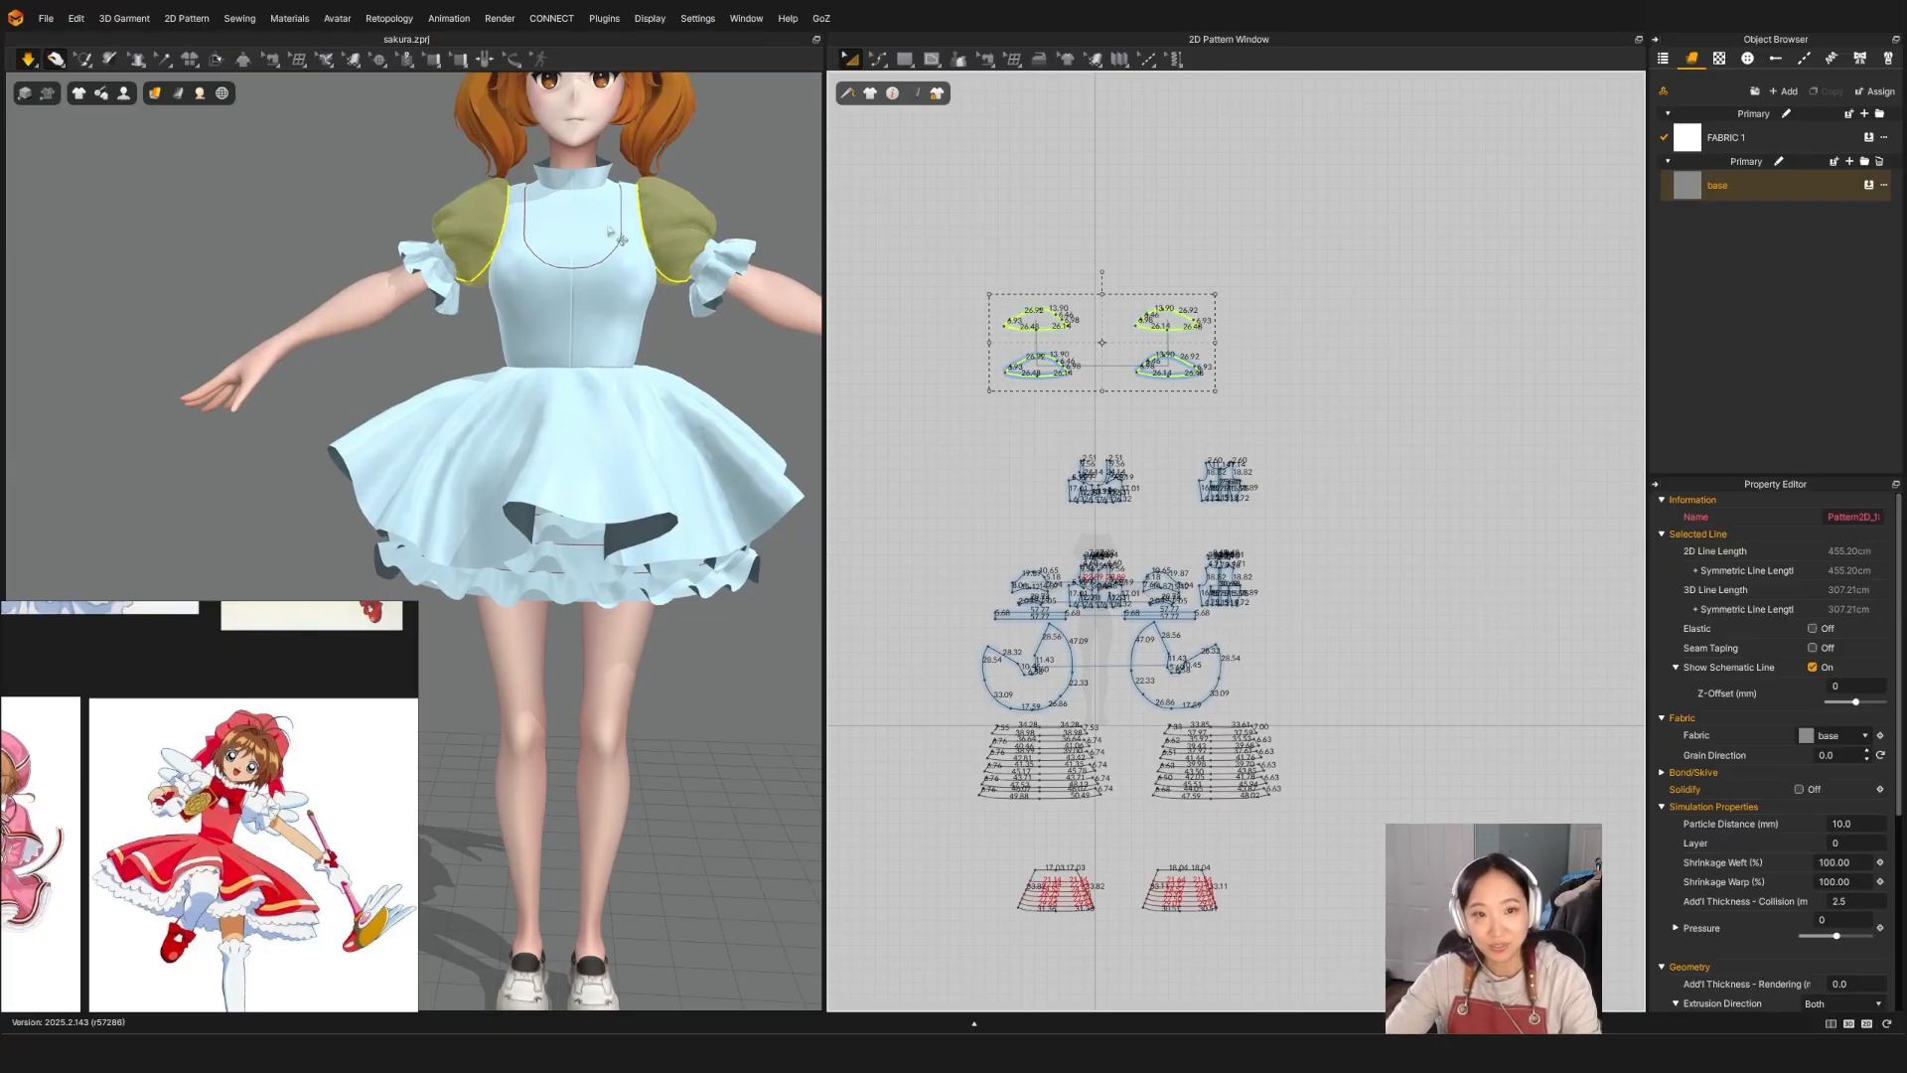
right_drag(640, 256, 636, 330)
middle_drag(636, 330, 556, 426)
right_drag(556, 425, 566, 438)
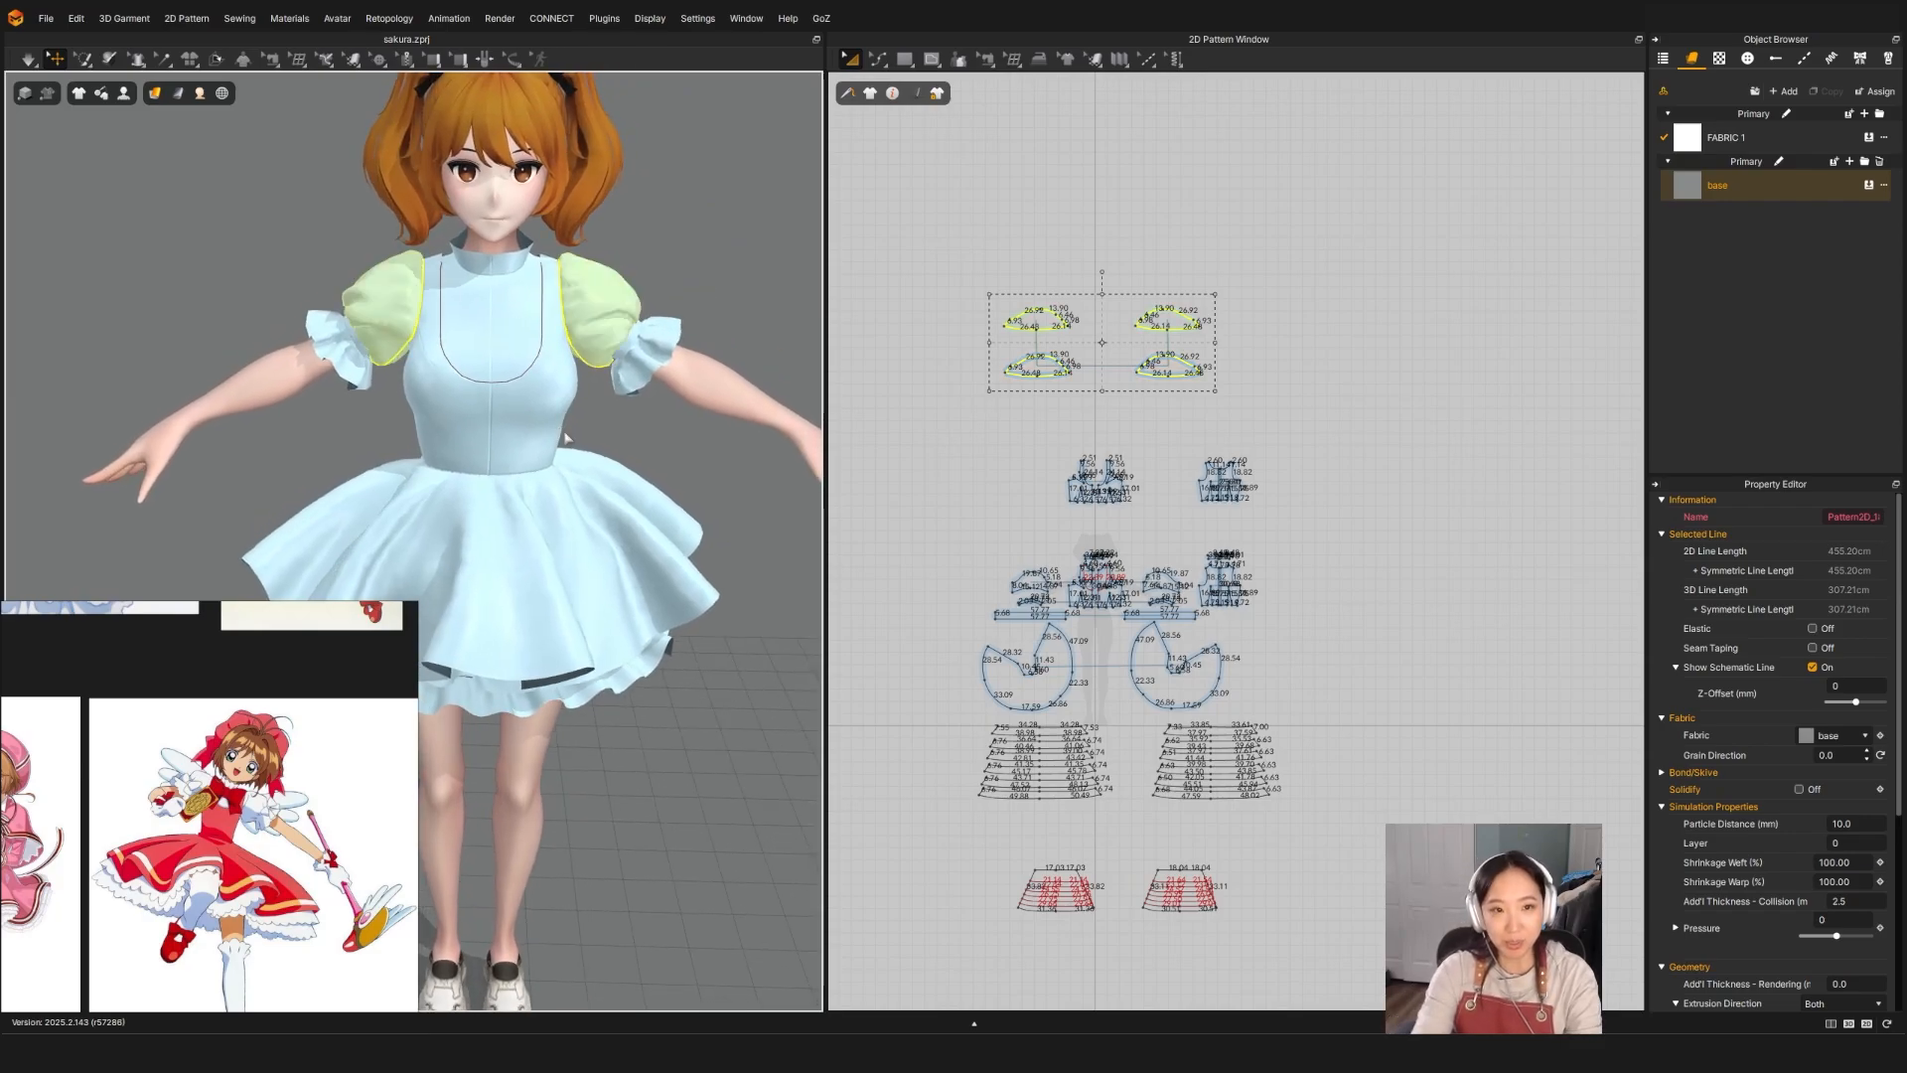
Step: Select the upper pair of puff-sleeve pieces plus both arms' sleeve caps, bands and ruffles, unfreeze them and assign the base fabric
click(946, 261)
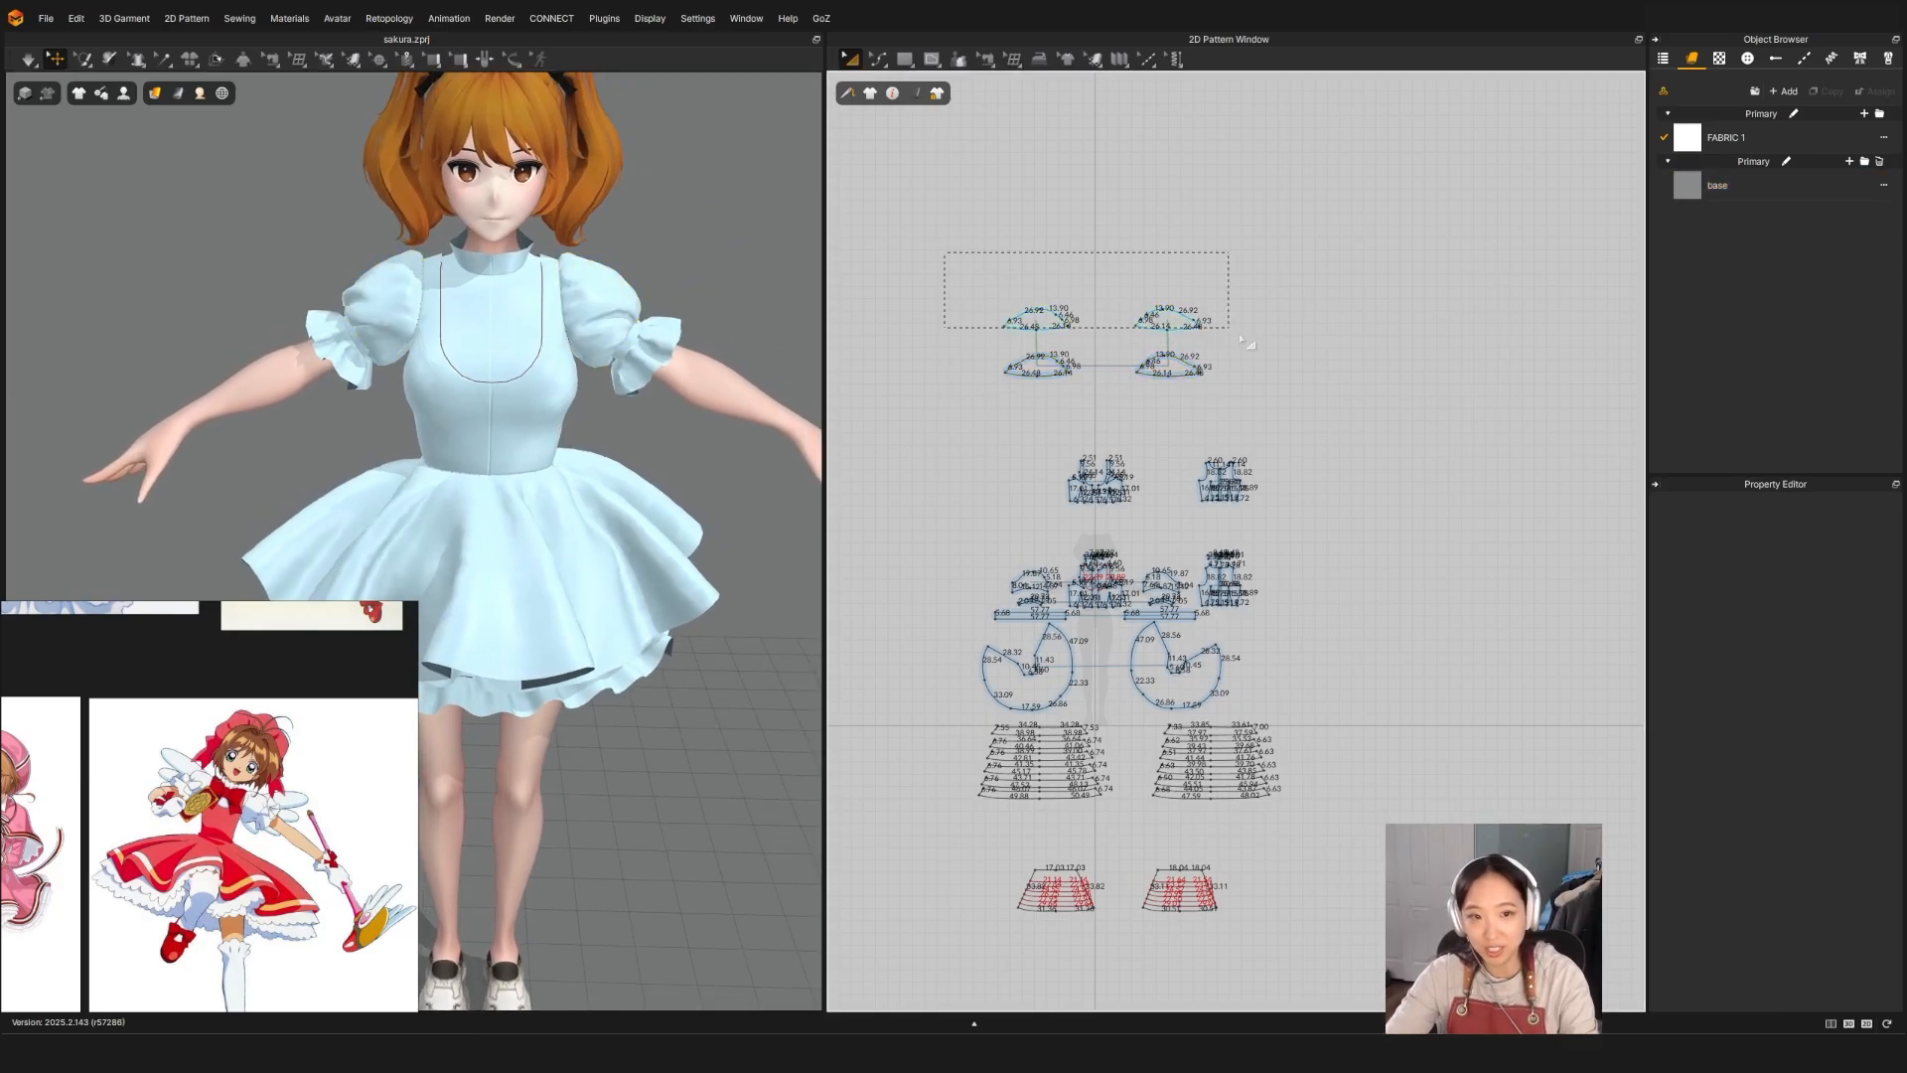
drag(1241, 338, 1242, 339)
scroll(1123, 529, up, 3)
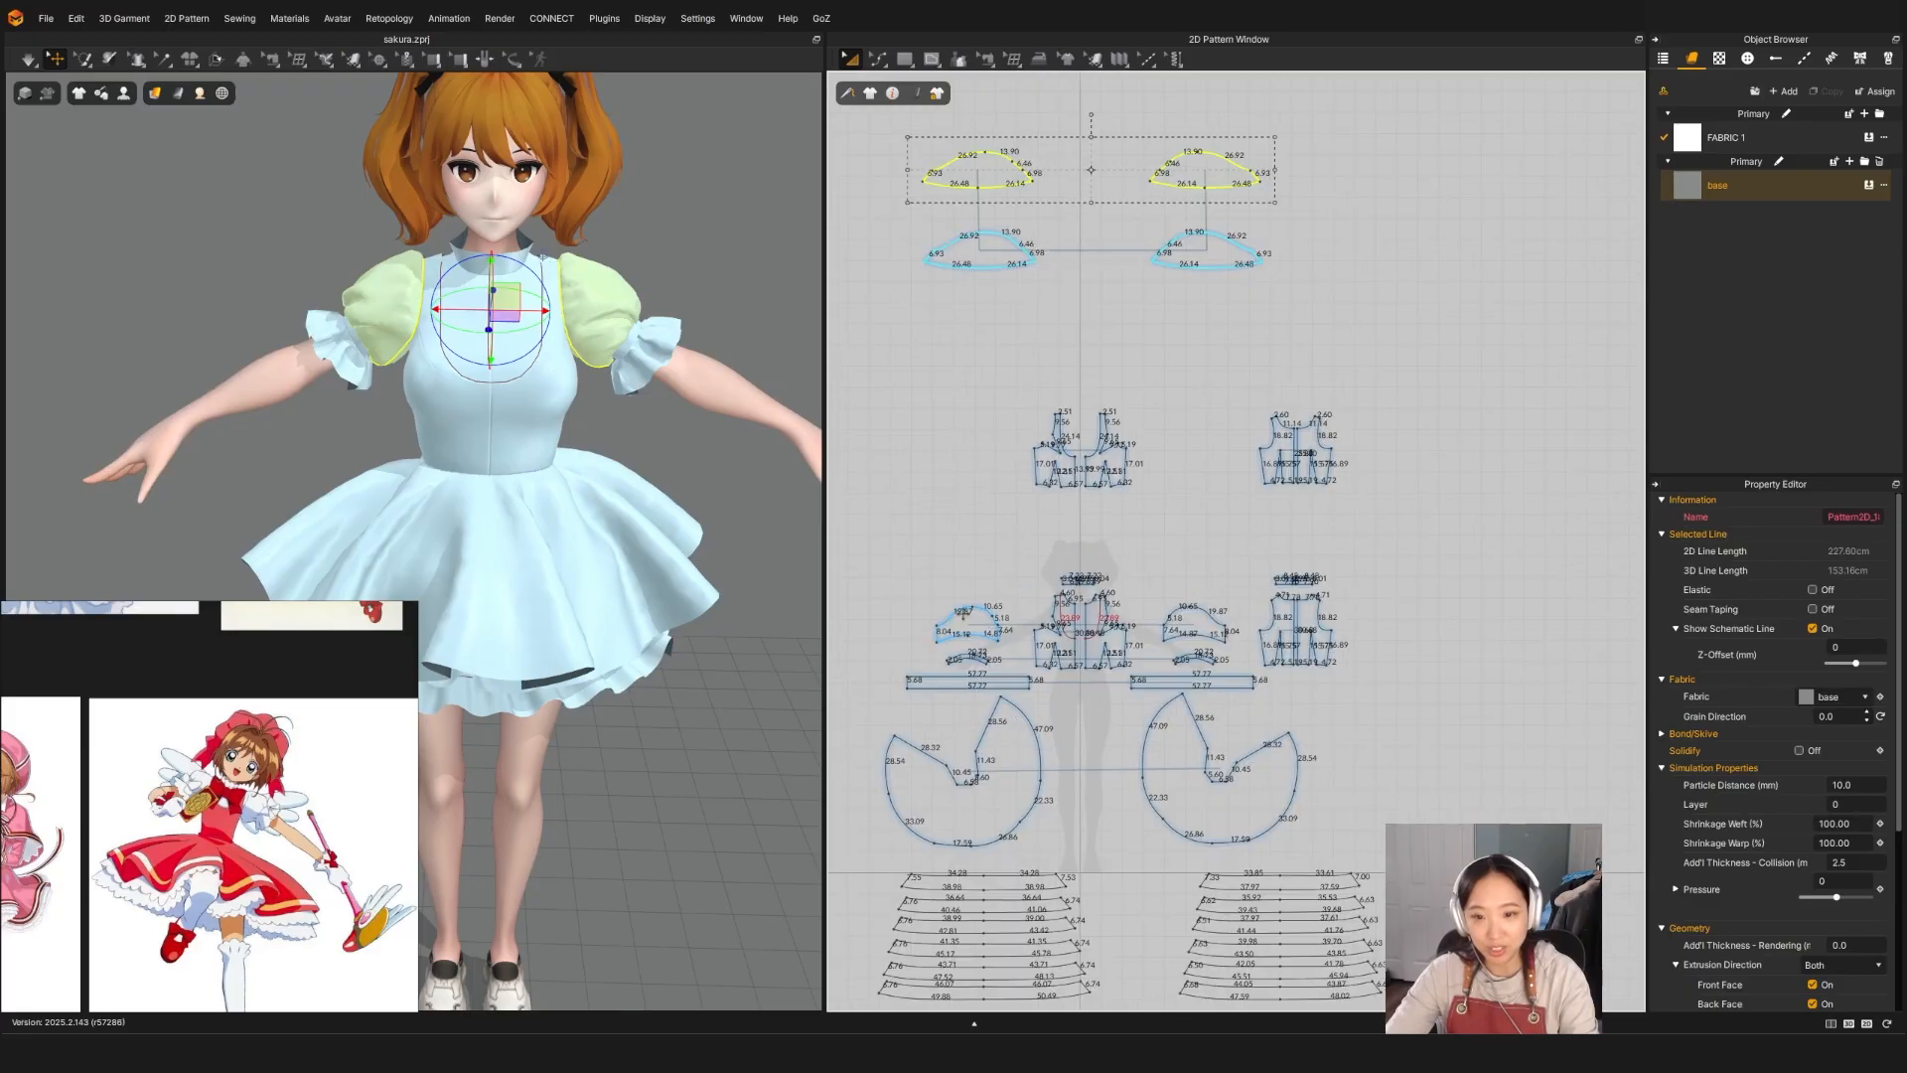
drag(903, 583, 1027, 697)
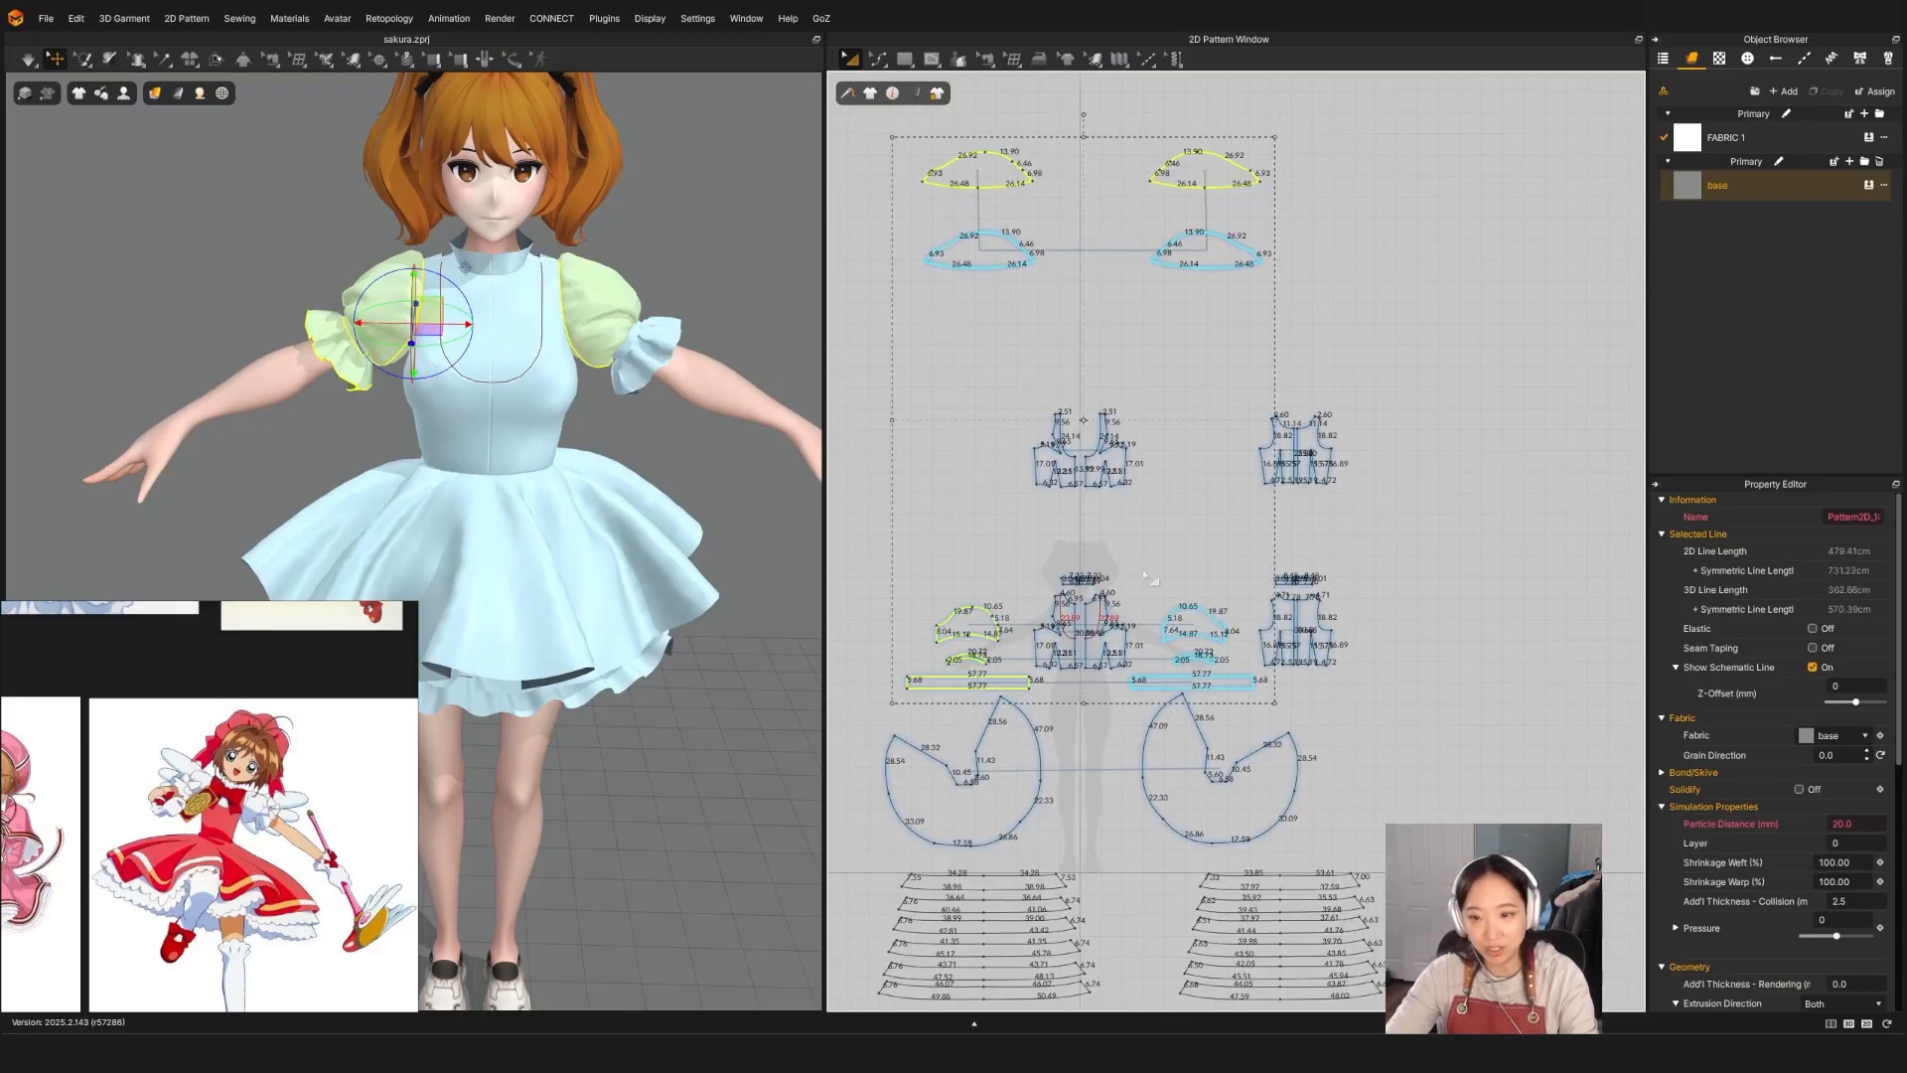
shift+drag(1140, 561, 1265, 713)
shift+click(1233, 683)
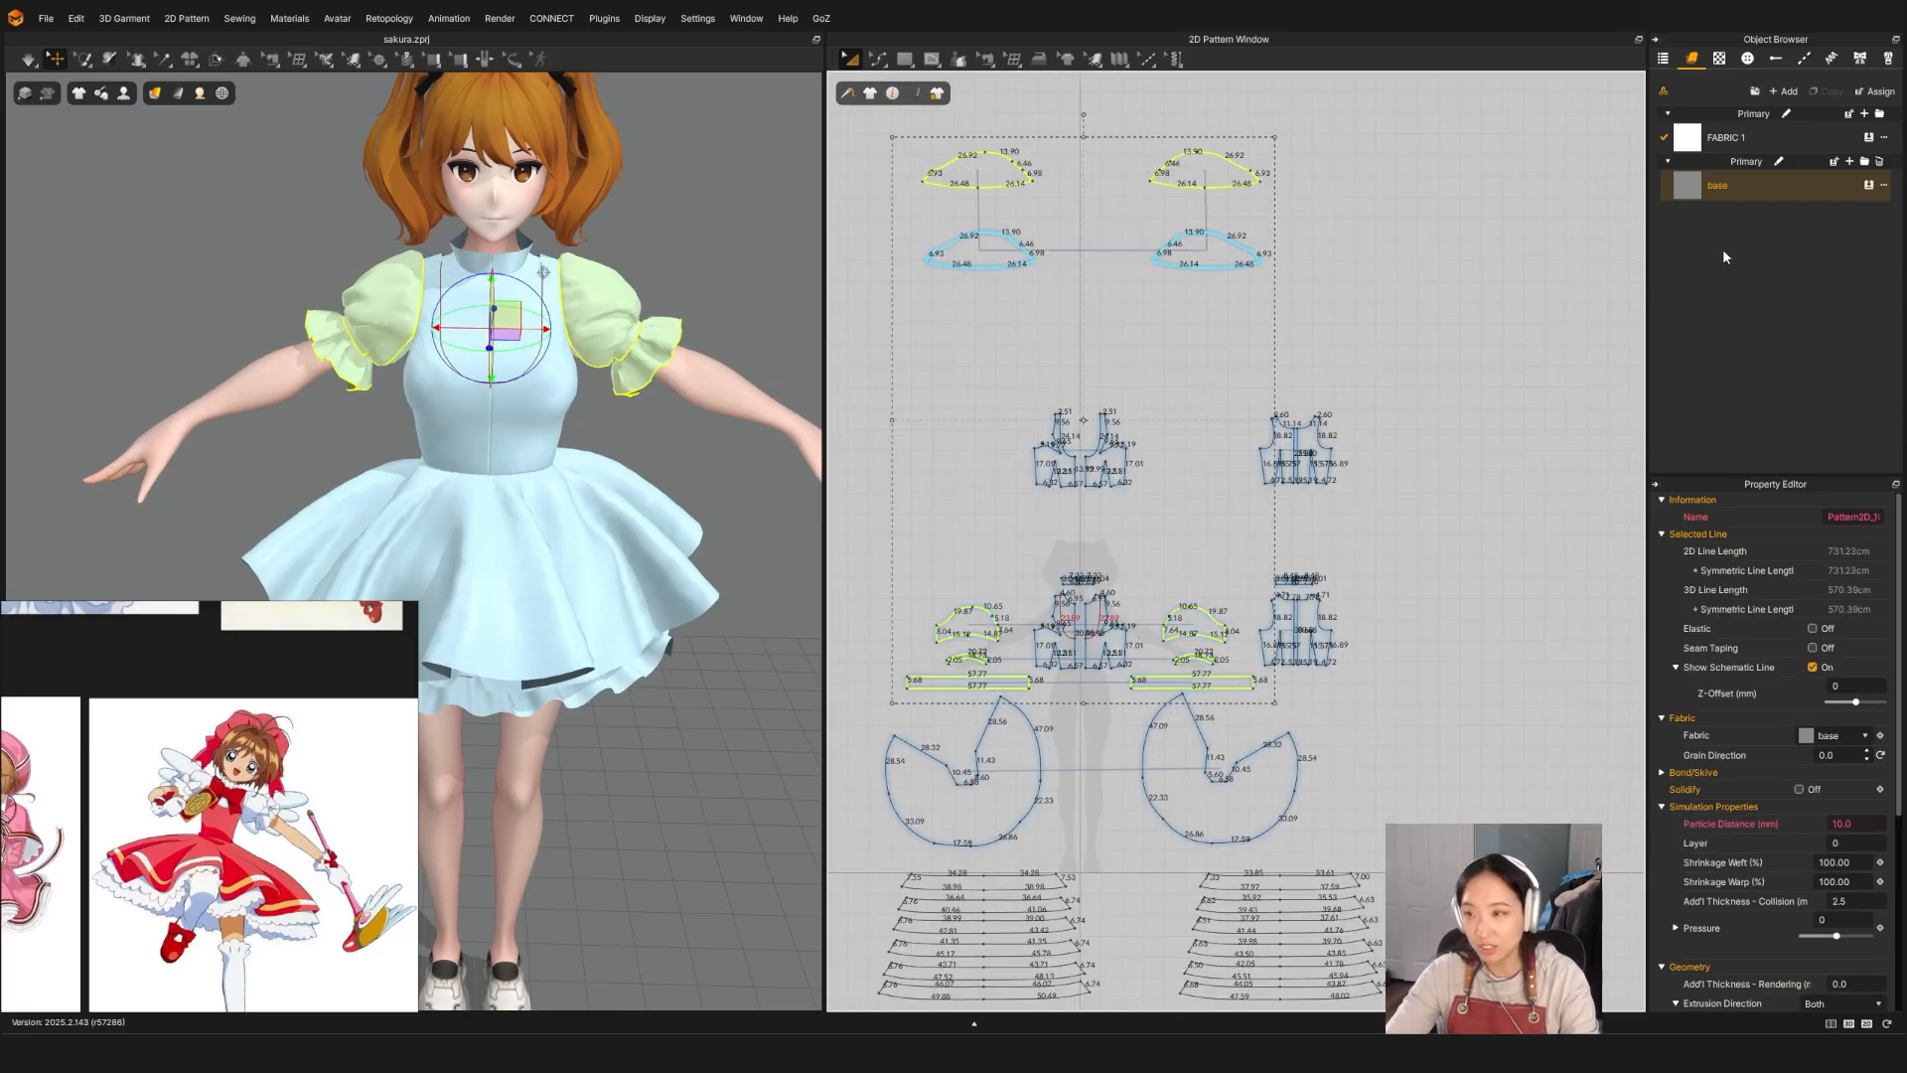
click(1868, 185)
click(1868, 186)
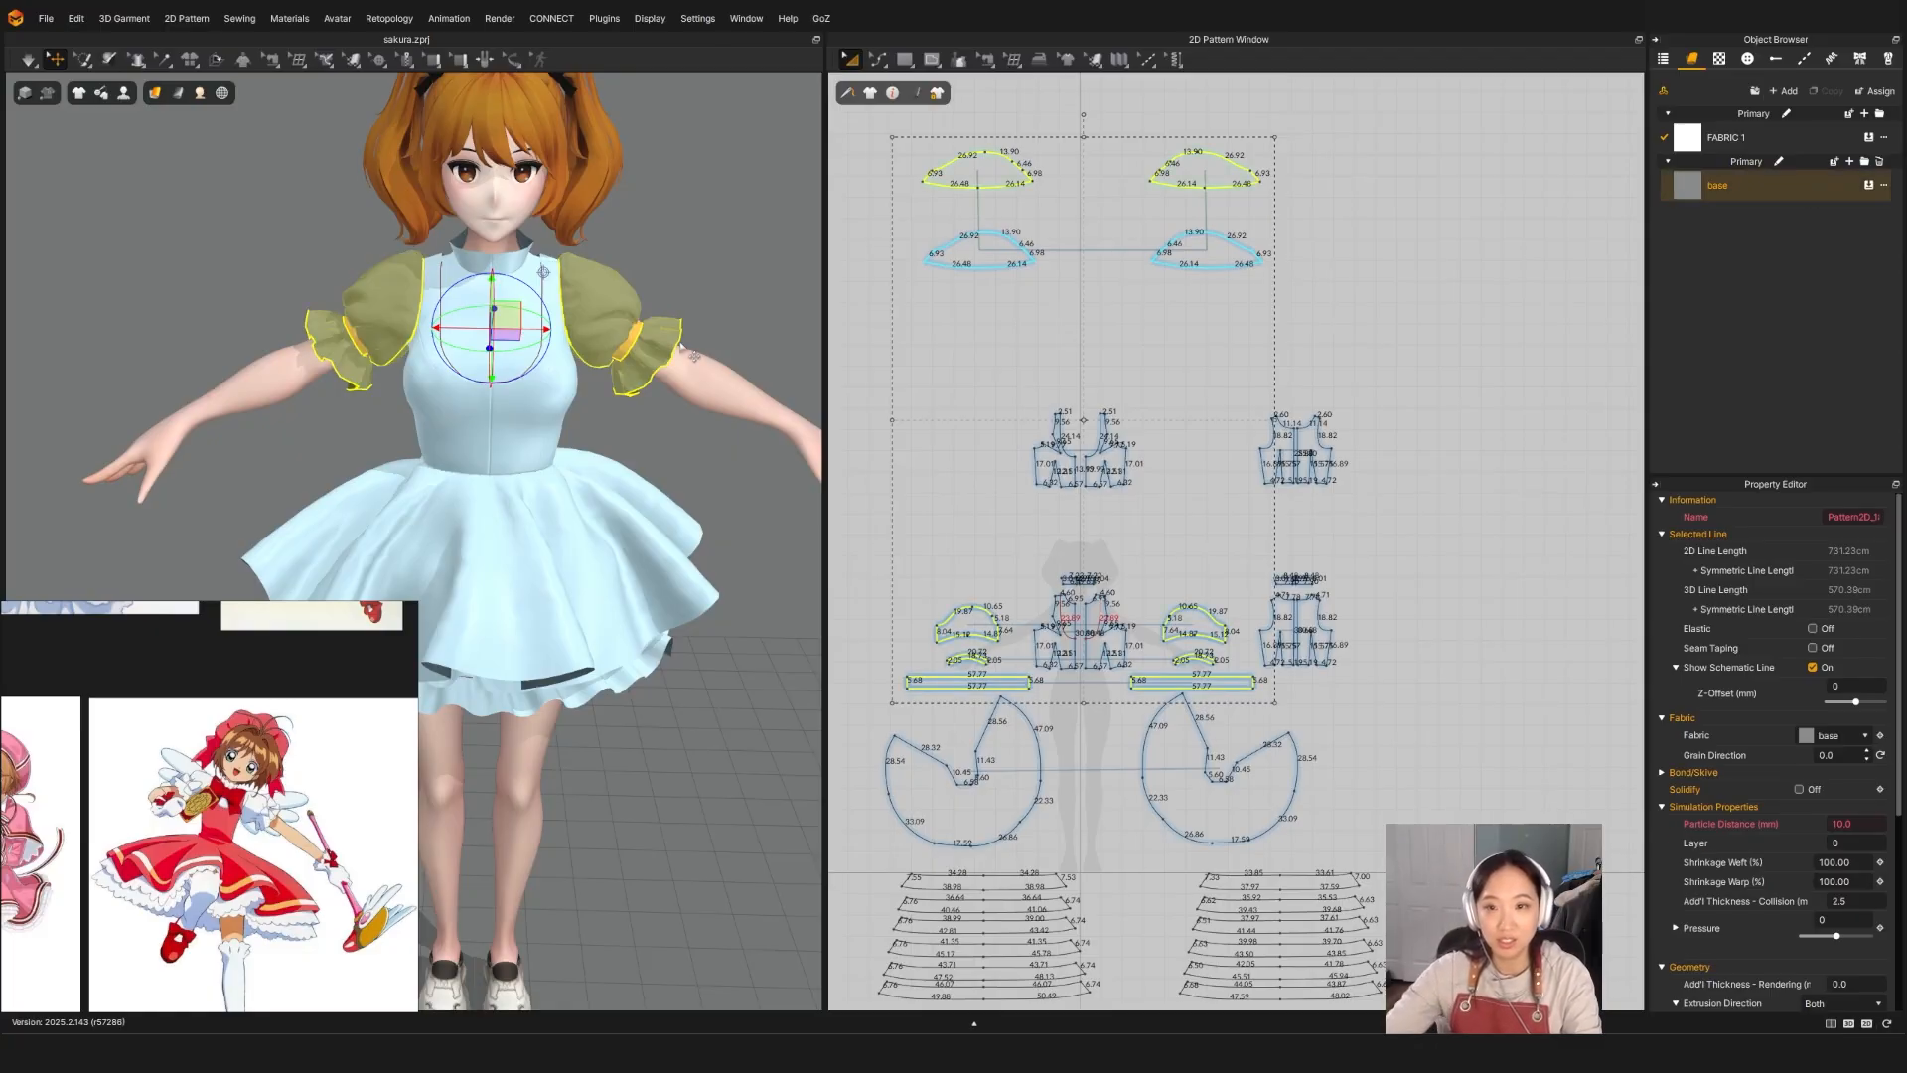
Step: Select the inner bodice's front and back pieces together with the collar pieces and assign them the base fabric
middle_drag(1035, 579, 1057, 424)
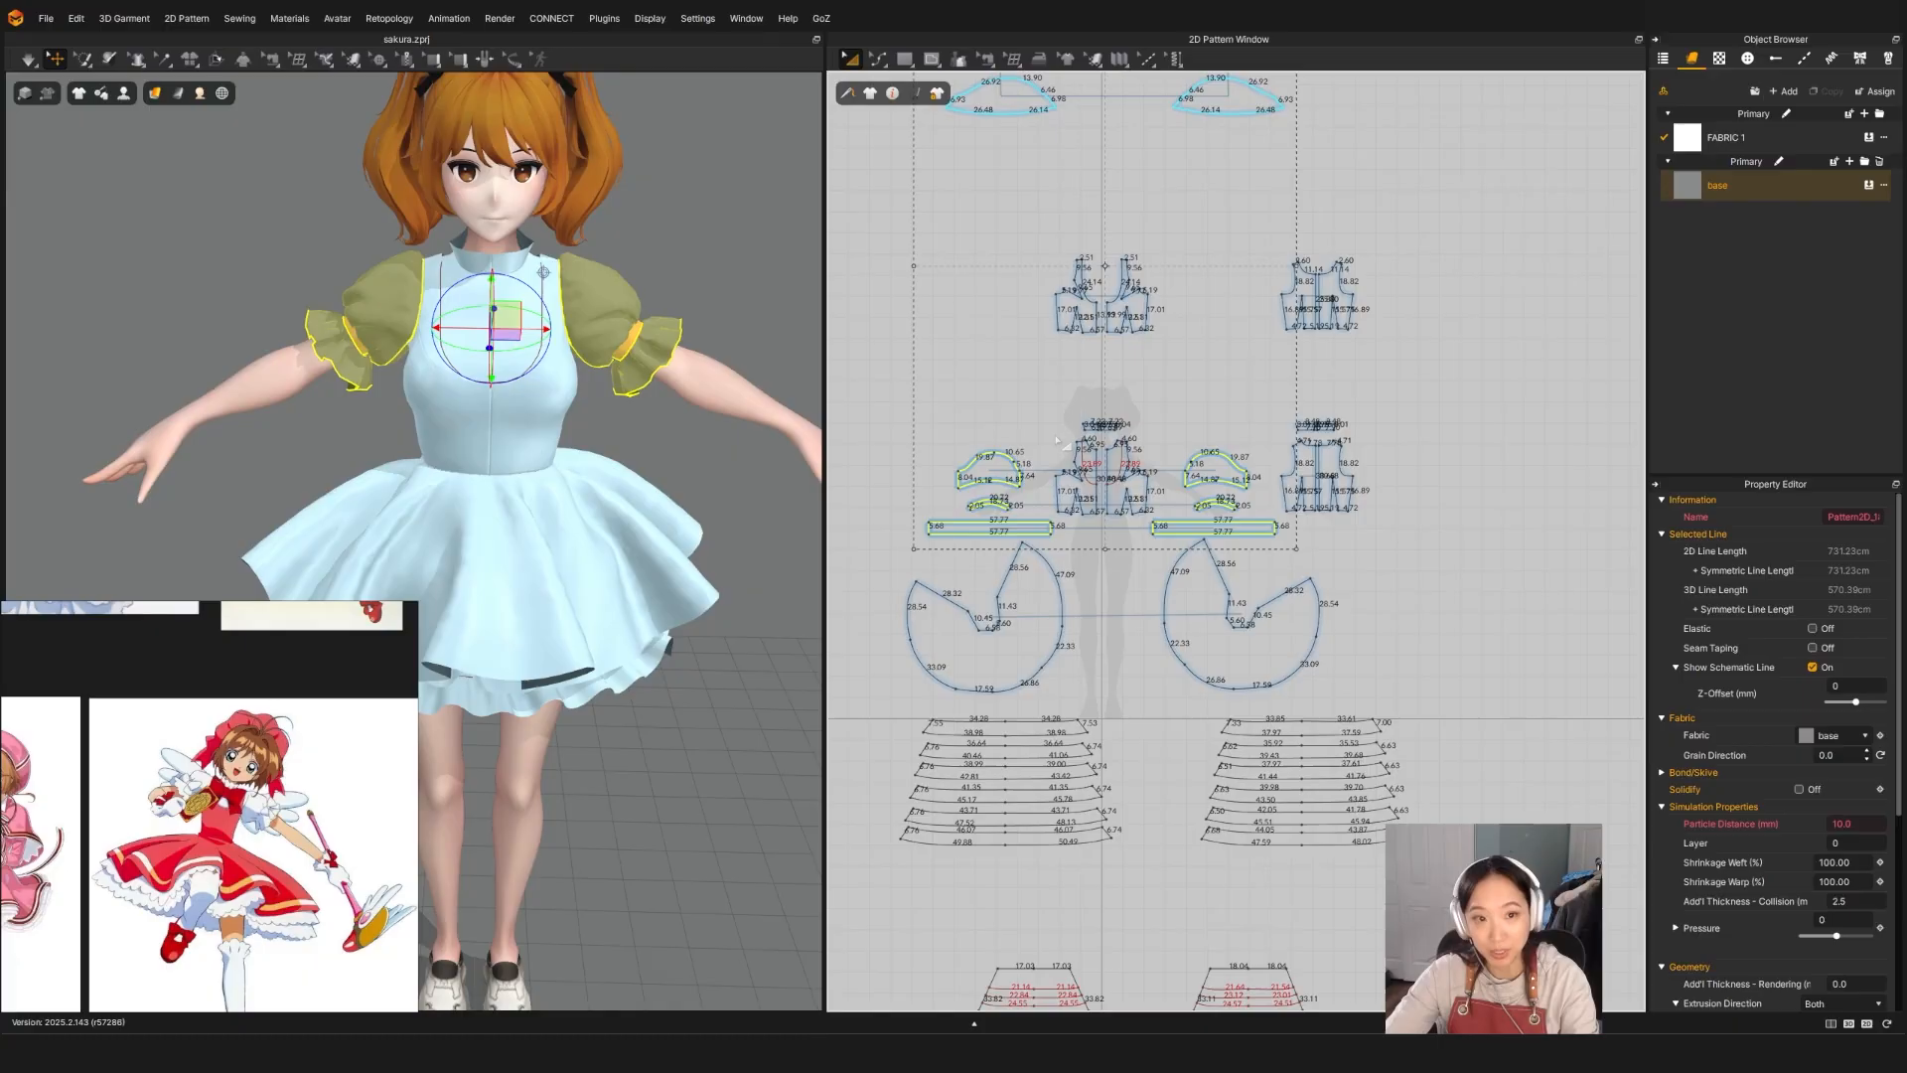
click(1061, 392)
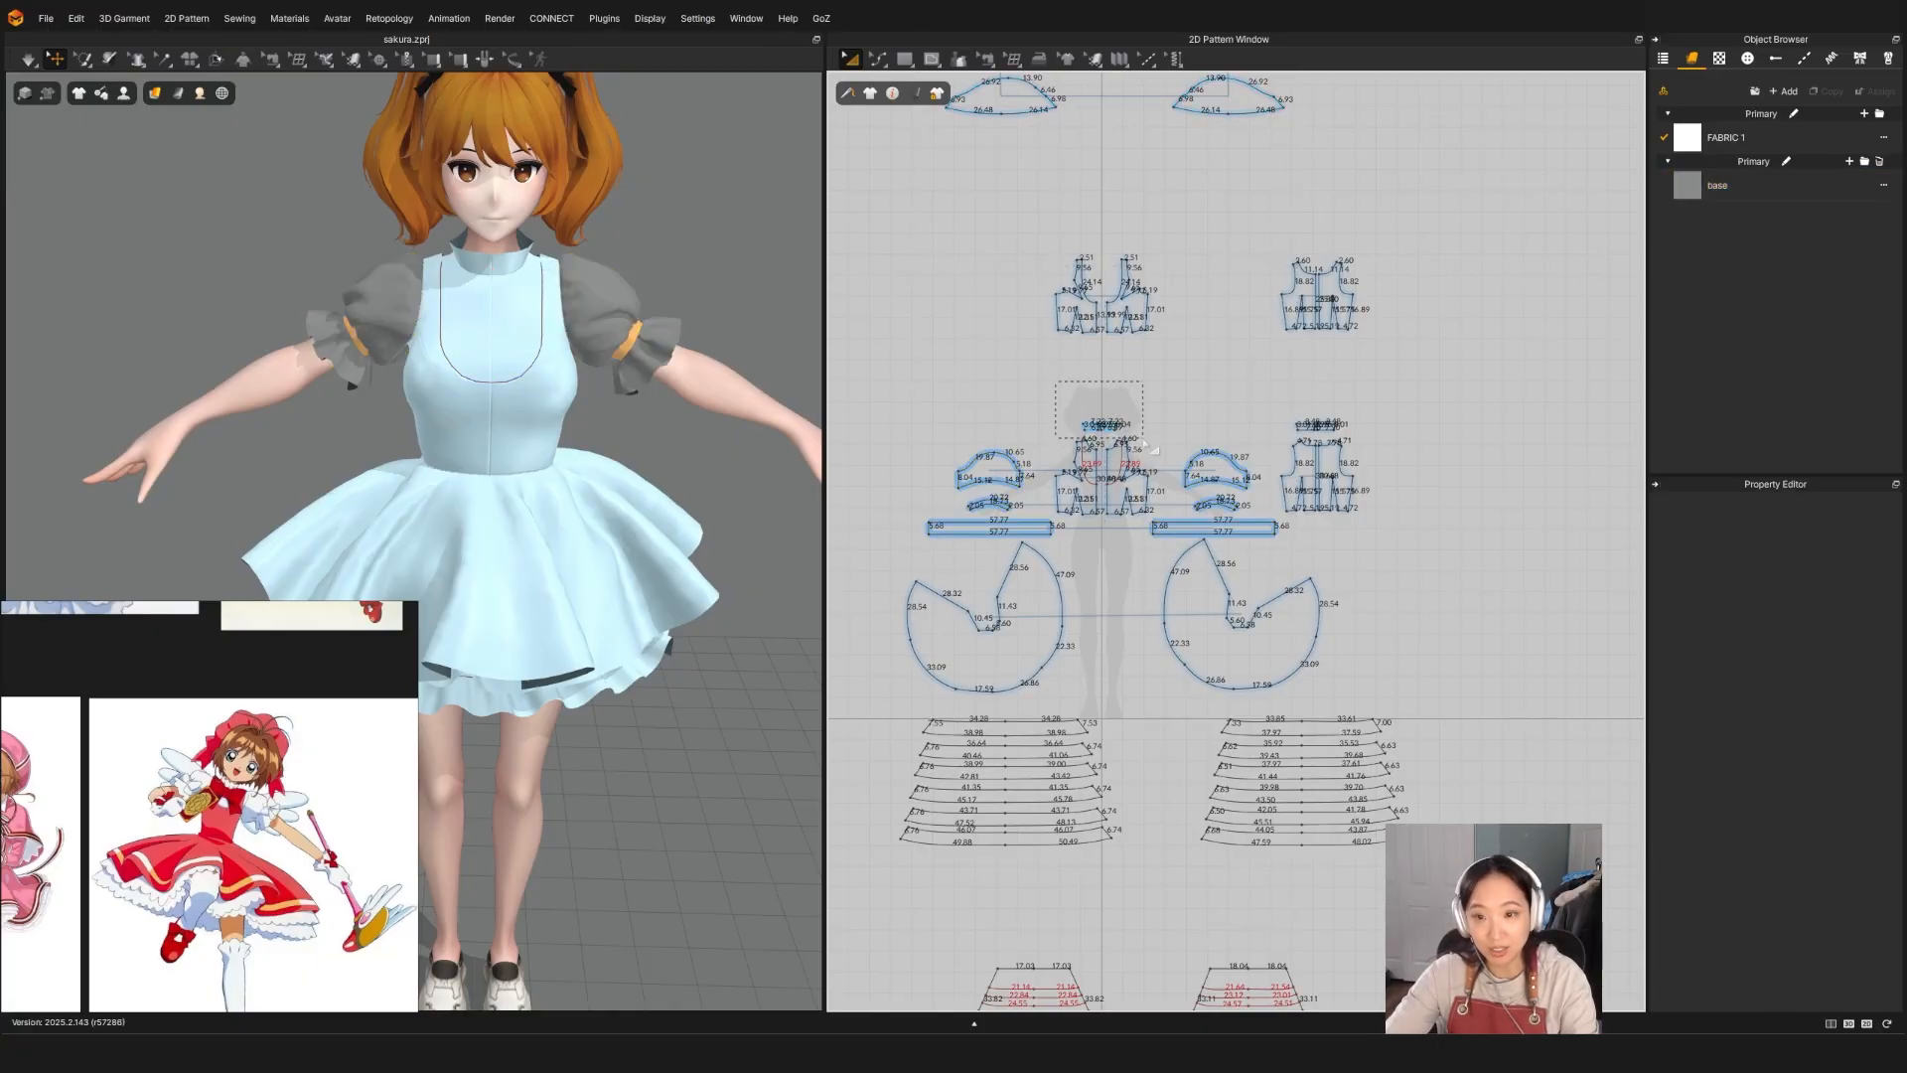
click(1100, 427)
scroll(1113, 469, up, 3)
click(1116, 462)
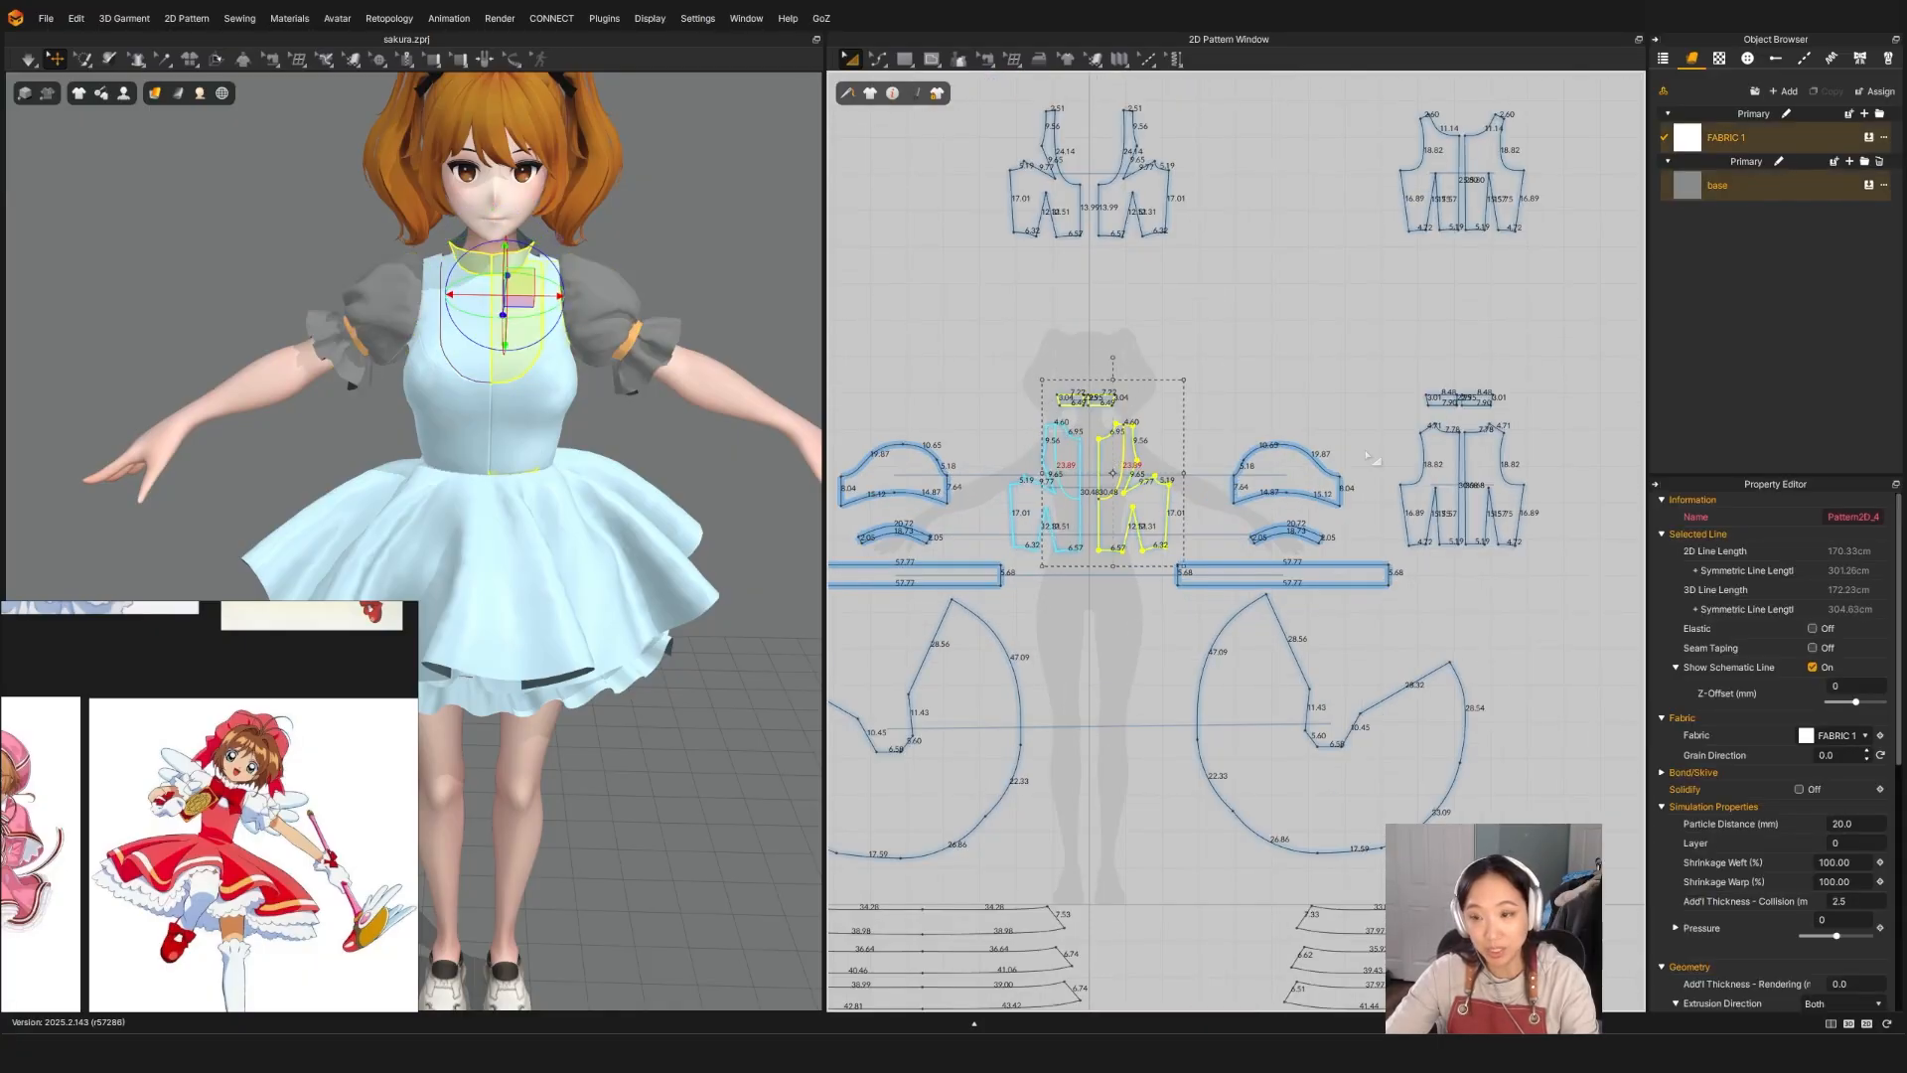
shift+click(1450, 455)
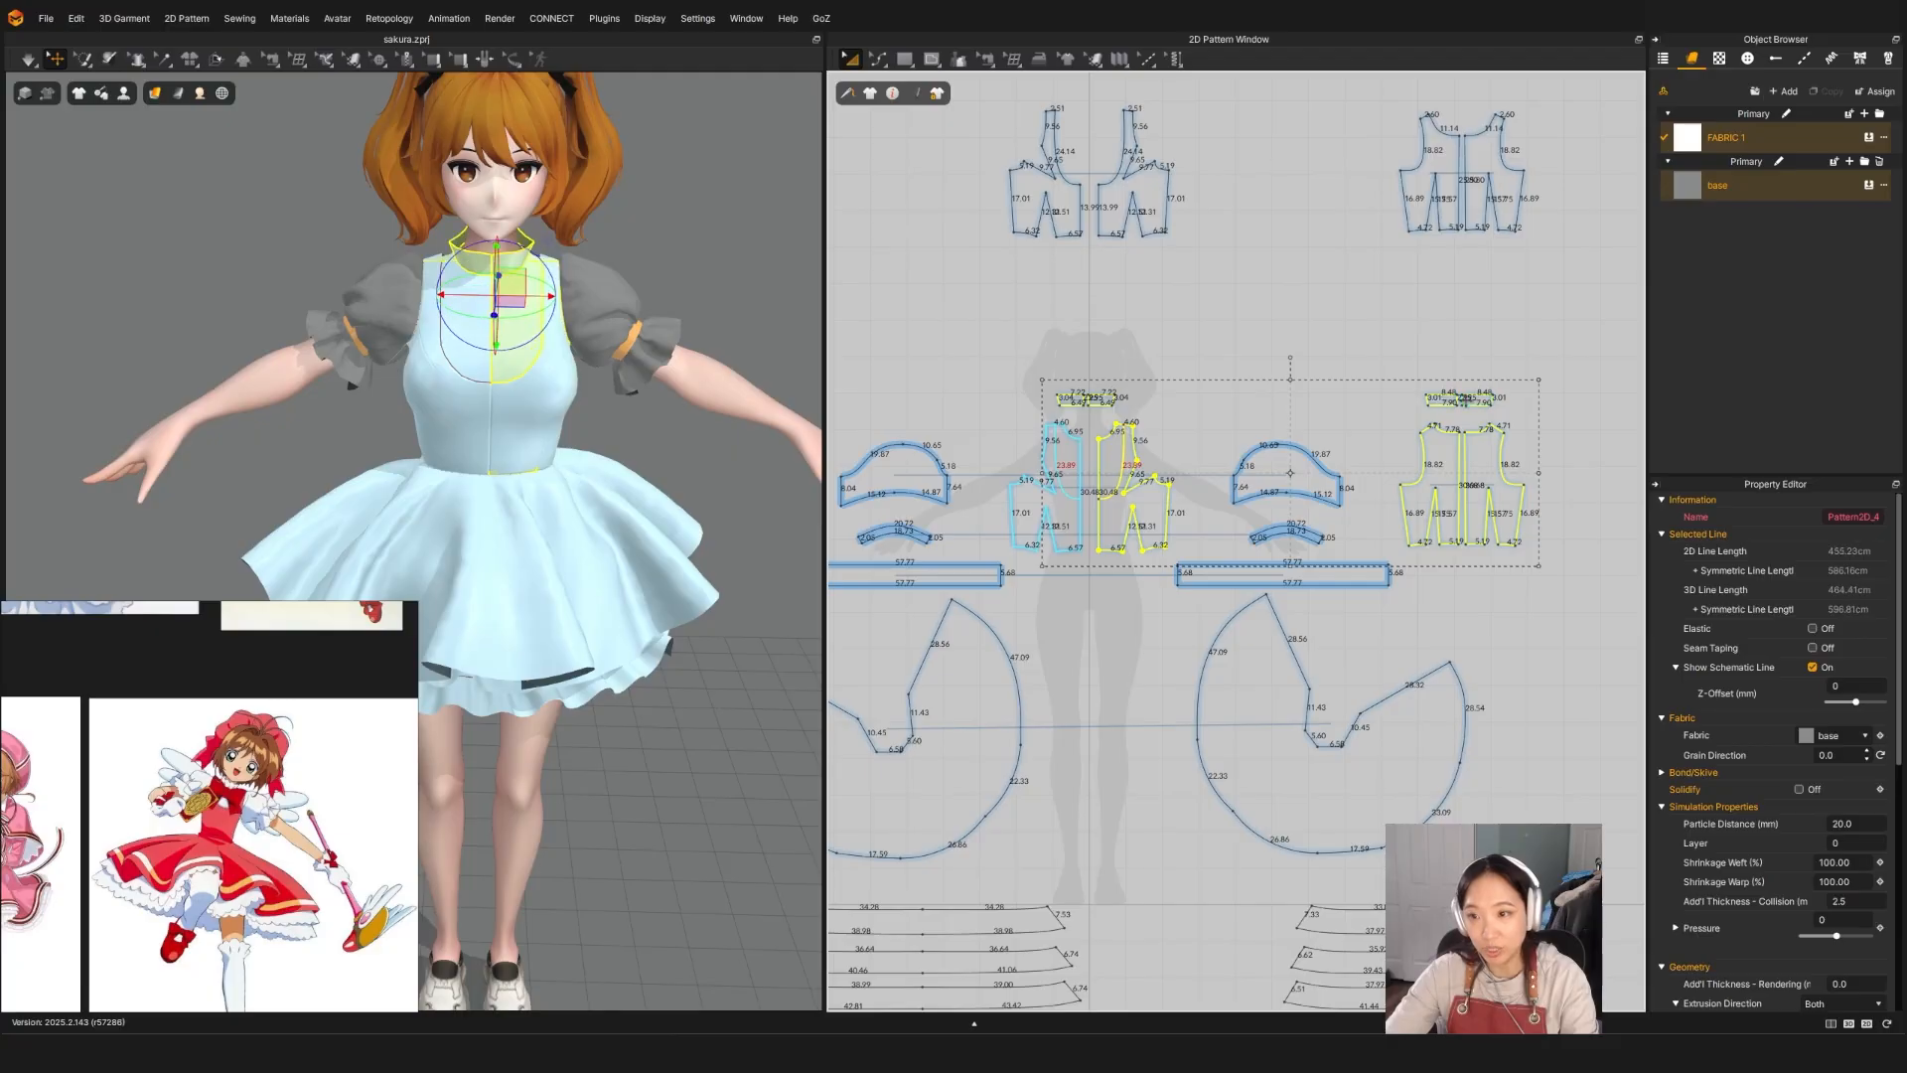
shift+click(1055, 456)
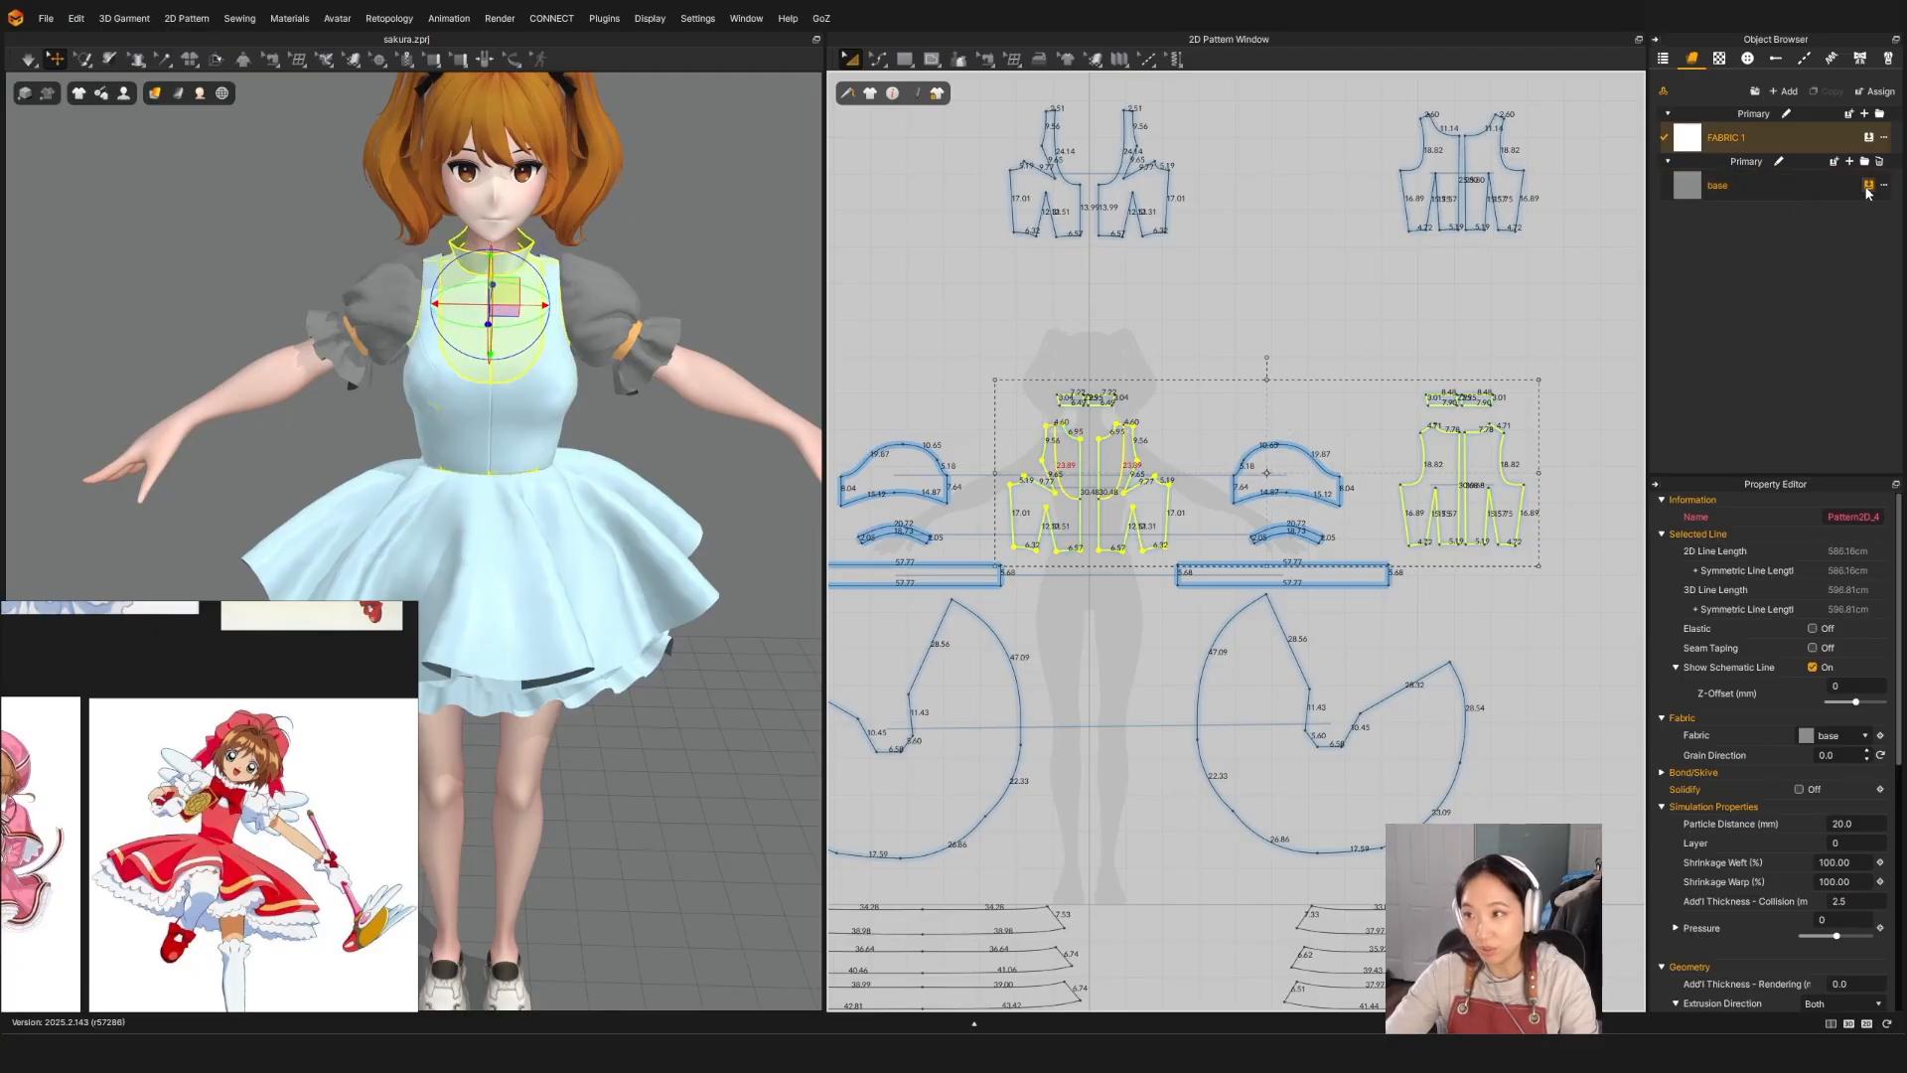
drag(1836, 199, 679, 281)
Step: Select the outer bodice pieces and both circular overskirt panels, assign them a new fabric, and name it red
scroll(1143, 447, down, 8)
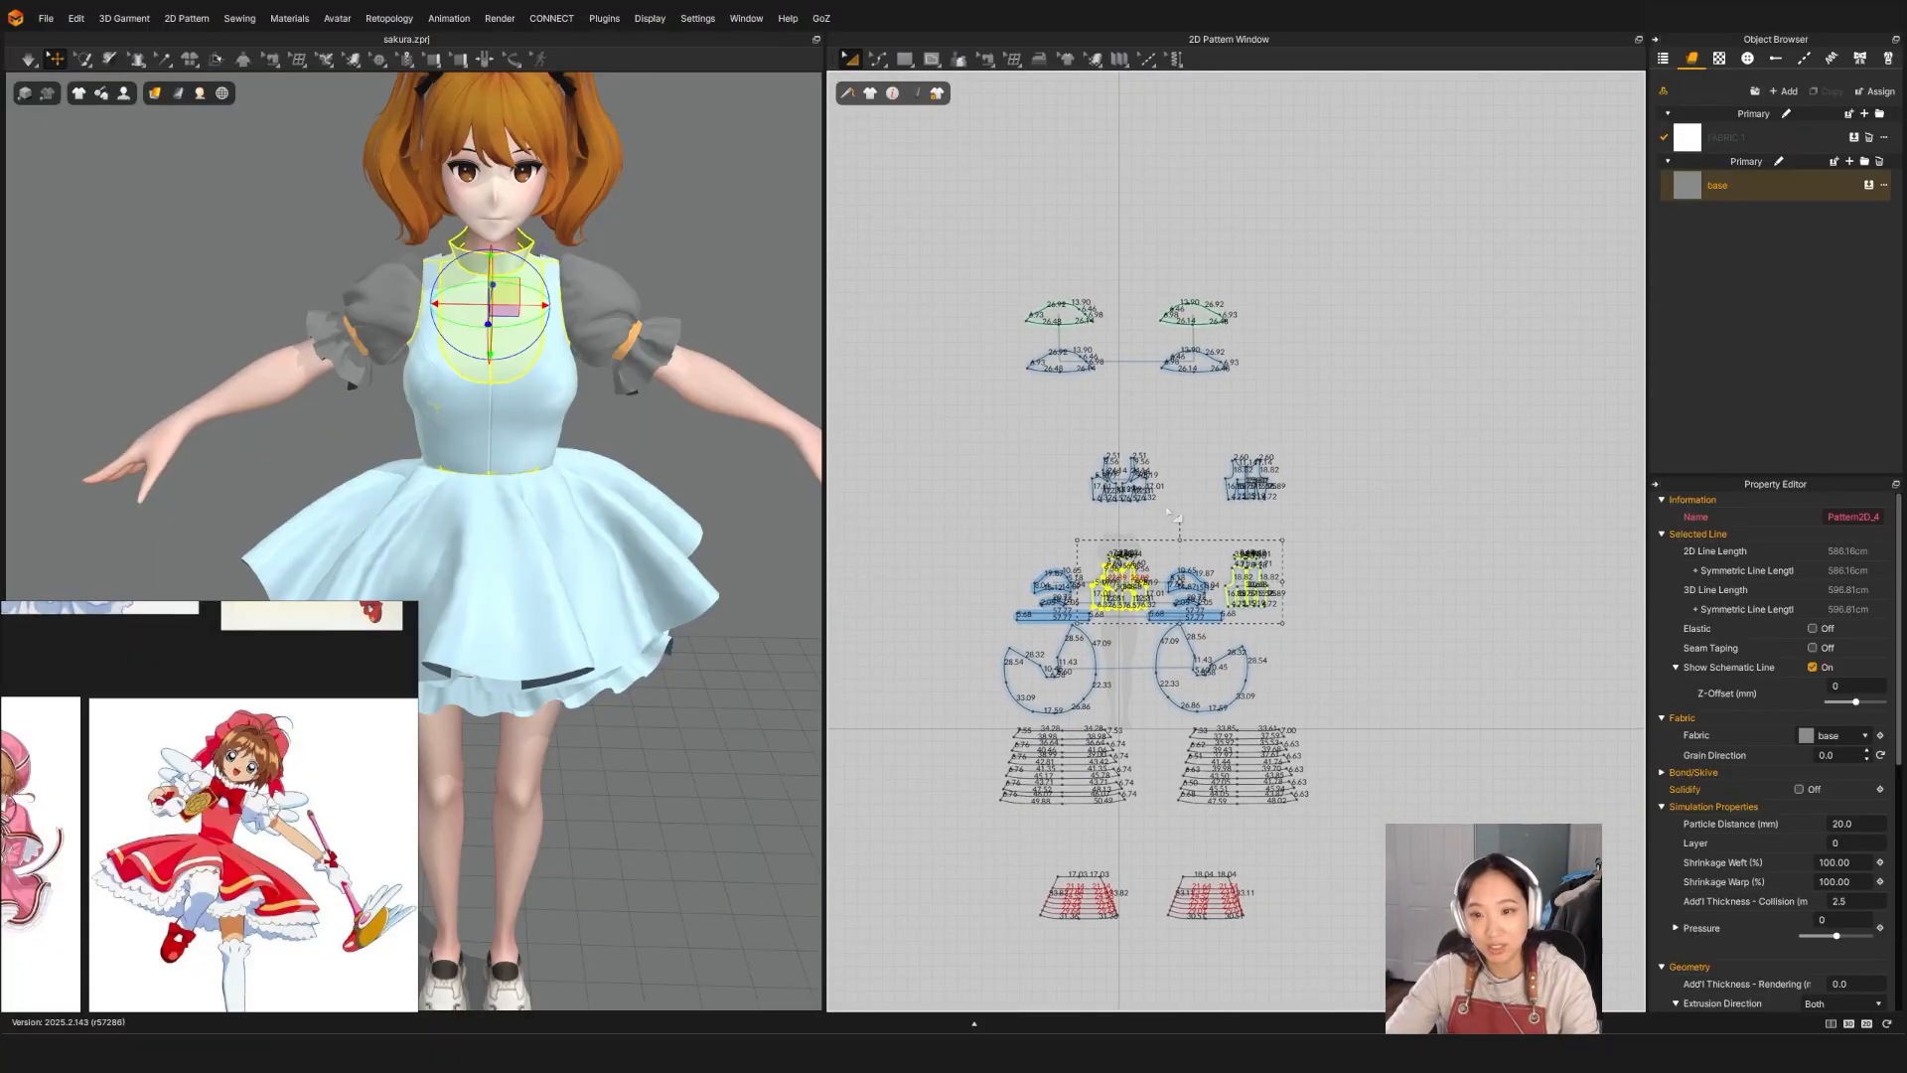
scroll(1060, 475, up, 3)
drag(1059, 427, 1418, 566)
middle_drag(1420, 594, 1335, 392)
scroll(929, 512, up, 3)
shift+click(1006, 492)
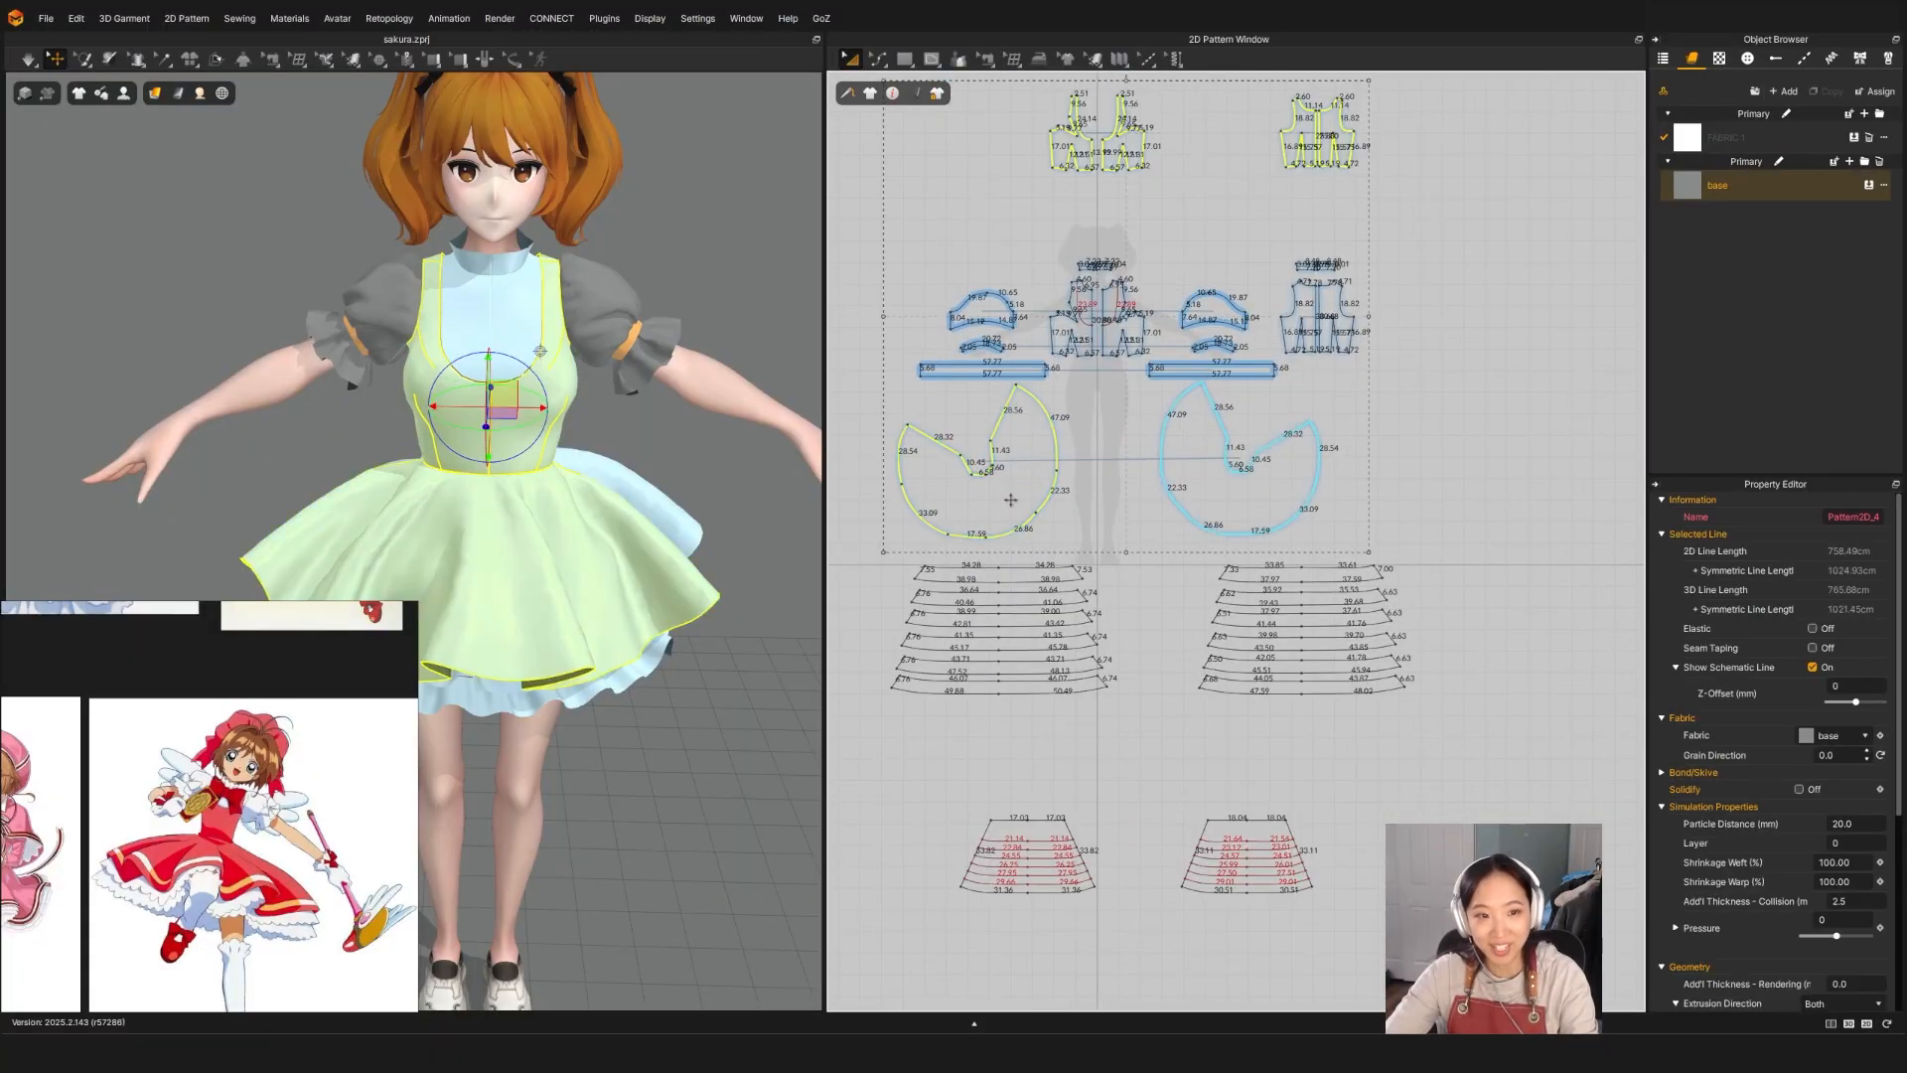
shift+click(1234, 473)
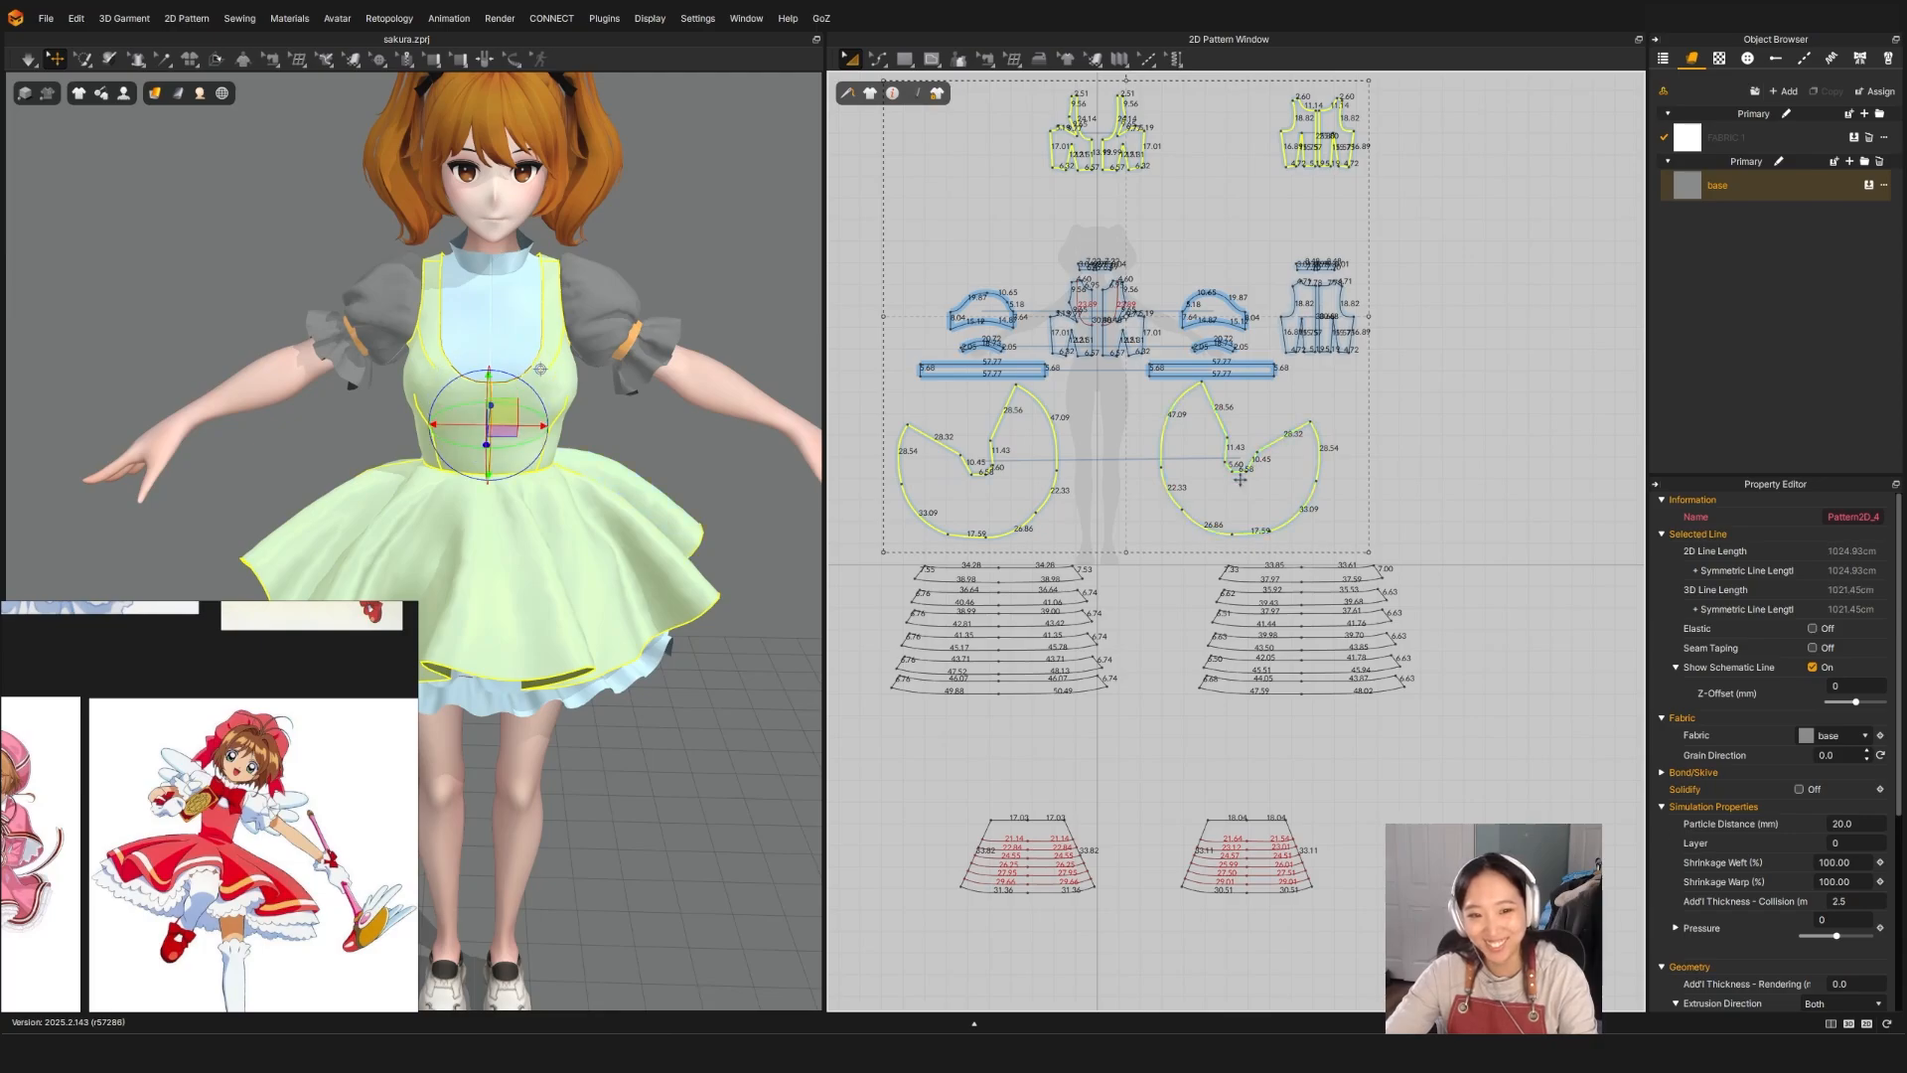
click(1872, 96)
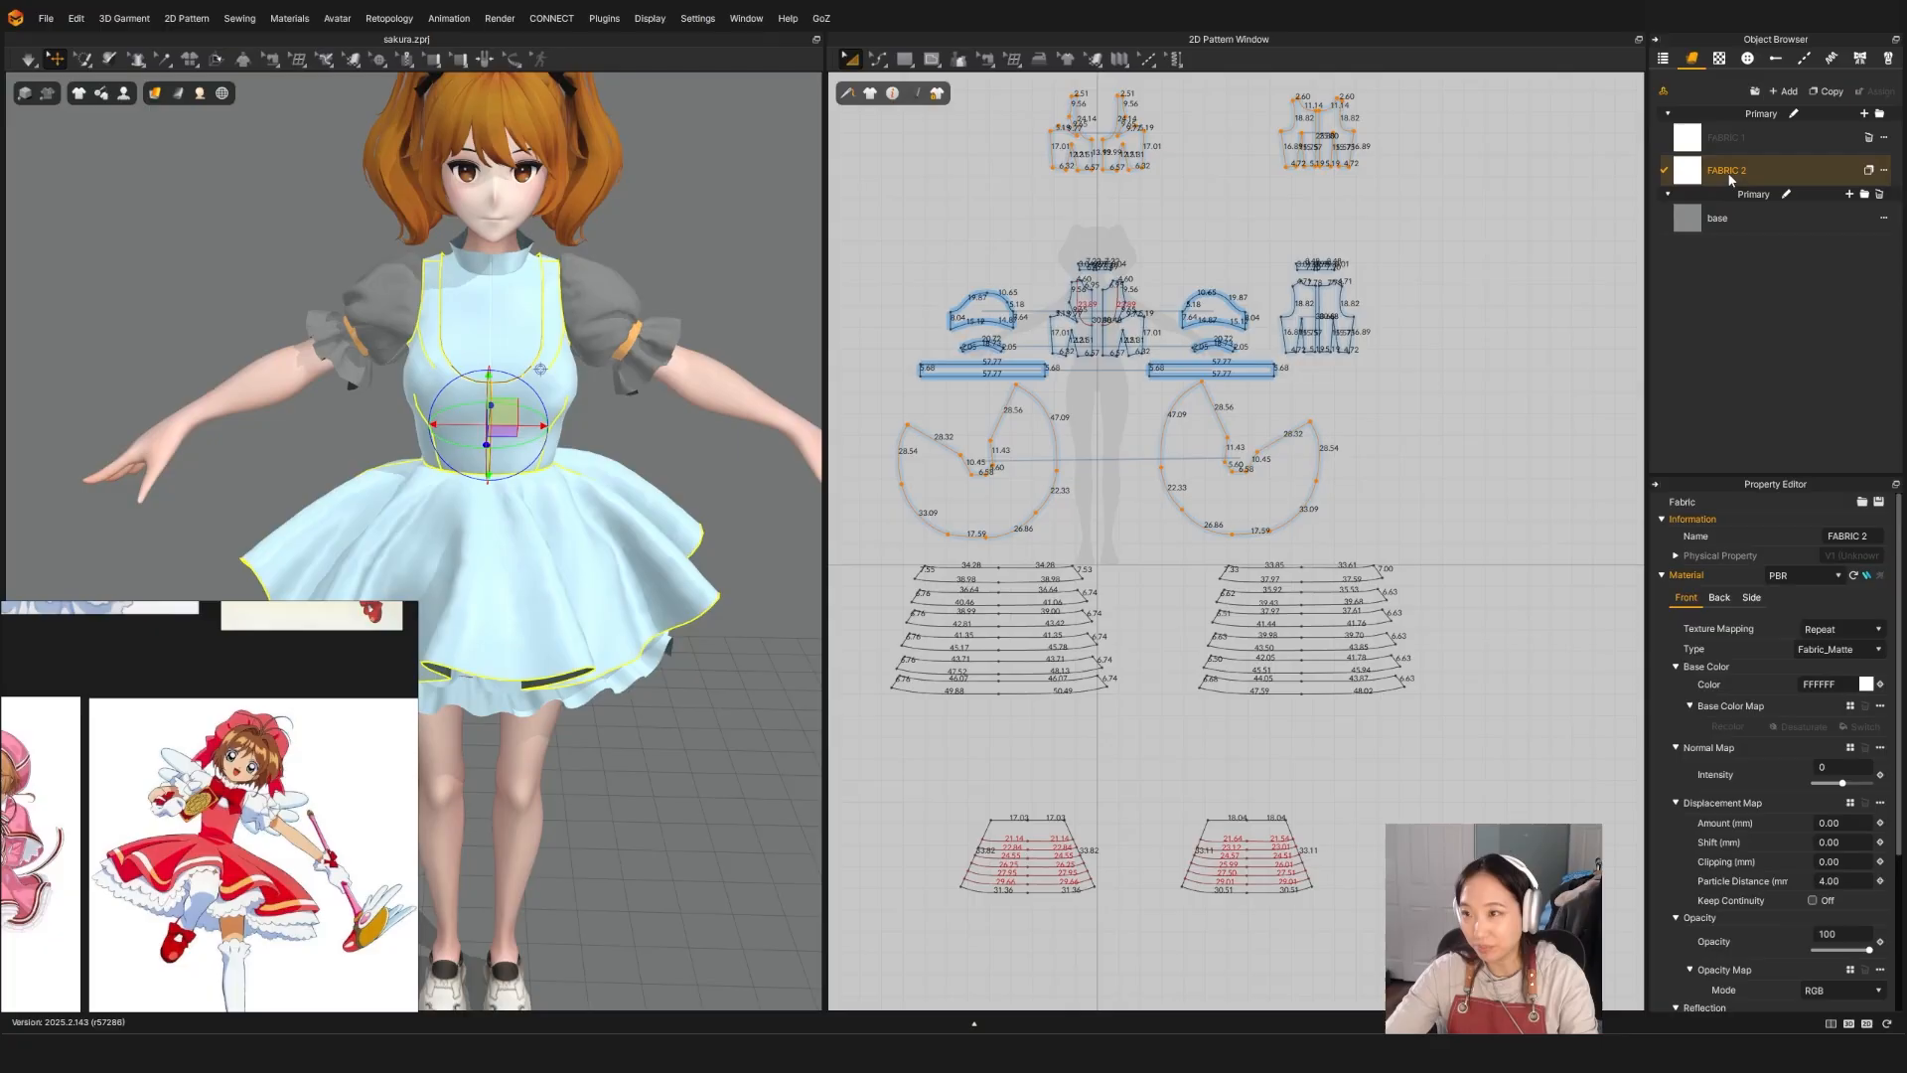
double_click(1729, 171)
text(red)
key(Return)
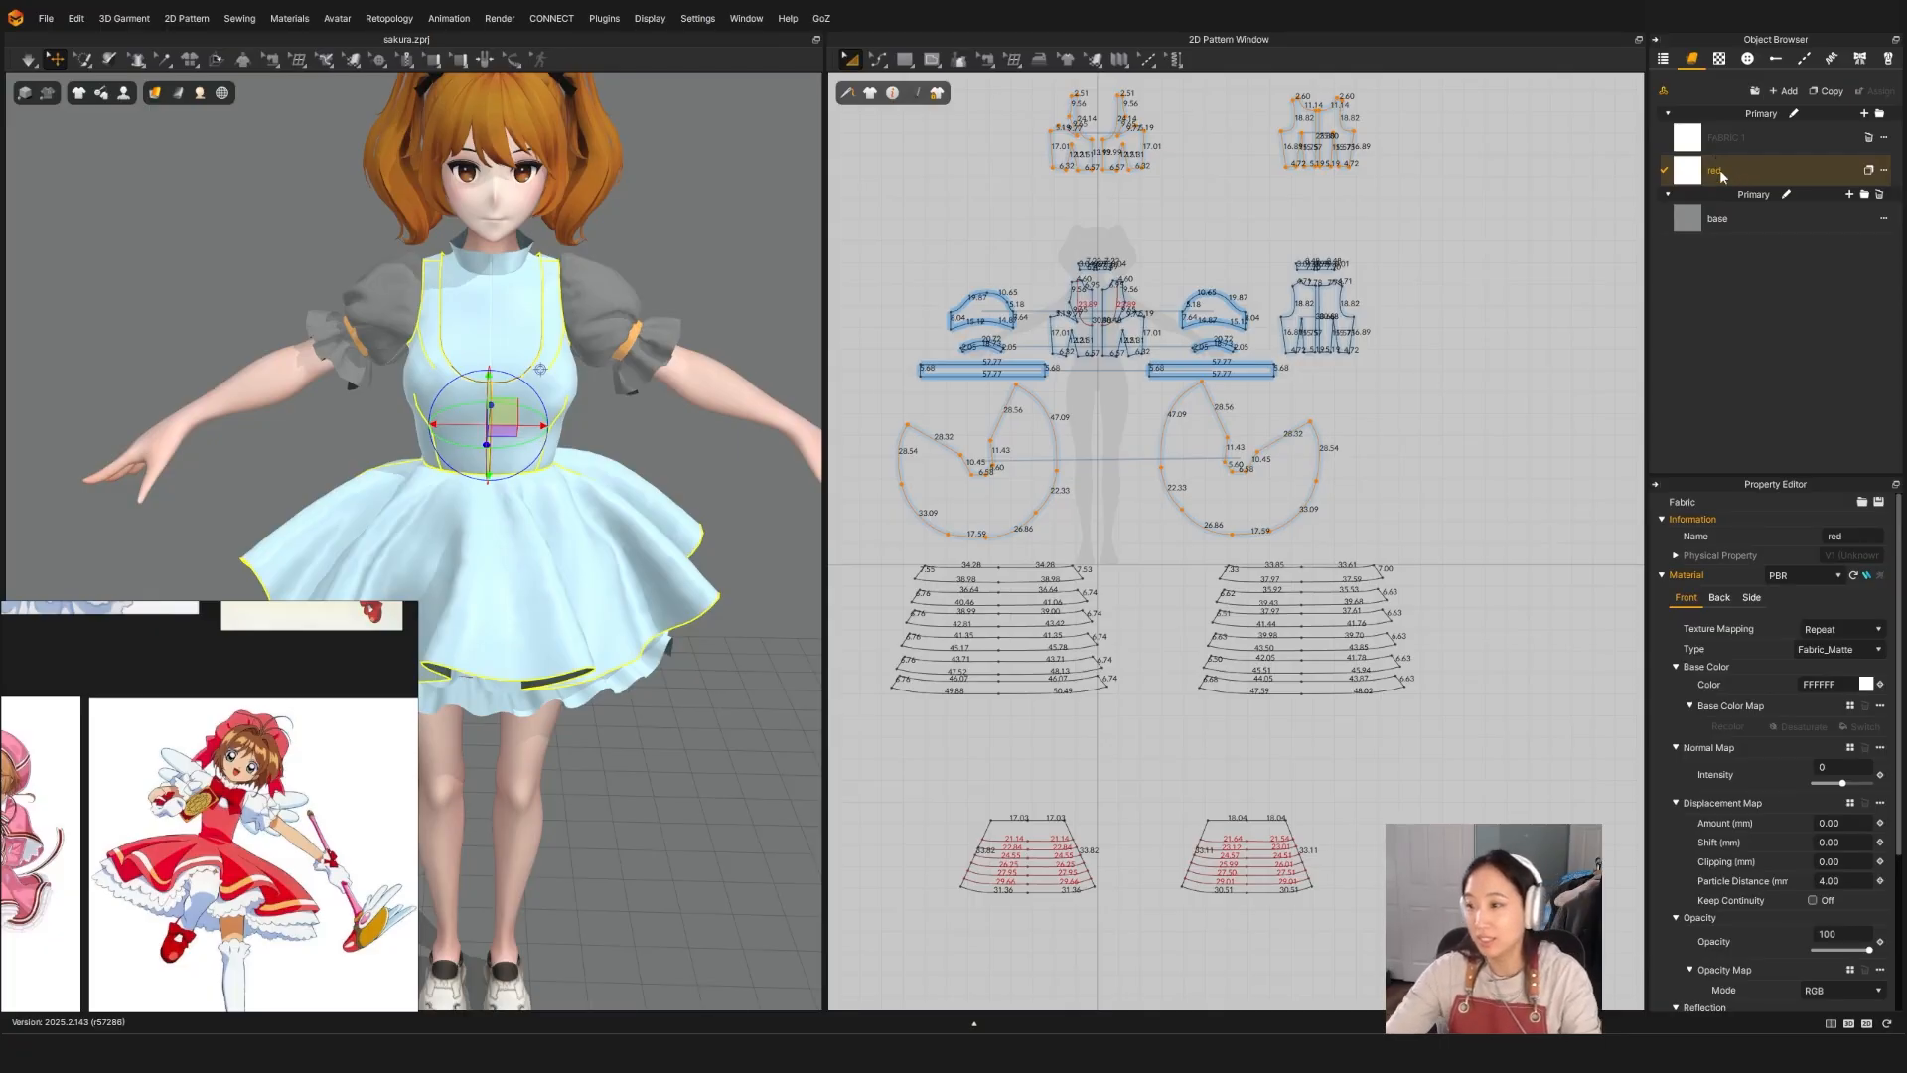
Step: Set the red fabric's base colour to EA5763 by sampling the reference character's outfit with the eyedropper
click(1865, 685)
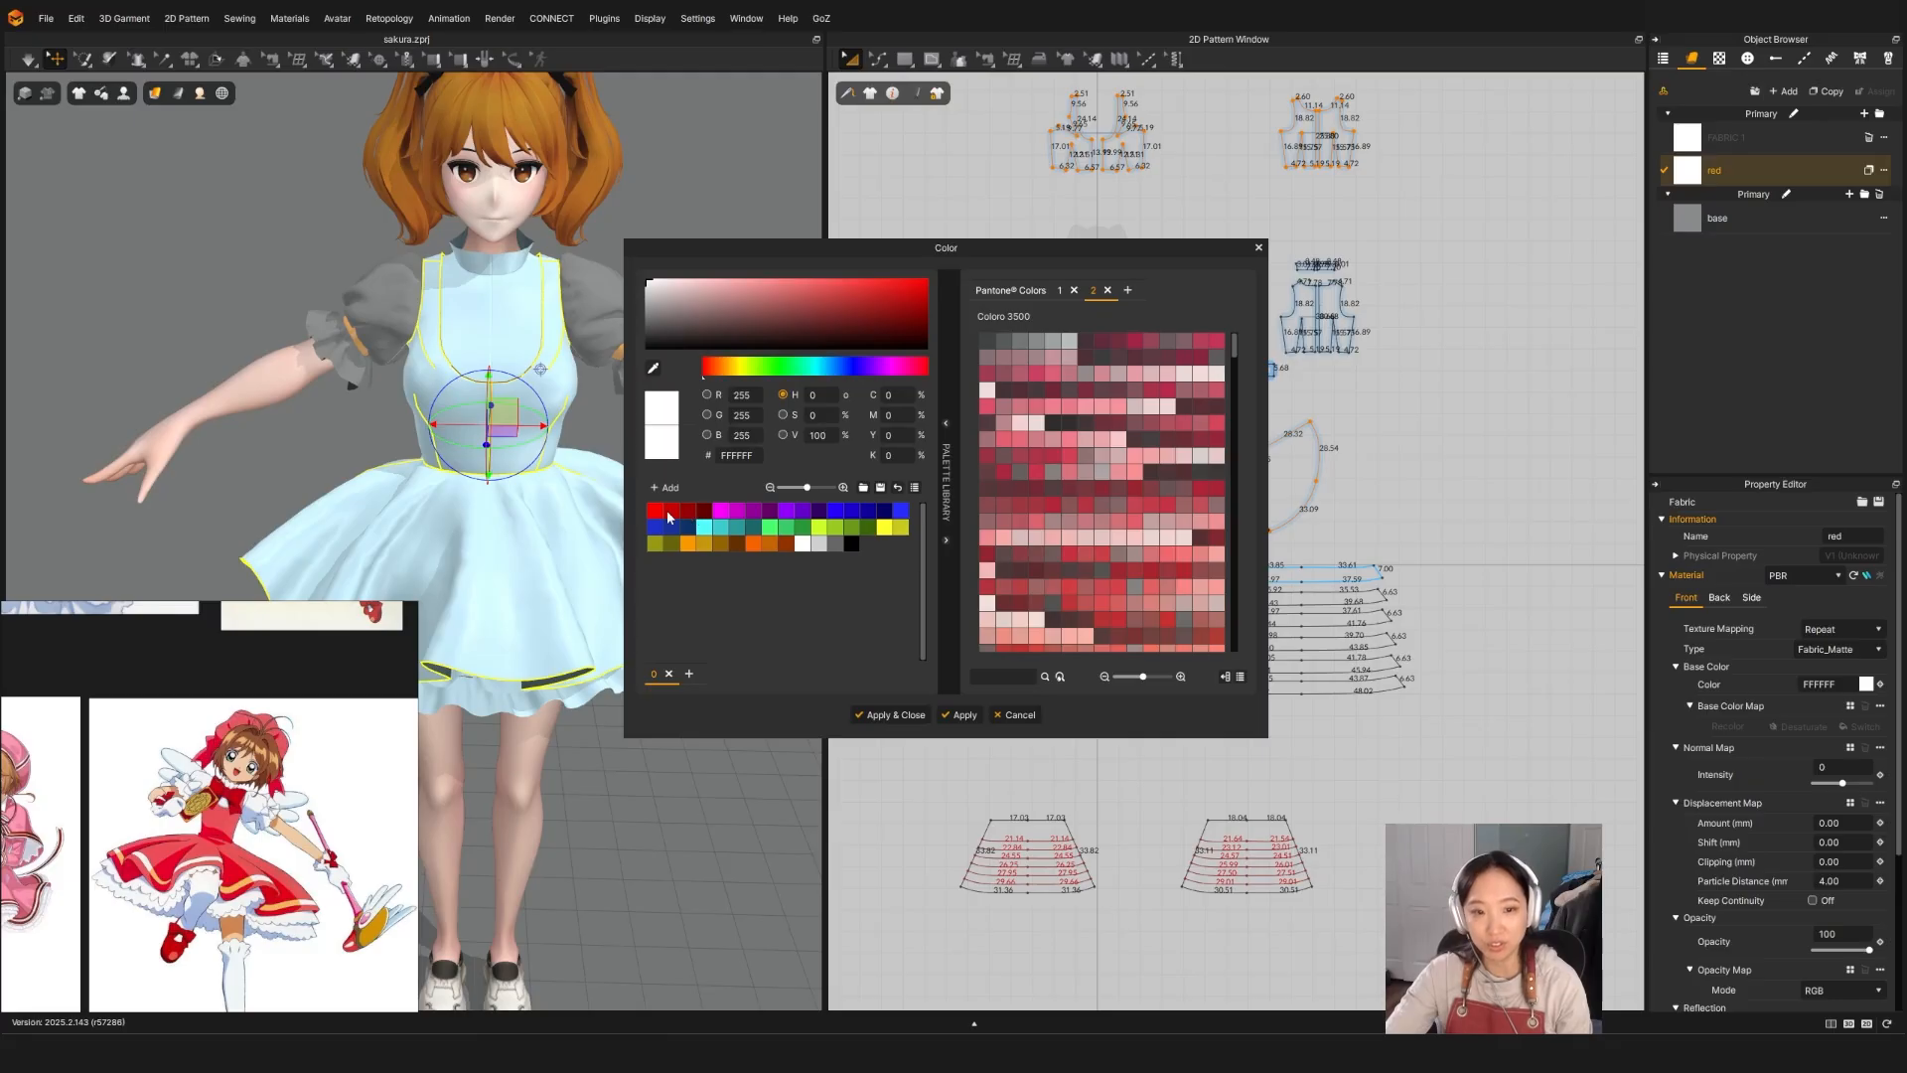
click(653, 367)
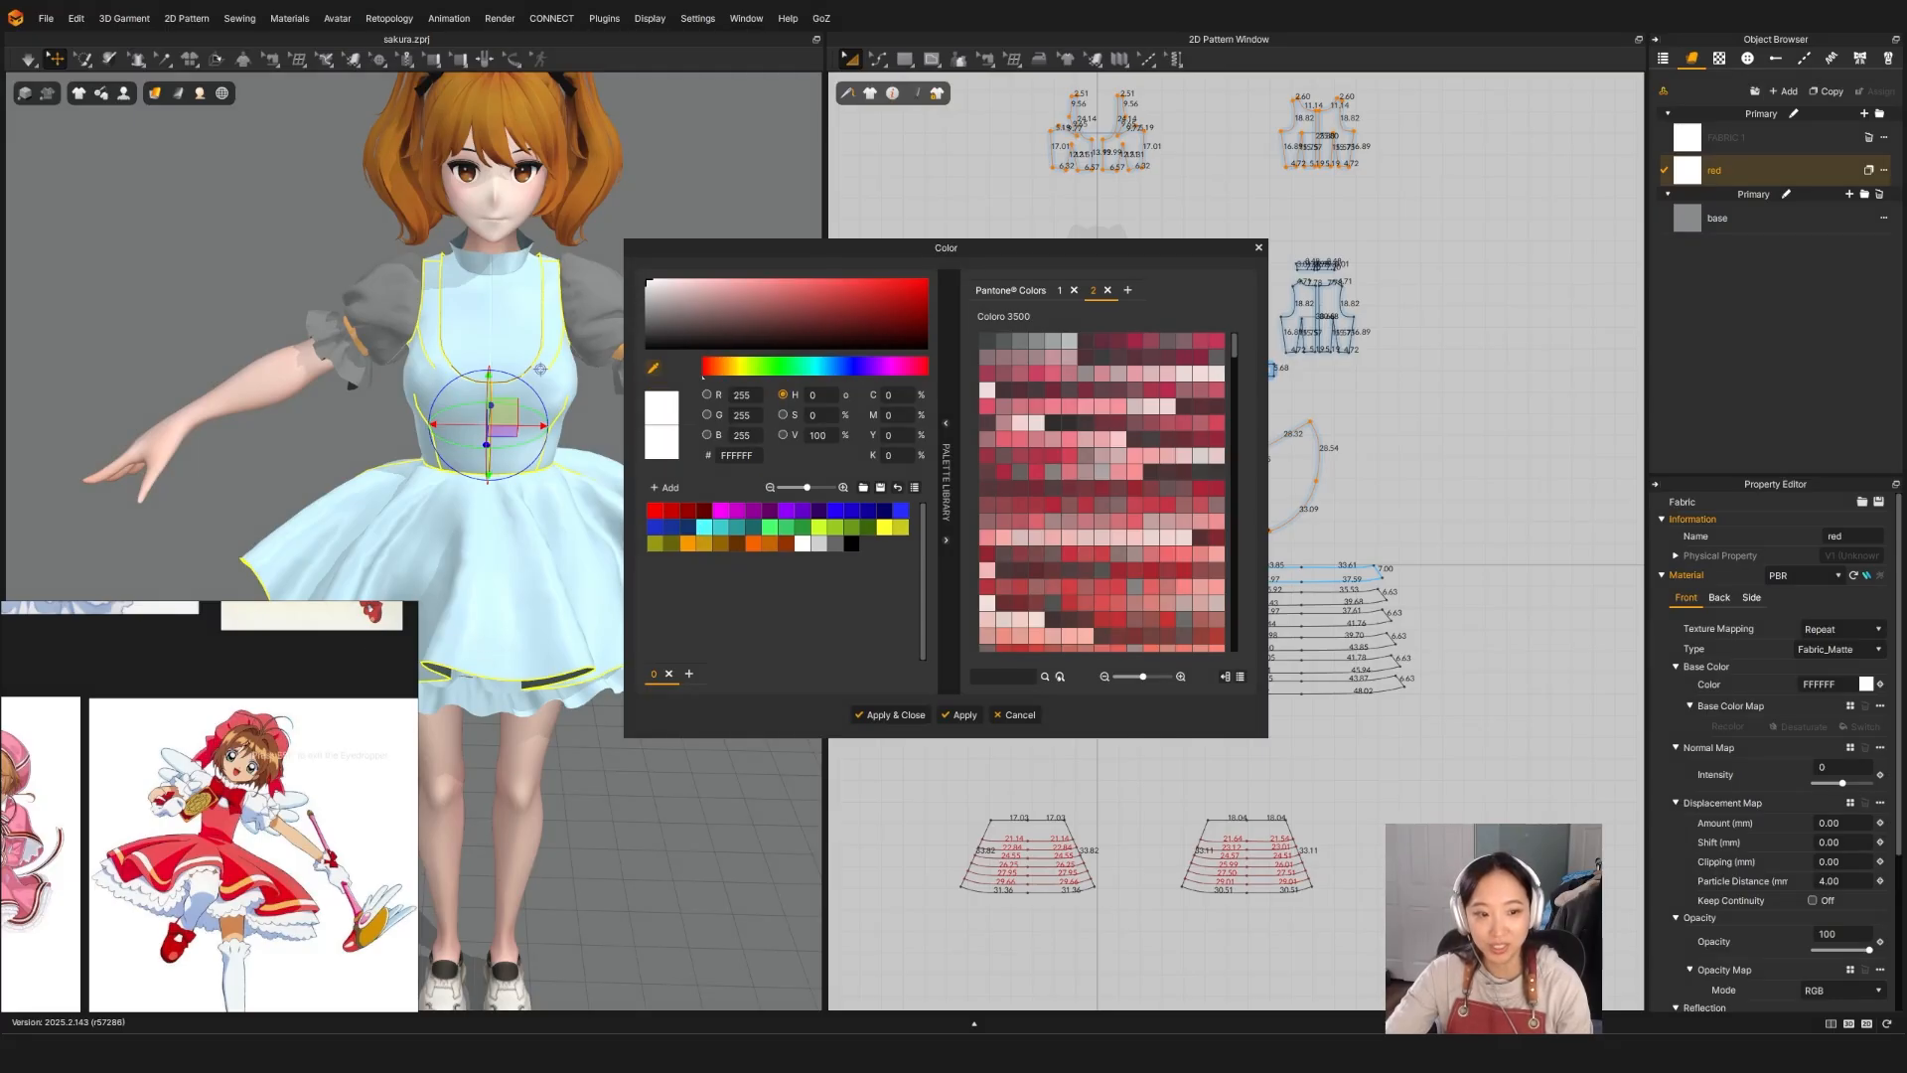
click(237, 732)
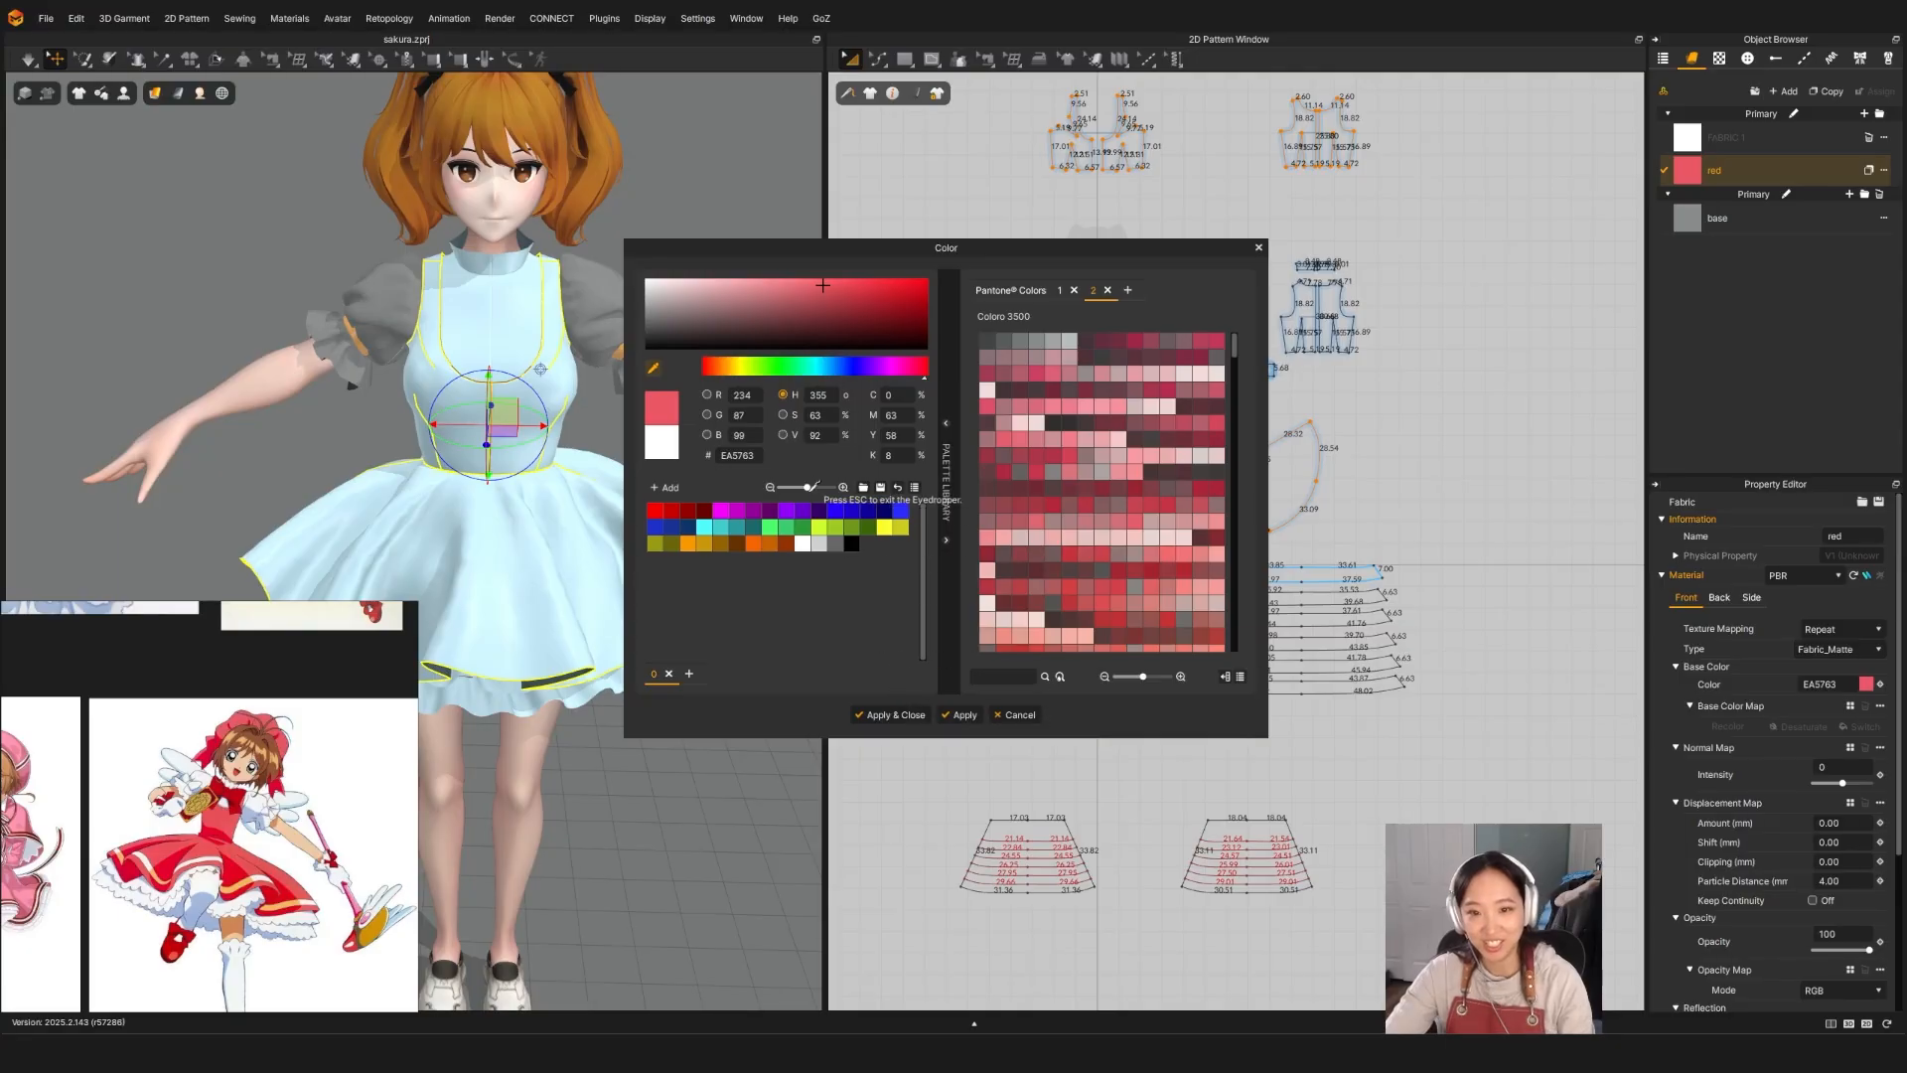
key(Escape)
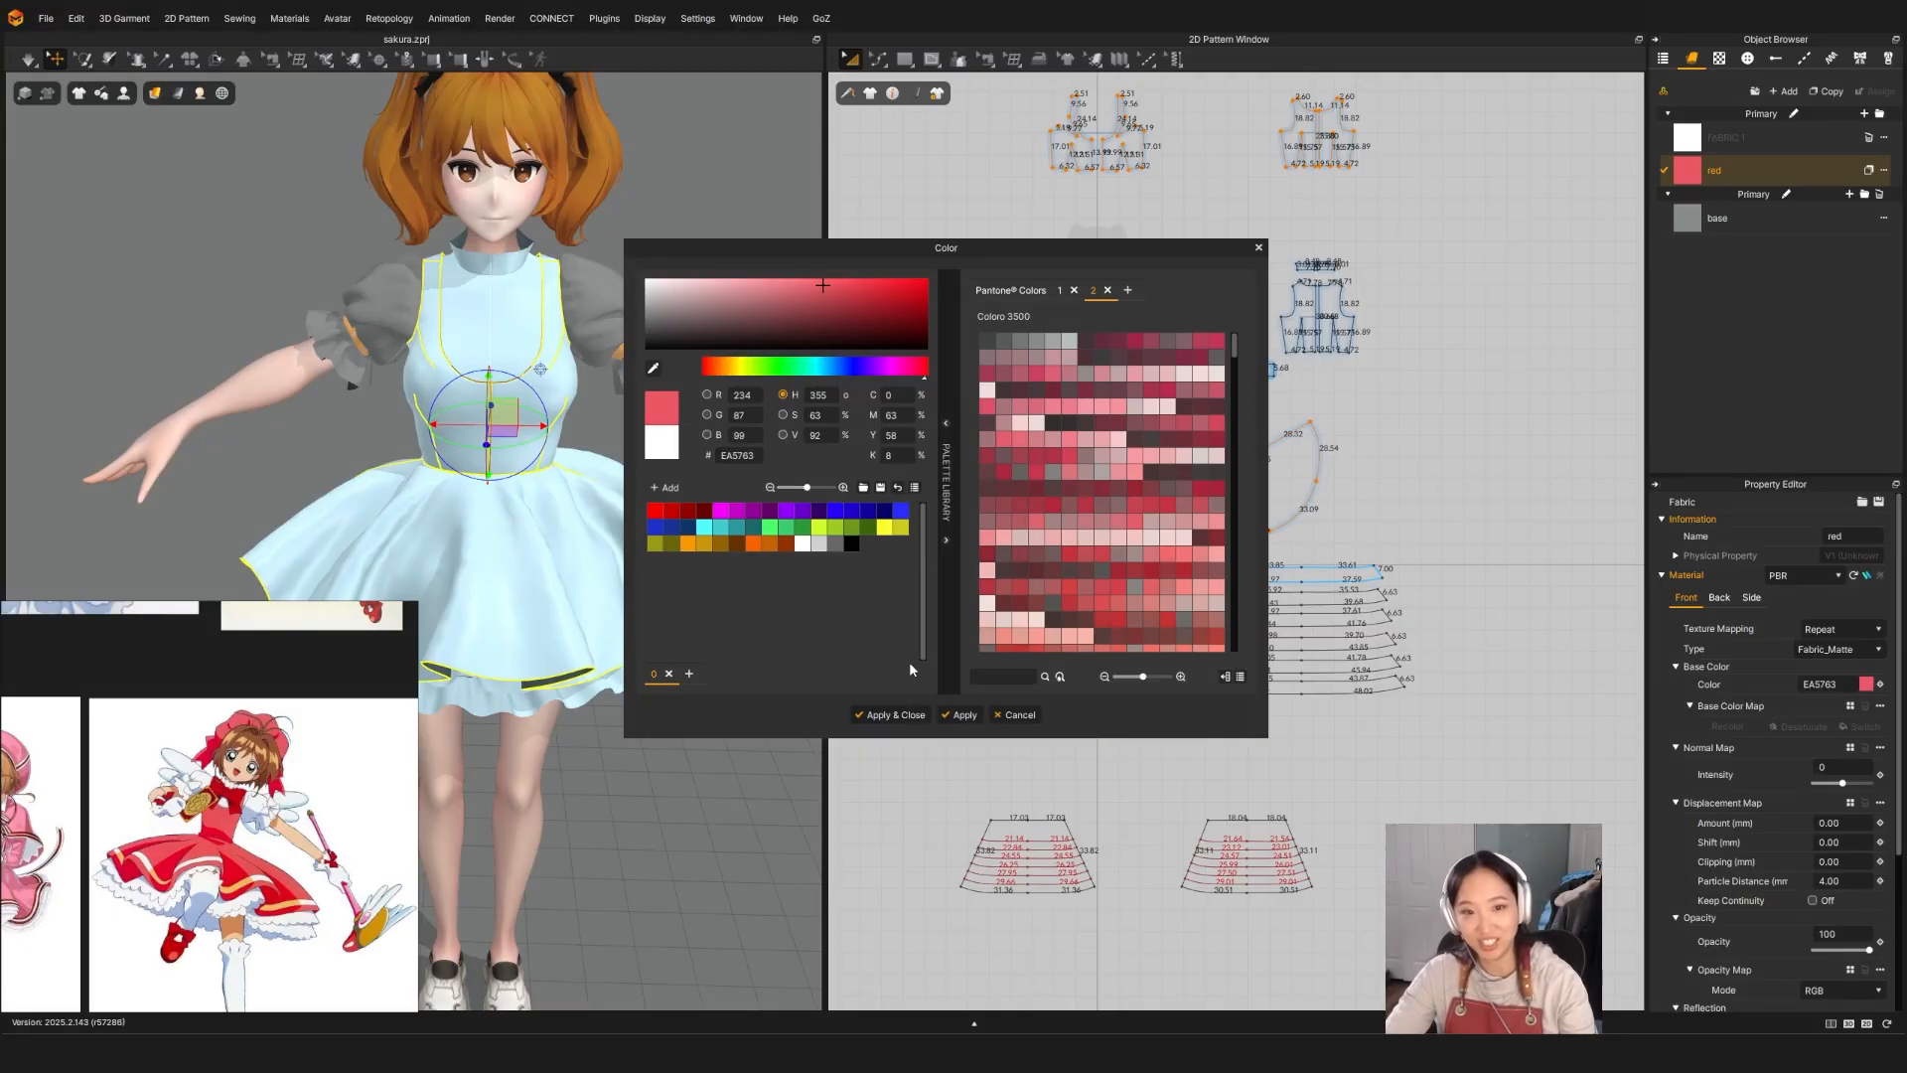
click(906, 715)
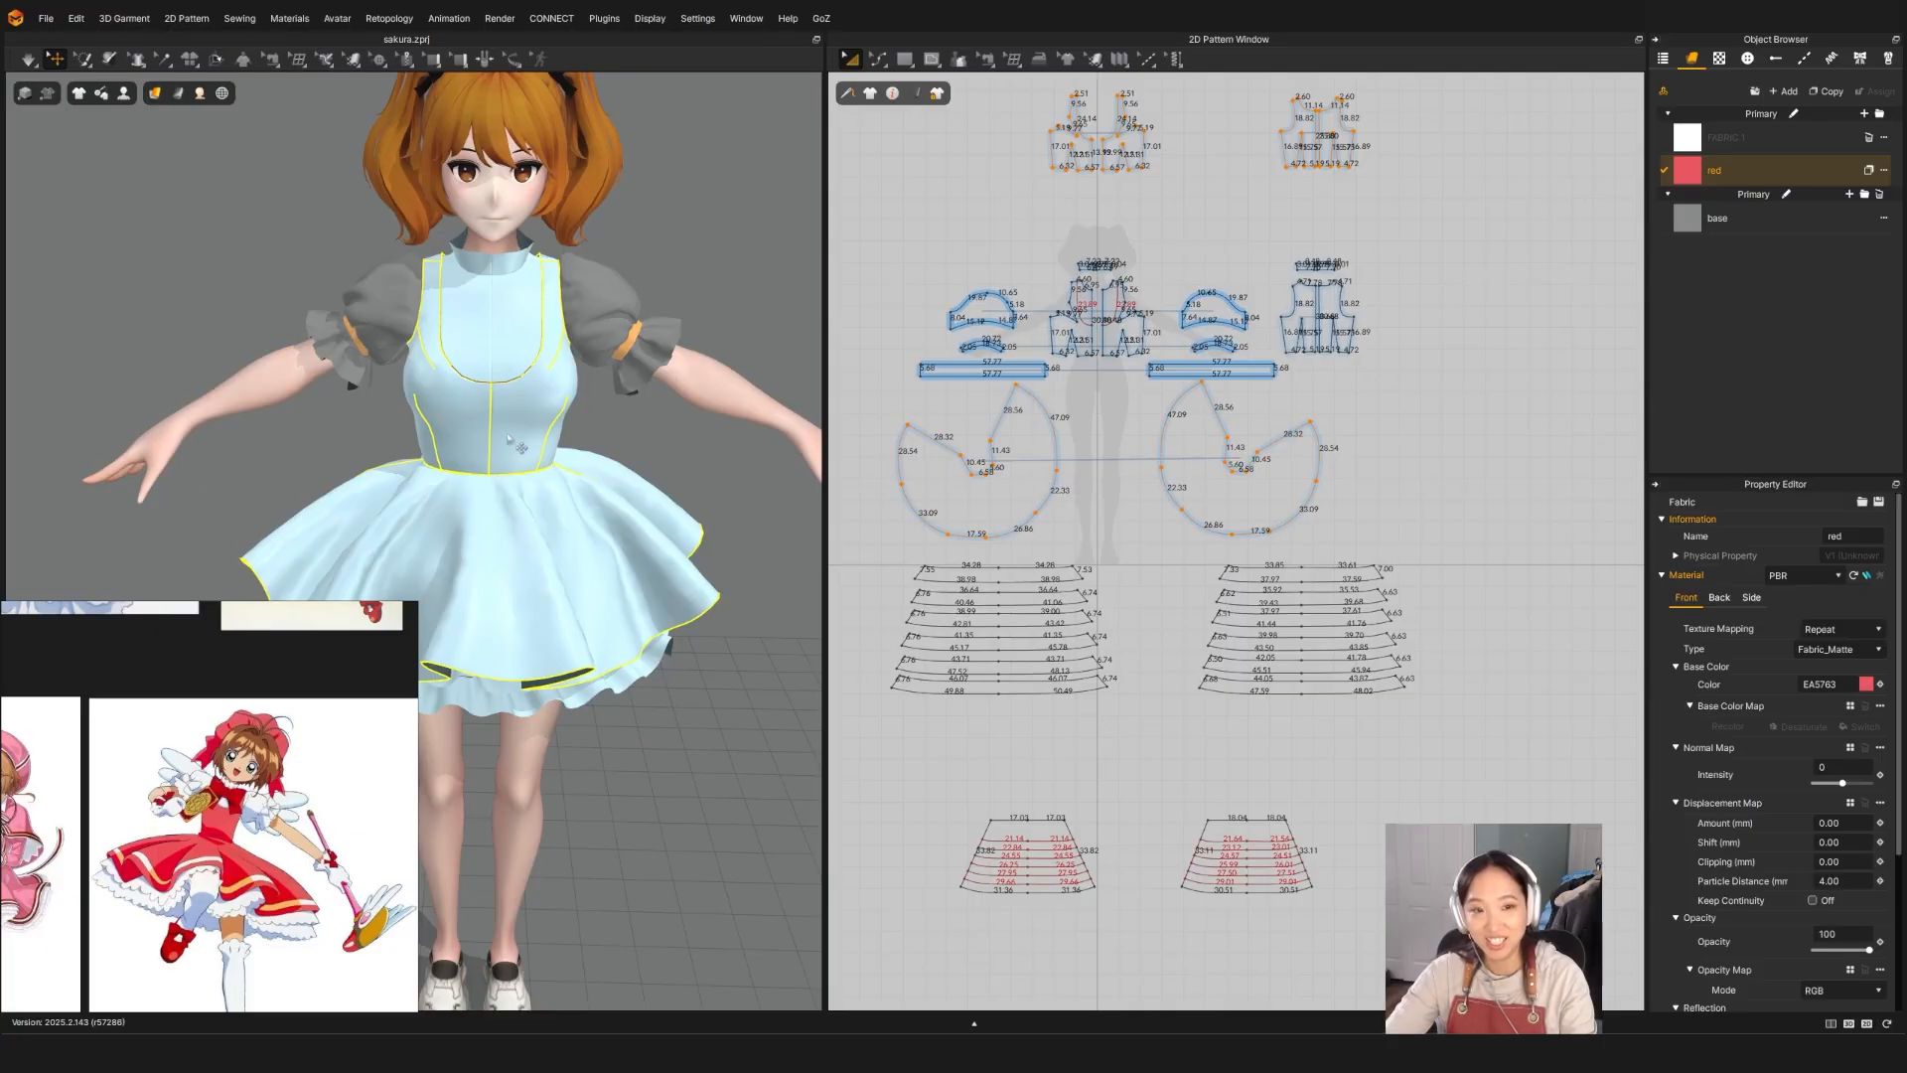
Step: Select all the ruffle tiers plus the front and back underskirt panels they attach to
scroll(685, 422, up, 3)
mouse_move(684, 418)
right_down()
mouse_move(664, 392)
mouse_move(679, 411)
right_up()
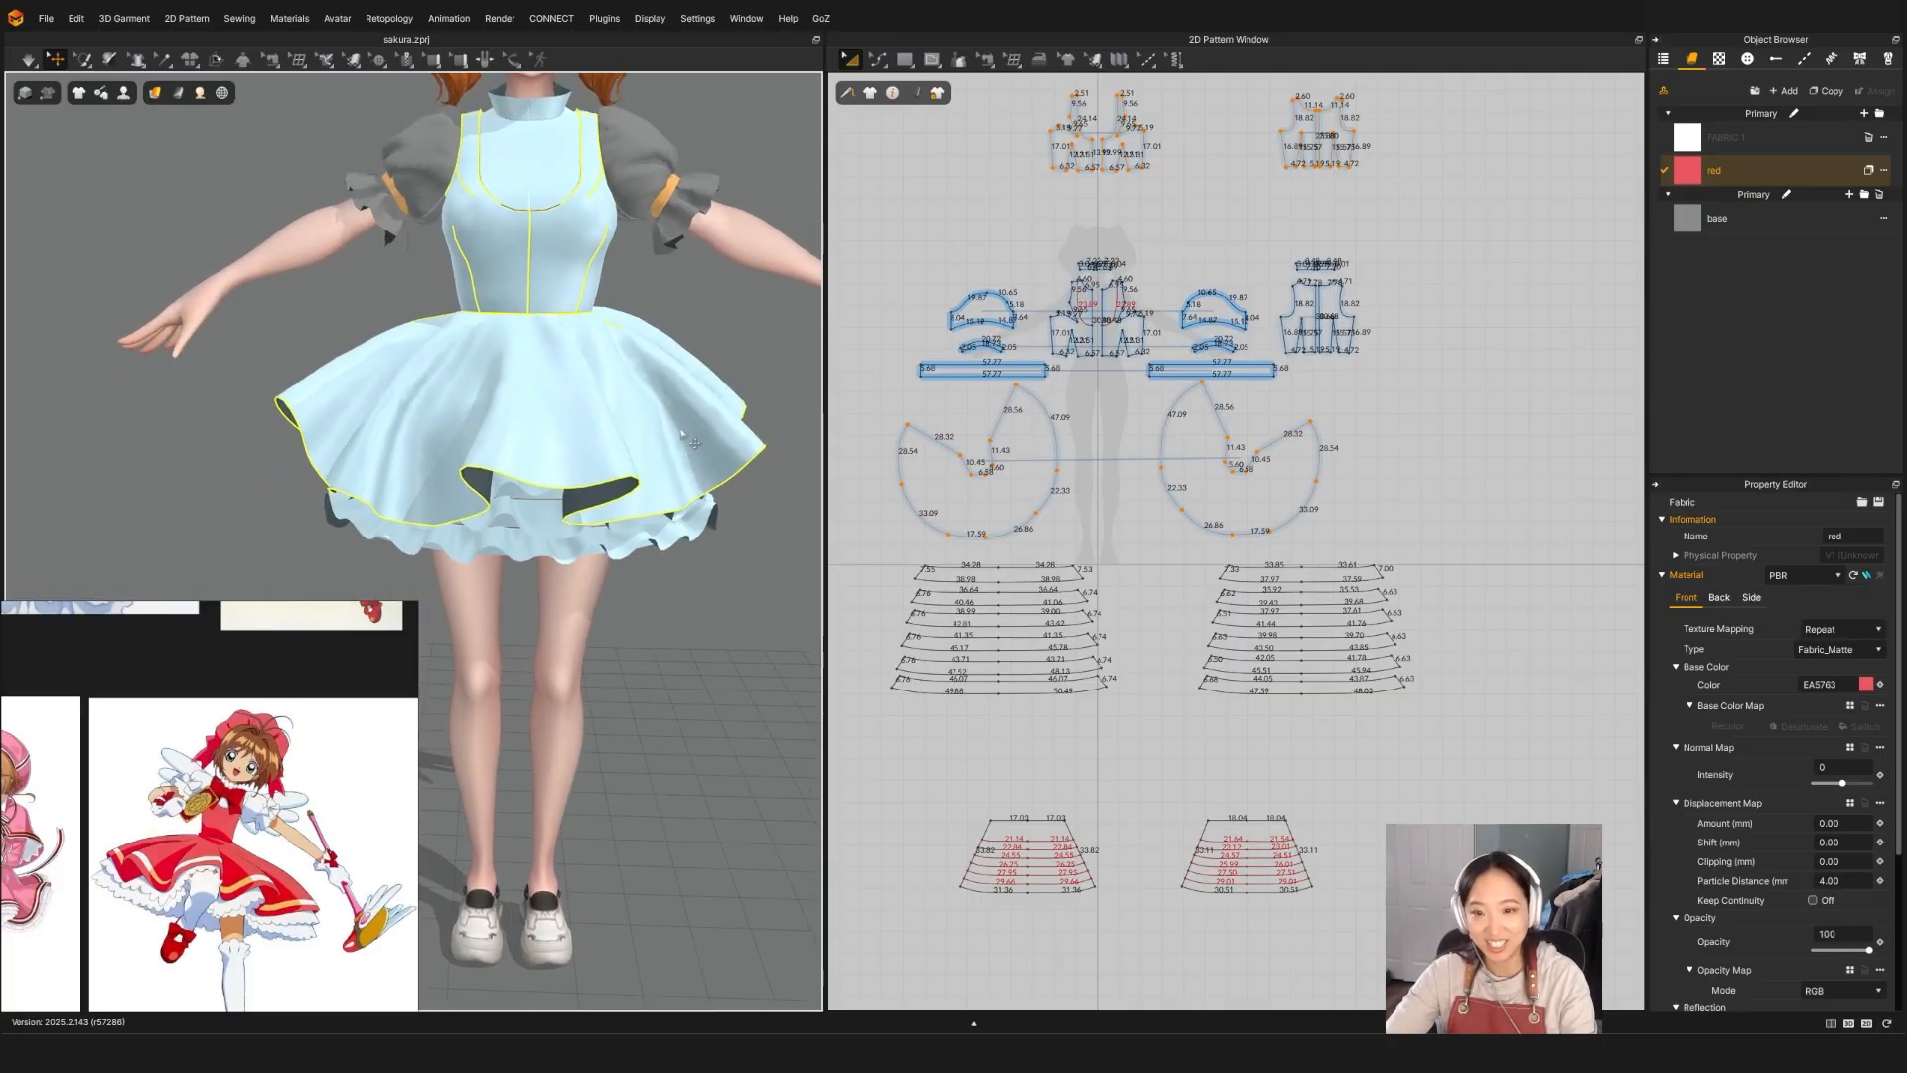
drag(1504, 765, 821, 544)
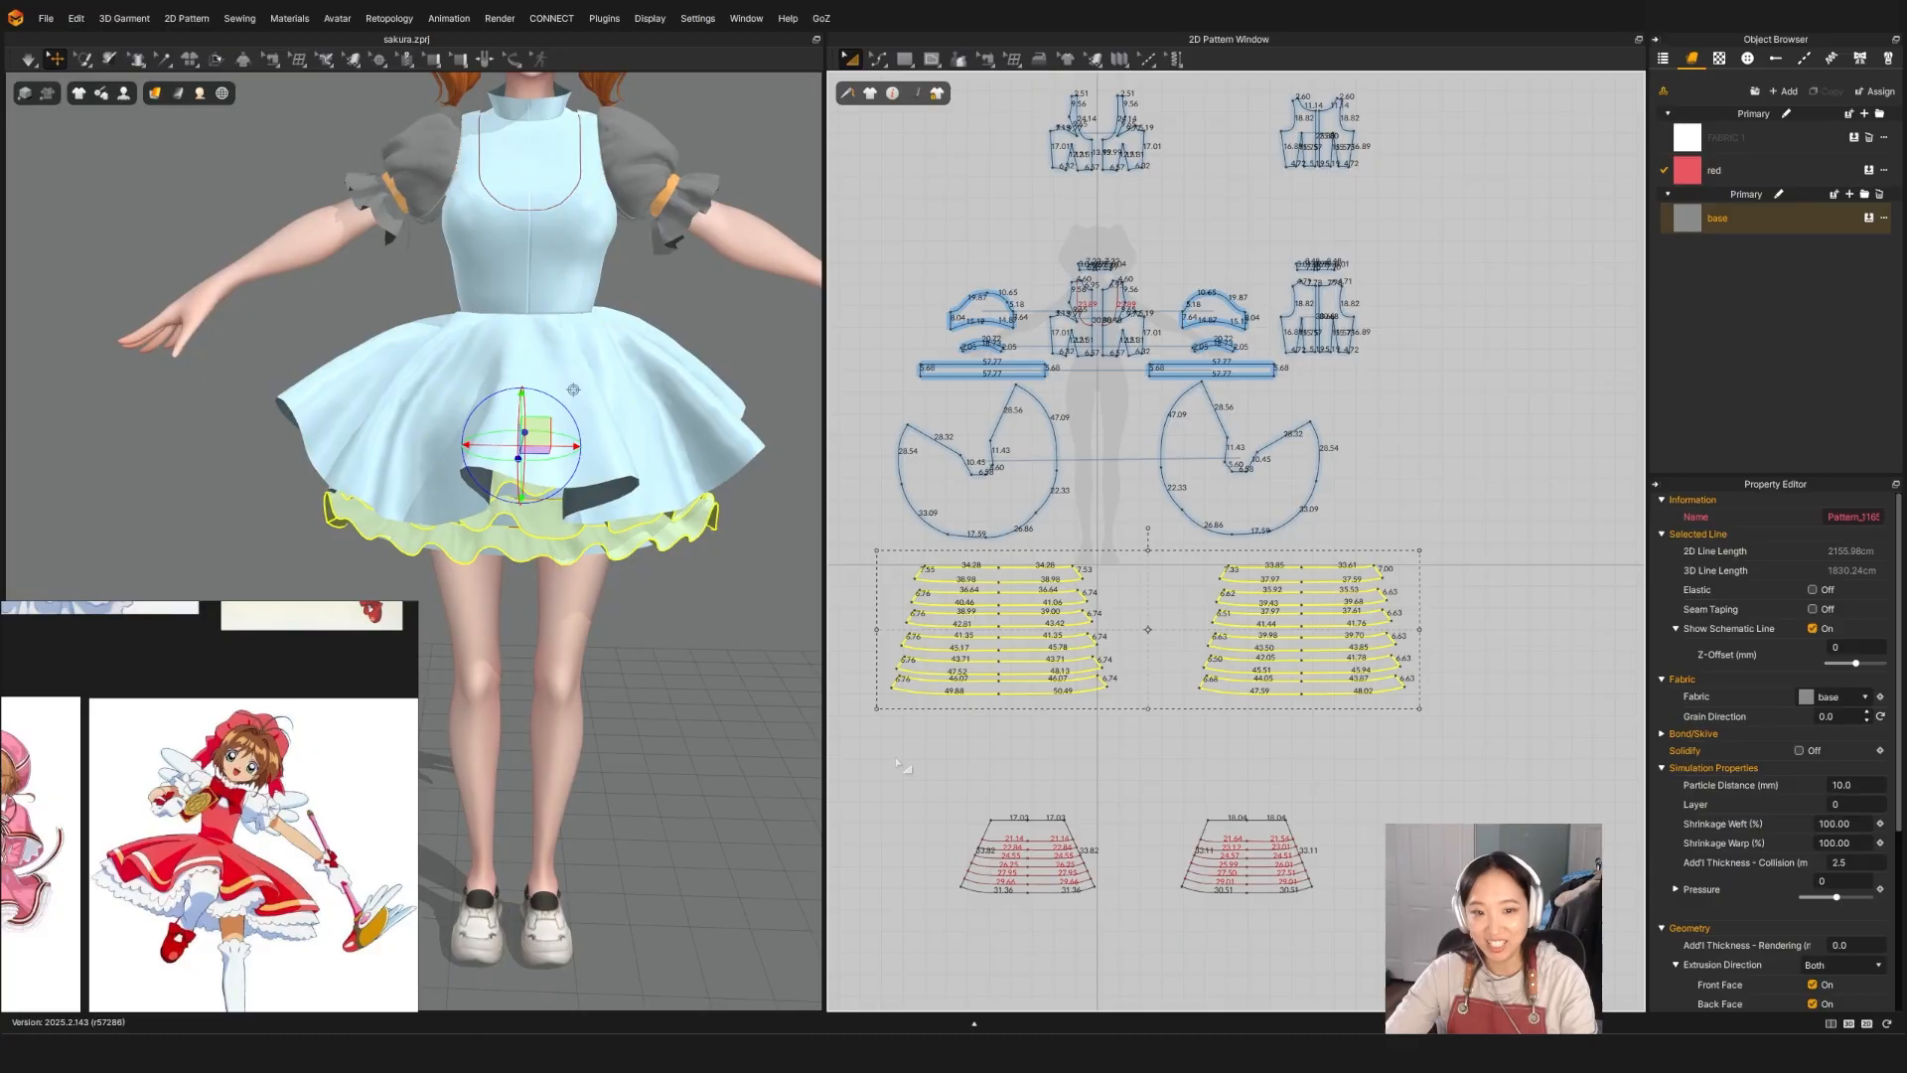
shift+drag(878, 742, 1402, 932)
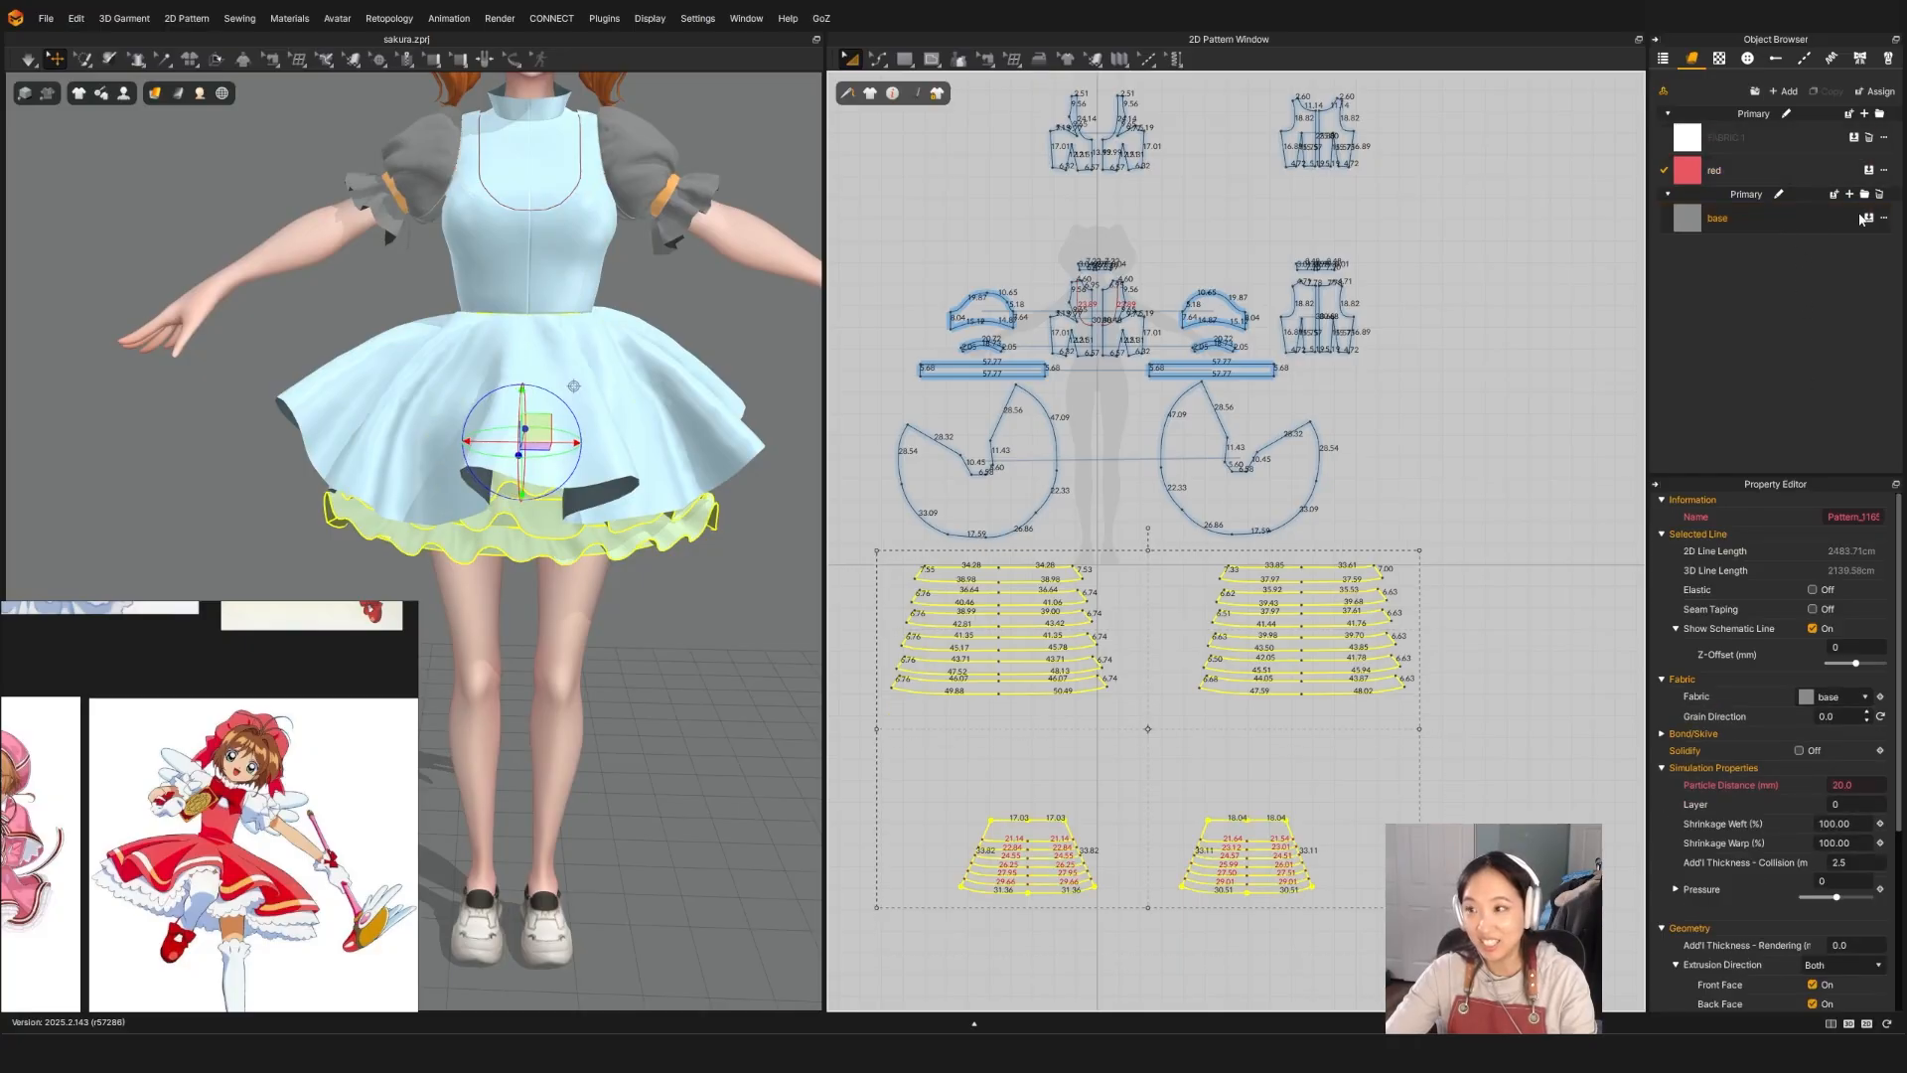
Step: Change the base fabric's colour to the light grey B8BCBA and clear the selection
click(1725, 220)
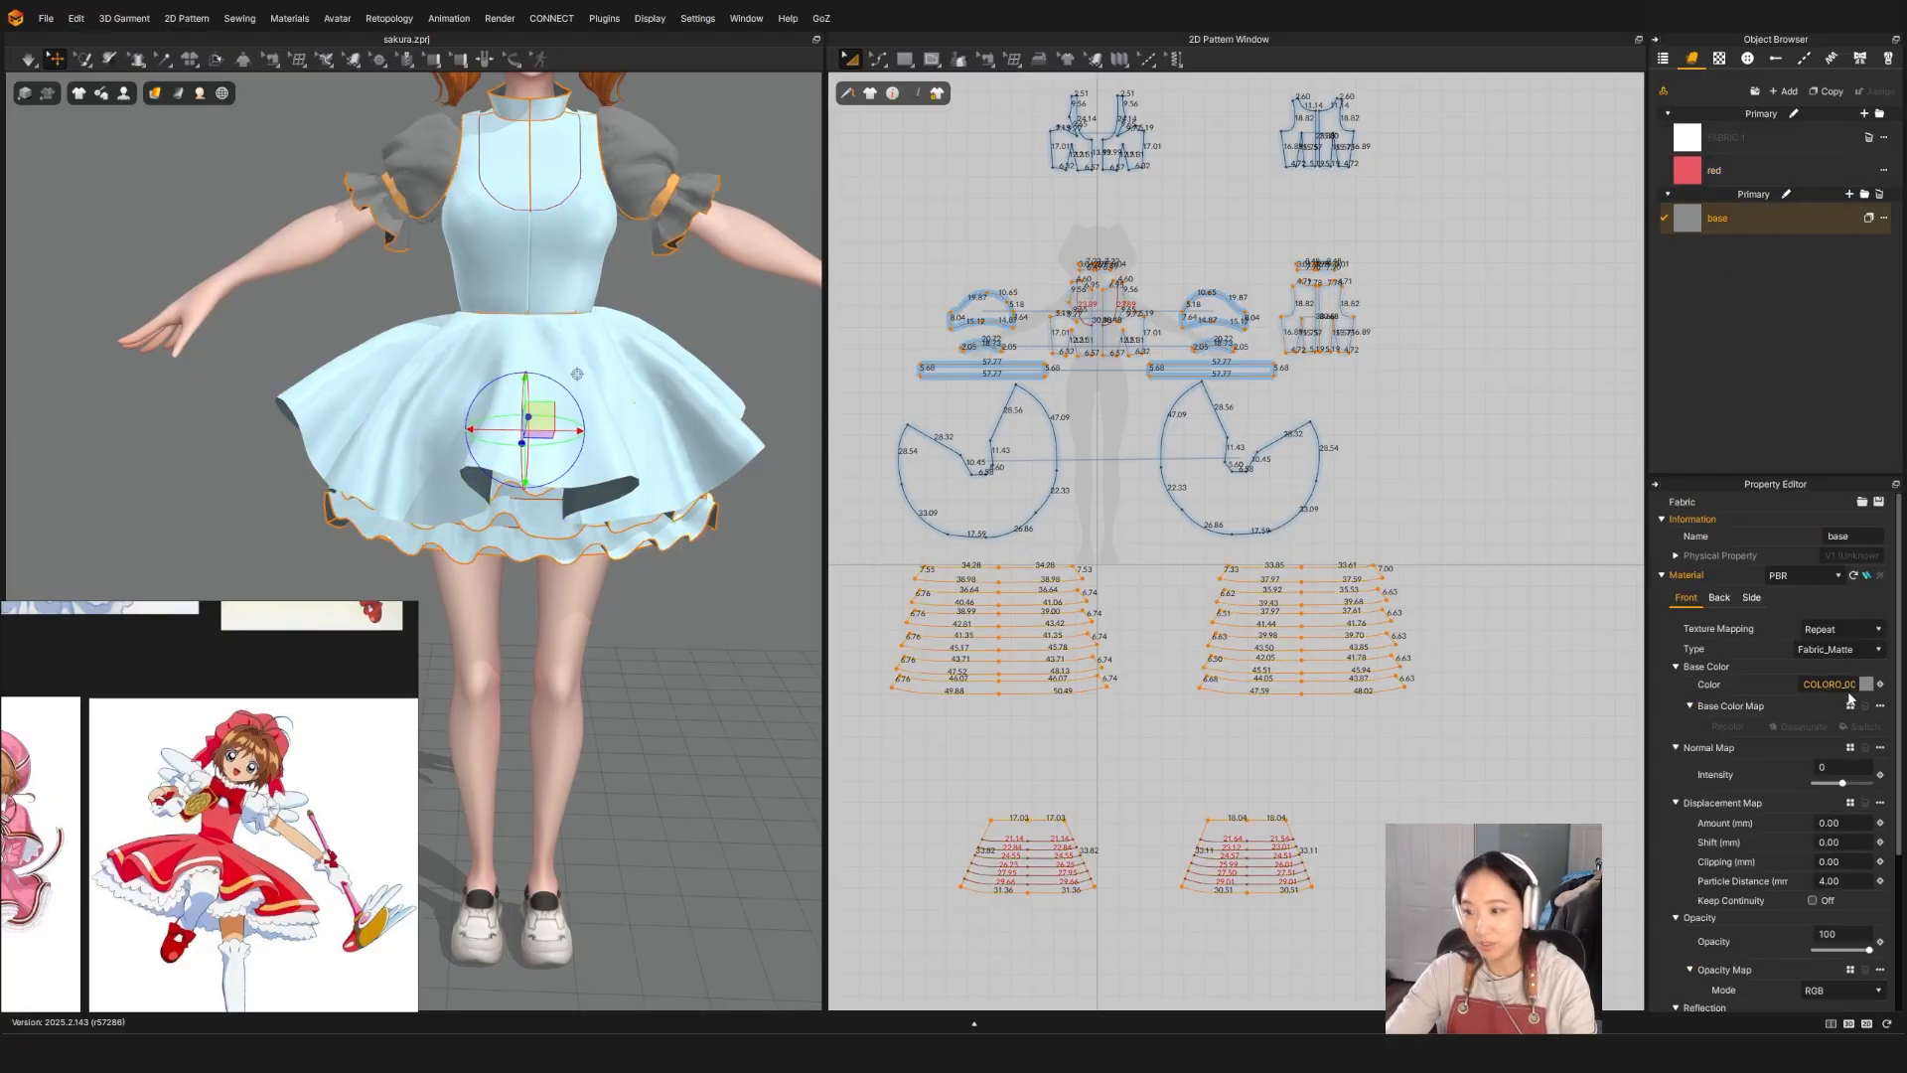
click(1866, 684)
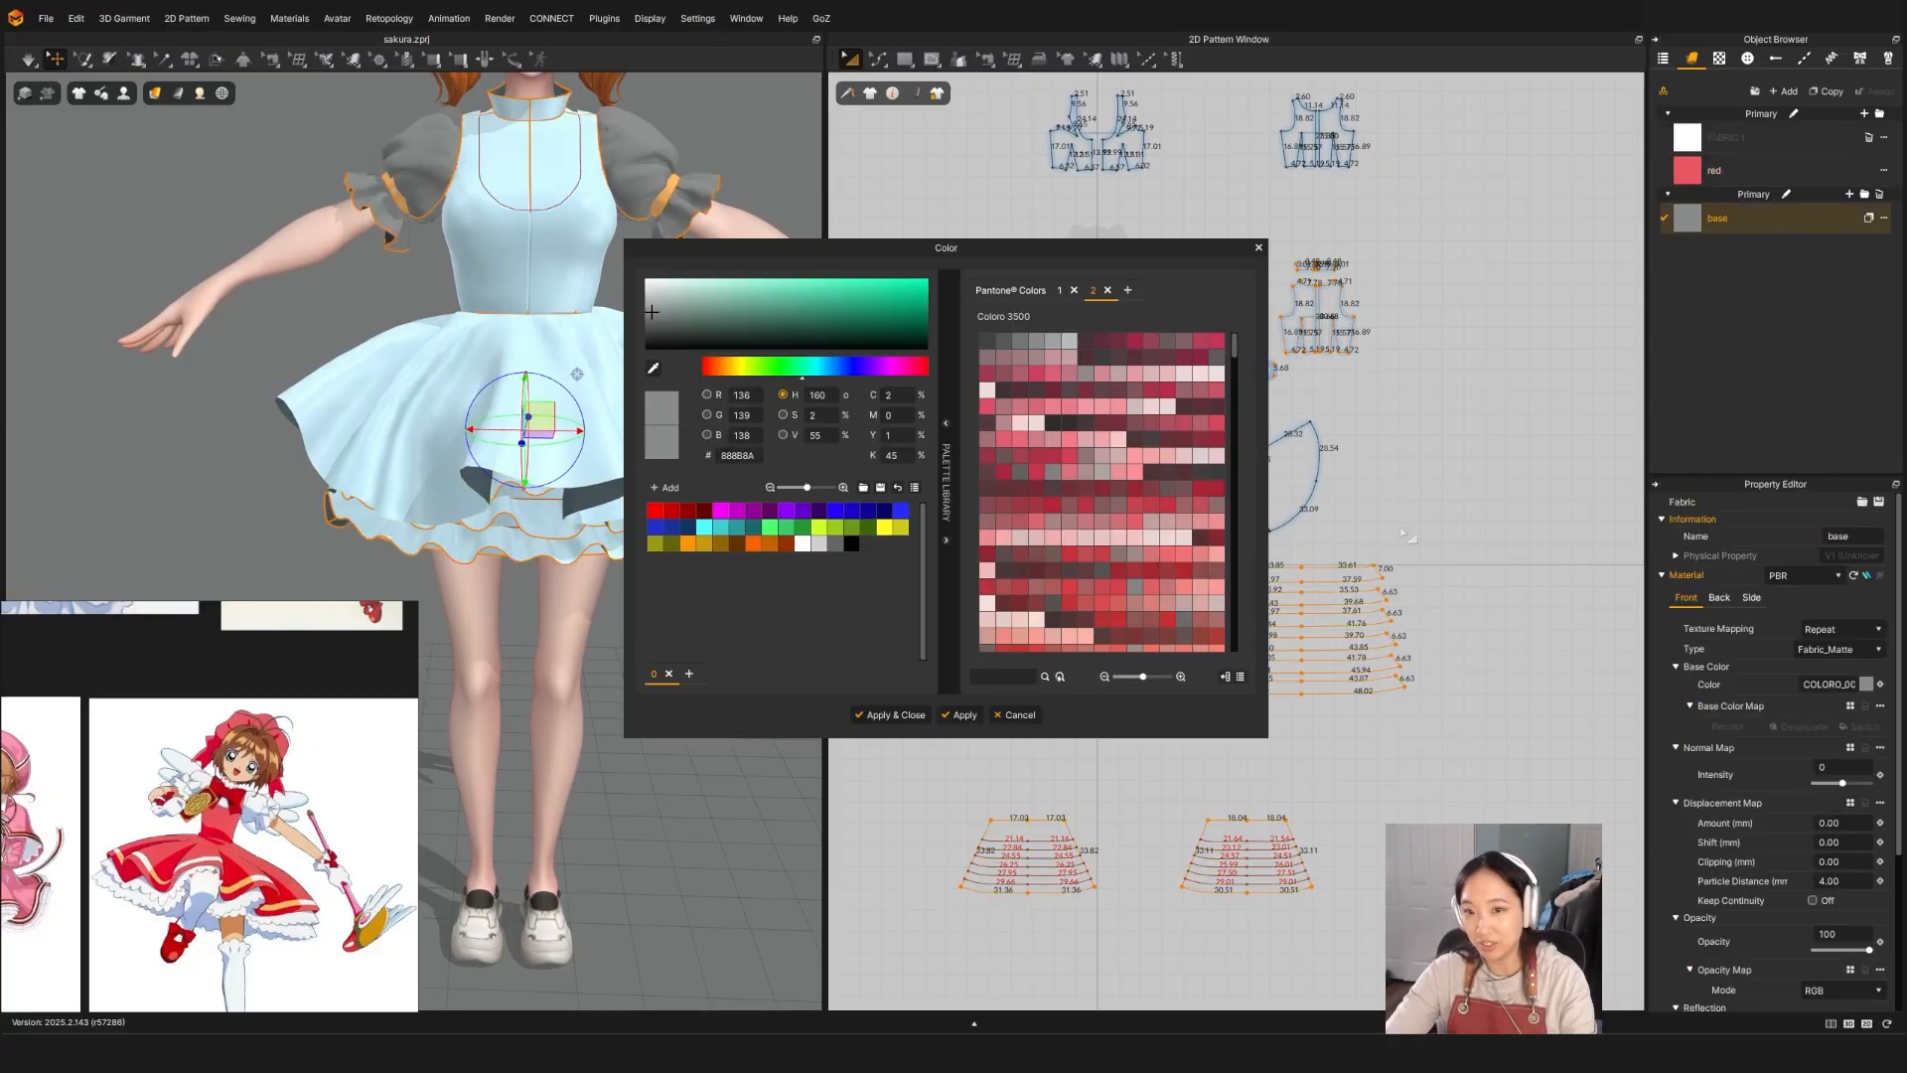
click(1068, 342)
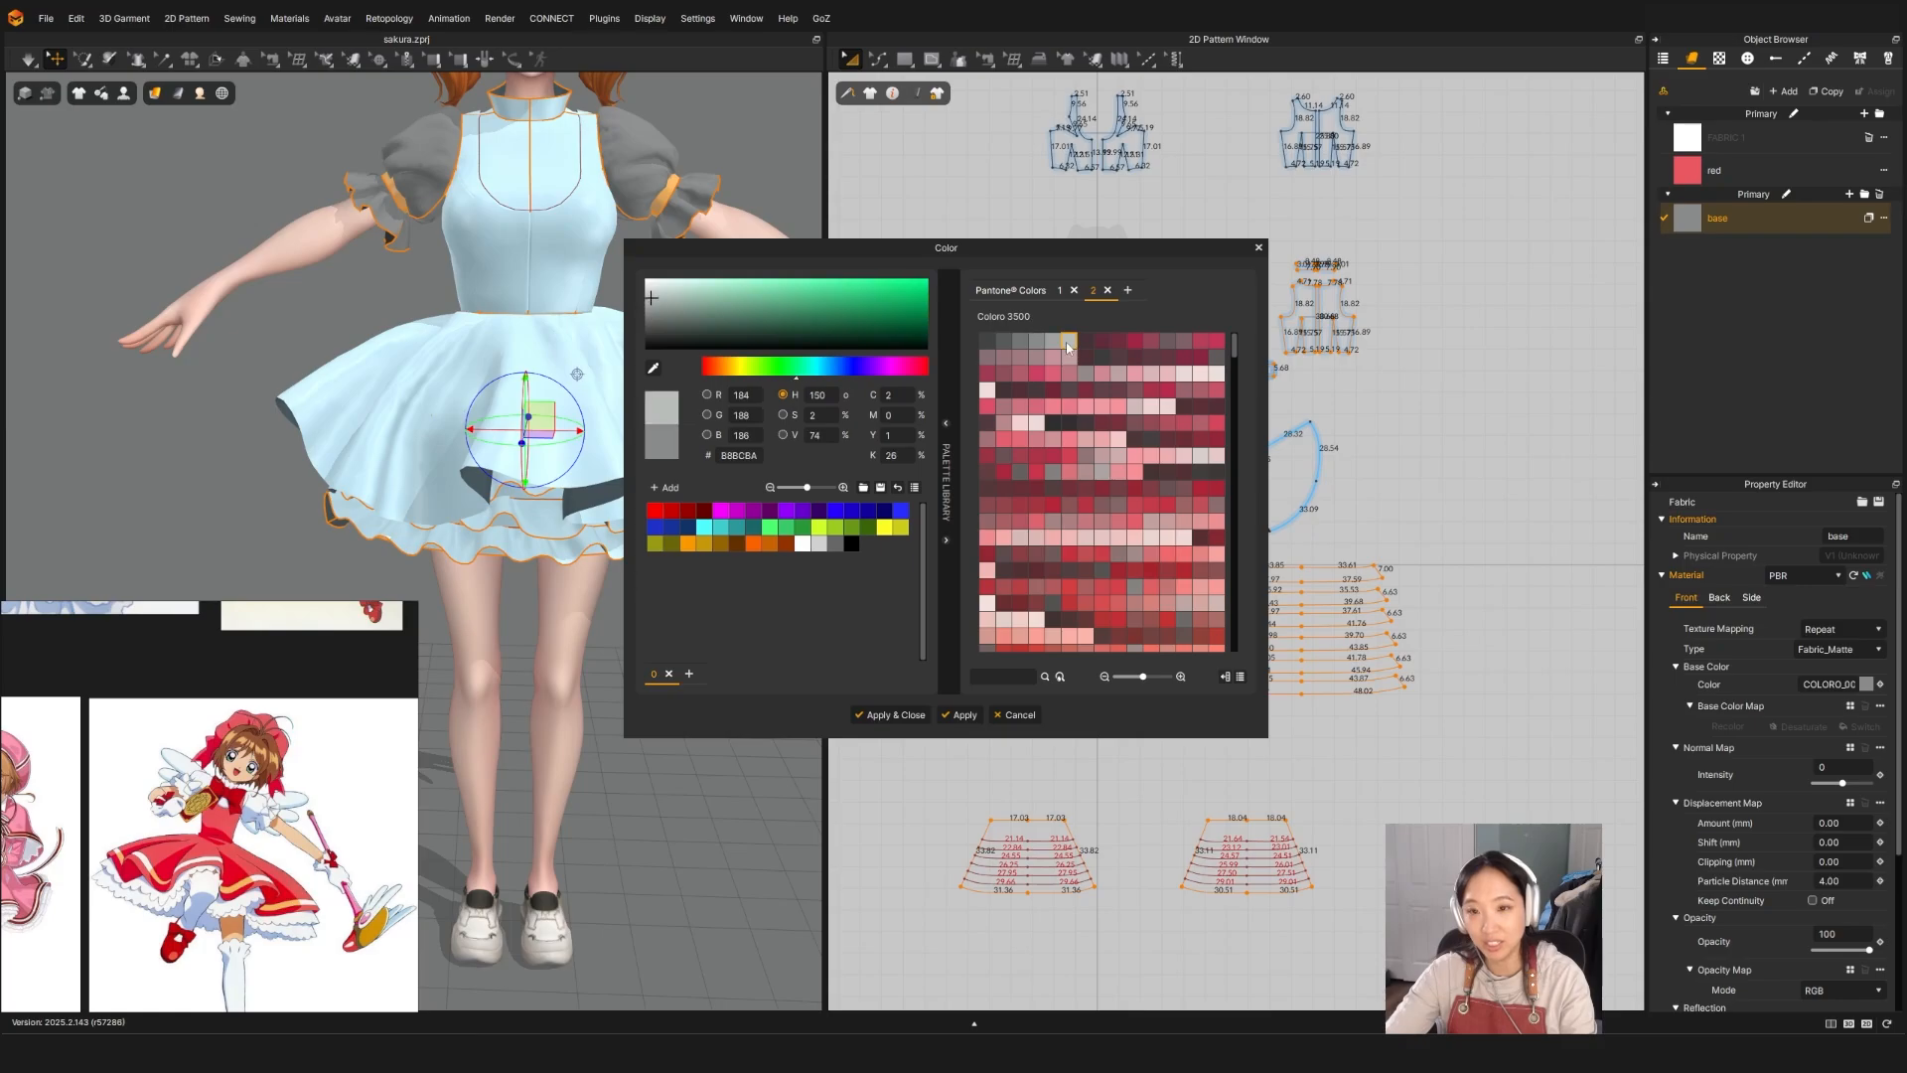
click(890, 716)
click(1485, 463)
Step: Select every pattern piece of the outfit, unfreeze them all, and clear the selection
scroll(1485, 462, down, 6)
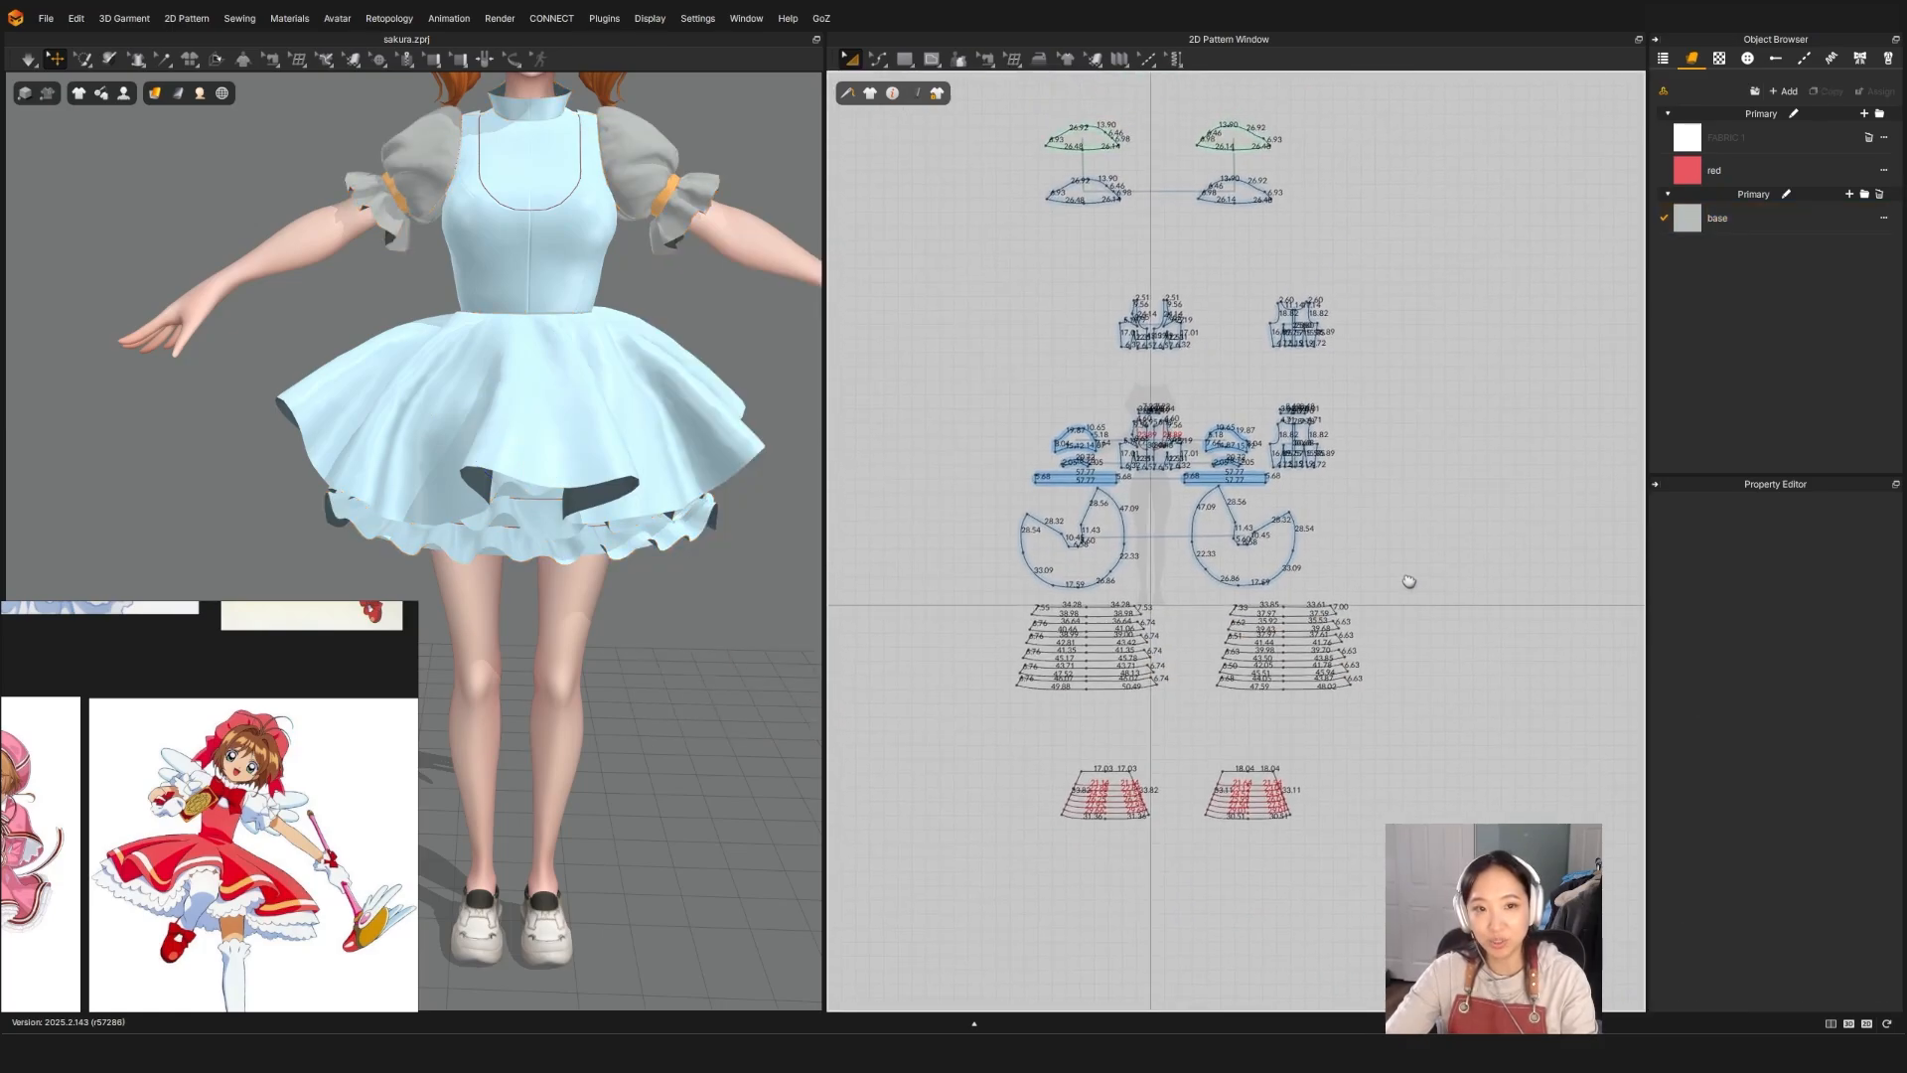
drag(981, 212, 1371, 676)
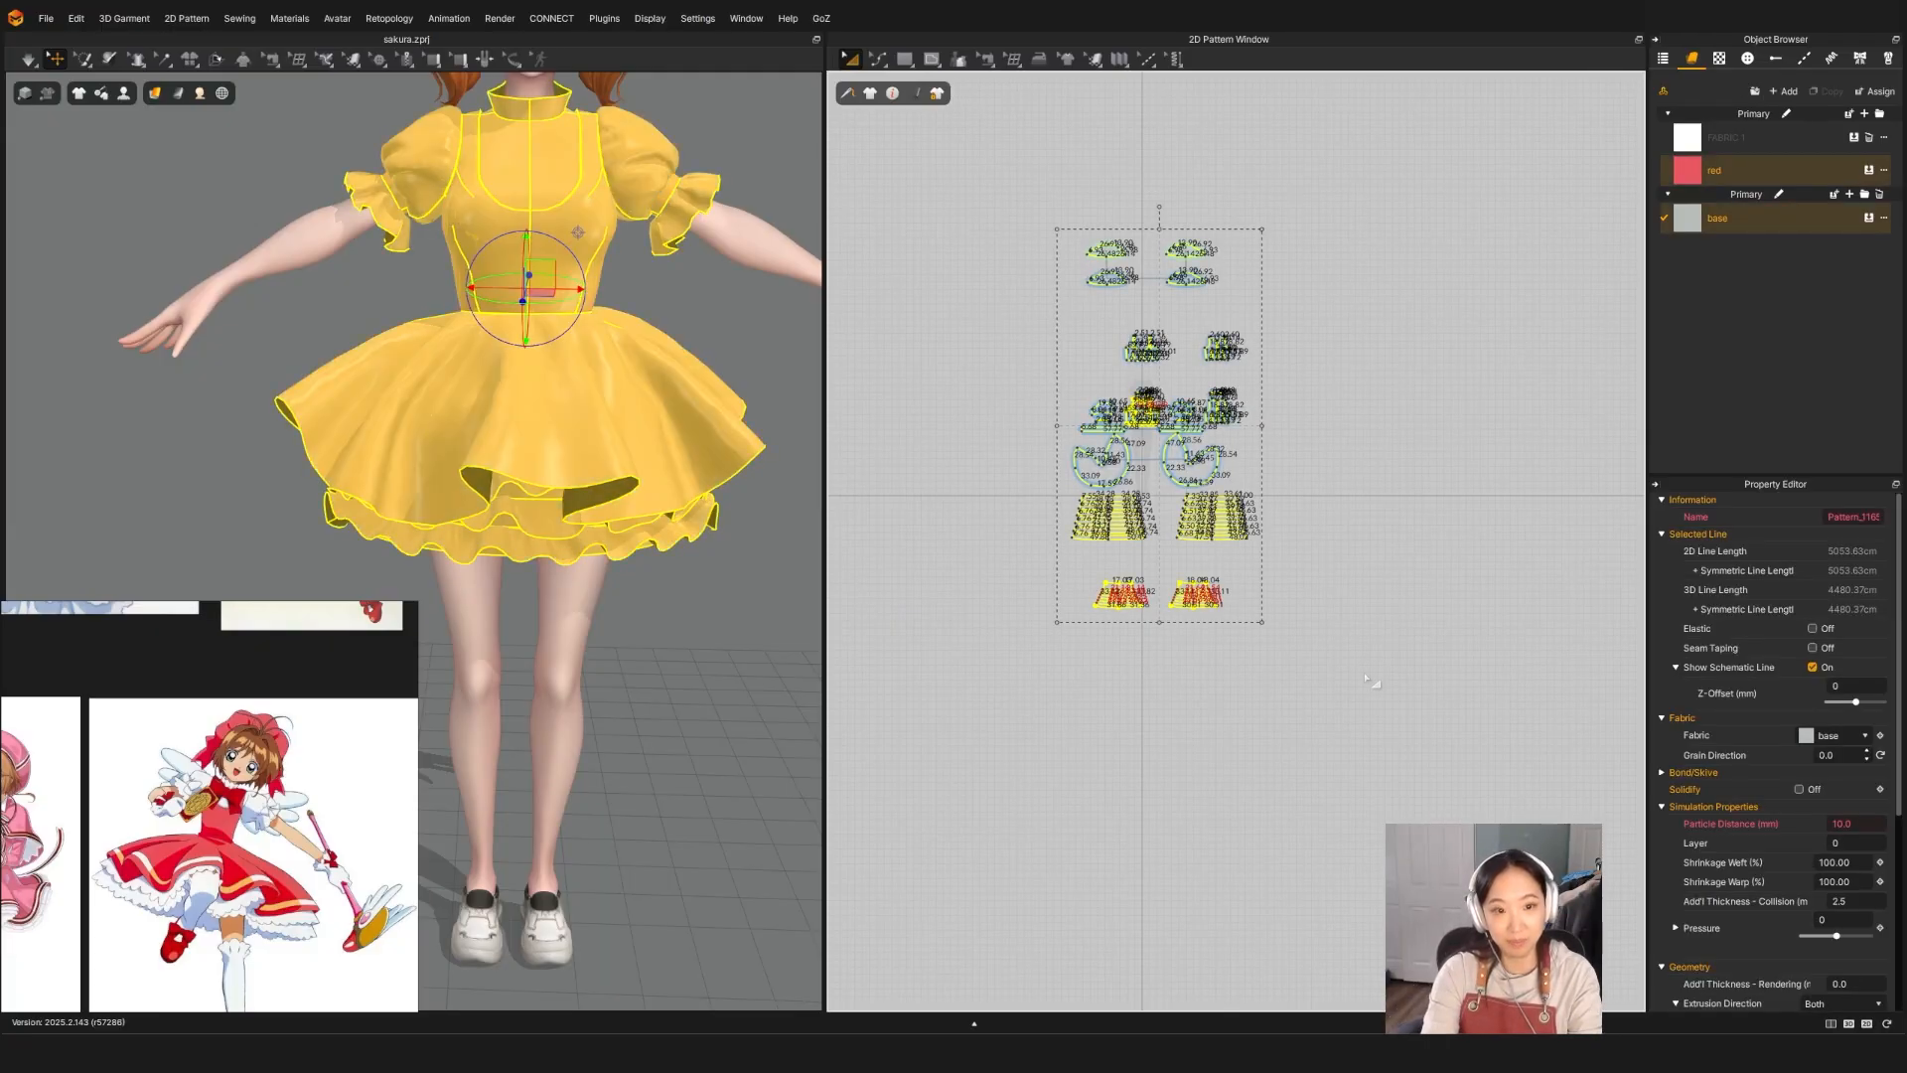
click(702, 600)
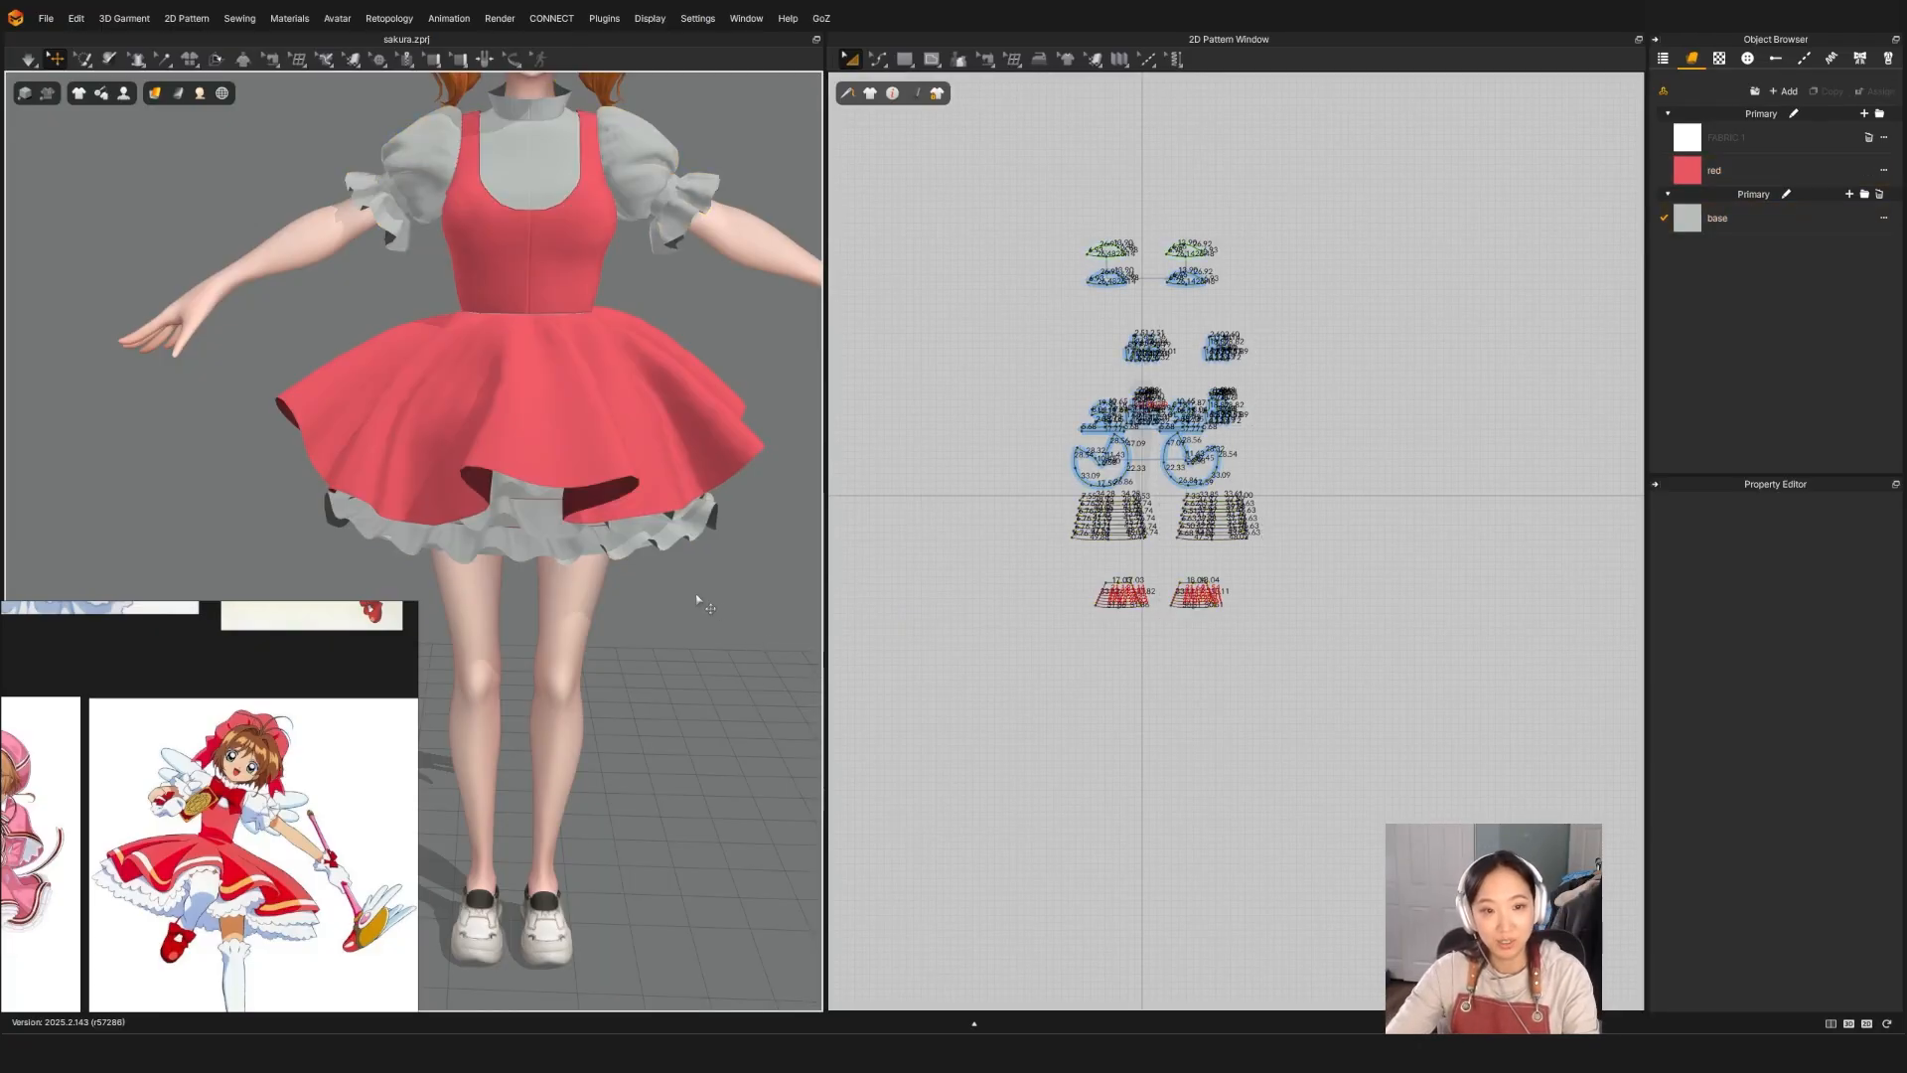
Step: Compare the coloured dress from the front with the reference images, examining the skirt trim, socks and shoes
scroll(697, 613, down, 3)
mouse_move(693, 616)
right_down()
mouse_move(659, 610)
mouse_move(695, 606)
right_up()
middle_drag(694, 586, 715, 648)
mouse_move(712, 636)
right_down()
mouse_move(686, 630)
mouse_move(702, 630)
right_up()
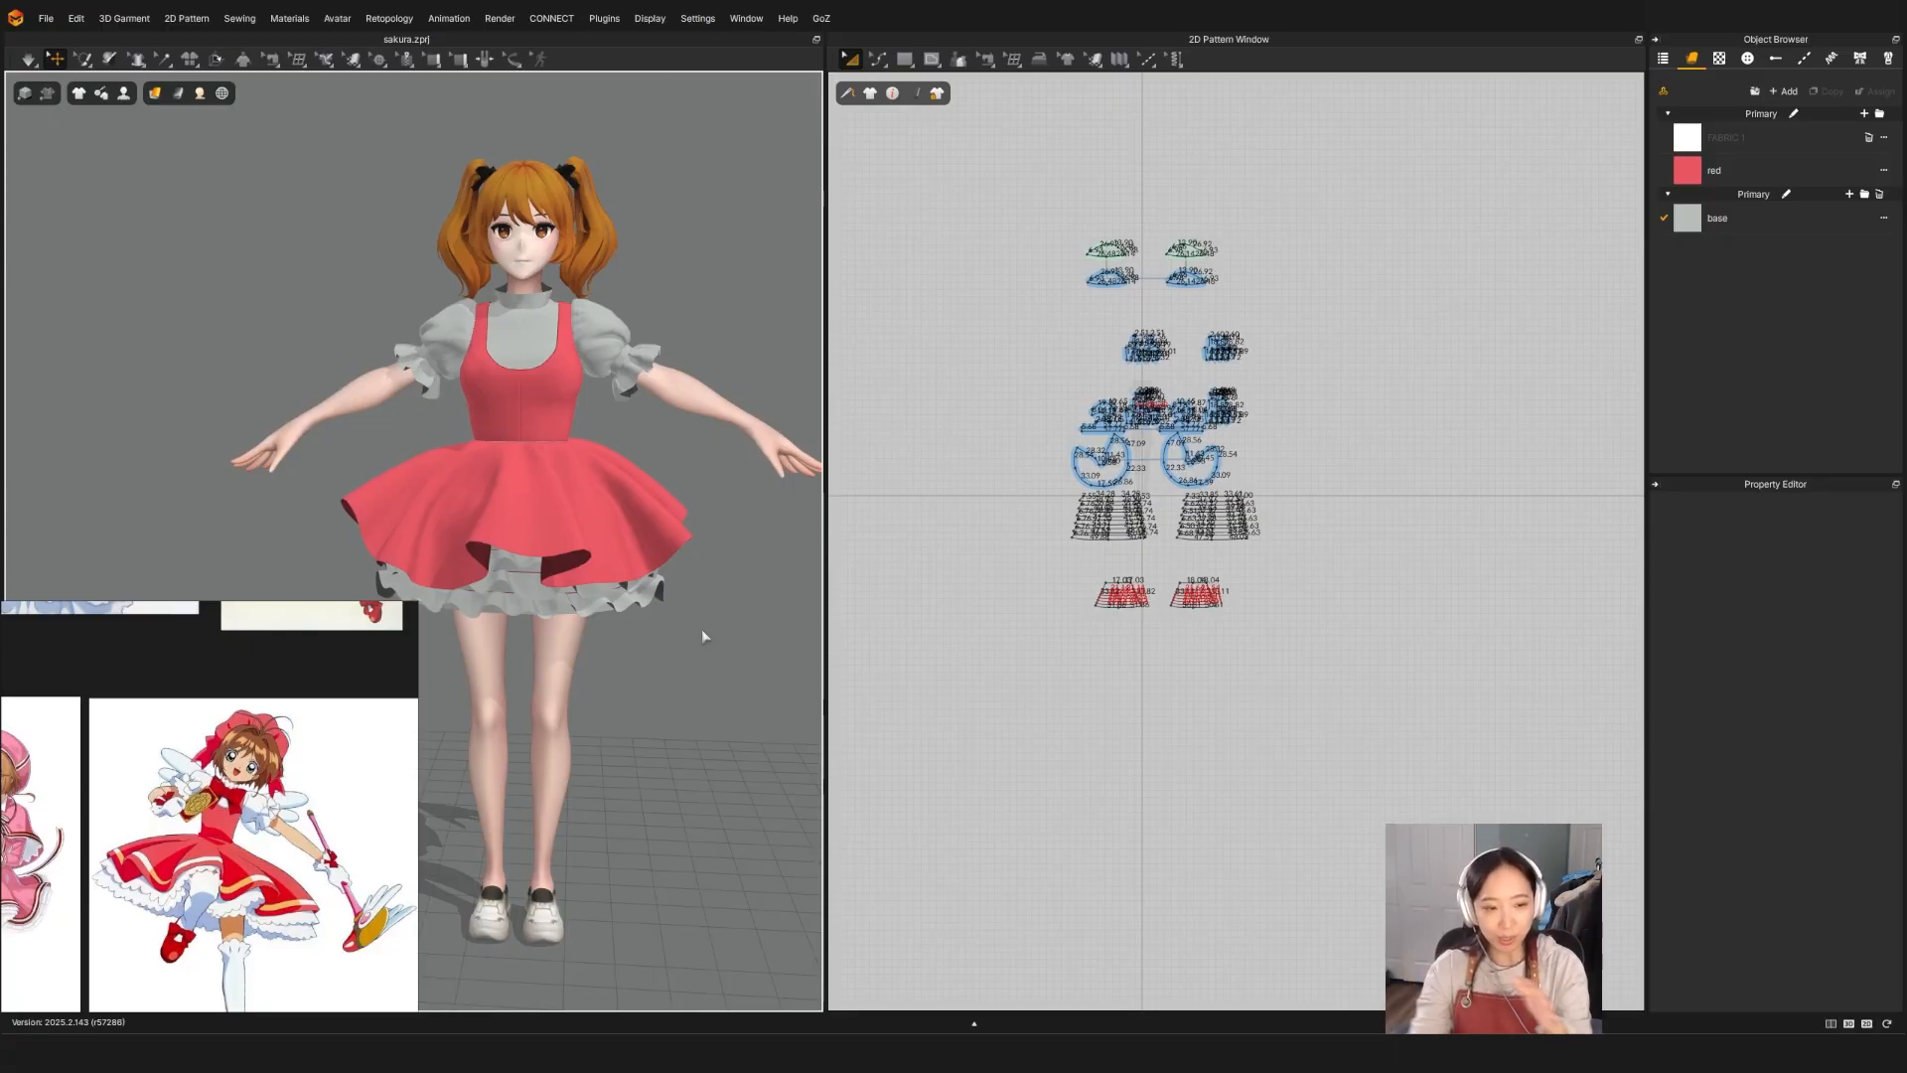
scroll(318, 820, down, 4)
middle_drag(197, 782, 310, 1005)
scroll(252, 755, up, 4)
scroll(247, 784, down, 4)
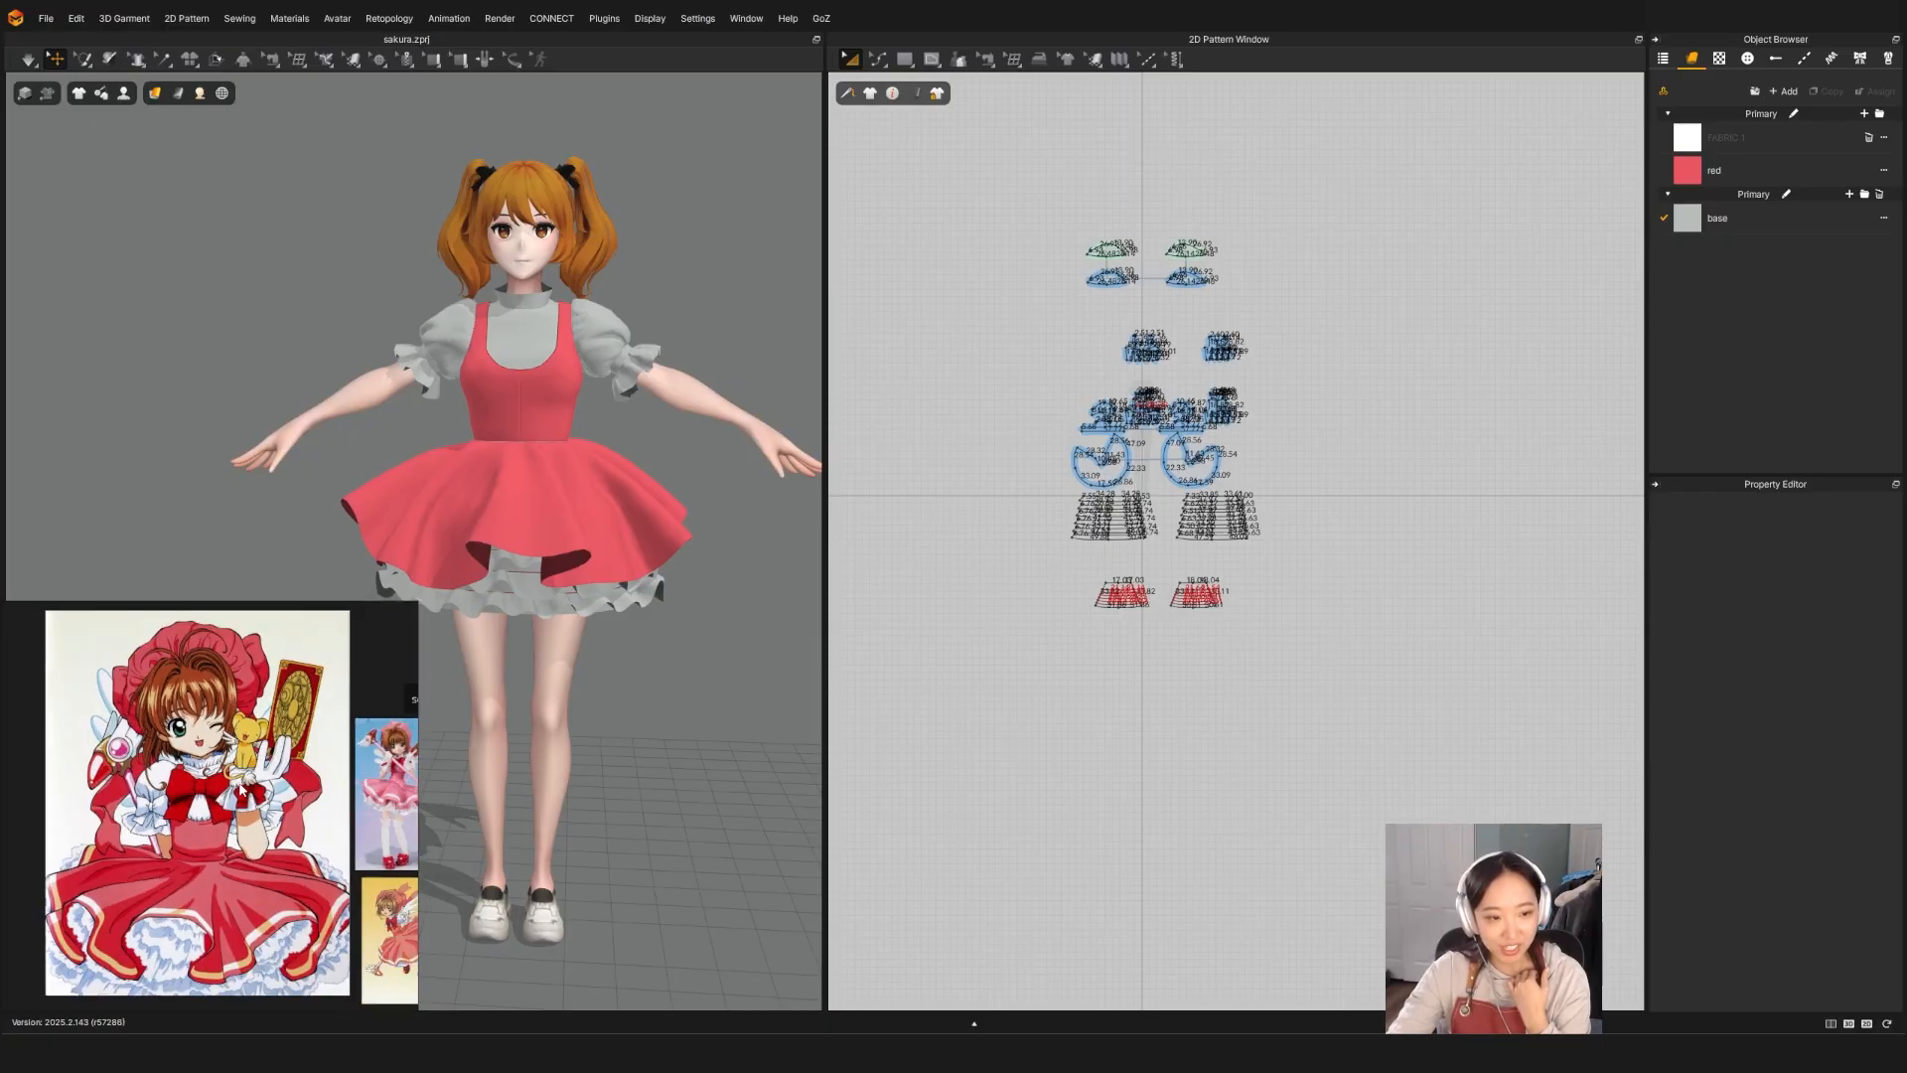
middle_drag(243, 787, 201, 752)
scroll(249, 730, up, 5)
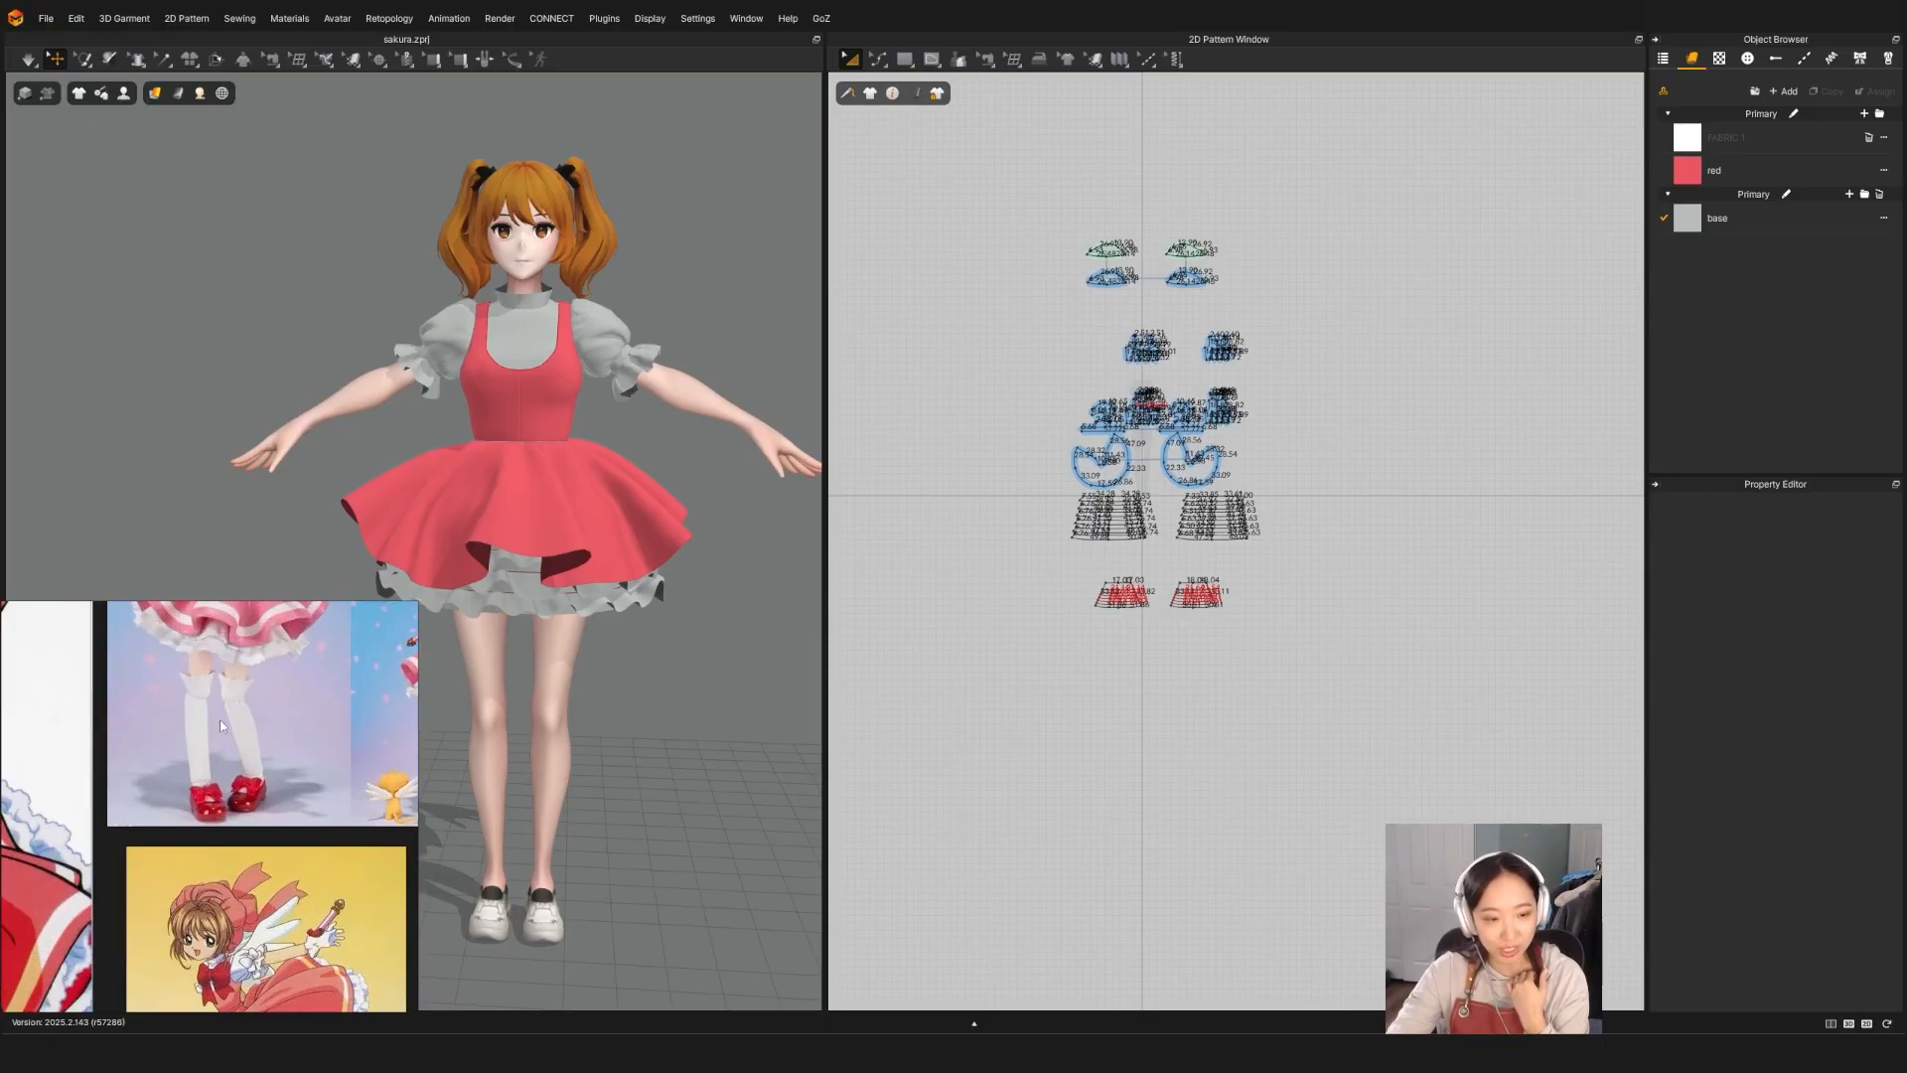
scroll(219, 719, down, 4)
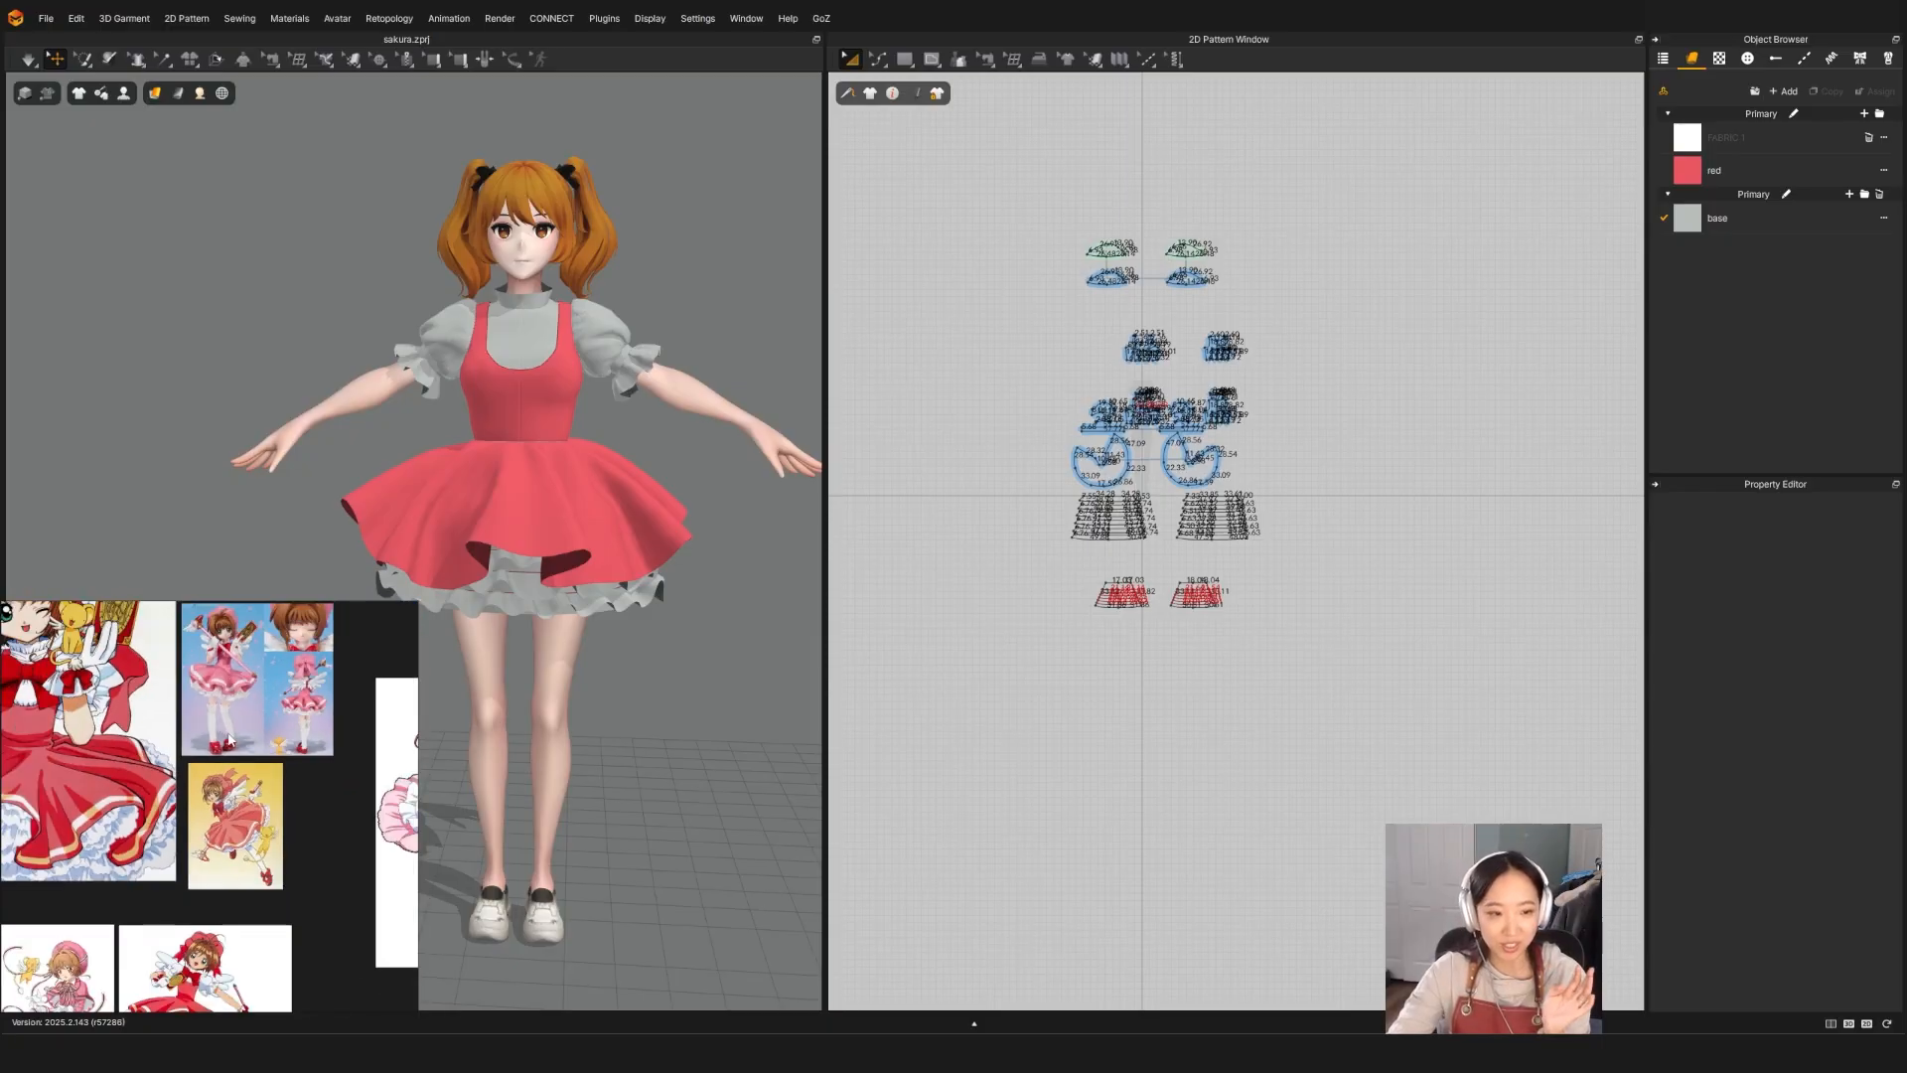
scroll(333, 953, up, 2)
scroll(249, 823, up, 5)
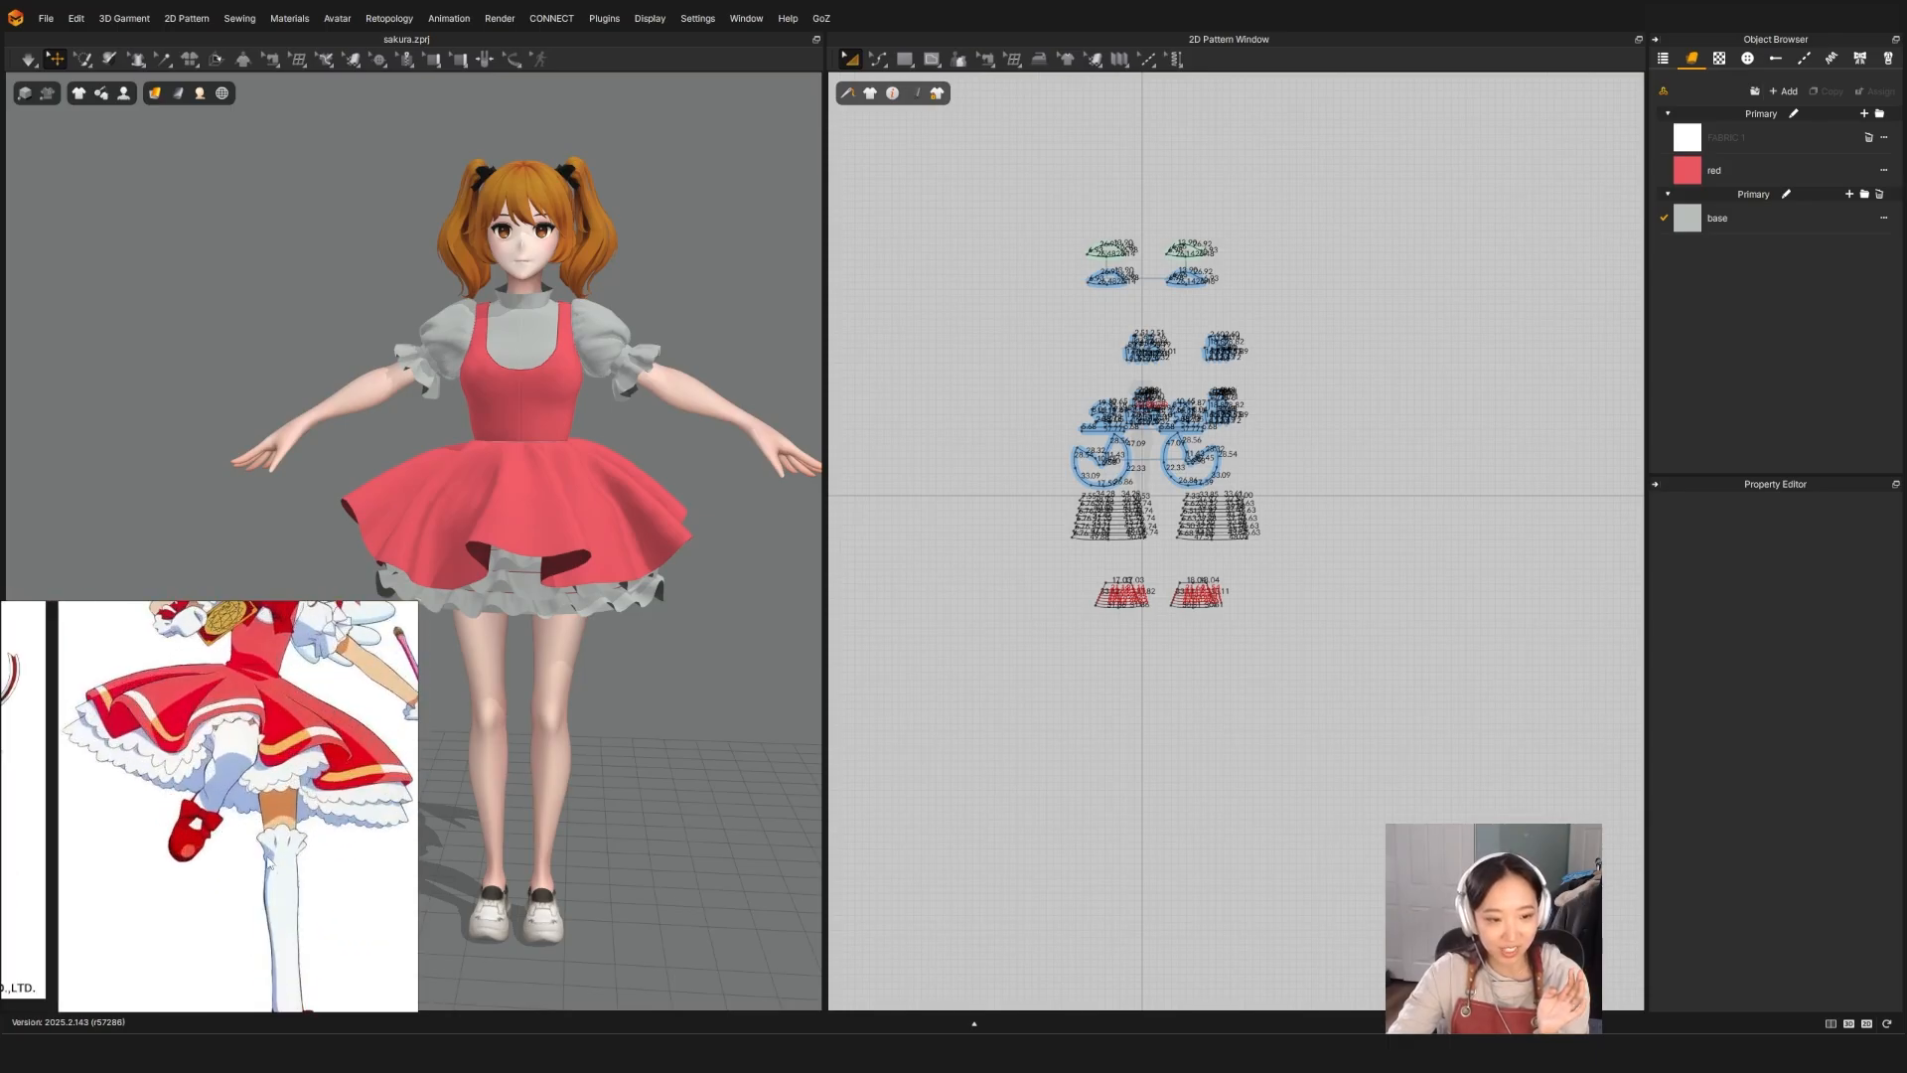
mouse_move(306, 890)
middle_down()
mouse_move(282, 682)
mouse_move(293, 899)
middle_up()
scroll(294, 892, down, 3)
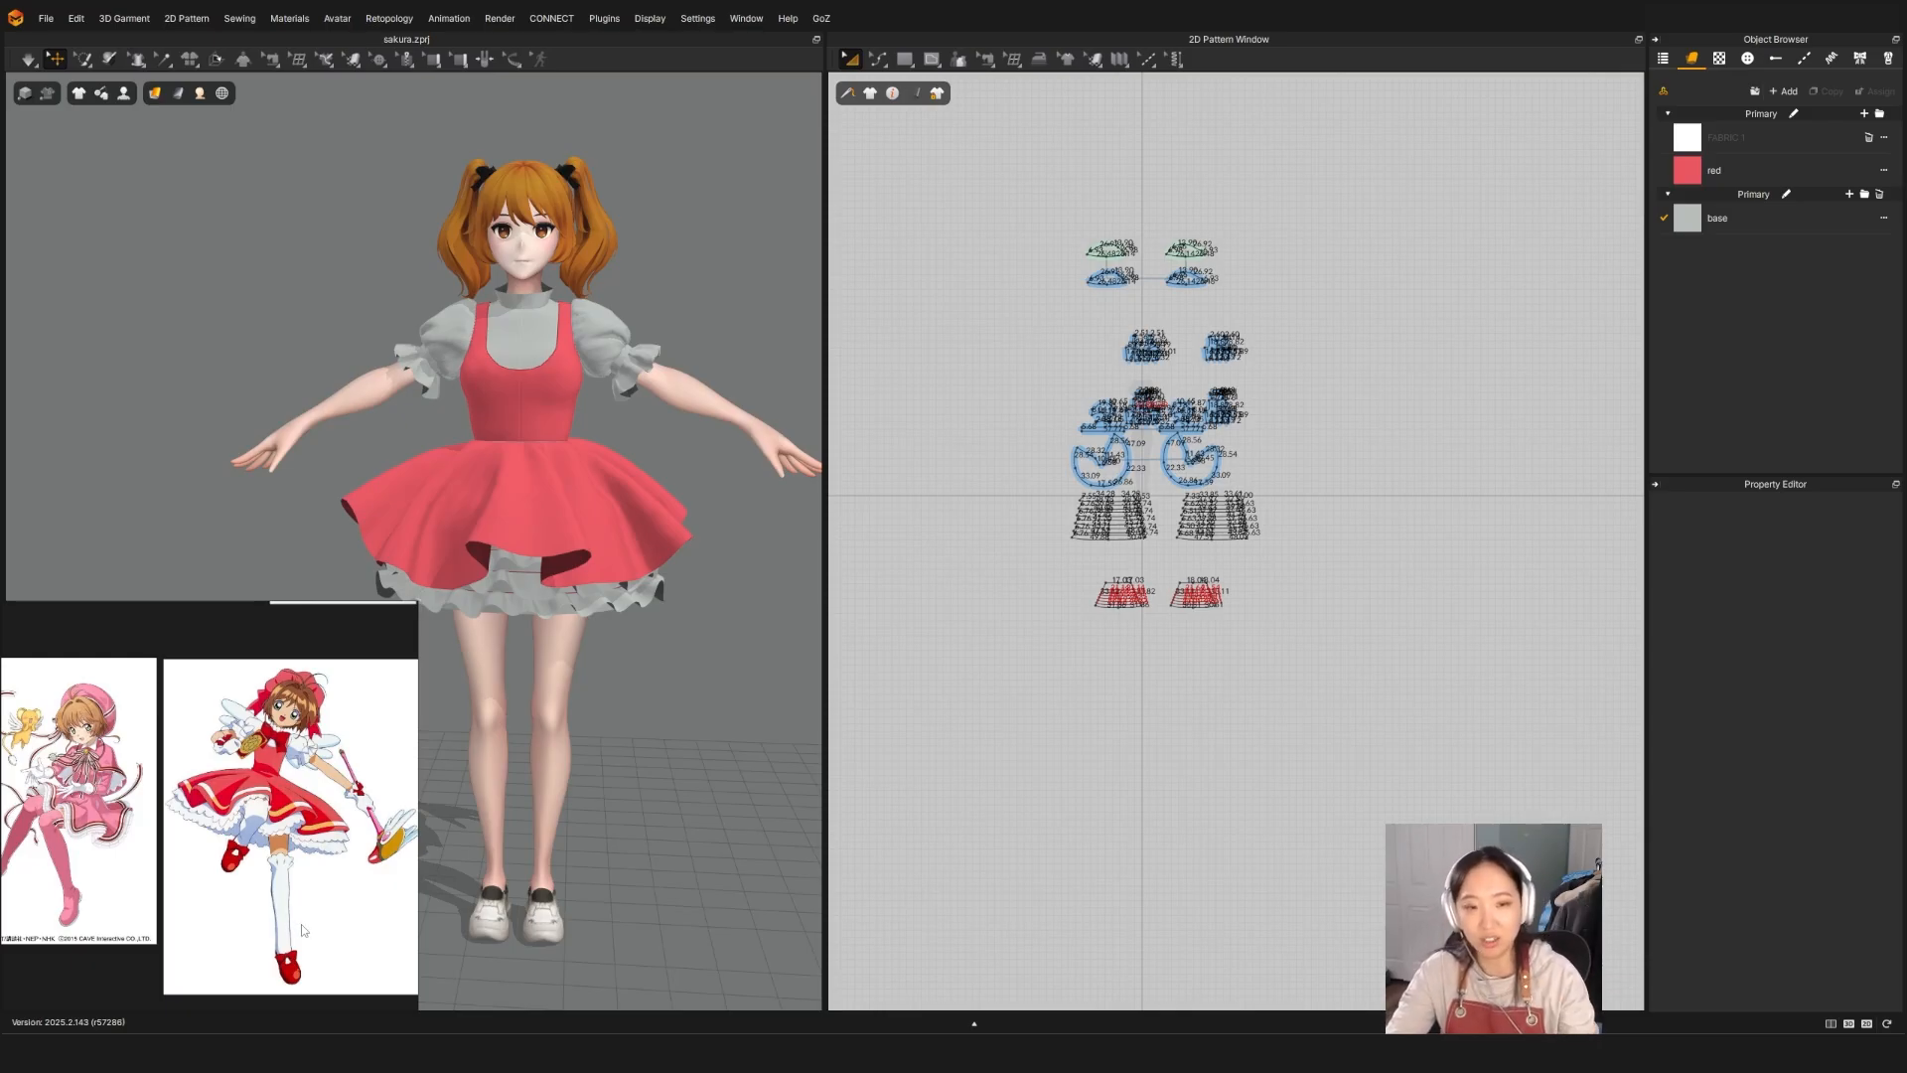
Step: Inspect the dress from the side and front, looking closely at the sleeve, hand and skirt hem
right_drag(318, 433, 418, 488)
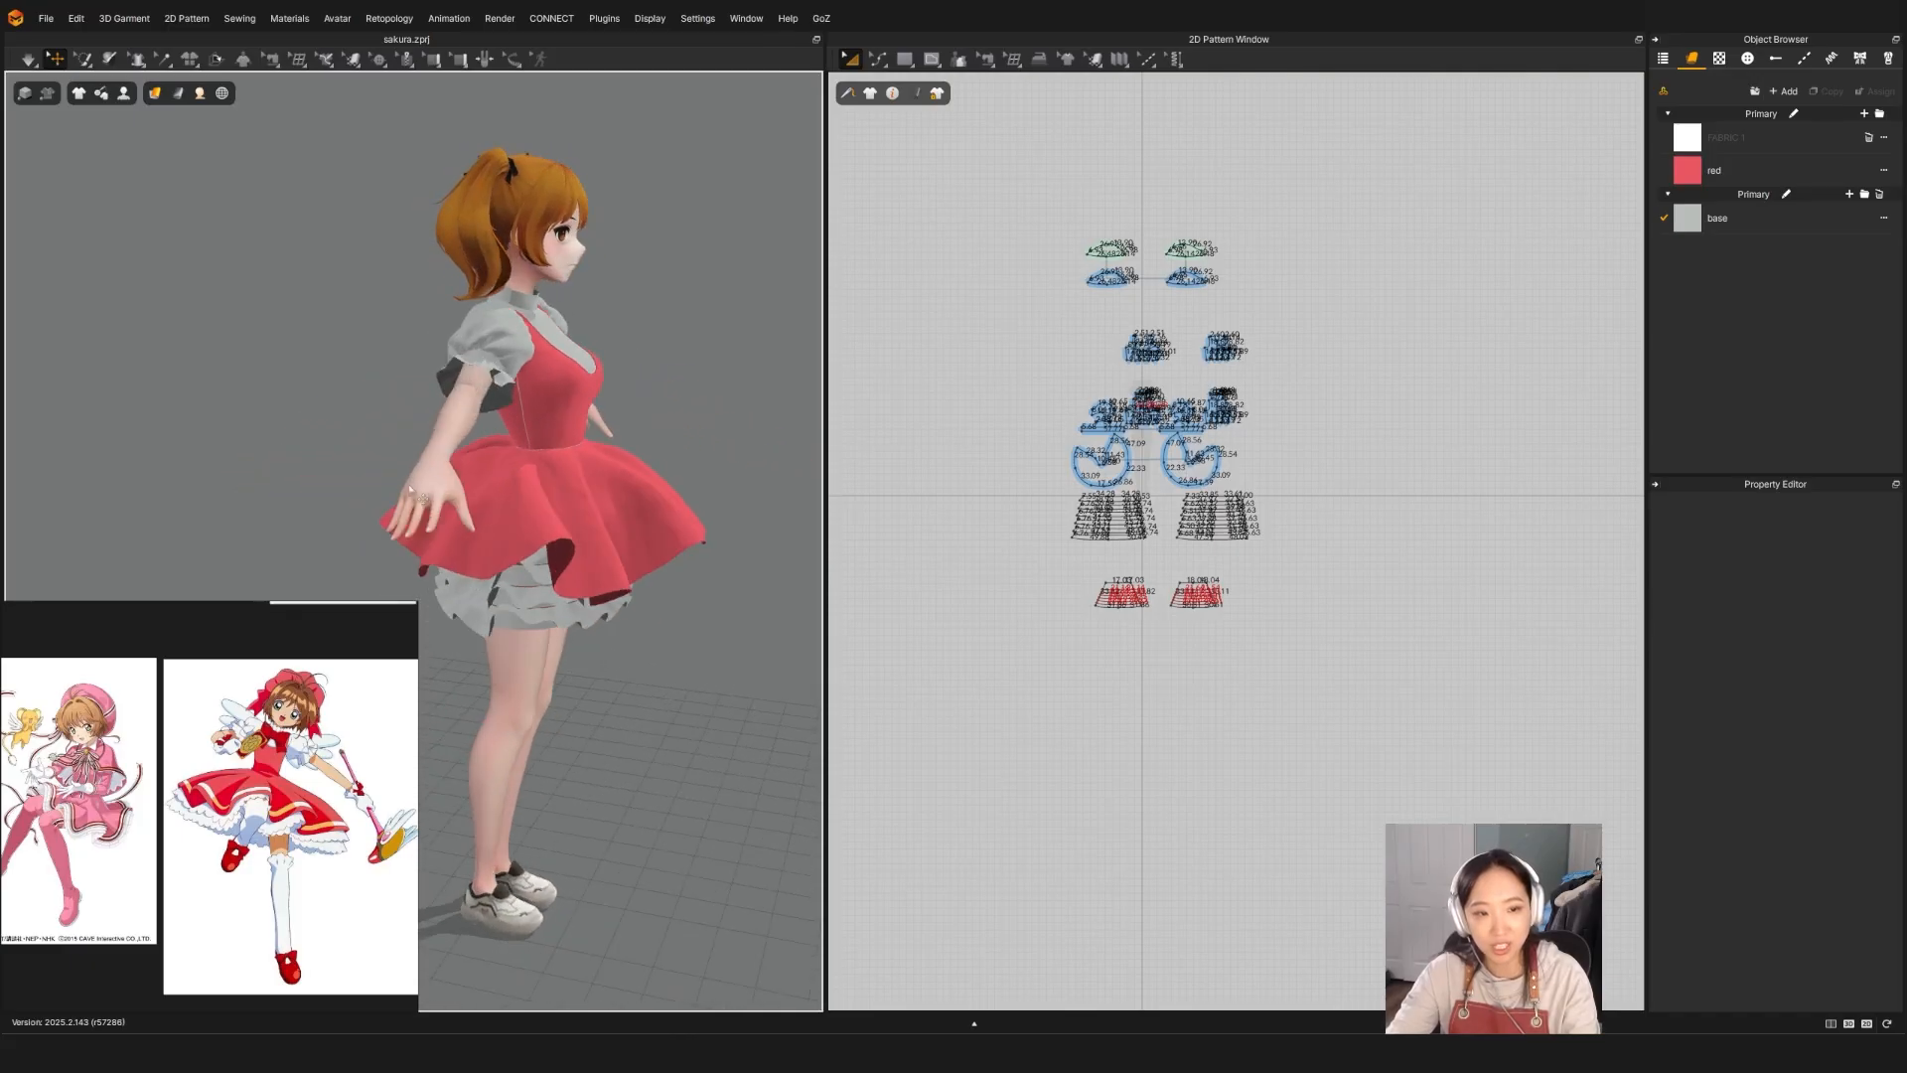
scroll(417, 493, up, 5)
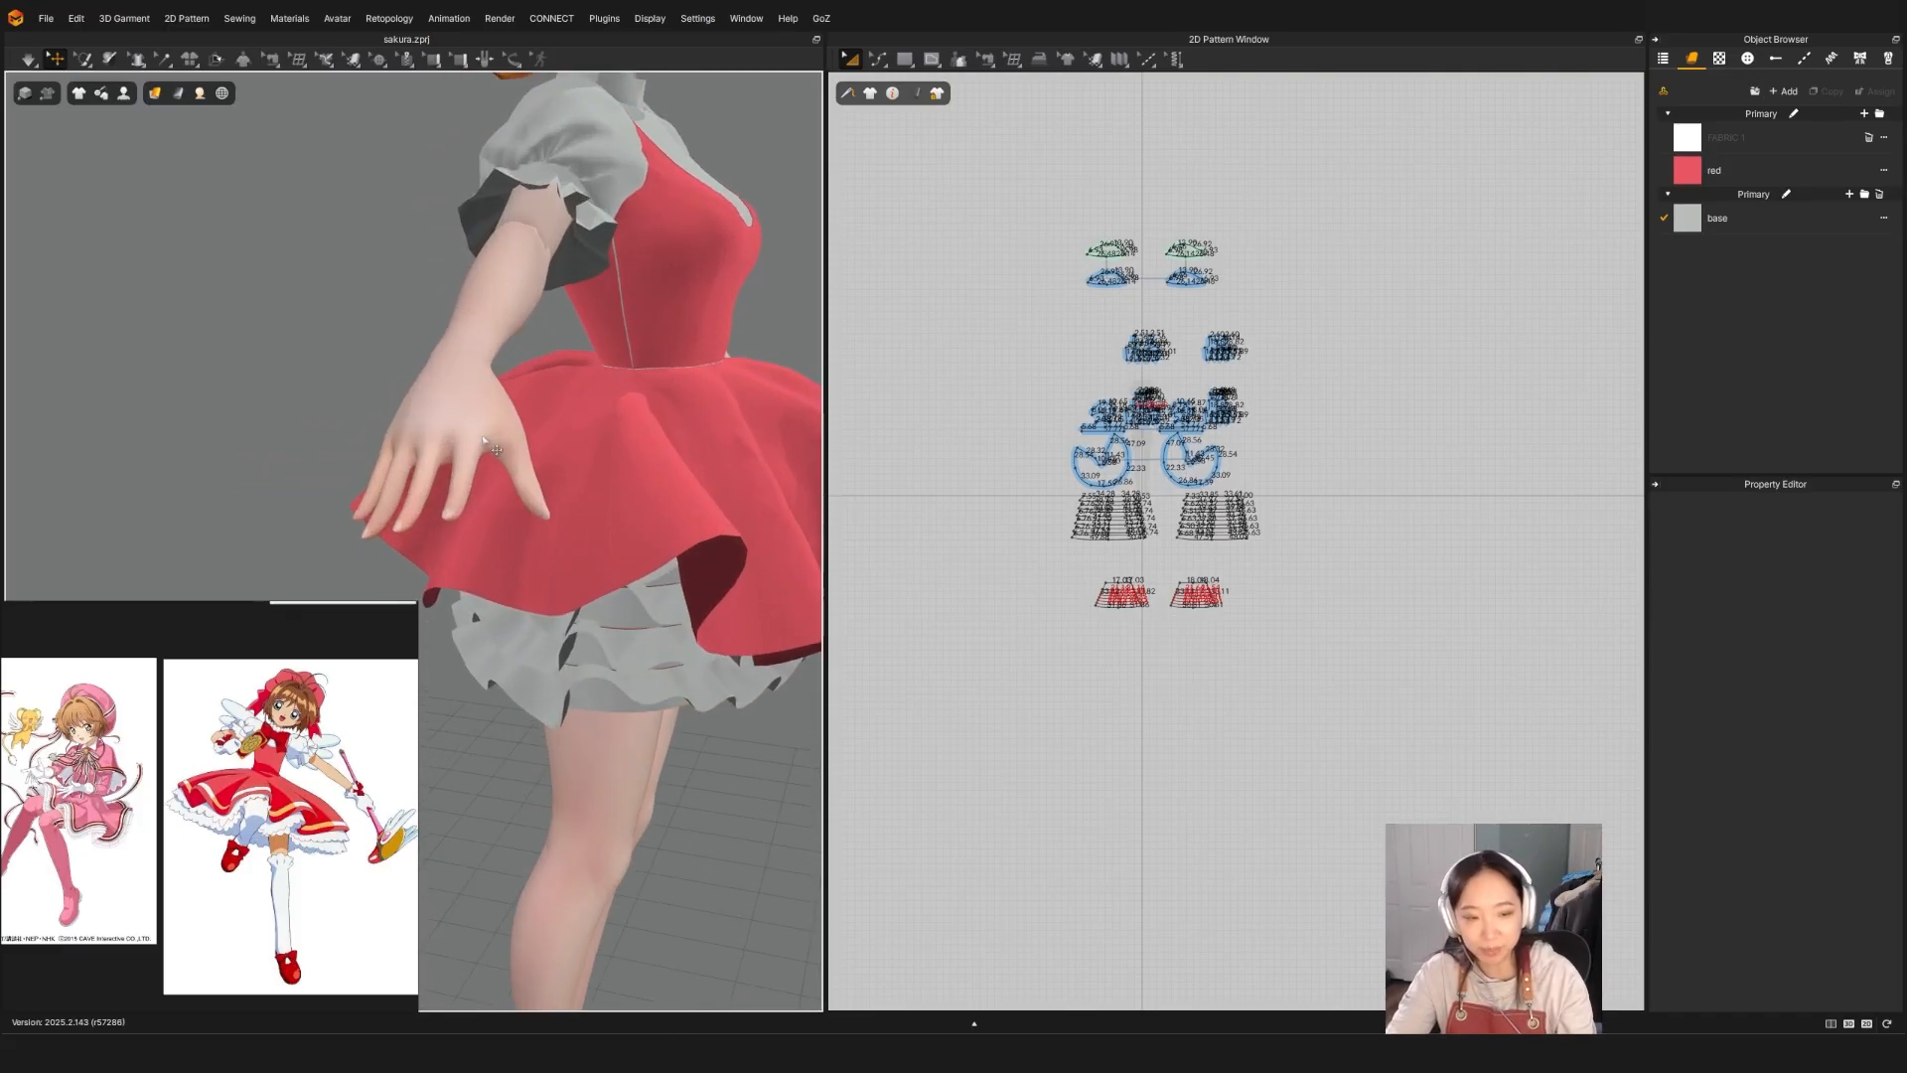
scroll(487, 442, down, 5)
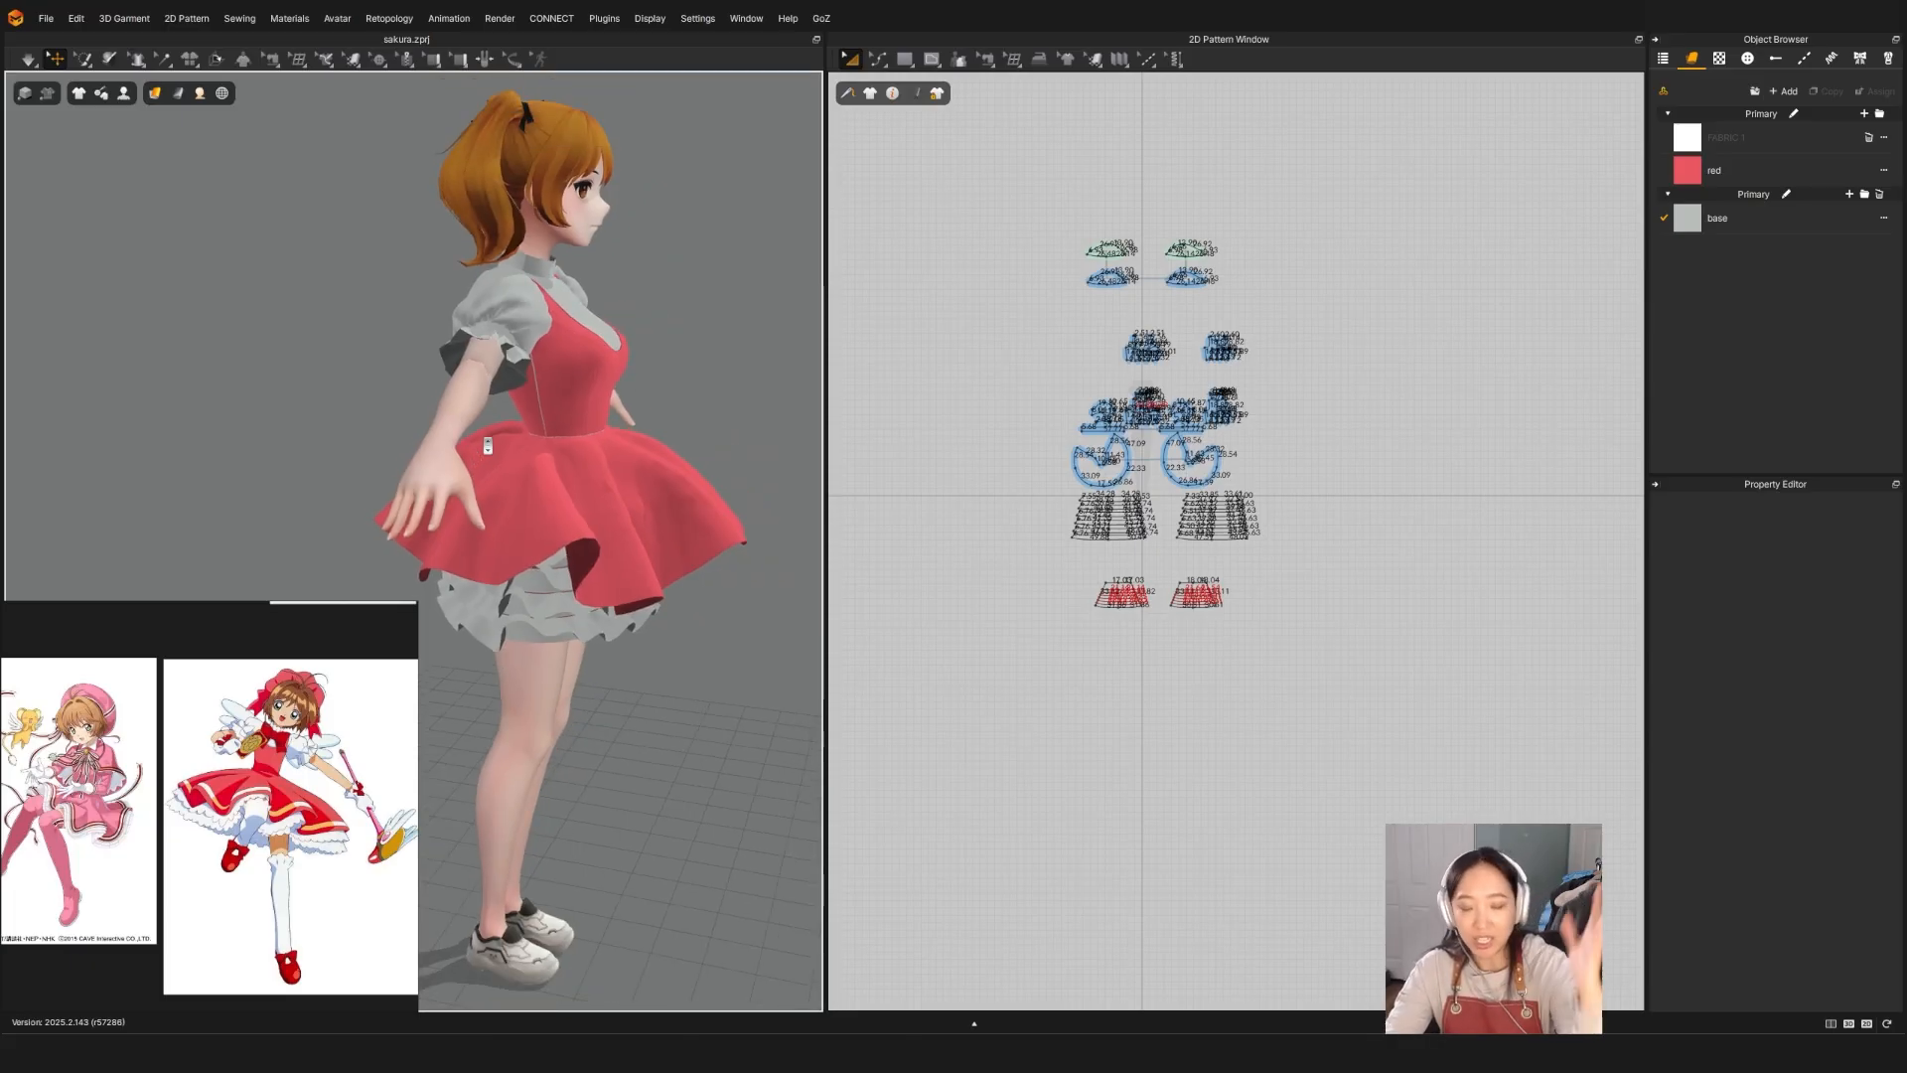
right_drag(519, 491, 616, 469)
scroll(541, 543, down, 2)
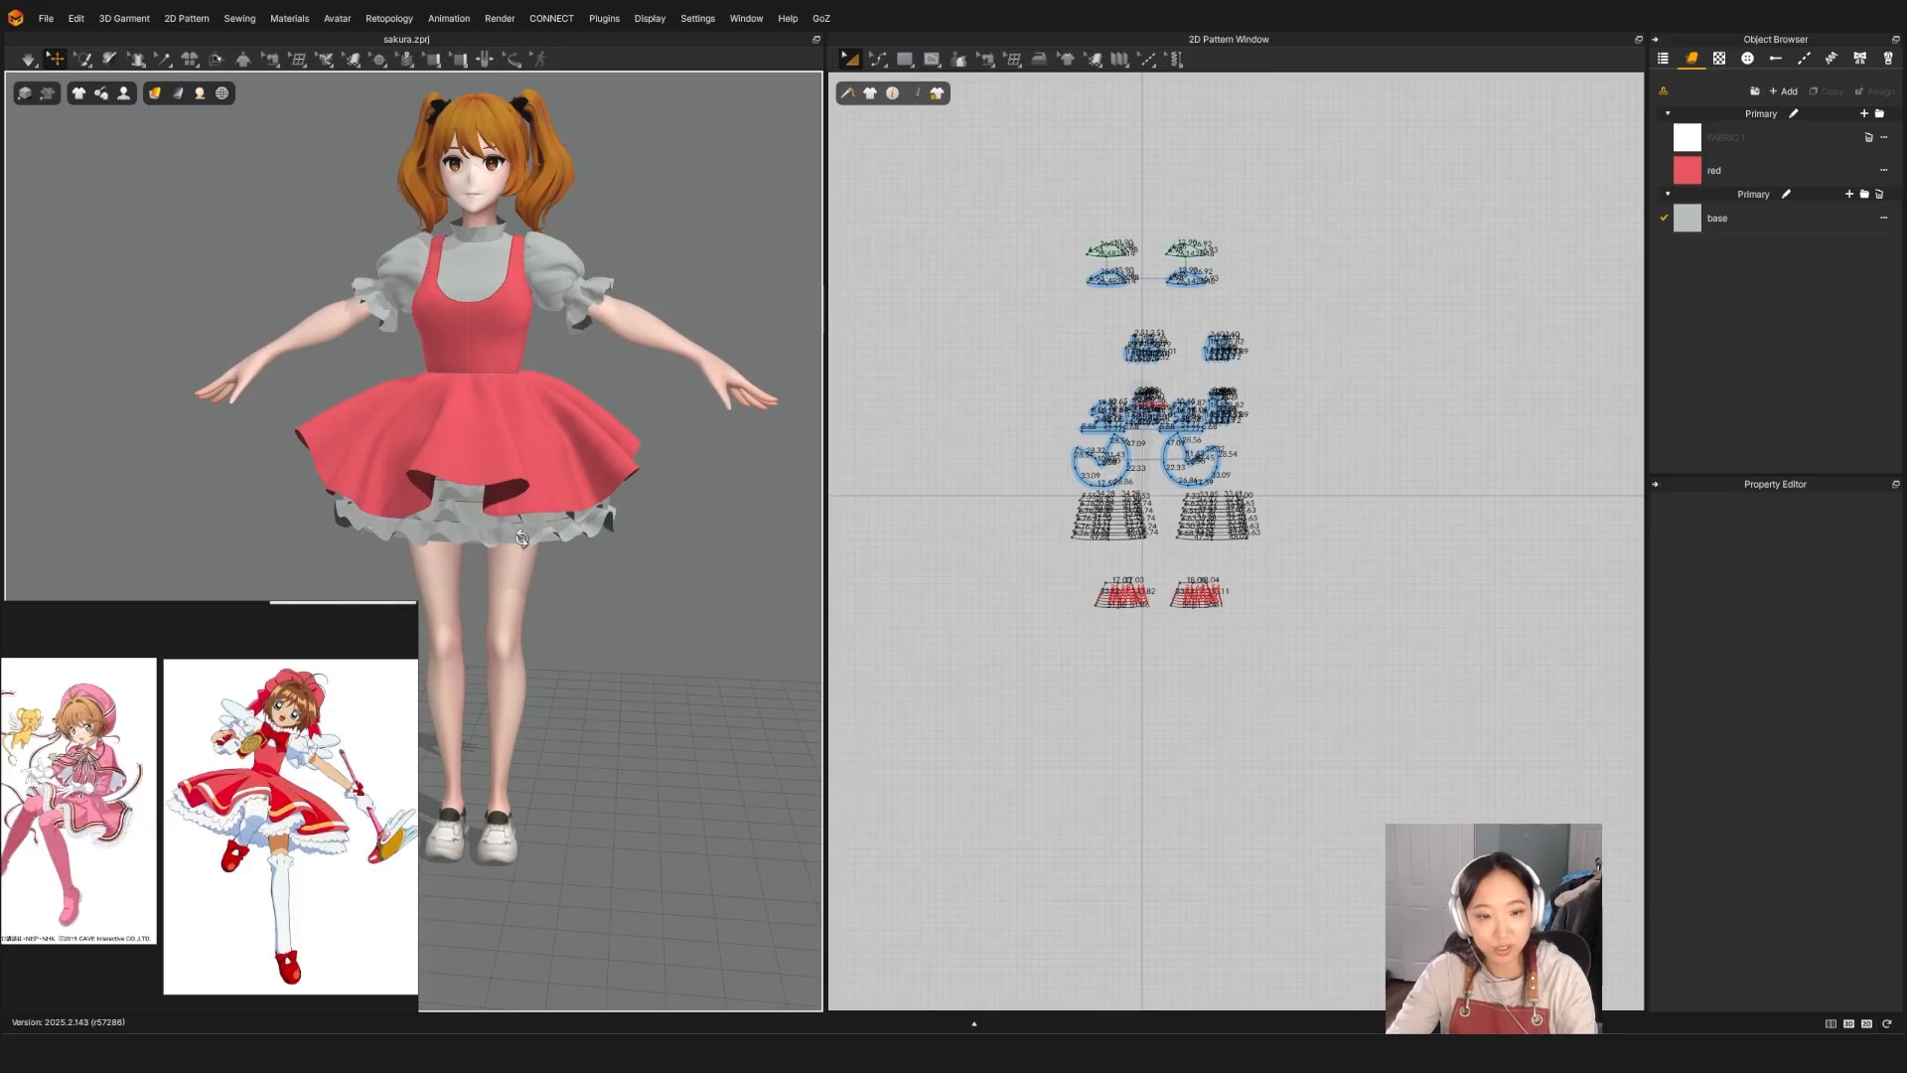
middle_drag(545, 513, 523, 570)
right_drag(586, 534, 583, 533)
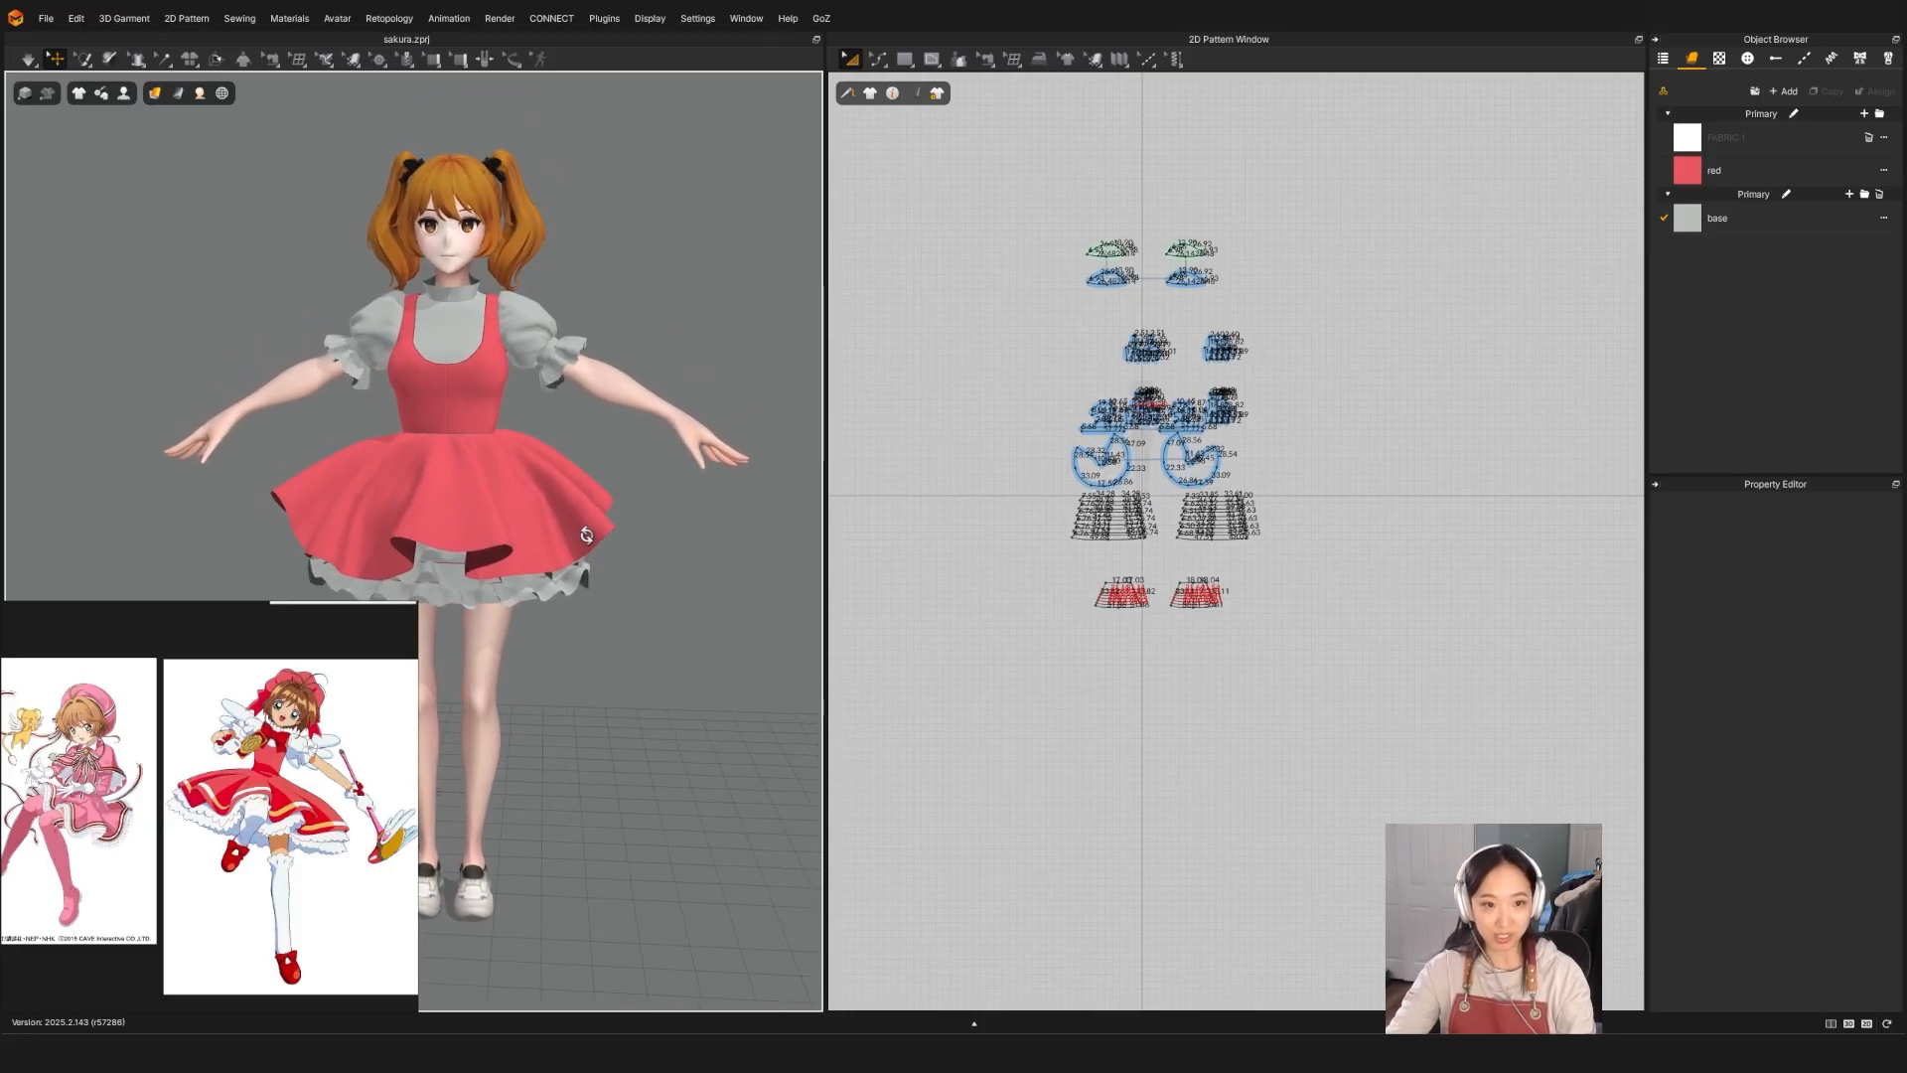
Step: Examine the red-dress reference illustration up close, checking the bonnet, bow, gloves and layered skirt
scroll(244, 783, down, 4)
middle_drag(167, 633, 188, 788)
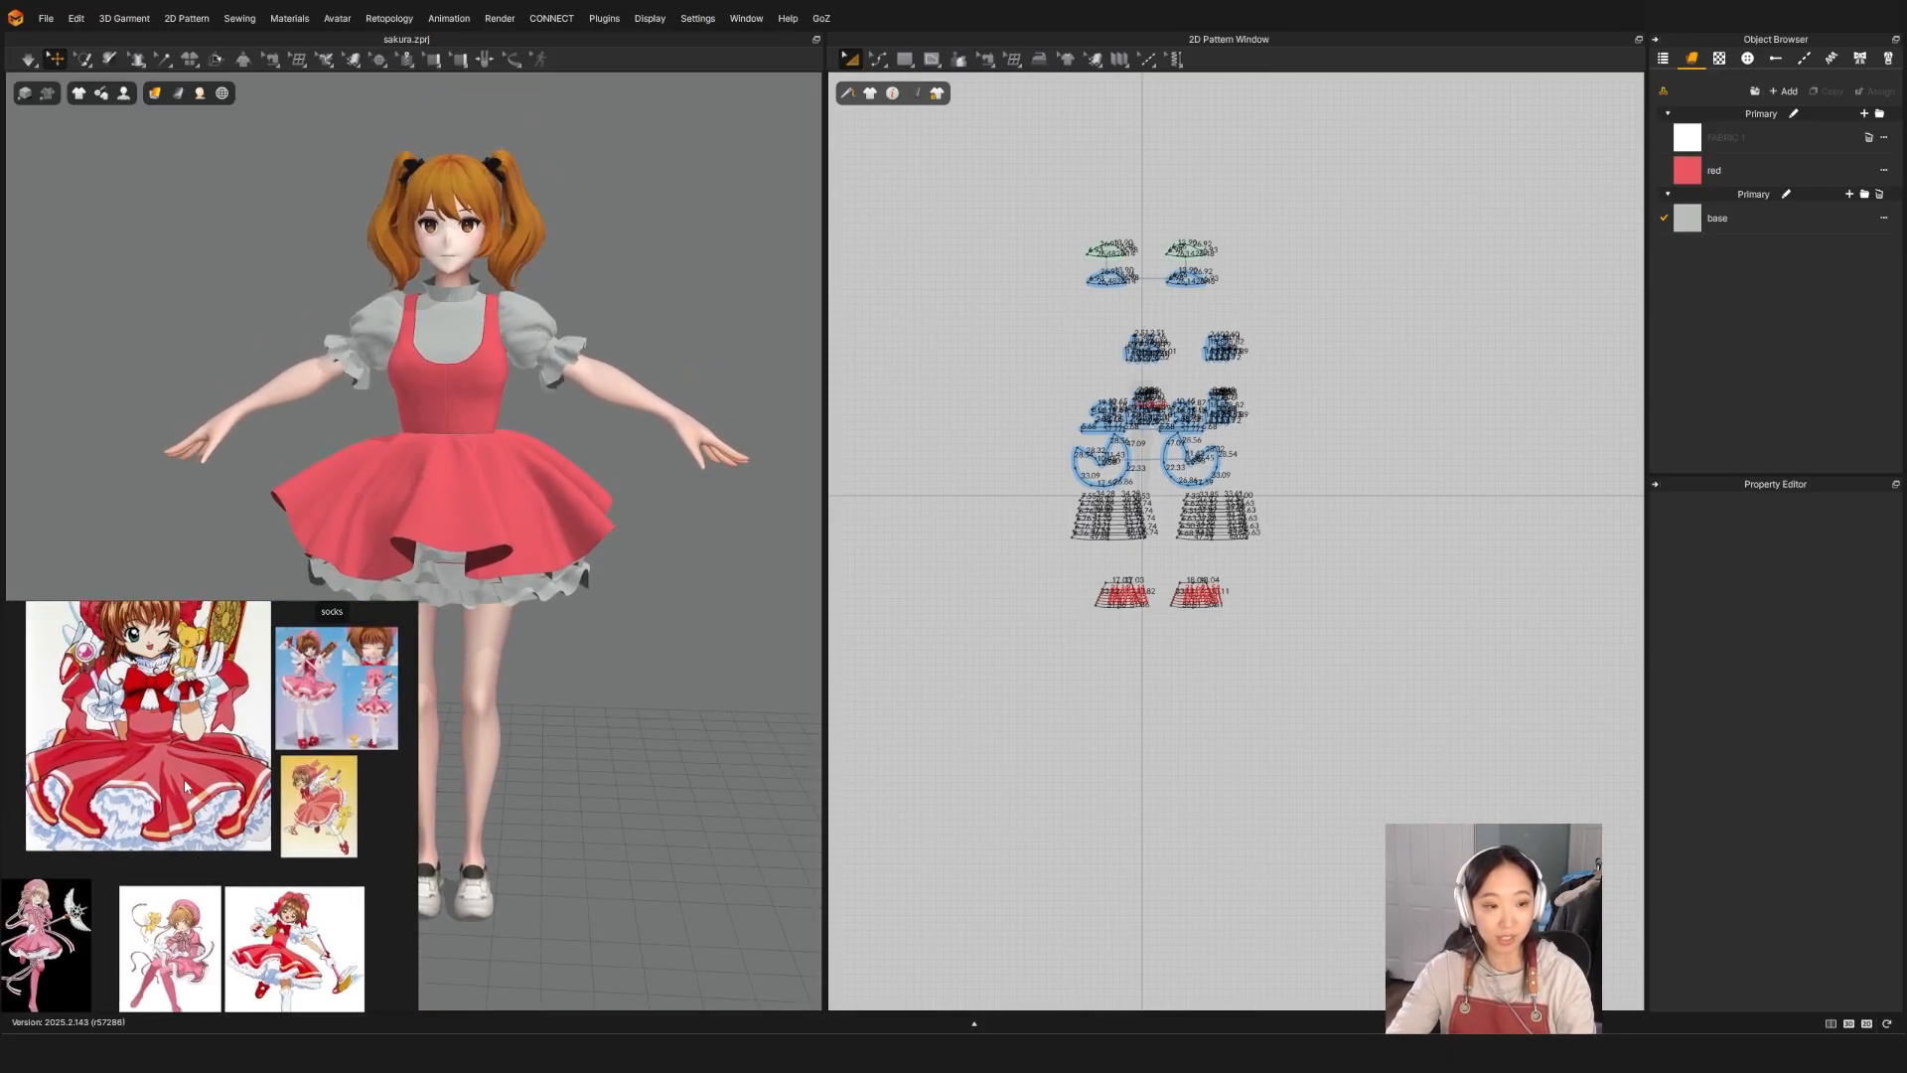
middle_drag(172, 674, 186, 792)
scroll(167, 749, up, 3)
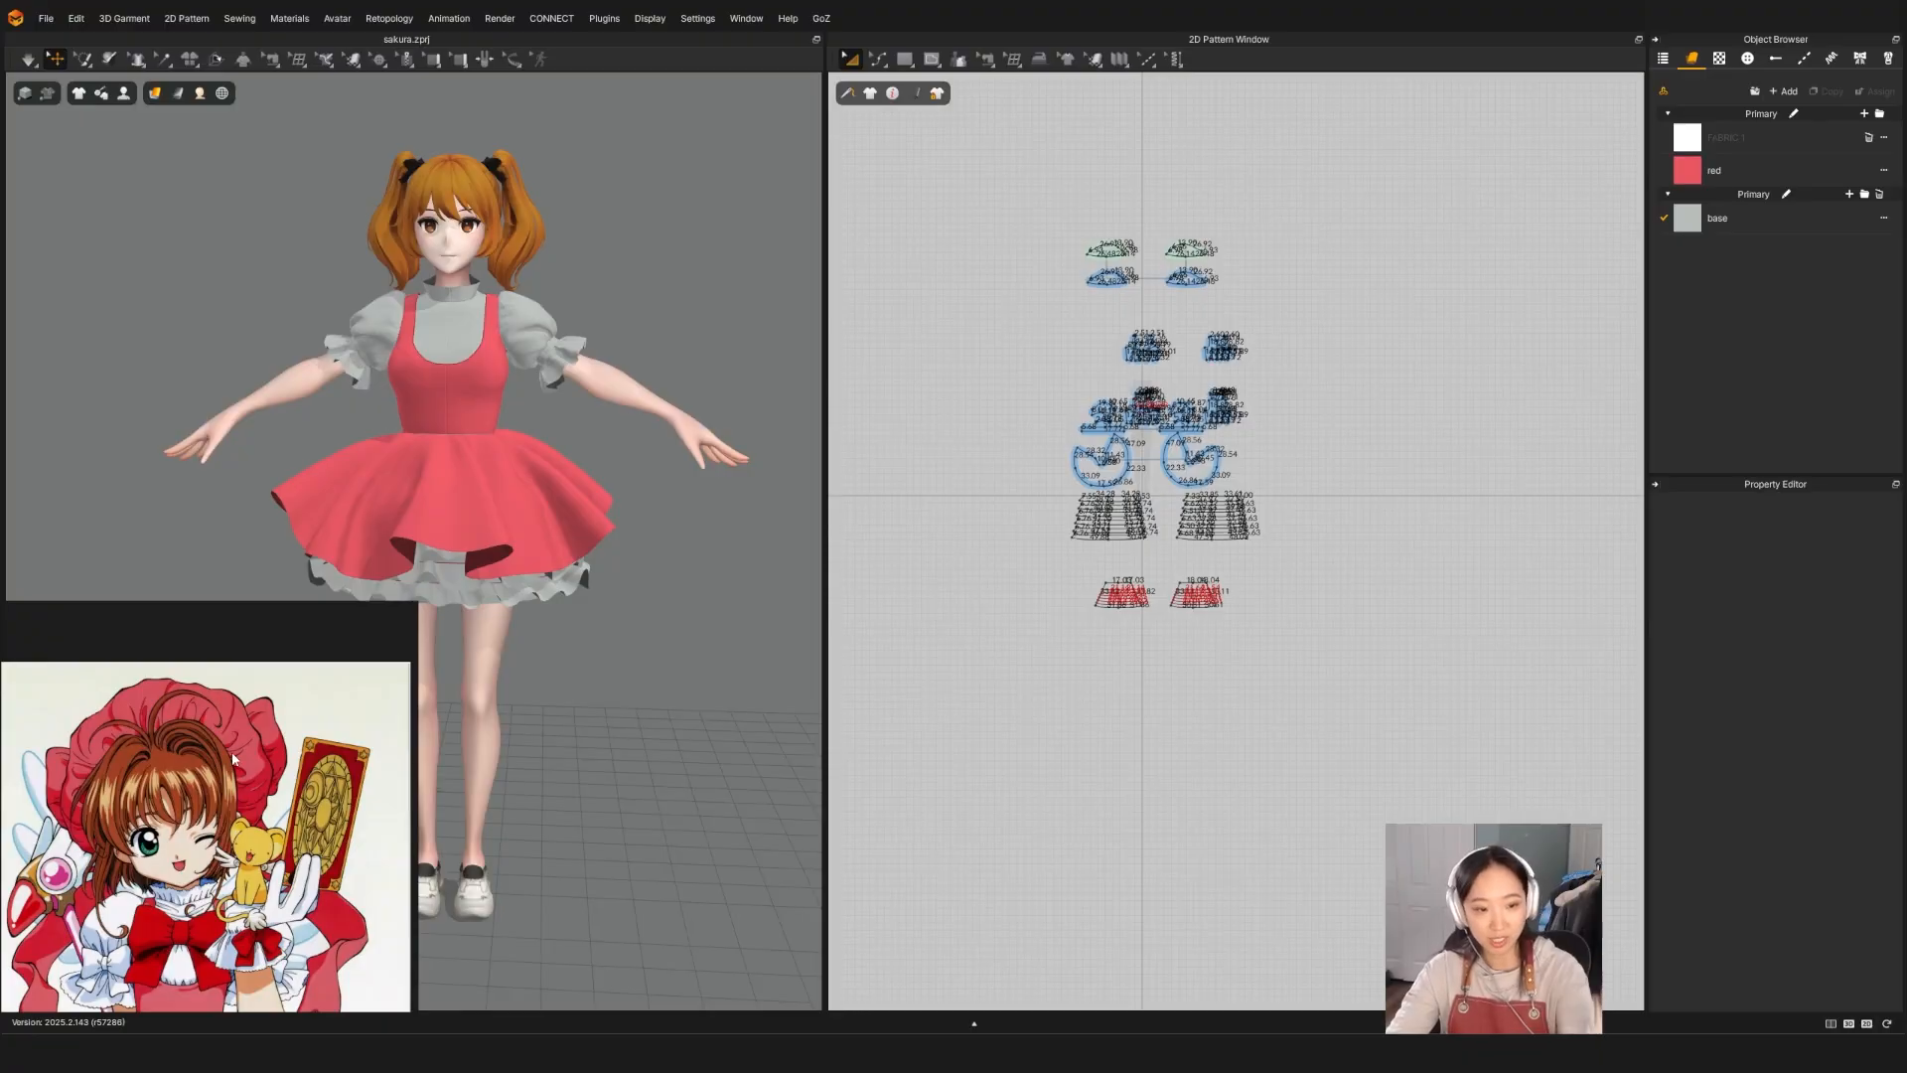
scroll(175, 860, down, 3)
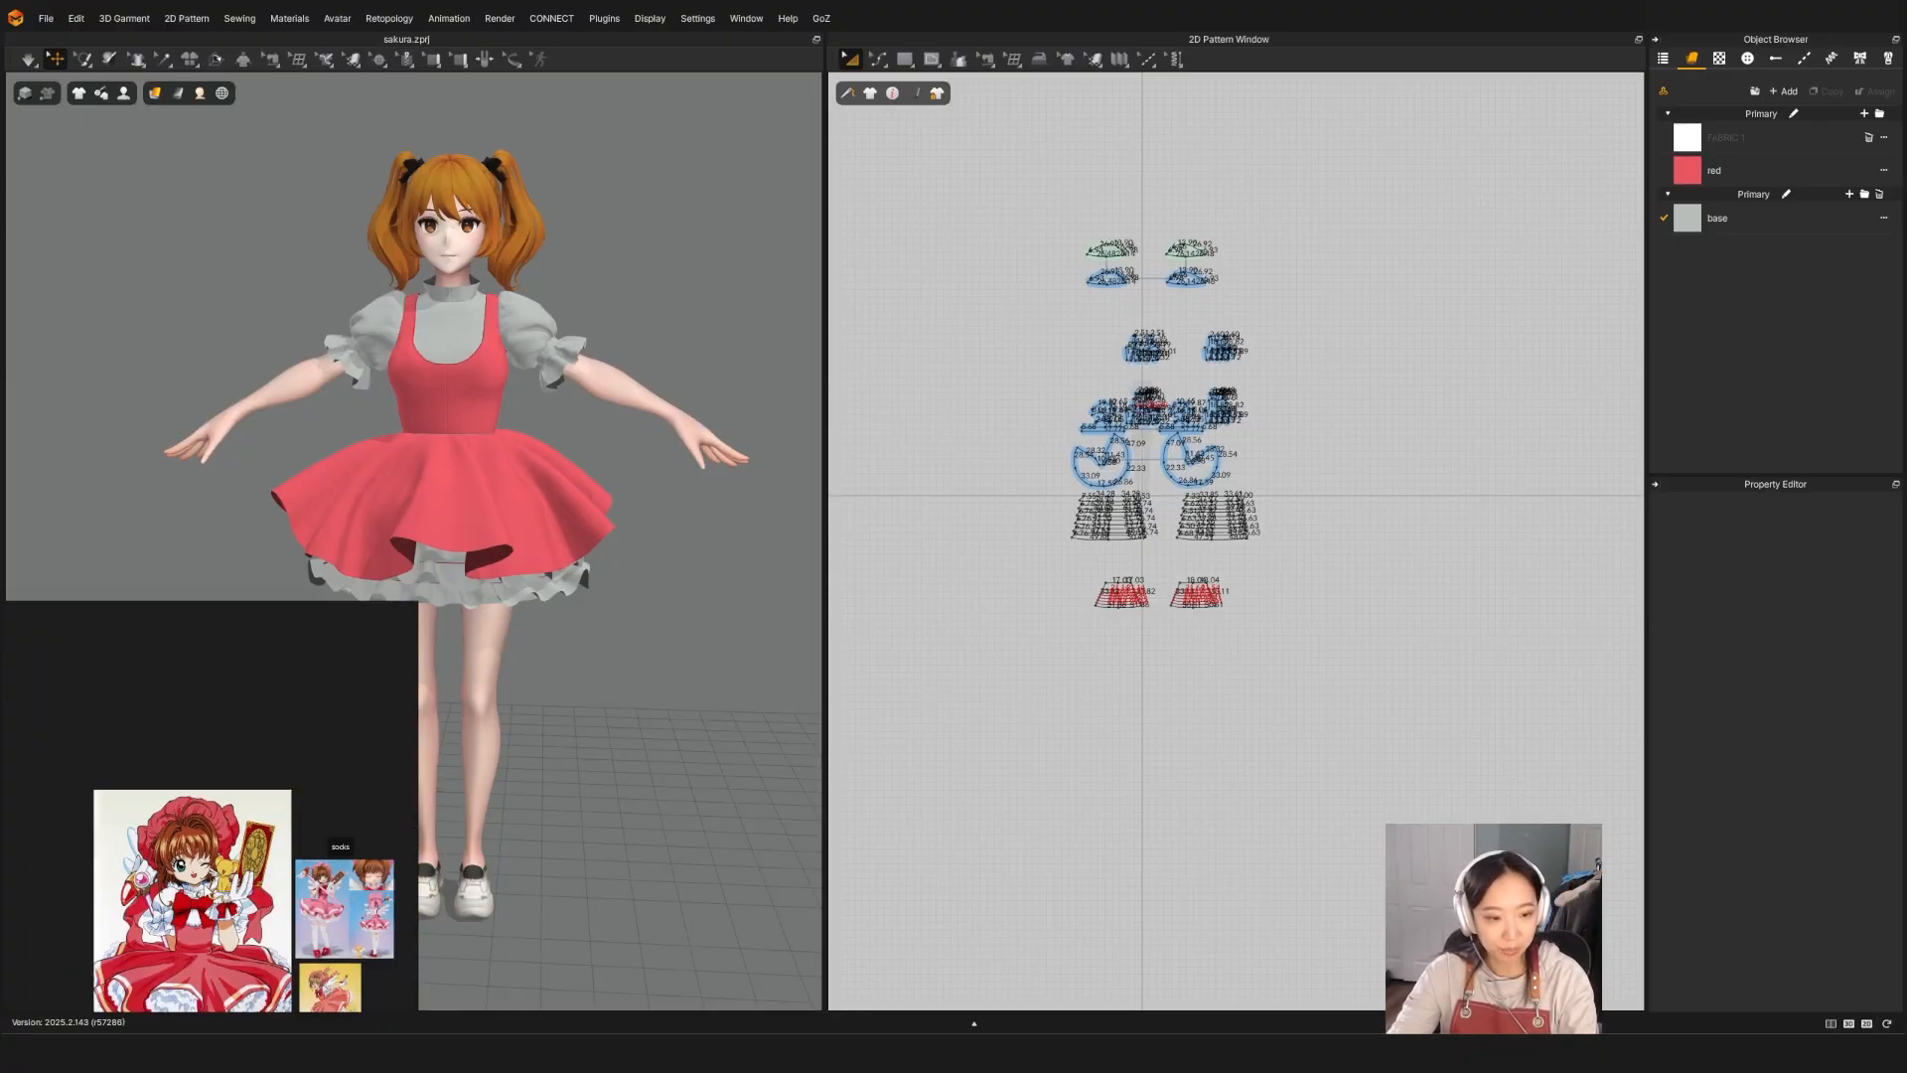
middle_drag(270, 927, 138, 801)
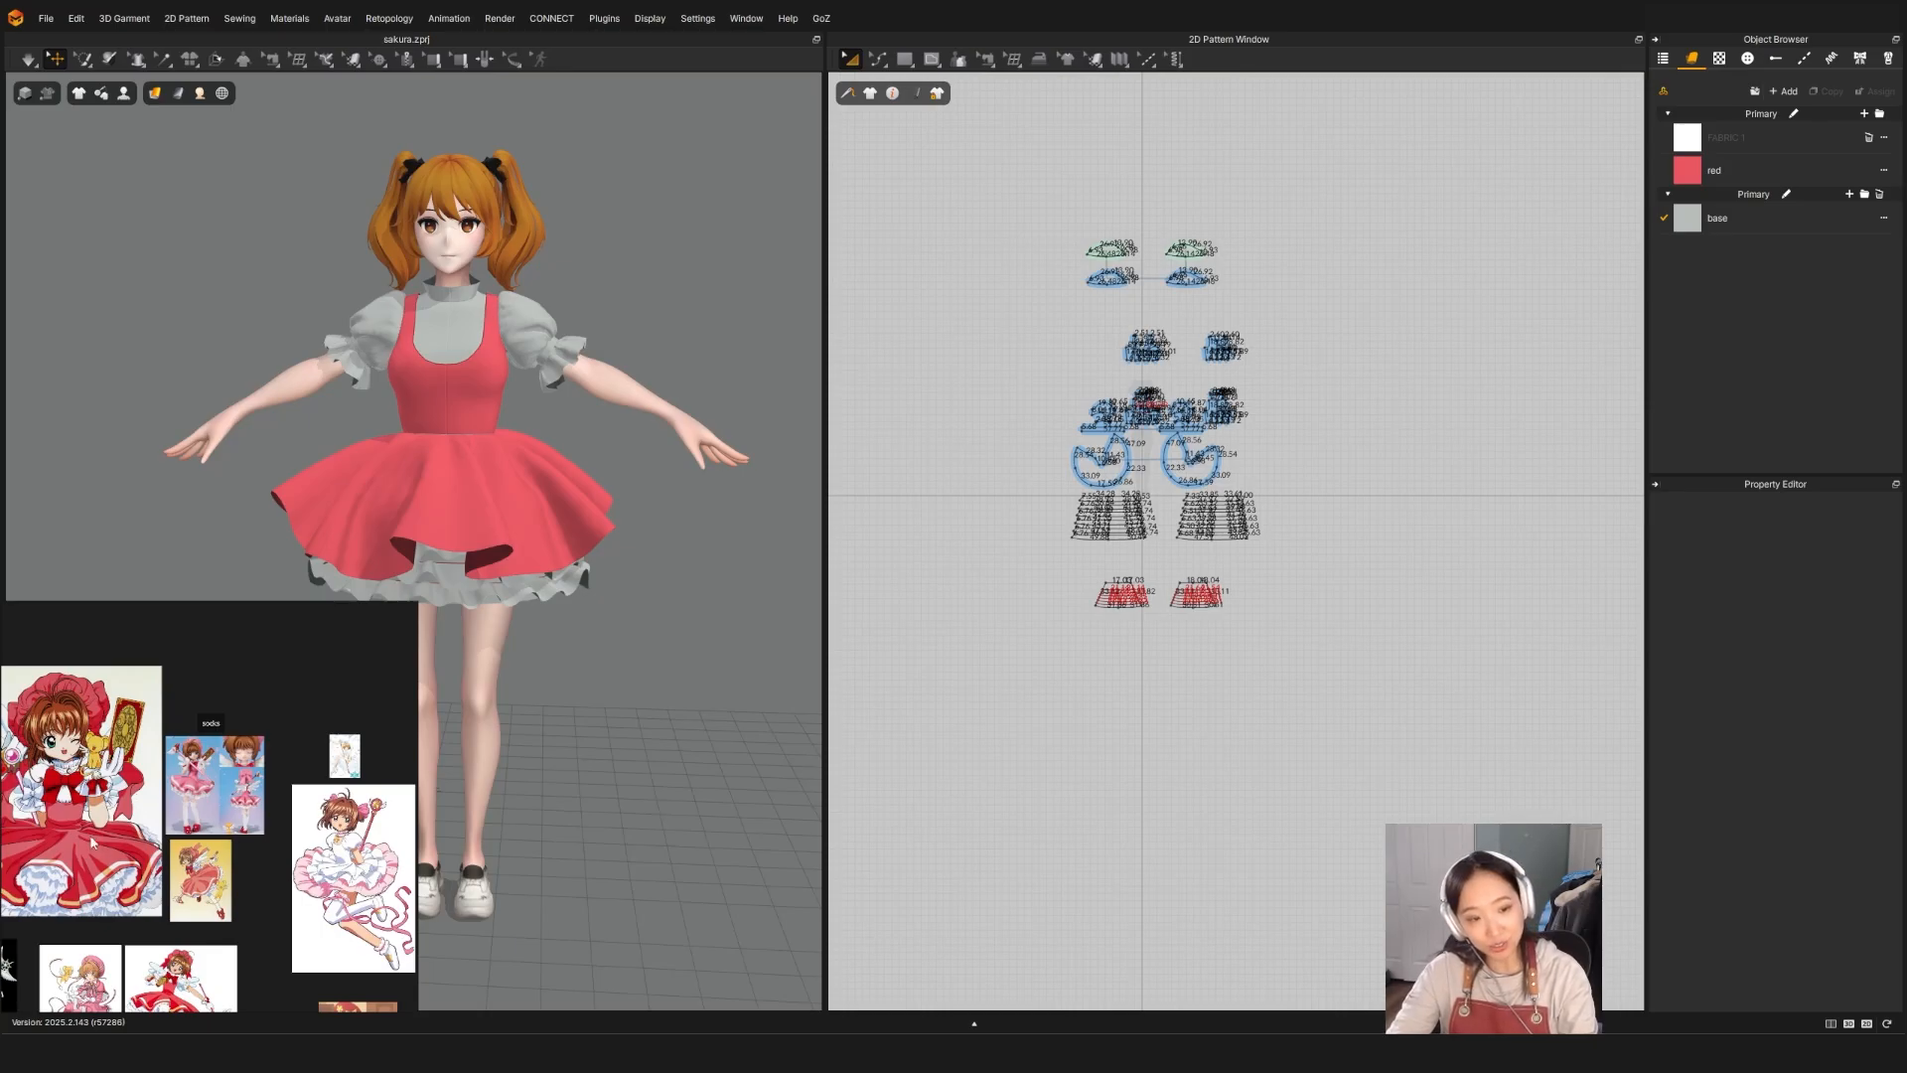
scroll(117, 692, up, 3)
middle_drag(117, 692, 53, 722)
mouse_move(216, 745)
middle_down()
mouse_move(218, 784)
mouse_move(223, 747)
middle_up()
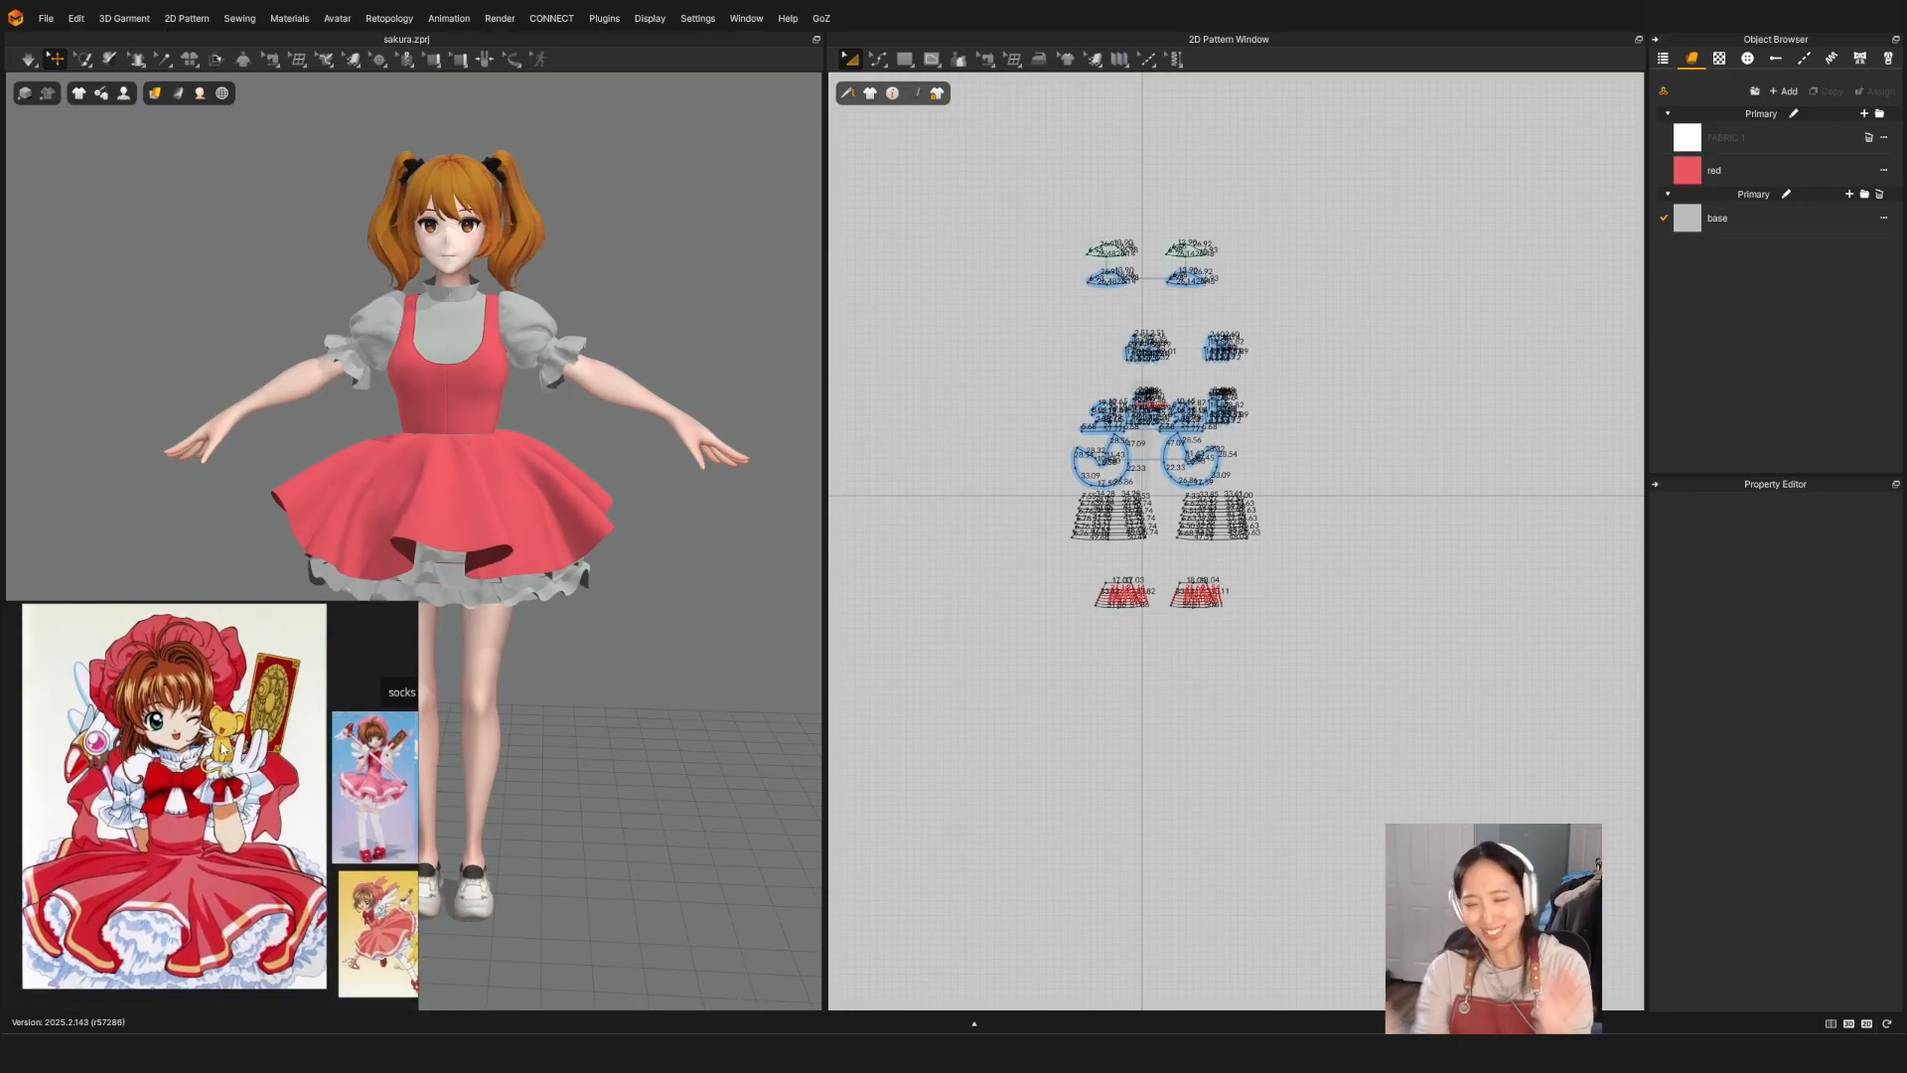